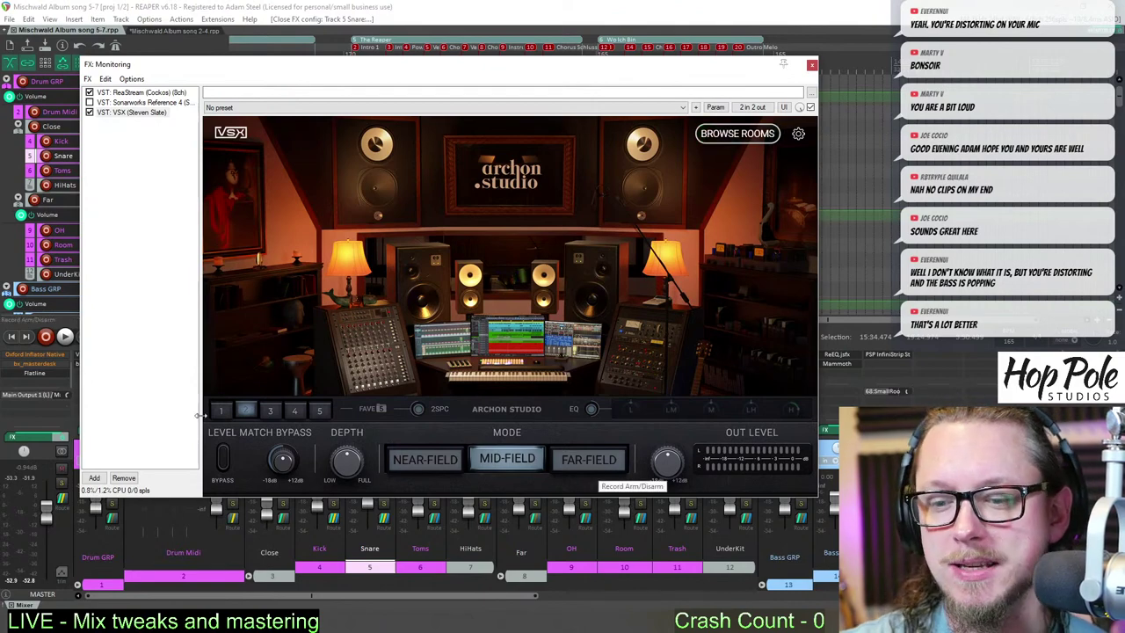
# - Compare the Howie Weinberg room in VSX with Archon Studio, return to Archon Studio and close the monitoring effects
pyautogui.click(275, 411)
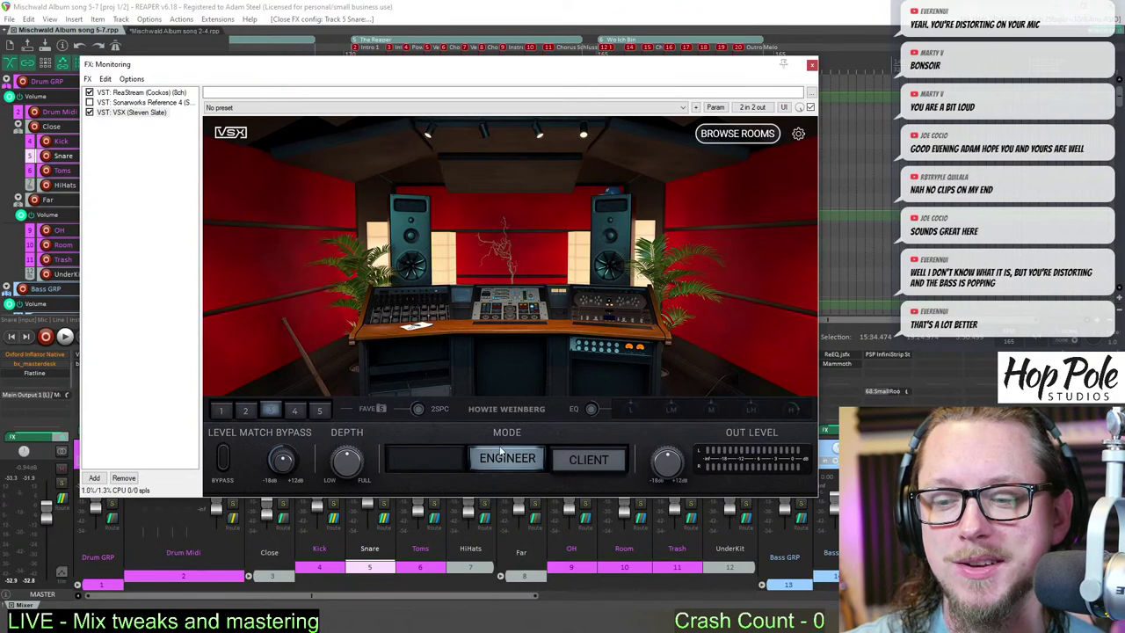
pyautogui.click(247, 411)
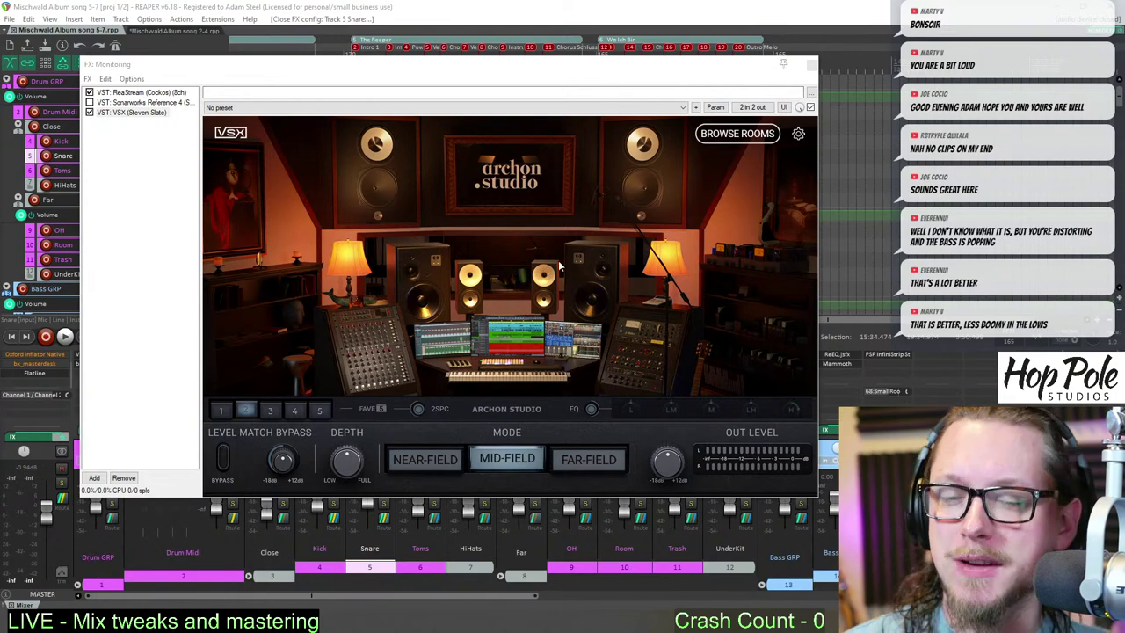
pyautogui.click(811, 66)
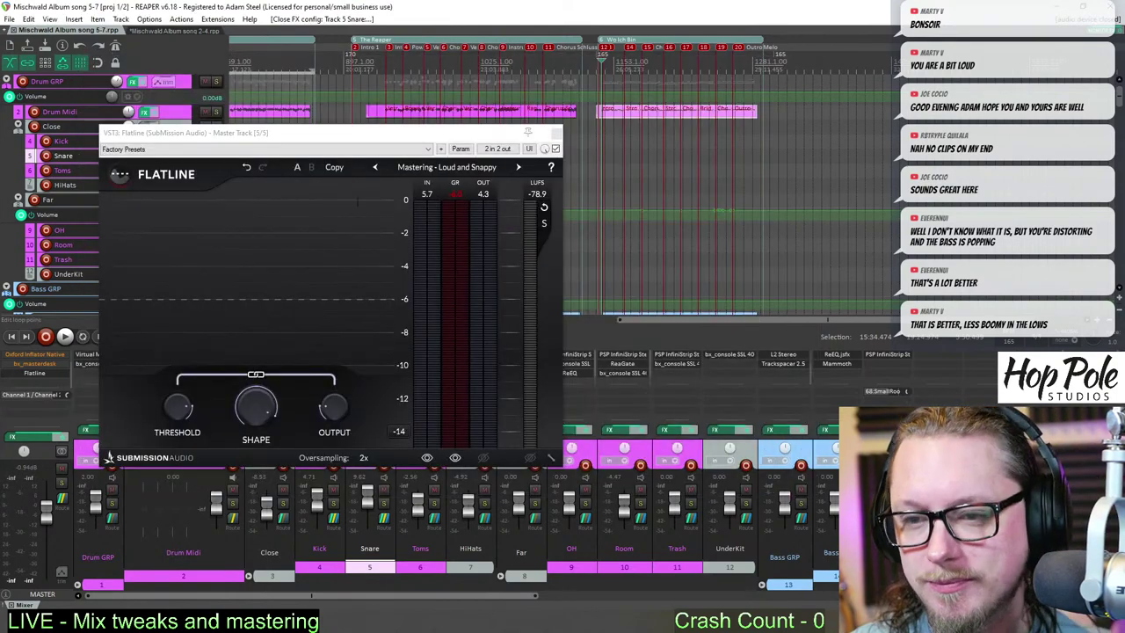
pyautogui.moveTo(281, 137); pyautogui.dragTo(290, 147)
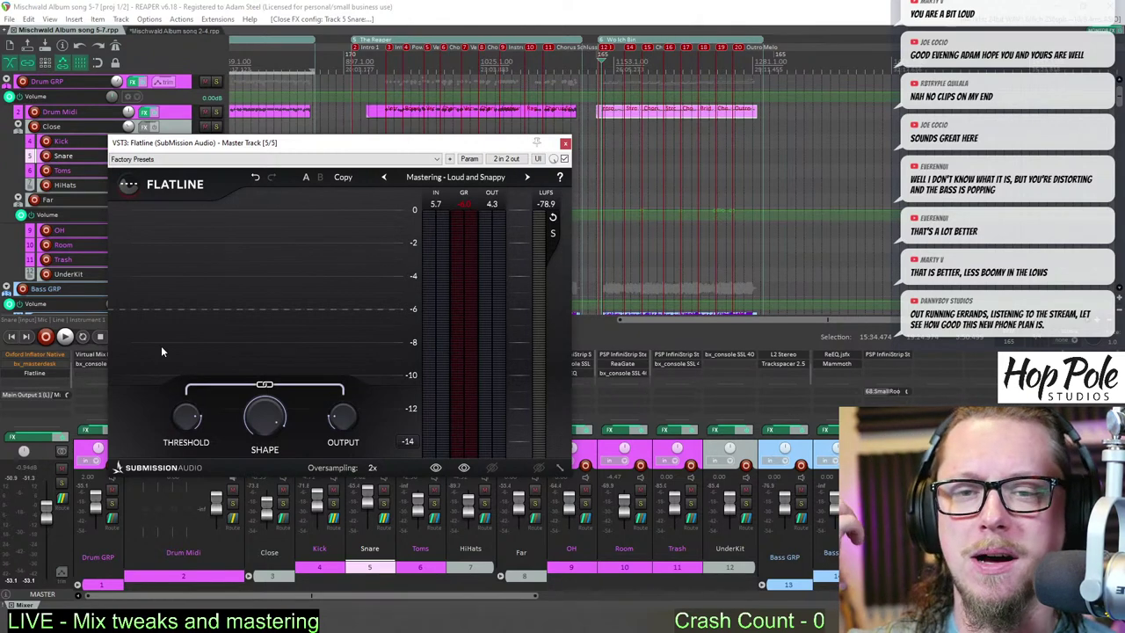
# - Bring up the sticky note with the mix tweaks, shorten it and place it beside the Flatline window
pyautogui.hotkey('alt', 'Tab')
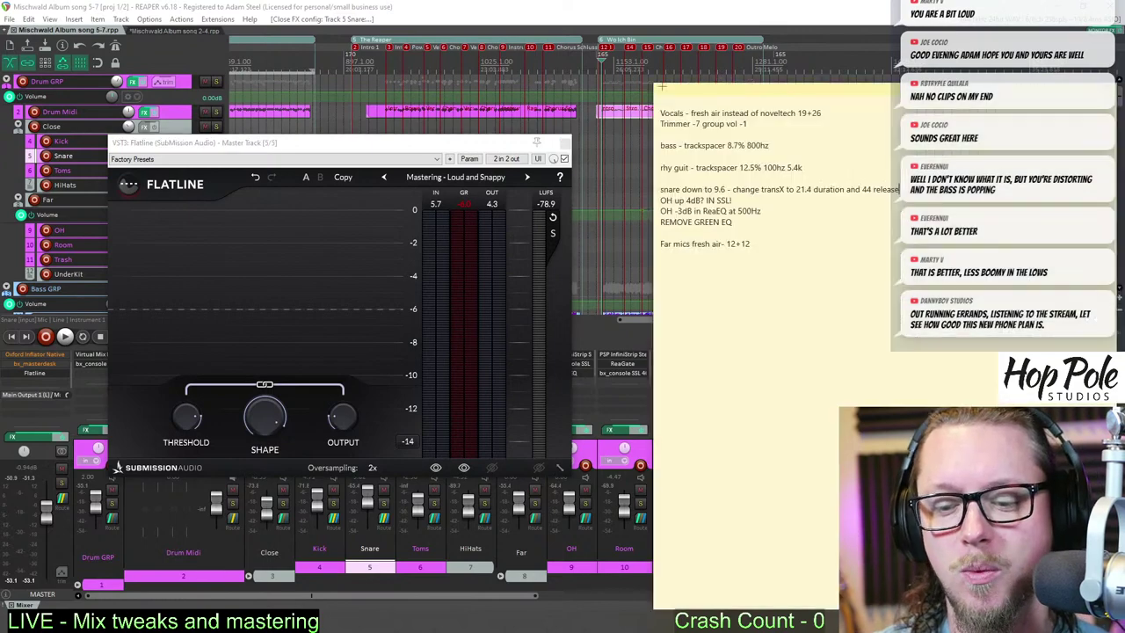
pyautogui.moveTo(748, 97); pyautogui.dragTo(648, 90)
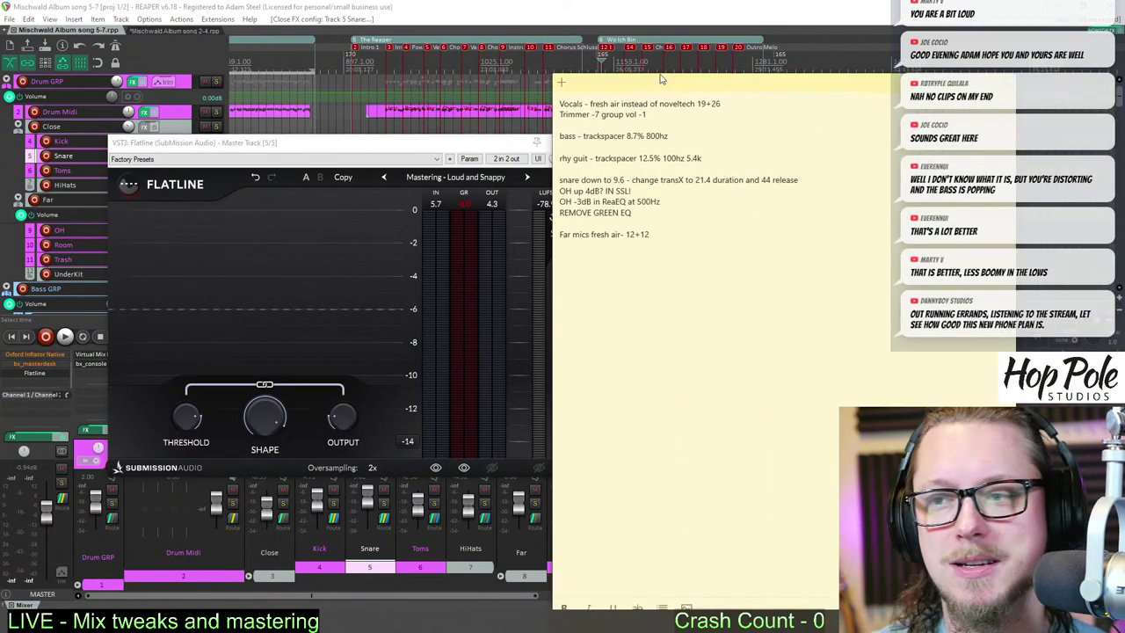
pyautogui.hotkey('alt', 'Tab')
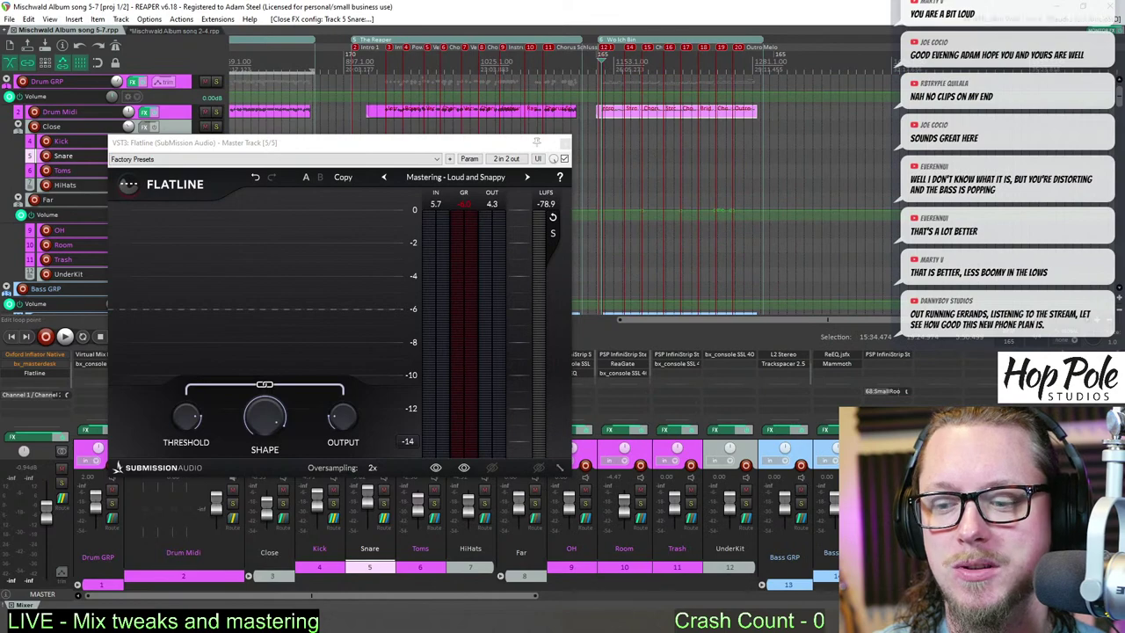
pyautogui.click(291, 623)
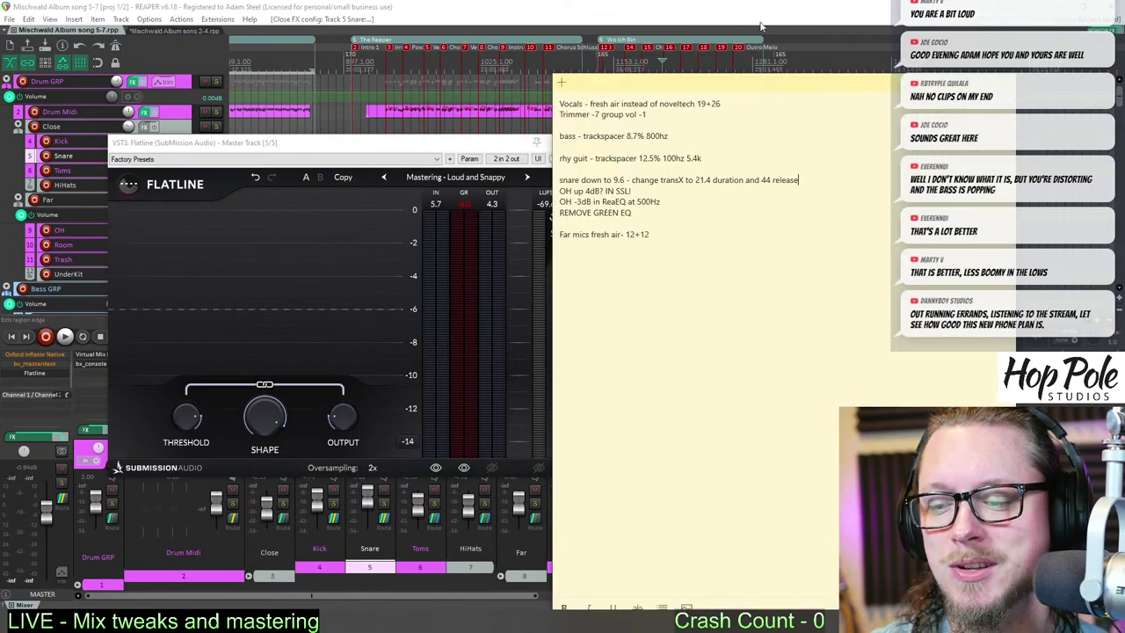
pyautogui.moveTo(723, 88); pyautogui.dragTo(623, 62)
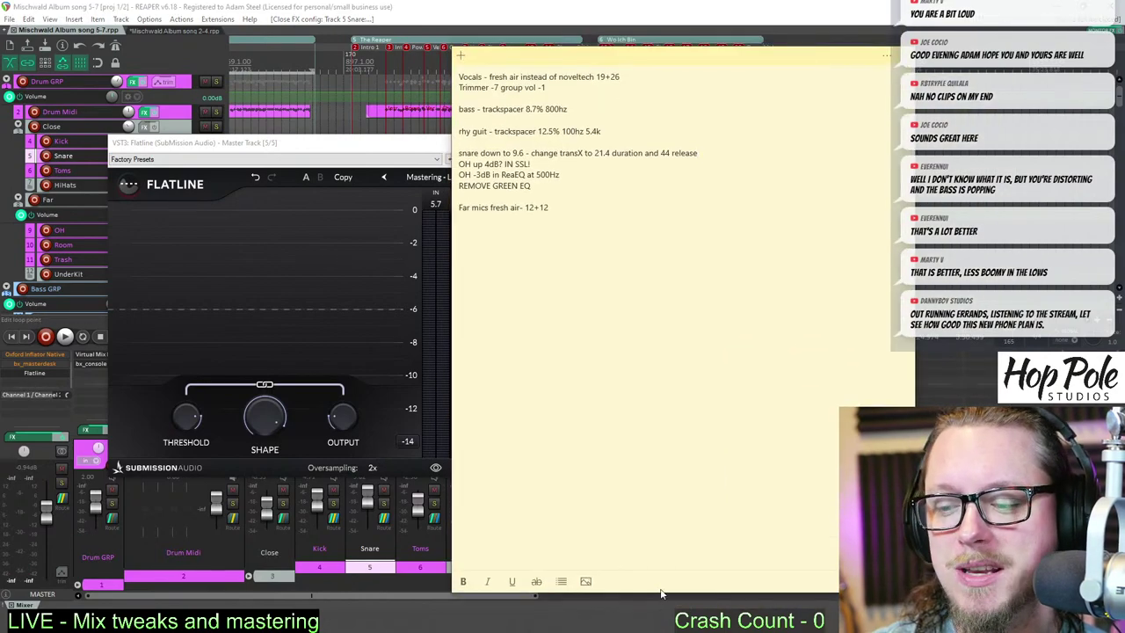
pyautogui.moveTo(661, 594); pyautogui.dragTo(560, 256)
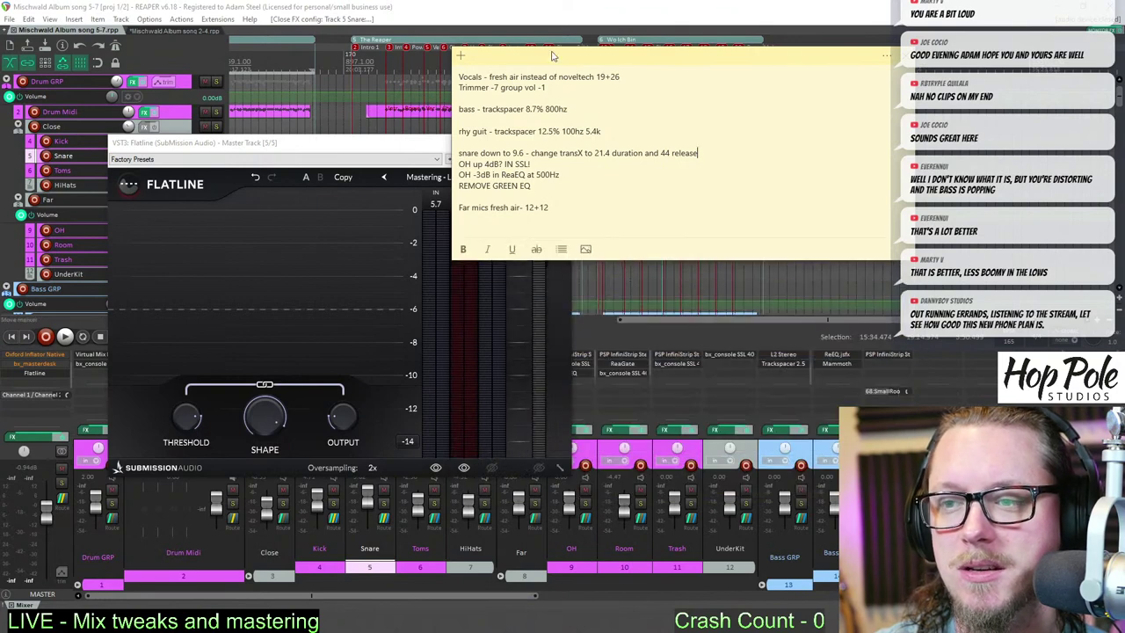
pyautogui.moveTo(553, 56); pyautogui.dragTo(621, 230)
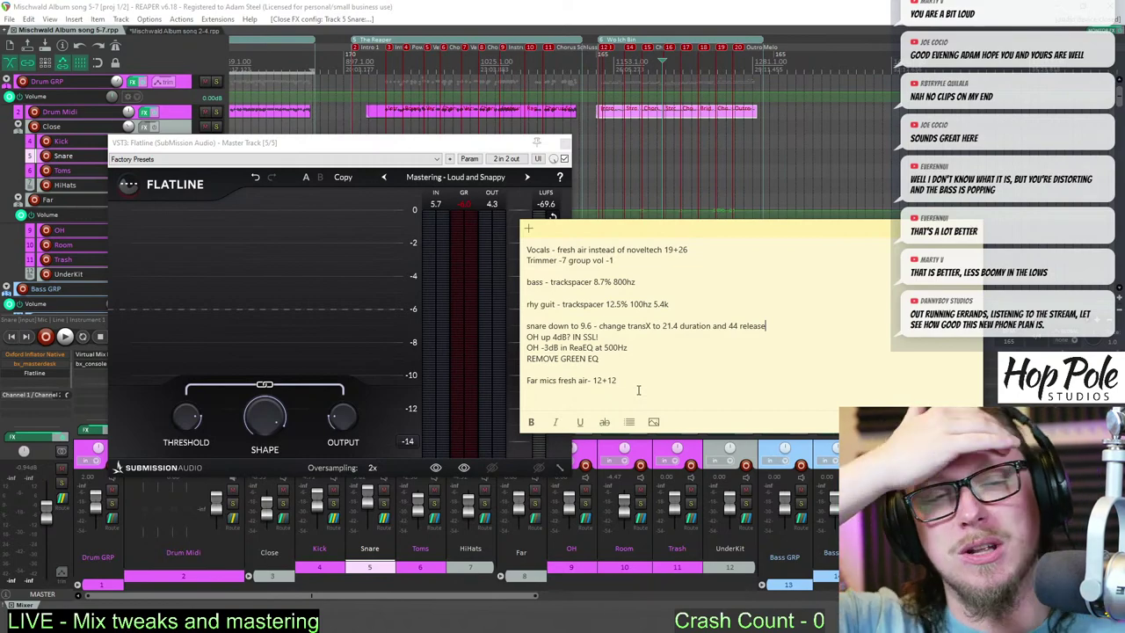
# - Check the mix notes again and close the master track's Flatline window
pyautogui.click(340, 153)
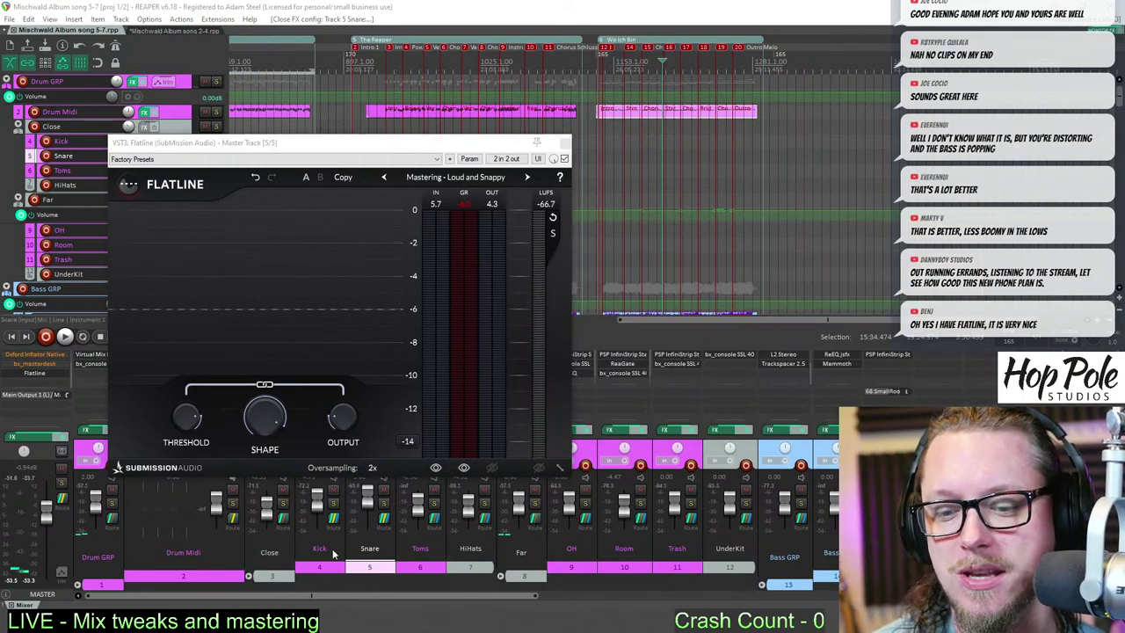
pyautogui.hotkey('alt', 'Tab')
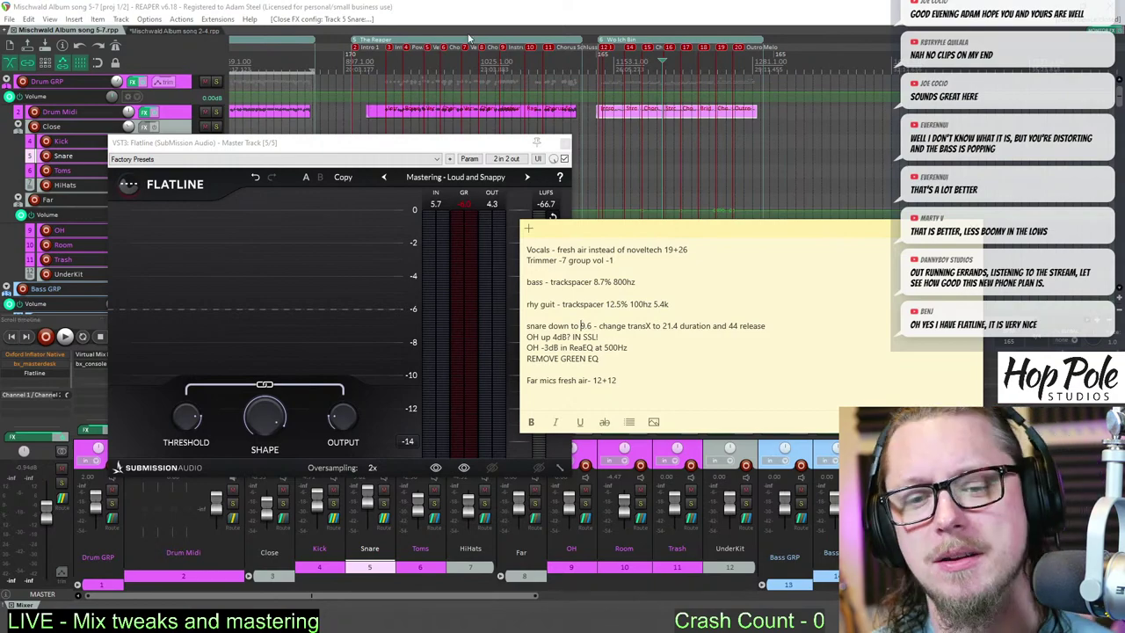
pyautogui.click(565, 143)
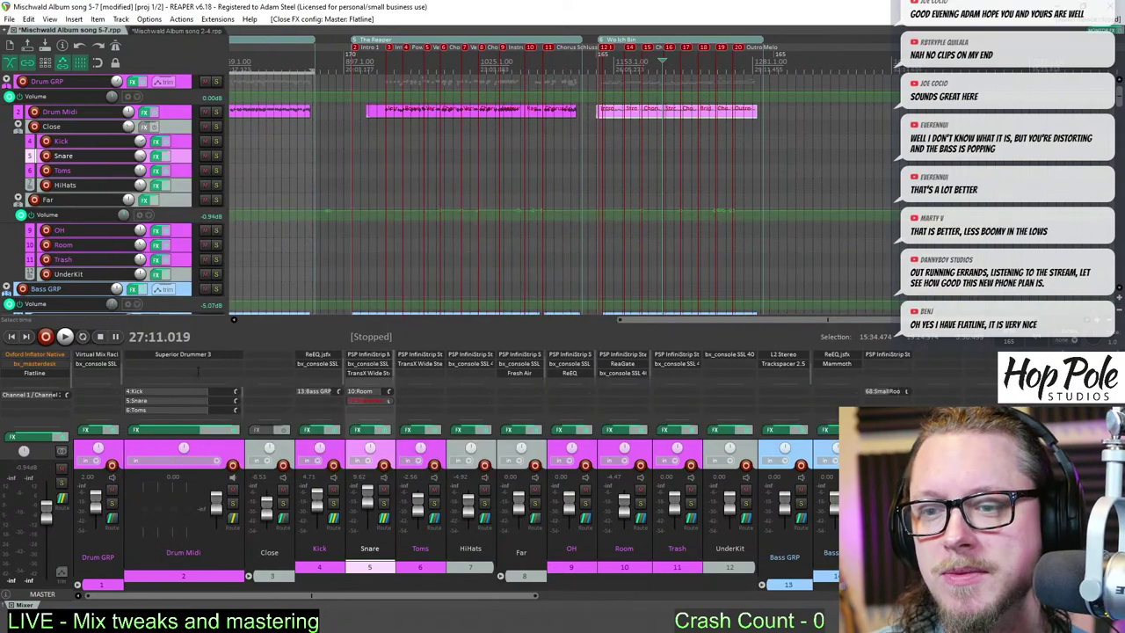
# - Inspect the bypassed Oxford Inflator on the master track and remove it from the effects chain
pyautogui.click(40, 356)
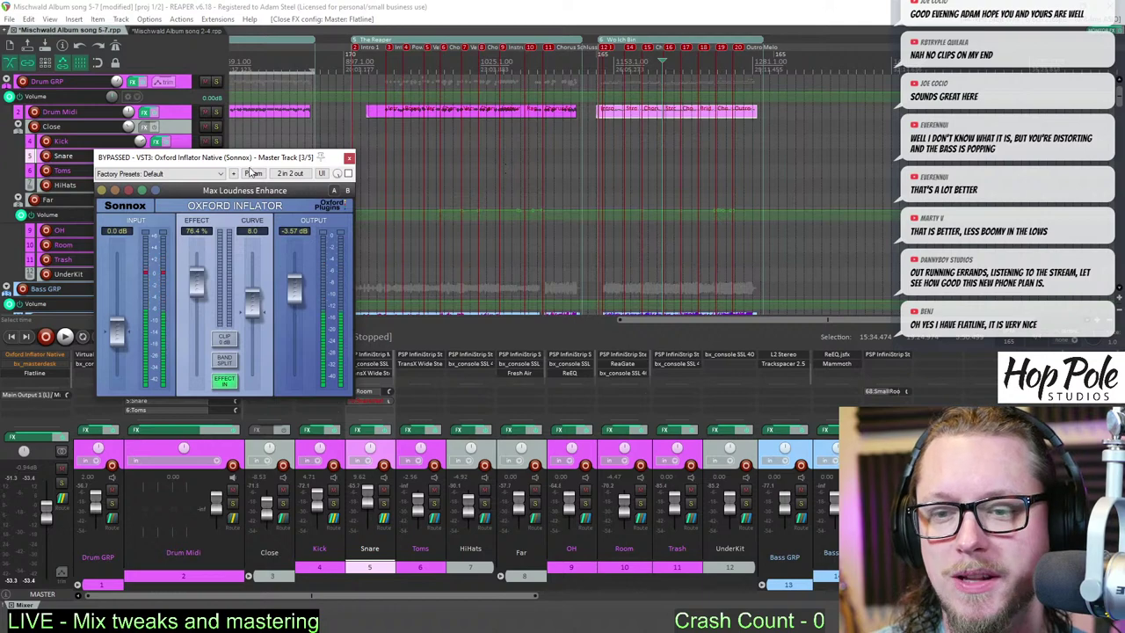
pyautogui.moveTo(261, 161); pyautogui.dragTo(333, 167)
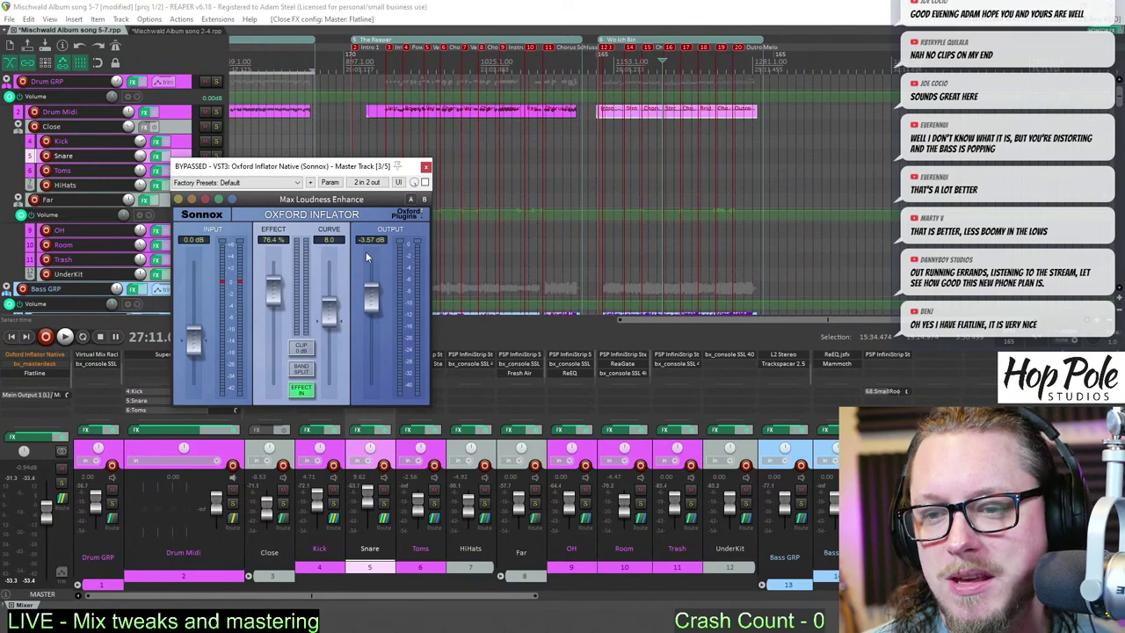
pyautogui.click(425, 167)
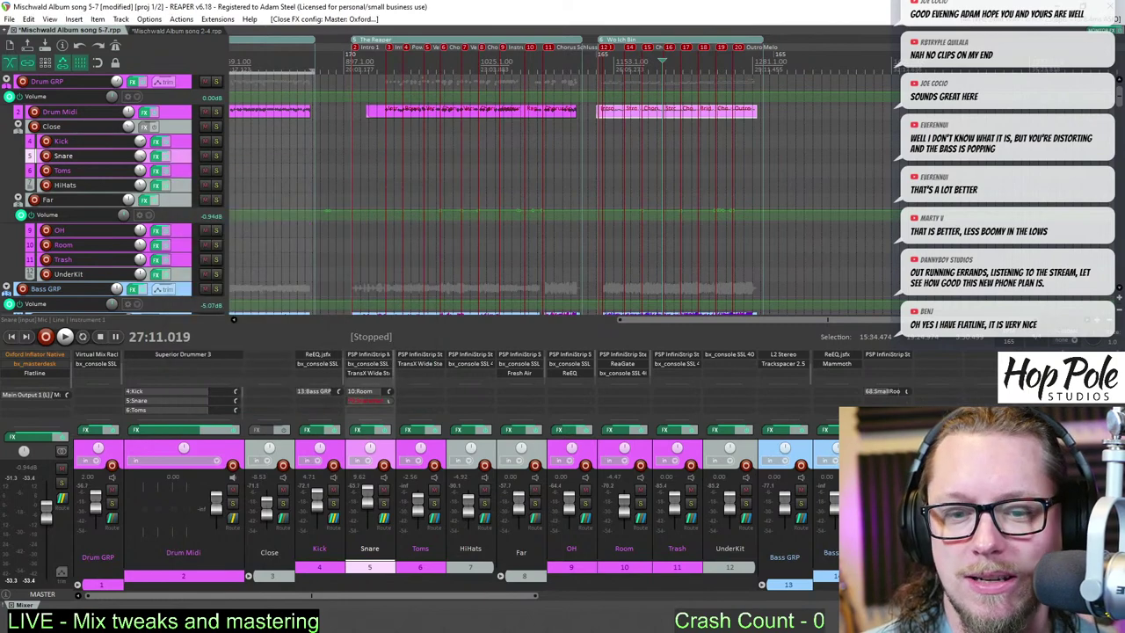
pyautogui.keyDown('alt'); pyautogui.click(28, 369); pyautogui.keyUp('alt')
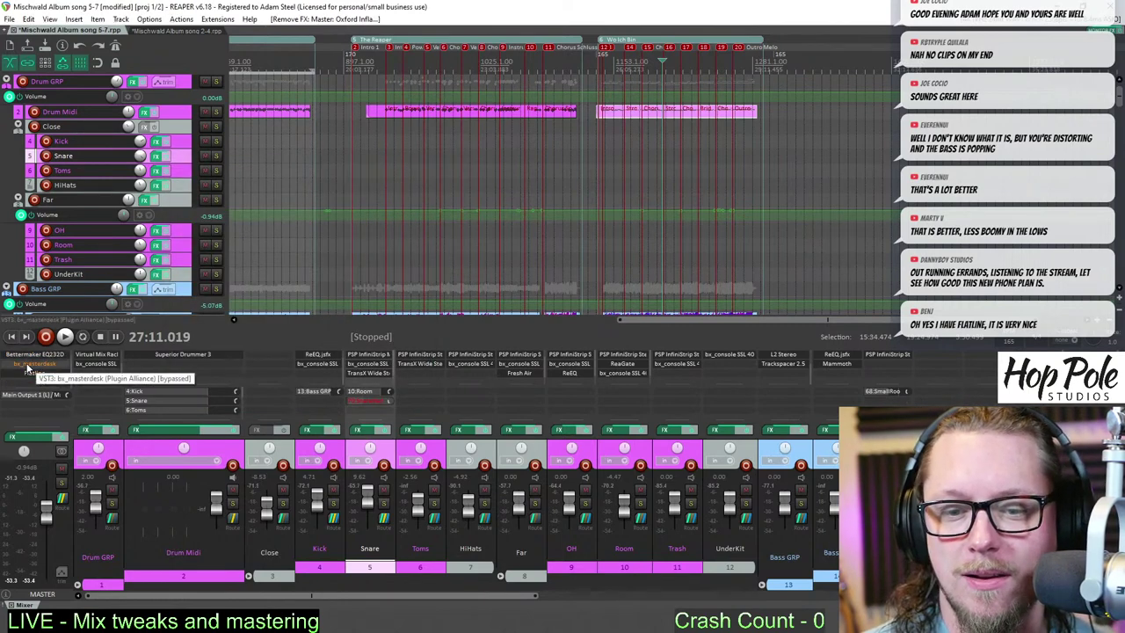
# - Review the bypassed bx_masterdesk settings on the master track and close the plug-in
pyautogui.click(31, 363)
pyautogui.moveTo(470, 243); pyautogui.dragTo(378, 165)
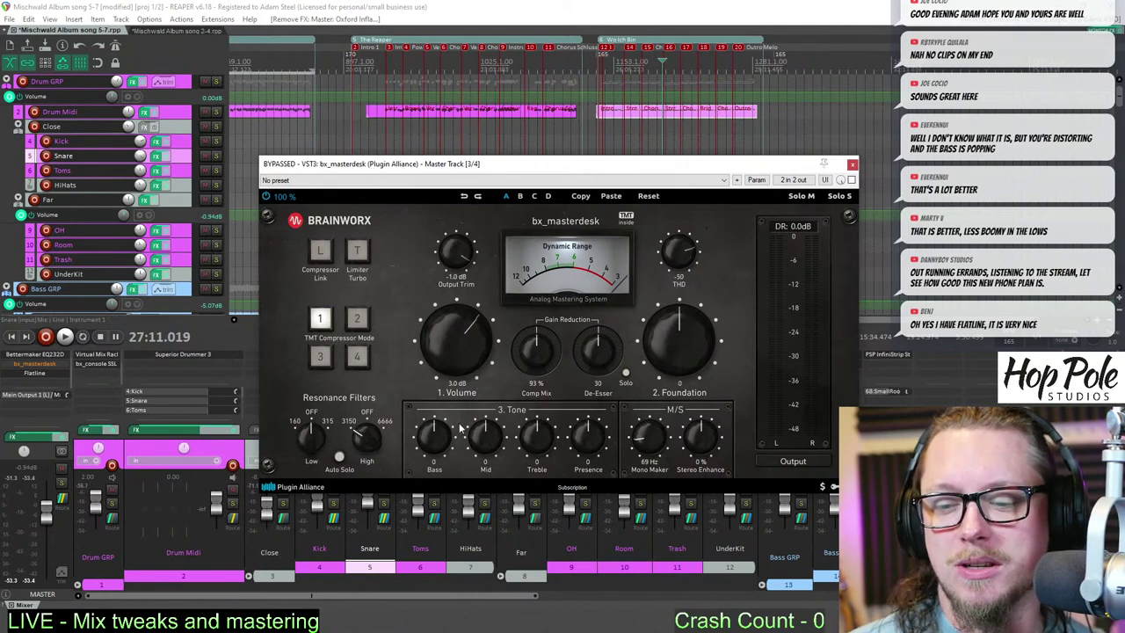
pyautogui.click(853, 165)
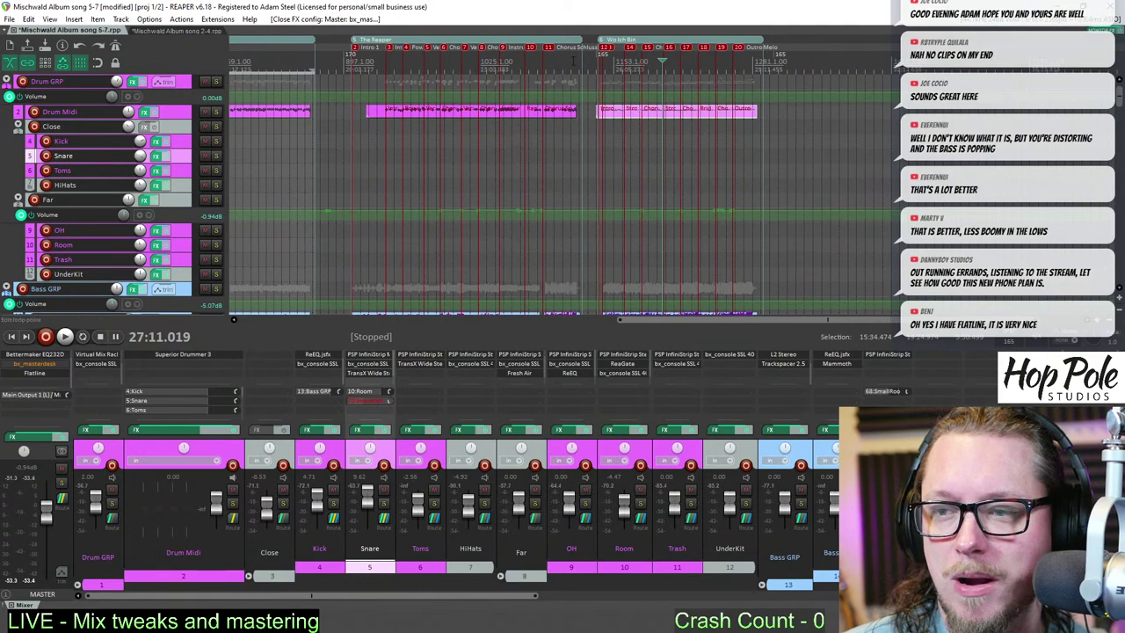
# - Place the edit cursor just after the Intro marker of the Wo Ich Bin region, at 25:45.460
pyautogui.click(603, 60)
pyautogui.scroll(10, 603, 62)
pyautogui.click(642, 63)
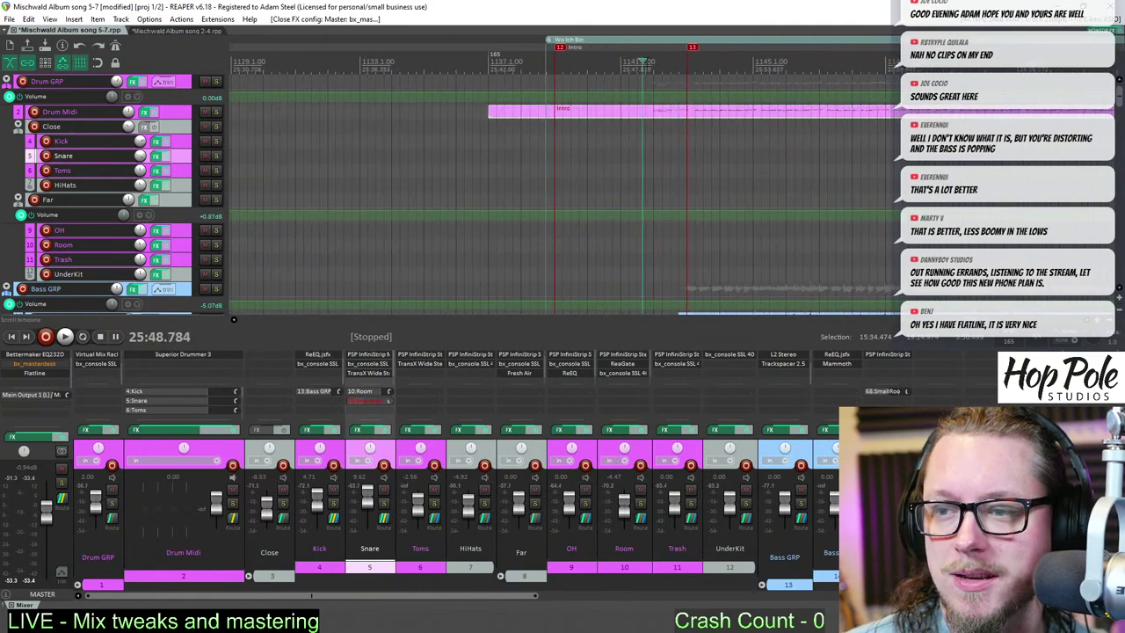
pyautogui.scroll(3, 629, 64)
pyautogui.click(460, 158)
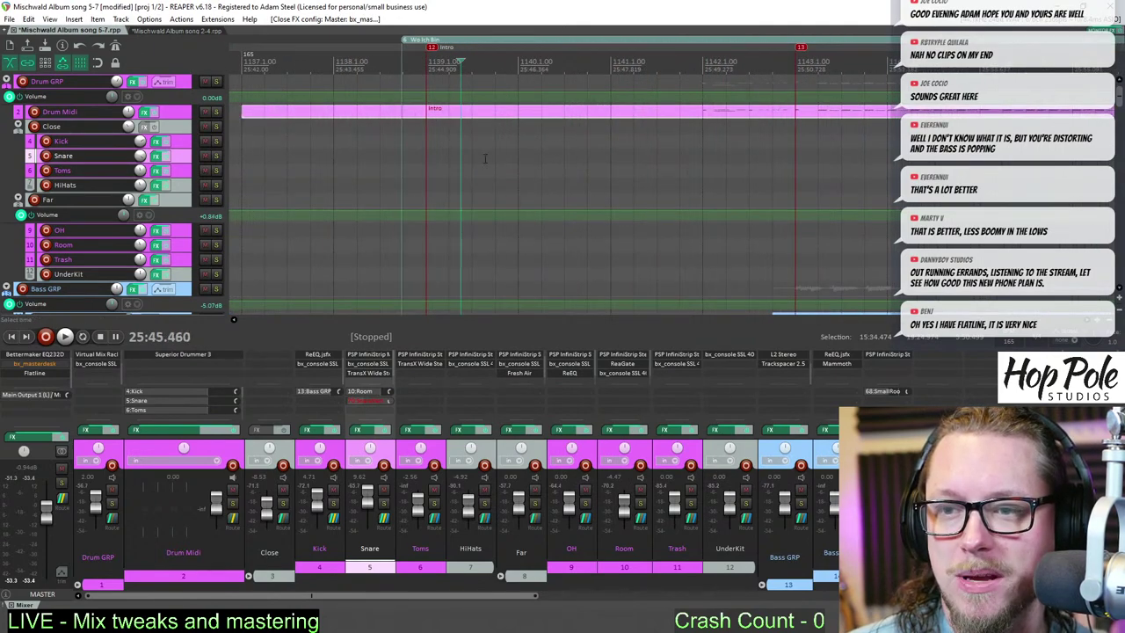
pyautogui.scroll(-3, 791, 114)
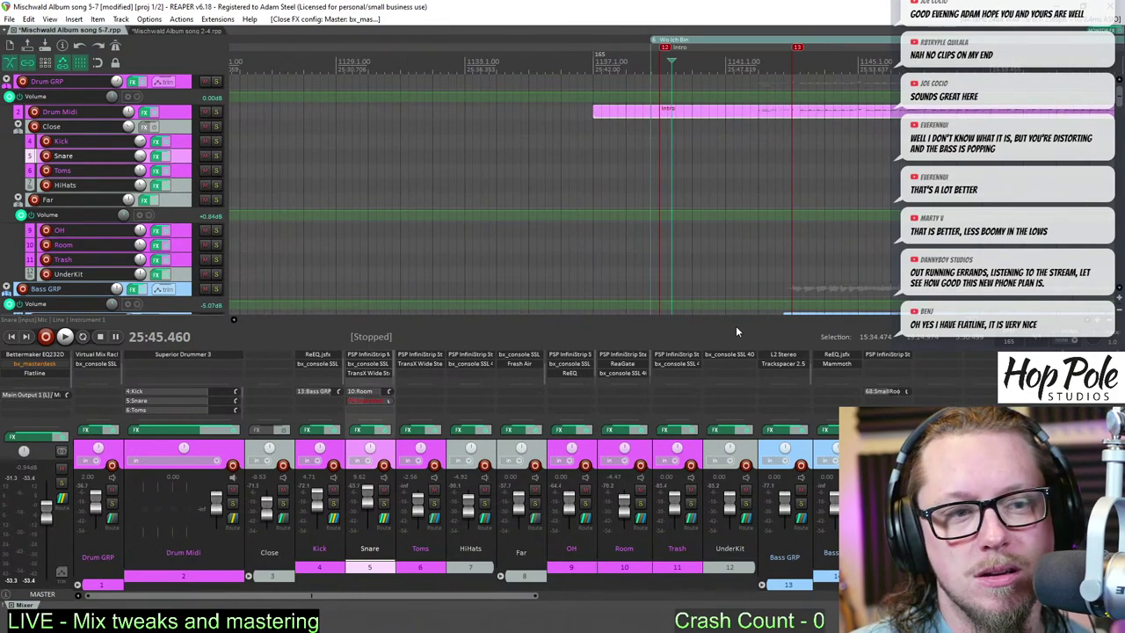
# - Review the Trackspacer settings on the Bass GRP and Rhy GRP tracks, closing each plug-in window
pyautogui.moveTo(469, 192); pyautogui.dragTo(310, 137)
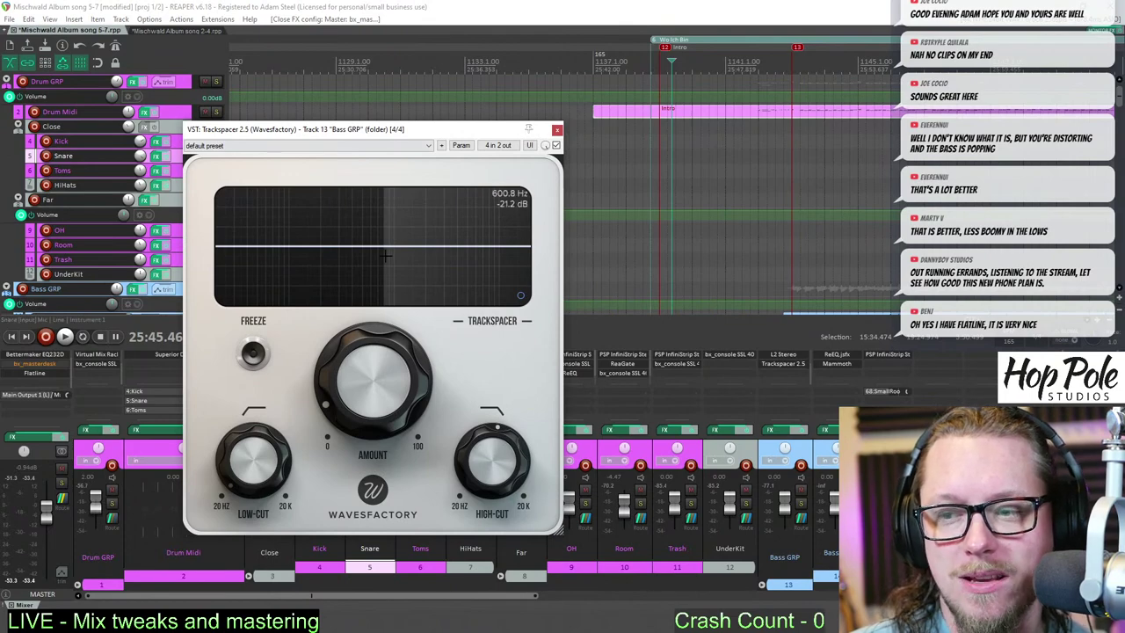
pyautogui.click(556, 131)
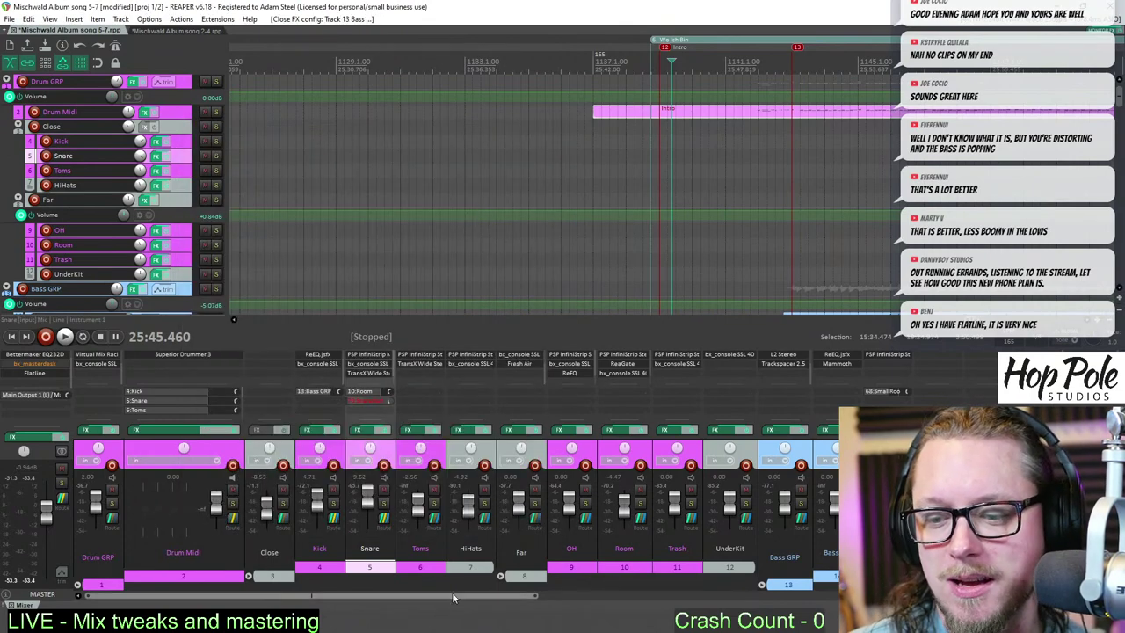
pyautogui.moveTo(456, 596); pyautogui.dragTo(618, 585)
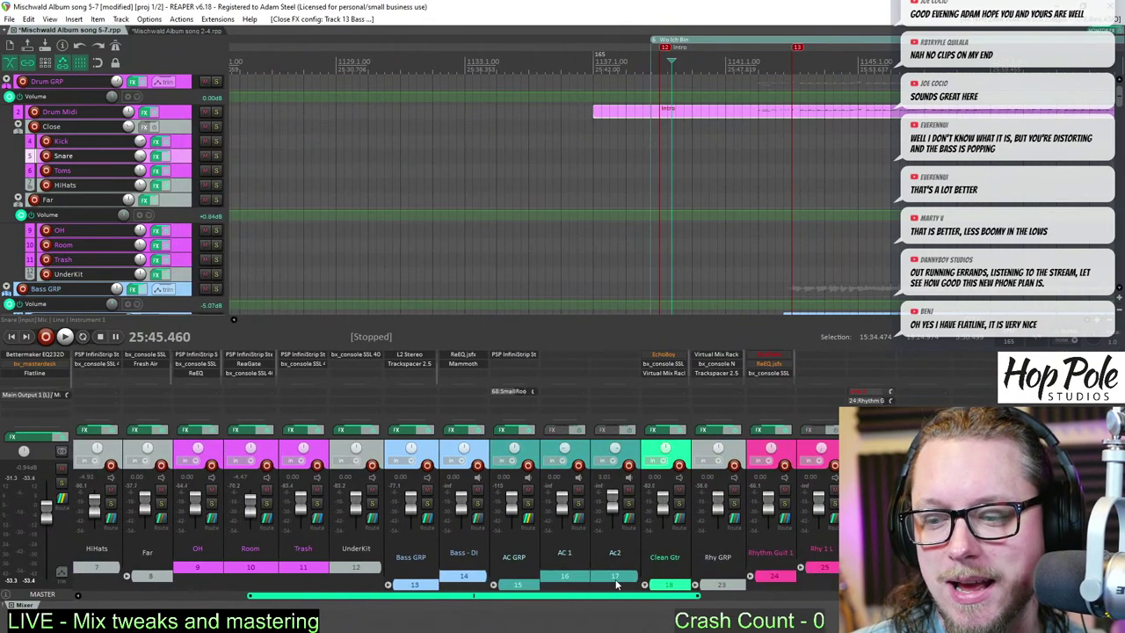
pyautogui.click(716, 373)
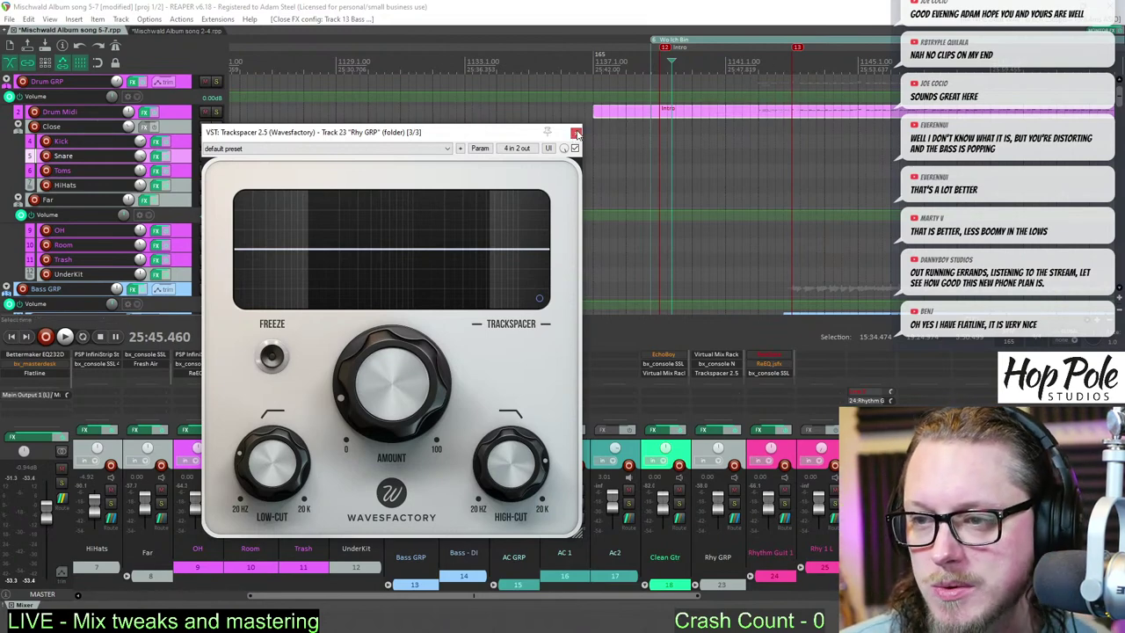
pyautogui.click(576, 133)
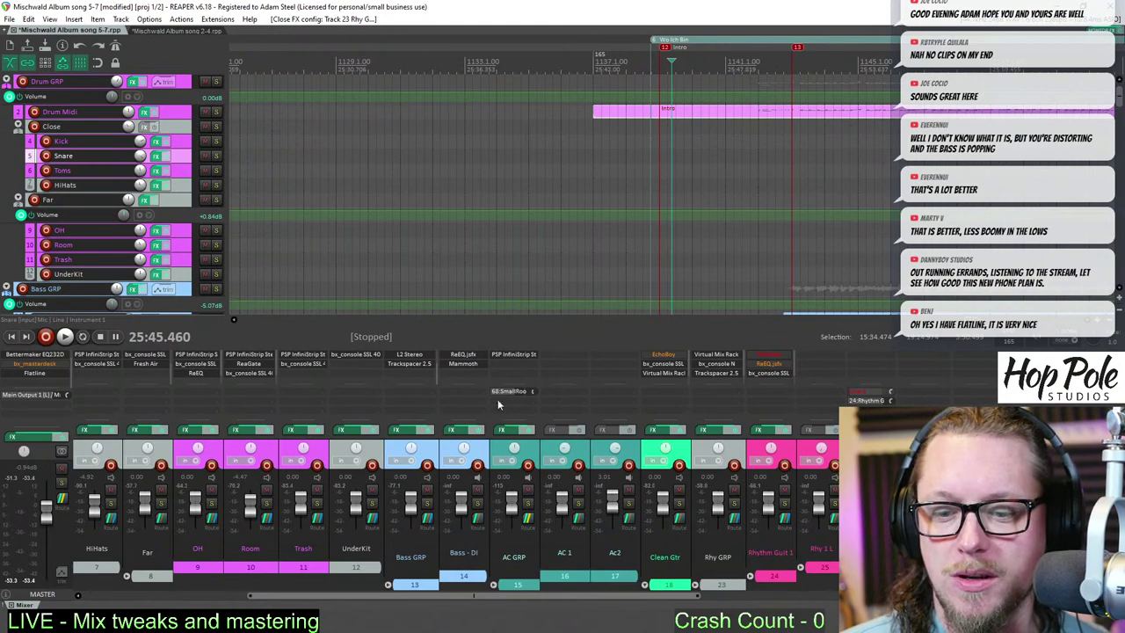
# - Solo the Vox Grp track, check its bypassed Noveltech Vocal Enhancer settings, and take the track out of solo
pyautogui.hscroll(8, 502, 607)
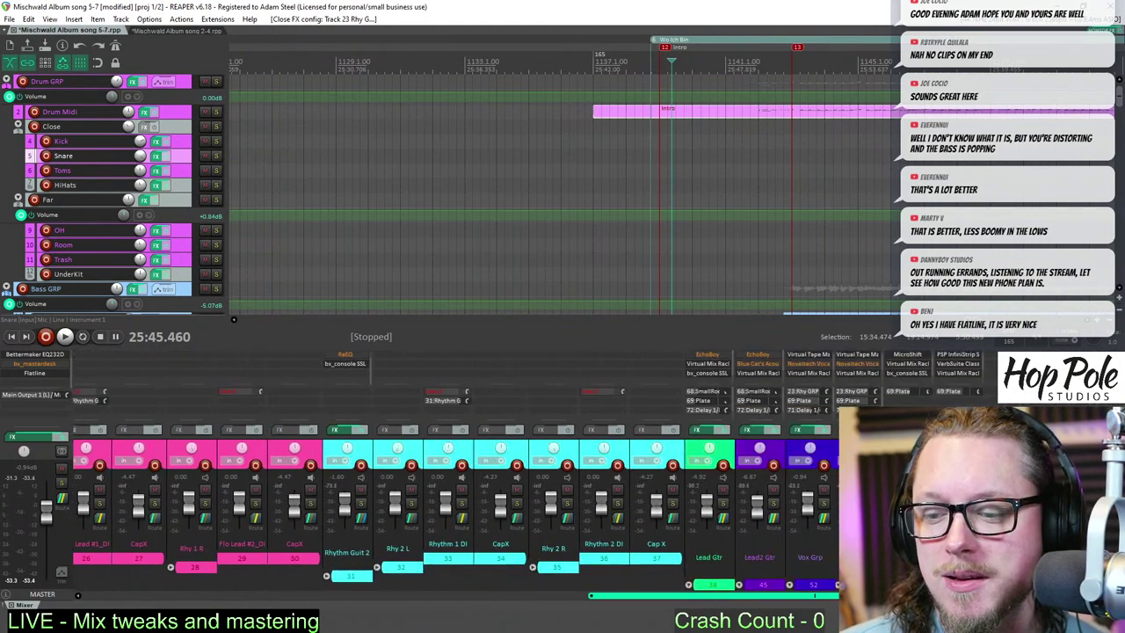
pyautogui.hscroll(2, 707, 509)
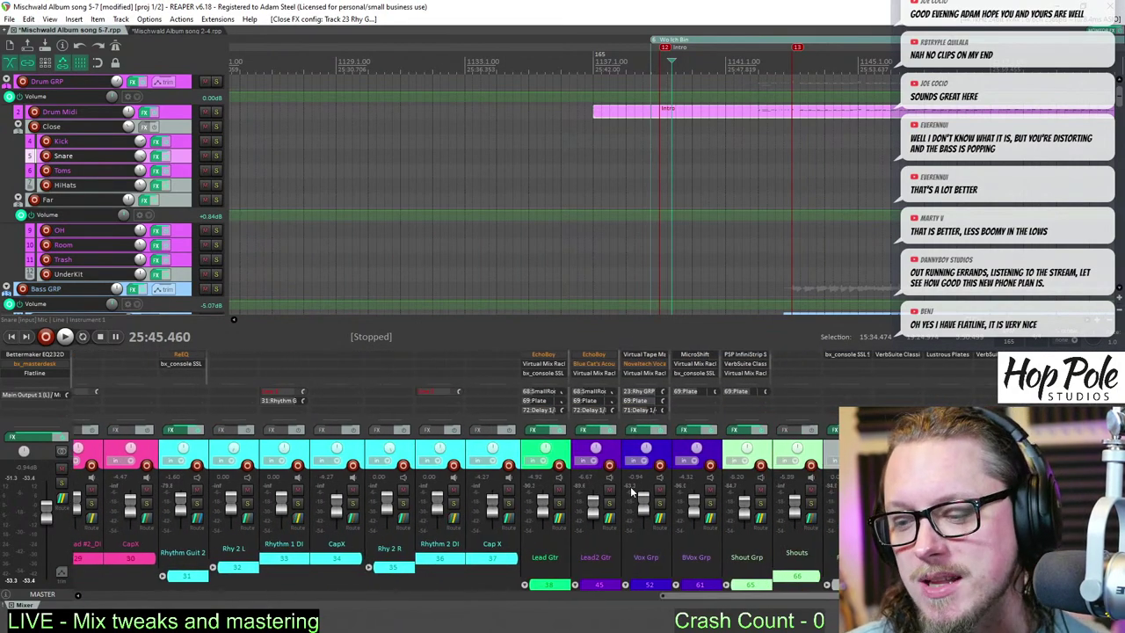
pyautogui.click(661, 504)
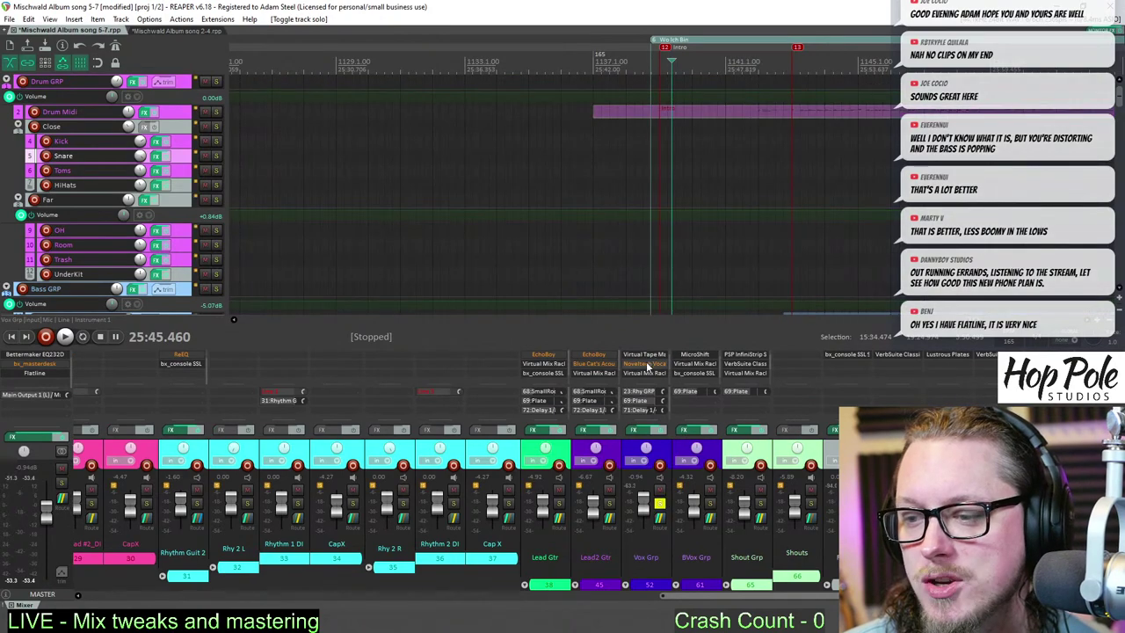
pyautogui.click(648, 364)
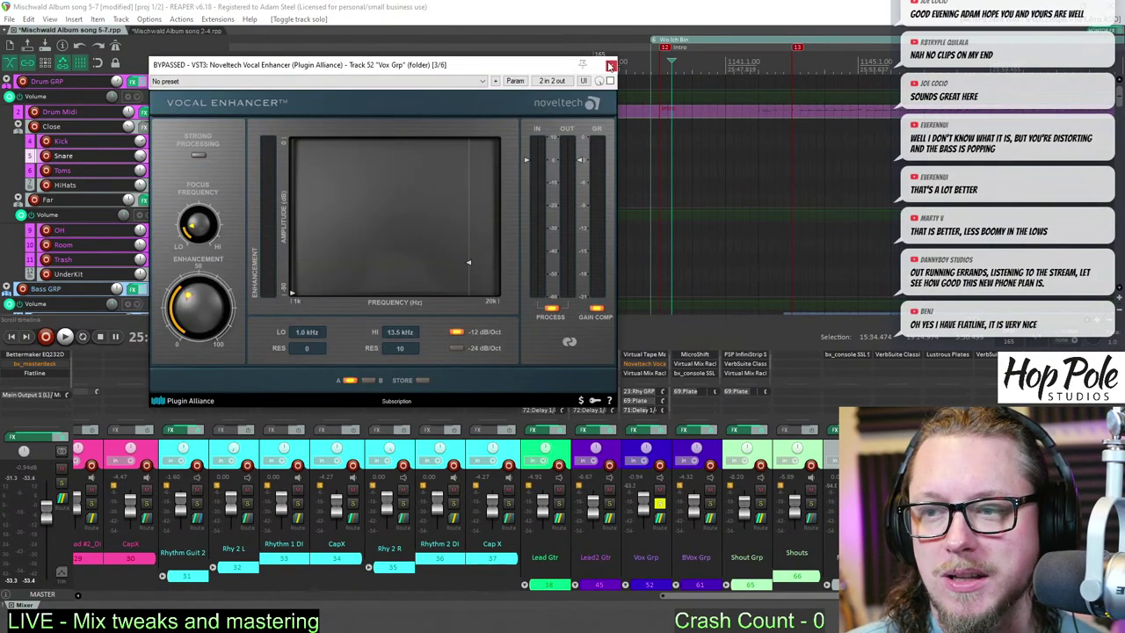
pyautogui.click(611, 66)
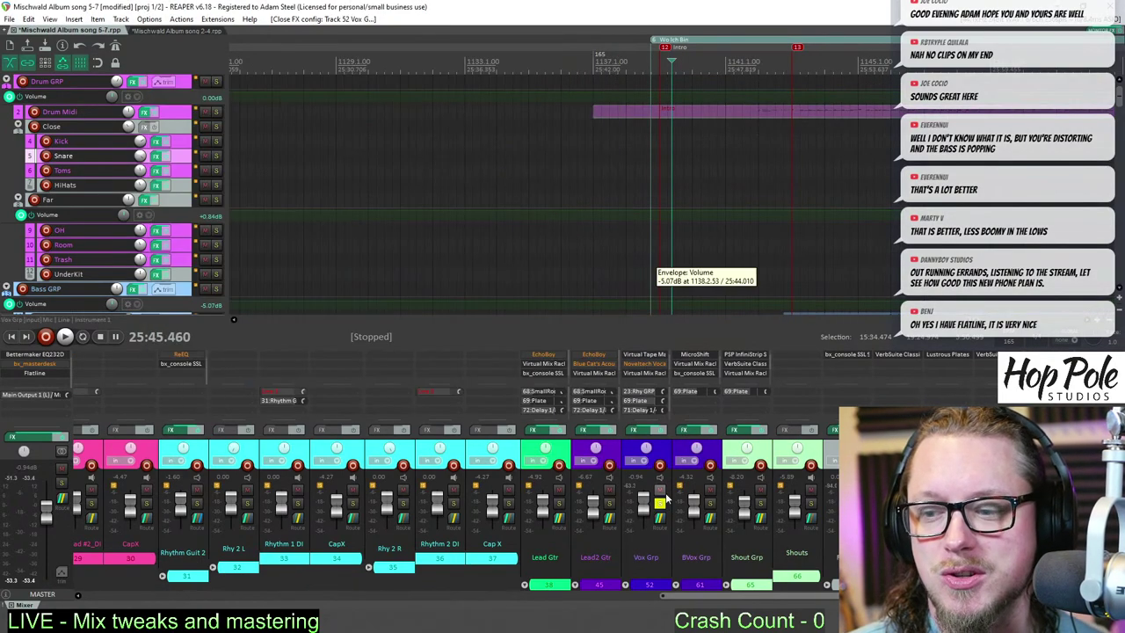
pyautogui.click(661, 504)
# - Play the full mix from the Wo Ich Bin intro
pyautogui.scroll(-2, 693, 155)
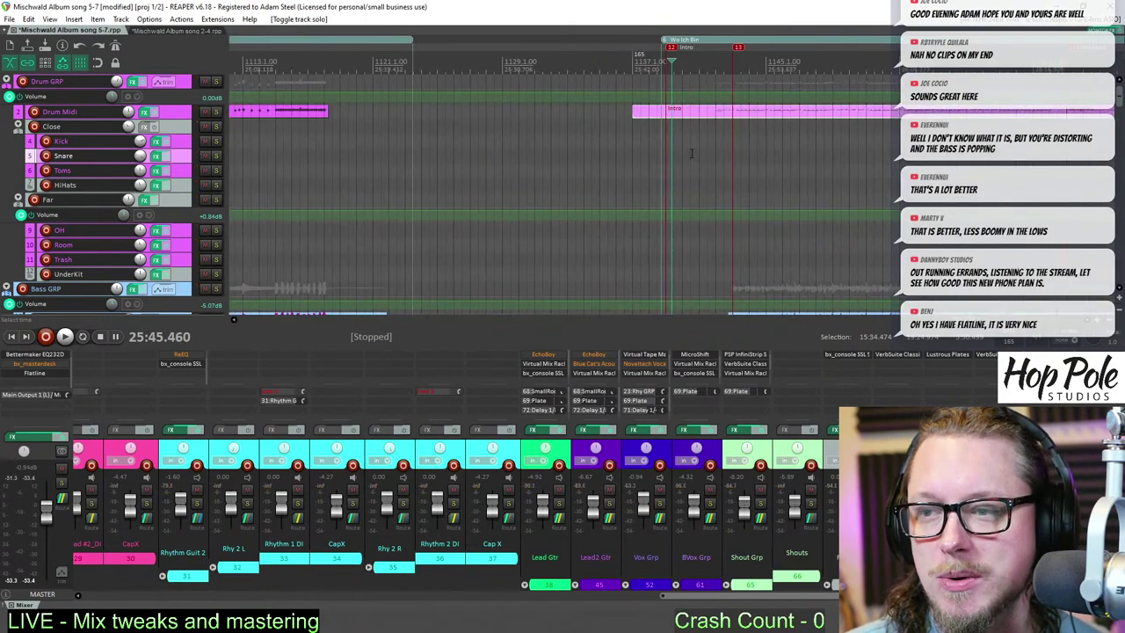
pyautogui.press('space')
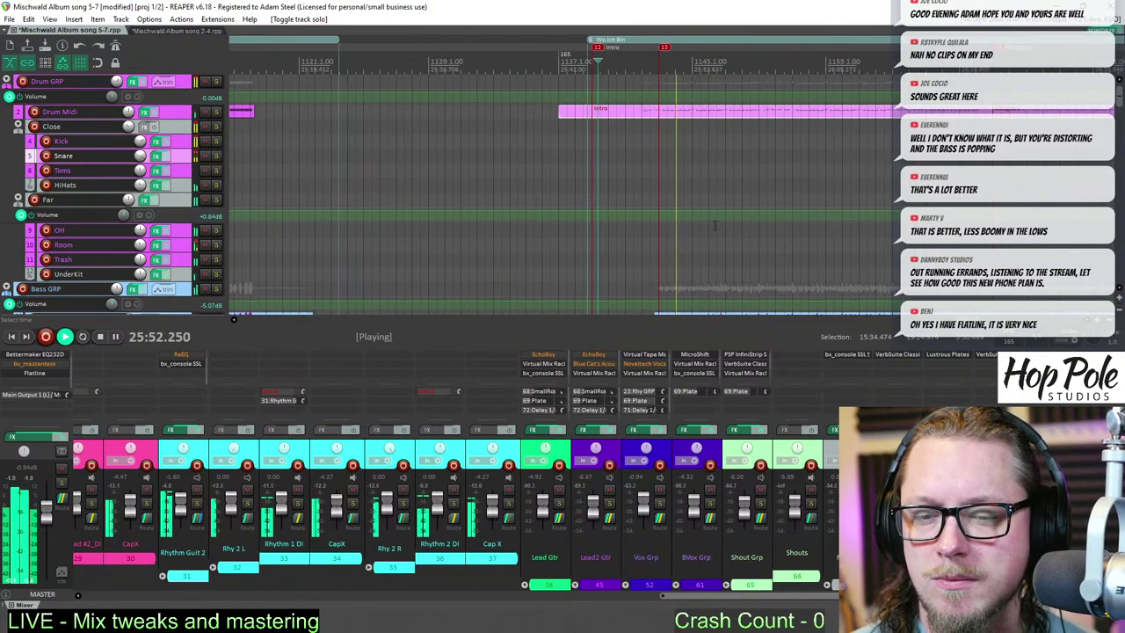
# - Try the Far track's Fresh Air at Mid Air 3 and High Air 11 during playback, and close its window
pyautogui.moveTo(716, 597); pyautogui.dragTo(180, 599)
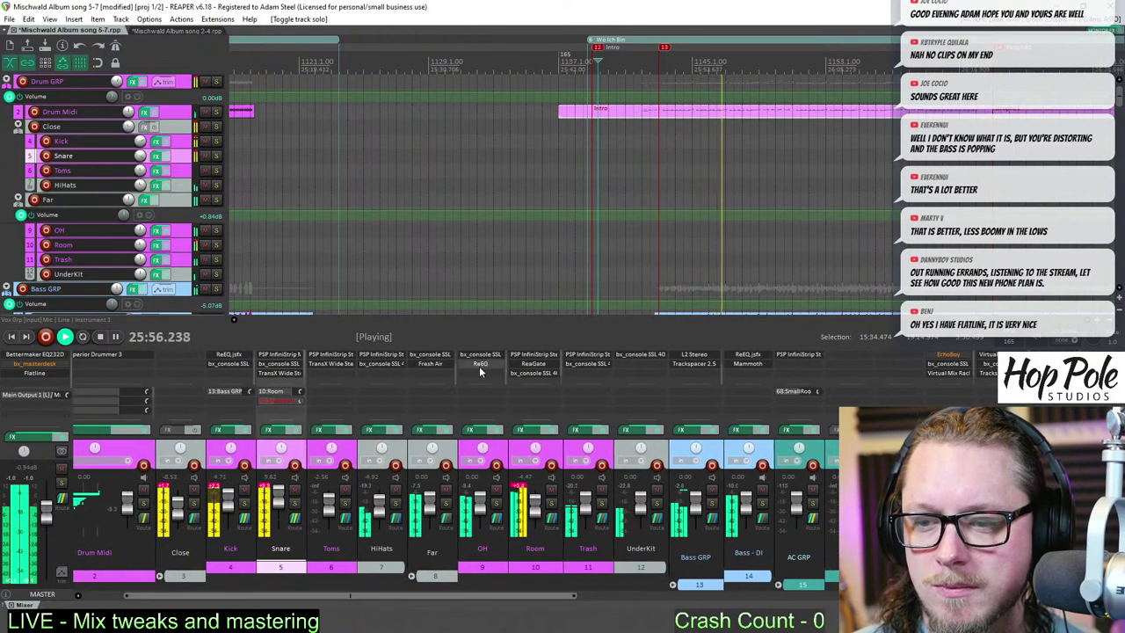
pyautogui.click(422, 368)
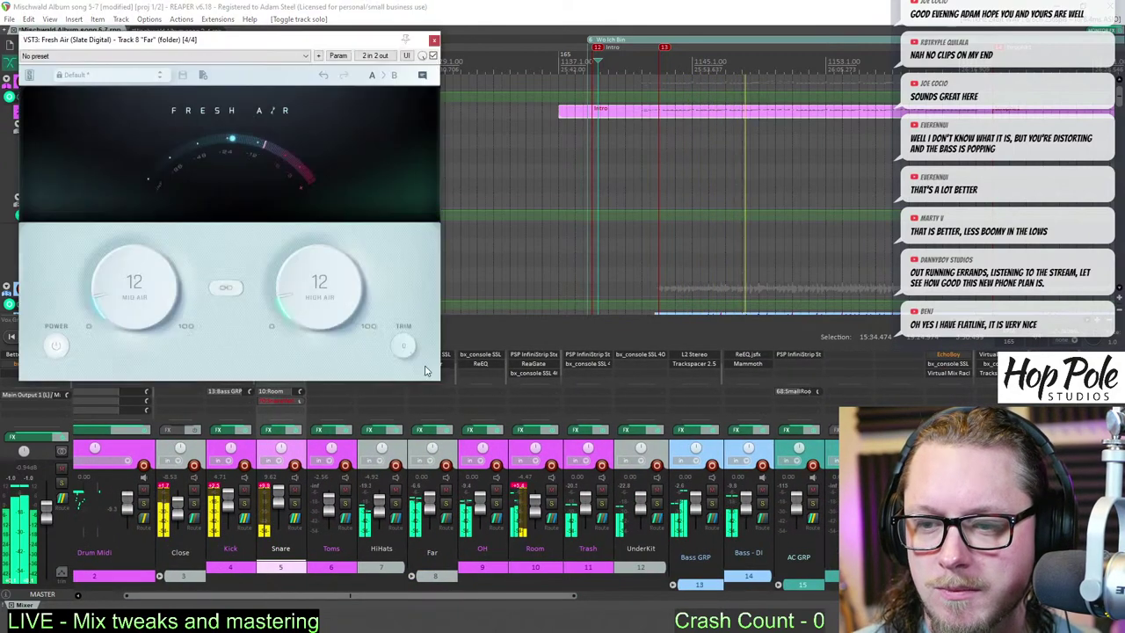
pyautogui.click(317, 313)
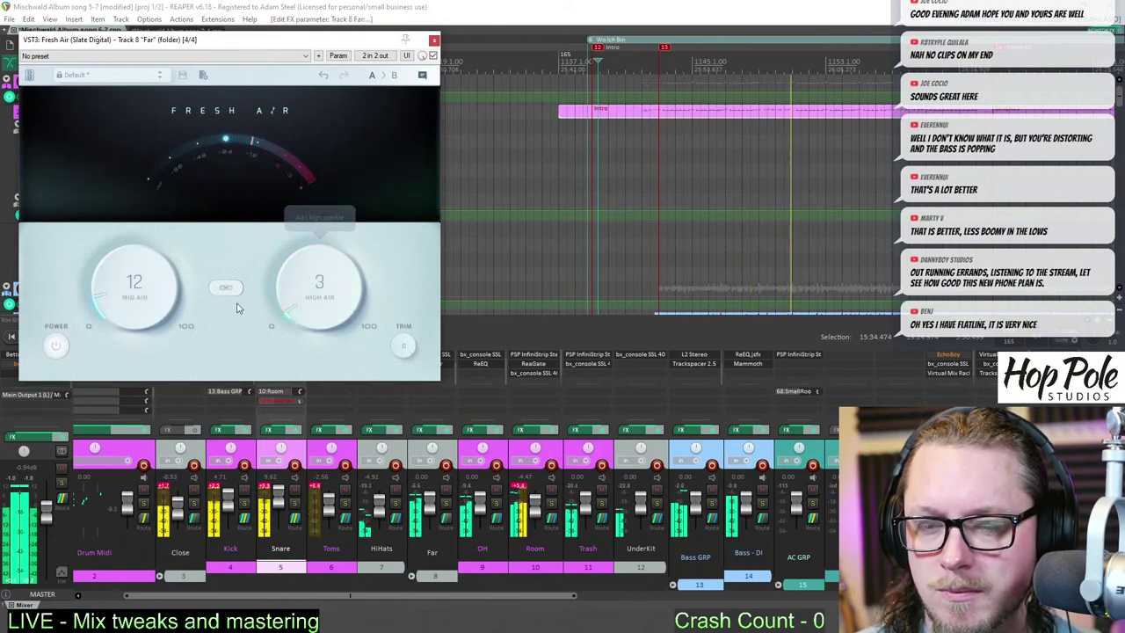
pyautogui.moveTo(138, 309); pyautogui.dragTo(126, 336)
pyautogui.moveTo(335, 295); pyautogui.dragTo(331, 286)
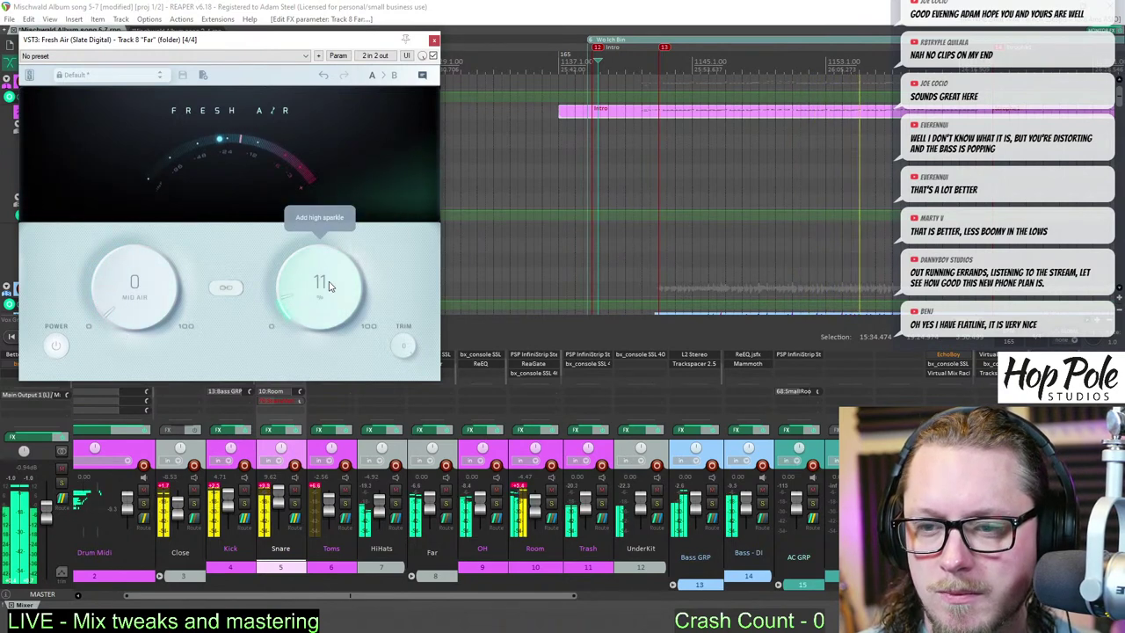
pyautogui.moveTo(112, 296); pyautogui.dragTo(113, 289)
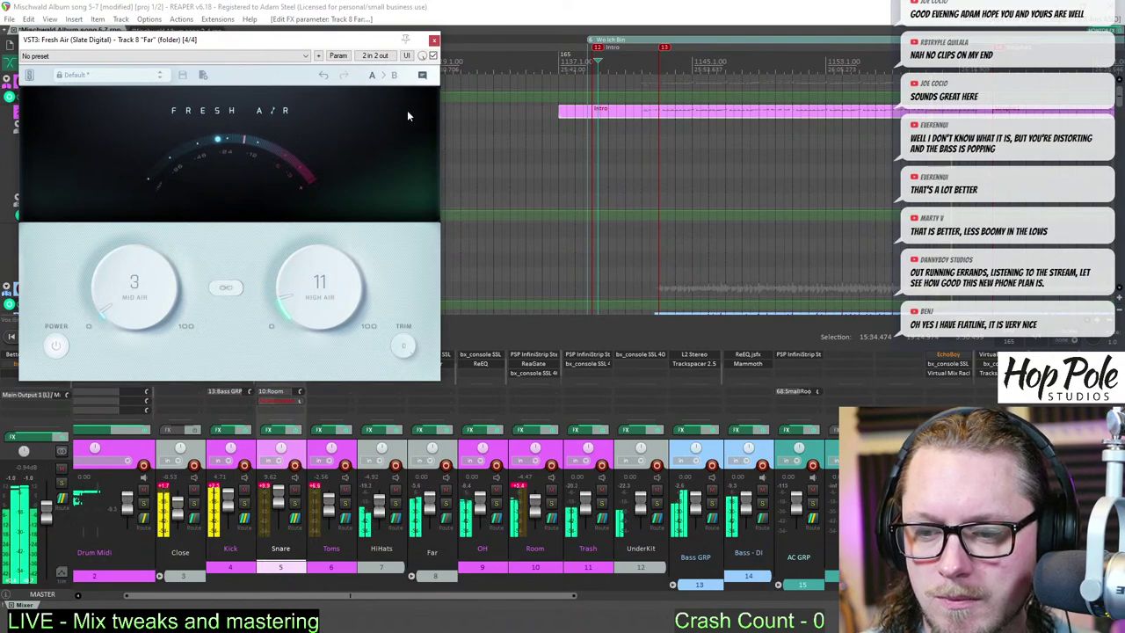
pyautogui.moveTo(341, 52); pyautogui.dragTo(361, 119)
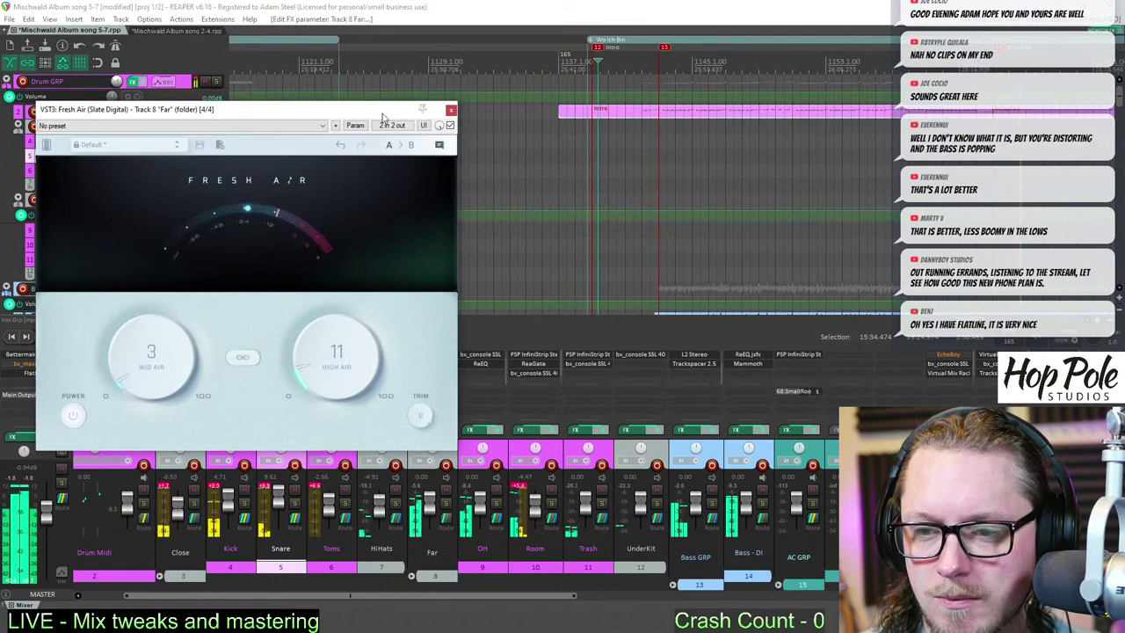
pyautogui.click(452, 112)
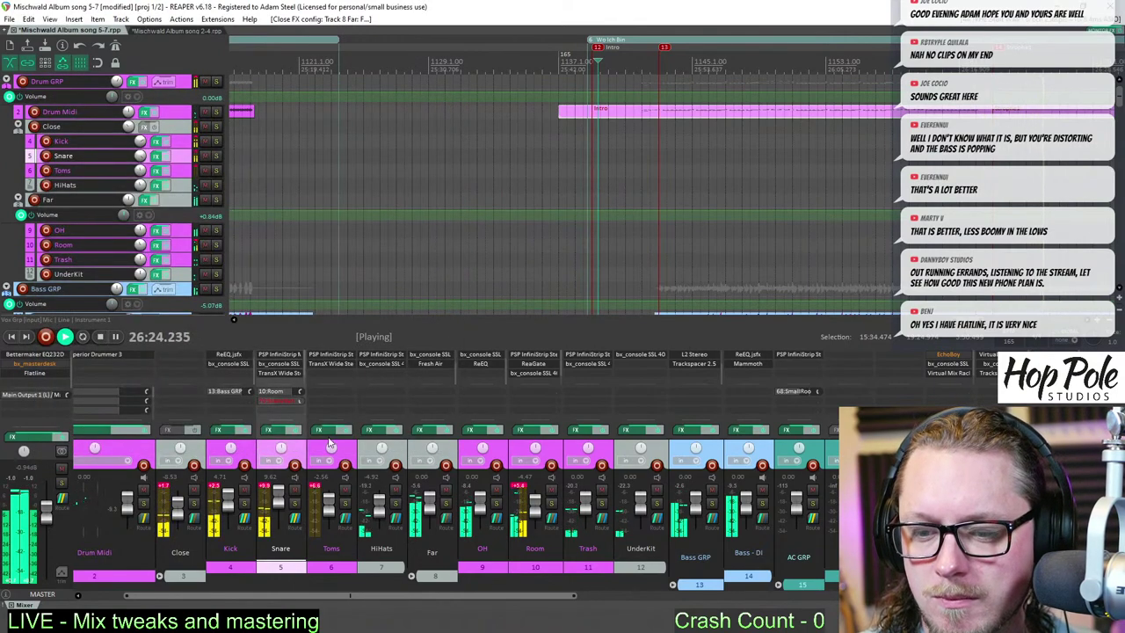
# - Swap the hi-hats in the Drum Midi track's Superior Drummer 3 to 15" Zildjian K Custom Dark Hats
pyautogui.moveTo(403, 594); pyautogui.dragTo(364, 595)
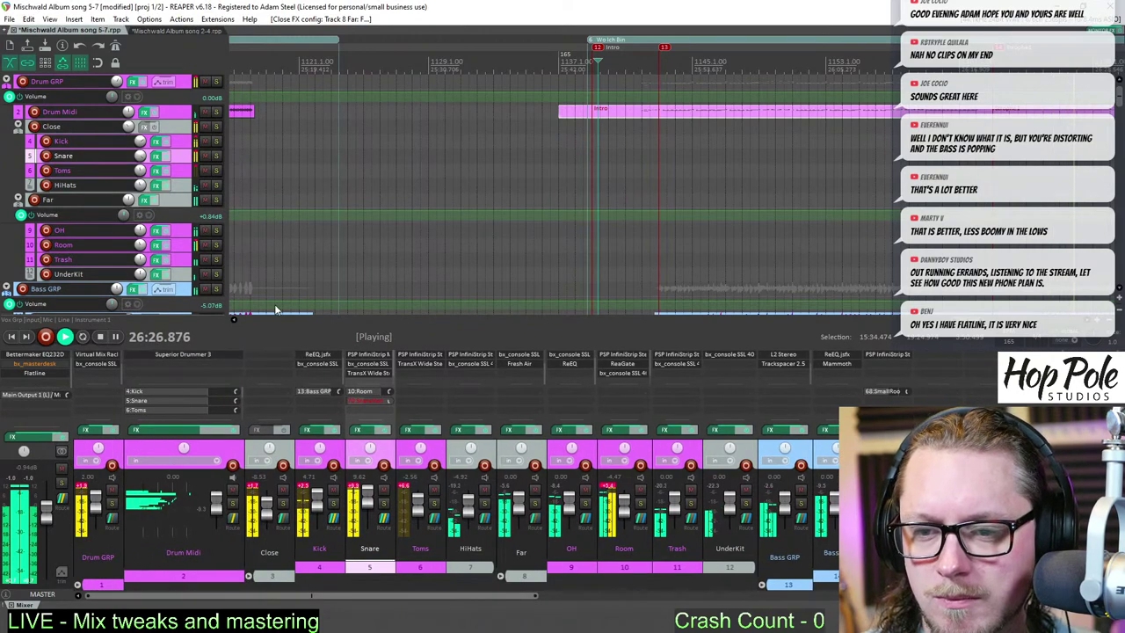
pyautogui.hotkey('shift', 'f')
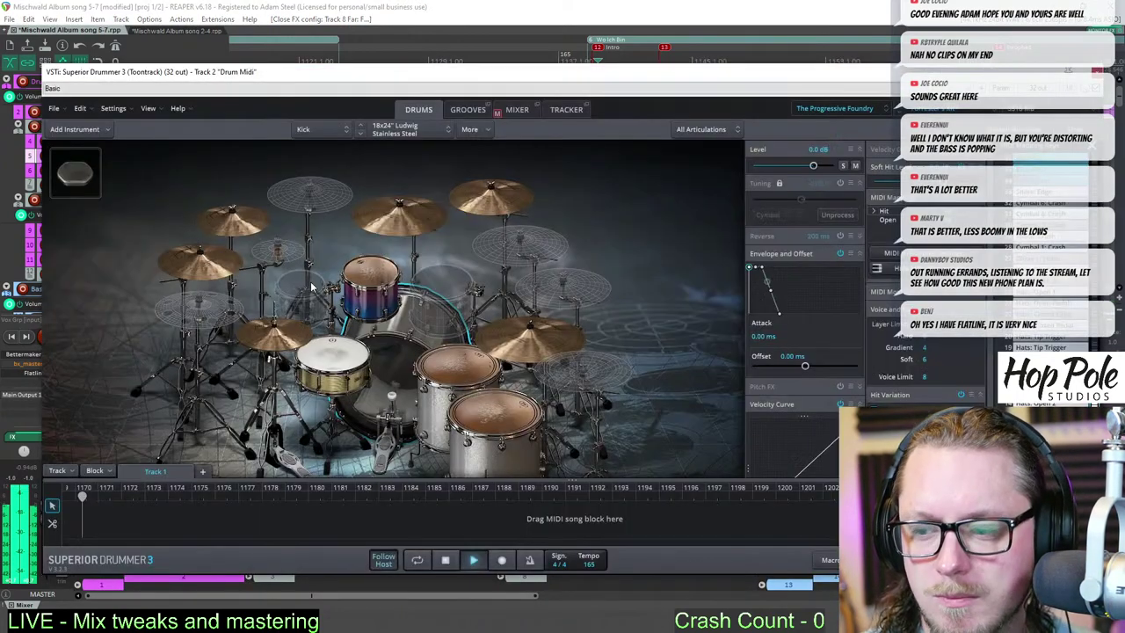
pyautogui.rightClick(270, 339)
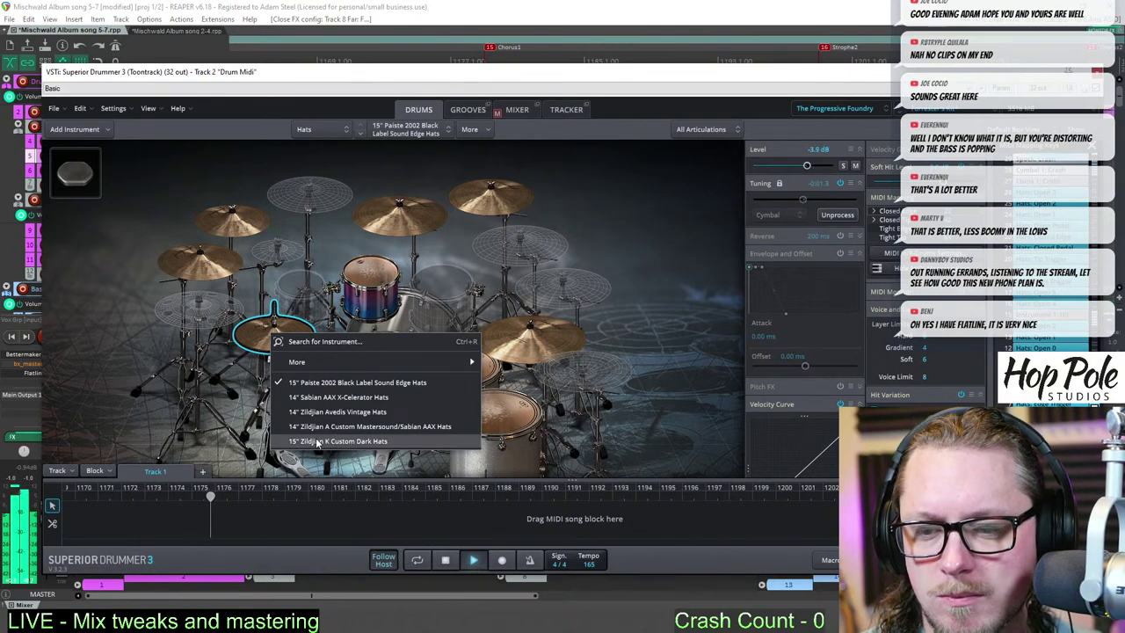
pyautogui.click(414, 387)
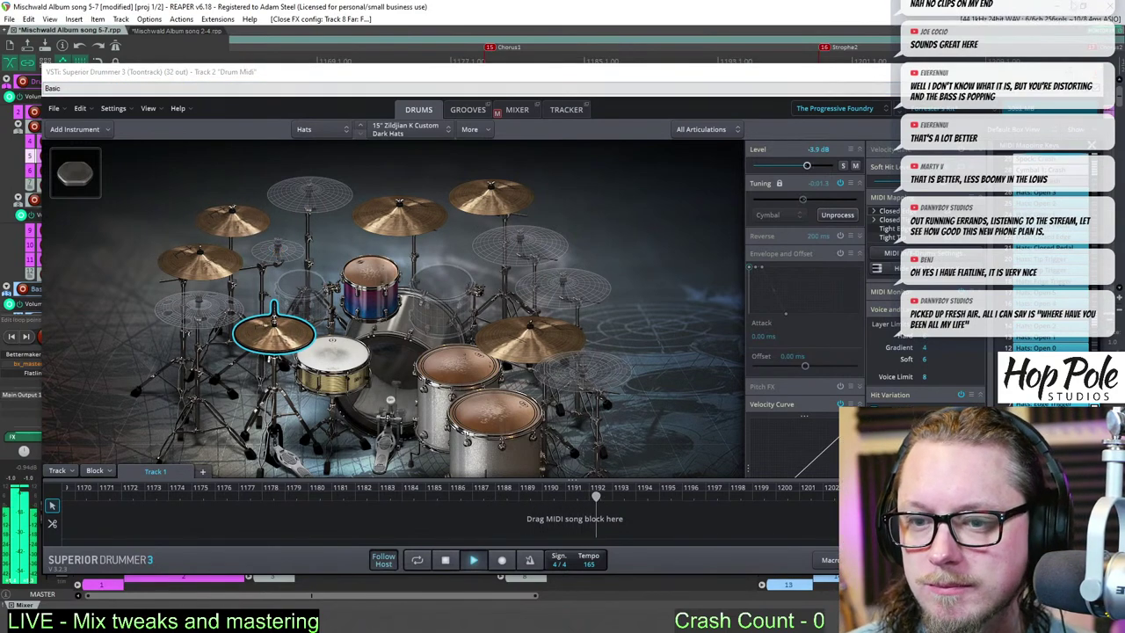
pyautogui.click(1097, 73)
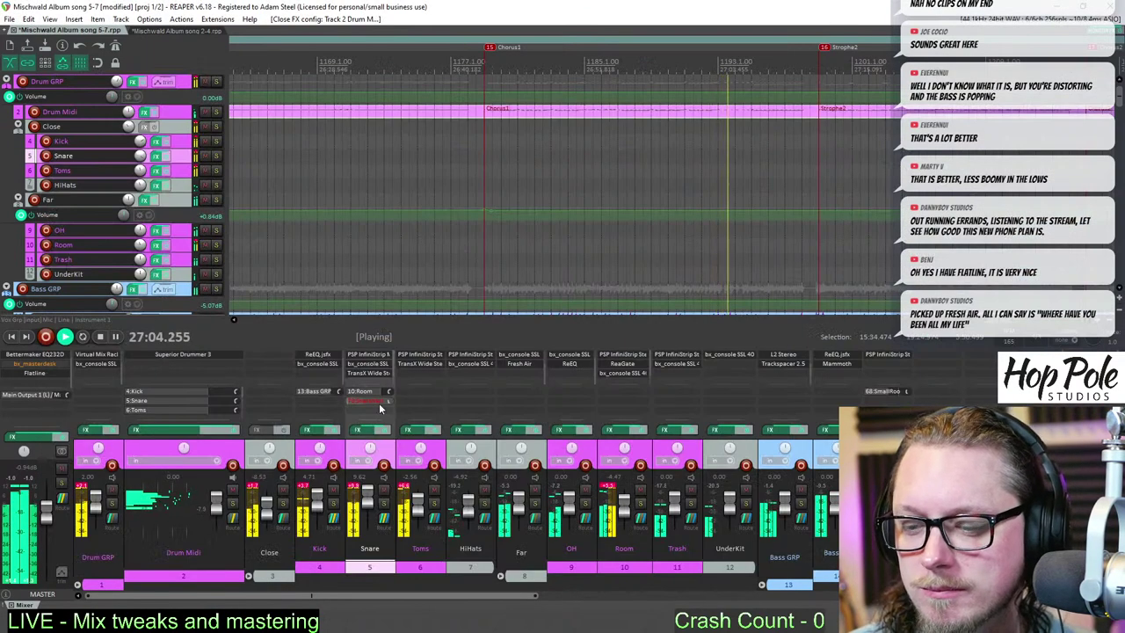
# - Set both Mid Air and High Air to 12 in the Far track's Fresh Air, stop playback and close the plug-in
pyautogui.click(528, 363)
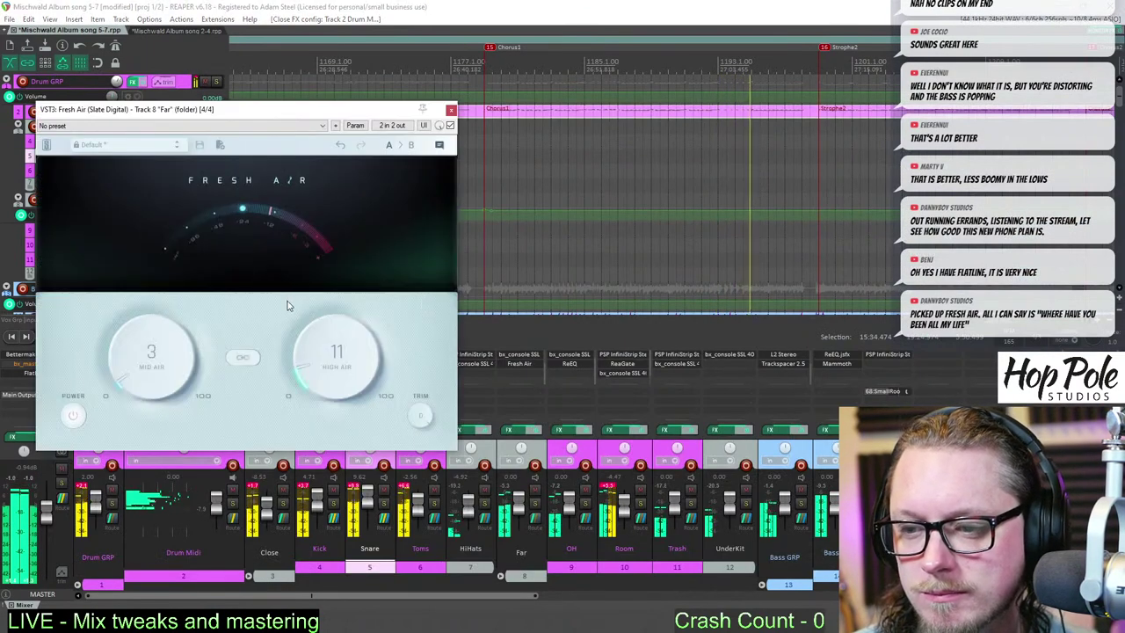
pyautogui.moveTo(148, 366); pyautogui.dragTo(150, 361)
pyautogui.moveTo(334, 373); pyautogui.dragTo(334, 373)
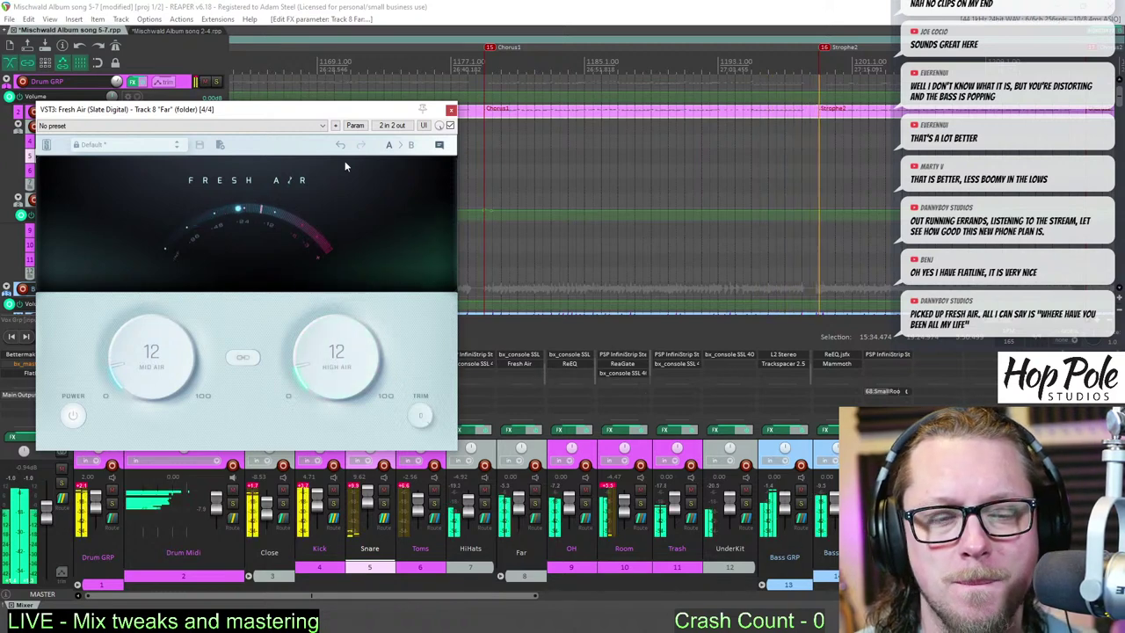
pyautogui.scroll(-2, 590, 184)
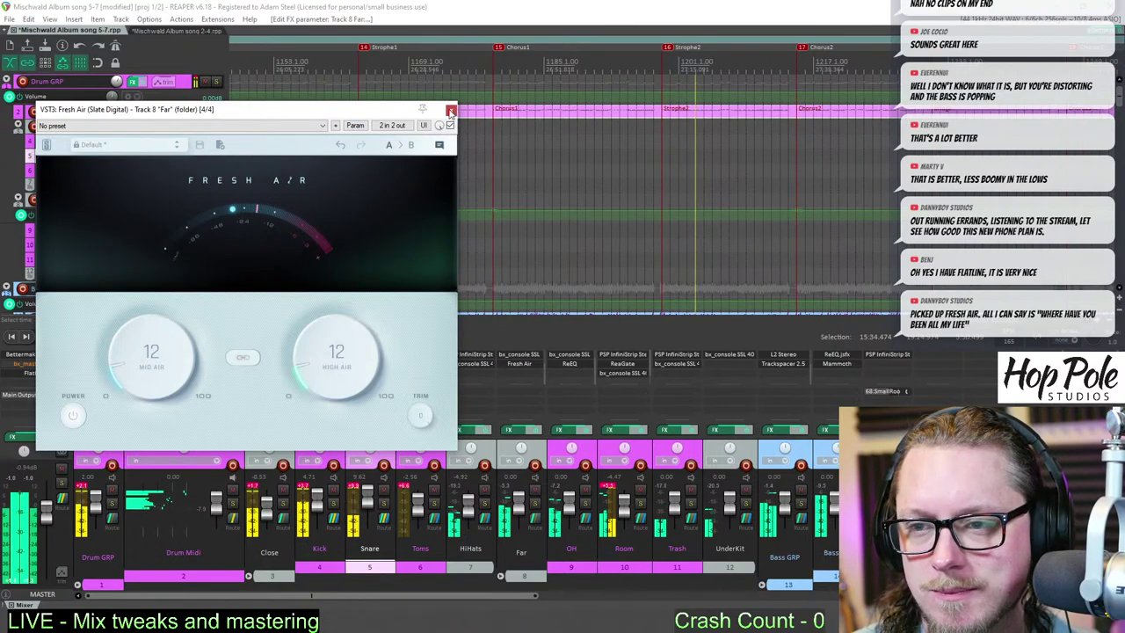
pyautogui.click(495, 5)
pyautogui.press('space')
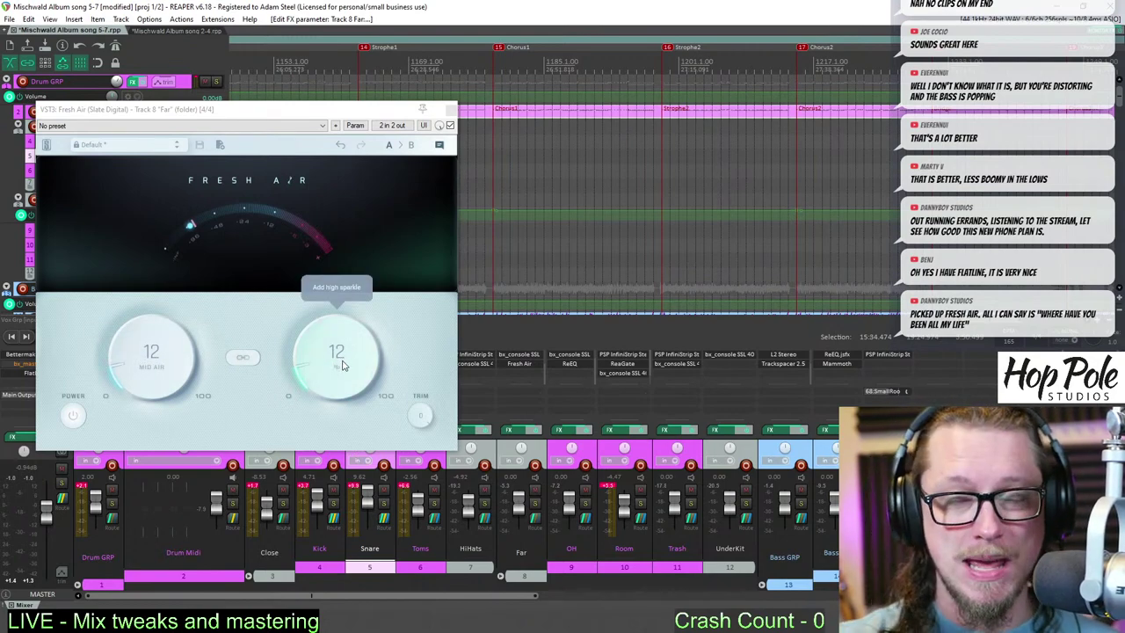
pyautogui.click(451, 111)
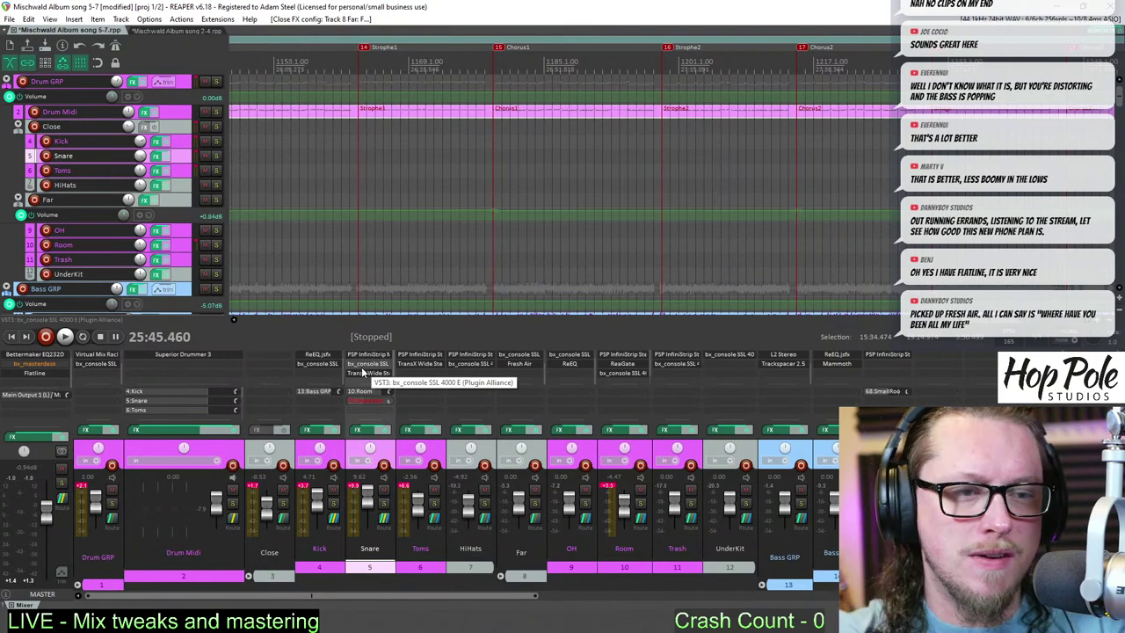
# - Inspect the selected hi-hat instrument in the Drum Midi track's Superior Drummer 3 and close the plug-in
pyautogui.click(161, 355)
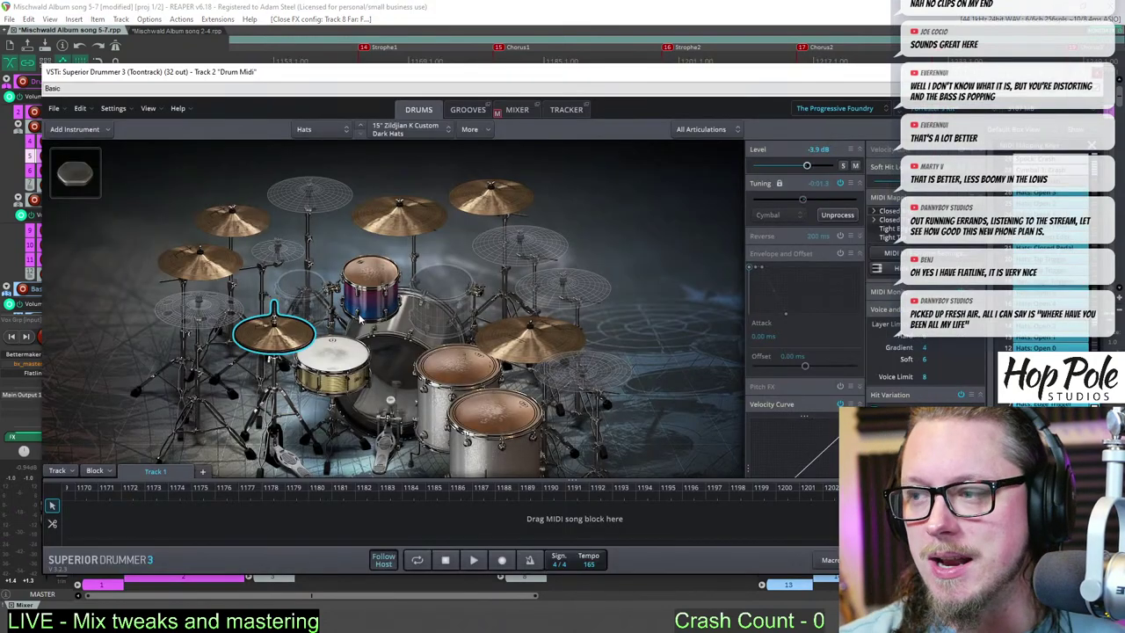
pyautogui.click(277, 341)
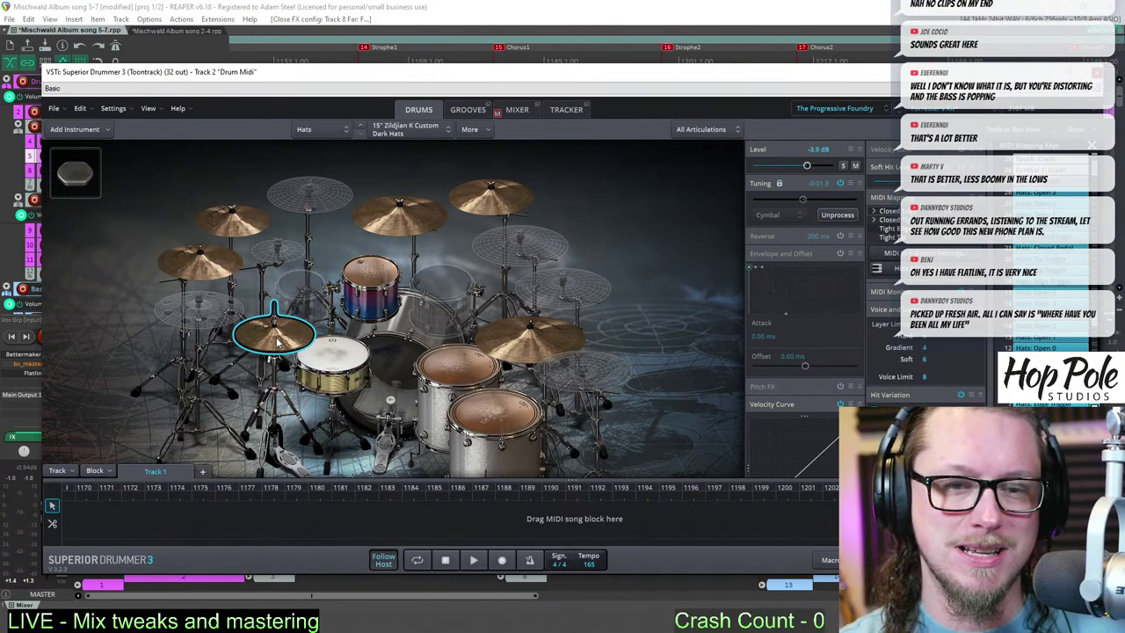
pyautogui.click(276, 339)
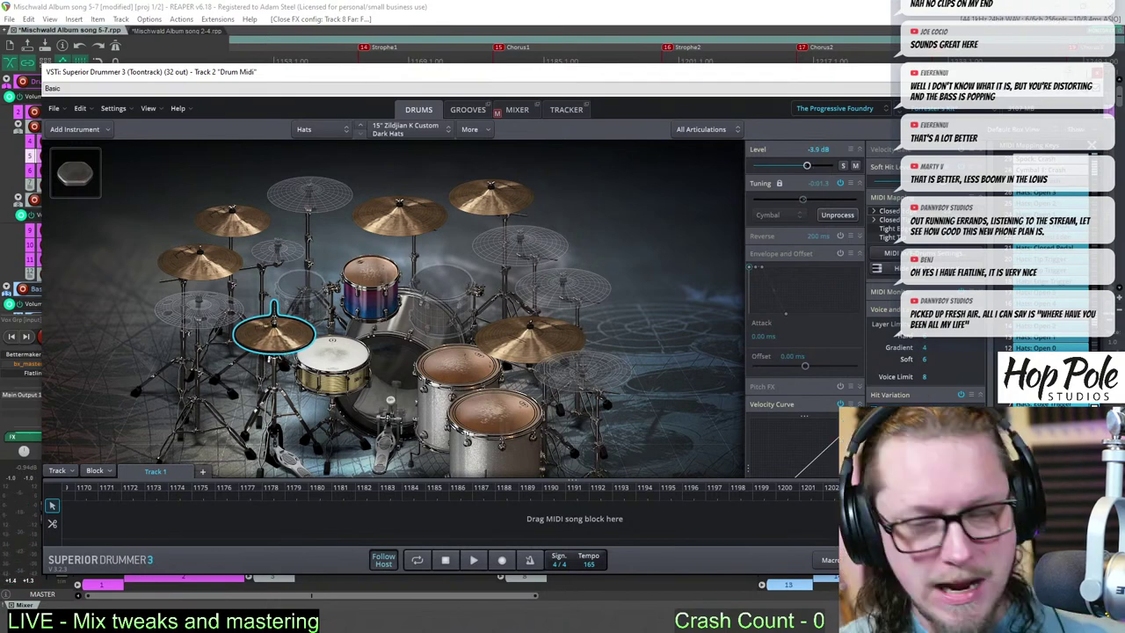
pyautogui.click(1097, 74)
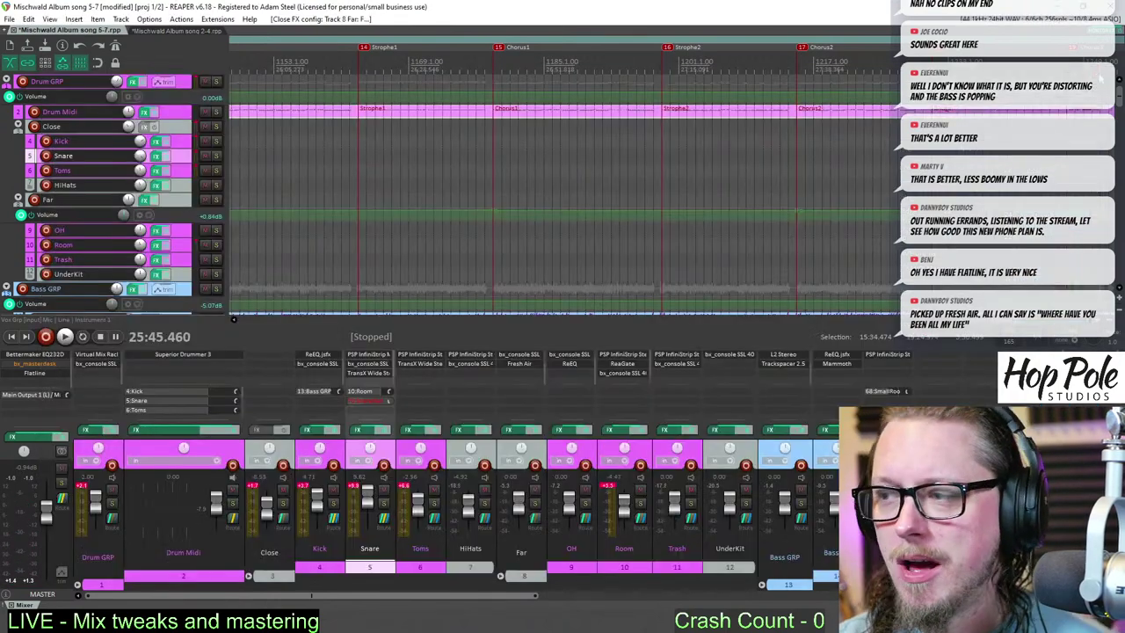
# - Reopen the Far track's Fresh Air to review its Mid Air and High Air settings, then close its window
pyautogui.click(522, 363)
pyautogui.moveTo(145, 114); pyautogui.dragTo(182, 140)
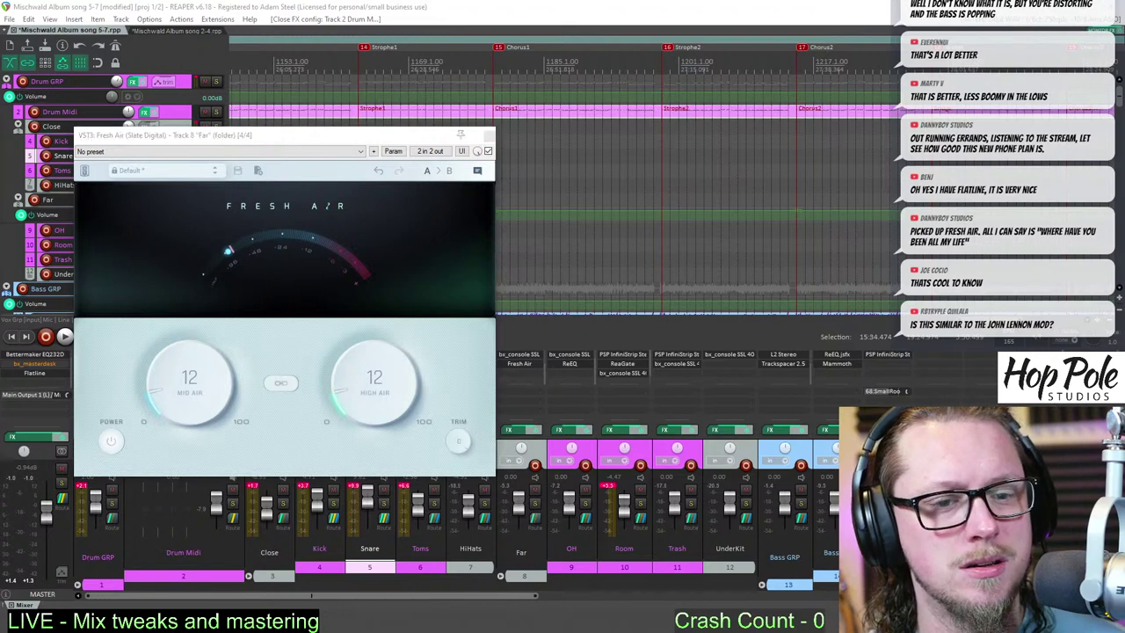
pyautogui.press('space')
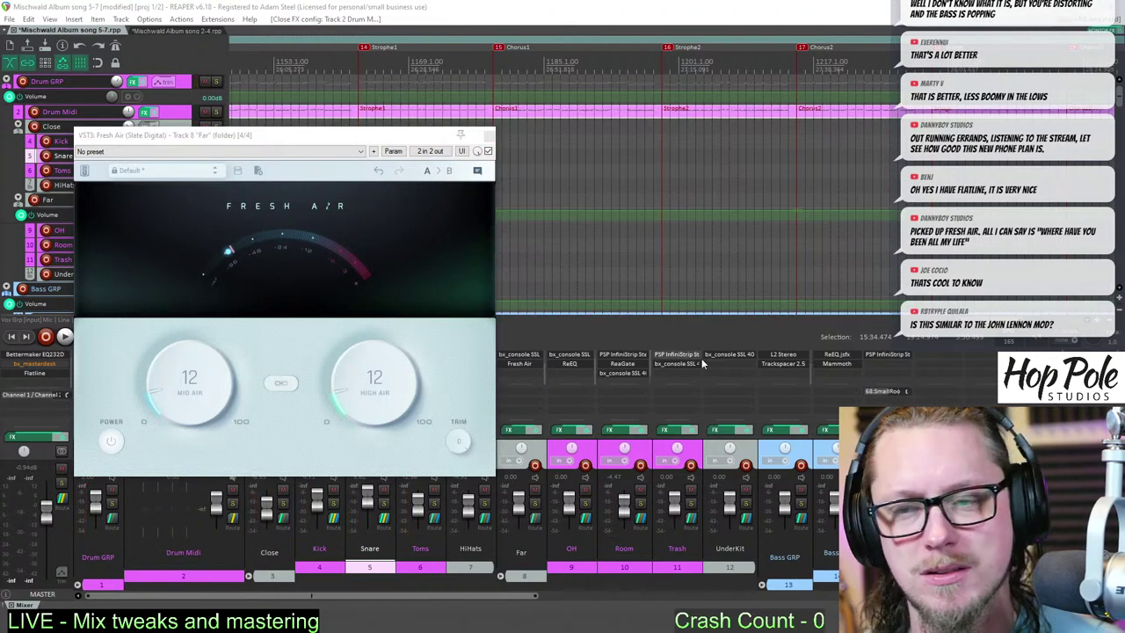
pyautogui.click(409, 141)
pyautogui.press('space')
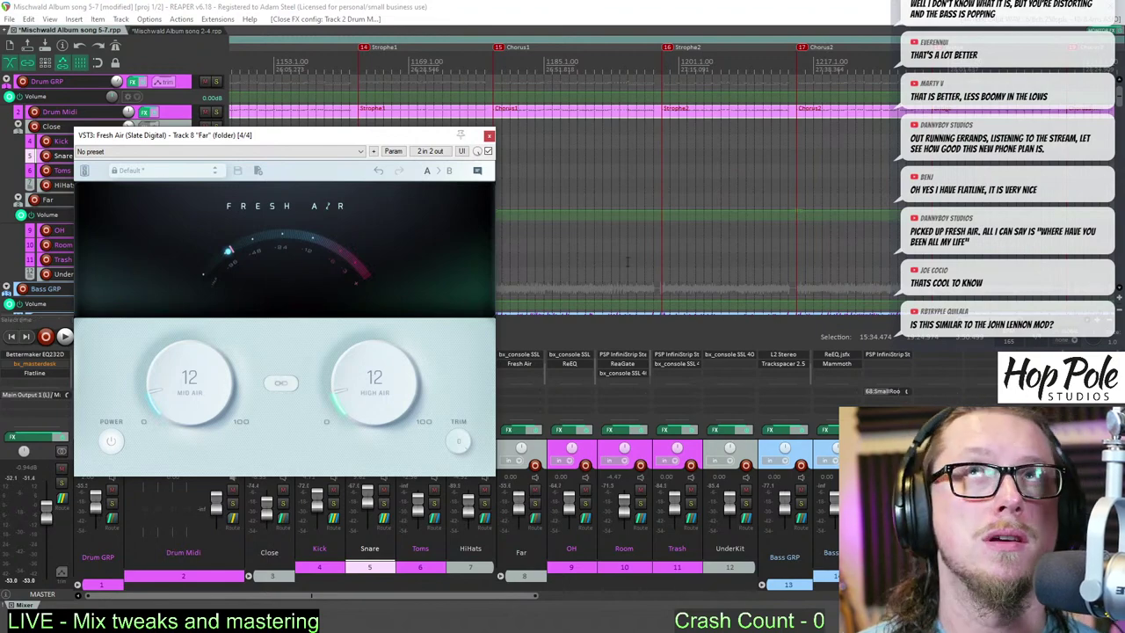
pyautogui.click(489, 135)
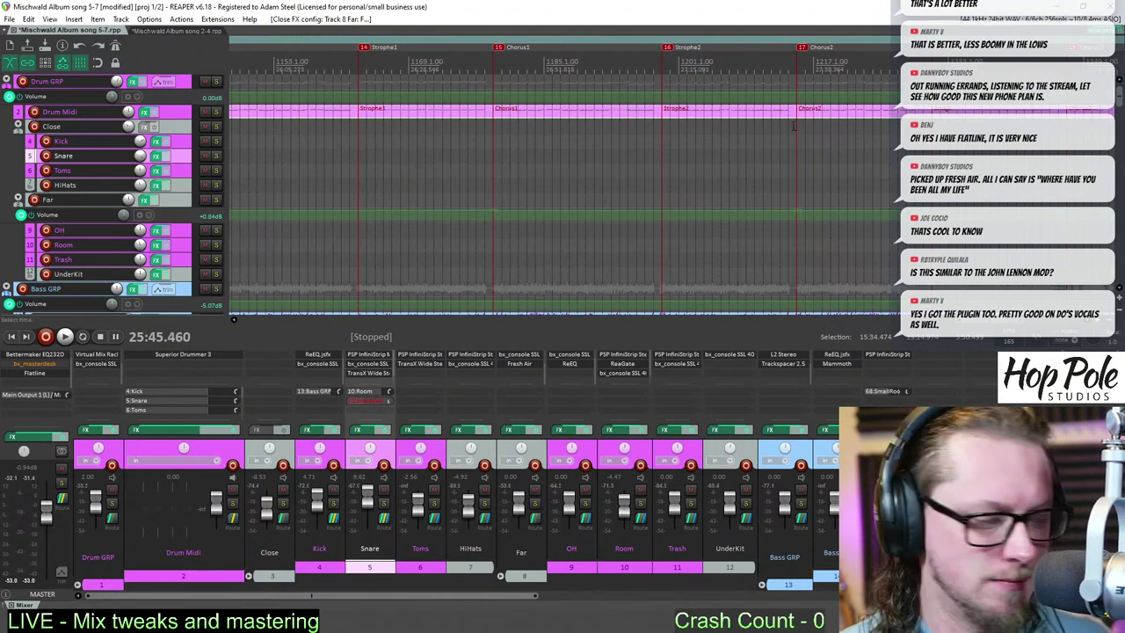
# - Place the edit cursor at 26:42.077 in the Wo Ich Bin region
pyautogui.scroll(-5, 782, 110)
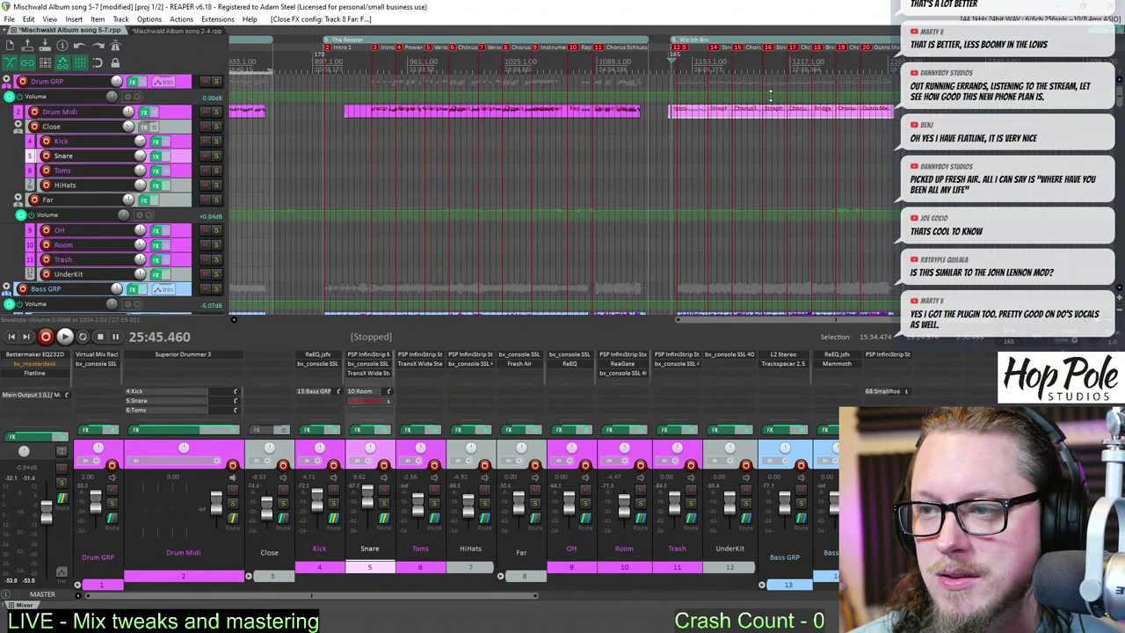
pyautogui.click(730, 257)
pyautogui.scroll(2, 730, 256)
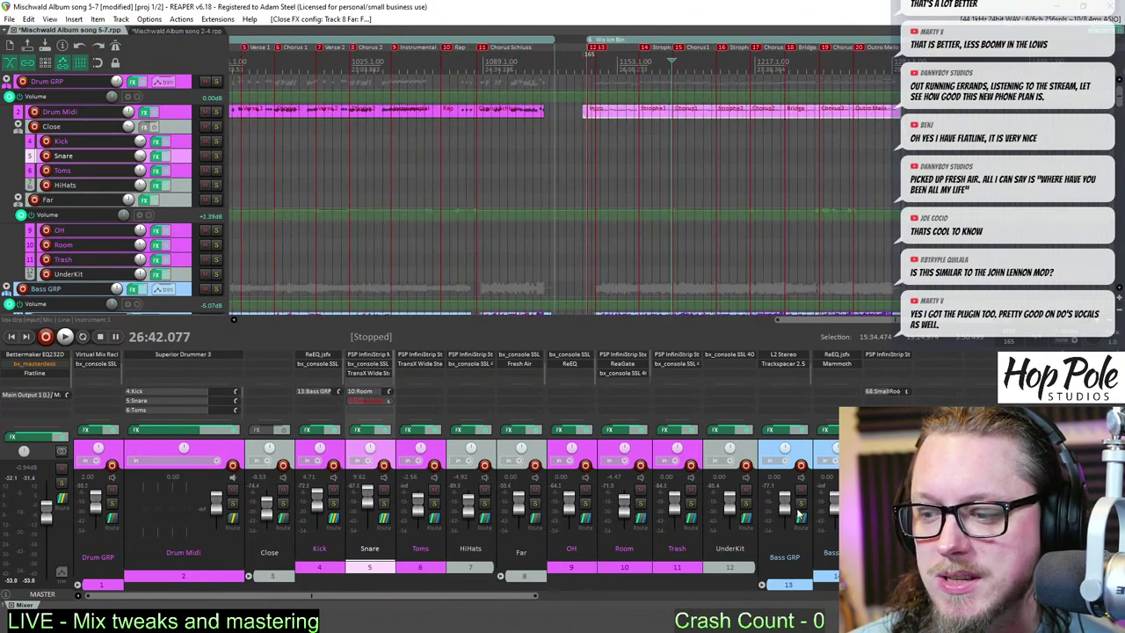
# - Solo the Bass GRP track and examine how its Trackspacer 2.5 ducks the low frequencies during a short playback
pyautogui.moveTo(421, 597); pyautogui.dragTo(456, 602)
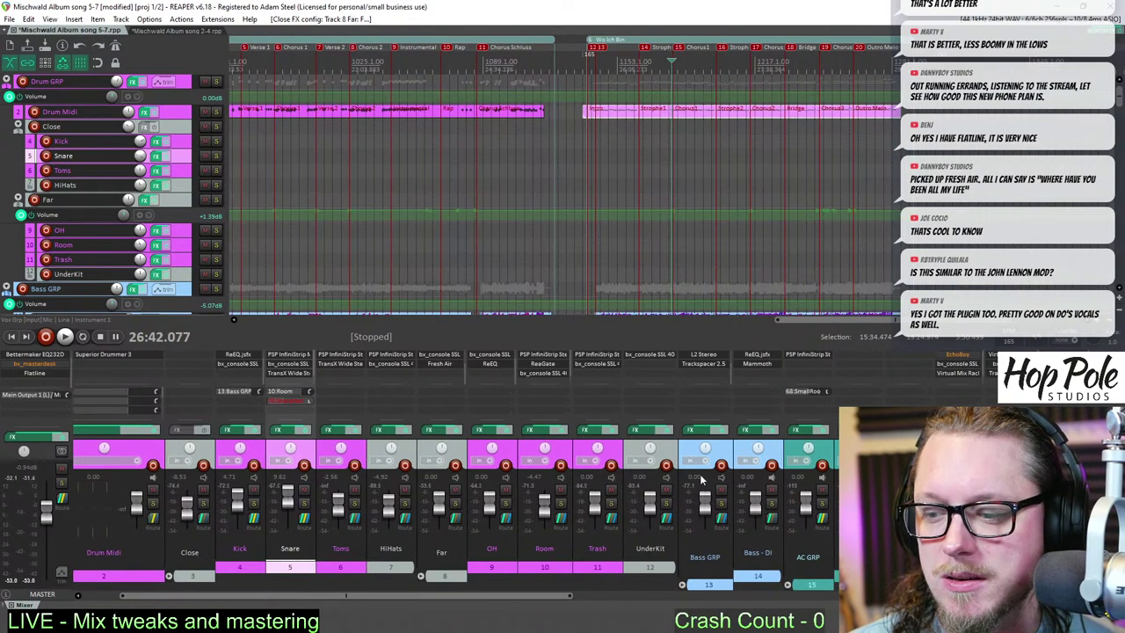
pyautogui.click(721, 502)
pyautogui.click(692, 363)
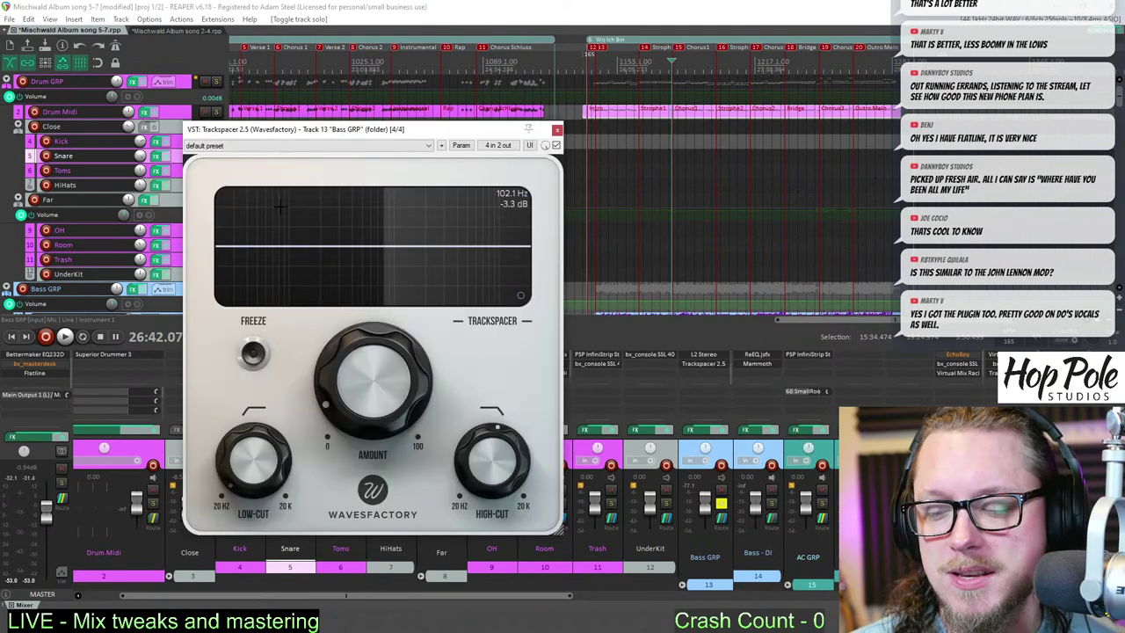
pyautogui.moveTo(290, 129); pyautogui.dragTo(401, 80)
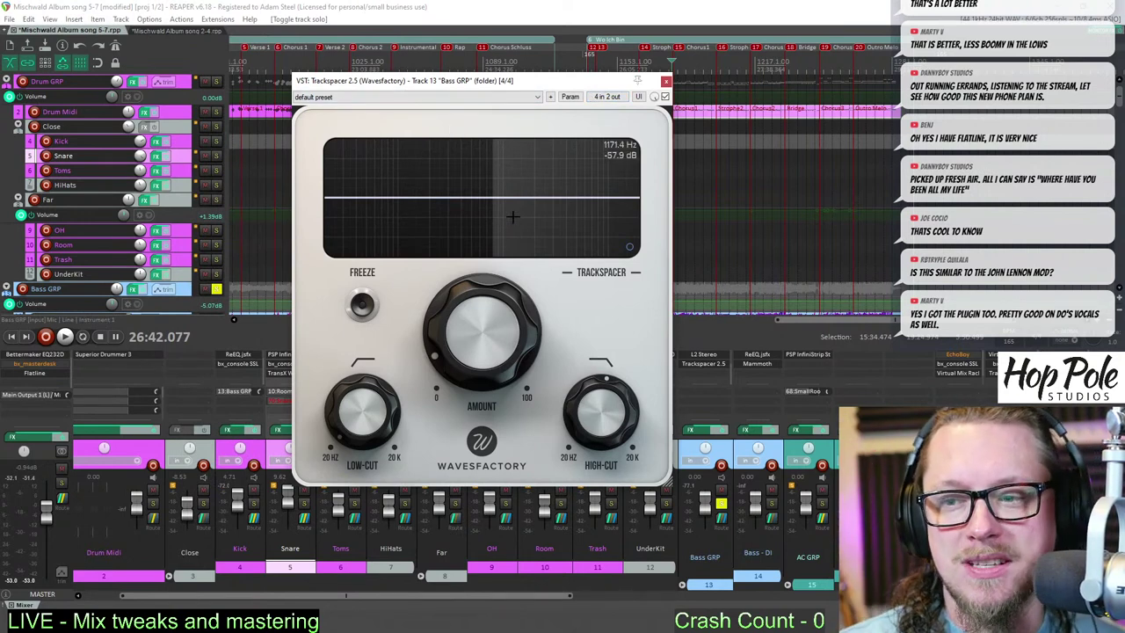
pyautogui.moveTo(570, 391)
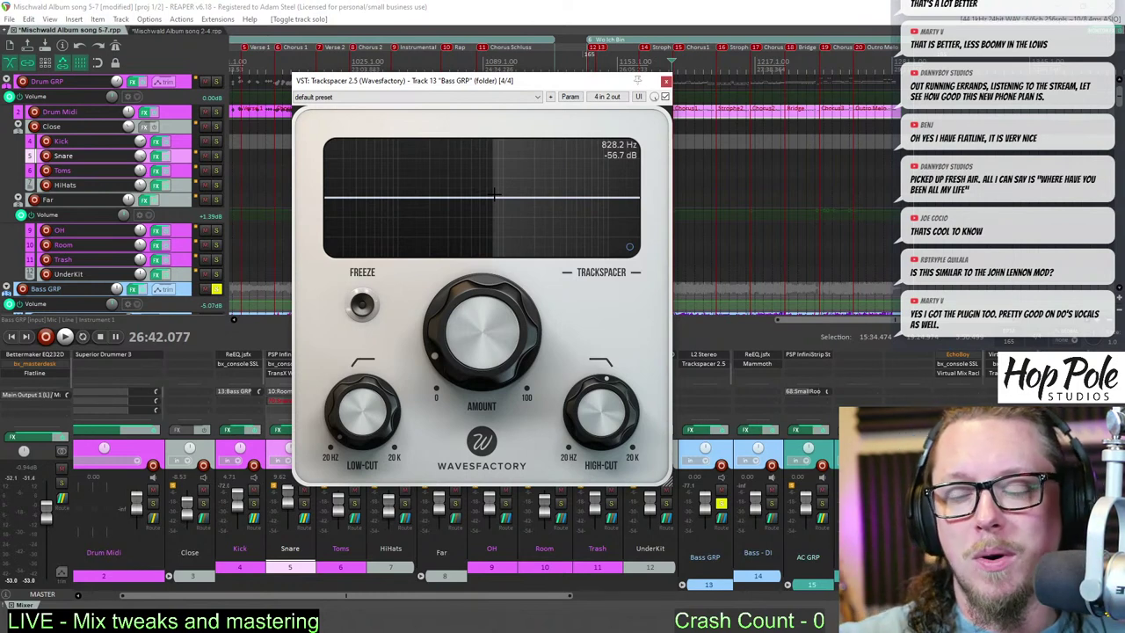
pyautogui.press('space')
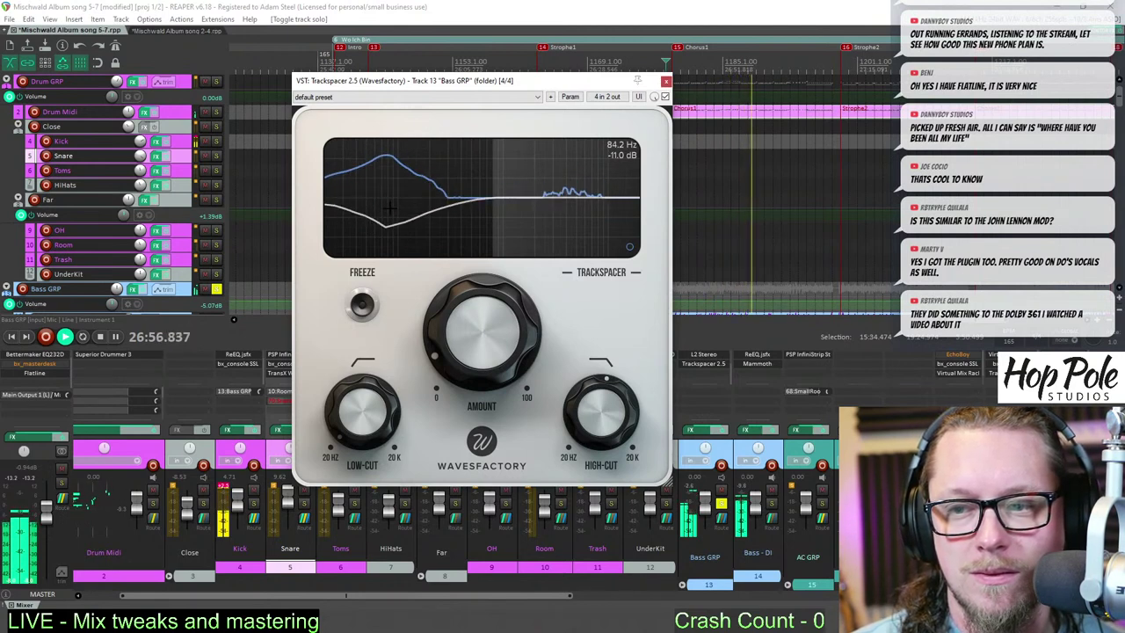
pyautogui.press('space')
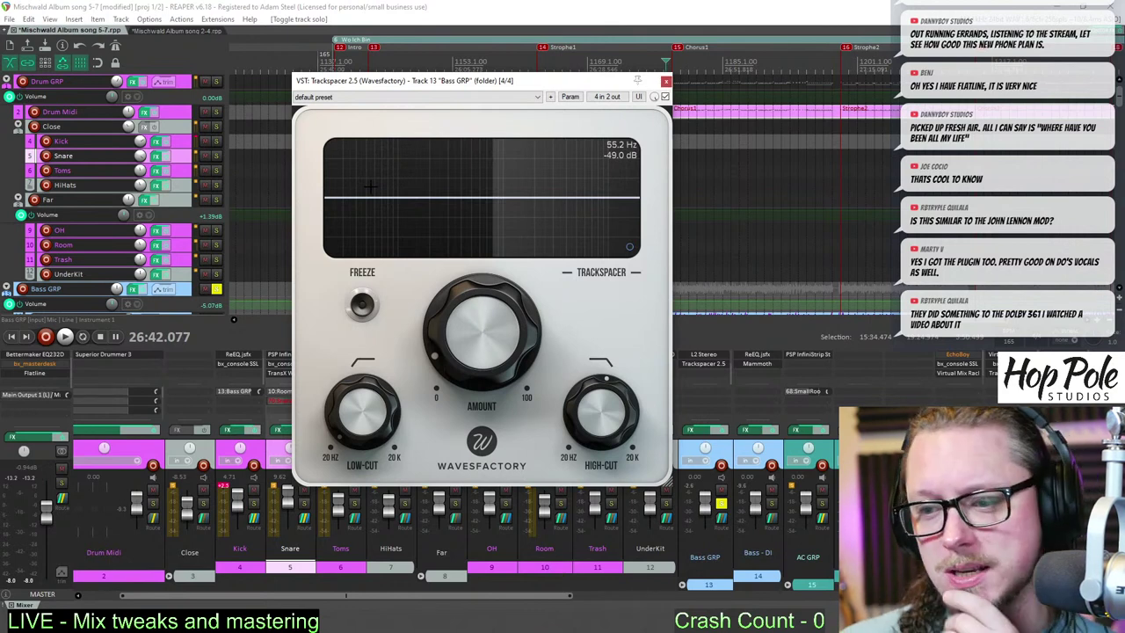
pyautogui.moveTo(459, 327)
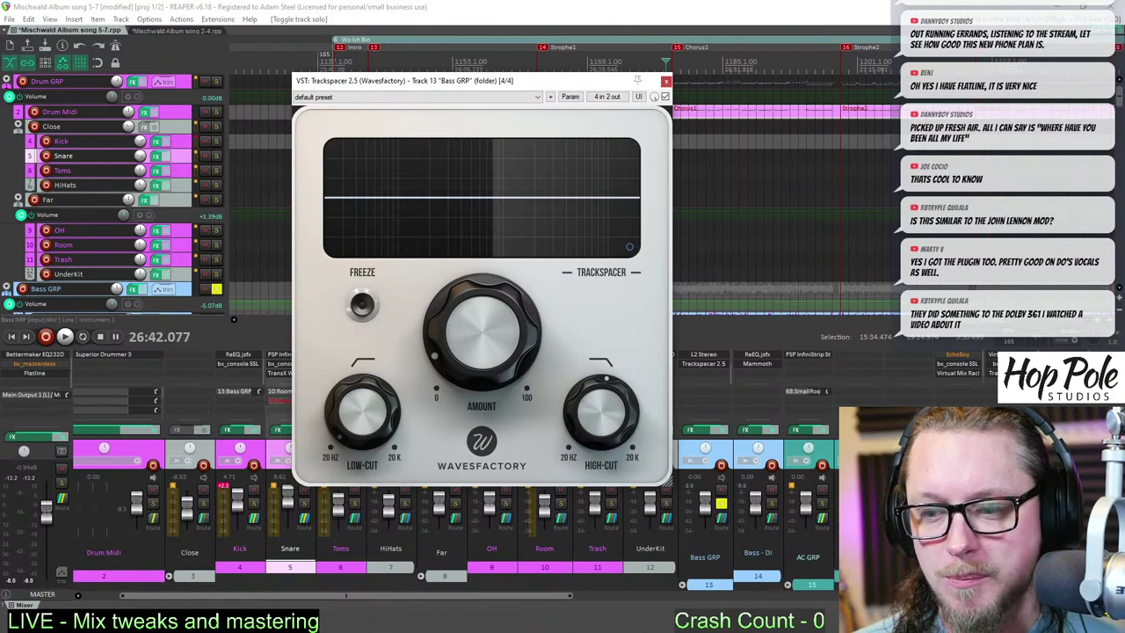
pyautogui.scroll(2, 266, 595)
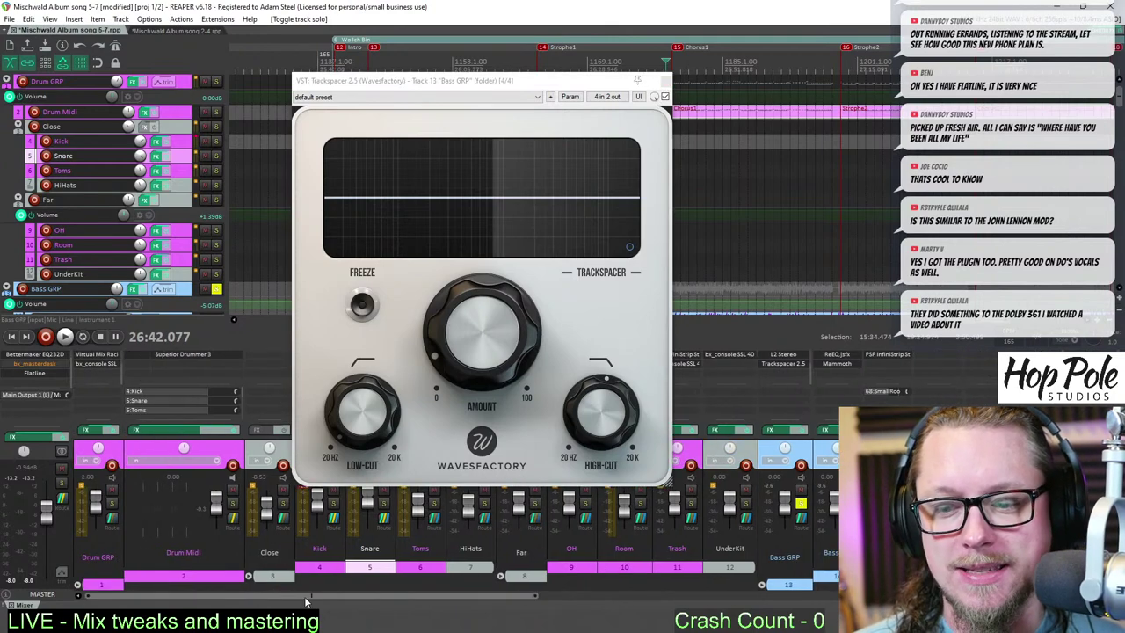
# - Solo the Kick together with the Bass GRP and watch the bass Trackspacer's ducking curve during a short playback
pyautogui.scroll(-2, 306, 601)
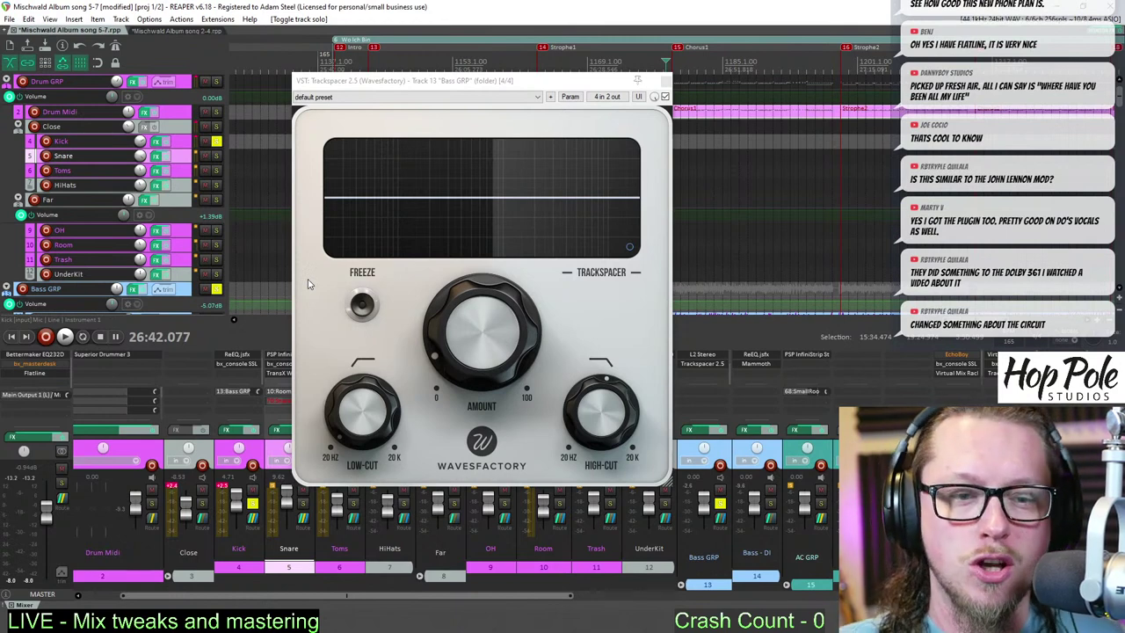
pyautogui.press('space')
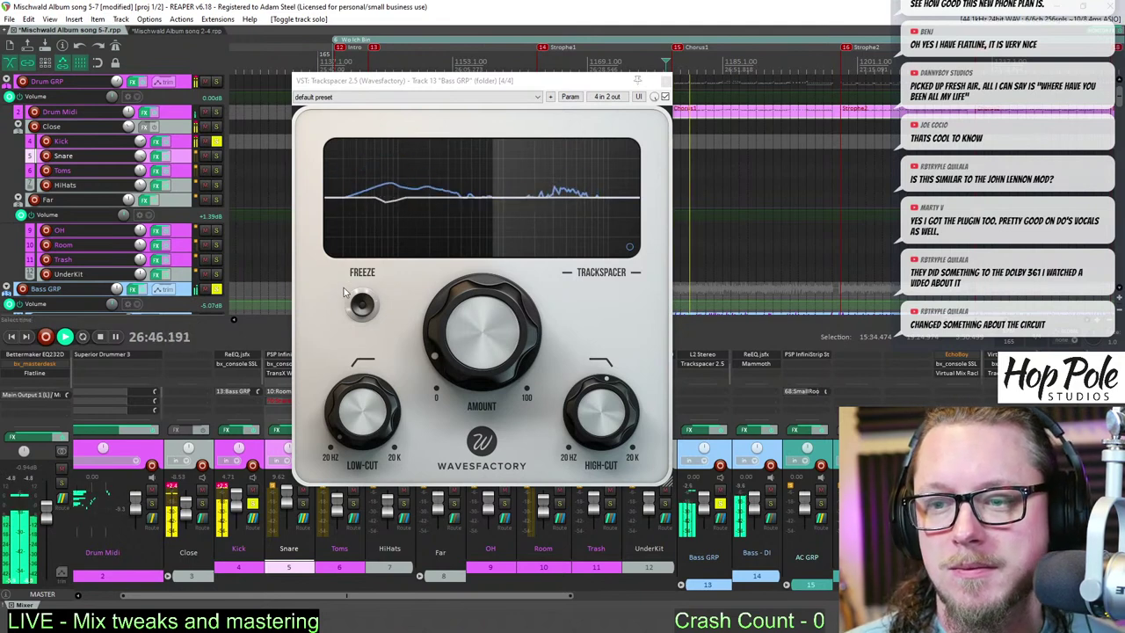
pyautogui.scroll(1, 233, 363)
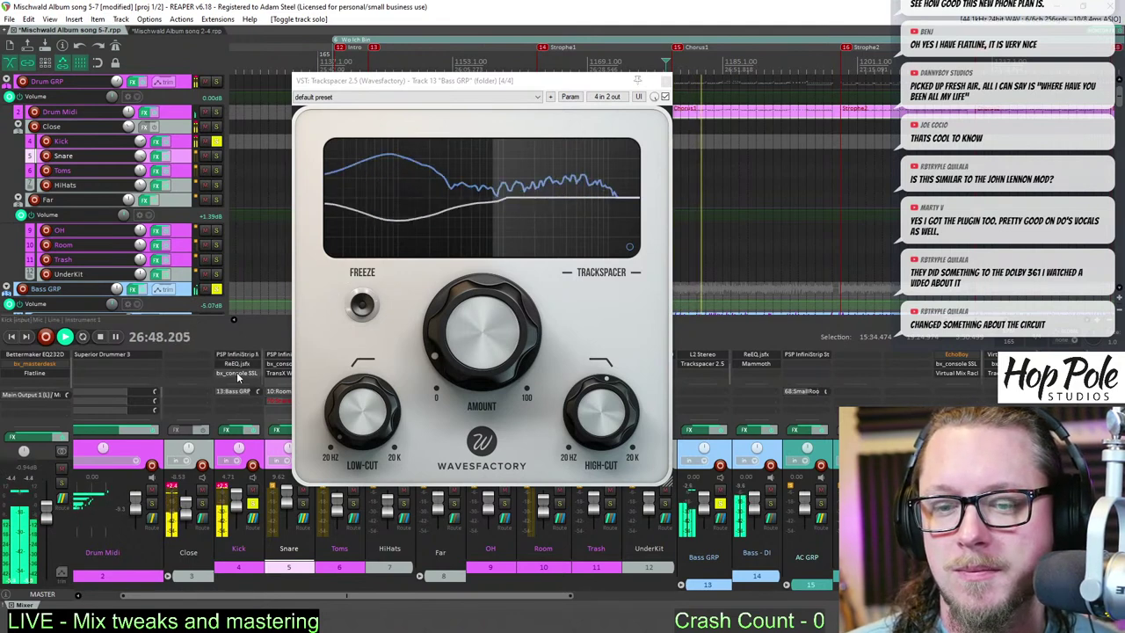
pyautogui.press('space')
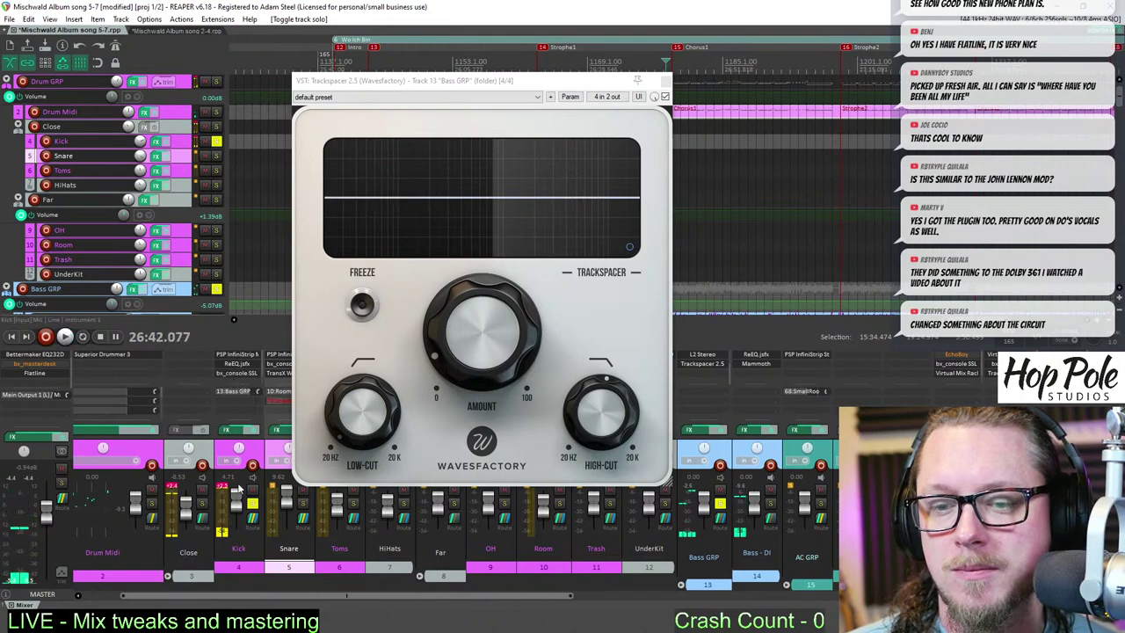
# - Open the Kick track's bx_console SSL 4000 E for review and close the Bass GRP Trackspacer window
pyautogui.click(237, 373)
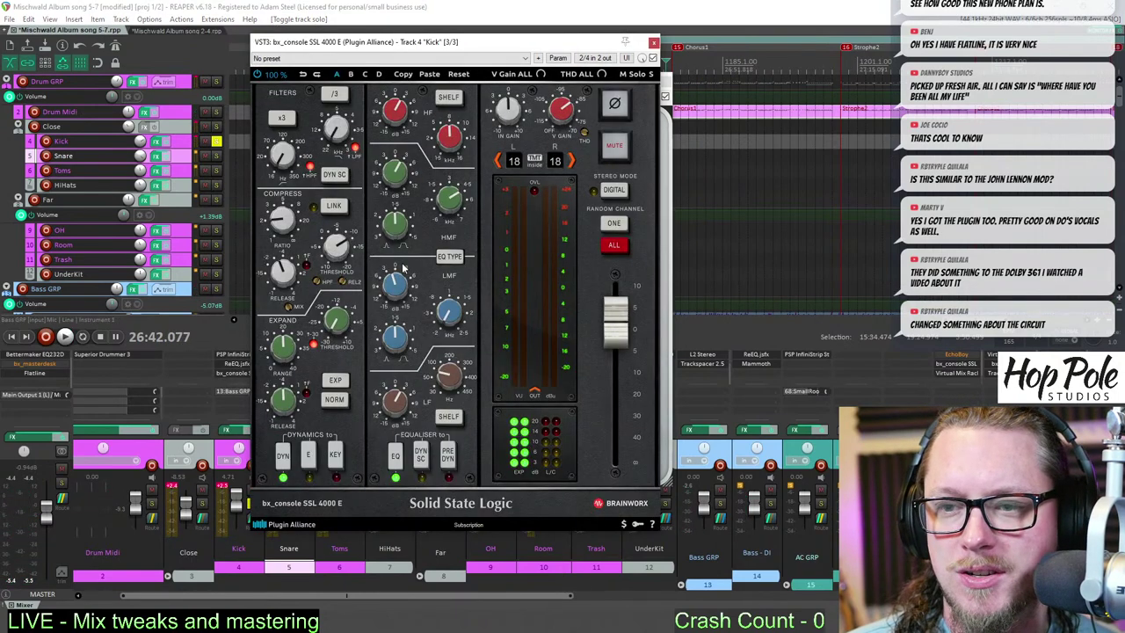
pyautogui.click(653, 43)
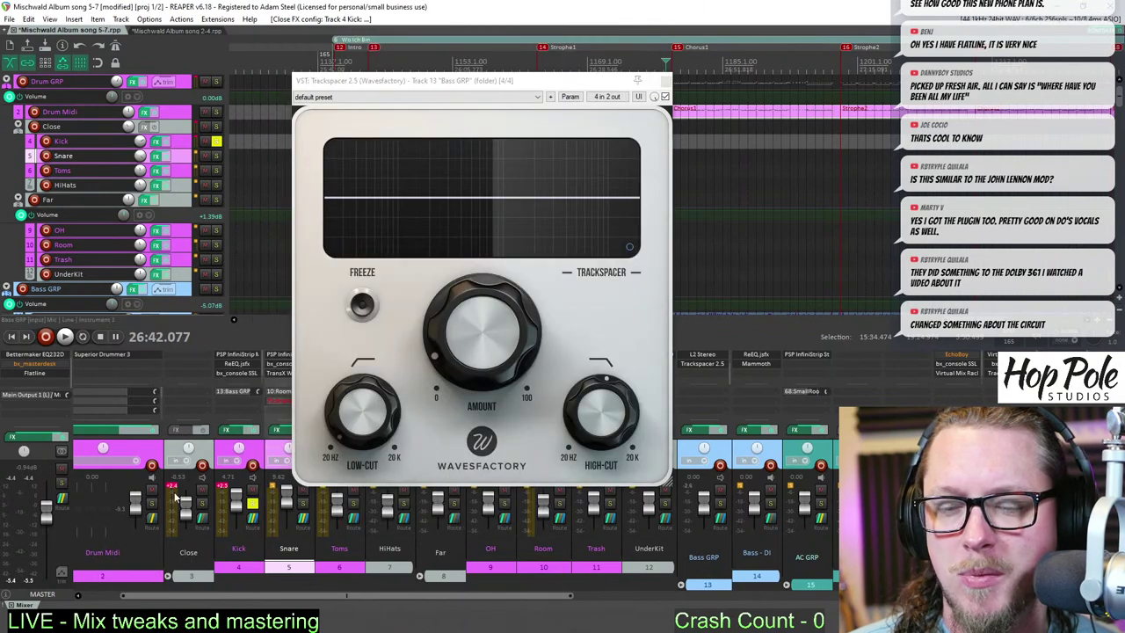
pyautogui.click(238, 372)
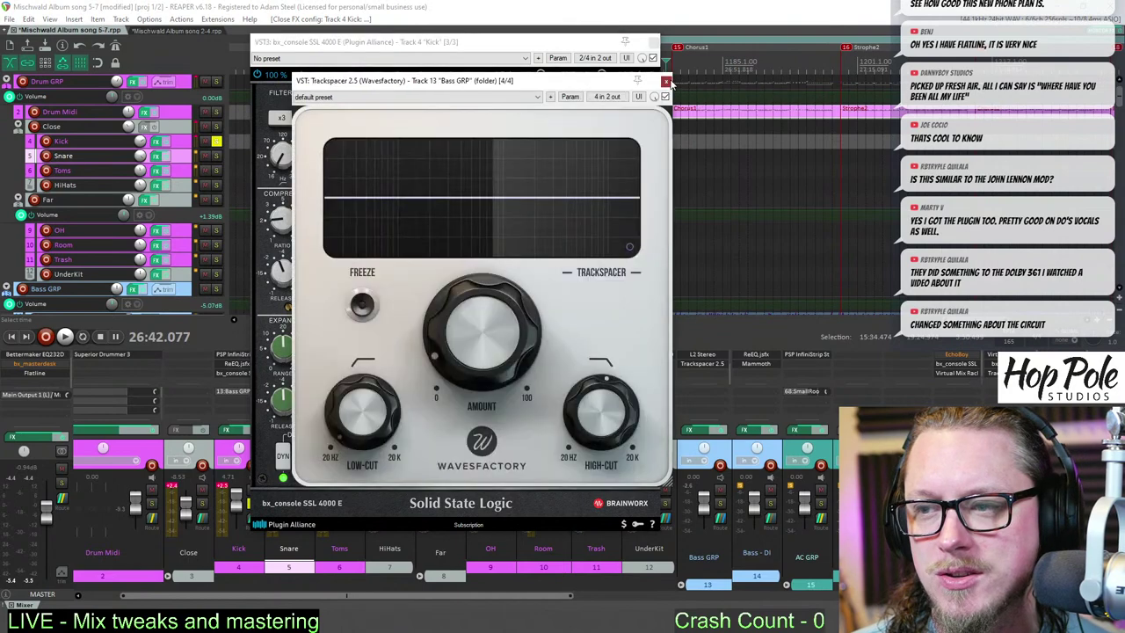
pyautogui.moveTo(525, 46); pyautogui.dragTo(374, 62)
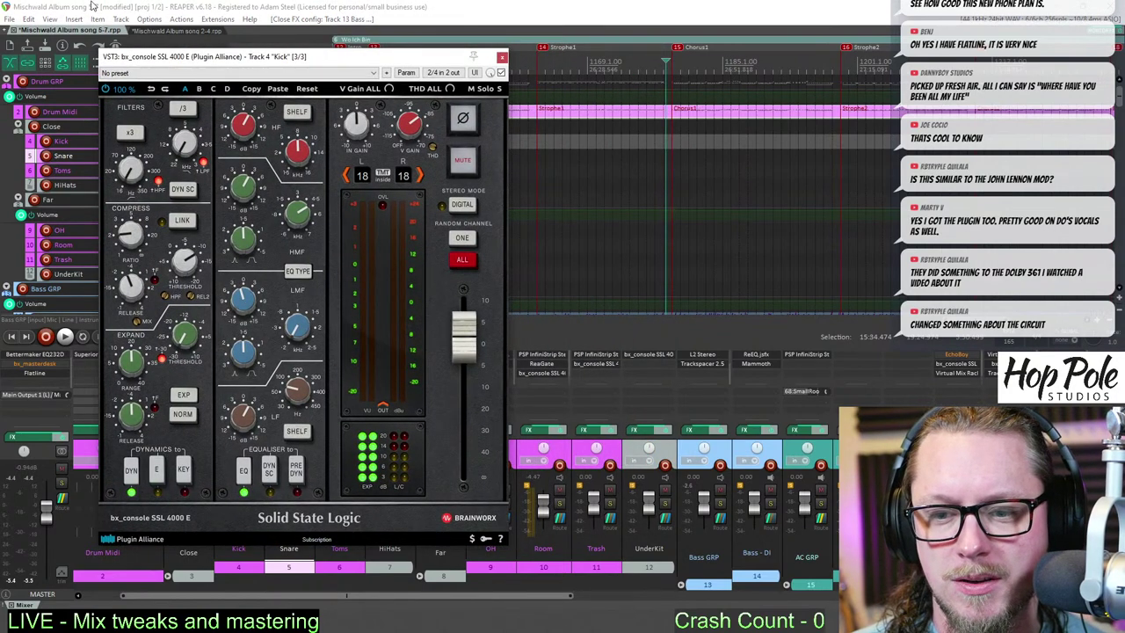
# - Compare the Kick's bx_console SSL 4000 E in the song 2-4 and 5-7 projects and read its HMF gain
pyautogui.click(162, 31)
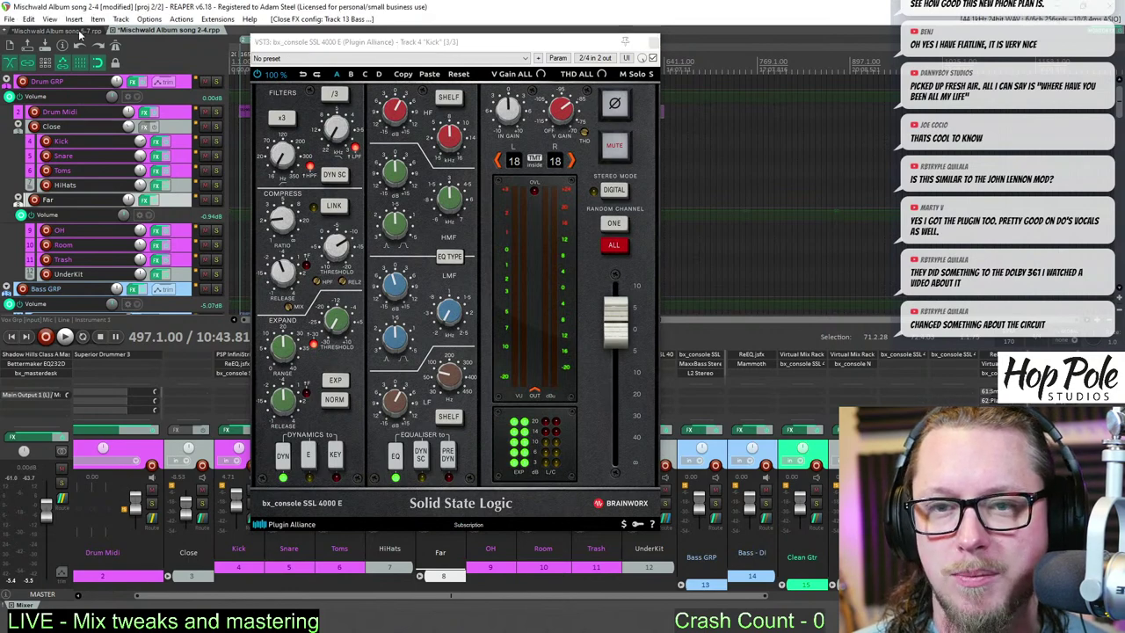
pyautogui.click(81, 32)
pyautogui.click(290, 226)
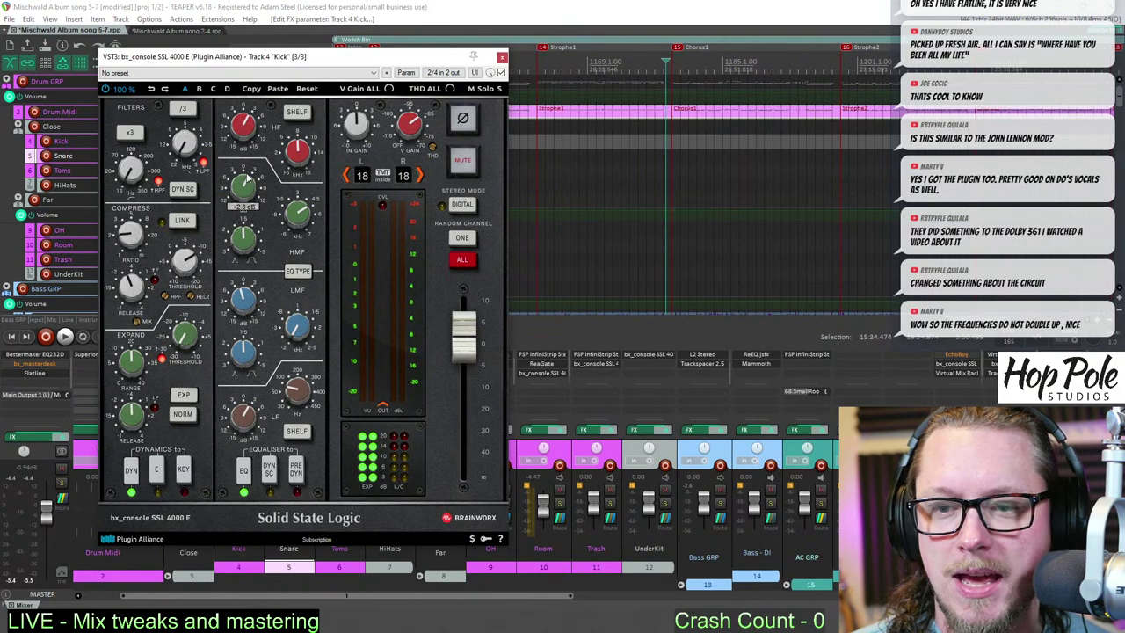
# - Add the line "Kick ssl 2.8dB 4.8k" to the sticky note and close the Kick's SSL window in the song 2-4 project
pyautogui.click(168, 31)
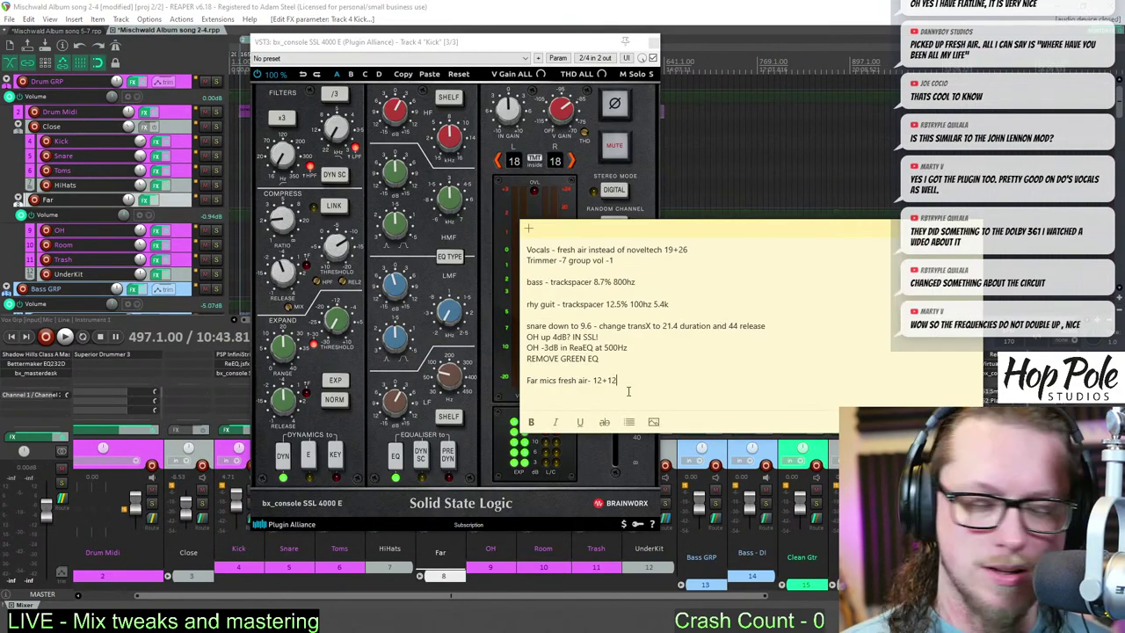
pyautogui.press('Return')
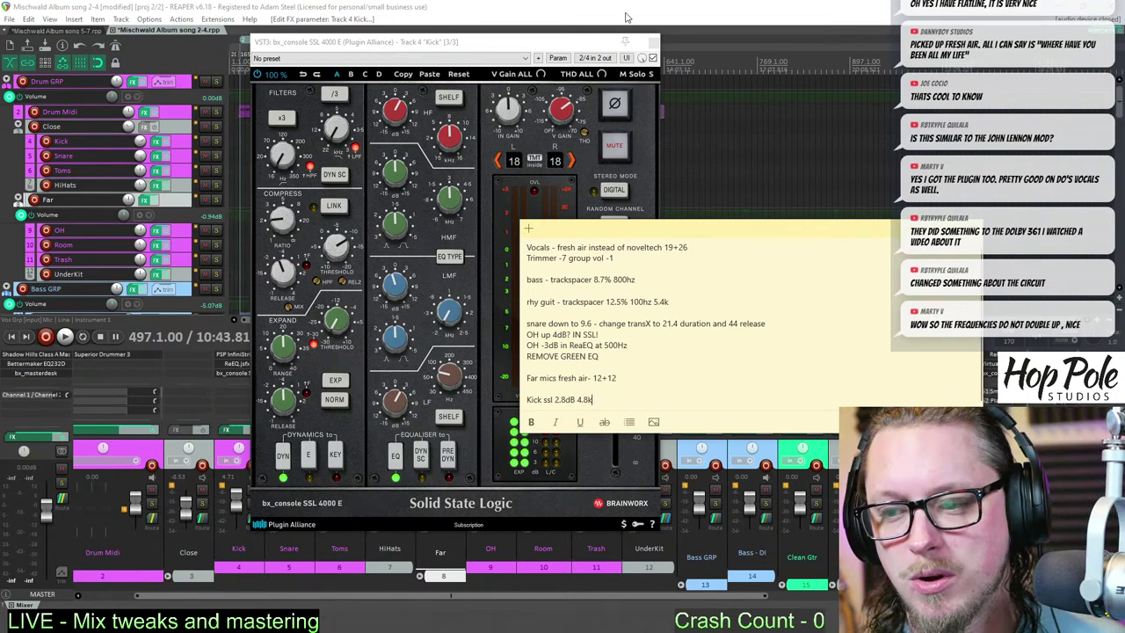
pyautogui.click(653, 41)
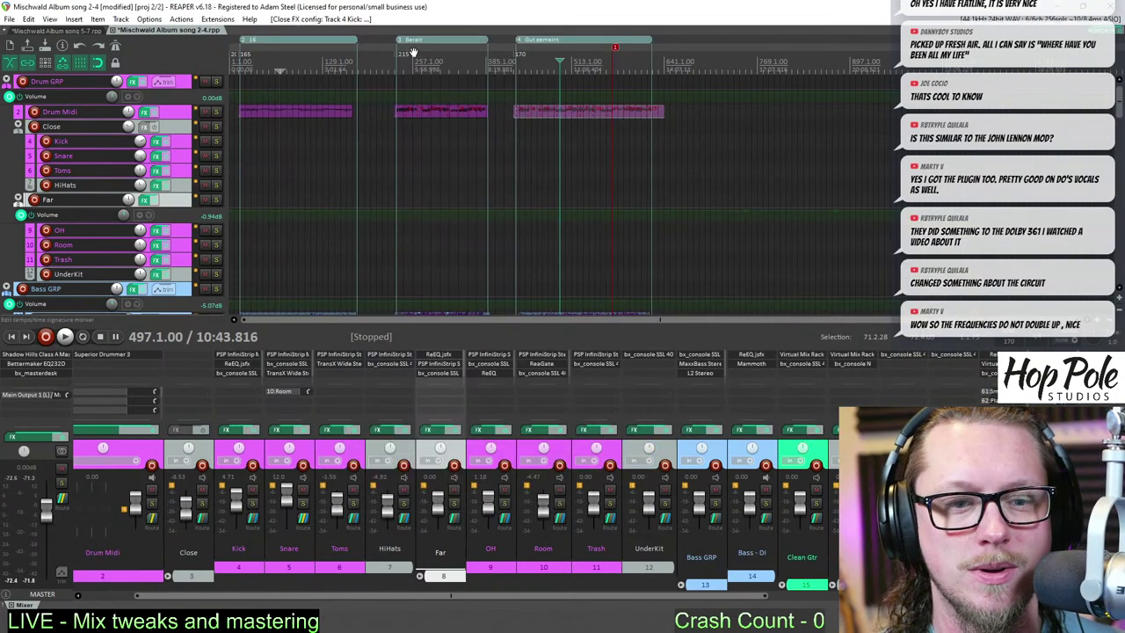
# - Solo the Rhy GRP track in the song 2-4 project and check its plug-in list
pyautogui.scroll(-1, 499, 154)
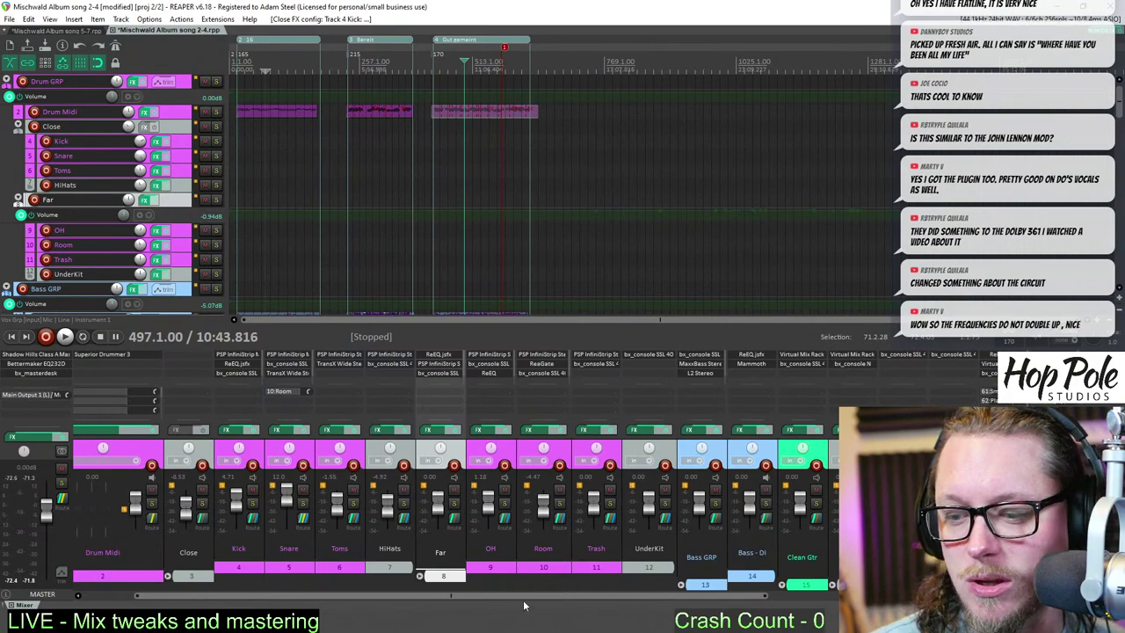
pyautogui.hscroll(5, 524, 597)
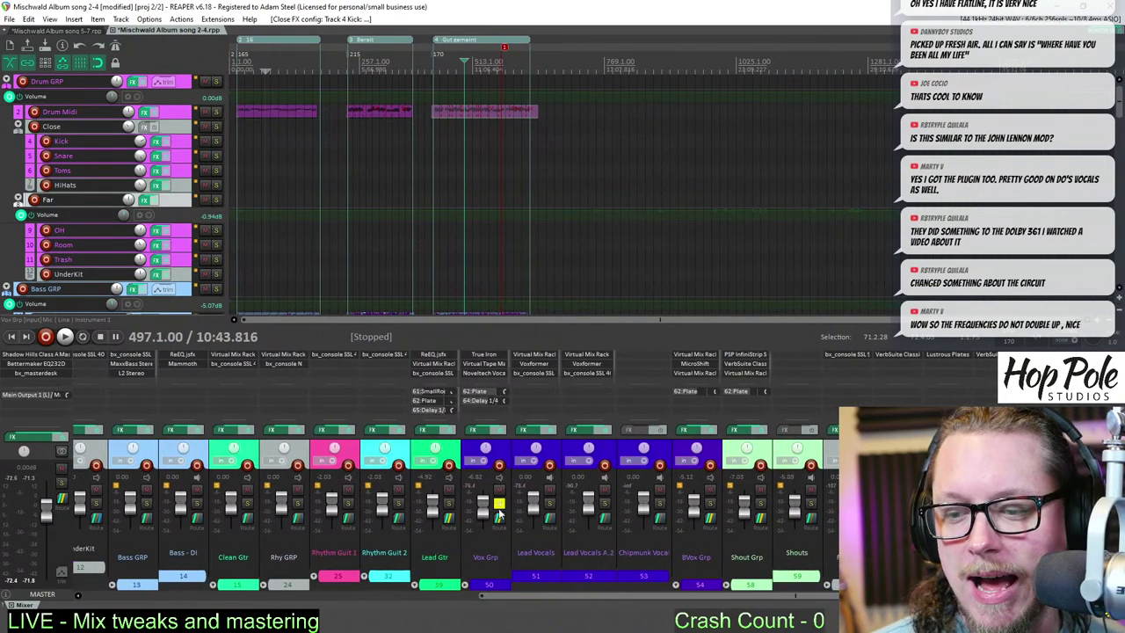
pyautogui.hscroll(-3, 448, 521)
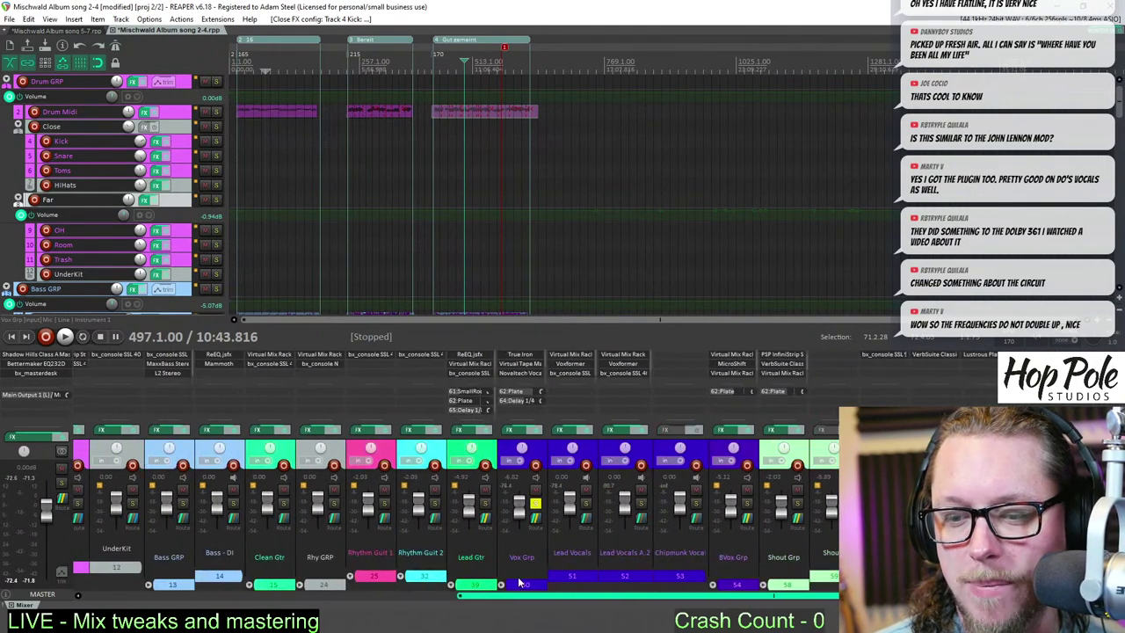
pyautogui.click(328, 506)
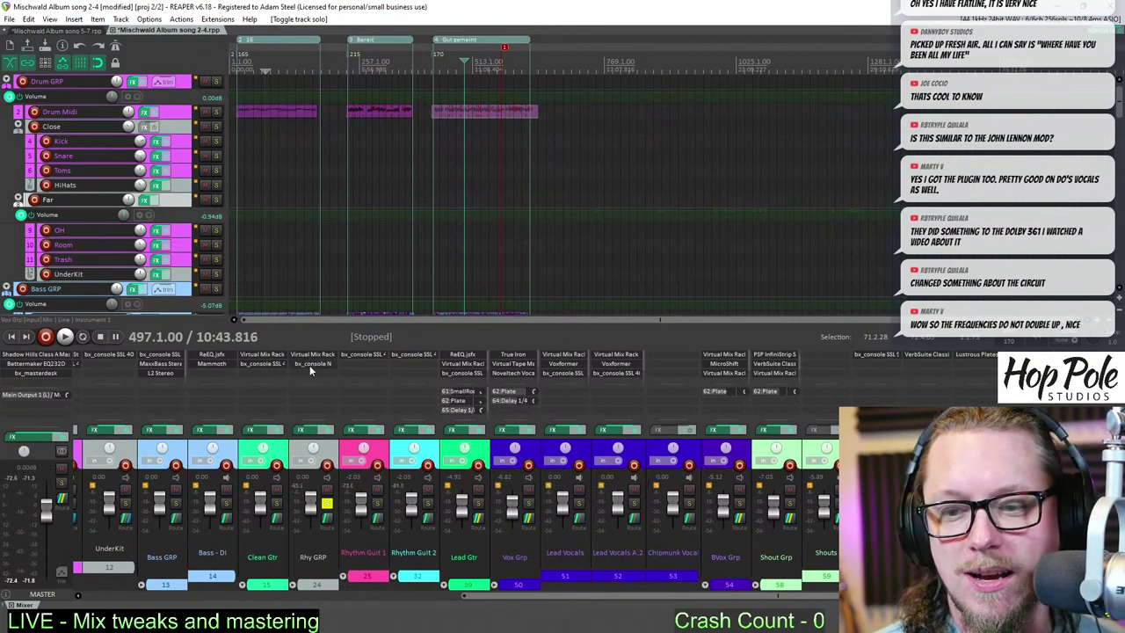
pyautogui.moveTo(314, 363); pyautogui.dragTo(313, 366)
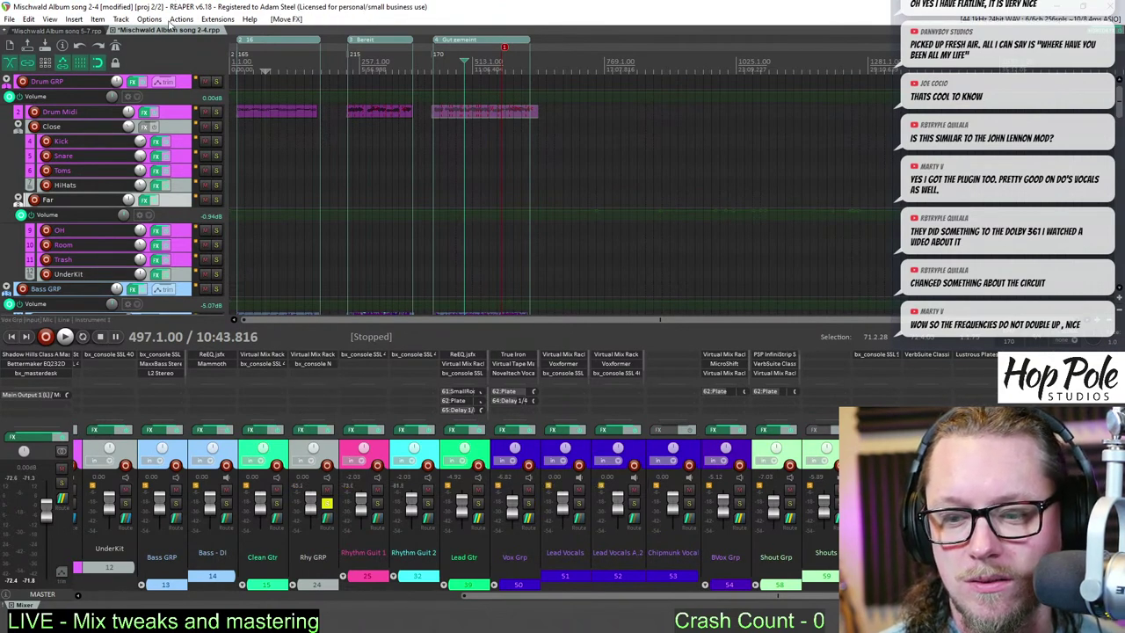
# - Return to the song 5-7 project, close the Kick's SSL window and unsolo all tracks
pyautogui.click(83, 33)
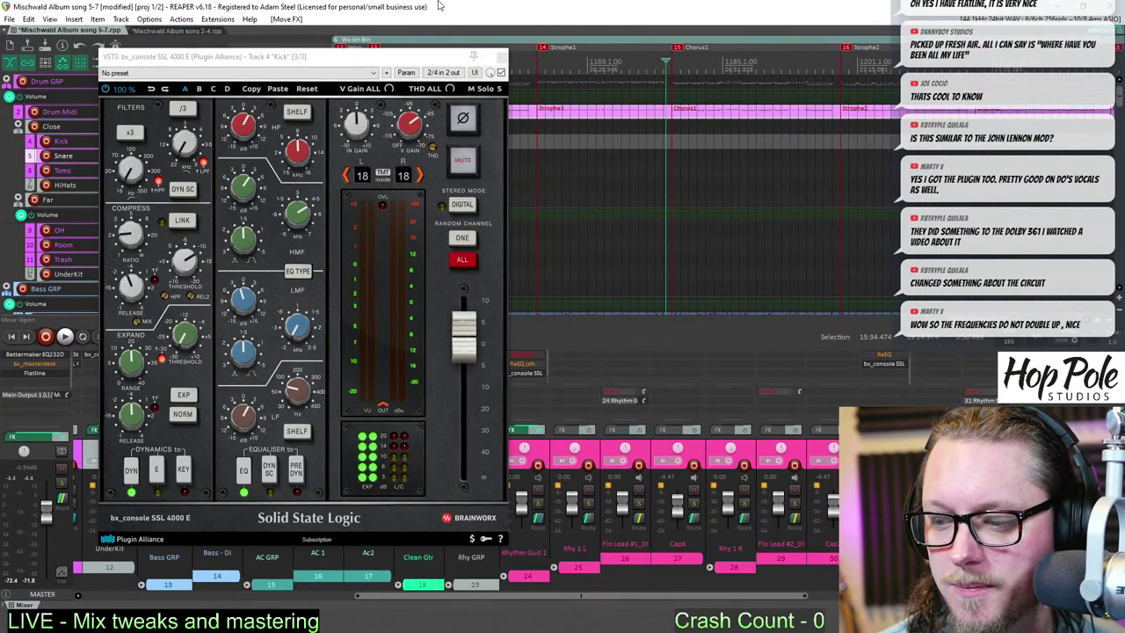
pyautogui.click(502, 58)
pyautogui.moveTo(647, 603); pyautogui.dragTo(590, 603)
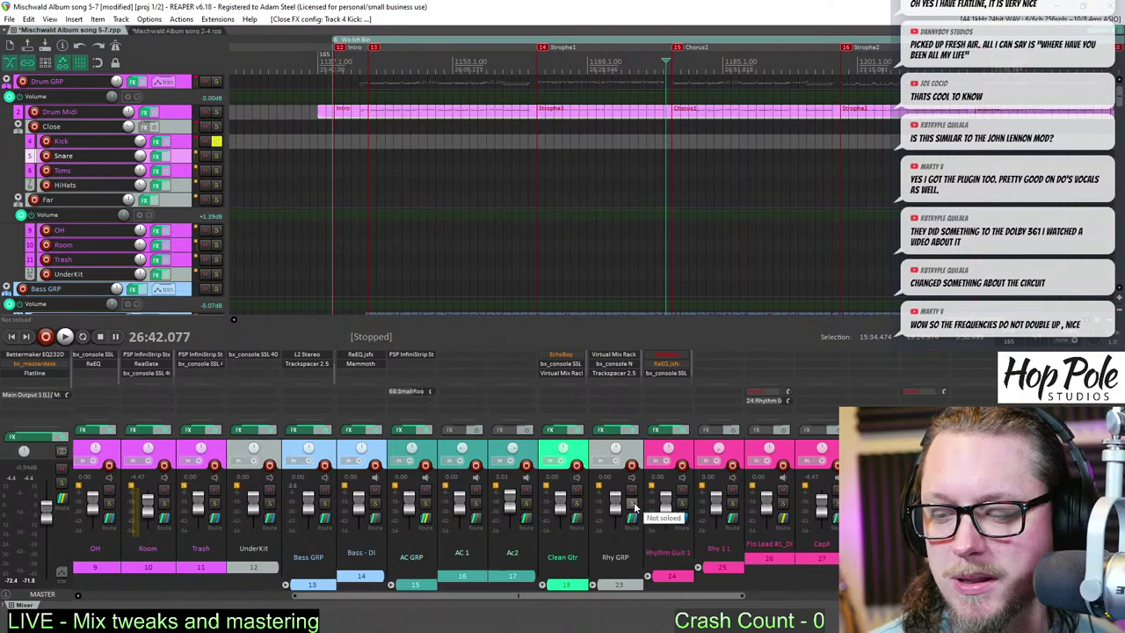
pyautogui.keyDown('ctrl'); pyautogui.click(632, 506); pyautogui.keyUp('ctrl')
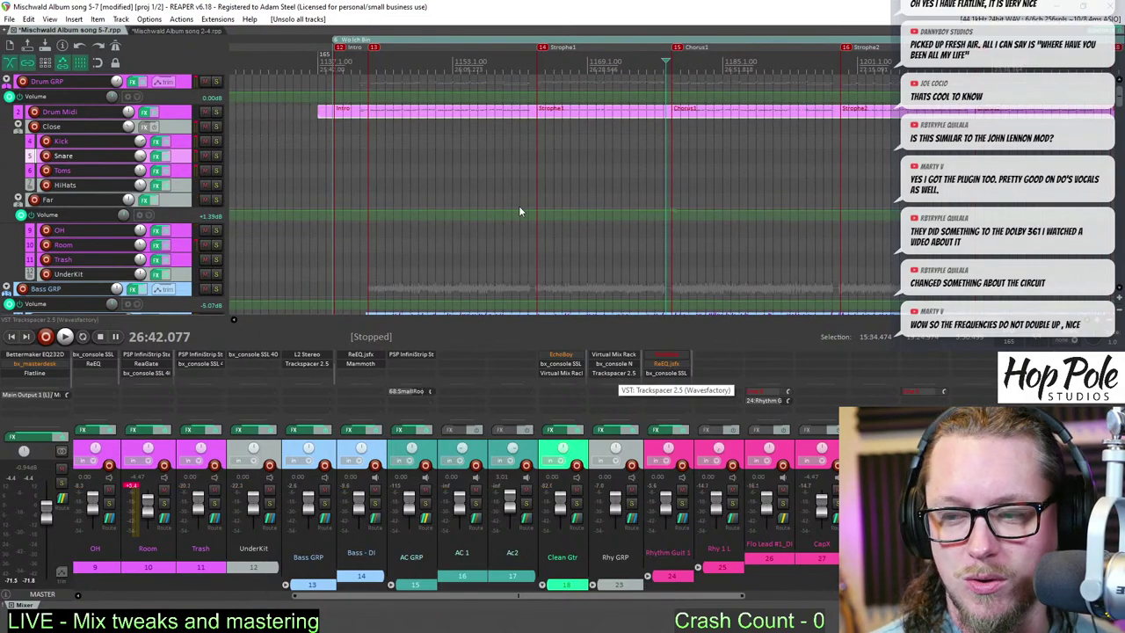
# - Open the Rhy GRP's Trackspacer 2.5, solo the group during playback and compare its ducking with the plug-in bypassed
pyautogui.click(614, 372)
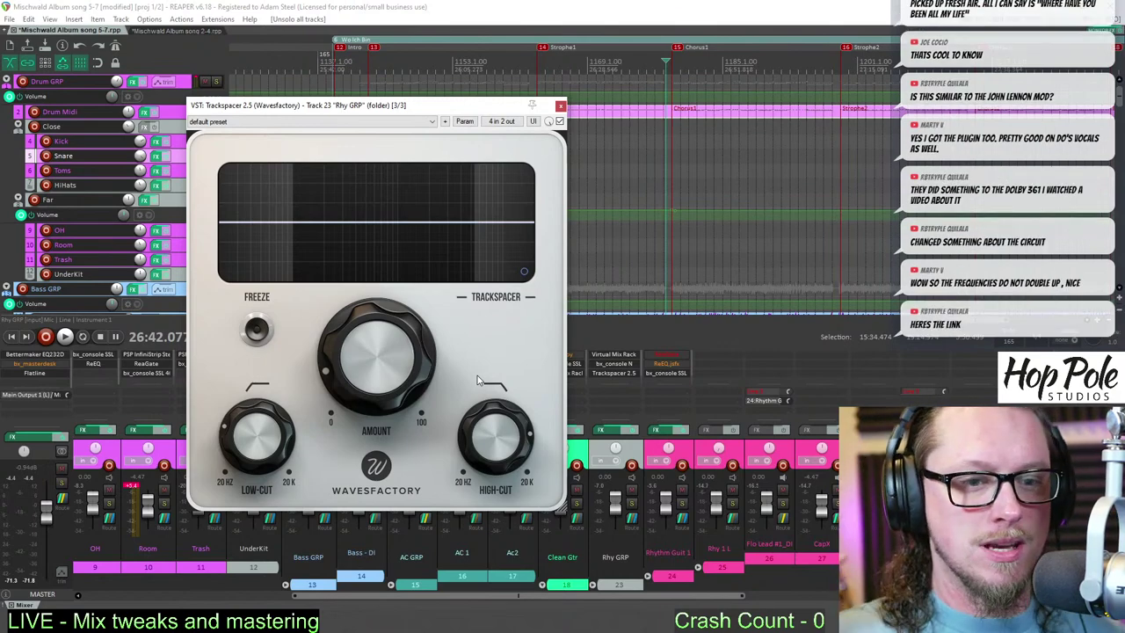
pyautogui.press('space')
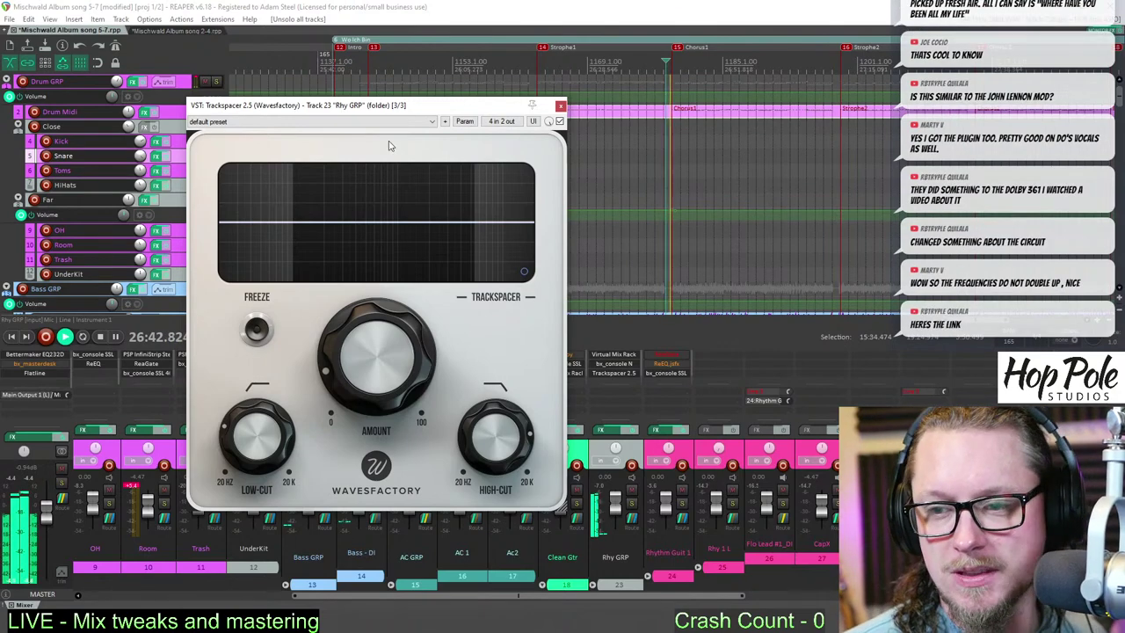
pyautogui.click(632, 507)
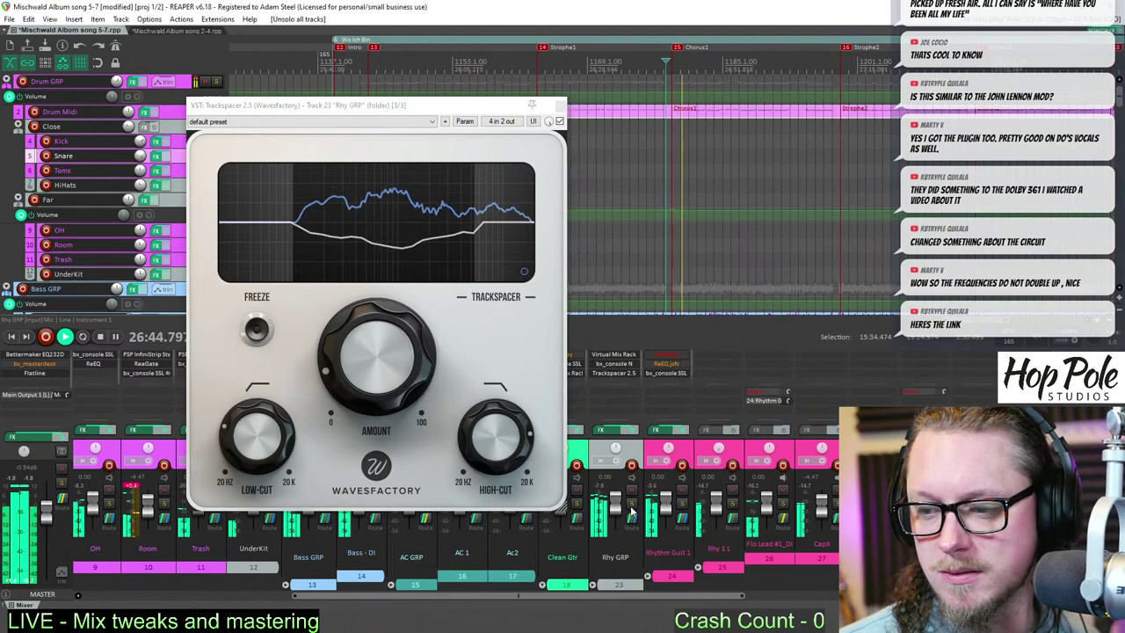
pyautogui.click(631, 505)
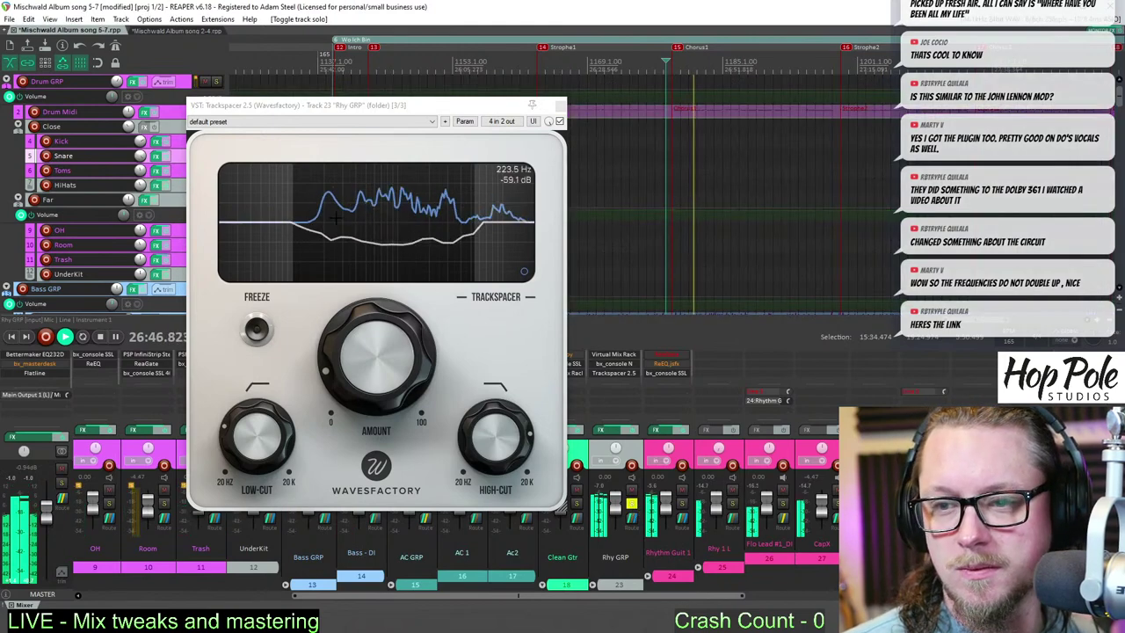
pyautogui.moveTo(381, 107); pyautogui.dragTo(352, 127)
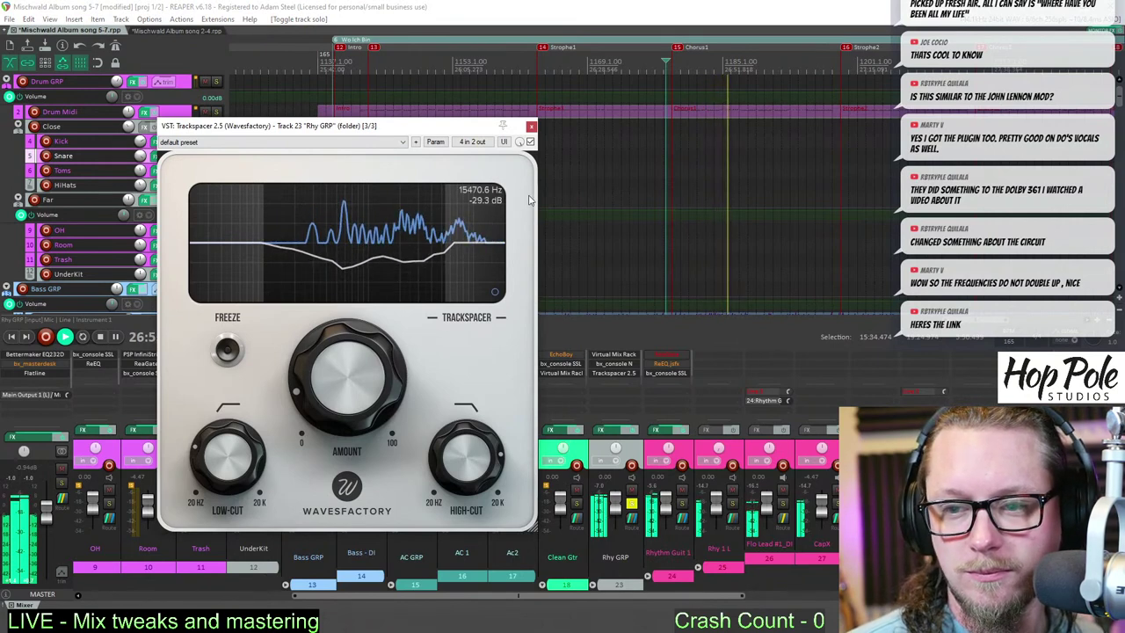
pyautogui.click(530, 142)
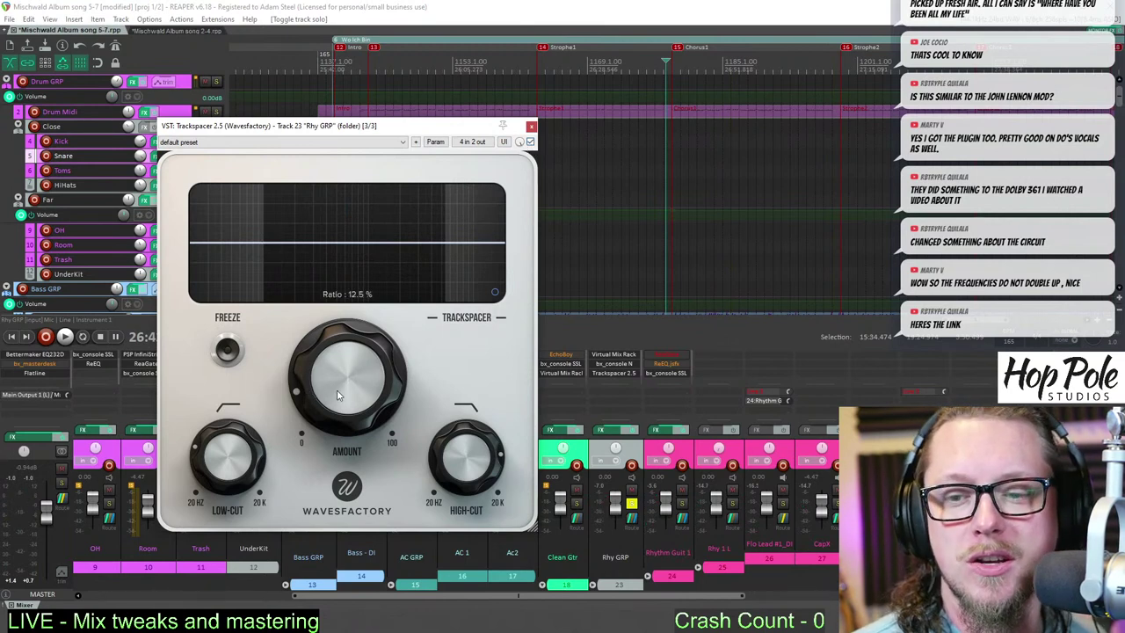
# - Set the Rhy GRP Trackspacer's Amount to 100% and audition the soloed rhythm guitars
pyautogui.moveTo(339, 395); pyautogui.dragTo(374, 274)
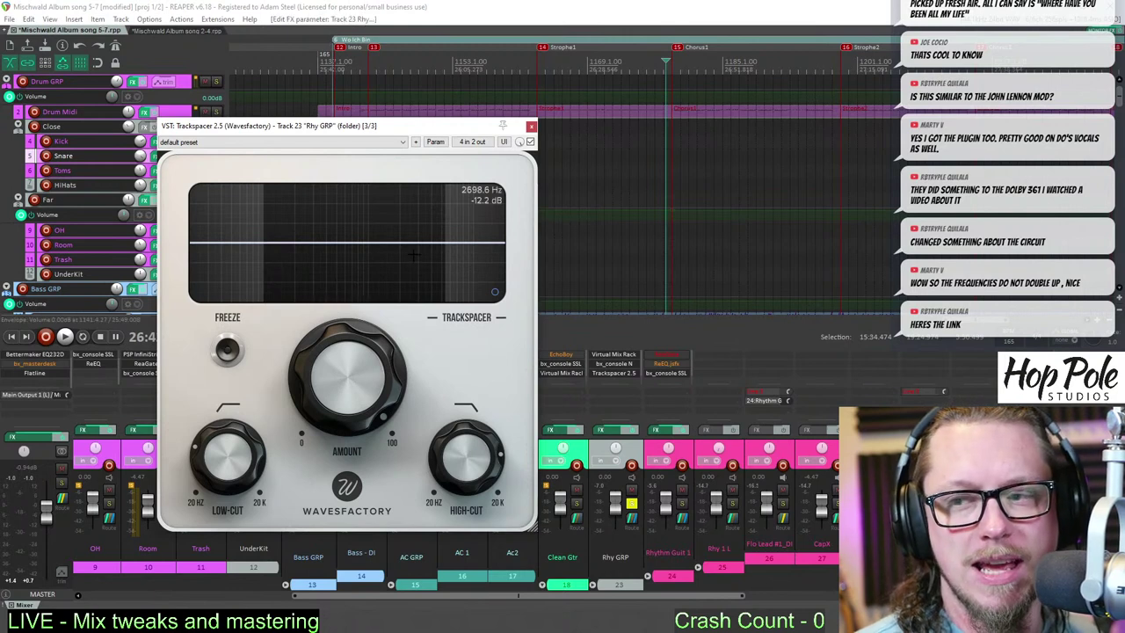
pyautogui.press('space')
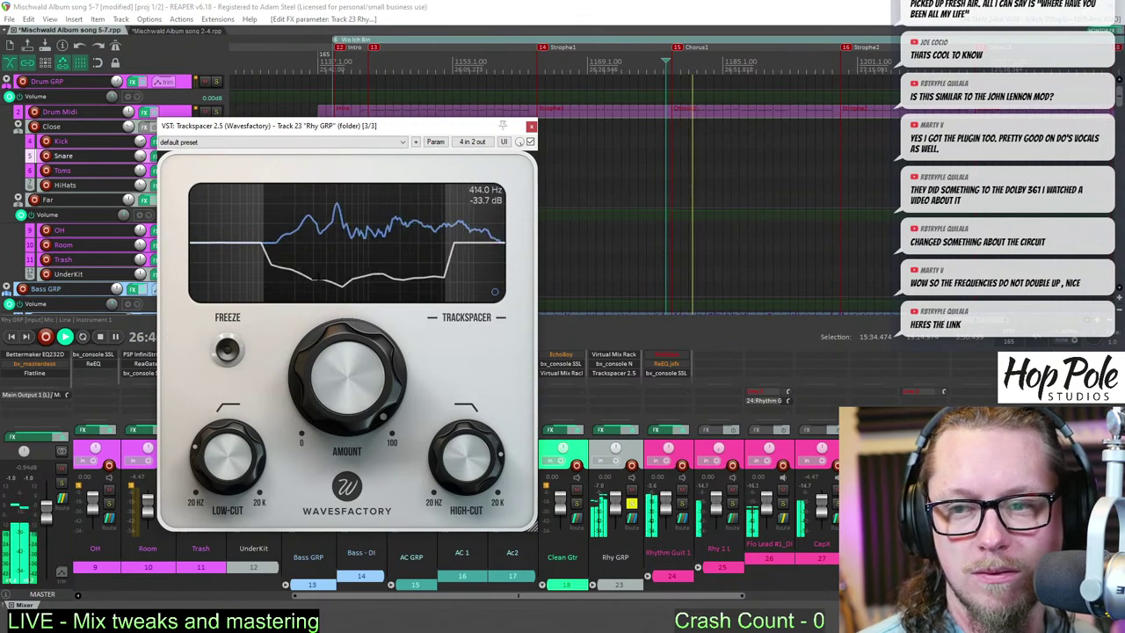
pyautogui.moveTo(333, 345)
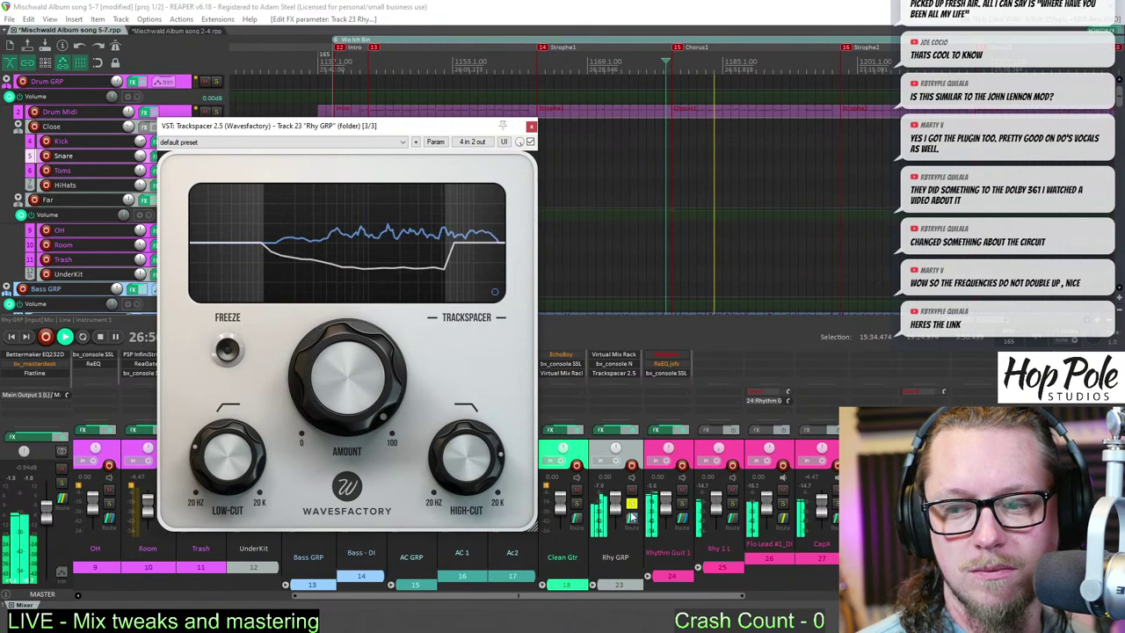
pyautogui.press('space')
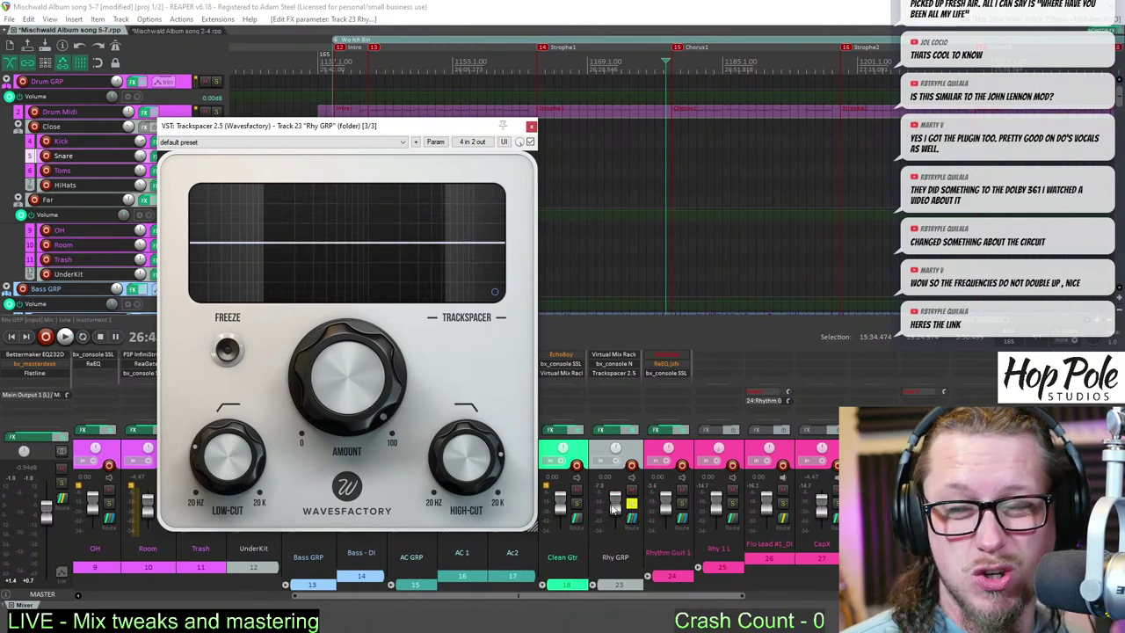
# - Unsolo the Rhy GRP, place the edit cursor shortly before Chorus1 and audition the full mix with the exaggerated Trackspacer ducking
pyautogui.click(632, 506)
pyautogui.hotkey('alt', 's')
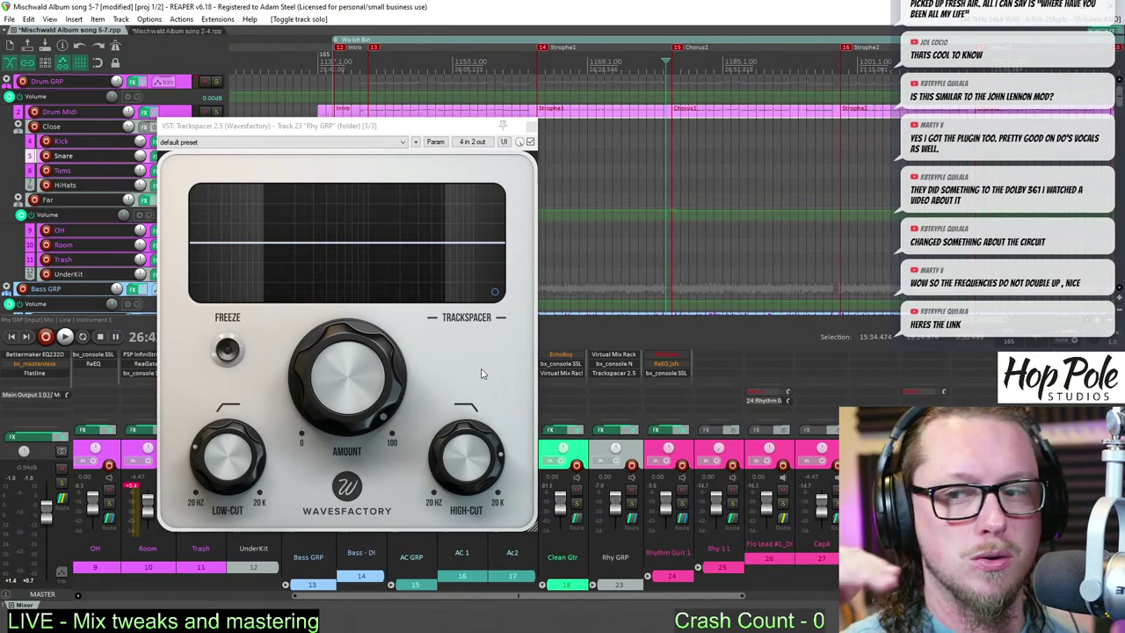
pyautogui.click(634, 63)
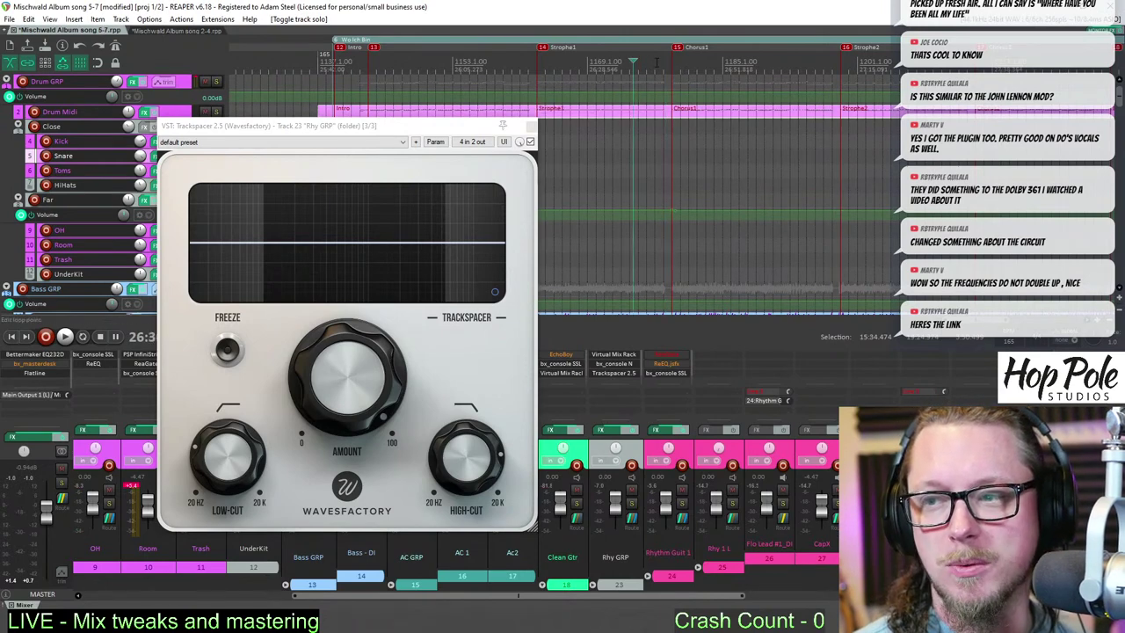
pyautogui.click(652, 69)
pyautogui.press('space')
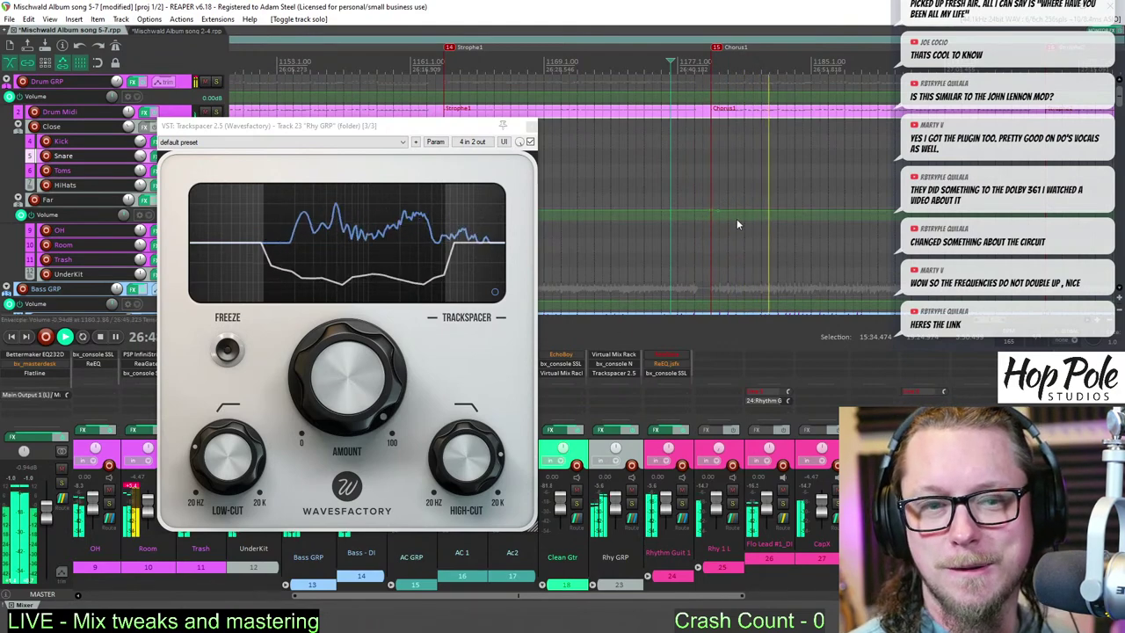
pyautogui.press('space')
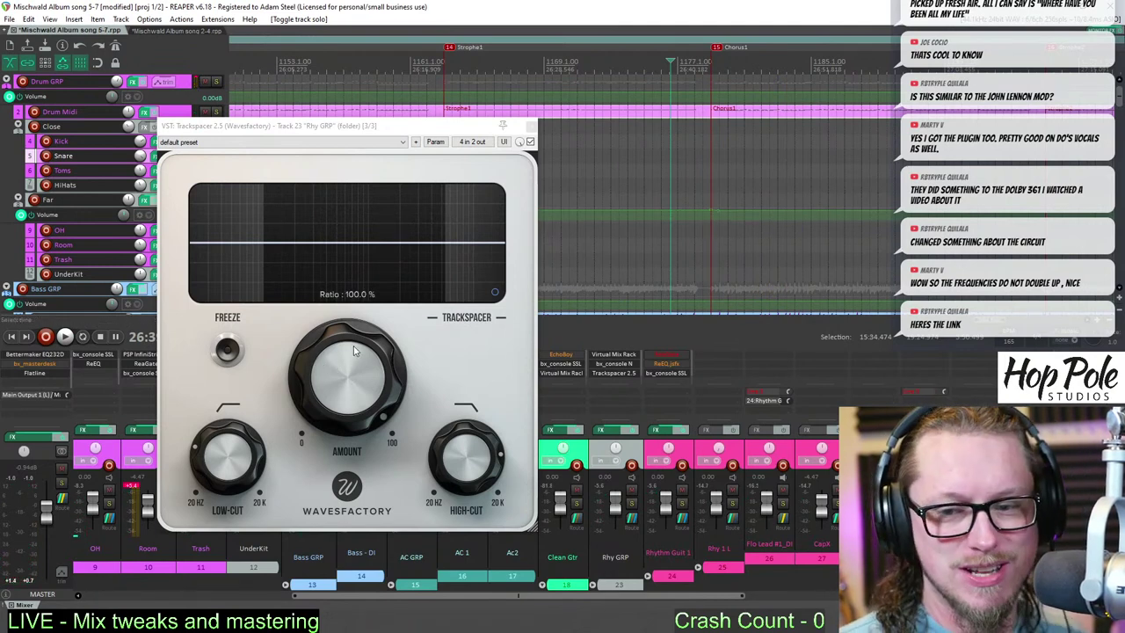
# - Set the Rhy GRP Trackspacer's Amount to 12.5% and move its window clear of the Rhy GRP mixer channel
pyautogui.moveTo(355, 351); pyautogui.dragTo(343, 421)
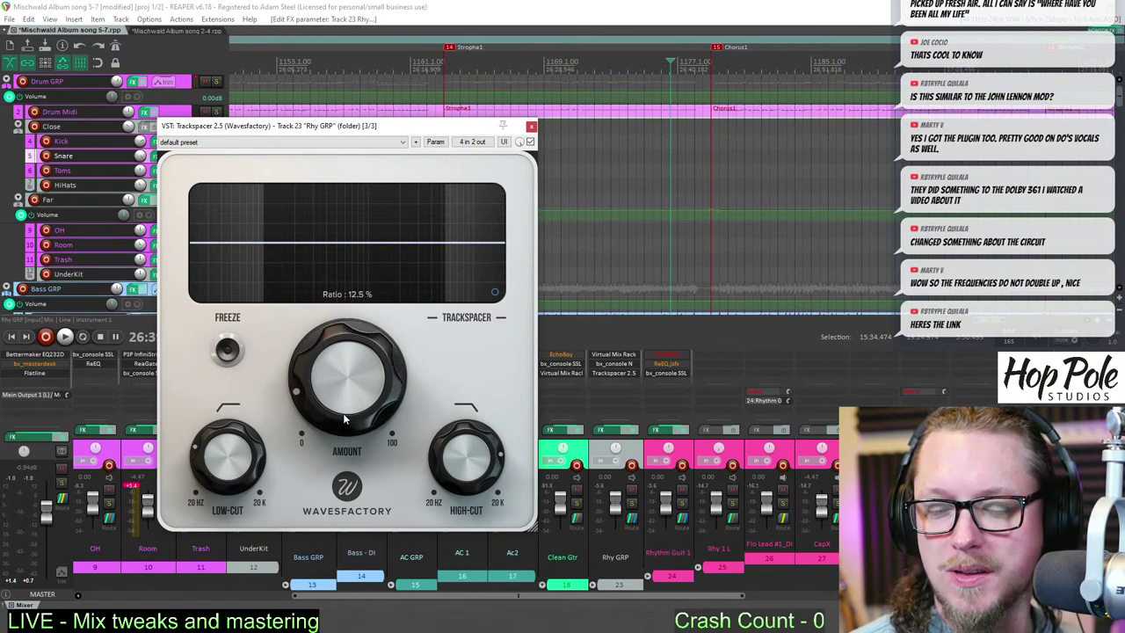
pyautogui.moveTo(544, 601); pyautogui.dragTo(577, 602)
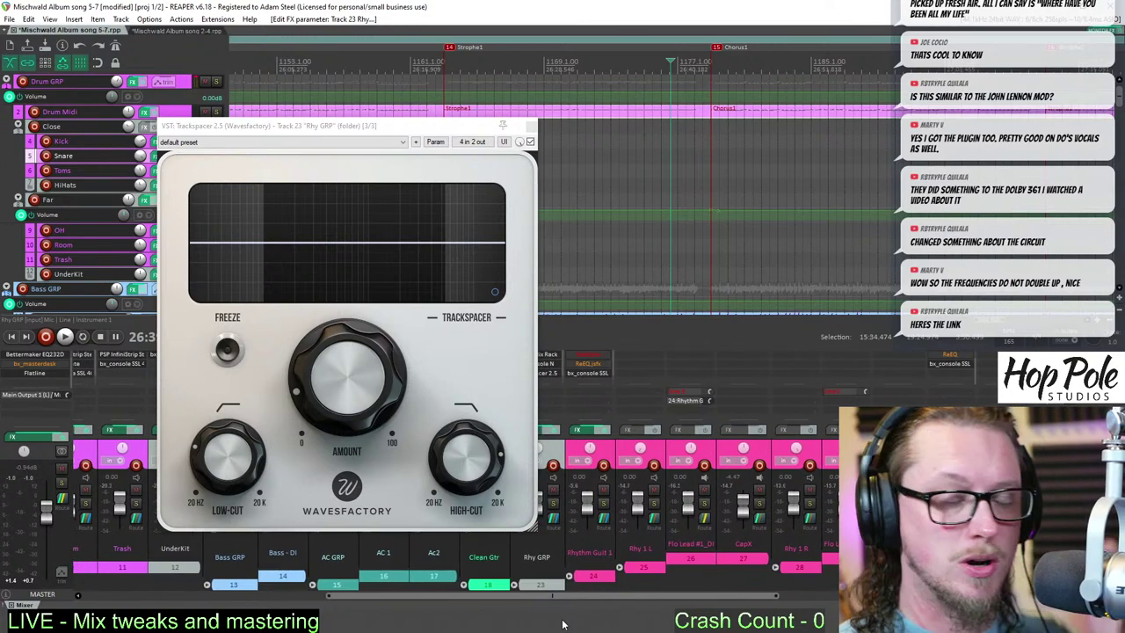
pyautogui.moveTo(413, 129); pyautogui.dragTo(364, 156)
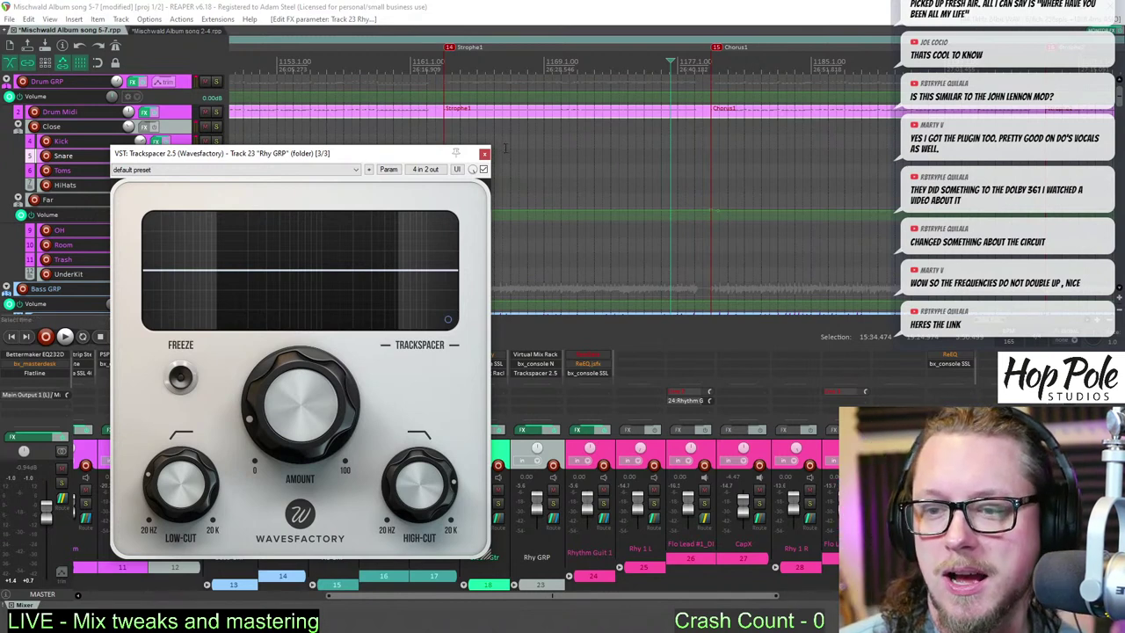
# - Play Chorus1 with the Rhy GRP Trackspacer bypassed, re-enable it for comparison, close its window and stop playback
pyautogui.click(484, 170)
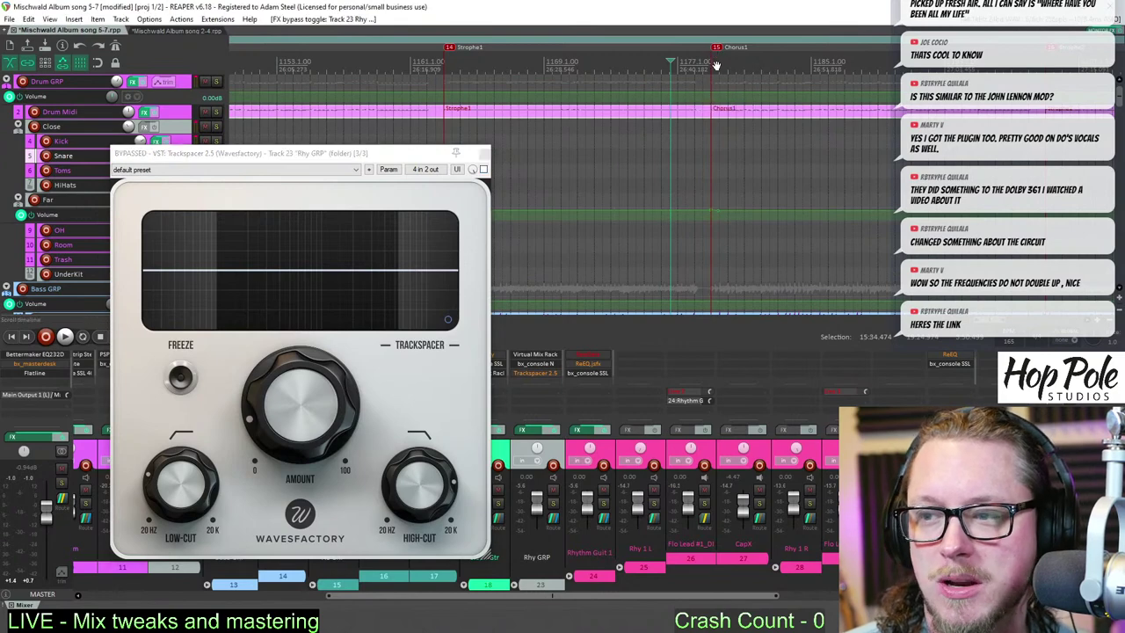
pyautogui.scroll(2, 719, 104)
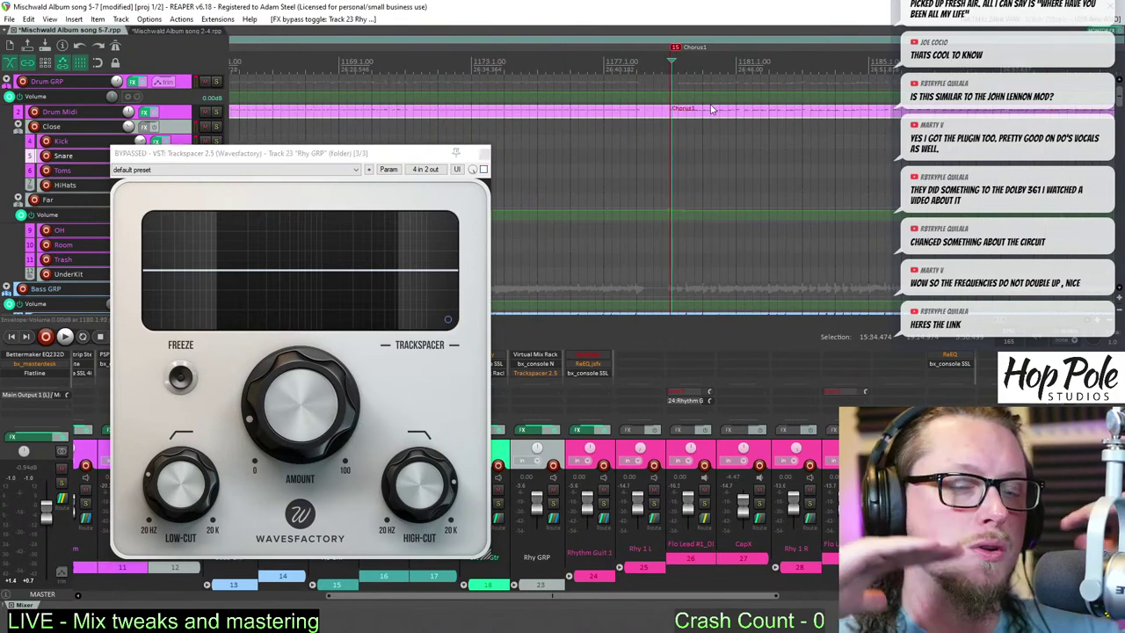
pyautogui.press('space')
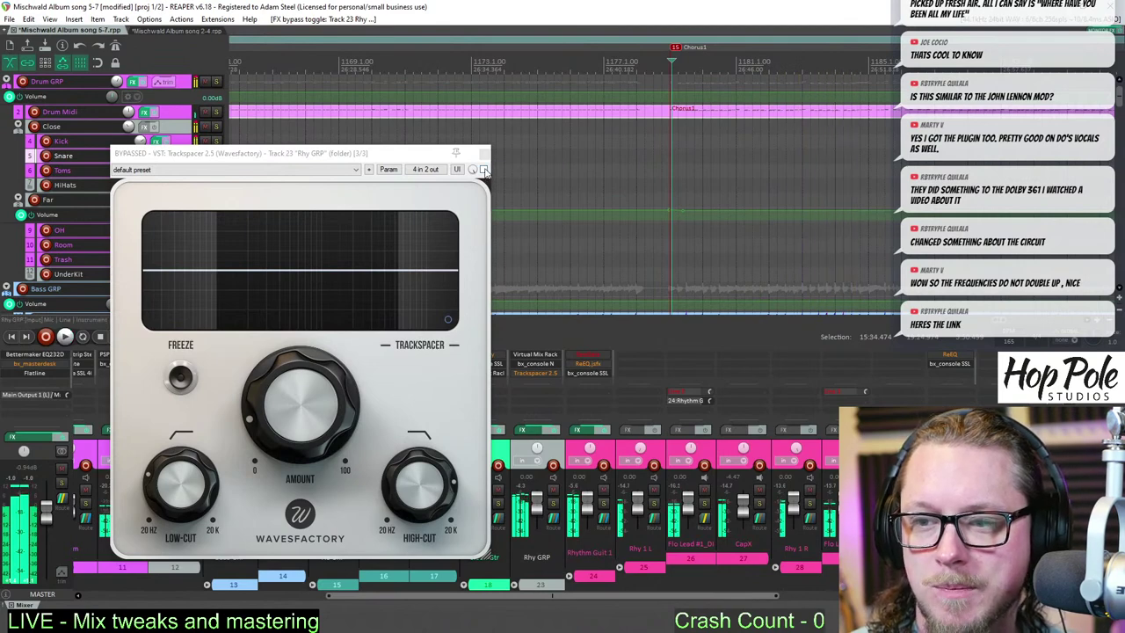
pyautogui.click(483, 169)
pyautogui.press('space')
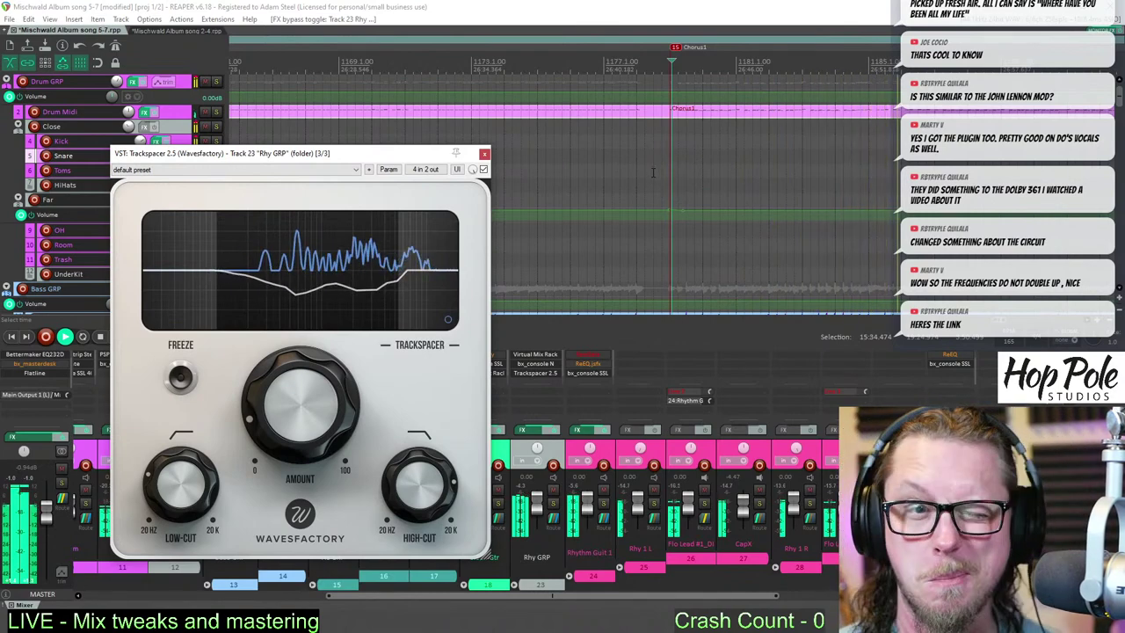
pyautogui.scroll(-3, 739, 180)
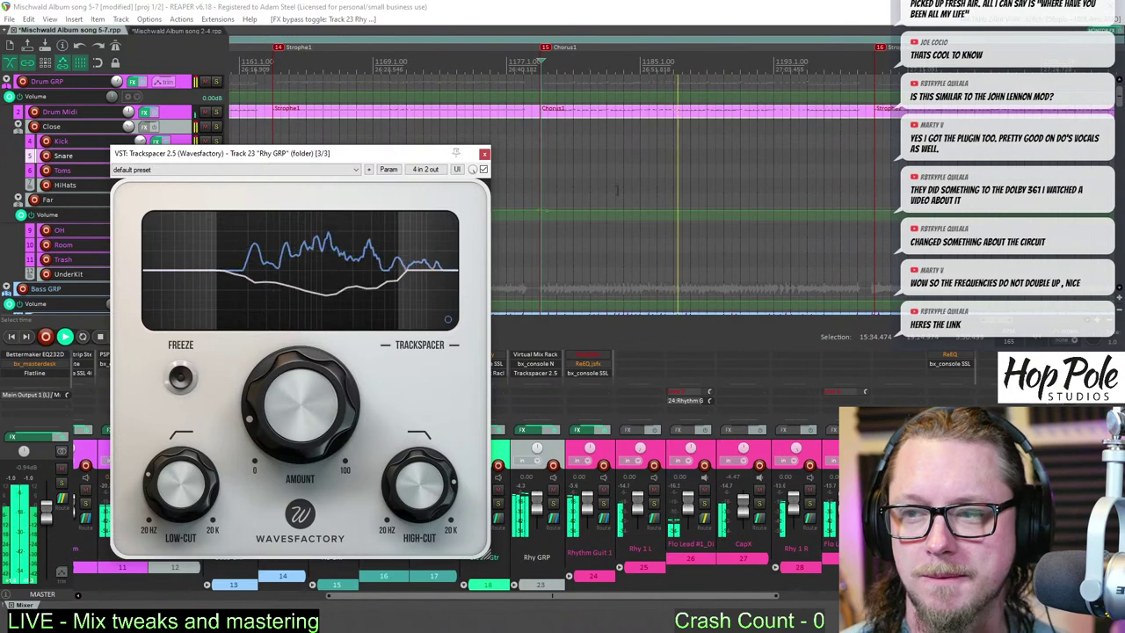
pyautogui.click(483, 154)
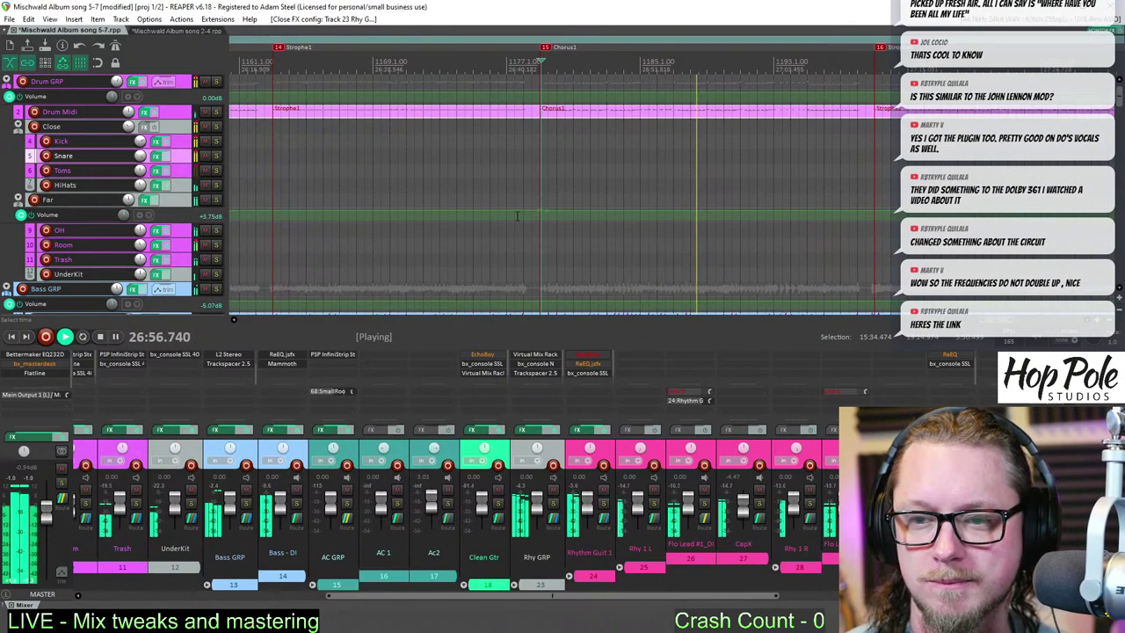
pyautogui.press('space')
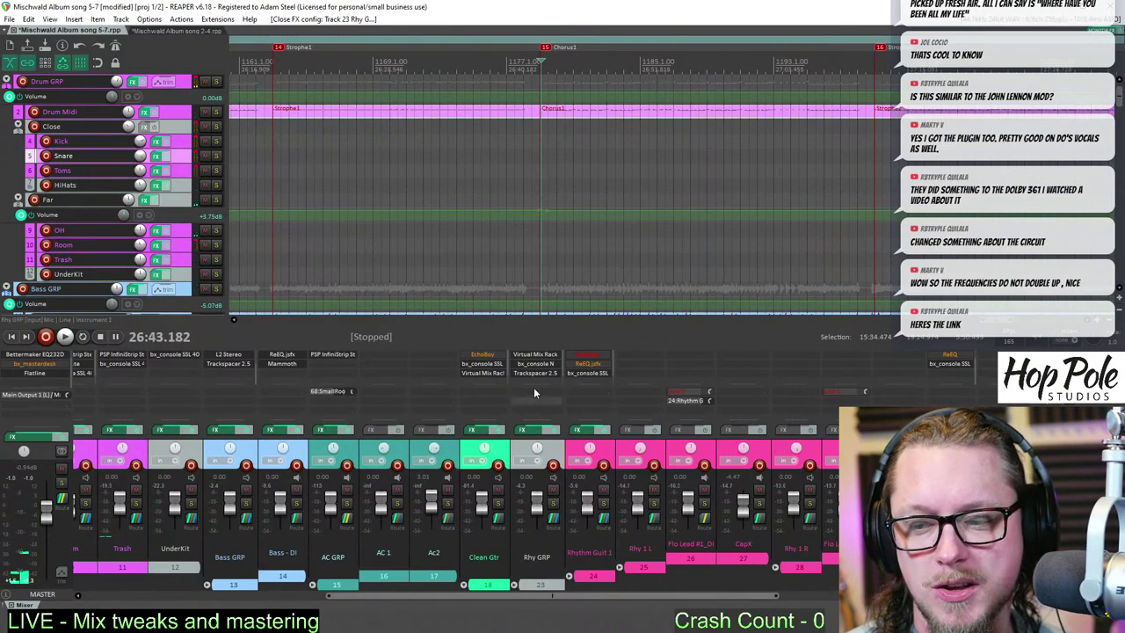
# - Check the mix notes, switch to the song 2-4 project, unsolo the Rhy GRP and open its bx_console N to inspect the input gain
pyautogui.hotkey('alt', 'Tab')
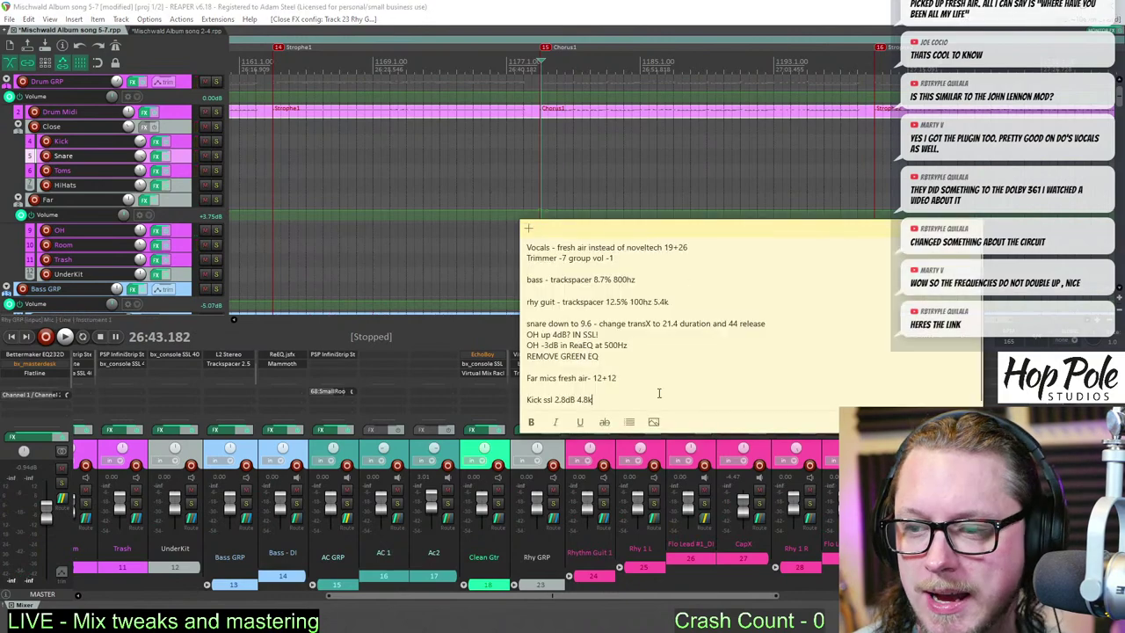
pyautogui.hotkey('alt', 'Tab')
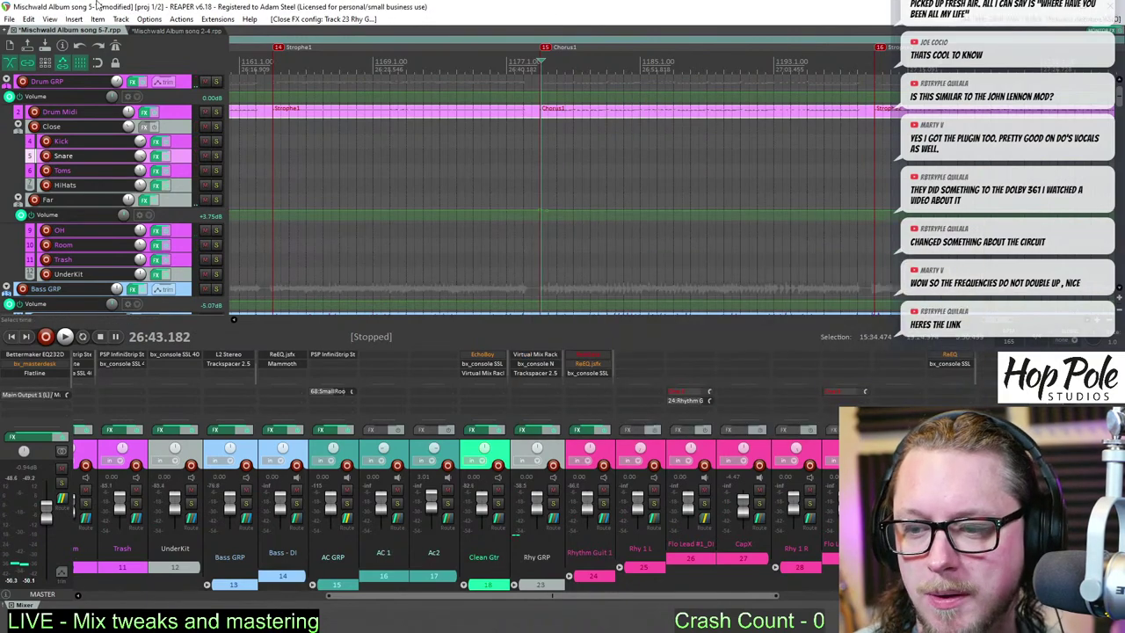
pyautogui.click(167, 30)
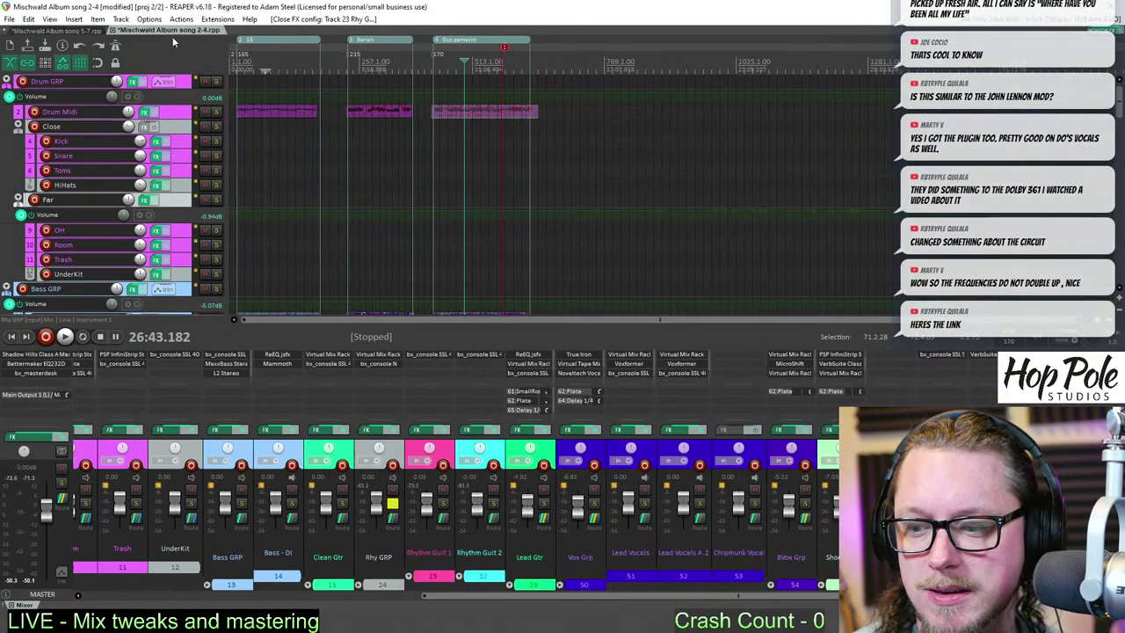
pyautogui.click(392, 504)
pyautogui.click(383, 364)
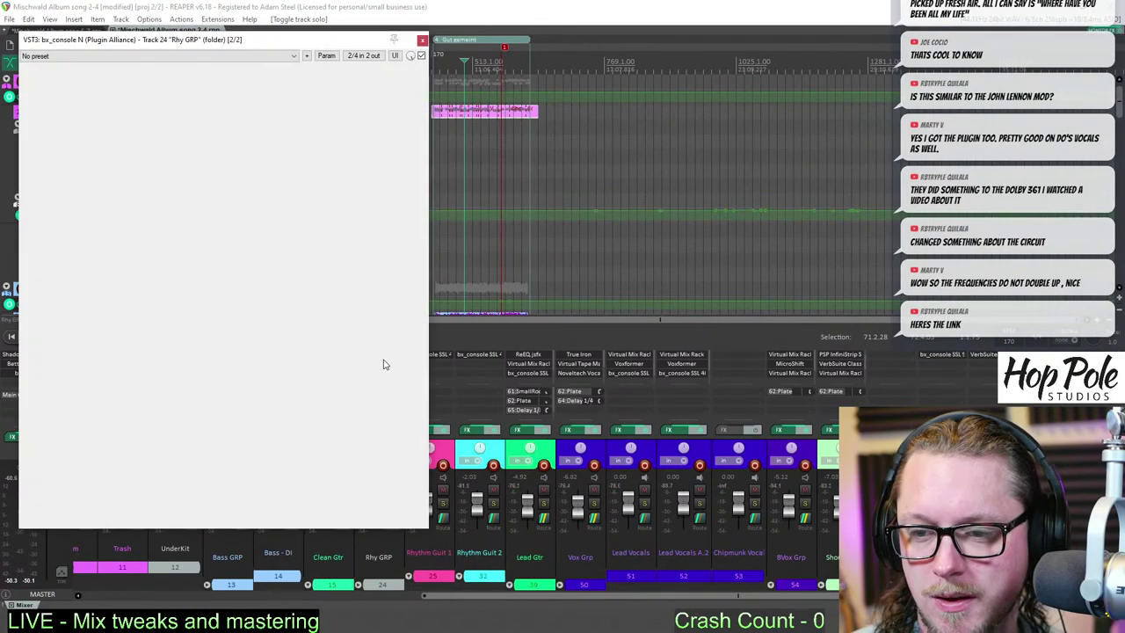
pyautogui.moveTo(205, 38); pyautogui.dragTo(359, 51)
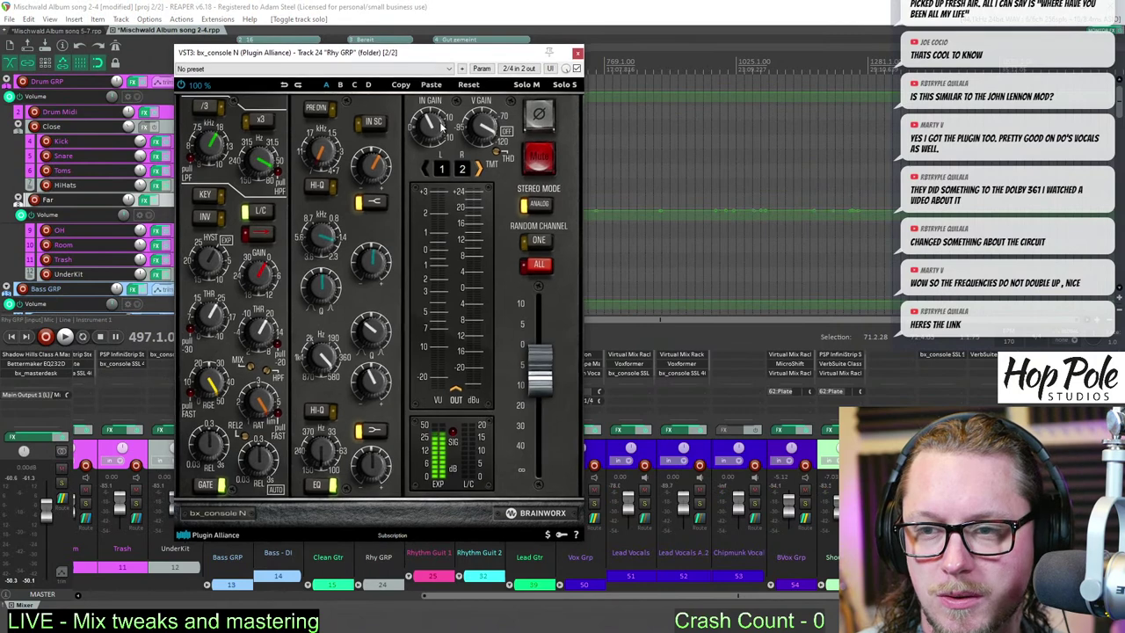
pyautogui.moveTo(432, 132); pyautogui.dragTo(426, 123)
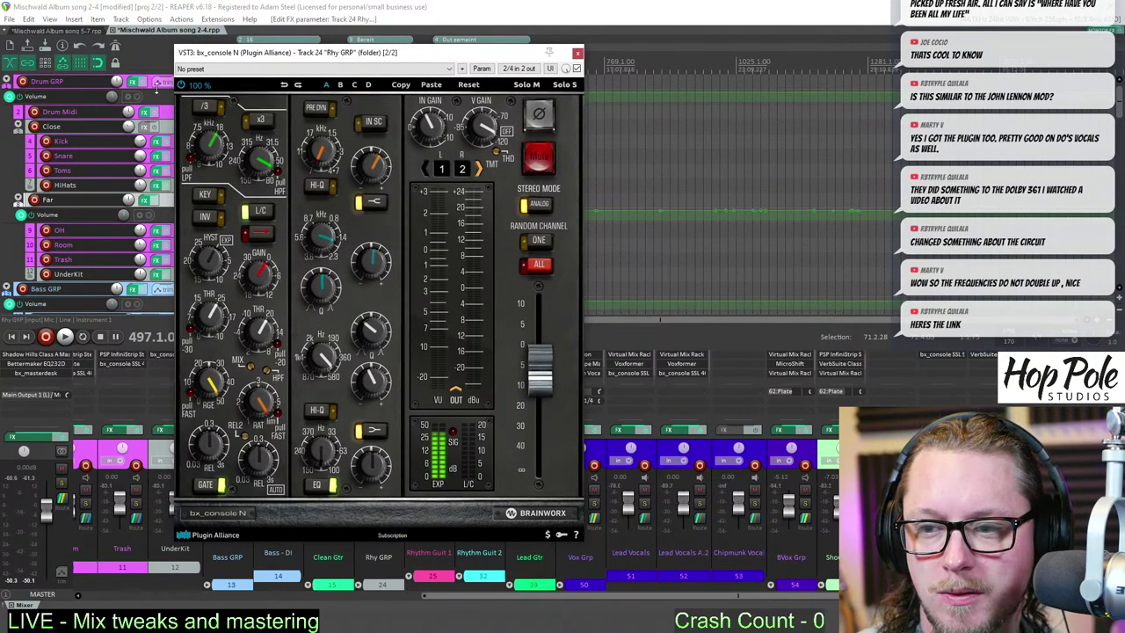
# - Compare the Rhy GRP's bx_console N settings in the song 5-7 and song 2-4 projects and close the plug-in windows
pyautogui.click(74, 31)
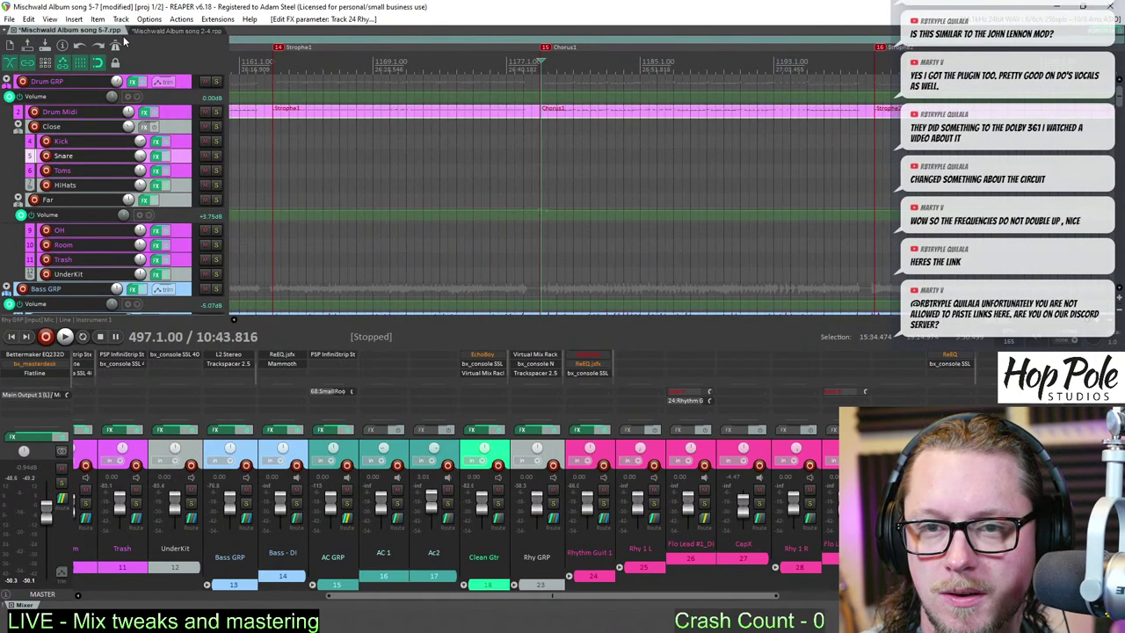
pyautogui.click(533, 364)
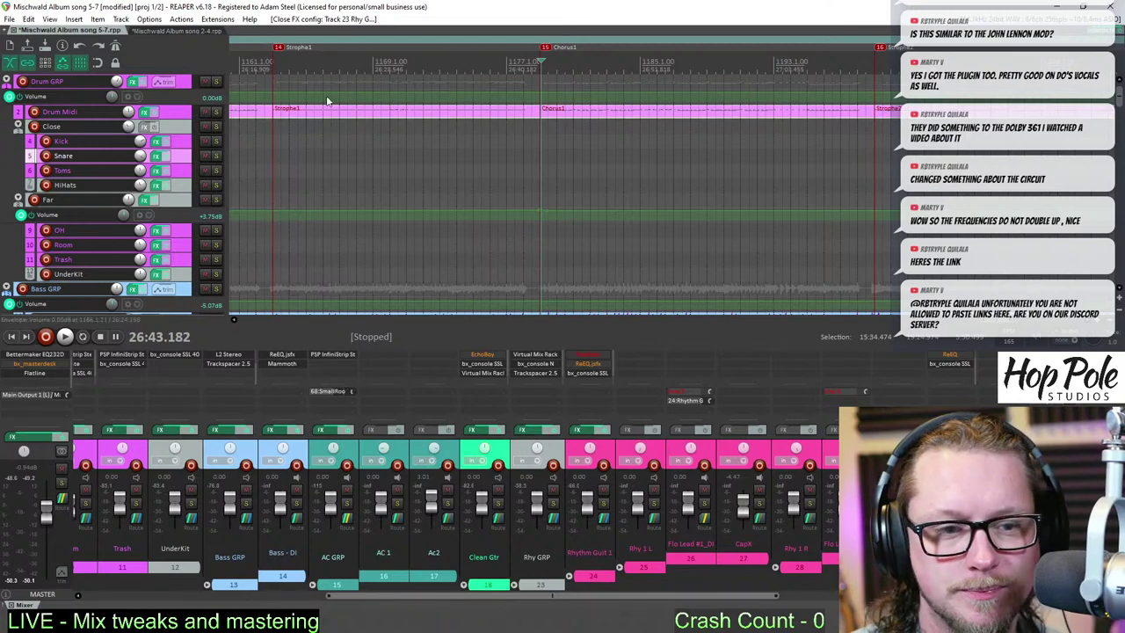
pyautogui.click(170, 28)
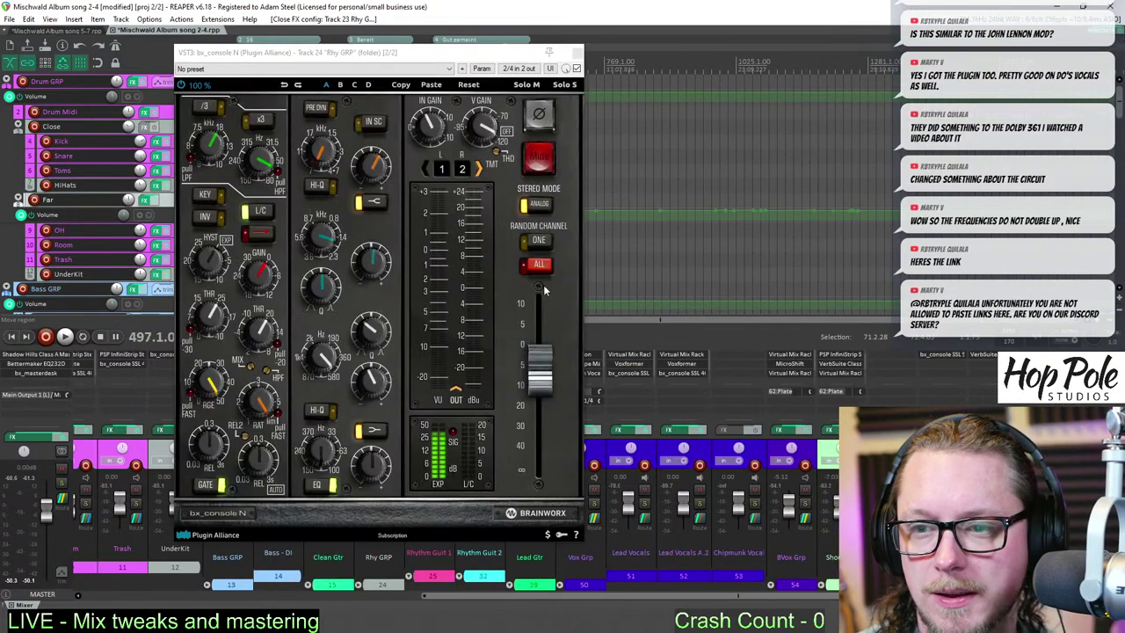
pyautogui.click(577, 54)
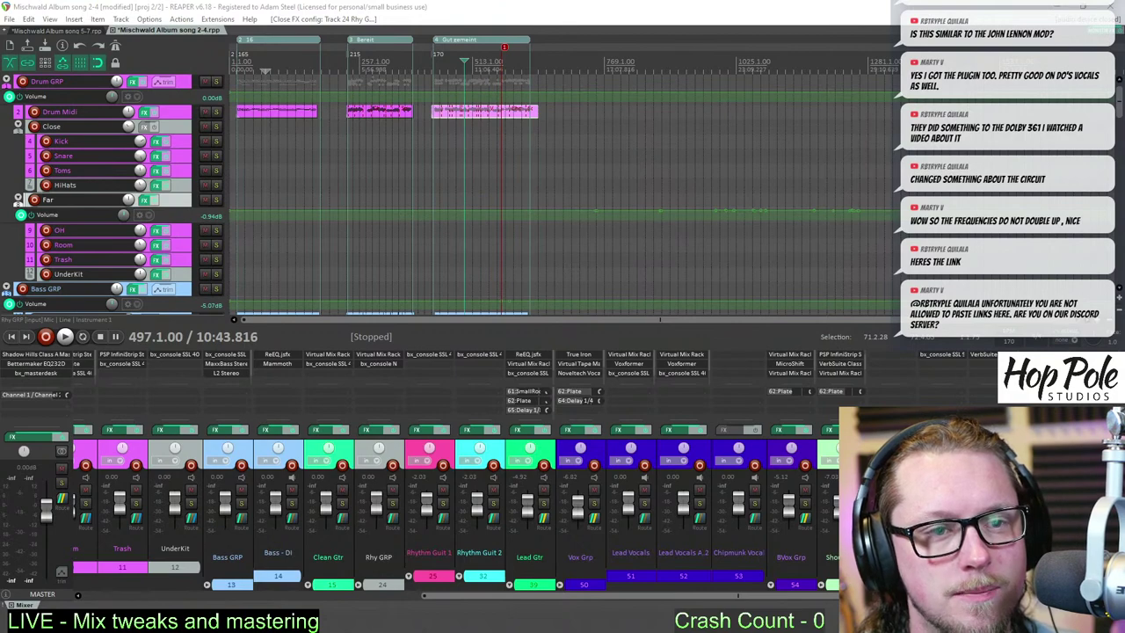
# - Return to the song 5-7 project and play Mauern und Stacheldraht from just after the Start Gesang marker
pyautogui.click(71, 30)
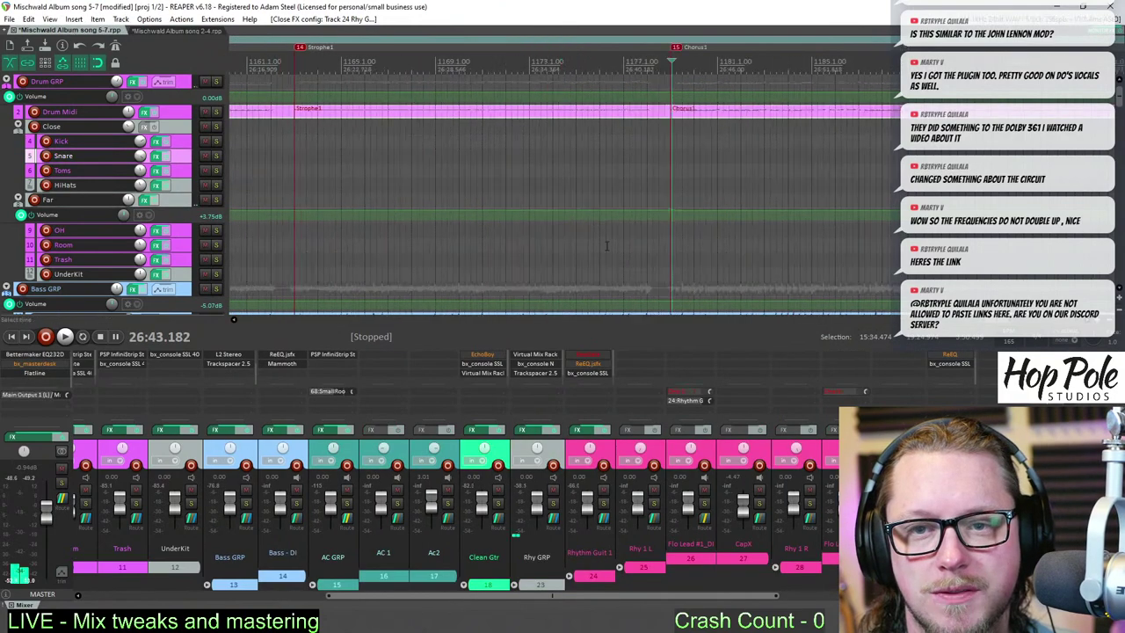
pyautogui.scroll(-3, 379, 76)
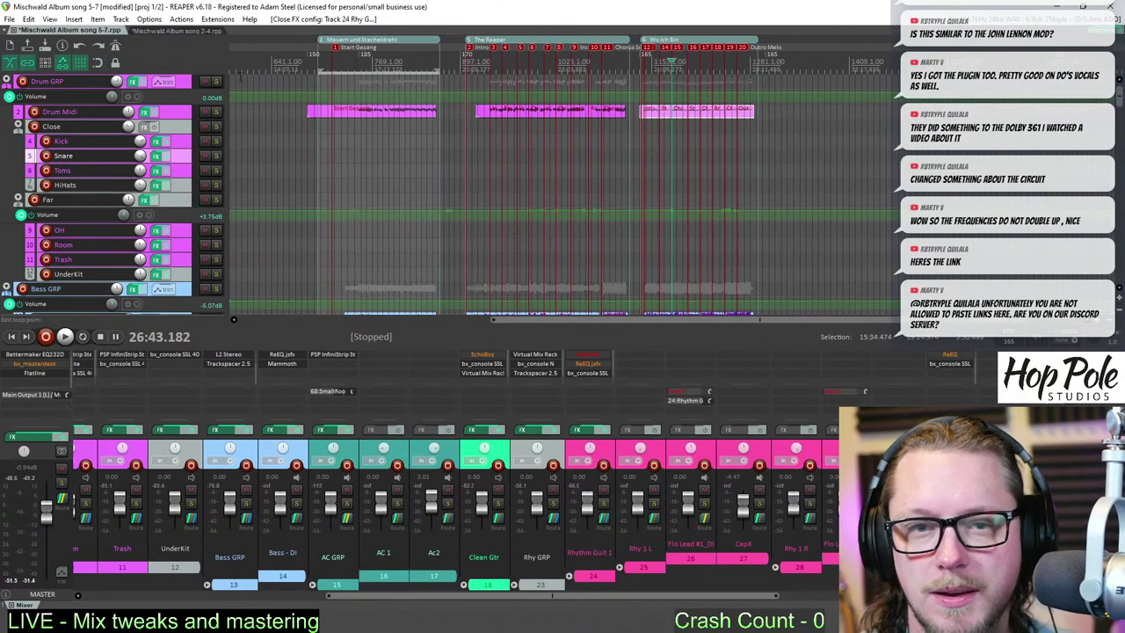
pyautogui.click(355, 69)
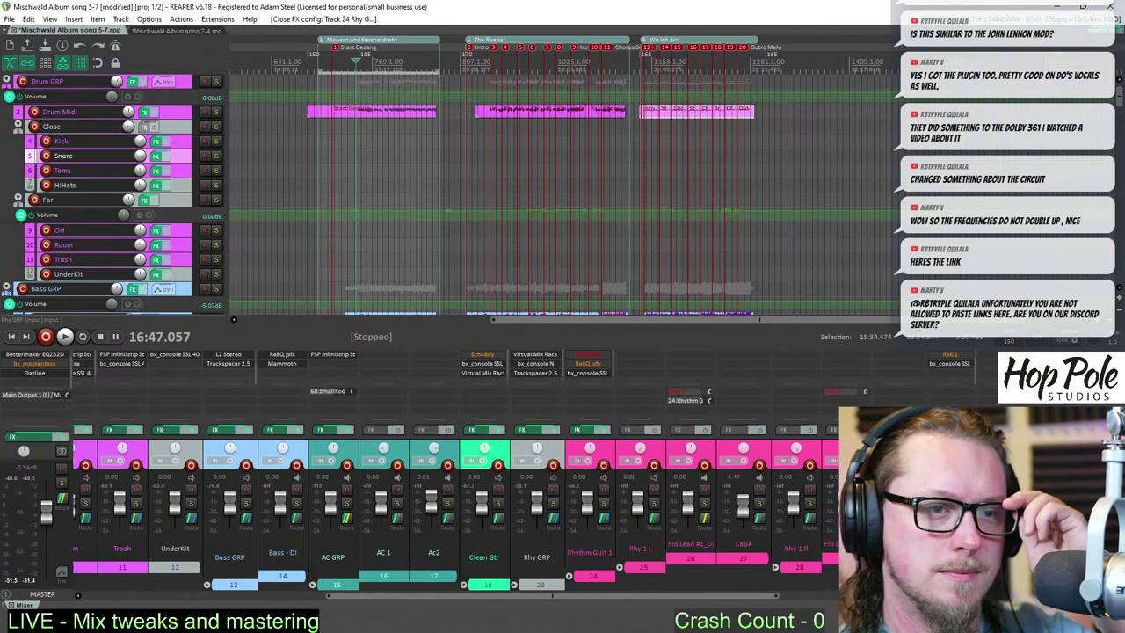
pyautogui.click(333, 48)
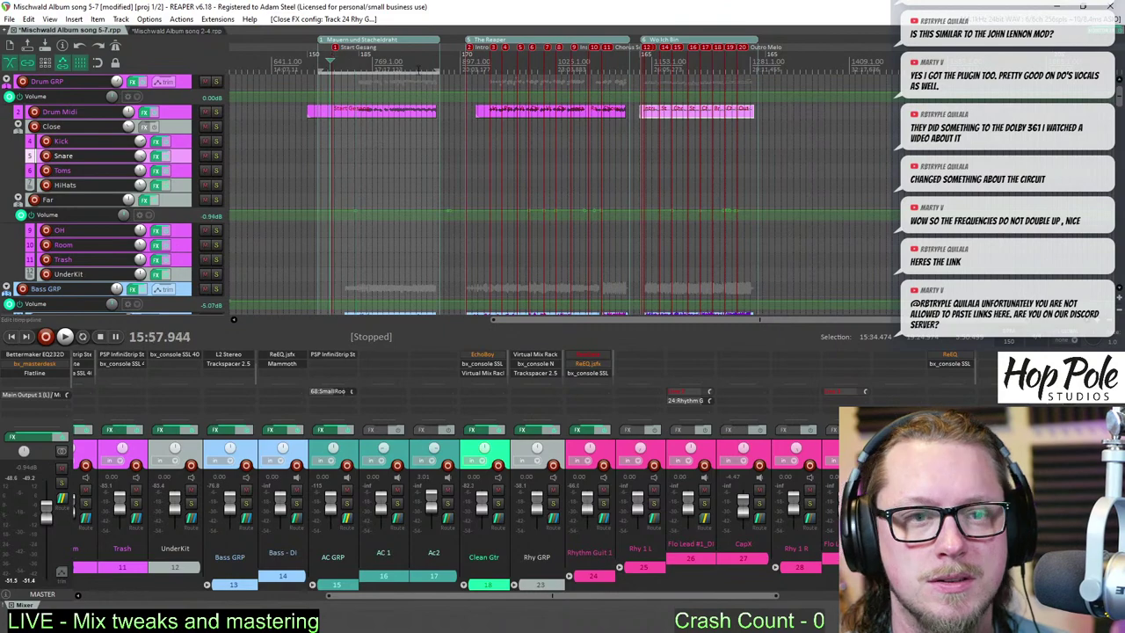
pyautogui.scroll(4, 524, 40)
pyautogui.scroll(3, 694, 70)
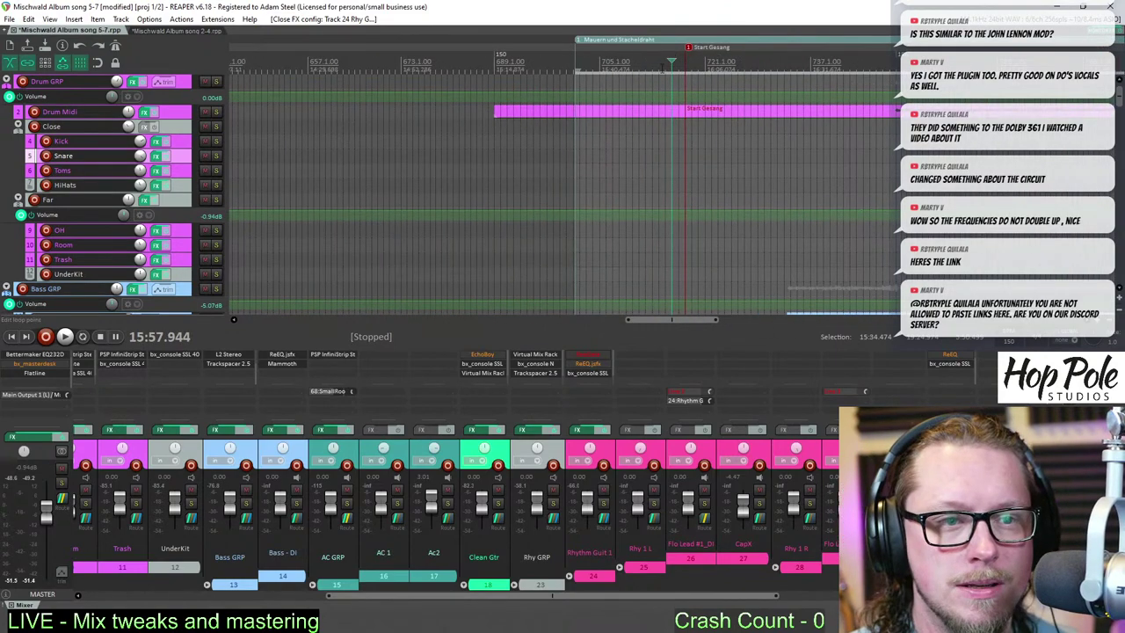
pyautogui.click(578, 65)
pyautogui.scroll(6, 582, 67)
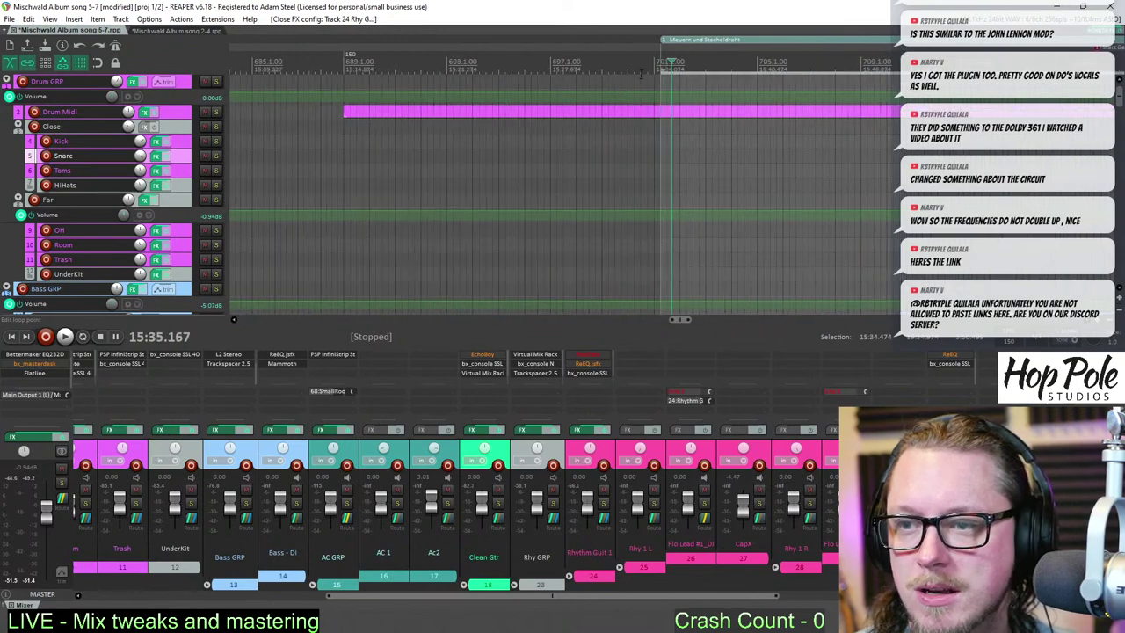
pyautogui.scroll(-5, 657, 70)
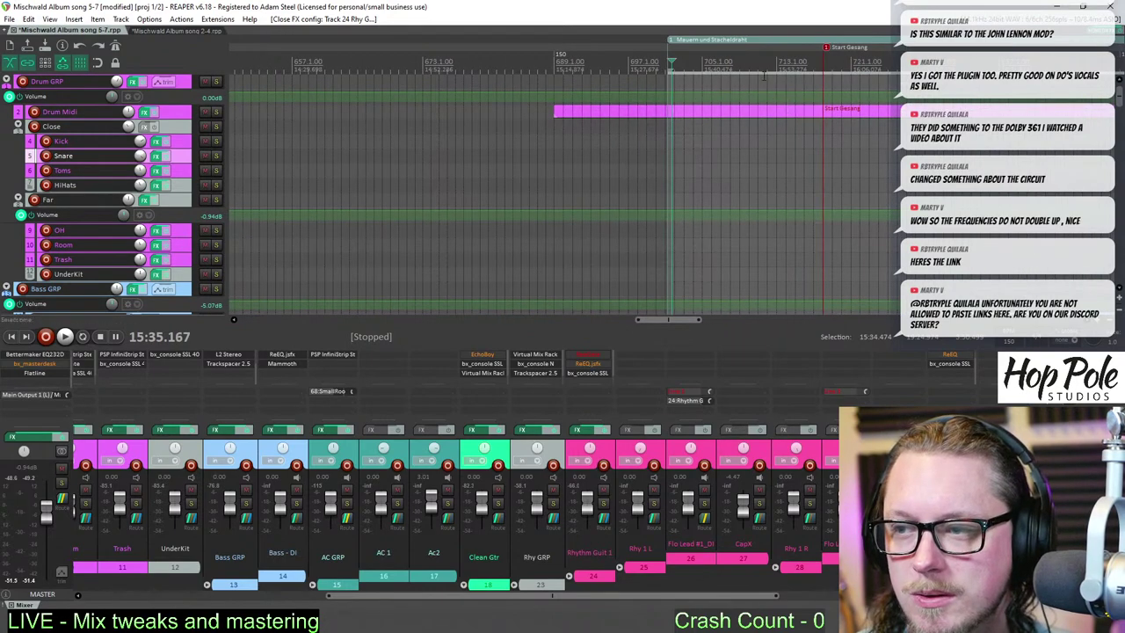
pyautogui.click(837, 65)
pyautogui.press('space')
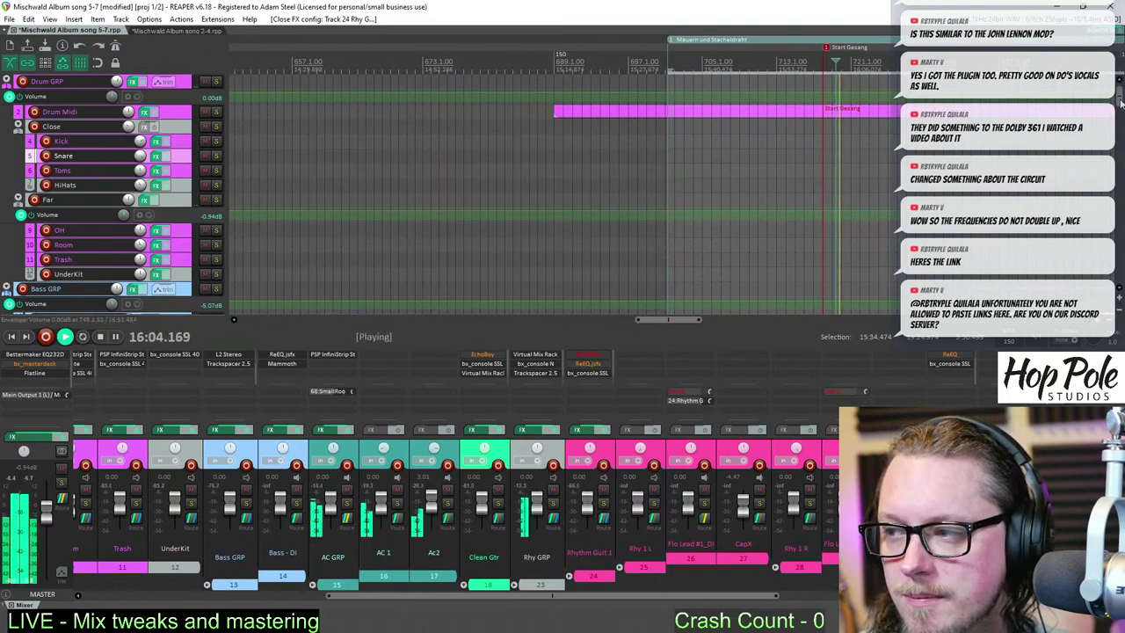
# - Continue playback from shortly before the Bass - DI entry and locate the Lead 1 guitar track in the track list
pyautogui.moveTo(1119, 102)
pyautogui.mouseDown()
pyautogui.moveTo(1118, 201)
pyautogui.moveTo(1117, 106)
pyautogui.moveTo(1117, 121)
pyautogui.mouseUp()
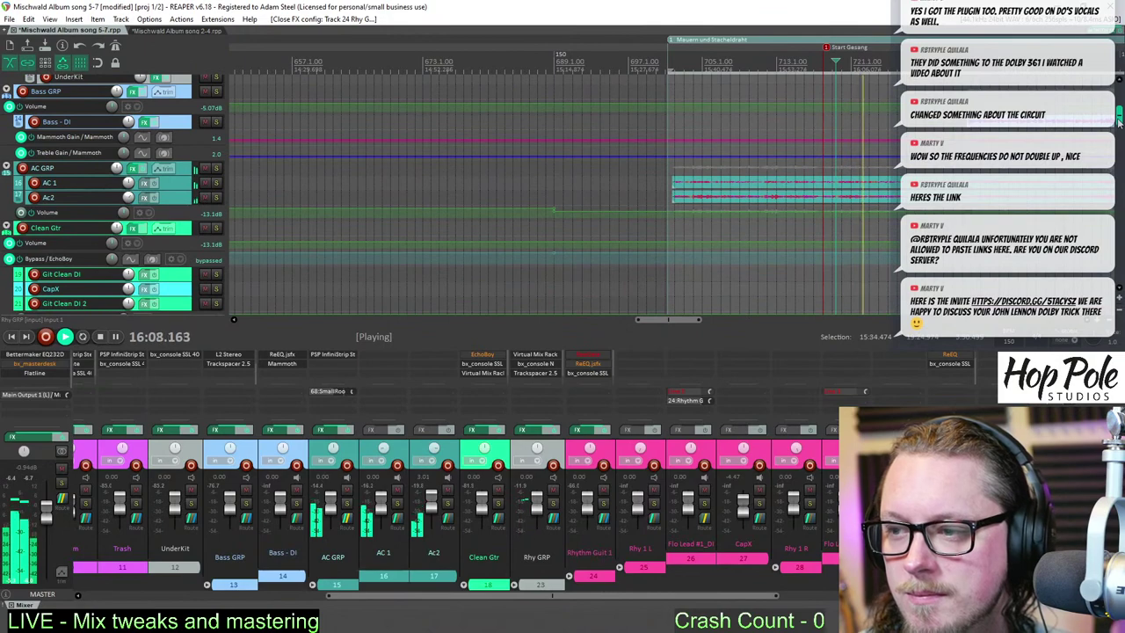
pyautogui.scroll(-1, 895, 178)
pyautogui.scroll(-2, 718, 65)
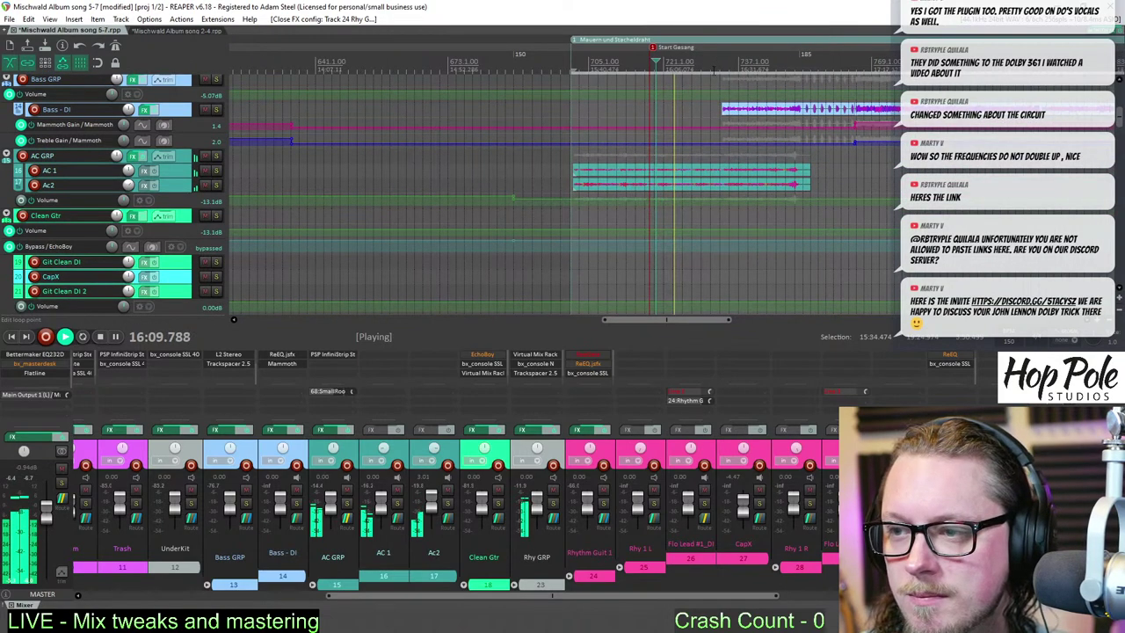
pyautogui.scroll(2, 713, 68)
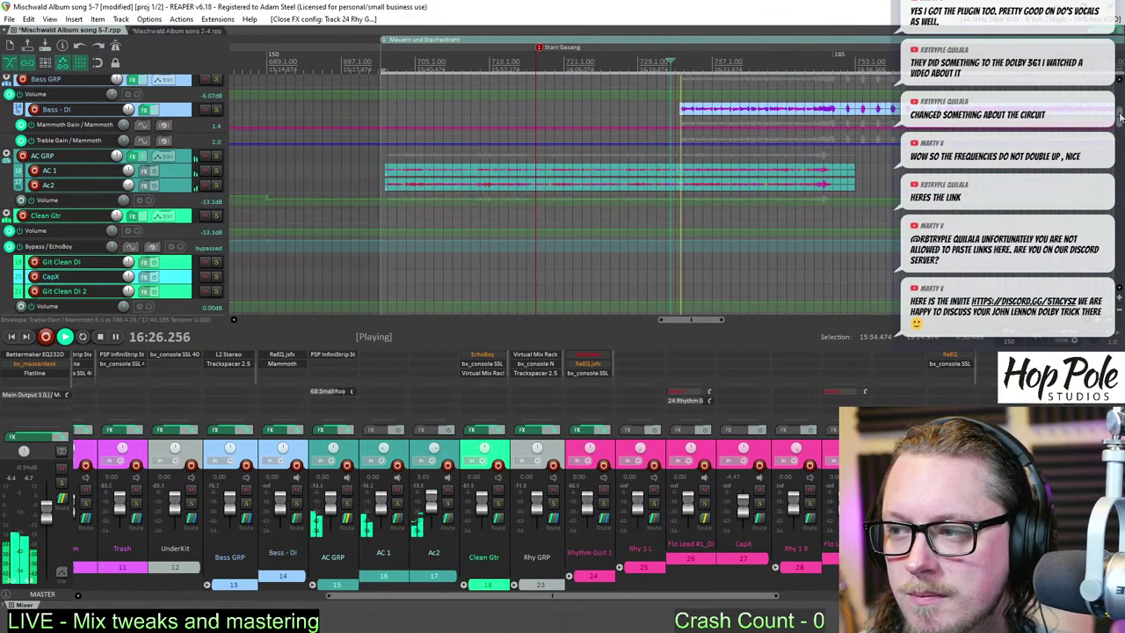
pyautogui.moveTo(1120, 117); pyautogui.dragTo(1118, 207)
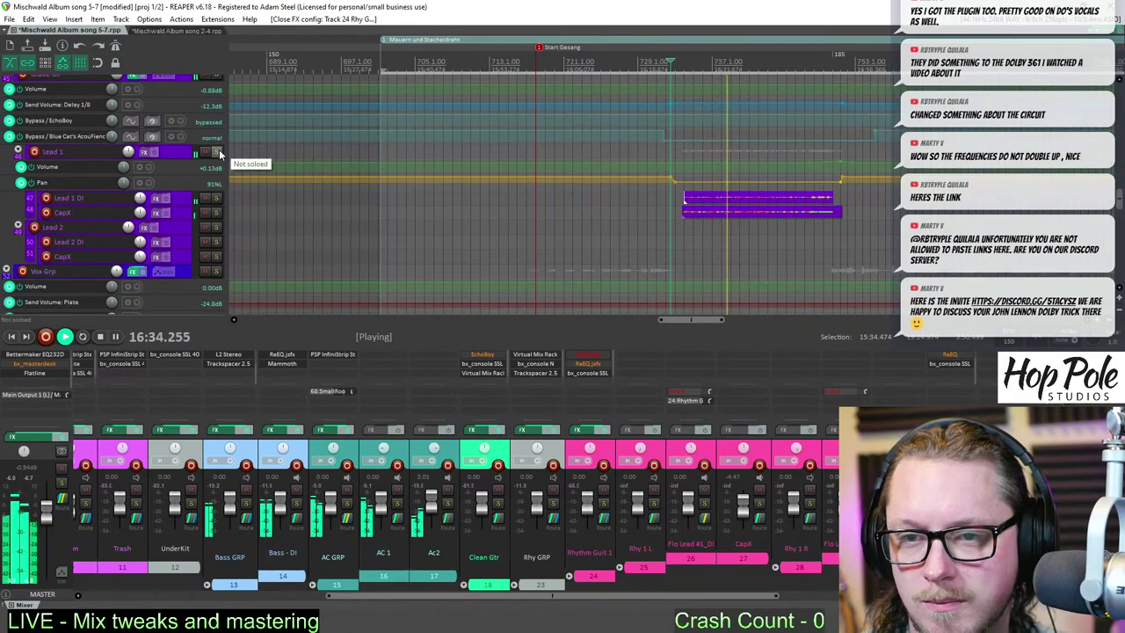
# - Briefly solo Lead 1 during playback, unsolo it and increase the height of its CapX track
pyautogui.click(217, 152)
pyautogui.click(216, 152)
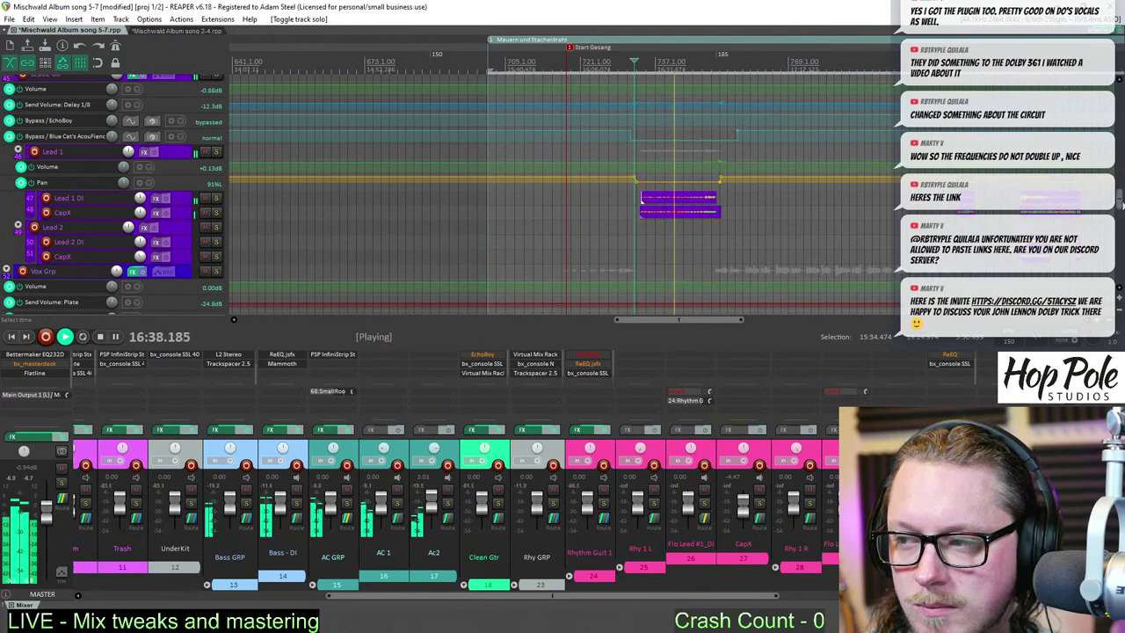
pyautogui.scroll(3, 195, 268)
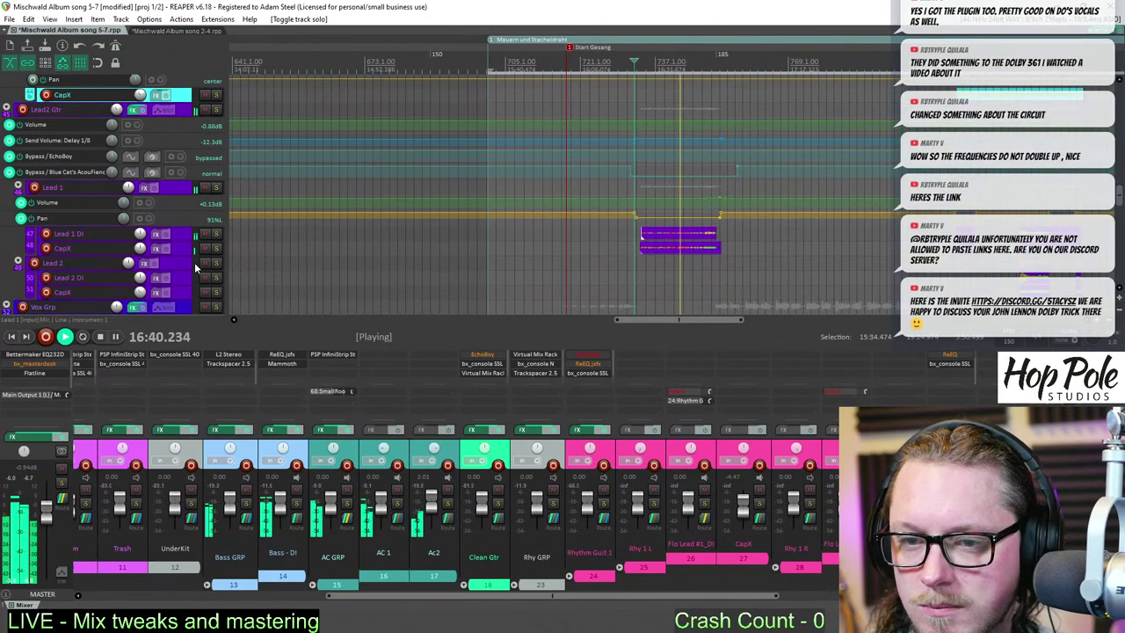
pyautogui.moveTo(185, 256); pyautogui.dragTo(184, 274)
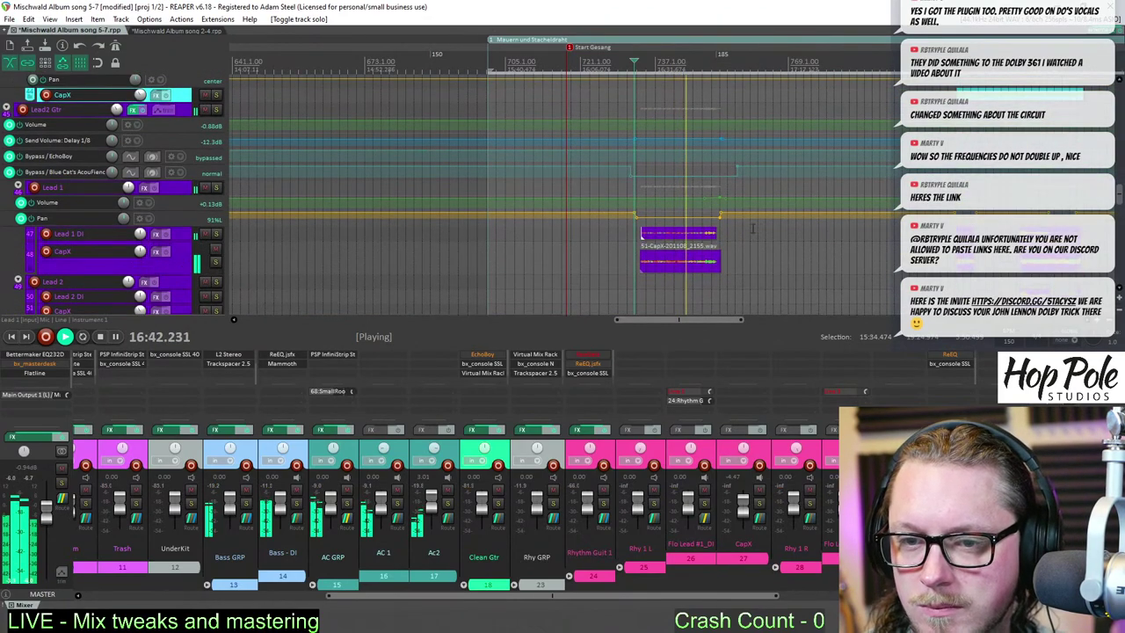
# - Reduce the CapX track under Lead 1 to its compact height and stop playback
pyautogui.scroll(3, 751, 230)
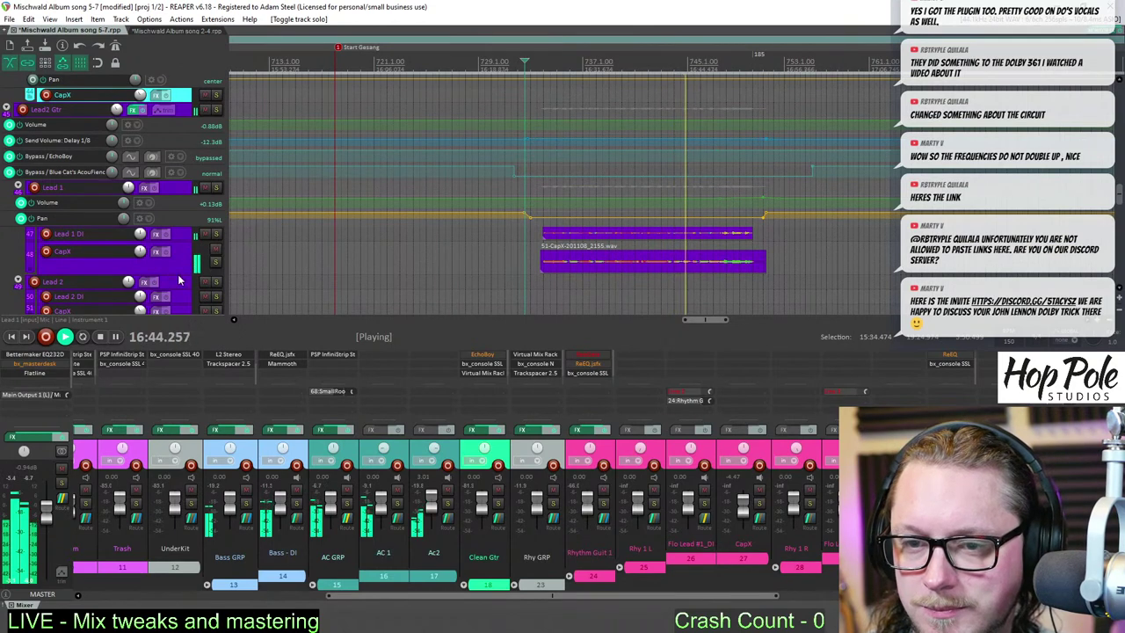
pyautogui.moveTo(182, 274); pyautogui.dragTo(186, 252)
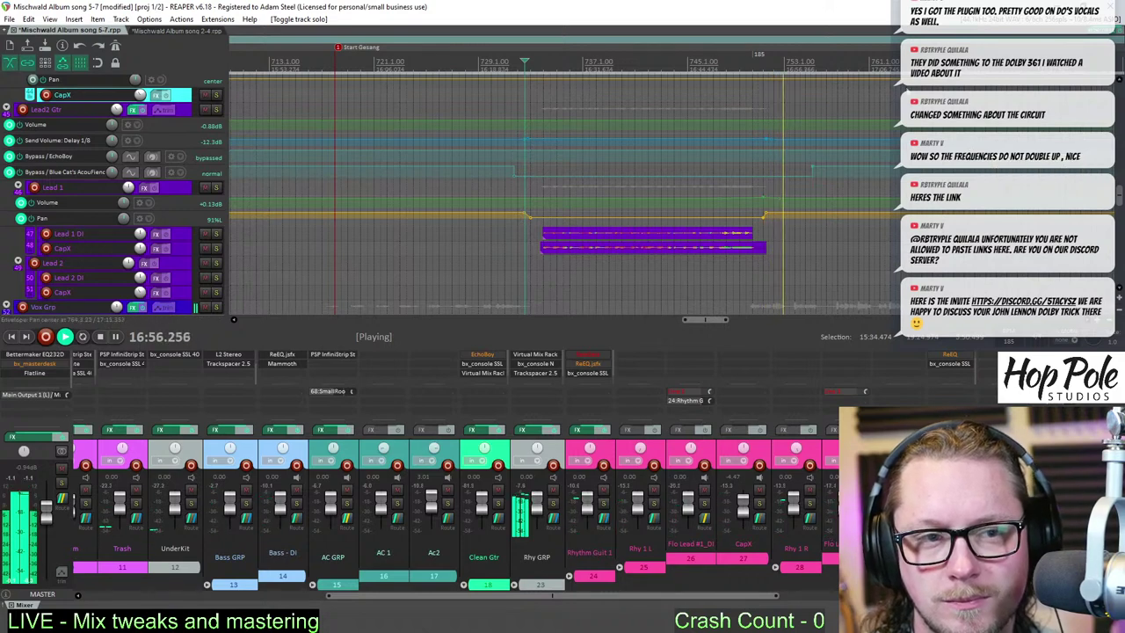
pyautogui.press('space')
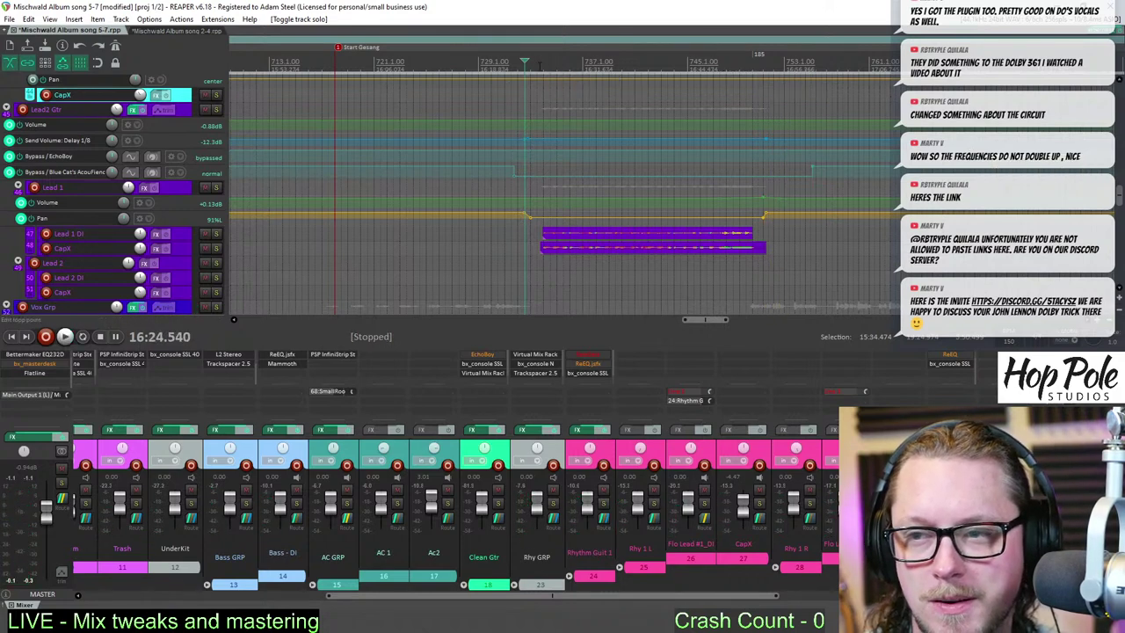
# - Play Mauern und Stacheldraht from near the end of the Lead 1 clips, then stop playback
pyautogui.click(540, 66)
pyautogui.scroll(-1, 664, 181)
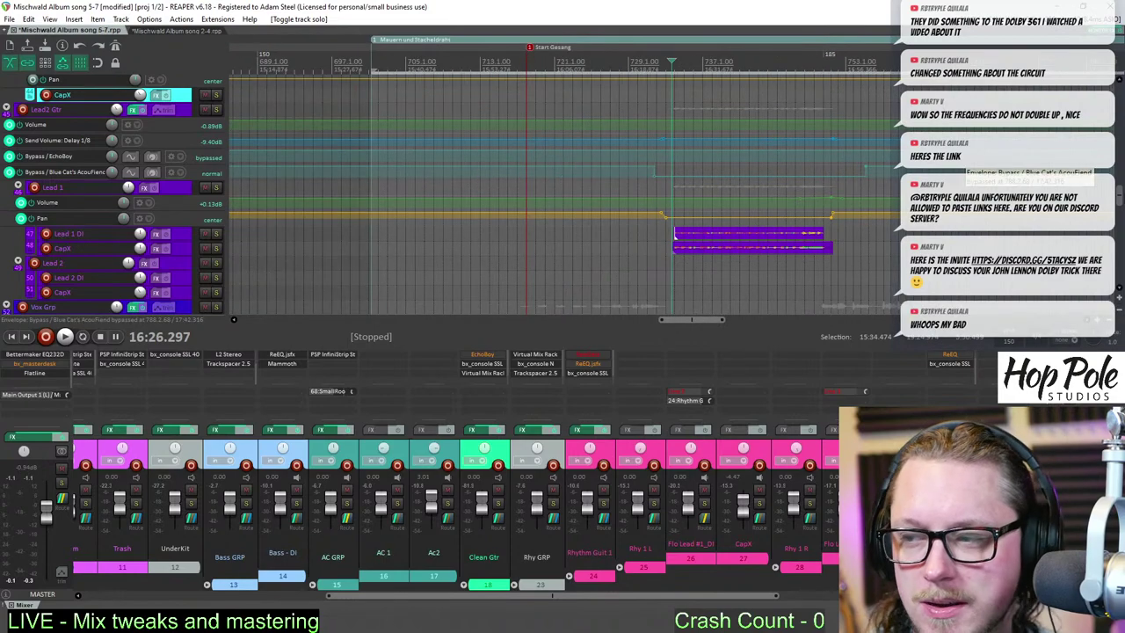
pyautogui.moveTo(1121, 195)
pyautogui.mouseDown()
pyautogui.moveTo(1121, 213)
pyautogui.moveTo(1121, 197)
pyautogui.mouseUp()
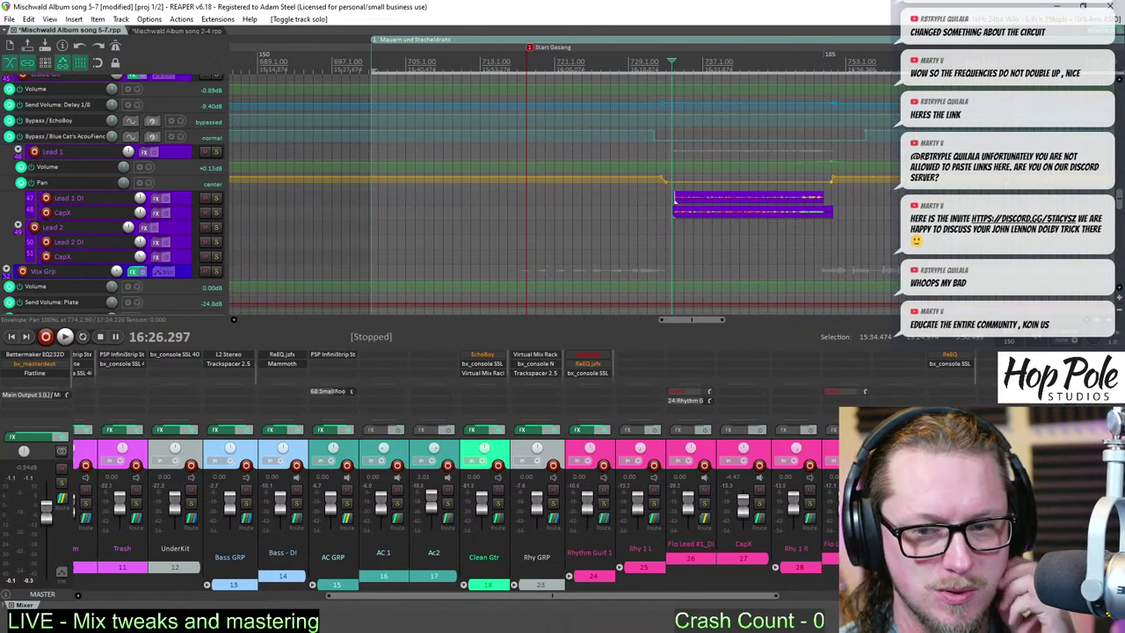
pyautogui.click(798, 71)
pyautogui.scroll(1, 785, 93)
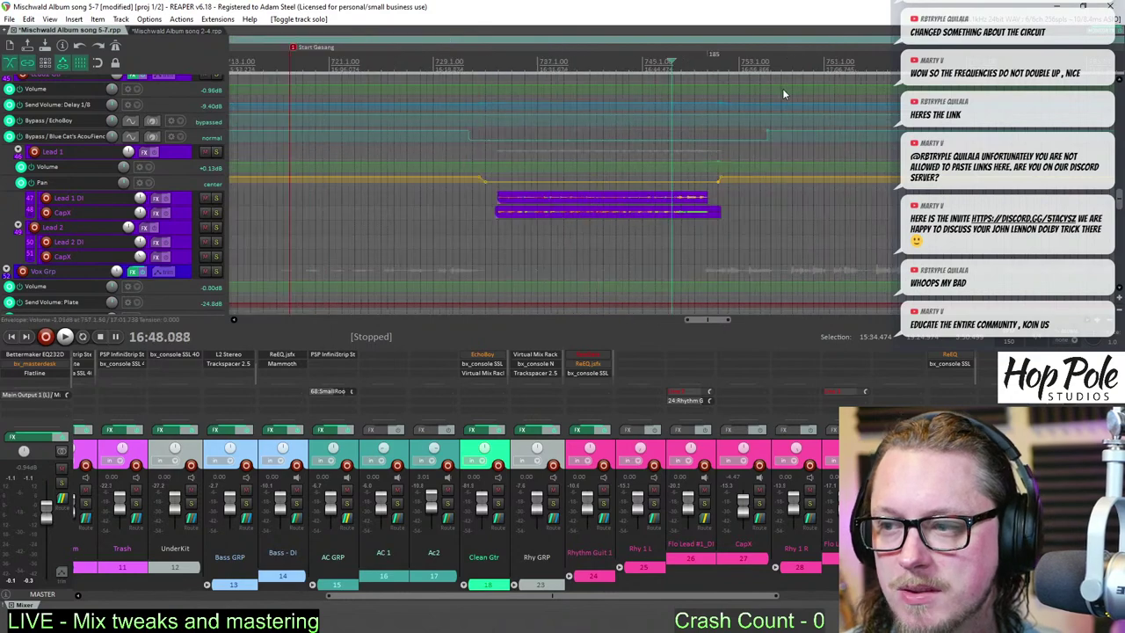
pyautogui.press('space')
pyautogui.scroll(1, 747, 121)
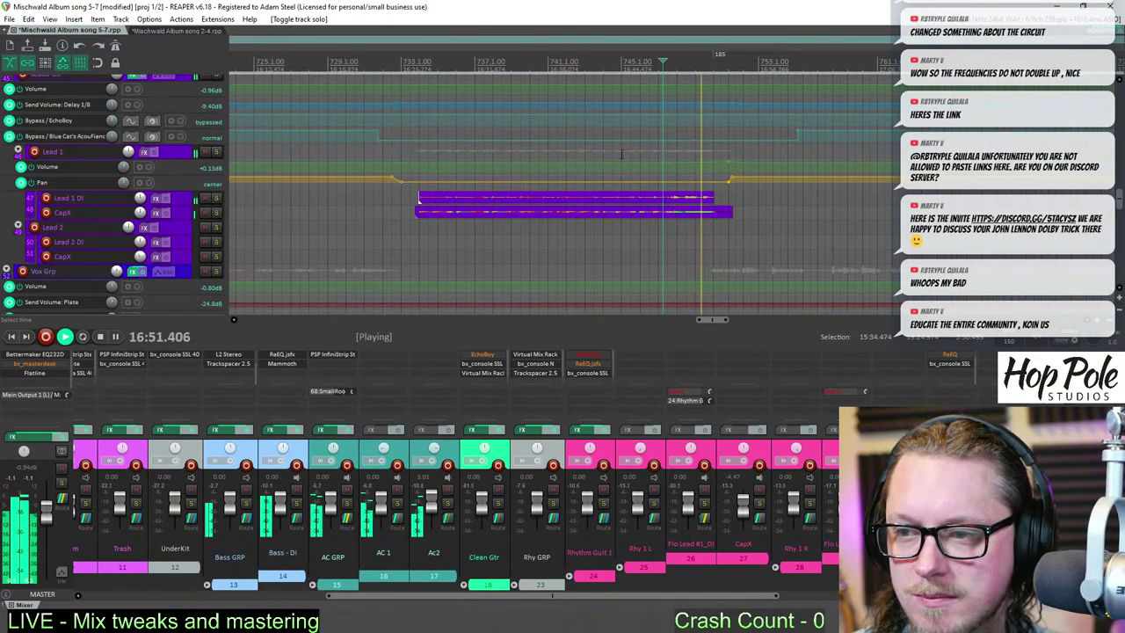
pyautogui.press('space')
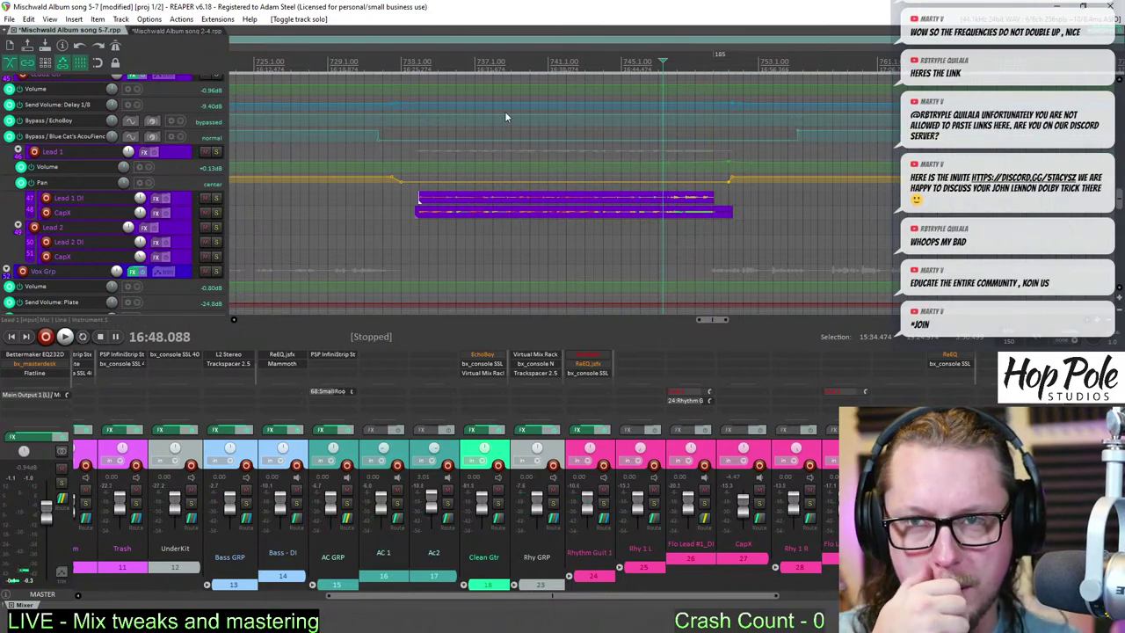
# - Play from just before the Lead 1 clips, briefly solo Lead 1 DI, stop playback and unsolo it
pyautogui.click(403, 70)
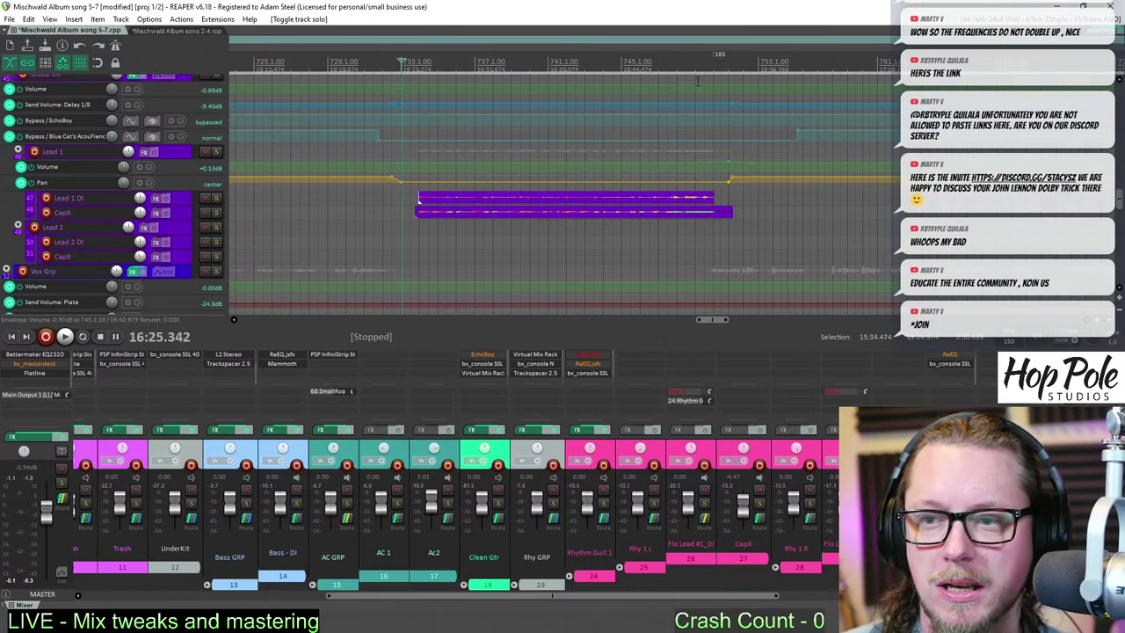
pyautogui.scroll(-5, 830, 147)
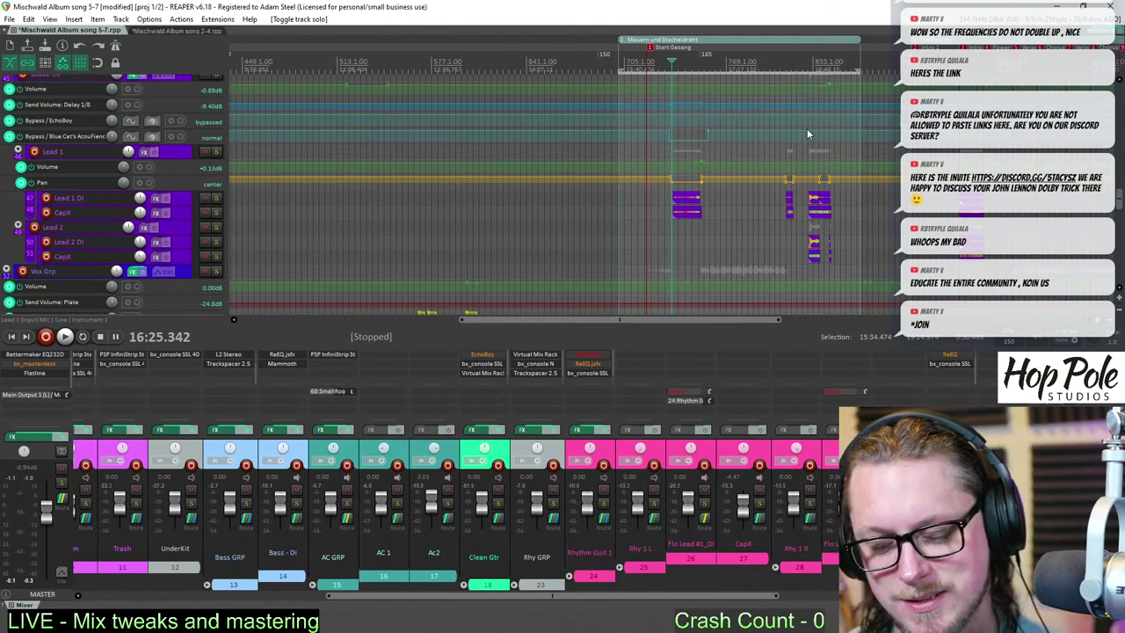
pyautogui.scroll(8, 702, 130)
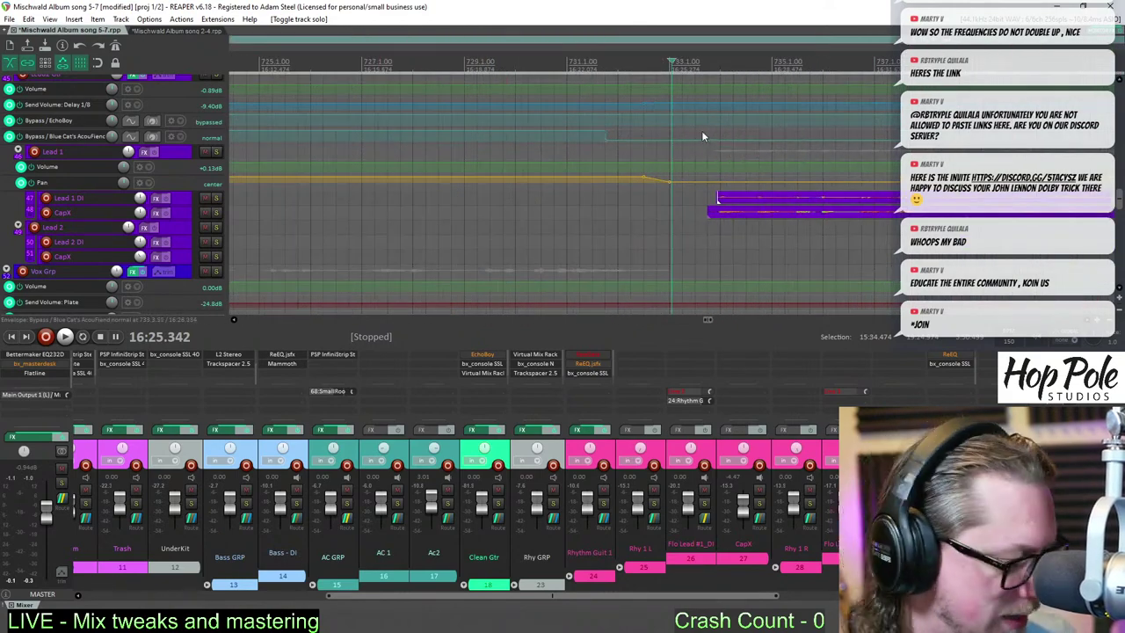
pyautogui.press('space')
pyautogui.scroll(-3, 732, 127)
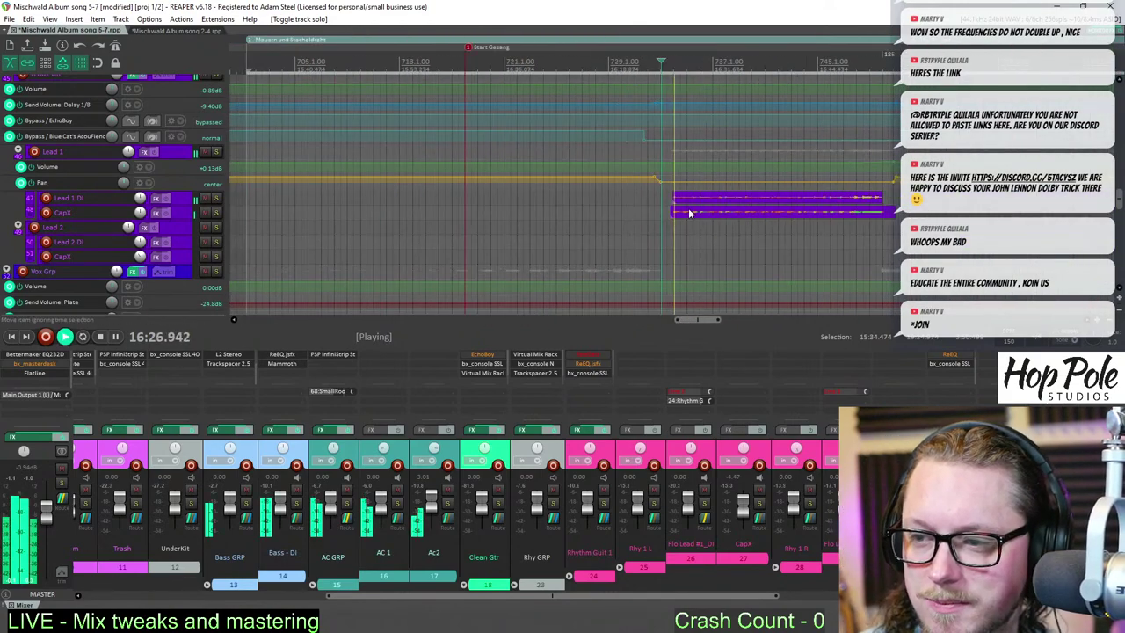
pyautogui.click(217, 198)
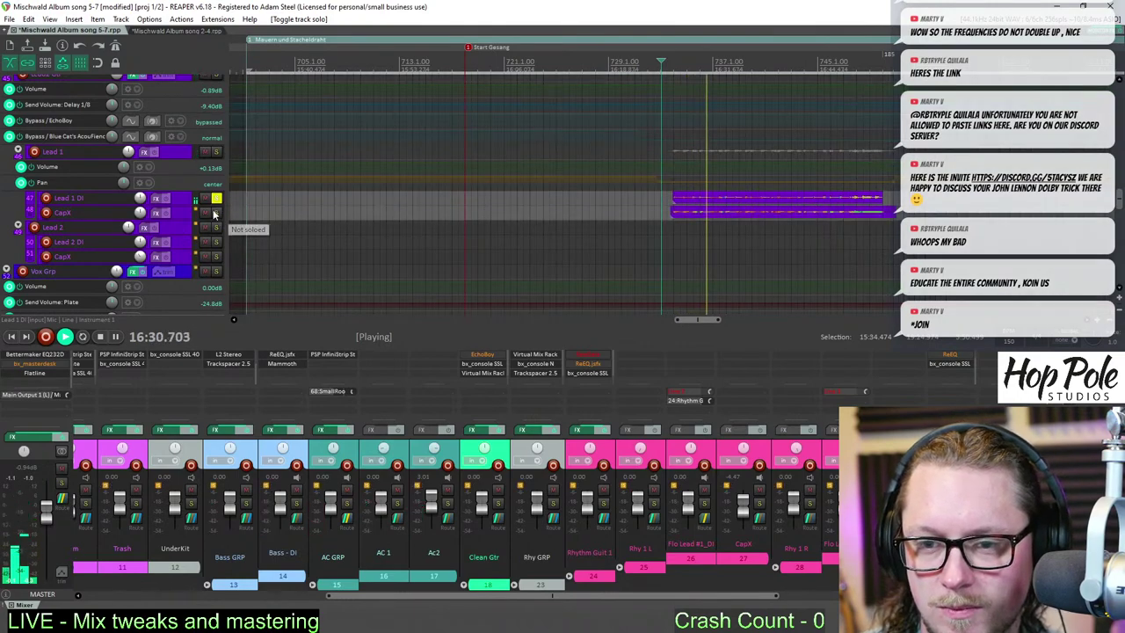
pyautogui.press('space')
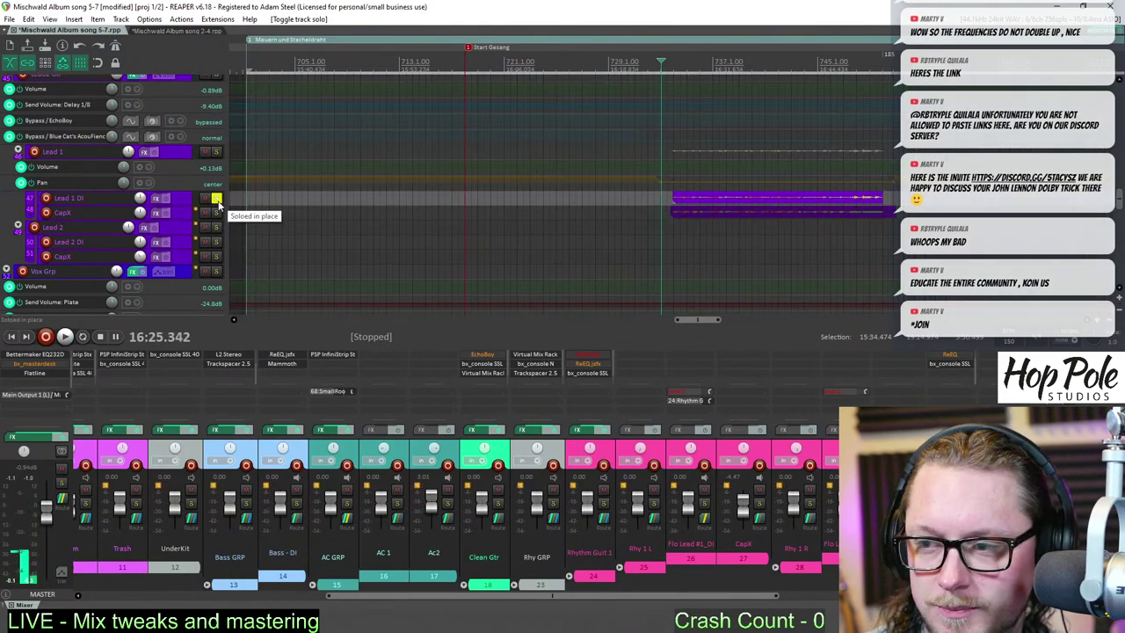
pyautogui.click(216, 198)
# - Mute the 51-CapX-201108_2155.wav item on the CapX track through its item properties
pyautogui.click(701, 213)
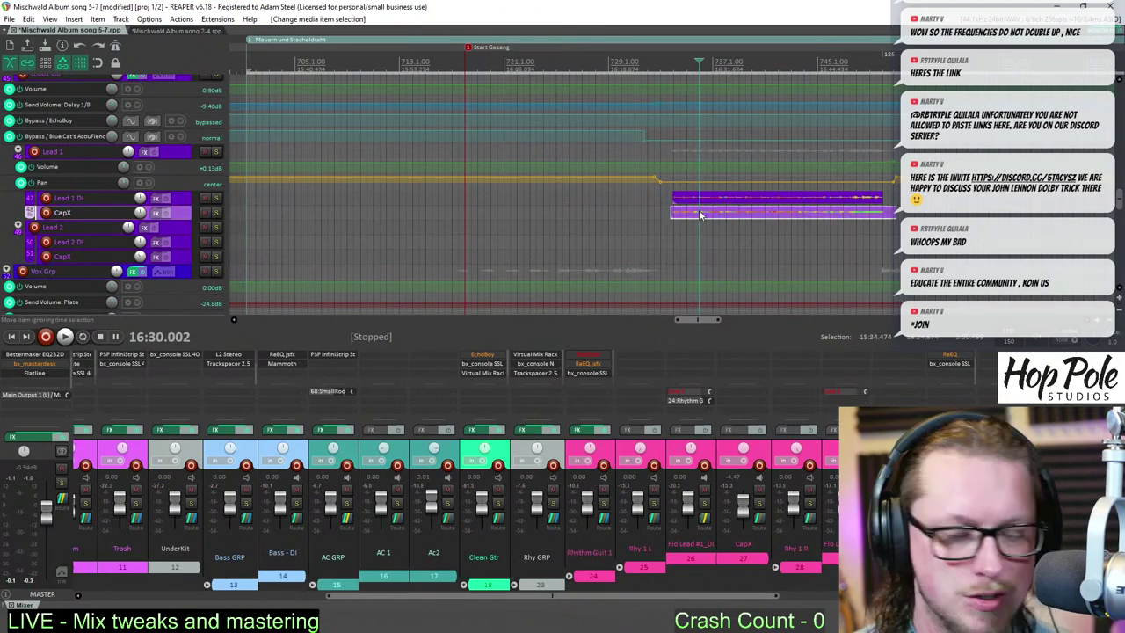
pyautogui.press('F2')
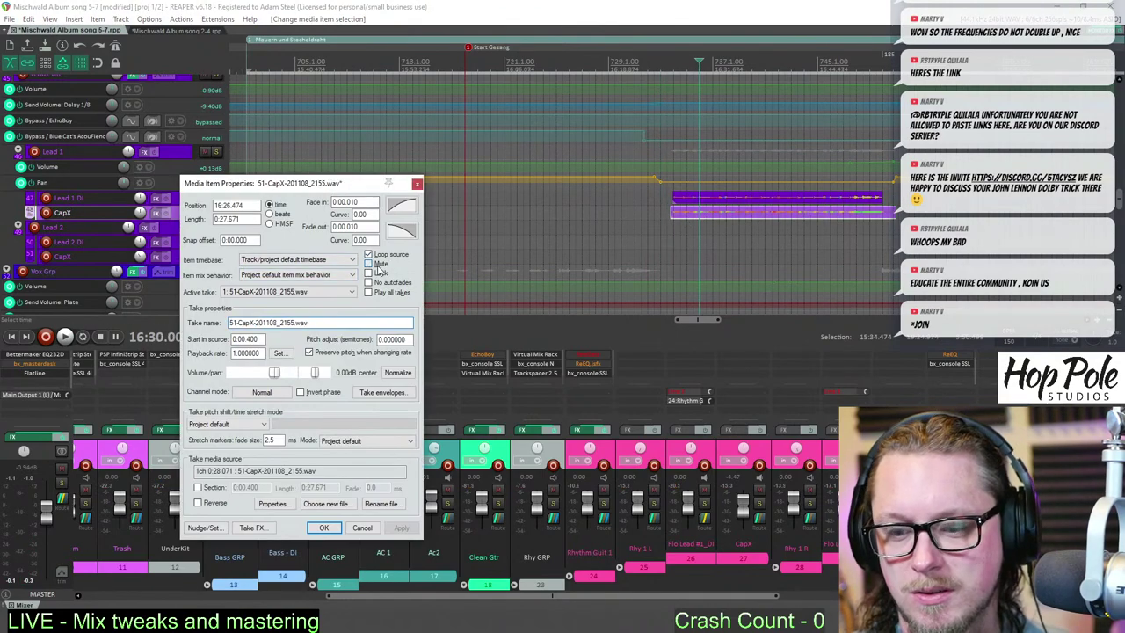
pyautogui.click(323, 527)
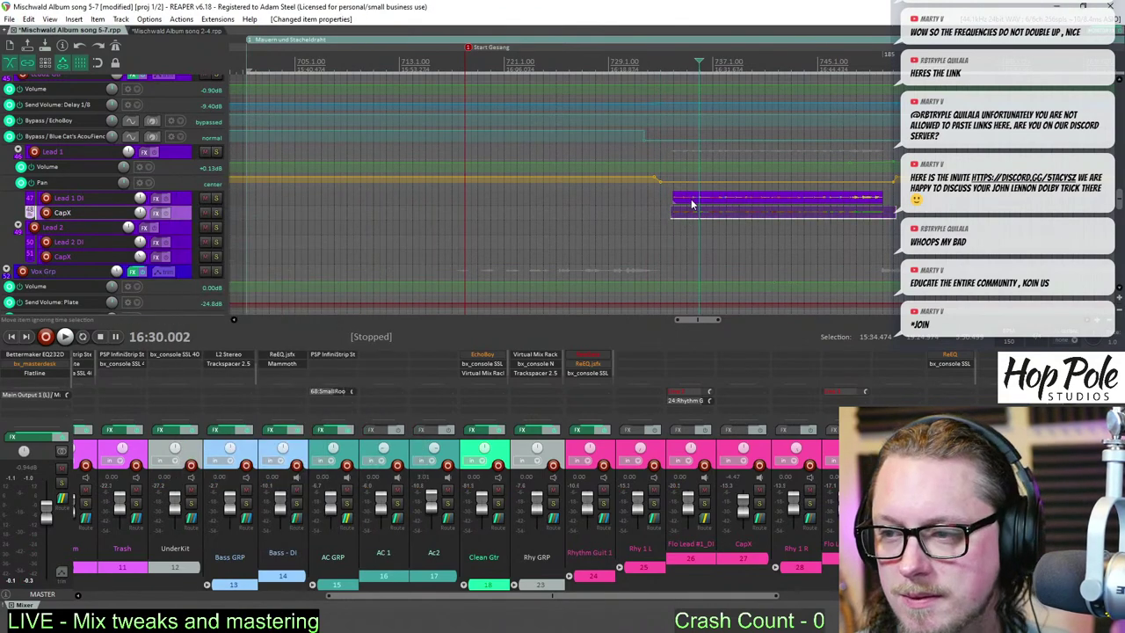
# - Enable snapping and swap the Lead 1 DI and CapX items so Git Clean Solo.wav sits on the CapX track
pyautogui.press('=')
pyautogui.click(96, 63)
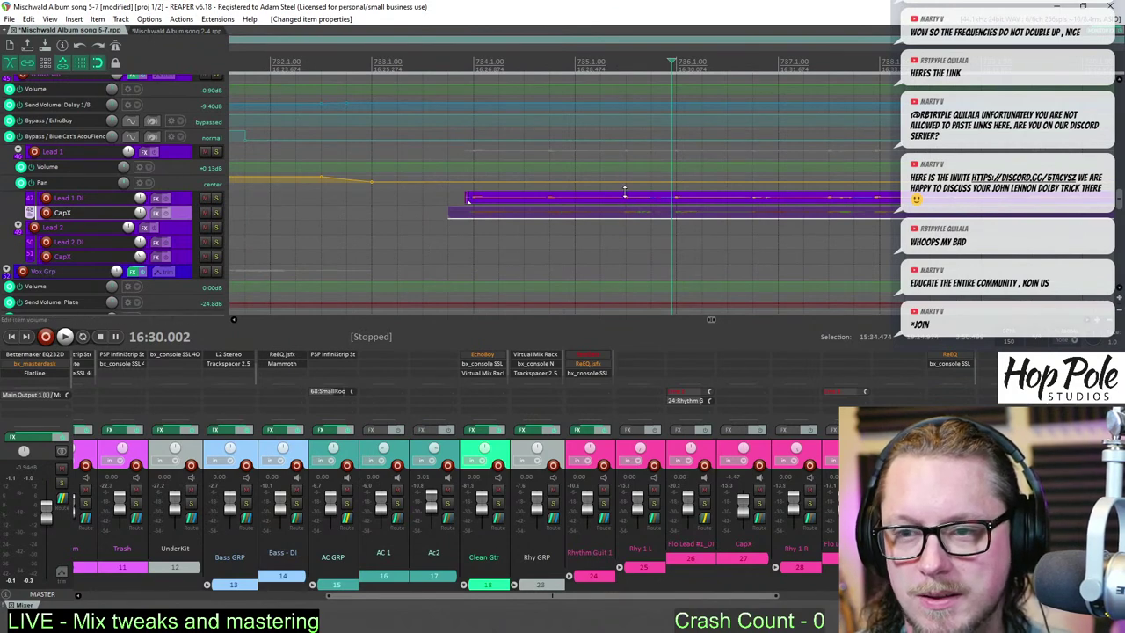
pyautogui.click(677, 205)
pyautogui.moveTo(677, 205); pyautogui.dragTo(639, 212)
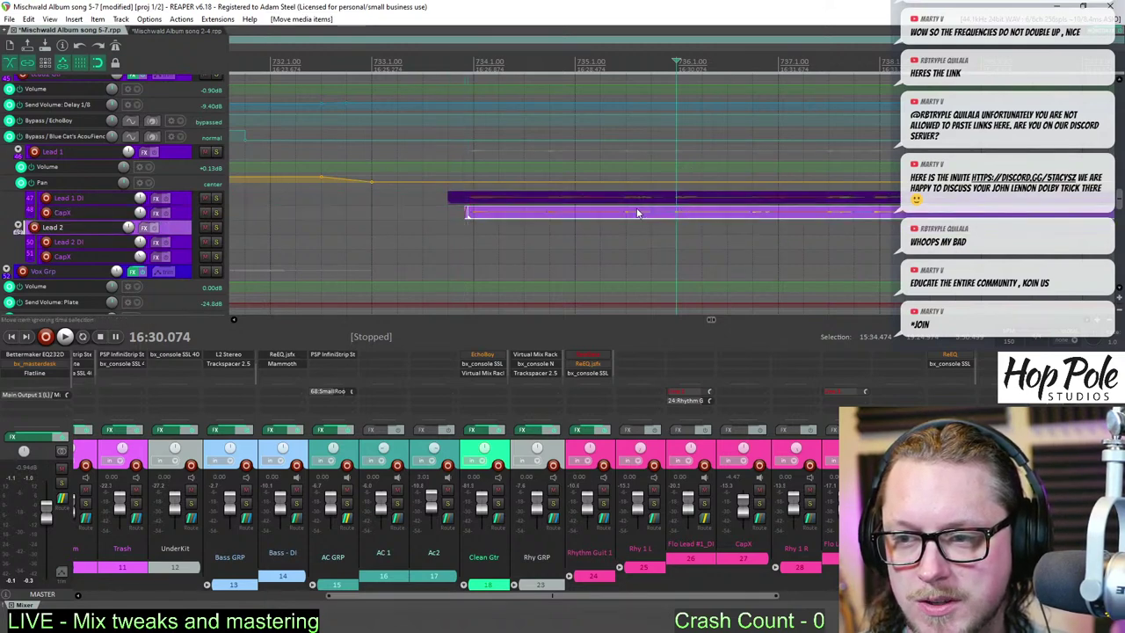
# - Play from the start of the Git Clean Solo item and increase the height of its CapX track
pyautogui.click(473, 67)
pyautogui.press('space')
pyautogui.scroll(-3, 528, 123)
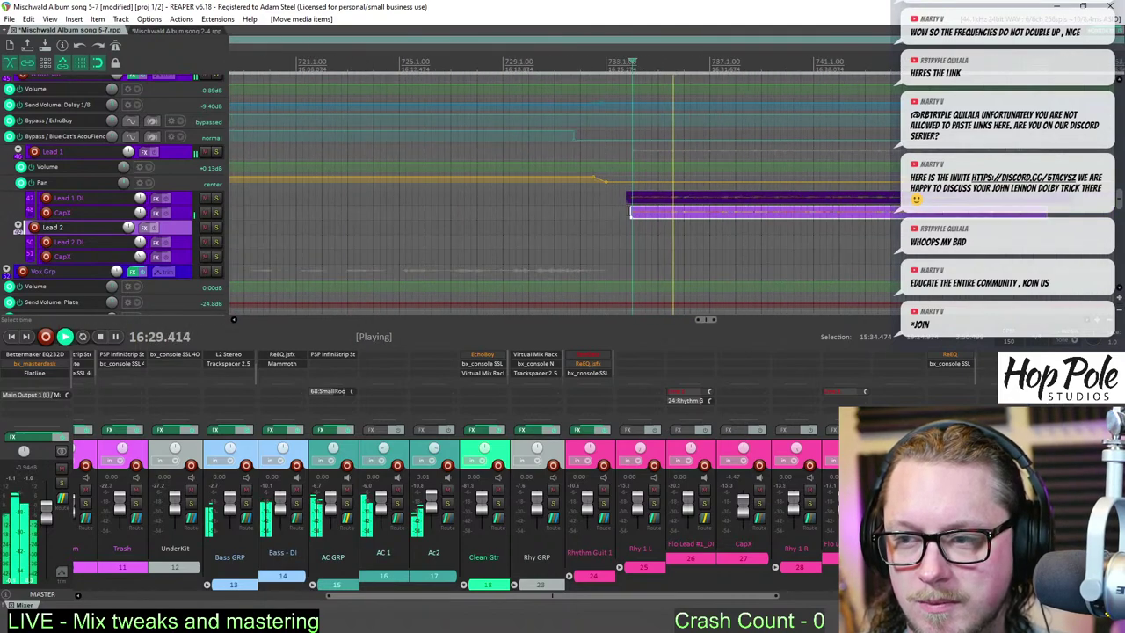
pyautogui.moveTo(185, 219); pyautogui.dragTo(183, 254)
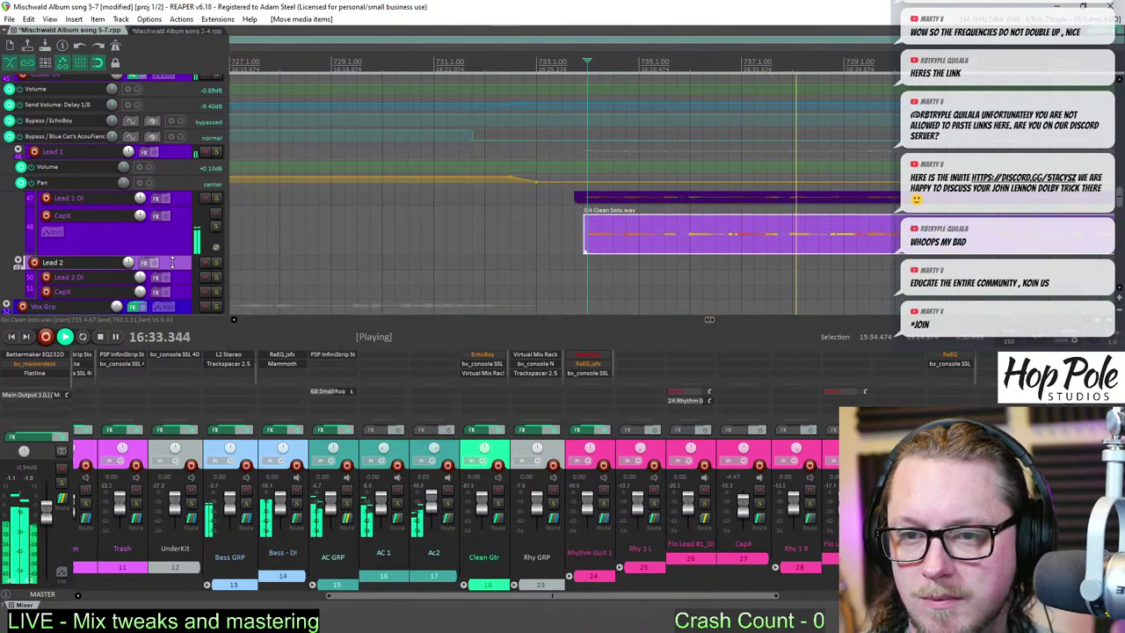
pyautogui.scroll(-2, 703, 227)
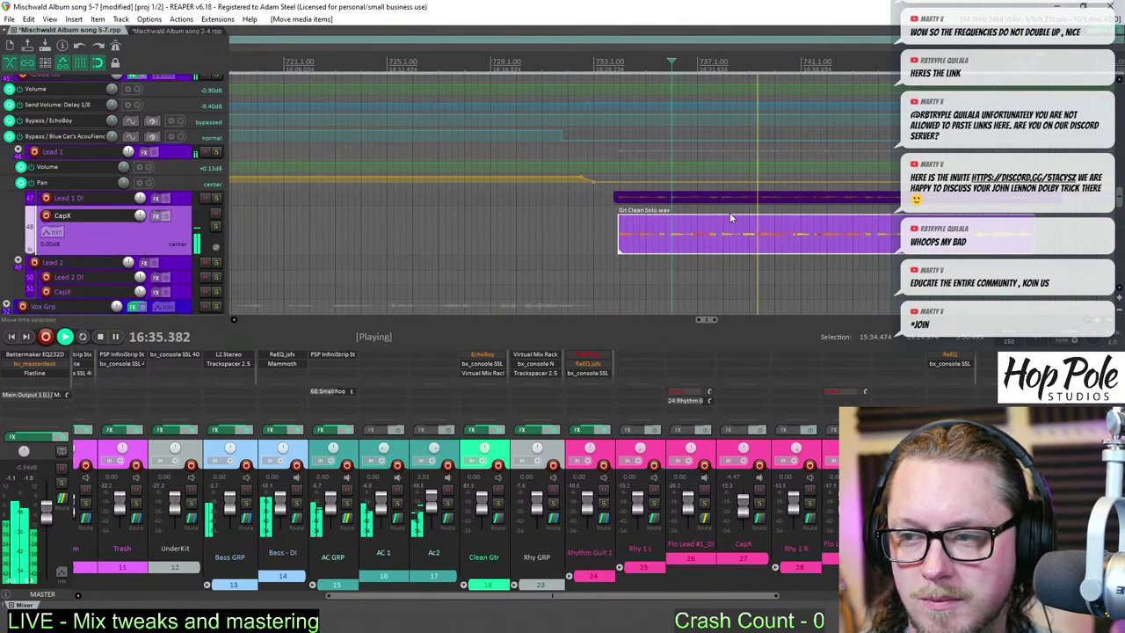
# - Raise the Git Clean Solo item's volume to +5.95 dB during playback, then stop
pyautogui.moveTo(729, 212); pyautogui.dragTo(765, 231)
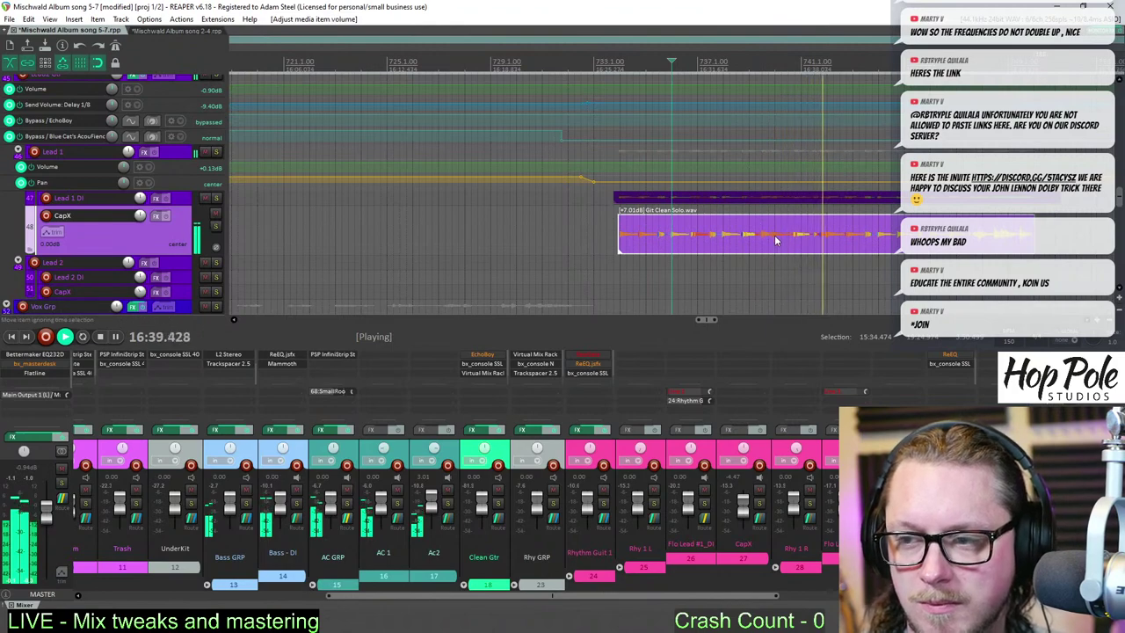
pyautogui.click(775, 237)
pyautogui.scroll(-2, 785, 227)
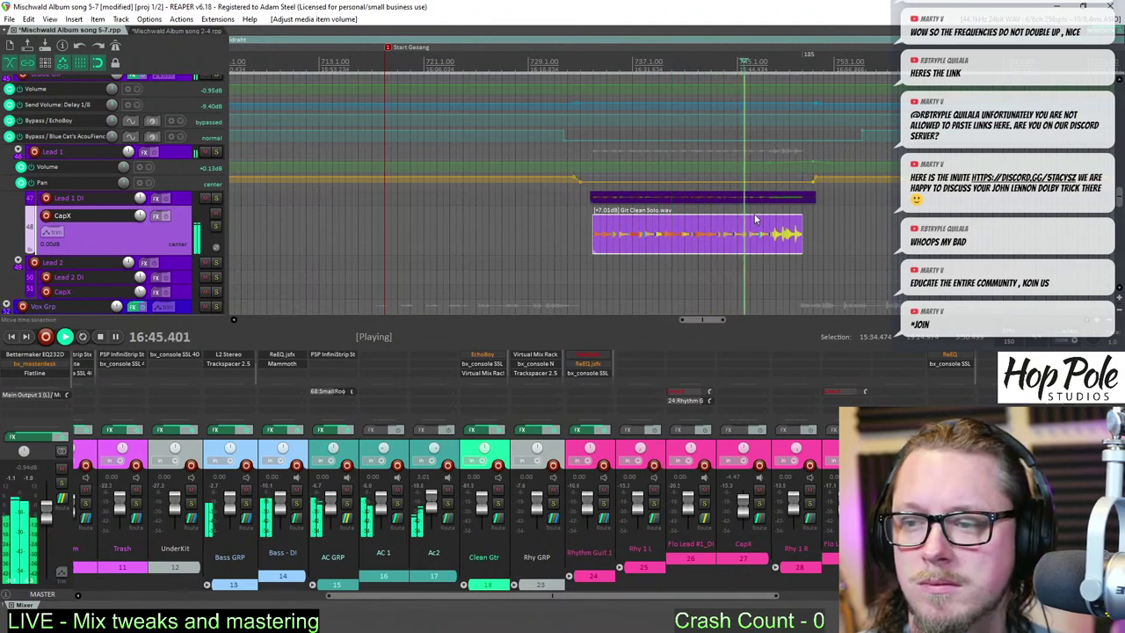
pyautogui.moveTo(771, 215); pyautogui.dragTo(773, 227)
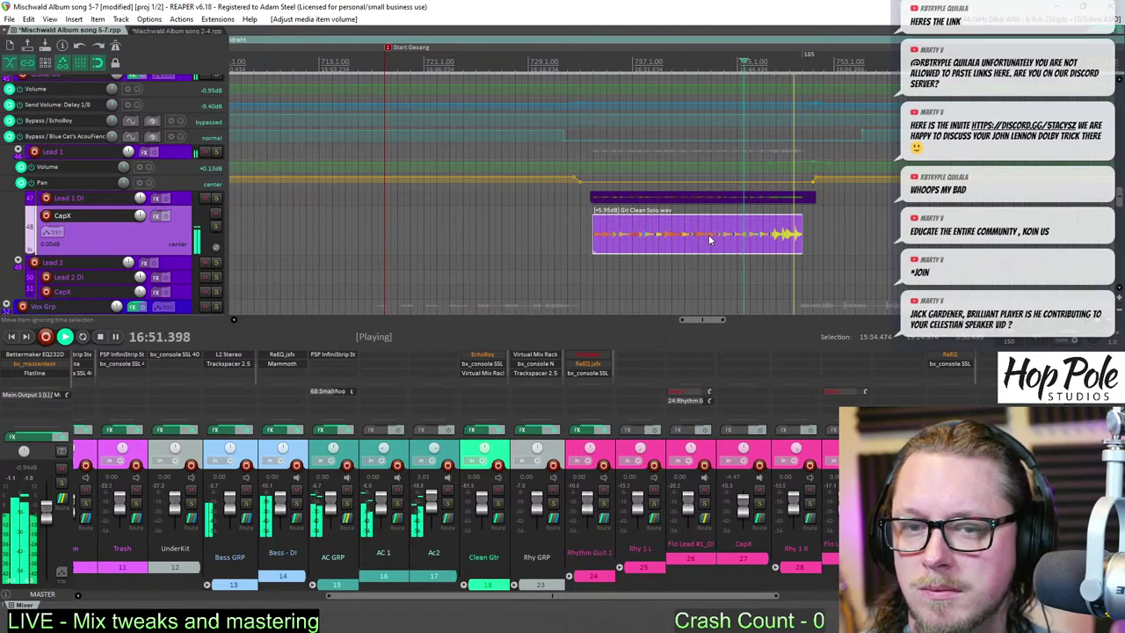
pyautogui.press('space')
# - Replay the passage from just before the Git Clean Solo item to check its new level in the mix
pyautogui.click(587, 64)
pyautogui.scroll(5, 587, 106)
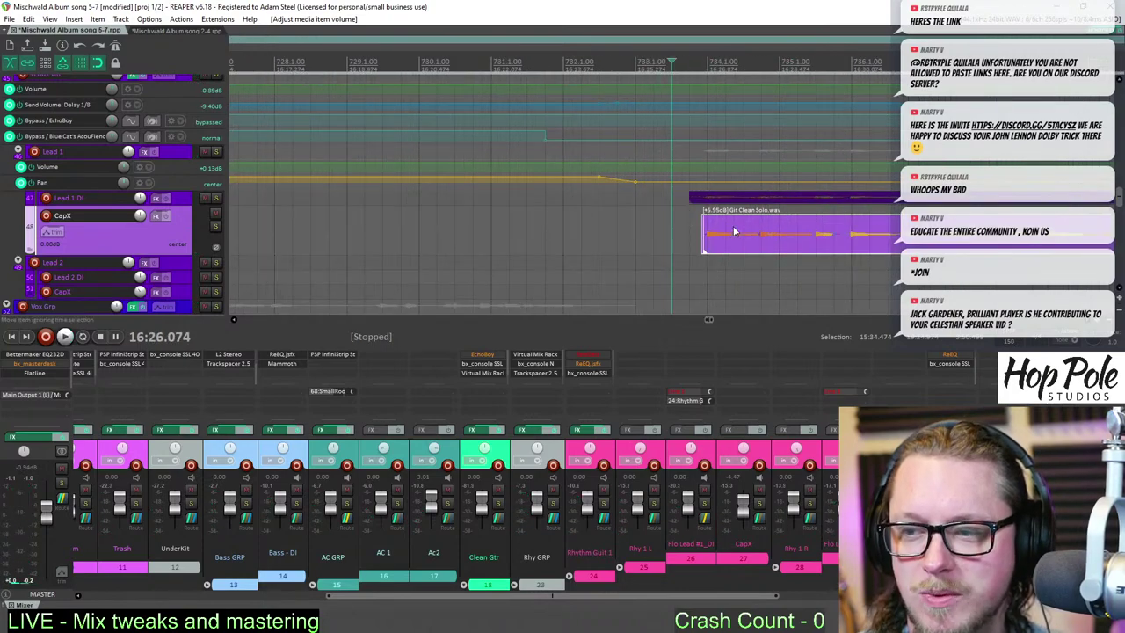
pyautogui.scroll(-3, 551, 189)
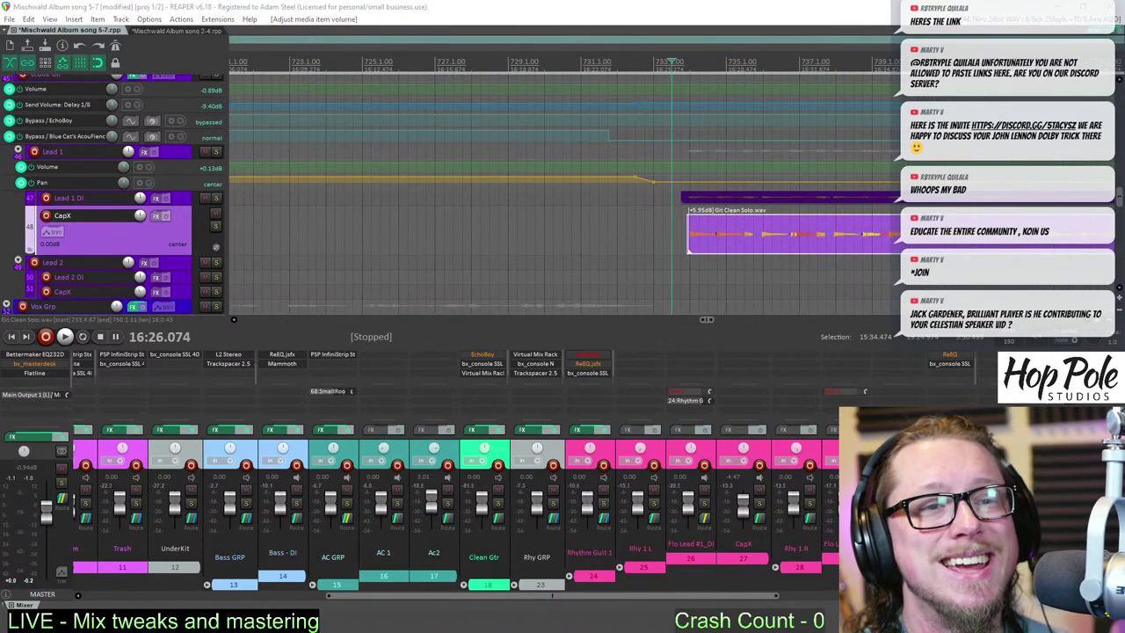
pyautogui.click(539, 6)
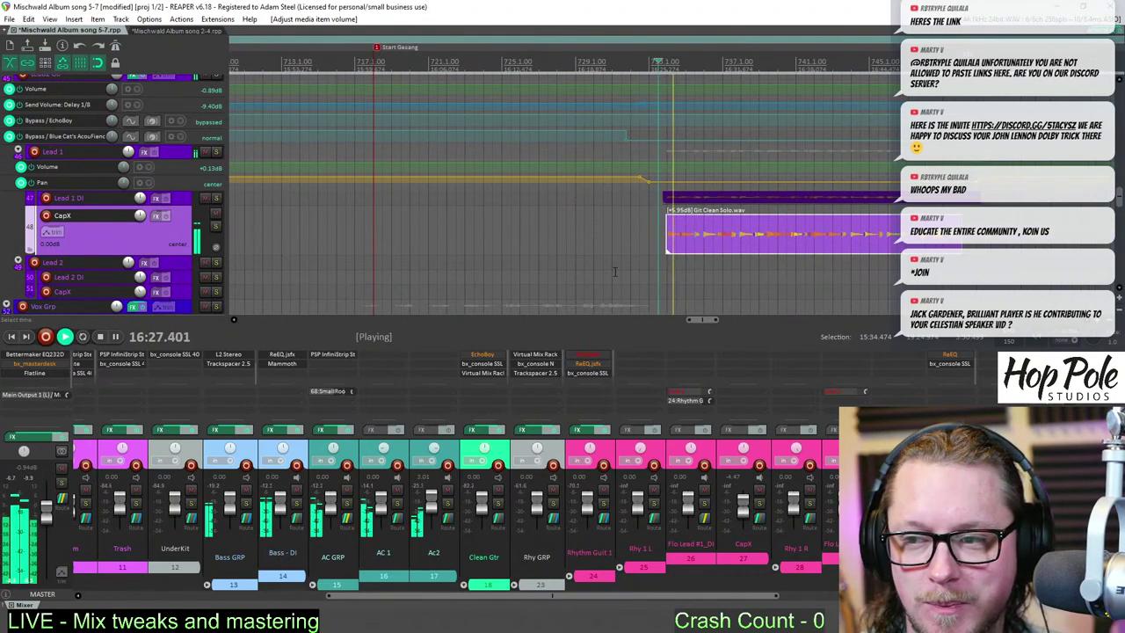
pyautogui.press('space')
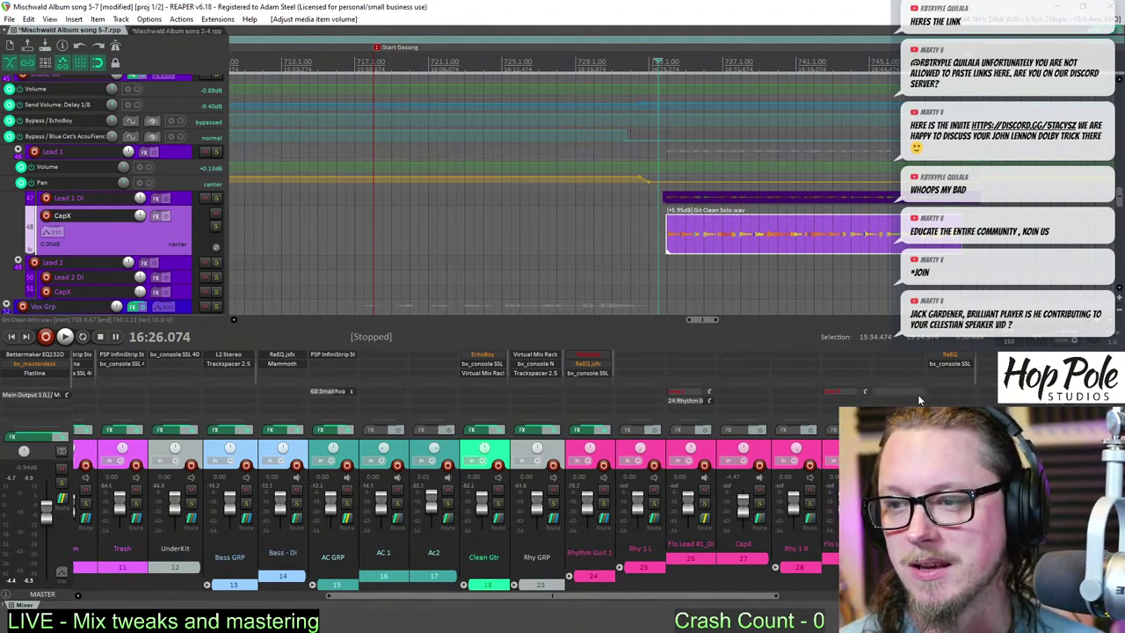
pyautogui.press('space')
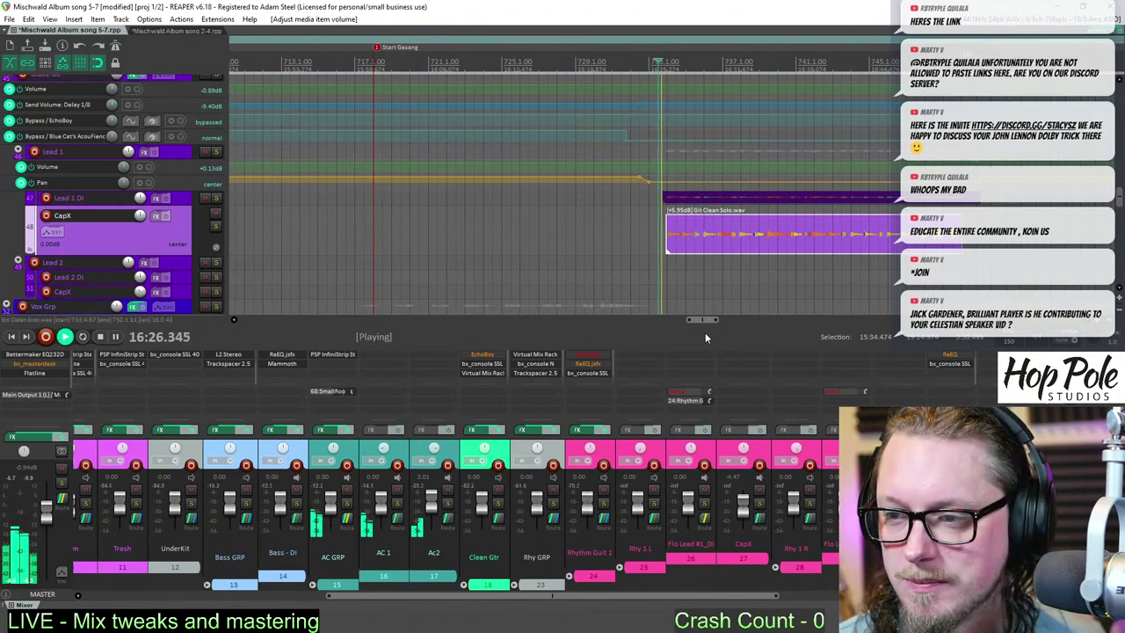
pyautogui.scroll(2, 737, 221)
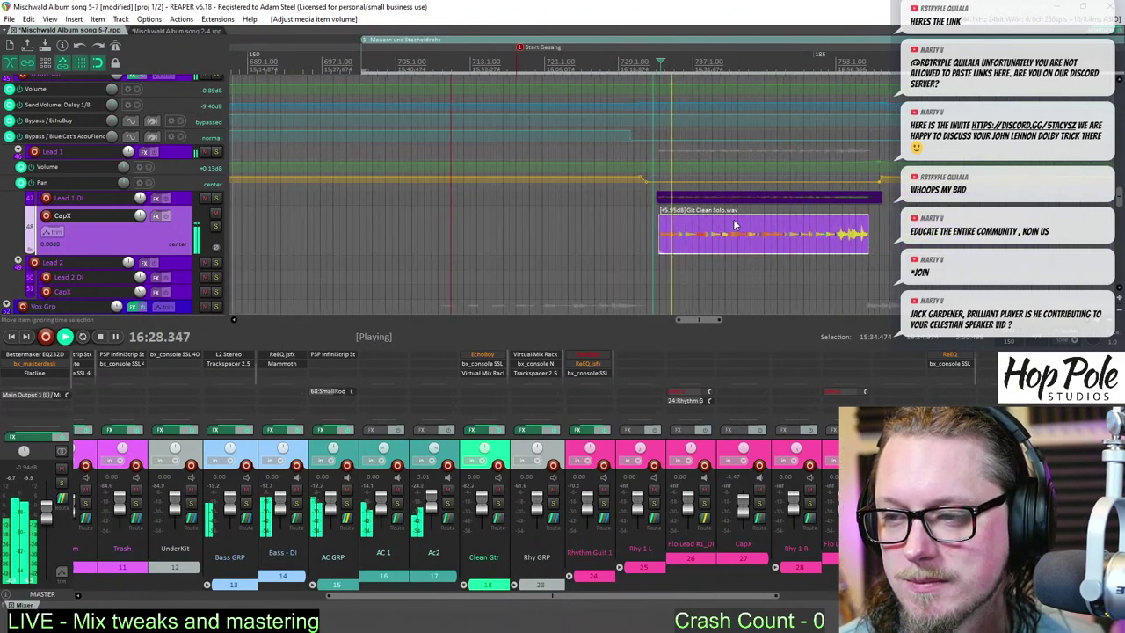
pyautogui.scroll(-2, 734, 221)
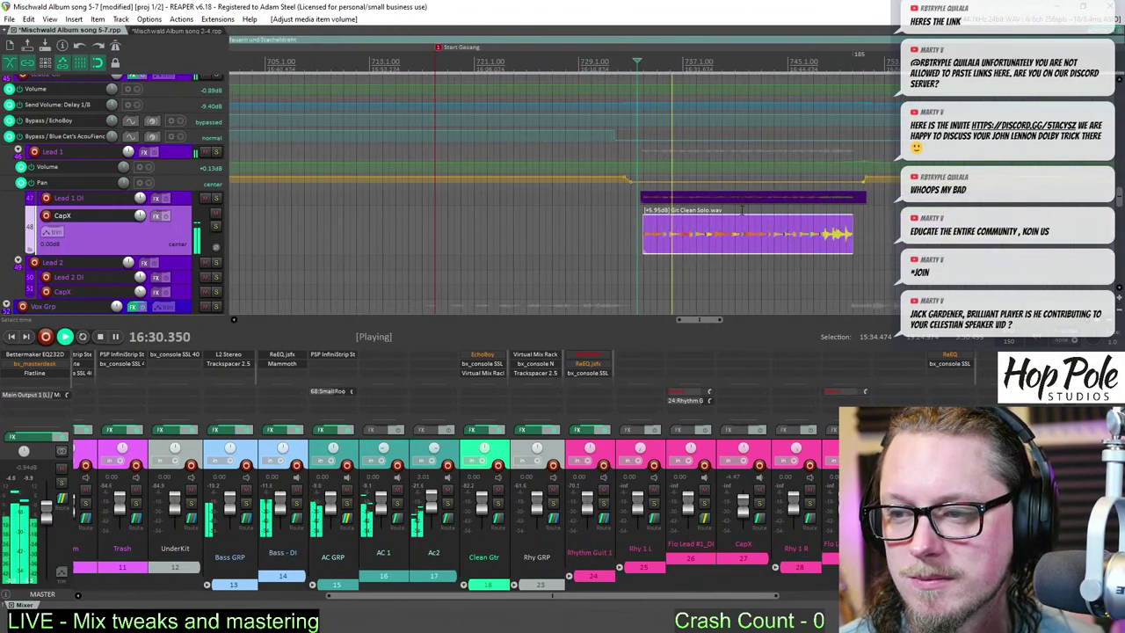
pyautogui.scroll(3, 727, 229)
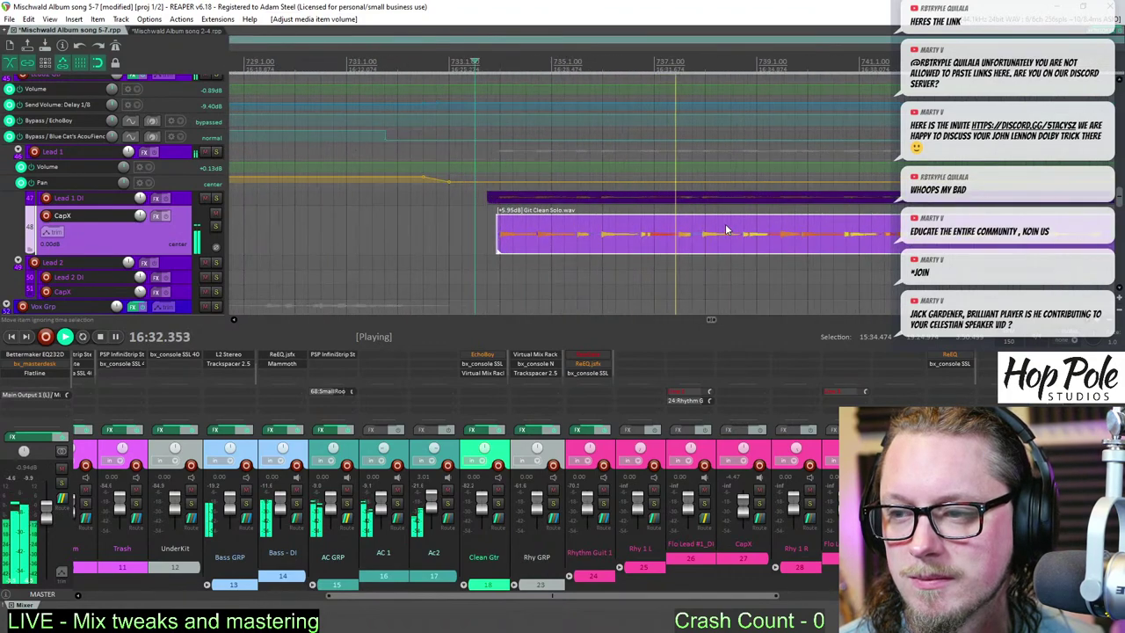
pyautogui.scroll(-5, 727, 230)
pyautogui.scroll(3, 726, 223)
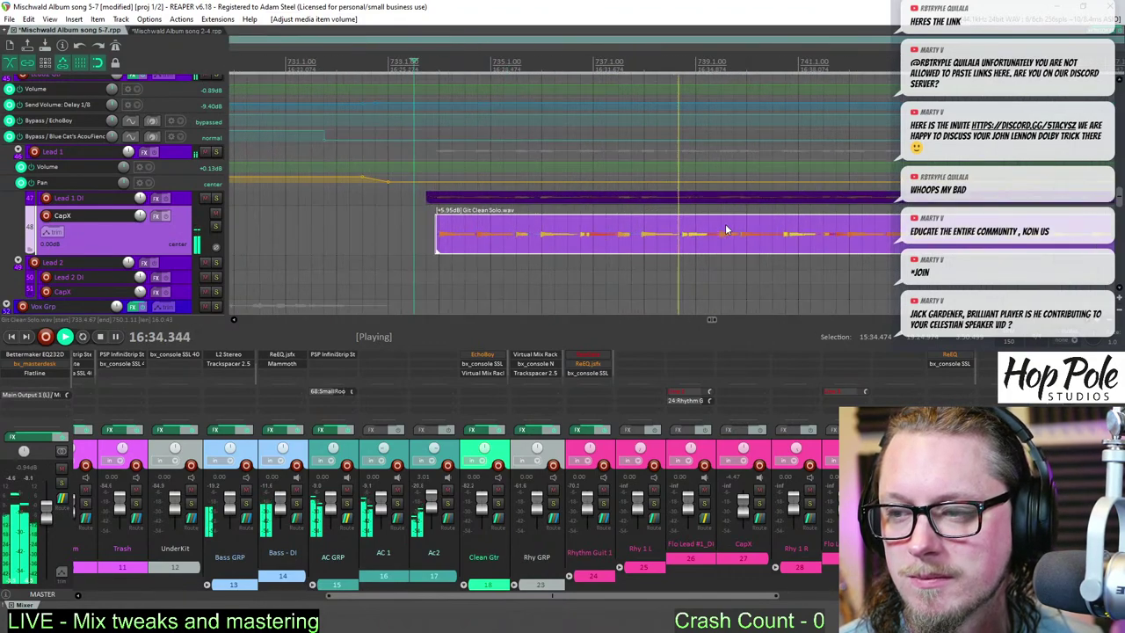
pyautogui.scroll(1, 513, 227)
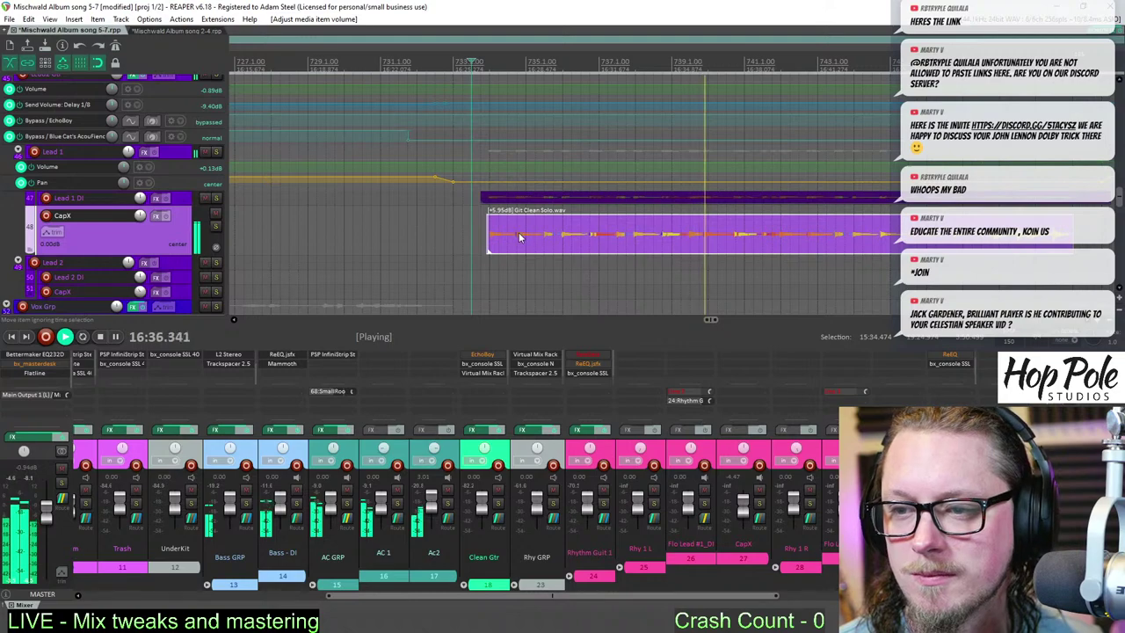
# - Stop playback and add the JS: ReEQ plugin to the Git Clean Solo.wav item's own effects chain
pyautogui.press('space')
pyautogui.hotkey('shift', 'e')
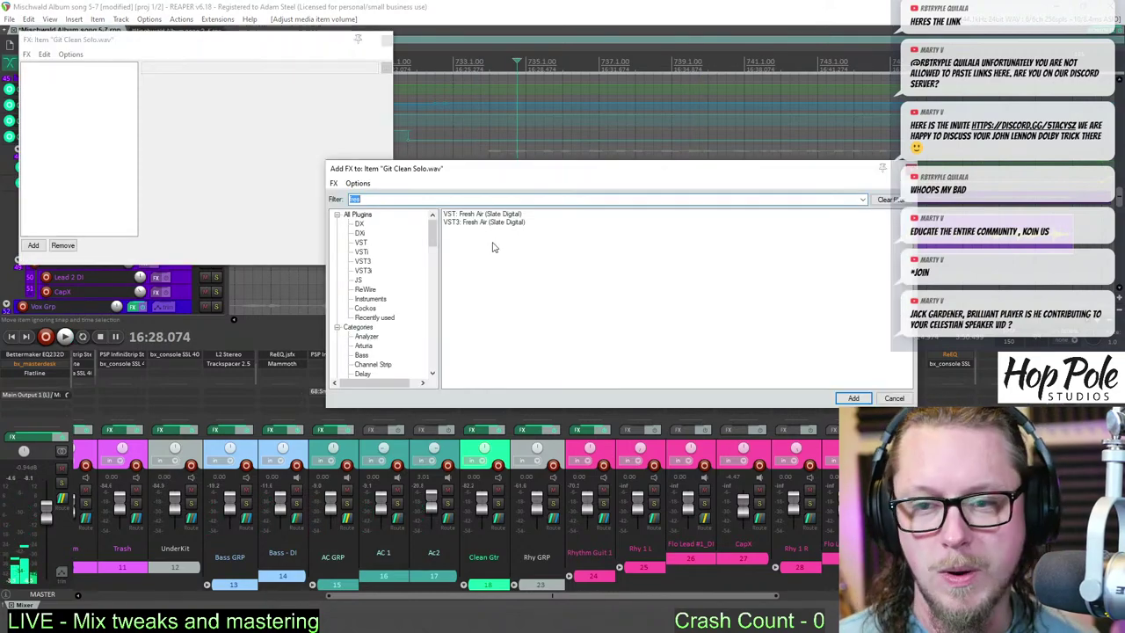
pyautogui.write('eq')
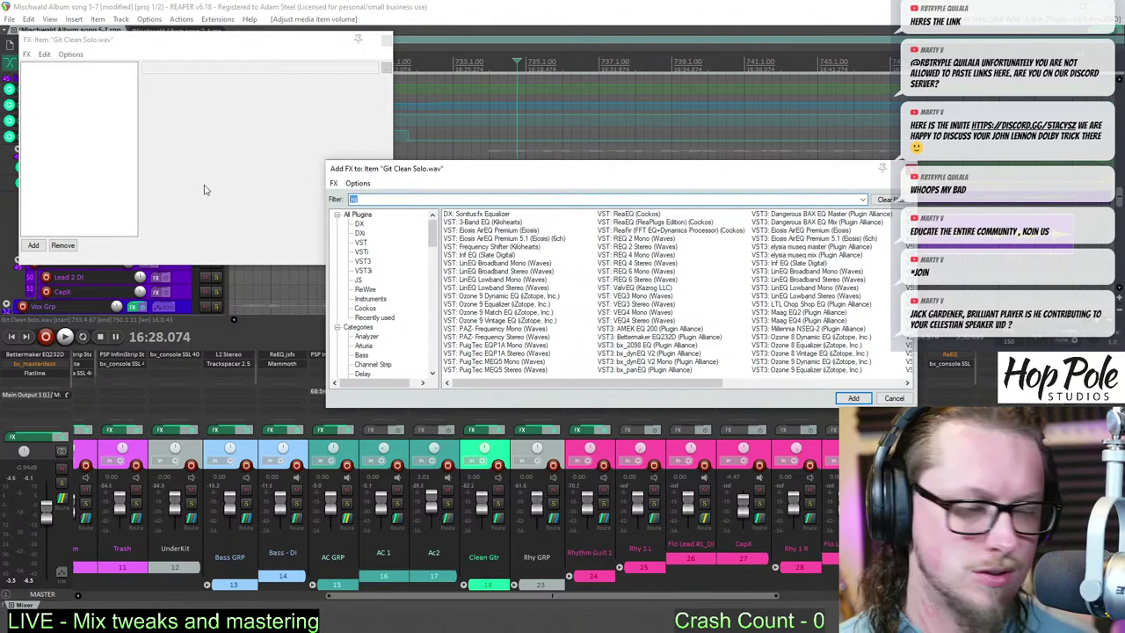
pyautogui.write('eq')
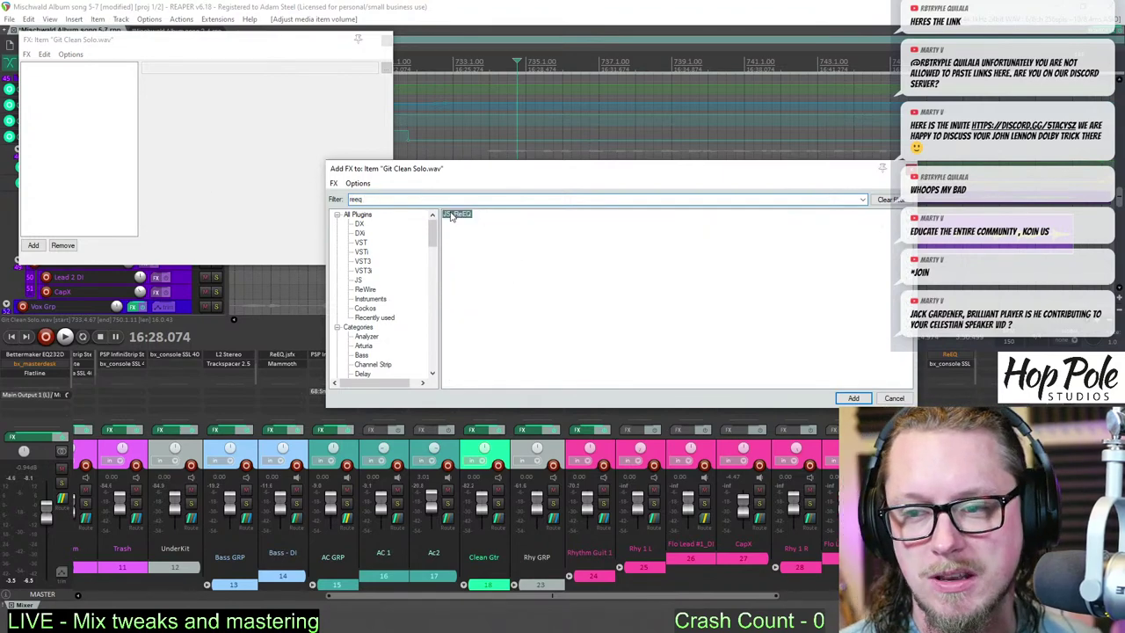
pyautogui.press('Return')
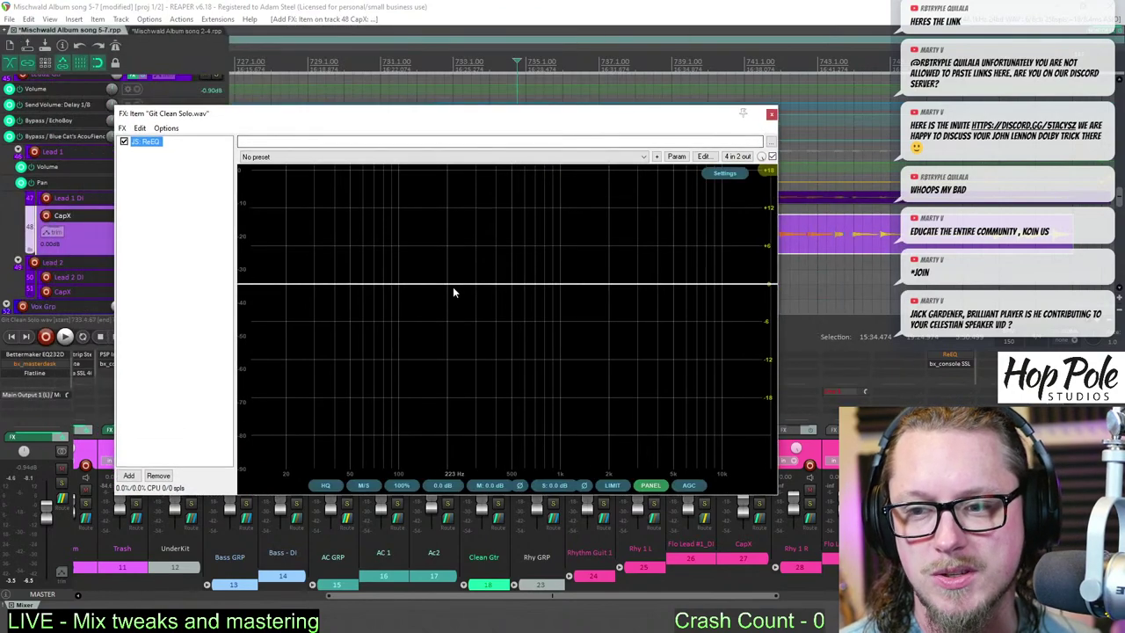
# - During playback, shape ReEQ band 1 into a peak cut at about 701 Hz with -6.96 dB gain and Q 2.49
pyautogui.moveTo(437, 288); pyautogui.dragTo(465, 254)
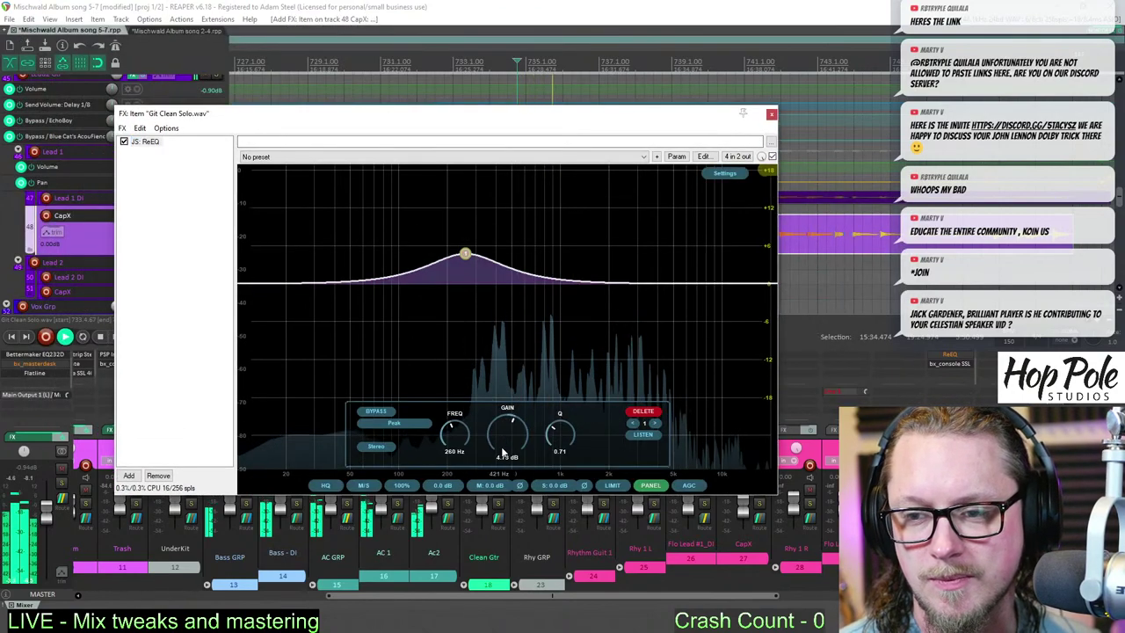
pyautogui.moveTo(557, 433); pyautogui.dragTo(574, 381)
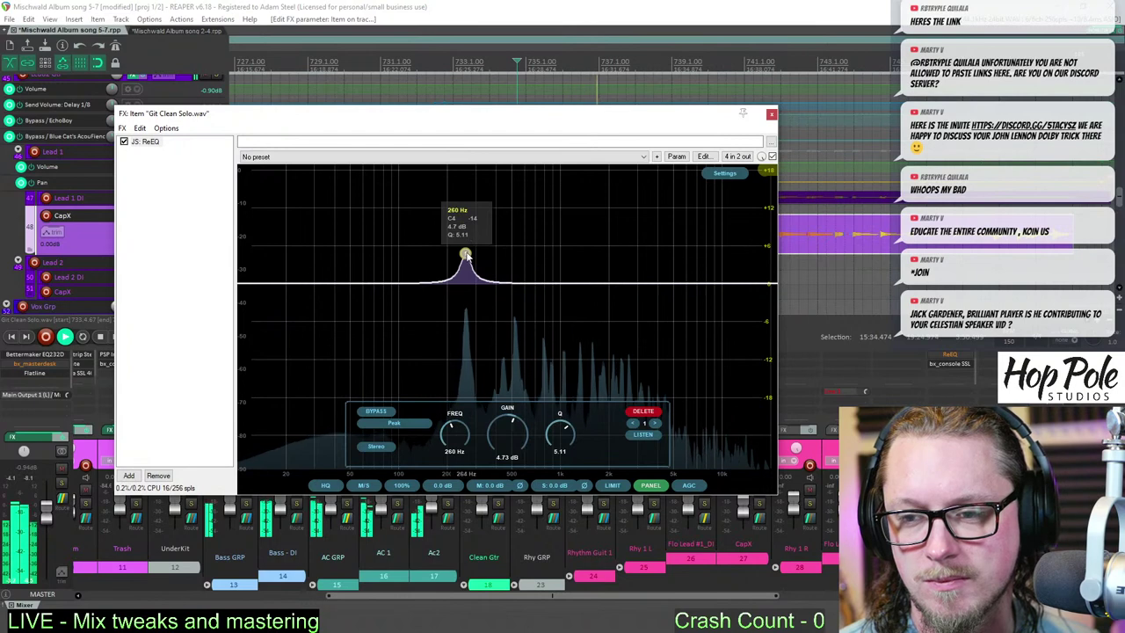
pyautogui.moveTo(466, 254); pyautogui.dragTo(511, 319)
pyautogui.moveTo(558, 434); pyautogui.dragTo(557, 452)
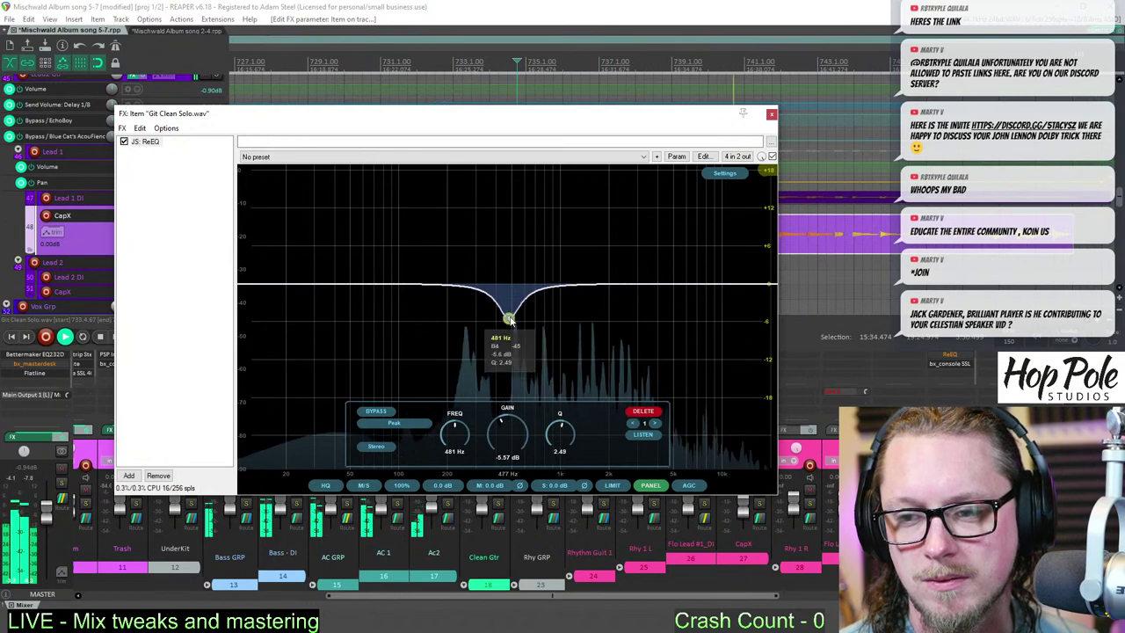
pyautogui.moveTo(509, 320); pyautogui.dragTo(537, 330)
pyautogui.scroll(-5, 536, 328)
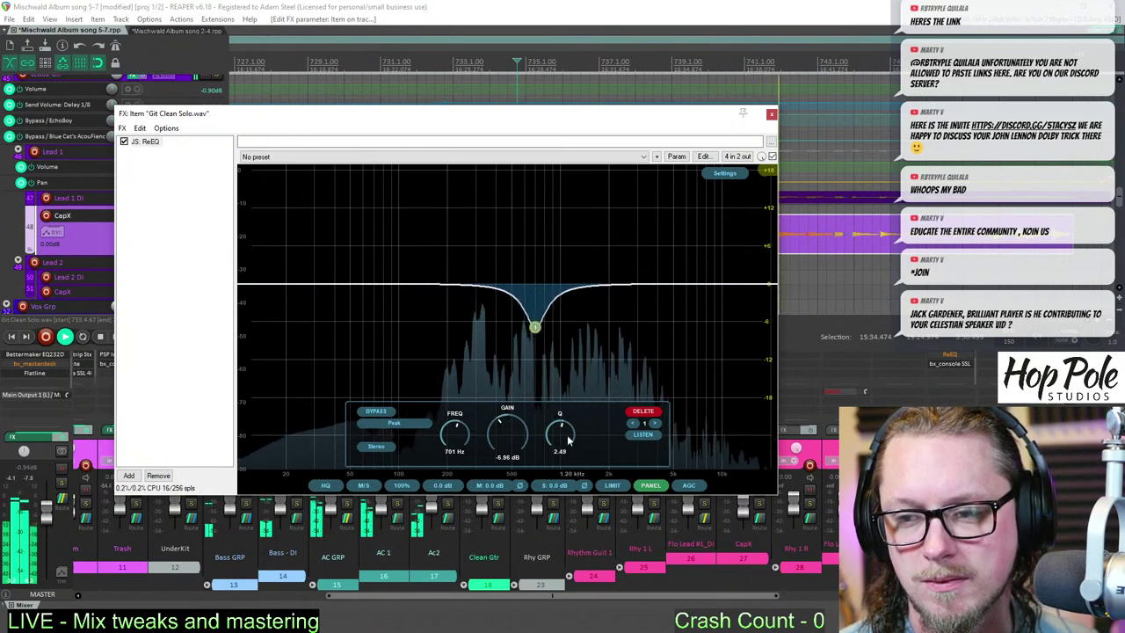
# - Add a second ReEQ peak band boosting about 2.5 dB at 5.61 kHz, then close the item's effects window
pyautogui.doubleClick(665, 283)
pyautogui.moveTo(665, 282); pyautogui.dragTo(692, 269)
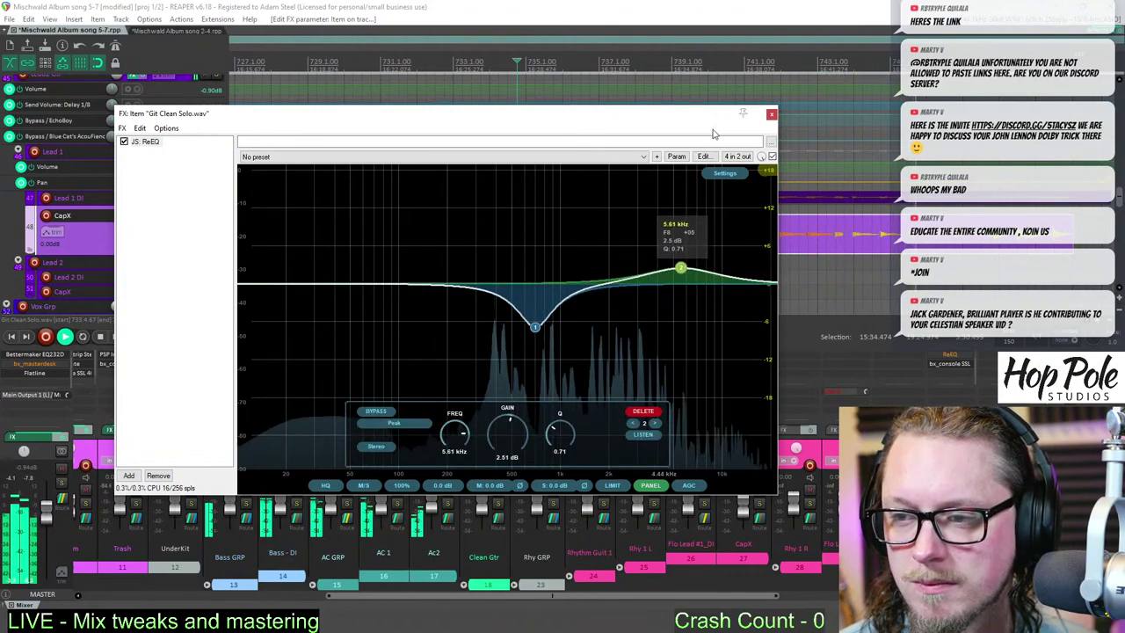
pyautogui.click(771, 113)
# - Listen to the end of the equalized Git Clean Solo item, then replay its opening from 16:25.274 and stop
pyautogui.scroll(-3, 674, 244)
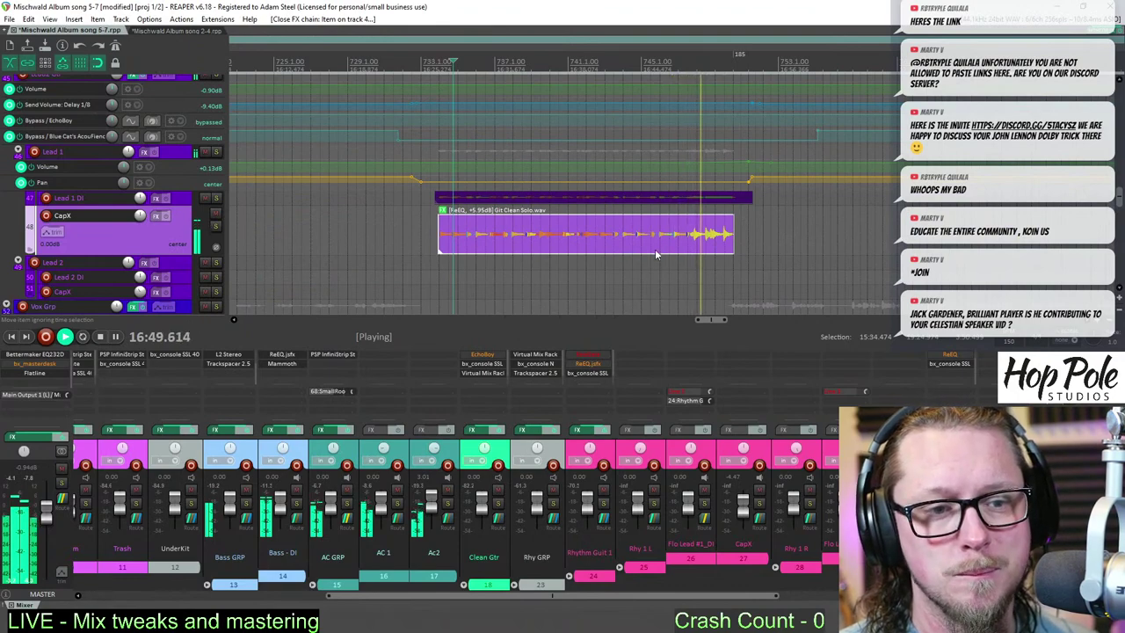
pyautogui.scroll(3, 646, 236)
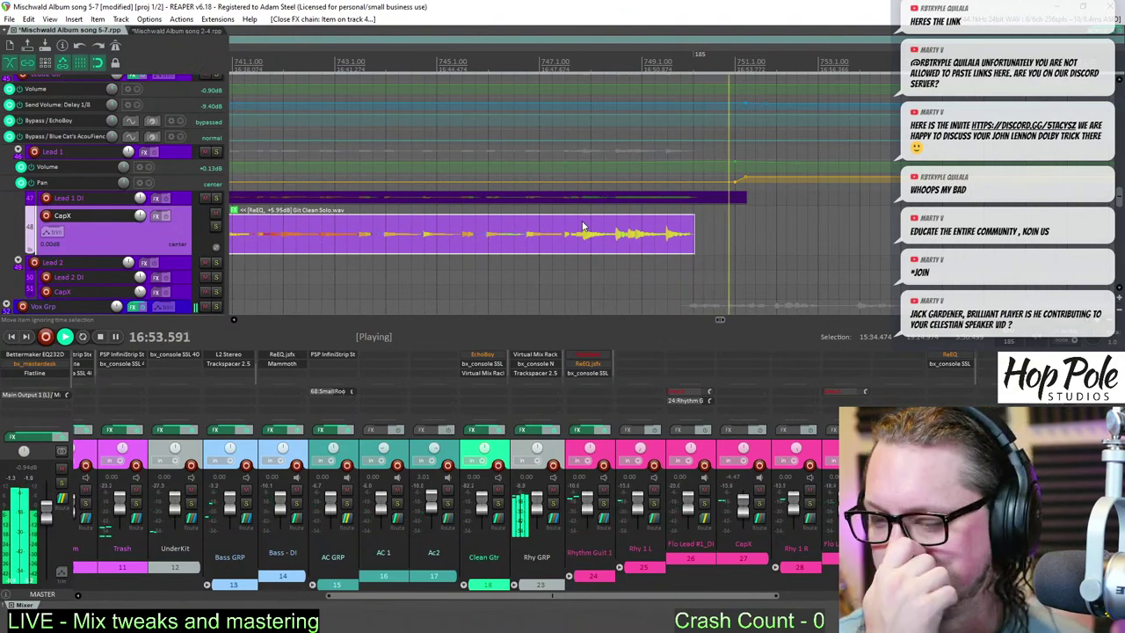
pyautogui.scroll(-6, 546, 182)
pyautogui.press('space')
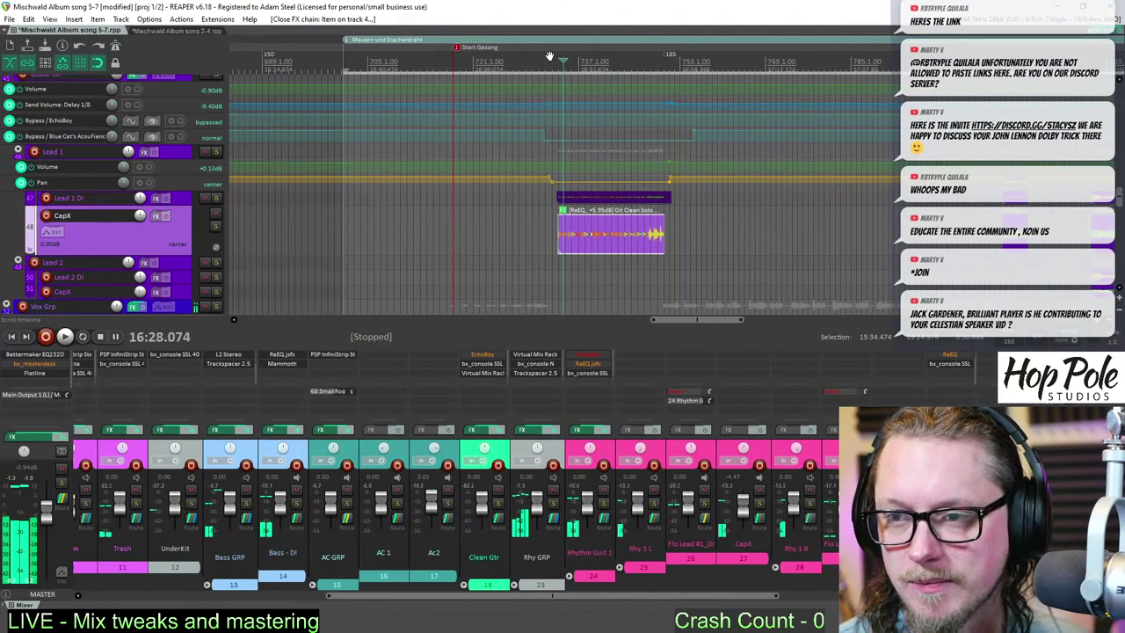
pyautogui.click(552, 59)
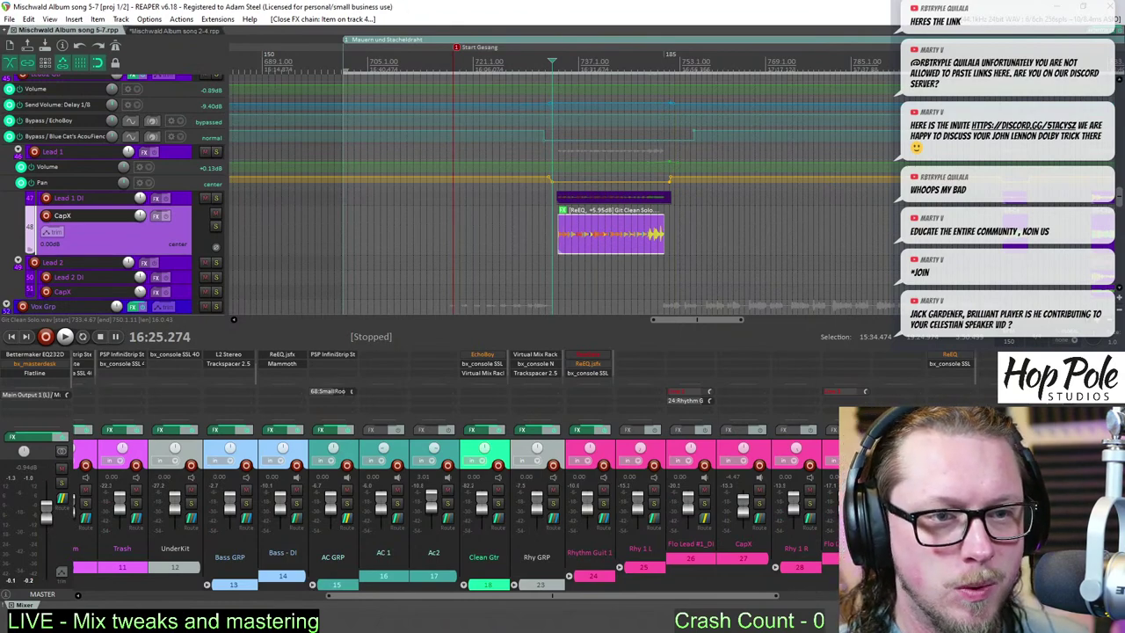
pyautogui.scroll(3, 673, 249)
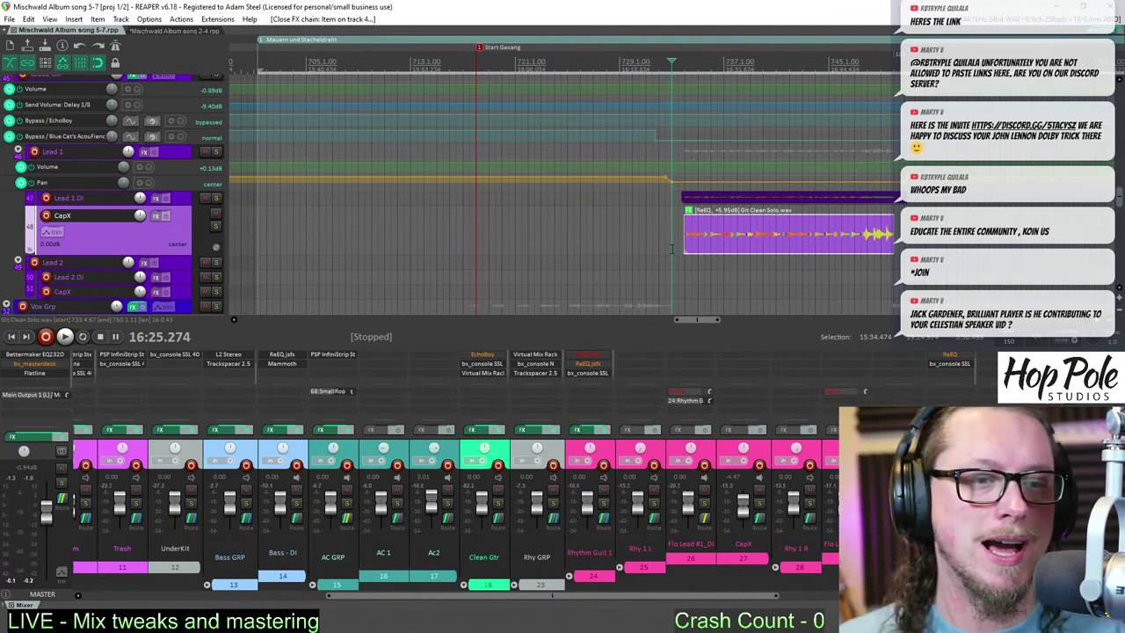
pyautogui.press('space')
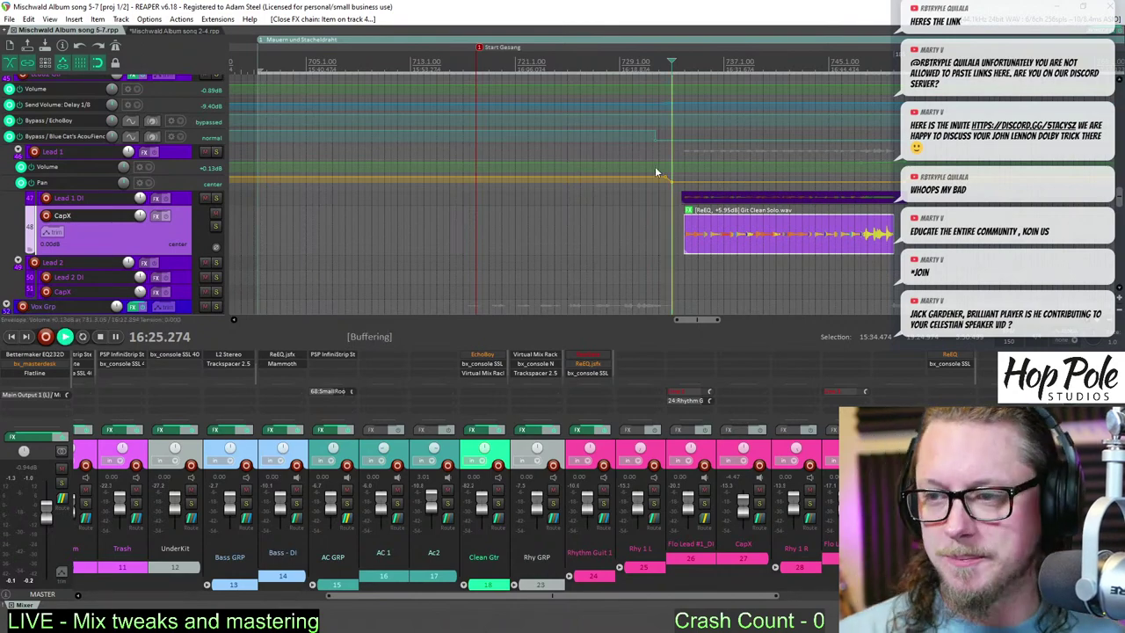
pyautogui.scroll(-4, 671, 248)
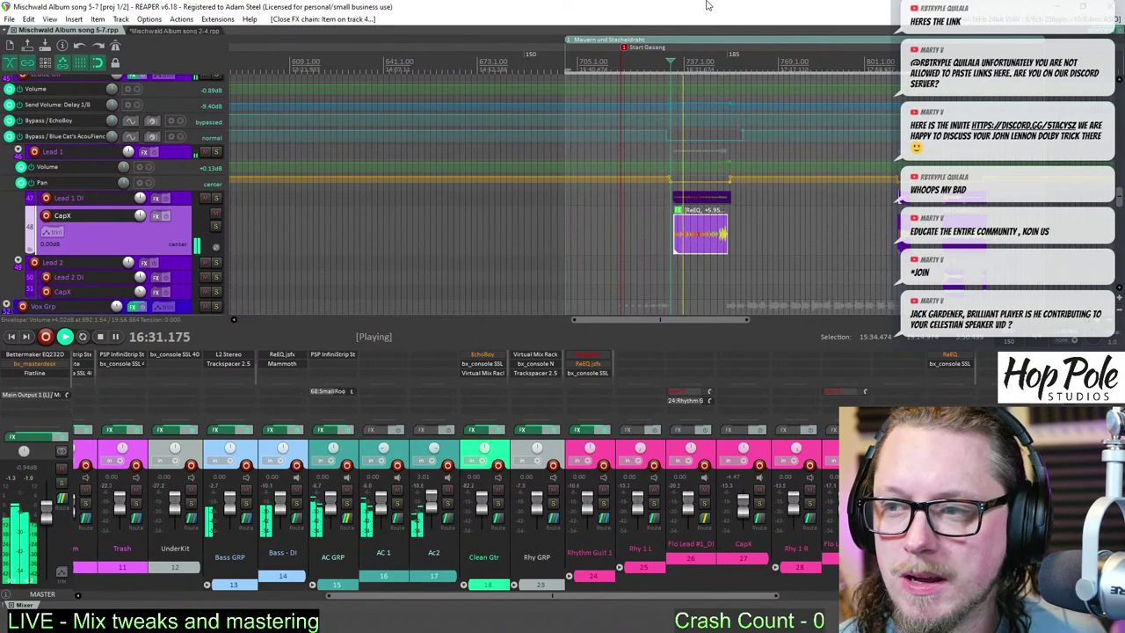
pyautogui.press('space')
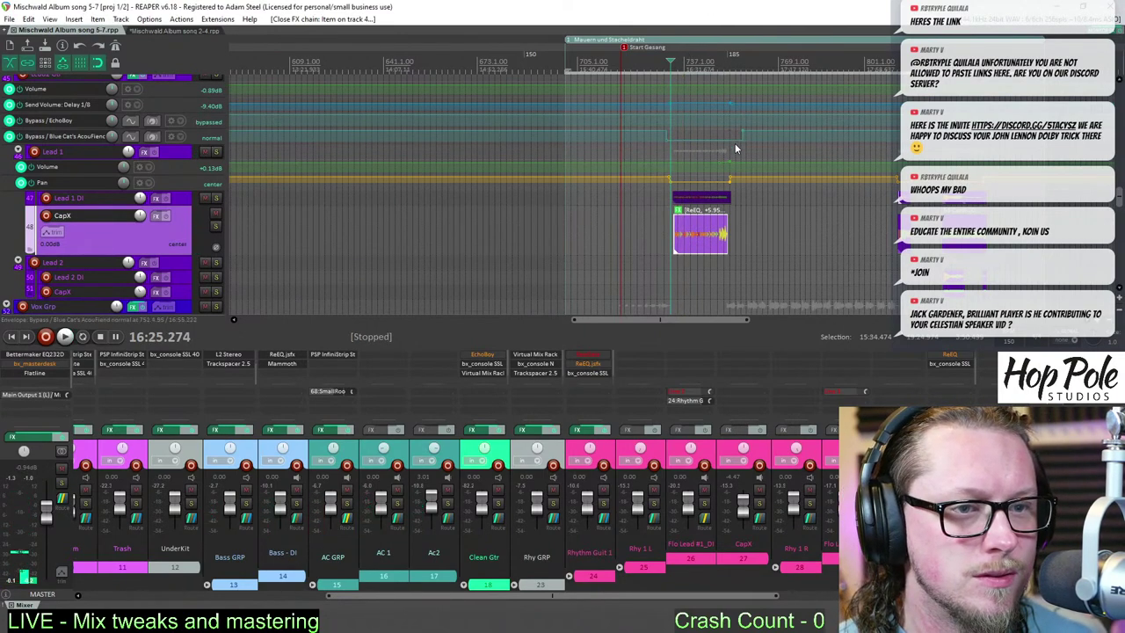
# - Play the next Lead 1 CapX item from about 18:14.204 and toggle the Lead 1 solo to check its level
pyautogui.scroll(2, 747, 150)
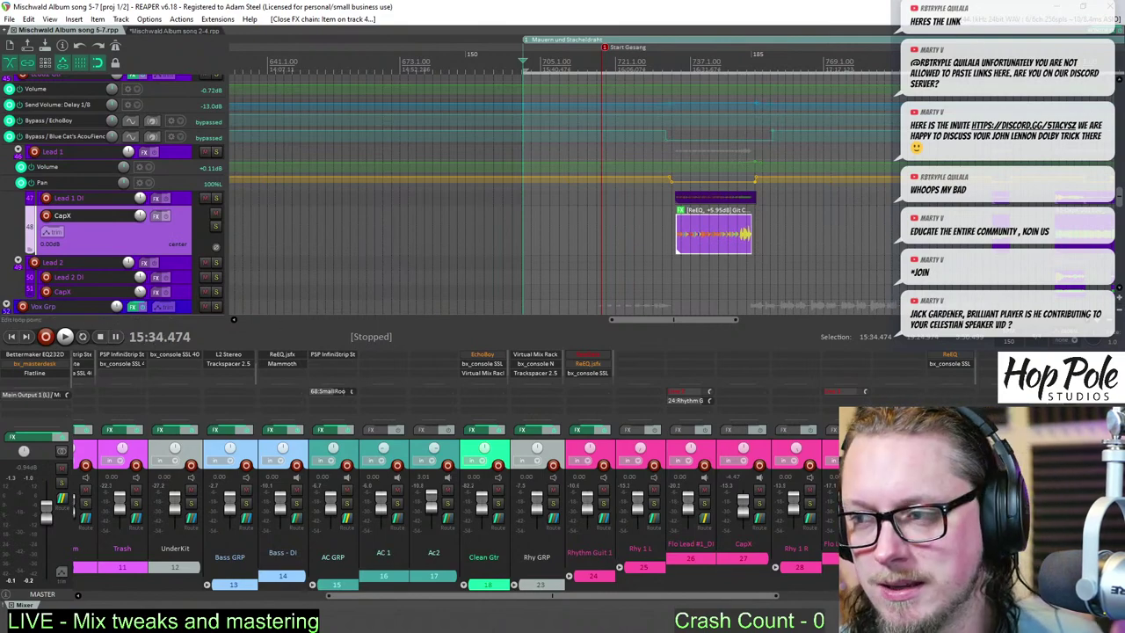
pyautogui.scroll(1, 932, 91)
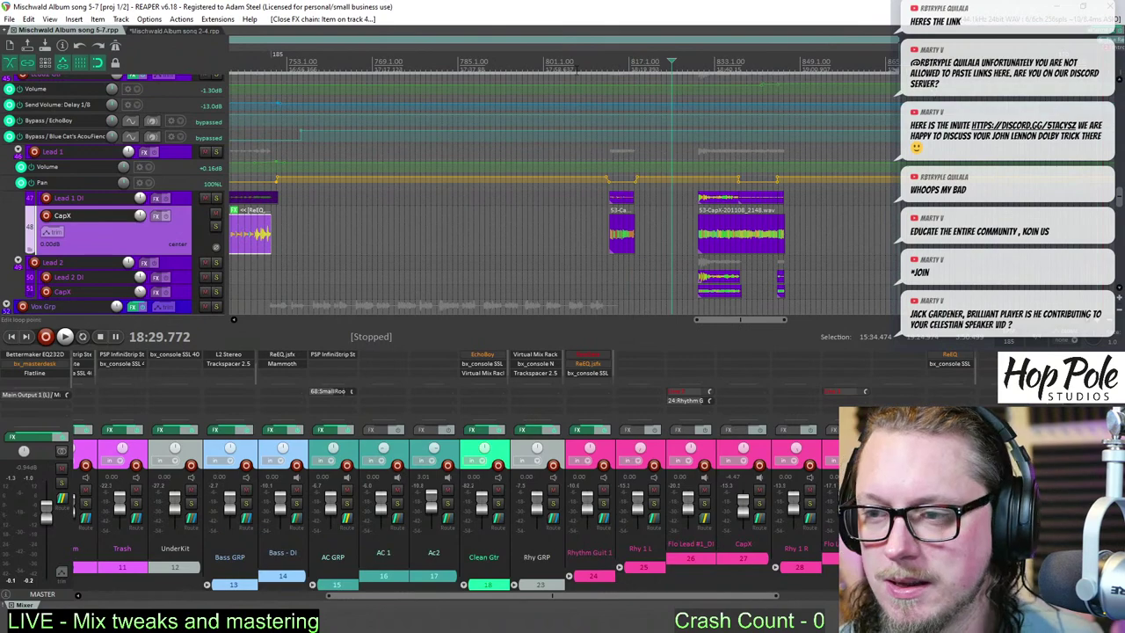
pyautogui.scroll(2, 698, 153)
pyautogui.press('space')
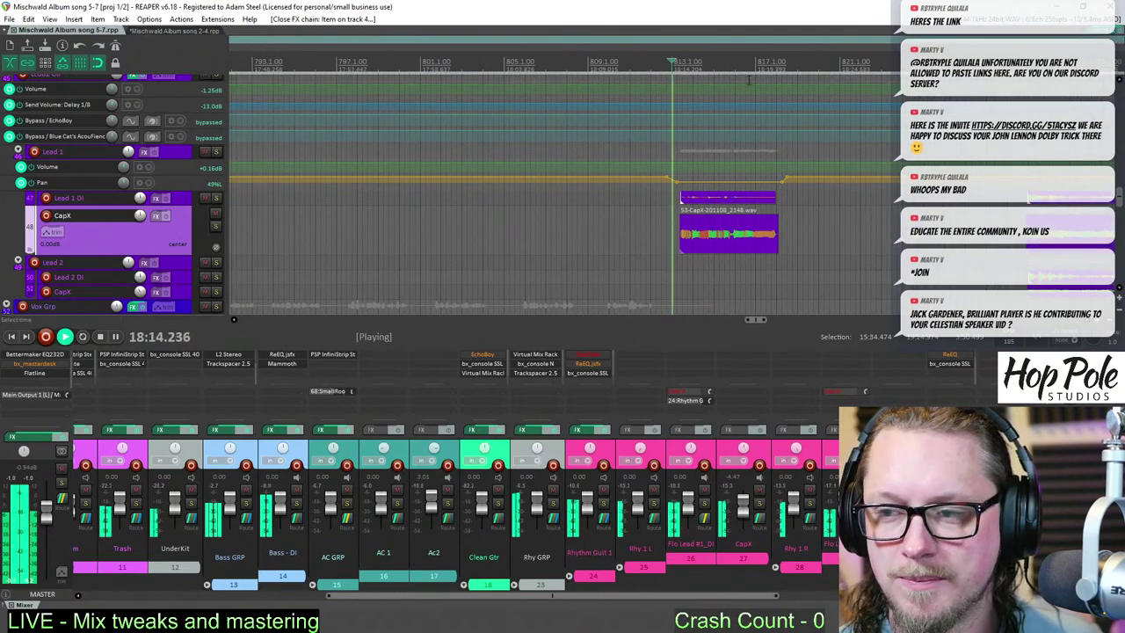
pyautogui.scroll(3, 752, 173)
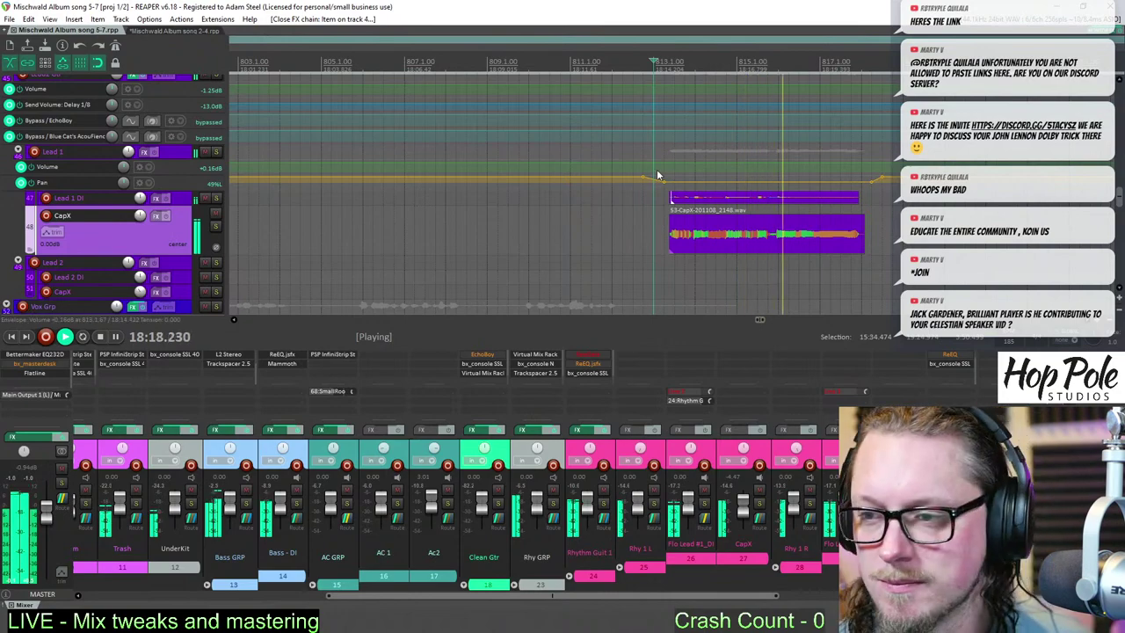
pyautogui.press('space')
pyautogui.press('space')
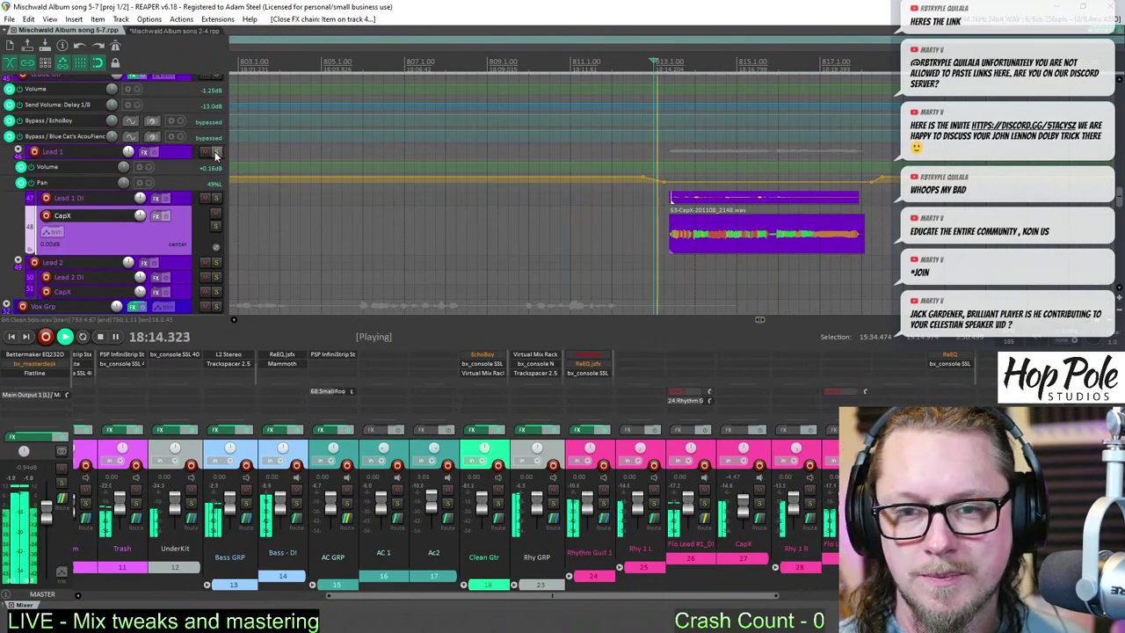
pyautogui.click(218, 154)
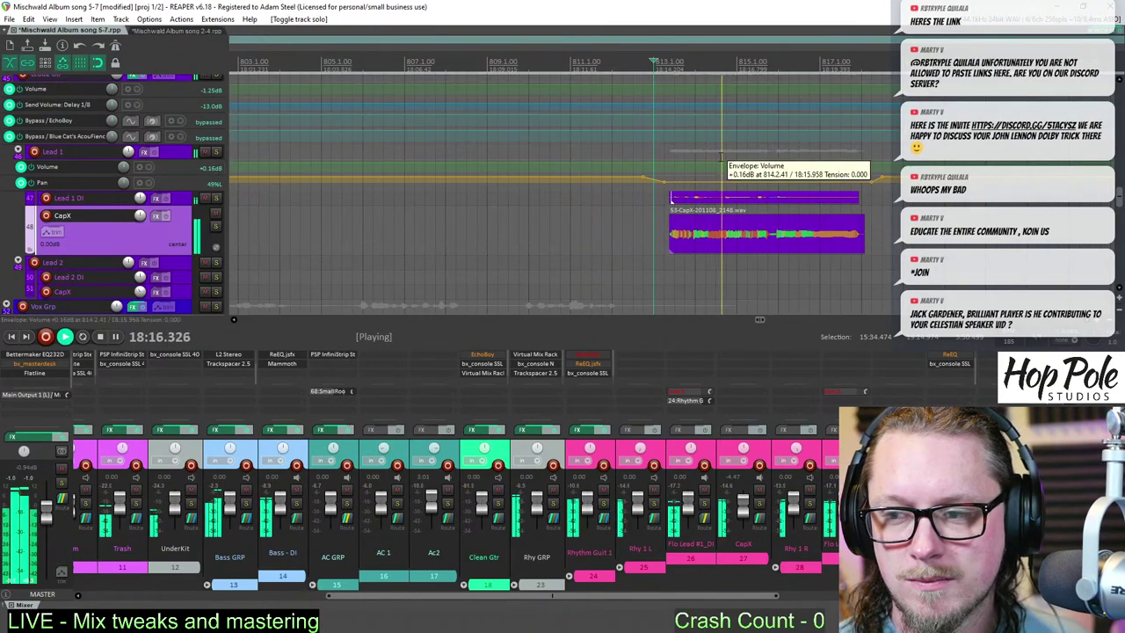
pyautogui.press('space')
# - Add points to the Lead 1 Volume envelope just before the 53-CapX item at bar 813, raise its opening slightly and play it back
pyautogui.keyDown('shift'); pyautogui.click(535, 164); pyautogui.keyUp('shift')
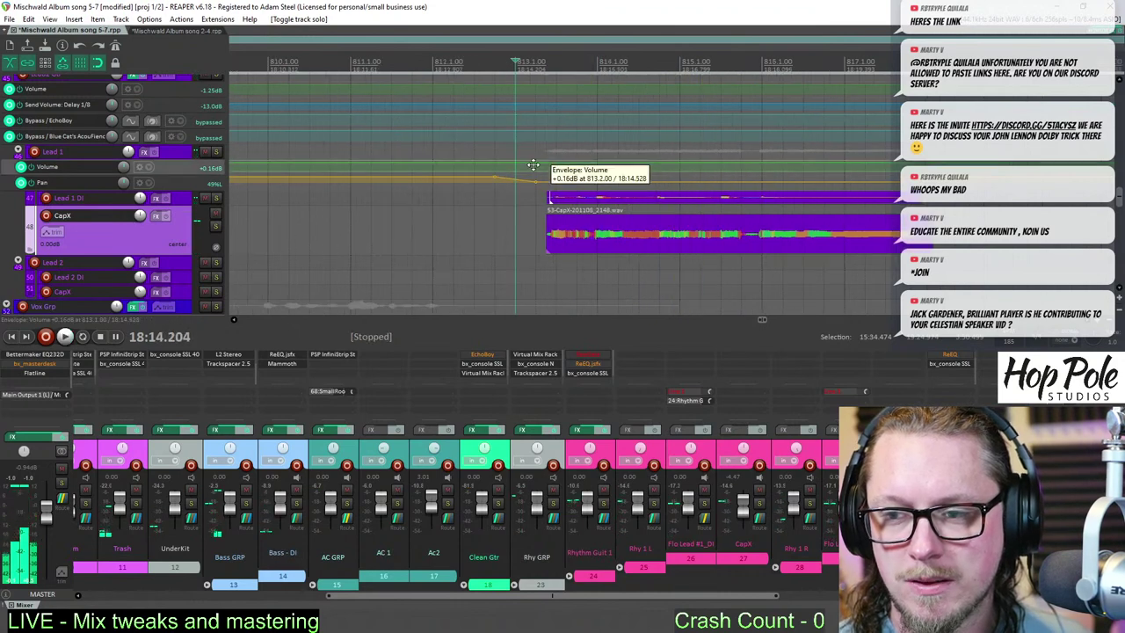
pyautogui.scroll(2, 549, 164)
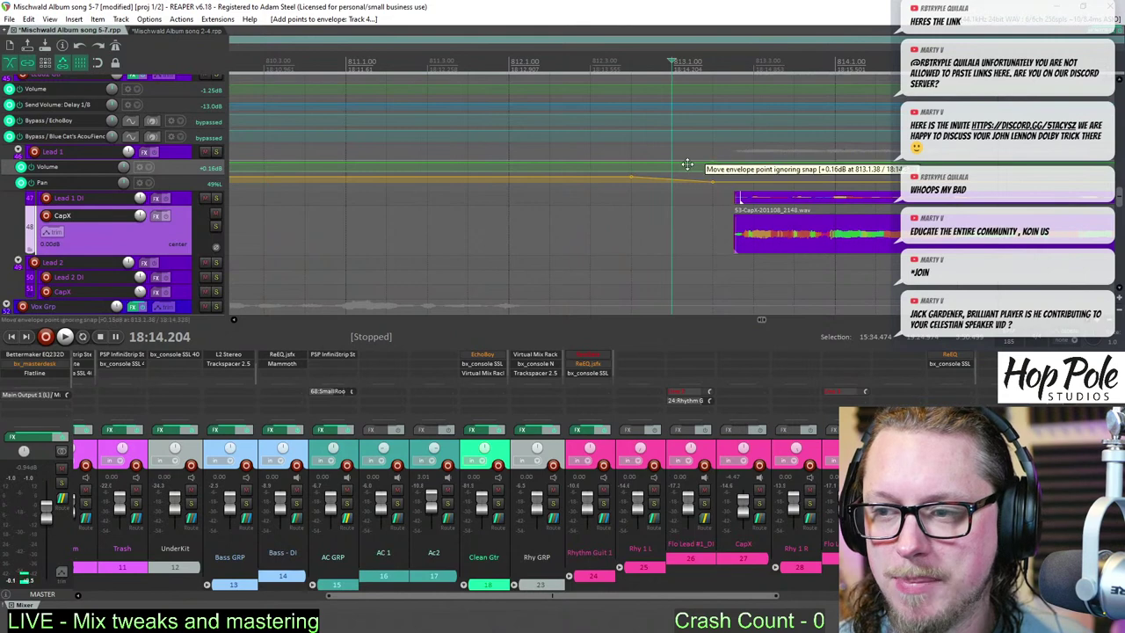
pyautogui.press('space')
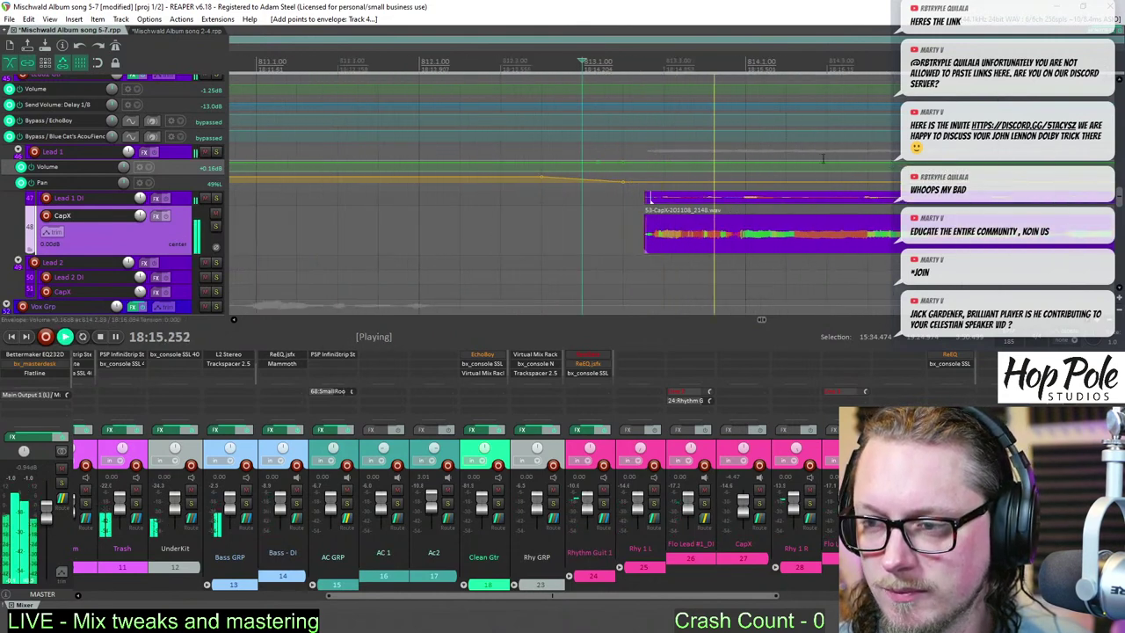
pyautogui.press('space')
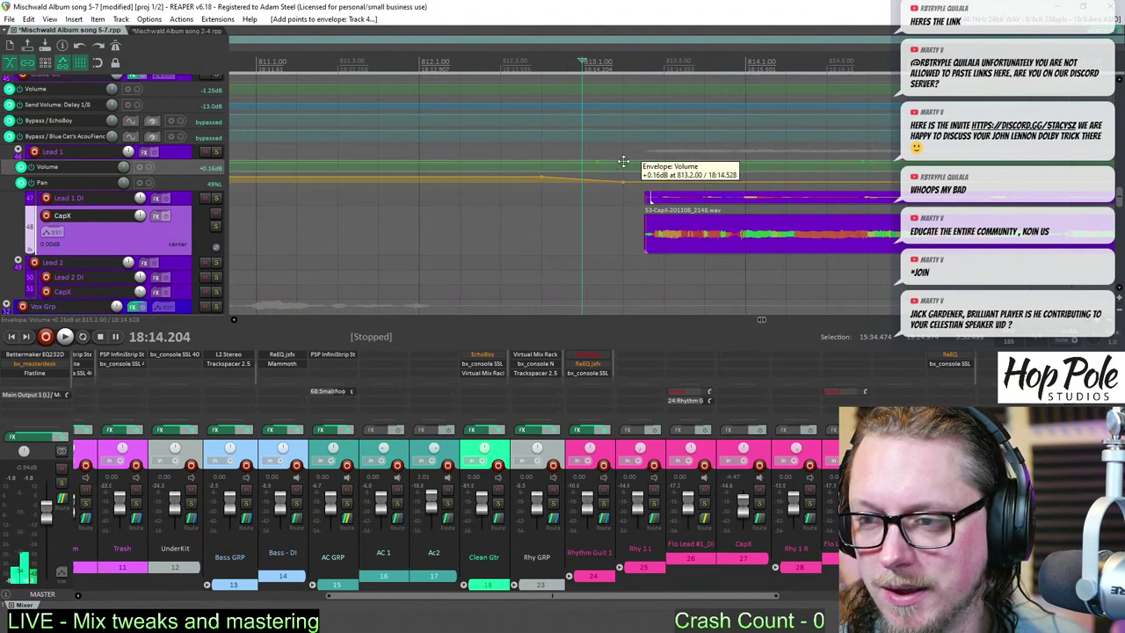
pyautogui.moveTo(624, 162); pyautogui.dragTo(632, 152)
pyautogui.press('space')
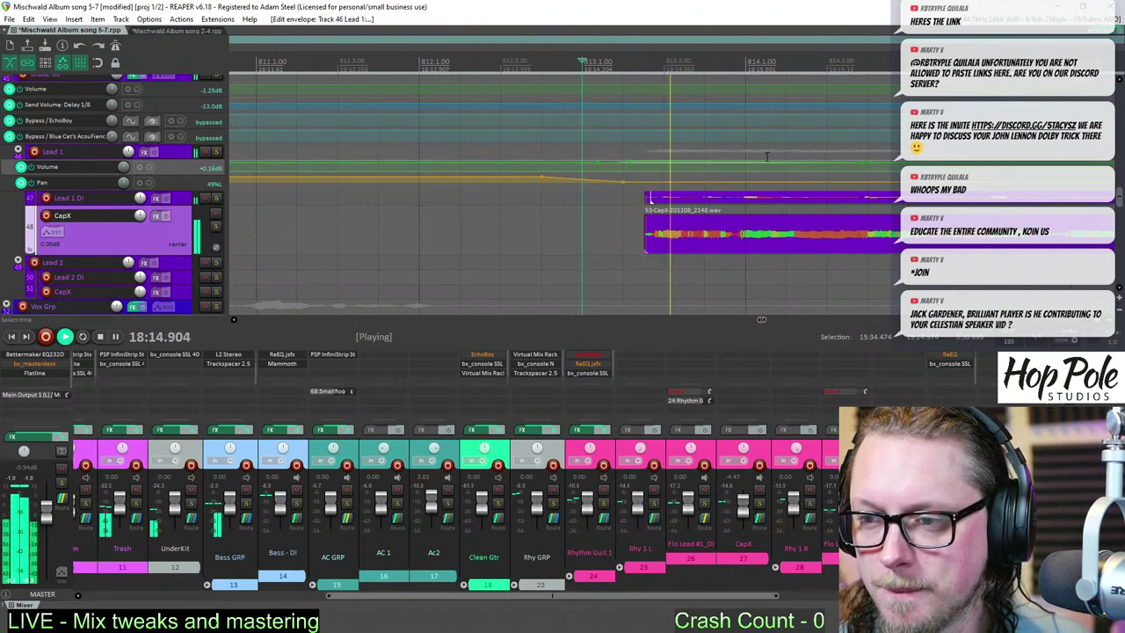
# - Replay the lead passage from 18:12.900 to check the volume change and look over the neighbouring vocal tracks, then stop
pyautogui.scroll(-3, 752, 159)
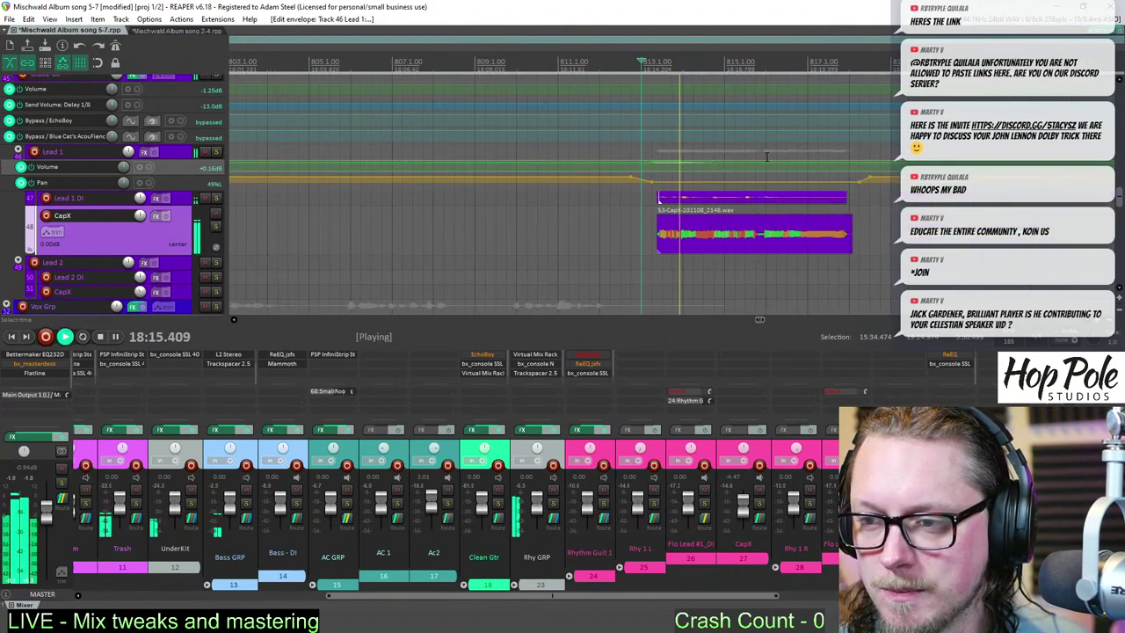
pyautogui.click(610, 65)
pyautogui.scroll(3, 844, 167)
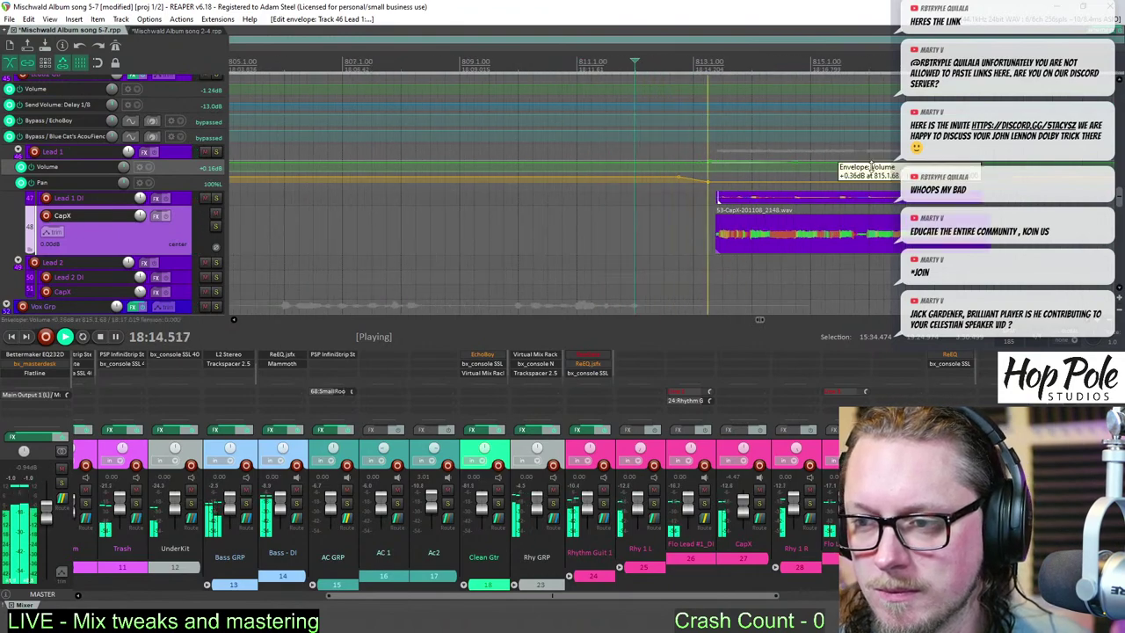
pyautogui.scroll(-5, 870, 167)
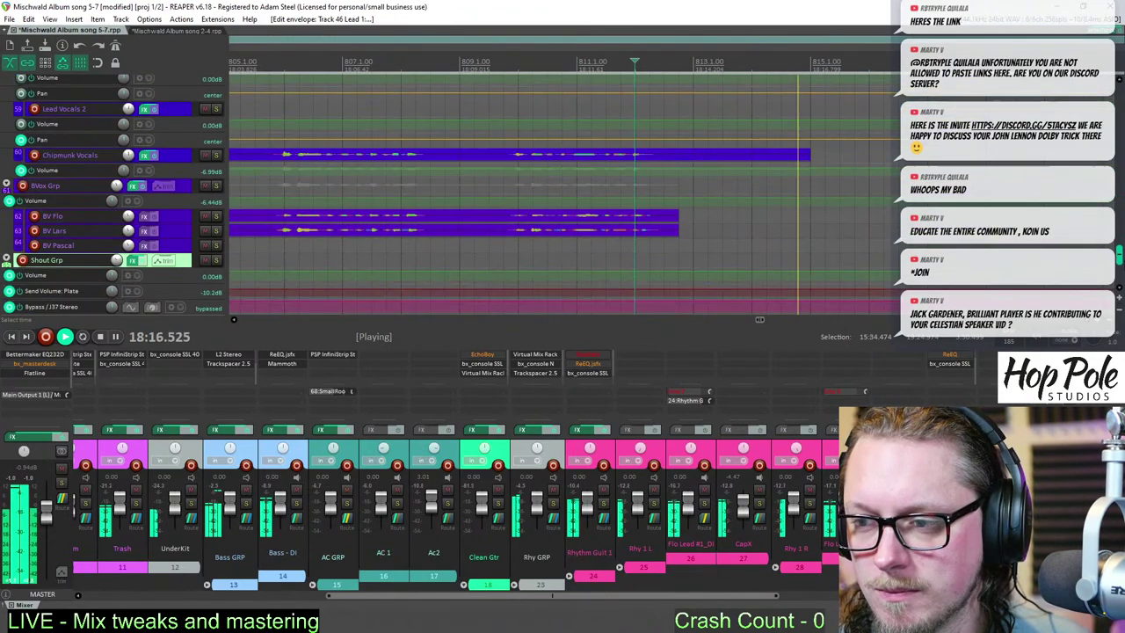
pyautogui.scroll(10, 843, 176)
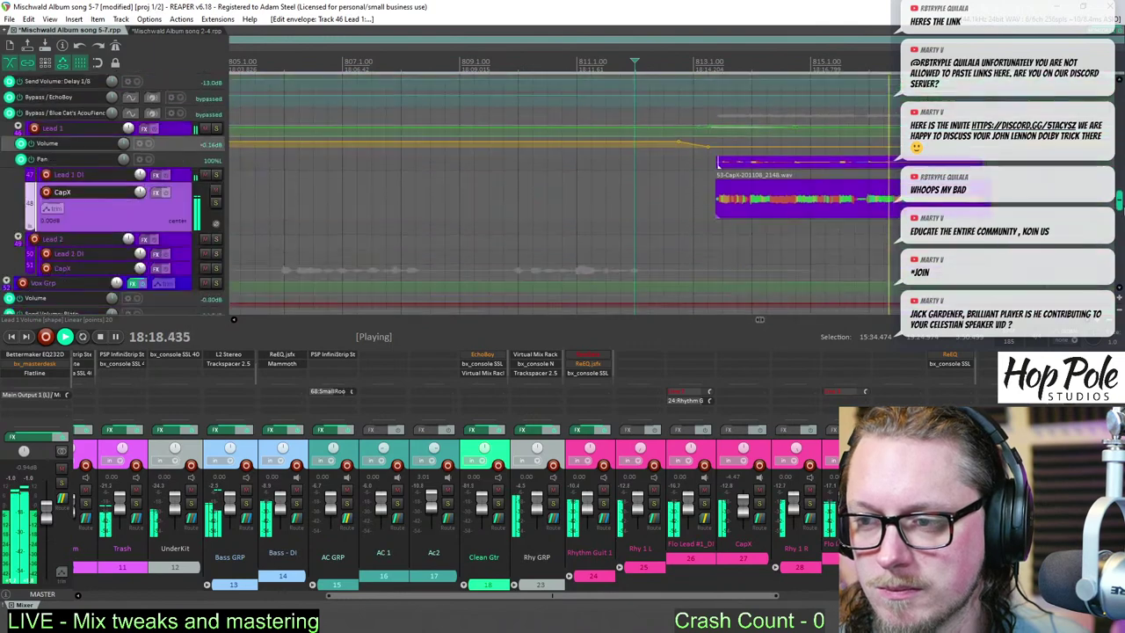
pyautogui.moveTo(1118, 201); pyautogui.dragTo(1119, 201)
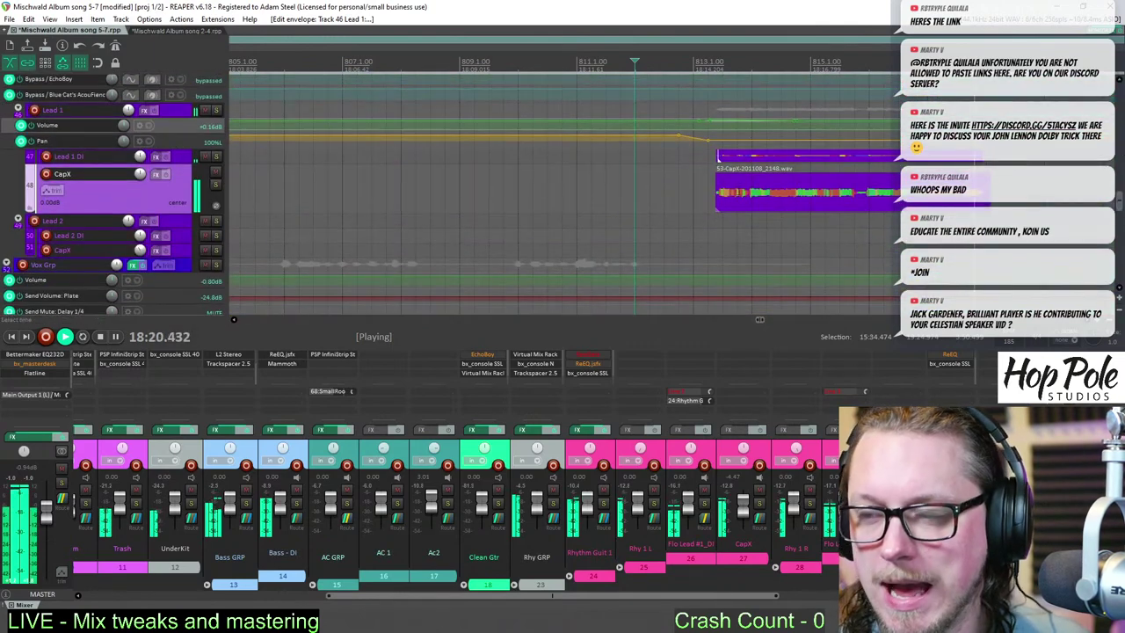
pyautogui.press('space')
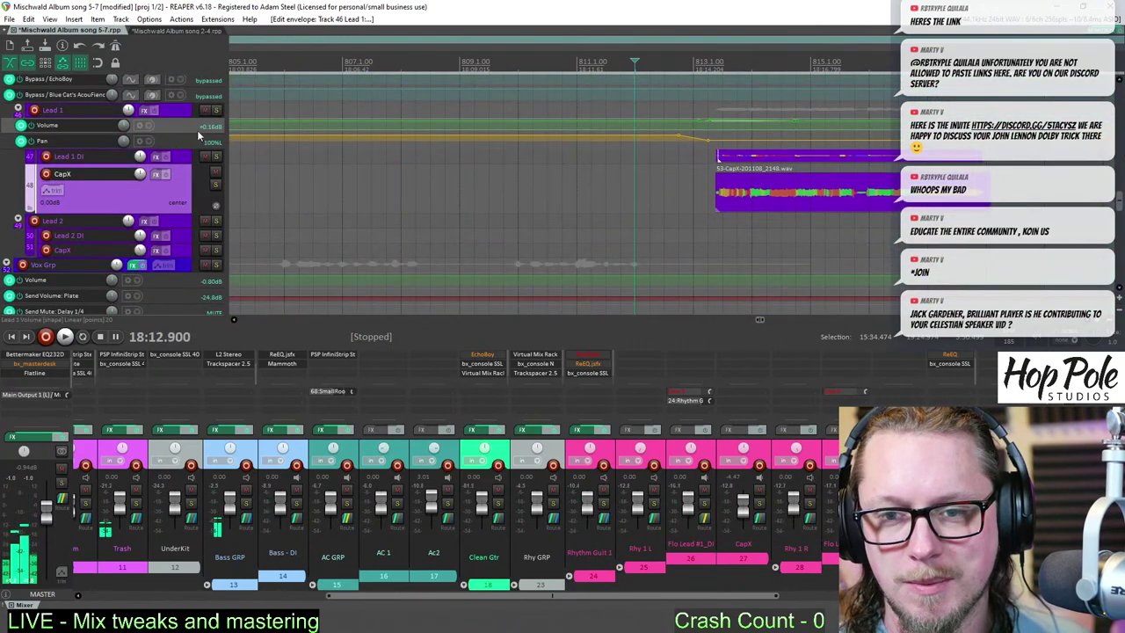
# - Enlarge the Lead 1 Volume envelope lane and boost the 53-CapX item's opening, easing down to about +1.95 dB near 814.3.96
pyautogui.moveTo(196, 130); pyautogui.dragTo(222, 206)
pyautogui.moveTo(705, 125); pyautogui.dragTo(715, 119)
pyautogui.press('space')
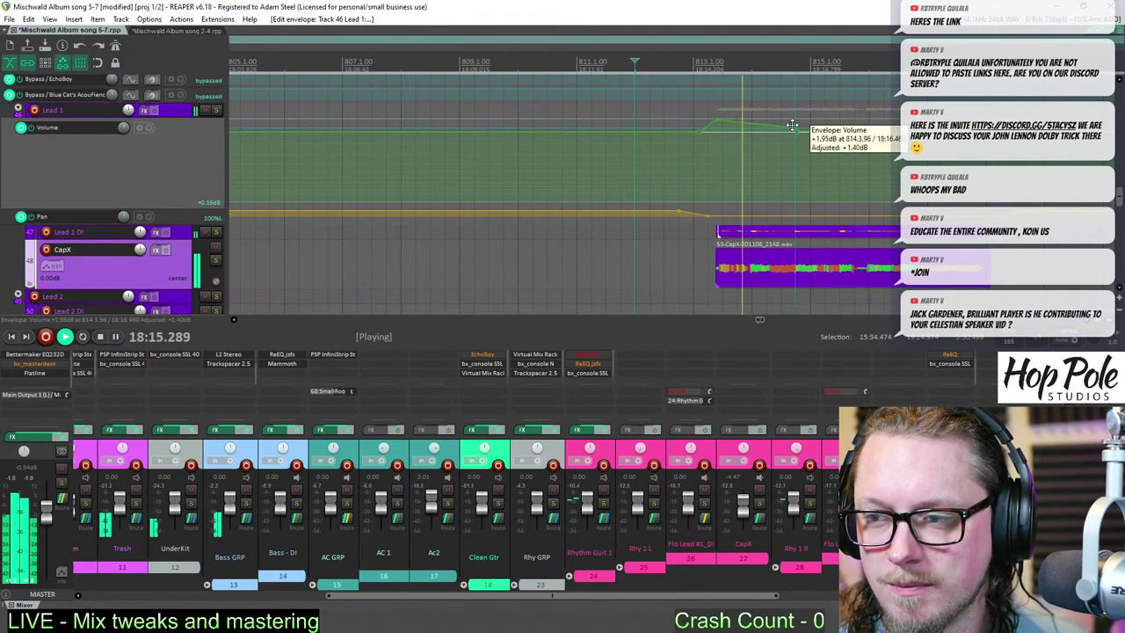
pyautogui.click(658, 60)
pyautogui.moveTo(714, 118); pyautogui.dragTo(715, 112)
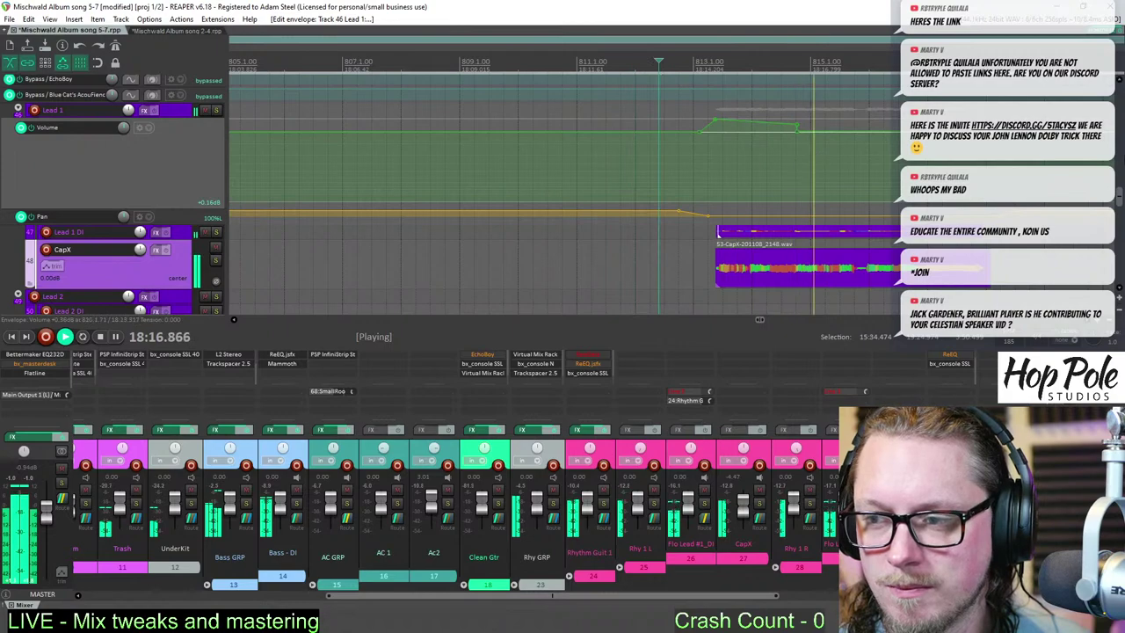
# - Replay the lead passage around bar 813, hide the mixer for a taller arrange view and look over the lead and vocal tracks
pyautogui.scroll(-2, 562, 193)
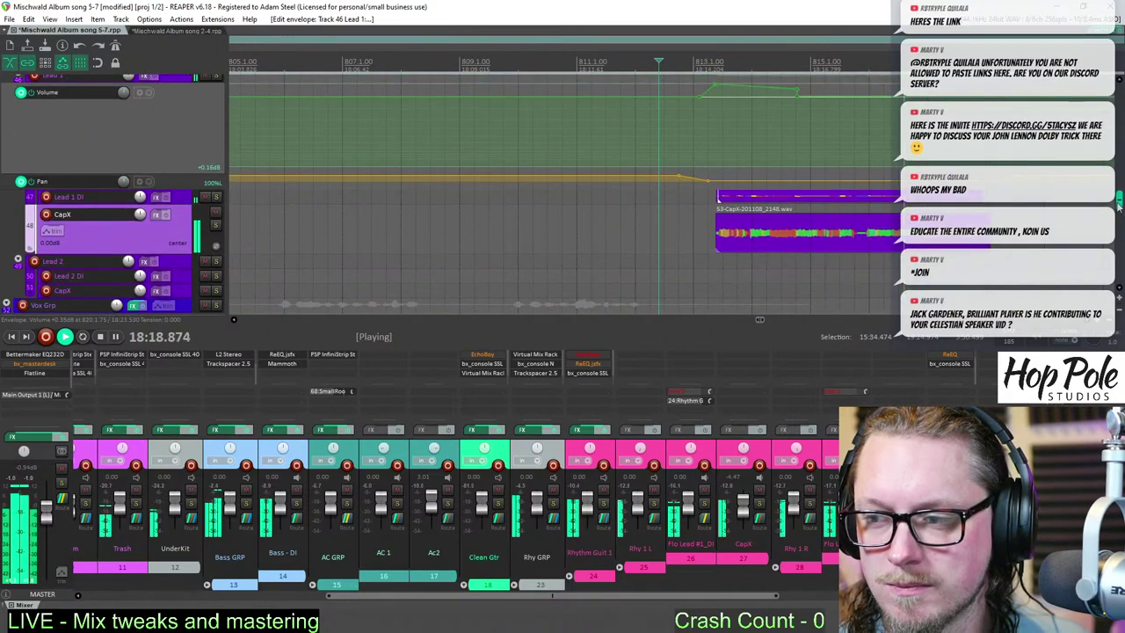
pyautogui.scroll(2, 1118, 202)
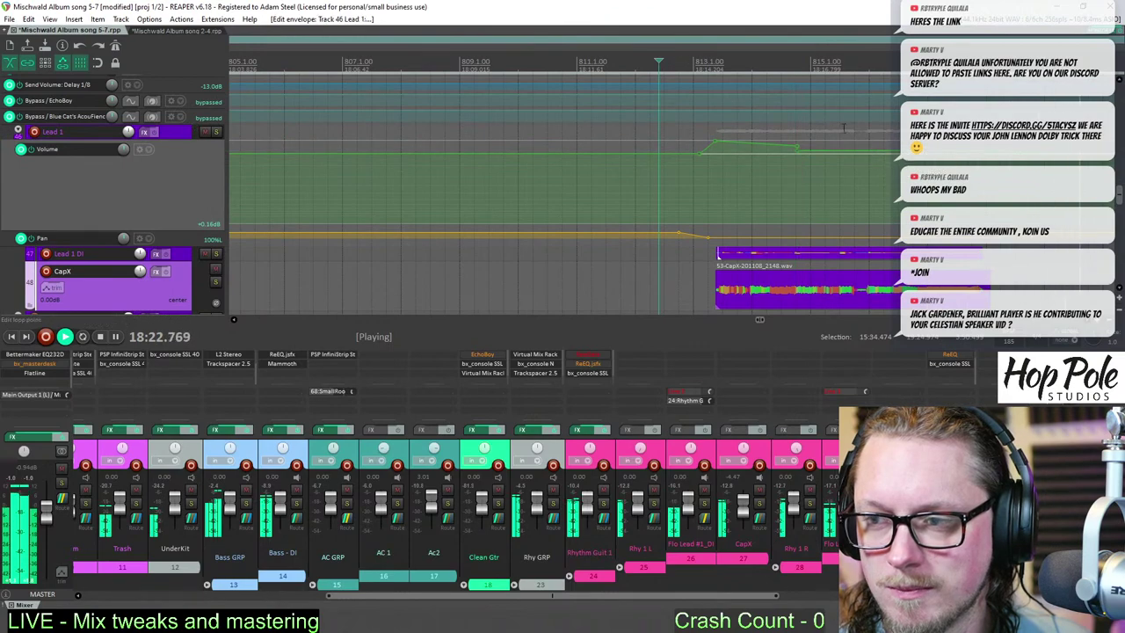
pyautogui.scroll(-6, 1116, 247)
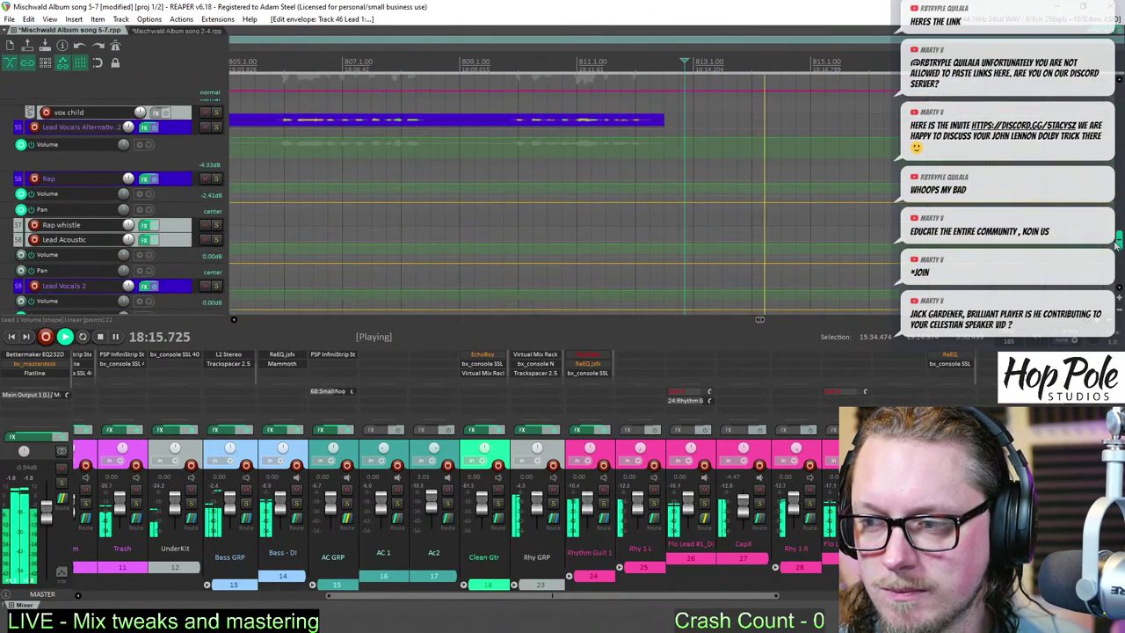
pyautogui.scroll(6, 1117, 247)
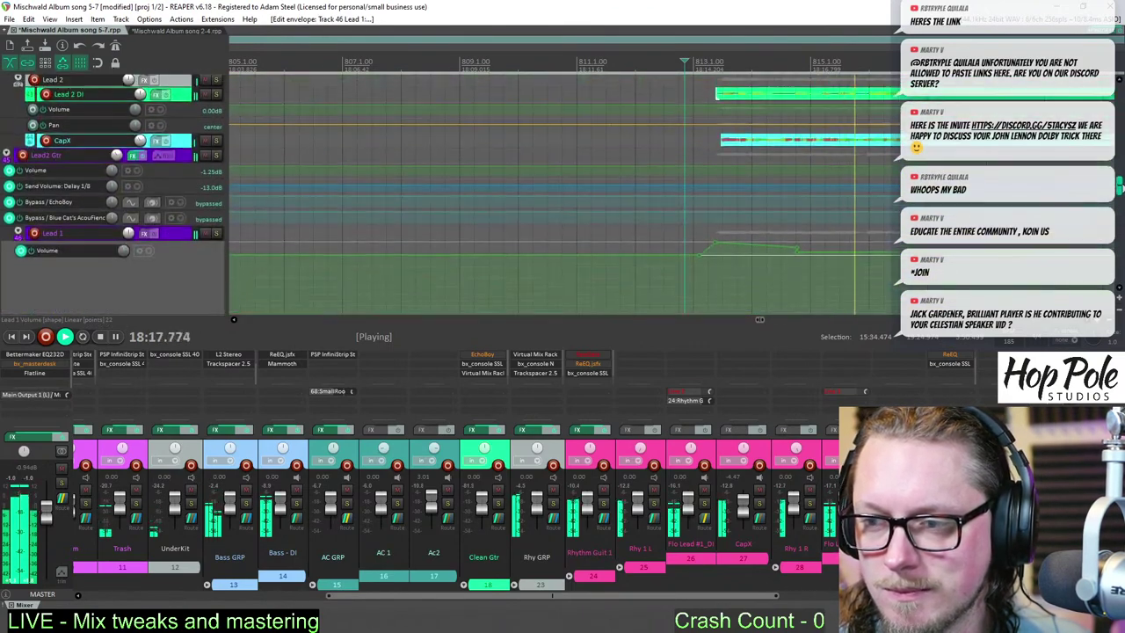
pyautogui.hotkey('ctrl', 'm')
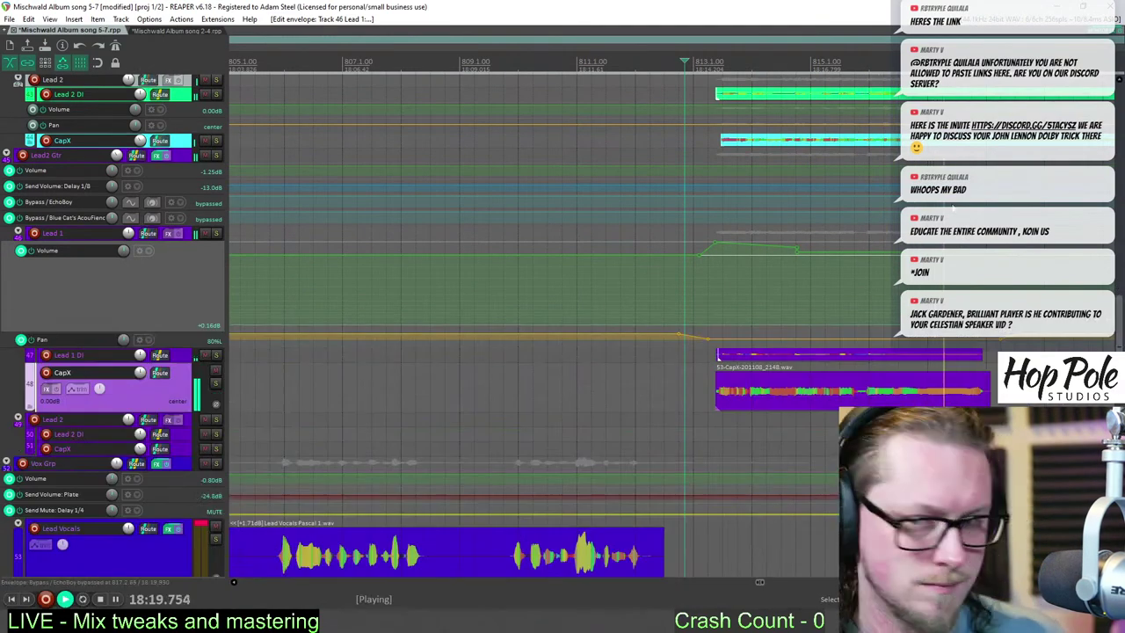
pyautogui.scroll(-3, 879, 255)
pyautogui.moveTo(1119, 345); pyautogui.dragTo(1119, 274)
pyautogui.scroll(-2, 668, 46)
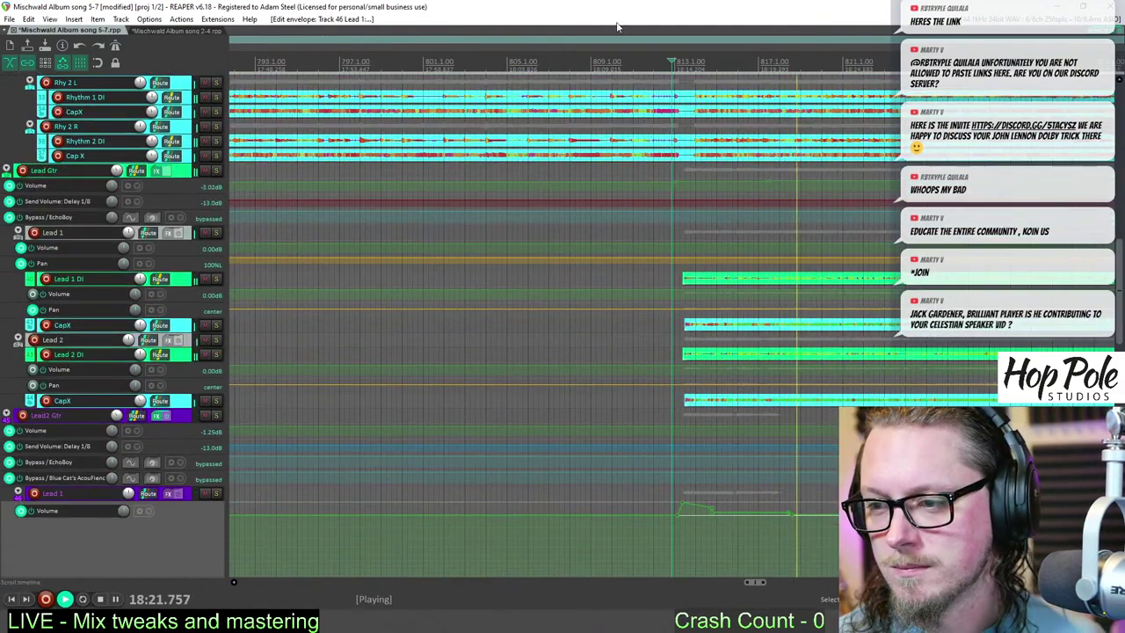
# - Raise the Lead Gtr Volume envelope slightly where the lead items enter just after bar 813 and listen on through the passage
pyautogui.scroll(5, 682, 79)
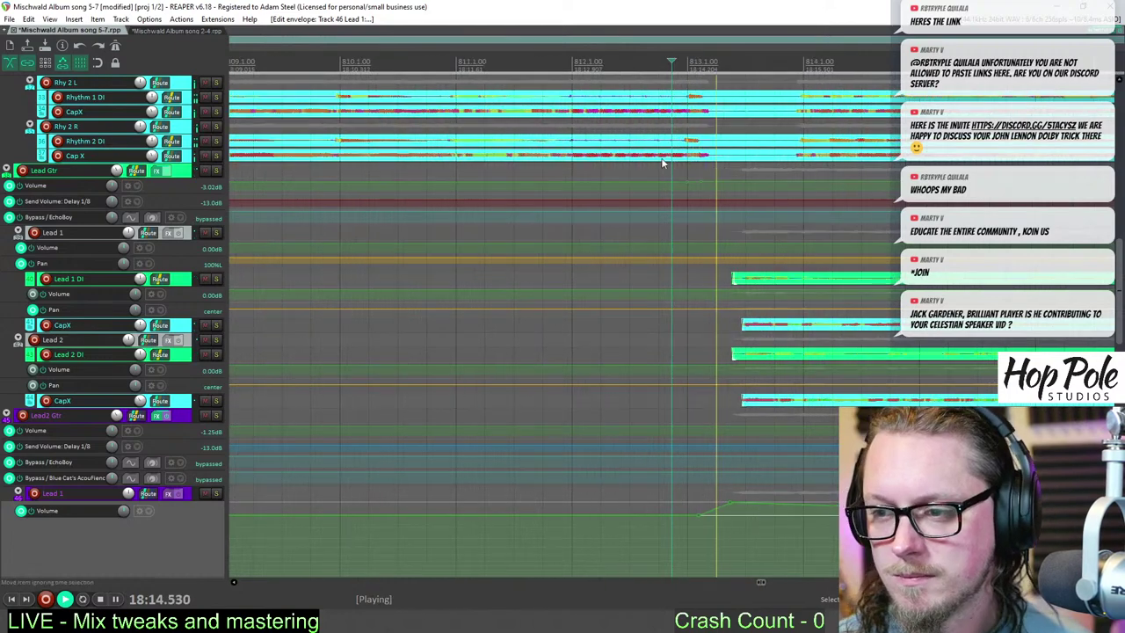
pyautogui.moveTo(727, 179); pyautogui.dragTo(729, 176)
pyautogui.scroll(-5, 843, 195)
pyautogui.scroll(-2, 734, 268)
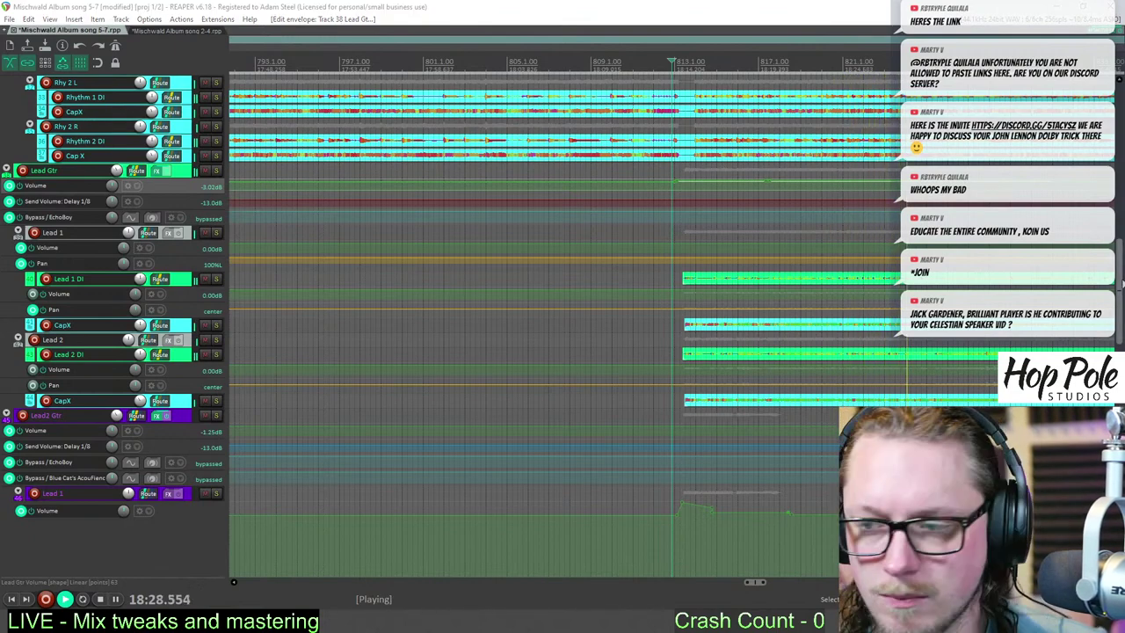
pyautogui.moveTo(1120, 262); pyautogui.dragTo(1111, 287)
pyautogui.scroll(-3, 760, 247)
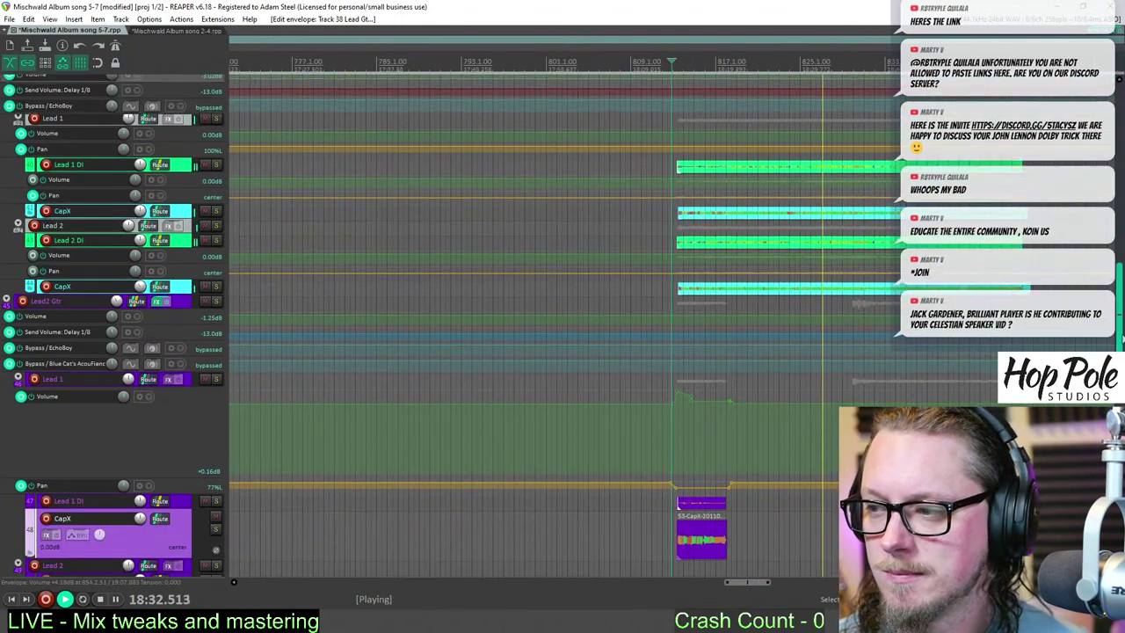
pyautogui.moveTo(1122, 339); pyautogui.dragTo(1121, 312)
pyautogui.scroll(3, 971, 226)
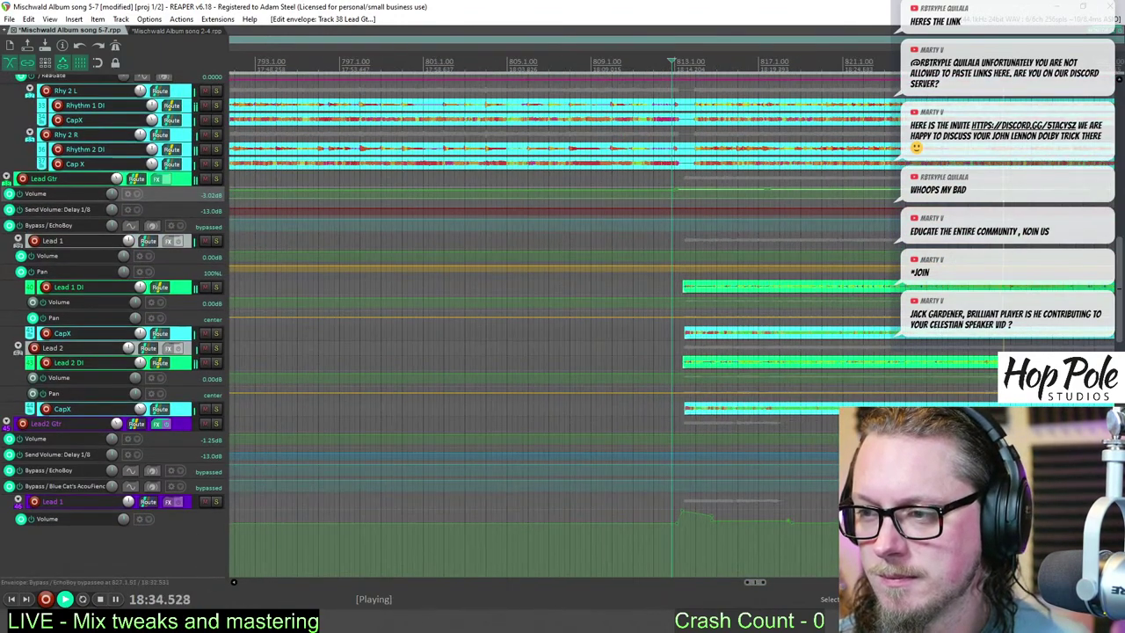
# - Add points to the Lead Gtr Volume envelope around bars 830 to 831 to ease its level down slightly, and enlarge the envelope lane
pyautogui.scroll(3, 971, 228)
pyautogui.moveTo(972, 228); pyautogui.dragTo(728, 235)
pyautogui.click(816, 182)
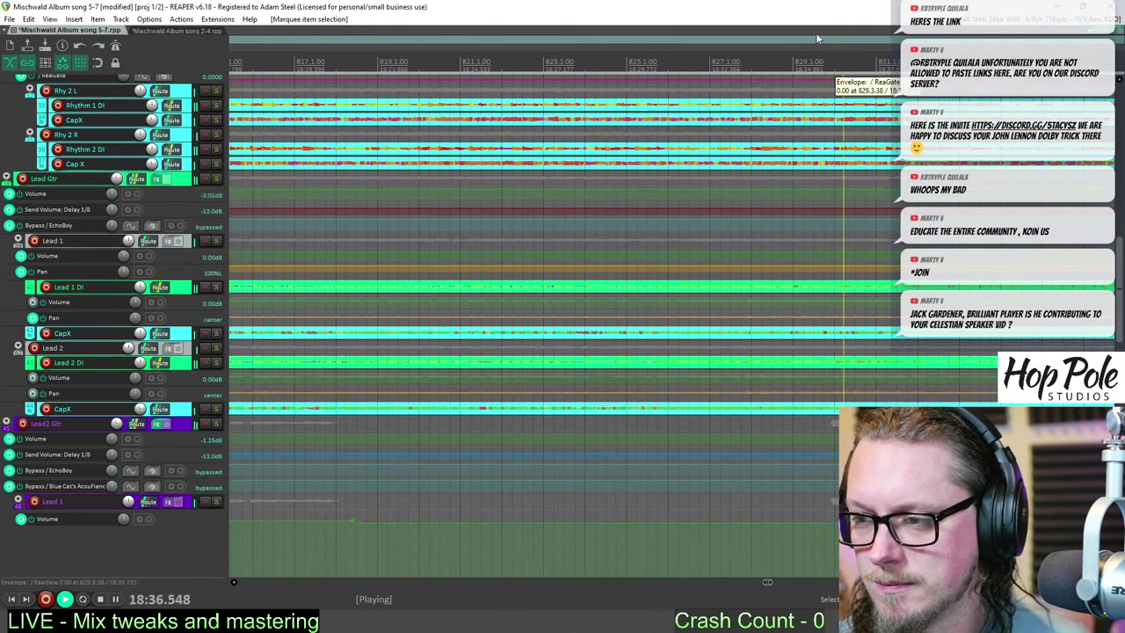
pyautogui.scroll(2, 785, 260)
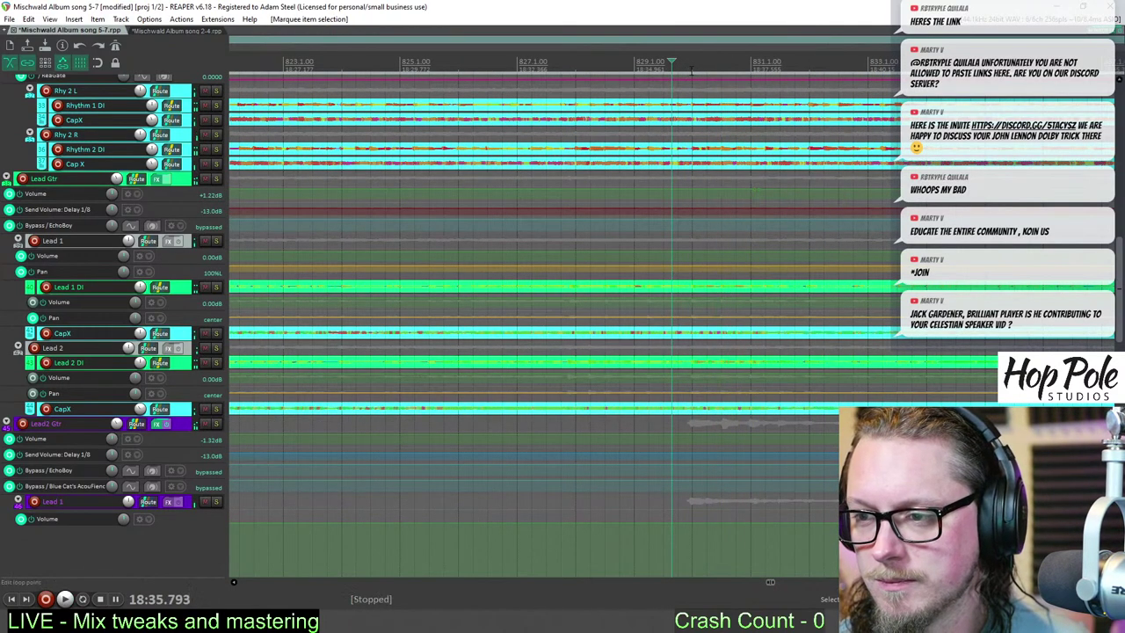
pyautogui.moveTo(180, 201); pyautogui.dragTo(180, 315)
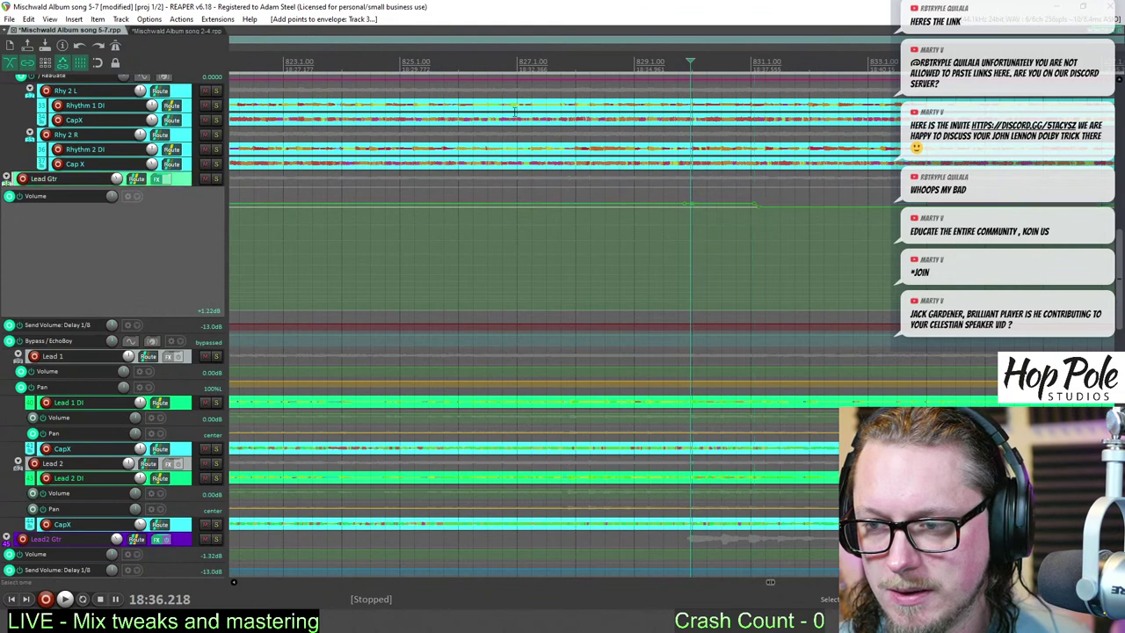
# - Solo Lead Gtr, play it from just before bar 830 and look over the lead guitar tracks and their Volume envelope
pyautogui.click(217, 180)
pyautogui.press('space')
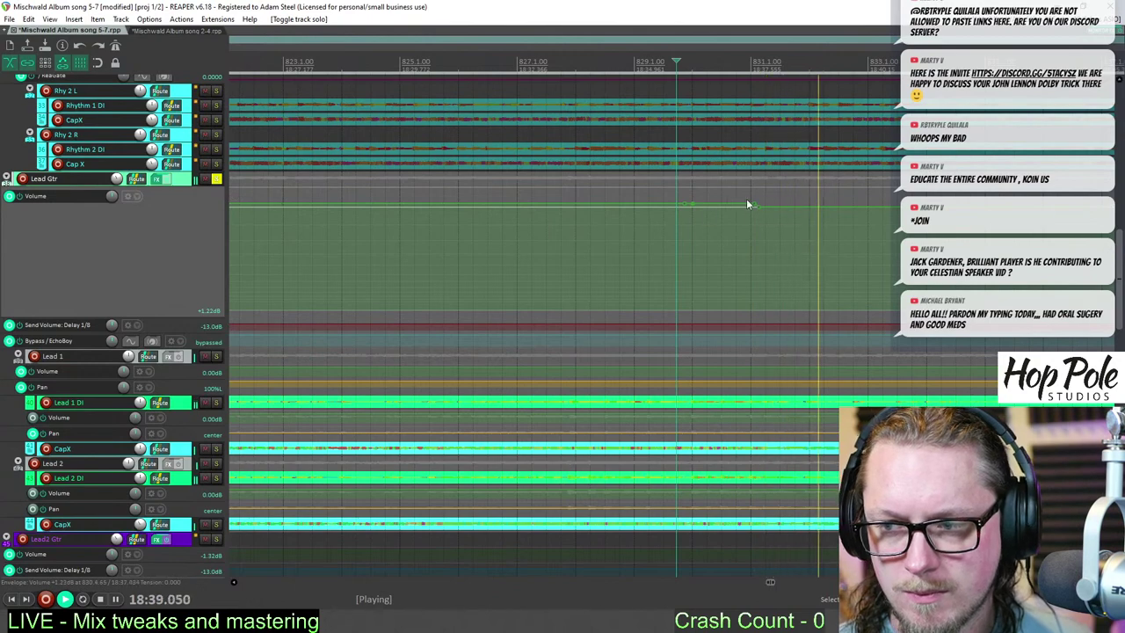
pyautogui.scroll(-3, 748, 203)
pyautogui.moveTo(1122, 243); pyautogui.dragTo(1122, 268)
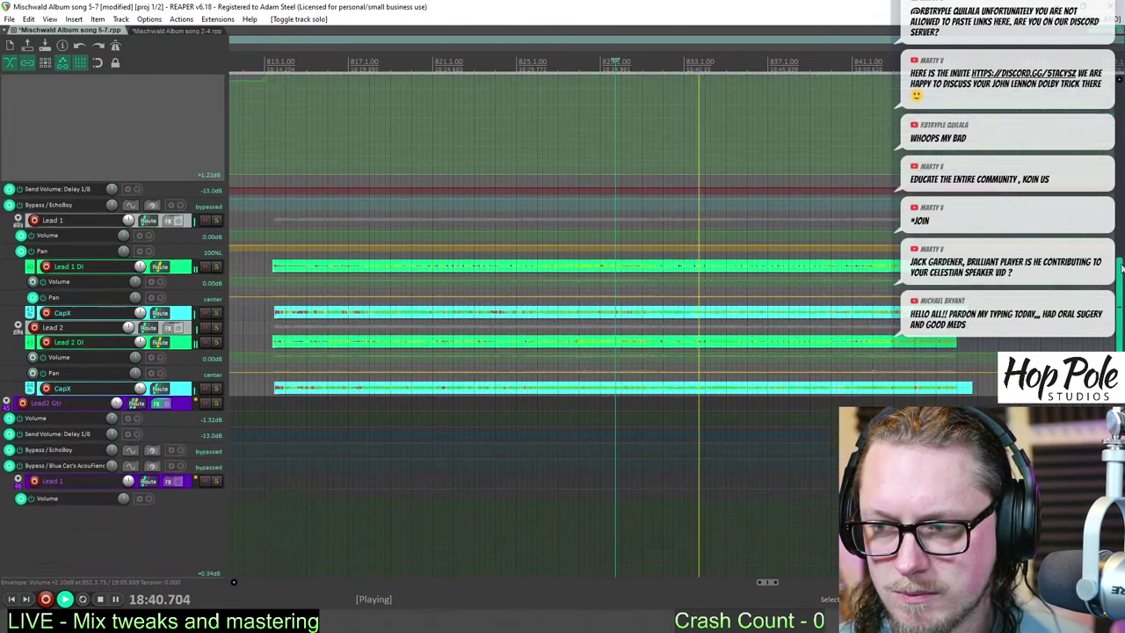
pyautogui.scroll(-2, 1121, 268)
pyautogui.scroll(2, 1121, 267)
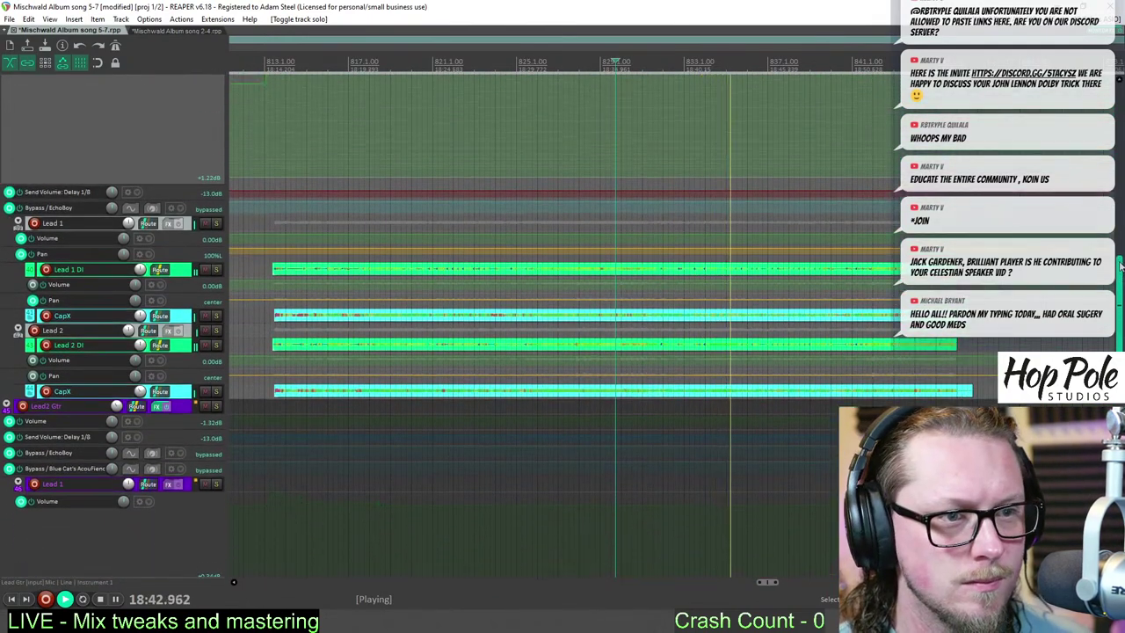
pyautogui.scroll(1, 1121, 266)
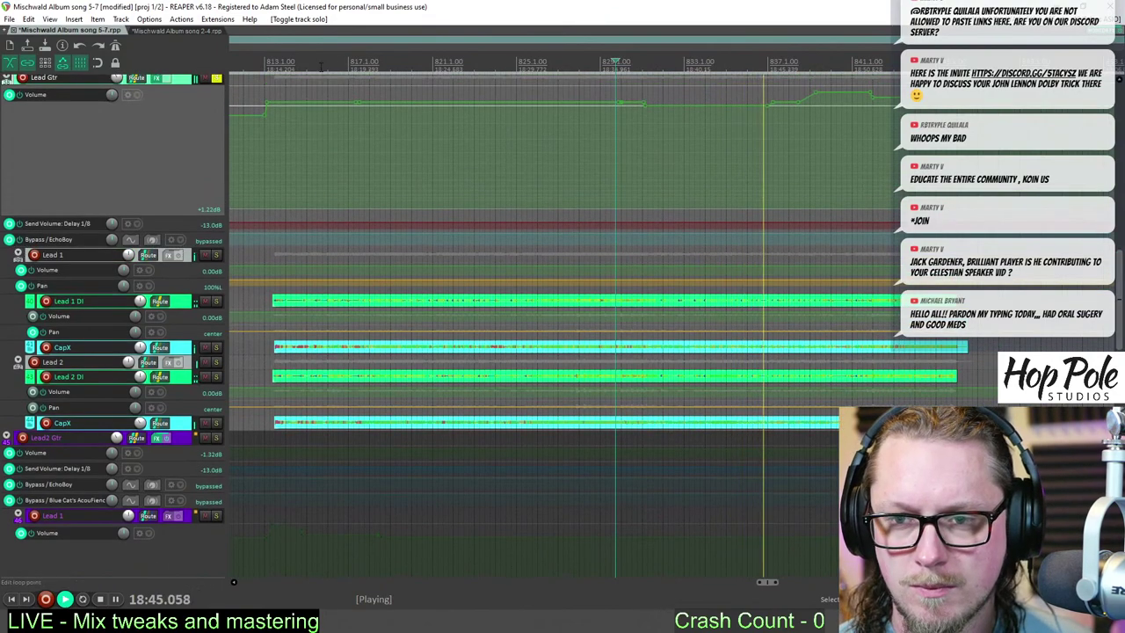
# - Audition the soloed Lead Gtr from bar 813, from 18:23.631 and from about bar 817, looking over the Lead2 Gtr items
pyautogui.click(263, 63)
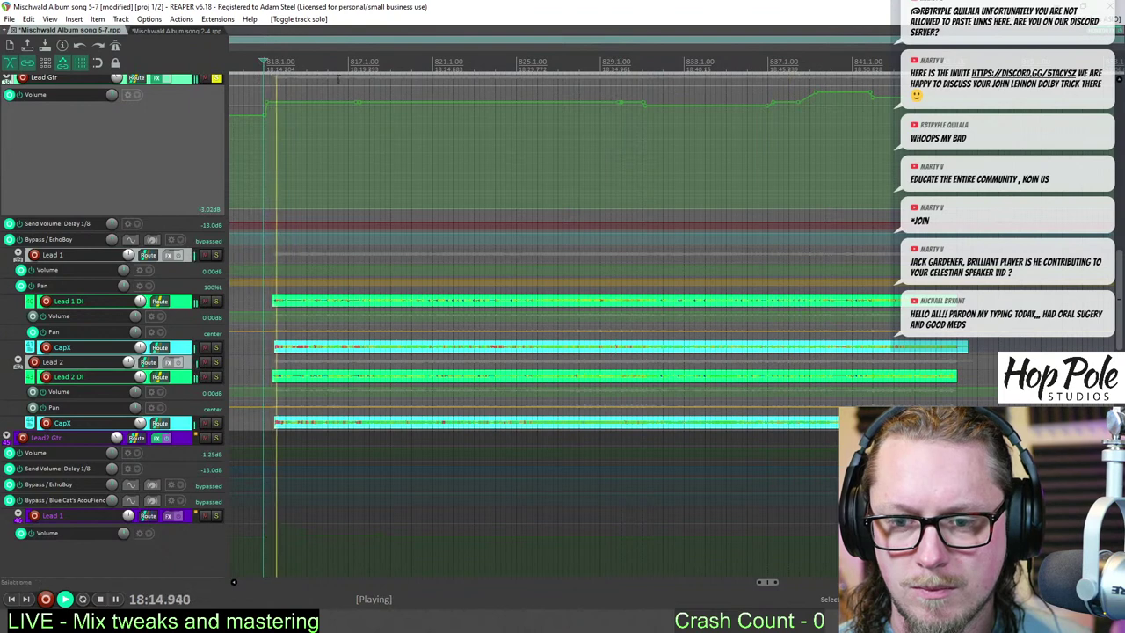
pyautogui.click(416, 62)
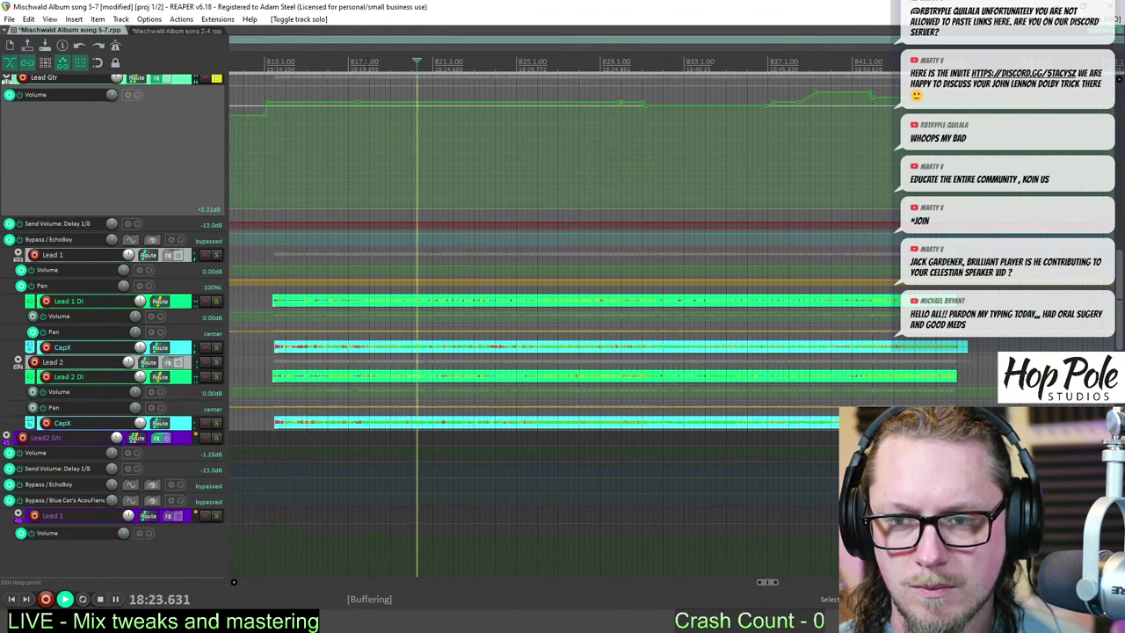
pyautogui.click(357, 61)
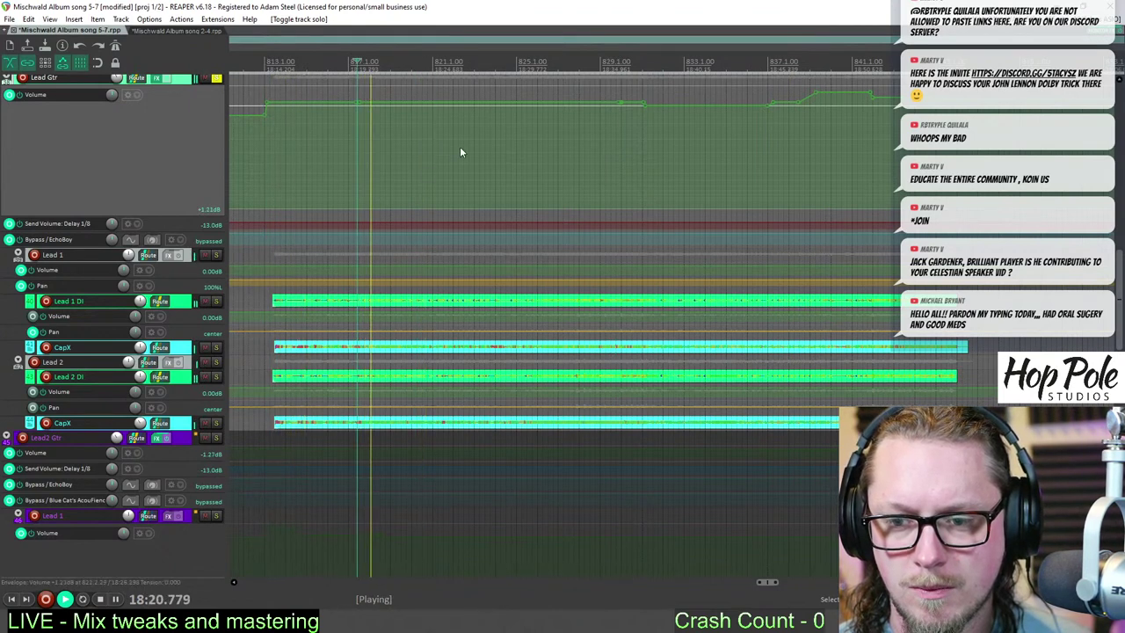
pyautogui.scroll(-8, 114, 264)
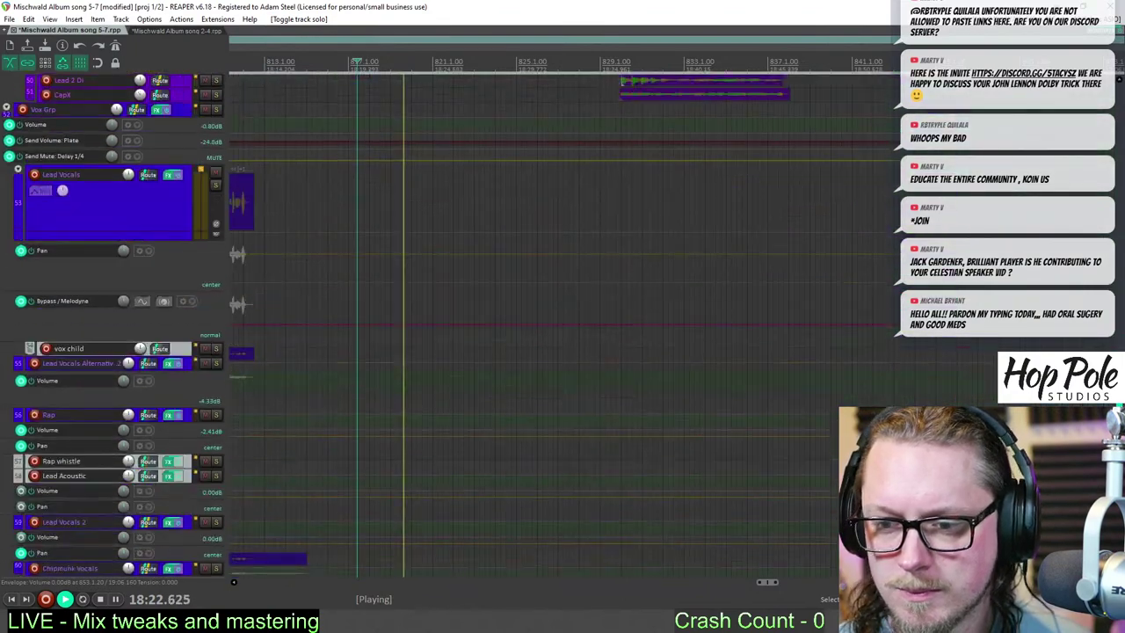
pyautogui.scroll(5, 115, 264)
pyautogui.scroll(1, 563, 325)
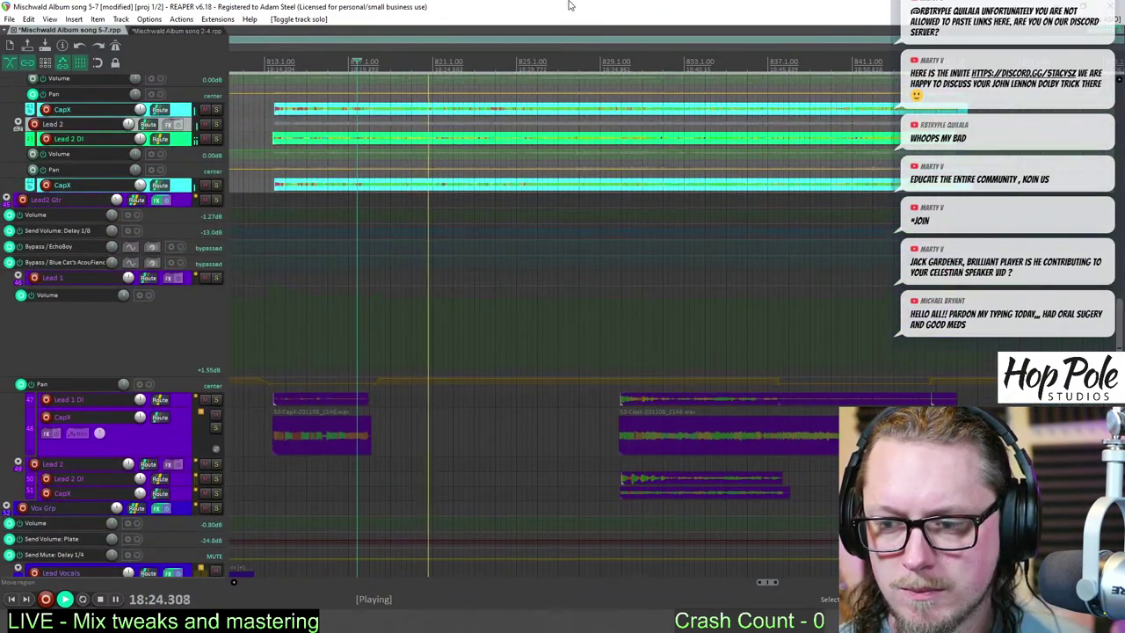
# - Play from about bar 829 with Lead2 Gtr soloed alongside Lead Gtr and examine the Lead 1 items entering near bar 830
pyautogui.click(599, 65)
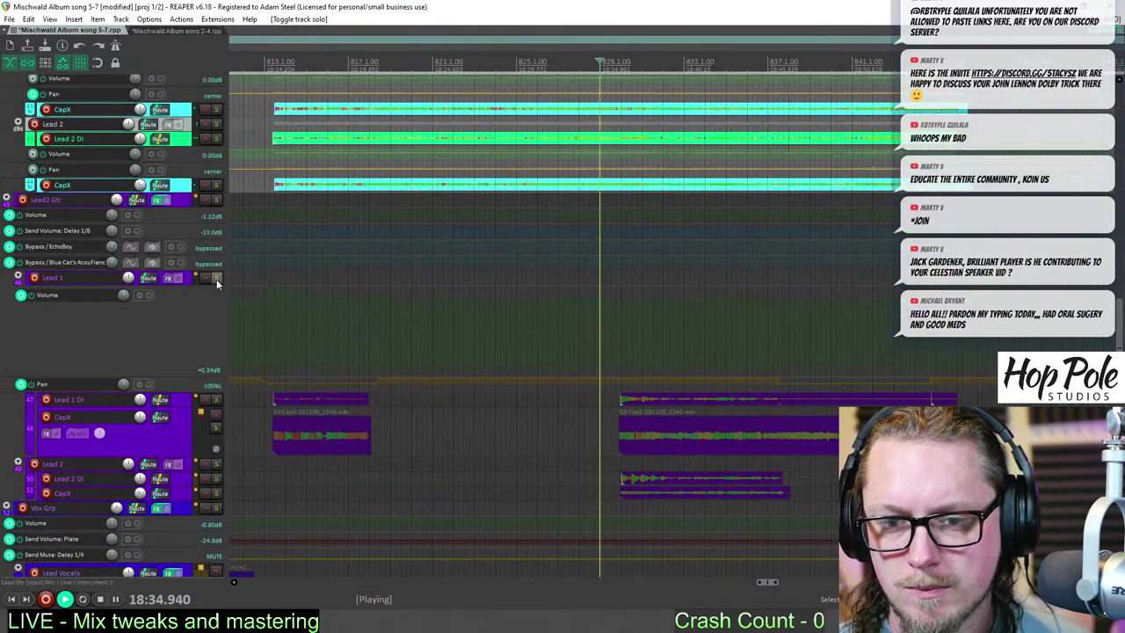
pyautogui.click(216, 200)
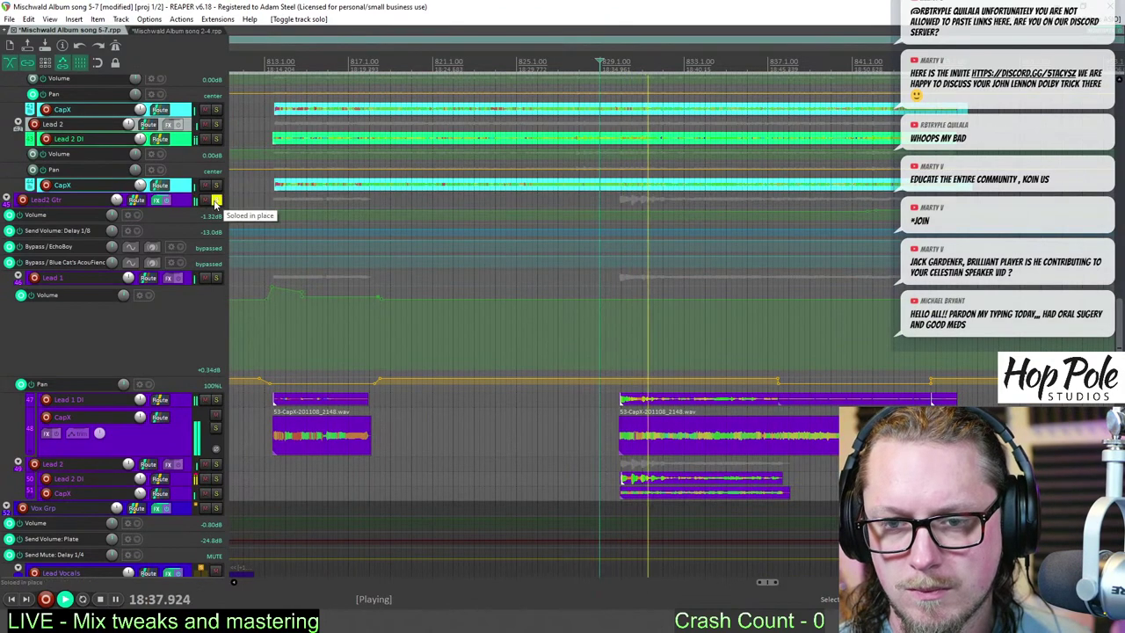
pyautogui.scroll(2, 877, 312)
pyautogui.scroll(4, 708, 314)
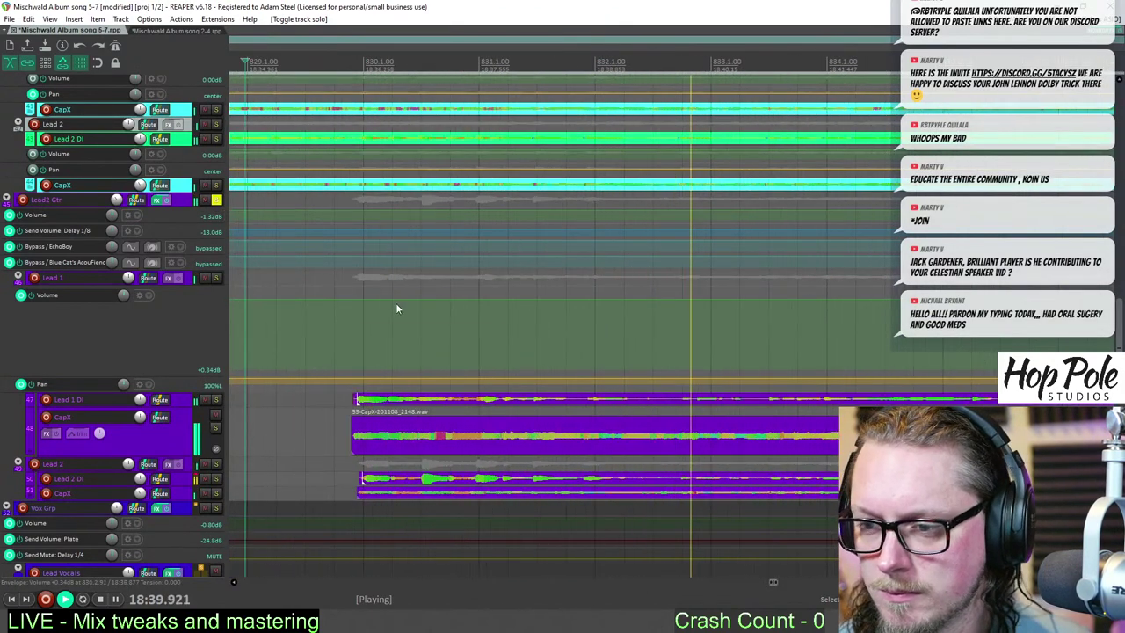
# - Add points to the Lead 1 Volume envelope just before the 53-CapX item that enters near bar 830
pyautogui.keyDown('shift'); pyautogui.click(338, 299); pyautogui.keyUp('shift')
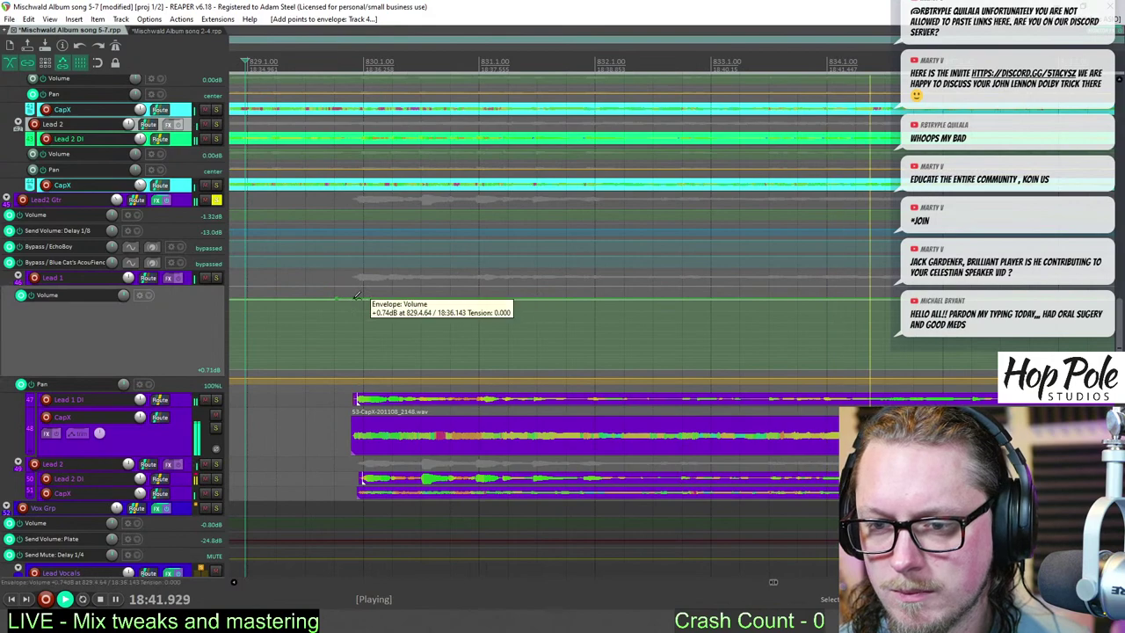
pyautogui.hotkey('ctrl', 'z')
pyautogui.keyDown('shift'); pyautogui.click(334, 299); pyautogui.keyUp('shift')
pyautogui.scroll(-3, 869, 252)
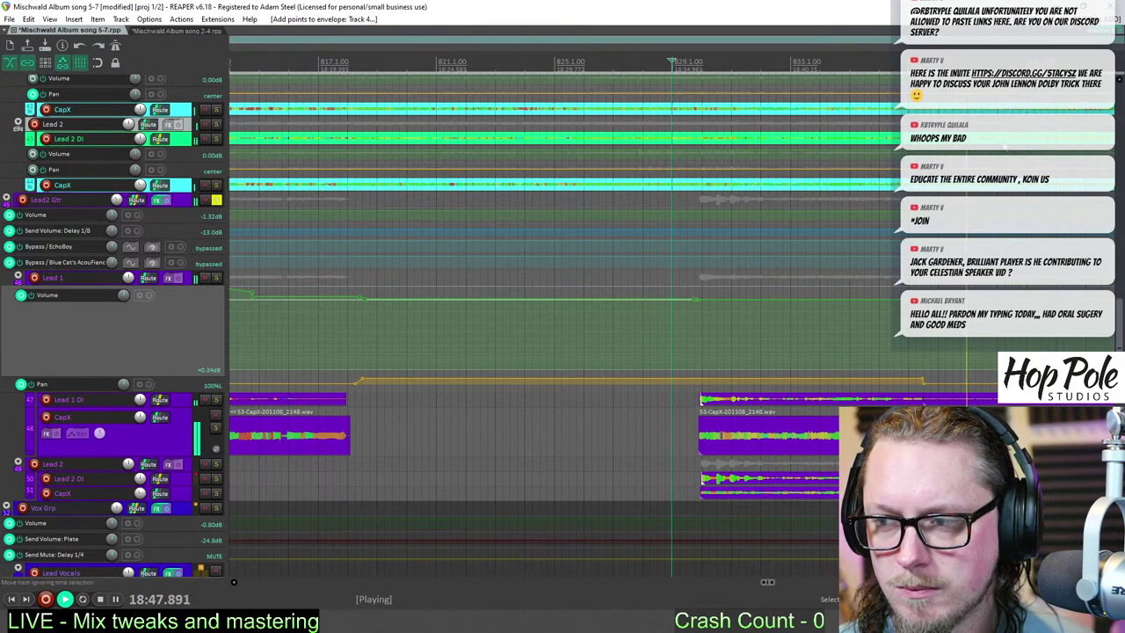
# - Listen on through the two soloed lead groups to about 18:55.9, then replay the closing part from 18:54.541
pyautogui.scroll(-1, 981, 352)
pyautogui.scroll(-3, 984, 352)
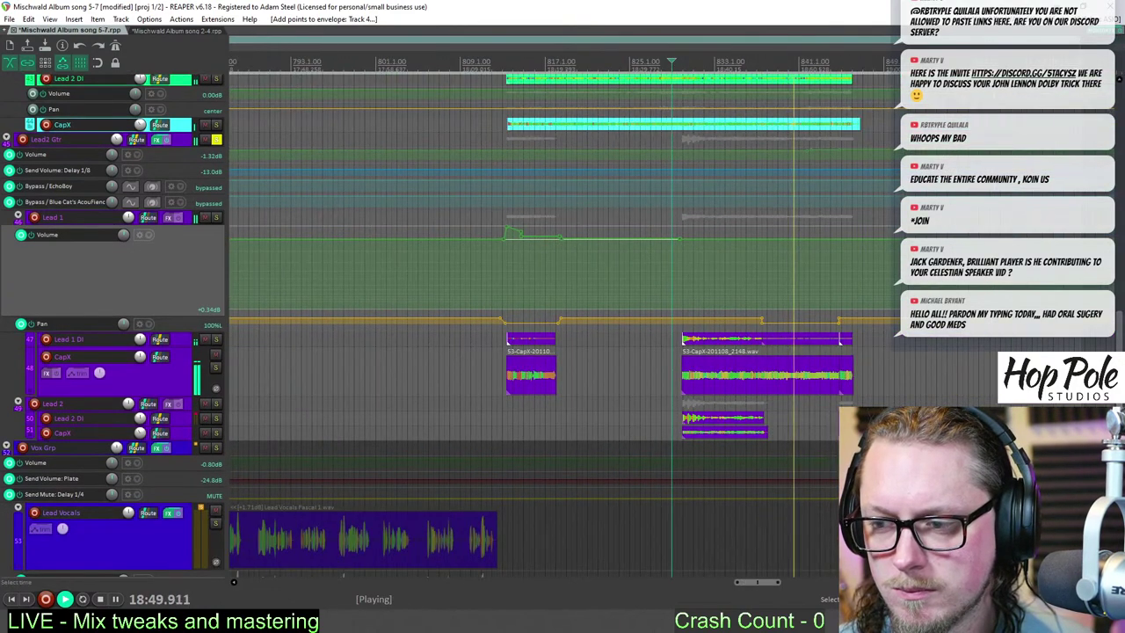
pyautogui.scroll(4, 716, 75)
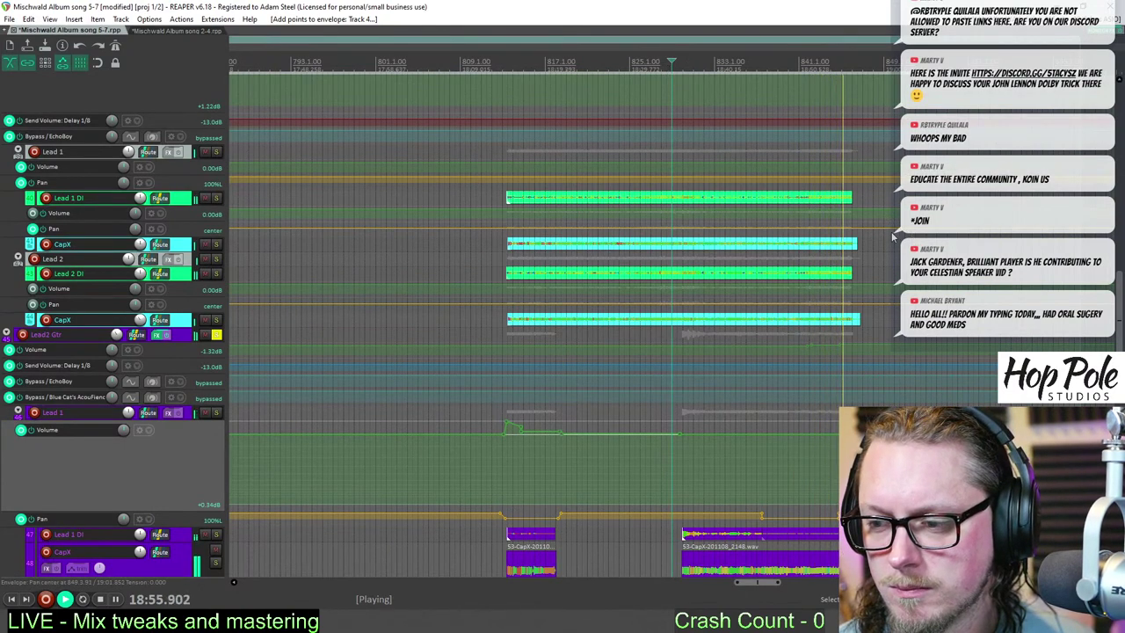
pyautogui.scroll(1, 892, 236)
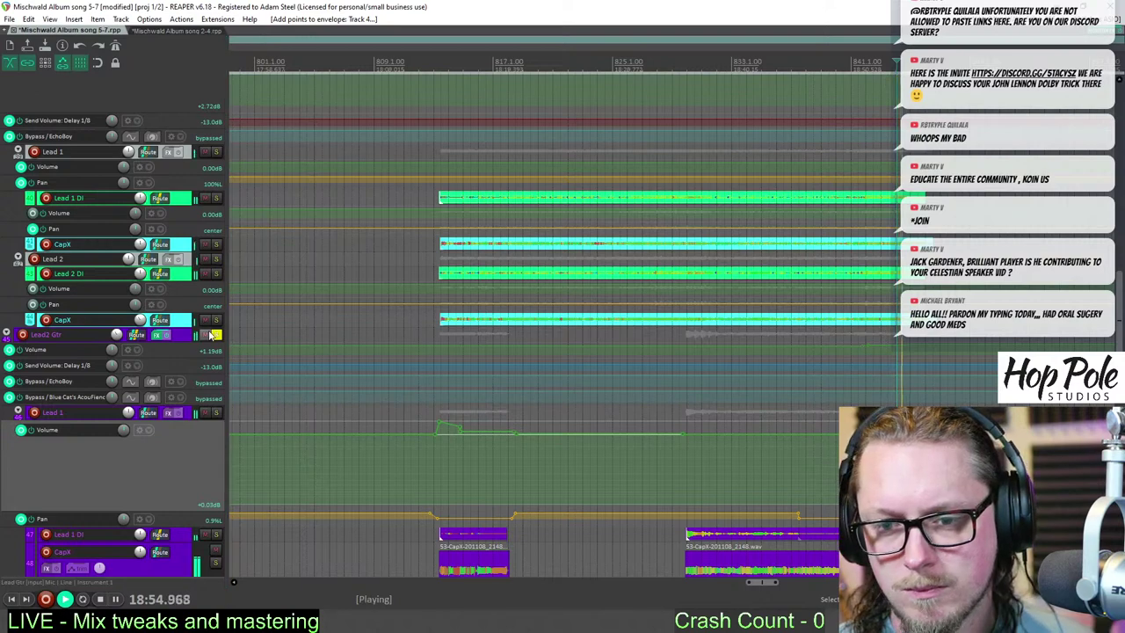
# - Replay the closing part from 18:54.541 with only Lead2 Gtr soloed, then stop, clear the solo and examine the items near bar 845
pyautogui.click(216, 334)
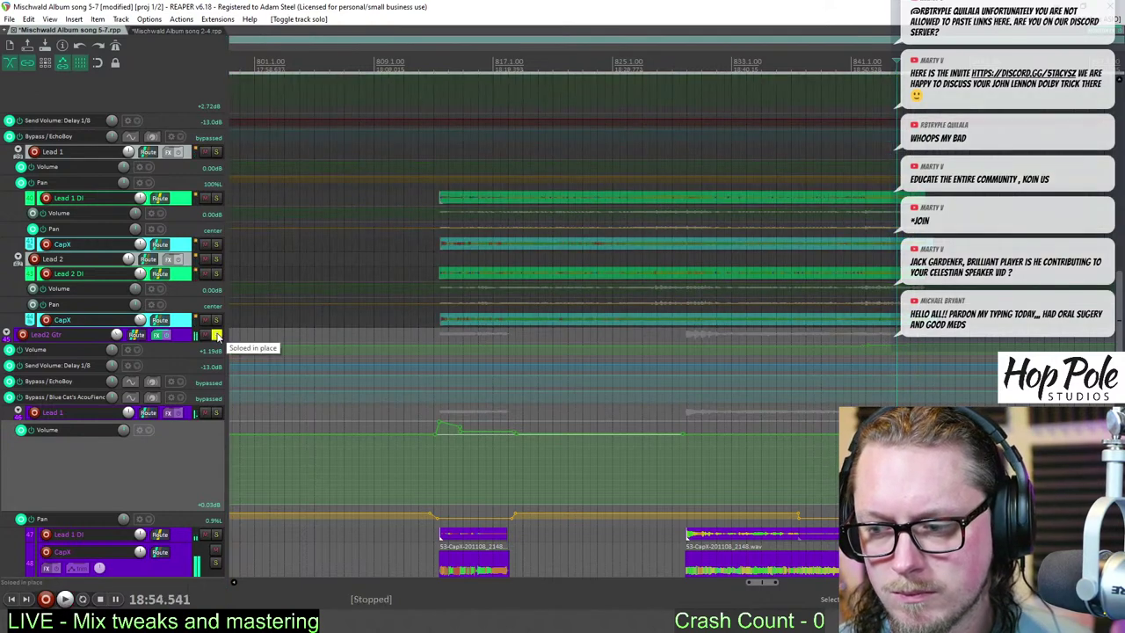
pyautogui.scroll(-5, 341, 326)
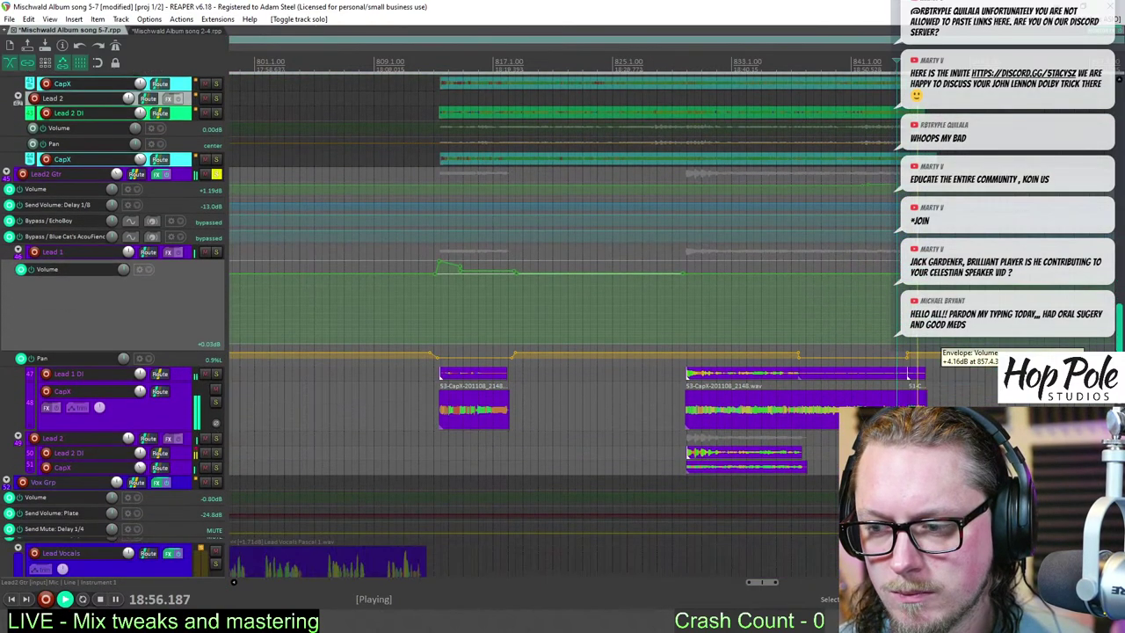
pyautogui.scroll(2, 341, 326)
pyautogui.press('space')
pyautogui.click(217, 174)
pyautogui.scroll(3, 860, 201)
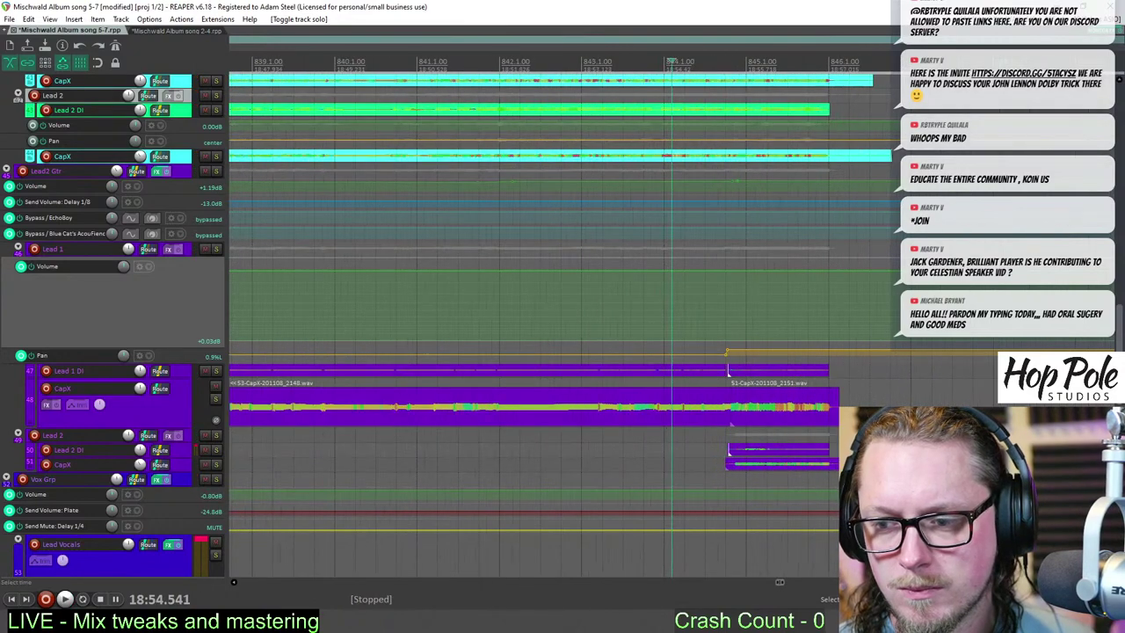
# - Play from 18:54.541 with Lead 1 of the Lead Gtr group soloed, clear the solo, listen to the full mix and stop
pyautogui.scroll(3, 217, 199)
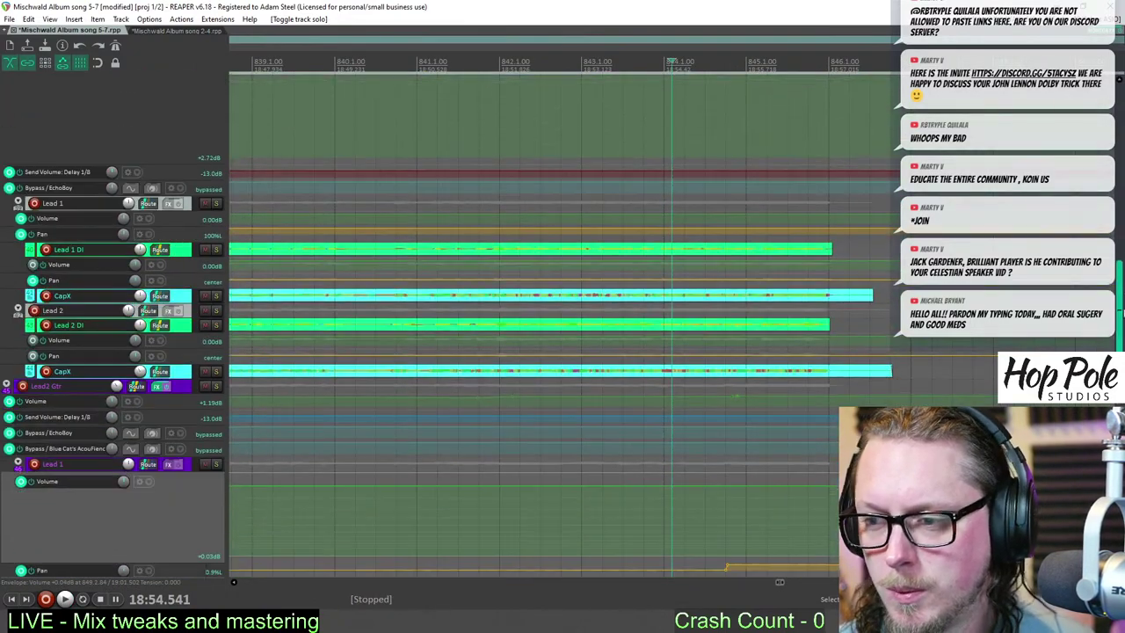
pyautogui.click(217, 198)
pyautogui.press('space')
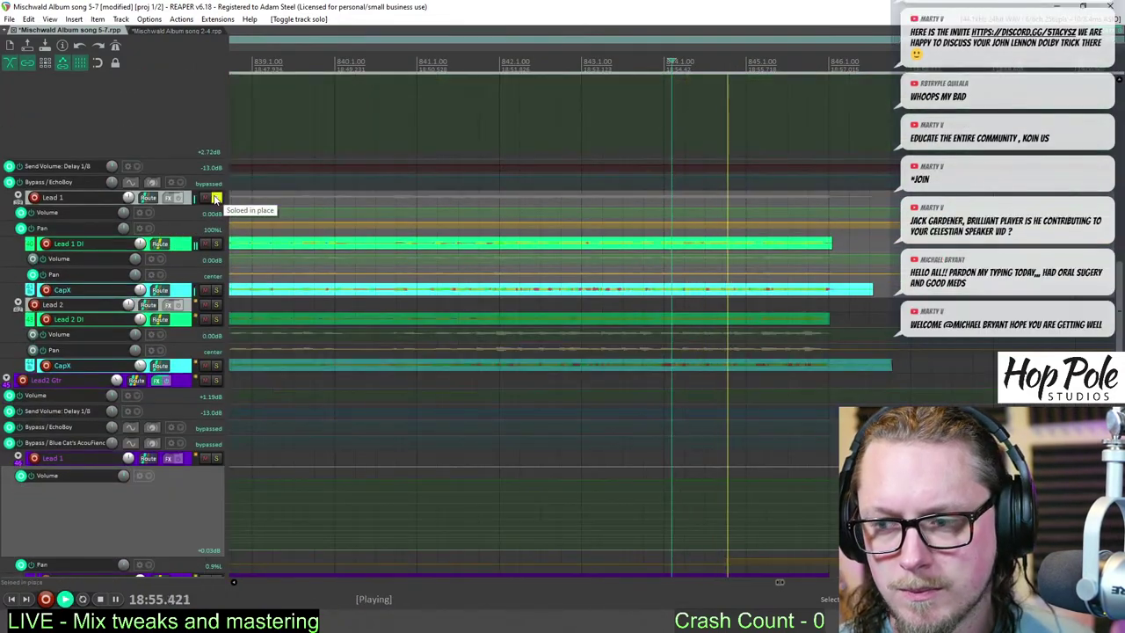
pyautogui.click(216, 198)
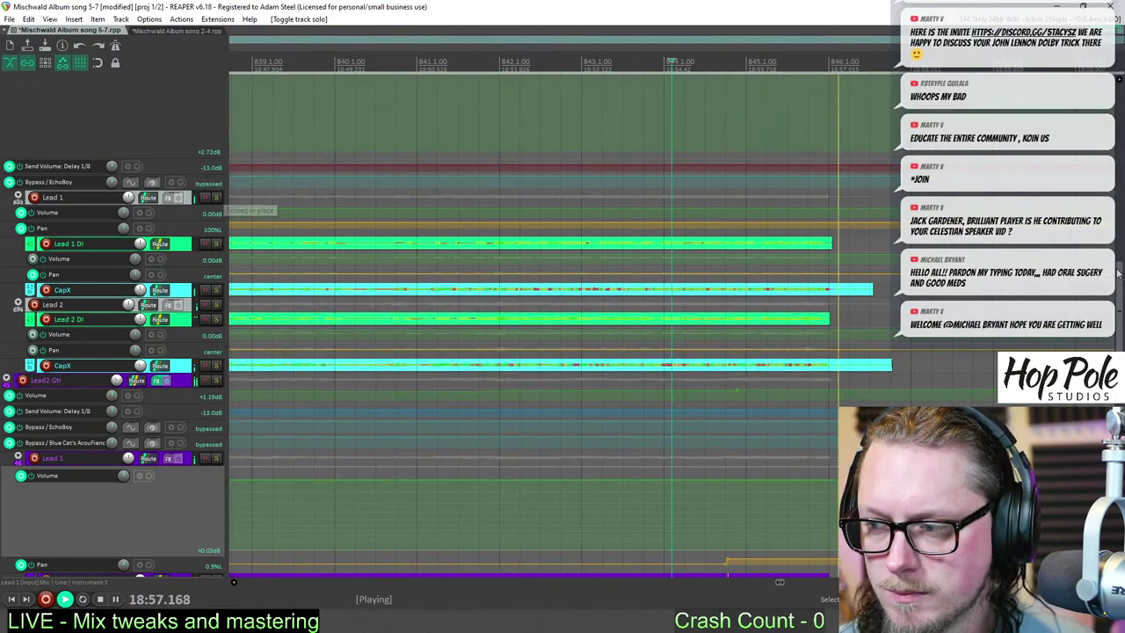
pyautogui.scroll(-5, 528, 351)
pyautogui.press('space')
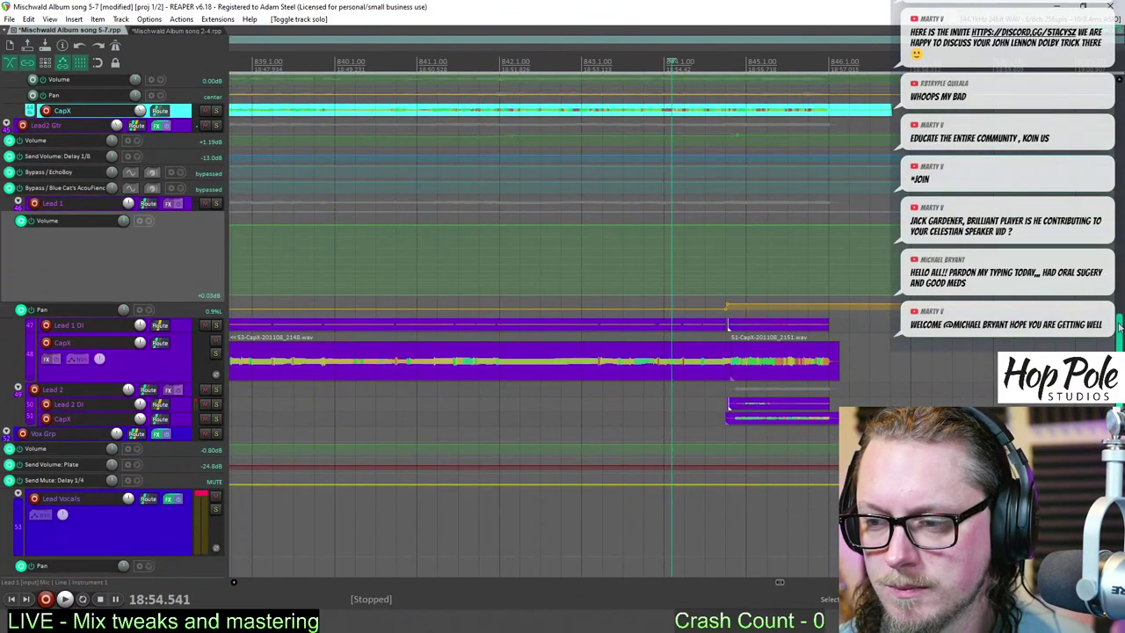
# - Trim the start of the closing S1-CapX and Lead 1 DI items and extend the preceding 53-CapX and DI items past bar 845
pyautogui.click(733, 360)
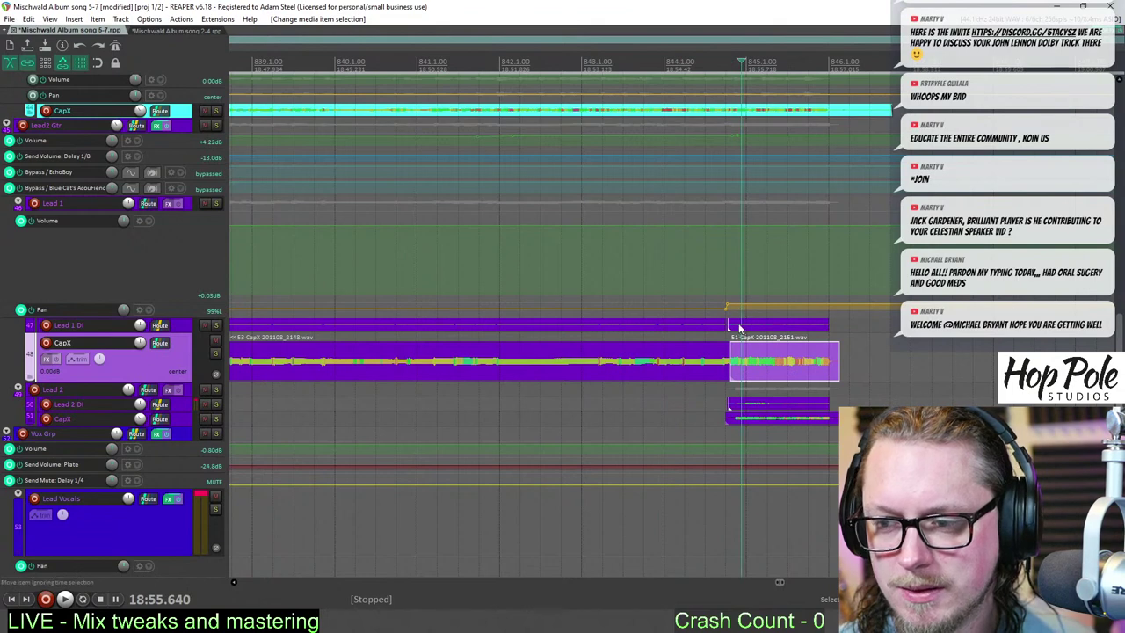
pyautogui.moveTo(770, 358); pyautogui.dragTo(796, 359)
pyautogui.click(733, 359)
pyautogui.moveTo(688, 326); pyautogui.dragTo(782, 356)
pyautogui.click(702, 62)
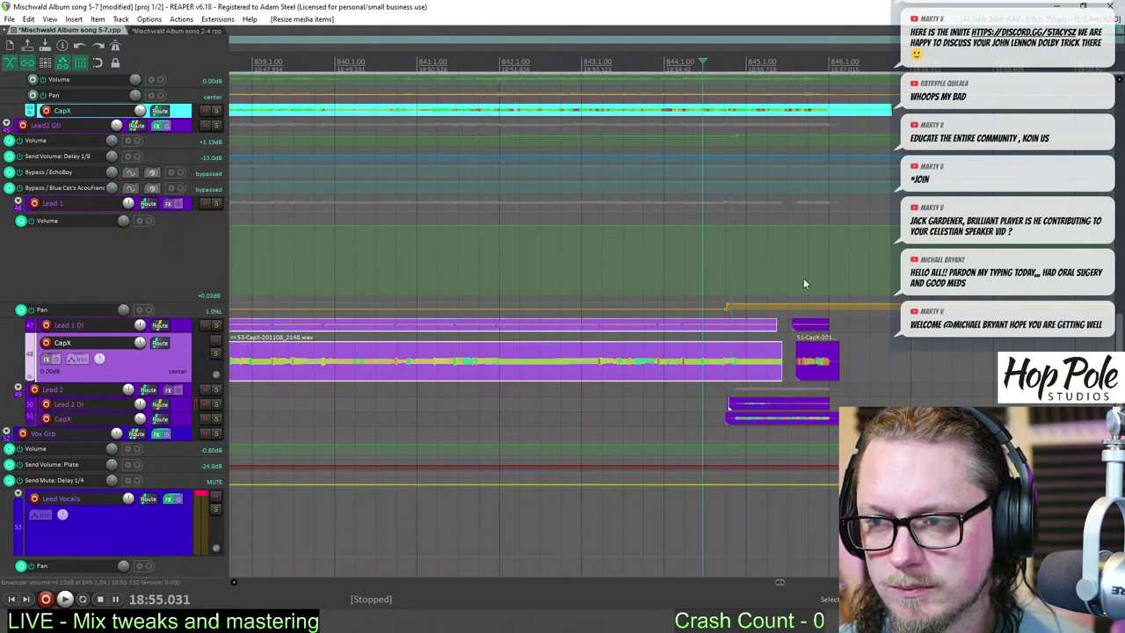
# - Delete the leftover closing CapX and Lead 1 DI fragments and extend the 53-CapX and DI items to just before bar 846
pyautogui.press('space')
pyautogui.moveTo(804, 318); pyautogui.dragTo(826, 382)
pyautogui.press('space')
pyautogui.press('Delete')
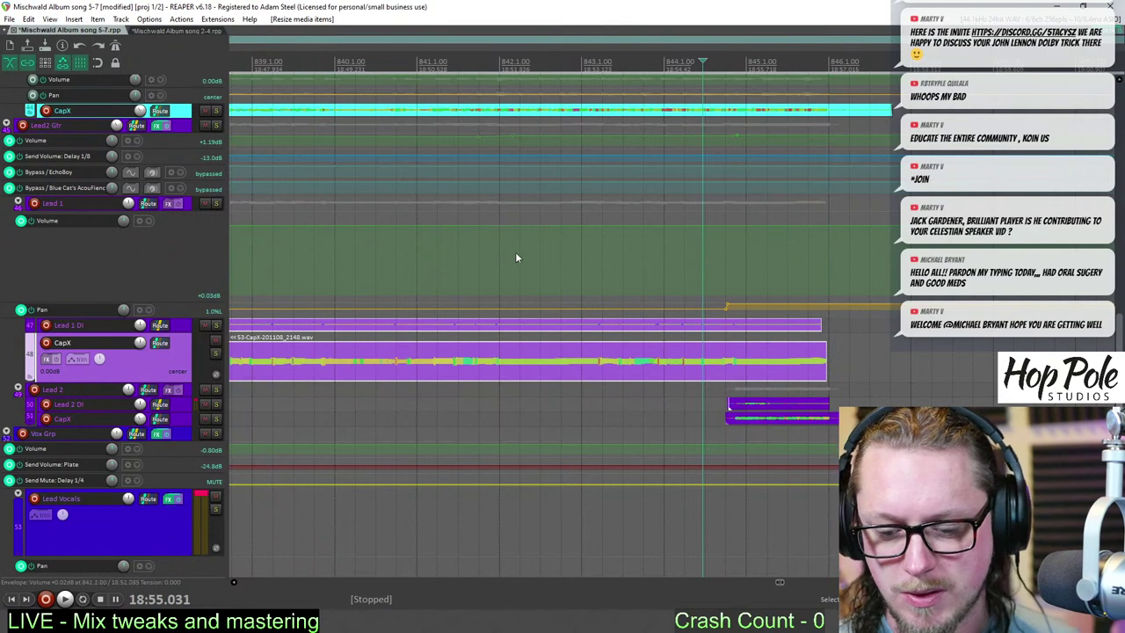
# - Play the ending from 18:55.031, add a very short fade-out to the end of the 53-CapX item and stop
pyautogui.press('space')
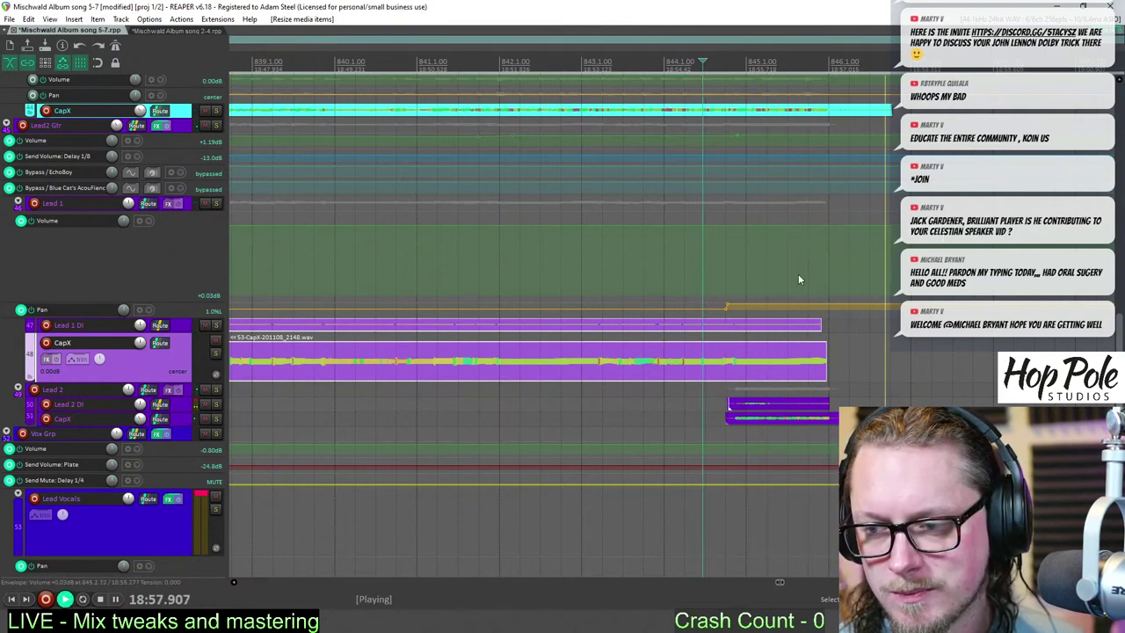
pyautogui.moveTo(826, 345); pyautogui.dragTo(823, 345)
pyautogui.press('space')
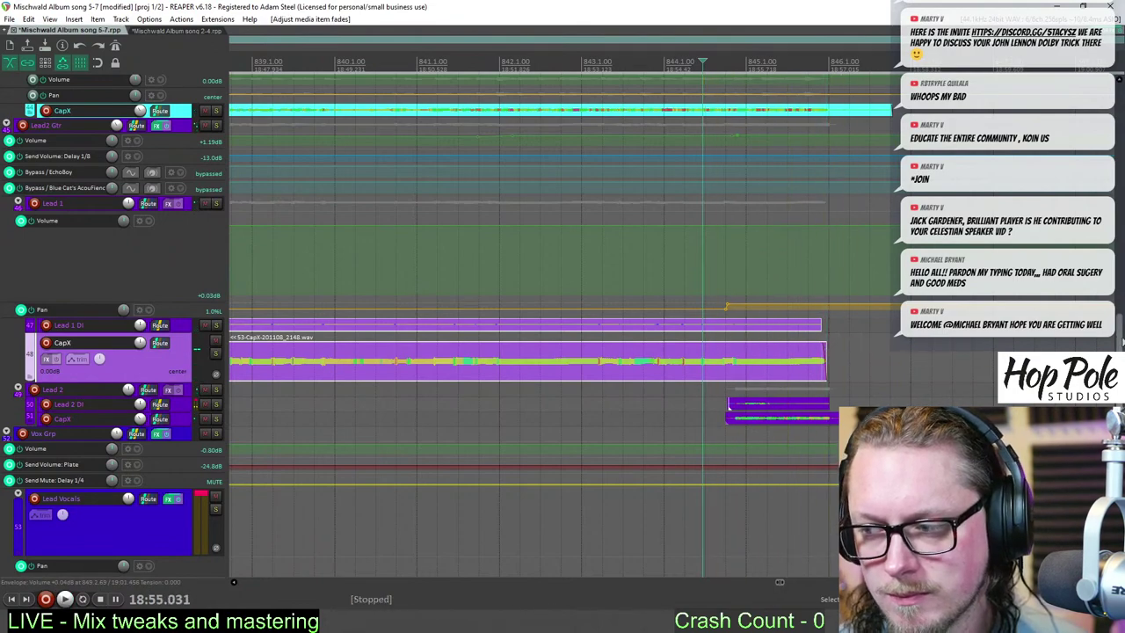
# - Go back to where the Lead2 Gtr items enter near bar 830 and place the edit cursor at 18:36.145
pyautogui.moveTo(1121, 342); pyautogui.dragTo(1122, 312)
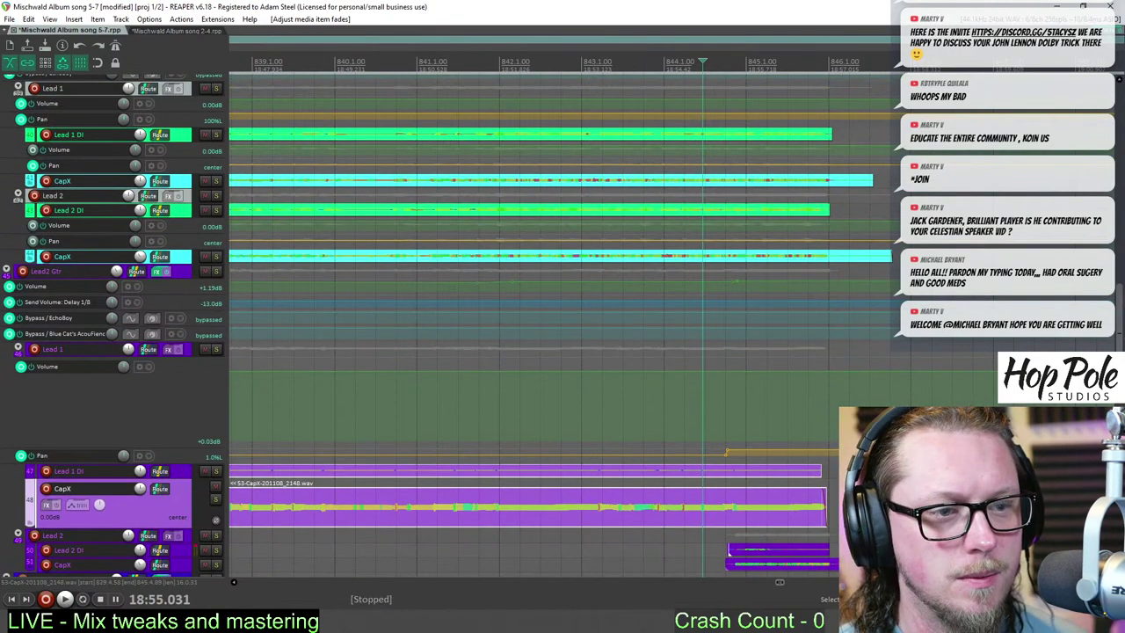
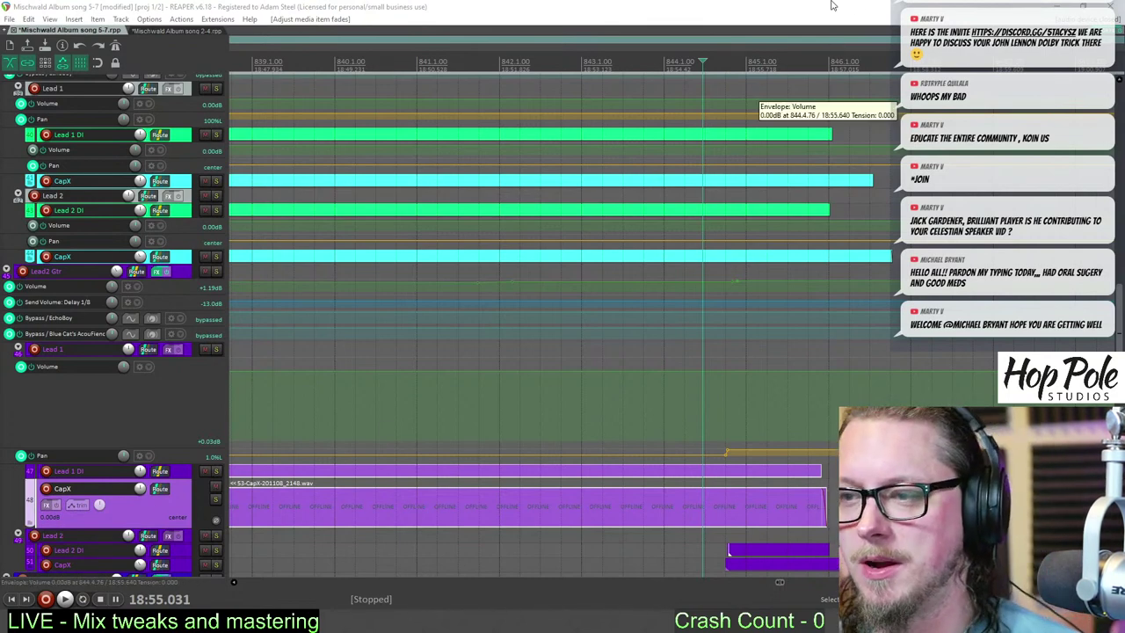
pyautogui.scroll(-4, 759, 331)
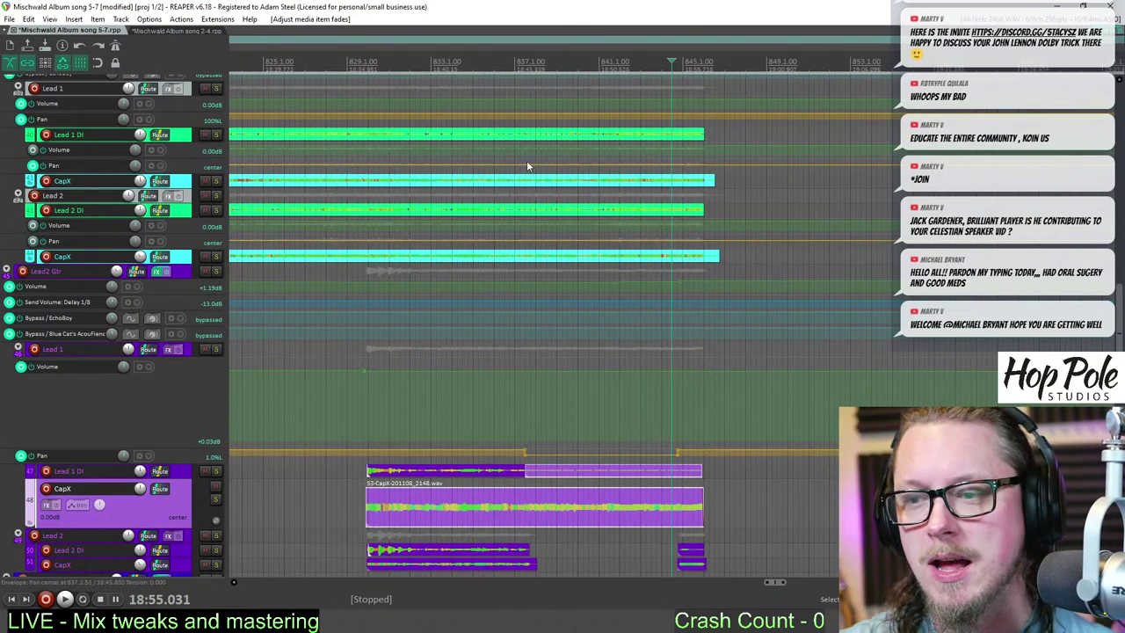
pyautogui.click(351, 58)
pyautogui.scroll(4, 827, 104)
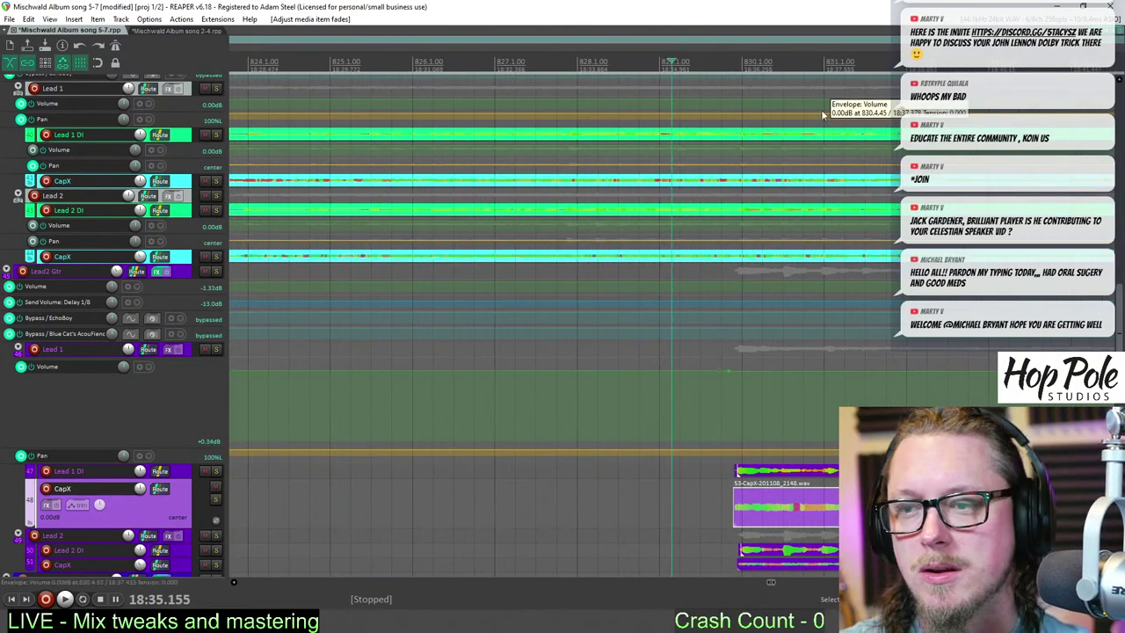
pyautogui.click(735, 59)
pyautogui.scroll(7, 853, 150)
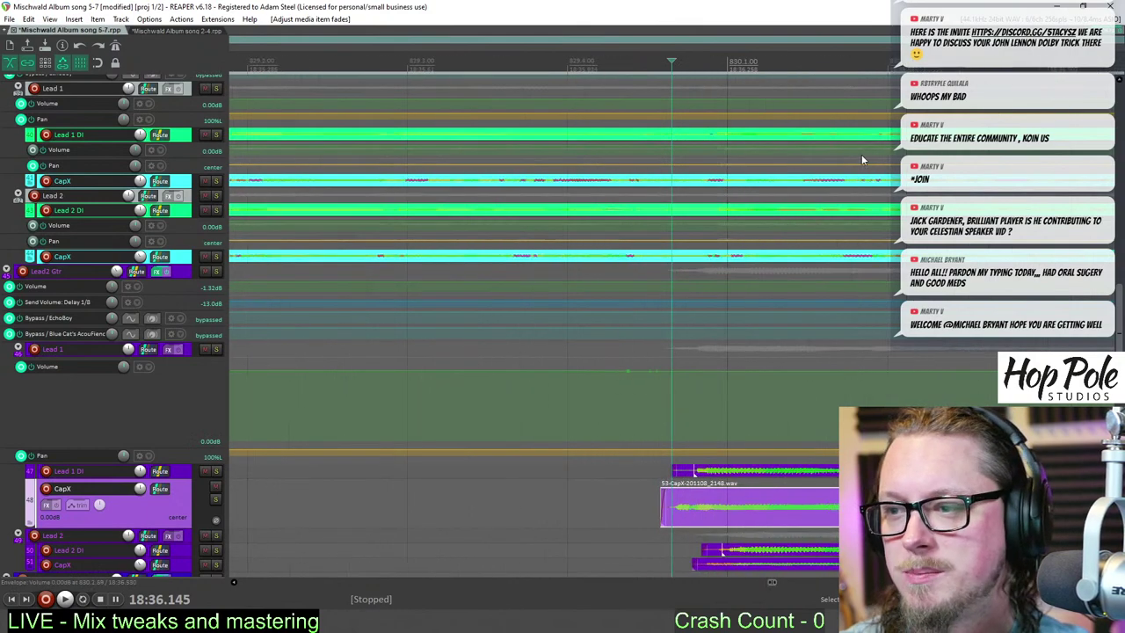
# - Enlarge the Lead Gtr Volume envelope lane and lower the section between bars 830 and 831 to about -2.04 dB
pyautogui.scroll(-1, 764, 143)
pyautogui.moveTo(1120, 344); pyautogui.dragTo(1121, 327)
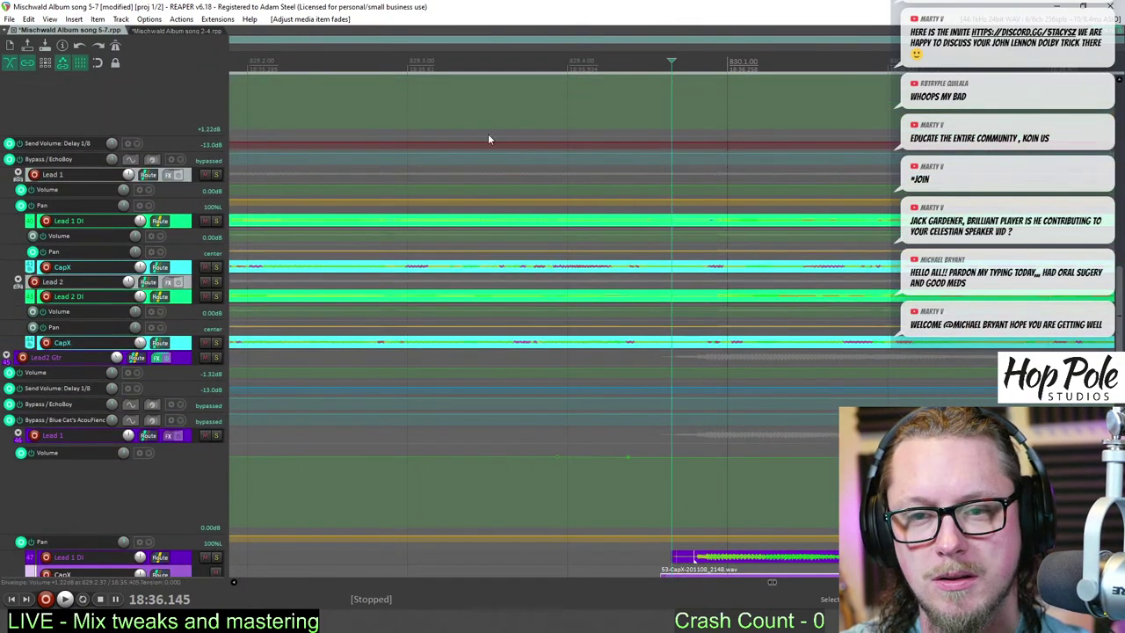
pyautogui.scroll(-2, 756, 149)
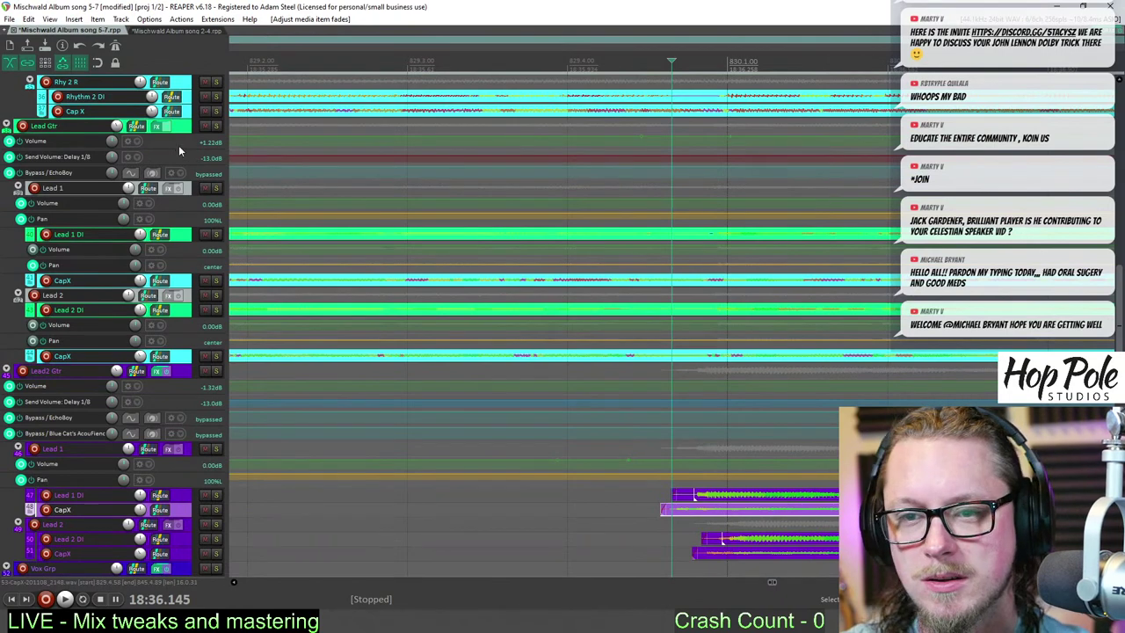
pyautogui.moveTo(180, 148); pyautogui.dragTo(180, 229)
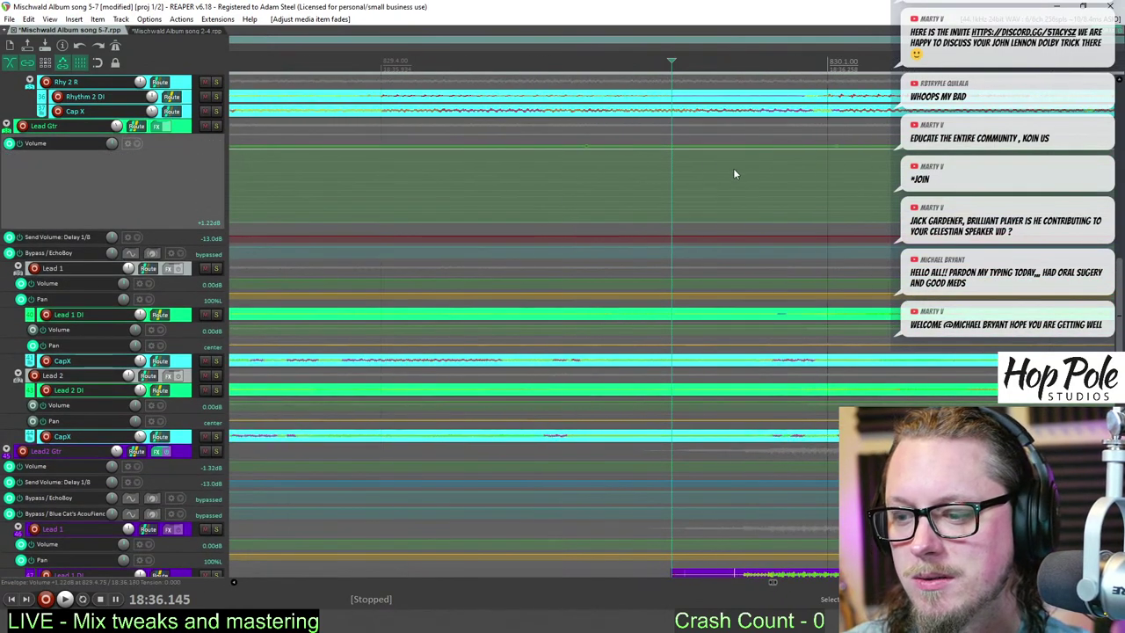
pyautogui.press('space')
pyautogui.press('space')
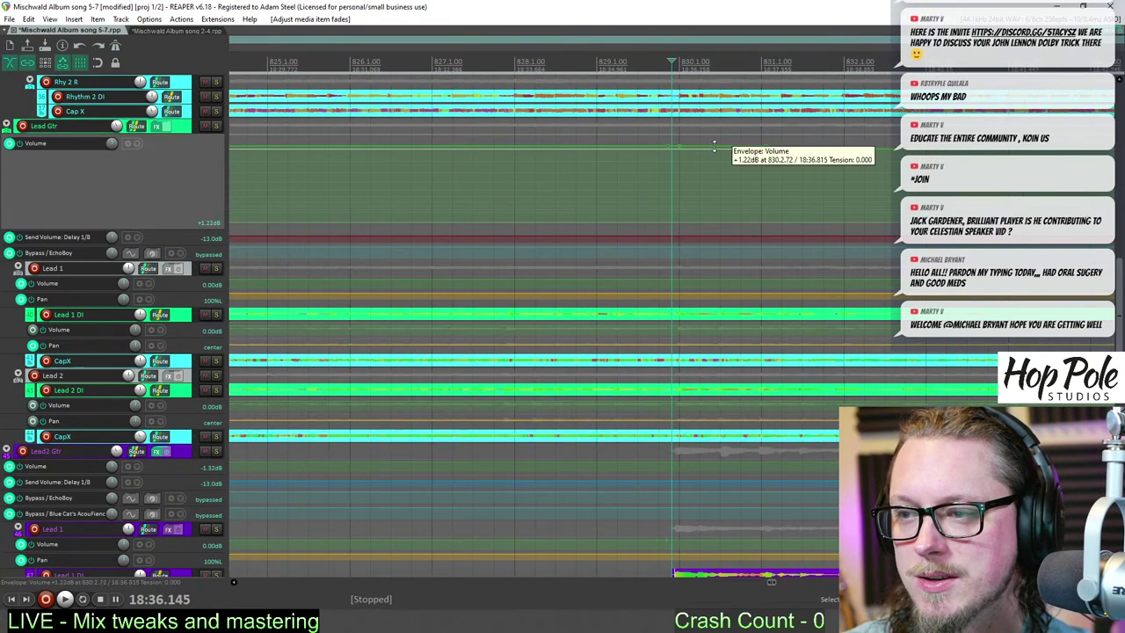
pyautogui.moveTo(713, 146); pyautogui.dragTo(720, 158)
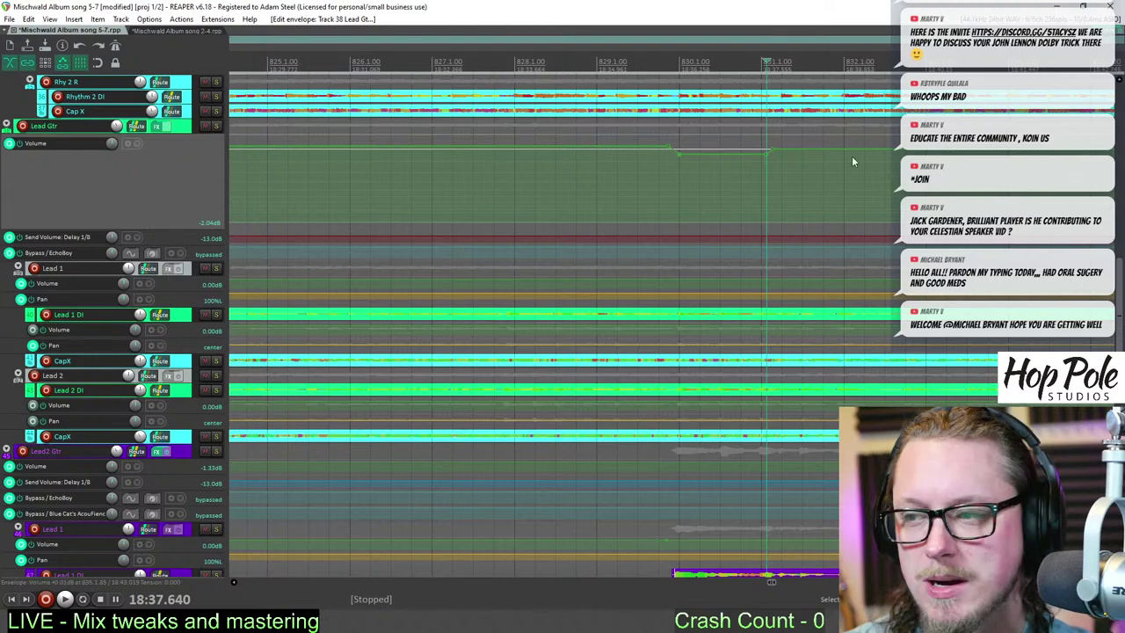
# - Play from 18:37.640 and lower the Lead Gtr Volume envelope after bar 831 to about -2.60 dB
pyautogui.scroll(-2, 853, 162)
pyautogui.press('space')
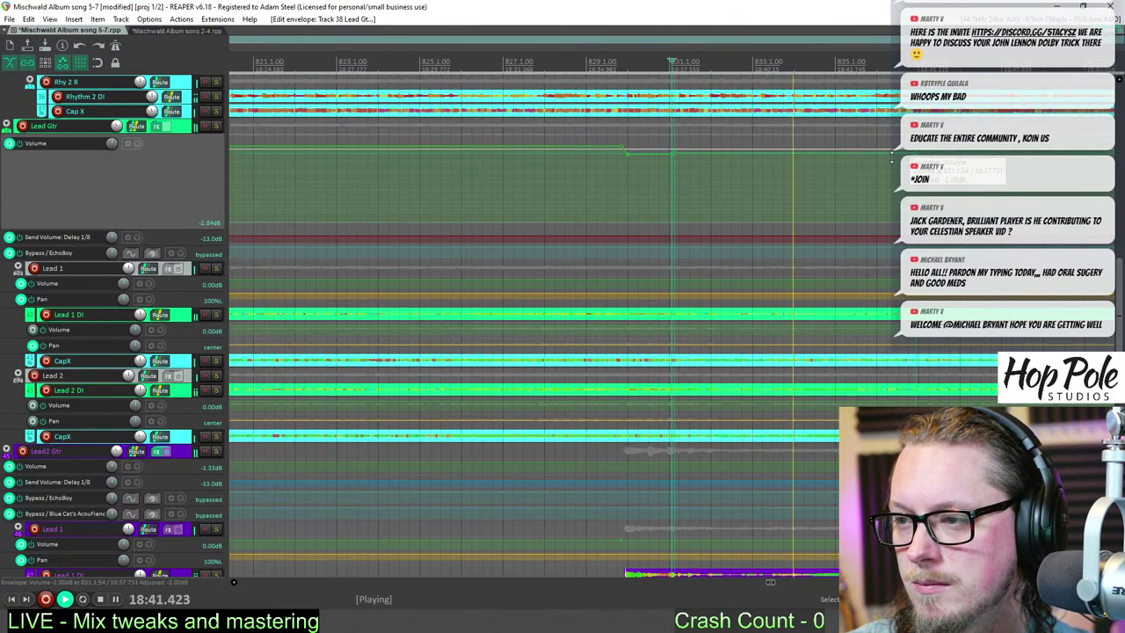
pyautogui.moveTo(892, 155); pyautogui.dragTo(894, 162)
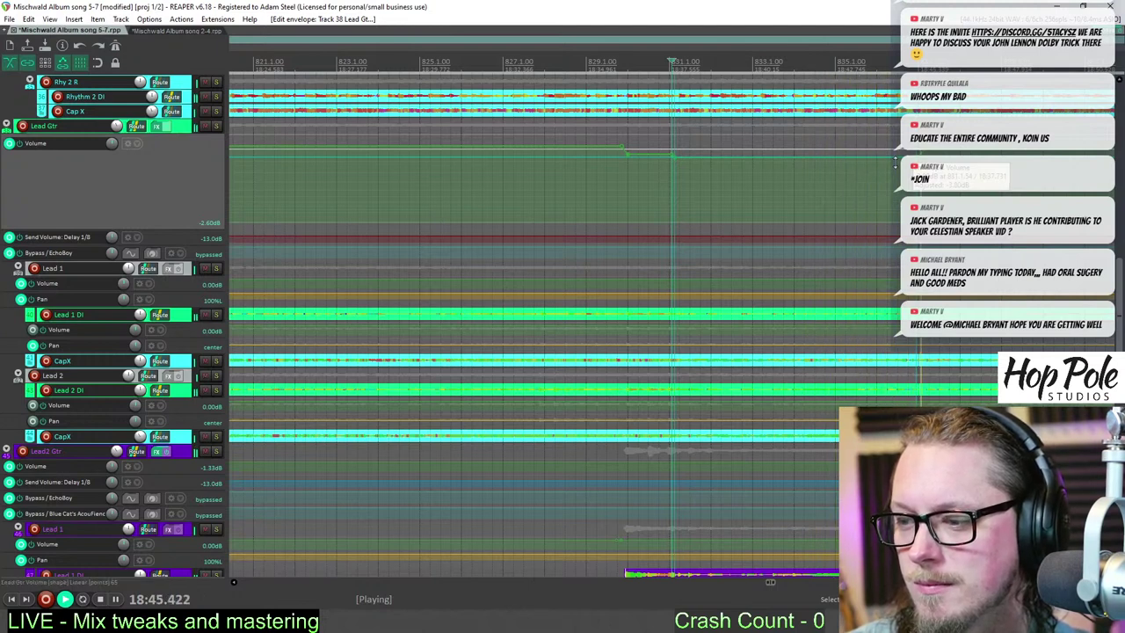
pyautogui.moveTo(895, 163); pyautogui.dragTo(897, 164)
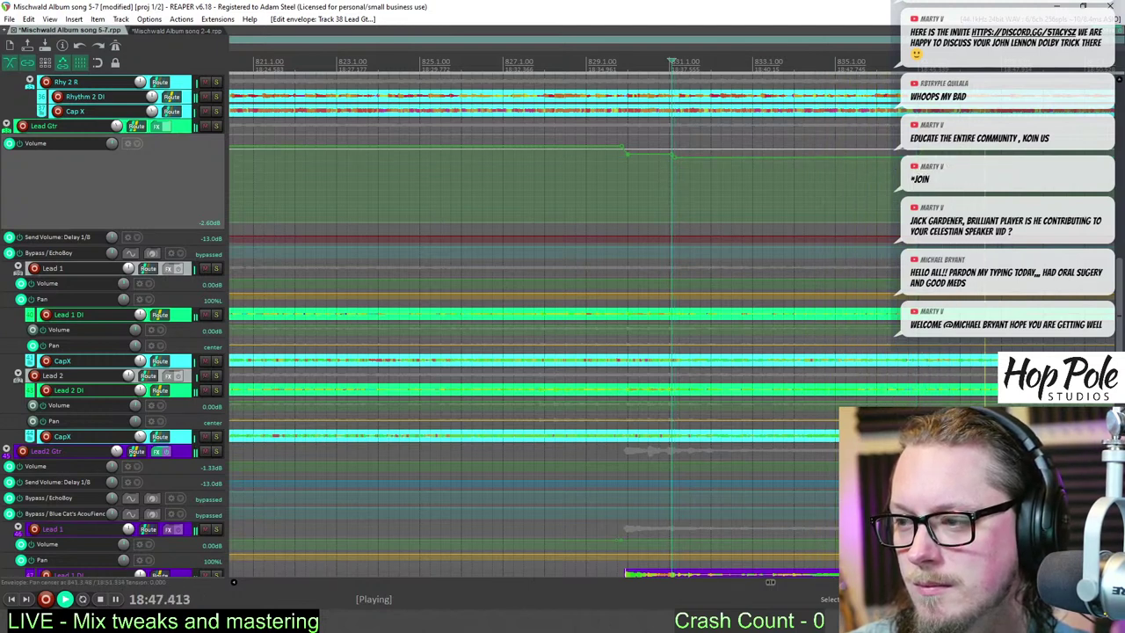
# - Enlarge the Lead 1 Volume envelope lane in the Lead2 Gtr group and add two points just after bar 837
pyautogui.scroll(-3, 749, 477)
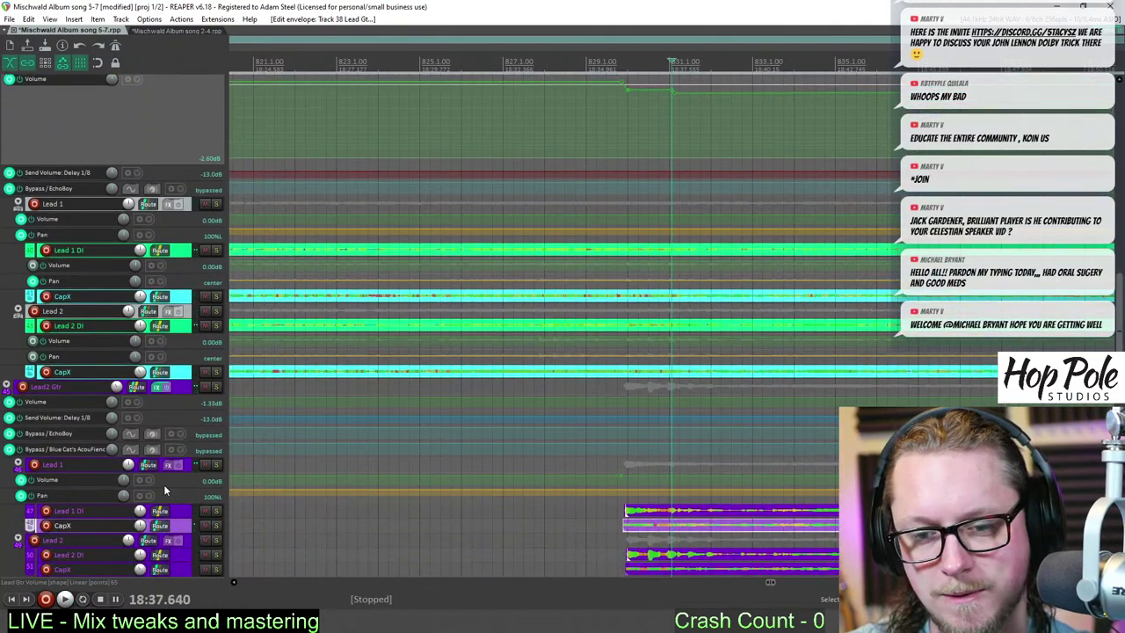
pyautogui.moveTo(170, 489); pyautogui.dragTo(170, 548)
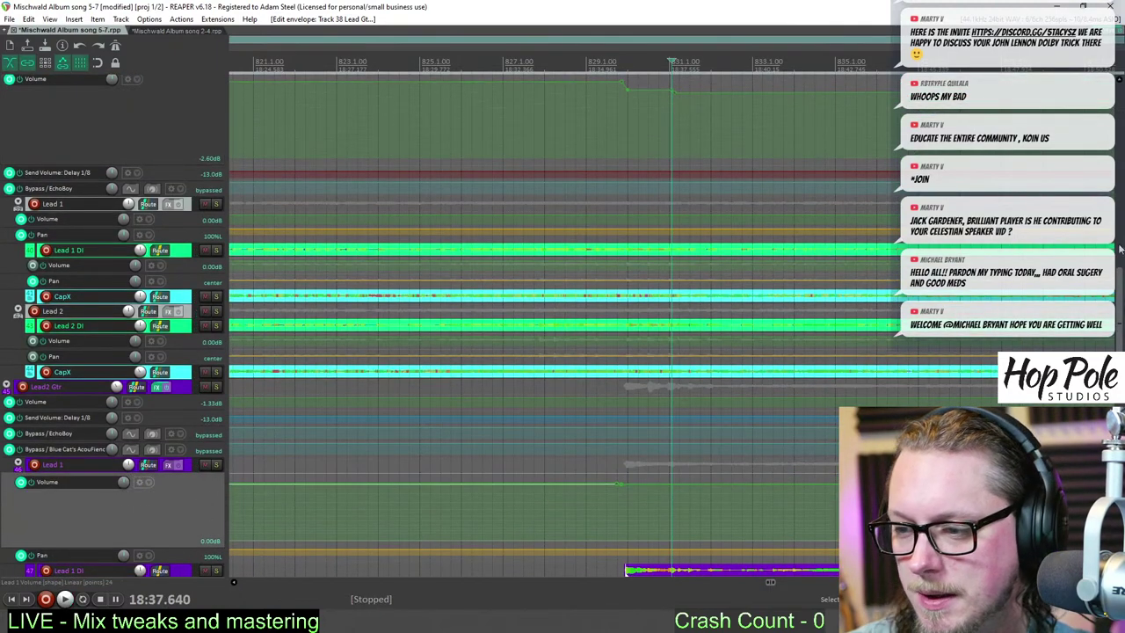
pyautogui.scroll(-12, 1118, 283)
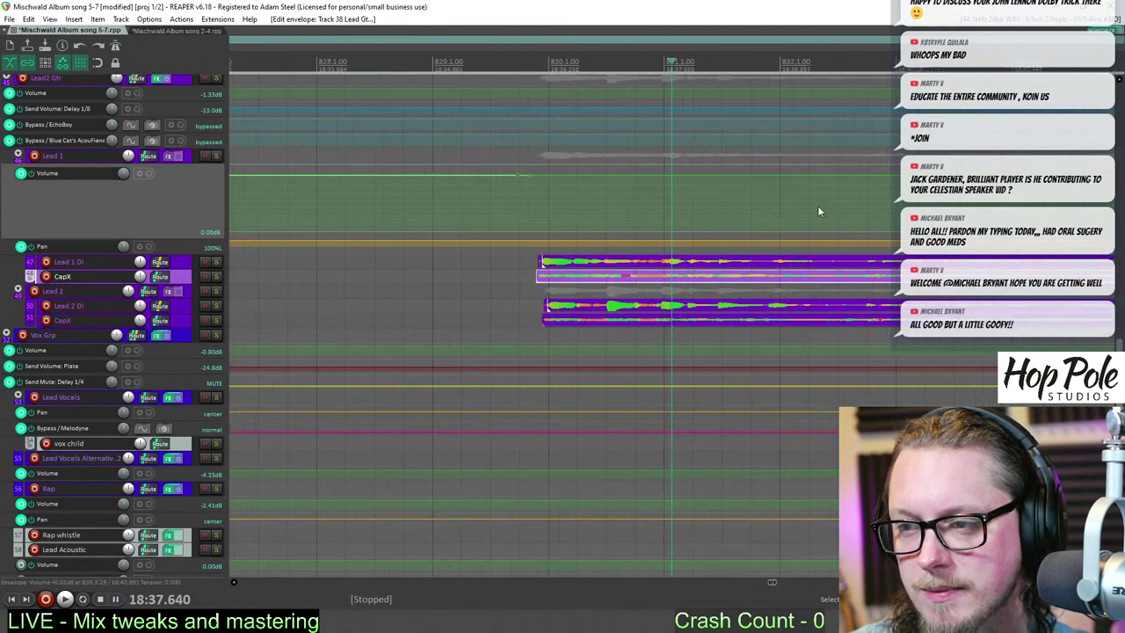
pyautogui.click(920, 66)
pyautogui.scroll(6, 910, 106)
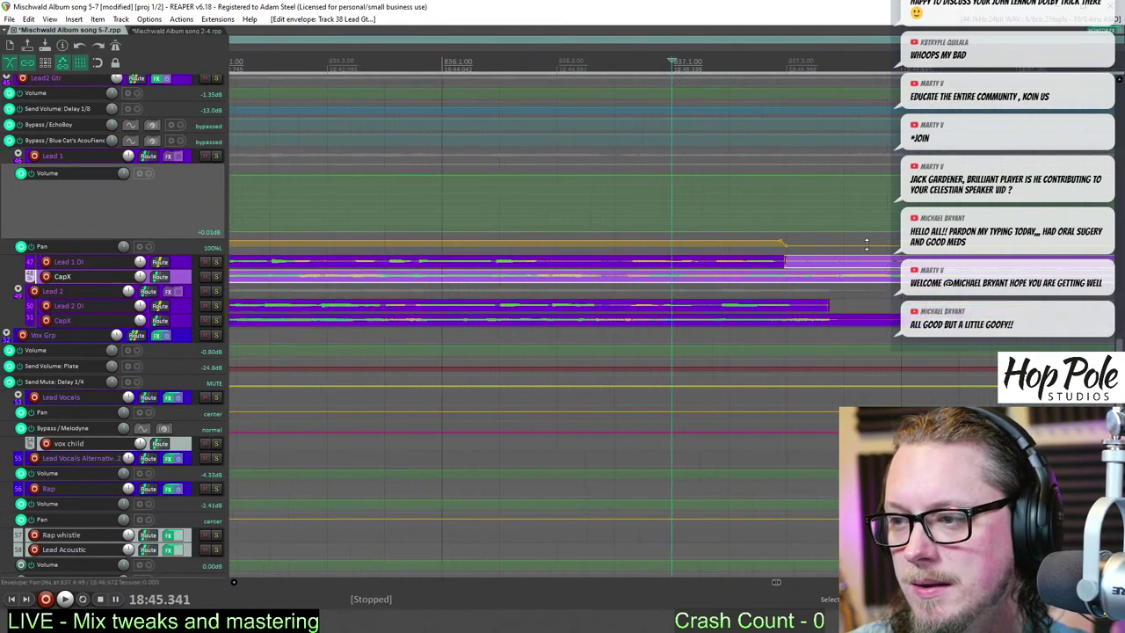
pyautogui.keyDown('shift'); pyautogui.click(797, 176); pyautogui.keyUp('shift')
pyautogui.keyDown('shift'); pyautogui.click(784, 176); pyautogui.keyUp('shift')
# - Try raising the Lead 1 Volume envelope from about bar 830 to 837 to about +4.01 dB, audition it and undo the raise
pyautogui.scroll(-6, 550, 193)
pyautogui.moveTo(549, 176); pyautogui.dragTo(549, 165)
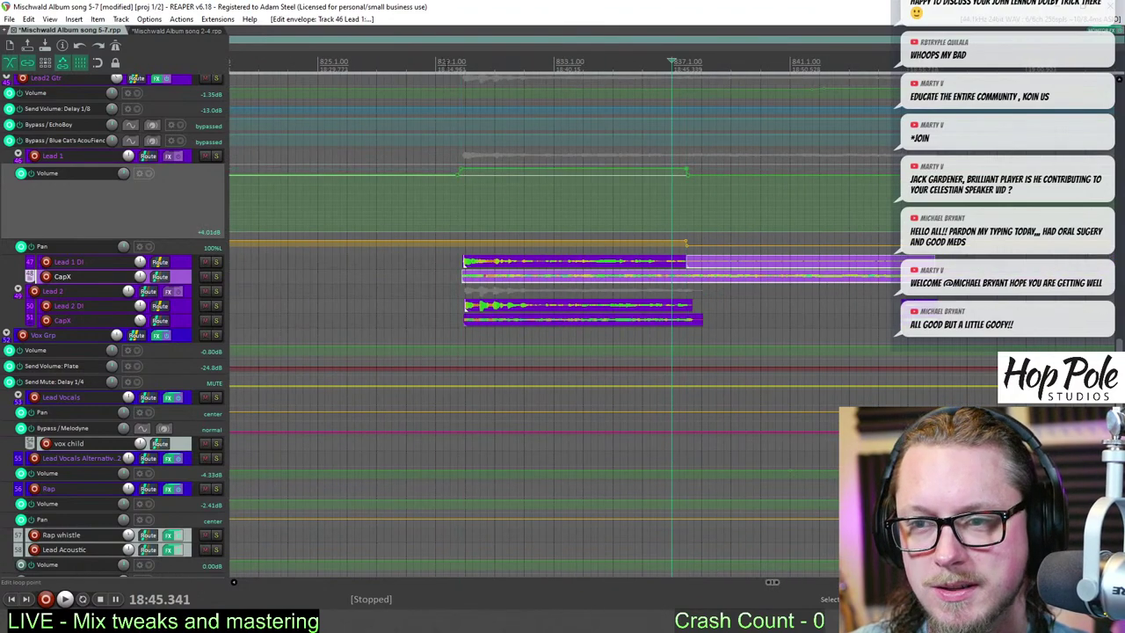
pyautogui.click(442, 65)
pyautogui.press('space')
pyautogui.scroll(3, 435, 220)
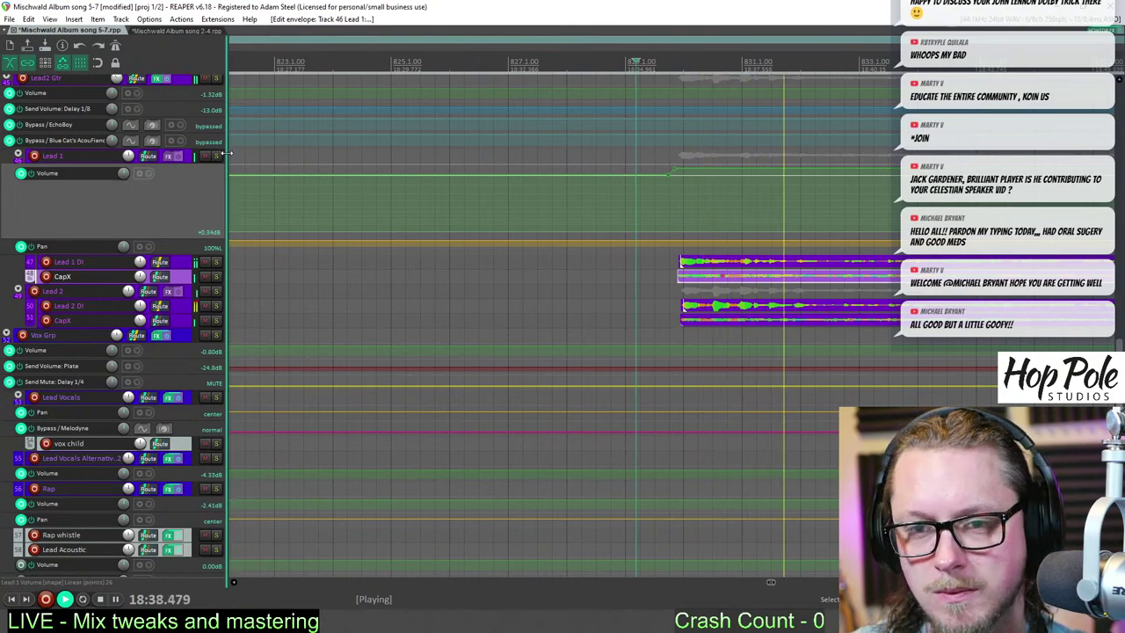
pyautogui.hotkey('ctrl', 'z')
pyautogui.press('space')
# - Enlarge the Lead2 Gtr Volume envelope lane, add points just before bar 830 and raise the envelope from there to about +2.8 dB
pyautogui.moveTo(1121, 348); pyautogui.dragTo(1121, 329)
pyautogui.press('space')
pyautogui.moveTo(177, 217); pyautogui.dragTo(183, 300)
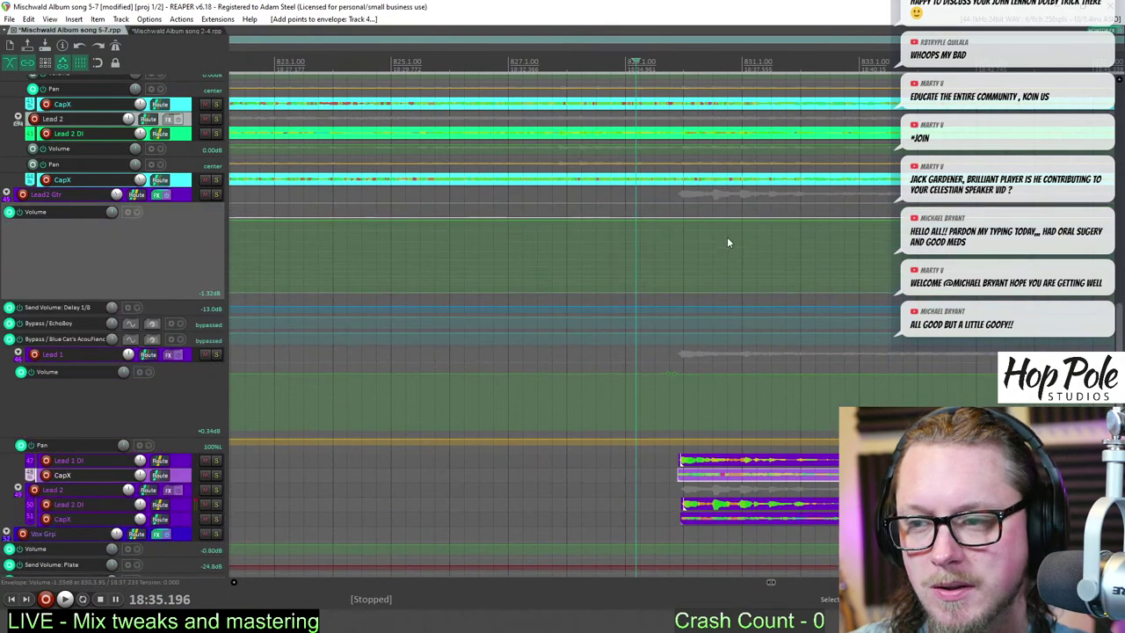
pyautogui.keyDown('shift'); pyautogui.click(665, 220); pyautogui.keyUp('shift')
pyautogui.scroll(-3, 677, 224)
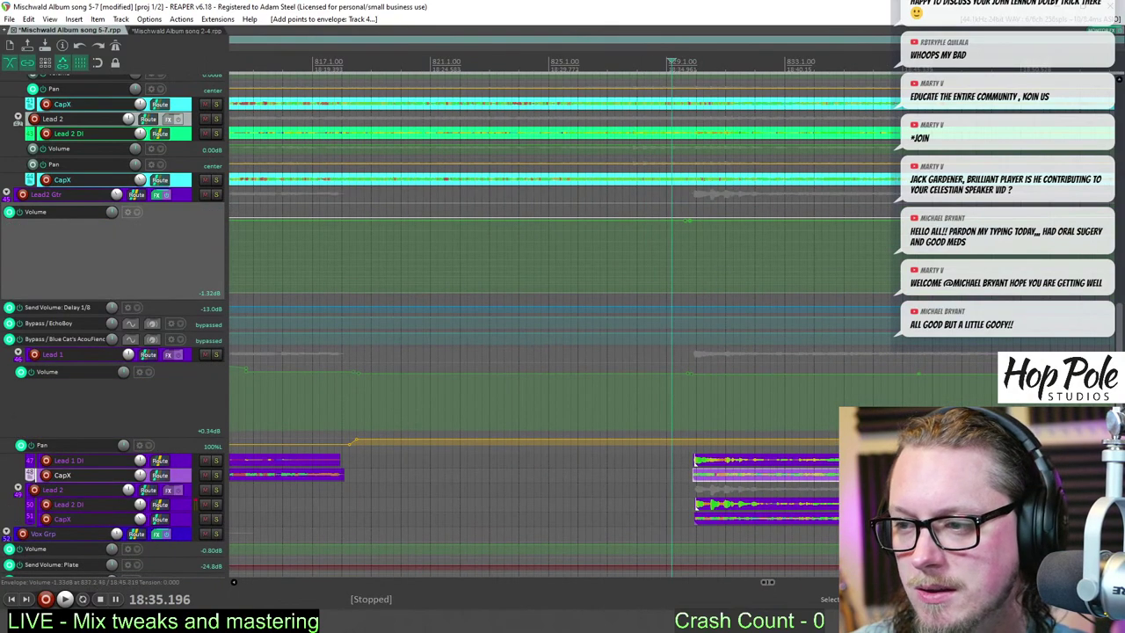
pyautogui.moveTo(914, 219); pyautogui.dragTo(914, 213)
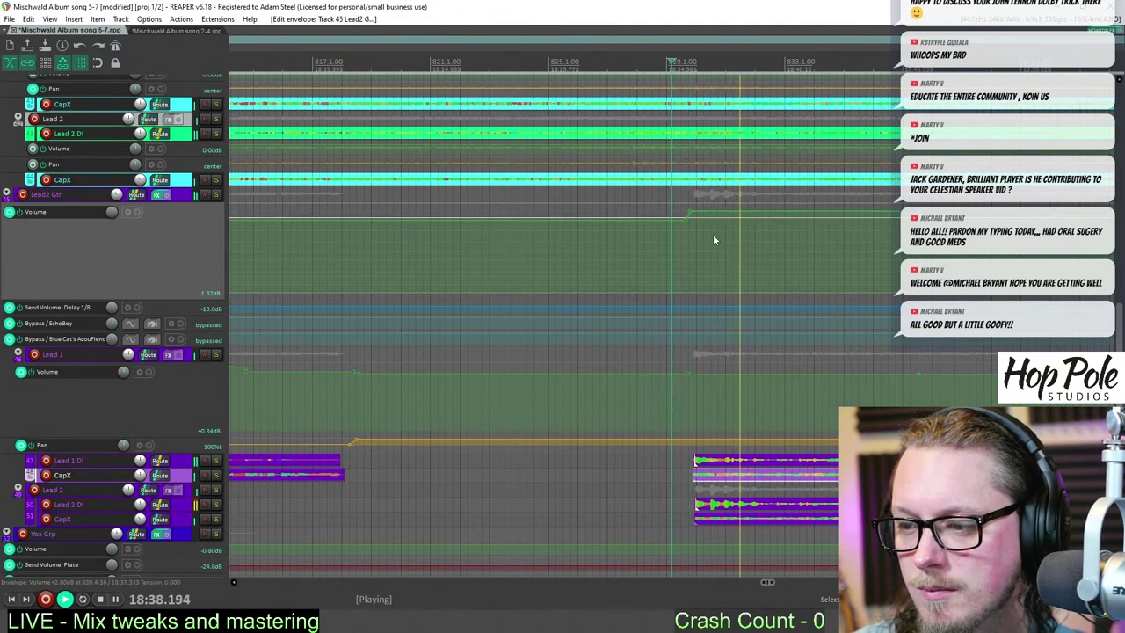
# - Briefly solo Lead2 Gtr during playback to check its level, clear the solo and raise its Volume envelope slightly more after bar 830
pyautogui.click(216, 195)
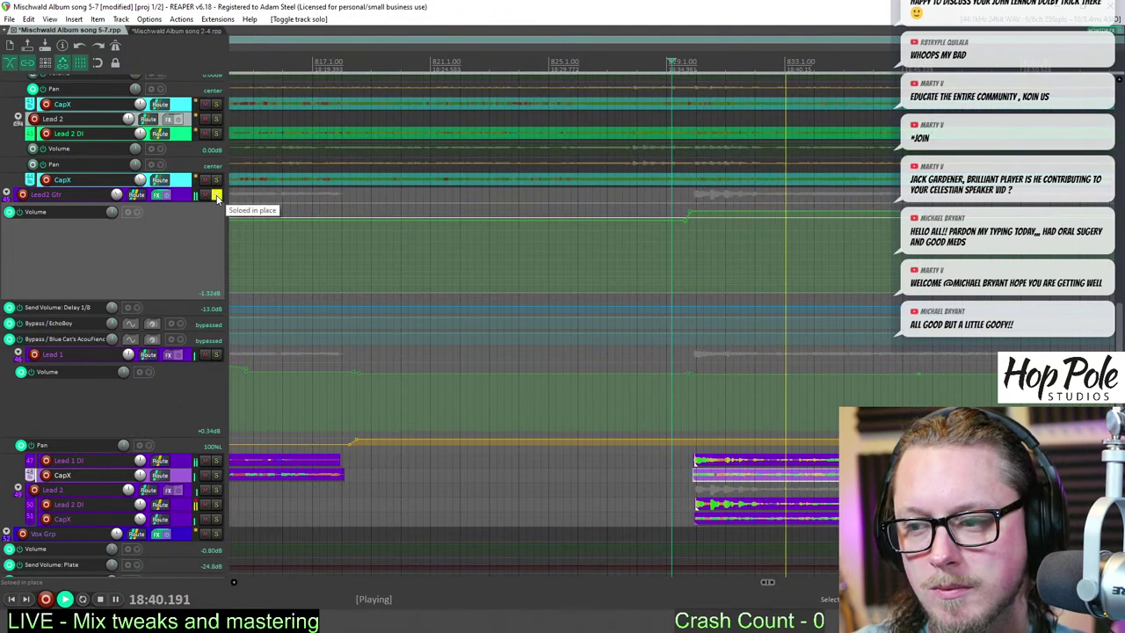
pyautogui.click(216, 195)
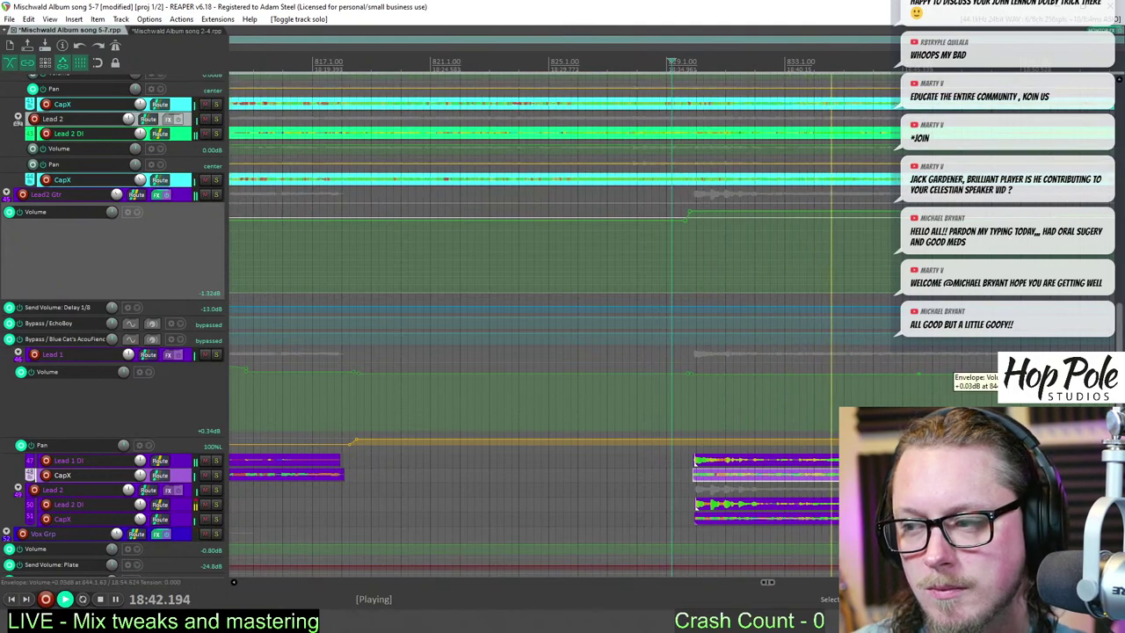
pyautogui.scroll(1, 936, 374)
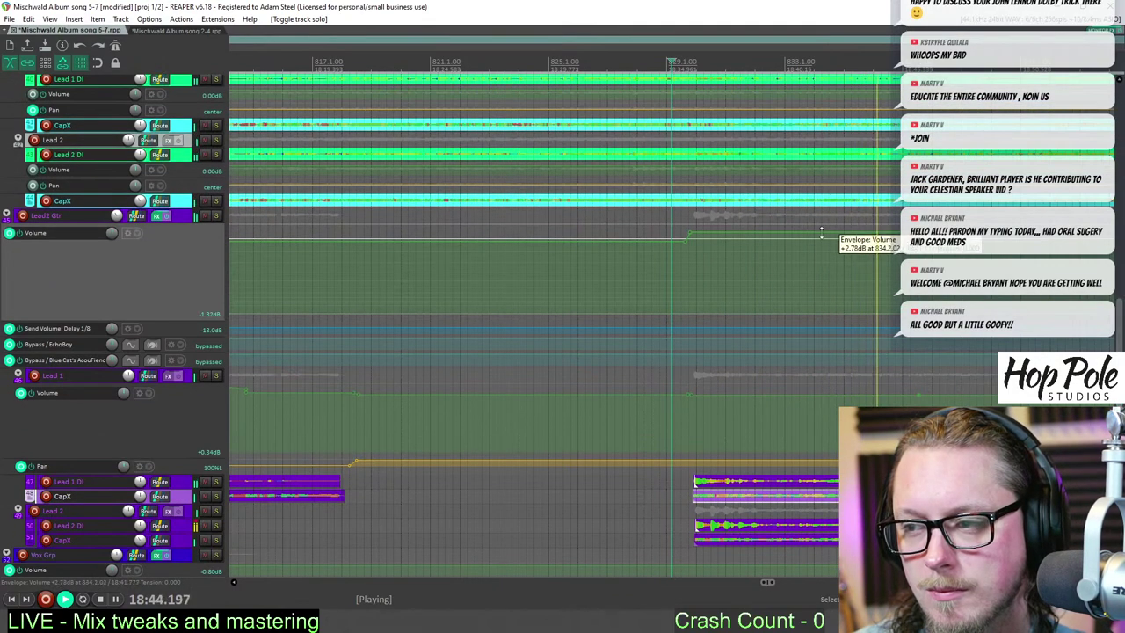
pyautogui.moveTo(822, 233); pyautogui.dragTo(822, 231)
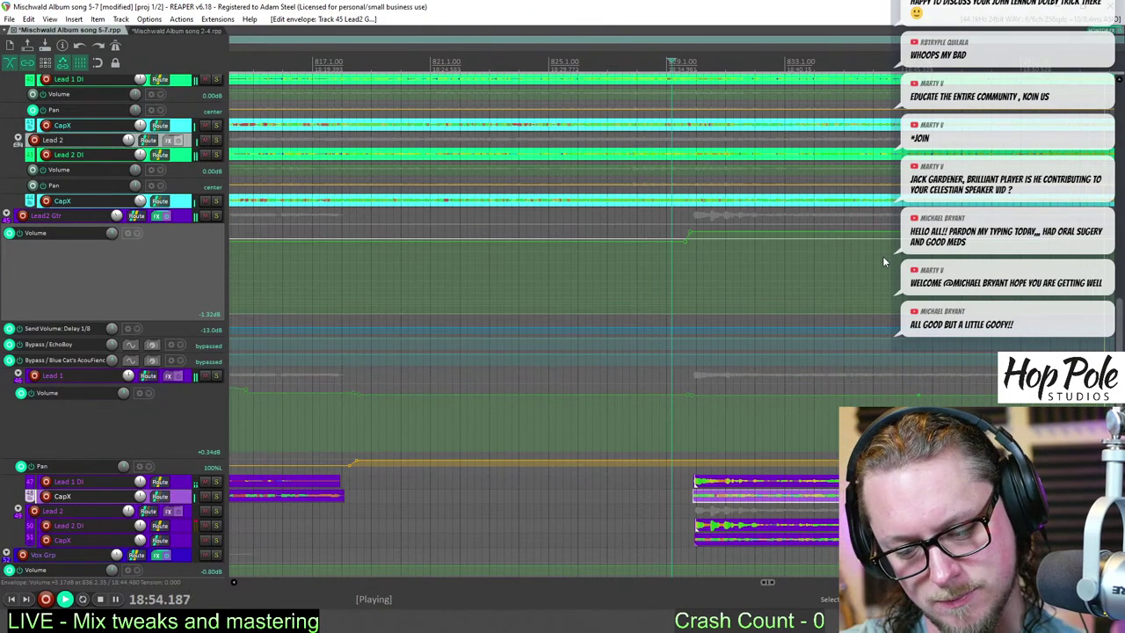
# - Play back the end of the lead guitar section from about bar 845 to check the change into the rhythm guitars
pyautogui.scroll(-3, 882, 256)
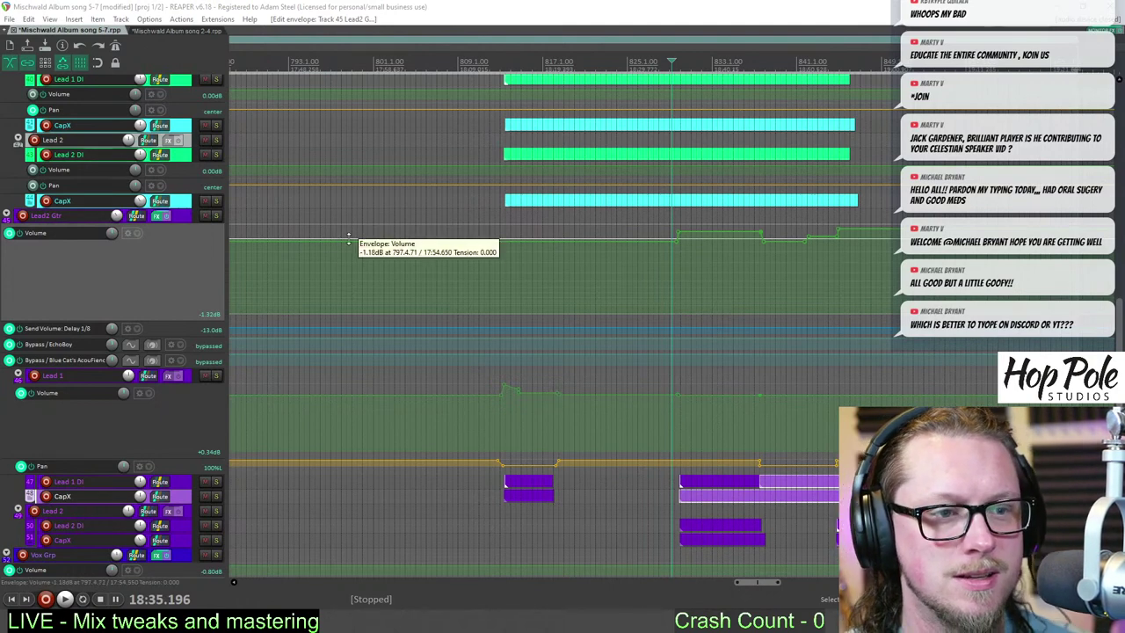
pyautogui.click(845, 69)
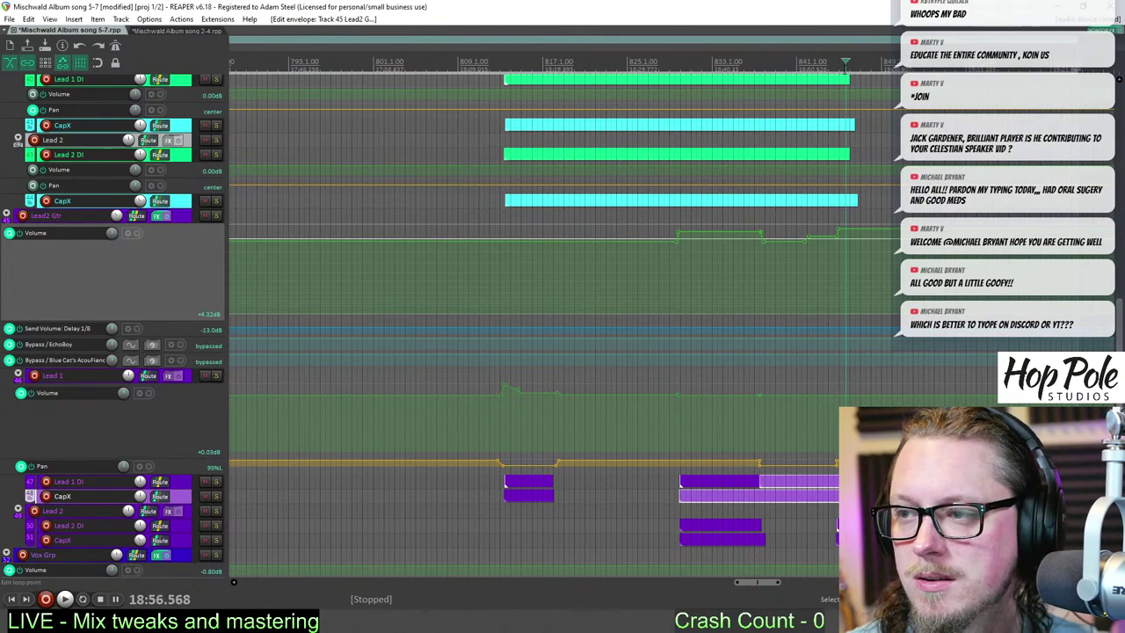
pyautogui.scroll(4, 778, 90)
pyautogui.press('space')
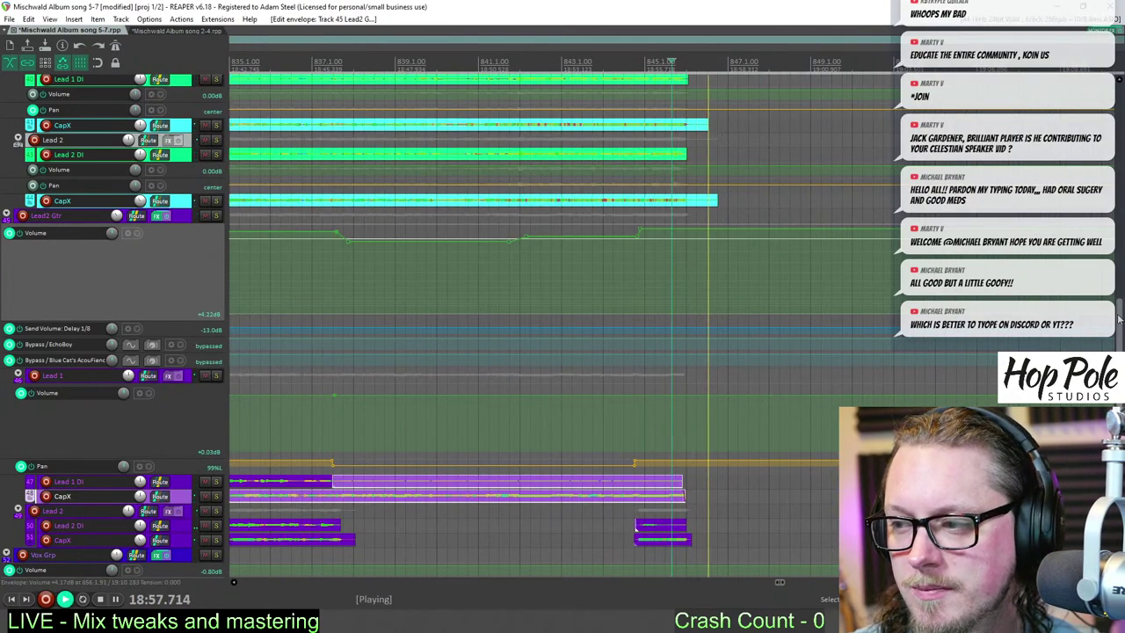
pyautogui.scroll(5, 535, 244)
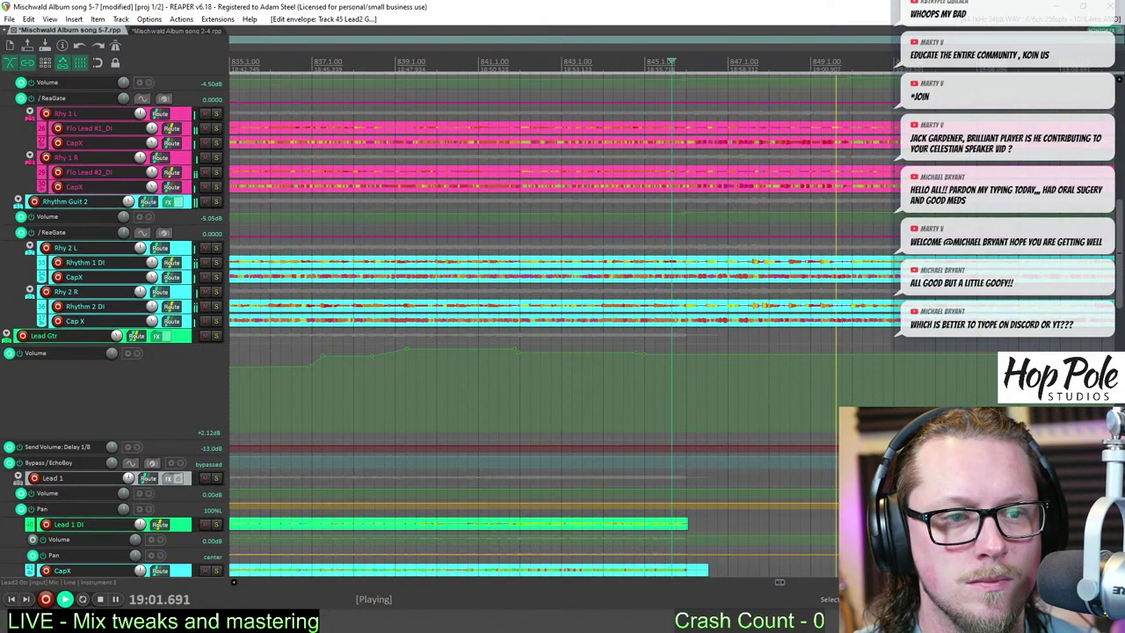
pyautogui.scroll(-2, 416, 244)
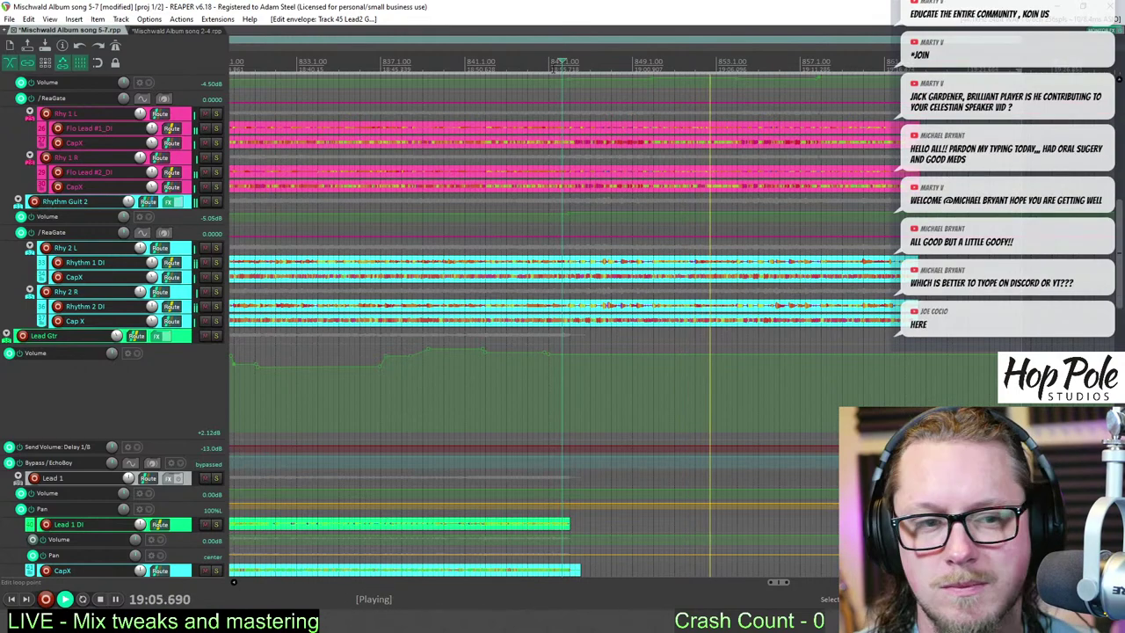
pyautogui.click(553, 66)
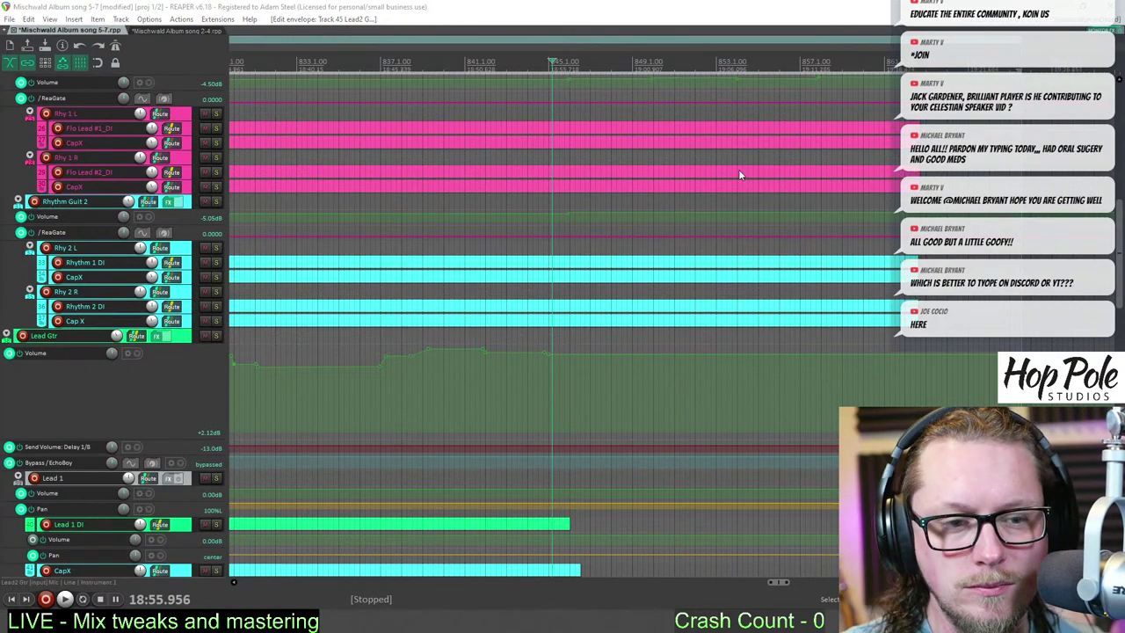
# - Enlarge the Rhy GRP Volume envelope lane, add two points just before bar 846 and raise the envelope after them to -2.33 dB
pyautogui.moveTo(1118, 245)
pyautogui.mouseDown()
pyautogui.moveTo(1116, 400)
pyautogui.moveTo(1104, 206)
pyautogui.moveTo(1088, 247)
pyautogui.moveTo(1109, 225)
pyautogui.mouseUp()
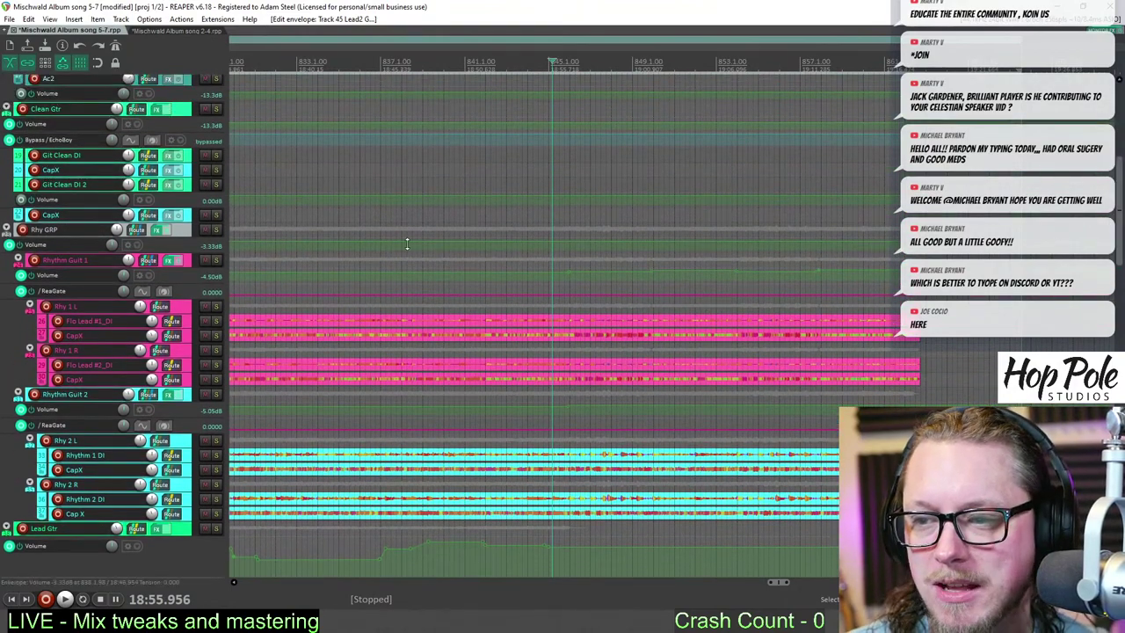
pyautogui.moveTo(173, 252); pyautogui.dragTo(178, 291)
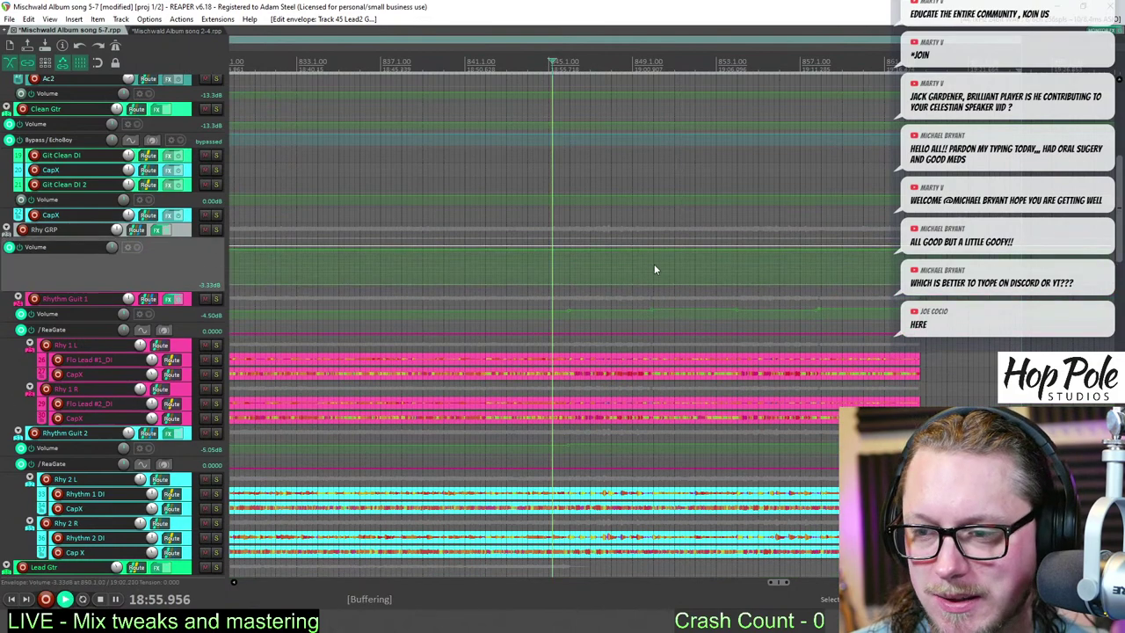
pyautogui.scroll(5, 654, 269)
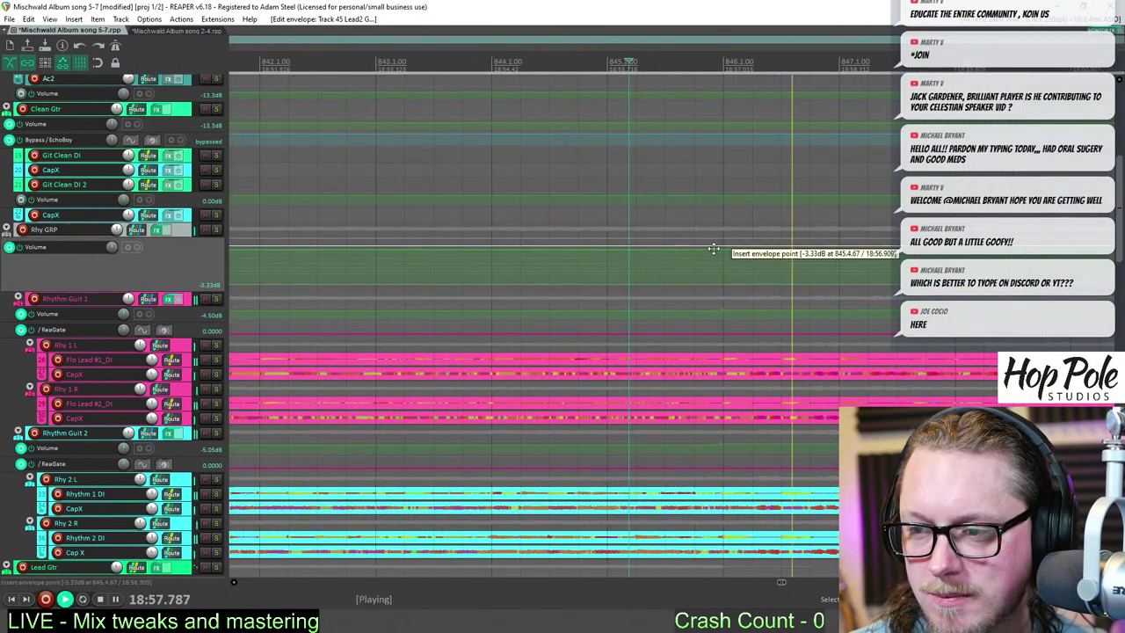
pyautogui.keyDown('shift'); pyautogui.click(714, 249); pyautogui.keyUp('shift')
pyautogui.keyDown('shift'); pyautogui.click(724, 249); pyautogui.keyUp('shift')
pyautogui.press('space')
pyautogui.moveTo(738, 250); pyautogui.dragTo(745, 246)
pyautogui.scroll(-3, 747, 247)
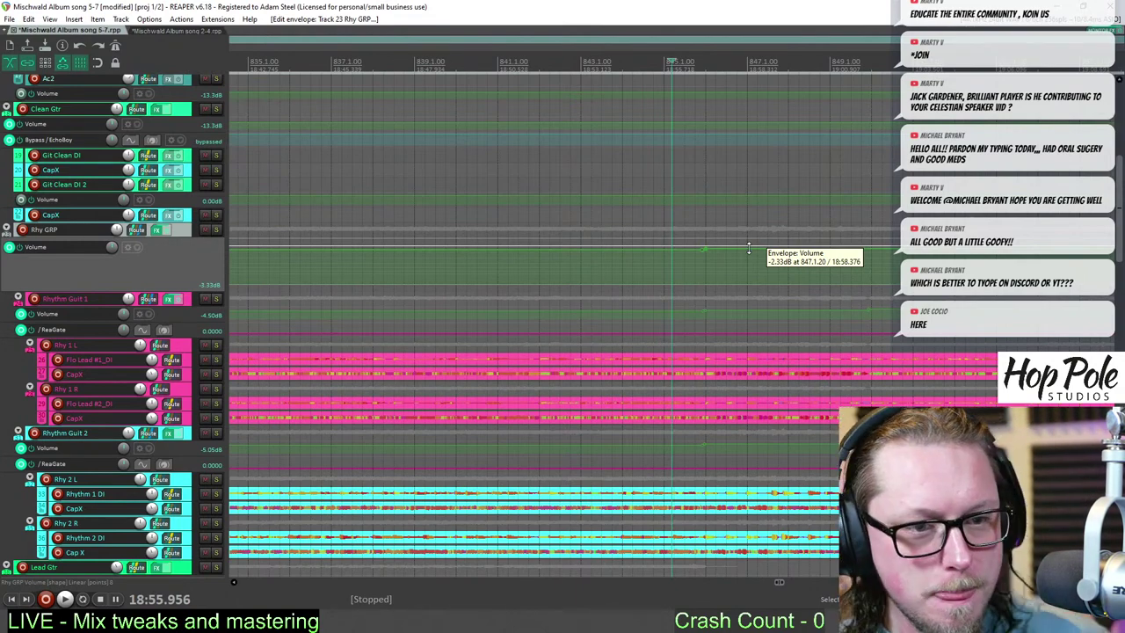
# - Play back from about bar 845 and compare the rhythm guitar level against the surrounding lead tracks
pyautogui.press('space')
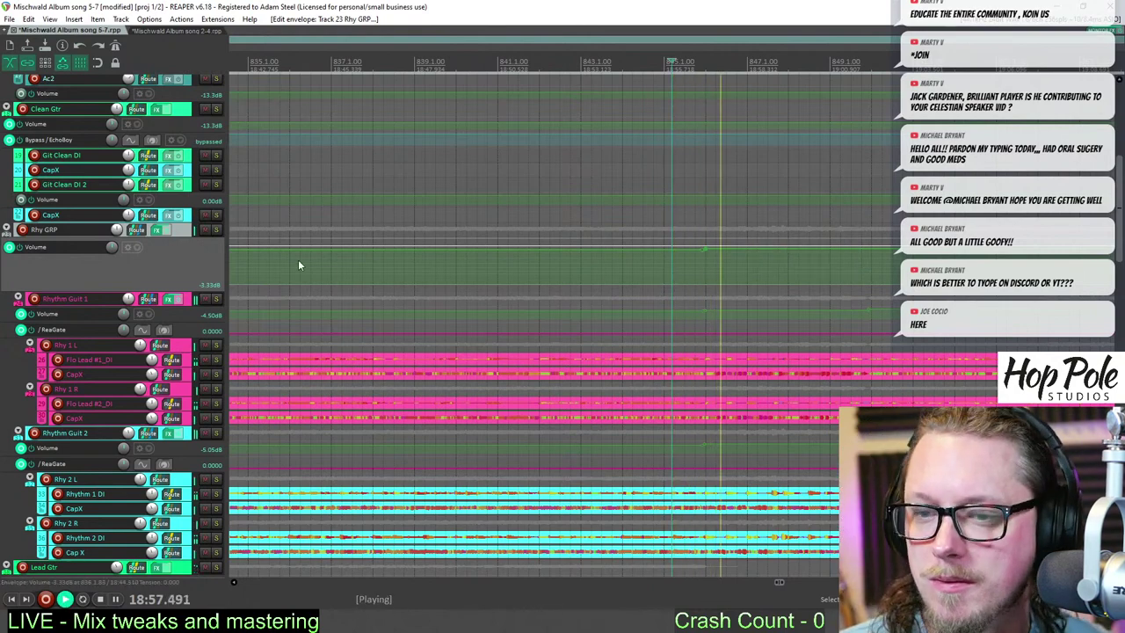
pyautogui.scroll(-5, 703, 292)
pyautogui.scroll(3, 946, 251)
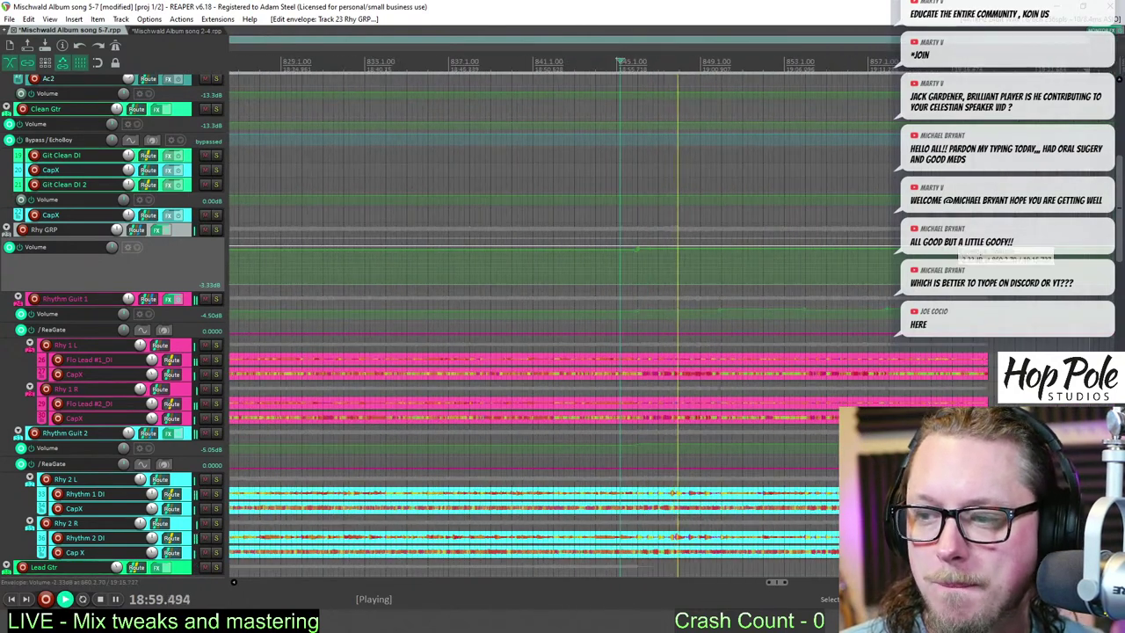
pyautogui.scroll(-2, 638, 251)
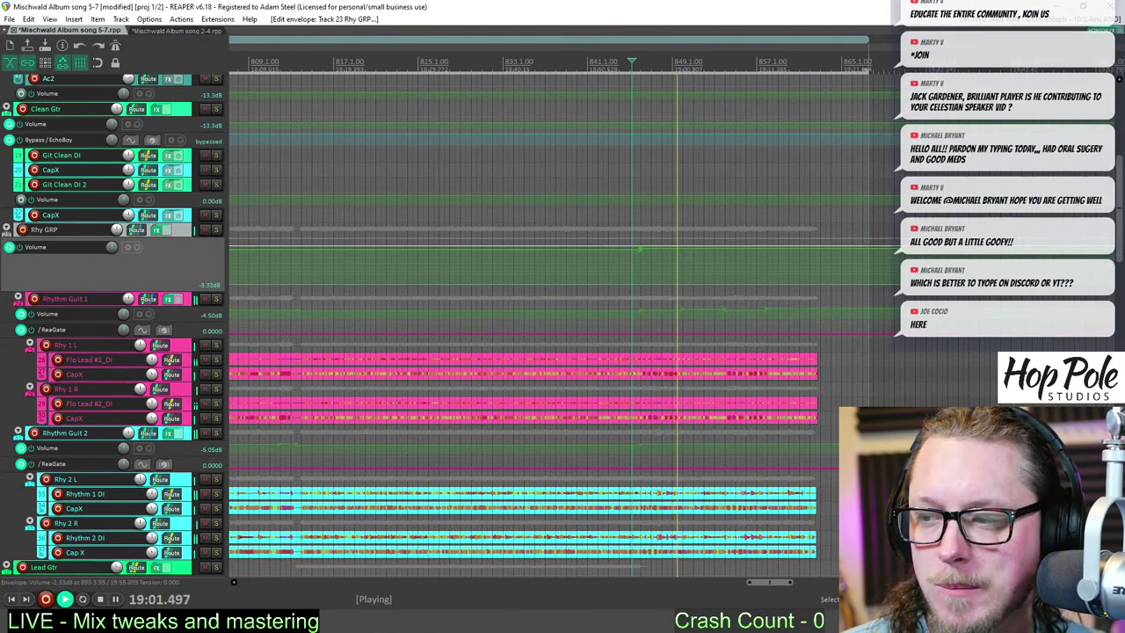
pyautogui.scroll(-10, 639, 250)
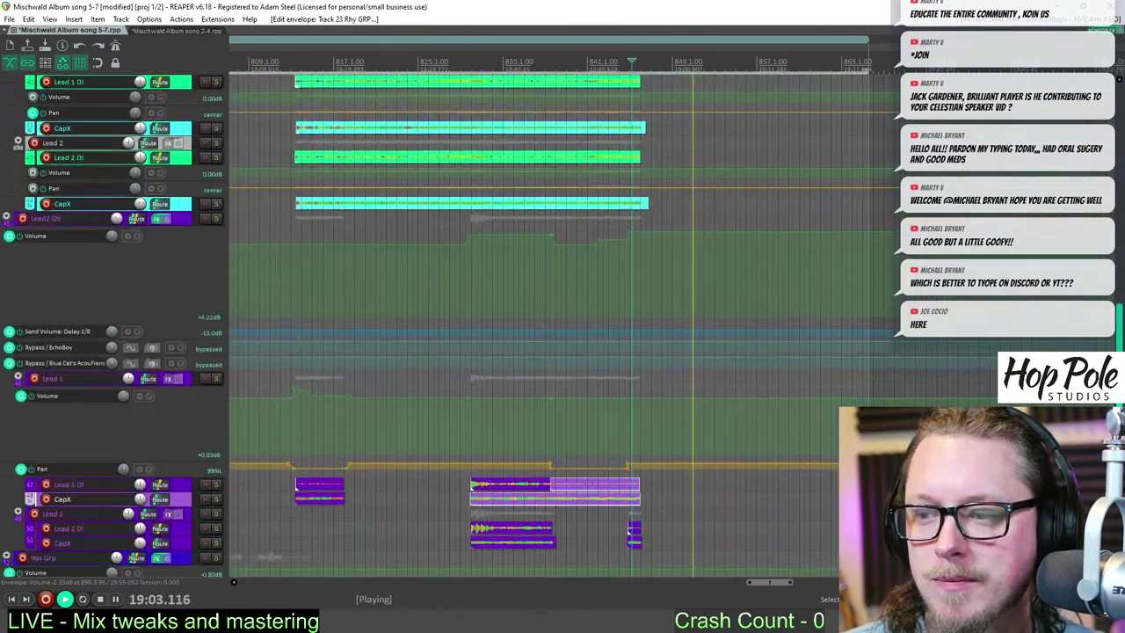
pyautogui.scroll(10, 562, 325)
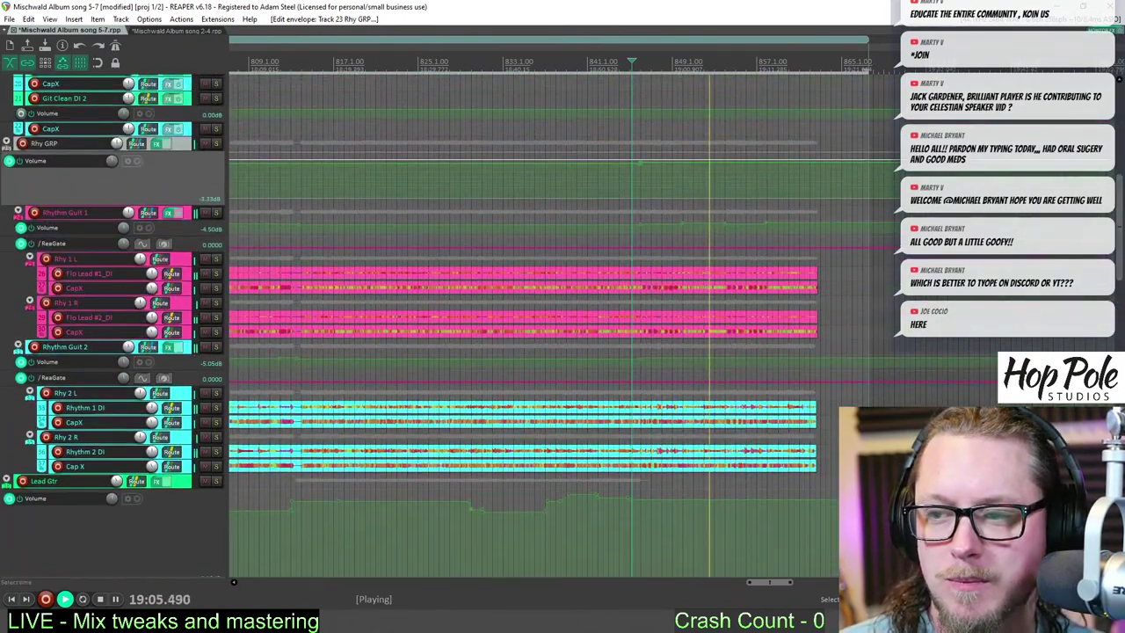
# - Solo Rhythm Guit 2 and Rhythm Guit 1 in turn during playback to compare their levels
pyautogui.click(216, 348)
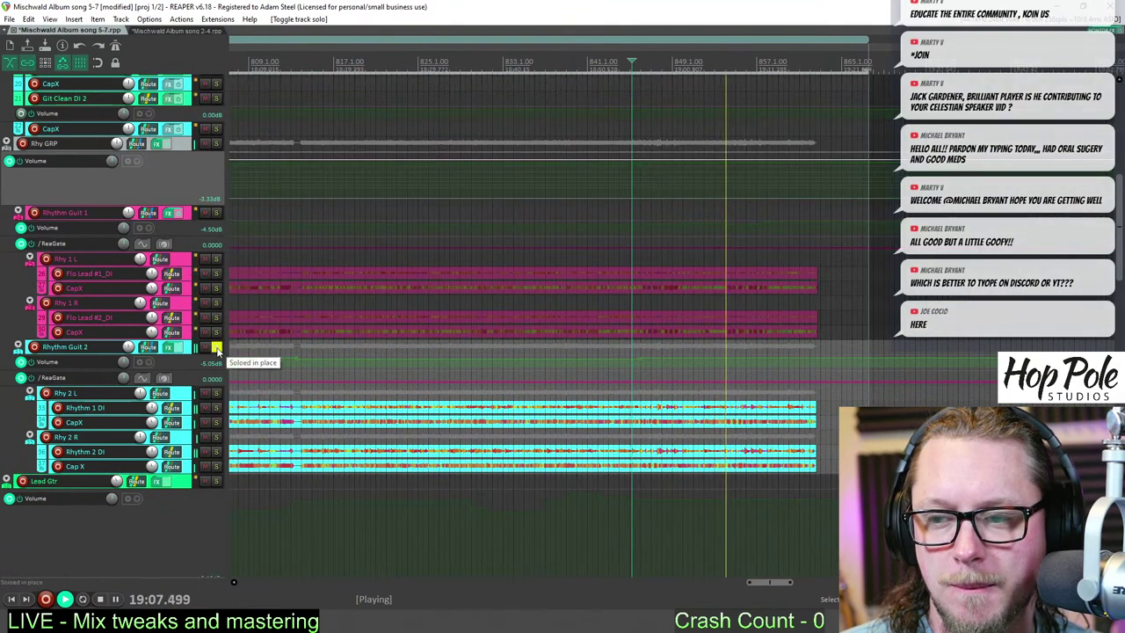
pyautogui.click(216, 347)
pyautogui.click(217, 213)
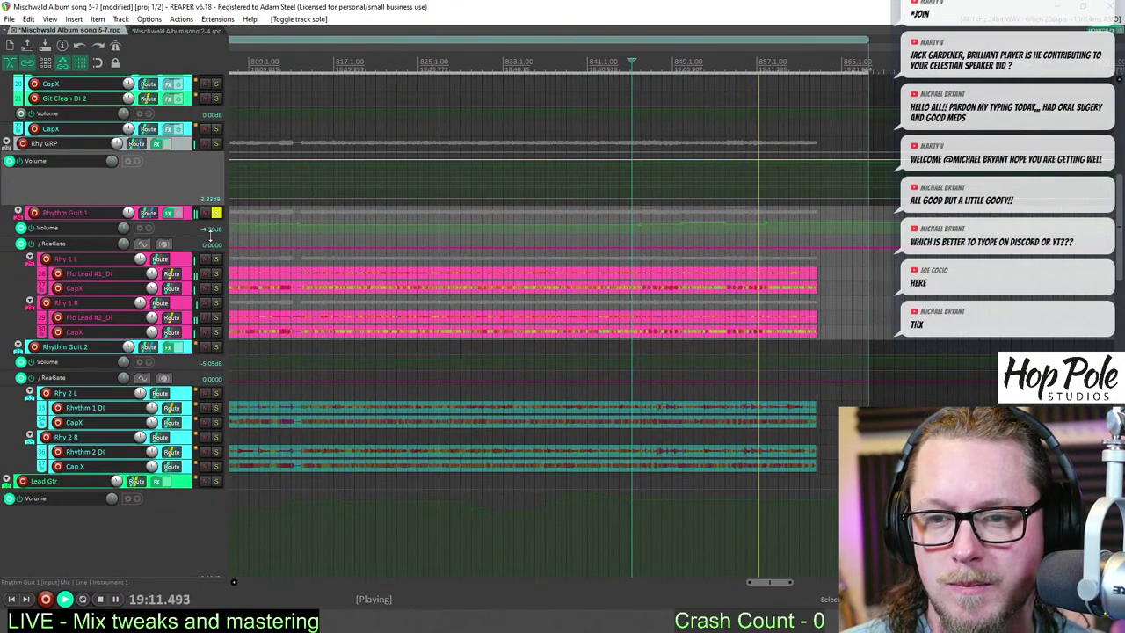
# - Enlarge the Rhythm Guit 1 Volume envelope lane, clear the solo and slightly raise the envelope's boosted sections after about bar 850
pyautogui.moveTo(210, 236); pyautogui.dragTo(210, 281)
pyautogui.scroll(5, 712, 257)
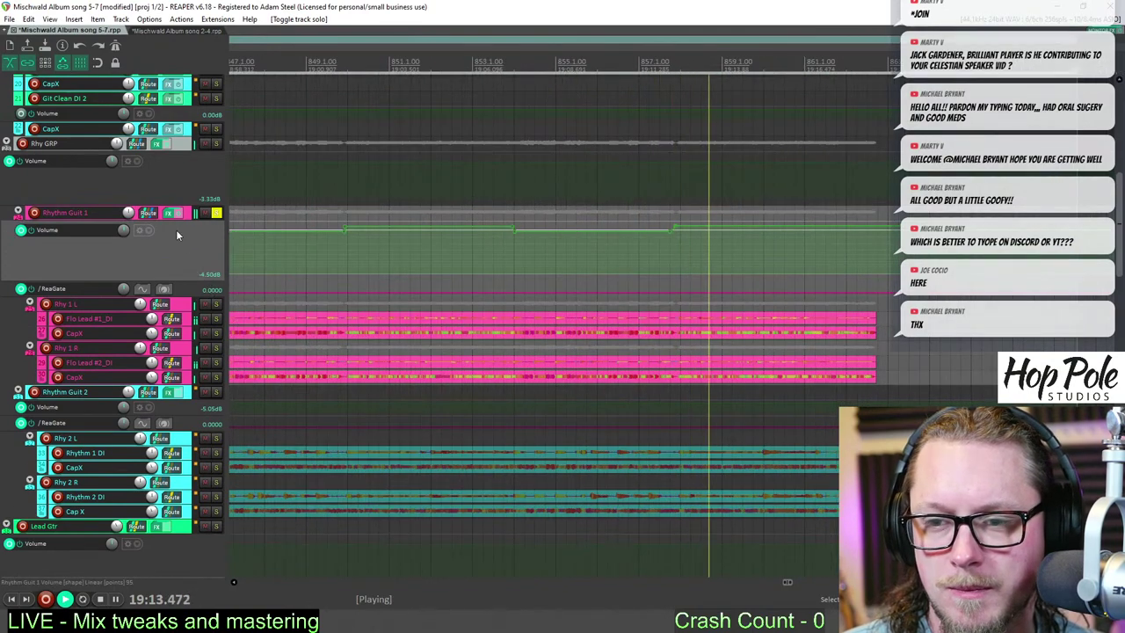
pyautogui.click(216, 214)
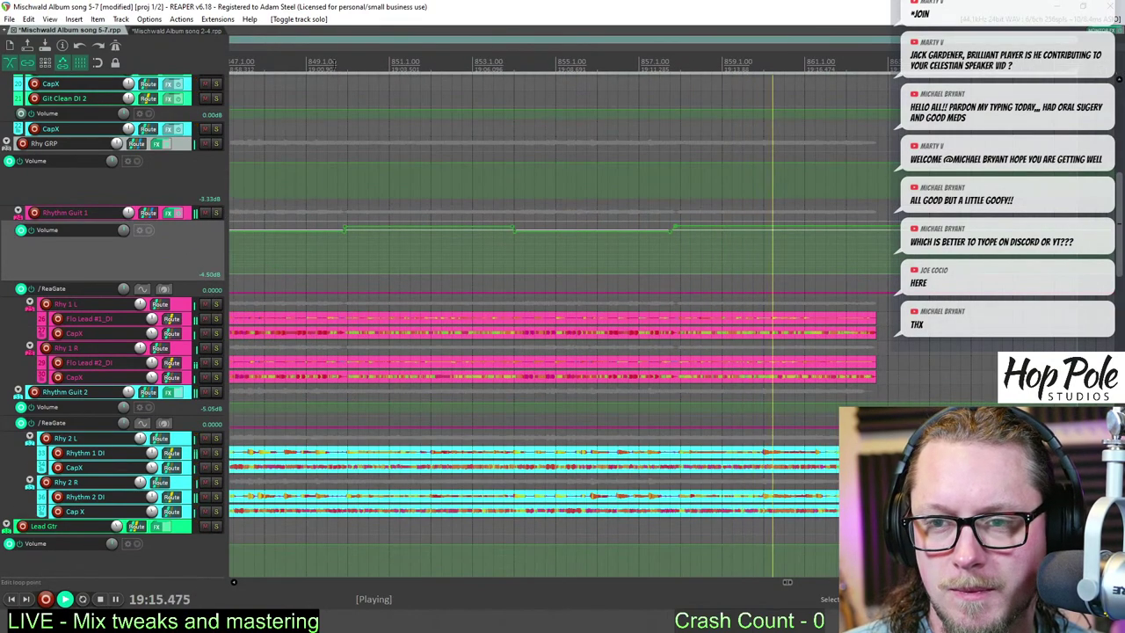
pyautogui.click(335, 216)
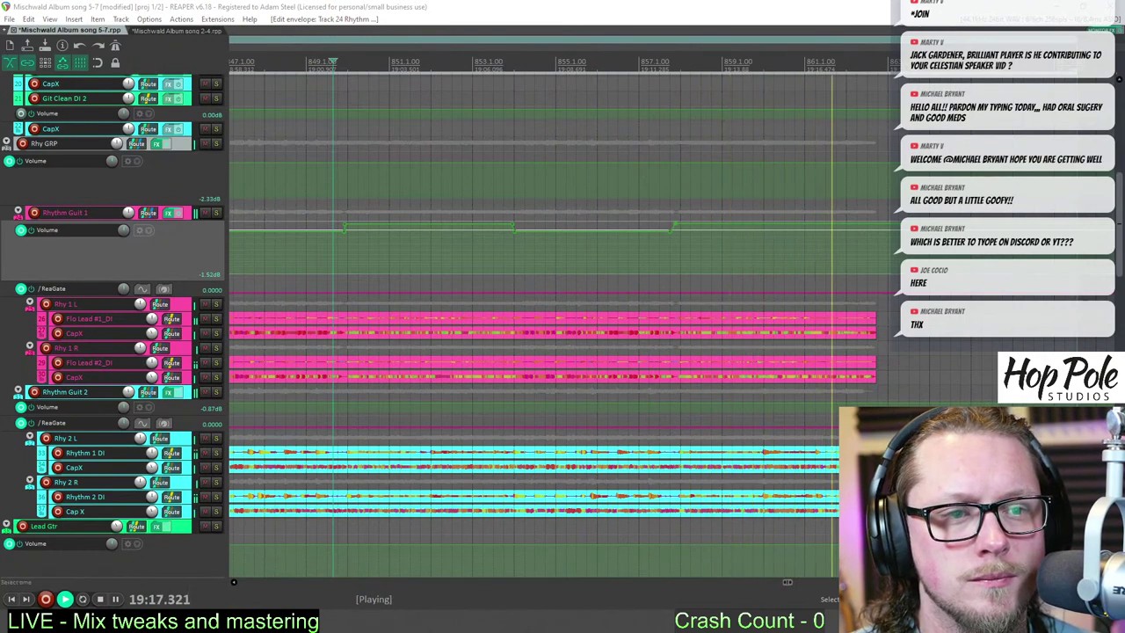
# - Stop playback and place the edit cursor where the drums enter at the 185 tempo change
pyautogui.scroll(5, 557, 229)
pyautogui.scroll(-4, 557, 81)
pyautogui.scroll(-2, 557, 81)
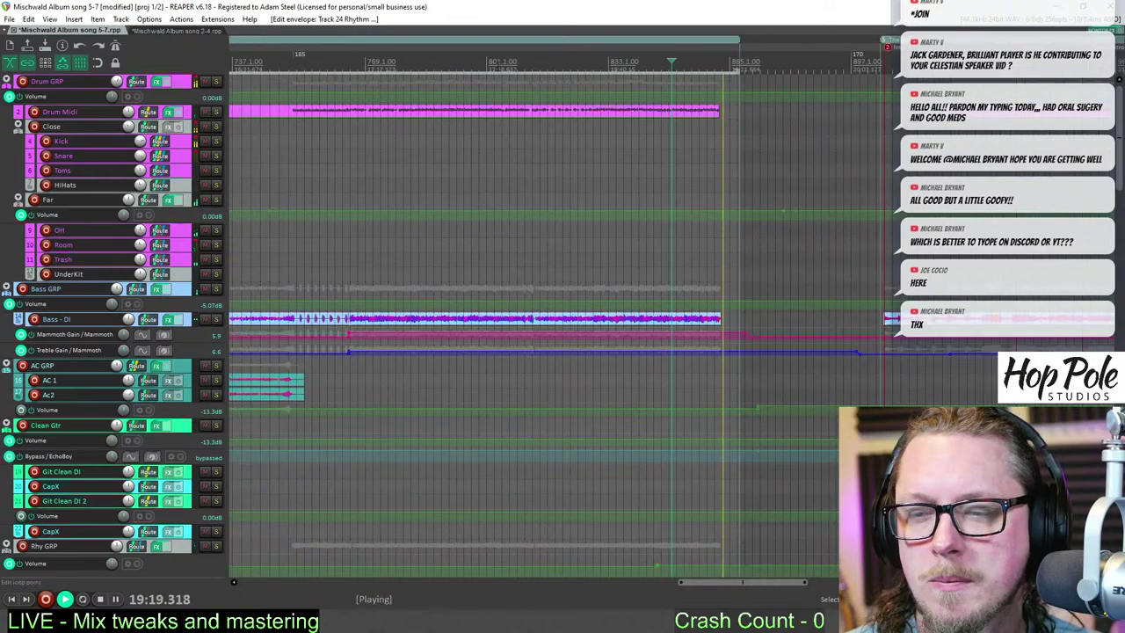
pyautogui.press('space')
pyautogui.scroll(-1, 379, 81)
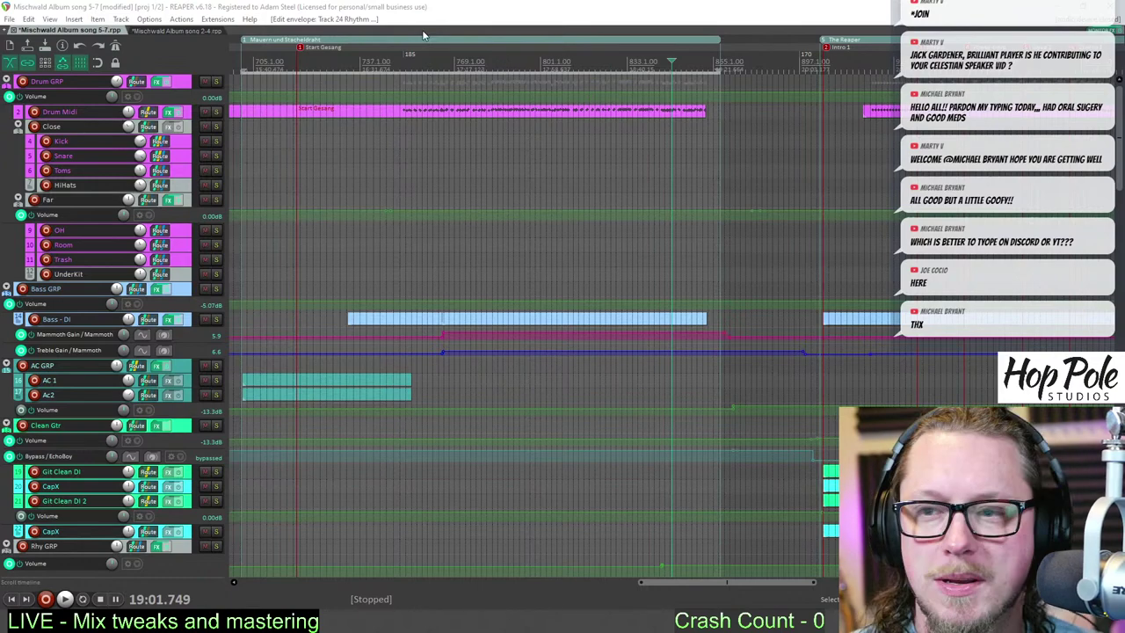
pyautogui.click(399, 63)
pyautogui.scroll(3, 665, 44)
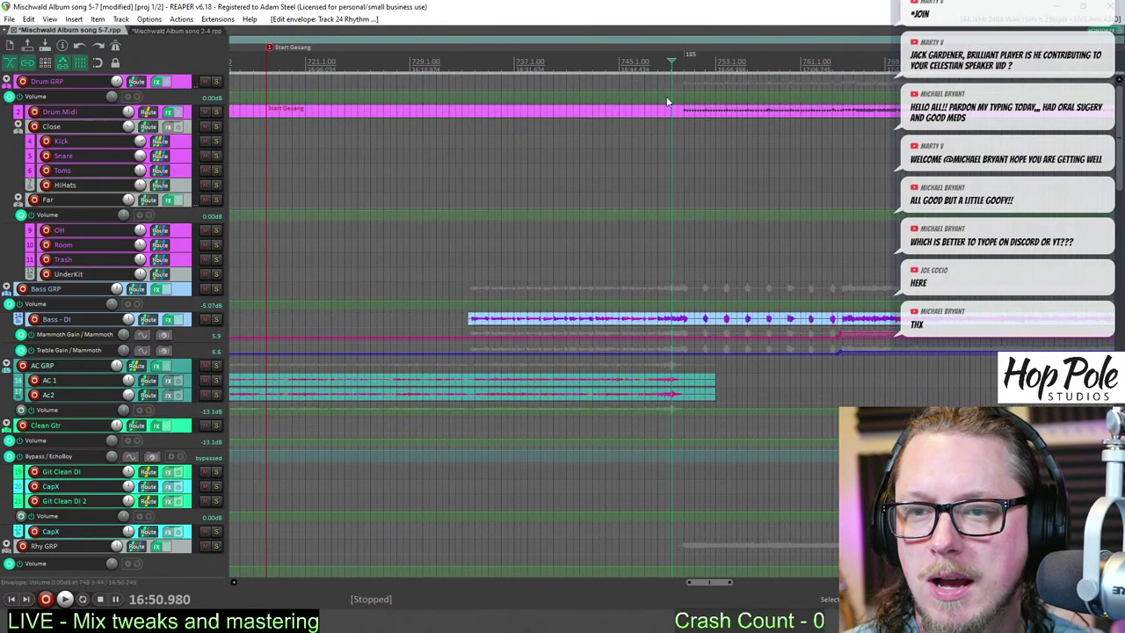
pyautogui.click(682, 61)
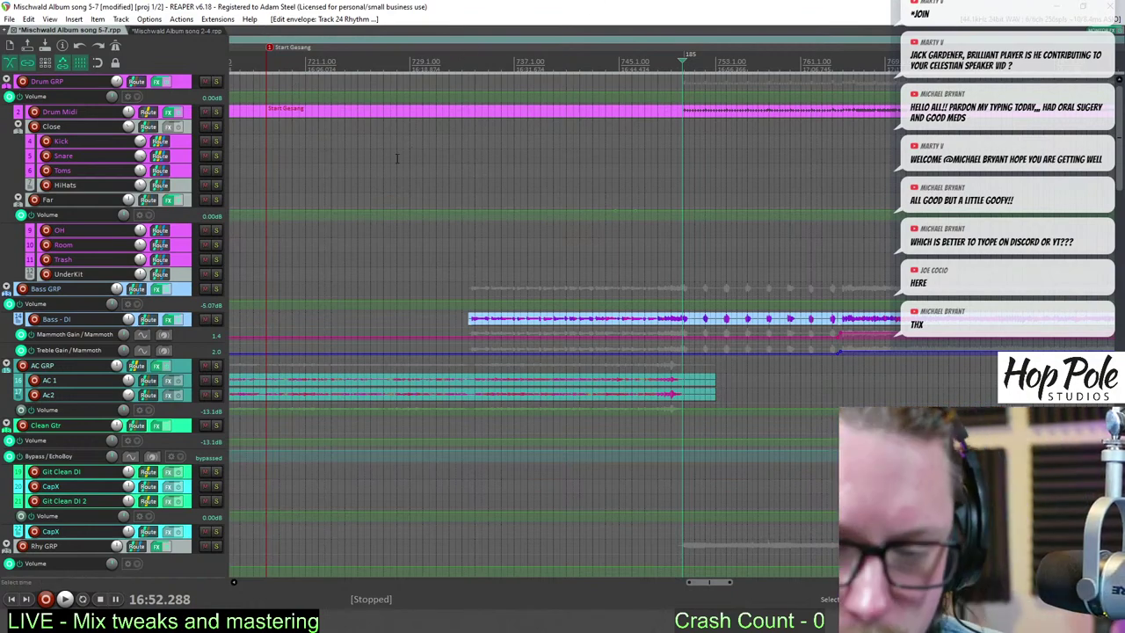
# - Solo Drum GRP and audition the drums from the 185 tempo change and from about bar 763
pyautogui.scroll(-3, 686, 112)
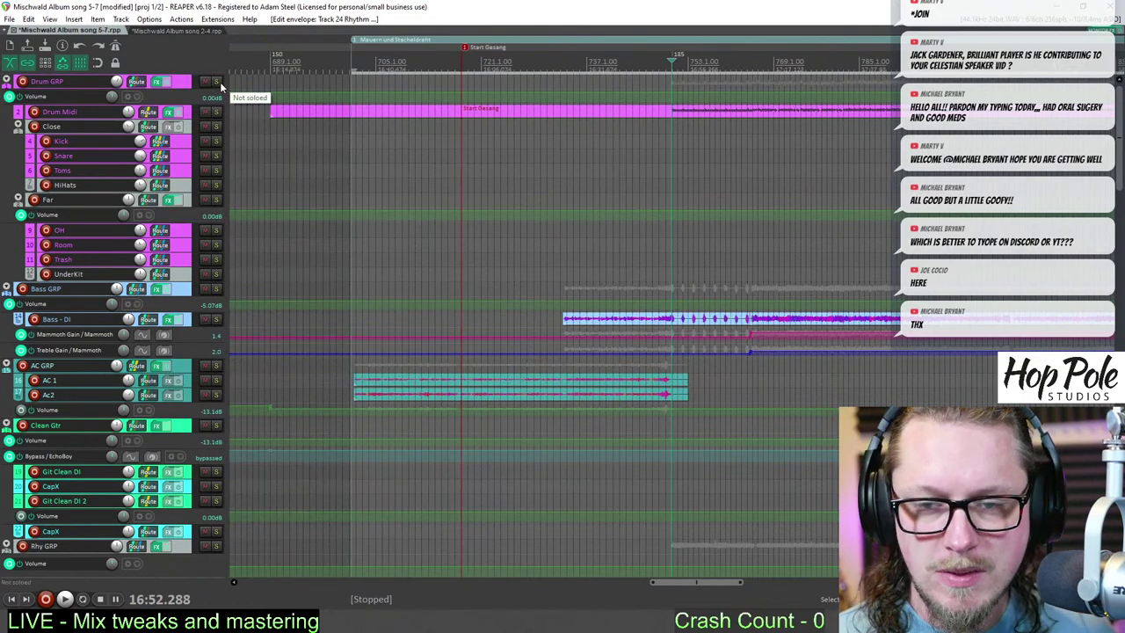
pyautogui.click(216, 81)
pyautogui.press('space')
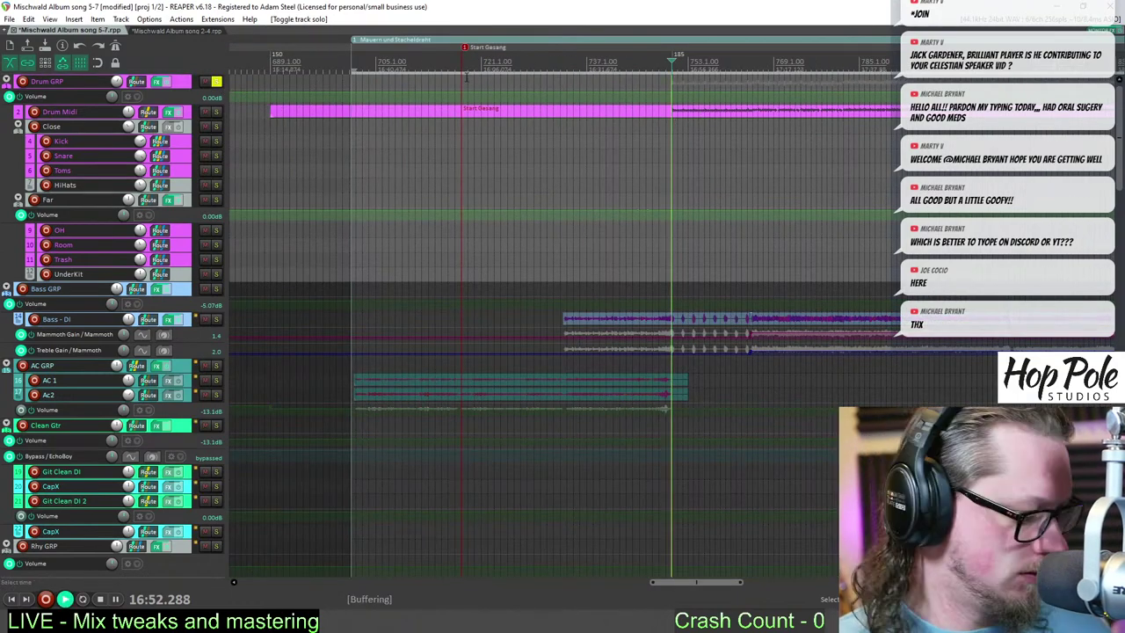
pyautogui.scroll(4, 655, 54)
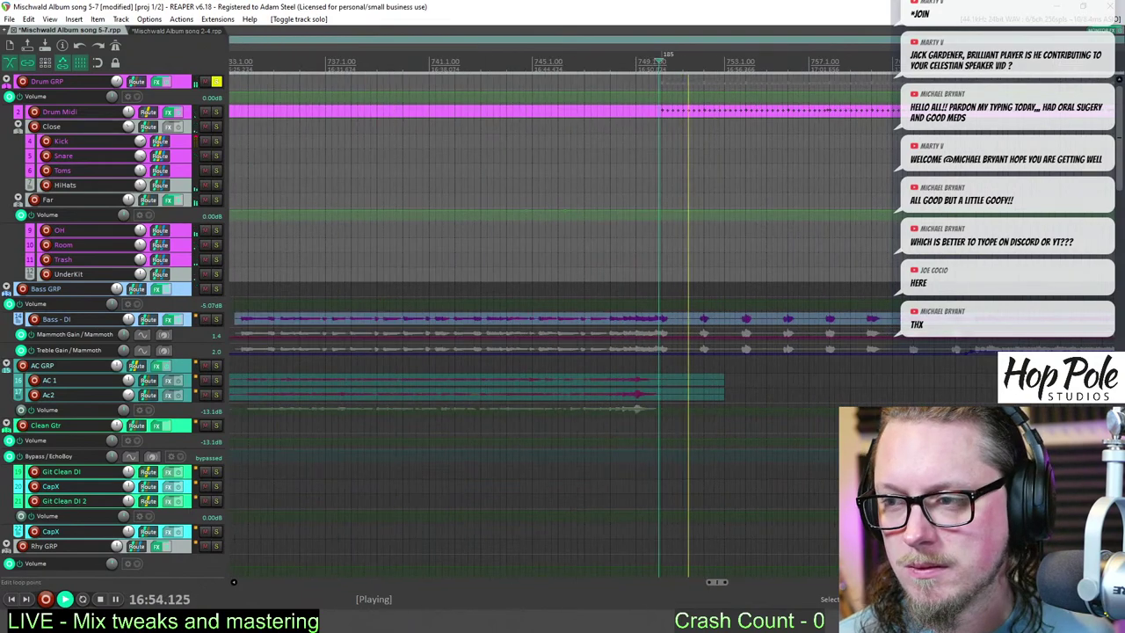
pyautogui.click(949, 63)
pyautogui.scroll(-3, 950, 64)
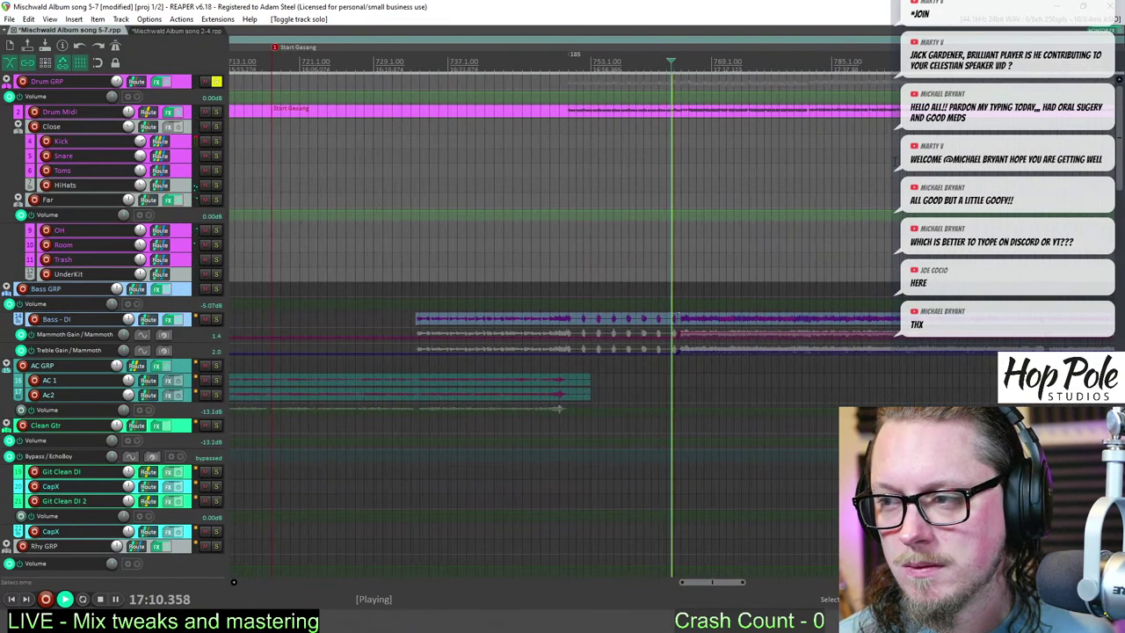
pyautogui.scroll(4, 940, 71)
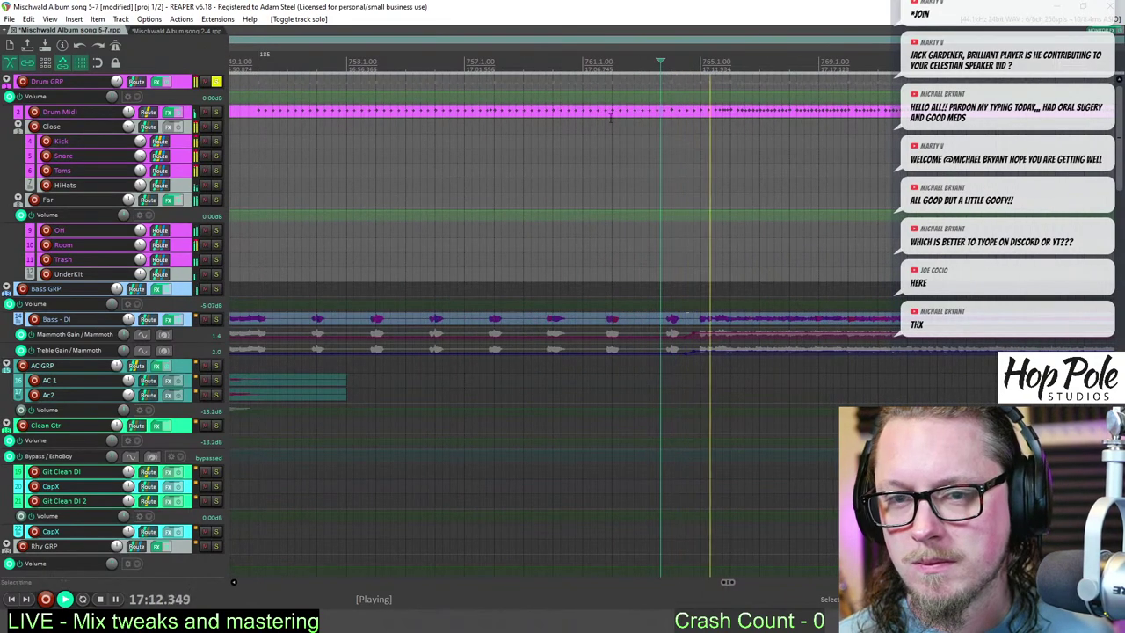
# - Open the Drum Midi item in the MIDI editor and play back the fill at bar 765
pyautogui.click(732, 111)
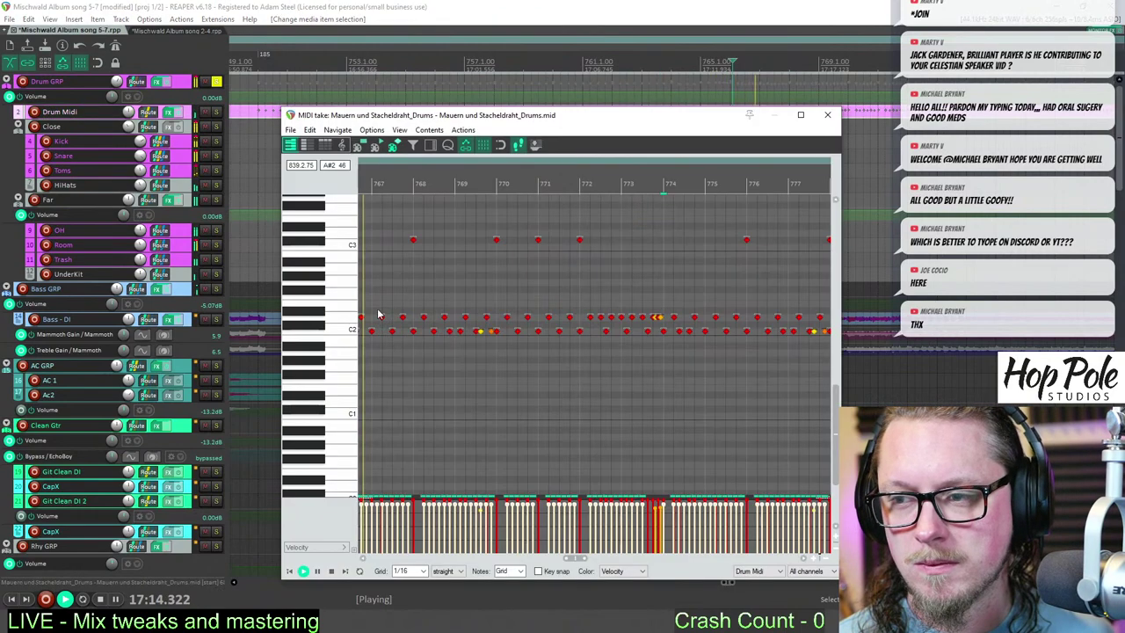
pyautogui.press('space')
pyautogui.scroll(5, 609, 351)
pyautogui.press('space')
pyautogui.scroll(-4, 608, 351)
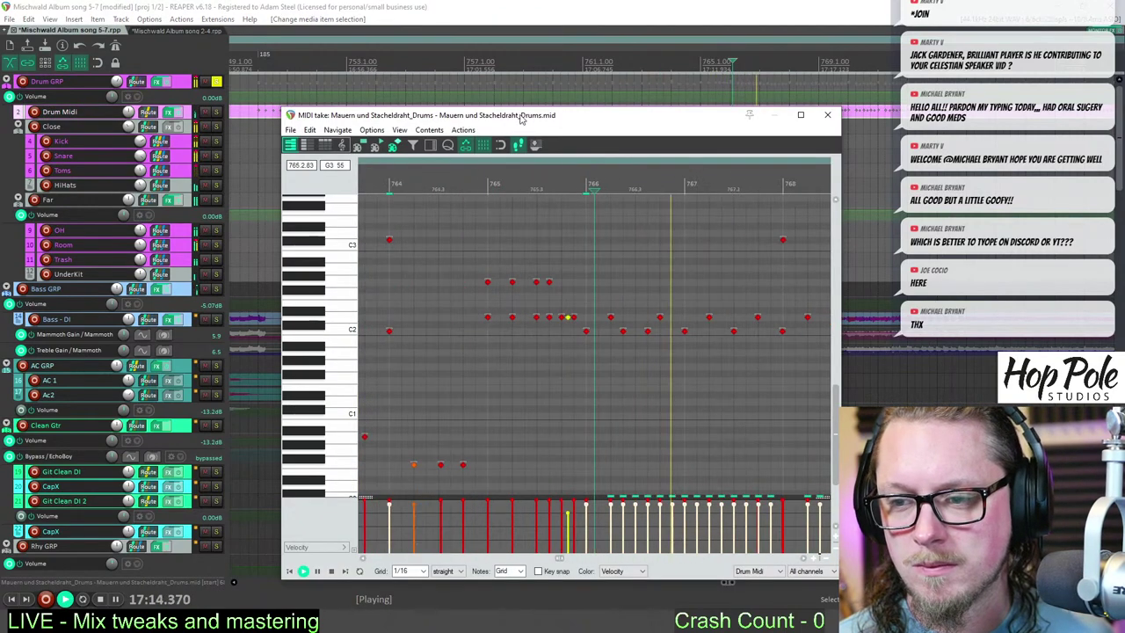
pyautogui.click(493, 181)
pyautogui.scroll(3, 735, 345)
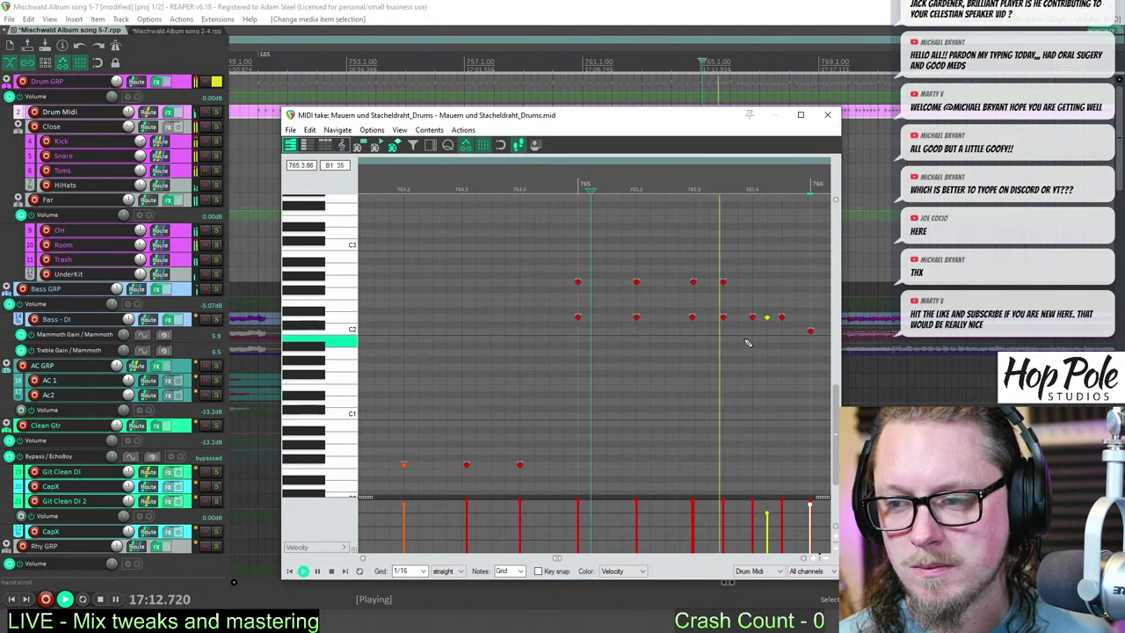
# - Raise the velocity of the softer snare note just before bar 766 close to its neighbours' level and audition the fill
pyautogui.press('space')
pyautogui.click(768, 317)
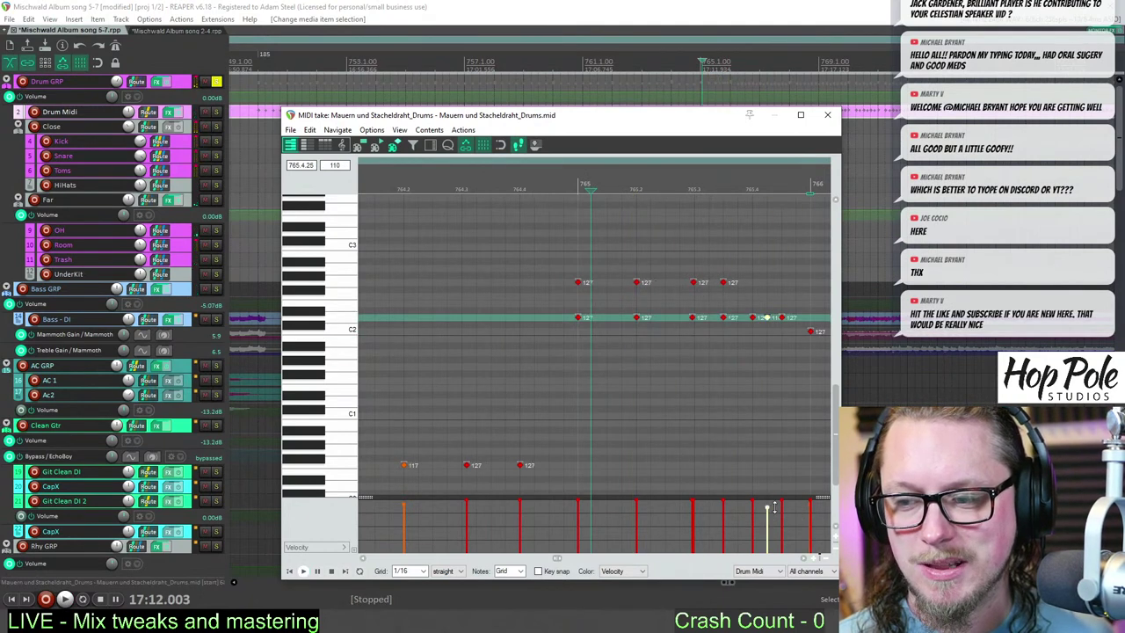
pyautogui.press('space')
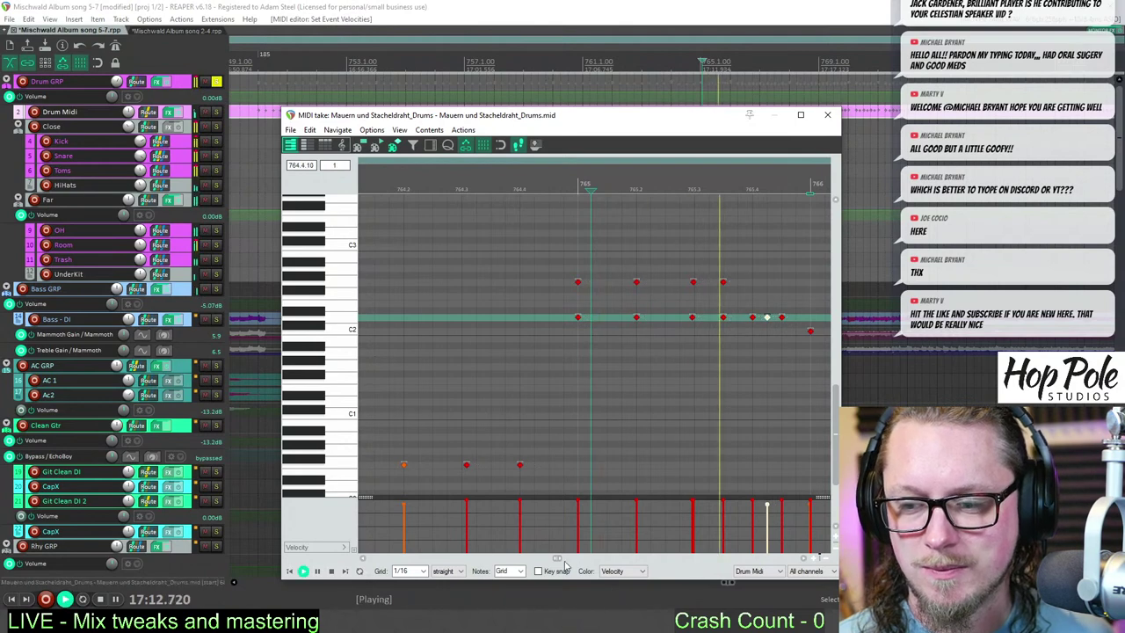
pyautogui.scroll(-4, 650, 290)
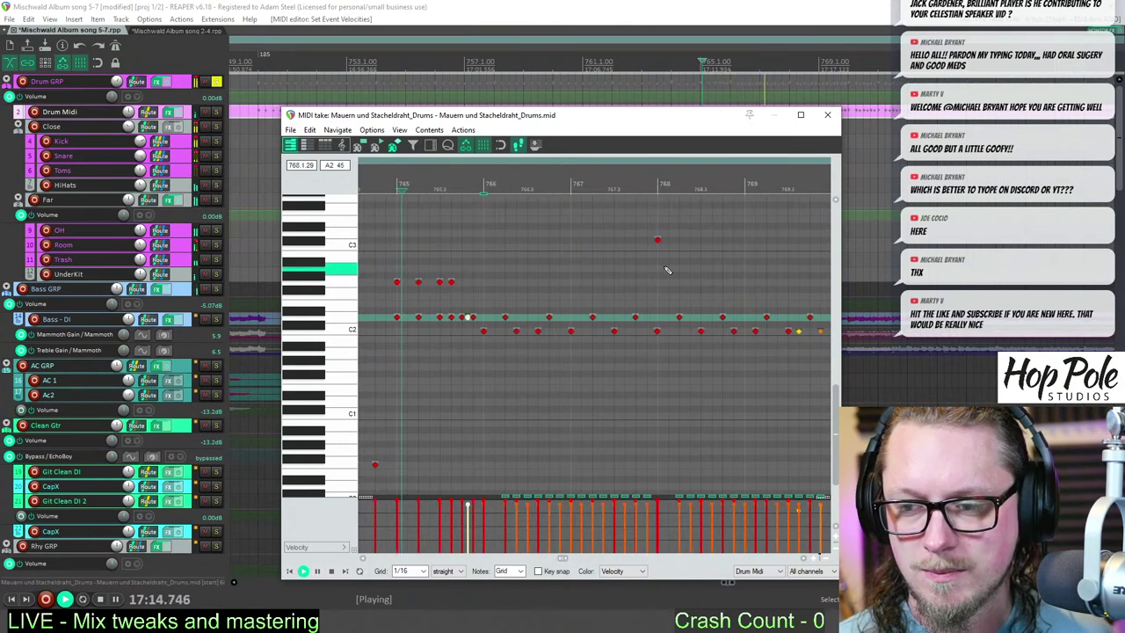
# - Lower the velocity of the single snare notes from bar 766 to just before the fill at bar 774 to about 118
pyautogui.scroll(-2, 688, 235)
pyautogui.scroll(-3, 694, 233)
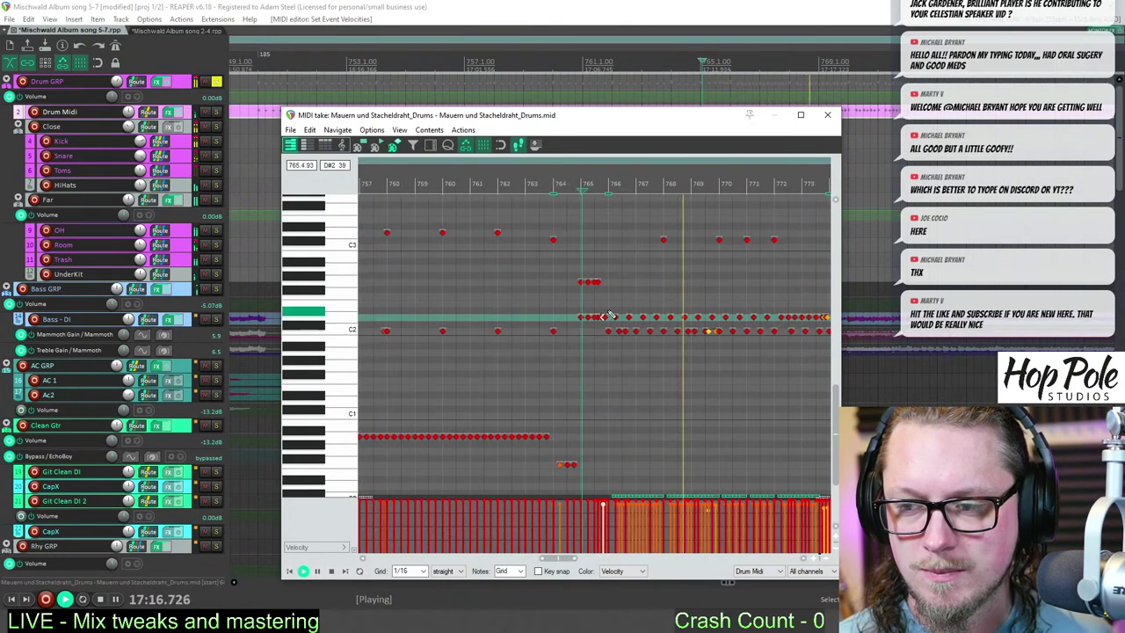
pyautogui.scroll(2, 653, 310)
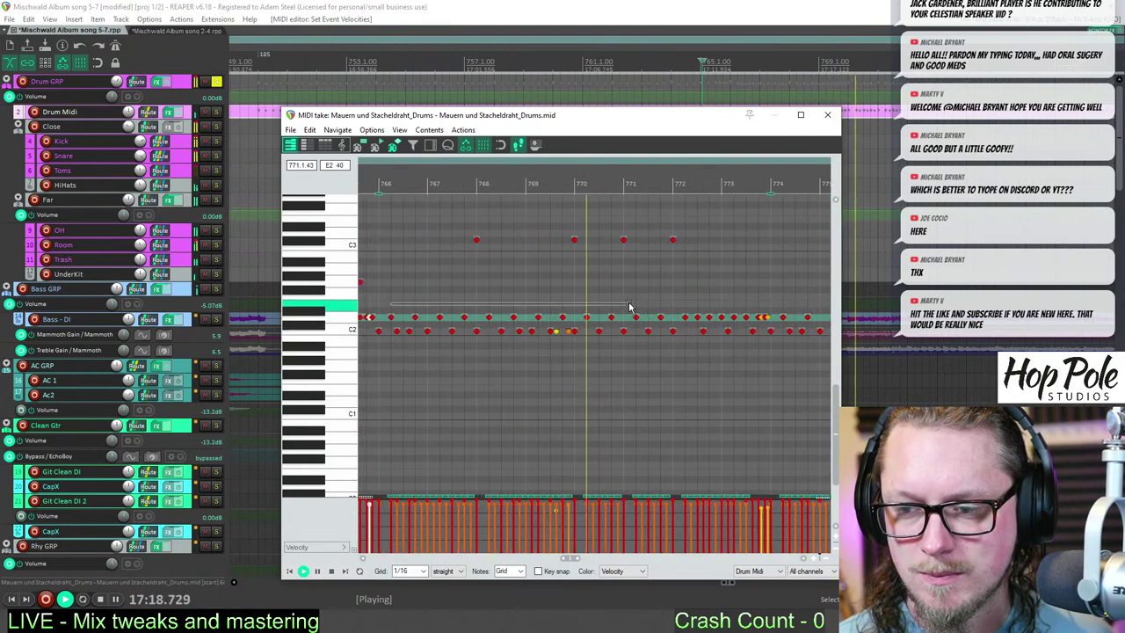
pyautogui.moveTo(753, 323); pyautogui.dragTo(755, 324)
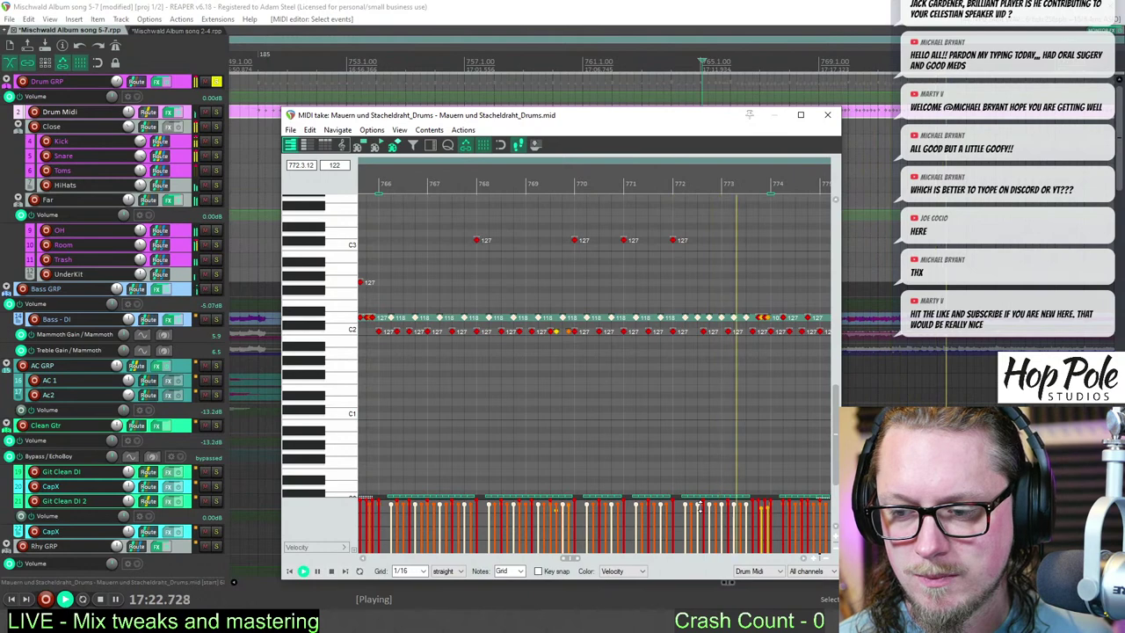
pyautogui.moveTo(700, 505); pyautogui.dragTo(701, 508)
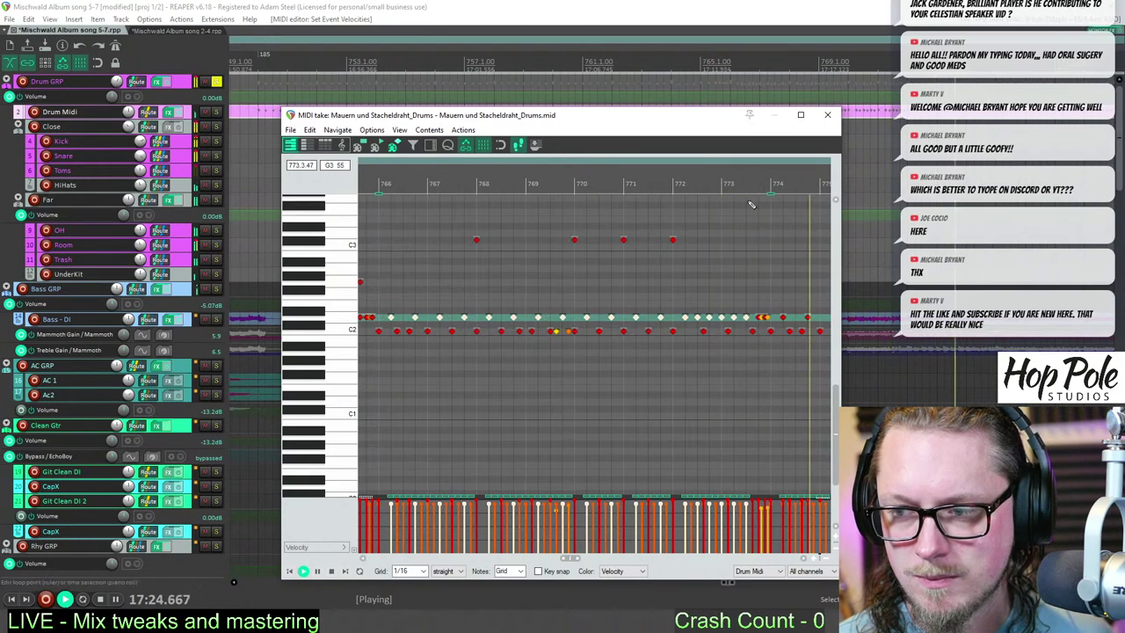
# - Stop playback and raise the velocity of the two softer snare notes in the fill just before bar 774
pyautogui.scroll(5, 626, 316)
pyautogui.press('space')
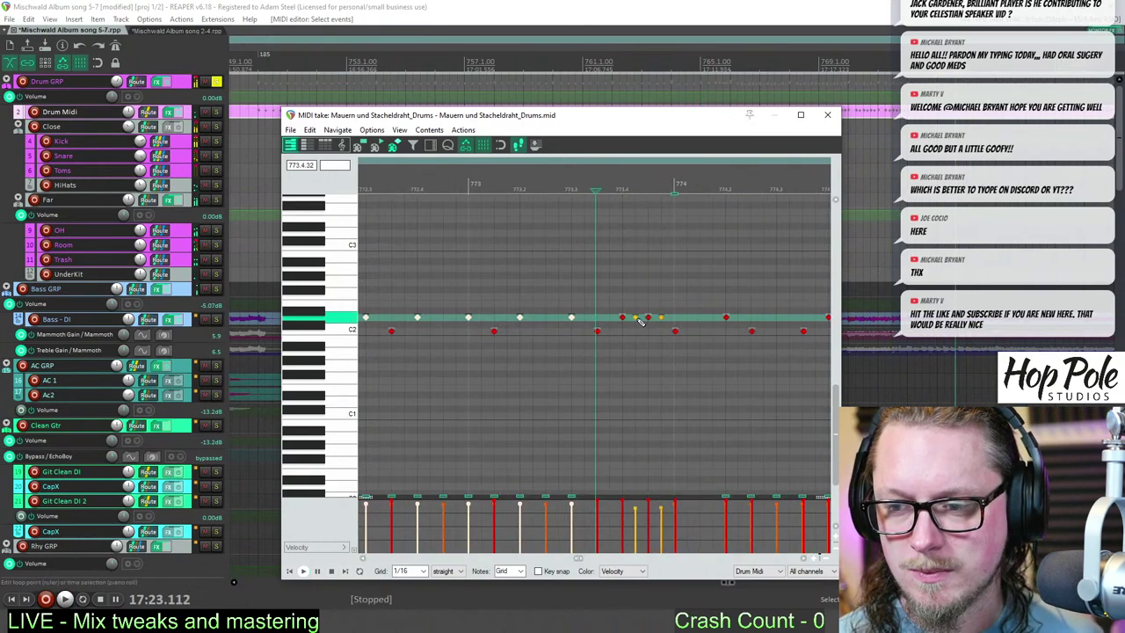
pyautogui.click(639, 319)
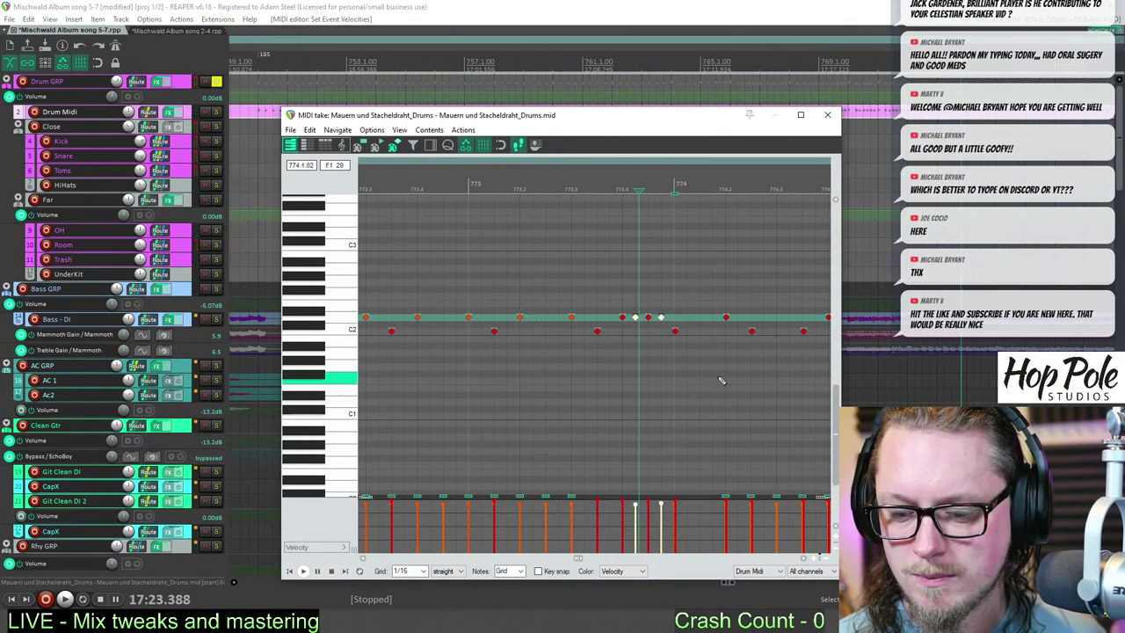
# - Lower the velocity of the snare notes from bar 774 up to the fill before bar 782 to about 120
pyautogui.scroll(-5, 607, 316)
pyautogui.moveTo(618, 312); pyautogui.dragTo(666, 322)
pyautogui.scroll(2, 473, 320)
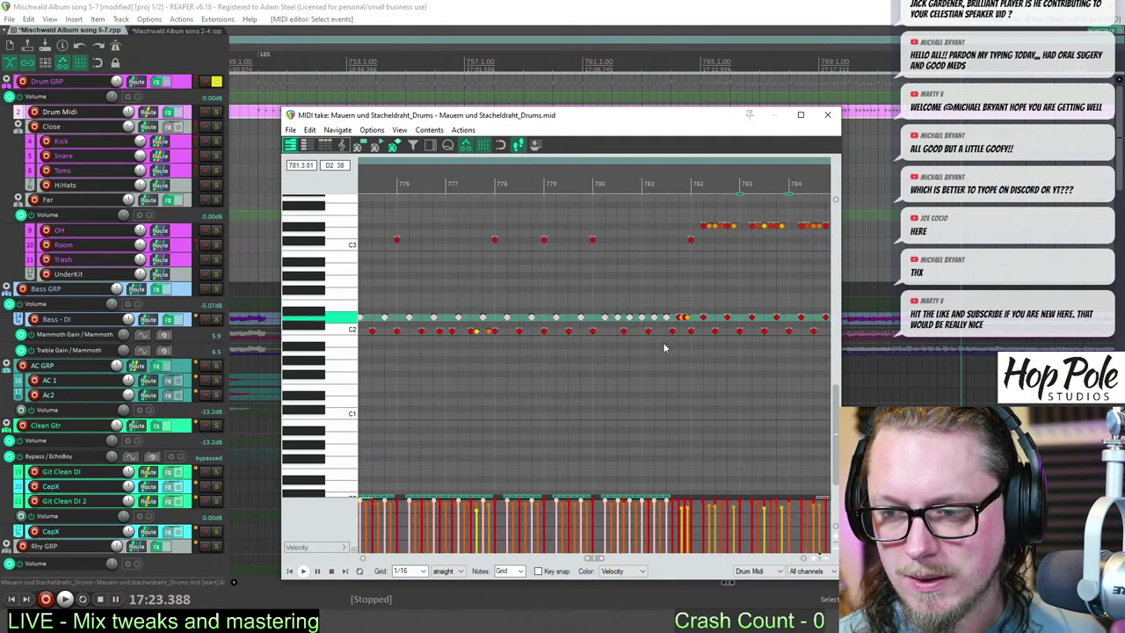
pyautogui.moveTo(653, 499); pyautogui.dragTo(653, 503)
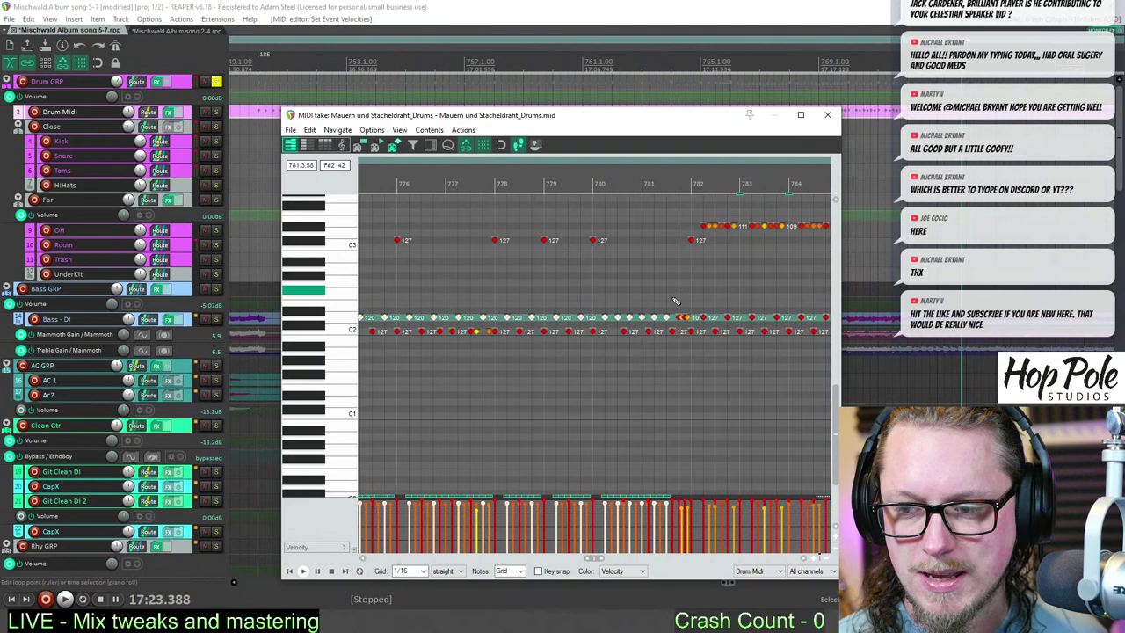
# - Place the edit cursor before bar 782 and raise the two softer snare notes of that fill closer to their neighbours' velocity
pyautogui.click(683, 182)
pyautogui.scroll(4, 655, 273)
pyautogui.scroll(3, 589, 323)
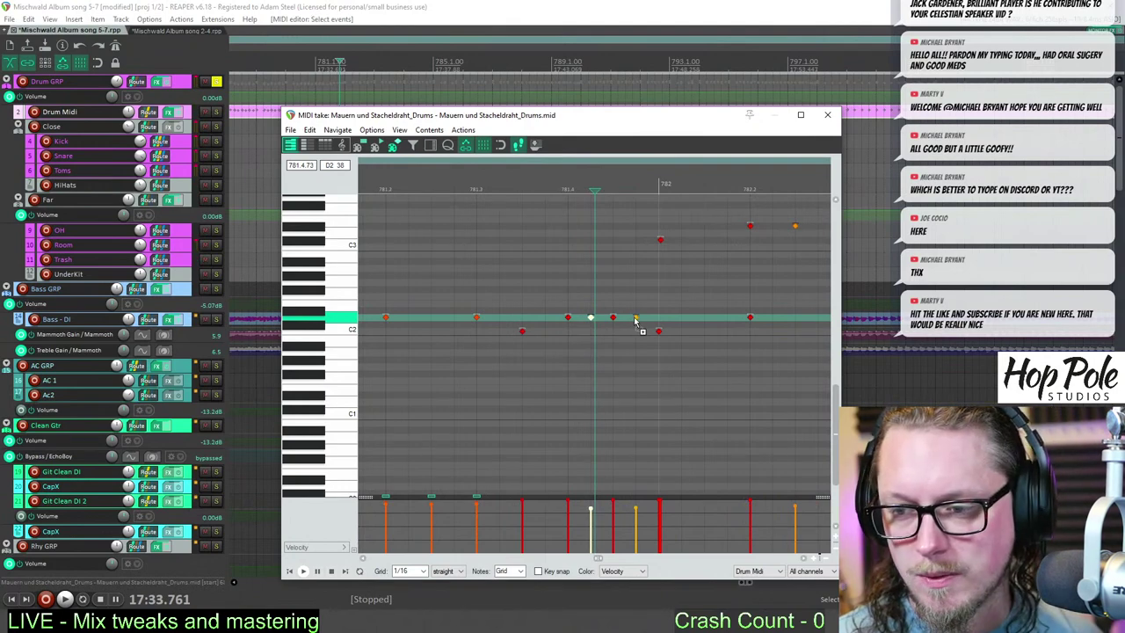
pyautogui.click(635, 319)
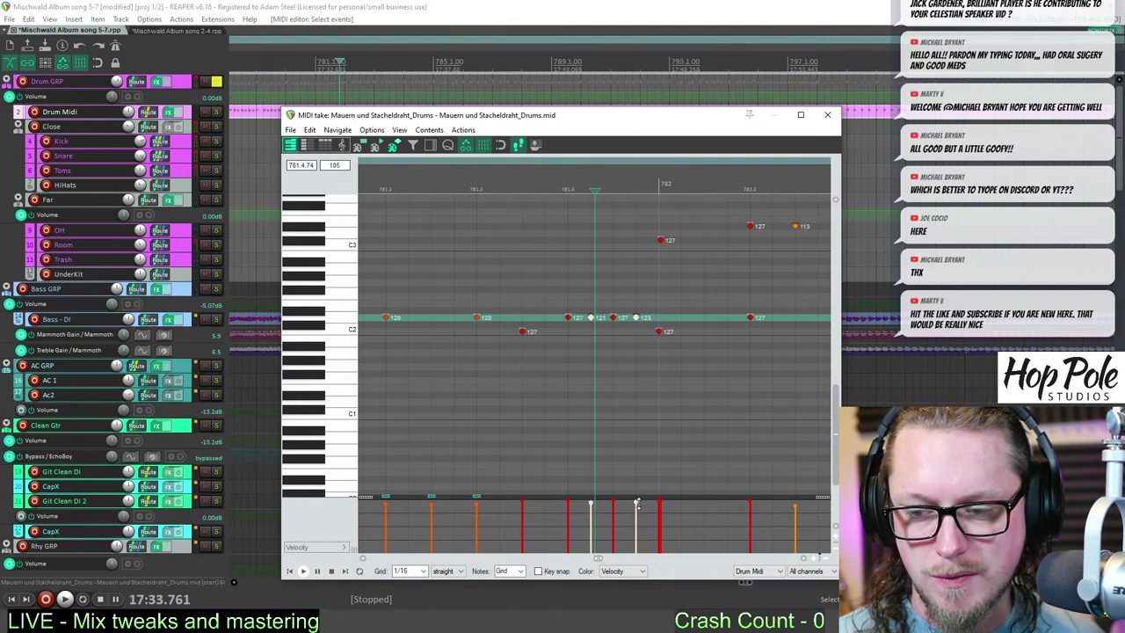
pyautogui.moveTo(637, 504); pyautogui.dragTo(637, 505)
# - Lower the velocity of the snare notes from bar 782 up to the fill at the end of bar 789 to about 123
pyautogui.scroll(-12, 673, 470)
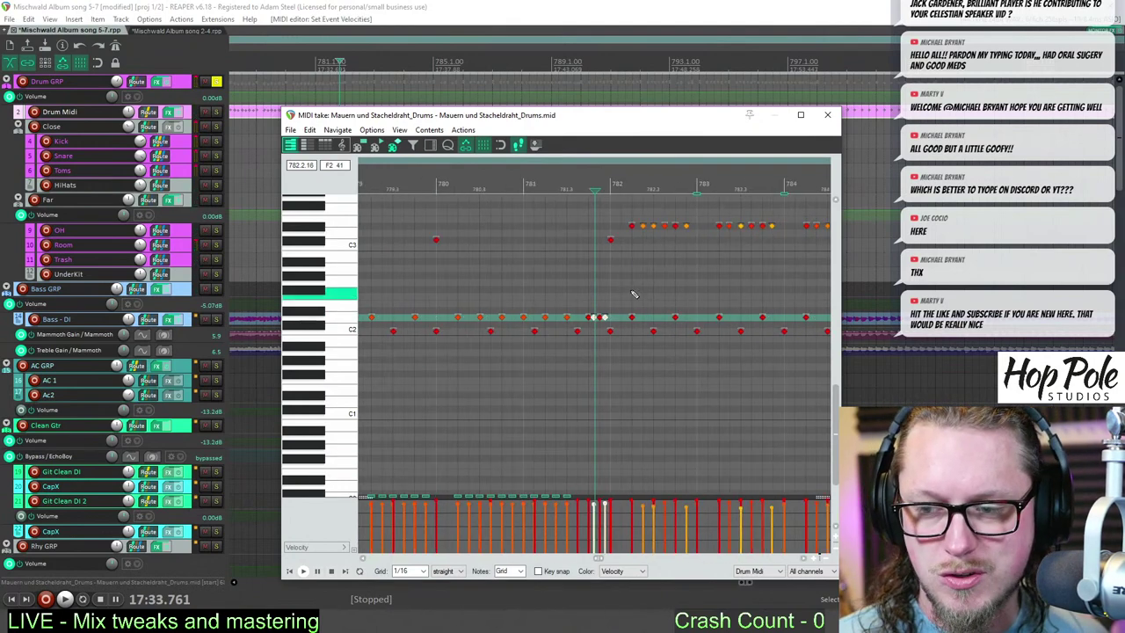
pyautogui.moveTo(642, 293)
pyautogui.mouseDown()
pyautogui.moveTo(734, 352)
pyautogui.moveTo(701, 326)
pyautogui.mouseUp()
pyautogui.scroll(7, 782, 338)
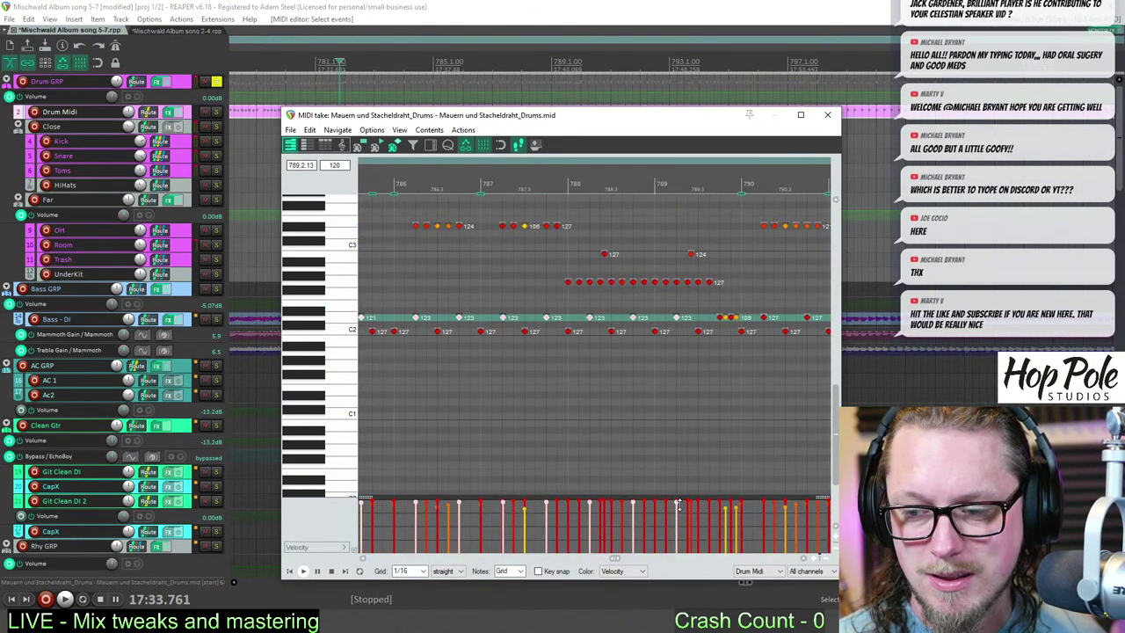
# - Raise the velocity of the two softer snare notes in the fill just before bar 790 to about 120
pyautogui.scroll(2, 831, 308)
pyautogui.moveTo(831, 308); pyautogui.dragTo(529, 318)
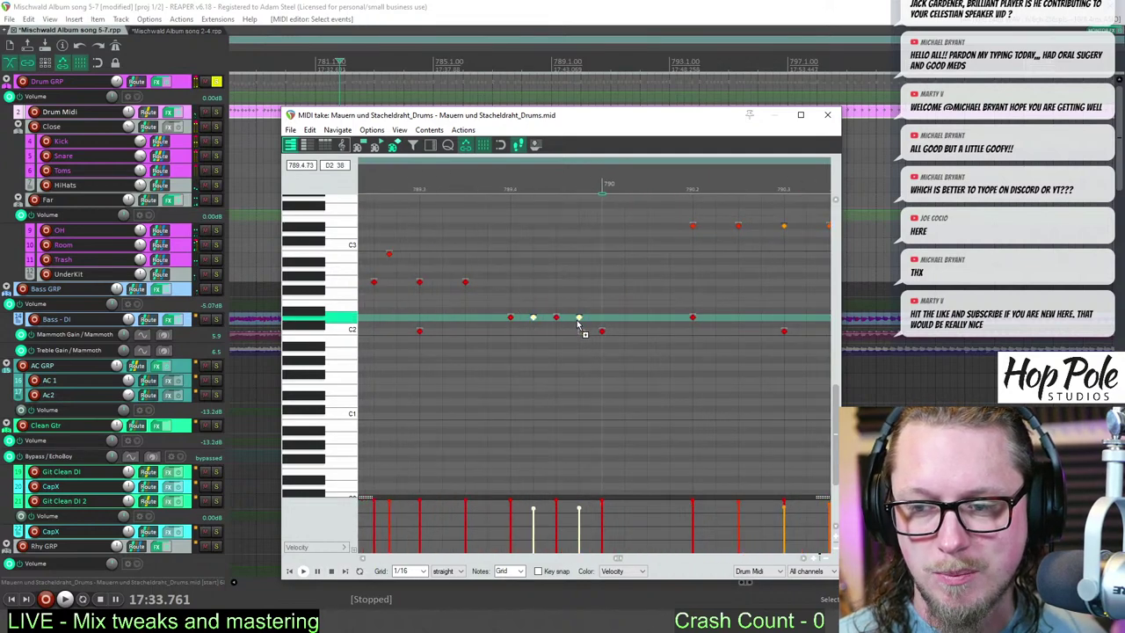
pyautogui.moveTo(580, 501); pyautogui.dragTo(580, 502)
# - Lower the velocity of the snare notes from bar 790 up to the fill at the end of bar 797 to about 120
pyautogui.scroll(-5, 690, 199)
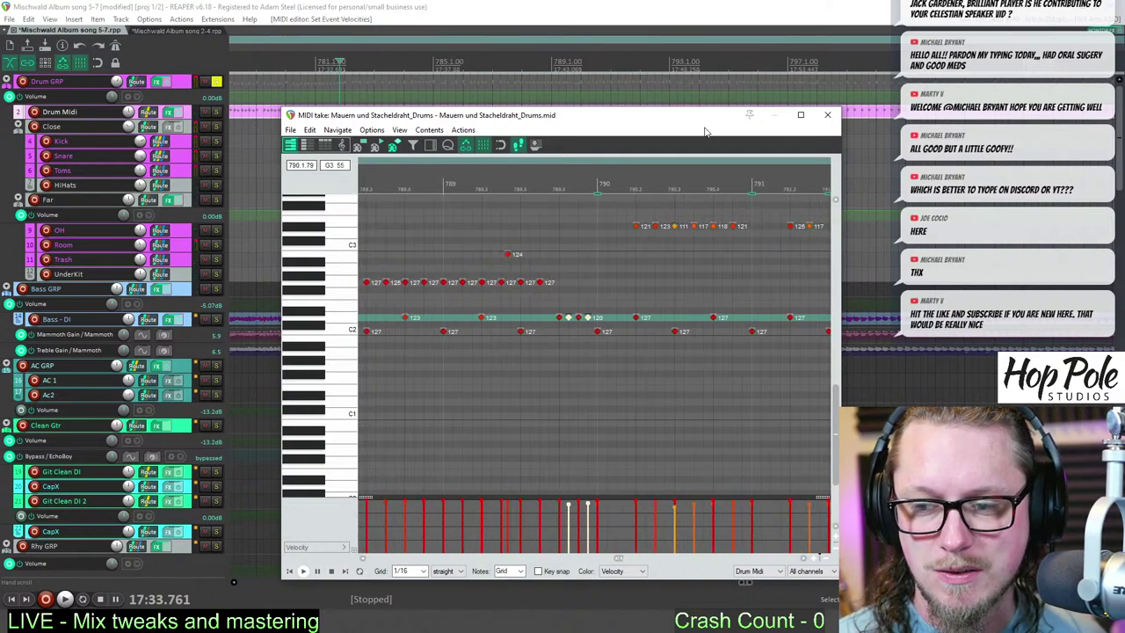
pyautogui.scroll(-4, 615, 303)
pyautogui.moveTo(608, 305); pyautogui.dragTo(567, 323)
pyautogui.scroll(5, 595, 321)
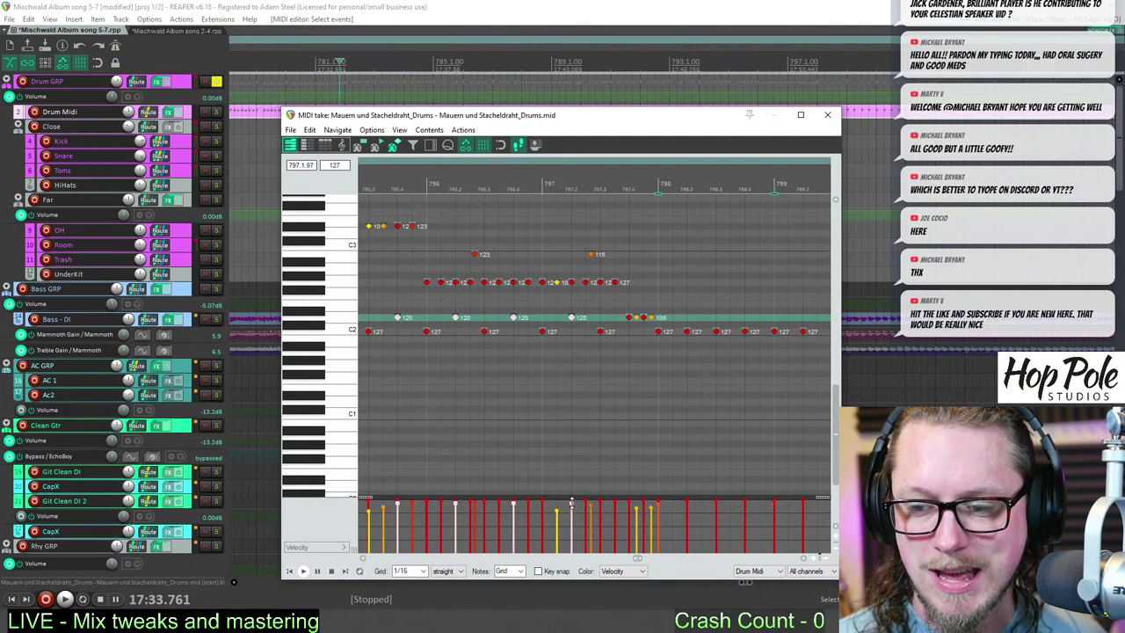
# - Raise the velocity of the two softer snare notes in the fill just before bar 798, leaving the kick note out of the selection
pyautogui.scroll(3, 641, 319)
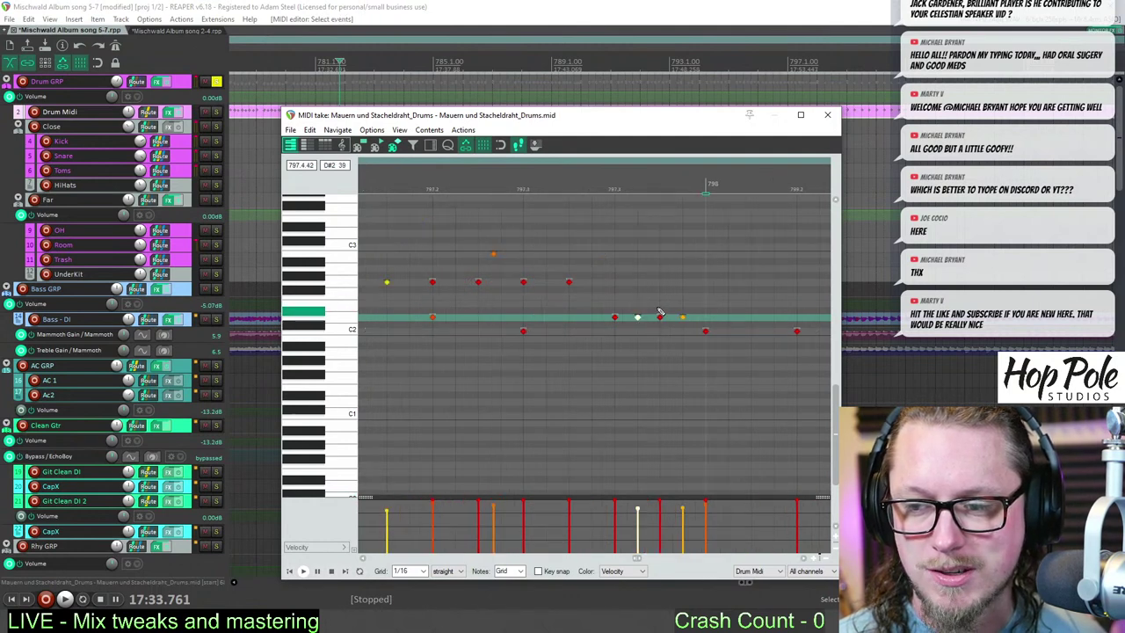
pyautogui.moveTo(681, 303); pyautogui.dragTo(704, 347)
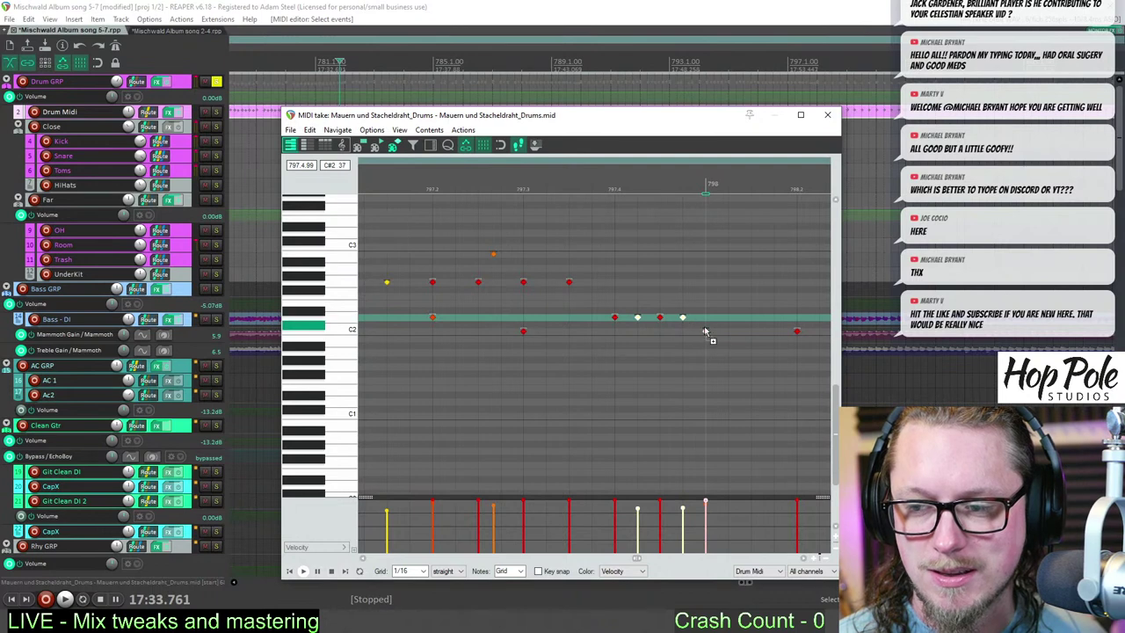
pyautogui.keyDown('ctrl'); pyautogui.click(707, 331); pyautogui.keyUp('ctrl')
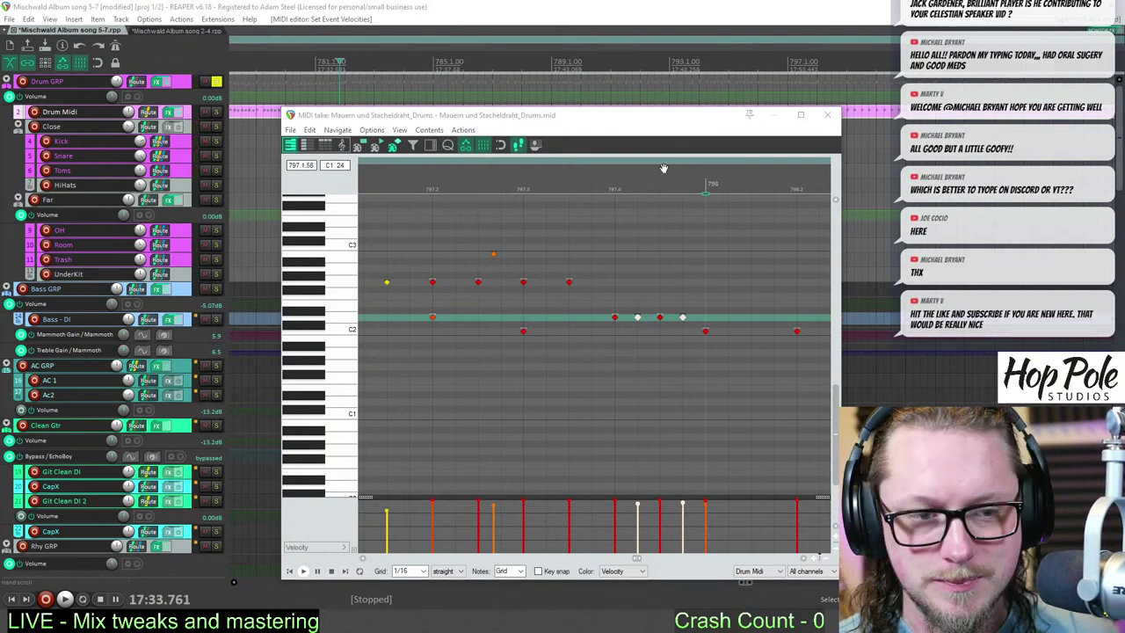
# - Move the MIDI editor window slightly and lower the velocity of the three snare hits at bar 805 to about 123
pyautogui.moveTo(626, 125); pyautogui.dragTo(625, 138)
pyautogui.scroll(-6, 663, 327)
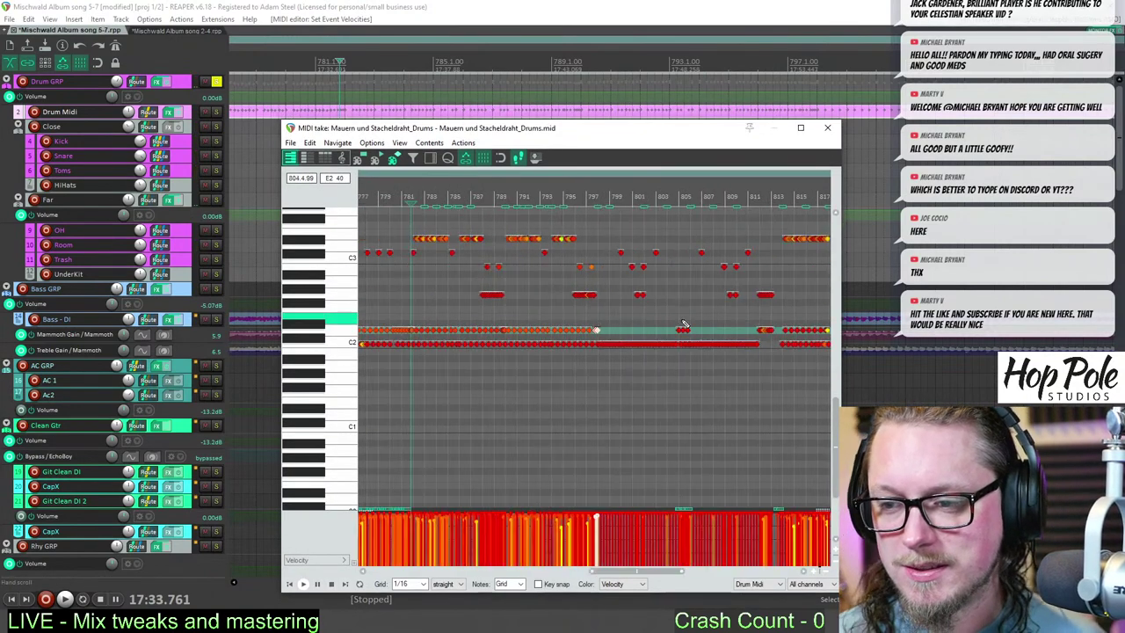
pyautogui.scroll(5, 778, 285)
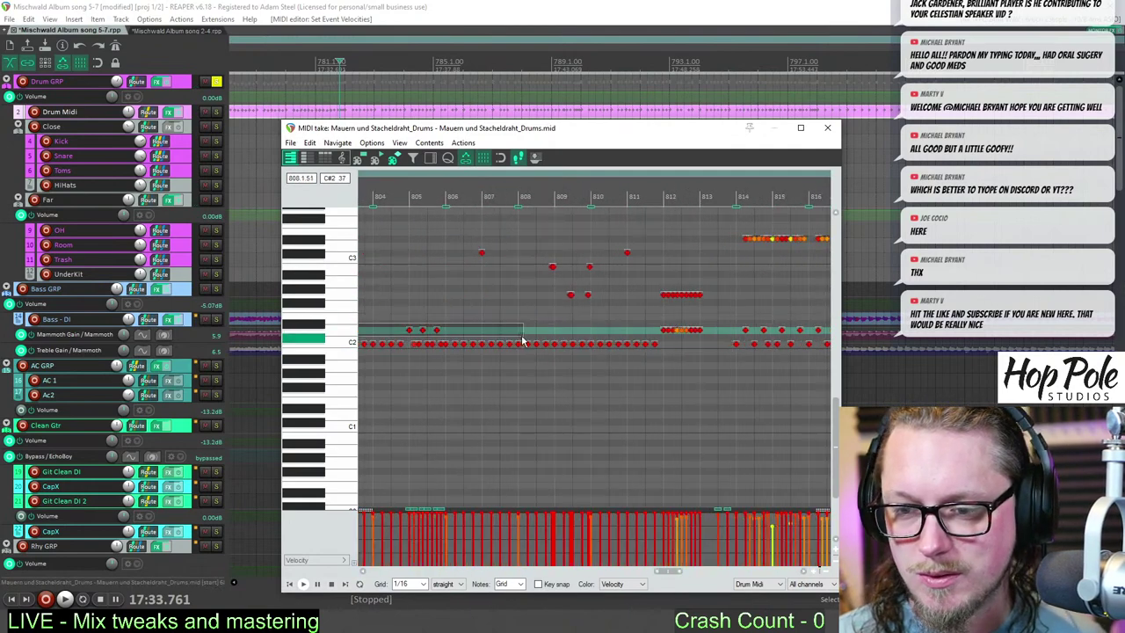
pyautogui.moveTo(525, 338); pyautogui.dragTo(397, 323)
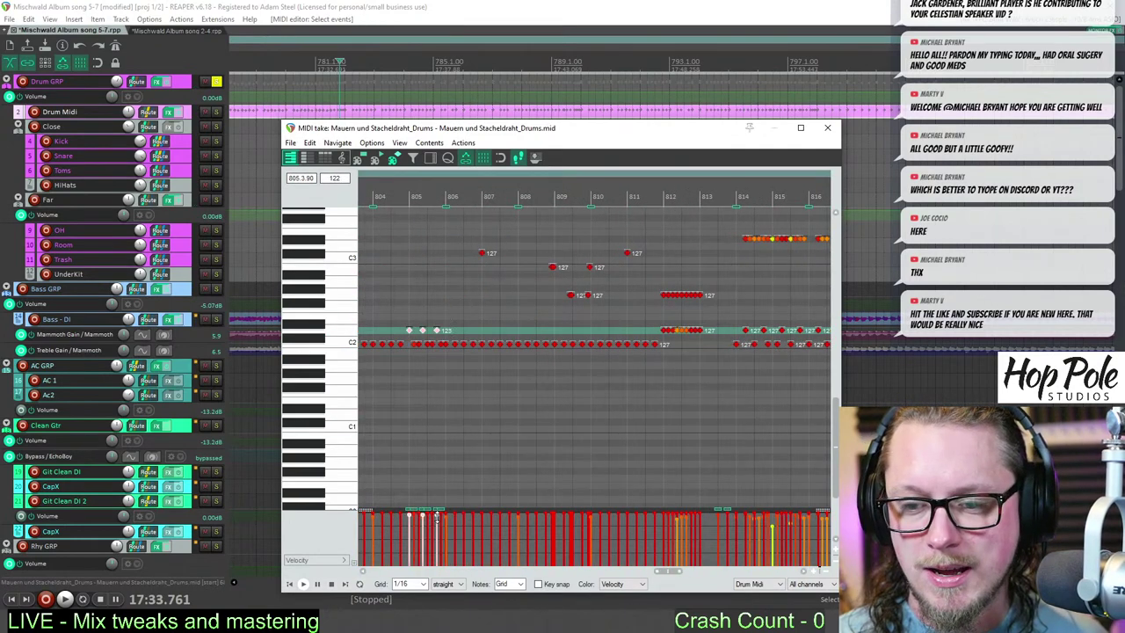
# - Place the edit cursor just before bar 812 and audition the combined tom and snare fill
pyautogui.scroll(4, 667, 315)
pyautogui.moveTo(666, 322); pyautogui.dragTo(618, 273)
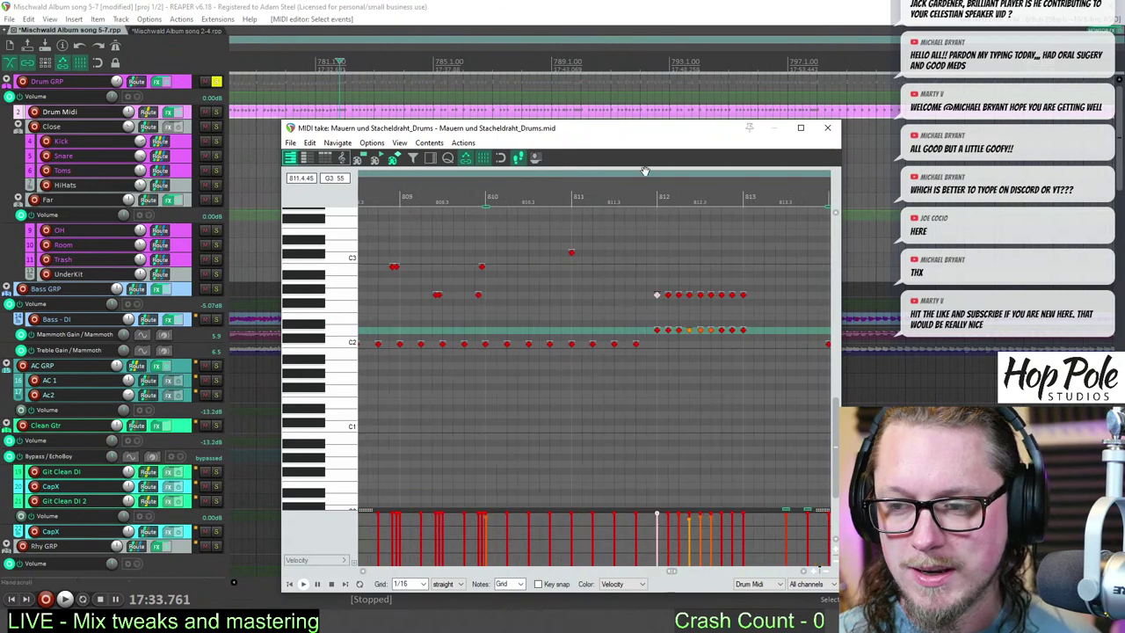
pyautogui.click(635, 196)
pyautogui.press('space')
pyautogui.scroll(-1, 638, 224)
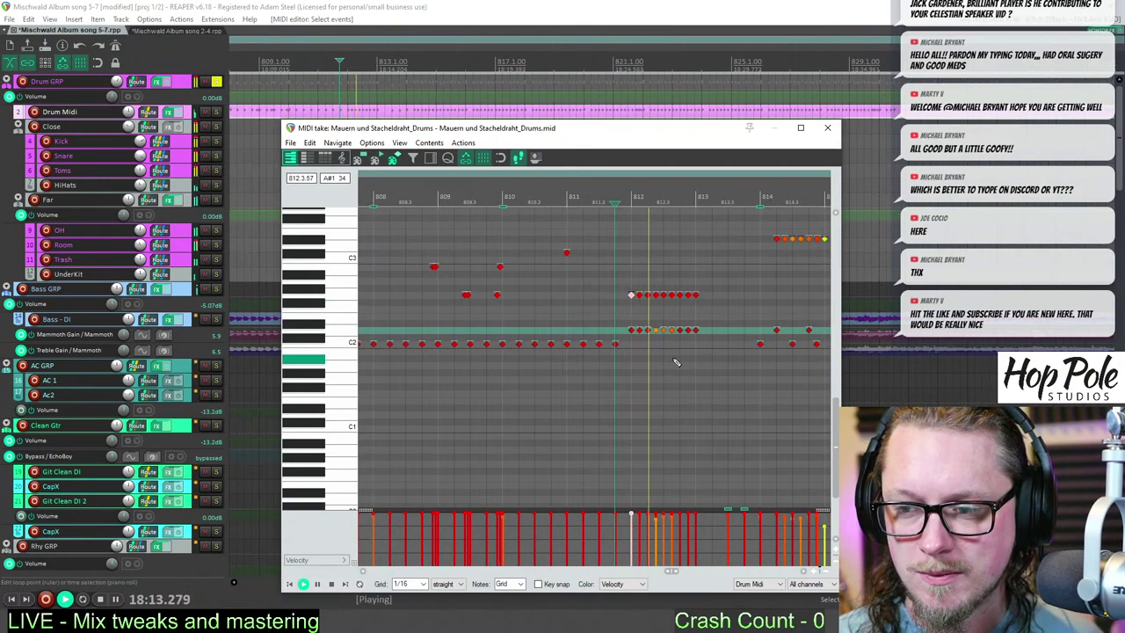
pyautogui.scroll(3, 640, 334)
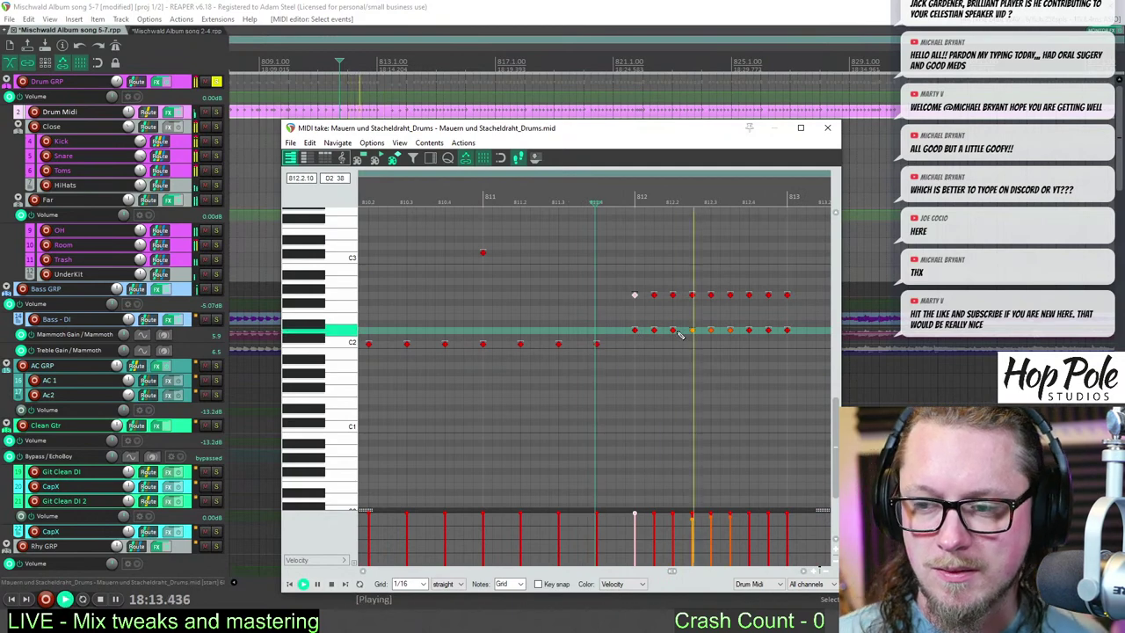
pyautogui.press('space')
# - Lower the velocity of the first three and last three snare notes of the bar 812 fill to about 120
pyautogui.moveTo(692, 323); pyautogui.dragTo(591, 355)
pyautogui.scroll(2, 727, 365)
pyautogui.moveTo(503, 321); pyautogui.dragTo(563, 351)
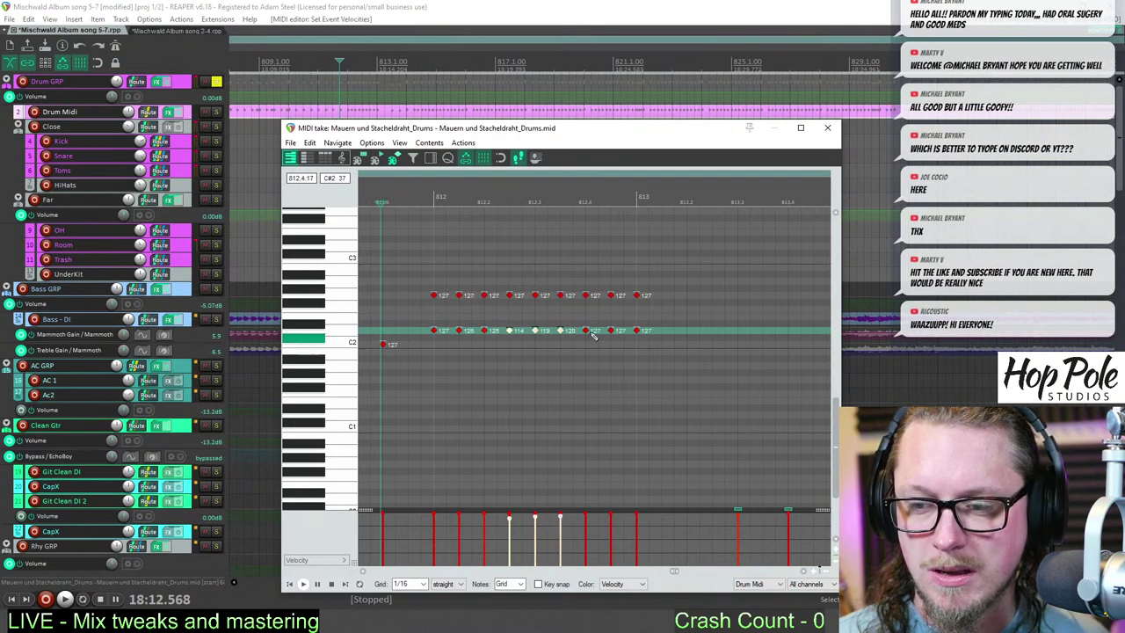
pyautogui.moveTo(427, 326); pyautogui.dragTo(489, 363)
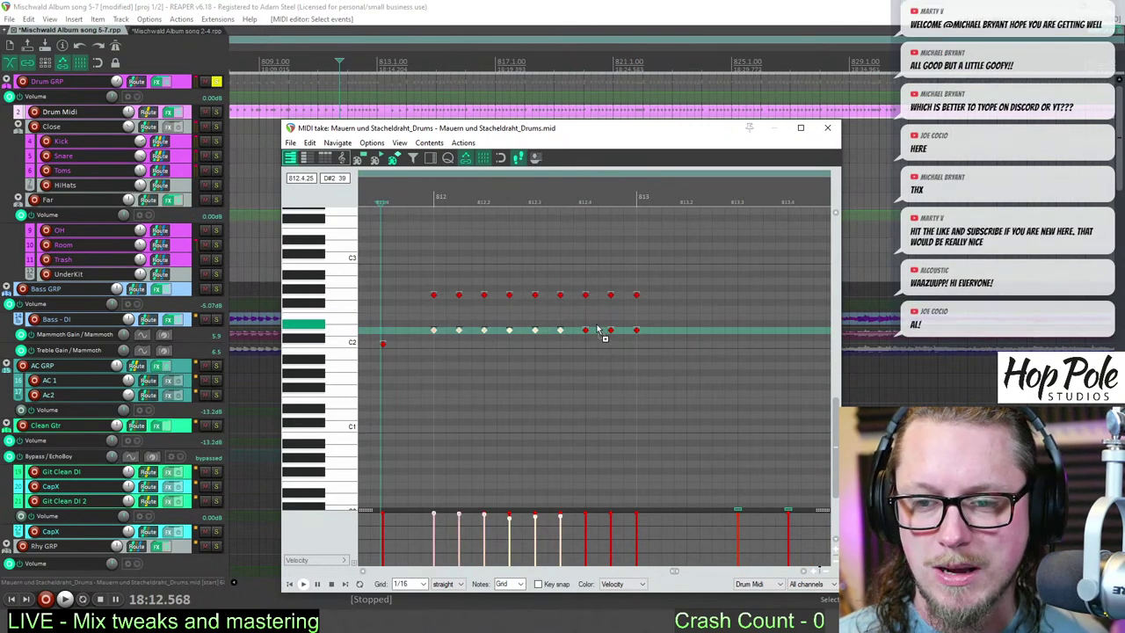
pyautogui.moveTo(589, 330); pyautogui.dragTo(675, 352)
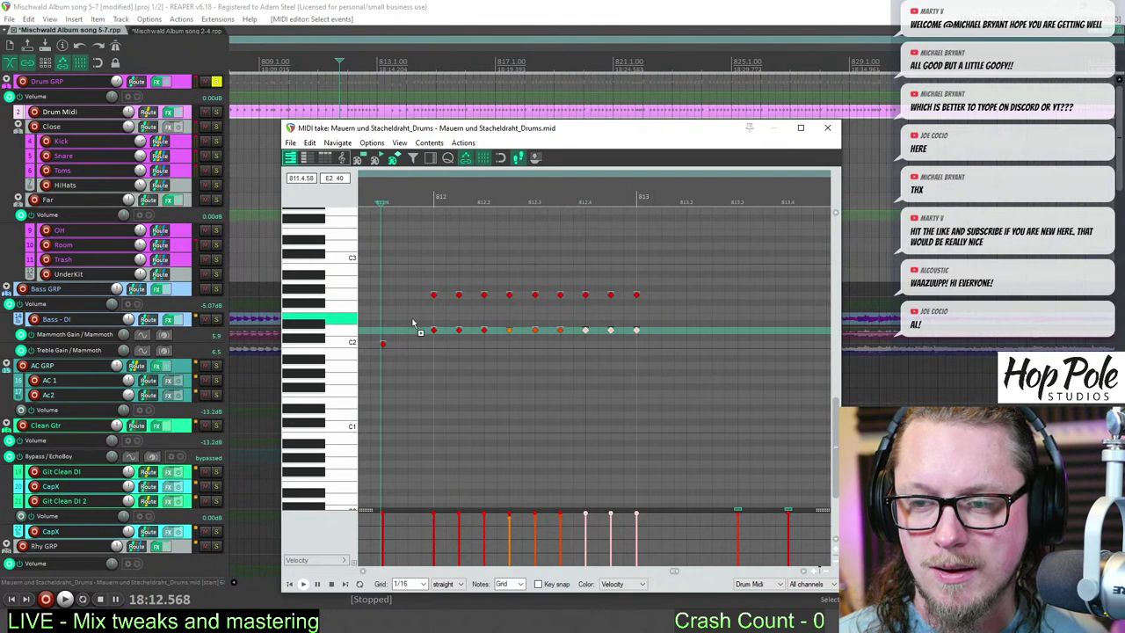
pyautogui.moveTo(413, 324); pyautogui.dragTo(489, 364)
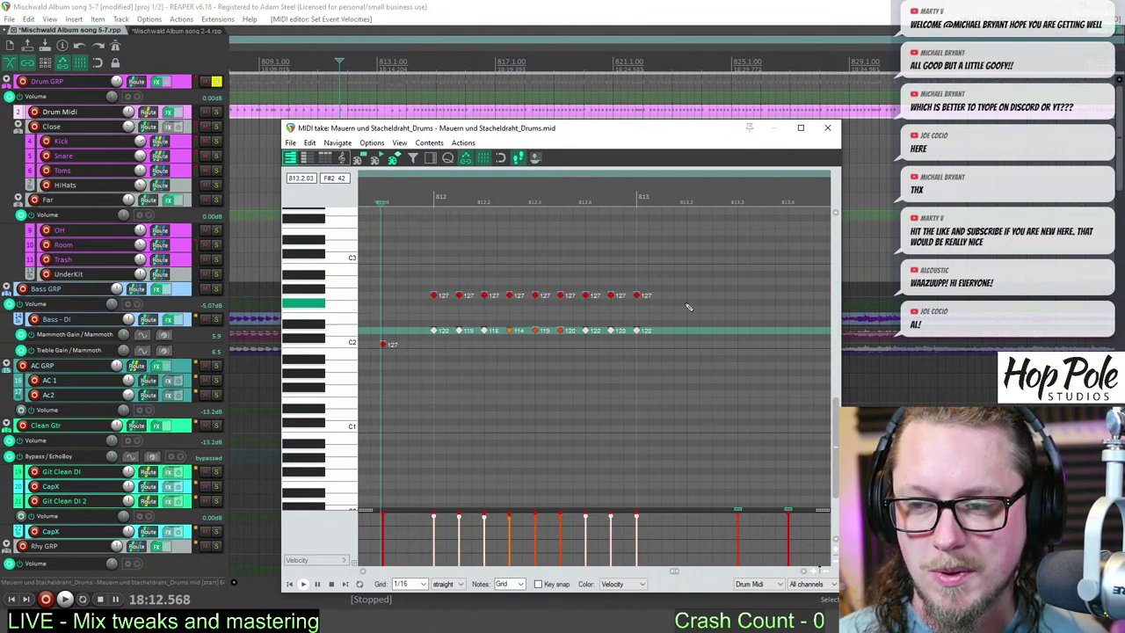
# - Raise the velocity of the final snare hit at bar 813 and the soft fourth hit of the fill, auditioning after each change
pyautogui.moveTo(689, 306); pyautogui.dragTo(633, 352)
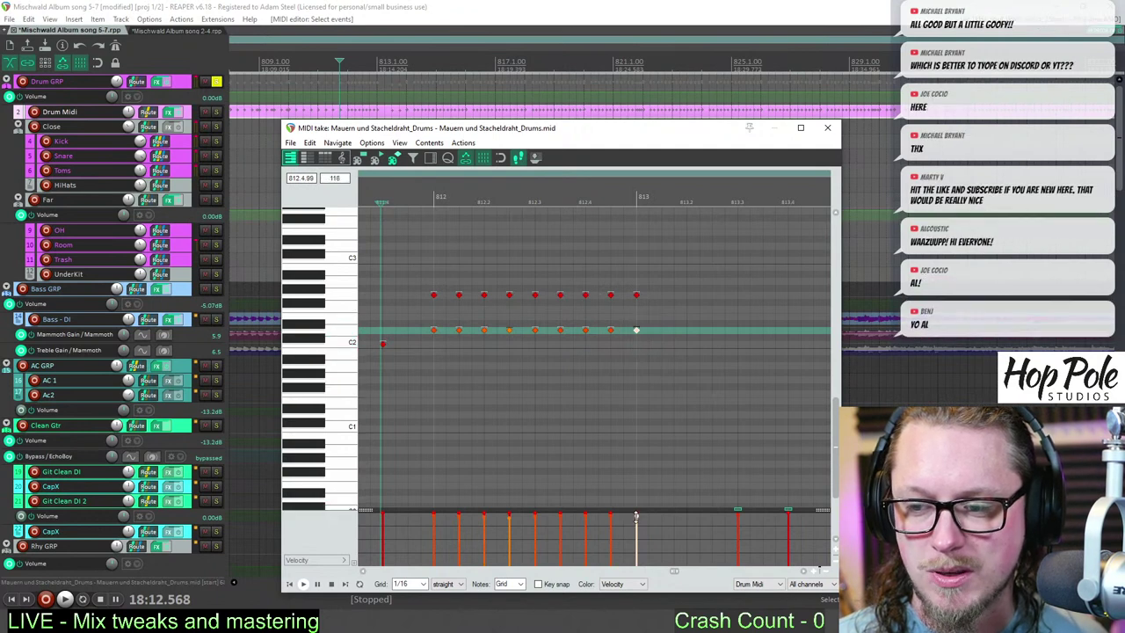
pyautogui.press('space')
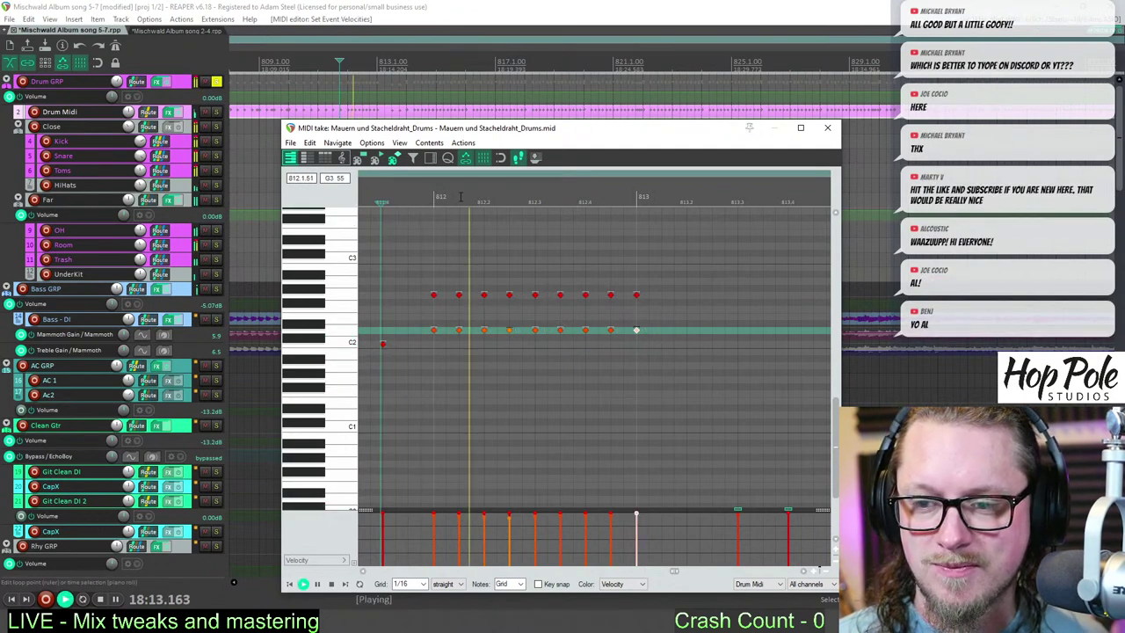
pyautogui.press('space')
pyautogui.click(509, 330)
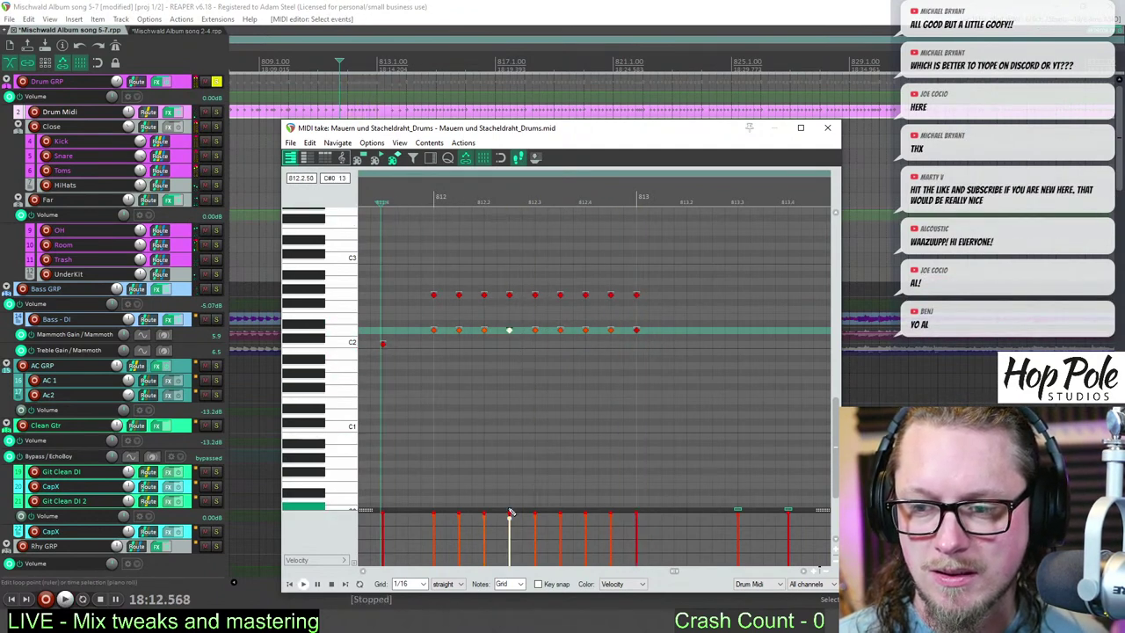
pyautogui.press('space')
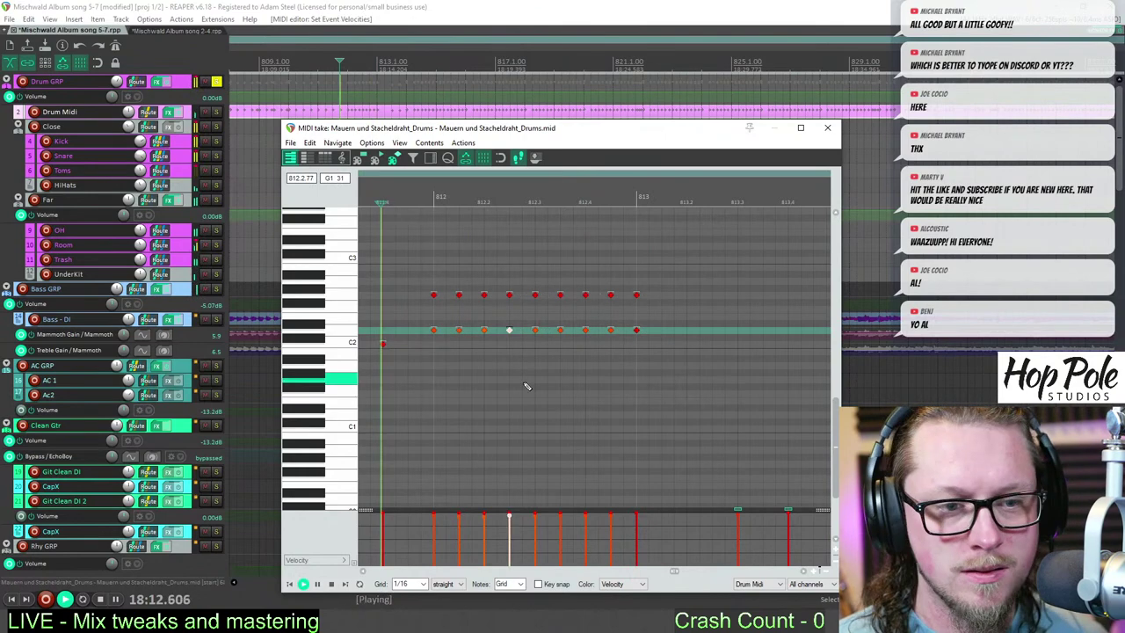
# - Raise the velocity of the last three snare notes in the fill just before bar 822 and play it back
pyautogui.scroll(-5, 688, 327)
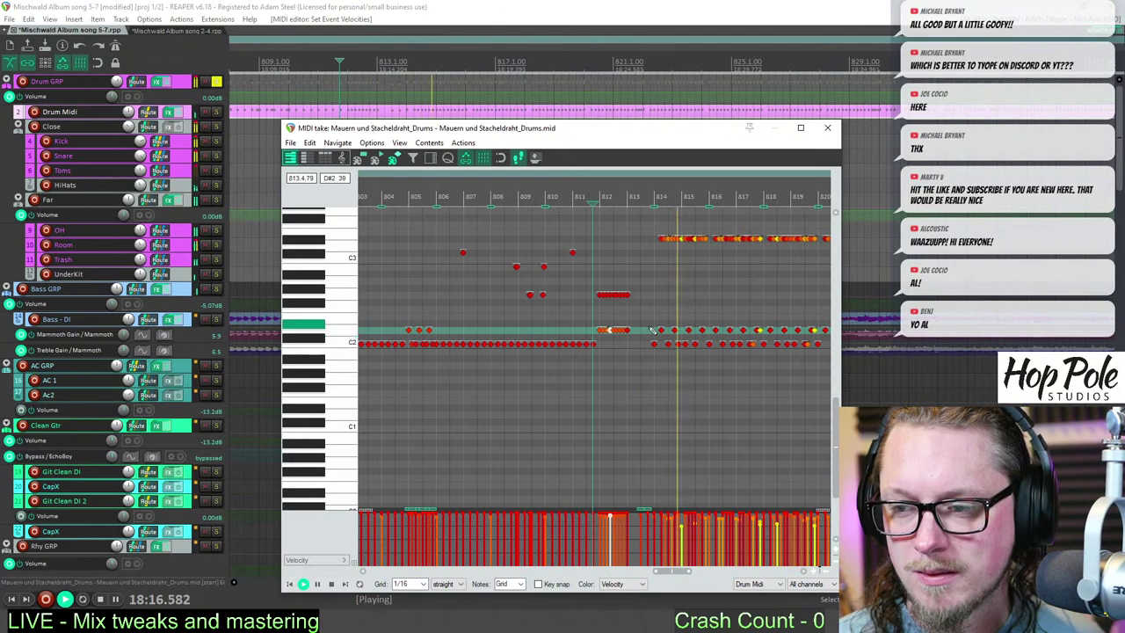
pyautogui.scroll(5, 719, 350)
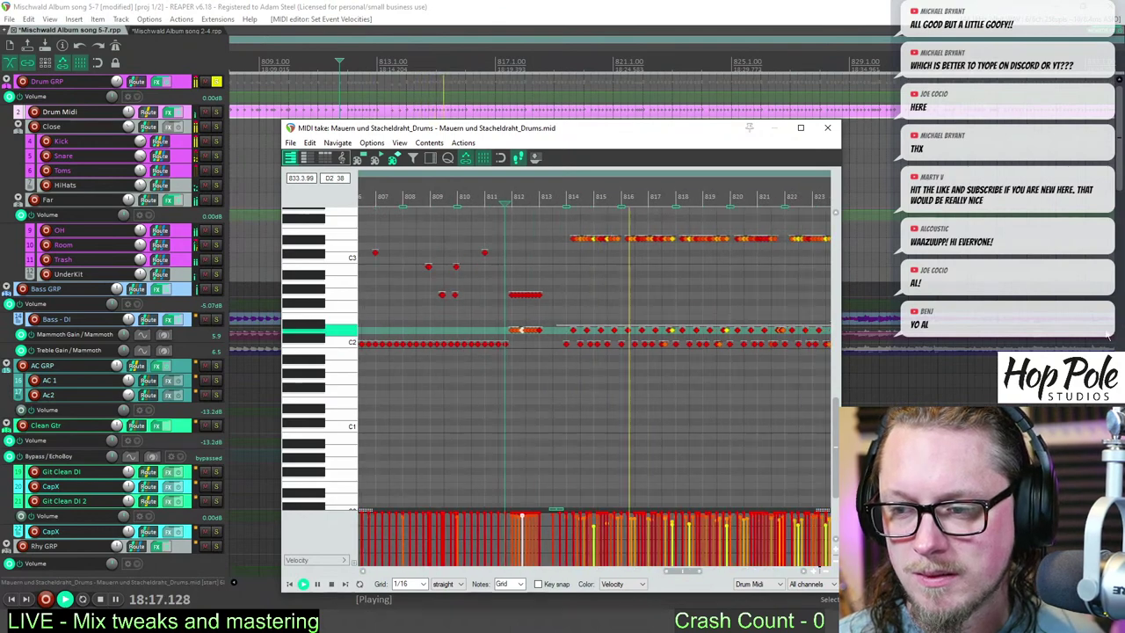
pyautogui.click(711, 216)
pyautogui.scroll(5, 743, 450)
pyautogui.press('space')
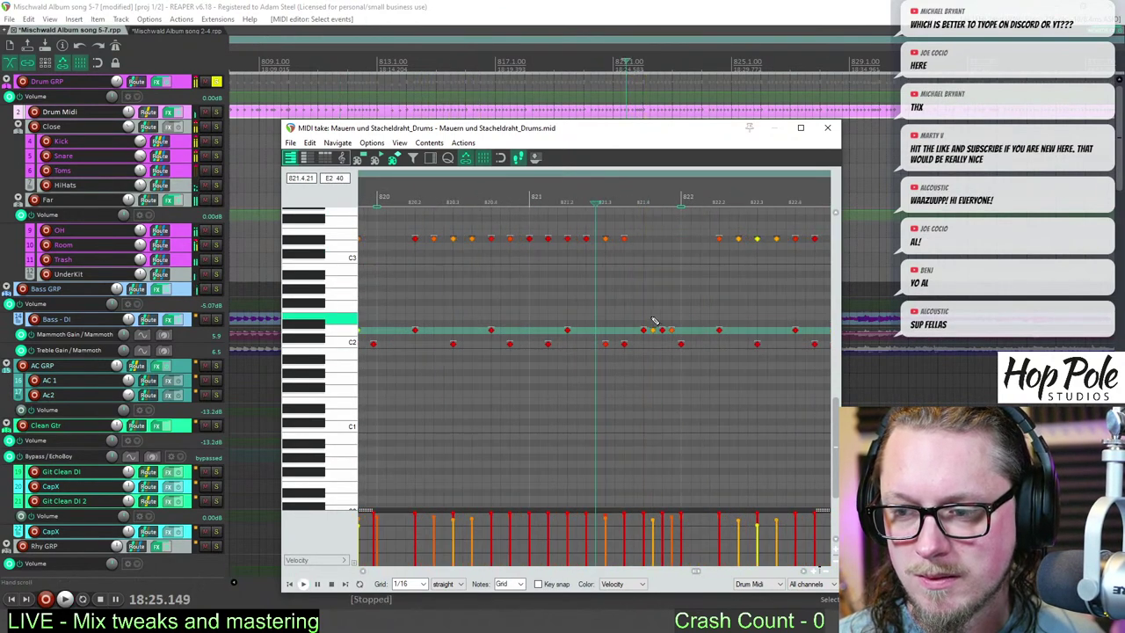
pyautogui.moveTo(649, 323); pyautogui.dragTo(683, 339)
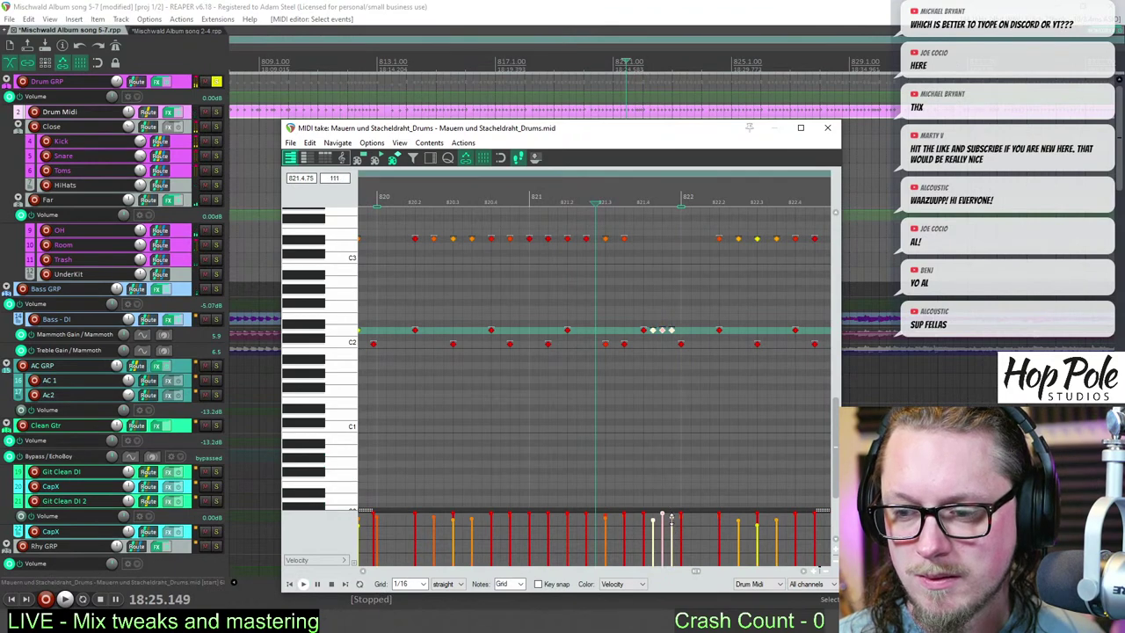
pyautogui.moveTo(672, 517); pyautogui.dragTo(672, 512)
pyautogui.press('space')
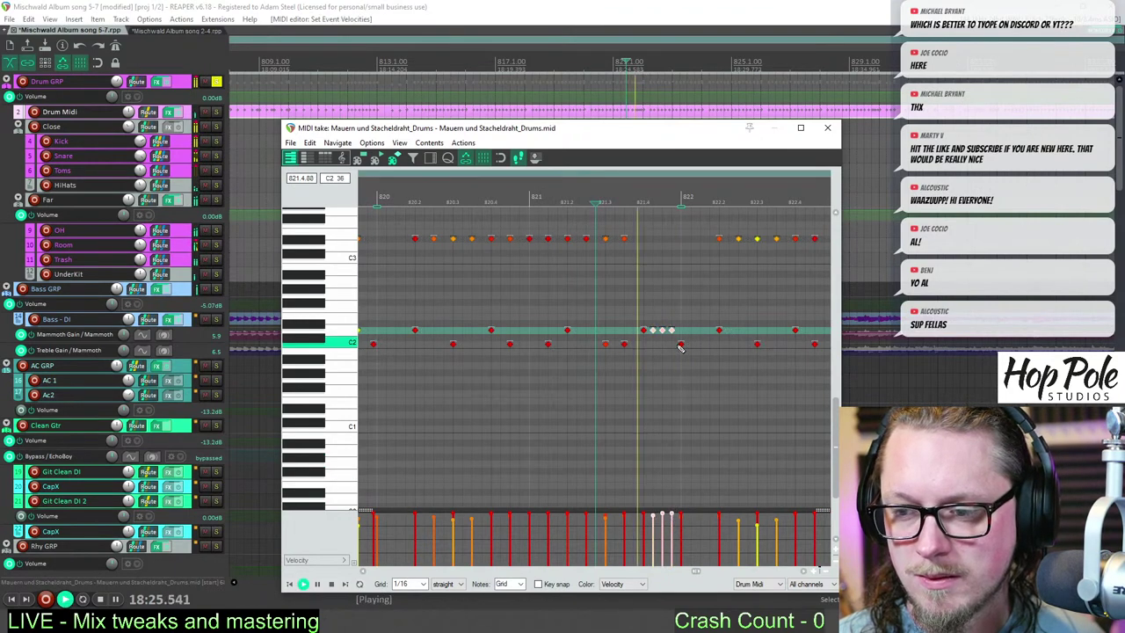
pyautogui.scroll(-4, 763, 308)
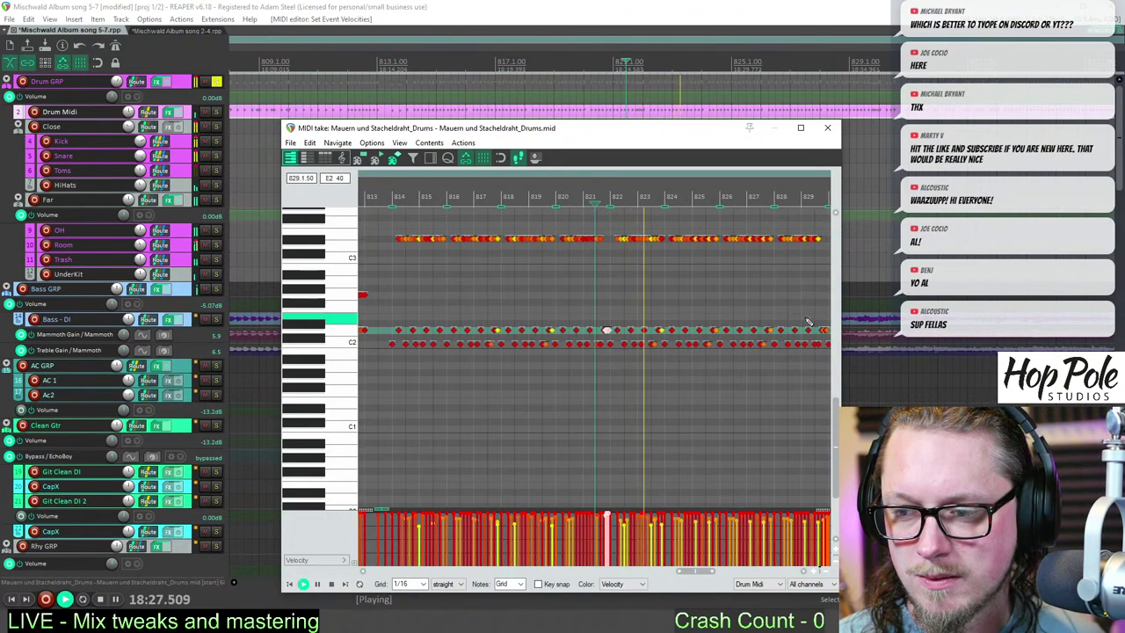
# - Raise the velocities of the weaker hits in the quick four-note D2 snare fills leading into measures 830 and 834
pyautogui.scroll(3, 627, 323)
pyautogui.moveTo(440, 341); pyautogui.dragTo(615, 330)
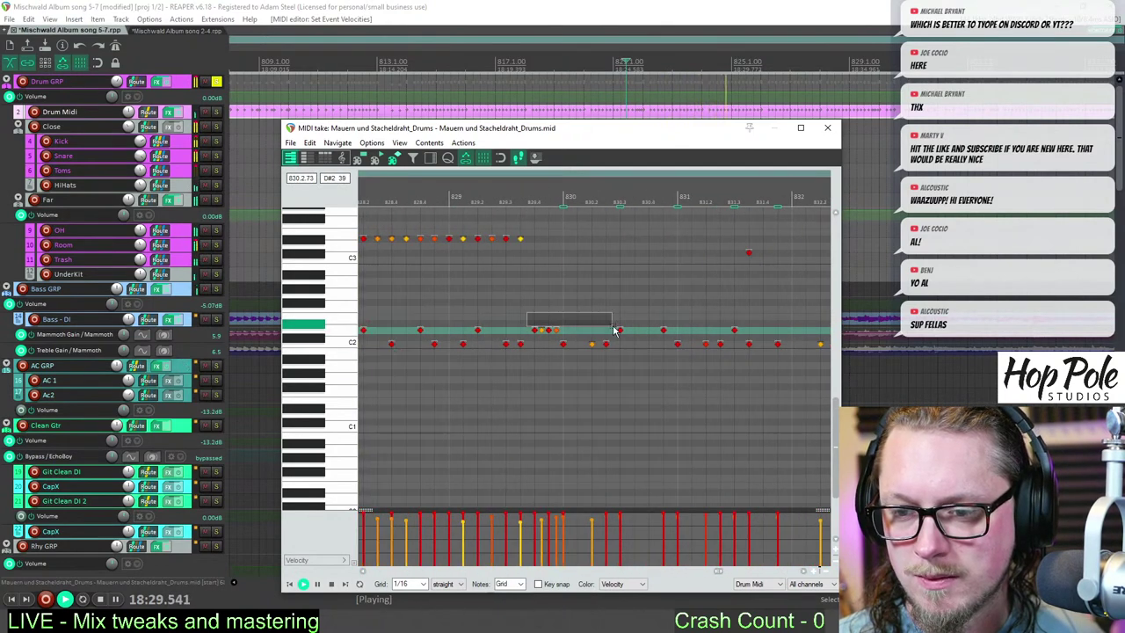
pyautogui.moveTo(527, 320); pyautogui.dragTo(567, 337)
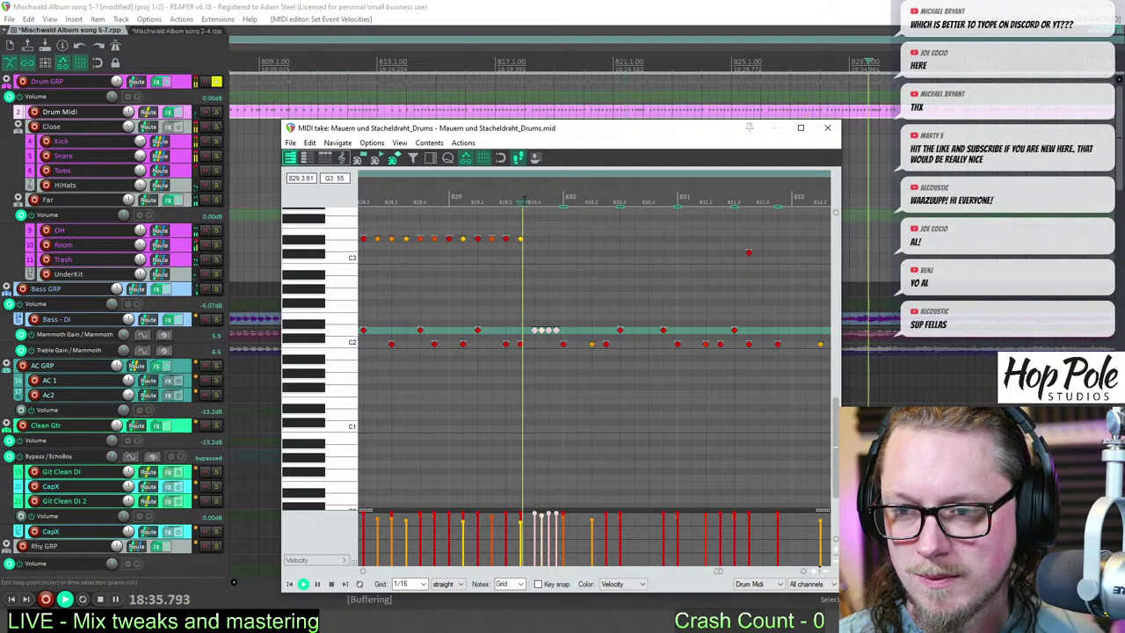
pyautogui.scroll(-3, 556, 229)
pyautogui.scroll(4, 646, 378)
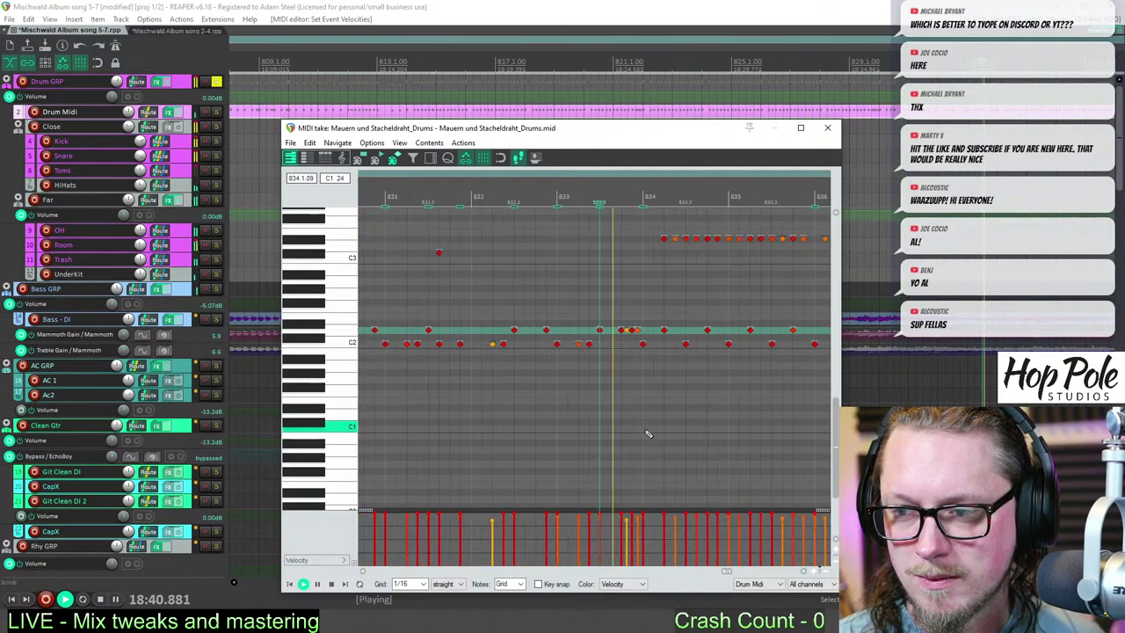
pyautogui.moveTo(635, 322); pyautogui.dragTo(669, 345)
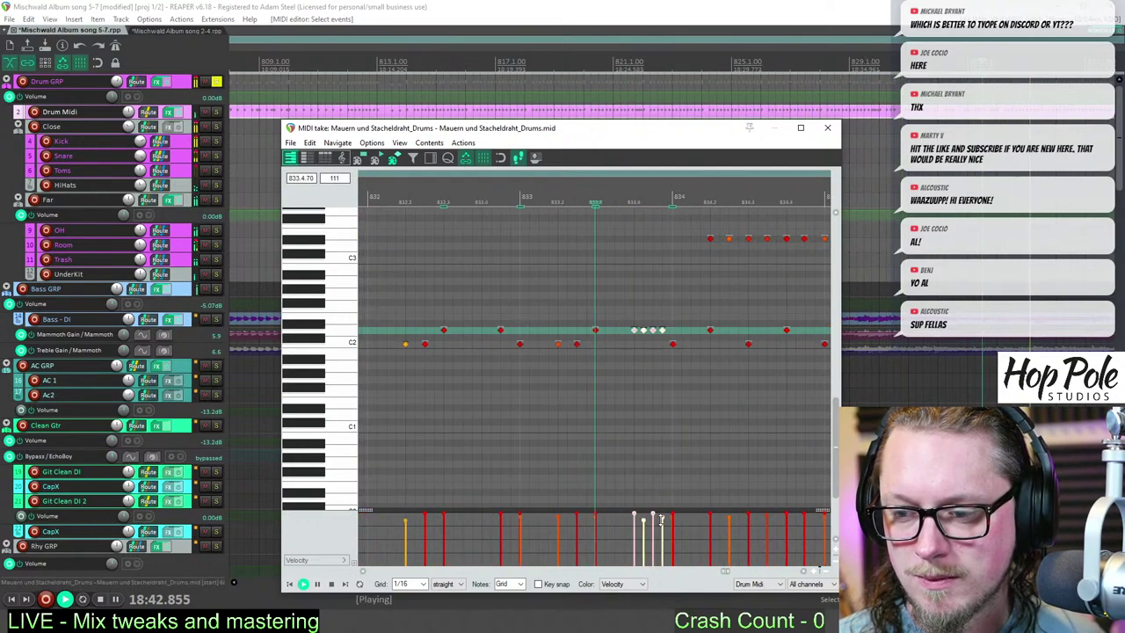
# - Raise the weaker velocities in the four-note D2 snare fills leading into measures 838 and 842
pyautogui.scroll(-3, 697, 448)
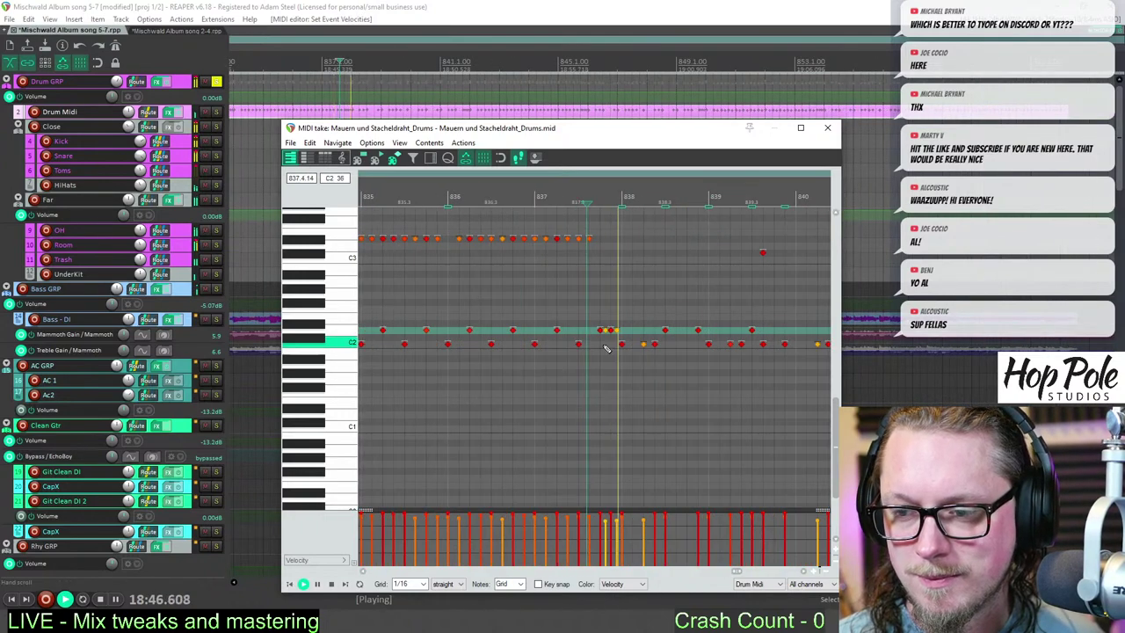
pyautogui.moveTo(584, 301); pyautogui.dragTo(637, 343)
pyautogui.scroll(-3, 730, 313)
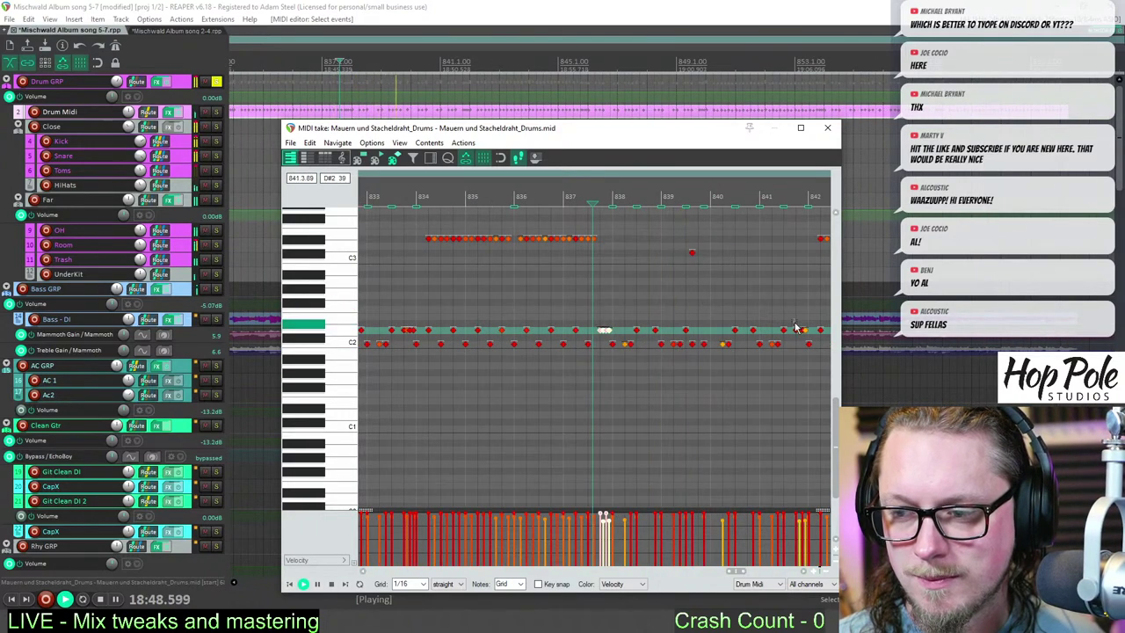
pyautogui.moveTo(806, 341); pyautogui.dragTo(806, 342)
pyautogui.press('space')
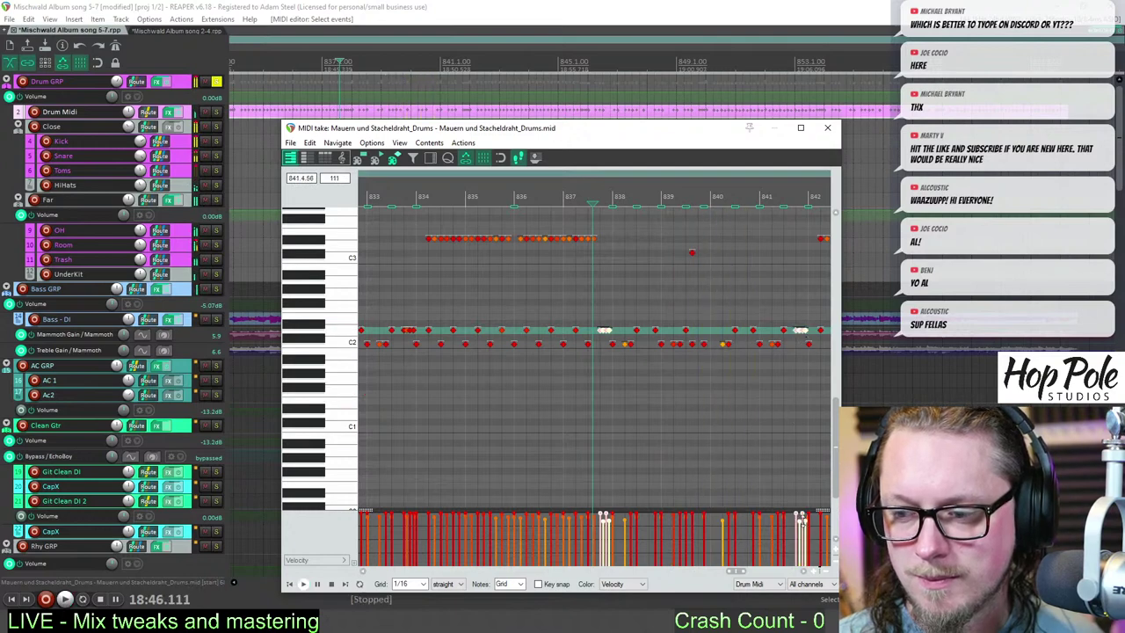
pyautogui.press('space')
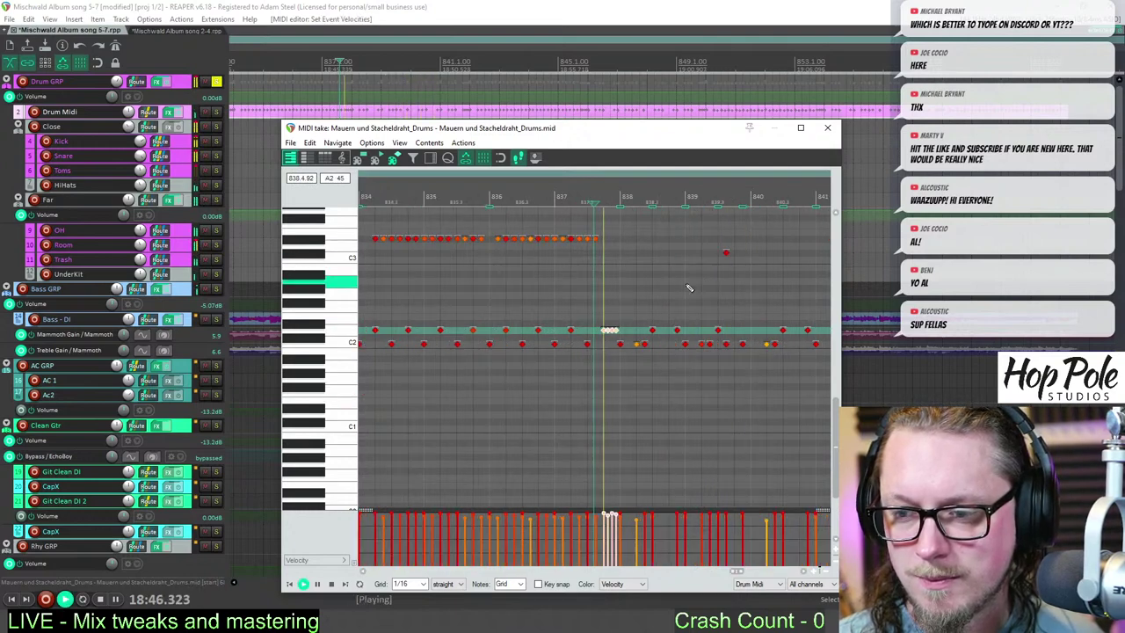
# - Raise the weaker velocities in the four-note D2 snare fill leading into measure 846
pyautogui.scroll(-2, 695, 282)
pyautogui.click(811, 194)
pyautogui.scroll(6, 615, 337)
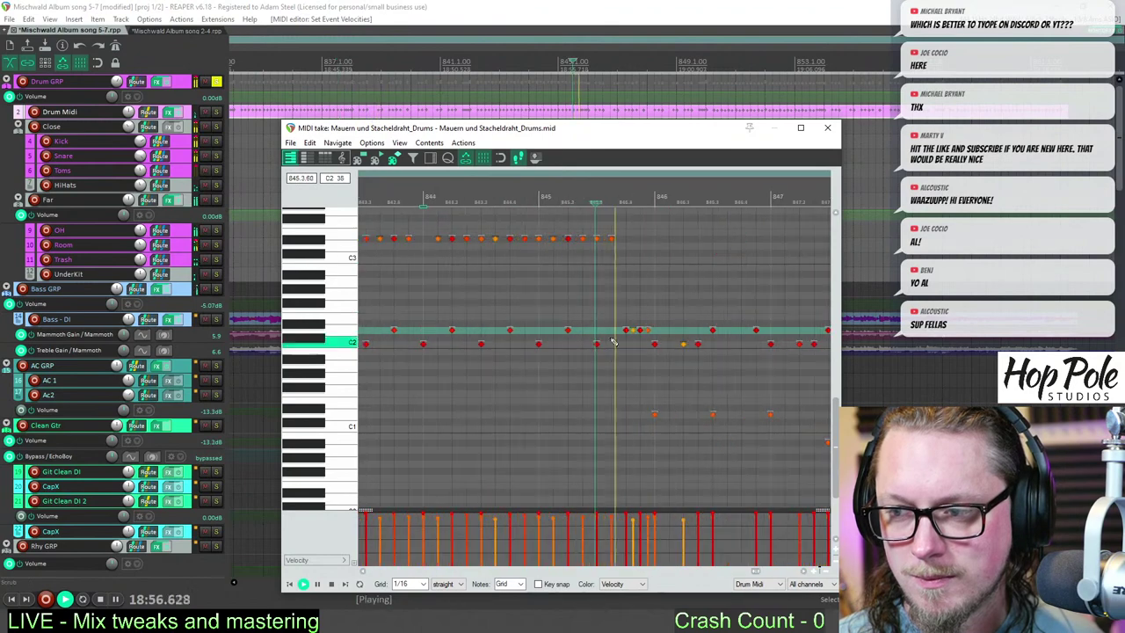
pyautogui.moveTo(621, 322); pyautogui.dragTo(684, 339)
pyautogui.press('space')
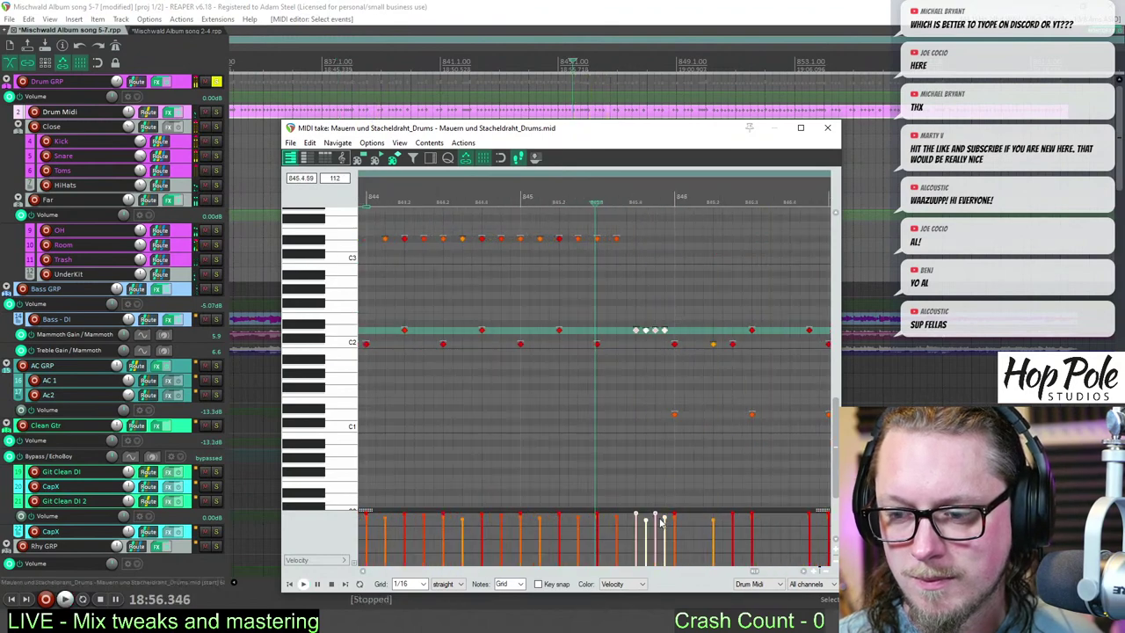
pyautogui.moveTo(664, 518); pyautogui.dragTo(665, 512)
# - Raise the weaker velocities in the four-note D2 snare fills leading into measures 850 and 854
pyautogui.scroll(-5, 703, 318)
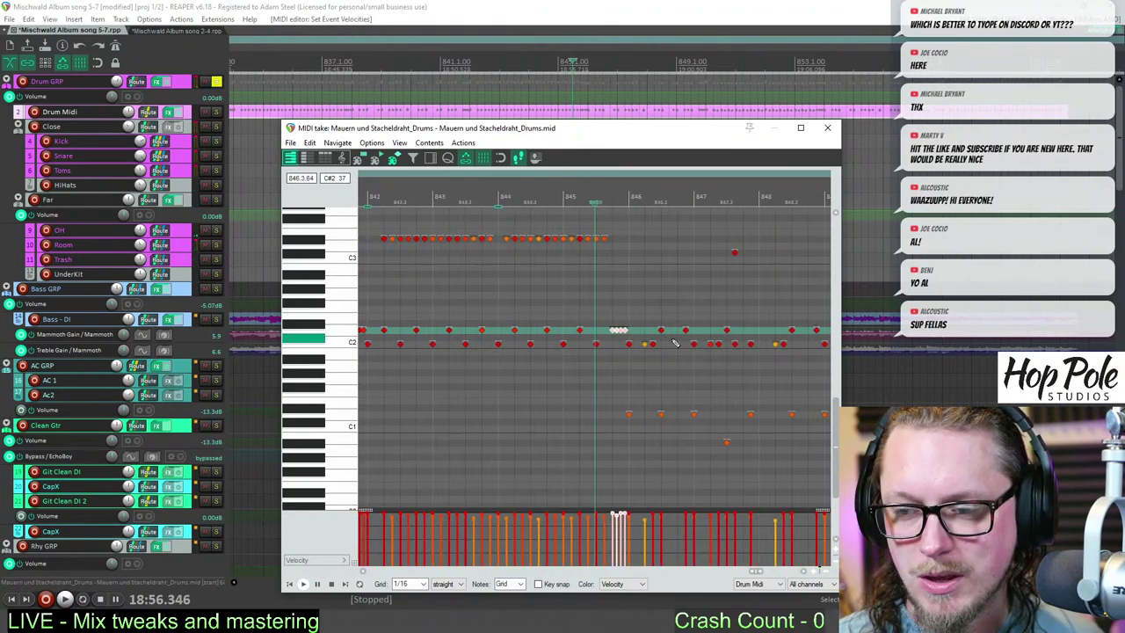
pyautogui.scroll(5, 710, 365)
pyautogui.moveTo(681, 323); pyautogui.dragTo(510, 341)
pyautogui.scroll(-2, 580, 327)
pyautogui.scroll(-2, 574, 328)
pyautogui.moveTo(749, 317); pyautogui.dragTo(768, 337)
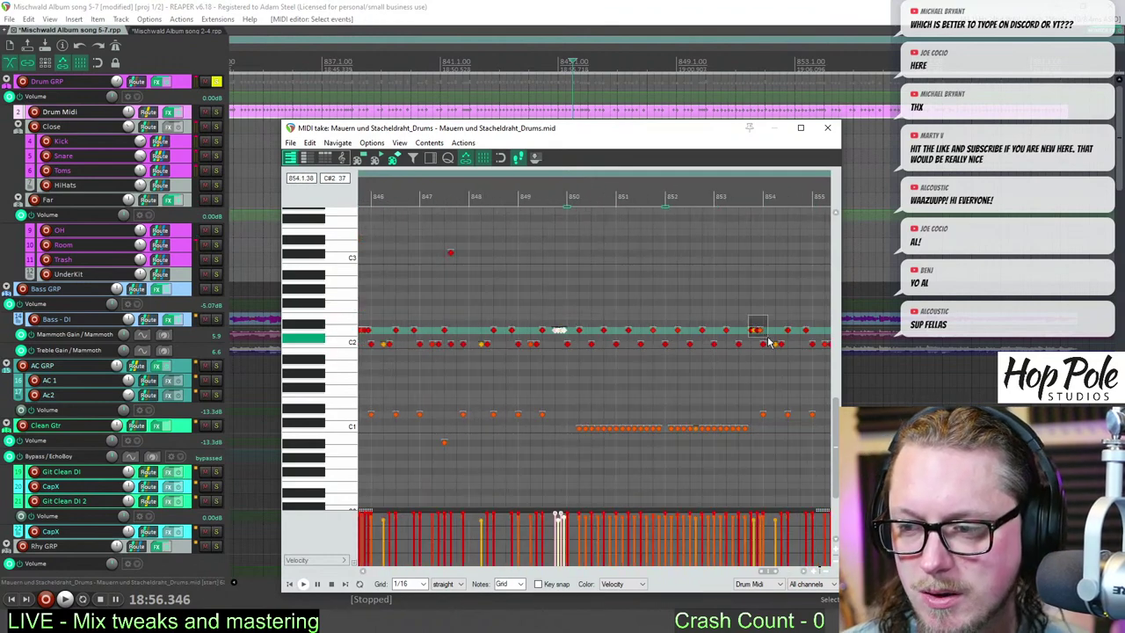
pyautogui.moveTo(754, 518); pyautogui.dragTo(756, 516)
# - Raise the weaker velocities in the four-note D2 snare fill leading into measure 858
pyautogui.scroll(-5, 771, 276)
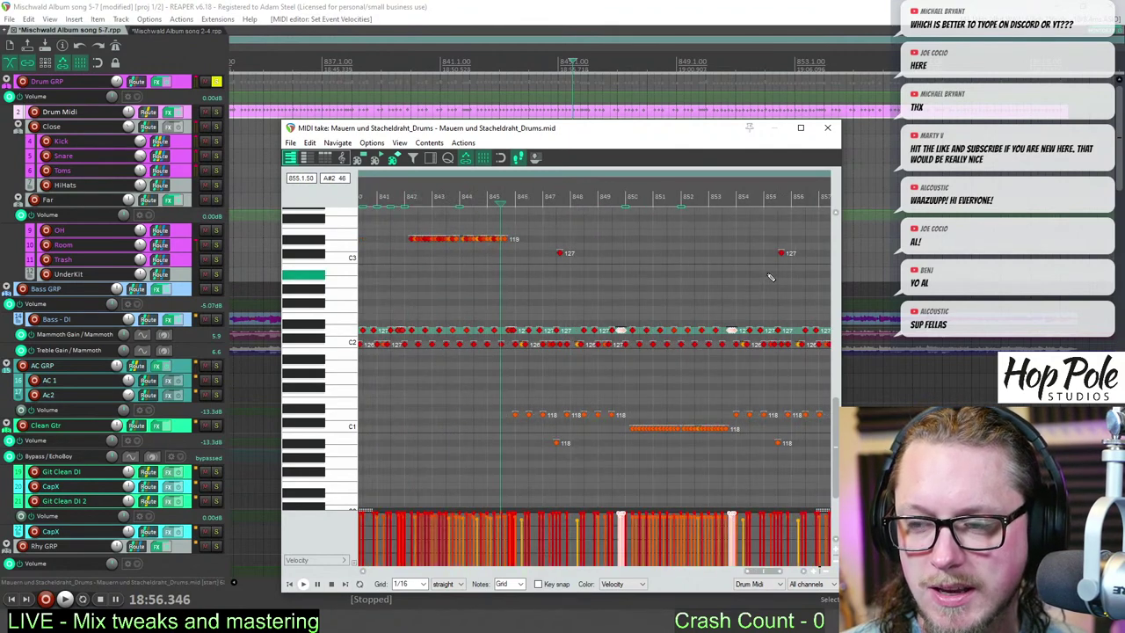
pyautogui.scroll(10, 753, 233)
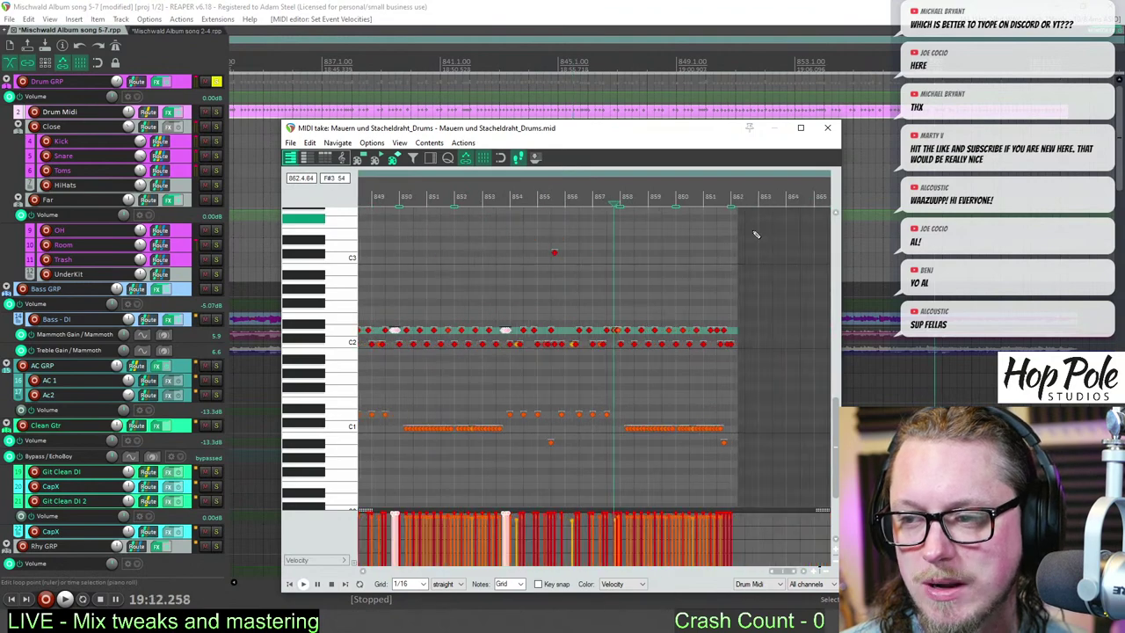
pyautogui.moveTo(646, 318); pyautogui.dragTo(654, 335)
pyautogui.scroll(-6, 731, 324)
pyautogui.scroll(5, 599, 515)
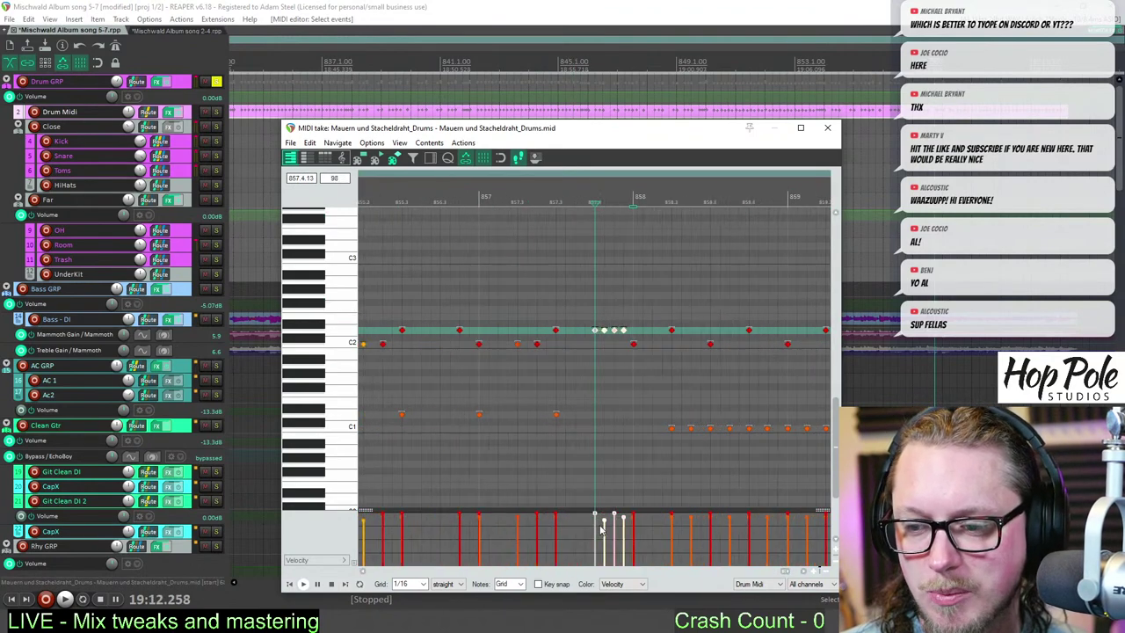
pyautogui.moveTo(605, 523); pyautogui.dragTo(608, 517)
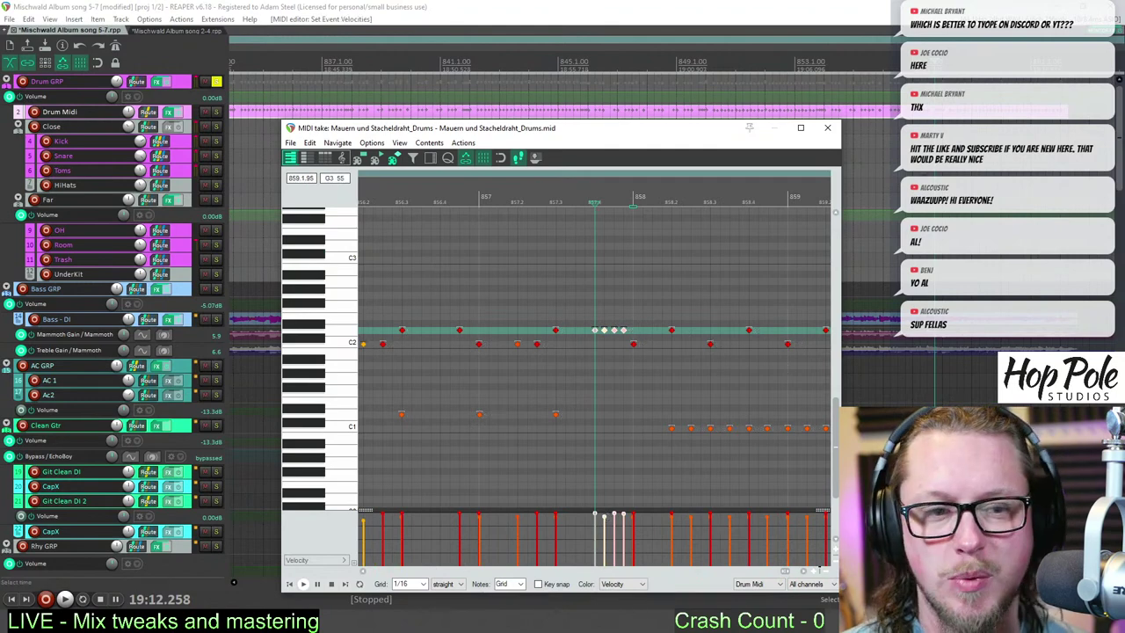
# - Close the drum MIDI editor, unsolo the Drum GRP track and play the full mix from about 17:05
pyautogui.click(827, 127)
pyautogui.scroll(-6, 568, 60)
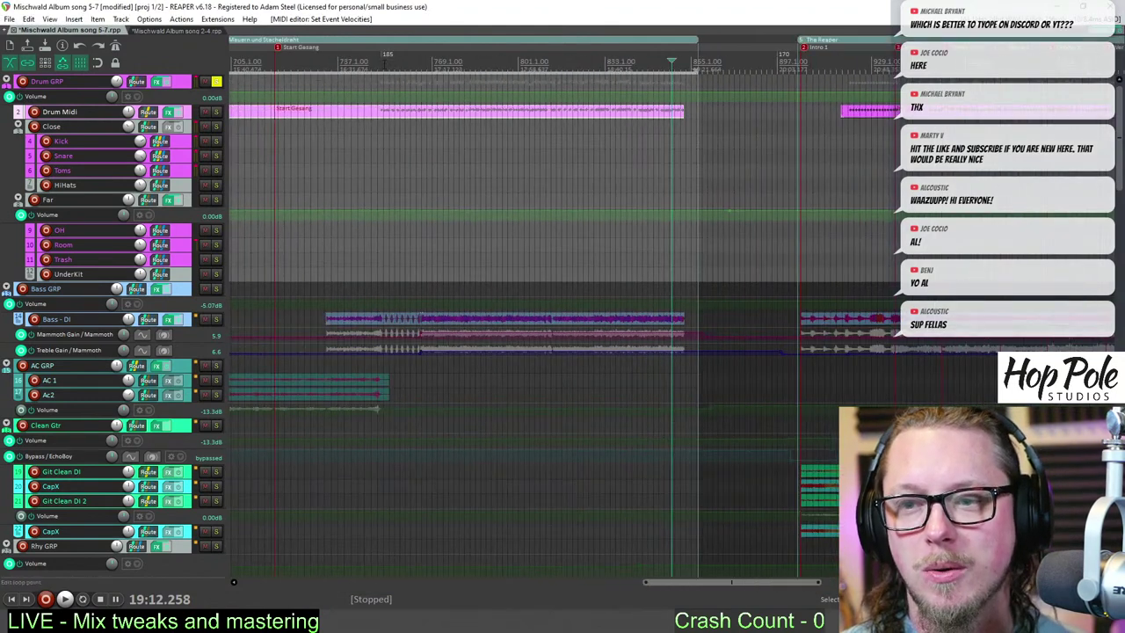
pyautogui.scroll(6, 560, 62)
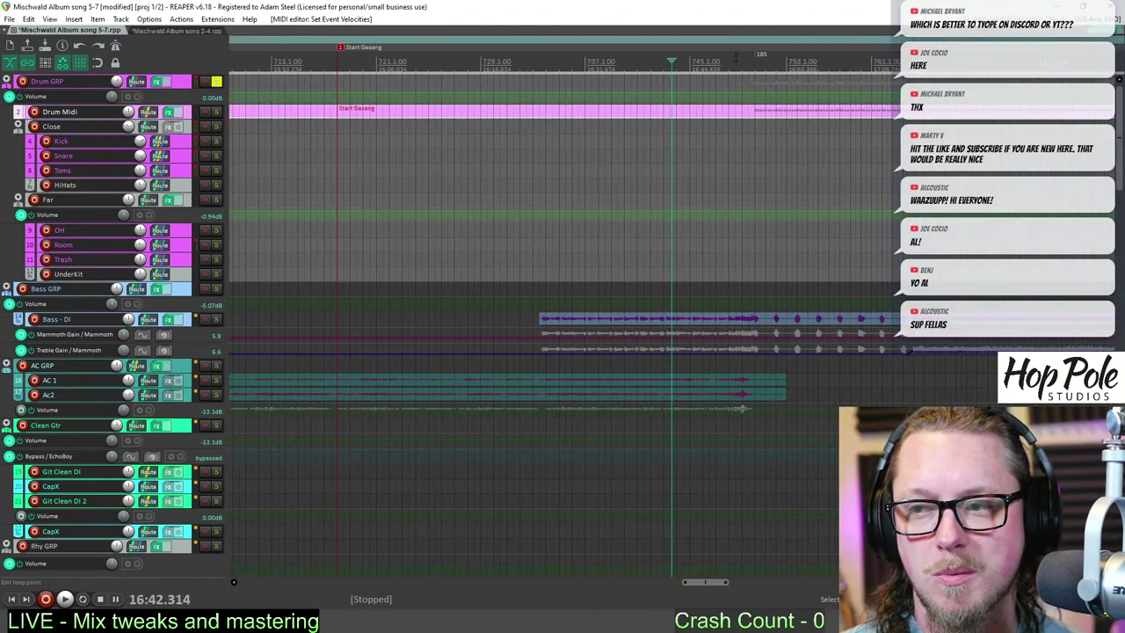
pyautogui.click(756, 76)
pyautogui.click(216, 81)
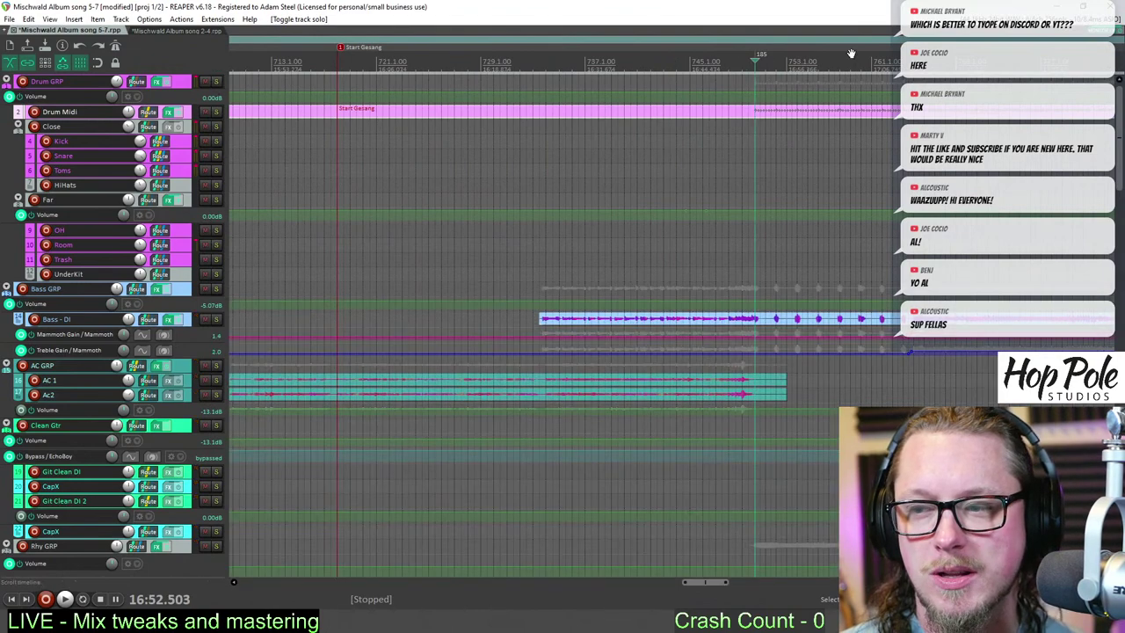
pyautogui.click(857, 64)
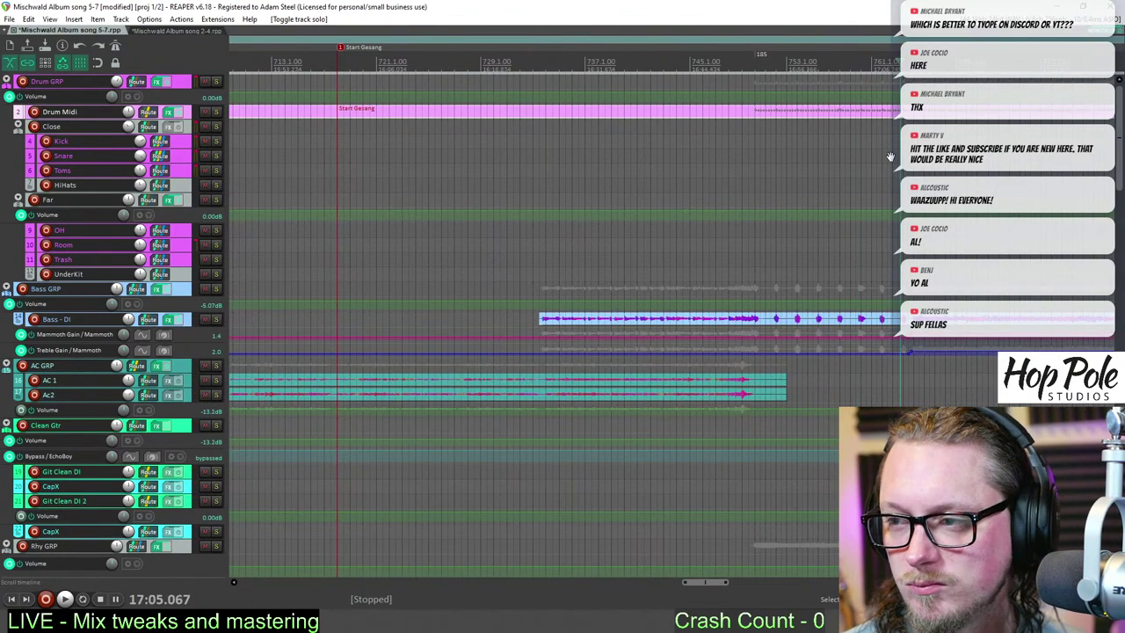
pyautogui.press('space')
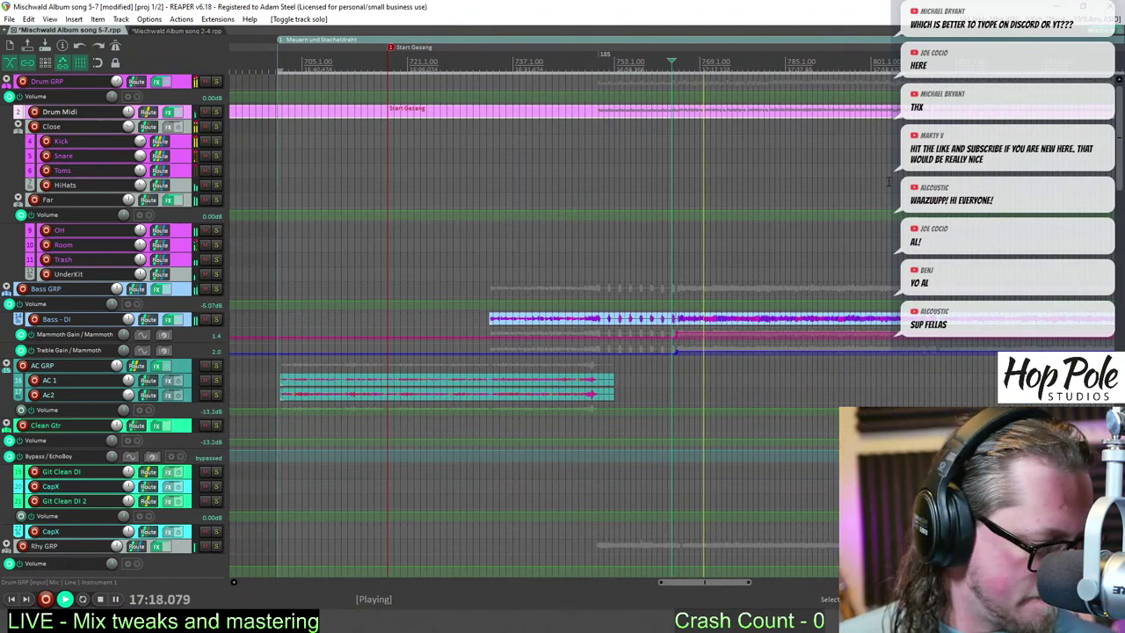
# - Show the mixer and check the Shadow Hills Class A Mastering Comp on the master track during playback
pyautogui.hotkey('ctrl', 'm')
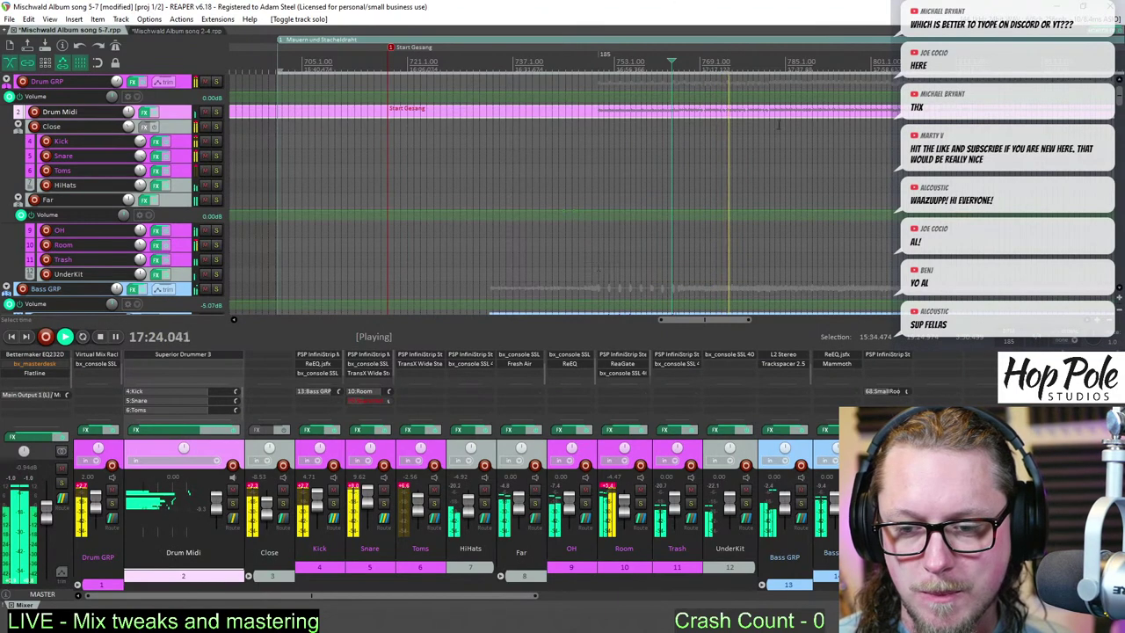
pyautogui.scroll(4, 778, 126)
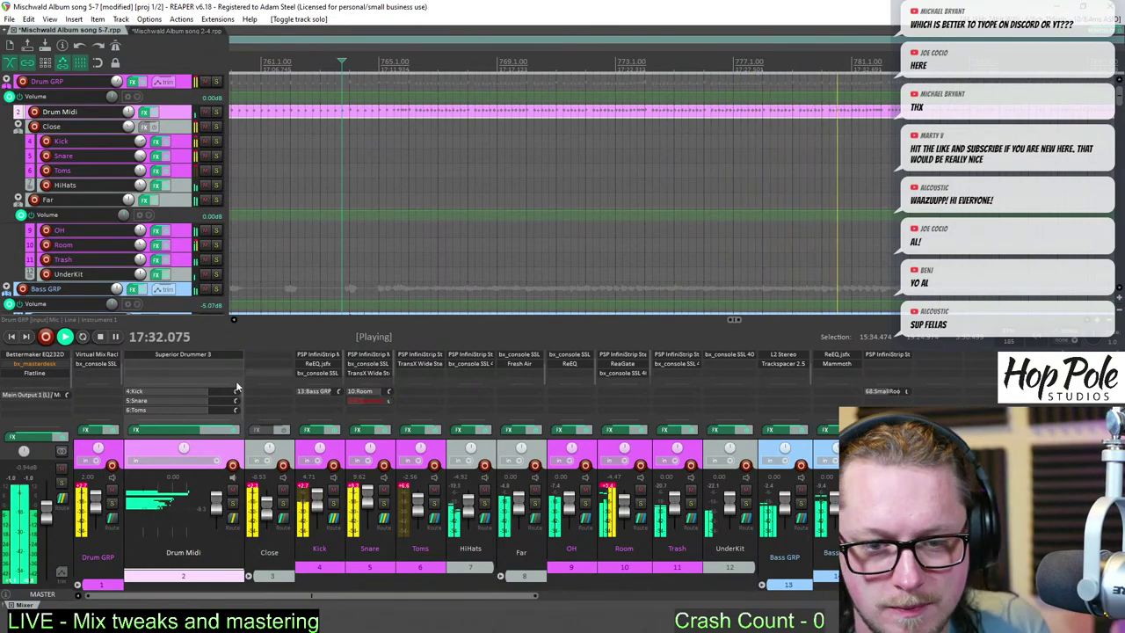
pyautogui.scroll(1, 35, 370)
pyautogui.click(53, 355)
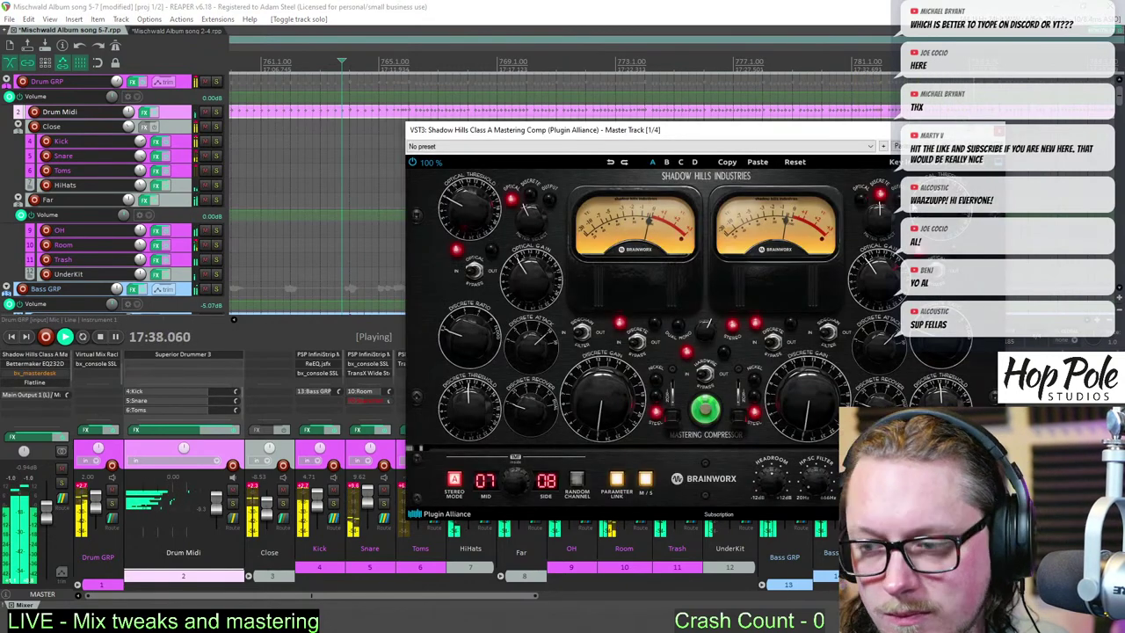
pyautogui.click(999, 131)
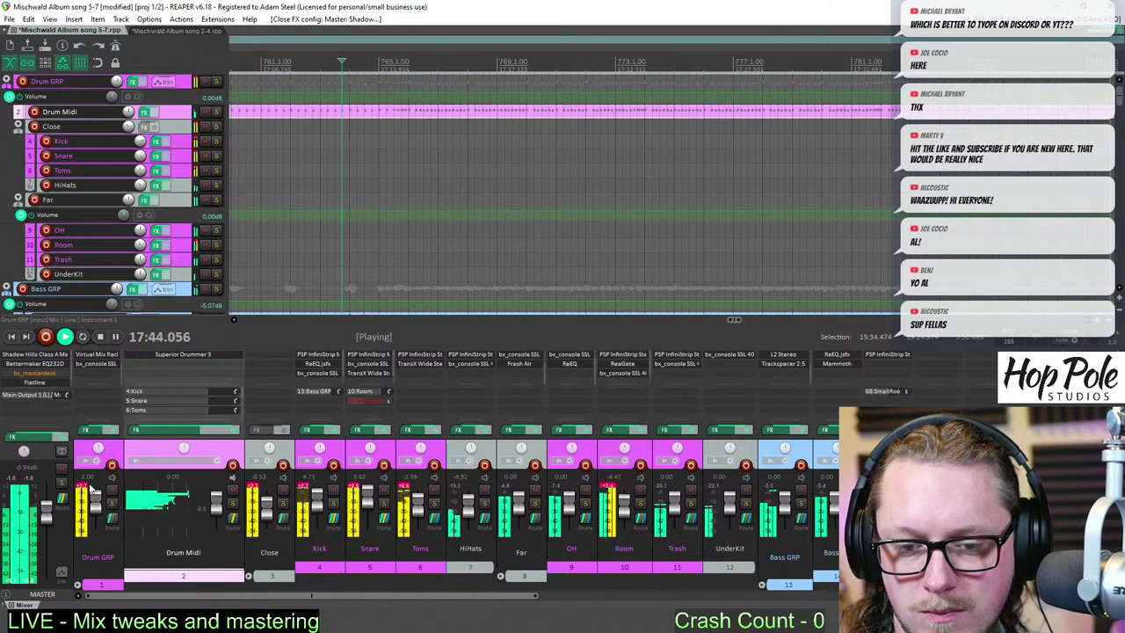
# - Check the VSX plugin in the monitoring FX chain and keep listening through the rest of the song
pyautogui.hscroll(5, 448, 212)
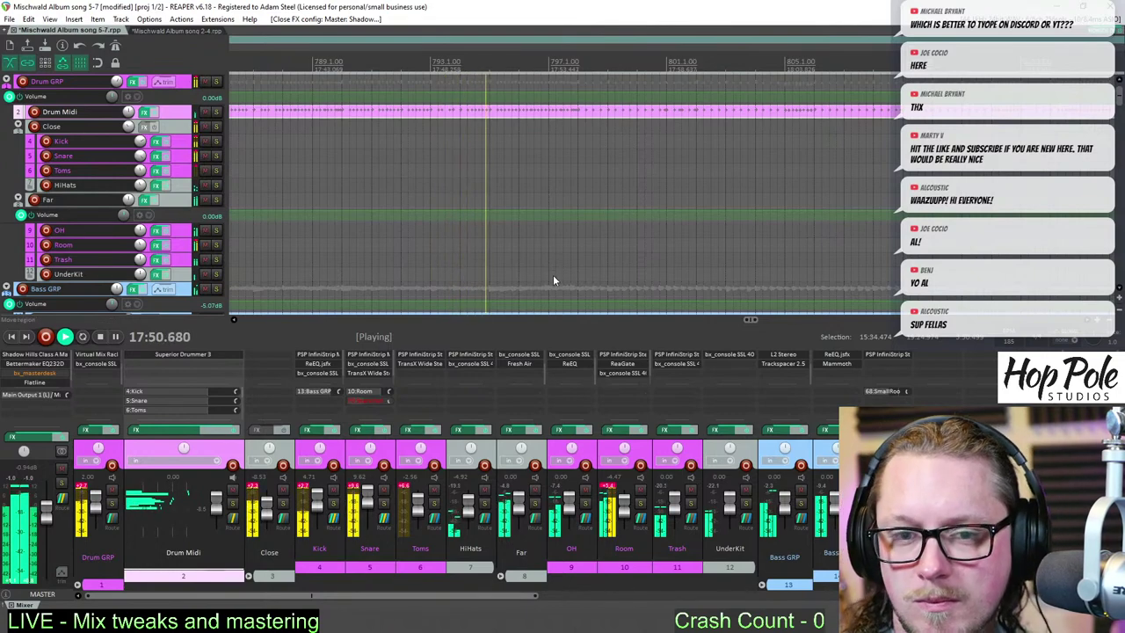
pyautogui.hotkey('ctrl', 'shift', 'm')
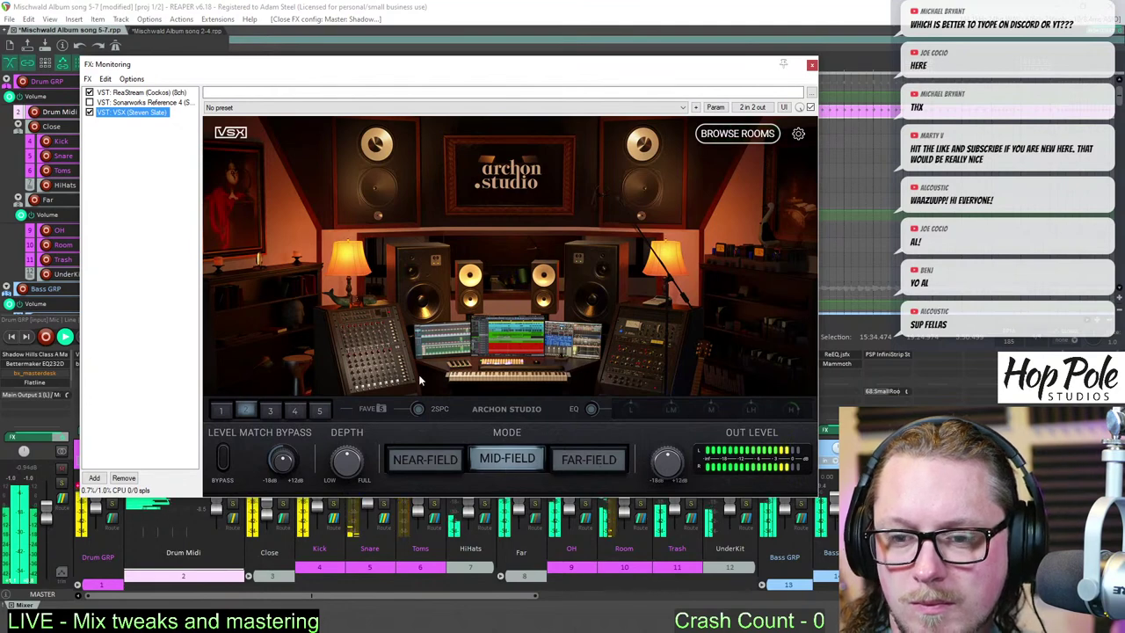
pyautogui.hotkey('ctrl', 'shift', 'm')
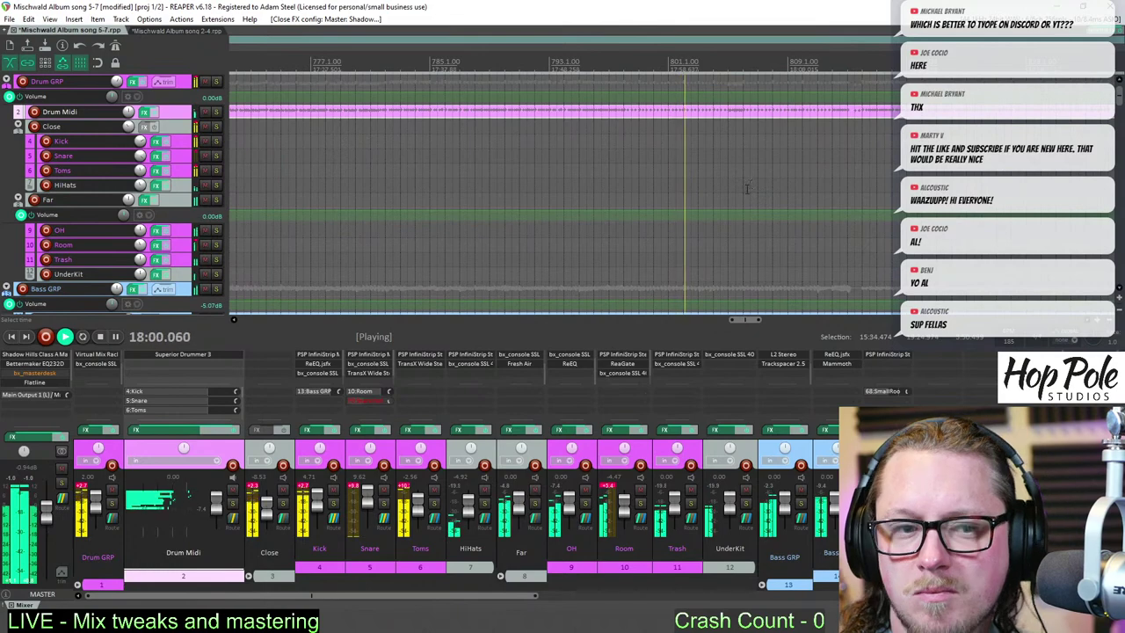
pyautogui.scroll(-3, 751, 183)
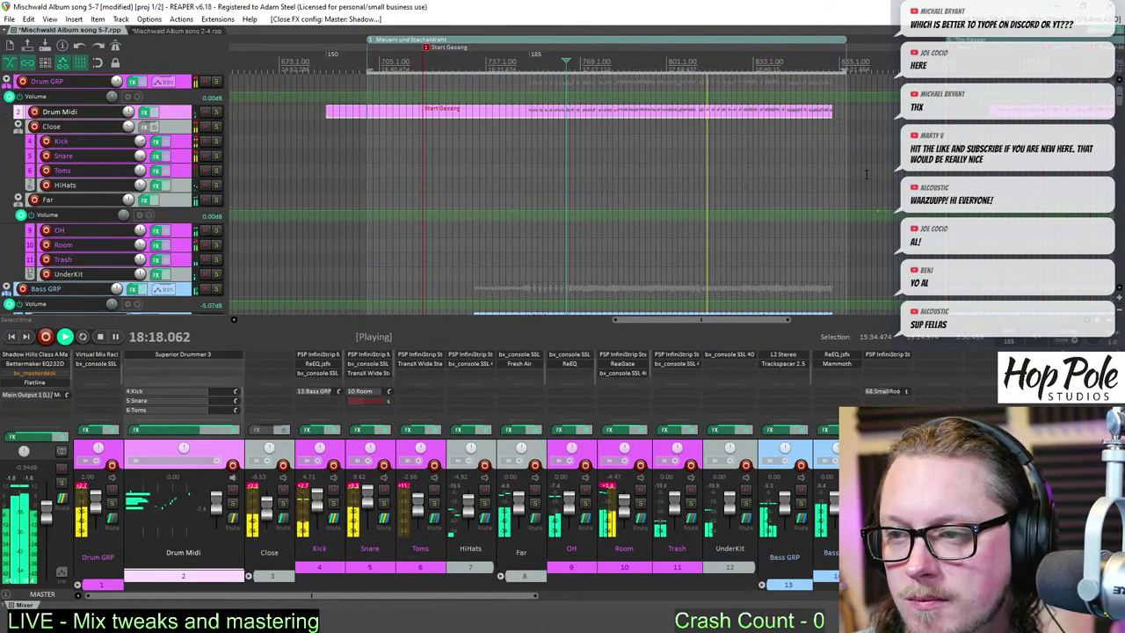
pyautogui.scroll(-2, 866, 173)
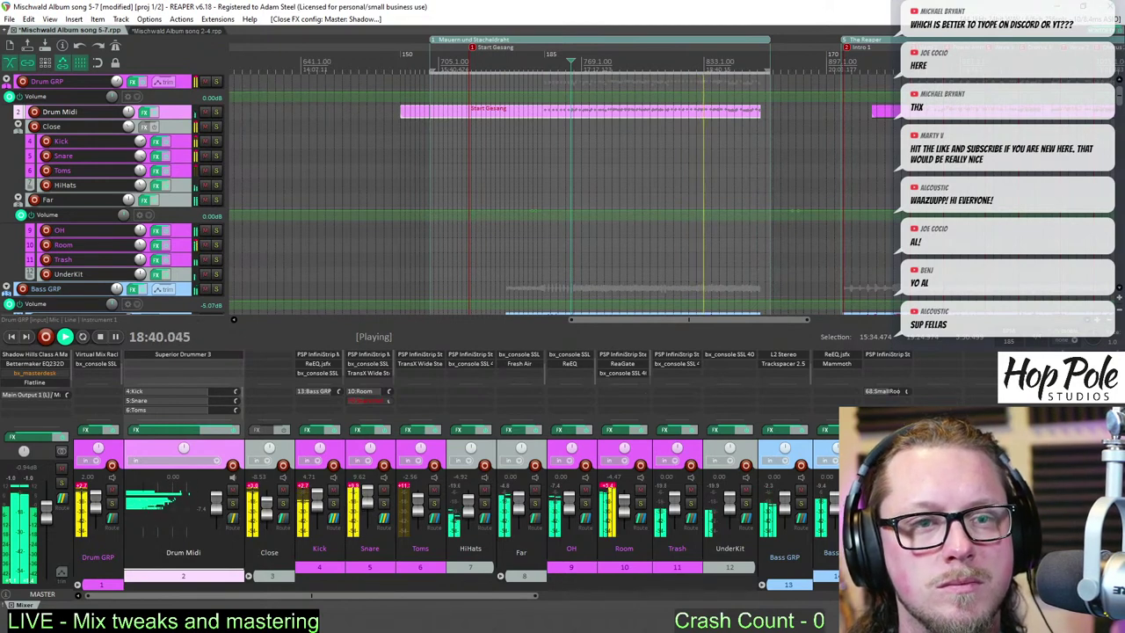
# - Reopen the drum MIDI item and slightly lower the velocities of all D2 snare notes from about measure 813 to the end
pyautogui.doubleClick(710, 115)
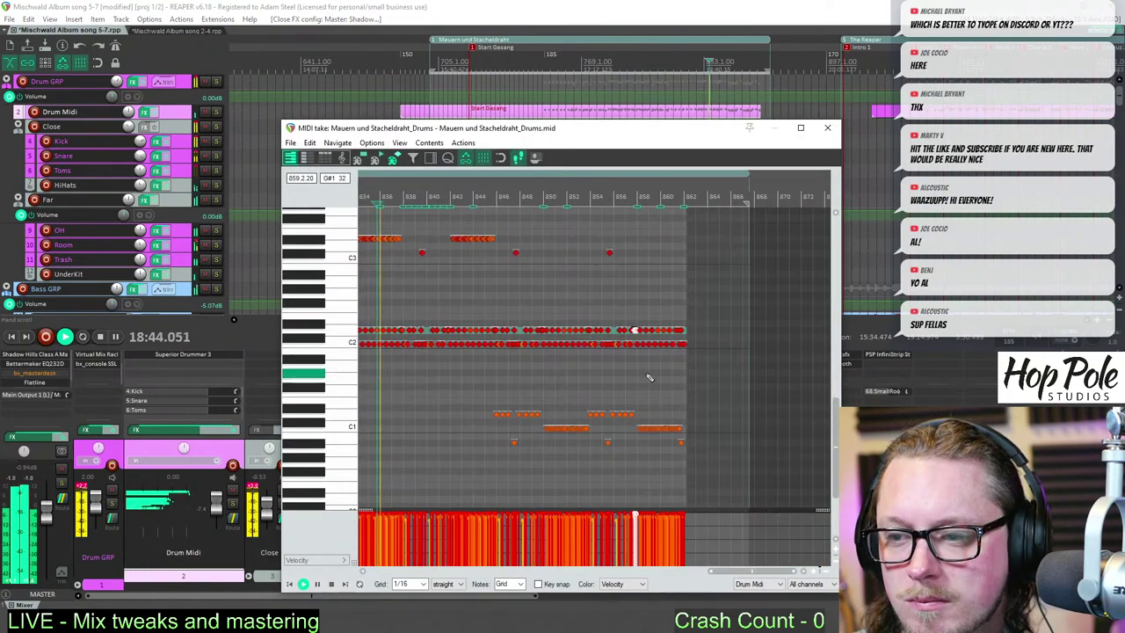
pyautogui.scroll(-3, 699, 360)
pyautogui.moveTo(731, 308); pyautogui.dragTo(446, 333)
pyautogui.scroll(2, 464, 340)
pyautogui.moveTo(537, 516); pyautogui.dragTo(536, 520)
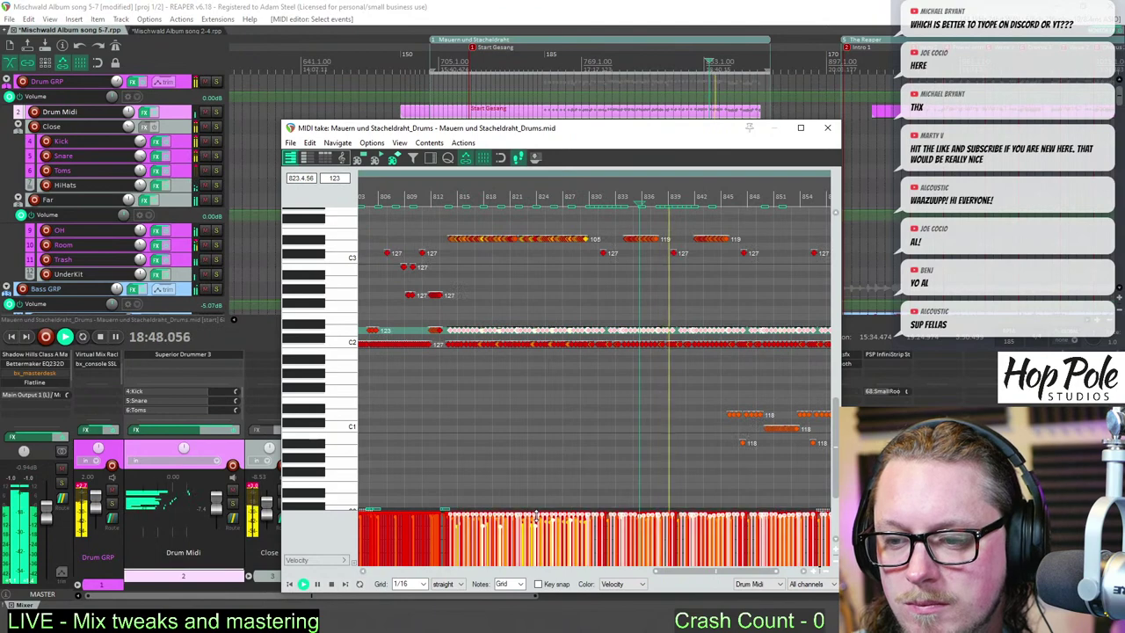
# - Select the four fast D2 snare notes just before measure 842 and check their velocities
pyautogui.scroll(4, 692, 318)
pyautogui.scroll(2, 692, 317)
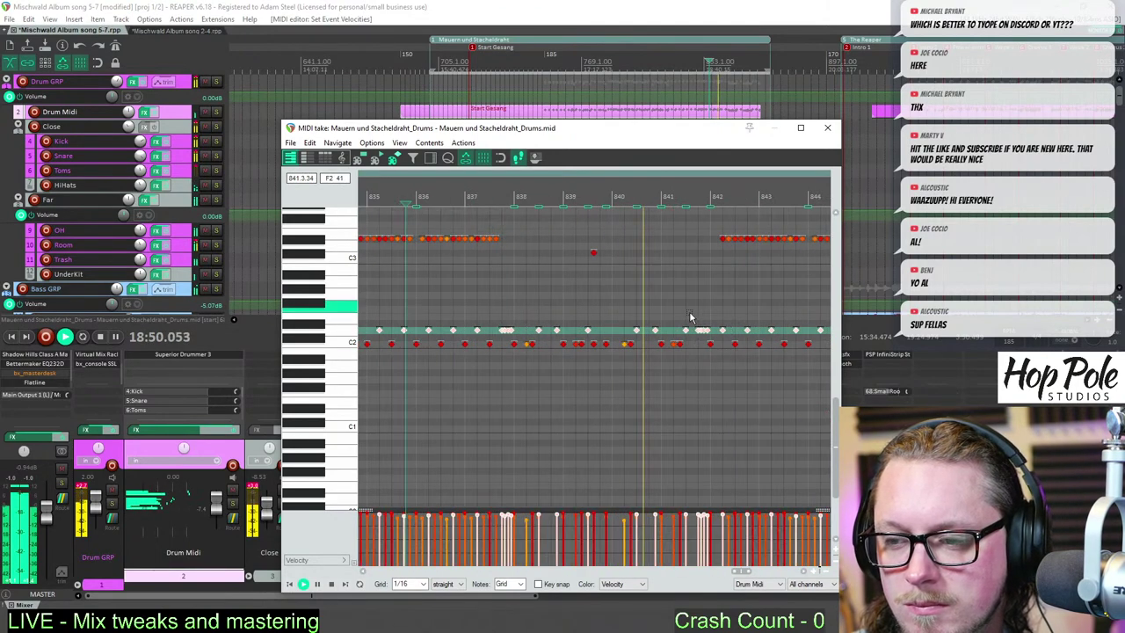
pyautogui.rightClick(692, 314)
pyautogui.click(692, 309)
pyautogui.scroll(3, 693, 308)
pyautogui.moveTo(693, 305); pyautogui.dragTo(722, 345)
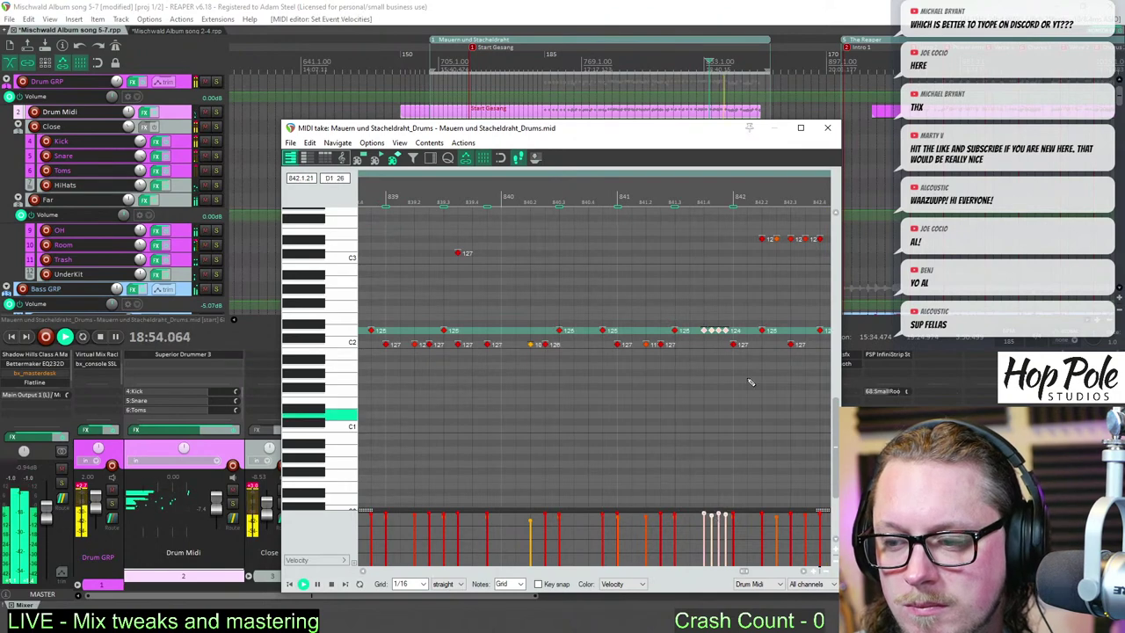
# - Check the velocities of the fast four-note D2 snare fills just before measures 846 and 850, selecting each fill in turn
pyautogui.scroll(-3, 751, 383)
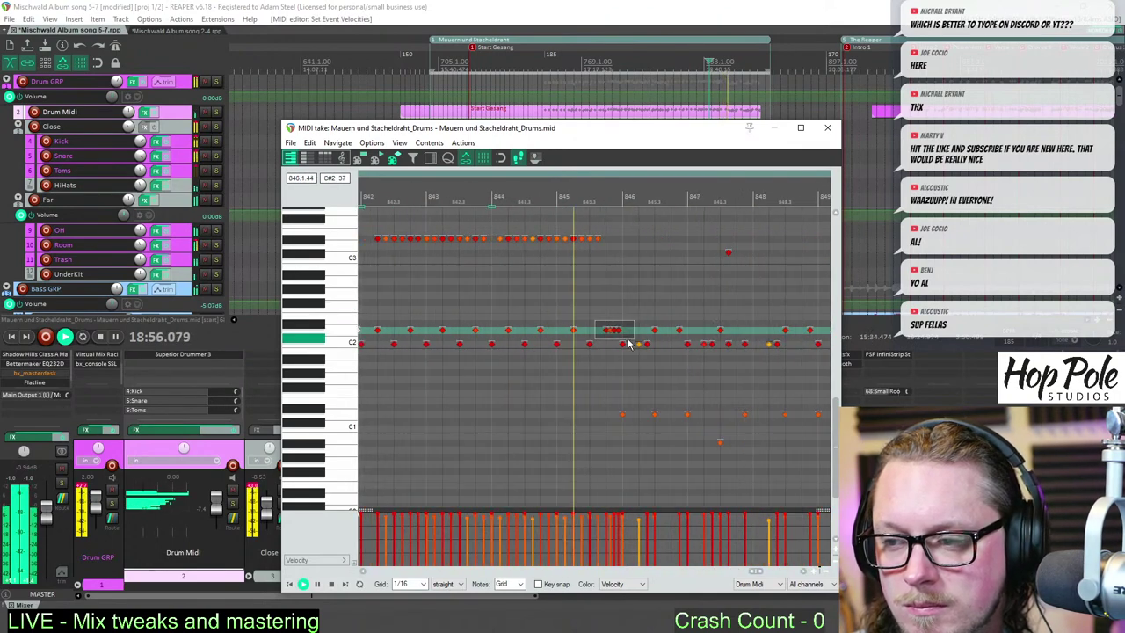
pyautogui.moveTo(629, 340); pyautogui.dragTo(633, 340)
pyautogui.scroll(3, 628, 342)
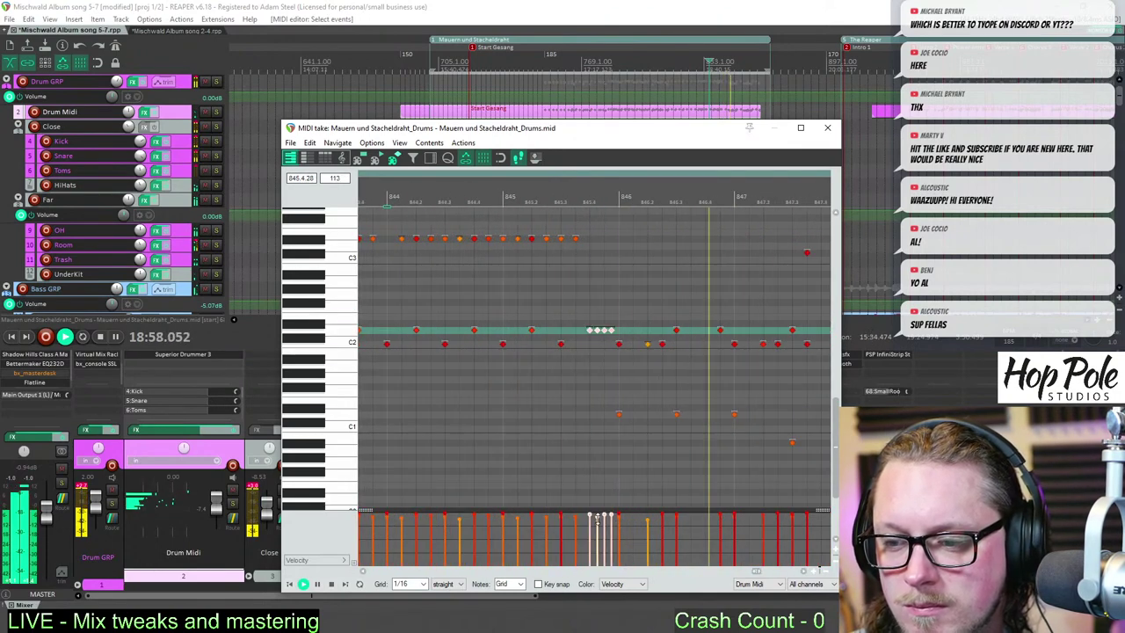
pyautogui.scroll(-3, 746, 252)
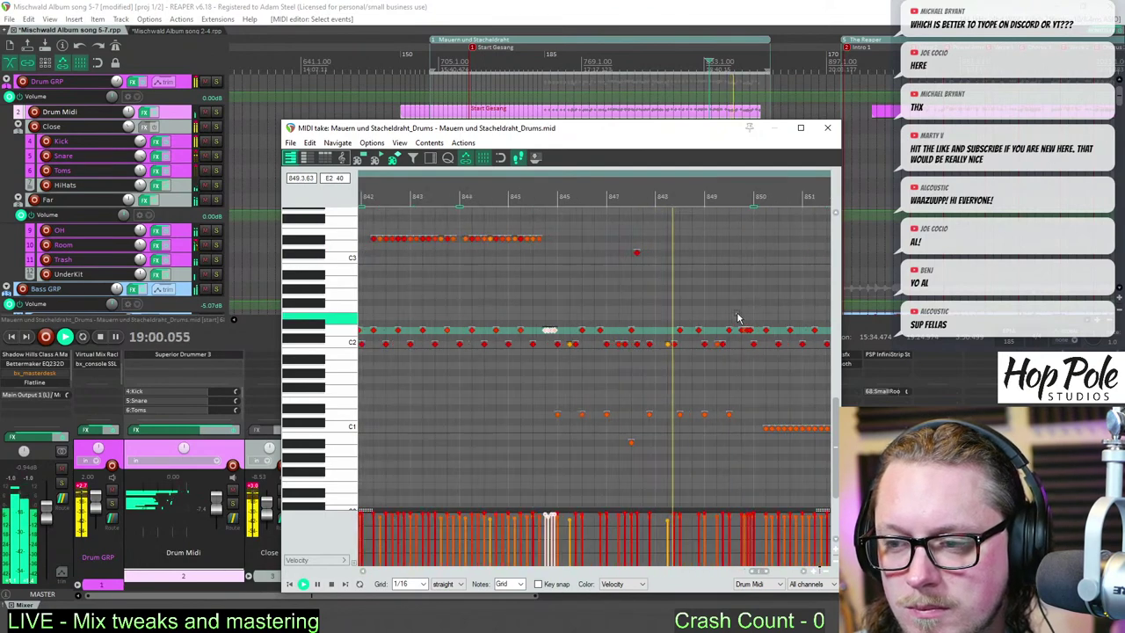
pyautogui.scroll(3, 791, 337)
pyautogui.moveTo(738, 317); pyautogui.dragTo(702, 338)
pyautogui.scroll(3, 705, 336)
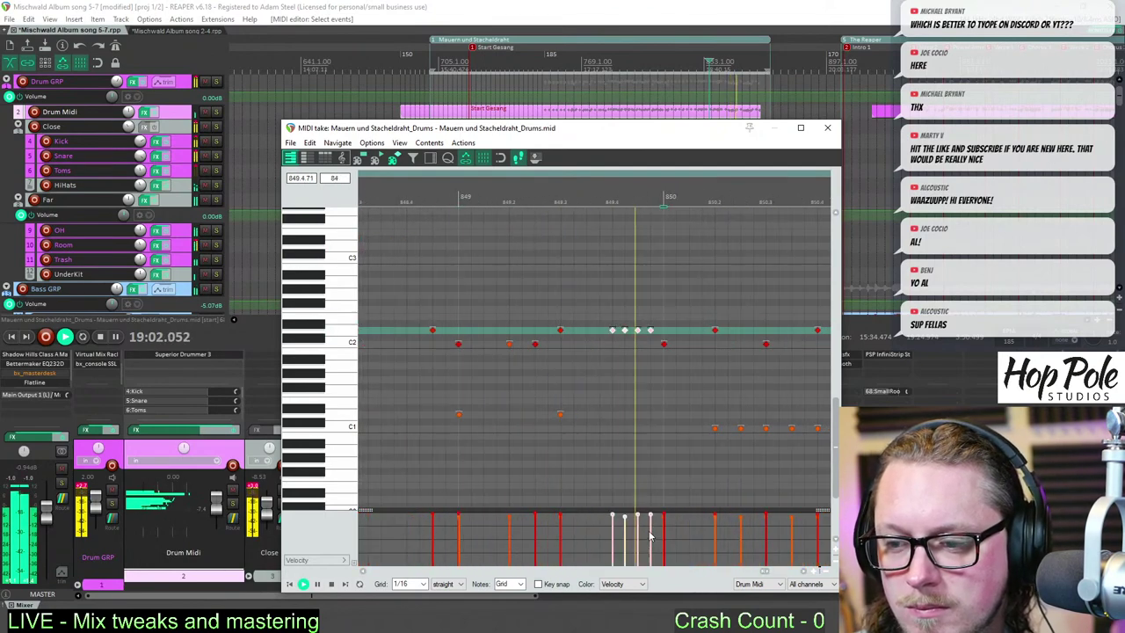
# - Select the four fast D2 snare notes just before measure 858 and review the velocities through the end of the song
pyautogui.scroll(-6, 716, 291)
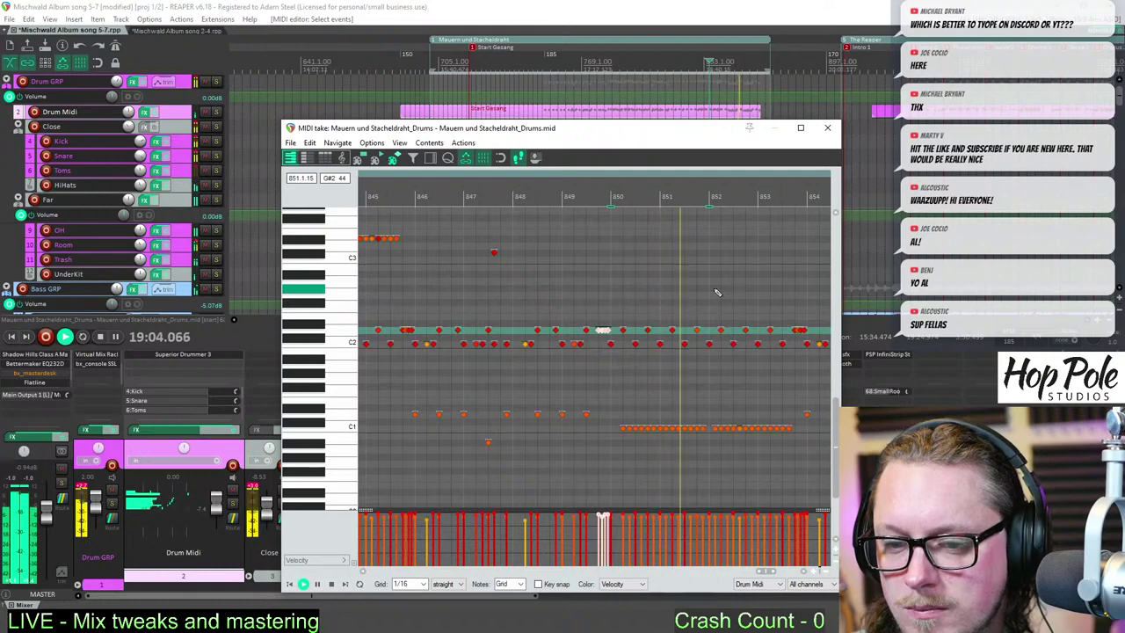
pyautogui.scroll(-5, 719, 295)
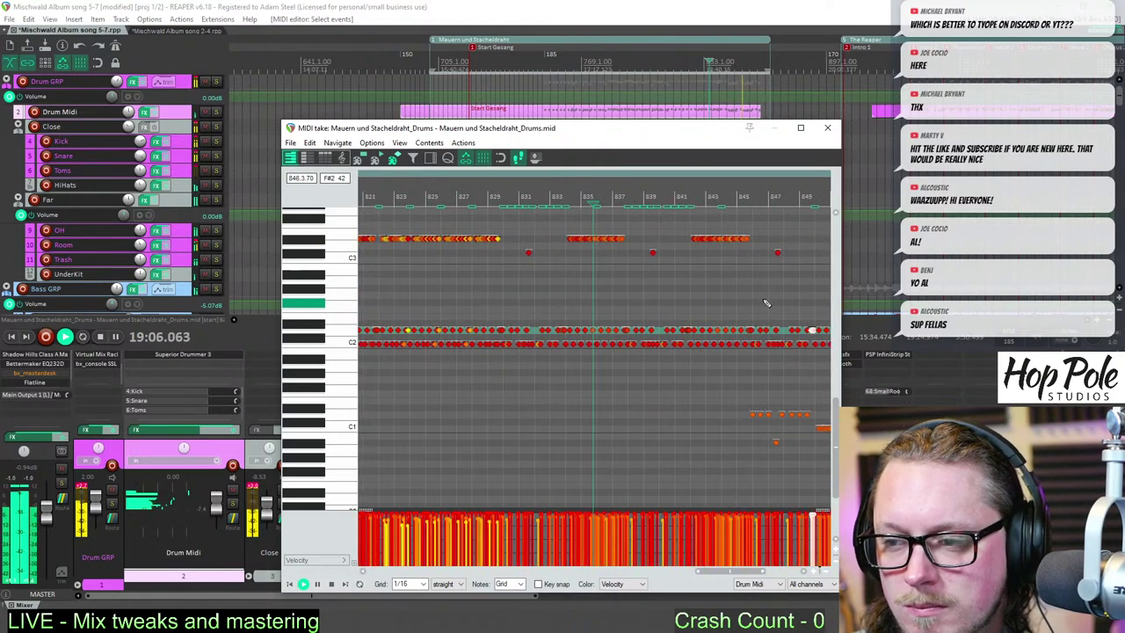
pyautogui.scroll(6, 748, 308)
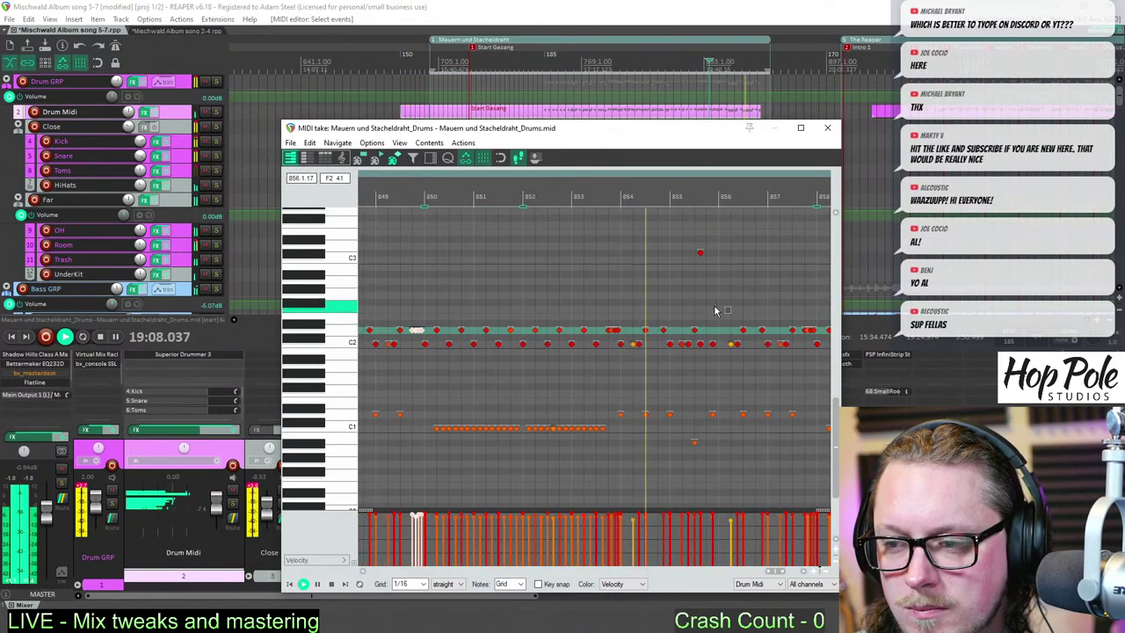
pyautogui.scroll(-2, 716, 309)
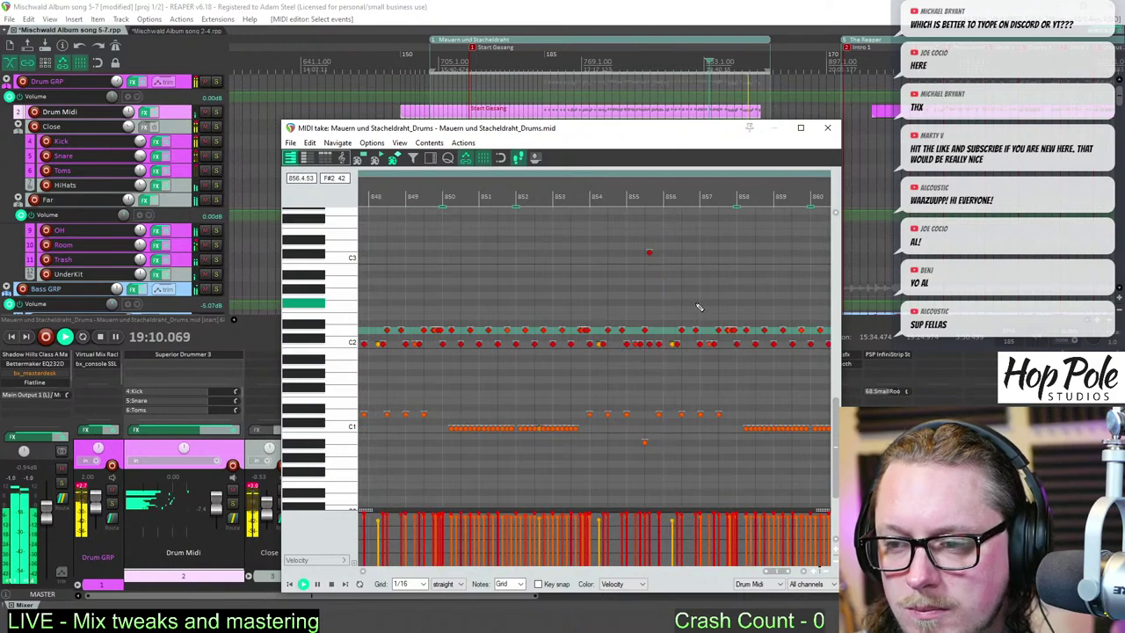
pyautogui.scroll(7, 733, 316)
pyautogui.moveTo(755, 312); pyautogui.dragTo(718, 339)
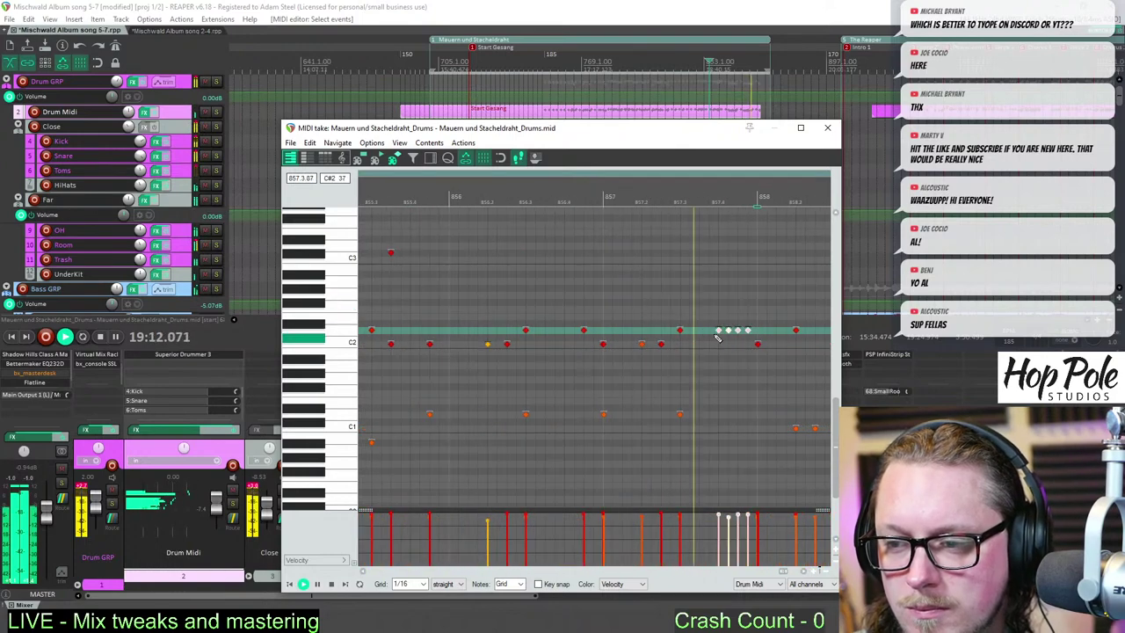
pyautogui.scroll(-3, 670, 526)
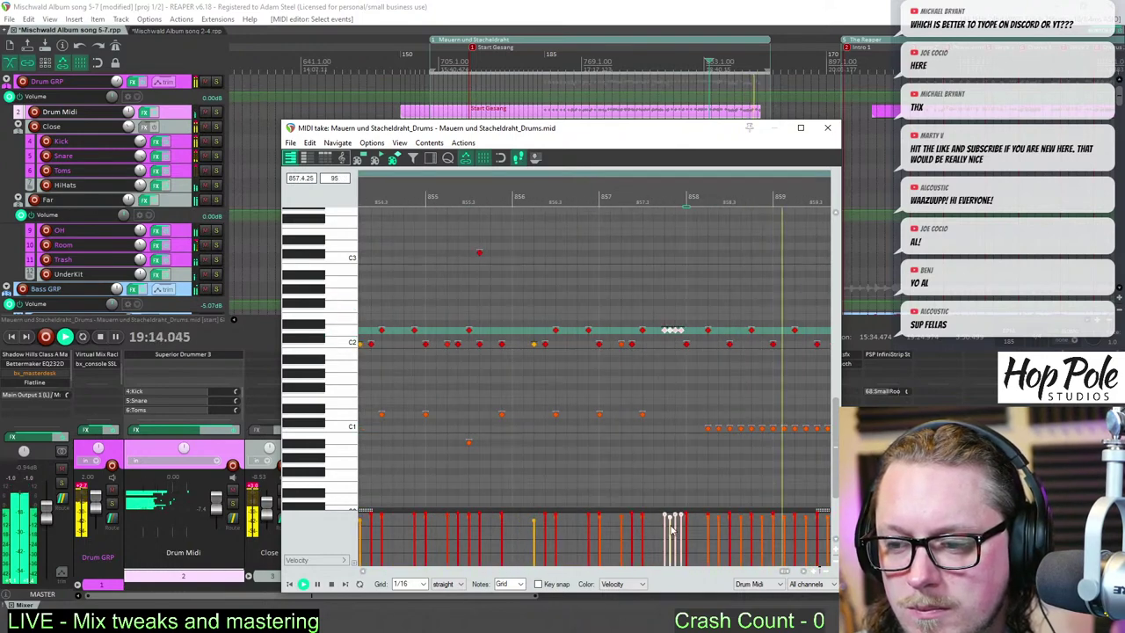
pyautogui.scroll(-4, 756, 284)
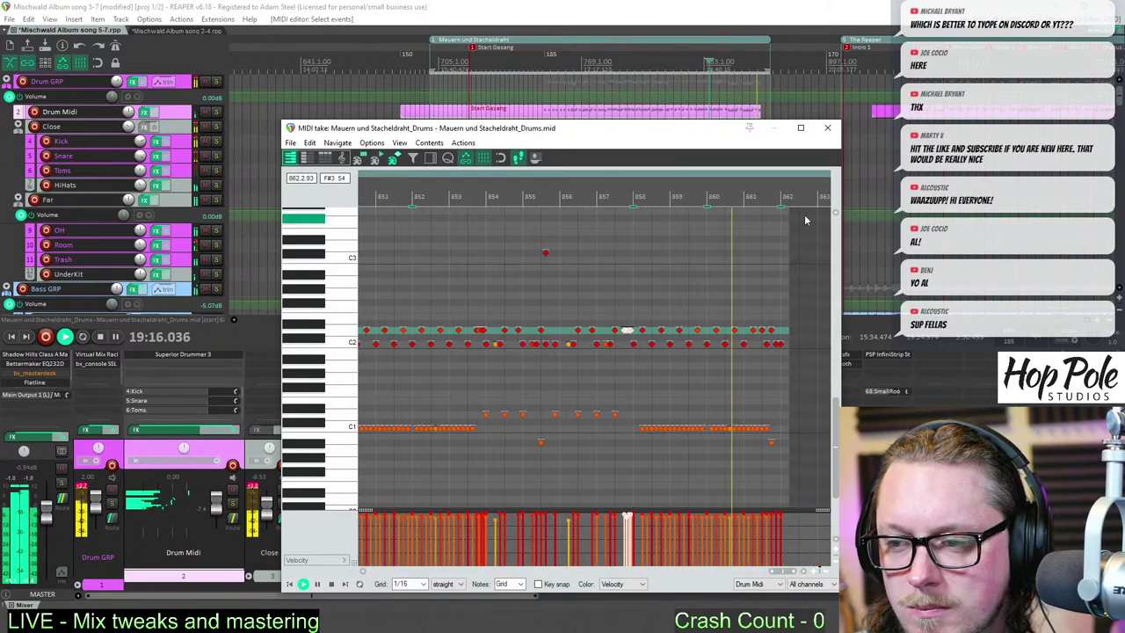
# - Close the drum MIDI editor and play "The Reaper" from just before Intro 1, at 20:14.241
pyautogui.click(827, 127)
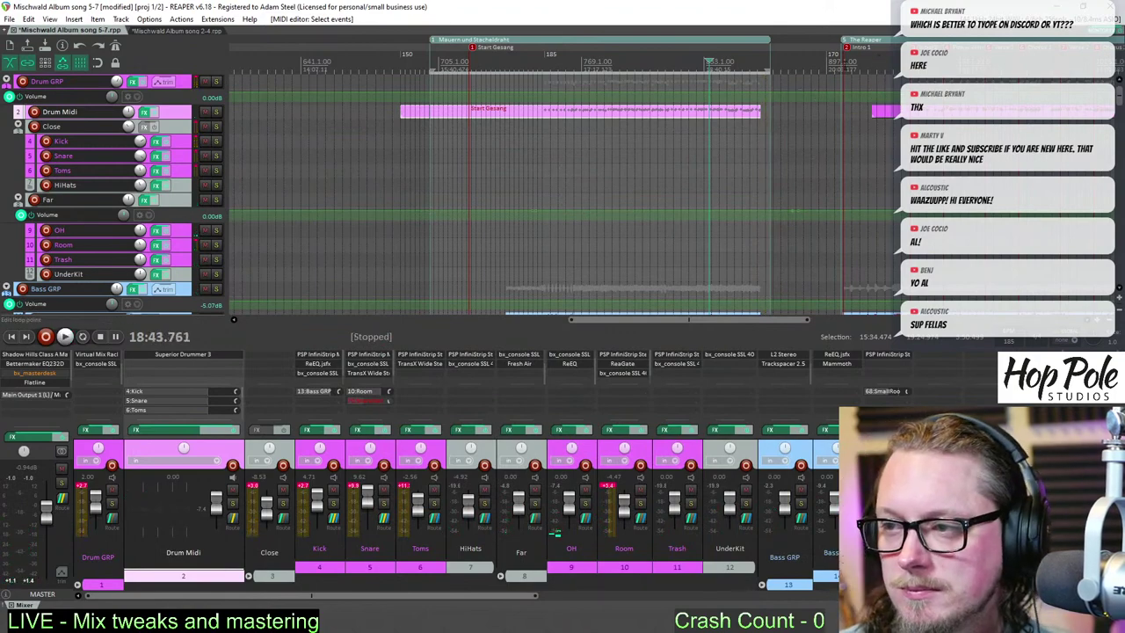
pyautogui.press(']')
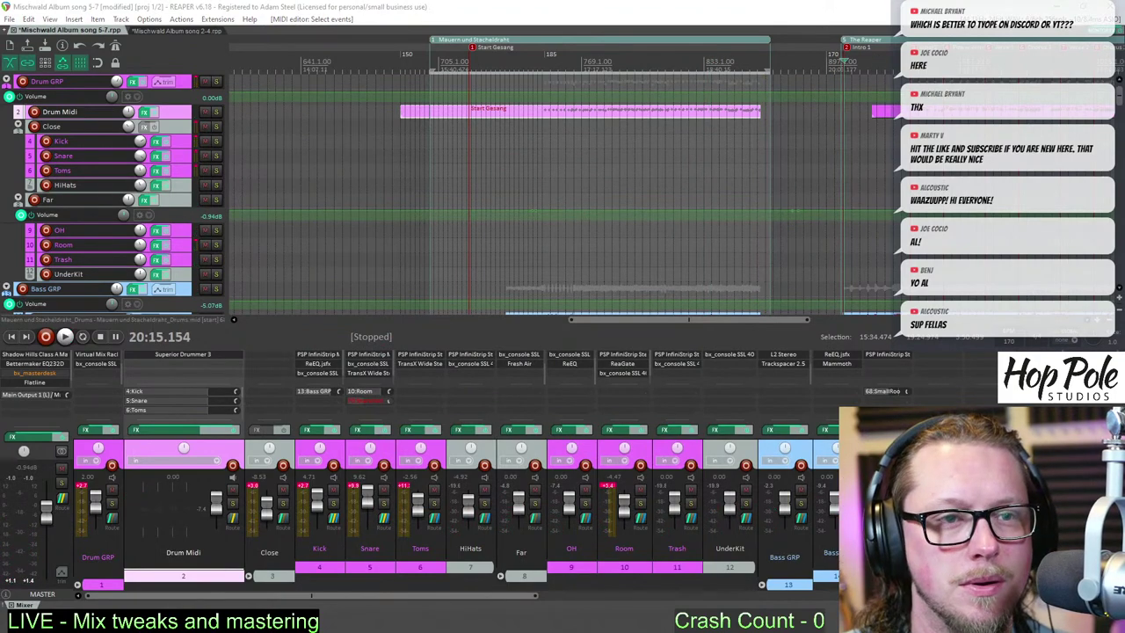
pyautogui.scroll(9, 666, 90)
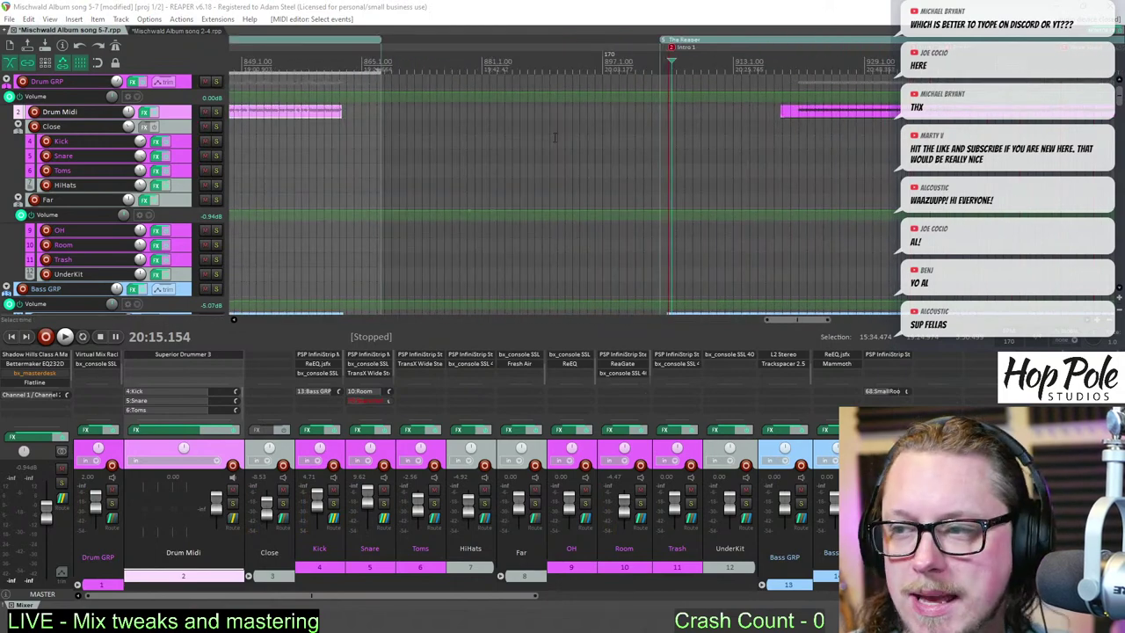
pyautogui.click(652, 72)
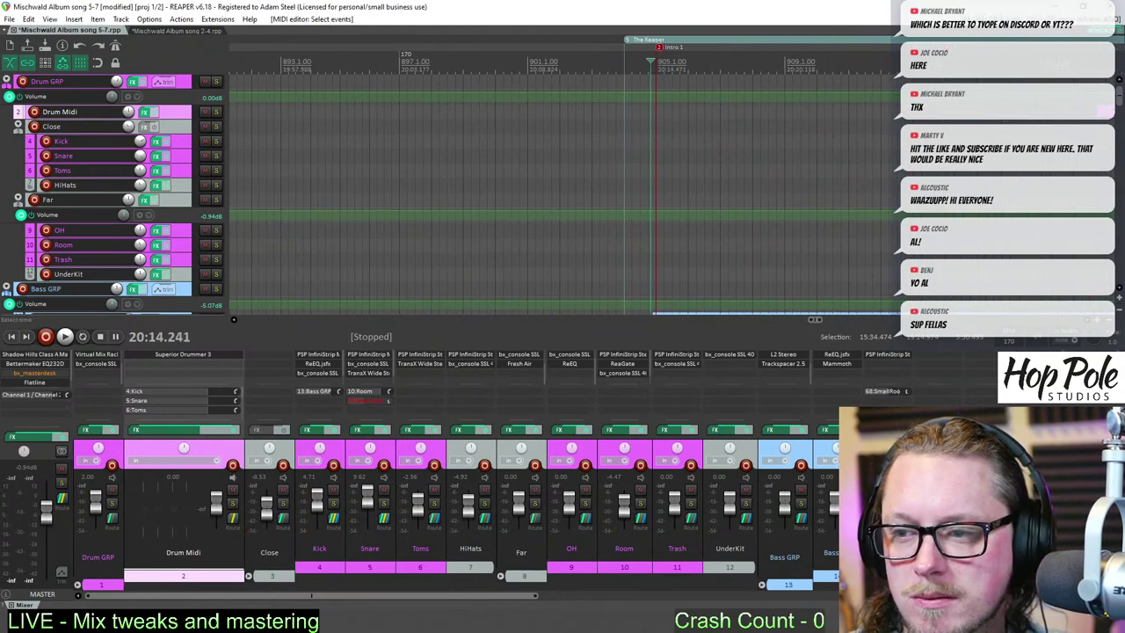
pyautogui.press('space')
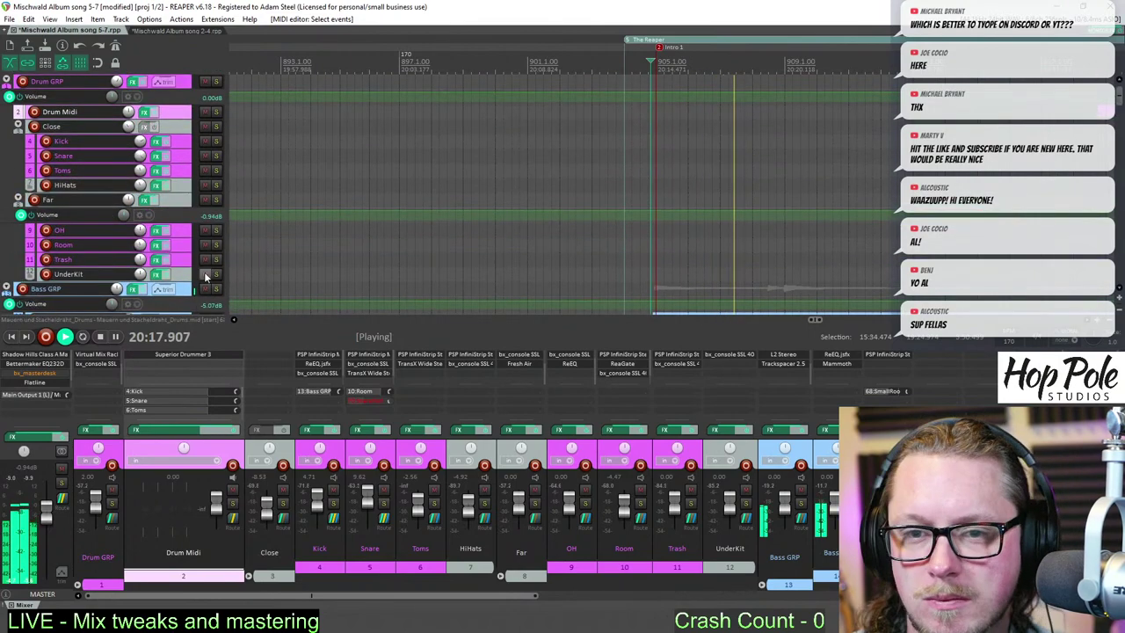
# - Audition Bass GRP in solo, switch the solo to Clean Gtr and replay "The Reaper" from the start of Intro 1
pyautogui.click(216, 289)
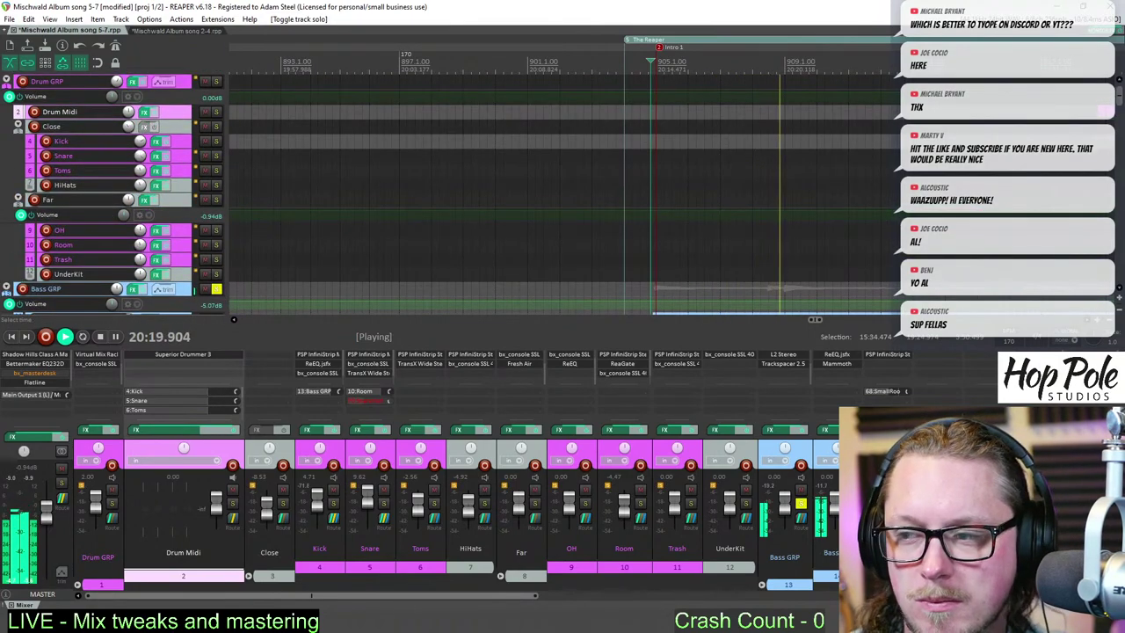
pyautogui.moveTo(1121, 103); pyautogui.dragTo(1121, 119)
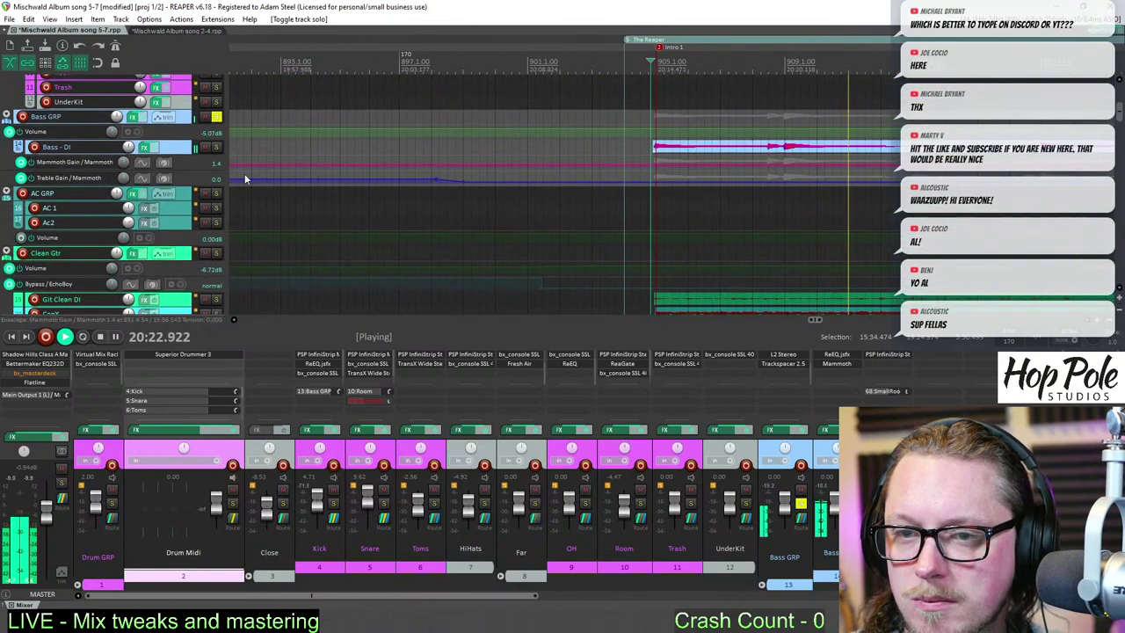
pyautogui.click(217, 117)
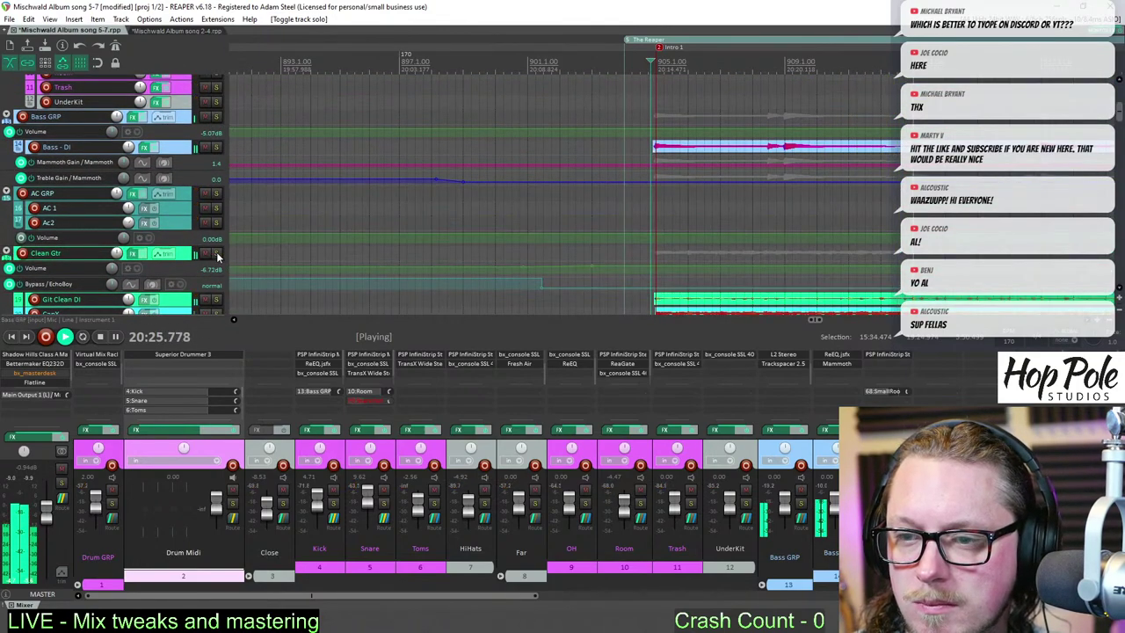
pyautogui.click(217, 254)
pyautogui.click(653, 64)
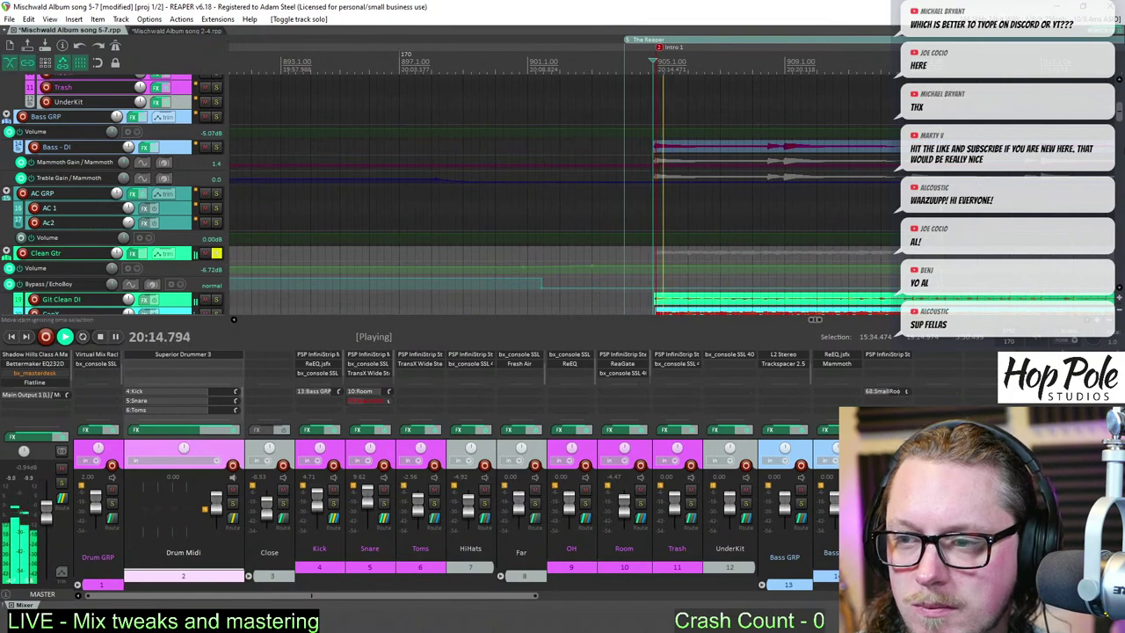
# - Solo Rhythm Guit 1 and unsolo Clean Gtr while the intro plays
pyautogui.moveTo(1119, 111); pyautogui.dragTo(1114, 143)
pyautogui.click(217, 149)
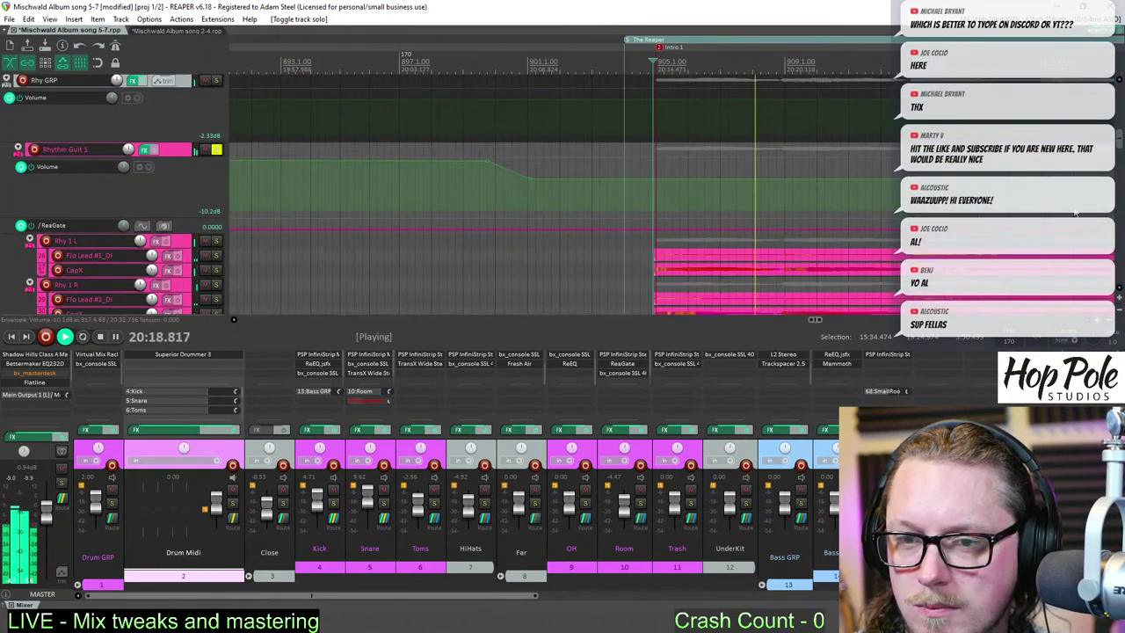
pyautogui.scroll(6, 294, 255)
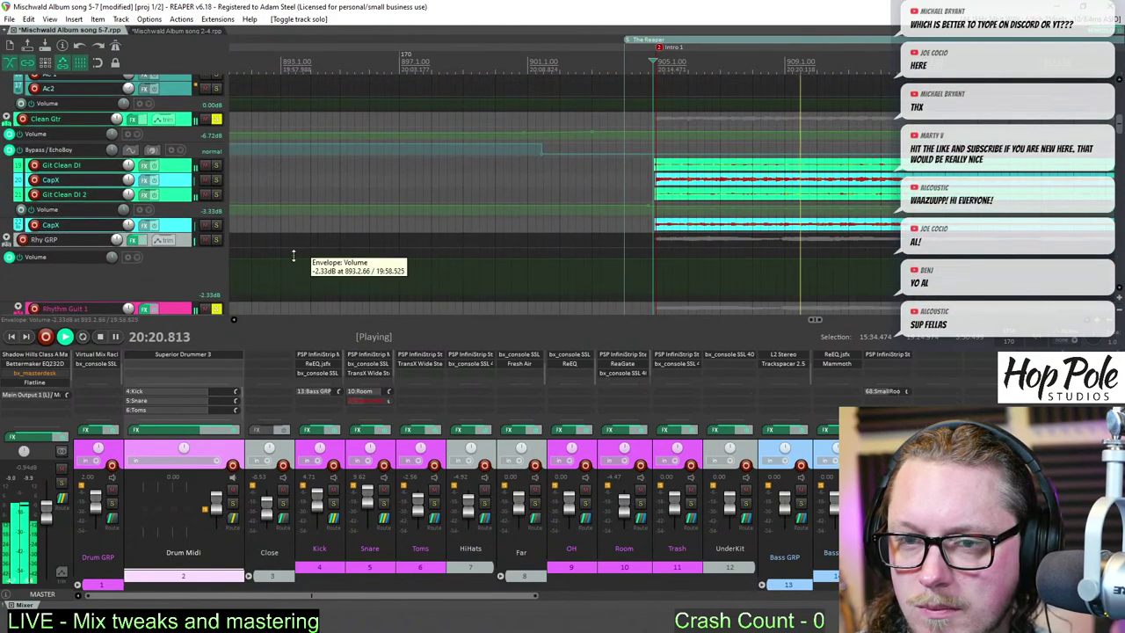
pyautogui.click(217, 118)
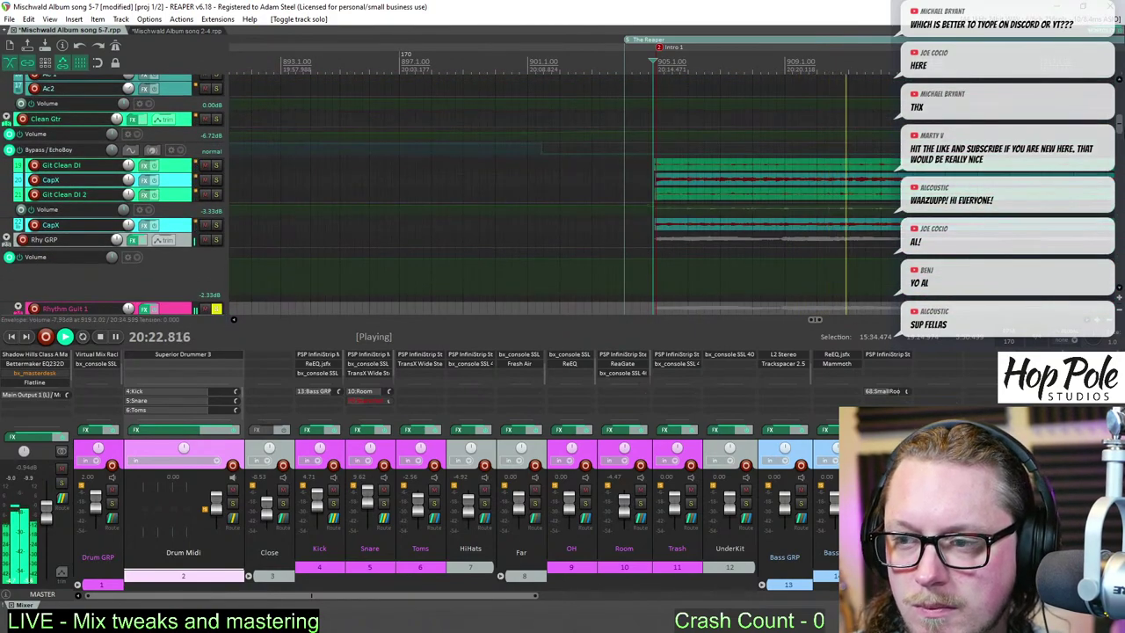
# - Listen to the soloed Rhythm Guit 1 through Intro 1 and show its channels in the mixer
pyautogui.scroll(-8, 563, 193)
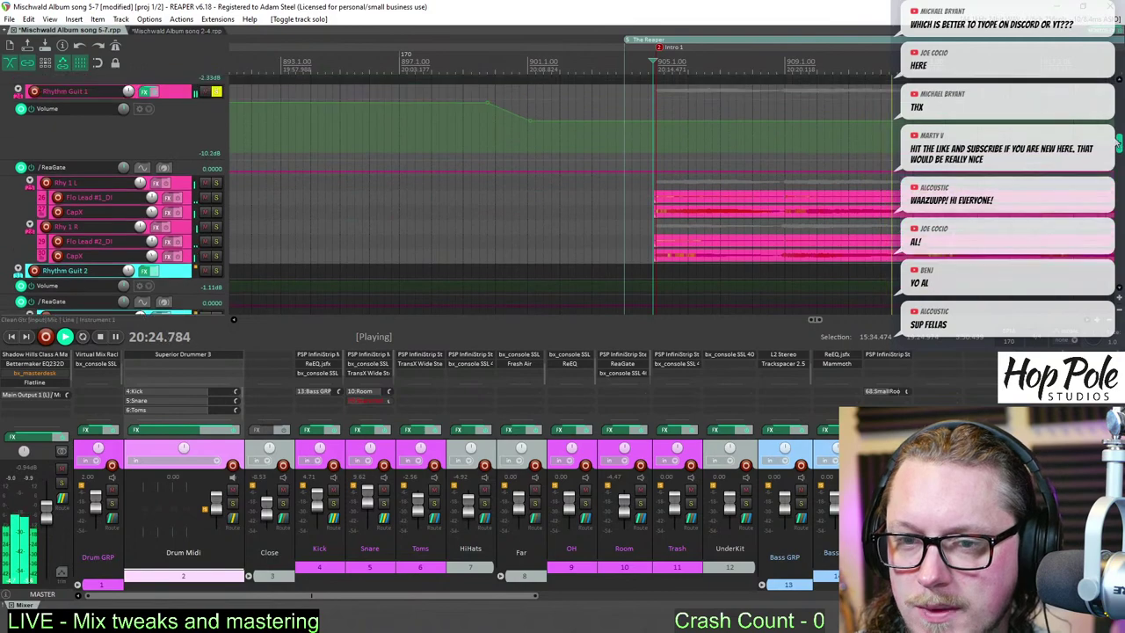
pyautogui.moveTo(1119, 142); pyautogui.dragTo(1118, 141)
pyautogui.scroll(-4, 898, 197)
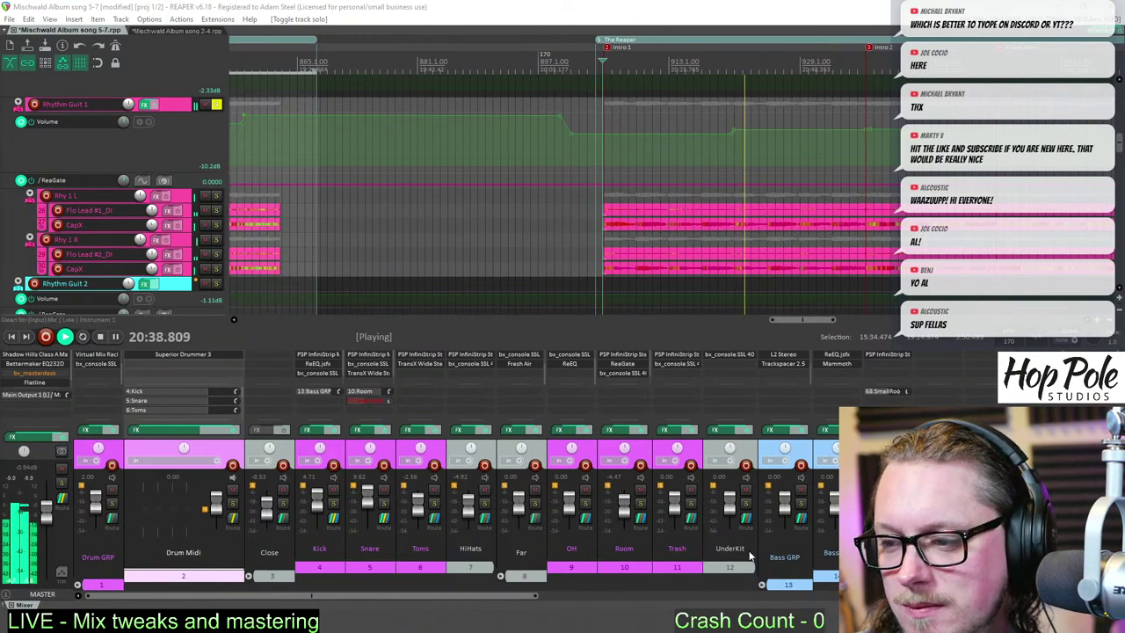
pyautogui.moveTo(508, 598); pyautogui.dragTo(768, 598)
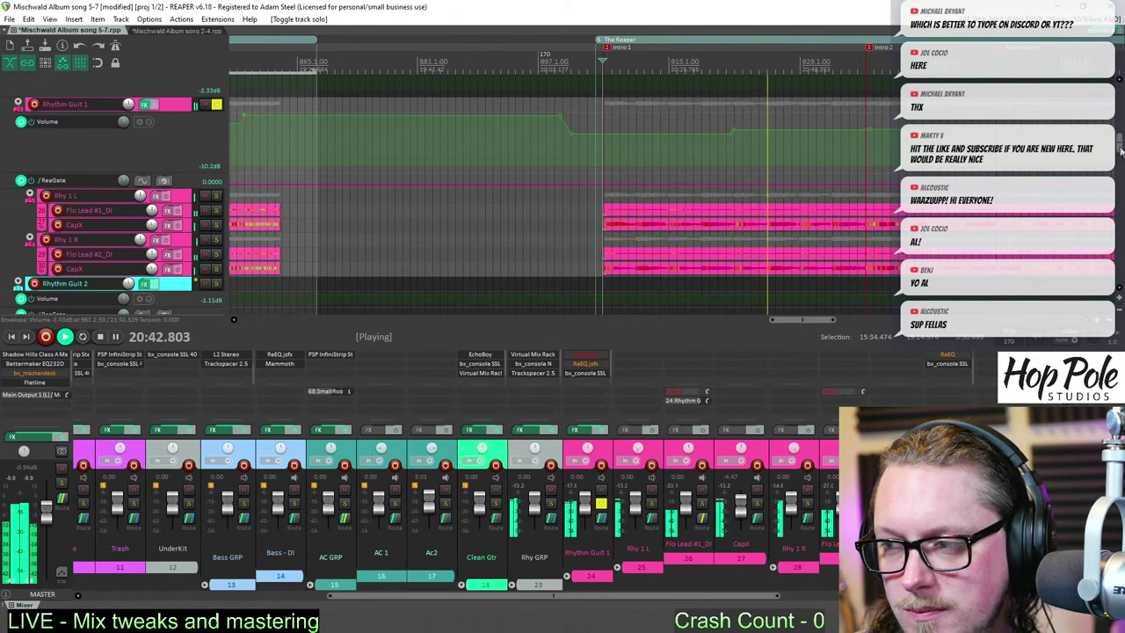
pyautogui.moveTo(1120, 150); pyautogui.dragTo(1120, 151)
pyautogui.scroll(1, 1119, 149)
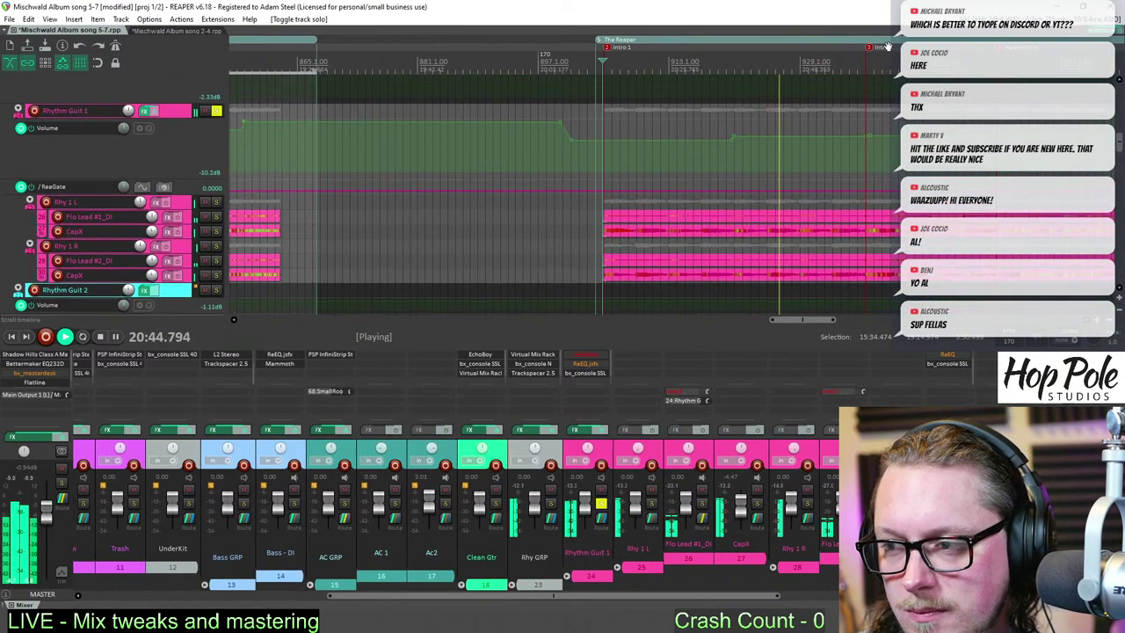
# - Play the soloed Rhythm Guit 1 from the Power-Intro section and view its volume envelope across the song's opening sections
pyautogui.click(1014, 66)
pyautogui.scroll(-3, 1011, 79)
pyautogui.scroll(4, 818, 160)
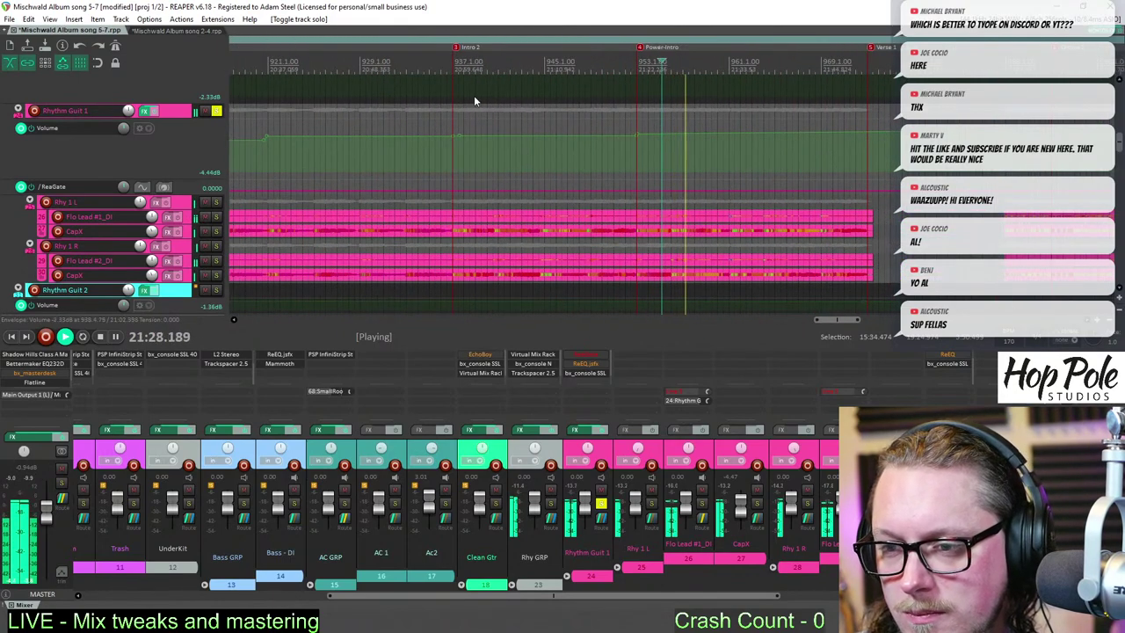
pyautogui.scroll(-3, 254, 295)
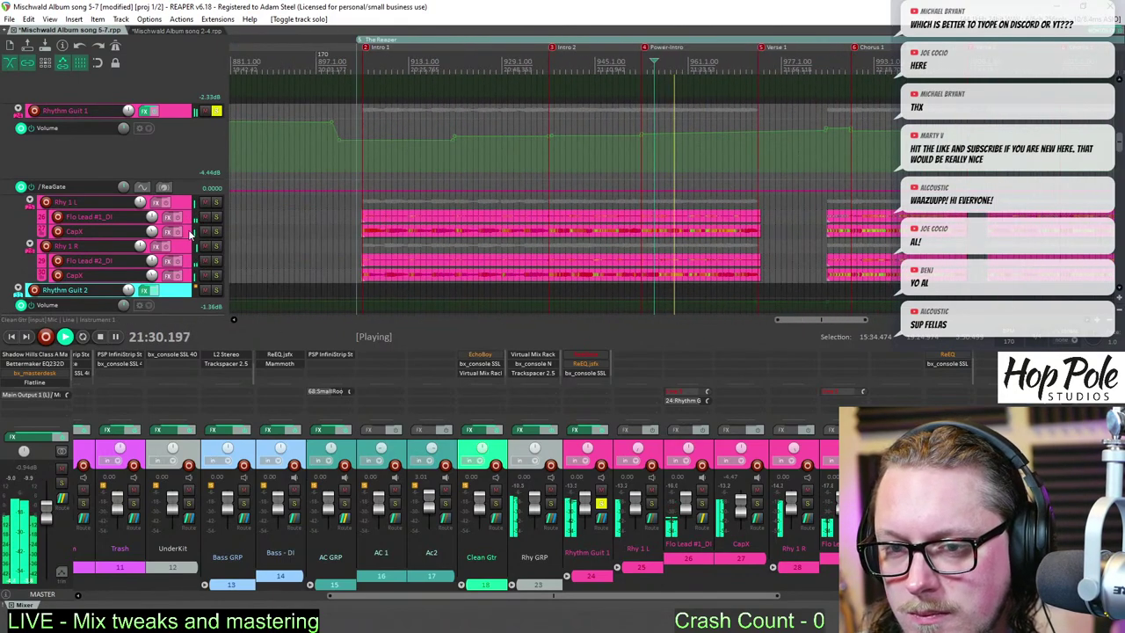
# - Enlarge the Flo Lead #1_DI track under Rhy 1 L so its waveform can be examined
pyautogui.moveTo(189, 223); pyautogui.dragTo(189, 314)
pyautogui.scroll(-3, 427, 274)
pyautogui.scroll(3, 475, 273)
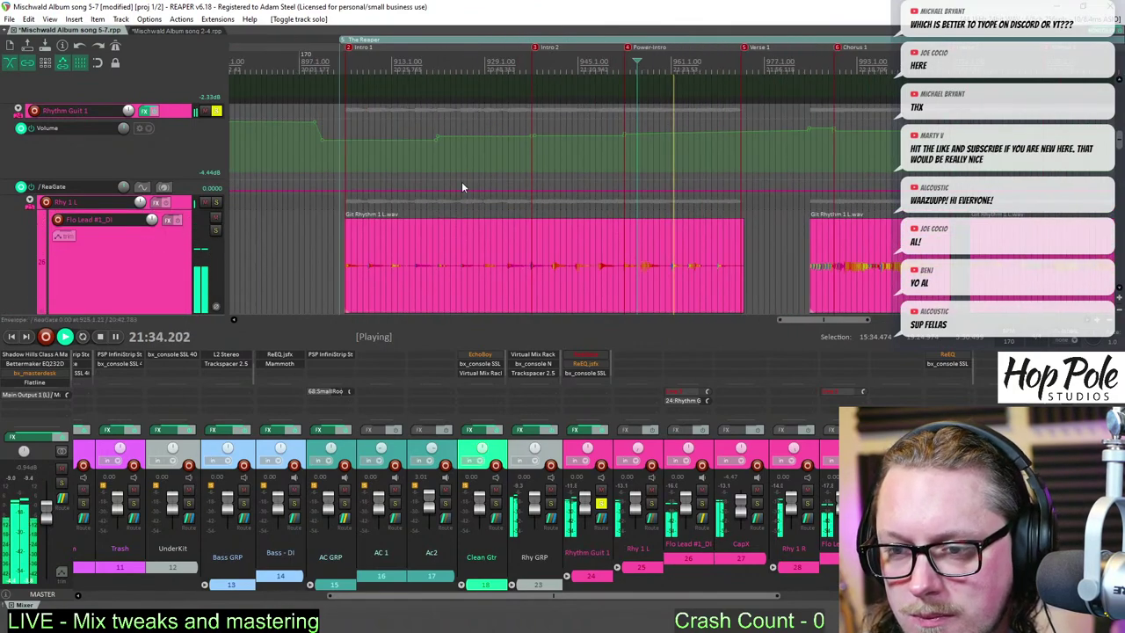
# - Stop playback, place the edit cursor at 20:18.943 and compare the Flo Lead #1_DI waveforms of the previous song and "The Reaper"
pyautogui.press('space')
pyautogui.click(364, 63)
pyautogui.scroll(5, 469, 123)
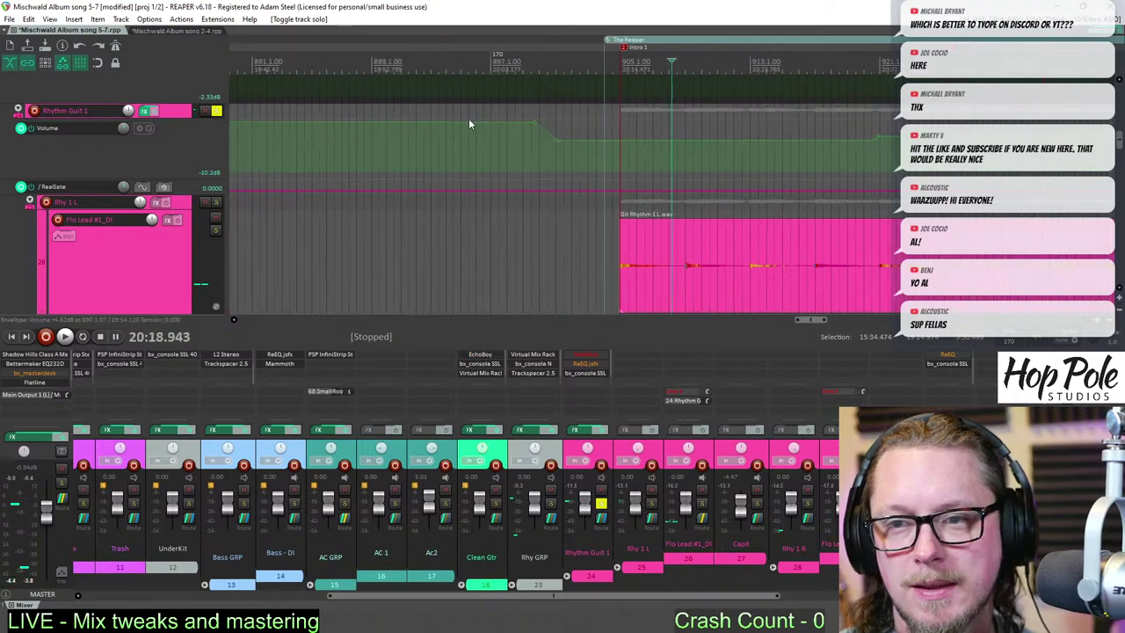
pyautogui.scroll(-3, 647, 200)
pyautogui.scroll(-1, 736, 313)
pyautogui.scroll(-4, 736, 313)
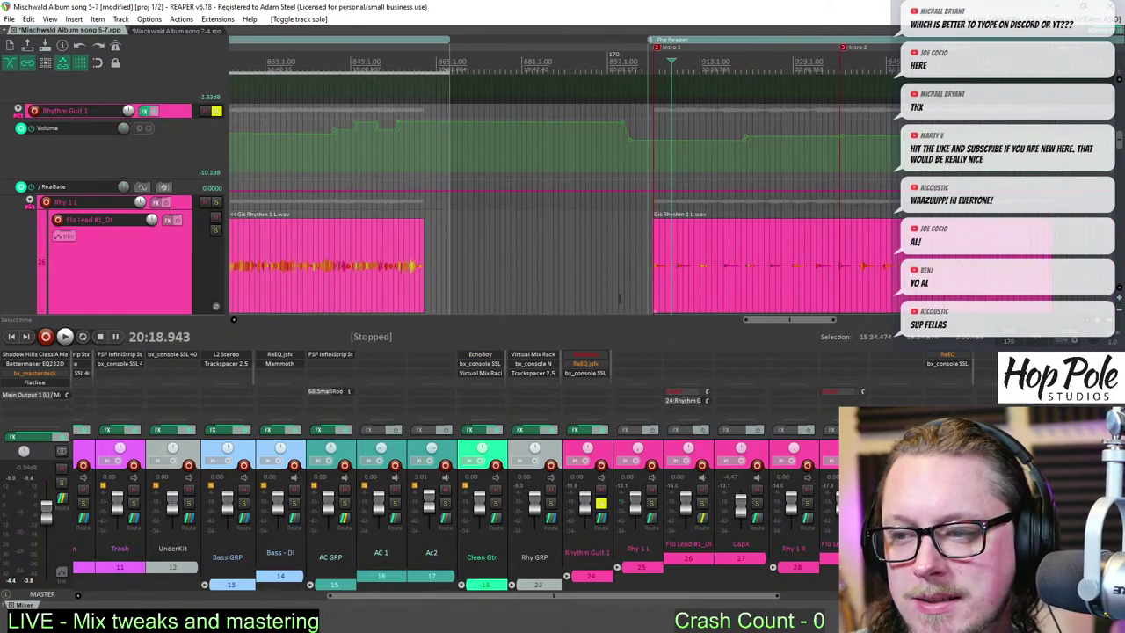
pyautogui.scroll(4, 750, 264)
pyautogui.moveTo(787, 322); pyautogui.dragTo(799, 328)
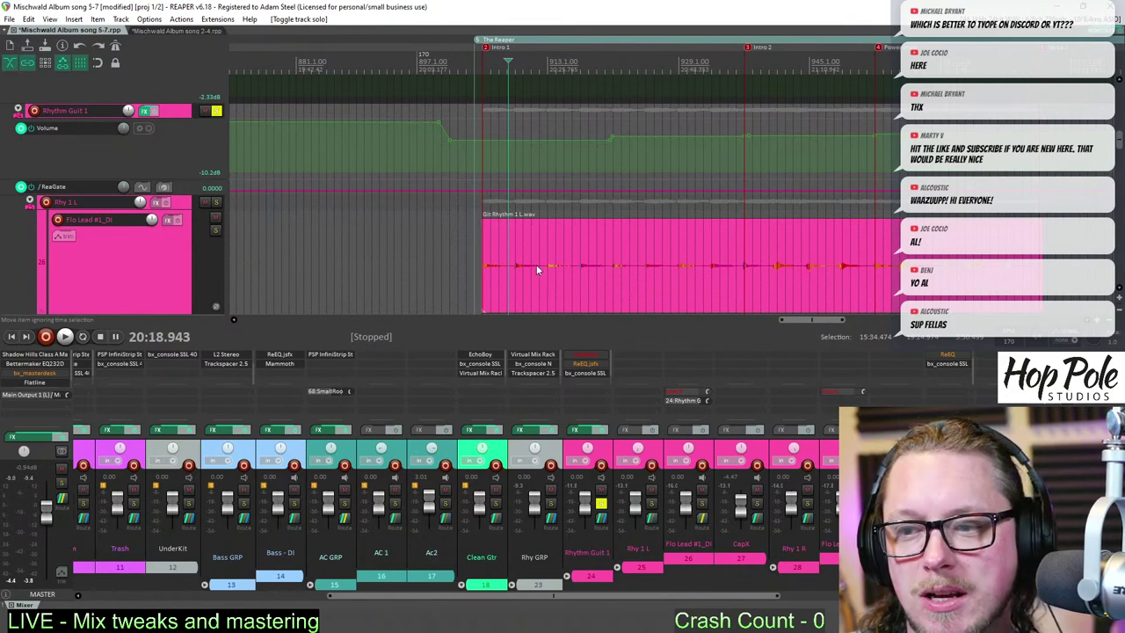
# - Try raising the Flo Lead #1_DI item's volume to +21.9 dB at the start of "The Reaper"
pyautogui.moveTo(546, 218); pyautogui.dragTo(571, 62)
pyautogui.moveTo(516, 222); pyautogui.dragTo(567, 79)
pyautogui.moveTo(529, 223); pyautogui.dragTo(555, 83)
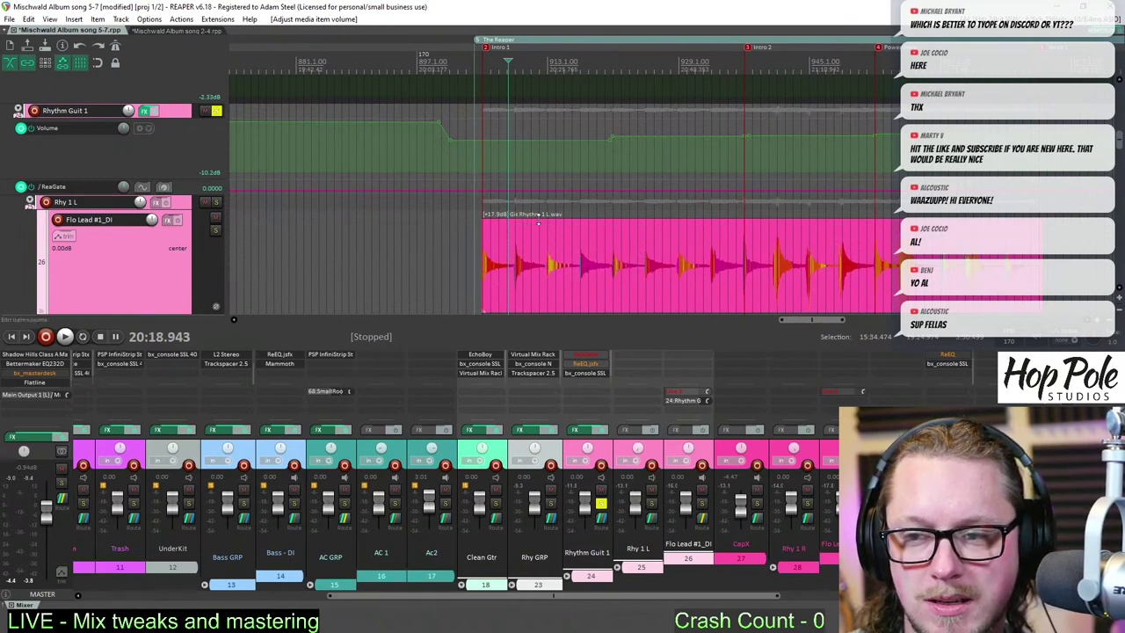
pyautogui.moveTo(522, 223); pyautogui.dragTo(550, 81)
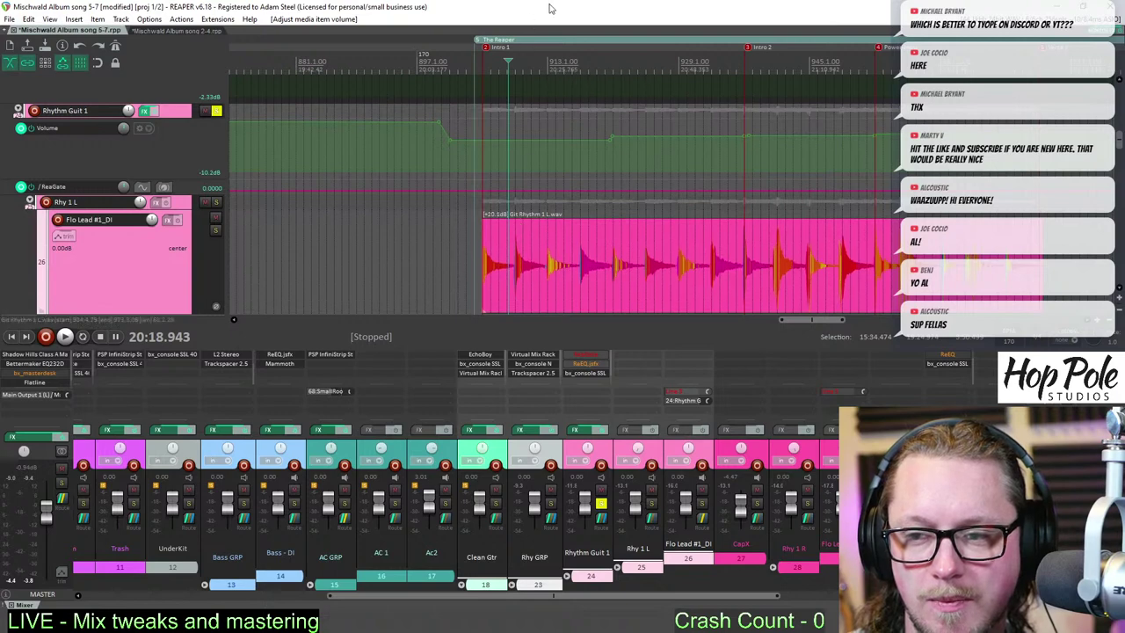
pyautogui.moveTo(516, 223); pyautogui.dragTo(567, 79)
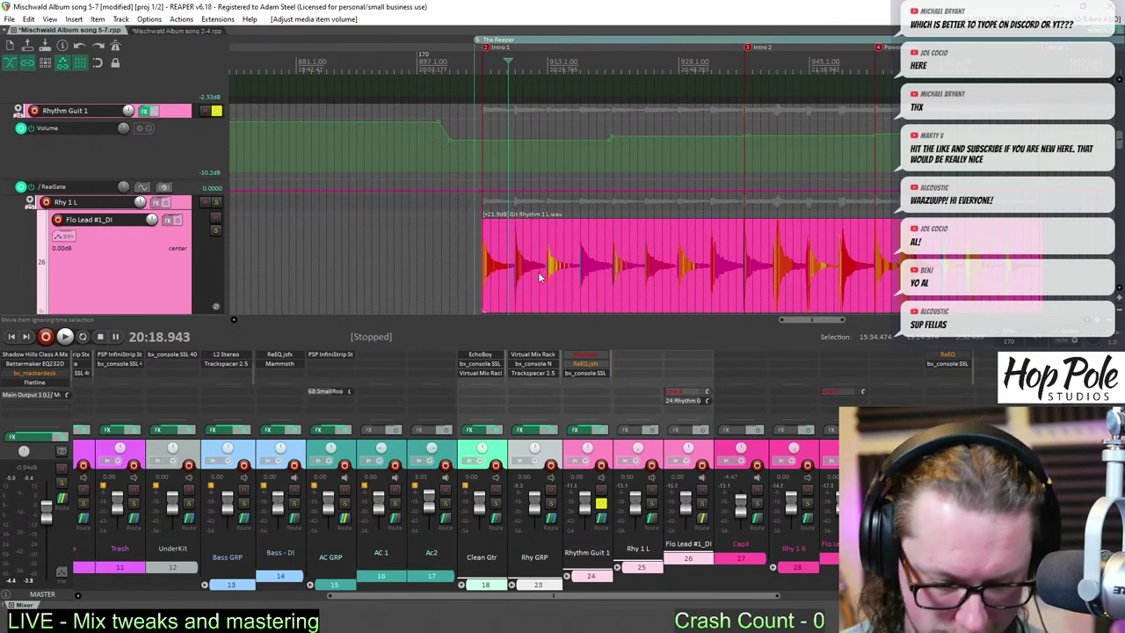
# - Undo all the volume changes made to the Flo Lead #1_DI item
pyautogui.hotkey('ctrl', 'z')
pyautogui.hotkey('ctrl', 'z')
pyautogui.hotkey('ctrl', 'z')
pyautogui.hotkey('ctrl', 'z')
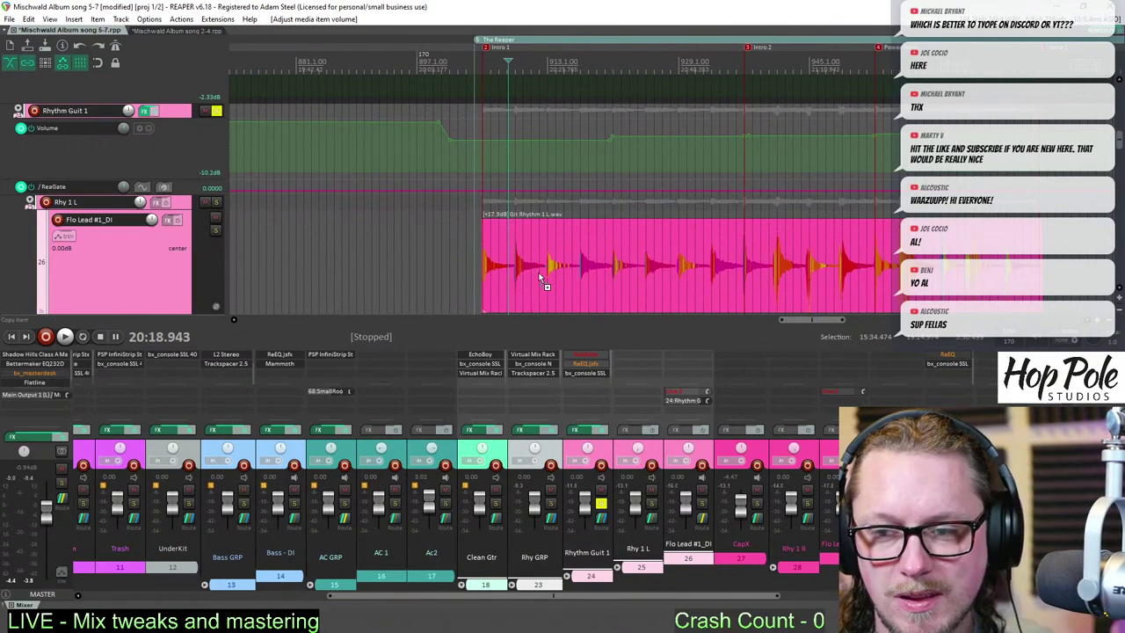
pyautogui.hotkey('ctrl', 'z')
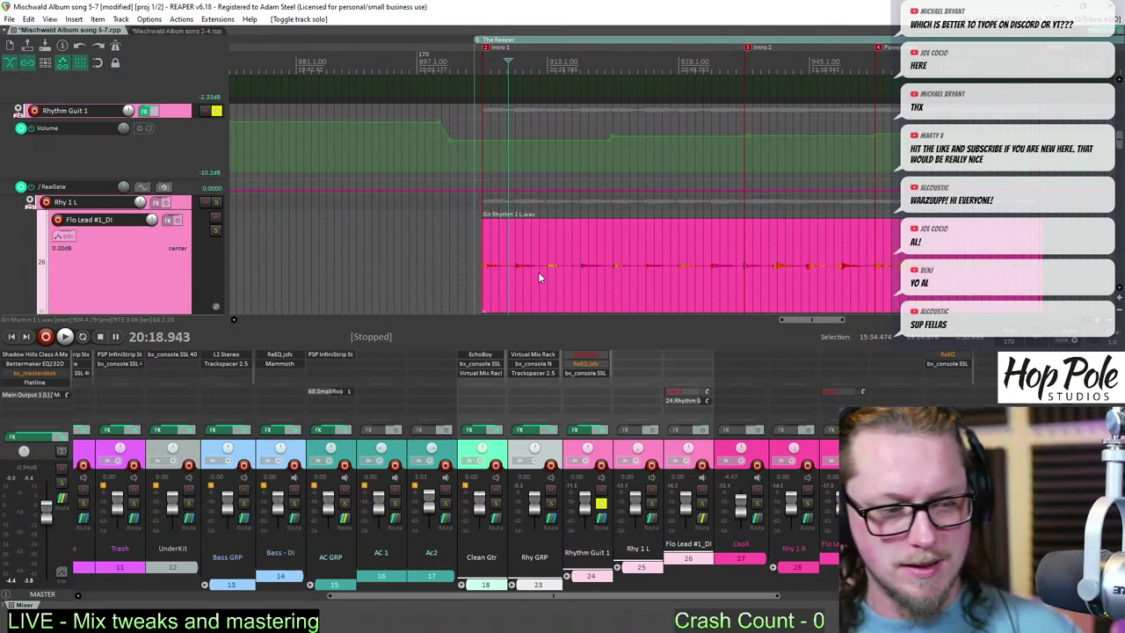
# - Play the soloed Rhythm Guit 1 in Intro 1 and inspect the curve of its bypassed ReEQ
pyautogui.press('space')
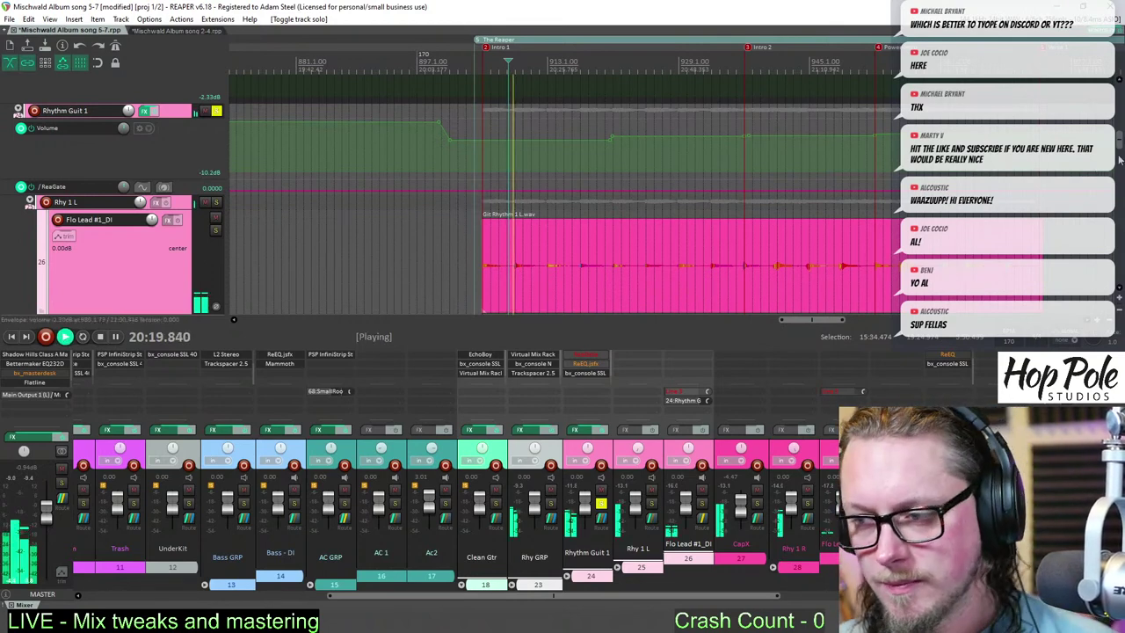
pyautogui.scroll(-5, 1119, 159)
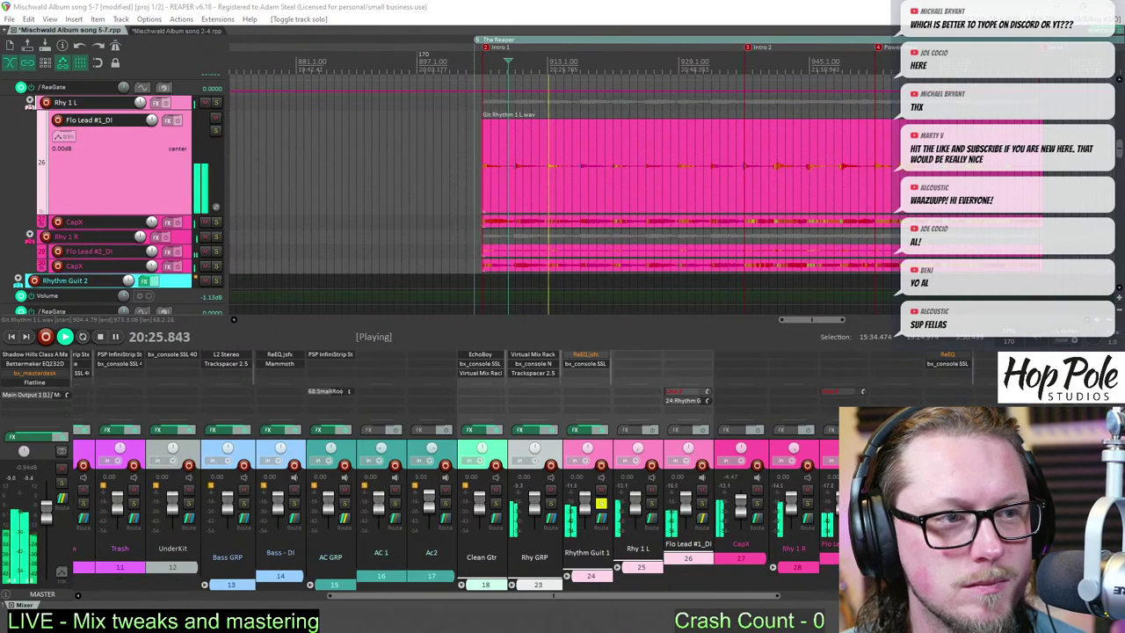
pyautogui.click(586, 355)
pyautogui.moveTo(359, 186); pyautogui.dragTo(376, 243)
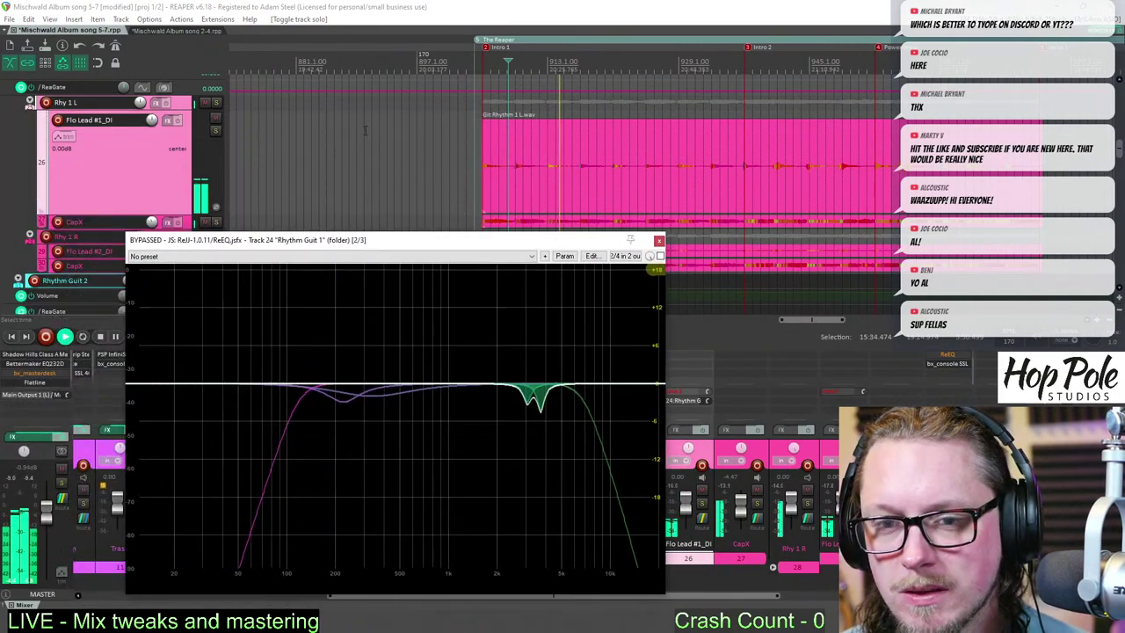
# - Examine the Rhythm Guit 1 volume envelope and DI waveforms across all the songs, then close ReEQ
pyautogui.scroll(-5, 366, 130)
pyautogui.scroll(5, 366, 130)
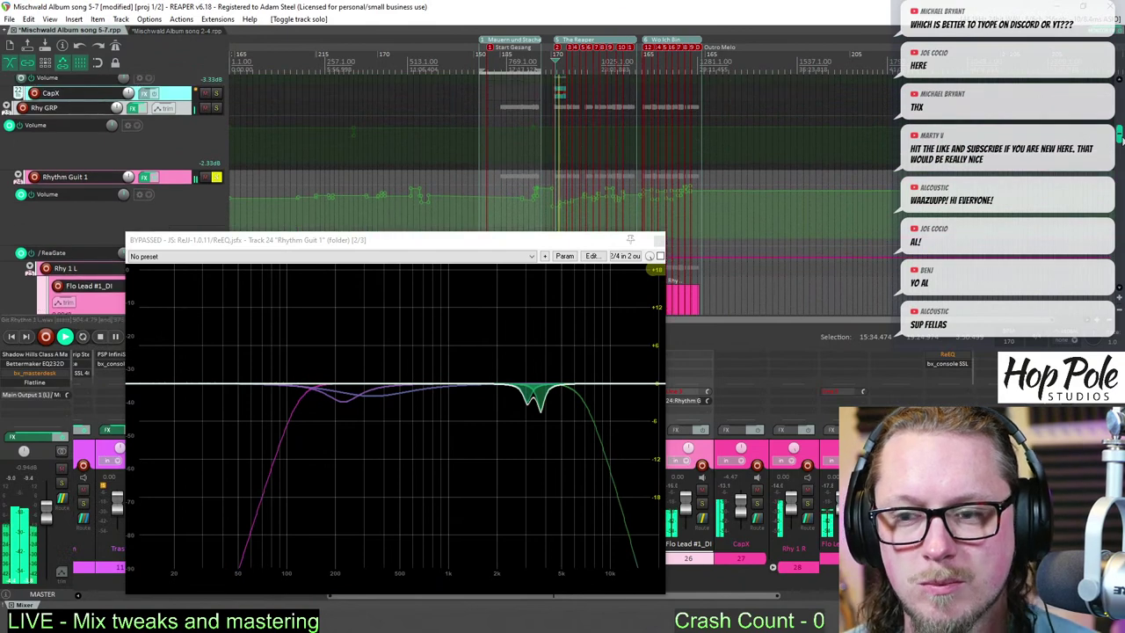
pyautogui.scroll(1, 365, 130)
pyautogui.scroll(-2, 366, 130)
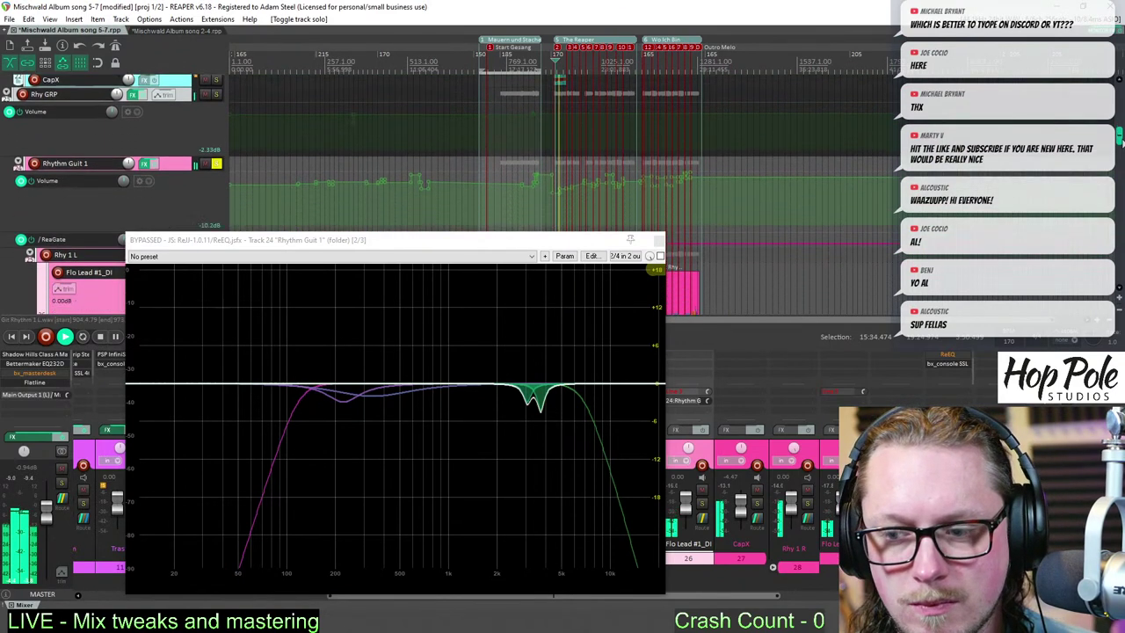
pyautogui.scroll(2, 366, 130)
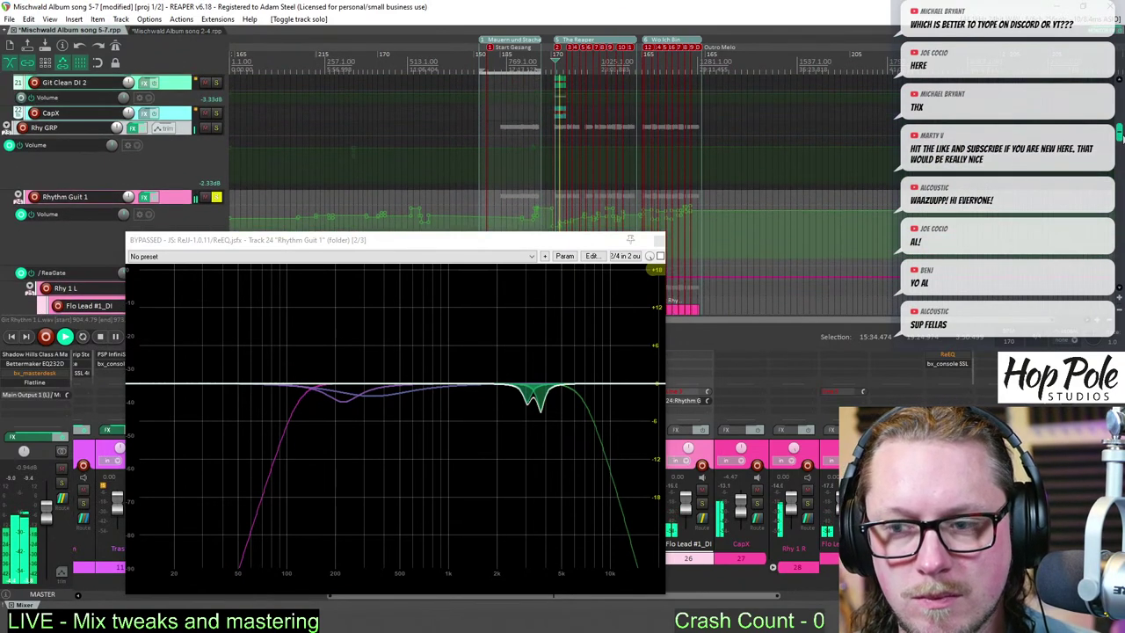
pyautogui.scroll(-1, 365, 130)
pyautogui.scroll(-3, 366, 130)
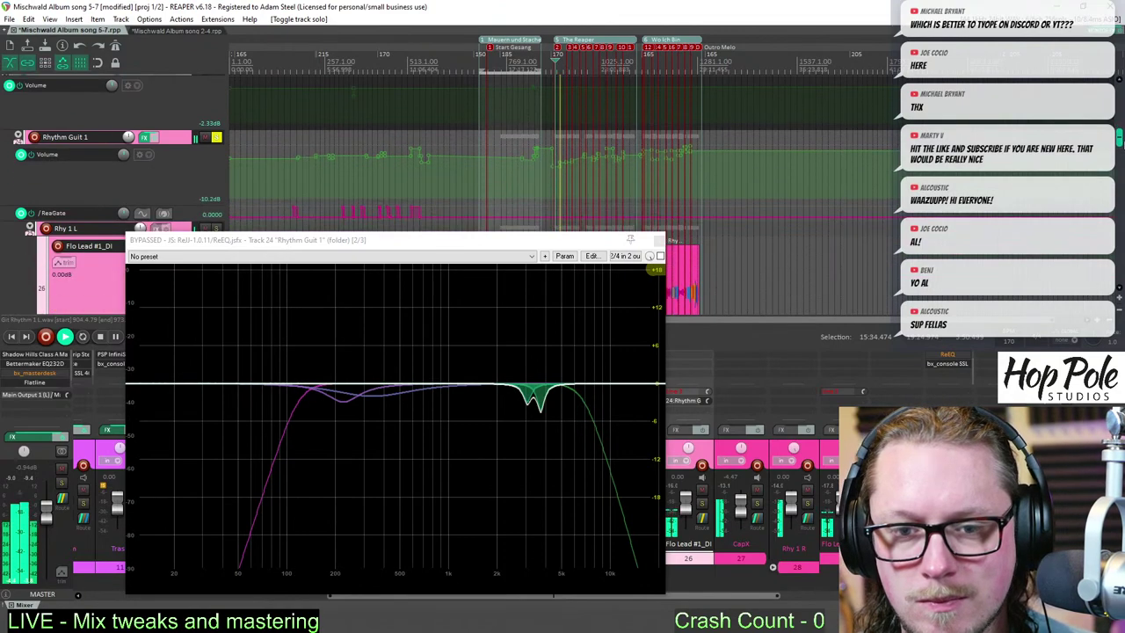
pyautogui.scroll(-1, 365, 130)
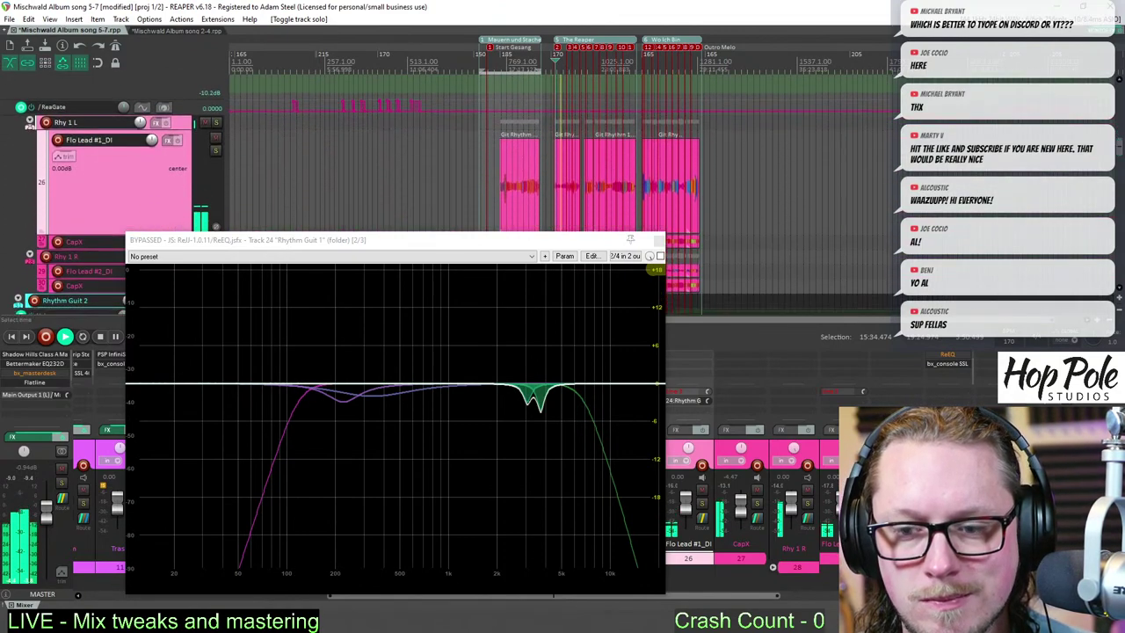
pyautogui.click(658, 242)
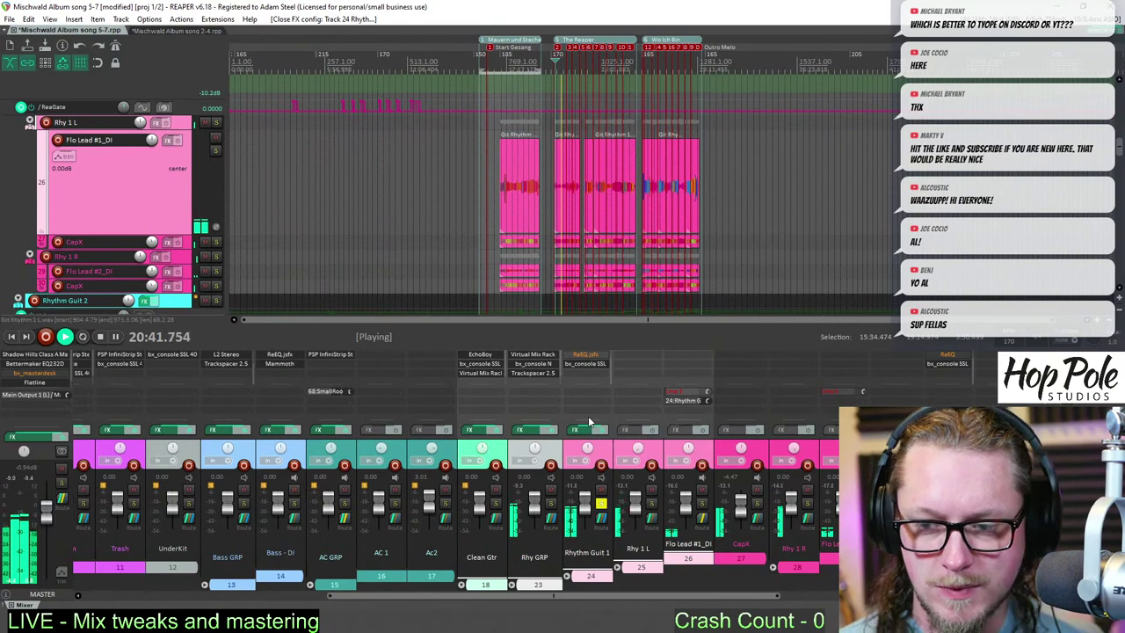
# - Enable ReEQ on Rhythm Guit 1 and move its high cut to 4.40 kHz during playback from 20:18.943
pyautogui.press('space')
pyautogui.press('space')
pyautogui.press('space')
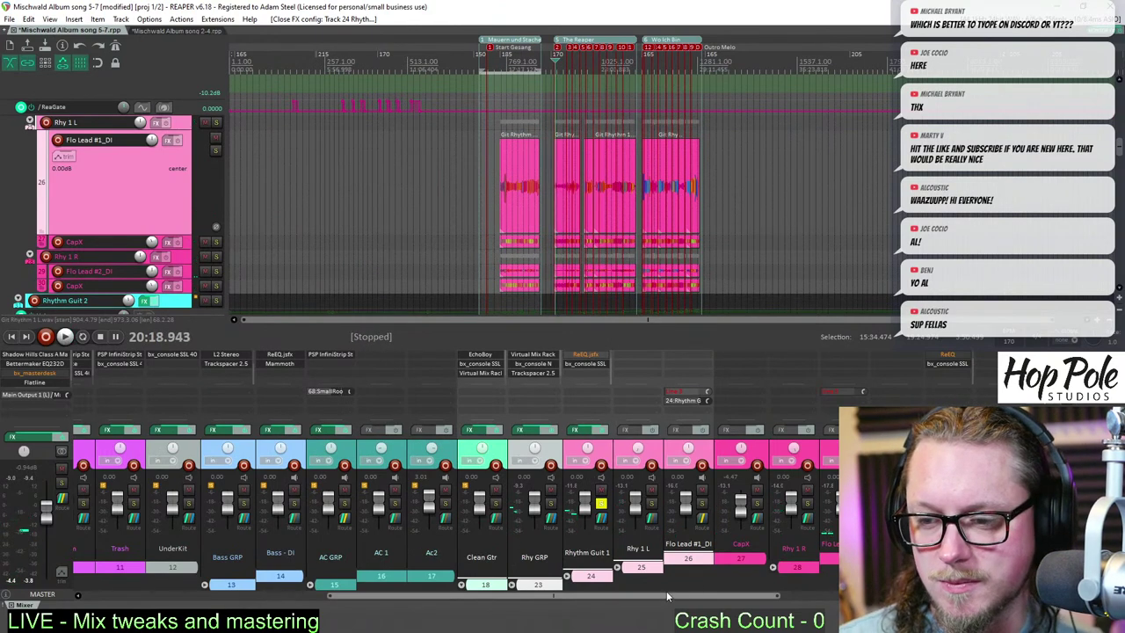
pyautogui.moveTo(667, 597); pyautogui.dragTo(734, 597)
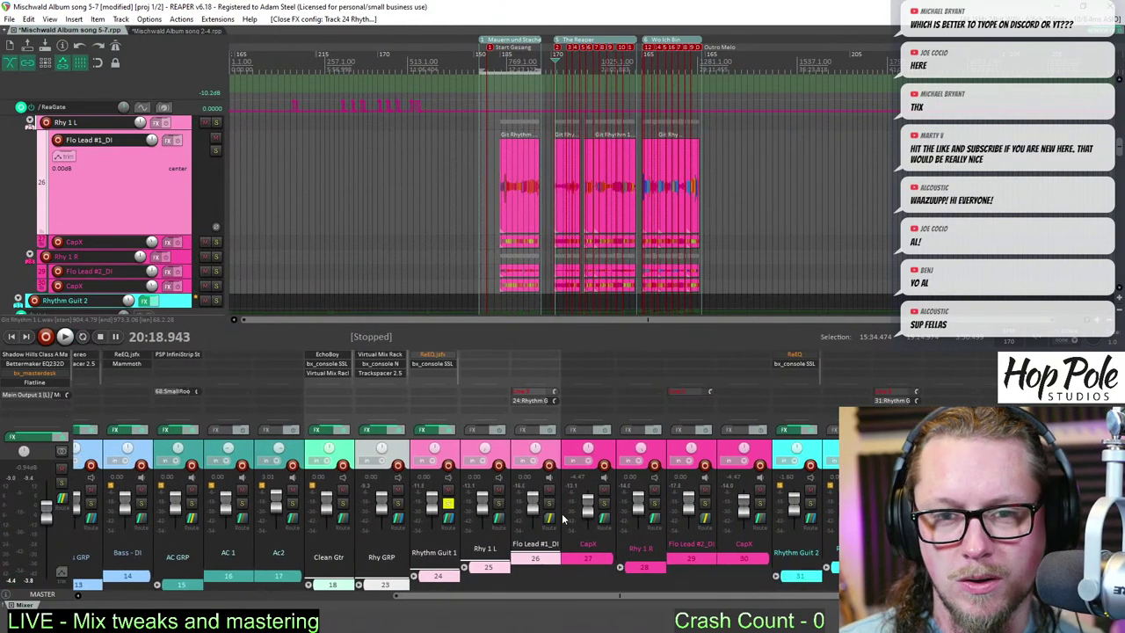
pyautogui.click(450, 453)
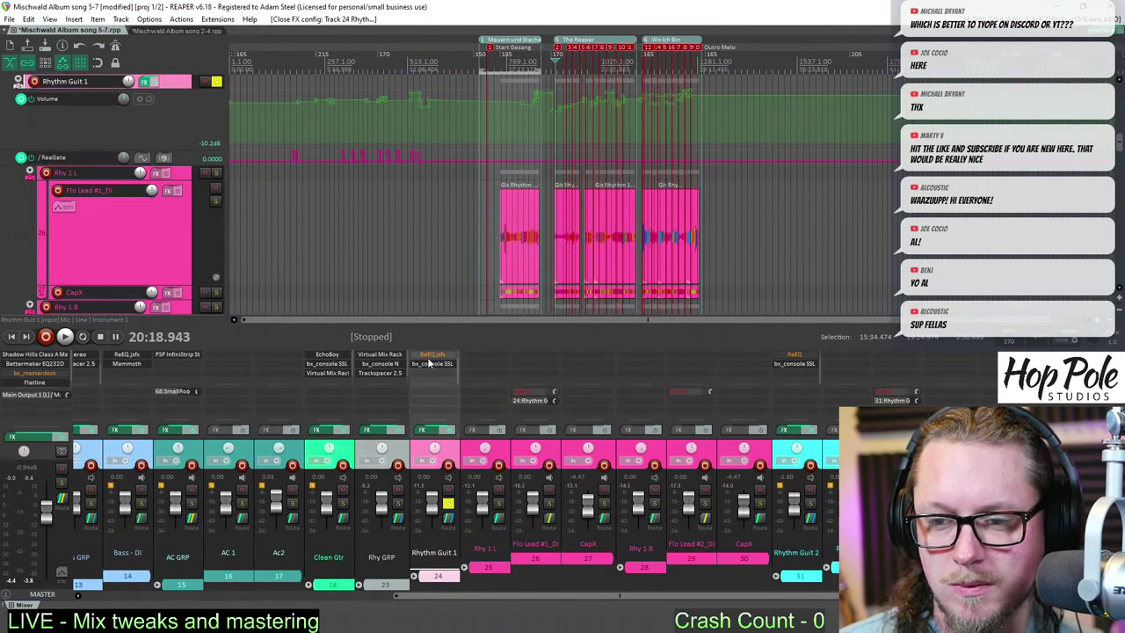
pyautogui.click(431, 356)
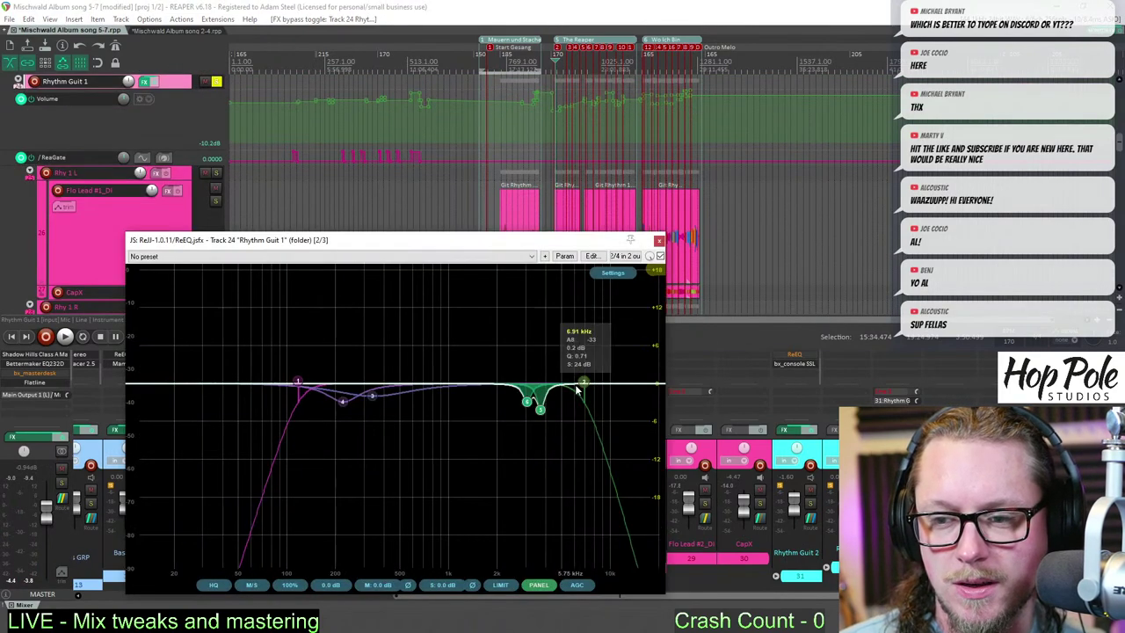
pyautogui.press('space')
pyautogui.moveTo(585, 384); pyautogui.dragTo(557, 372)
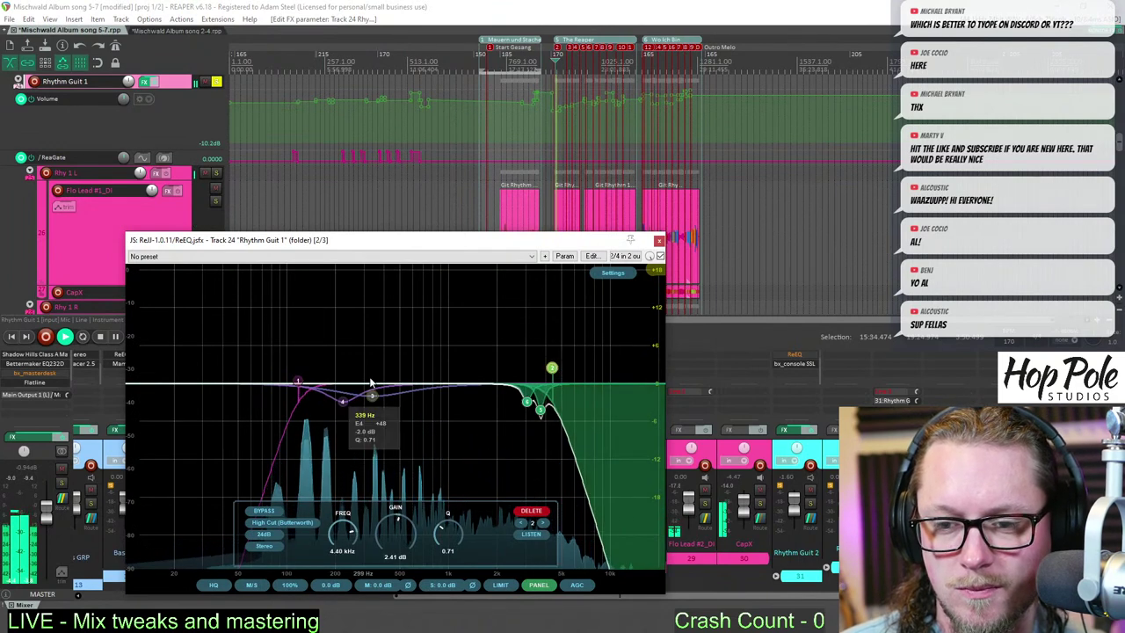
pyautogui.click(660, 241)
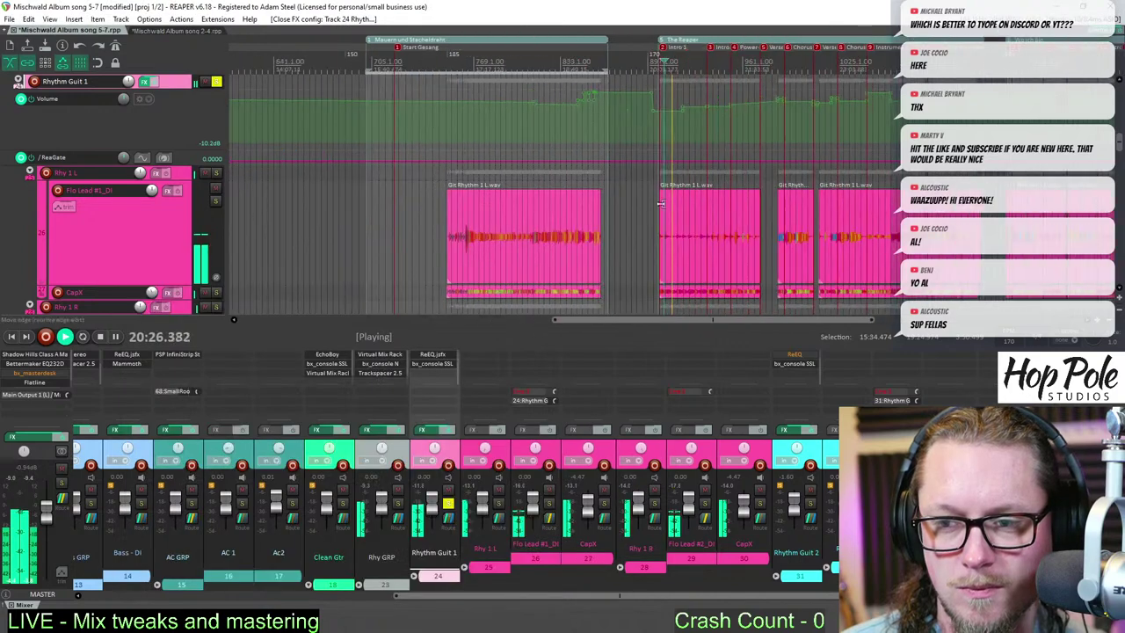
# - Add a peak band to the Rhythm Guit 1 ReEQ boosting about 2.5 dB at 4.40 kHz
pyautogui.click(434, 354)
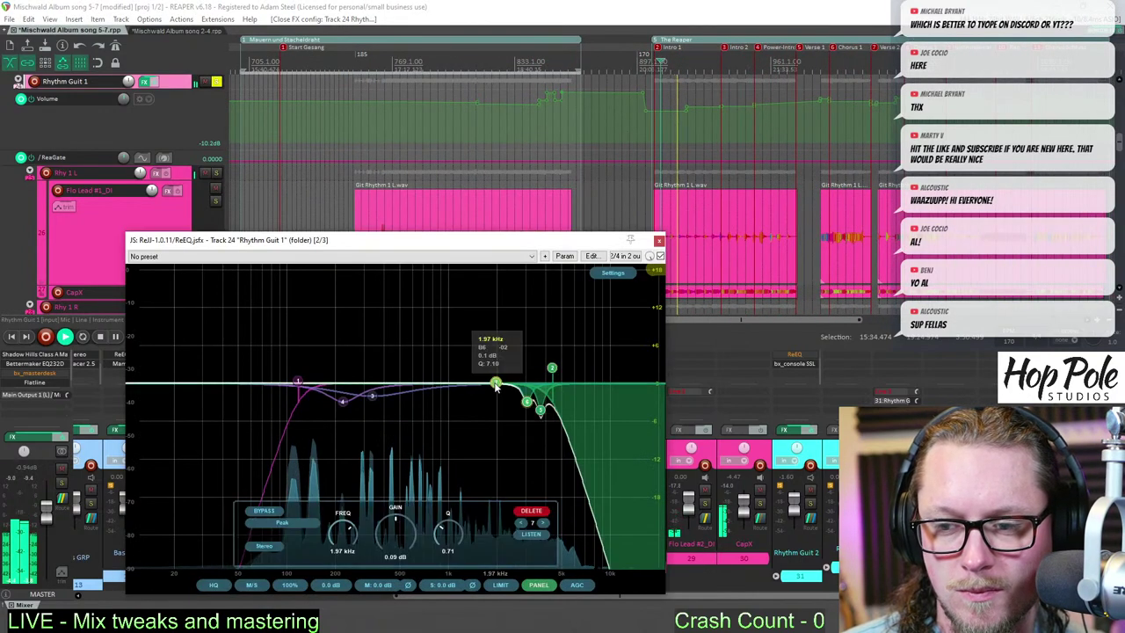
pyautogui.doubleClick(503, 367)
pyautogui.moveTo(503, 367); pyautogui.dragTo(551, 368)
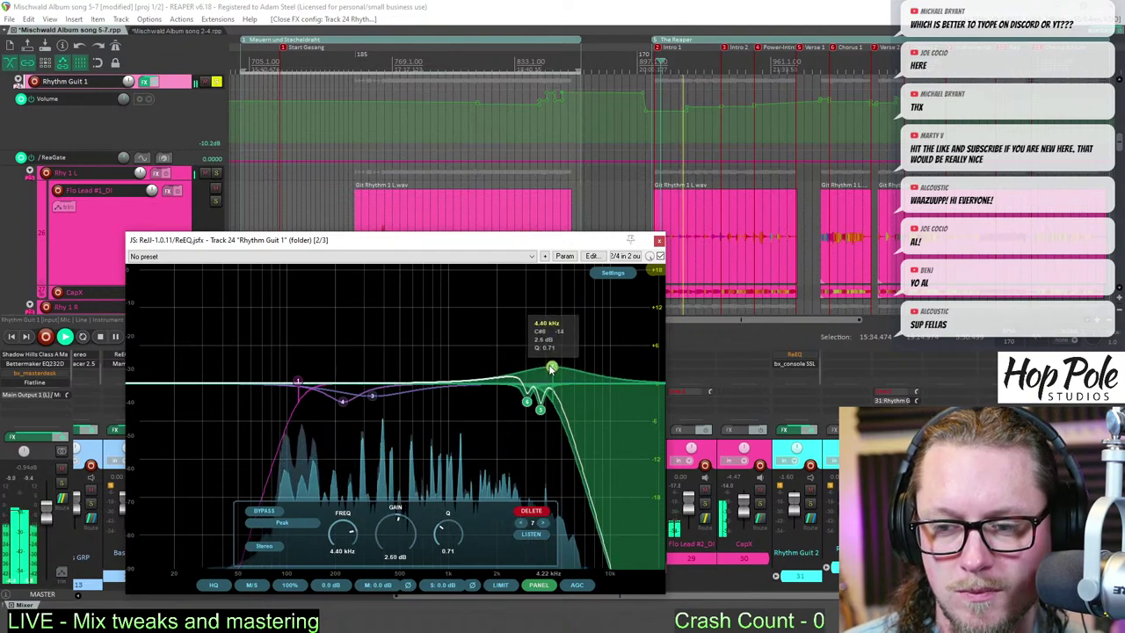
pyautogui.click(659, 241)
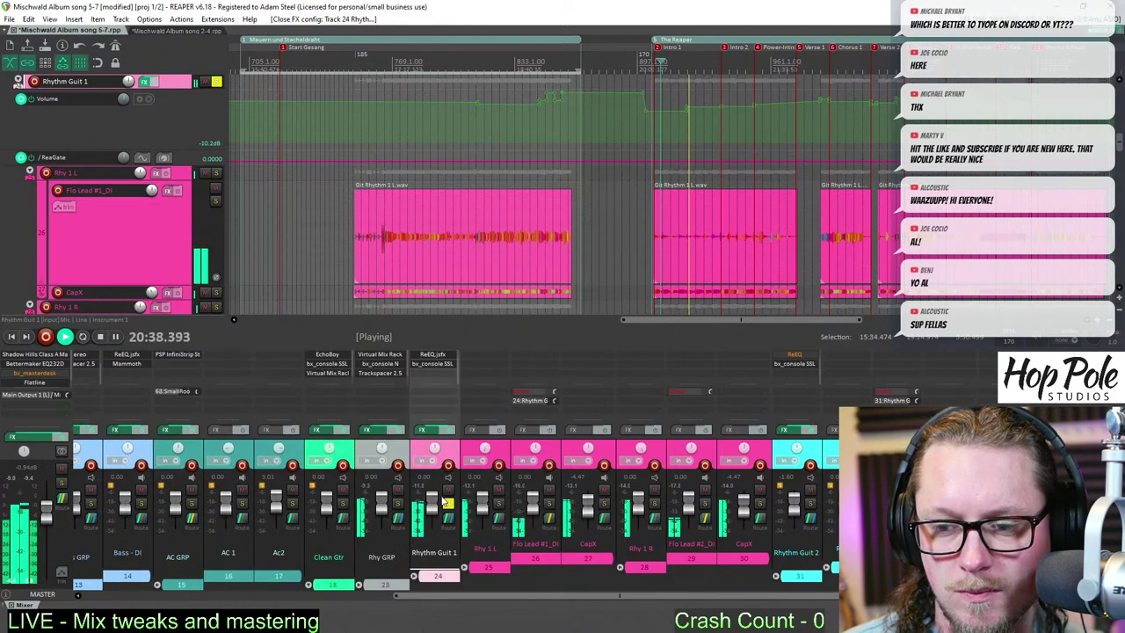
# - Unsolo Rhythm Guit 1 and listen to Intro 1 in the full mix
pyautogui.scroll(5, 672, 183)
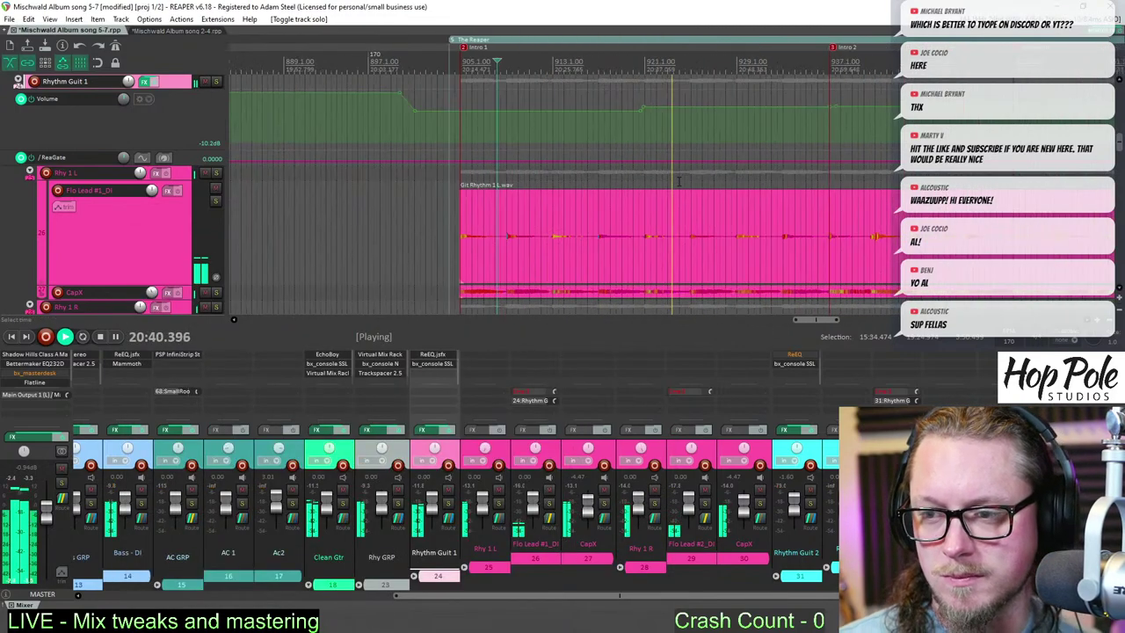
pyautogui.scroll(-2, 673, 182)
pyautogui.scroll(4, 648, 163)
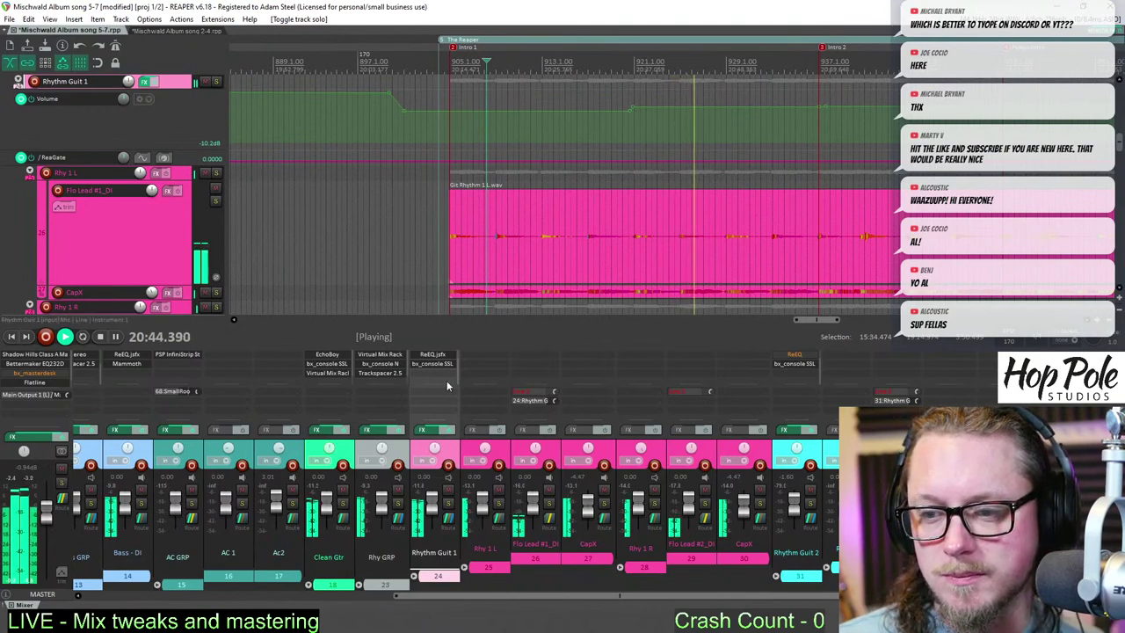
# - Add a peak band cutting the low mids around 300 Hz in the Rhythm Guit 1 ReEQ
pyautogui.click(432, 356)
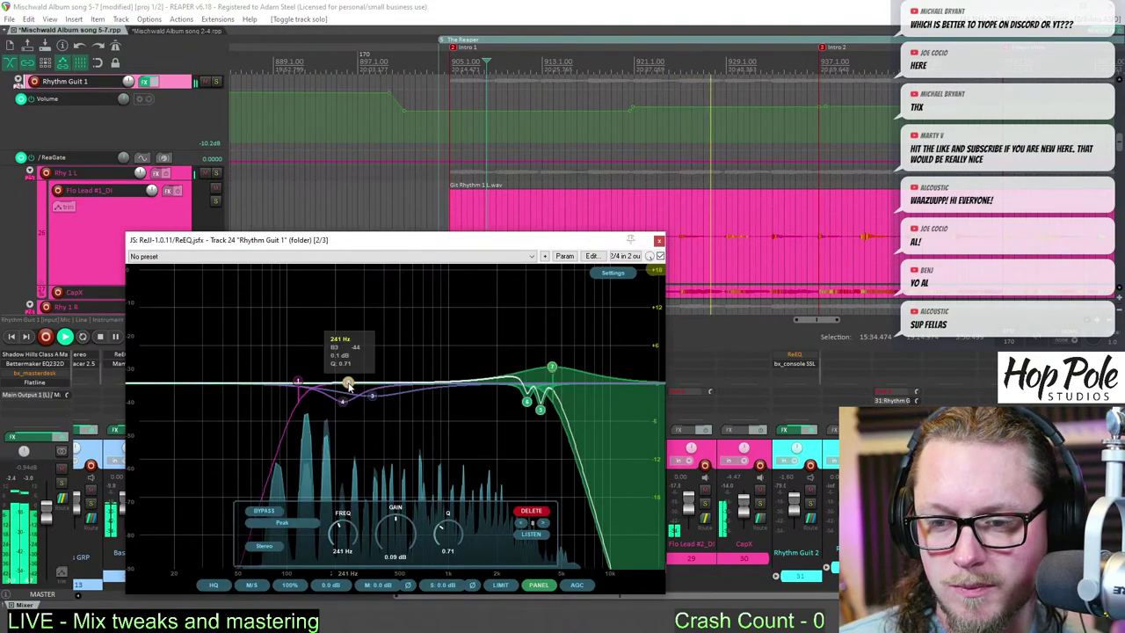
pyautogui.moveTo(349, 384); pyautogui.dragTo(362, 408)
pyautogui.moveTo(392, 248); pyautogui.dragTo(352, 230)
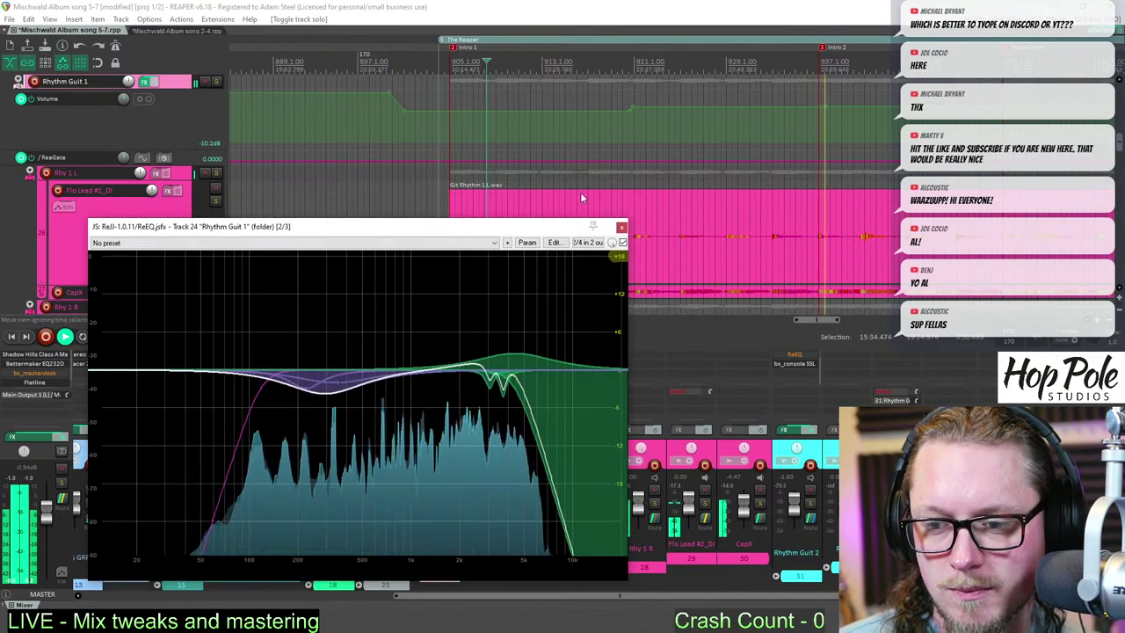
pyautogui.click(622, 228)
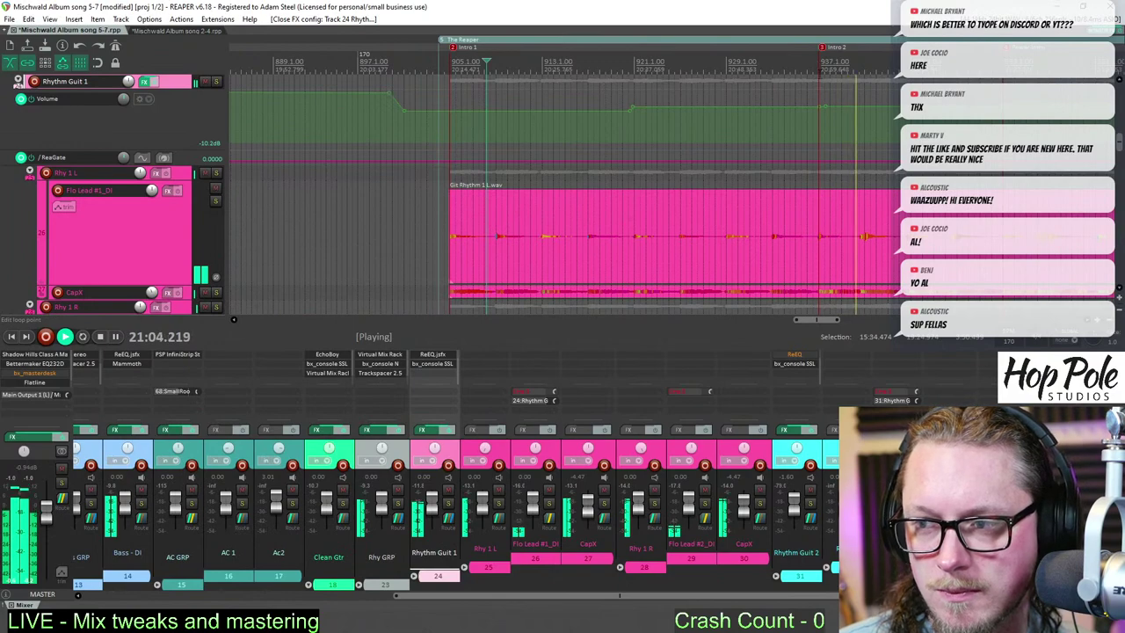
# - Stop playback and place the edit cursor at 20:59.620, just before the Intro 2 marker
pyautogui.click(821, 63)
pyautogui.scroll(8, 720, 104)
pyautogui.click(594, 77)
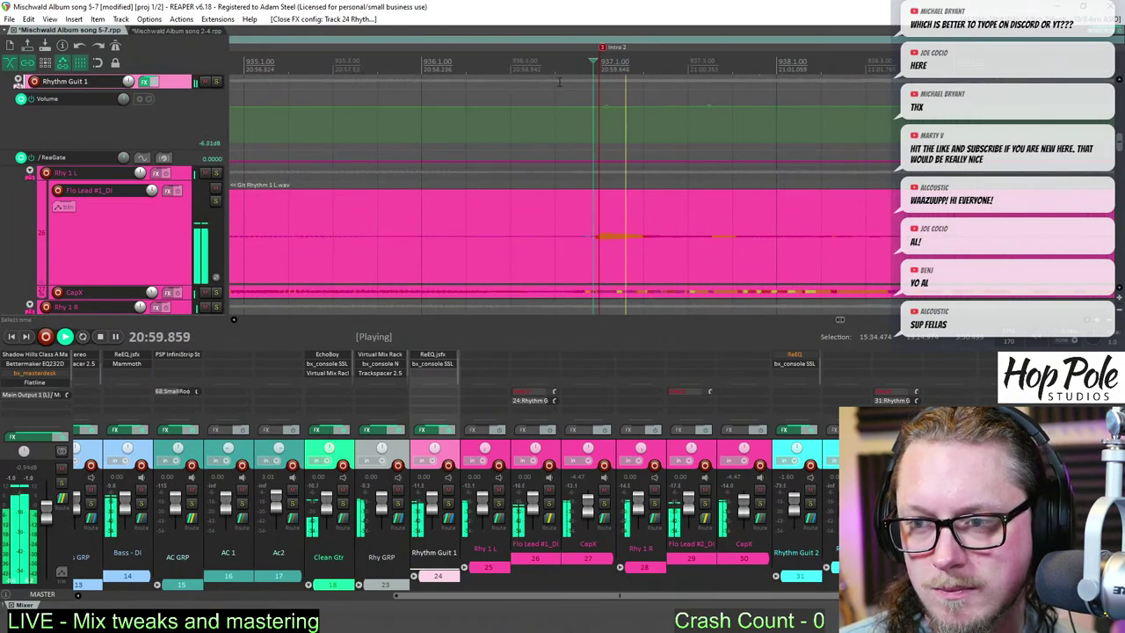
pyautogui.press('space')
pyautogui.click(599, 68)
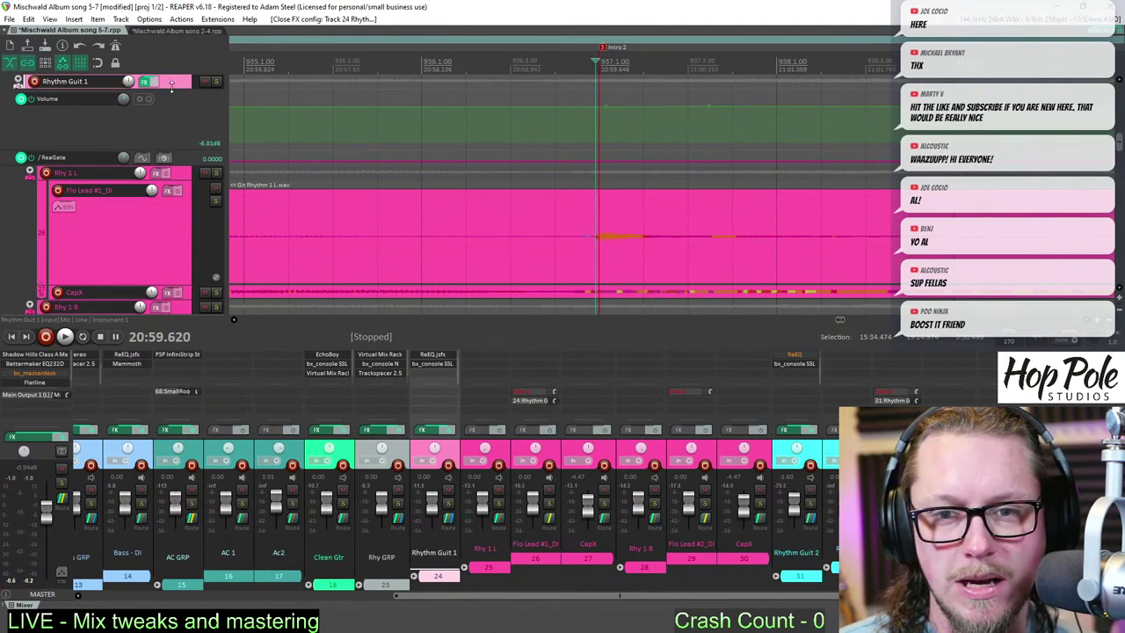
# - Show the ReEQ bypass automation envelope on Rhythm Guit 1
pyautogui.click(40, 102)
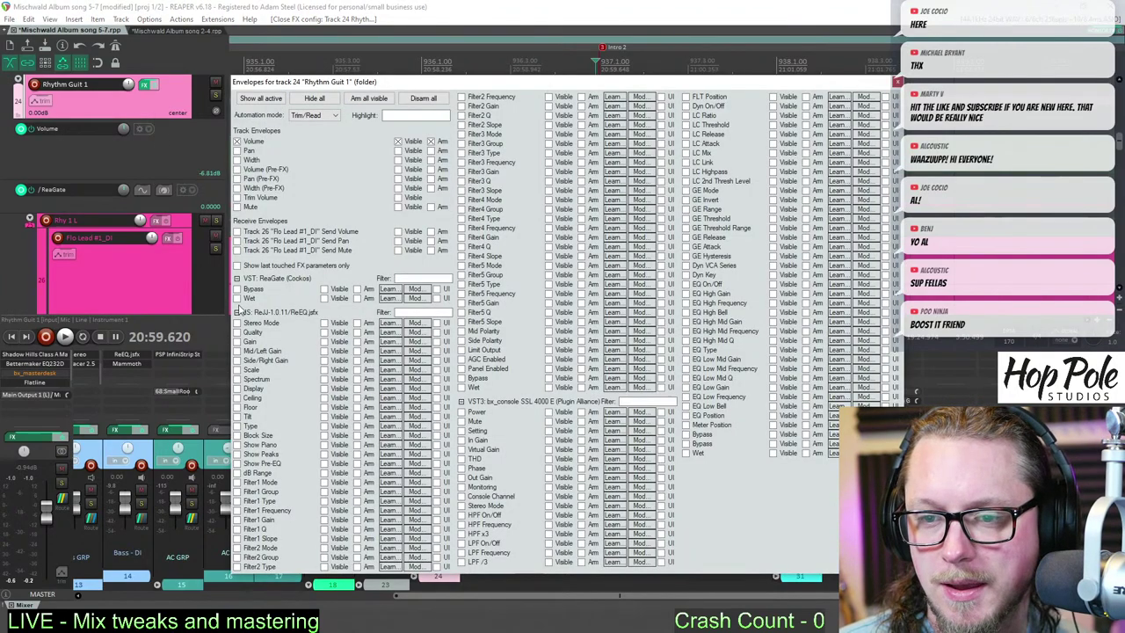
pyautogui.click(461, 378)
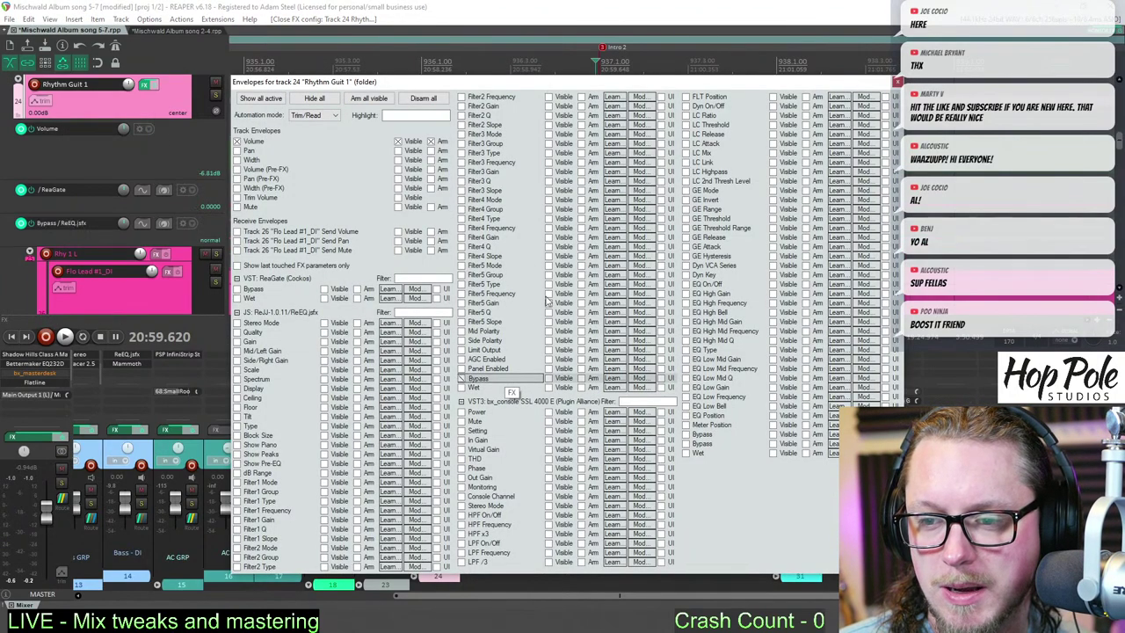
pyautogui.click(897, 82)
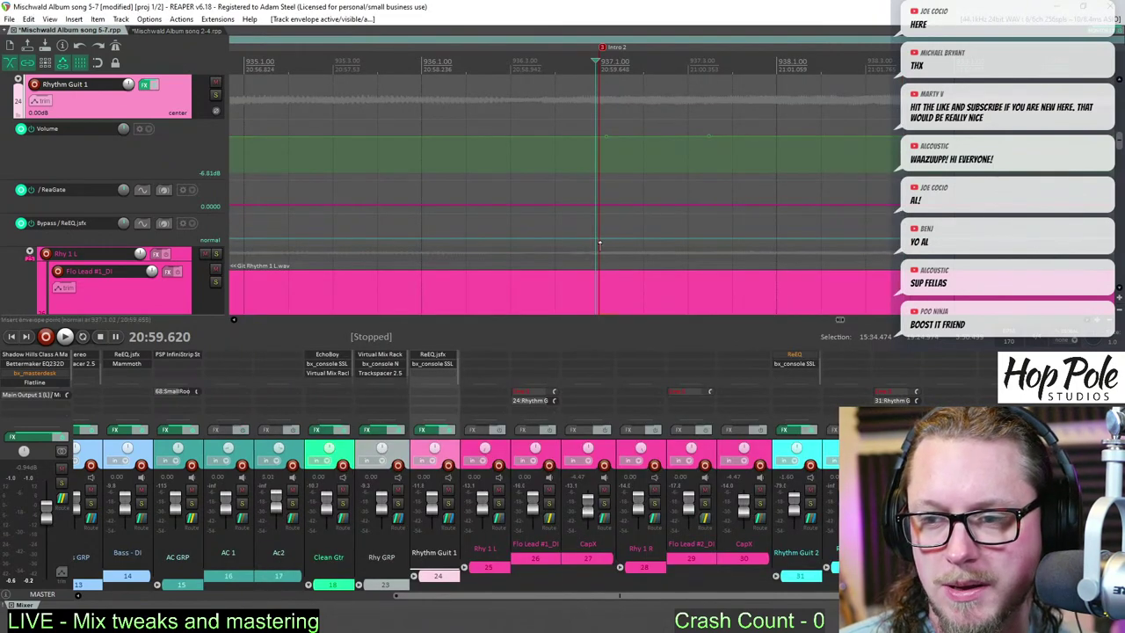
# - Add points to the ReEQ bypass envelope on Rhythm Guit 1 and bypass the EQ before Intro 1 and from Intro 2 onward
pyautogui.click(596, 239)
pyautogui.scroll(-3, 560, 244)
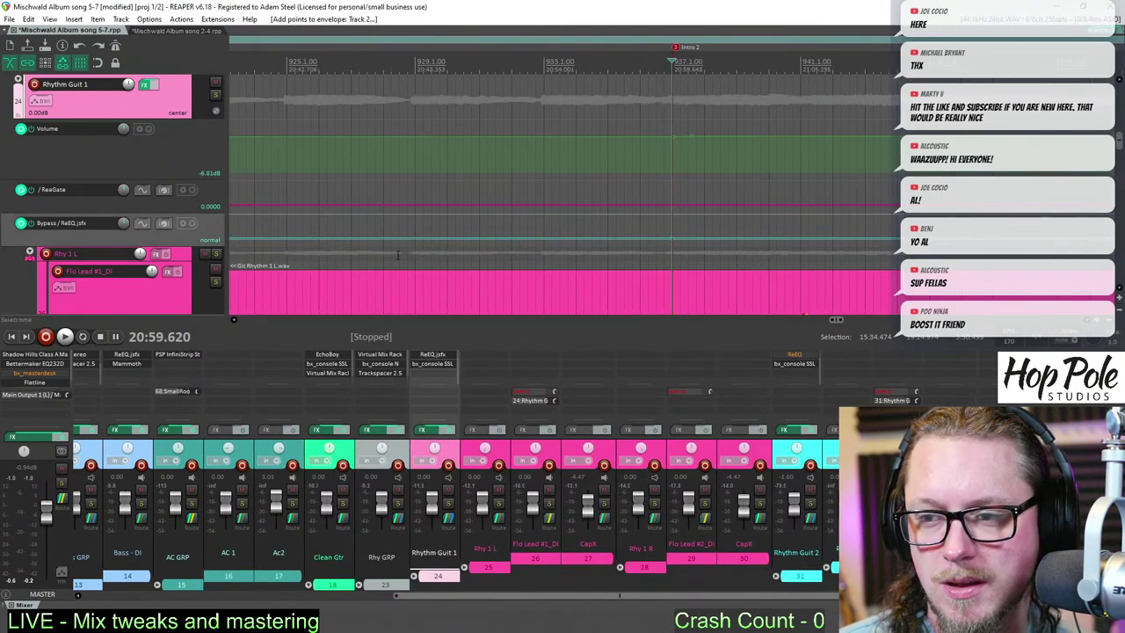
pyautogui.scroll(-3, 397, 254)
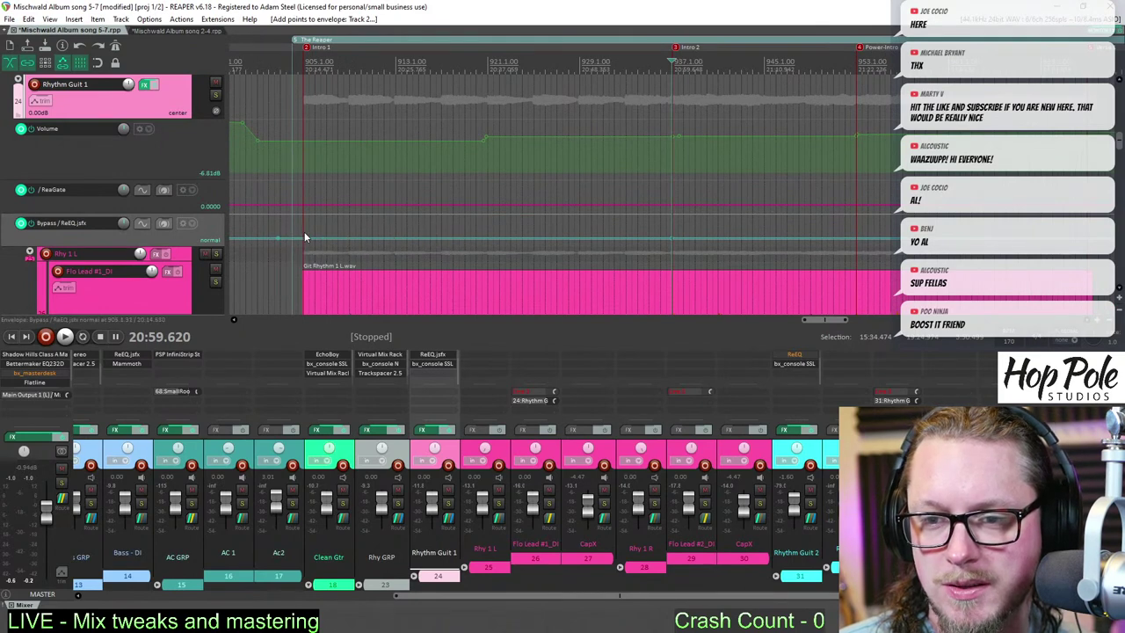
pyautogui.click(269, 238)
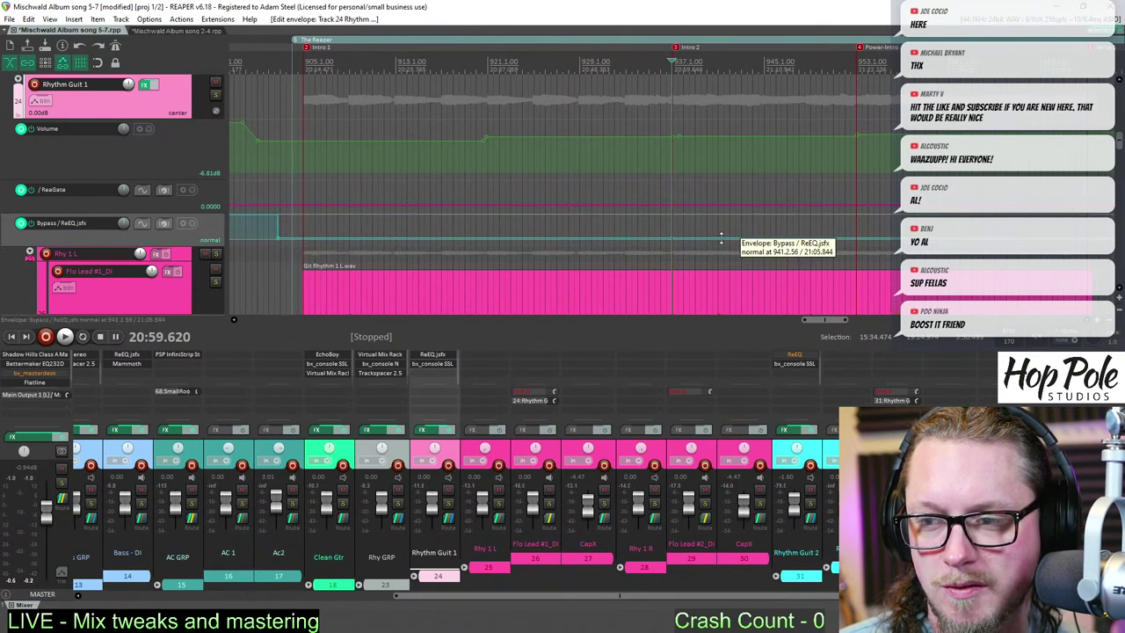
pyautogui.click(721, 238)
# - Listen to the transition into Intro 2, replay Intro 1 from 20:12 to check the EQ bypass automation, and stop playback
pyautogui.scroll(5, 714, 132)
pyautogui.press('space')
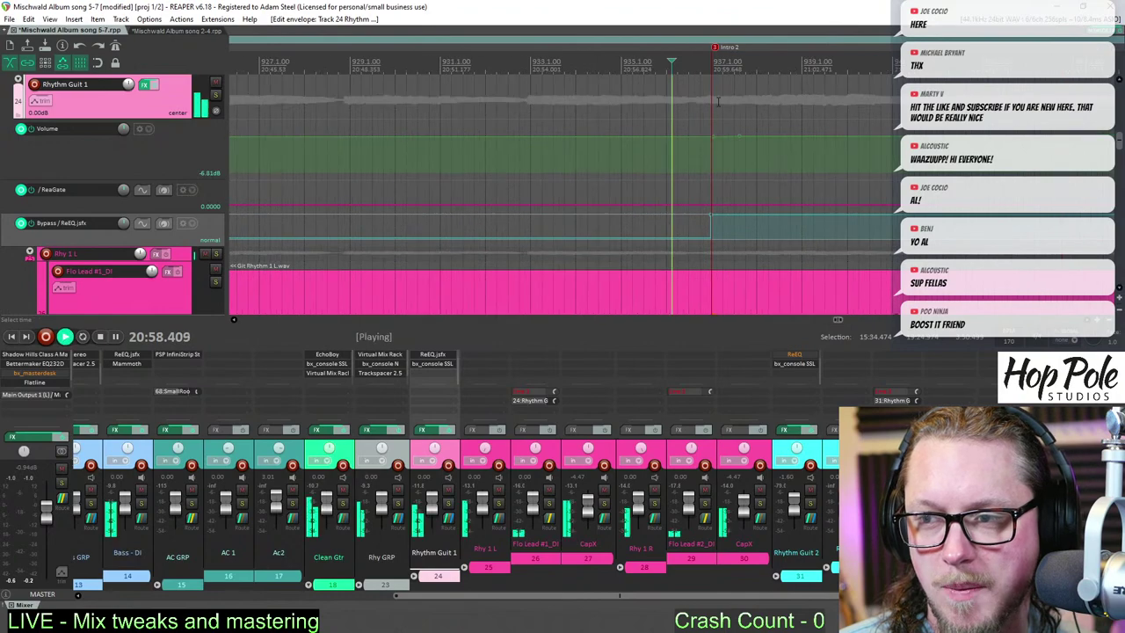
pyautogui.scroll(-5, 714, 132)
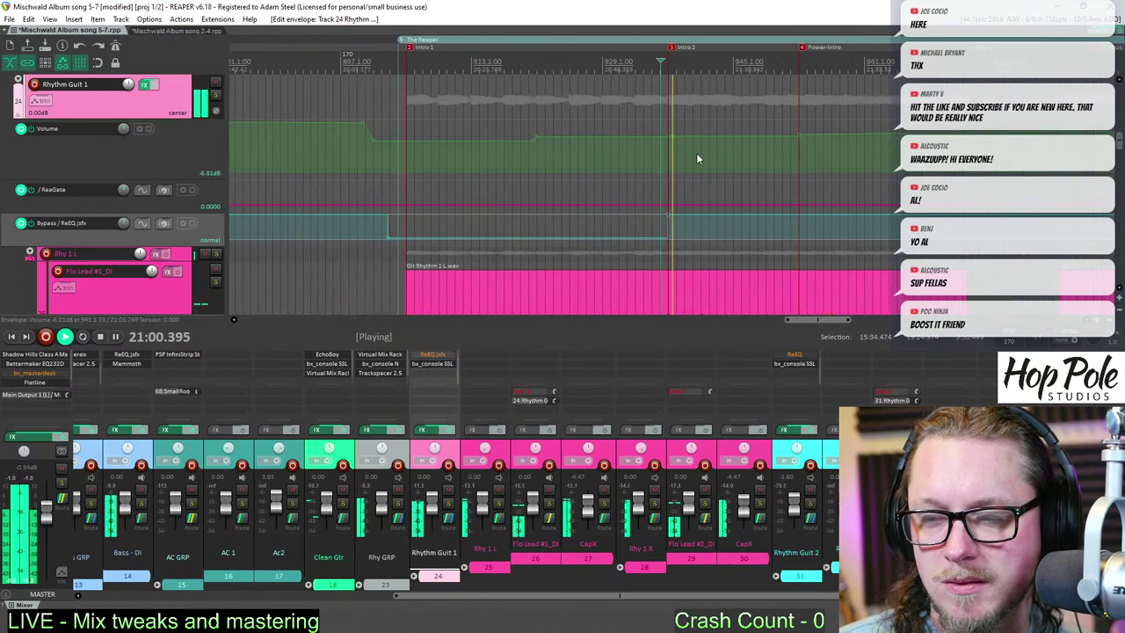
pyautogui.click(396, 64)
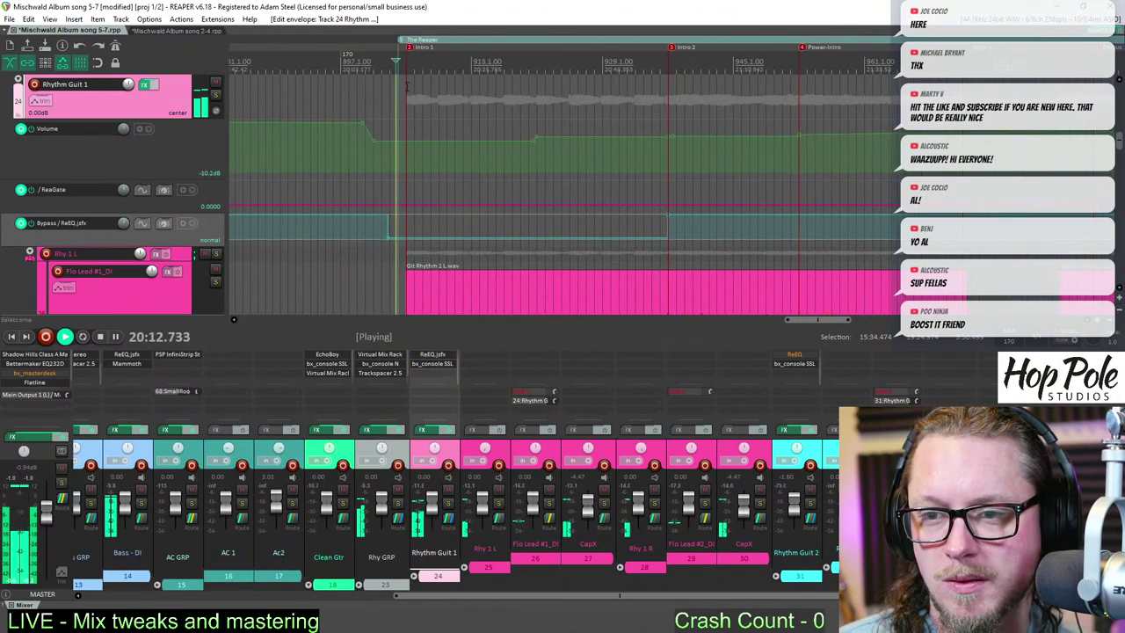
pyautogui.scroll(4, 469, 146)
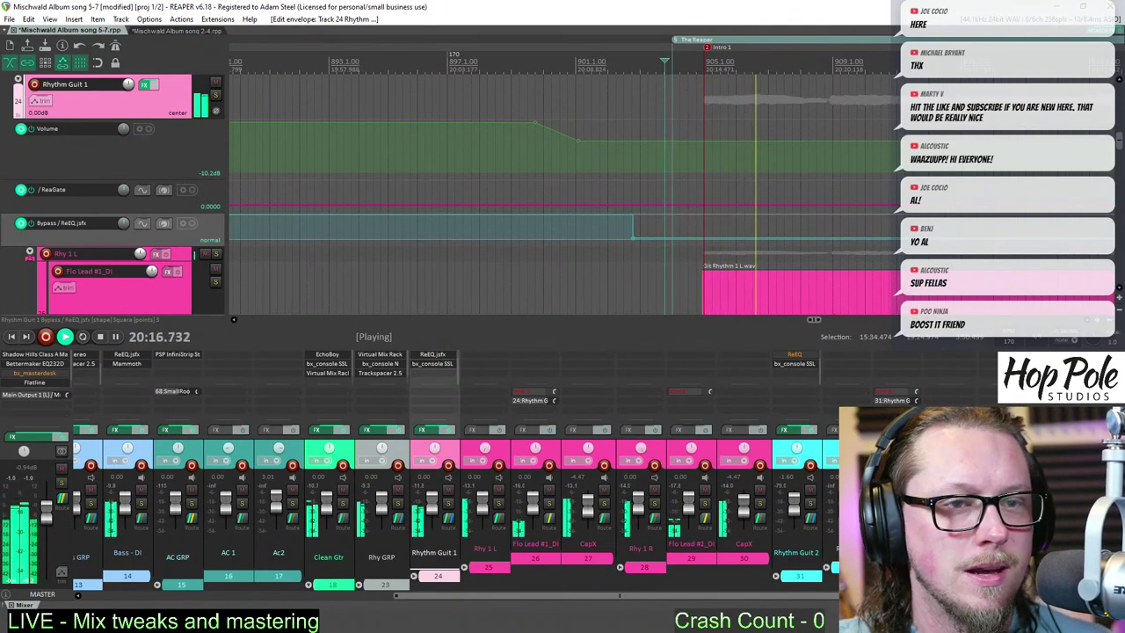
pyautogui.scroll(-2, 772, 247)
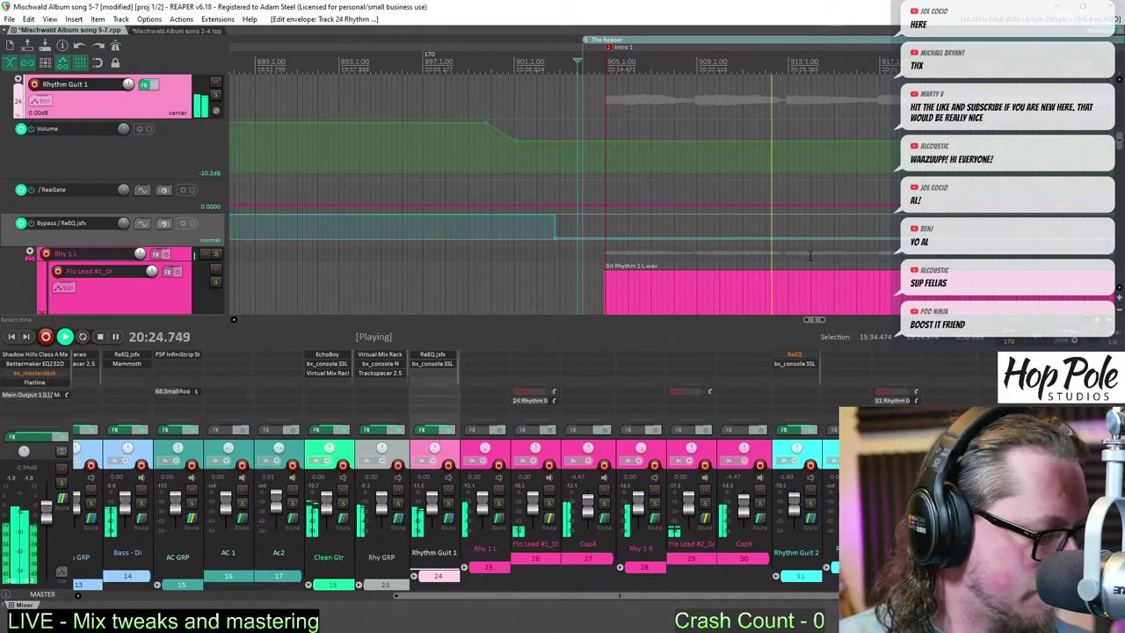
pyautogui.scroll(-4, 361, 79)
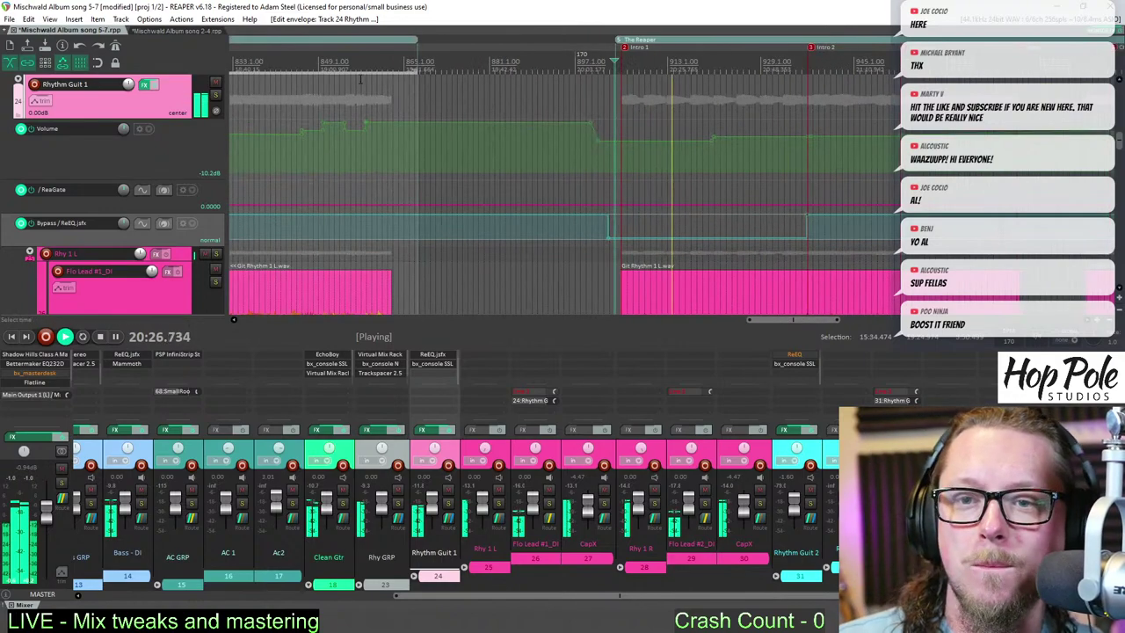
pyautogui.press('space')
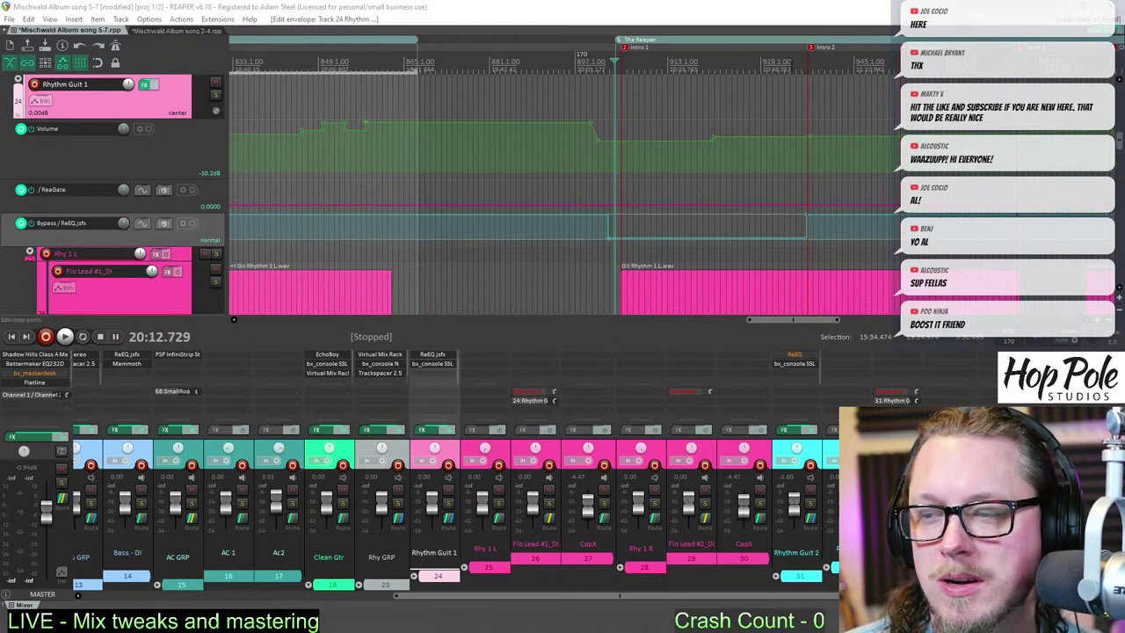
# - Play the drums from 20:40.991 and open The Reaper's Drum Midi item in the MIDI editor
pyautogui.click(730, 224)
pyautogui.moveTo(1120, 143); pyautogui.dragTo(1123, 42)
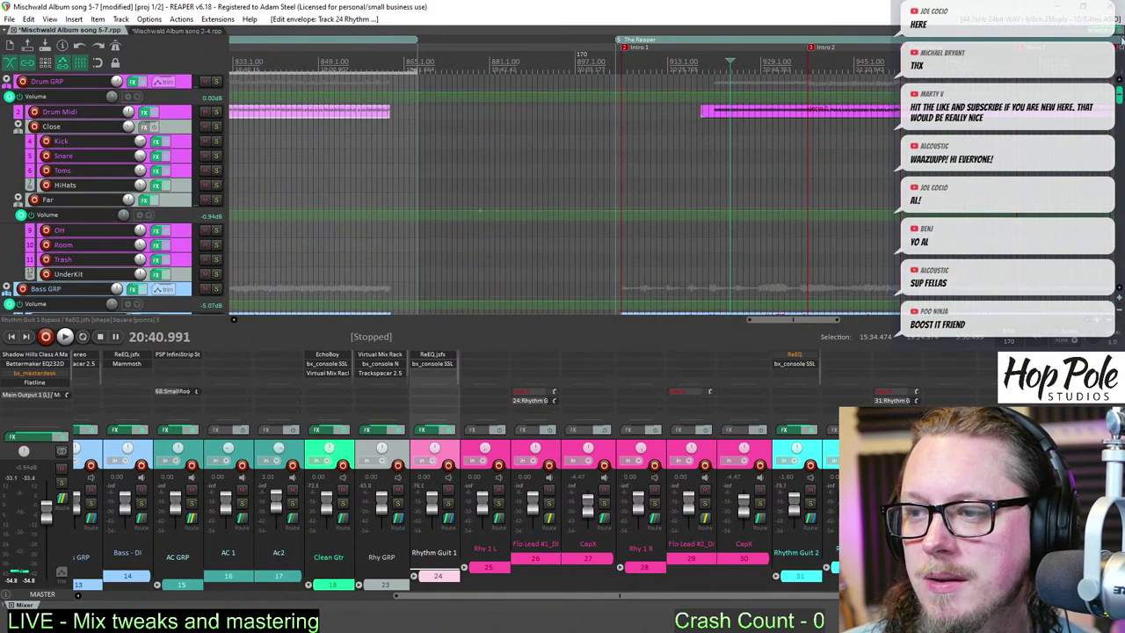
pyautogui.press('space')
pyautogui.doubleClick(720, 113)
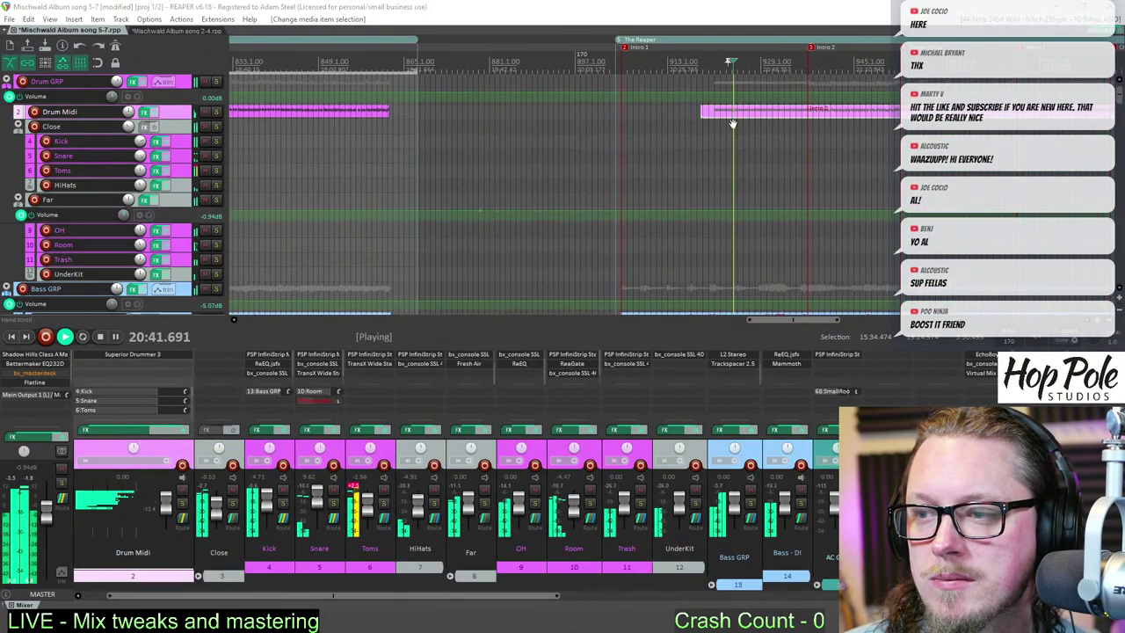
pyautogui.scroll(-5, 631, 332)
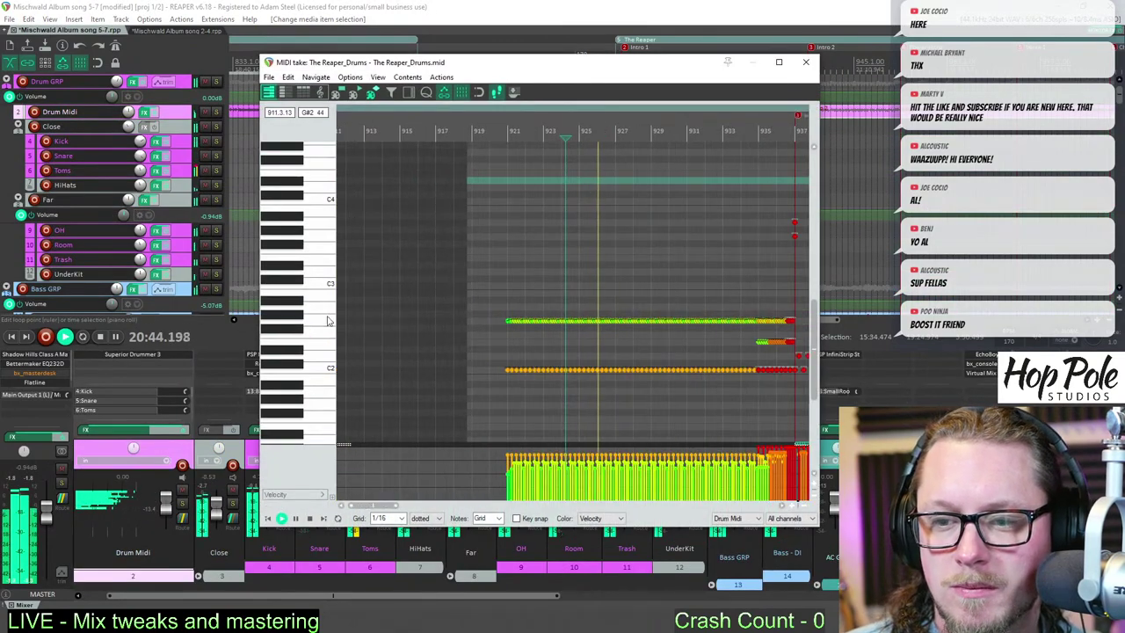
# - Select the run of repeated G2 notes from bar 921 up to about bar 935 in the drum MIDI
pyautogui.scroll(4, 519, 327)
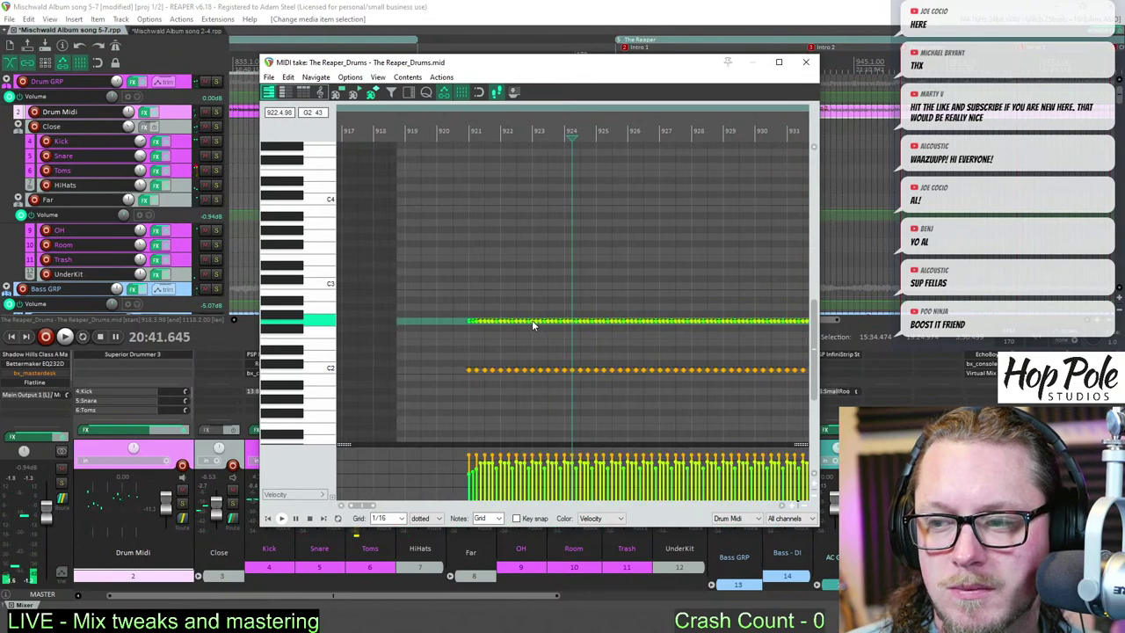
pyautogui.scroll(-2, 440, 335)
pyautogui.scroll(-3, 431, 310)
pyautogui.scroll(3, 694, 335)
pyautogui.moveTo(427, 308); pyautogui.dragTo(784, 339)
pyautogui.scroll(-2, 730, 344)
pyautogui.scroll(2, 753, 327)
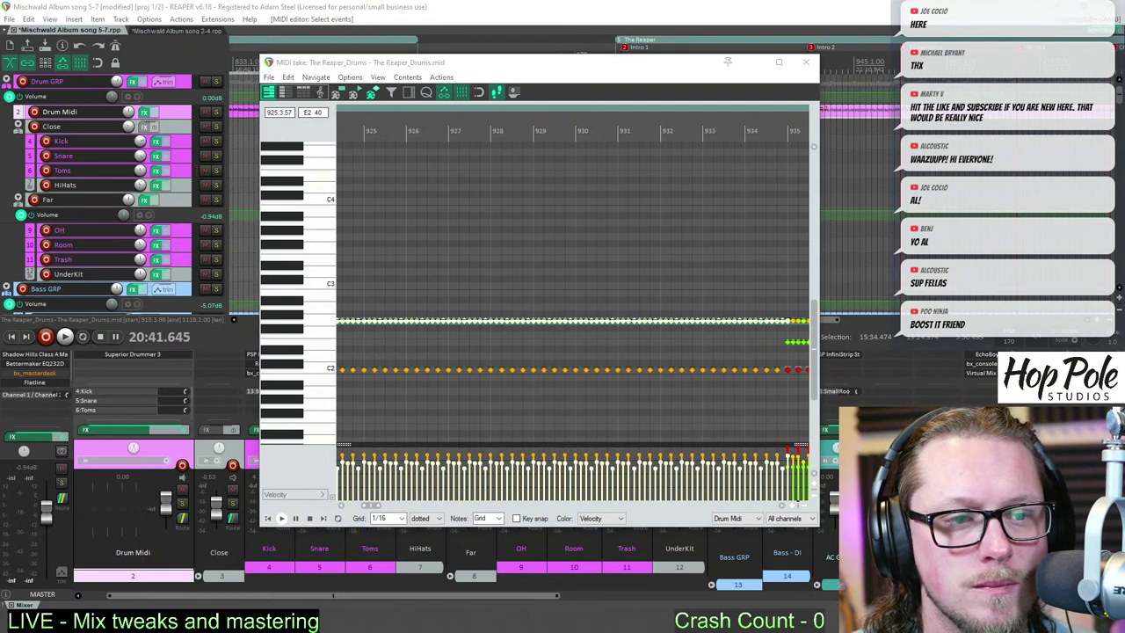
pyautogui.scroll(-3, 657, 387)
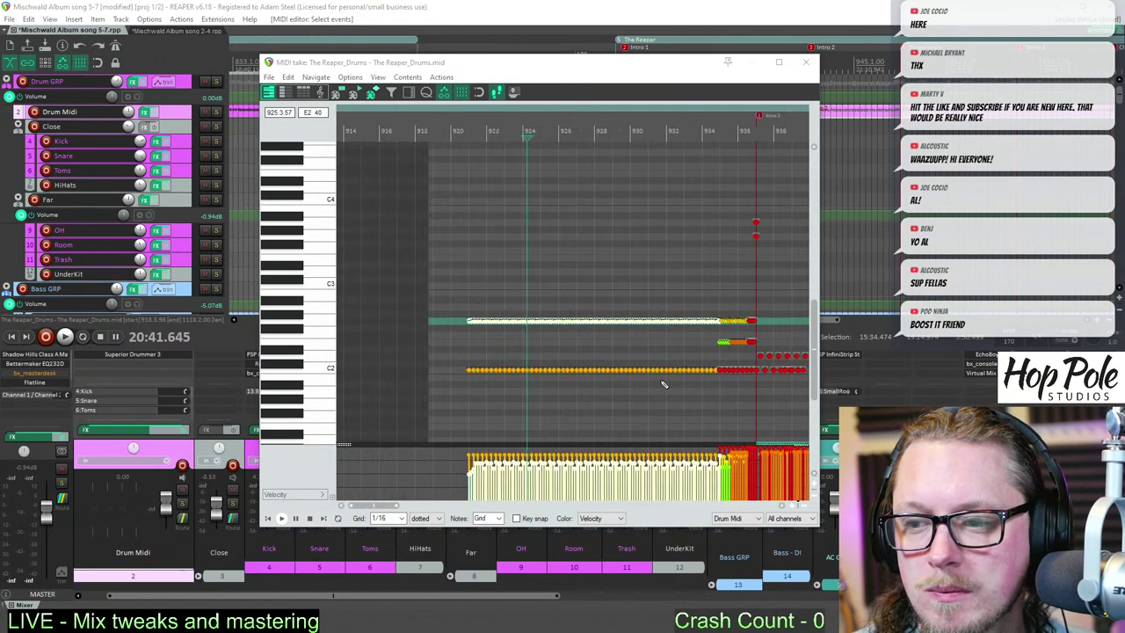
pyautogui.scroll(1, 490, 406)
# - Reselect the G2 note run and humanize the selected notes with 17% velocity, 0% timing and 0% timing bias
pyautogui.click(309, 371)
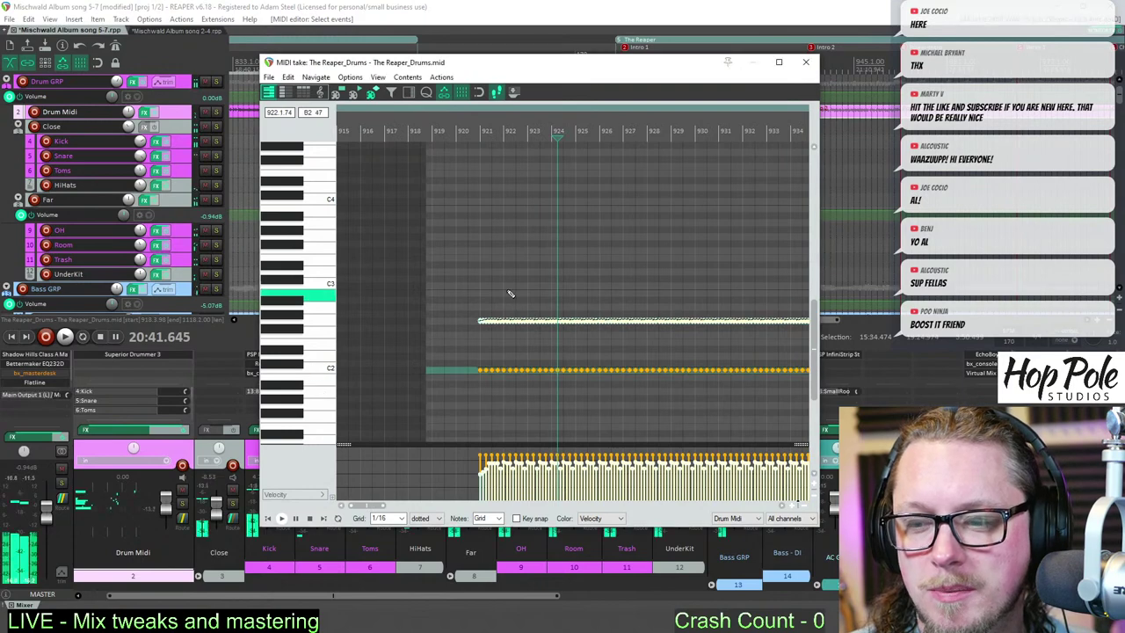
pyautogui.moveTo(497, 304); pyautogui.dragTo(617, 344)
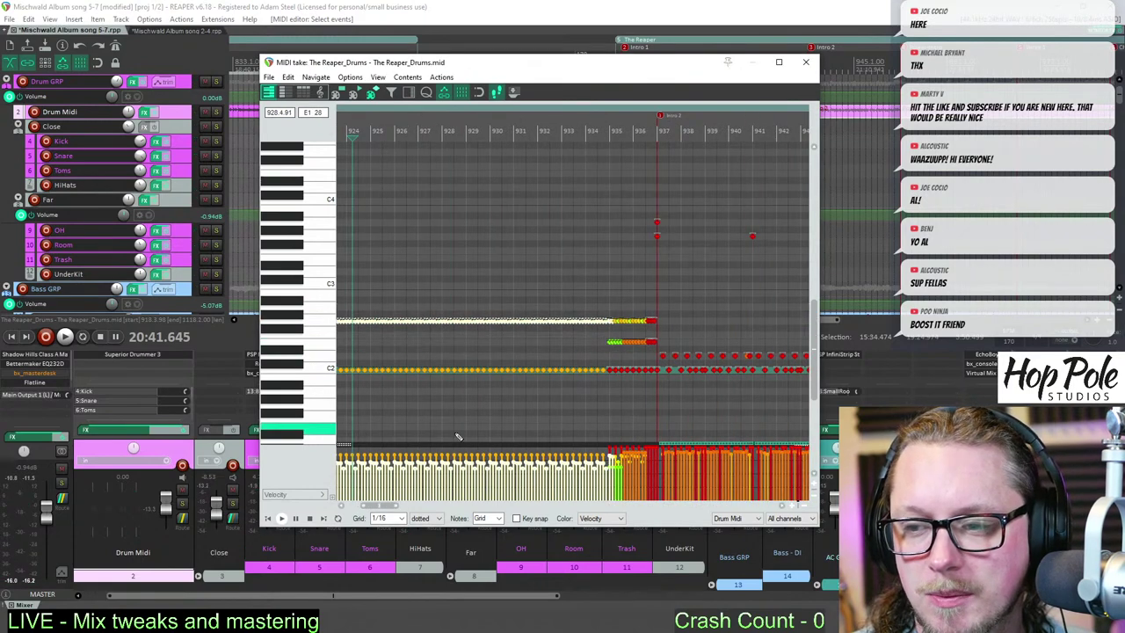
pyautogui.scroll(-2, 562, 298)
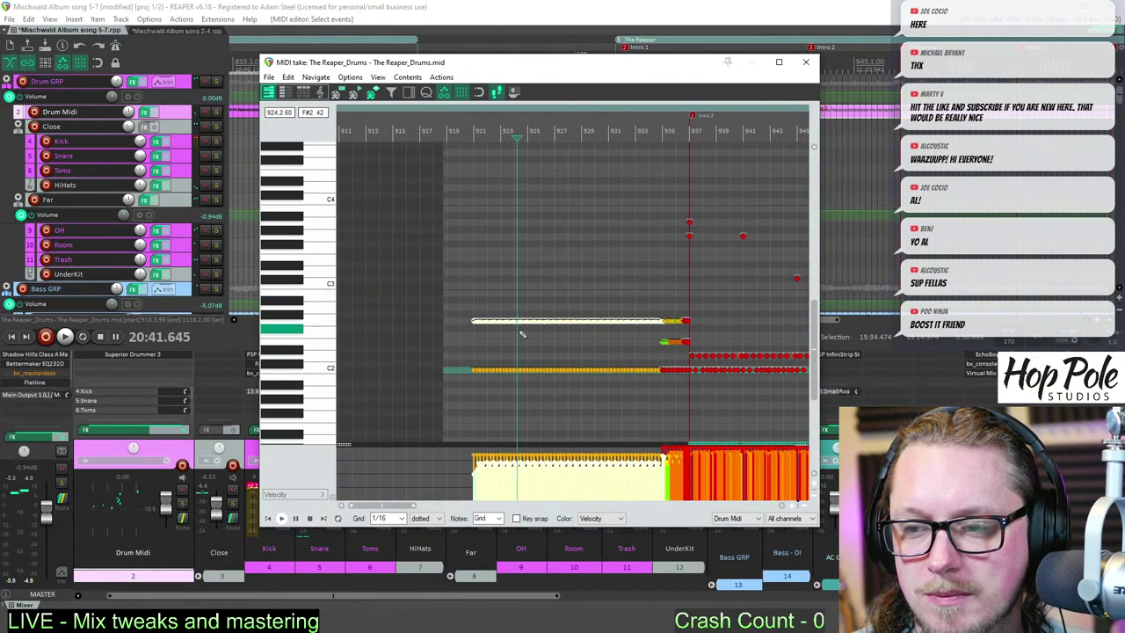
pyautogui.scroll(2, 469, 314)
pyautogui.scroll(2, 651, 325)
pyautogui.moveTo(469, 305); pyautogui.dragTo(649, 334)
pyautogui.scroll(2, 651, 327)
pyautogui.scroll(-3, 619, 341)
pyautogui.scroll(4, 543, 339)
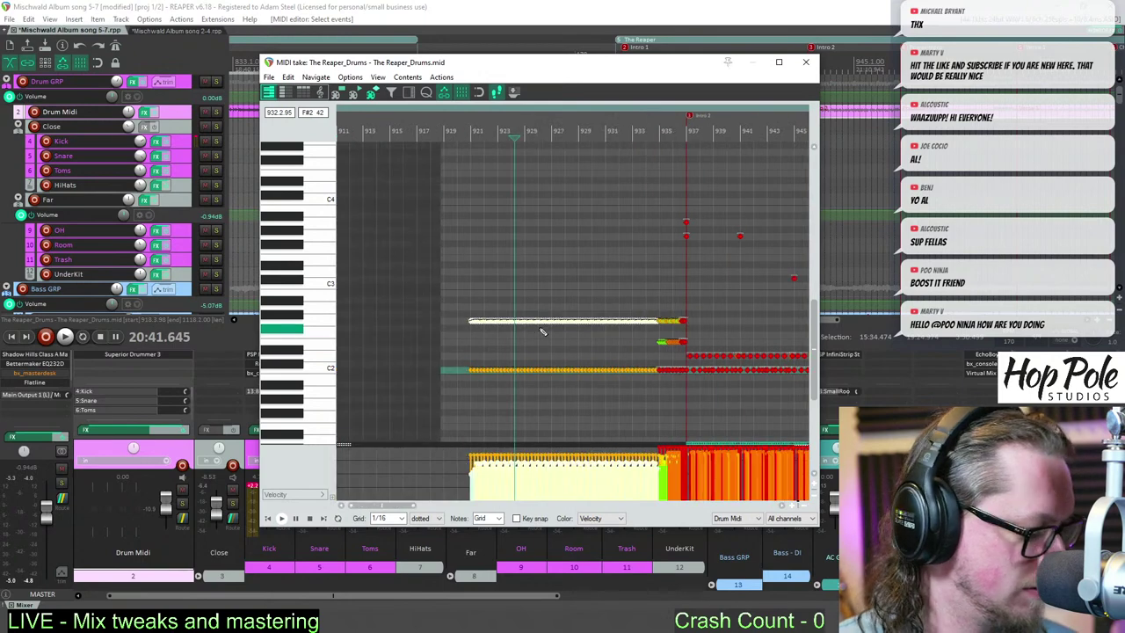
pyautogui.press('h')
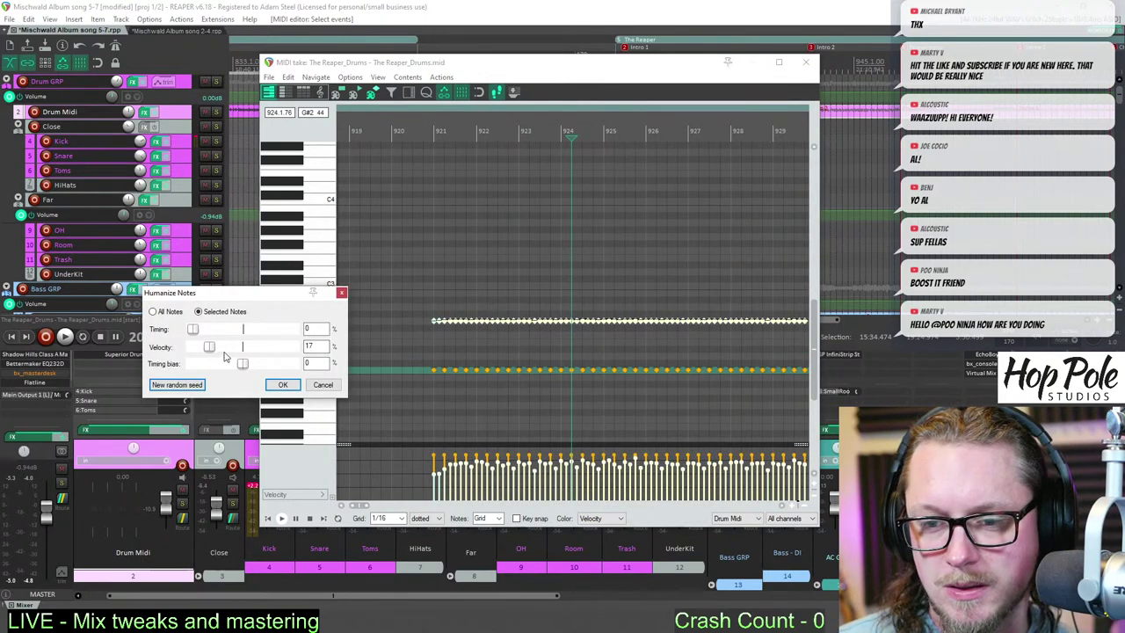
pyautogui.click(281, 385)
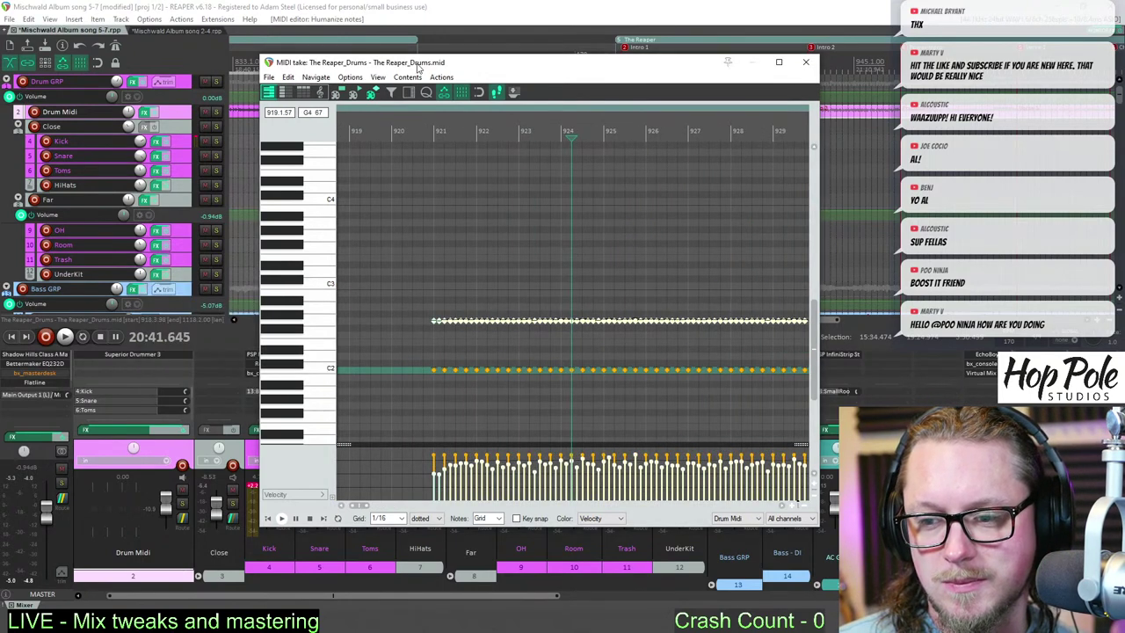
# - Play the humanized drum notes from just before bar 921 and close the MIDI editor
pyautogui.click(428, 134)
pyautogui.press('space')
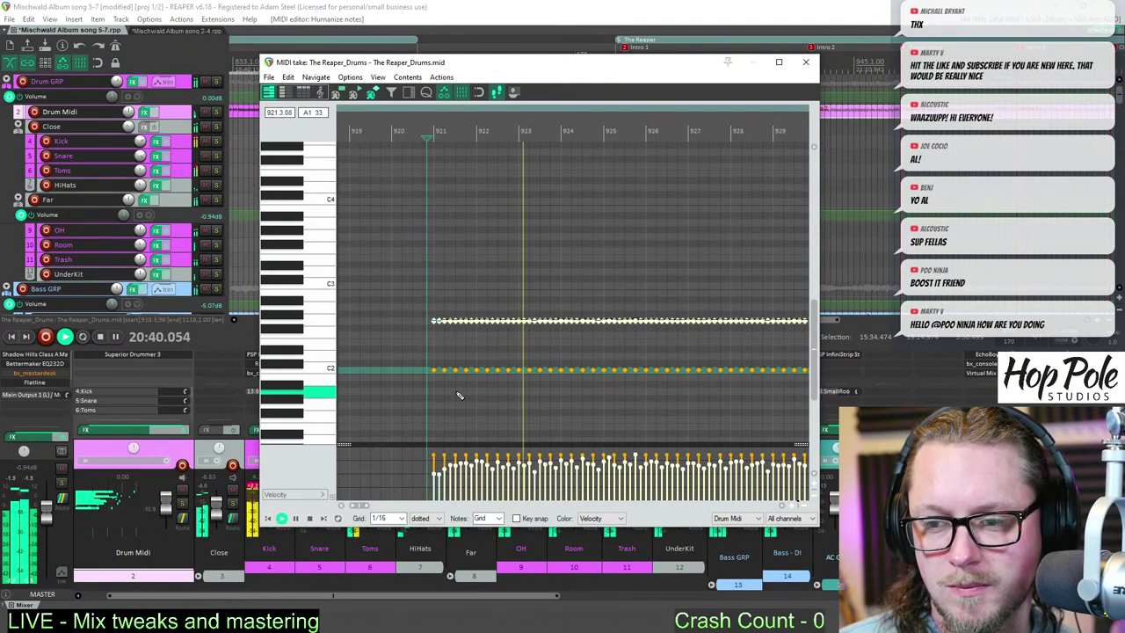
pyautogui.click(805, 62)
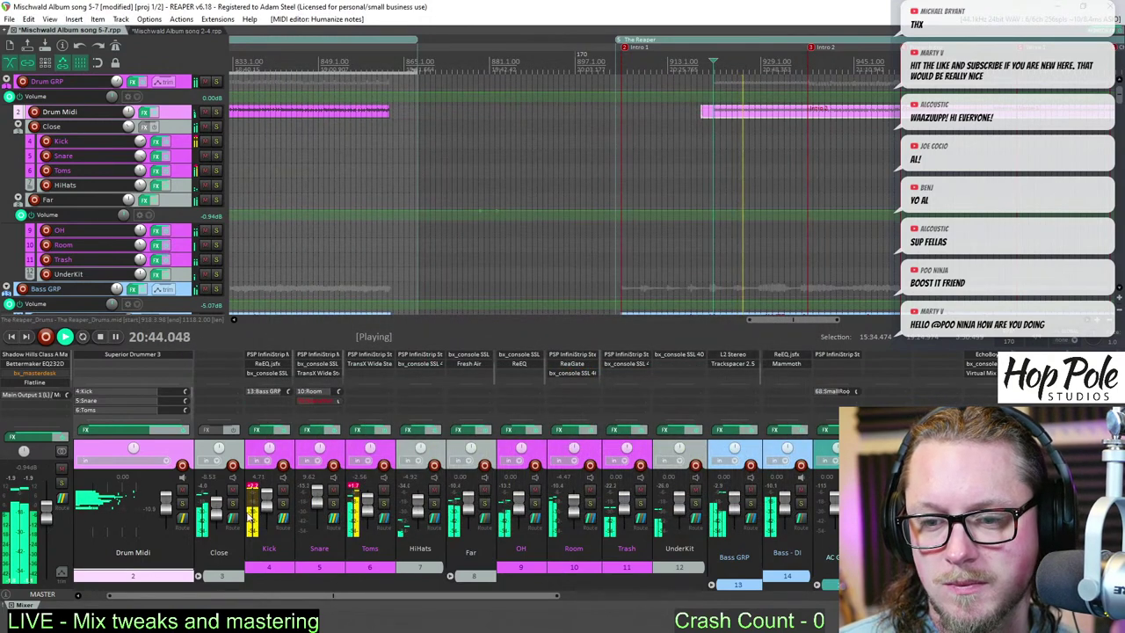
# - Compare the drum buses by briefly soloing Close, soloing Far and muting Far, restoring each, and stop playback at Intro 2
pyautogui.click(233, 504)
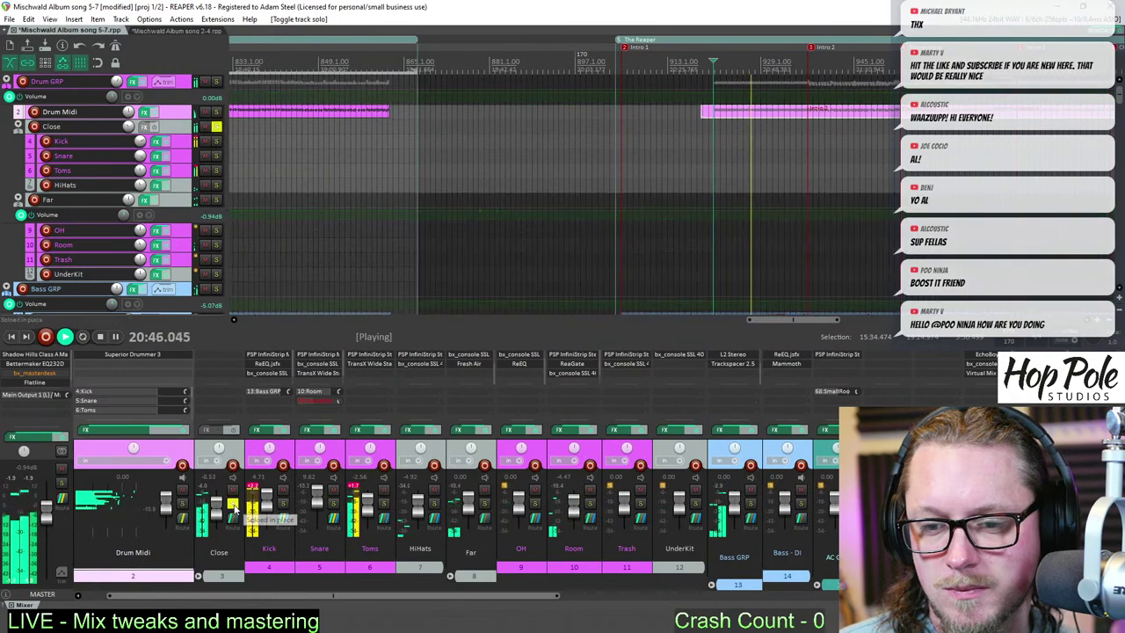
pyautogui.click(233, 505)
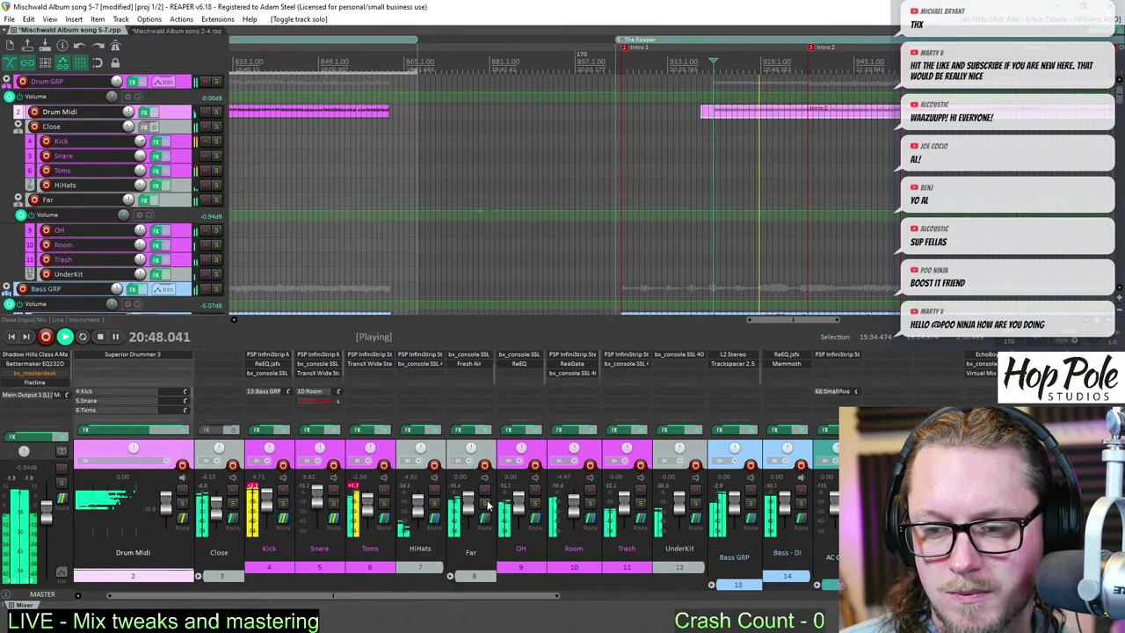
pyautogui.click(484, 505)
pyautogui.click(483, 505)
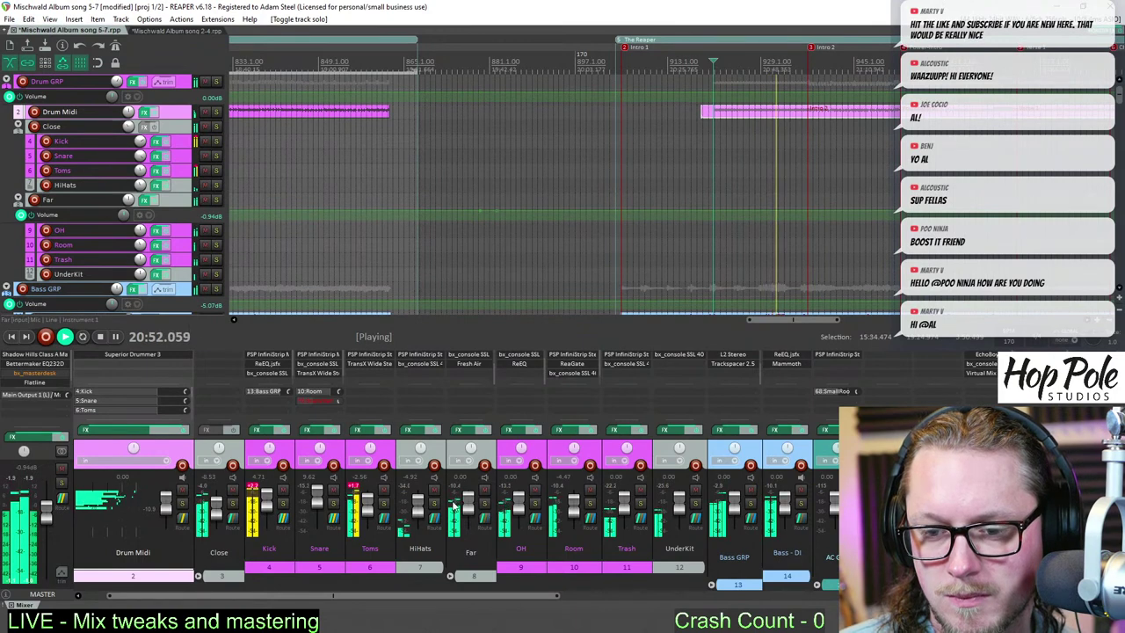
pyautogui.click(485, 492)
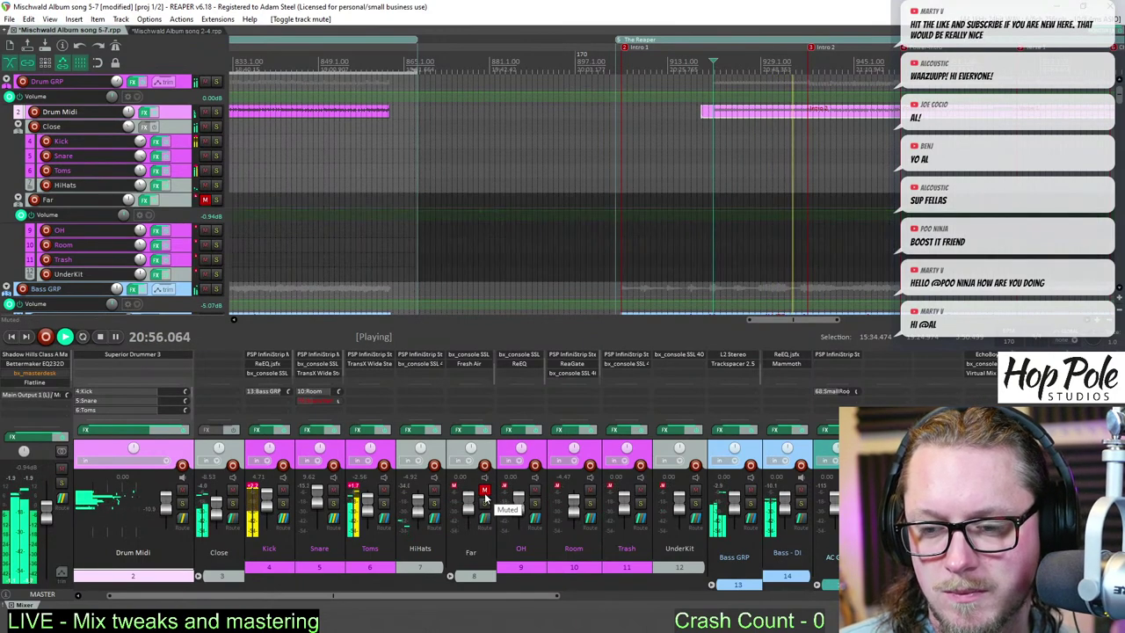
pyautogui.click(485, 494)
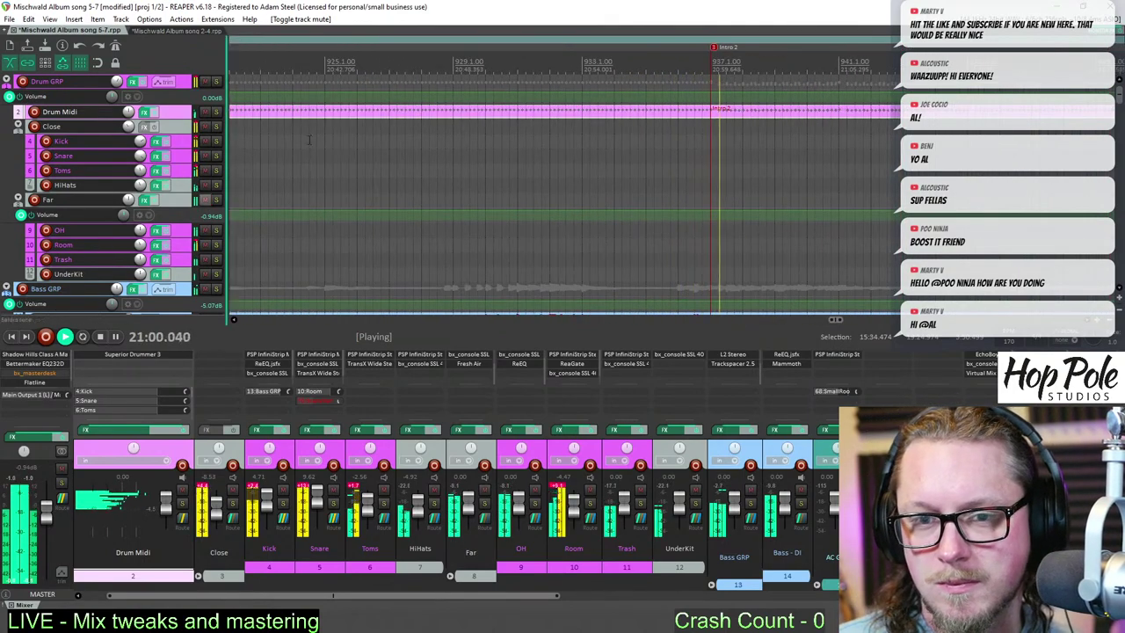
pyautogui.press('space')
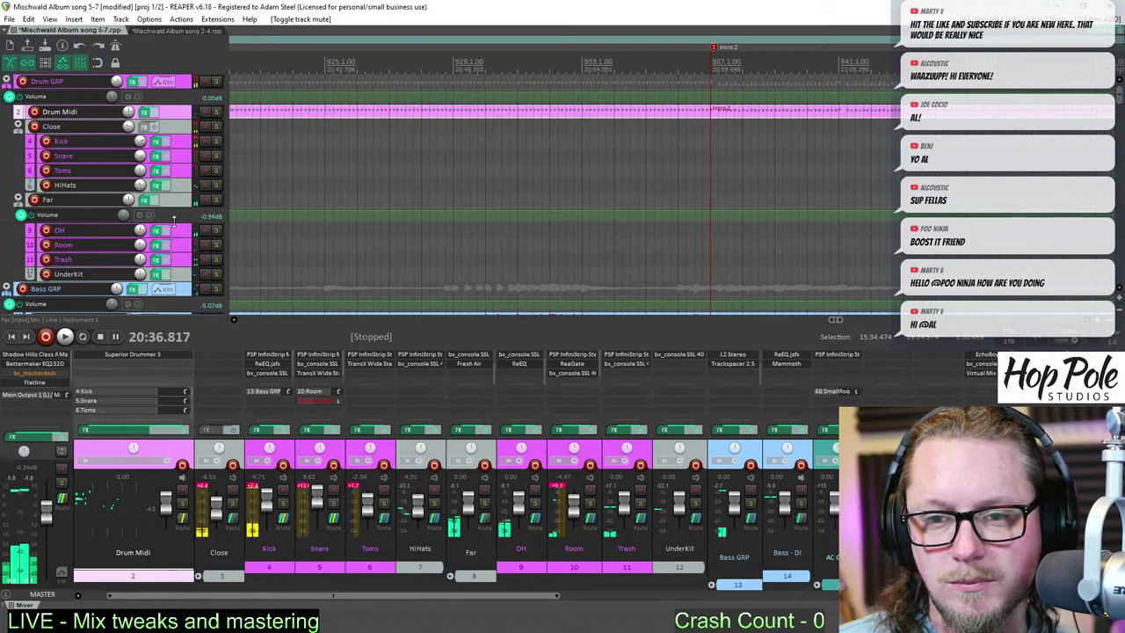
# - Enlarge the Far volume envelope lane and listen to the transition into Intro 2 from 20:58.112
pyautogui.moveTo(173, 220); pyautogui.dragTo(165, 275)
pyautogui.click(676, 68)
pyautogui.scroll(3, 677, 70)
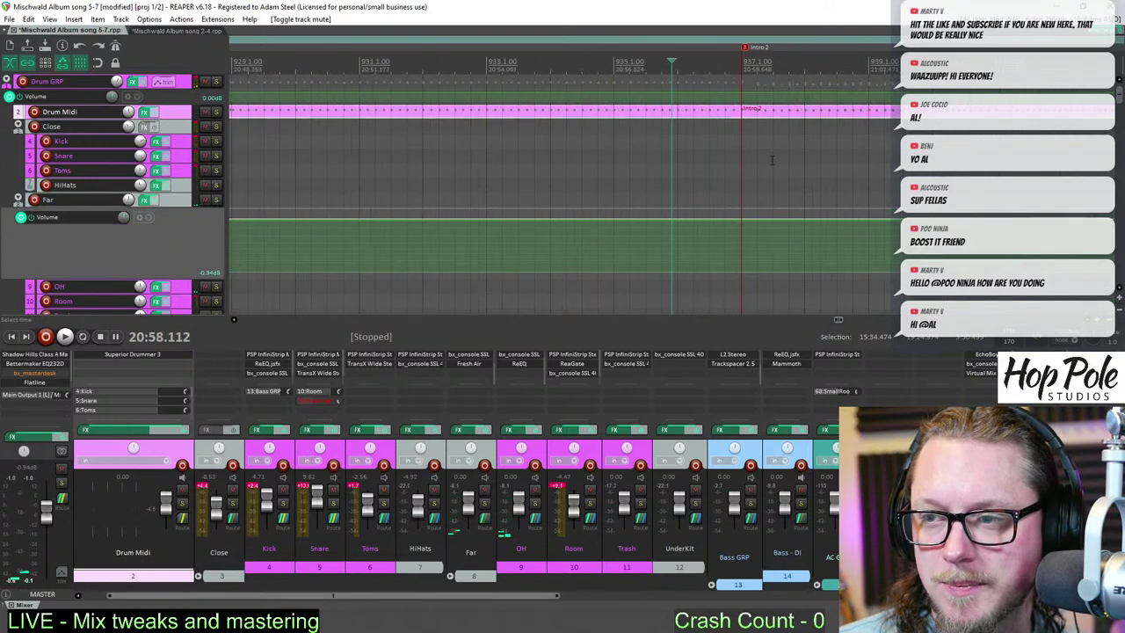
pyautogui.press('space')
pyautogui.scroll(1, 763, 231)
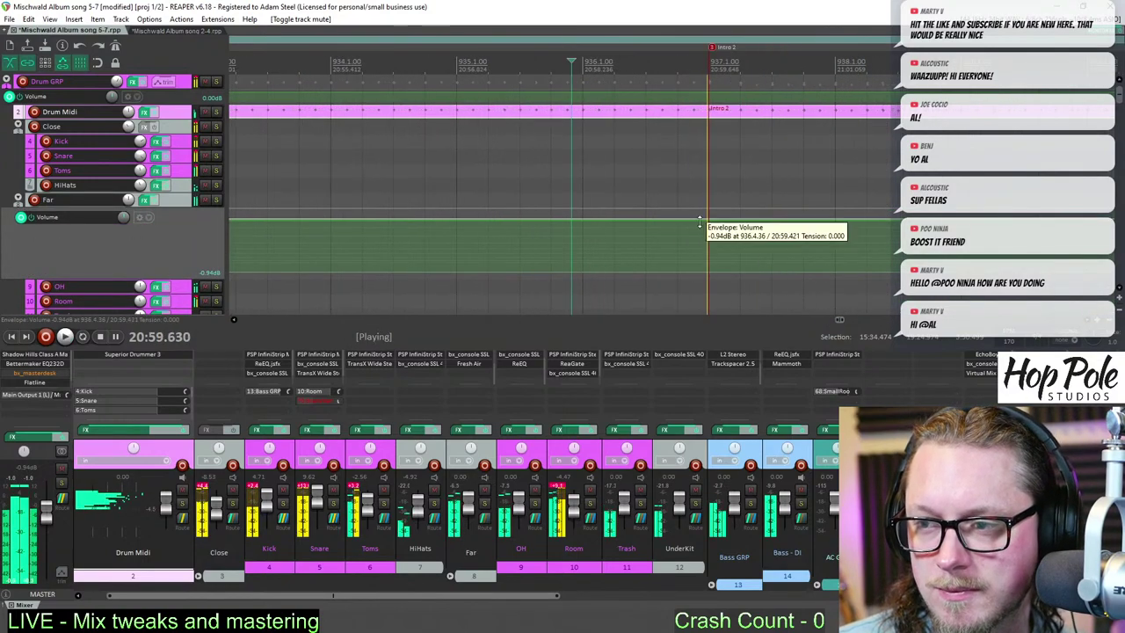
pyautogui.press('space')
# - Add points to the Far volume envelope just before Intro 2 and lower the preceding section so it ramps up into Intro 2
pyautogui.click(651, 226)
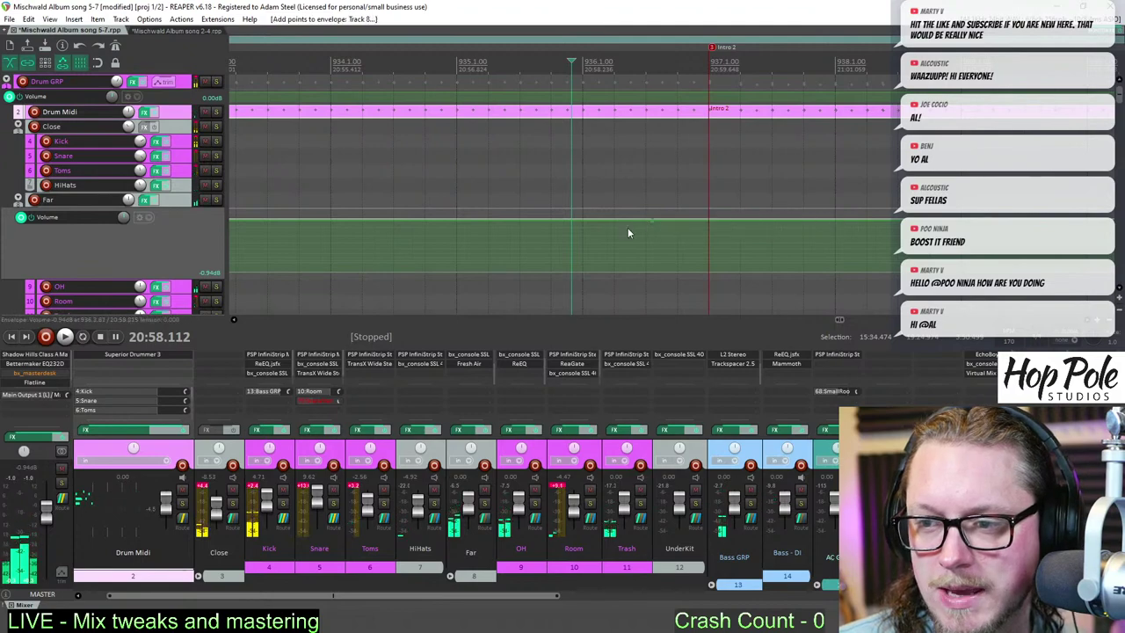
pyautogui.scroll(-3, 741, 193)
pyautogui.scroll(-4, 676, 216)
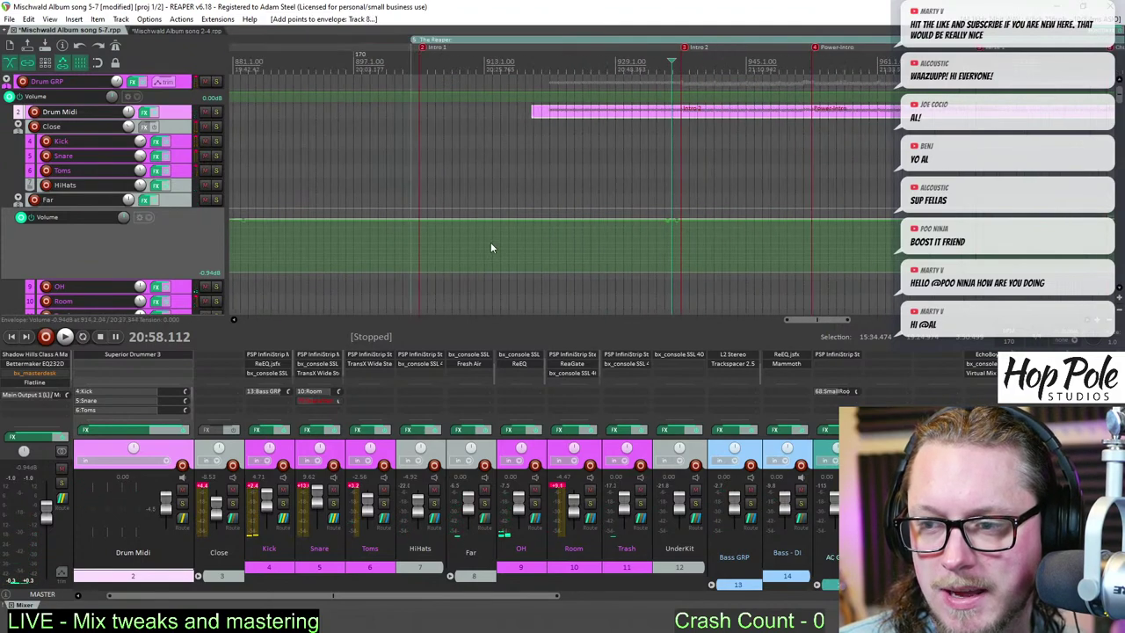
pyautogui.scroll(5, 572, 215)
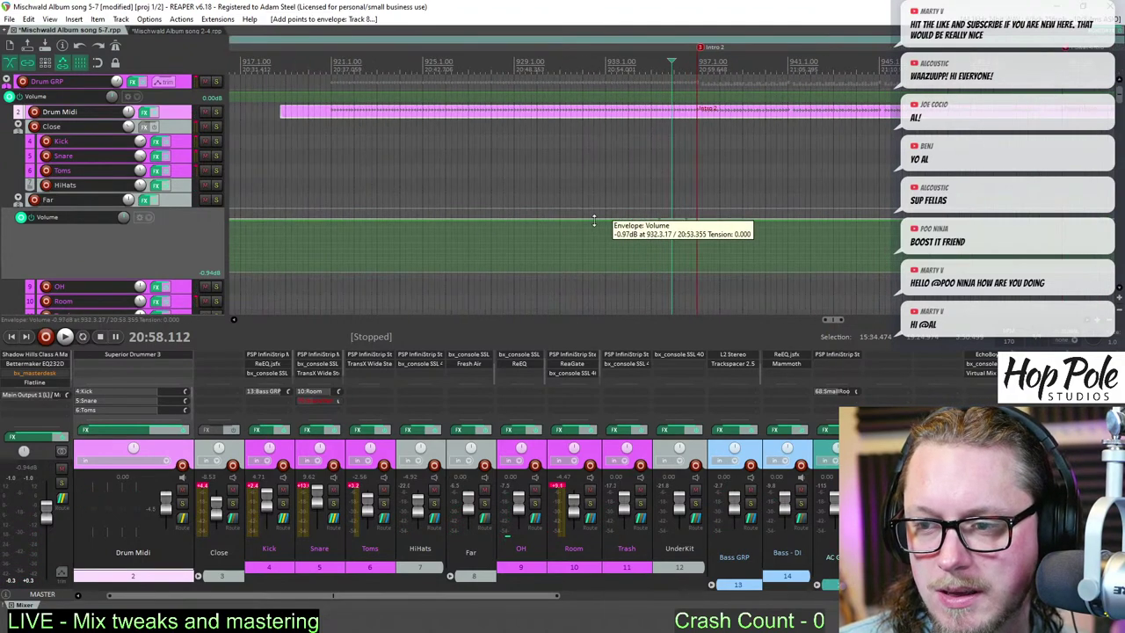
pyautogui.moveTo(585, 221); pyautogui.dragTo(590, 254)
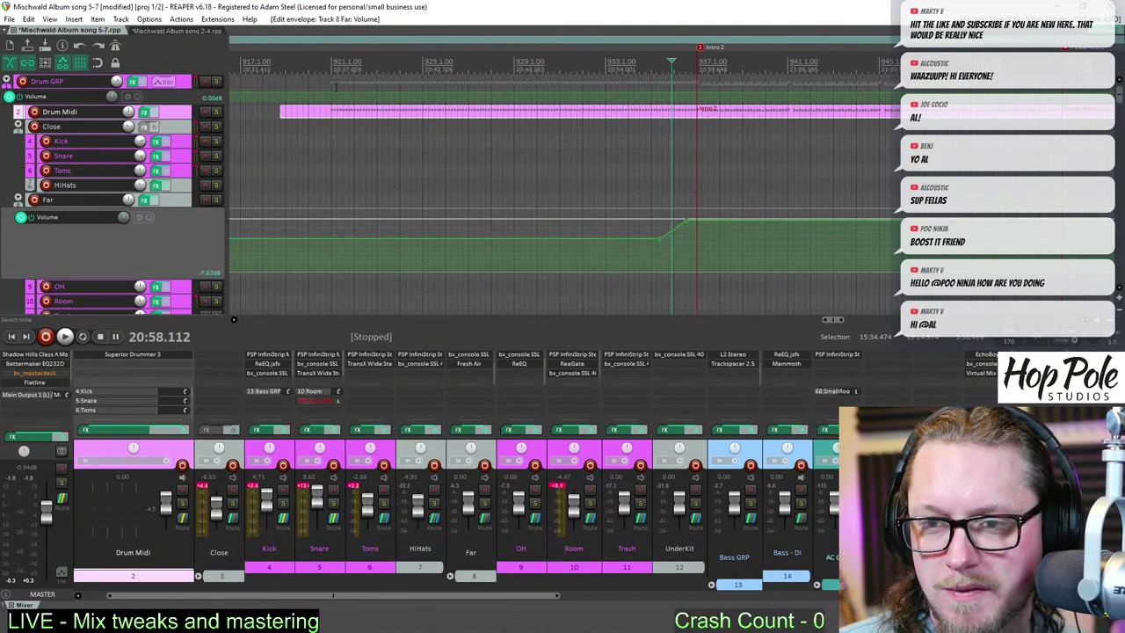
# - Play from 20:36.736 and set the lowered section of the Far volume envelope to -10.8 dB, stopping playback after Intro 2
pyautogui.press('space')
pyautogui.moveTo(422, 239); pyautogui.dragTo(430, 231)
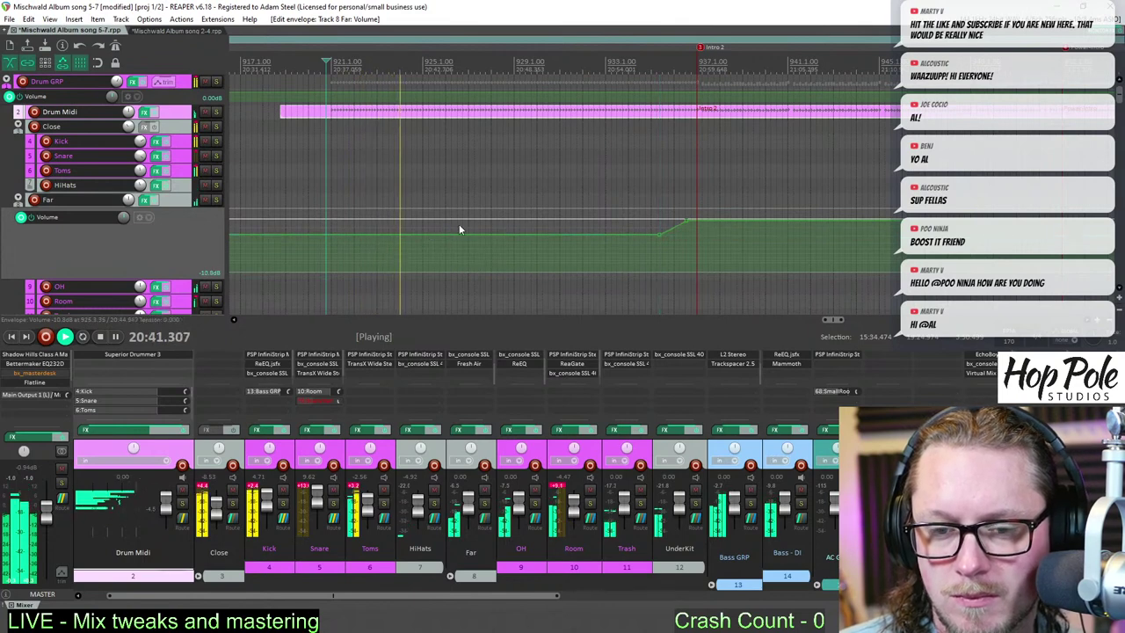
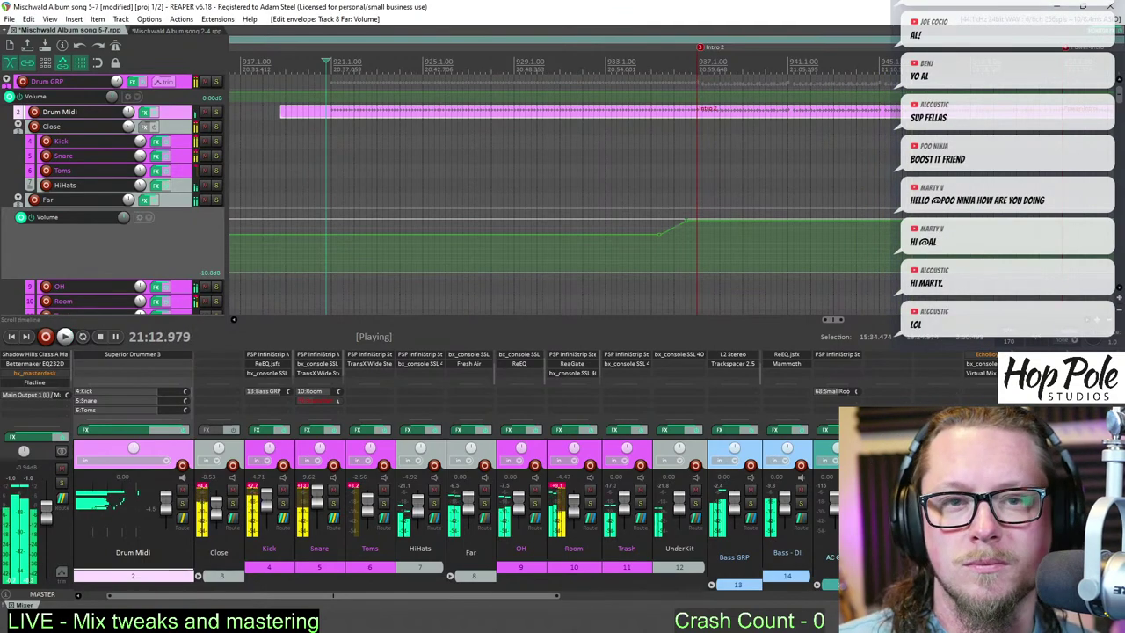
pyautogui.press('space')
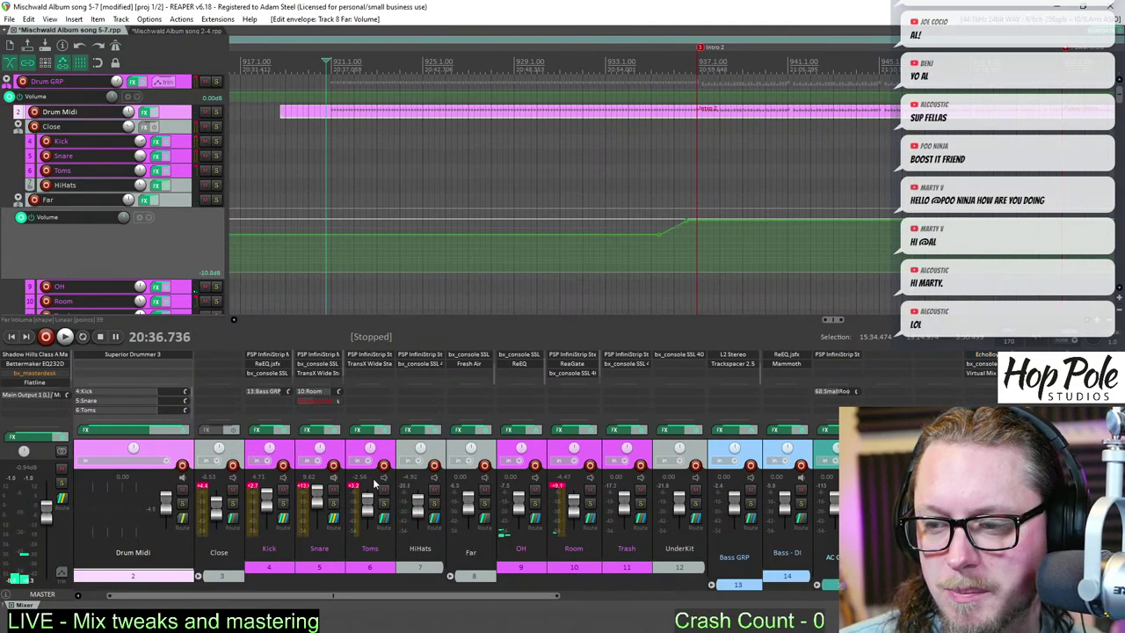
pyautogui.click(148, 30)
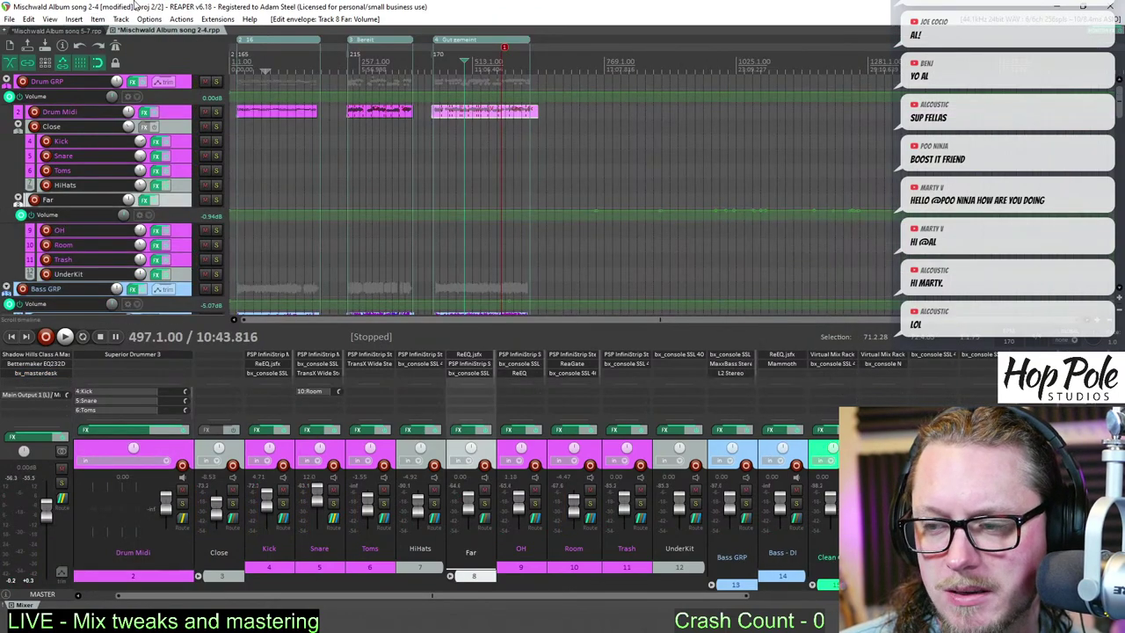
pyautogui.click(63, 31)
pyautogui.scroll(-3, 686, 278)
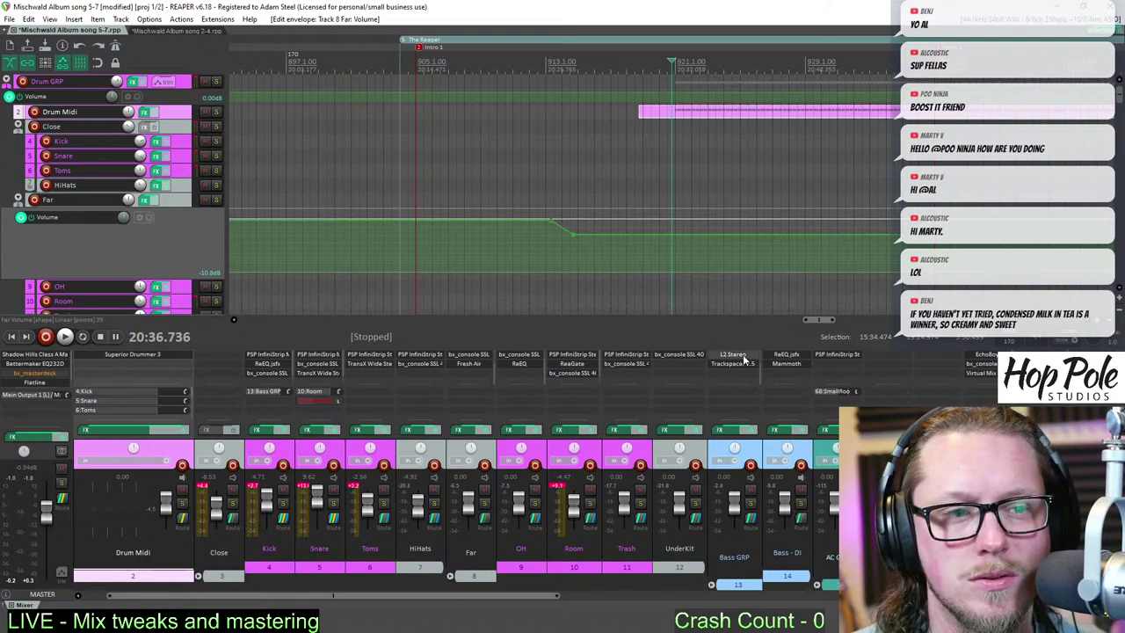
# - Play into Chorus 1 and solo the Vox Grp and BVox Grp tracks
pyautogui.scroll(-3, 709, 161)
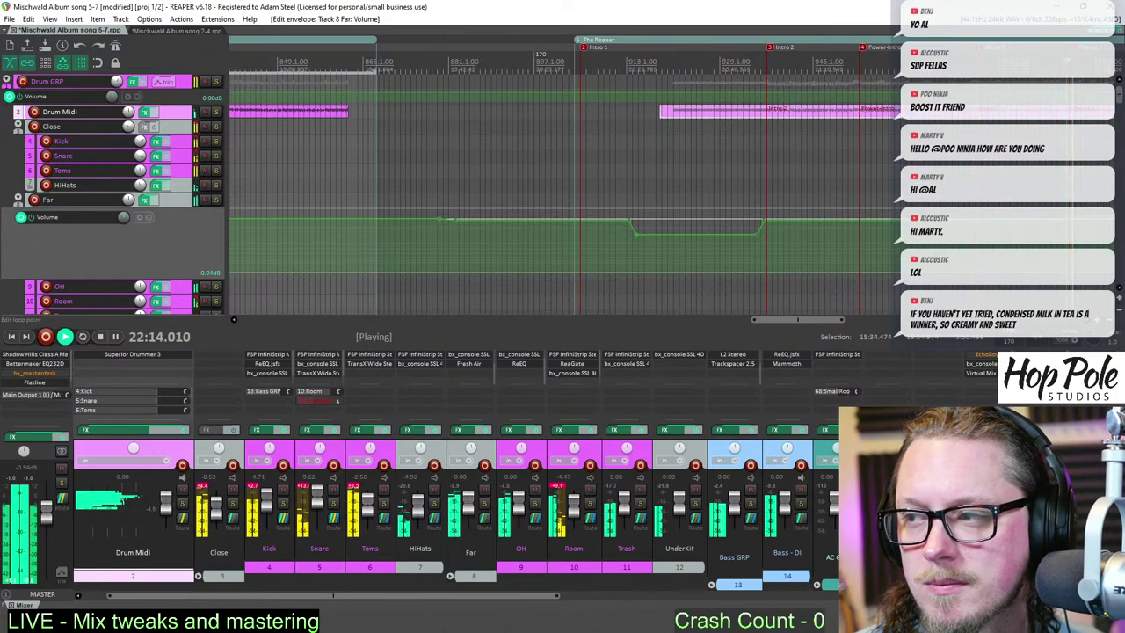
pyautogui.click(1057, 102)
pyautogui.scroll(5, 1057, 103)
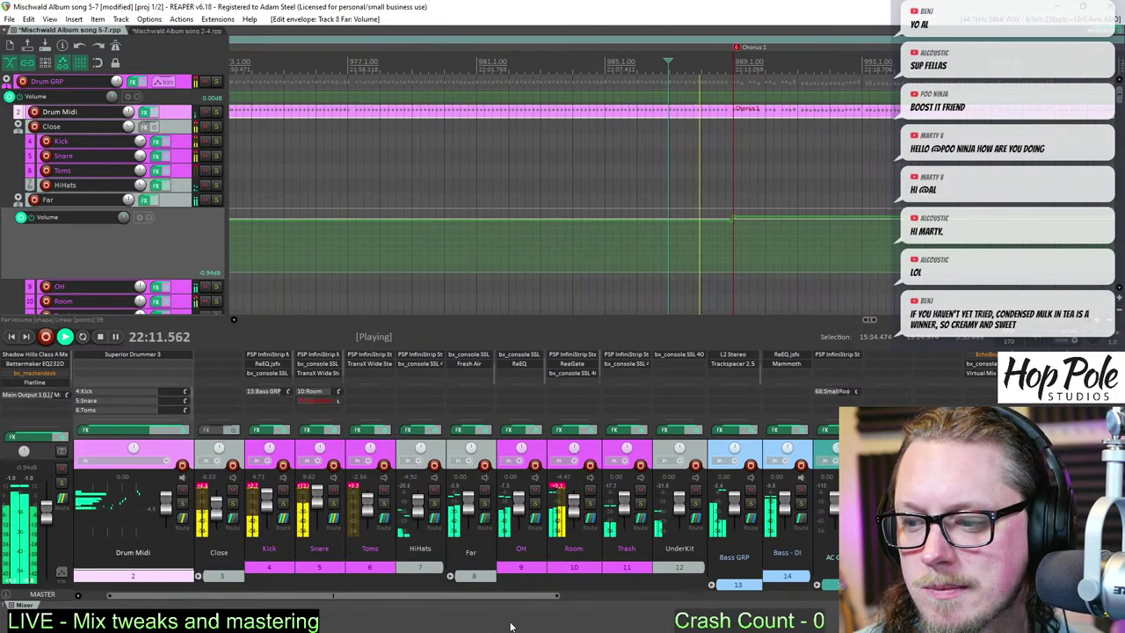
pyautogui.hscroll(10, 554, 498)
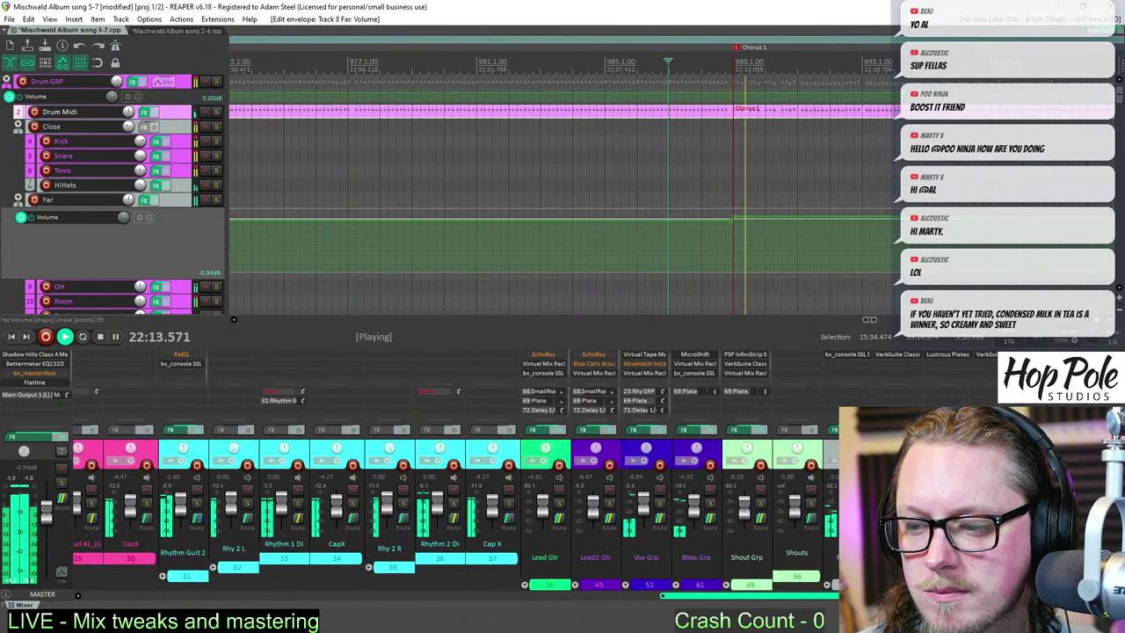
pyautogui.click(660, 504)
pyautogui.click(710, 504)
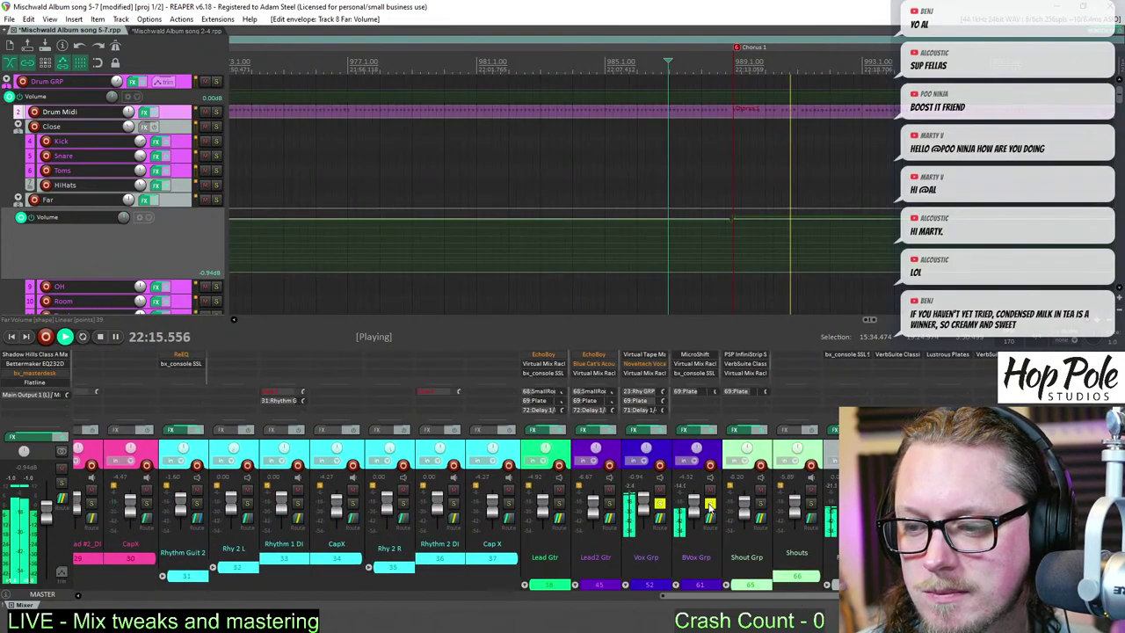
# - Hide the mixer, bring the vocal tracks into view and listen to the vocal entry around bar 988 before Chorus 1
pyautogui.press('space')
pyautogui.moveTo(1121, 125); pyautogui.dragTo(1120, 255)
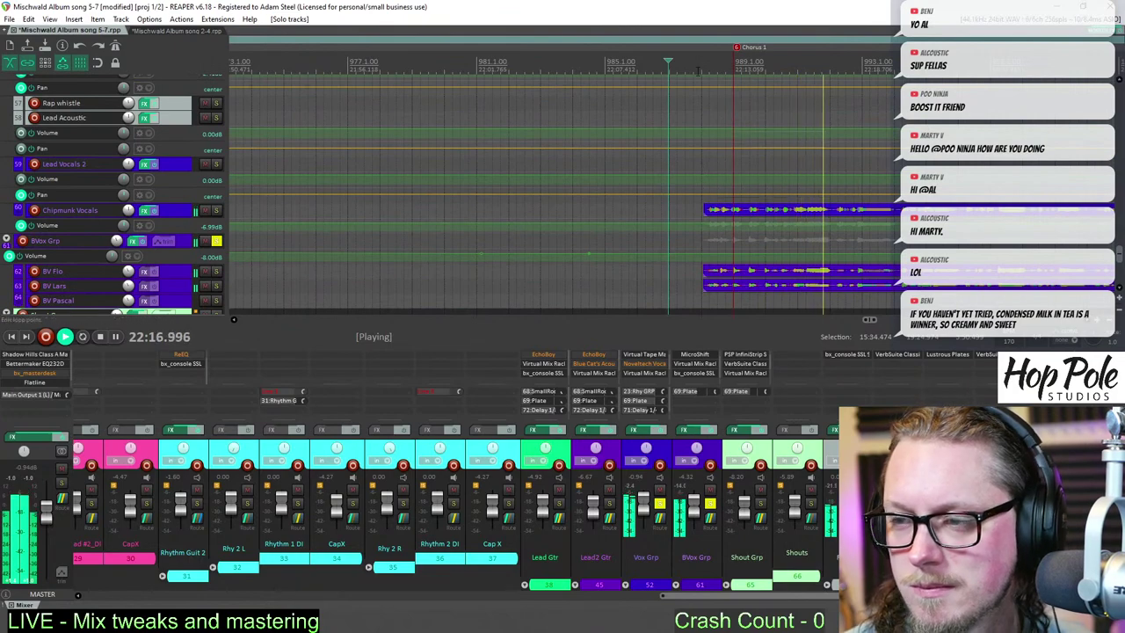
pyautogui.hotkey('ctrl', 'm')
pyautogui.hotkey('ctrl', ',')
pyautogui.hotkey('ctrl', 'm')
pyautogui.hotkey('ctrl', 'm')
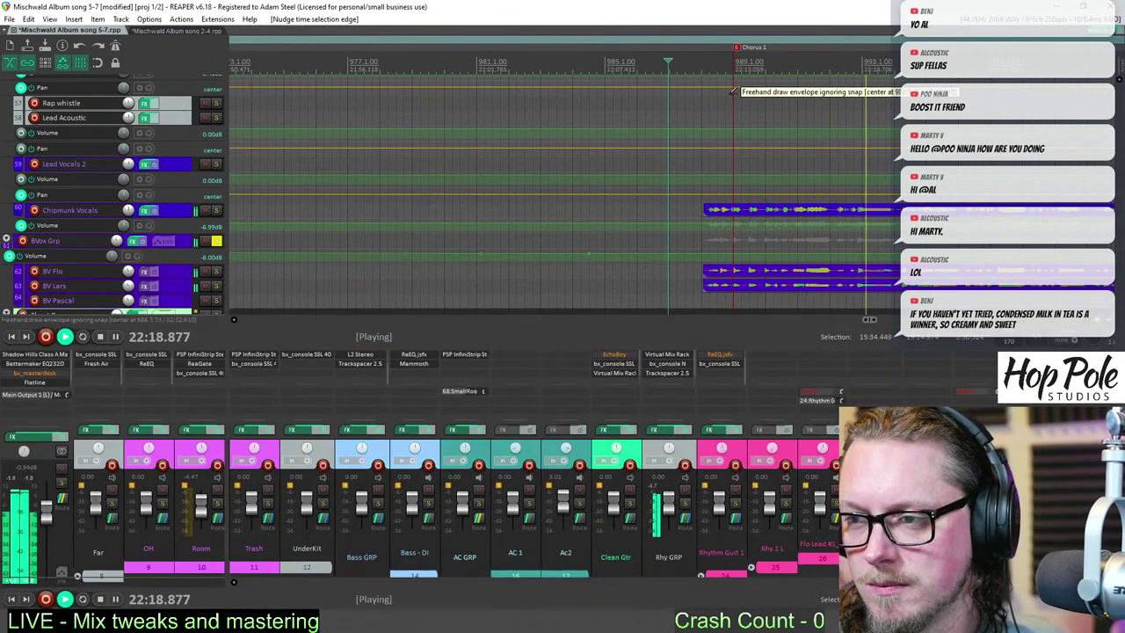
pyautogui.hotkey('ctrl', 'm')
pyautogui.scroll(5, 707, 133)
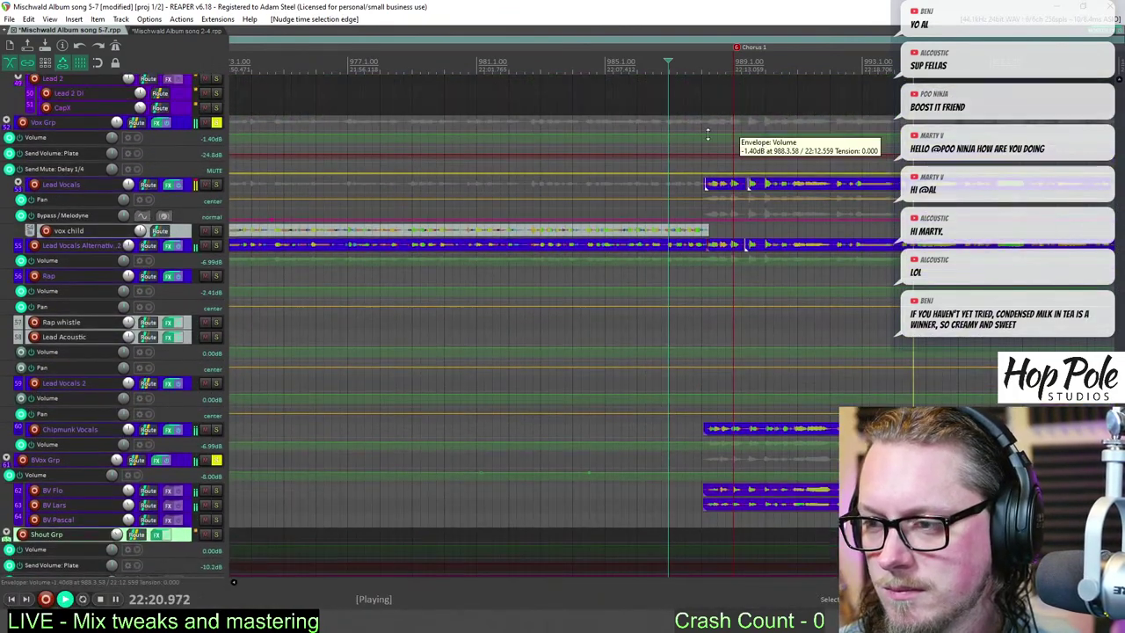
pyautogui.scroll(8, 649, 561)
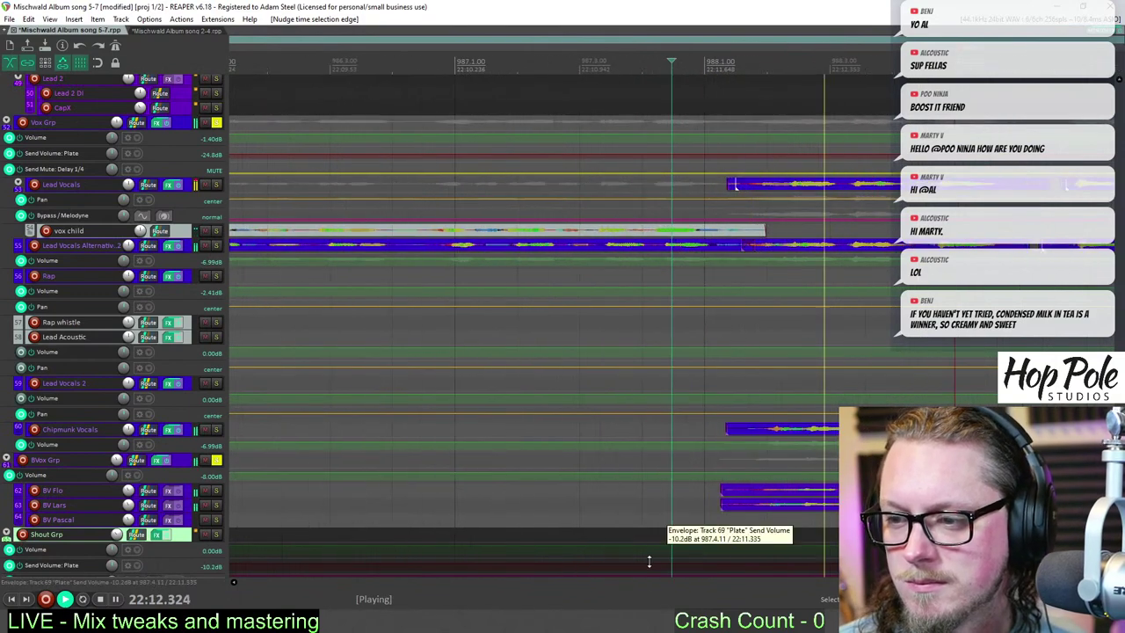
pyautogui.scroll(-4, 759, 477)
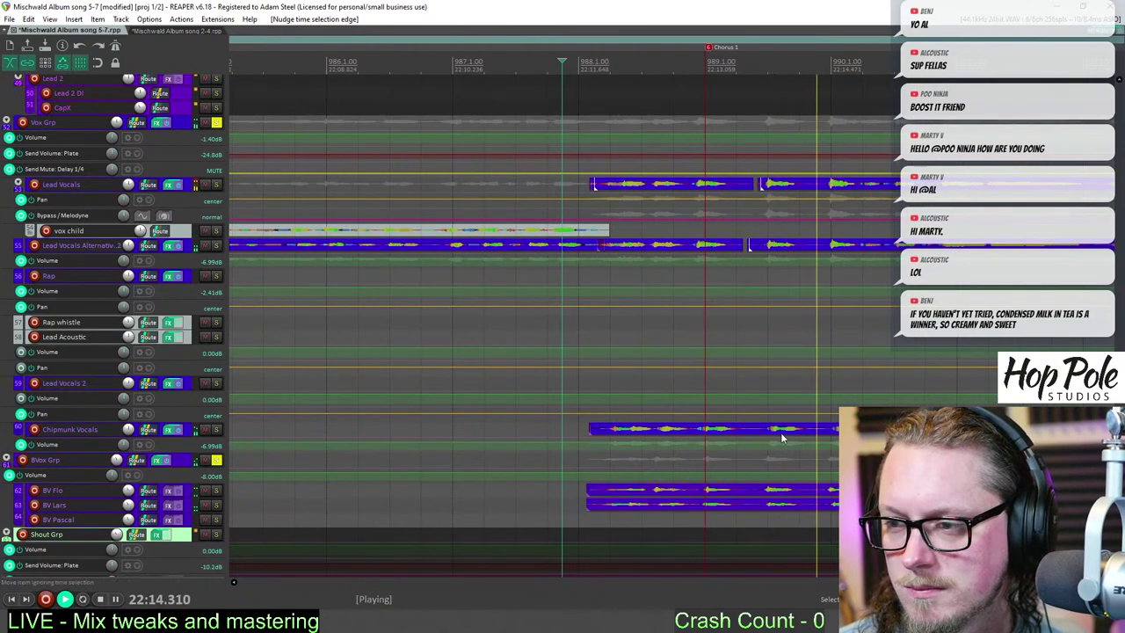
# - Split the Chipmunk Vocals, BV Flo and BV Lars items at 22:13.720 and listen from the split
pyautogui.moveTo(763, 430); pyautogui.dragTo(767, 521)
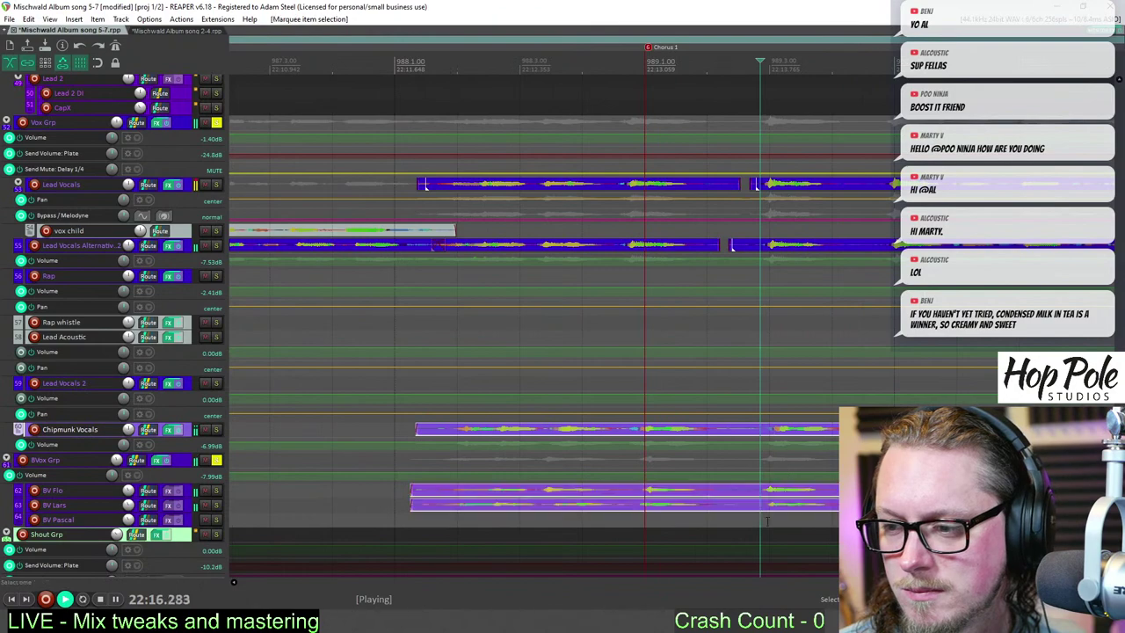
pyautogui.press('s')
pyautogui.press('space')
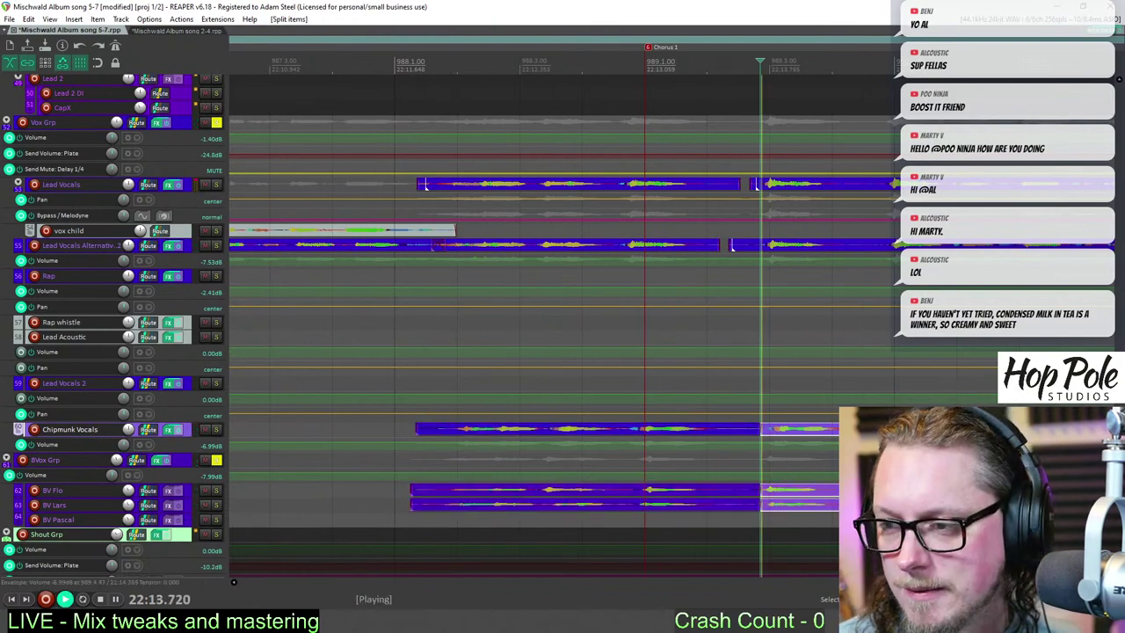
pyautogui.press('space')
# - Split the BV Flo and BV Lars items at 22:14.374 and listen to the following phrase
pyautogui.click(877, 486)
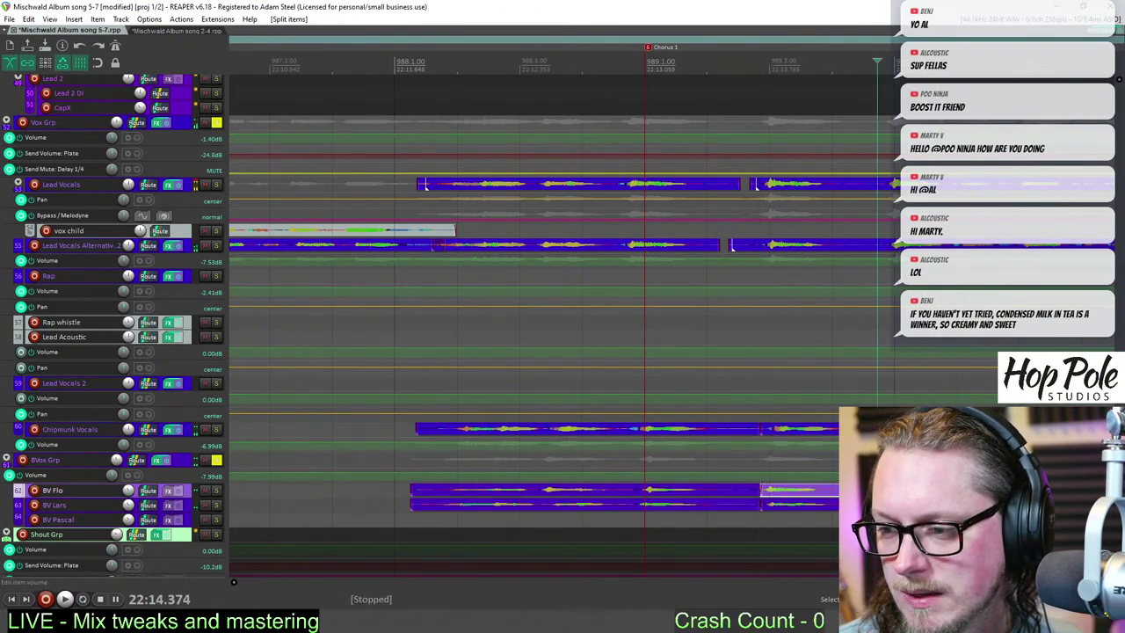
pyautogui.scroll(-3, 877, 486)
pyautogui.scroll(2, 785, 486)
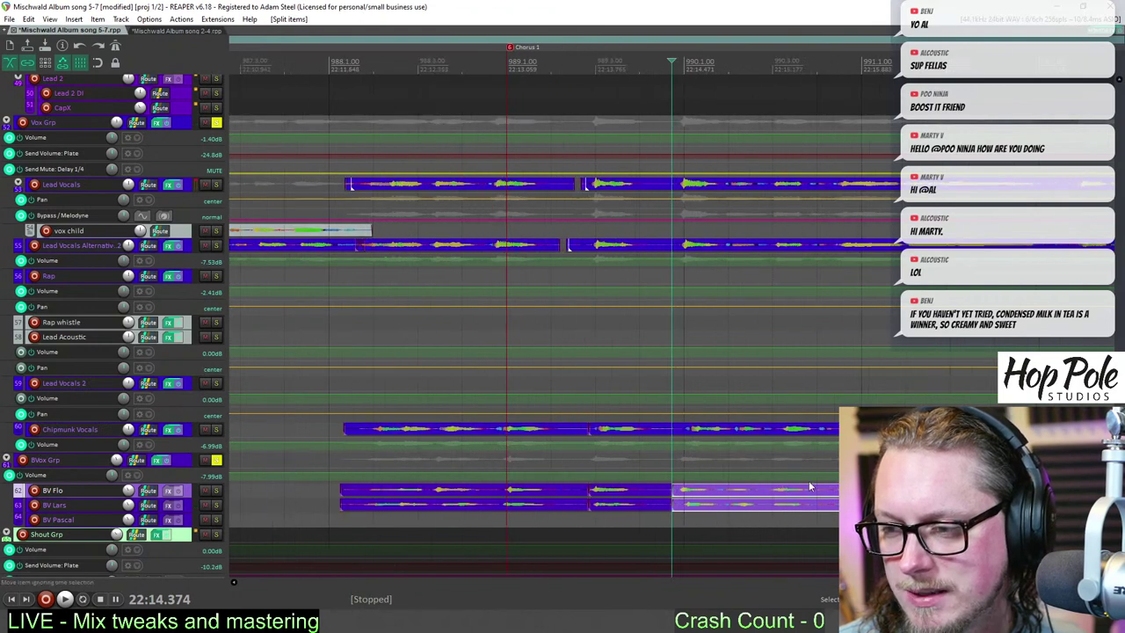
pyautogui.press('space')
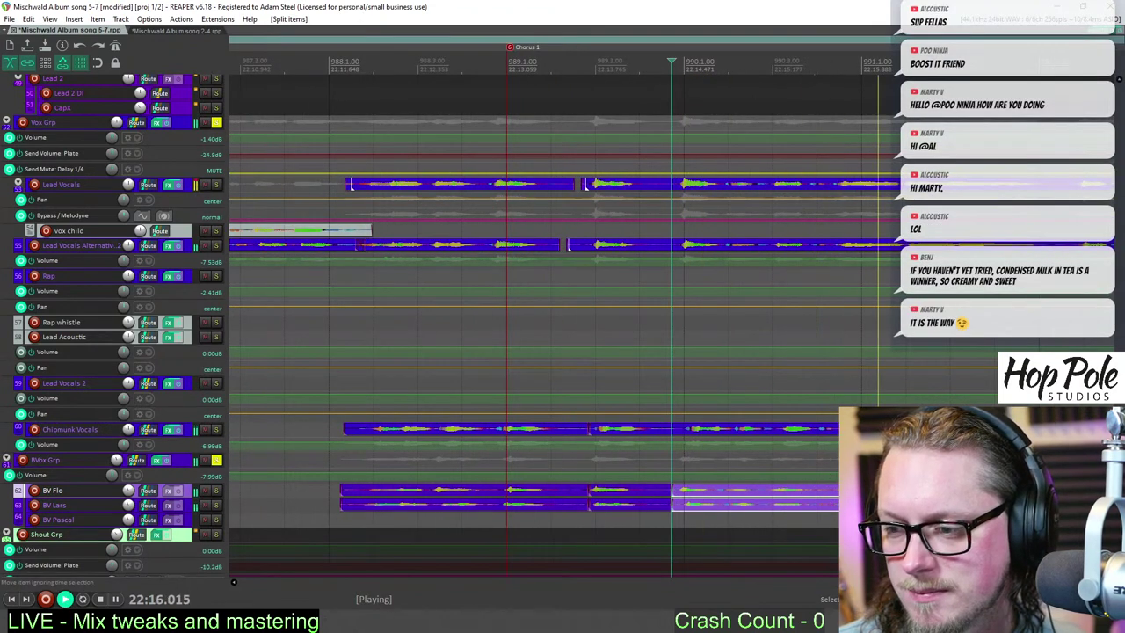
pyautogui.press('space')
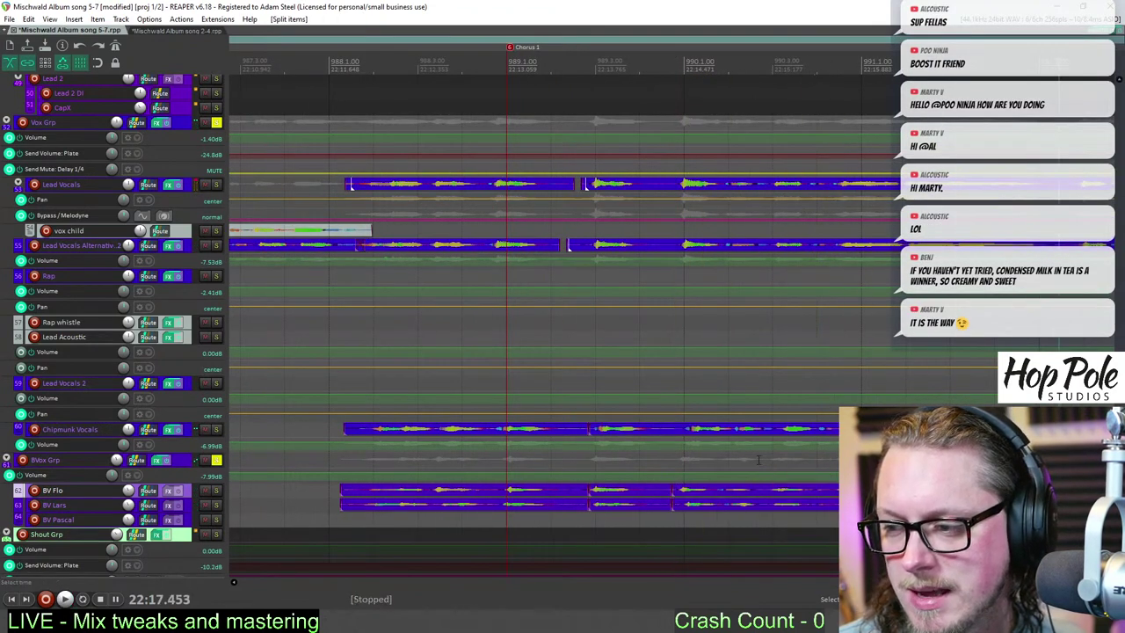
# - Split the BV Flo item again at 22:15.585 and nudge the isolated phrase slightly later to tighten its timing
pyautogui.click(693, 498)
pyautogui.click(825, 492)
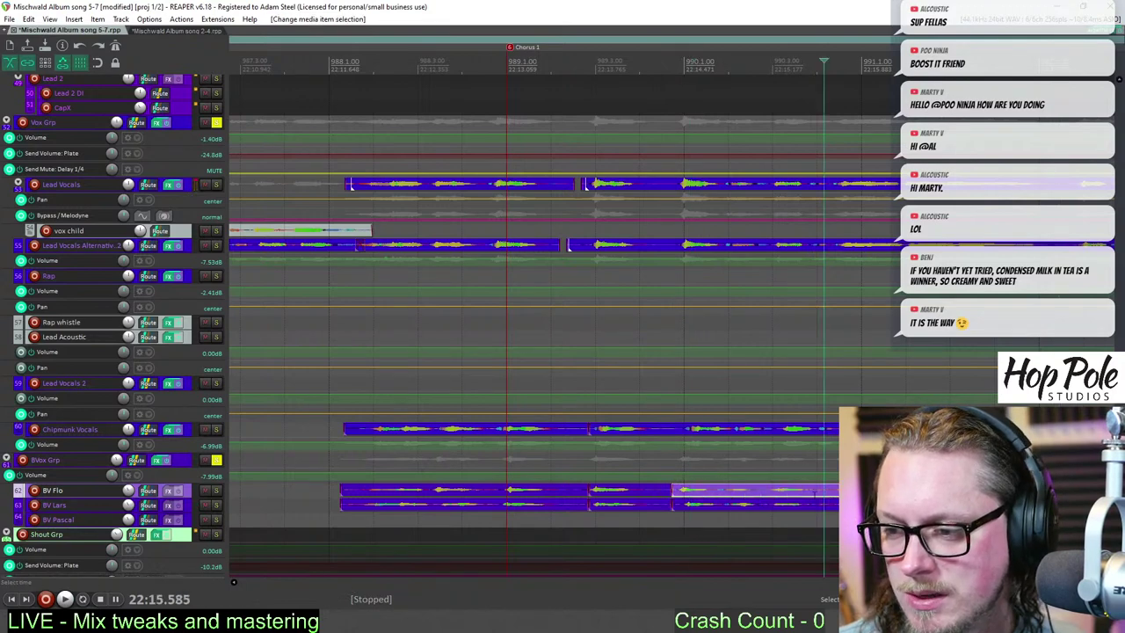
pyautogui.press('s')
pyautogui.click(710, 496)
pyautogui.scroll(2, 691, 499)
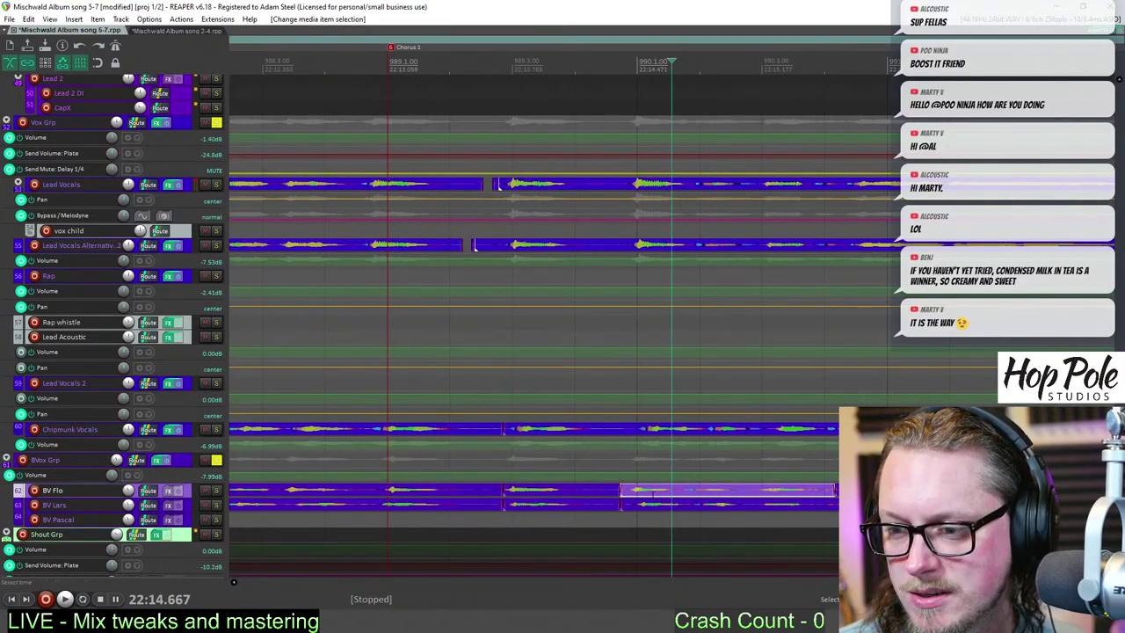
pyautogui.moveTo(648, 497); pyautogui.dragTo(681, 507)
# - Split the BV Lars item at the end of the same phrase and select the isolated phrase
pyautogui.click(821, 508)
pyautogui.press('s')
pyautogui.click(781, 508)
# - Isolate the matching Chipmunk Vocals phrase with splits at 22:14.464 and at its end, and nudge it slightly earlier
pyautogui.click(637, 437)
pyautogui.press('s')
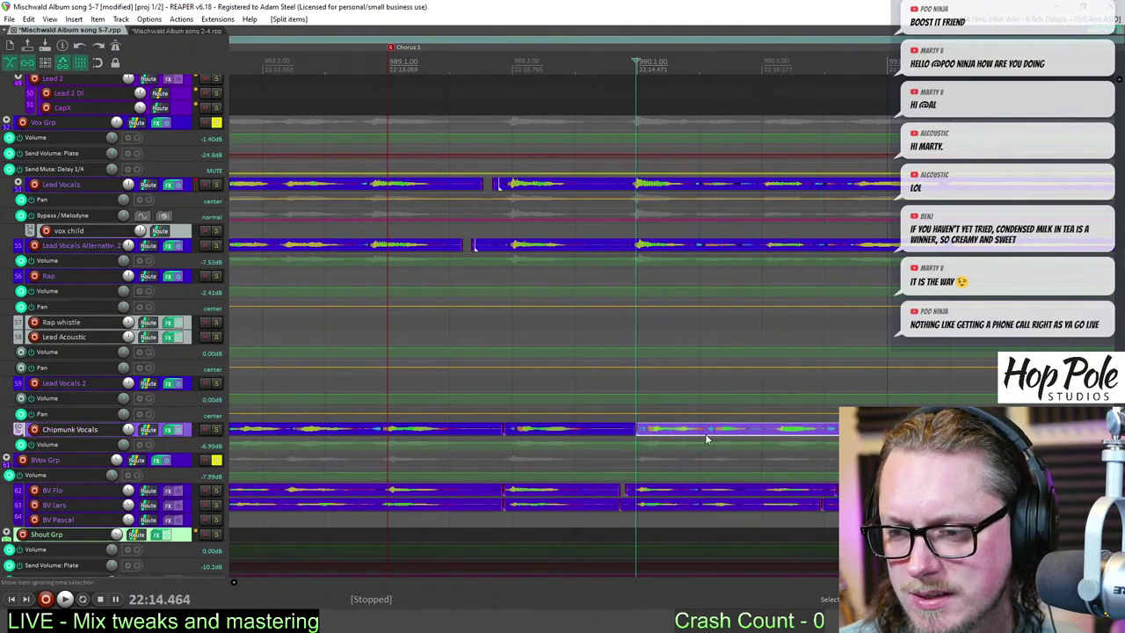
pyautogui.click(823, 434)
pyautogui.press('s')
pyautogui.click(684, 434)
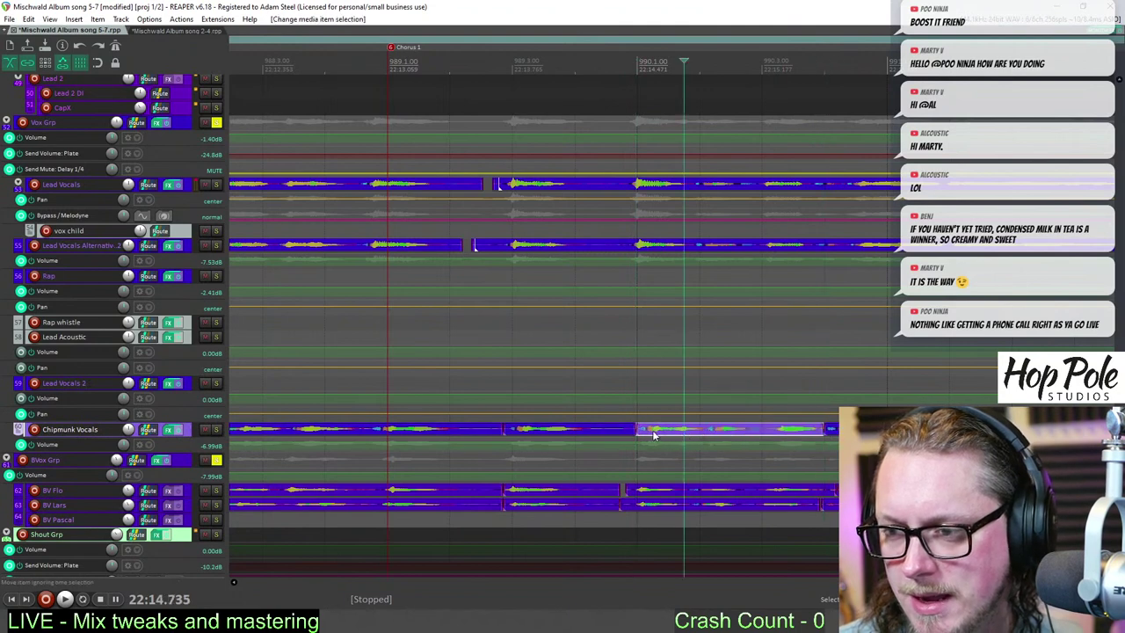
pyautogui.moveTo(652, 435); pyautogui.dragTo(649, 438)
# - Split the lead, Chipmunk and backing vocal items at 22:13.490, clear the item selection and save the project
pyautogui.click(463, 81)
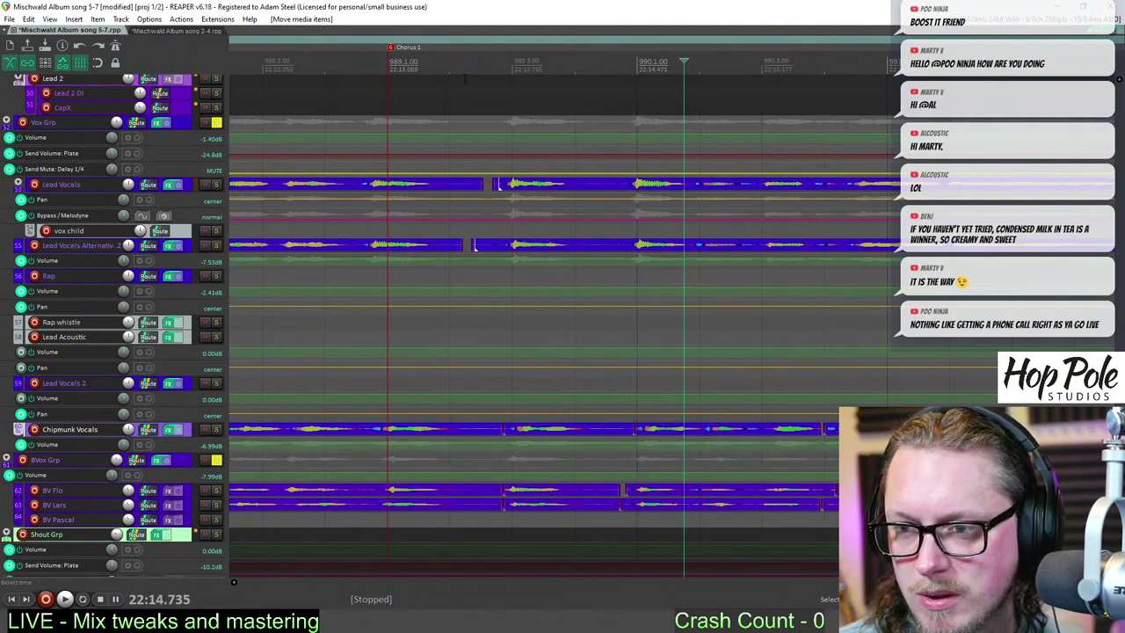
pyautogui.press('s')
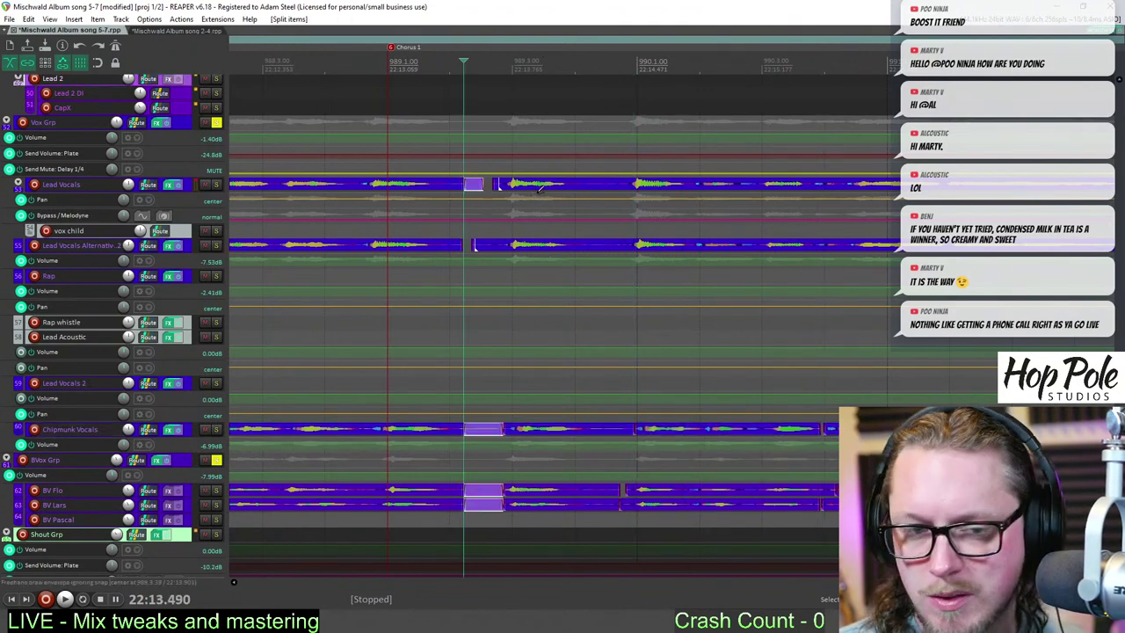
pyautogui.click(559, 389)
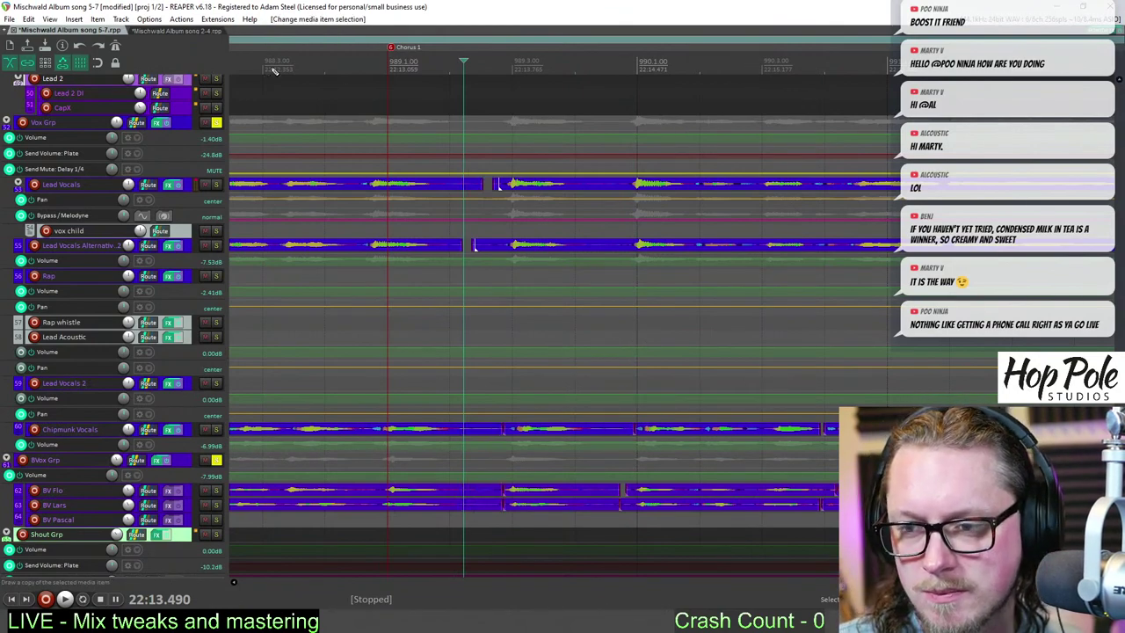
pyautogui.hotkey('ctrl', 's')
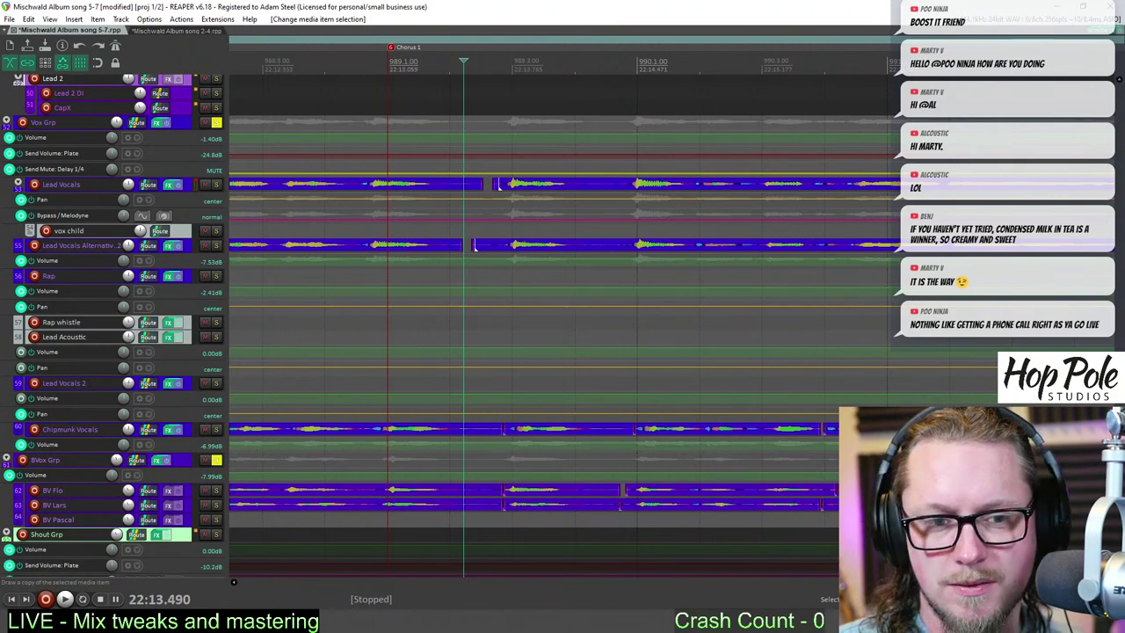
# - Play the soloed vocals from 22:12.416 to check the edited timing across the start of Chorus 1
pyautogui.click(273, 63)
pyautogui.press('space')
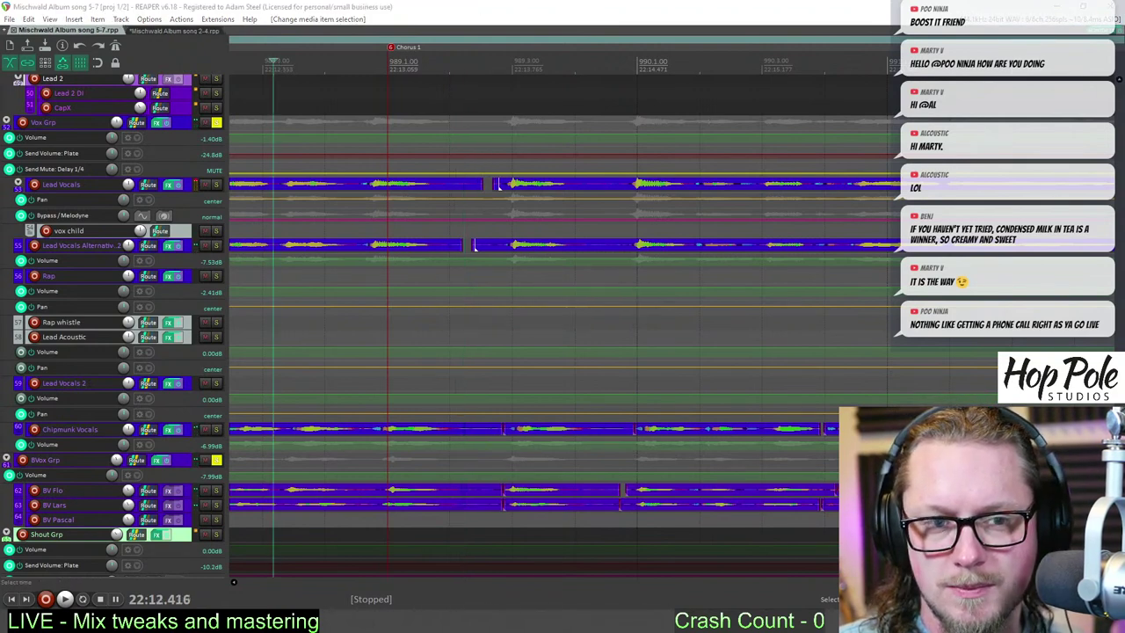
pyautogui.click(737, 5)
pyautogui.press('space')
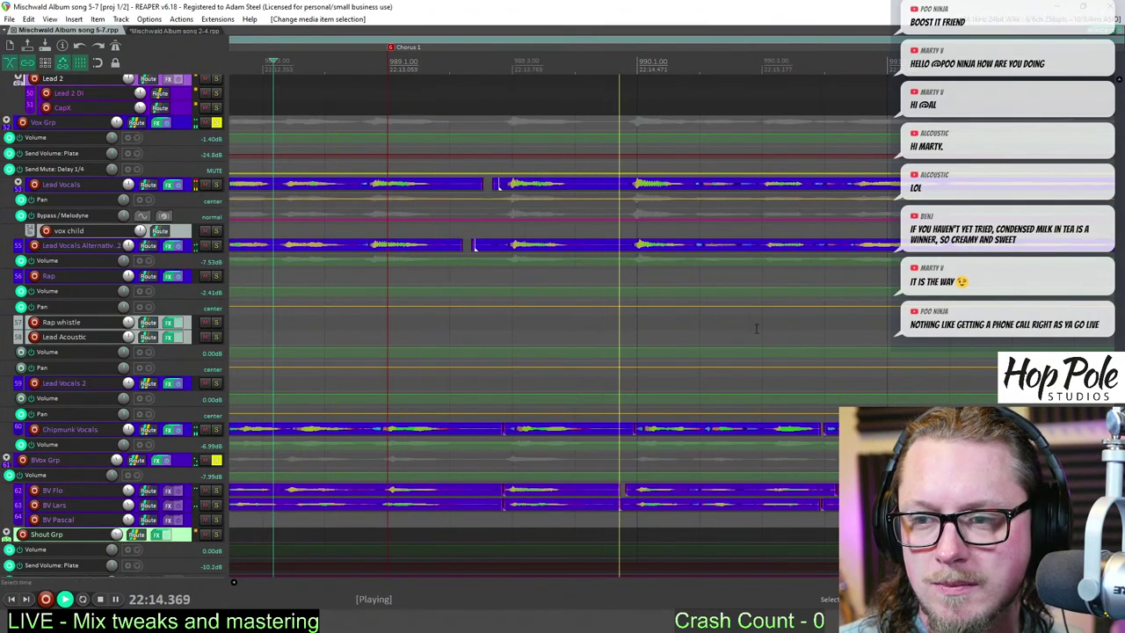
pyautogui.scroll(-5, 755, 273)
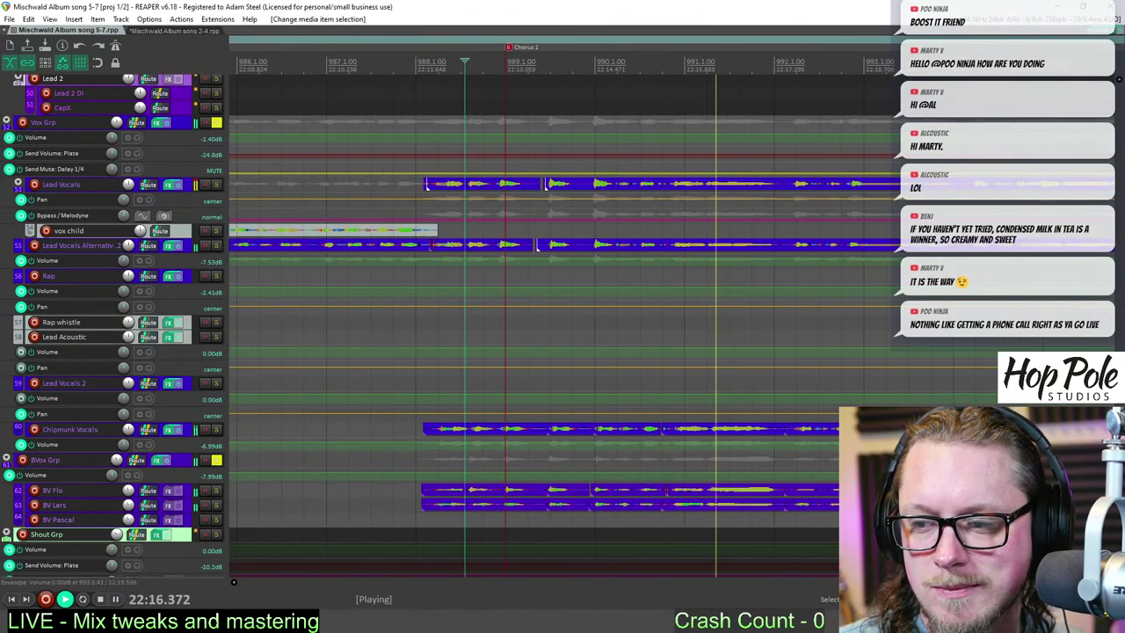
# - Isolate the next Chipmunk Vocals phrase in Chorus 1 with splits at 22:20.343 and at the phrase's end
pyautogui.scroll(2, 799, 443)
pyautogui.scroll(2, 798, 444)
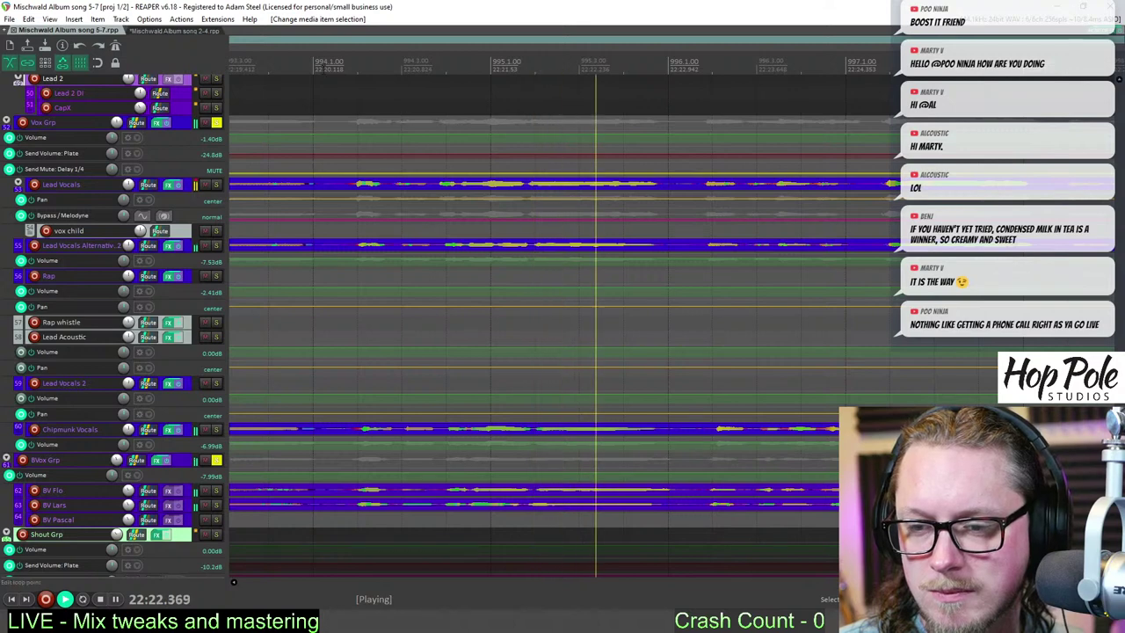
pyautogui.click(332, 65)
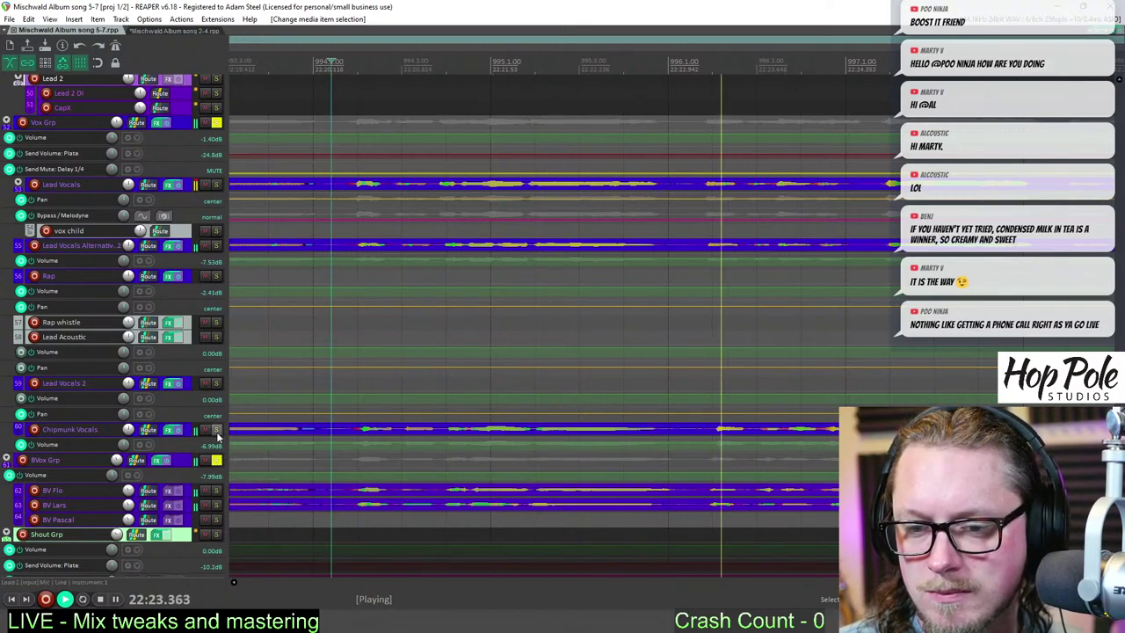
pyautogui.click(342, 431)
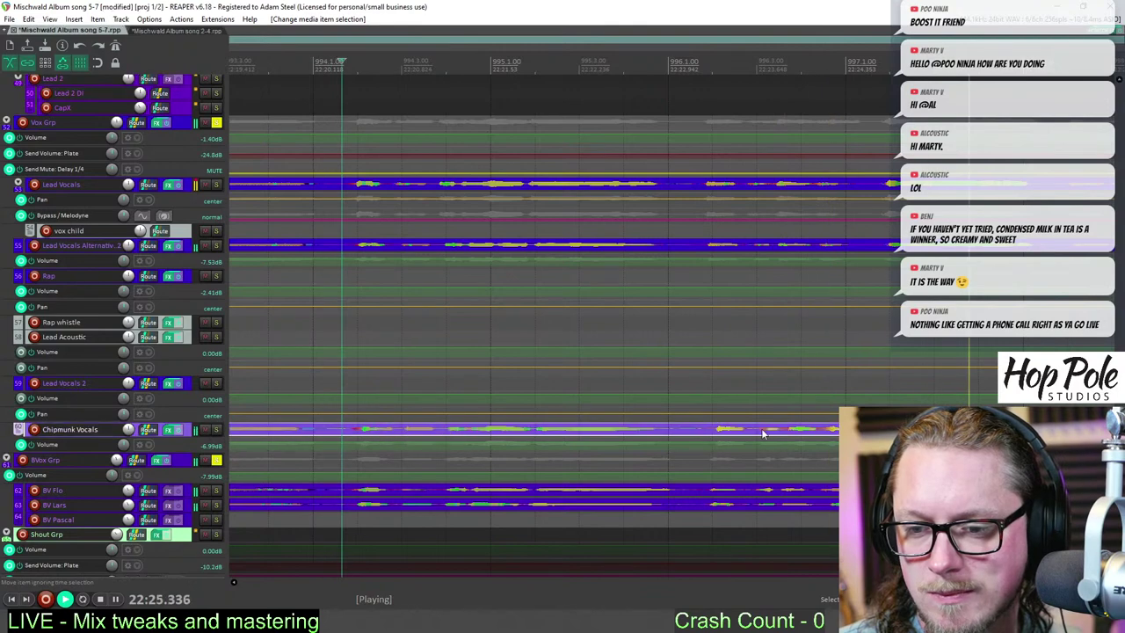
pyautogui.press('space')
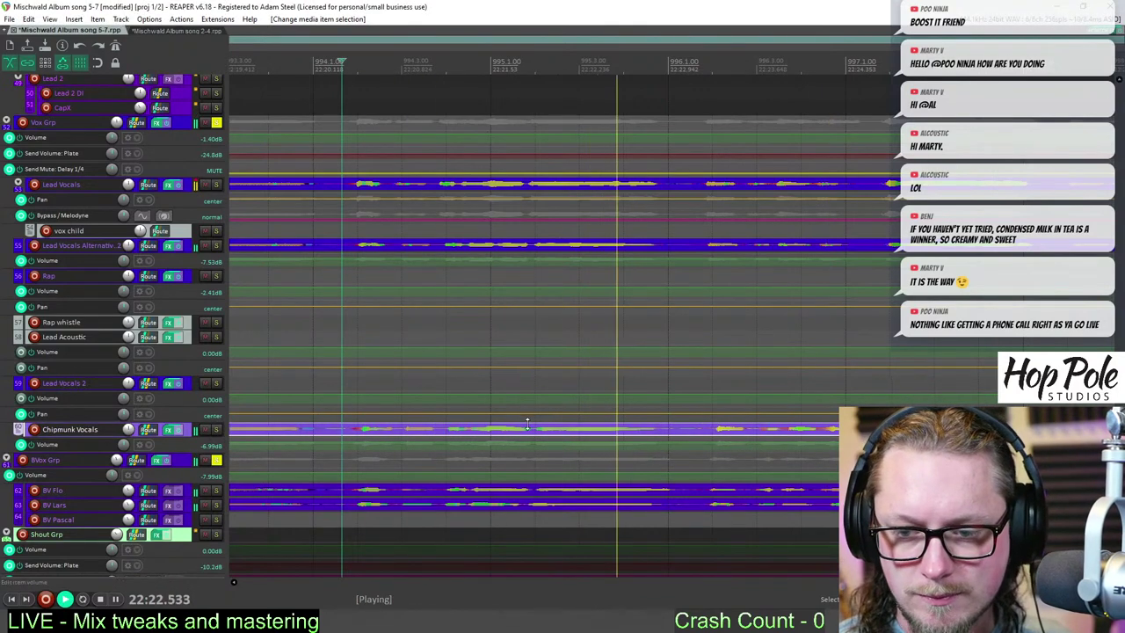
pyautogui.press('s')
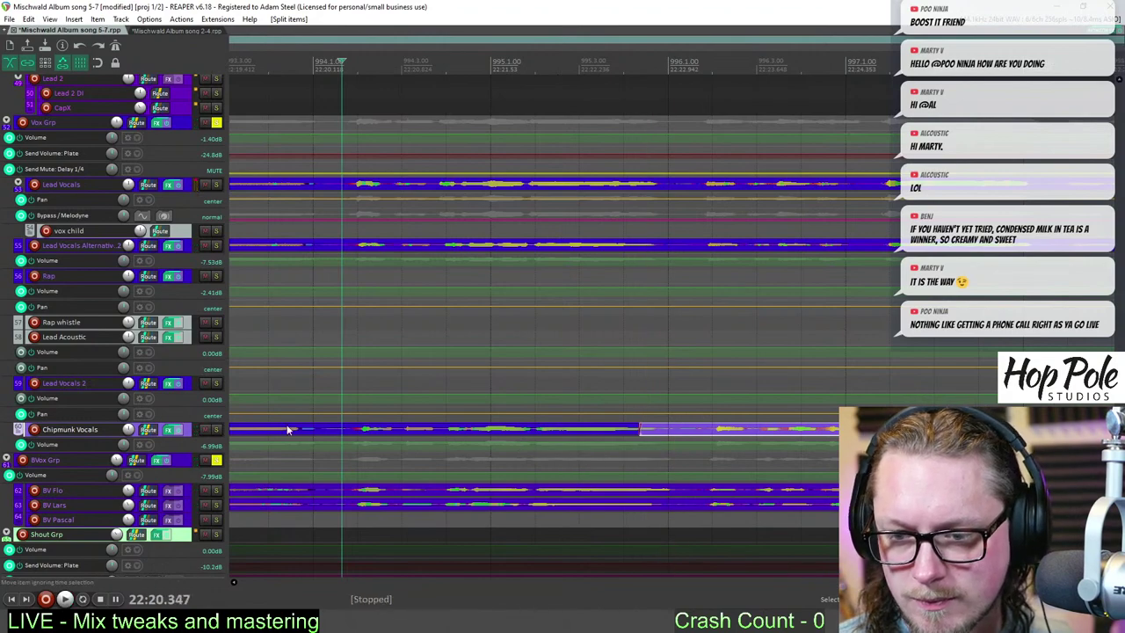
pyautogui.click(342, 428)
pyautogui.press('s')
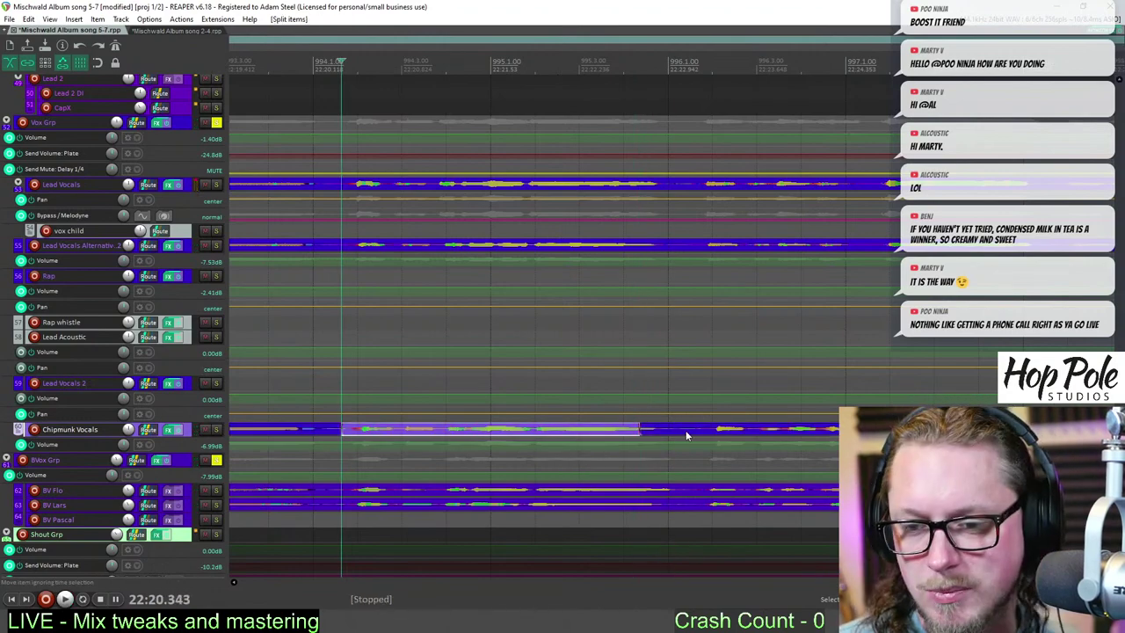
# - Extend the end of the isolated Chipmunk phrase to just past bar 996, nudge the phrase slightly earlier and play it back
pyautogui.moveTo(639, 429); pyautogui.dragTo(689, 429)
pyautogui.click(358, 431)
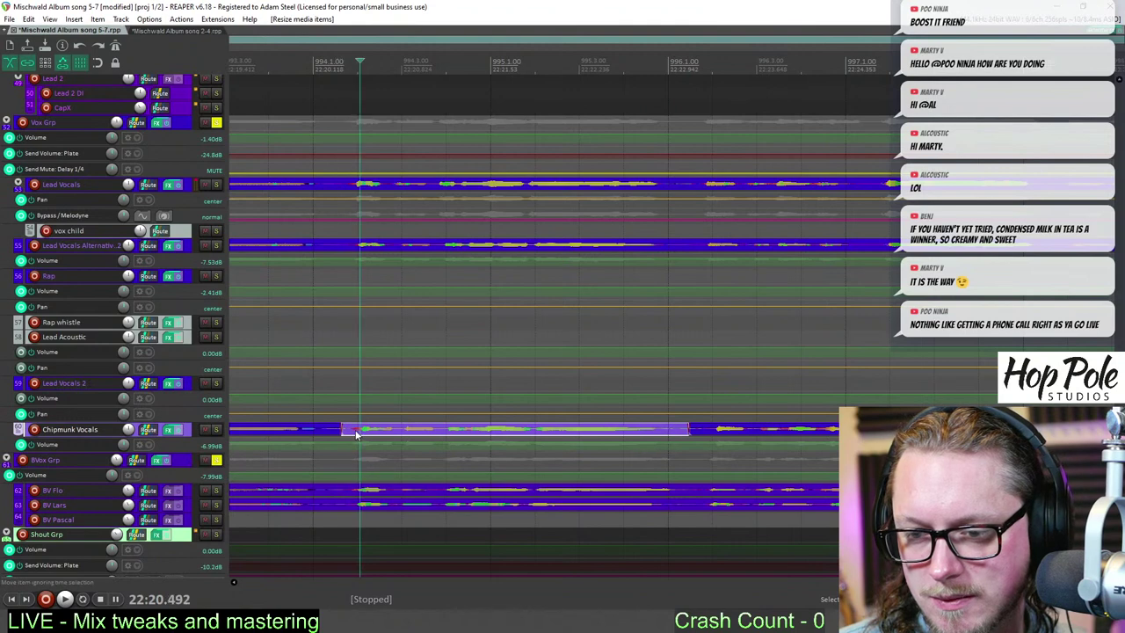
pyautogui.moveTo(363, 434); pyautogui.dragTo(406, 437)
pyautogui.press('space')
pyautogui.press('space')
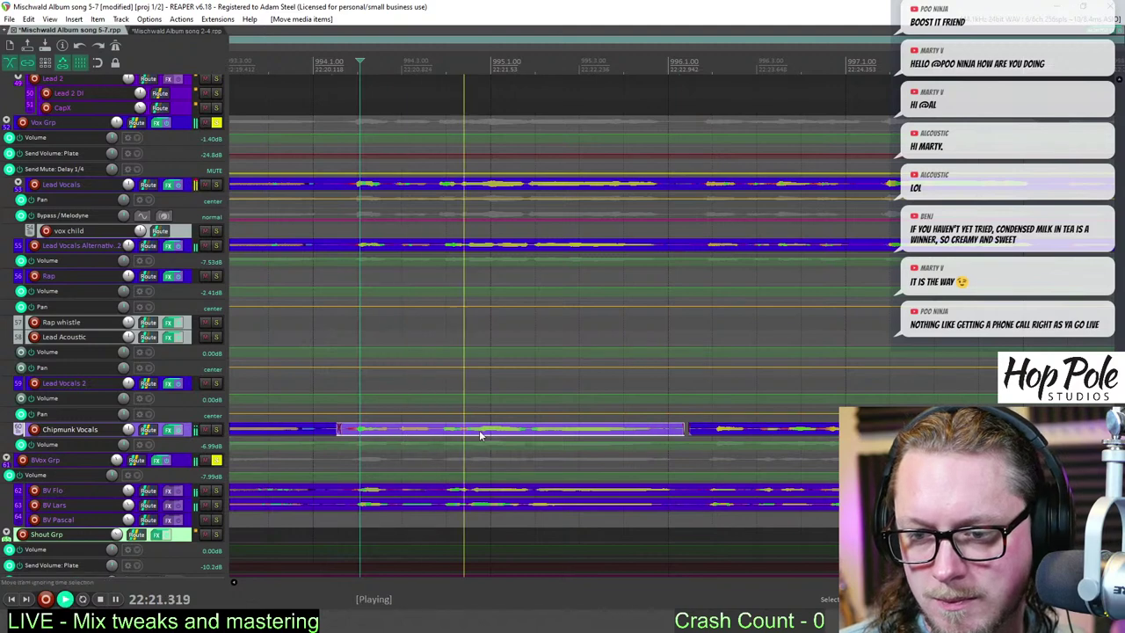
# - Split the following Chipmunk Vocals item just after bar 997 and nudge the phrase before the split slightly earlier
pyautogui.click(713, 429)
pyautogui.click(875, 430)
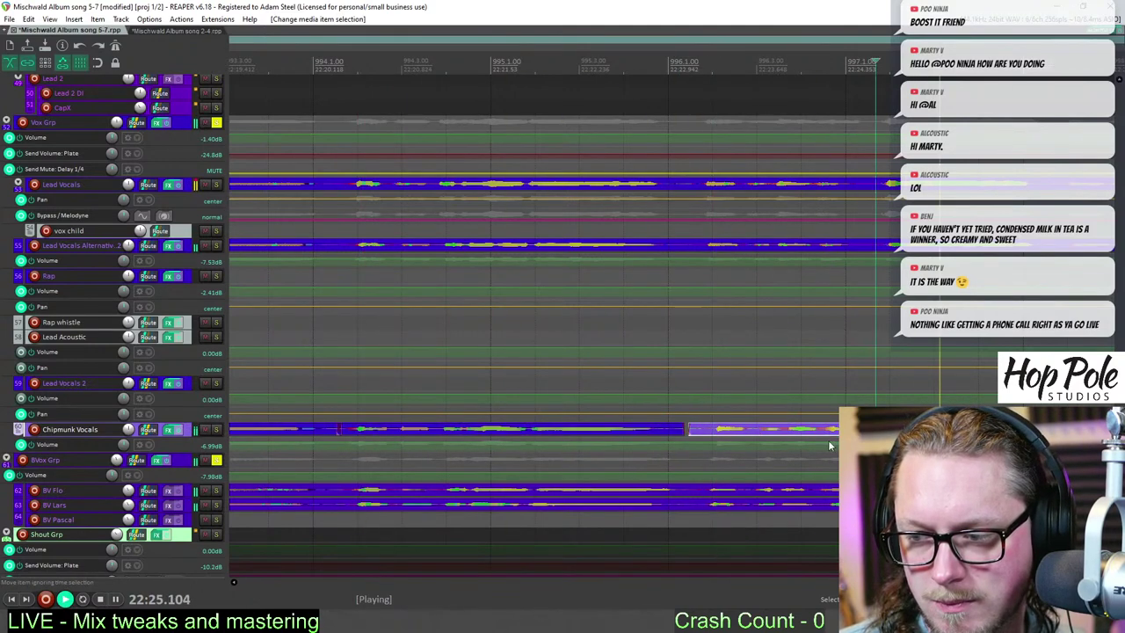
pyautogui.press('space')
pyautogui.press('s')
pyautogui.click(817, 433)
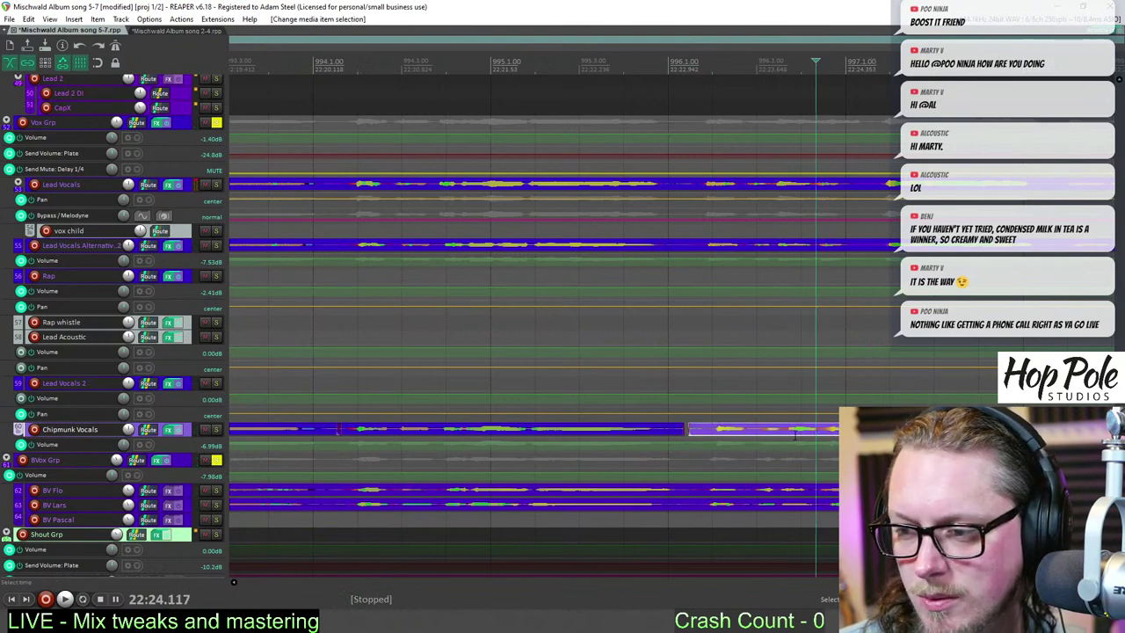
pyautogui.click(794, 436)
pyautogui.click(788, 433)
pyautogui.moveTo(779, 440); pyautogui.dragTo(773, 440)
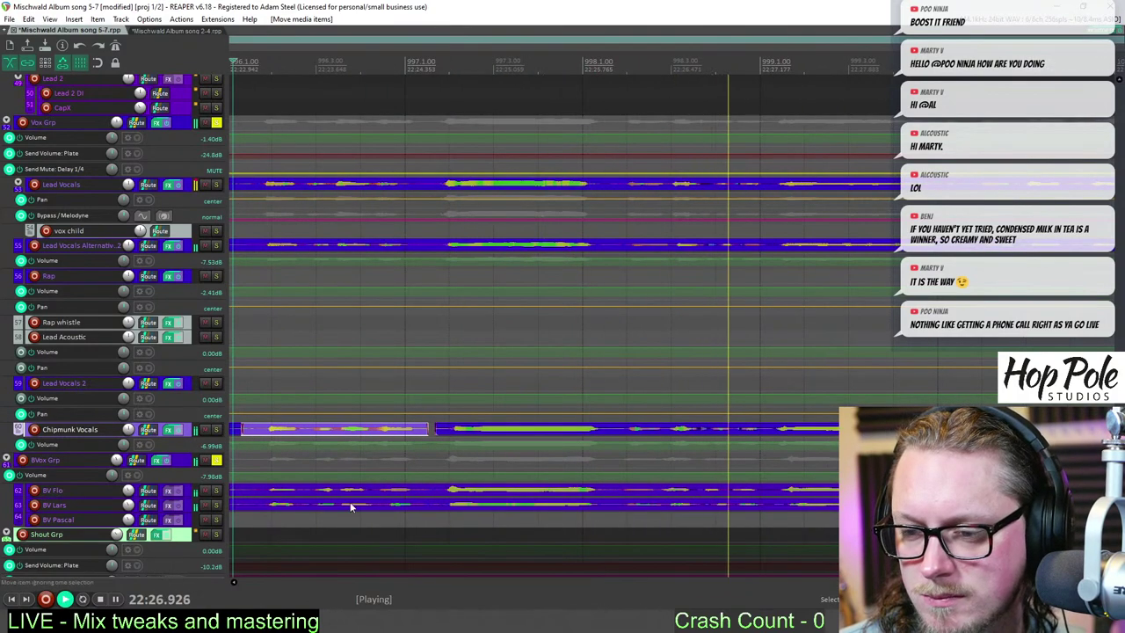
# - Isolate the short BV Flo and BV Lars phrase around bar 997 with two splits, nudge it slightly earlier and play the result
pyautogui.click(371, 486)
pyautogui.press('s')
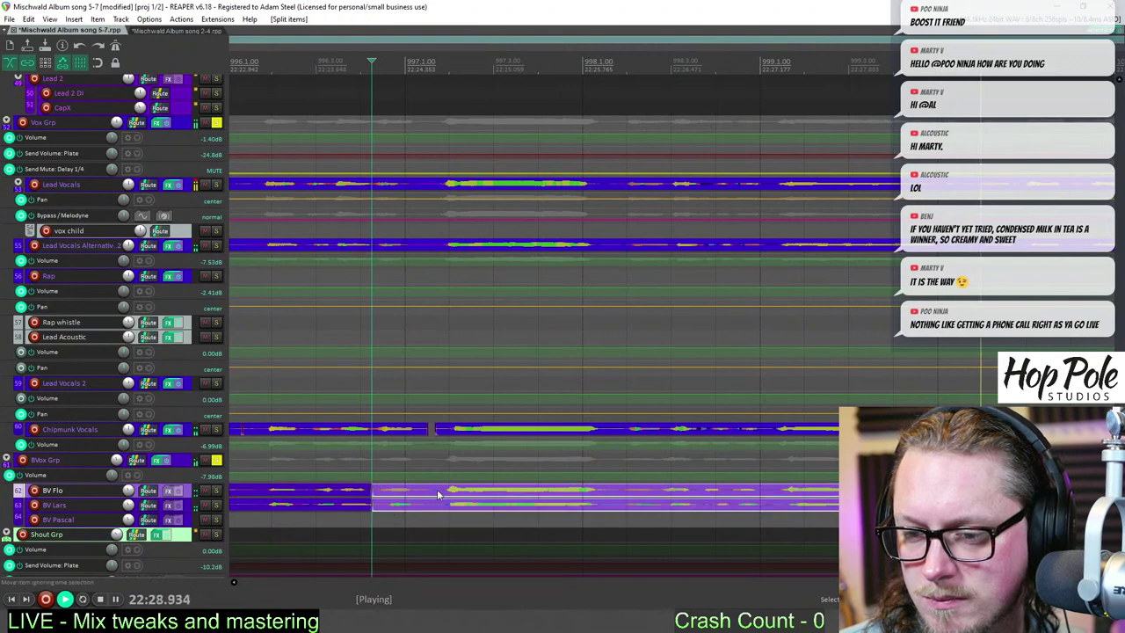
pyautogui.click(438, 495)
pyautogui.moveTo(438, 495); pyautogui.dragTo(407, 490)
pyautogui.press('s')
pyautogui.click(260, 68)
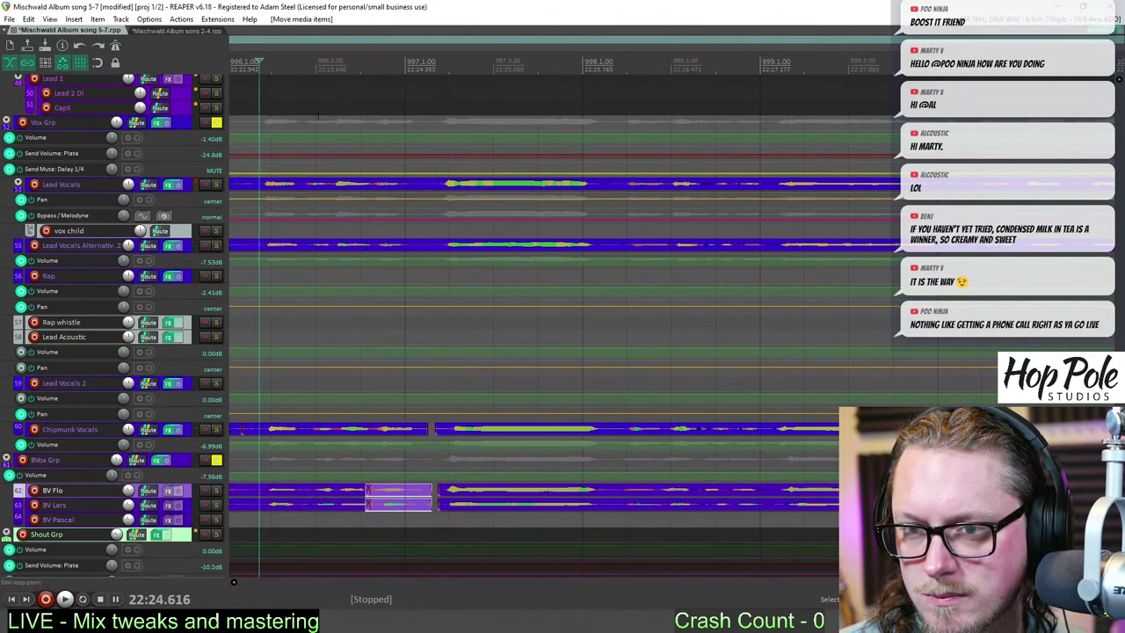
pyautogui.press('space')
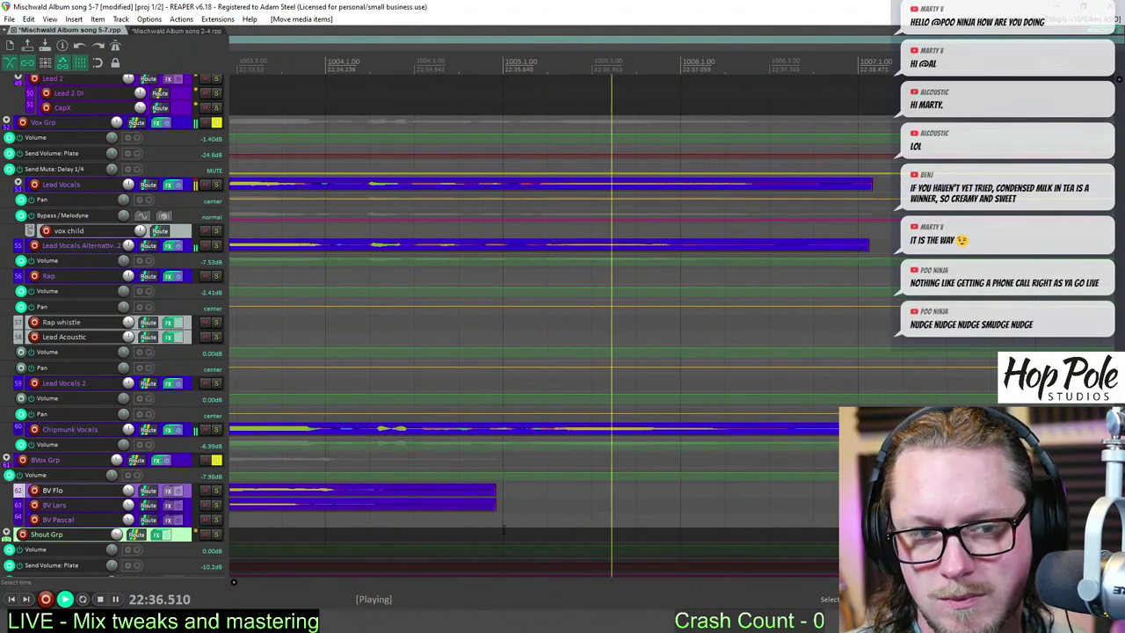
# - Trim and fade the end of the Chorus 1 Lead Vocals item, and trim the Chipmunk Vocals end to about bar 1007
pyautogui.scroll(-8, 796, 446)
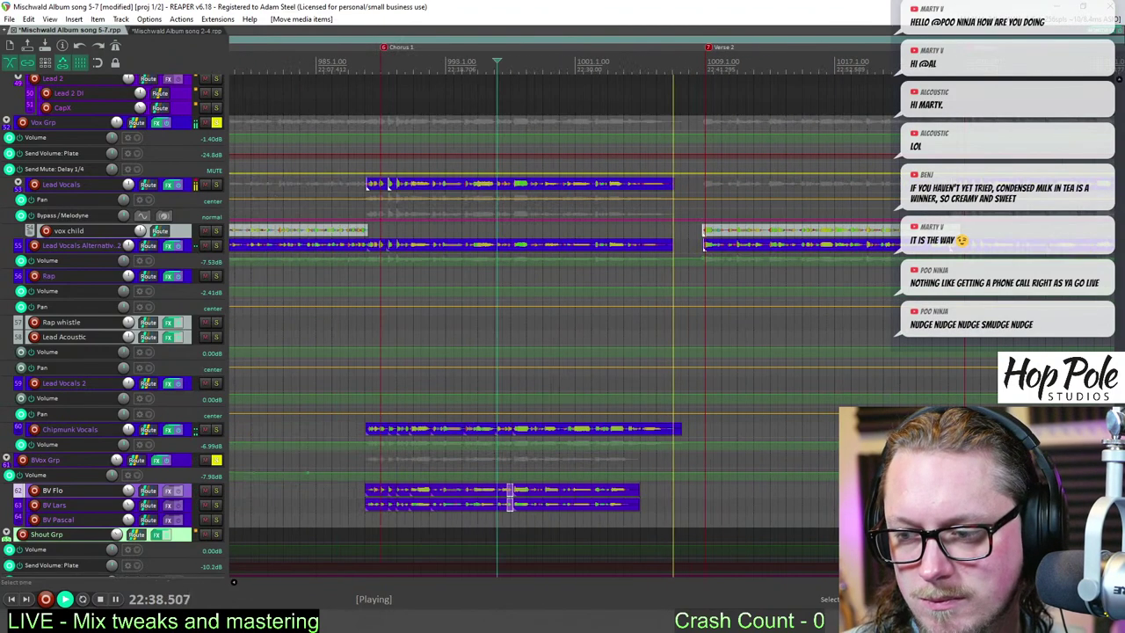
pyautogui.scroll(3, 831, 410)
pyautogui.click(593, 80)
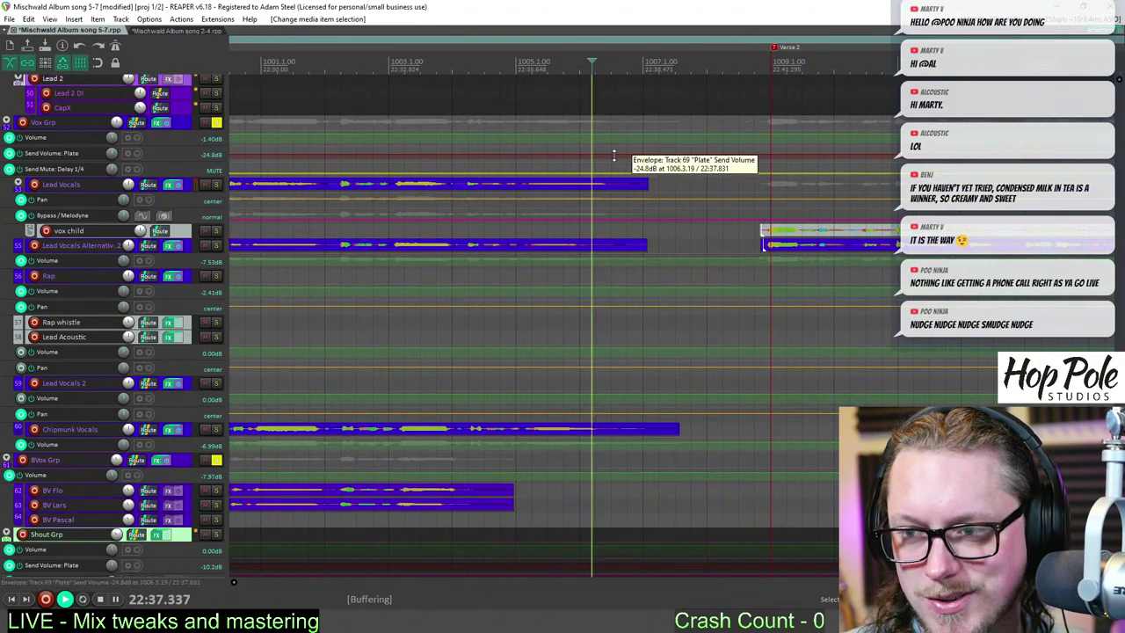
pyautogui.scroll(3, 701, 304)
pyautogui.moveTo(775, 183); pyautogui.dragTo(734, 180)
pyautogui.press('space')
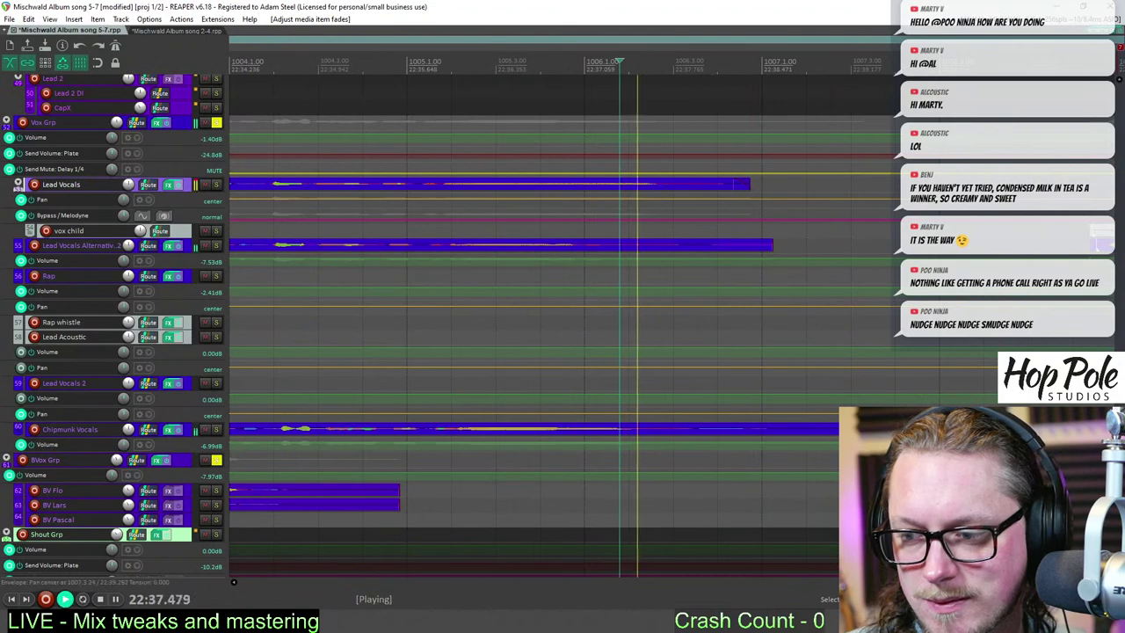
pyautogui.moveTo(851, 430); pyautogui.dragTo(768, 431)
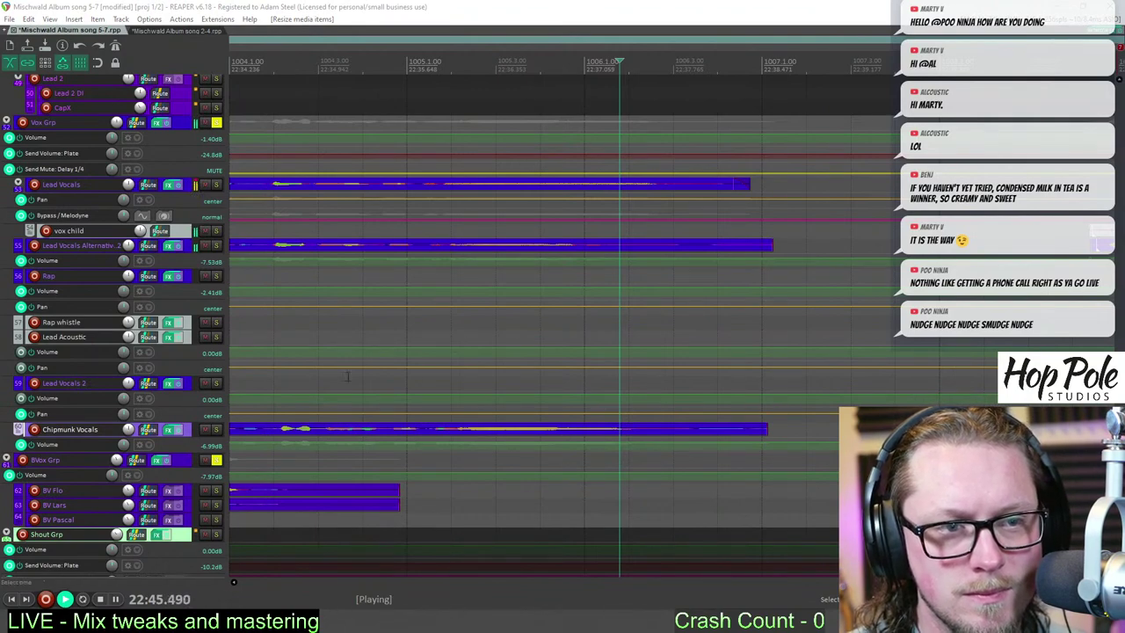
# - Move playback to the start of Chorus 2 and unsolo all tracks
pyautogui.scroll(-9, 865, 259)
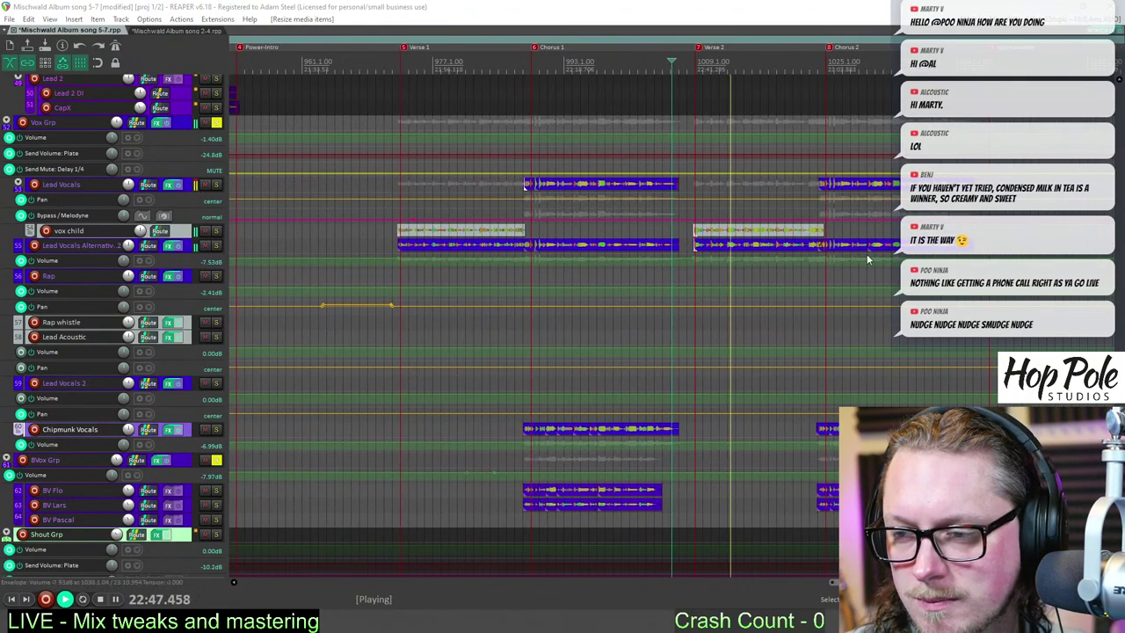
pyautogui.click(821, 70)
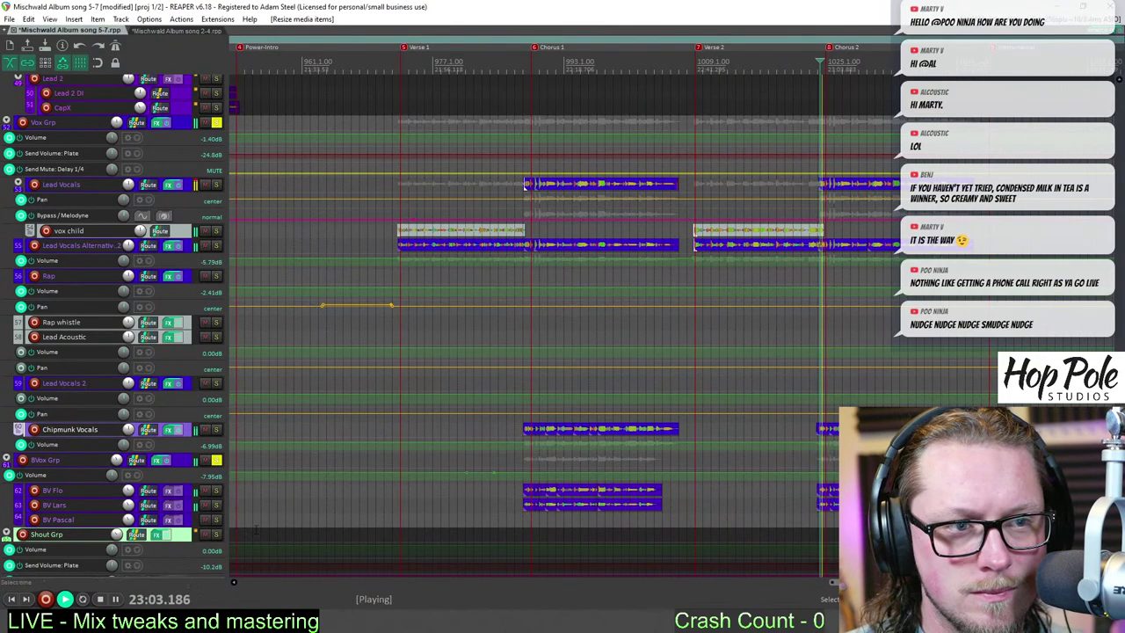
pyautogui.keyDown('ctrl'); pyautogui.click(217, 123); pyautogui.keyUp('ctrl')
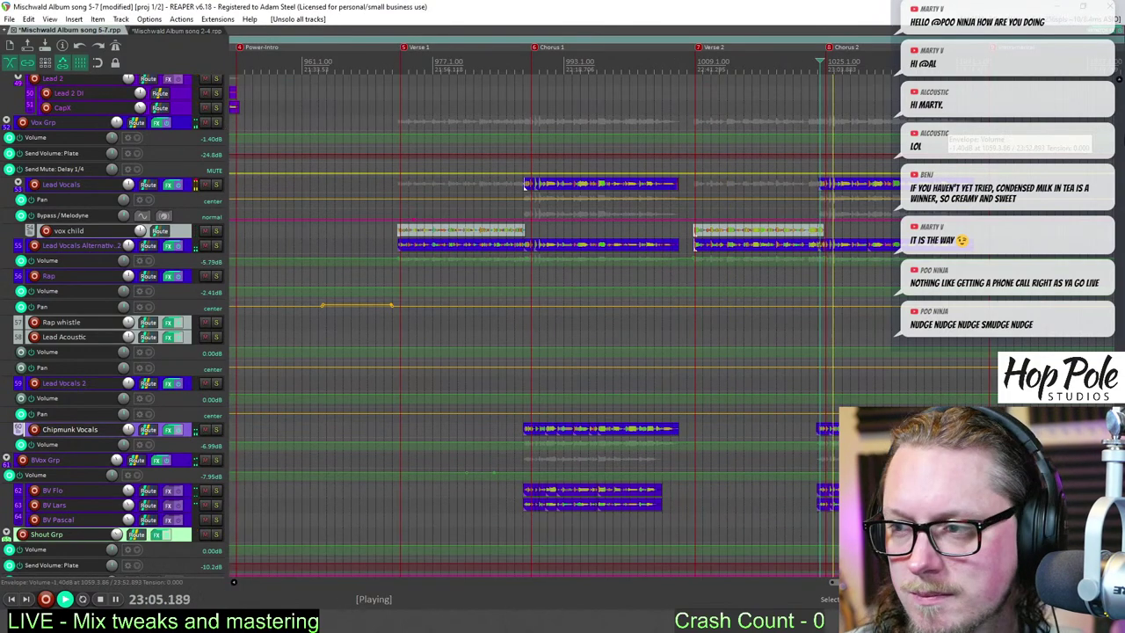
# - Unmute the Chipmunk Vocals item in the Rap section through its item properties
pyautogui.scroll(-3, 527, 246)
pyautogui.scroll(4, 775, 248)
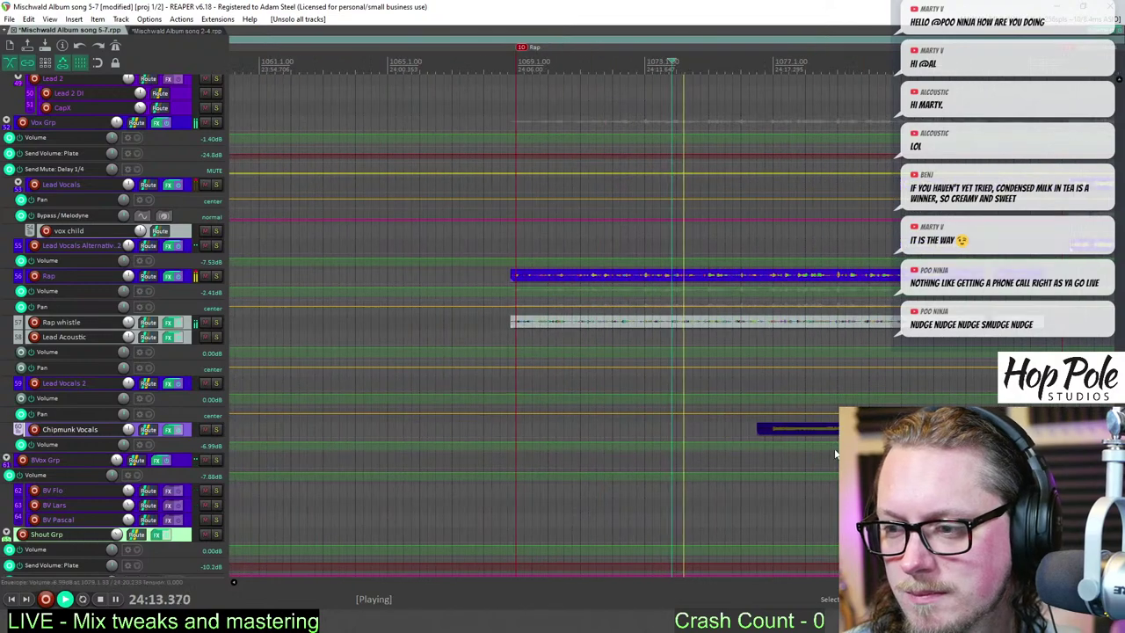
pyautogui.click(782, 430)
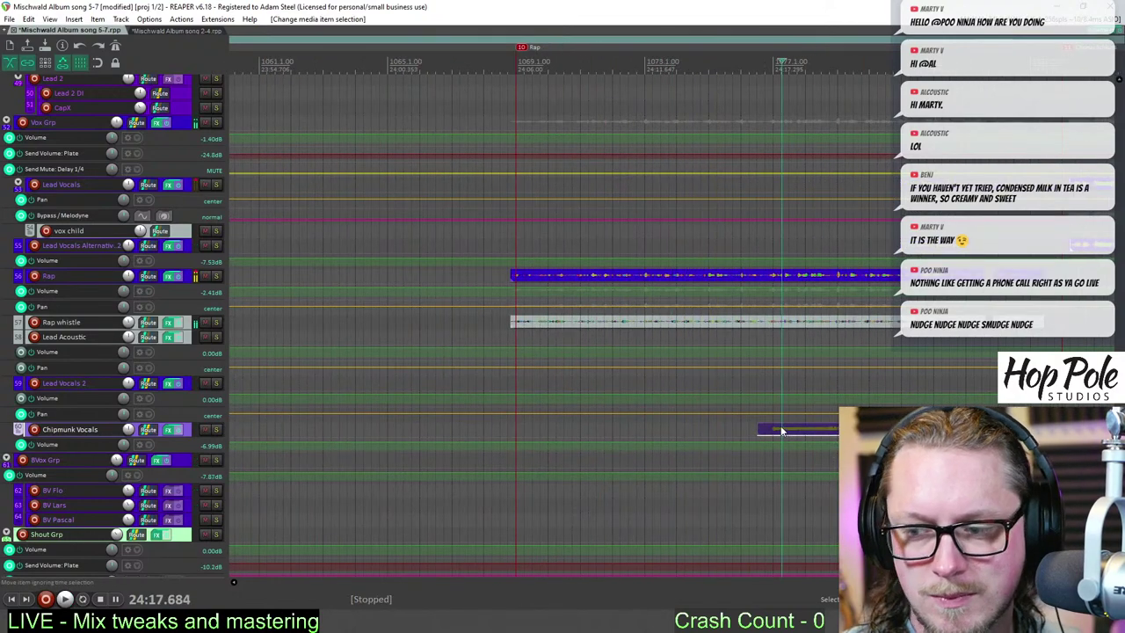
pyautogui.doubleClick(774, 431)
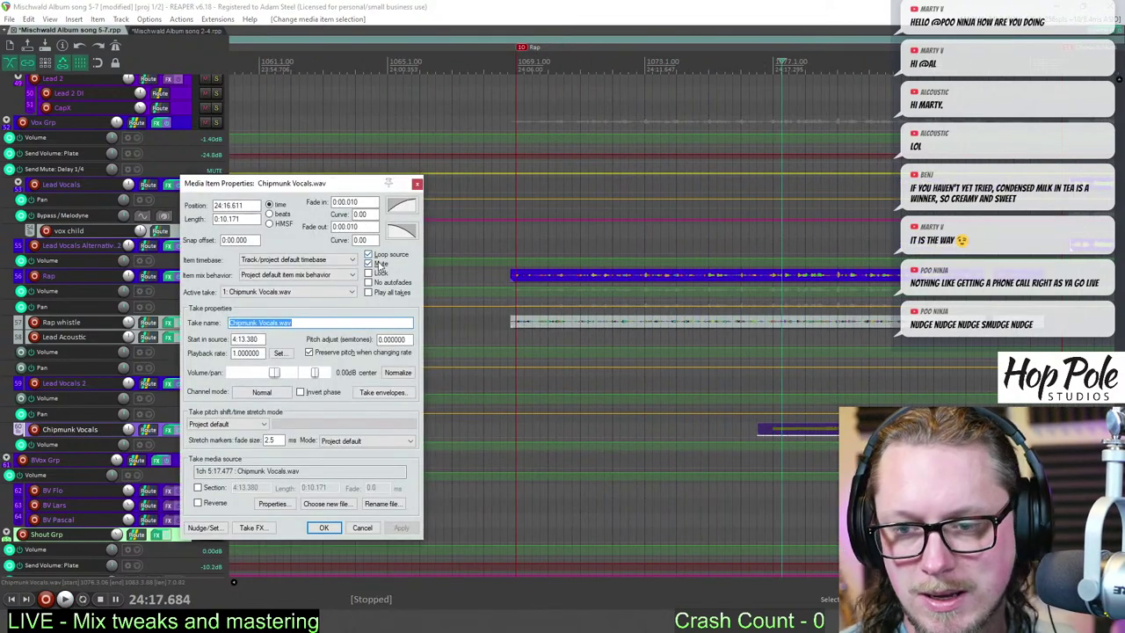
pyautogui.click(337, 528)
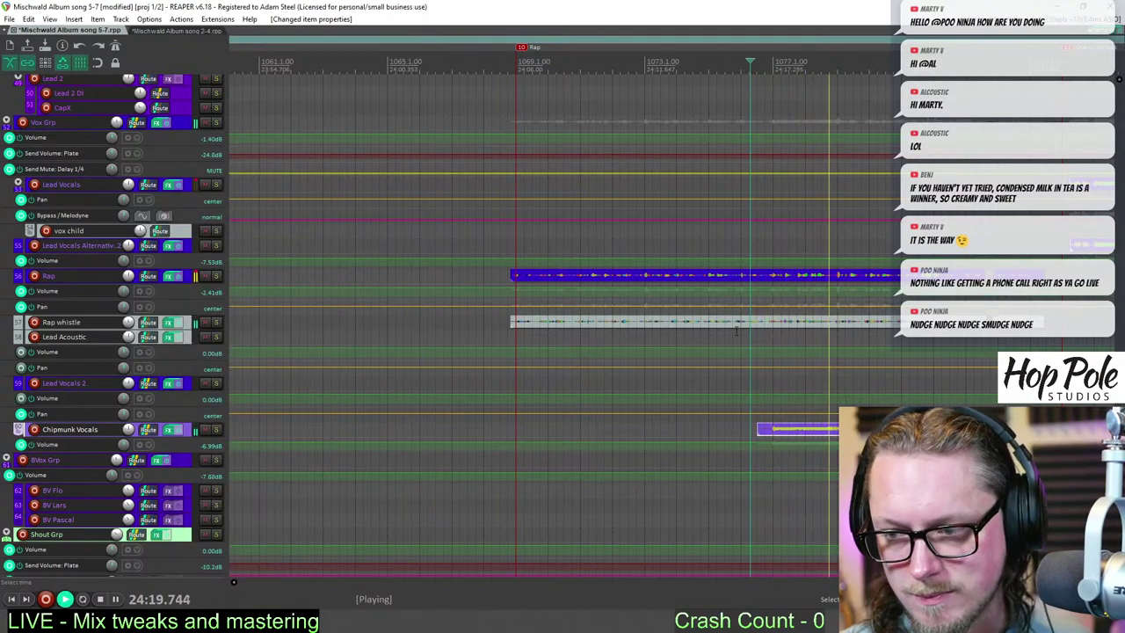
# - Enlarge the Chipmunk Vocals volume envelope lane, raise the level over the Rap item to -4.19 dB and replay from just before it
pyautogui.click(184, 451)
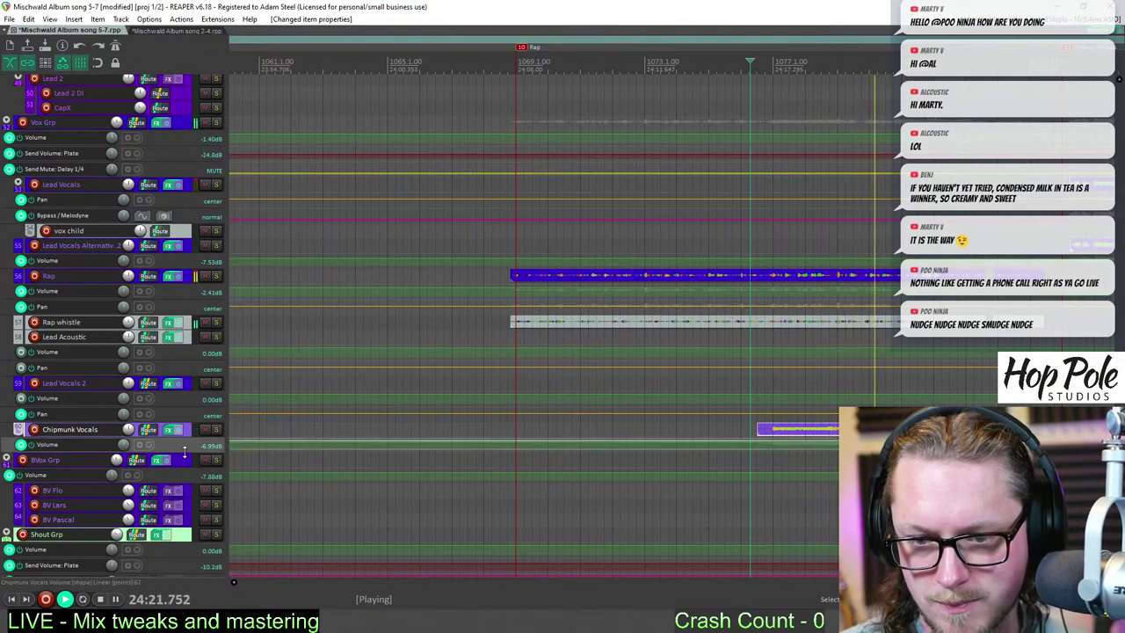
pyautogui.click(184, 456)
pyautogui.click(185, 451)
pyautogui.moveTo(184, 450); pyautogui.dragTo(184, 502)
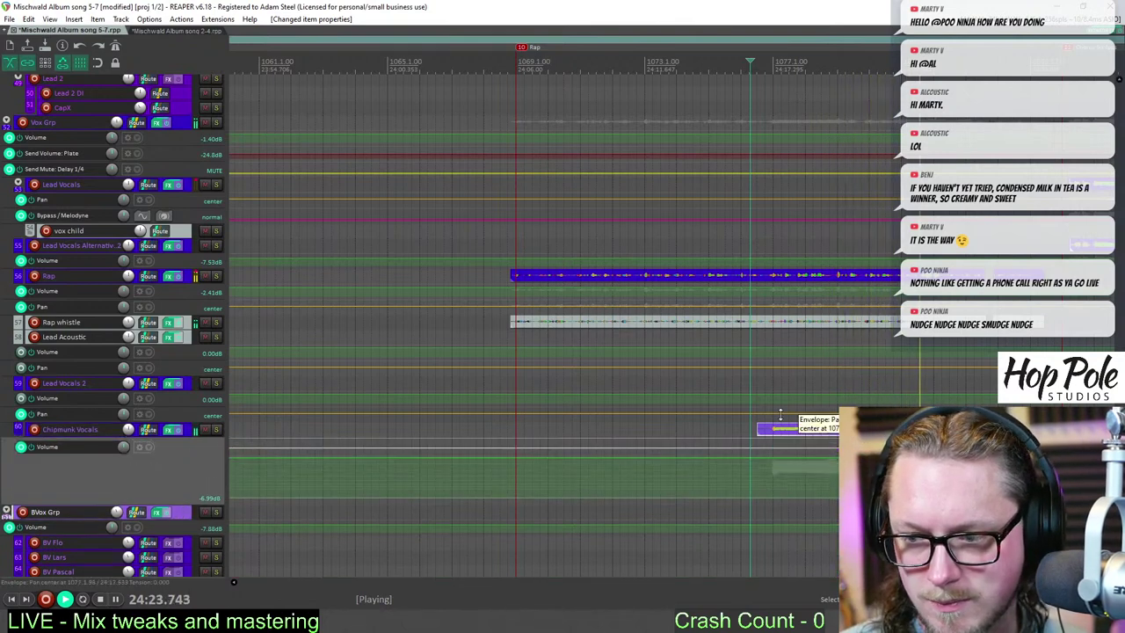
pyautogui.click(715, 459)
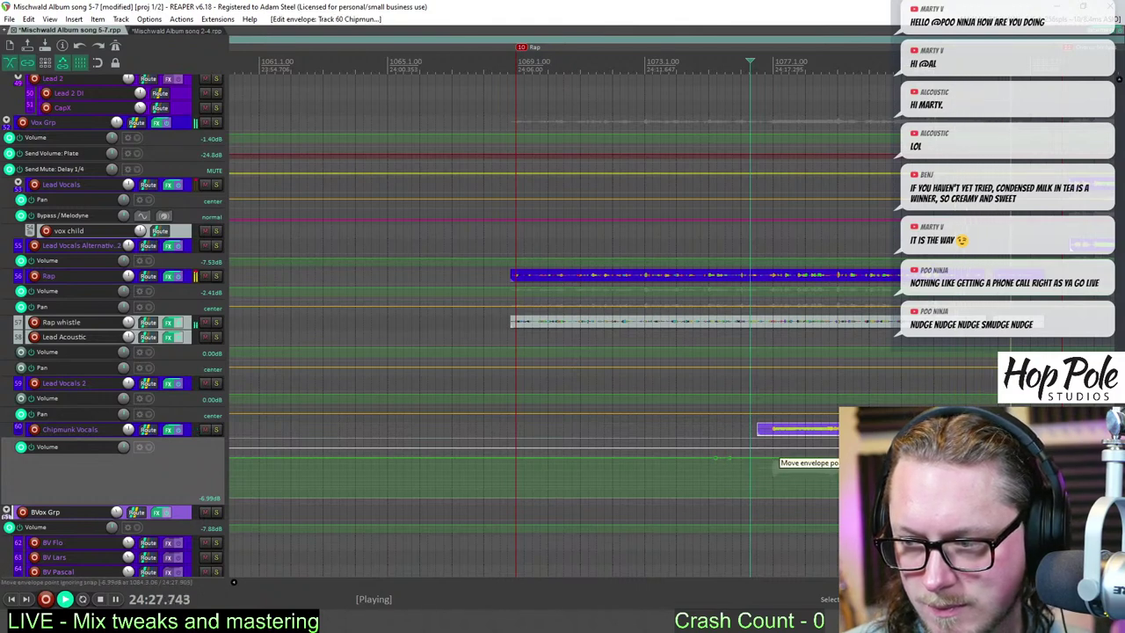
pyautogui.moveTo(730, 458); pyautogui.dragTo(730, 454)
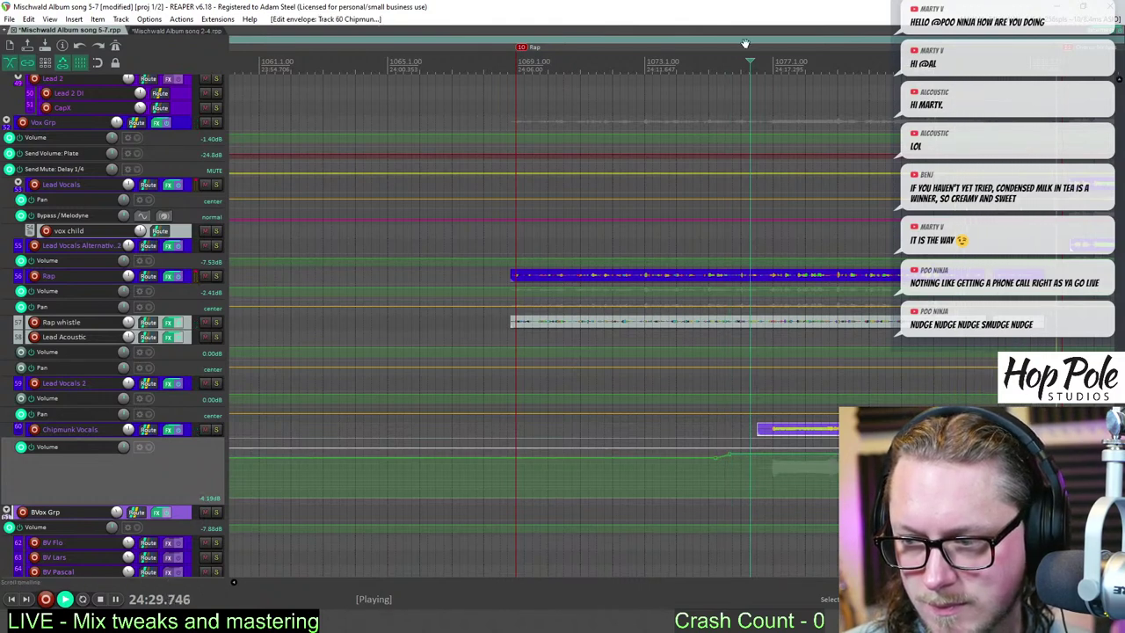
pyautogui.click(744, 58)
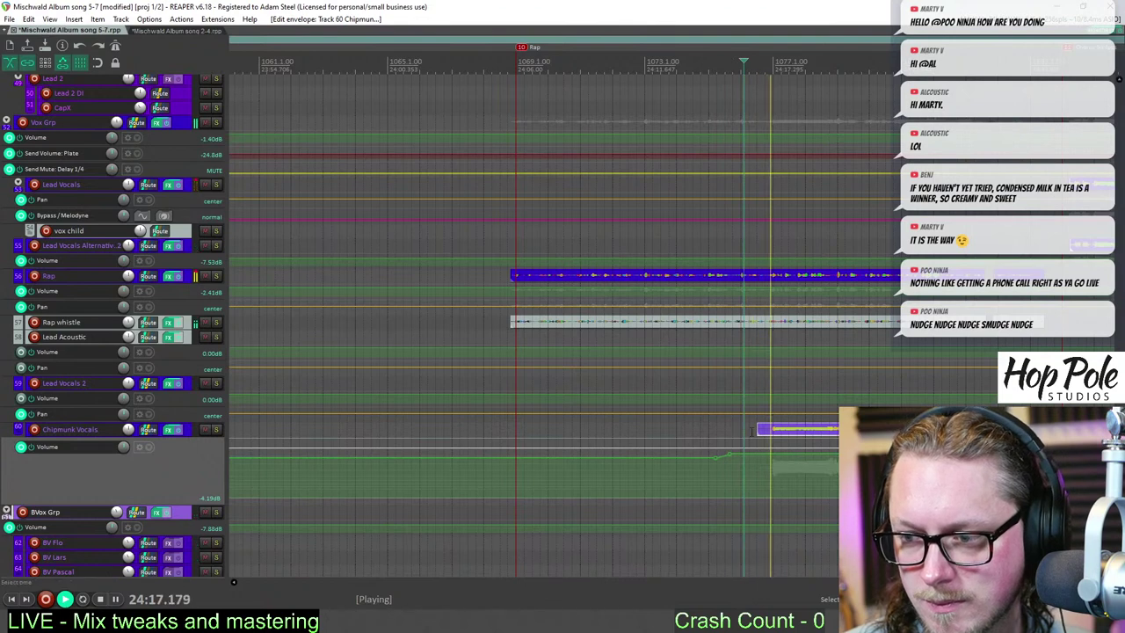
# - Trim the start of the Rap section's Chipmunk item to about bar 1077, raise its volume envelope to -3.39 dB and play through
pyautogui.moveTo(758, 430); pyautogui.dragTo(798, 451)
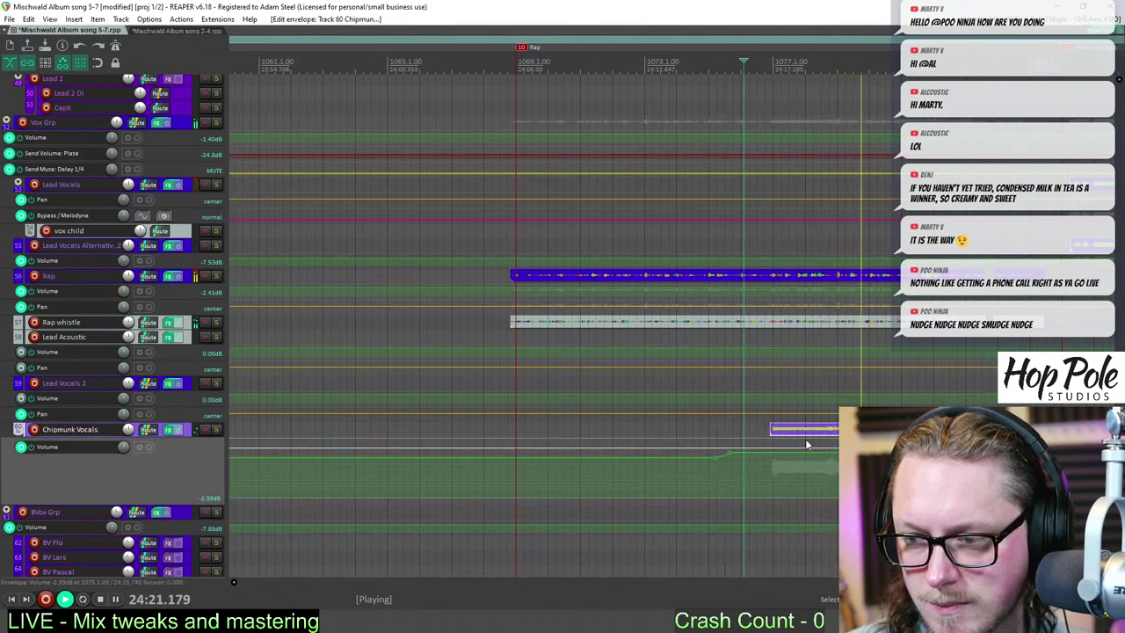
pyautogui.scroll(-2, 895, 457)
pyautogui.scroll(3, 830, 495)
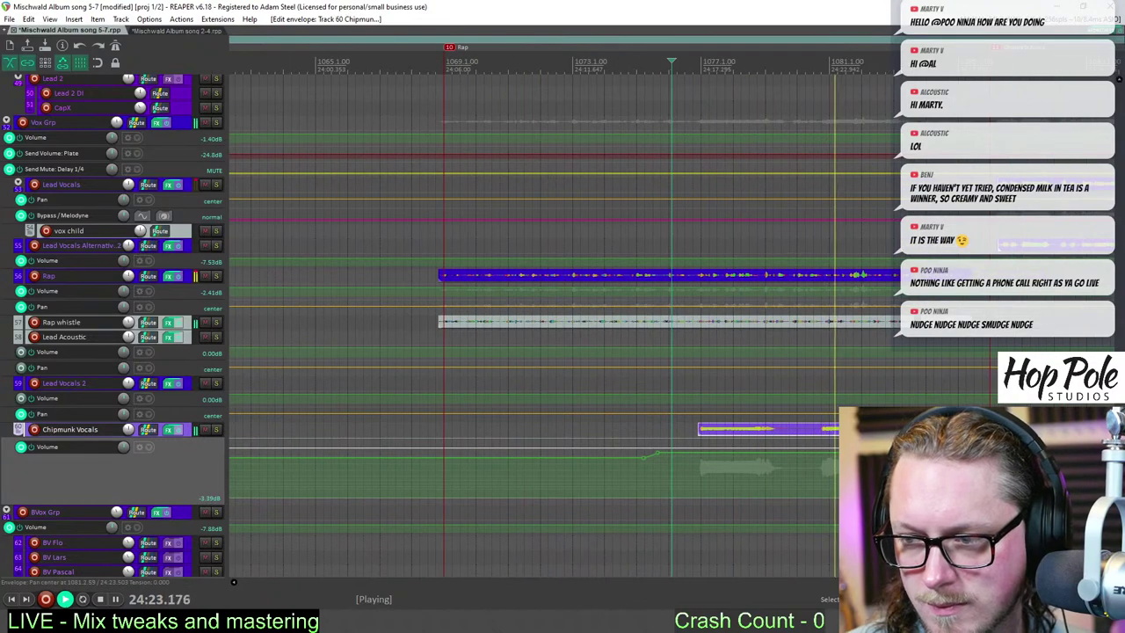
pyautogui.scroll(-3, 888, 373)
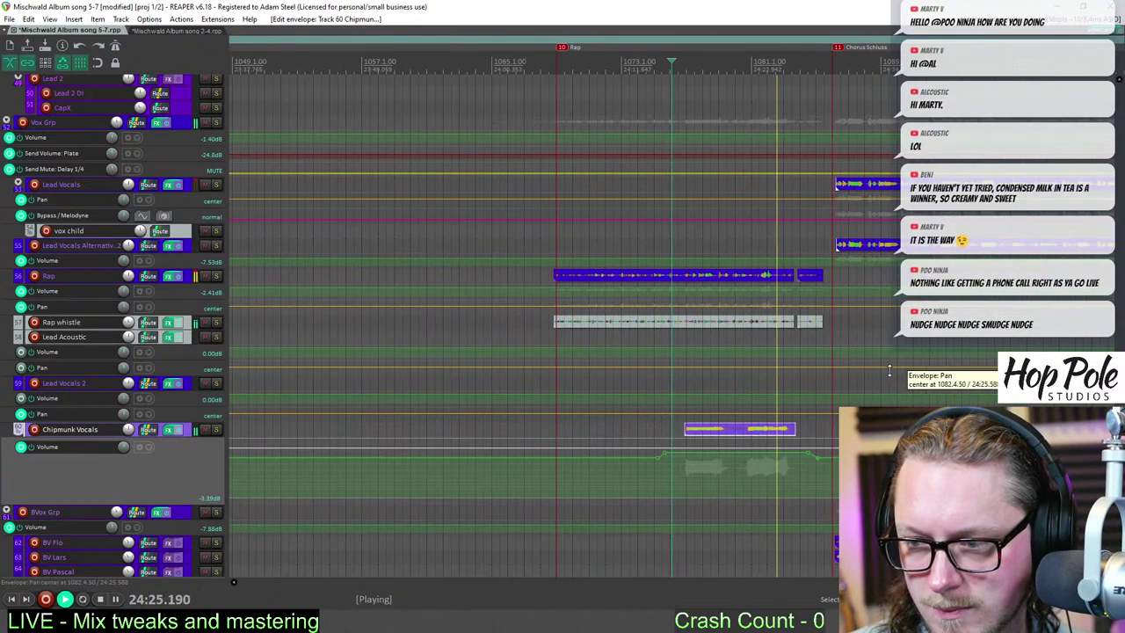
pyautogui.scroll(2, 889, 371)
pyautogui.scroll(-1, 889, 372)
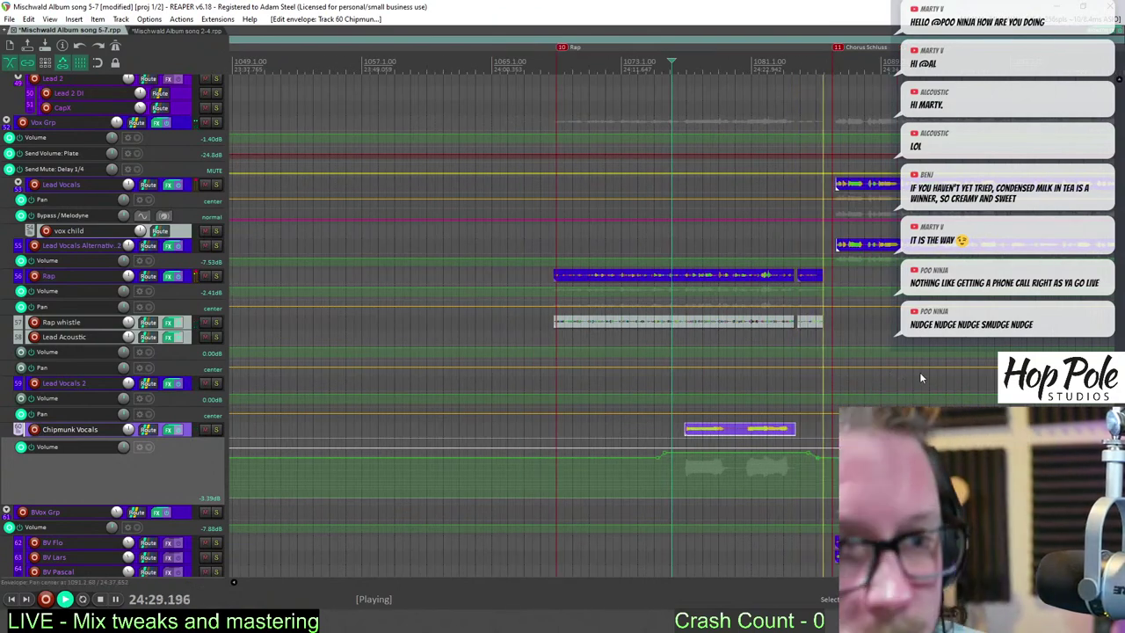
pyautogui.scroll(-4, 919, 371)
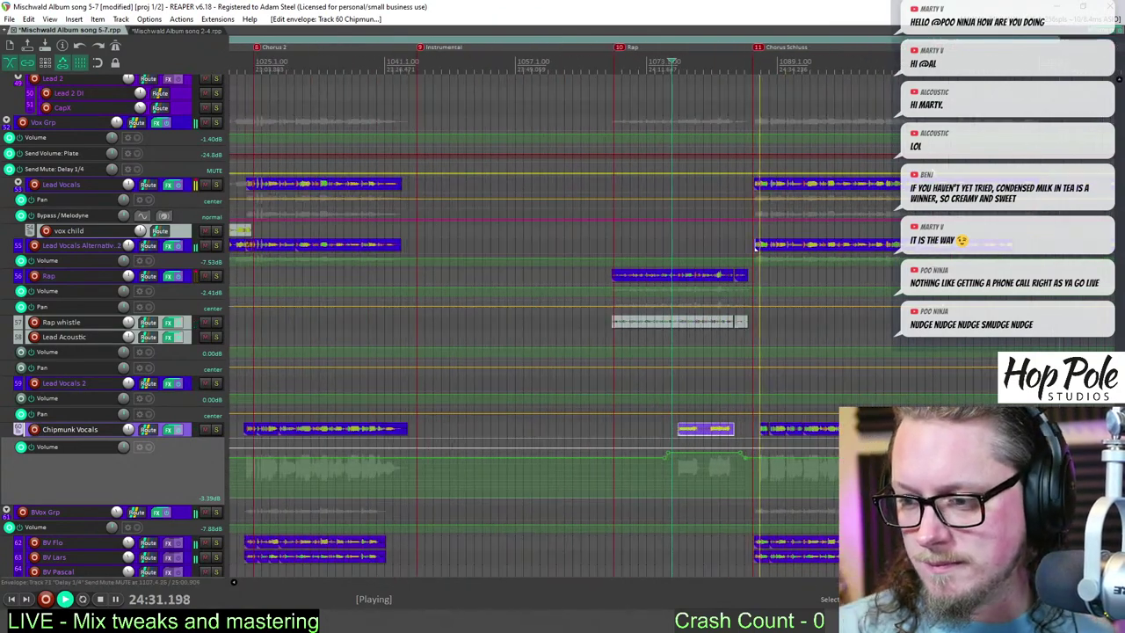
# - Set a time selection from the start of The Reaper to about bar 1115 in Chorus Schluss
pyautogui.scroll(5, 920, 372)
pyautogui.scroll(-5, 285, 41)
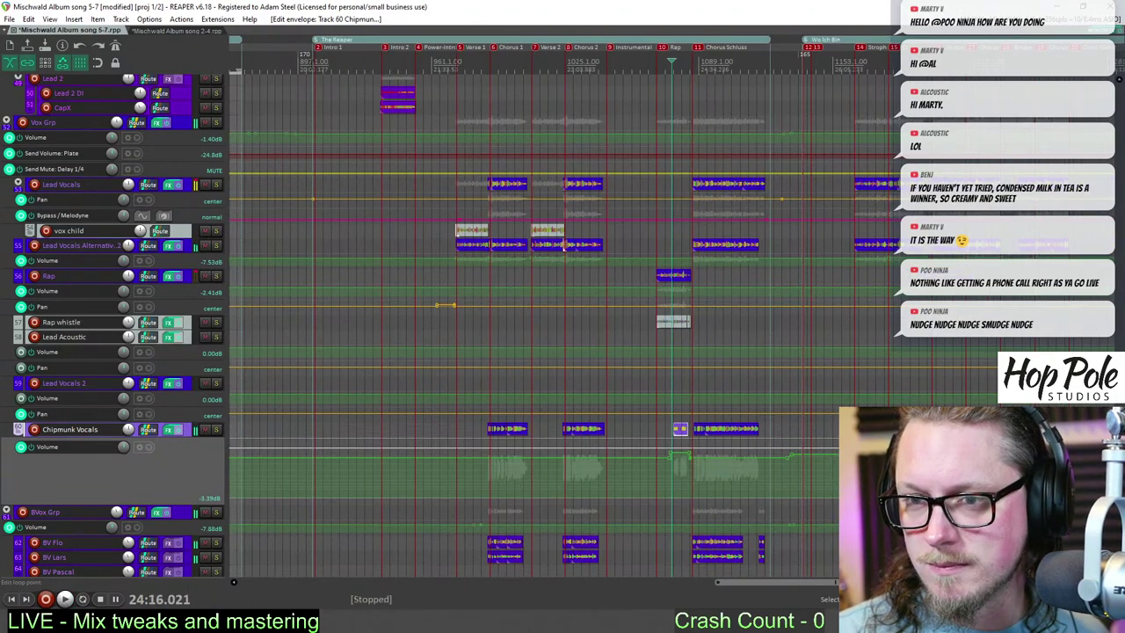
pyautogui.moveTo(312, 88); pyautogui.dragTo(694, 98)
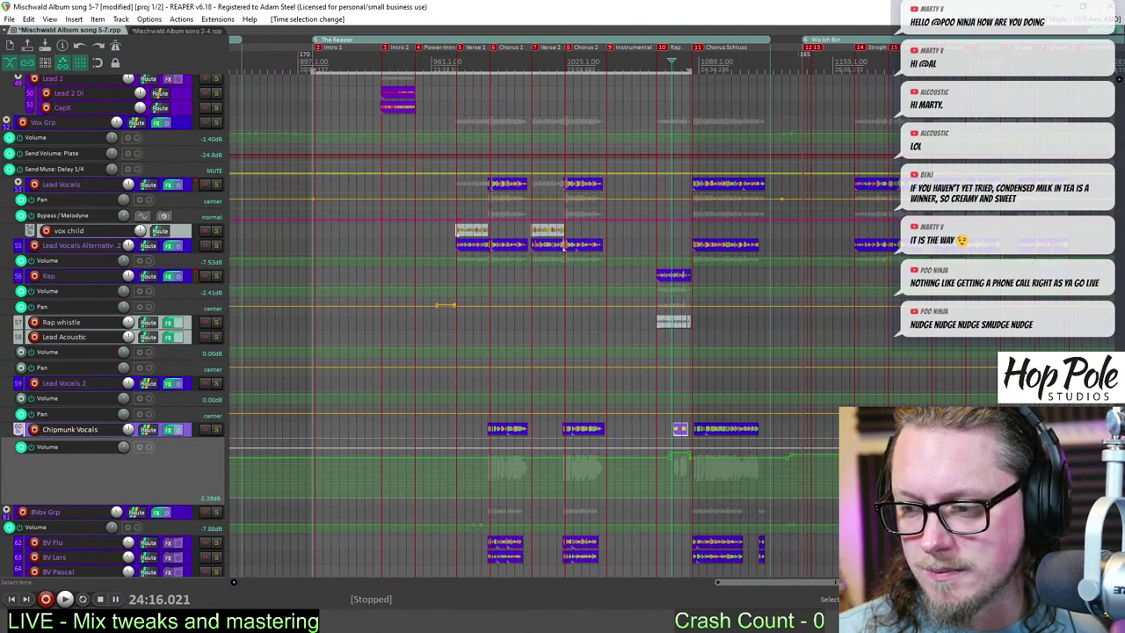
pyautogui.scroll(2, 712, 81)
pyautogui.moveTo(710, 70); pyautogui.dragTo(831, 71)
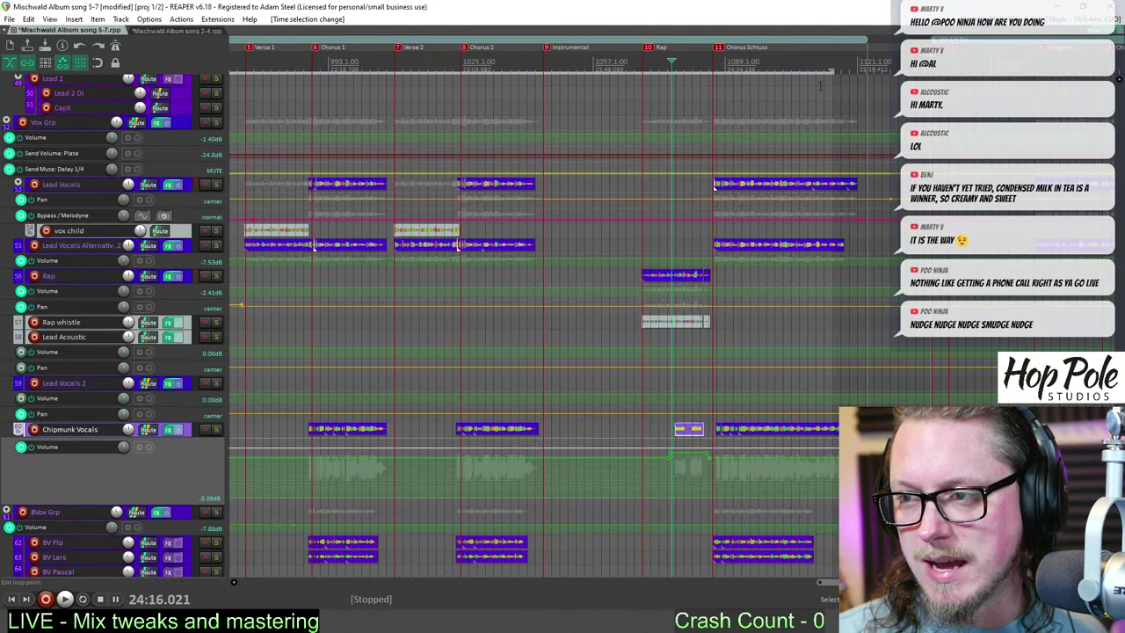
# - Play through the ending of The Reaper, checking the vocal tracks, and save the project
pyautogui.scroll(3, 820, 85)
pyautogui.press('space')
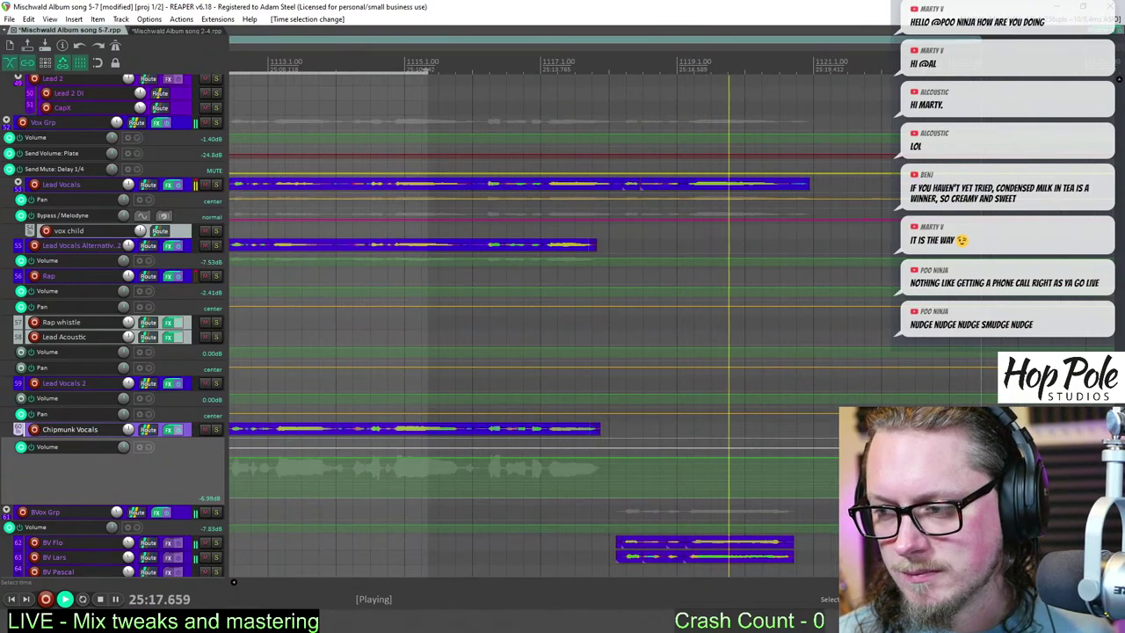
pyautogui.scroll(-4, 800, 366)
pyautogui.scroll(5, 800, 366)
pyautogui.scroll(3, 563, 382)
pyautogui.scroll(-4, 562, 381)
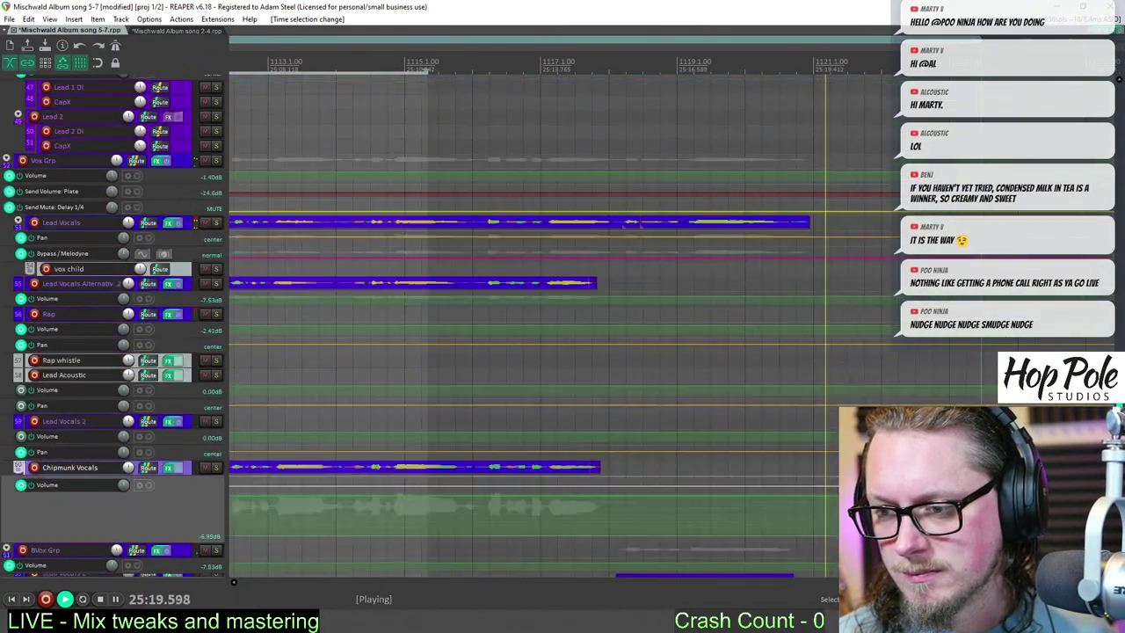
pyautogui.scroll(-1, 563, 381)
pyautogui.scroll(-3, 563, 381)
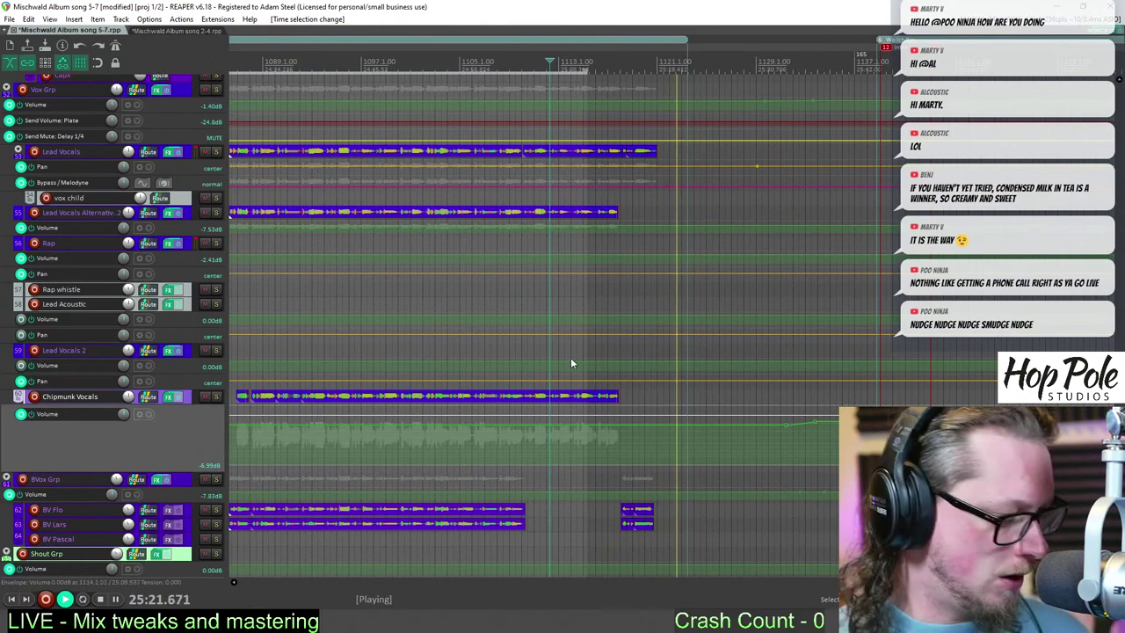
pyautogui.scroll(-3, 474, 271)
pyautogui.press('space')
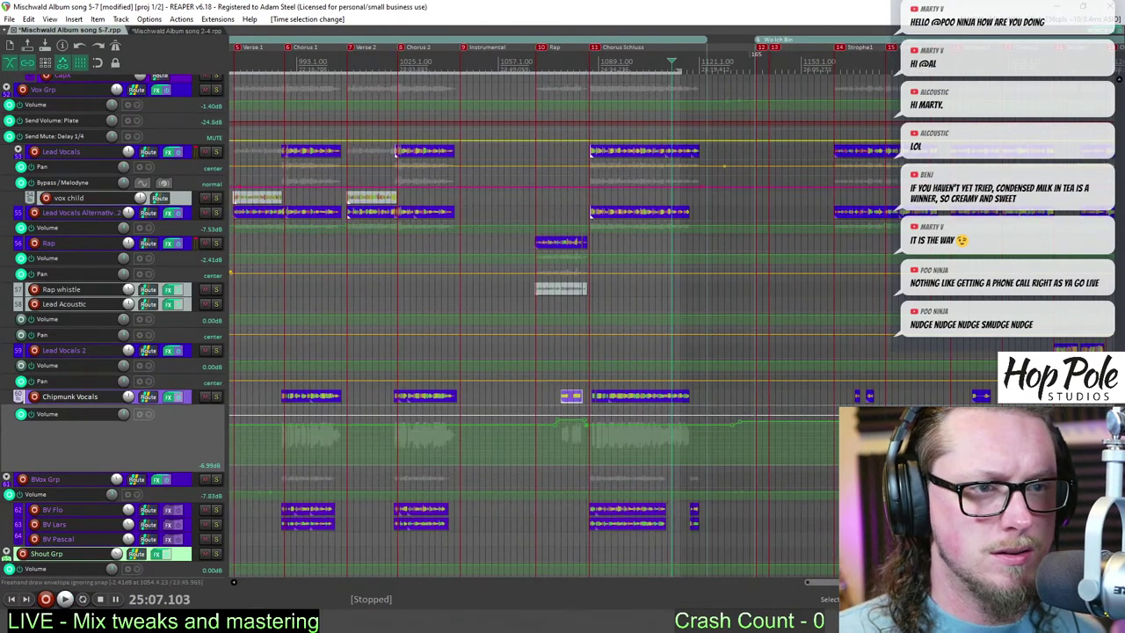
pyautogui.hotkey('ctrl', 's')
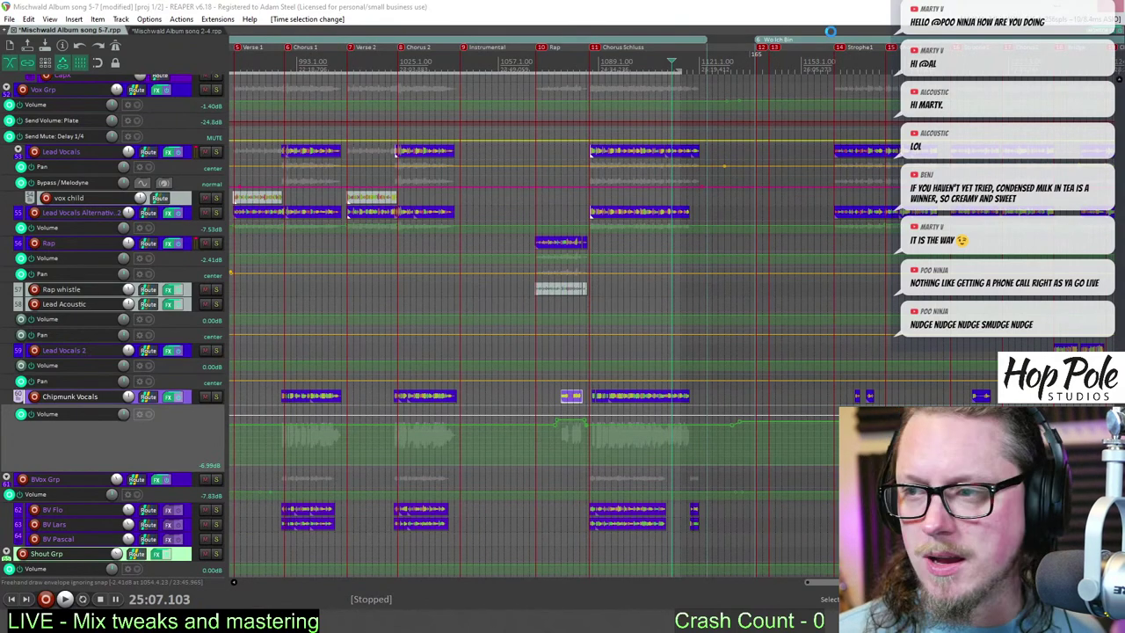
# - Move to Wo Ich Bin and start playback in Strophe1, shortly before its first Chipmunk Vocals item
pyautogui.click(857, 63)
pyautogui.scroll(-1, 857, 64)
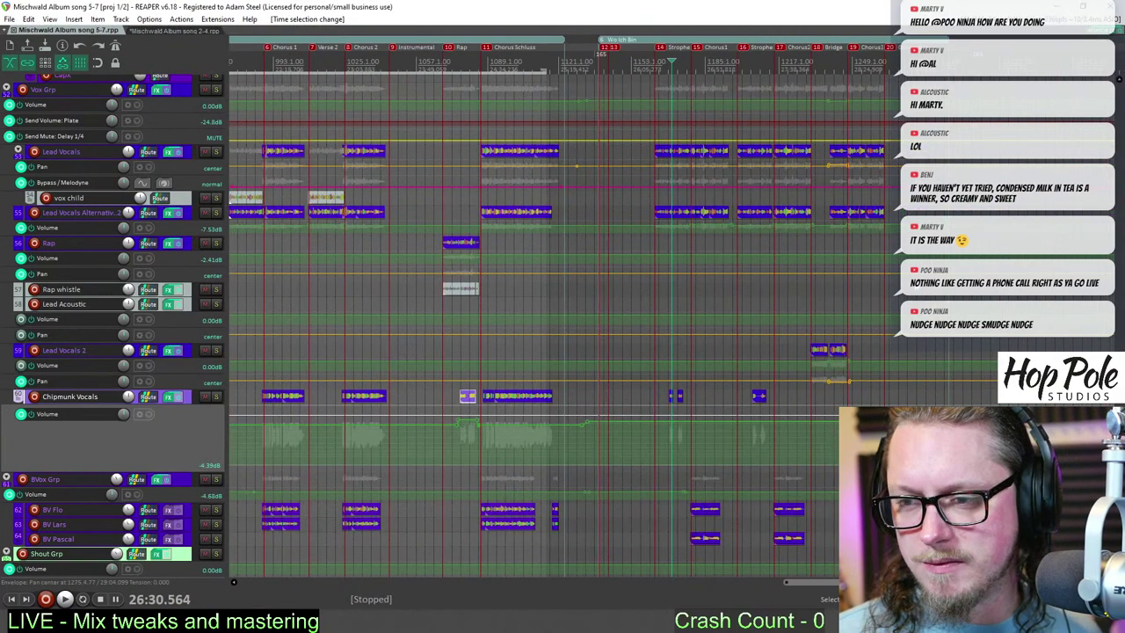
pyautogui.scroll(3, 777, 422)
pyautogui.scroll(1, 934, 423)
pyautogui.scroll(-3, 934, 424)
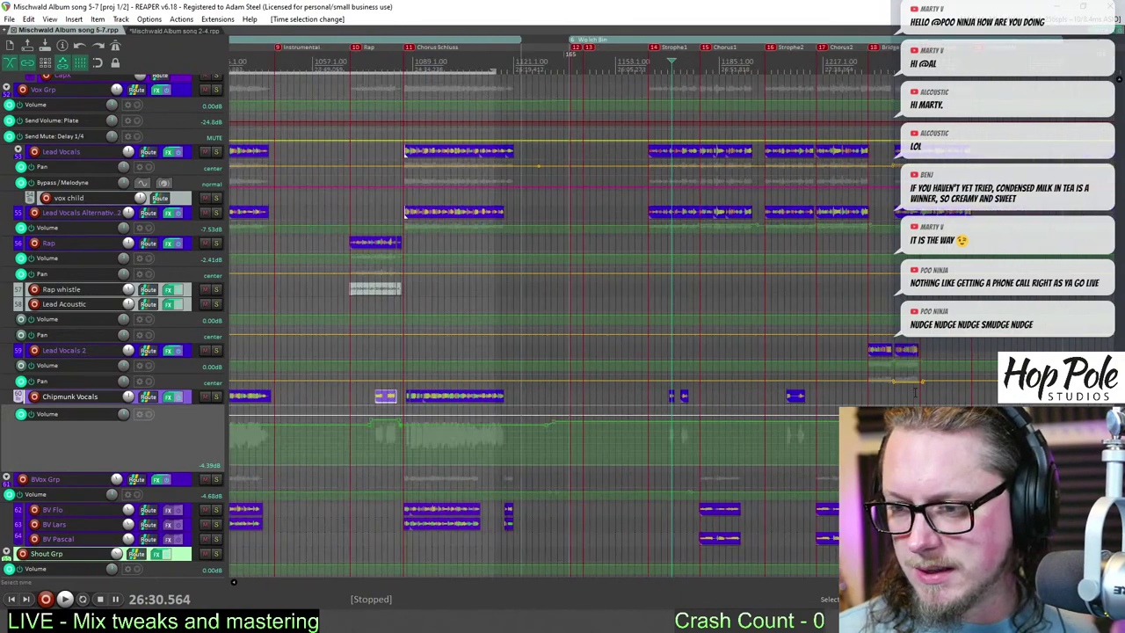
pyautogui.scroll(4, 934, 424)
pyautogui.scroll(-5, 933, 424)
pyautogui.scroll(5, 933, 424)
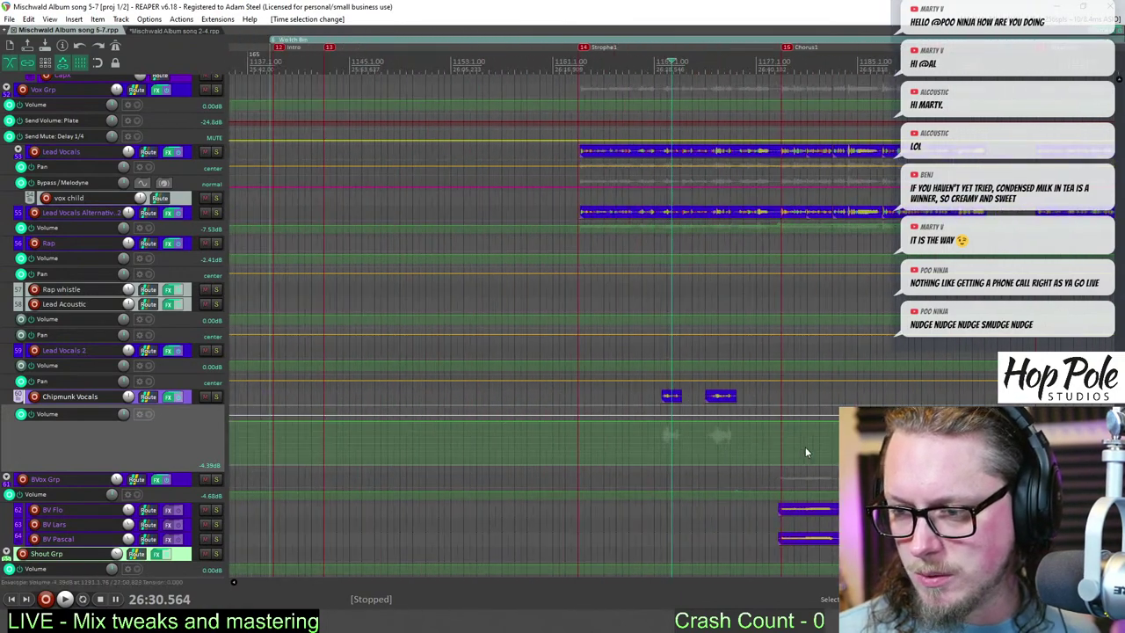
pyautogui.click(648, 52)
pyautogui.press('space')
pyautogui.scroll(3, 692, 509)
pyautogui.scroll(2, 691, 508)
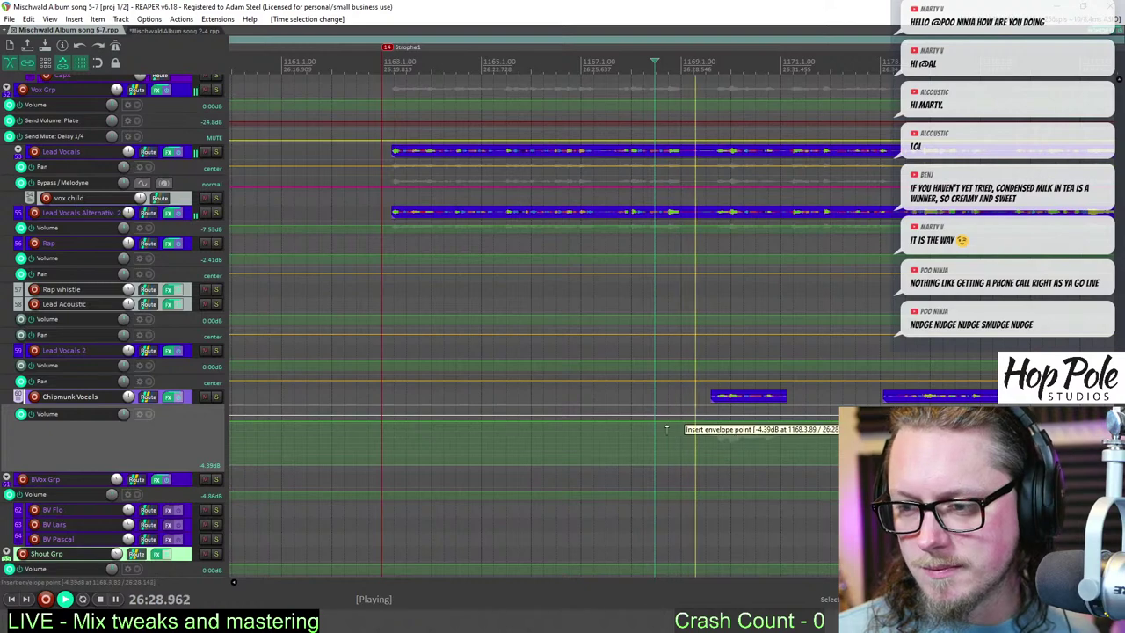
# - Add volume envelope points before the first Strophe1 Chipmunk item and raise the level over the Strophe1 and Strophe2 items to -1.39 dB
pyautogui.click(692, 422)
pyautogui.scroll(-2, 692, 422)
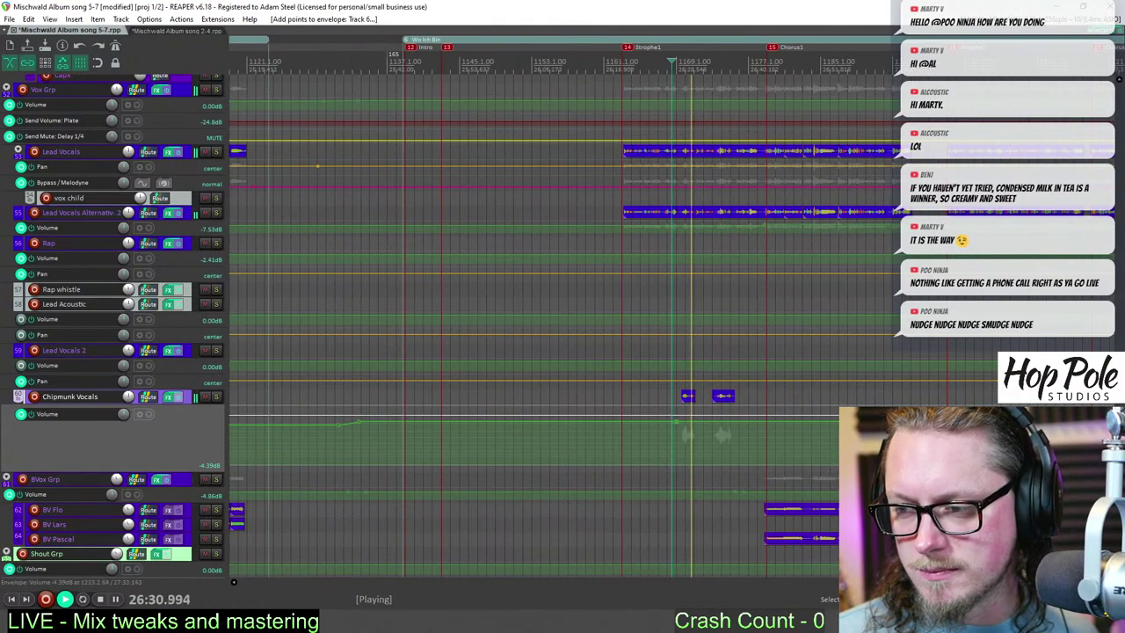
pyautogui.scroll(-2, 692, 422)
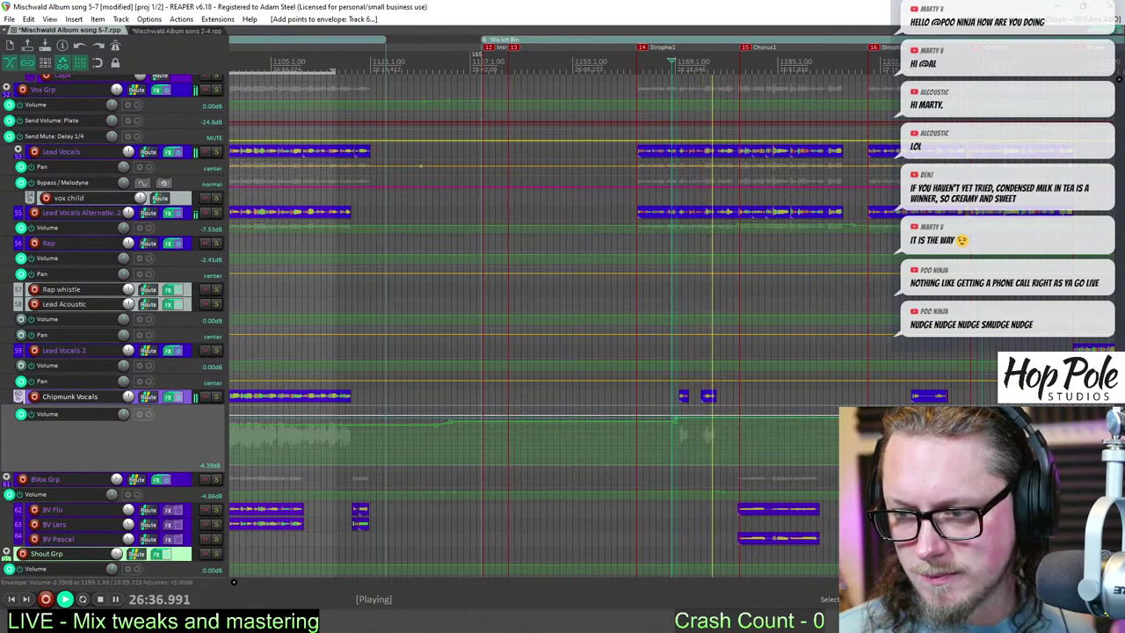
pyautogui.moveTo(676, 418); pyautogui.dragTo(676, 418)
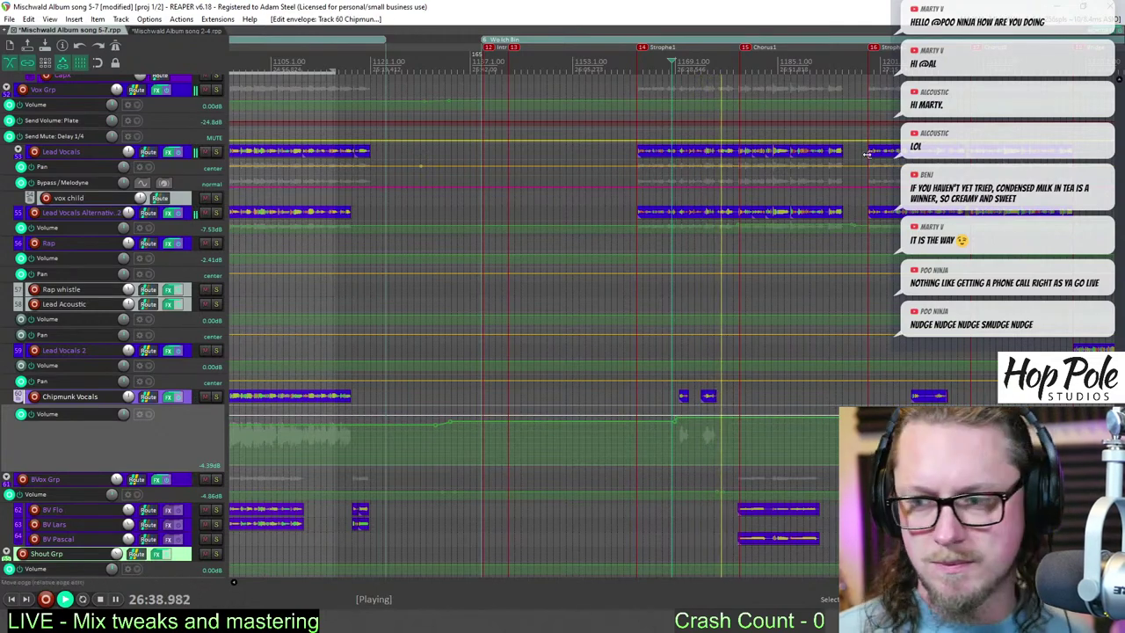
# - Split the Strophe2 Chipmunk item at about bar 1207 and trim the second part's start to about bar 1208
pyautogui.click(897, 67)
pyautogui.scroll(5, 897, 67)
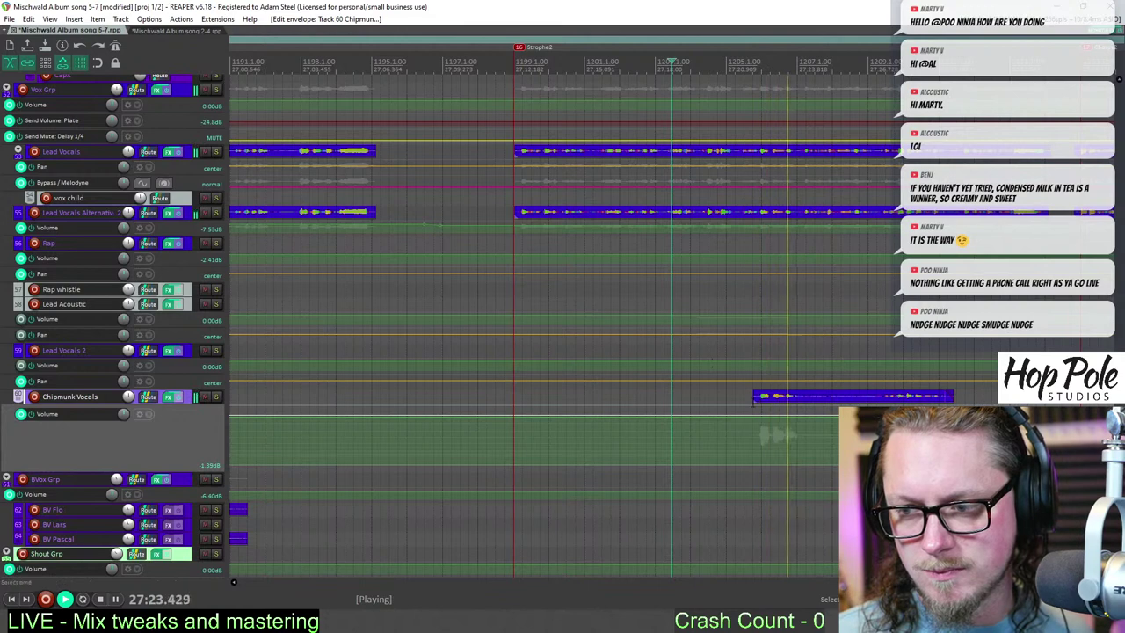
pyautogui.click(805, 398)
pyautogui.press('s')
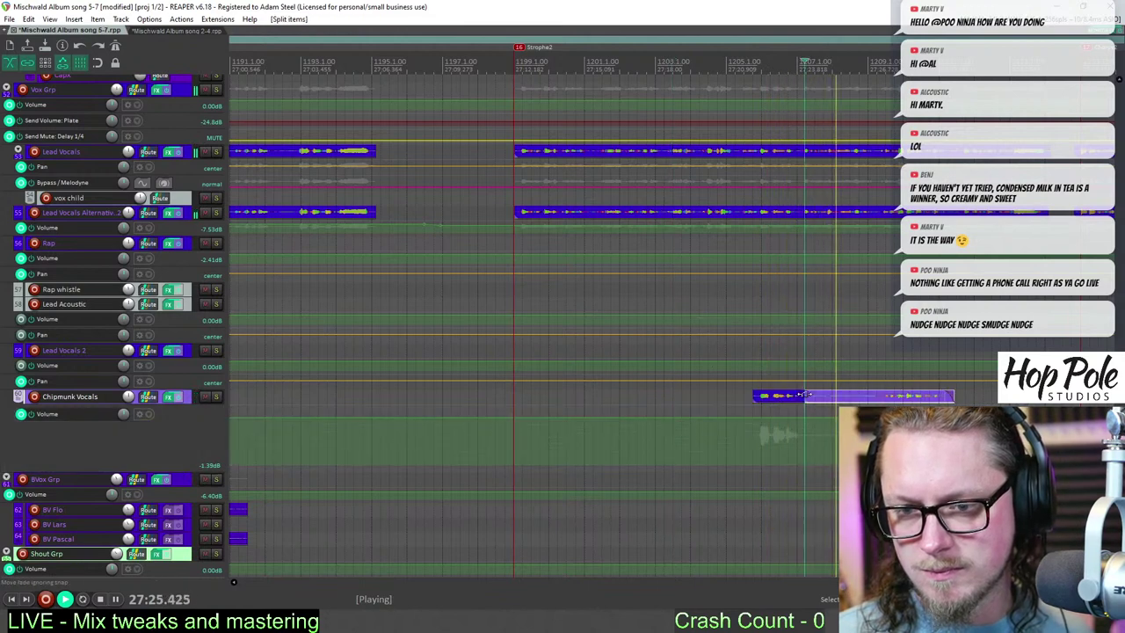
pyautogui.moveTo(808, 396); pyautogui.dragTo(854, 396)
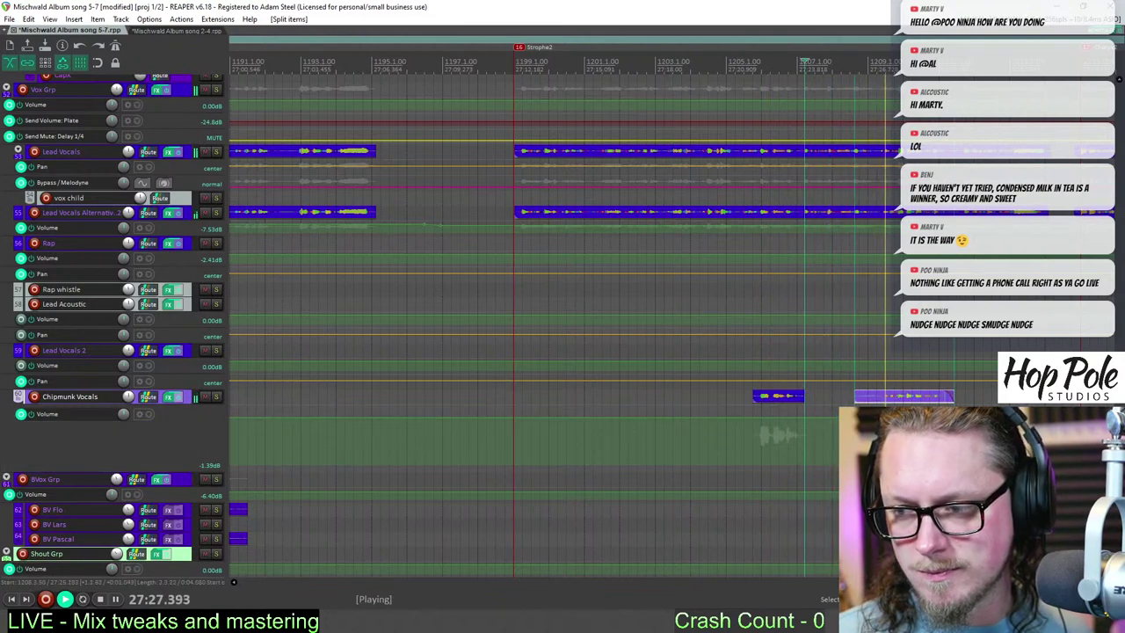
pyautogui.scroll(-5, 865, 325)
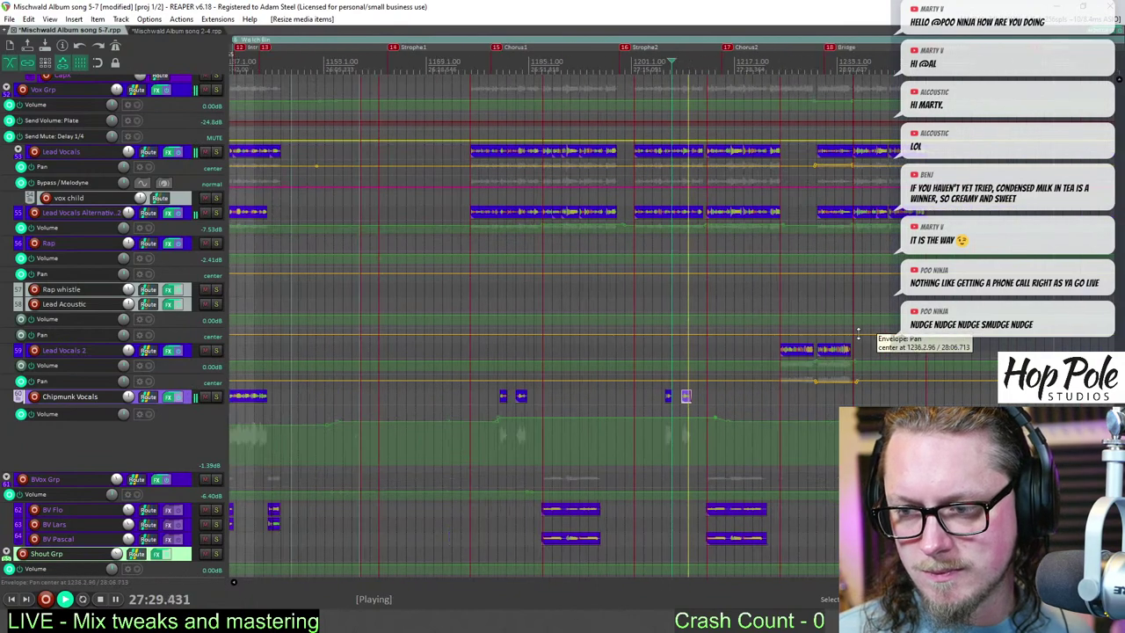
pyautogui.press('space')
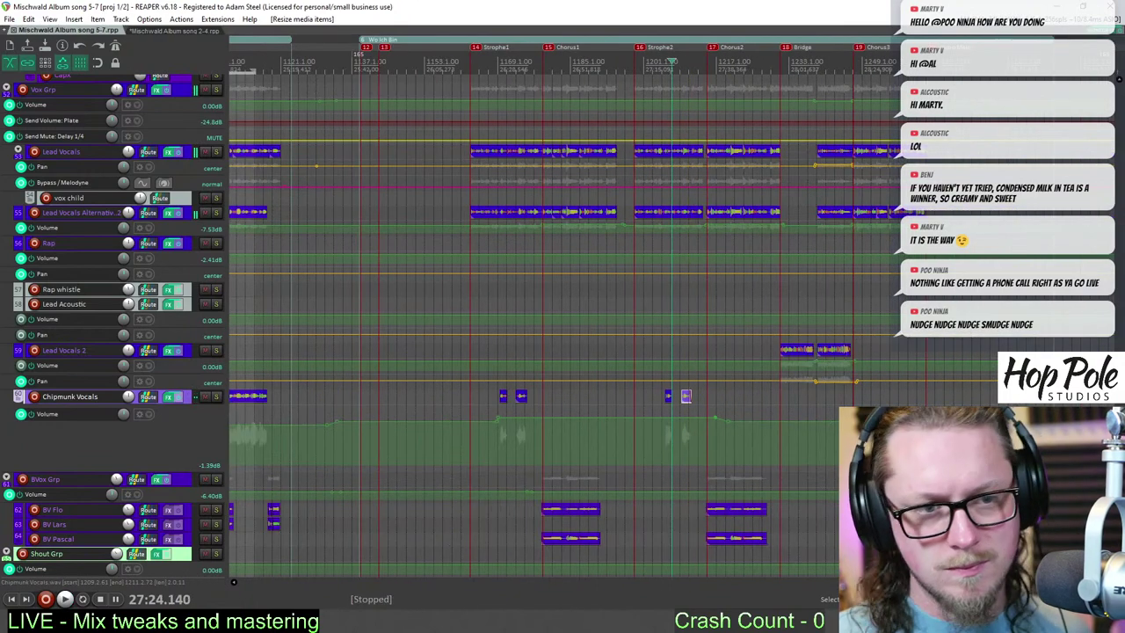
# - Play the end of Outro Melo and examine how the rhythm guitar items finish
pyautogui.scroll(-1, 444, 234)
pyautogui.scroll(-3, 886, 81)
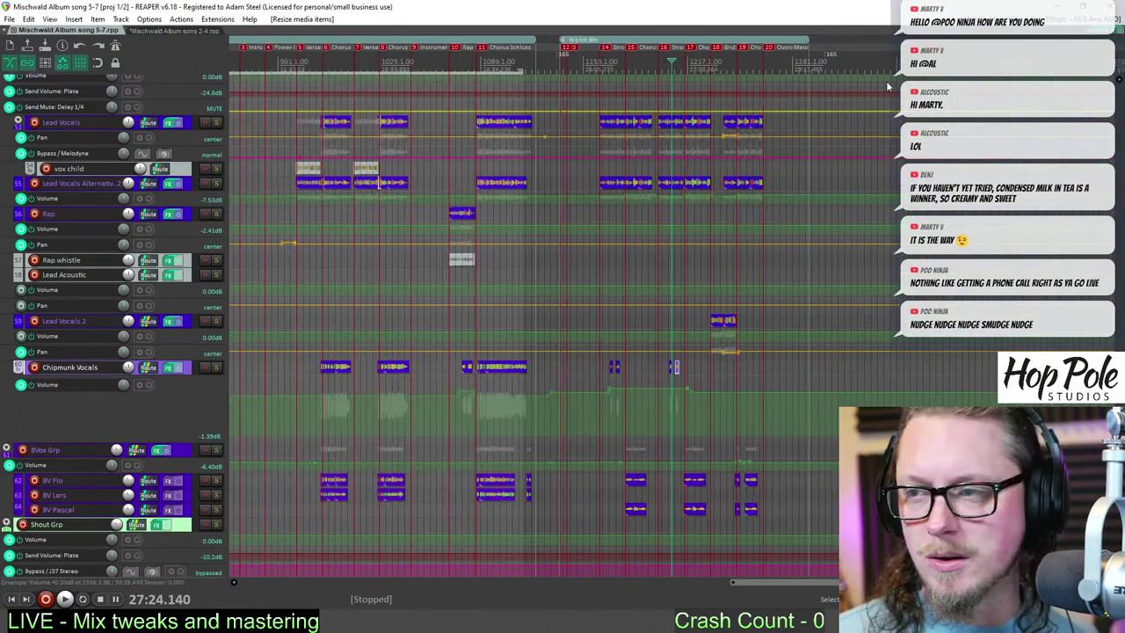
pyautogui.scroll(3, 1013, 55)
pyautogui.press('space')
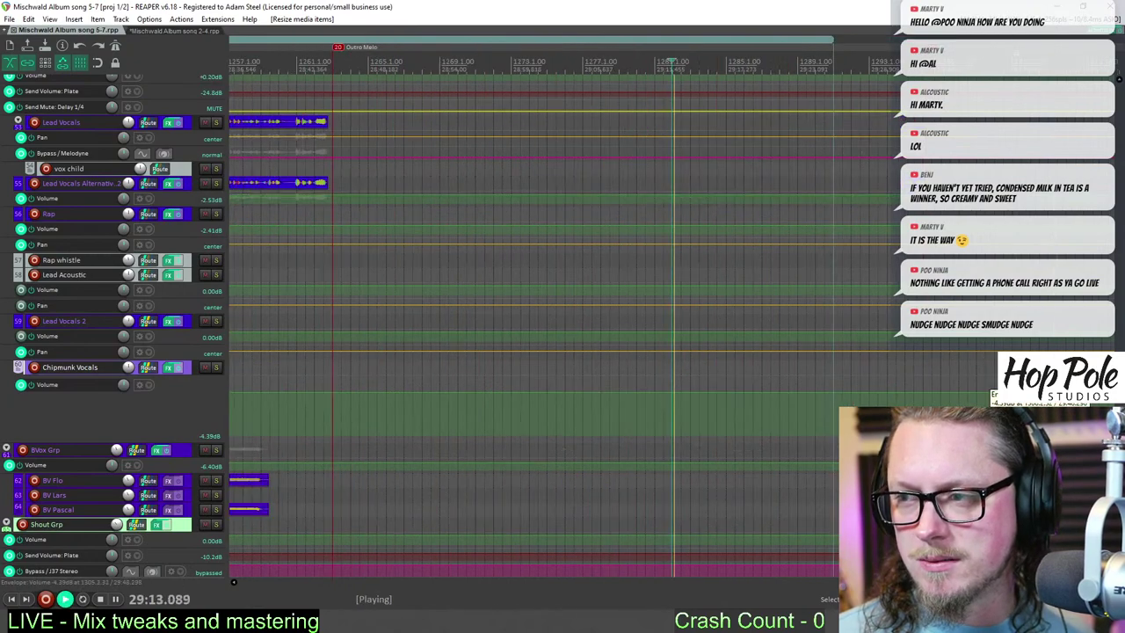
pyautogui.scroll(10, 683, 214)
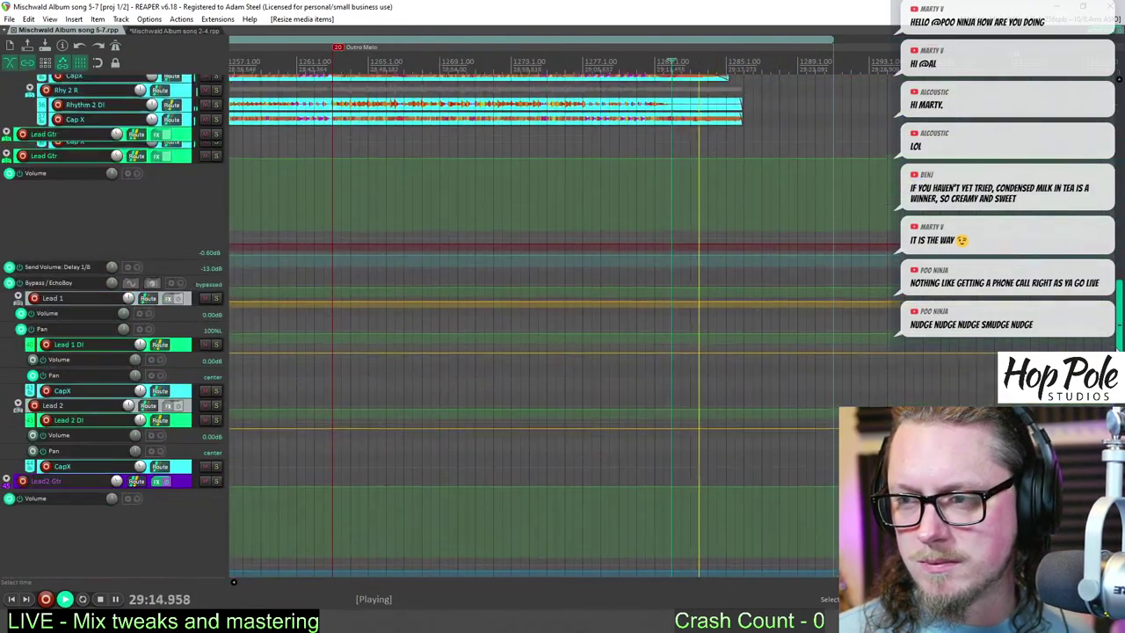
pyautogui.scroll(-8, 684, 215)
pyautogui.scroll(5, 684, 214)
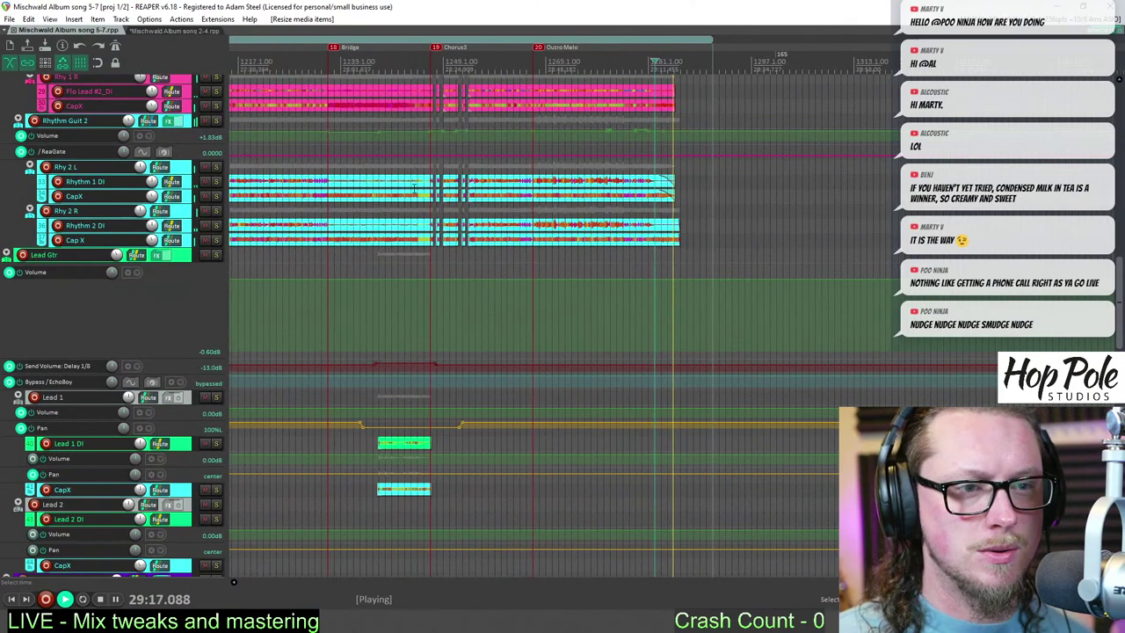
pyautogui.scroll(-3, 409, 137)
pyautogui.press('space')
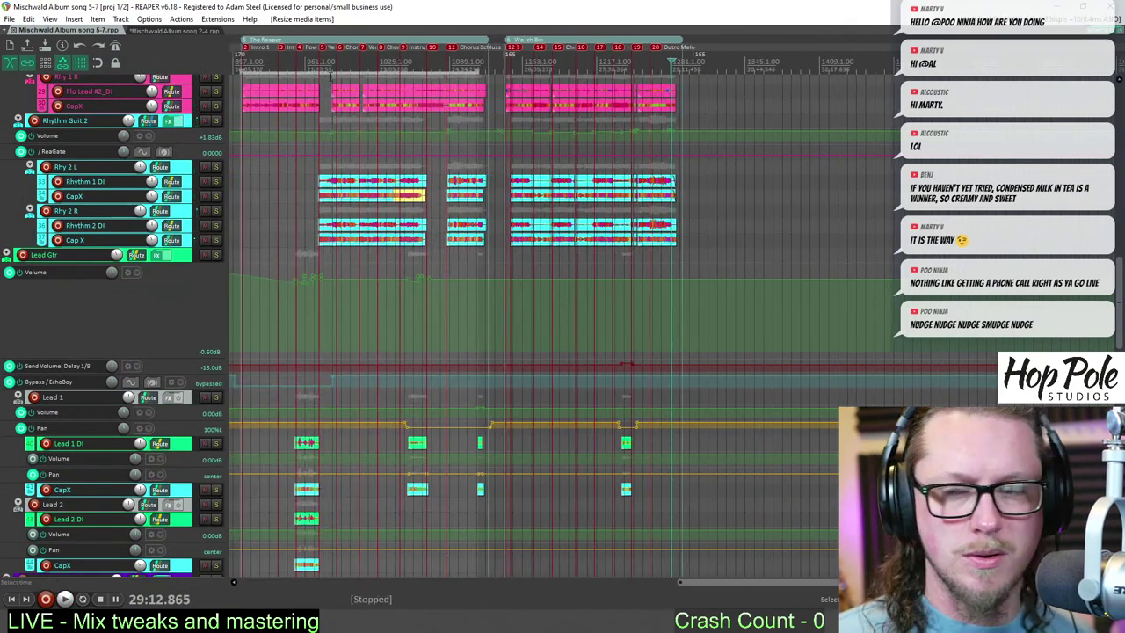
# - Set a time selection from the start of Wo Ich Bin into the Bridge and play from just before the lead guitar entry
pyautogui.click(545, 74)
pyautogui.scroll(4, 545, 74)
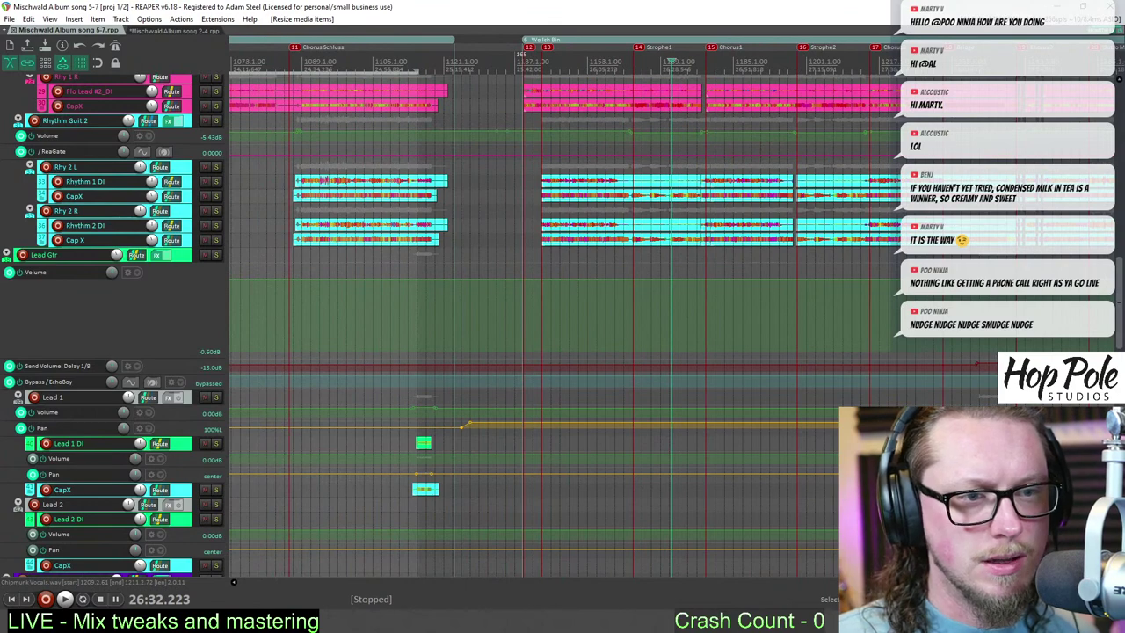
pyautogui.scroll(2, 824, 205)
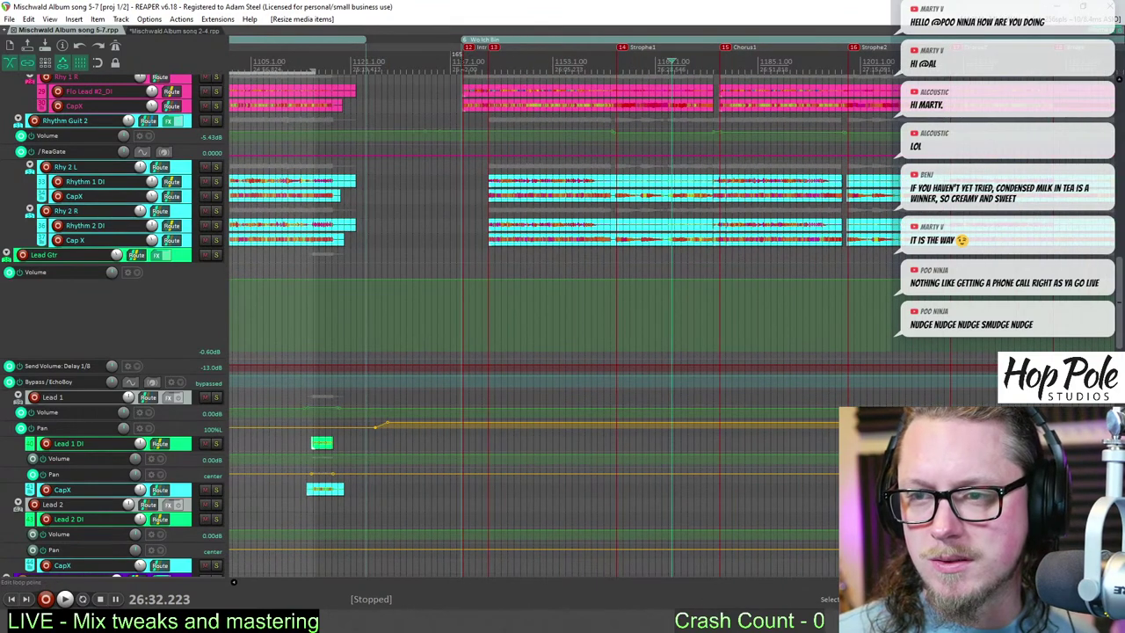
pyautogui.moveTo(462, 69); pyautogui.dragTo(767, 116)
pyautogui.click(788, 67)
pyautogui.scroll(3, 772, 110)
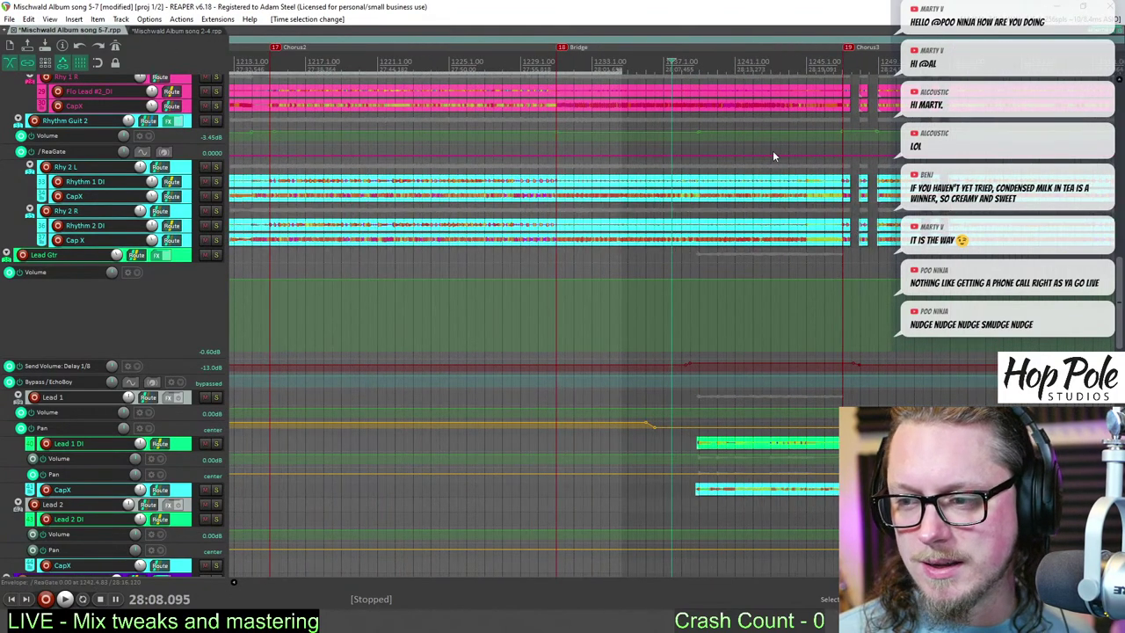
pyautogui.press('space')
# - Enlarge the Lead 1 volume envelope lane, add points on both sides of the Bridge lead and lower the level between them
pyautogui.scroll(-4, 675, 543)
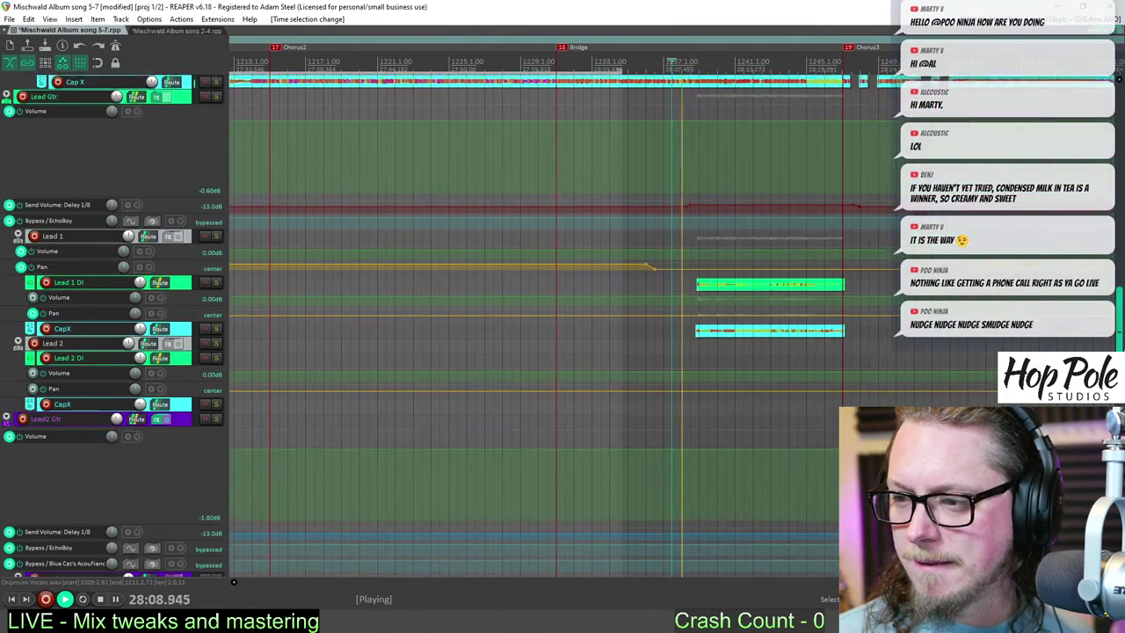
pyautogui.scroll(2, 591, 342)
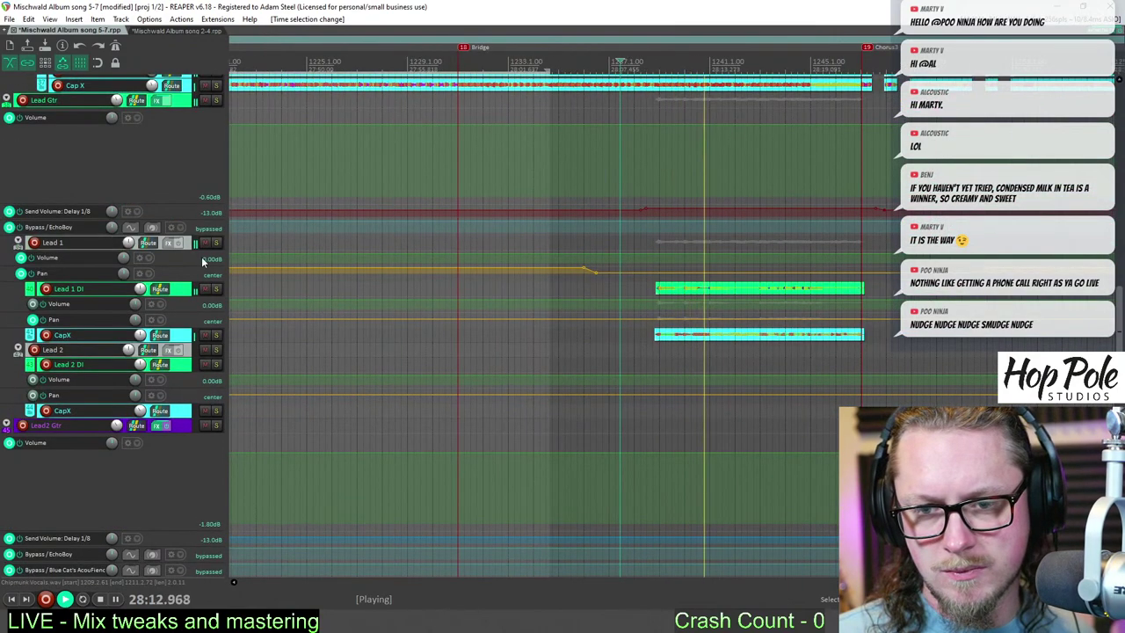
pyautogui.moveTo(203, 265); pyautogui.dragTo(208, 336)
pyautogui.keyDown('shift'); pyautogui.click(630, 263); pyautogui.keyUp('shift')
pyautogui.keyDown('shift'); pyautogui.click(643, 262); pyautogui.keyUp('shift')
pyautogui.keyDown('shift'); pyautogui.click(954, 262); pyautogui.keyUp('shift')
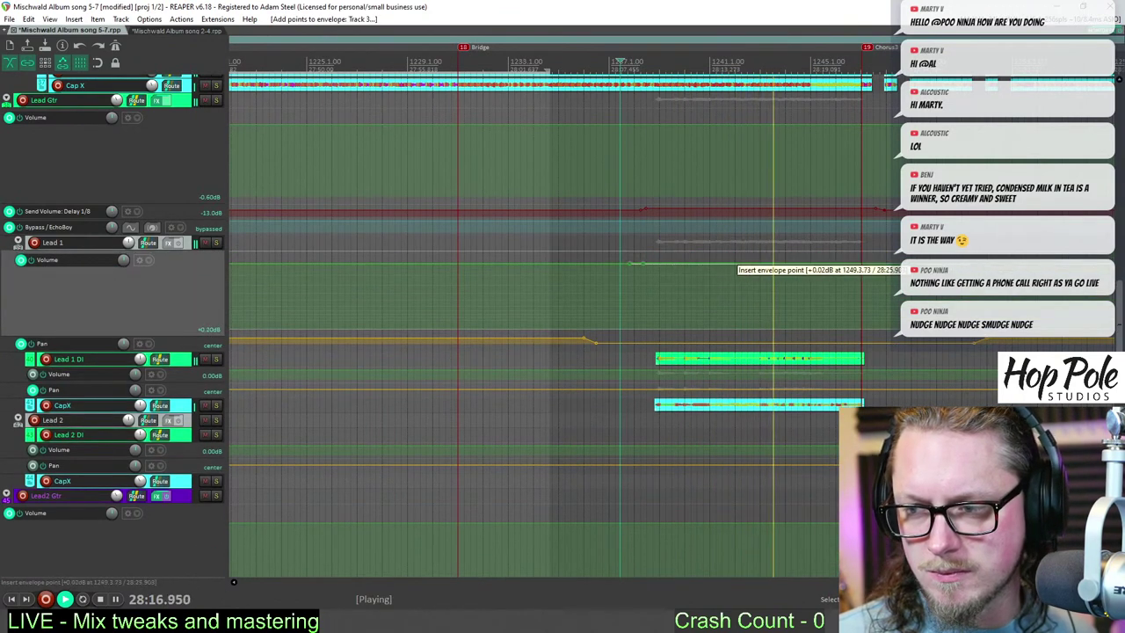
pyautogui.keyDown('shift'); pyautogui.click(927, 263); pyautogui.keyUp('shift')
pyautogui.moveTo(903, 263); pyautogui.dragTo(902, 271)
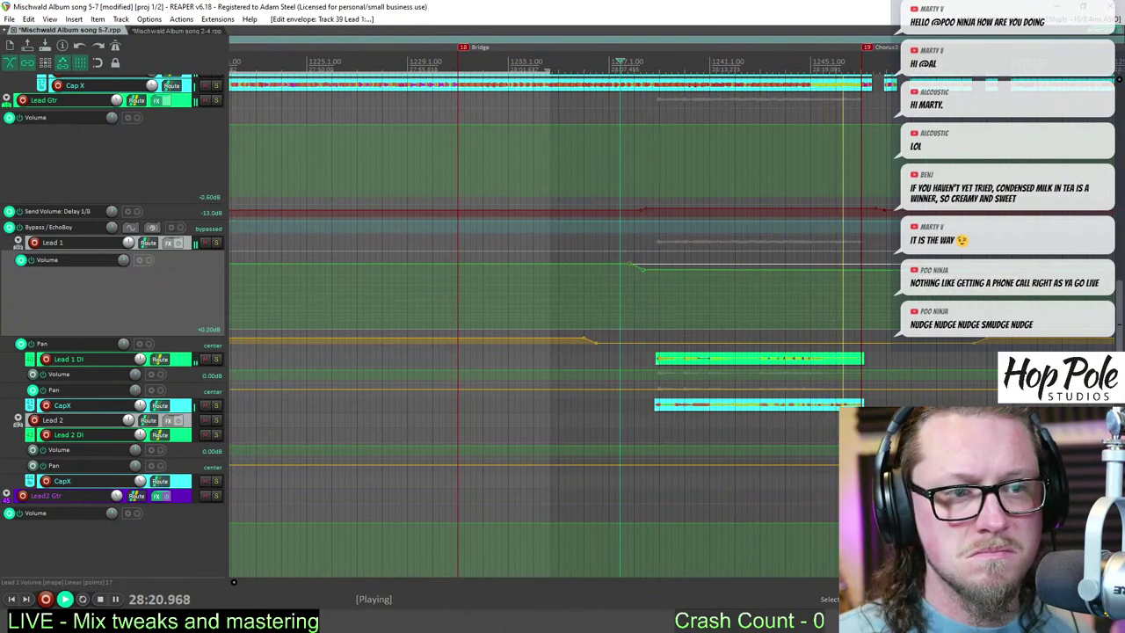
# - Play from the middle of Chorus3 and examine the rhythm guitar tracks leading into the Outro Melo
pyautogui.scroll(-5, 876, 265)
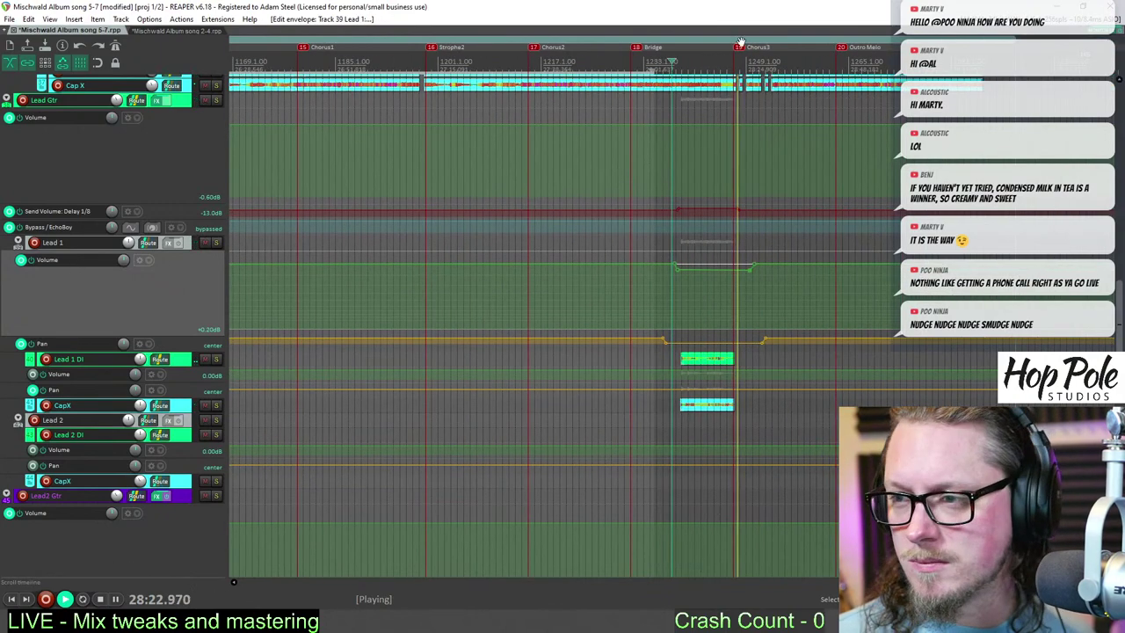
pyautogui.moveTo(1122, 343); pyautogui.dragTo(1121, 248)
pyautogui.scroll(-3, 800, 237)
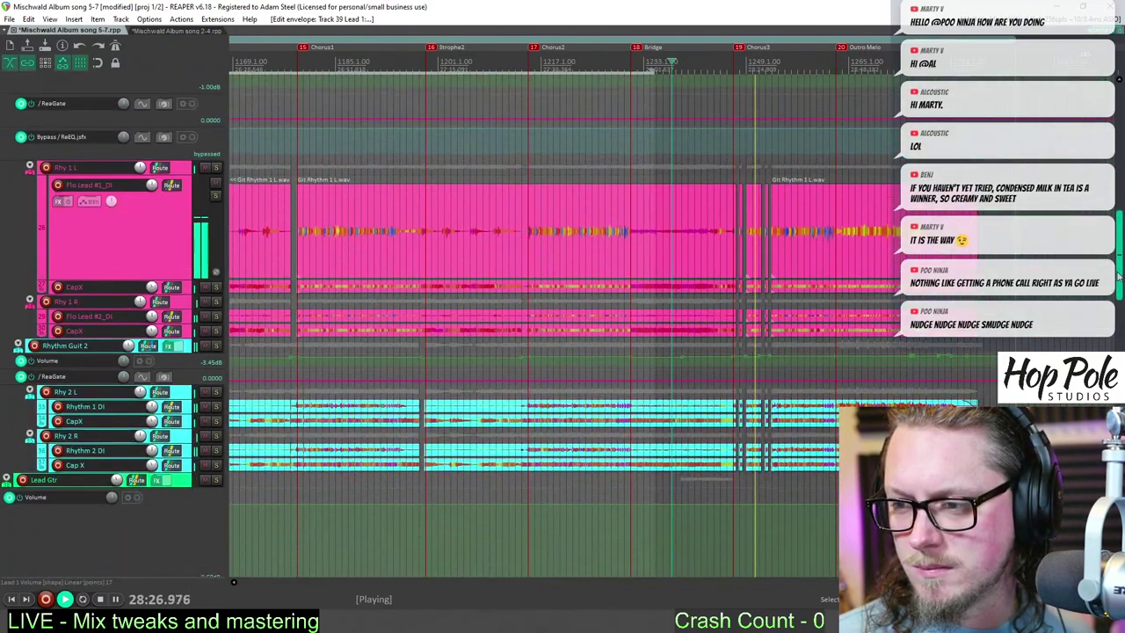
pyautogui.scroll(4, 774, 198)
pyautogui.scroll(-3, 885, 188)
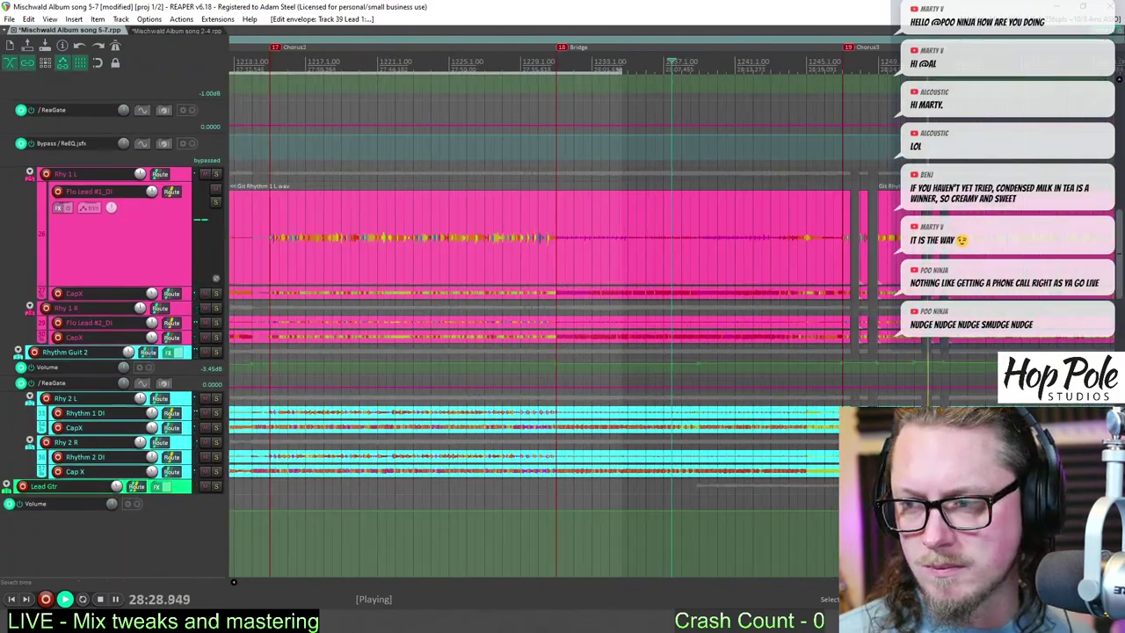
pyautogui.press('+')
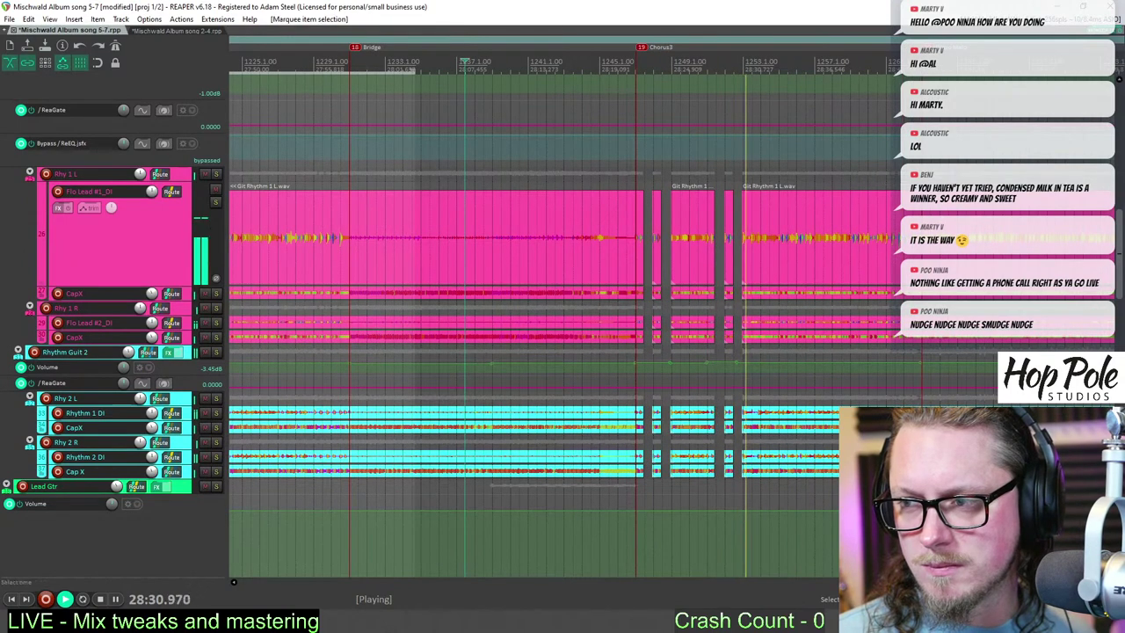
pyautogui.press('+')
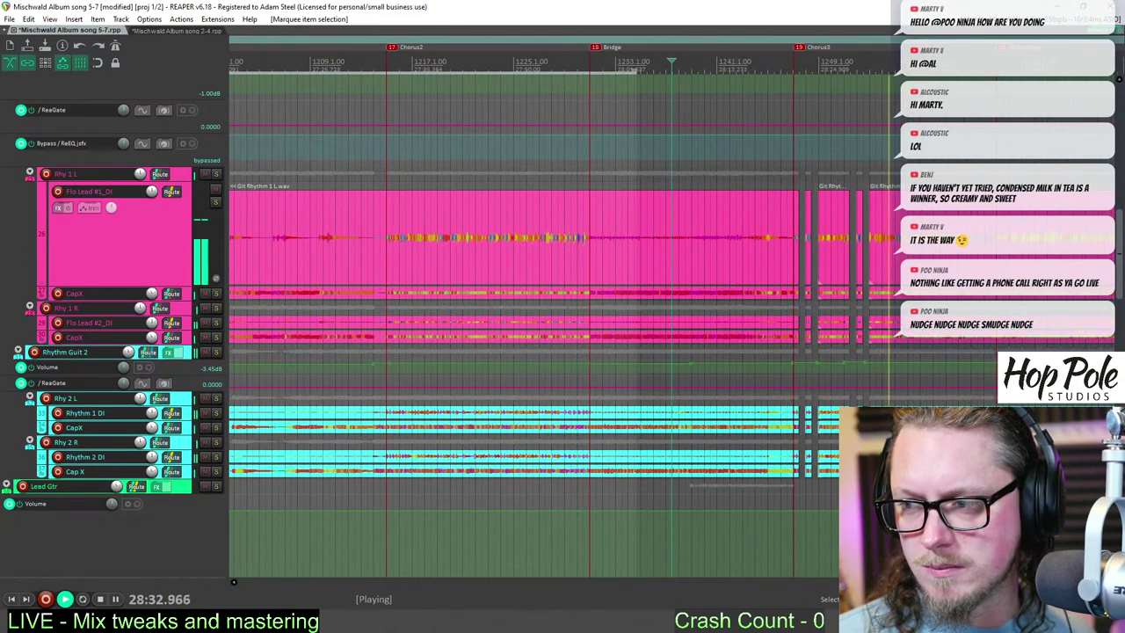
pyautogui.hscroll(3, 839, 253)
pyautogui.hscroll(-1, 840, 254)
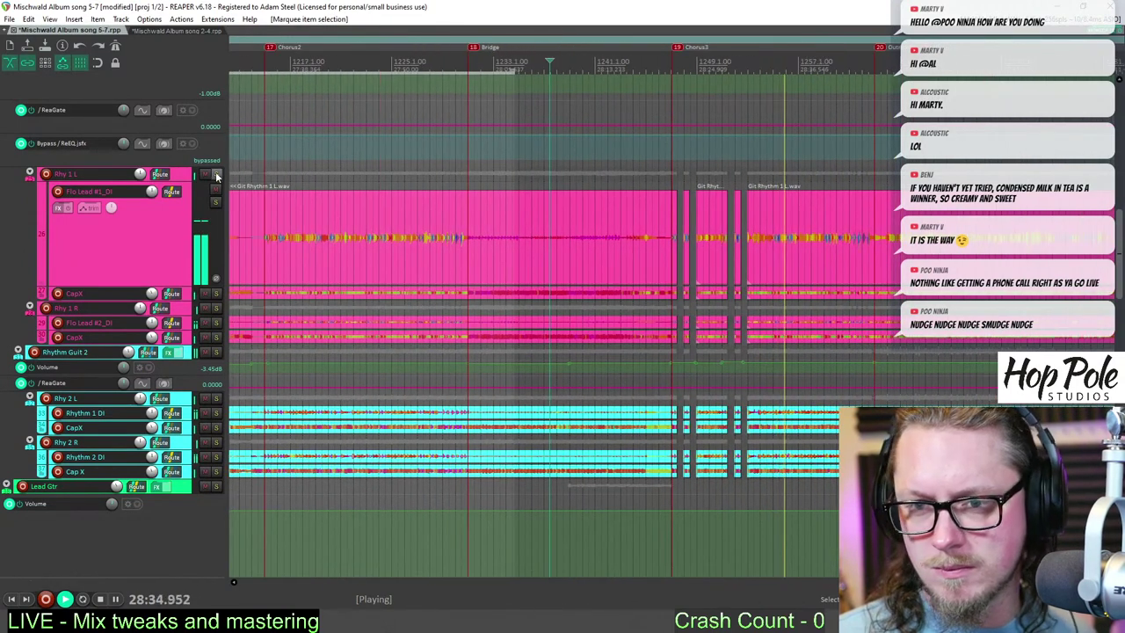
pyautogui.click(768, 64)
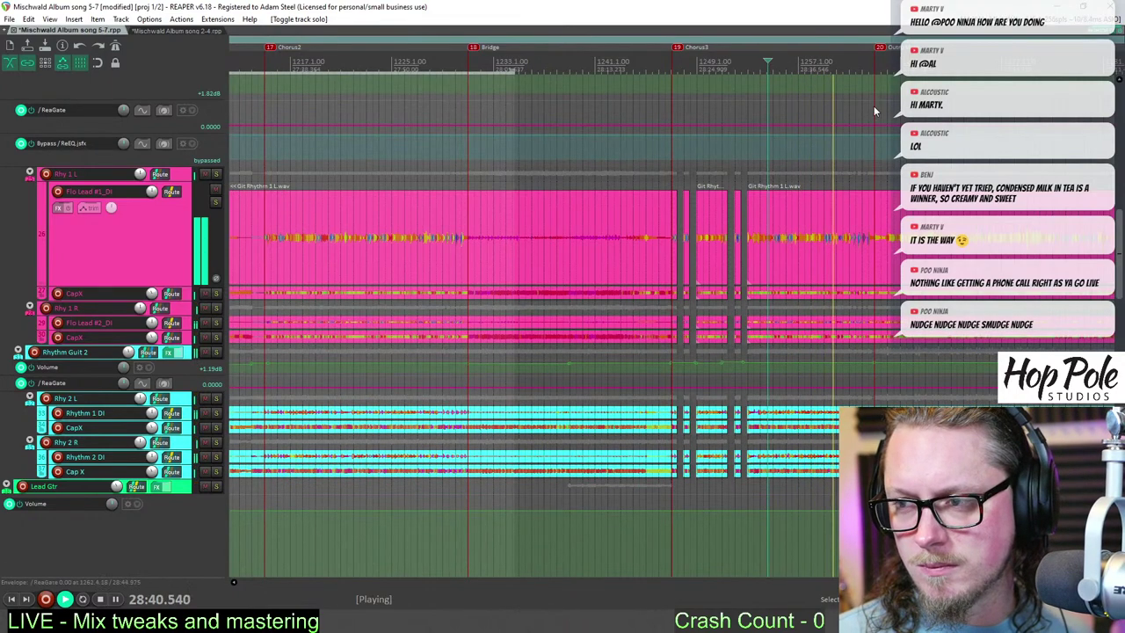
# - Extend the time selection to the start of Outro Melo and raise the Rhythm Guit 1 volume envelope from there
pyautogui.moveTo(510, 70); pyautogui.dragTo(875, 74)
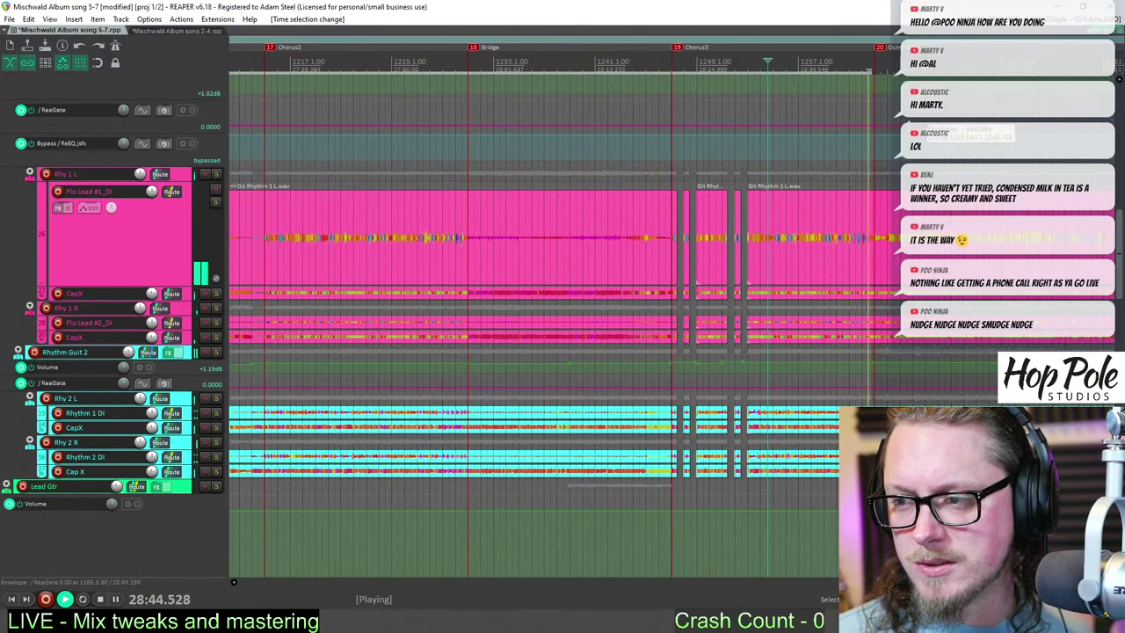
pyautogui.scroll(4, 966, 132)
pyautogui.scroll(5, 833, 278)
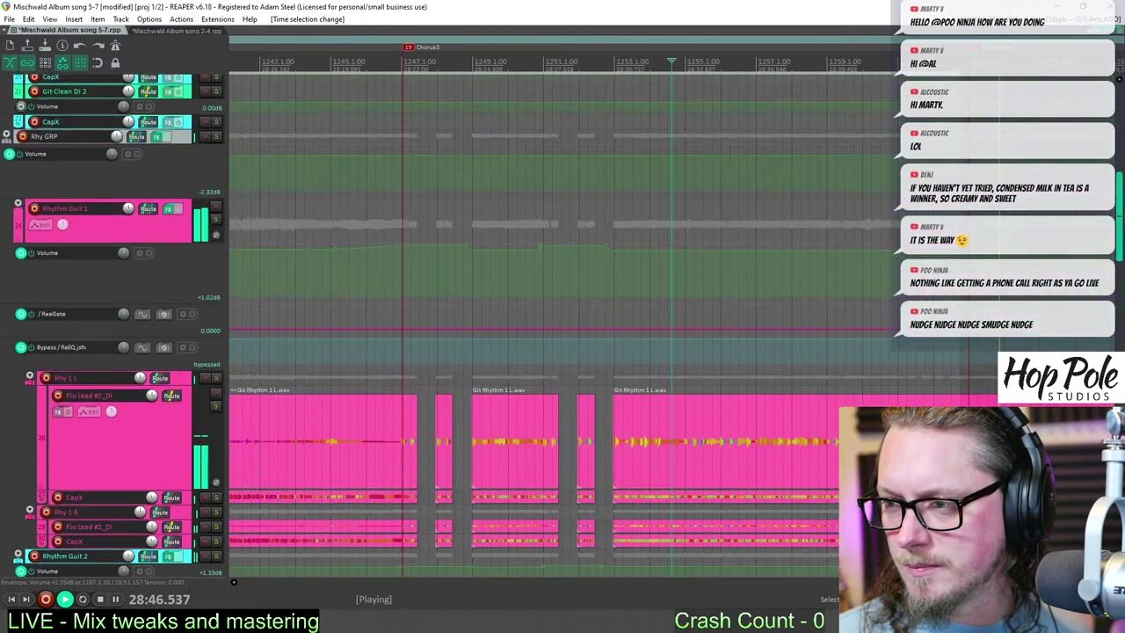
pyautogui.scroll(-4, 833, 278)
pyautogui.moveTo(834, 276); pyautogui.dragTo(840, 267)
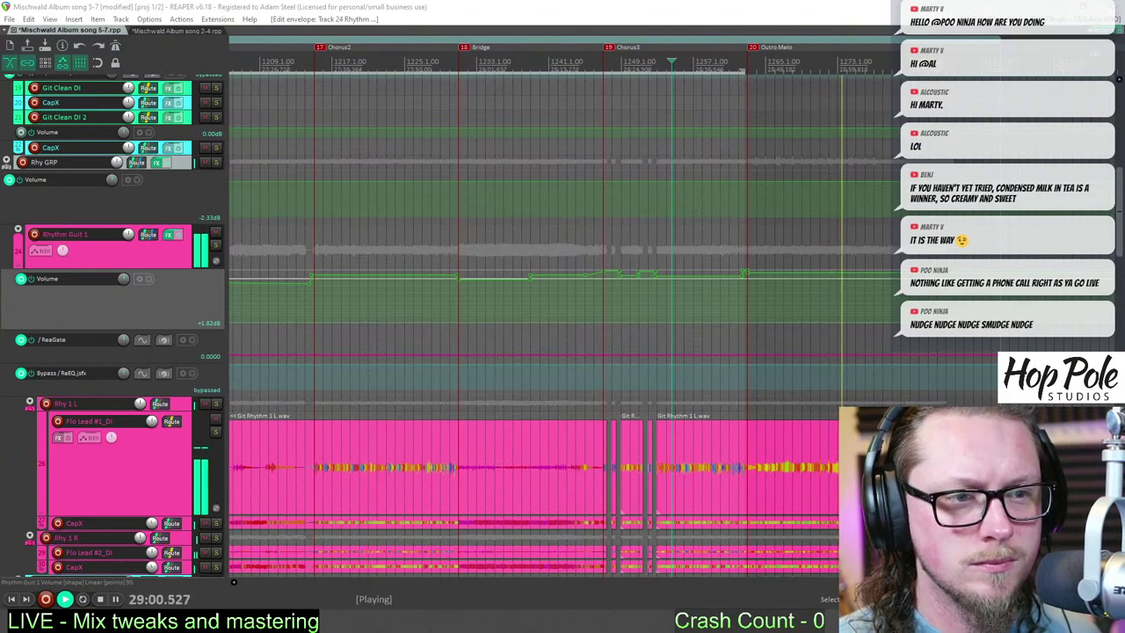
# - Stop playback and save the project
pyautogui.scroll(-3, 274, 276)
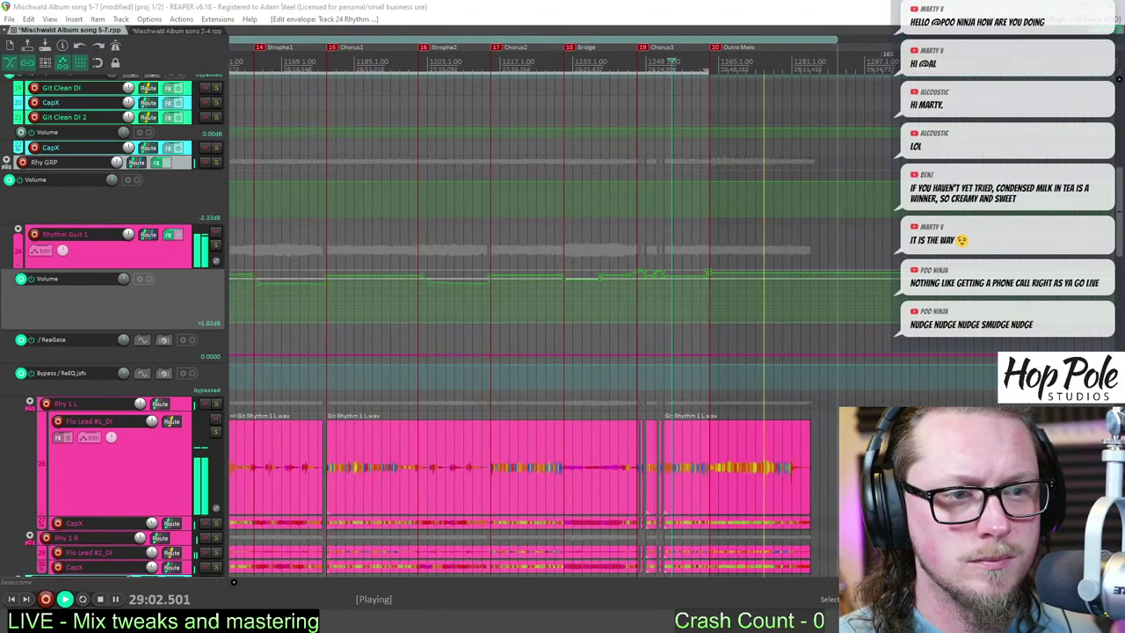
pyautogui.scroll(5, 457, 220)
pyautogui.scroll(-3, 457, 92)
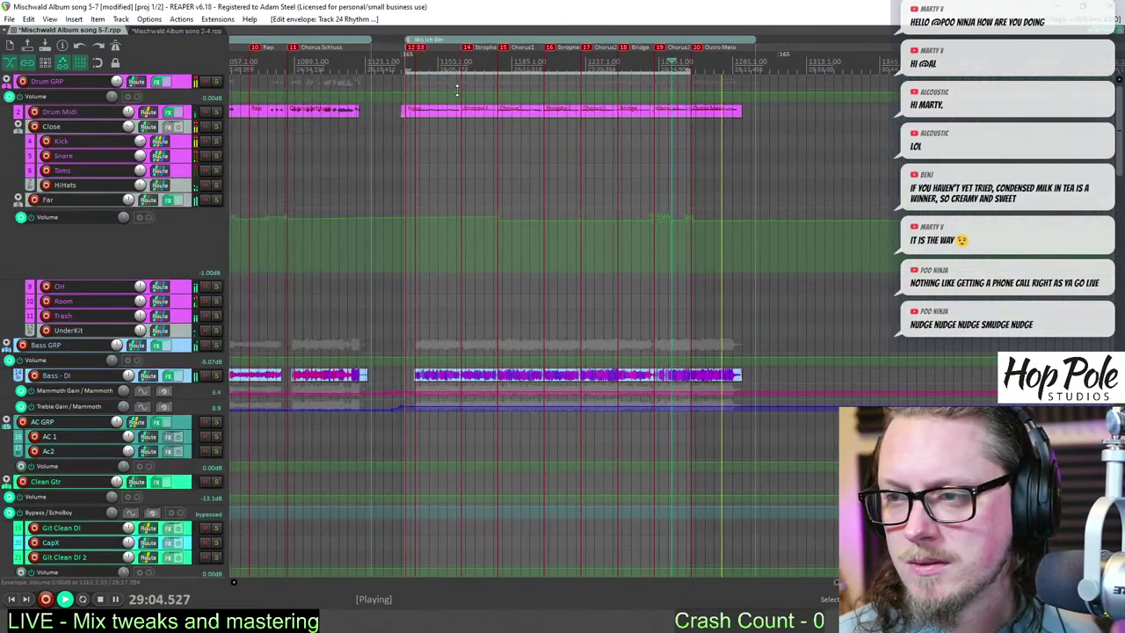
pyautogui.press('space')
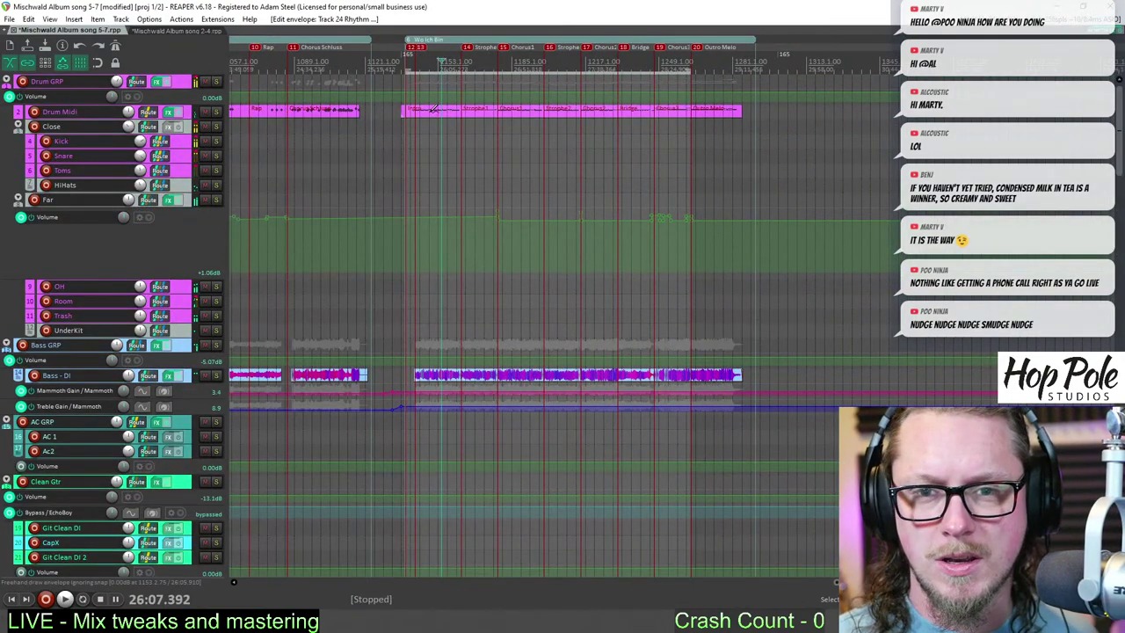
pyautogui.hotkey('ctrl', 's')
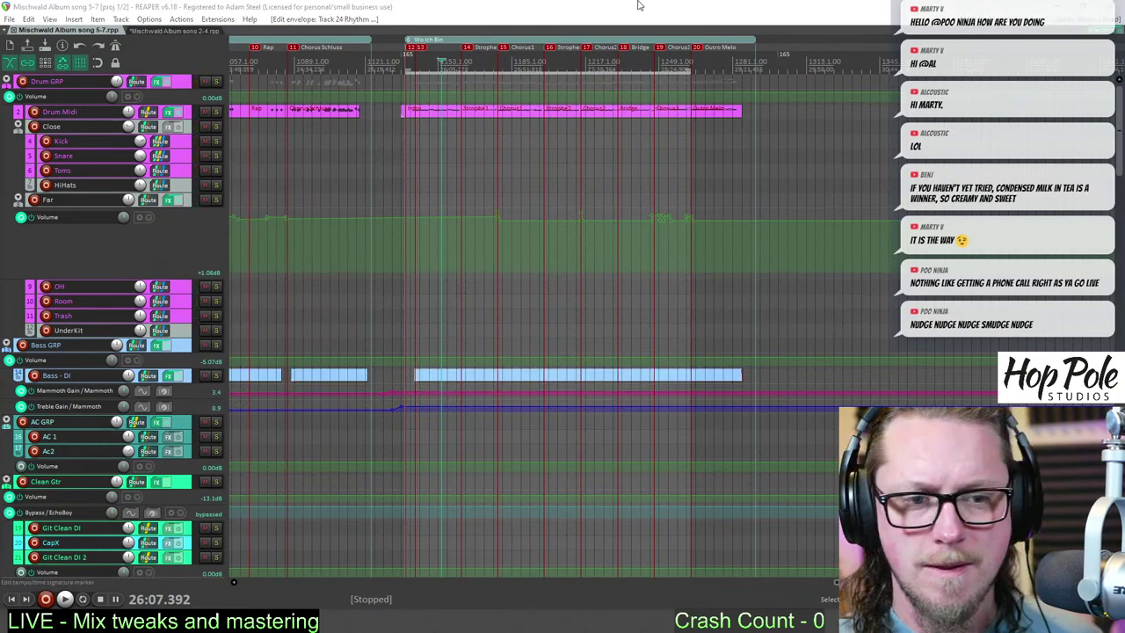
# - Open the Wo Ich Bin drum MIDI item in the MIDI editor and display its notes as diamonds
pyautogui.click(481, 109)
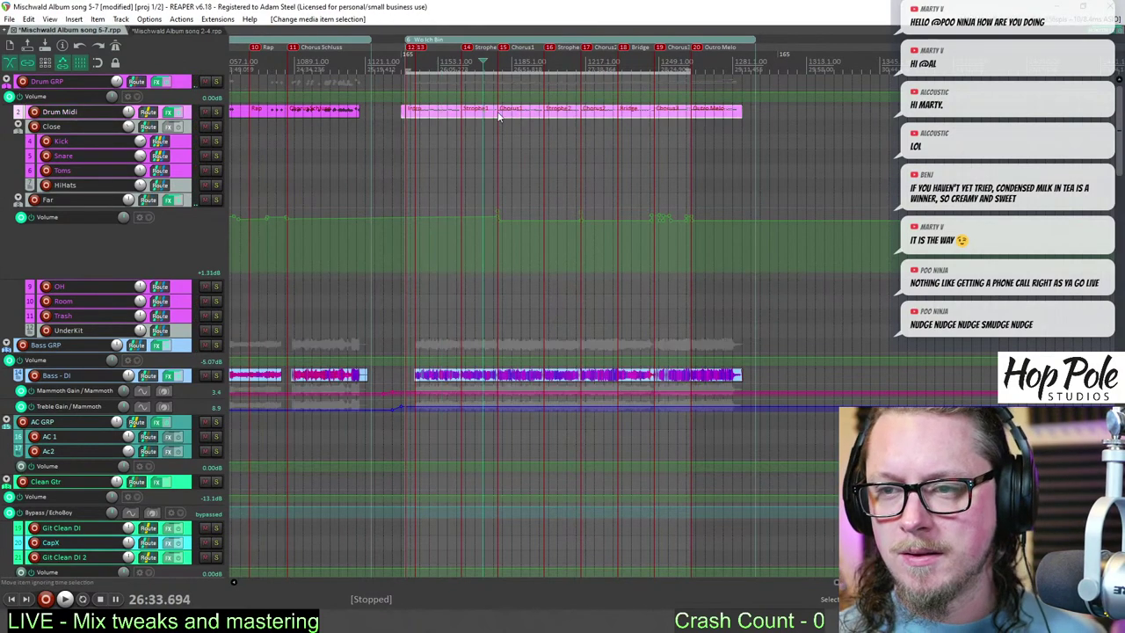
pyautogui.doubleClick(482, 109)
pyautogui.scroll(-6, 676, 431)
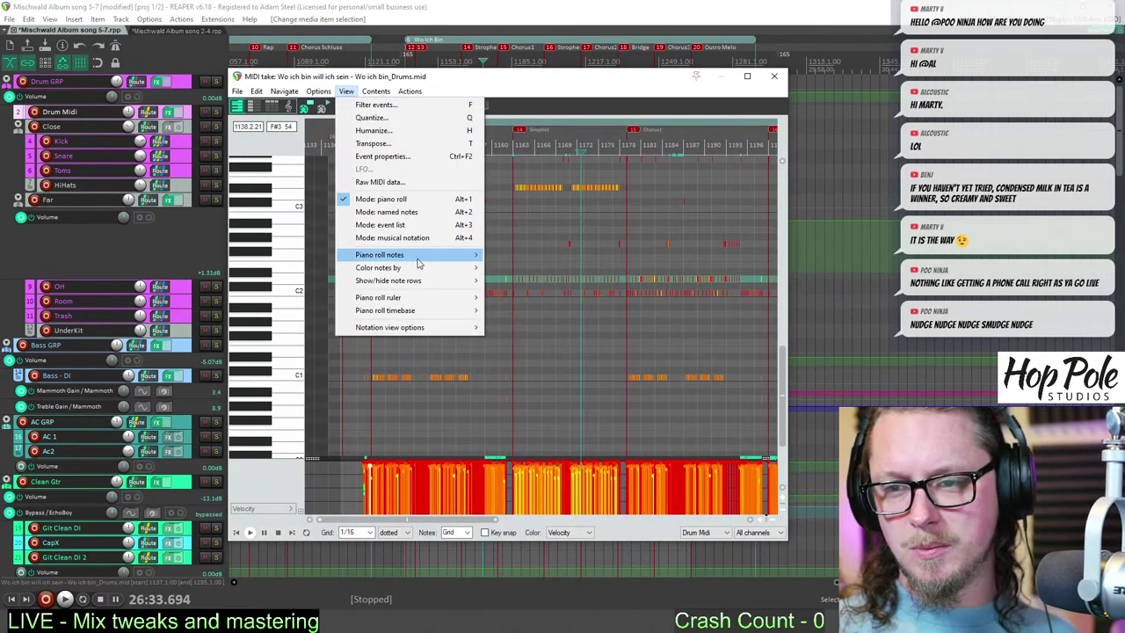
pyautogui.moveTo(414, 253)
pyautogui.click(525, 283)
# - Select the snare notes on the D2 row across the drum part and adjust their velocities
pyautogui.scroll(-5, 526, 286)
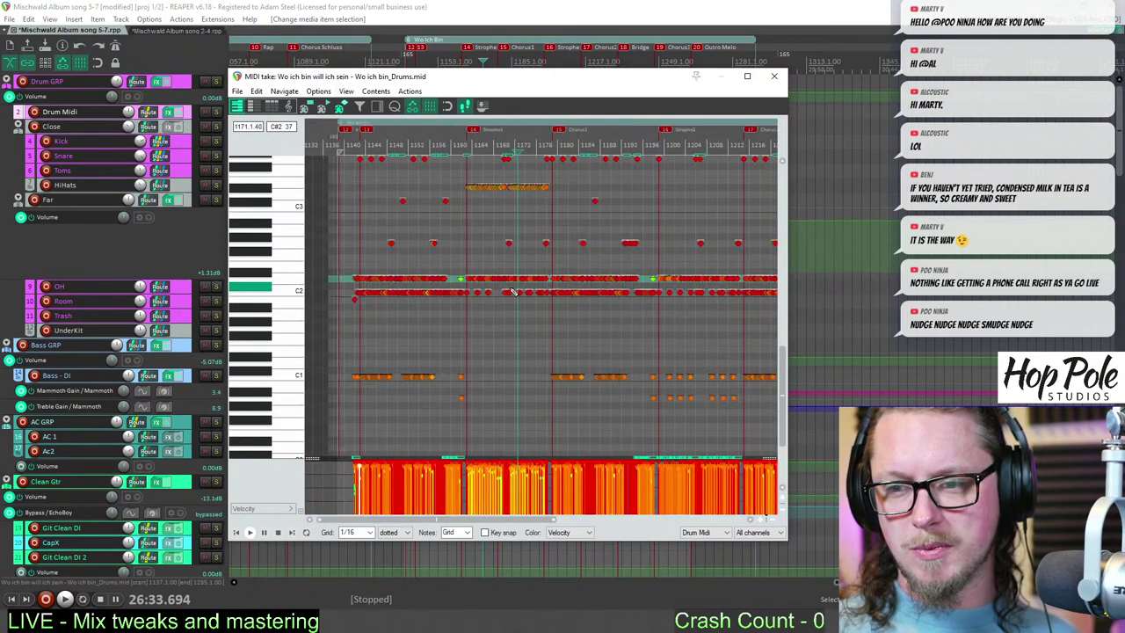
pyautogui.moveTo(679, 271); pyautogui.dragTo(309, 286)
pyautogui.scroll(5, 387, 327)
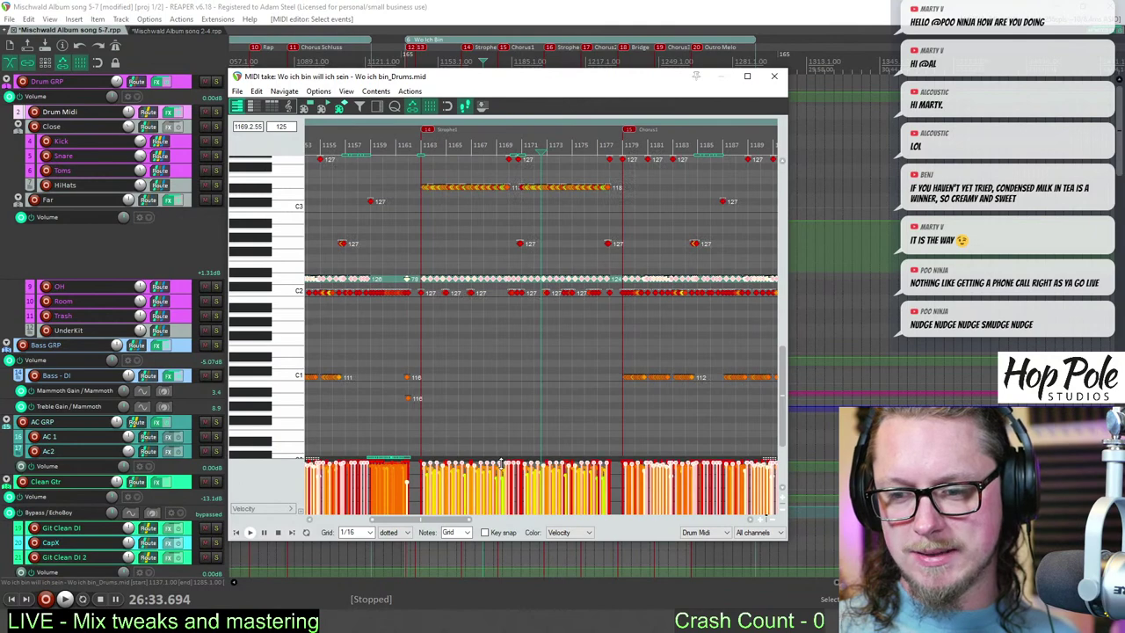
pyautogui.scroll(-4, 501, 462)
pyautogui.scroll(8, 469, 218)
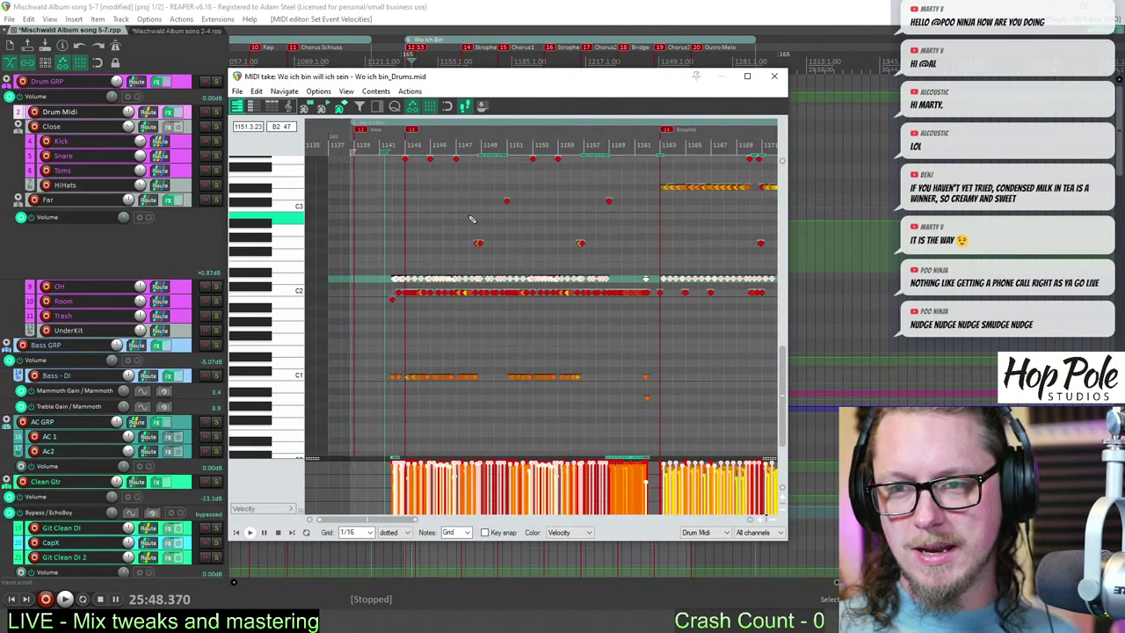
# - Play the intro snare fill from bar 1142, select its D2 notes up to bar 1143 and raise their velocities
pyautogui.scroll(3, 560, 152)
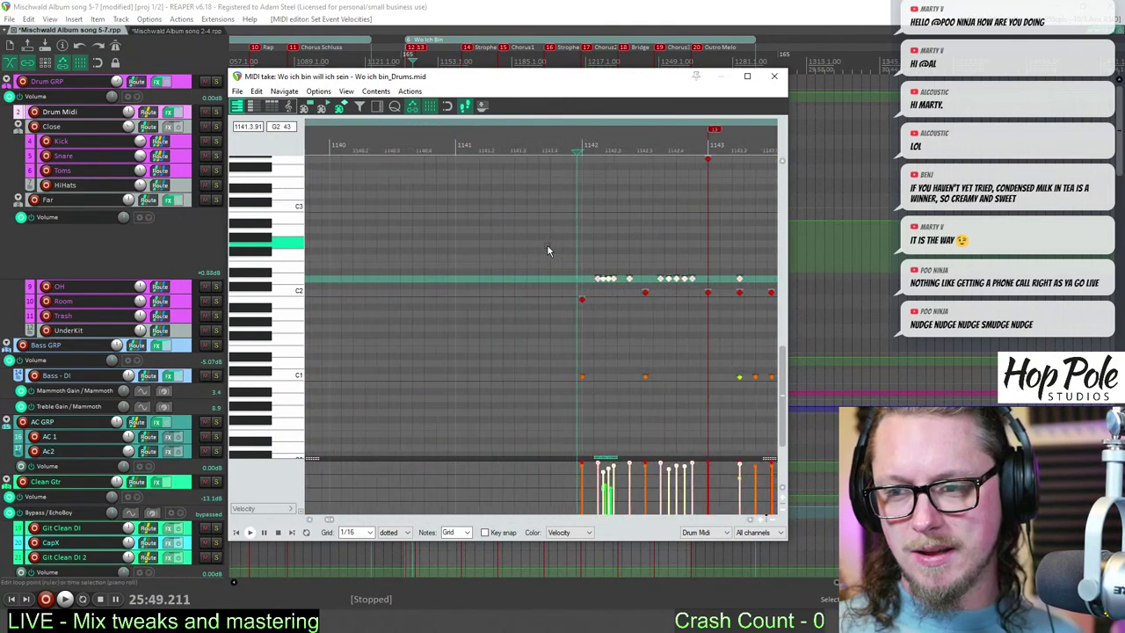
pyautogui.press('space')
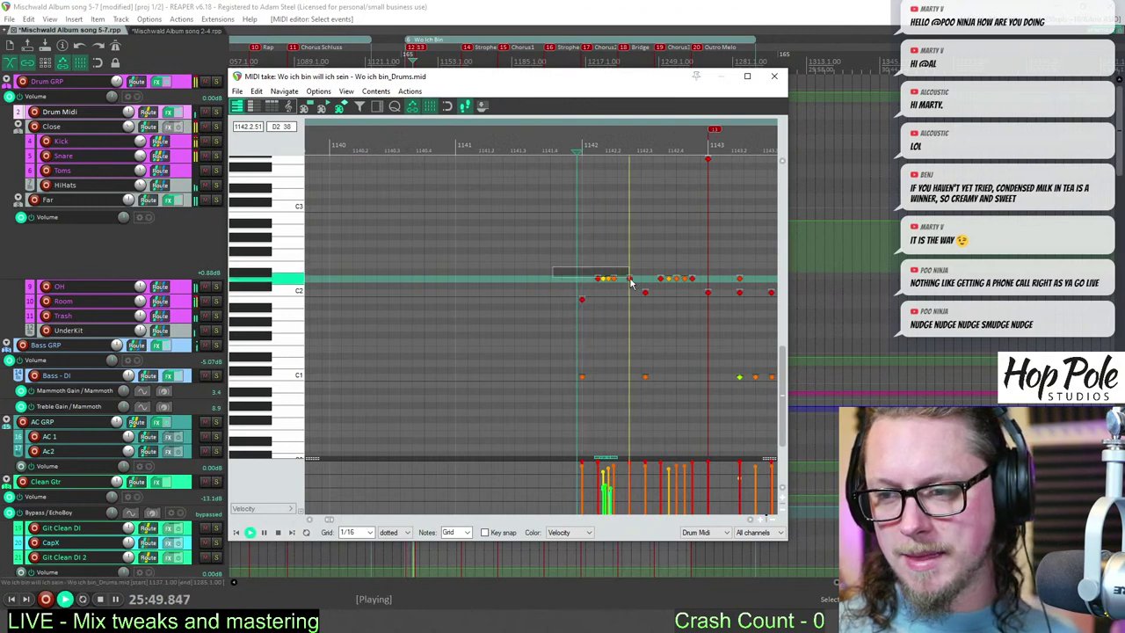
pyautogui.moveTo(677, 275); pyautogui.dragTo(679, 276)
pyautogui.press('space')
pyautogui.moveTo(512, 267); pyautogui.dragTo(690, 283)
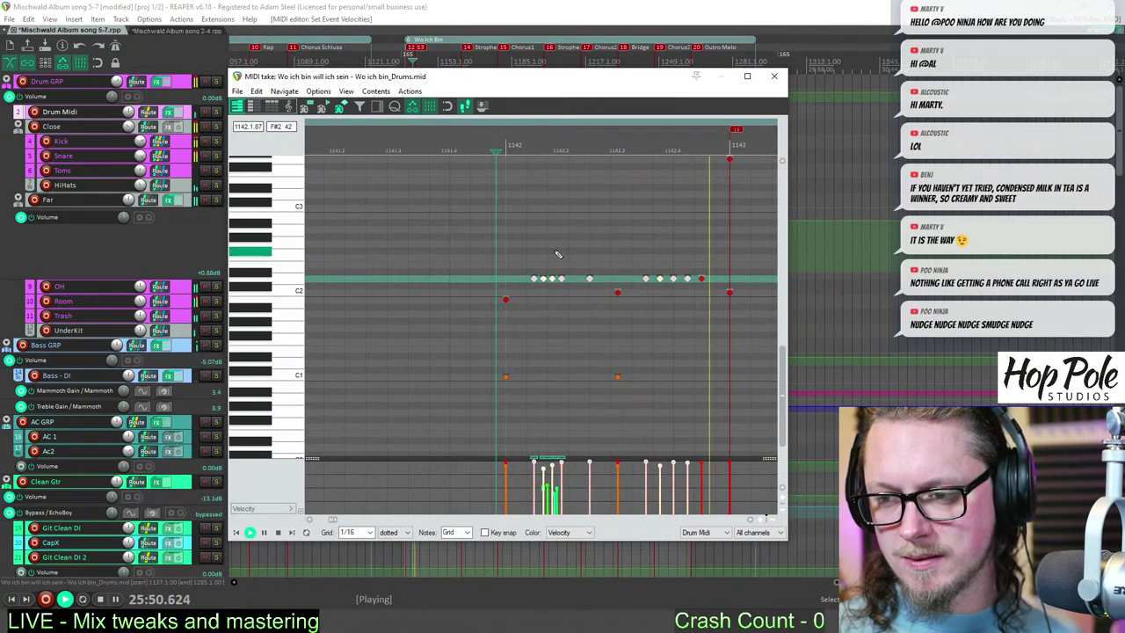
pyautogui.scroll(-3, 561, 255)
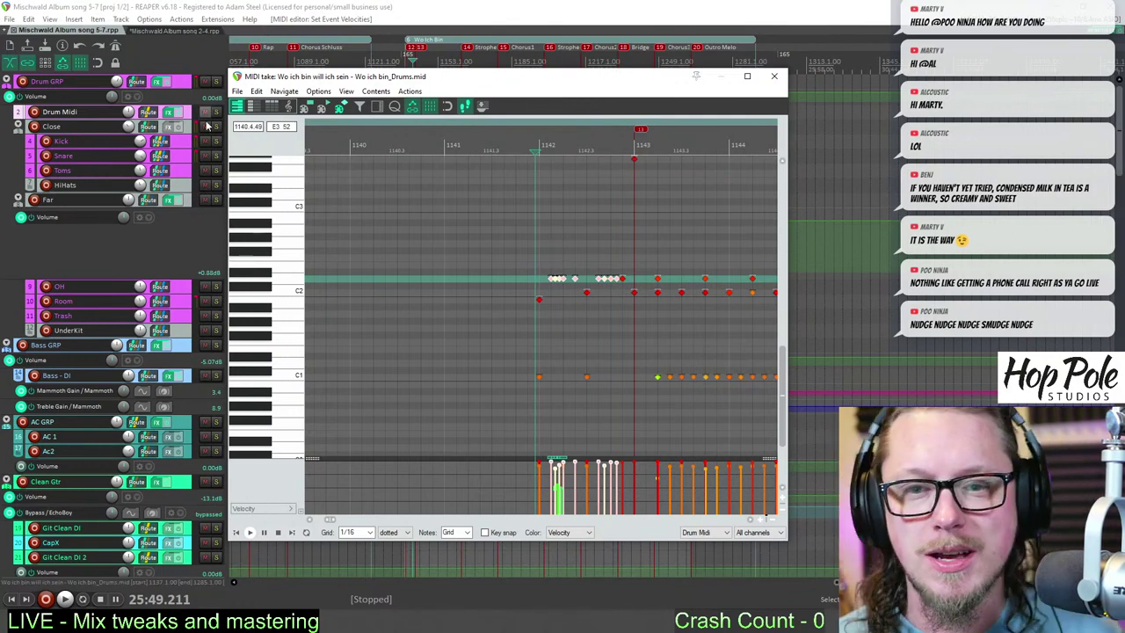
# - Solo the Snare track, close the MIDI editor, play the intro fill and clear the solo
pyautogui.click(216, 156)
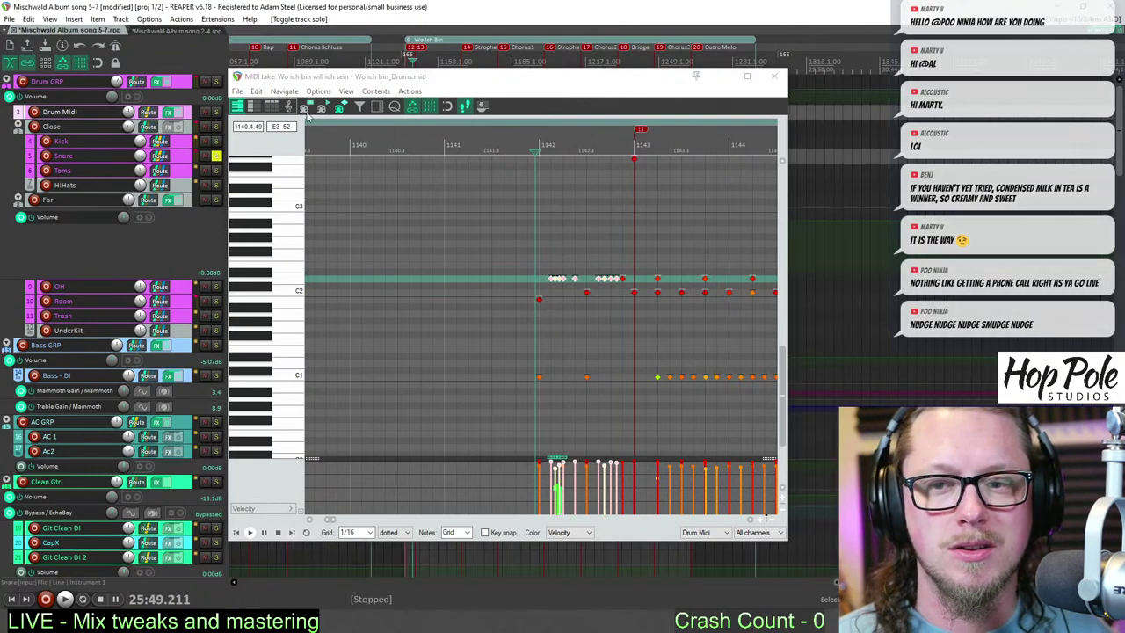
pyautogui.click(773, 77)
pyautogui.press('space')
pyautogui.click(216, 155)
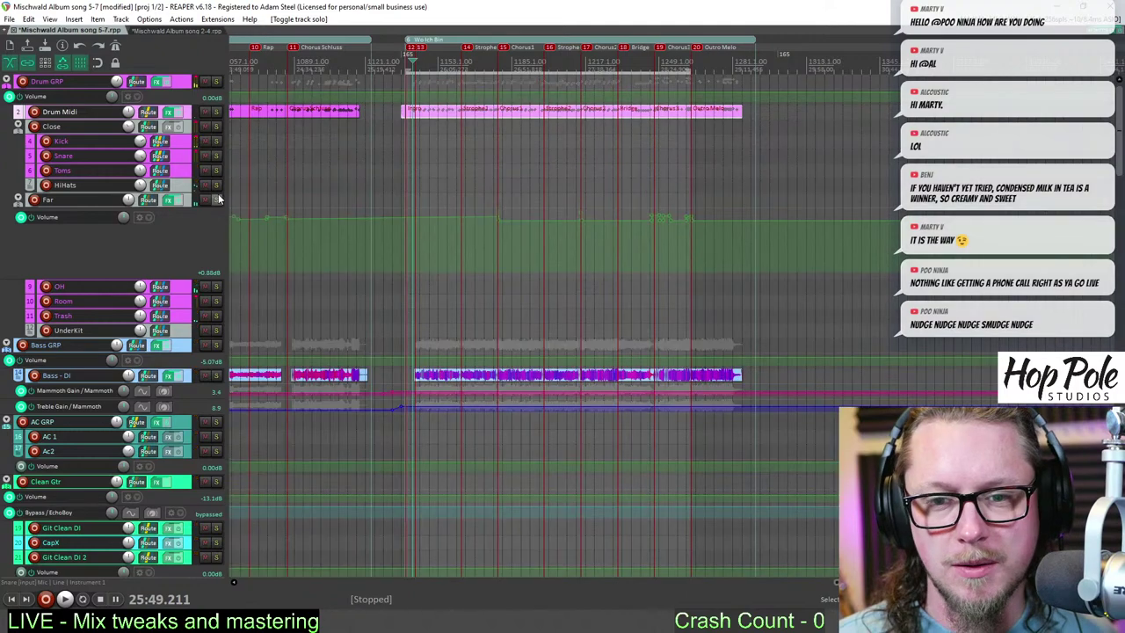
# - Solo the Far drum group, play the intro fill from bar 1142 and clear the solo
pyautogui.click(216, 199)
pyautogui.scroll(5, 483, 204)
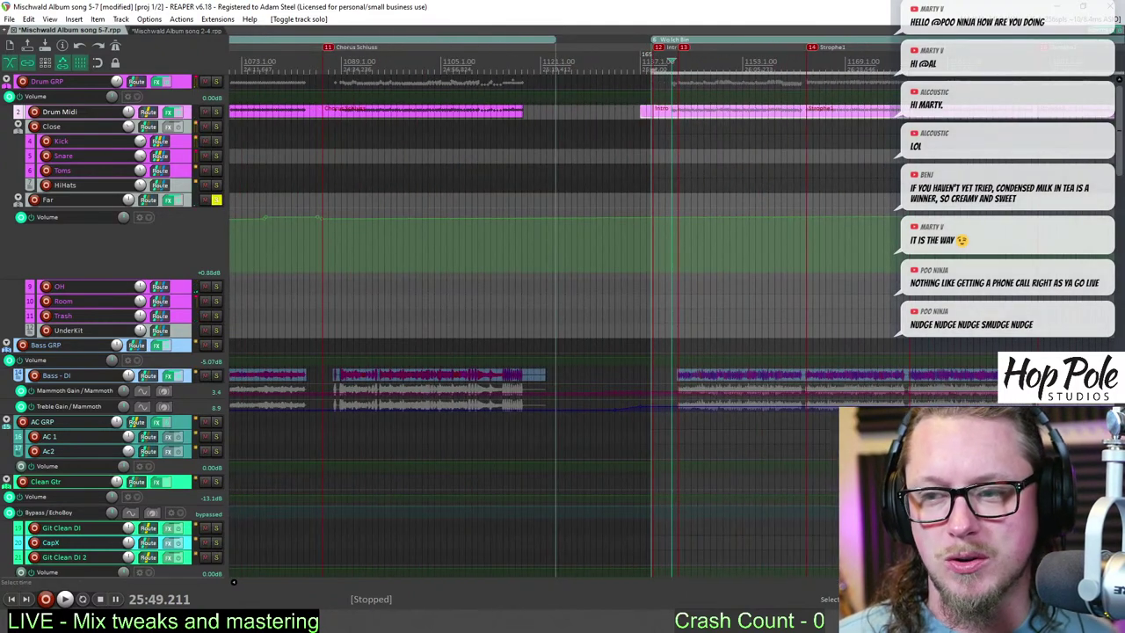
pyautogui.press('space')
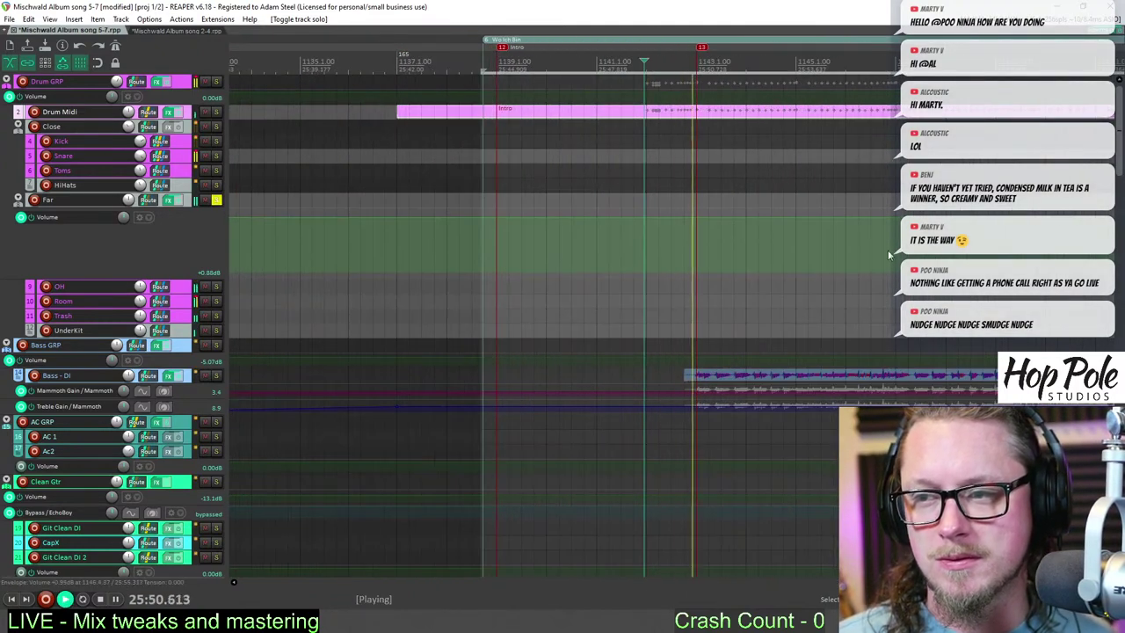
pyautogui.press('space')
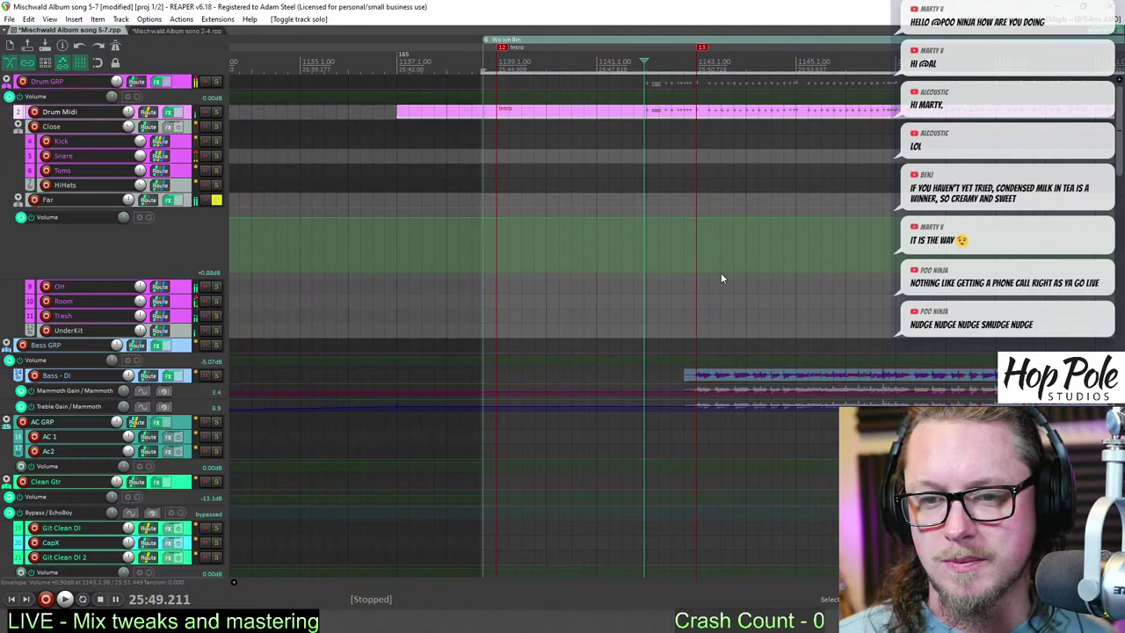
pyautogui.click(216, 201)
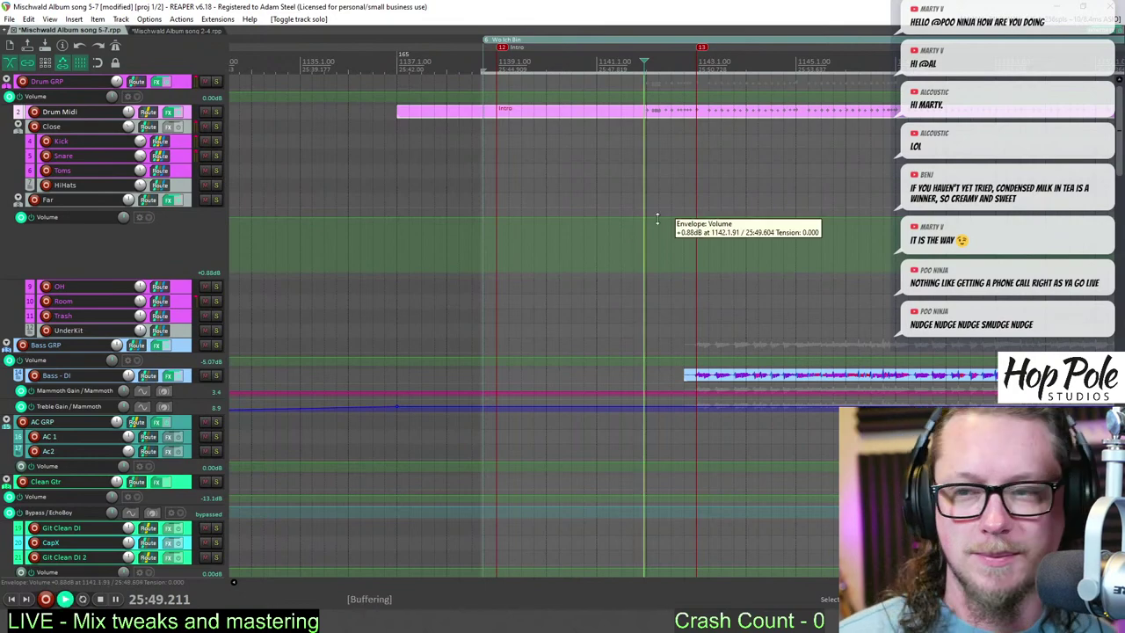
# - Reopen the drum MIDI item during playback and raise the velocities of the three quieter snare notes just before bar 1147
pyautogui.press('space')
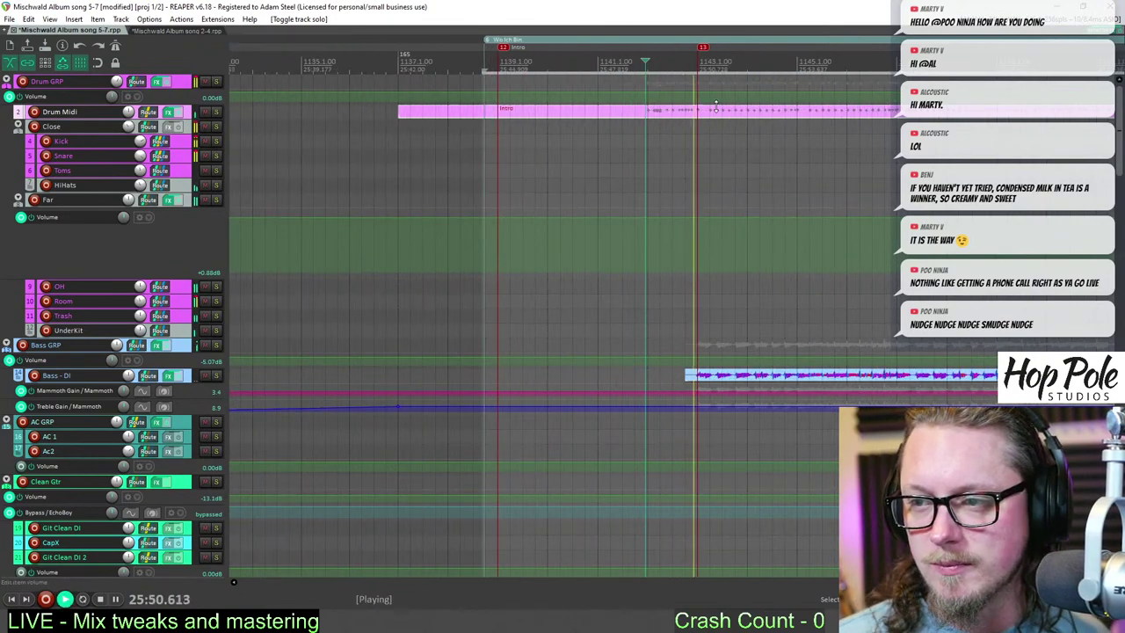
pyautogui.doubleClick(715, 107)
pyautogui.scroll(5, 592, 254)
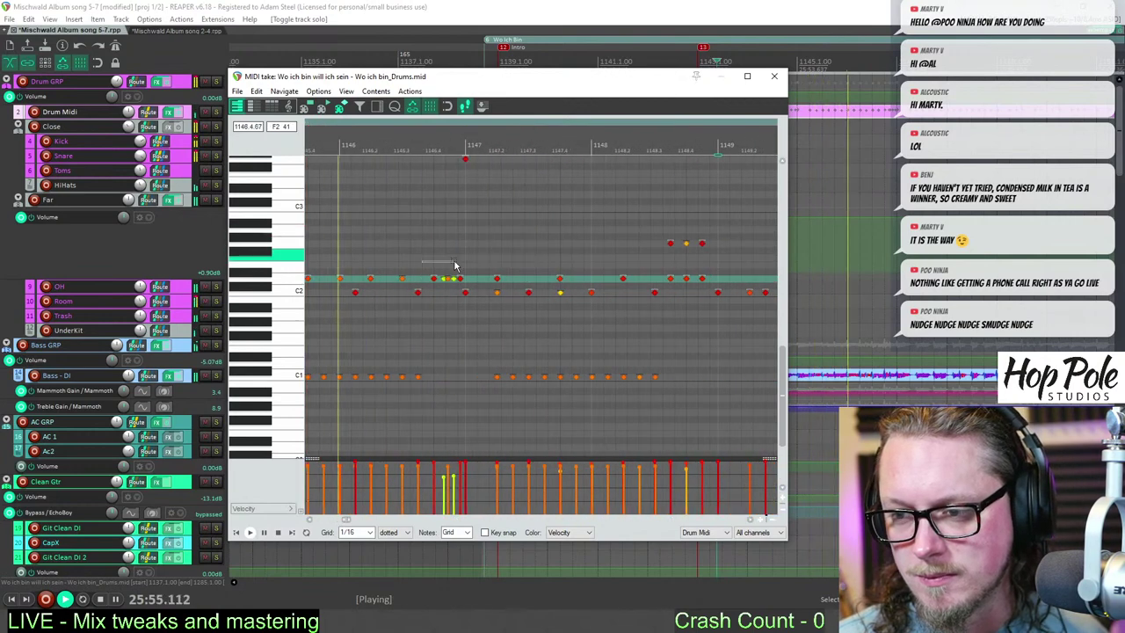
pyautogui.scroll(3, 446, 276)
pyautogui.moveTo(421, 273); pyautogui.dragTo(465, 284)
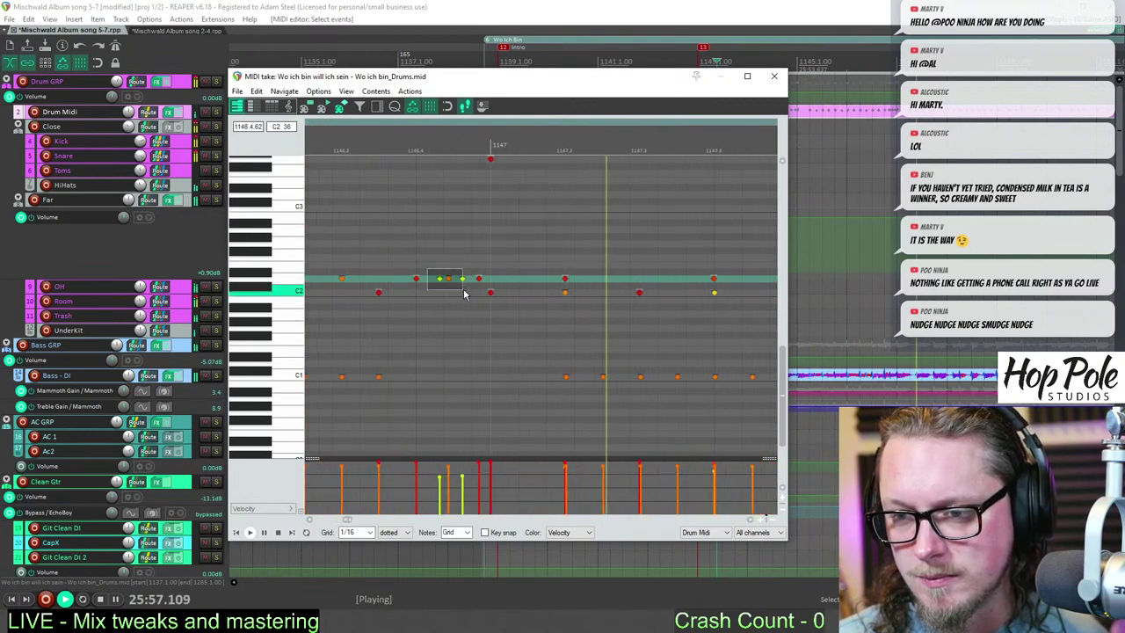
pyautogui.press('space')
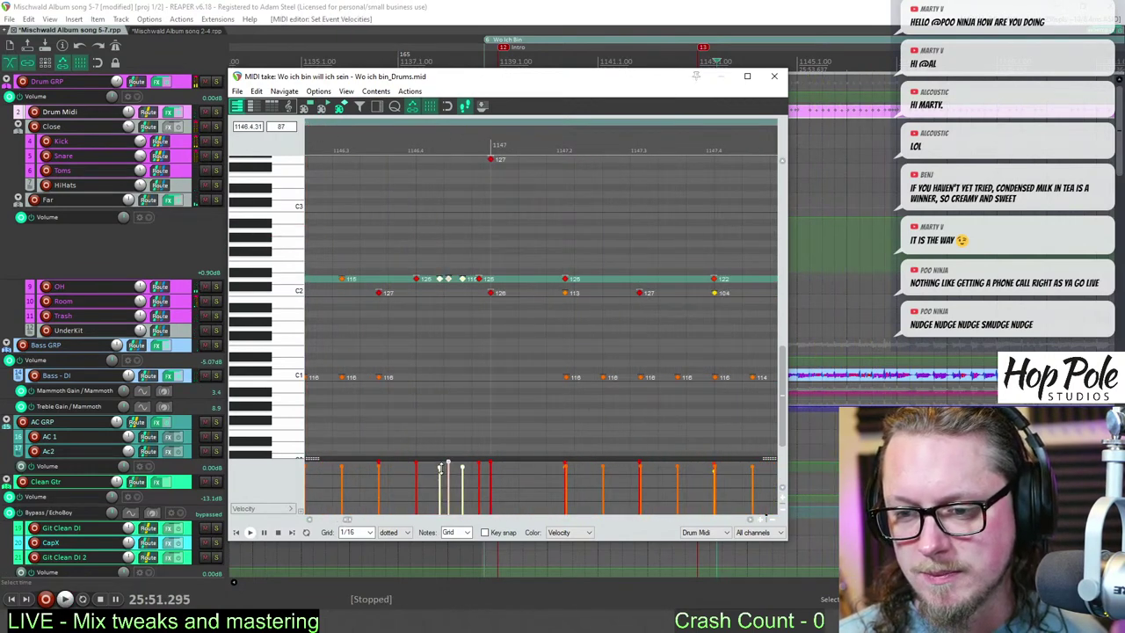
pyautogui.press('space')
# - Select the quieter D2 snare notes just before bar 1155 during playback and raise their velocities
pyautogui.scroll(-7, 652, 149)
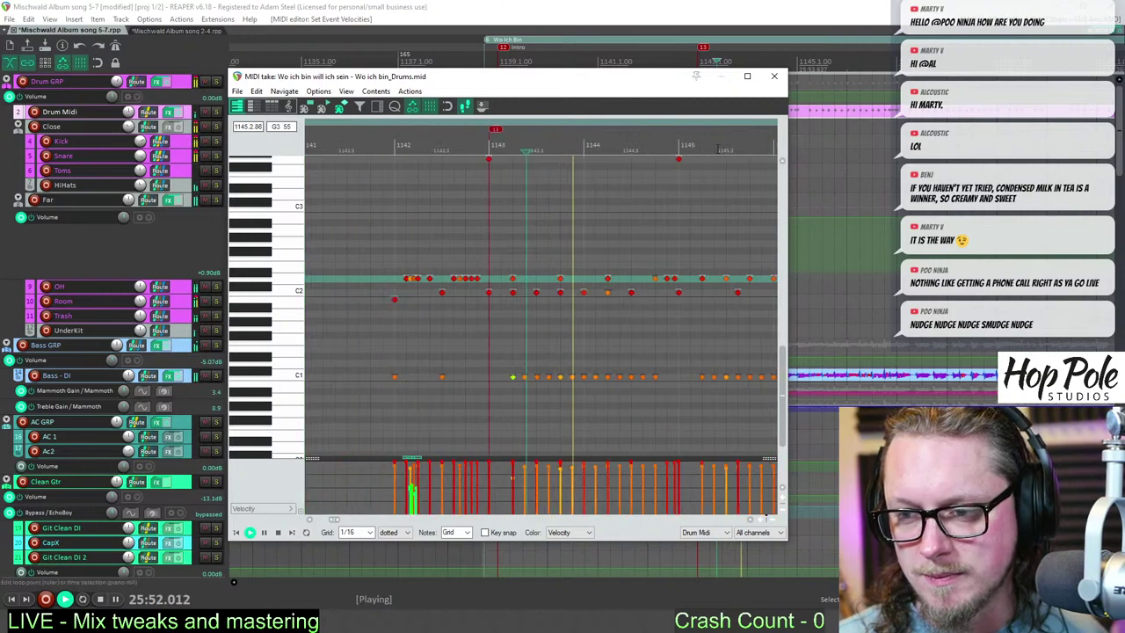
pyautogui.click(672, 149)
pyautogui.scroll(4, 605, 334)
pyautogui.scroll(-3, 693, 354)
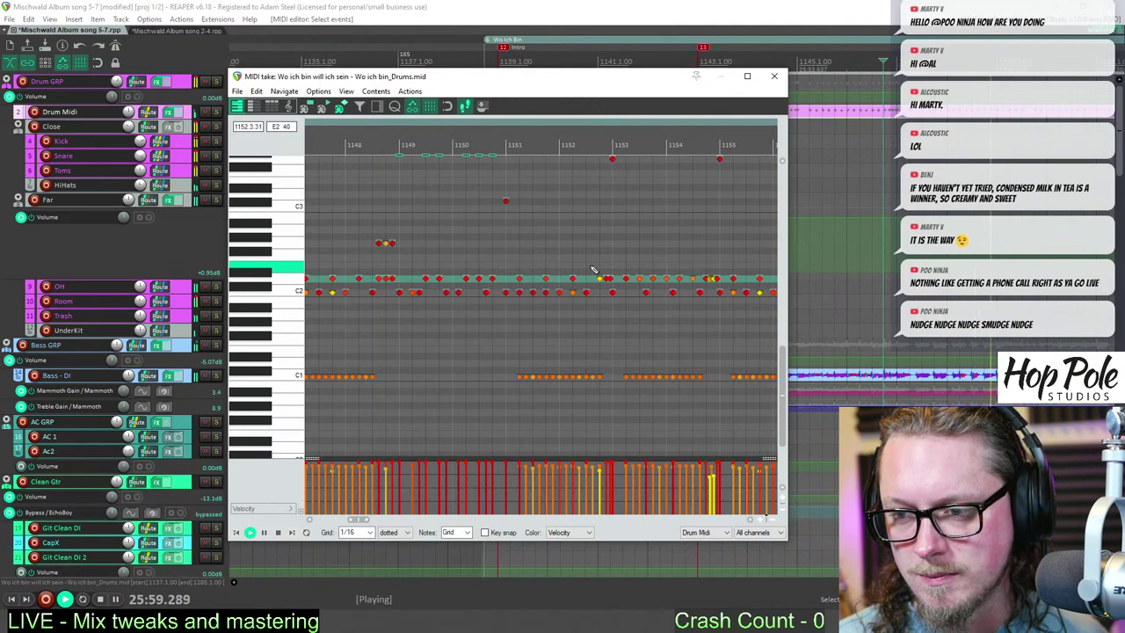
pyautogui.scroll(2, 651, 277)
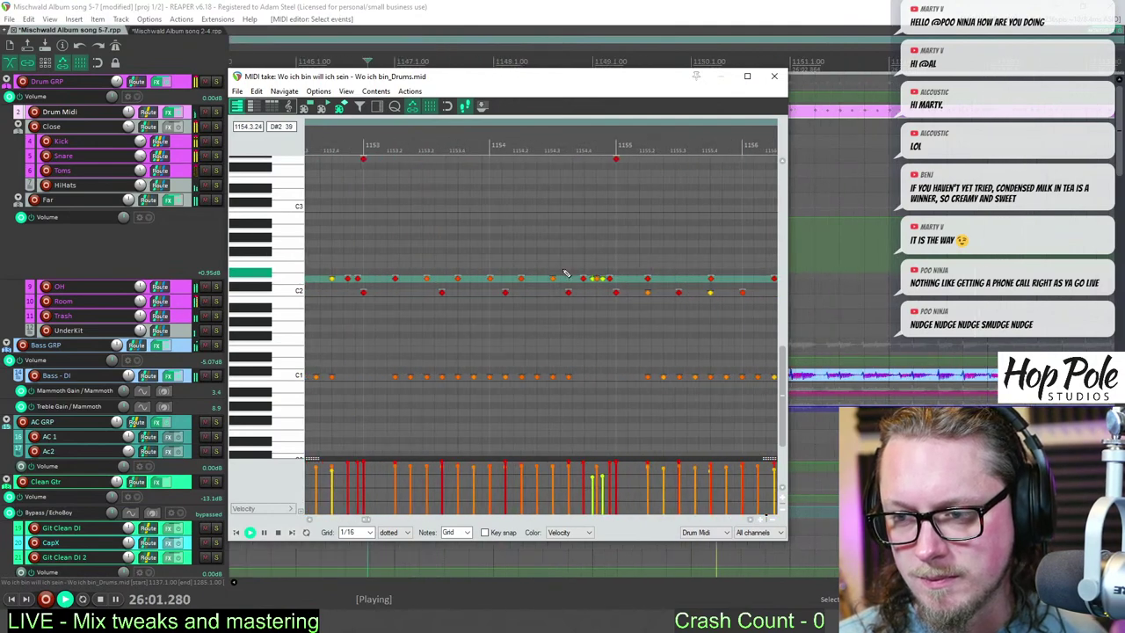
pyautogui.moveTo(564, 271)
pyautogui.mouseDown()
pyautogui.moveTo(617, 286)
pyautogui.moveTo(604, 291)
pyautogui.mouseUp()
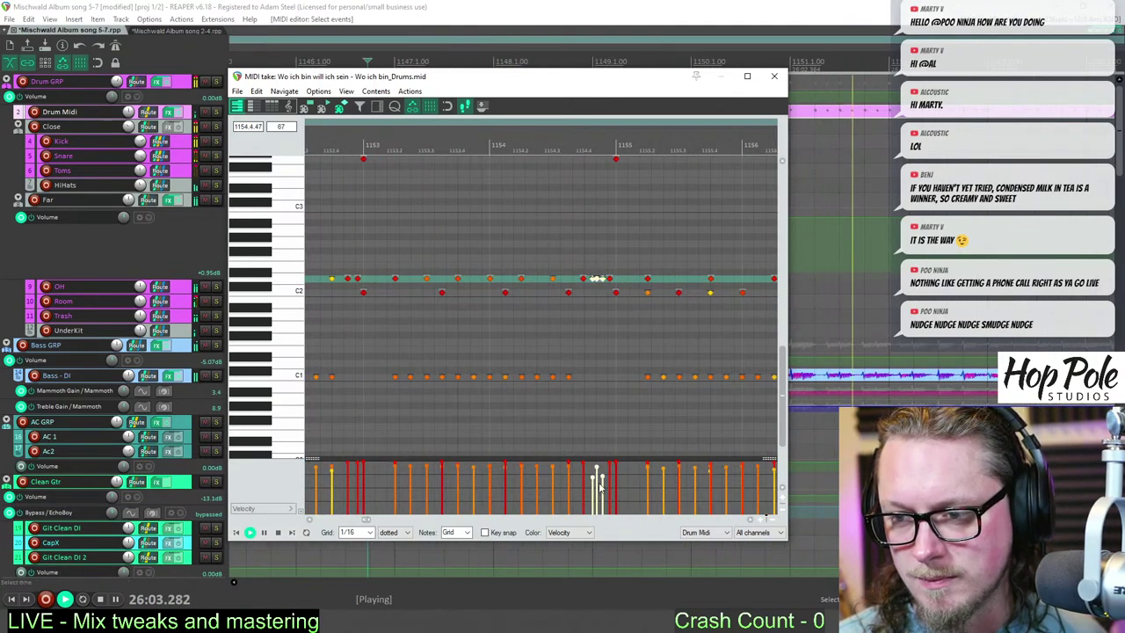
pyautogui.moveTo(596, 475); pyautogui.dragTo(600, 467)
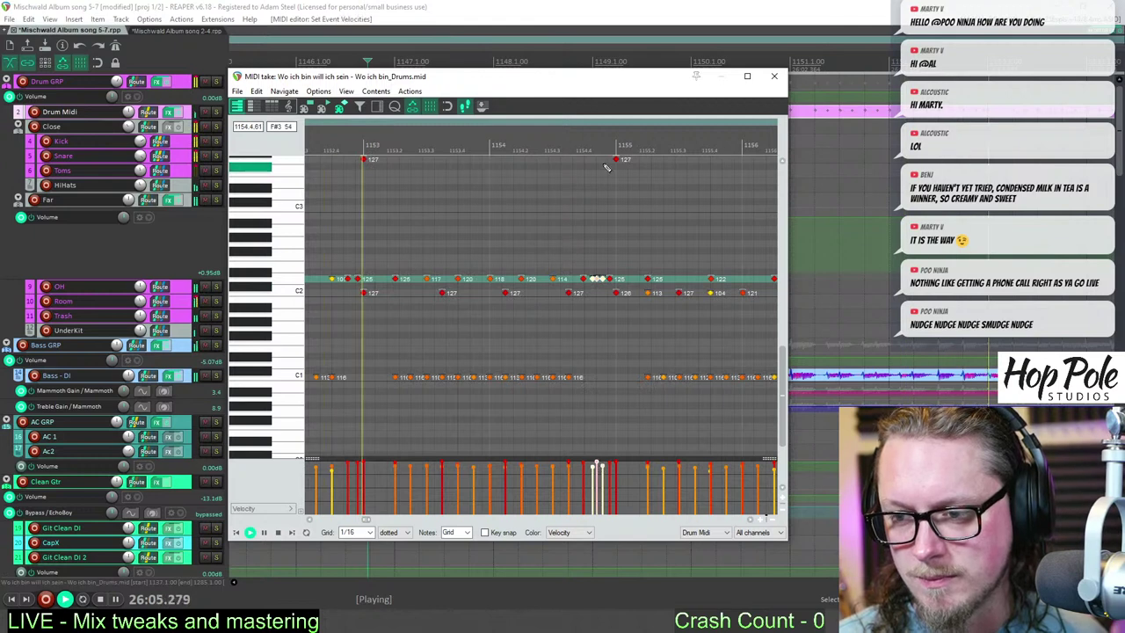
# - Raise the velocity of the quiet D2 snare note late in bar 1152
pyautogui.scroll(-1, 423, 256)
pyautogui.click(384, 279)
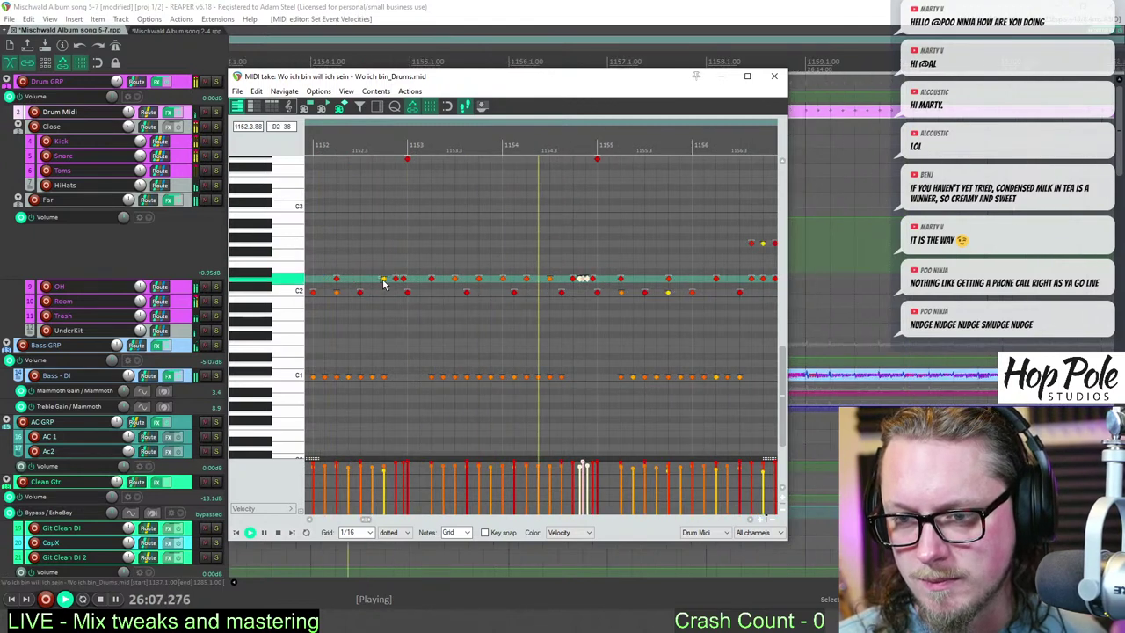
pyautogui.moveTo(381, 473); pyautogui.dragTo(383, 466)
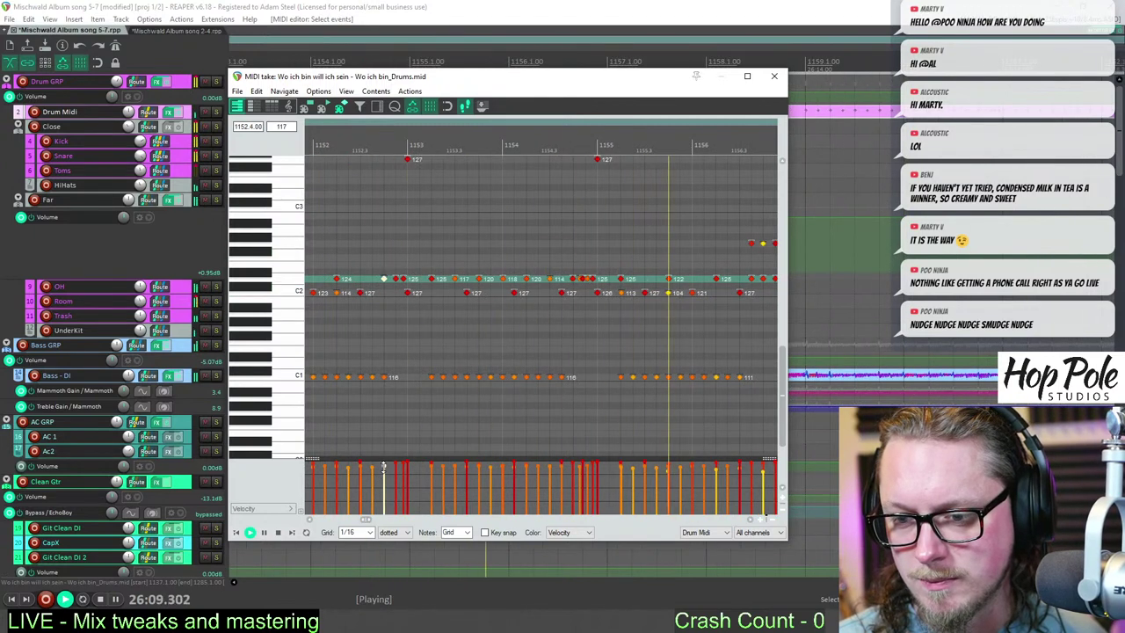
# - Continue to the chorus, select the quieter D2 snare notes just before bar 1183 and raise their velocities
pyautogui.scroll(-4, 718, 236)
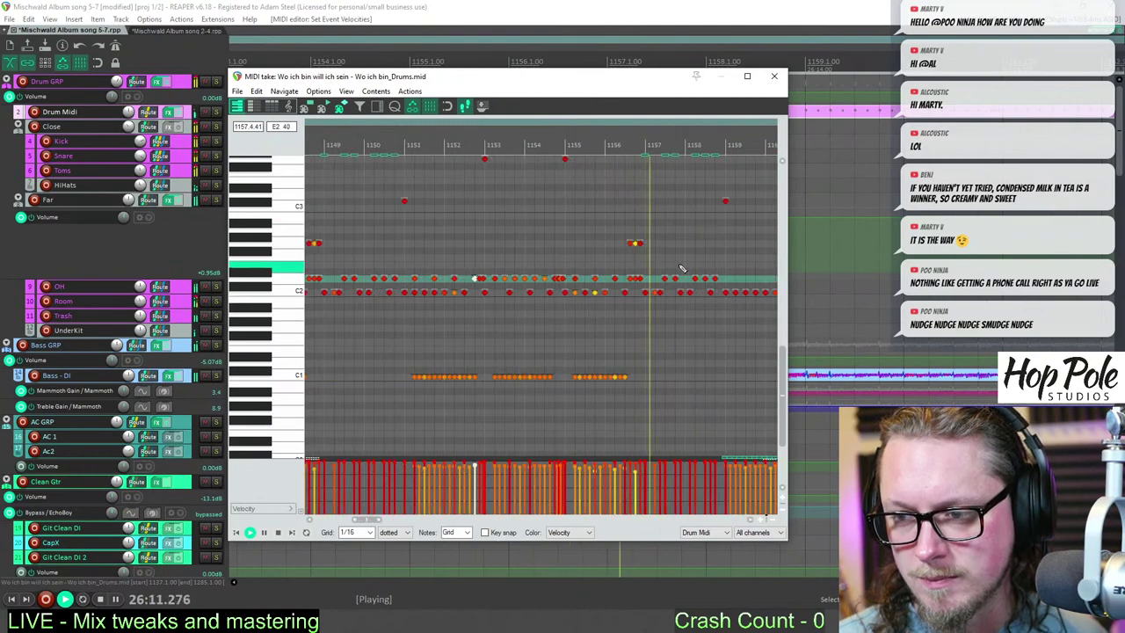
pyautogui.hscroll(4, 683, 269)
pyautogui.click(558, 267)
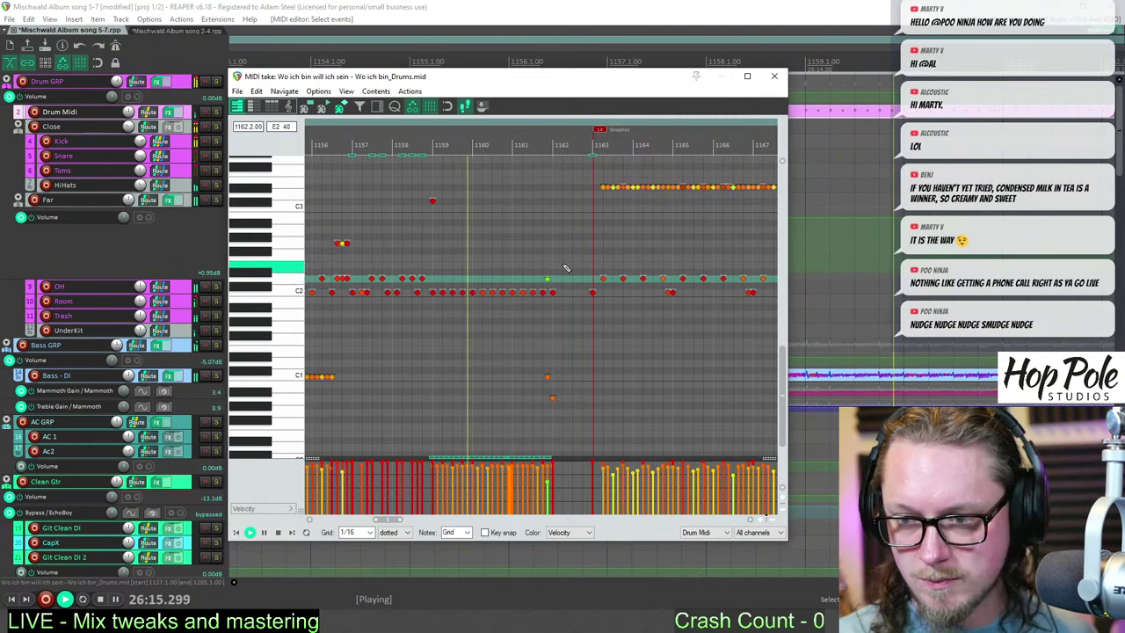
pyautogui.scroll(2, 596, 260)
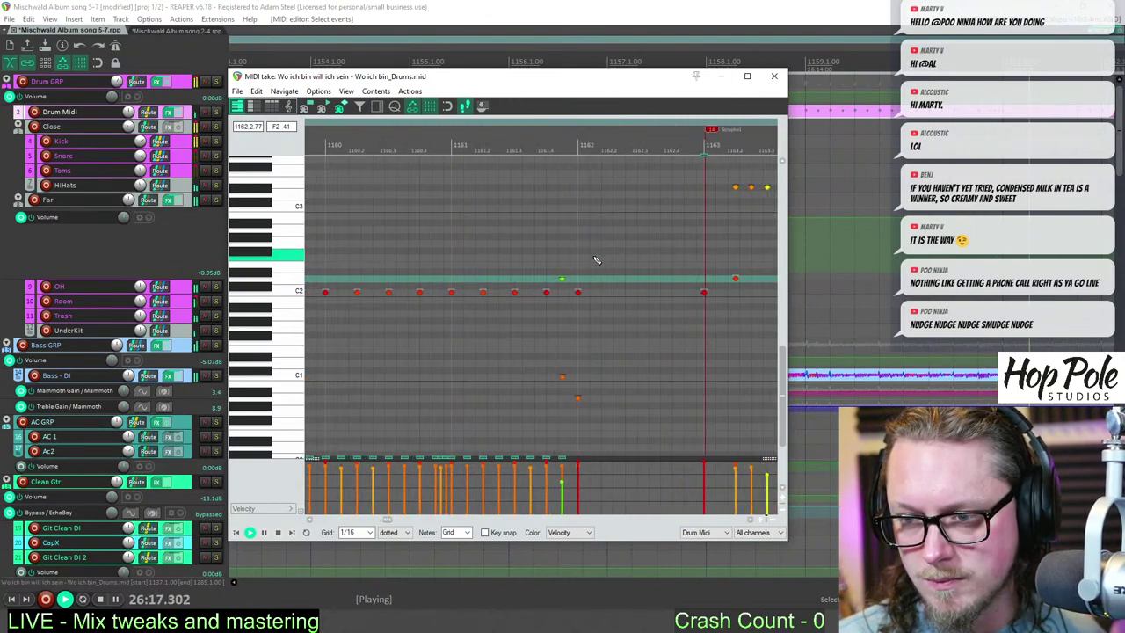
pyautogui.scroll(2, 596, 260)
pyautogui.scroll(-4, 598, 258)
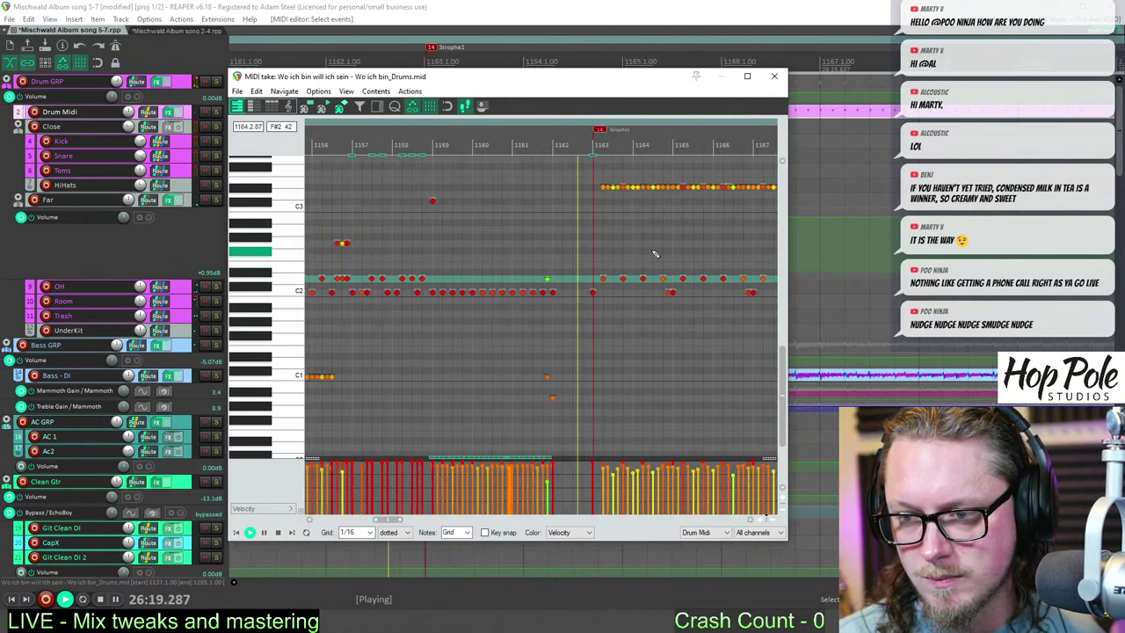
pyautogui.hscroll(6, 663, 258)
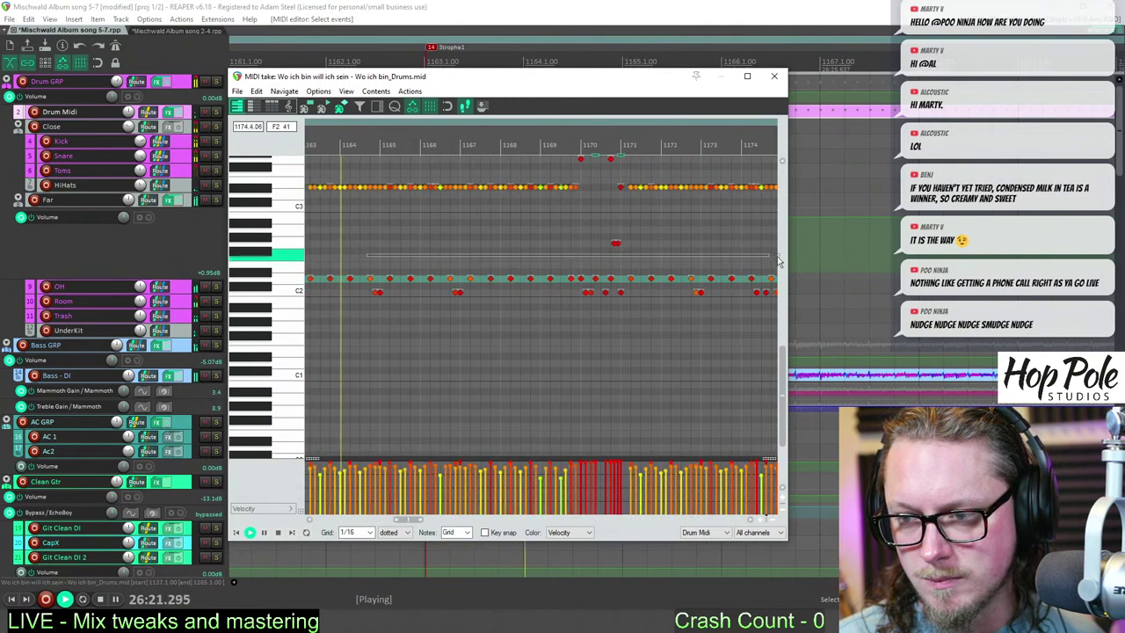
pyautogui.hscroll(2, 734, 267)
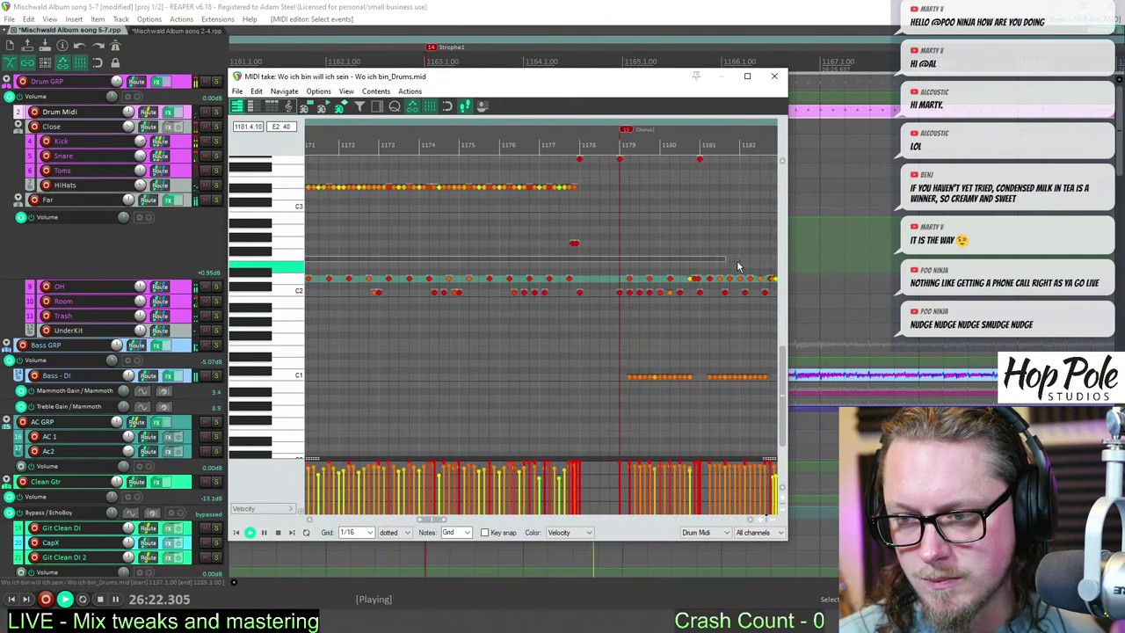
pyautogui.click(679, 141)
pyautogui.scroll(4, 703, 226)
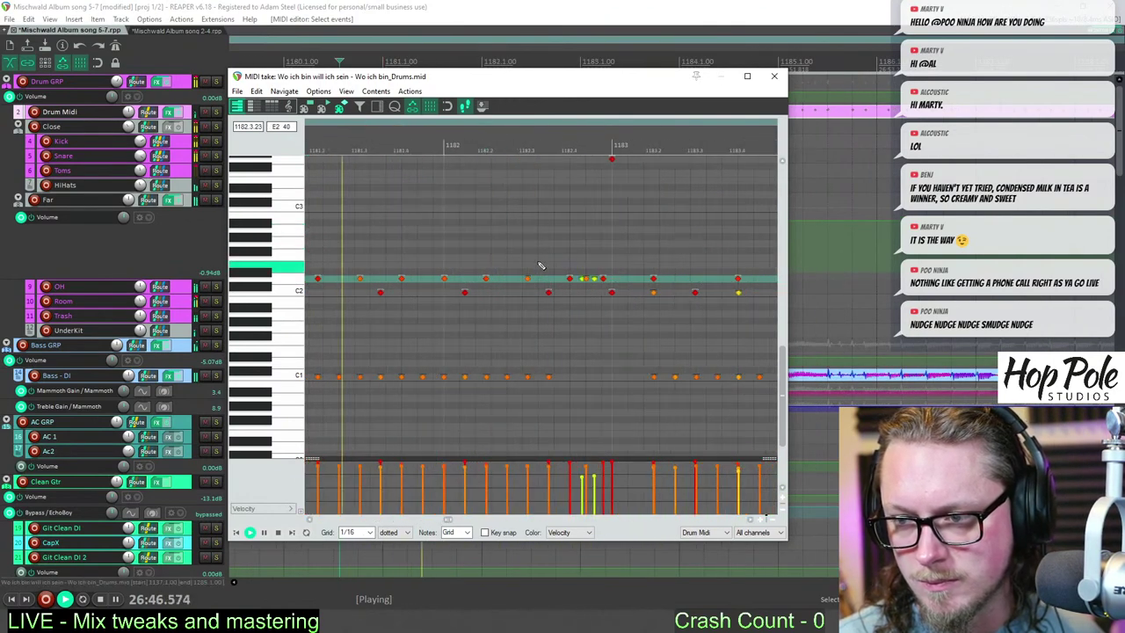
pyautogui.moveTo(579, 272); pyautogui.dragTo(599, 302)
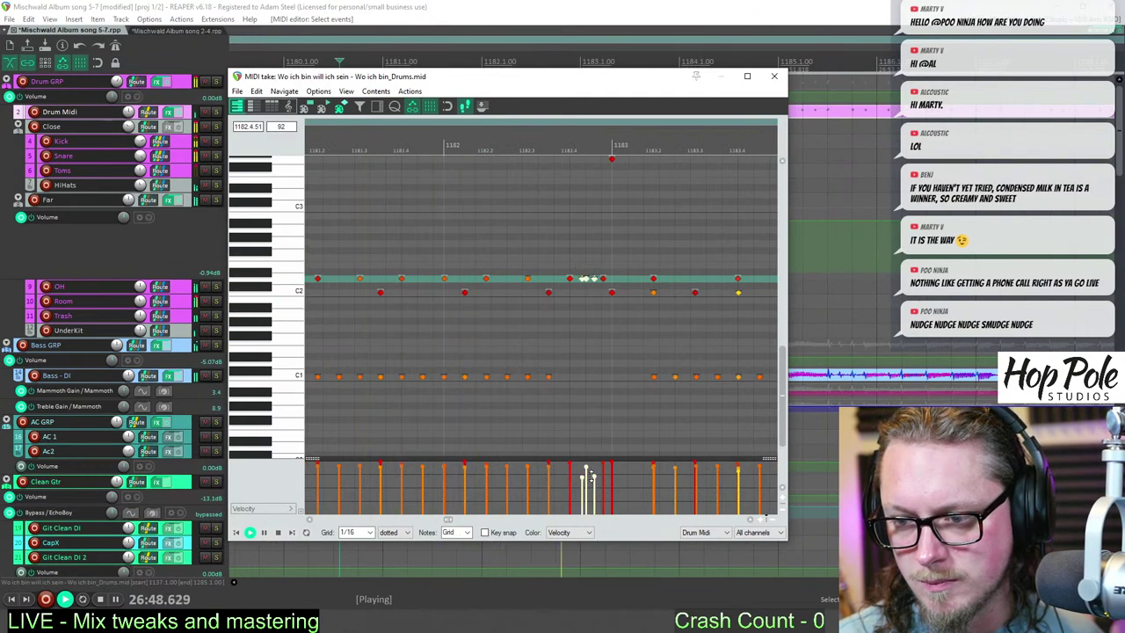
pyautogui.moveTo(595, 475); pyautogui.dragTo(594, 465)
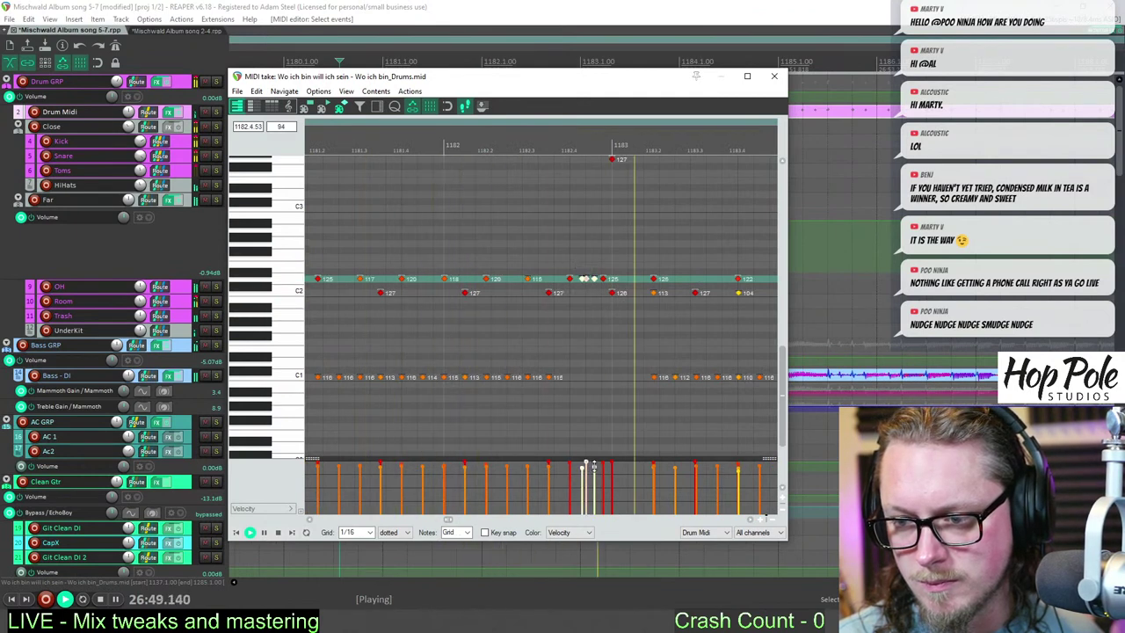
# - Close the MIDI editor, solo the Snare track and play the chorus fill from just before bar 1182
pyautogui.click(538, 149)
pyautogui.scroll(-4, 708, 269)
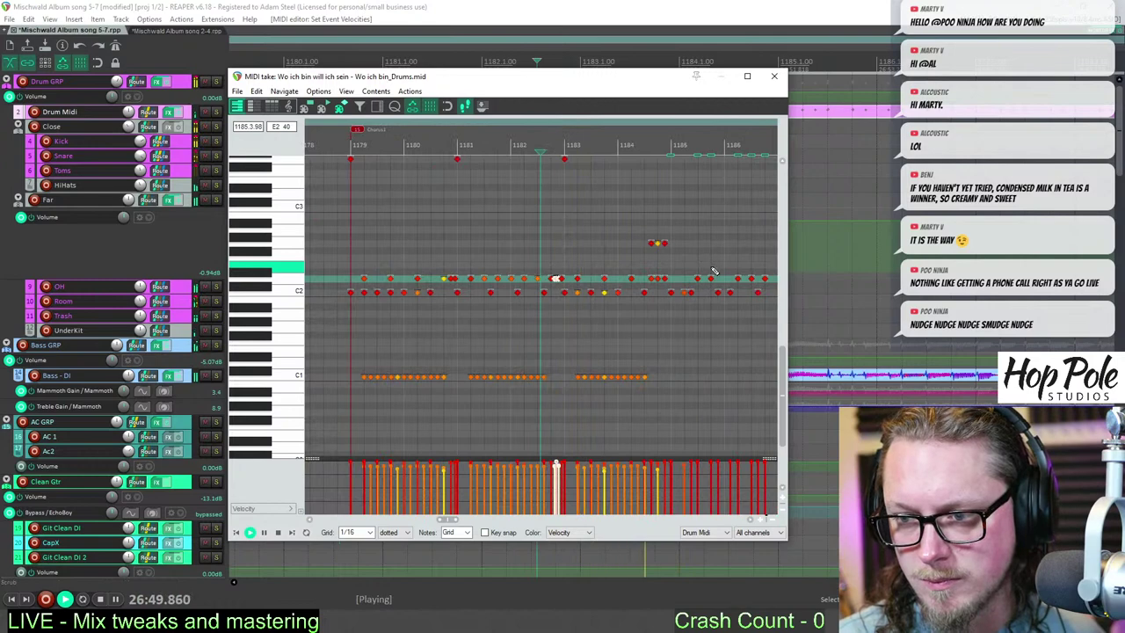
pyautogui.click(775, 77)
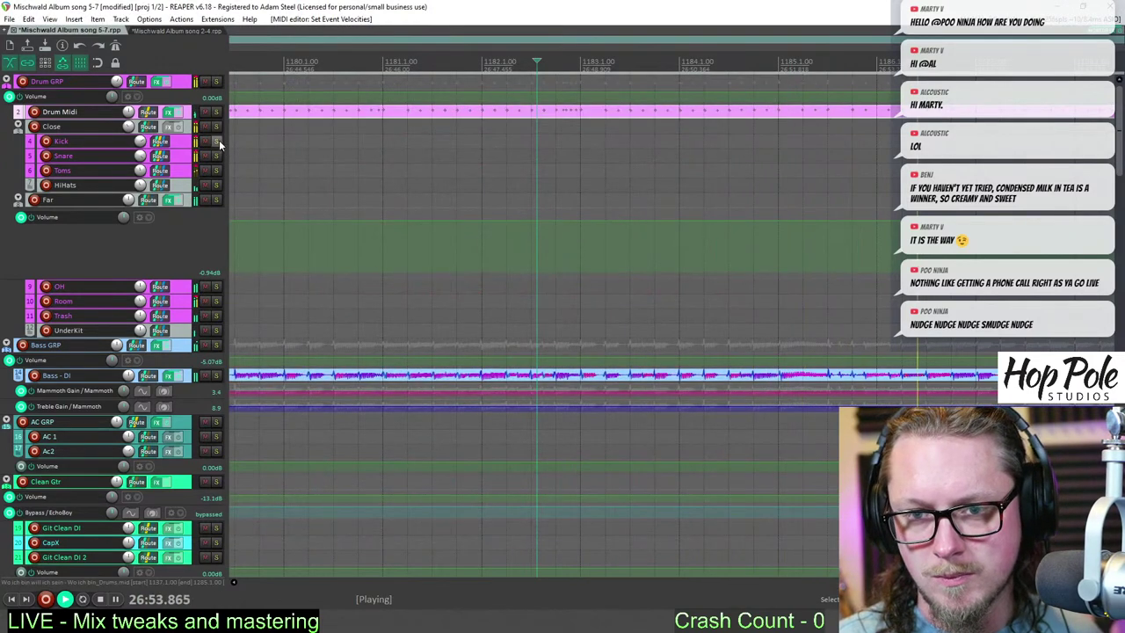
pyautogui.click(216, 156)
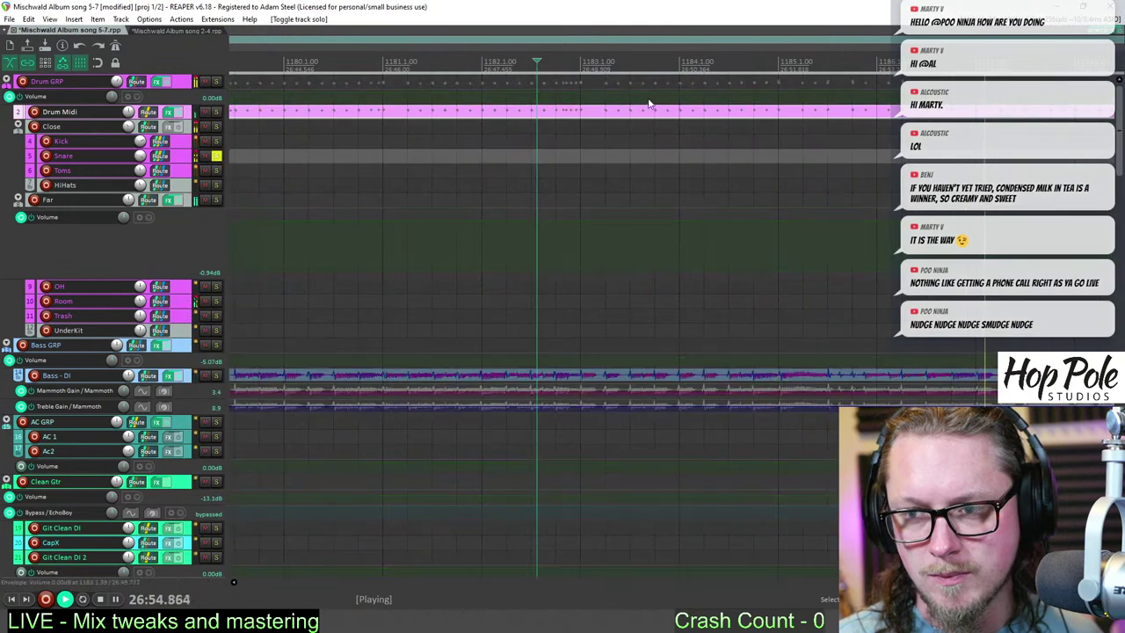
pyautogui.click(462, 68)
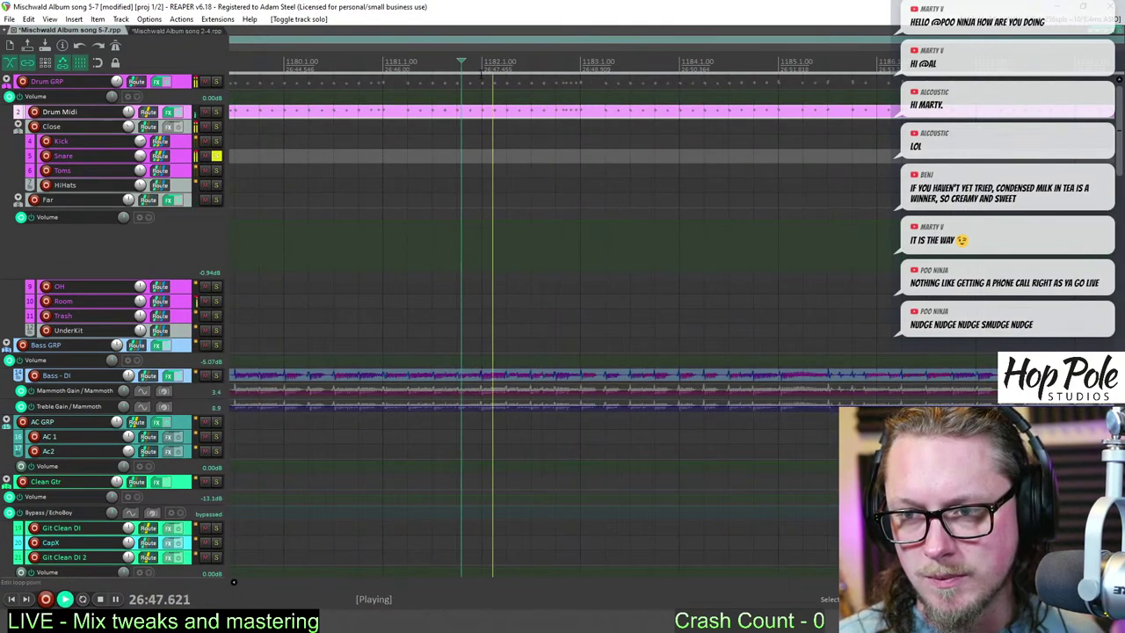
pyautogui.press('space')
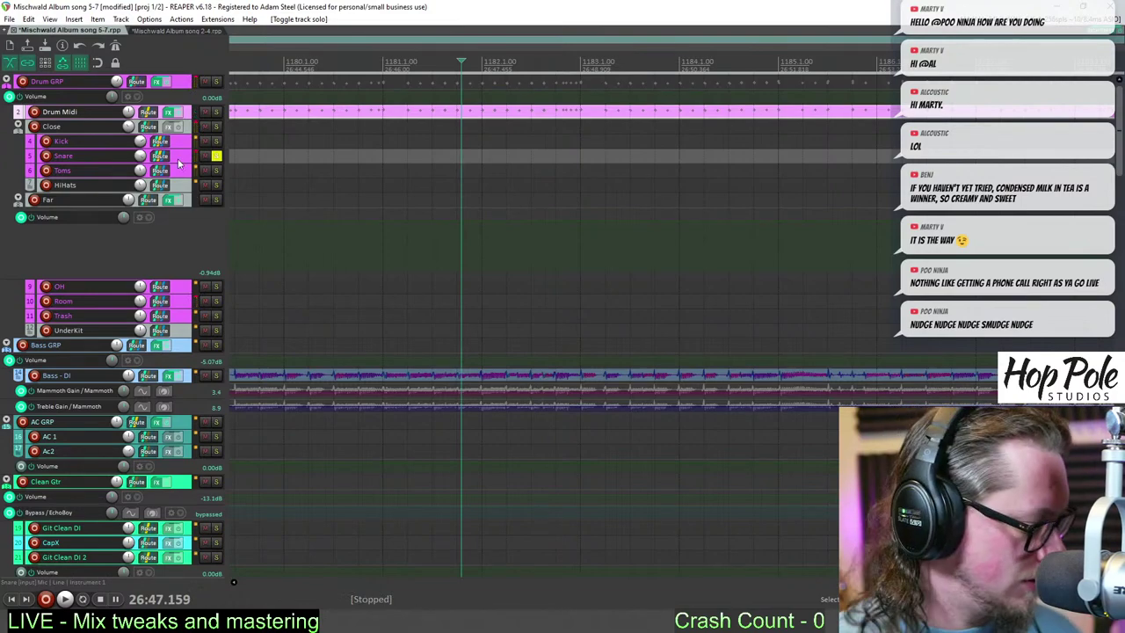
# - Show the mixer, open the Snare's PSP InfiniStrip and lengthen the VCA Pressor attack and adjust its release, auditioning the soloed fill
pyautogui.hotkey('ctrl', 'm')
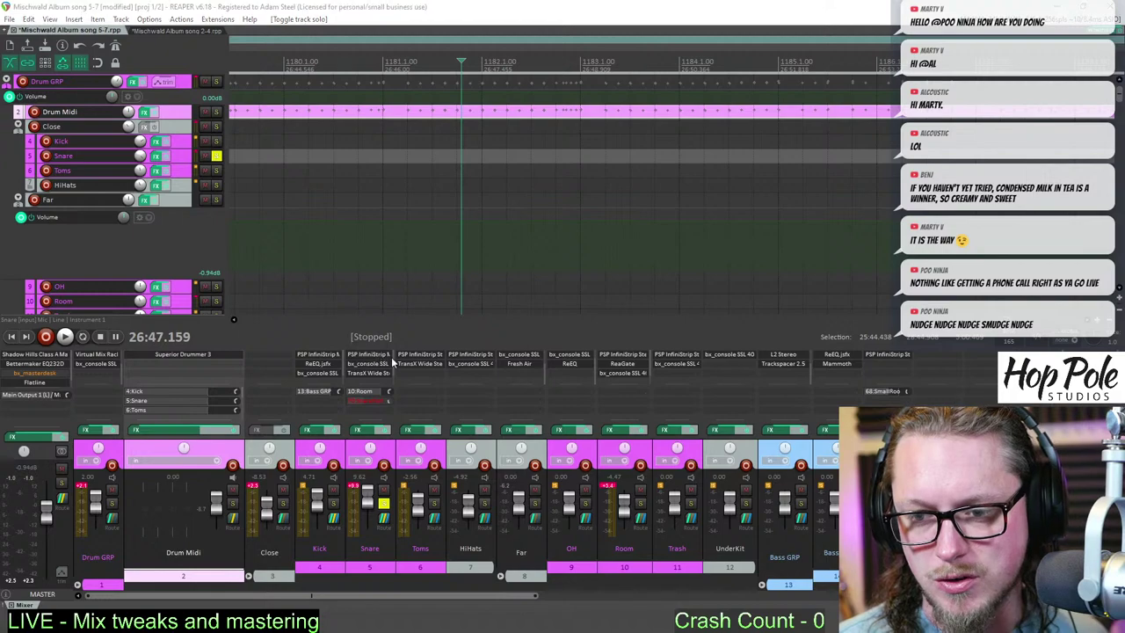
pyautogui.click(367, 355)
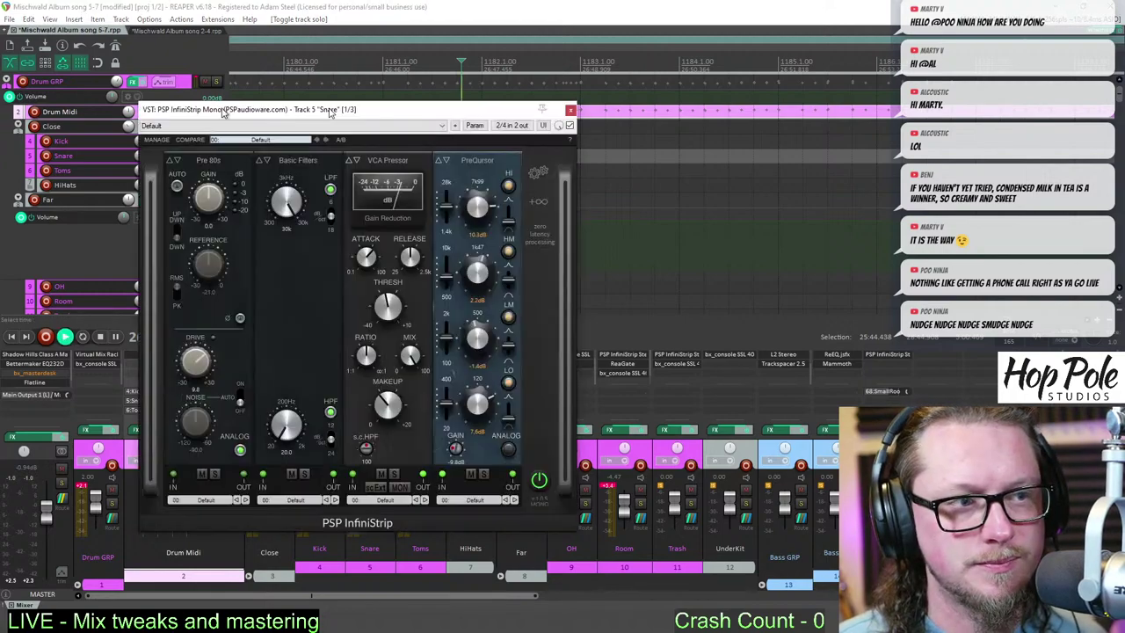
pyautogui.press('space')
pyautogui.moveTo(224, 114); pyautogui.dragTo(584, 142)
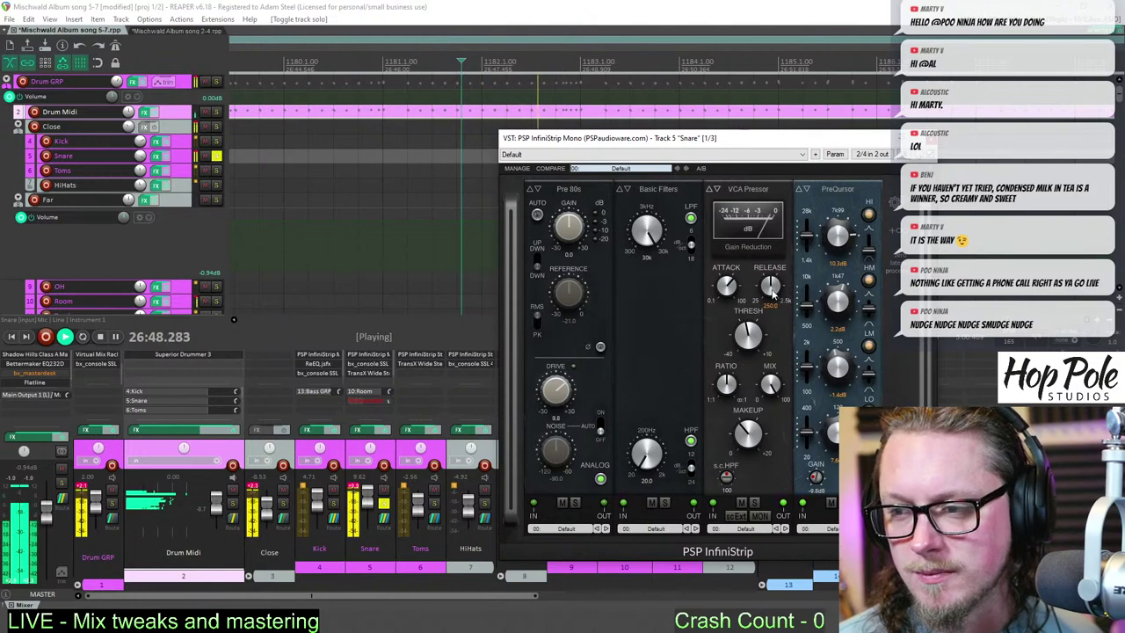
pyautogui.press('space')
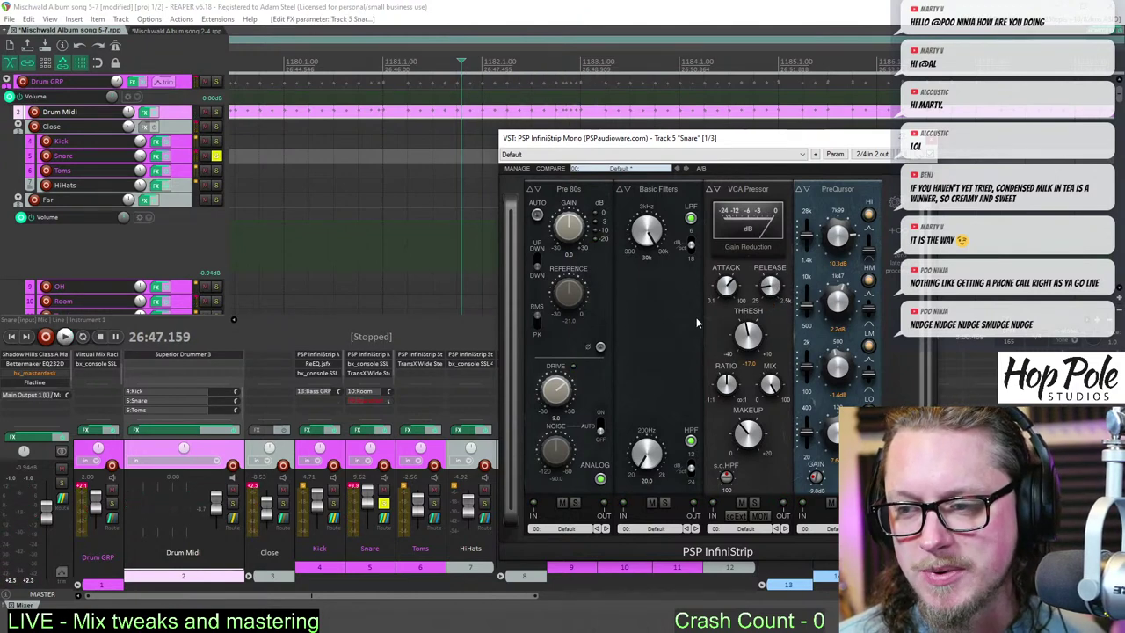
pyautogui.press('space')
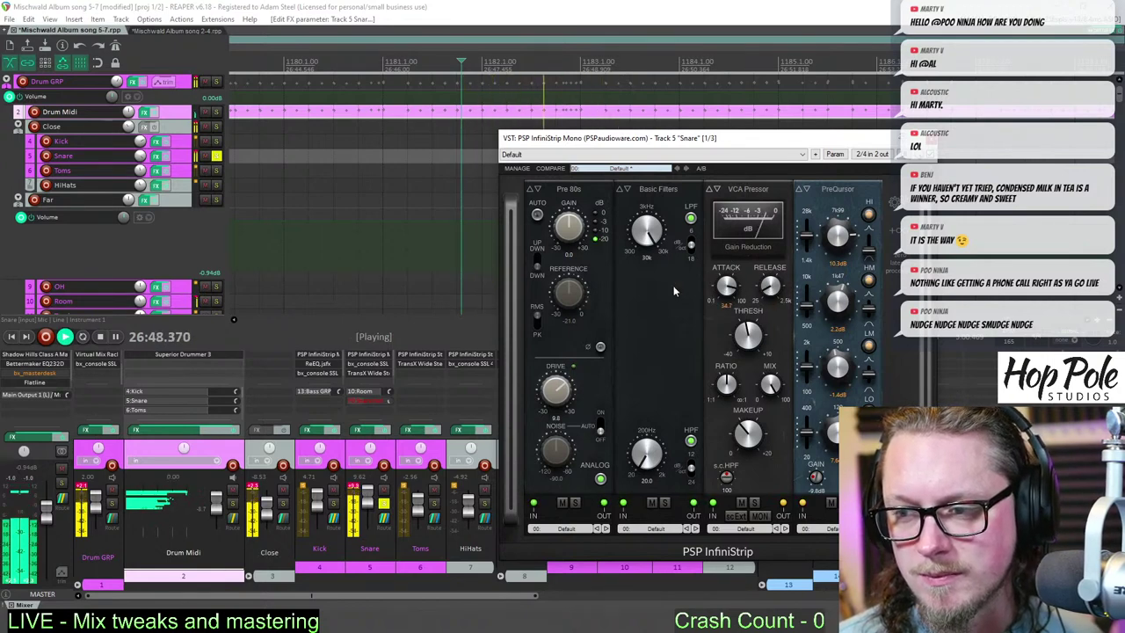
pyautogui.moveTo(726, 385)
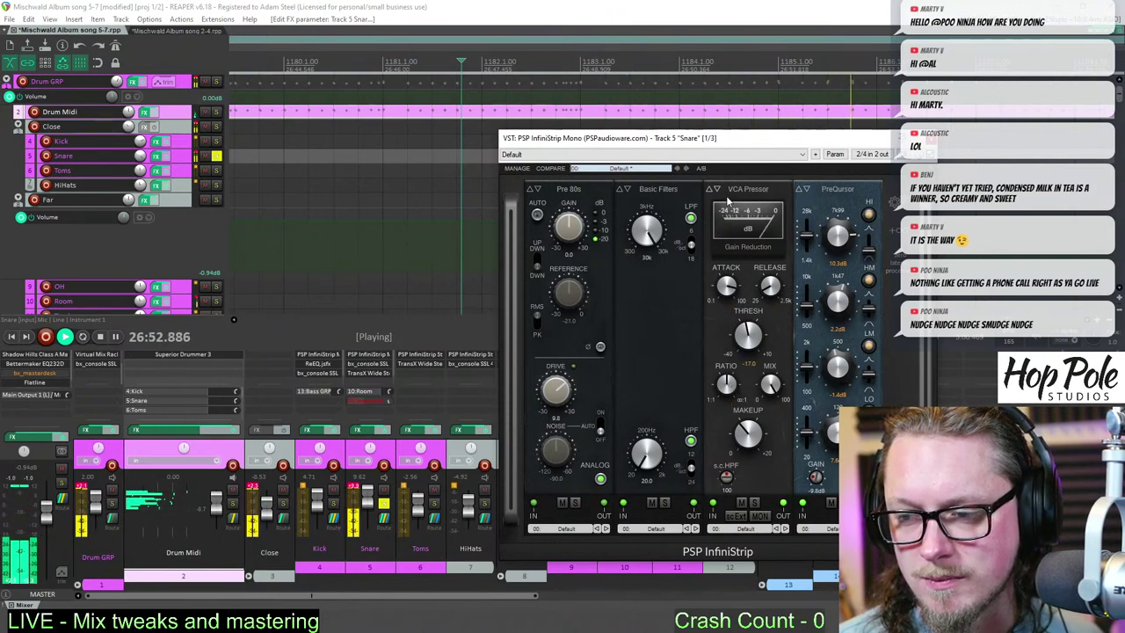
pyautogui.press('space')
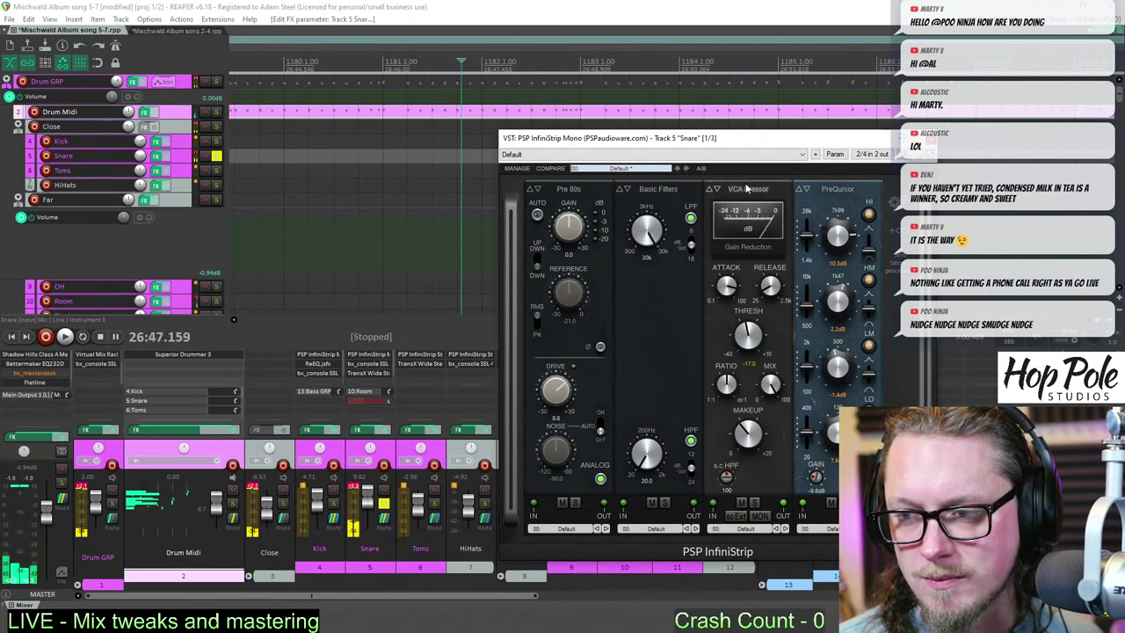
# - Clear the Snare solo, play the chorus fill in the full mix and close the PSP InfiniStrip window
pyautogui.click(216, 155)
pyautogui.press('space')
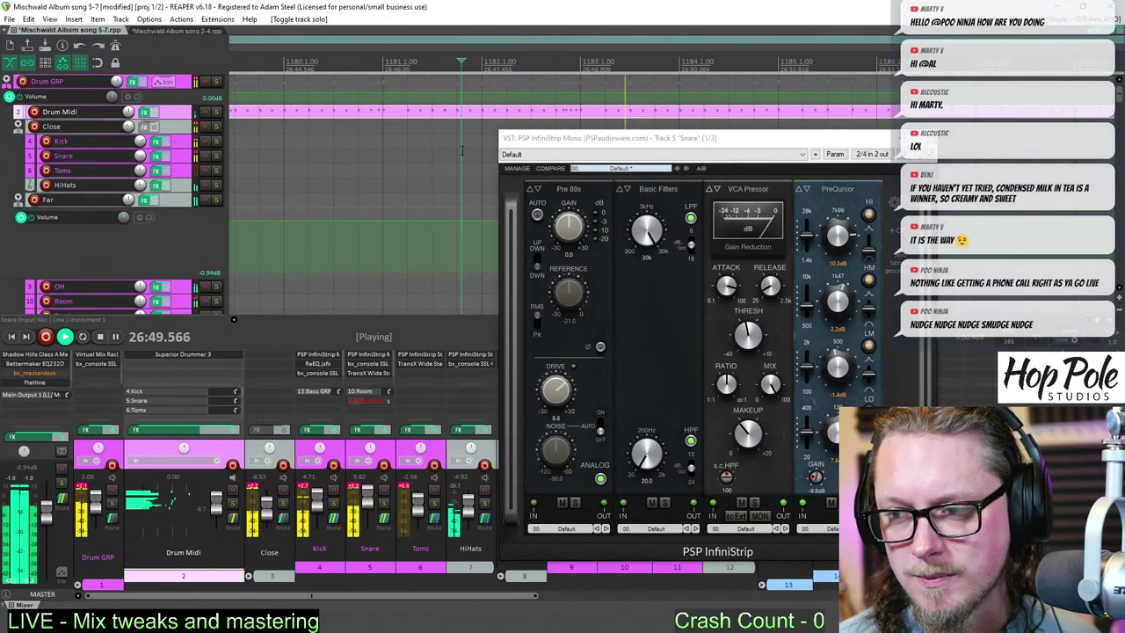
pyautogui.press('space')
pyautogui.press('space')
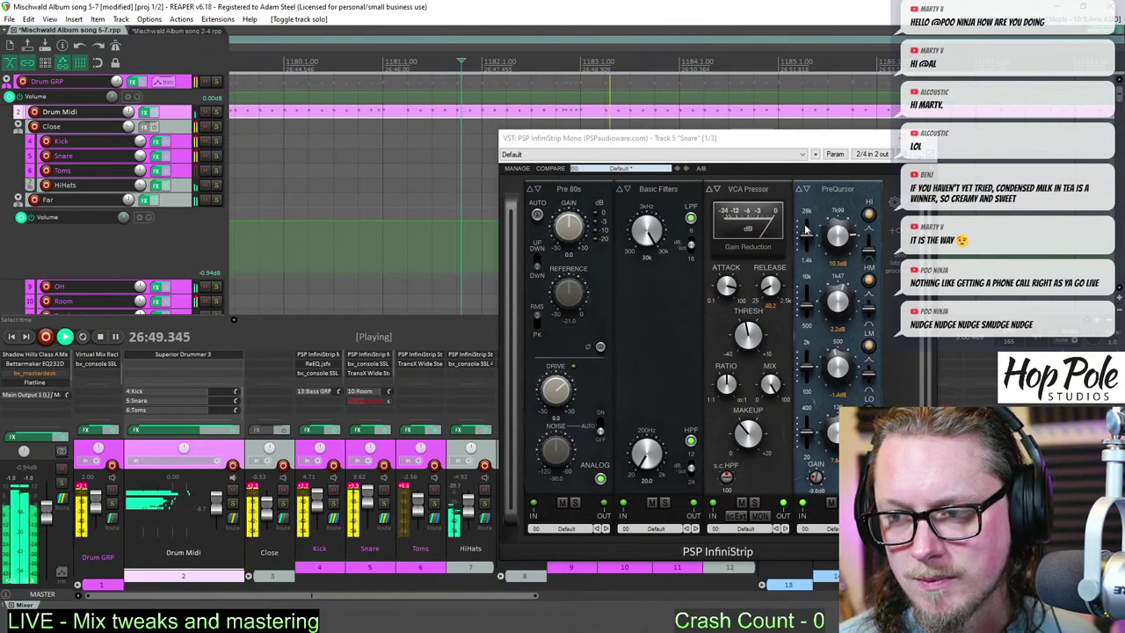
pyautogui.click(923, 138)
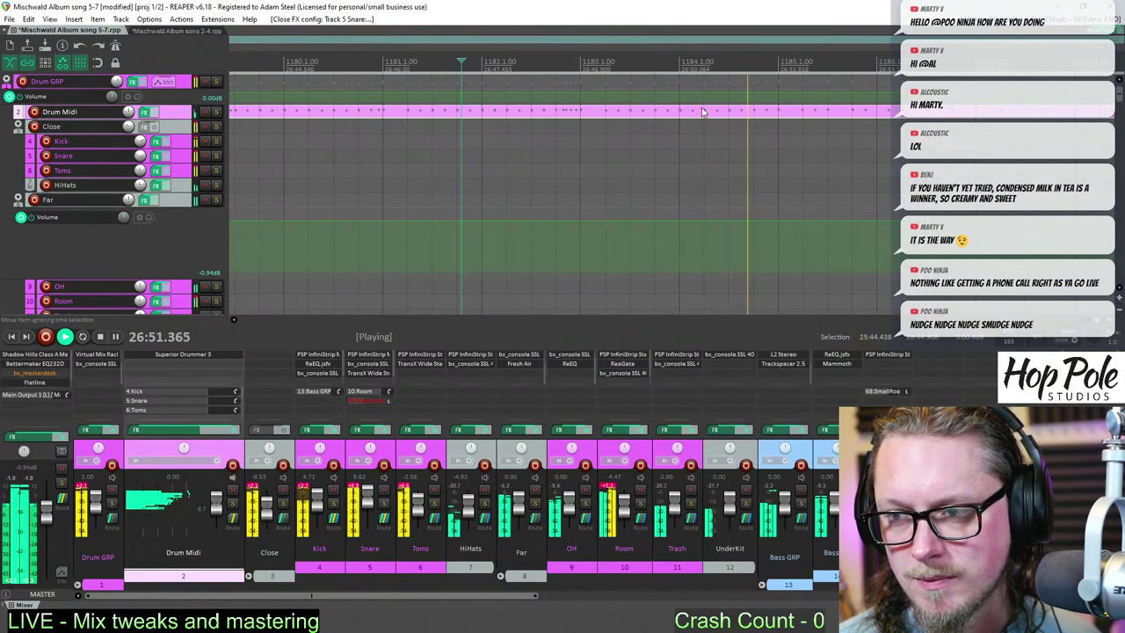
# - Reopen the drum MIDI item, select the D2 snare fill notes just before bar 1191 and raise their velocities
pyautogui.click(702, 108)
pyautogui.doubleClick(702, 112)
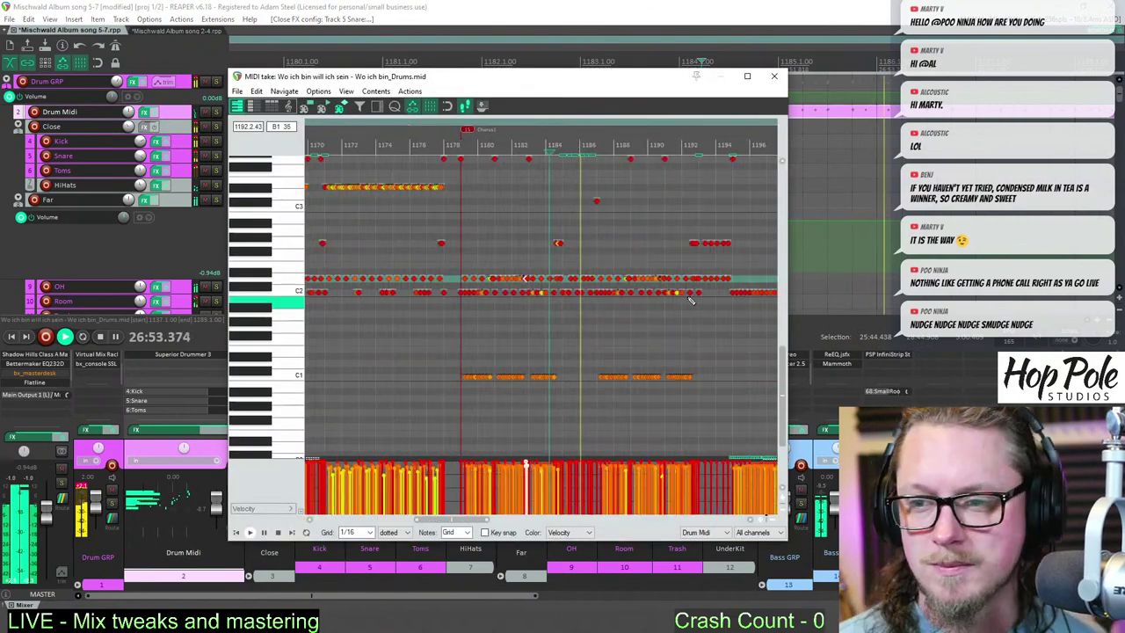
pyautogui.scroll(3, 683, 260)
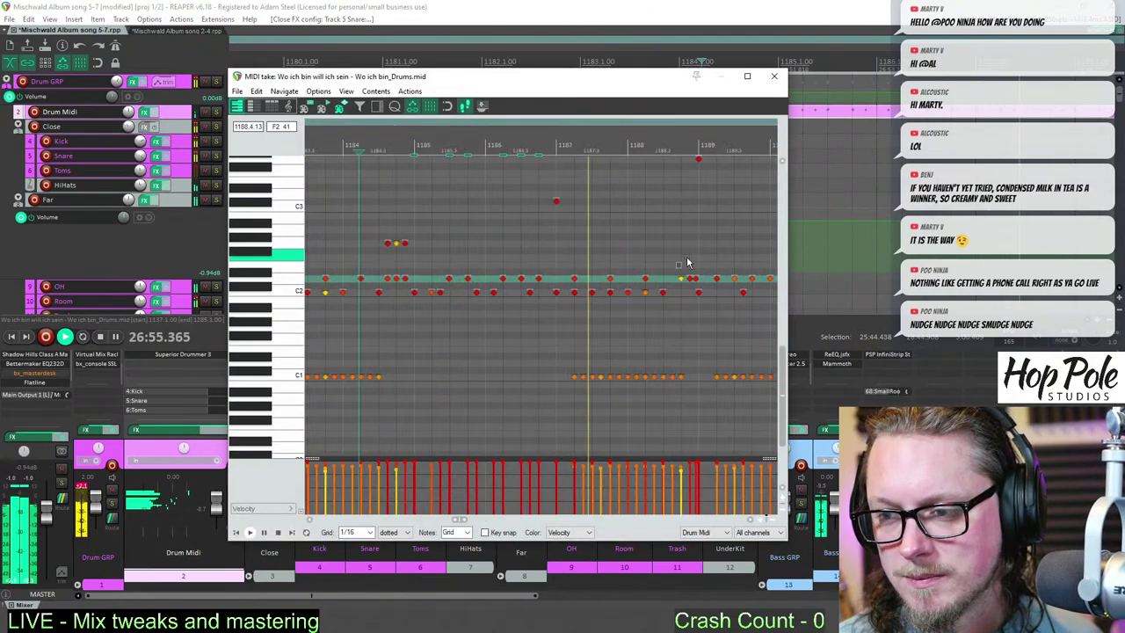
pyautogui.moveTo(675, 267); pyautogui.dragTo(696, 257)
pyautogui.scroll(3, 587, 266)
pyautogui.moveTo(588, 266); pyautogui.dragTo(627, 282)
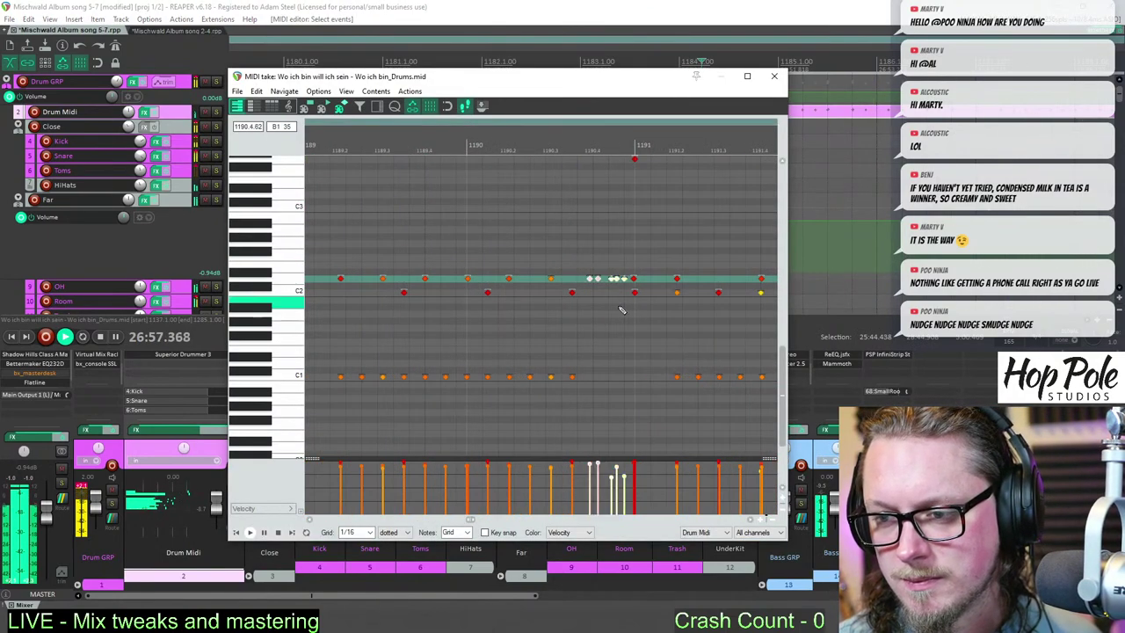
pyautogui.moveTo(625, 475); pyautogui.dragTo(626, 462)
pyautogui.scroll(-4, 683, 297)
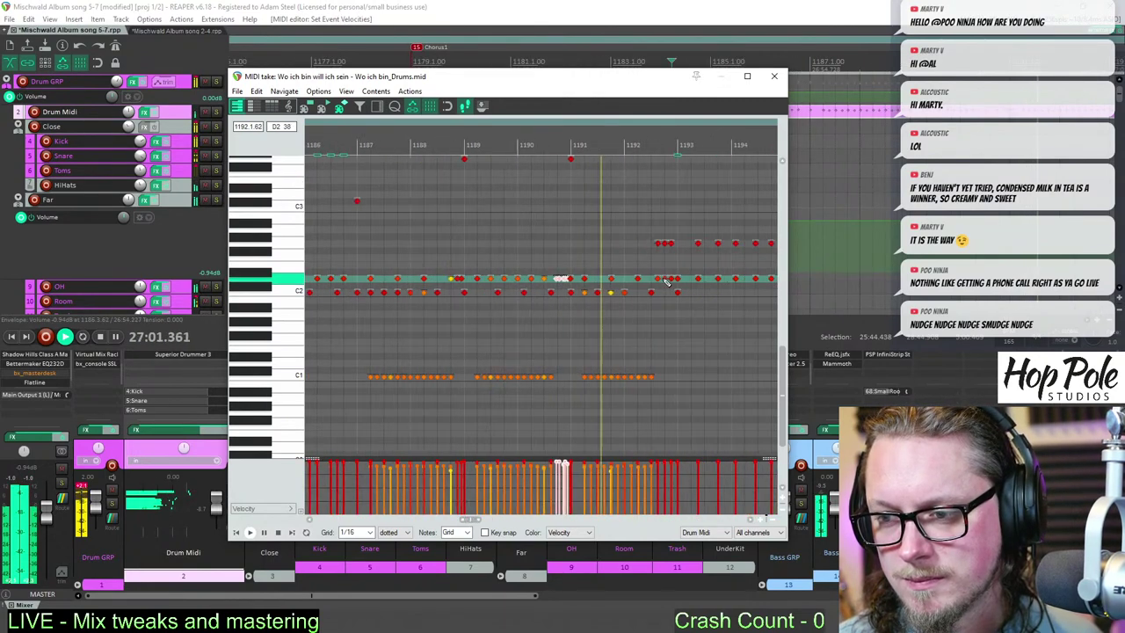
# - Select the D2 snare fill notes leading into bar 1219 in Chorus 2 and raise their velocities
pyautogui.scroll(-6, 668, 280)
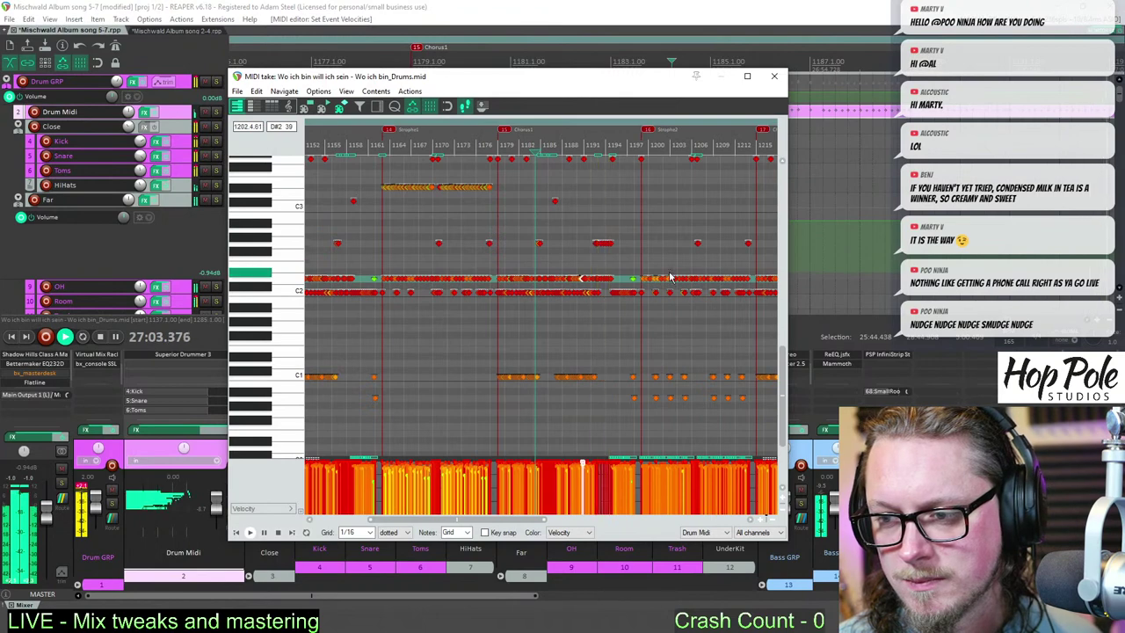
pyautogui.scroll(6, 670, 277)
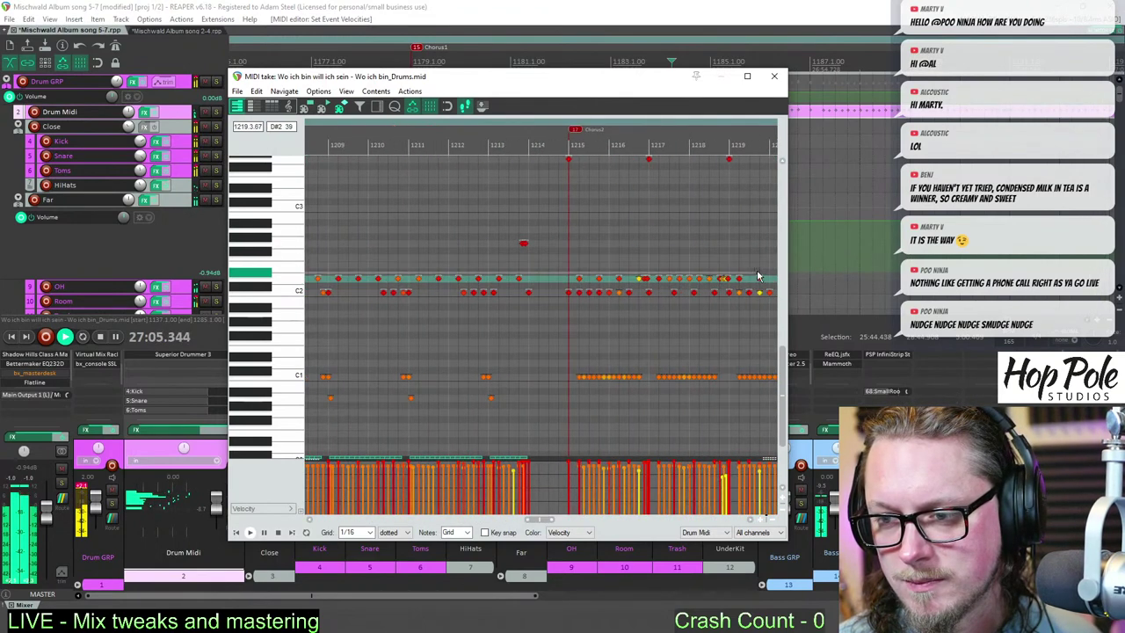
pyautogui.hscroll(3, 760, 276)
pyautogui.click(536, 278)
pyautogui.scroll(3, 557, 278)
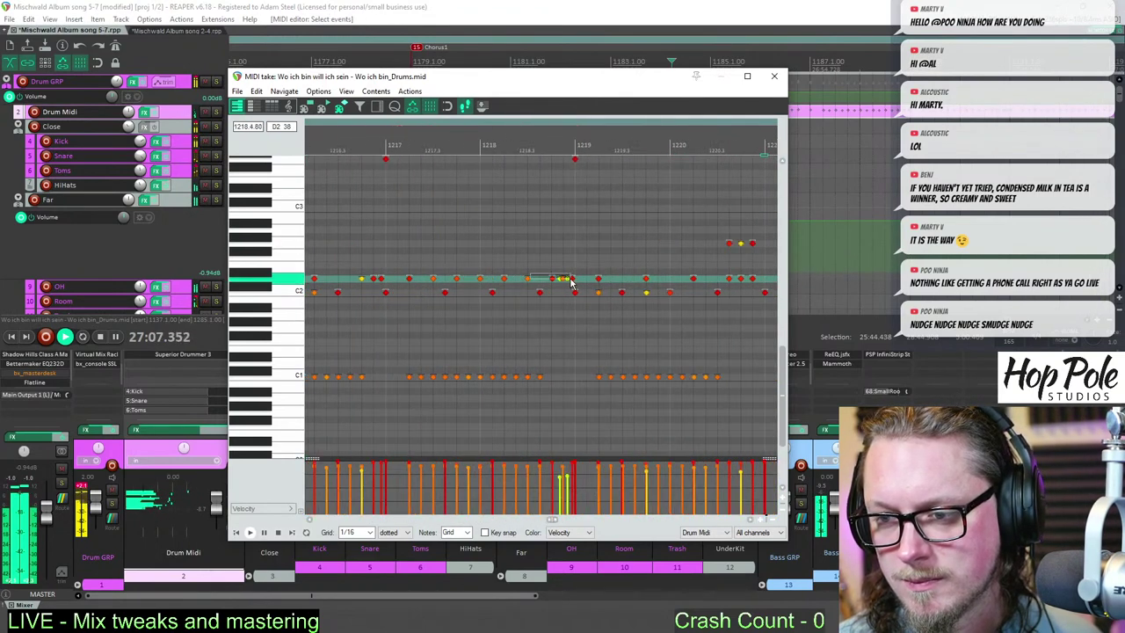
pyautogui.moveTo(570, 280); pyautogui.dragTo(574, 283)
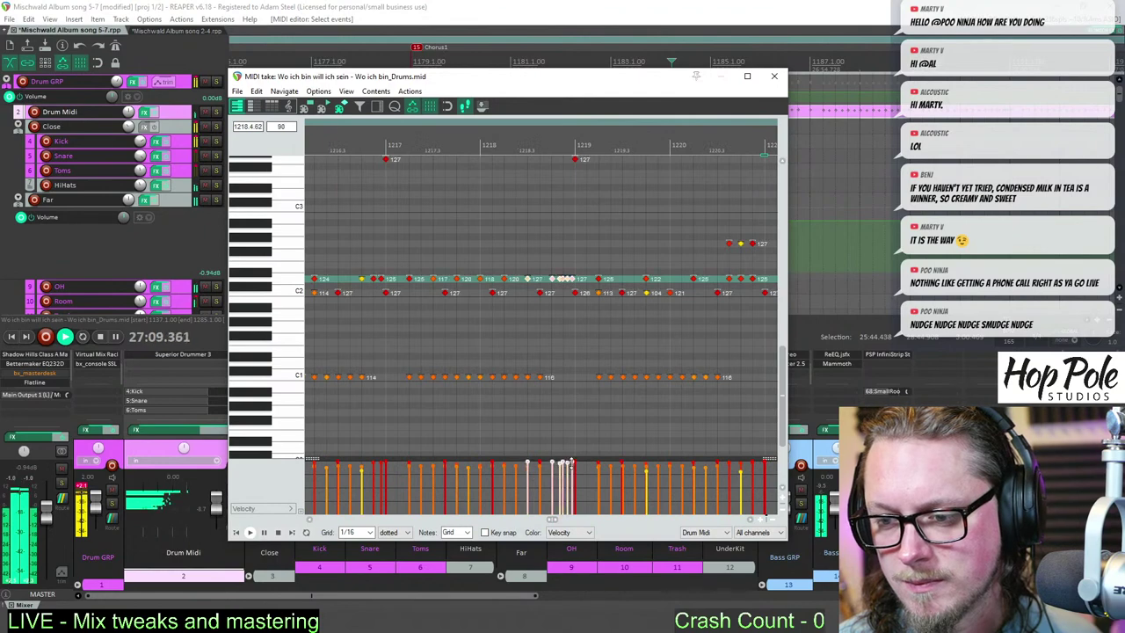
# - Select the quieter D2 snare fill notes just before bar 1227 and raise their velocities
pyautogui.scroll(-3, 693, 258)
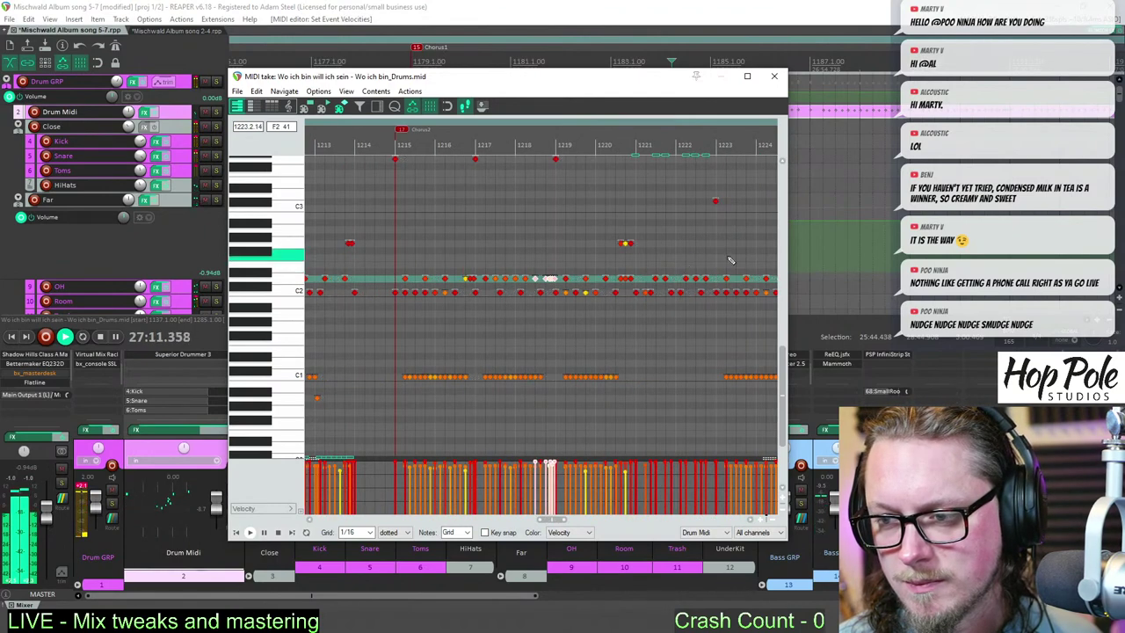
pyautogui.hscroll(4, 730, 259)
pyautogui.moveTo(449, 262); pyautogui.dragTo(632, 287)
pyautogui.scroll(4, 626, 275)
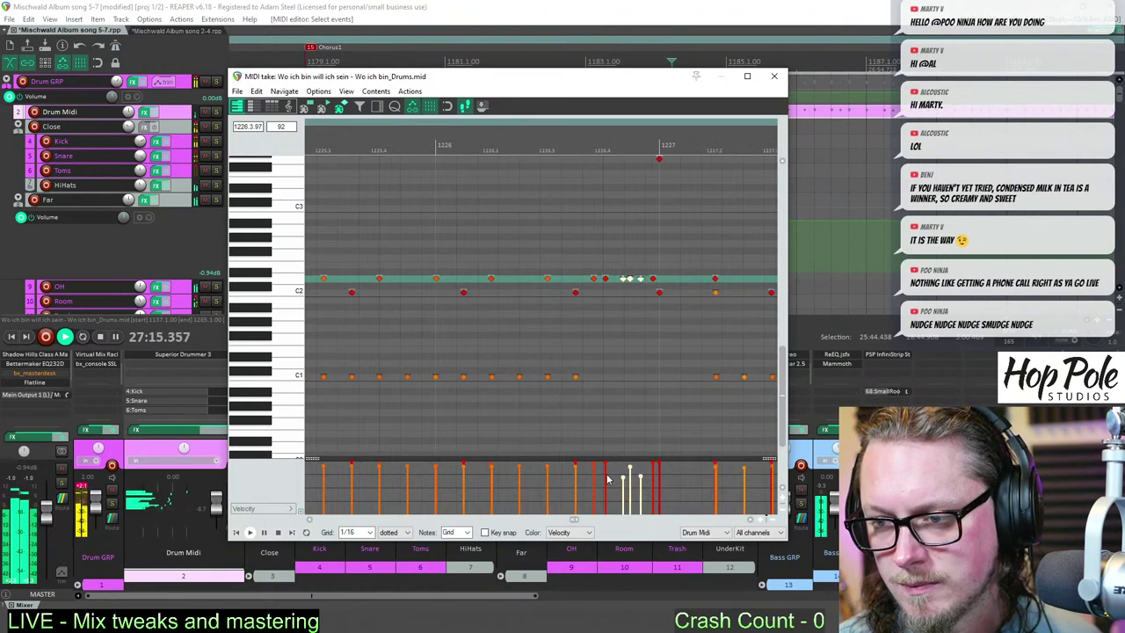
# - Select the D2 snare fill notes just before bar 1259 in Chorus 3 and raise their velocities
pyautogui.scroll(-15, 718, 264)
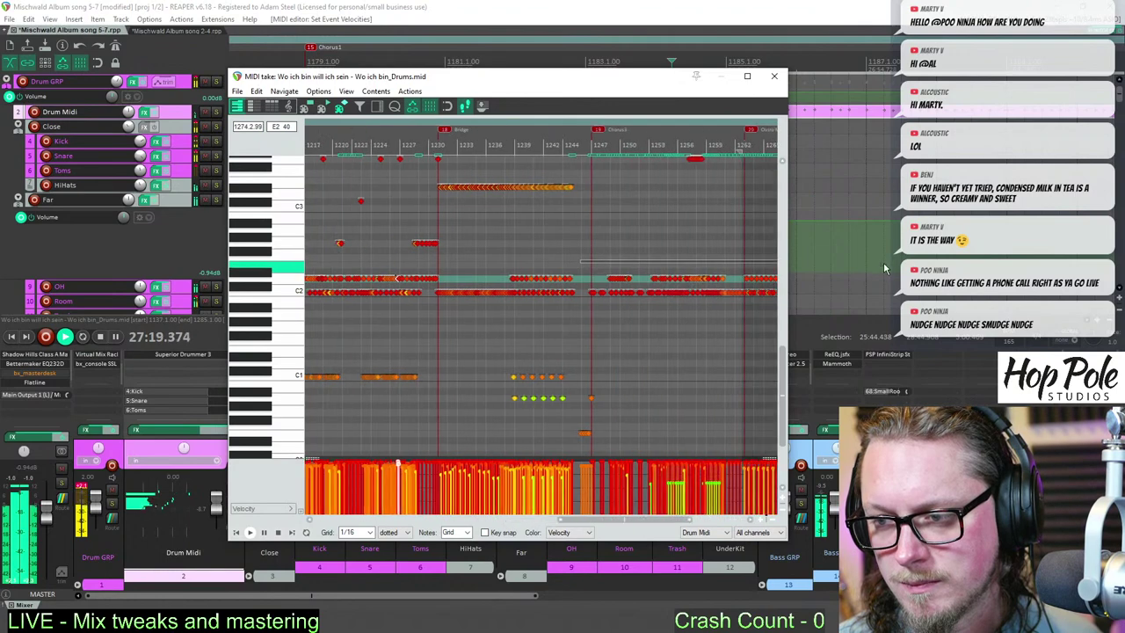
pyautogui.scroll(12, 719, 264)
pyautogui.scroll(4, 441, 256)
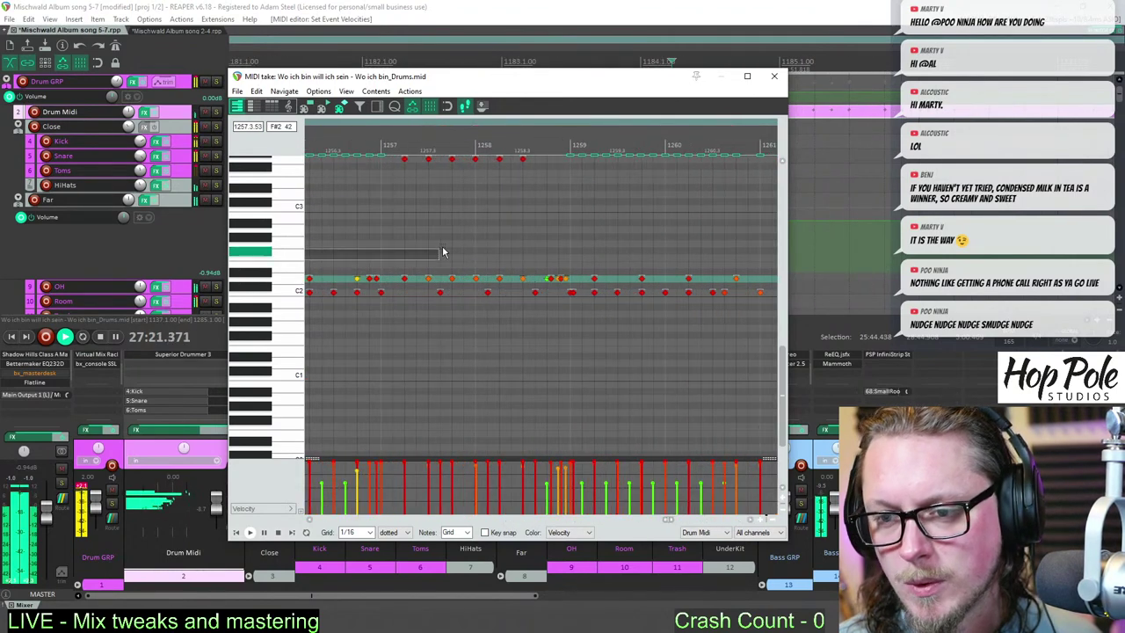
pyautogui.click(536, 151)
pyautogui.scroll(3, 536, 151)
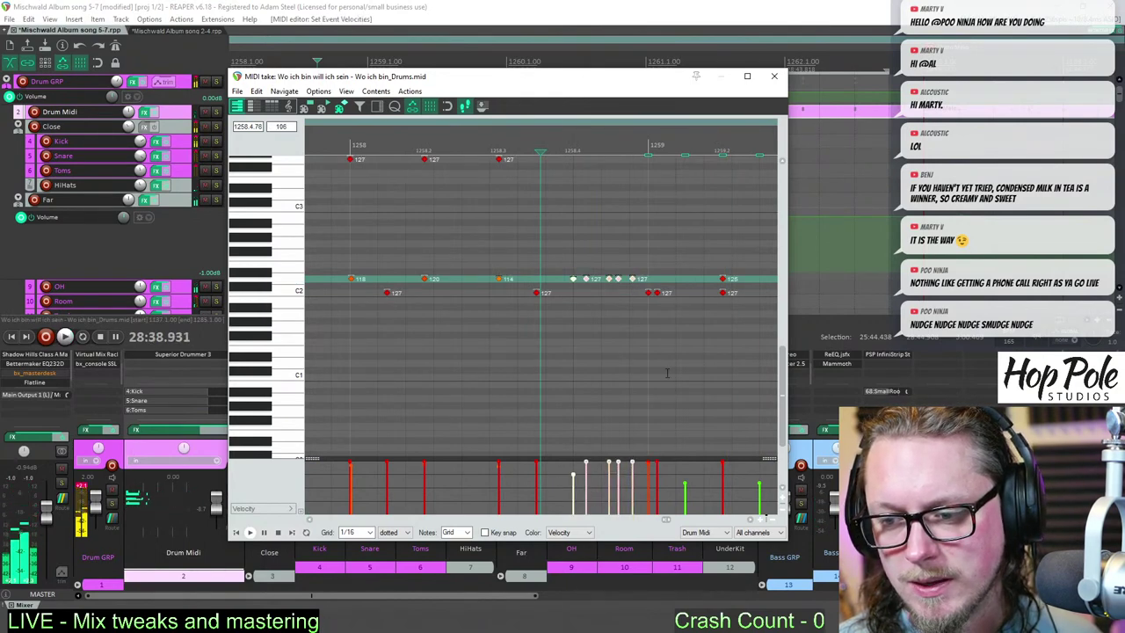
# - Check the remaining snare notes through the Outro Melo during playback and close the MIDI editor
pyautogui.scroll(-10, 676, 344)
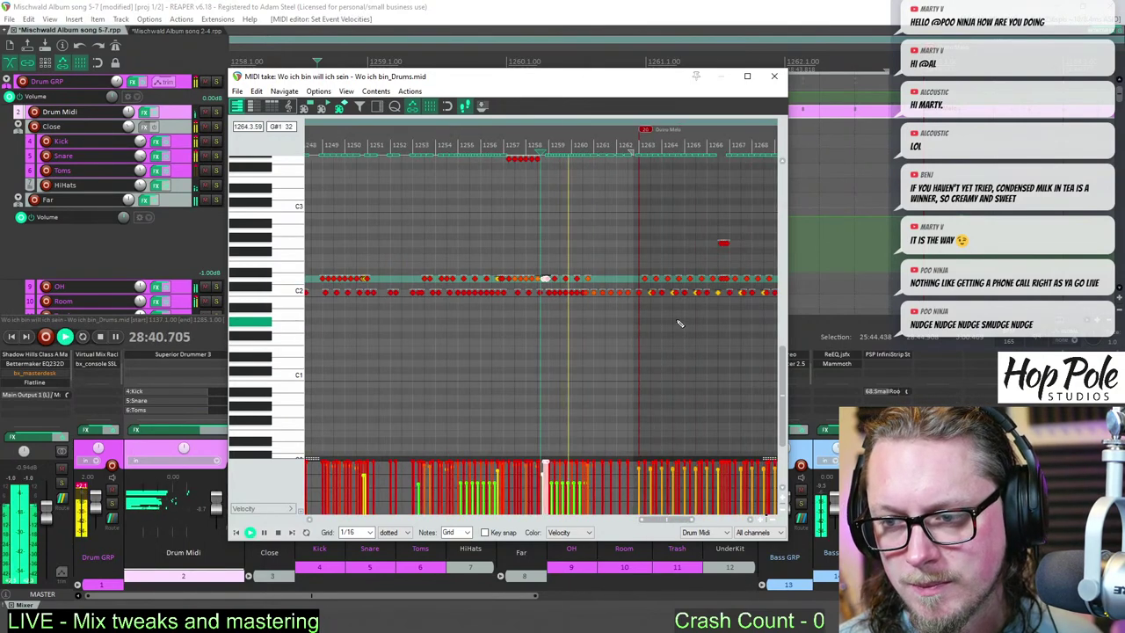
pyautogui.scroll(-3, 679, 323)
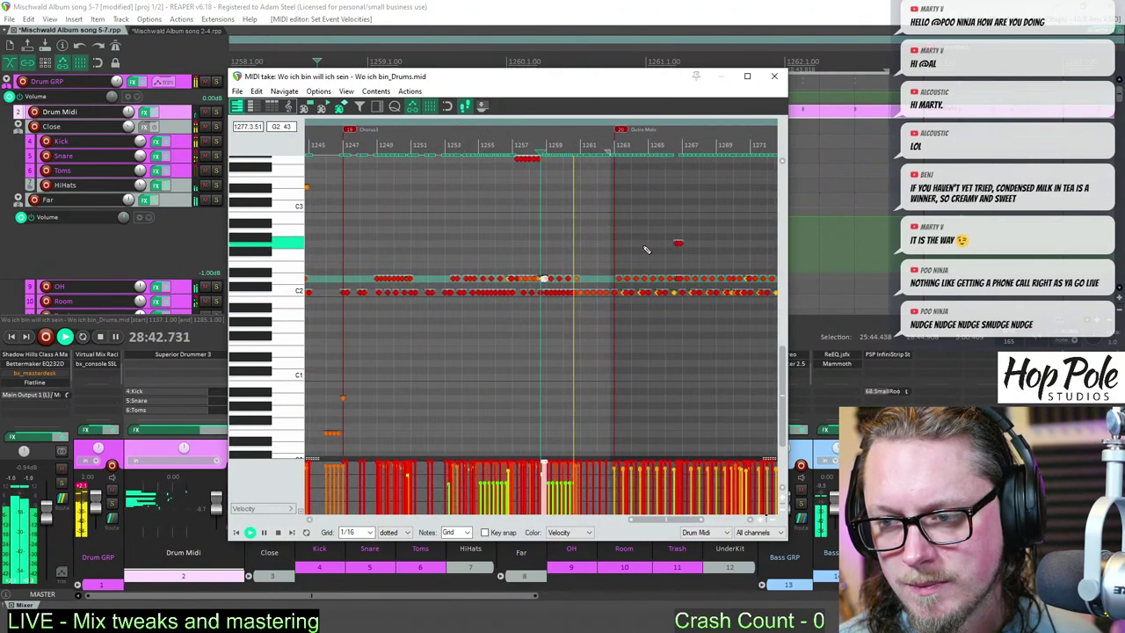
pyautogui.scroll(2, 645, 248)
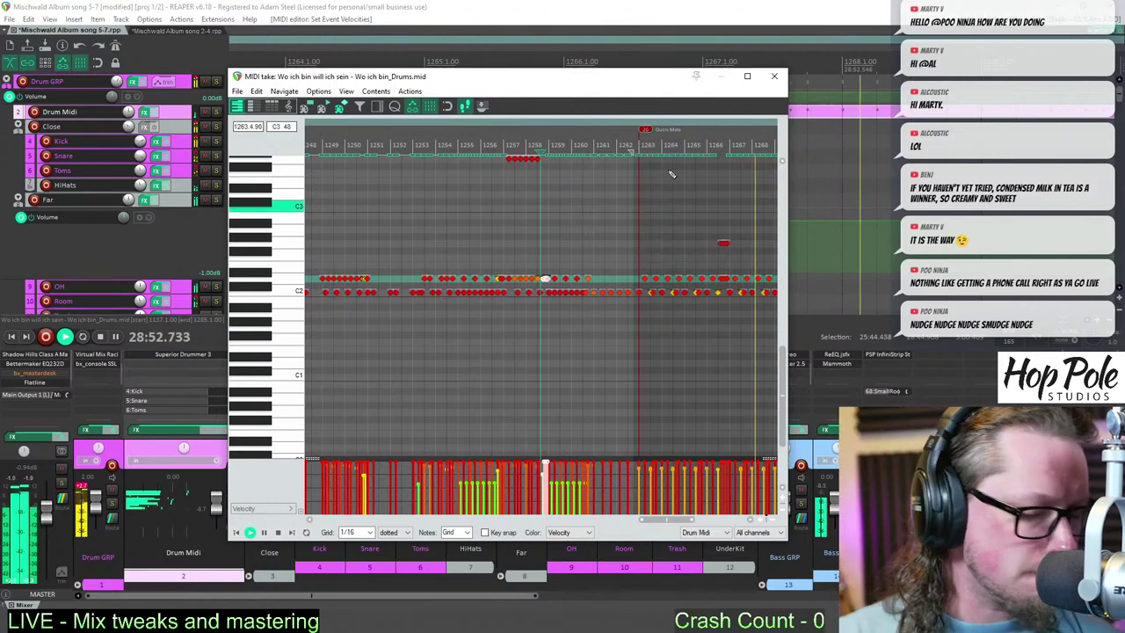
pyautogui.scroll(-3, 668, 255)
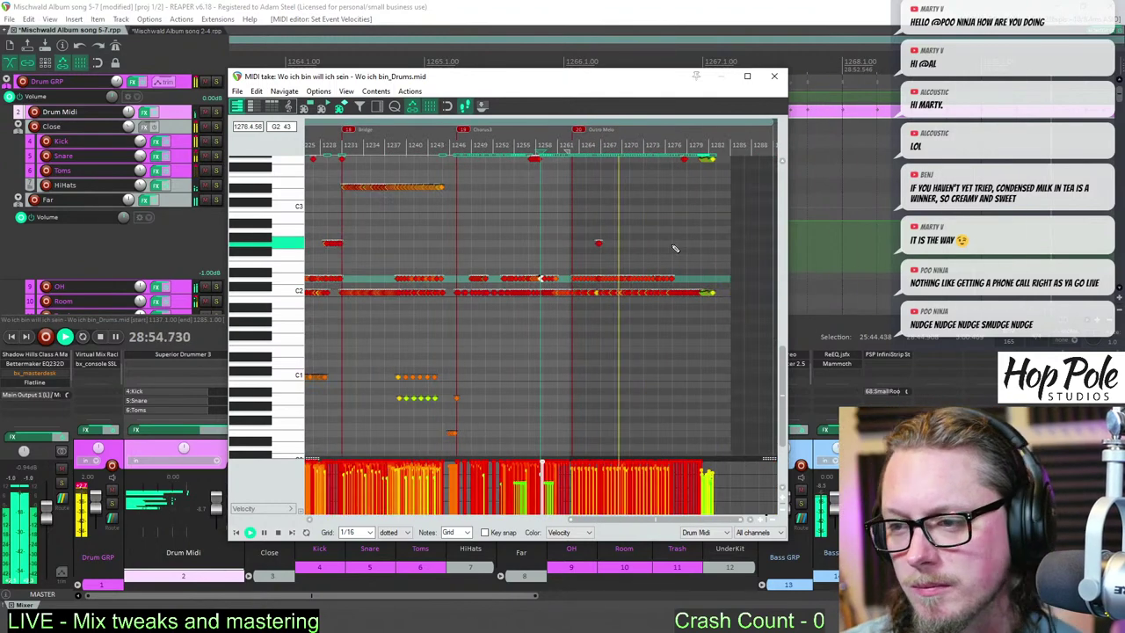
pyautogui.scroll(3, 681, 249)
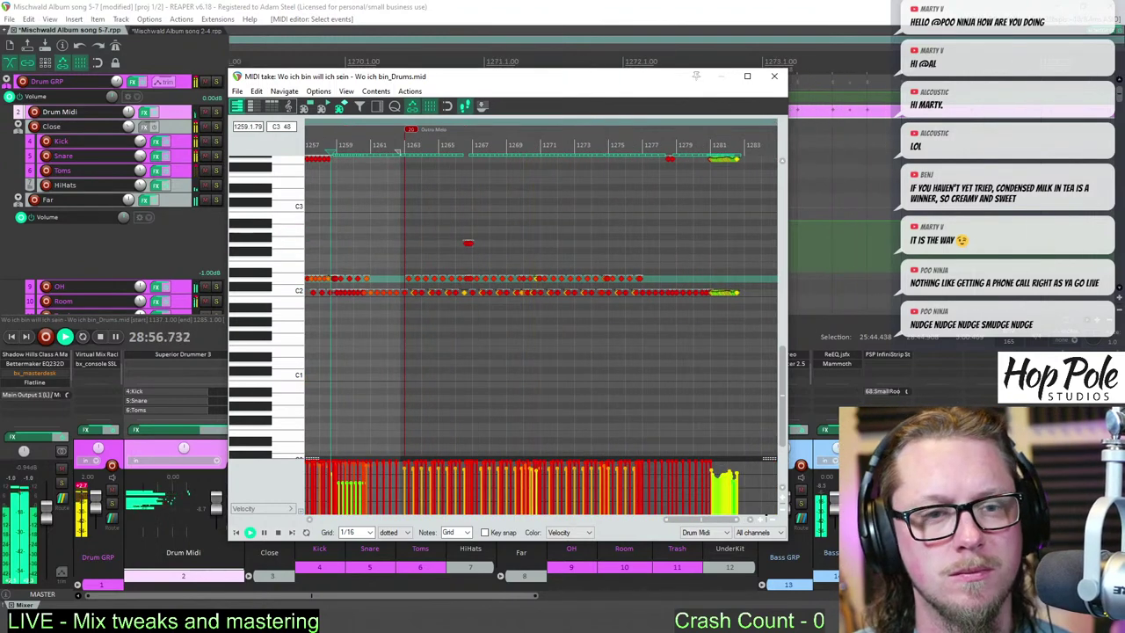
pyautogui.click(775, 76)
# - Lower the Rhythm Guit 1 volume envelope slightly in the Outro Melo, listen through the ending and stop playback
pyautogui.moveTo(1120, 102); pyautogui.dragTo(1120, 143)
pyautogui.scroll(-5, 713, 305)
pyautogui.scroll(-4, 712, 305)
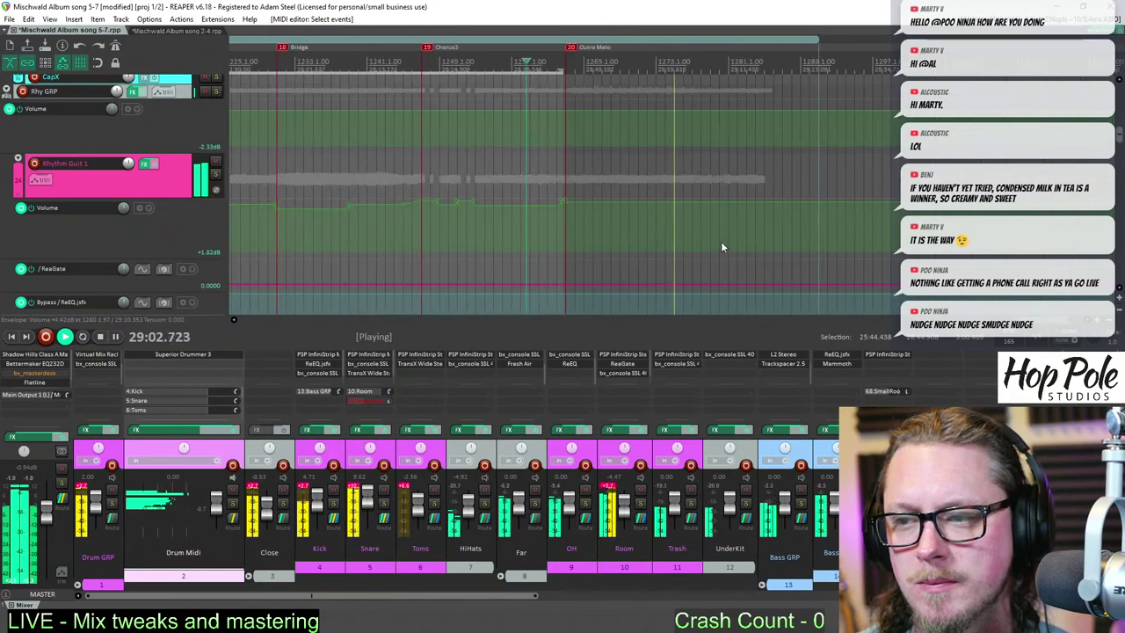
pyautogui.moveTo(635, 200); pyautogui.dragTo(636, 204)
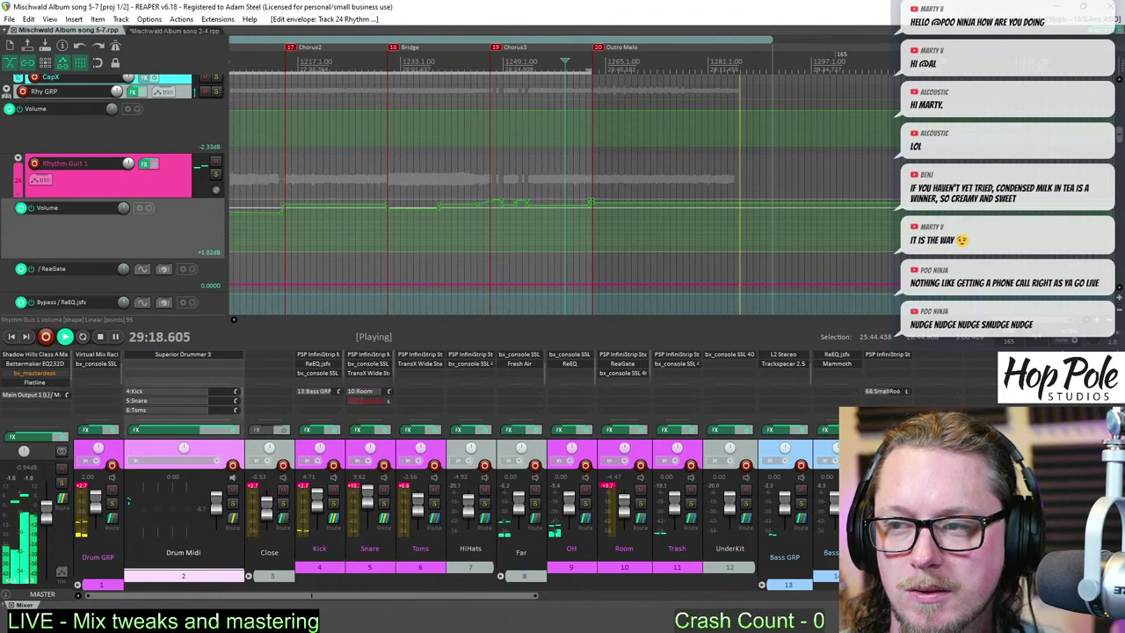
pyautogui.press('space')
# - Show the whole project timeline, close the Master FX chain and save the project
pyautogui.scroll(-1, 149, 305)
pyautogui.scroll(-10, 458, 255)
pyautogui.scroll(4, 453, 253)
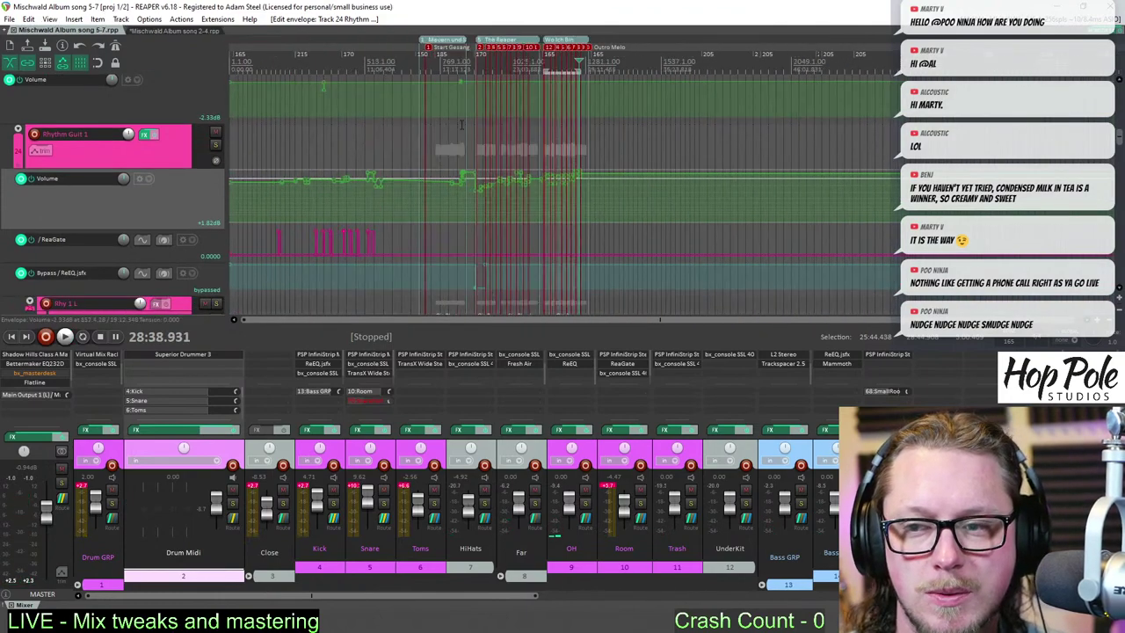
pyautogui.scroll(-5, 460, 151)
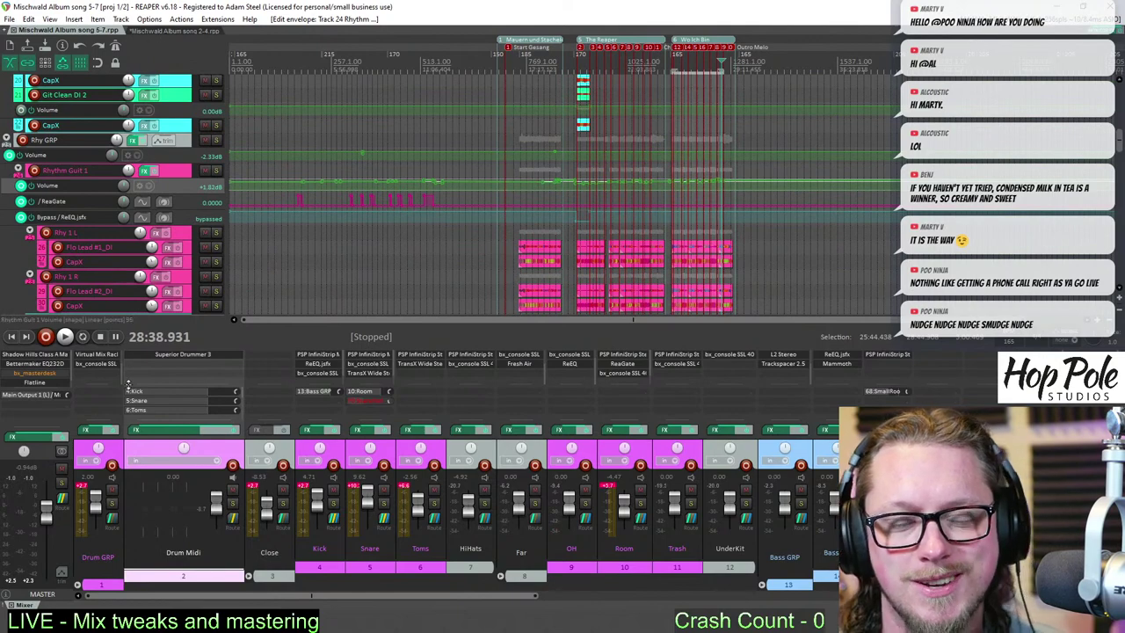
pyautogui.scroll(-1, 35, 367)
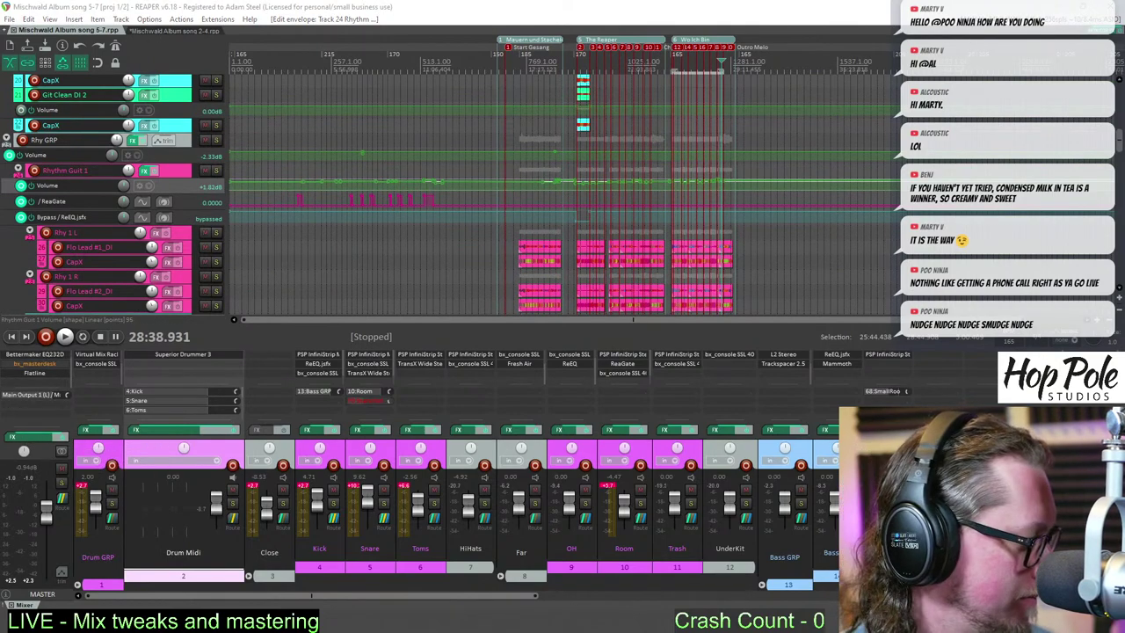
pyautogui.press('Escape')
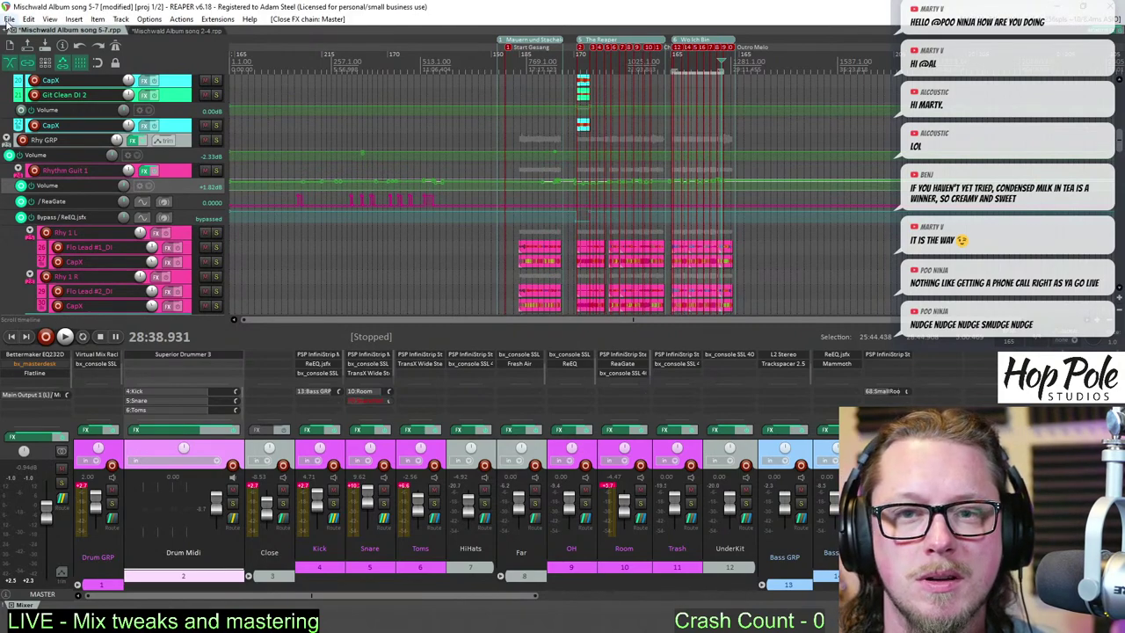
pyautogui.hotkey('ctrl', 's')
pyautogui.click(11, 21)
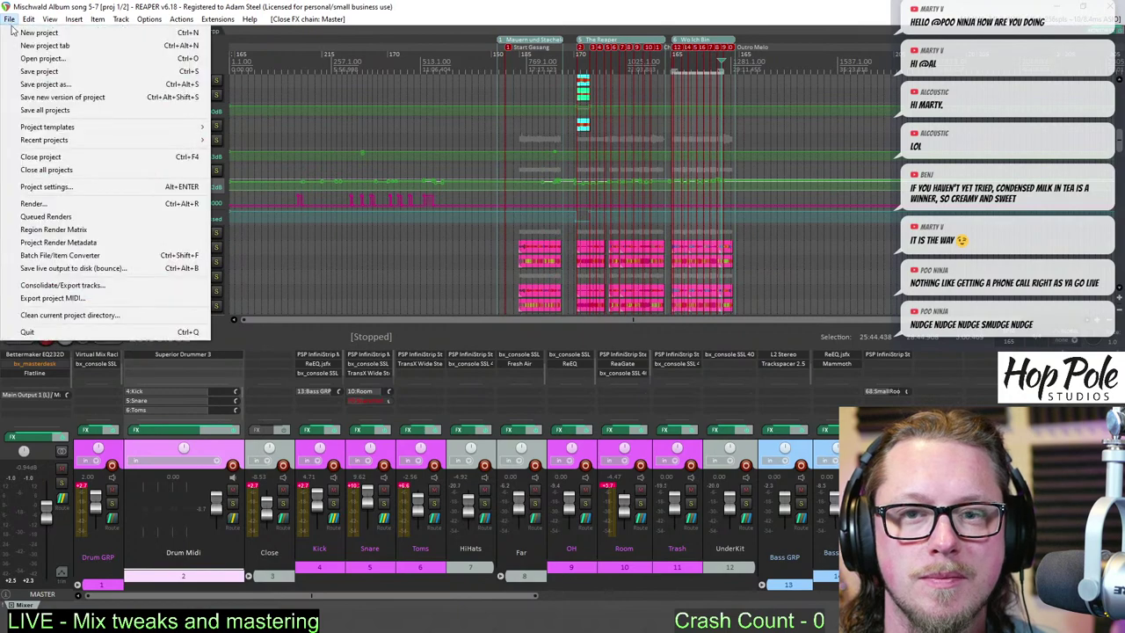
pyautogui.click(244, 5)
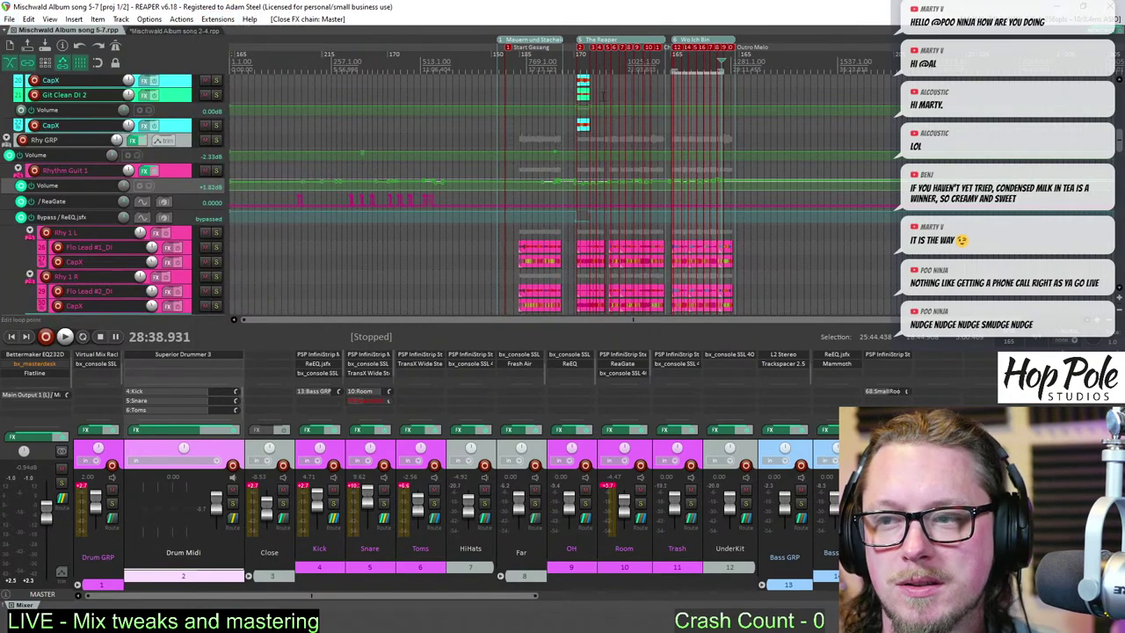
# - Play The Reaper from its Chorus 2 marker and bypass the Flatline plug-in on the master
pyautogui.click(603, 63)
pyautogui.scroll(6, 615, 80)
pyautogui.scroll(-2, 648, 93)
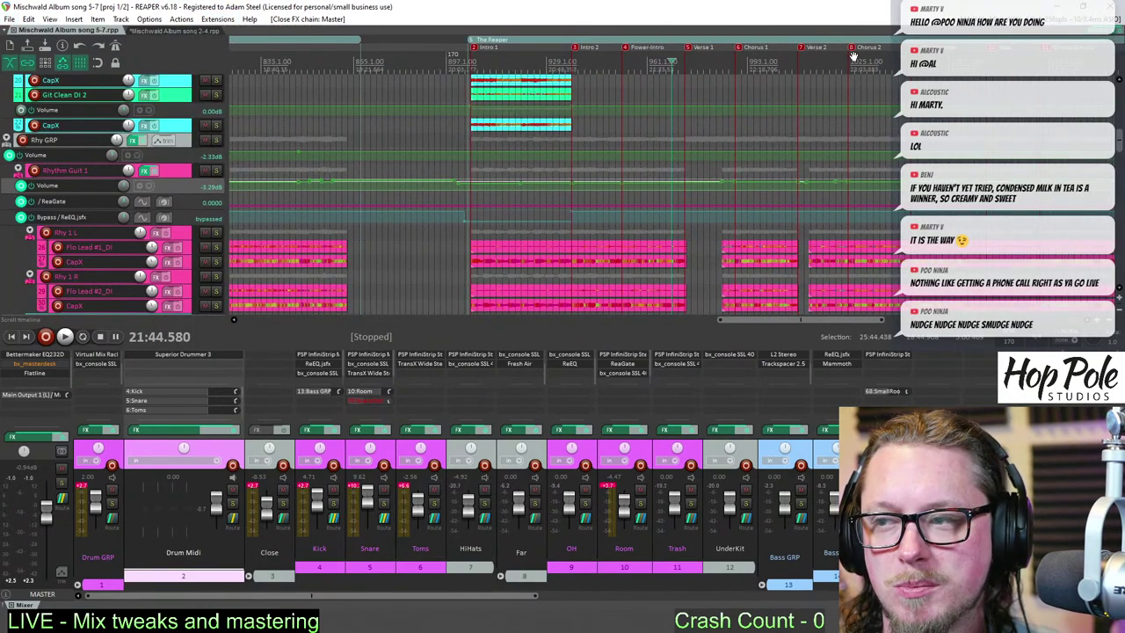
pyautogui.click(854, 60)
pyautogui.press('space')
pyautogui.keyDown('shift'); pyautogui.click(34, 373); pyautogui.keyUp('shift')
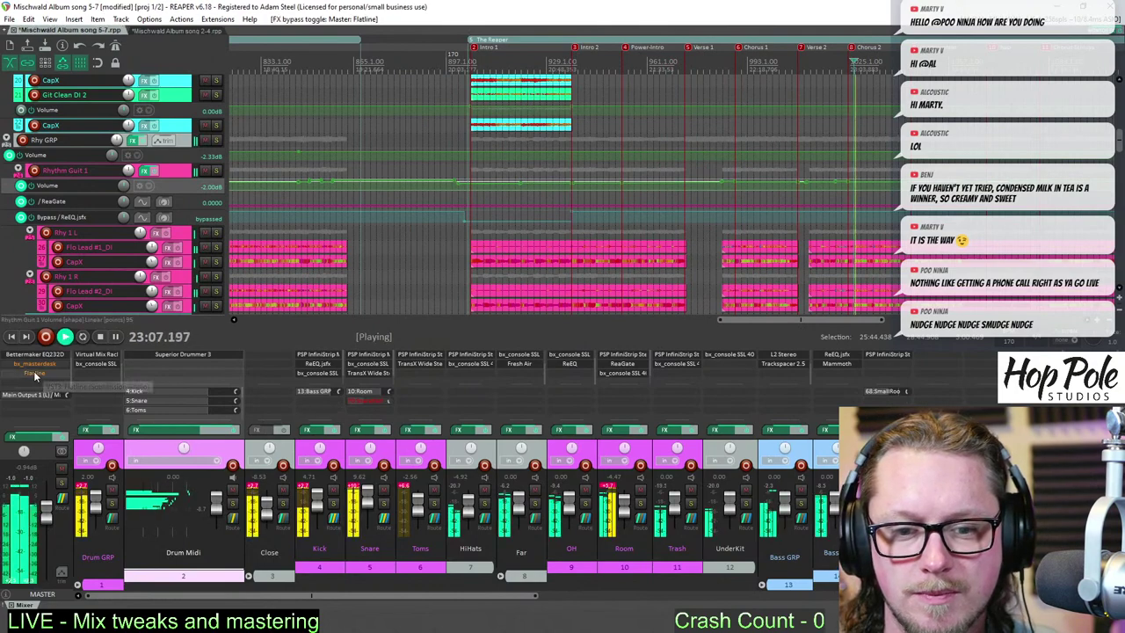
# - Open the bypassed Flatline plug-in to check its input and output levels, close it and stop playback
pyautogui.click(33, 372)
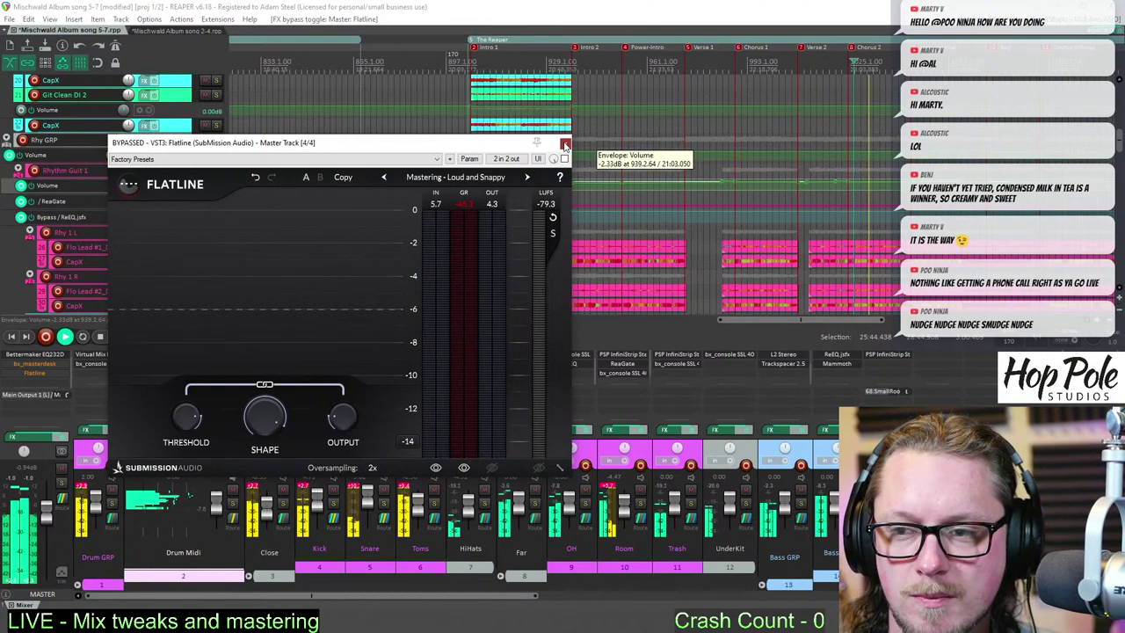
pyautogui.click(598, 6)
pyautogui.press('space')
pyautogui.press('space')
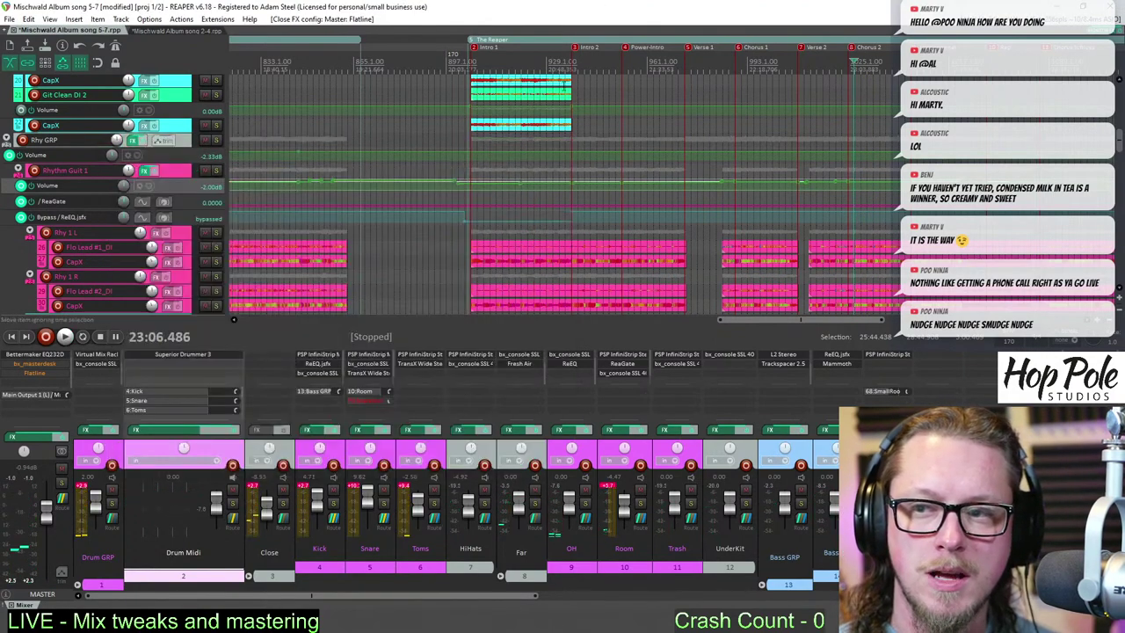
pyautogui.click(566, 142)
# - Open the render settings and change the output file name to "Mischwald - $region mix 5"
pyautogui.hotkey('ctrl', 'alt', 'r')
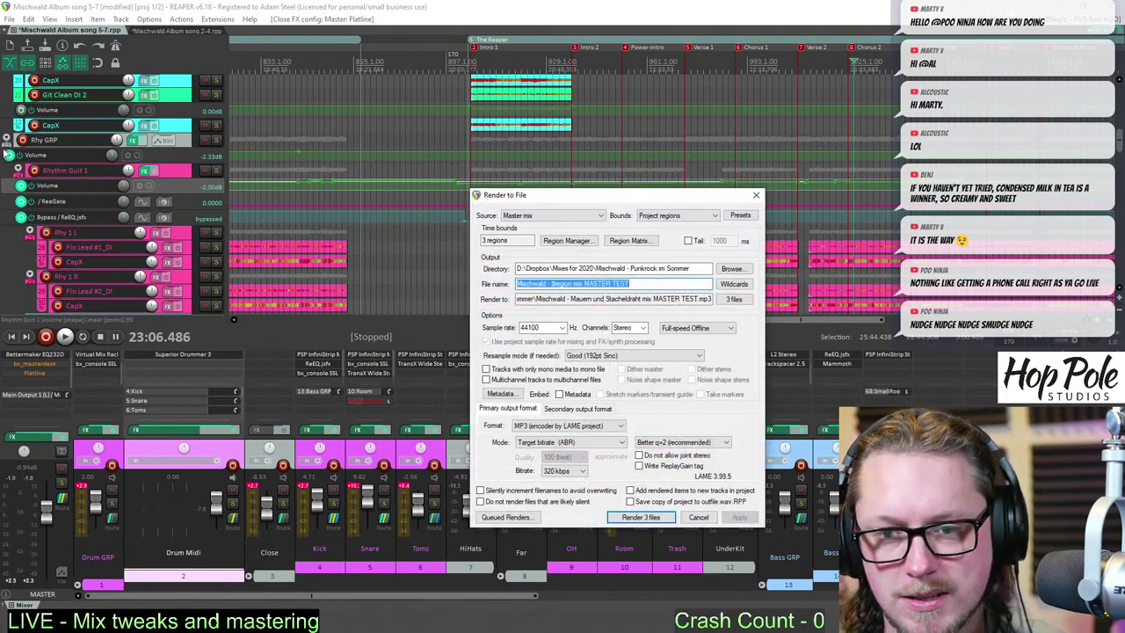
pyautogui.moveTo(631, 284); pyautogui.dragTo(586, 300)
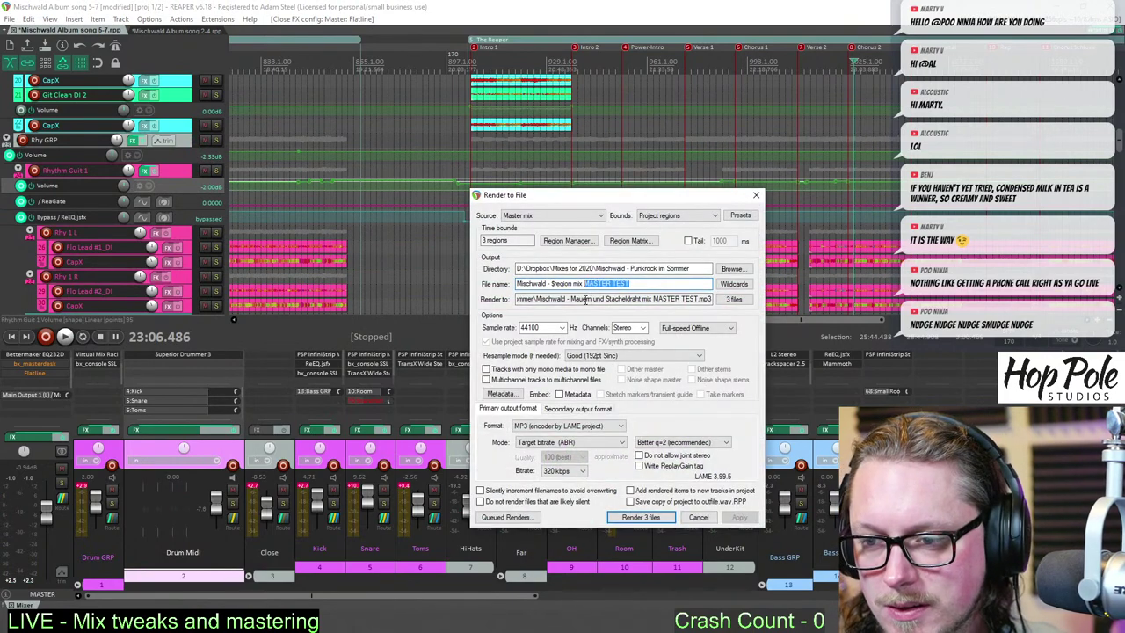
pyautogui.write('5')
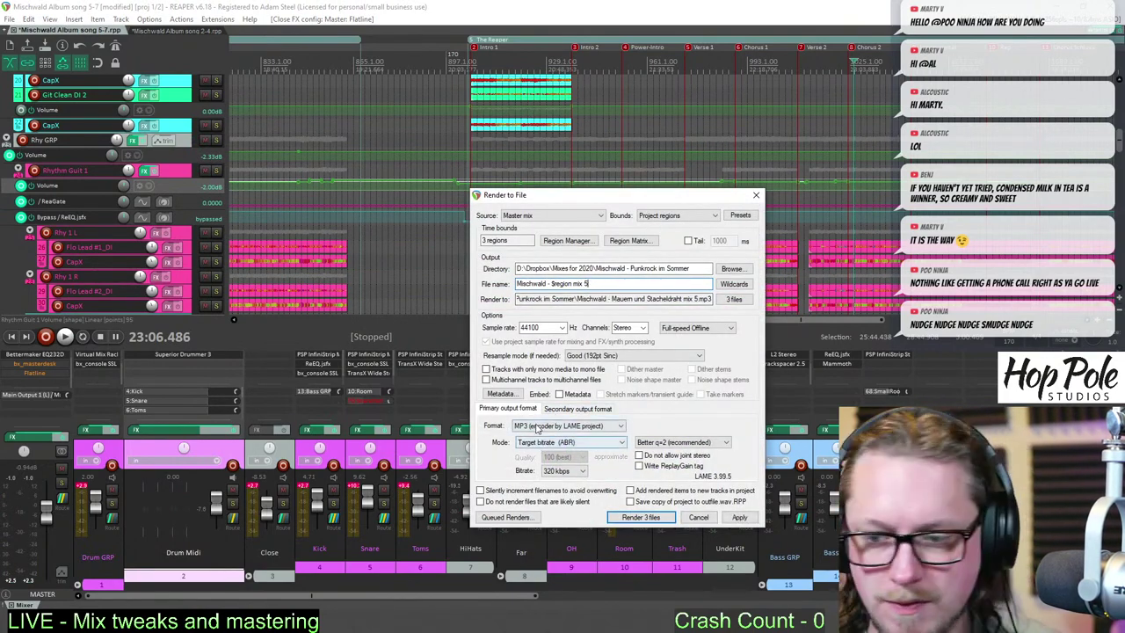
# - Set the render format to WAV with 32 bit FP depth and render the three project regions
pyautogui.click(539, 427)
pyautogui.click(524, 438)
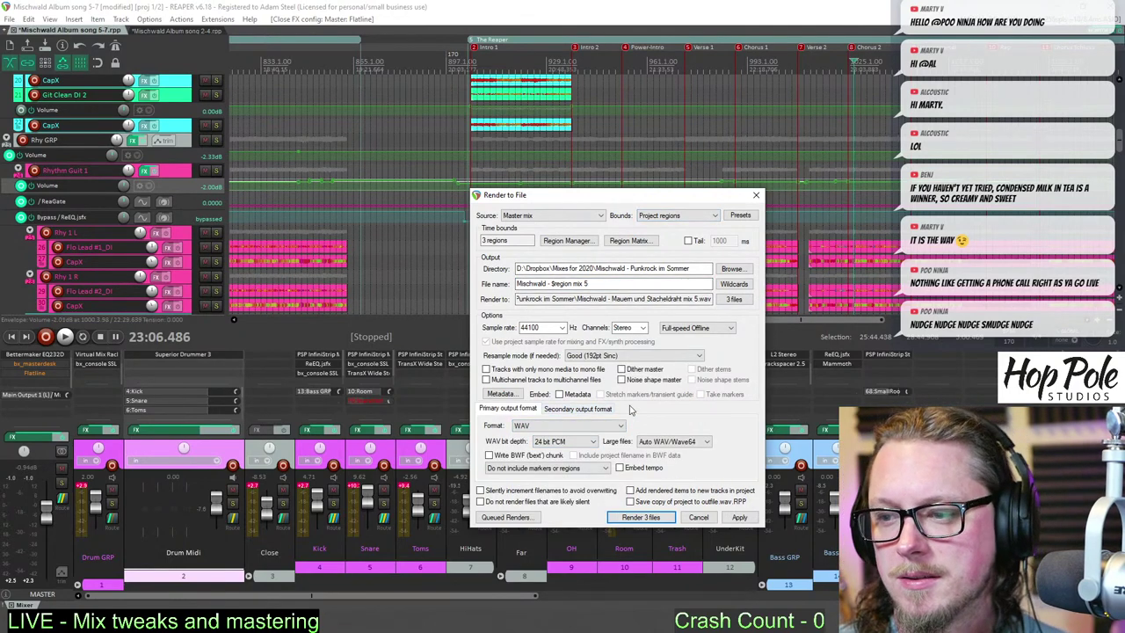
pyautogui.scroll(-1, 573, 447)
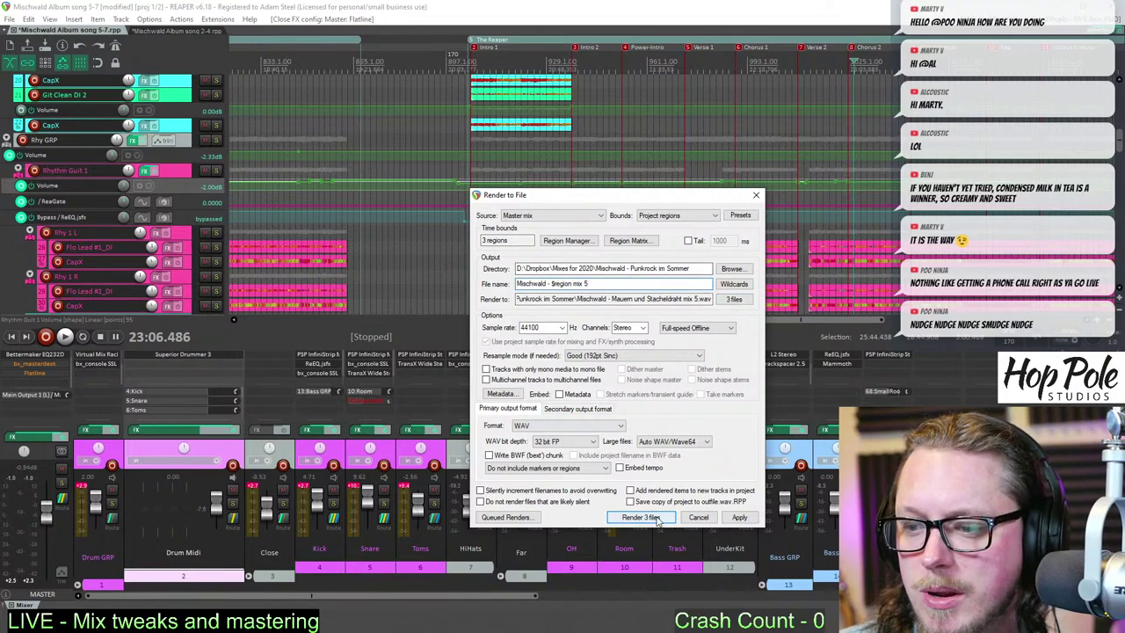
pyautogui.click(655, 519)
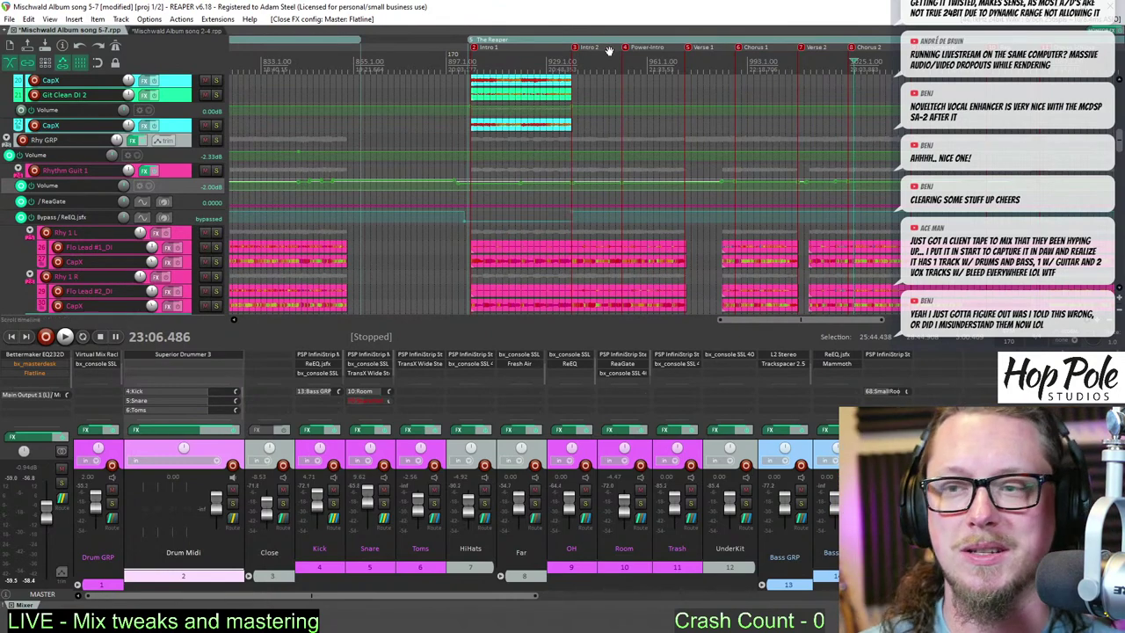
# - Select all four plug-ins in the Master FX chain, close the chain and switch to the Mischwald Album song 2-4 project
pyautogui.scroll(-6, 607, 50)
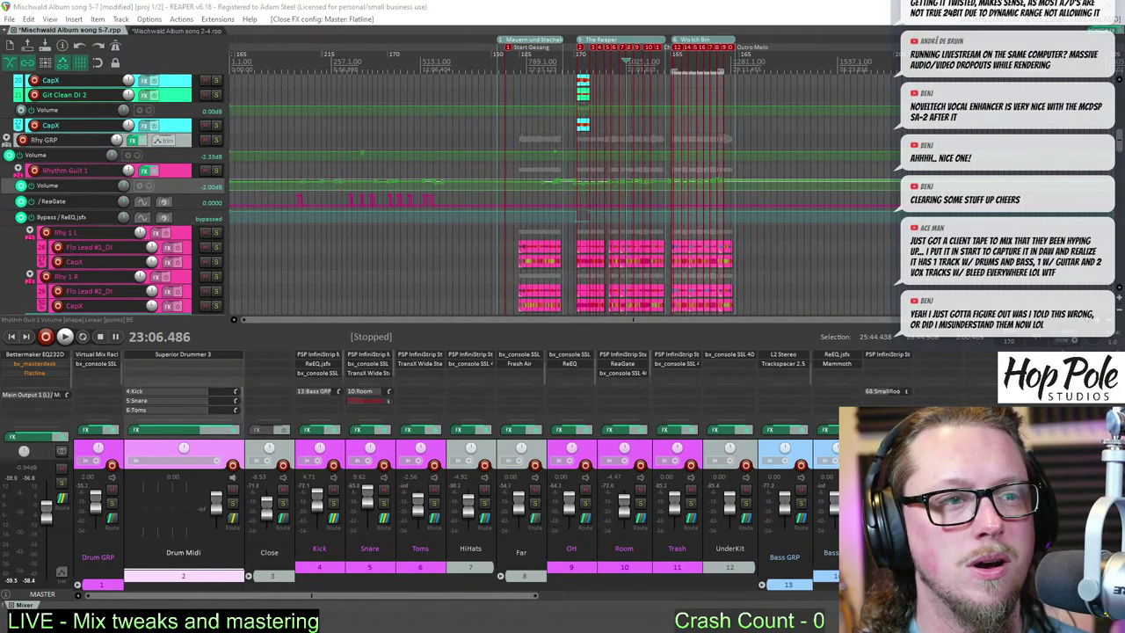
pyautogui.click(24, 437)
pyautogui.moveTo(504, 265); pyautogui.dragTo(326, 158)
pyautogui.moveTo(306, 258); pyautogui.dragTo(320, 181)
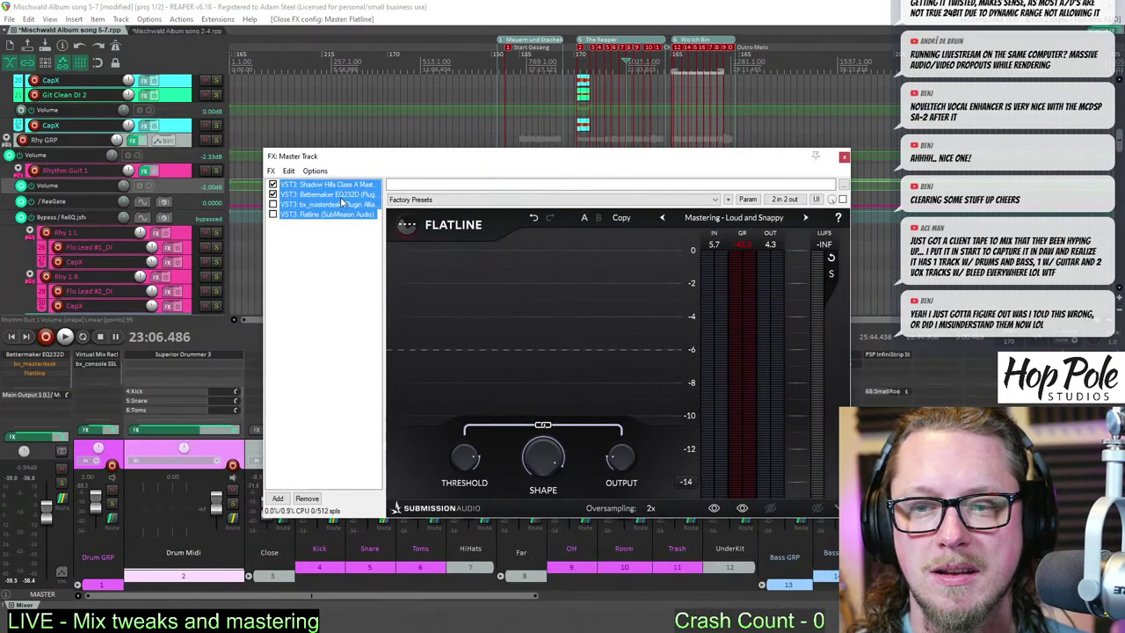
pyautogui.click(843, 158)
pyautogui.click(189, 30)
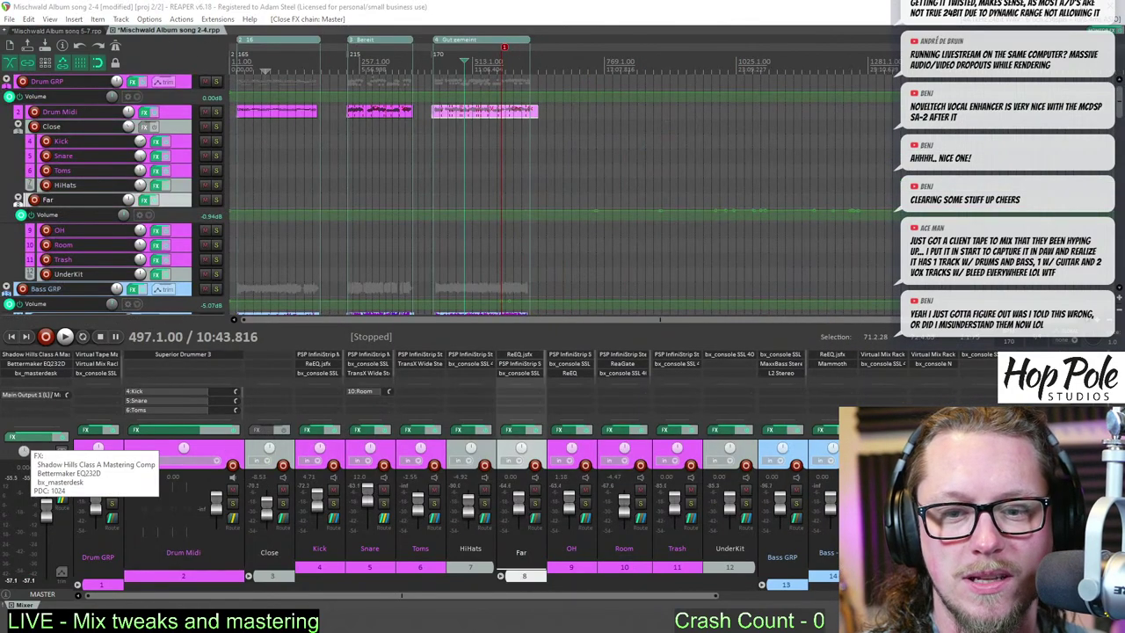
# - Replace all plug-ins in the song 2-4 project's Master FX chain with the four plug-ins copied from the song 5-7 project
pyautogui.click(26, 437)
pyautogui.hotkey('ctrl', 'a')
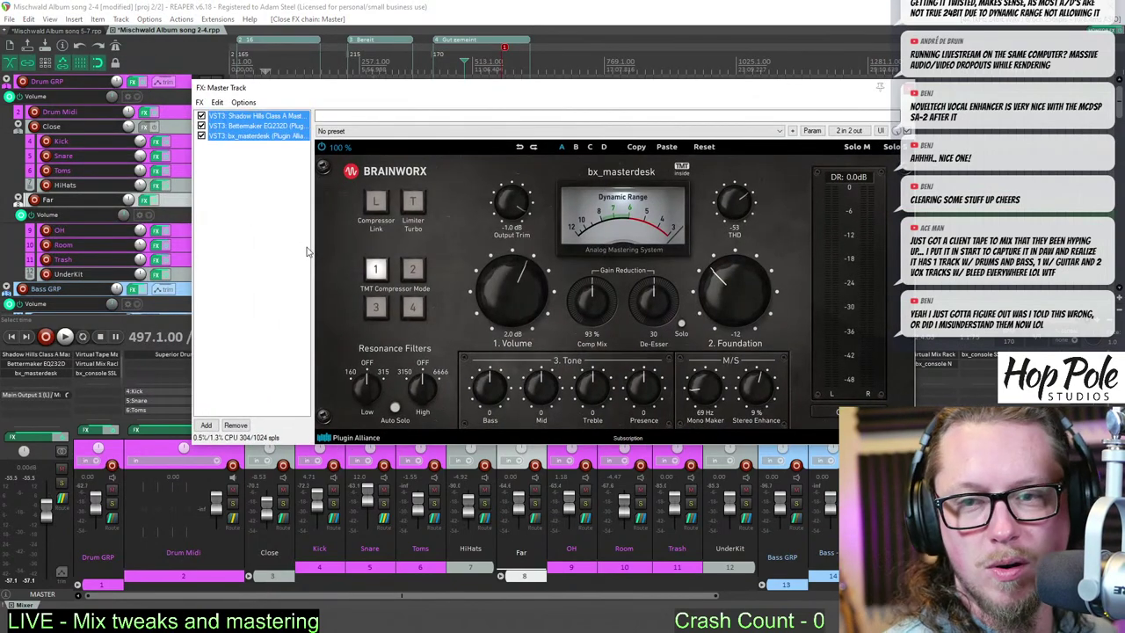
pyautogui.press('Delete')
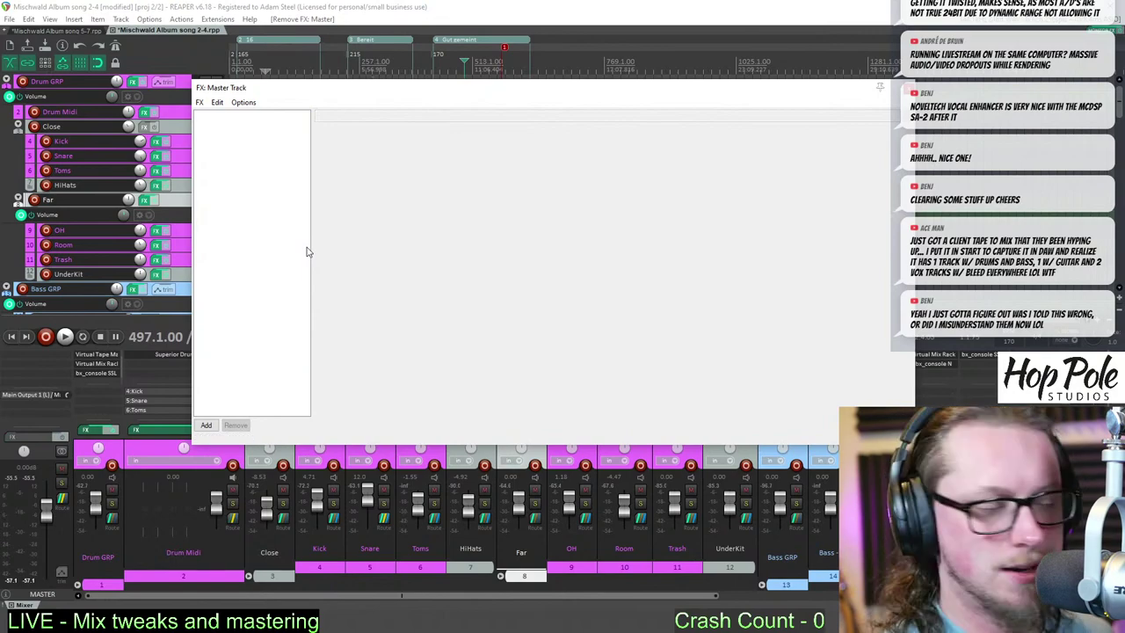
pyautogui.hotkey('ctrl', 'v')
pyautogui.click(247, 215)
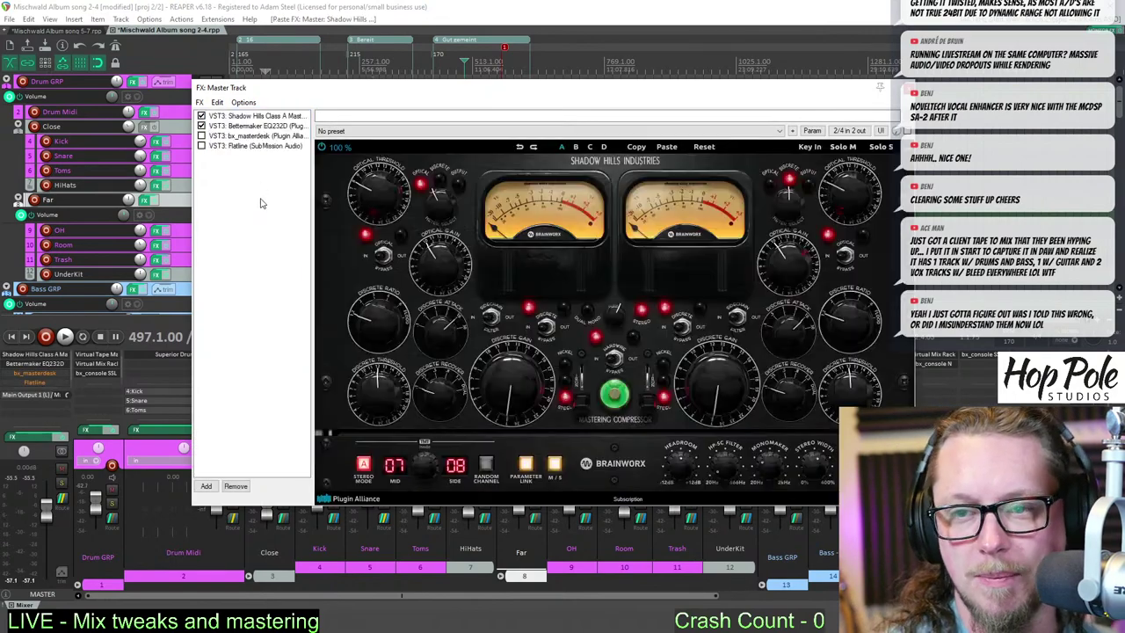
# - Review the pasted Shadow Hills, Bettermaker EQ232D and Flatline plug-ins in the Master FX chain, and close the chain
pyautogui.click(251, 127)
pyautogui.click(245, 116)
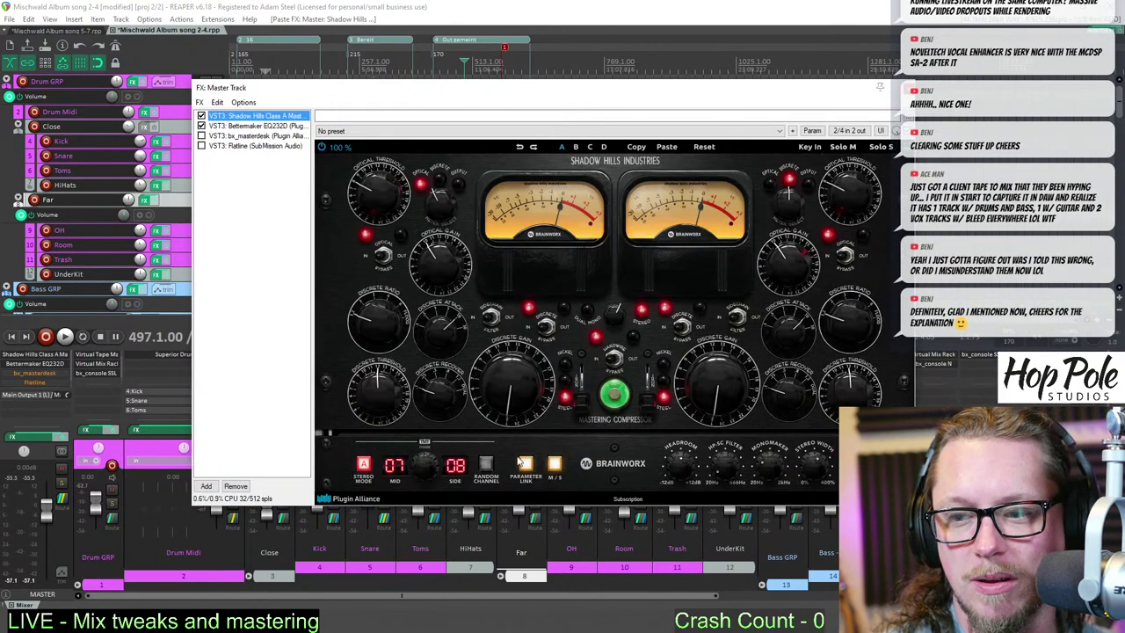
pyautogui.click(261, 126)
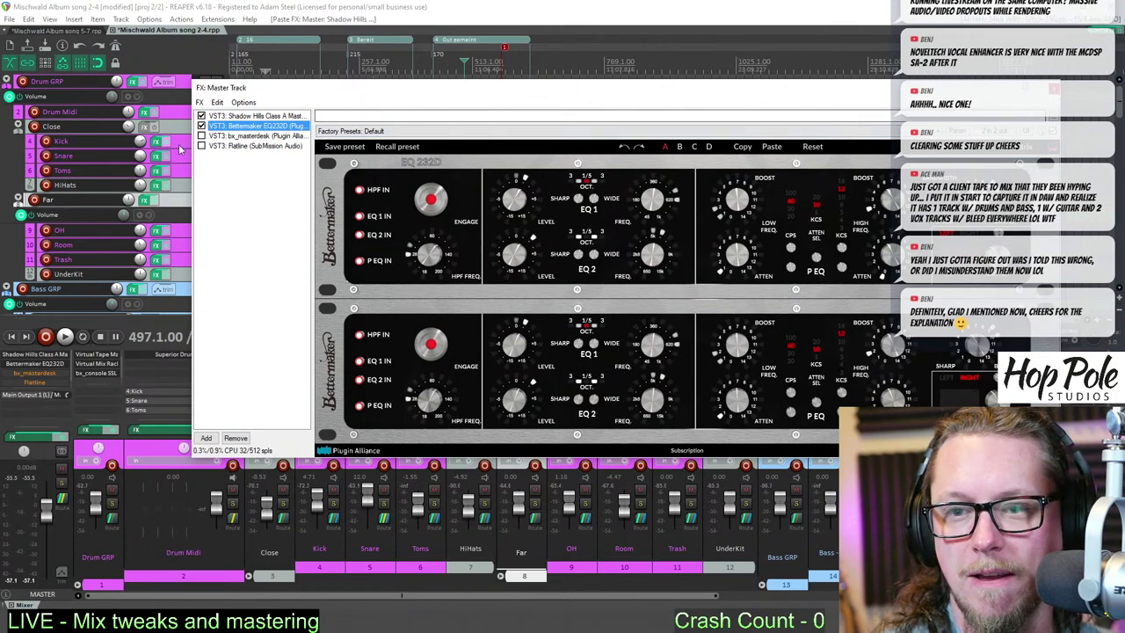
pyautogui.click(255, 146)
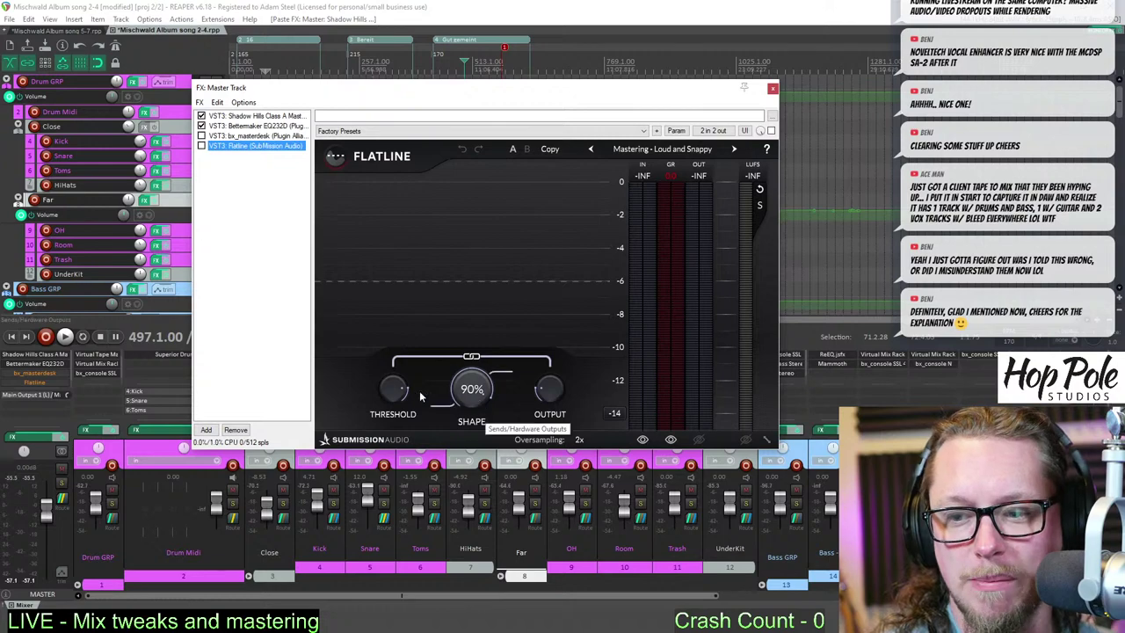
pyautogui.moveTo(534, 378)
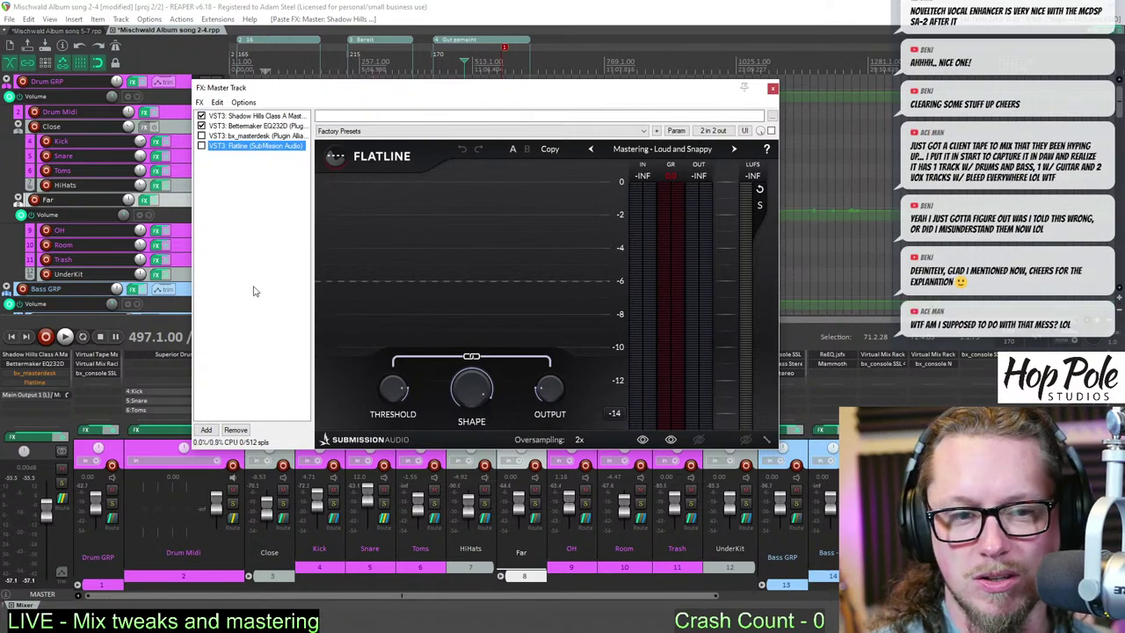
pyautogui.click(772, 88)
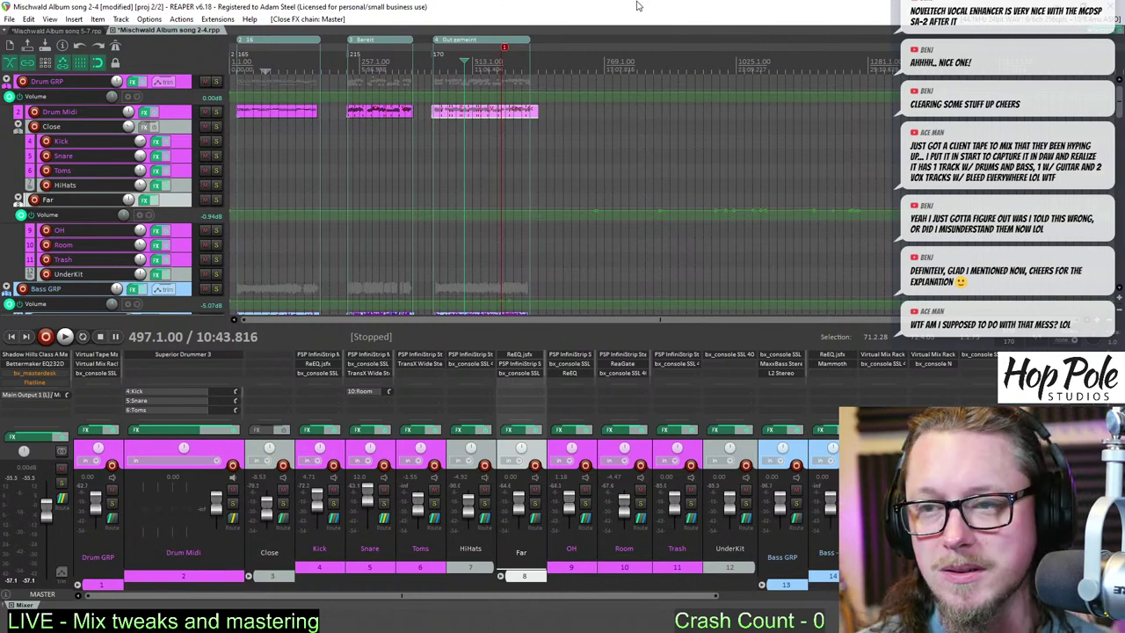
# - Enlarge the Drum Midi track, check the drum group level in the song 5-7 project and set Drum GRP's volume to 2 dB in song 2-4
pyautogui.moveTo(191, 120); pyautogui.dragTo(192, 176)
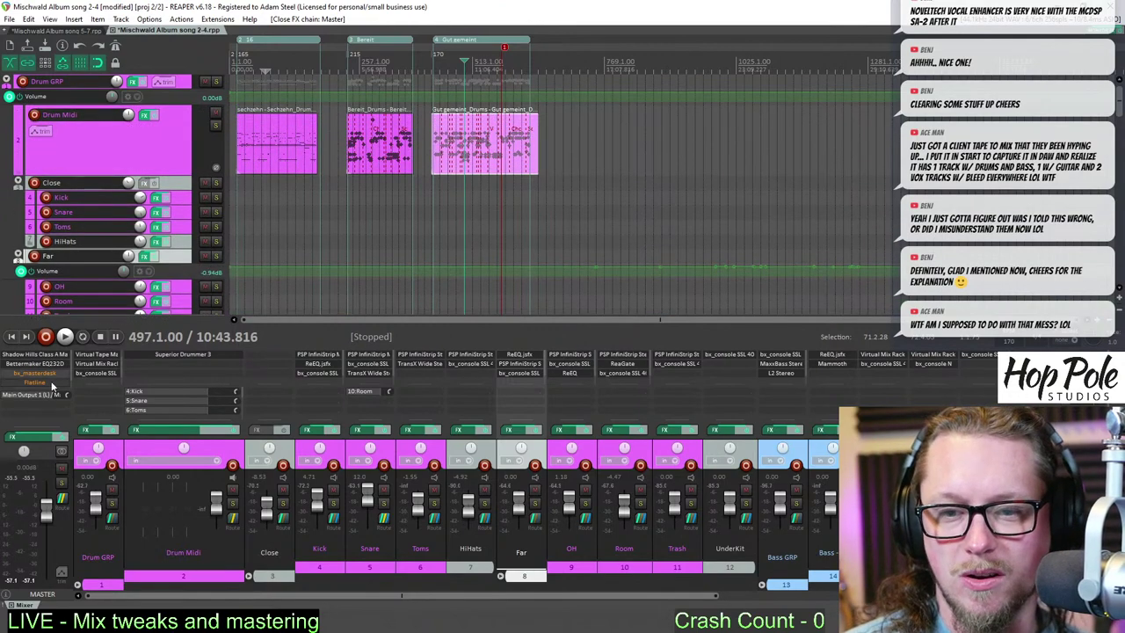
pyautogui.click(61, 32)
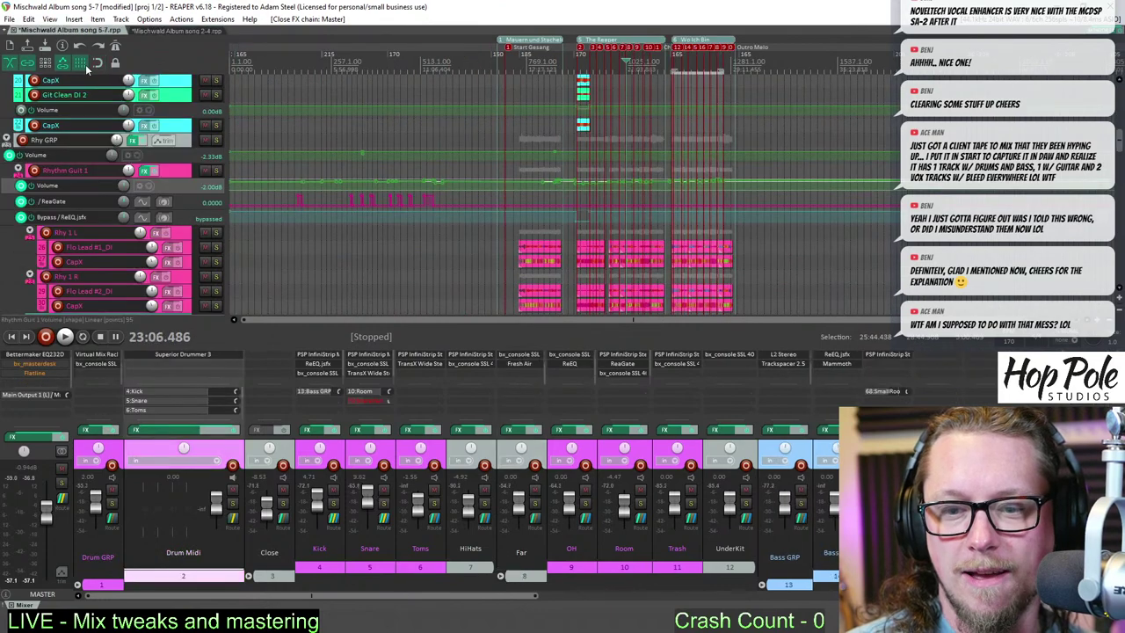
pyautogui.click(164, 33)
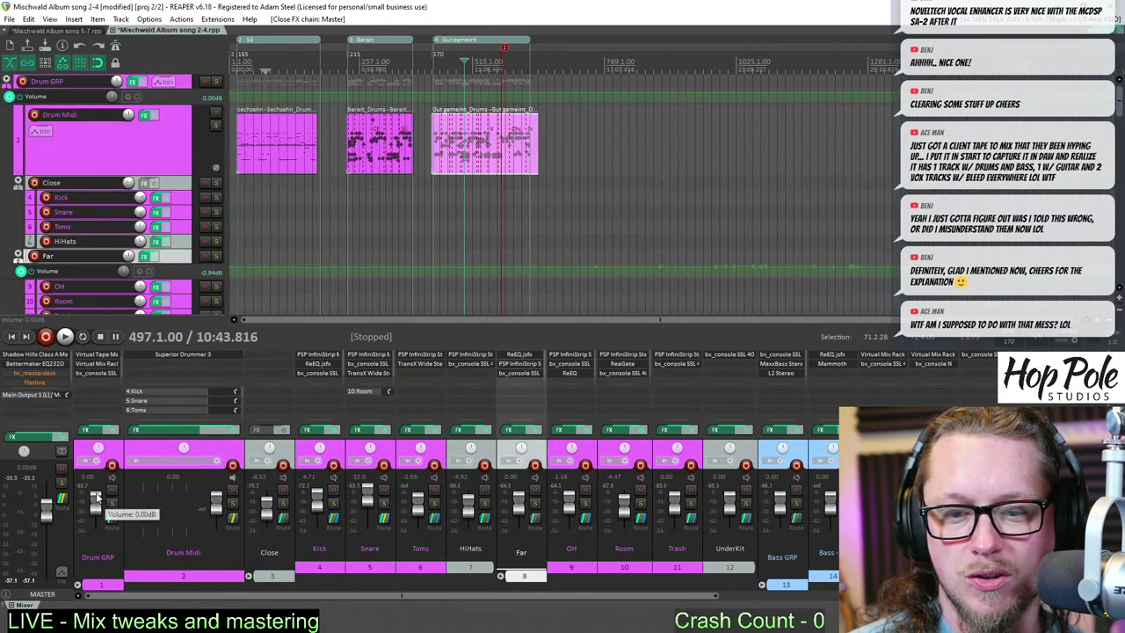
pyautogui.click(110, 474)
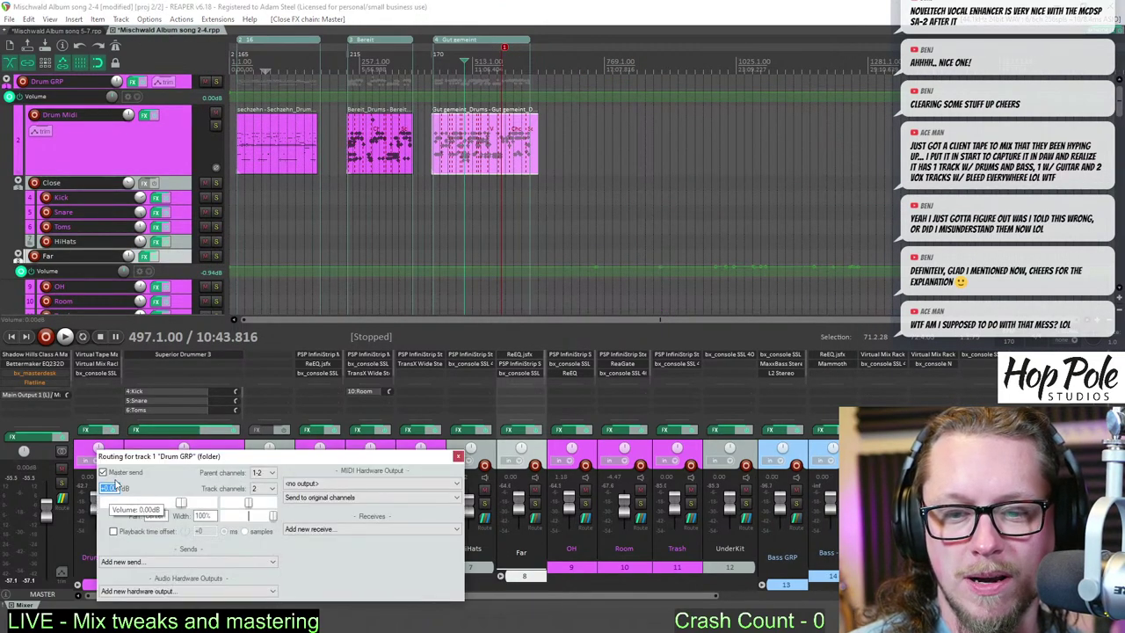
pyautogui.write('2')
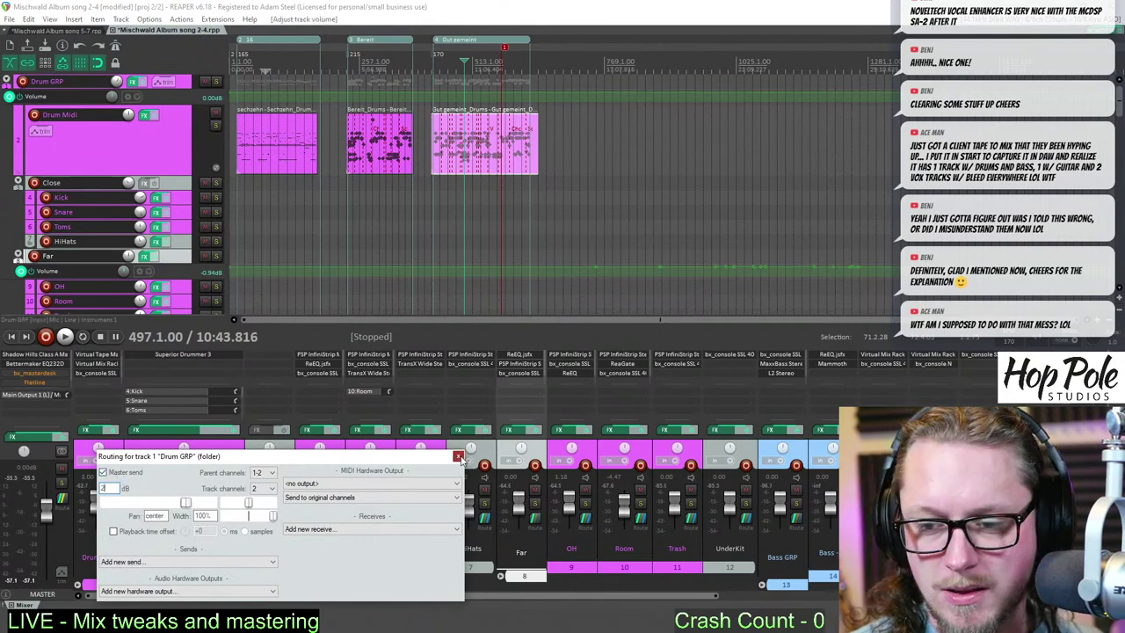
pyautogui.click(458, 457)
# - Open the bx_console SSL 4000 E on Drum GRP in both projects to compare its settings
pyautogui.click(88, 372)
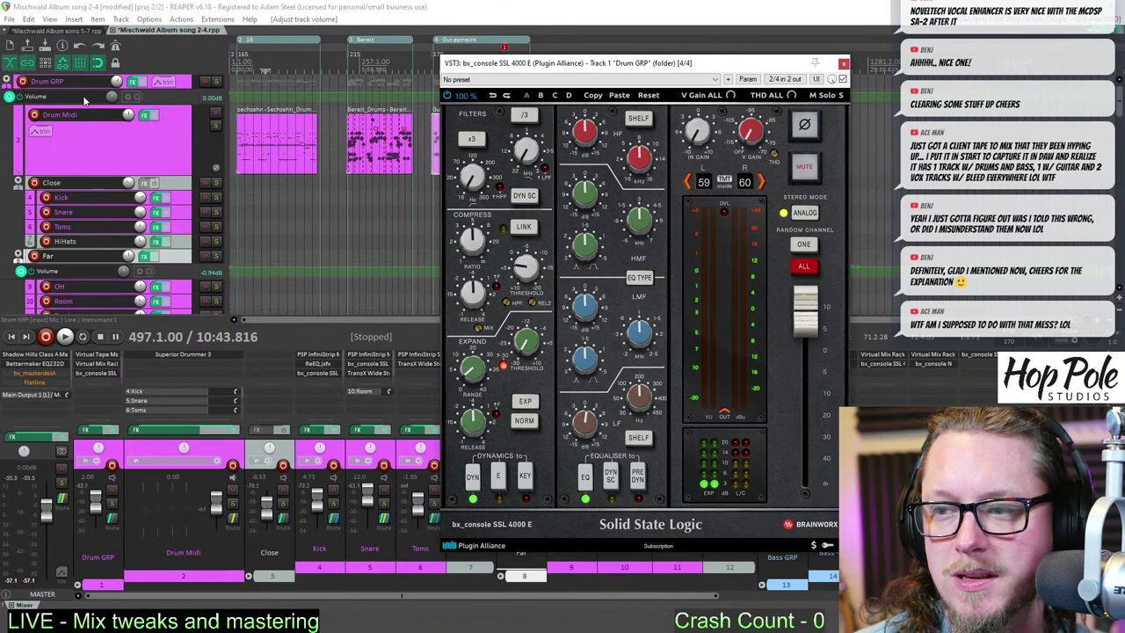
pyautogui.click(54, 33)
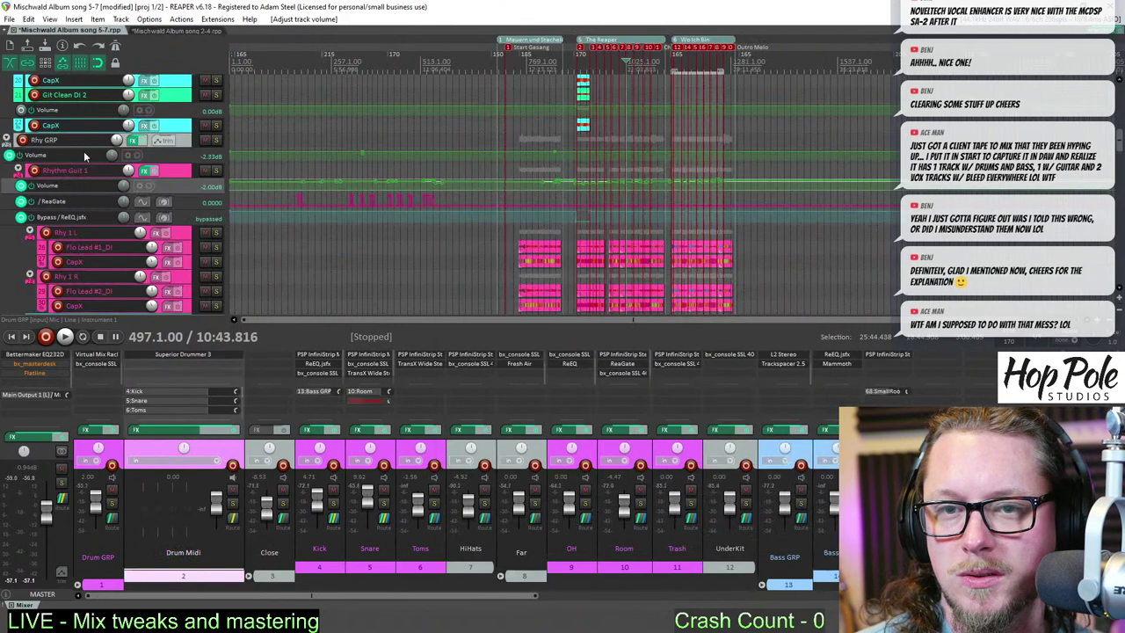
pyautogui.click(97, 363)
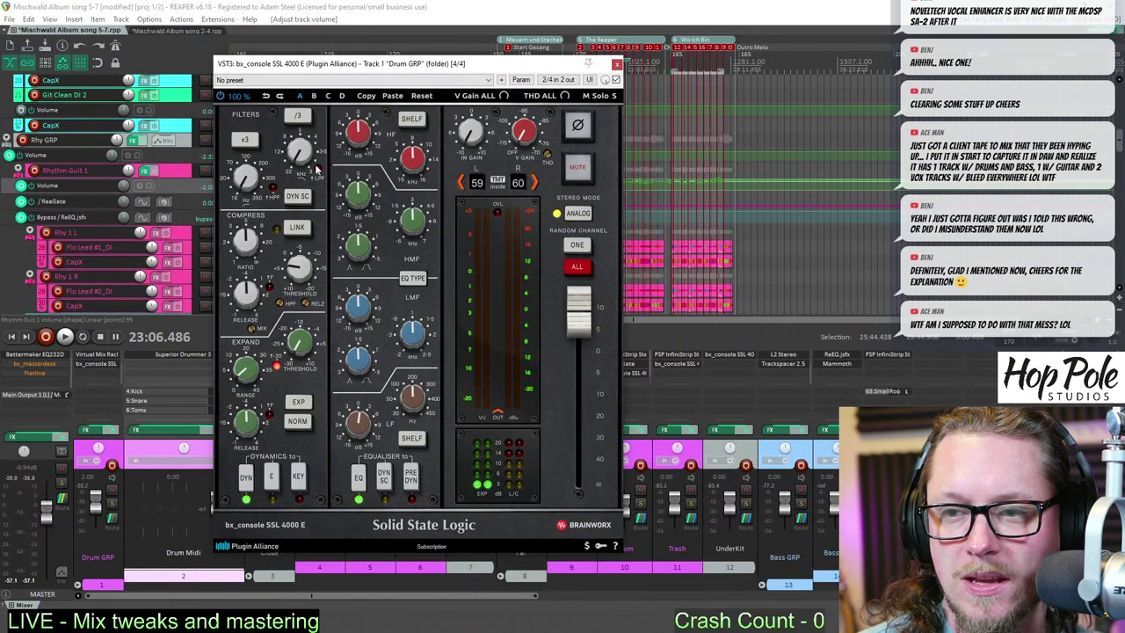
# - Copy all four effects from the Drum GRP track's FX chain in the Mischwald Album song 5-7 project
pyautogui.click(86, 431)
pyautogui.moveTo(292, 155); pyautogui.dragTo(282, 99)
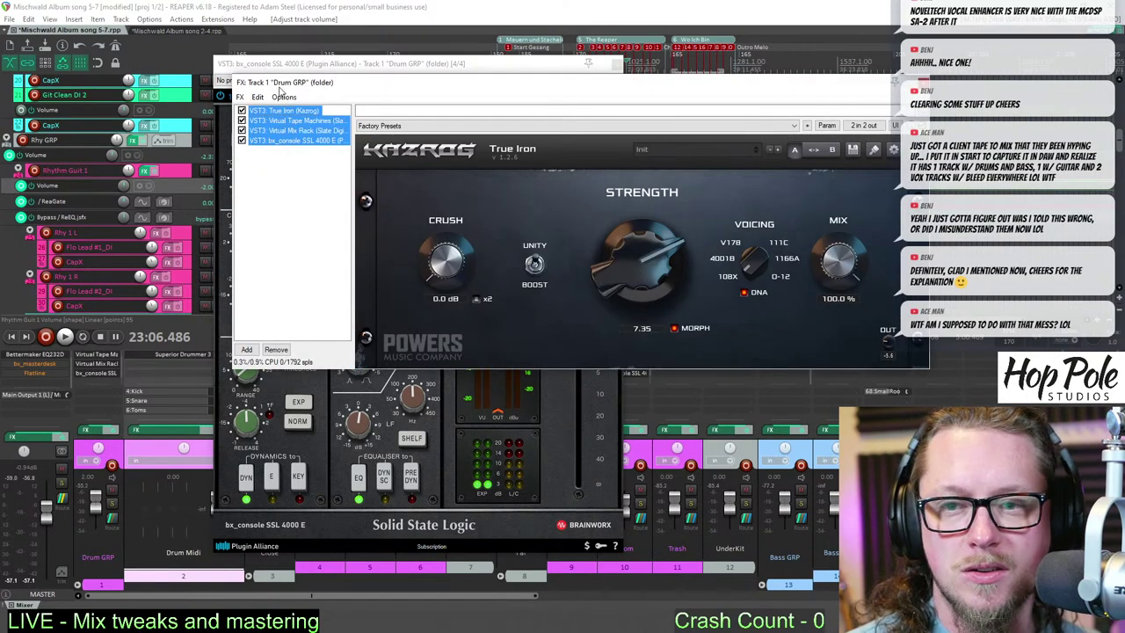
pyautogui.click(923, 83)
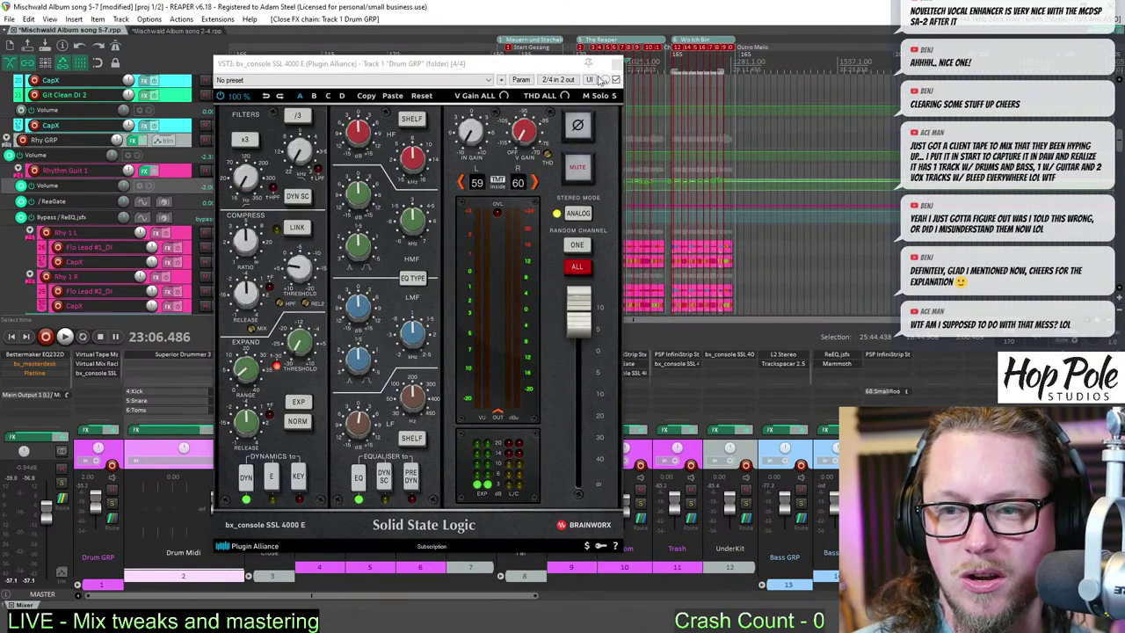
pyautogui.click(617, 64)
# - In the song 2-4 project, replace all effects on the Drum GRP track with the copied FX chain
pyautogui.click(165, 32)
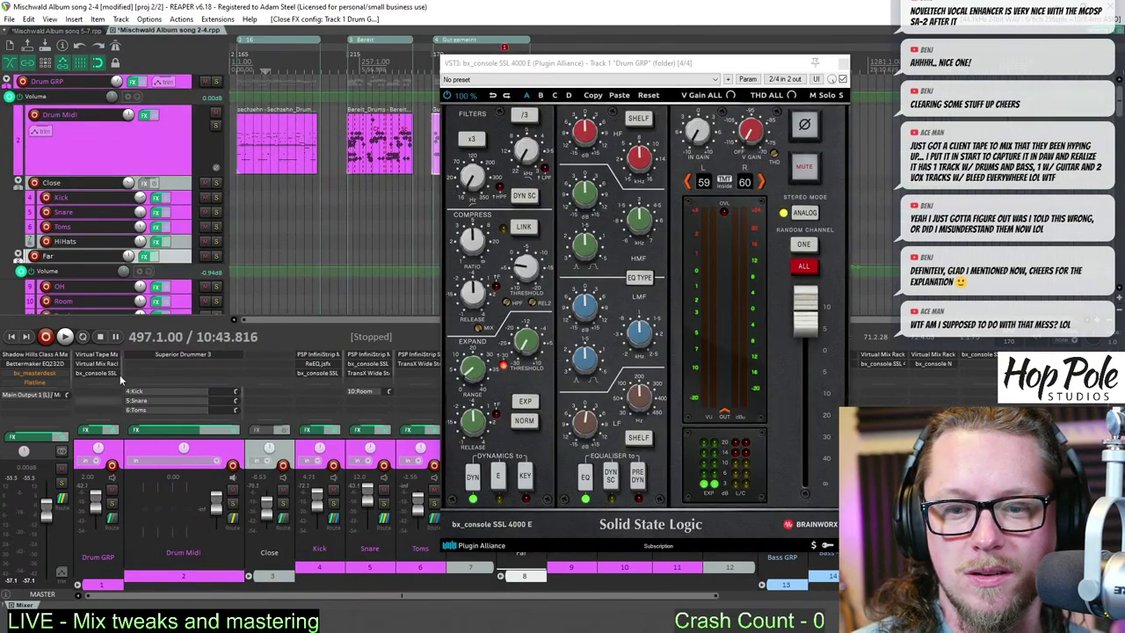
pyautogui.click(87, 430)
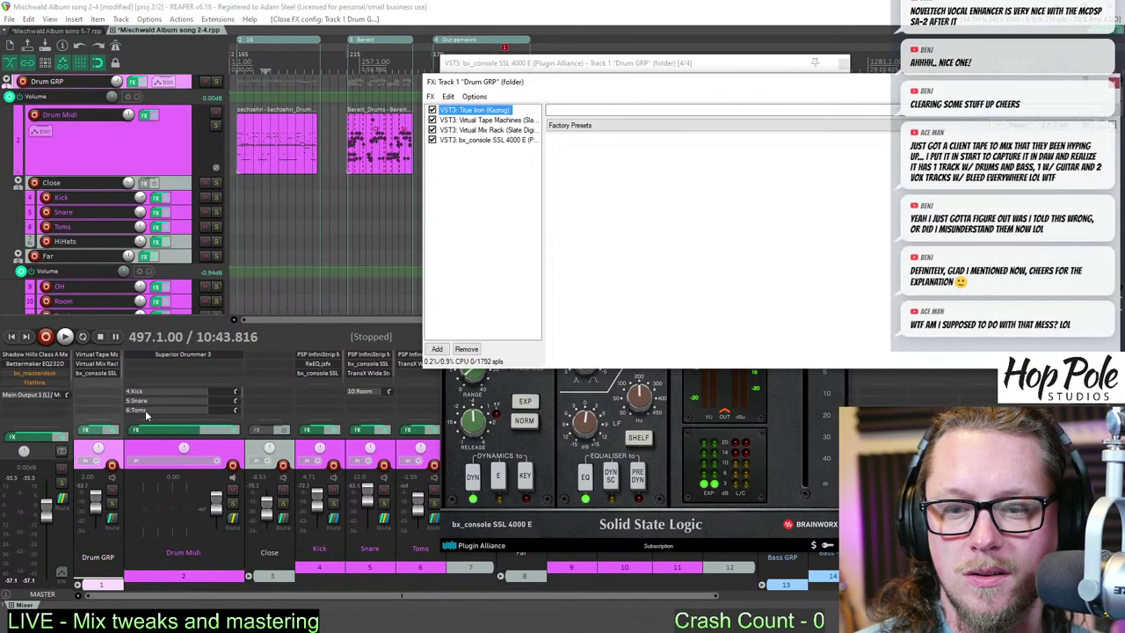
pyautogui.press('Delete')
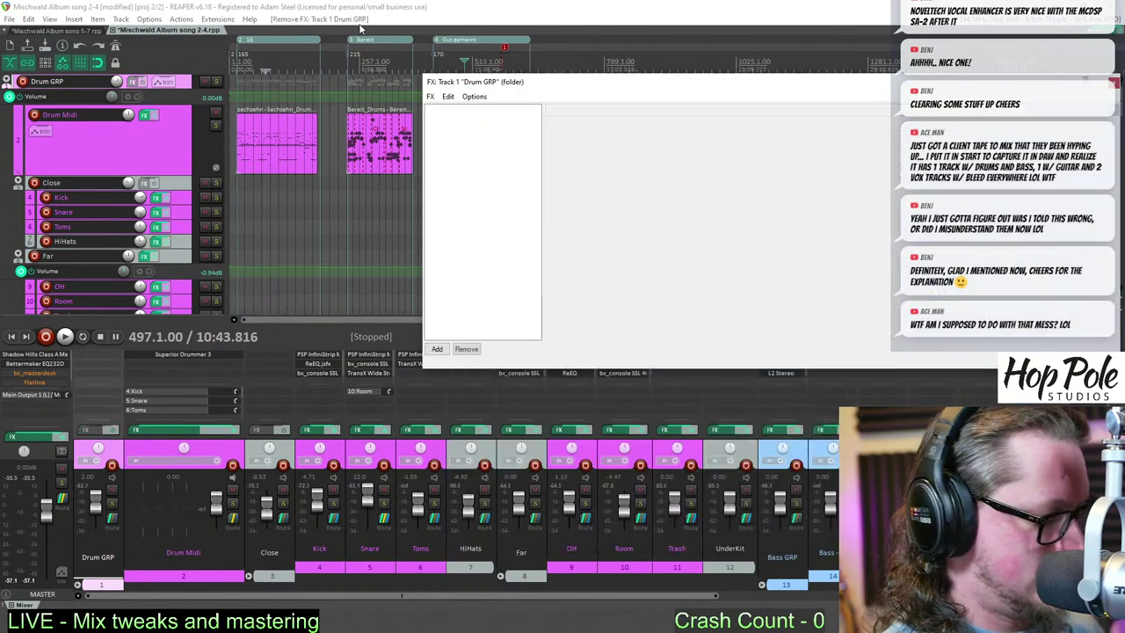
pyautogui.hotkey('ctrl', 'v')
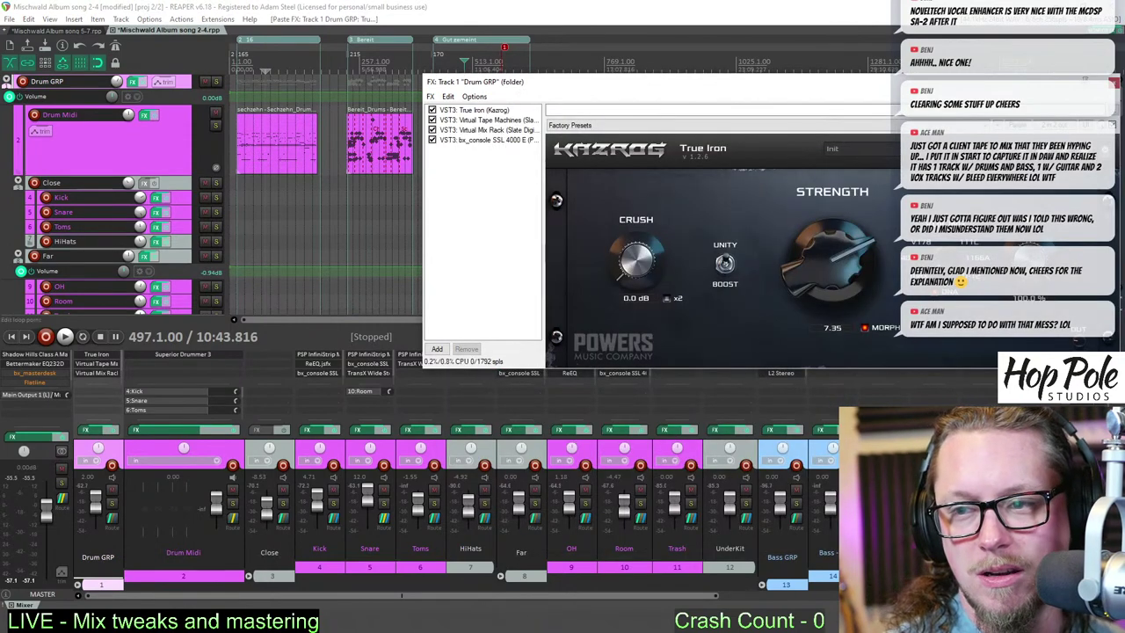
pyautogui.click(1114, 83)
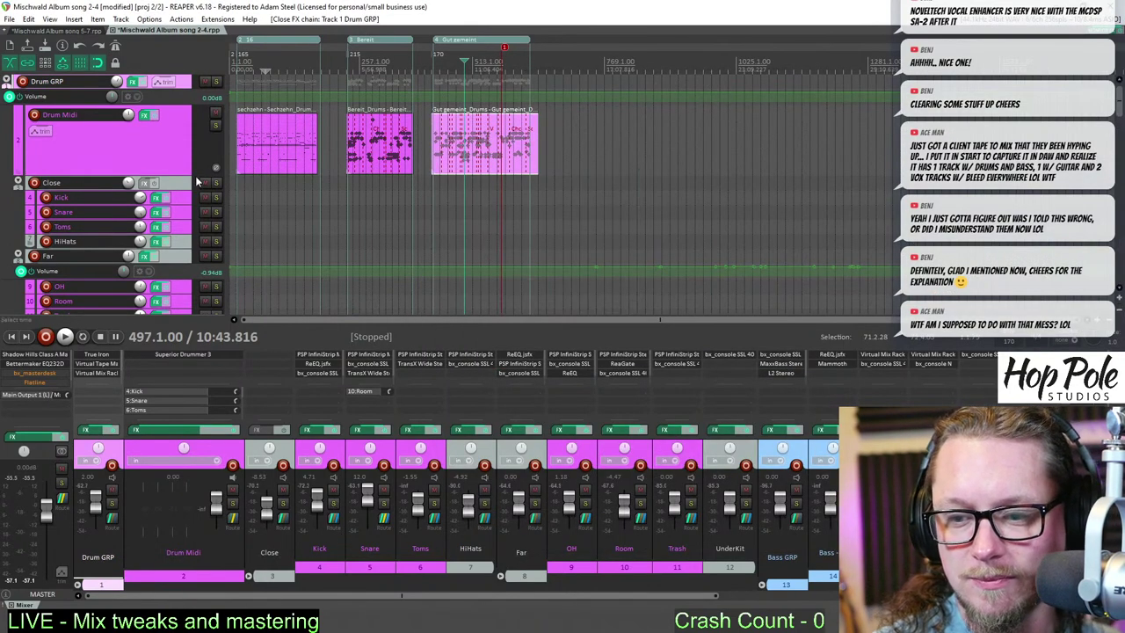
# - Examine the Kick track's bx_console SSL 4000 E settings in the song 5-7 project and read the mix notes
pyautogui.hotkey('ctrl', 'Tab')
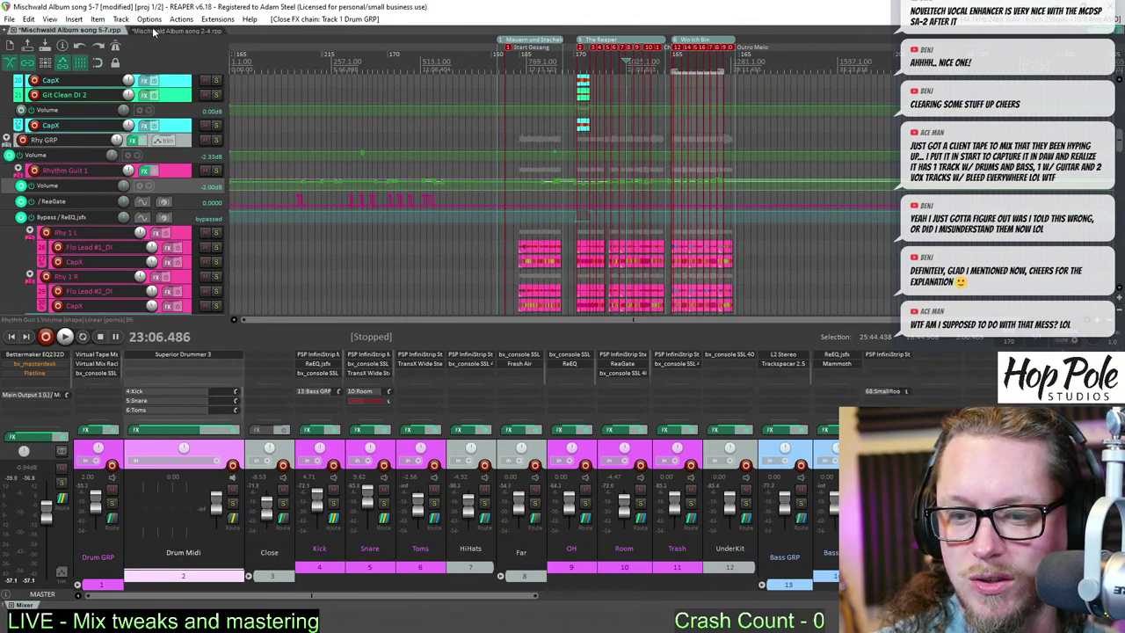
pyautogui.click(154, 32)
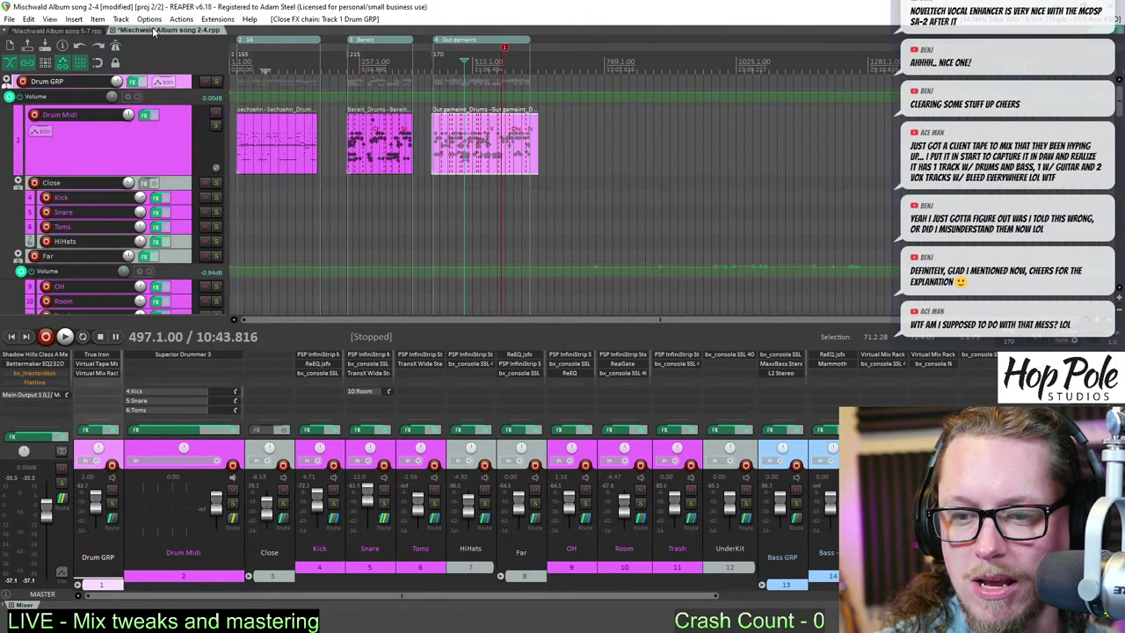
pyautogui.click(69, 31)
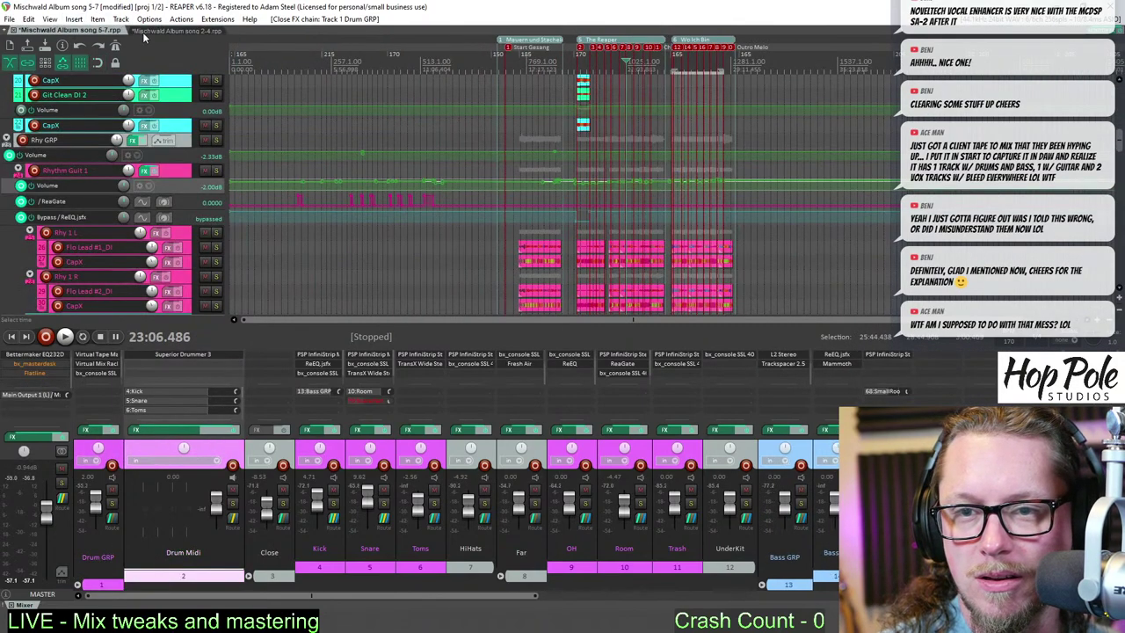
pyautogui.click(332, 376)
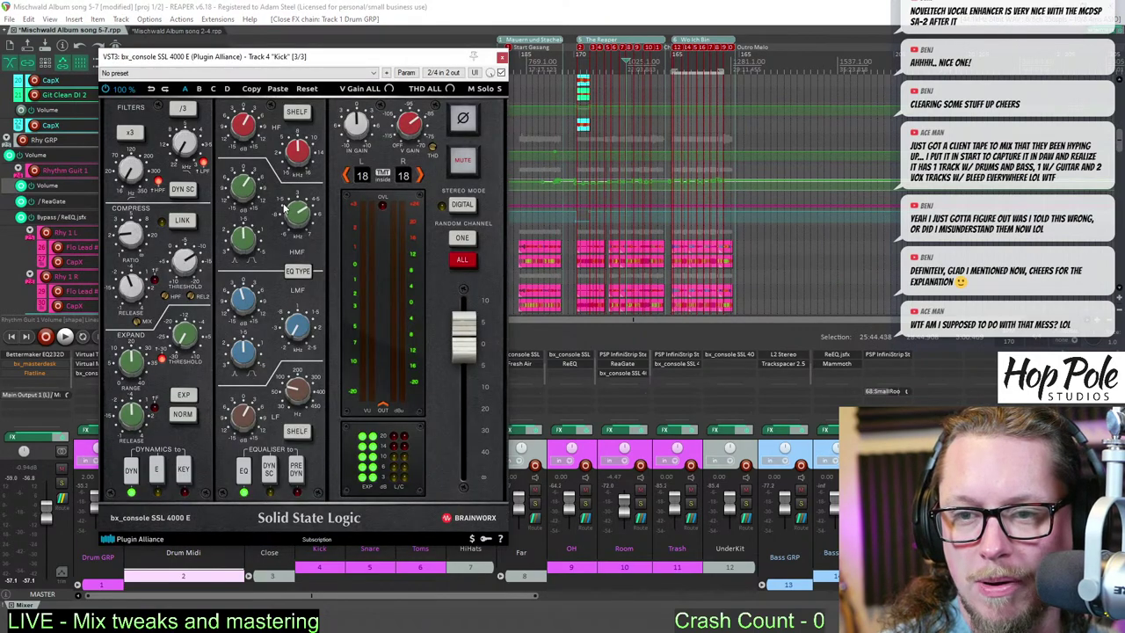
pyautogui.click(501, 57)
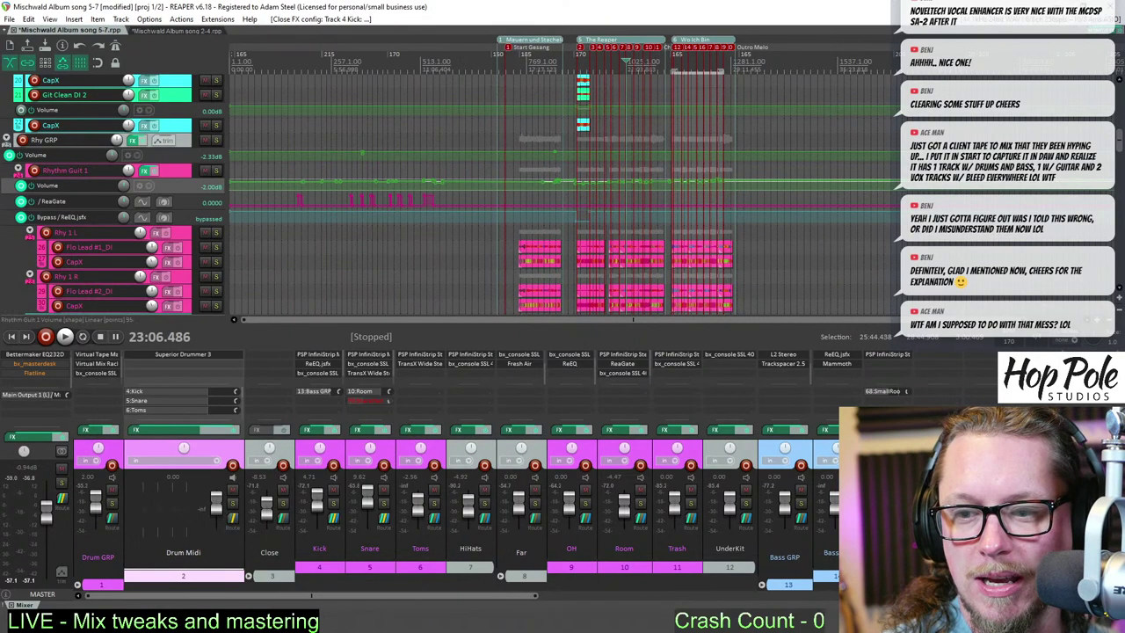
pyautogui.click(683, 623)
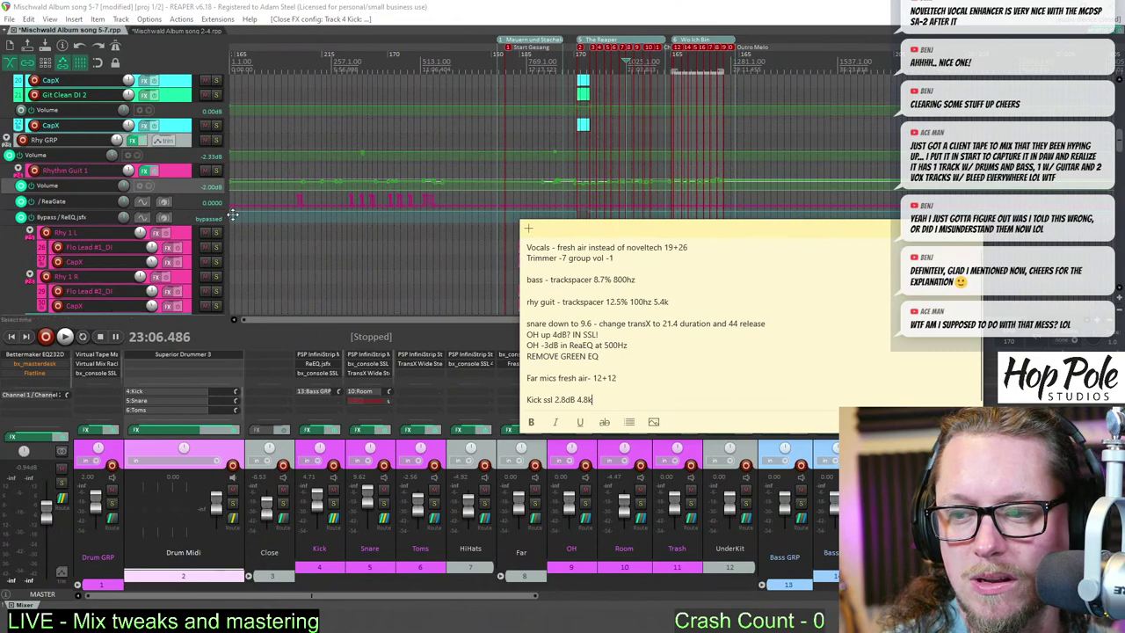
pyautogui.click(167, 23)
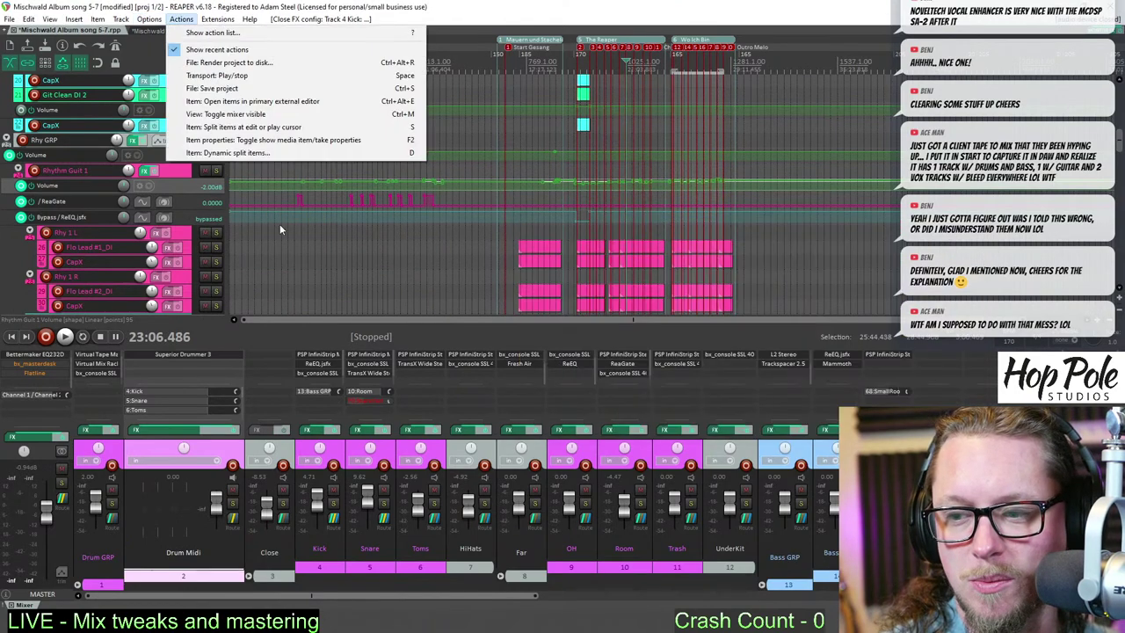
# - In the song 2-4 project, boost the Kick's SSL 4000 E HMF band by 2.8 dB at 4.8 kHz
pyautogui.click(153, 32)
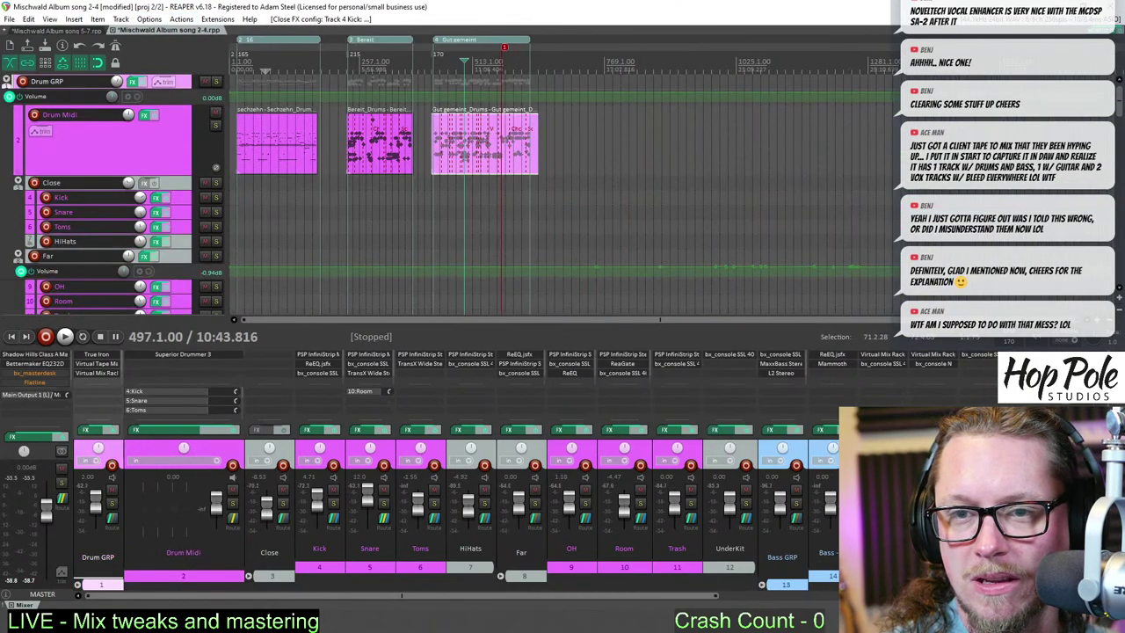
pyautogui.click(327, 373)
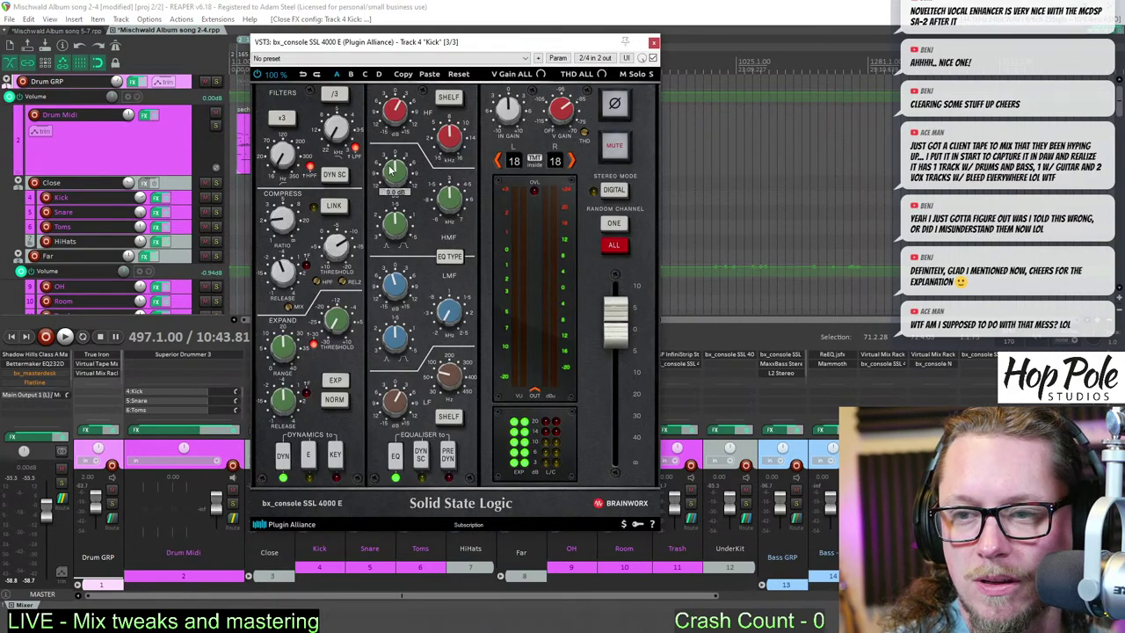
pyautogui.scroll(1, 391, 159)
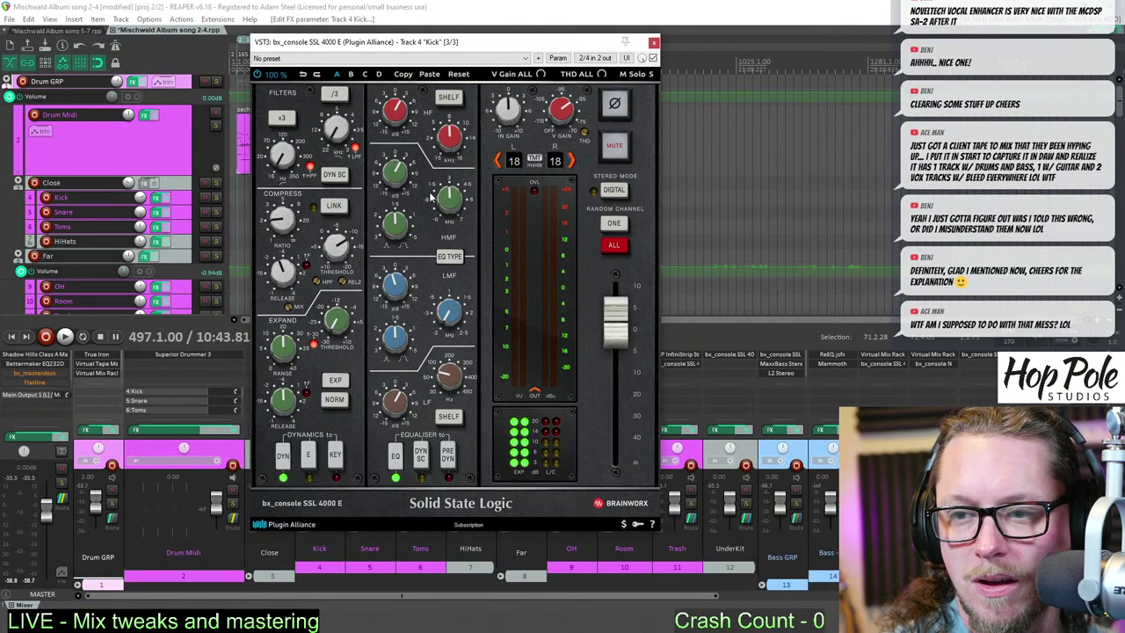
pyautogui.moveTo(456, 195); pyautogui.dragTo(457, 181)
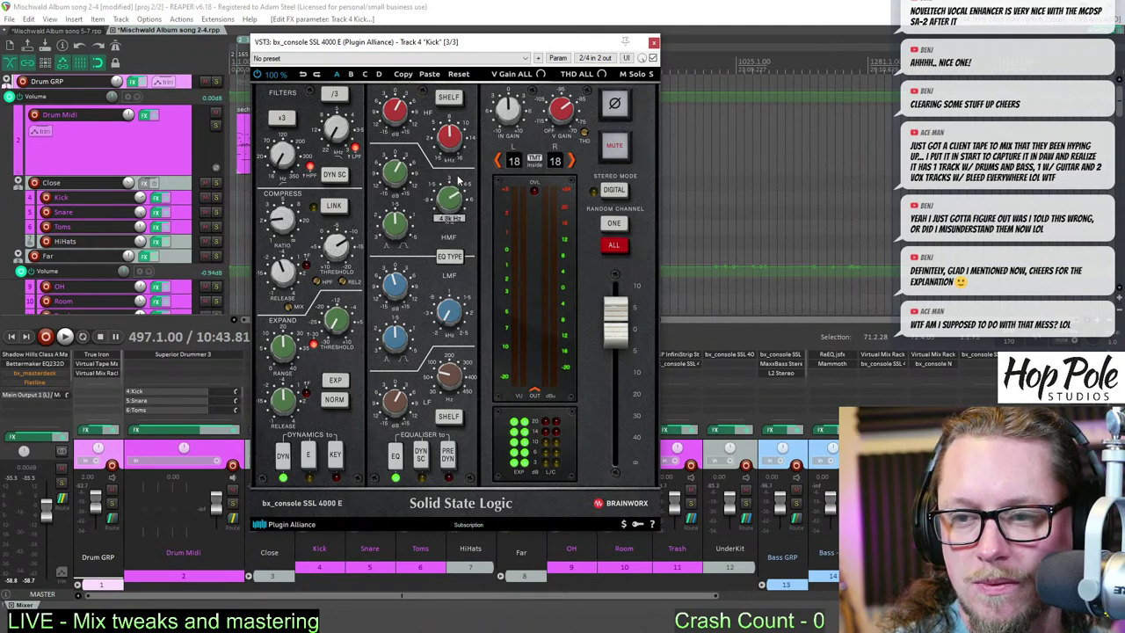
# - Consult the mix notes and set the Snare track's volume to +9.62 dB in the song 2-4 project
pyautogui.hotkey('alt', 'Tab')
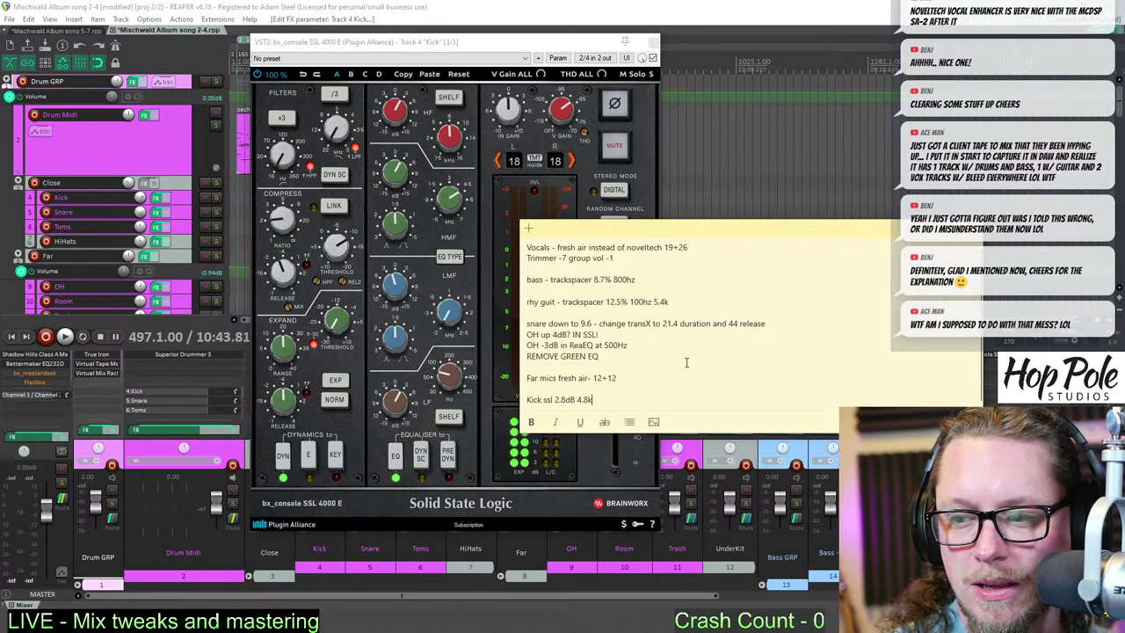
pyautogui.scroll(1, 634, 391)
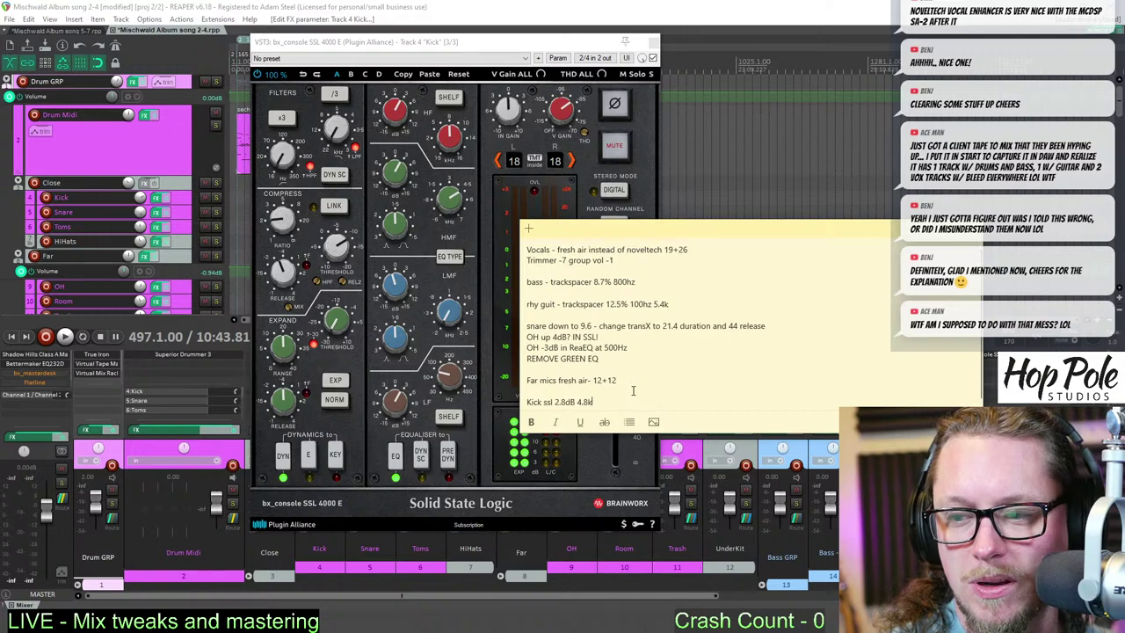
pyautogui.click(383, 6)
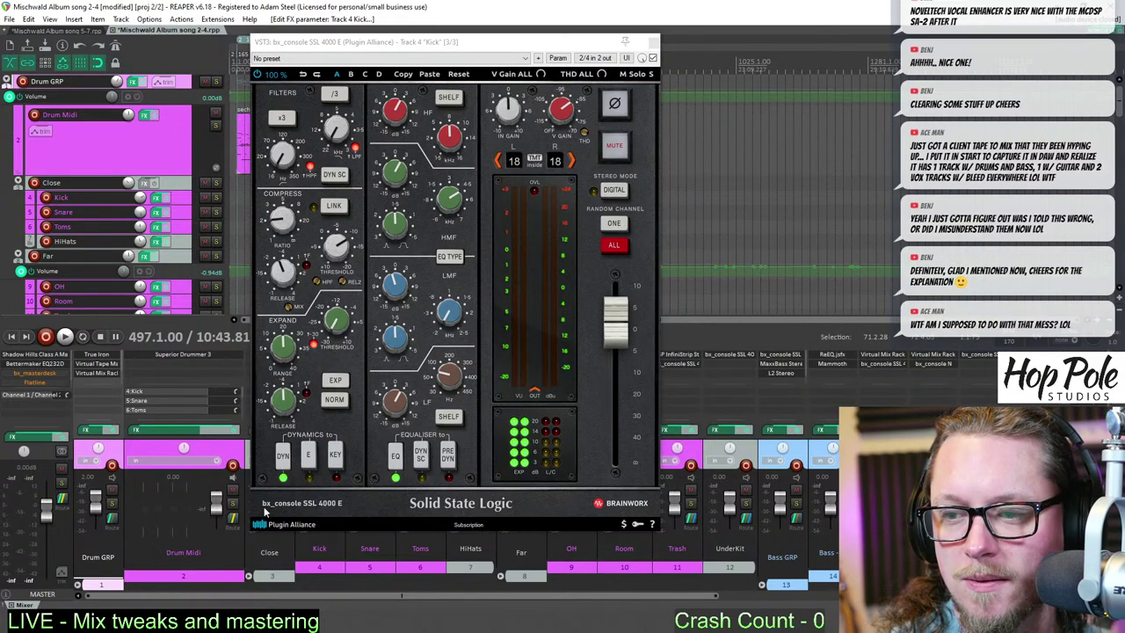
pyautogui.click(652, 42)
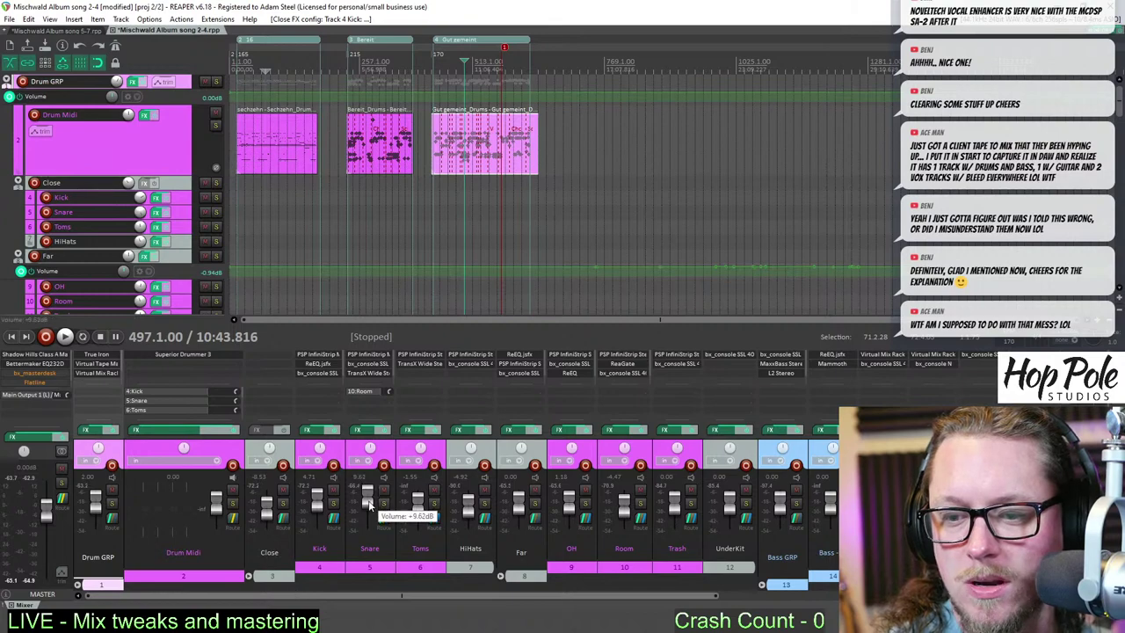
pyautogui.scroll(2, 371, 504)
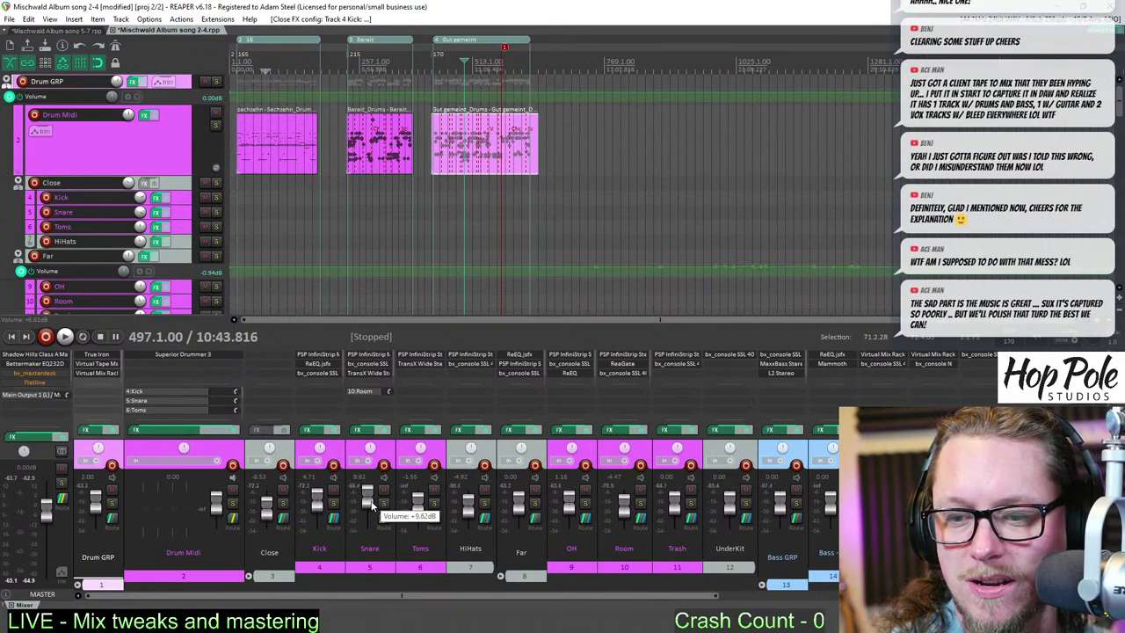
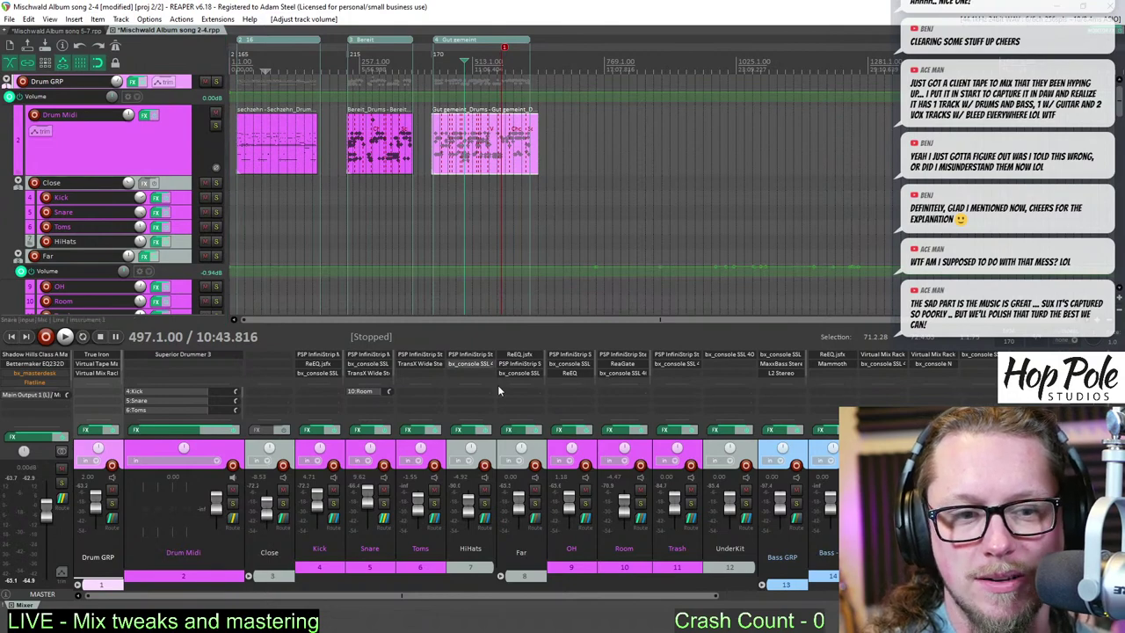
# - Compare the Snare's TransX Wide Stereo effect in both projects and copy the one from song 5-7
pyautogui.click(369, 374)
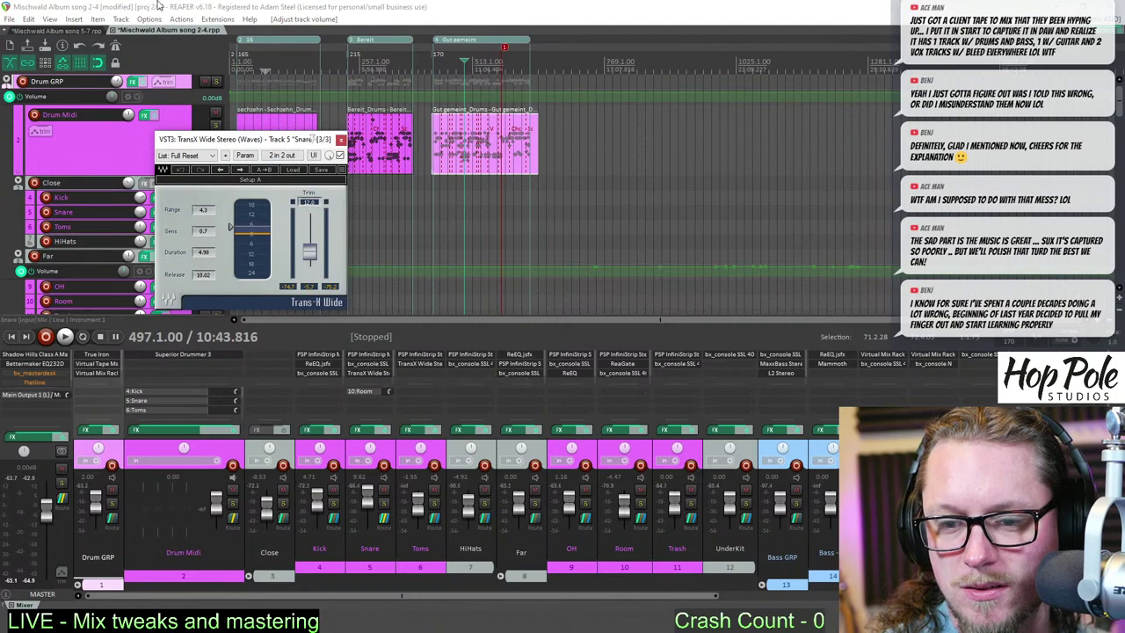
pyautogui.click(69, 31)
pyautogui.click(384, 370)
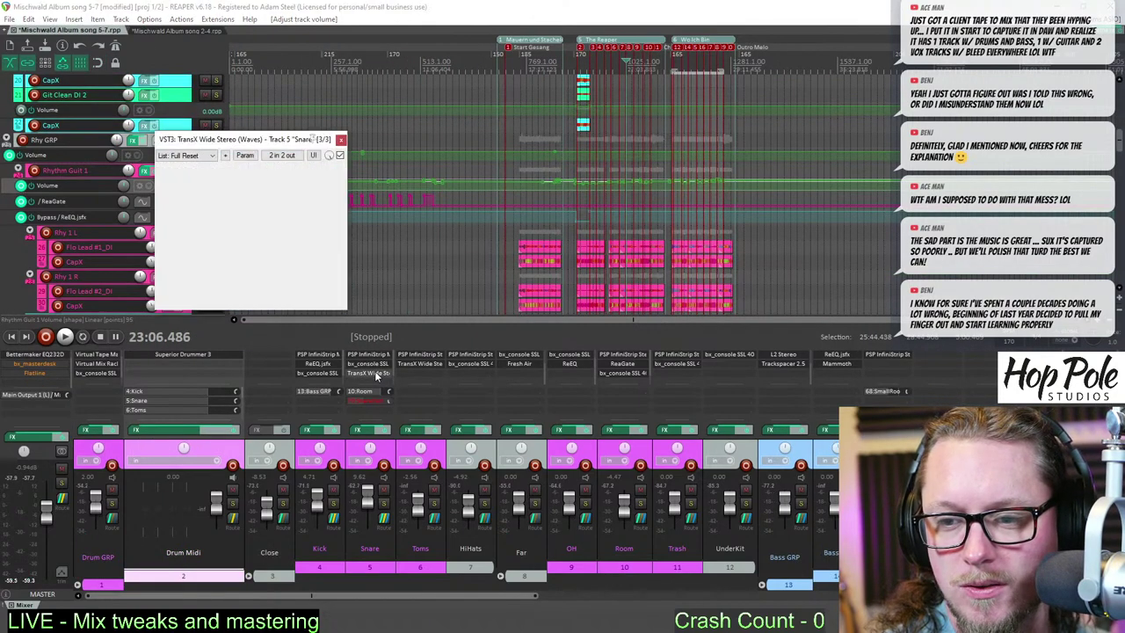
pyautogui.rightClick(368, 376)
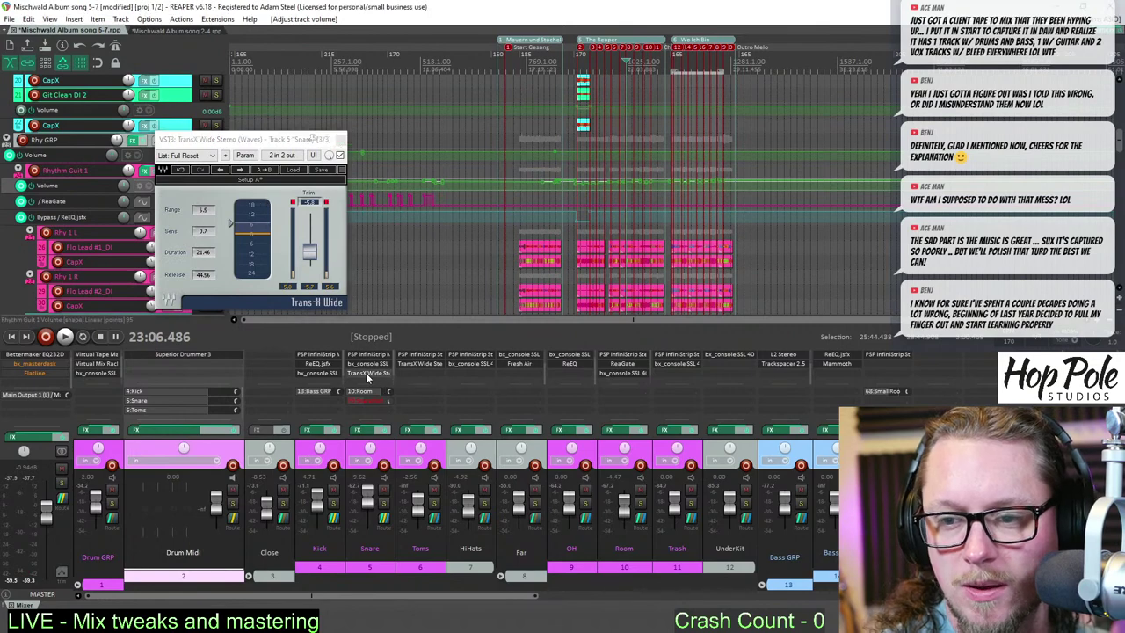
pyautogui.click(401, 215)
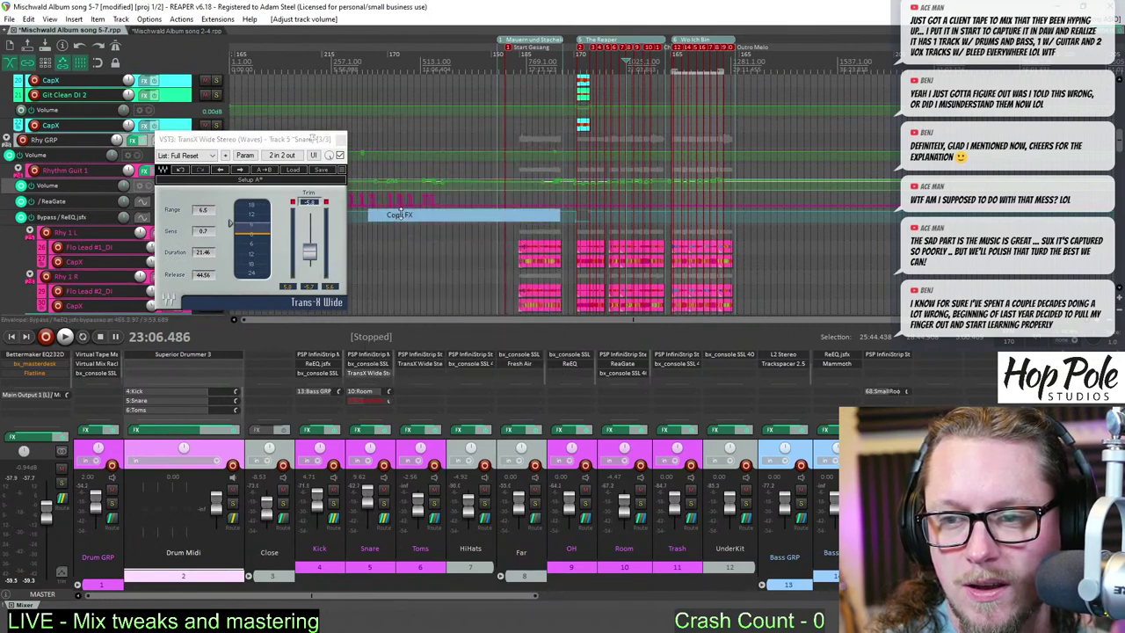
# - Replace the Snare track's TransX Wide Stereo effect in the song 2-4 project with the copied one
pyautogui.click(171, 31)
pyautogui.press('space')
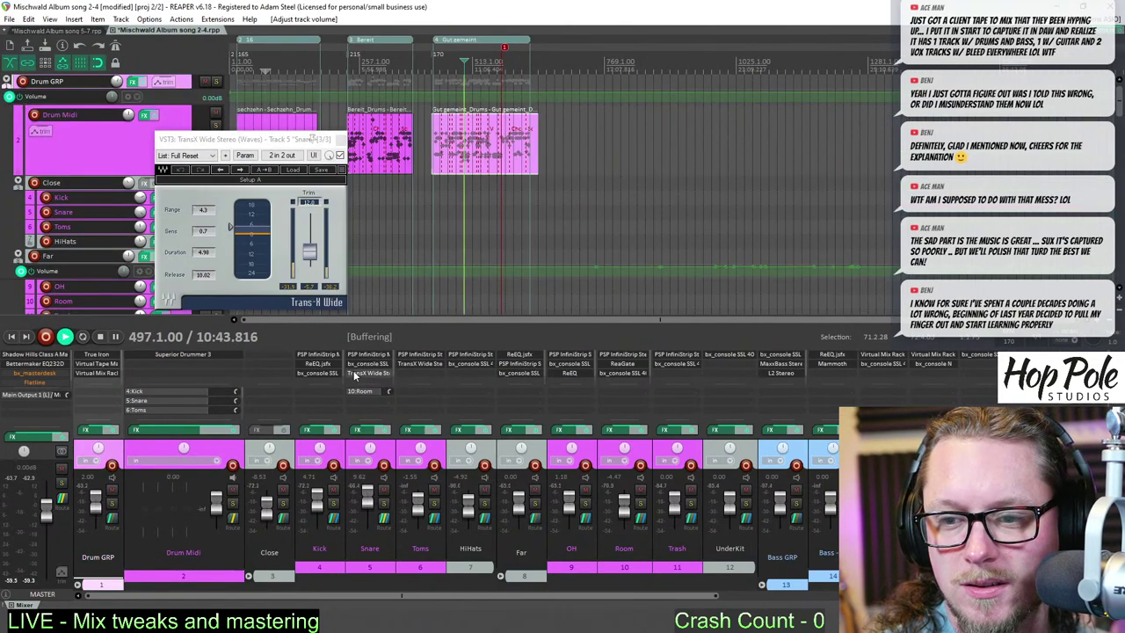
pyautogui.click(369, 373)
pyautogui.press('space')
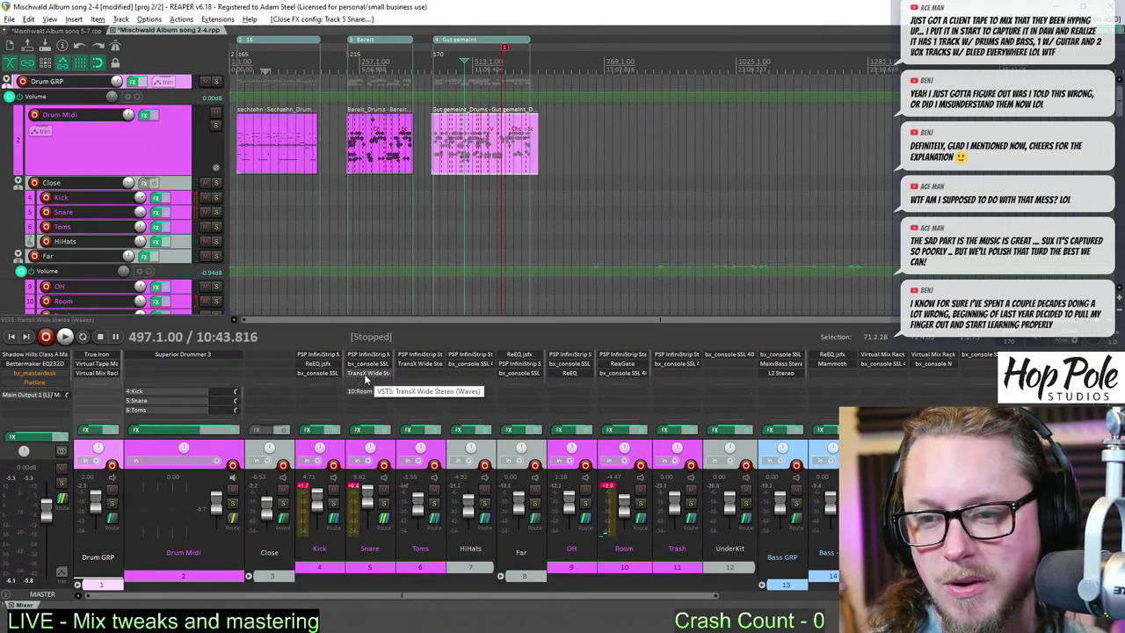
pyautogui.keyDown('alt'); pyautogui.click(364, 374); pyautogui.keyUp('alt')
pyautogui.rightClick(364, 372)
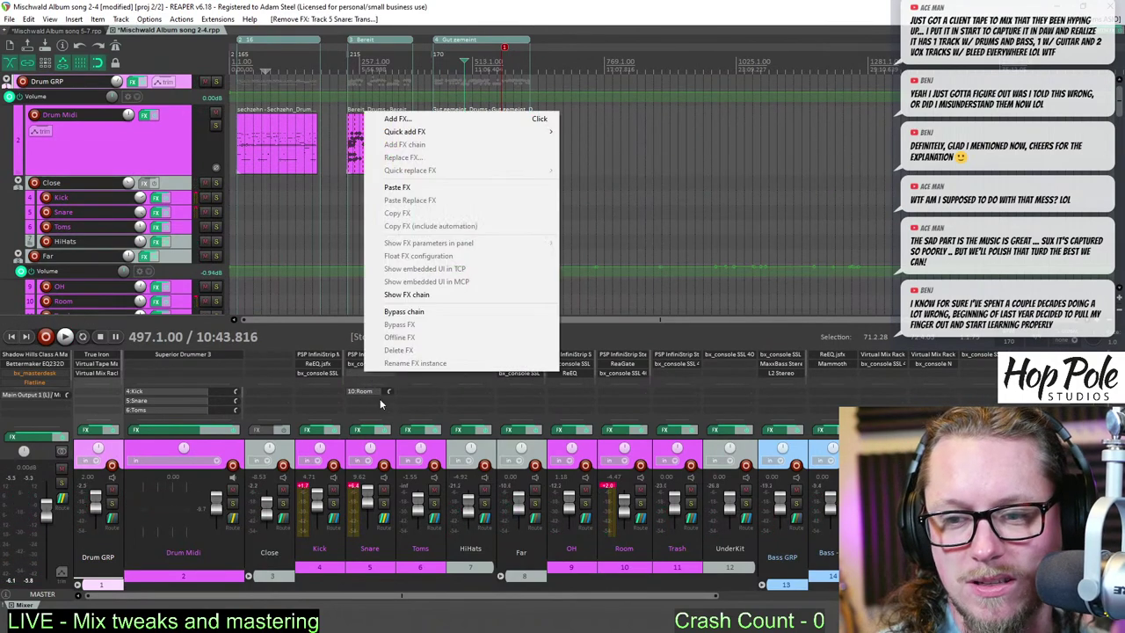
pyautogui.click(398, 188)
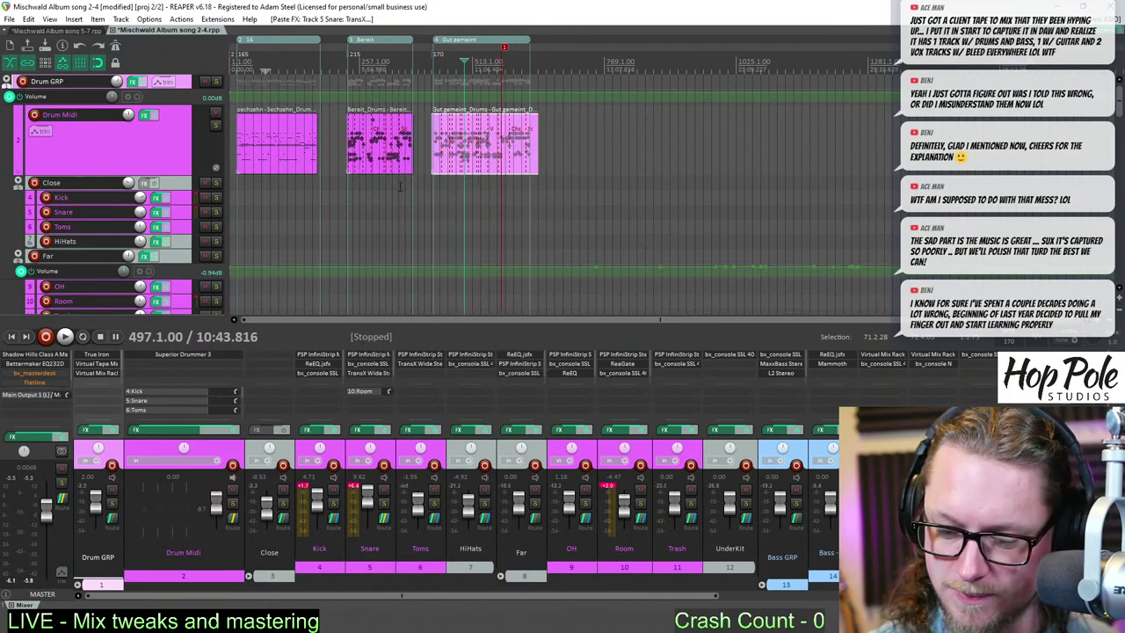
# - Compare the Snare track's bx_console SSL 4000 E settings between the song 2-4 and song 5-7 projects
pyautogui.click(365, 363)
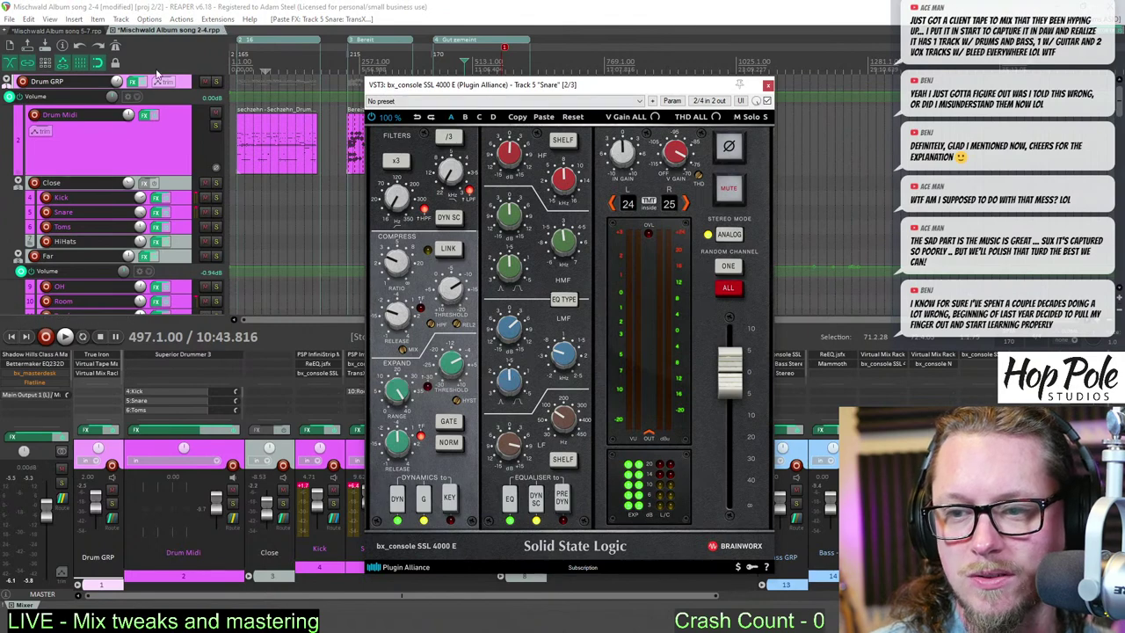
pyautogui.click(83, 30)
pyautogui.click(368, 364)
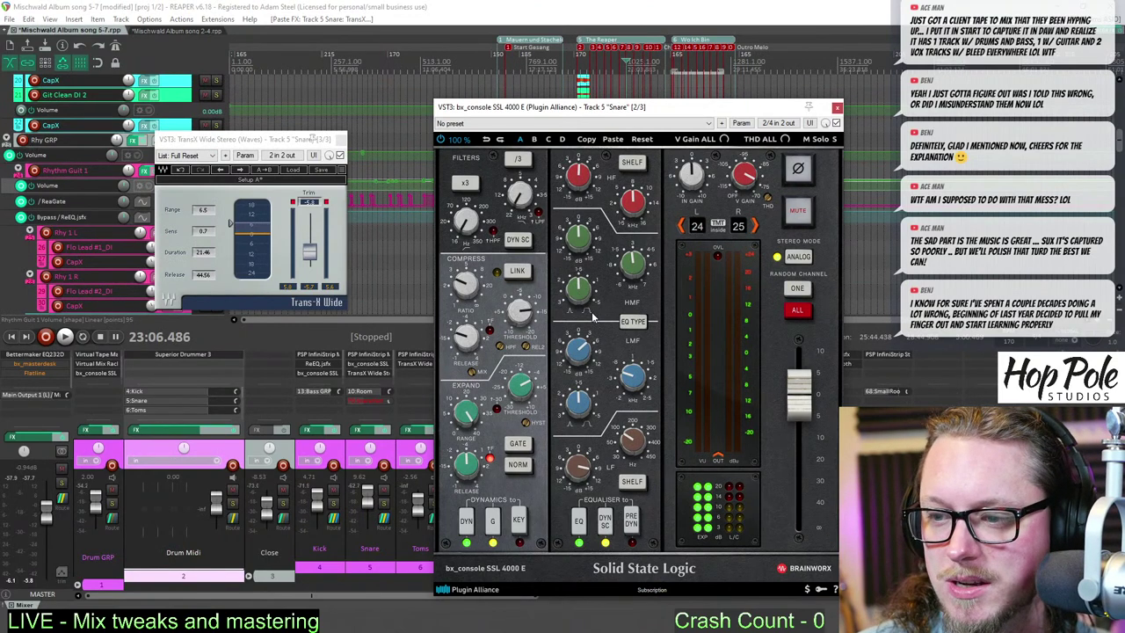
pyautogui.click(155, 30)
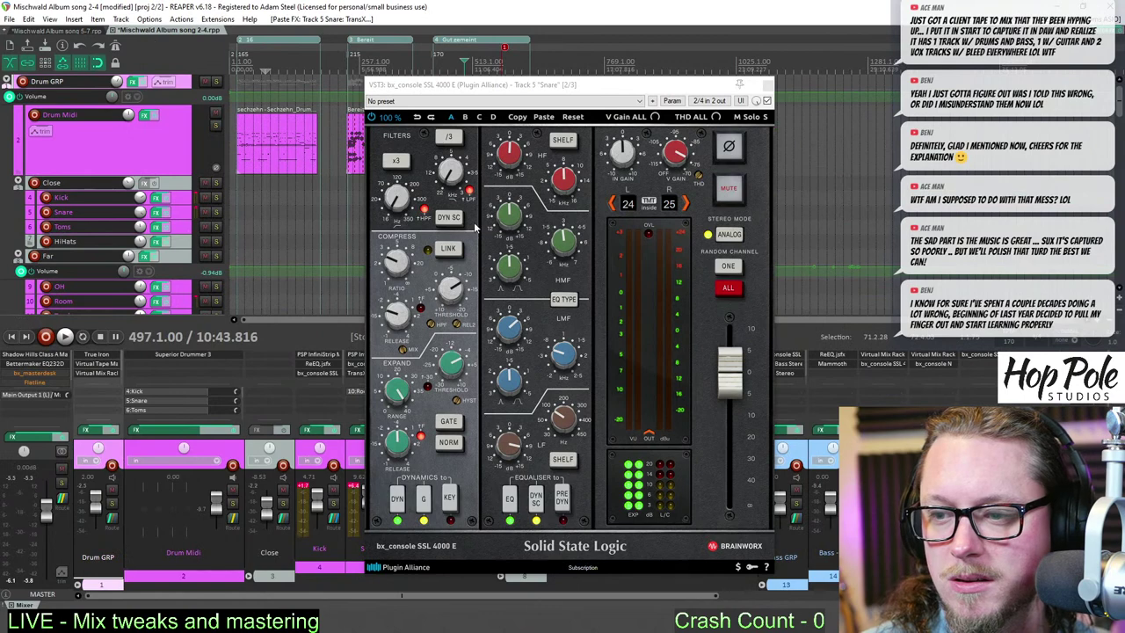
# - Recheck the Snare track's bx_console SSL 4000 E settings against song 5-7 and close the Snare effect windows in both projects
pyautogui.click(58, 30)
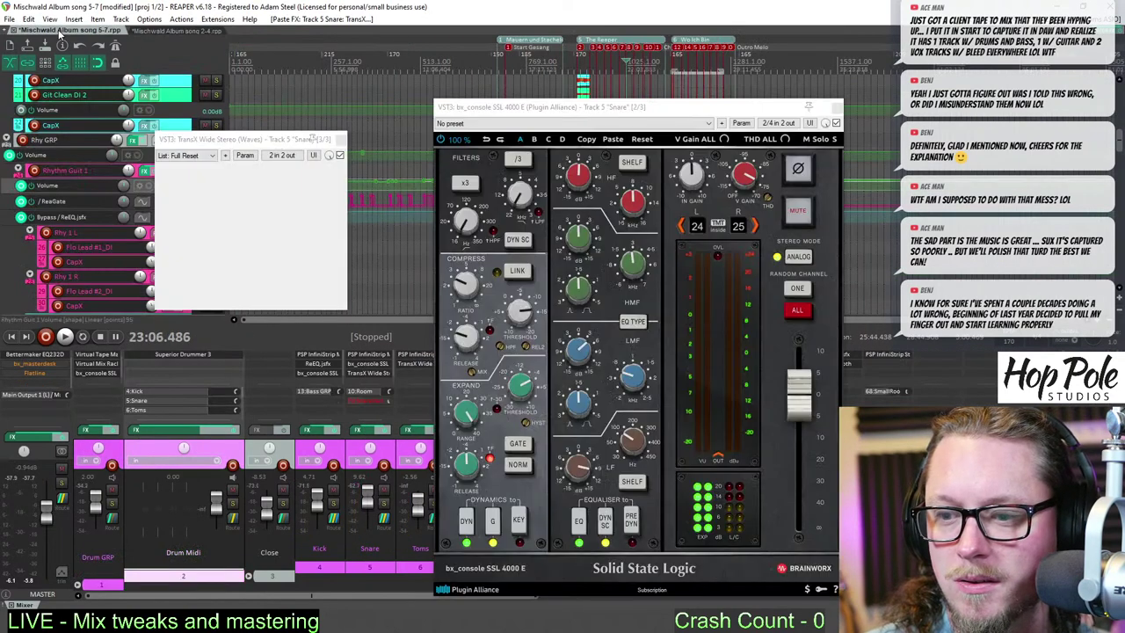
pyautogui.click(145, 30)
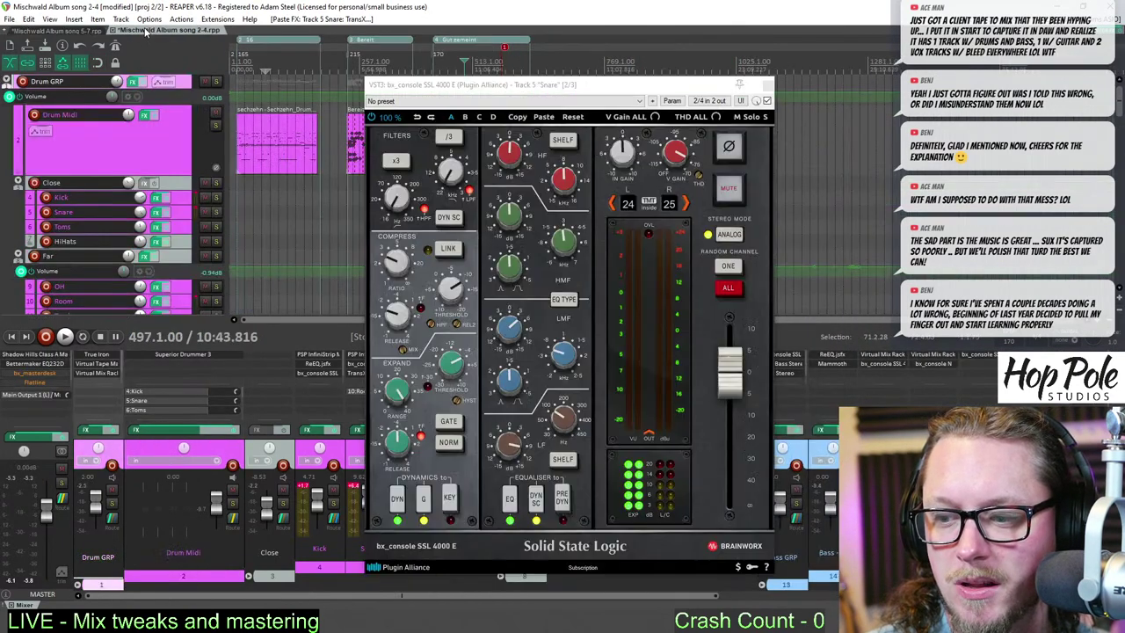
pyautogui.click(767, 85)
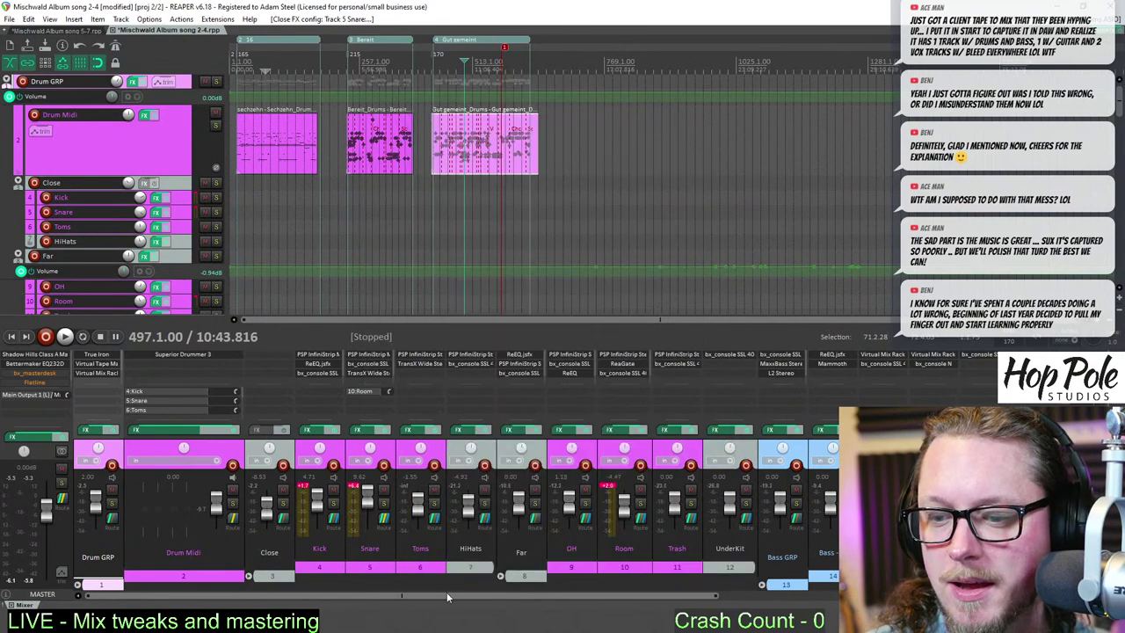
pyautogui.moveTo(447, 597); pyautogui.dragTo(495, 597)
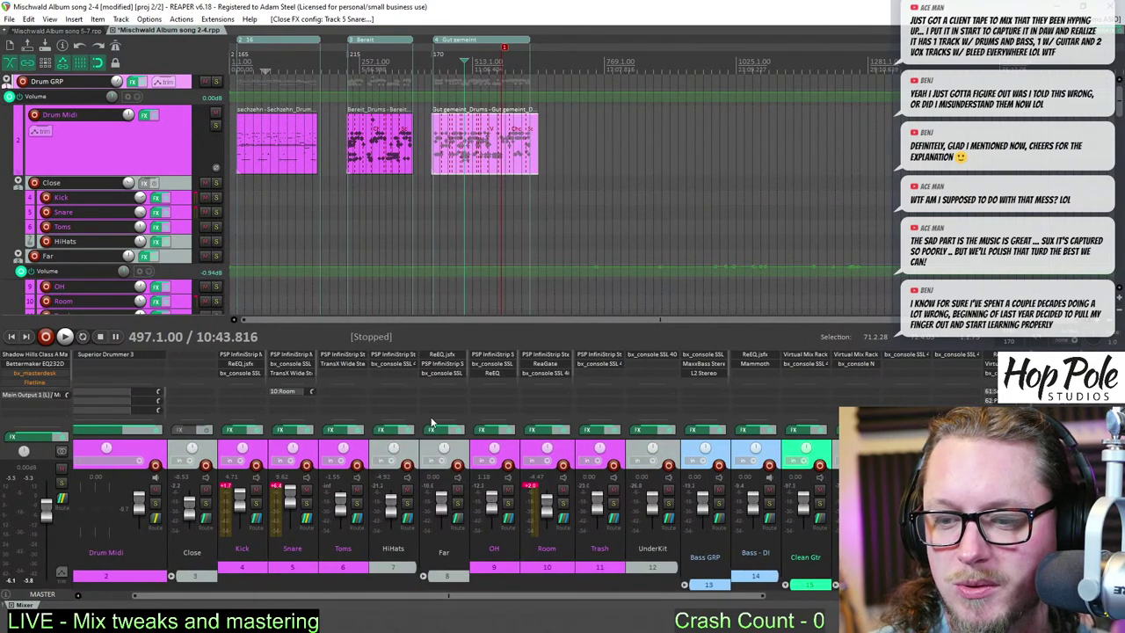
pyautogui.click(57, 30)
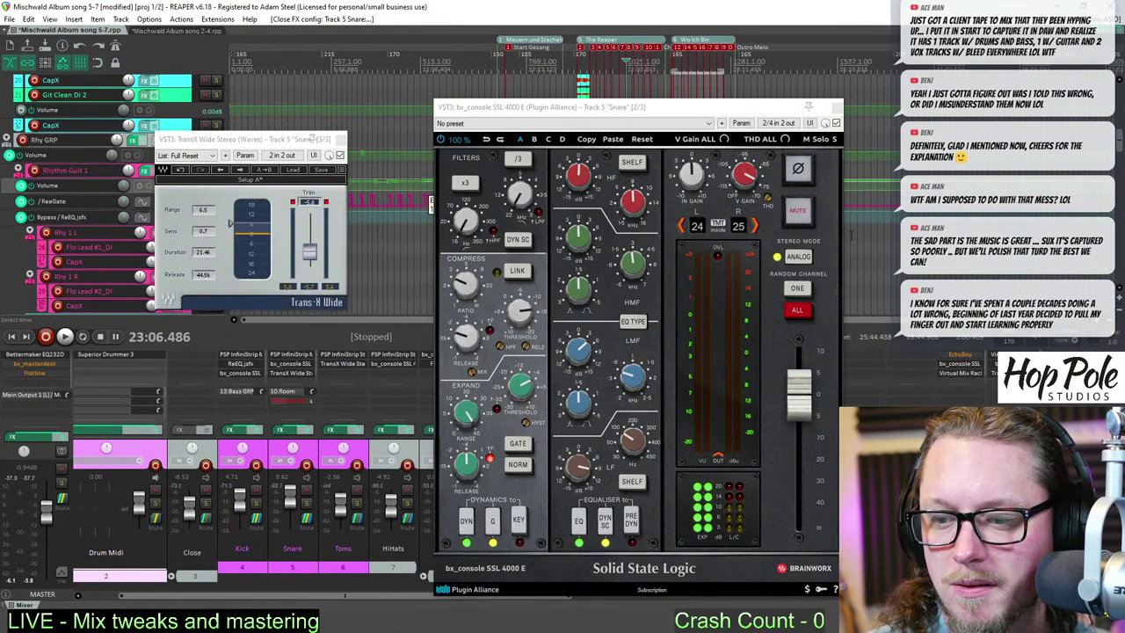
pyautogui.click(836, 106)
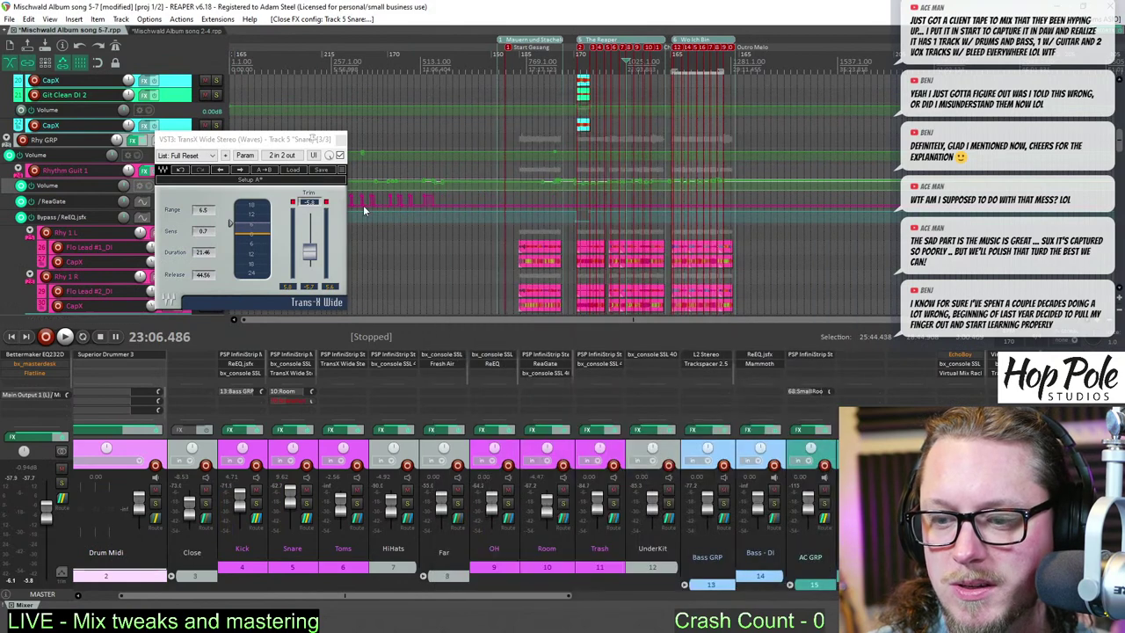
pyautogui.click(343, 139)
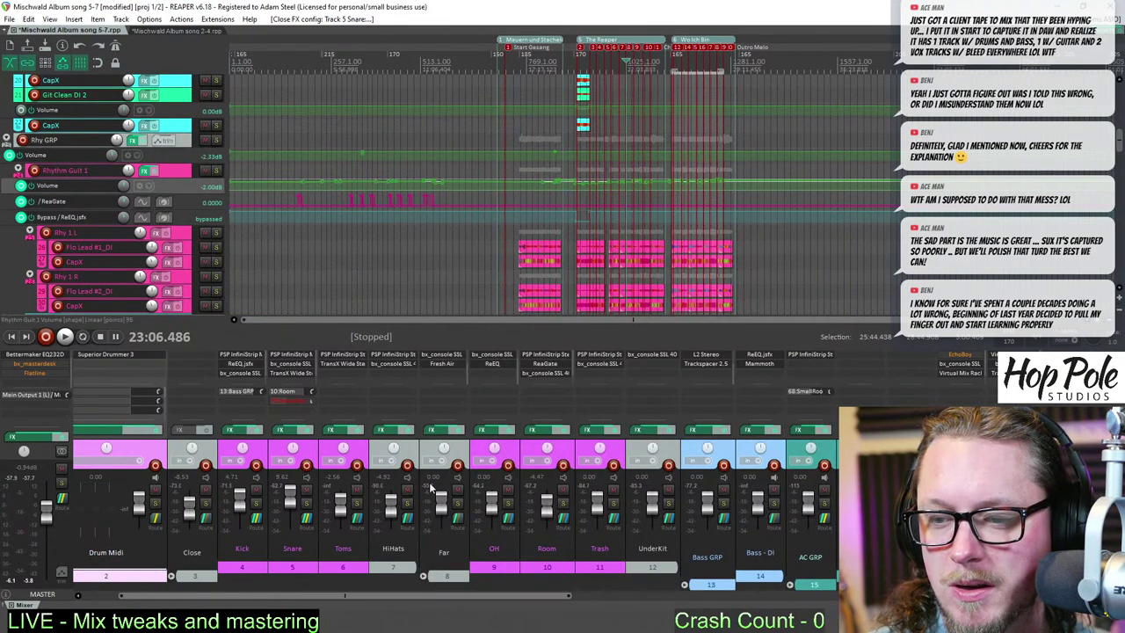
# - Copy all effects of the Far folder track in the song 5-7 project
pyautogui.click(431, 431)
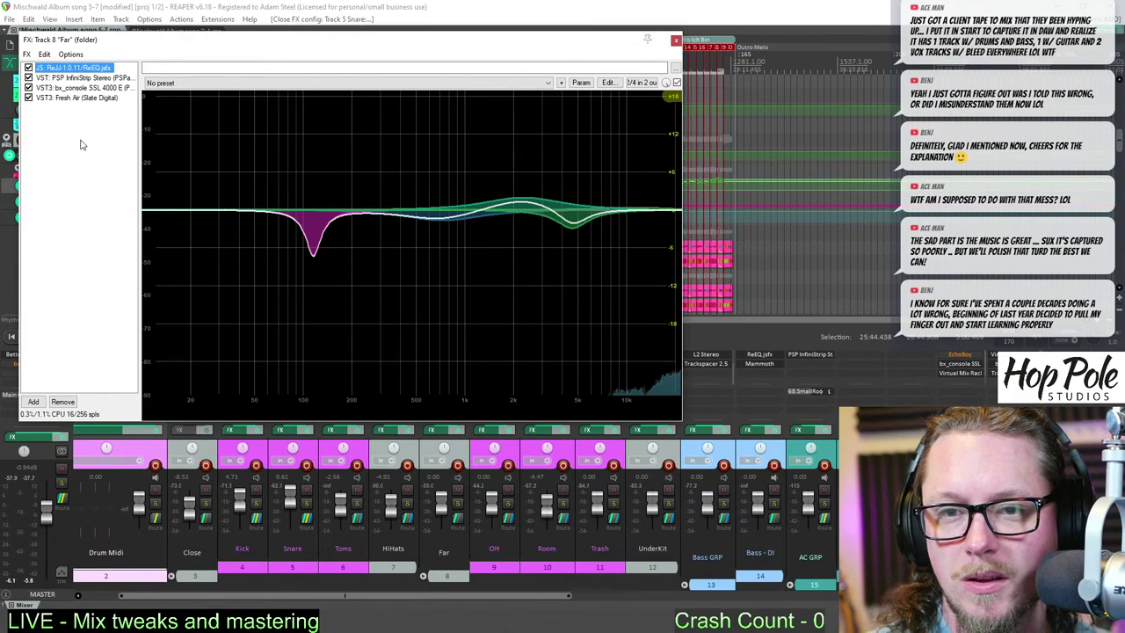
pyautogui.hotkey('ctrl', 'a')
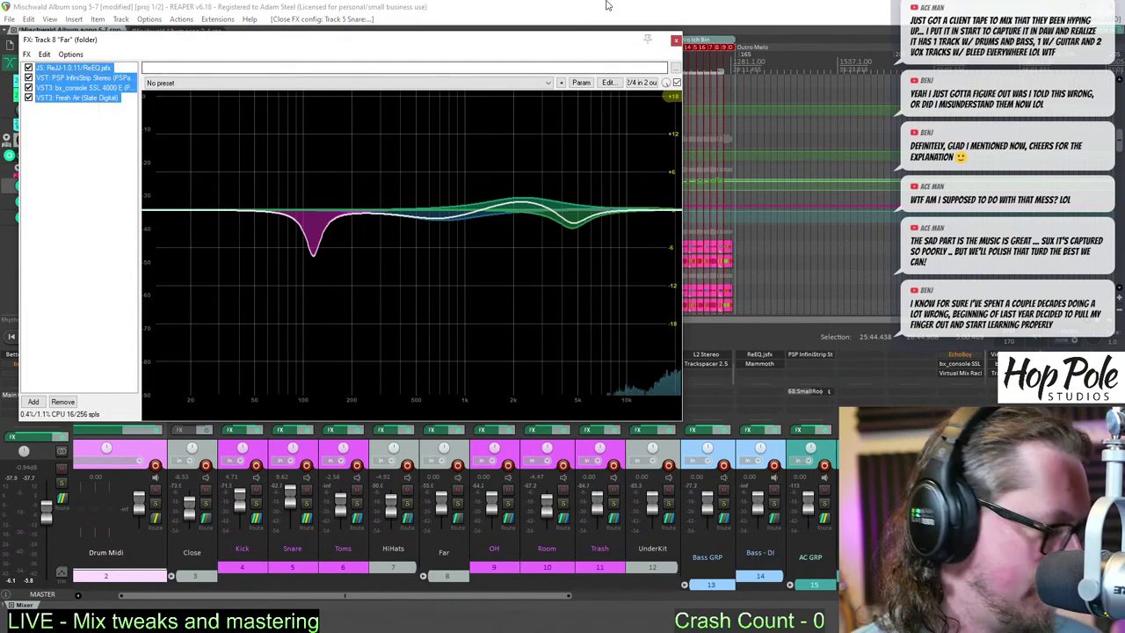
pyautogui.click(676, 40)
# - Replace all effects on the Far folder track in the song 2-4 project with the copied chain
pyautogui.click(188, 29)
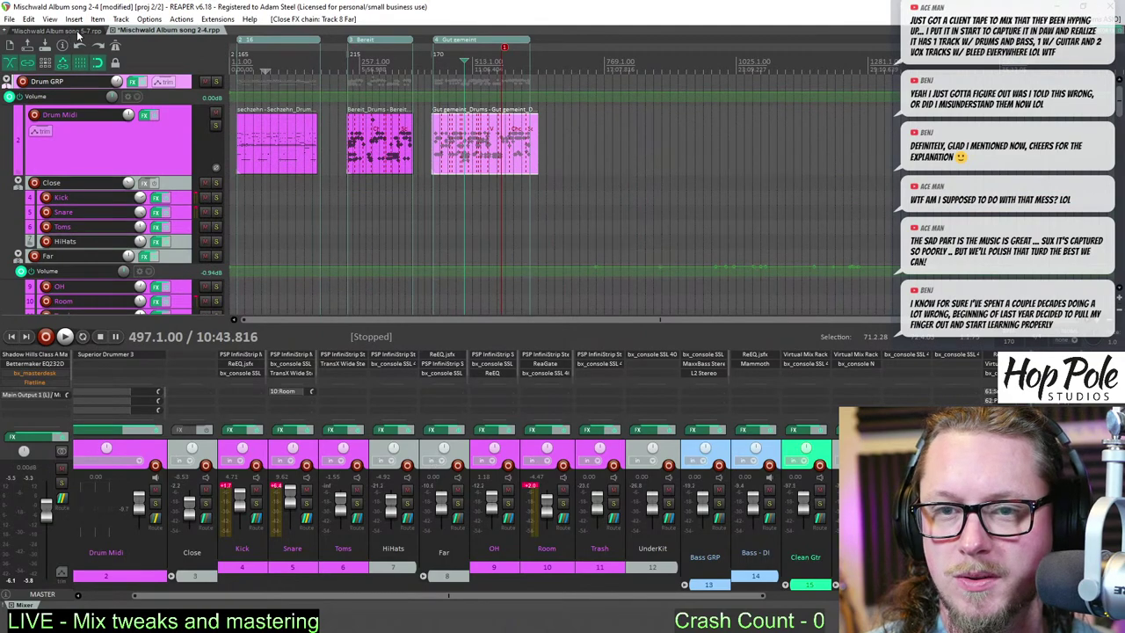
pyautogui.click(77, 31)
pyautogui.click(168, 28)
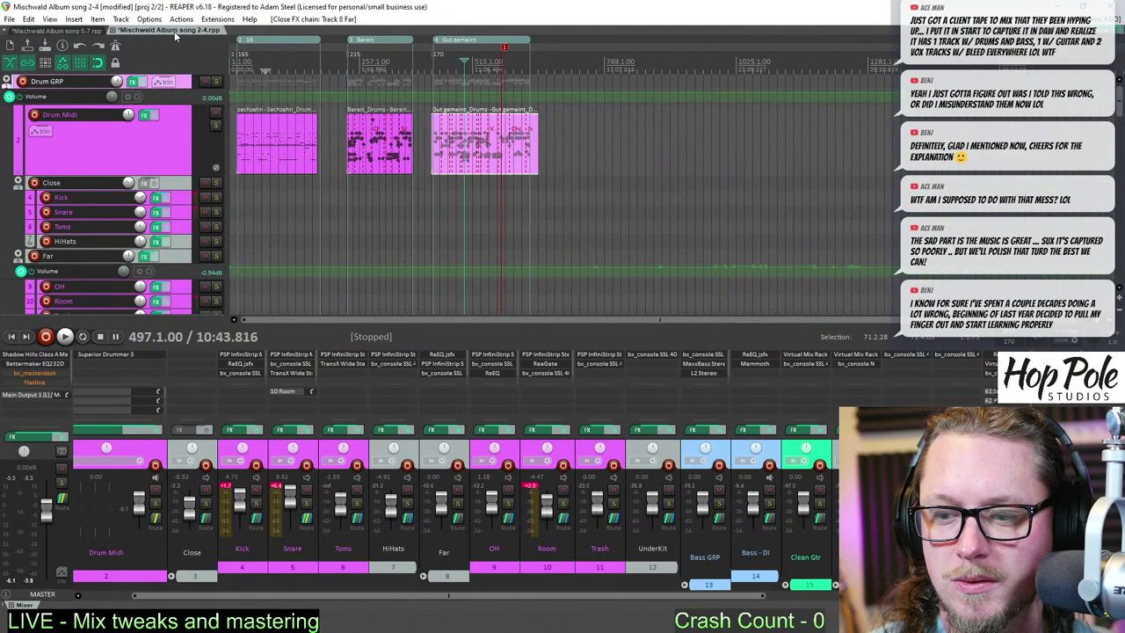
pyautogui.click(444, 431)
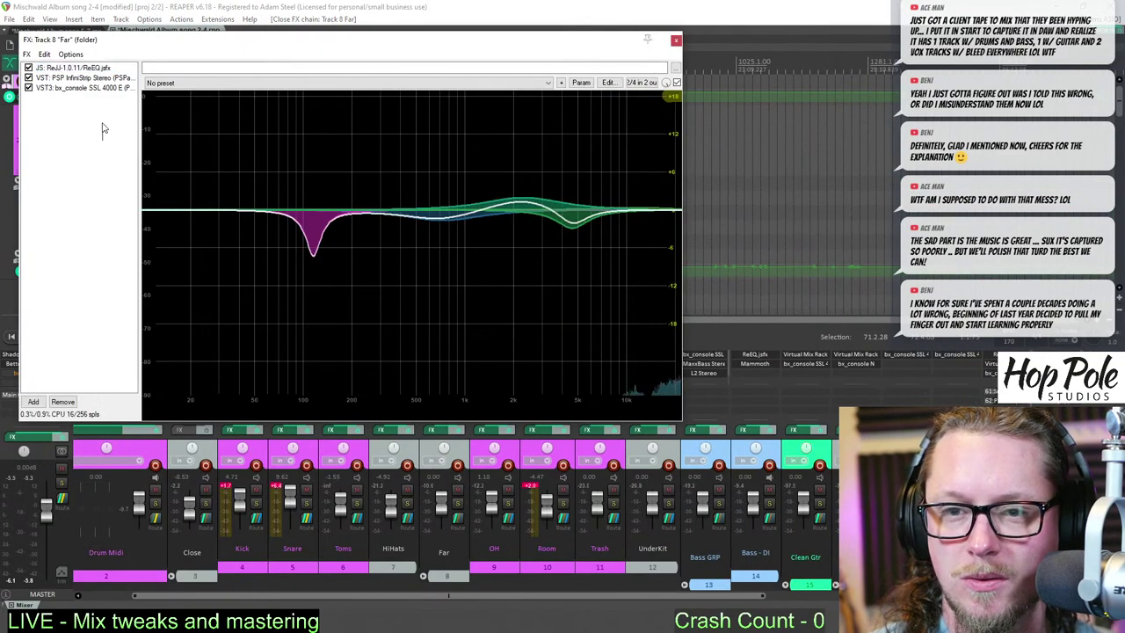
pyautogui.press('Delete')
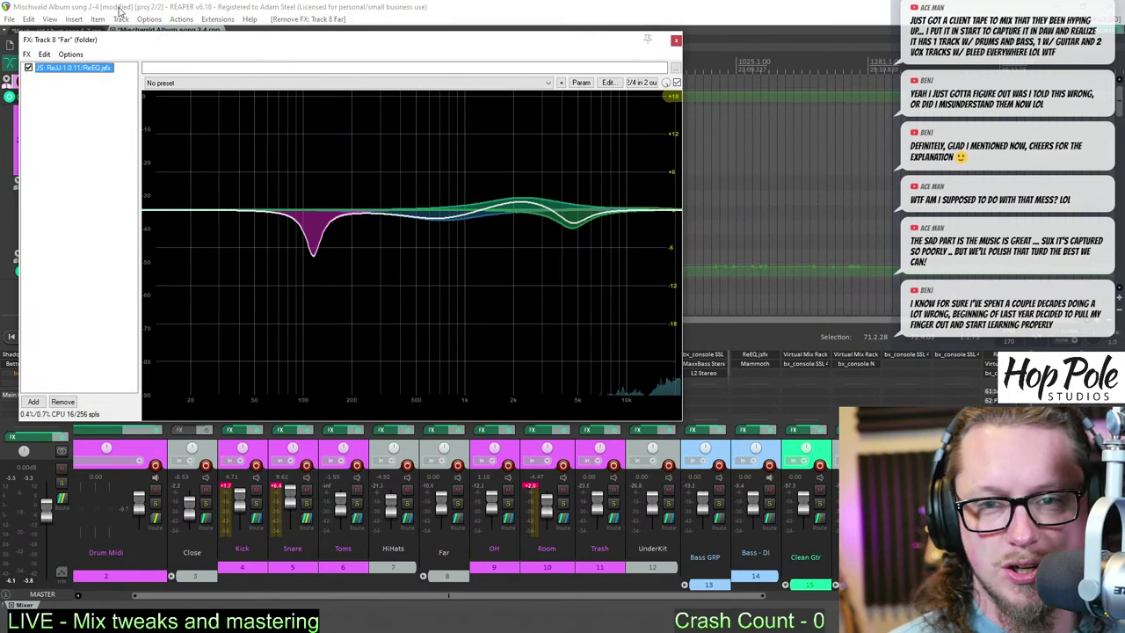
pyautogui.press('Delete')
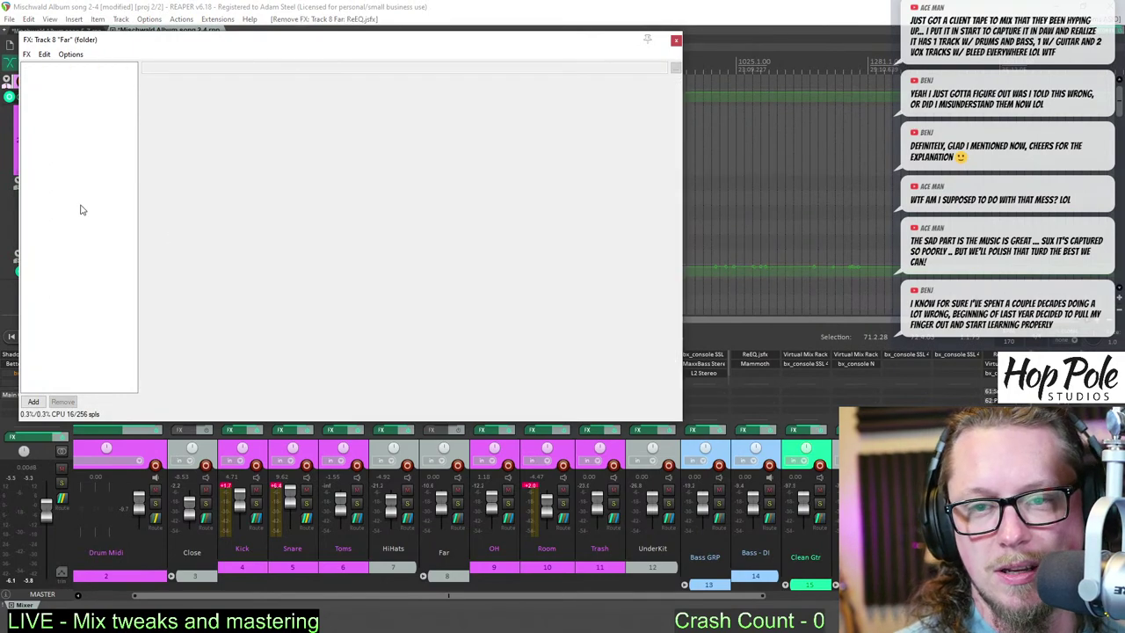
pyautogui.hotkey('ctrl', 'v')
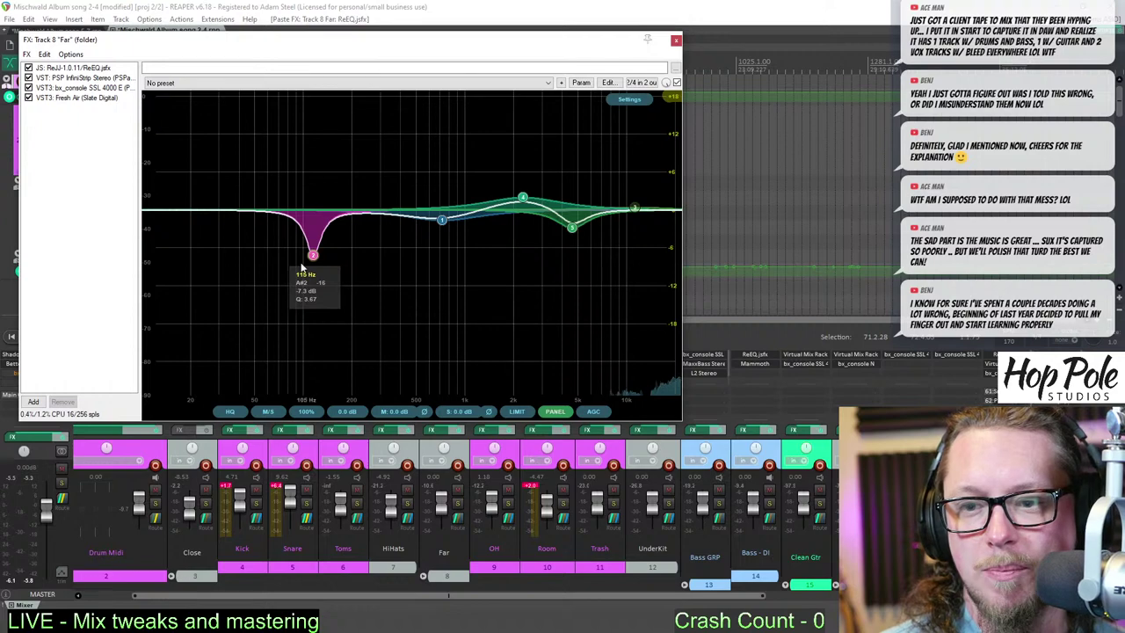
# - Inspect the pasted ReEQ, PSP InfiniStrip and bx_console SSL 4000 E effects on the Far track
pyautogui.click(56, 68)
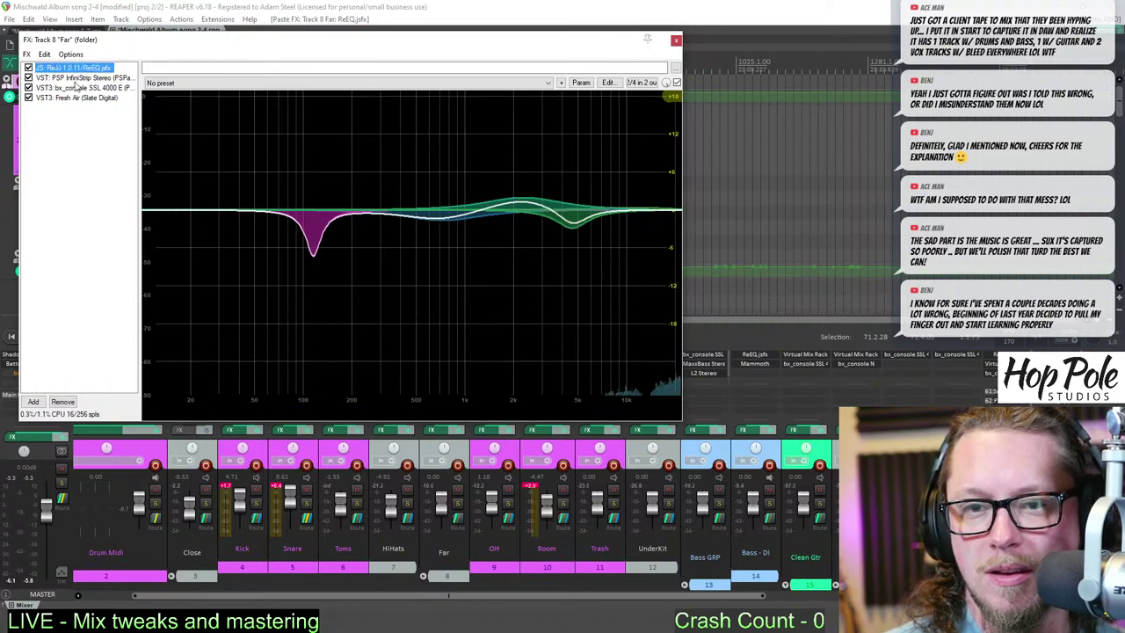
pyautogui.click(83, 79)
pyautogui.click(78, 89)
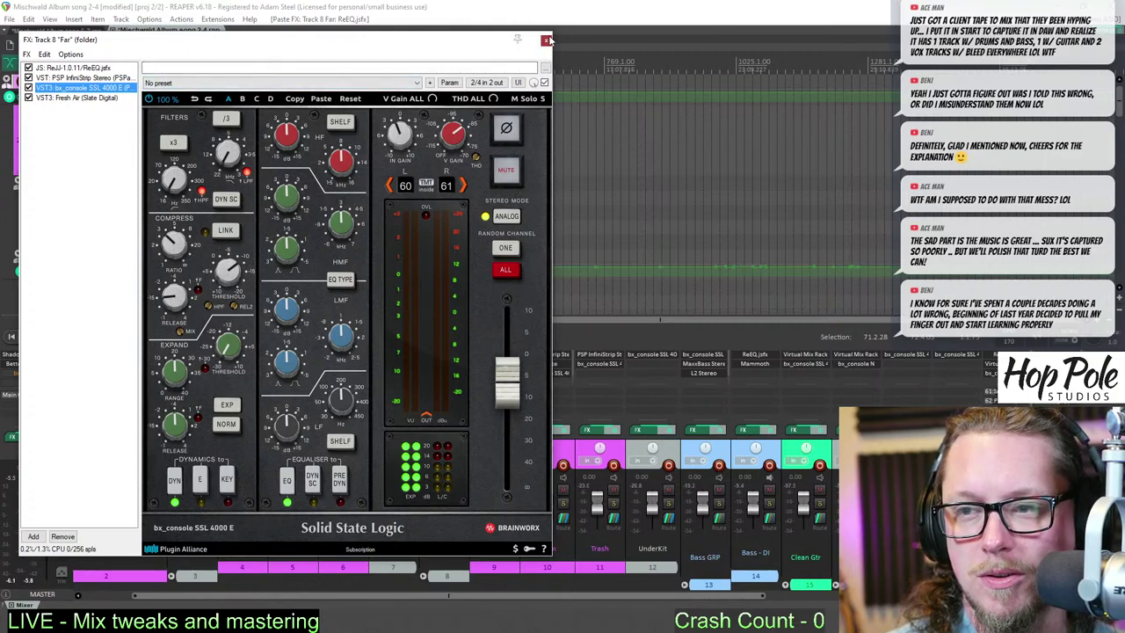
pyautogui.click(546, 40)
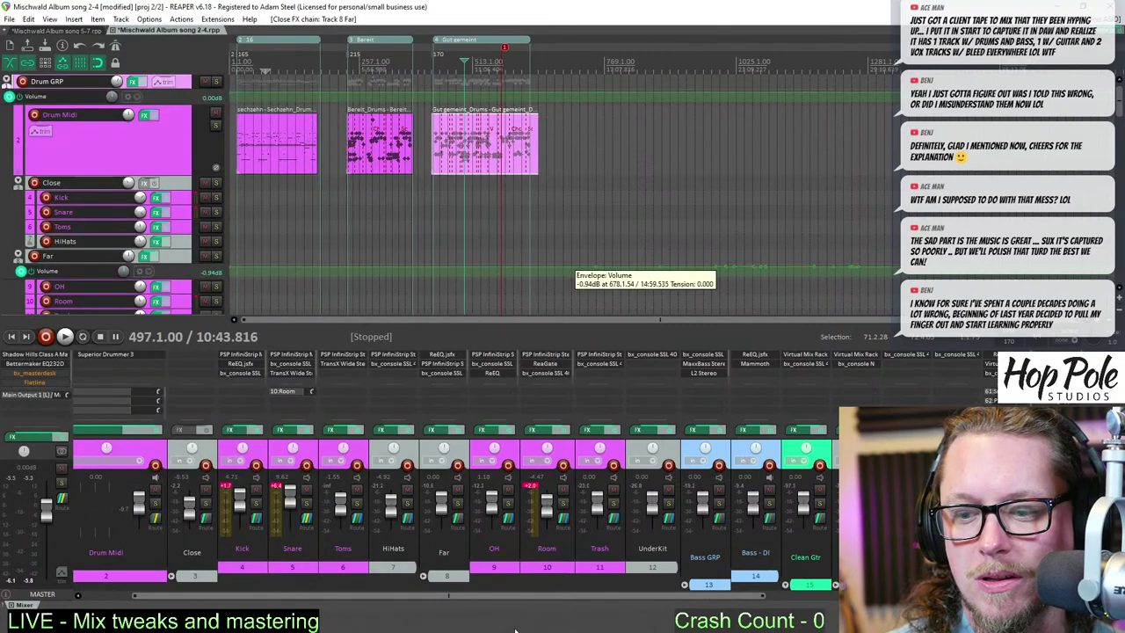
# - Copy all effects of the OH track in the song 5-7 project
pyautogui.click(71, 31)
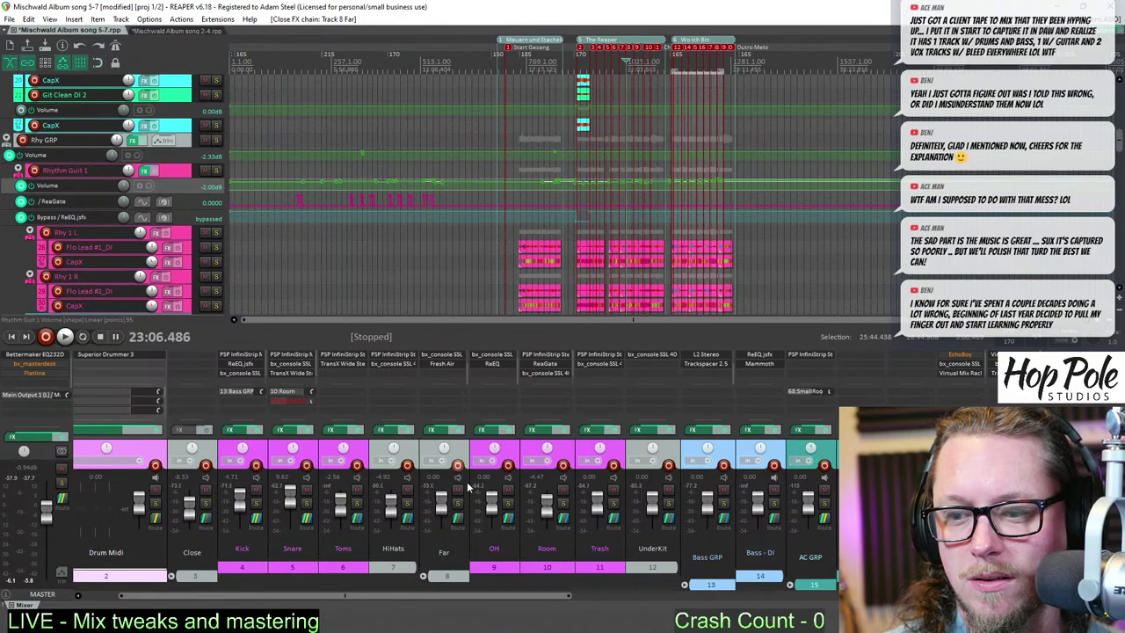
pyautogui.click(488, 430)
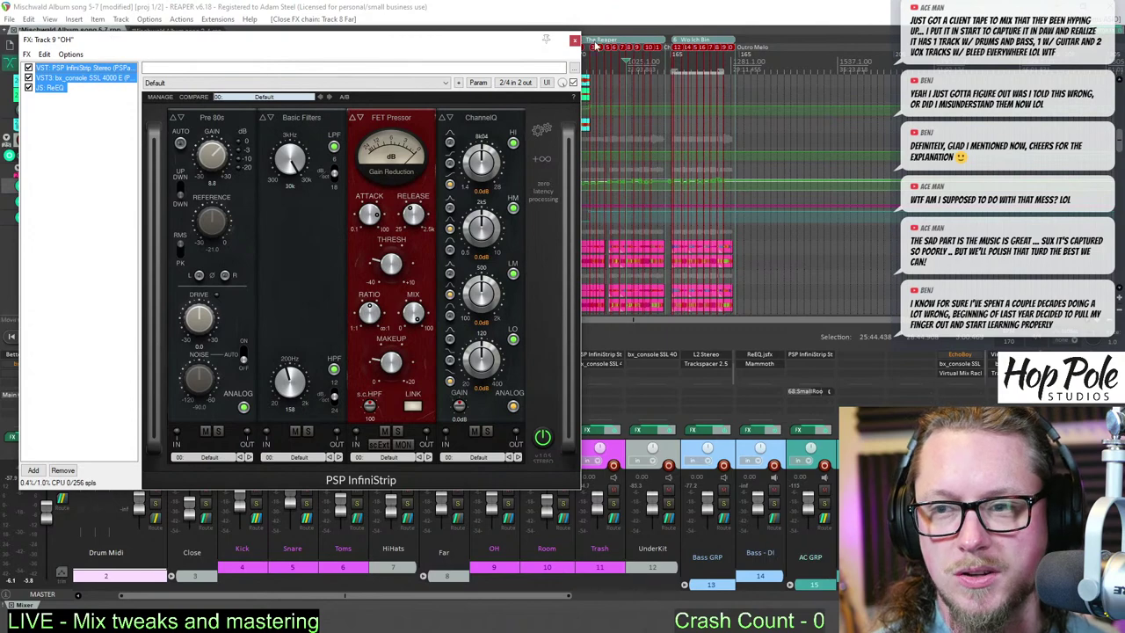
pyautogui.click(574, 41)
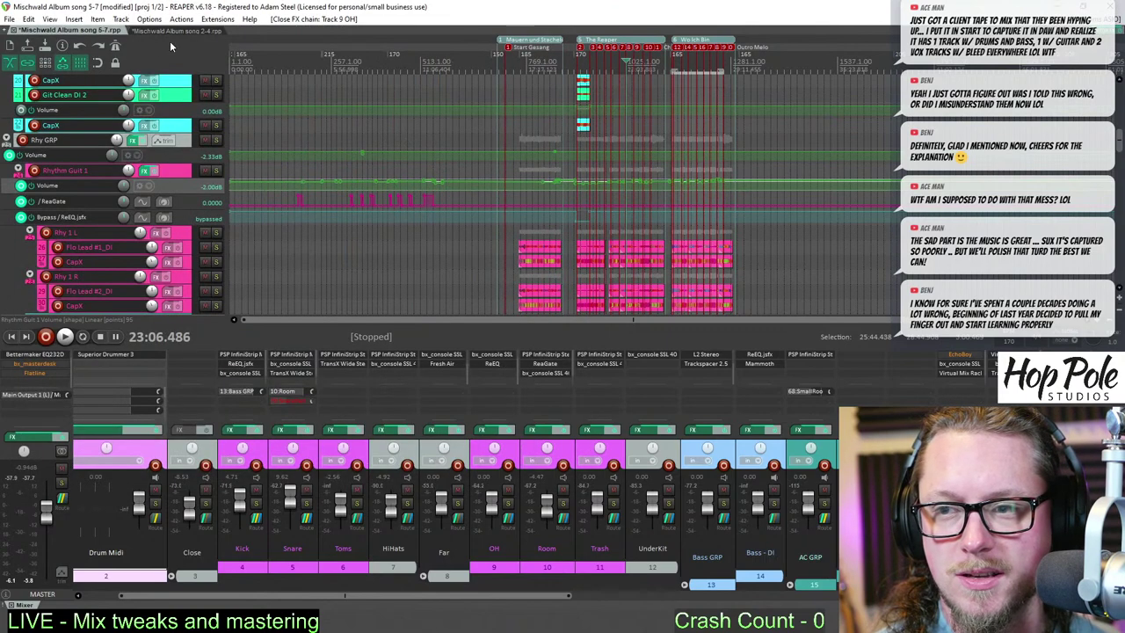
# - Compare the OH track between both projects and set its volume to 0.00 dB in the song 2-4 project
pyautogui.click(179, 31)
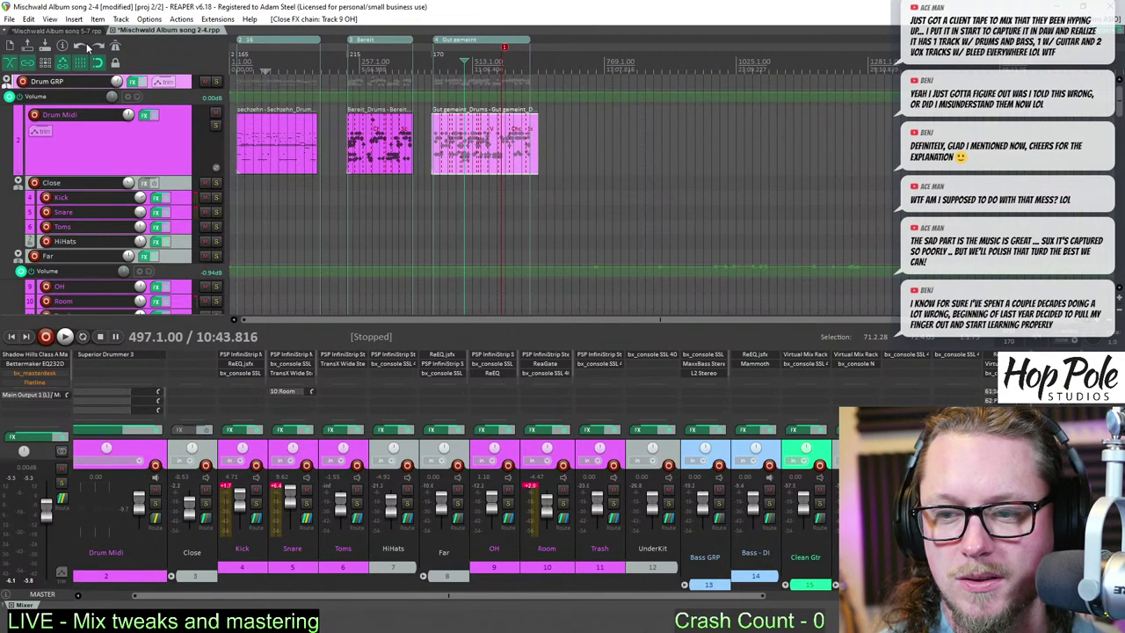
pyautogui.click(83, 31)
pyautogui.click(150, 32)
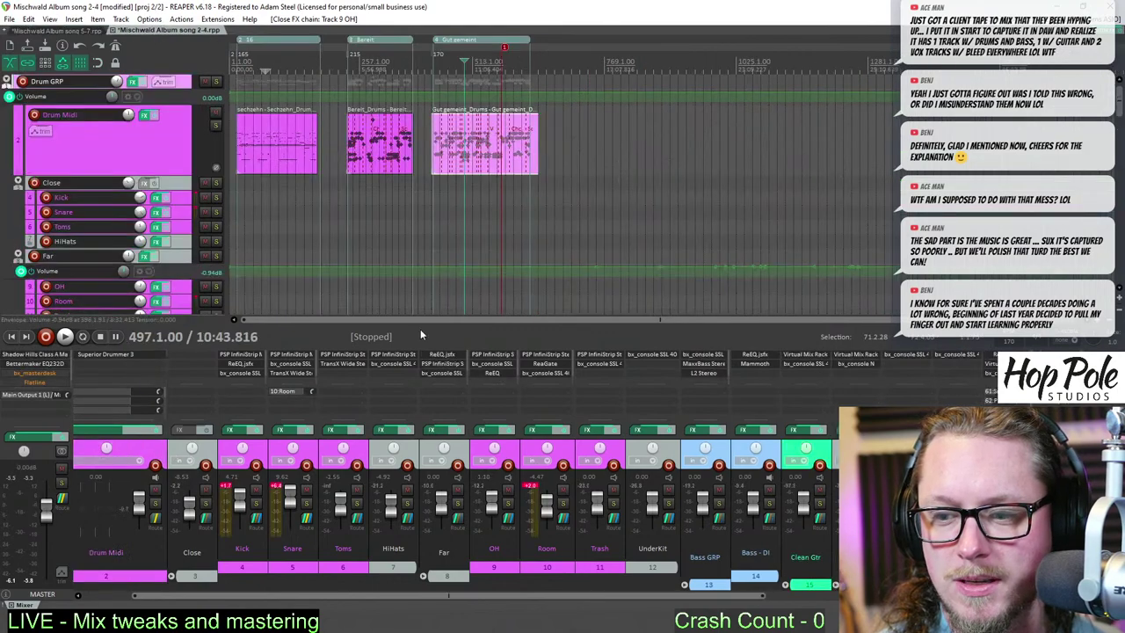
pyautogui.click(493, 504)
# - Replace the OH track's effects in the song 2-4 project with the chain copied from song 5-7
pyautogui.click(489, 429)
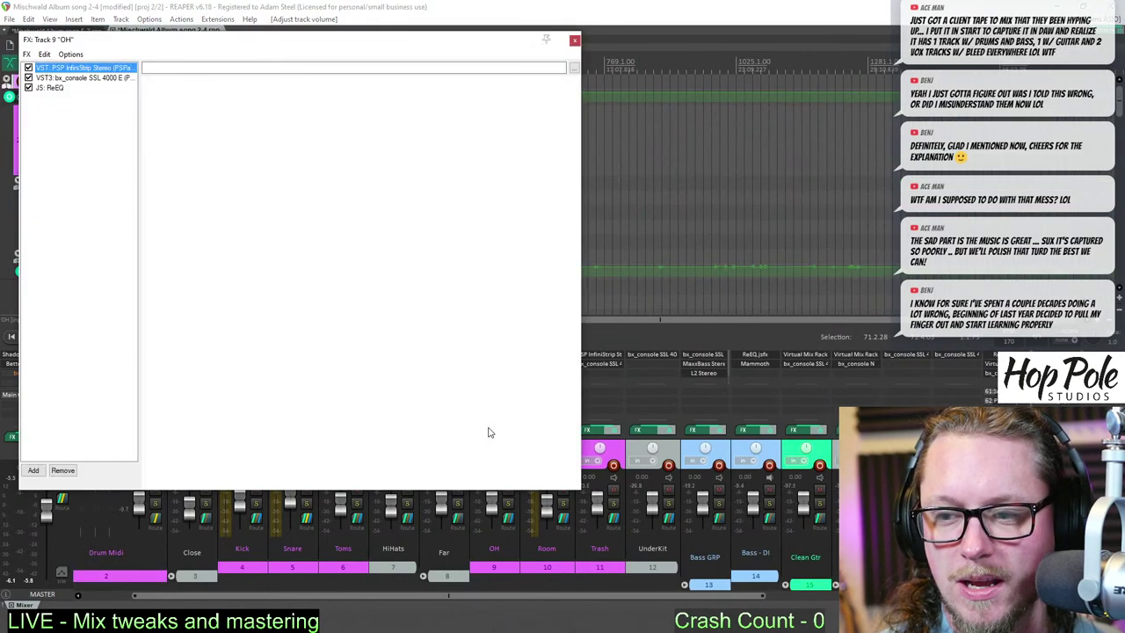
pyautogui.press('Delete')
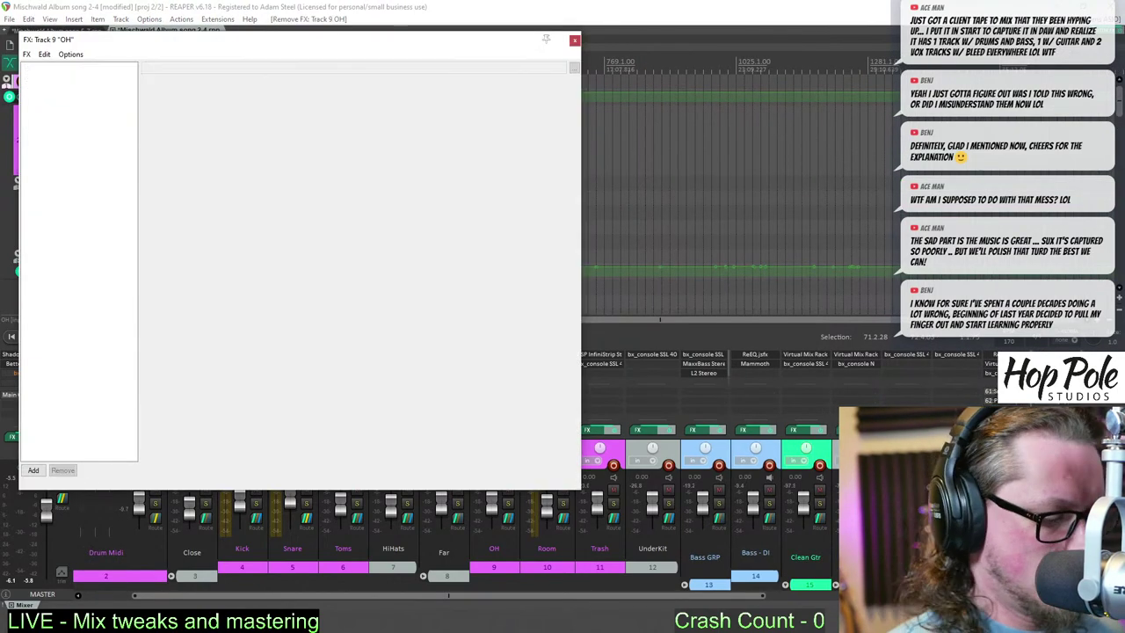
pyautogui.hotkey('ctrl', 'v')
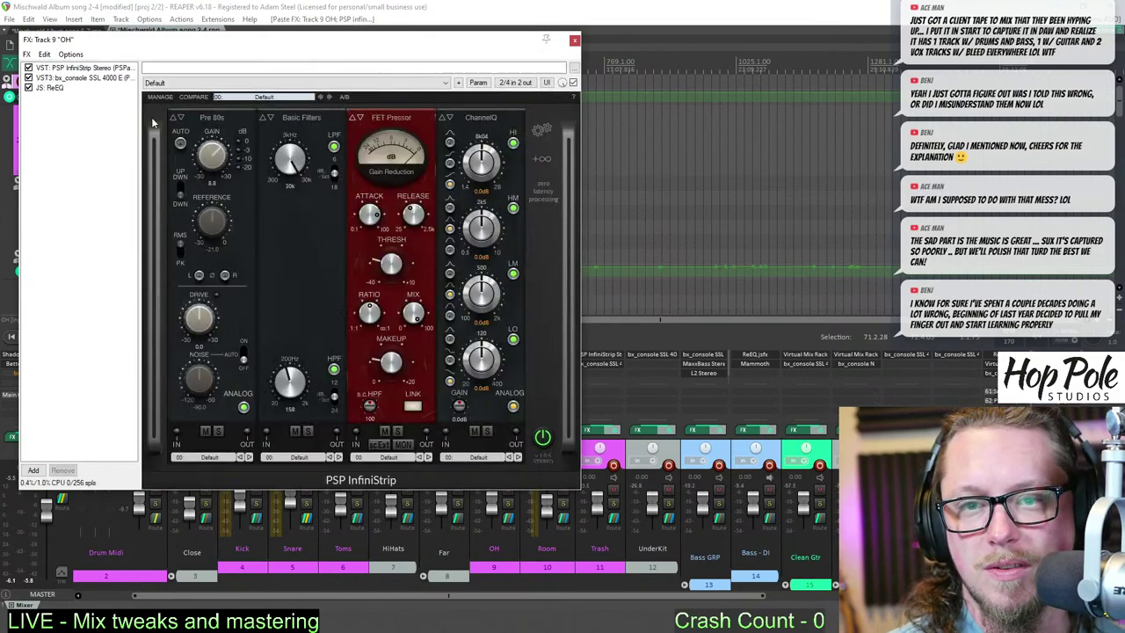
pyautogui.click(576, 41)
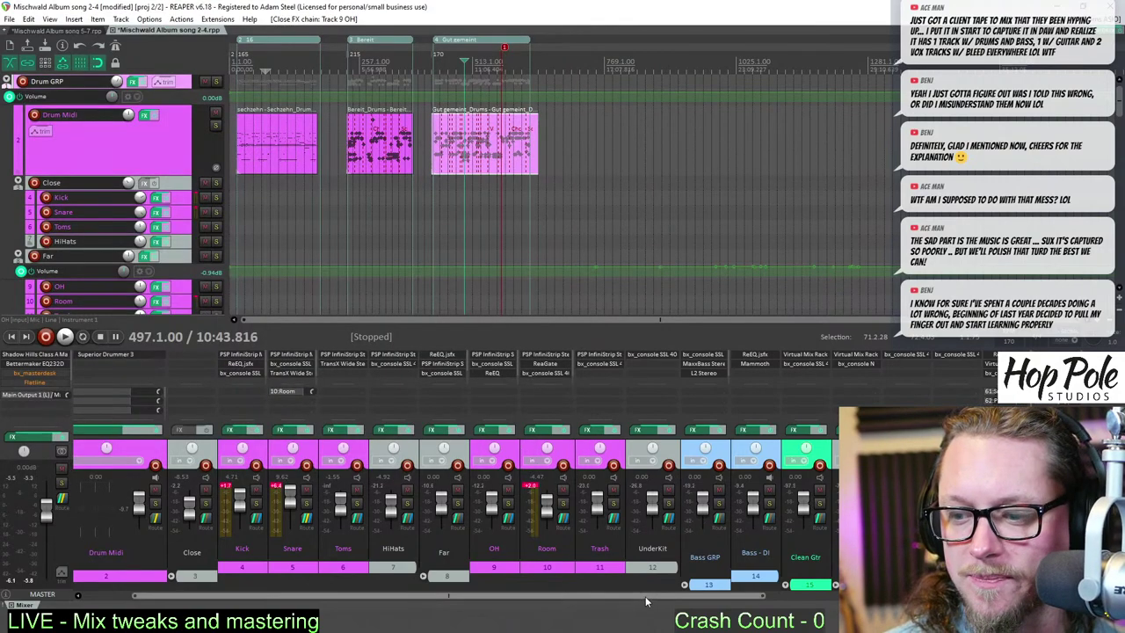
# - Add a send from the Kick track to Bass GRP in song 2-4, routing audio 1/2 to channels 3/4
pyautogui.hscroll(3, 690, 602)
pyautogui.hscroll(10, 690, 602)
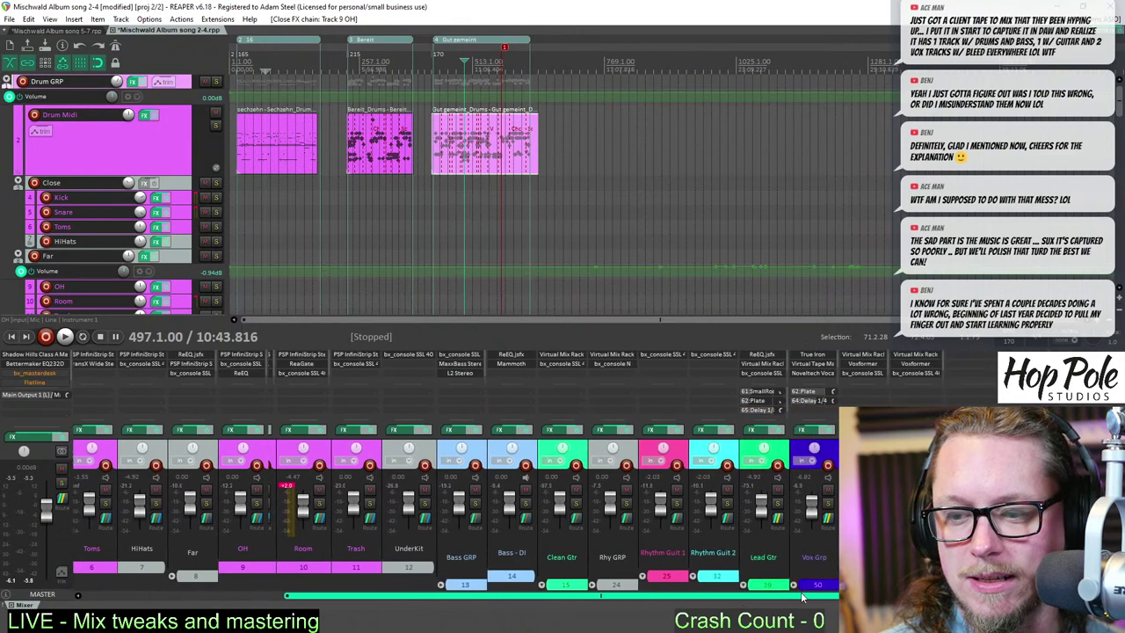
pyautogui.moveTo(547, 593); pyautogui.dragTo(290, 431)
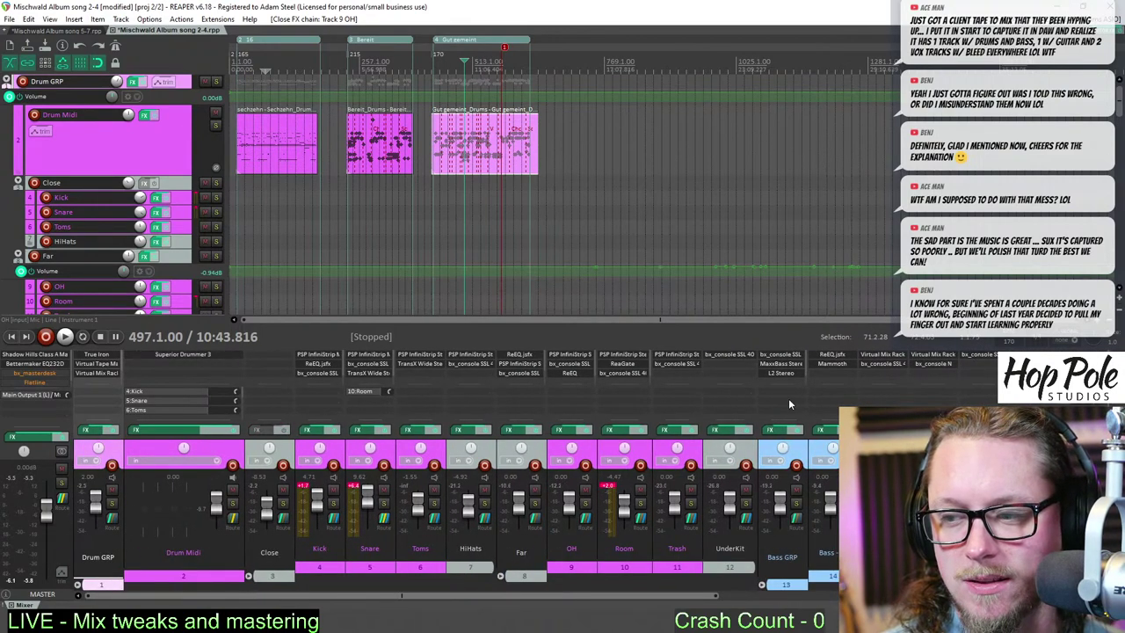
pyautogui.moveTo(789, 404); pyautogui.dragTo(791, 407)
pyautogui.moveTo(866, 406); pyautogui.dragTo(424, 173)
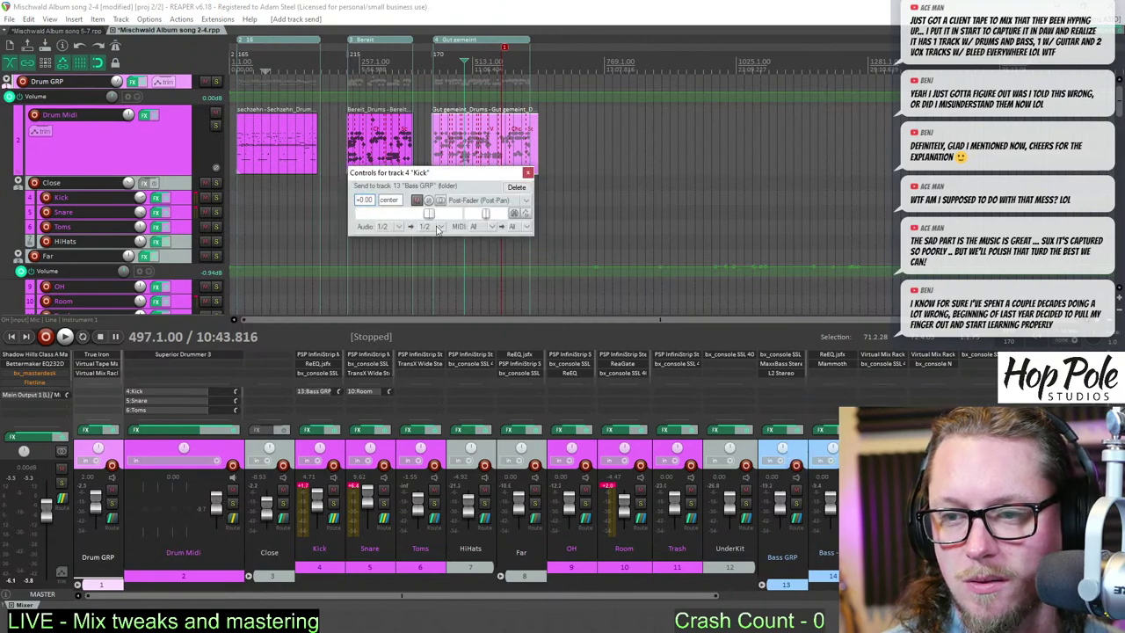
pyautogui.click(438, 229)
pyautogui.click(591, 280)
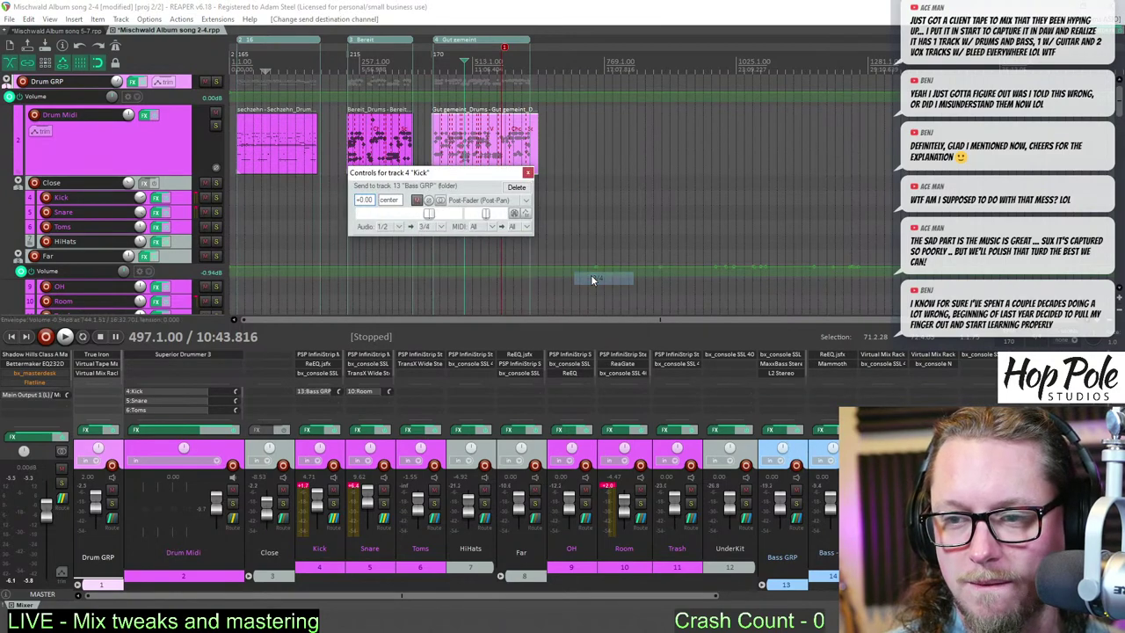
# - Copy the Trackspacer 2.5 effect from the Bass GRP track in song 5-7 and return to the song 2-4 project
pyautogui.click(91, 32)
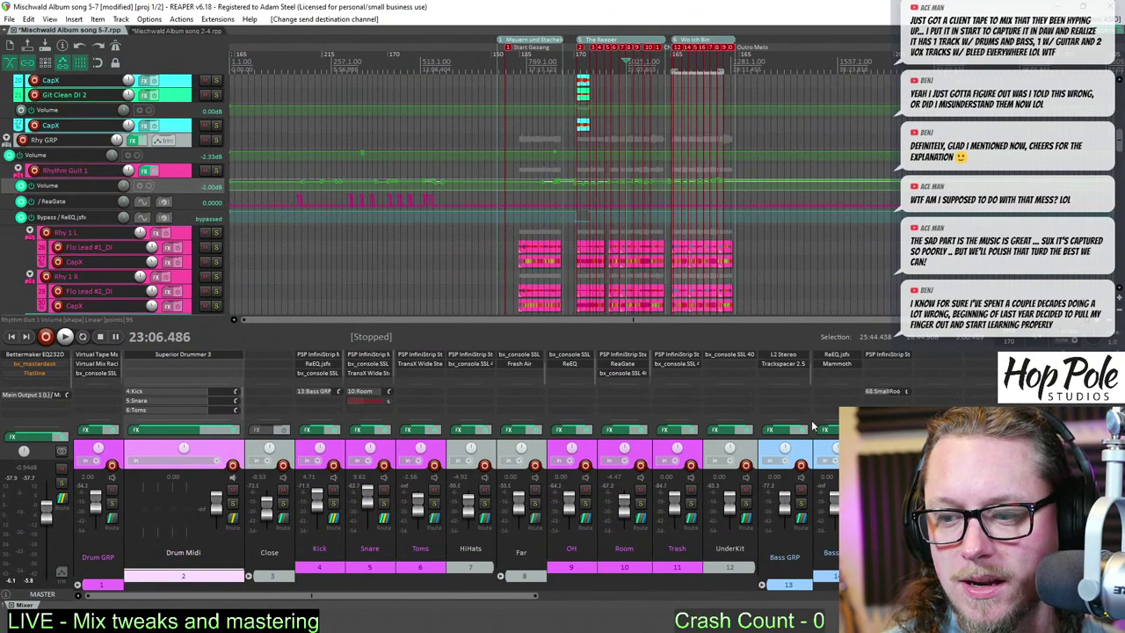
pyautogui.rightClick(785, 363)
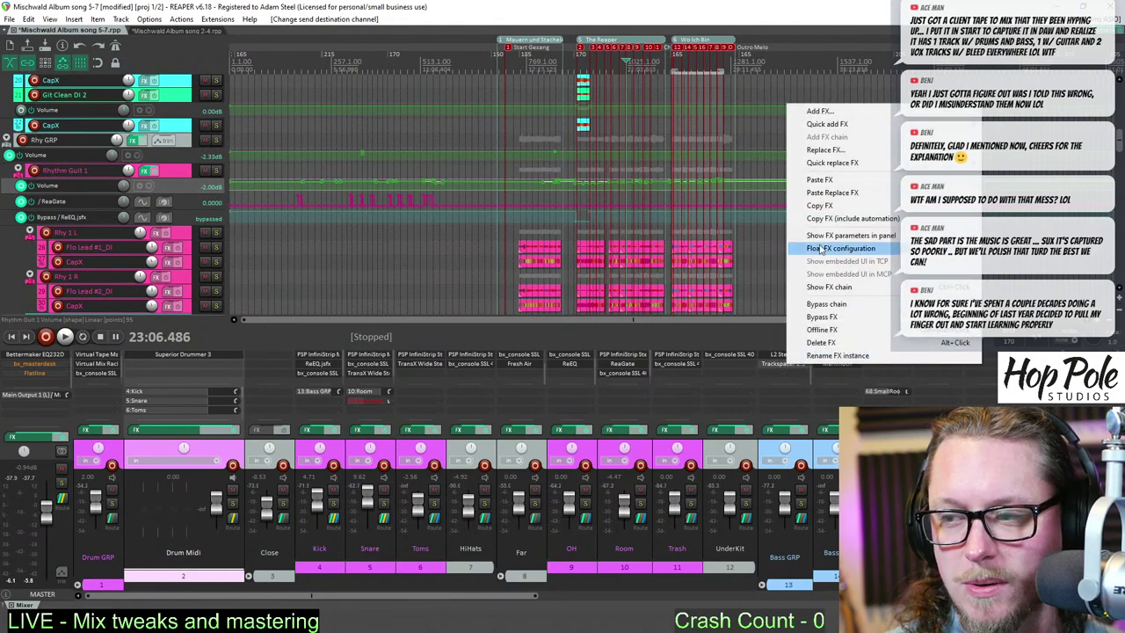
pyautogui.click(813, 207)
pyautogui.scroll(2, 777, 359)
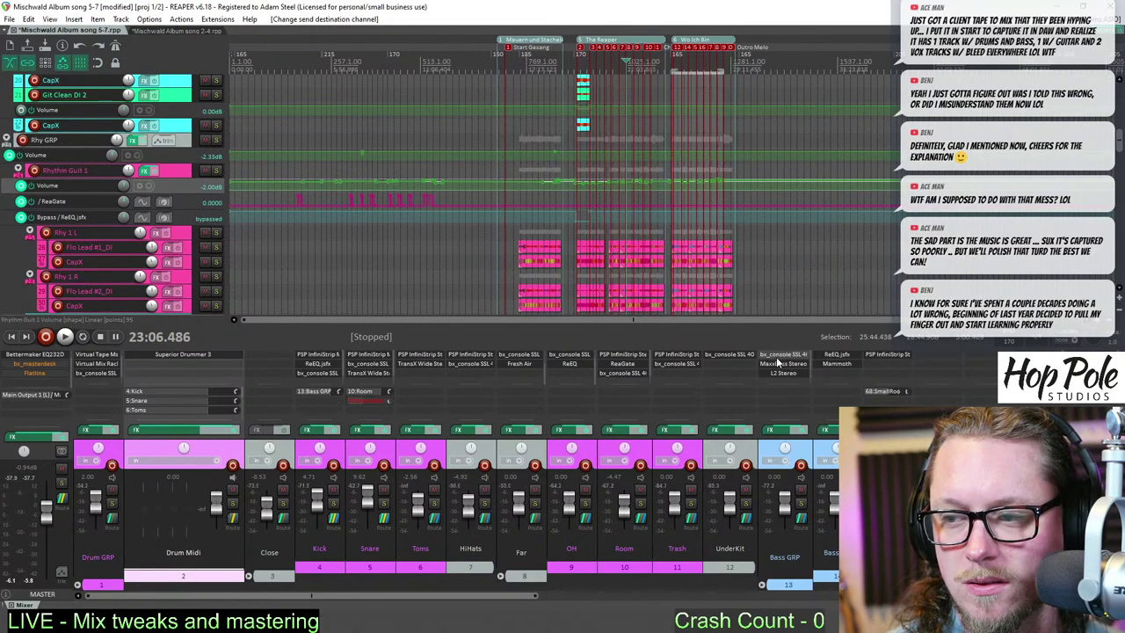
pyautogui.click(166, 30)
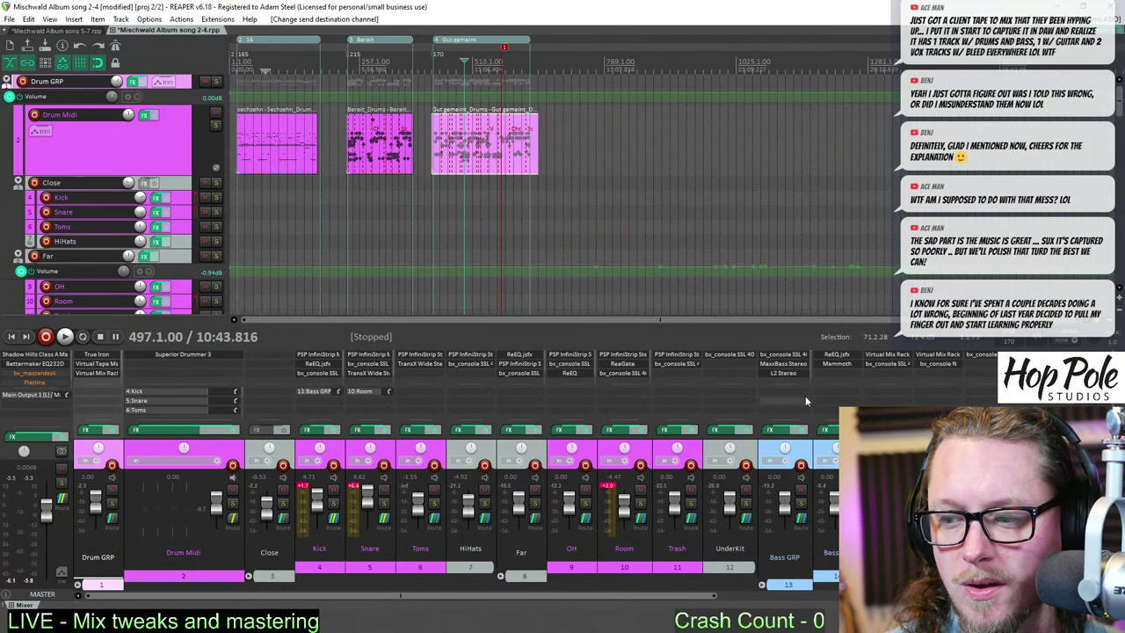
# - Paste the copied Trackspacer 2.5 effect at the end of the Bass GRP track's effects in song 2-4
pyautogui.rightClick(781, 371)
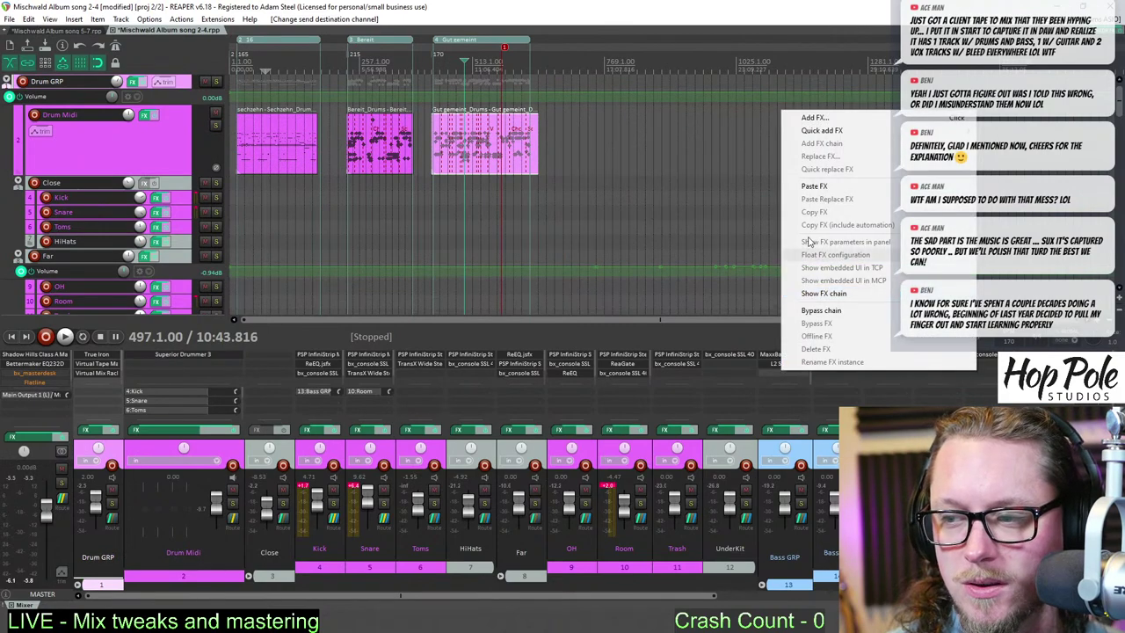
pyautogui.click(813, 187)
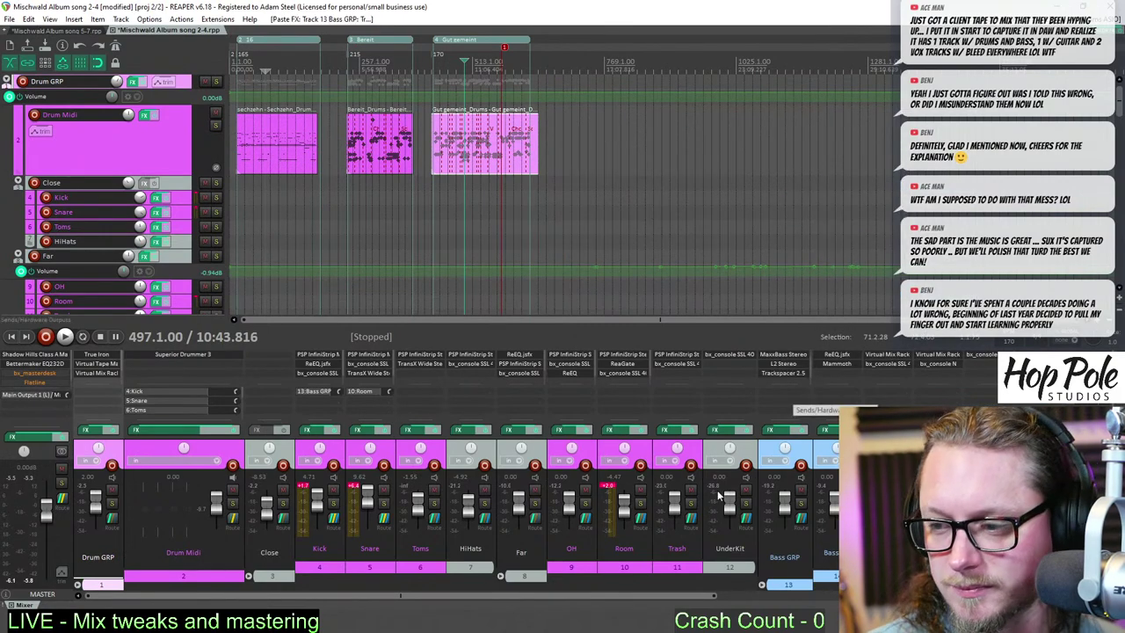
# - Add a send from the Vox Grp track to Rhy GRP in song 2-4, routing audio 1/2 to new channels 3/4
pyautogui.moveTo(651, 597); pyautogui.dragTo(888, 596)
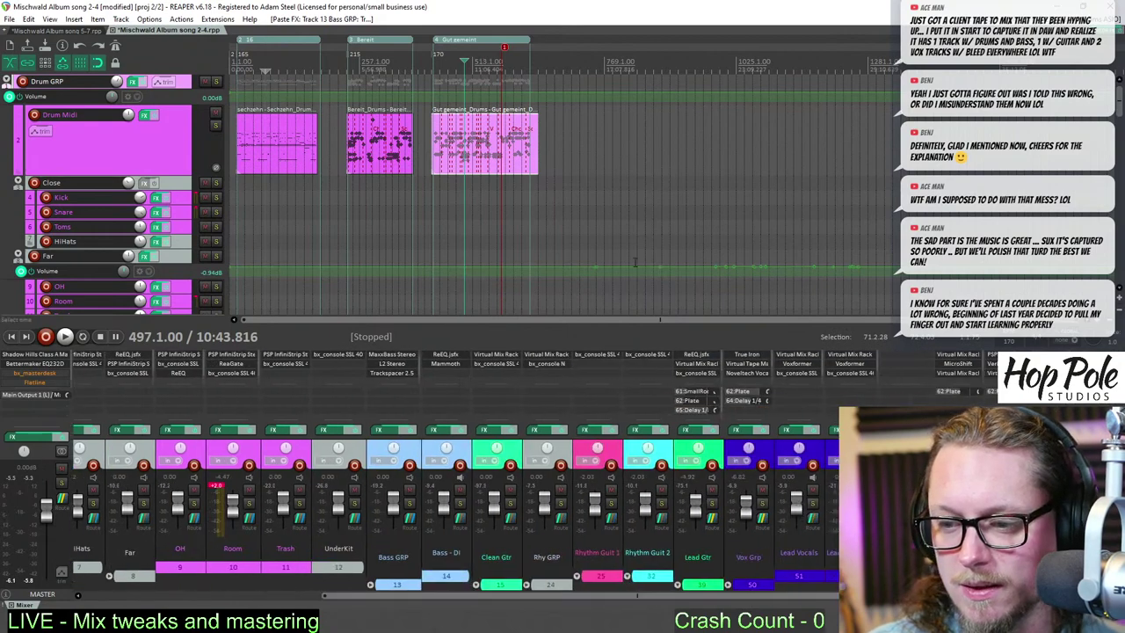
pyautogui.hscroll(4, 597, 607)
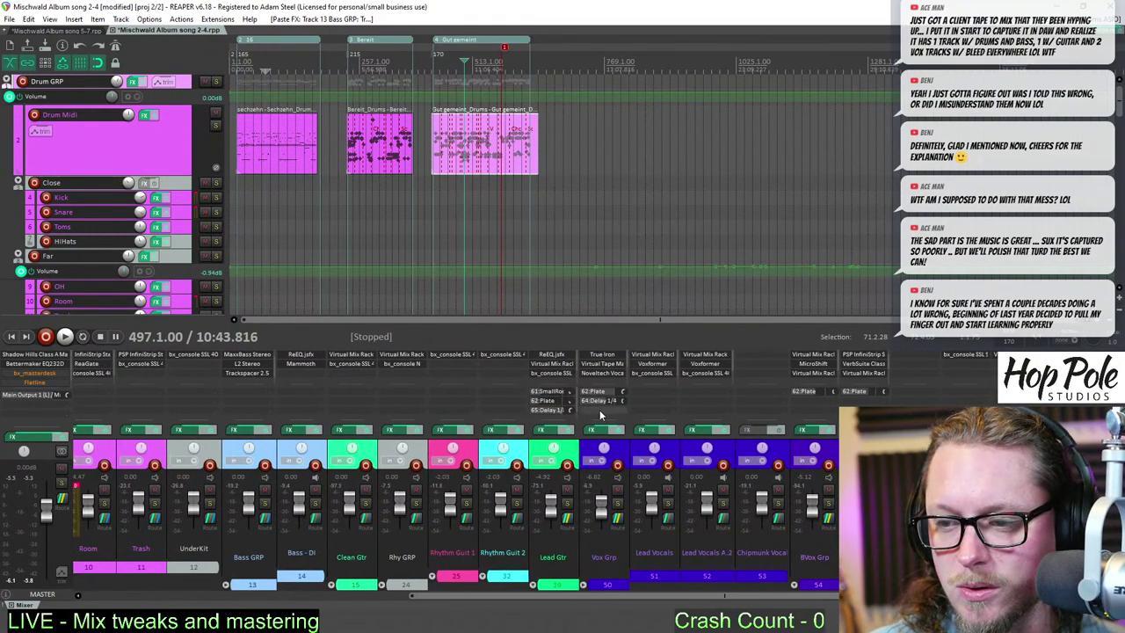
pyautogui.moveTo(409, 411); pyautogui.dragTo(401, 401)
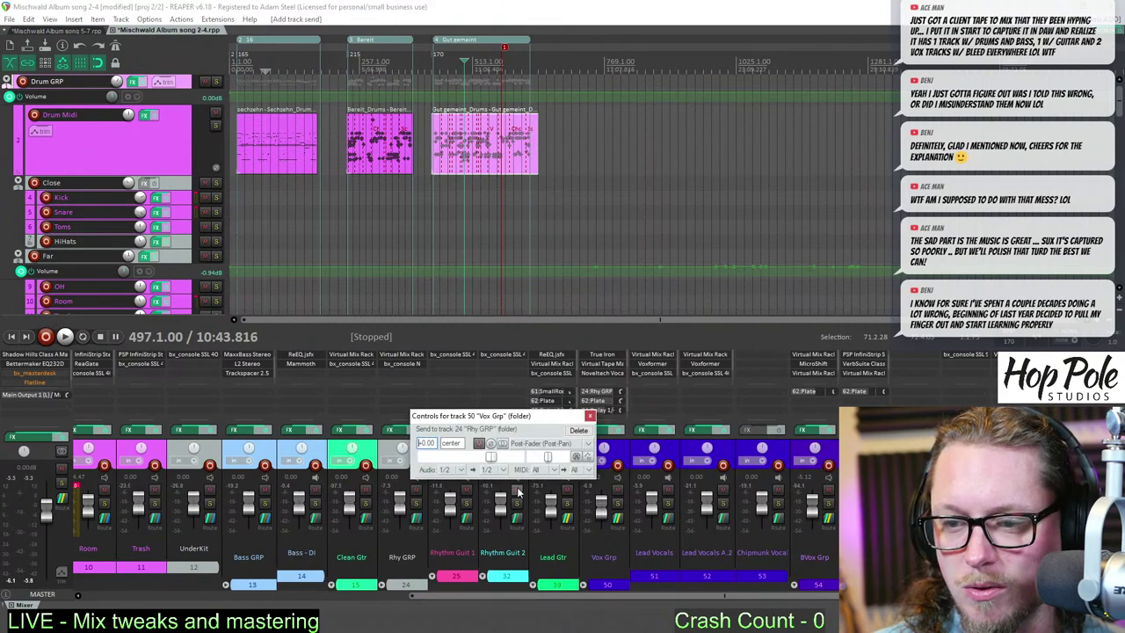
pyautogui.click(503, 471)
pyautogui.click(513, 486)
pyautogui.click(495, 469)
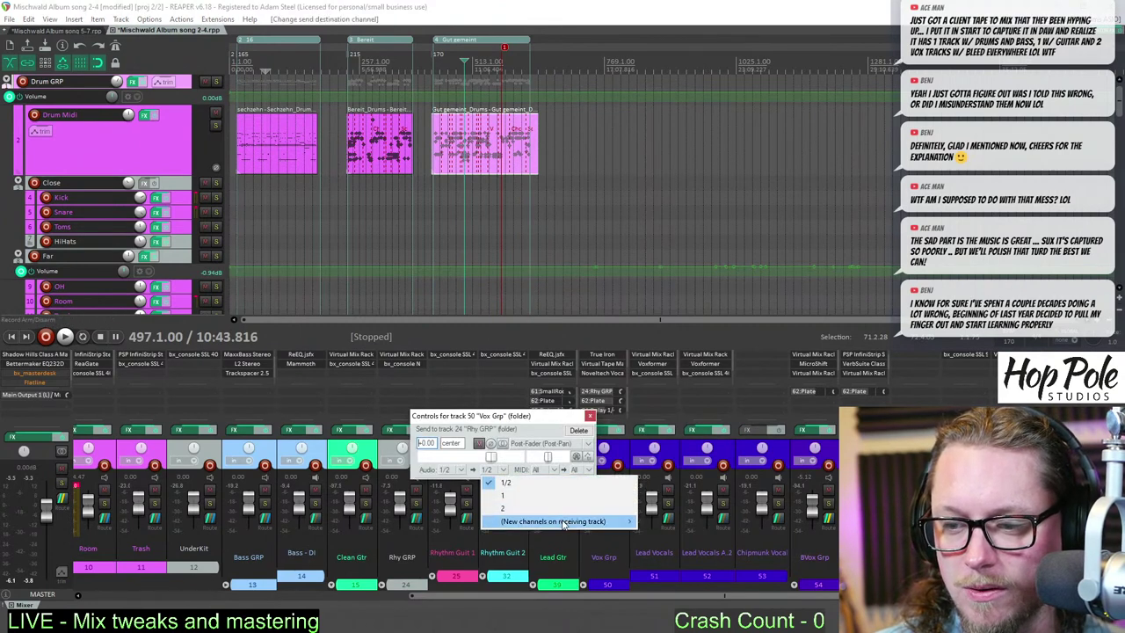
pyautogui.click(655, 524)
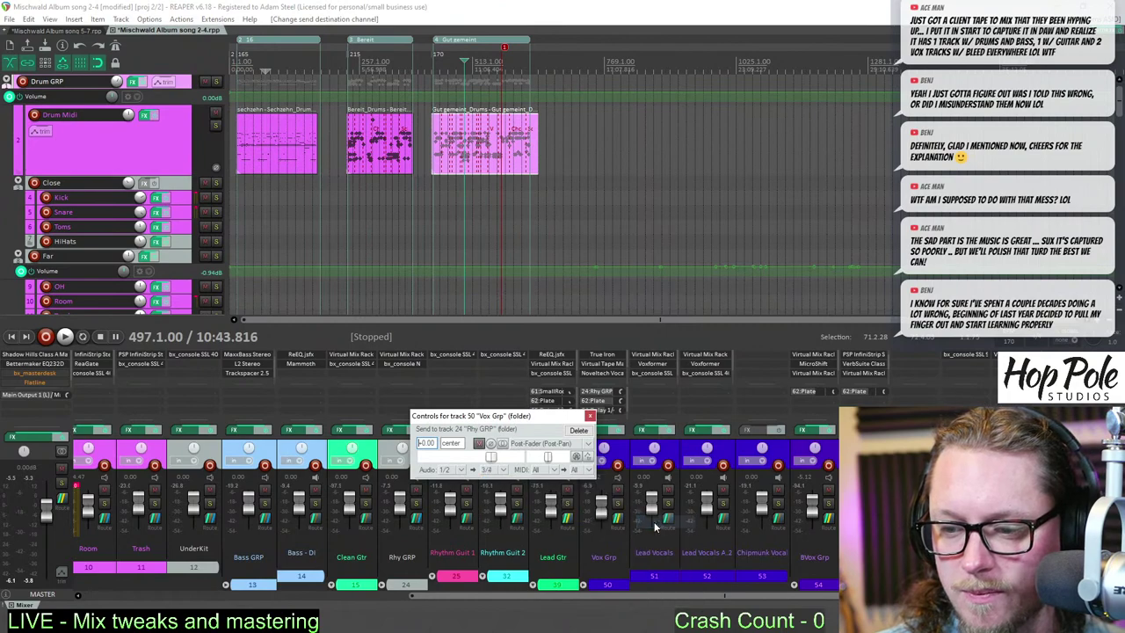
pyautogui.click(590, 416)
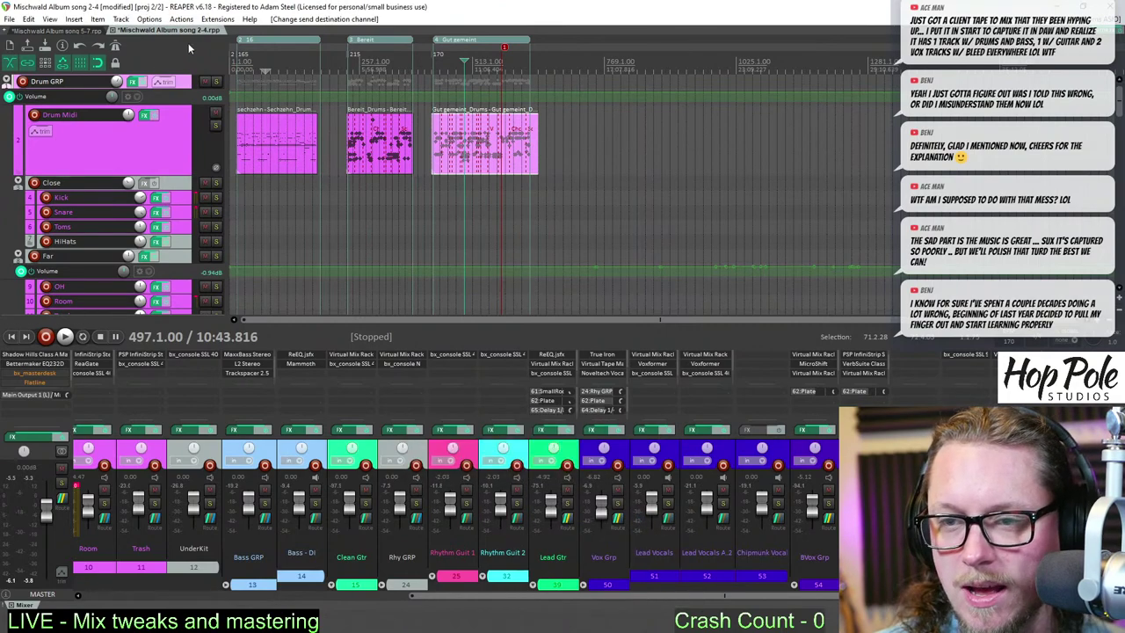
# - Copy the Rhy GRP track's full effects chain (Virtual Mix Rack, bx_console N, Trackspacer 2.5) in the song 5-7 project
pyautogui.click(41, 31)
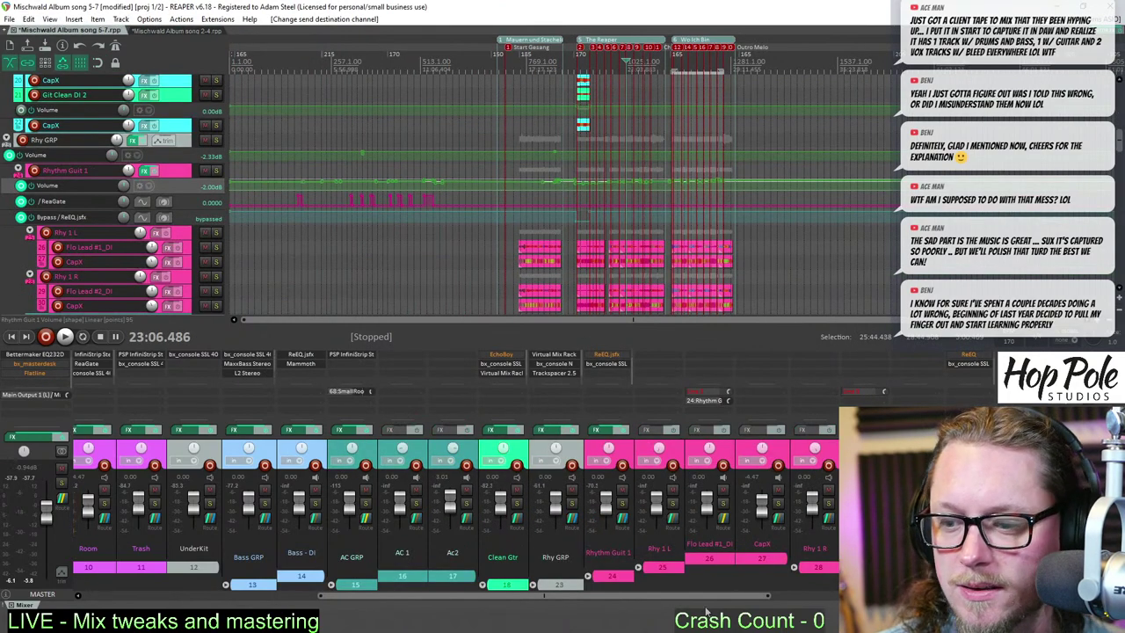
pyautogui.rightClick(559, 378)
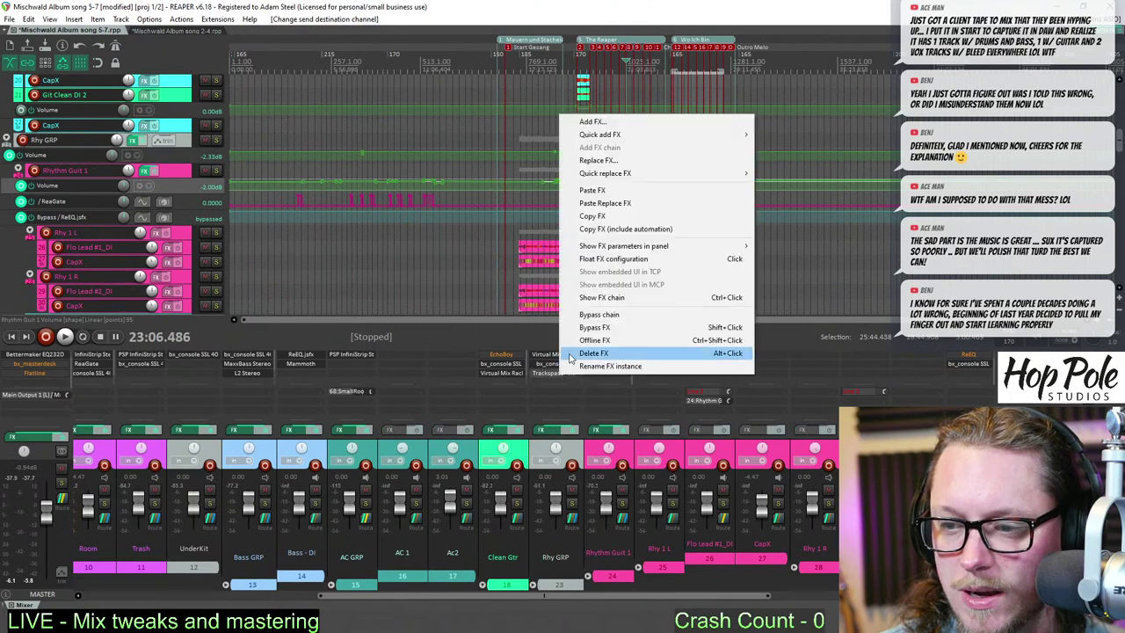
pyautogui.click(584, 216)
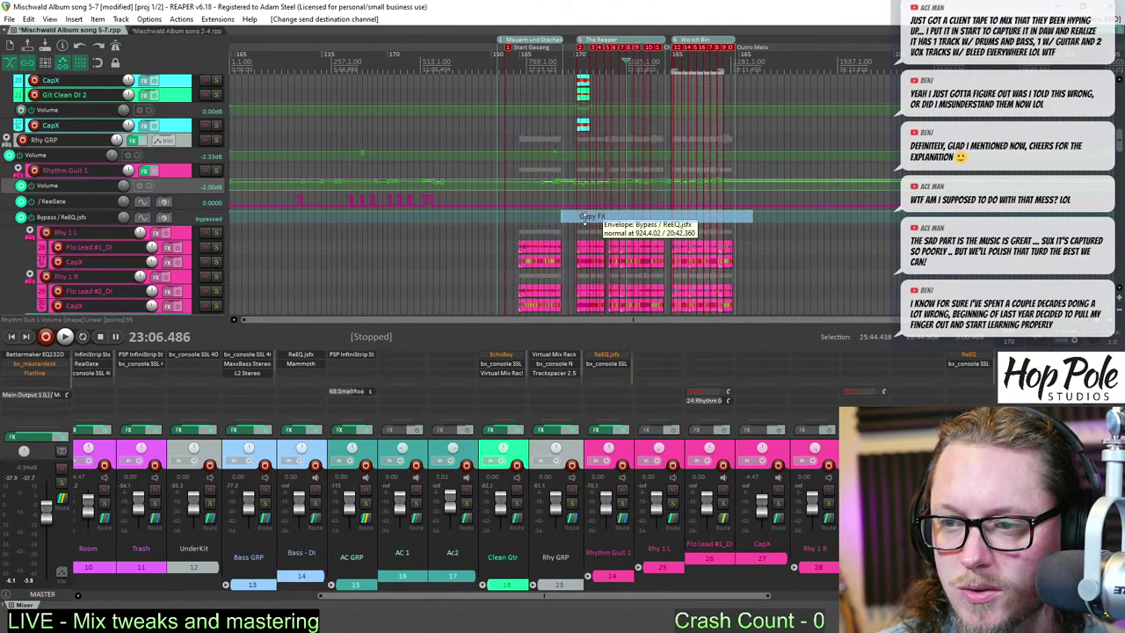
pyautogui.click(541, 430)
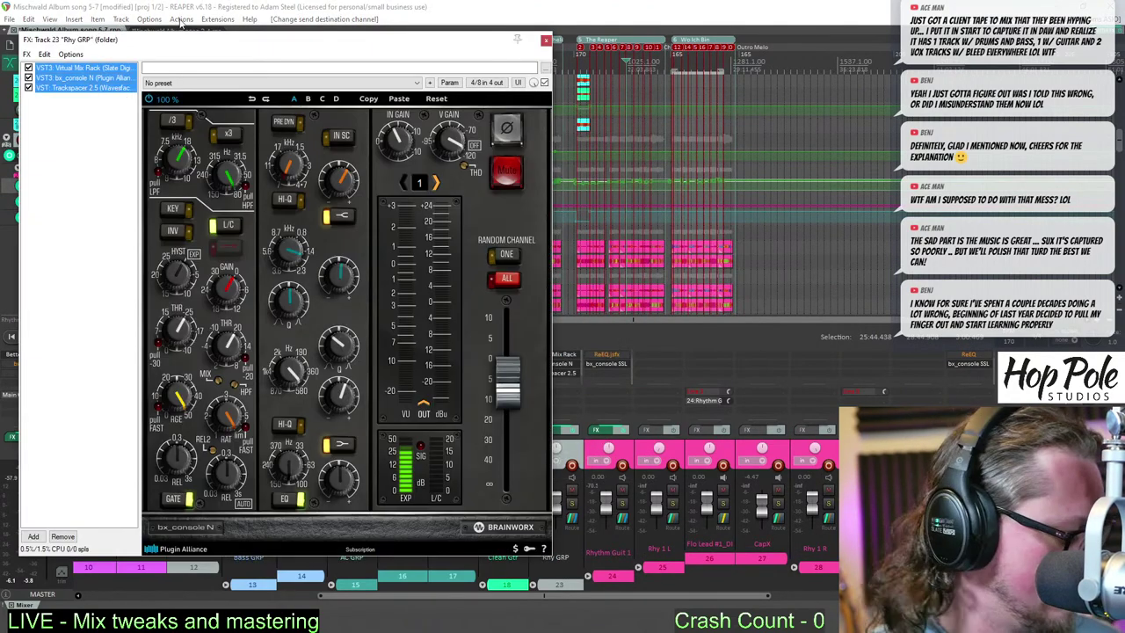
pyautogui.click(546, 42)
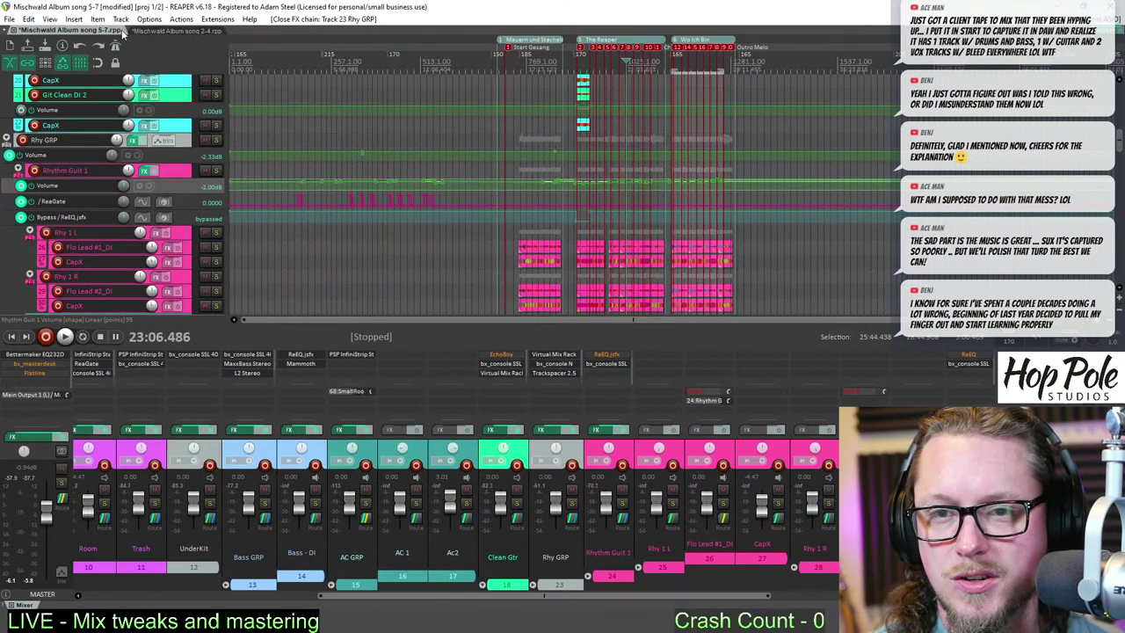
# - Replace all effects on the Rhy GRP track in the song 2-4 project with the chain copied from song 5-7
pyautogui.click(175, 30)
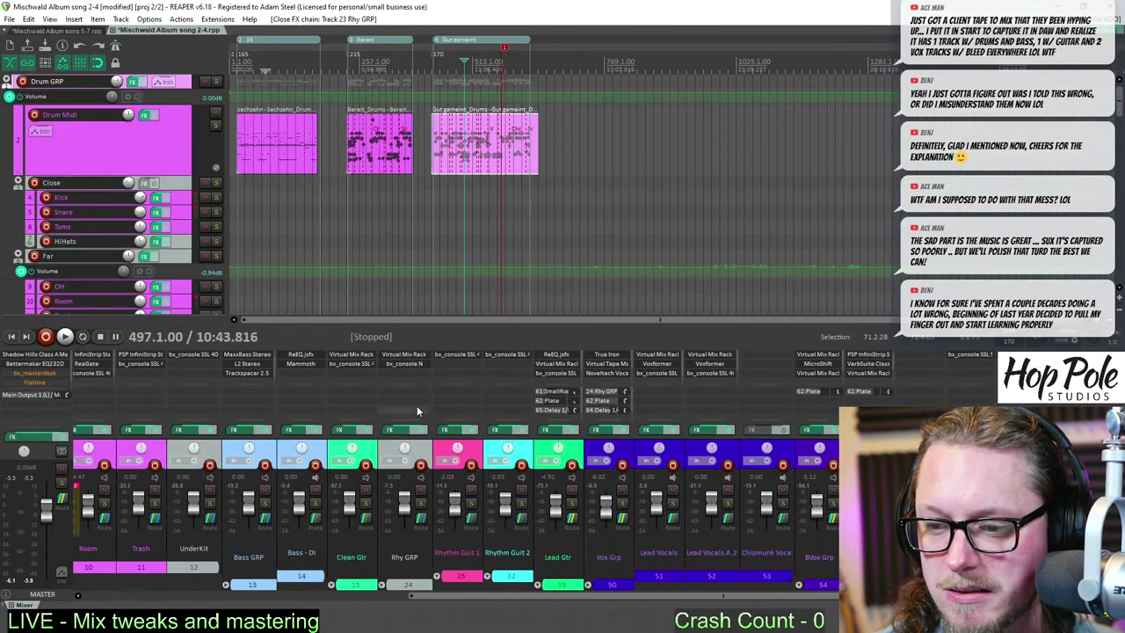
pyautogui.click(393, 428)
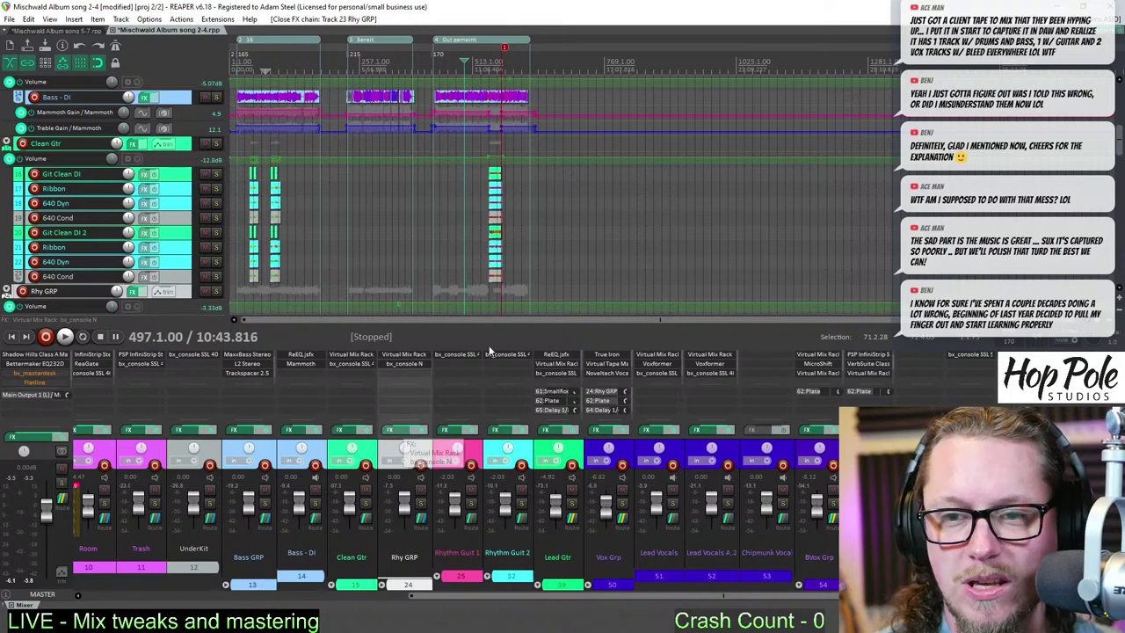
pyautogui.click(403, 428)
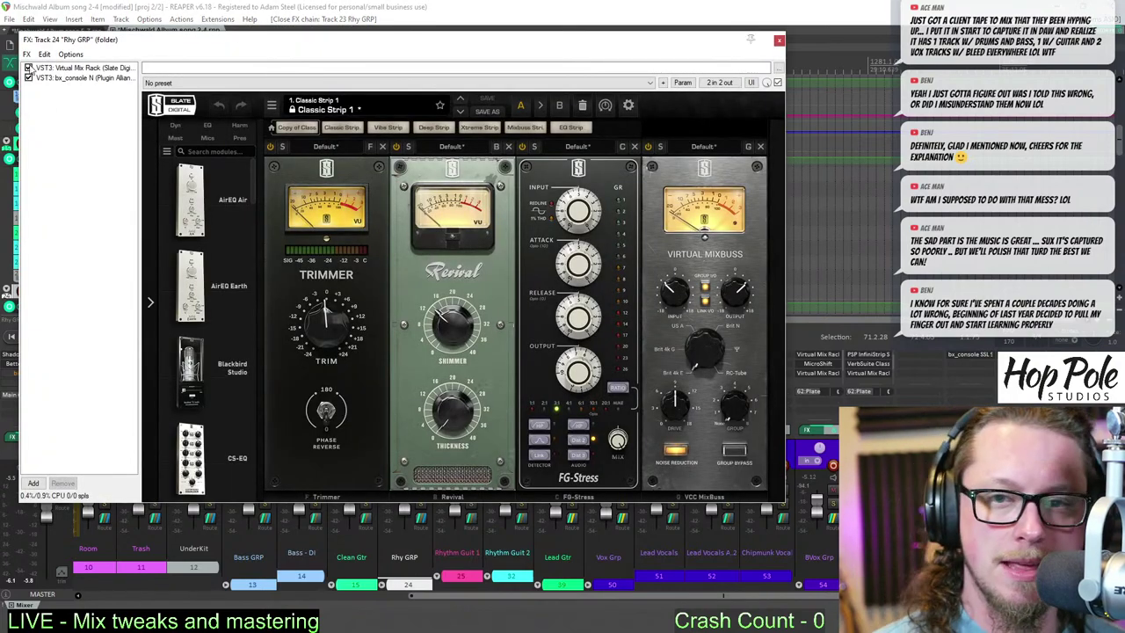
pyautogui.moveTo(80, 103); pyautogui.dragTo(83, 65)
pyautogui.press('Delete')
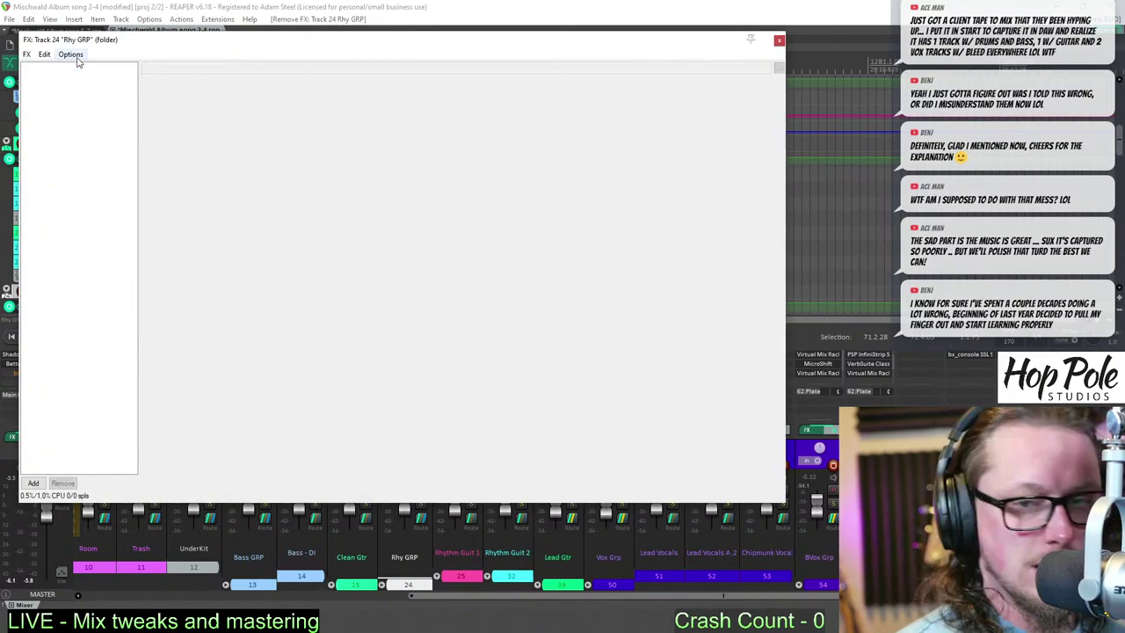
pyautogui.hotkey('ctrl', 'v')
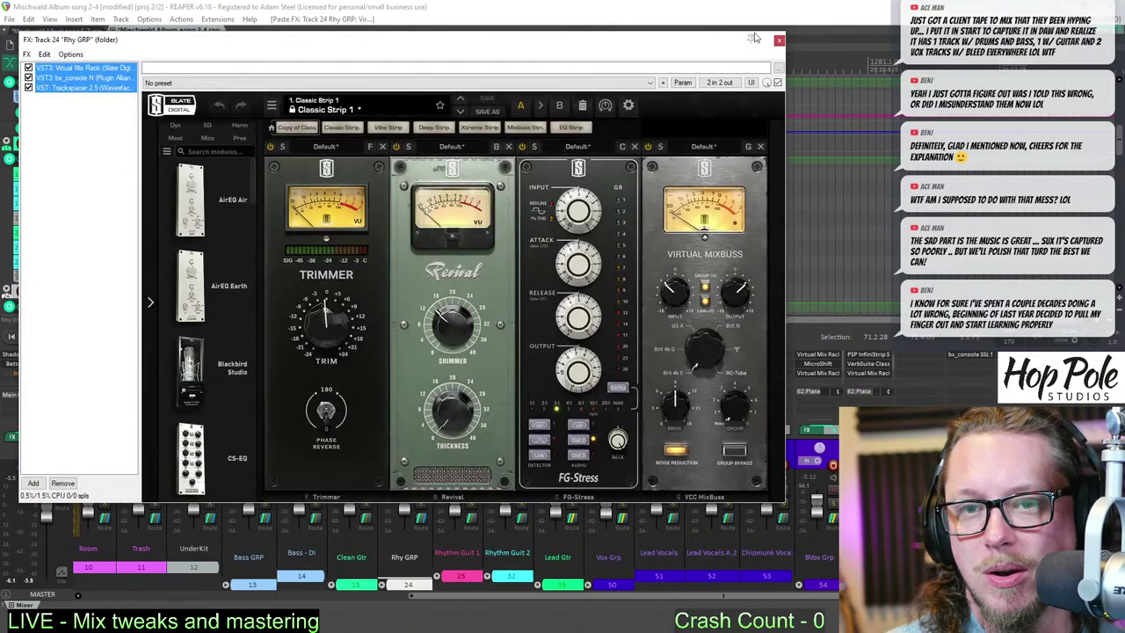
pyautogui.click(780, 41)
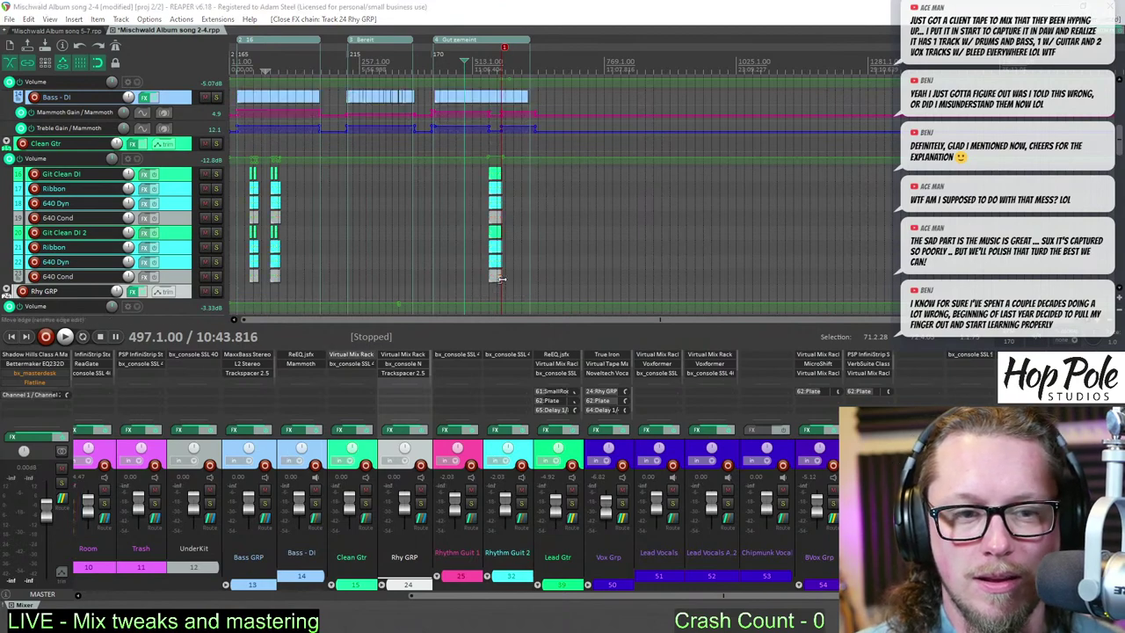
pyautogui.click(702, 6)
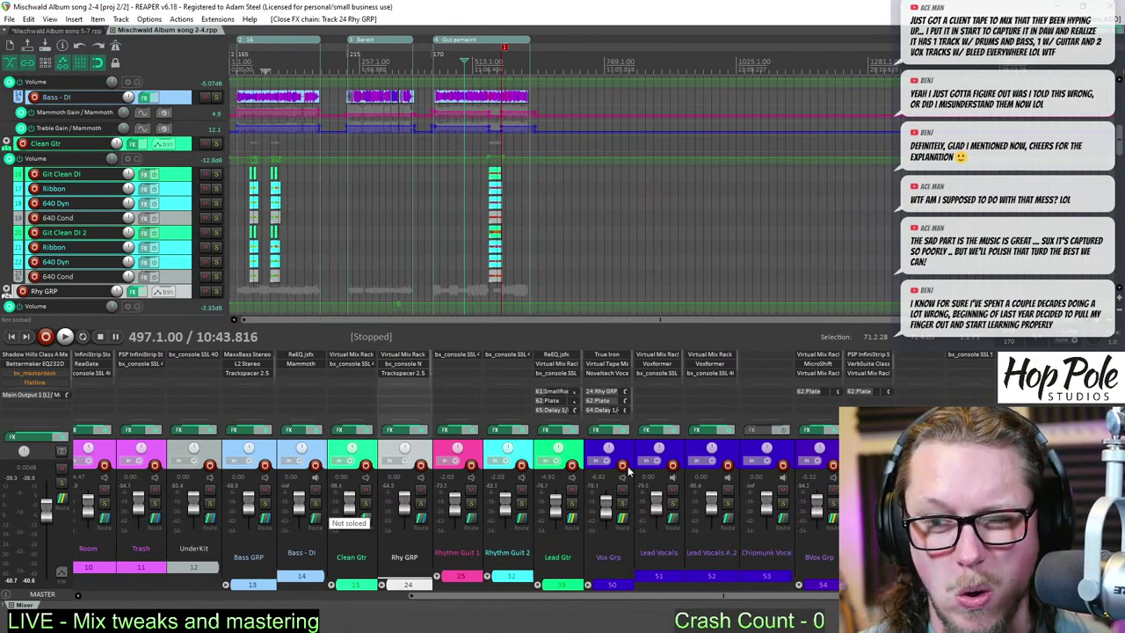
# - Collapse the Rhythm Guit 1 folder in the song 5-7 mixer and copy that track's bx_console SSL 4000 E effect
pyautogui.click(79, 31)
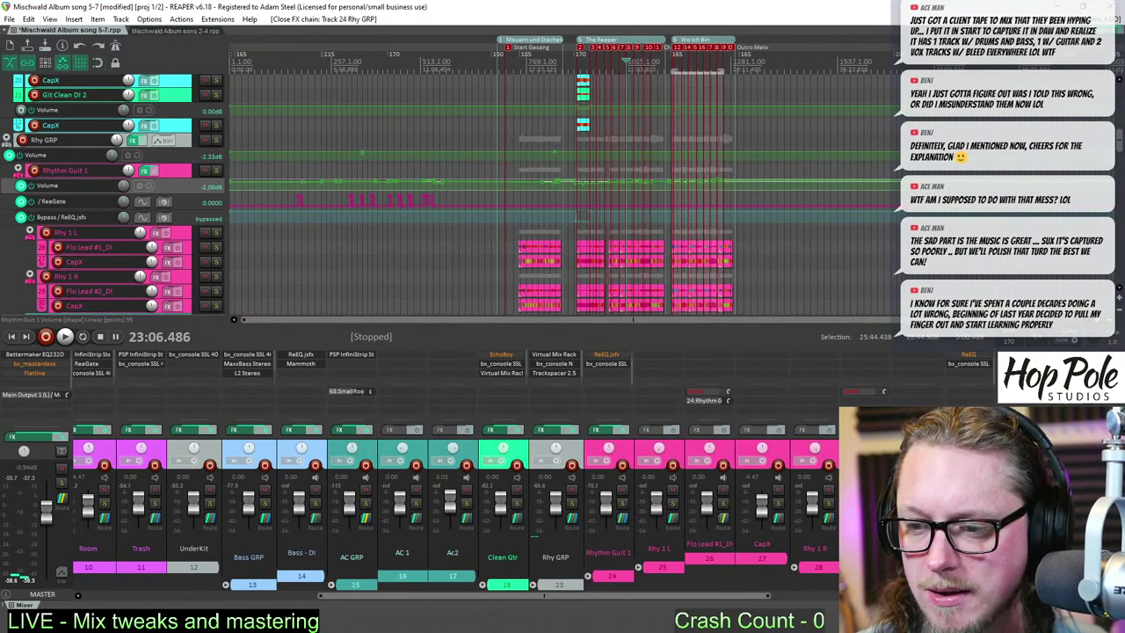
pyautogui.click(590, 577)
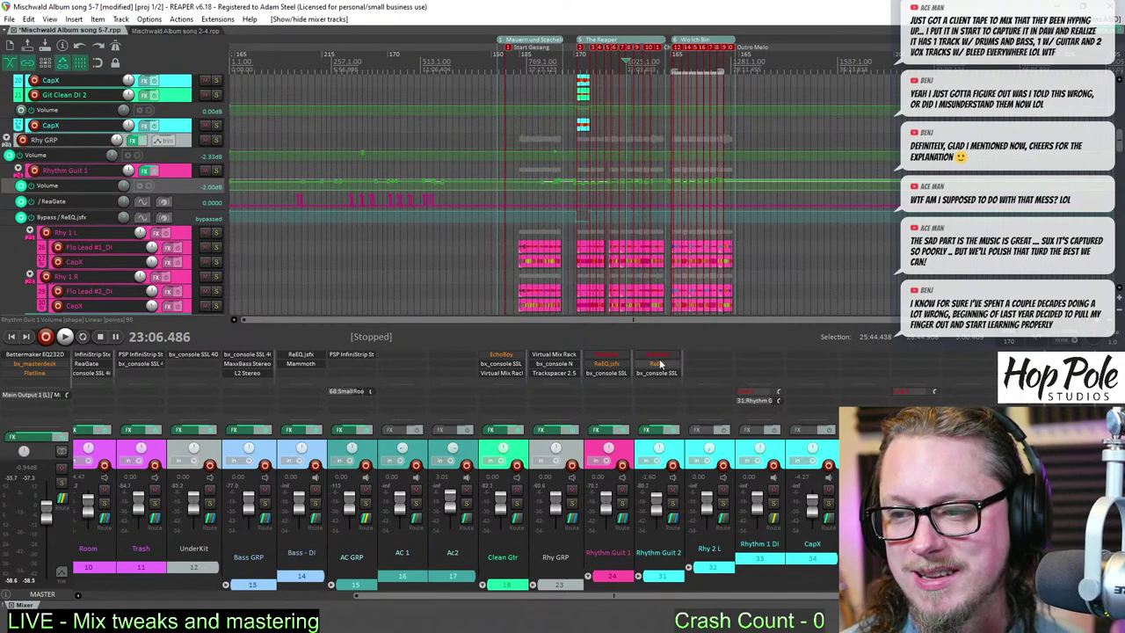
pyautogui.click(617, 371)
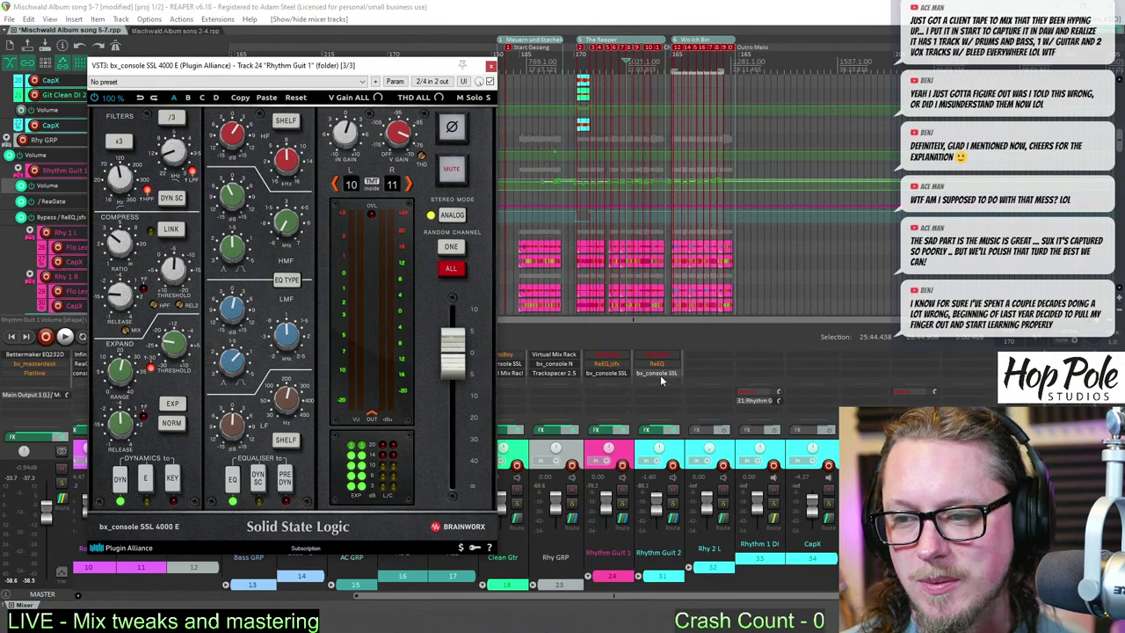
pyautogui.rightClick(604, 374)
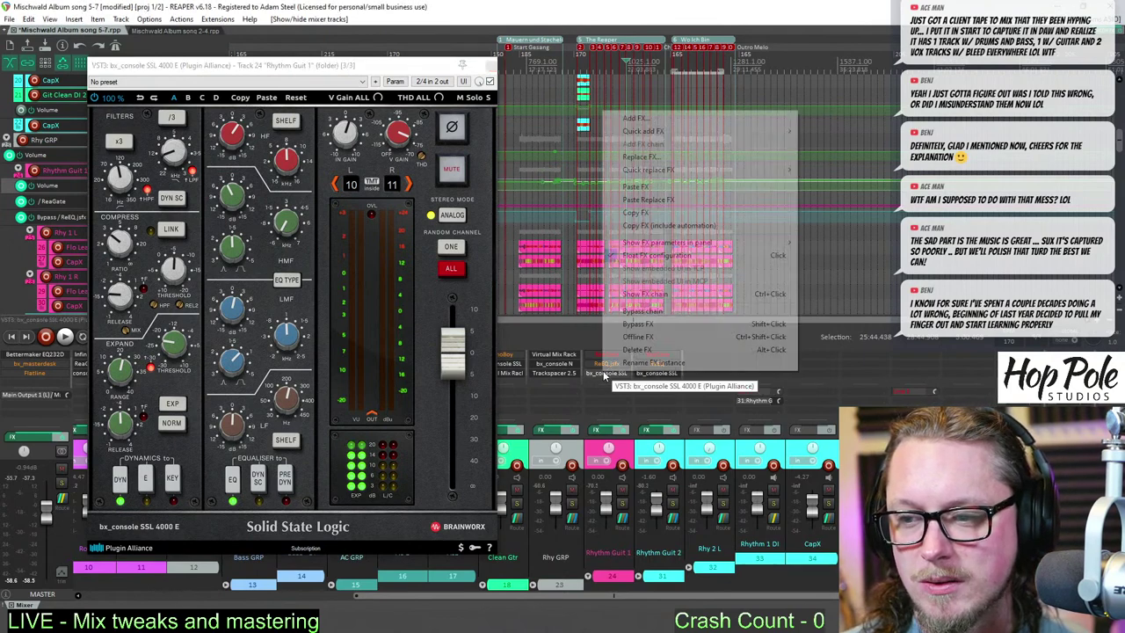
pyautogui.click(635, 213)
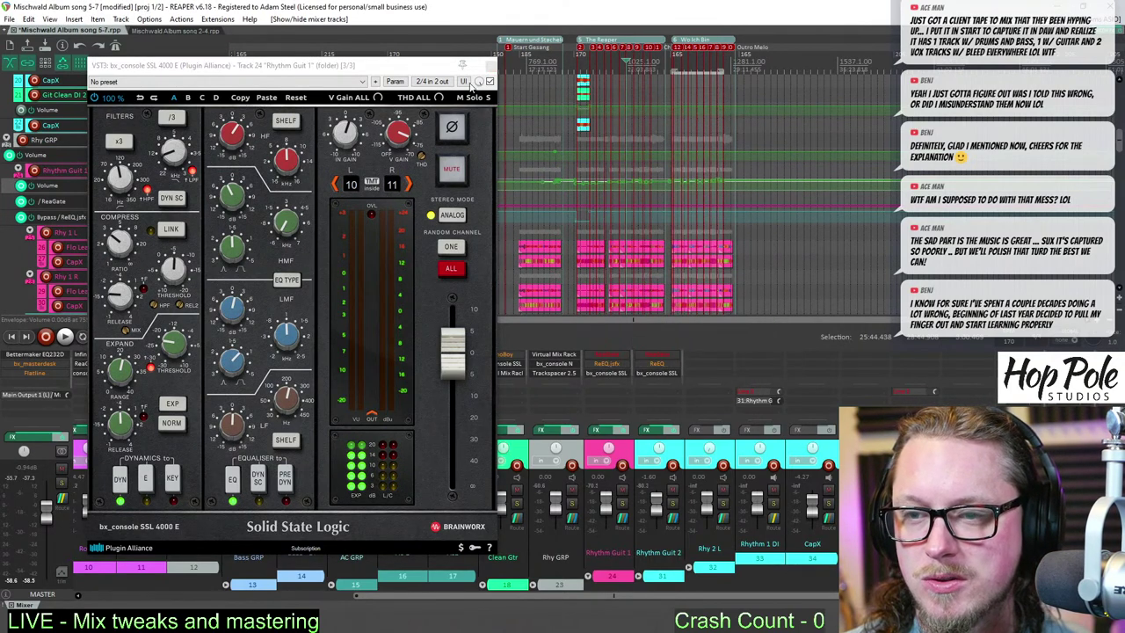
# - Replace the Rhythm Guit 1 track's console effect in song 2-4 with the copied bx_console SSL 4000 E
pyautogui.click(174, 33)
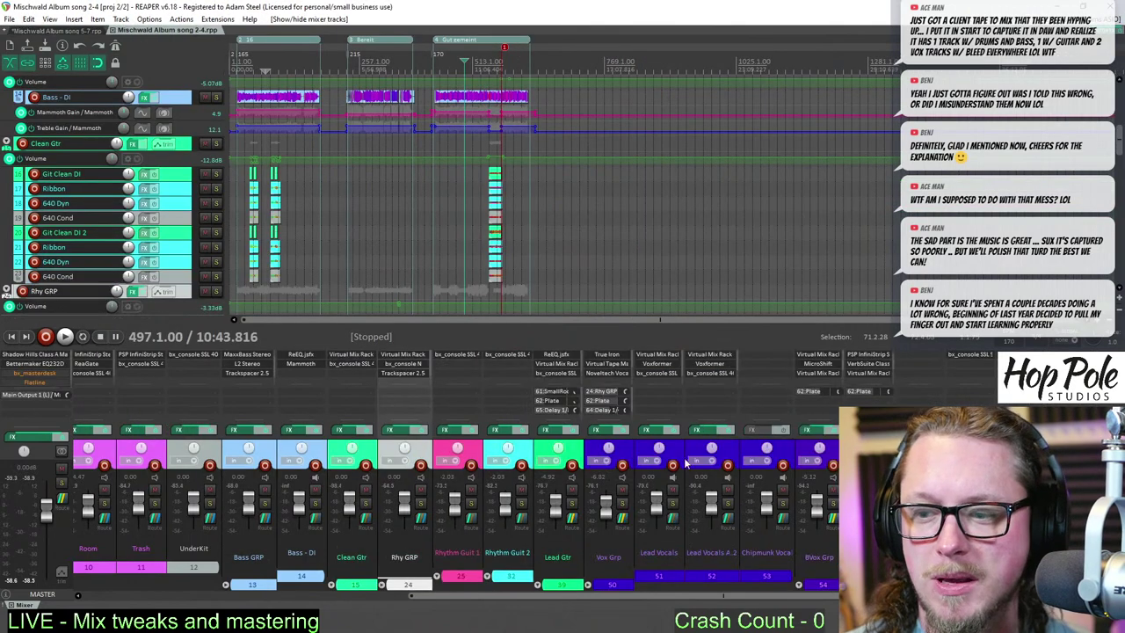
pyautogui.keyDown('alt'); pyautogui.click(454, 354); pyautogui.keyUp('alt')
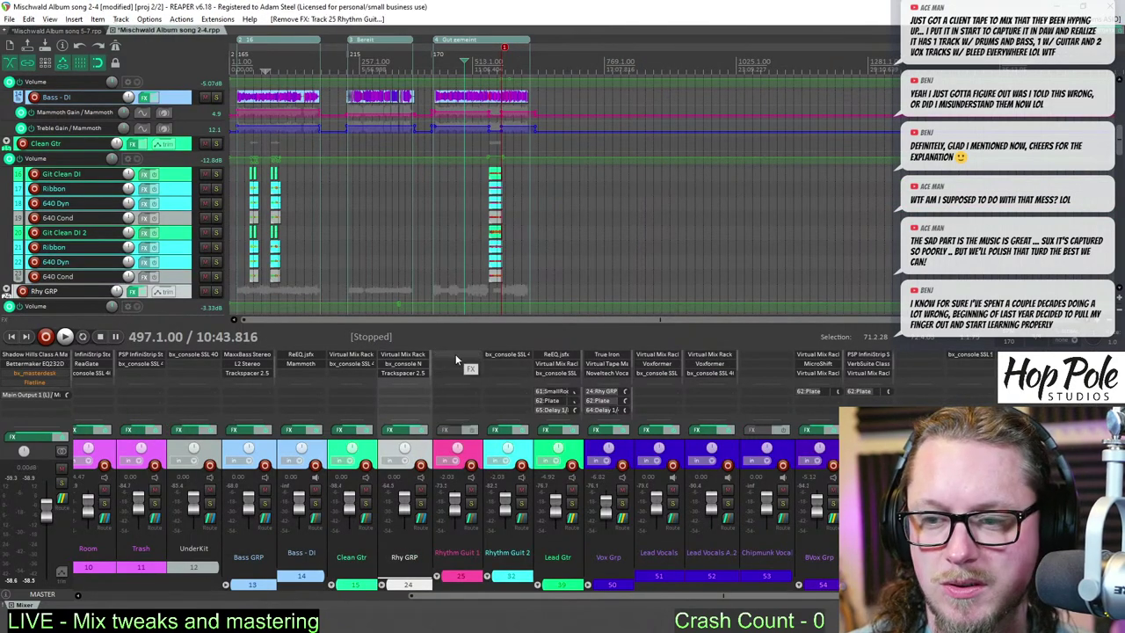
pyautogui.rightClick(455, 354)
pyautogui.click(489, 169)
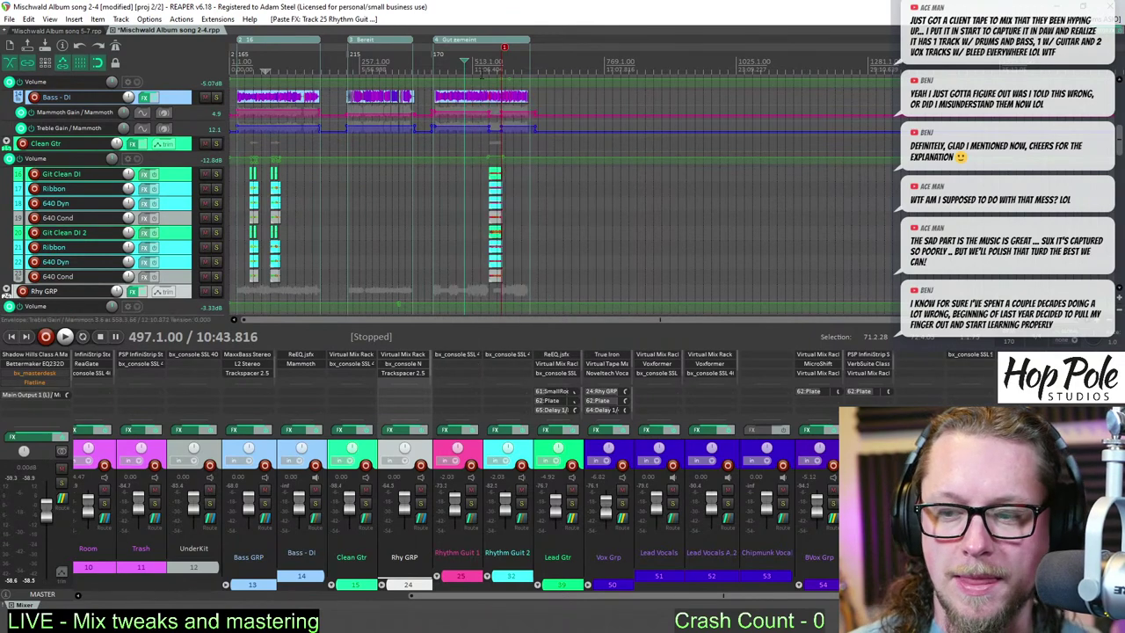
# - Copy the bx_console SSL effect from the Rhythm Guit 2 track in song 5-7 and close the open plugin window
pyautogui.click(86, 32)
pyautogui.click(606, 373)
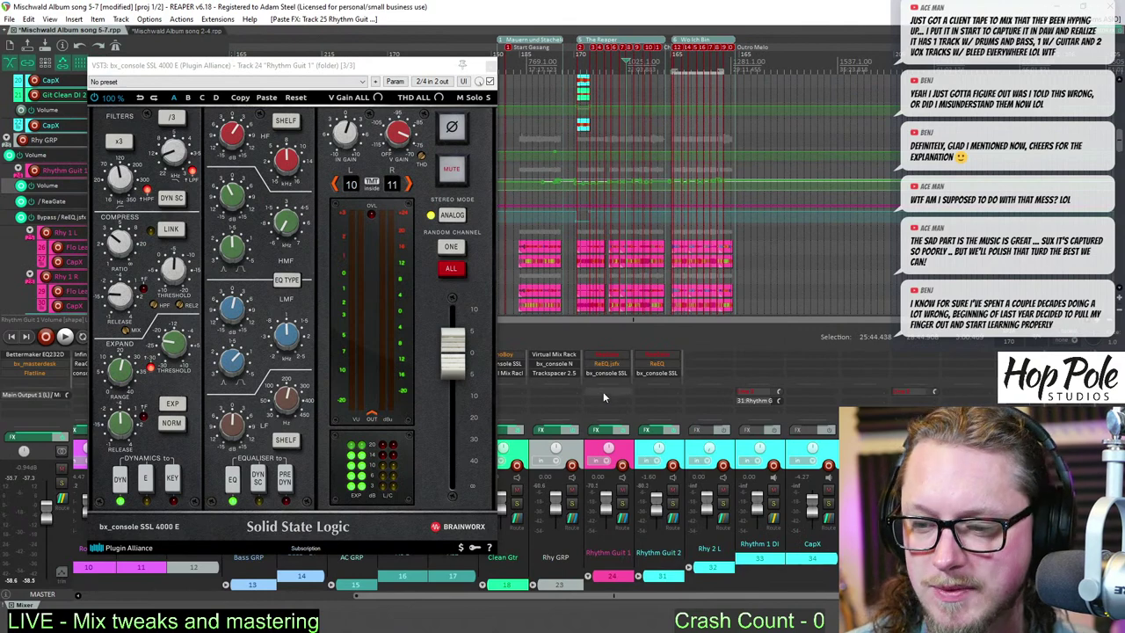
pyautogui.rightClick(643, 376)
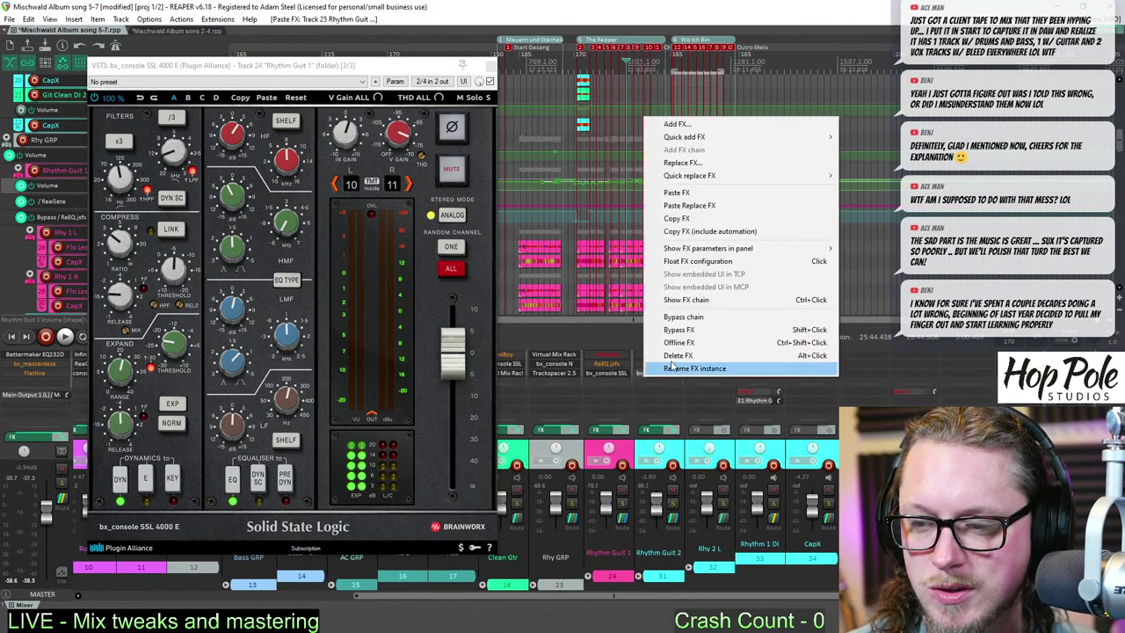
pyautogui.click(681, 218)
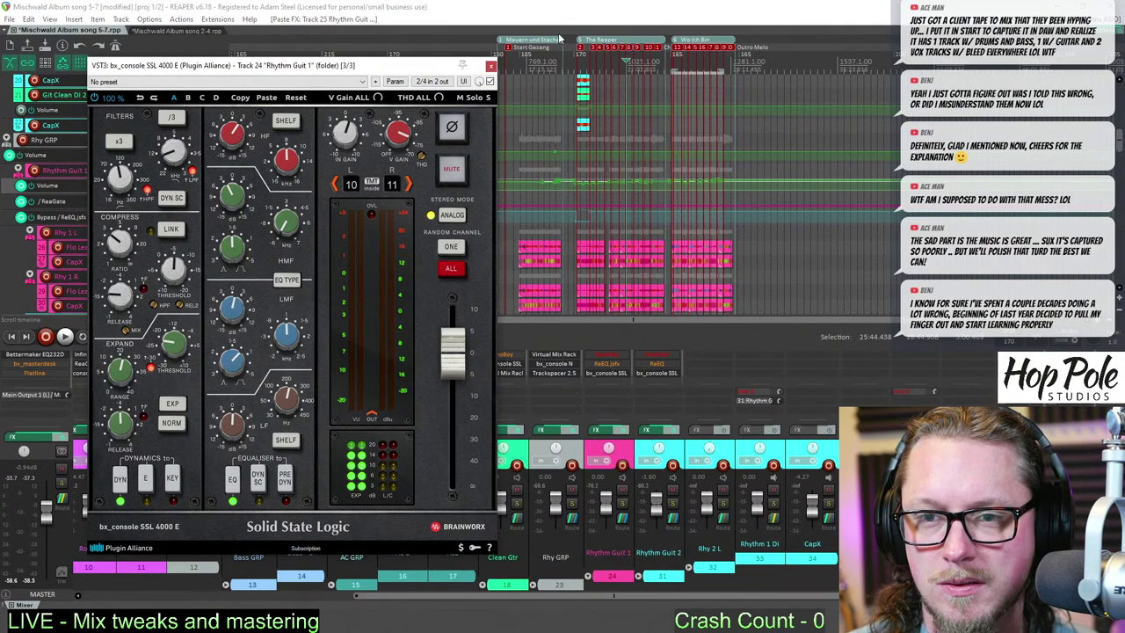
pyautogui.click(492, 68)
# - Replace the Rhythm Guit 2 track's console effect in song 2-4 with the copied one and return to song 5-7
pyautogui.click(207, 32)
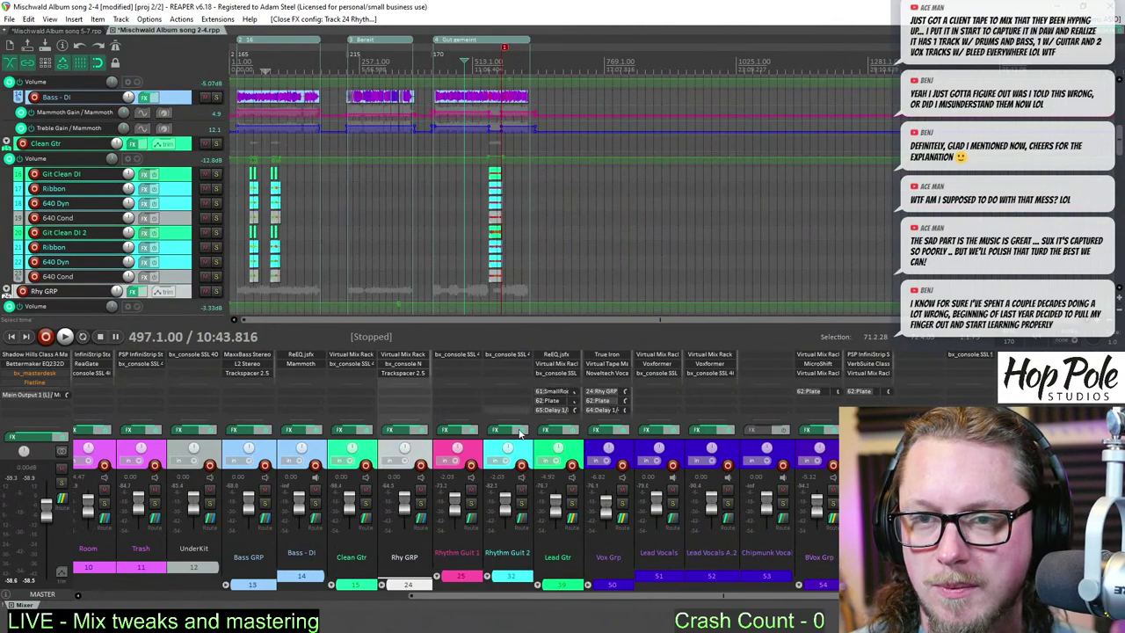
pyautogui.keyDown('alt'); pyautogui.click(519, 358); pyautogui.keyUp('alt')
pyautogui.rightClick(510, 355)
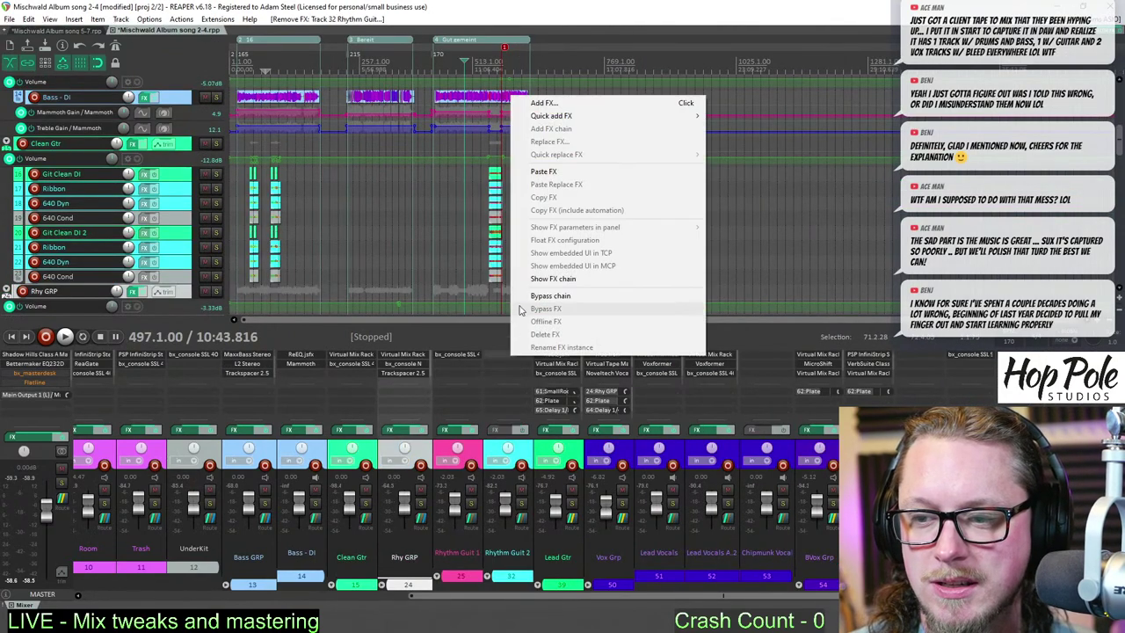
pyautogui.click(540, 171)
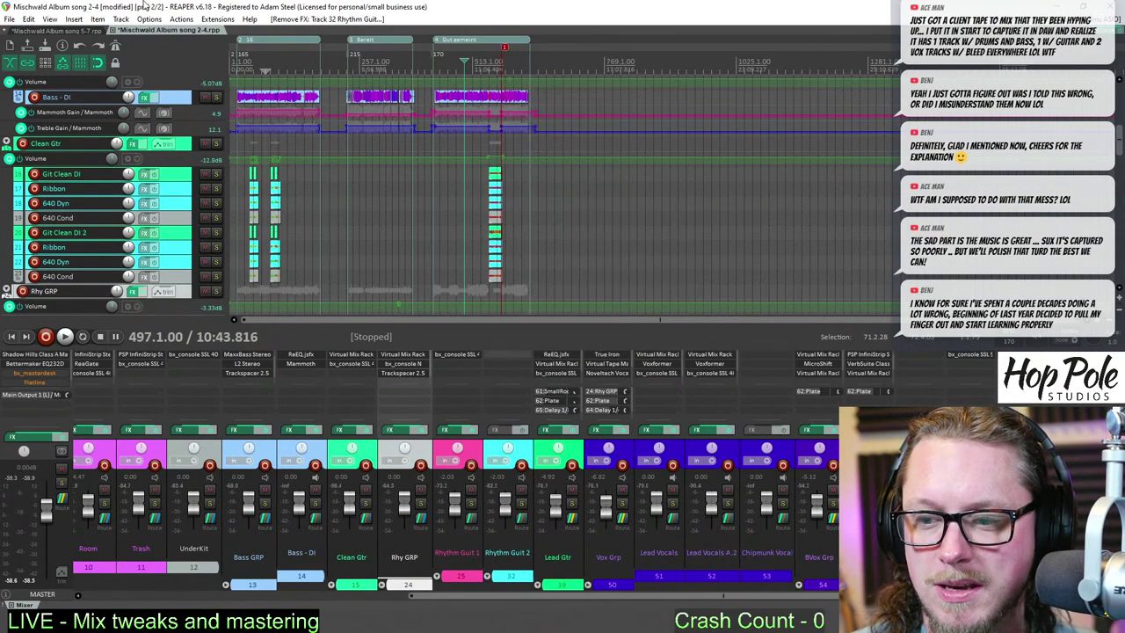
pyautogui.hotkey('ctrl', 'Tab')
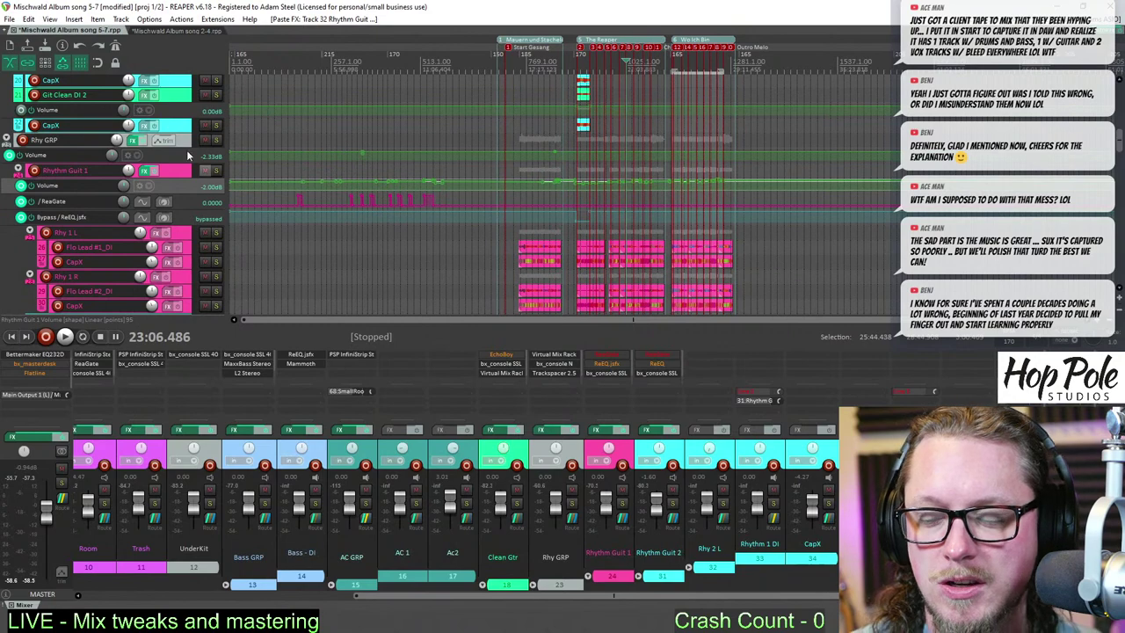
# - Remove the Noveltech effect from the Vox Grp track in the song 2-4 project
pyautogui.click(167, 30)
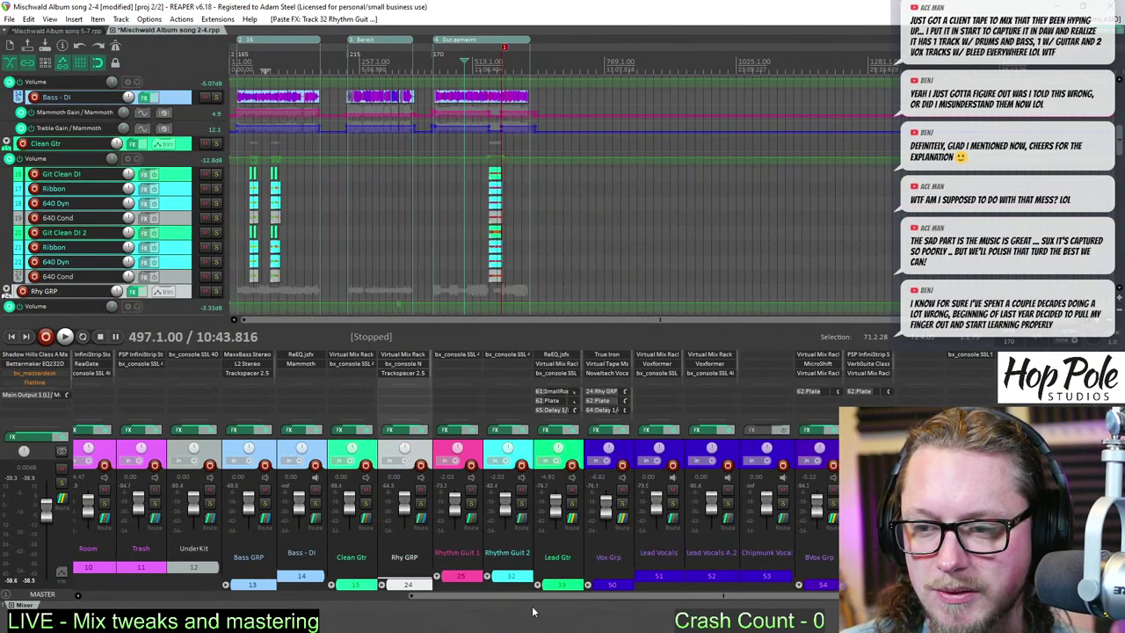
pyautogui.moveTo(536, 596); pyautogui.dragTo(594, 597)
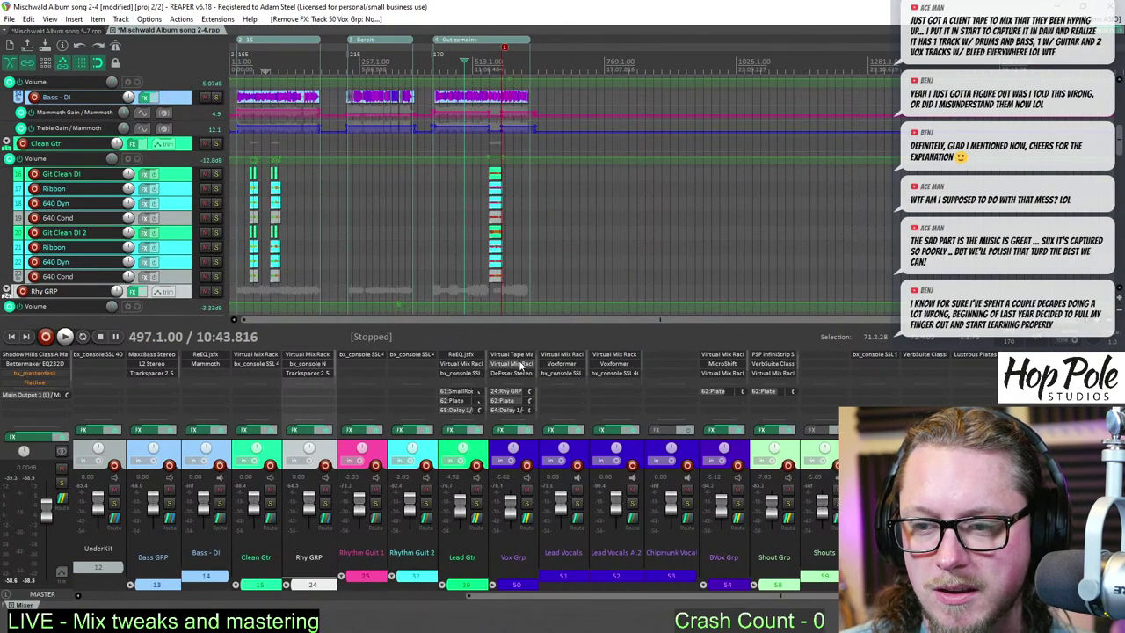
pyautogui.keyDown('alt'); pyautogui.click(521, 365); pyautogui.keyUp('alt')
# - Copy the Fresh Air effect from the Vox Grp track in the song 5-7 project
pyautogui.click(48, 31)
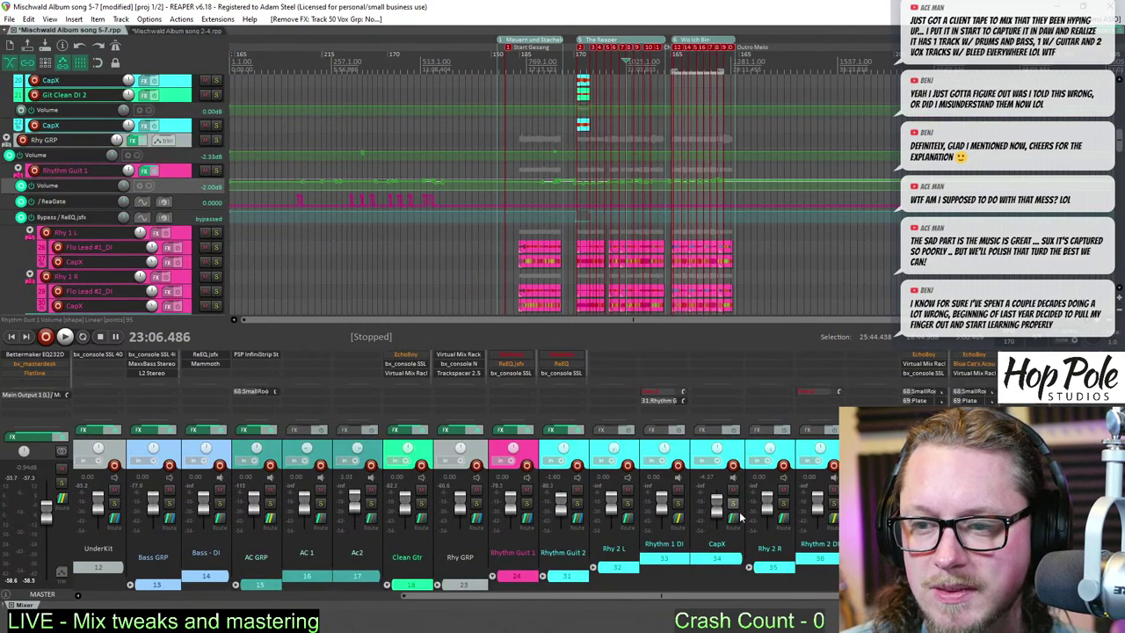
pyautogui.moveTo(846, 596); pyautogui.dragTo(844, 596)
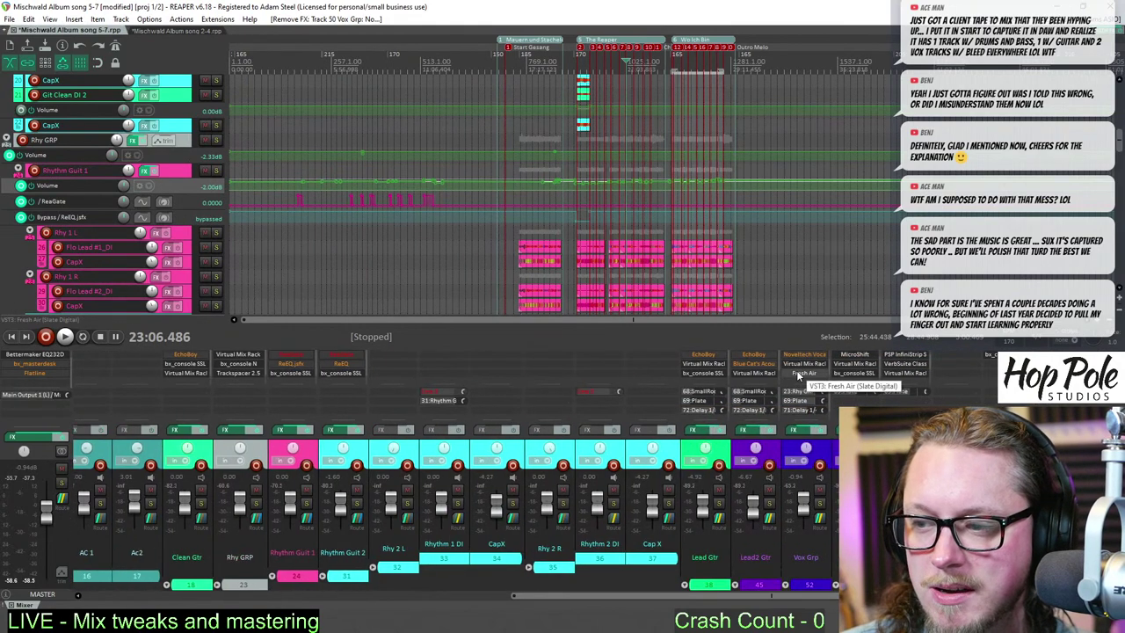
pyautogui.rightClick(802, 376)
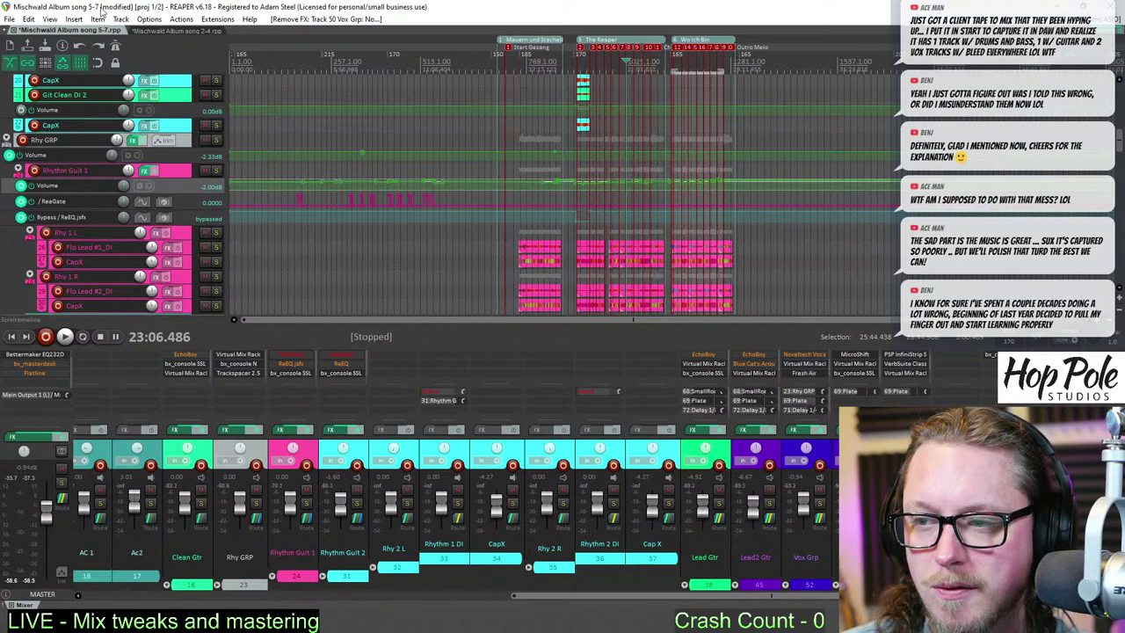
# - Paste Fresh Air onto the Vox Grp track in song 2-4 and raise the group's volume to about -1 dB
pyautogui.click(160, 31)
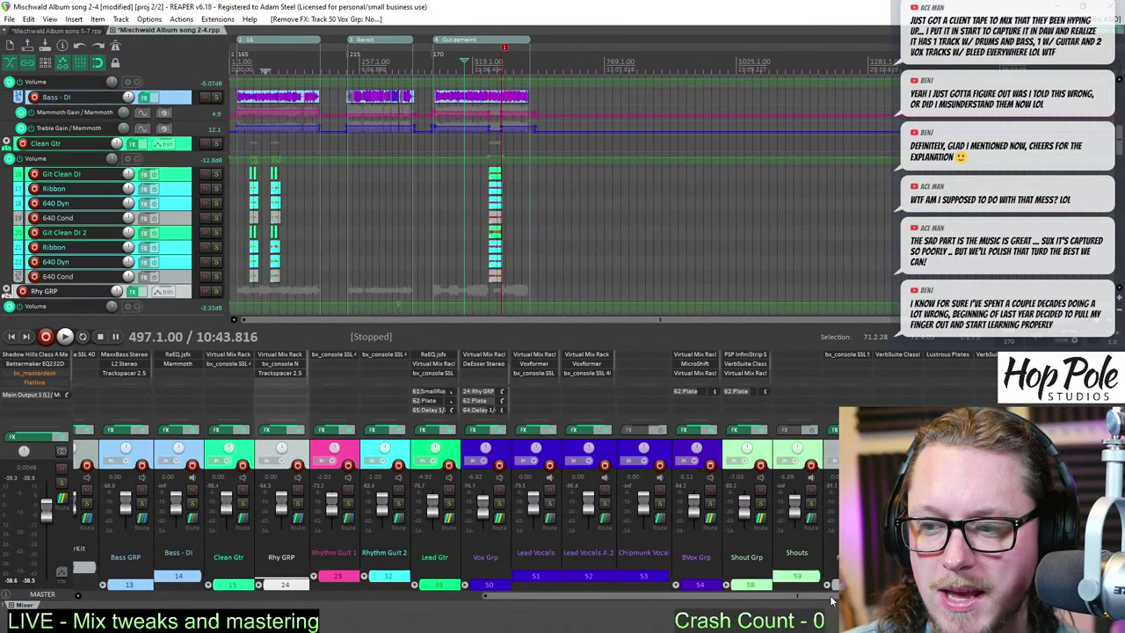
pyautogui.rightClick(479, 372)
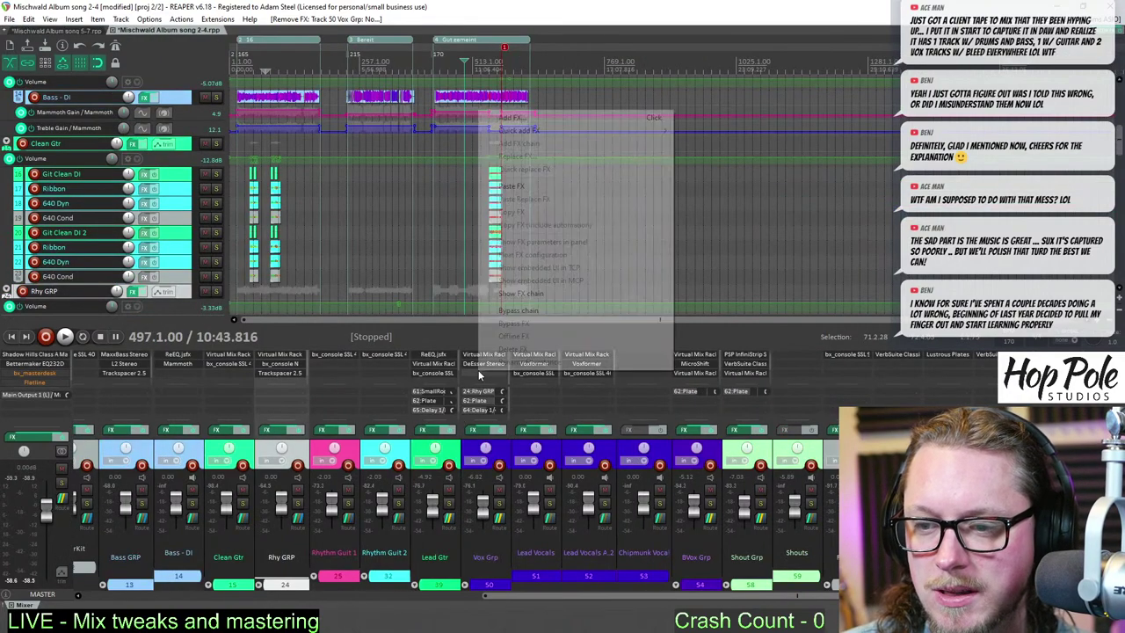
pyautogui.click(501, 189)
pyautogui.moveTo(481, 512); pyautogui.dragTo(485, 498)
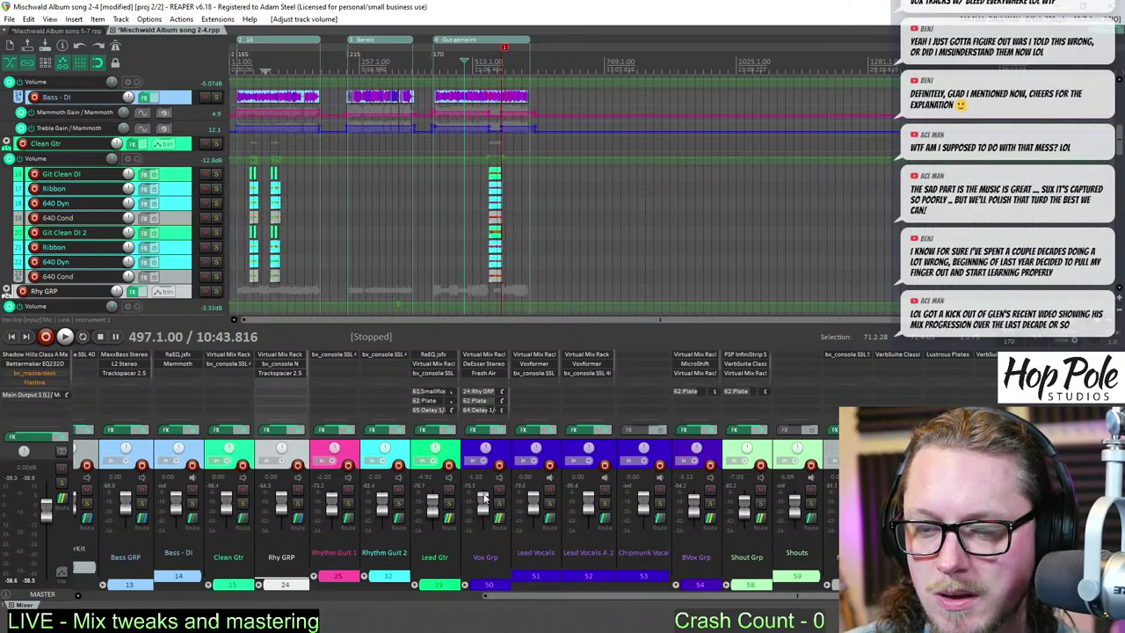
# - Following the vocal notes, set the Trimmer in song 2-4's Vox Grp Virtual Mix Rack to about -6.8 dB
pyautogui.click(95, 35)
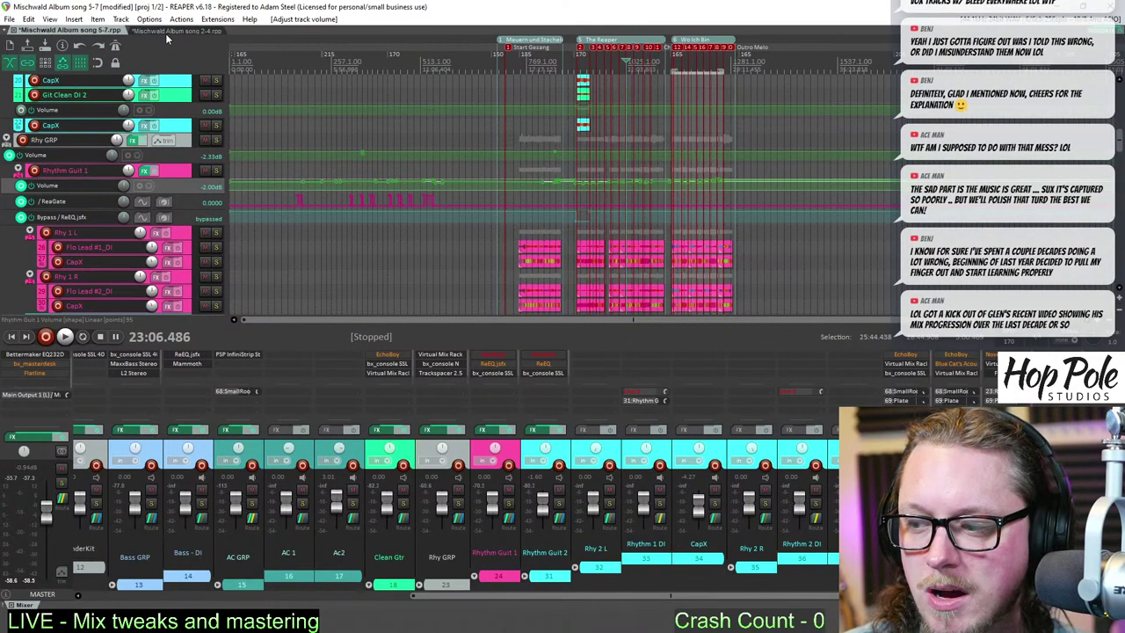
pyautogui.click(165, 33)
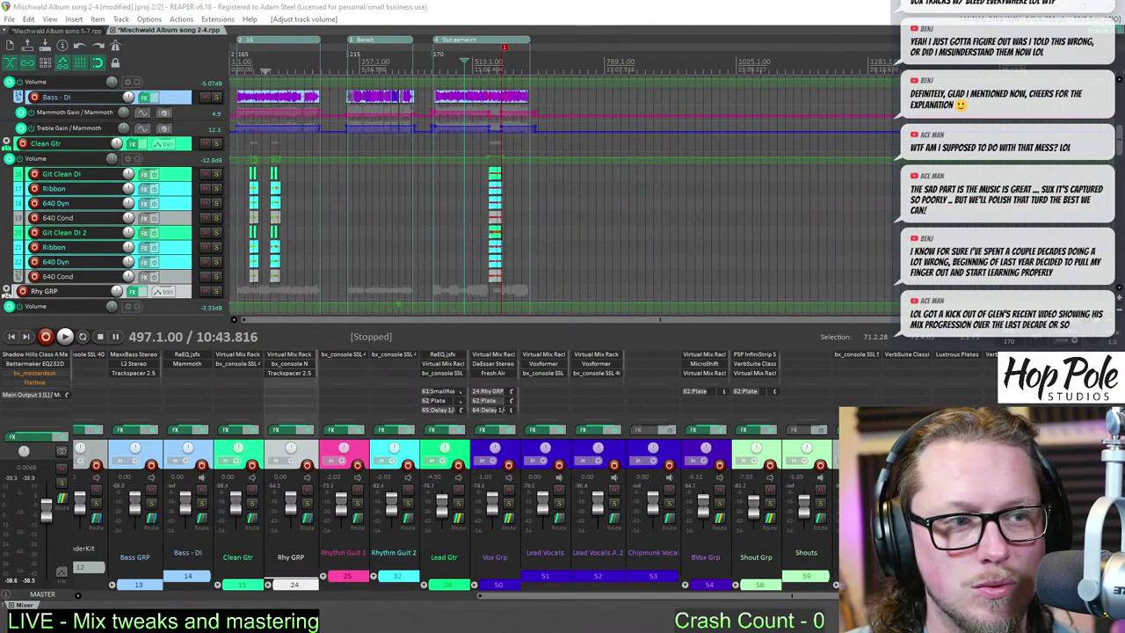
pyautogui.click(493, 355)
pyautogui.moveTo(384, 79); pyautogui.dragTo(714, 87)
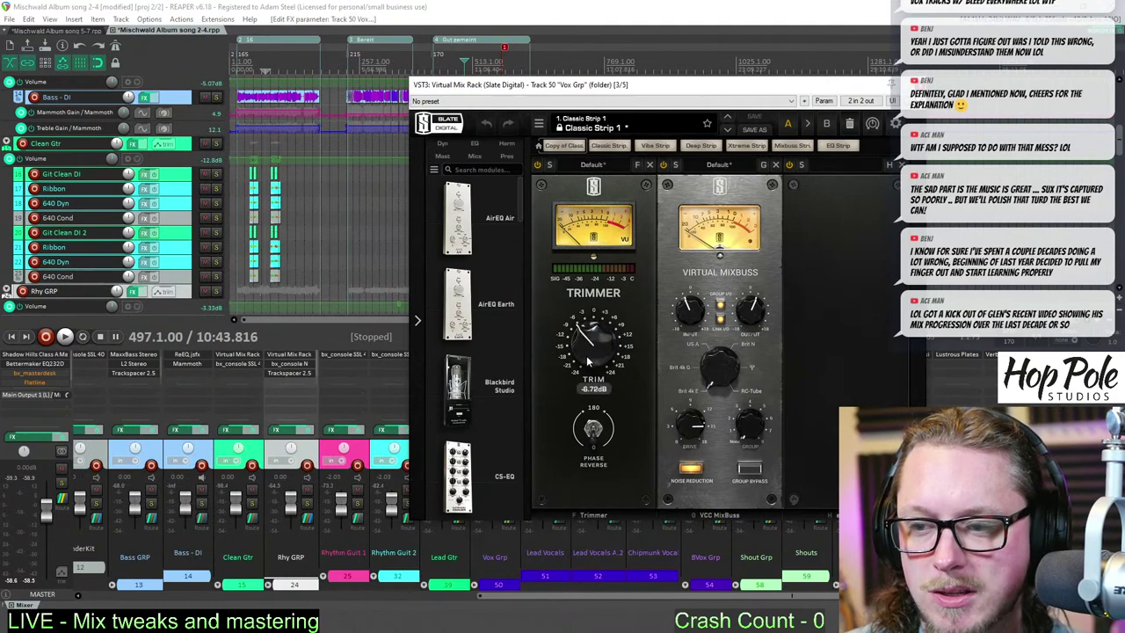
pyautogui.hotkey('alt', 'Tab')
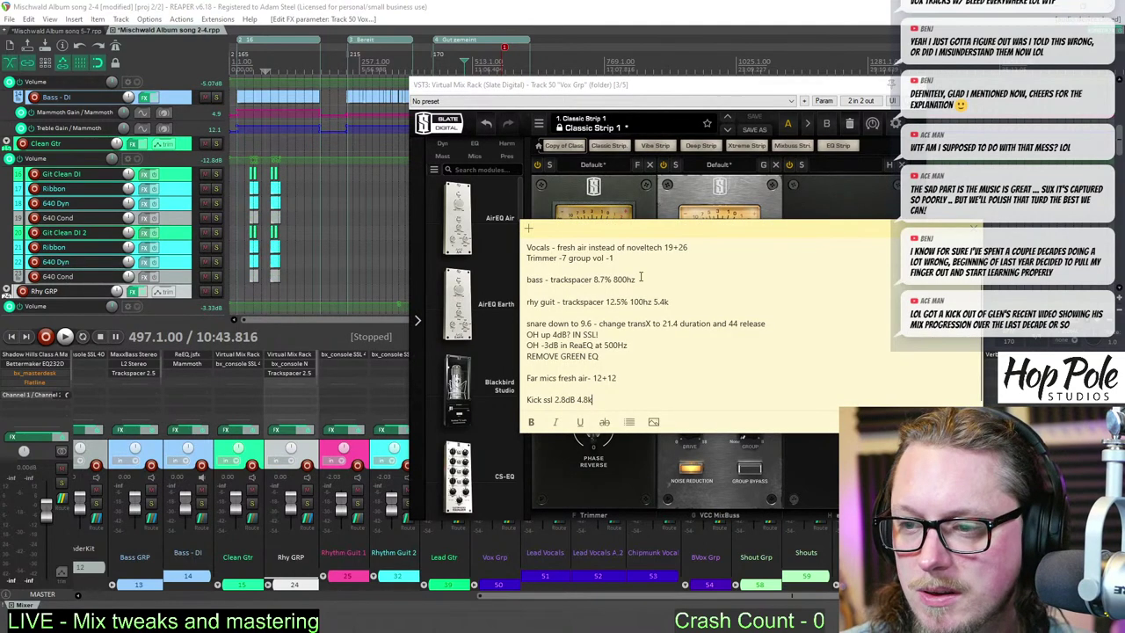
pyautogui.moveTo(609, 301); pyautogui.dragTo(668, 265)
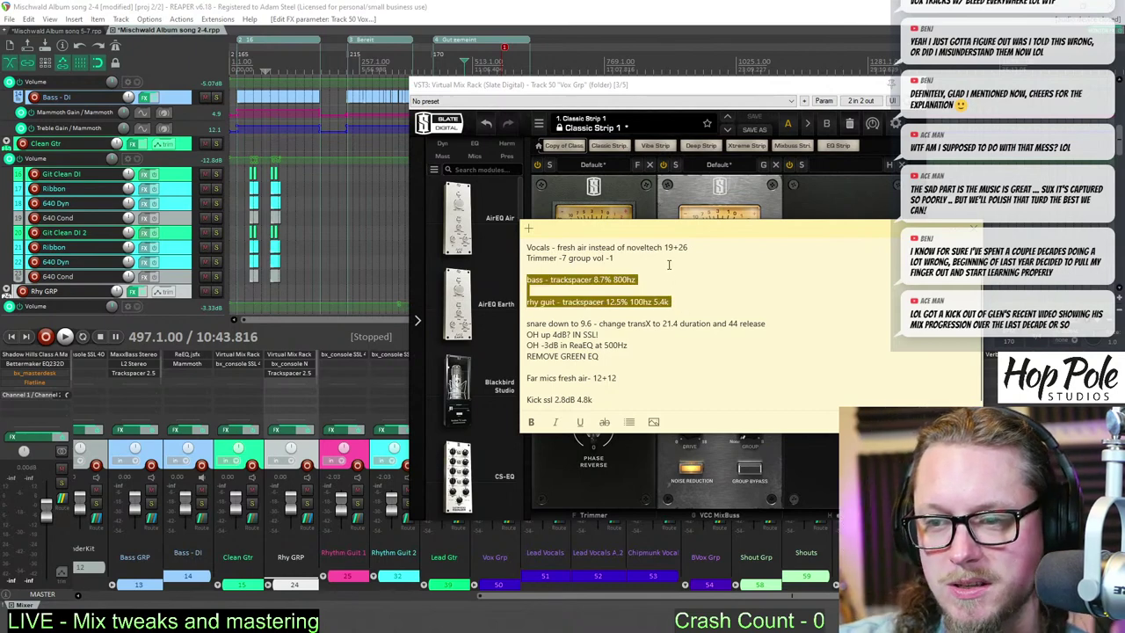
pyautogui.click(620, 258)
pyautogui.moveTo(608, 238); pyautogui.dragTo(265, 174)
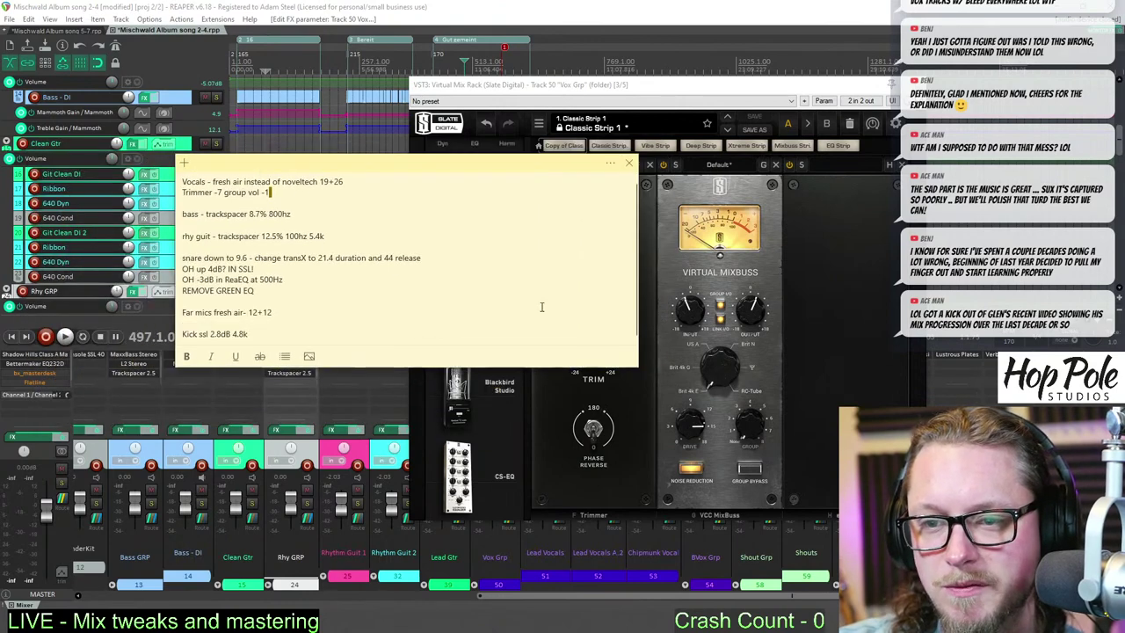
pyautogui.click(841, 352)
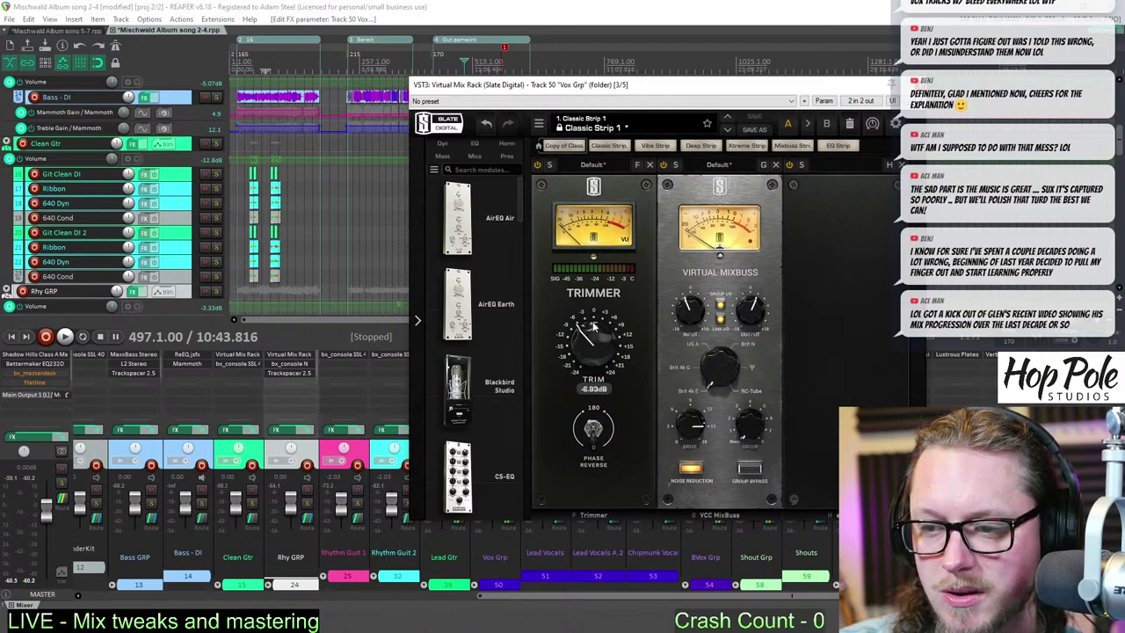
# - Review the snare and overhead notes and inspect the OH track's bx_console SSL 4000 E, closing the open plugin windows
pyautogui.hotkey('alt', 'Tab')
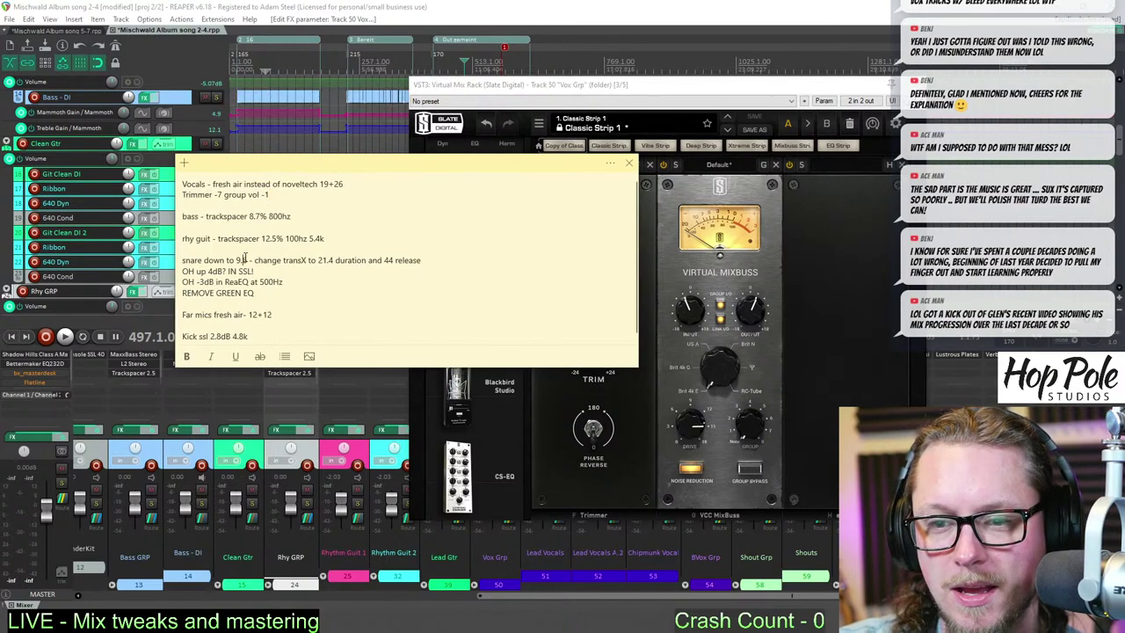
pyautogui.click(245, 259)
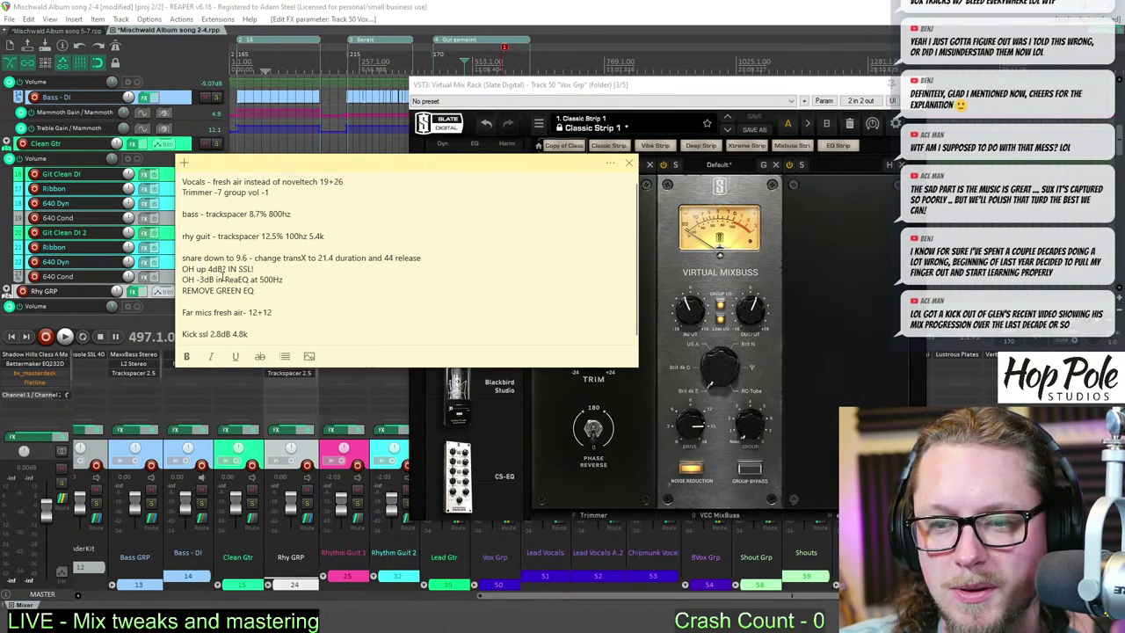
pyautogui.moveTo(383, 163); pyautogui.dragTo(703, 133)
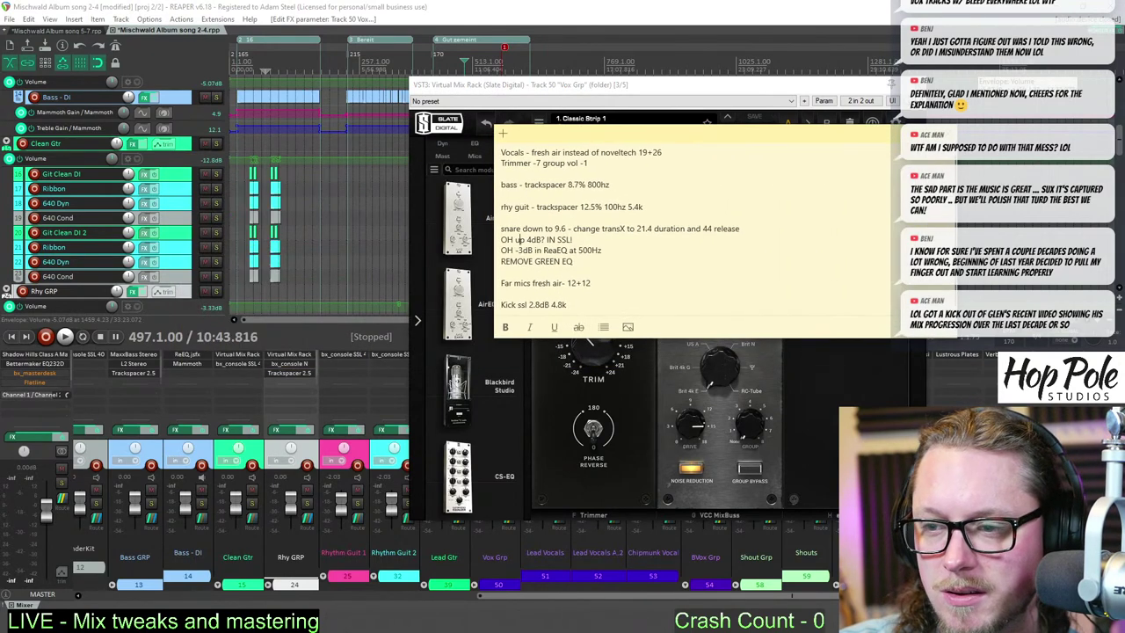
pyautogui.click(916, 85)
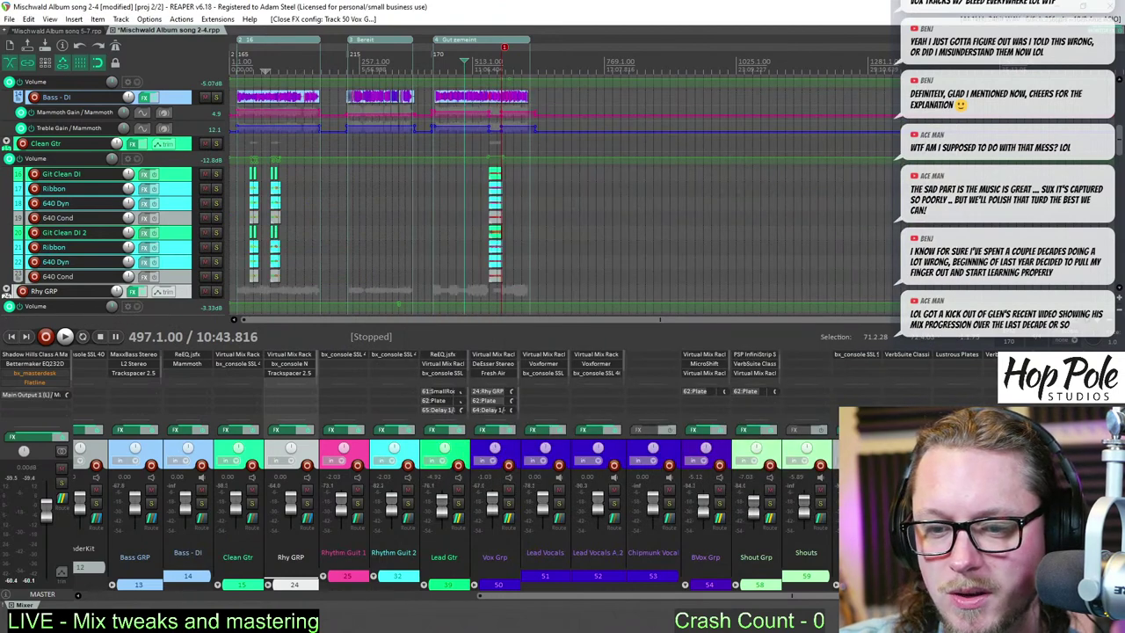
pyautogui.click(183, 600)
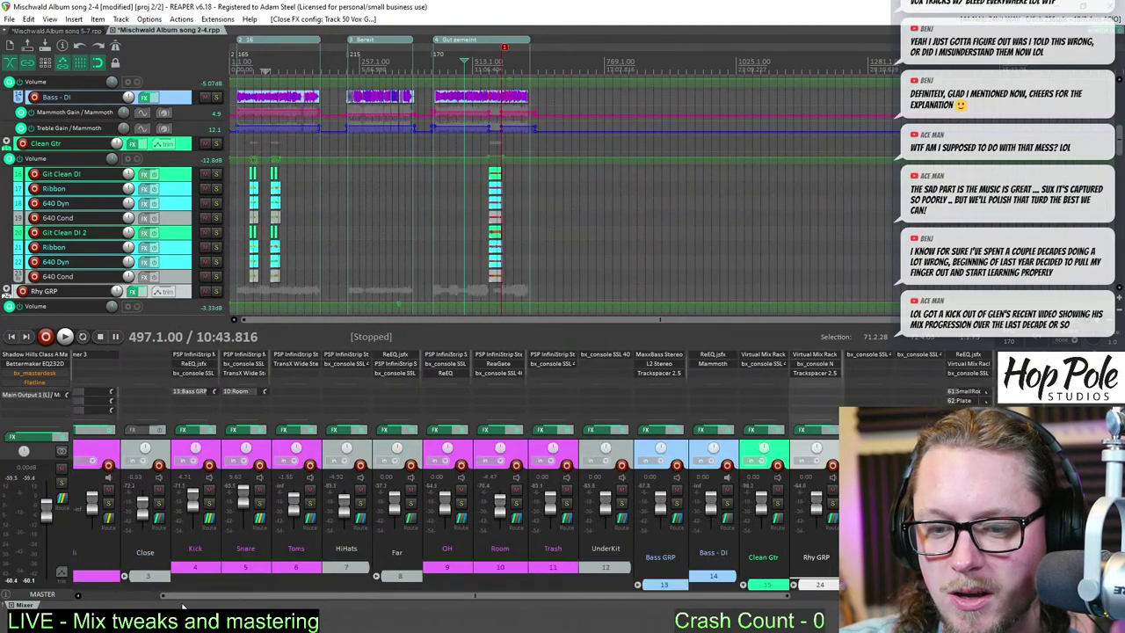
pyautogui.click(447, 366)
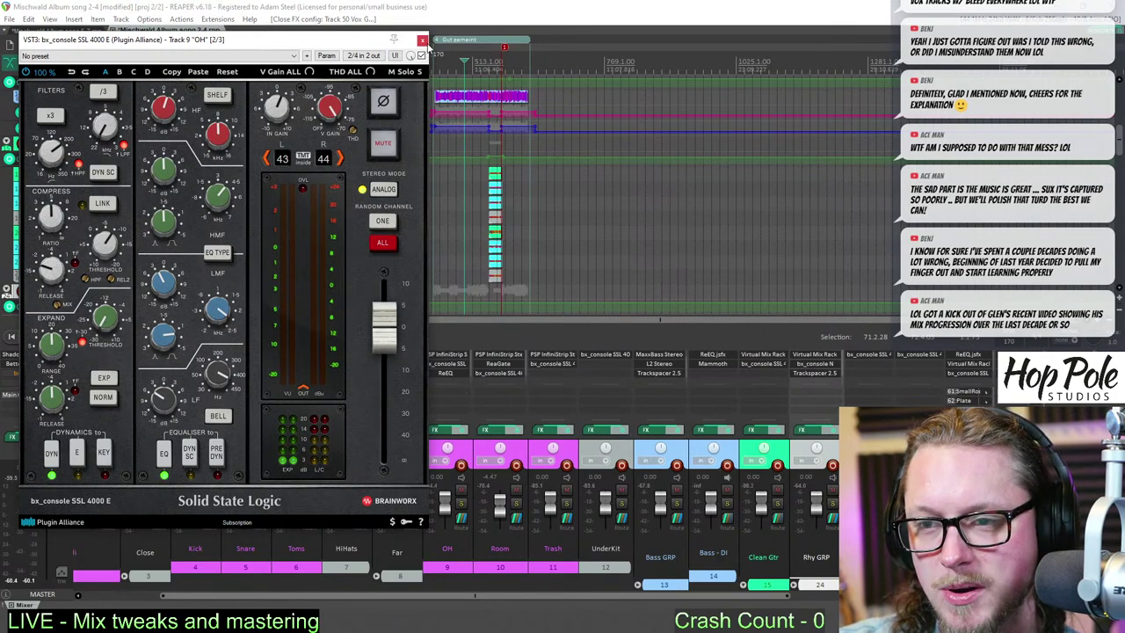
pyautogui.click(422, 41)
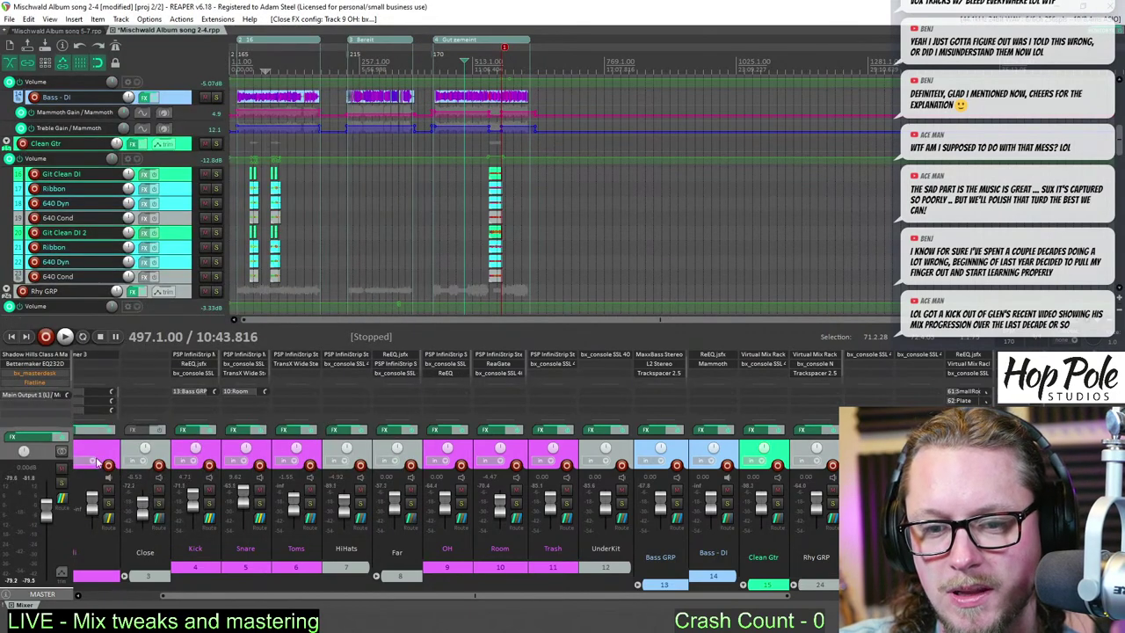
pyautogui.click(295, 622)
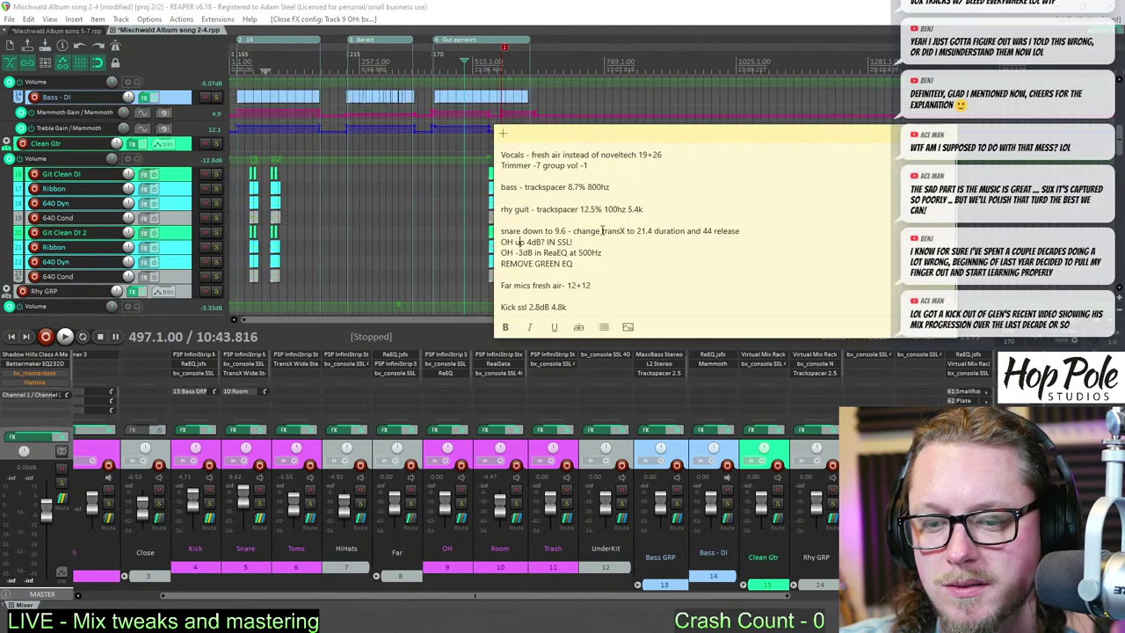
pyautogui.scroll(-1, 592, 301)
pyautogui.click(376, 5)
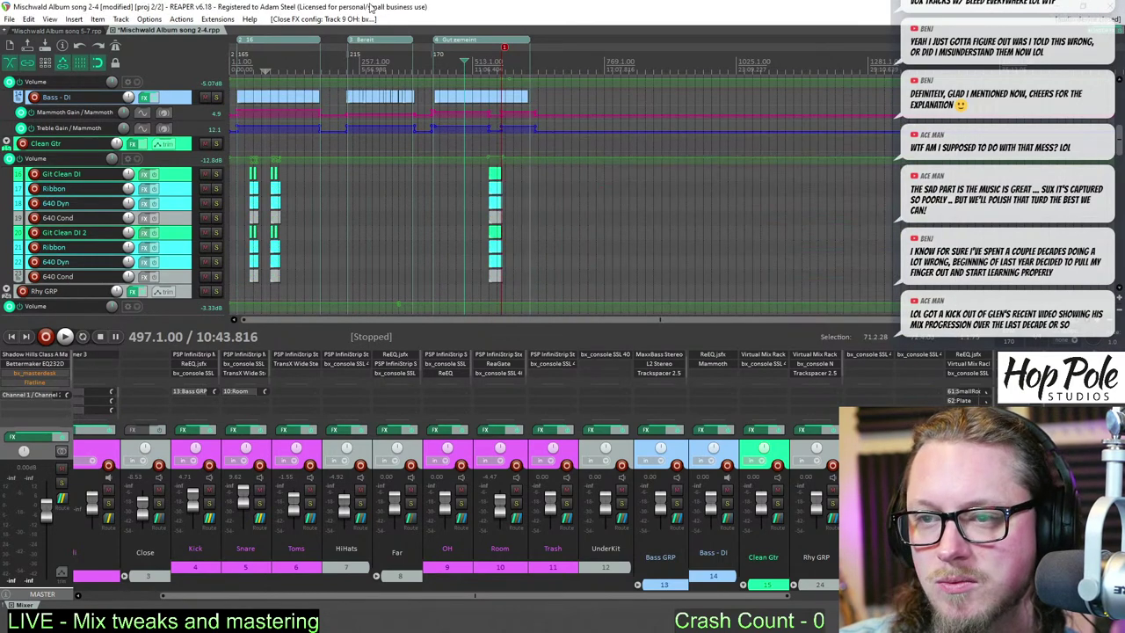
# - Play song 2-4 from the start of its first song region at 18.3.21 to check the updated mix
pyautogui.click(264, 78)
pyautogui.scroll(8, 263, 78)
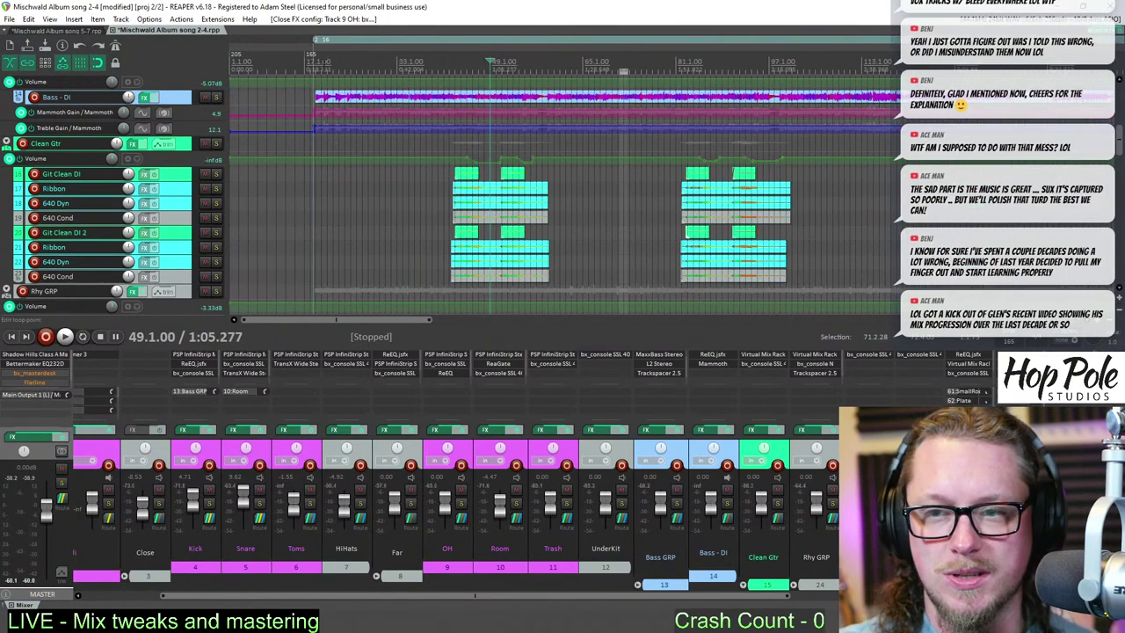
pyautogui.click(314, 74)
pyautogui.scroll(8, 316, 76)
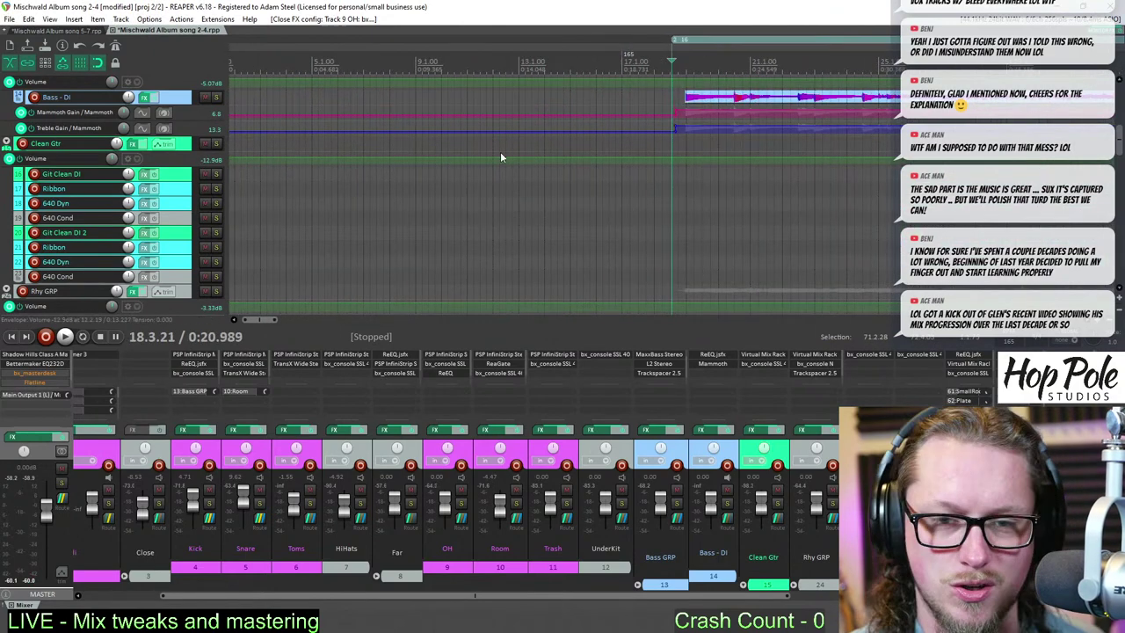
pyautogui.press('space')
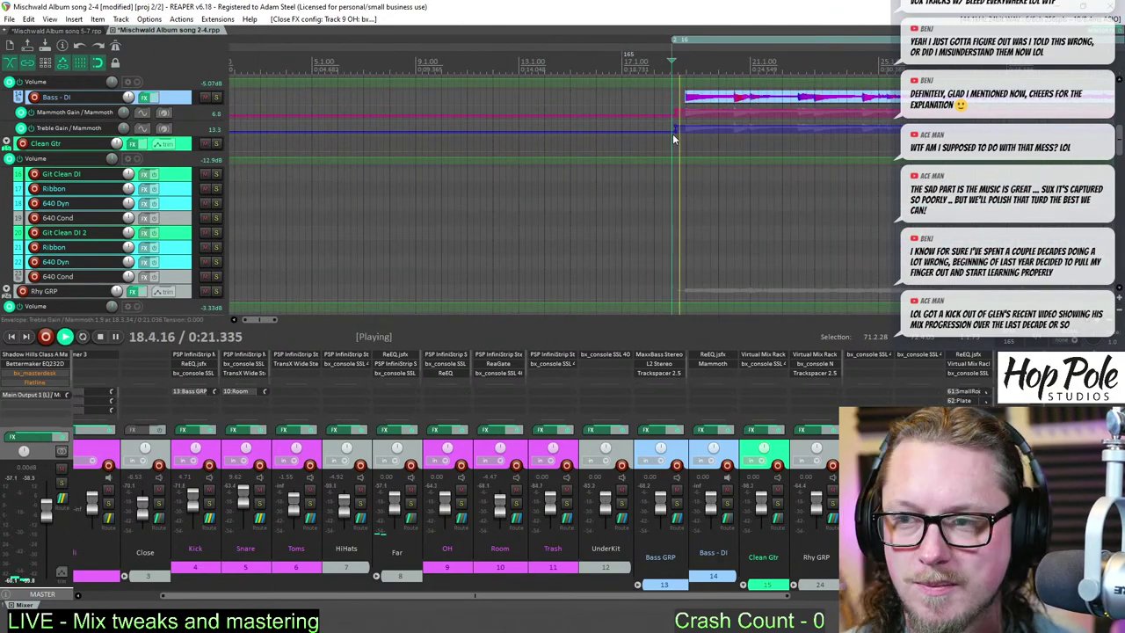
pyautogui.scroll(-3, 630, 162)
pyautogui.scroll(-3, 630, 167)
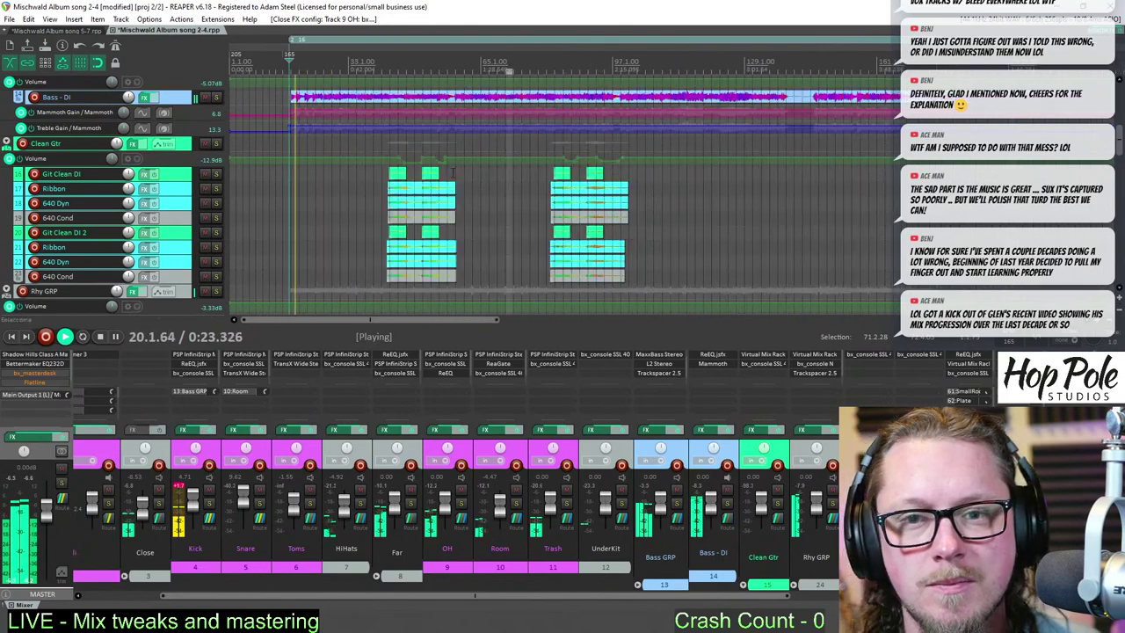
pyautogui.scroll(4, 436, 184)
pyautogui.scroll(-2, 436, 184)
pyautogui.scroll(3, 435, 183)
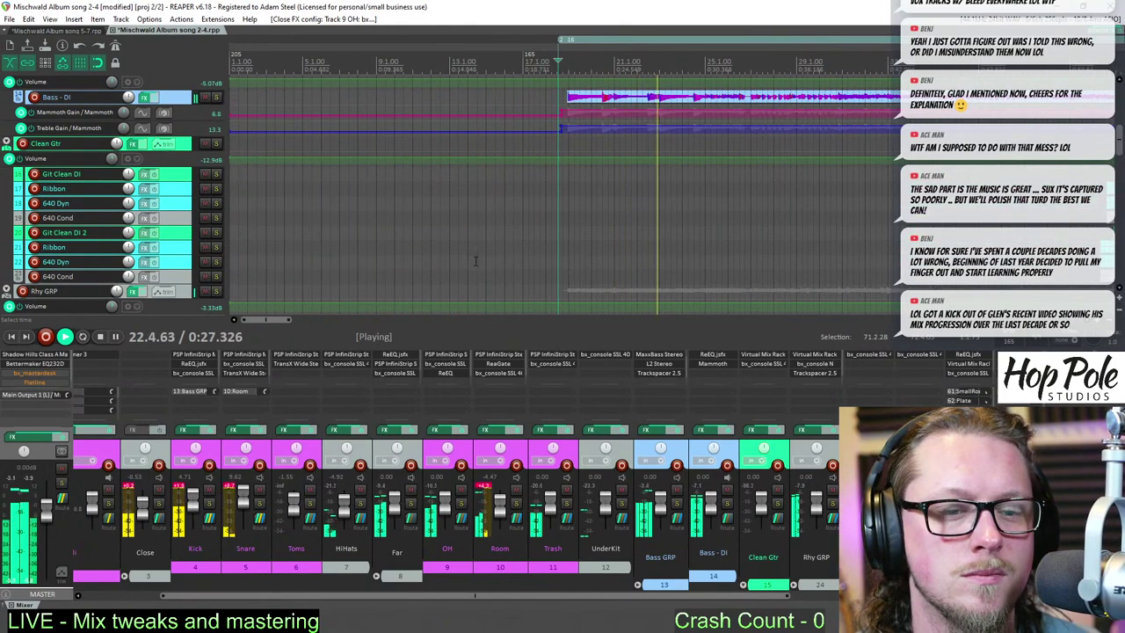
pyautogui.scroll(-3, 483, 255)
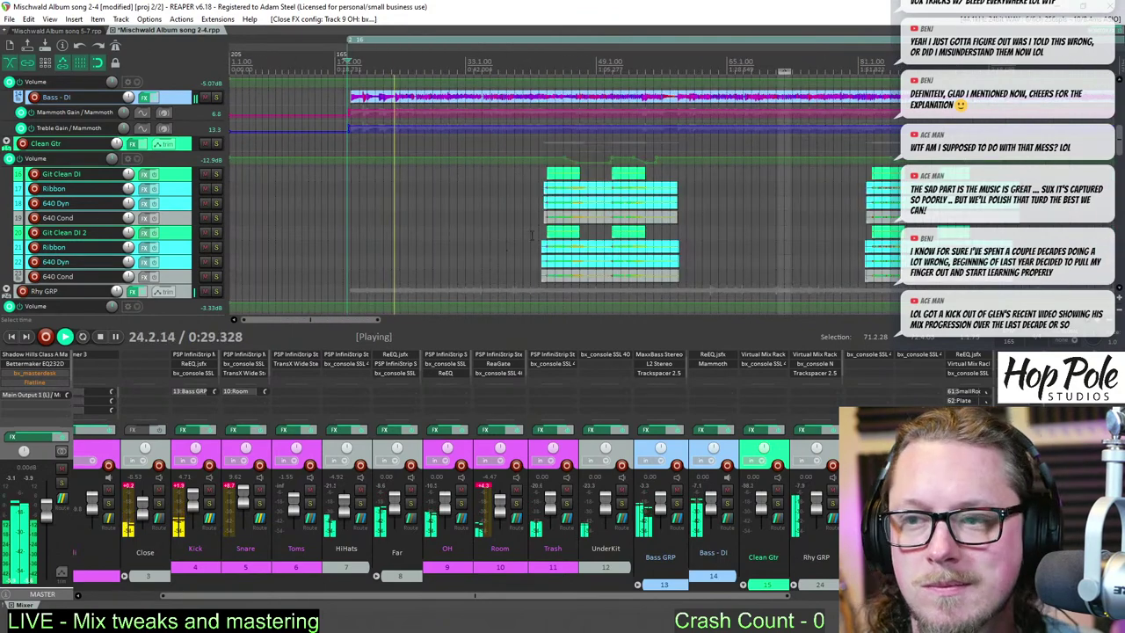
pyautogui.scroll(2, 692, 204)
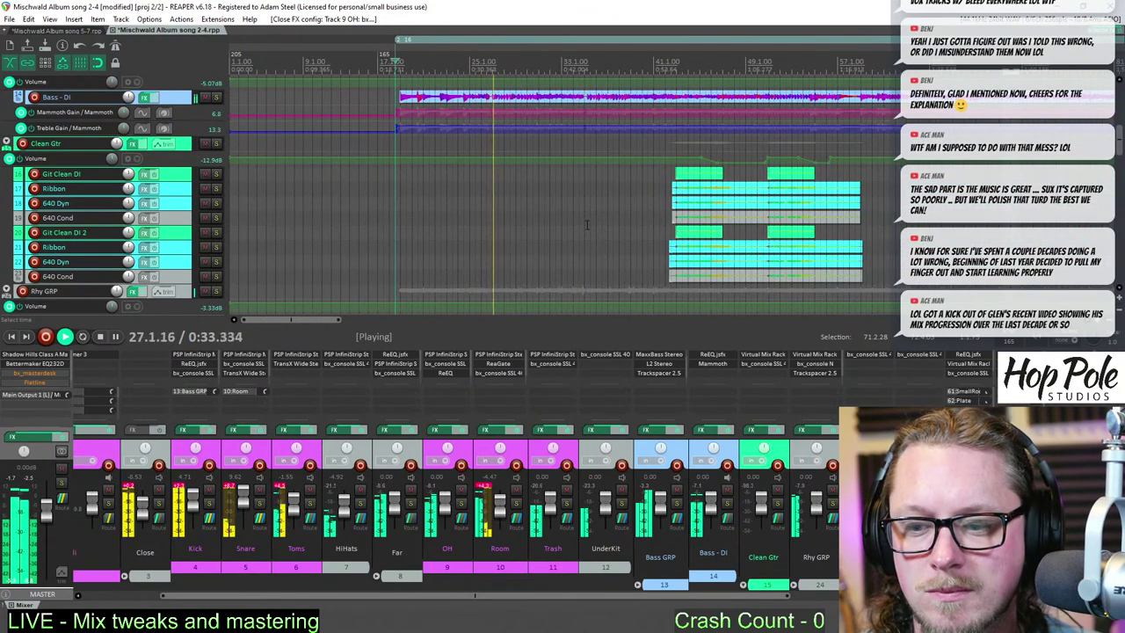
pyautogui.scroll(4, 587, 225)
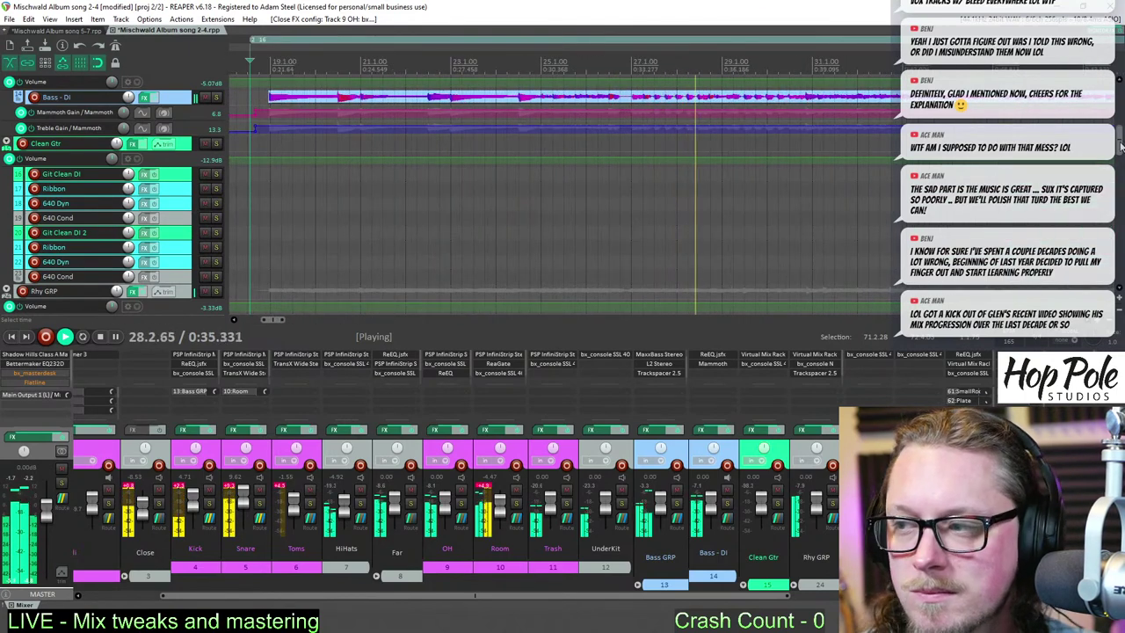
# - Replay the rhythm guitar passage from 26.3.00 with its tracks in view and stop playback
pyautogui.moveTo(1121, 146); pyautogui.dragTo(1121, 181)
pyautogui.click(610, 149)
pyautogui.scroll(4, 675, 210)
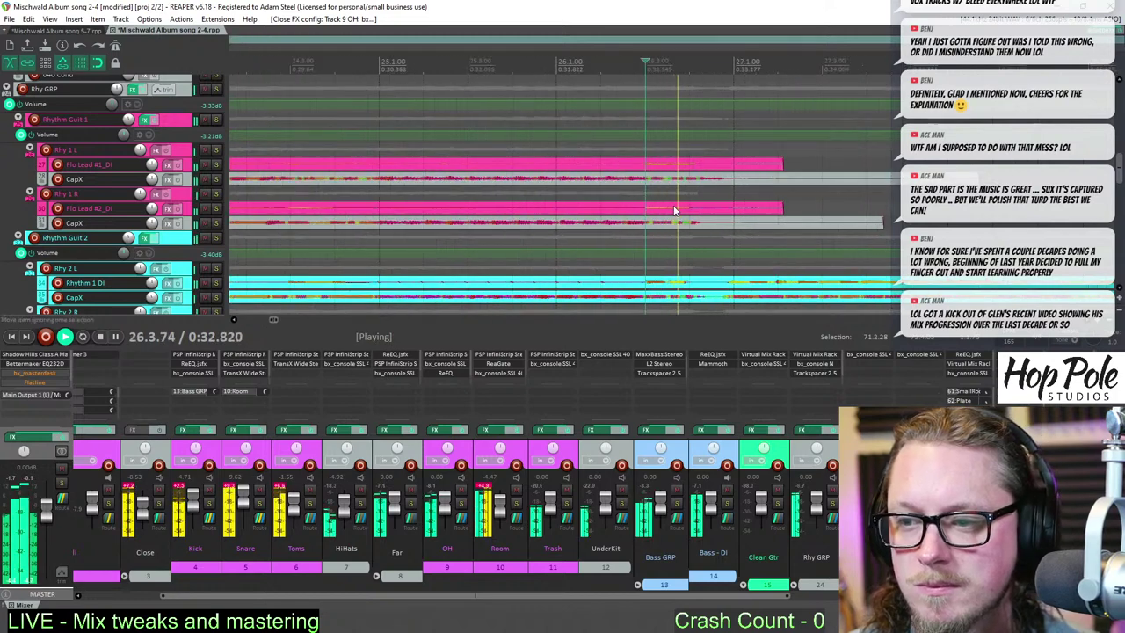
pyautogui.scroll(2, 676, 211)
pyautogui.press('space')
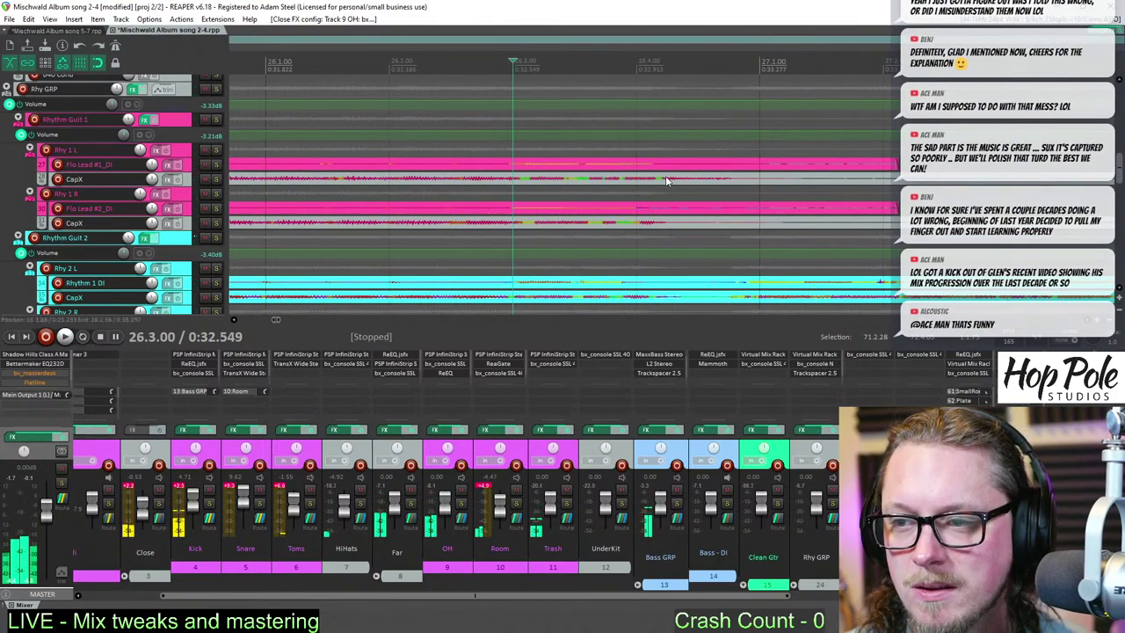
# - Split the Rhythm Guit 1 and 2 items at 26.4.30 and delete the ringing pieces in the gap before bar 27
pyautogui.click(666, 182)
pyautogui.scroll(-2, 665, 181)
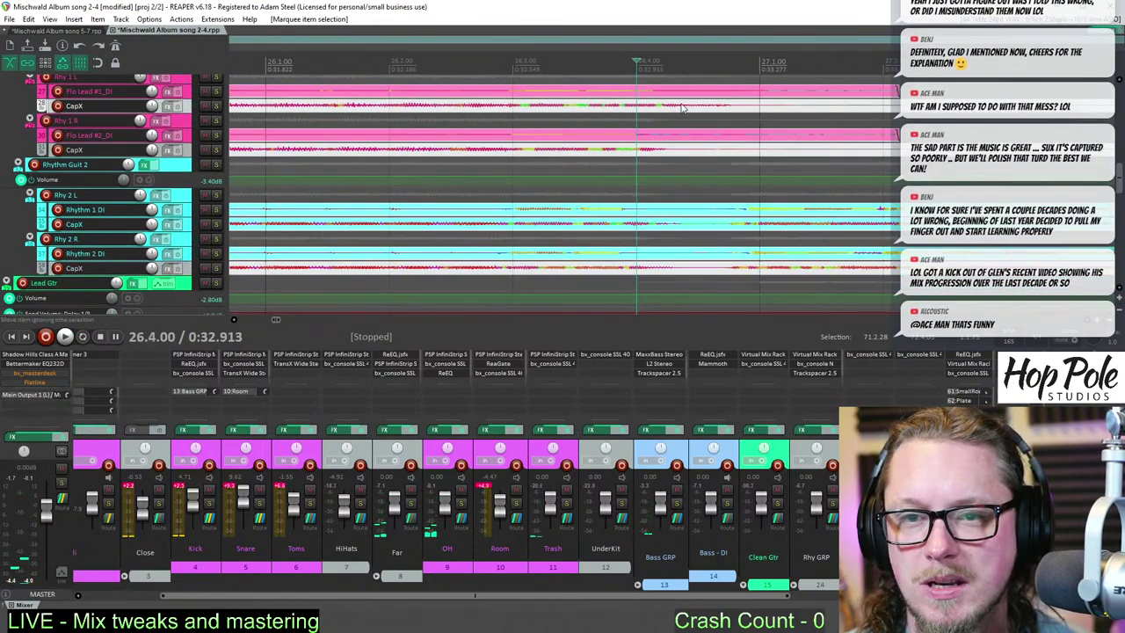
pyautogui.click(674, 93)
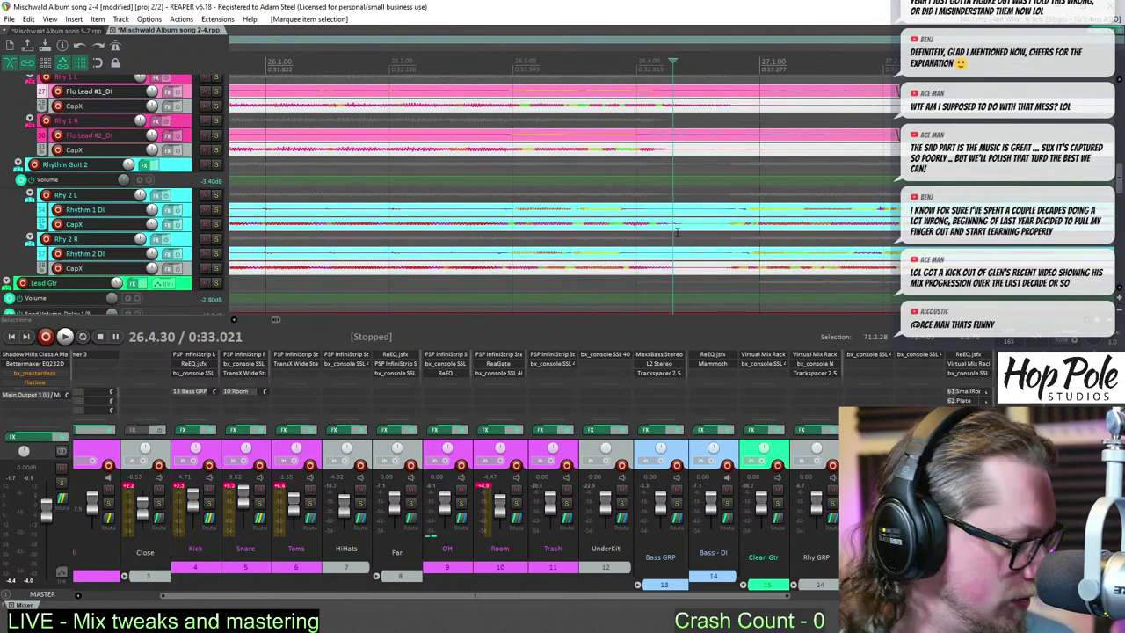
pyautogui.press('s')
pyautogui.moveTo(673, 104); pyautogui.dragTo(730, 110)
pyautogui.scroll(-2, 766, 143)
pyautogui.moveTo(765, 142); pyautogui.dragTo(784, 166)
pyautogui.press('Delete')
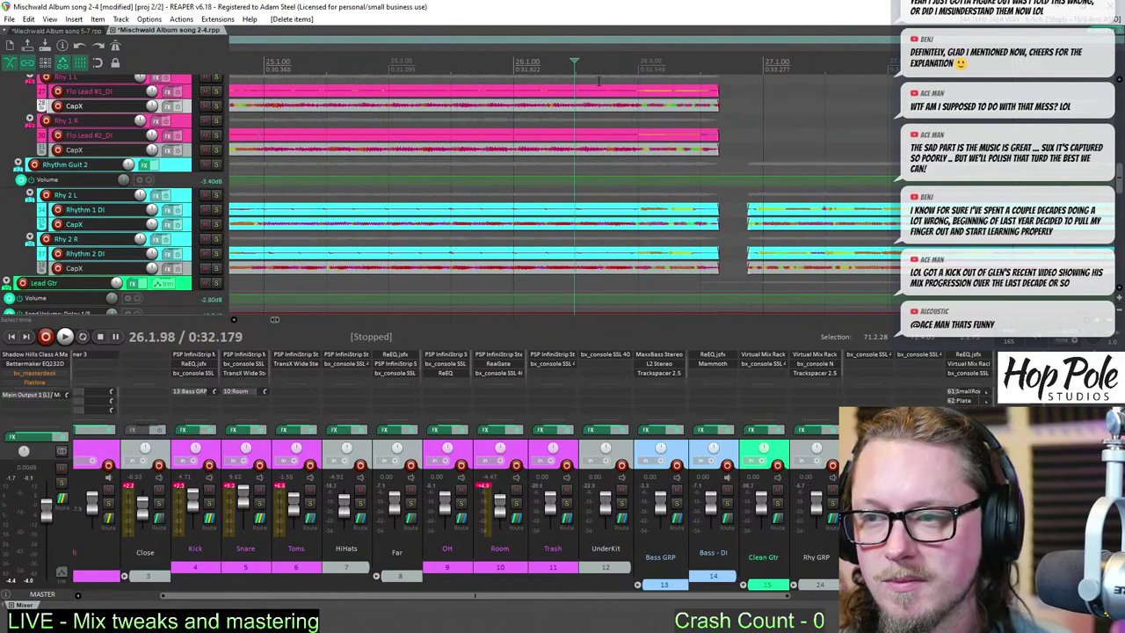
# - Play across the new rhythm guitar gap around bar 26 to check the cut
pyautogui.press('space')
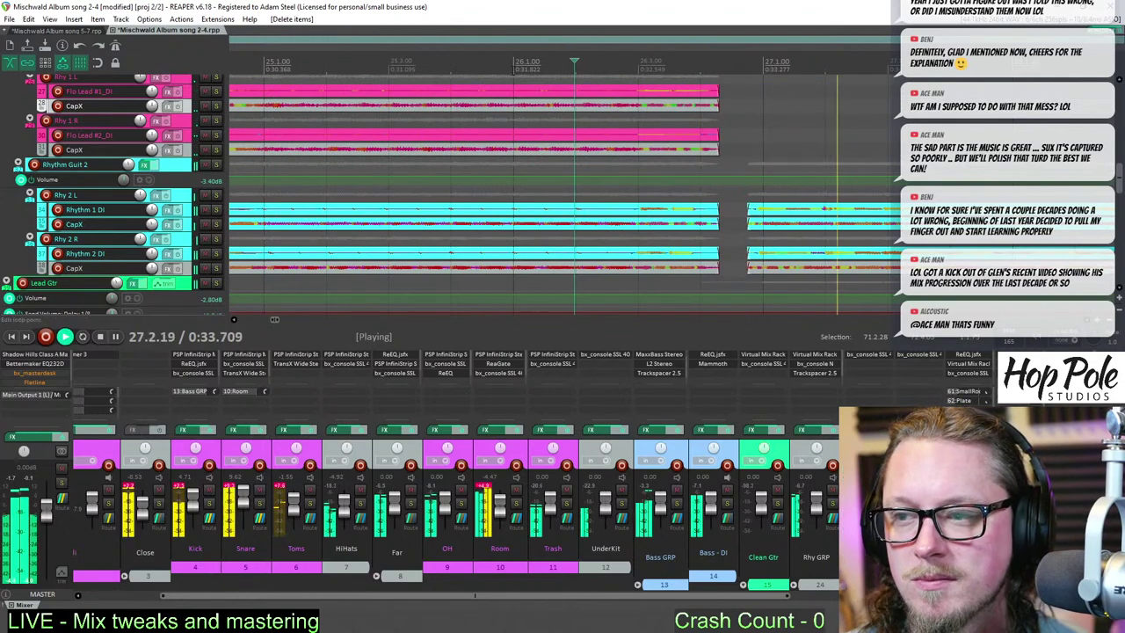
pyautogui.click(468, 47)
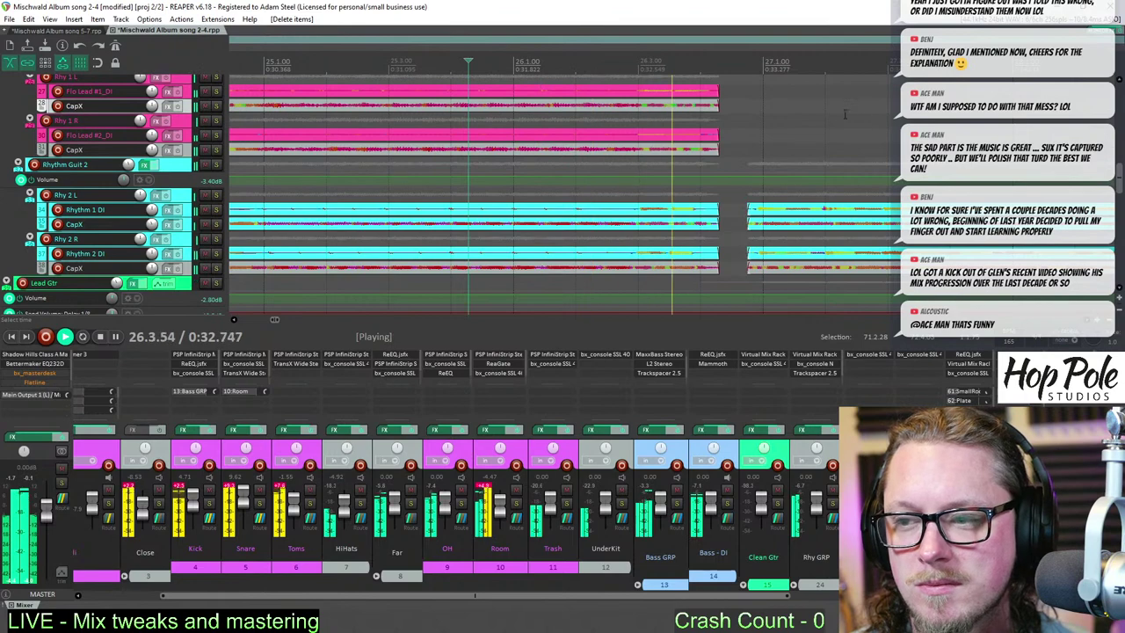
pyautogui.press('space')
# - Add short fade-outs to the rhythm guitar items ending before the bar 27 gap and play the passage back
pyautogui.moveTo(741, 90); pyautogui.dragTo(675, 236)
pyautogui.moveTo(723, 149); pyautogui.dragTo(701, 149)
pyautogui.press('space')
pyautogui.scroll(-1, 795, 140)
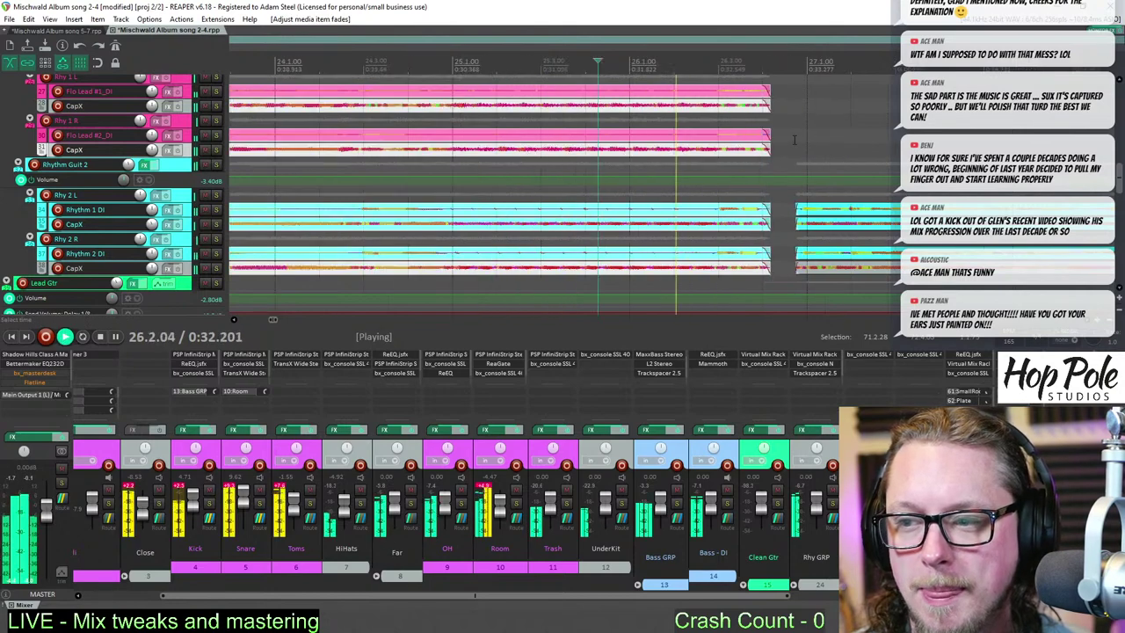
pyautogui.scroll(-3, 794, 139)
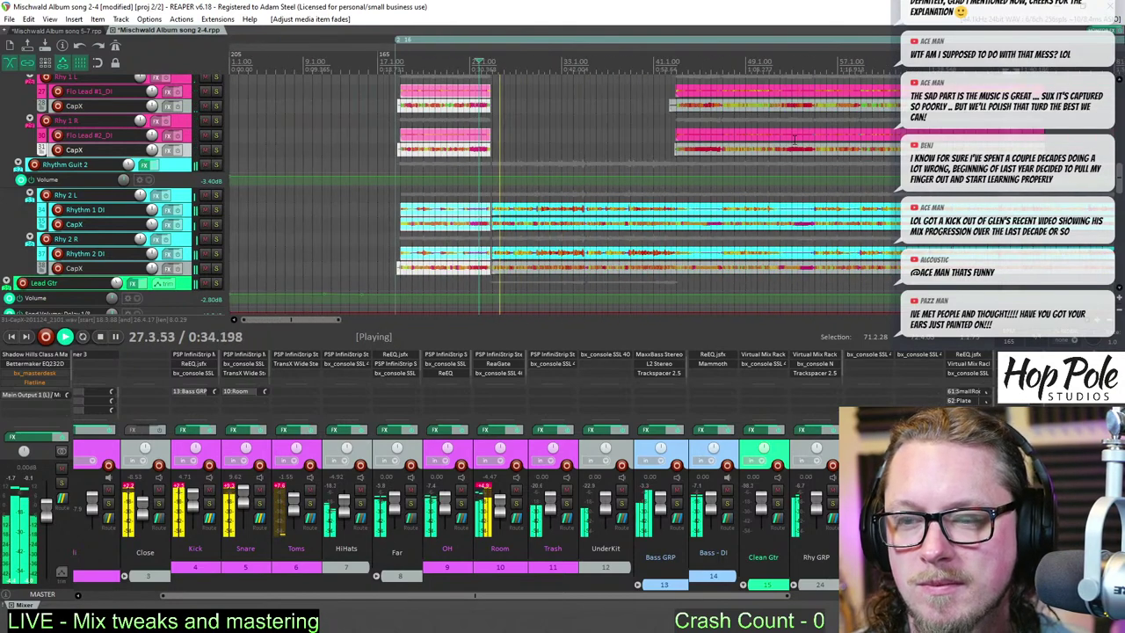
pyautogui.scroll(-2, 794, 139)
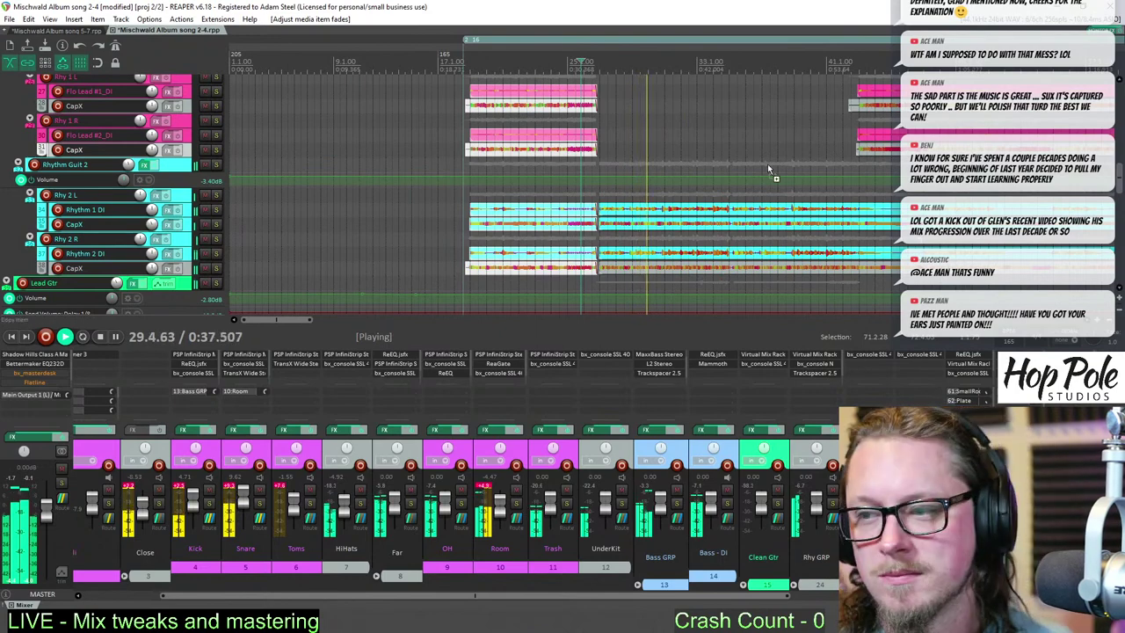
pyautogui.scroll(-2, 738, 141)
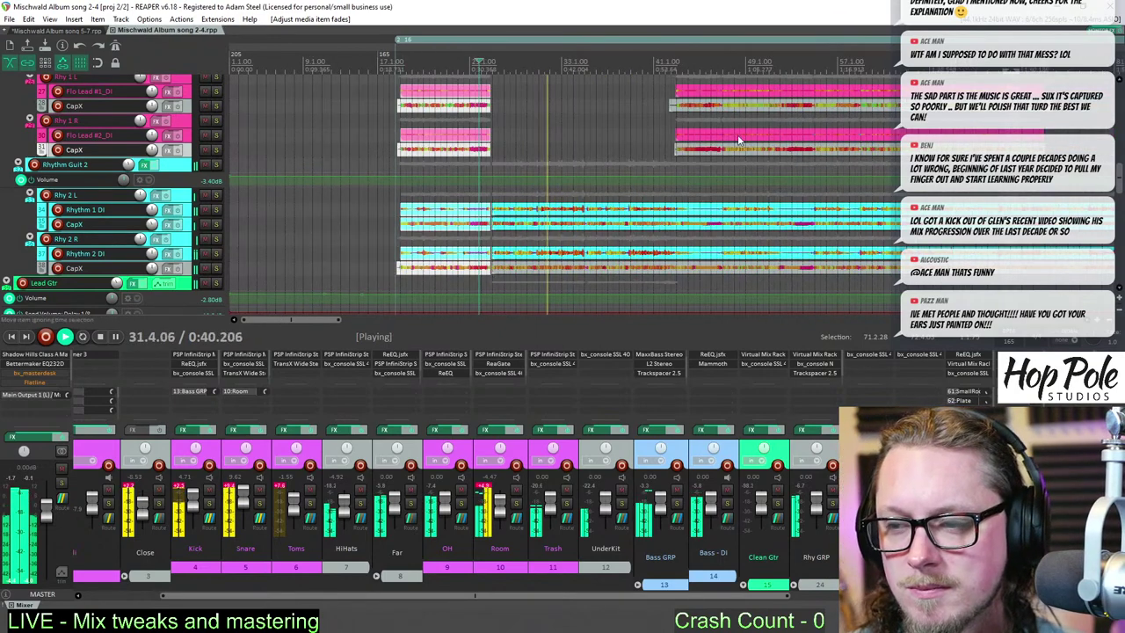
pyautogui.scroll(-1, 686, 209)
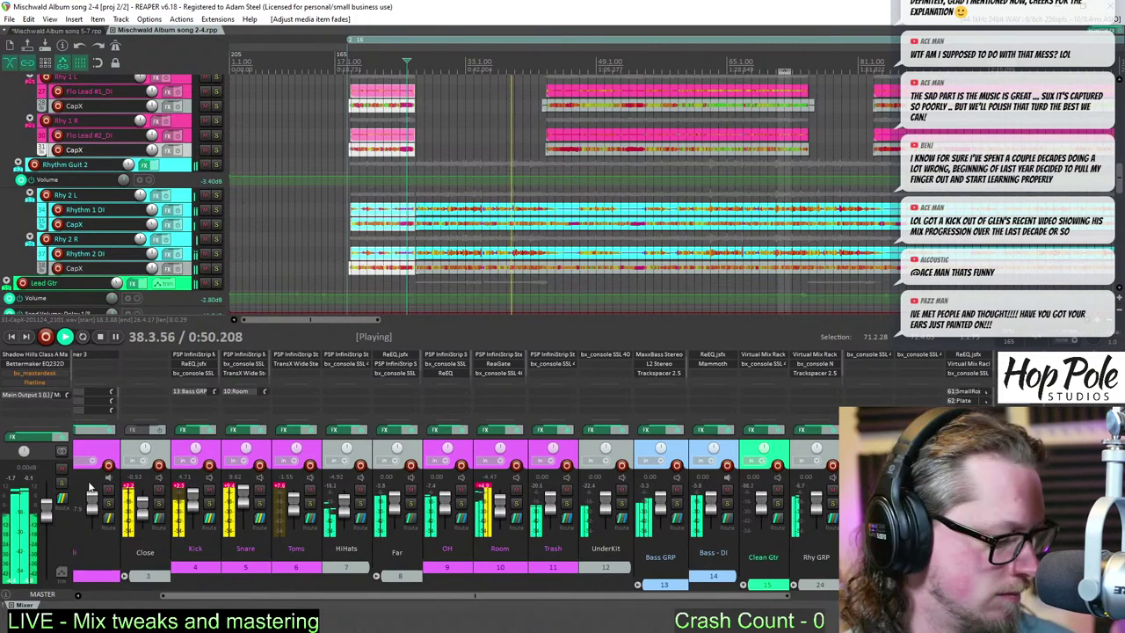
# - Enable the bypassed Flatline plugin on the master track and play from the start of the first song region
pyautogui.press('space')
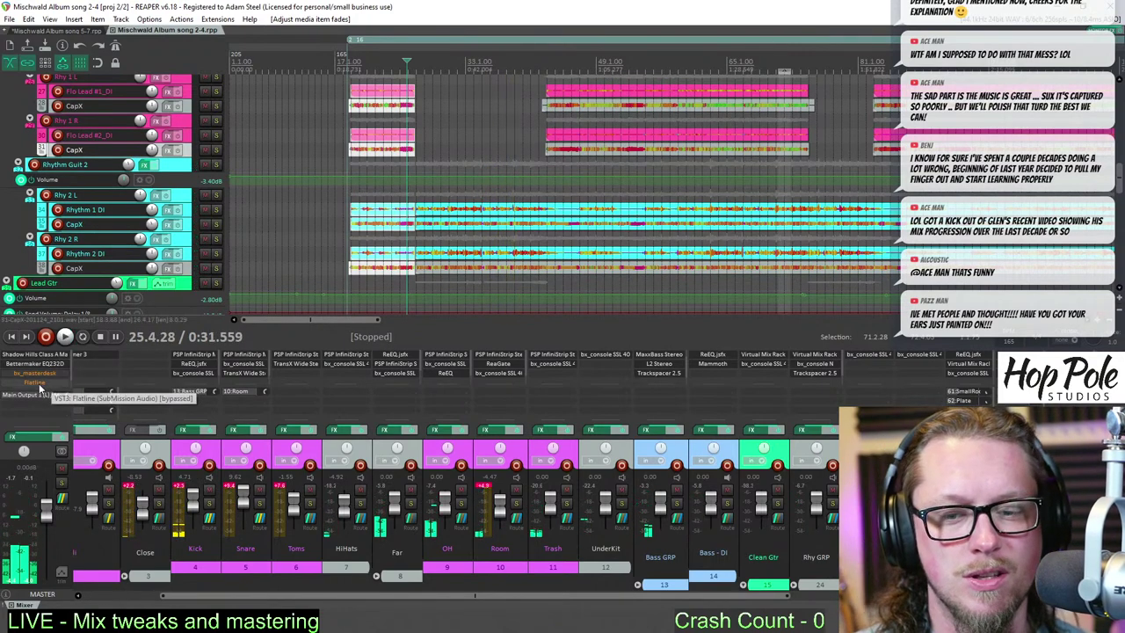
pyautogui.click(41, 382)
pyautogui.scroll(4, 479, 85)
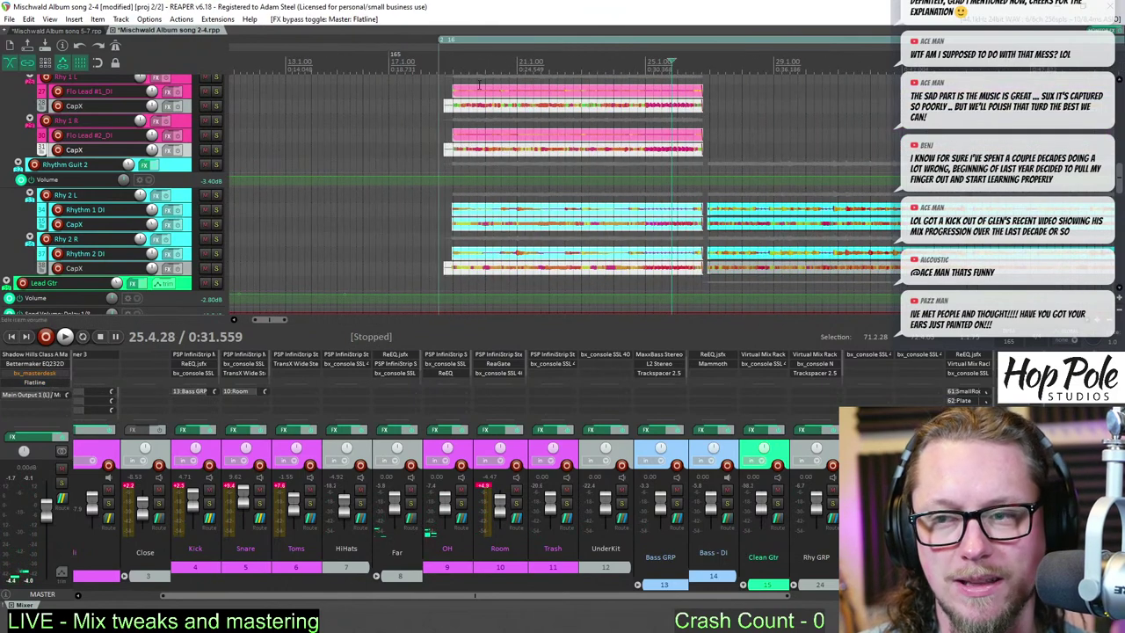
pyautogui.scroll(3, 479, 85)
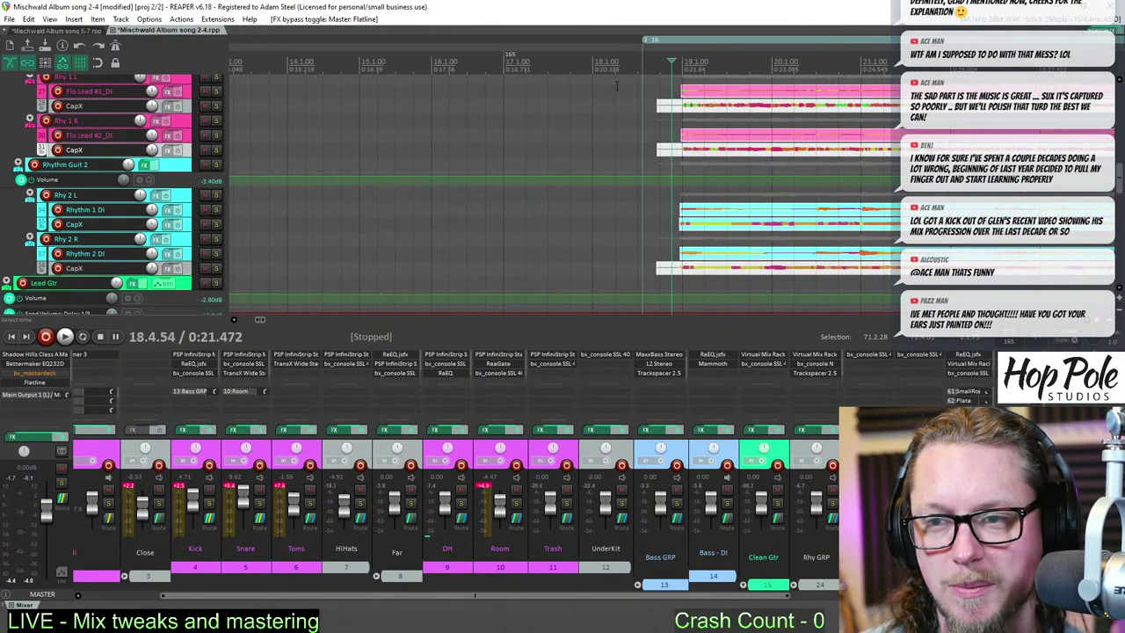
pyautogui.scroll(-3, 659, 181)
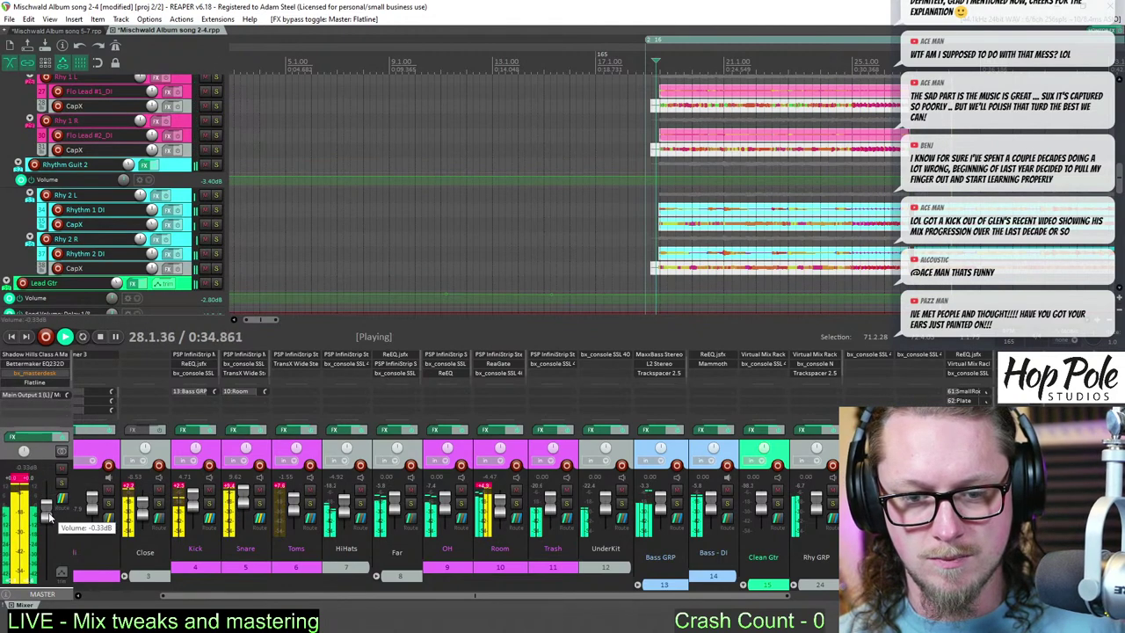
# - Set the master track volume to -1 dB and clear its clip indicators
pyautogui.moveTo(51, 518); pyautogui.dragTo(50, 521)
pyautogui.click(62, 500)
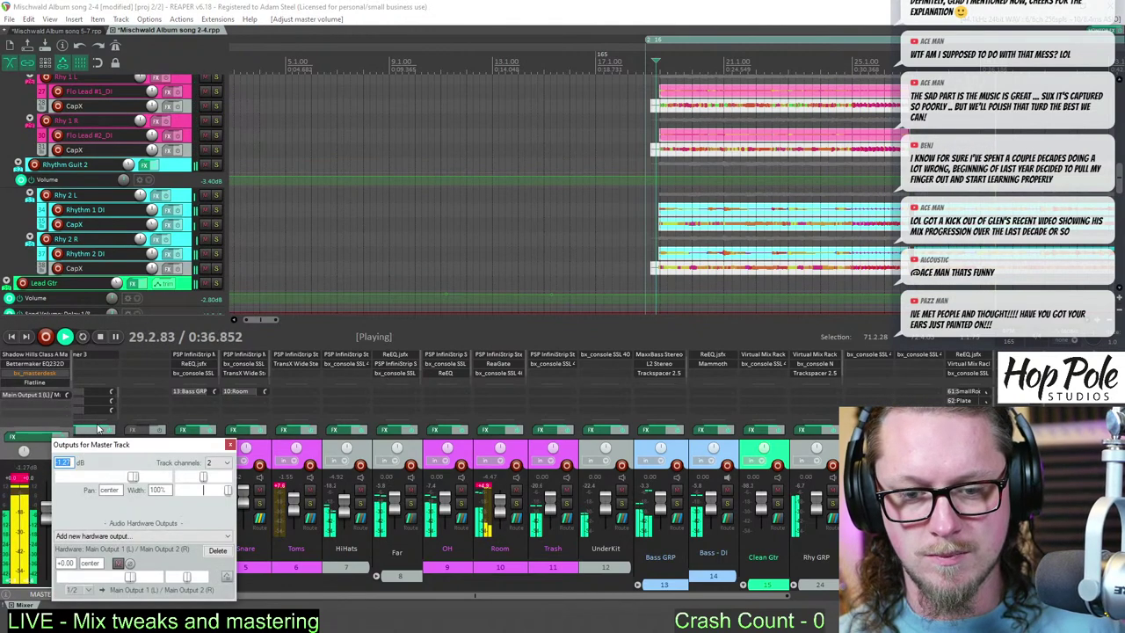
pyautogui.write('-1')
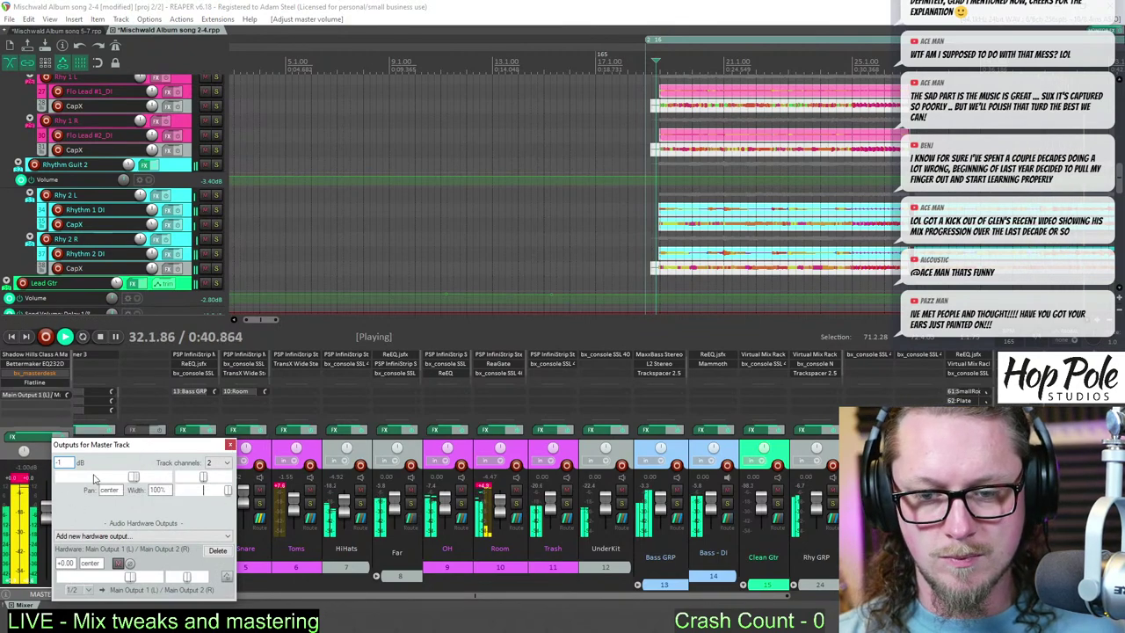
pyautogui.click(21, 482)
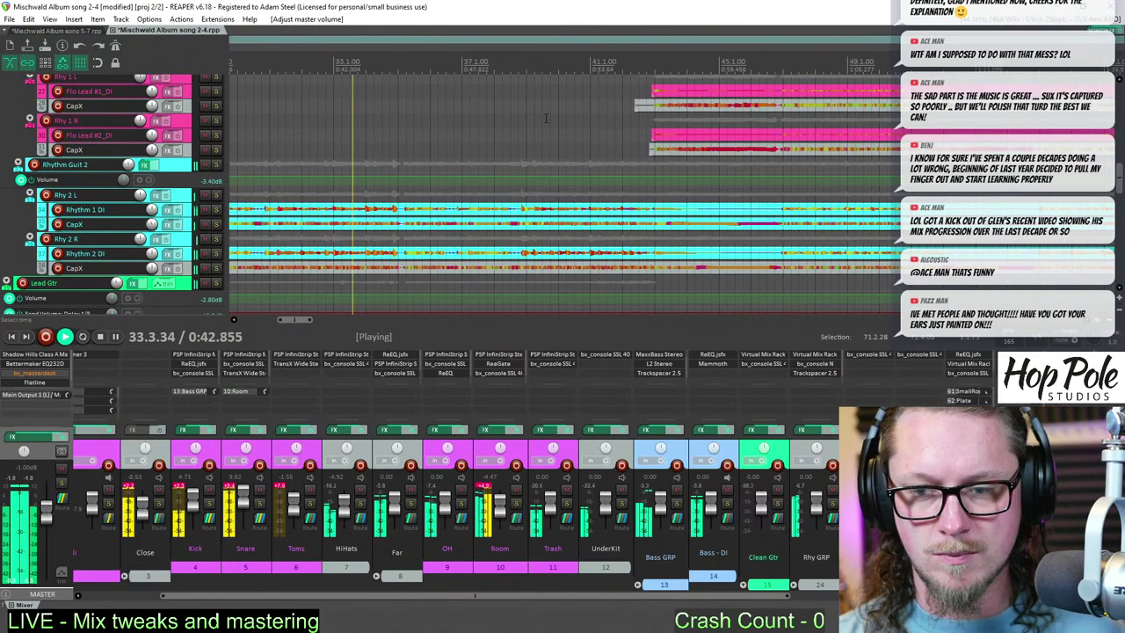
# - Inspect the Trackspacer 2.5 plugin on the Rhy GRP track during playback
pyautogui.scroll(-2, 592, 141)
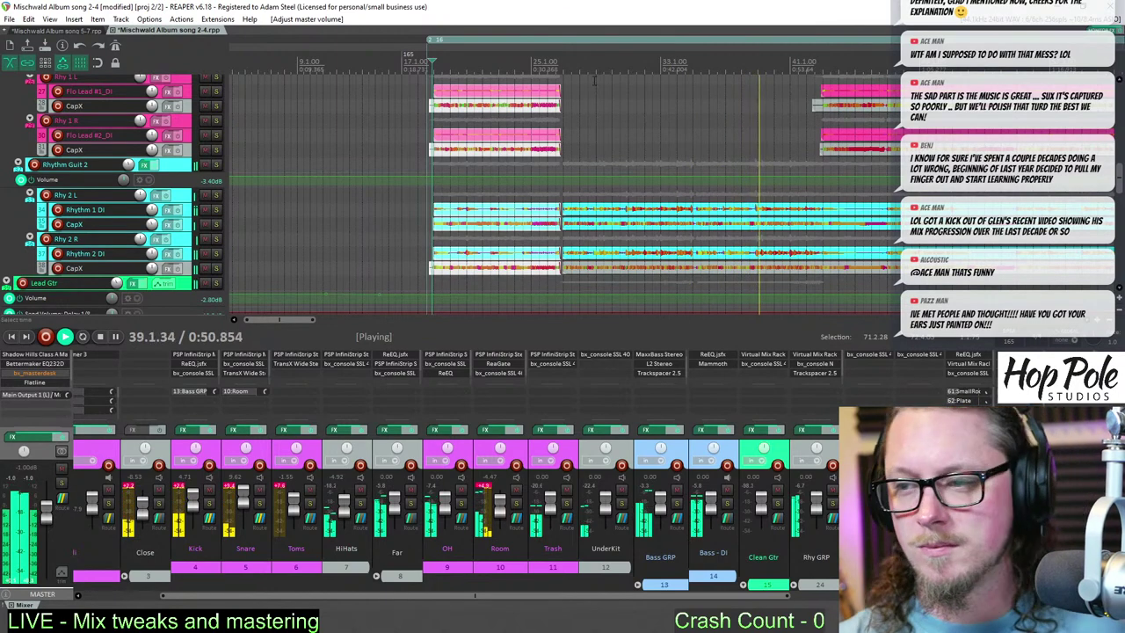
pyautogui.scroll(-2, 563, 193)
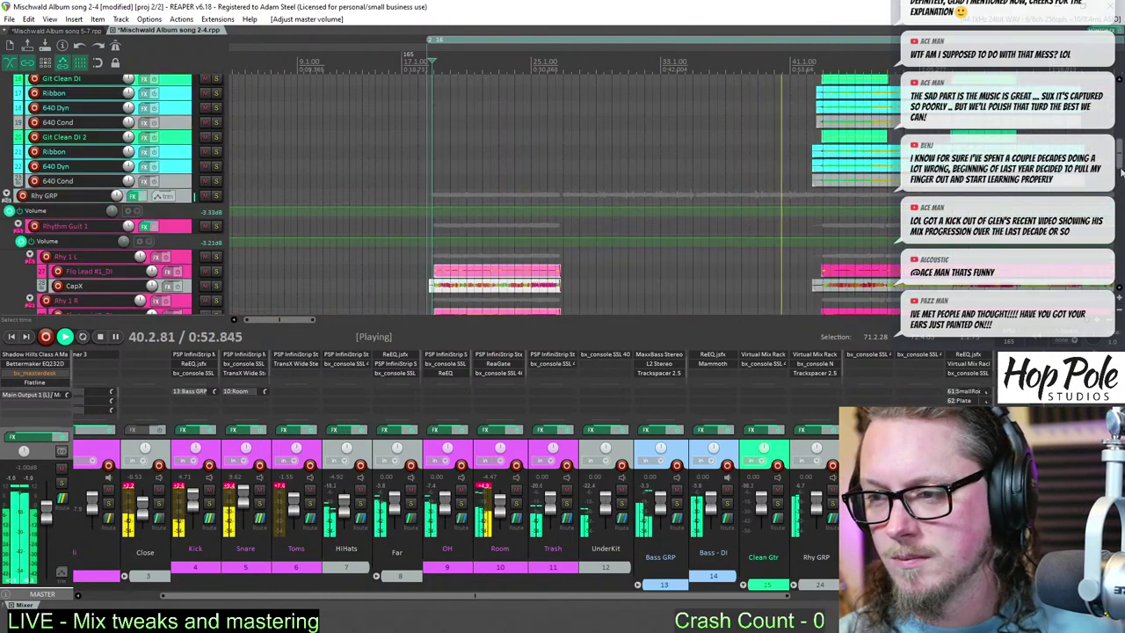
pyautogui.scroll(-2, 562, 193)
pyautogui.moveTo(1122, 224)
pyautogui.mouseDown()
pyautogui.moveTo(1122, 259)
pyautogui.moveTo(1122, 220)
pyautogui.mouseUp()
pyautogui.scroll(-2, 1002, 197)
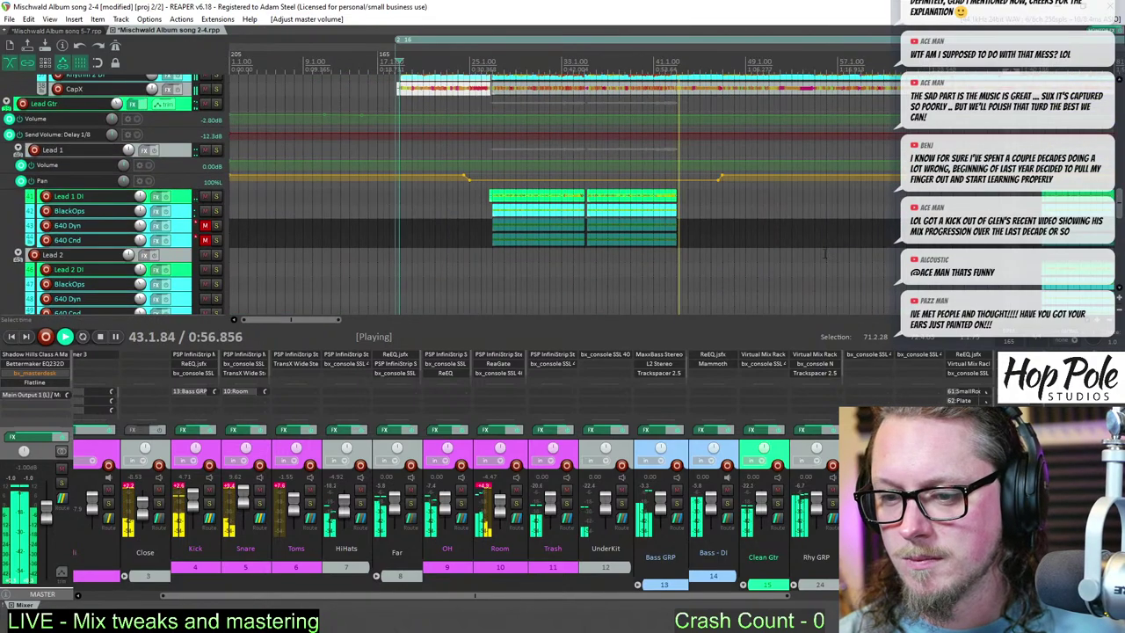
pyautogui.click(717, 598)
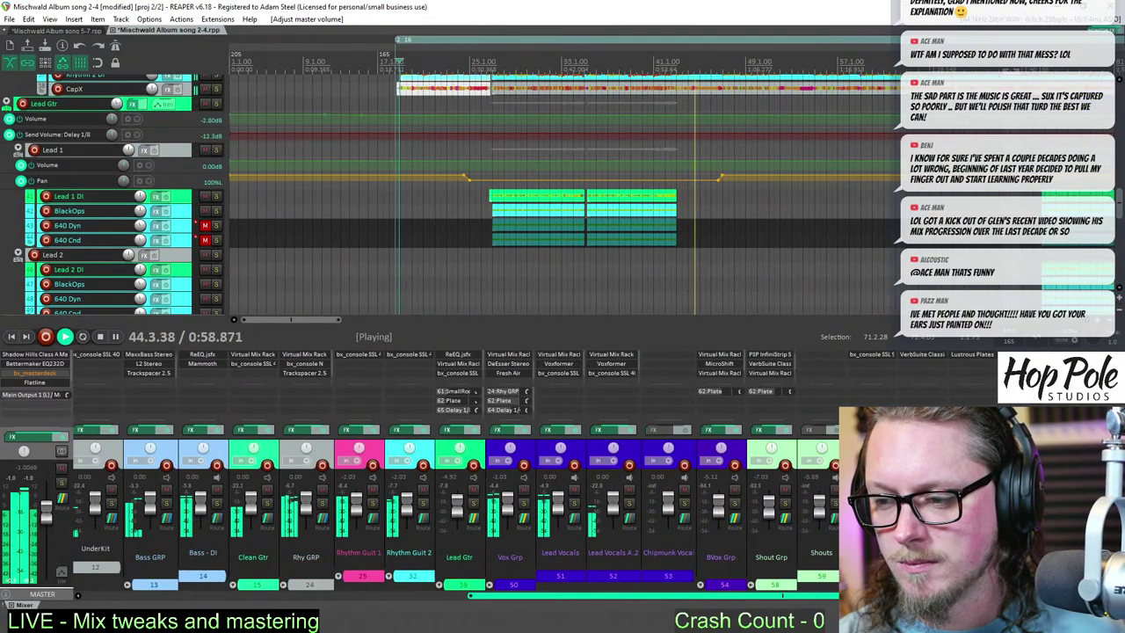
pyautogui.click(303, 373)
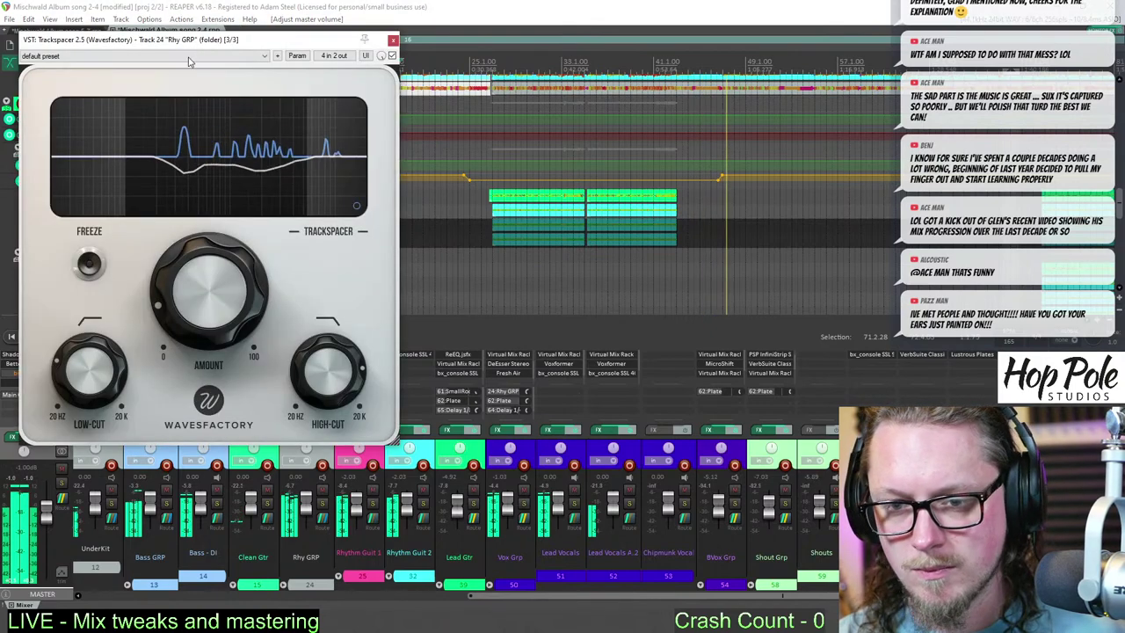
pyautogui.moveTo(200, 41); pyautogui.dragTo(275, 131)
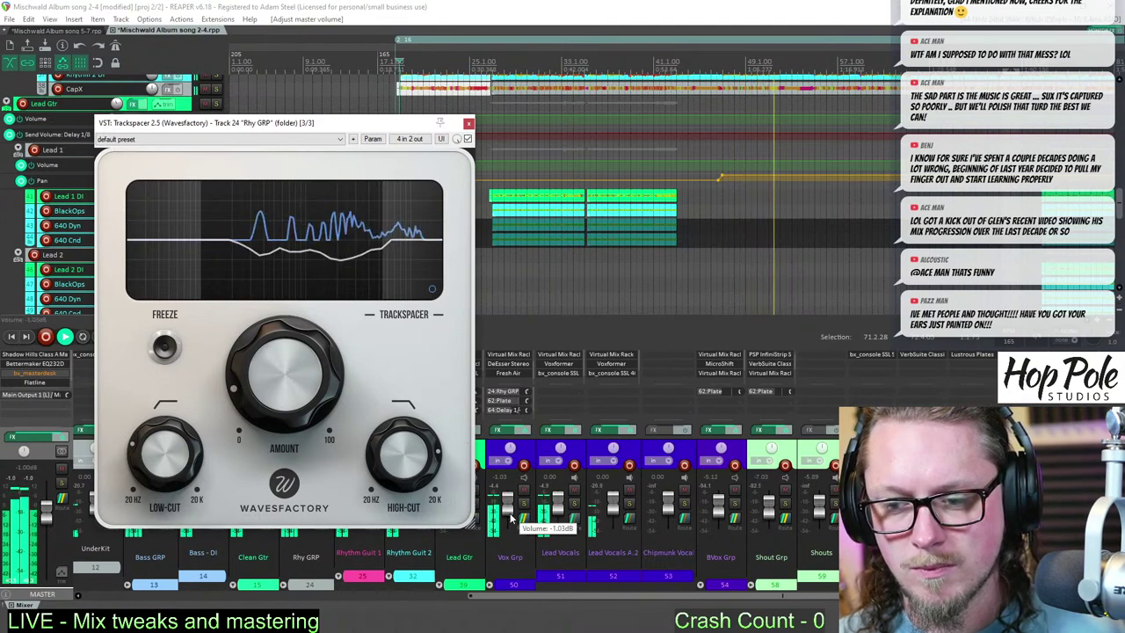
# - Reset the Vox Grp fader to 0 dB, keeping the Trackspacer window clear of the mixer
pyautogui.doubleClick(510, 514)
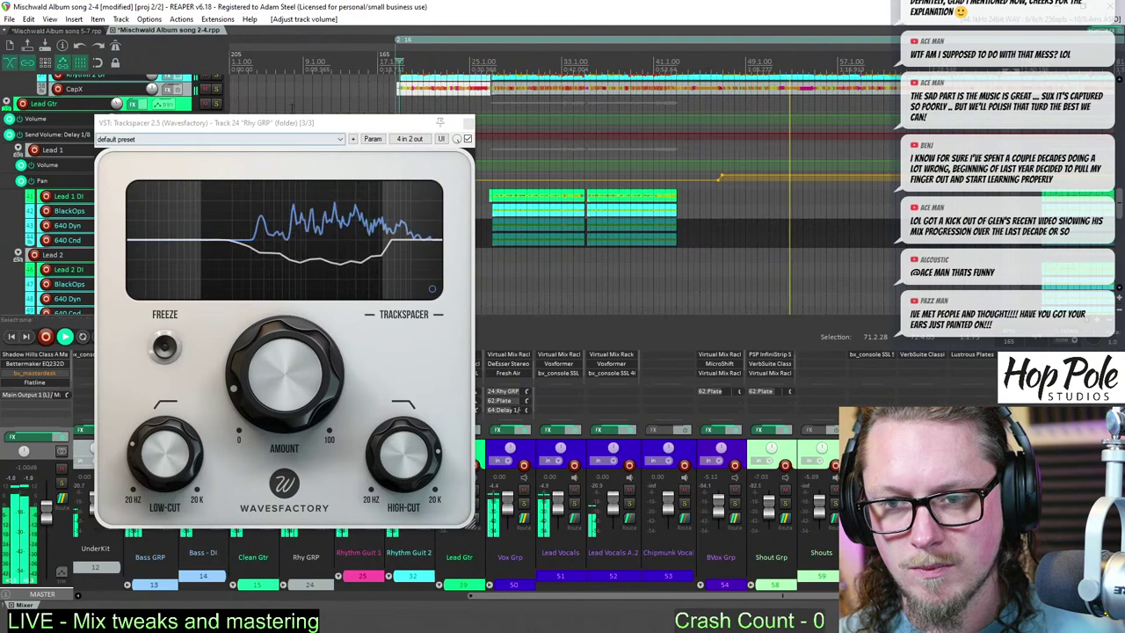
pyautogui.moveTo(290, 123); pyautogui.dragTo(259, 90)
pyautogui.moveTo(334, 90); pyautogui.dragTo(344, 107)
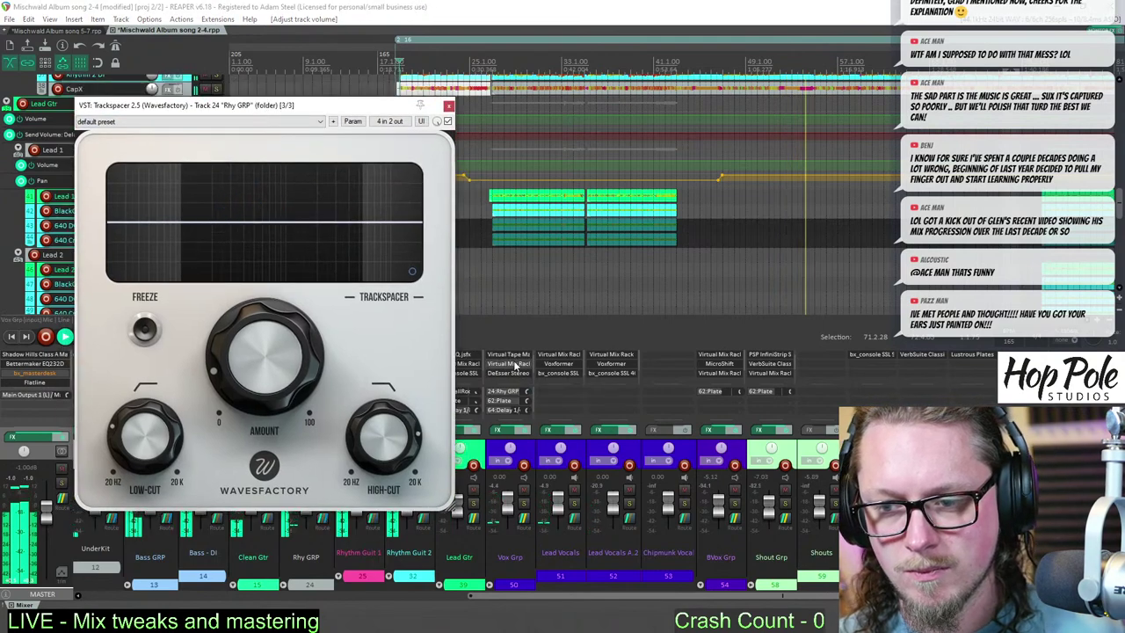
# - Inspect the Vox Grp Virtual Mix Rack and the Lead Vocals bx_console SSL 4000 E, closing all open plugin windows
pyautogui.click(515, 364)
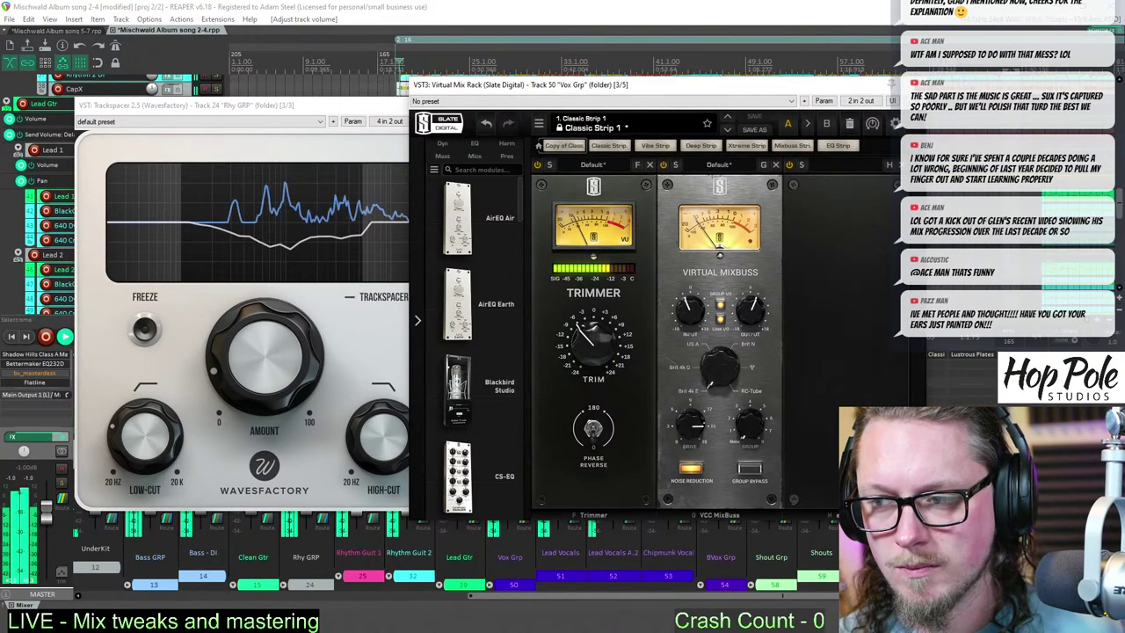
pyautogui.click(919, 85)
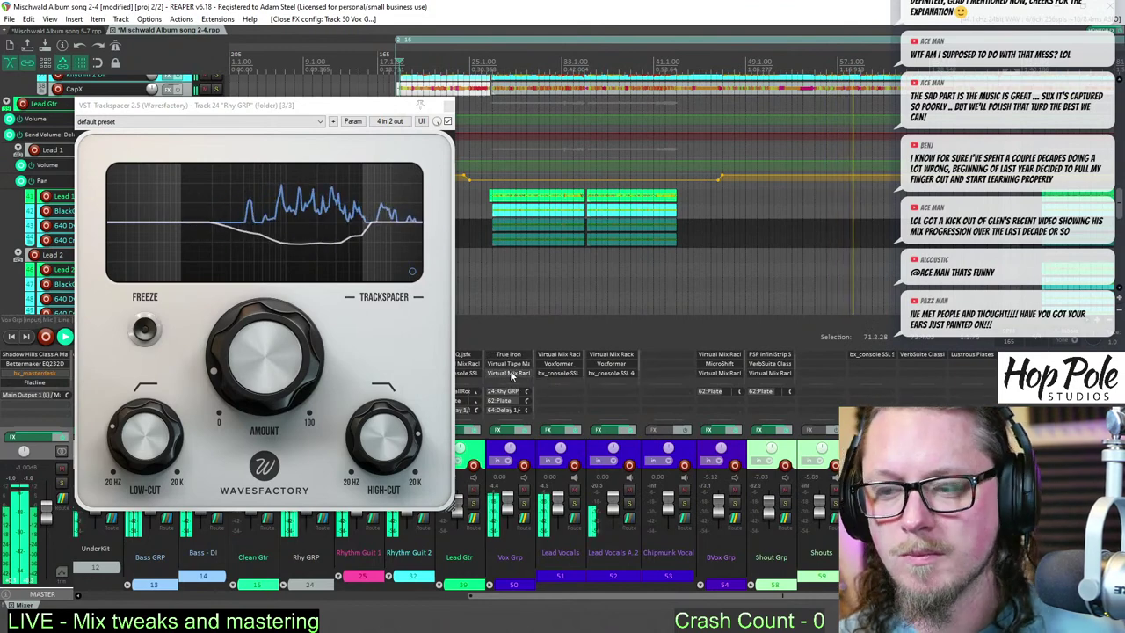
pyautogui.scroll(-1, 513, 370)
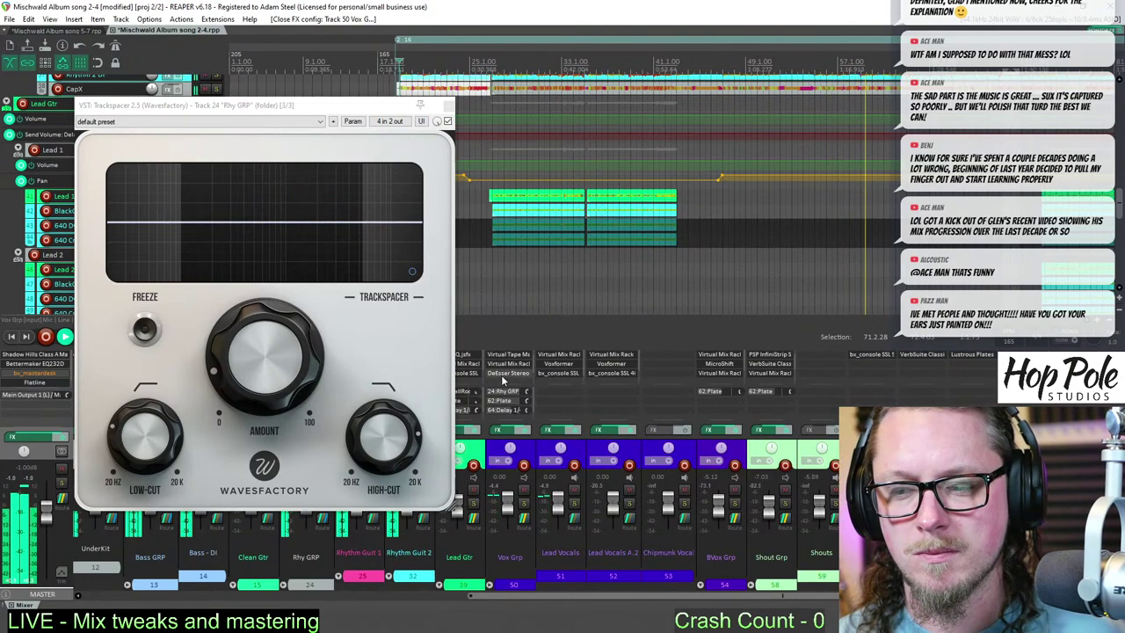
pyautogui.click(562, 377)
pyautogui.moveTo(191, 83); pyautogui.dragTo(371, 85)
pyautogui.click(448, 120)
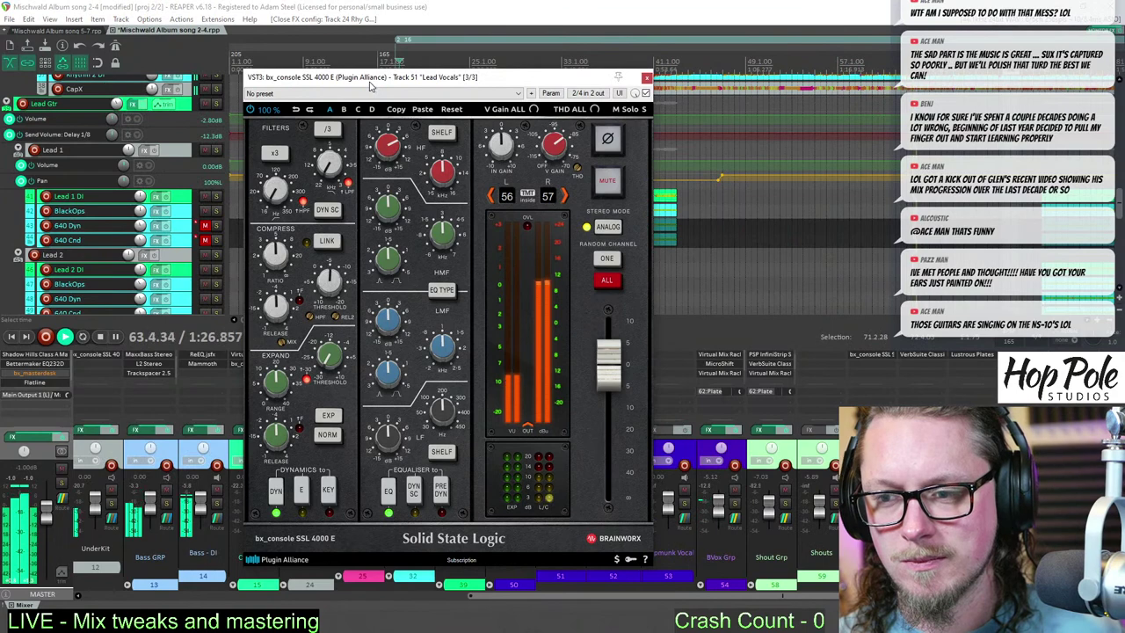
pyautogui.click(646, 79)
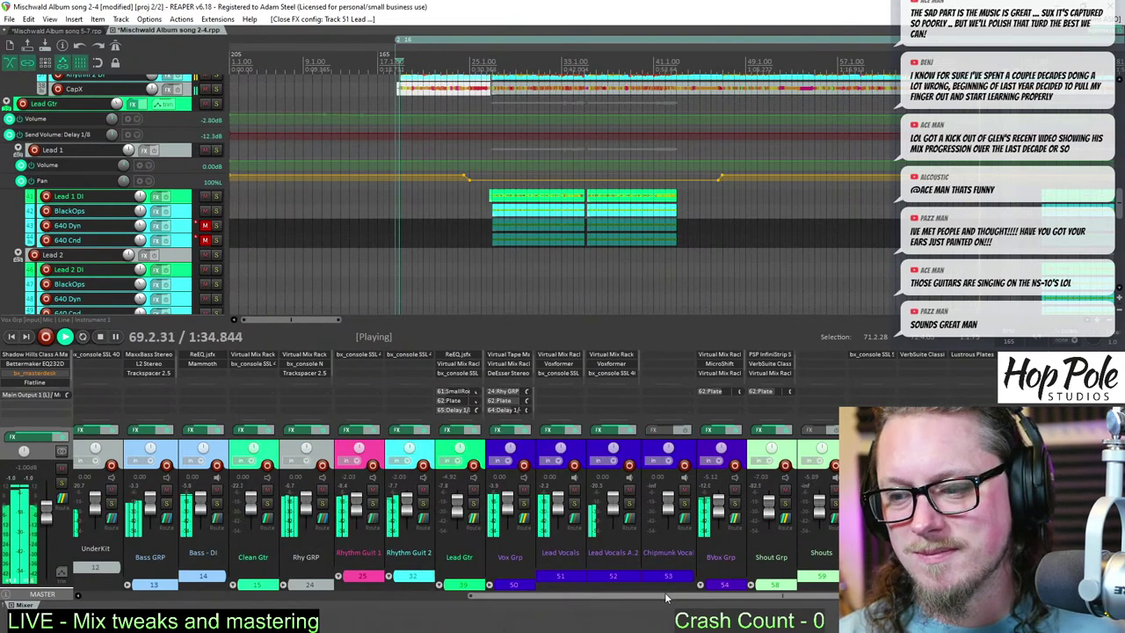
# - Open the Sechzehn_Drums.mid item on the Drum Midi track in the MIDI editor
pyautogui.moveTo(666, 597); pyautogui.dragTo(680, 598)
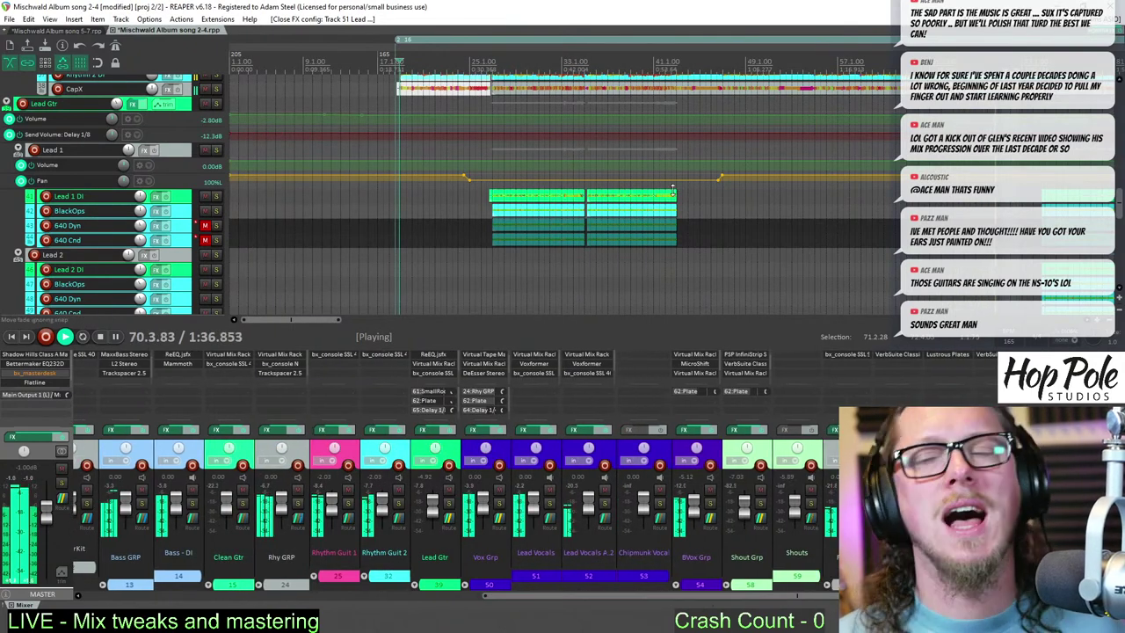
pyautogui.click(78, 600)
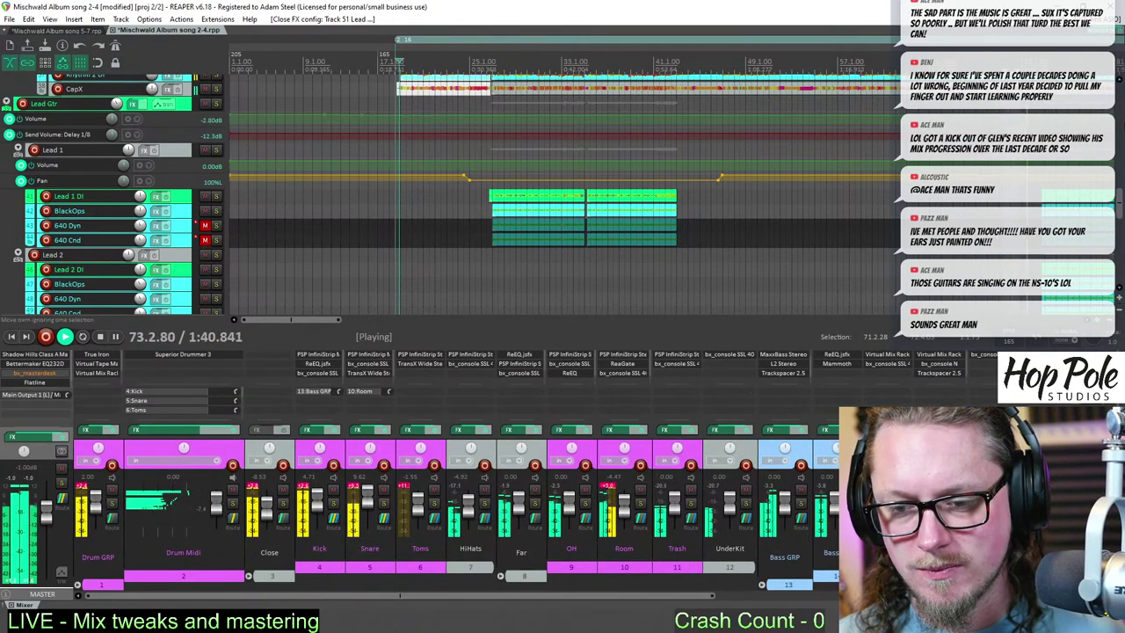
pyautogui.moveTo(1122, 194); pyautogui.dragTo(1122, 88)
pyautogui.scroll(-7, 643, 165)
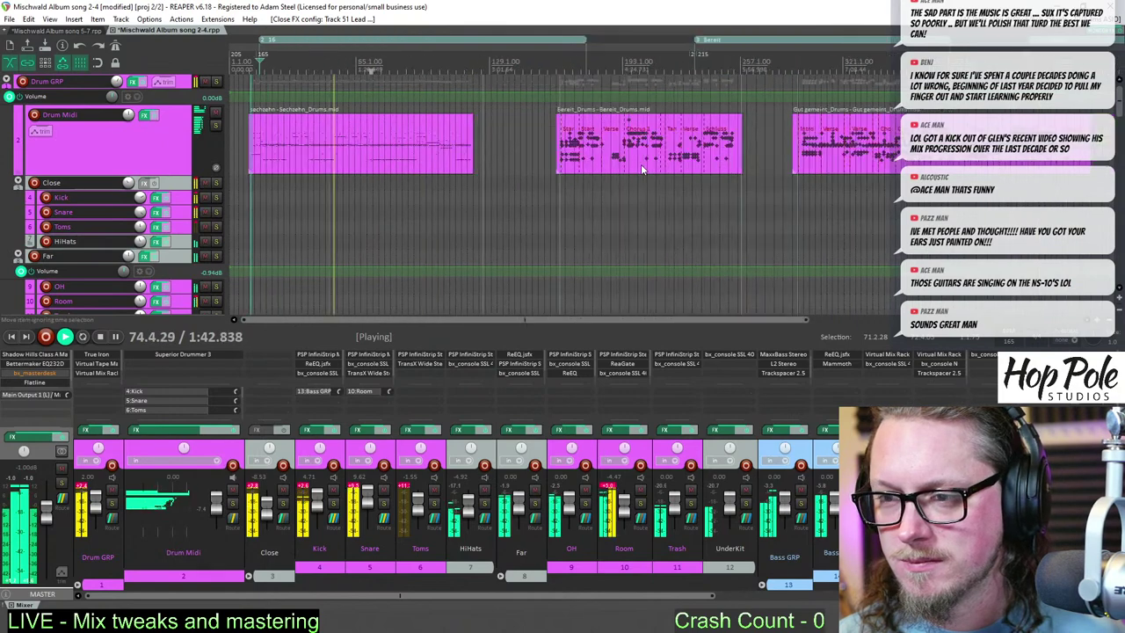
pyautogui.doubleClick(300, 151)
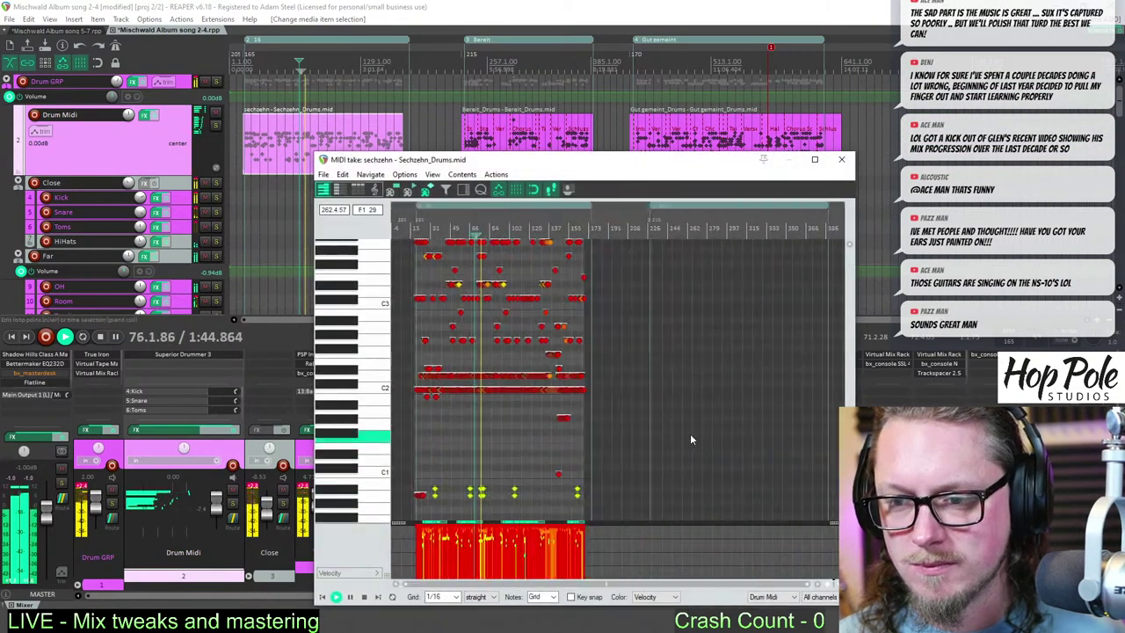
# - Select all D2 snare notes across the take and lower their velocities slightly
pyautogui.moveTo(714, 381); pyautogui.dragTo(406, 385)
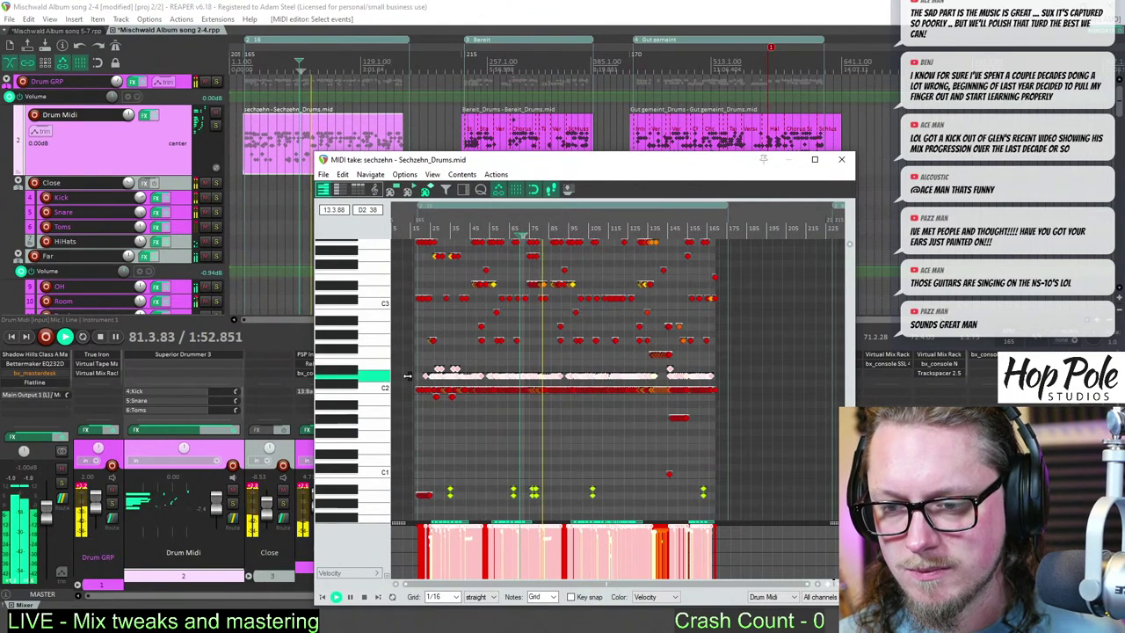
pyautogui.moveTo(400, 378); pyautogui.dragTo(746, 377)
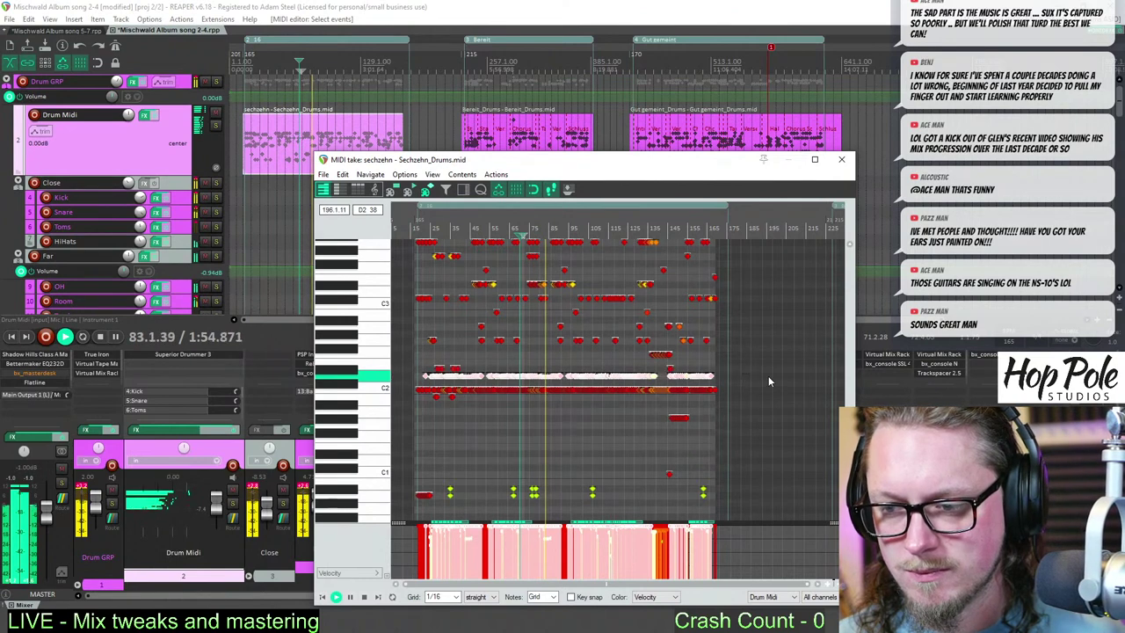
pyautogui.moveTo(616, 530); pyautogui.dragTo(619, 531)
# - Raise the D2 snare notes in bars 83 to 86 to velocity 127
pyautogui.scroll(8, 598, 363)
pyautogui.moveTo(547, 342); pyautogui.dragTo(507, 362)
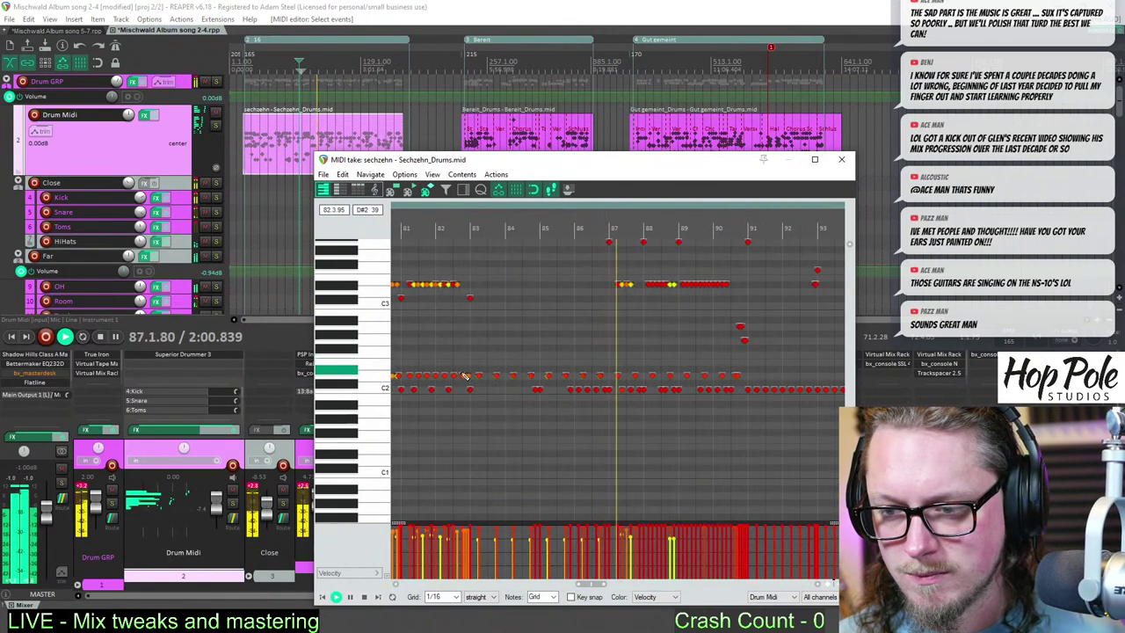
pyautogui.rightClick(535, 368)
pyautogui.moveTo(636, 371); pyautogui.dragTo(438, 385)
pyautogui.scroll(2, 490, 385)
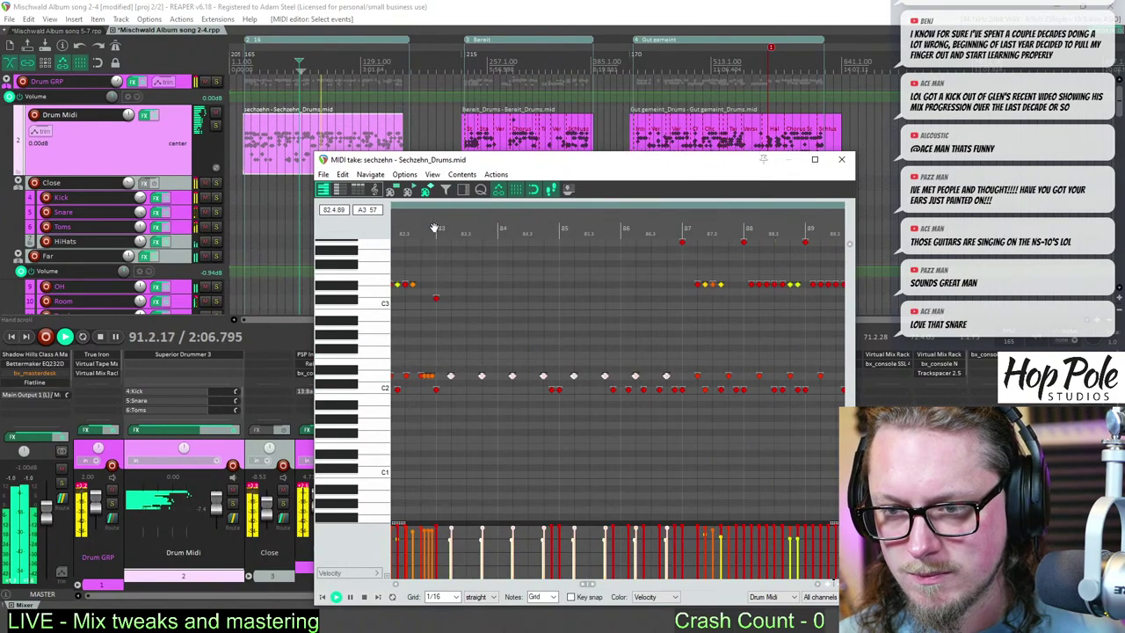
pyautogui.click(434, 228)
pyautogui.moveTo(576, 539); pyautogui.dragTo(576, 535)
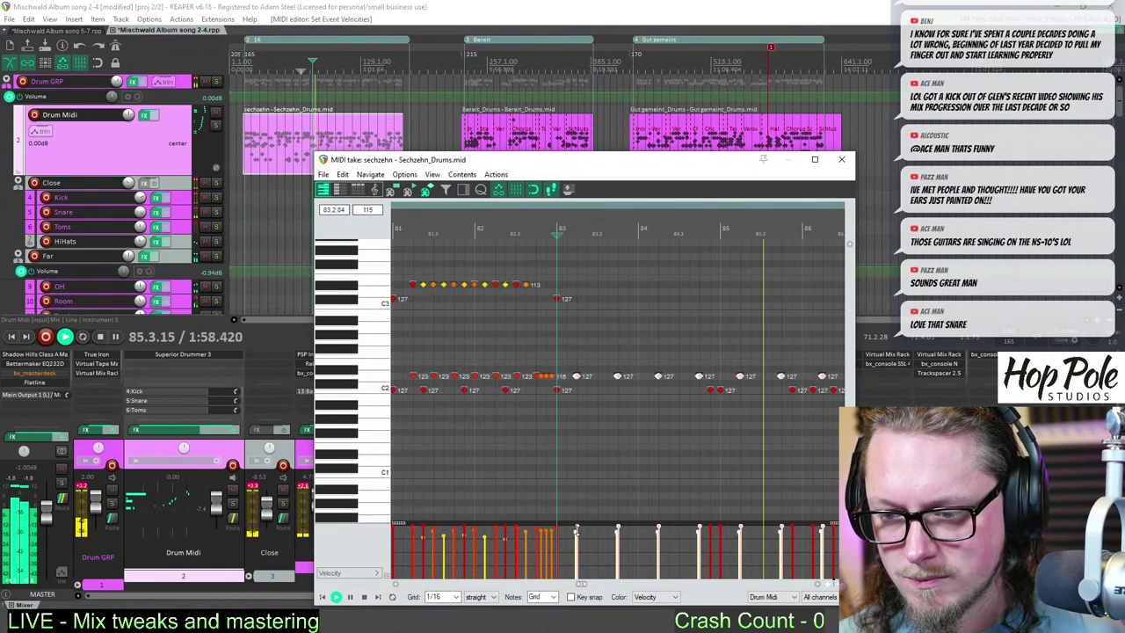
# - Play from around bar 33 to find the earlier matching section, and set its D2 snare notes in bars 43 to 46 to velocity 127
pyautogui.scroll(-10, 704, 345)
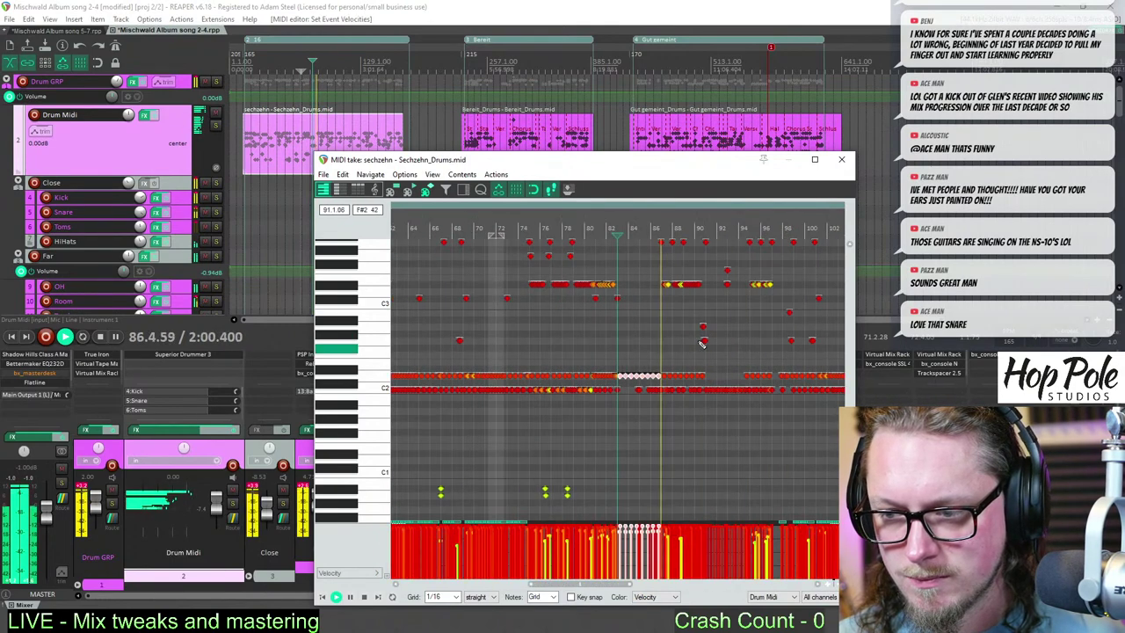
pyautogui.scroll(-4, 474, 255)
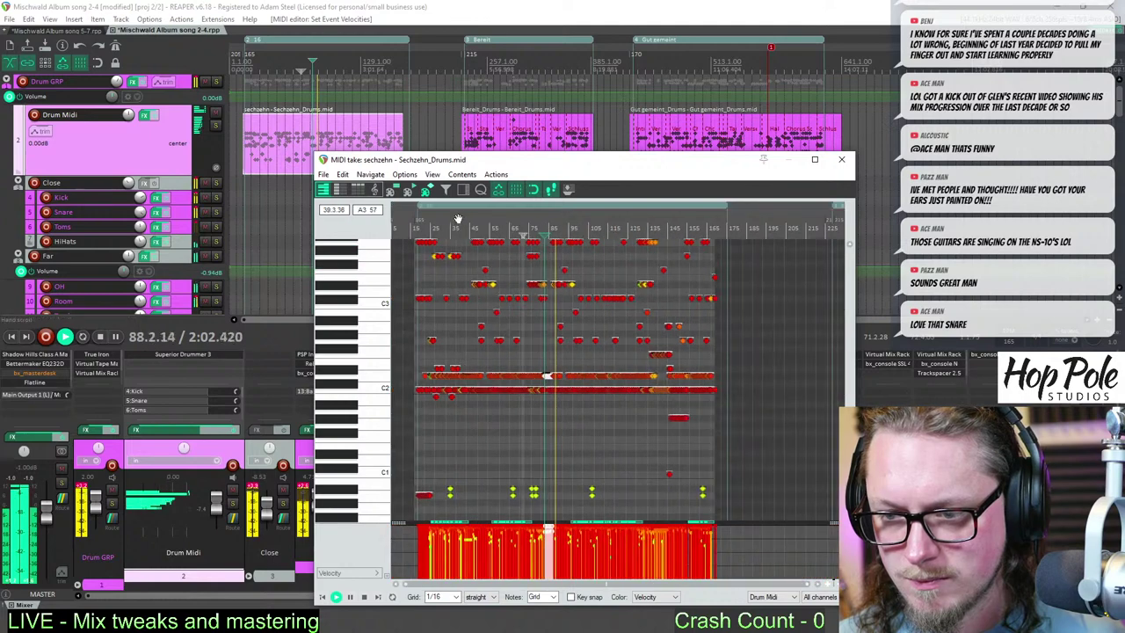
pyautogui.click(451, 235)
pyautogui.scroll(8, 549, 332)
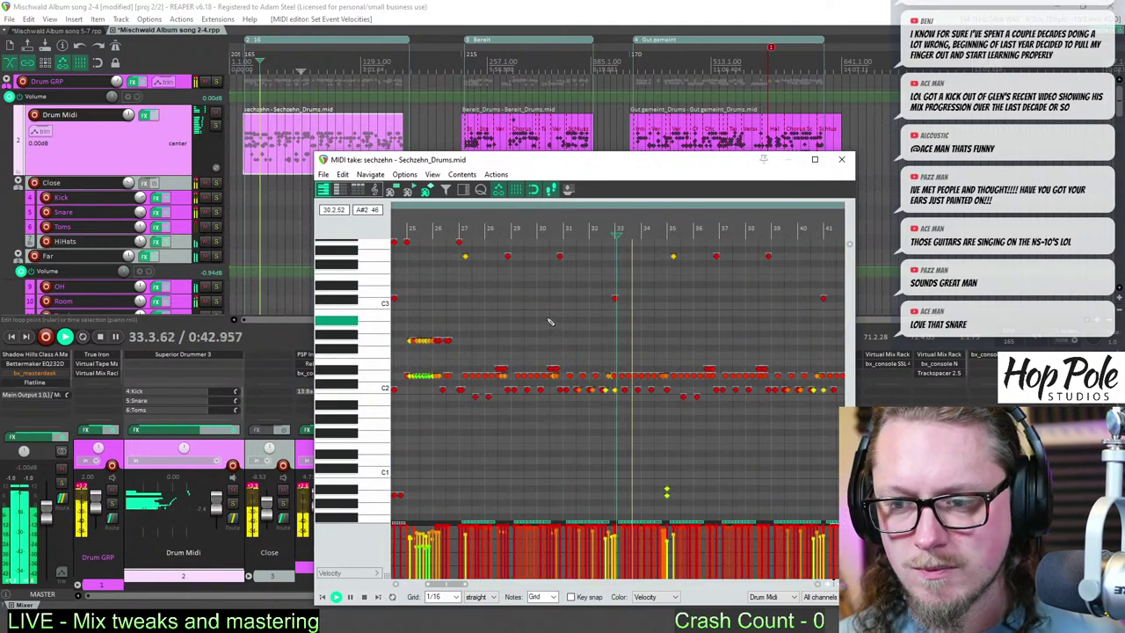
pyautogui.scroll(-4, 690, 324)
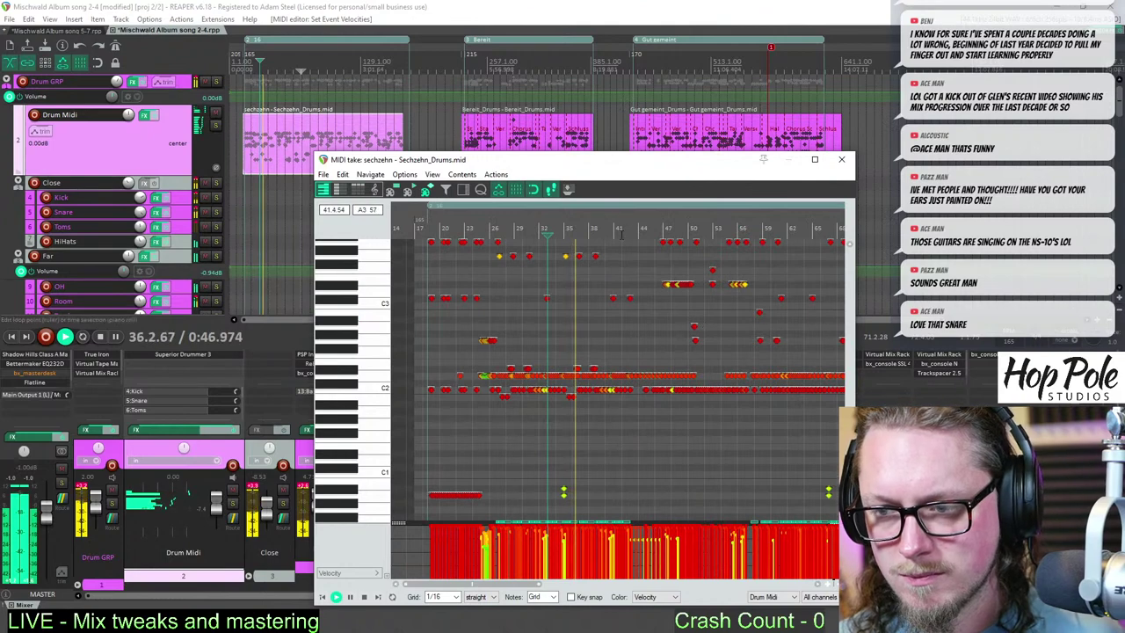
pyautogui.scroll(6, 621, 235)
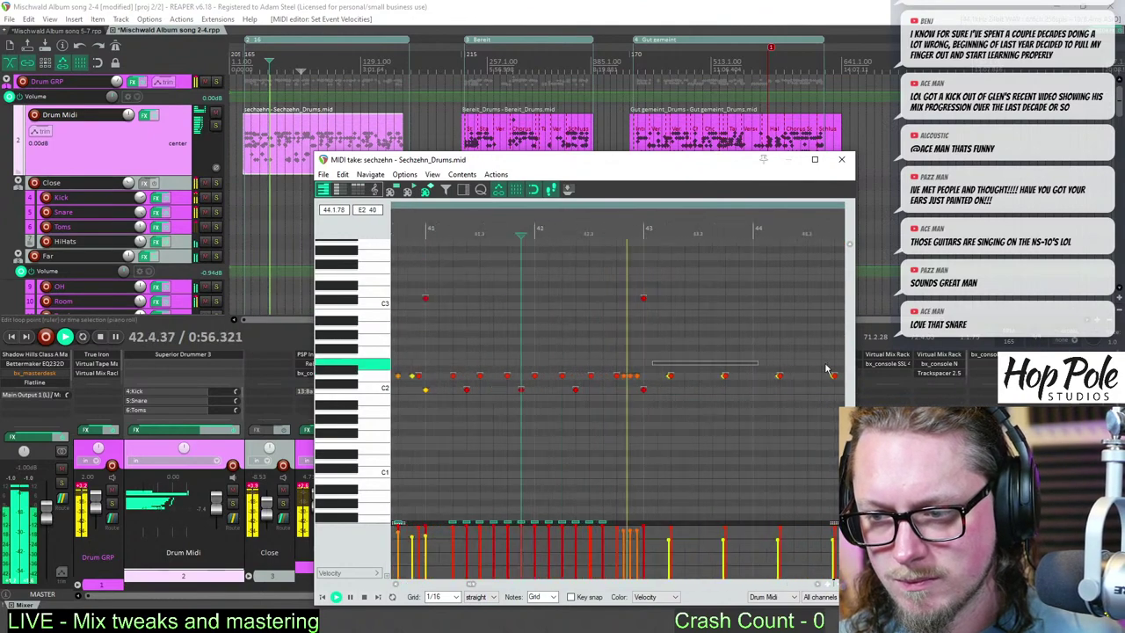
pyautogui.moveTo(826, 367); pyautogui.dragTo(739, 382)
pyautogui.scroll(-2, 675, 378)
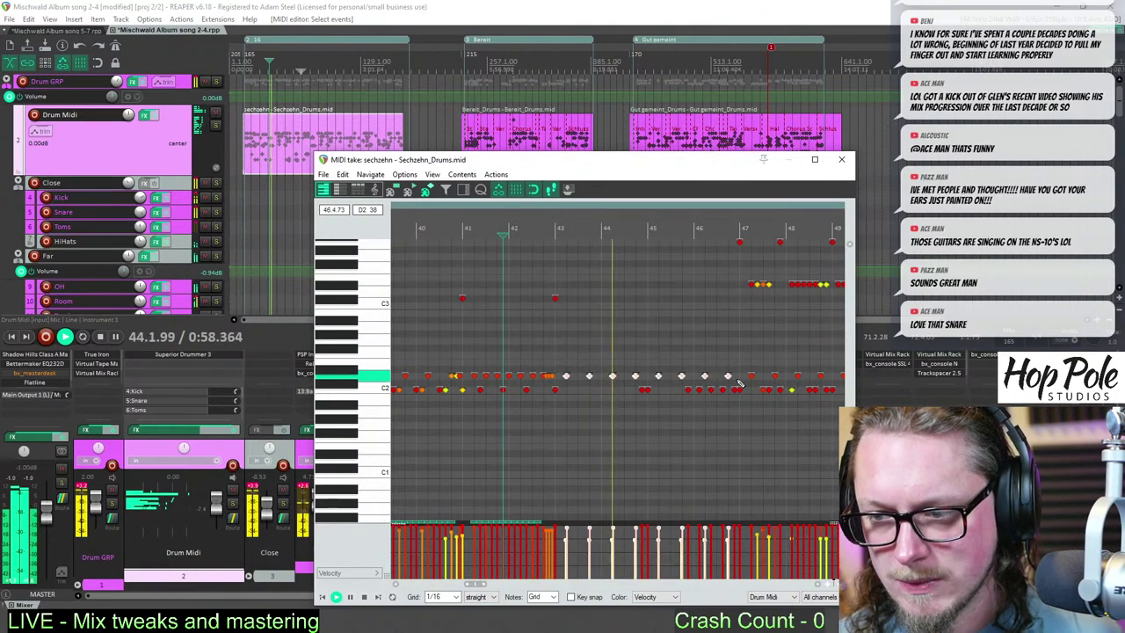
pyautogui.press('space')
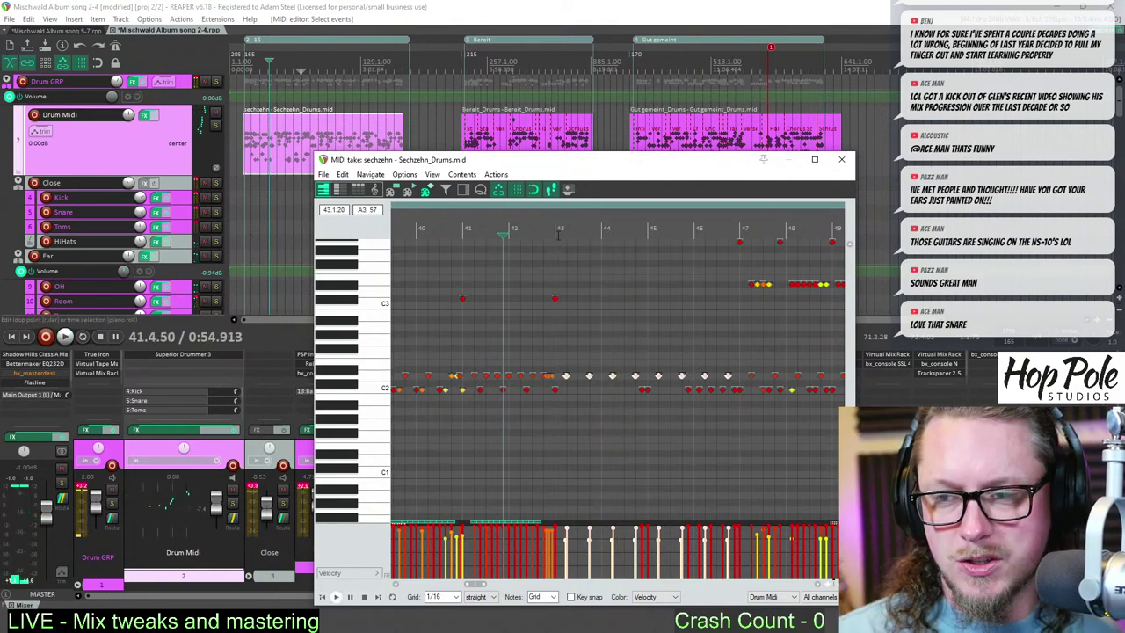
pyautogui.click(559, 234)
pyautogui.scroll(1, 572, 552)
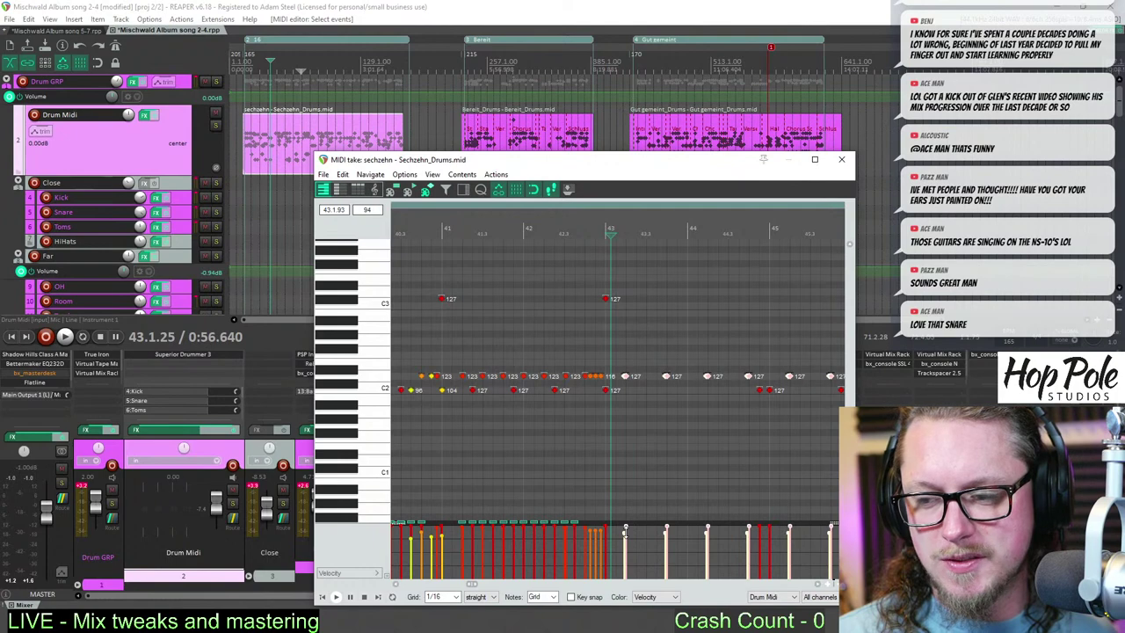
# - Play back from just before bar 43 to check the louder snare hits against the surrounding drum notes
pyautogui.scroll(-2, 626, 526)
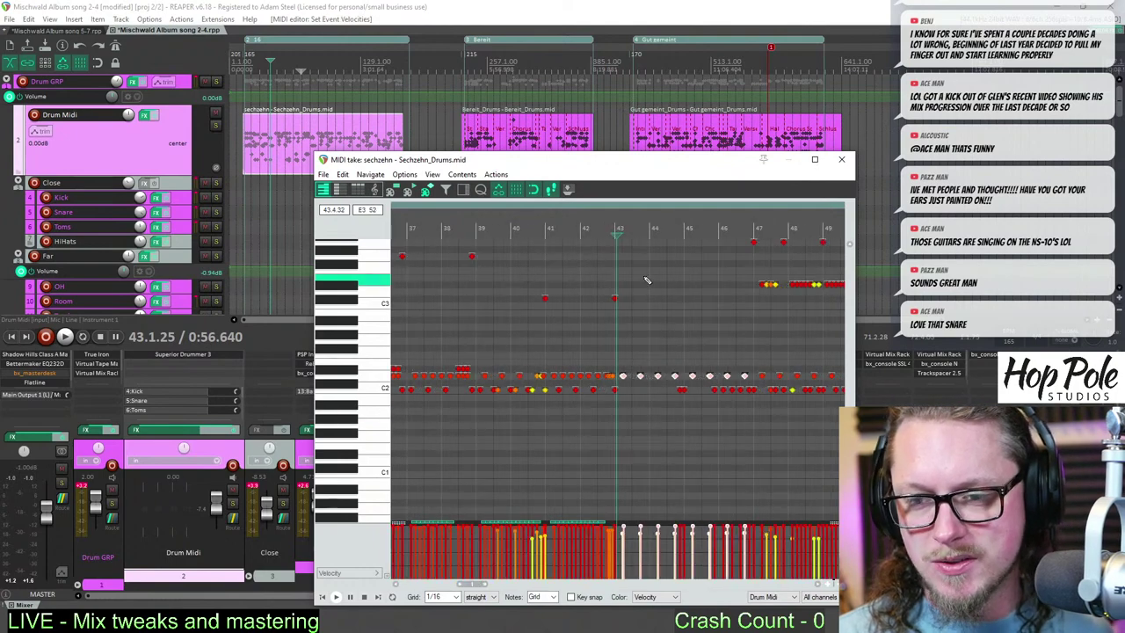
pyautogui.scroll(2, 553, 217)
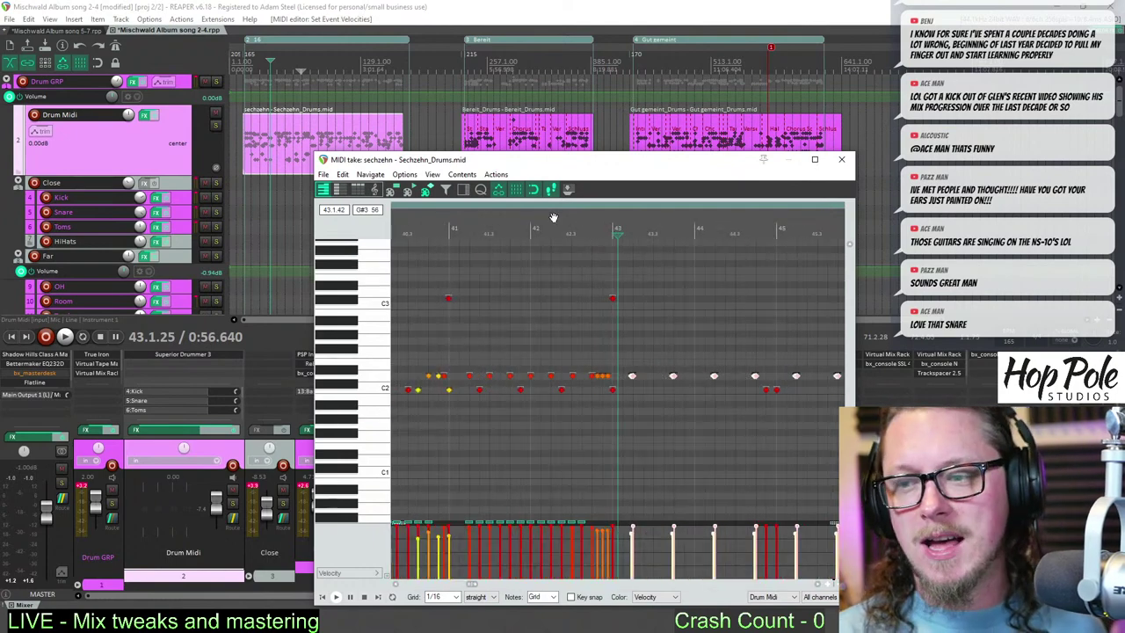
pyautogui.click(590, 261)
pyautogui.scroll(-2, 593, 255)
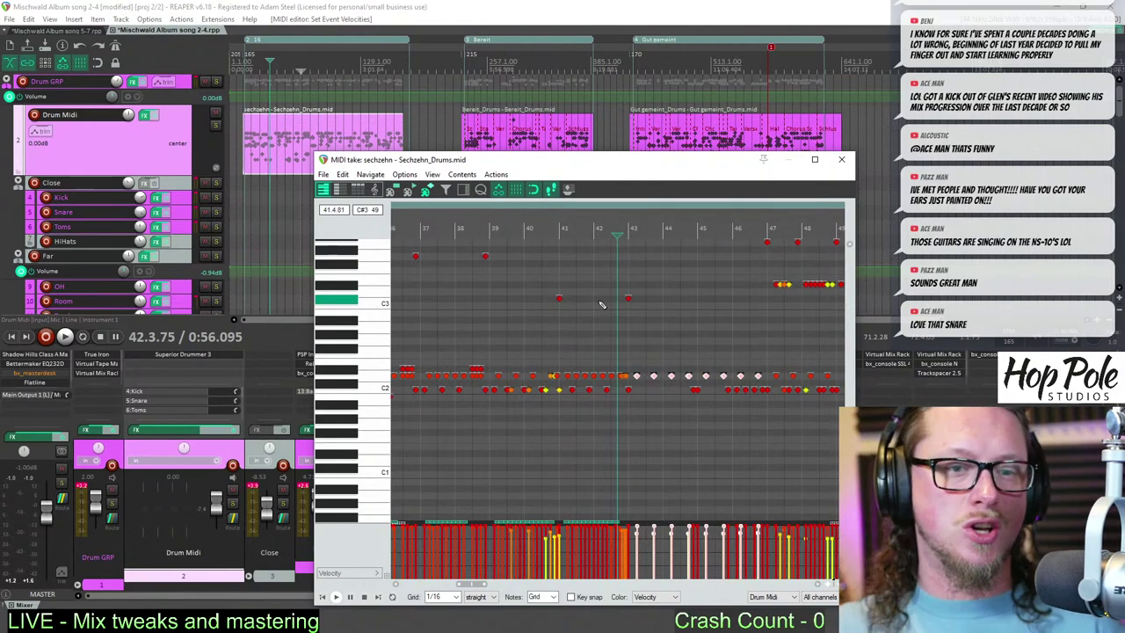
pyautogui.press('space')
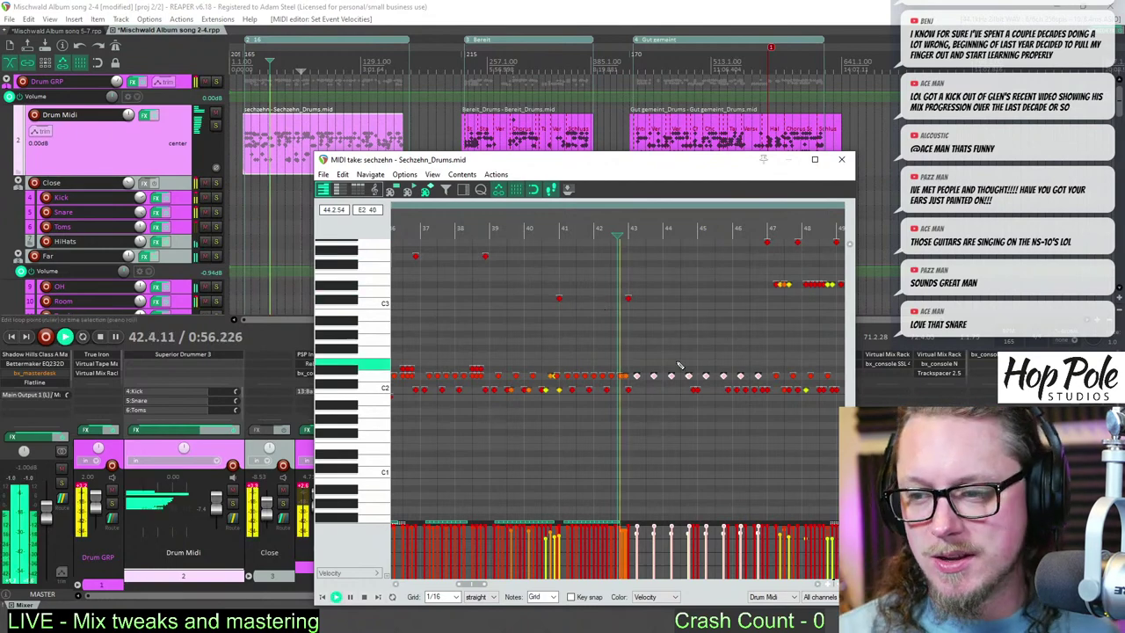
pyautogui.scroll(-2, 682, 403)
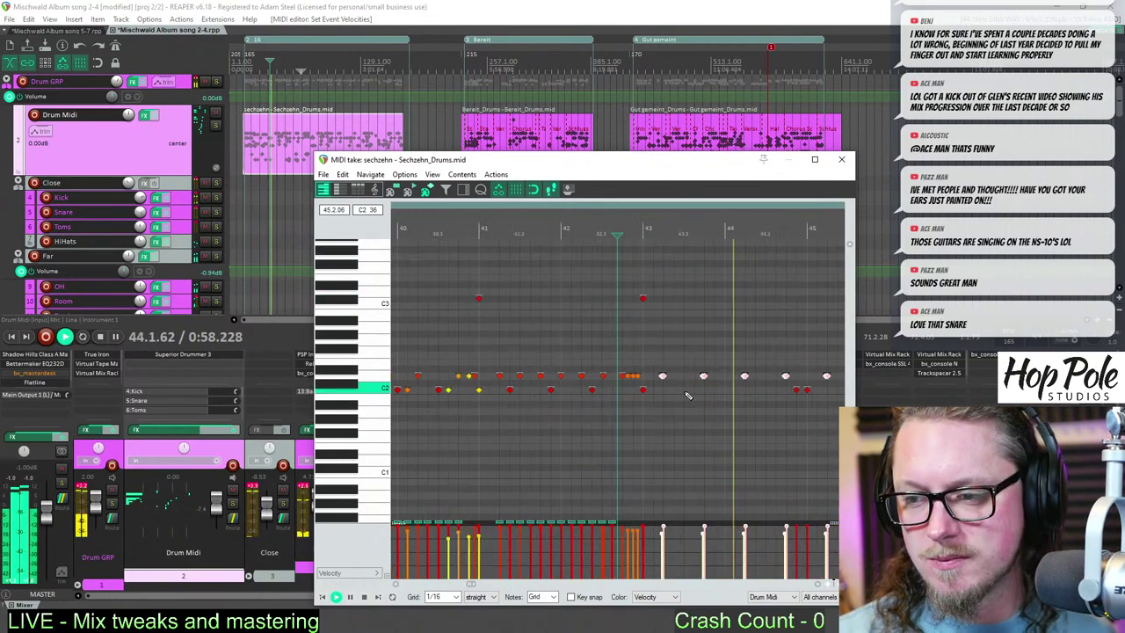
pyautogui.scroll(-5, 723, 388)
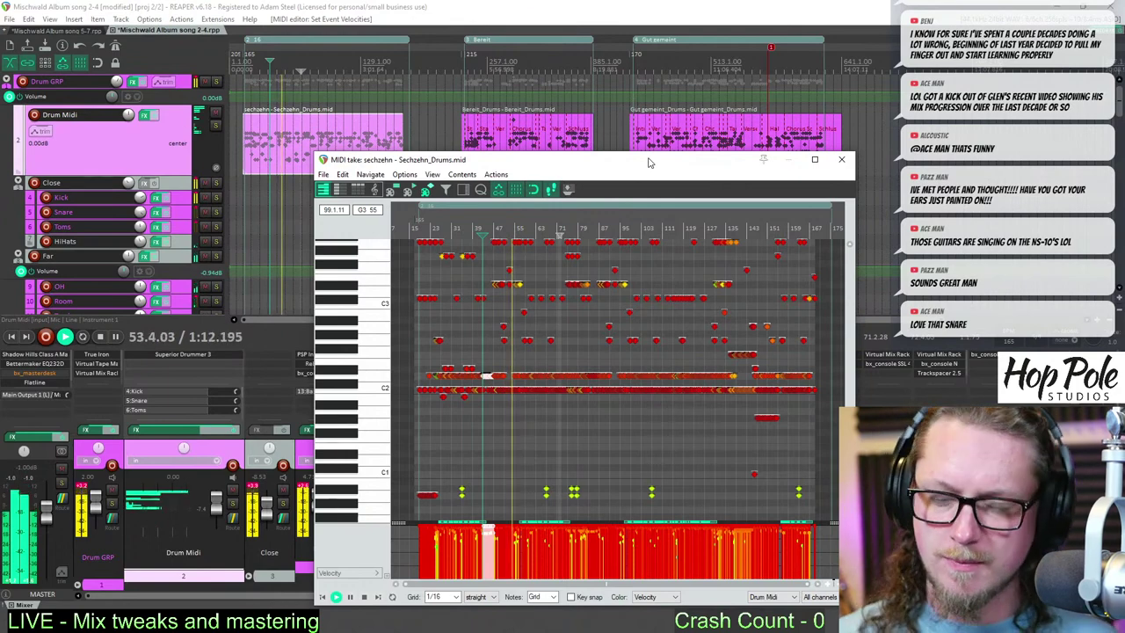
pyautogui.scroll(5, 603, 345)
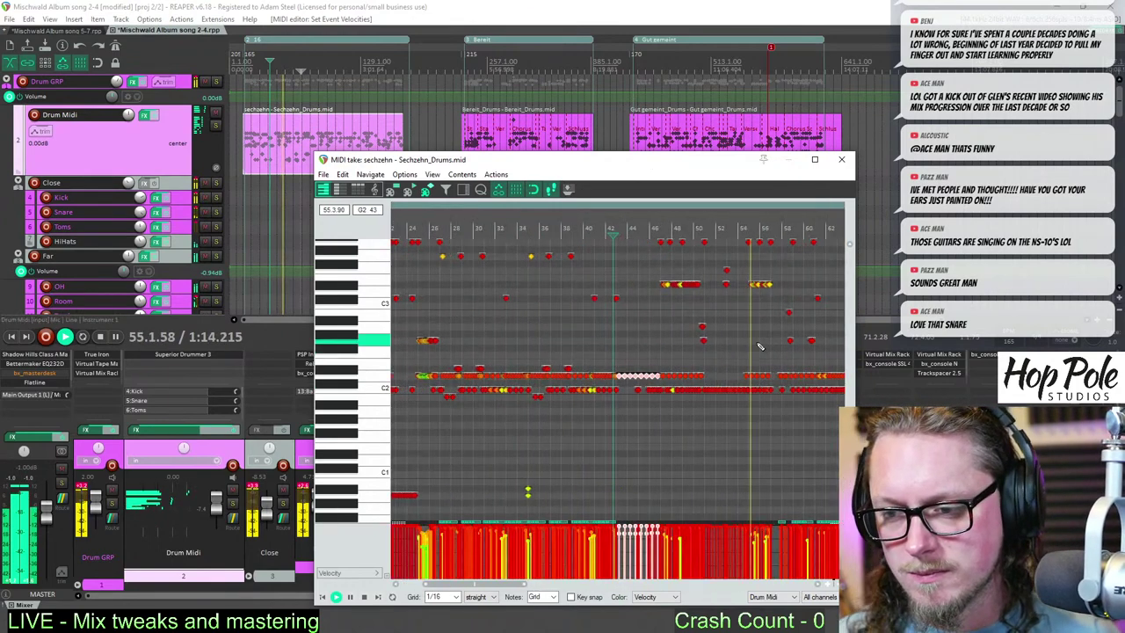
# - Emphasise the D2 snare pickup just before bar 58 by raising its velocity
pyautogui.scroll(-5, 675, 498)
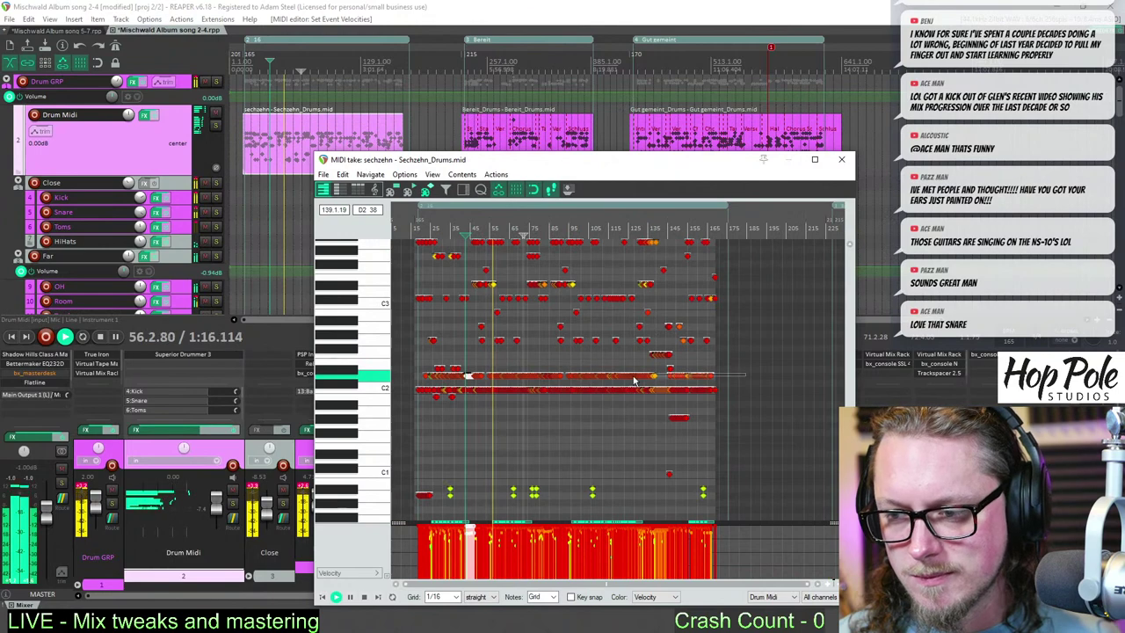
pyautogui.scroll(4, 635, 380)
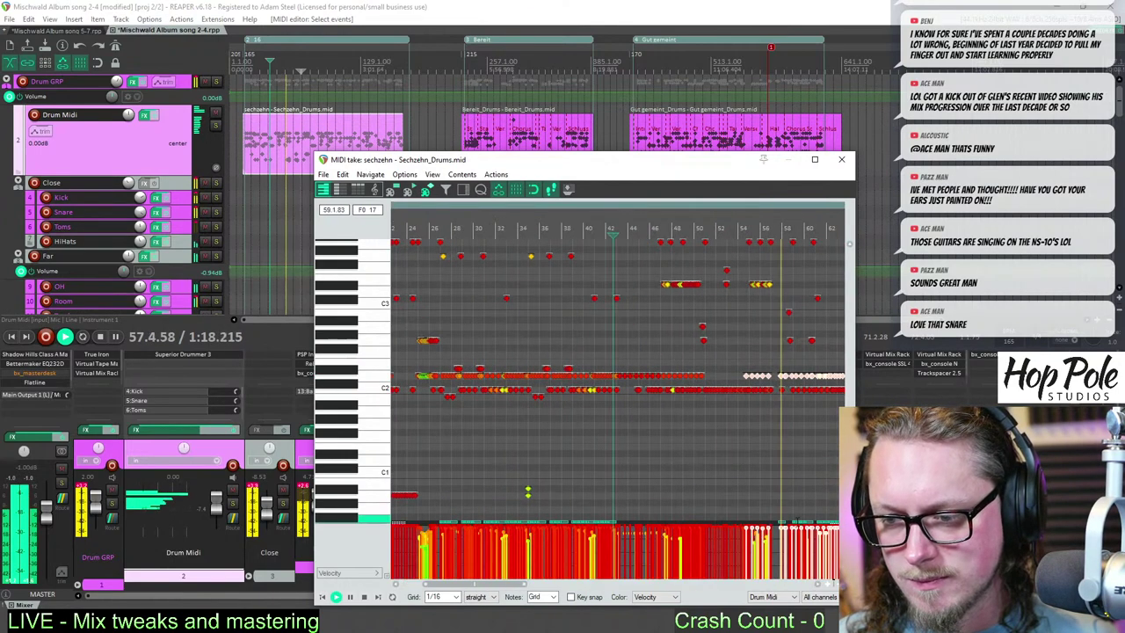
pyautogui.scroll(3, 796, 381)
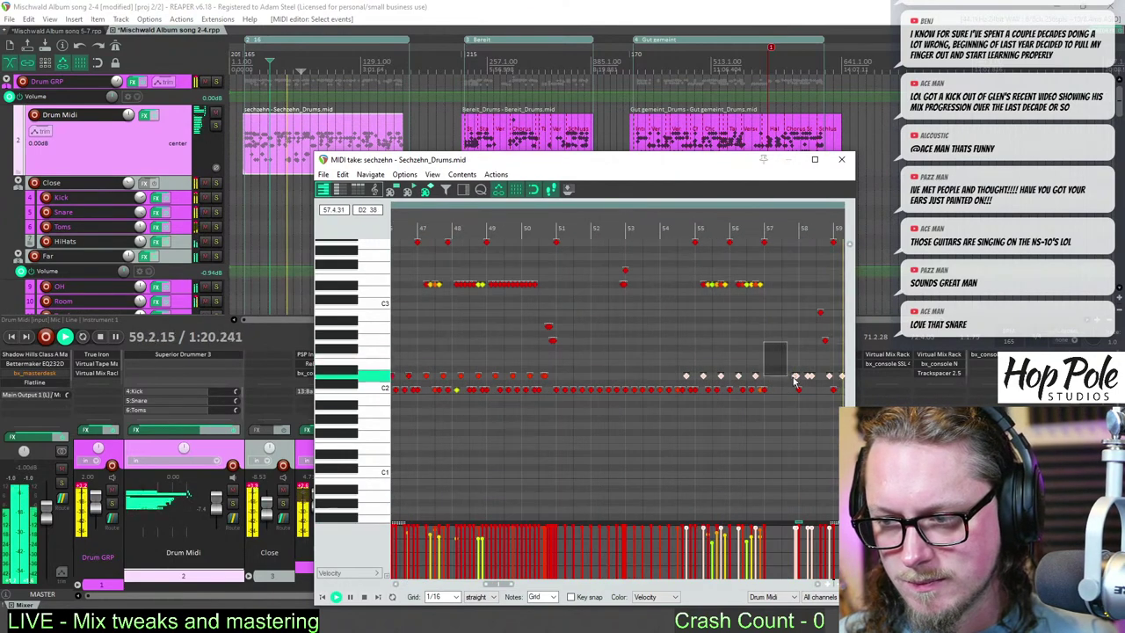
pyautogui.scroll(3, 795, 381)
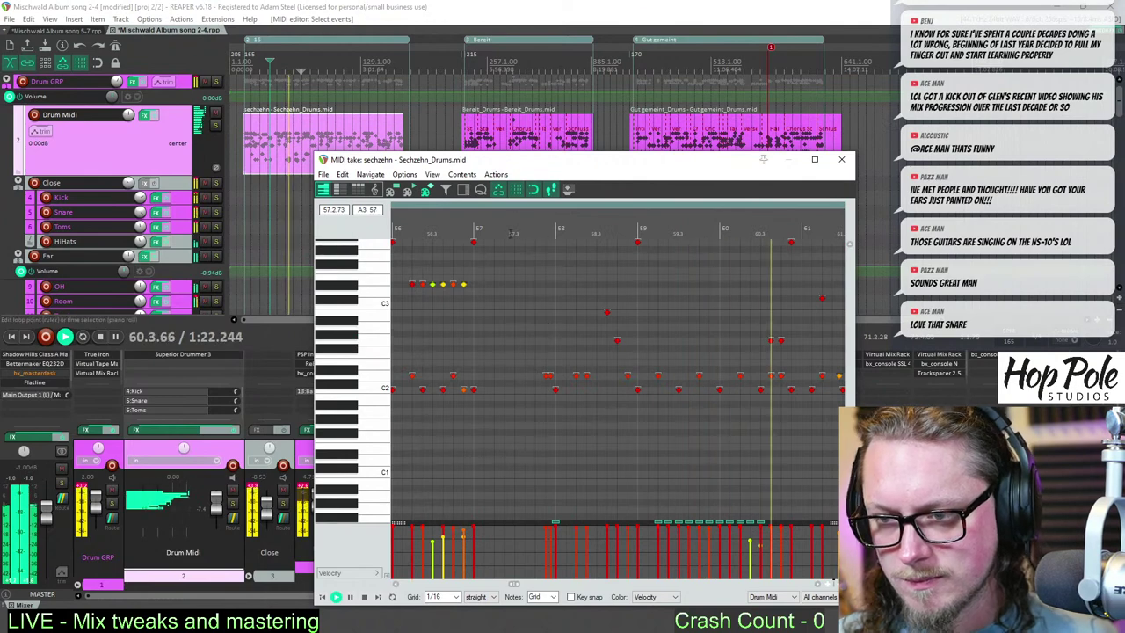
pyautogui.scroll(3, 648, 372)
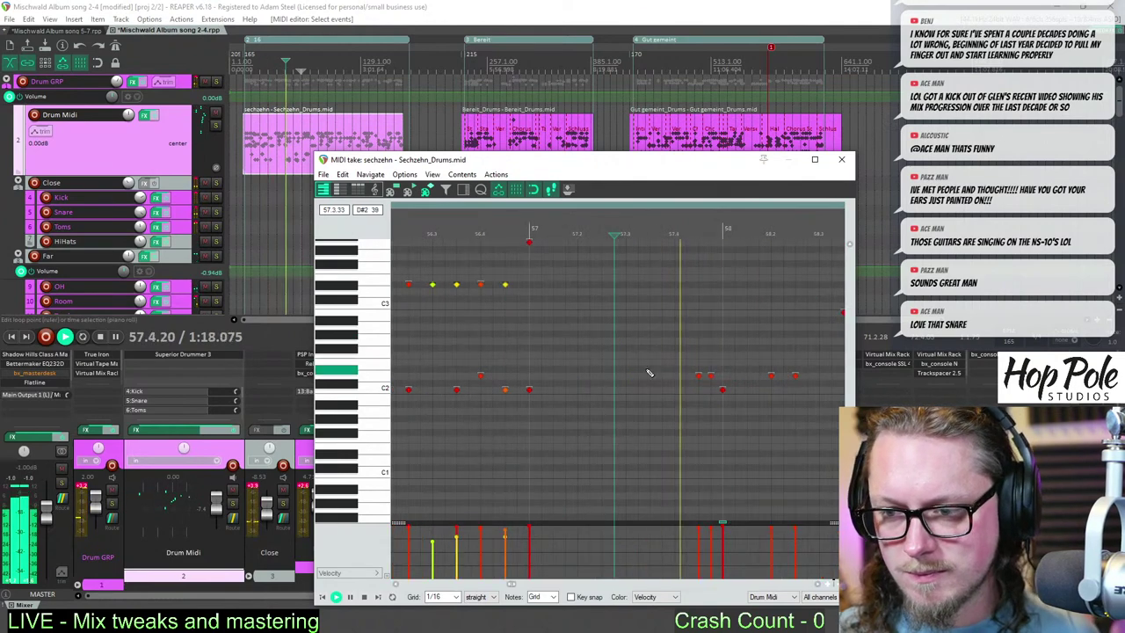
pyautogui.click(711, 378)
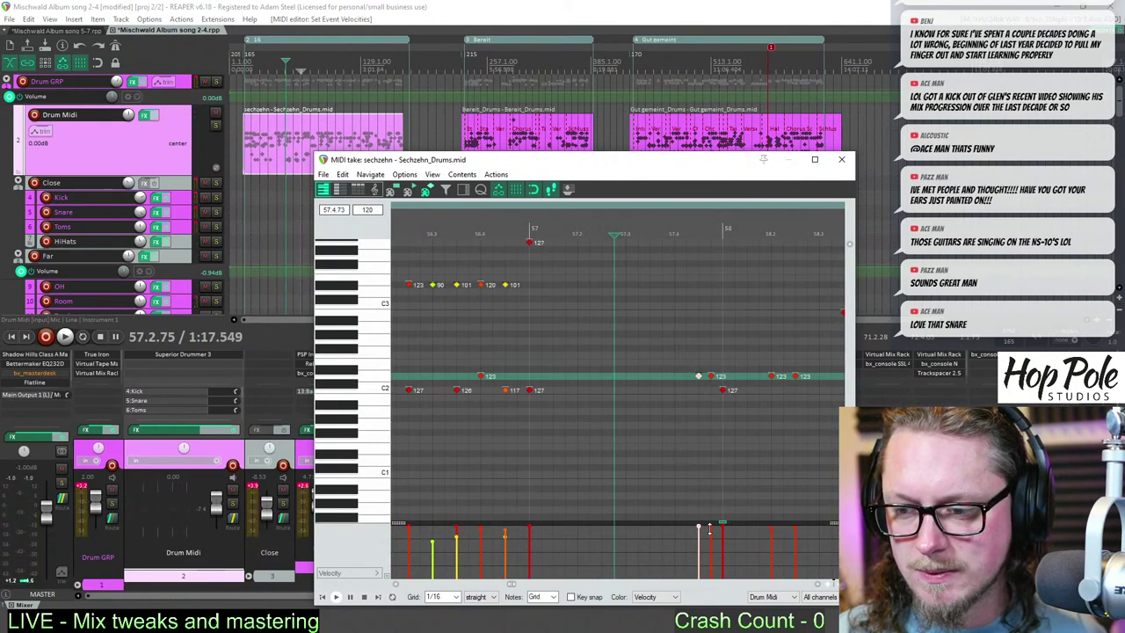
# - Close the drum MIDI editor and solo the HiHats track during playback
pyautogui.scroll(-5, 749, 433)
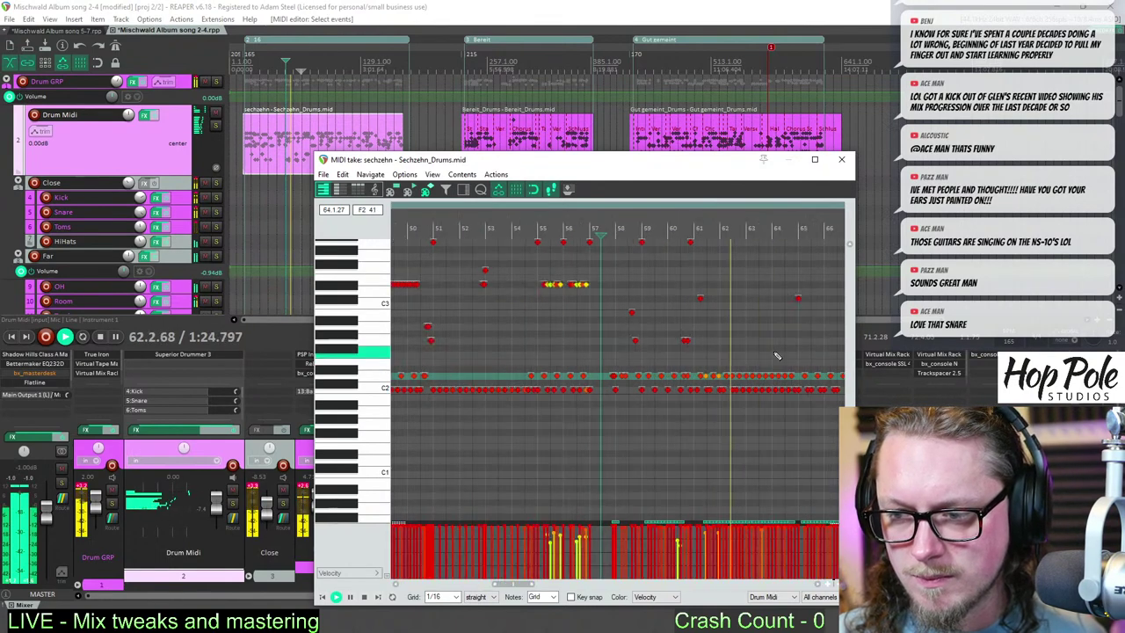
pyautogui.scroll(-3, 777, 356)
pyautogui.scroll(-4, 767, 356)
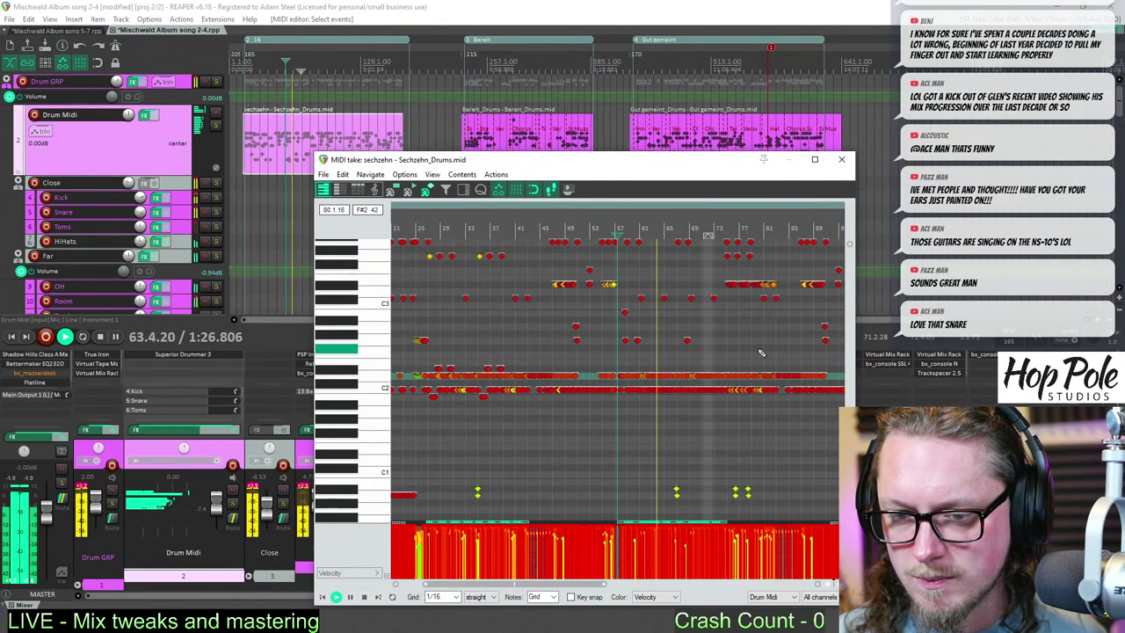
pyautogui.click(842, 160)
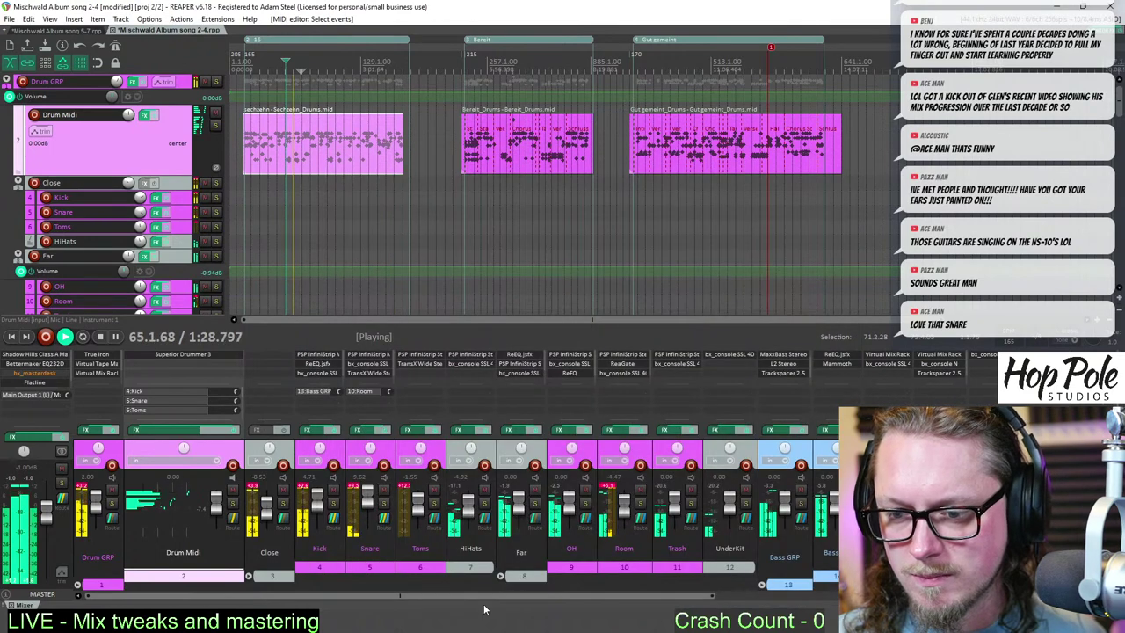
pyautogui.moveTo(526, 596); pyautogui.dragTo(540, 598)
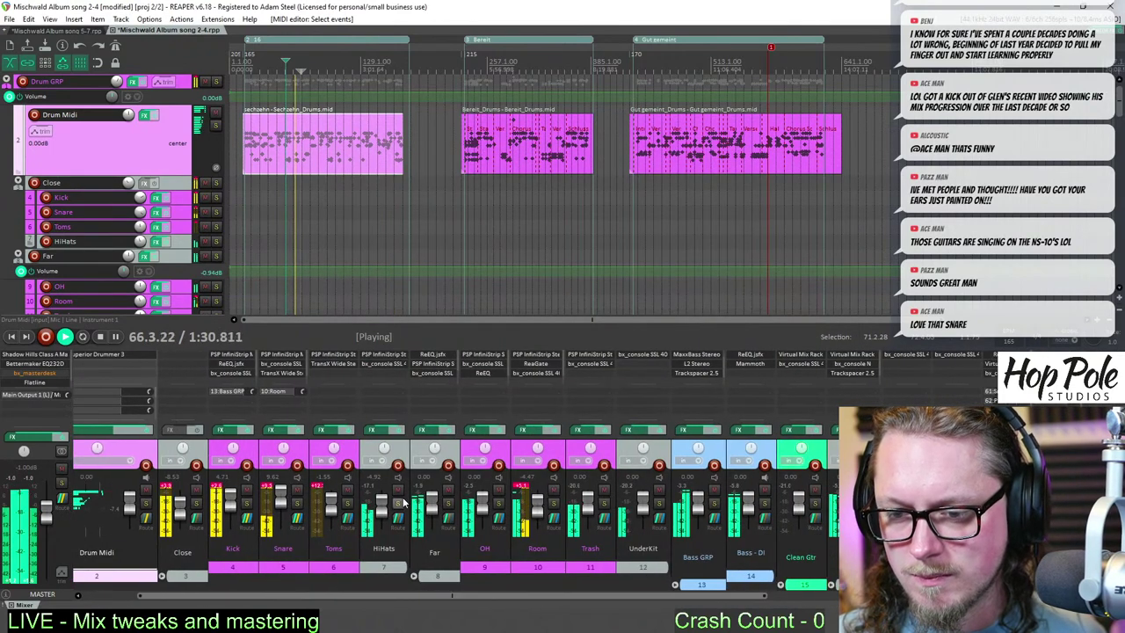
pyautogui.click(398, 505)
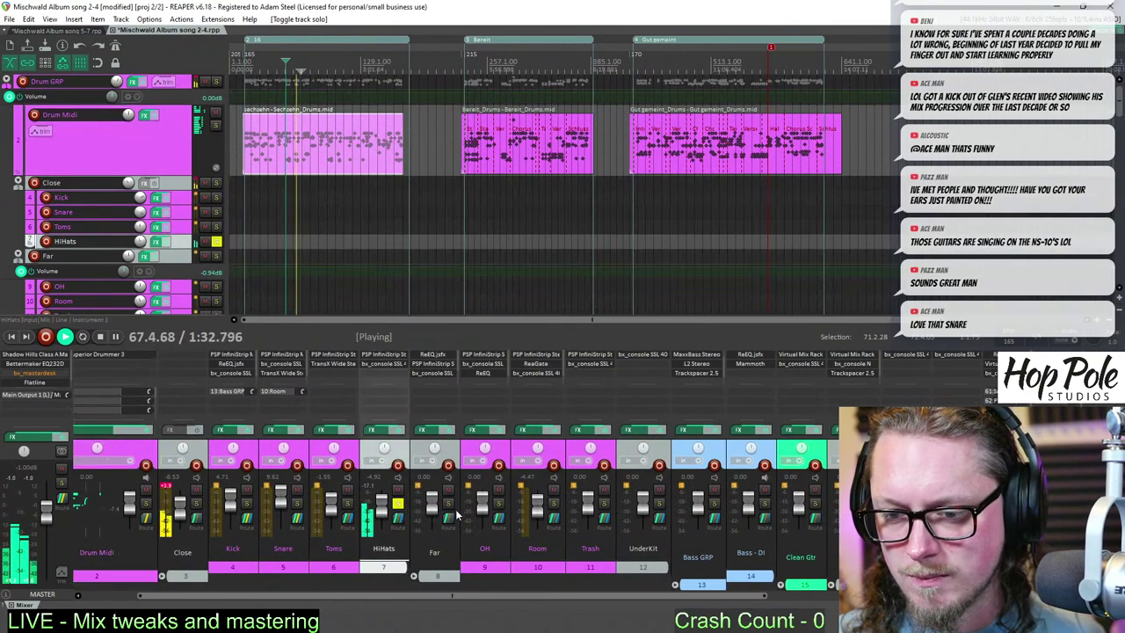
# - Solo the Far drum bus alongside the HiHats, and clear all solos to hear the full mix
pyautogui.click(449, 506)
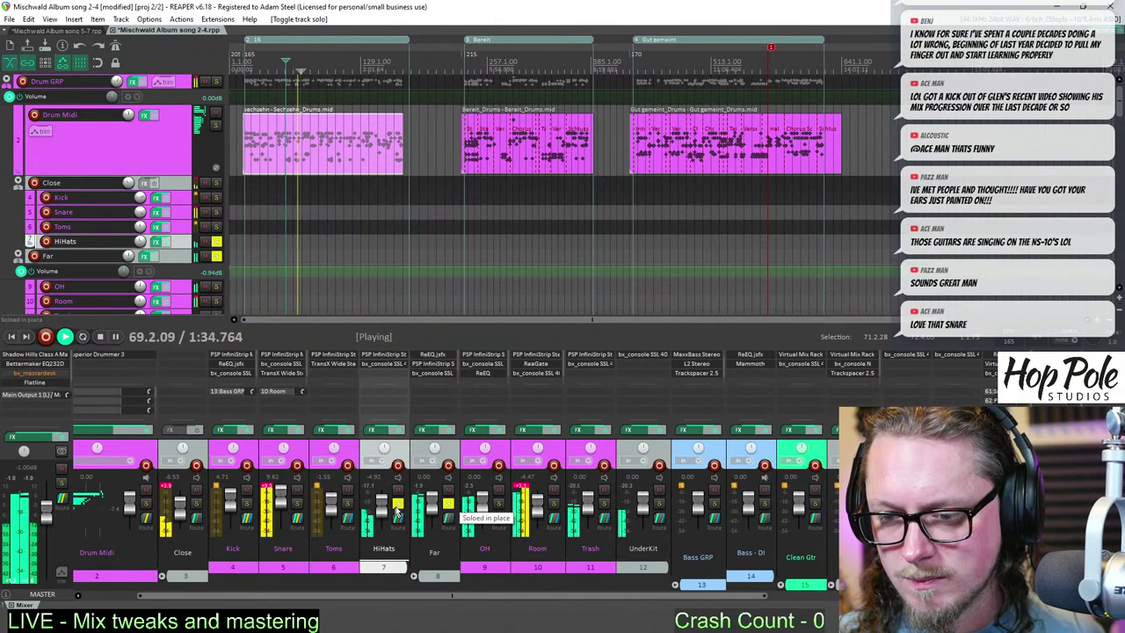
pyautogui.keyDown('ctrl'); pyautogui.click(397, 506); pyautogui.keyUp('ctrl')
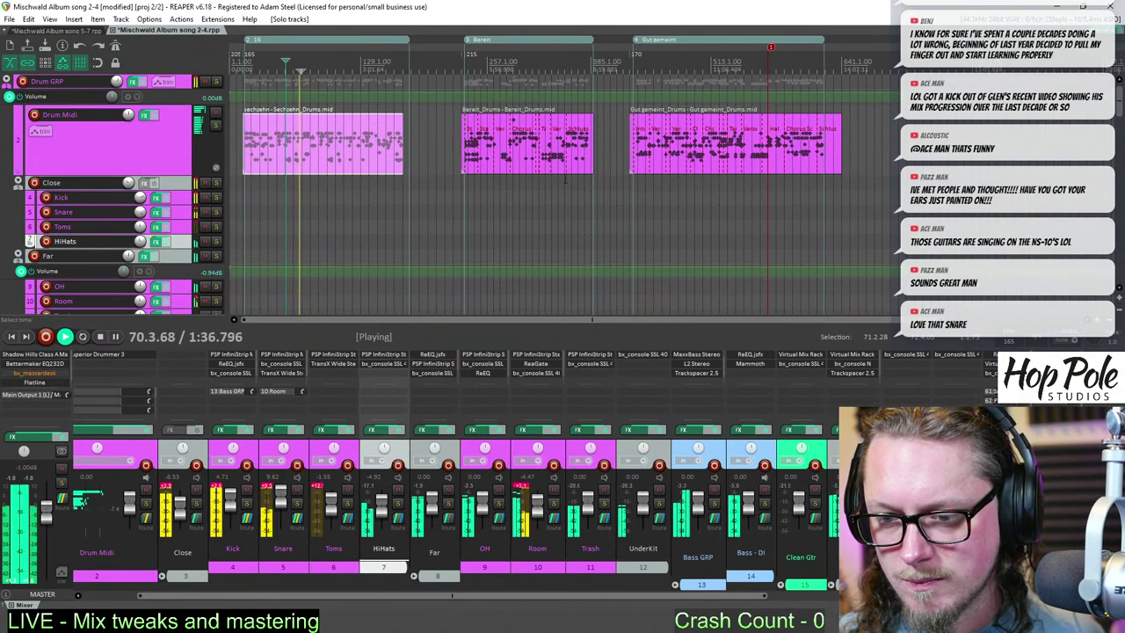
# - Look briefly at the song 5-7 project and return to the song 2-4 project
pyautogui.click(68, 32)
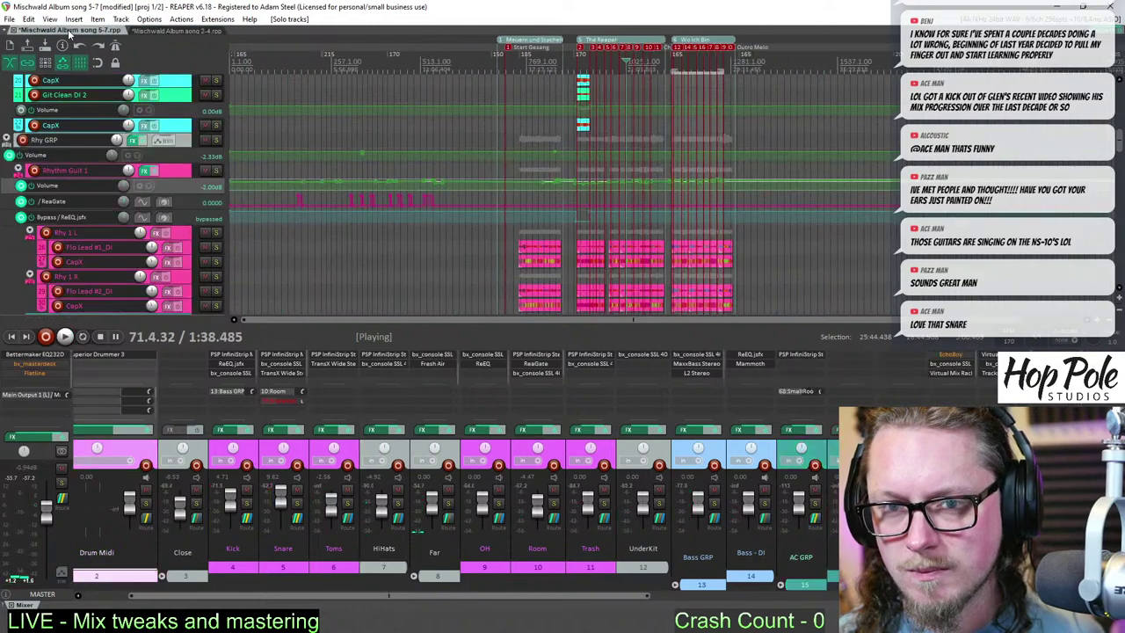
pyautogui.click(176, 31)
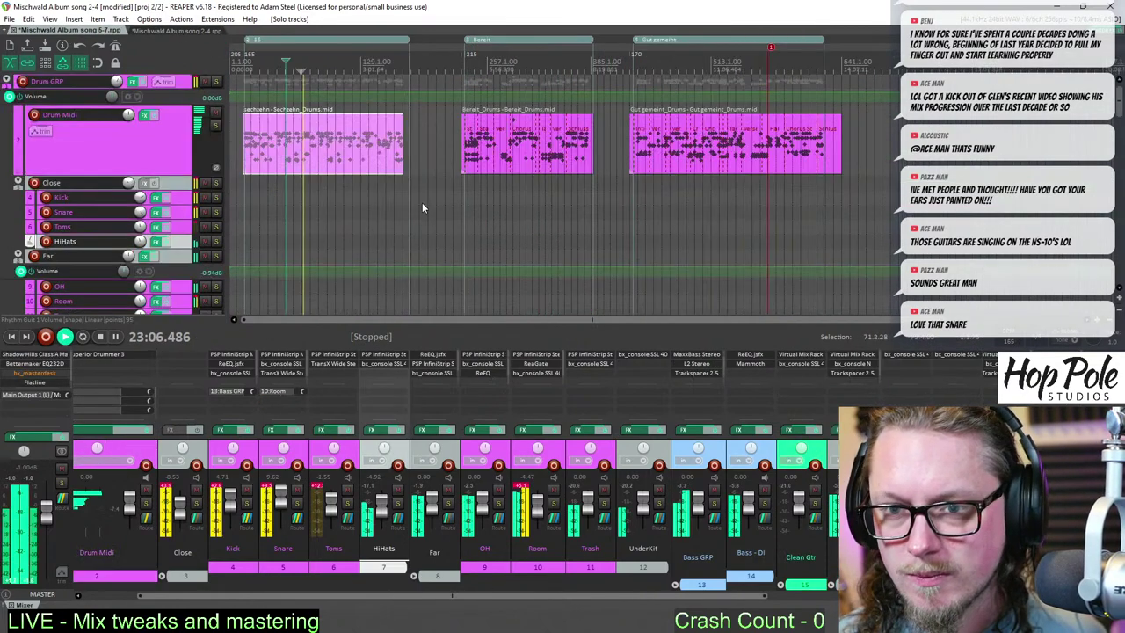
pyautogui.press('space')
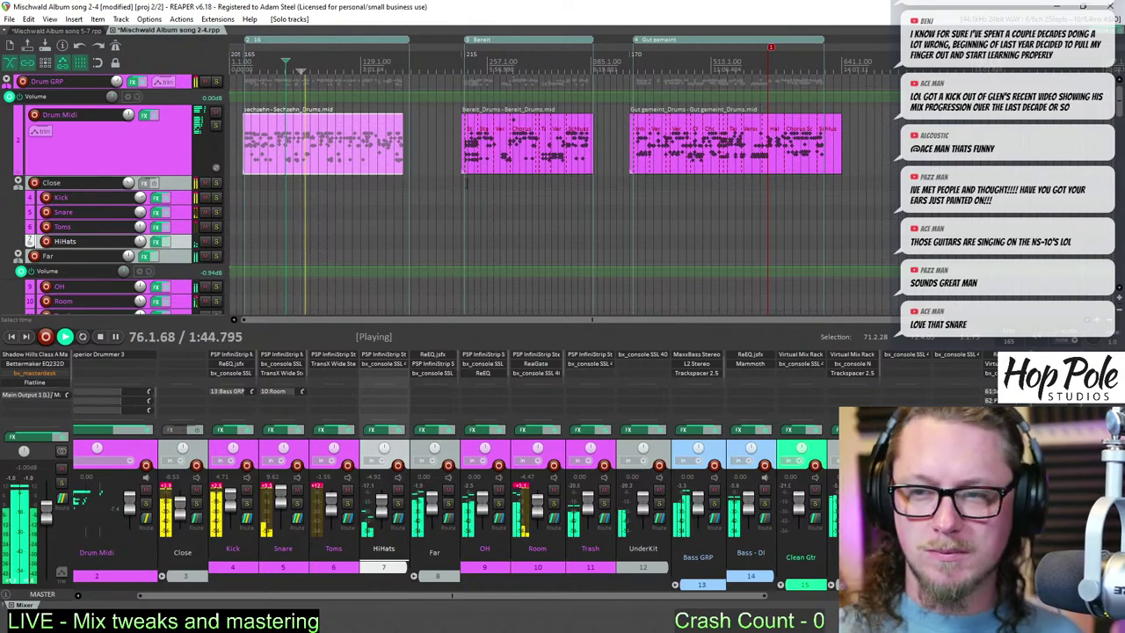
# - Review the clean guitar, lead guitar and vocal tracks during playback, including the Trackspacer 2.5 settings on Rhy GRP
pyautogui.scroll(3, 428, 68)
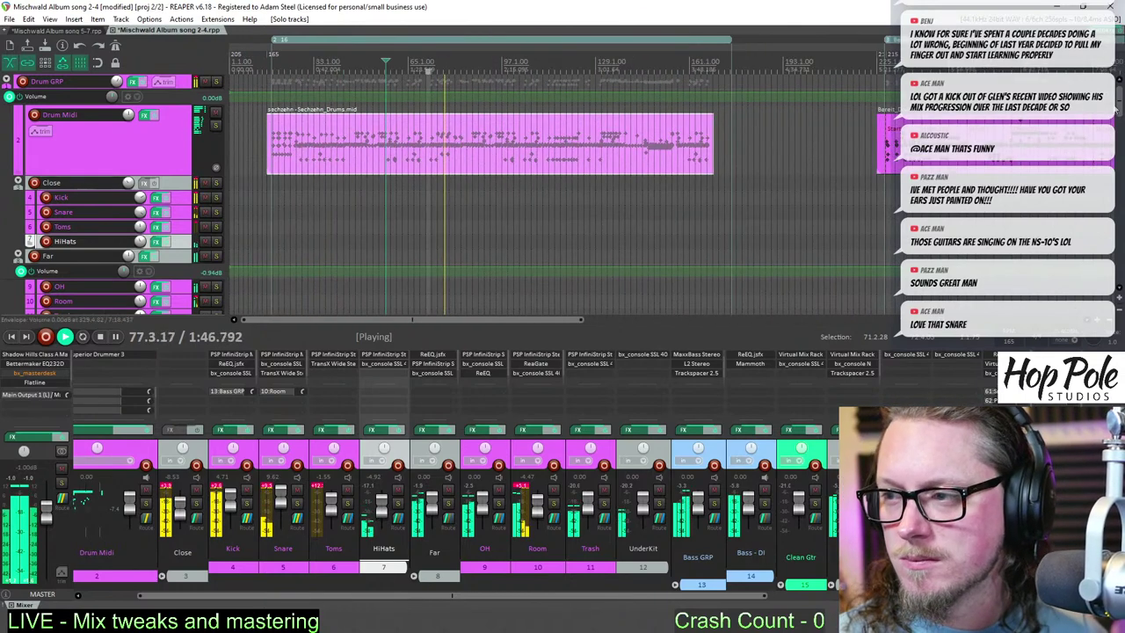
pyautogui.moveTo(1120, 104); pyautogui.dragTo(1120, 152)
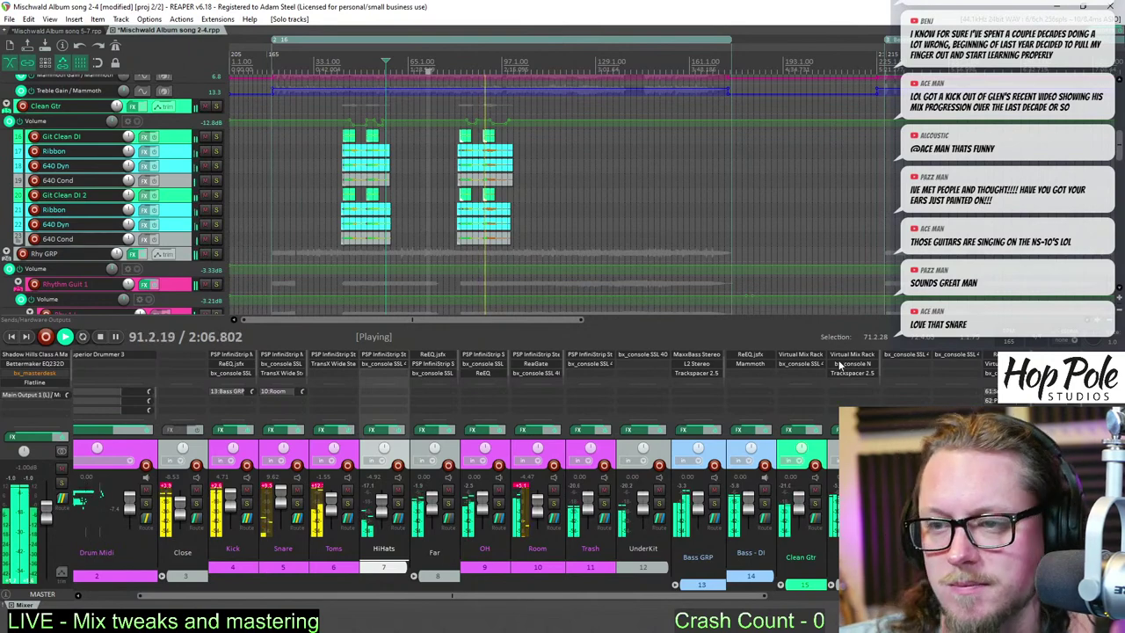
pyautogui.scroll(5, 763, 154)
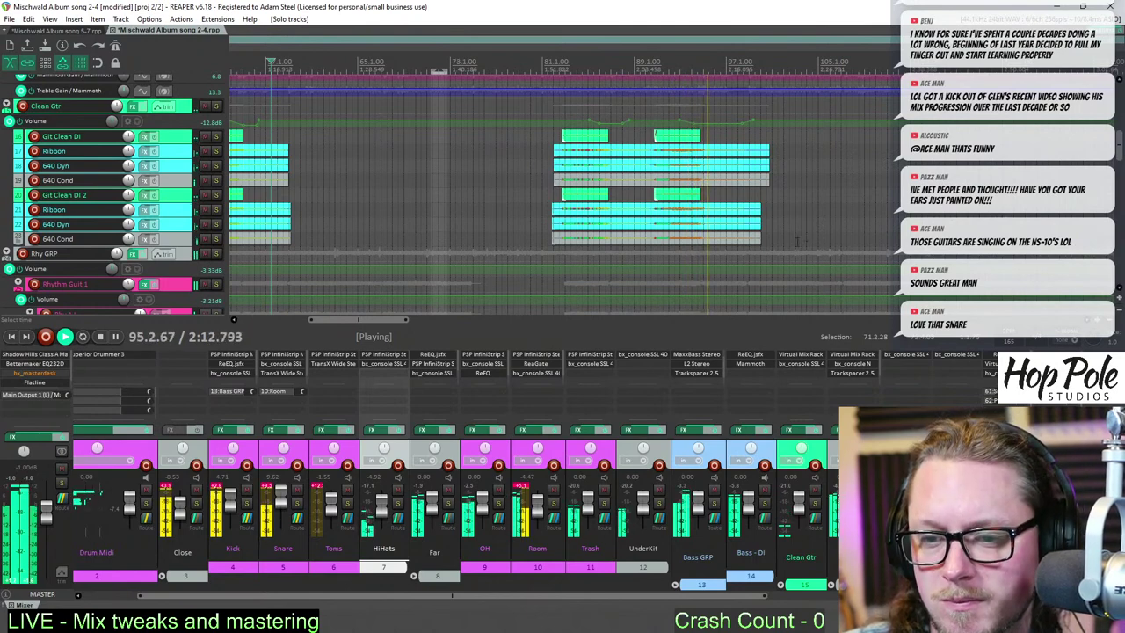
pyautogui.click(604, 595)
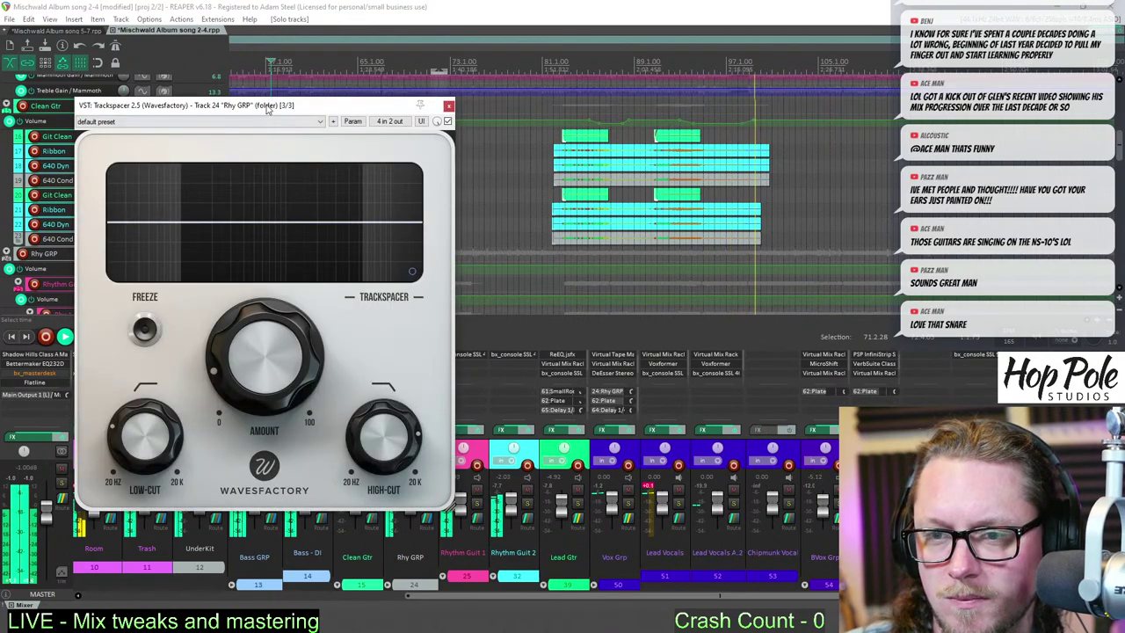
pyautogui.moveTo(268, 106); pyautogui.dragTo(314, 142)
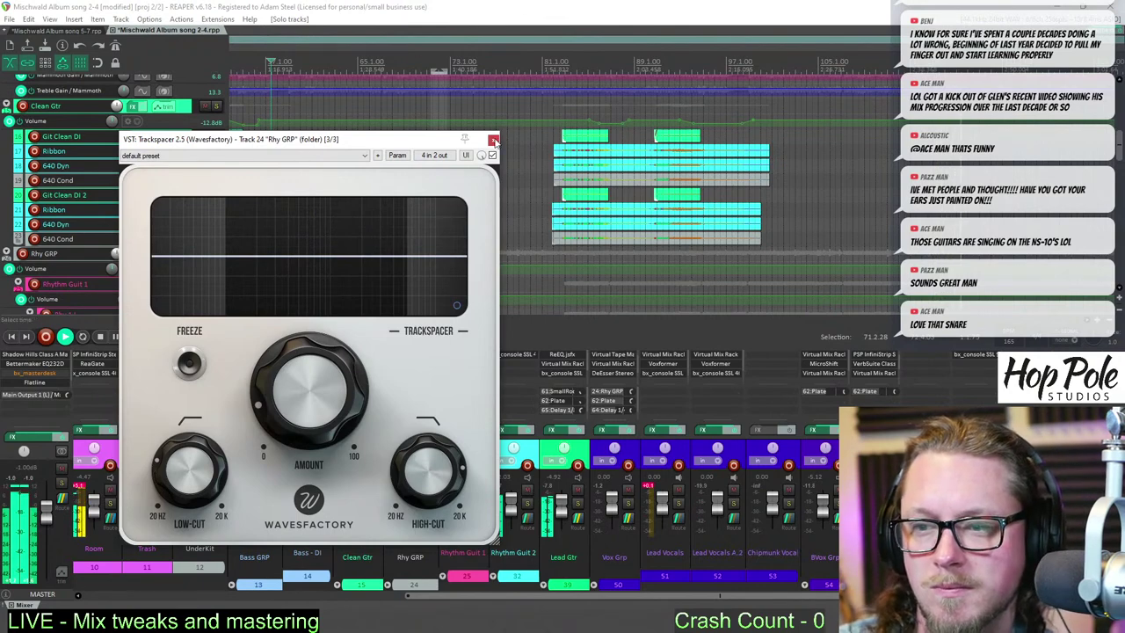
pyautogui.click(493, 141)
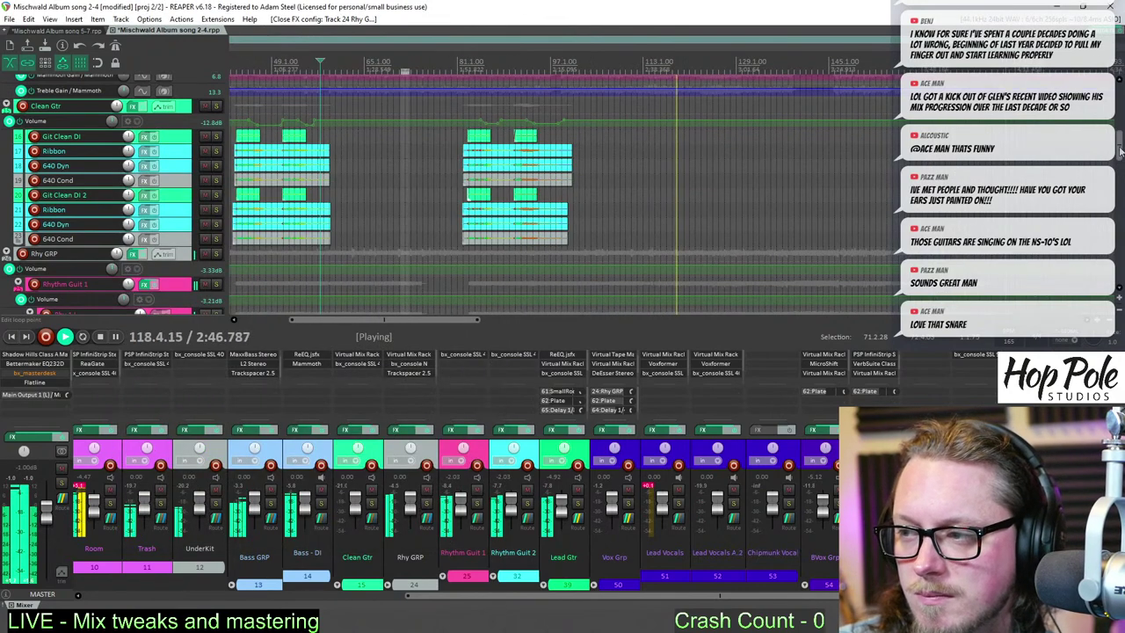
pyautogui.moveTo(1119, 151); pyautogui.dragTo(1119, 223)
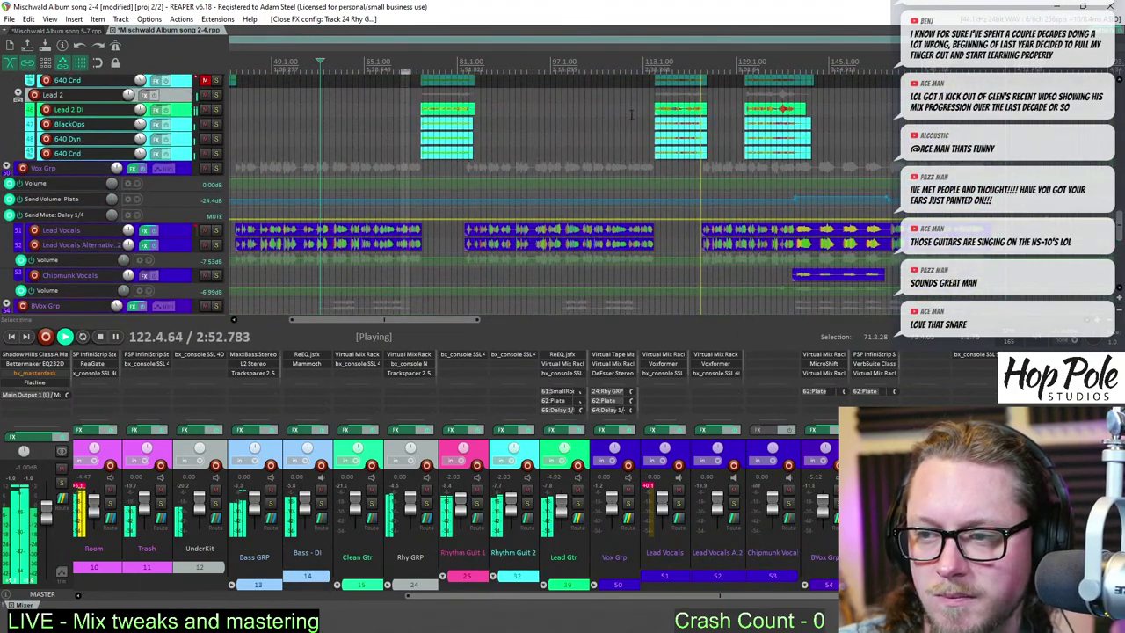
pyautogui.scroll(5, 778, 200)
pyautogui.scroll(-2, 777, 201)
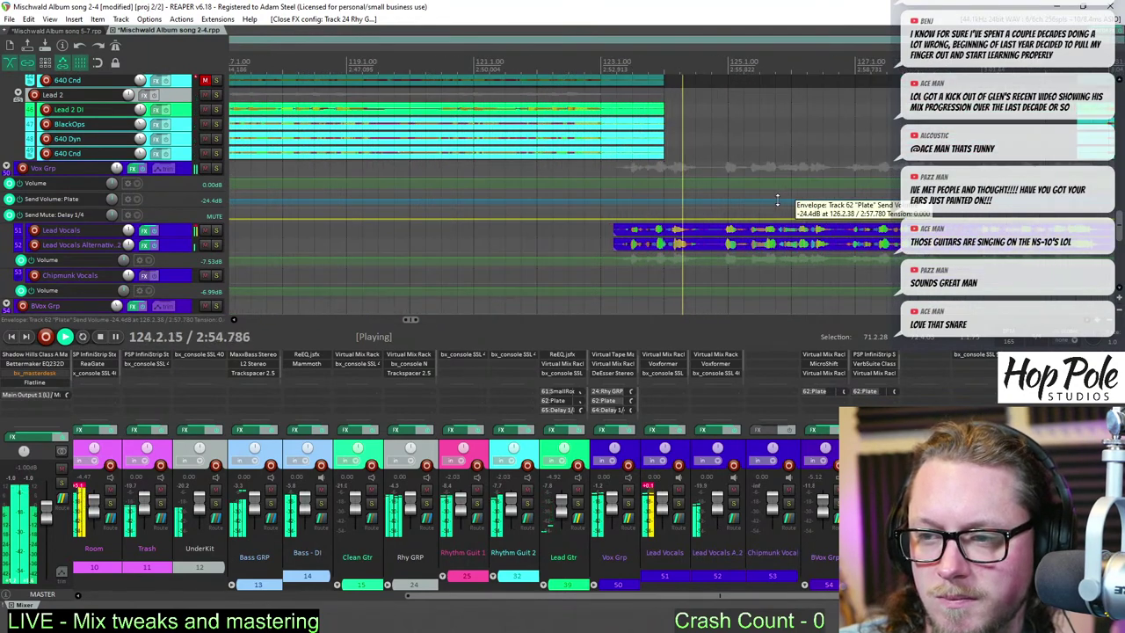
pyautogui.scroll(1, 777, 200)
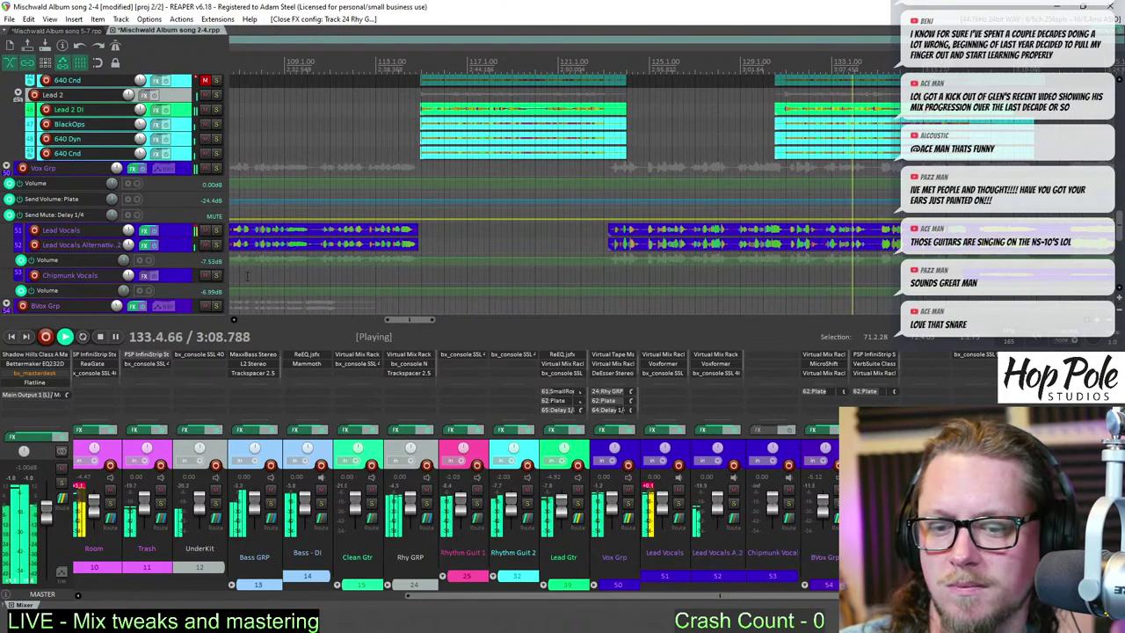
# - Enlarge the Far bus's volume envelope lane and raise the envelope to 0.00 dB
pyautogui.moveTo(1120, 220); pyautogui.dragTo(1121, 97)
pyautogui.scroll(-5, 418, 275)
pyautogui.scroll(-2, 418, 275)
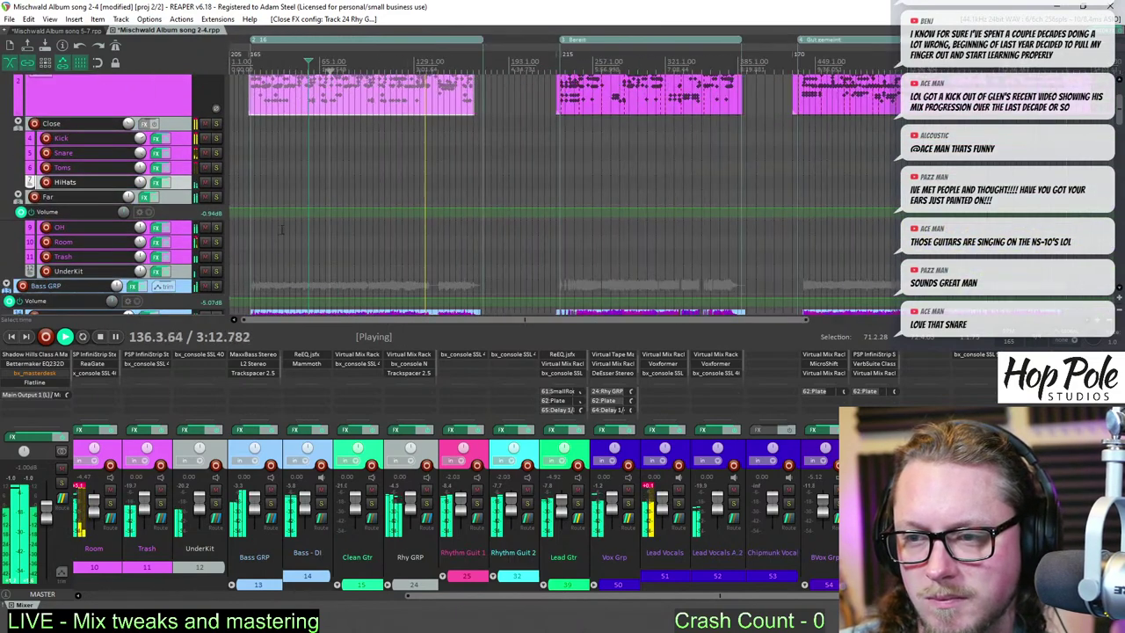
pyautogui.moveTo(214, 220); pyautogui.dragTo(215, 248)
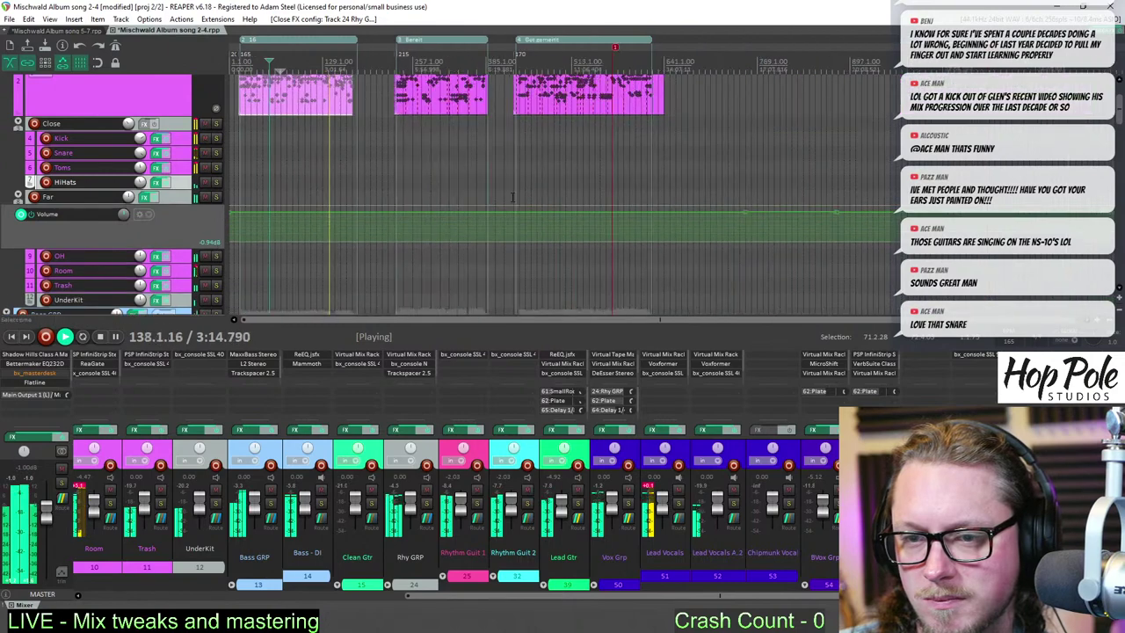
pyautogui.moveTo(439, 211); pyautogui.dragTo(441, 210)
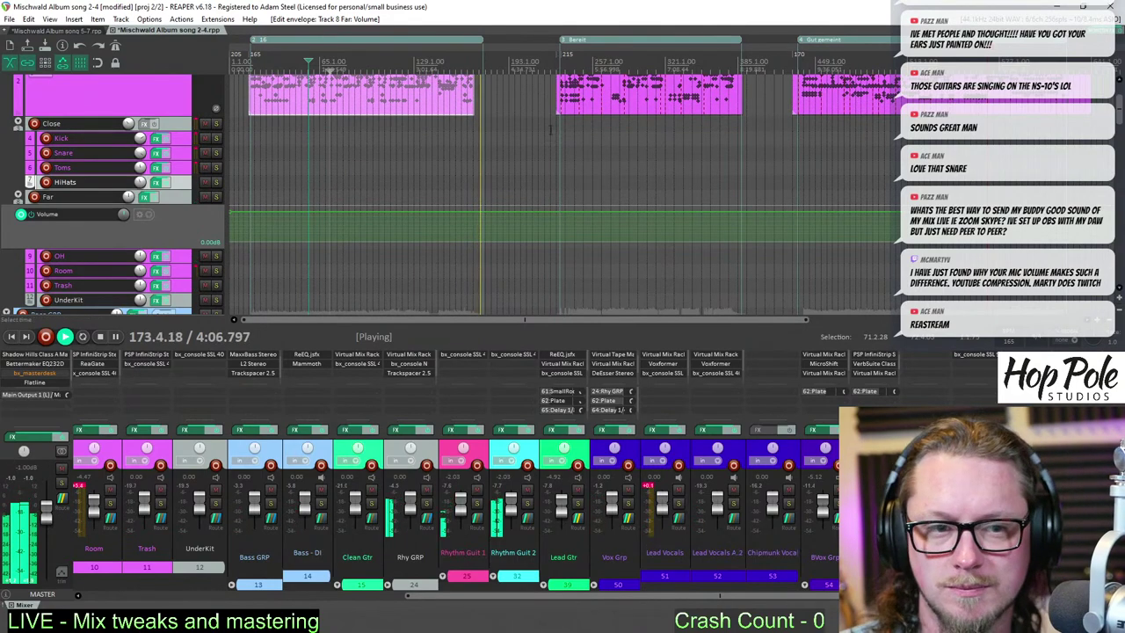
# - Stop playback, check the end of the first song's drum MIDI item around bar 169, and save the project
pyautogui.scroll(-3, 528, 132)
pyautogui.press('space')
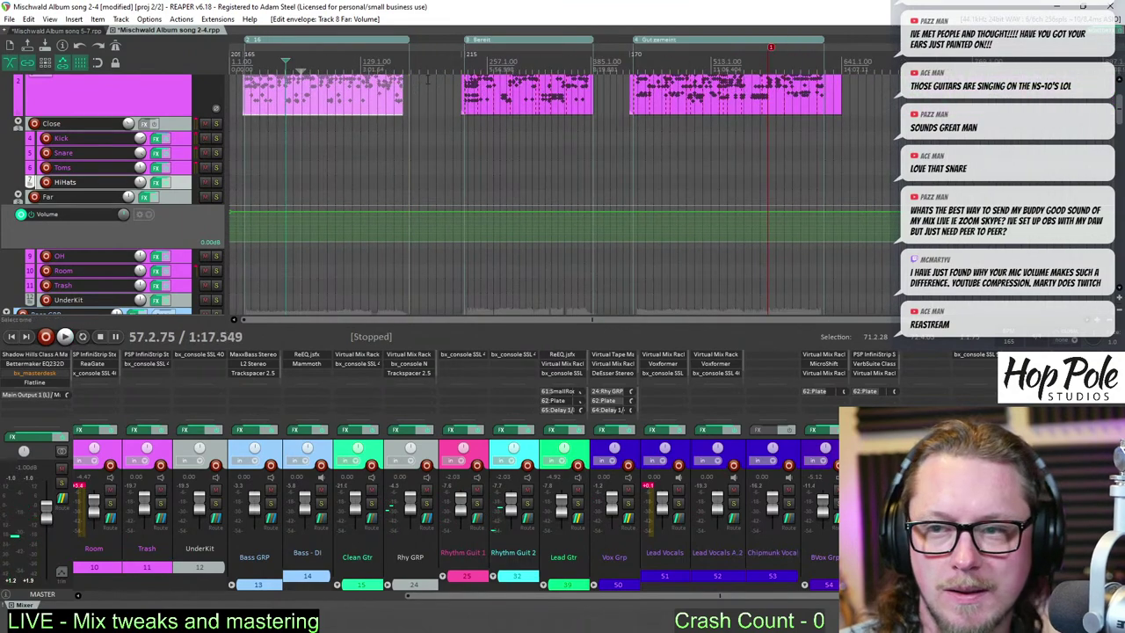
pyautogui.click(405, 70)
pyautogui.scroll(8, 411, 84)
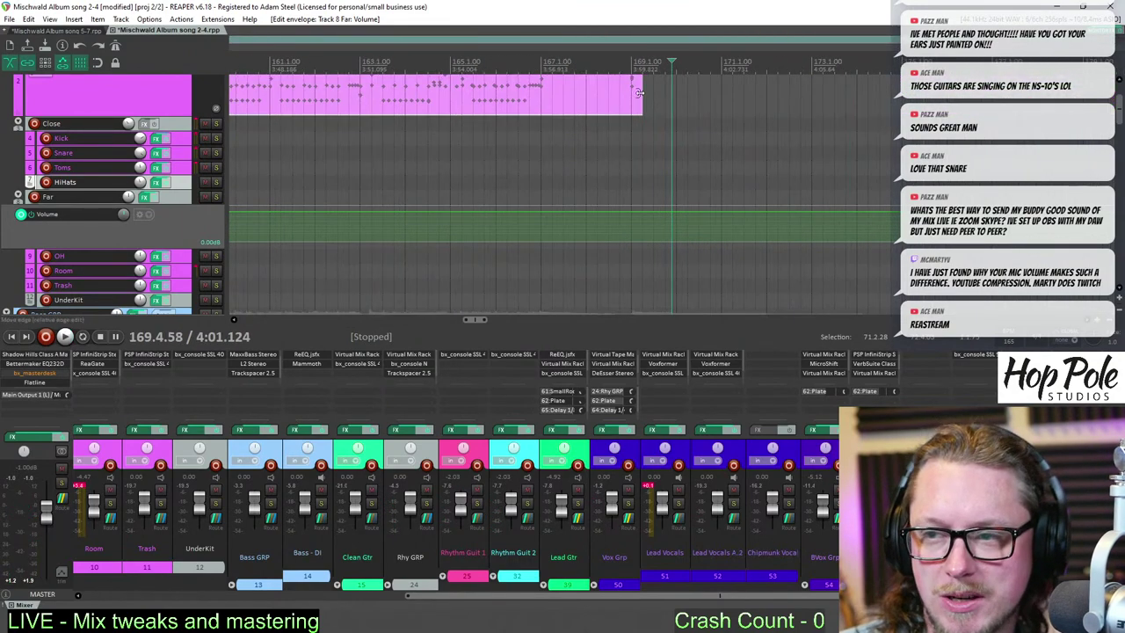
pyautogui.scroll(-6, 639, 112)
pyautogui.scroll(3, 651, 114)
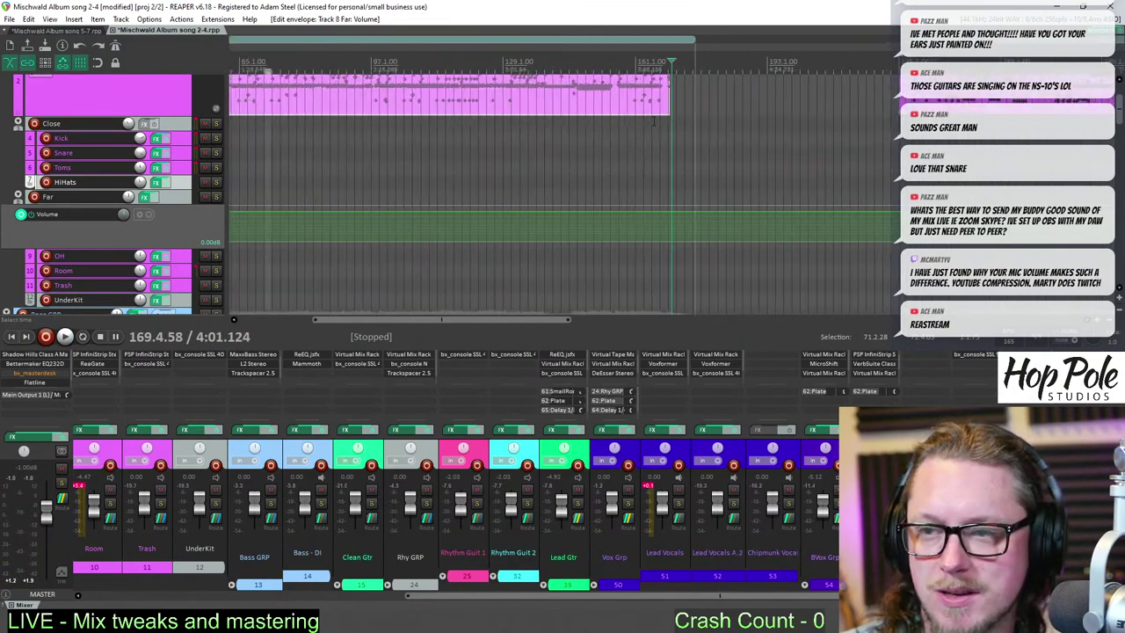
pyautogui.hotkey('ctrl', 's')
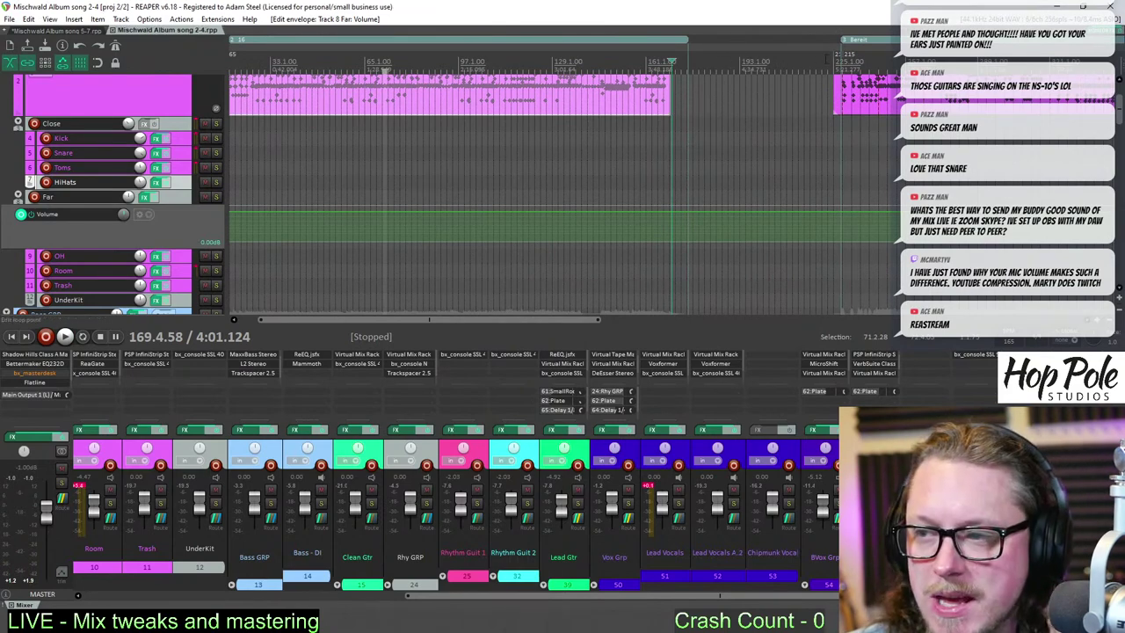
# - Trim the empty start of the Bereit drum MIDI item to just before bar 229
pyautogui.click(838, 71)
pyautogui.scroll(10, 833, 75)
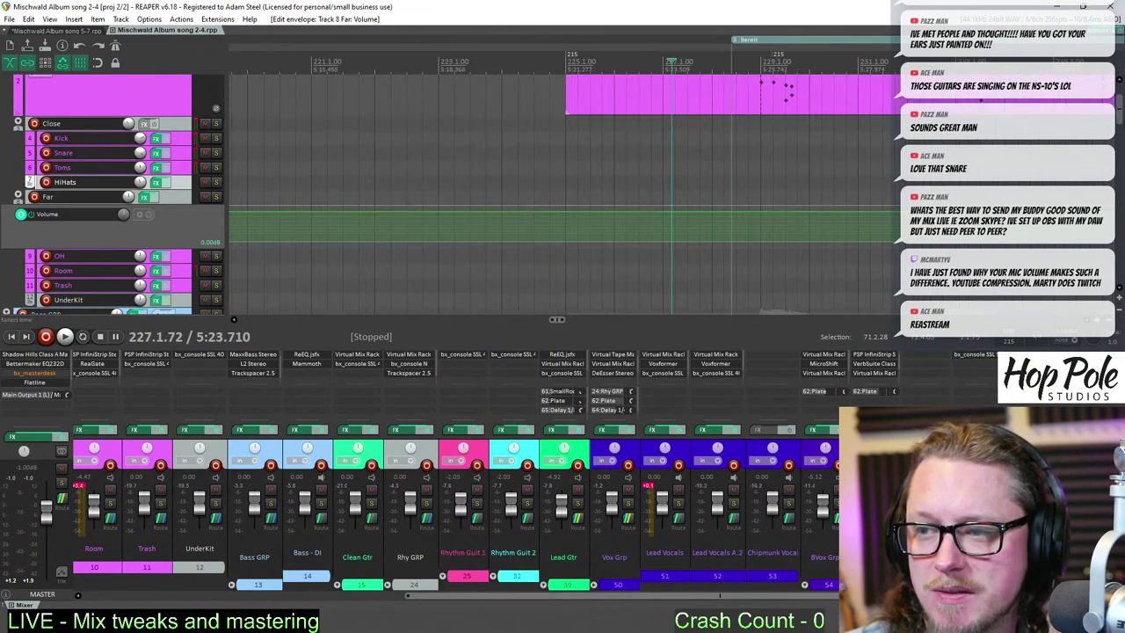
pyautogui.moveTo(1121, 111); pyautogui.dragTo(1120, 101)
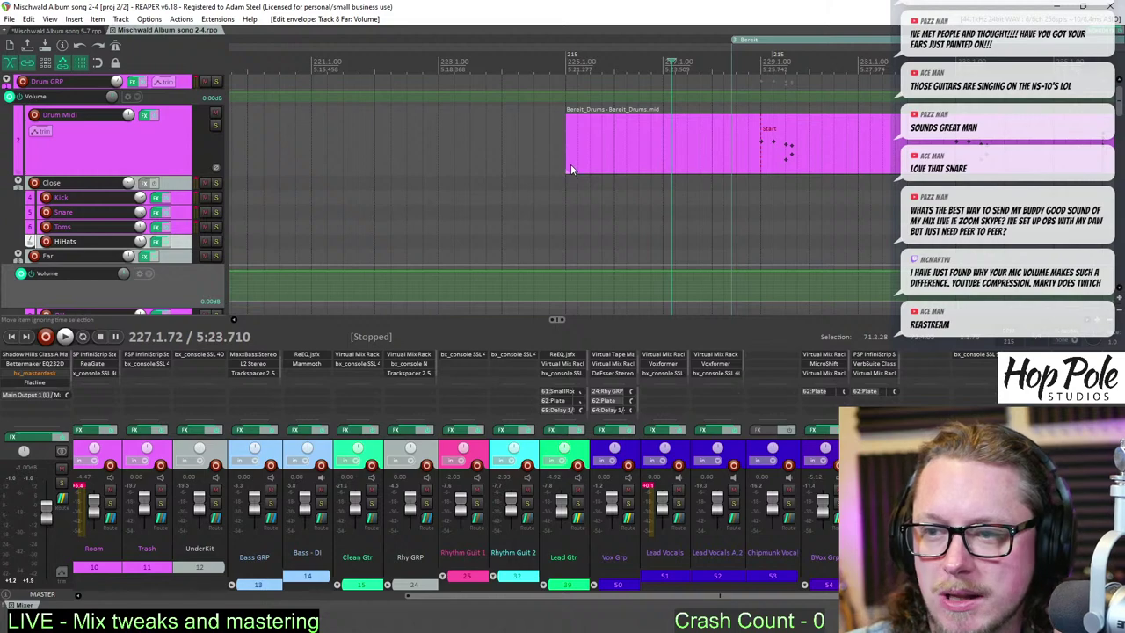
pyautogui.moveTo(570, 169); pyautogui.dragTo(739, 157)
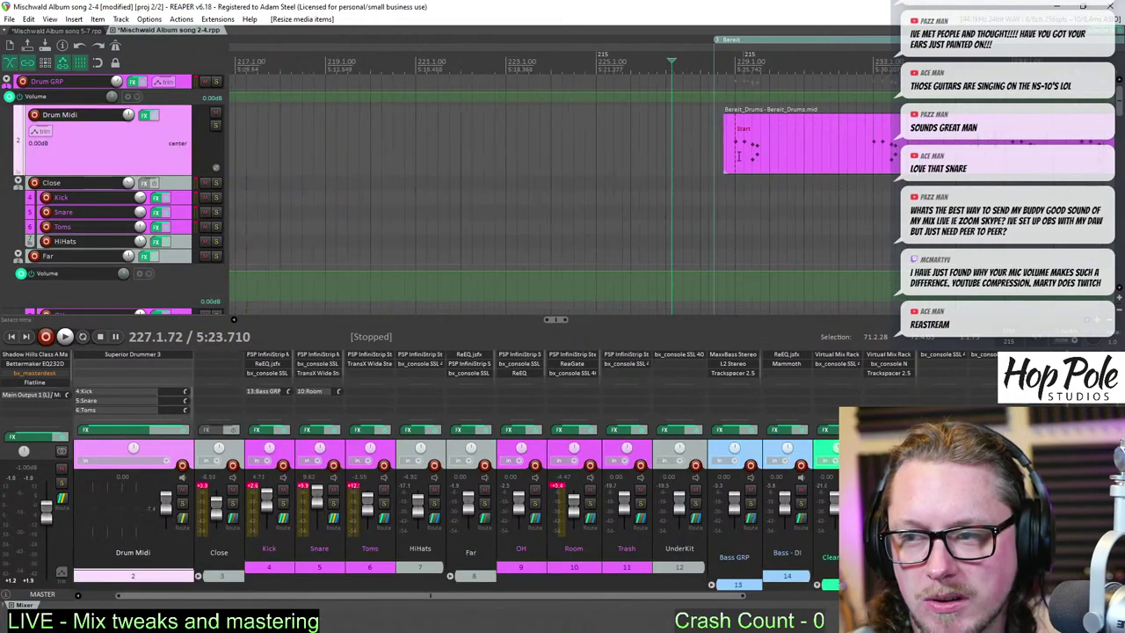
# - Play the opening of Bereit repeatedly from 228.2.92 to check how its first drum hits start
pyautogui.scroll(2, 728, 101)
pyautogui.scroll(-8, 762, 68)
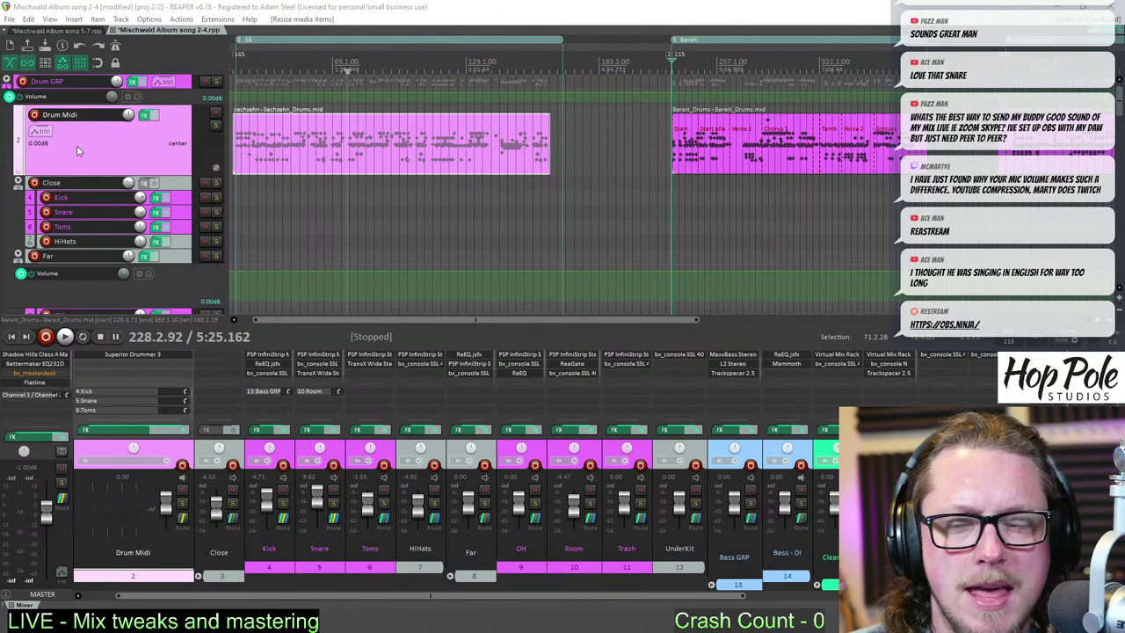
pyautogui.scroll(5, 664, 76)
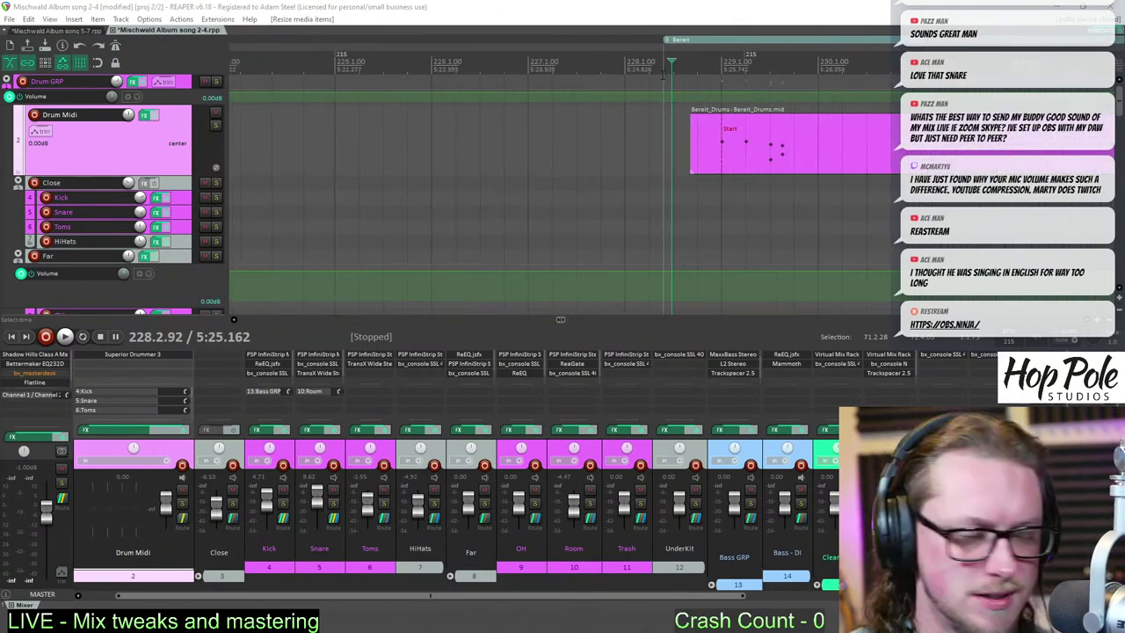
pyautogui.scroll(-6, 800, 66)
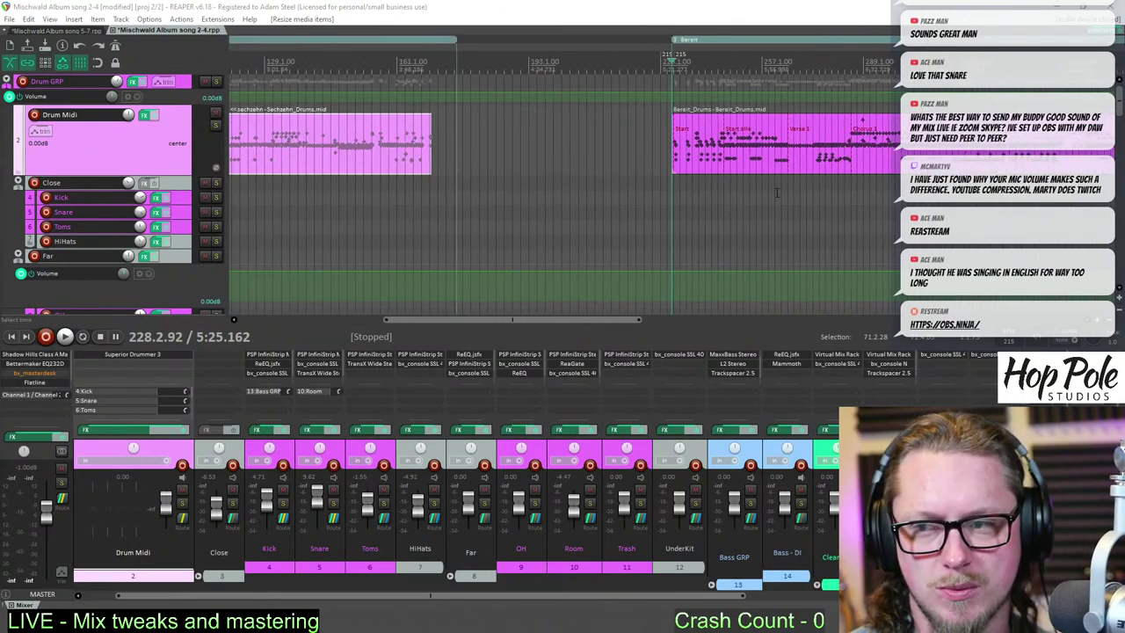
pyautogui.scroll(5, 781, 177)
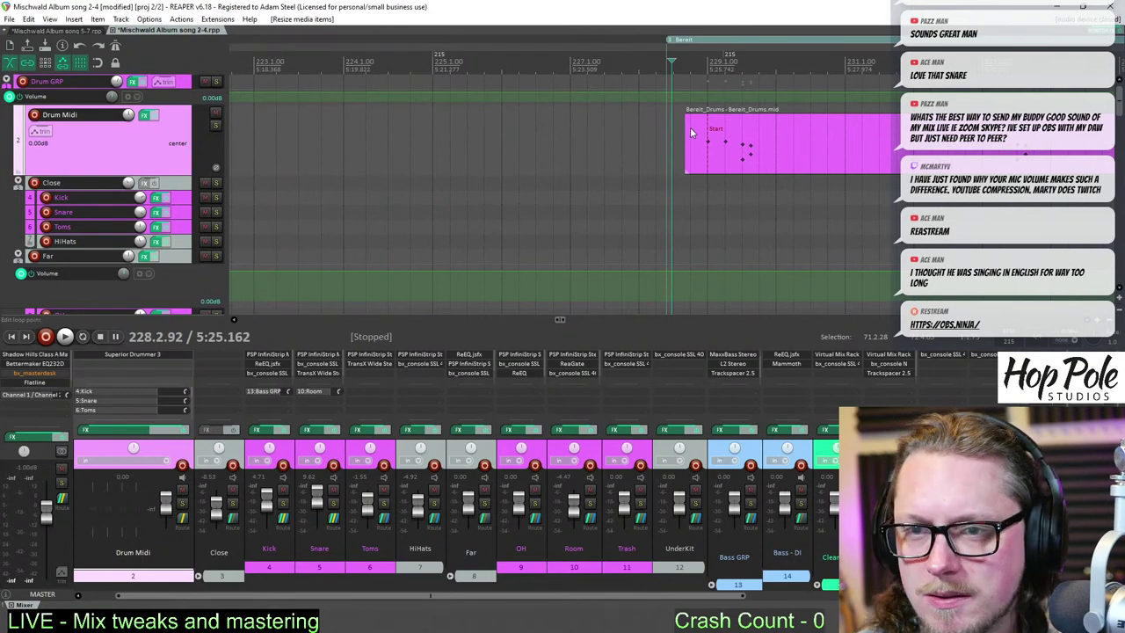
pyautogui.press('space')
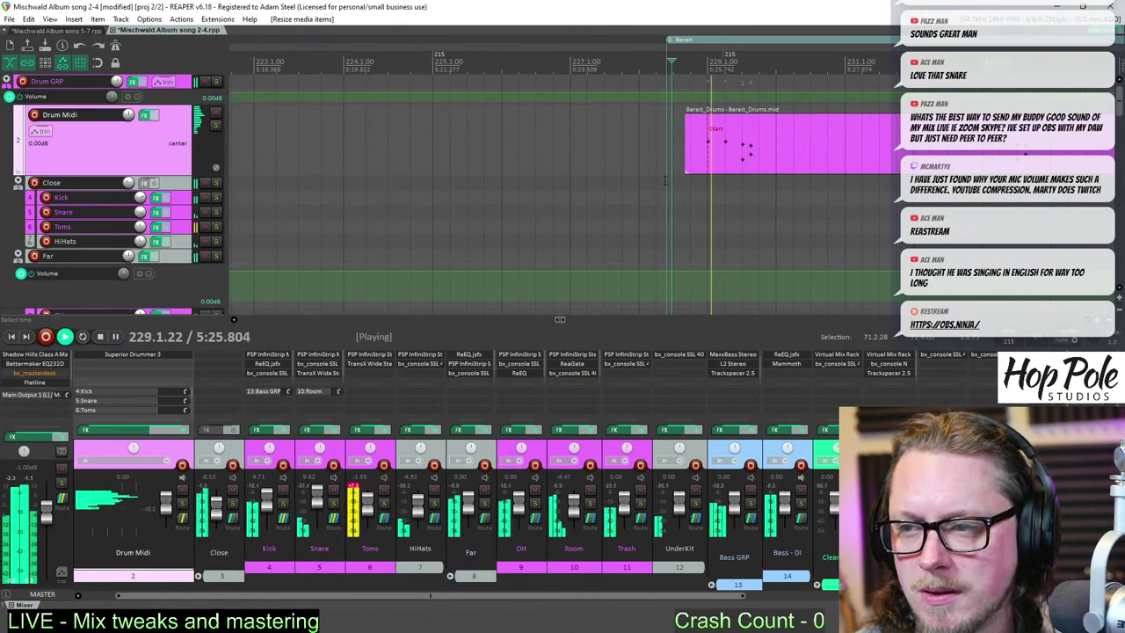
pyautogui.press('space')
pyautogui.press('space')
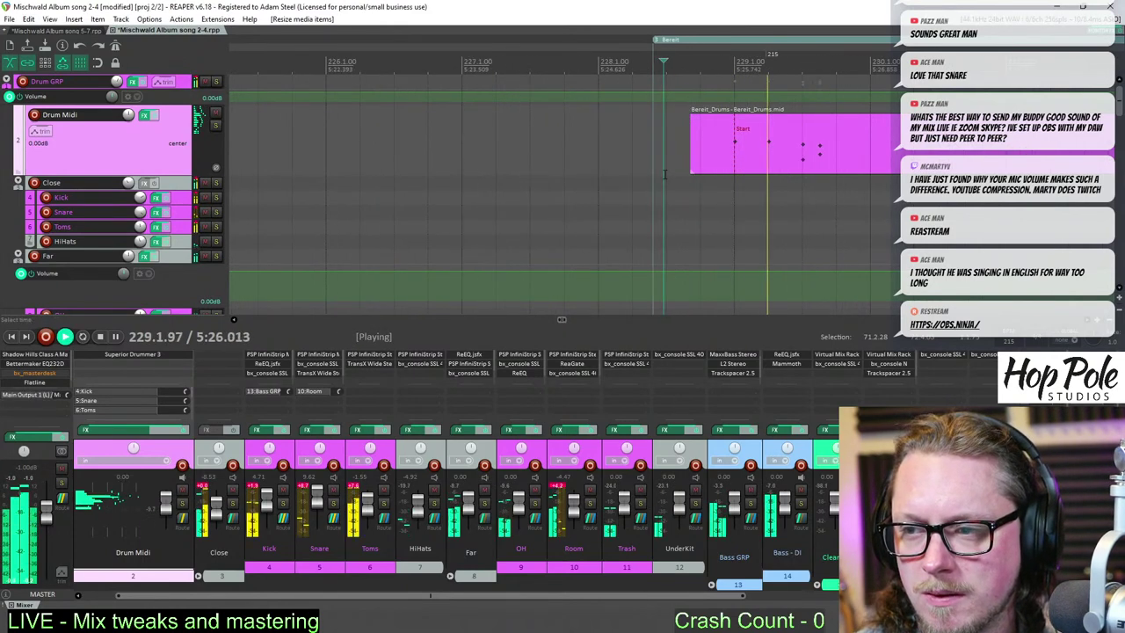
pyautogui.press('space')
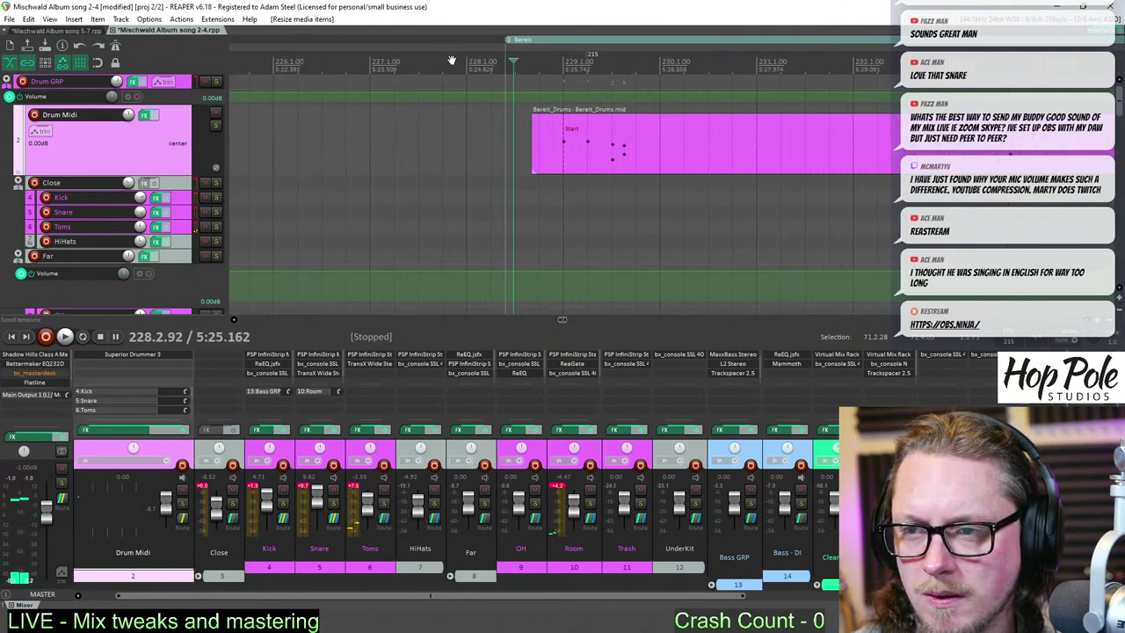
# - Move the Bereit region's start back to about bar 228 and follow the opening drums during playback
pyautogui.press('space')
pyautogui.click(475, 66)
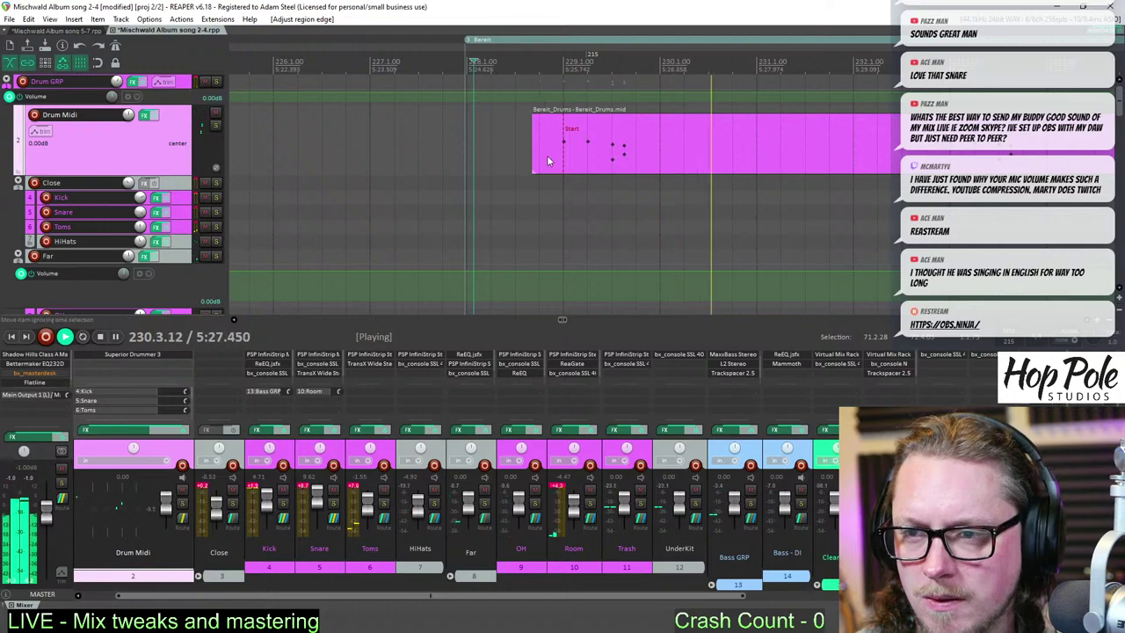
pyautogui.scroll(-4, 547, 155)
pyautogui.scroll(3, 623, 141)
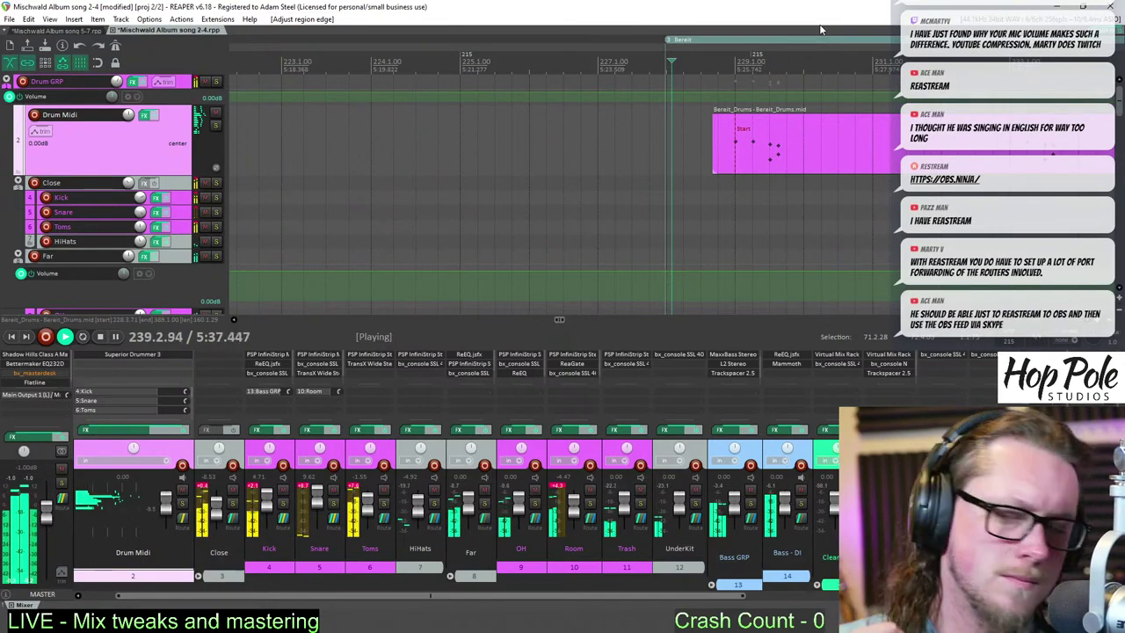
pyautogui.scroll(-4, 967, 143)
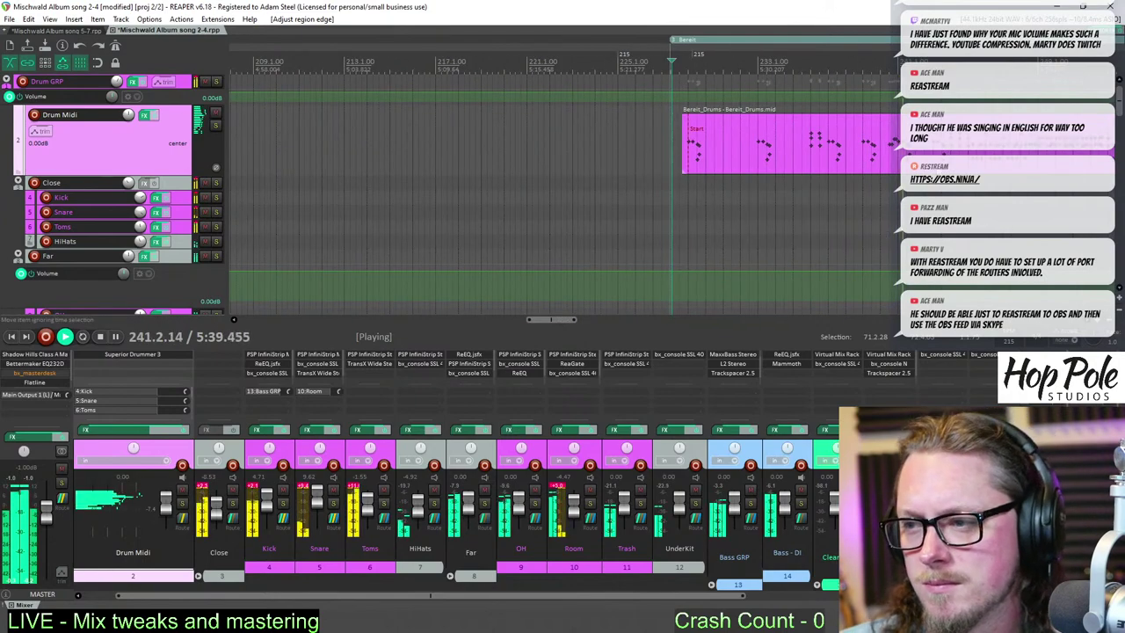
pyautogui.scroll(2, 967, 143)
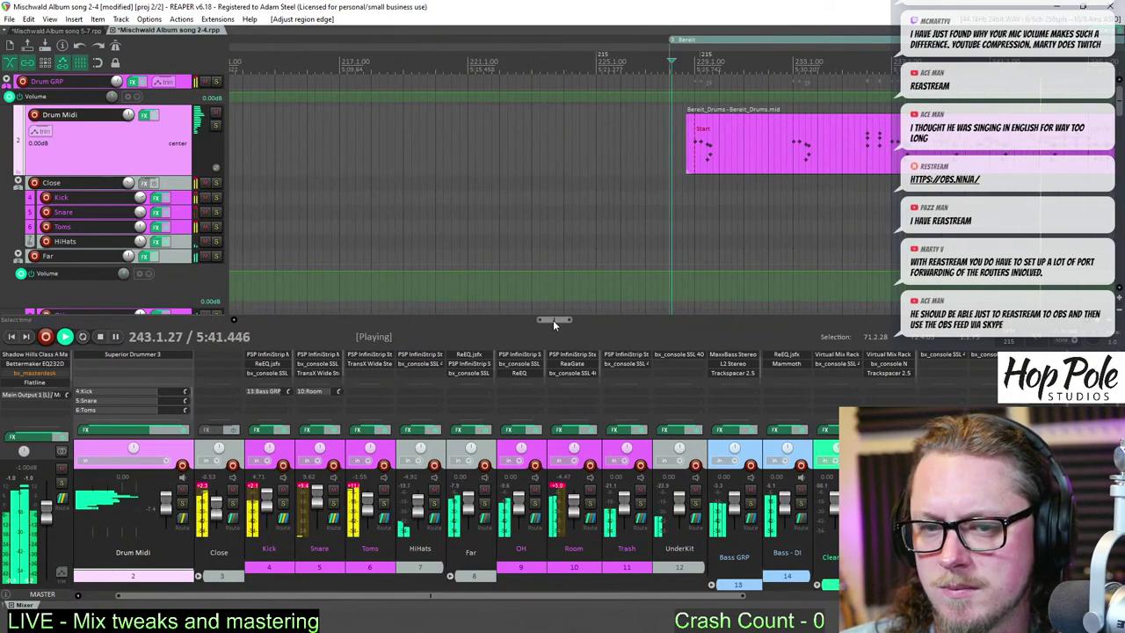
# - Check the Flatline limiter on the master while Bereit's opening plays, close it, and stop playback
pyautogui.moveTo(554, 321); pyautogui.dragTo(577, 321)
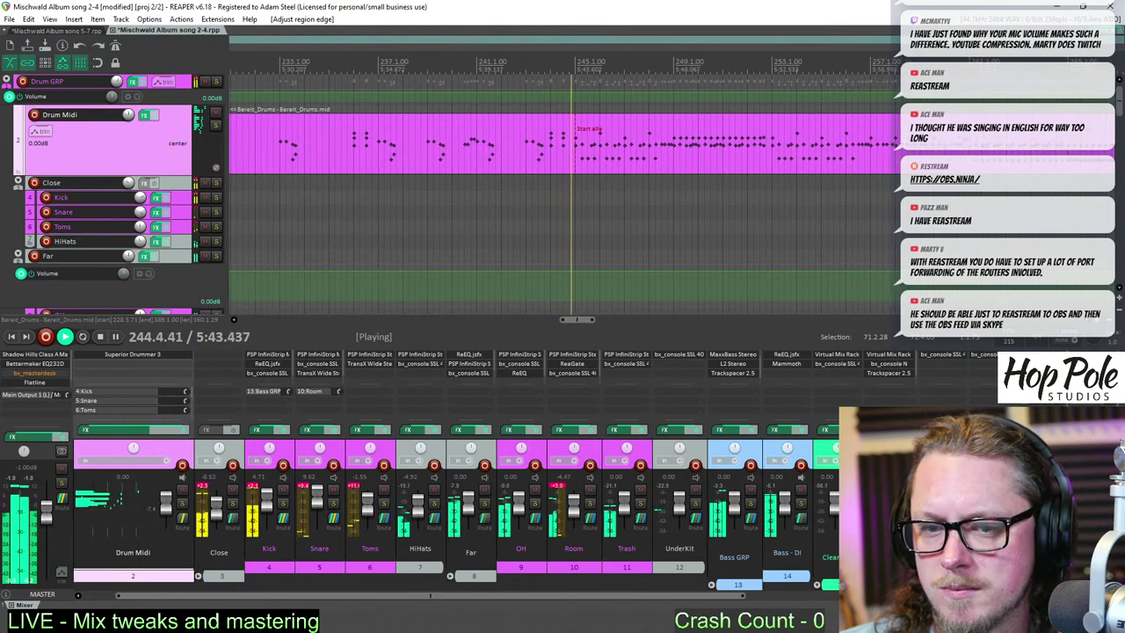
pyautogui.click(35, 382)
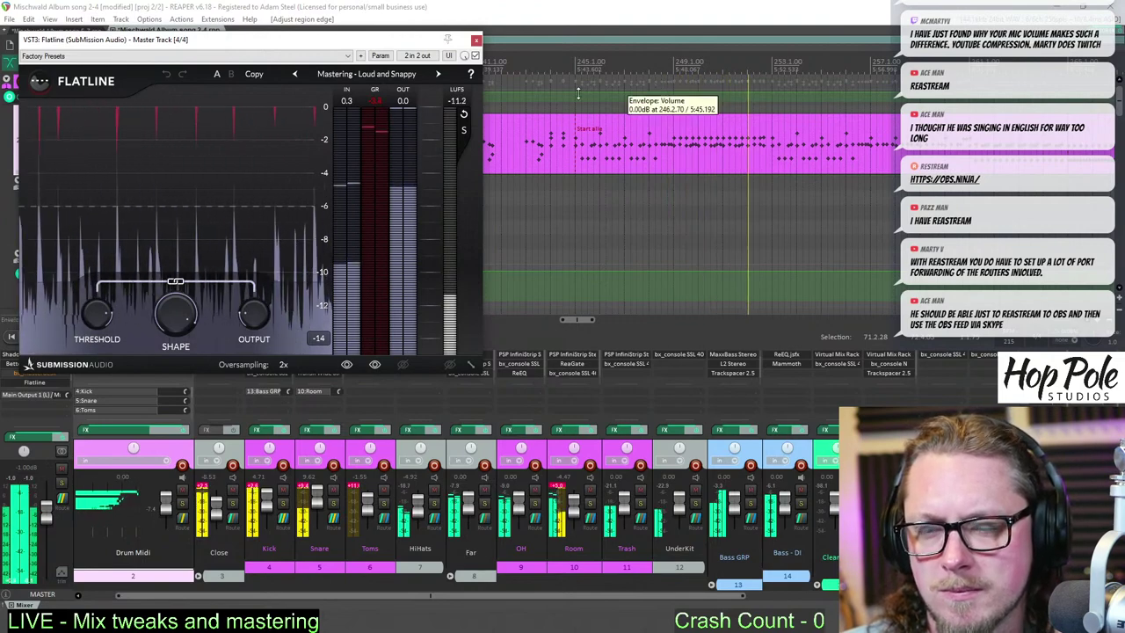
pyautogui.moveTo(348, 40); pyautogui.dragTo(406, 124)
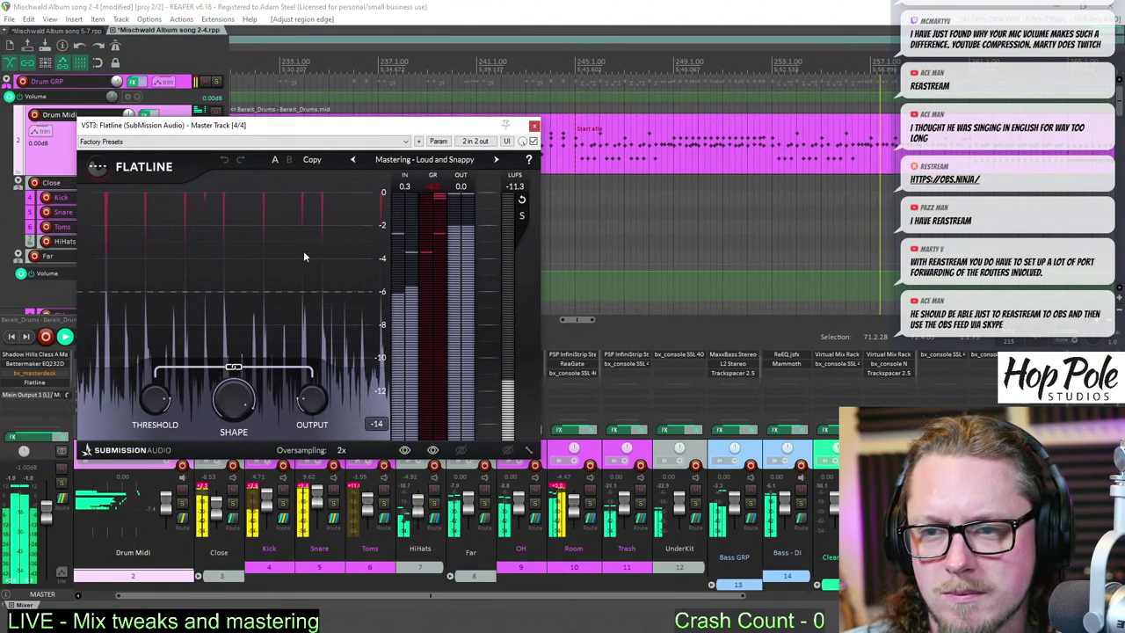
pyautogui.click(534, 125)
pyautogui.scroll(-3, 527, 228)
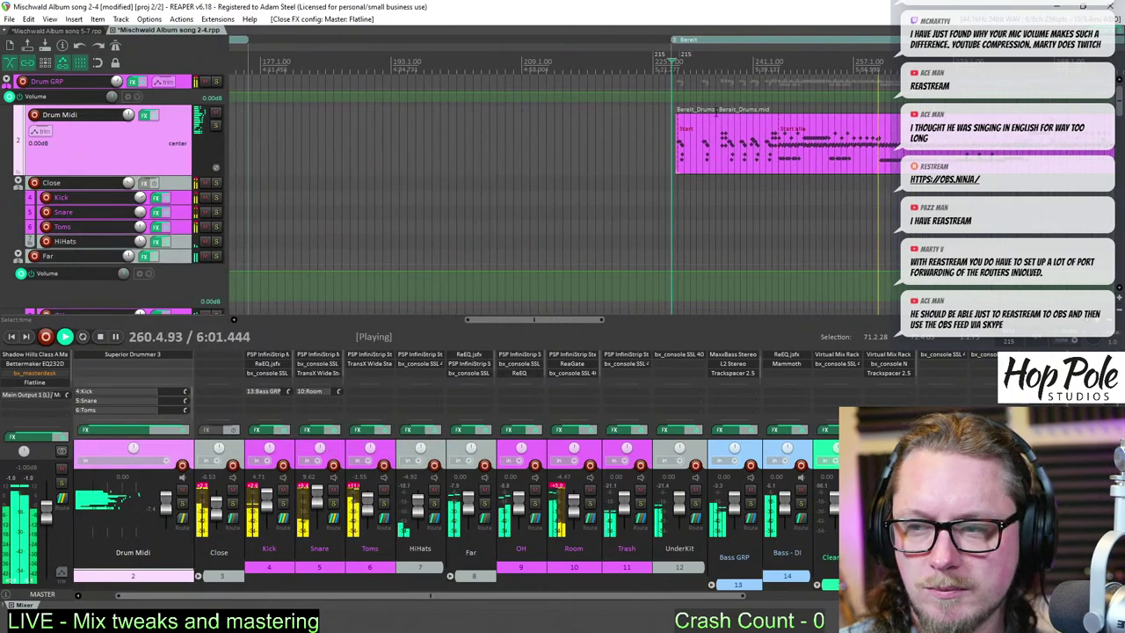
pyautogui.press('space')
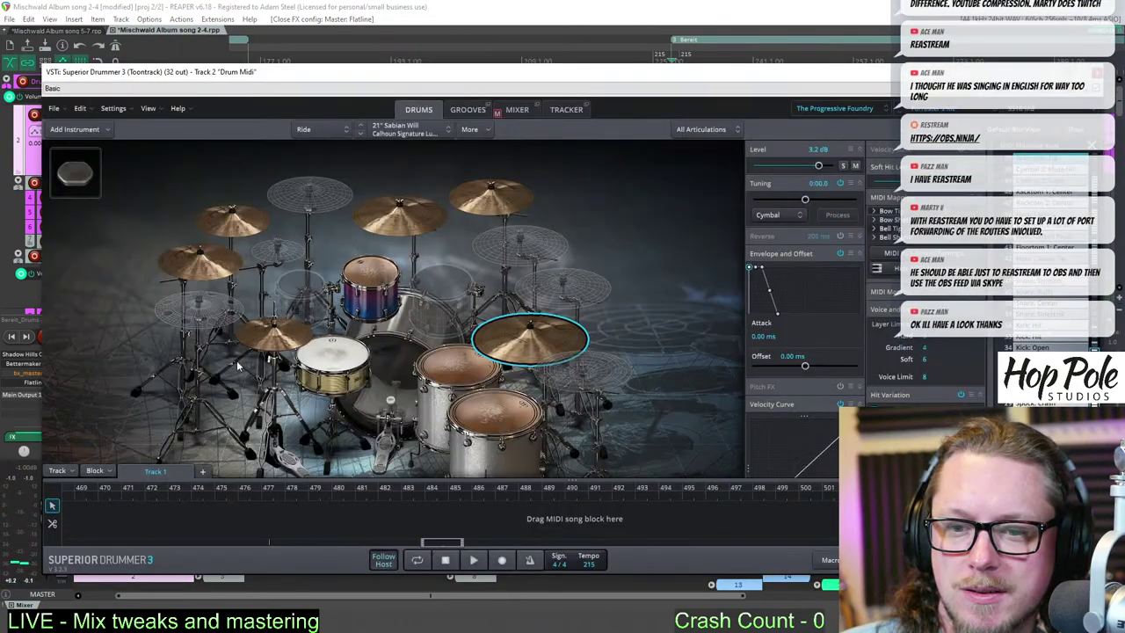
# - Swap the Superior Drummer hi-hats for the 15" Zildjian K Custom Dark Hats and close the drum instrument
pyautogui.click(274, 341)
pyautogui.rightClick(280, 332)
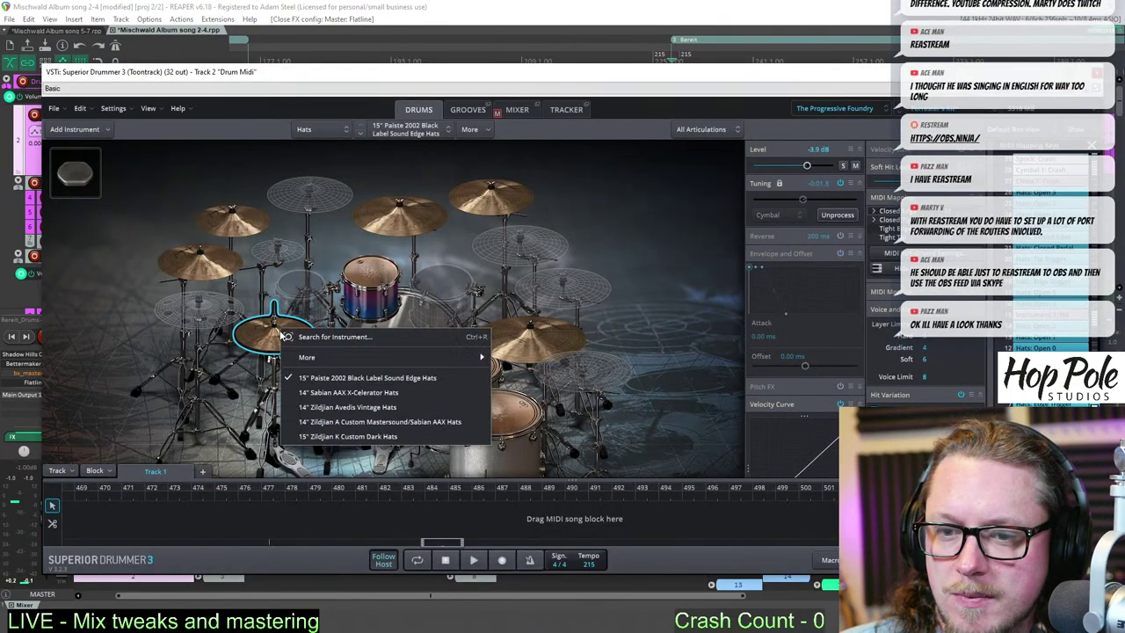
pyautogui.click(344, 441)
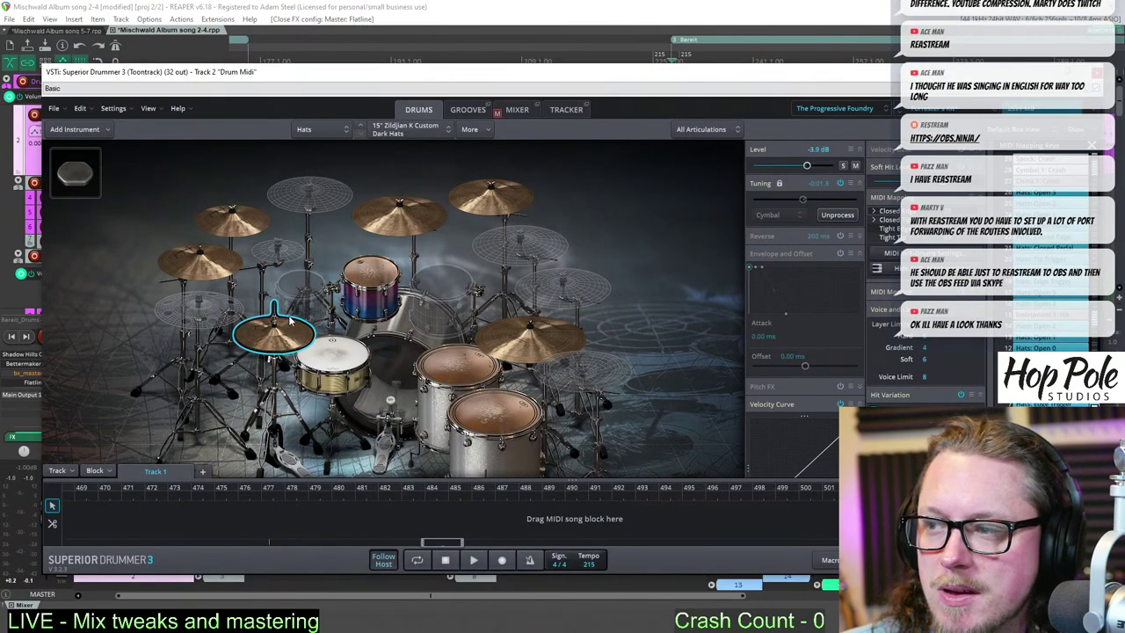
pyautogui.click(292, 321)
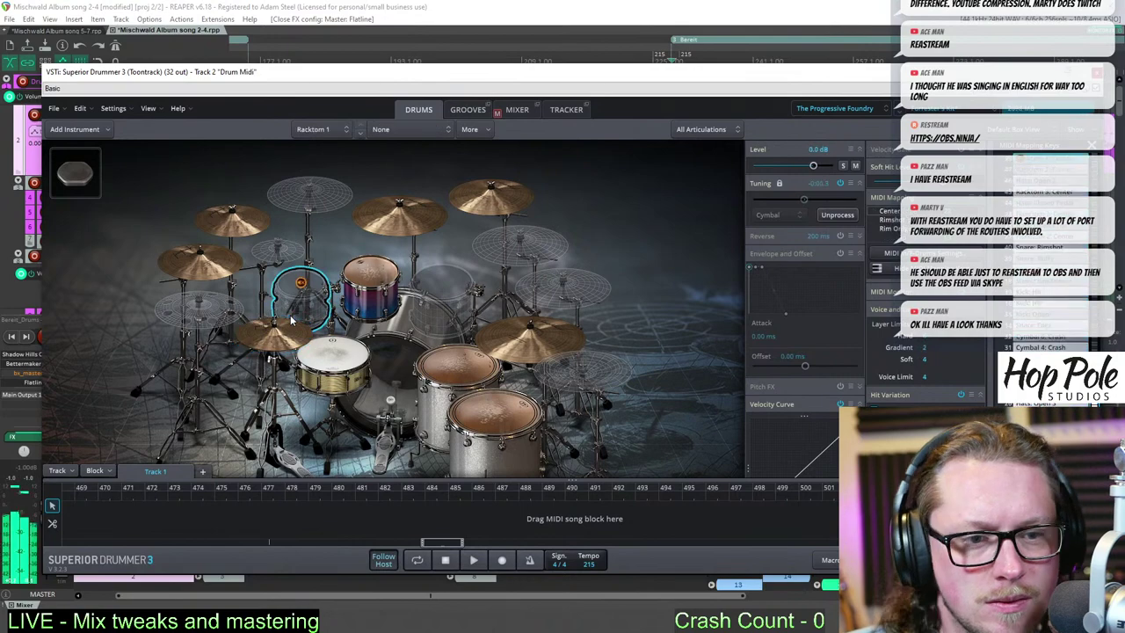
pyautogui.click(276, 341)
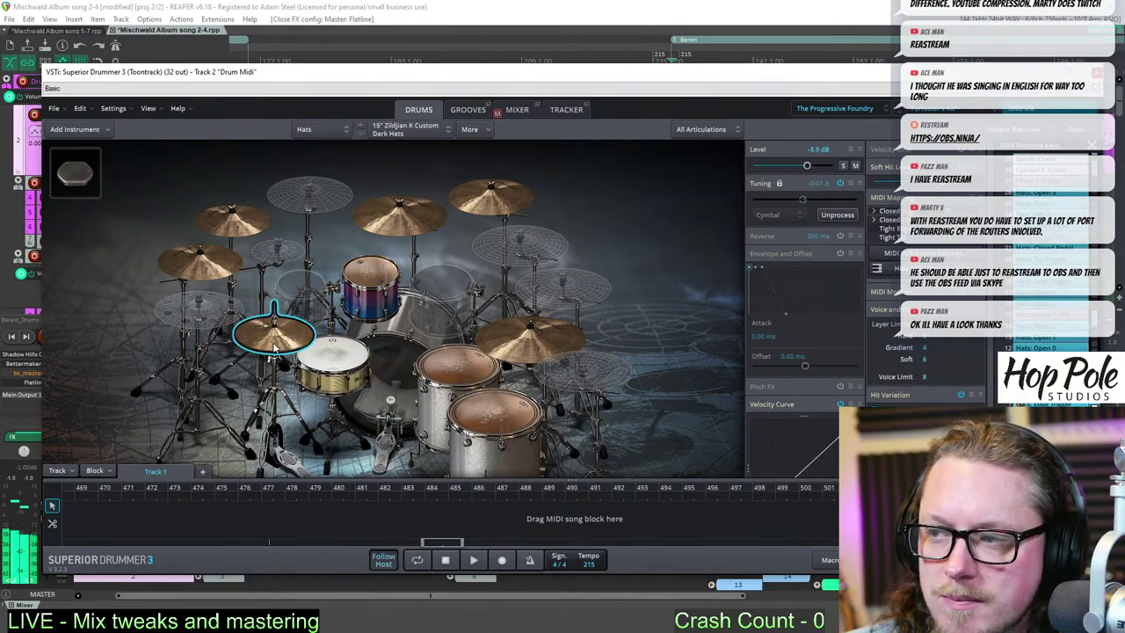
pyautogui.rightClick(276, 344)
pyautogui.click(263, 340)
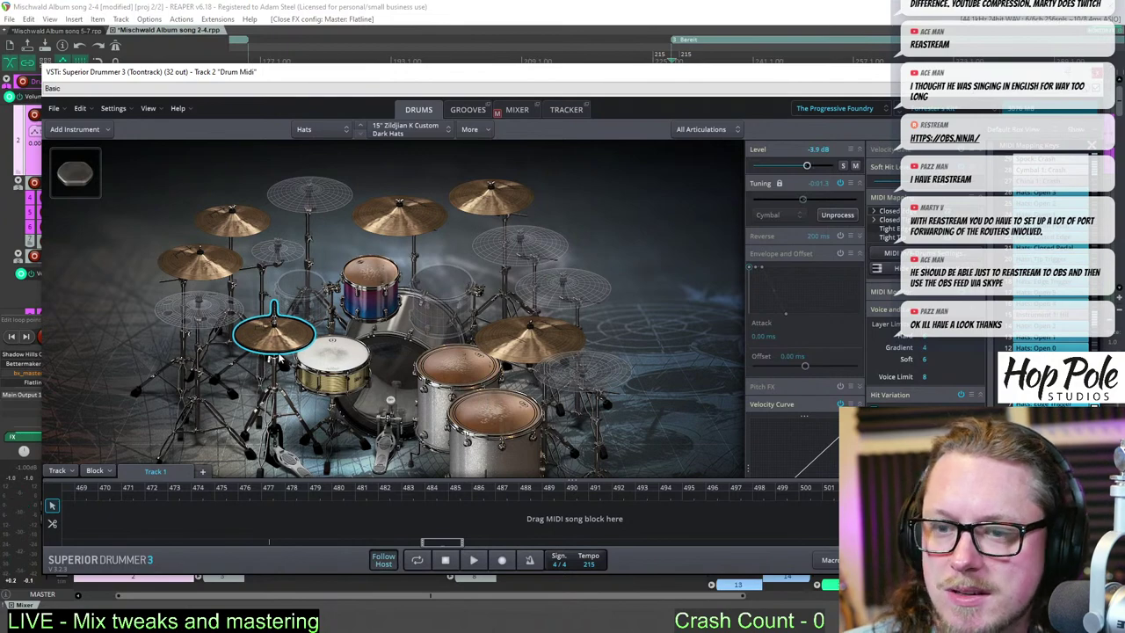
pyautogui.click(276, 343)
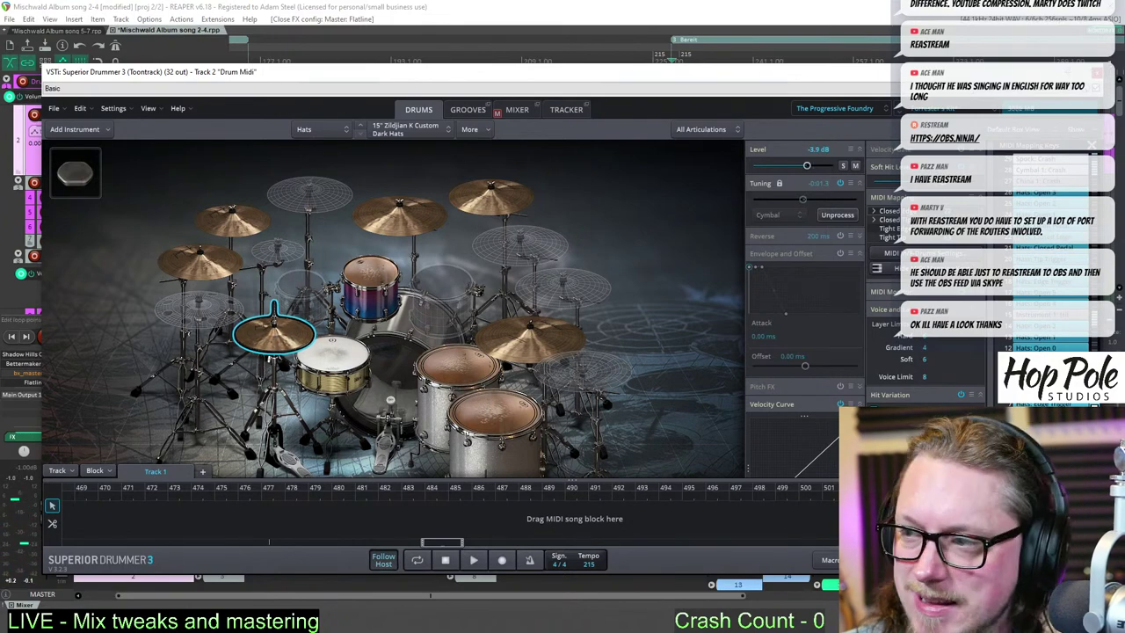
pyautogui.click(1097, 75)
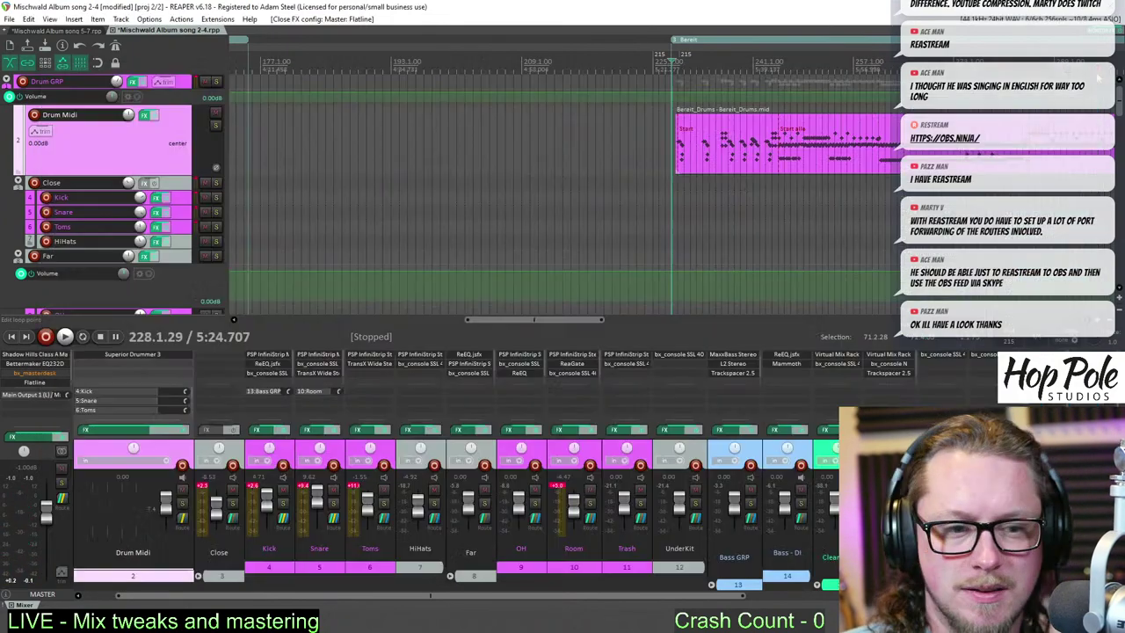
# - Play Bereit from its intro into Verse 1 and listen to how the drums sound alongside their MIDI notes
pyautogui.scroll(3, 730, 188)
pyautogui.press('space')
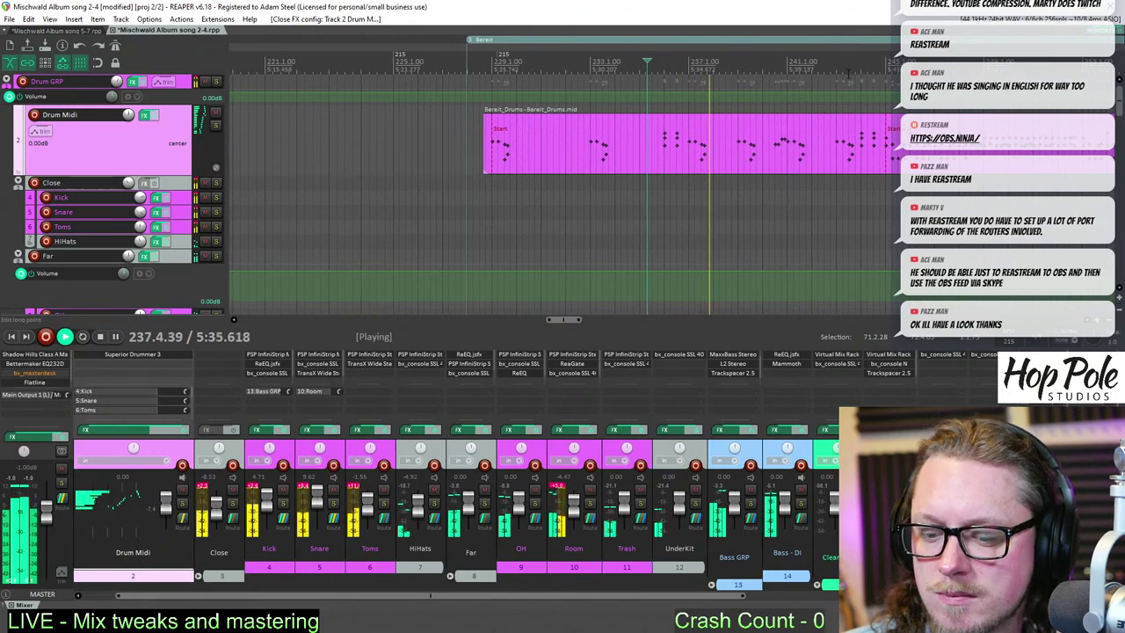
pyautogui.click(847, 97)
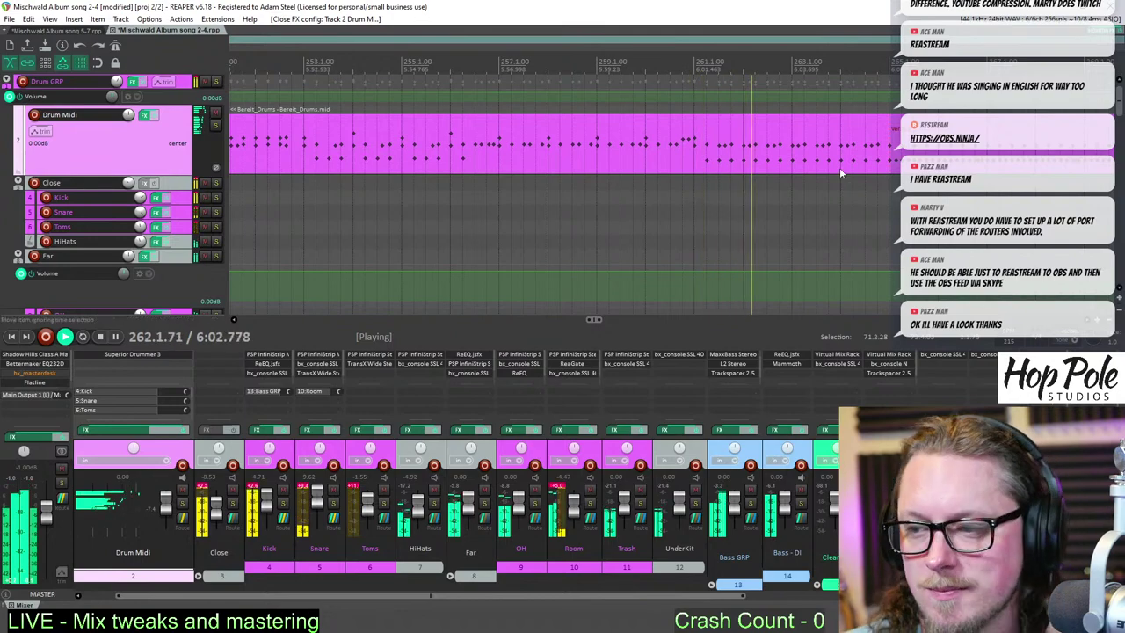
pyautogui.scroll(-3, 839, 167)
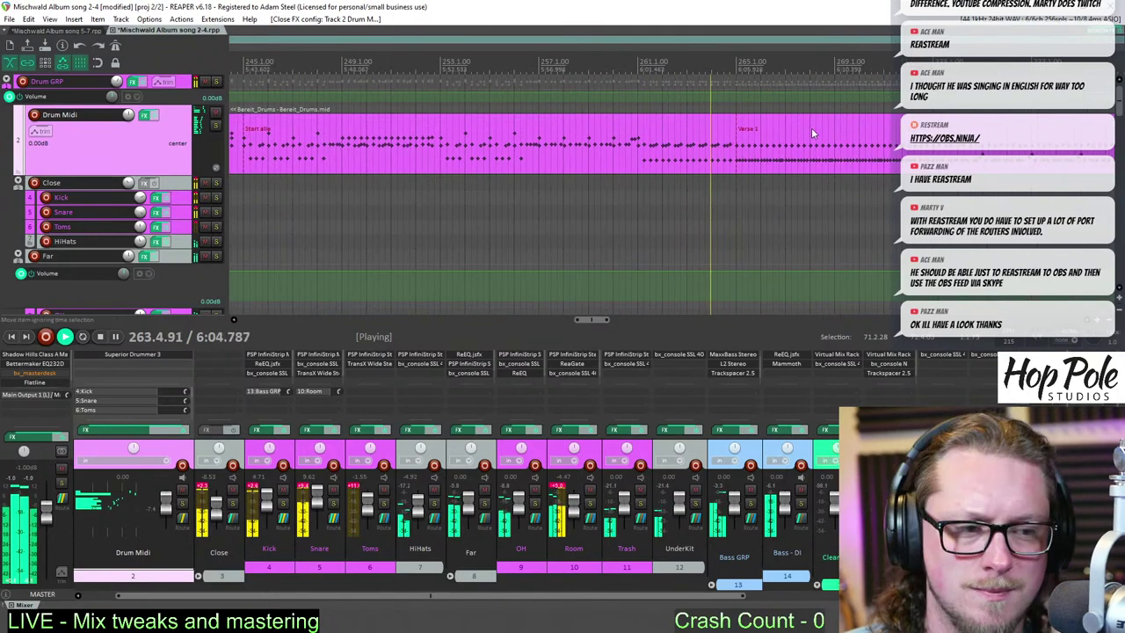
pyautogui.scroll(5, 809, 145)
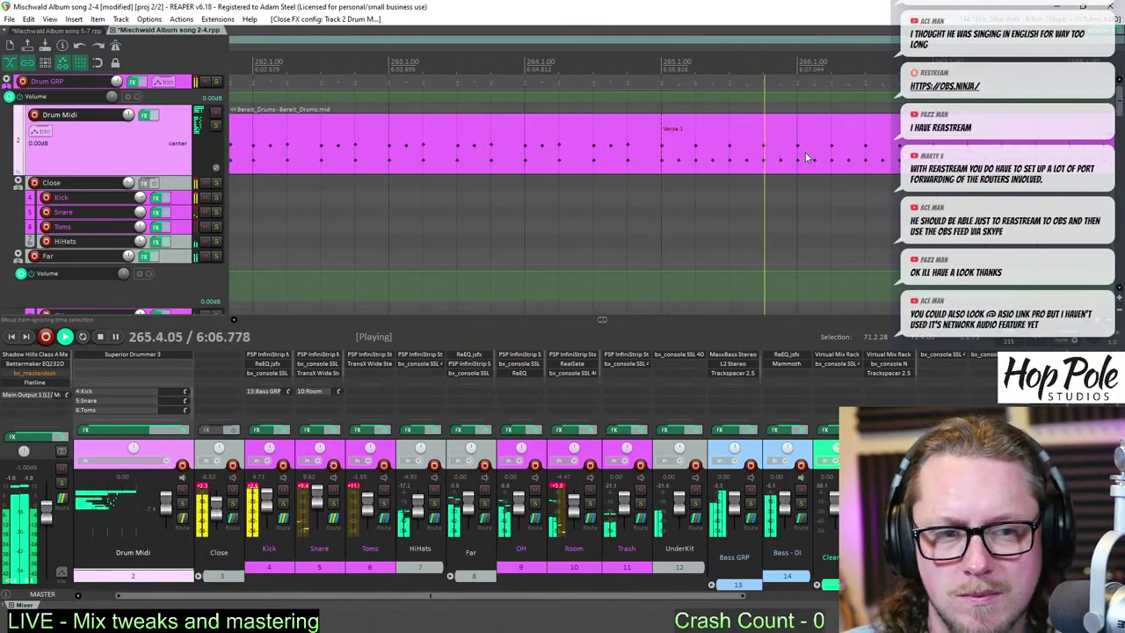
pyautogui.scroll(-4, 806, 158)
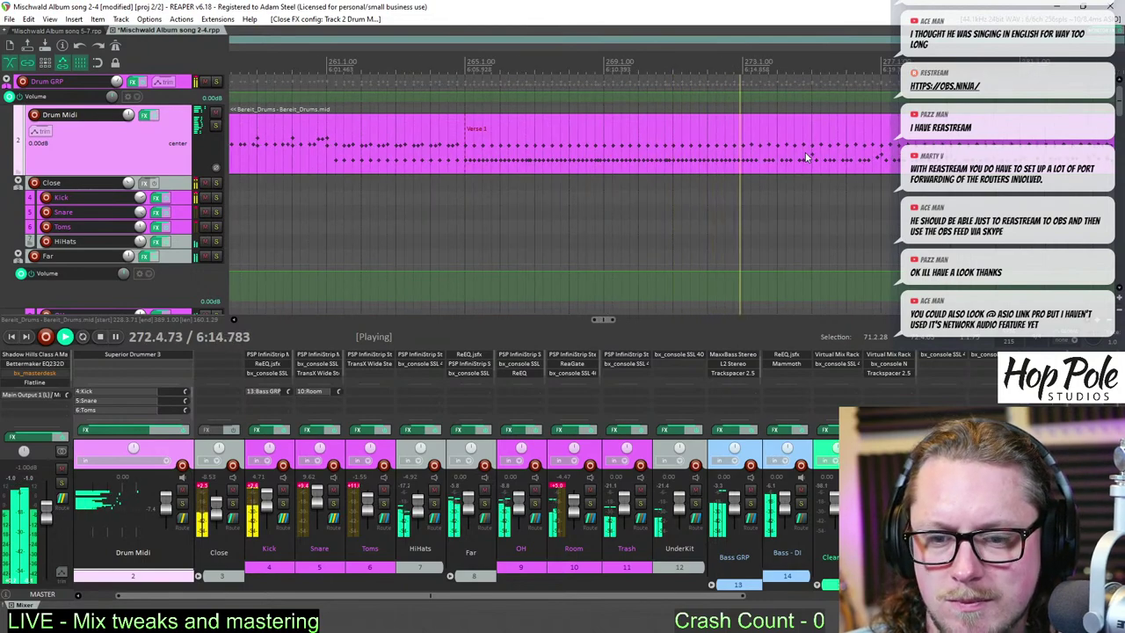
pyautogui.scroll(-3, 805, 152)
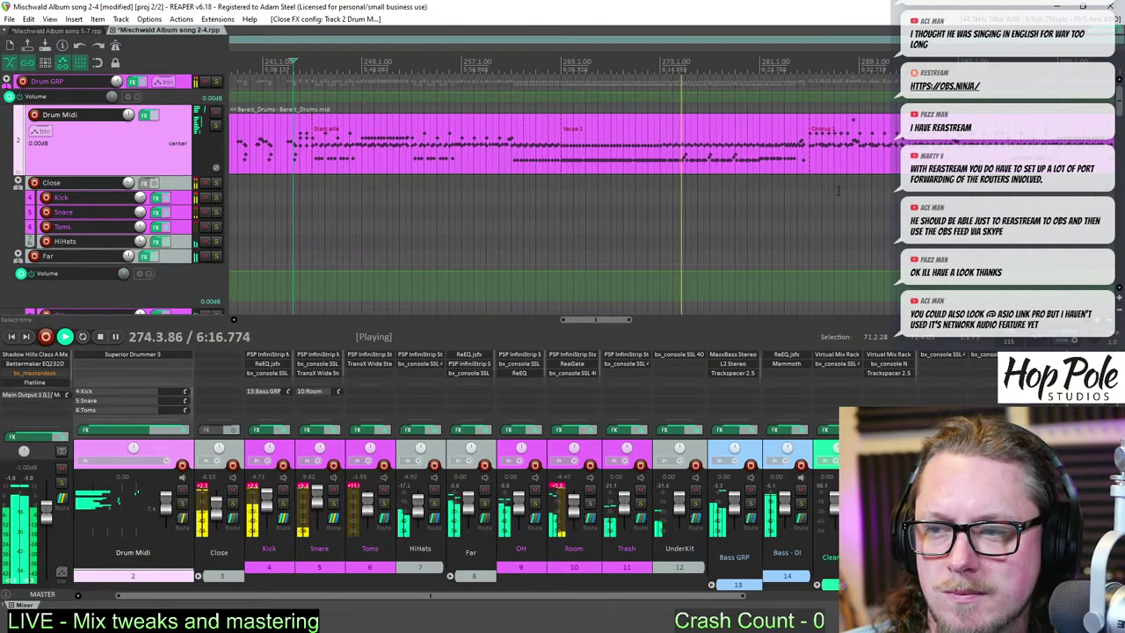
pyautogui.scroll(2, 838, 191)
# - Examine the rhythm guitar tracks through Verse 1 during playback, and follow the drum MIDI into Chorus 1
pyautogui.scroll(-10, 563, 193)
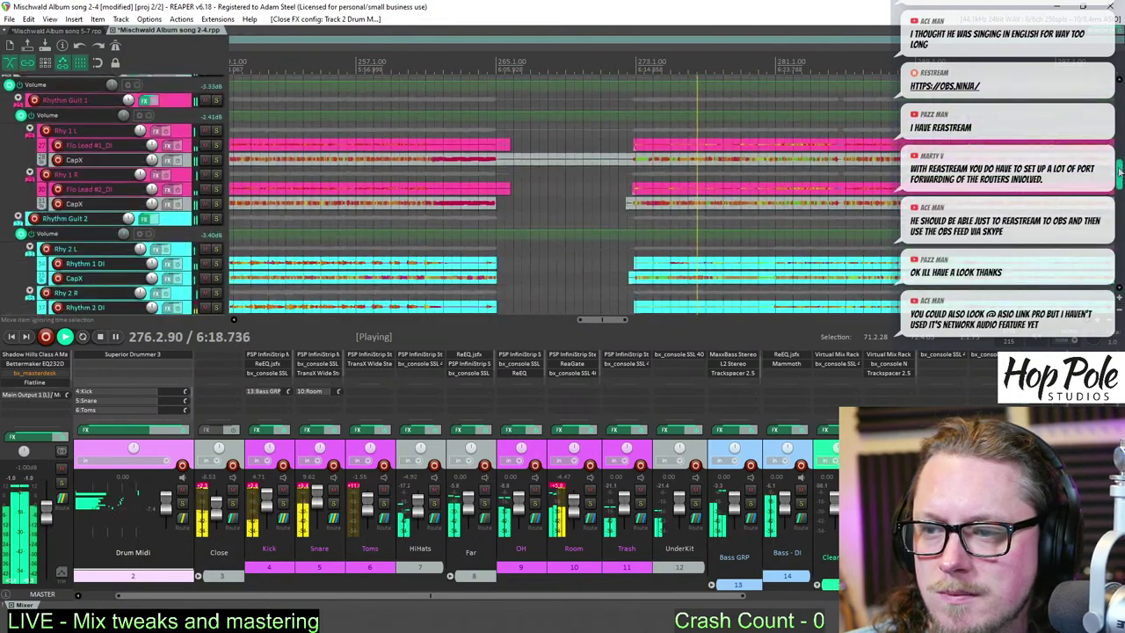
pyautogui.scroll(-1, 562, 193)
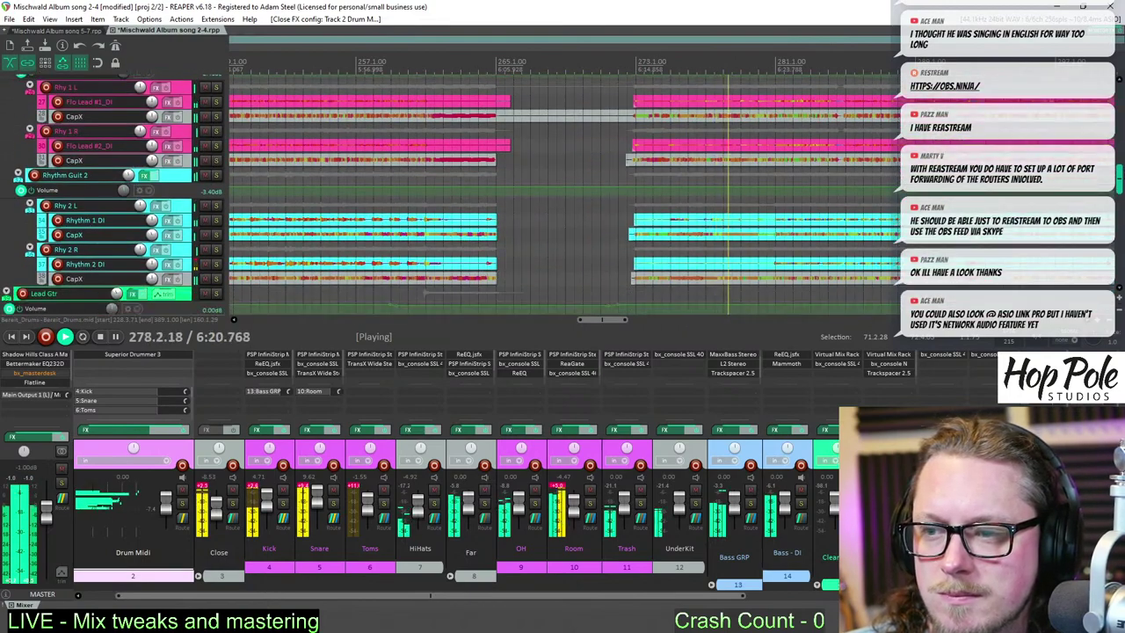
pyautogui.scroll(-3, 563, 194)
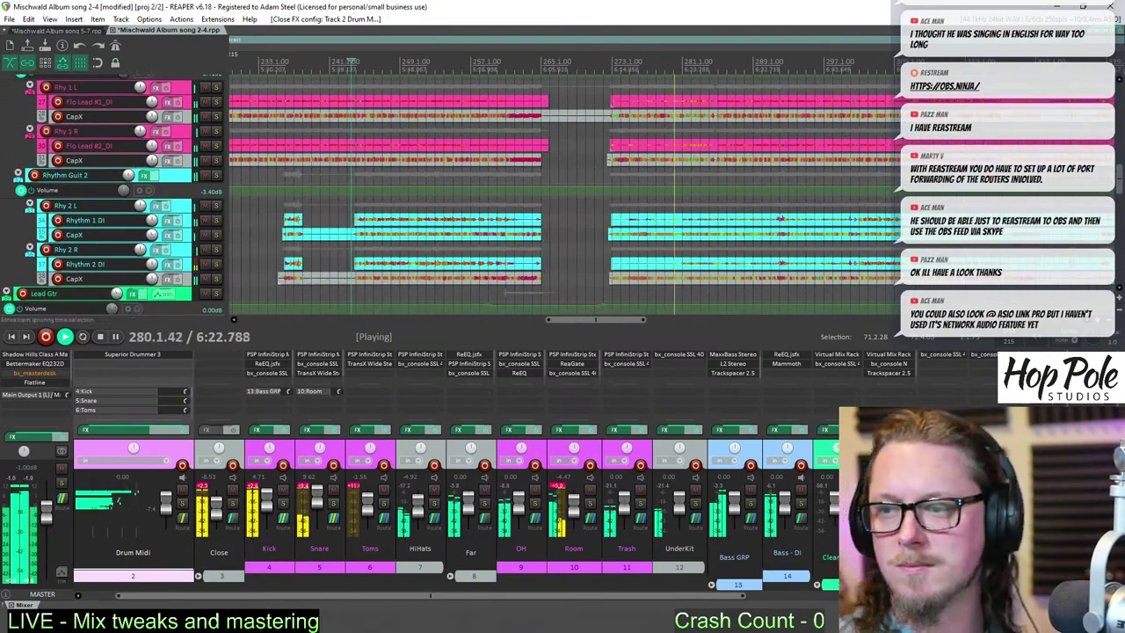
pyautogui.scroll(-3, 563, 193)
pyautogui.scroll(10, 562, 193)
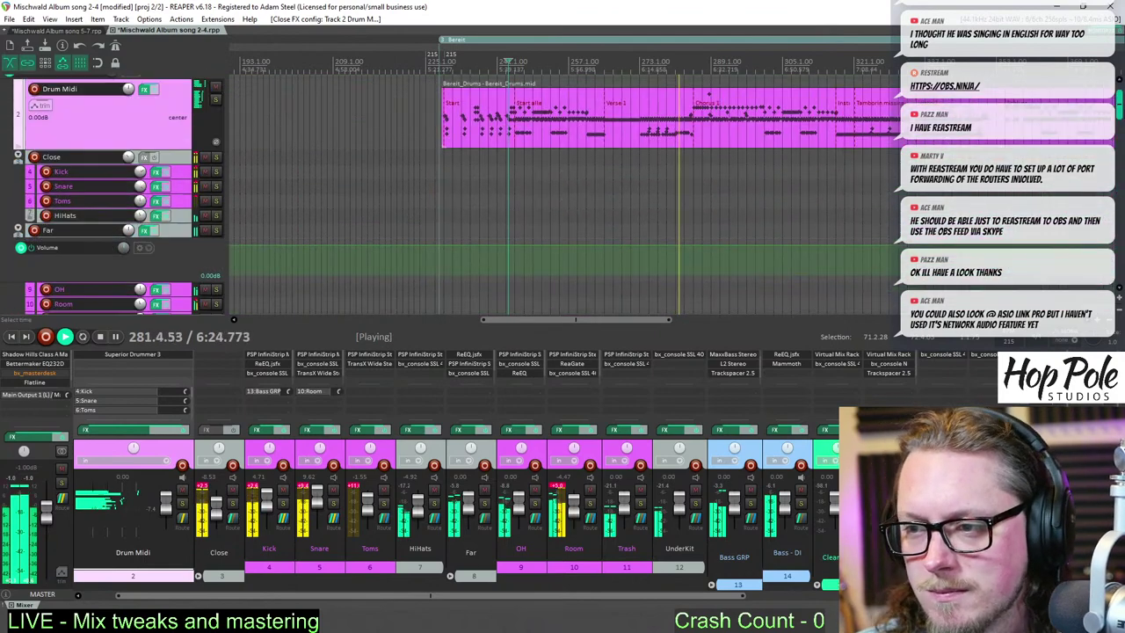
pyautogui.scroll(9, 772, 169)
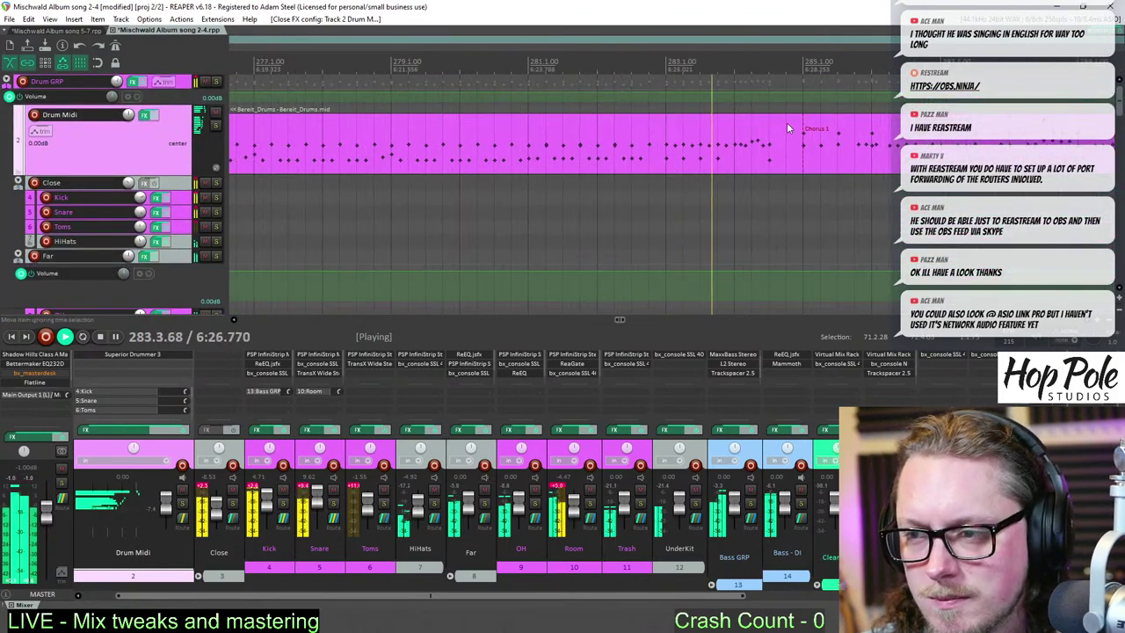
pyautogui.scroll(-1, 812, 136)
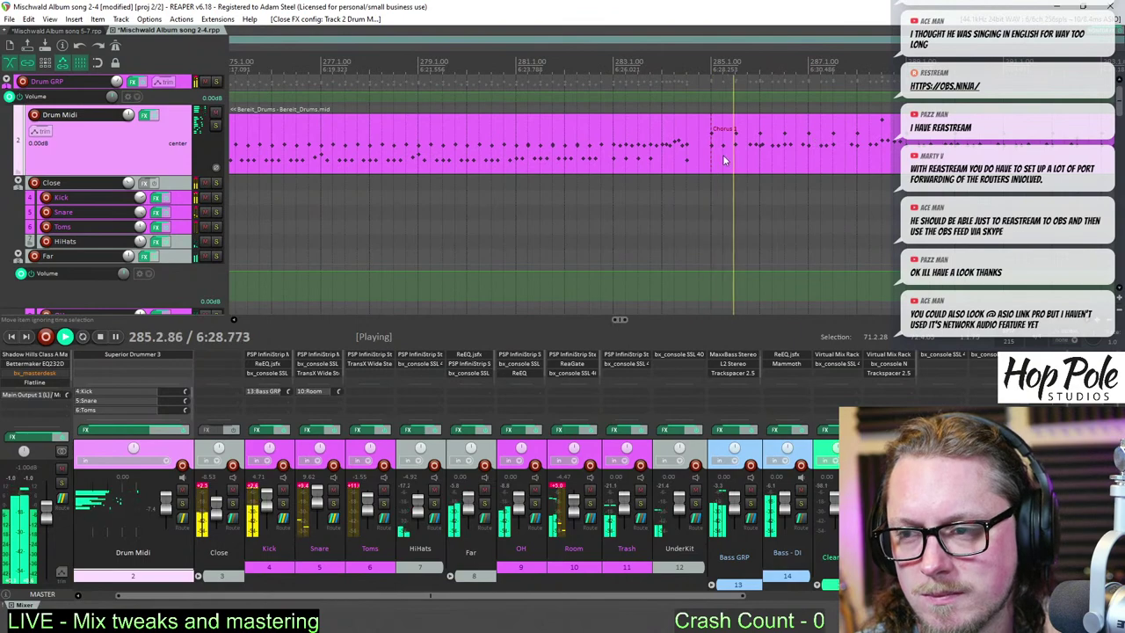
# - Raise the velocities of the lowest row of Bereit_Drums notes through Verse 1, from about bar 264 to 281
pyautogui.doubleClick(675, 149)
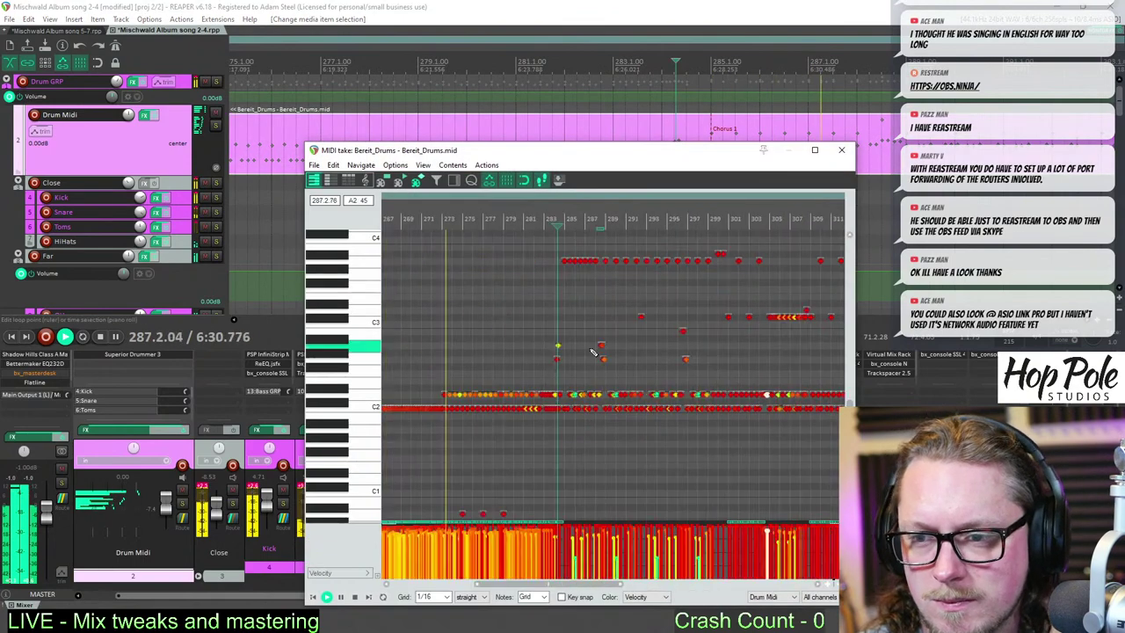
pyautogui.scroll(-4, 593, 351)
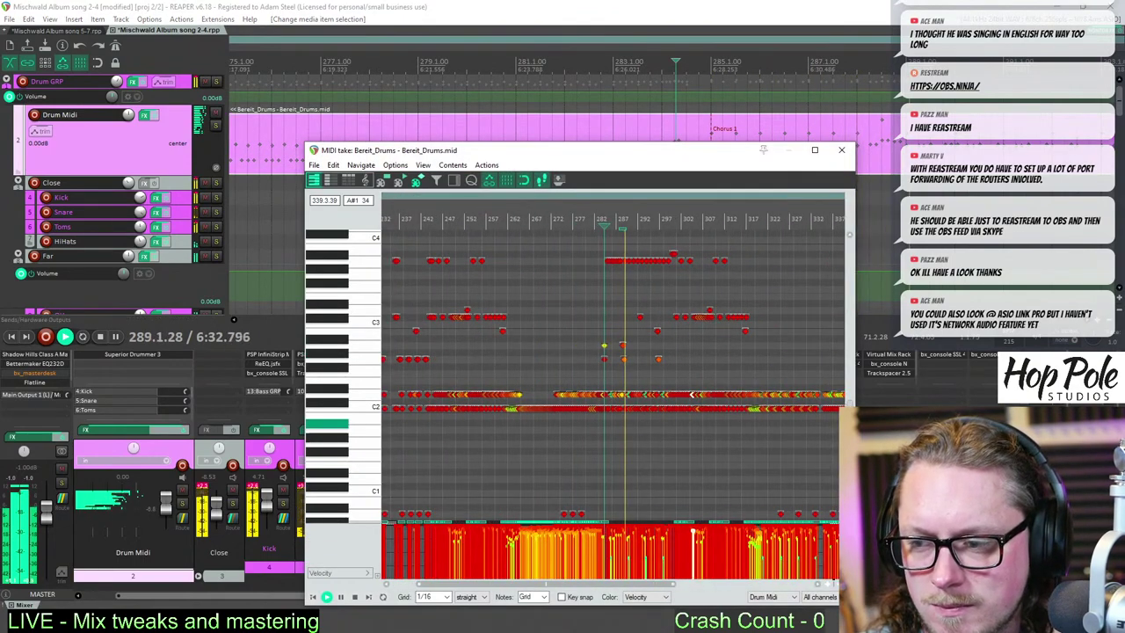
pyautogui.moveTo(850, 425); pyautogui.dragTo(849, 468)
pyautogui.scroll(5, 624, 465)
pyautogui.moveTo(626, 467); pyautogui.dragTo(400, 432)
pyautogui.scroll(1, 510, 452)
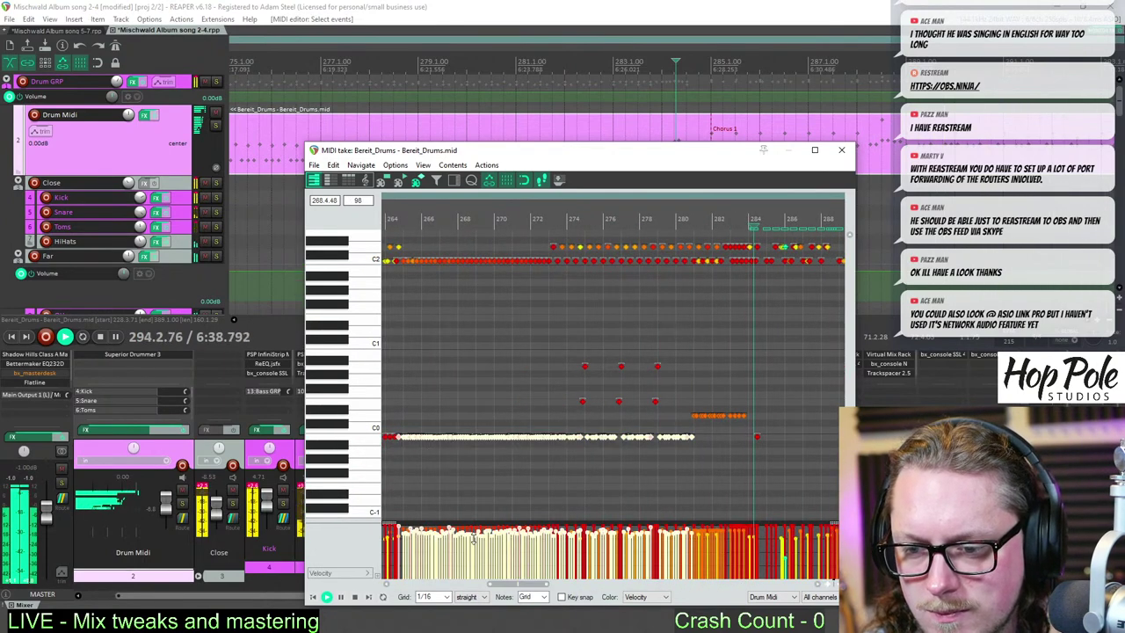
pyautogui.moveTo(473, 539); pyautogui.dragTo(476, 529)
# - Try to lower the velocities of the lowest row of drum notes from about bar 320 to 350, and close the MIDI editor
pyautogui.scroll(-6, 753, 392)
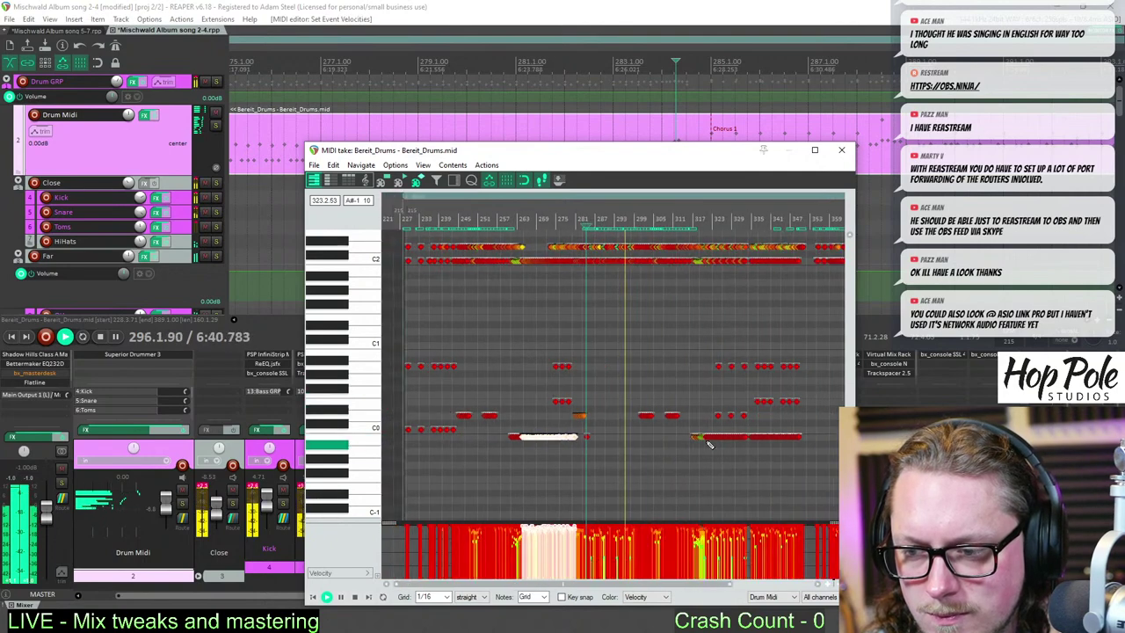
pyautogui.moveTo(704, 425); pyautogui.dragTo(814, 449)
pyautogui.scroll(3, 792, 443)
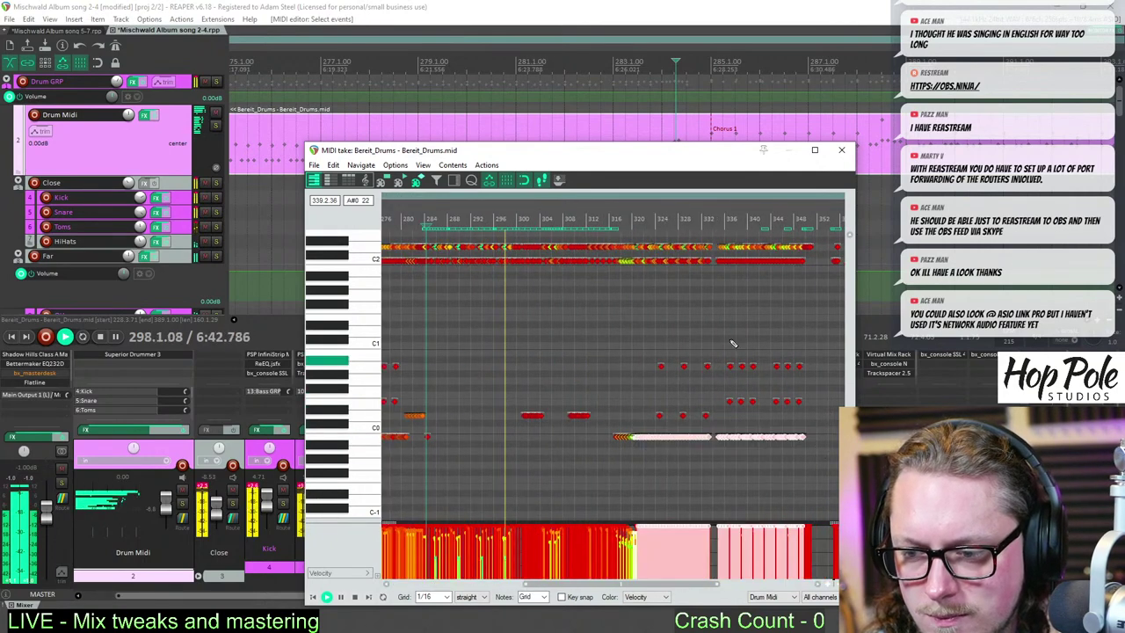
pyautogui.moveTo(678, 527); pyautogui.dragTo(680, 533)
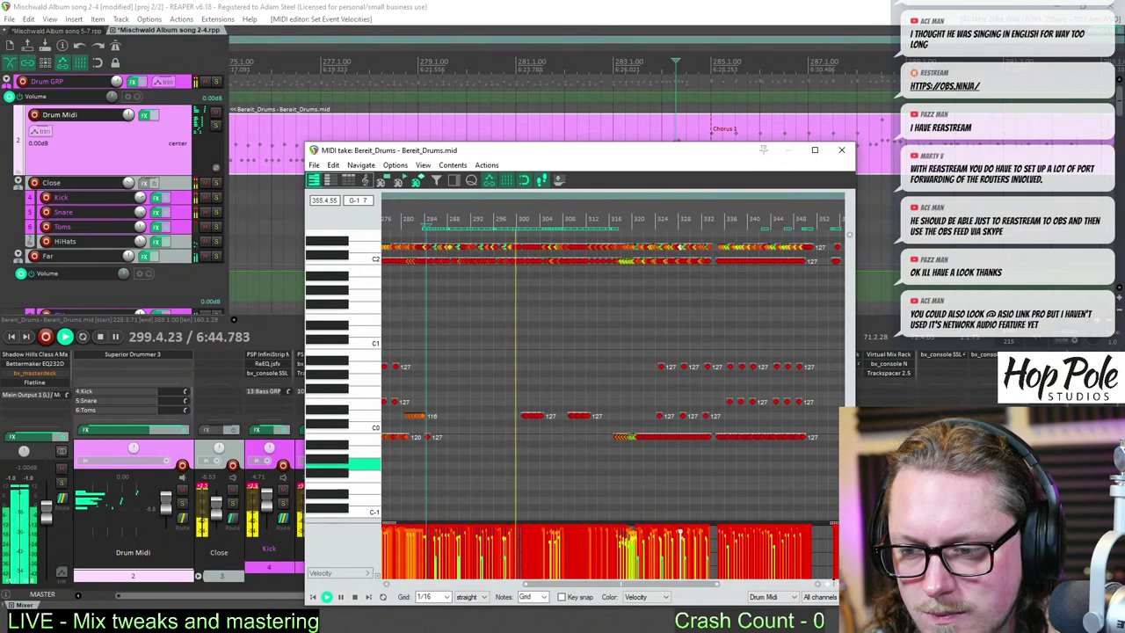
pyautogui.moveTo(841, 462); pyautogui.dragTo(640, 434)
pyautogui.scroll(4, 636, 428)
pyautogui.scroll(-2, 640, 433)
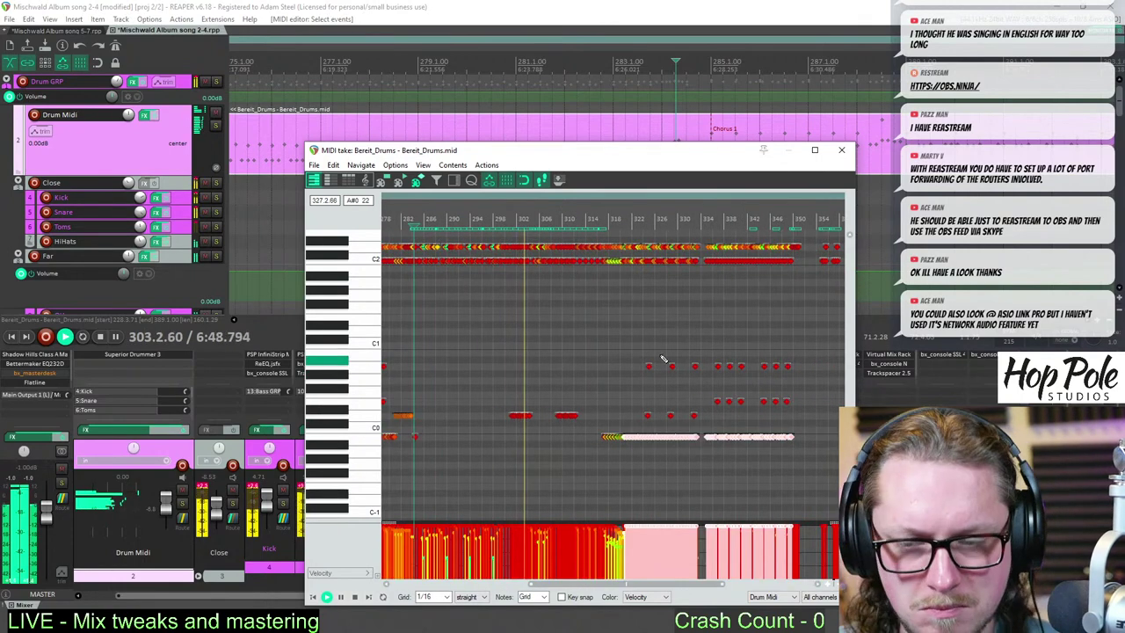
pyautogui.click(841, 150)
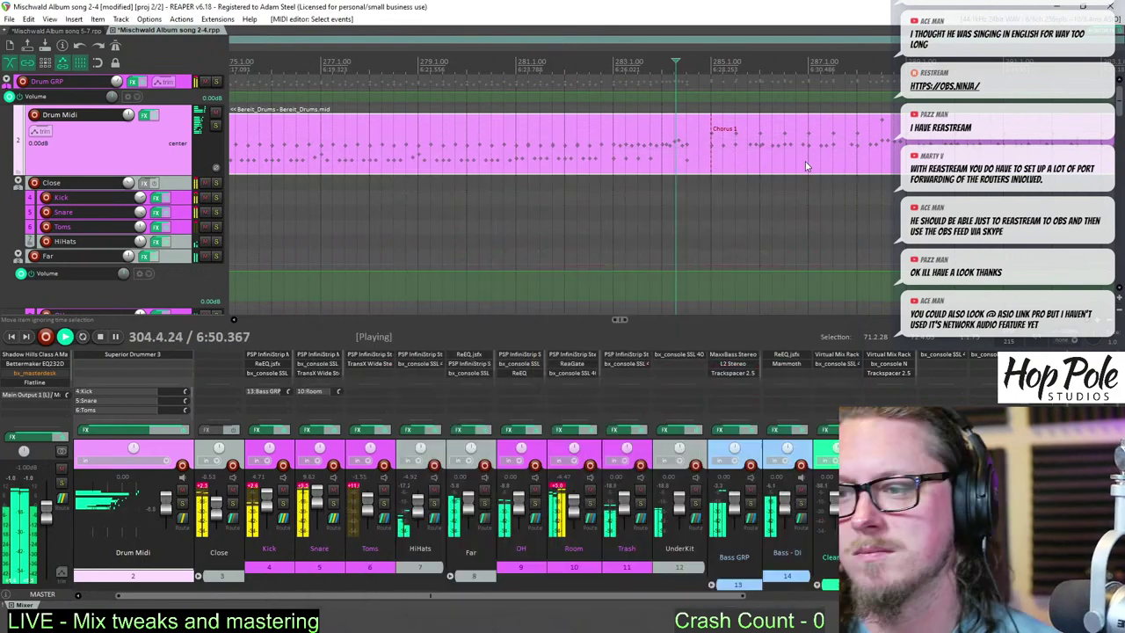
# - Listen on through Bereit's Chorus 1 and replay the instrumental part from about bar 320
pyautogui.scroll(-3, 806, 161)
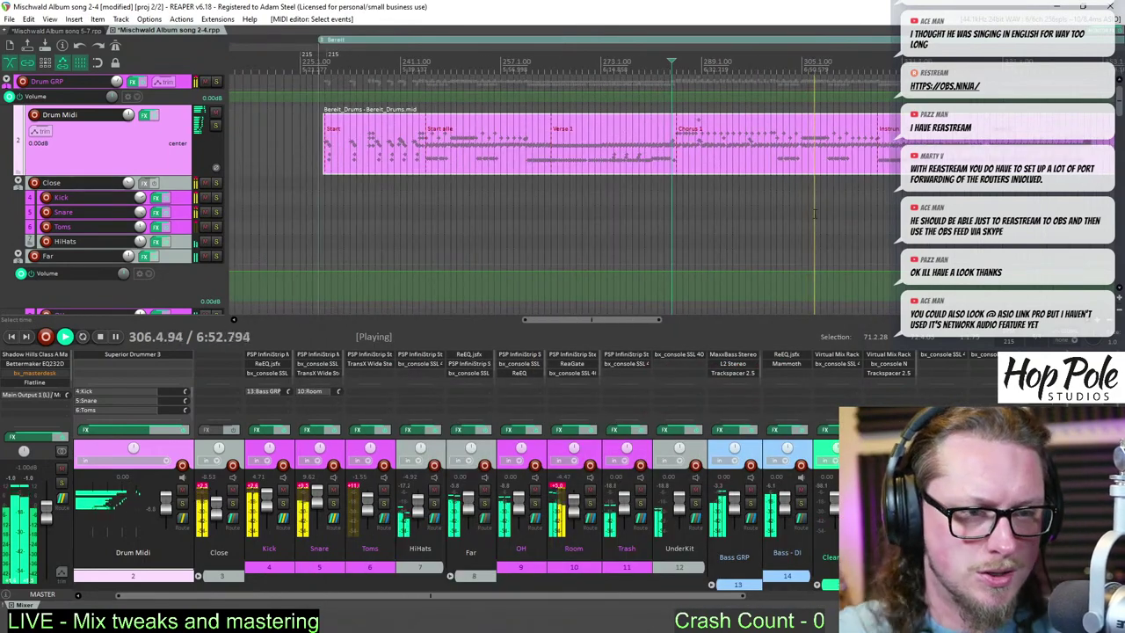
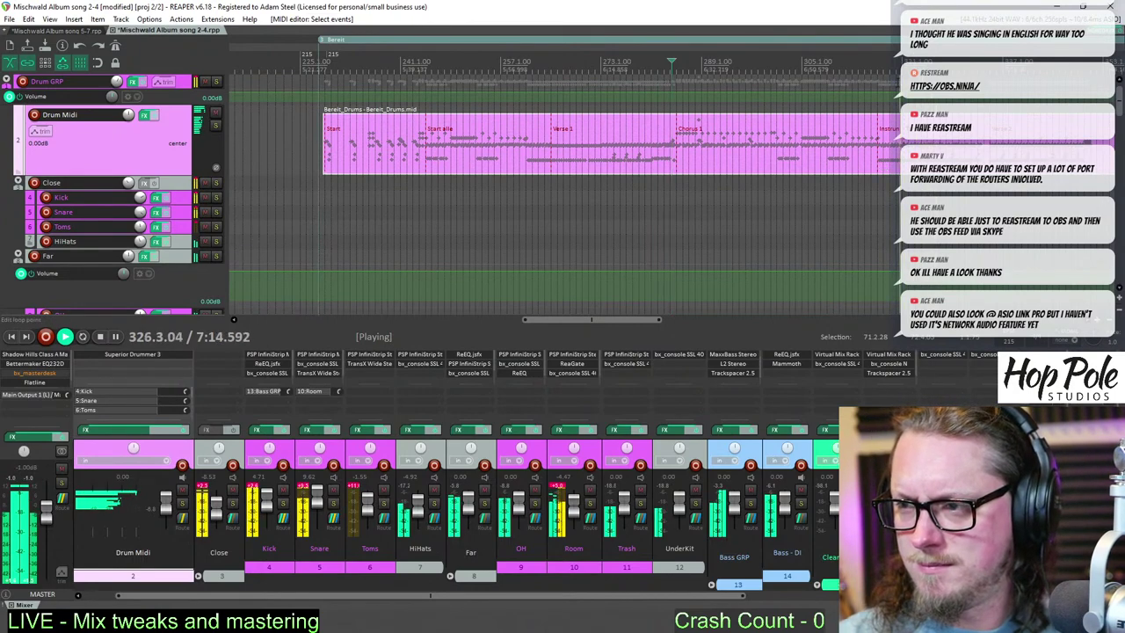
pyautogui.click(901, 66)
pyautogui.scroll(4, 849, 164)
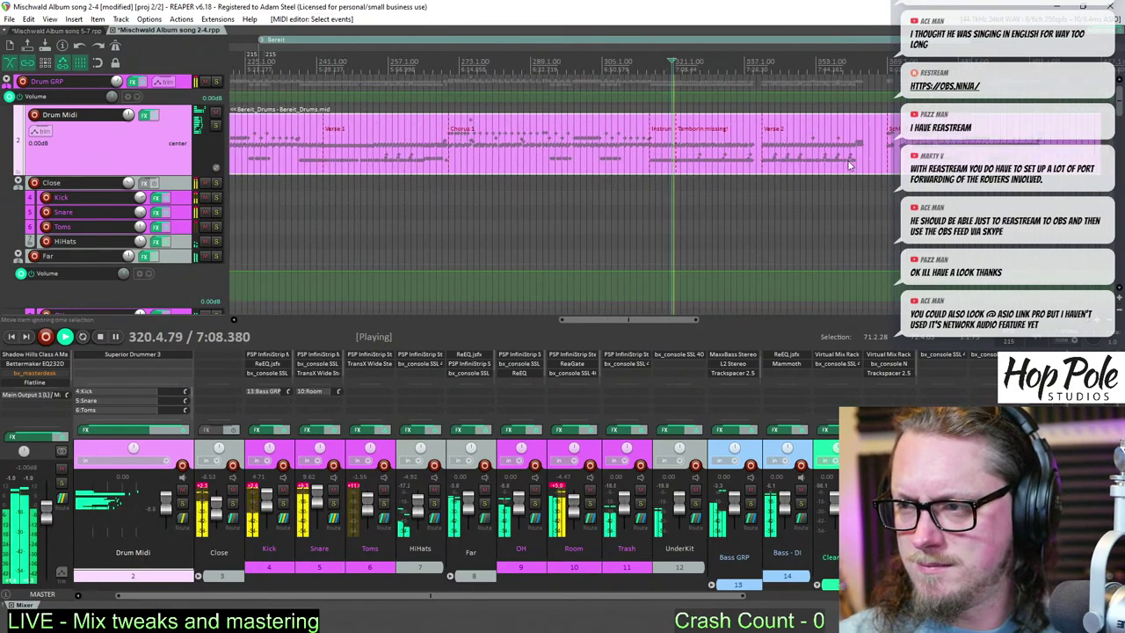
# - Examine the drum notes of Bereit's instrumental section around bars 304 to 337 in the MIDI editor during playback
pyautogui.doubleClick(676, 155)
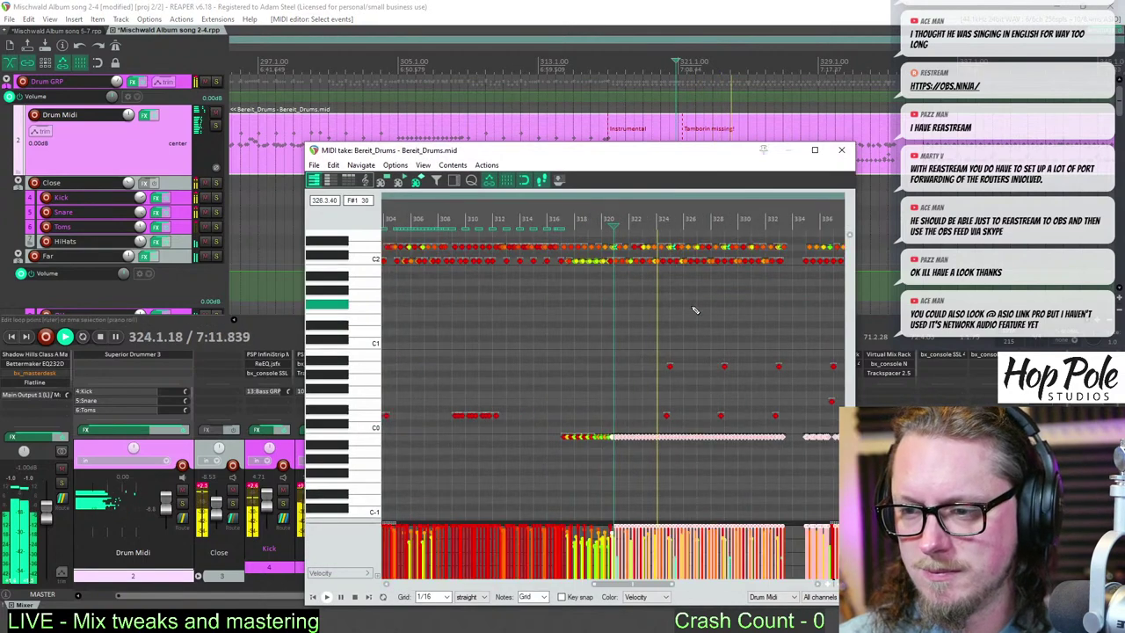
pyautogui.scroll(5, 726, 308)
pyautogui.moveTo(771, 304); pyautogui.dragTo(655, 395)
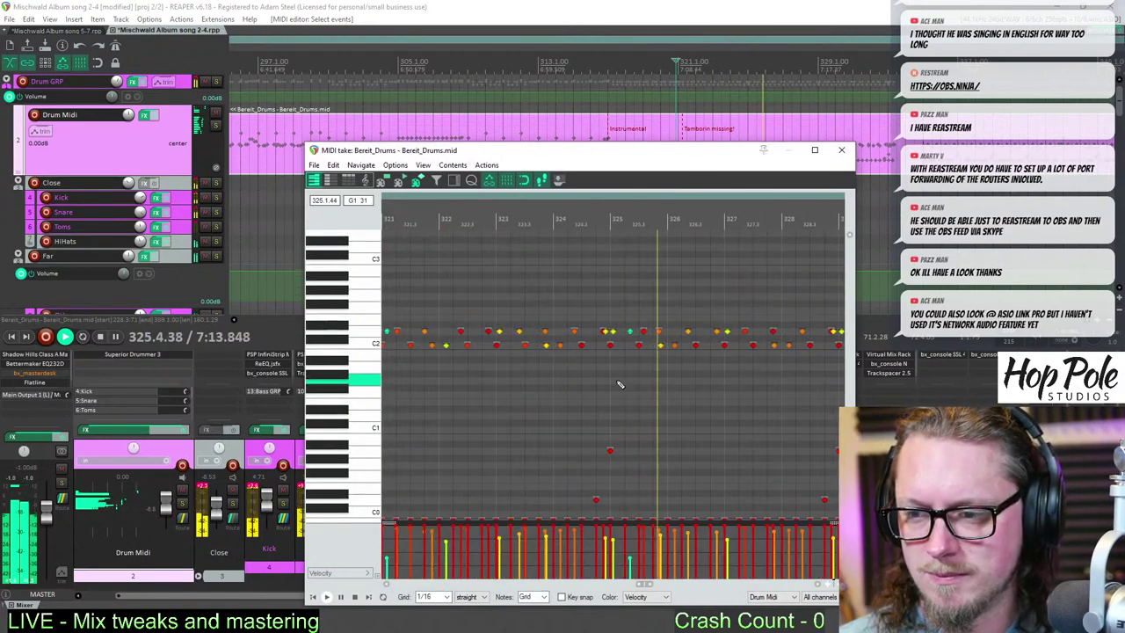
pyautogui.scroll(-3, 617, 374)
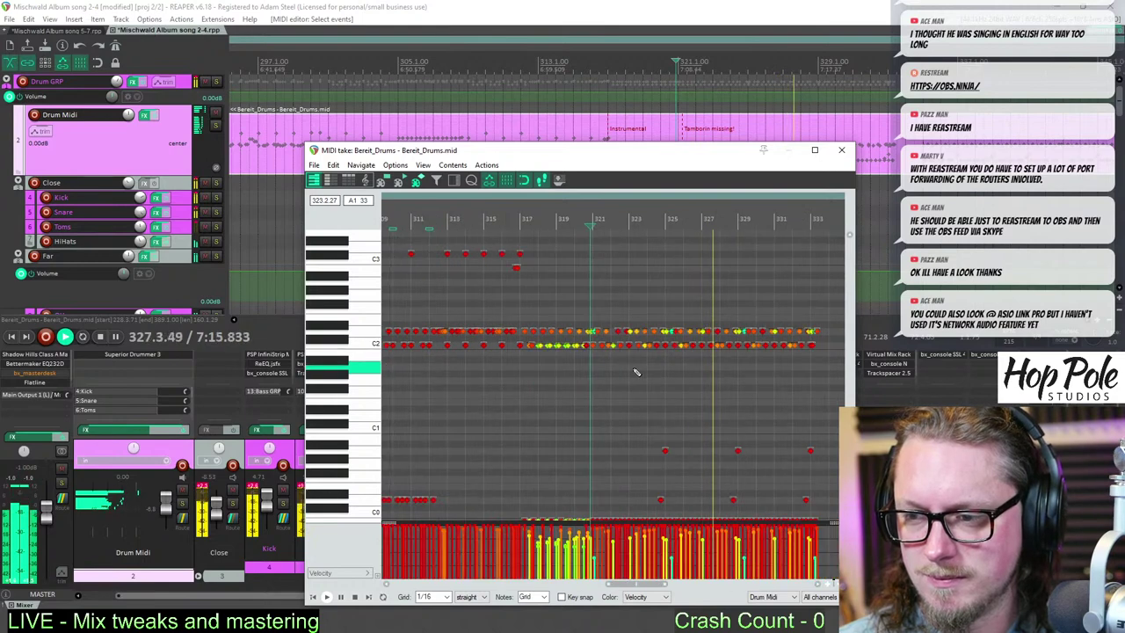
pyautogui.scroll(-1, 637, 373)
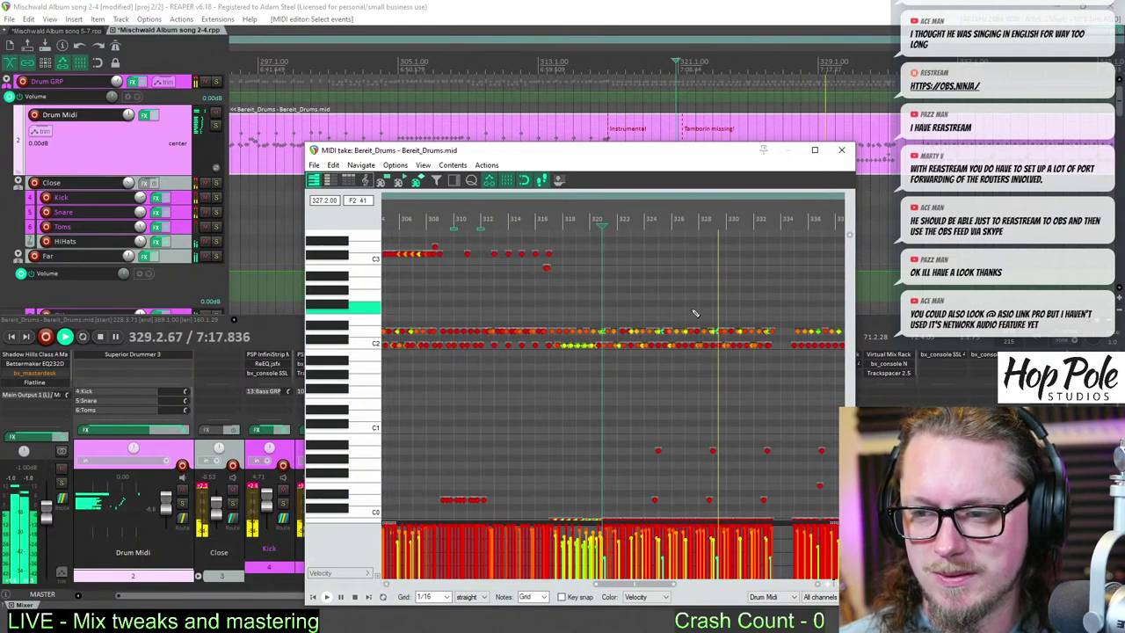
pyautogui.scroll(-1, 713, 315)
pyautogui.scroll(1, 717, 327)
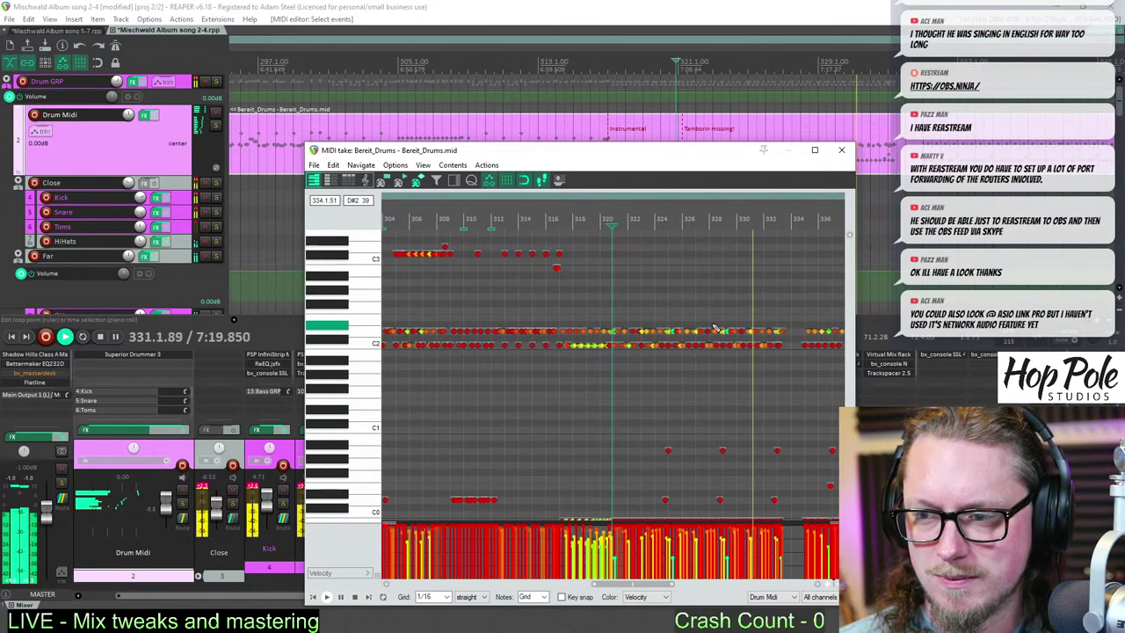
pyautogui.scroll(1, 703, 304)
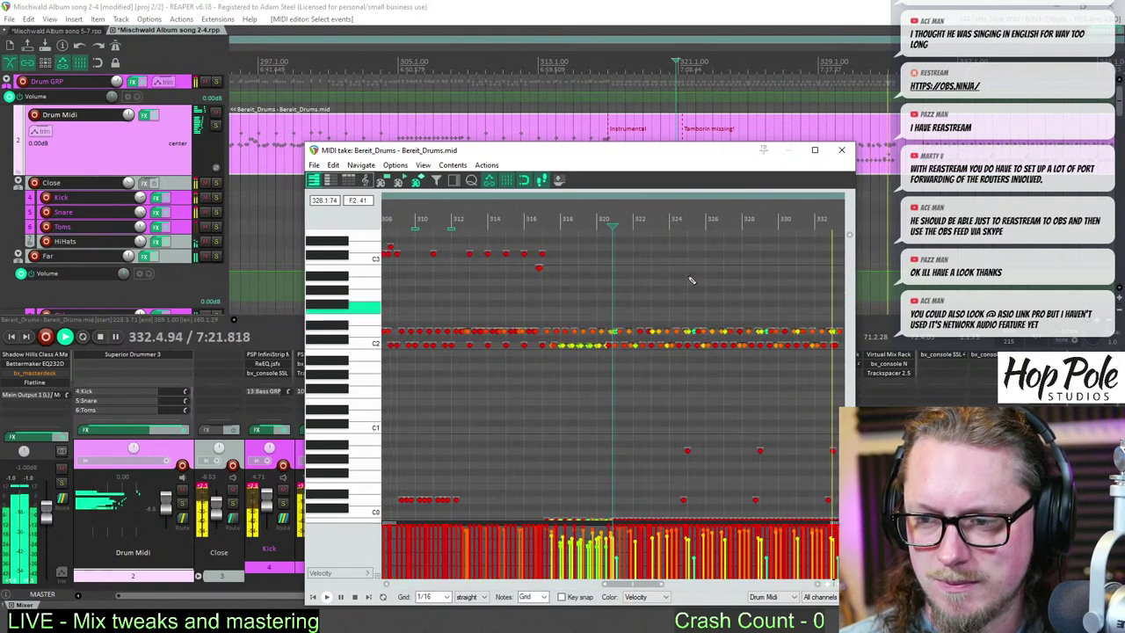
pyautogui.moveTo(628, 150); pyautogui.dragTo(649, 219)
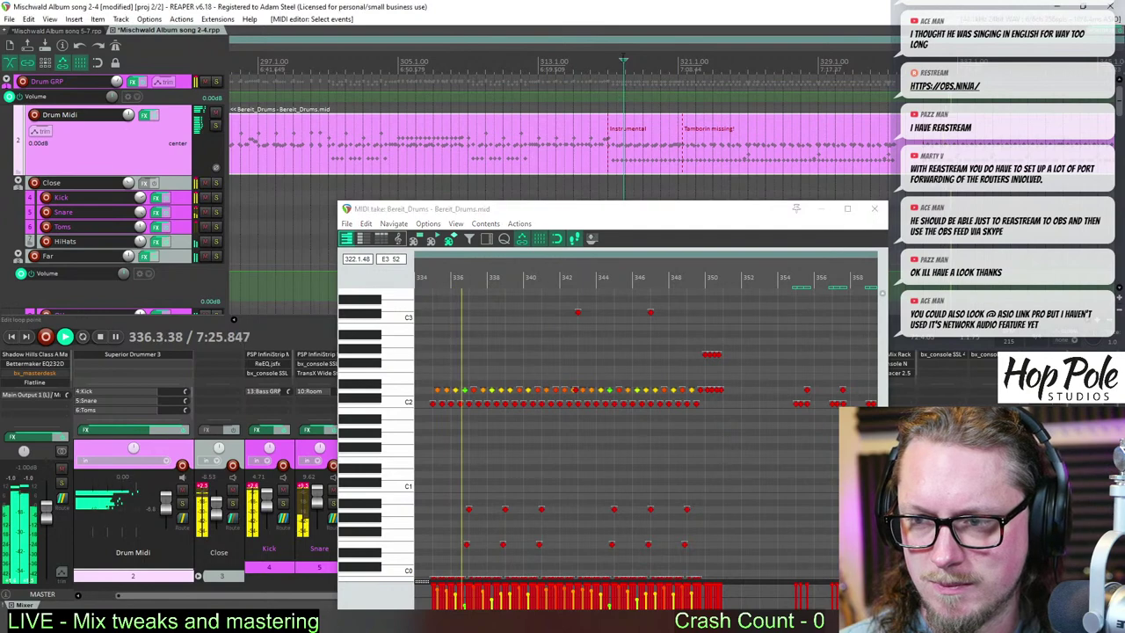
# - Split the Bereit_Drums item at bar 317 and at the start of Verse 2, and delete the instrumental section between the splits
pyautogui.click(624, 60)
pyautogui.scroll(4, 623, 63)
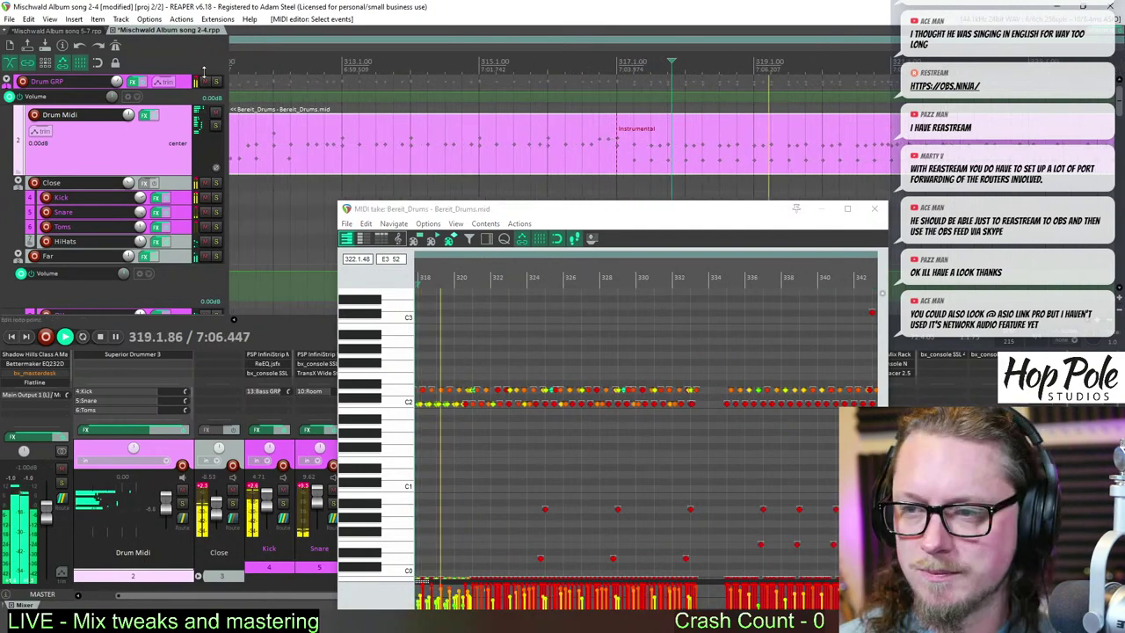
pyautogui.click(614, 159)
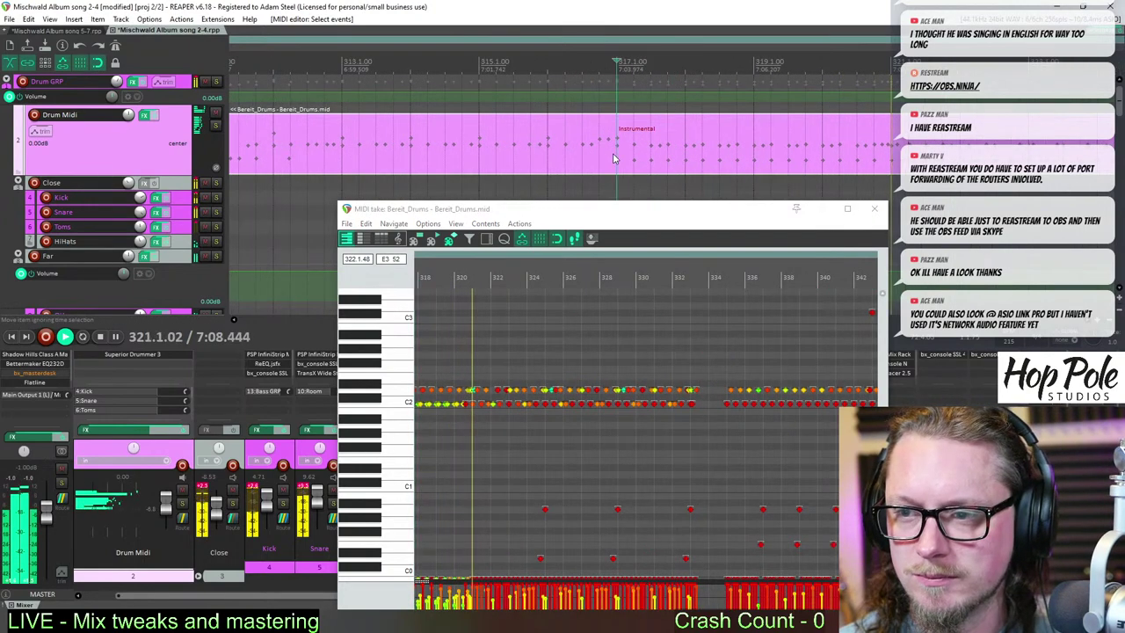
pyautogui.press('s')
pyautogui.scroll(-3, 613, 158)
pyautogui.press('space')
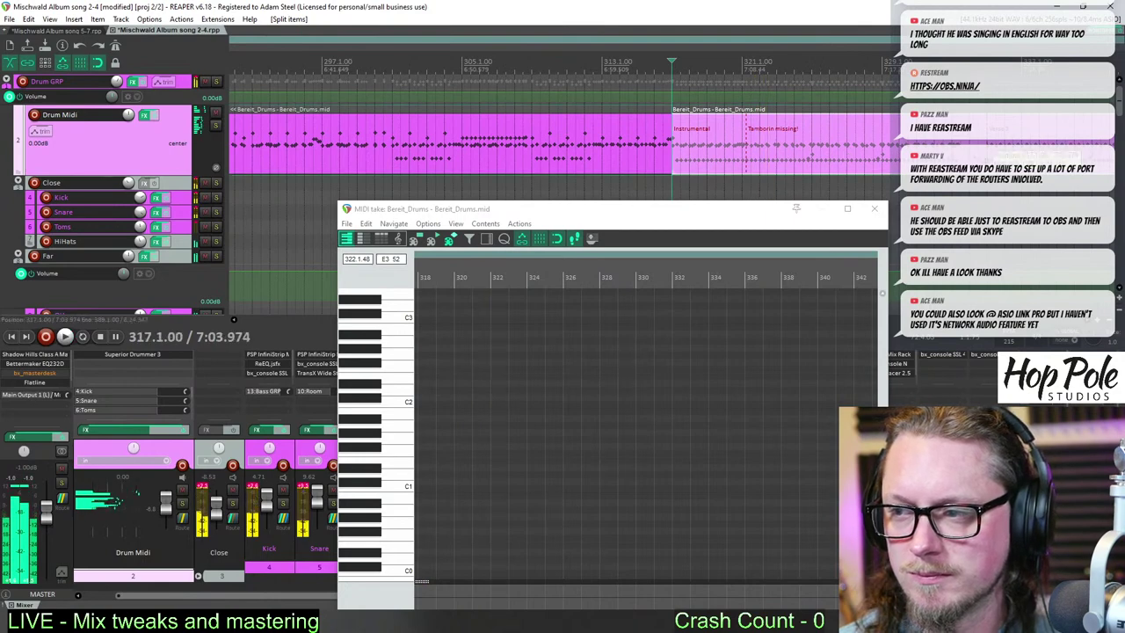
pyautogui.click(980, 142)
pyautogui.press('s')
pyautogui.click(884, 160)
pyautogui.press('Delete')
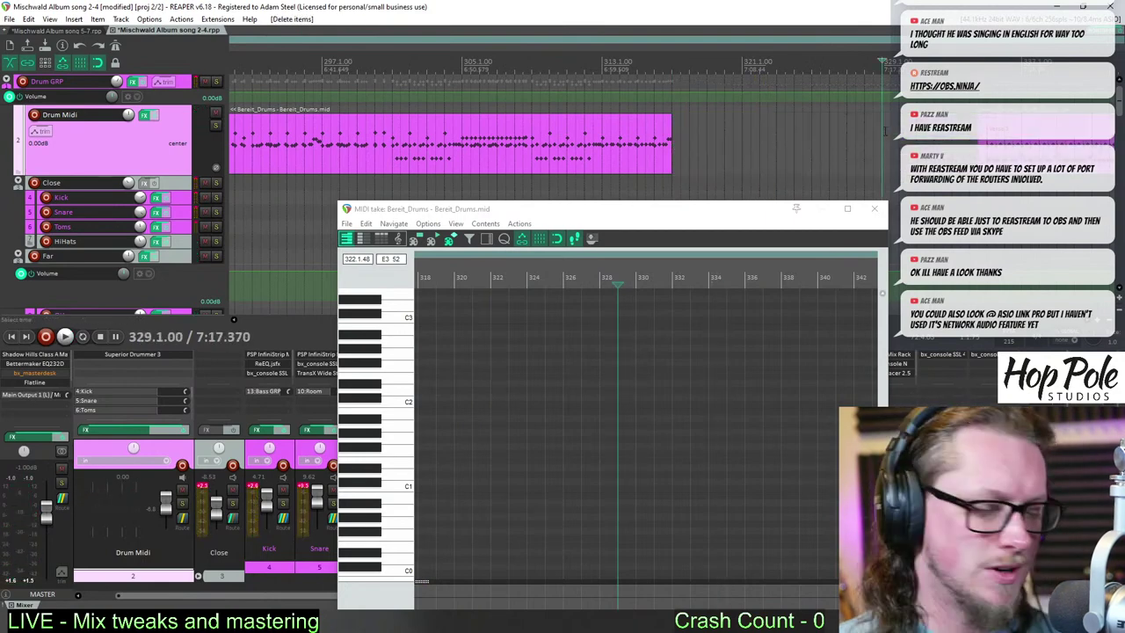
# - Listen to the end of Verse 2 from about bar 349 and on into the Schluss section, following the drum MIDI
pyautogui.scroll(-3, 884, 131)
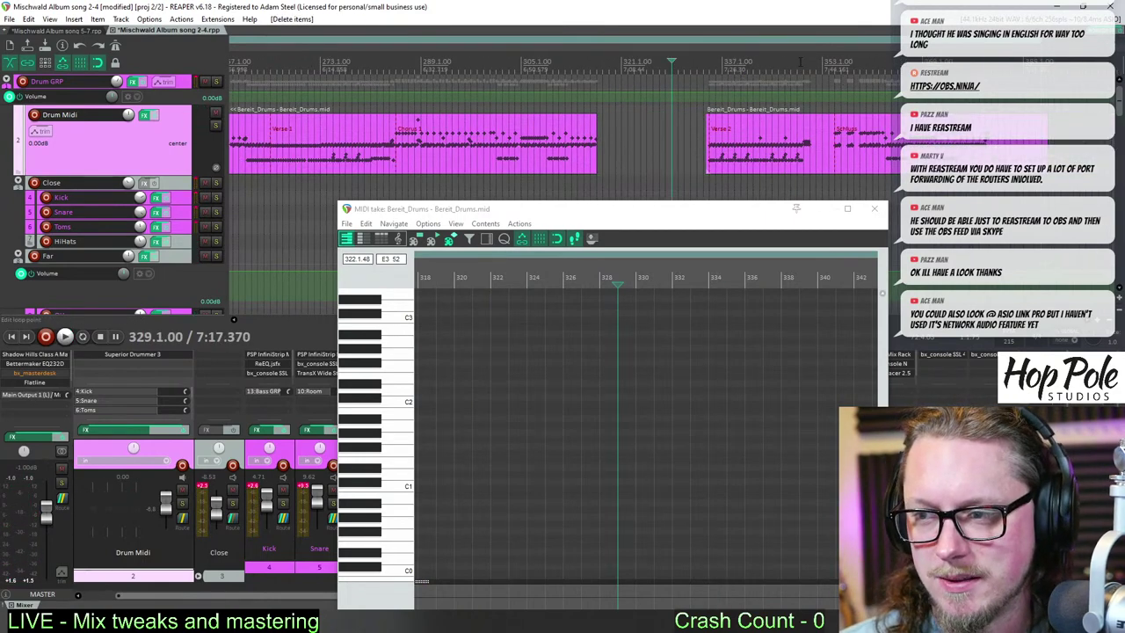
pyautogui.scroll(3, 801, 79)
pyautogui.press('space')
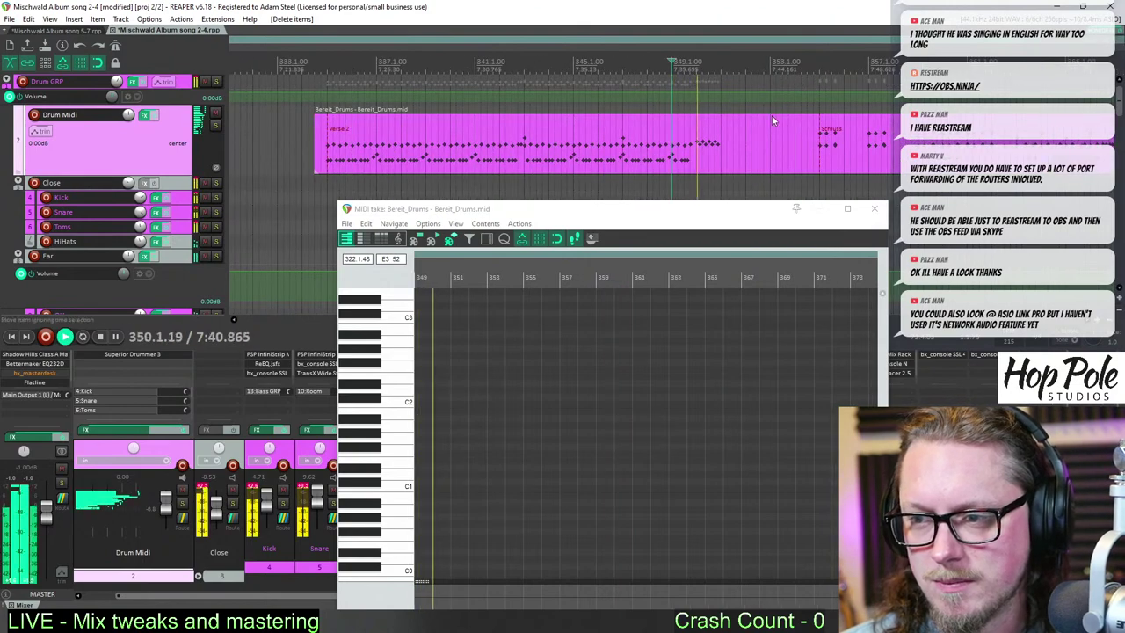
pyautogui.scroll(3, 733, 141)
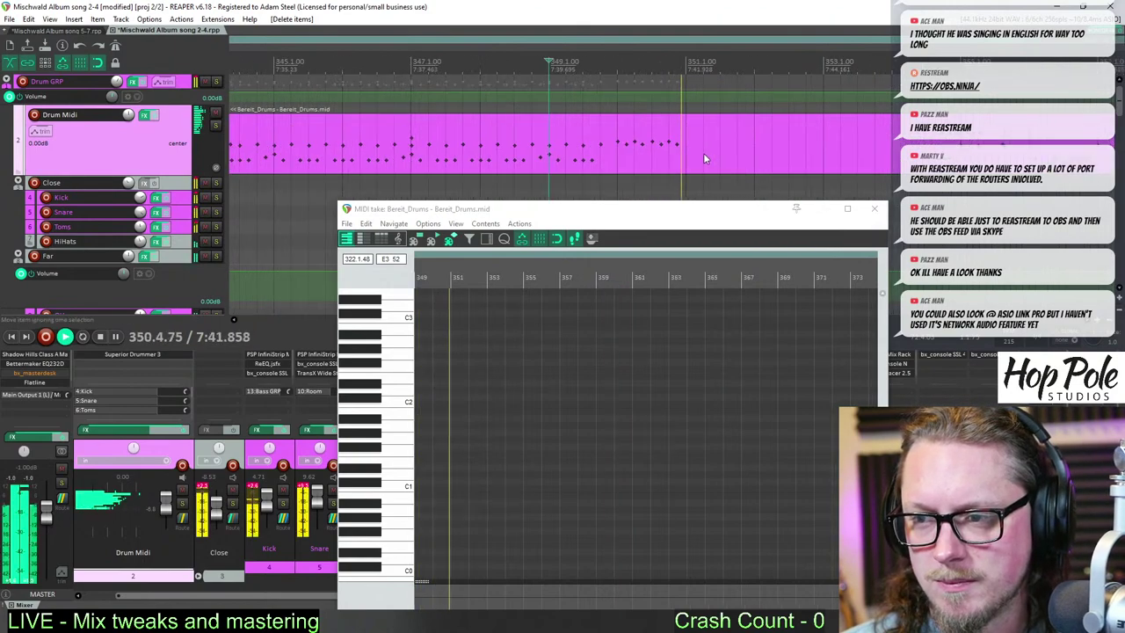
pyautogui.click(567, 79)
pyautogui.scroll(2, 567, 132)
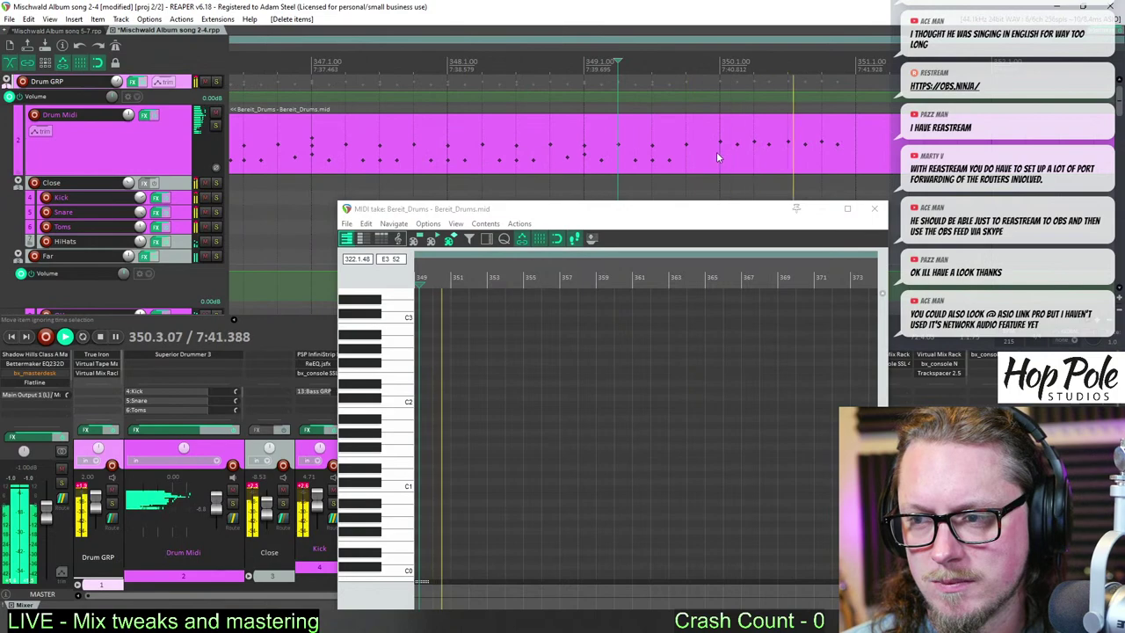
pyautogui.click(716, 151)
pyautogui.press('space')
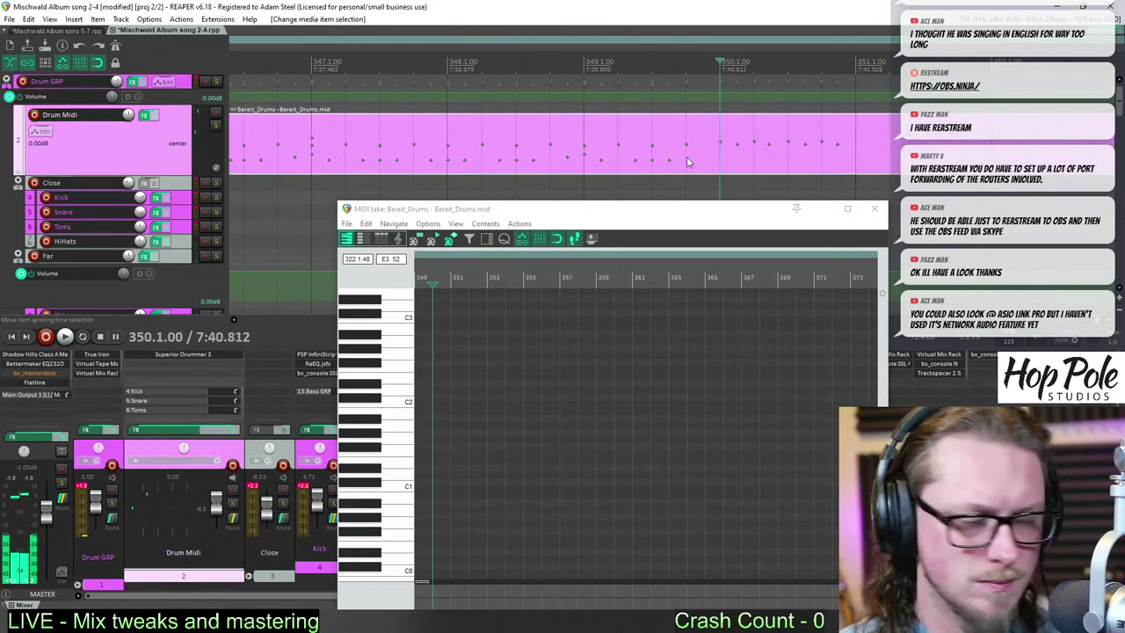
pyautogui.press('space')
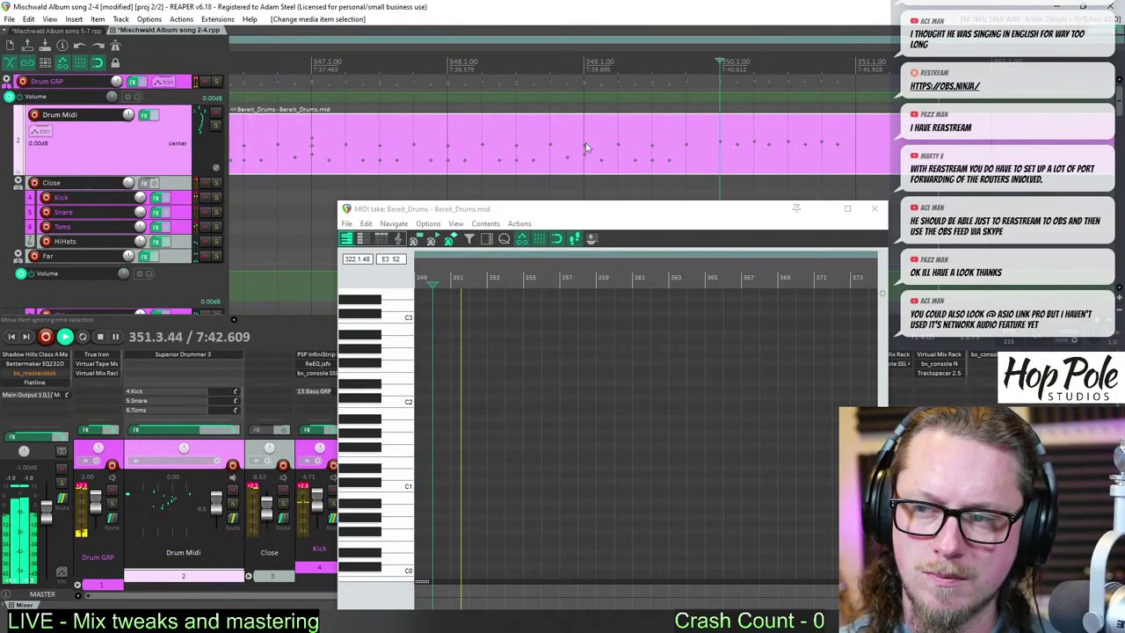
pyautogui.scroll(-3, 774, 132)
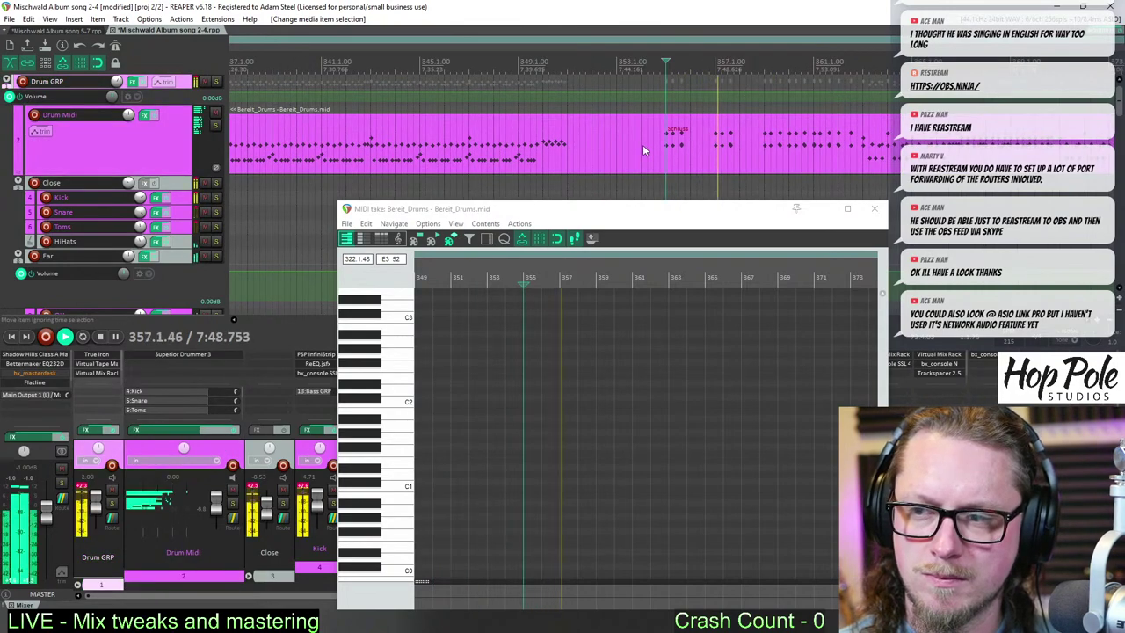
# - Stop playback and delete the remaining Bereit_Drums item from Verse 2 onward
pyautogui.scroll(-4, 645, 150)
pyautogui.press('space')
pyautogui.moveTo(450, 143); pyautogui.dragTo(517, 174)
pyautogui.press('Delete')
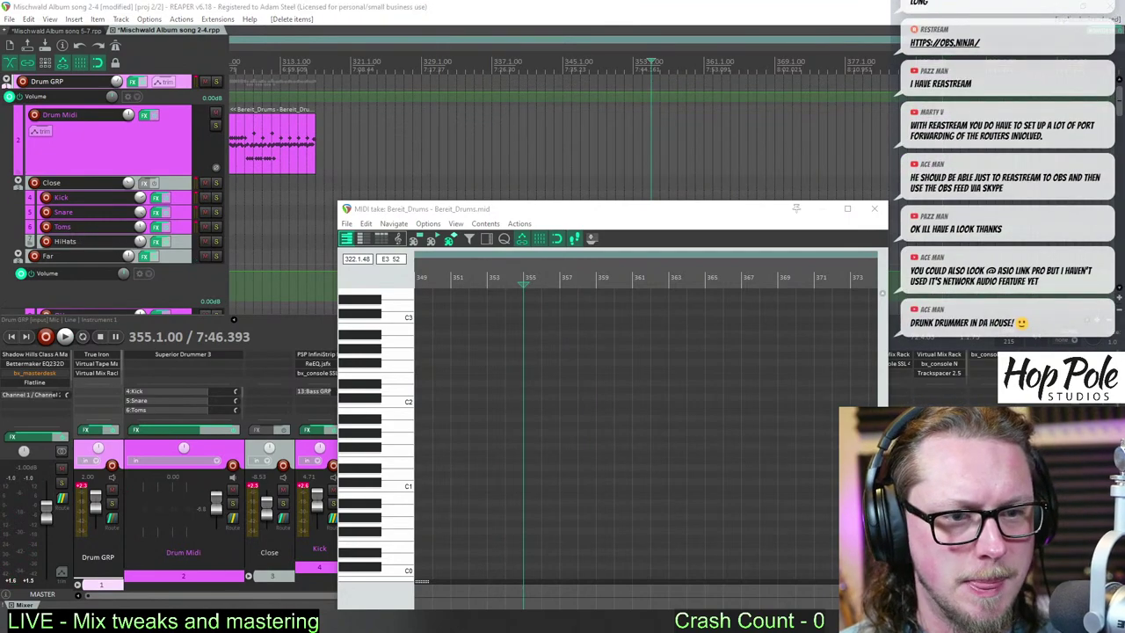
# - Try to import the original Bereit_Drums.mid file onto the Drum Midi track without its tempo map or markers
pyautogui.press('super+e')
pyautogui.moveTo(585, 60); pyautogui.dragTo(1124, 60)
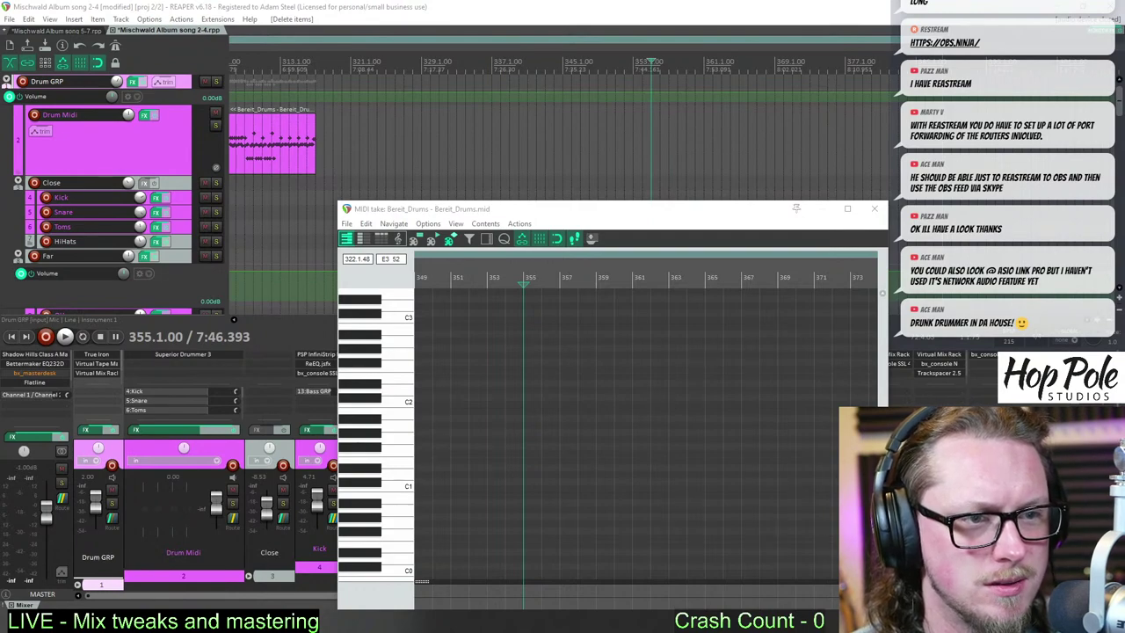
pyautogui.scroll(-3, 593, 146)
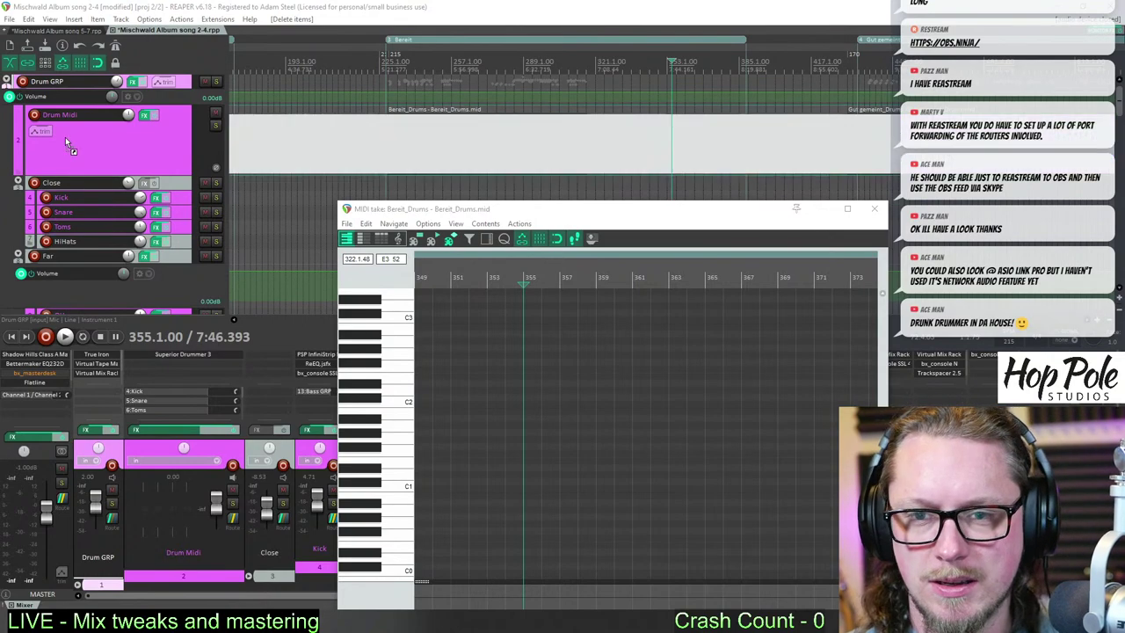
pyautogui.moveTo(341, 206); pyautogui.dragTo(338, 185)
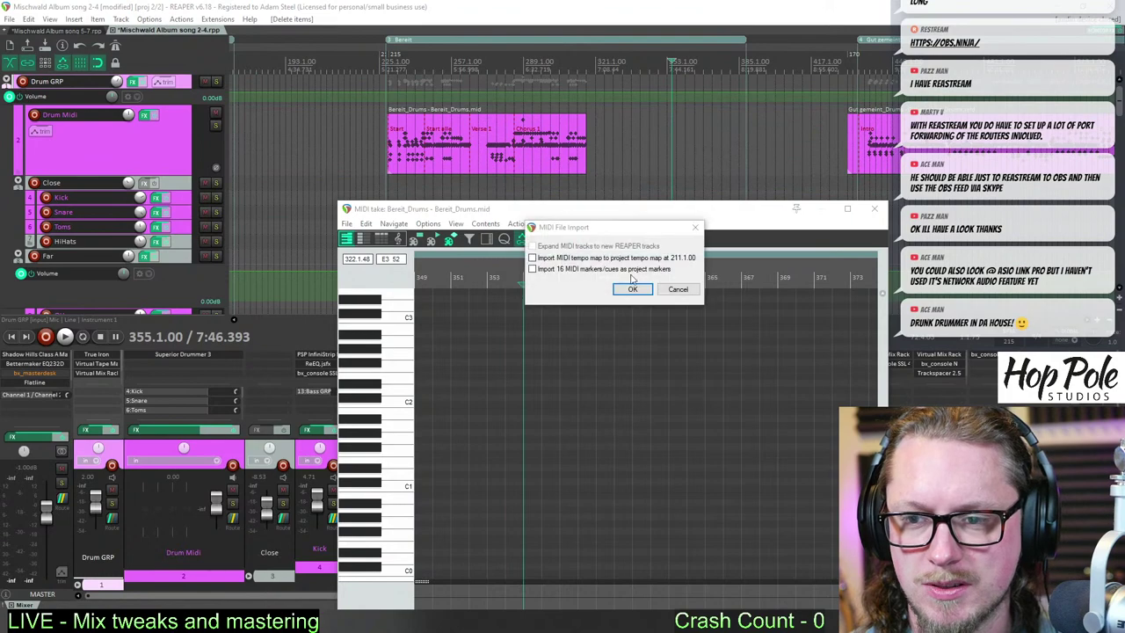
pyautogui.click(630, 289)
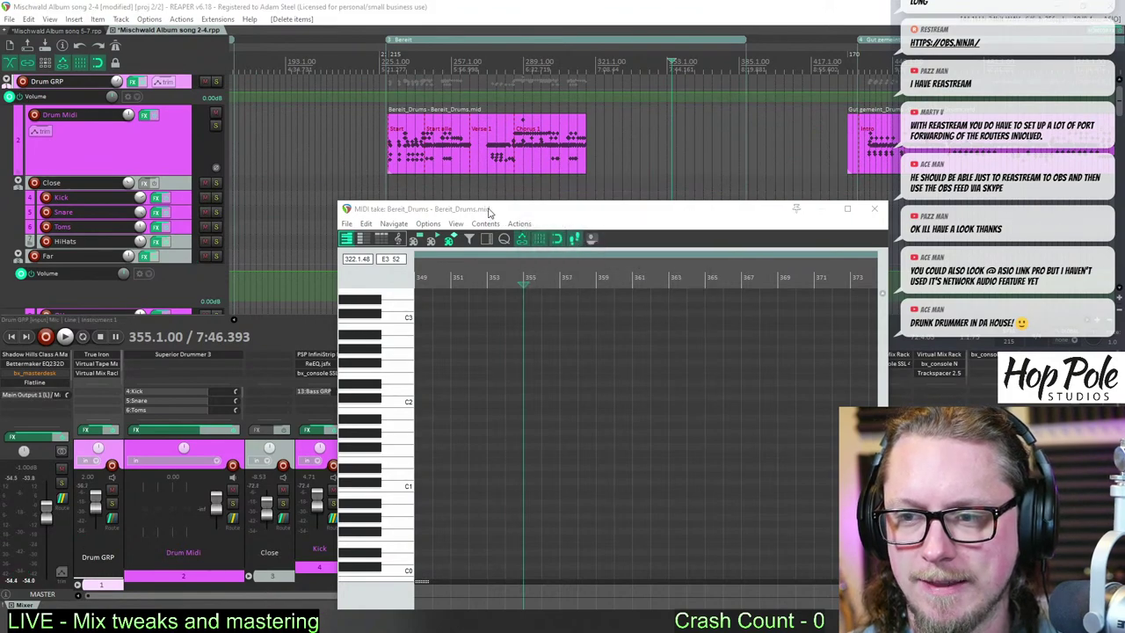
# - Move the MIDI editor clear of the tracks and import Bereit_Drums.mid onto the Close track at bar 211
pyautogui.moveTo(454, 211); pyautogui.dragTo(426, 289)
pyautogui.scroll(-4, 502, 217)
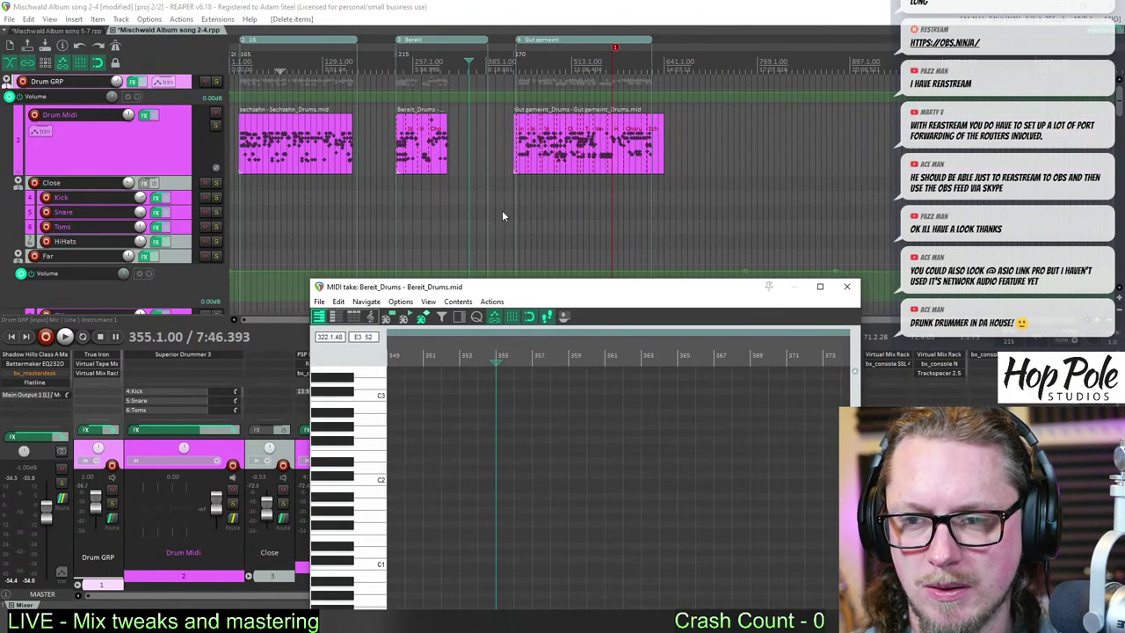
pyautogui.scroll(-2, 506, 213)
pyautogui.scroll(4, 507, 209)
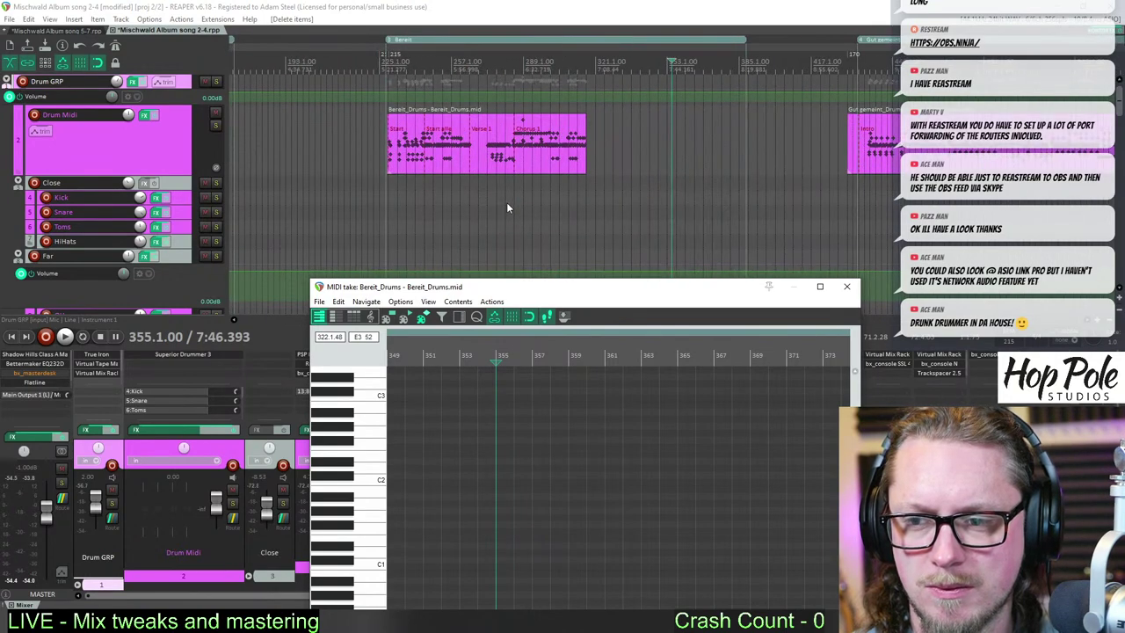
pyautogui.scroll(-2, 509, 204)
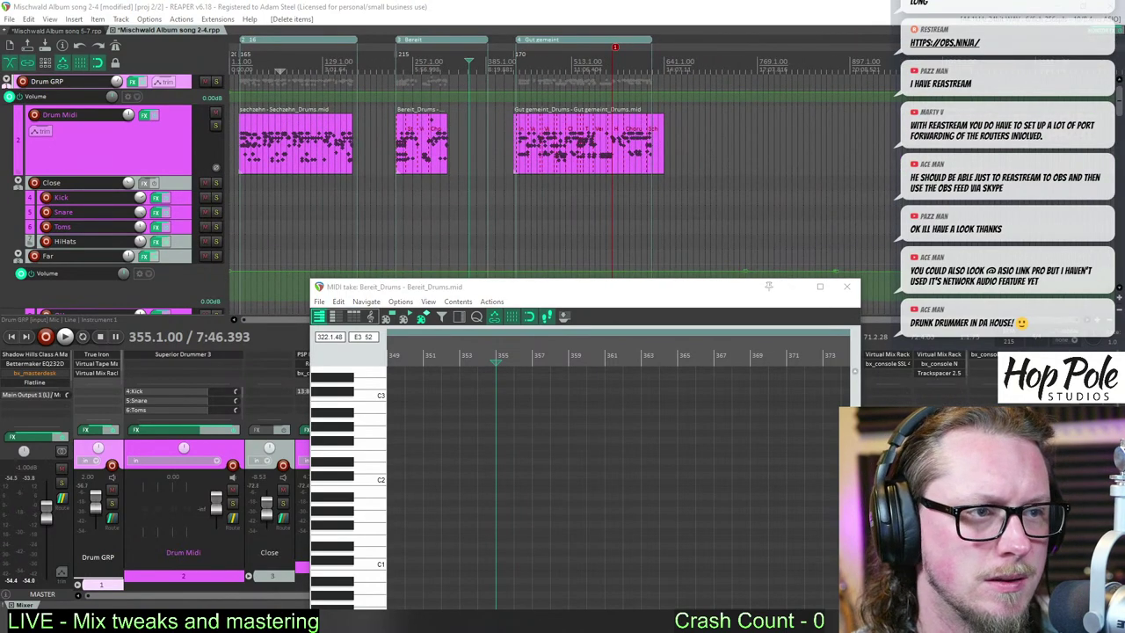
pyautogui.hotkey('ctrl', 'z')
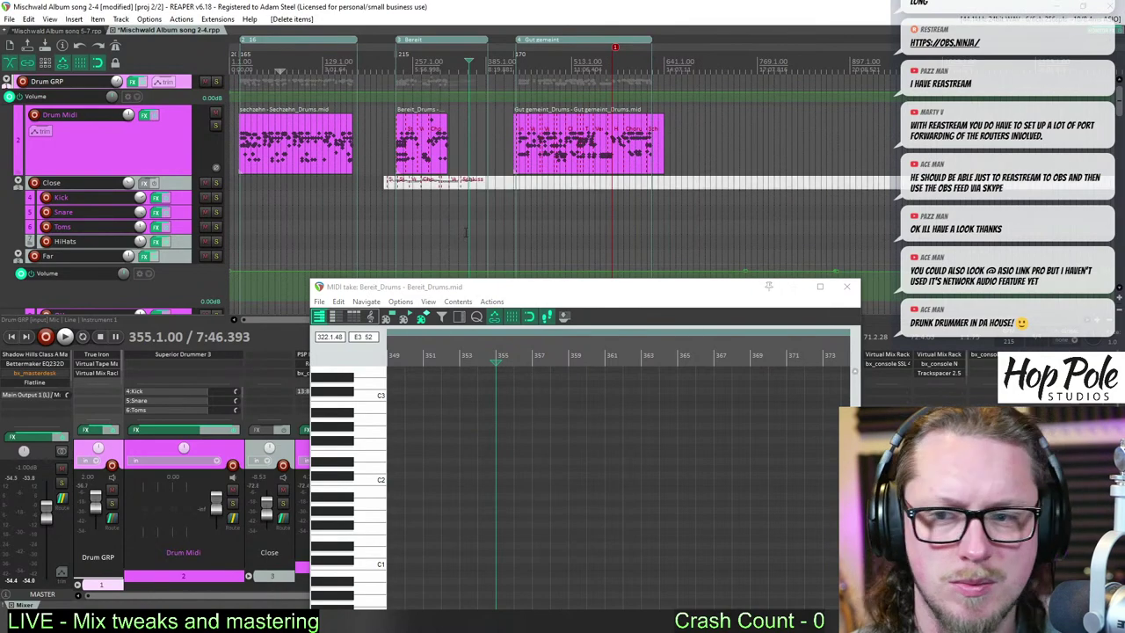
# - Split the imported Bereit_Drums item on the Close track at bar 401 and delete everything after it
pyautogui.click(498, 190)
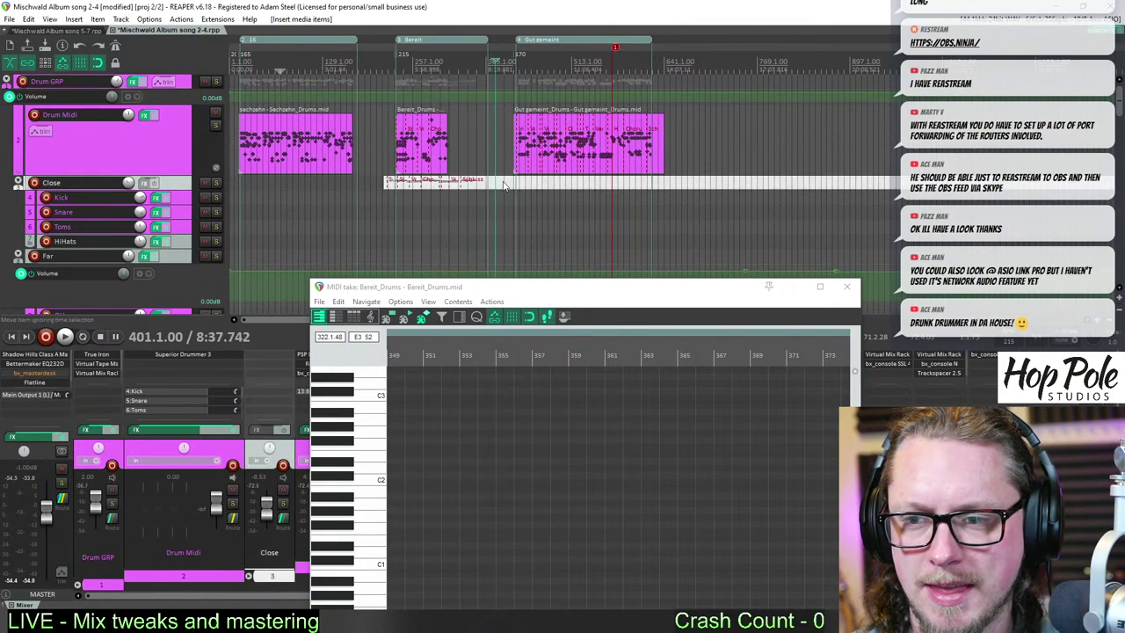
pyautogui.press('s')
pyautogui.press('Delete')
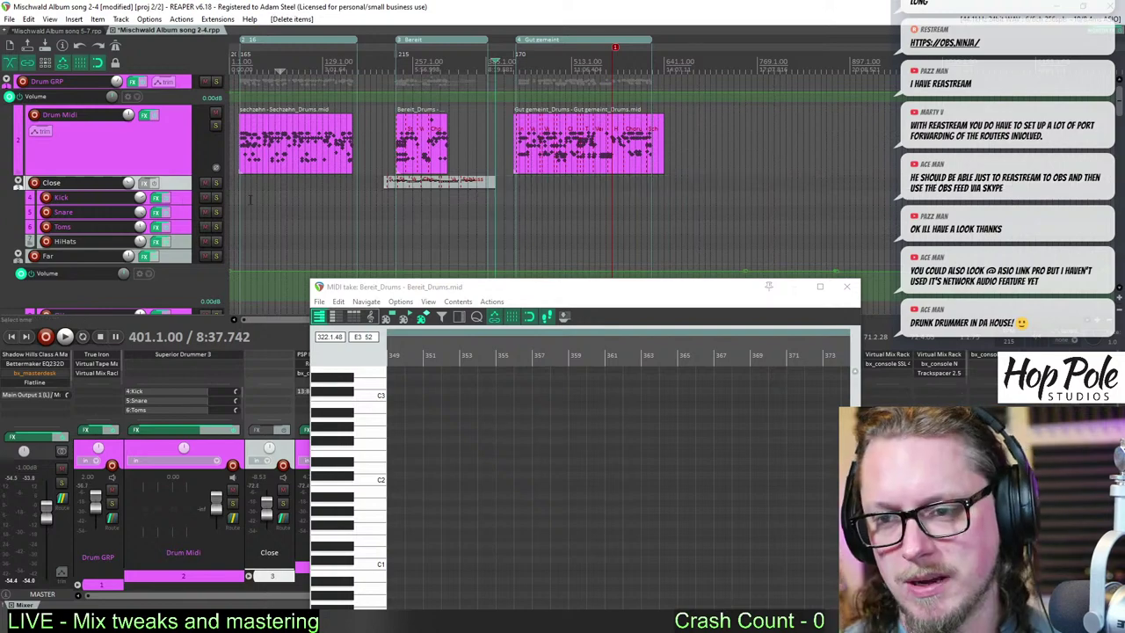
# - Enlarge the Close track and align the imported drum item with the existing Bereit_Drums item on the Drum Midi track
pyautogui.moveTo(181, 189); pyautogui.dragTo(184, 248)
pyautogui.click(423, 209)
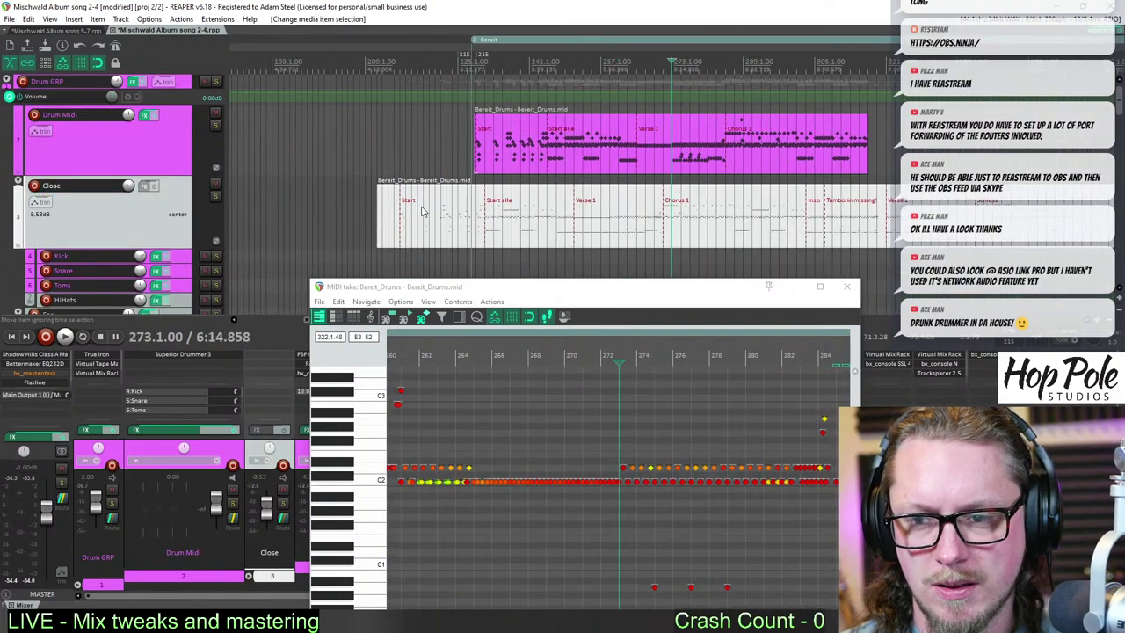
pyautogui.moveTo(328, 209); pyautogui.dragTo(490, 211)
# - Split the imported item at bar 317, delete the earlier part, and move the part from Instrumental onward to the Drum Midi track
pyautogui.click(1059, 193)
pyautogui.scroll(5, 814, 236)
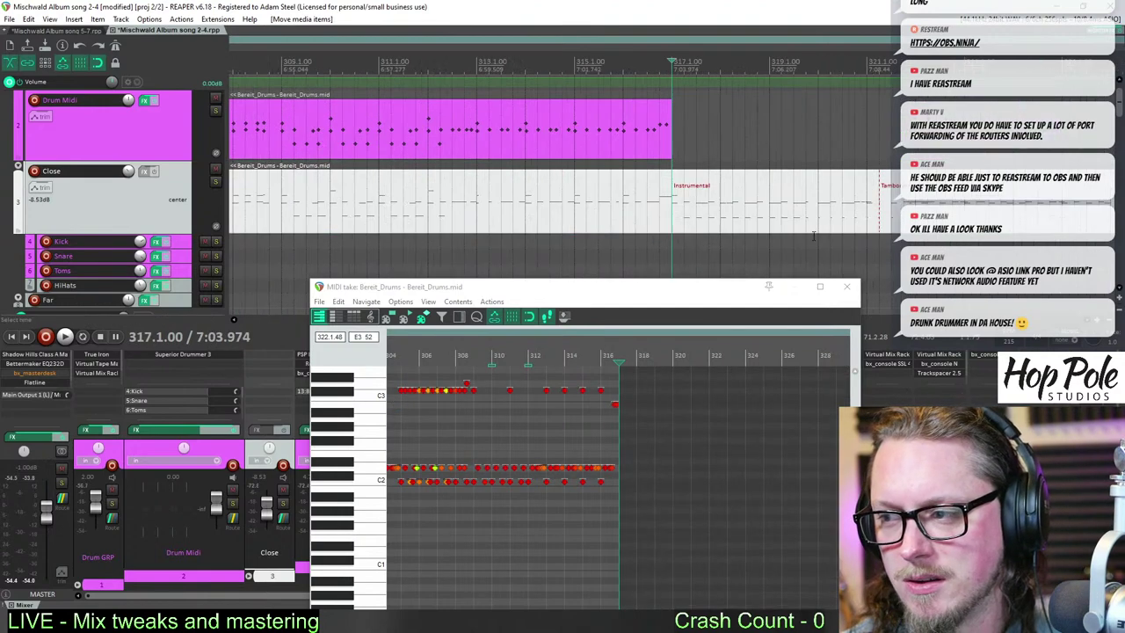
pyautogui.press('s')
pyautogui.click(598, 217)
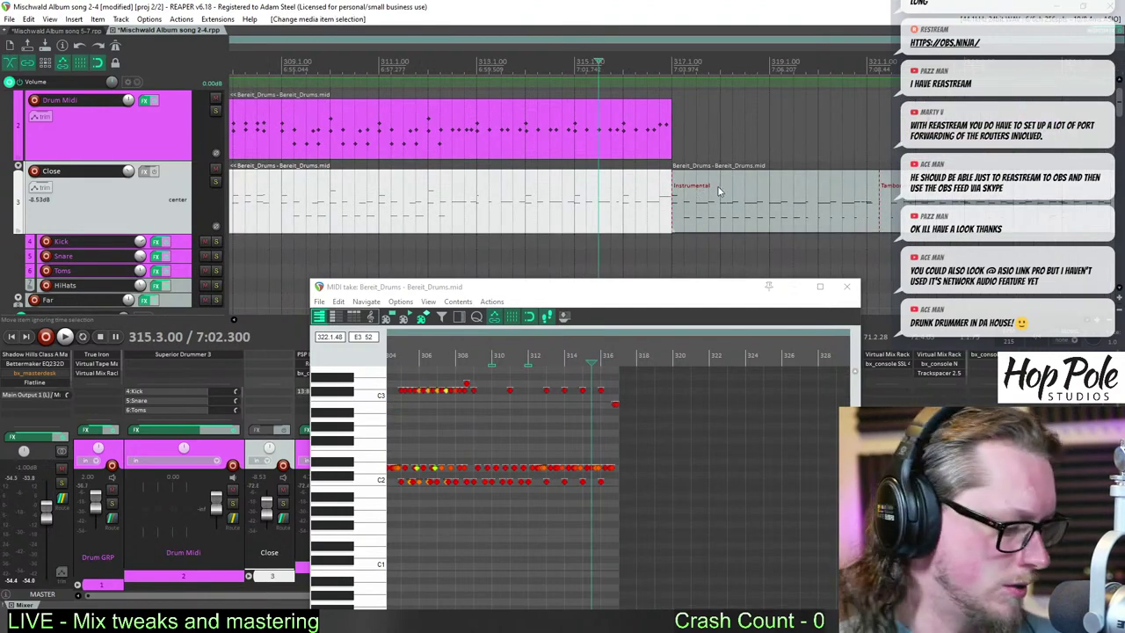
pyautogui.moveTo(717, 191); pyautogui.dragTo(715, 130)
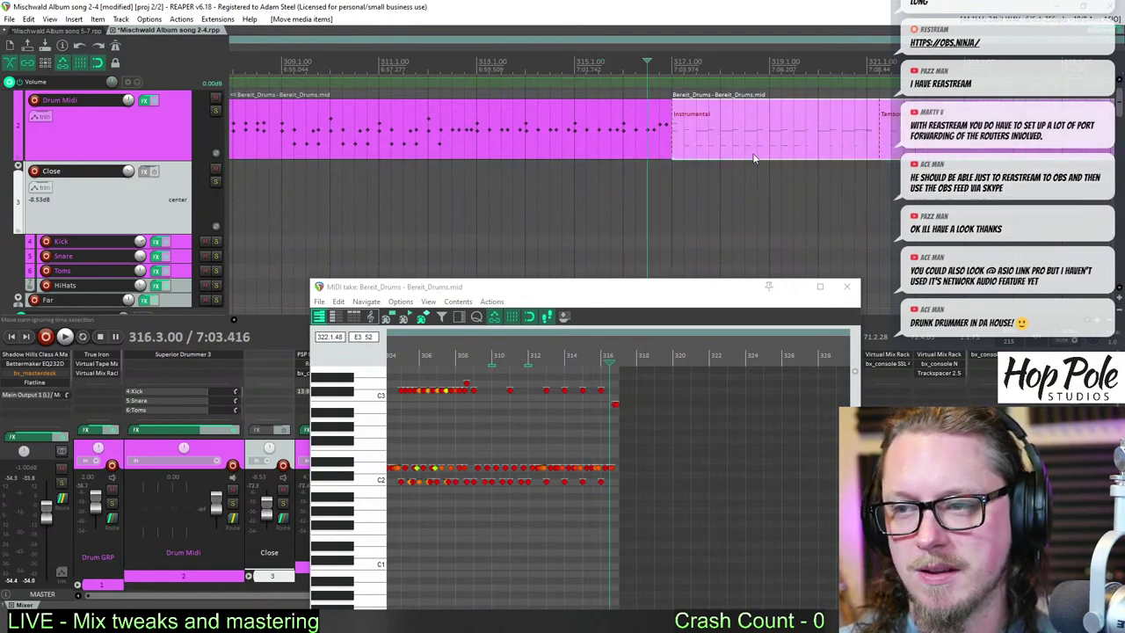
# - Play the replaced drum part from just before the Instrumental section to past the tambourine marker
pyautogui.press('space')
pyautogui.scroll(-2, 752, 157)
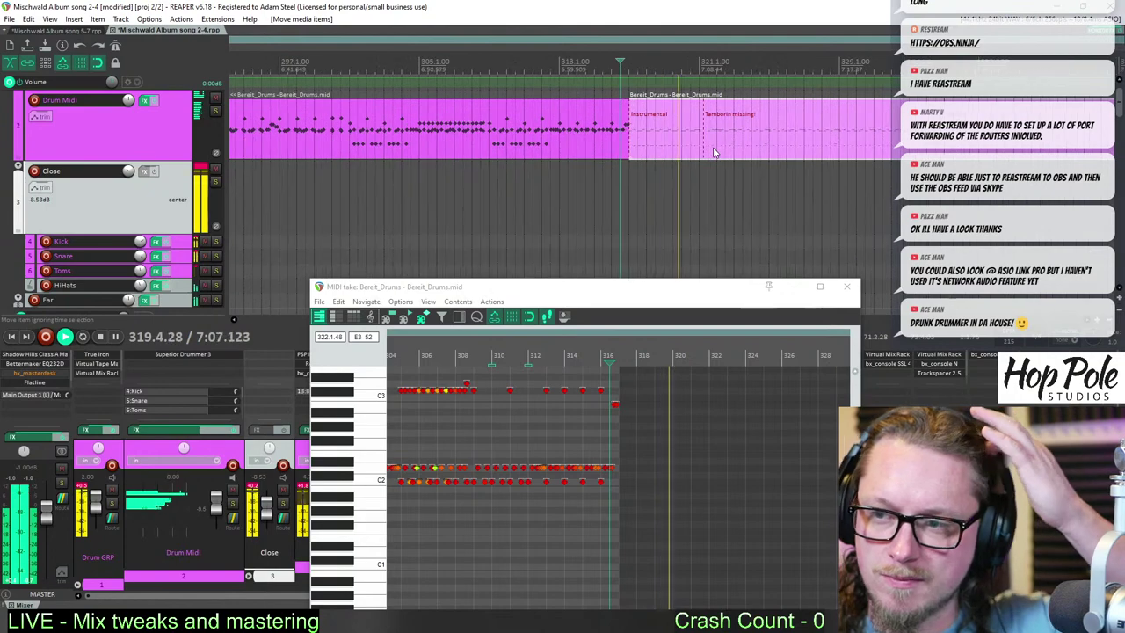
pyautogui.scroll(3, 716, 149)
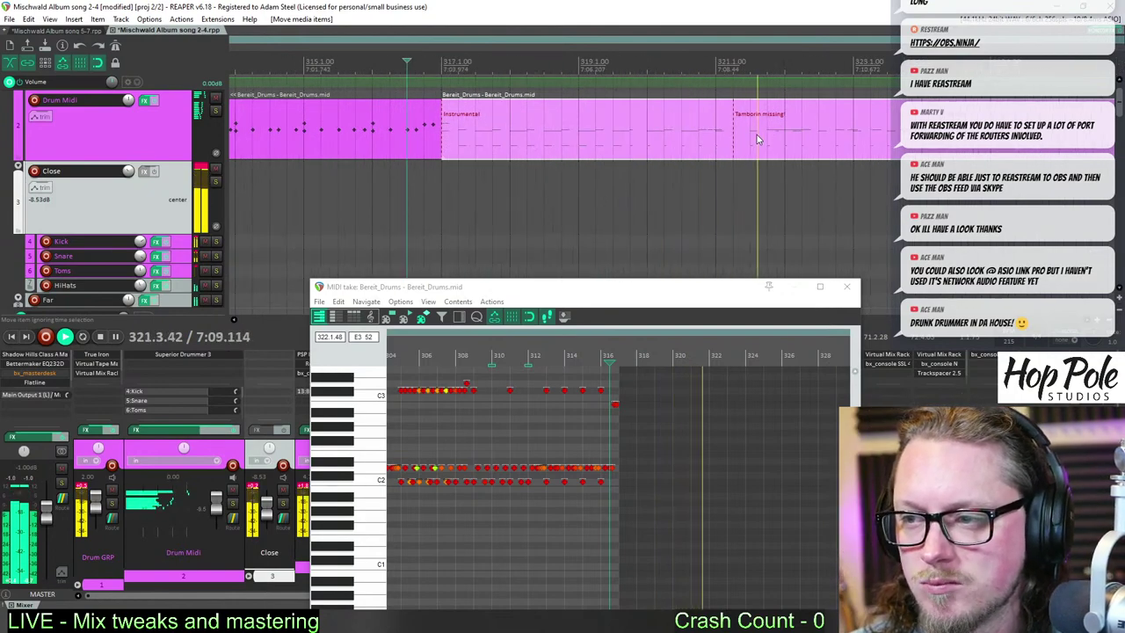
# - Open the Drum Midi item from bar 317 onward in the MIDI editor and examine its notes up to about bar 340
pyautogui.scroll(-2, 738, 147)
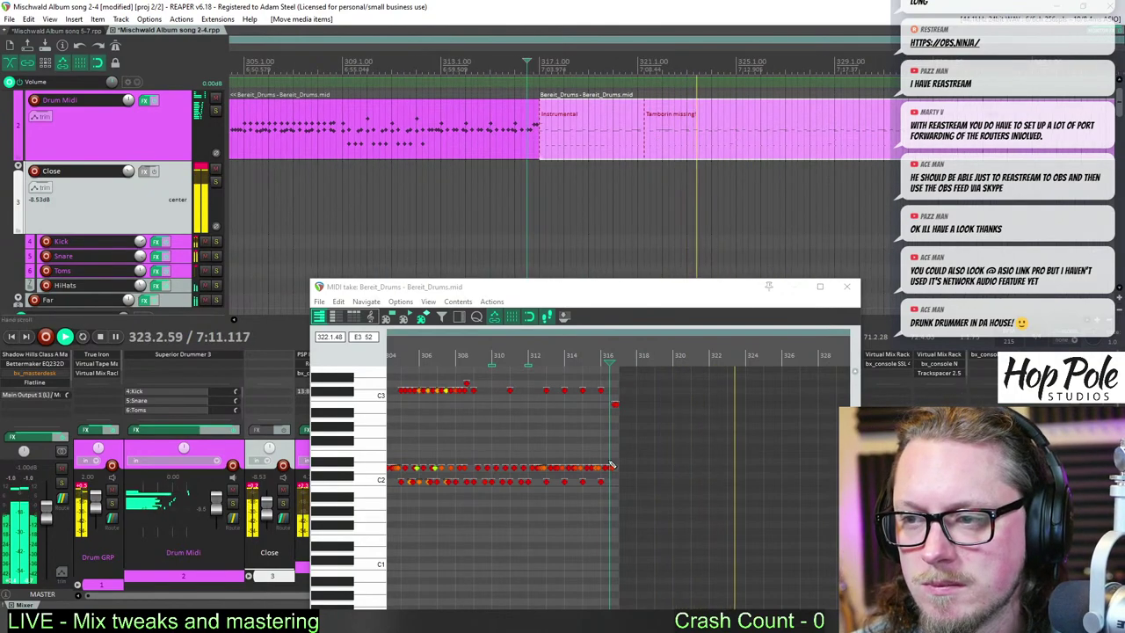
pyautogui.doubleClick(620, 140)
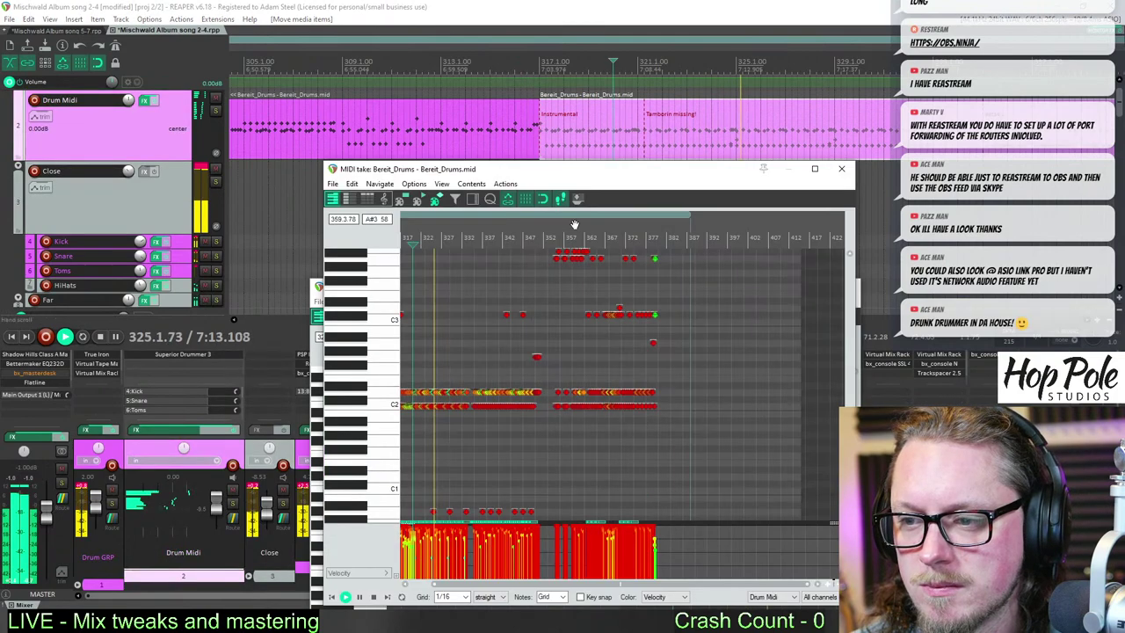
pyautogui.scroll(5, 505, 432)
pyautogui.scroll(2, 505, 433)
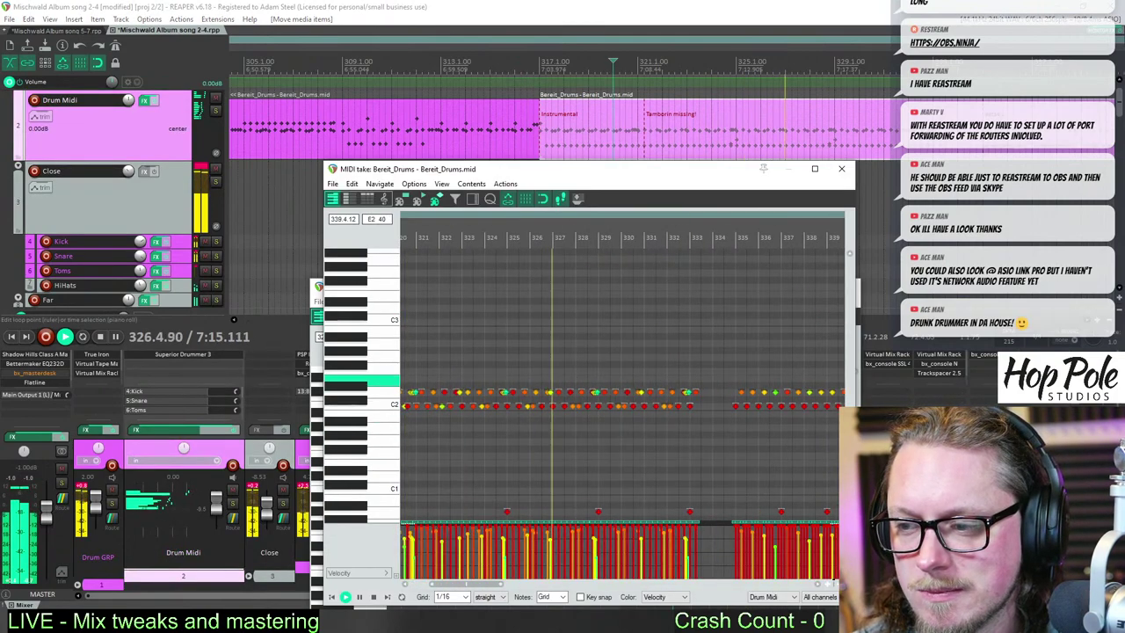
pyautogui.scroll(-3, 583, 434)
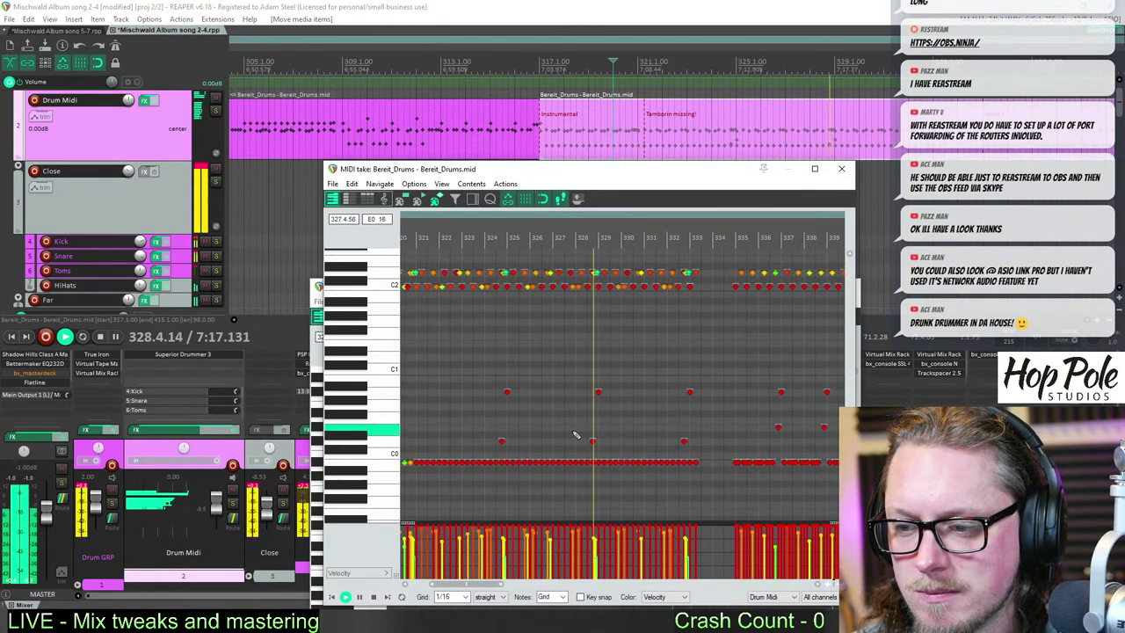
pyautogui.scroll(2, 587, 429)
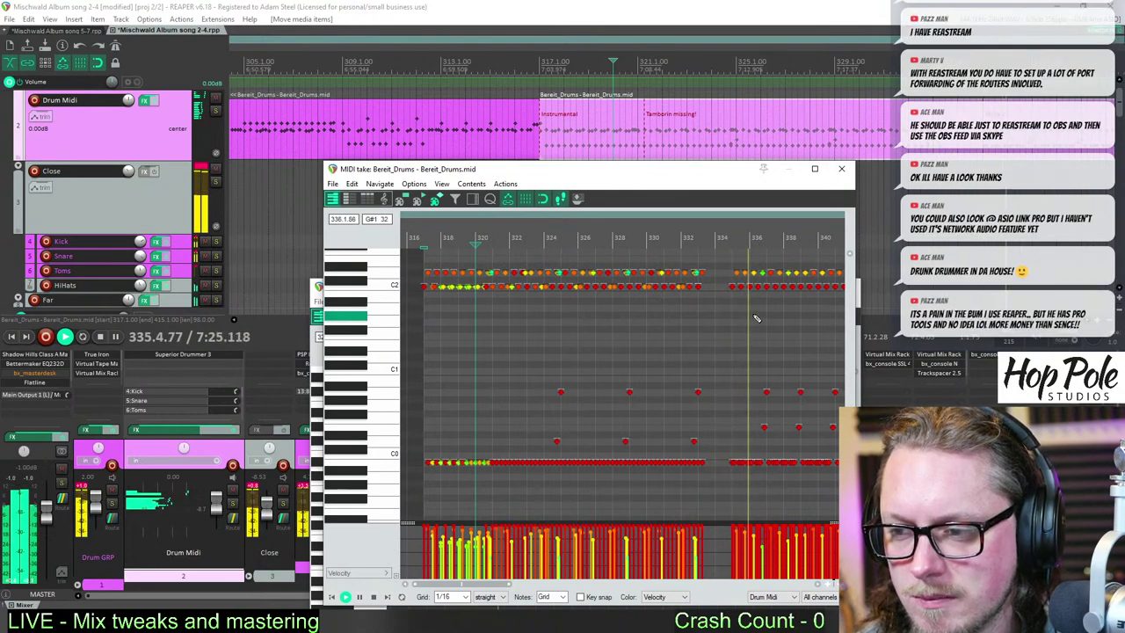
# - Select the D2 snare notes from about bar 335 to bar 349 and raise their velocities to near maximum
pyautogui.scroll(-2, 748, 318)
pyautogui.scroll(1, 748, 326)
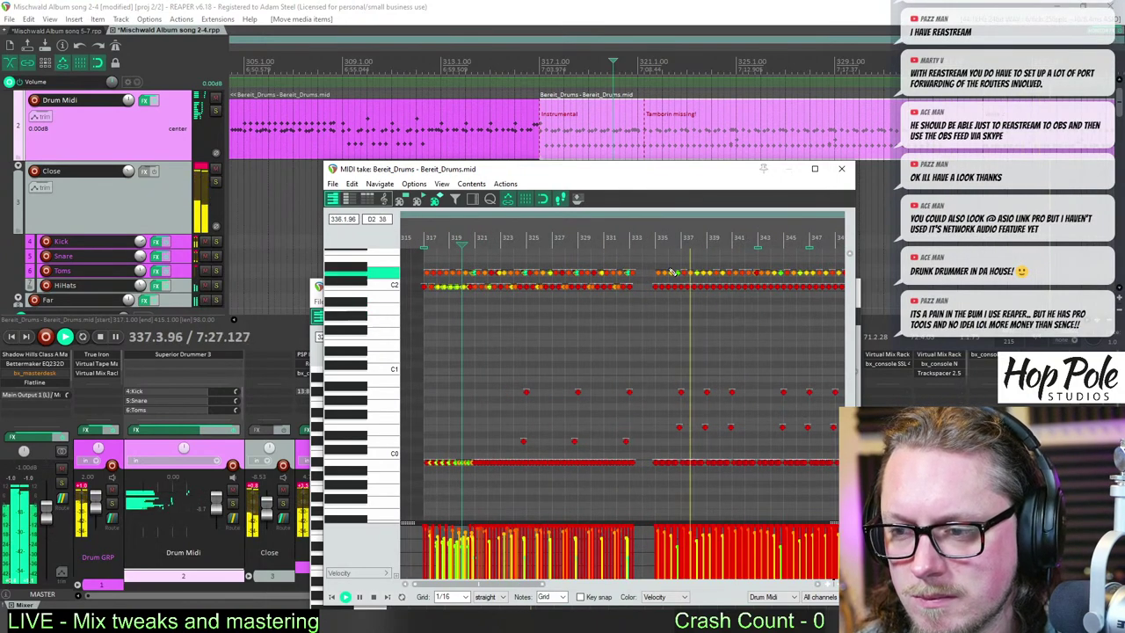
pyautogui.scroll(2, 641, 264)
pyautogui.moveTo(629, 261); pyautogui.dragTo(722, 278)
pyautogui.scroll(-2, 712, 352)
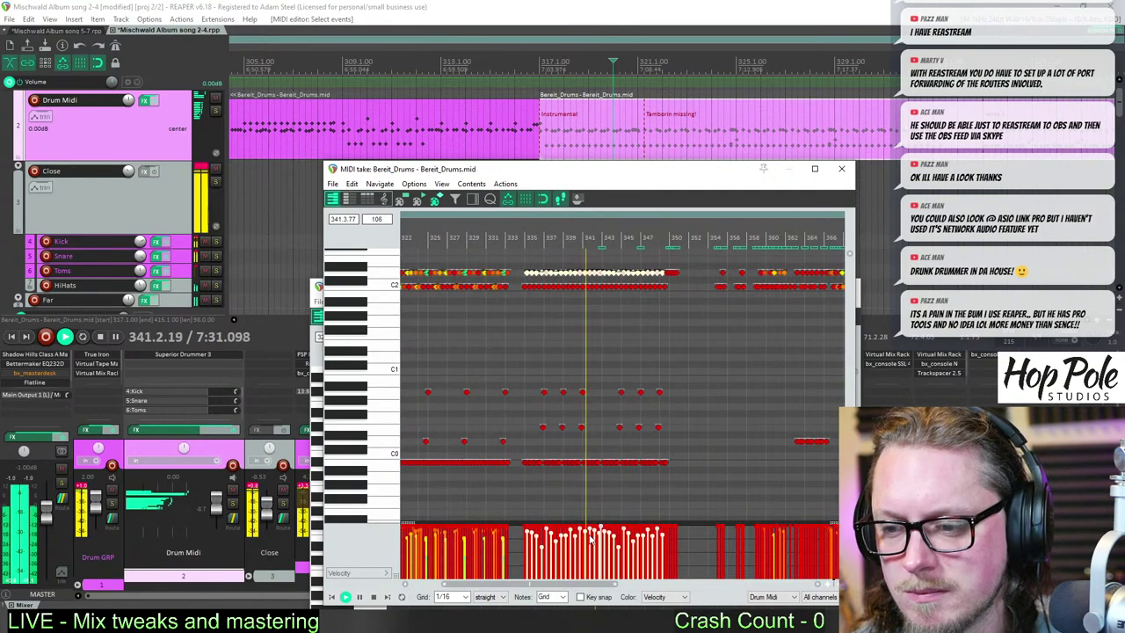
pyautogui.moveTo(587, 532); pyautogui.dragTo(587, 521)
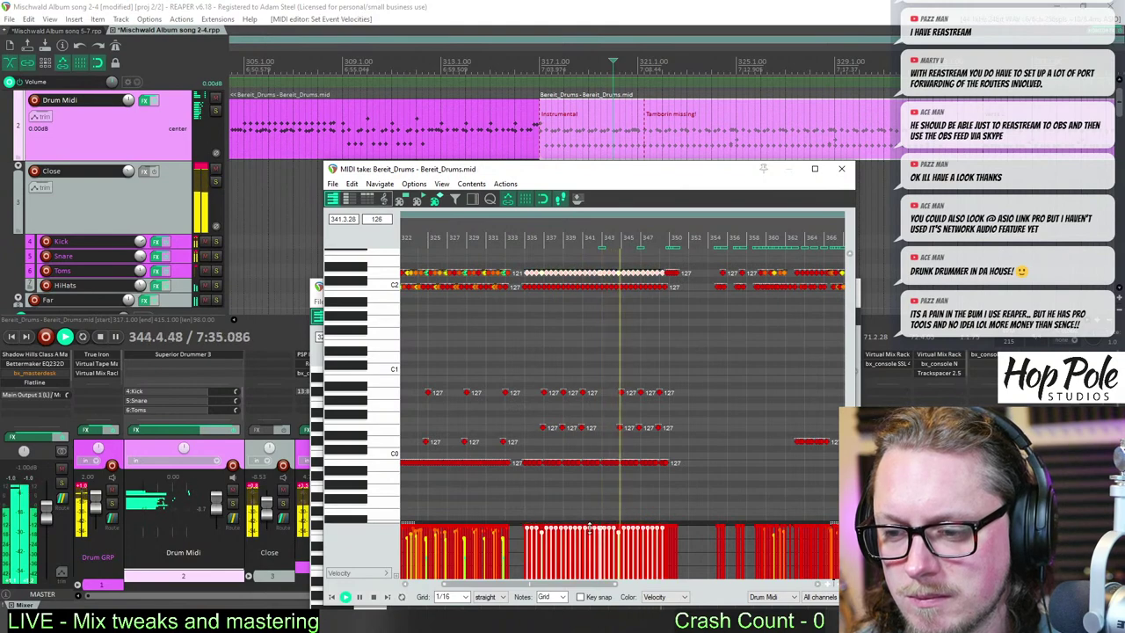
# - Try humanizing the selected D2 notes with 27% velocity and 0% timing, and play through the fill at bar 350
pyautogui.press('h')
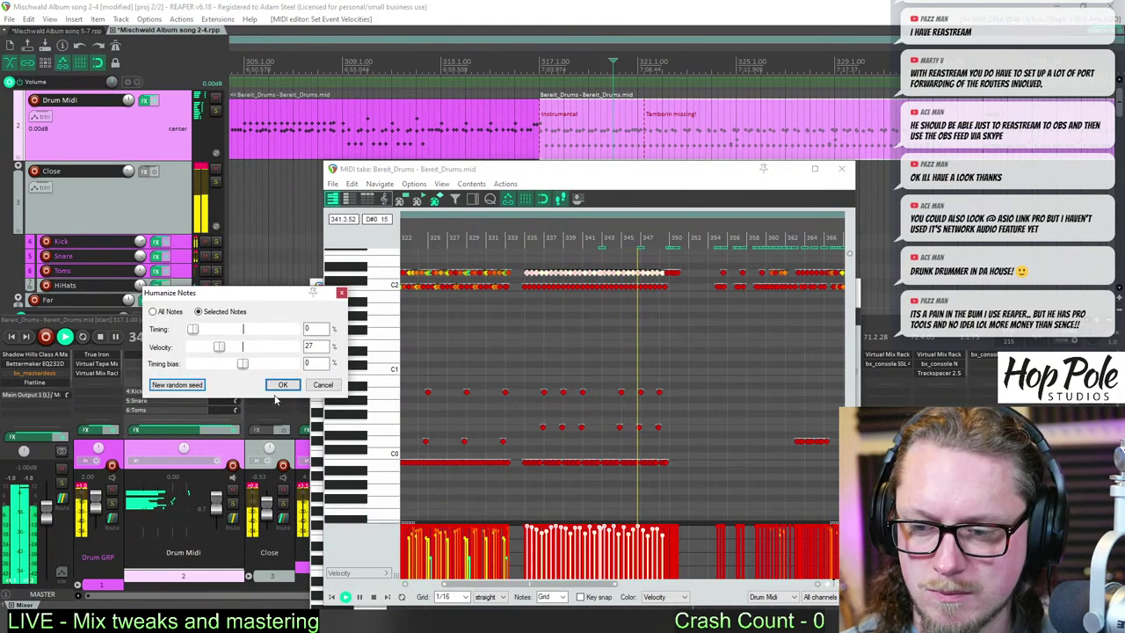
pyautogui.click(282, 385)
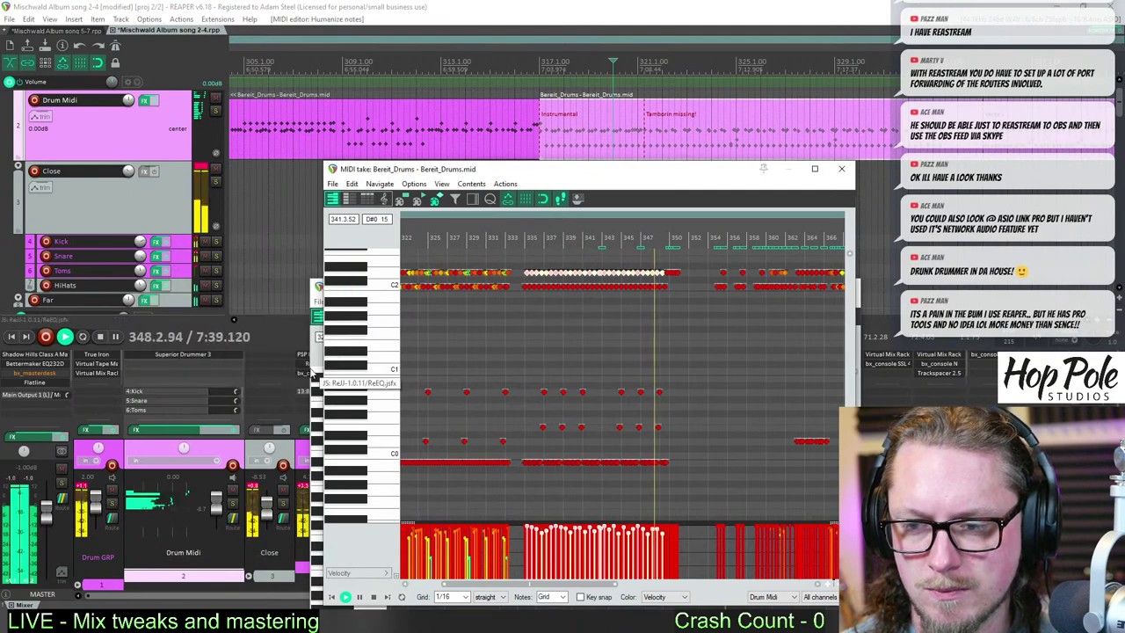
pyautogui.scroll(3, 758, 302)
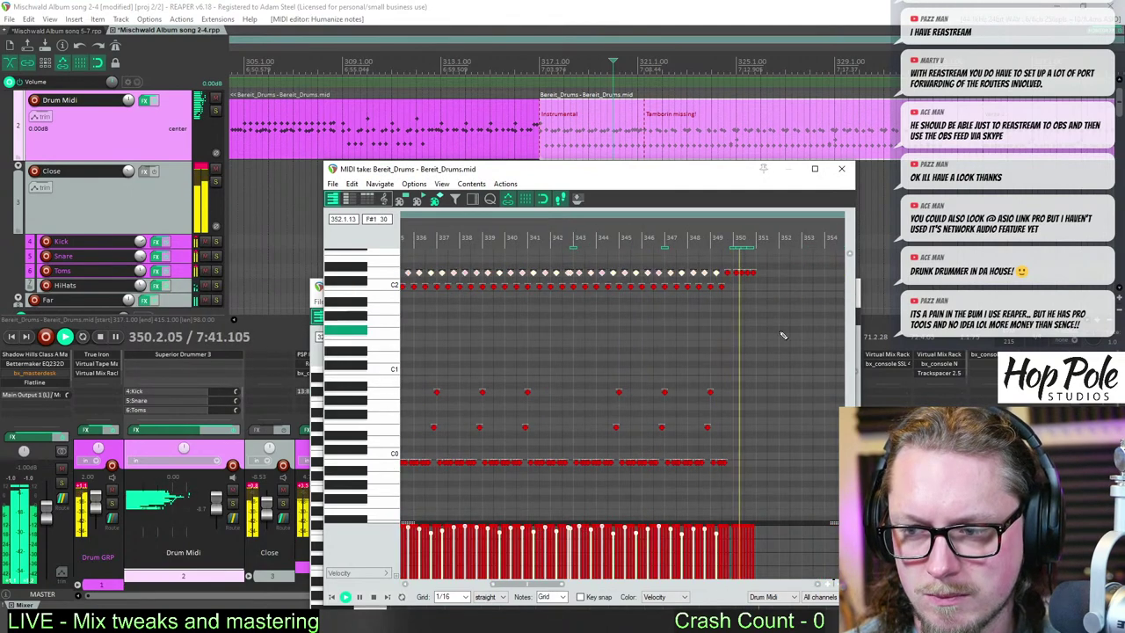
pyautogui.scroll(3, 782, 335)
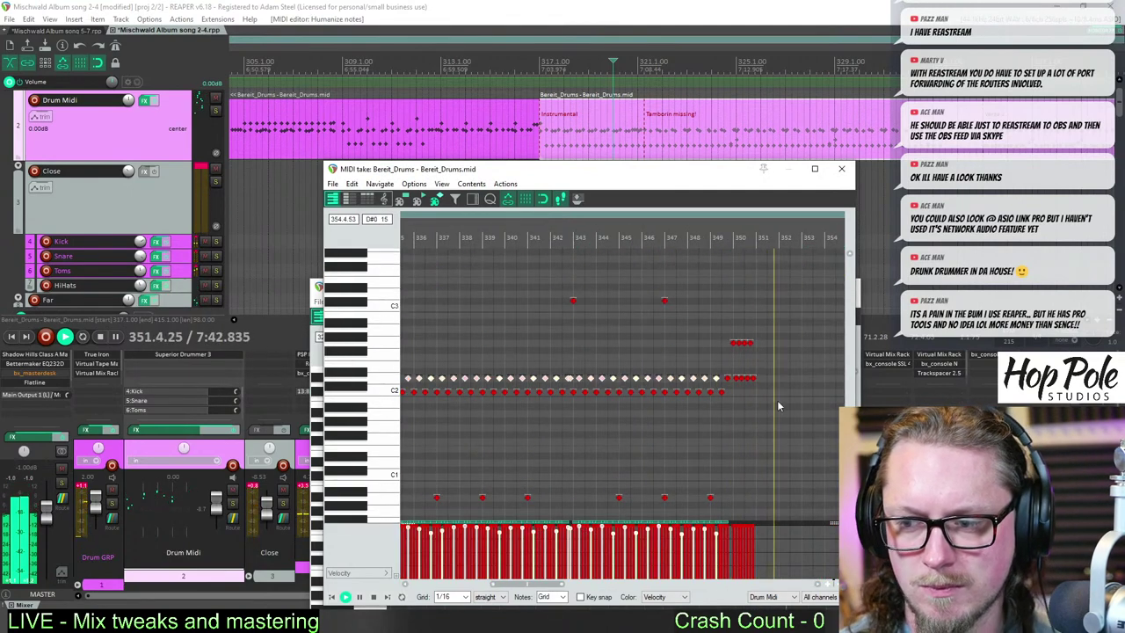
pyautogui.press('space')
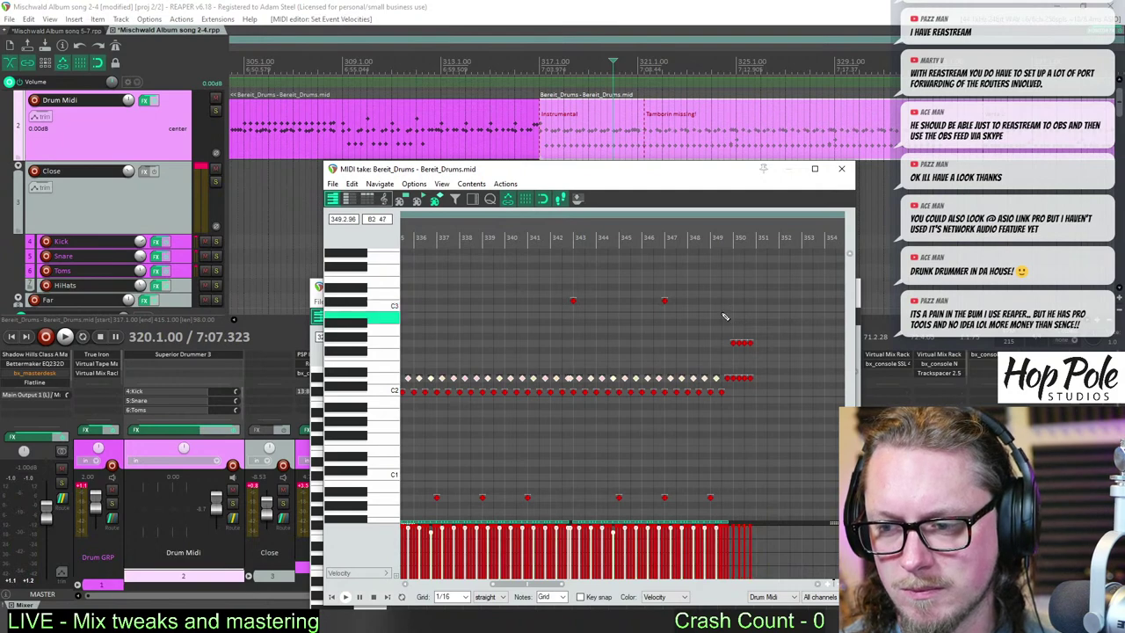
# - Play the drums from bar 349 through the Schluss section to about bar 361, and close the item's MIDI editor
pyautogui.scroll(-2, 724, 318)
pyautogui.click(685, 237)
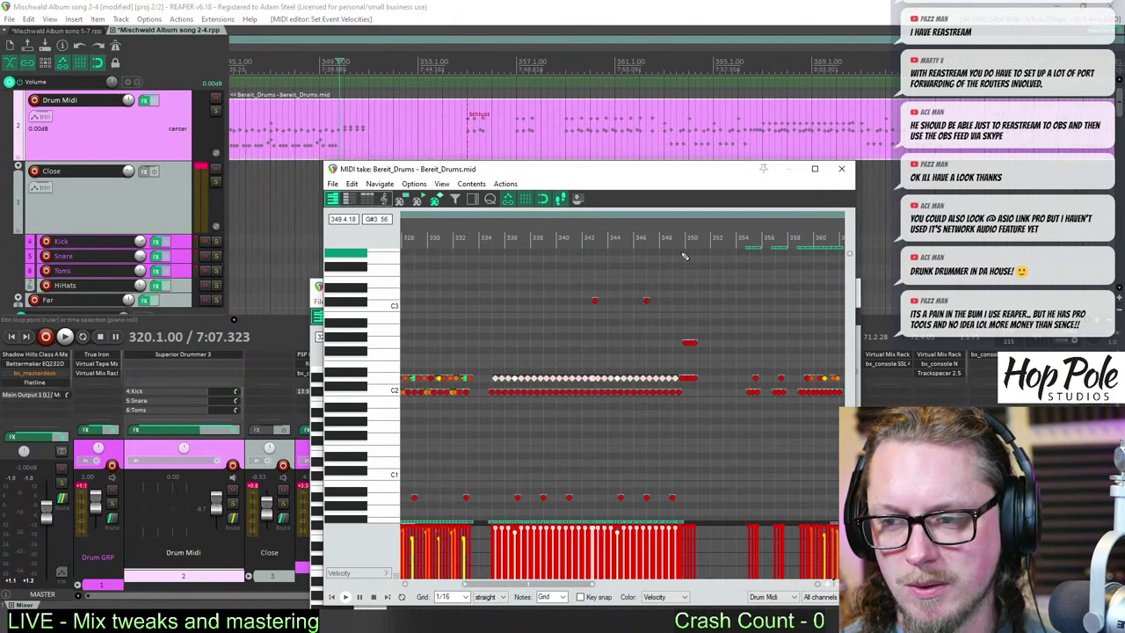
pyautogui.scroll(4, 682, 250)
pyautogui.scroll(-3, 592, 298)
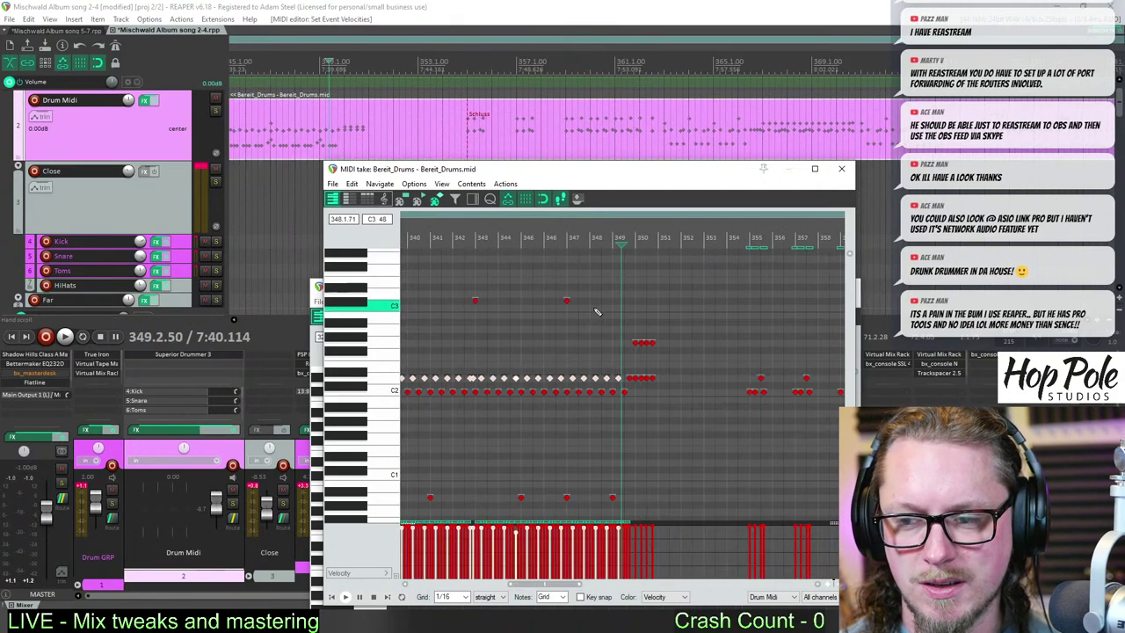
pyautogui.press('space')
pyautogui.press('space')
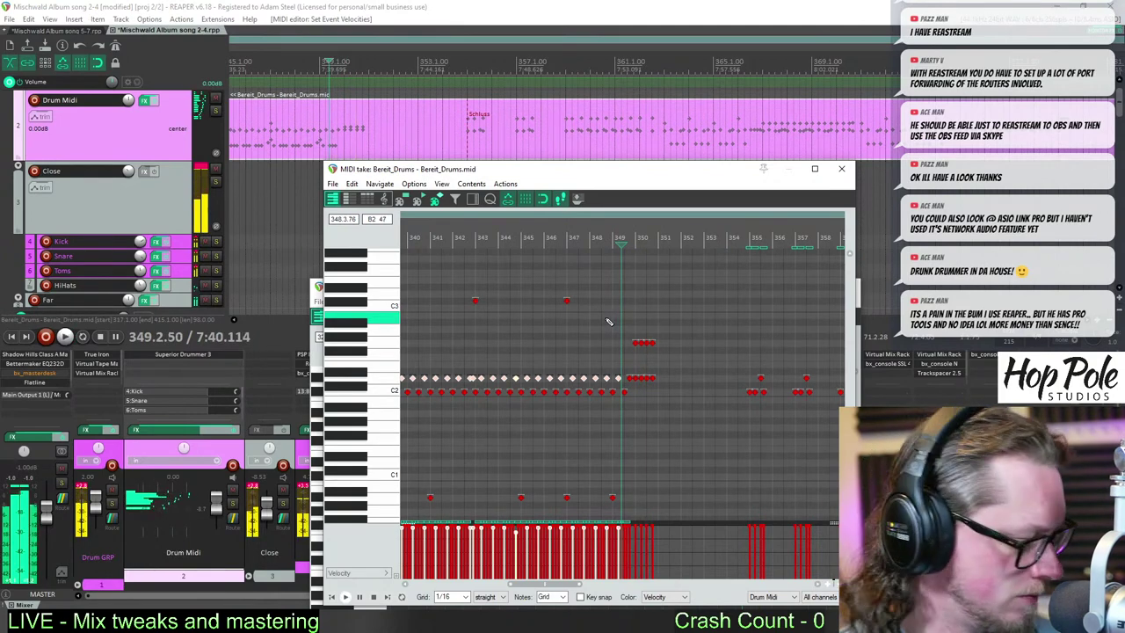
pyautogui.press('h')
pyautogui.click(323, 385)
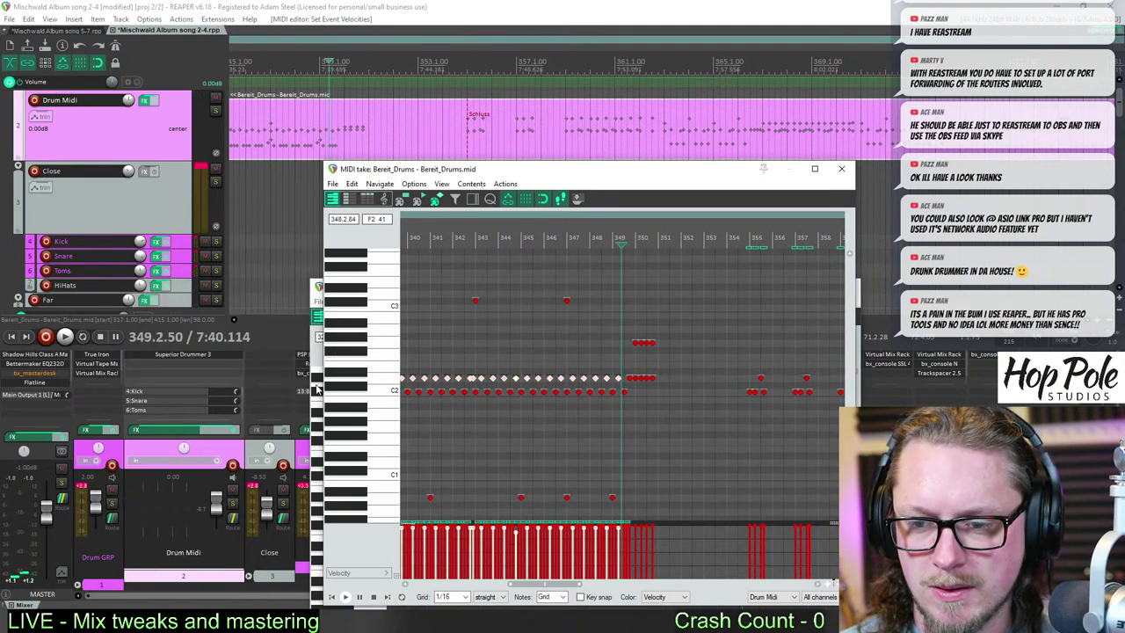
pyautogui.press('space')
pyautogui.scroll(-3, 621, 339)
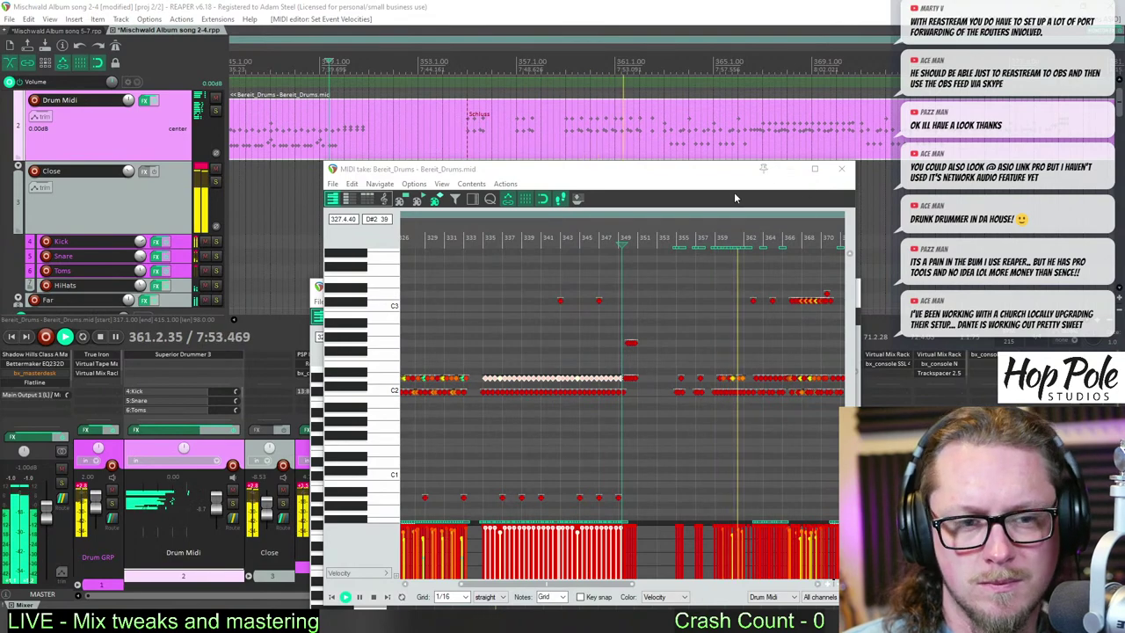
pyautogui.click(842, 169)
# - Replay the Schluss section from about bar 358 and check the rhythm guitar tracks there
pyautogui.hscroll(1, 538, 62)
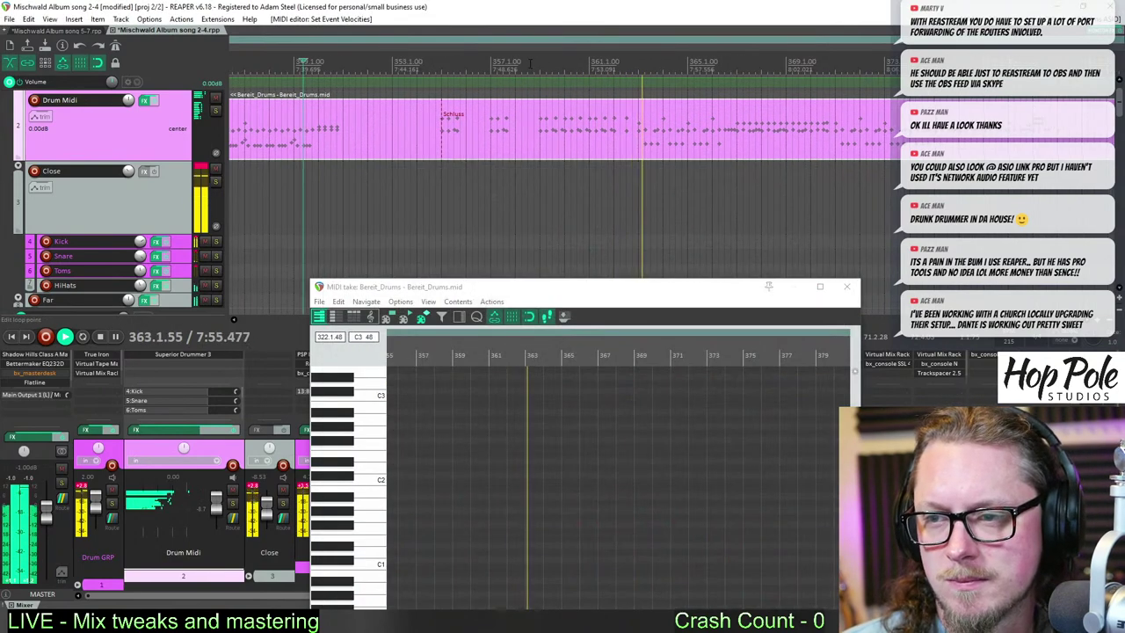
pyautogui.click(530, 62)
pyautogui.scroll(-10, 563, 175)
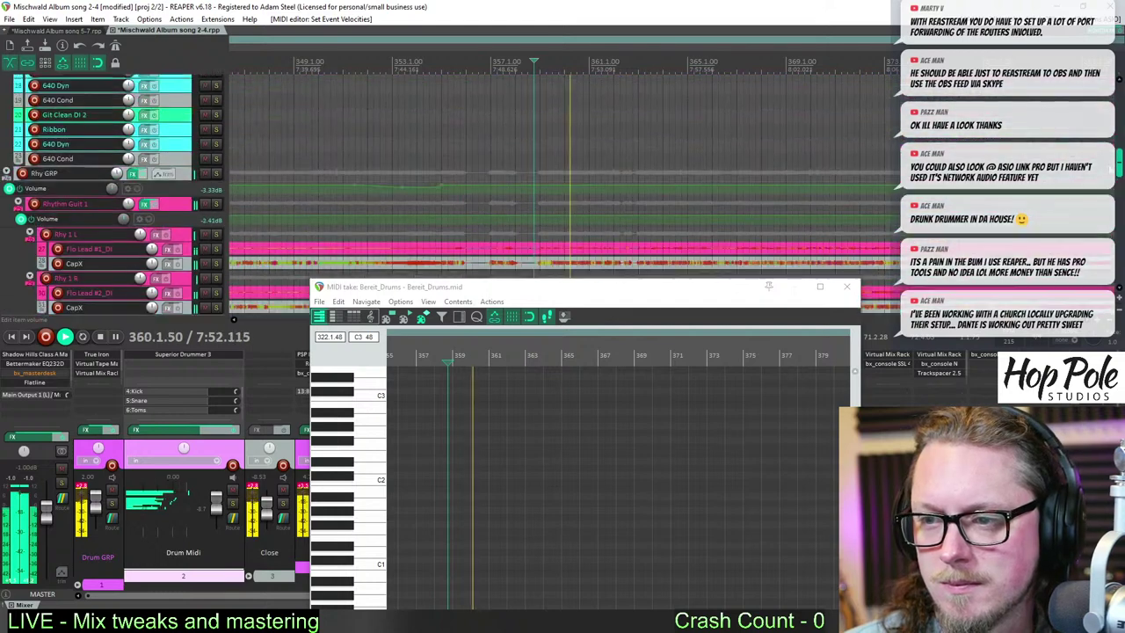
pyautogui.moveTo(1112, 170); pyautogui.dragTo(1111, 193)
pyautogui.click(534, 63)
pyautogui.scroll(5, 545, 65)
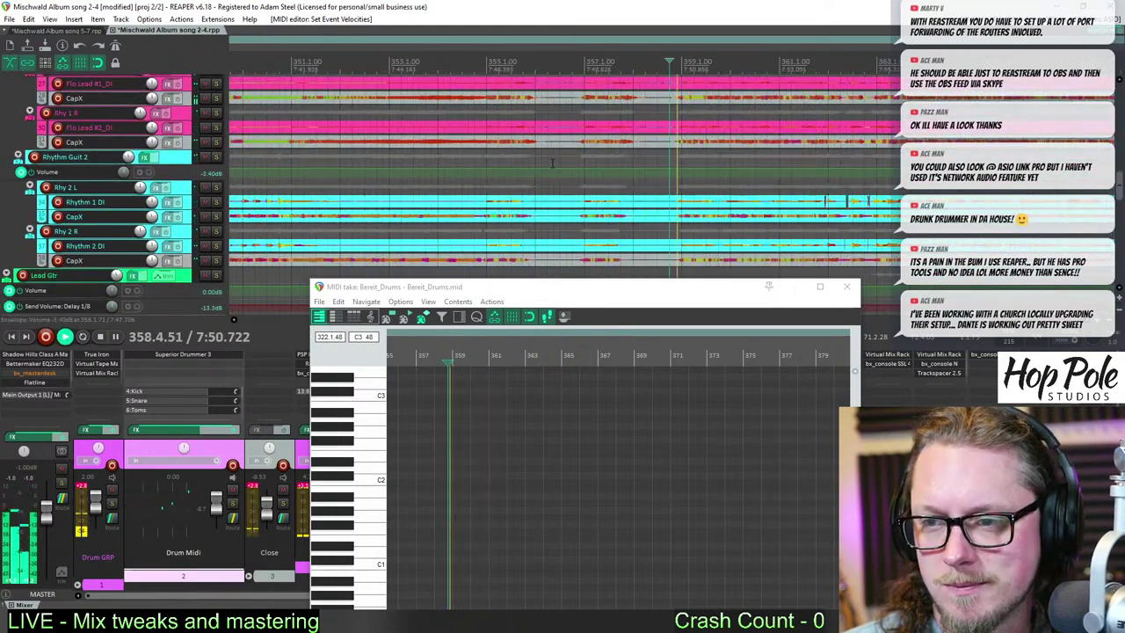
# - Split all rhythm guitar items at 358.2 and trim the start of the following parts to just before bar 359
pyautogui.click(583, 57)
pyautogui.press('space')
pyautogui.click(563, 86)
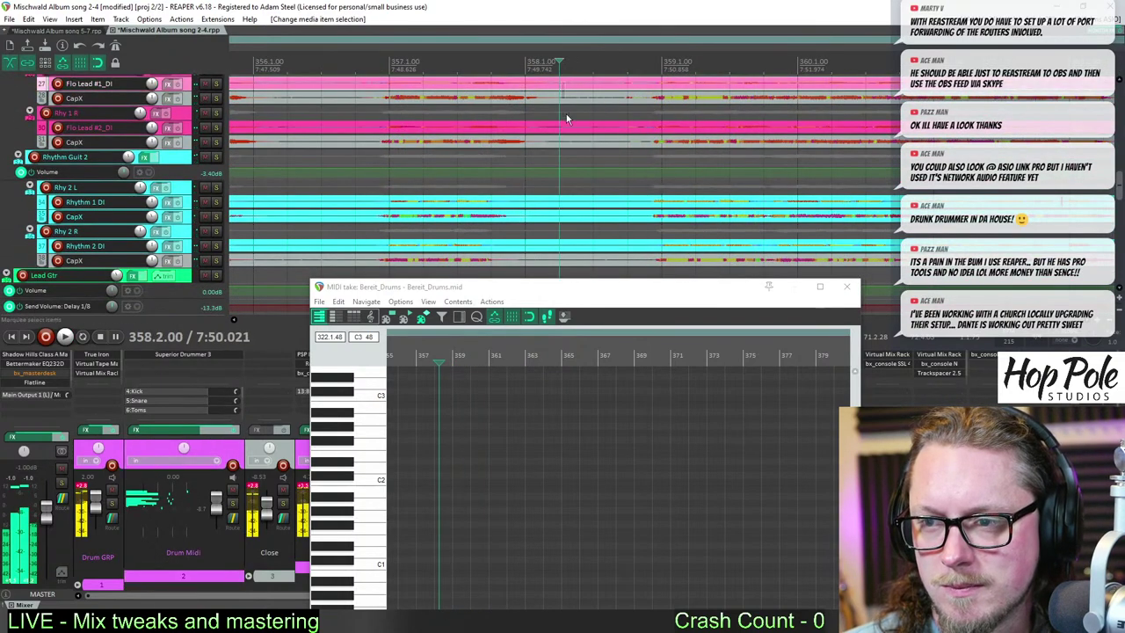
pyautogui.press('s')
pyautogui.moveTo(561, 245); pyautogui.dragTo(628, 246)
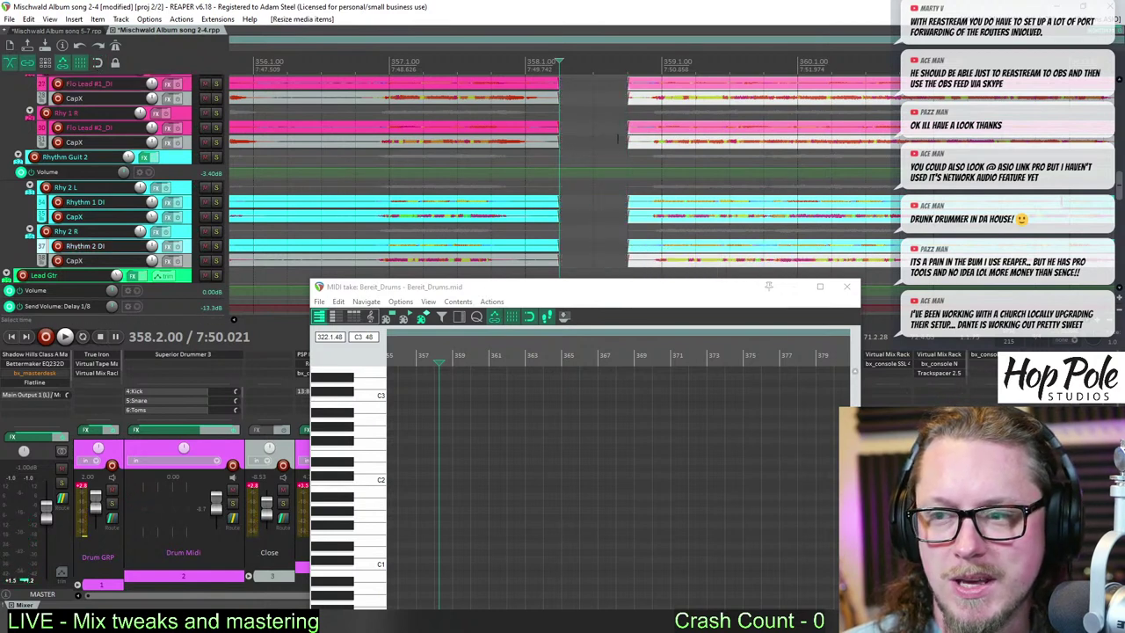
pyautogui.moveTo(629, 140); pyautogui.dragTo(655, 154)
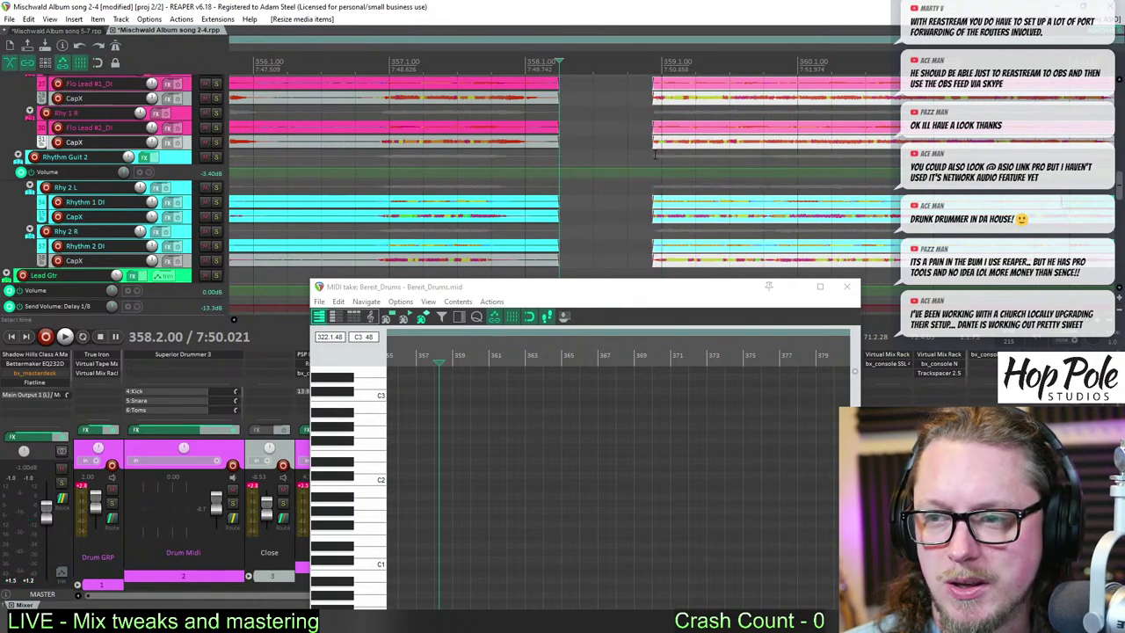
# - Play the rhythm guitars from about bar 355 to check the preceding break
pyautogui.scroll(-3, 654, 154)
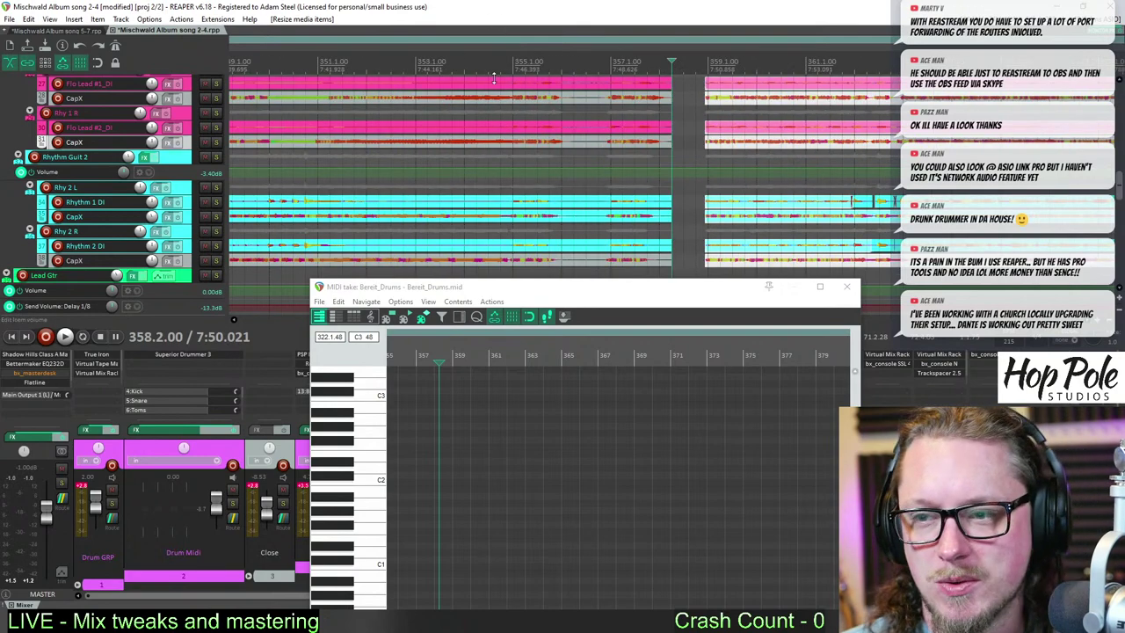
pyautogui.click(511, 63)
pyautogui.scroll(1, 528, 88)
pyautogui.press('space')
pyautogui.scroll(2, 715, 106)
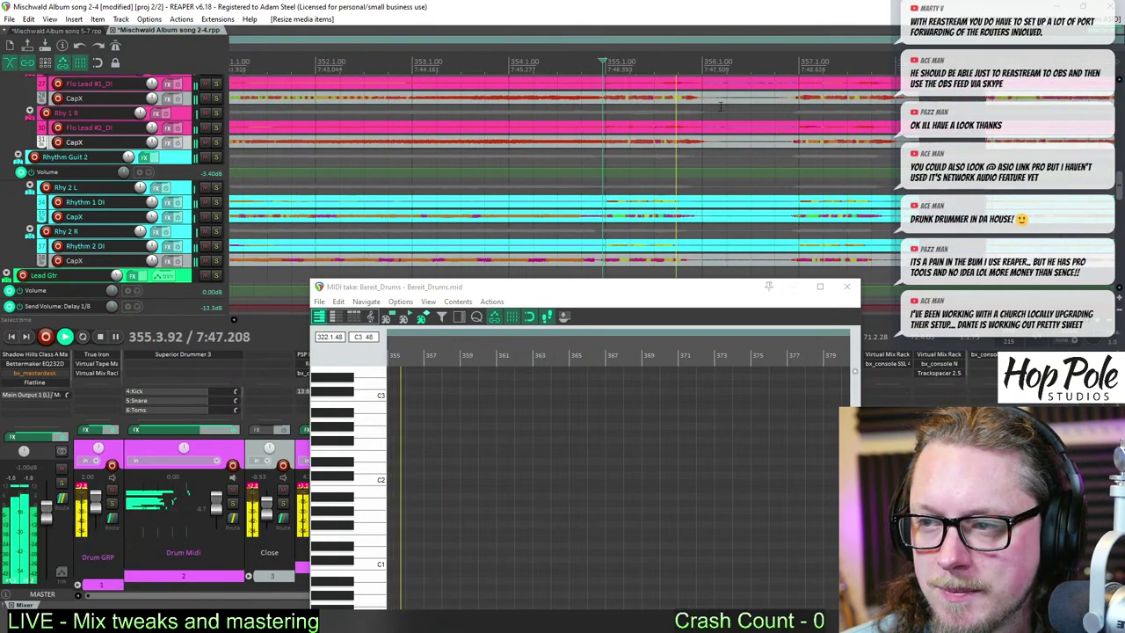
pyautogui.press('space')
# - Split all rhythm guitar items just before bar 357, trim the earlier parts' ends to about bar 356, and play both gaps
pyautogui.click(838, 102)
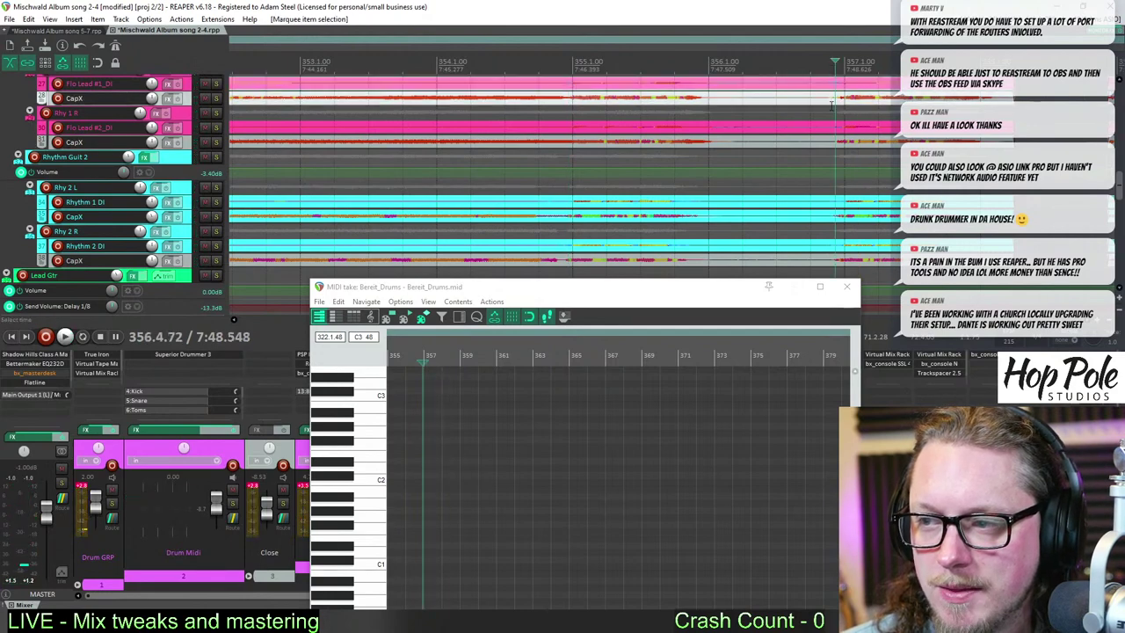
pyautogui.rightClick(819, 186)
pyautogui.rightClick(804, 263)
pyautogui.moveTo(812, 99)
pyautogui.mouseDown()
pyautogui.moveTo(832, 91)
pyautogui.moveTo(804, 239)
pyautogui.moveTo(828, 187)
pyautogui.mouseUp()
pyautogui.press('s')
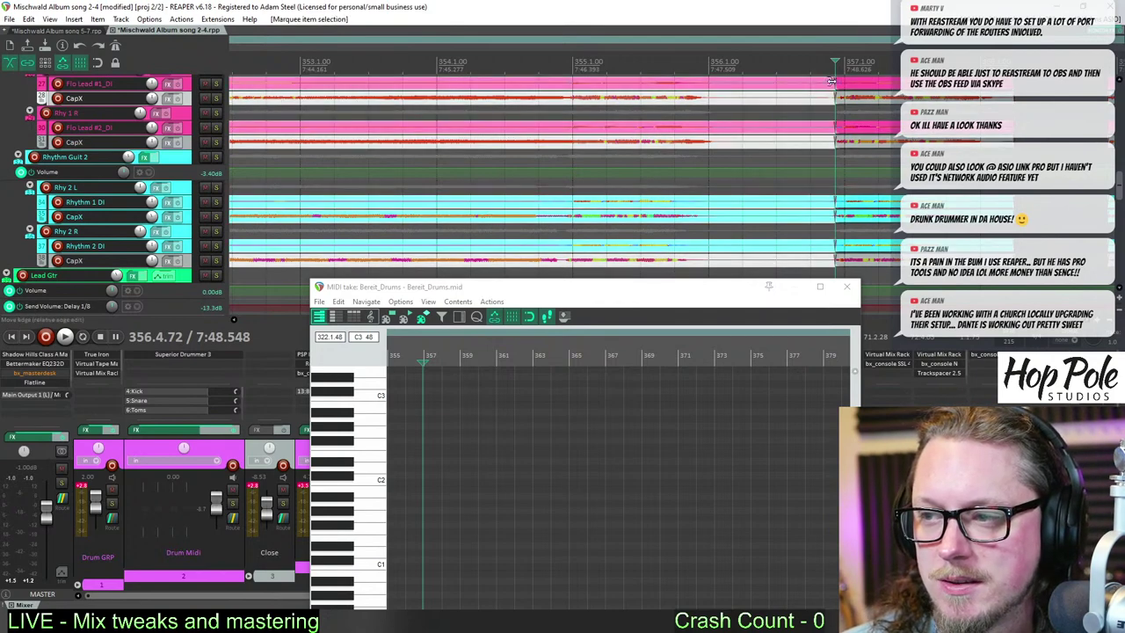
pyautogui.moveTo(832, 82); pyautogui.dragTo(700, 99)
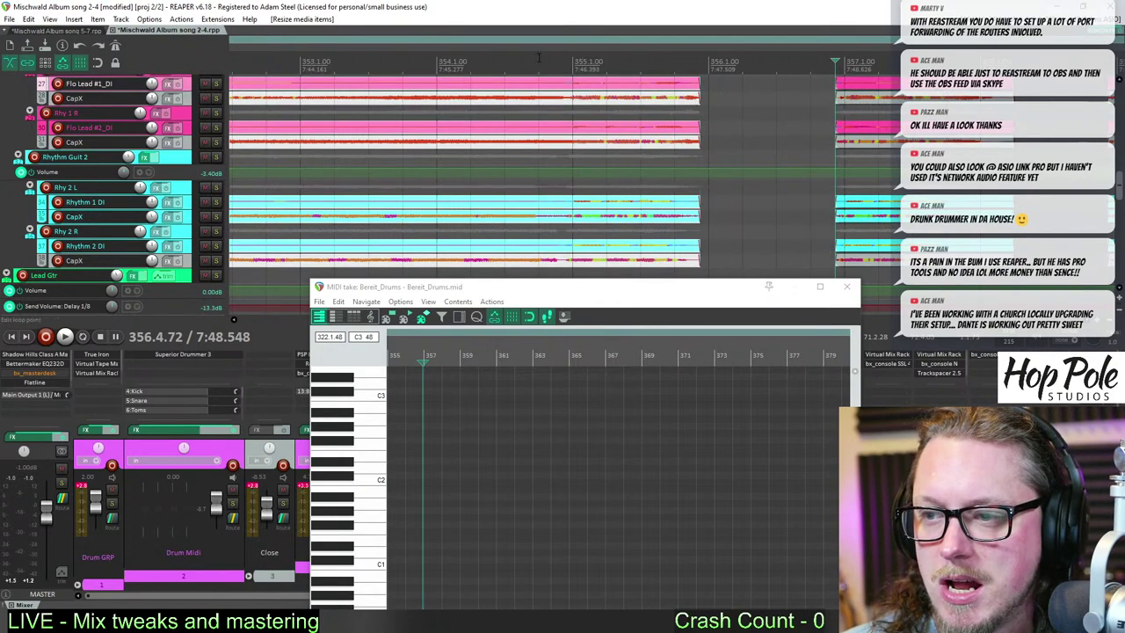
pyautogui.press('space')
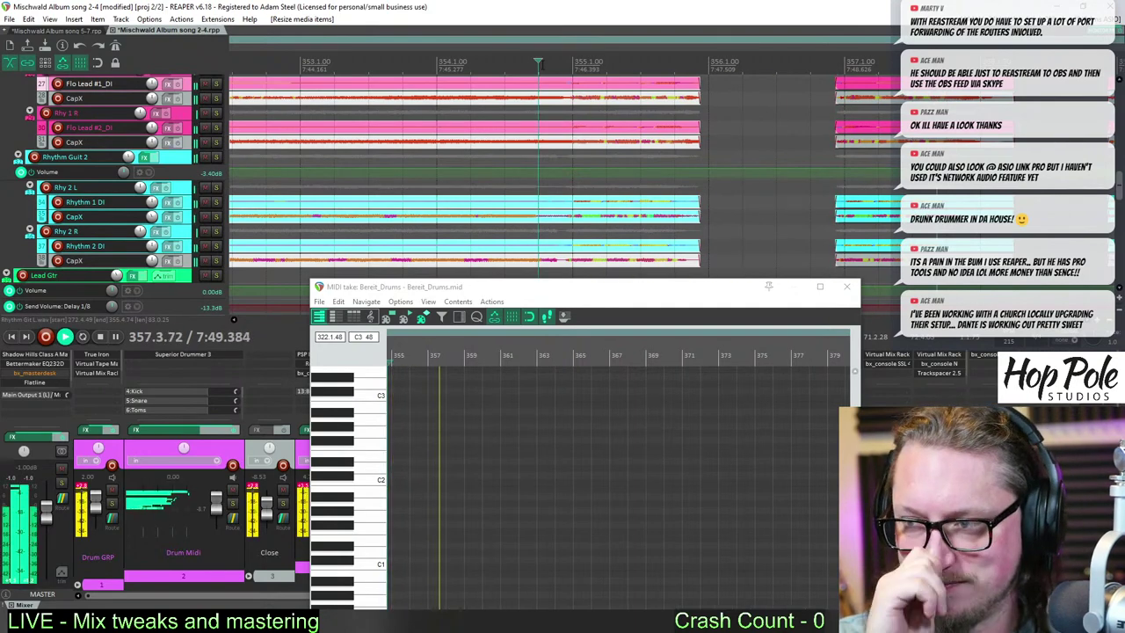
pyautogui.scroll(-2, 542, 64)
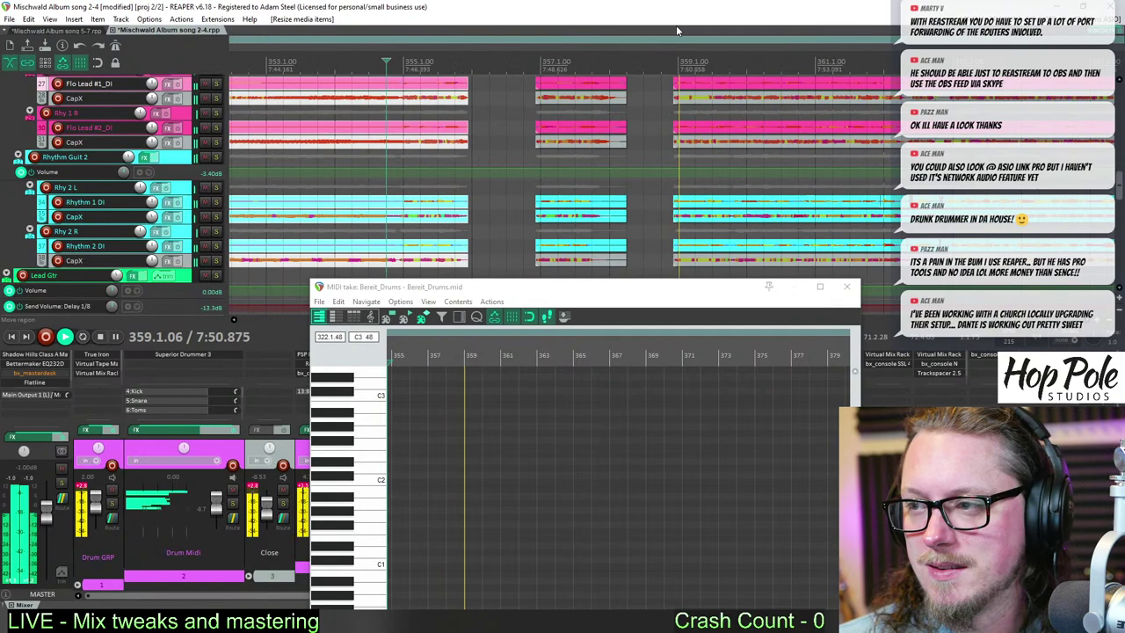
# - Trim the ends of the short rhythm guitar items at bar 357 to about bar 358 and adjust their fades
pyautogui.click(543, 59)
pyautogui.scroll(2, 711, 77)
pyautogui.scroll(1, 712, 77)
pyautogui.moveTo(902, 263); pyautogui.dragTo(840, 84)
pyautogui.press('space')
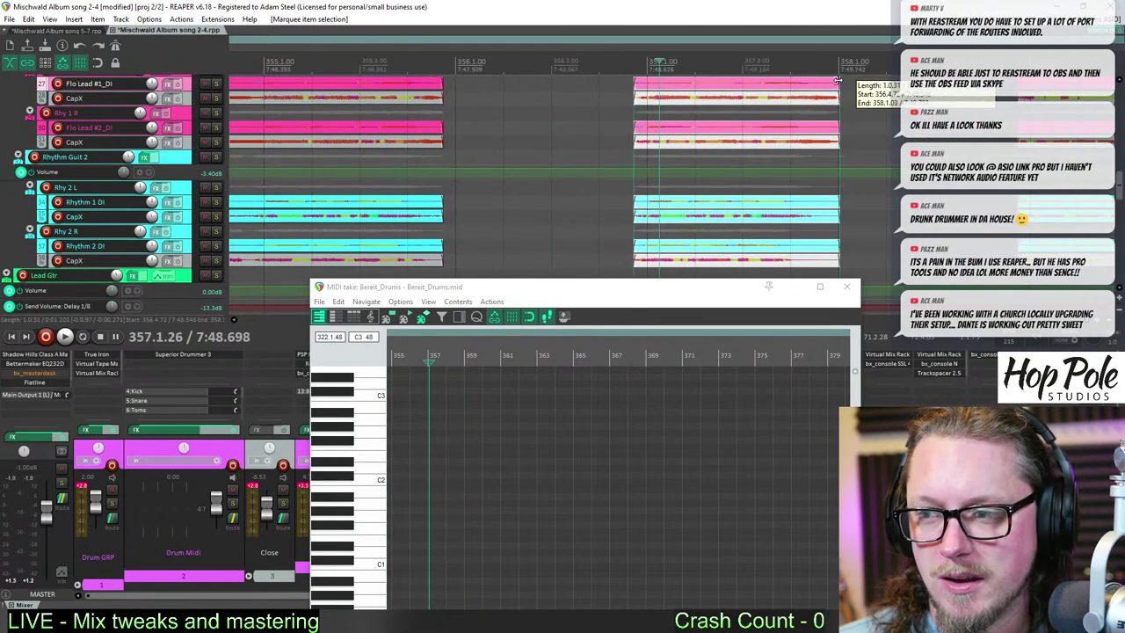
# - Play the song from bar 357 through to its ending around bar 385
pyautogui.press('space')
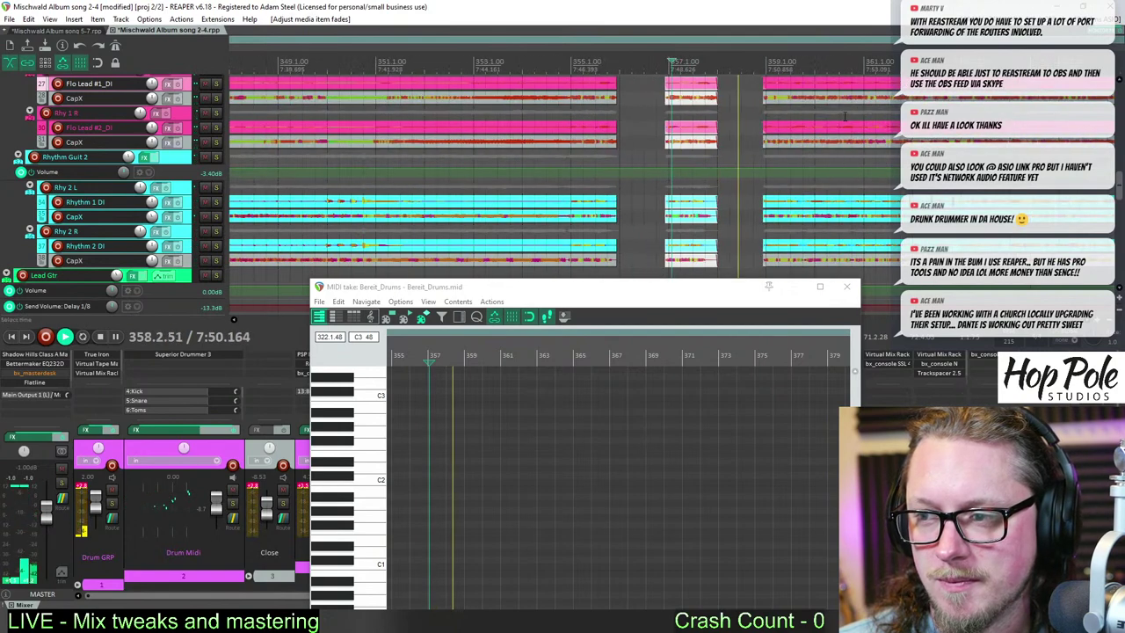
pyautogui.scroll(-3, 838, 106)
pyautogui.scroll(-3, 839, 128)
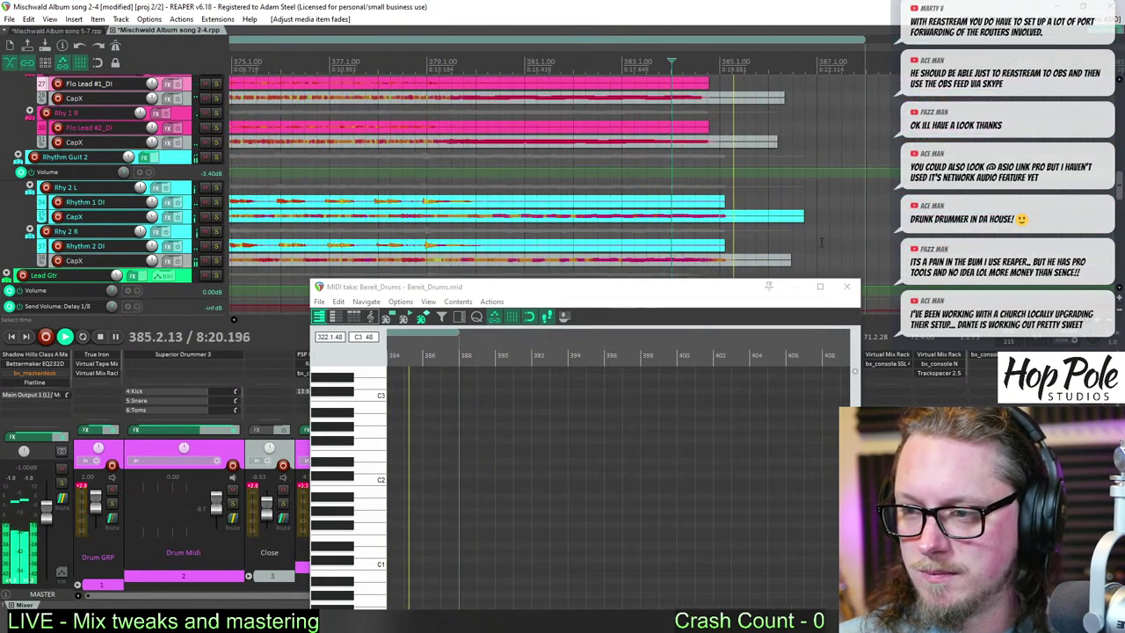
pyautogui.scroll(-3, 383, 105)
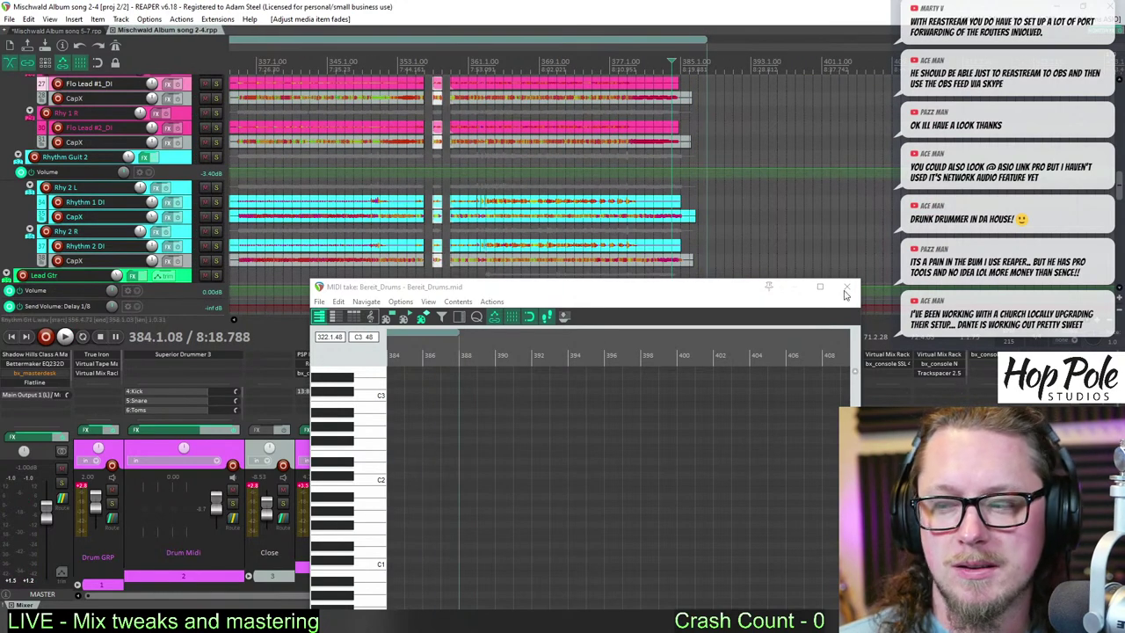
# - Close the MIDI editor and play the song from about bar 359 through its ending while following the drum MIDI
pyautogui.click(845, 287)
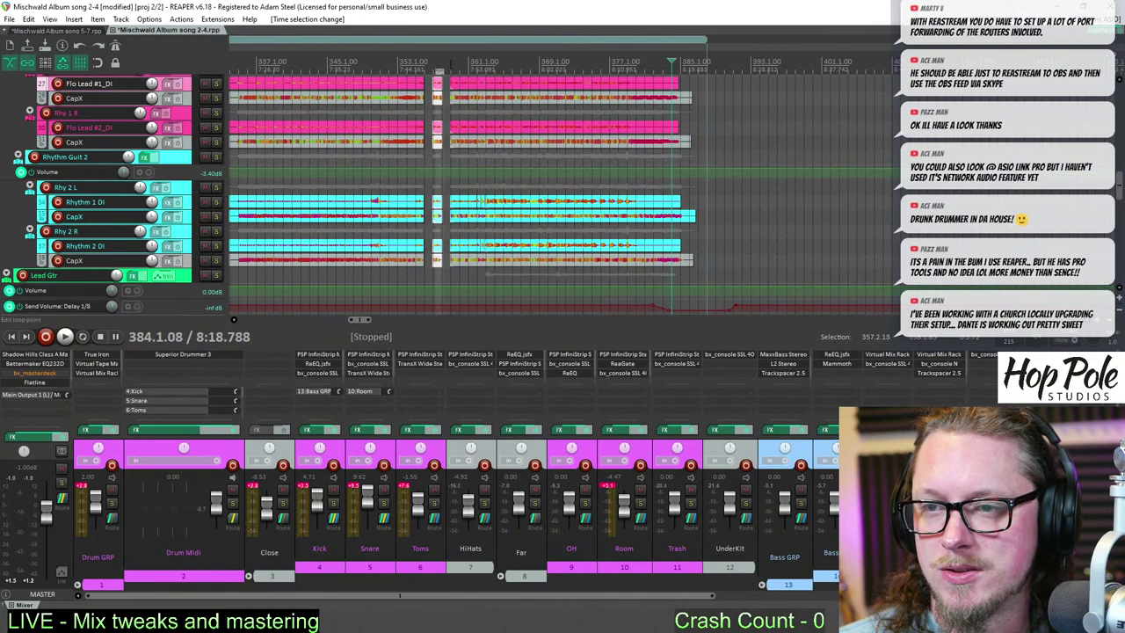
pyautogui.press('space')
pyautogui.scroll(10, 480, 152)
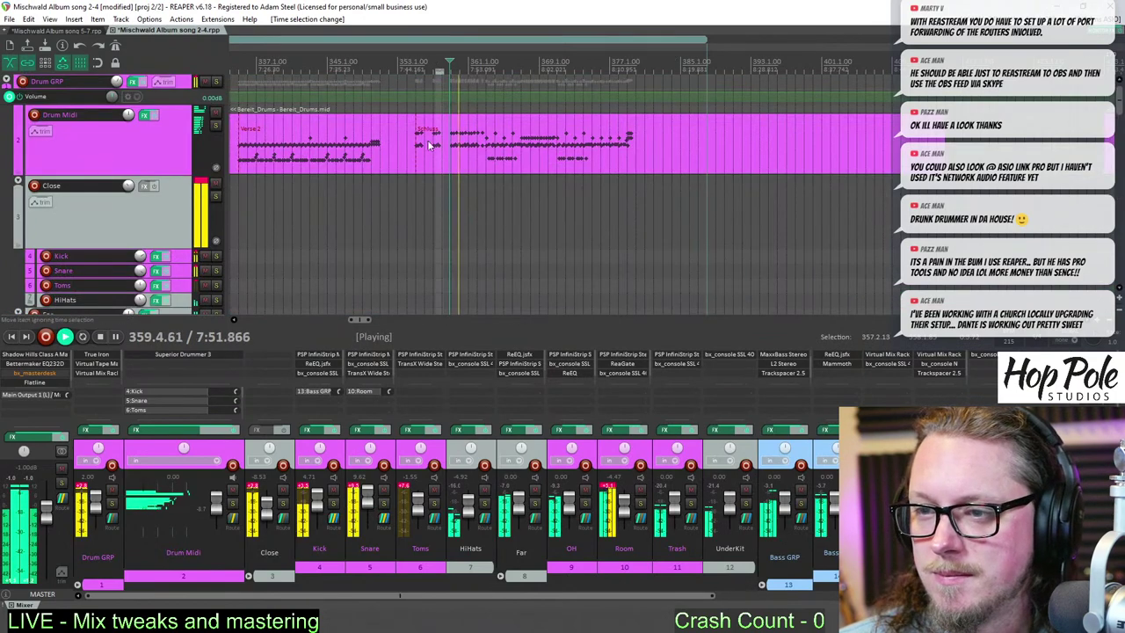
pyautogui.scroll(-3, 479, 152)
pyautogui.scroll(4, 480, 154)
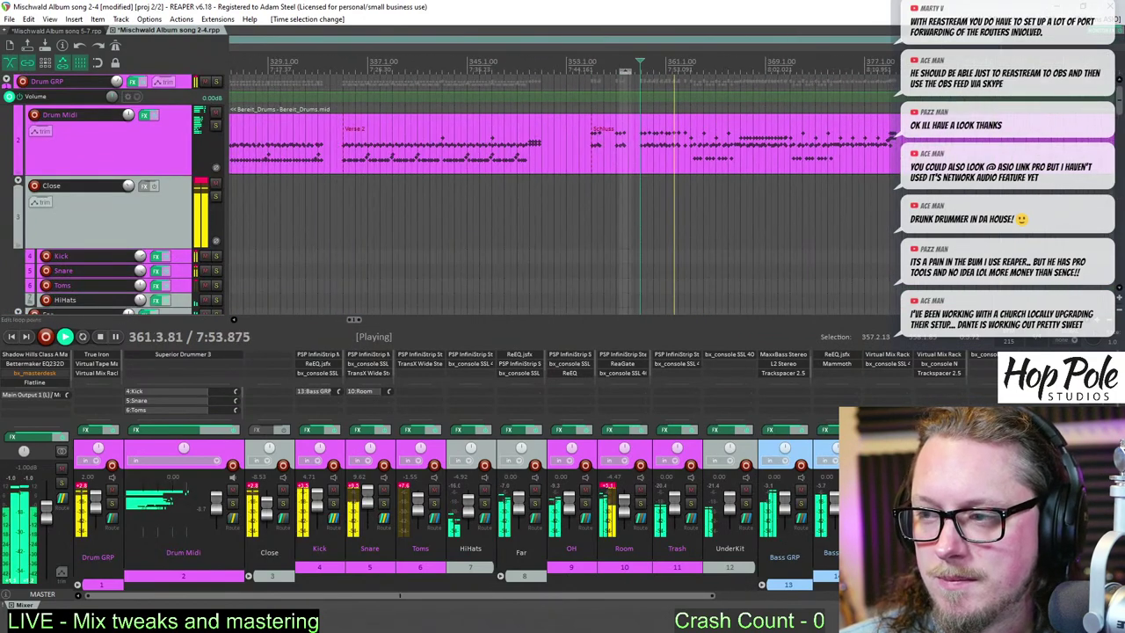
pyautogui.scroll(2, 791, 102)
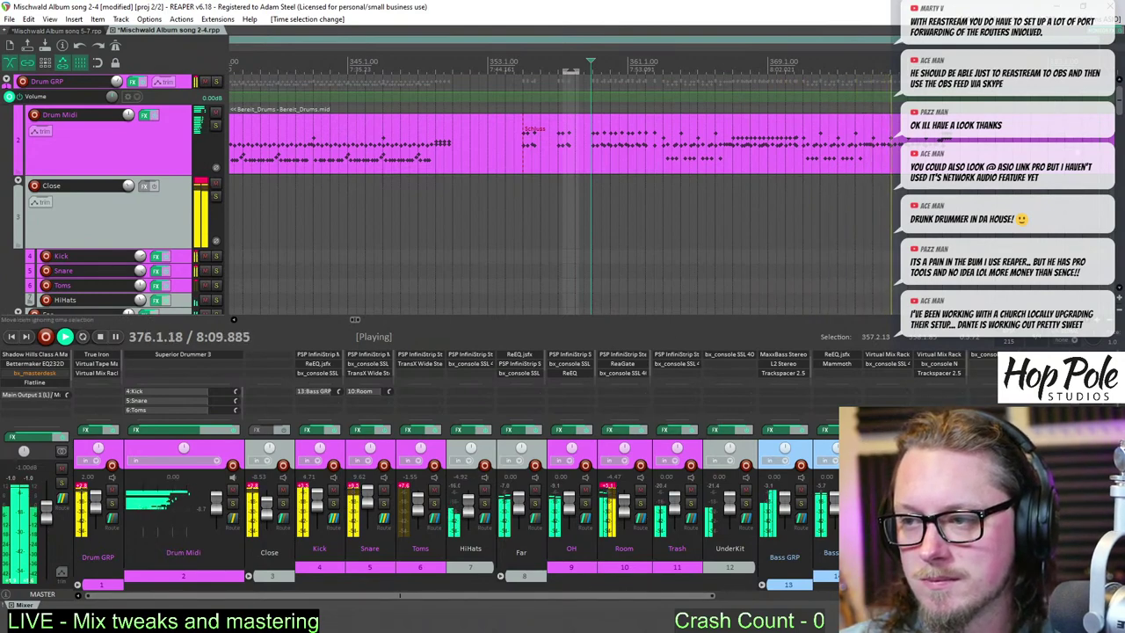
pyautogui.scroll(4, 878, 169)
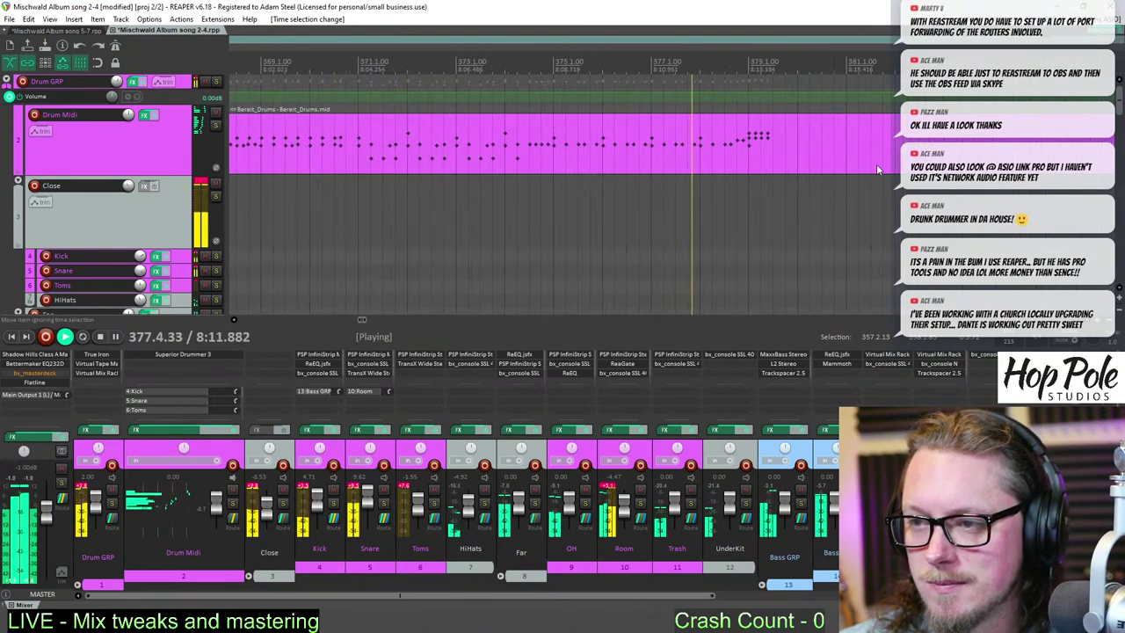
pyautogui.scroll(-4, 878, 169)
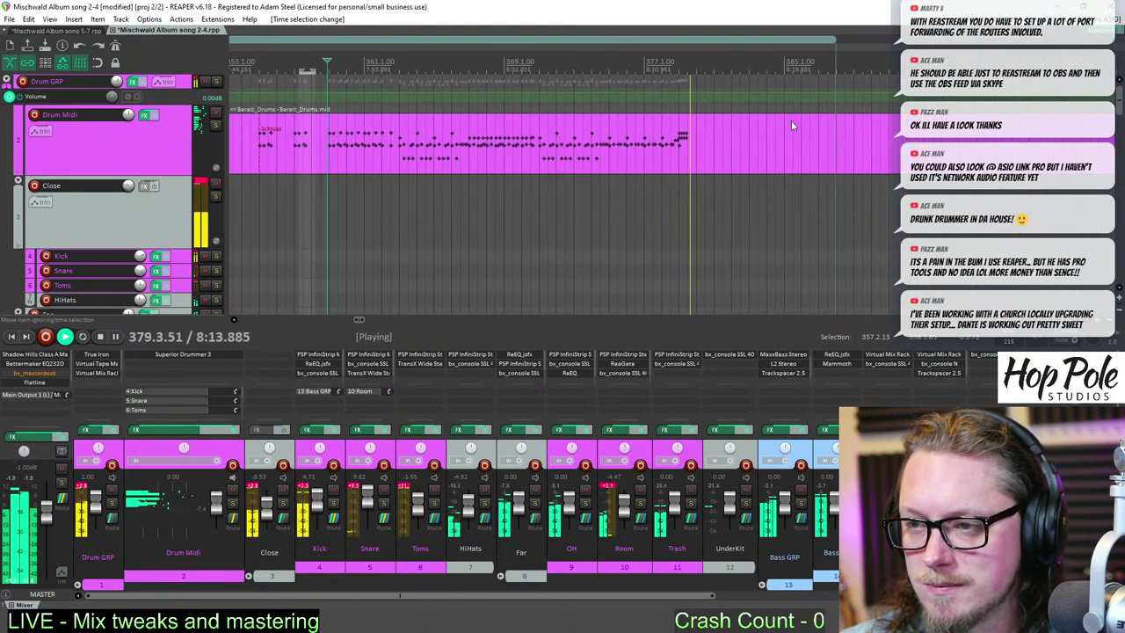
pyautogui.scroll(-5, 699, 139)
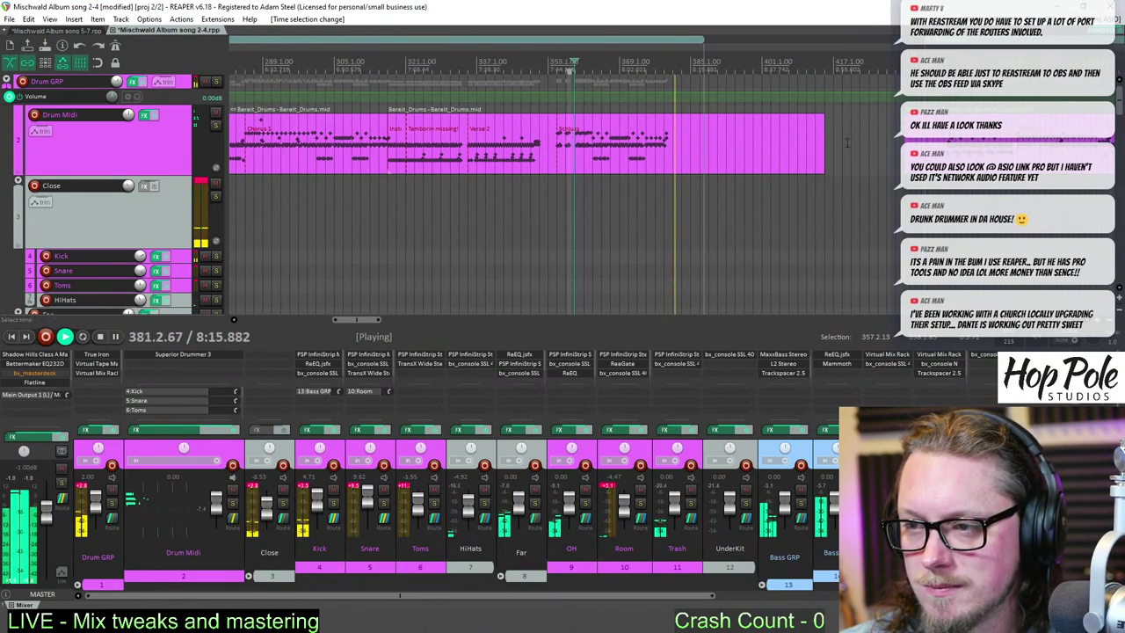
# - Trim the empty end of the last Bereit drum MIDI item back to about bar 389, just past the Bereit region's end
pyautogui.moveTo(822, 146); pyautogui.dragTo(711, 164)
pyautogui.scroll(-4, 742, 116)
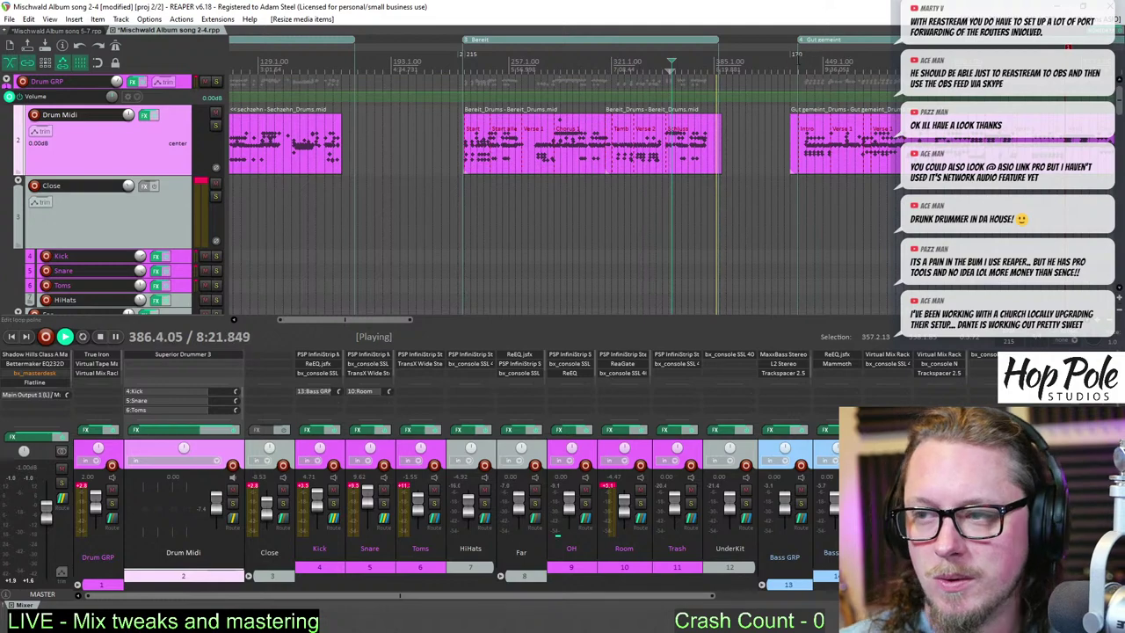
# - Play the Gut gemeint song from its start and open the master track's Flatline limiter to monitor its metering
pyautogui.click(798, 69)
pyautogui.scroll(9, 756, 102)
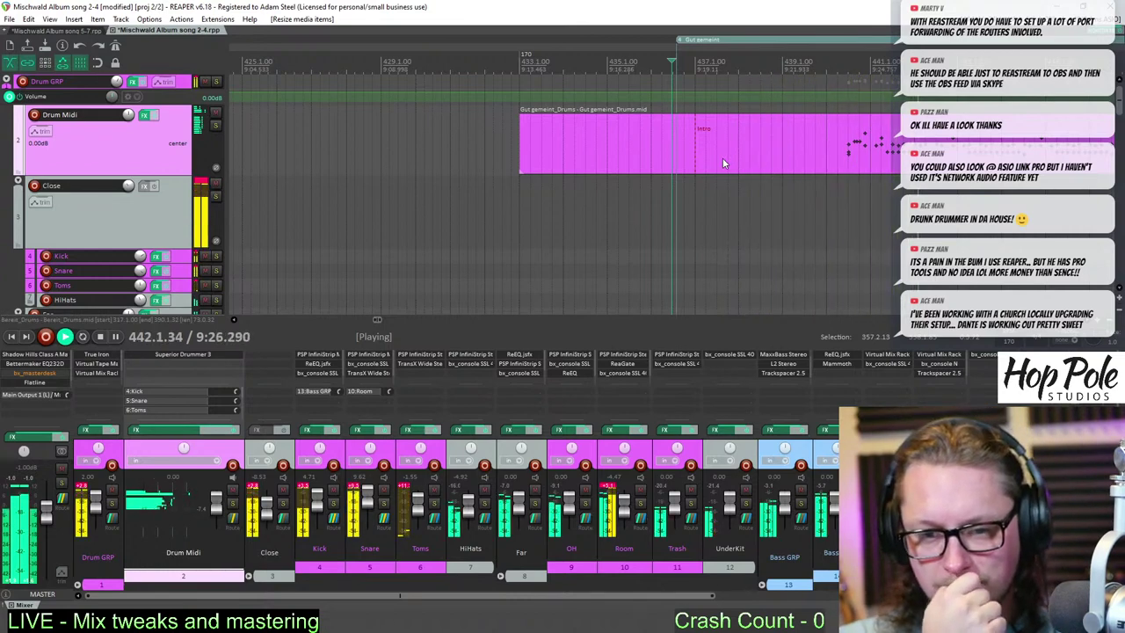
pyautogui.click(27, 383)
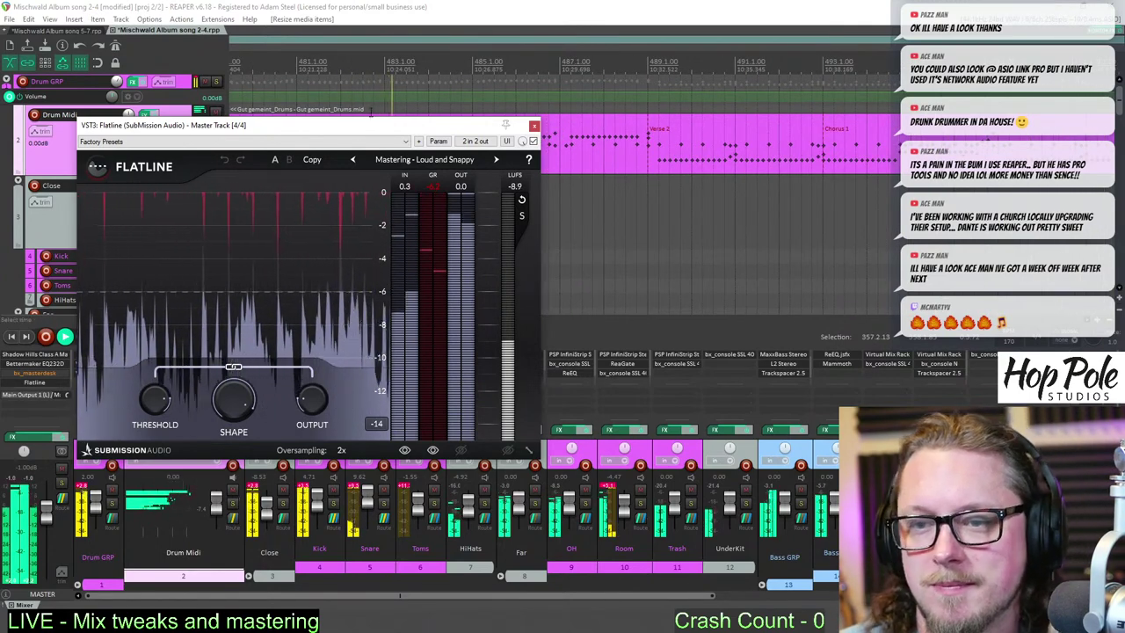
pyautogui.moveTo(358, 125); pyautogui.dragTo(369, 193)
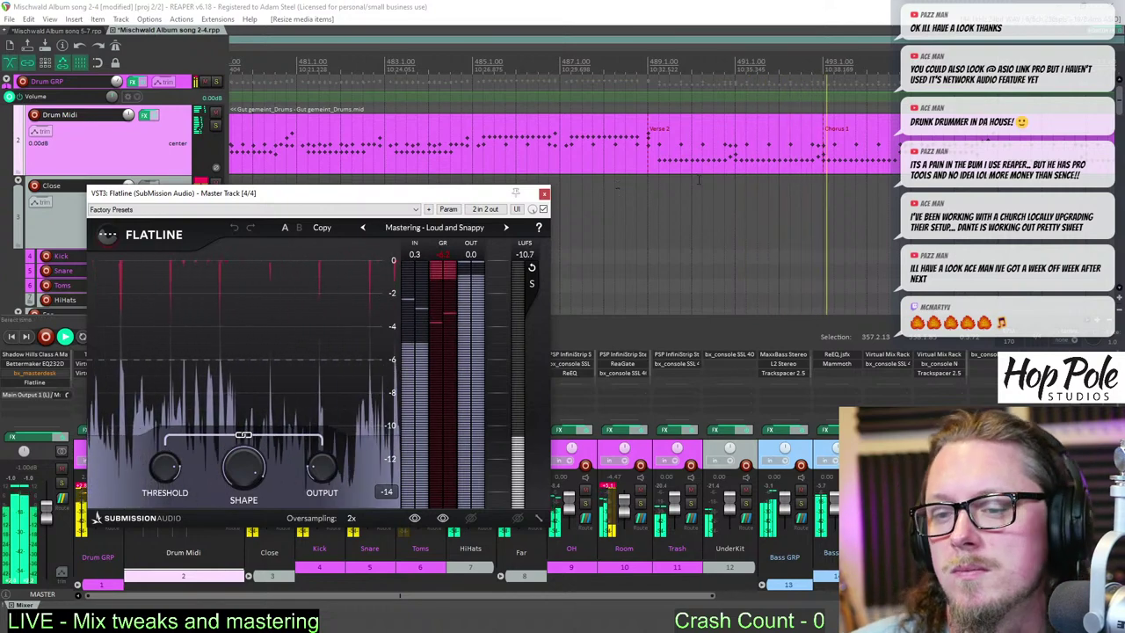
pyautogui.scroll(-4, 617, 185)
pyautogui.scroll(4, 563, 141)
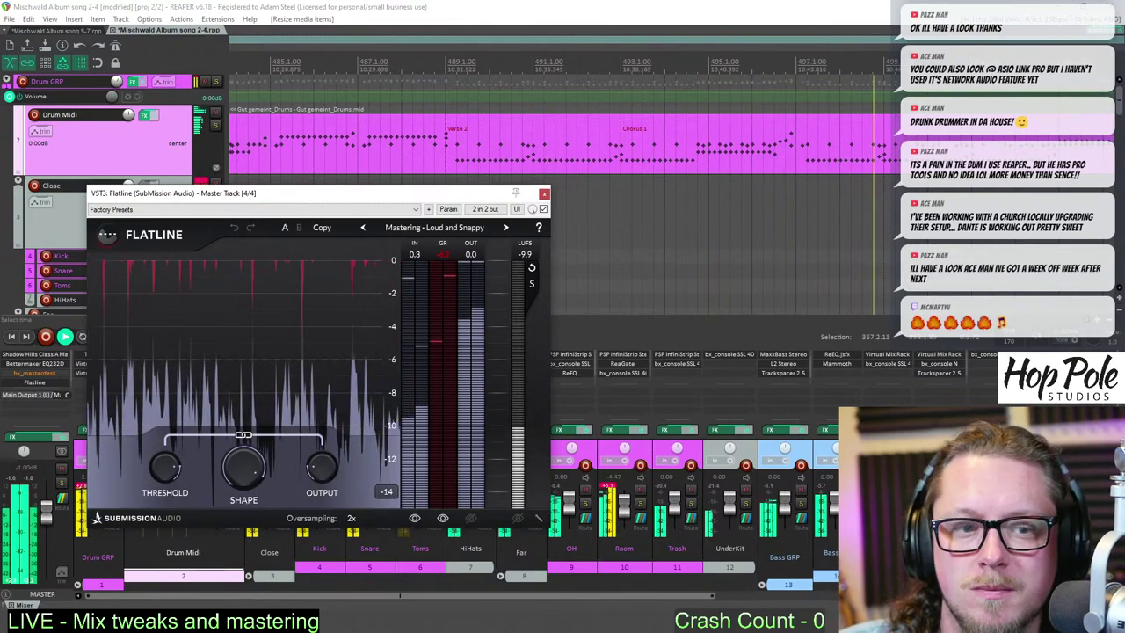
pyautogui.scroll(-2, 563, 141)
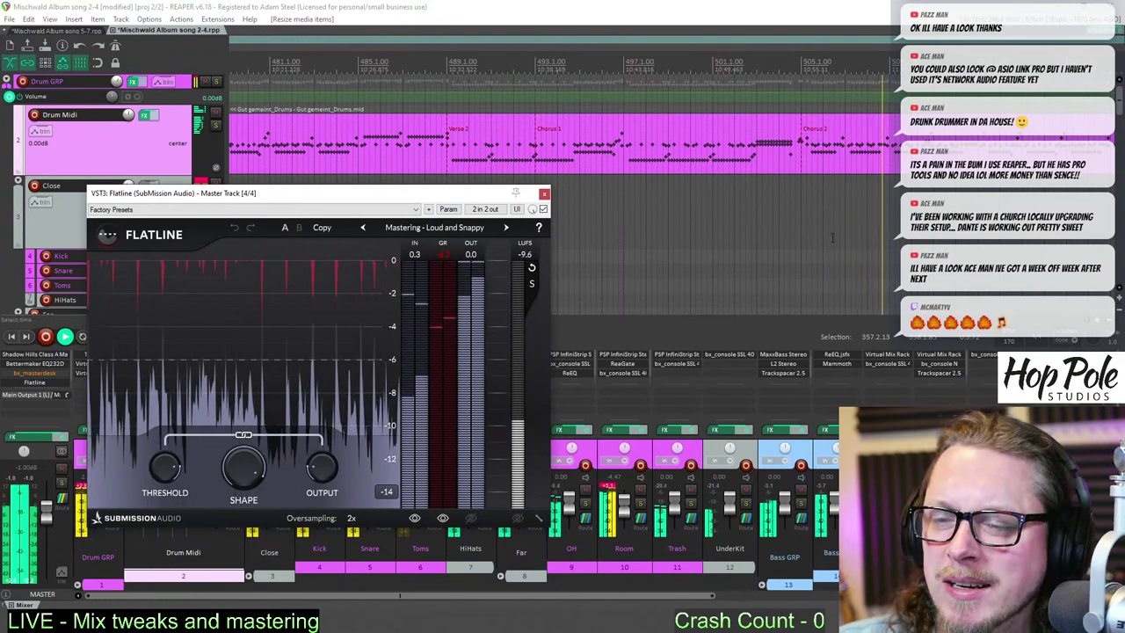
pyautogui.scroll(-4, 870, 204)
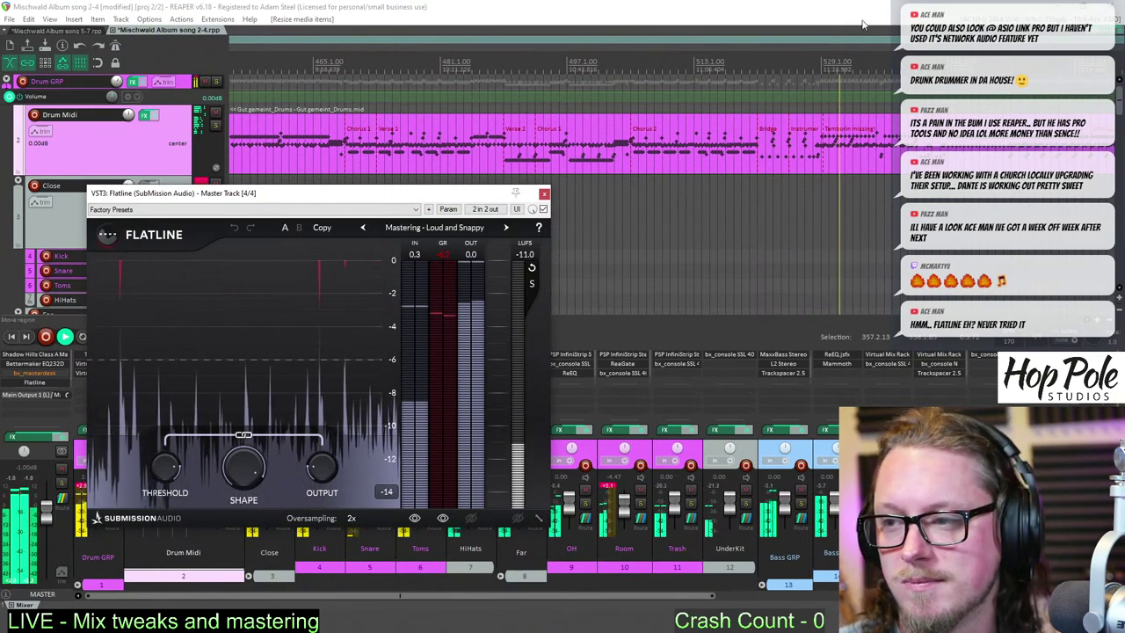
# - Open the Gut gemeint drum take for MIDI editing and raise the velocity of the two softer D2 notes near measures 529 and 537
pyautogui.doubleClick(823, 145)
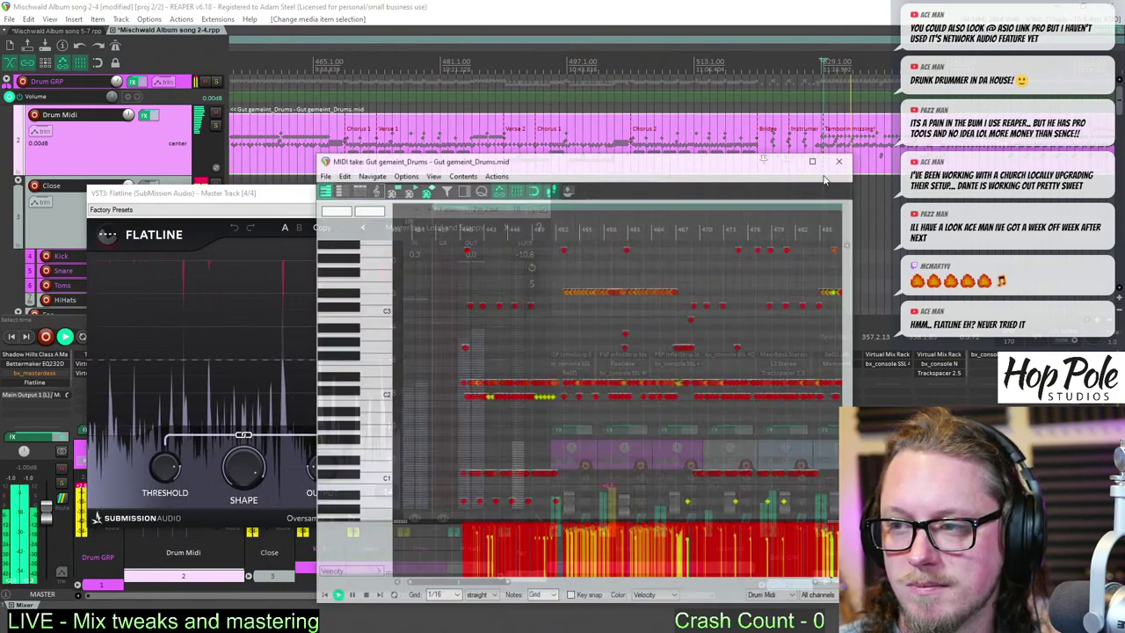
pyautogui.scroll(8, 613, 356)
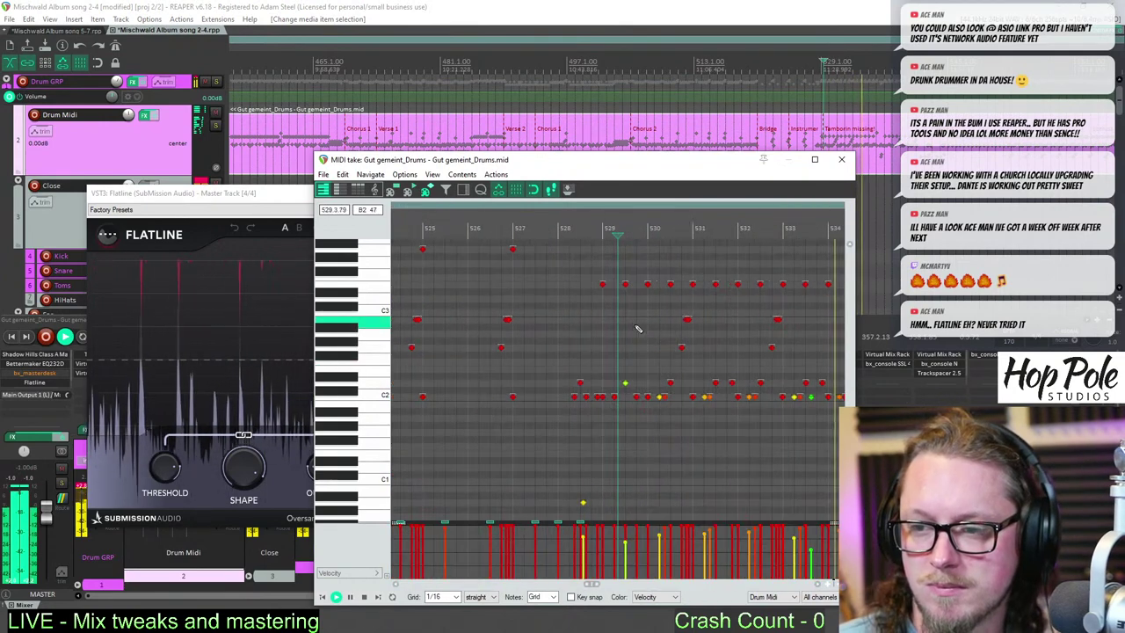
pyautogui.scroll(-5, 563, 343)
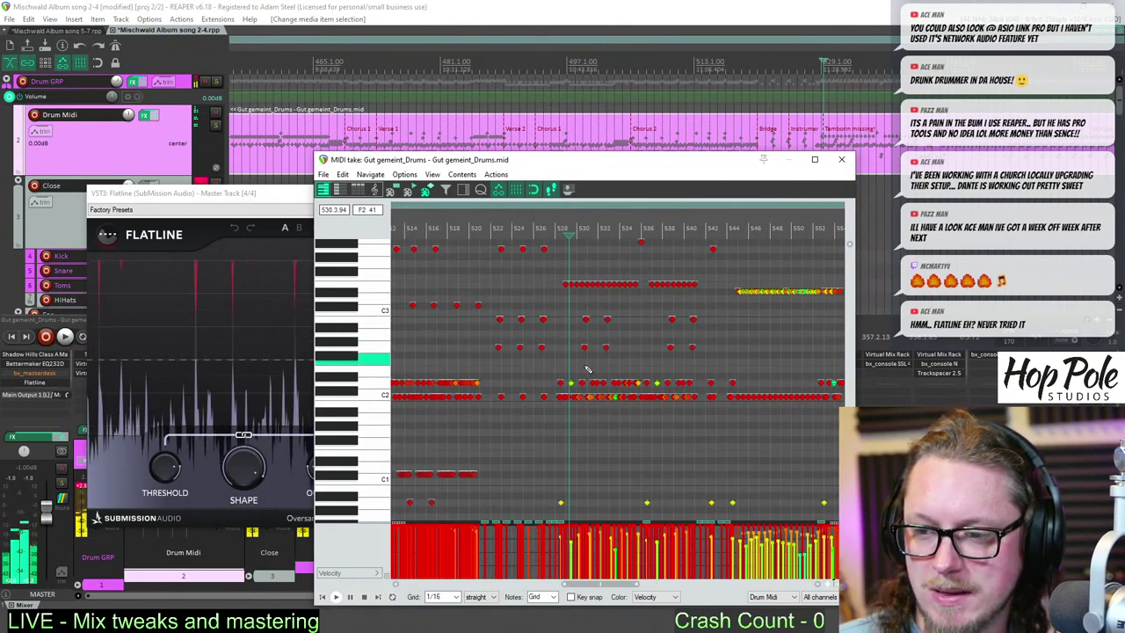
pyautogui.scroll(5, 581, 376)
pyautogui.scroll(-3, 580, 378)
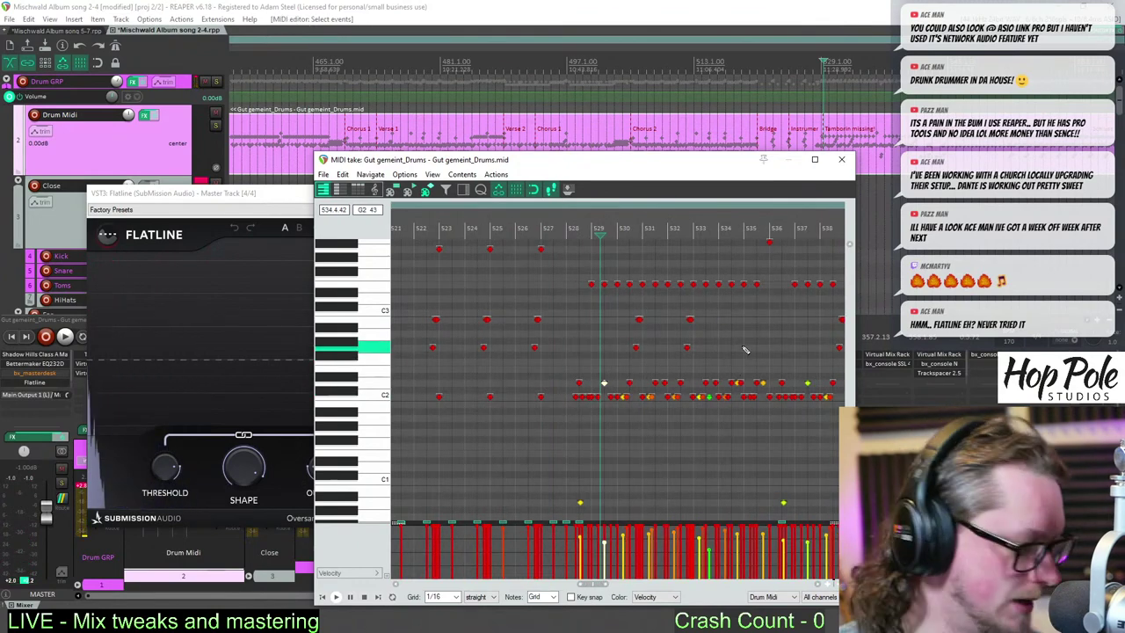
pyautogui.click(807, 382)
pyautogui.moveTo(808, 540); pyautogui.dragTo(808, 532)
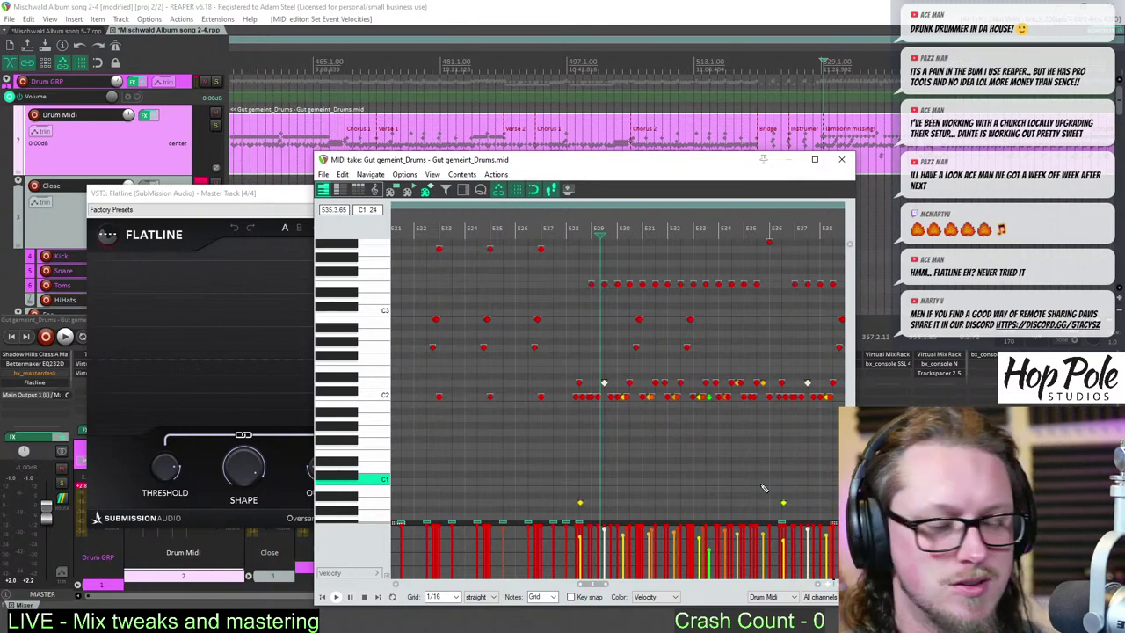
# - Audition the drum edit from just before measure 528 with Flatline in view, and close the MIDI editor
pyautogui.click(568, 230)
pyautogui.click(272, 203)
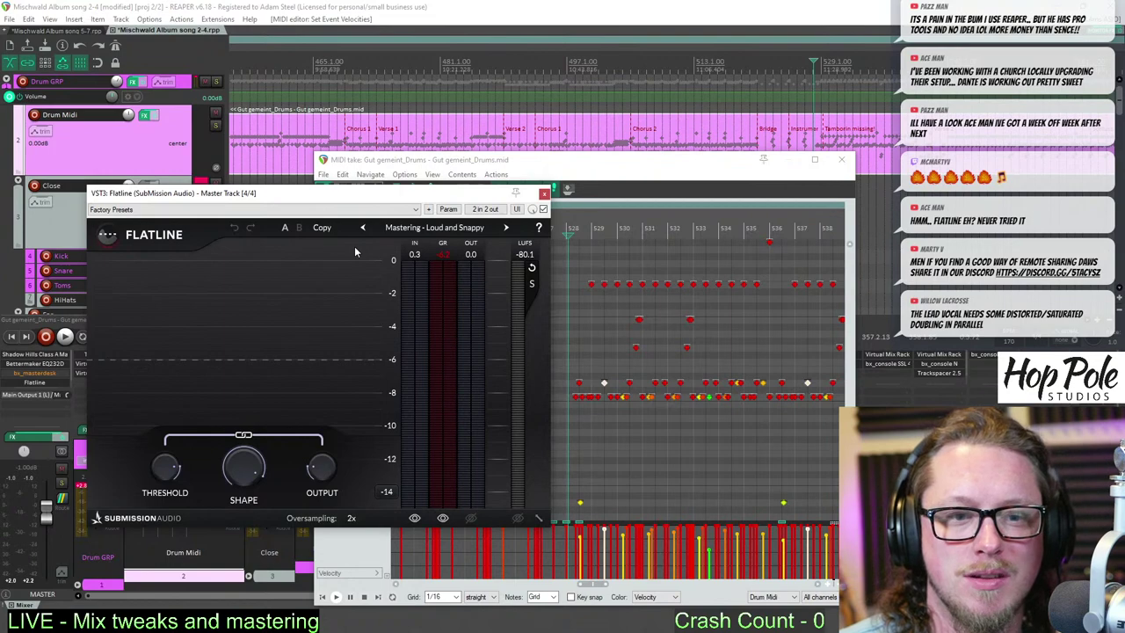
pyautogui.press('space')
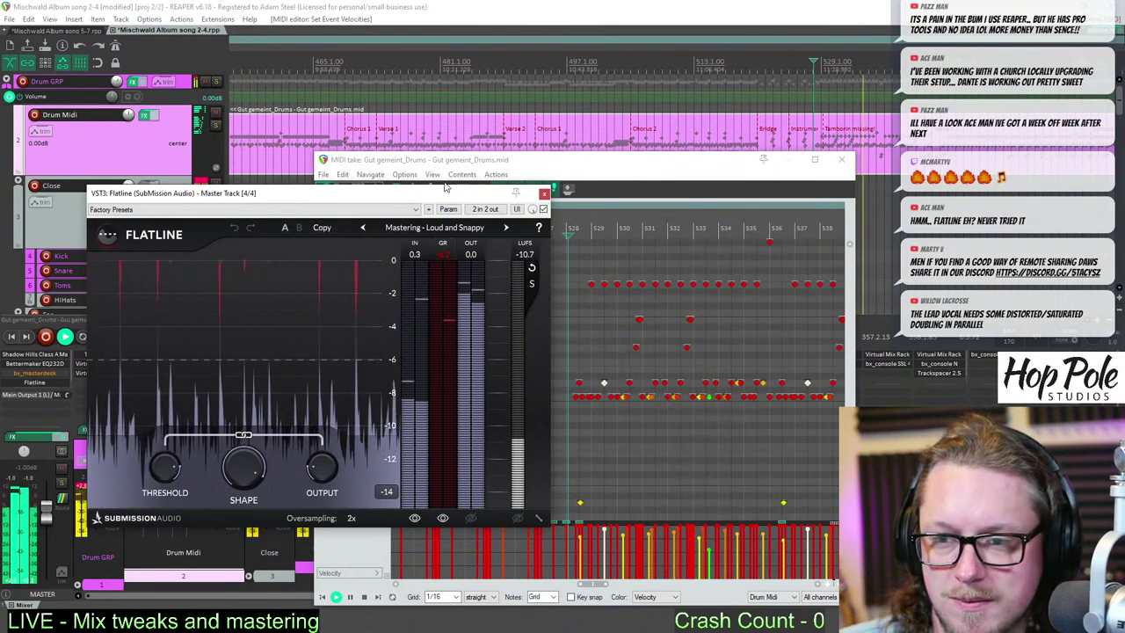
pyautogui.moveTo(439, 191); pyautogui.dragTo(424, 202)
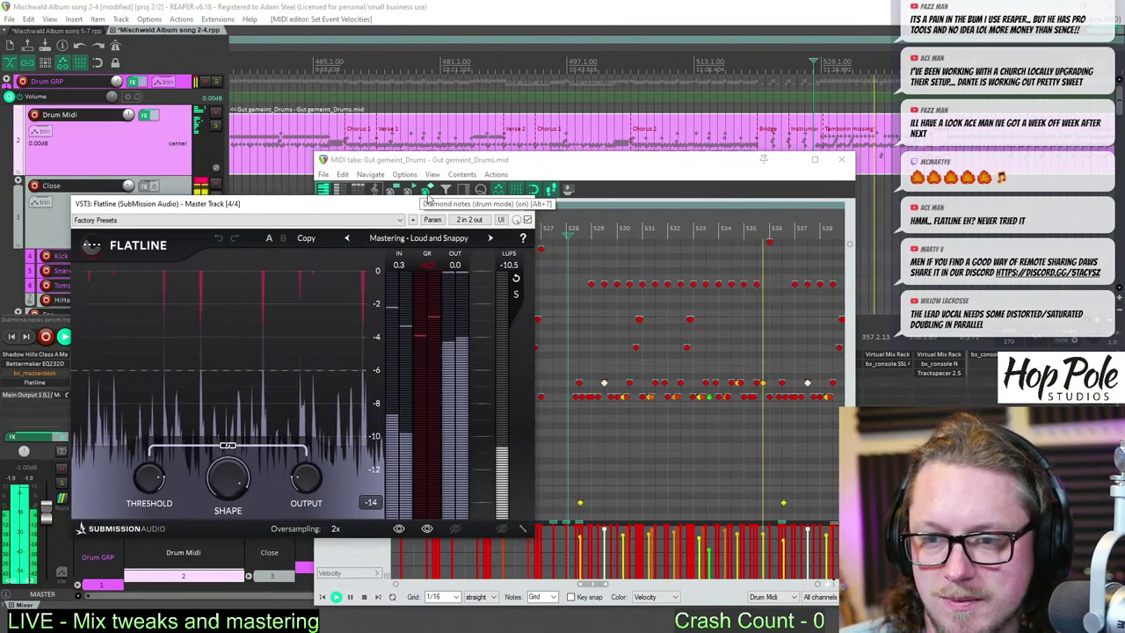
pyautogui.click(440, 162)
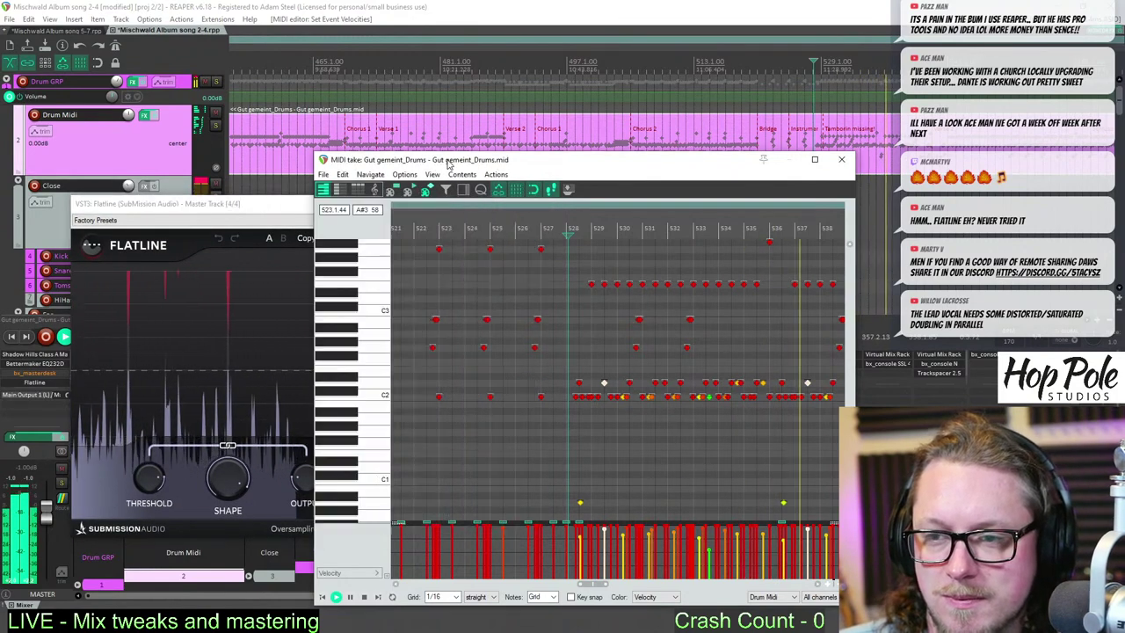
pyautogui.click(841, 159)
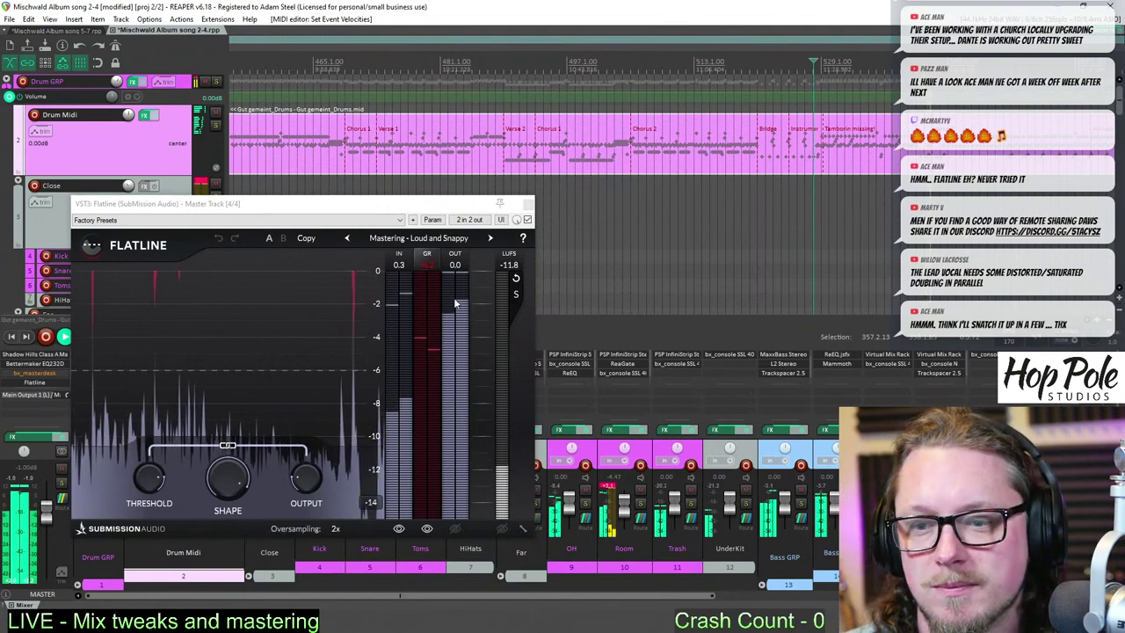
# - Examine the drum part around the Tamborin missing and Verse 2 markers while the song plays
pyautogui.scroll(6, 850, 228)
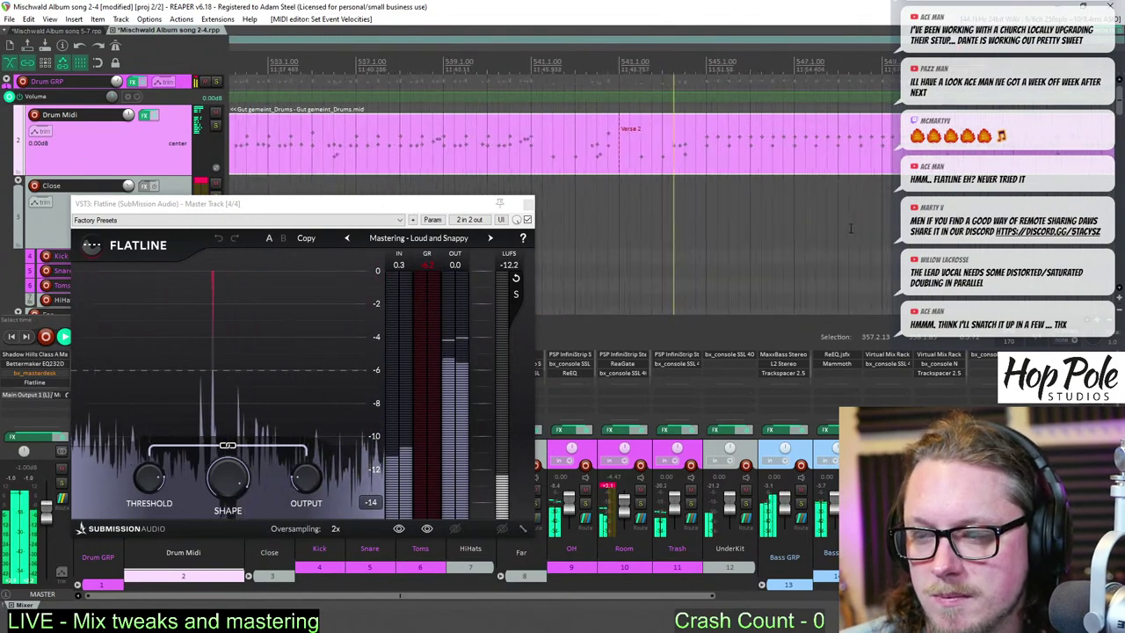
pyautogui.scroll(-2, 850, 229)
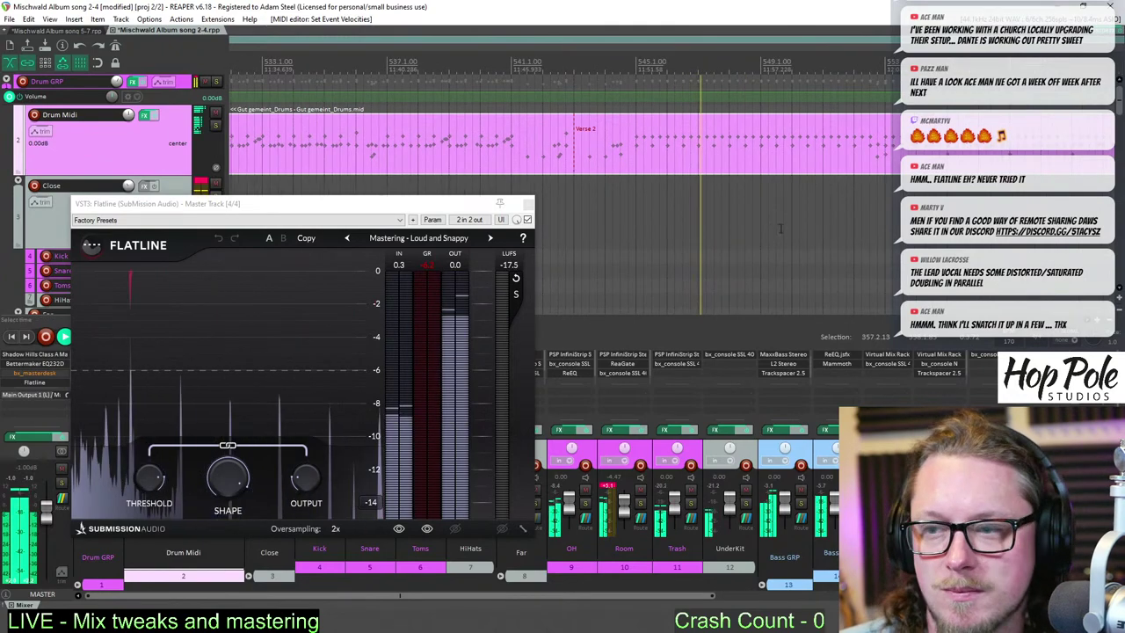
pyautogui.scroll(-6, 778, 231)
pyautogui.scroll(-2, 780, 228)
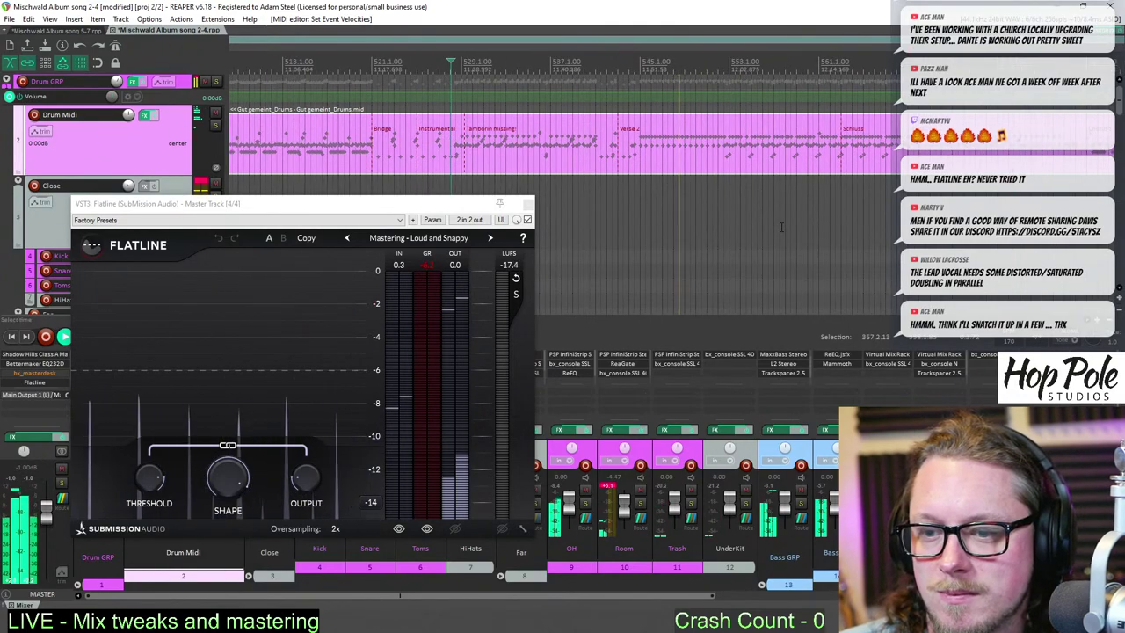
pyautogui.scroll(-2, 782, 229)
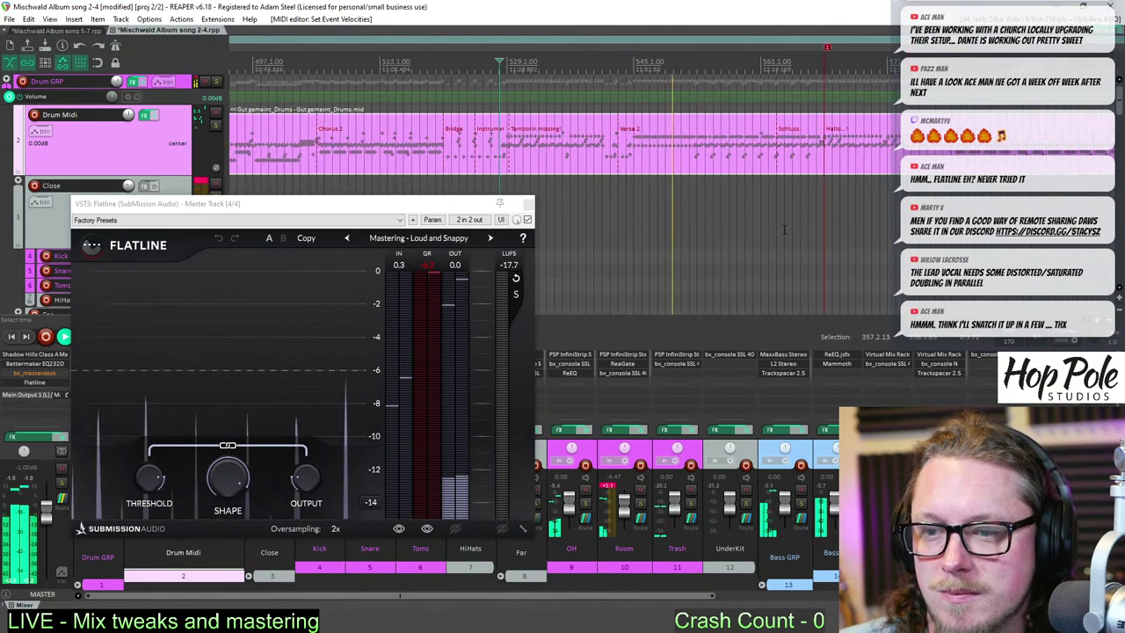
pyautogui.scroll(3, 785, 229)
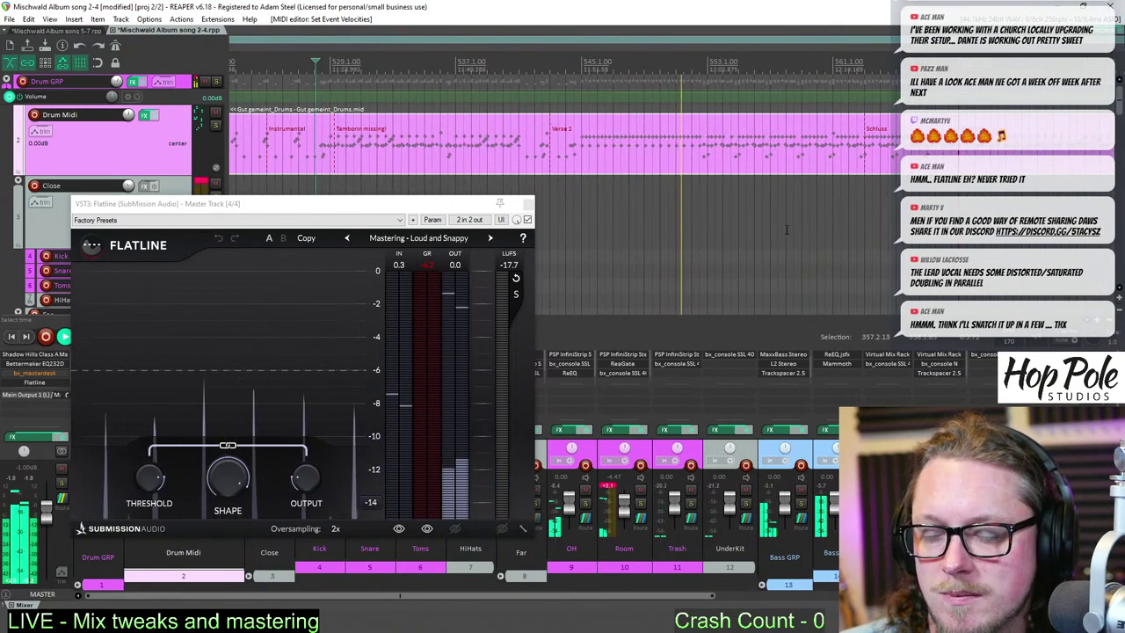
pyautogui.scroll(5, 787, 229)
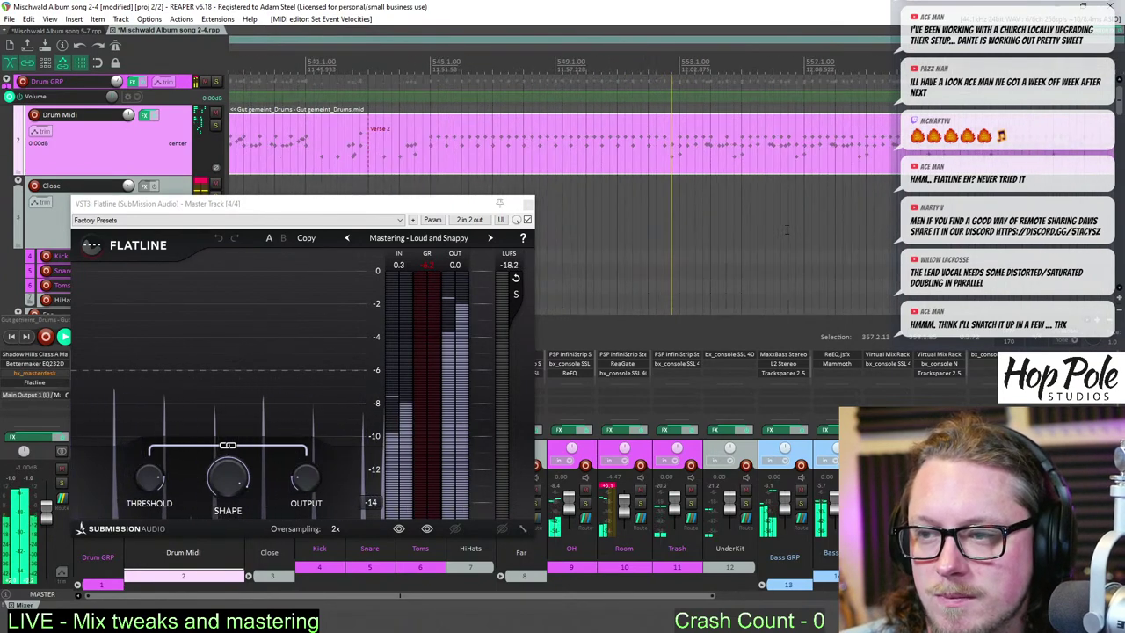
pyautogui.scroll(-2, 791, 230)
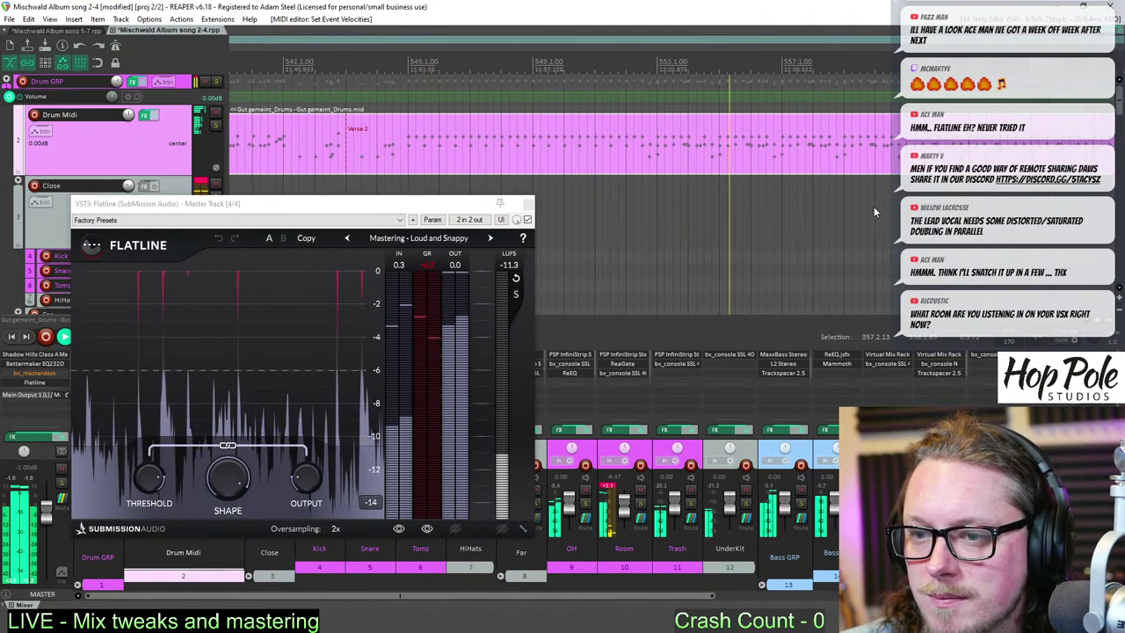
# - Check which VSX room is in use in the monitoring FX chain, and close the chain
pyautogui.click(1117, 30)
pyautogui.moveTo(470, 68); pyautogui.dragTo(507, 65)
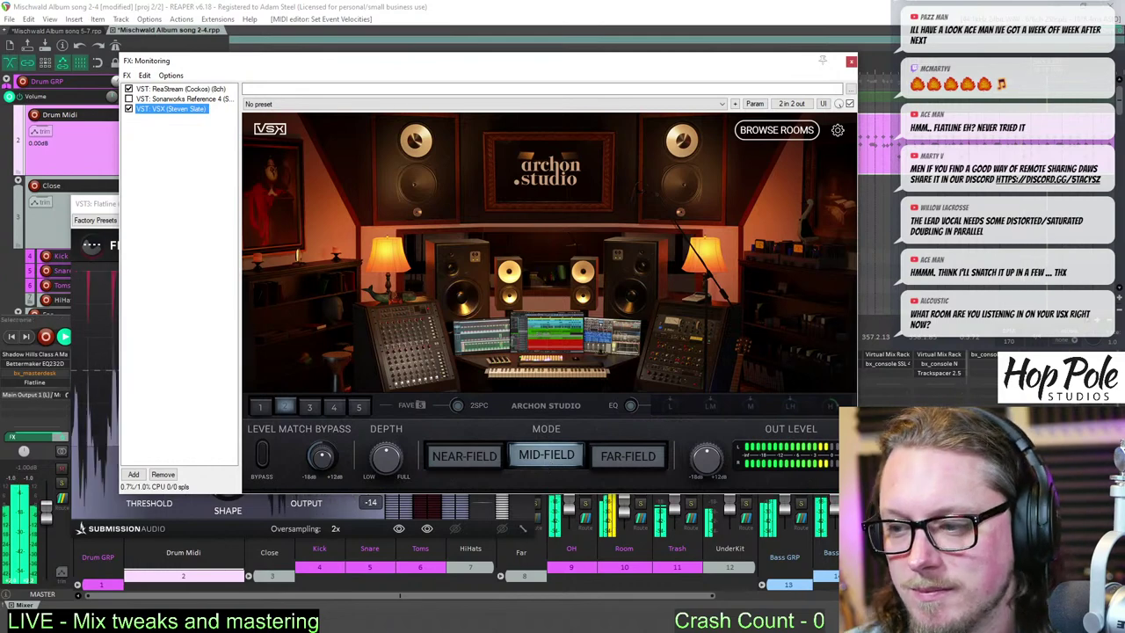
pyautogui.click(851, 63)
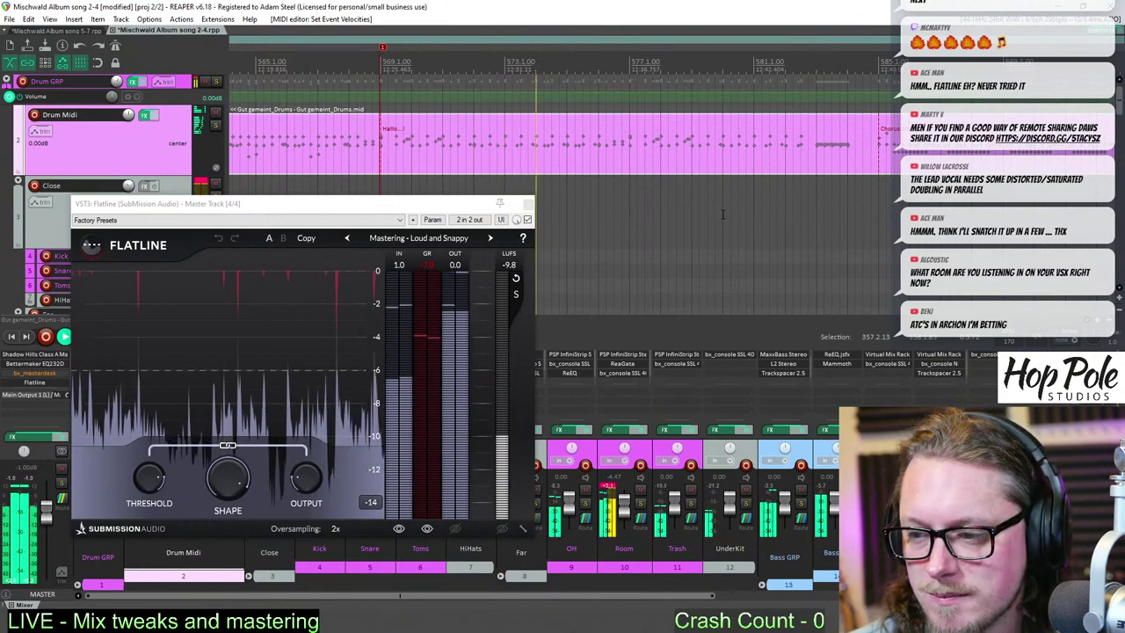
# - Inspect the Fresh Air settings on the Vox Grp track and close the plugin
pyautogui.hscroll(3, 457, 510)
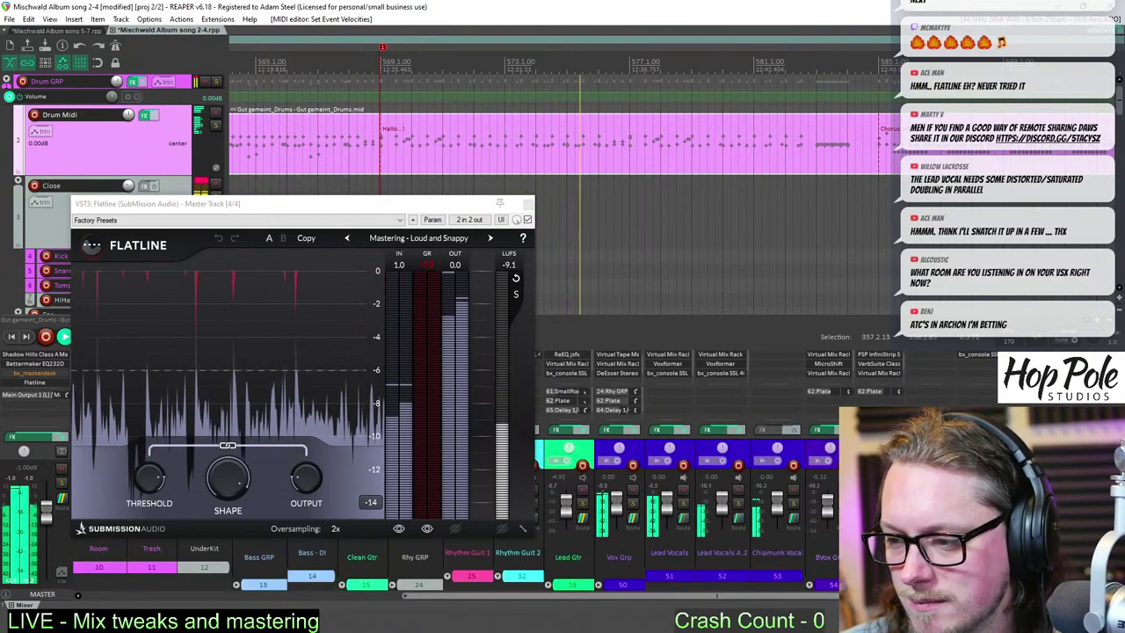
pyautogui.hscroll(3, 457, 510)
pyautogui.scroll(-2, 680, 363)
pyautogui.click(680, 363)
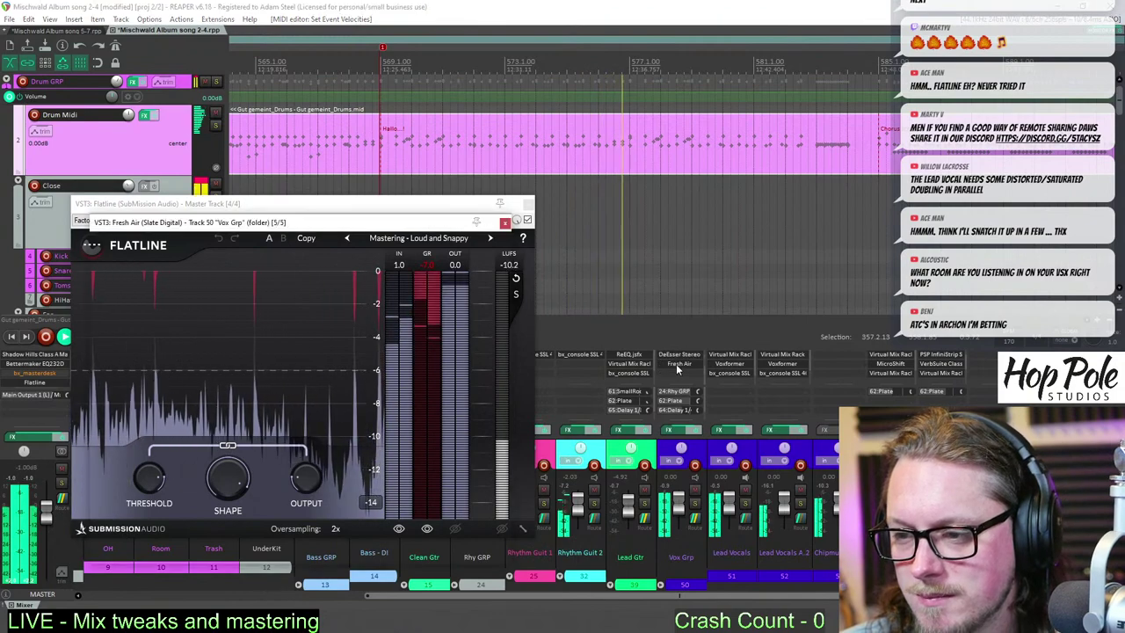
pyautogui.moveTo(443, 223); pyautogui.dragTo(714, 161)
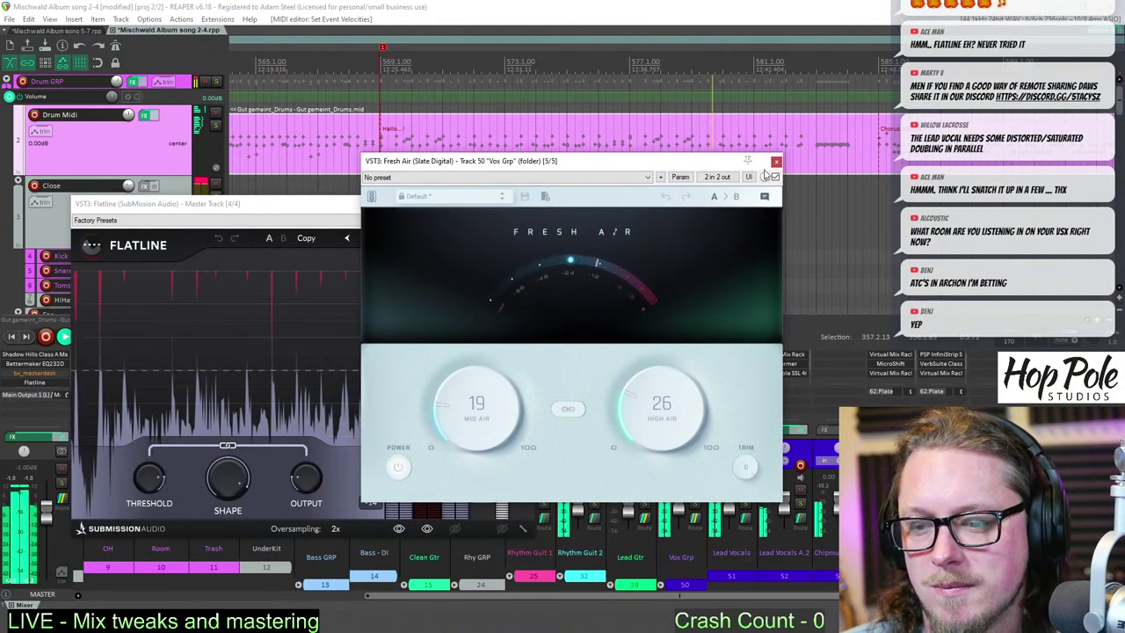
pyautogui.click(775, 162)
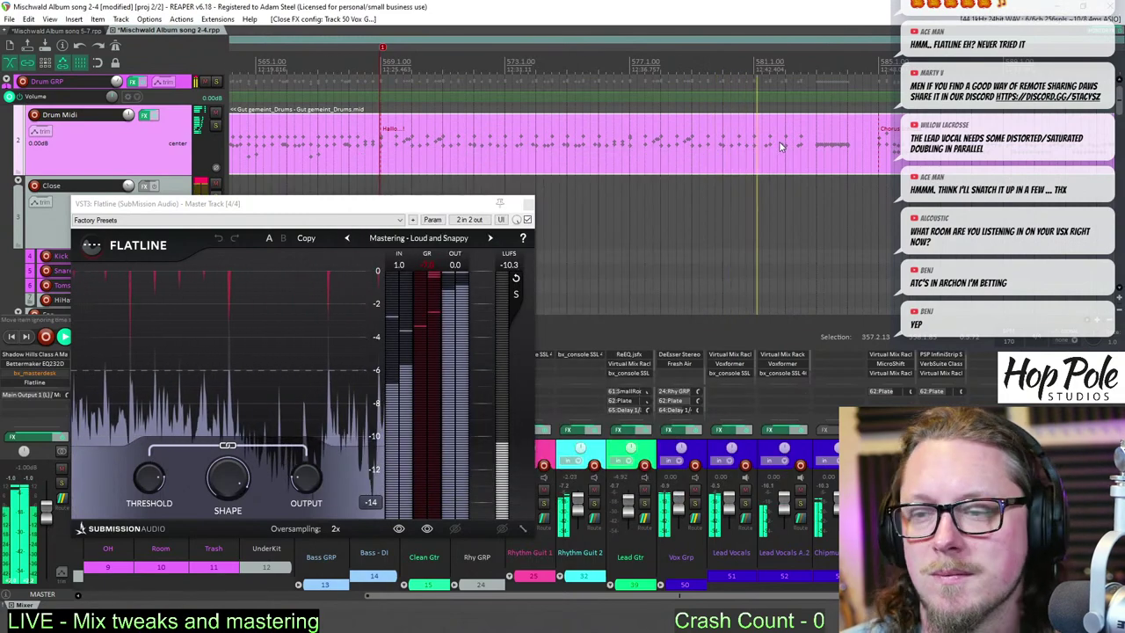
# - Review the Chorus Schluss section through the end of the song during playback
pyautogui.scroll(2, 796, 154)
pyautogui.scroll(2, 803, 151)
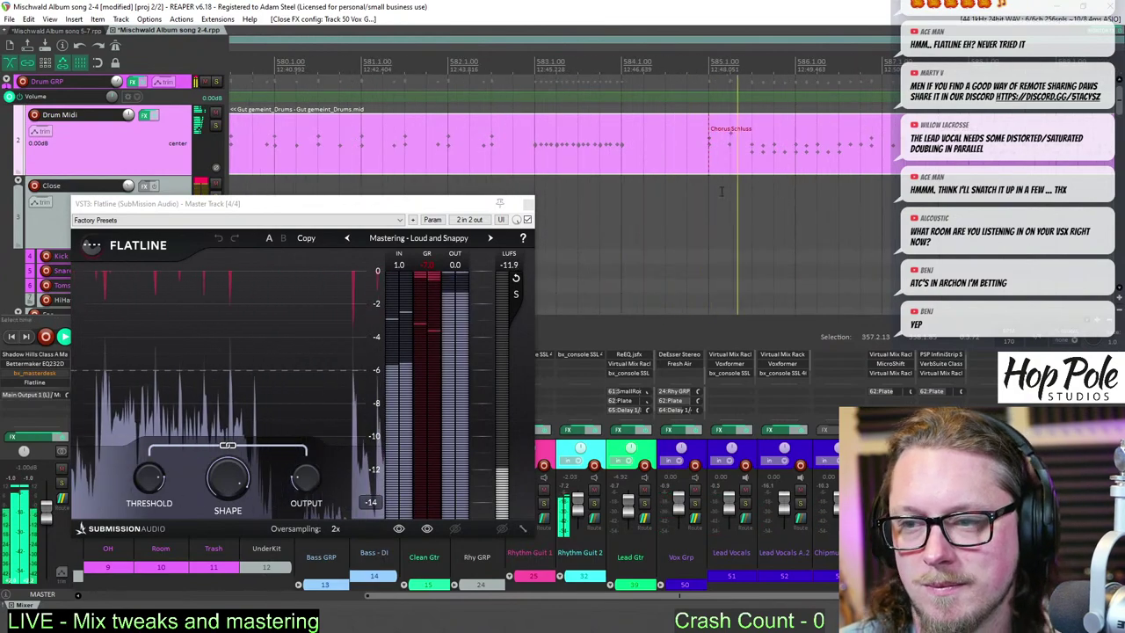
pyautogui.scroll(-2, 703, 178)
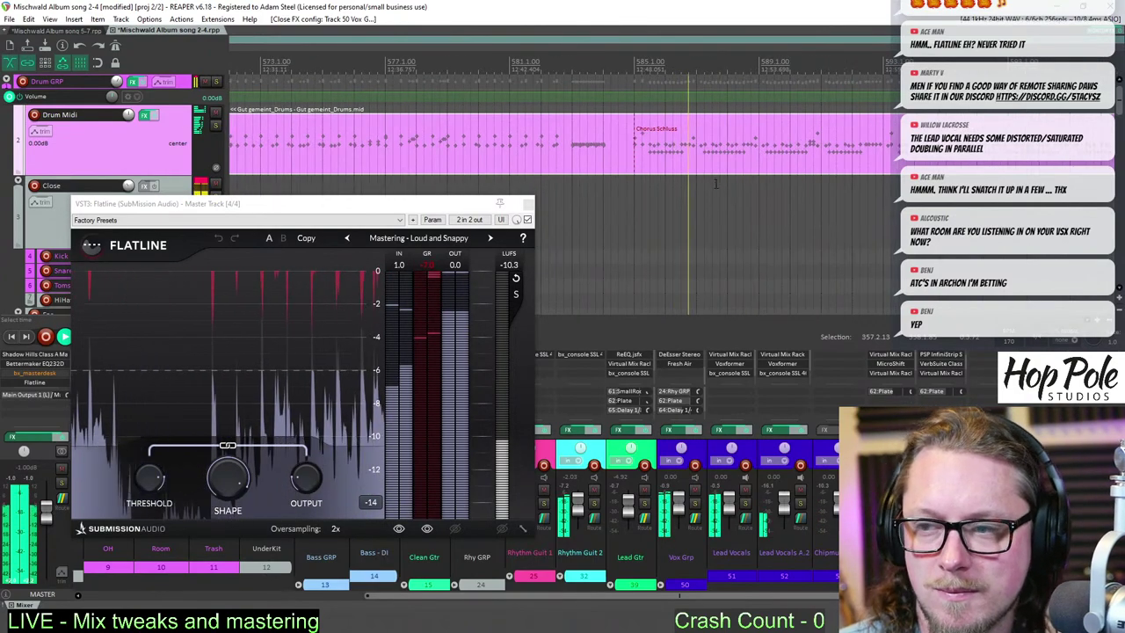
pyautogui.scroll(1, 704, 176)
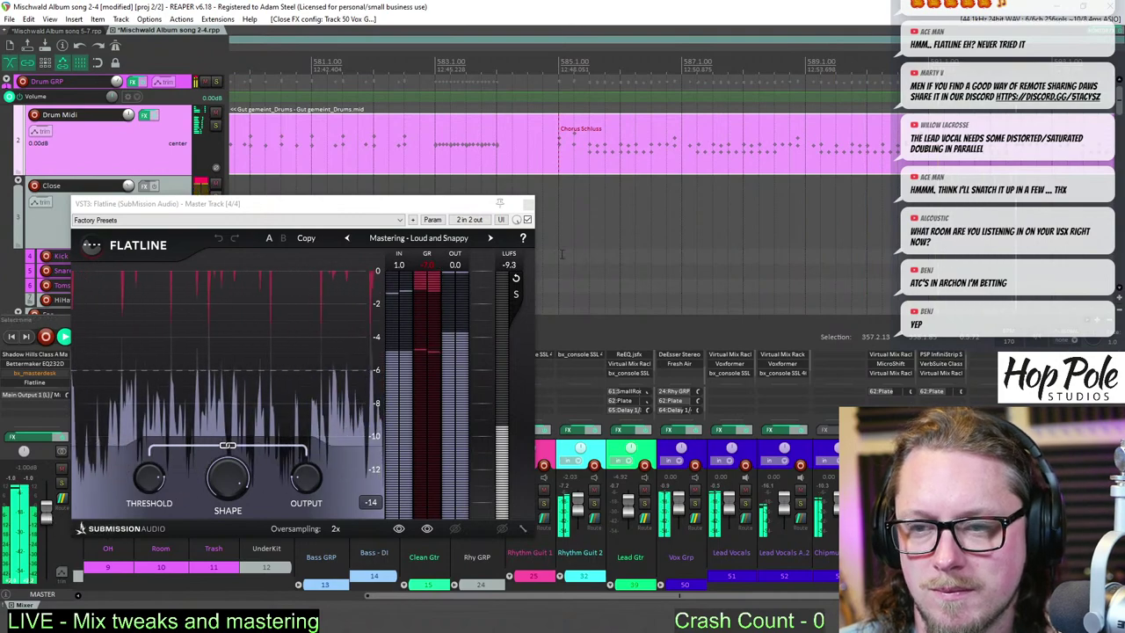
pyautogui.scroll(-3, 768, 214)
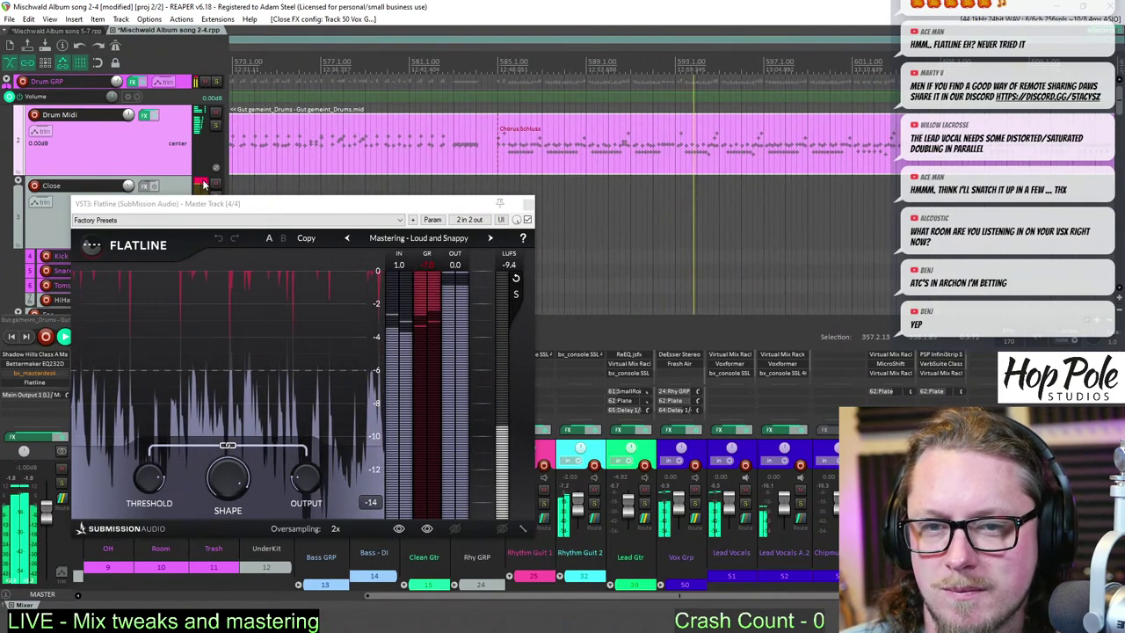
pyautogui.scroll(-2, 887, 146)
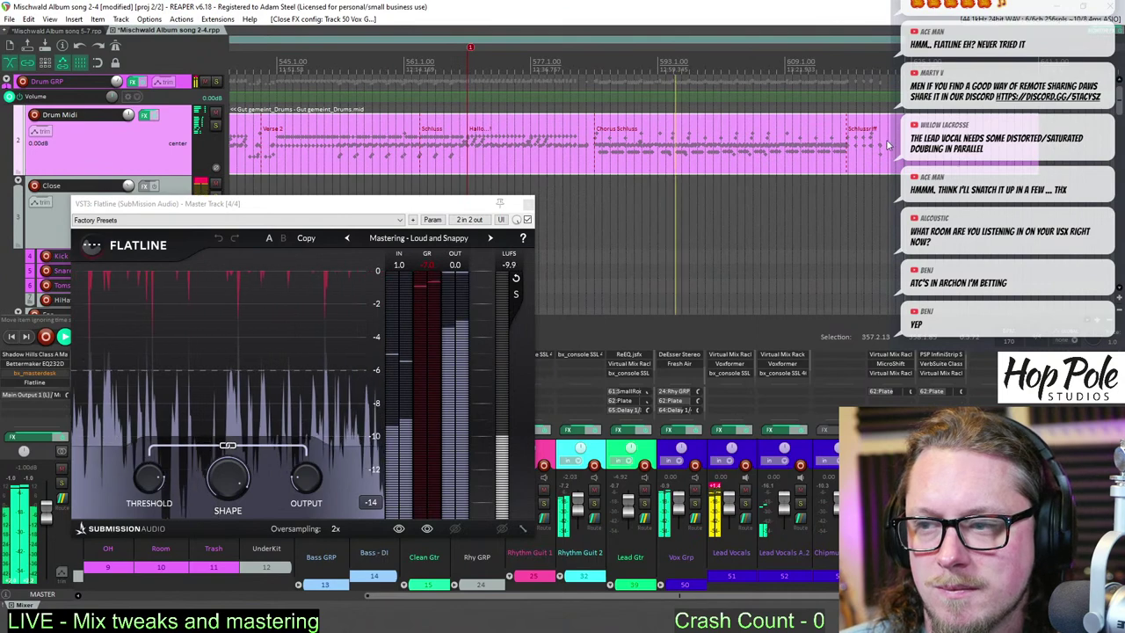
pyautogui.scroll(-2, 888, 147)
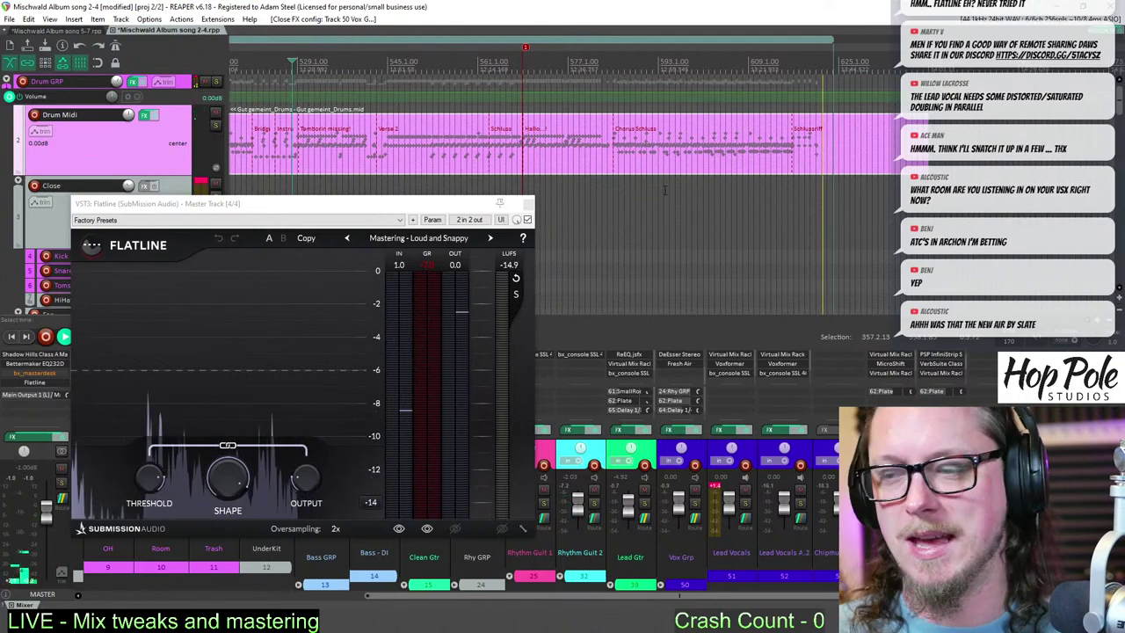
# - Stop playback of Gut gemeint and close the Flatline plugin window
pyautogui.scroll(-2, 661, 176)
pyautogui.scroll(-2, 661, 176)
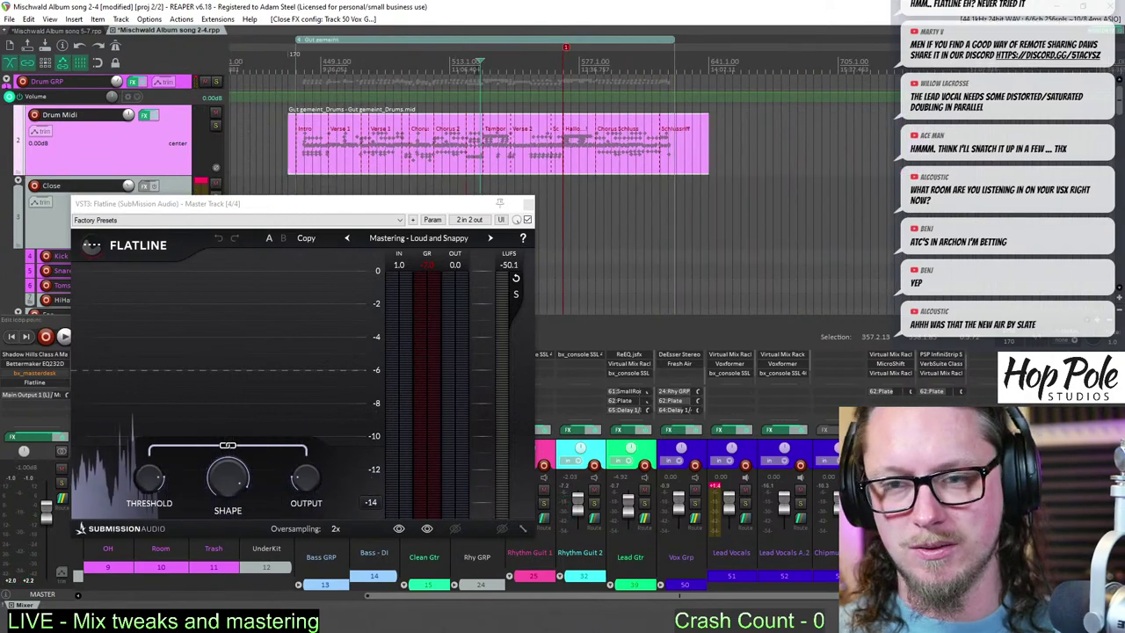
pyautogui.press('space')
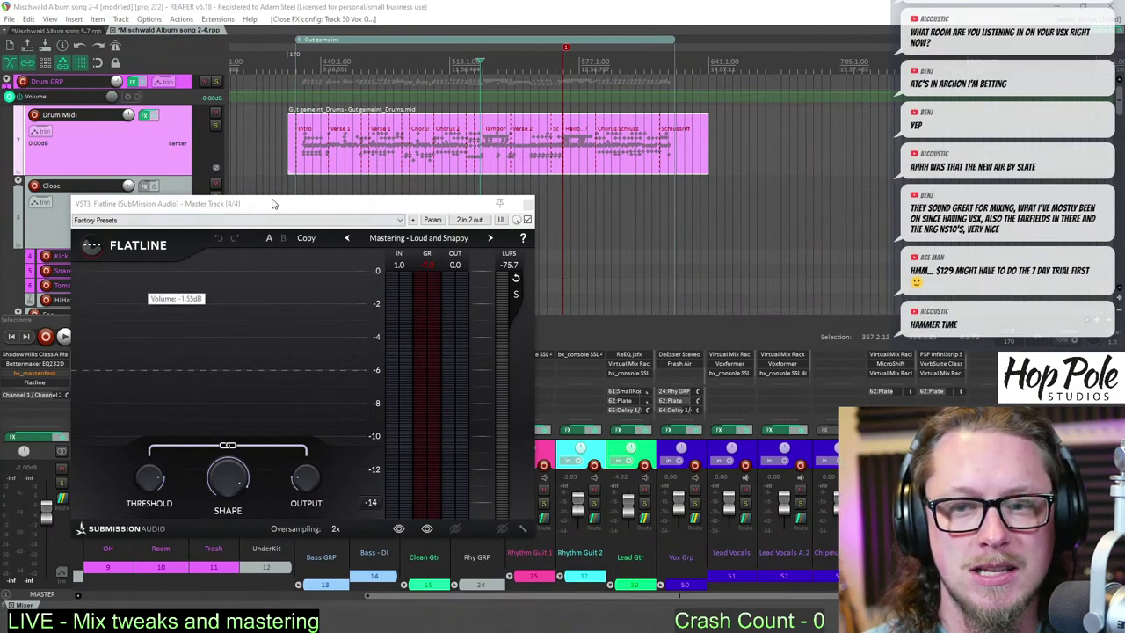
pyautogui.moveTo(272, 203); pyautogui.dragTo(262, 195)
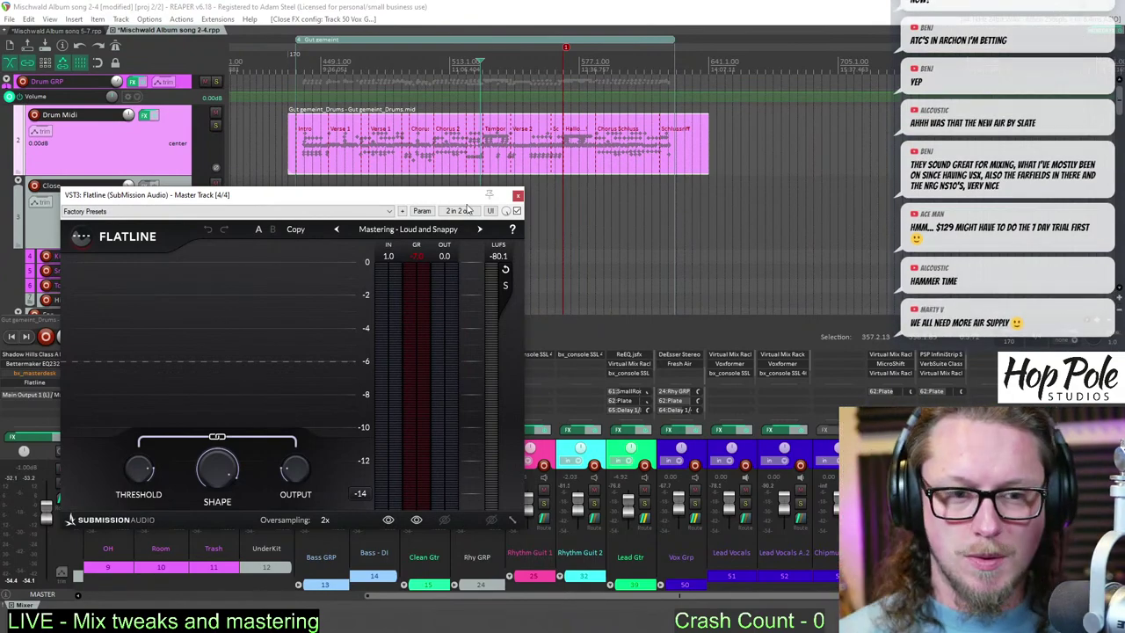
pyautogui.click(518, 195)
# - Bypass Flatline on the master track and save the song 2-4 project
pyautogui.scroll(-5, 523, 163)
pyautogui.scroll(4, 521, 159)
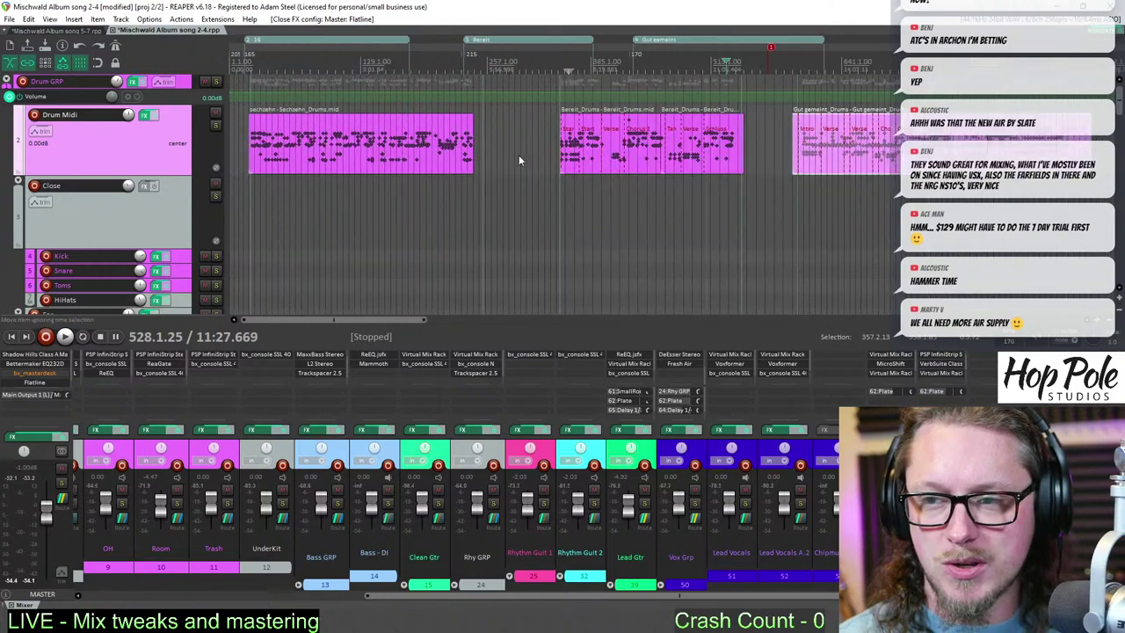
pyautogui.scroll(-1, 519, 159)
pyautogui.keyDown('shift'); pyautogui.click(35, 384); pyautogui.keyUp('shift')
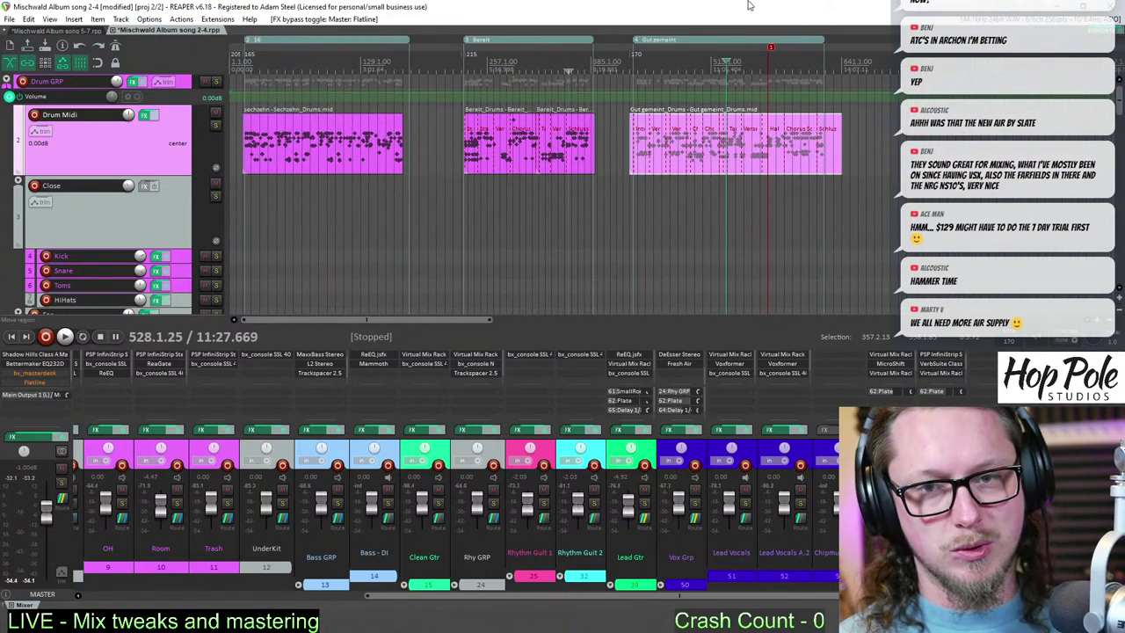
pyautogui.hotkey('ctrl', 's')
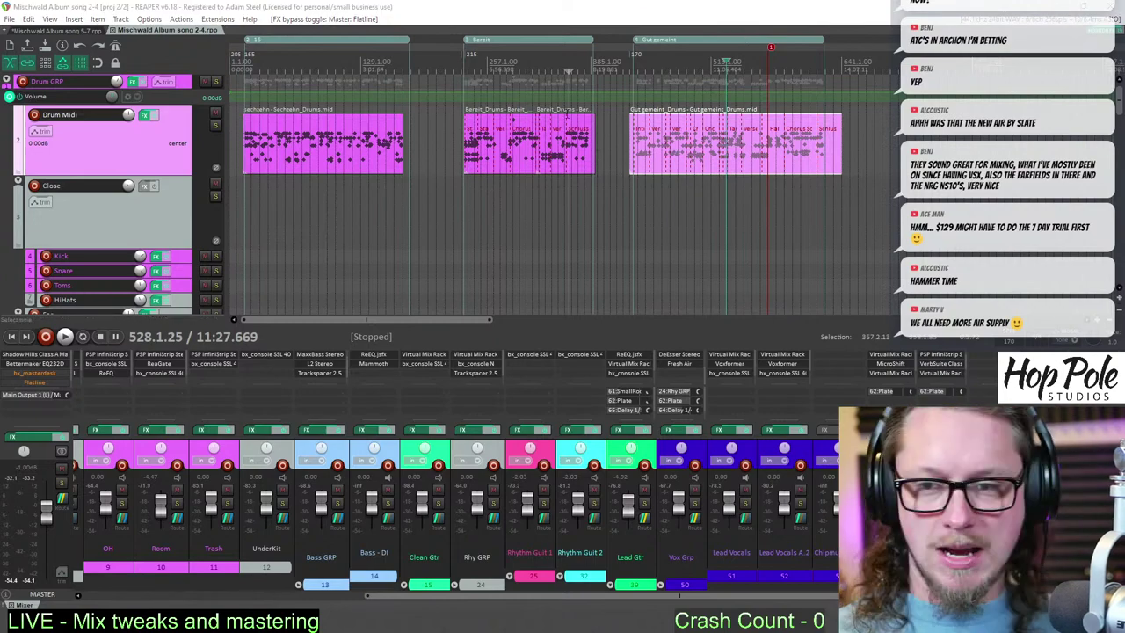
# - Render the three project regions from the master mix as 32-bit FP WAV files named "Mischwald - $region mix 5"
pyautogui.hotkey('ctrl', 'alt', 'r')
pyautogui.click(603, 284)
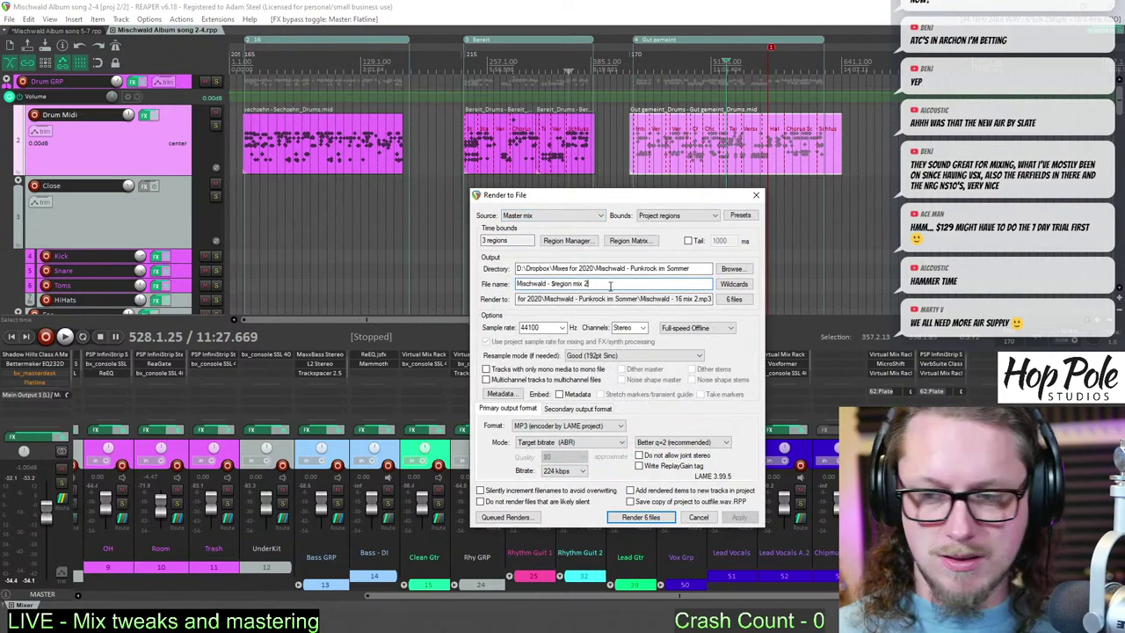
pyautogui.press('BackSpace')
pyautogui.write('5')
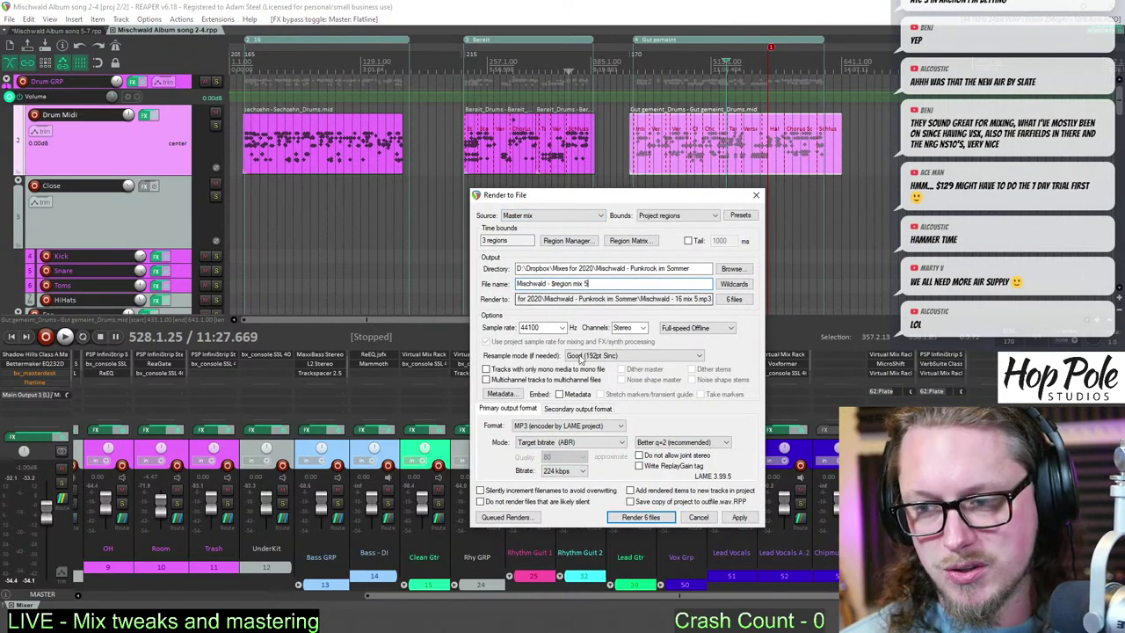
pyautogui.click(567, 425)
pyautogui.click(532, 510)
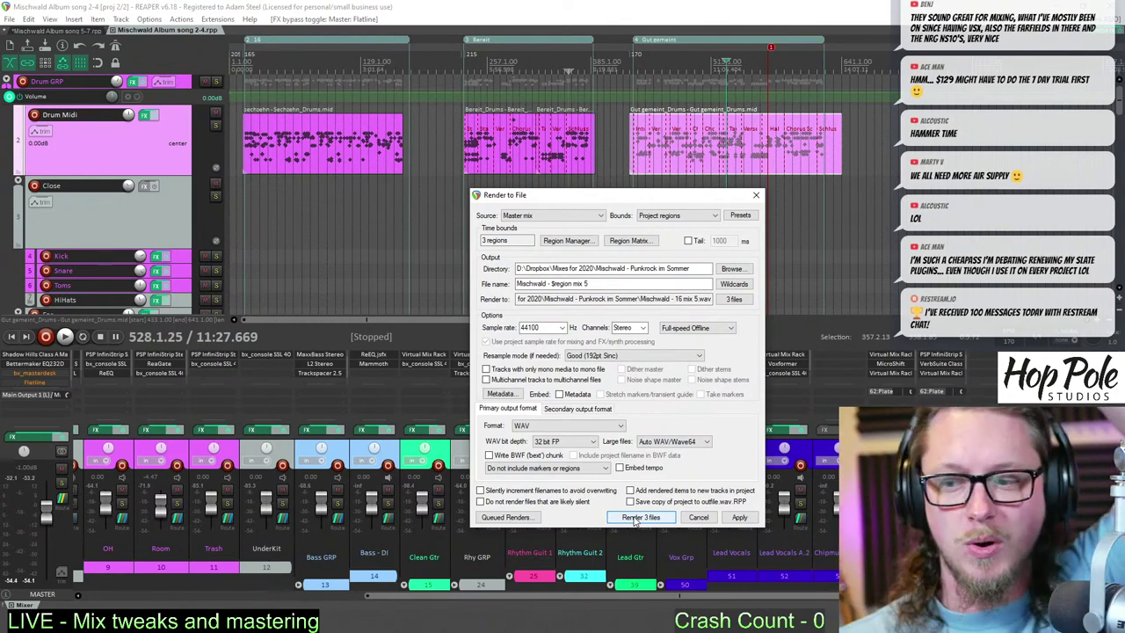
pyautogui.click(635, 519)
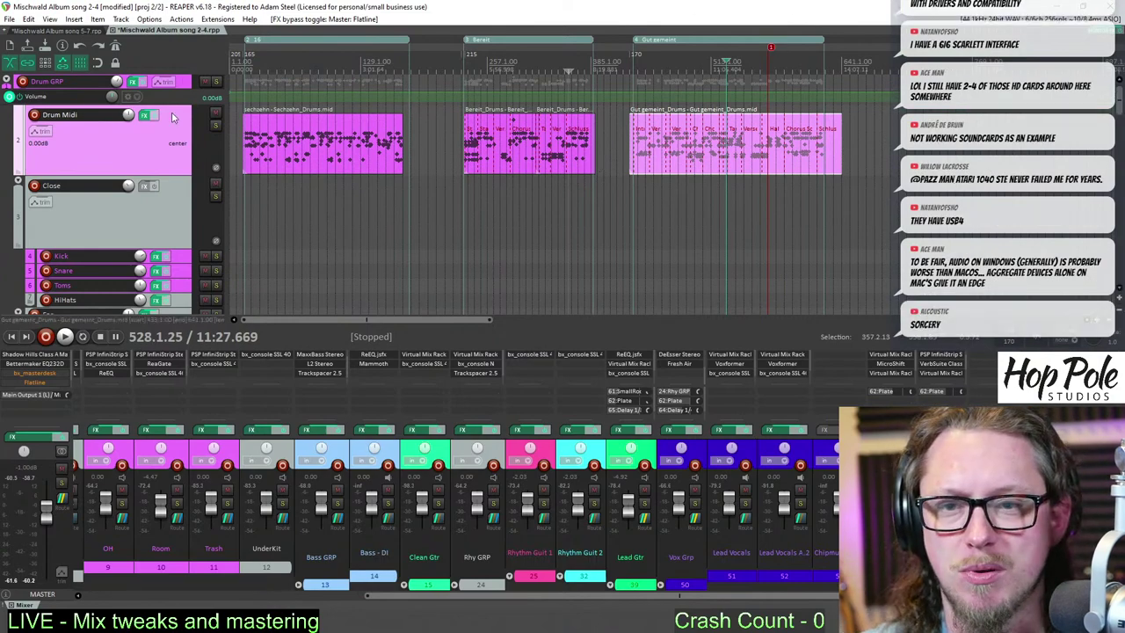
# - Close the Mischwald Album song 2-4 project and save the song 5-7 project
pyautogui.click(112, 32)
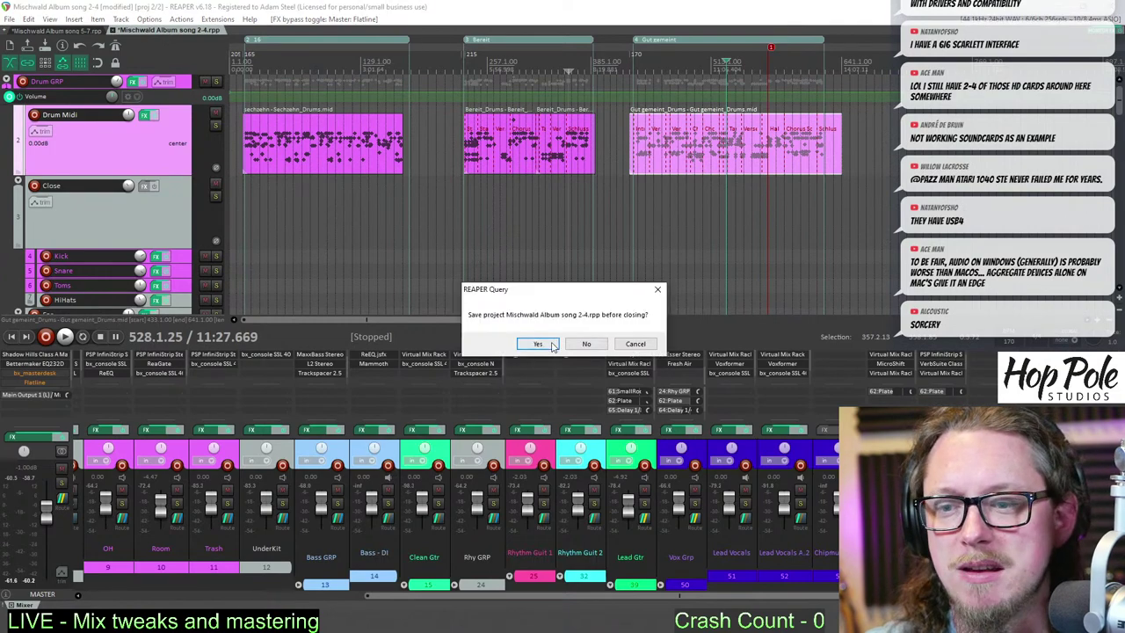
pyautogui.press('Escape')
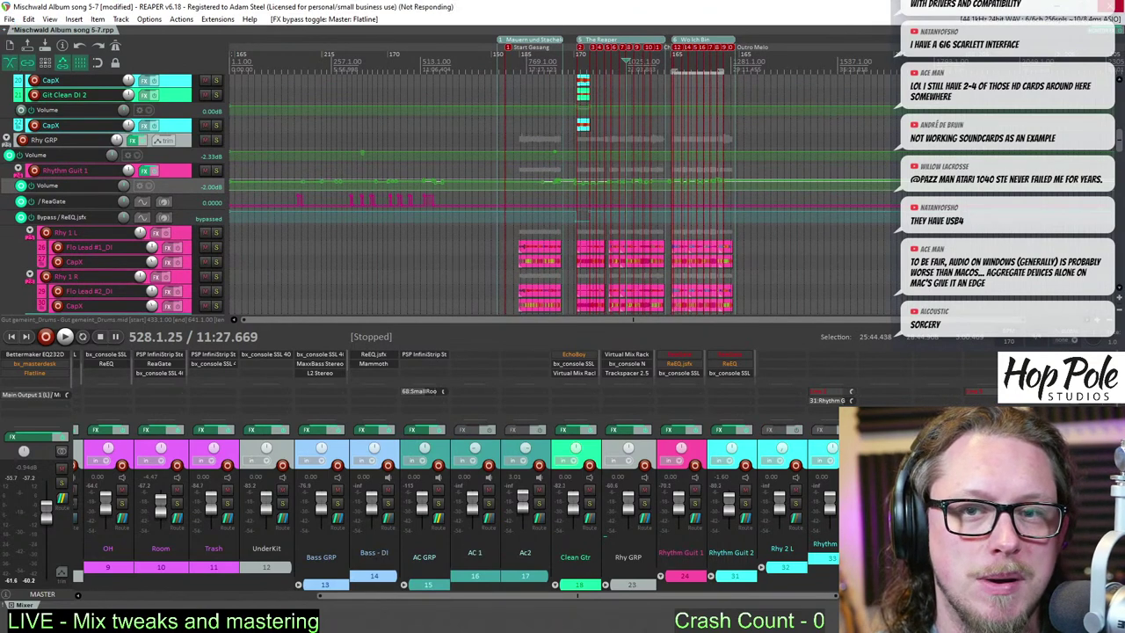
pyautogui.click(9, 19)
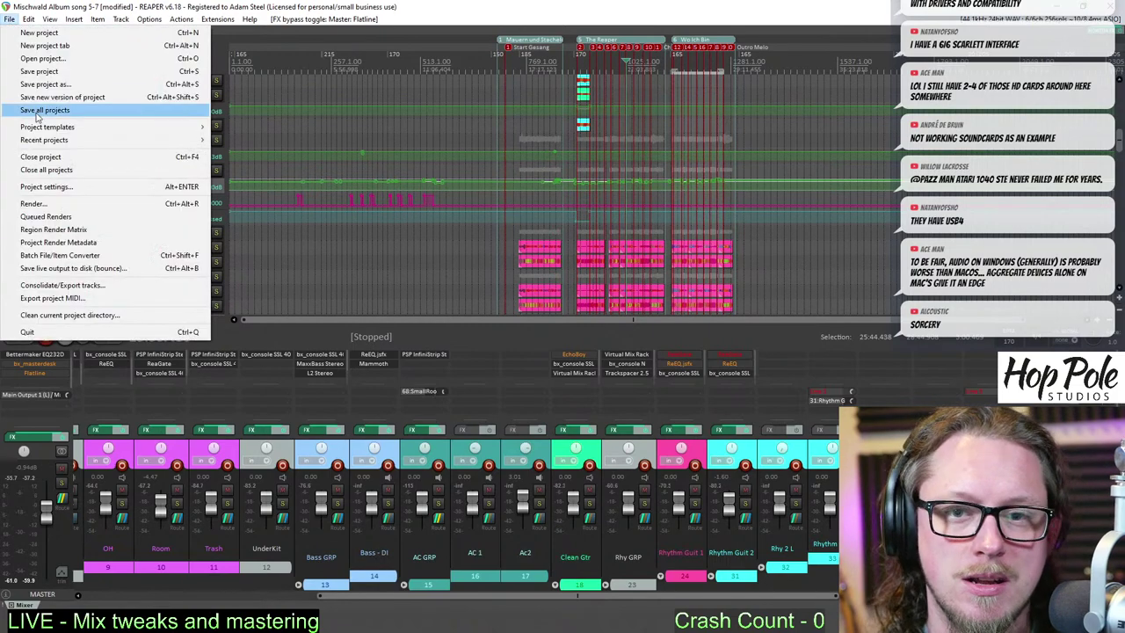
pyautogui.click(31, 72)
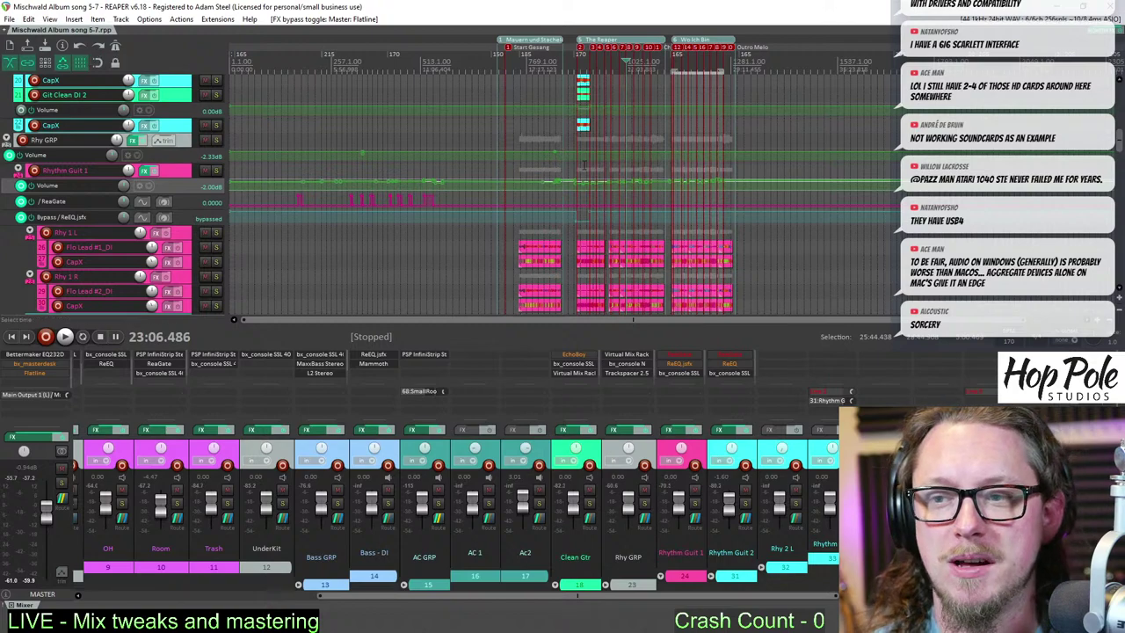
# - Open the recent project "Mischwald - Punkrock im Sommer mem test.rpp" in a new project tab
pyautogui.click(8, 19)
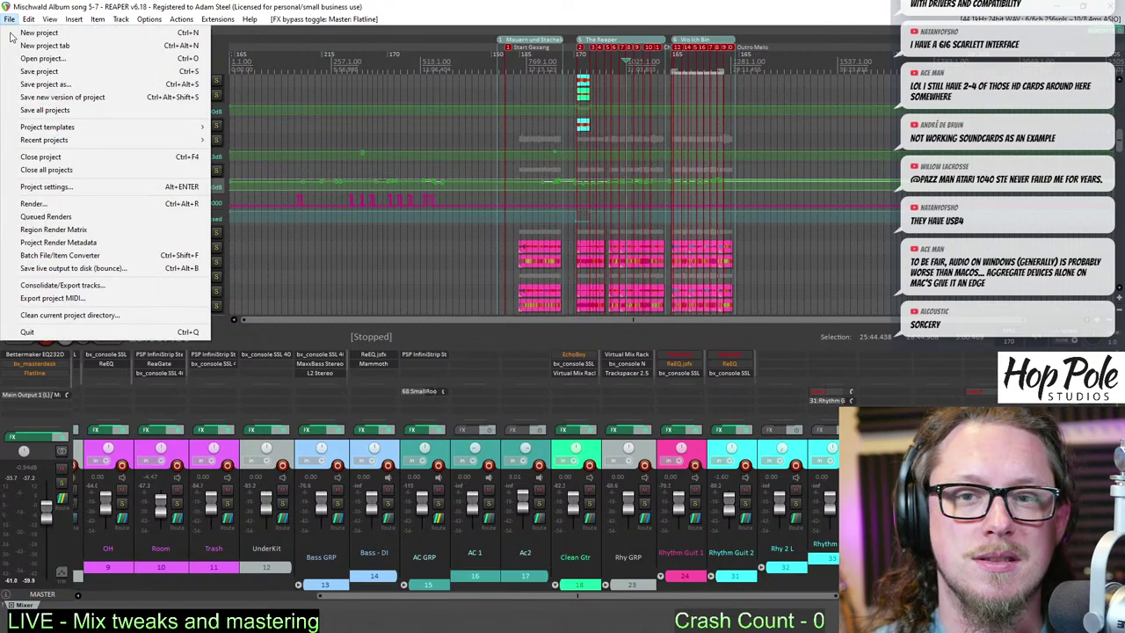
pyautogui.click(55, 45)
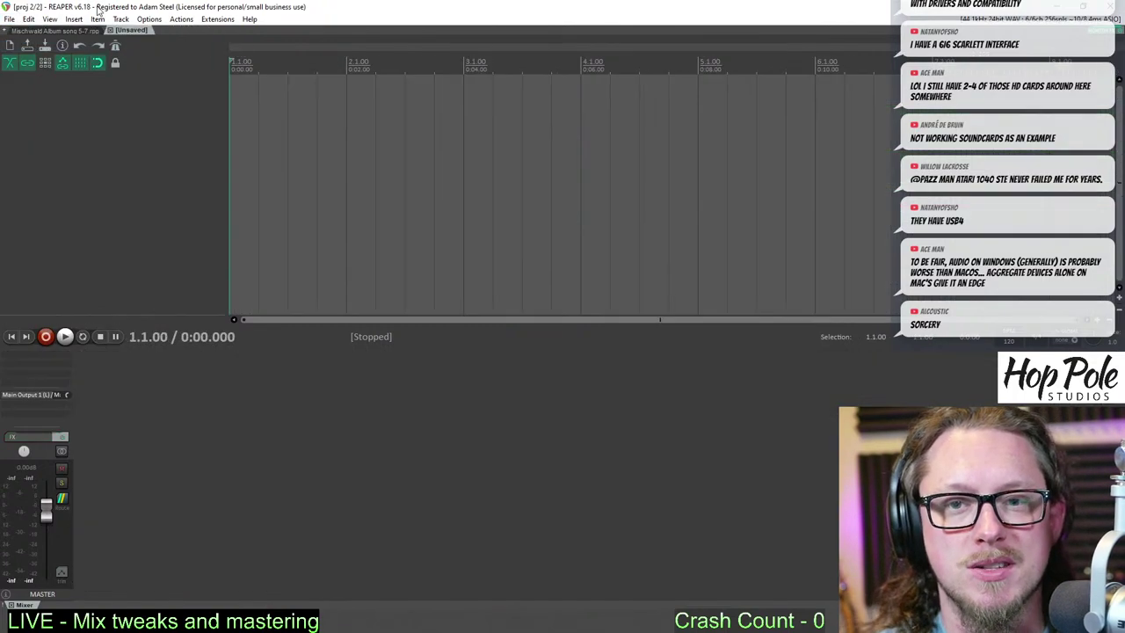
pyautogui.click(8, 19)
pyautogui.moveTo(91, 142)
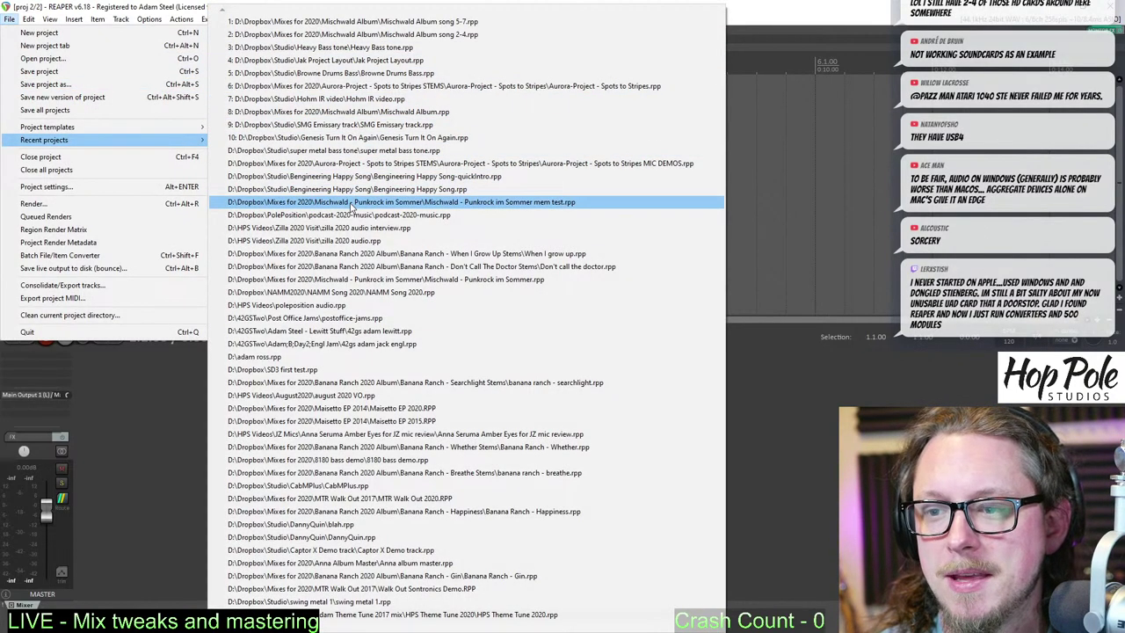
pyautogui.click(350, 202)
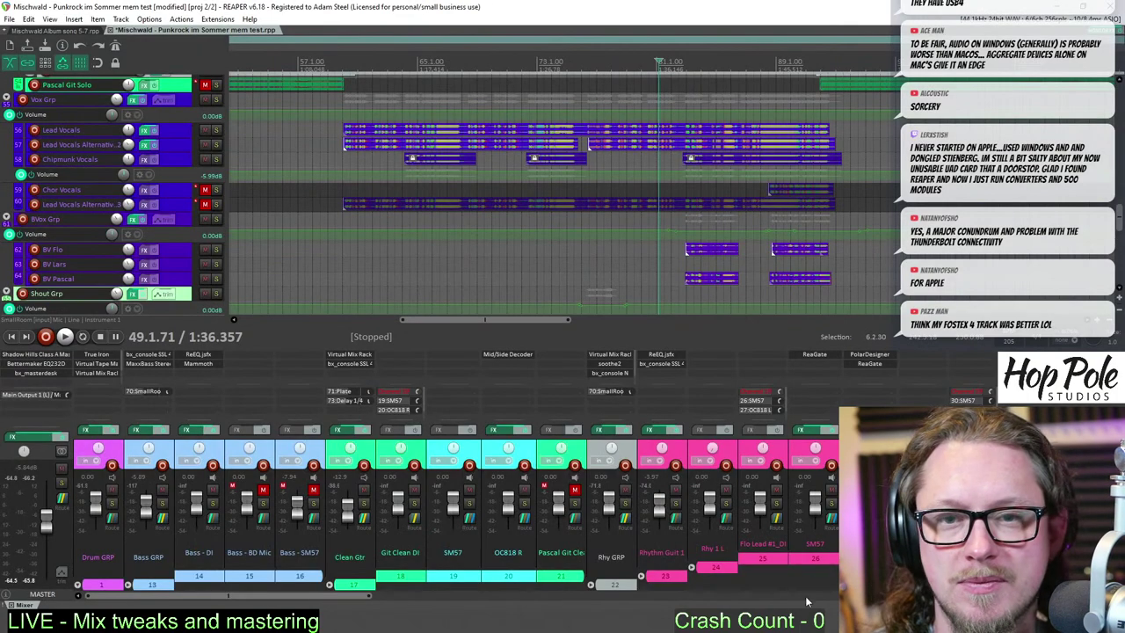
# - Re-enable the bypassed reverb plugins on the SmallRoom, Plate and SnareVerb effect tracks
pyautogui.click(603, 595)
pyautogui.moveTo(519, 595); pyautogui.dragTo(931, 596)
pyautogui.hscroll(-5, 545, 396)
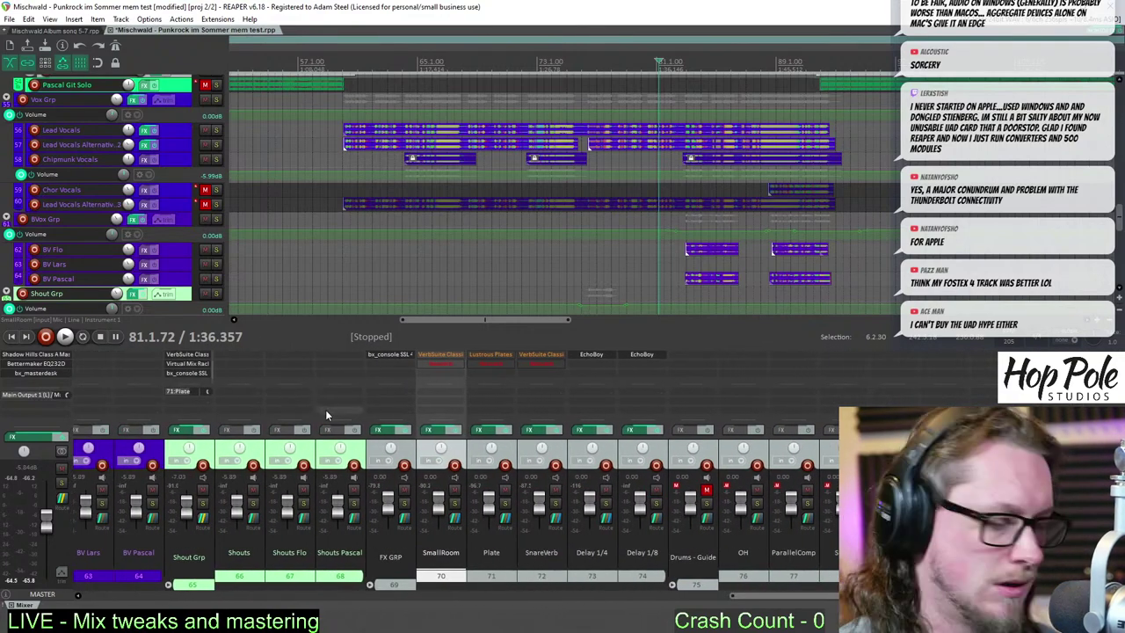
pyautogui.keyDown('shift'); pyautogui.click(541, 353); pyautogui.keyUp('shift')
pyautogui.keyDown('shift'); pyautogui.click(446, 356); pyautogui.keyUp('shift')
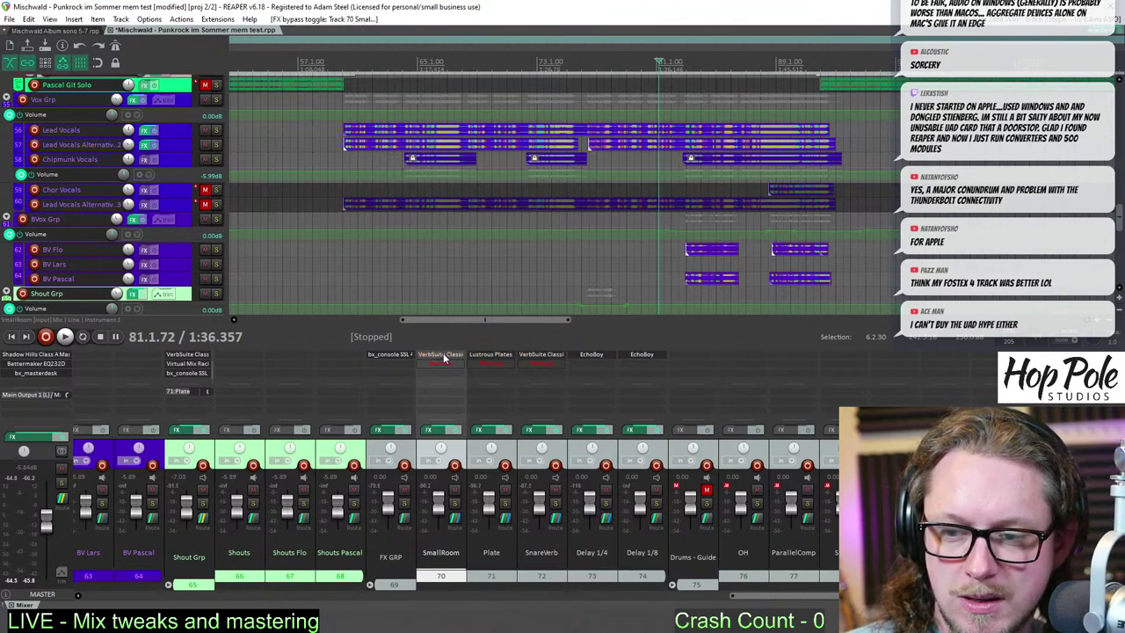
# - Play the song from near its start to check the level, and set the master track volume to -1 dB
pyautogui.scroll(-8, 736, 49)
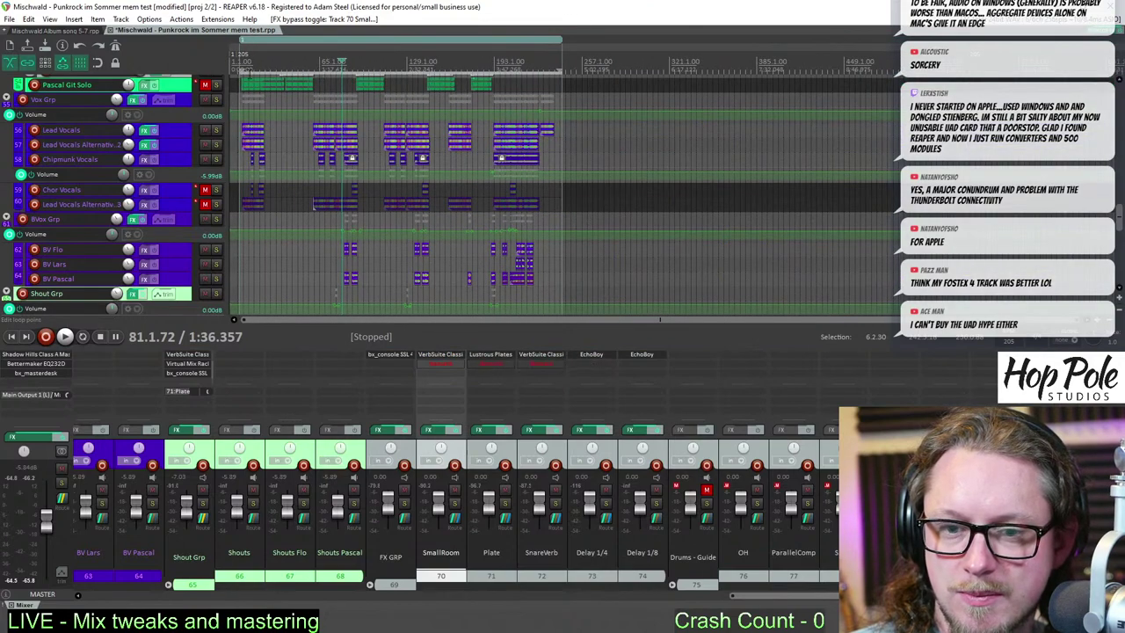
pyautogui.click(249, 61)
pyautogui.press('space')
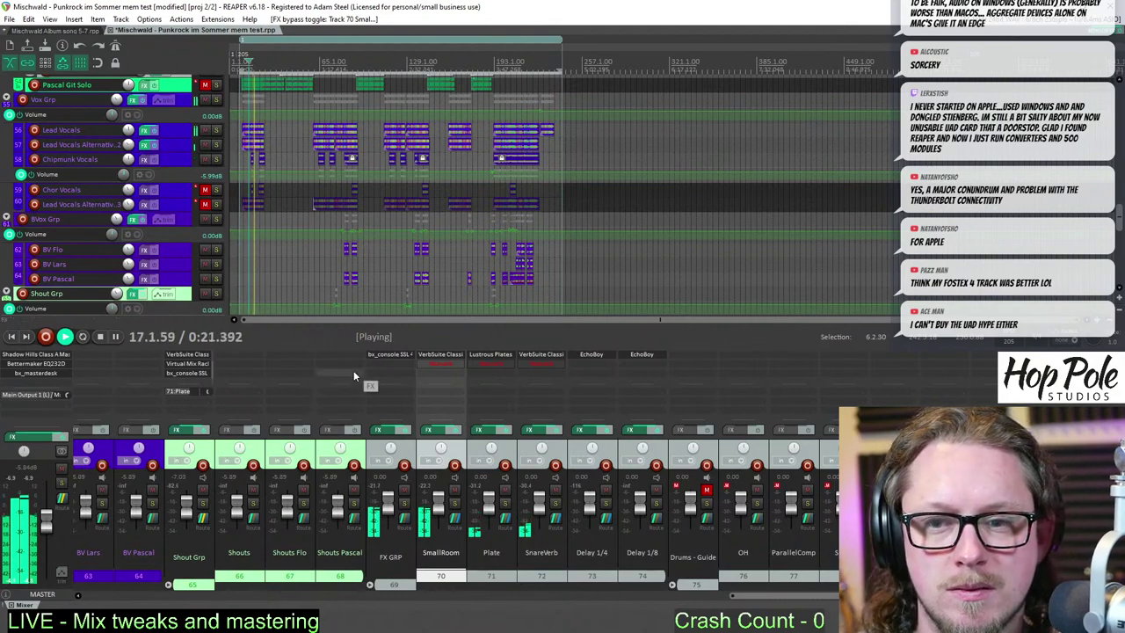
pyautogui.moveTo(48, 527); pyautogui.dragTo(47, 512)
pyautogui.press('space')
pyautogui.rightClick(47, 510)
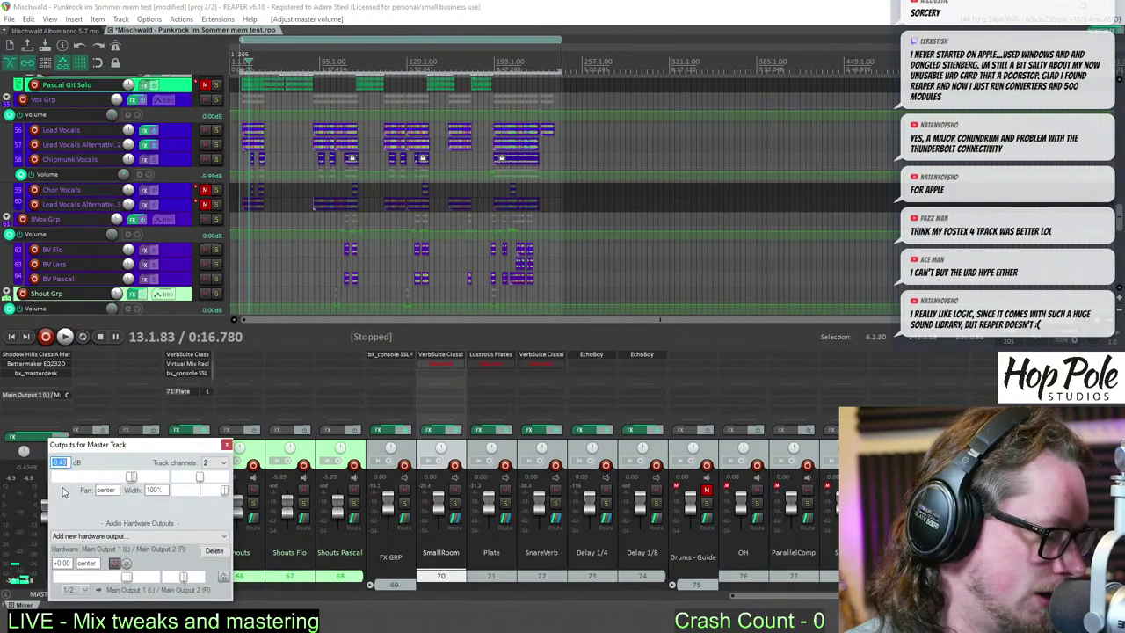
pyautogui.press('BackSpace')
pyautogui.write('-1')
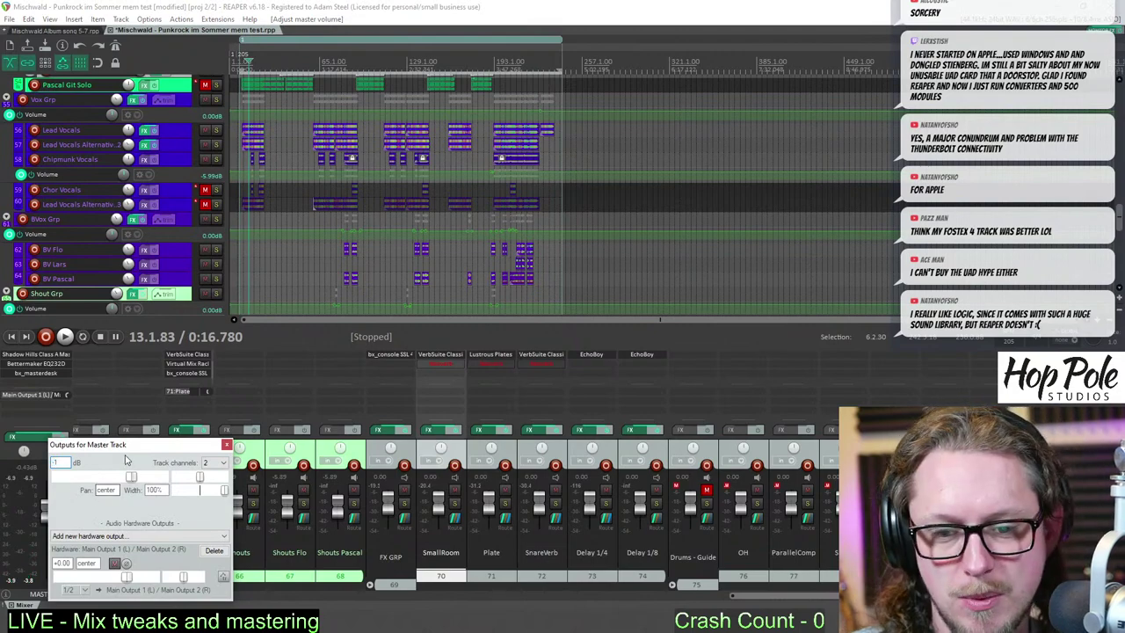
pyautogui.click(226, 444)
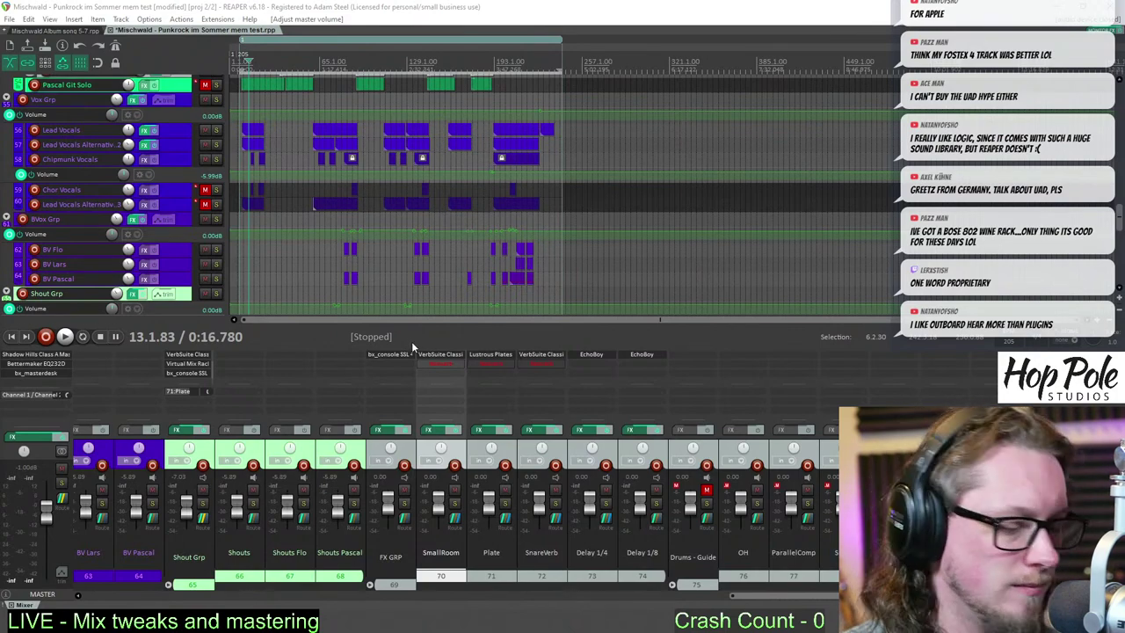
# - Remove Shadow Hills, Bettermaker EQ232D and bx_masterdesk from the master track's FX chain
pyautogui.scroll(-1, 383, 176)
pyautogui.scroll(2, 362, 6)
pyautogui.scroll(5, 387, 138)
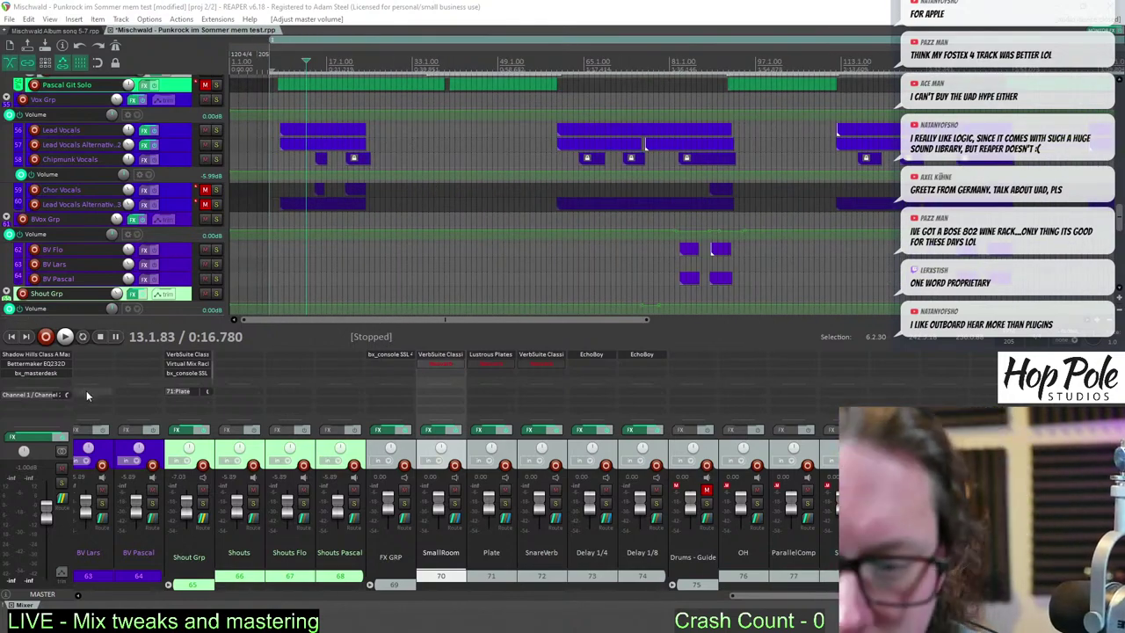
pyautogui.click(35, 436)
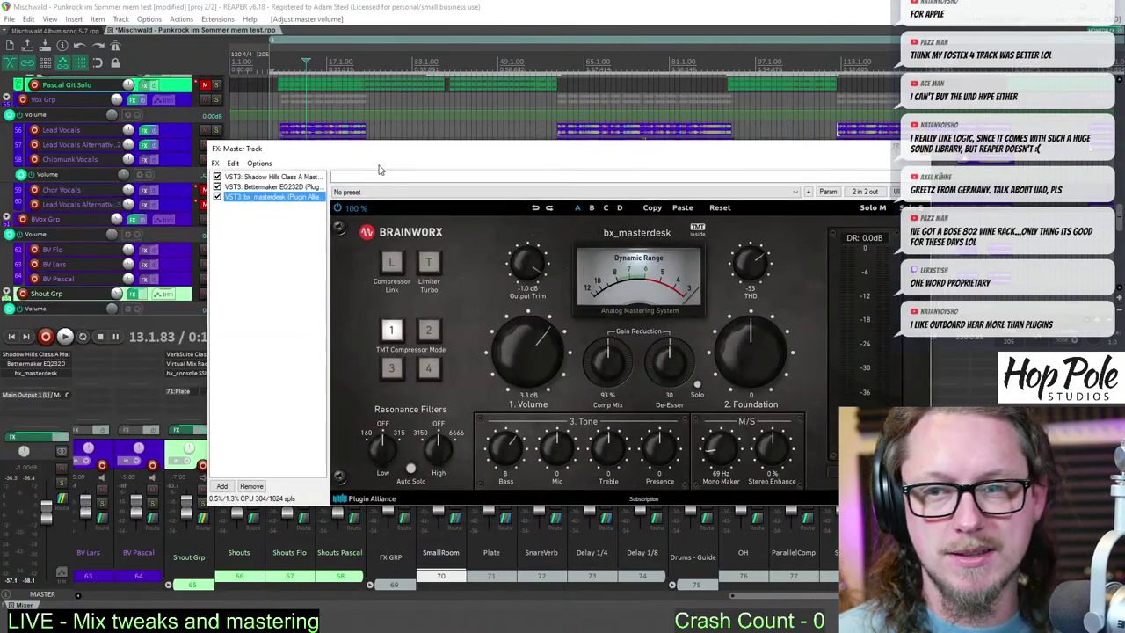
pyautogui.moveTo(283, 255); pyautogui.dragTo(279, 142)
pyautogui.press('Delete')
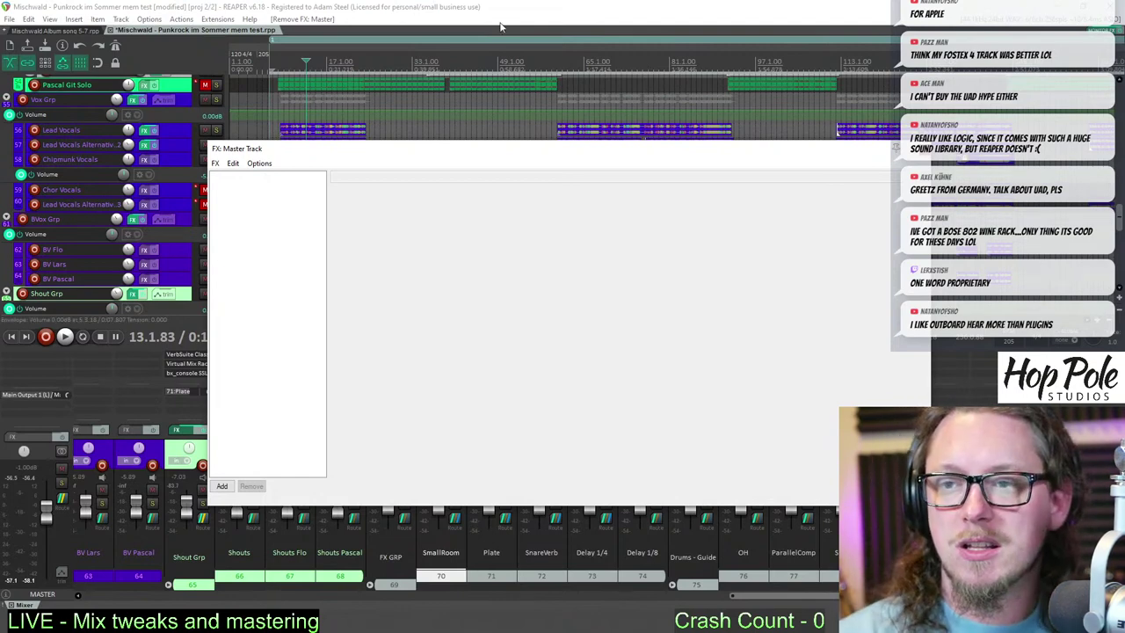
# - Copy all four master track plugins from the Mischwald Album song 5-7 project and close the FX chain
pyautogui.click(51, 30)
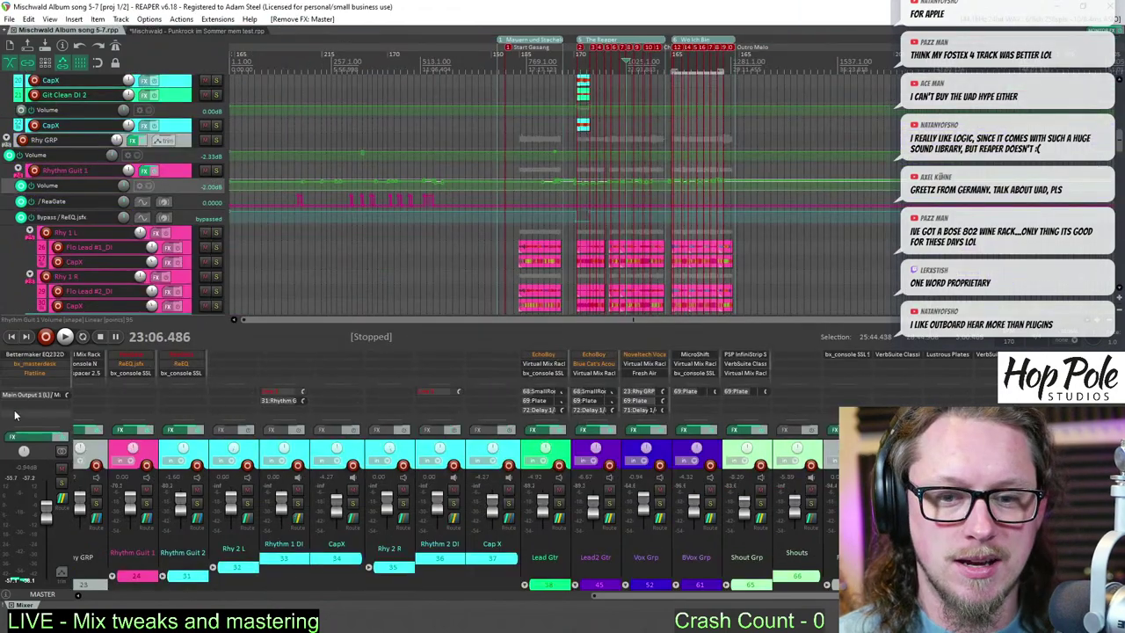
pyautogui.scroll(1, 27, 376)
pyautogui.click(19, 438)
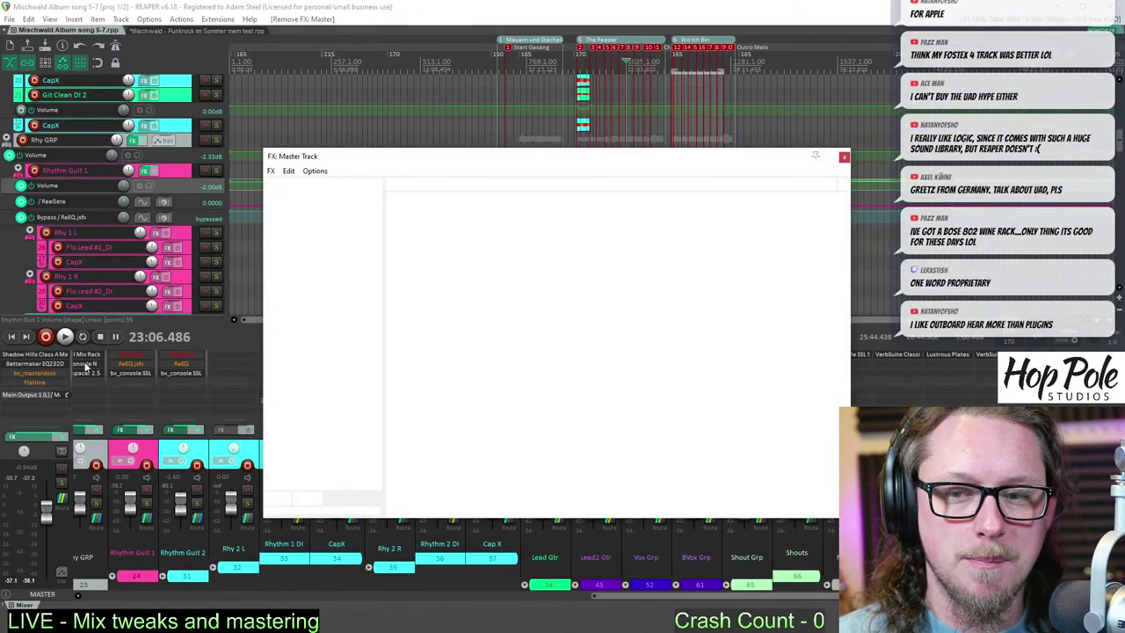
pyautogui.moveTo(330, 262); pyautogui.dragTo(292, 141)
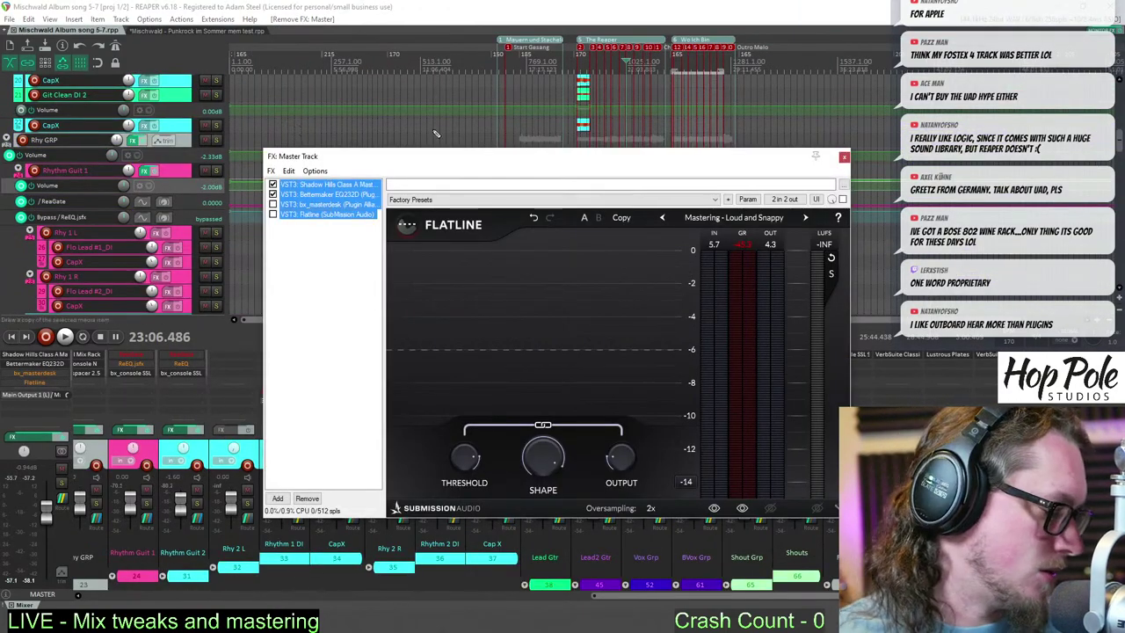
pyautogui.click(844, 159)
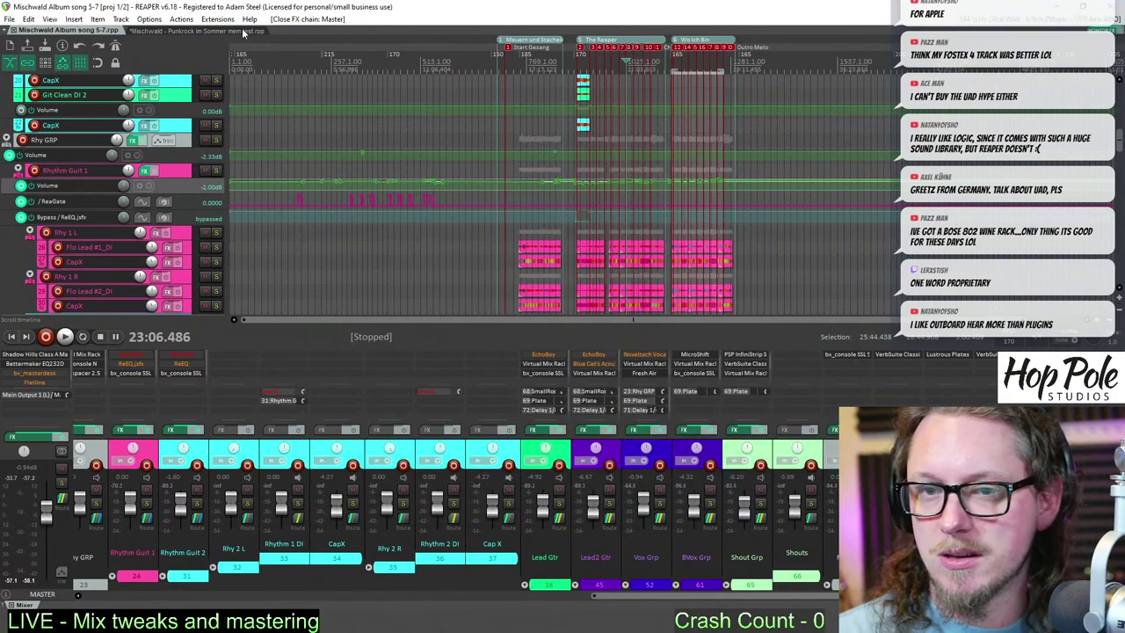
# - Paste the copied plugins into the empty master FX chain of the Punkrock im Sommer project
pyautogui.click(178, 32)
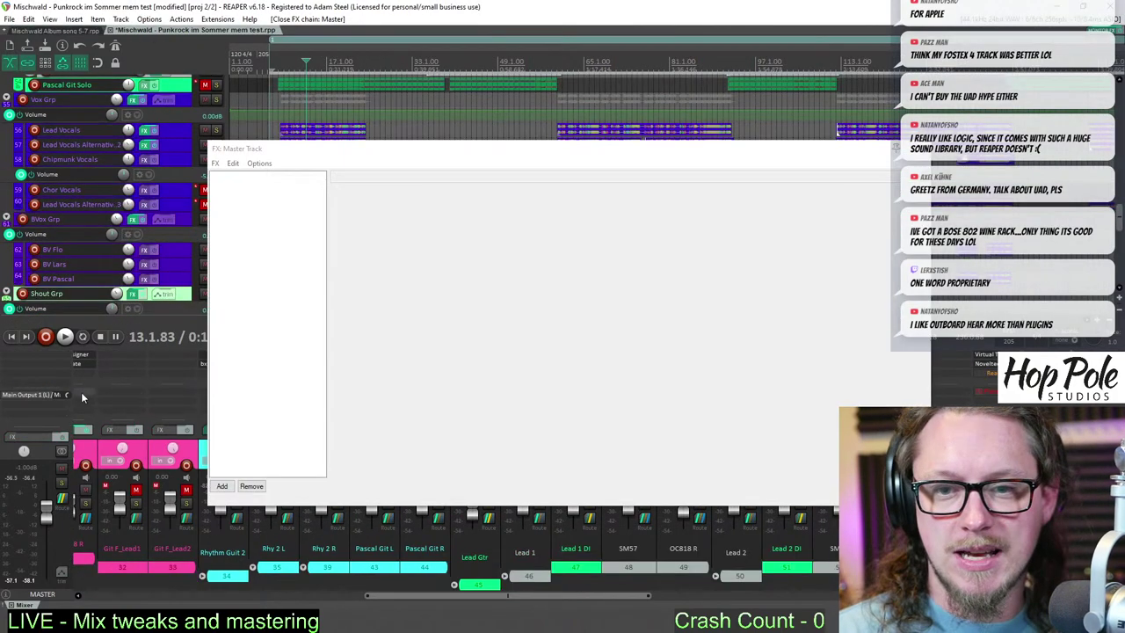
pyautogui.rightClick(280, 226)
pyautogui.click(304, 342)
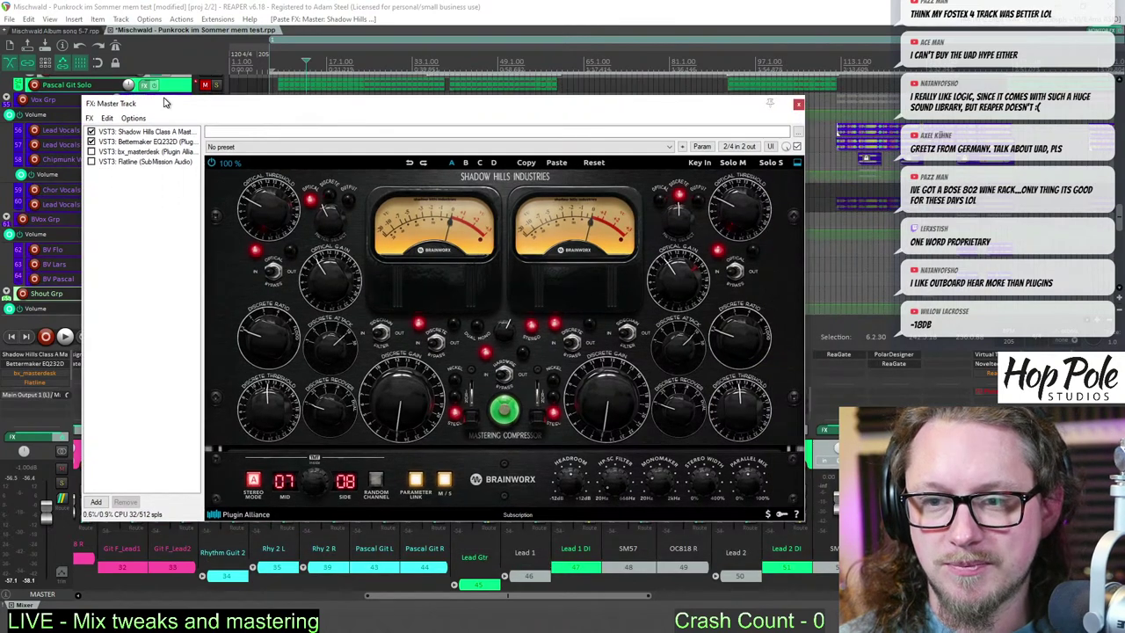
pyautogui.moveTo(285, 150); pyautogui.dragTo(230, 138)
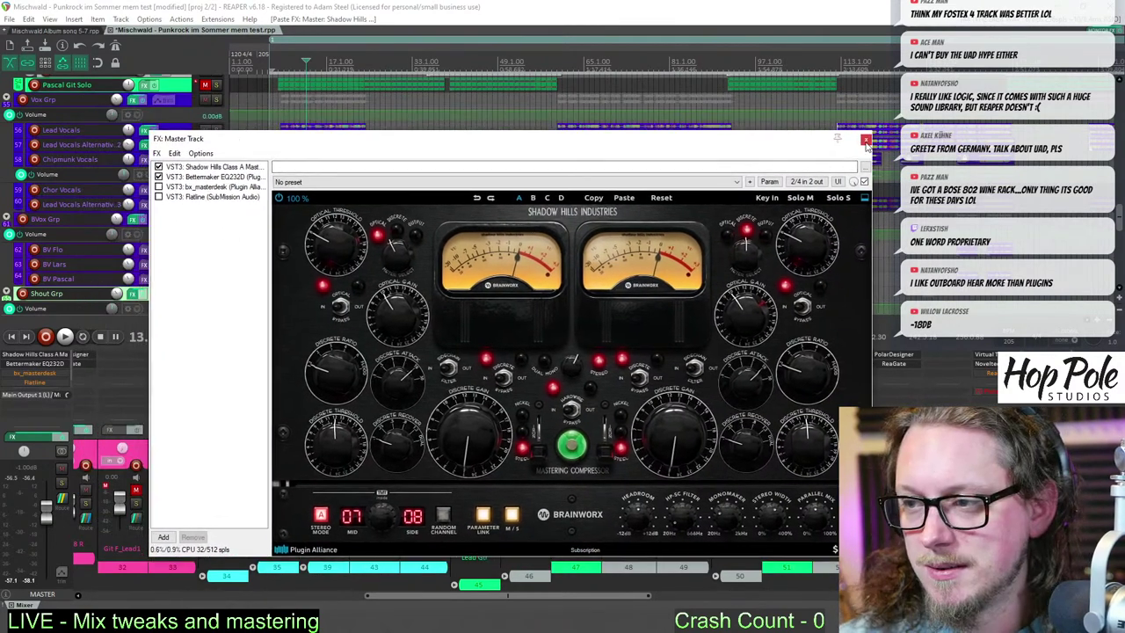
# - Save the Punkrock im Sommer project and close the master track's FX chain
pyautogui.click(425, 10)
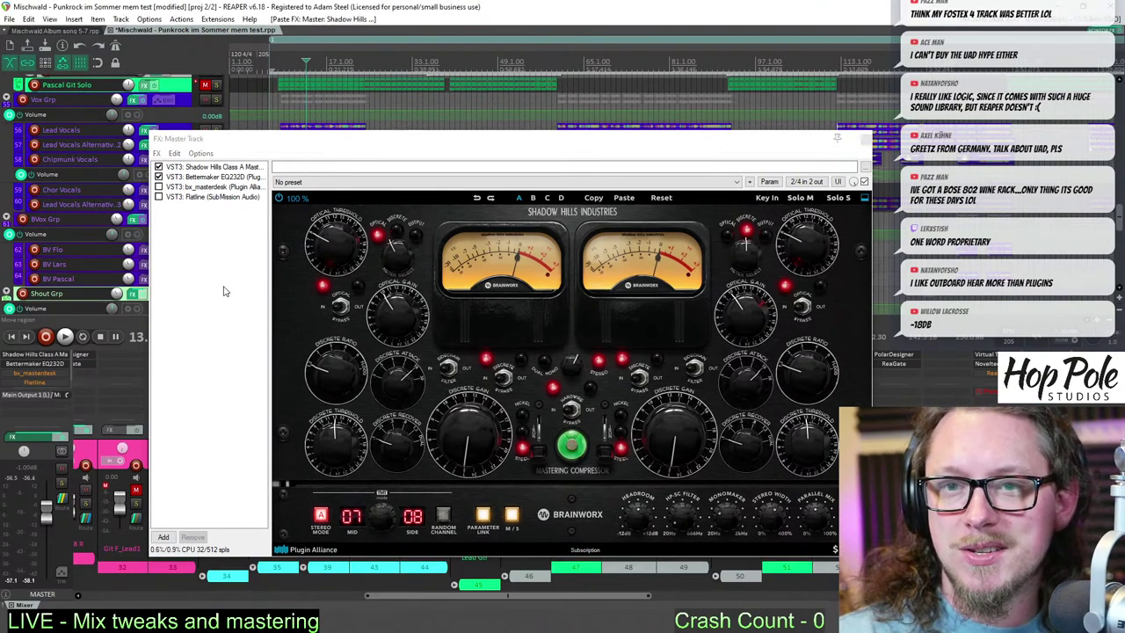
pyautogui.hotkey('ctrl', 's')
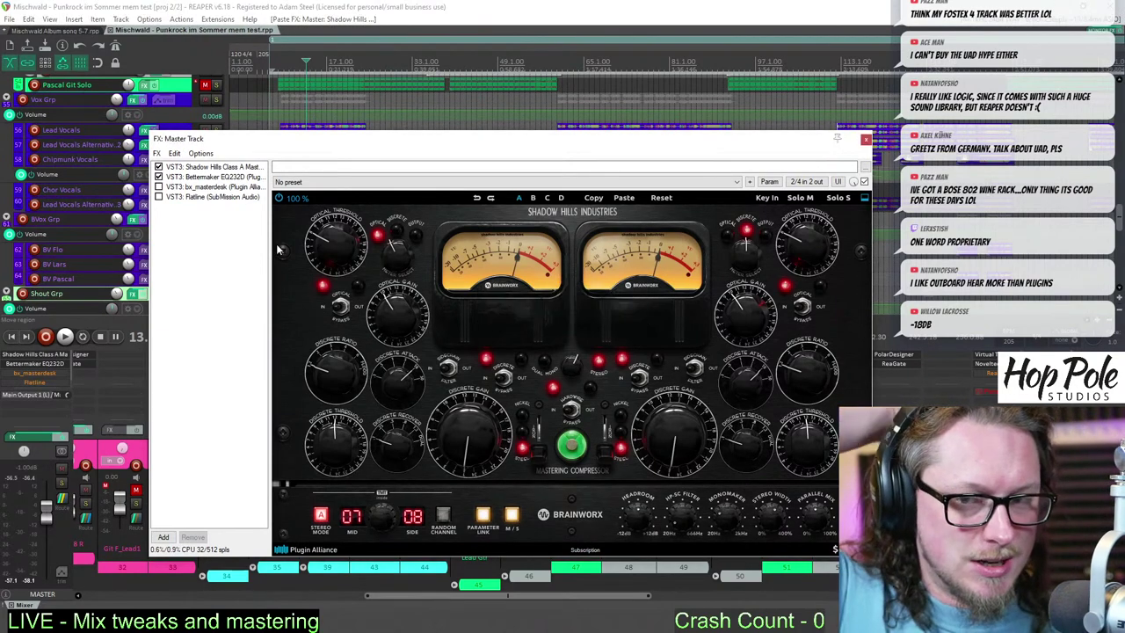
pyautogui.click(865, 139)
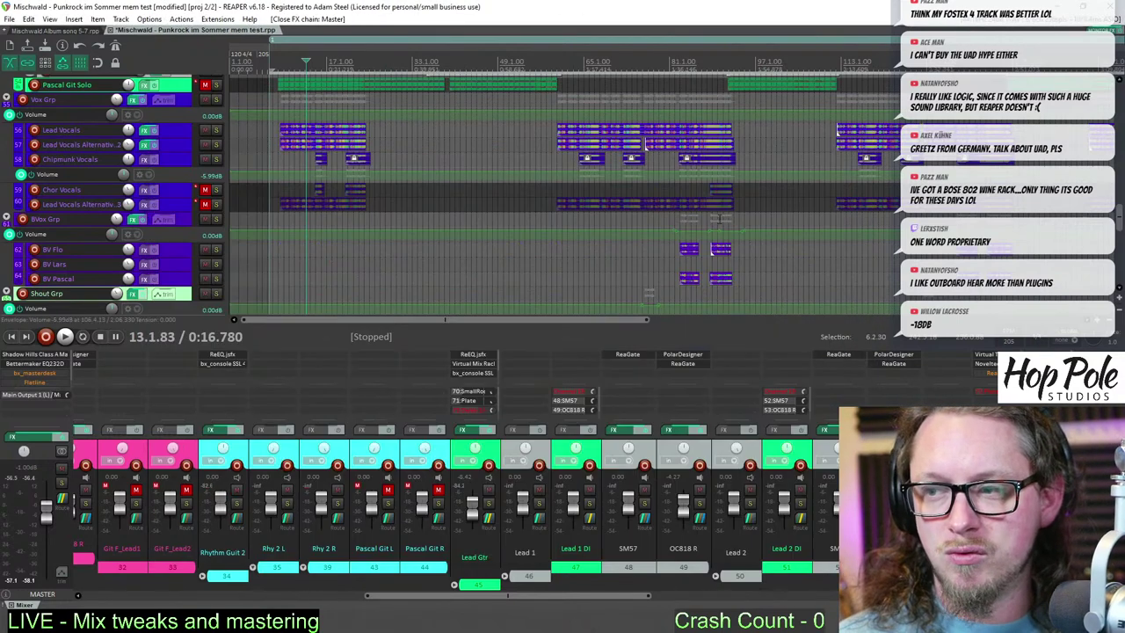
# - Swap the hi-hats in the drum MIDI track's Superior Drummer 3 for the 15" Zildjian K Custom Dark Hats and close the plugin
pyautogui.click(114, 598)
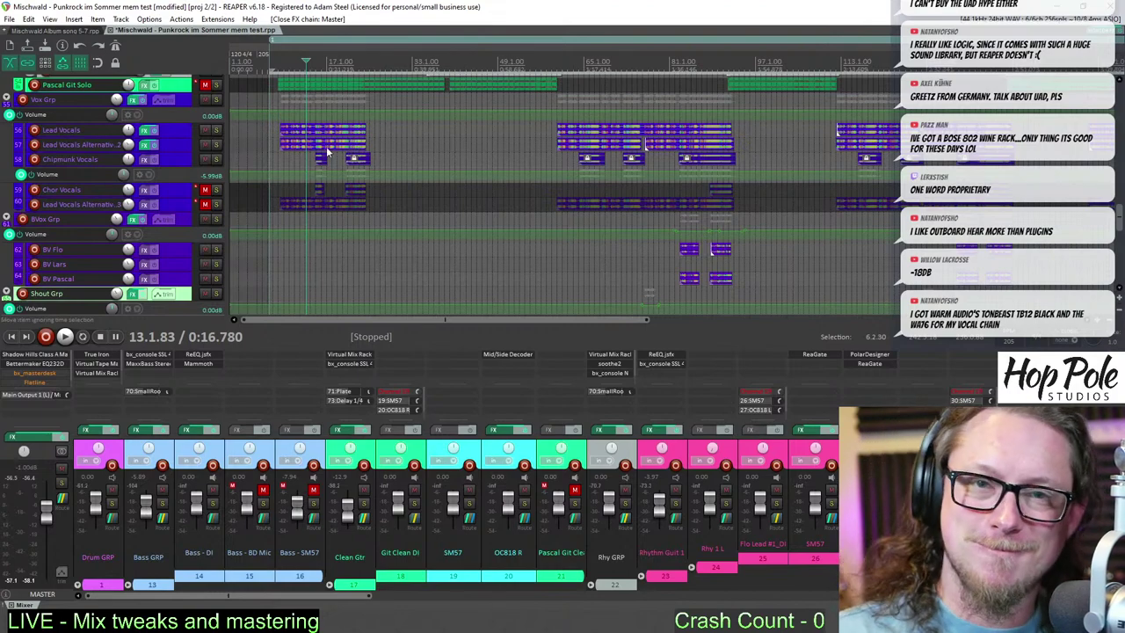
pyautogui.click(96, 598)
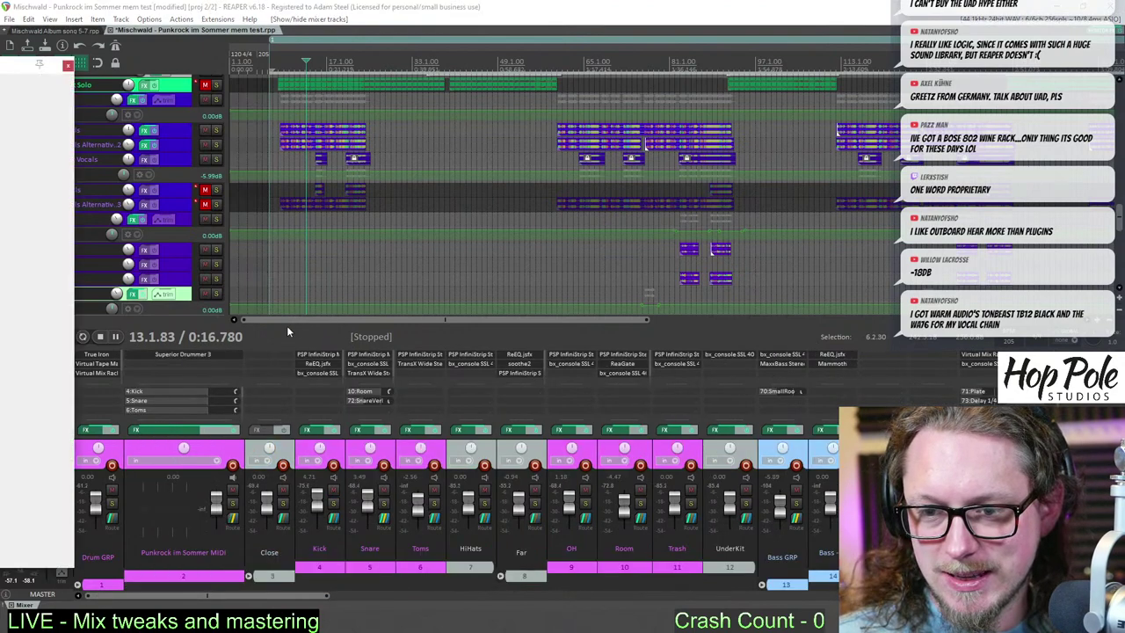
pyautogui.moveTo(0, 66); pyautogui.dragTo(495, 46)
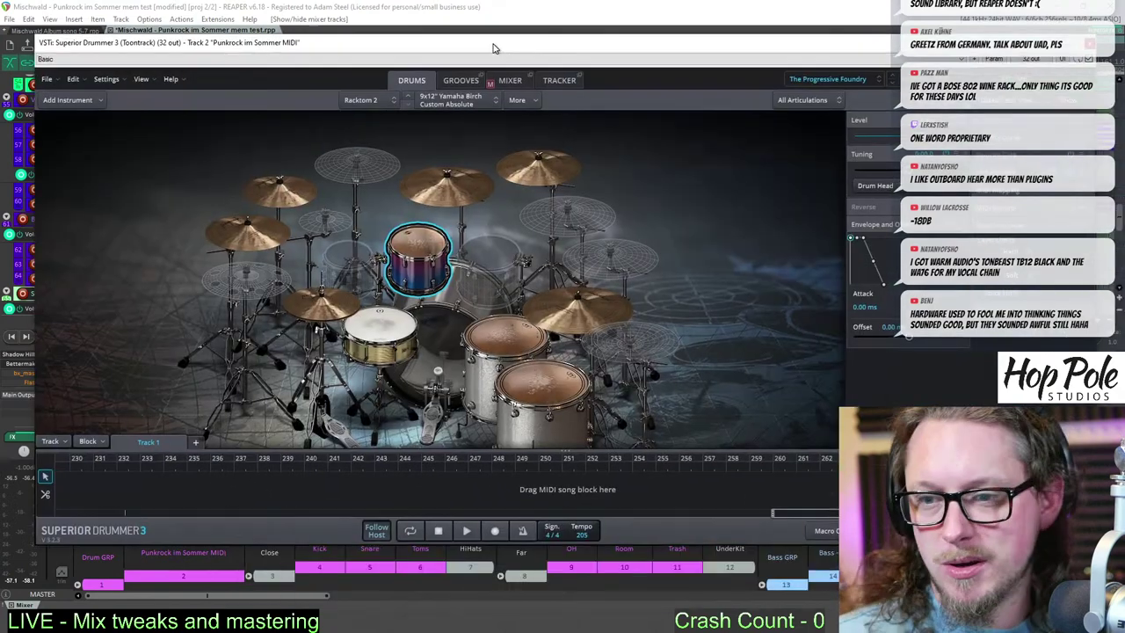
pyautogui.rightClick(313, 304)
pyautogui.click(322, 299)
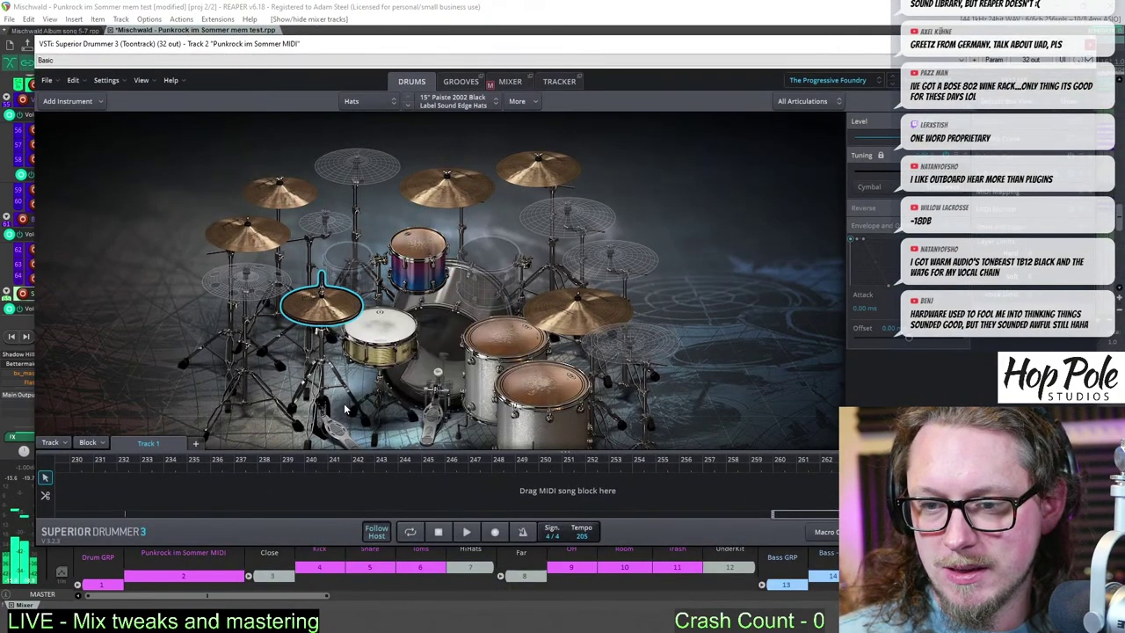
pyautogui.click(330, 310)
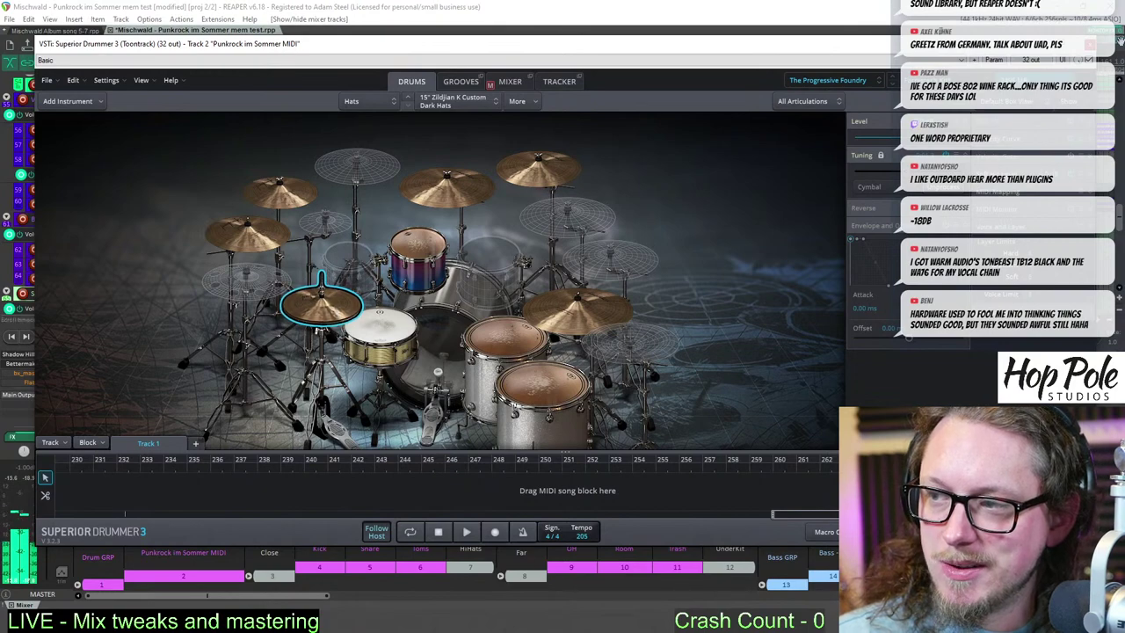
pyautogui.click(1091, 45)
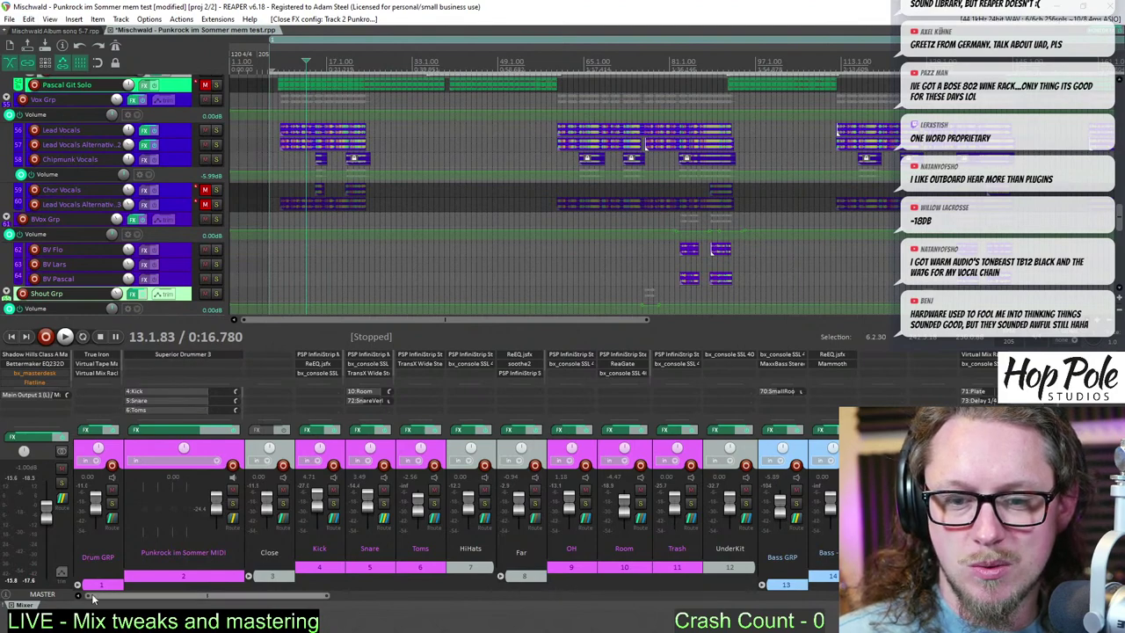
# - Set the Drum GRP volume to 2 dB in the Punkrock im Sommer project and close its routing window
pyautogui.click(55, 31)
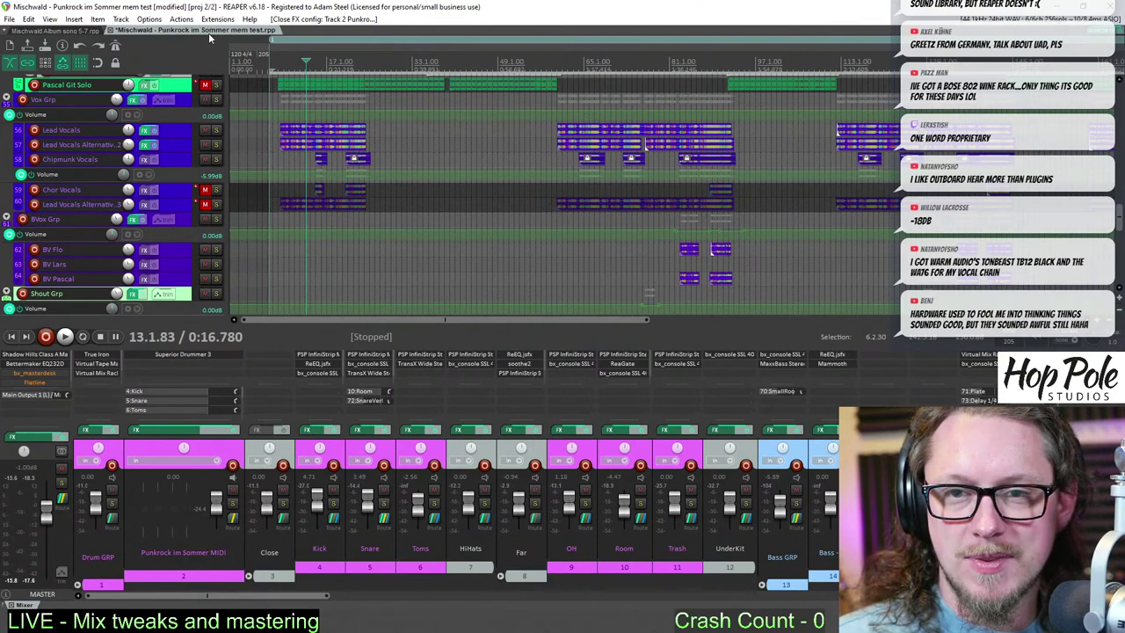
pyautogui.click(198, 30)
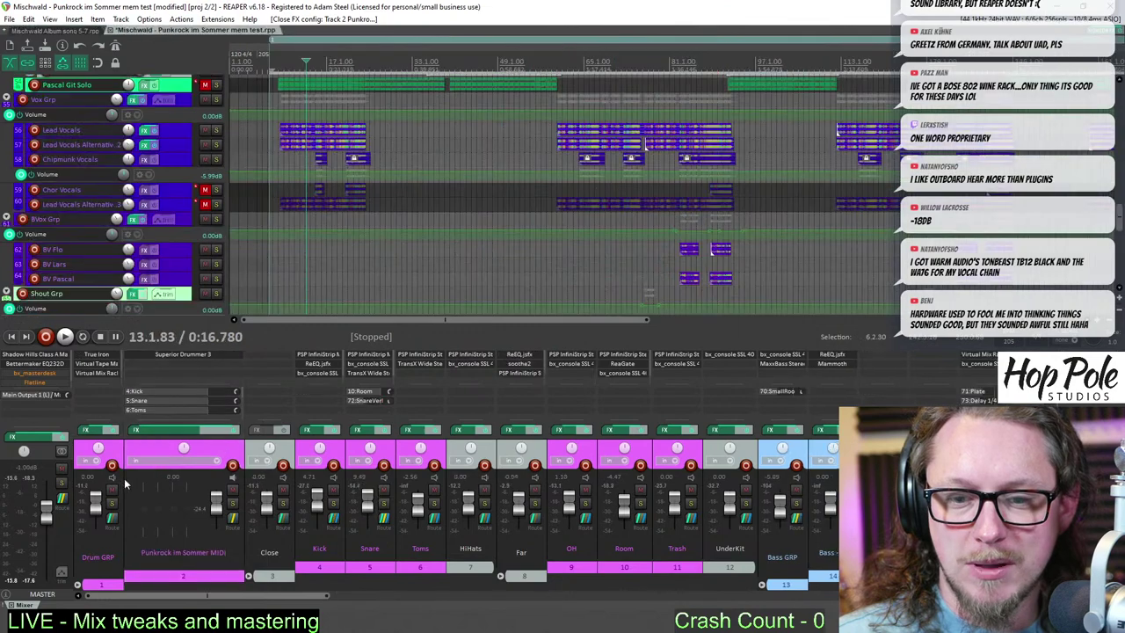
pyautogui.click(111, 517)
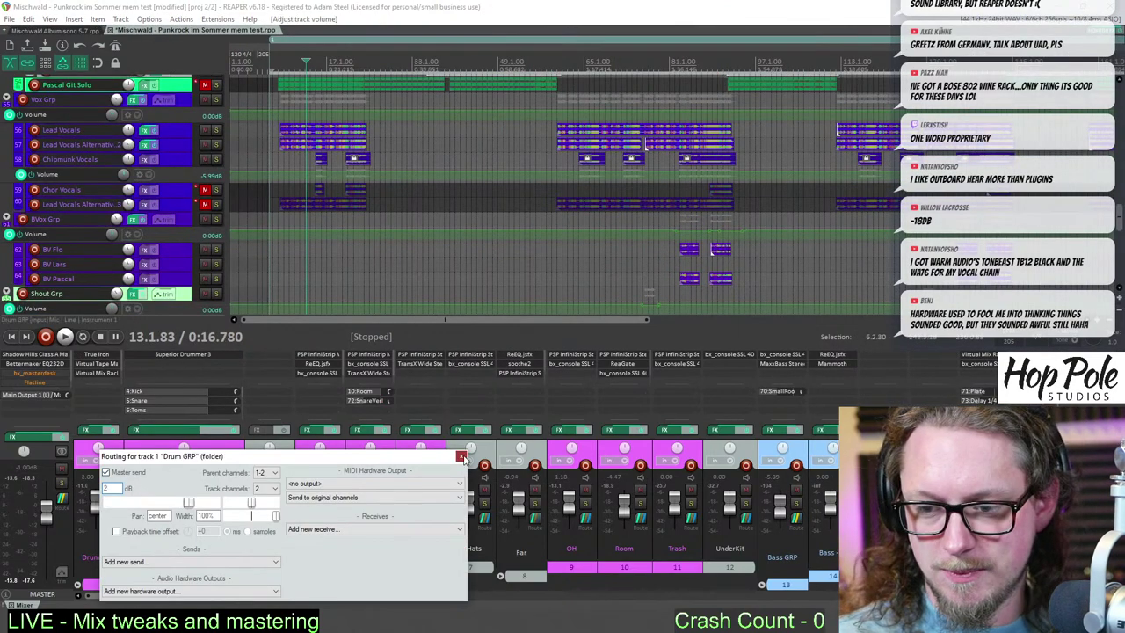
pyautogui.click(460, 456)
# - Select all four plugins in the Drum GRP FX chain and close the chain
pyautogui.click(86, 430)
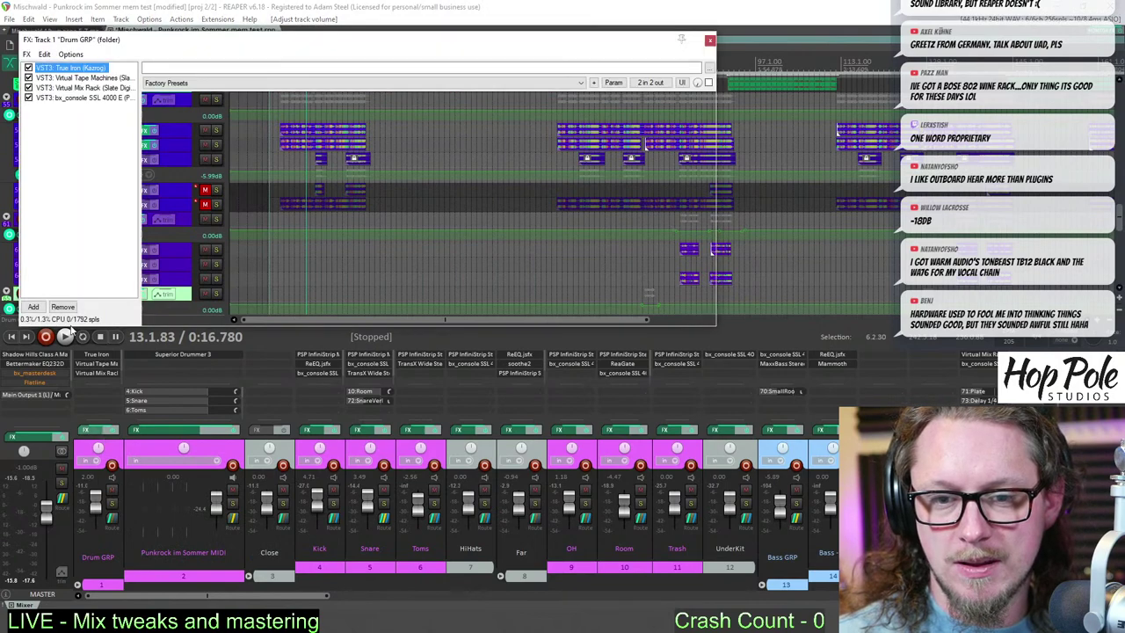
pyautogui.hotkey('ctrl', 'a')
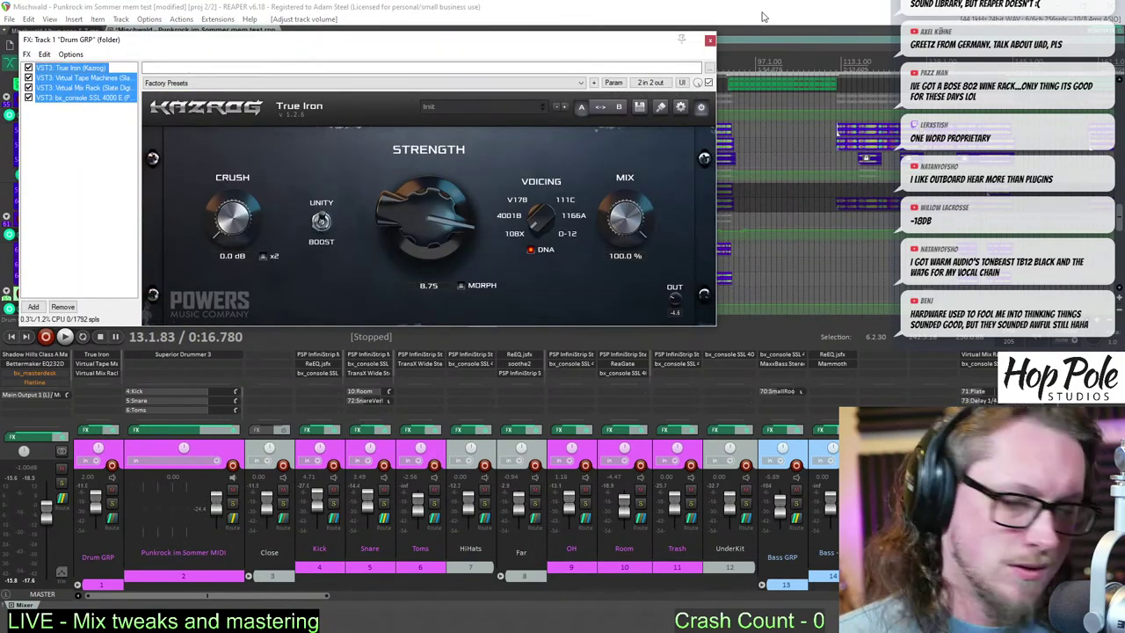
pyautogui.click(709, 41)
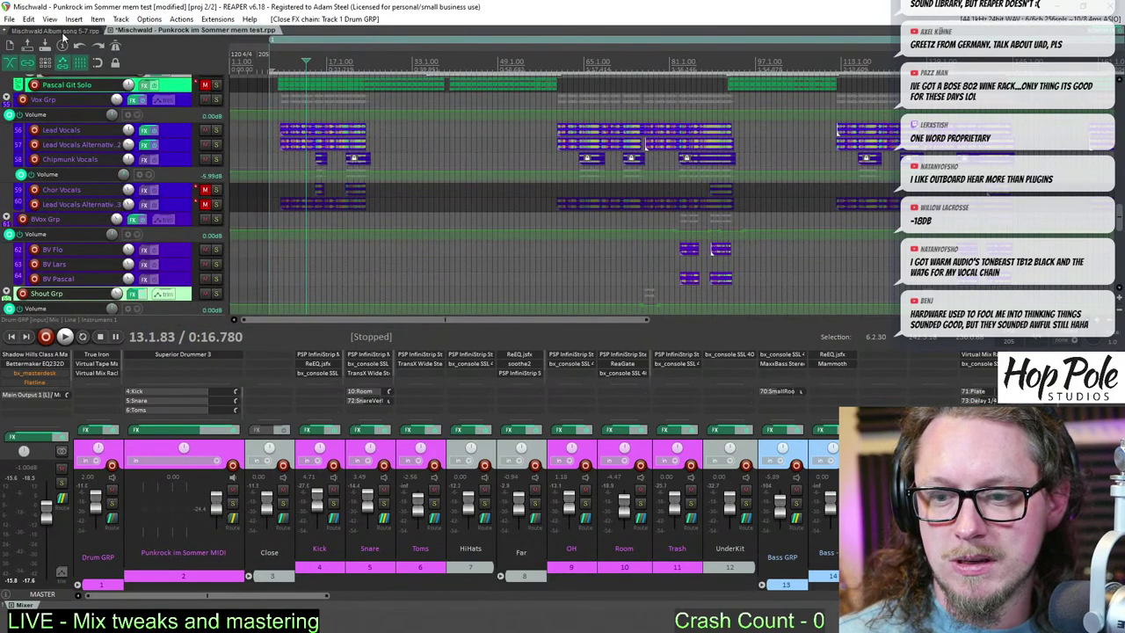
# - Copy all four Drum GRP plugins from the Mischwald Album song 5-7 project
pyautogui.click(63, 31)
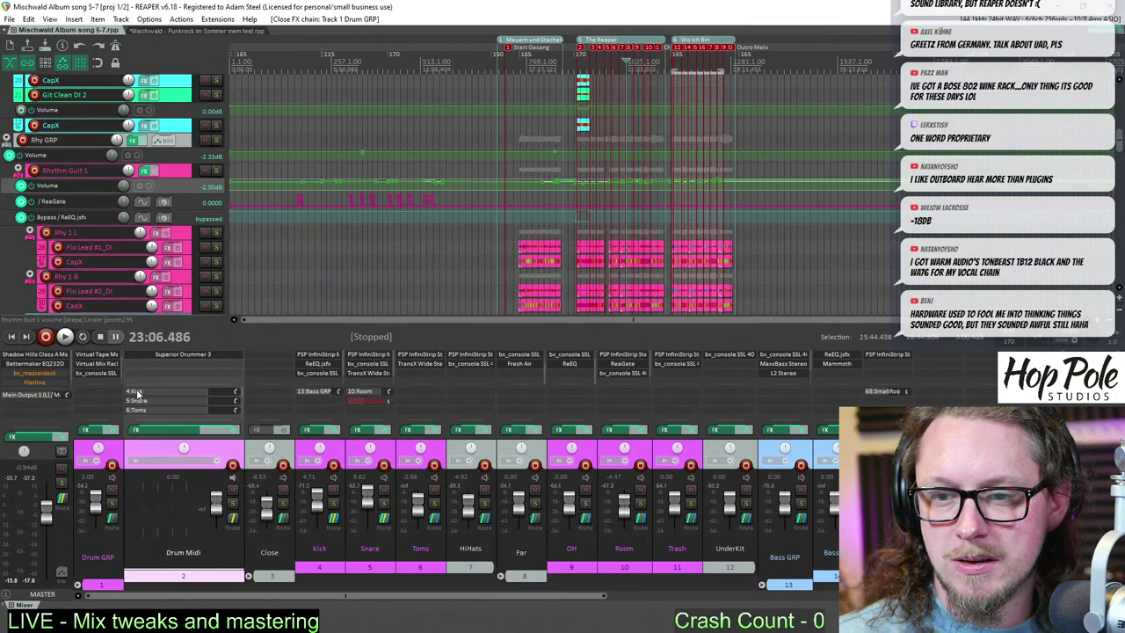
pyautogui.click(88, 430)
pyautogui.moveTo(284, 171); pyautogui.dragTo(252, 82)
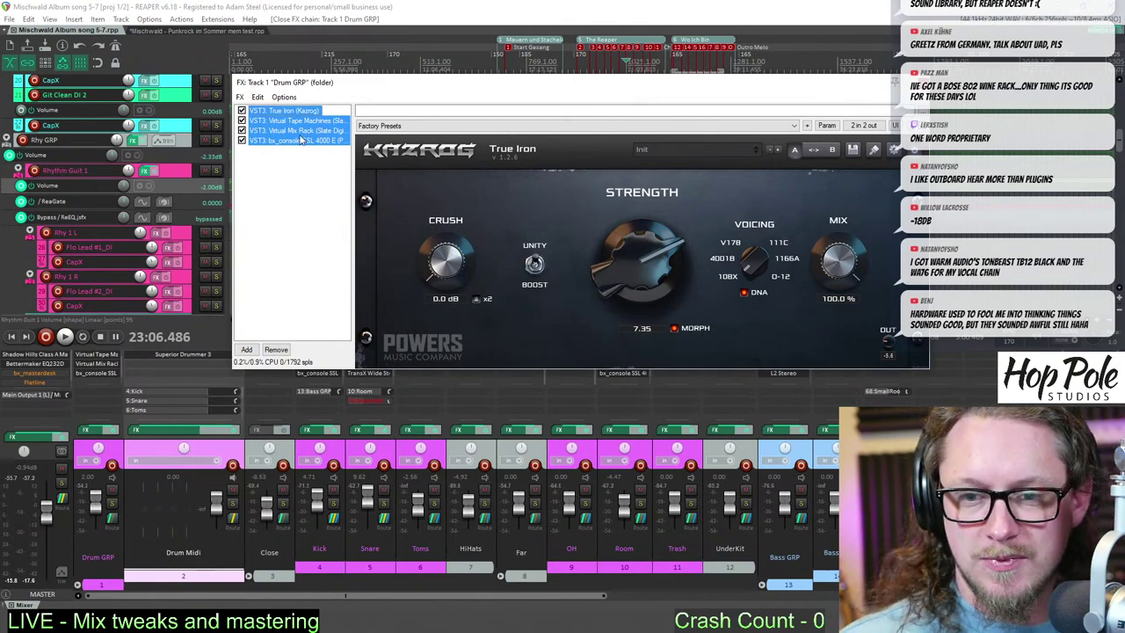
pyautogui.click(126, 453)
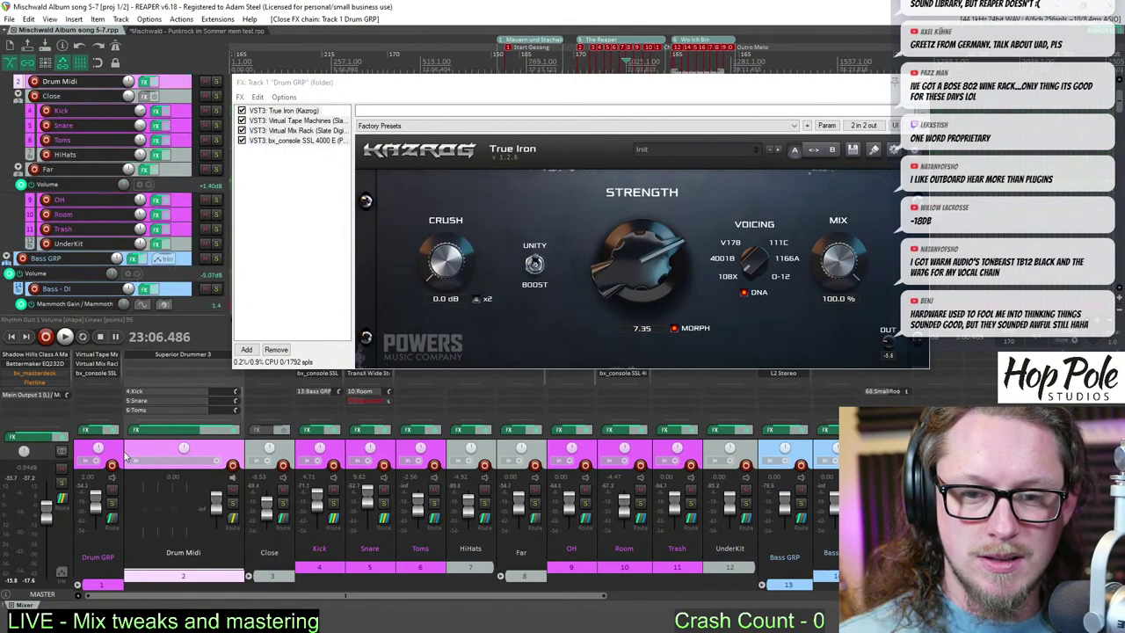
pyautogui.click(117, 454)
pyautogui.click(326, 192)
pyautogui.moveTo(313, 166); pyautogui.dragTo(247, 81)
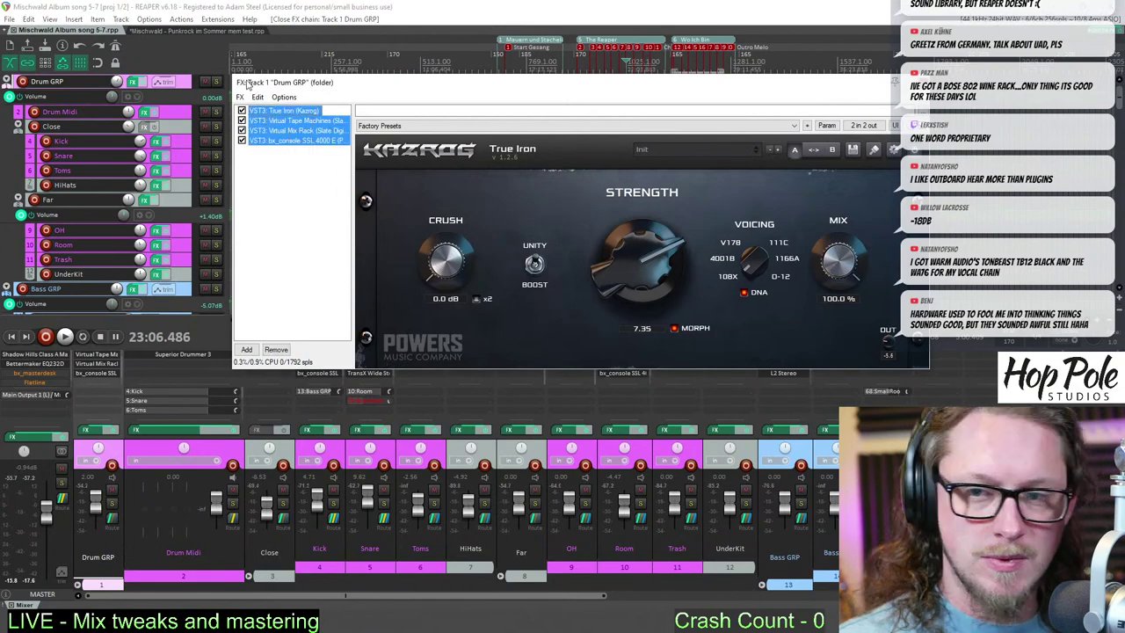
# - Replace the four Drum GRP plugins in the Punkrock im Sommer project with the copied ones
pyautogui.click(166, 29)
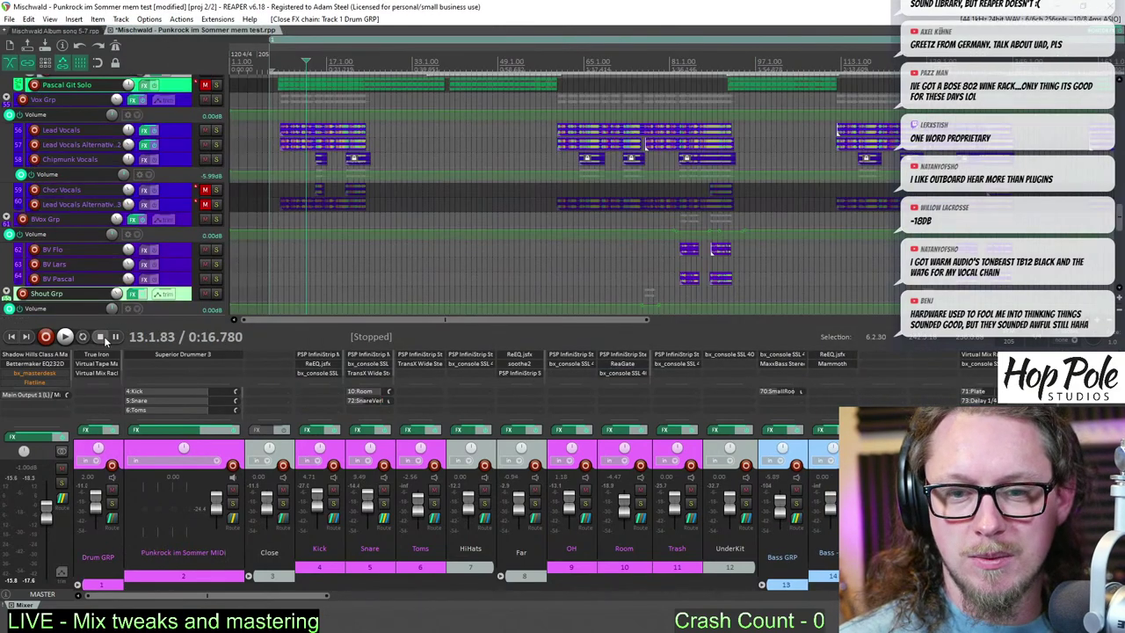
pyautogui.click(92, 431)
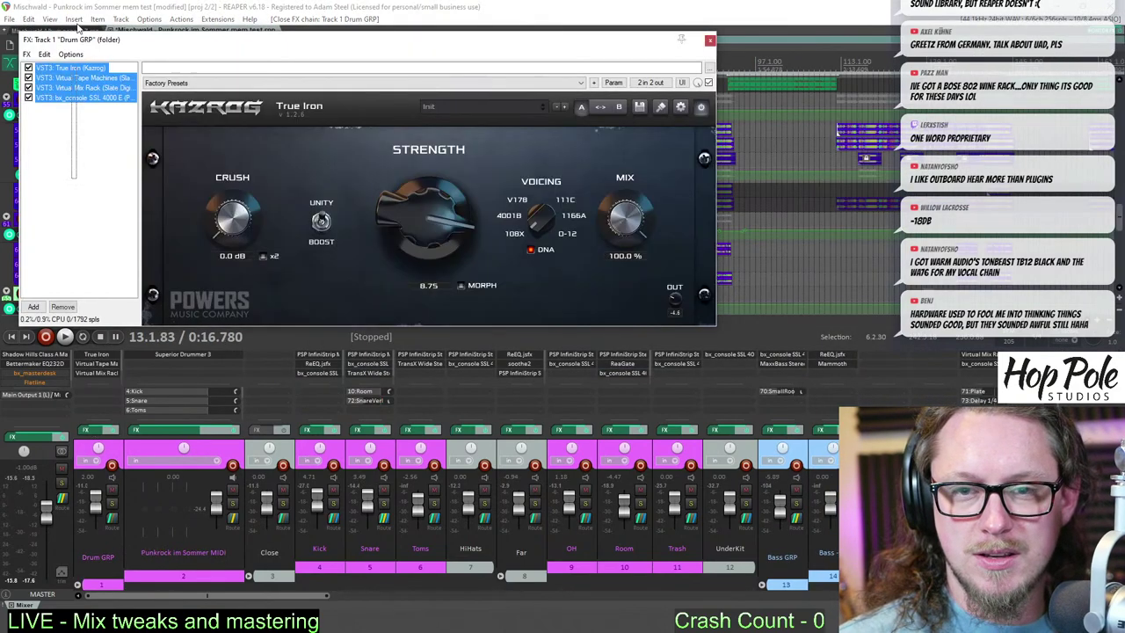
pyautogui.press('Delete')
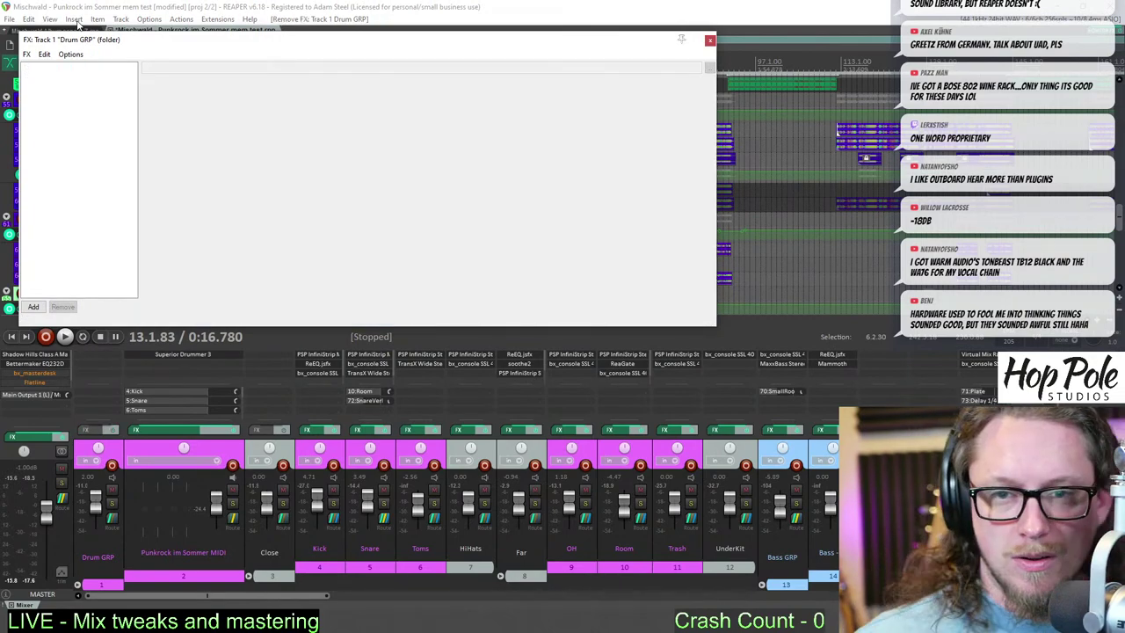
pyautogui.hotkey('ctrl', 'v')
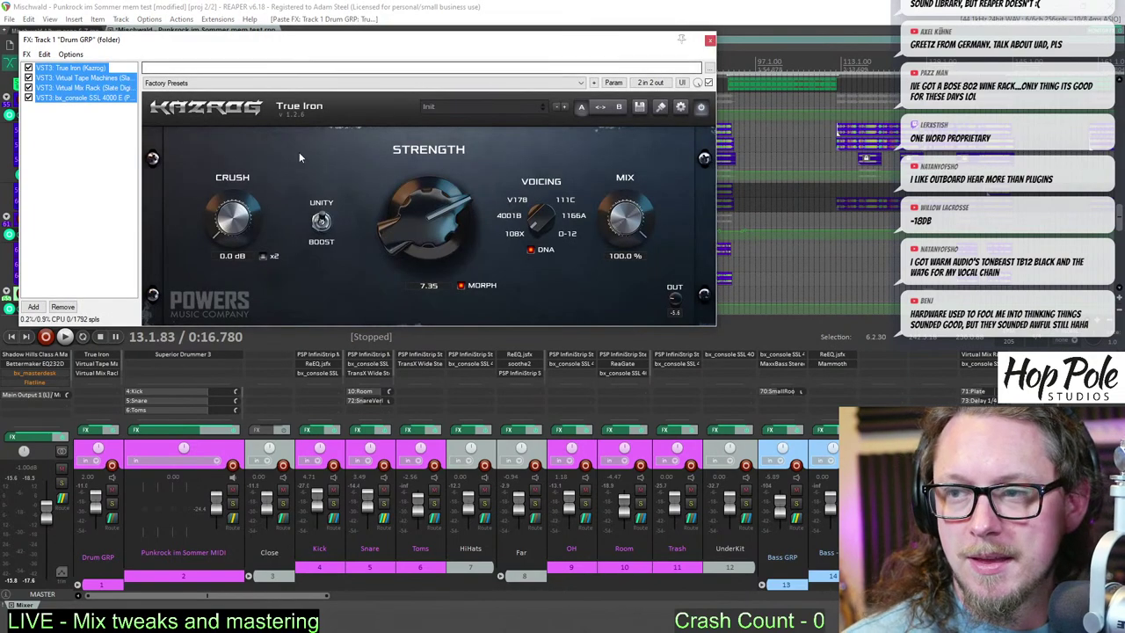
# - Review Virtual Tape Machines, Virtual Mix Rack and bx_console SSL 4000 E in the Drum GRP chain and close it
pyautogui.click(43, 151)
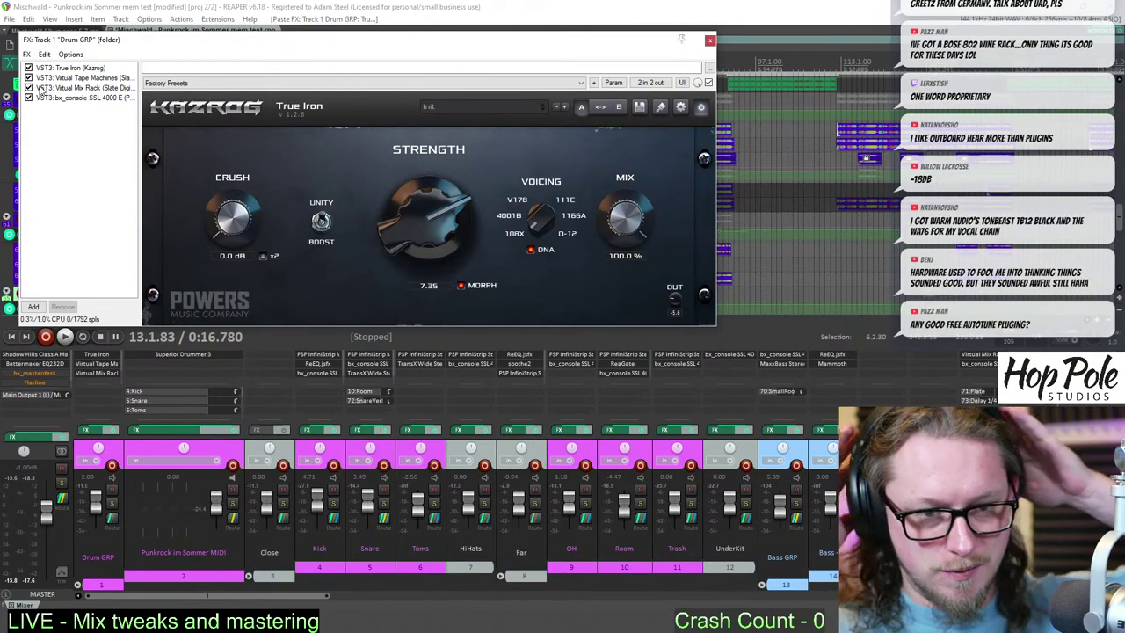
pyautogui.click(81, 78)
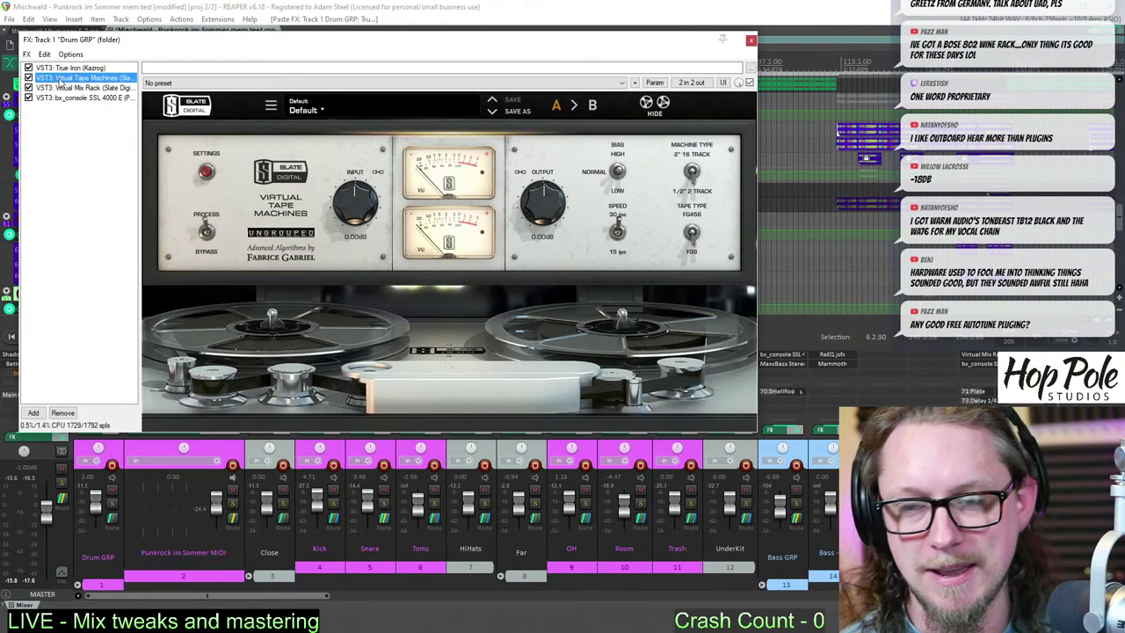
pyautogui.click(77, 87)
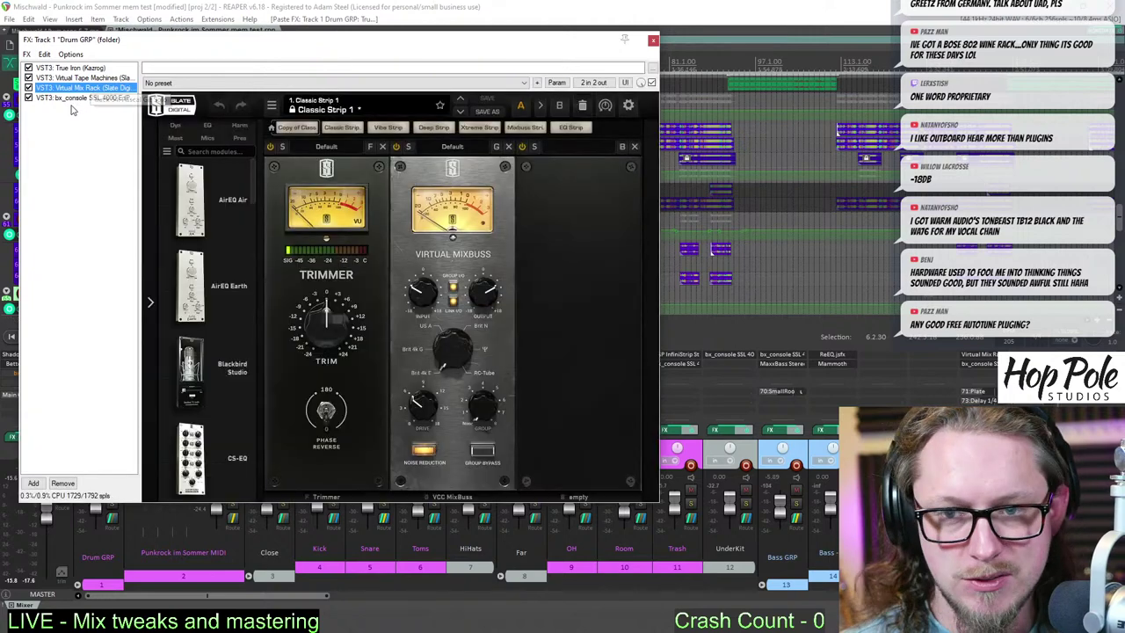
pyautogui.click(75, 98)
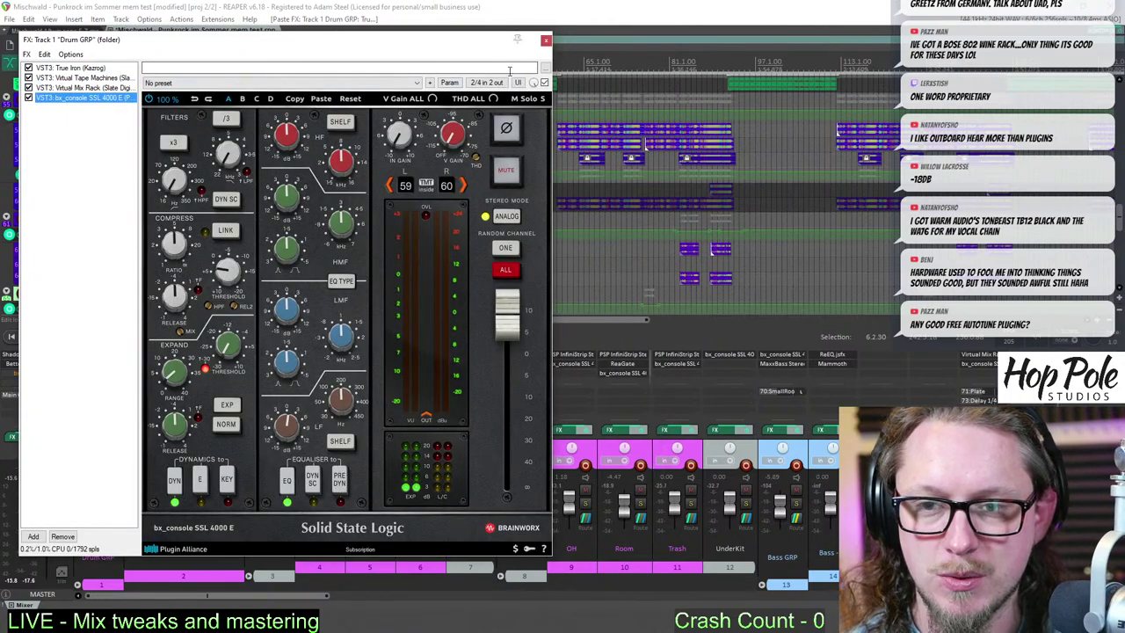
pyautogui.click(545, 39)
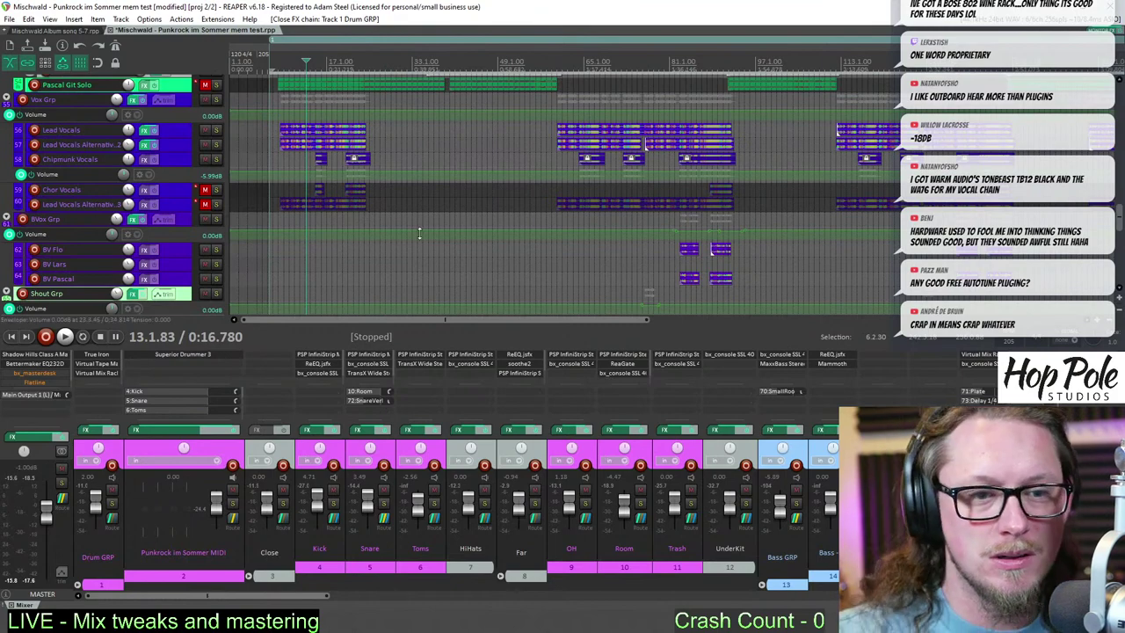
# - Examine the drum MIDI item over the full length of the Punkrock im Sommer arrangement
pyautogui.scroll(-2, 452, 241)
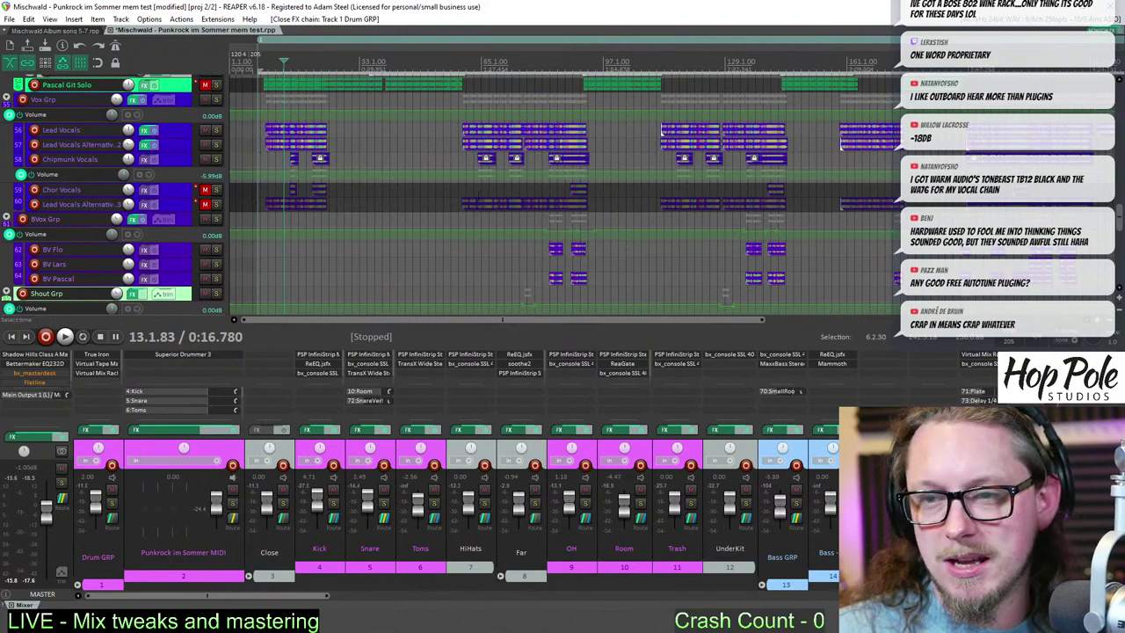
pyautogui.scroll(-2, 470, 208)
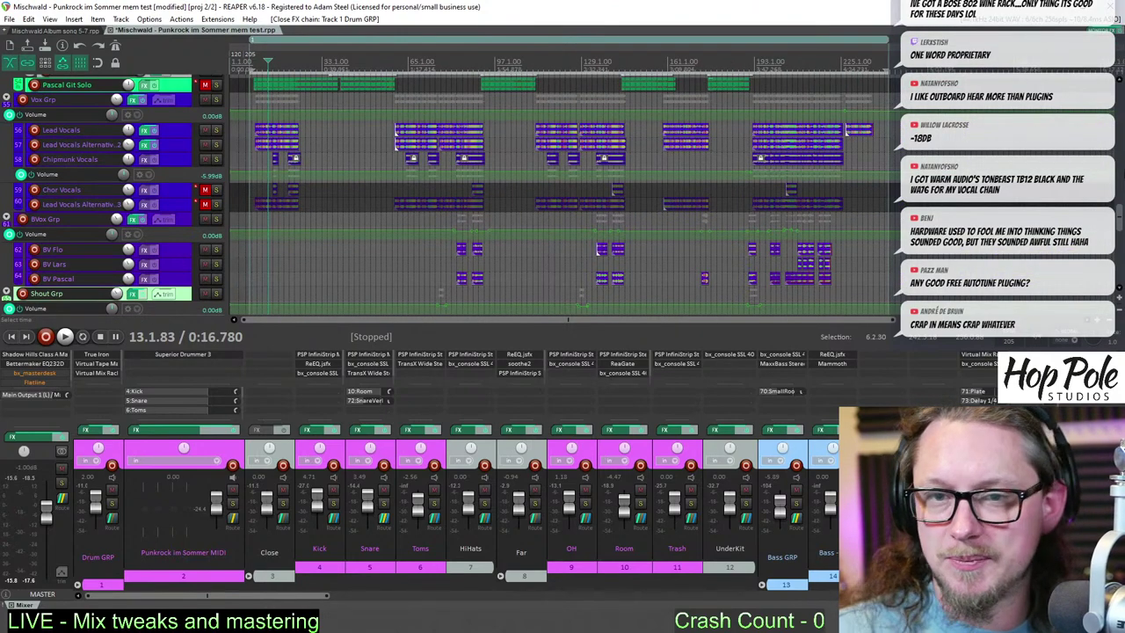
pyautogui.moveTo(1120, 221); pyautogui.dragTo(1120, 95)
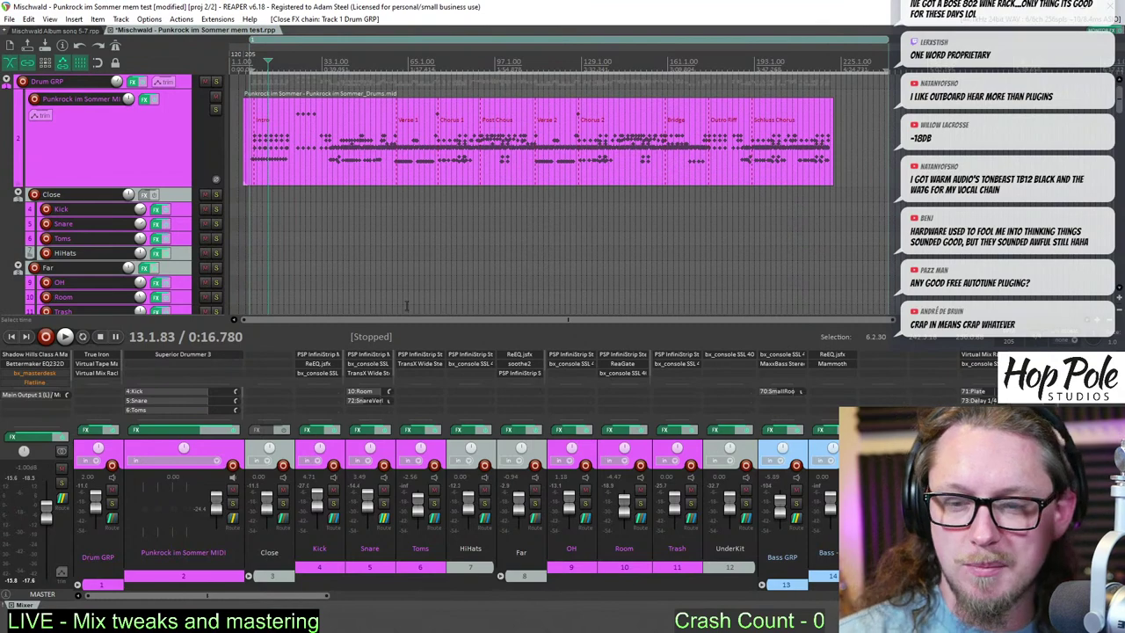
pyautogui.click(78, 33)
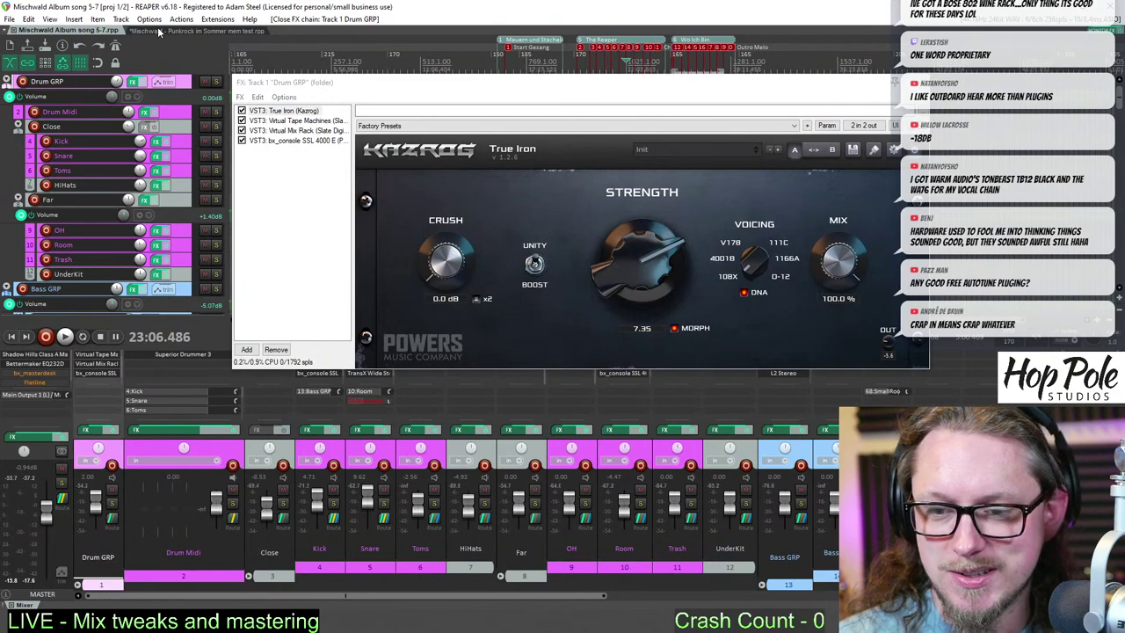
pyautogui.click(159, 31)
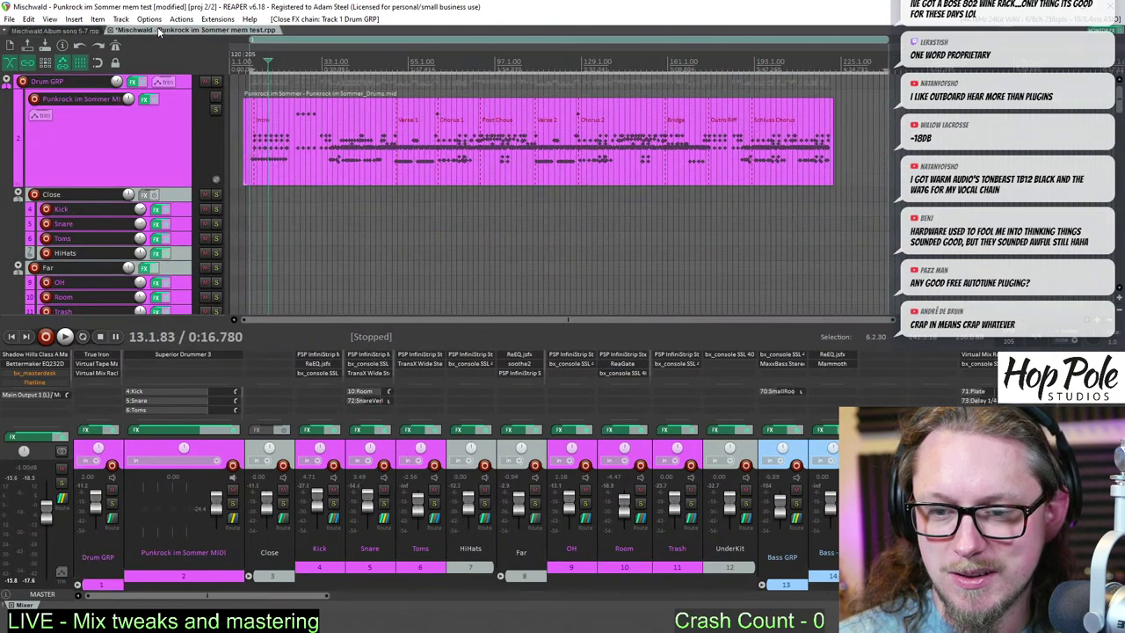
# - Close the Drum GRP FX window in the Mischwald Album song 5-7 project and select the tracks from Drum GRP through UnderKit
pyautogui.click(82, 33)
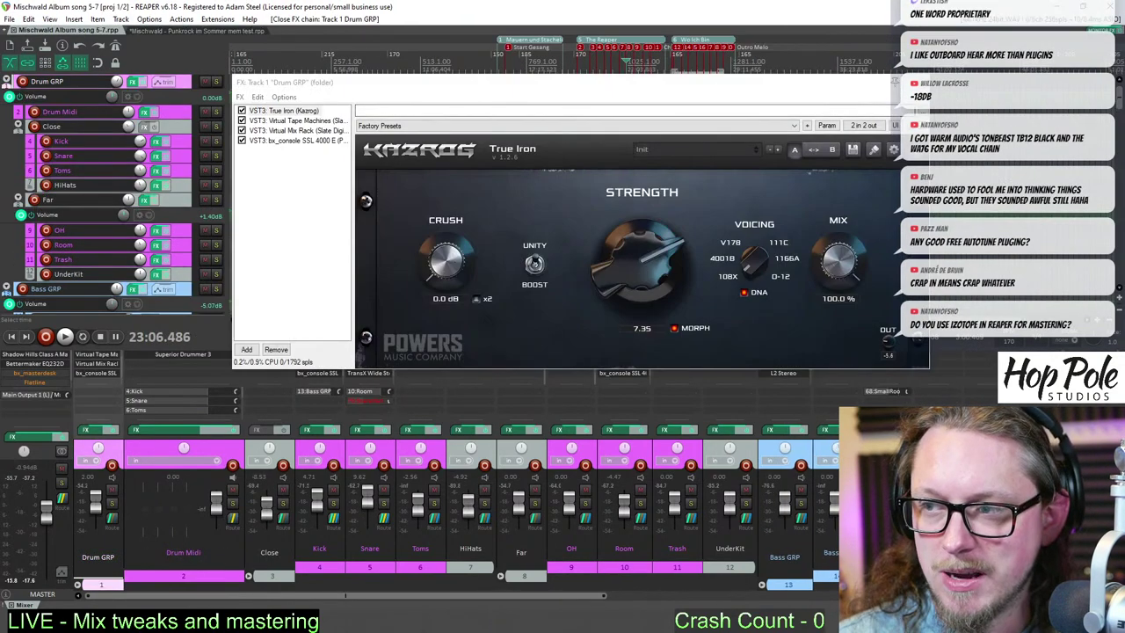
pyautogui.click(924, 83)
pyautogui.scroll(-2, 512, 126)
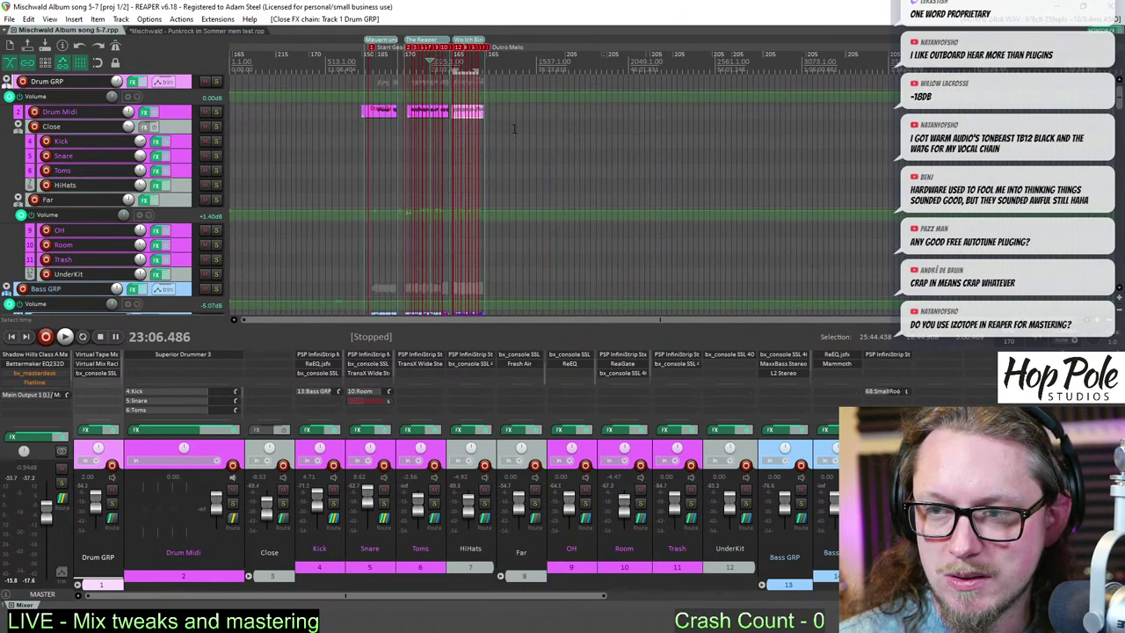
pyautogui.scroll(3, 519, 123)
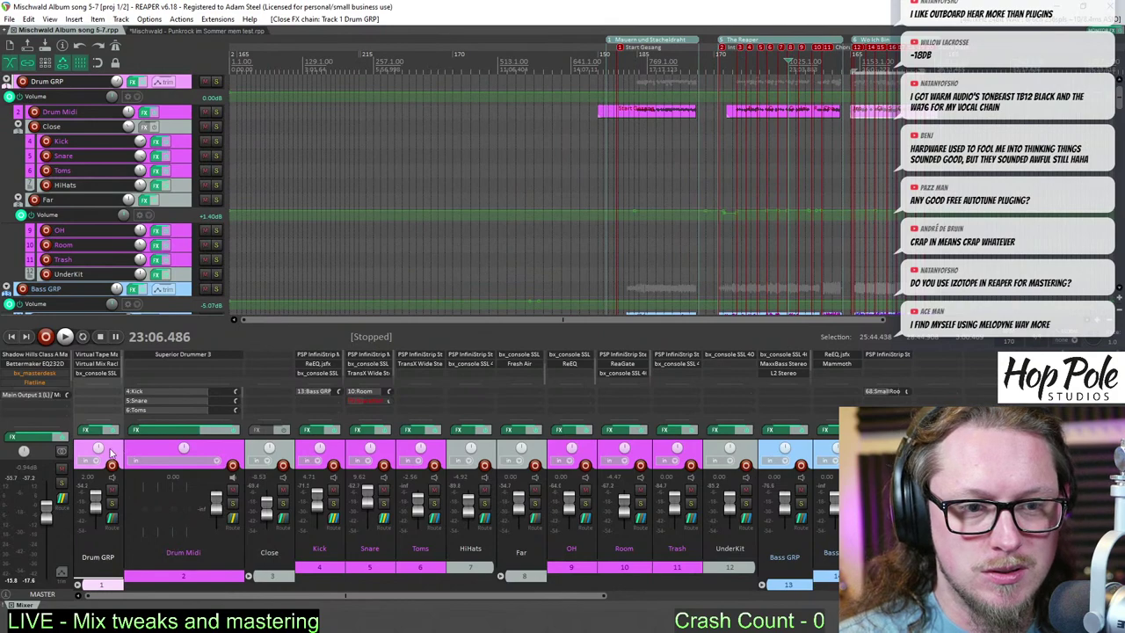
pyautogui.click(752, 453)
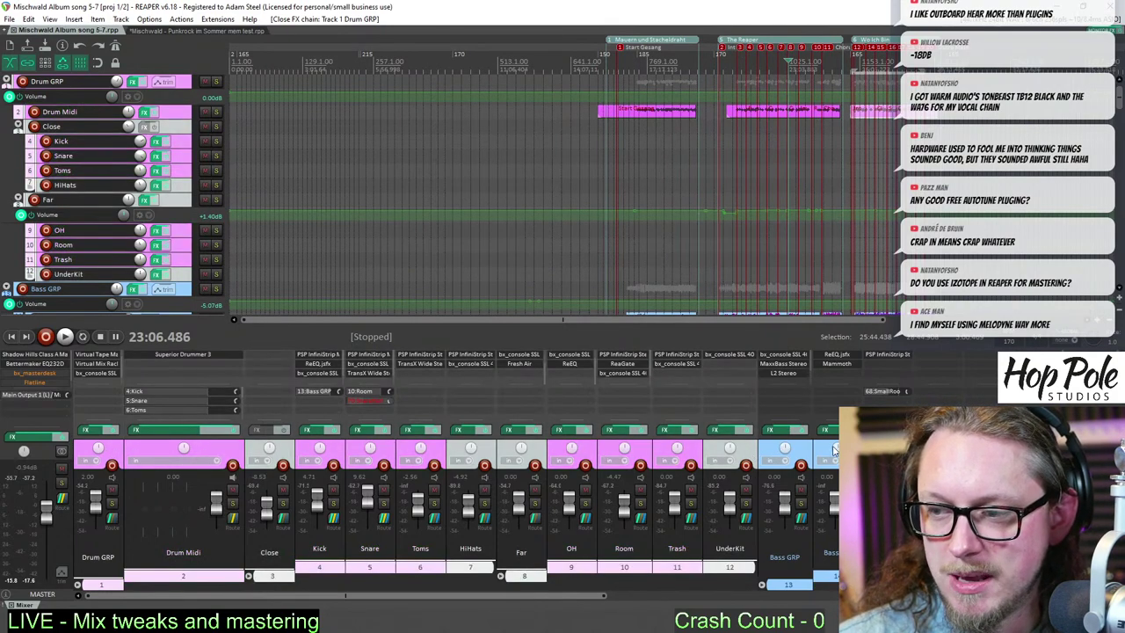
# - Examine the drum and bass track layout in the Punkrock im Sommer project
pyautogui.click(176, 24)
pyautogui.click(175, 23)
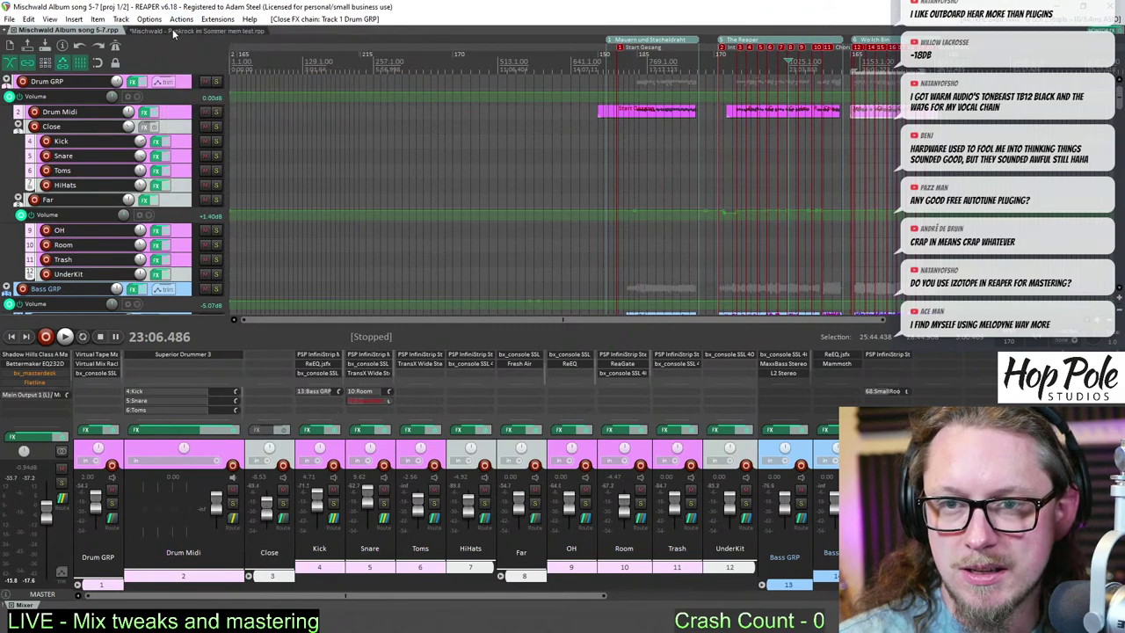
pyautogui.click(172, 30)
pyautogui.scroll(-1, 615, 167)
pyautogui.scroll(-3, 629, 156)
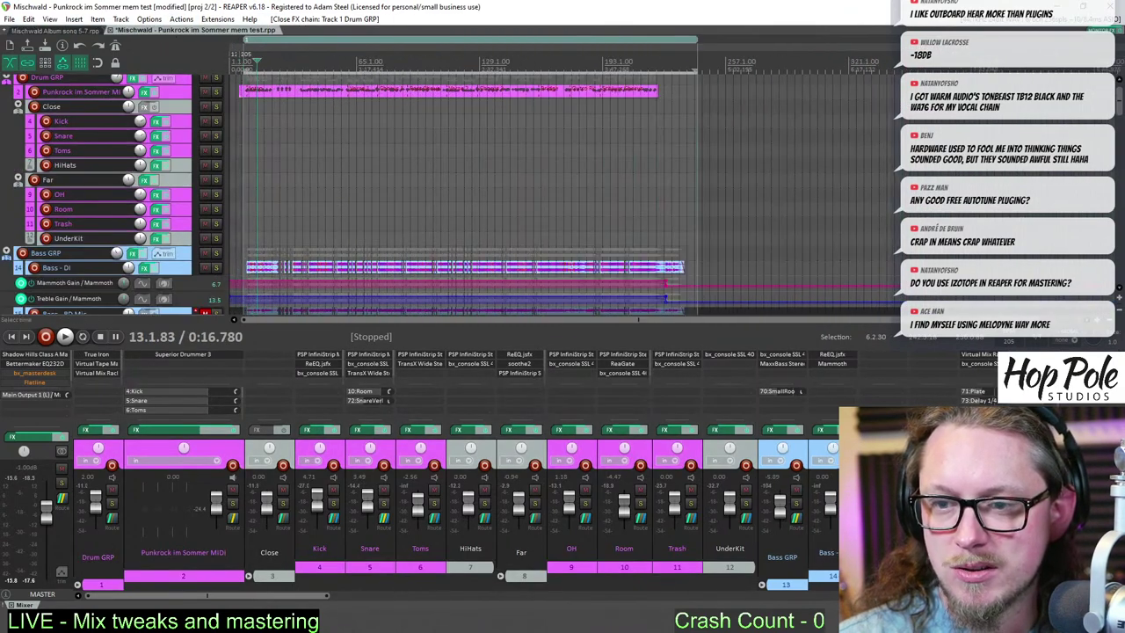
pyautogui.scroll(-3, 1119, 112)
pyautogui.moveTo(1119, 113)
pyautogui.mouseDown()
pyautogui.moveTo(1117, 184)
pyautogui.moveTo(1114, 92)
pyautogui.mouseUp()
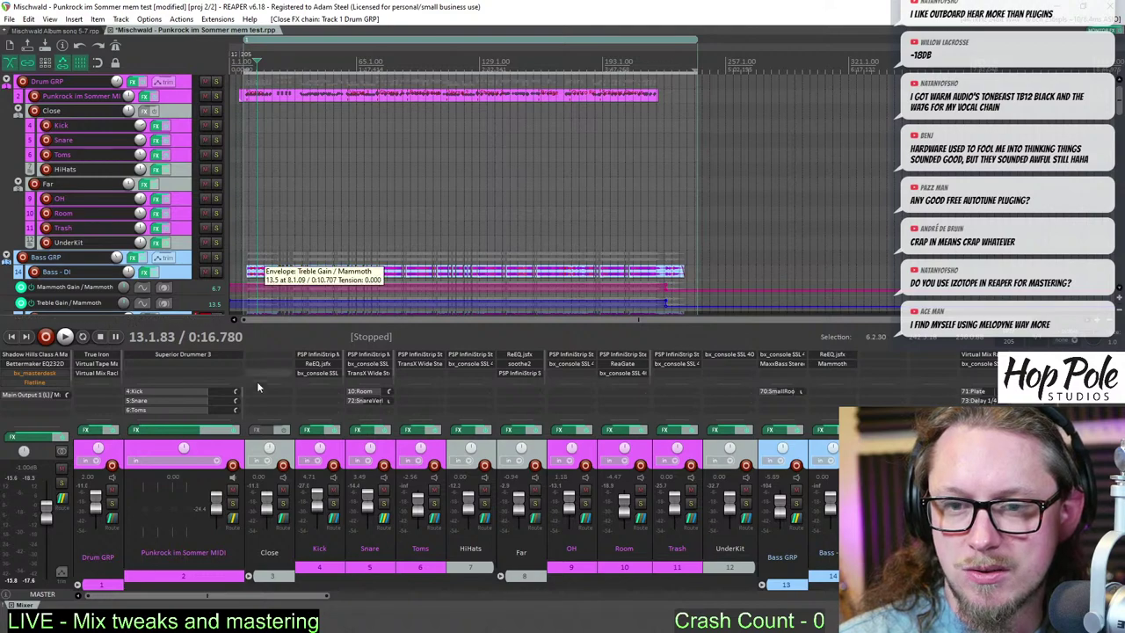
# - Copy the album project's tracks from Drum GRP through Bass - DI into the Punkrock im Sommer project, above its existing Drum GRP
pyautogui.click(65, 31)
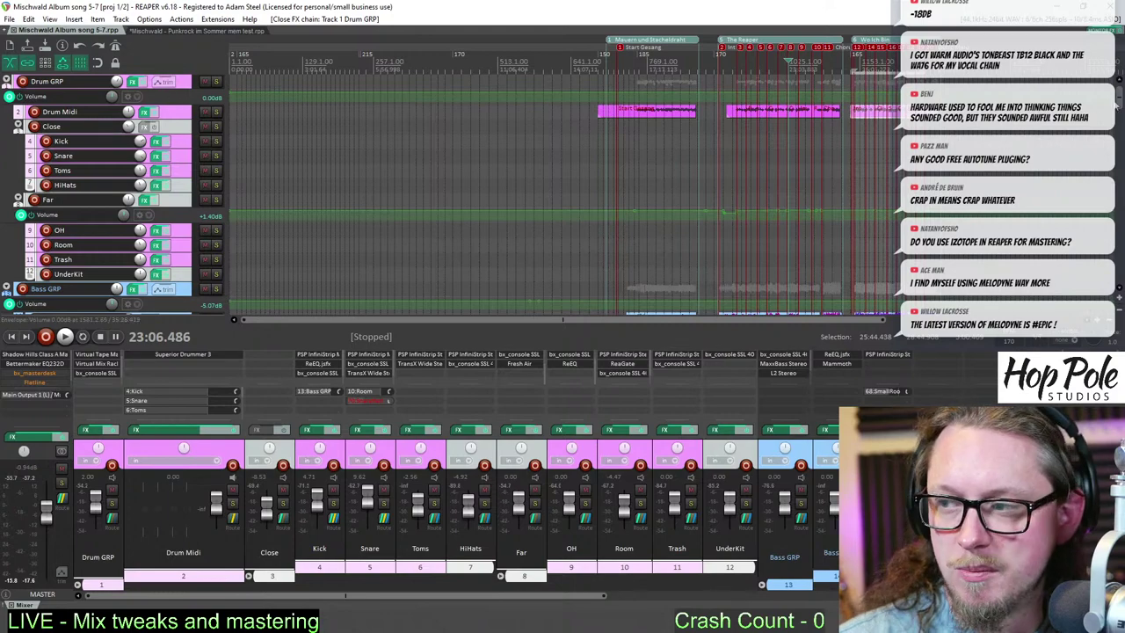
pyautogui.scroll(-5, 186, 198)
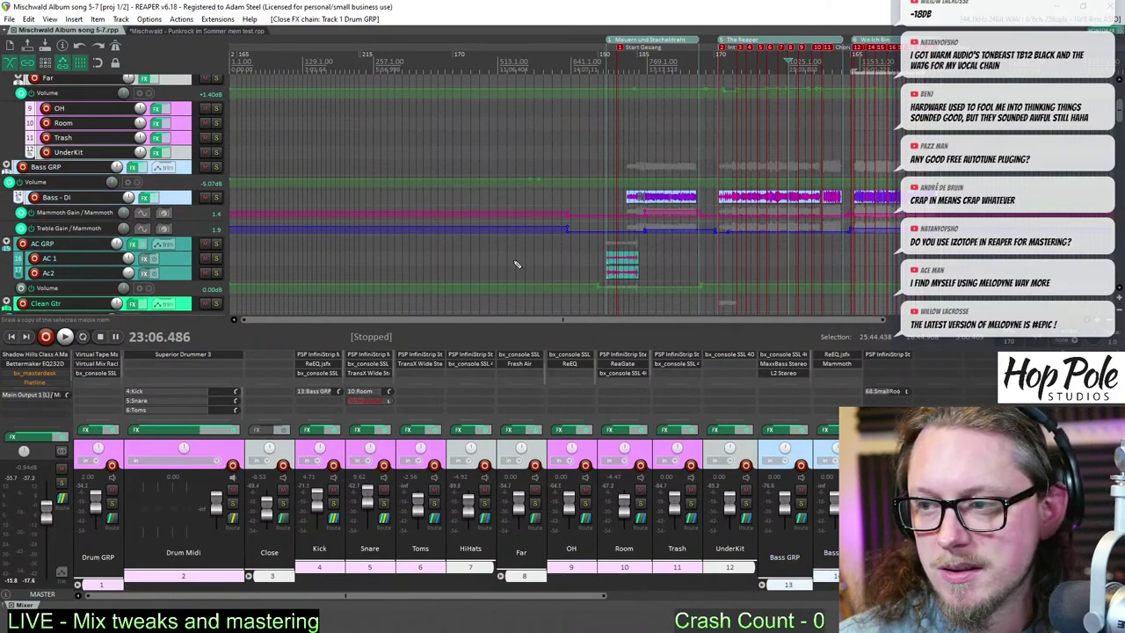
pyautogui.click(180, 31)
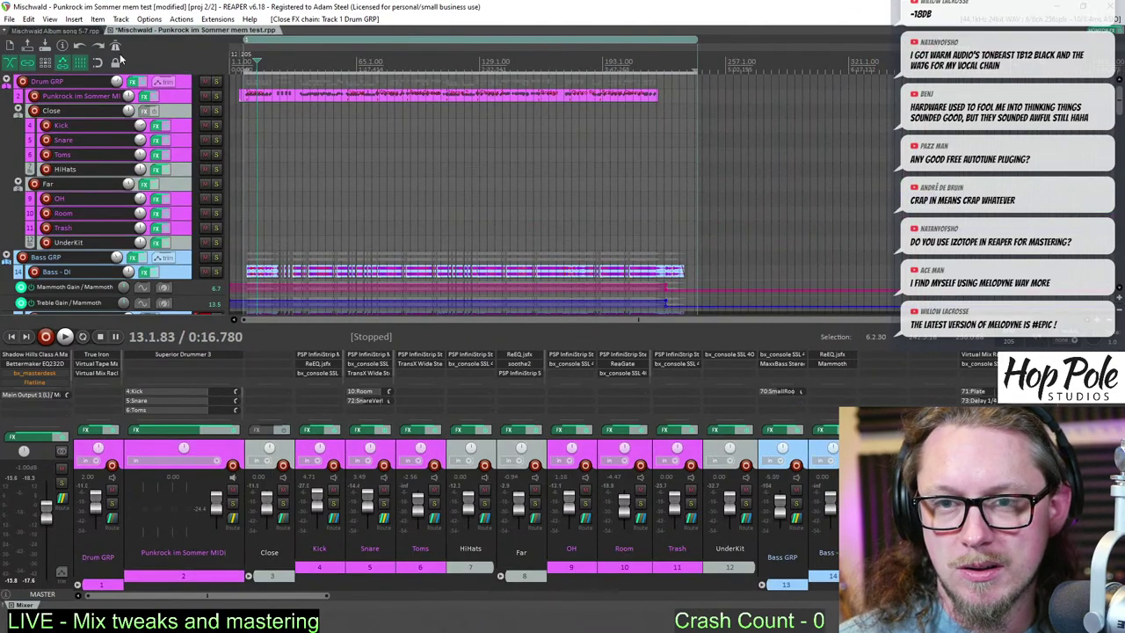
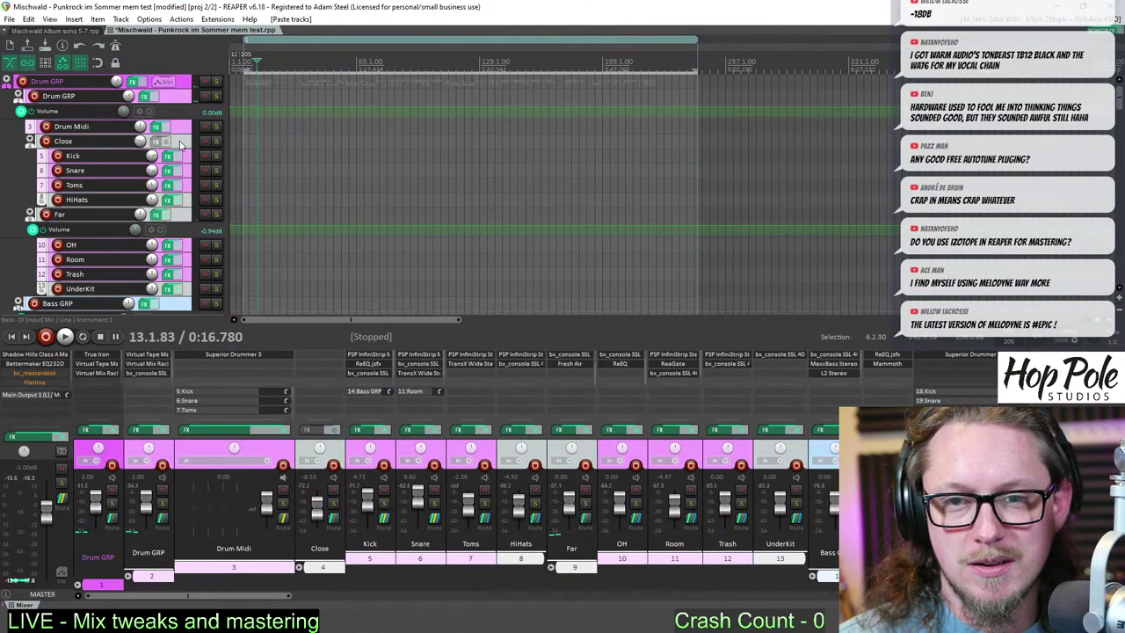
pyautogui.click(180, 80)
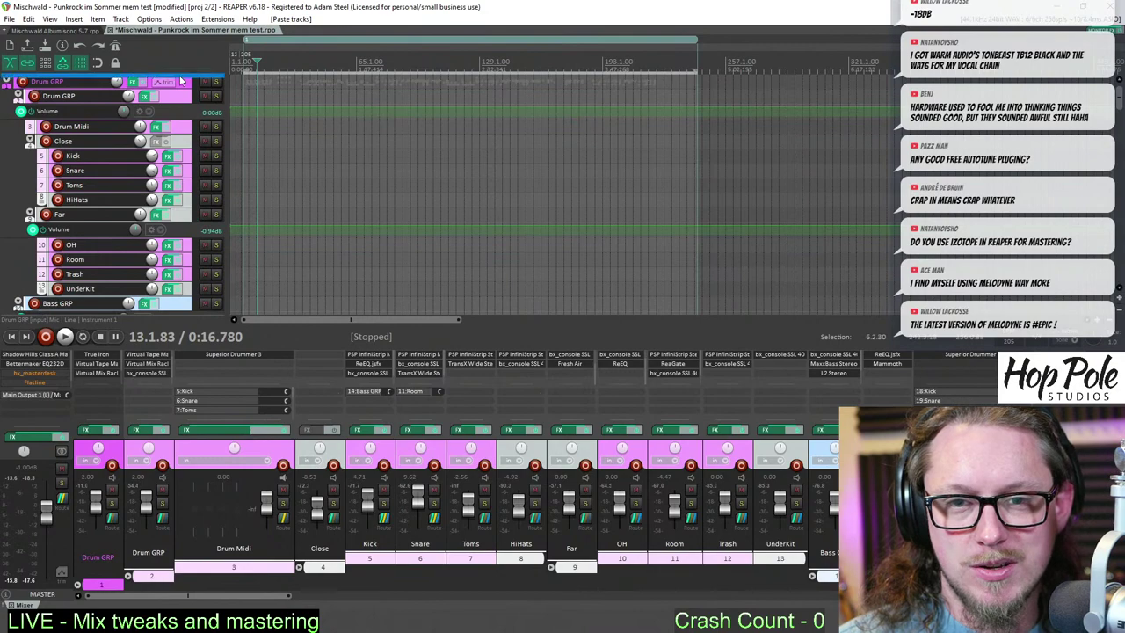
pyautogui.moveTo(228, 83); pyautogui.dragTo(227, 81)
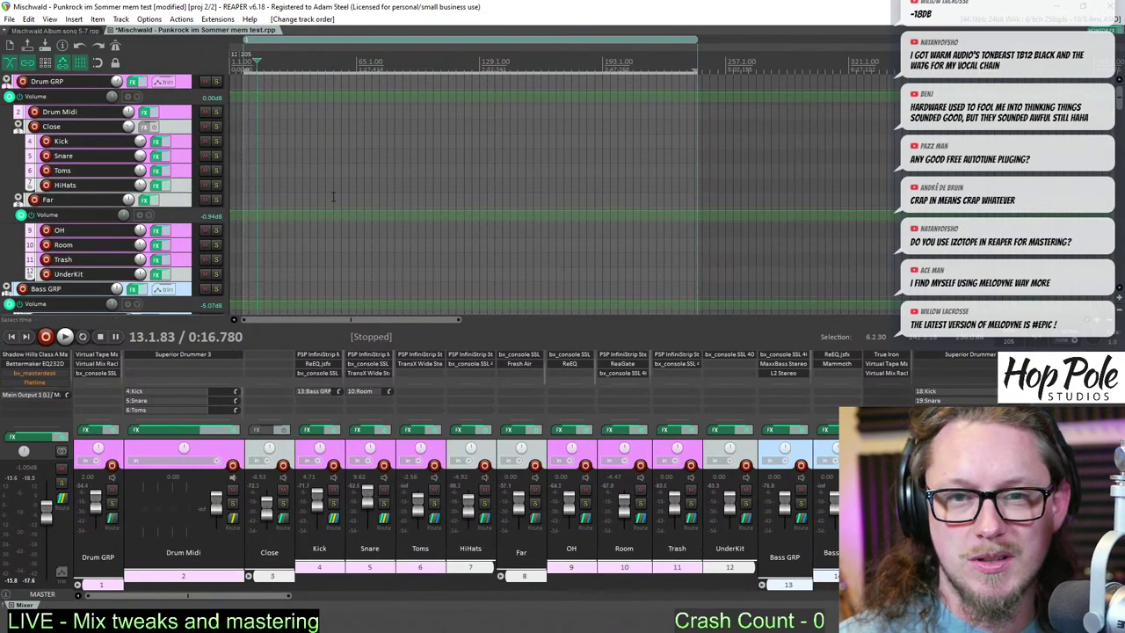
# - Hide the mixer and delete the album songs' media items from the pasted drum and bass tracks
pyautogui.scroll(-1, 333, 196)
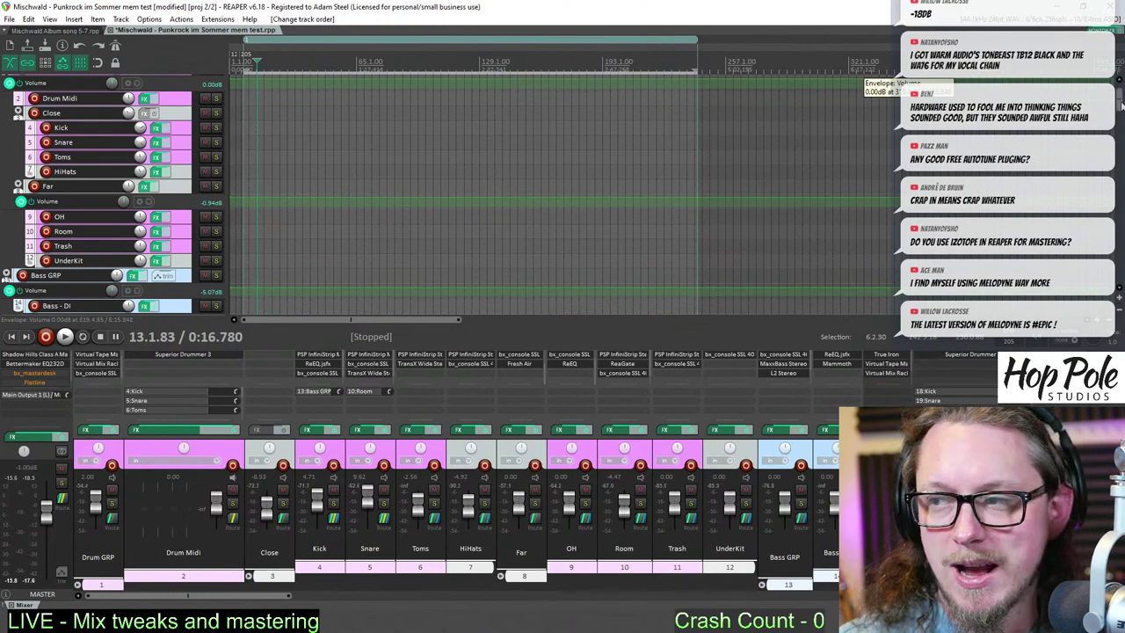
pyautogui.moveTo(1121, 106); pyautogui.dragTo(1113, 147)
pyautogui.hotkey('ctrl', 'm')
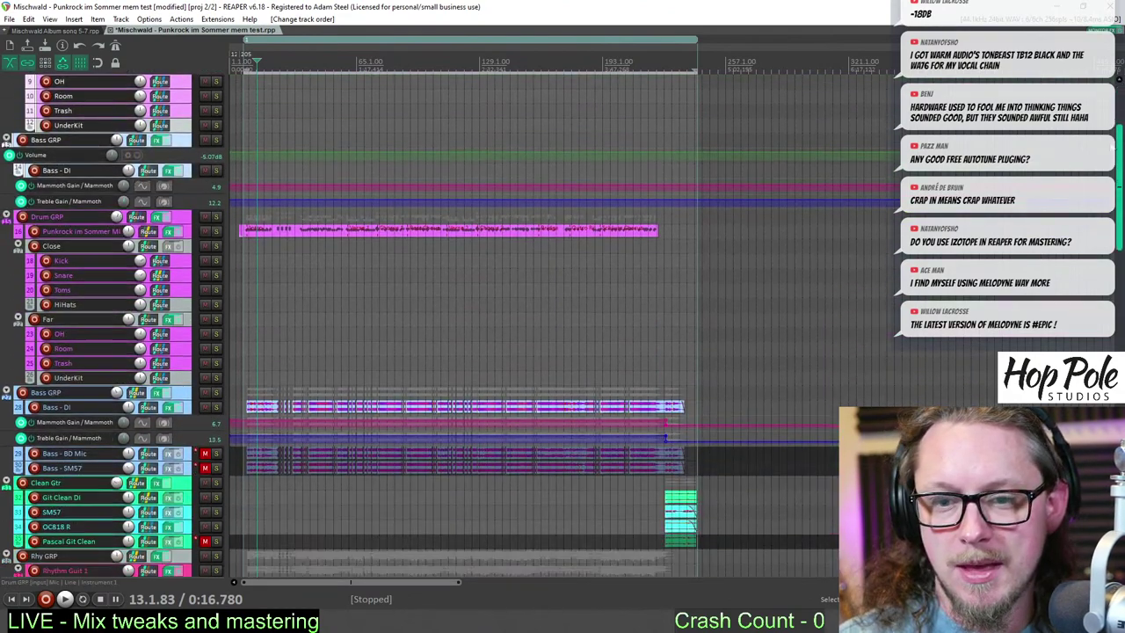
pyautogui.scroll(5, 1121, 136)
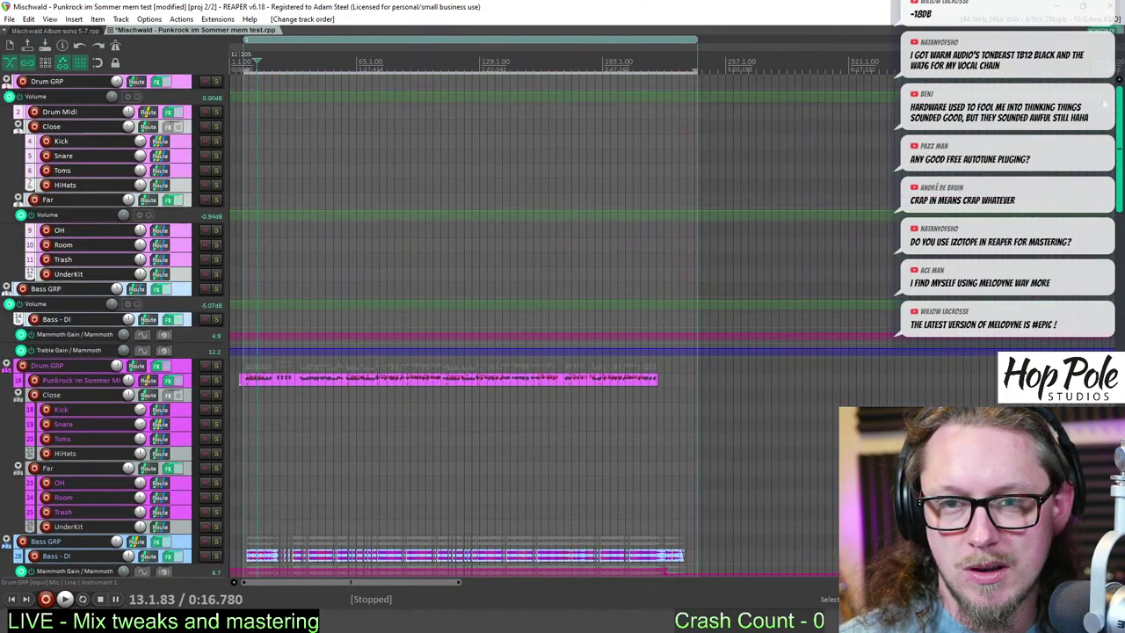
pyautogui.scroll(-5, 714, 328)
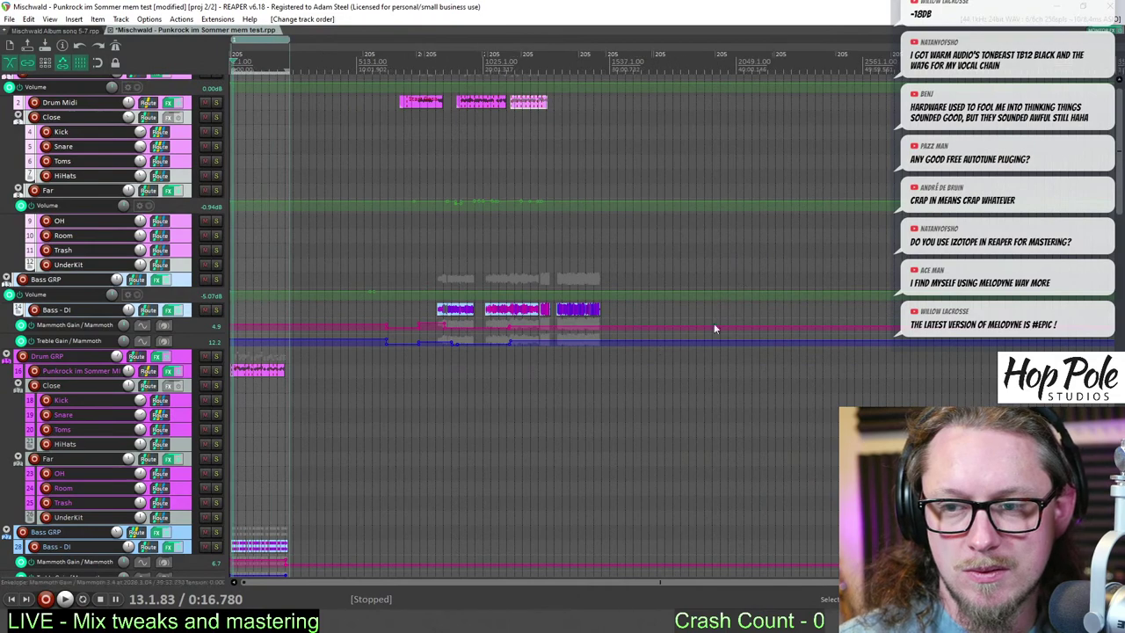
pyautogui.moveTo(655, 406); pyautogui.dragTo(373, 77)
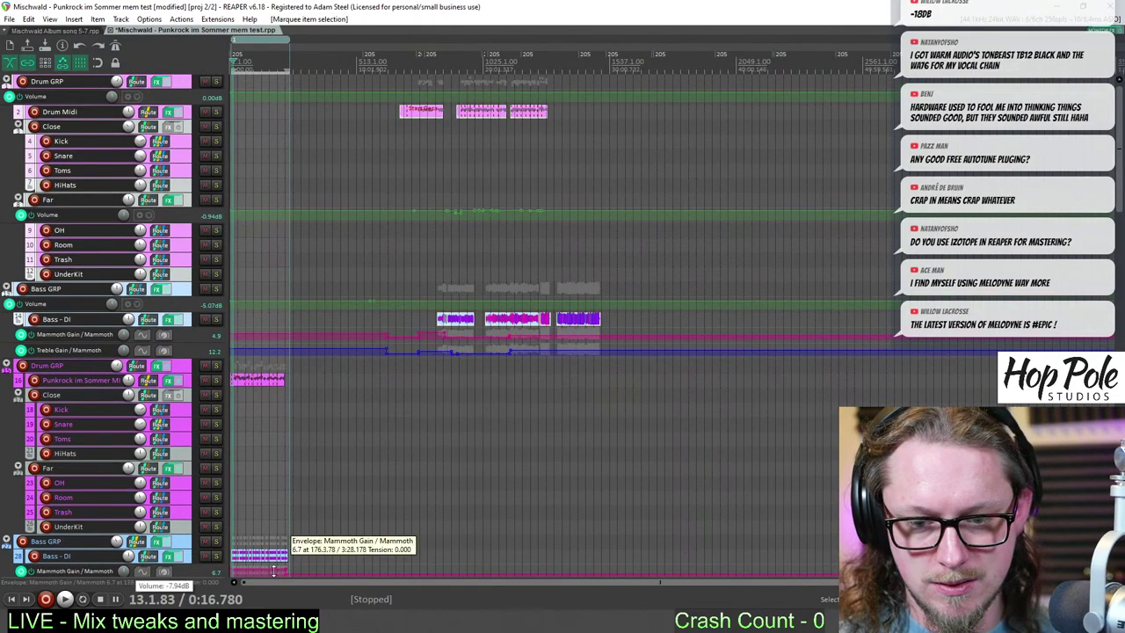
pyautogui.press('Delete')
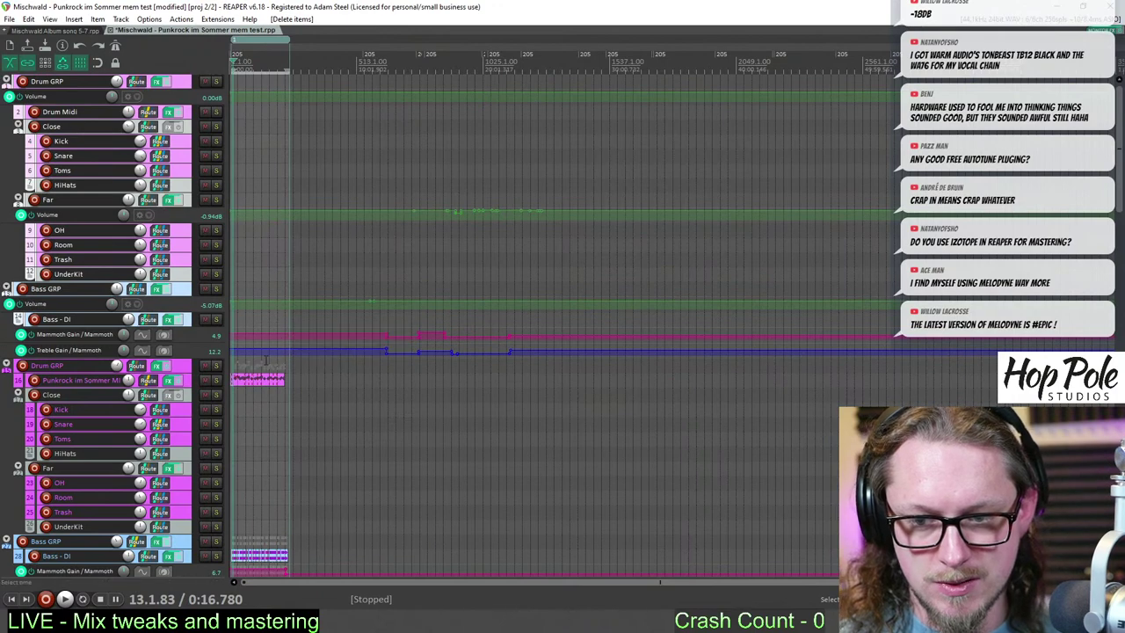
# - On the pasted Bass - DI track, set the start of the Mammoth Treble Gain envelope to 13.4 and the Mammoth Gain envelope to 6.7
pyautogui.scroll(-3, 235, 543)
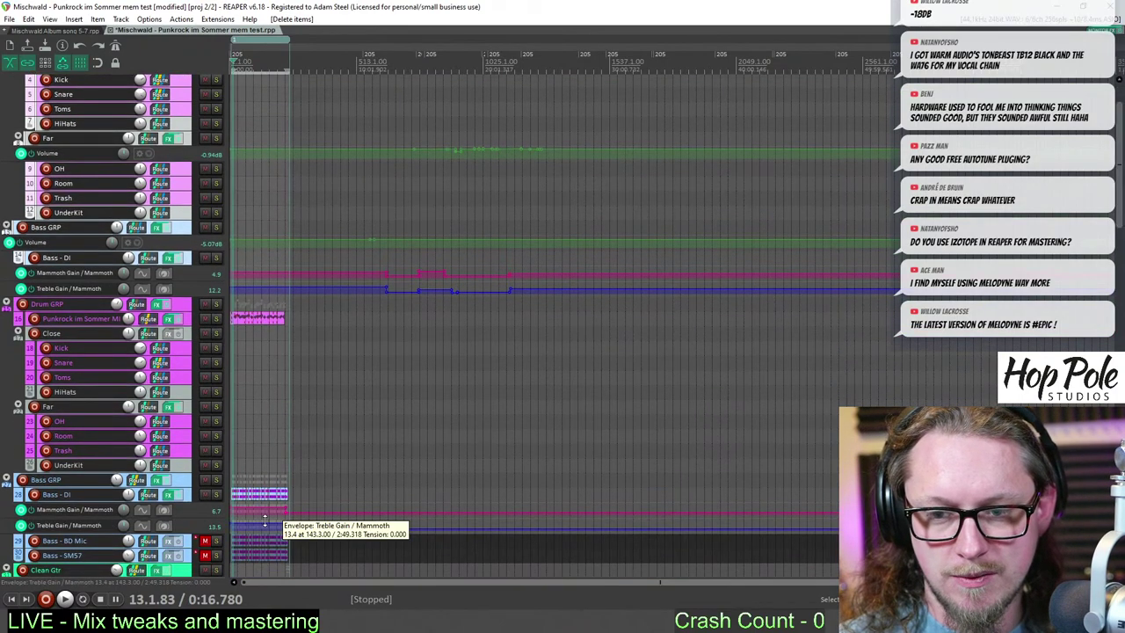
pyautogui.click(261, 283)
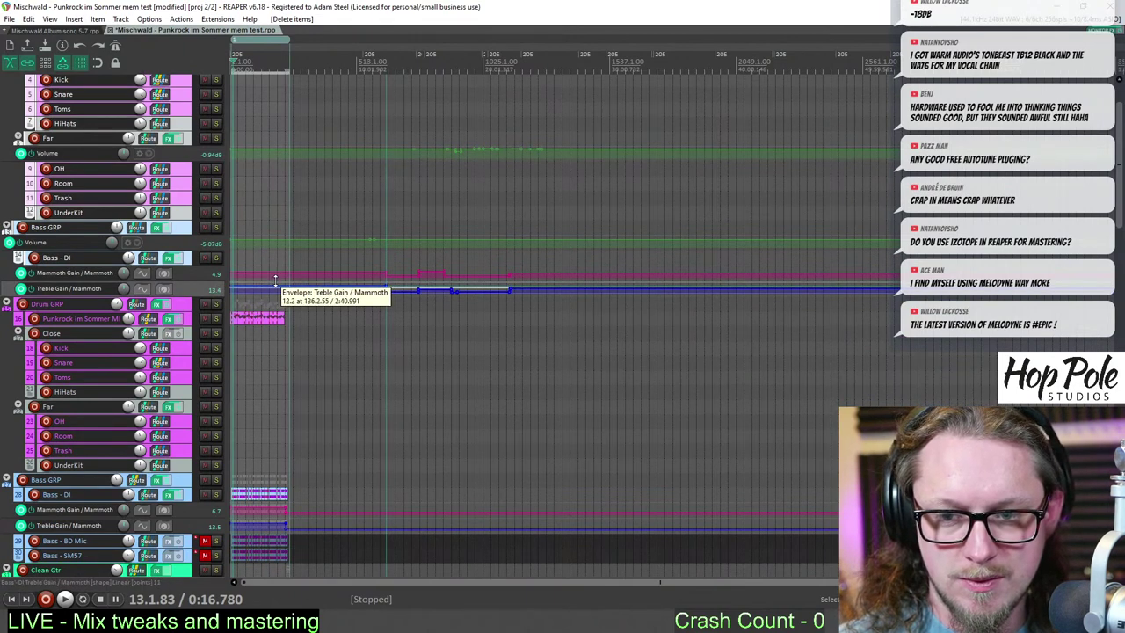
pyautogui.click(271, 274)
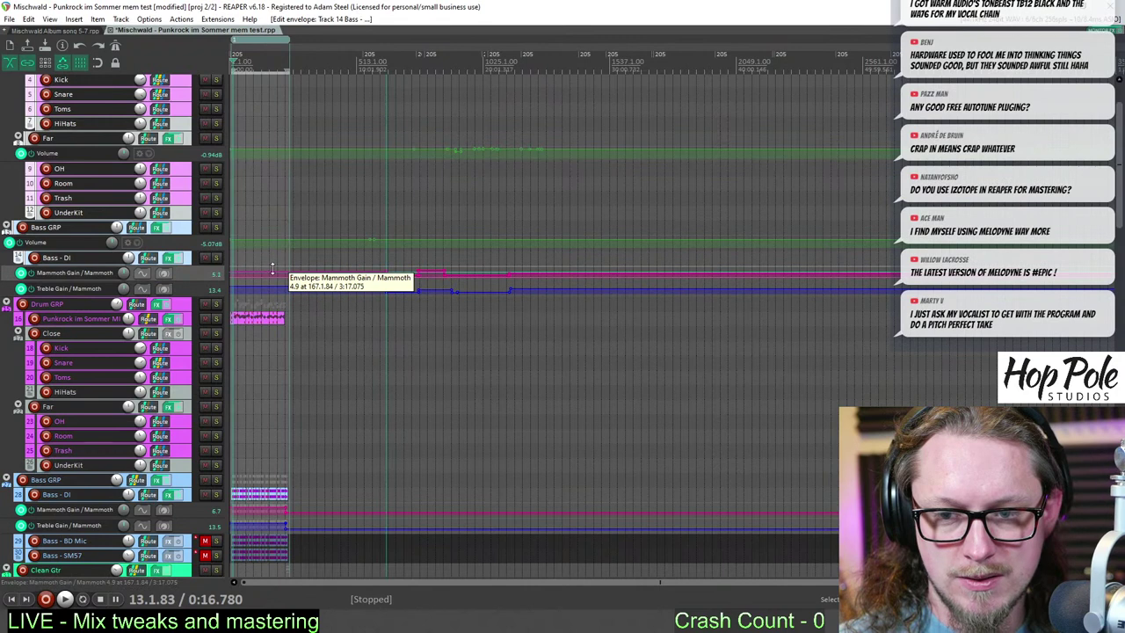
pyautogui.moveTo(272, 268); pyautogui.dragTo(281, 254)
pyautogui.moveTo(314, 469); pyautogui.dragTo(219, 314)
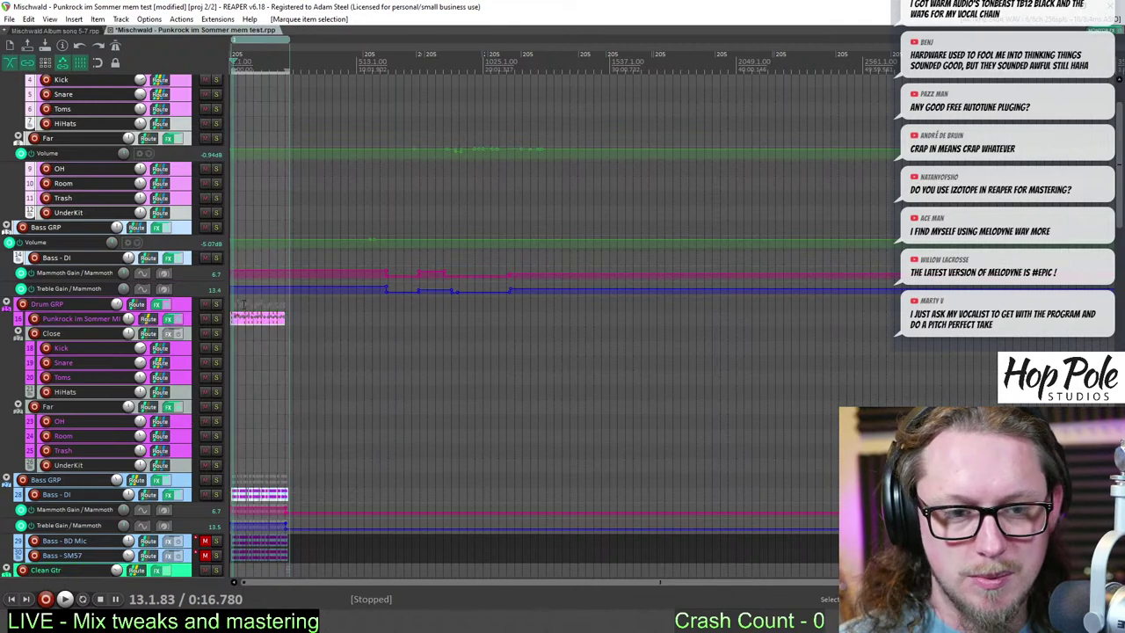
pyautogui.scroll(5, 238, 289)
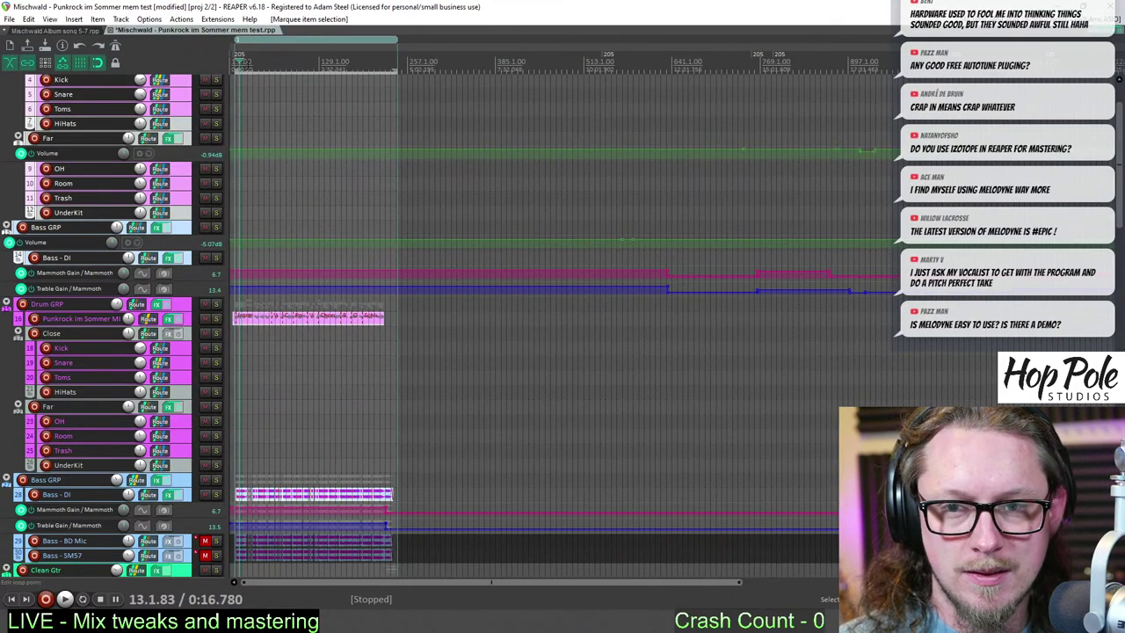
pyautogui.click(250, 67)
pyautogui.scroll(15, 251, 74)
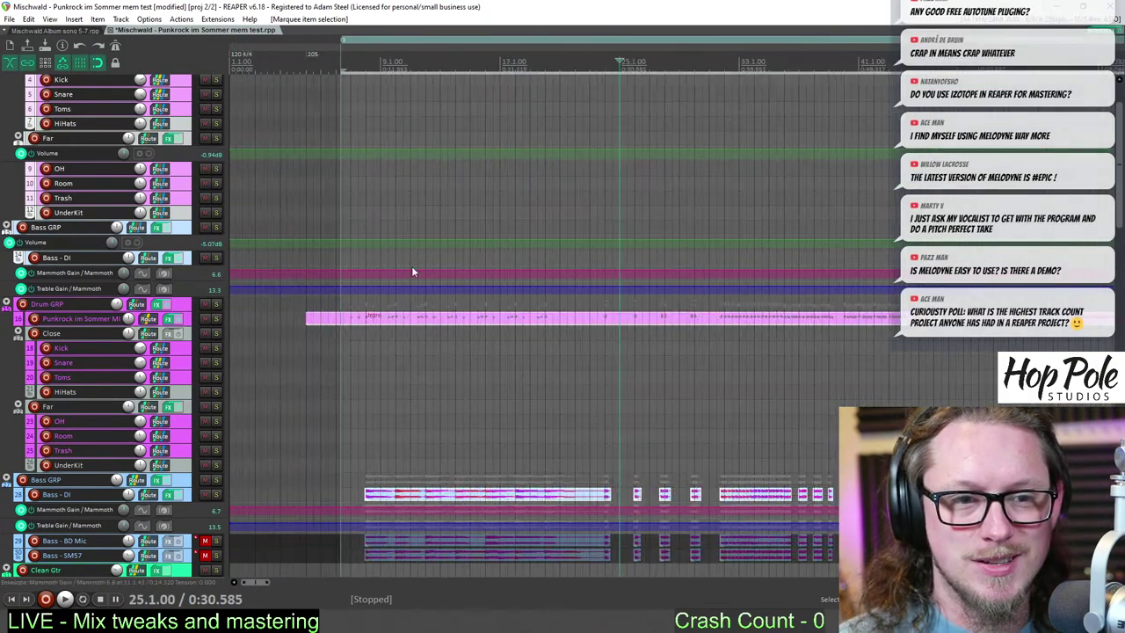
pyautogui.scroll(-4, 608, 196)
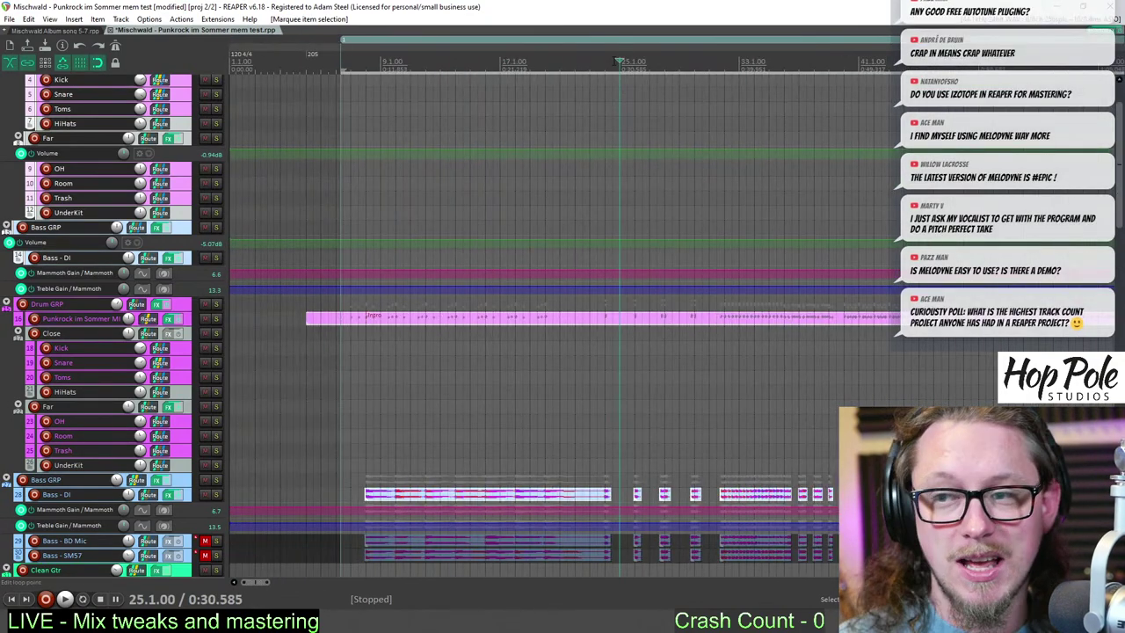
pyautogui.click(611, 59)
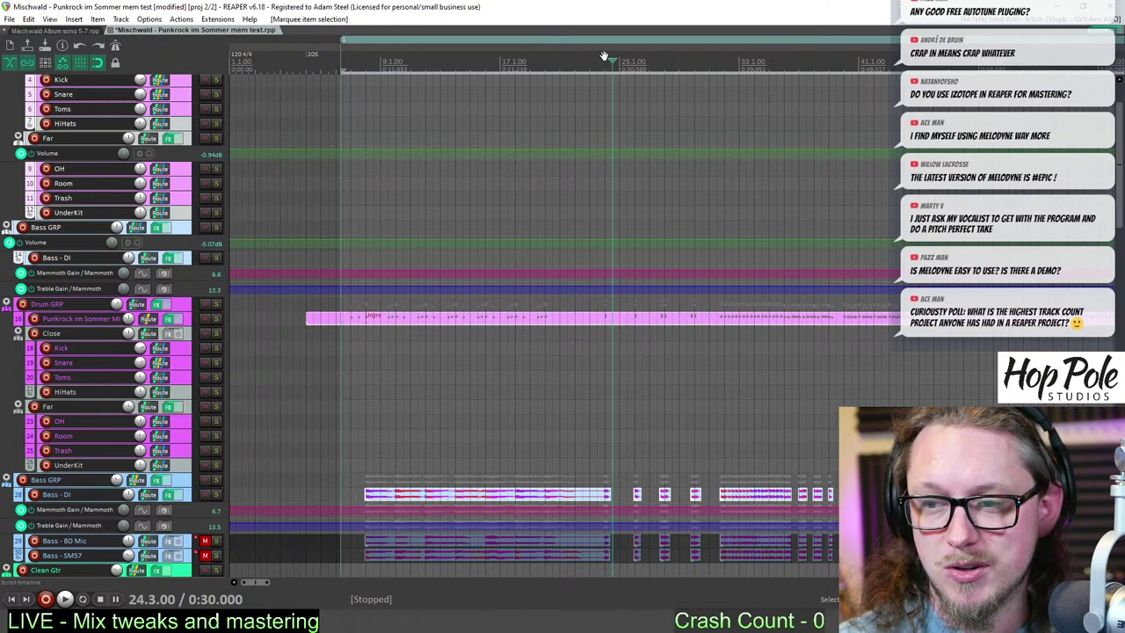
pyautogui.click(639, 205)
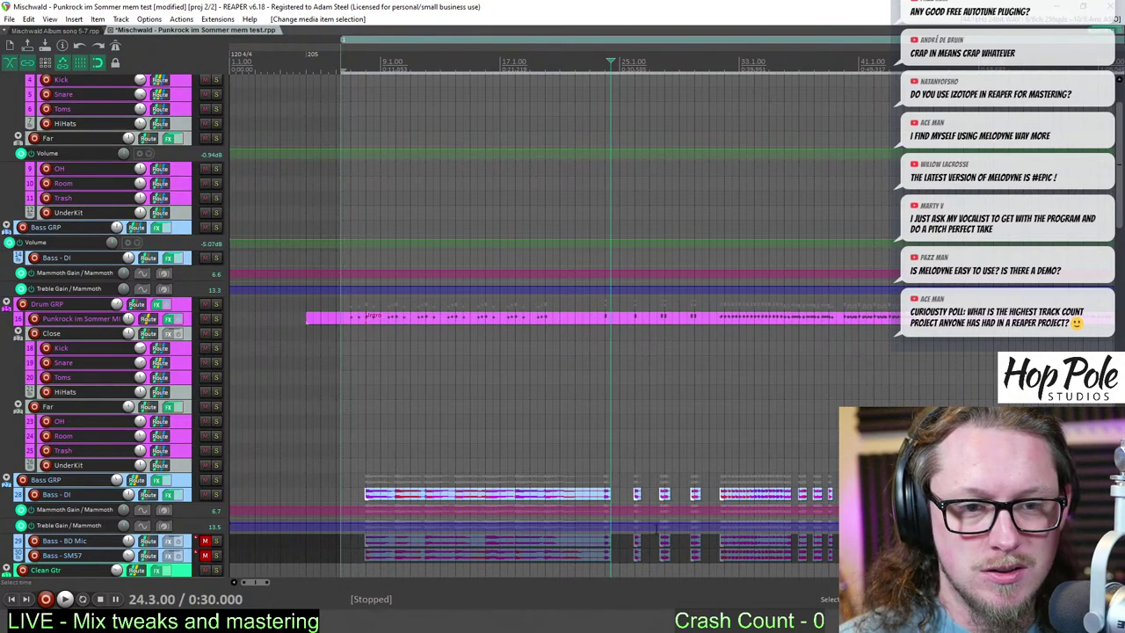
# - Move the Punkrock im Sommer drum MIDI and bass DI items onto the pasted Drum Midi and Bass - DI tracks, keeping their timeline position
pyautogui.click(607, 497)
pyautogui.scroll(-8, 747, 369)
pyautogui.moveTo(732, 315); pyautogui.dragTo(230, 512)
pyautogui.scroll(10, 558, 336)
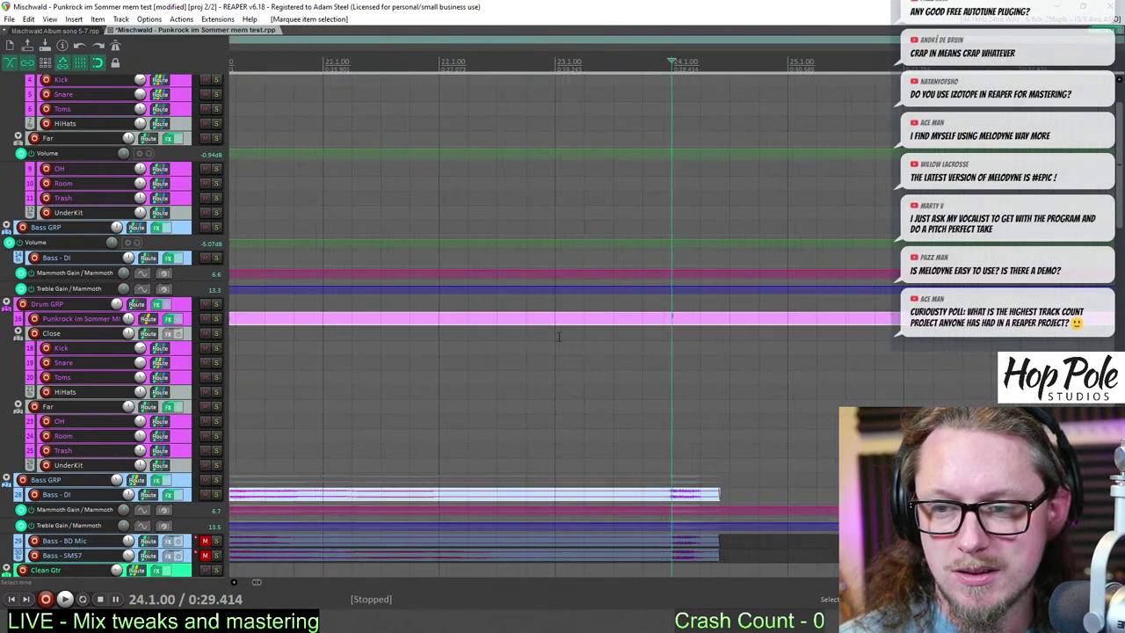
pyautogui.scroll(3, 678, 328)
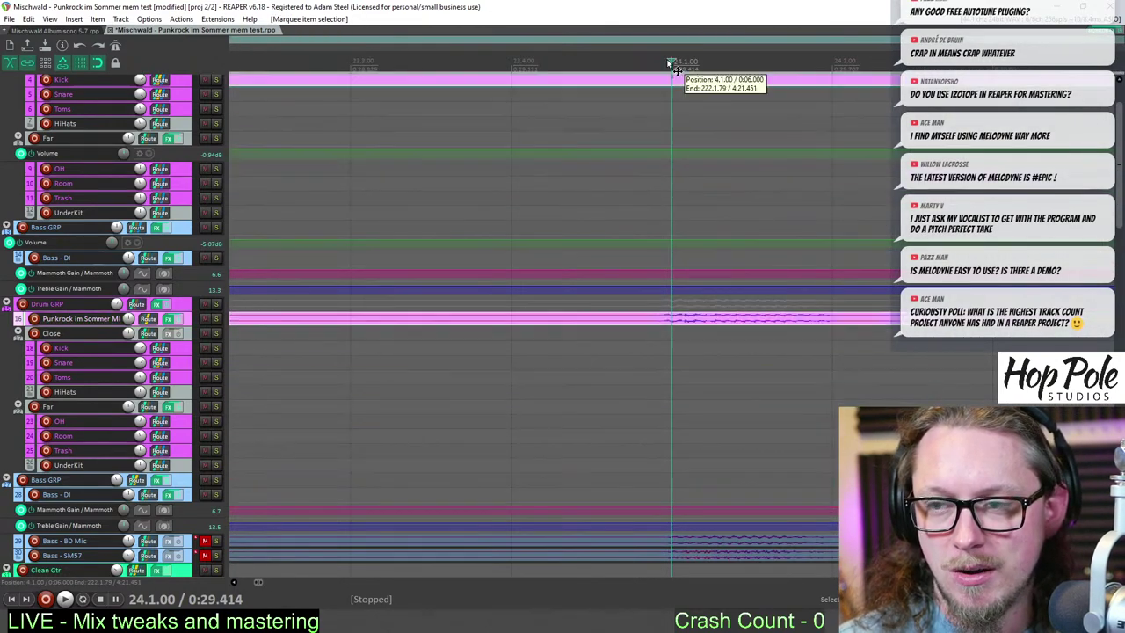
pyautogui.scroll(3, 674, 97)
pyautogui.moveTo(669, 95); pyautogui.dragTo(666, 121)
pyautogui.scroll(-12, 665, 120)
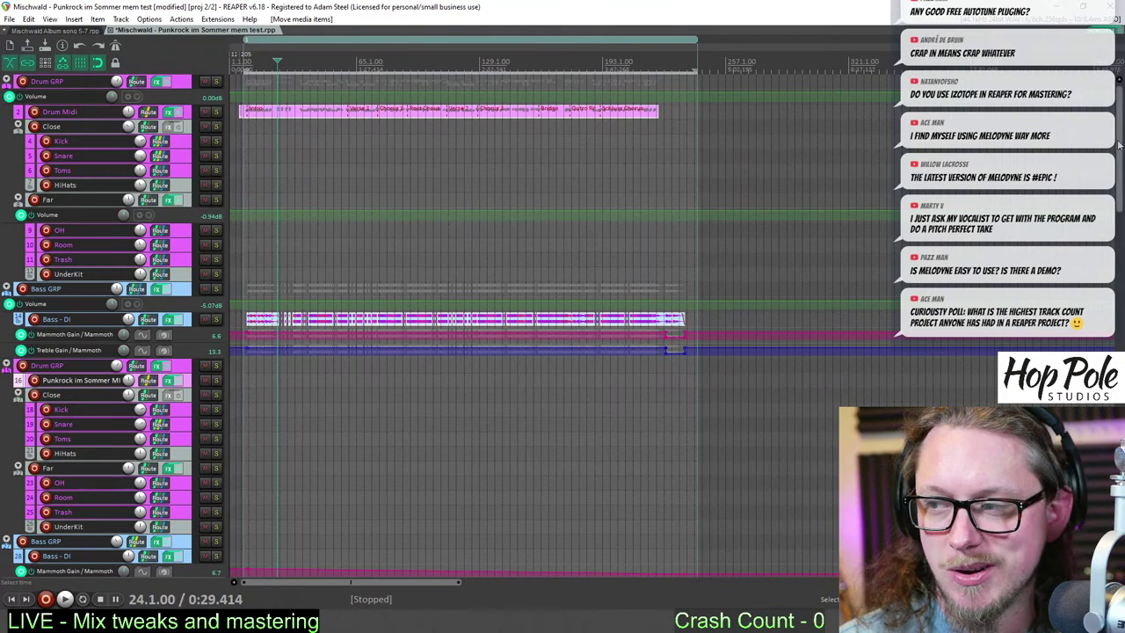
# - Delete the original Punkrock im Sommer tracks from the second Drum GRP through Bass - SM57
pyautogui.moveTo(1120, 142)
pyautogui.mouseDown()
pyautogui.moveTo(1120, 166)
pyautogui.moveTo(1120, 127)
pyautogui.mouseUp()
pyautogui.scroll(-5, 179, 176)
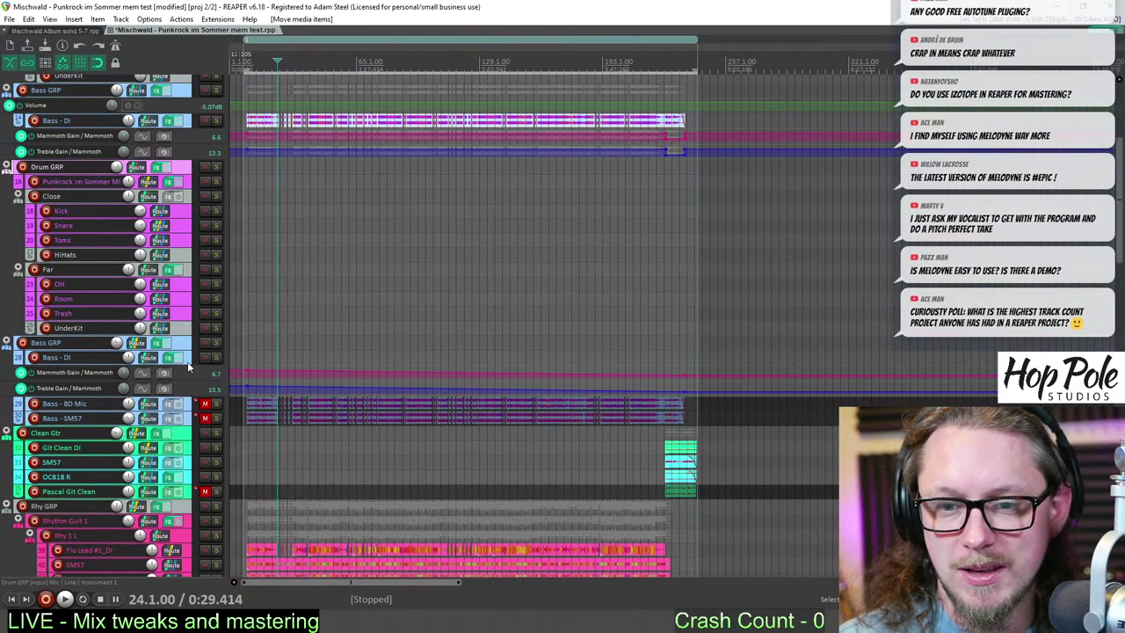
pyautogui.keyDown('shift'); pyautogui.click(190, 422); pyautogui.keyUp('shift')
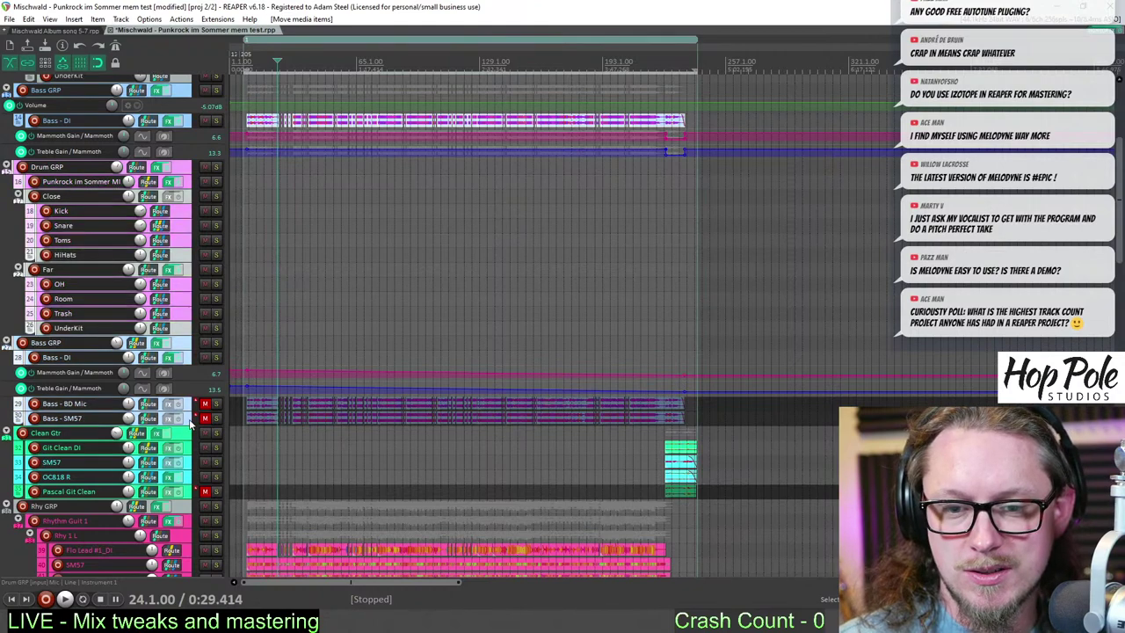
pyautogui.press('Delete')
pyautogui.click(542, 343)
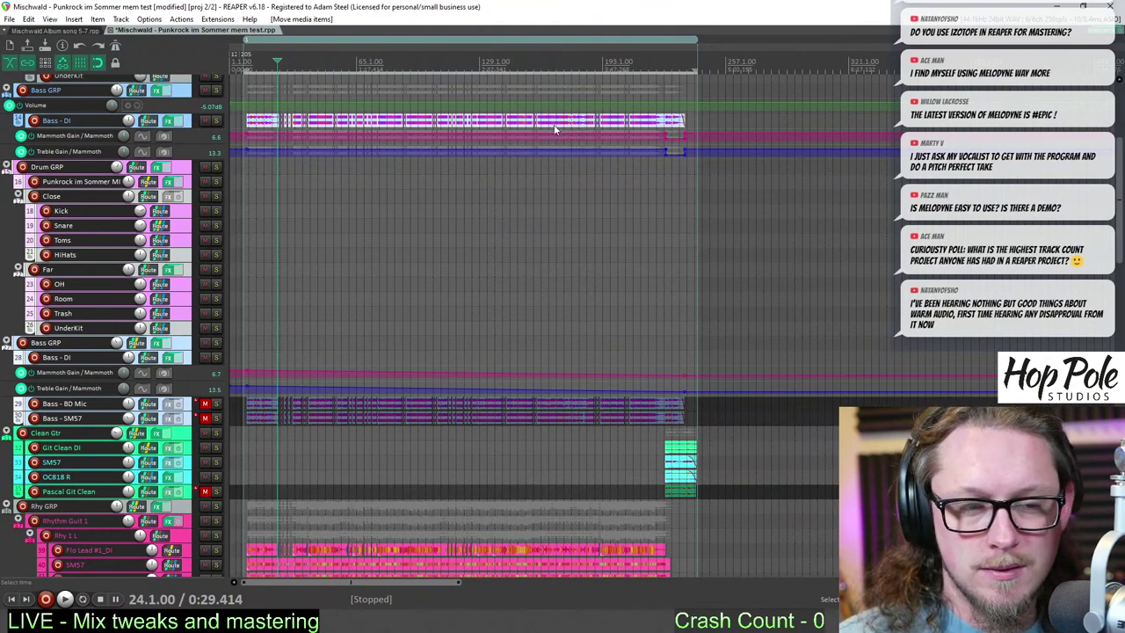
pyautogui.press('Delete')
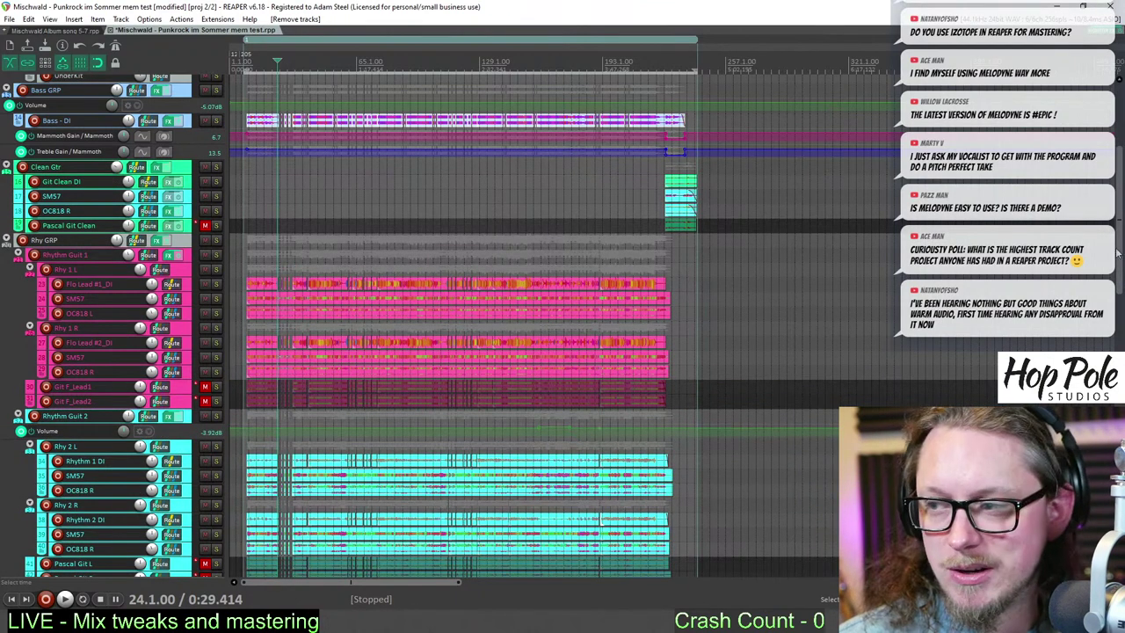
# - Solo the Drum GRP and Bass GRP tracks and play the song from bar 45
pyautogui.scroll(3, 1118, 253)
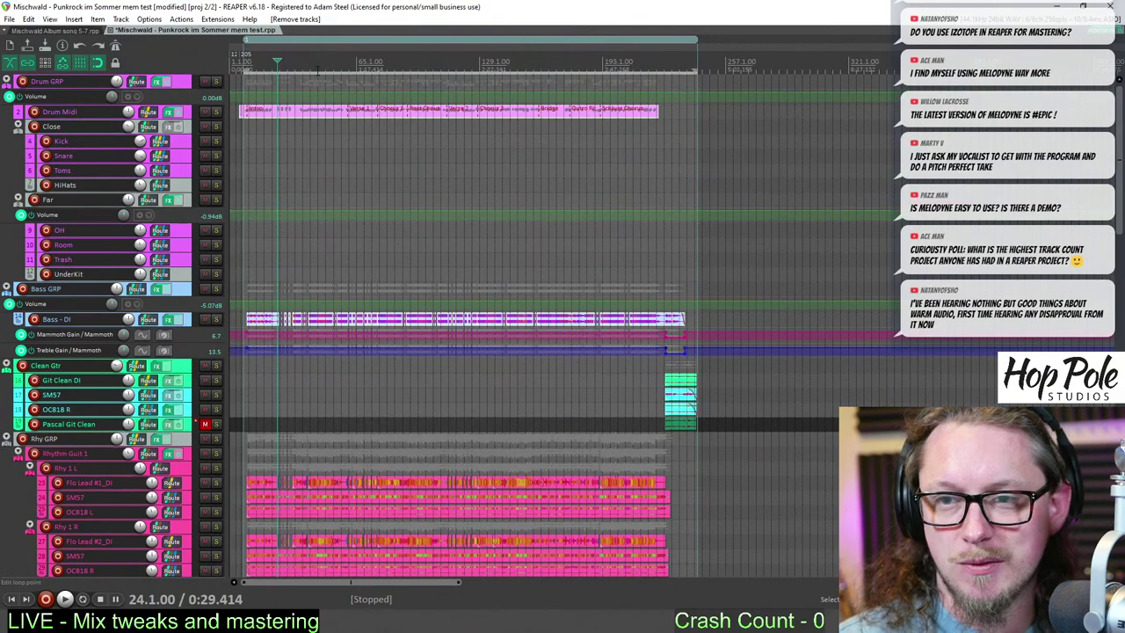
pyautogui.click(317, 69)
pyautogui.click(182, 85)
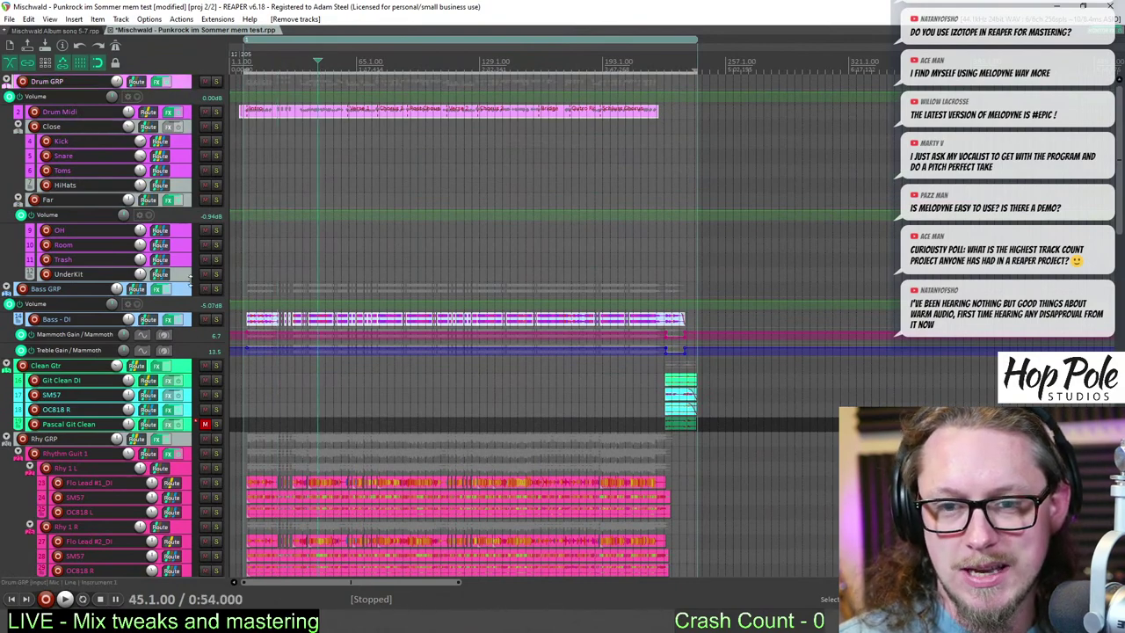
pyautogui.click(192, 289)
pyautogui.click(216, 289)
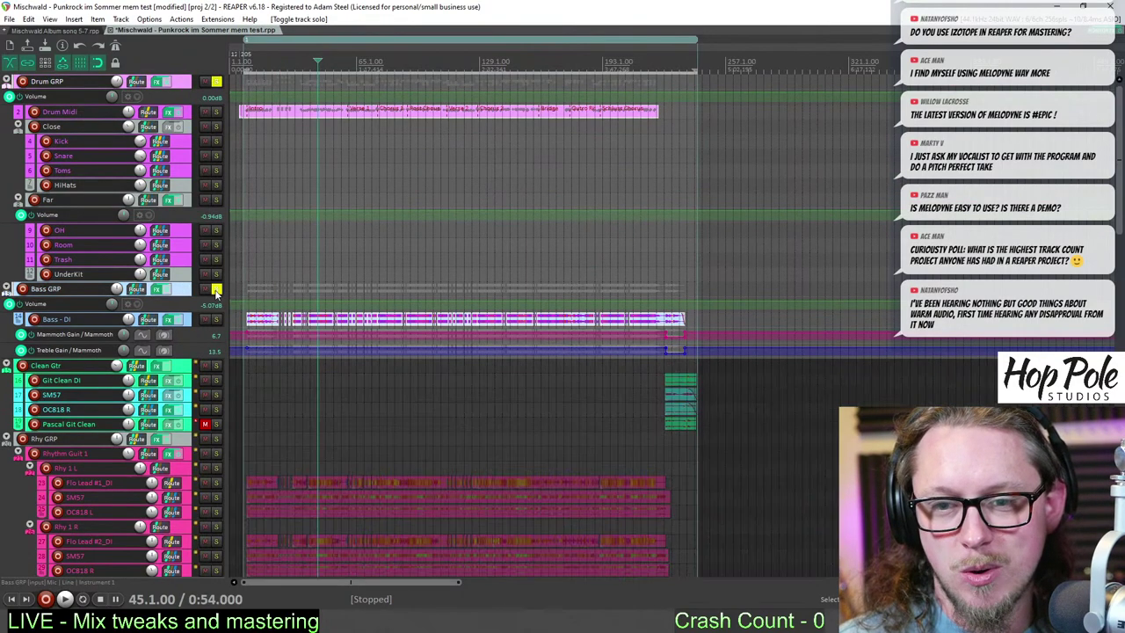
pyautogui.scroll(5, 663, 187)
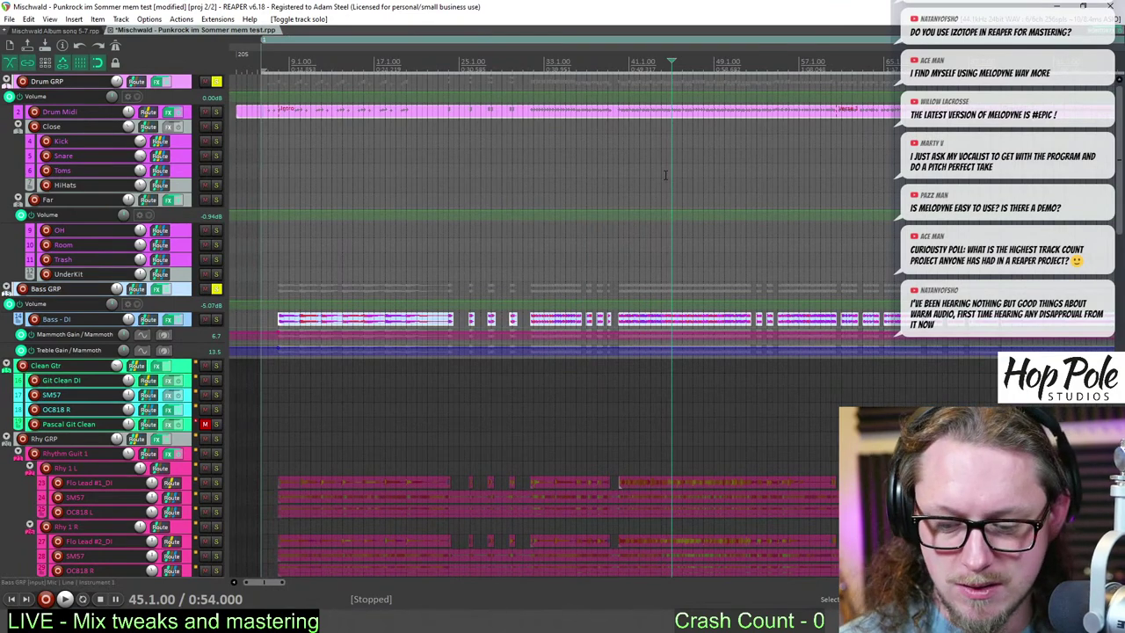
pyautogui.press('space')
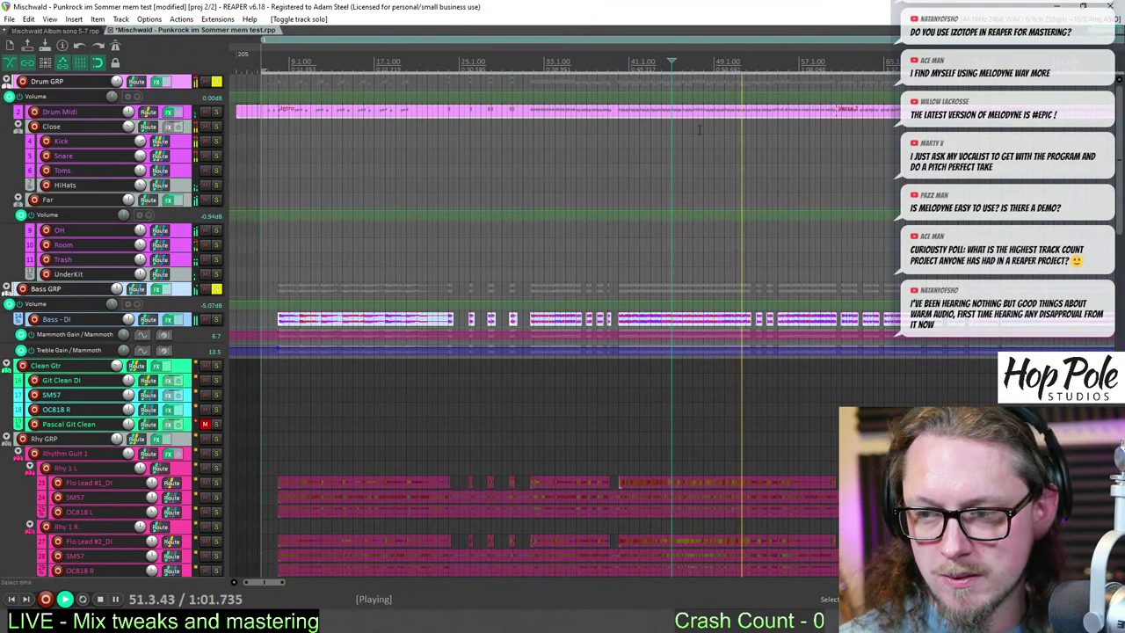
# - Show the mixer during playback, toggle the bypass of the master track's Flatline effect, and stop playback
pyautogui.scroll(5, 706, 204)
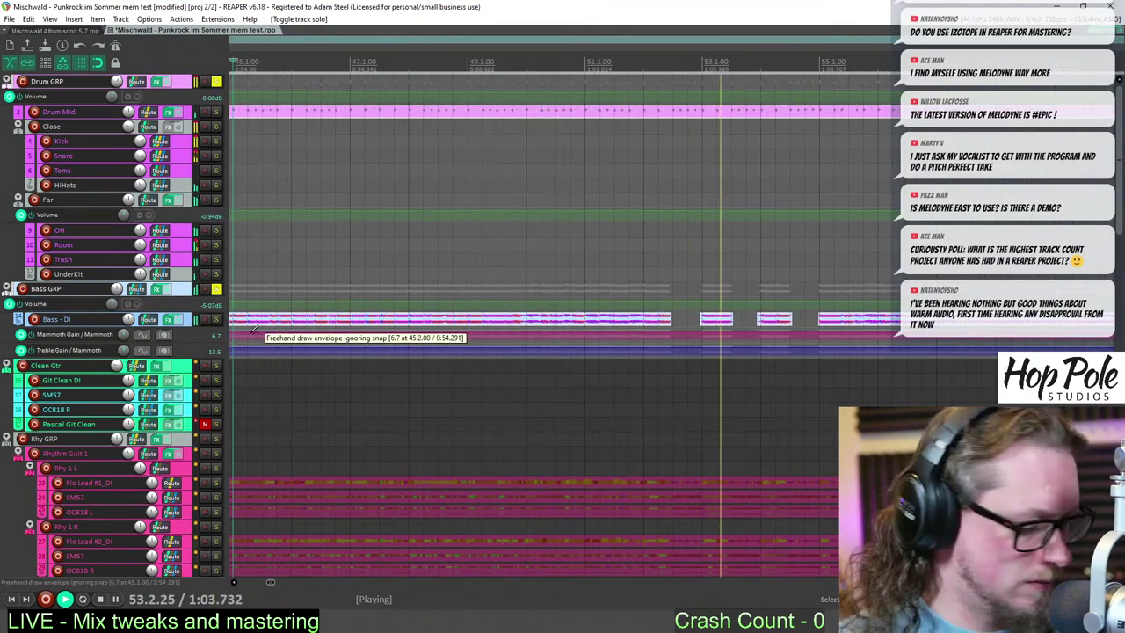
pyautogui.hotkey('ctrl', 'm')
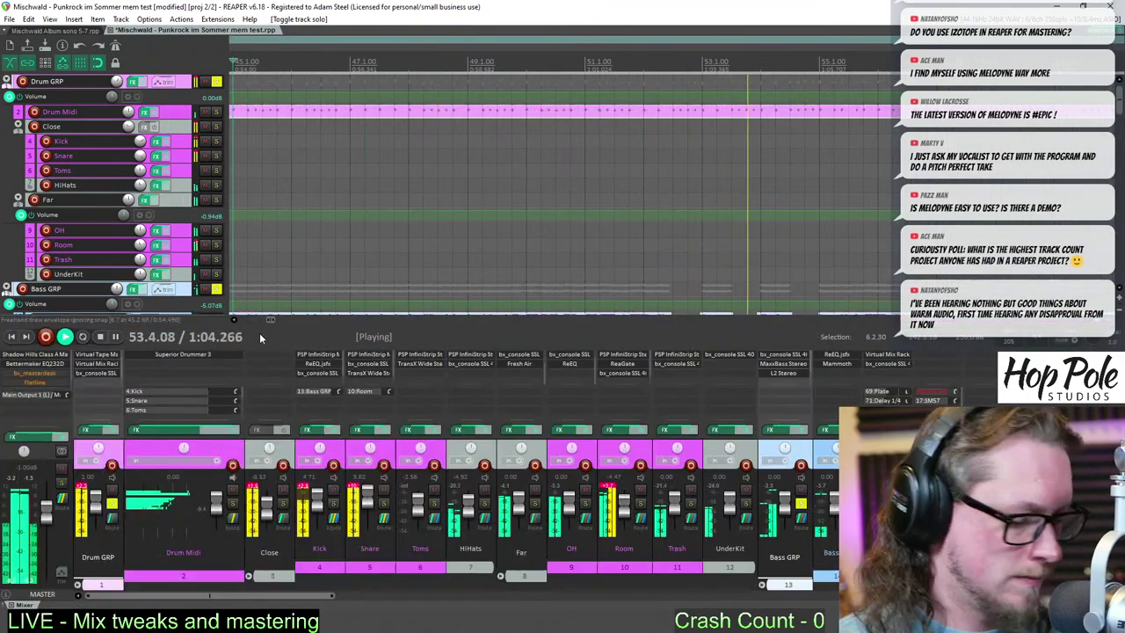
pyautogui.click(36, 384)
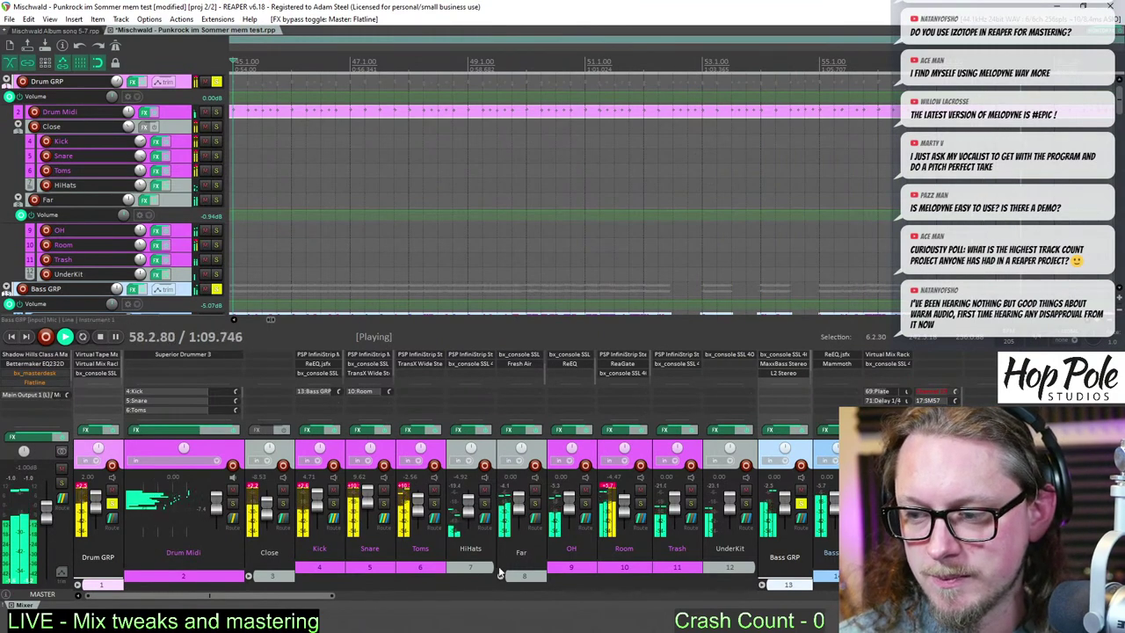
pyautogui.moveTo(273, 597); pyautogui.dragTo(129, 599)
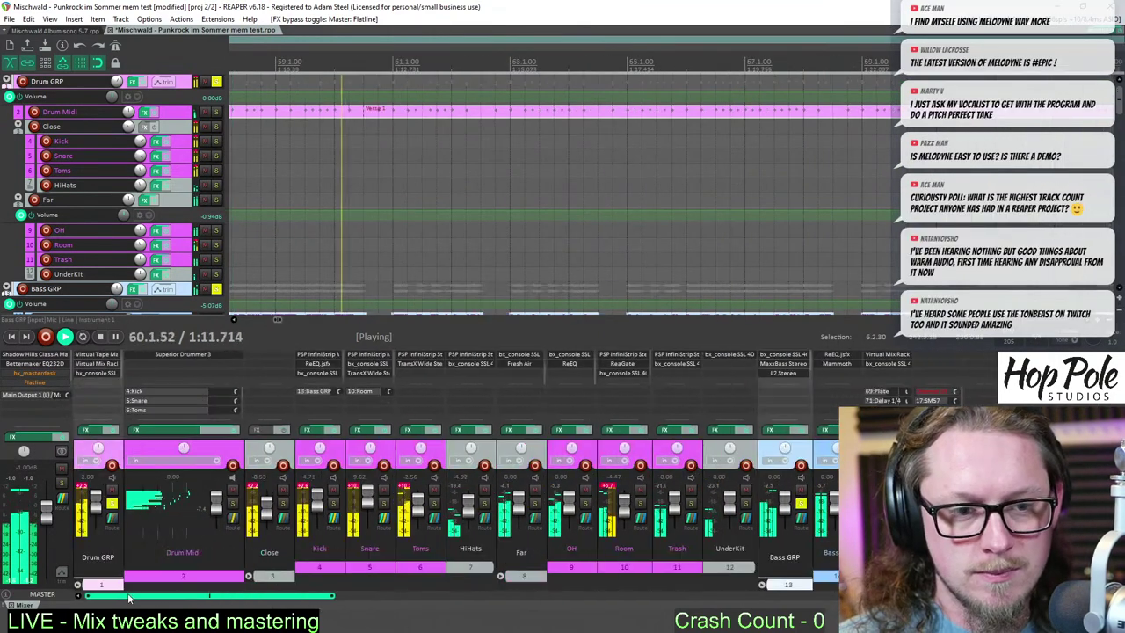
pyautogui.press('space')
# - Save the Punkrock im Sommer project and unsolo all tracks, with the edit cursor at bar 83
pyautogui.scroll(-5, 488, 144)
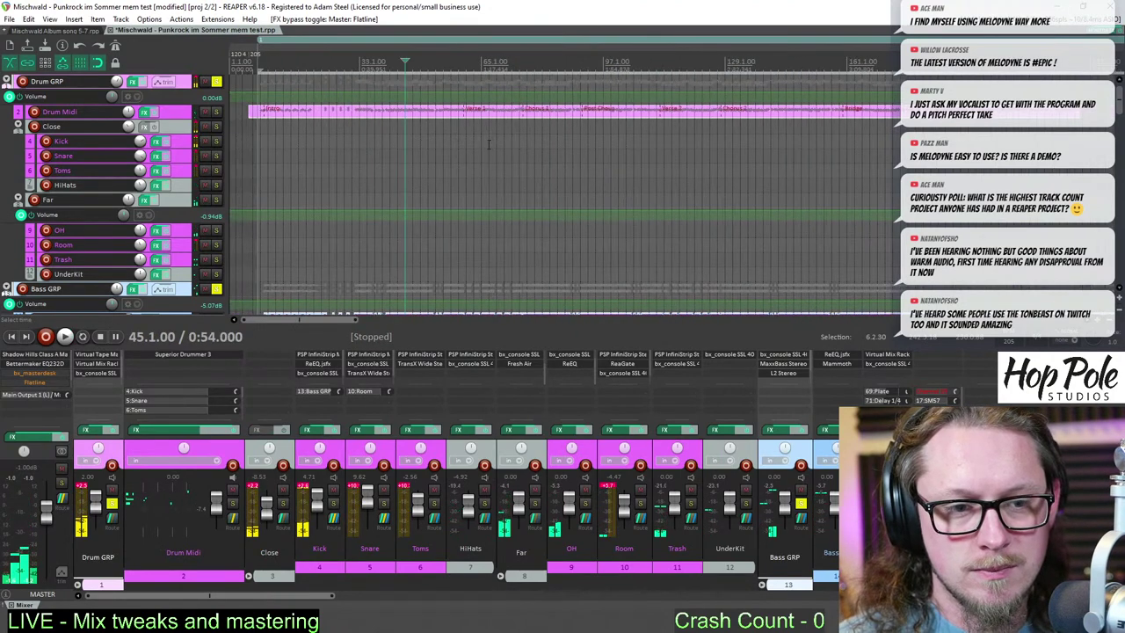
pyautogui.scroll(-3, 489, 144)
pyautogui.hotkey('ctrl', 's')
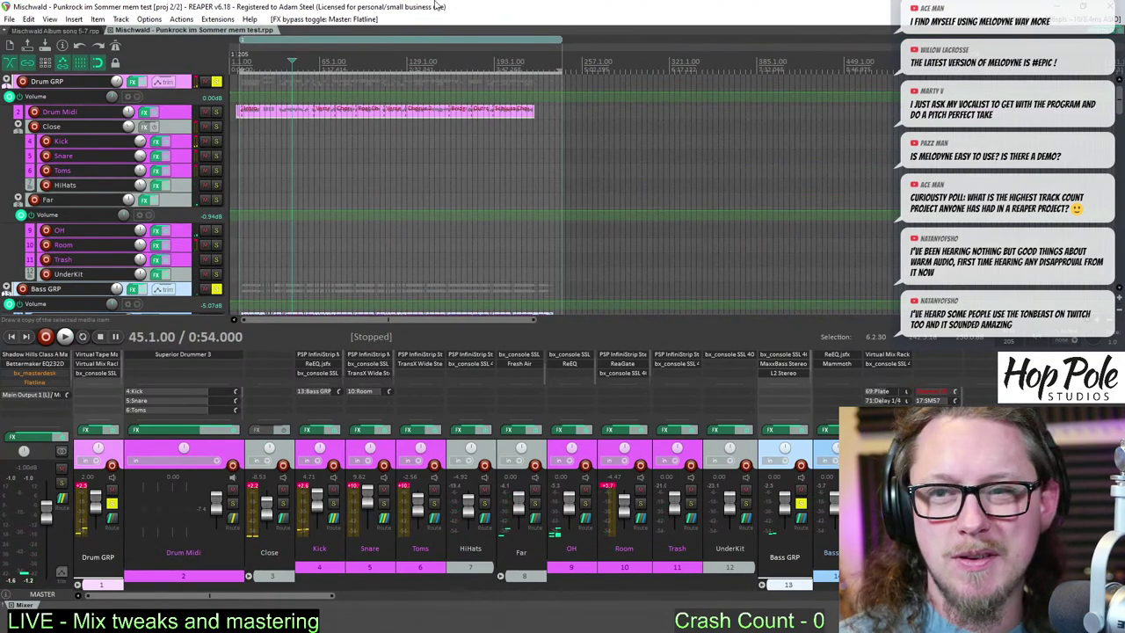
pyautogui.scroll(4, 442, 193)
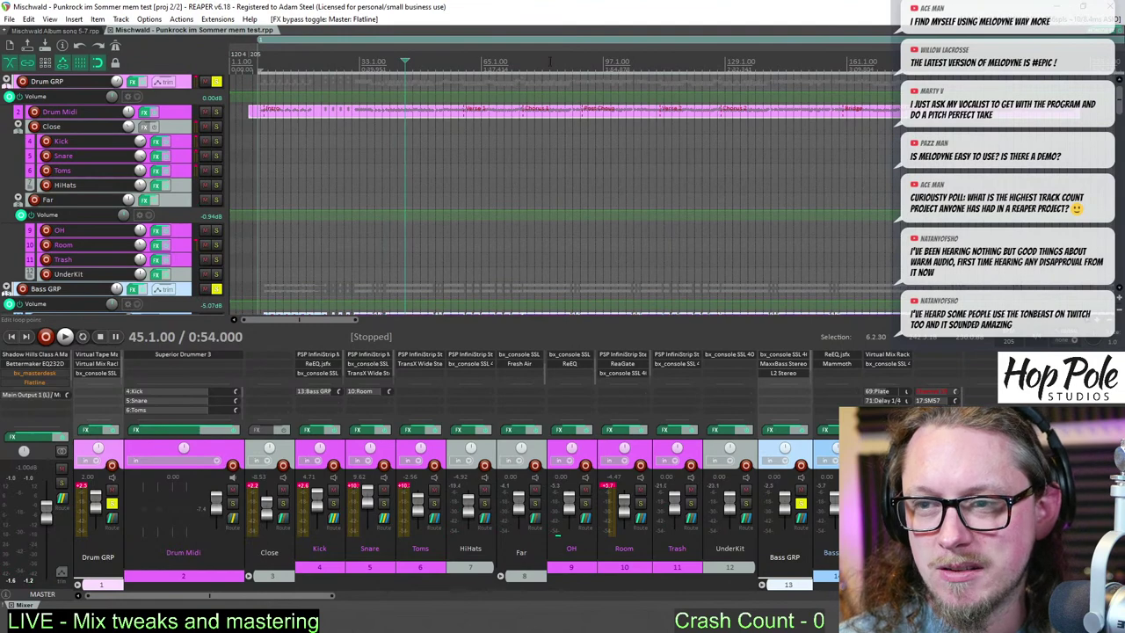
pyautogui.click(550, 61)
pyautogui.click(216, 83)
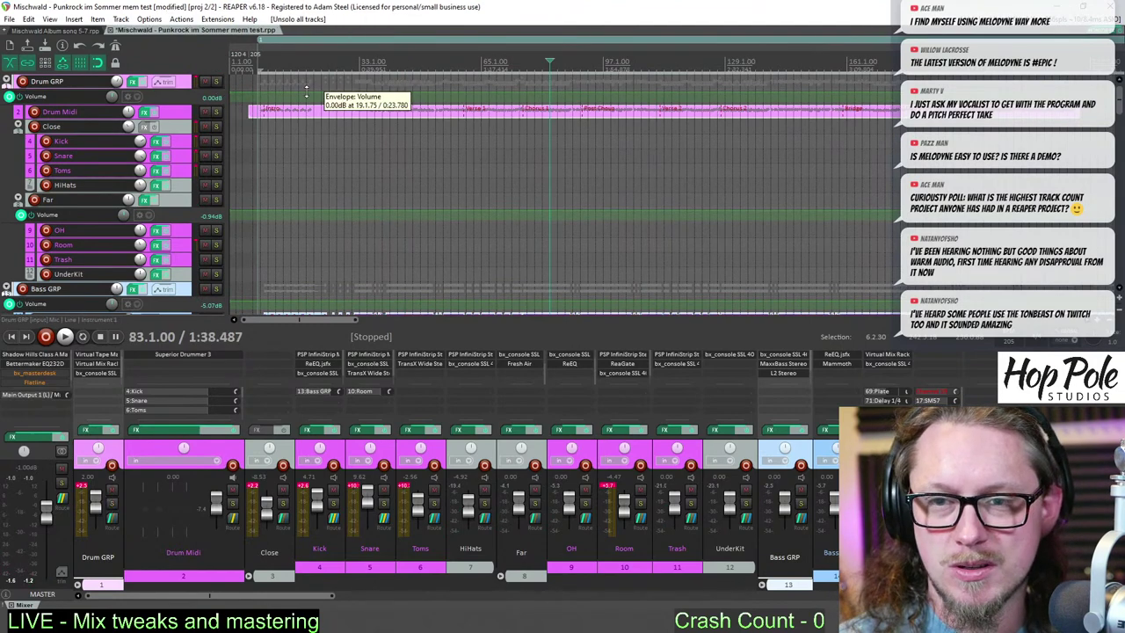
# - Select the Rhy GRP track and bring its channel strip into view in the mixer
pyautogui.scroll(-1, 486, 159)
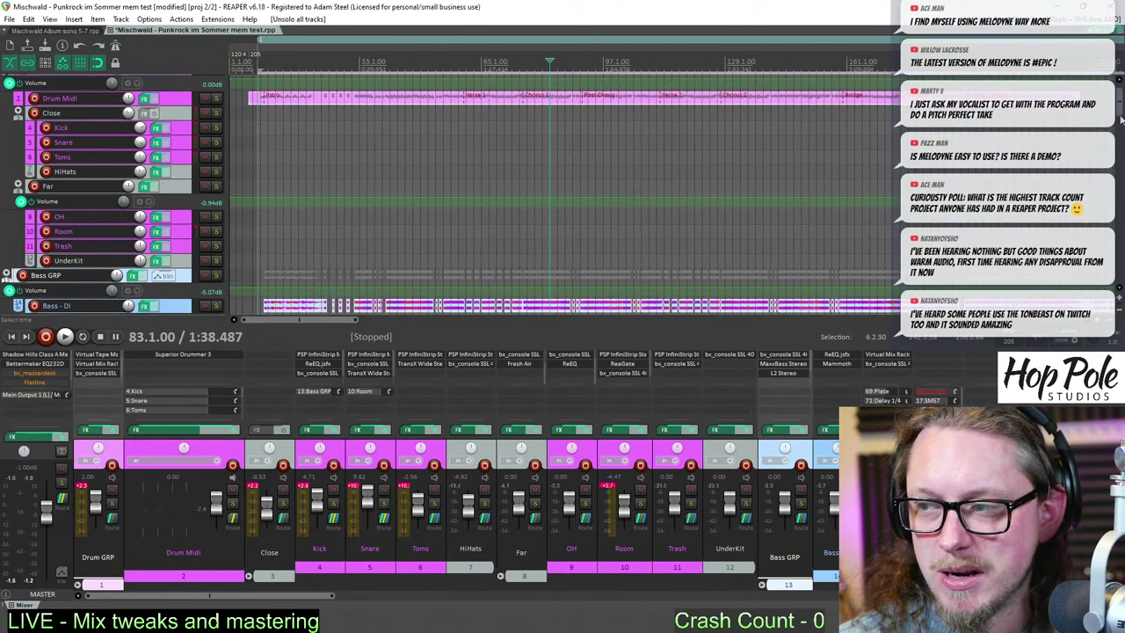
pyautogui.moveTo(1120, 117); pyautogui.dragTo(1120, 136)
pyautogui.scroll(-3, 473, 218)
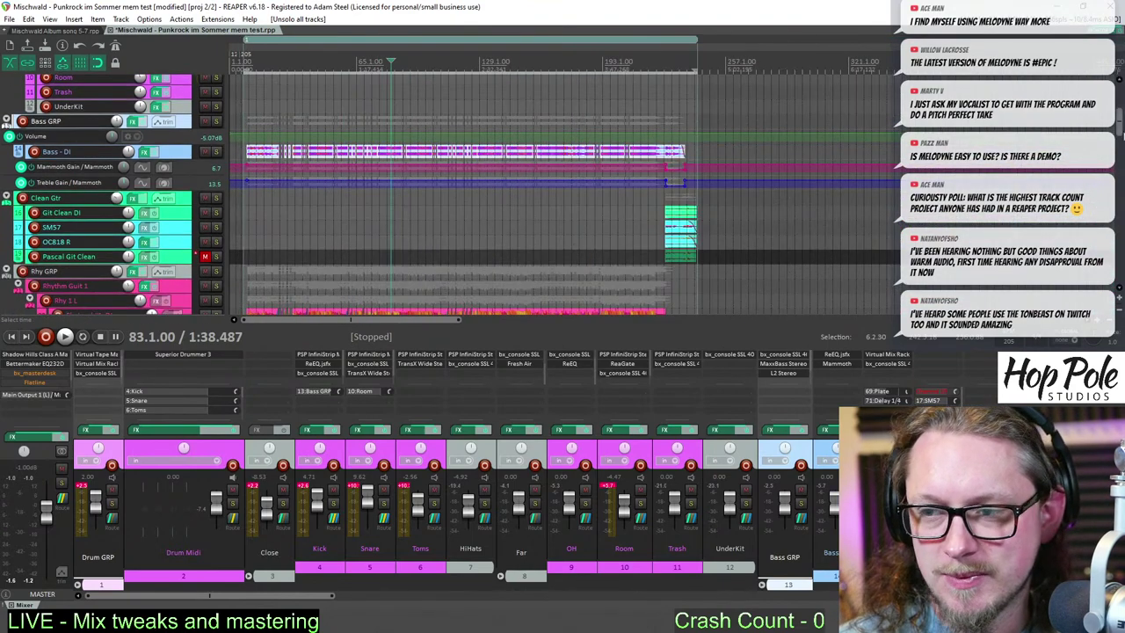
pyautogui.scroll(-4, 207, 222)
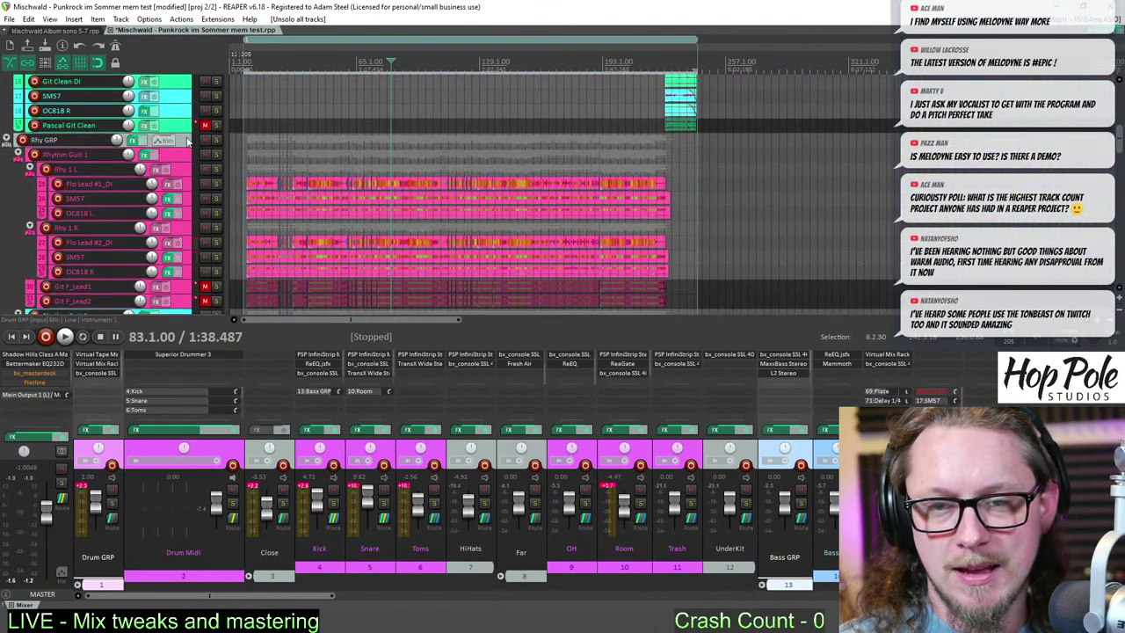
pyautogui.click(188, 142)
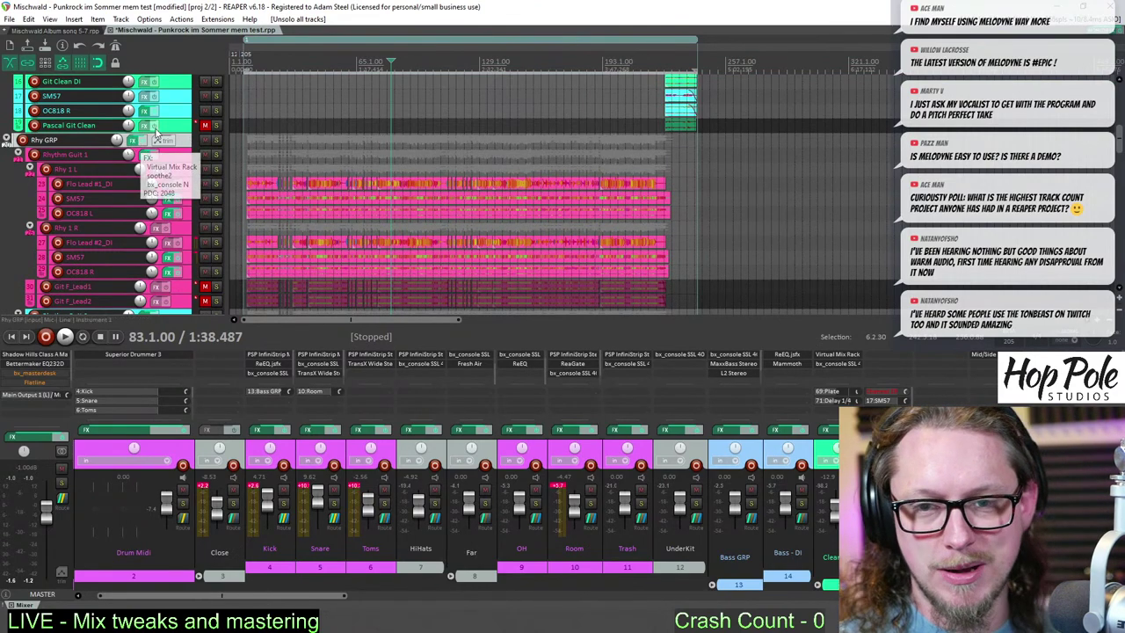
pyautogui.moveTo(294, 596); pyautogui.dragTo(496, 606)
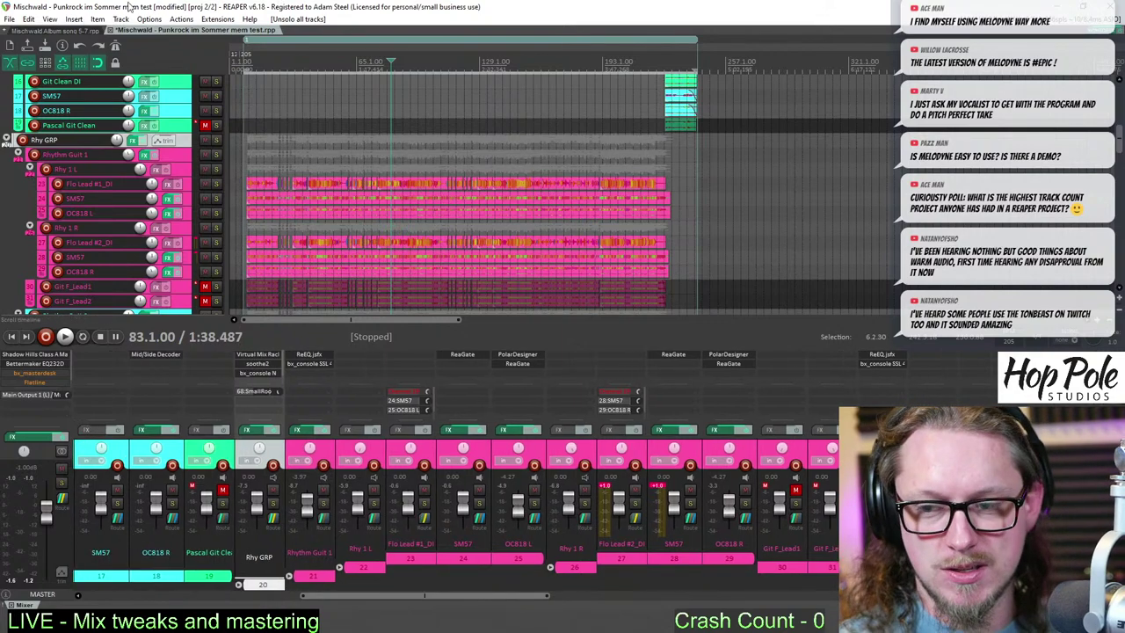
# - Copy the Trackspacer 2.5 effect from the album project's Rhy GRP and paste it onto Rhy GRP in the Punkrock im Sommer project
pyautogui.click(51, 31)
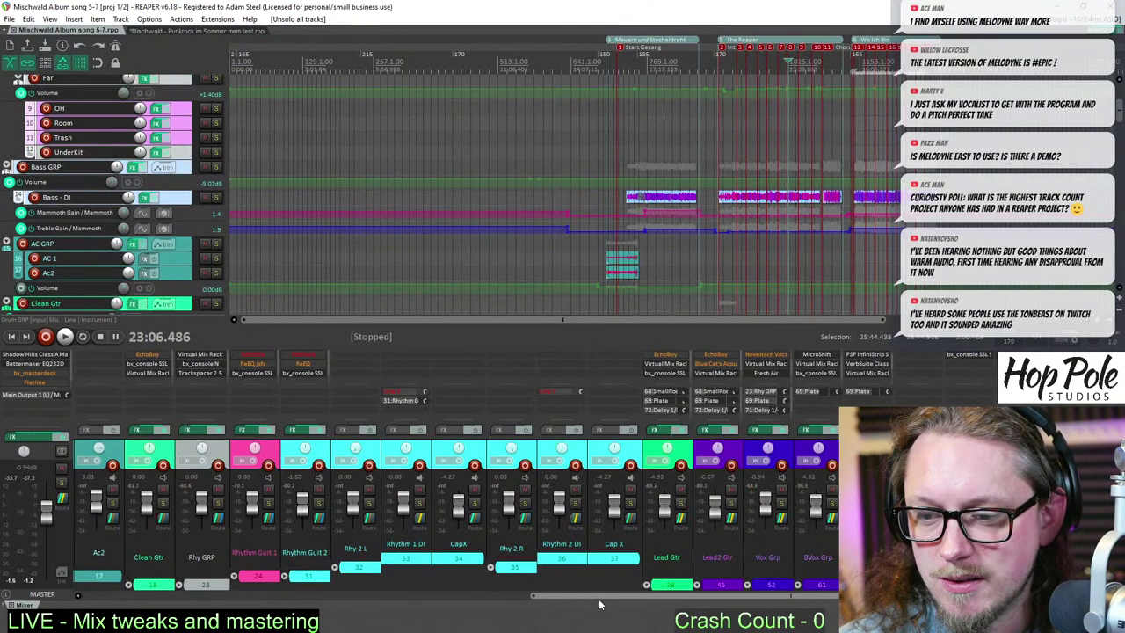
pyautogui.moveTo(601, 606); pyautogui.dragTo(507, 609)
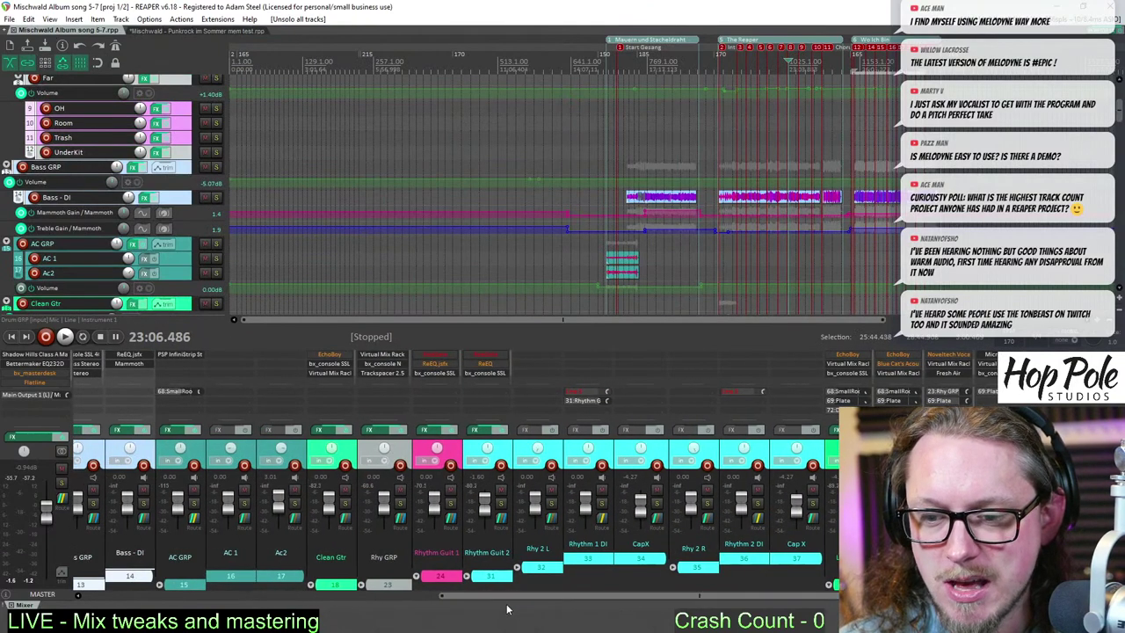
pyautogui.rightClick(386, 375)
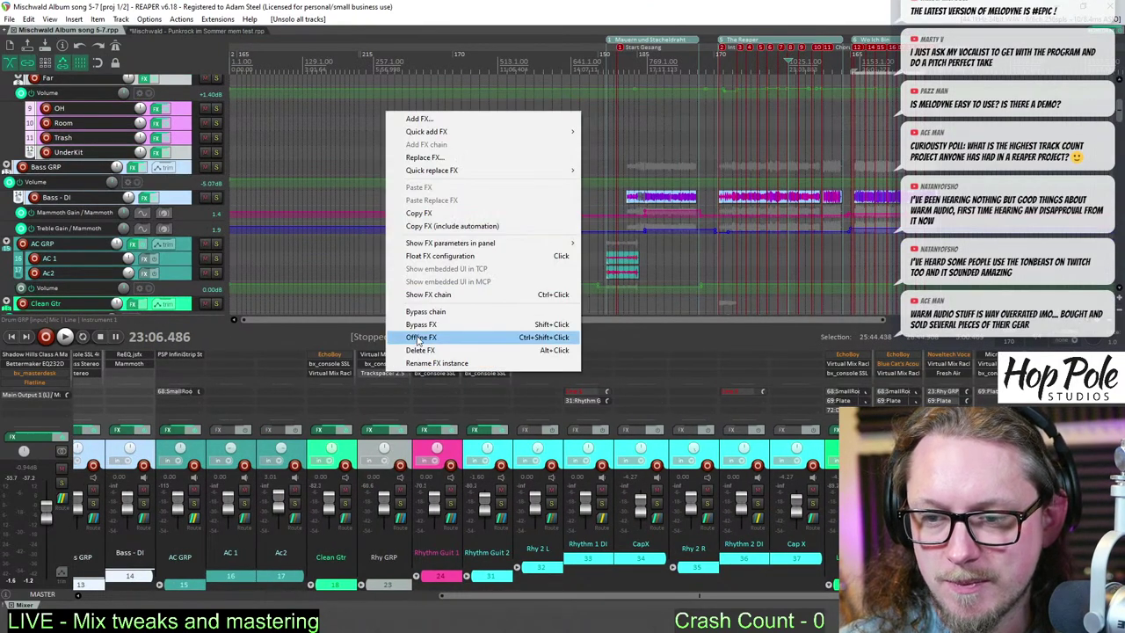
pyautogui.click(428, 215)
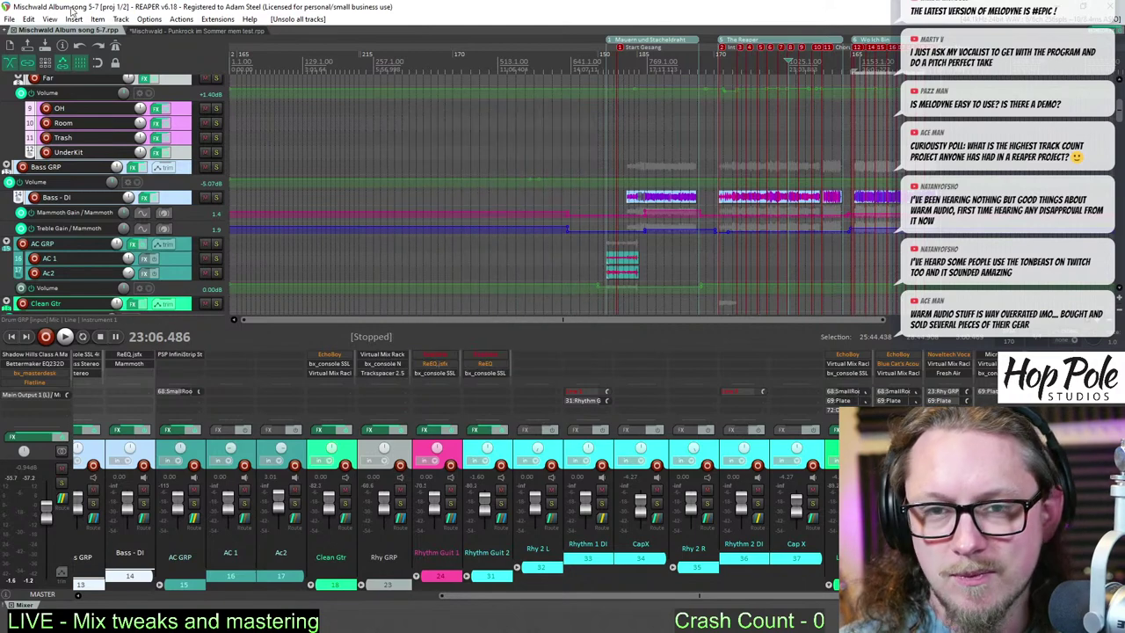
pyautogui.click(164, 32)
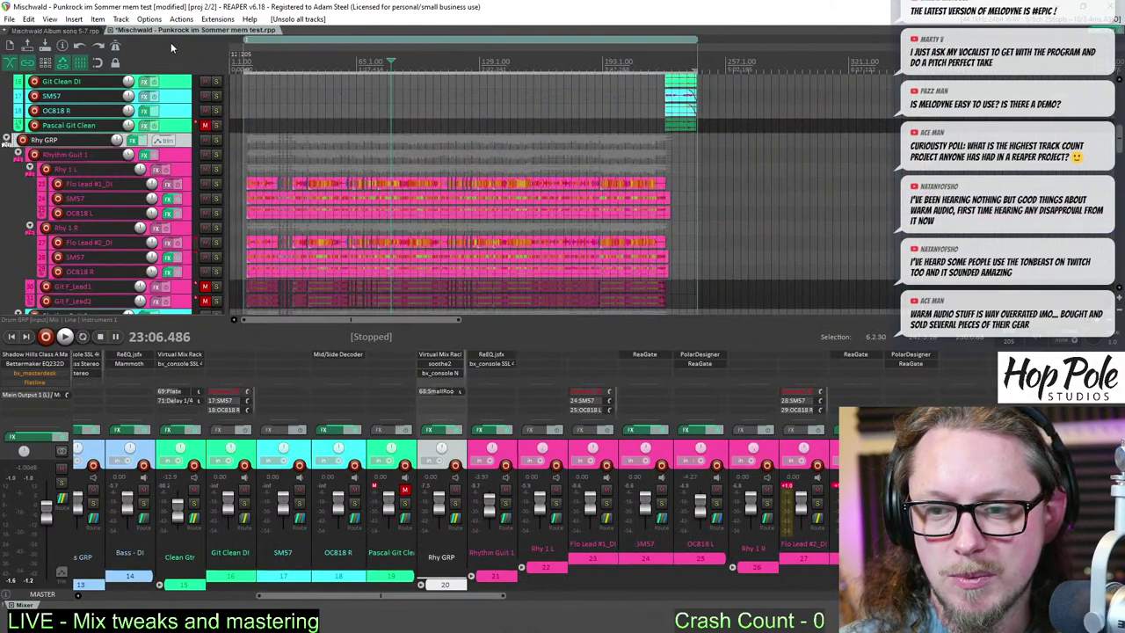
pyautogui.rightClick(443, 373)
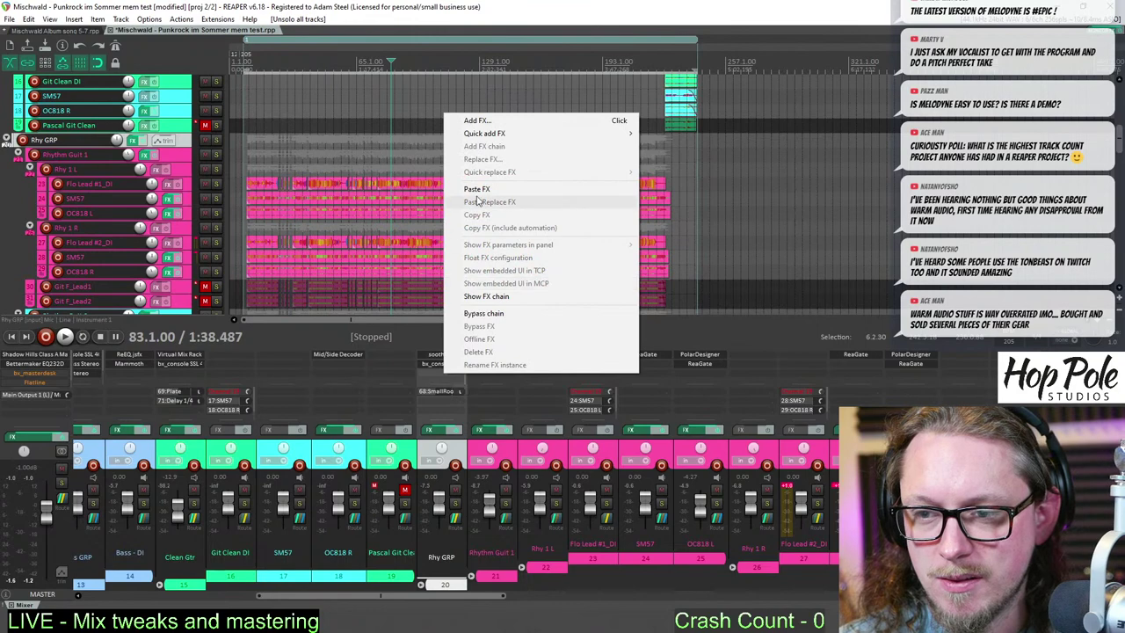
pyautogui.click(480, 200)
# - Create a send from Vox Grp to Rhy GRP, routing audio channels 1/2 to destination channels 3/4
pyautogui.moveTo(444, 596); pyautogui.dragTo(744, 614)
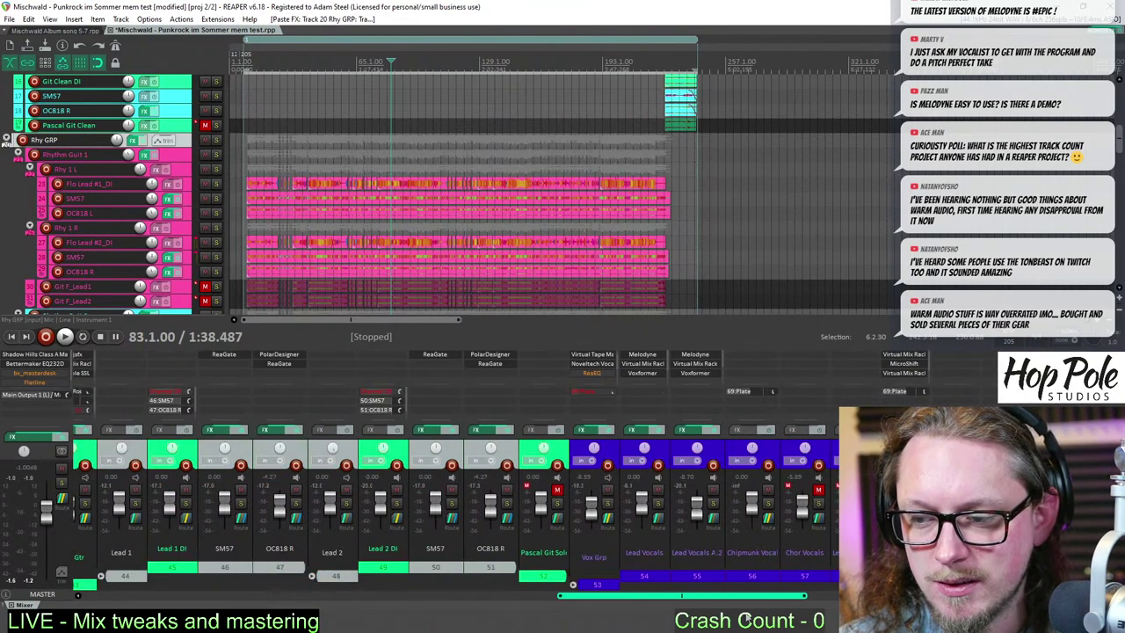
pyautogui.hscroll(-4, 132, 429)
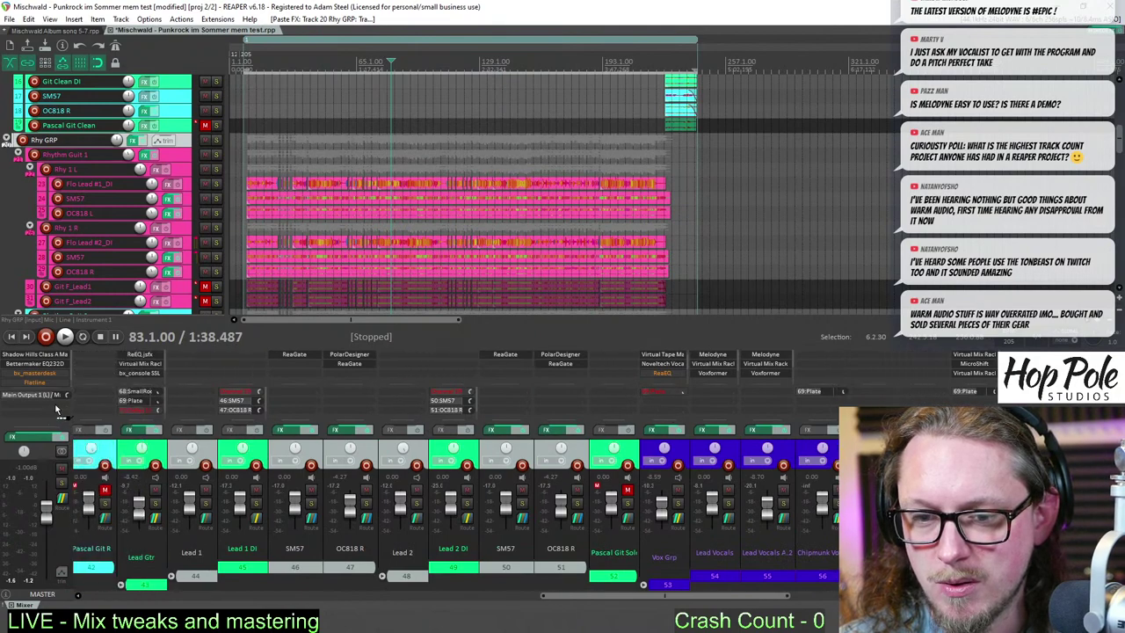
pyautogui.hscroll(-4, 55, 409)
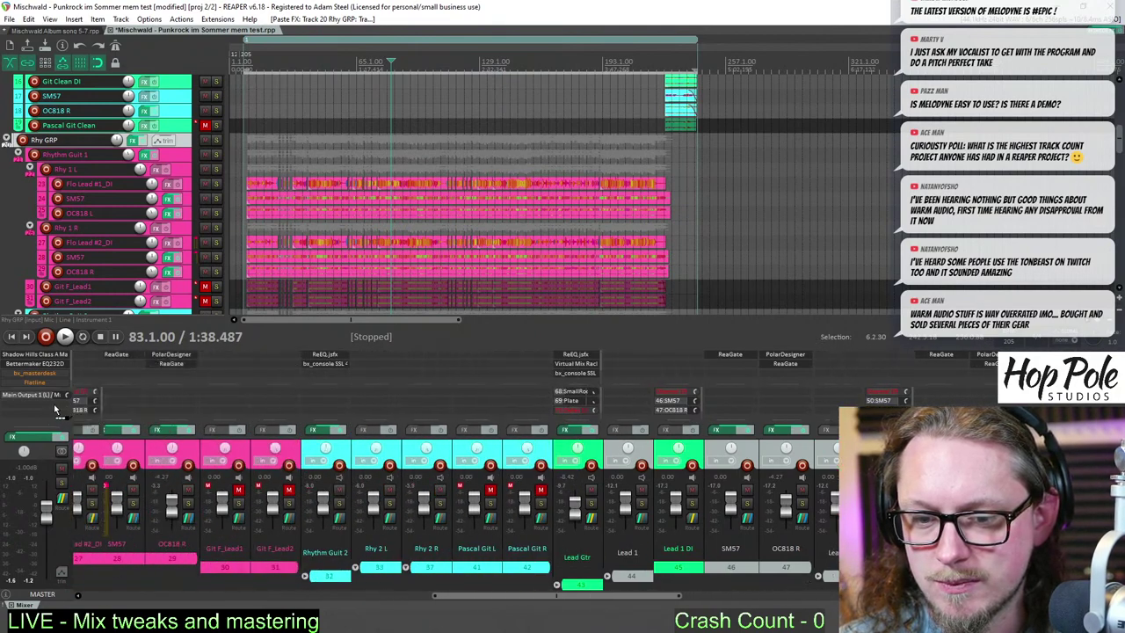
pyautogui.hscroll(-3, 55, 409)
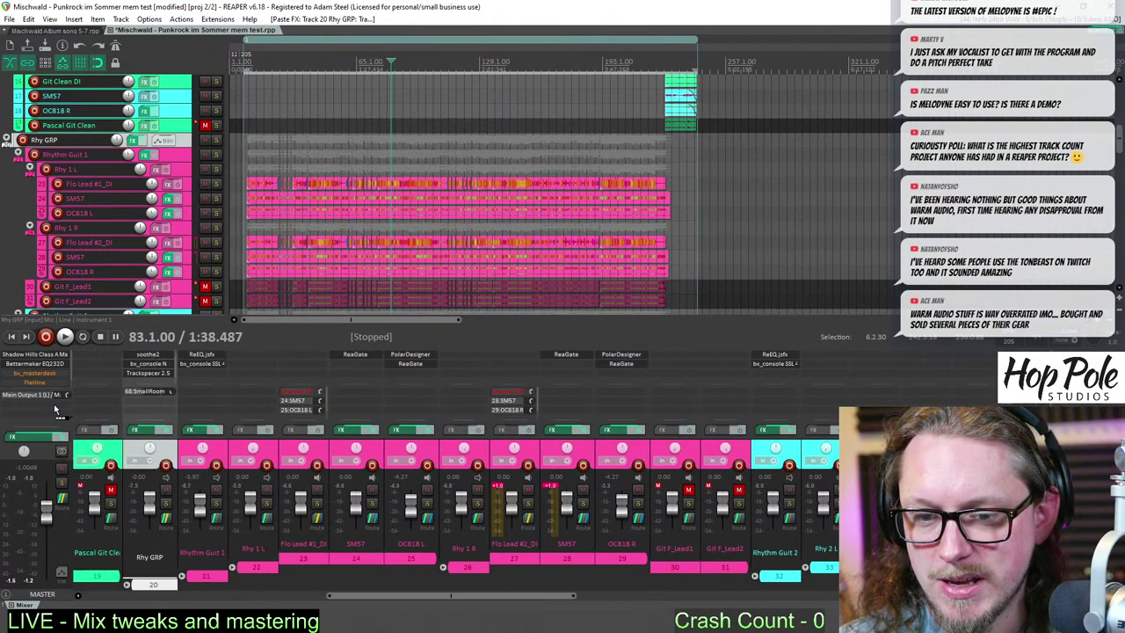
pyautogui.click(200, 407)
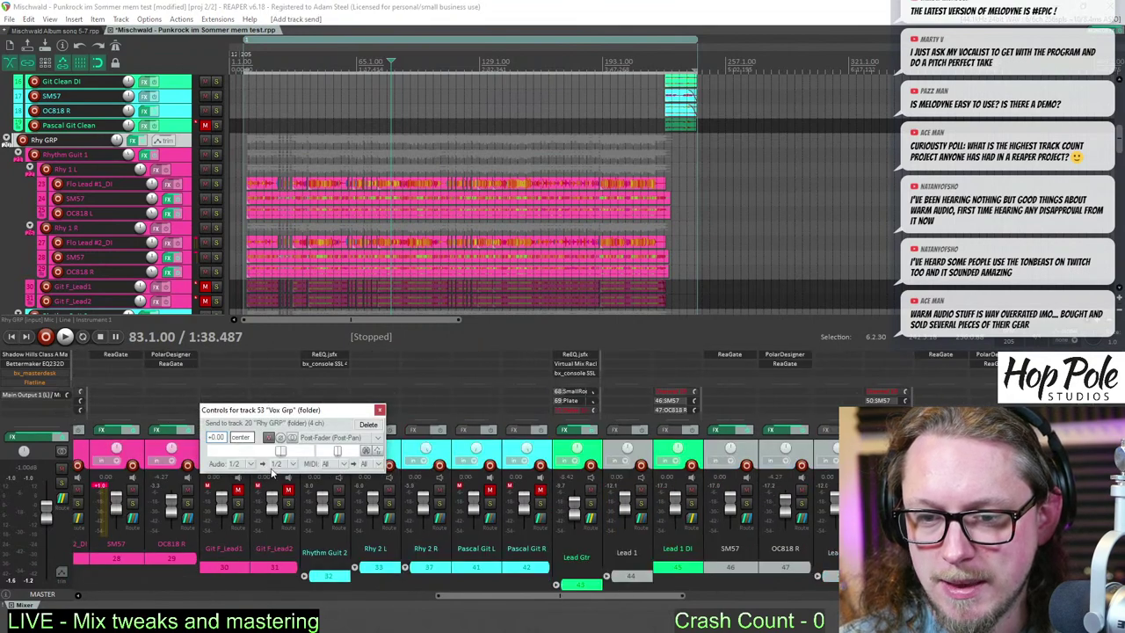
pyautogui.click(294, 466)
pyautogui.click(311, 497)
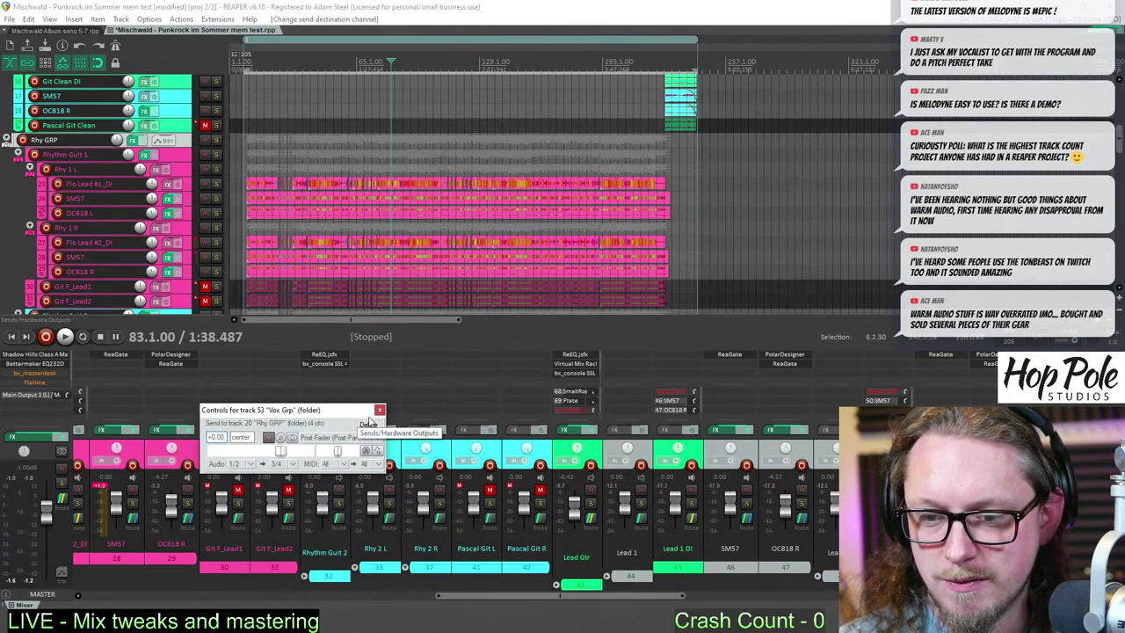
# - Check the Bass GRP effect chain, and consult the sticky note for the vocal group's mix settings
pyautogui.moveTo(544, 596); pyautogui.dragTo(129, 597)
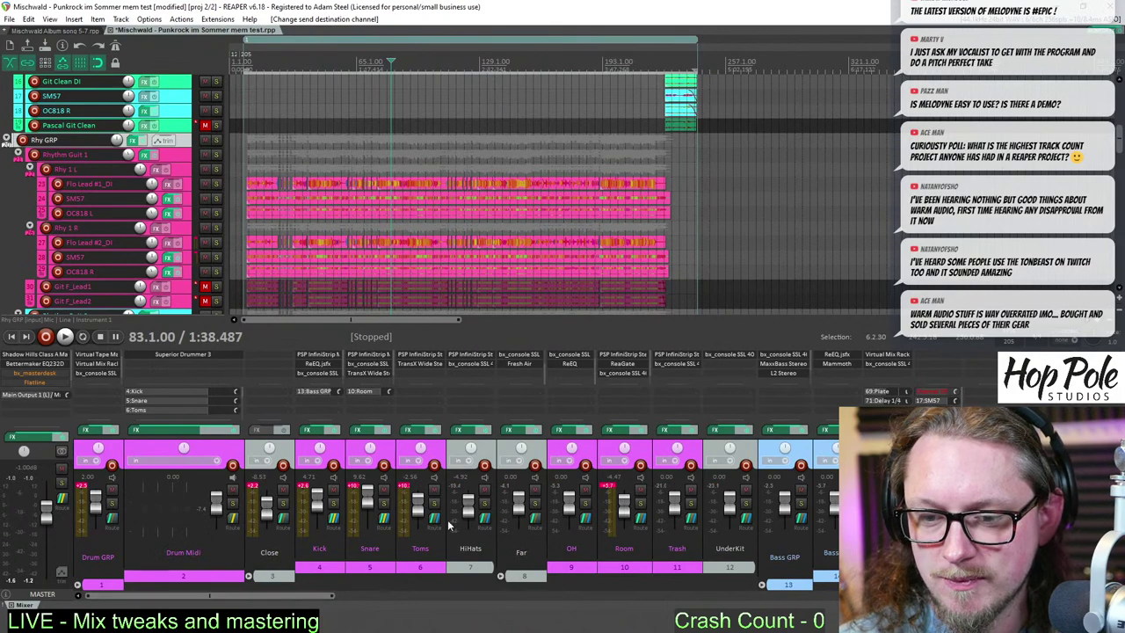
pyautogui.scroll(-2, 797, 378)
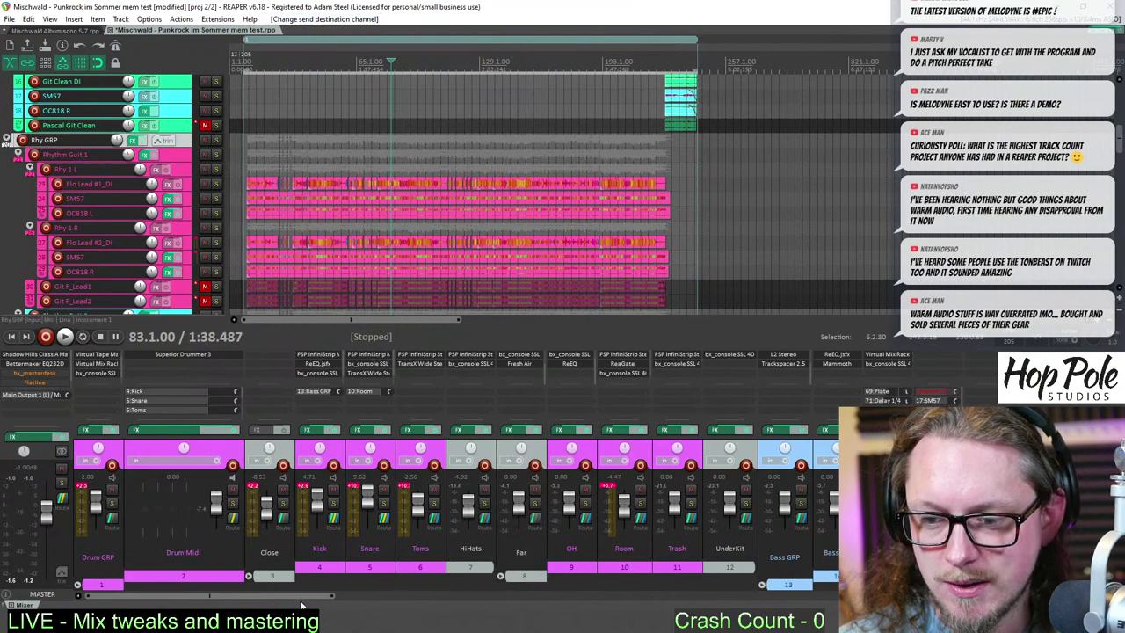
pyautogui.moveTo(301, 596); pyautogui.dragTo(804, 594)
pyautogui.click(261, 623)
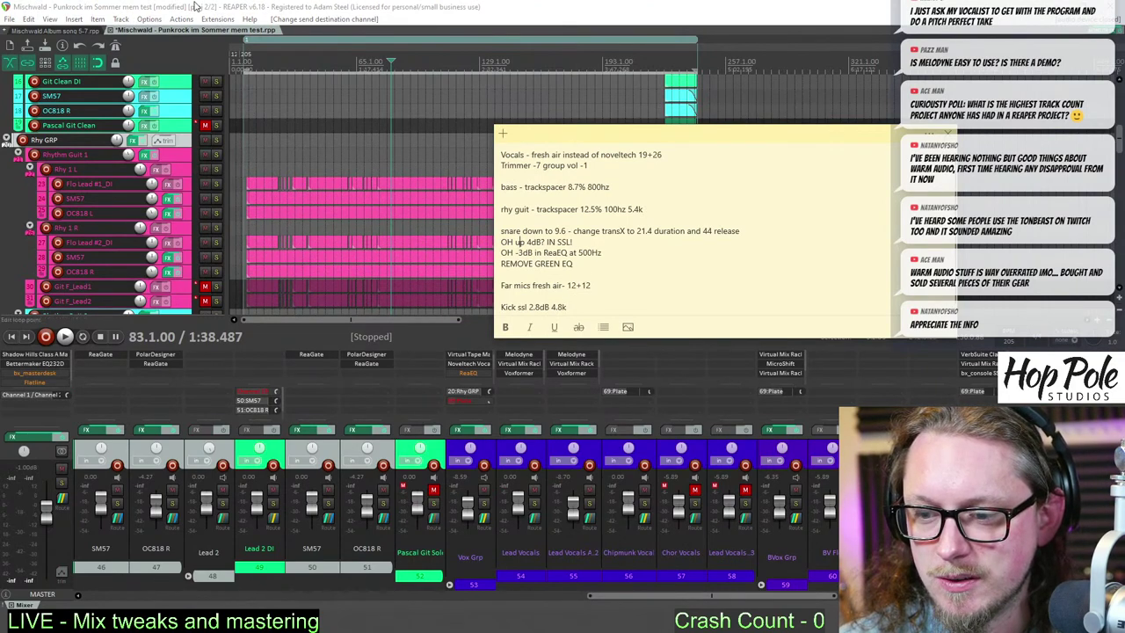
# - Copy the Fresh Air effect from Vox Grp in the album project
pyautogui.click(44, 31)
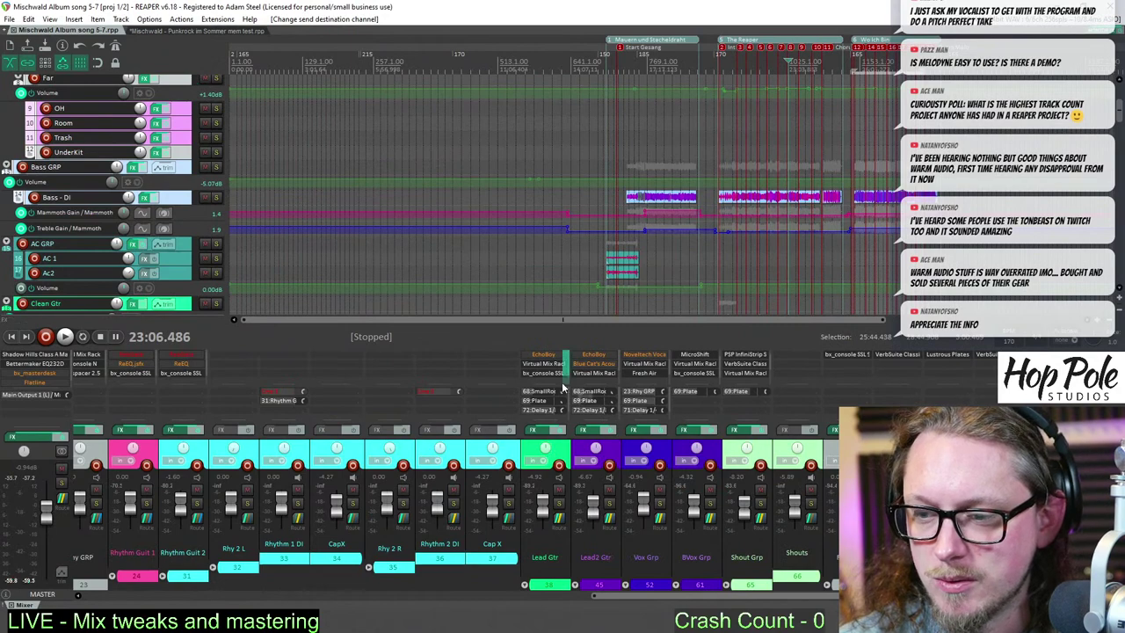
pyautogui.rightClick(644, 373)
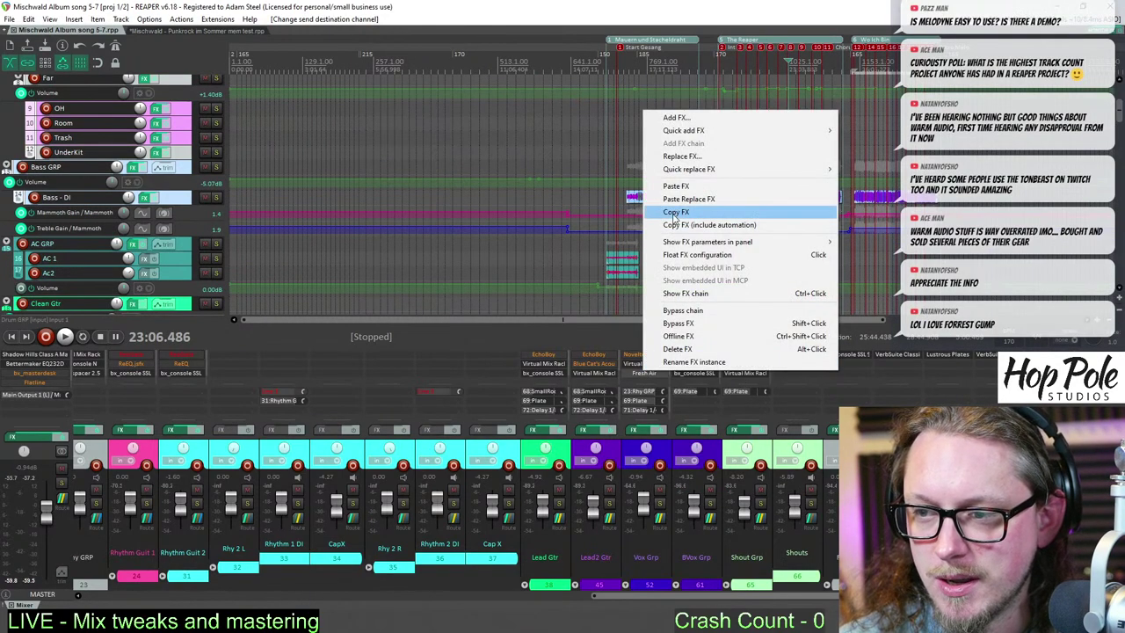
pyautogui.click(674, 213)
# - In the Punkrock im Sommer project, remove the Noveltech vocal effect from Vox Grp and paste the copied effect onto the chain's end
pyautogui.click(195, 31)
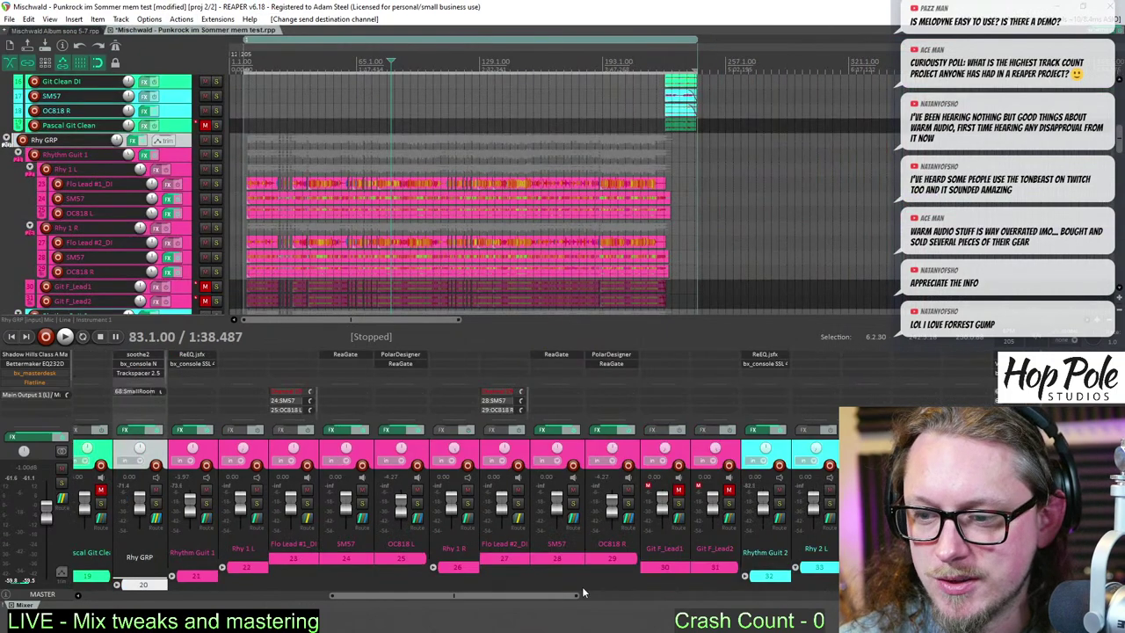
pyautogui.moveTo(583, 594); pyautogui.dragTo(818, 591)
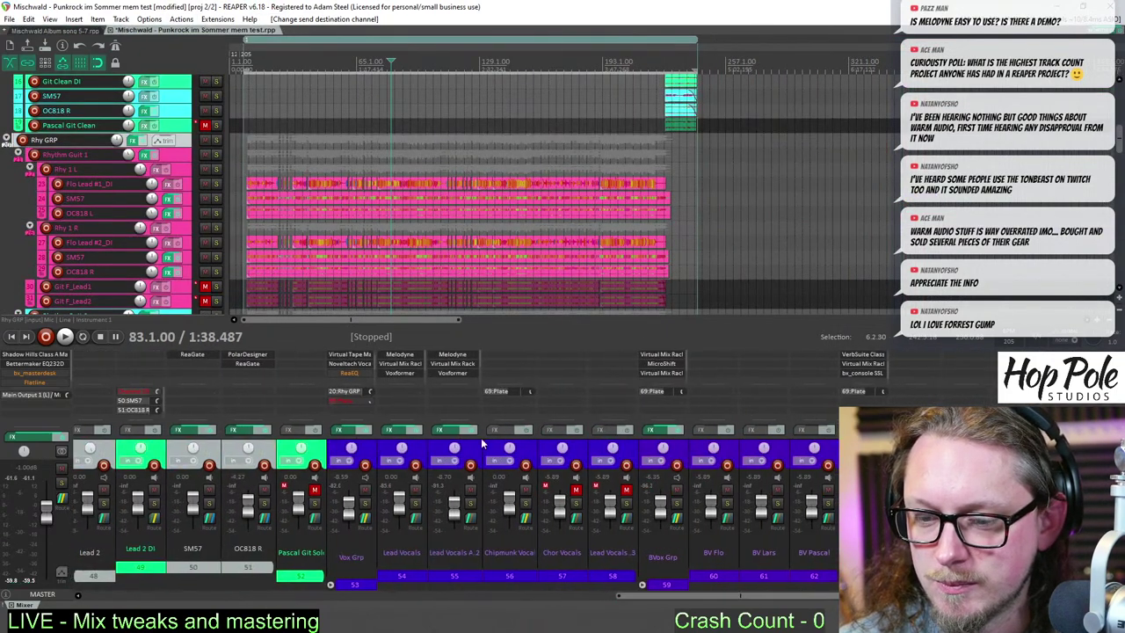
pyautogui.keyDown('alt'); pyautogui.click(360, 365); pyautogui.keyUp('alt')
pyautogui.scroll(-2, 353, 374)
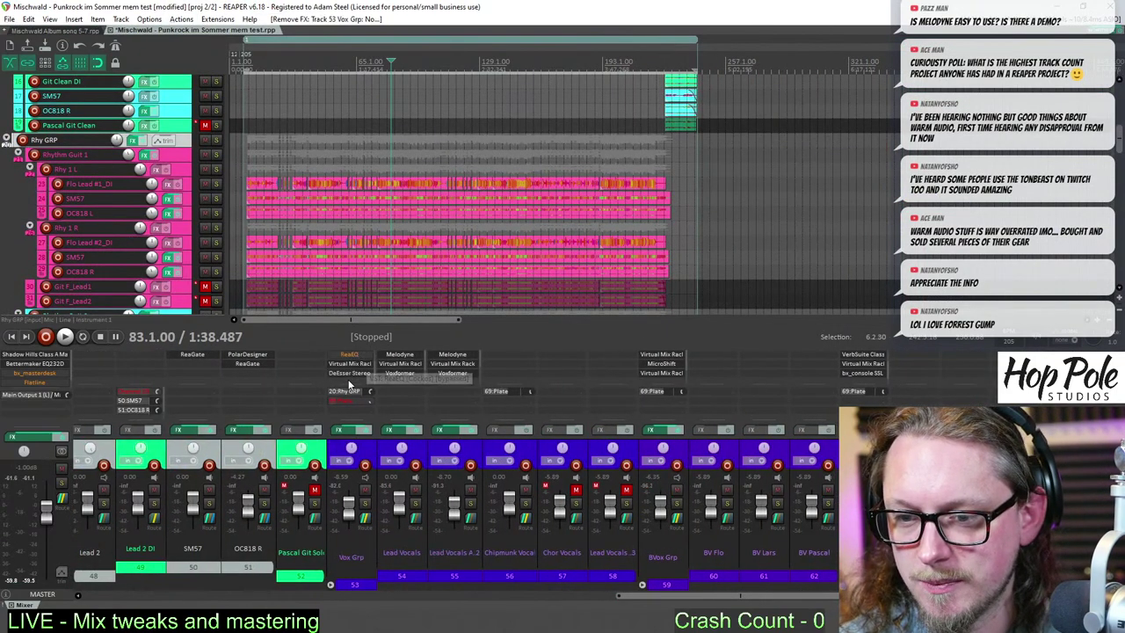
pyautogui.rightClick(347, 374)
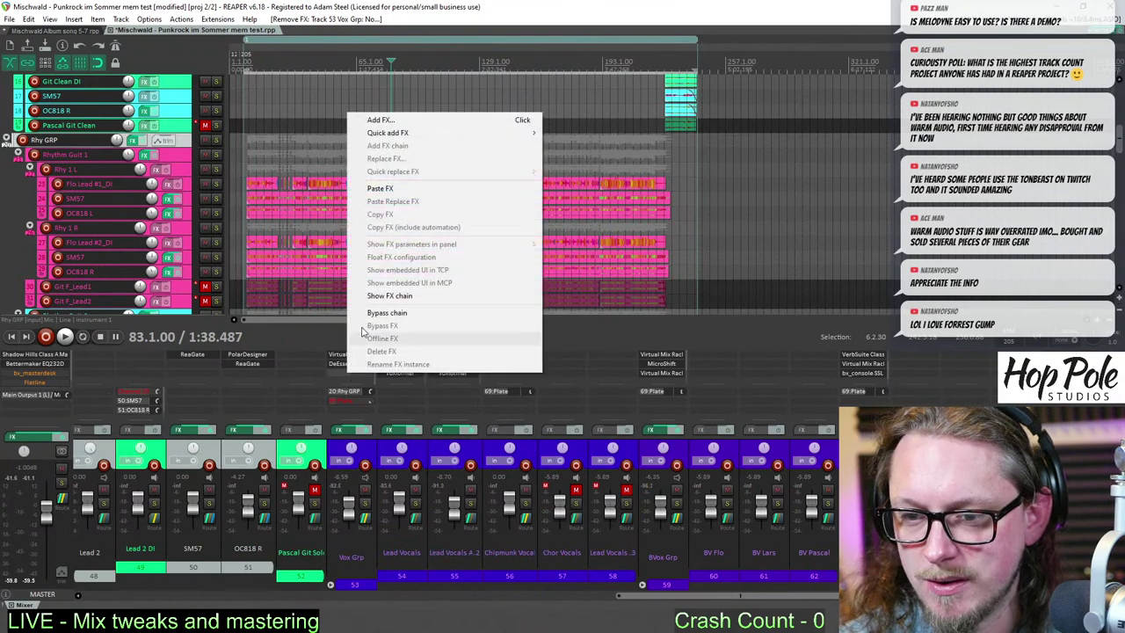
pyautogui.click(383, 188)
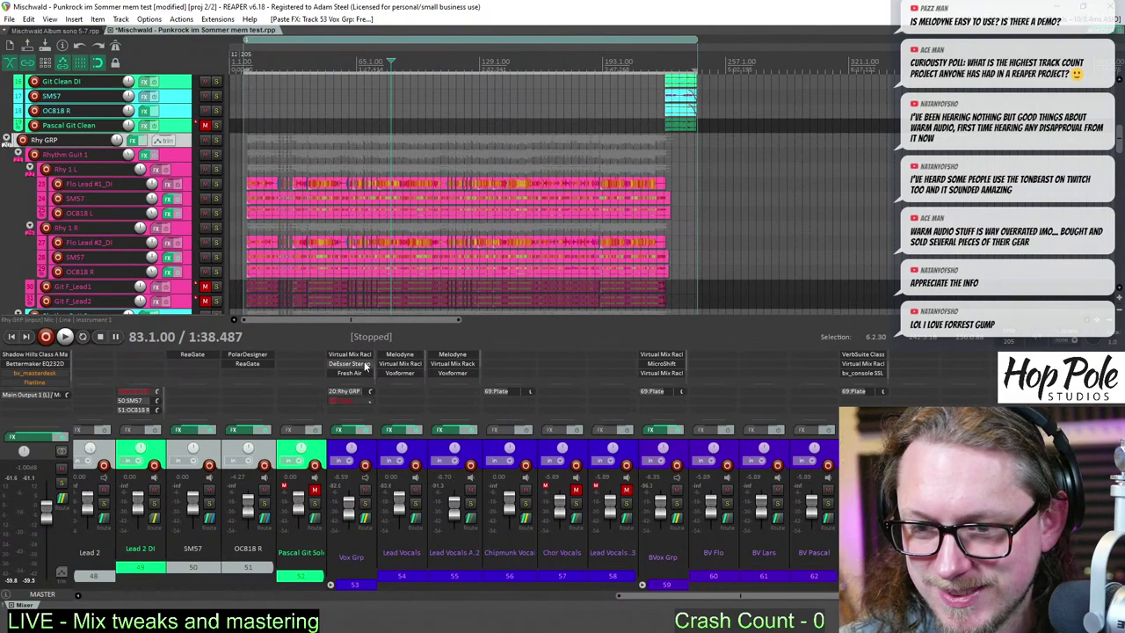
# - Audition Vox Grp in solo, stop playback and clear the solo
pyautogui.click(365, 505)
pyautogui.press('space')
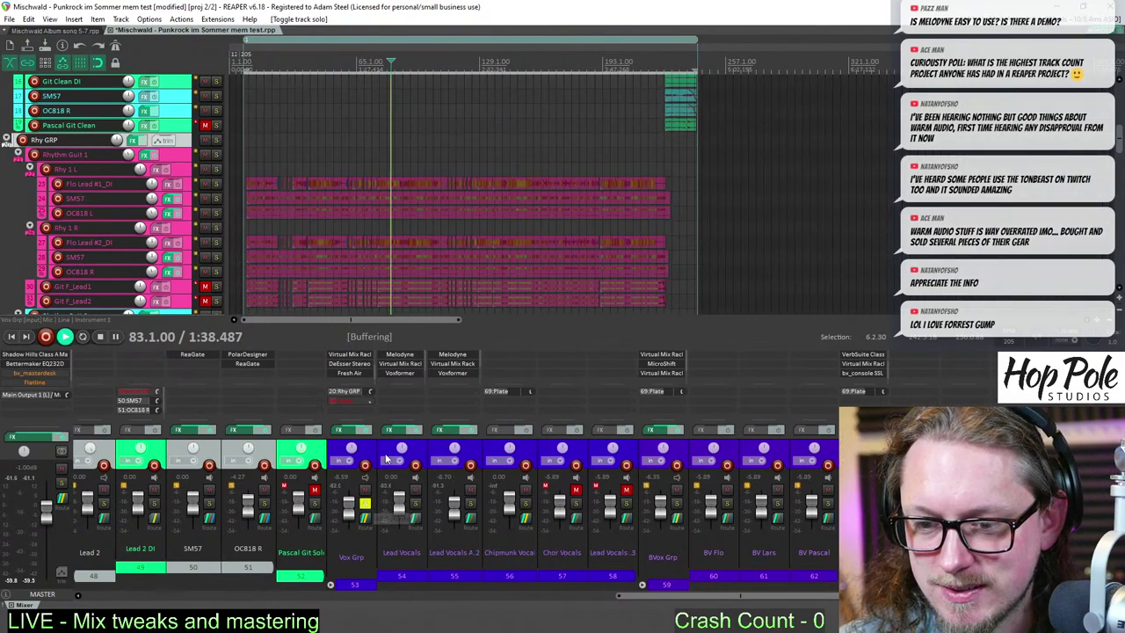
pyautogui.press('space')
pyautogui.click(365, 504)
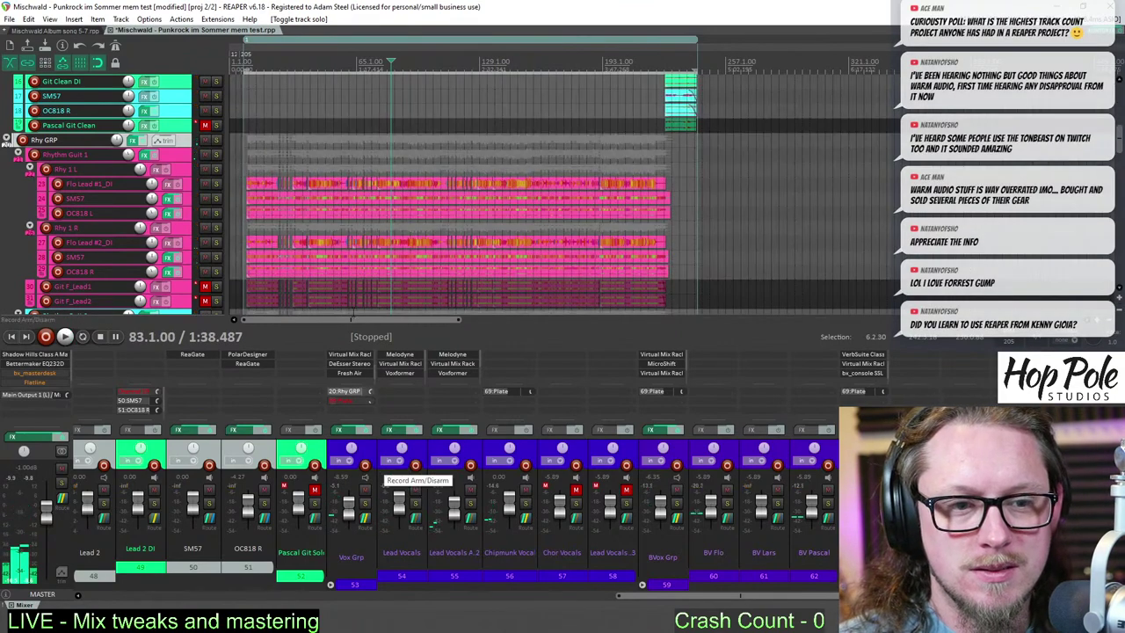
pyautogui.scroll(-5, 362, 123)
pyautogui.scroll(4, 361, 123)
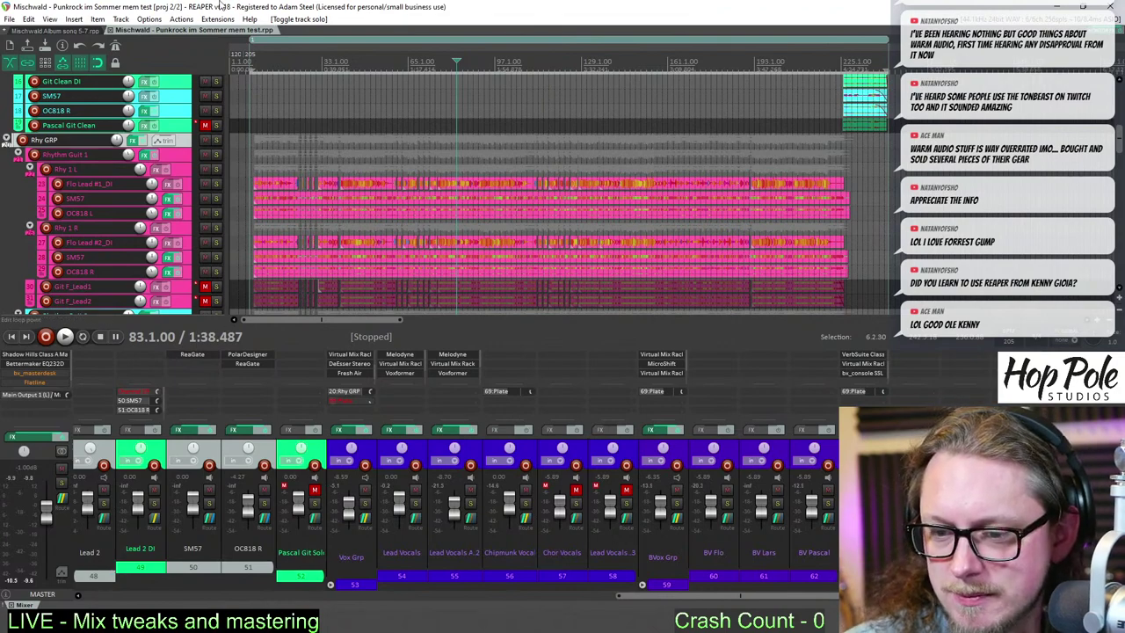
pyautogui.click(39, 31)
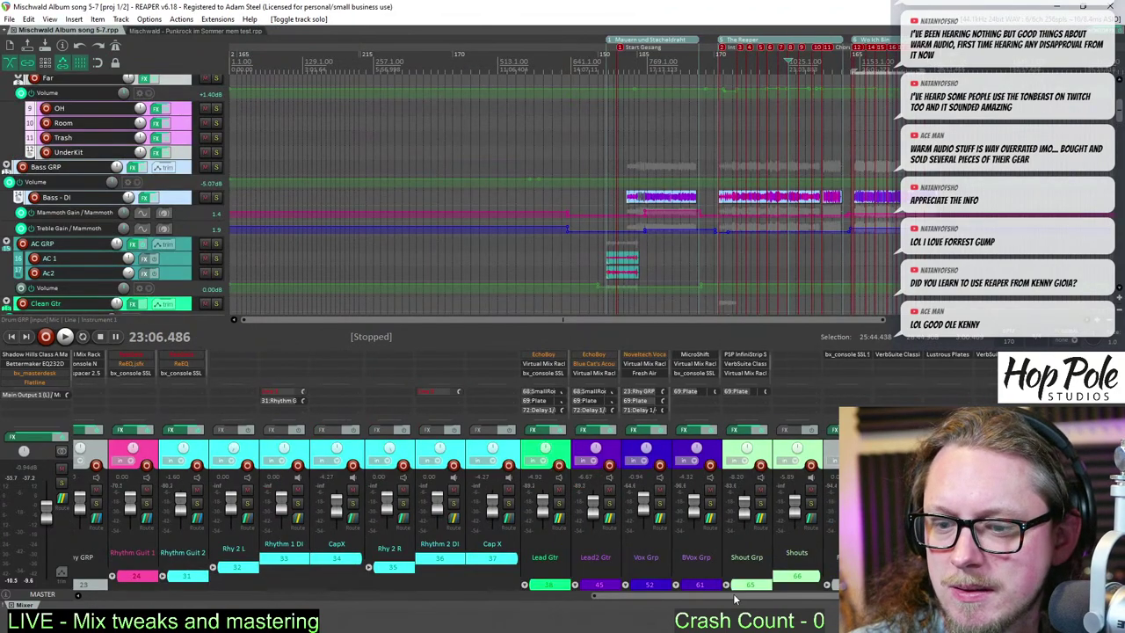
pyautogui.click(164, 35)
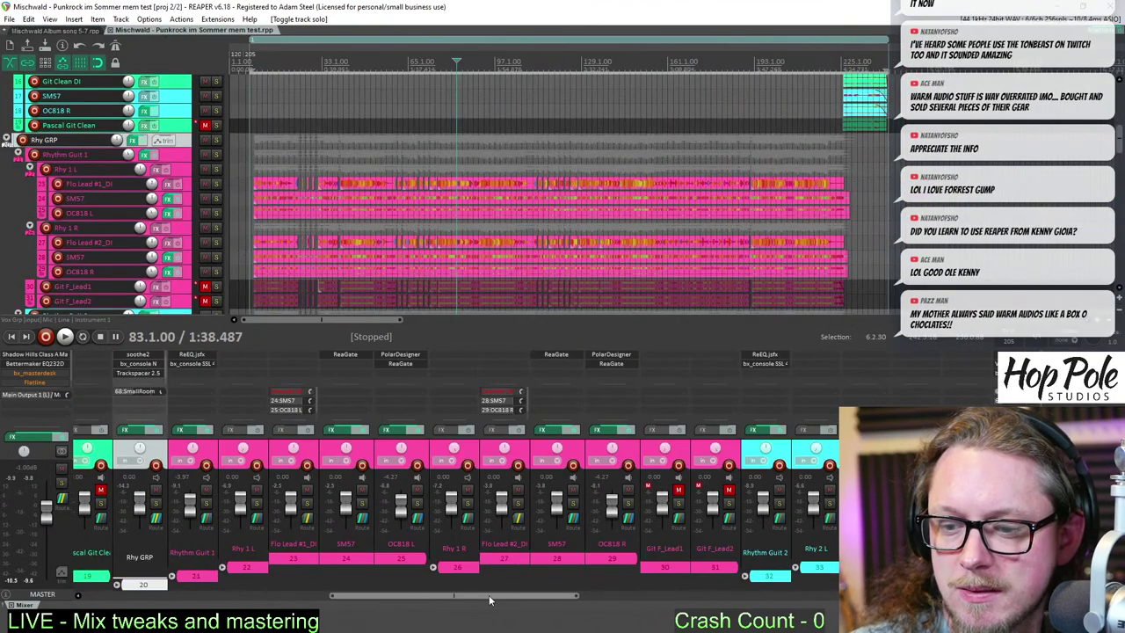
pyautogui.moveTo(515, 597); pyautogui.dragTo(490, 626)
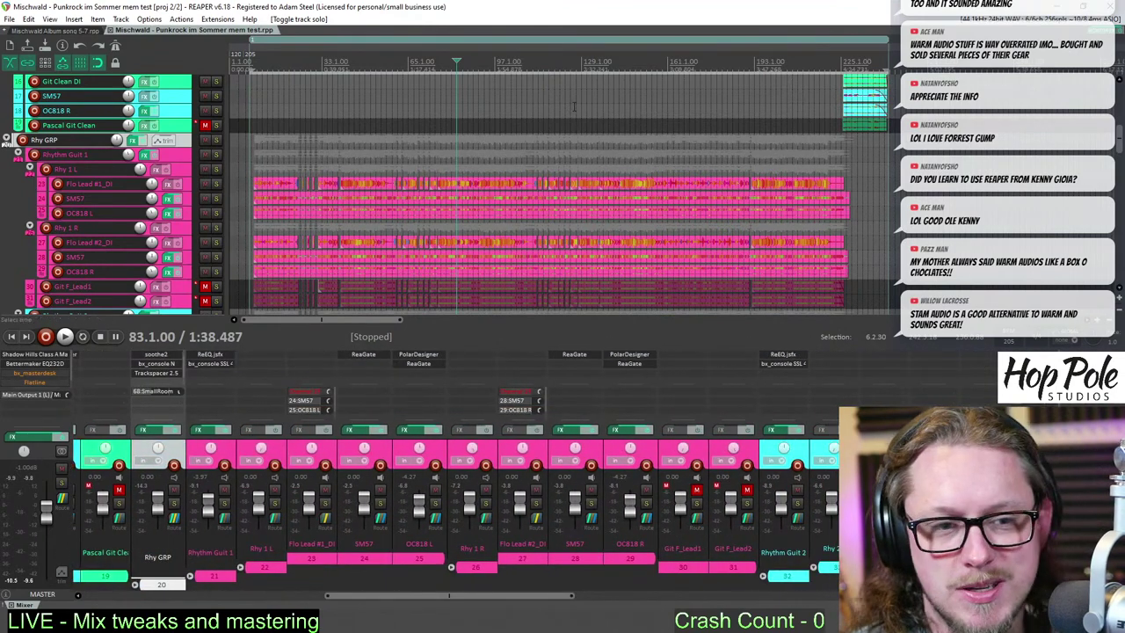
pyautogui.scroll(-2, 564, 53)
pyautogui.scroll(3, 558, 132)
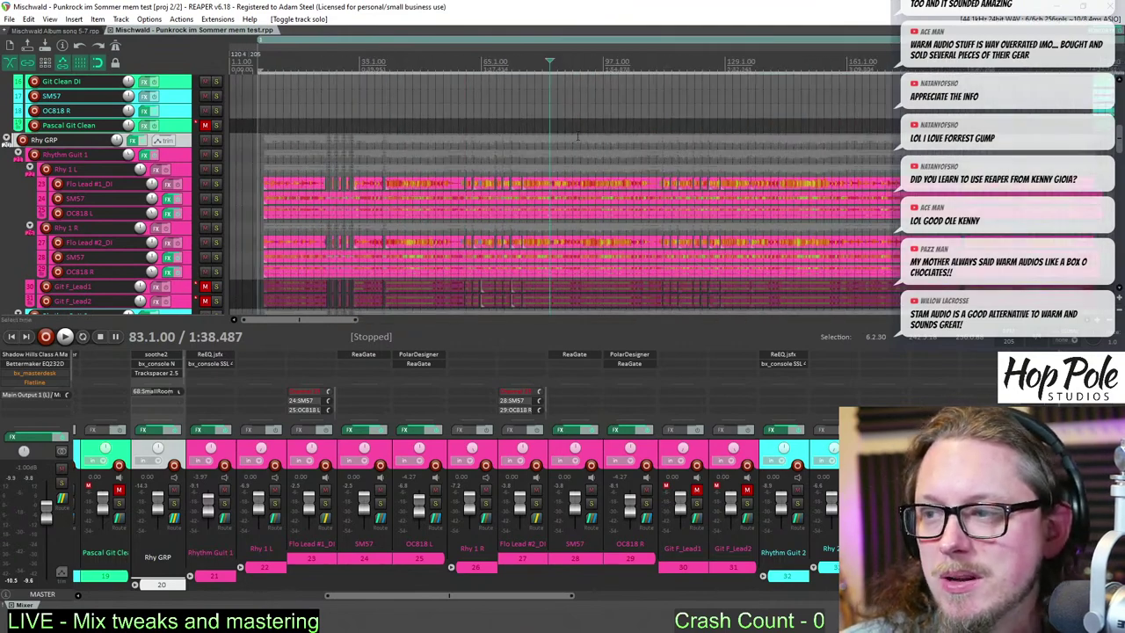
pyautogui.scroll(-1, 553, 158)
pyautogui.scroll(1, 554, 158)
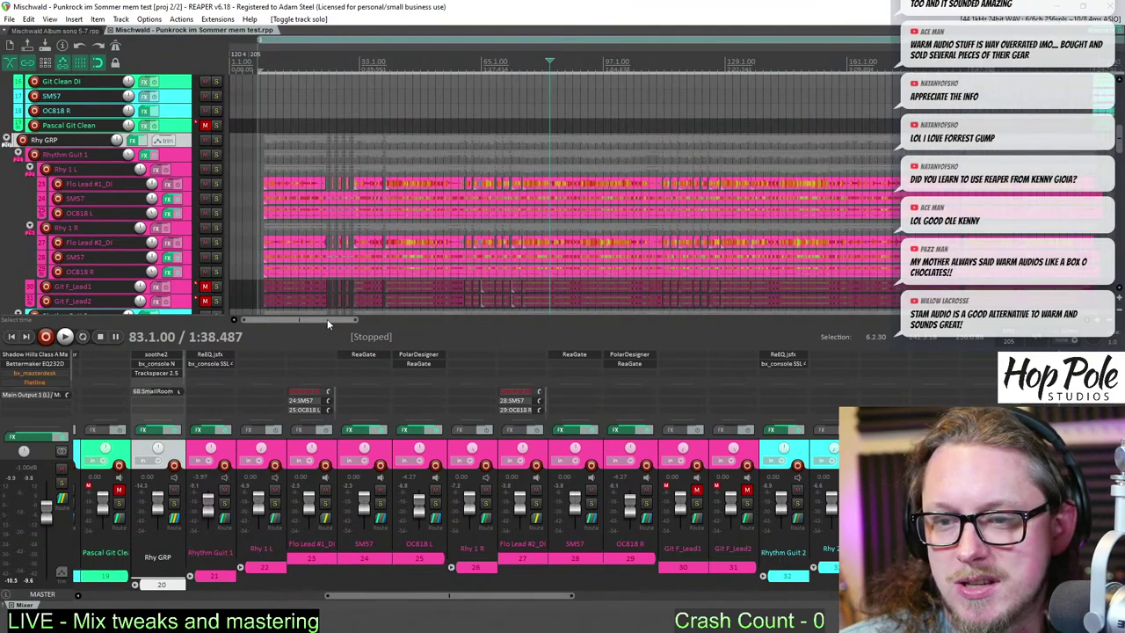
pyautogui.moveTo(327, 320); pyautogui.dragTo(331, 322)
pyautogui.scroll(-10, 515, 99)
pyautogui.scroll(10, 515, 99)
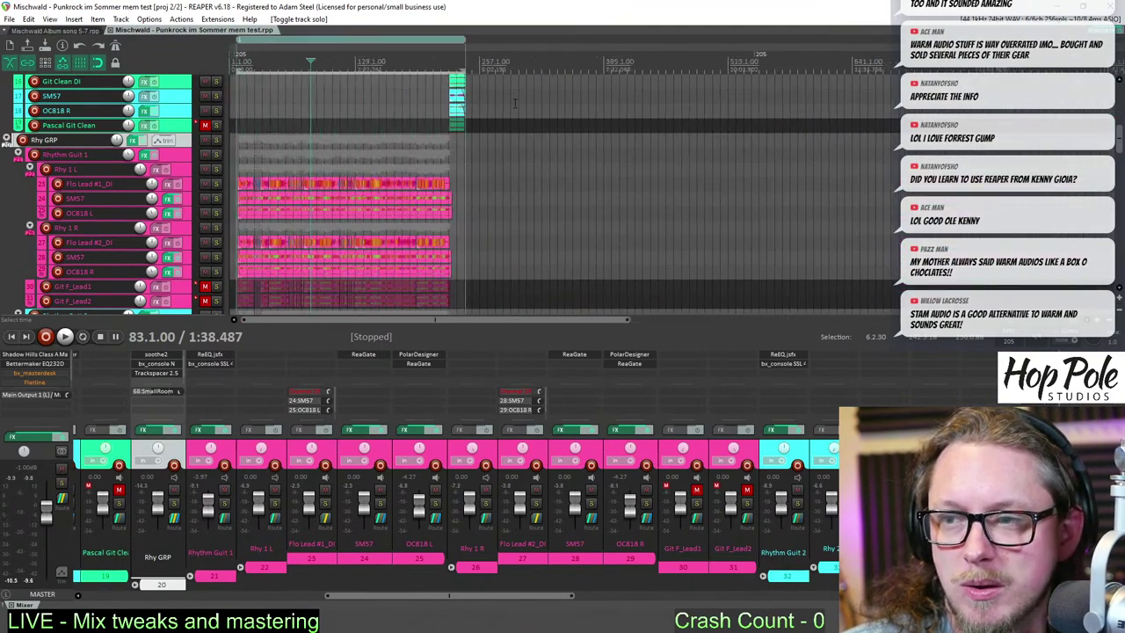
pyautogui.moveTo(288, 319); pyautogui.dragTo(292, 320)
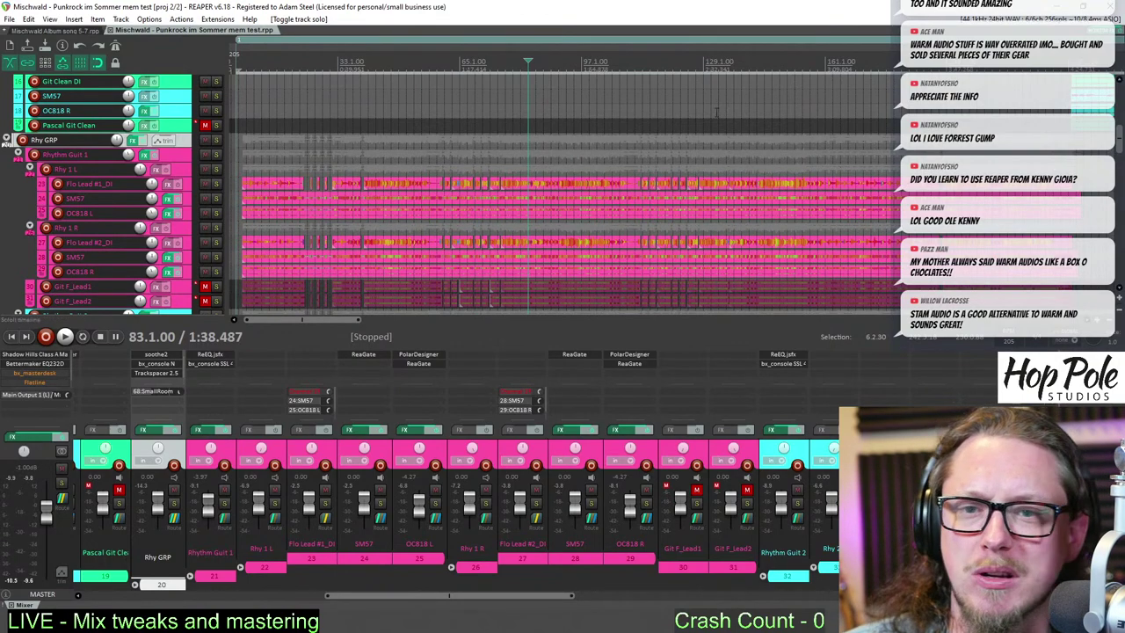
# - Consult the sticky note's vocal settings and raise the Vox Grp fader to about -1.65 dB
pyautogui.moveTo(494, 602); pyautogui.dragTo(675, 630)
pyautogui.hotkey('alt', 'Tab')
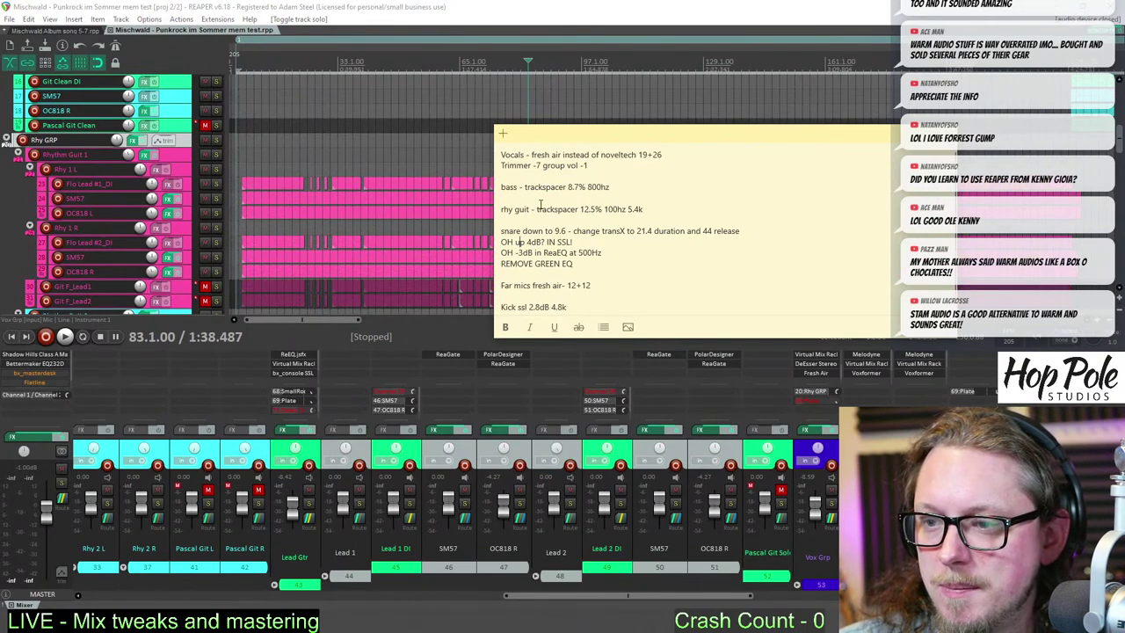
pyautogui.moveTo(670, 208); pyautogui.dragTo(523, 166)
pyautogui.click(522, 166)
pyautogui.moveTo(599, 597); pyautogui.dragTo(652, 603)
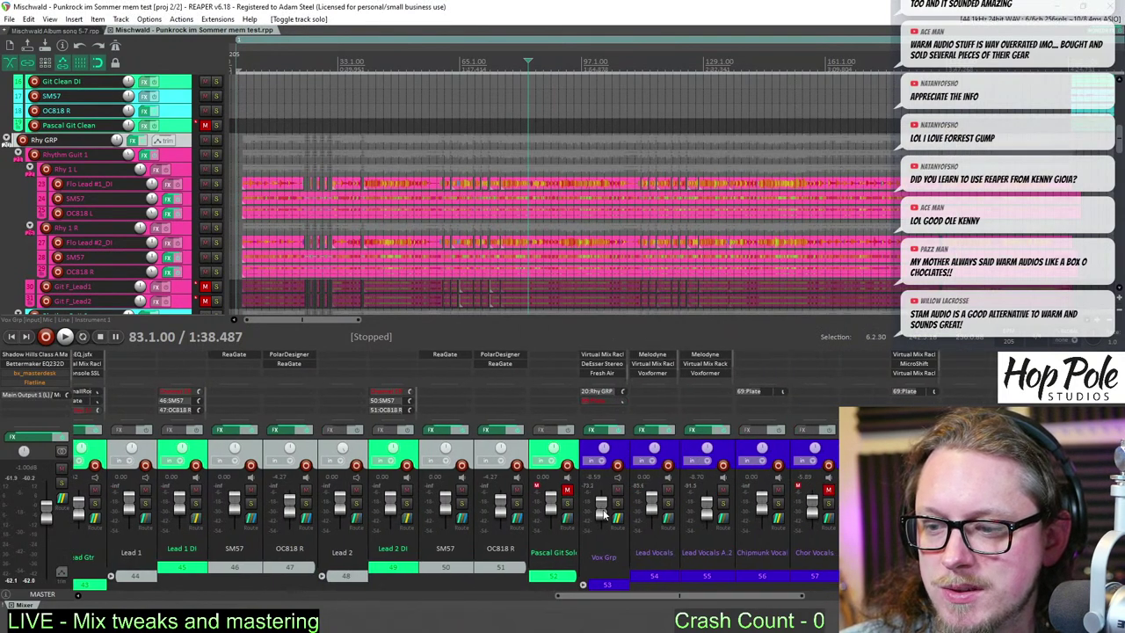
pyautogui.moveTo(604, 514)
pyautogui.moveTo(603, 514); pyautogui.dragTo(603, 510)
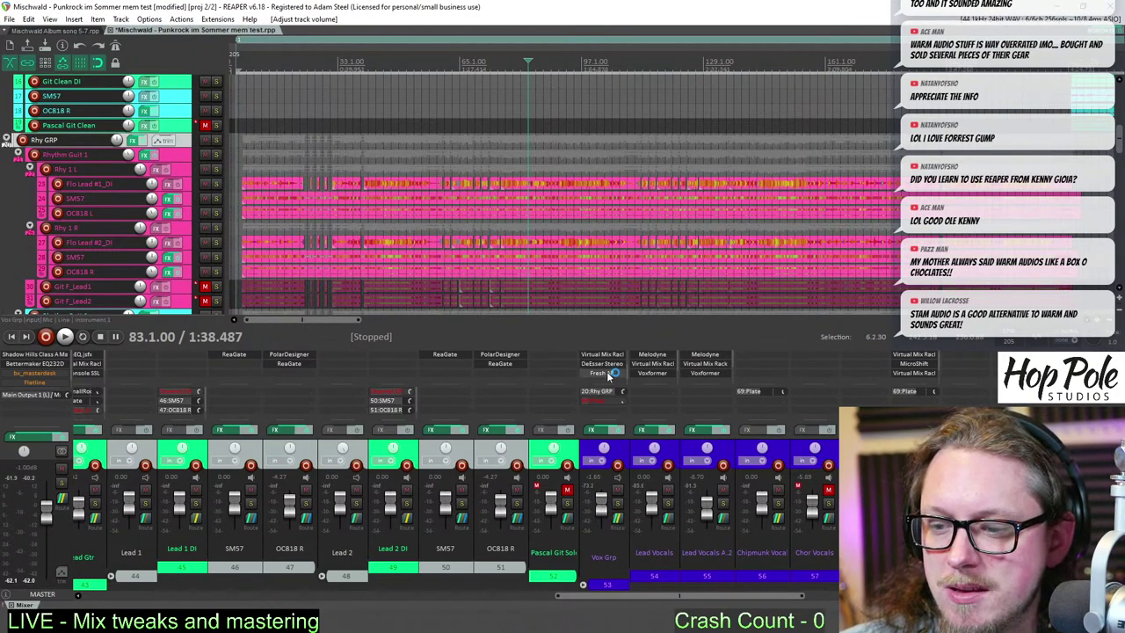
# - Lower the Trimmer in Vox Grp's Virtual Mix Rack to about -7 dB, as noted, and close the plugin window
pyautogui.scroll(1, 606, 368)
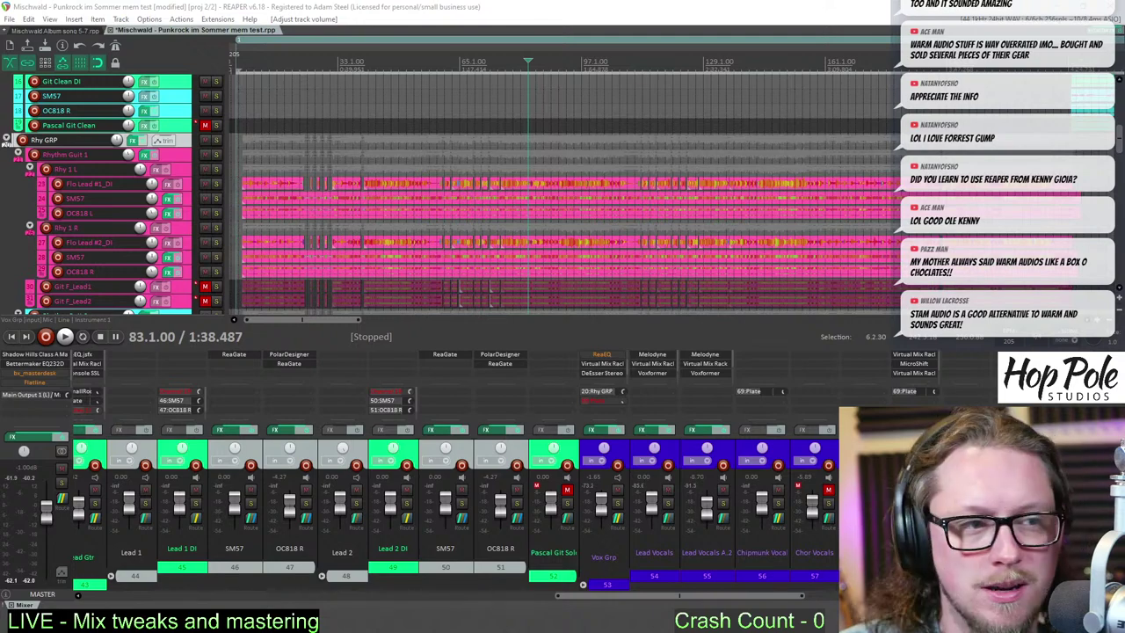
pyautogui.click(603, 364)
pyautogui.moveTo(381, 153); pyautogui.dragTo(390, 66)
pyautogui.moveTo(436, 319)
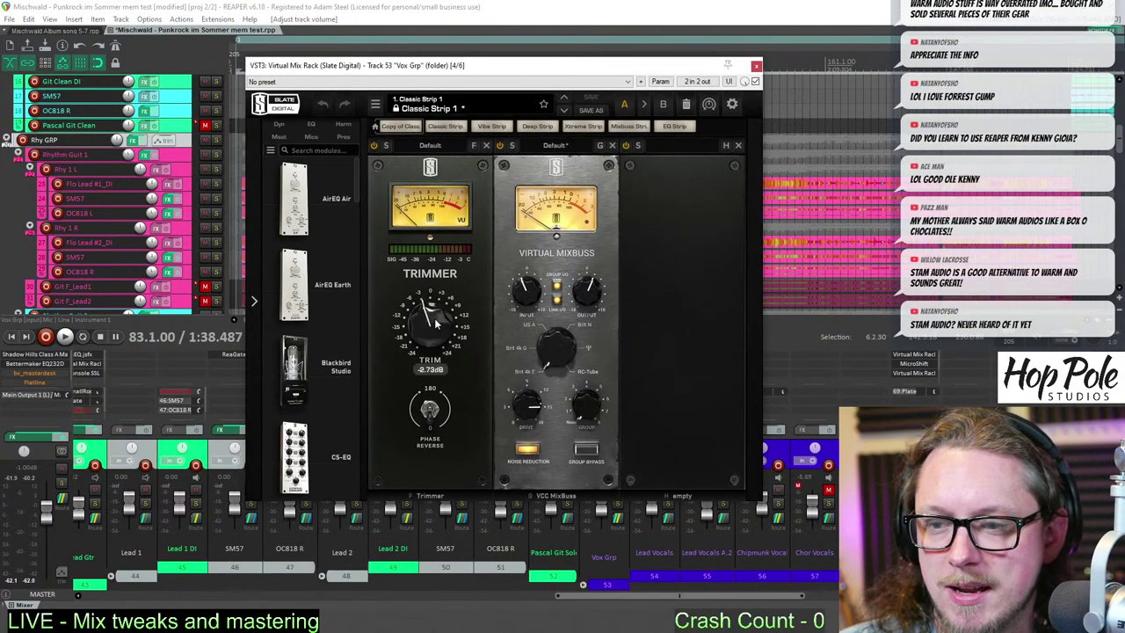
pyautogui.moveTo(434, 318); pyautogui.dragTo(436, 332)
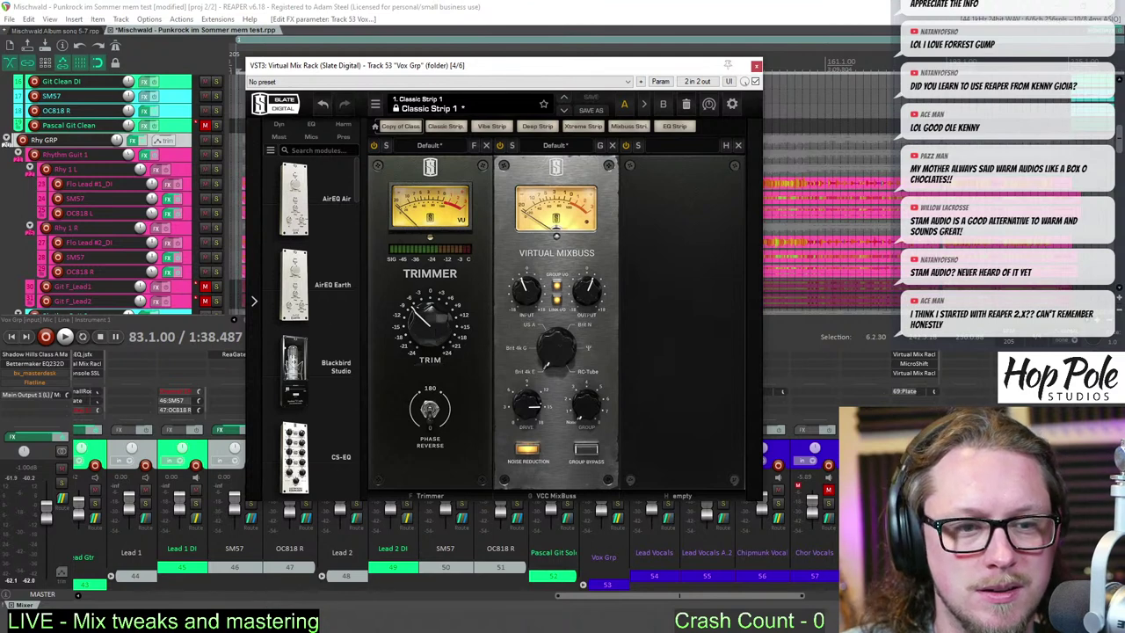
pyautogui.hotkey('alt', 'Tab')
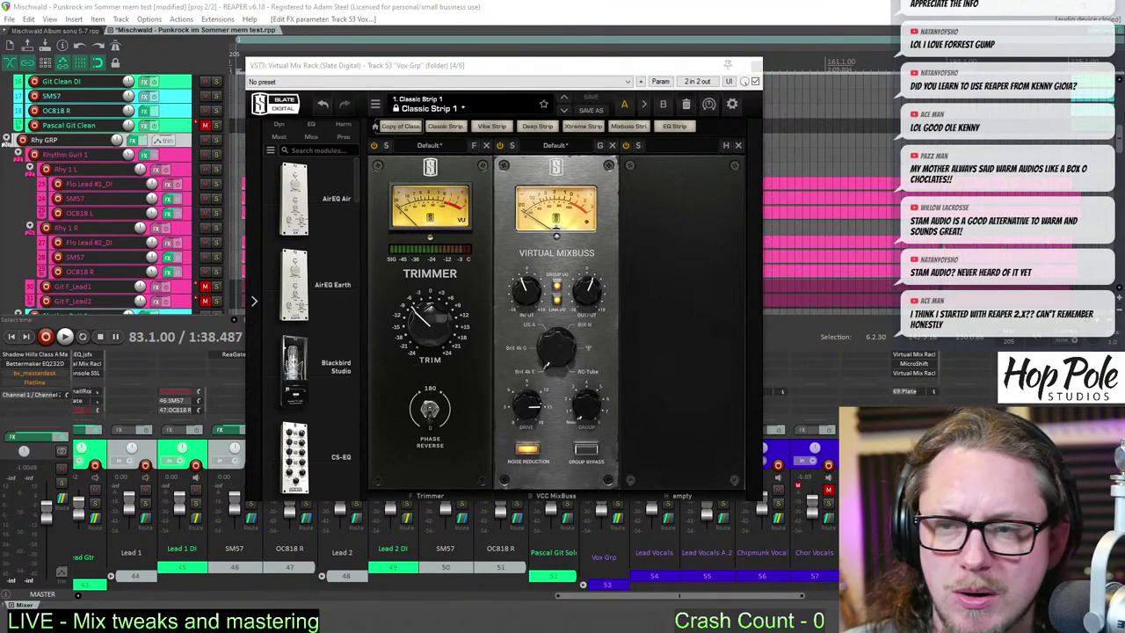
pyautogui.click(756, 68)
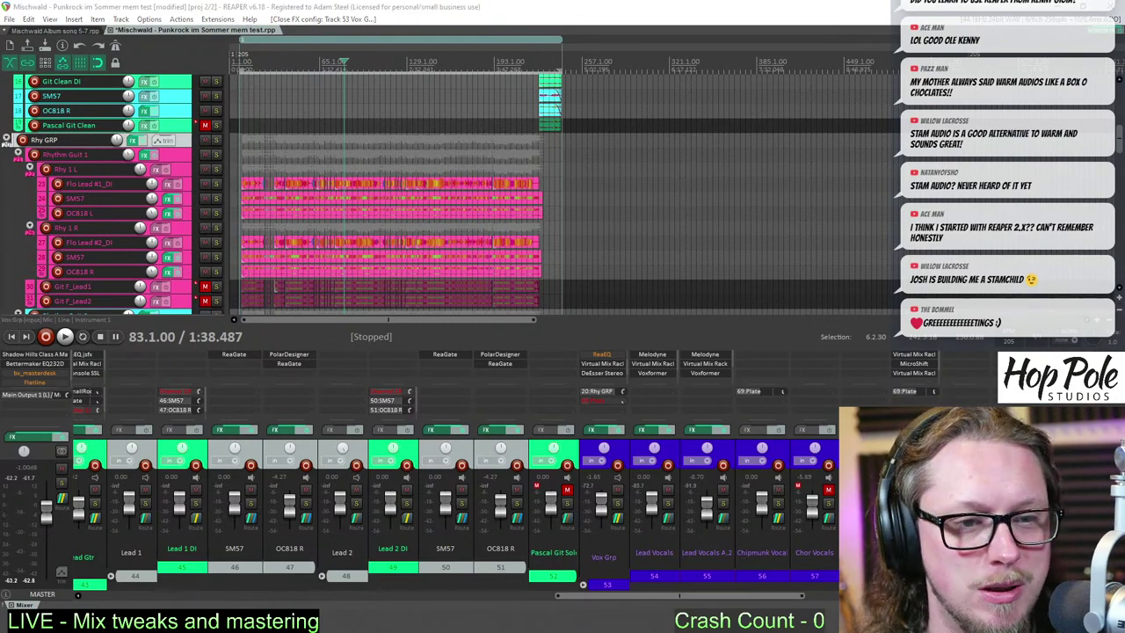
# - Review the Vox Grp effect chain and check the sticky note for the remaining mix settings
pyautogui.click(367, 5)
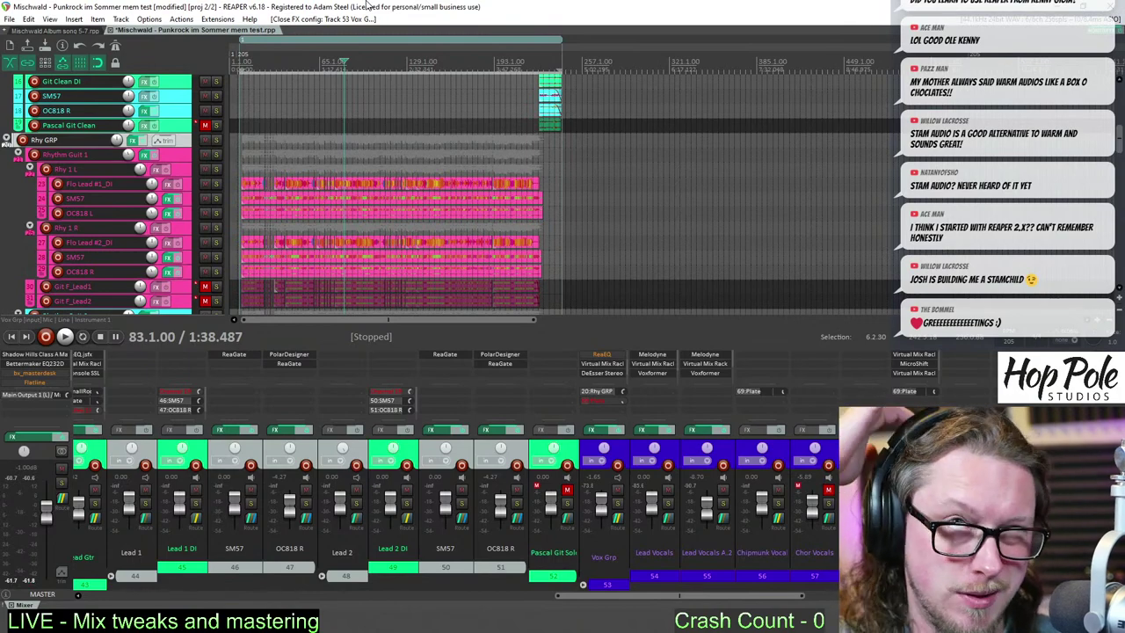
pyautogui.scroll(-2, 563, 194)
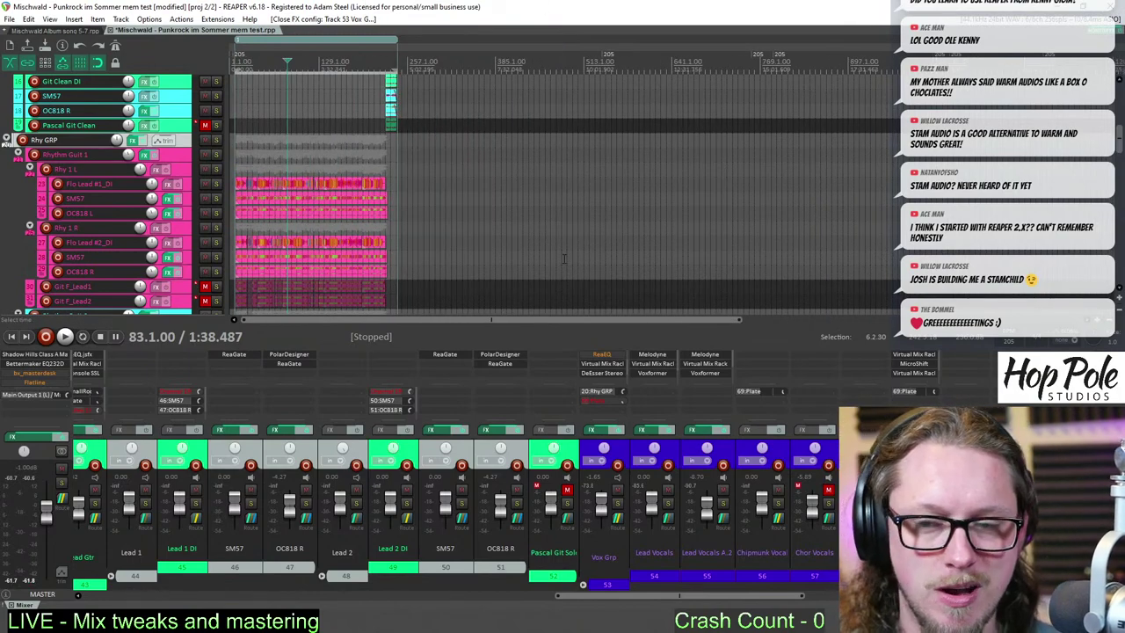
pyautogui.scroll(5, 563, 193)
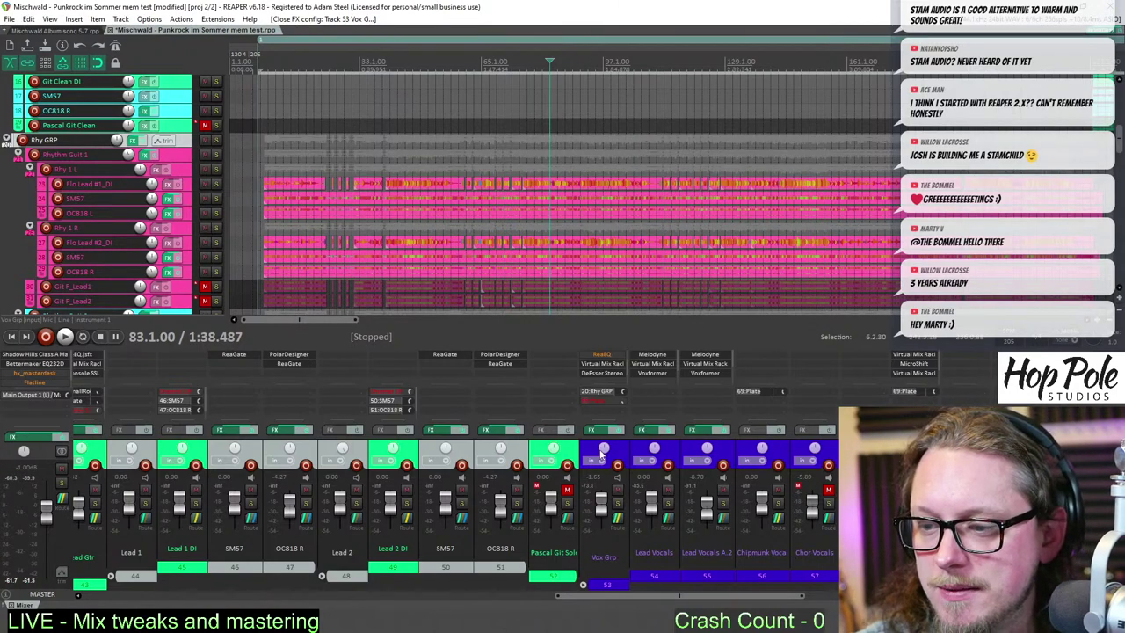
pyautogui.scroll(1, 609, 361)
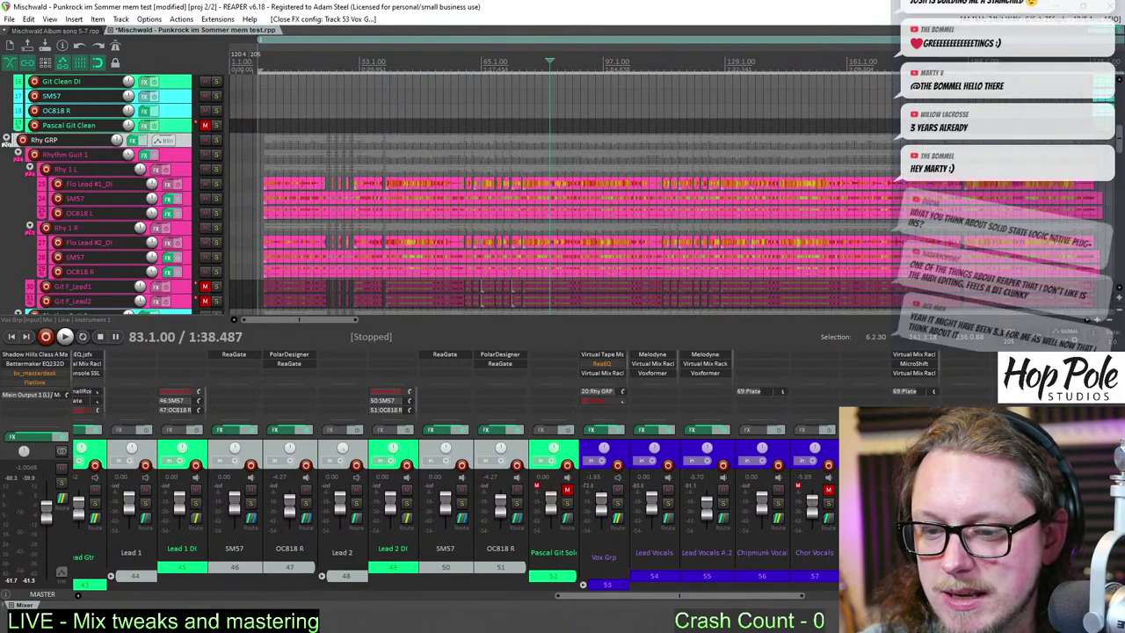
pyautogui.hotkey('alt', 'Tab')
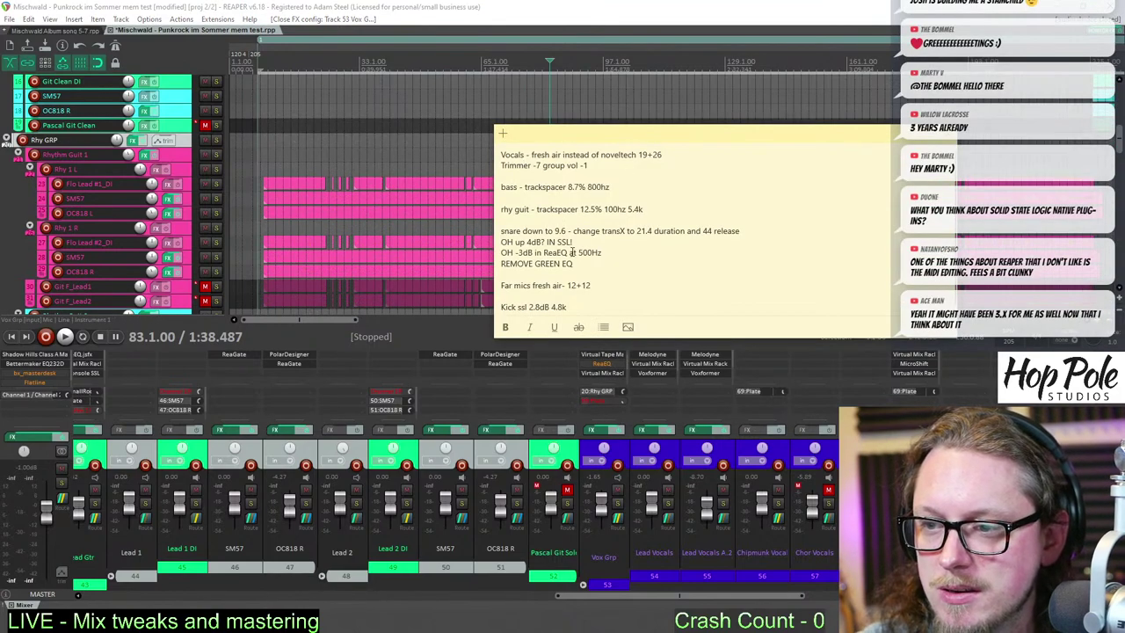
pyautogui.scroll(-1, 552, 276)
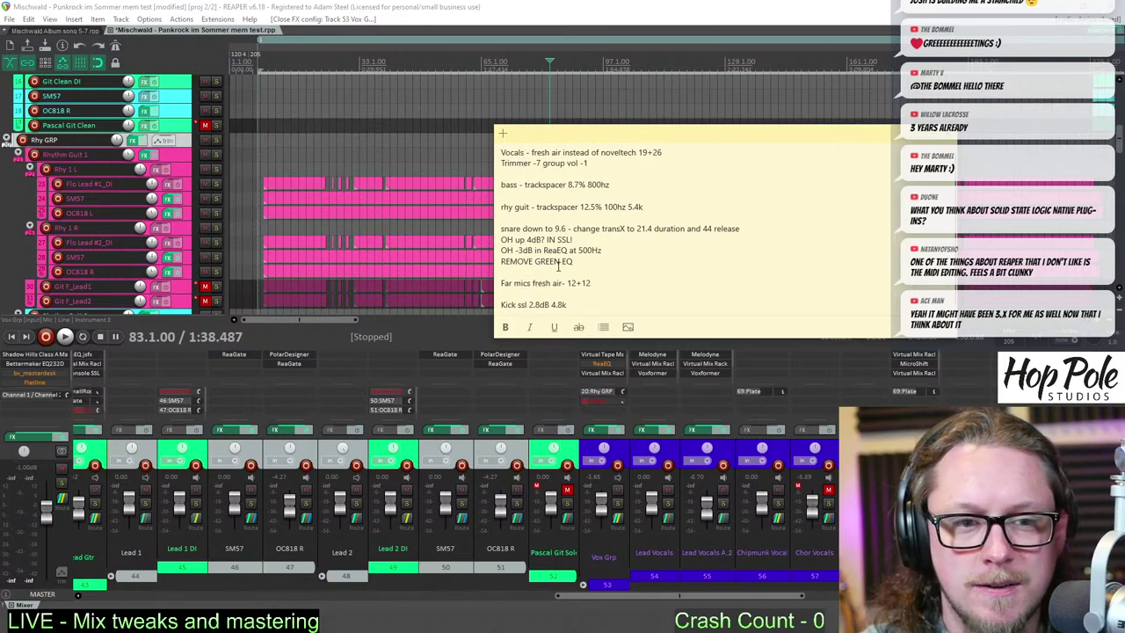
pyautogui.moveTo(605, 264); pyautogui.dragTo(587, 198)
pyautogui.click(586, 197)
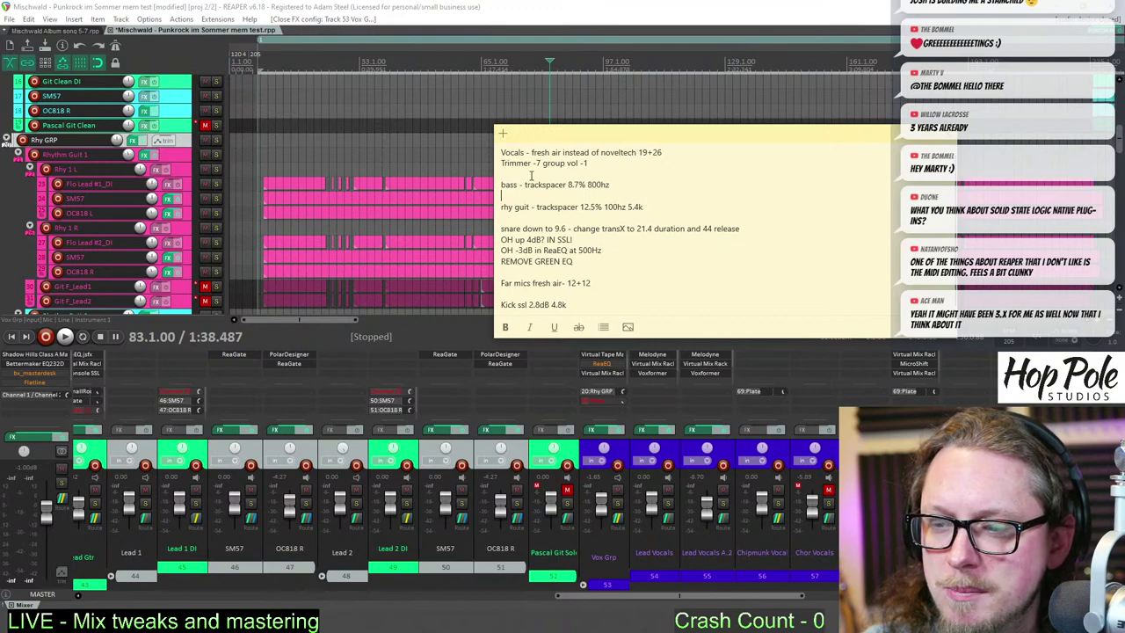
# - Place the edit cursor near the start of the song, at position 6.2.00
pyautogui.click(468, 6)
pyautogui.scroll(-4, 282, 82)
pyautogui.scroll(3, 282, 82)
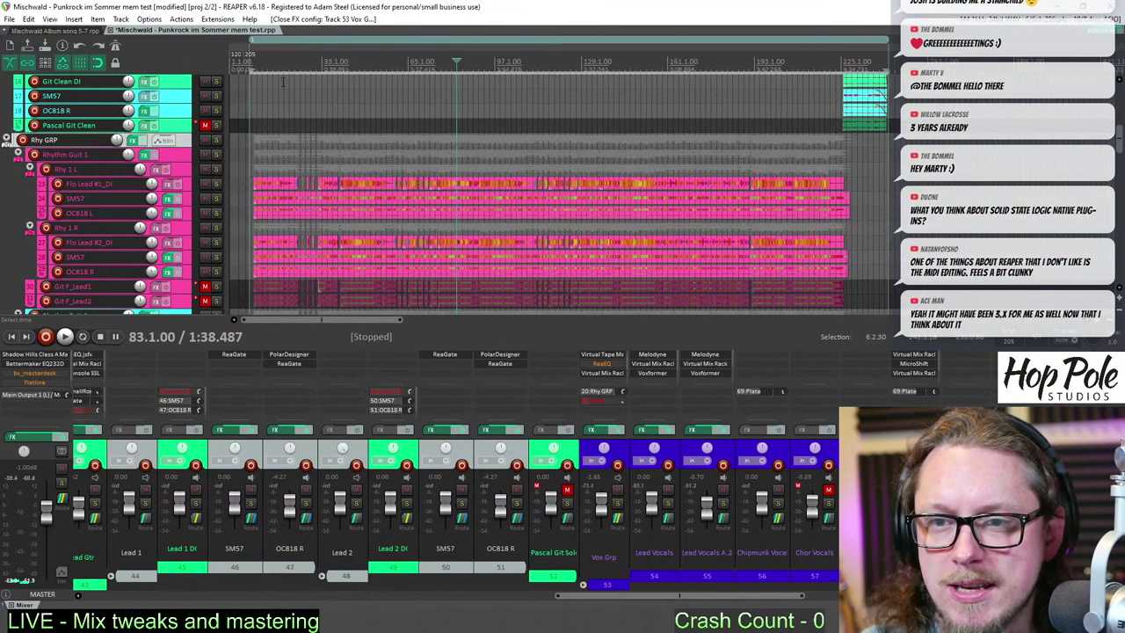
pyautogui.click(247, 67)
pyautogui.scroll(7, 248, 68)
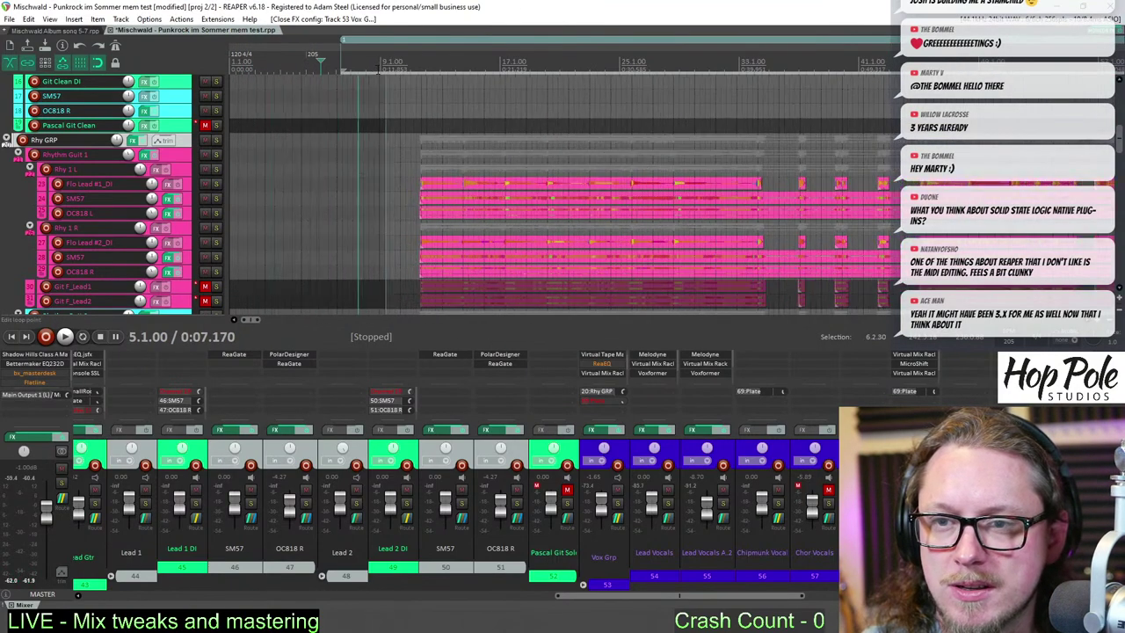
pyautogui.click(449, 68)
pyautogui.scroll(-4, 475, 144)
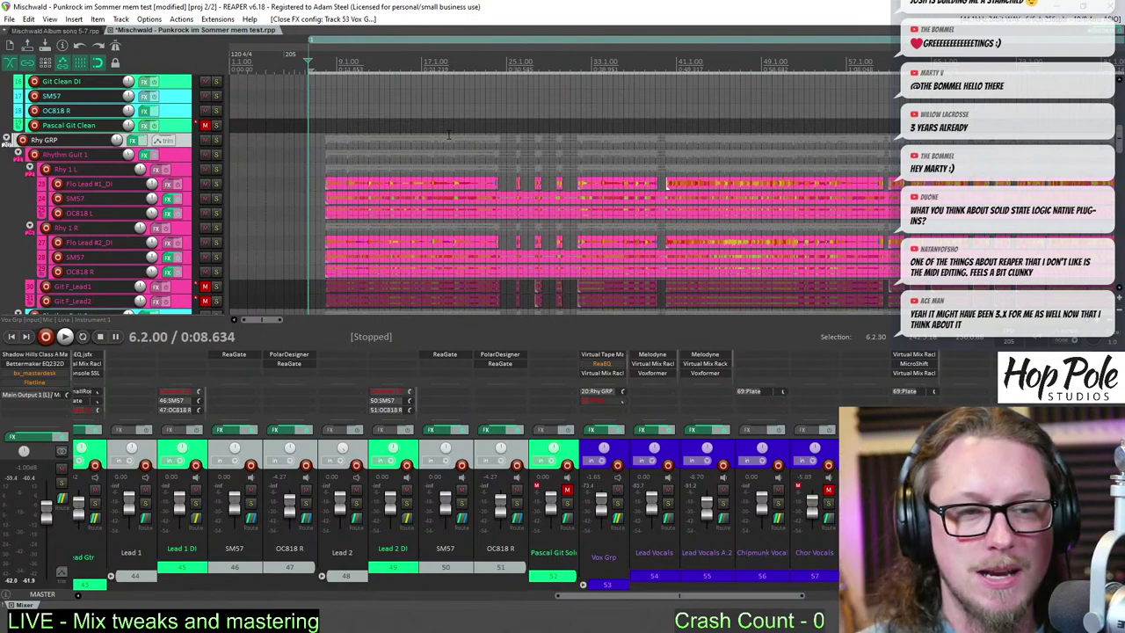
# - Audition the mix from position 6.2.00, enable the bypassed Flatline limiter on the master, and play the same passage again
pyautogui.press('space')
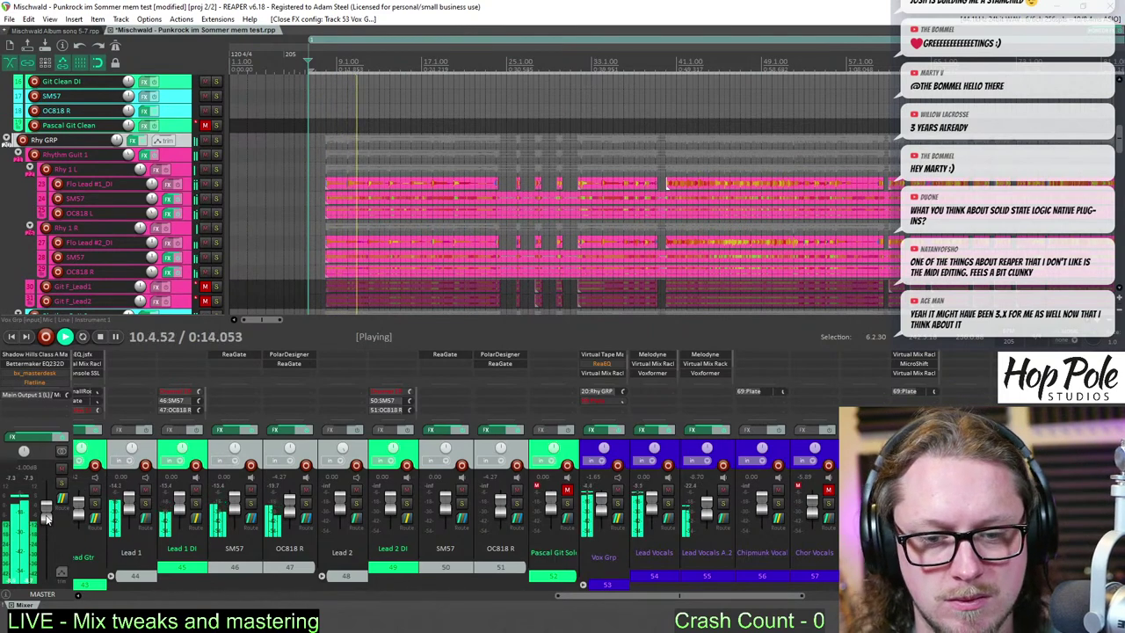
pyautogui.click(99, 597)
pyautogui.click(98, 597)
pyautogui.click(98, 597)
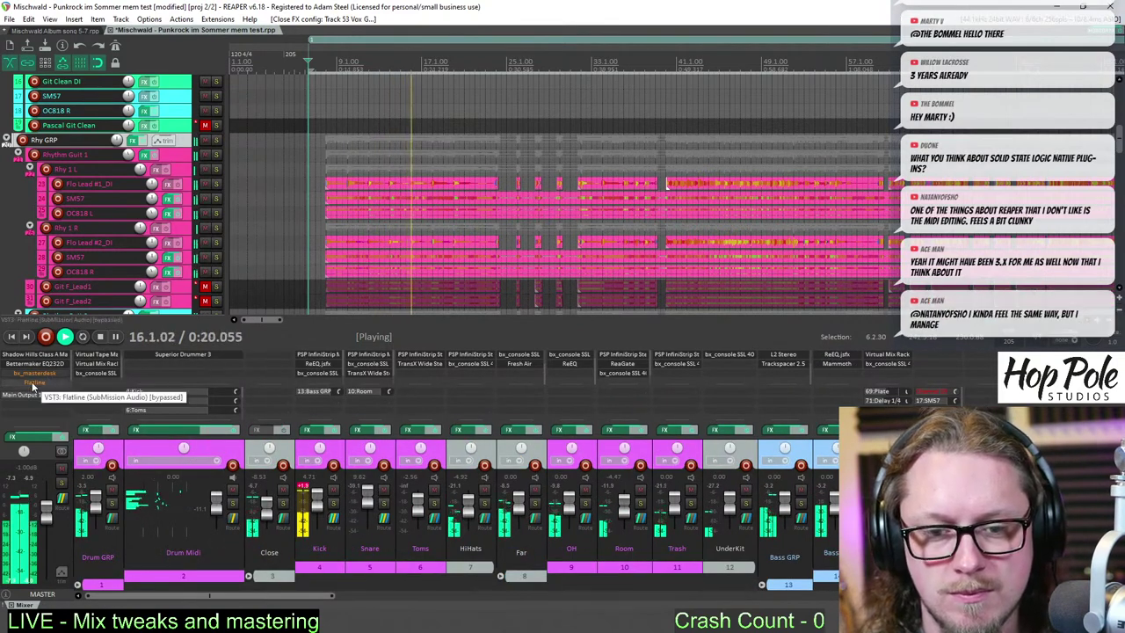
pyautogui.press('space')
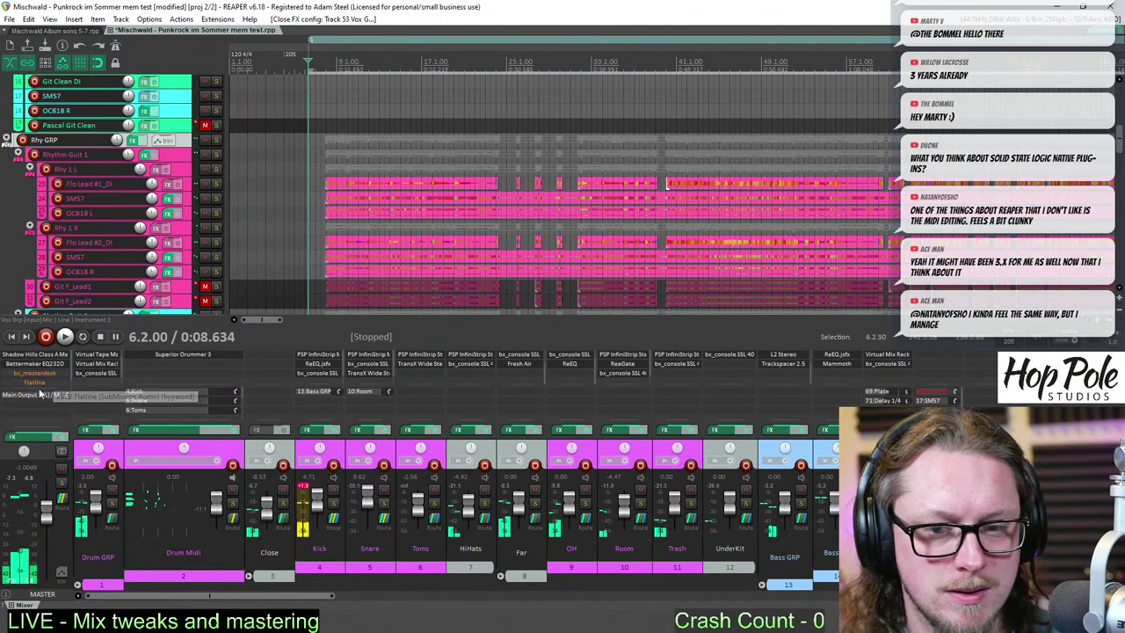
pyautogui.keyDown('shift'); pyautogui.click(35, 383); pyautogui.keyUp('shift')
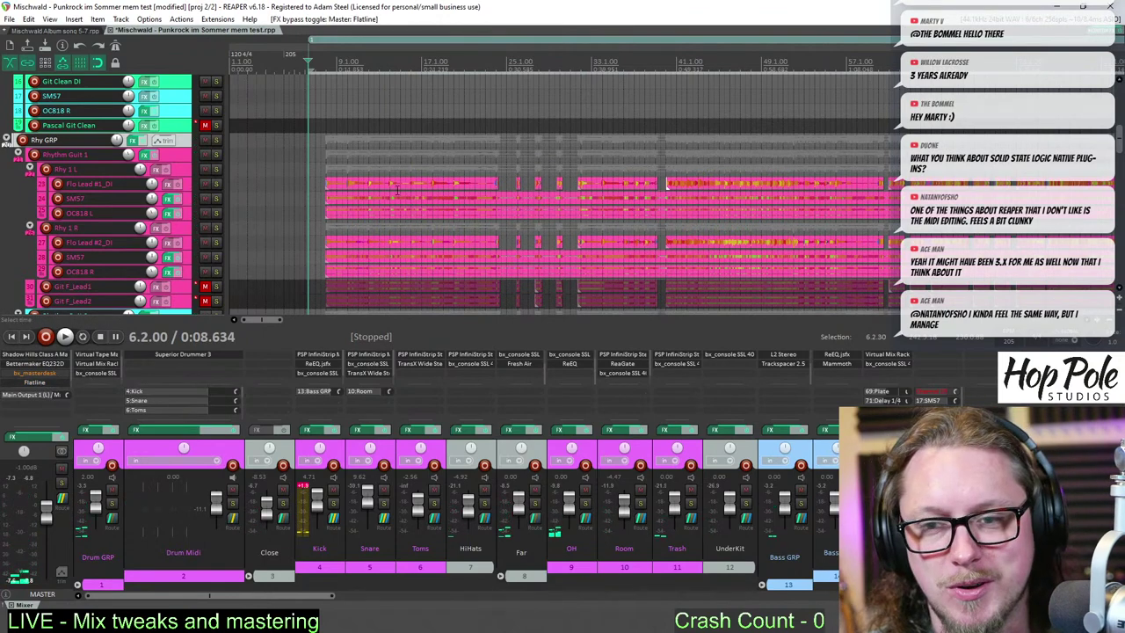
pyautogui.press('space')
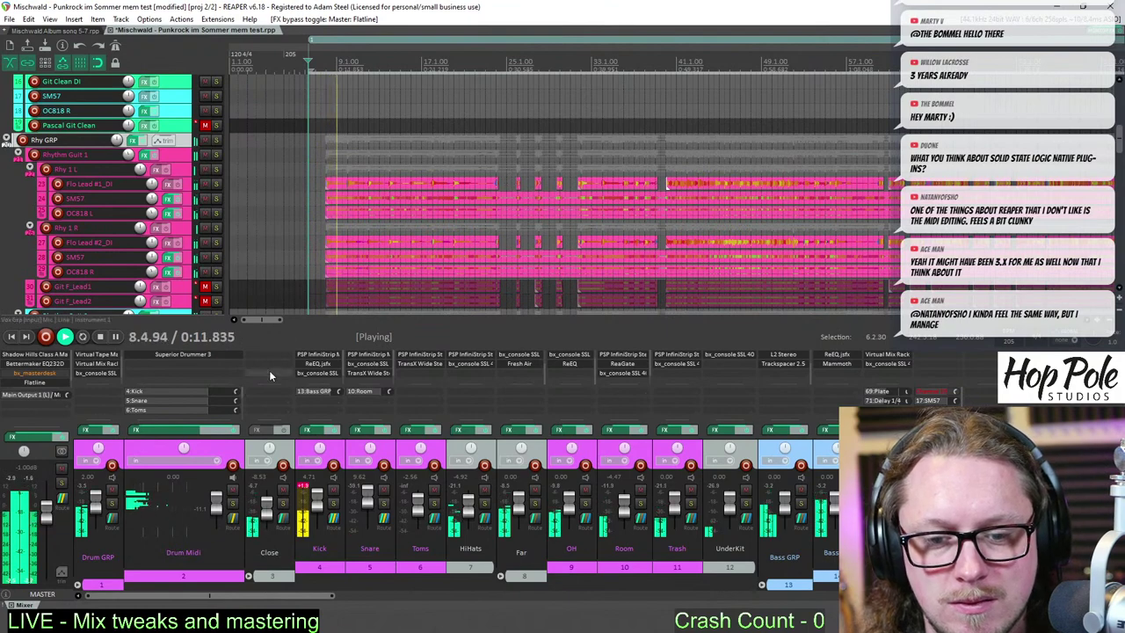
# - Reorder the Vox Grp effect chain so Fresh Air sits ahead of DeEsser Stereo, and check the chain
pyautogui.moveTo(296, 595); pyautogui.dragTo(800, 569)
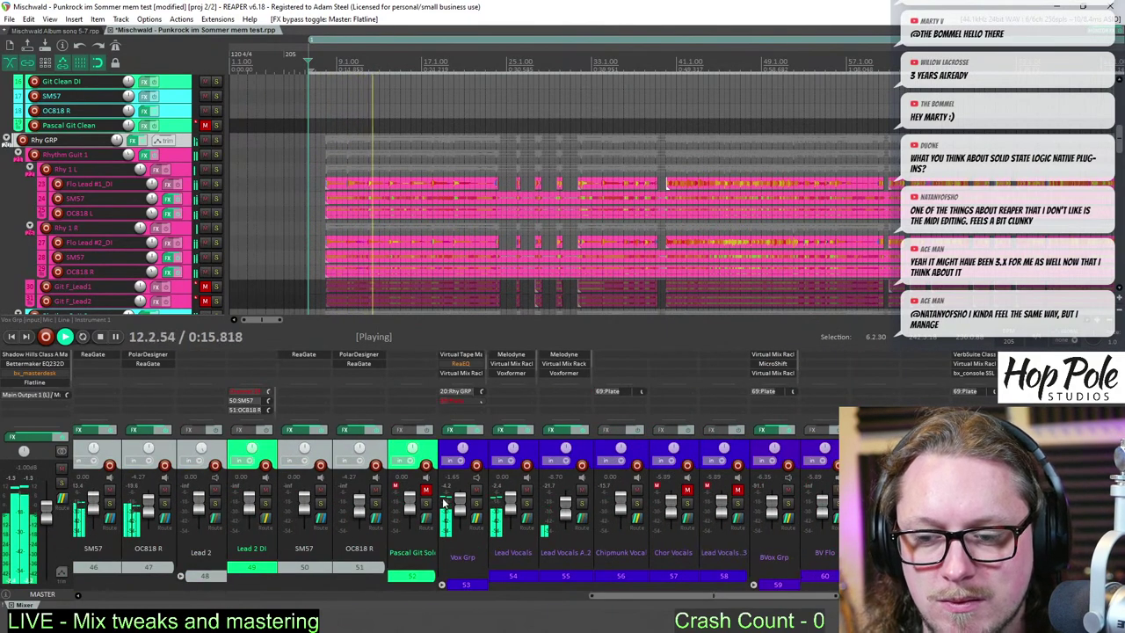
pyautogui.scroll(-3, 458, 363)
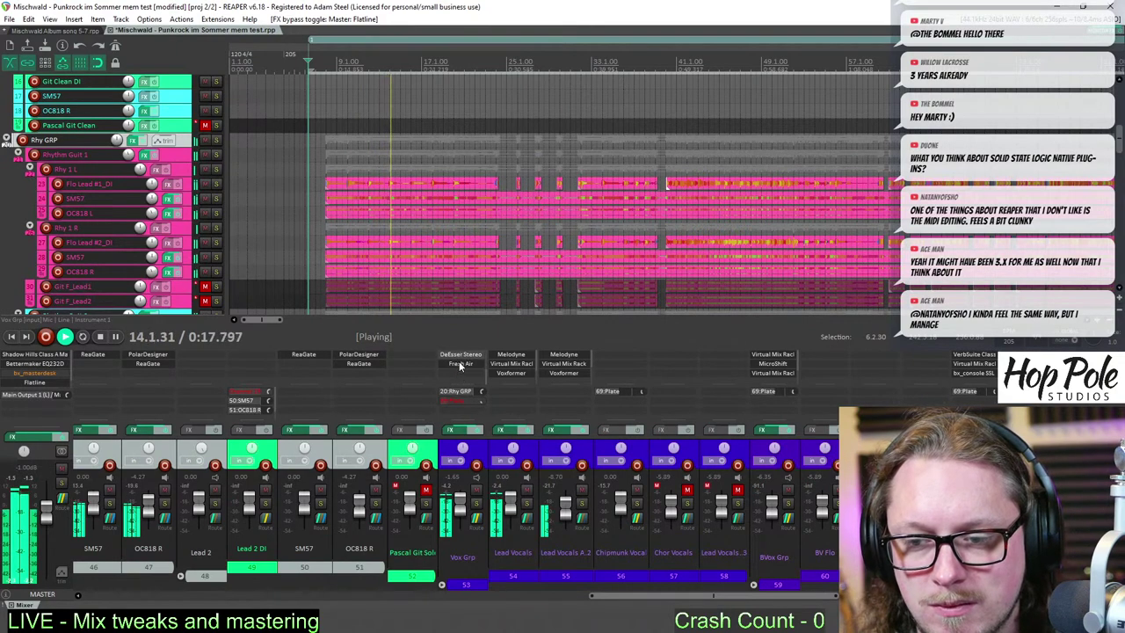
pyautogui.moveTo(461, 364); pyautogui.dragTo(461, 373)
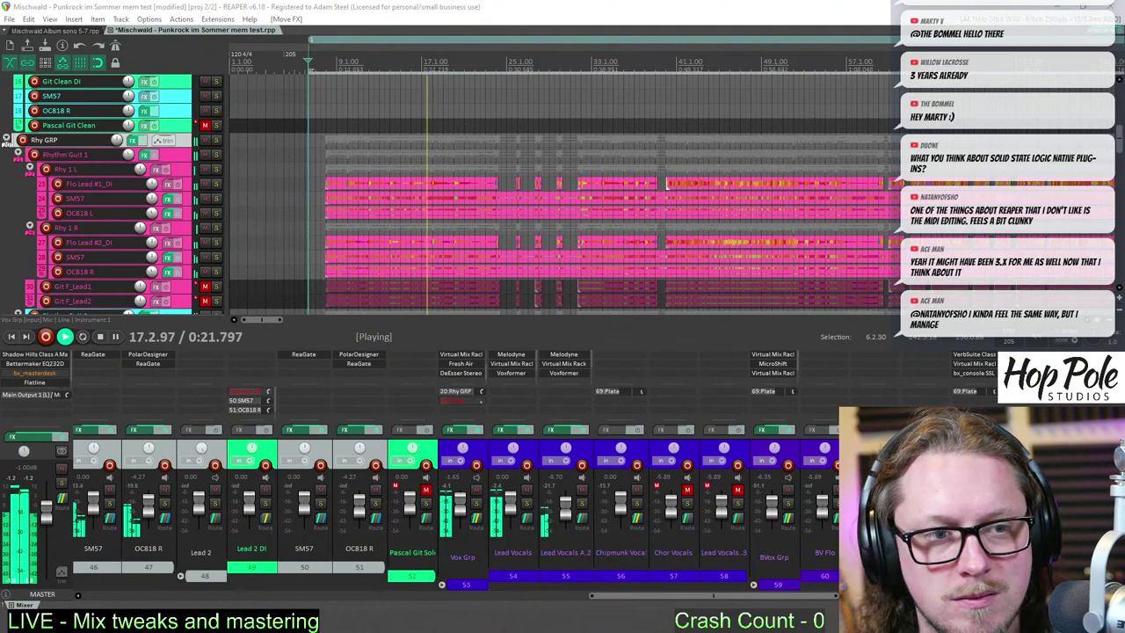
pyautogui.scroll(1, 467, 364)
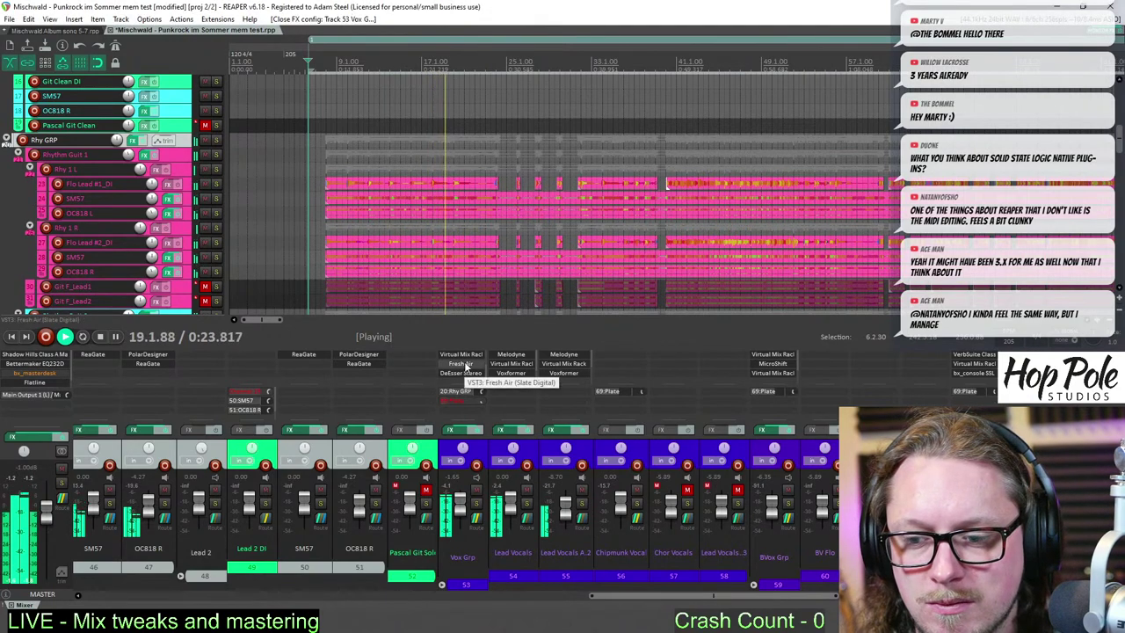
pyautogui.scroll(2, 467, 364)
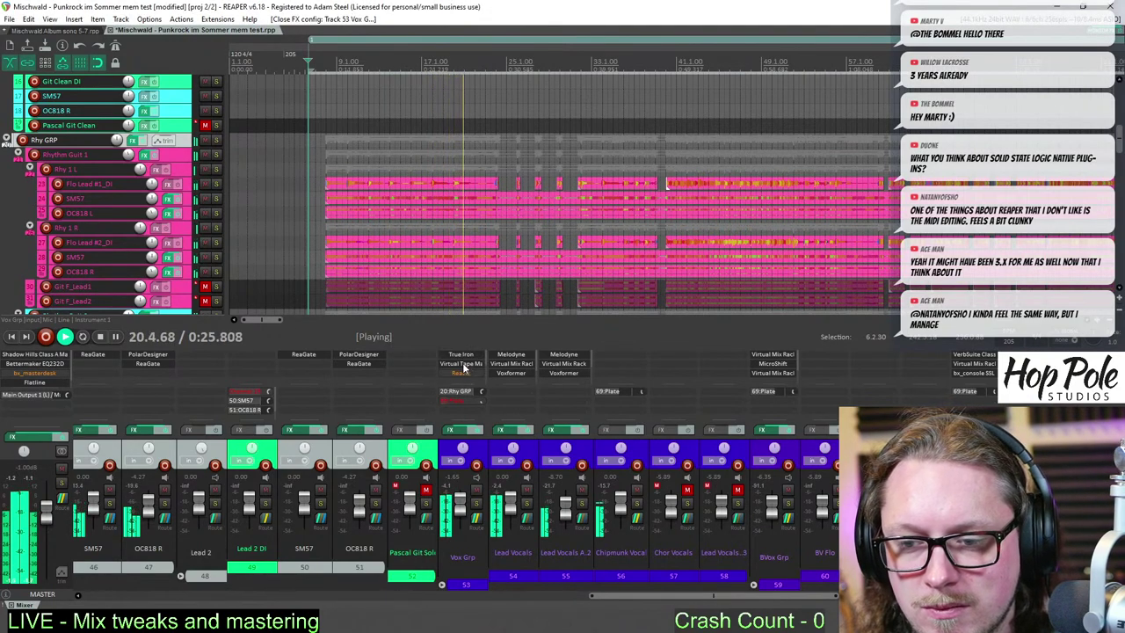
# - Look over the rhythm guitar group channels in the mixer, including the tracks inside the Rhy 2 L folder, during playback
pyautogui.hscroll(-2, 589, 602)
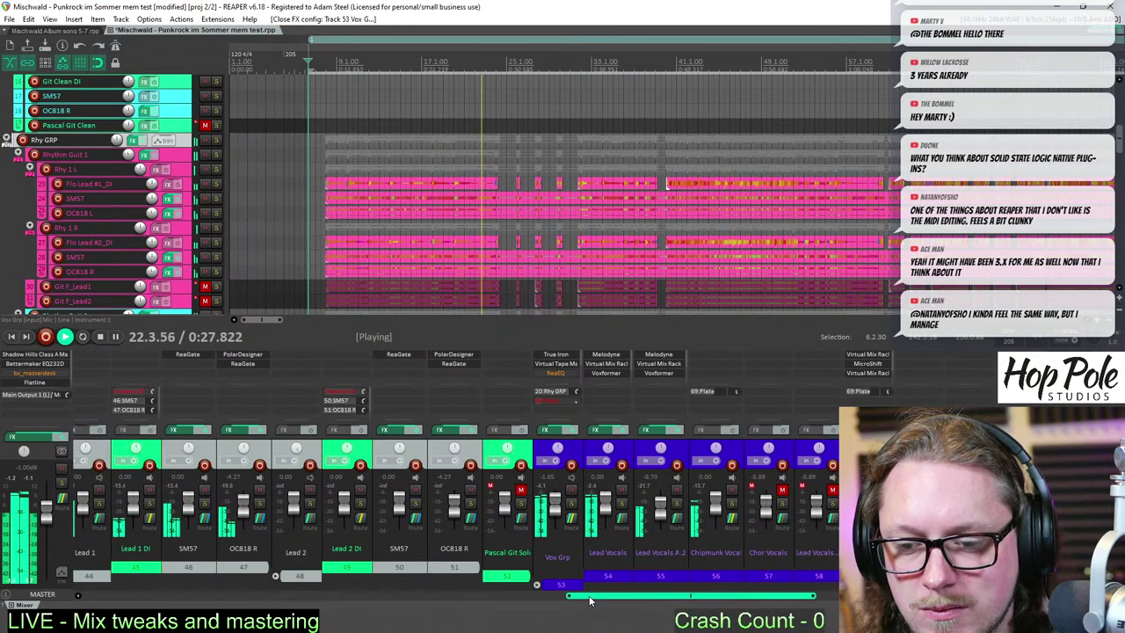
pyautogui.moveTo(580, 602); pyautogui.dragTo(387, 598)
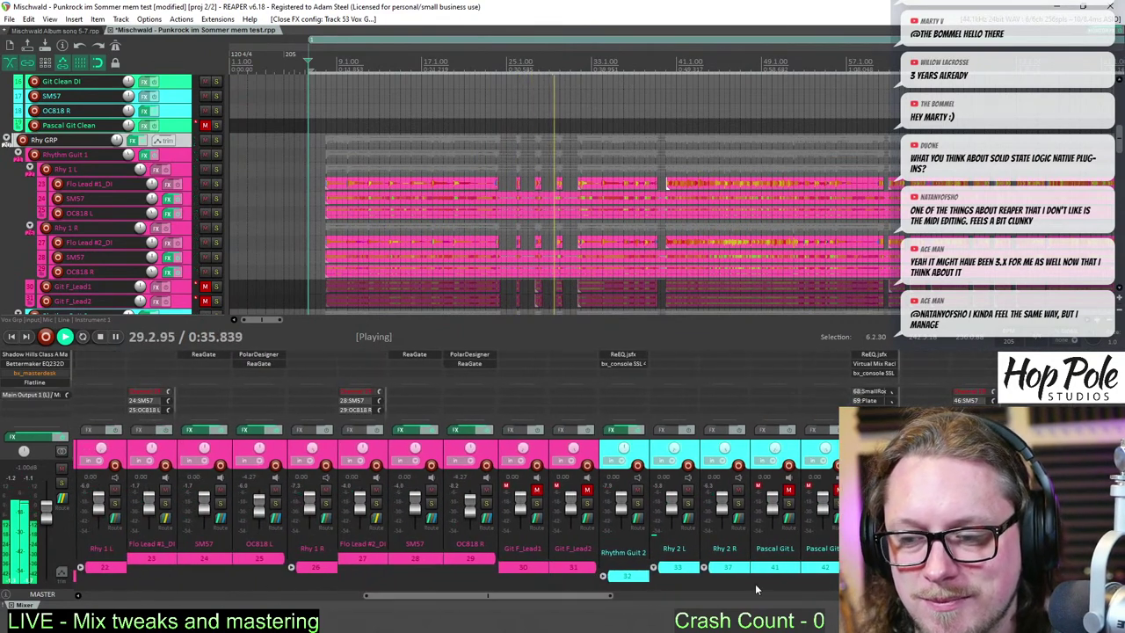
pyautogui.click(653, 569)
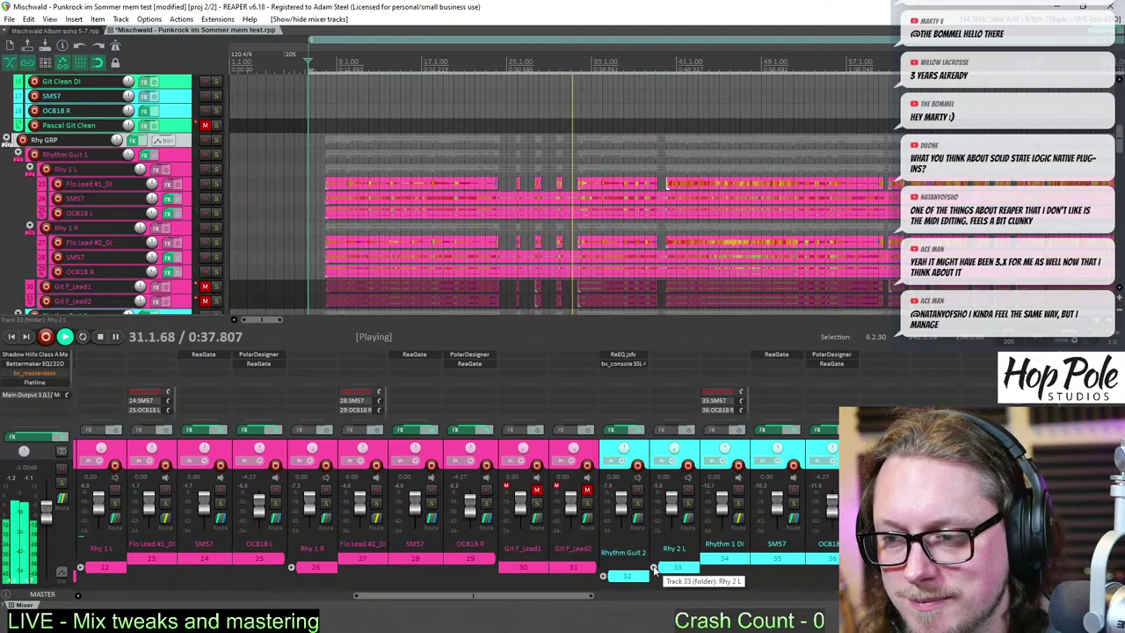
pyautogui.click(653, 569)
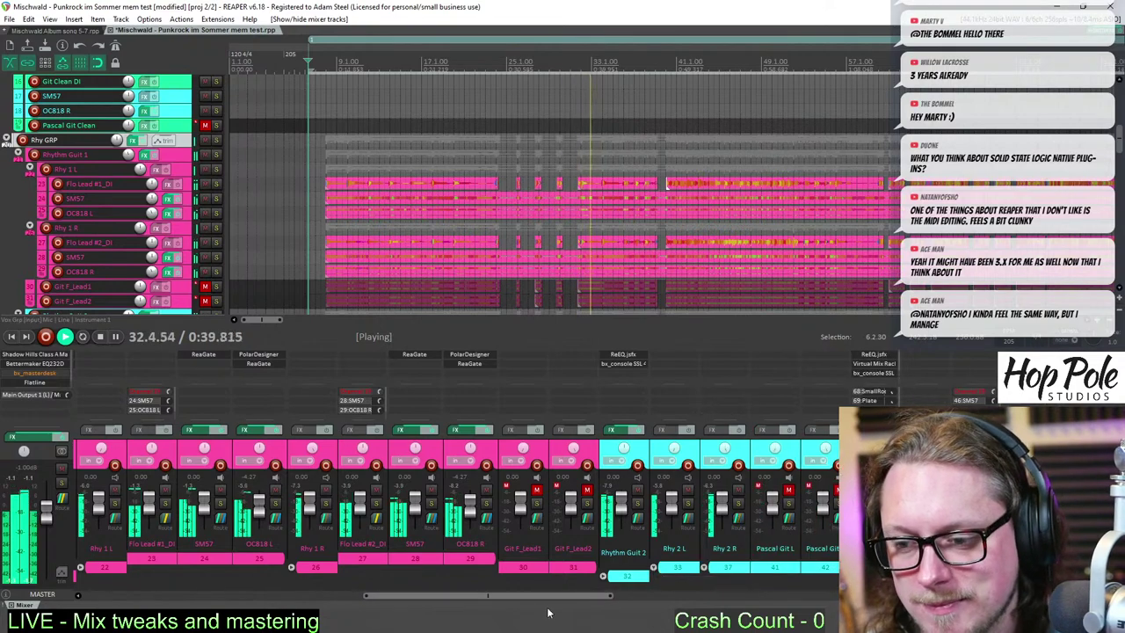
pyautogui.moveTo(555, 602); pyautogui.dragTo(512, 605)
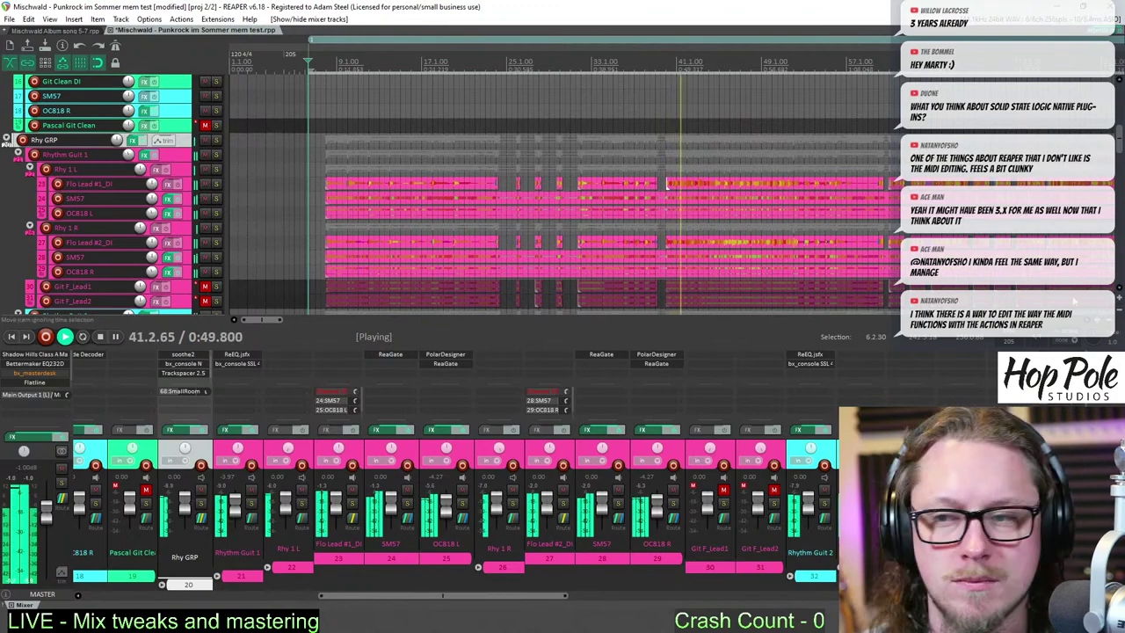
# - Open the Drum Midi item around bar 42 in the MIDI editor, move the selected events and stop playback
pyautogui.moveTo(1119, 143); pyautogui.dragTo(1119, 102)
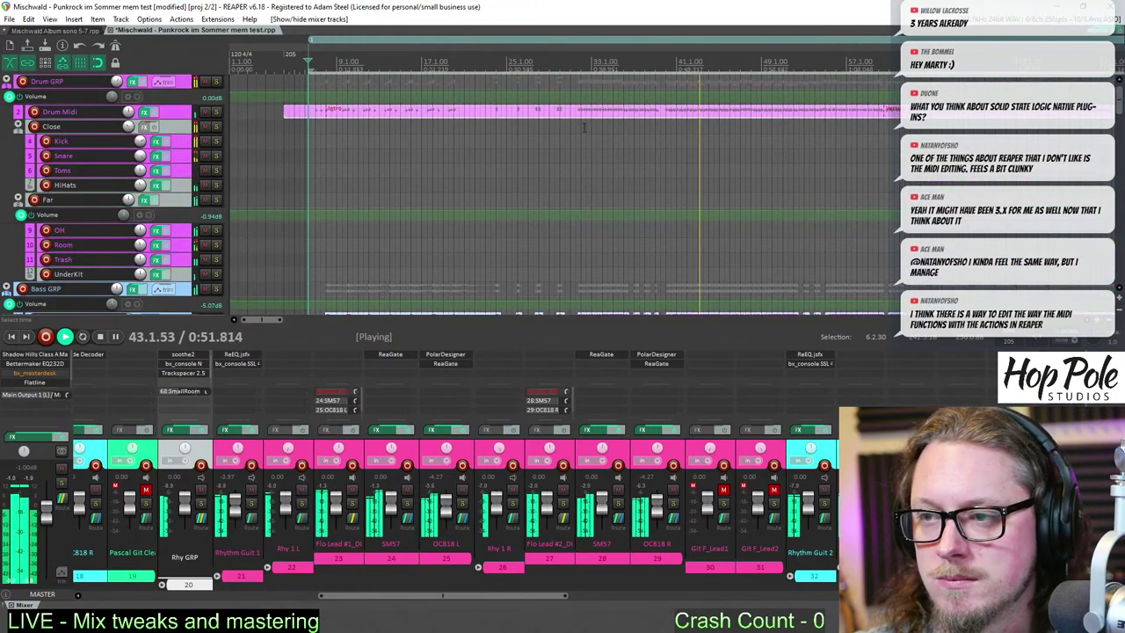
pyautogui.click(692, 115)
pyautogui.click(691, 115)
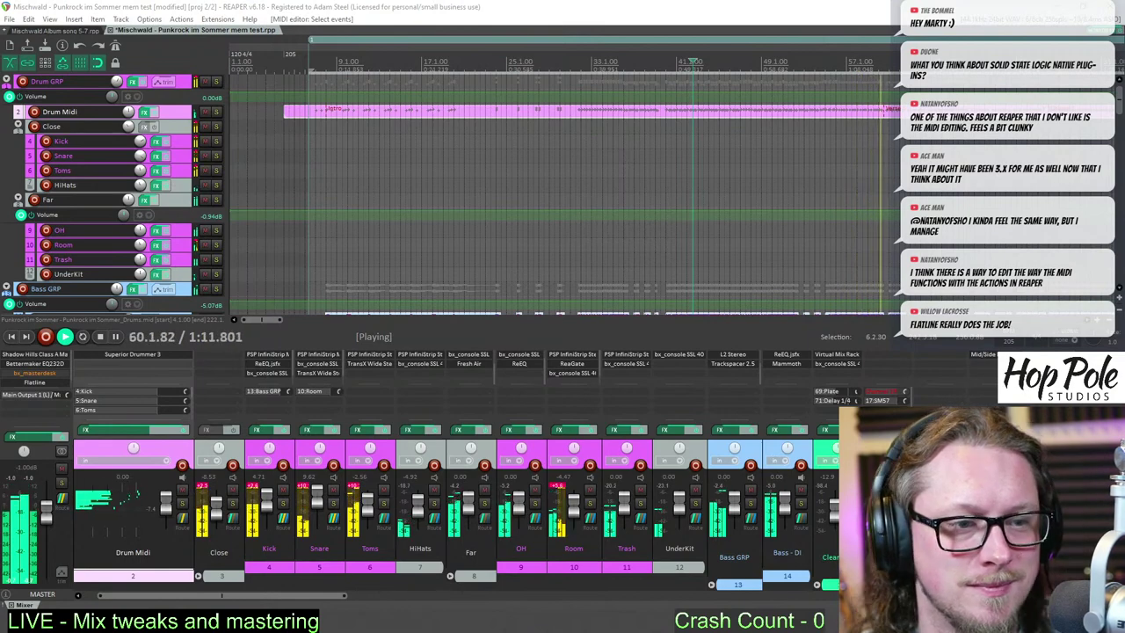
pyautogui.press('space')
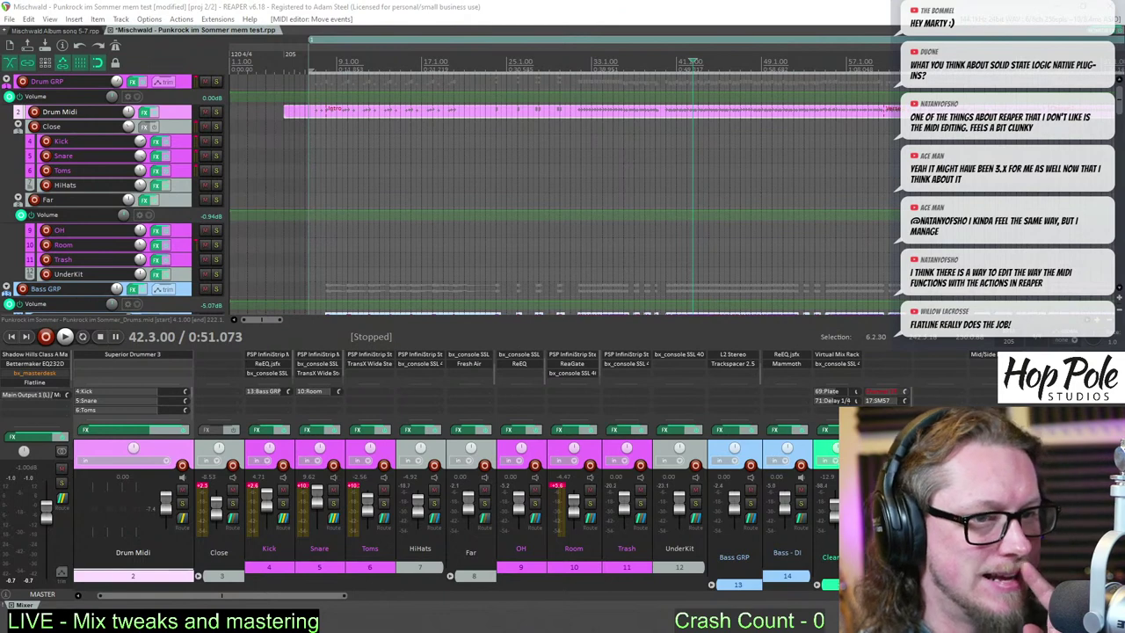
# - Play the song from position 39.2.59 and check the master's Flatline limiter metering
pyautogui.click(659, 61)
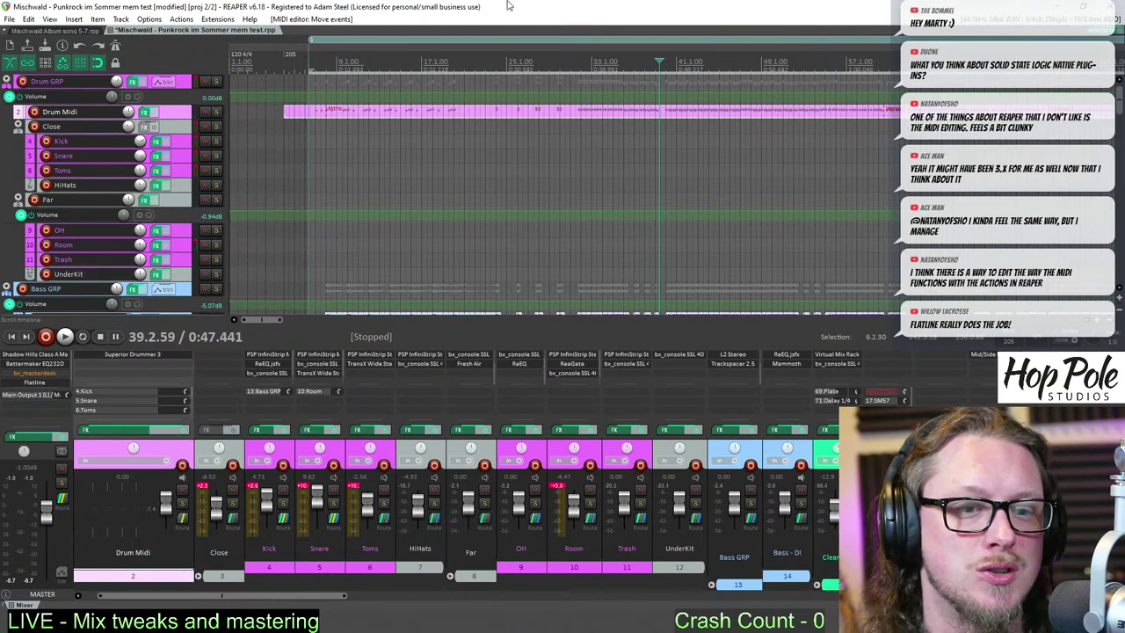
pyautogui.press('space')
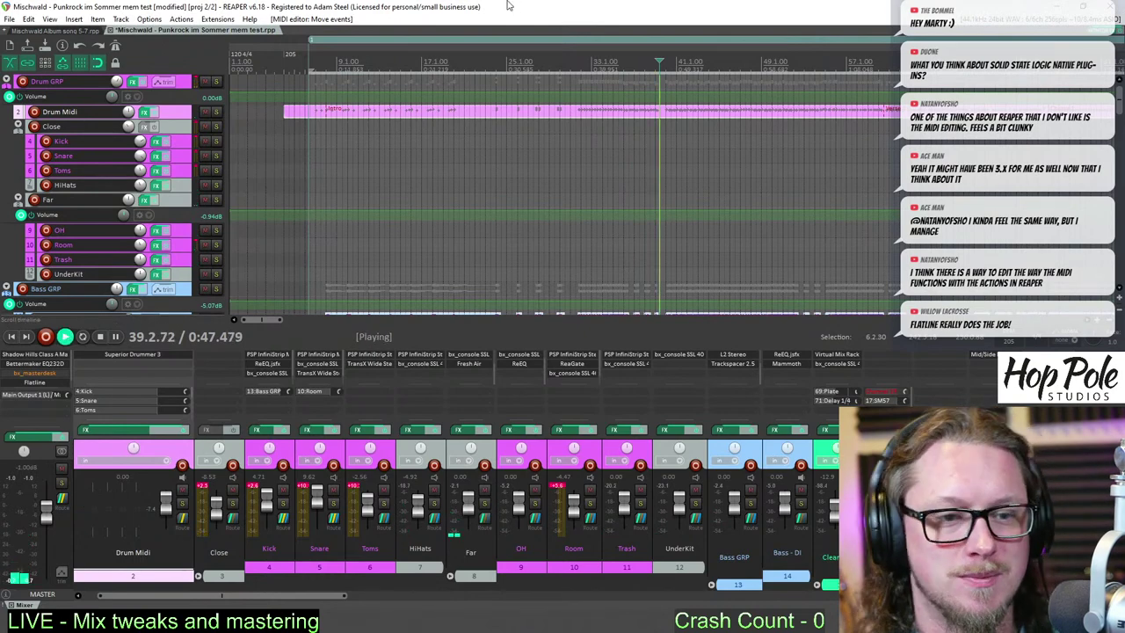
pyautogui.click(41, 384)
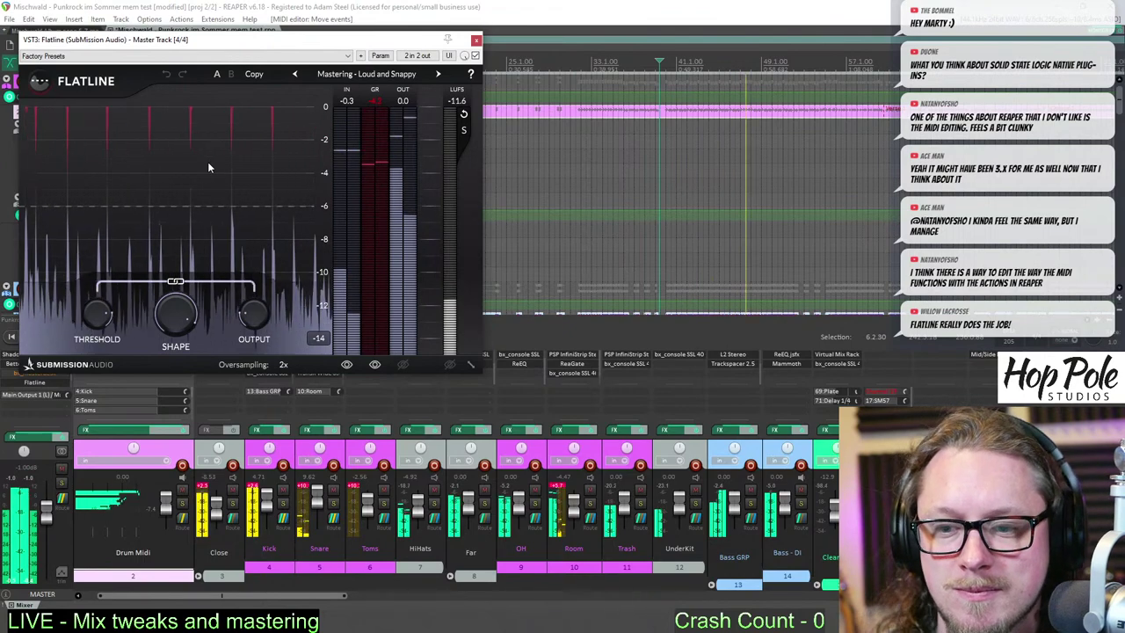
pyautogui.click(476, 41)
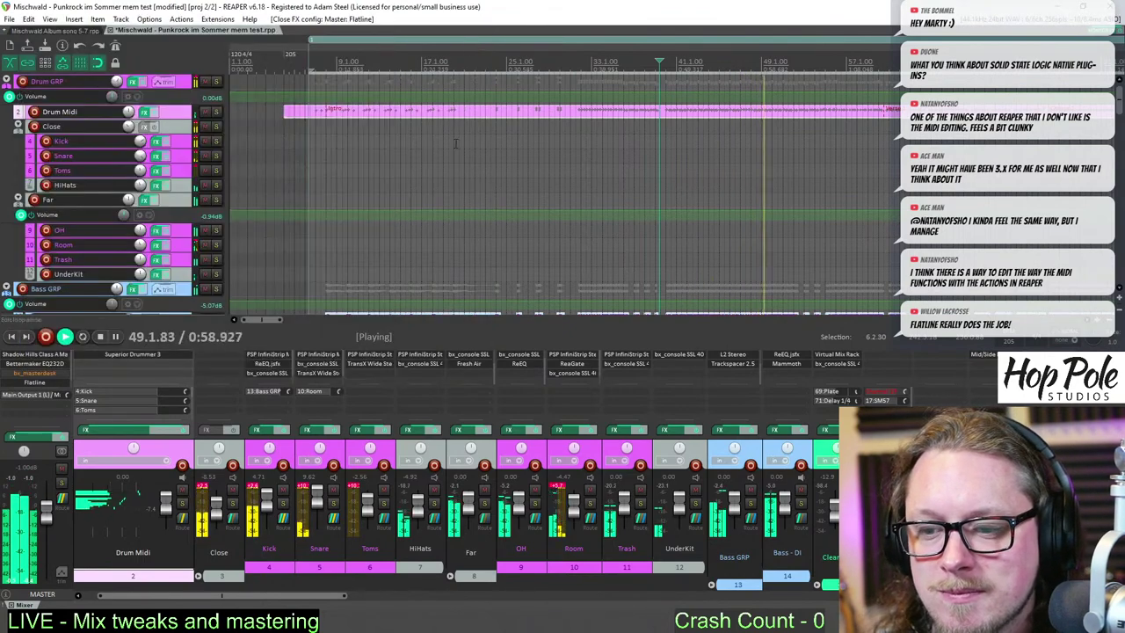
# - Check Trackspacer on the Bass GRP and inspect the Mammoth amp settings on the Bass - DI track
pyautogui.moveTo(294, 597); pyautogui.dragTo(392, 598)
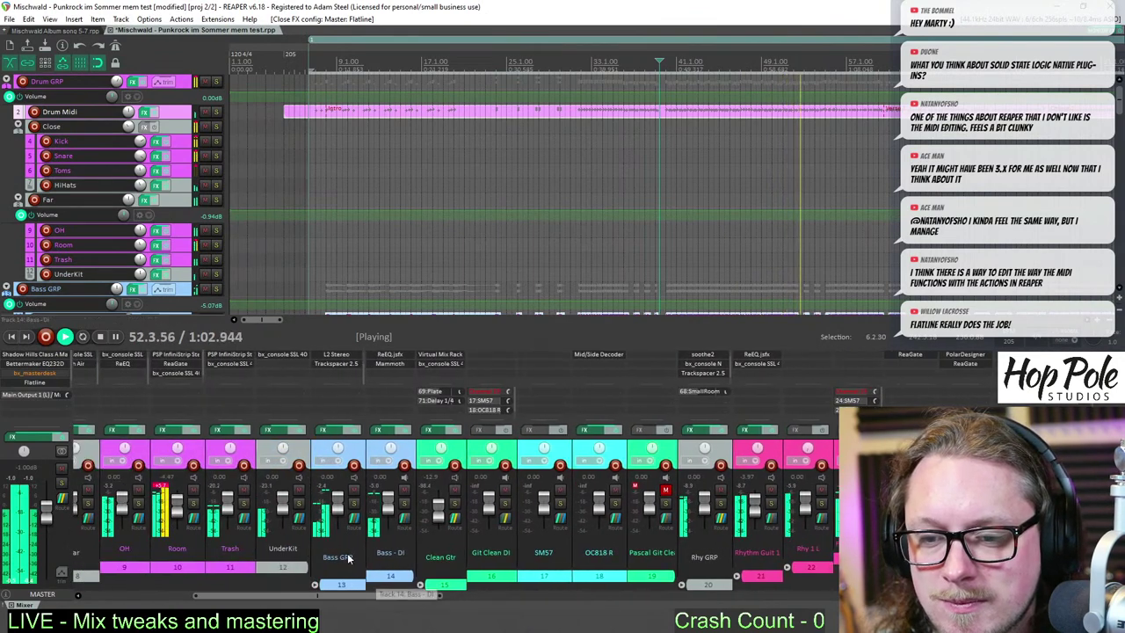
pyautogui.click(343, 363)
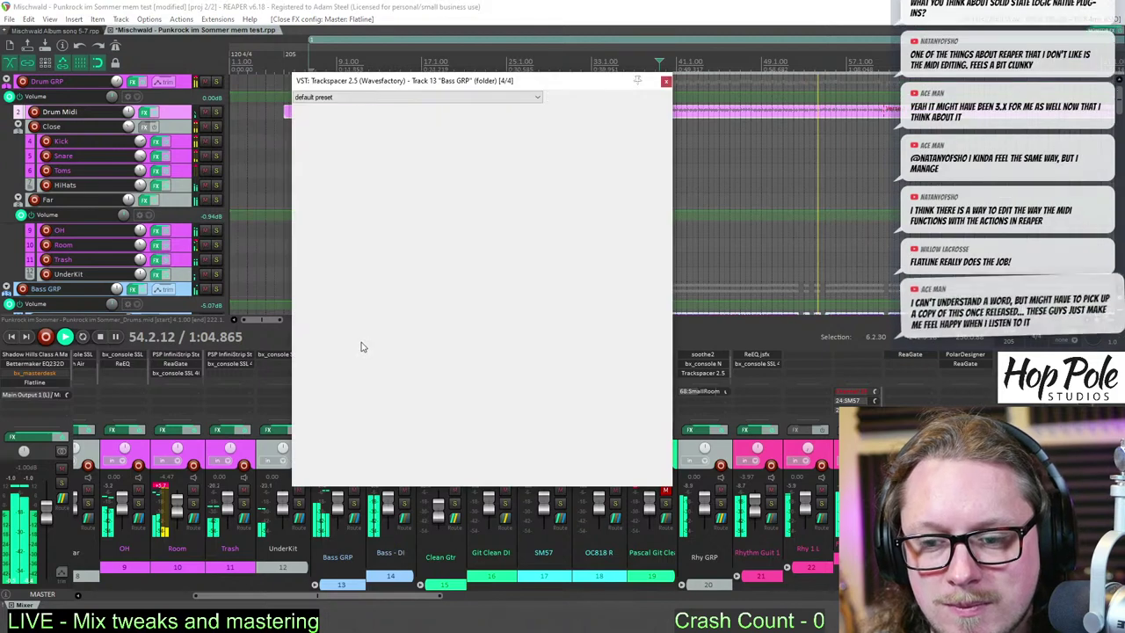
pyautogui.click(666, 82)
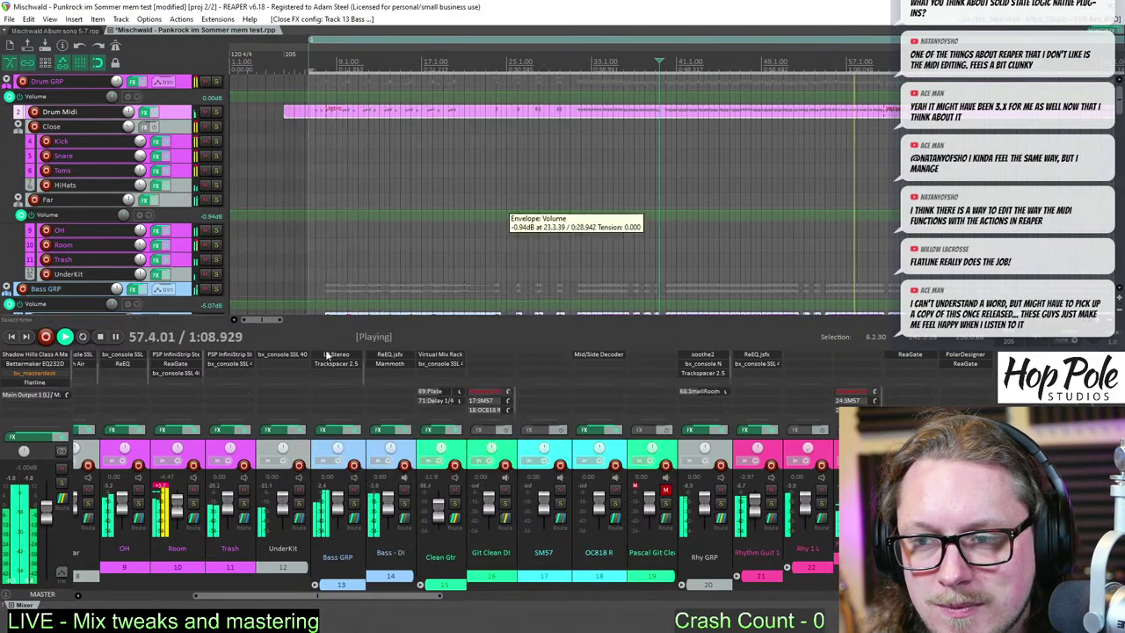
pyautogui.click(386, 367)
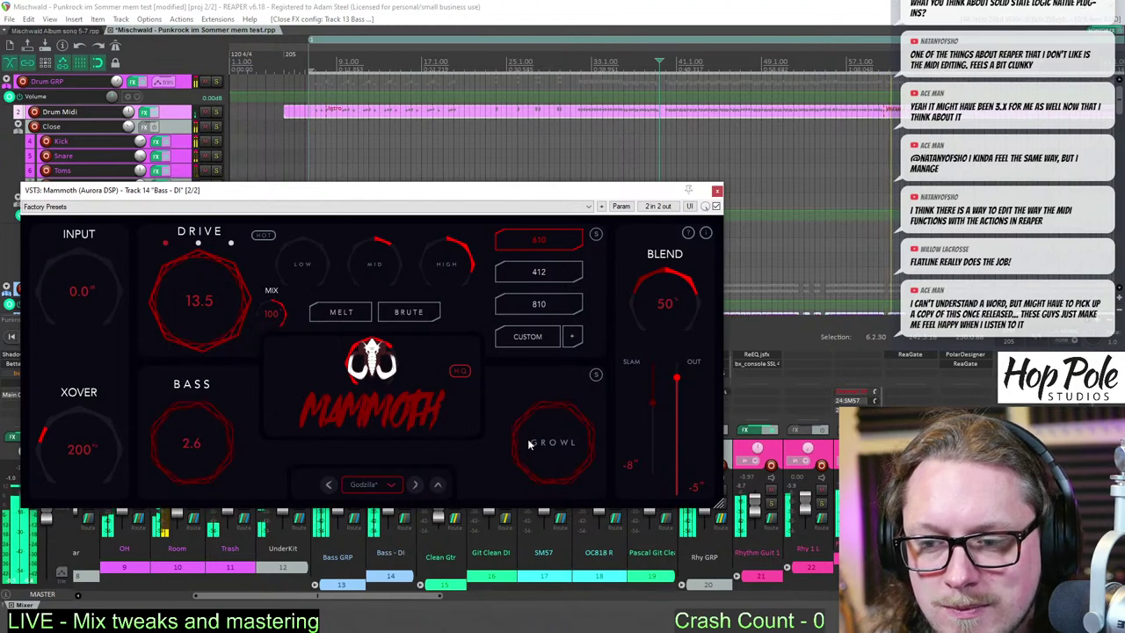
pyautogui.moveTo(75, 294); pyautogui.dragTo(74, 283)
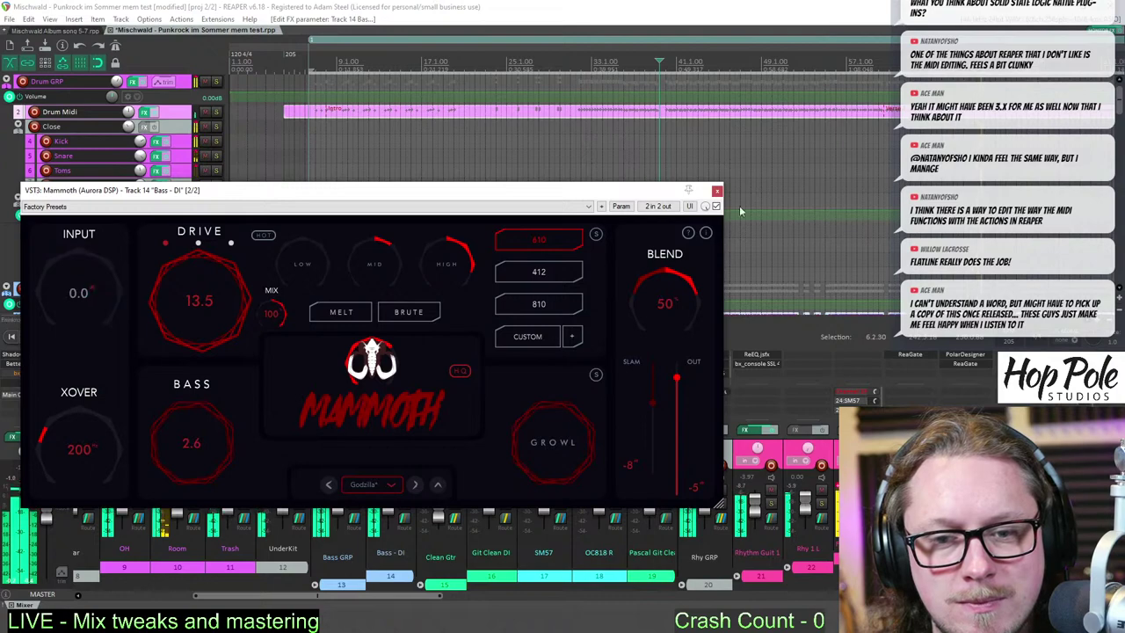
pyautogui.click(718, 191)
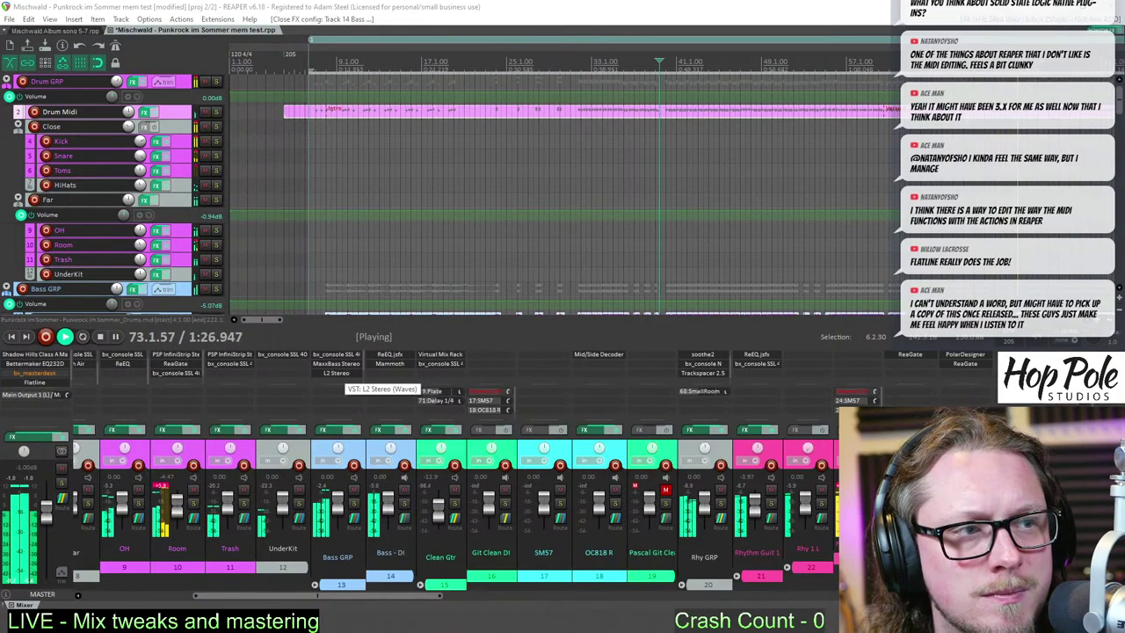
# - Inspect the L2 Stereo limiter's threshold and output ceiling on the Bass GRP during playback
pyautogui.click(336, 373)
pyautogui.moveTo(339, 203); pyautogui.dragTo(349, 190)
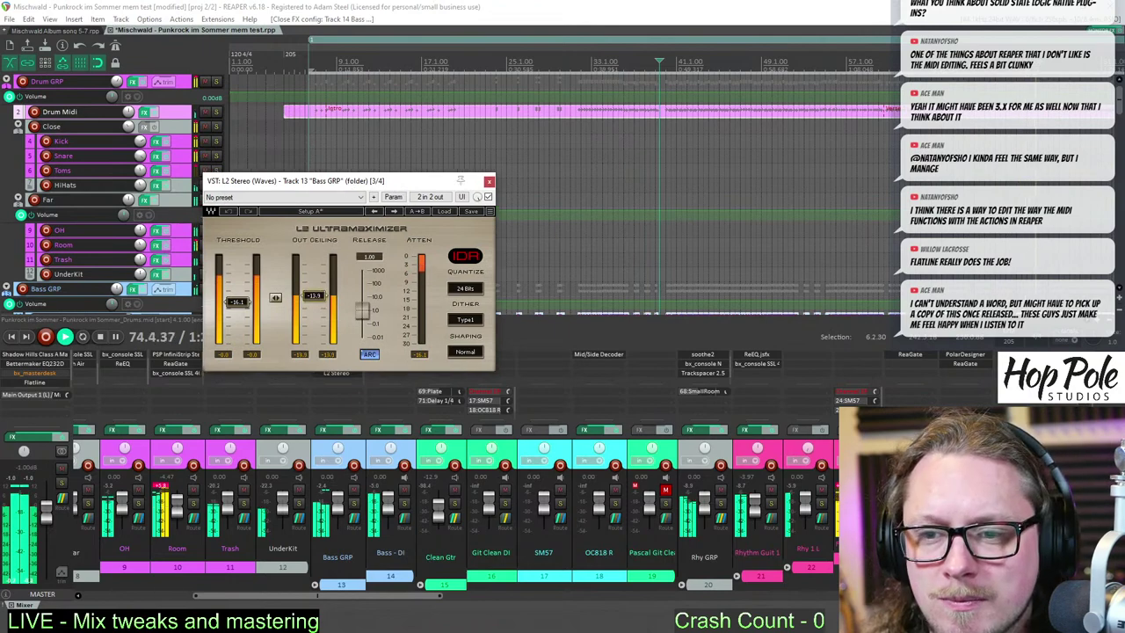
pyautogui.click(488, 182)
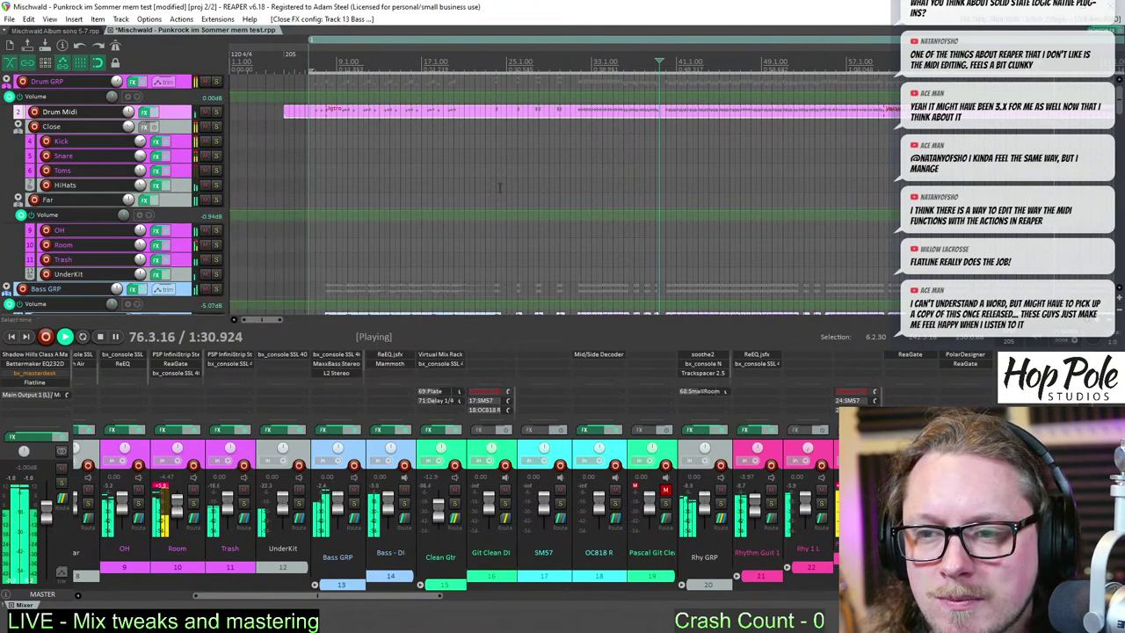
# - Enlarge the Bass GRP volume envelope lane and raise the envelope to about -3.87 dB
pyautogui.scroll(-3, 588, 233)
pyautogui.scroll(-2, 588, 233)
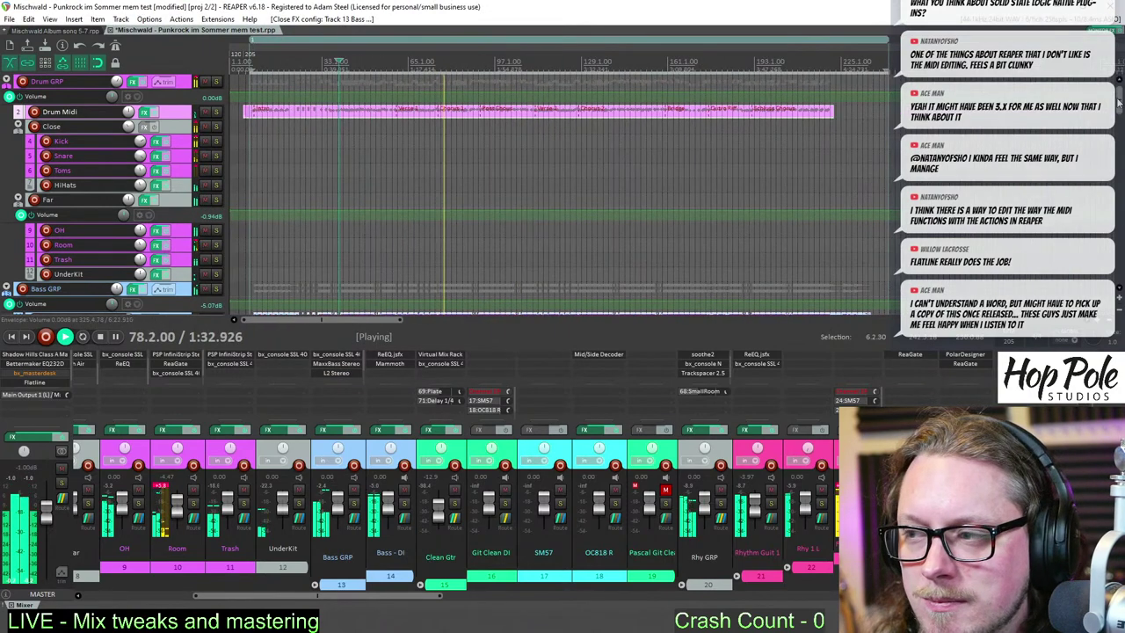
pyautogui.scroll(-5, 198, 248)
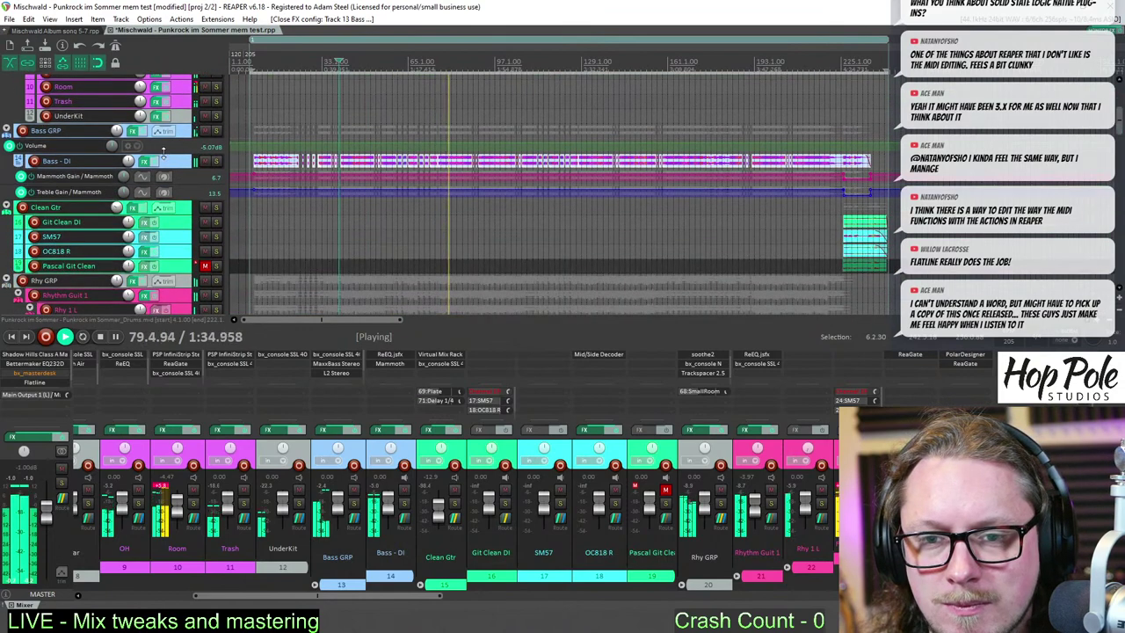
pyautogui.moveTo(163, 153); pyautogui.dragTo(164, 219)
pyautogui.moveTo(365, 160); pyautogui.dragTo(409, 170)
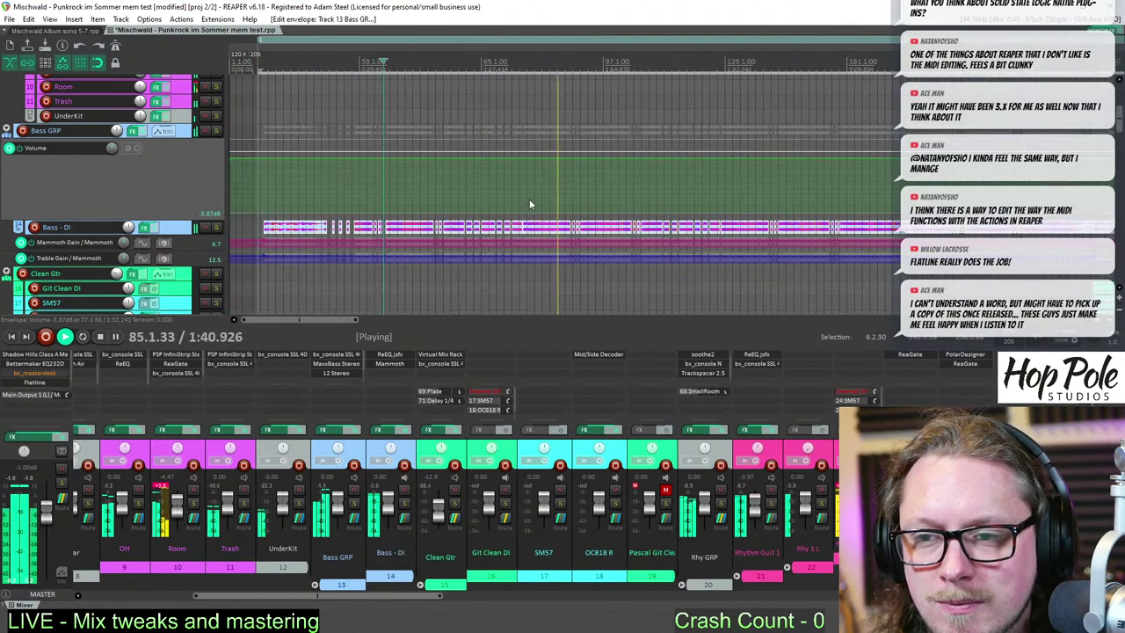
pyautogui.scroll(3, 530, 199)
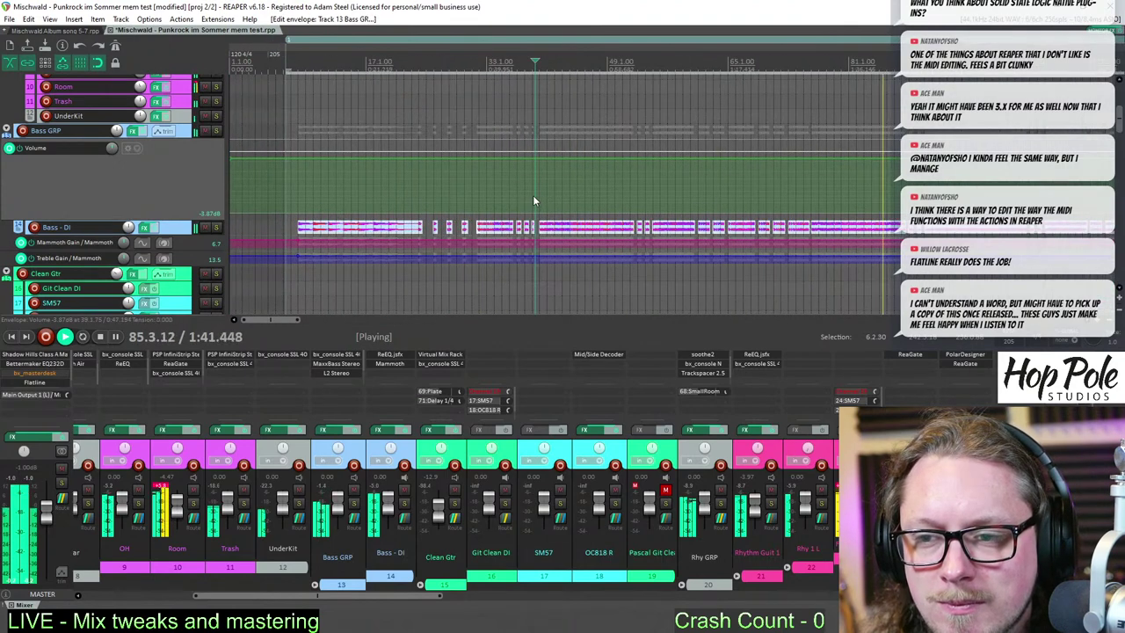
# - Set the Bass GRP's L2 Stereo limiter to a -13.1 threshold and a -14.0 output ceiling
pyautogui.click(328, 372)
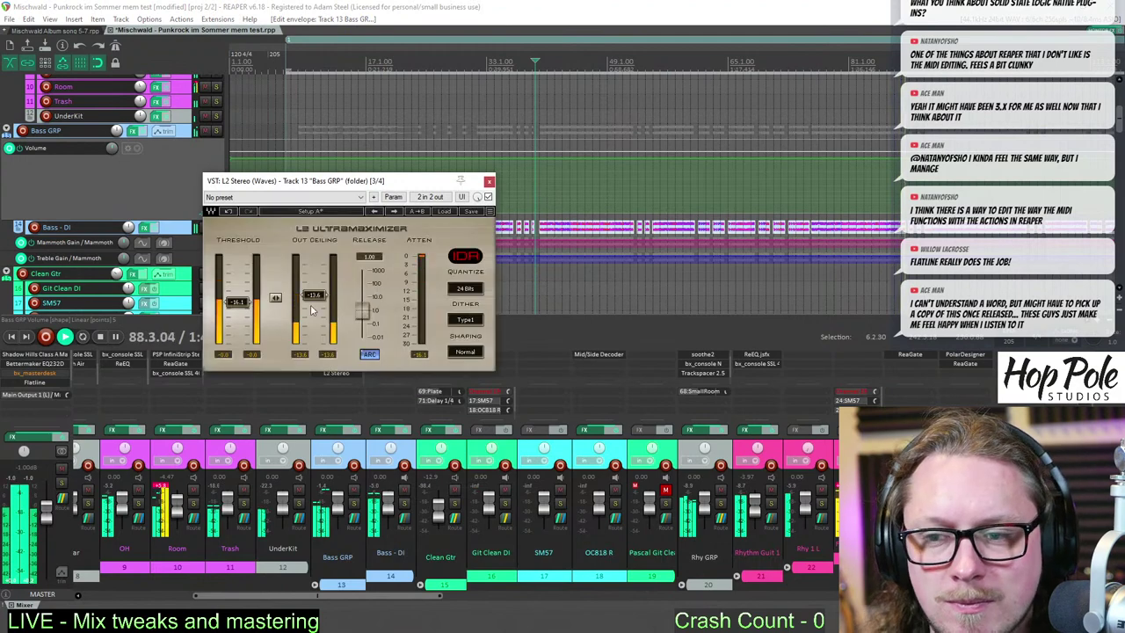
pyautogui.moveTo(317, 300); pyautogui.dragTo(317, 305)
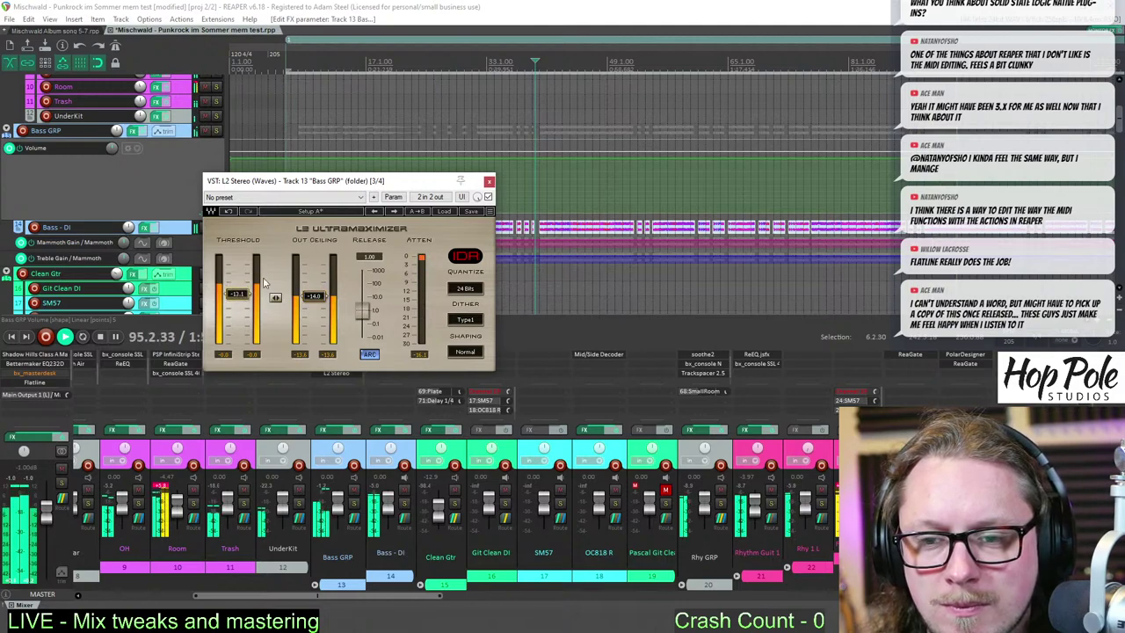
pyautogui.click(489, 183)
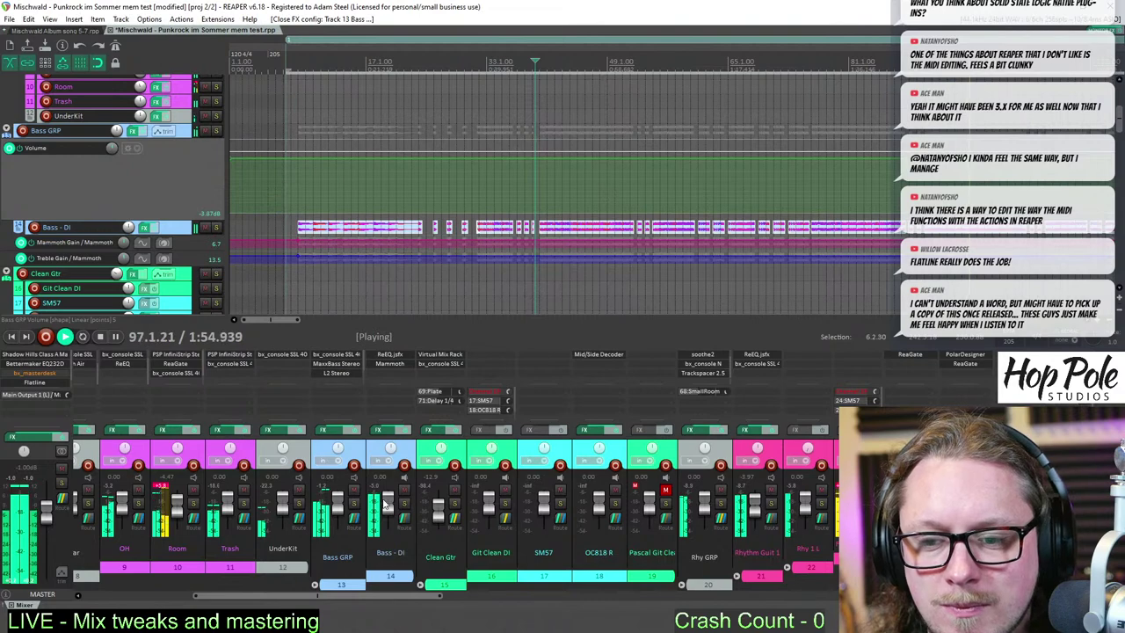
# - Recheck the L2 Stereo limiting and the Trackspacer plug-in on the Bass GRP during playback
pyautogui.click(337, 373)
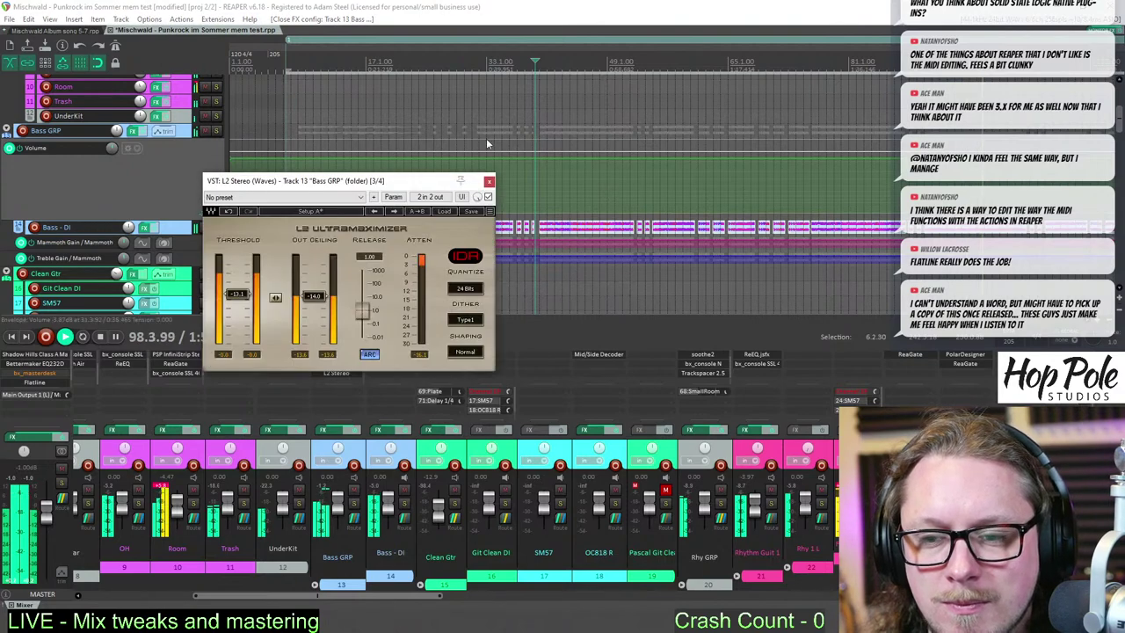
pyautogui.click(490, 182)
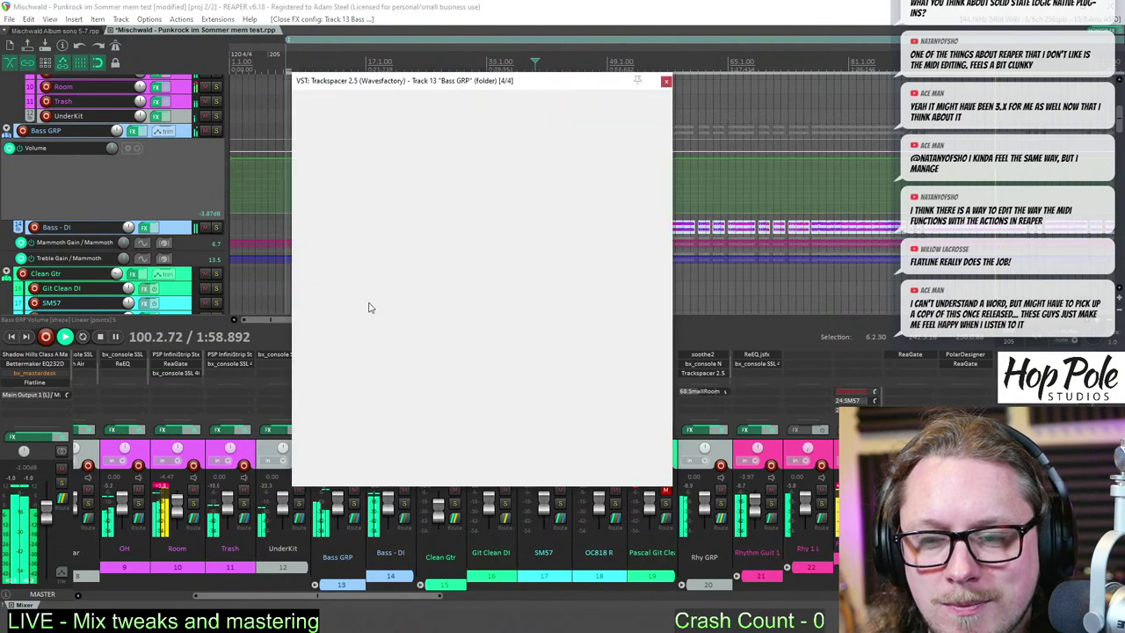
pyautogui.click(666, 81)
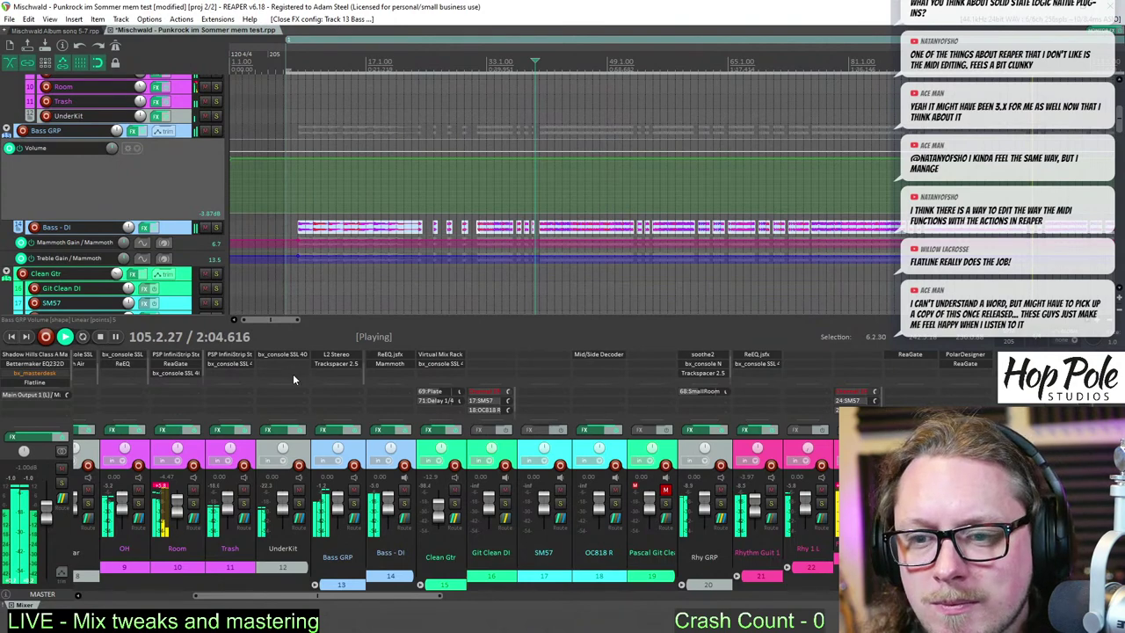
# - Audition the mix in the VSX monitoring plug-in using Archon Studio Far-Field, the car and the Howie Weinberg room
pyautogui.hotkey('shift', 'm')
pyautogui.click(603, 454)
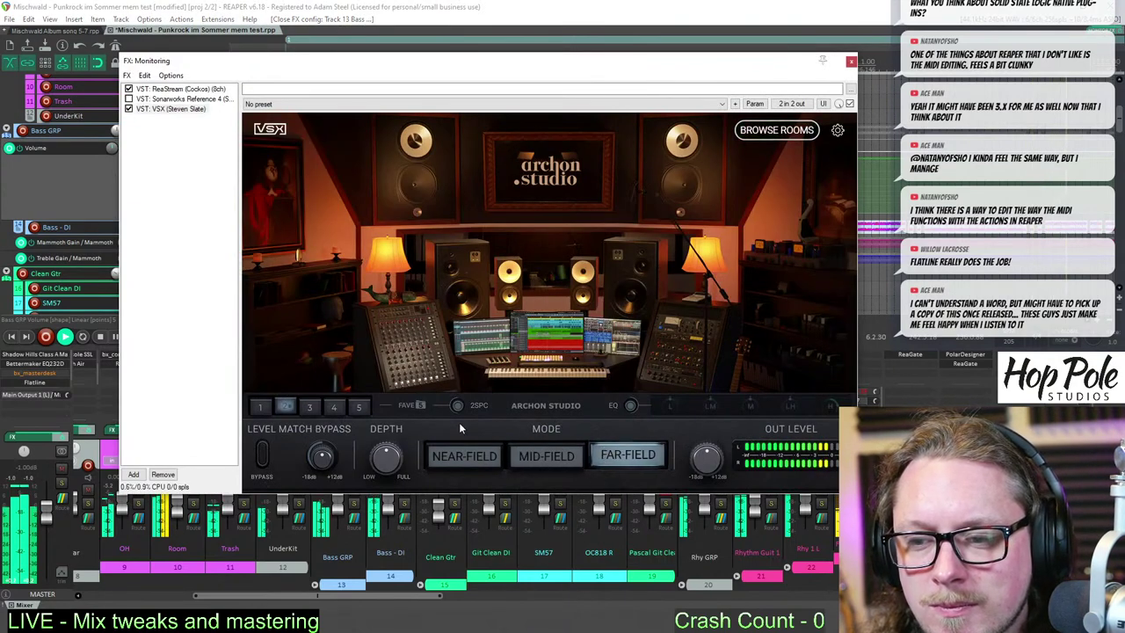
pyautogui.click(334, 406)
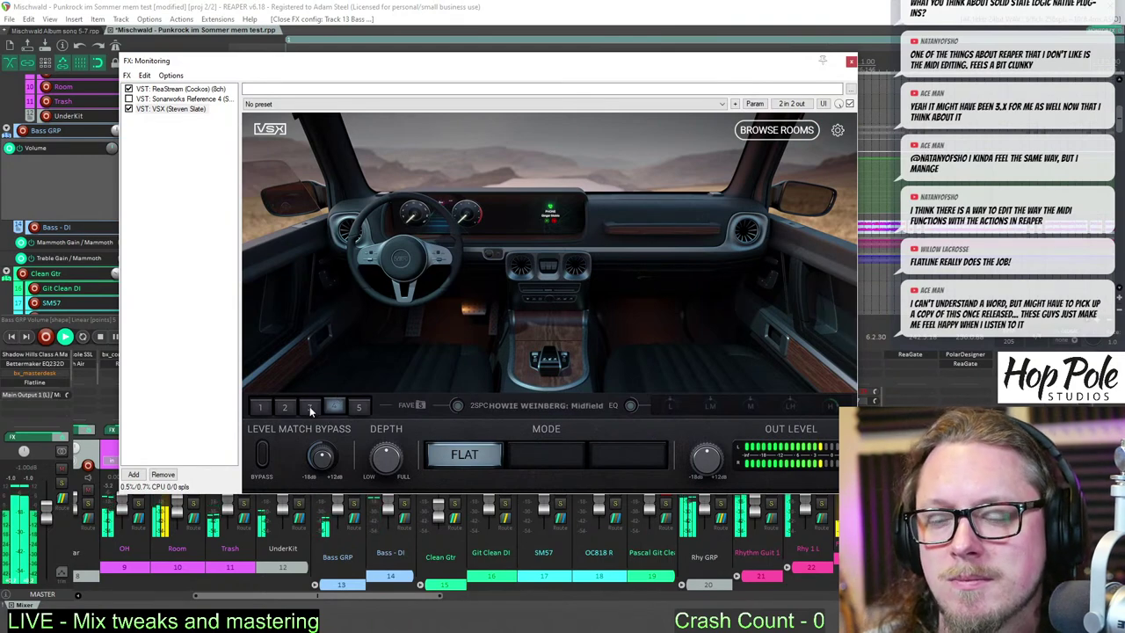
pyautogui.click(307, 408)
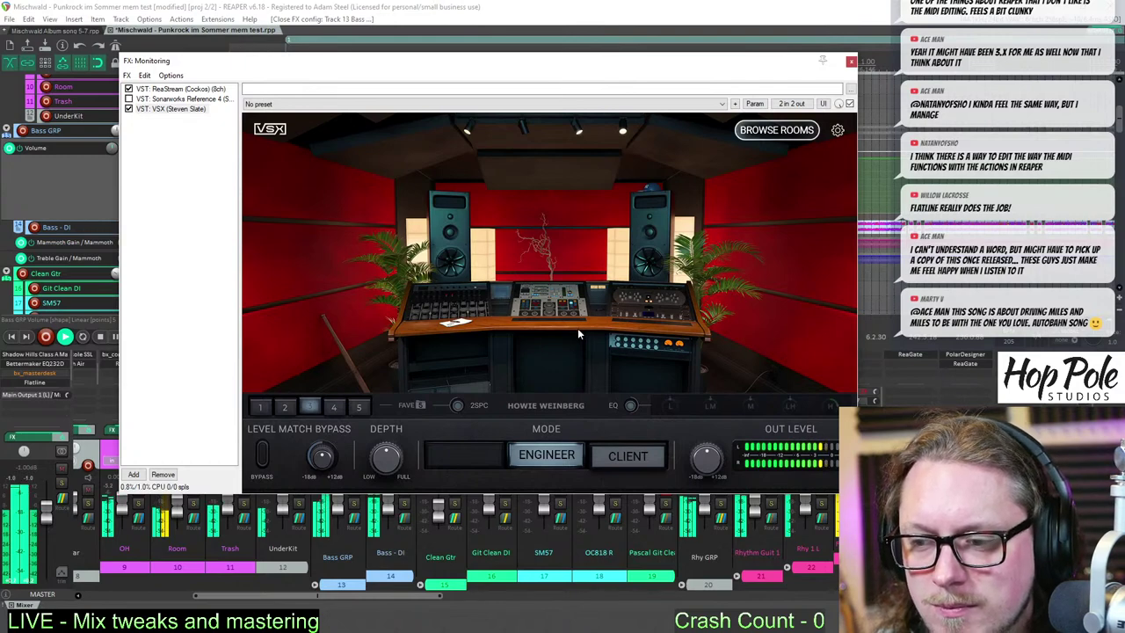
pyautogui.click(851, 60)
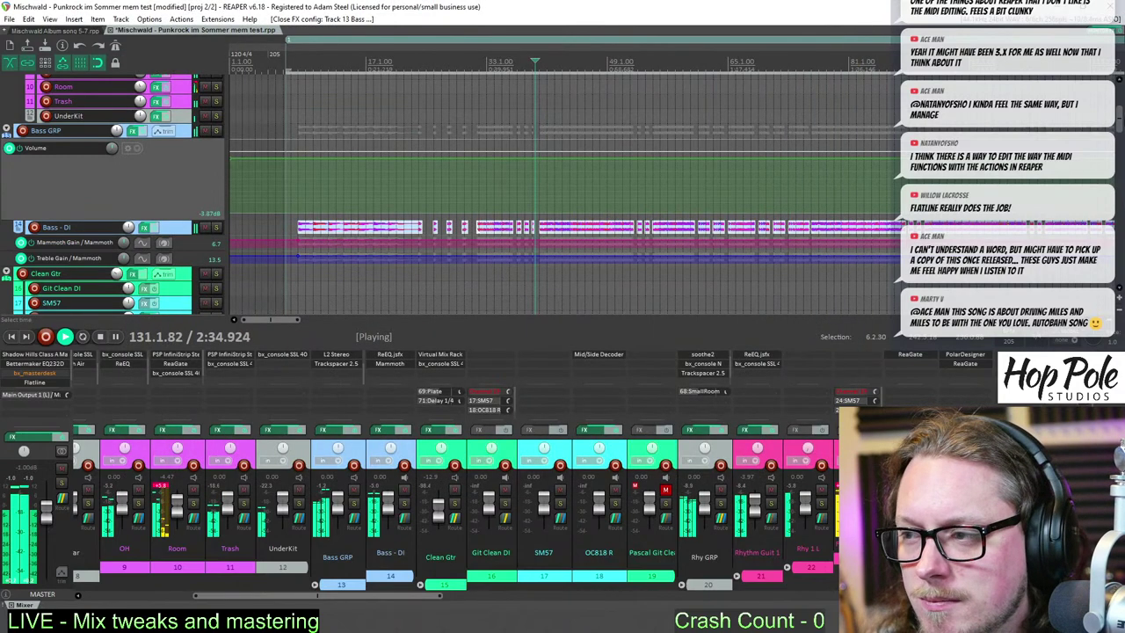
# - Open the Drum Midi item for MIDI editing and adjust the velocities of its notes
pyautogui.scroll(3, 580, 161)
pyautogui.scroll(-4, 581, 161)
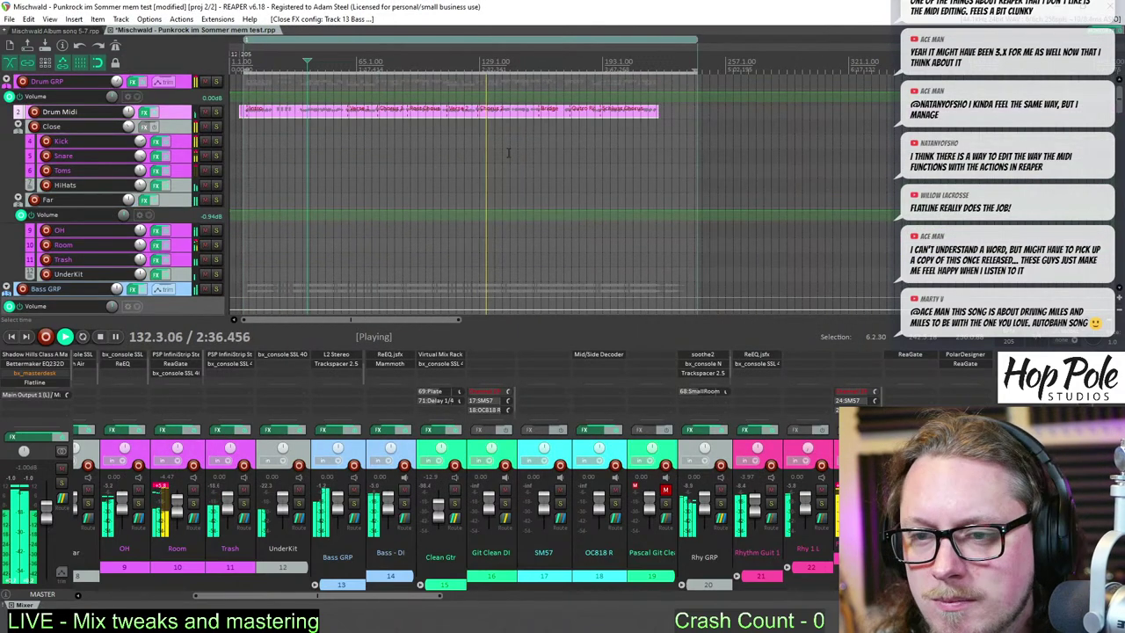
pyautogui.click(141, 596)
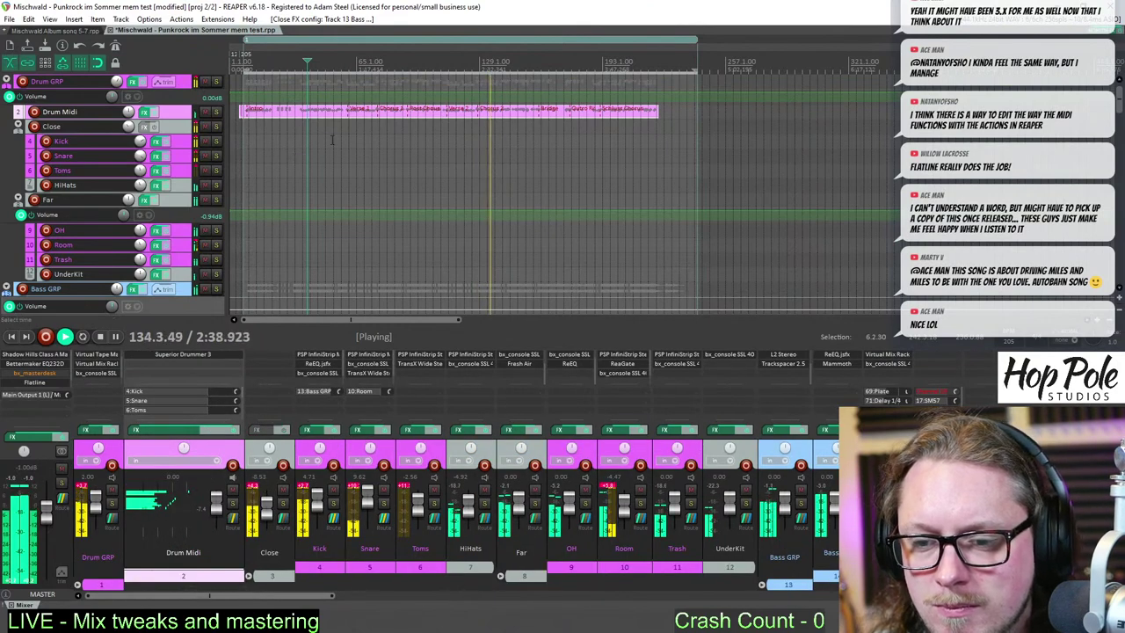
pyautogui.click(333, 111)
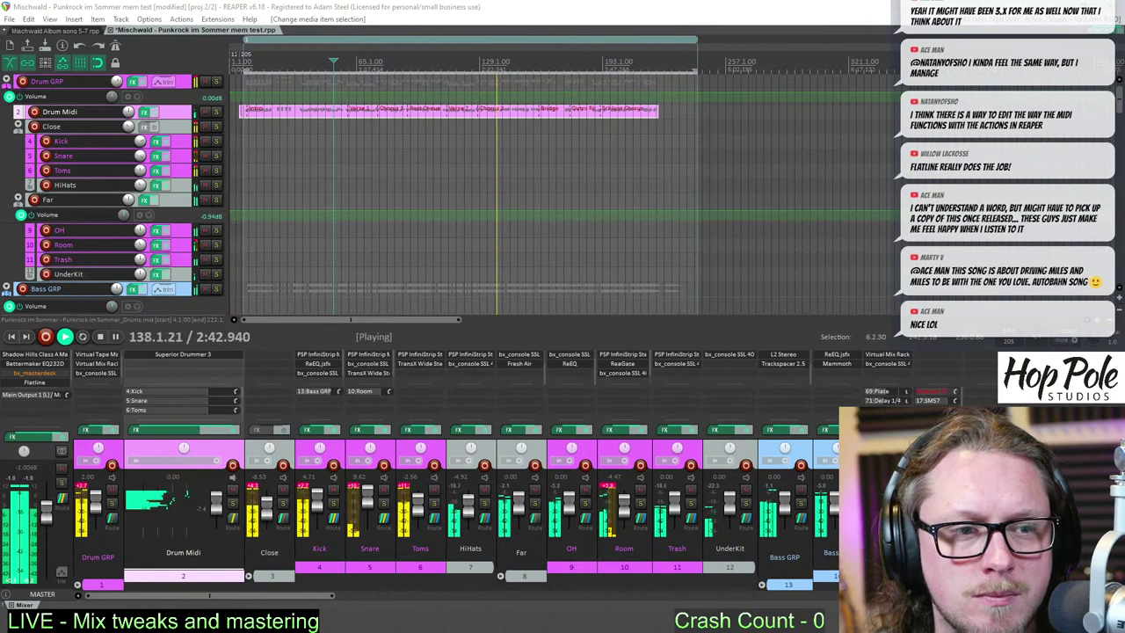
pyautogui.hotkey('ctrl', 'a')
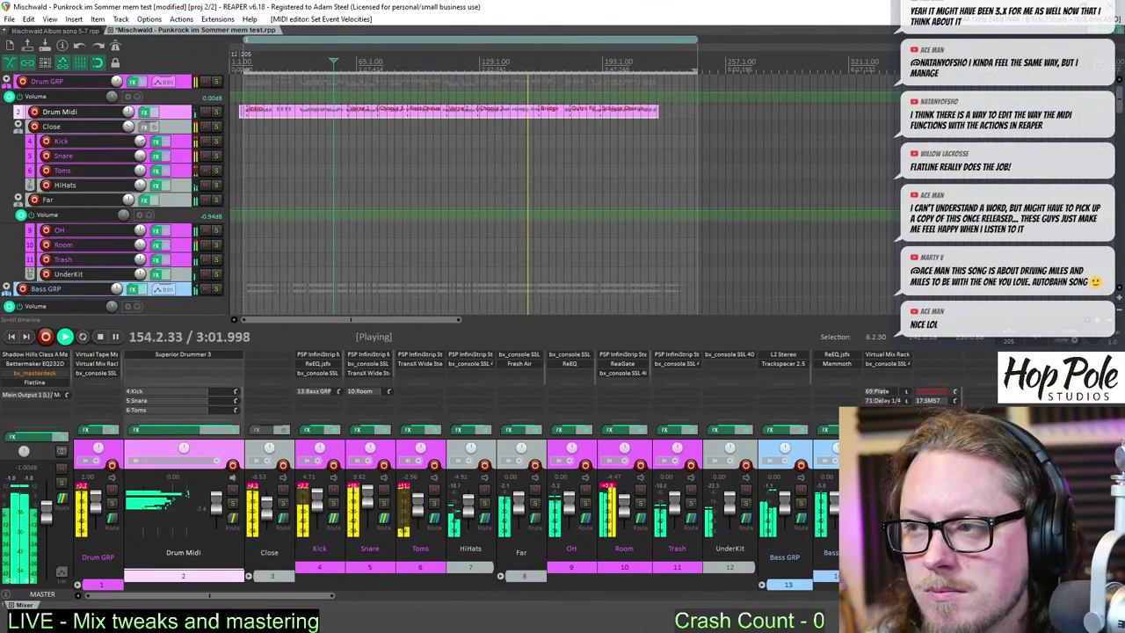
# - Compare the VSX room presets during playback and finish on Archon Studio in Mid-Field mode
pyautogui.hotkey('alt', 'm')
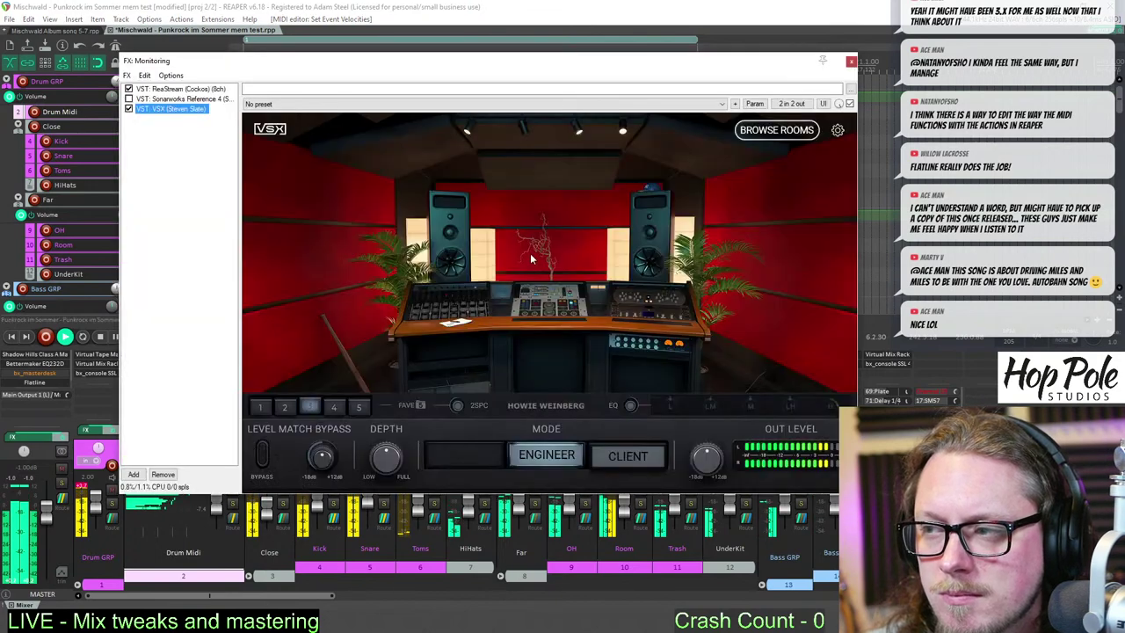
pyautogui.click(287, 410)
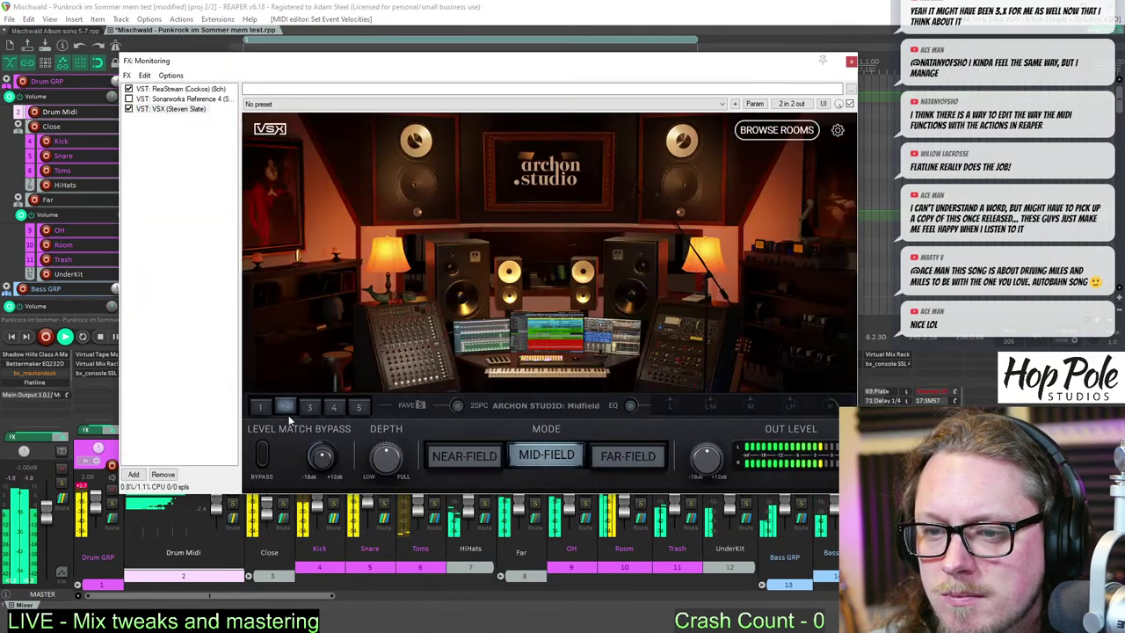
pyautogui.click(622, 455)
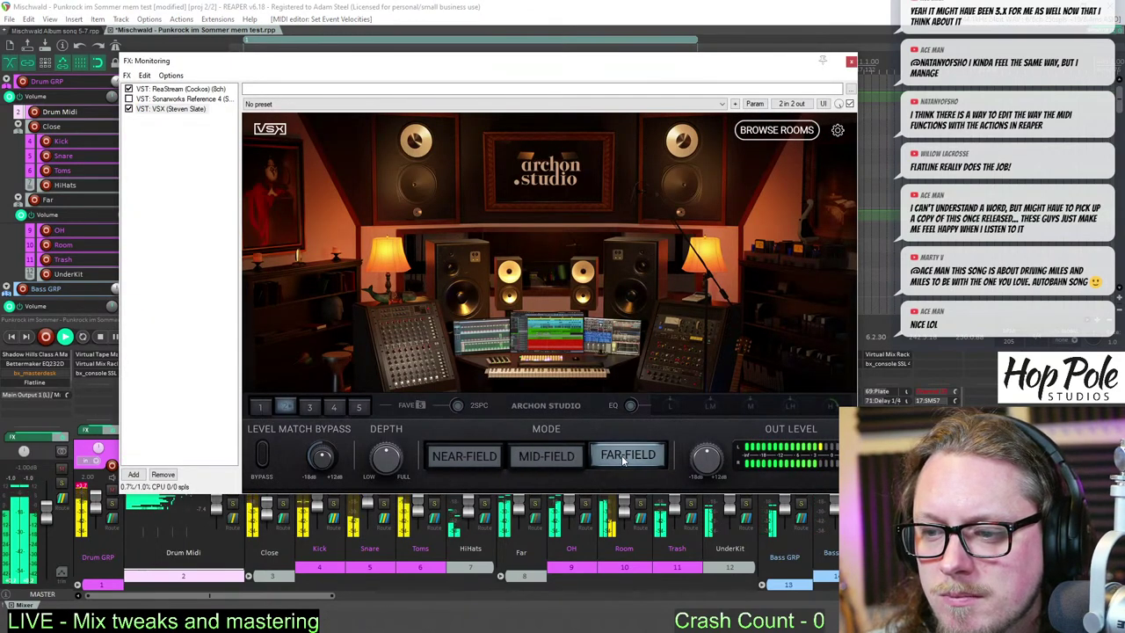
pyautogui.click(260, 408)
pyautogui.click(285, 407)
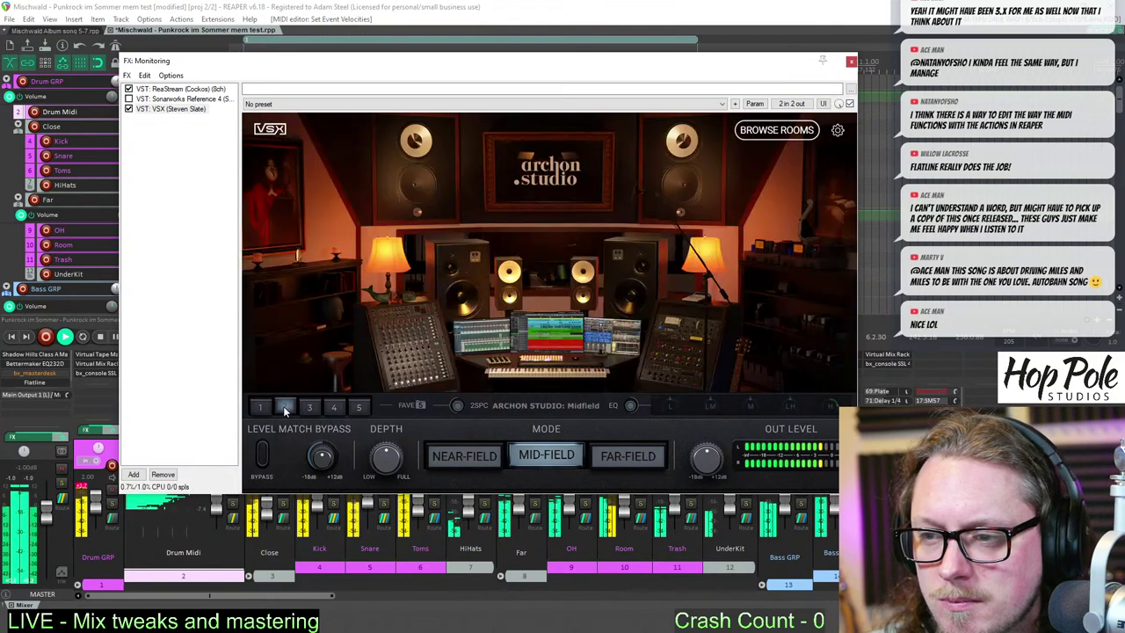
pyautogui.click(851, 62)
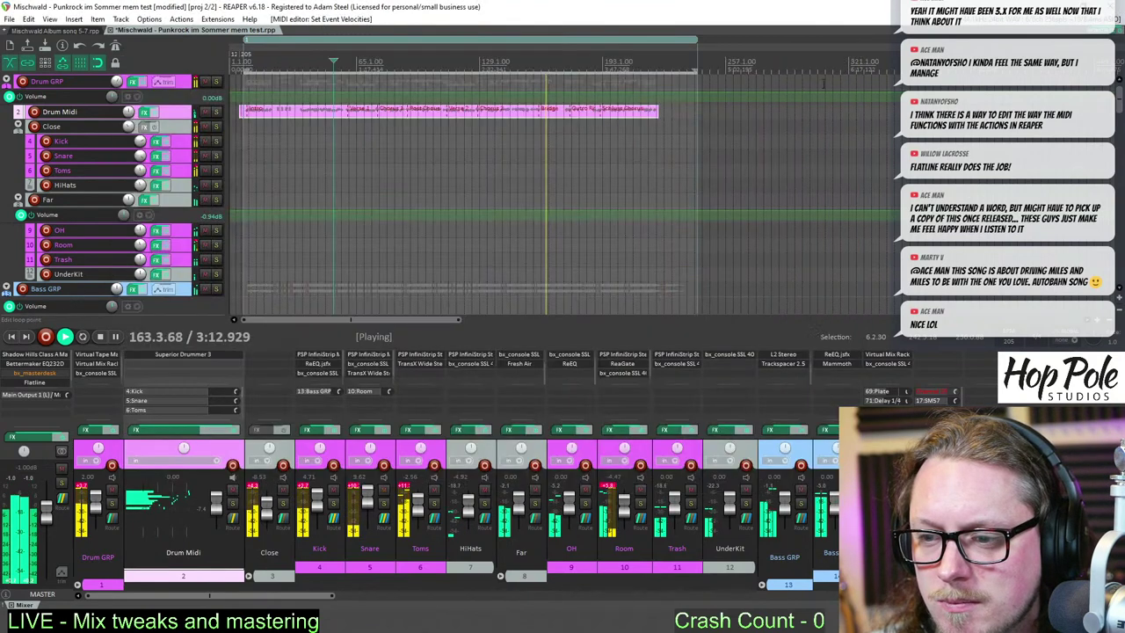
# - Look through the arrangement from the drums down to the guide tracks and back to the rhythm and lead guitars
pyautogui.scroll(-2, 698, 112)
pyautogui.scroll(5, 698, 111)
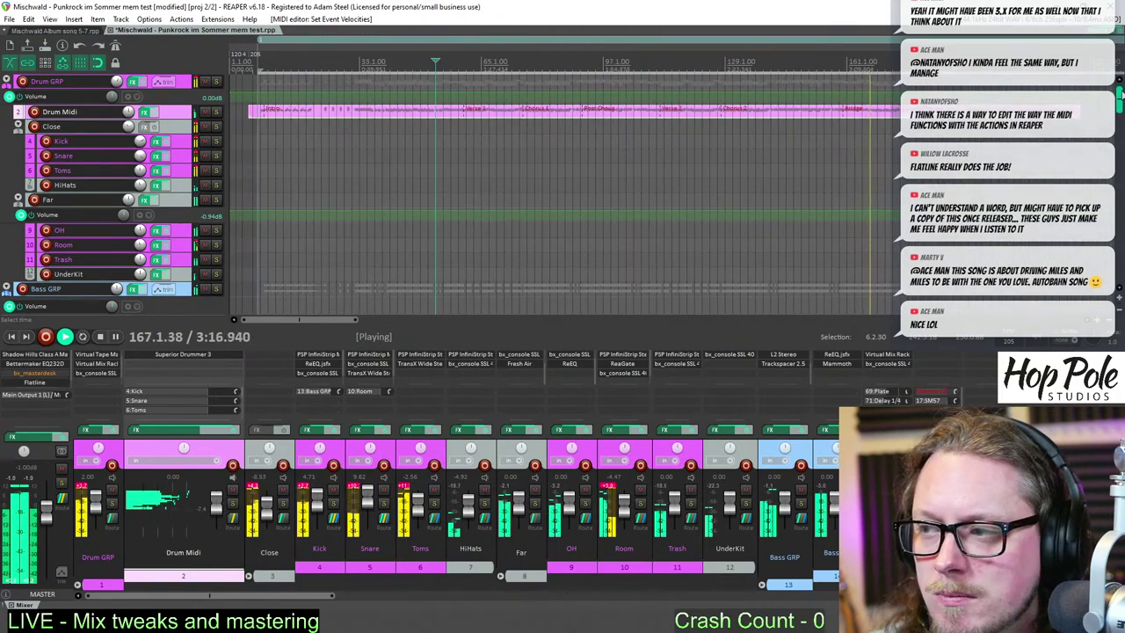
pyautogui.moveTo(1118, 110); pyautogui.dragTo(1115, 177)
pyautogui.scroll(-10, 562, 193)
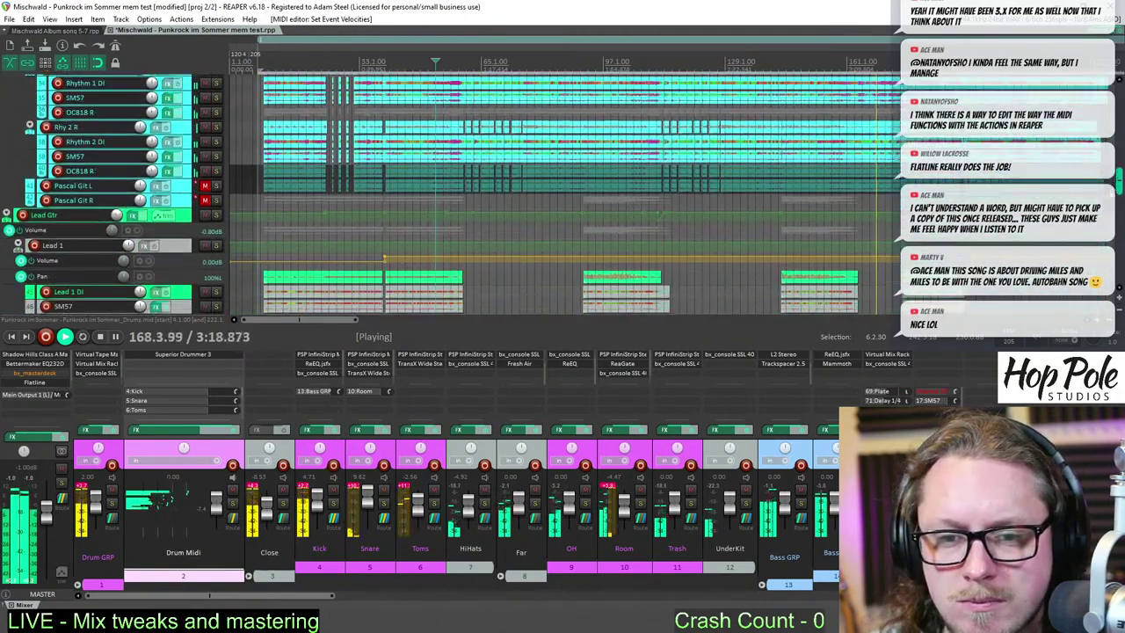
pyautogui.scroll(-10, 562, 194)
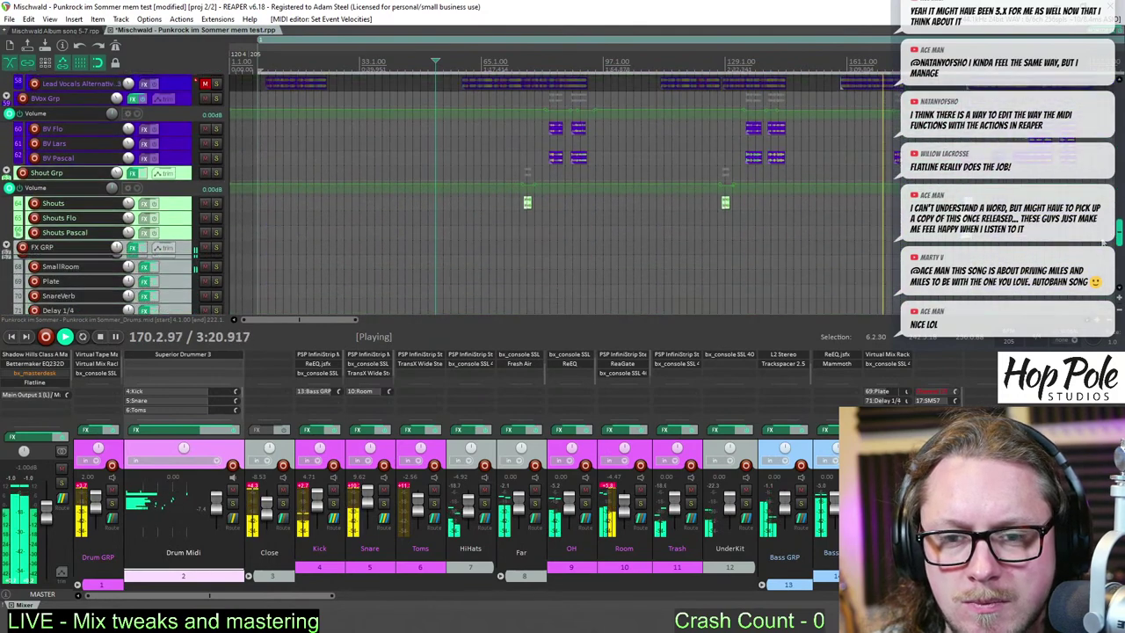
pyautogui.scroll(-10, 563, 194)
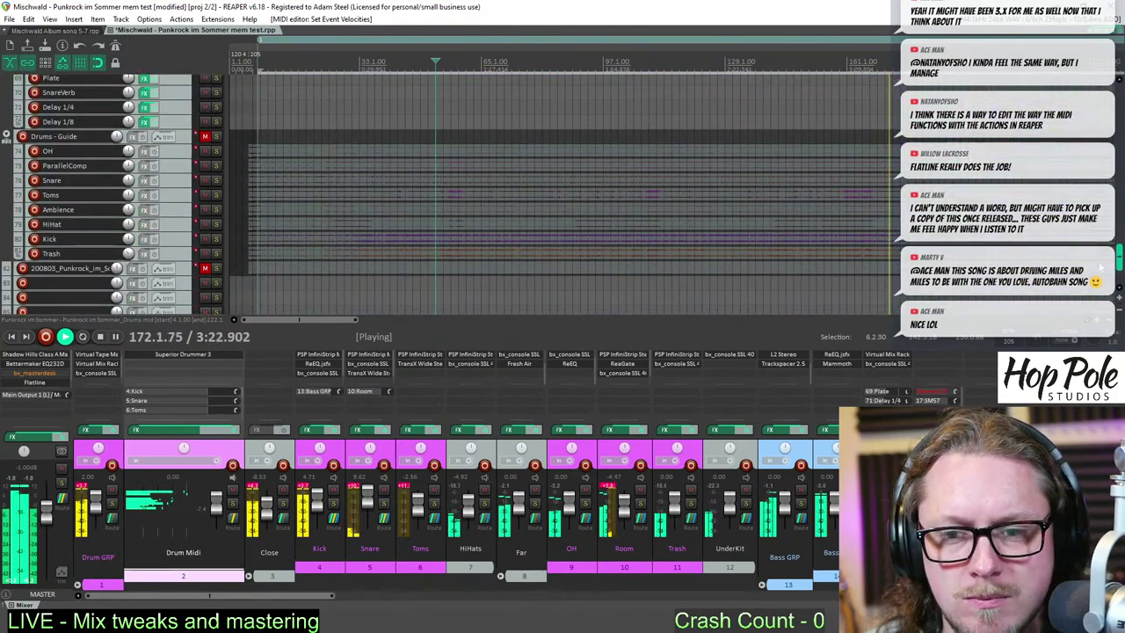
pyautogui.scroll(-5, 856, 229)
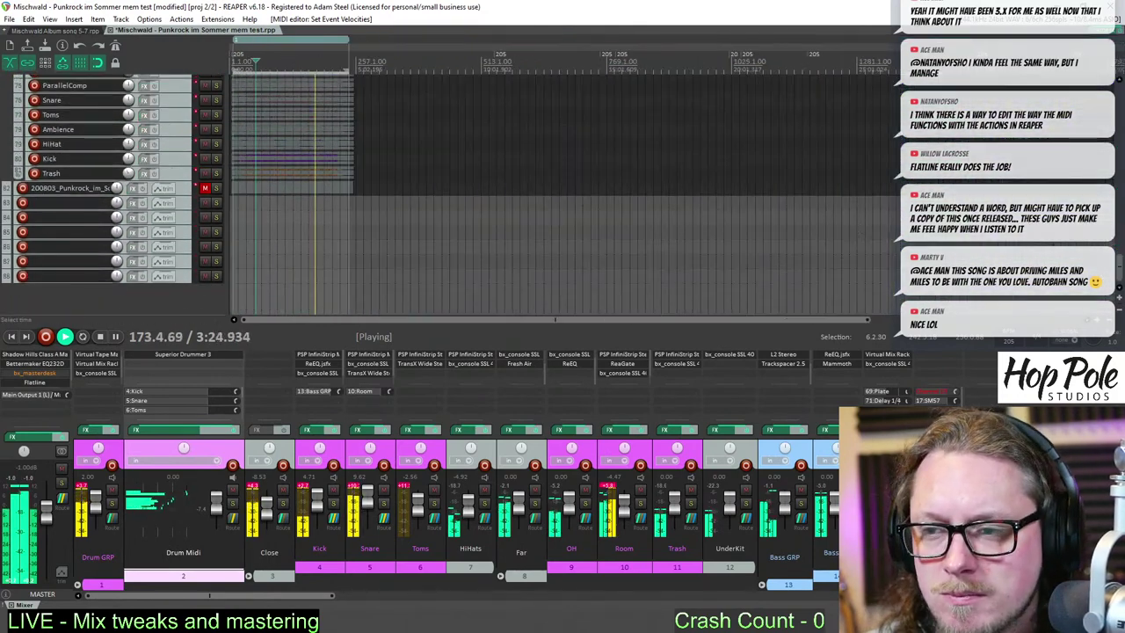
pyautogui.scroll(10, 563, 193)
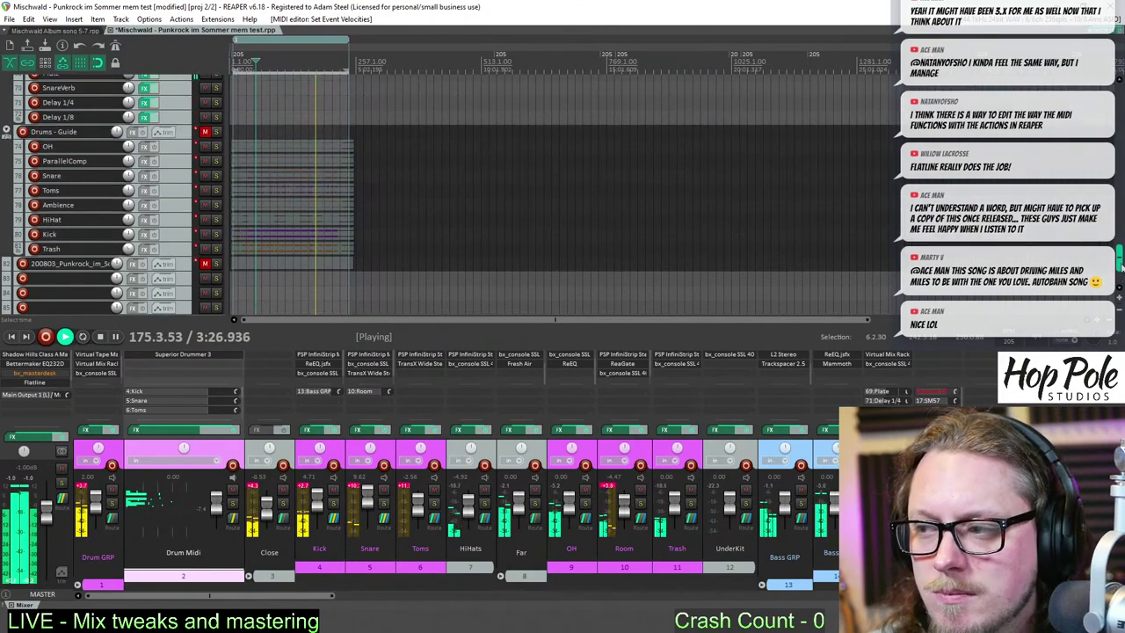
pyautogui.scroll(8, 563, 194)
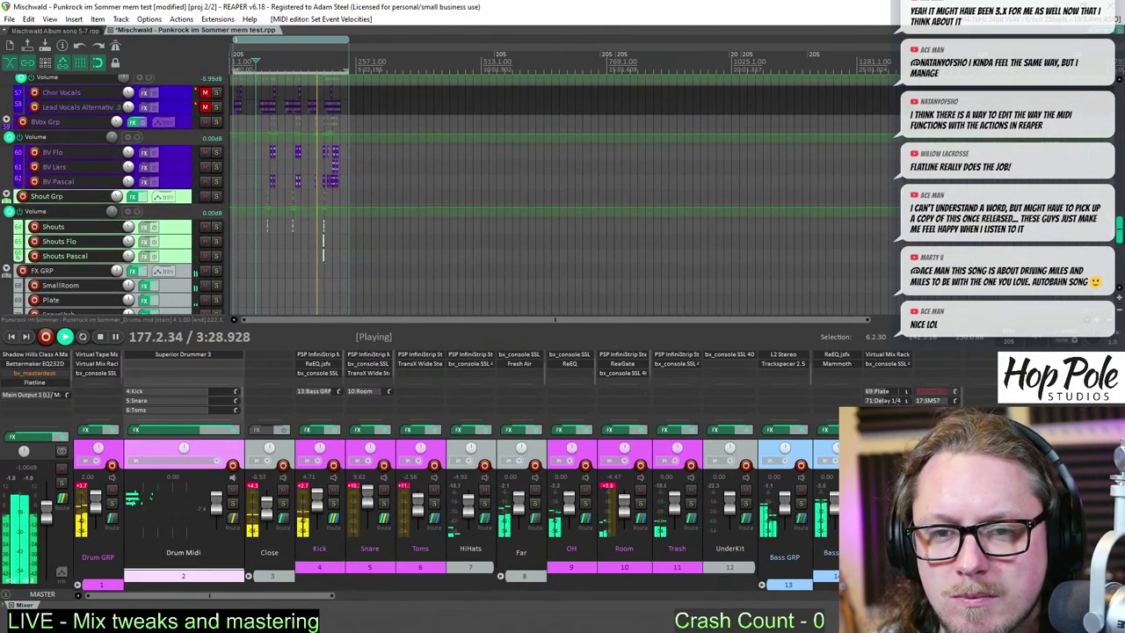
pyautogui.scroll(8, 563, 194)
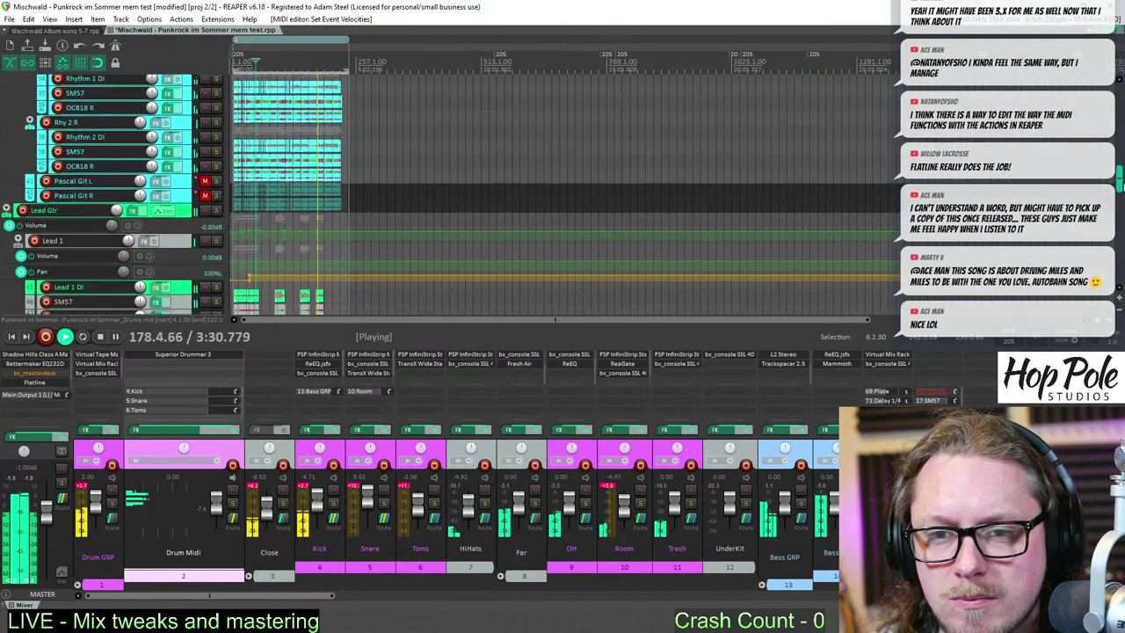
pyautogui.scroll(-8, 562, 193)
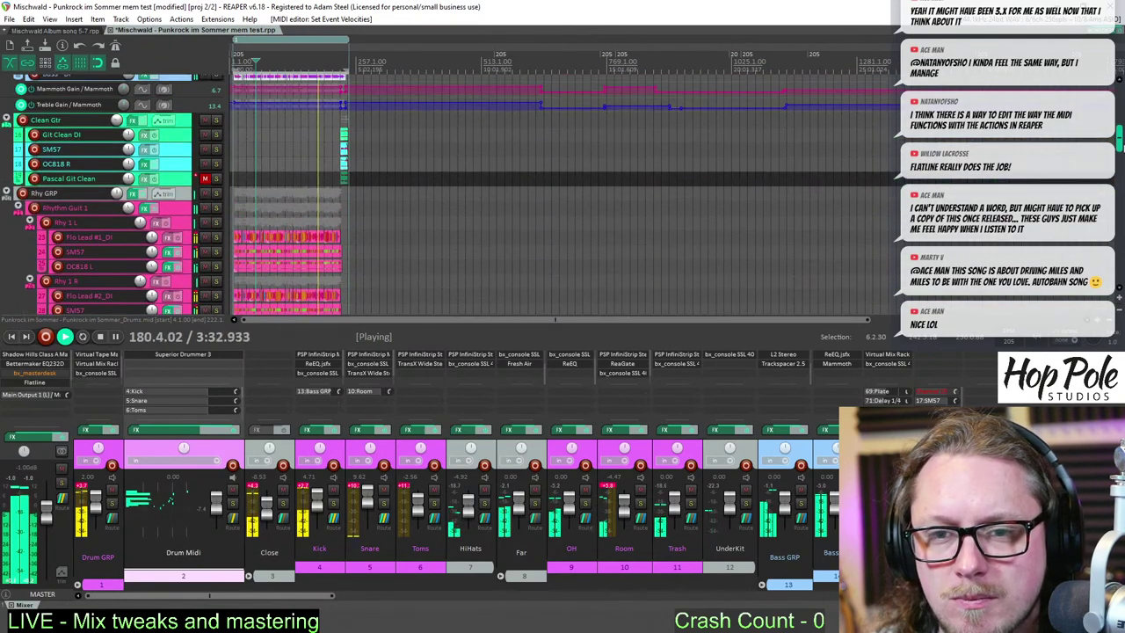
pyautogui.moveTo(1120, 192); pyautogui.dragTo(1120, 198)
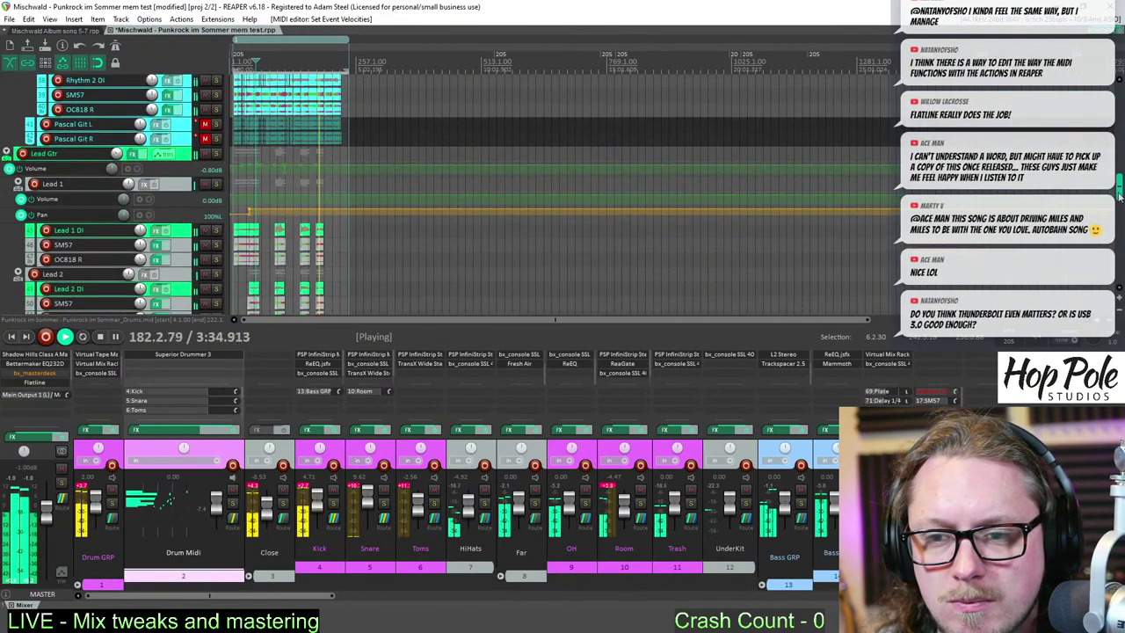
# - Split the Rhythm 2 R SM57 and OC818 R items in the break after bar 191 and, with snapping off, trim them to leave the break empty
pyautogui.scroll(5, 649, 233)
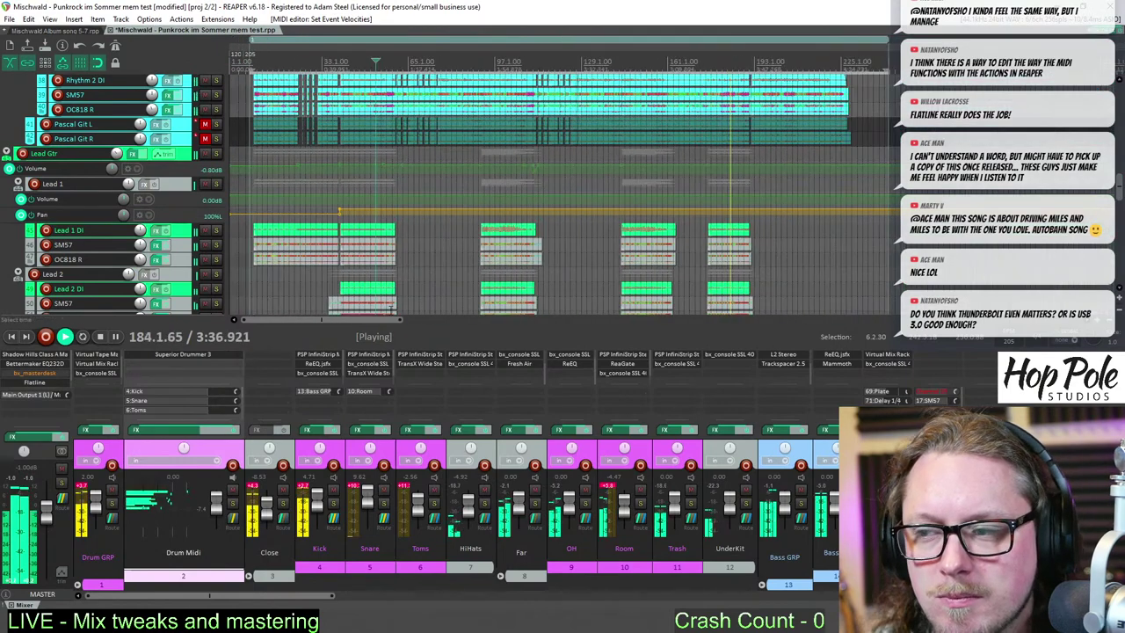
pyautogui.moveTo(353, 319); pyautogui.dragTo(396, 319)
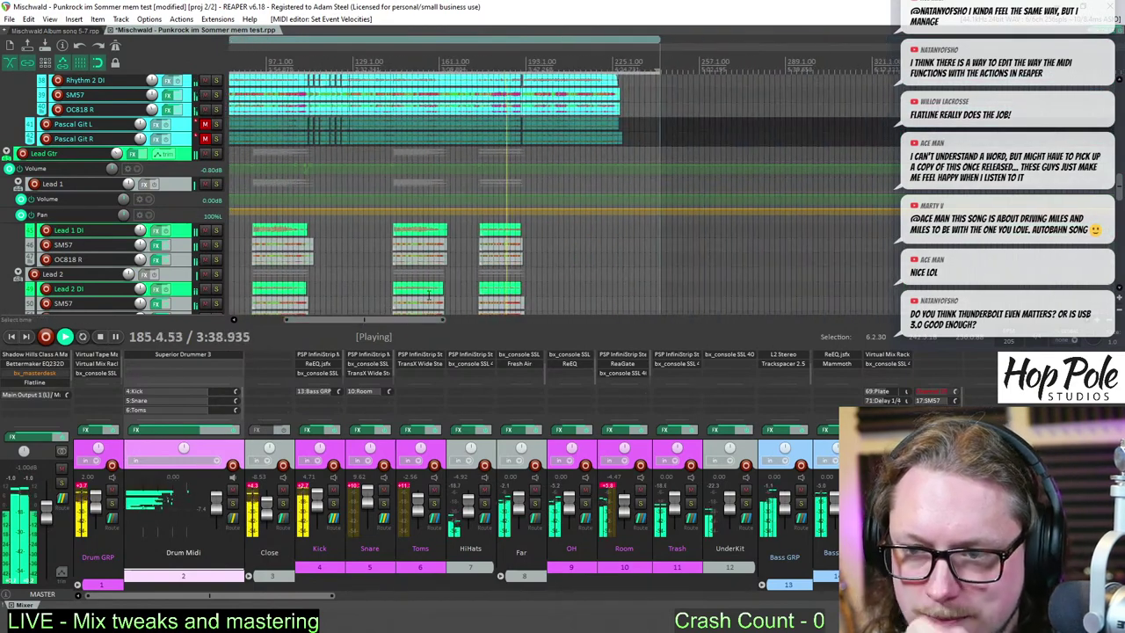
pyautogui.scroll(3, 583, 256)
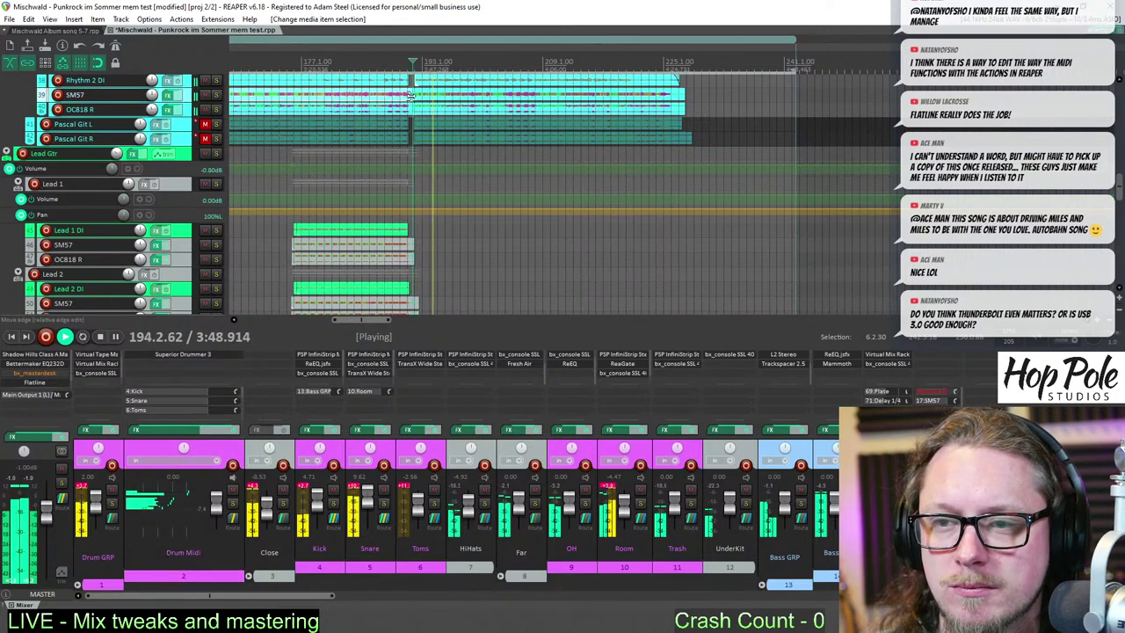
pyautogui.scroll(8, 420, 95)
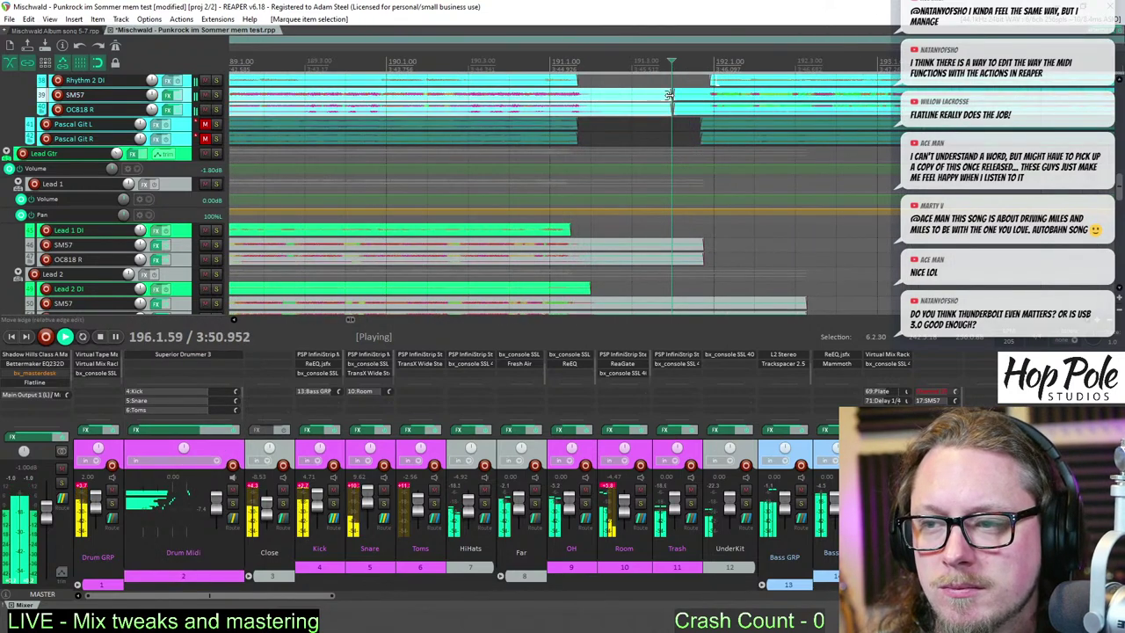
pyautogui.moveTo(670, 95); pyautogui.dragTo(584, 110)
pyautogui.click(98, 64)
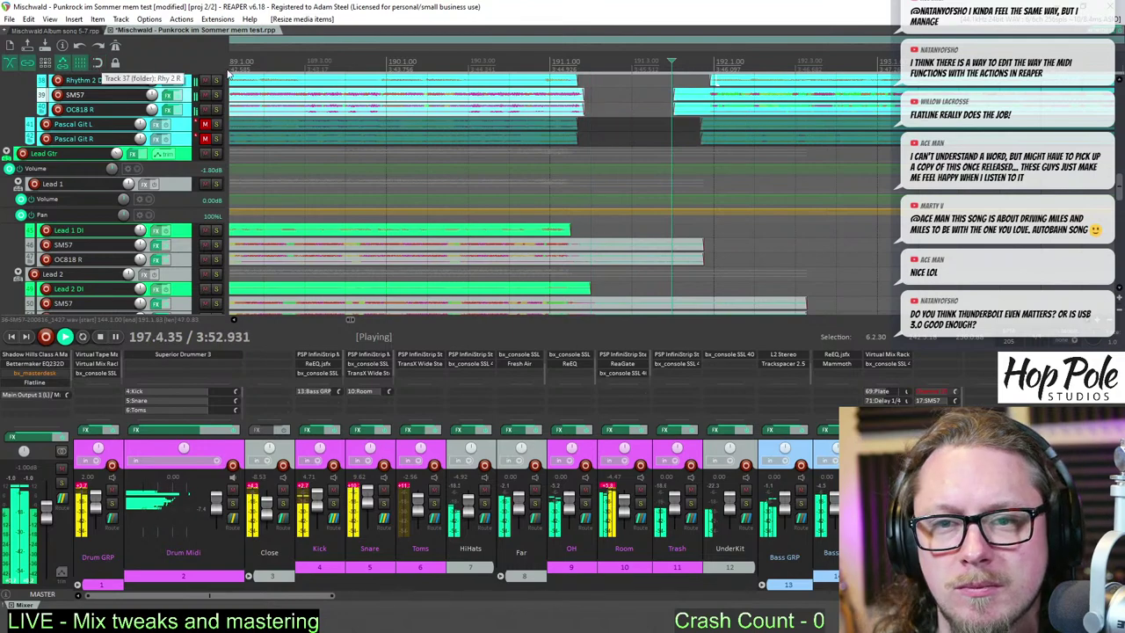
pyautogui.moveTo(670, 91); pyautogui.dragTo(622, 175)
# - Split the Rhy 2 L SM57 and OC818 R items at the start of the same break and trim the later parts to its end
pyautogui.click(581, 155)
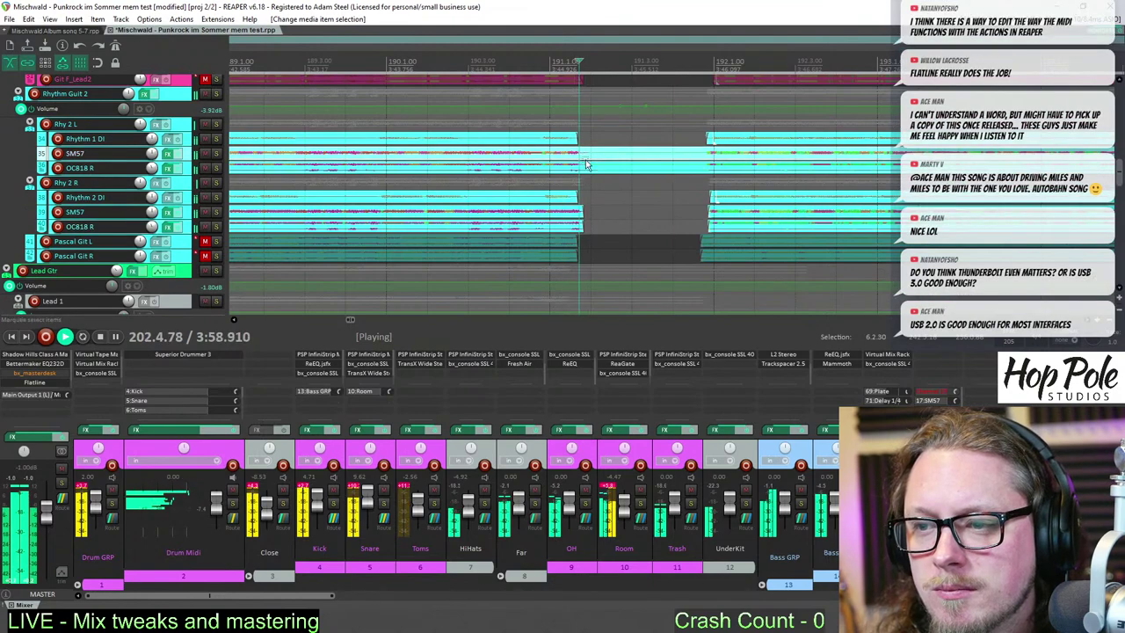
pyautogui.press('s')
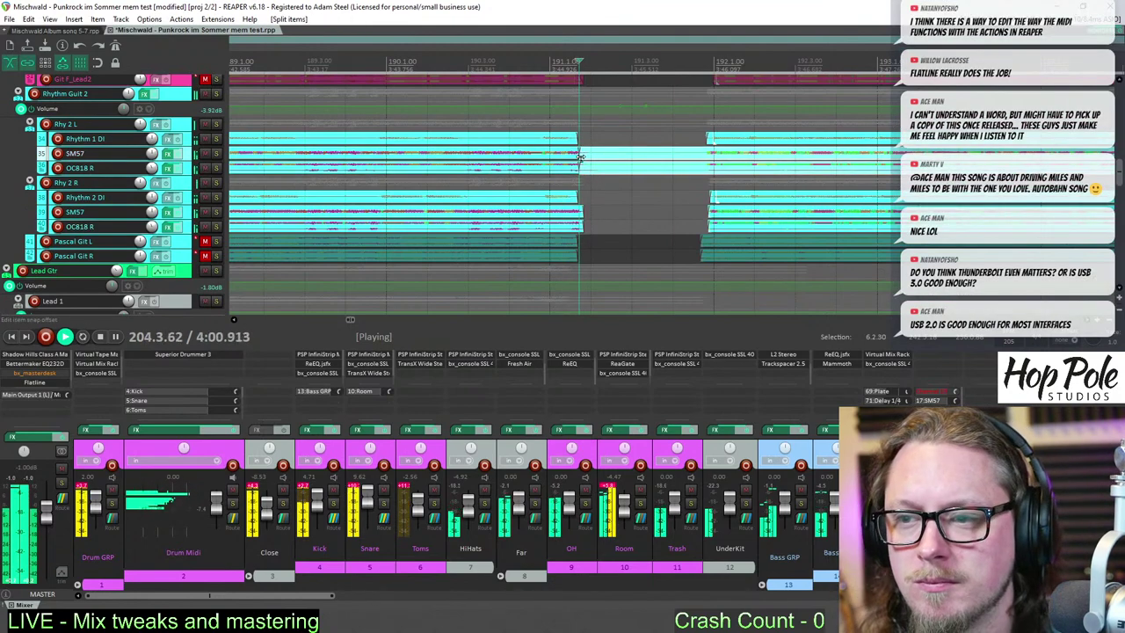
pyautogui.moveTo(580, 157); pyautogui.dragTo(709, 173)
pyautogui.scroll(-3, 613, 157)
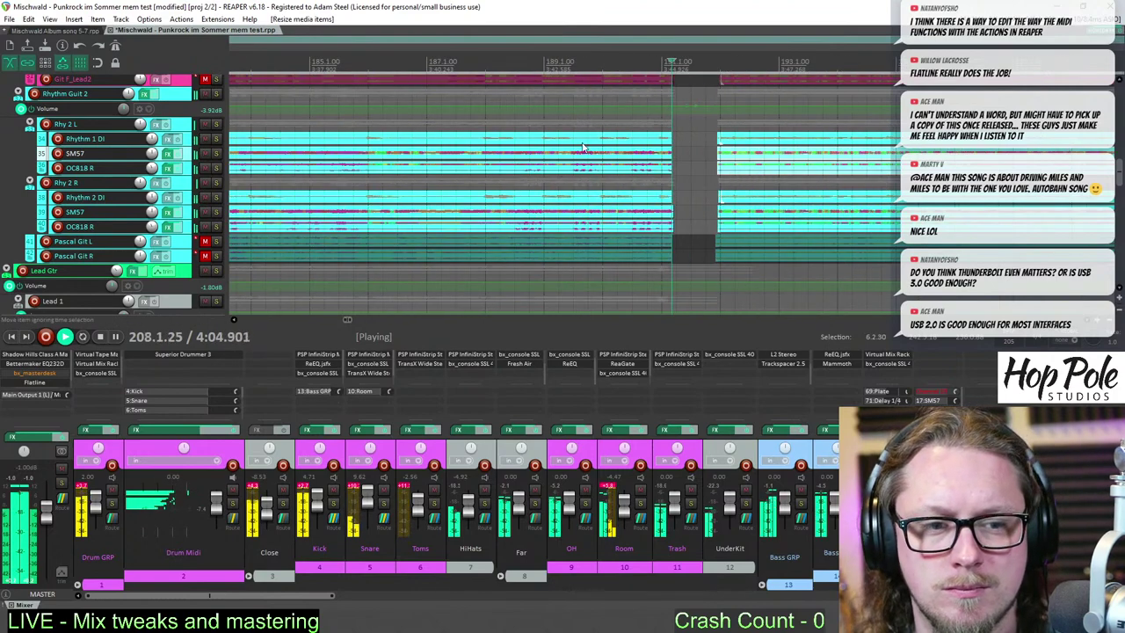
# - Split the Rhythm Guit 1 microphone items at the break after bar 191 and trim the later parts to clear the gap
pyautogui.scroll(4, 645, 132)
pyautogui.moveTo(686, 311); pyautogui.dragTo(612, 241)
pyautogui.click(676, 181)
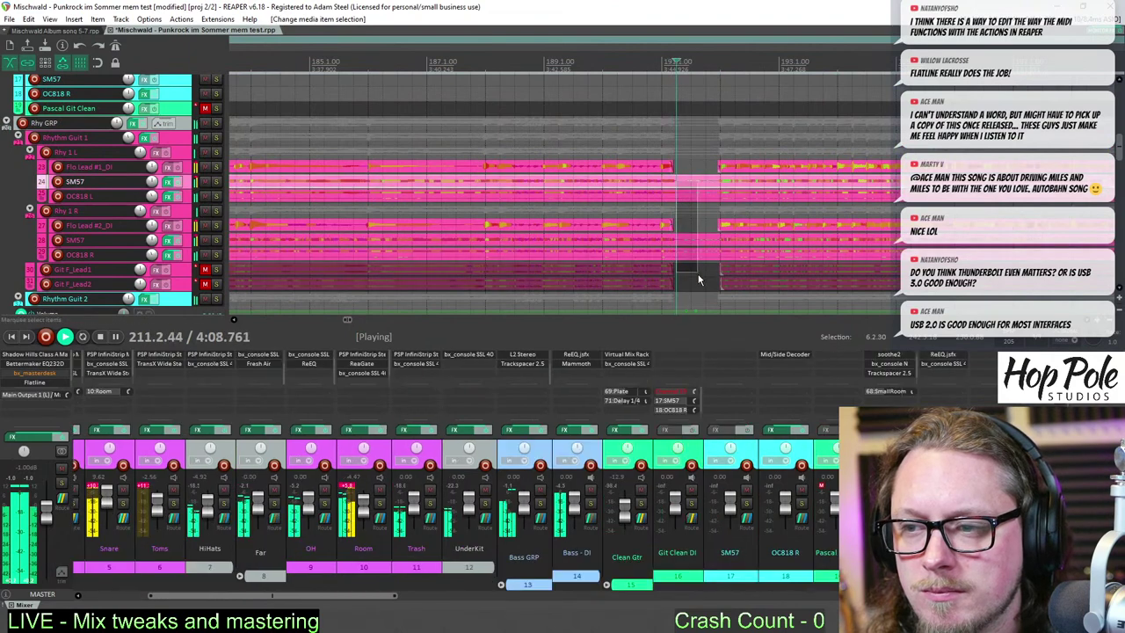
pyautogui.moveTo(702, 276)
pyautogui.mouseDown()
pyautogui.moveTo(689, 201)
pyautogui.moveTo(719, 203)
pyautogui.mouseUp()
pyautogui.press('s')
pyautogui.scroll(-2, 666, 169)
pyautogui.scroll(4, 660, 90)
# - Check the drum and bass tracks around the break and examine the end of the last Bass - DI item during playback
pyautogui.moveTo(653, 254); pyautogui.dragTo(645, 88)
pyautogui.scroll(5, 645, 88)
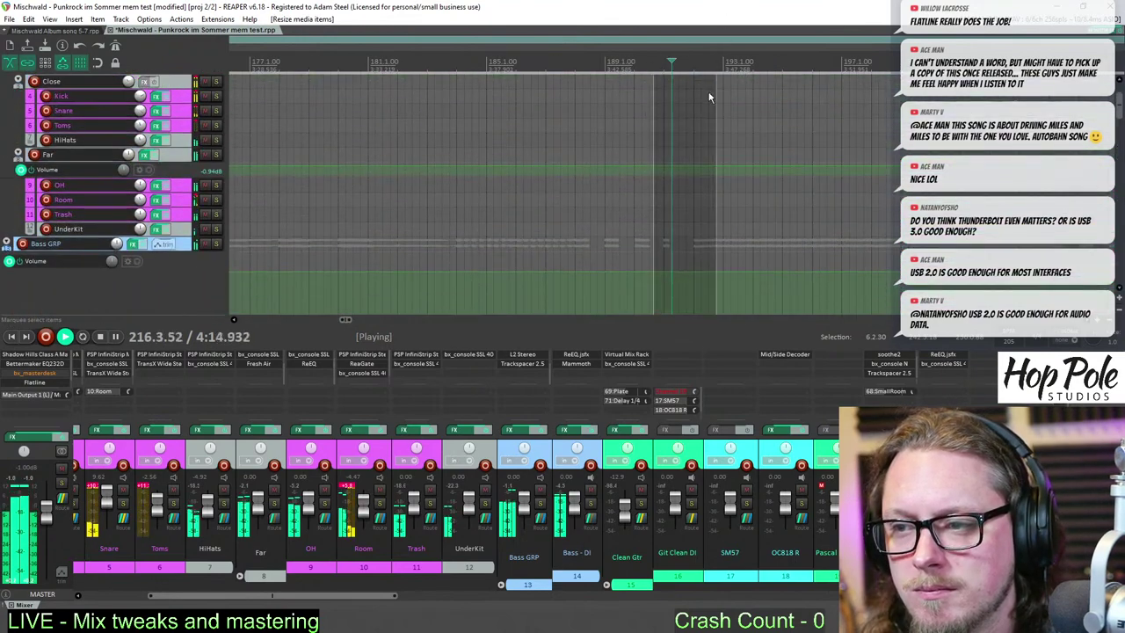
pyautogui.scroll(-7, 645, 203)
pyautogui.moveTo(648, 208); pyautogui.dragTo(362, 207)
pyautogui.scroll(-2, 696, 179)
pyautogui.scroll(-2, 684, 171)
pyautogui.scroll(2, 360, 211)
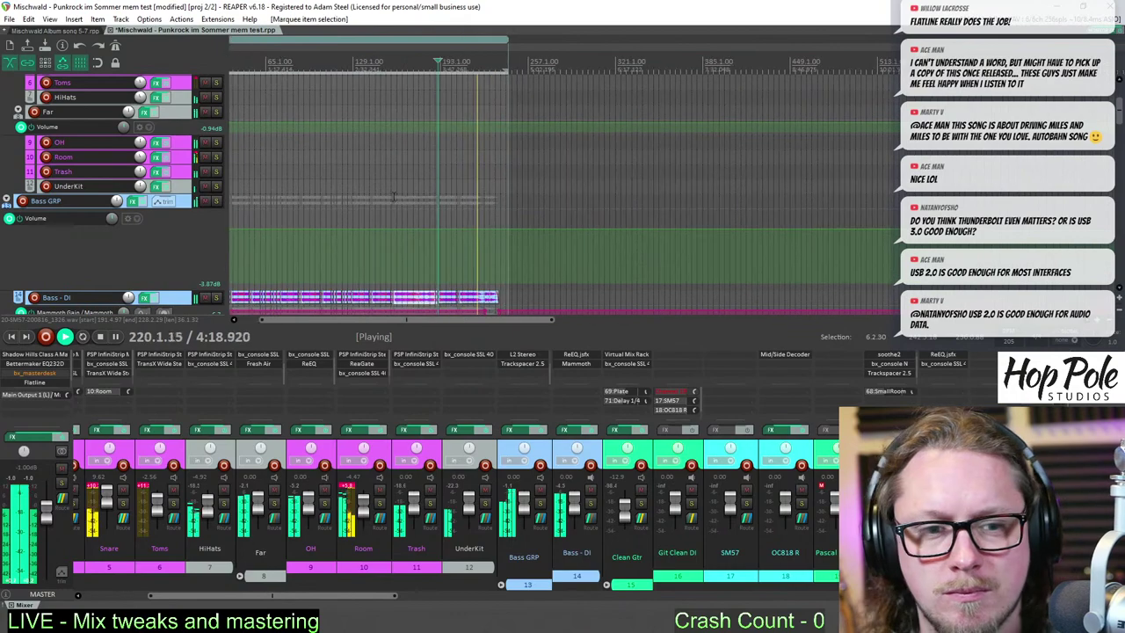
pyautogui.scroll(2, 647, 303)
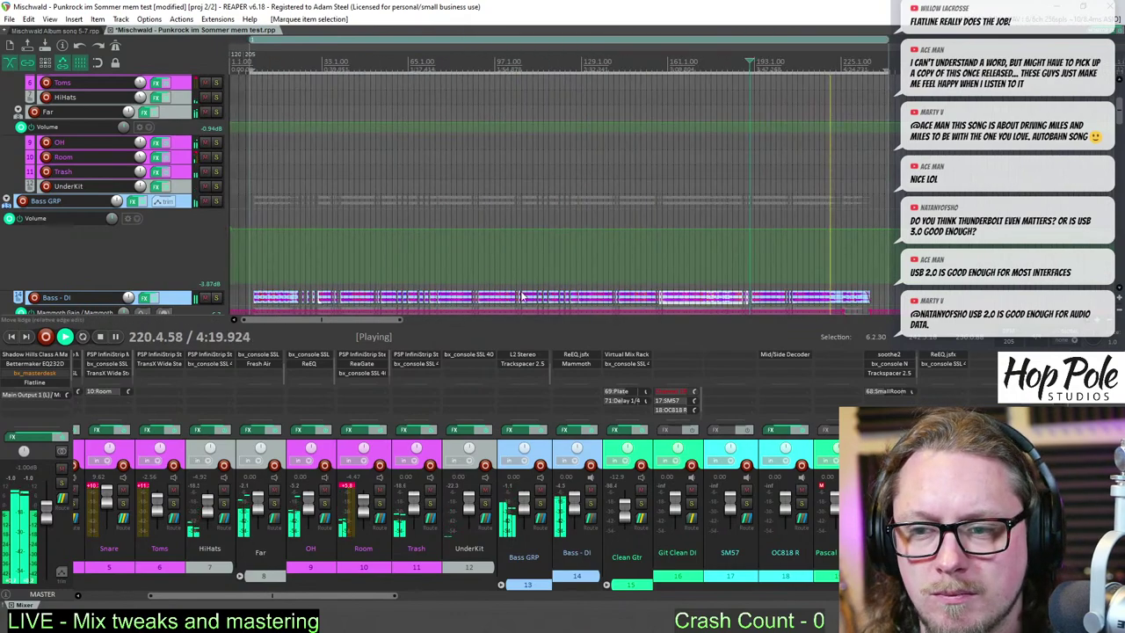
pyautogui.click(805, 301)
pyautogui.scroll(4, 844, 304)
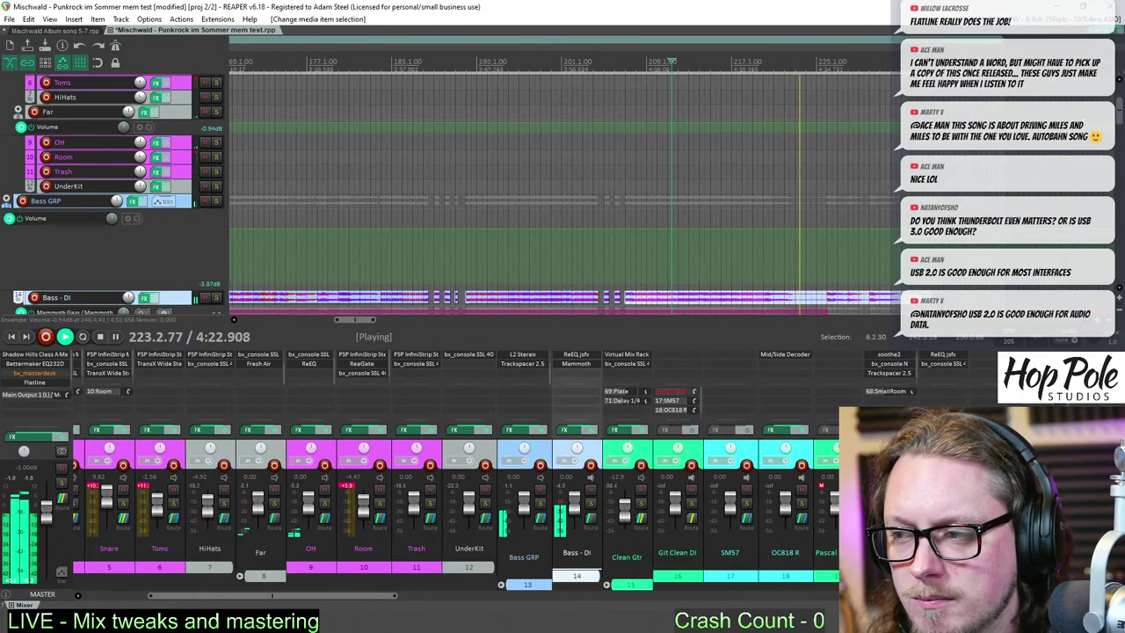
pyautogui.scroll(-4, 817, 305)
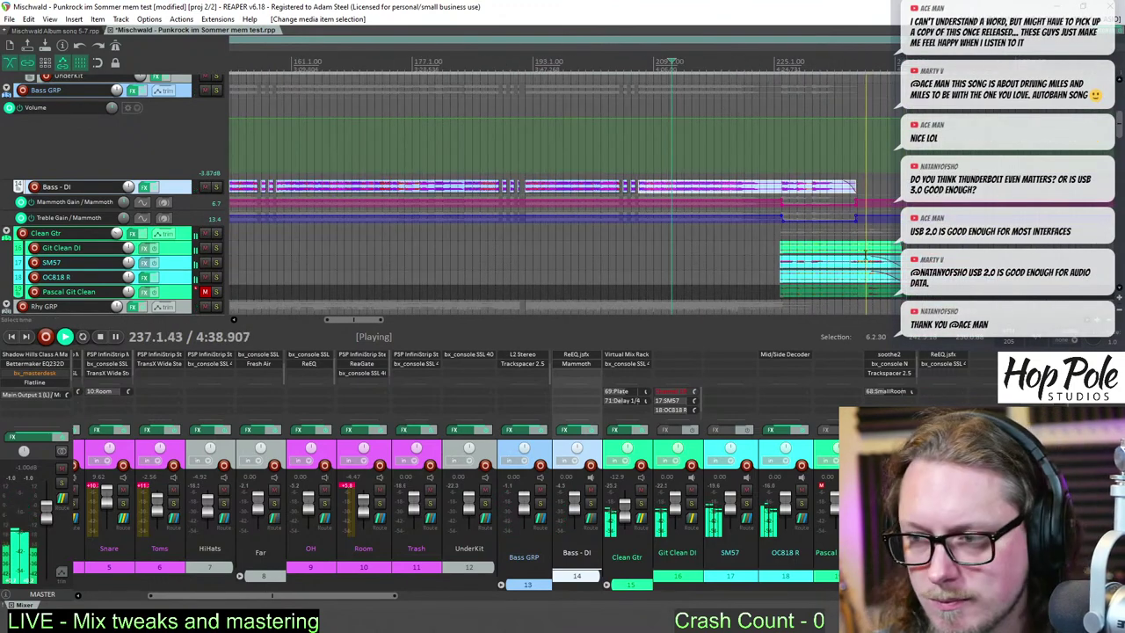
# - Enlarge the Vox Grp volume envelope lane and lower its main segment to -1.20 dB
pyautogui.moveTo(1121, 125); pyautogui.dragTo(1121, 214)
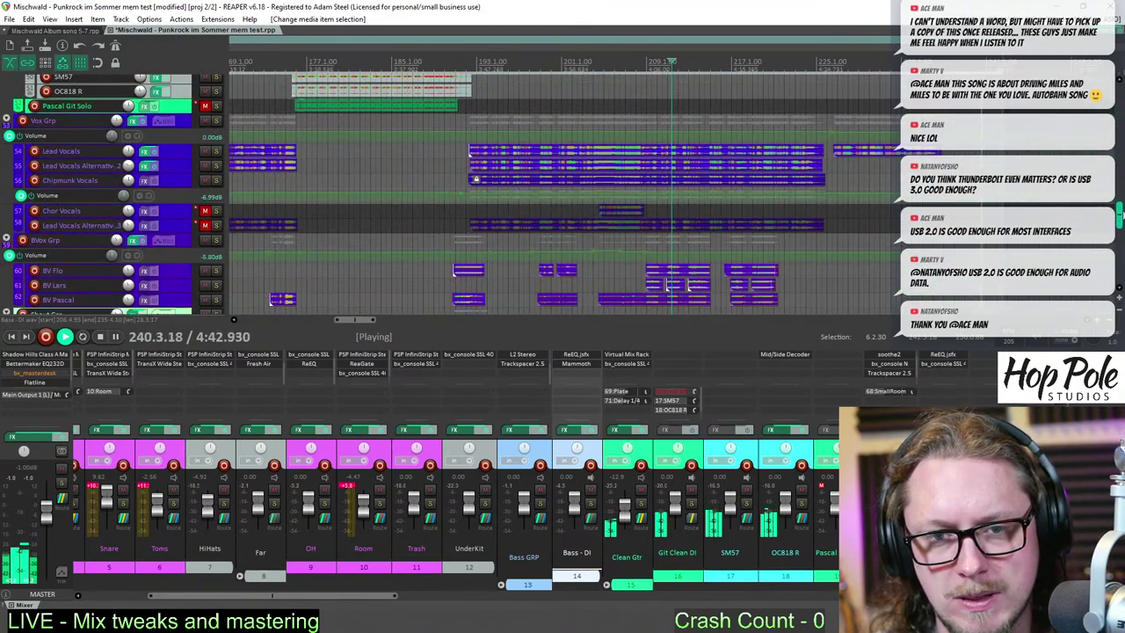
pyautogui.scroll(-8, 470, 154)
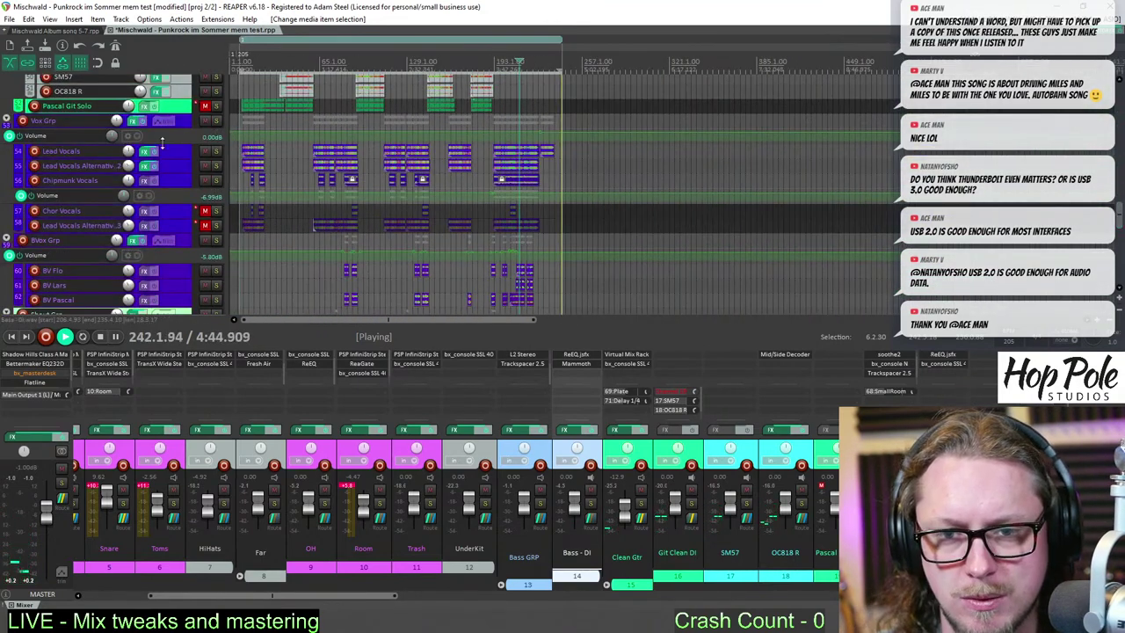
pyautogui.moveTo(162, 144); pyautogui.dragTo(162, 193)
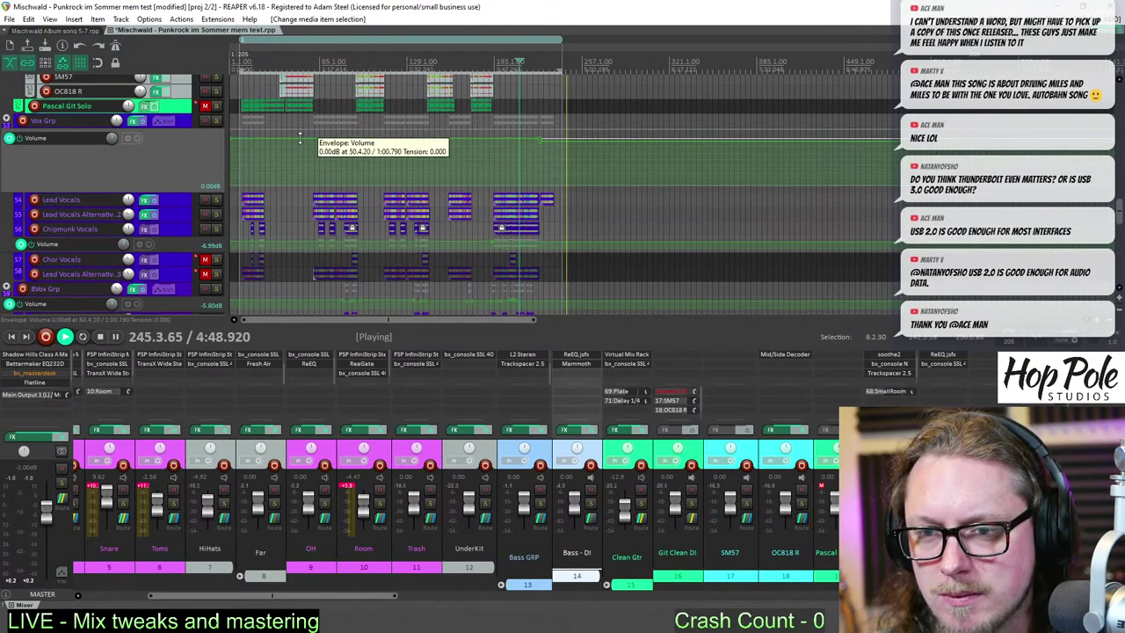
pyautogui.moveTo(300, 138); pyautogui.dragTo(303, 142)
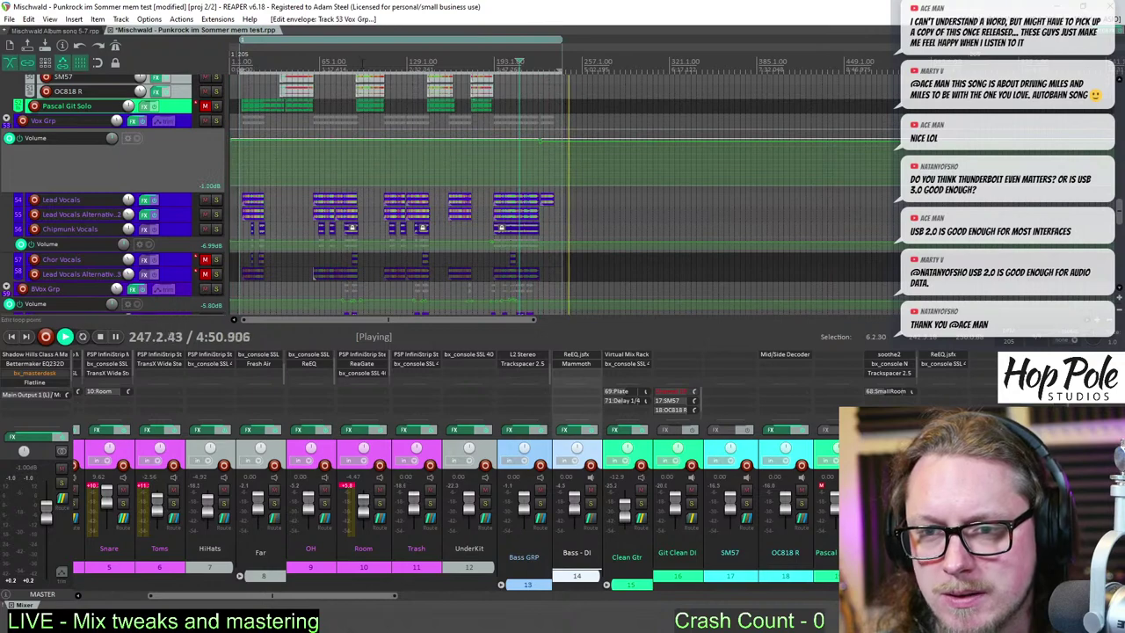
# - Audition the vocals from earlier in the song, set the Vox Grp volume envelope to -1.00 dB, stop playback and enlarge the envelope lane further
pyautogui.click(370, 63)
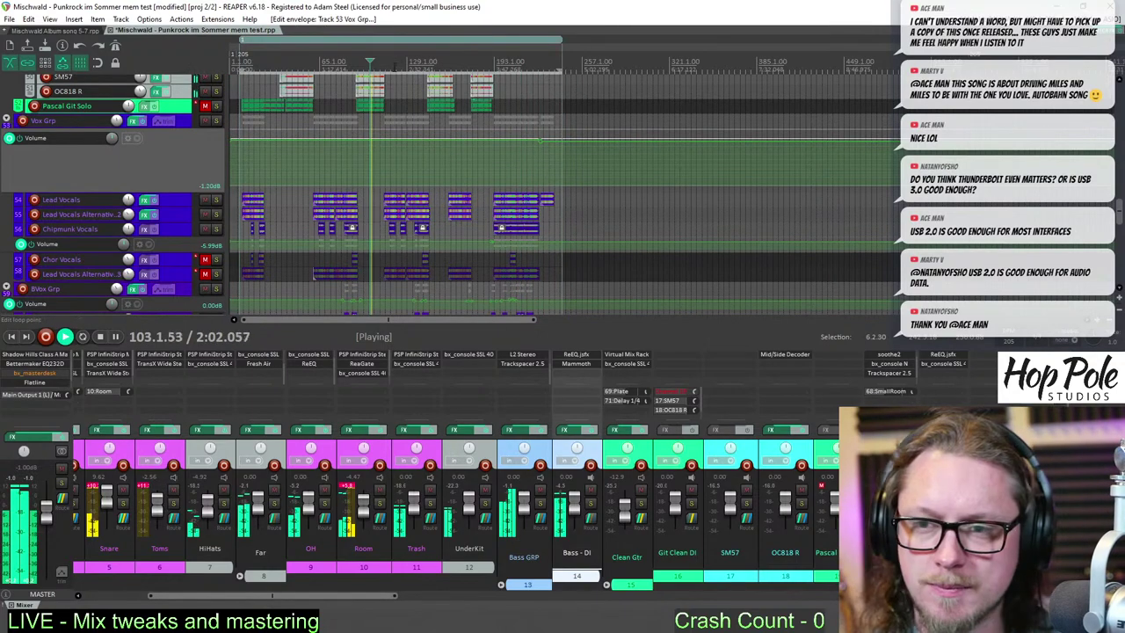
pyautogui.click(405, 63)
pyautogui.scroll(4, 592, 166)
pyautogui.scroll(-5, 590, 170)
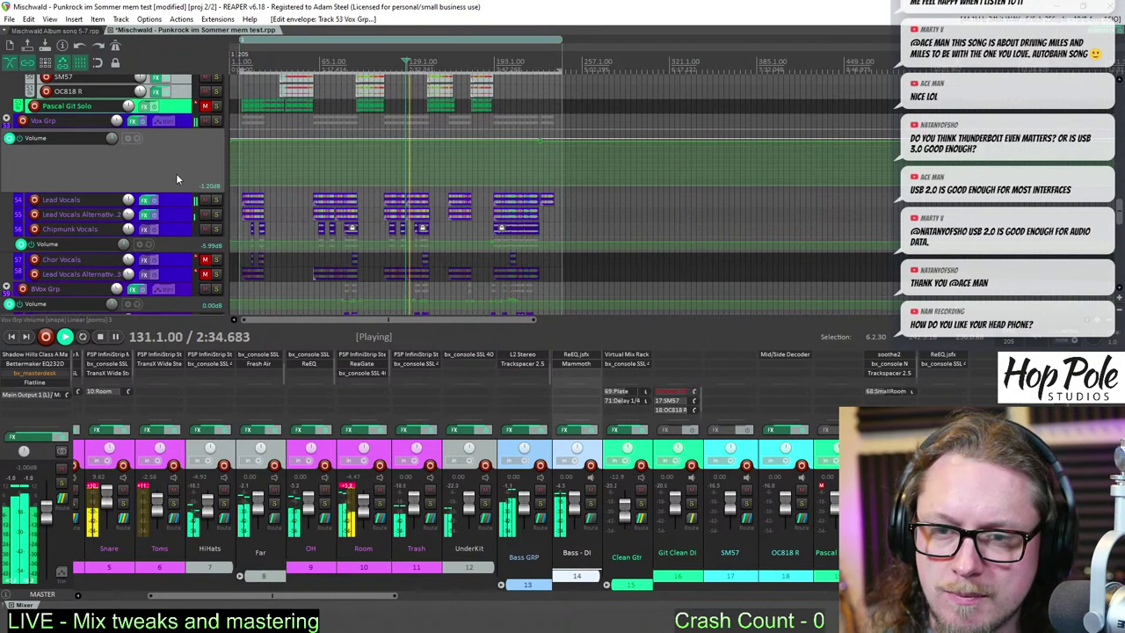
pyautogui.scroll(2, 564, 153)
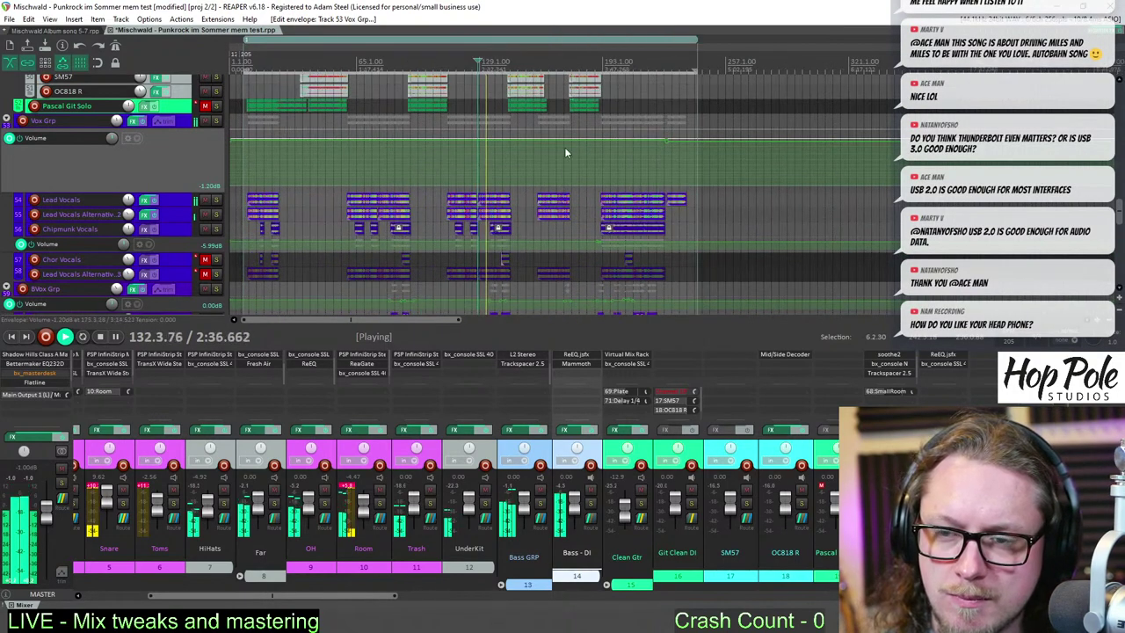
pyautogui.scroll(2, 566, 153)
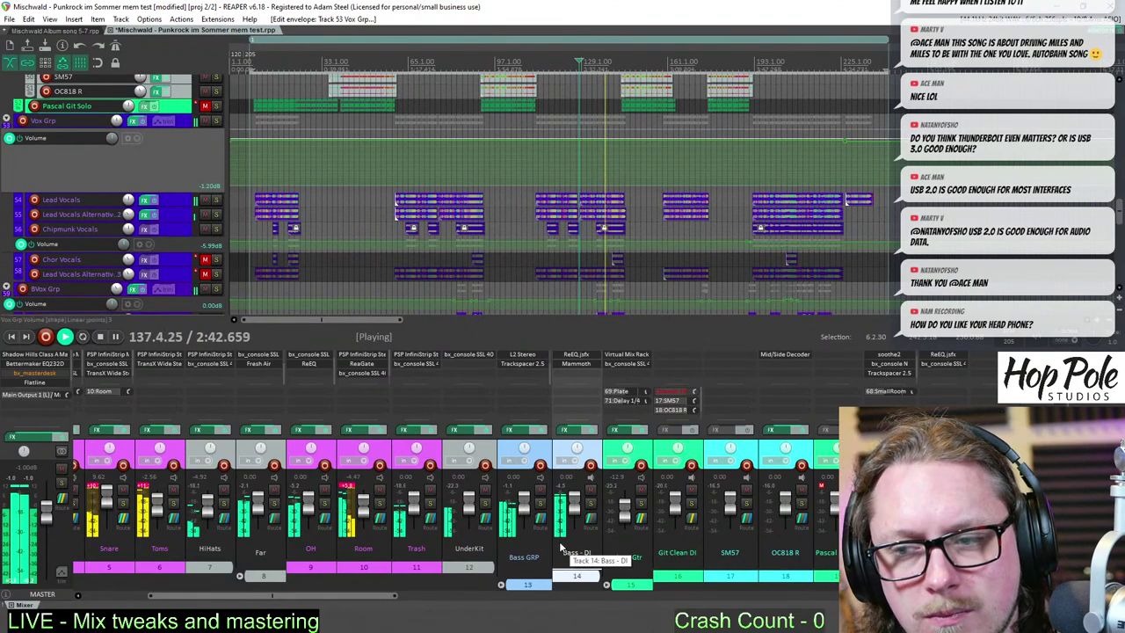
pyautogui.moveTo(589, 141); pyautogui.dragTo(587, 142)
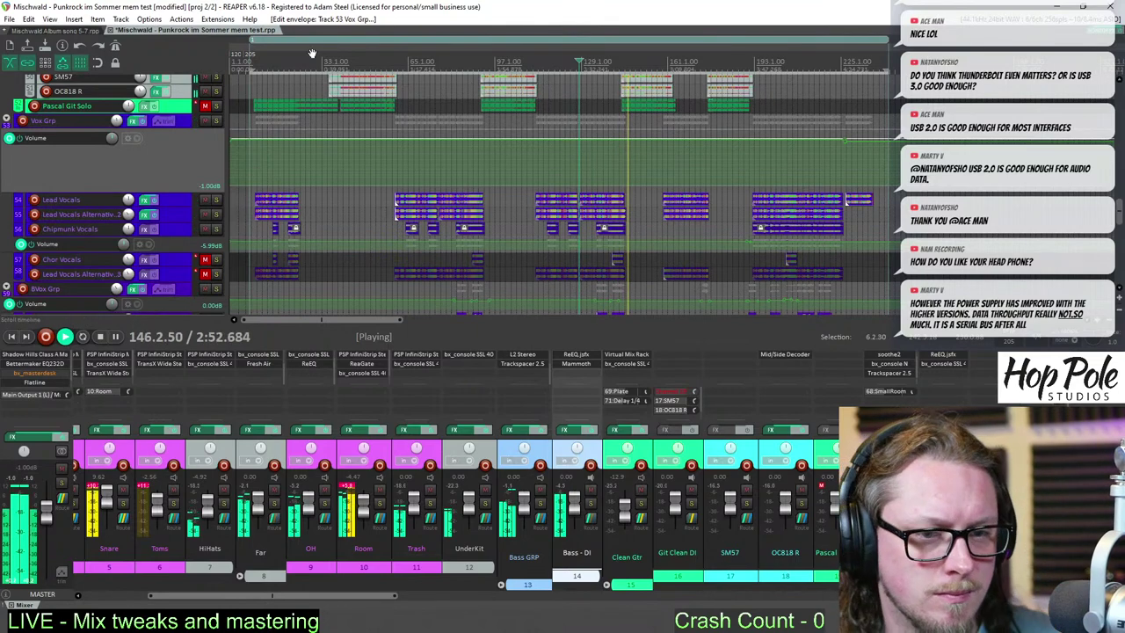
pyautogui.press('space')
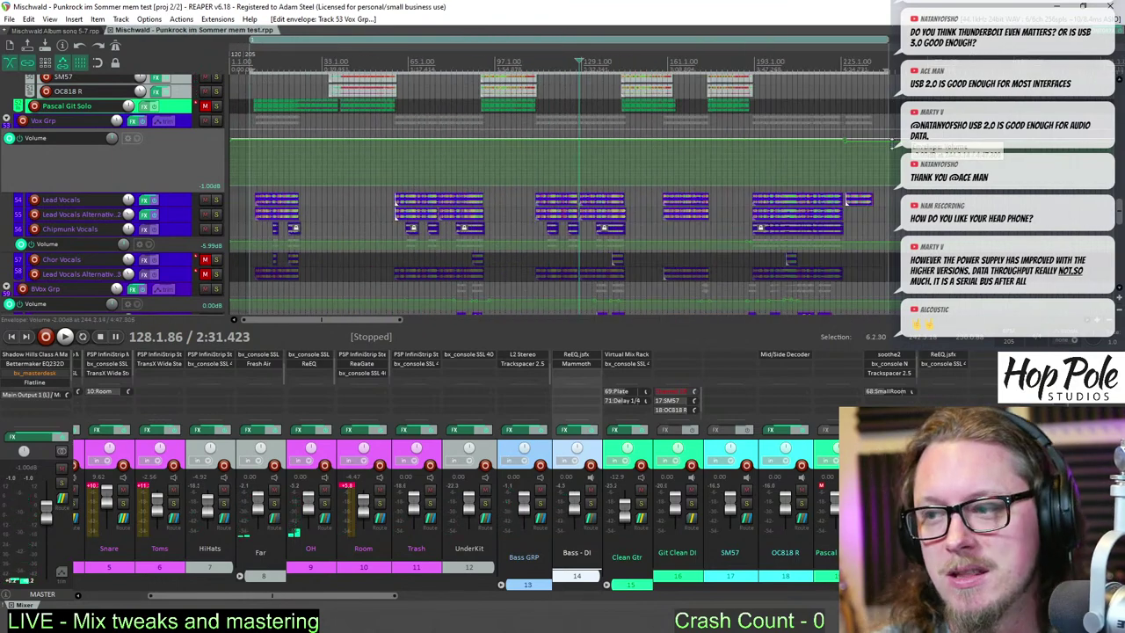
pyautogui.scroll(-2, 677, 168)
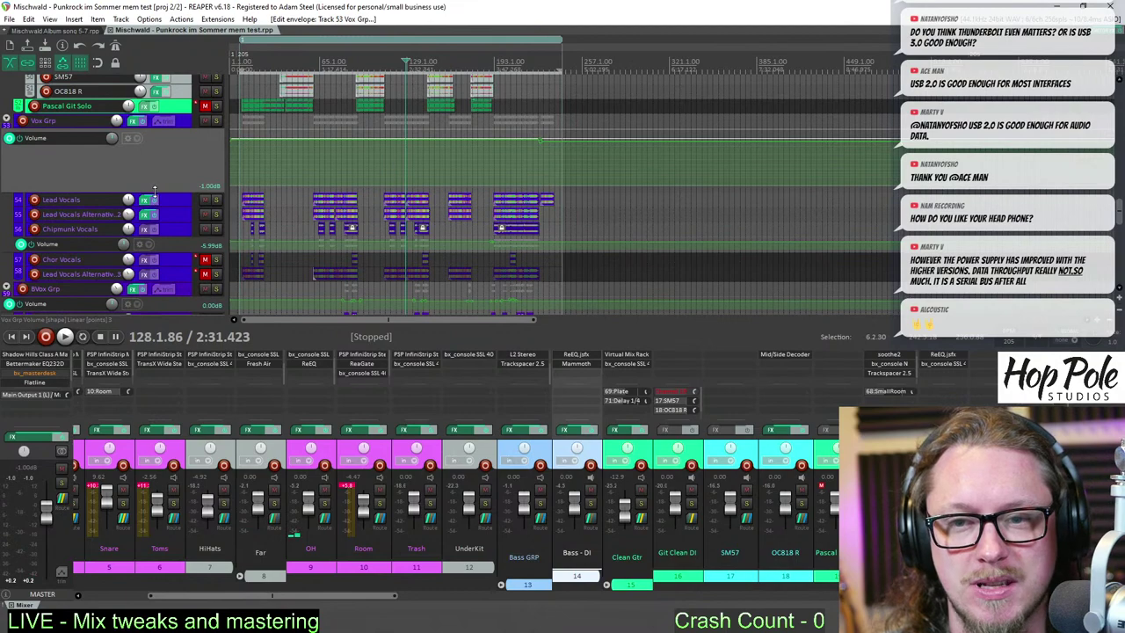
pyautogui.moveTo(155, 191); pyautogui.dragTo(158, 209)
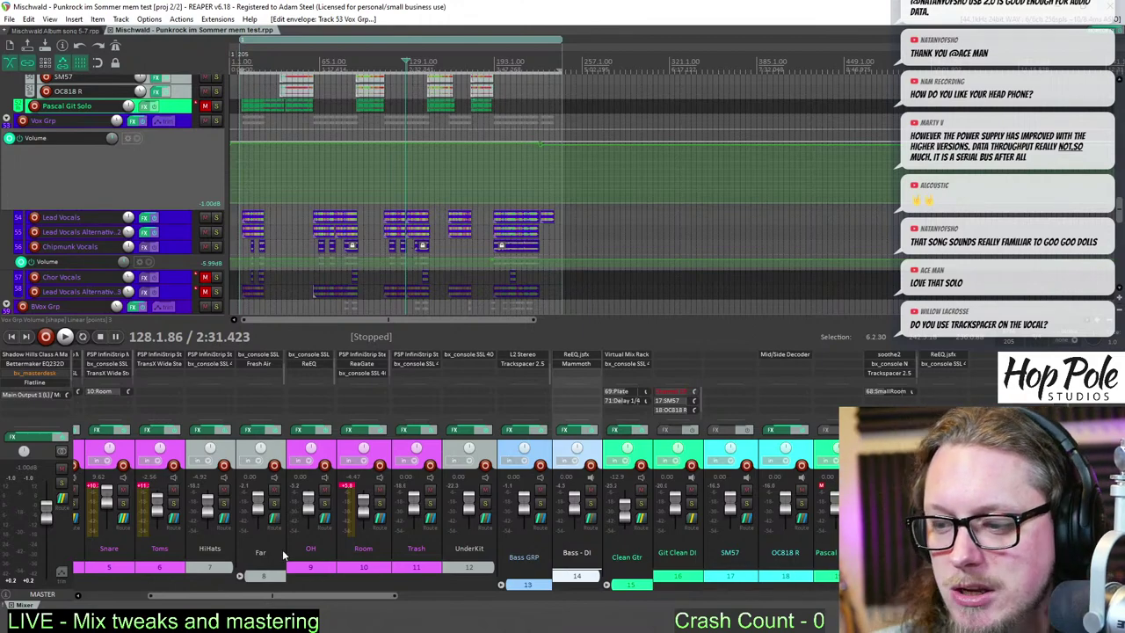
# - Look through the Vox Grp effects chain in the mixer, briefly opening its Virtual Mix Rack
pyautogui.moveTo(312, 602); pyautogui.dragTo(835, 601)
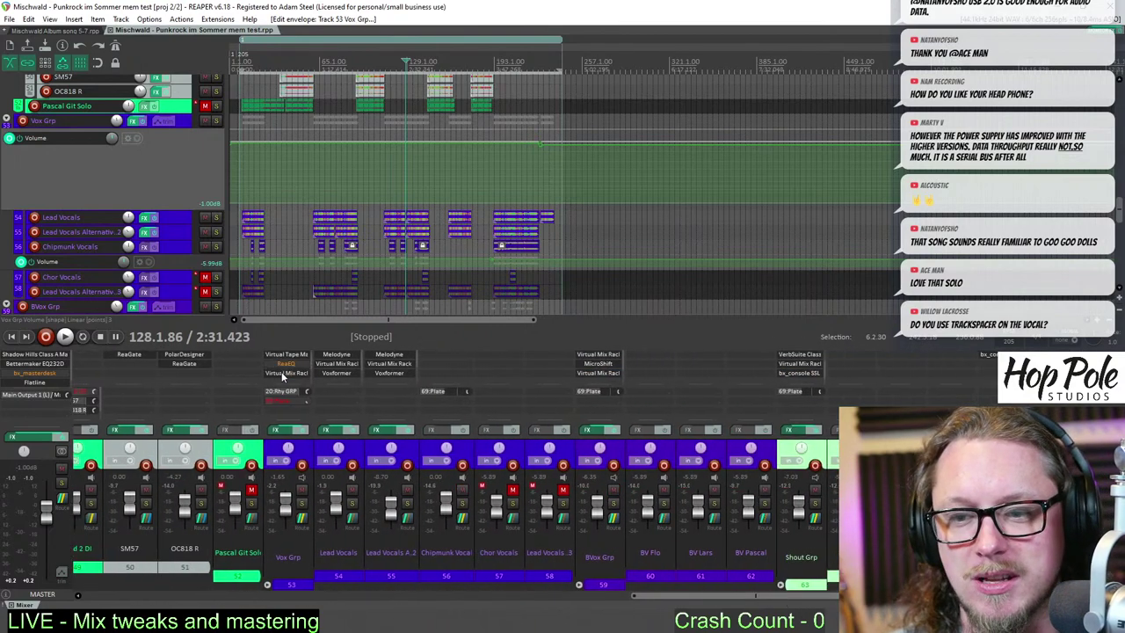
pyautogui.click(283, 376)
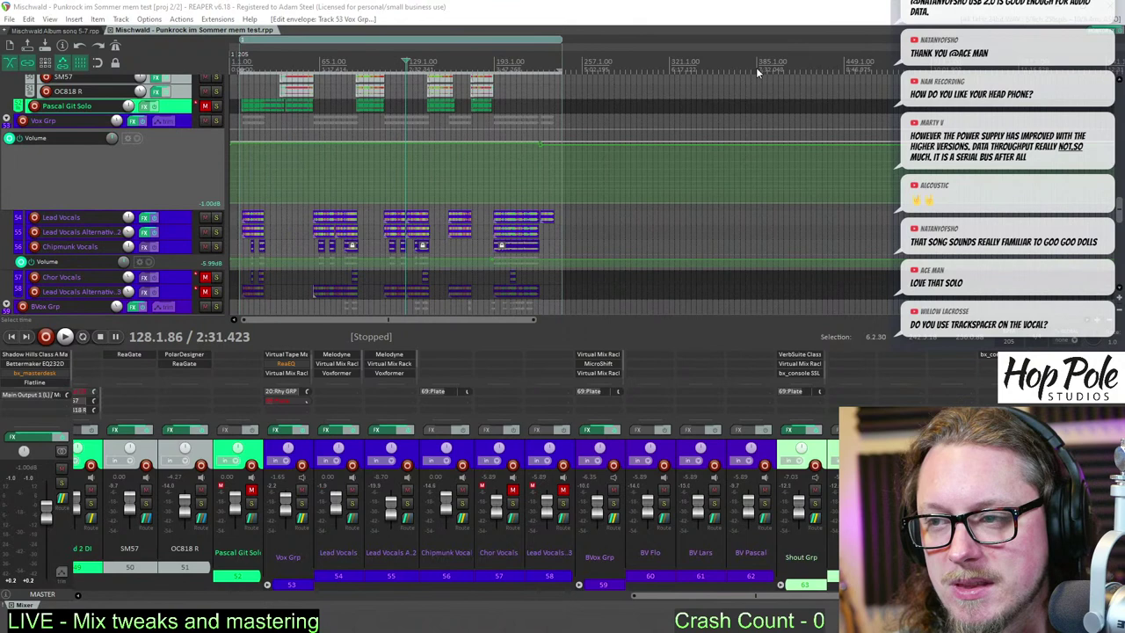
pyautogui.click(756, 66)
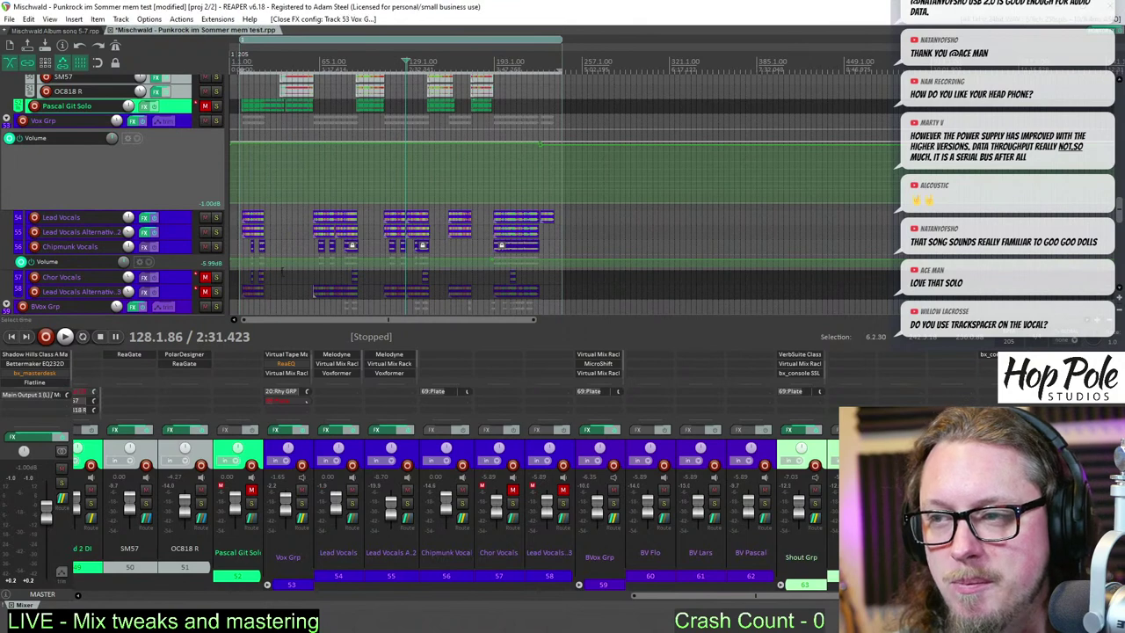
pyautogui.scroll(2, 286, 363)
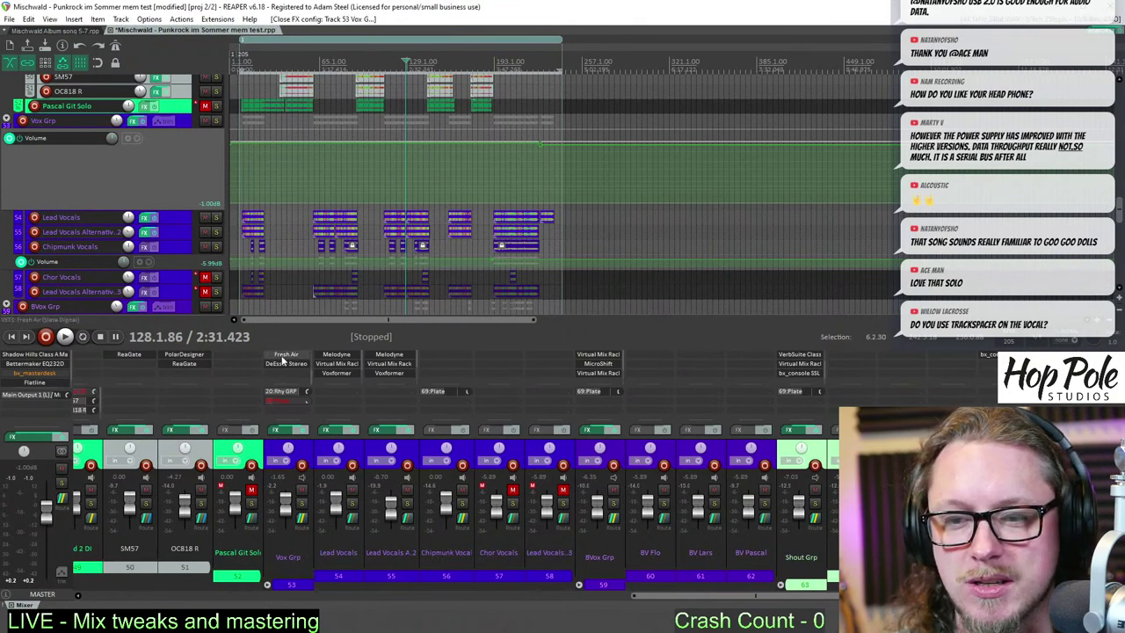
pyautogui.scroll(2, 284, 362)
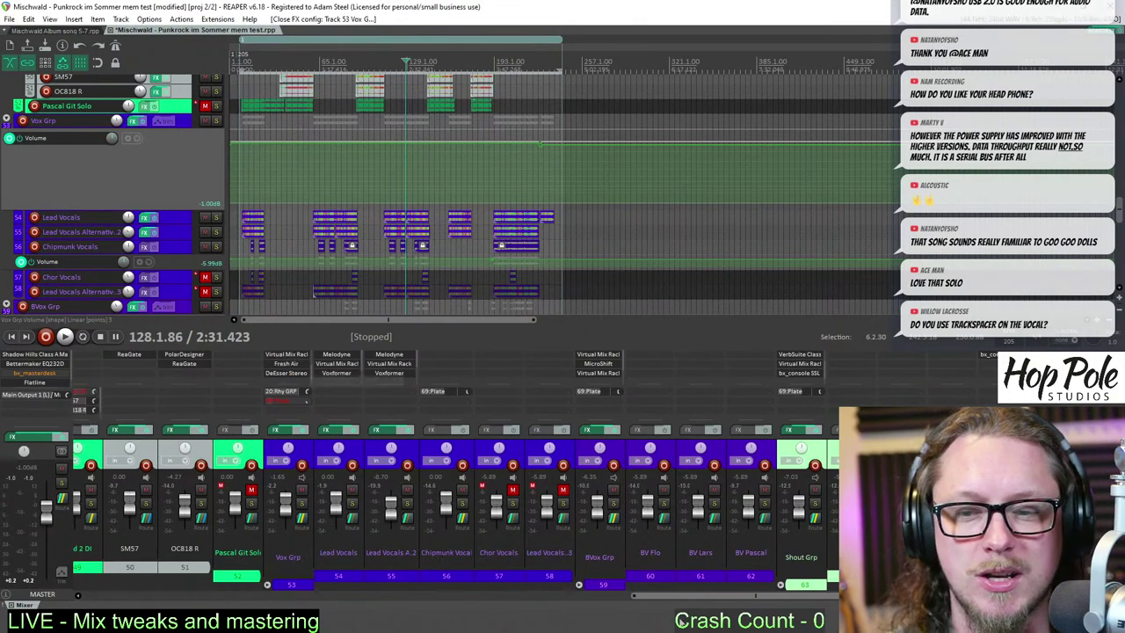
# - Inspect the Trackspacer 2.5 settings on the Rhy GRP track and close the plug-in window
pyautogui.moveTo(695, 595); pyautogui.dragTo(336, 618)
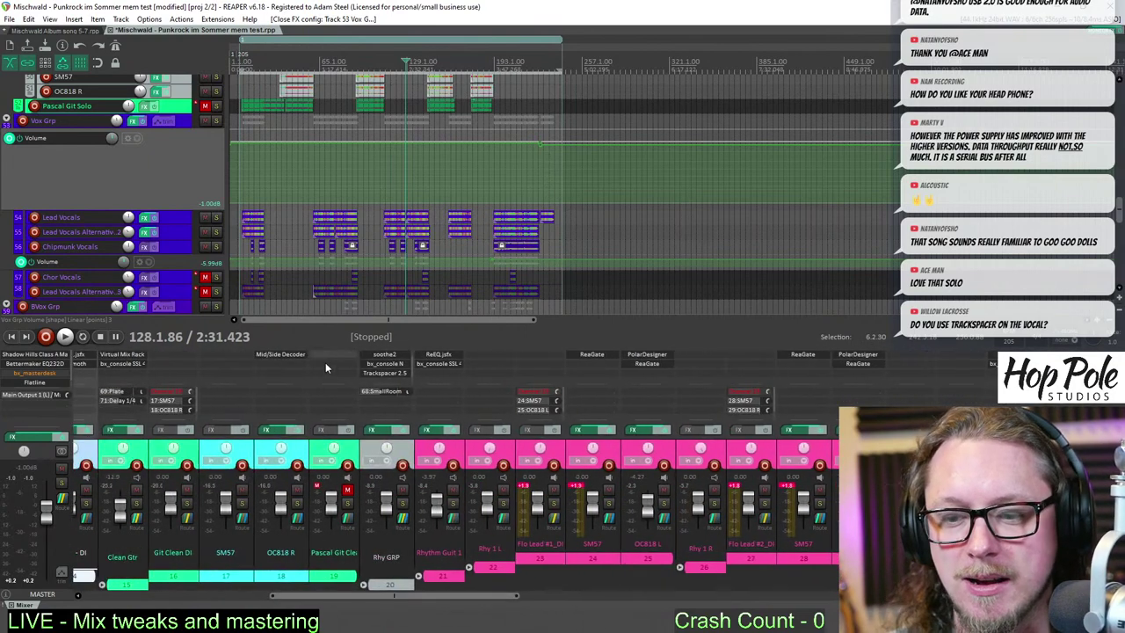
pyautogui.click(384, 372)
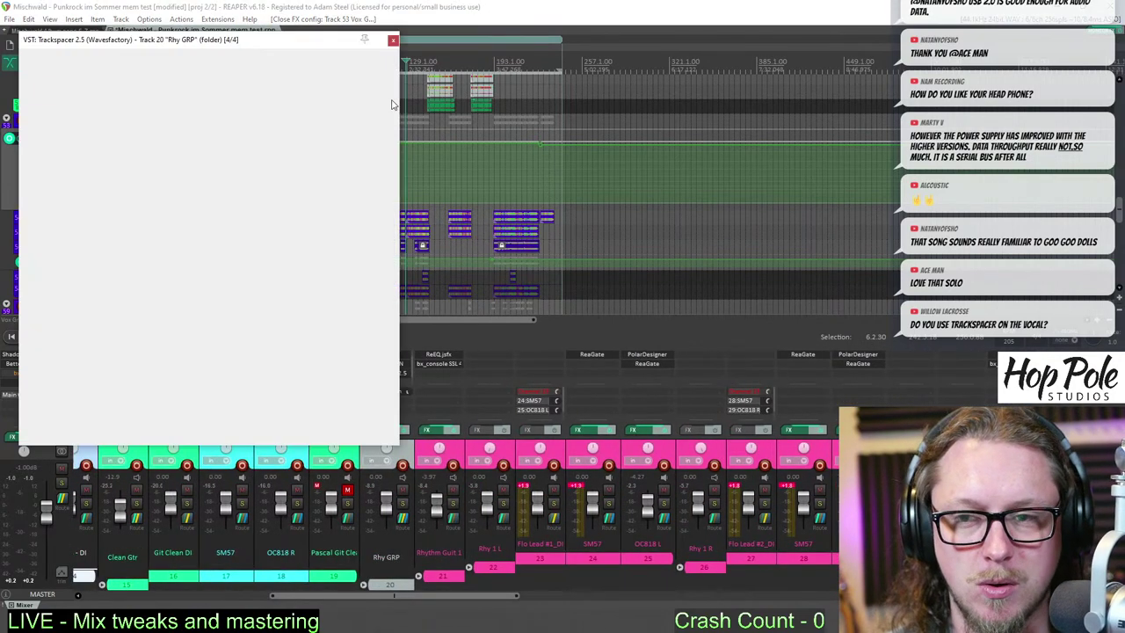
pyautogui.moveTo(156, 40); pyautogui.dragTo(254, 97)
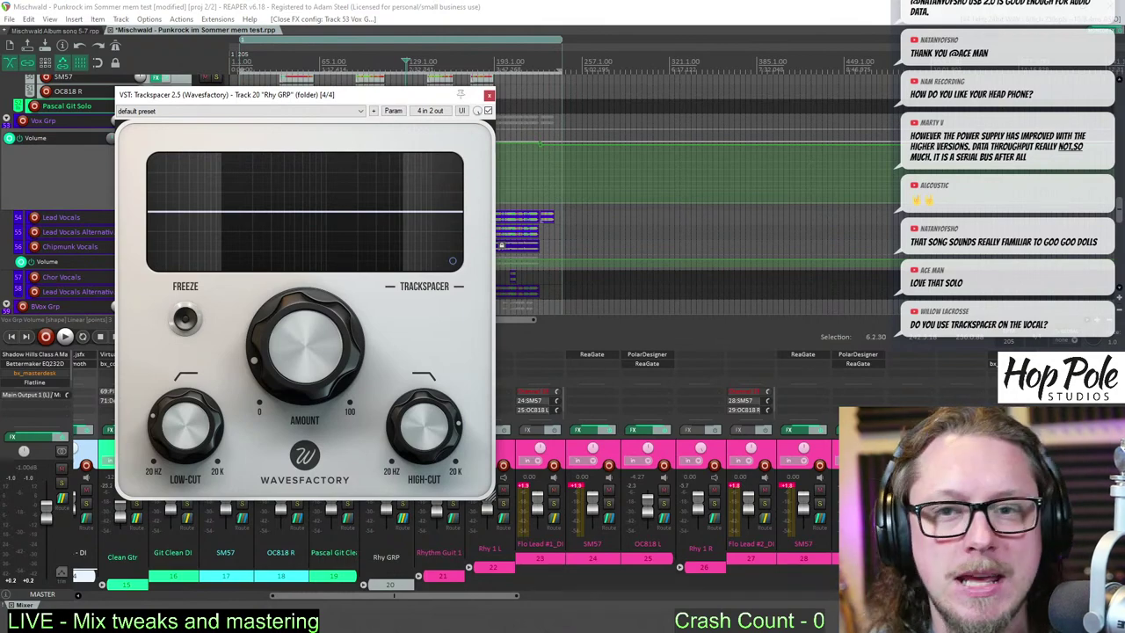
pyautogui.click(489, 94)
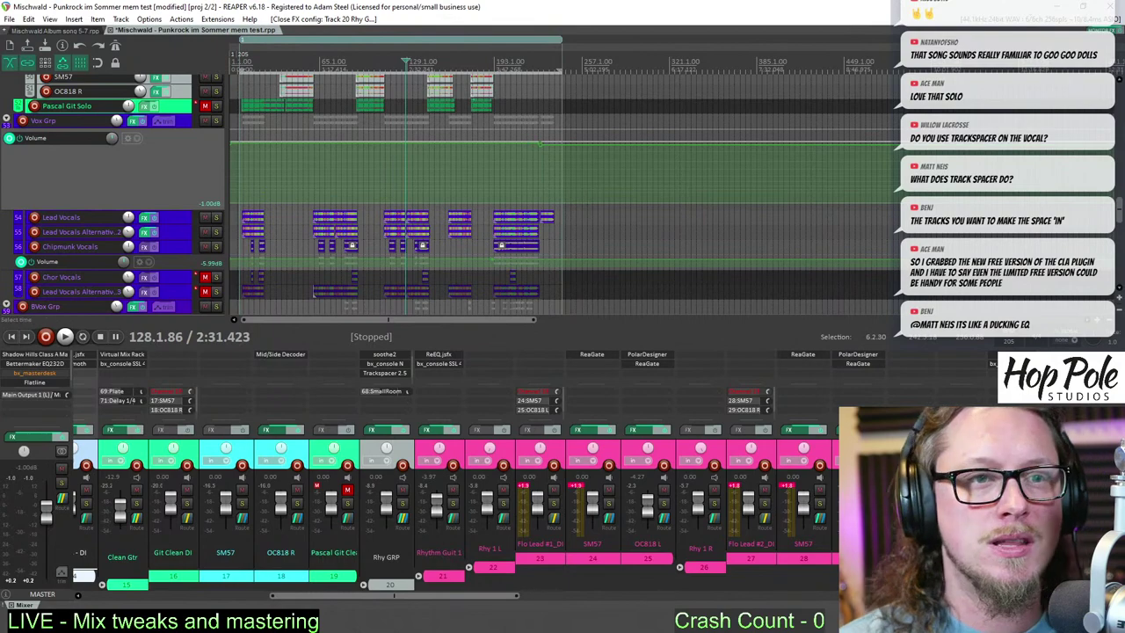
# - Shrink the project window to inspect the audio device's sample rate, buffer and latency status, and maximise it again
pyautogui.moveTo(706, 7); pyautogui.dragTo(465, 68)
pyautogui.moveTo(691, 127); pyautogui.dragTo(738, 133)
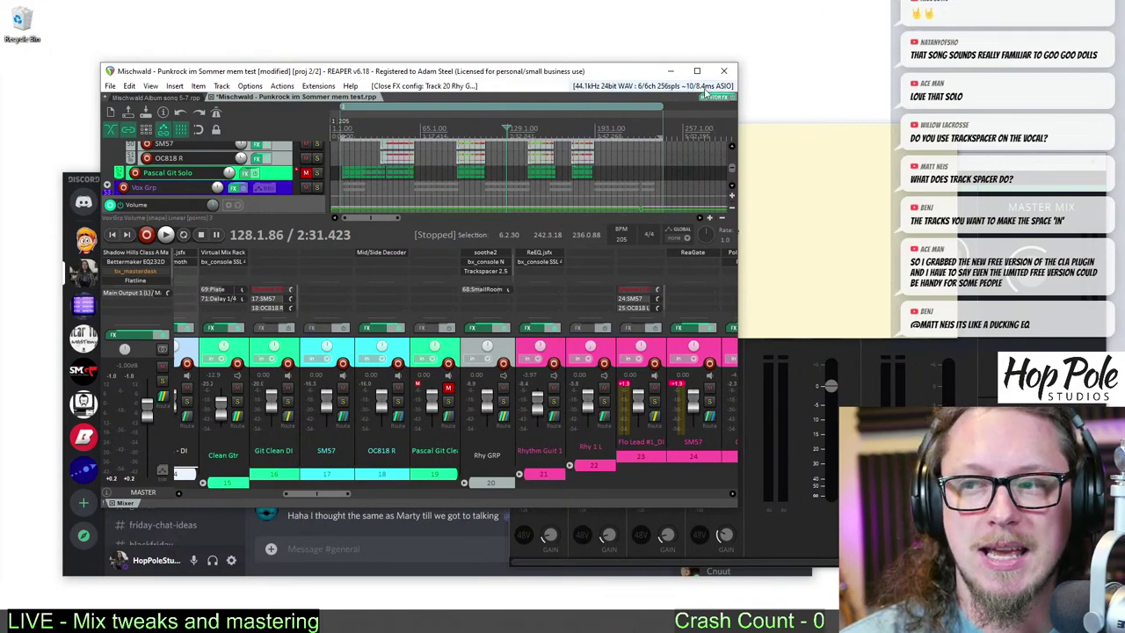
pyautogui.doubleClick(585, 72)
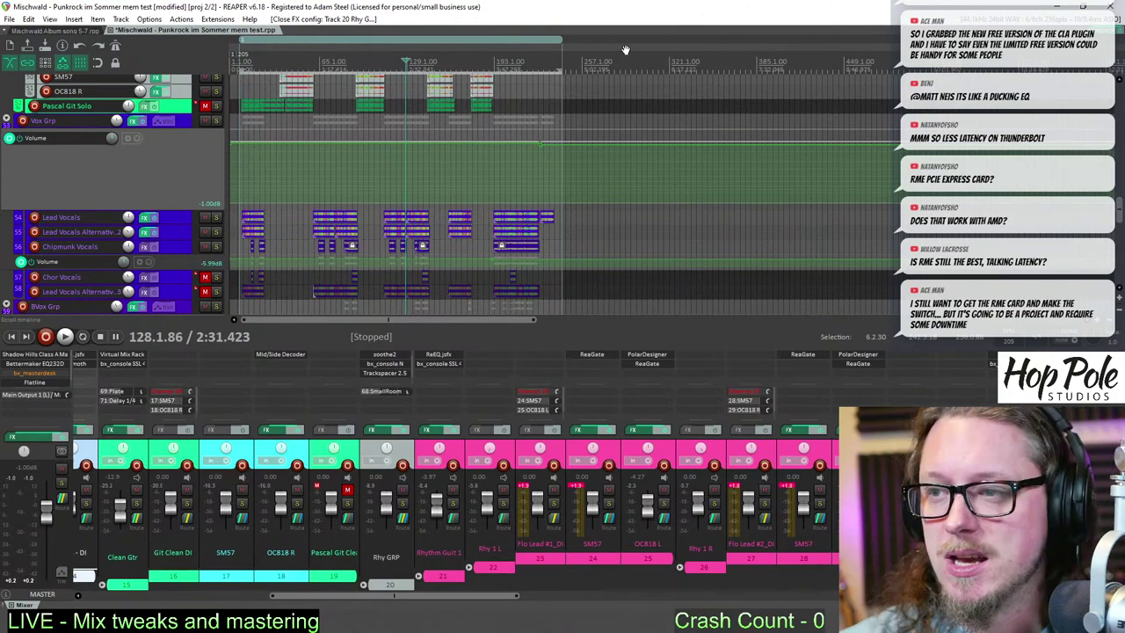
pyautogui.scroll(-2, 626, 50)
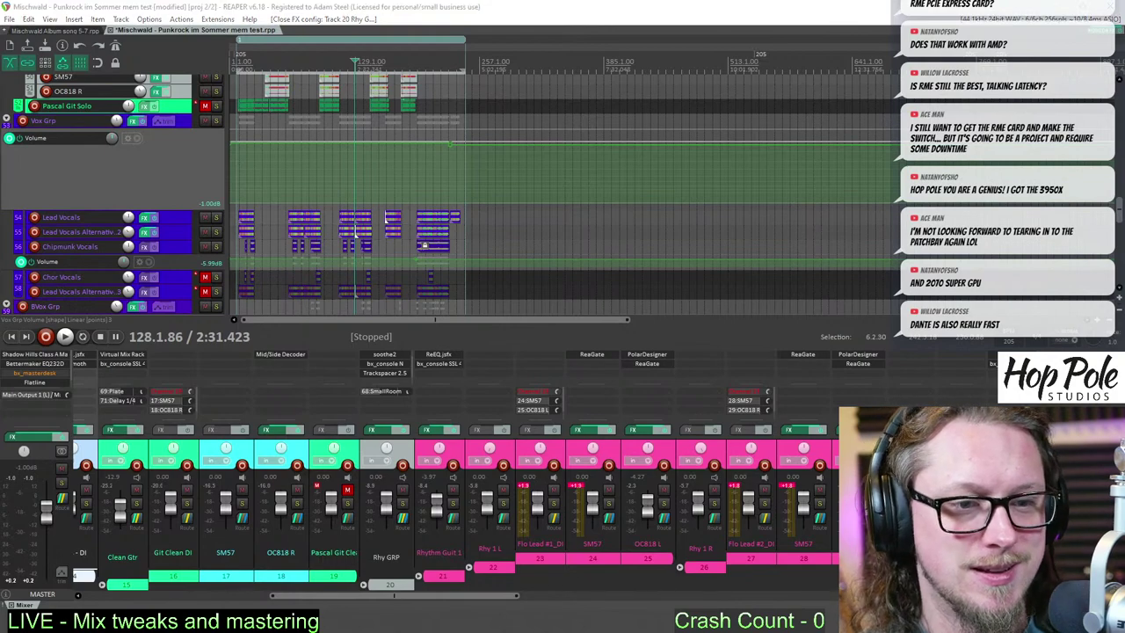
pyautogui.click(489, 5)
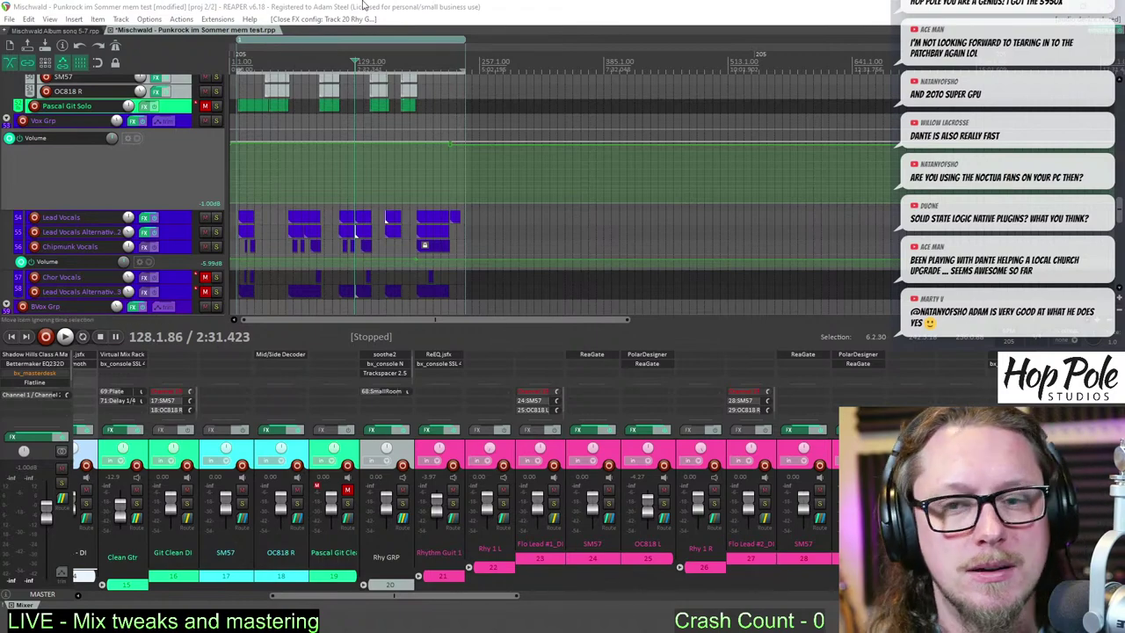
pyautogui.scroll(-3, 485, 174)
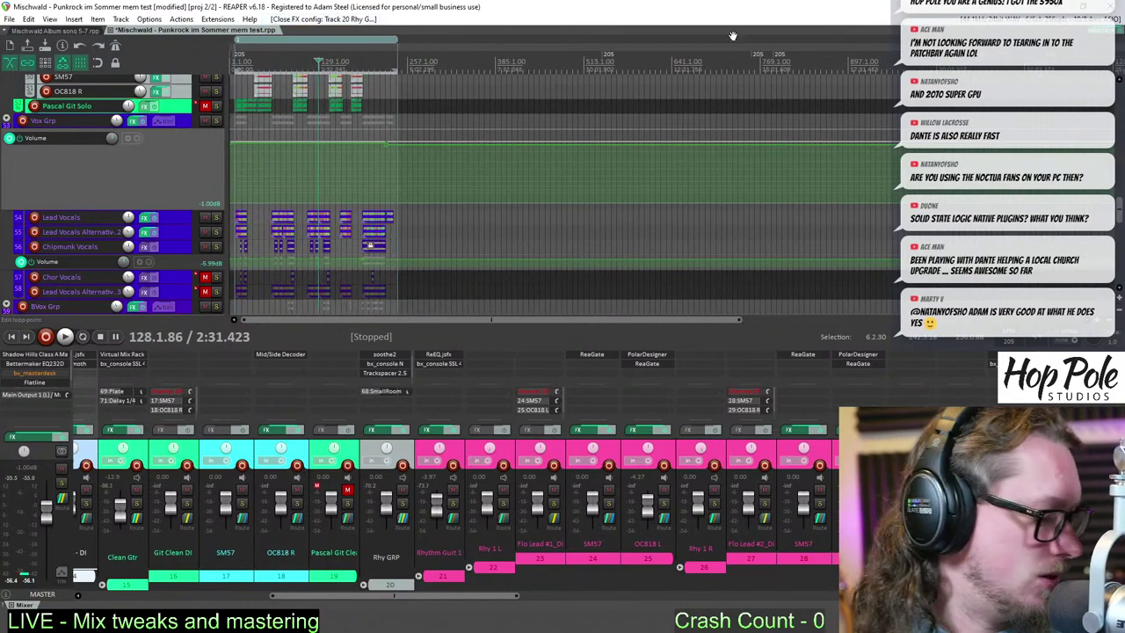
# - Save the project and set the render file name to Mischwald - Punkrock im Sommer mix 13
pyautogui.hotkey('ctrl', 's')
pyautogui.scroll(3, 284, 128)
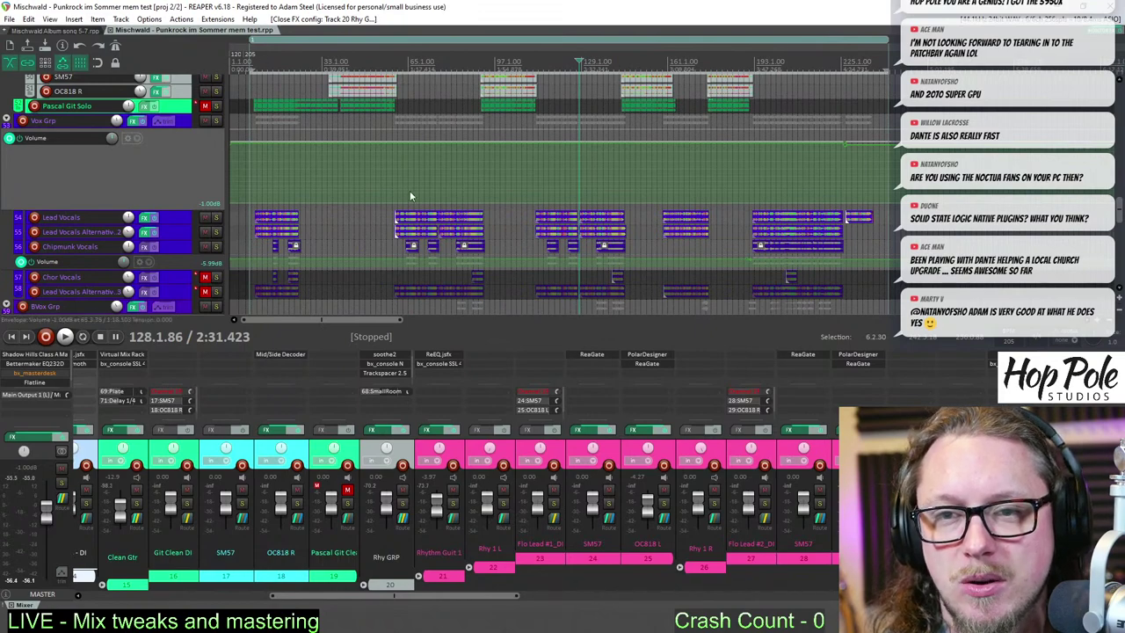
pyautogui.scroll(-2, 426, 224)
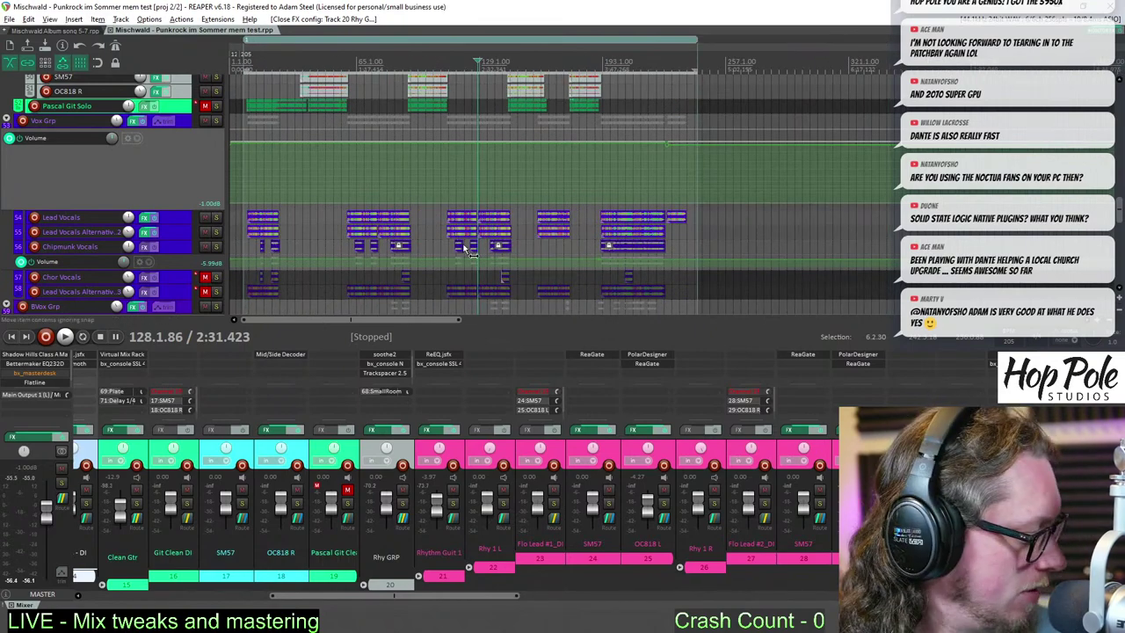
pyautogui.hotkey('ctrl', 'alt', 'r')
pyautogui.click(648, 284)
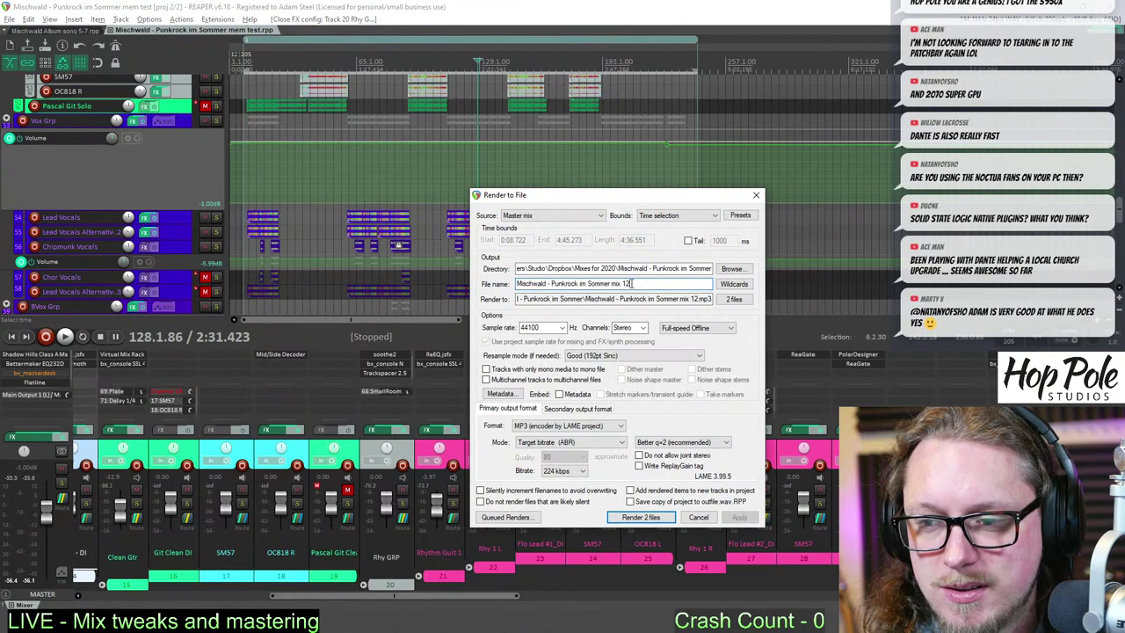
pyautogui.doubleClick(625, 284)
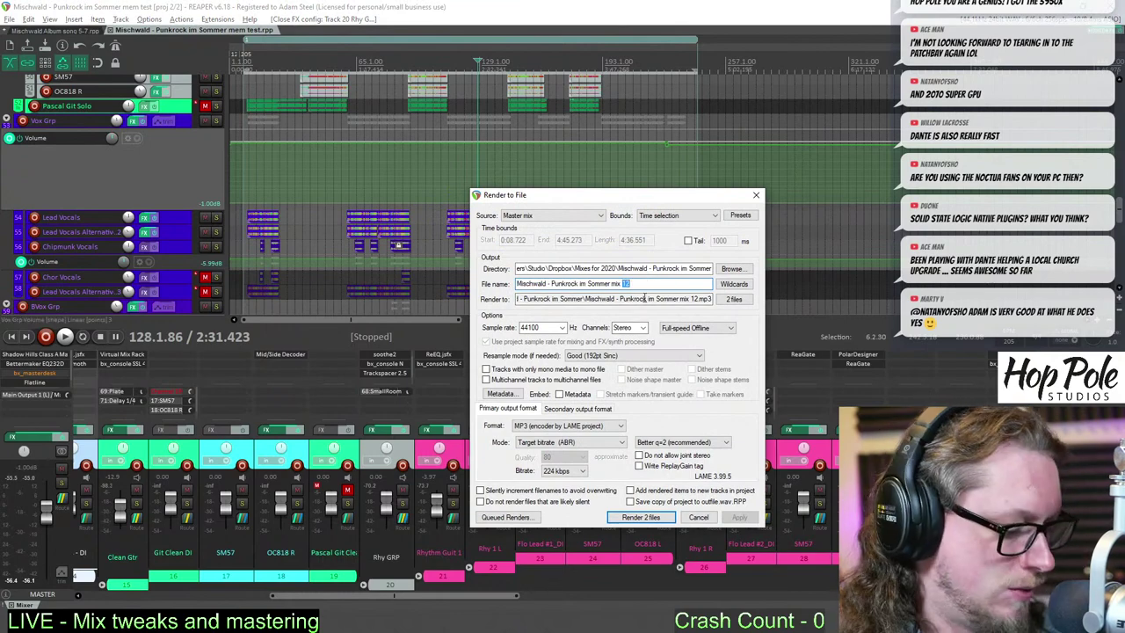
pyautogui.write('13')
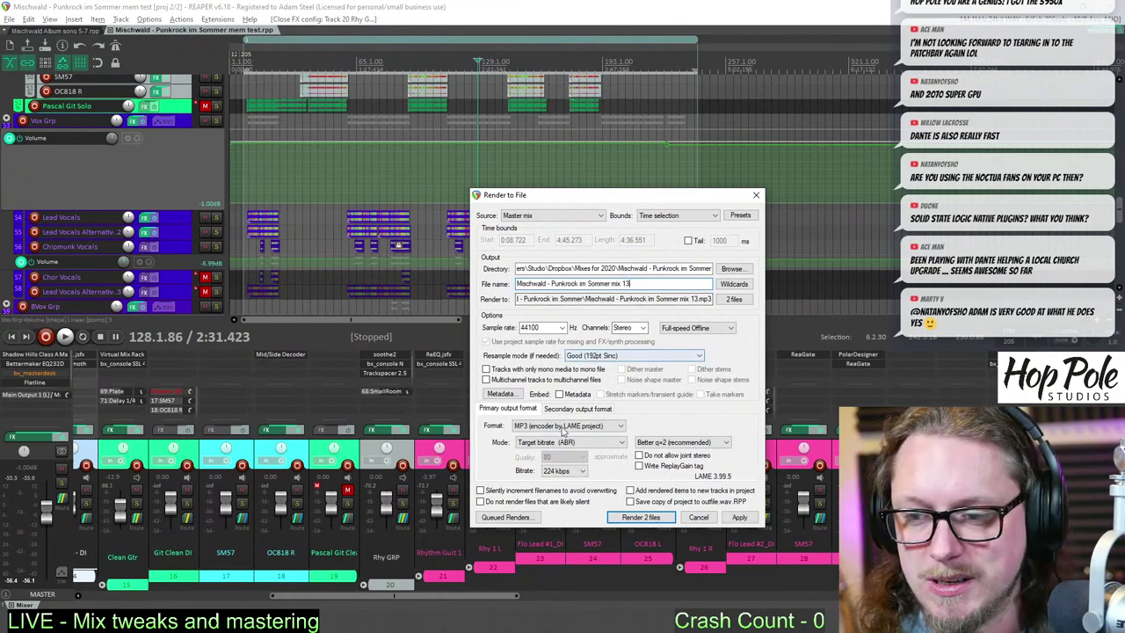
# - Bypass Flatline on the master and set the render format to 32 bit FP WAV with no secondary output
pyautogui.keyDown('shift'); pyautogui.click(32, 383); pyautogui.keyUp('shift')
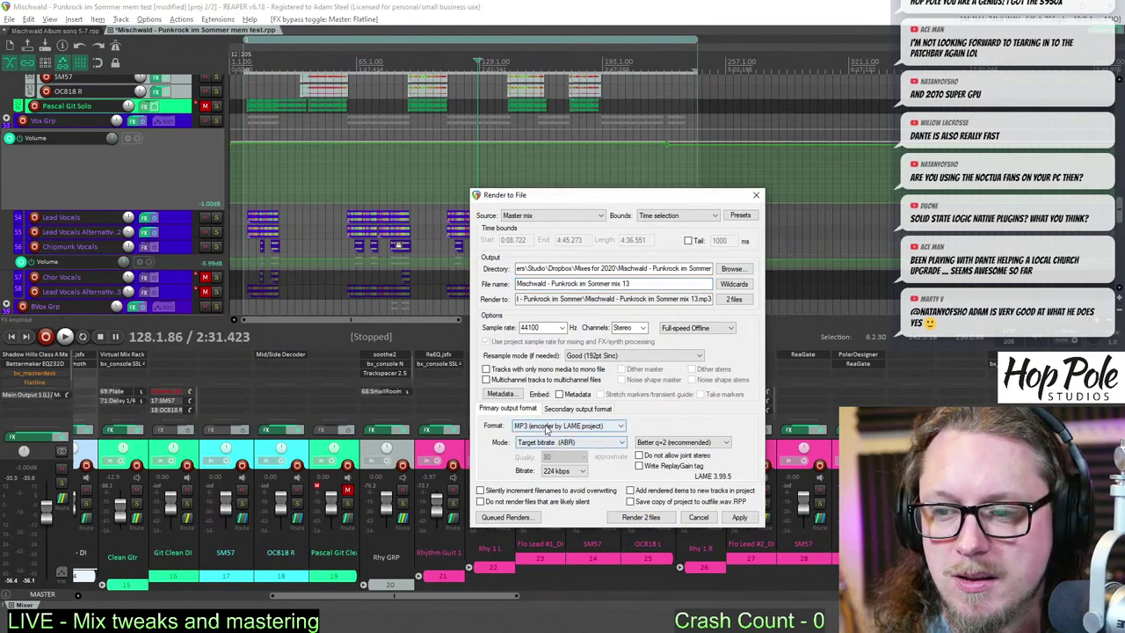
pyautogui.click(548, 427)
pyautogui.click(553, 437)
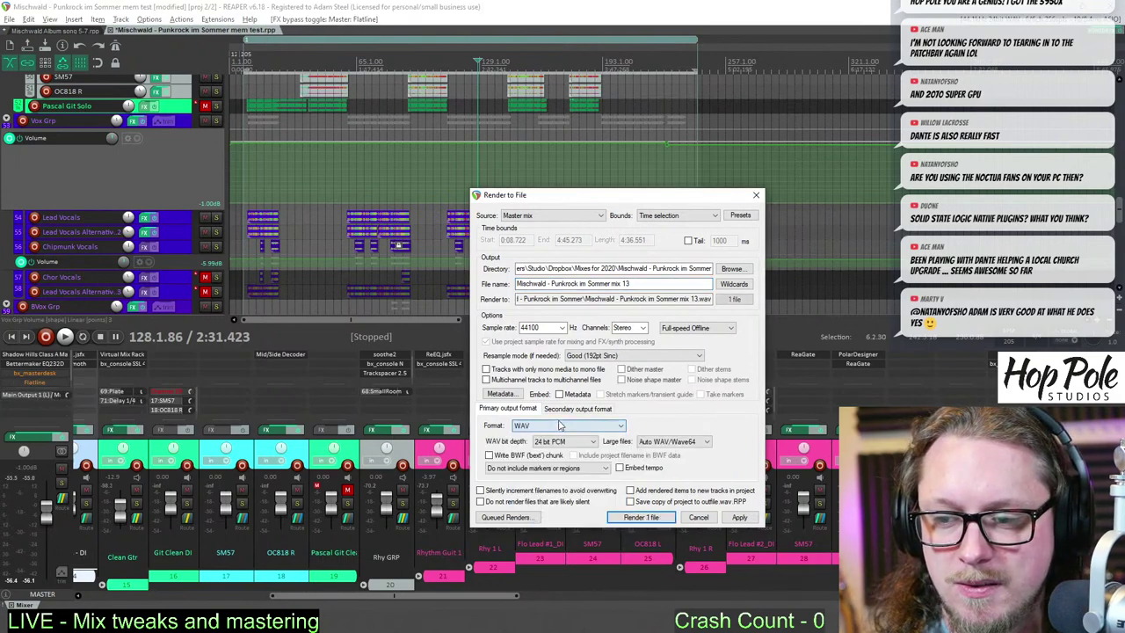
pyautogui.click(558, 409)
pyautogui.click(529, 427)
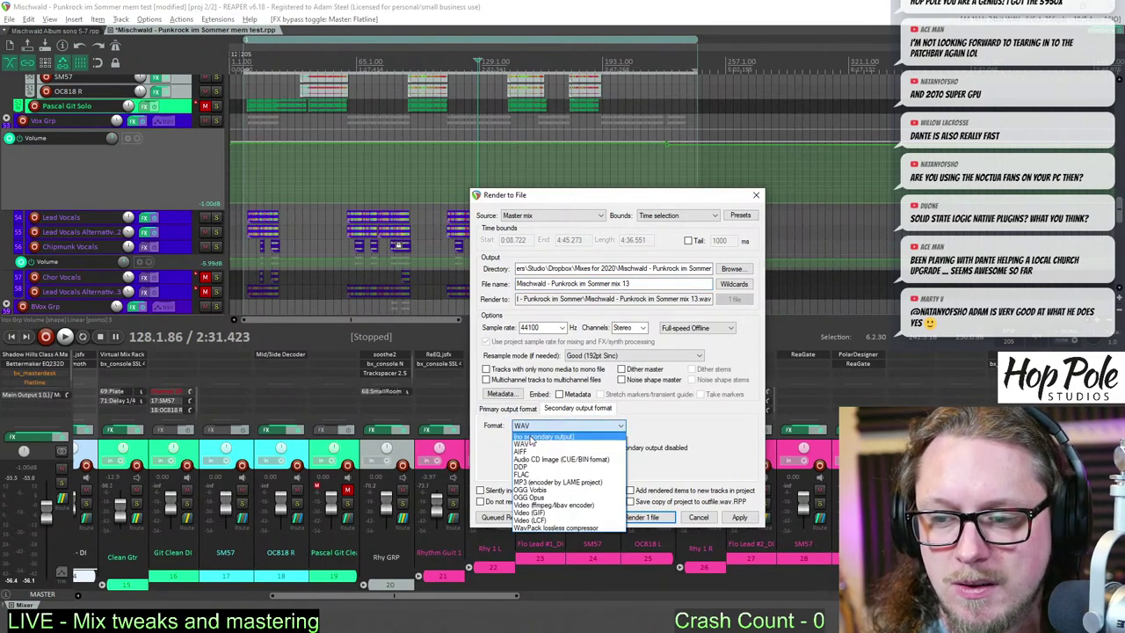
pyautogui.click(530, 436)
pyautogui.click(526, 409)
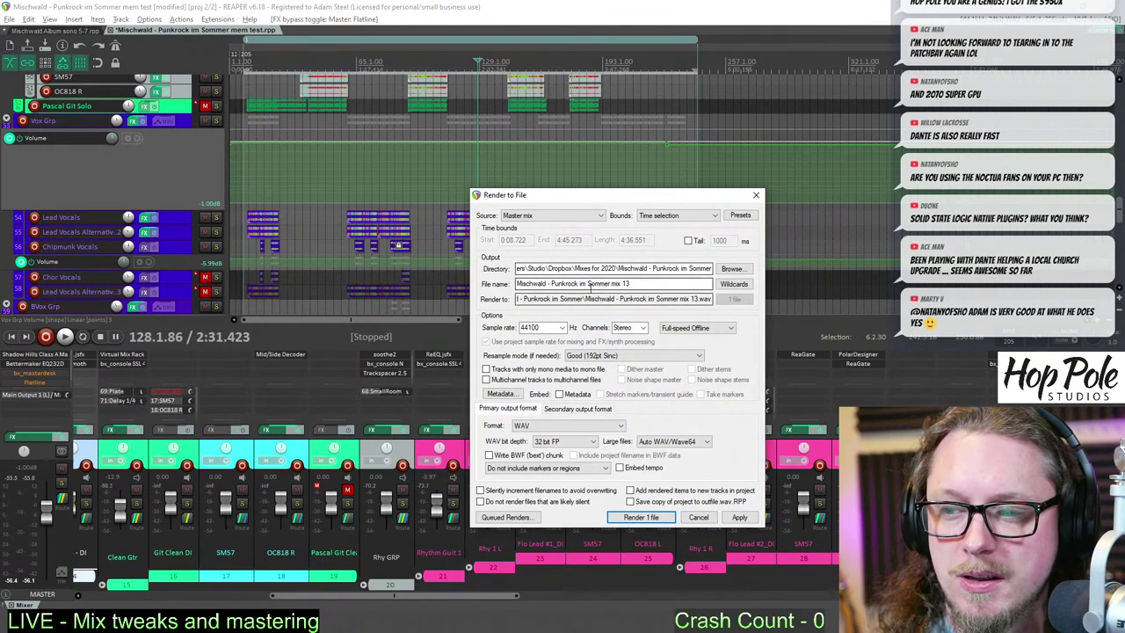
pyautogui.click(572, 356)
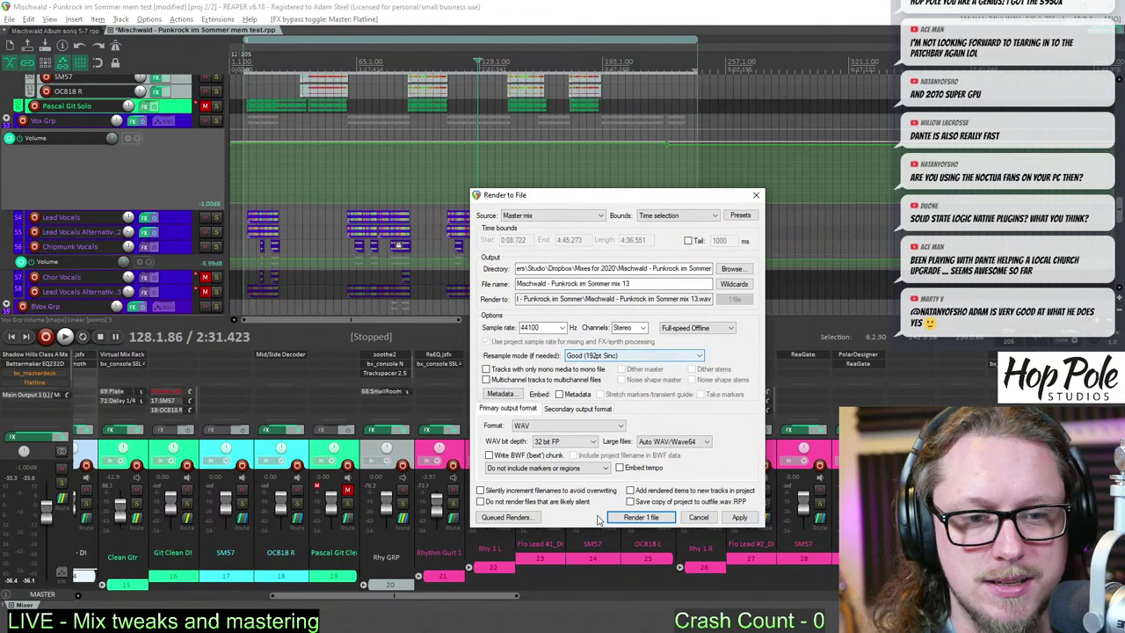
# - Set the render directory to D:\Dropbox\Mixes for 2020\Mischwald - Punkrock im Sommer and render mix 13 as WAV
pyautogui.click(637, 517)
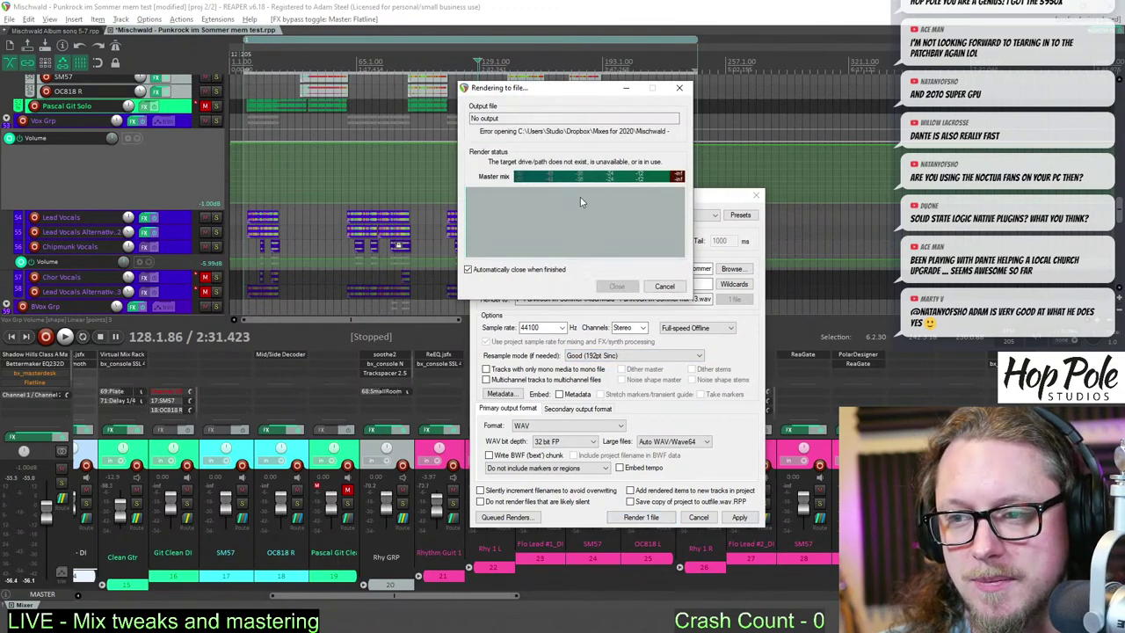
pyautogui.click(679, 286)
pyautogui.click(739, 271)
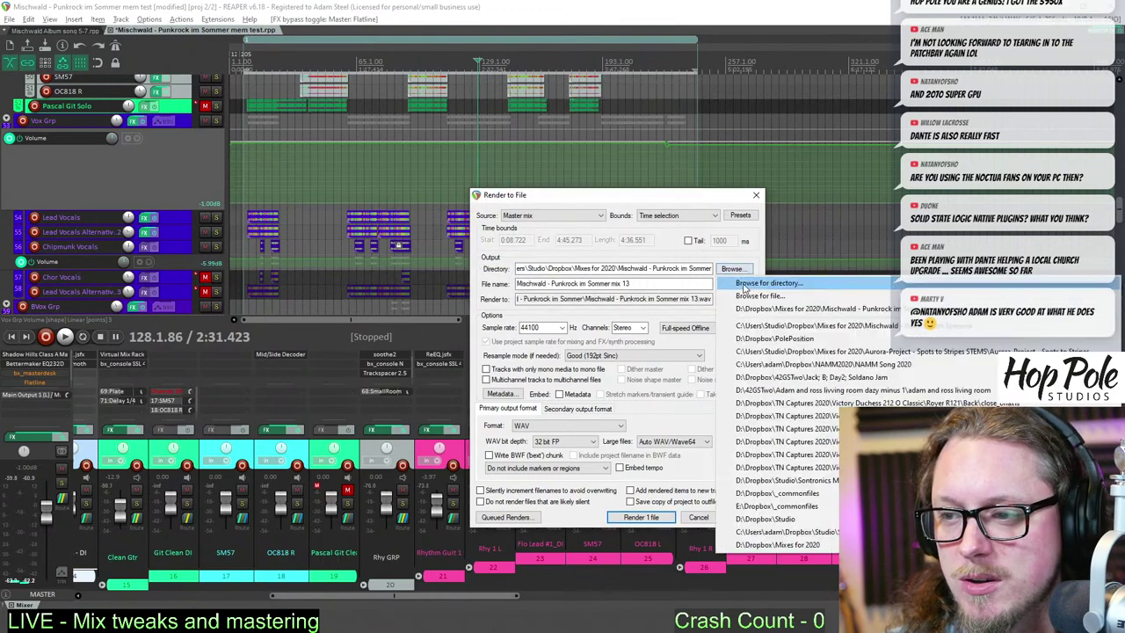
pyautogui.click(773, 308)
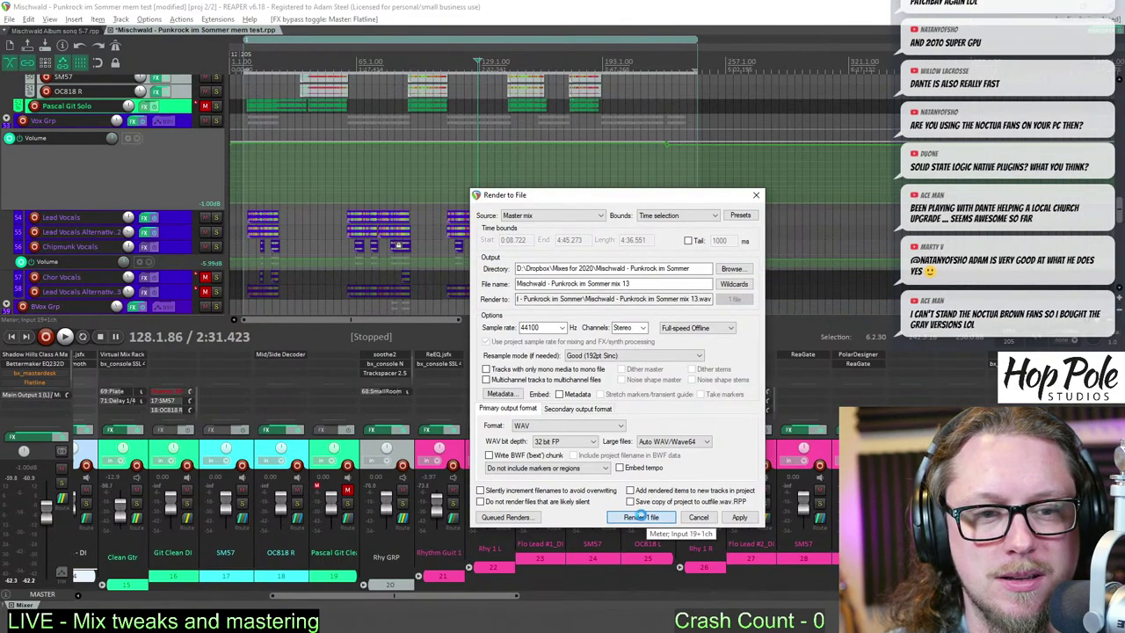
pyautogui.click(641, 518)
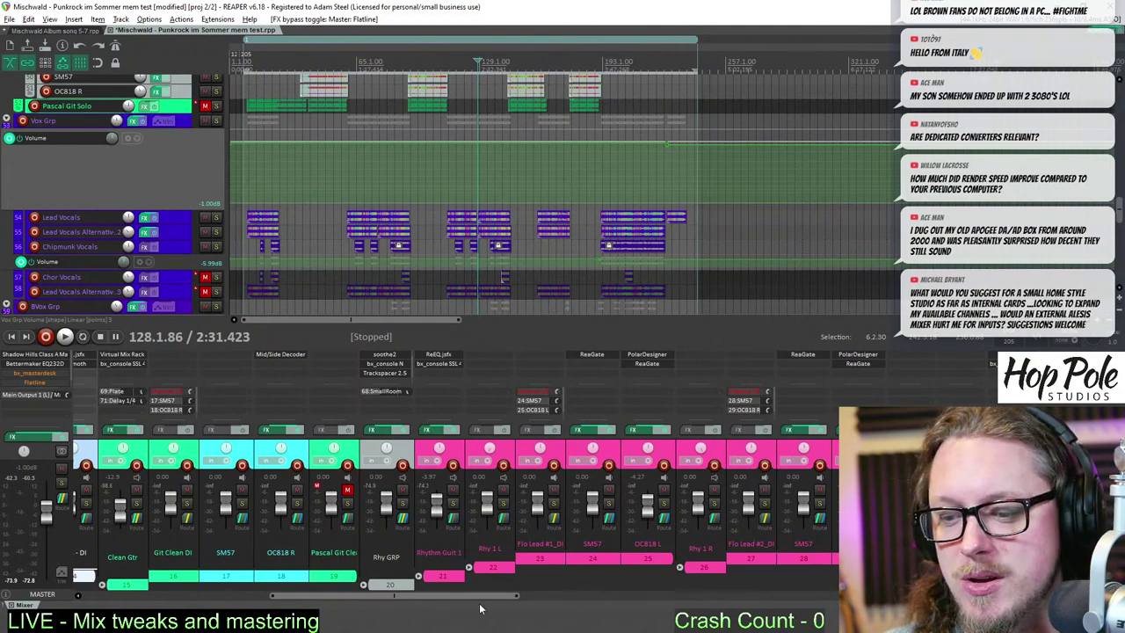
# - Look through the mixer channels, from the vocal groups and reverb and delay returns back to the guitar and drum tracks
pyautogui.hscroll(10, 482, 602)
pyautogui.hscroll(6, 483, 602)
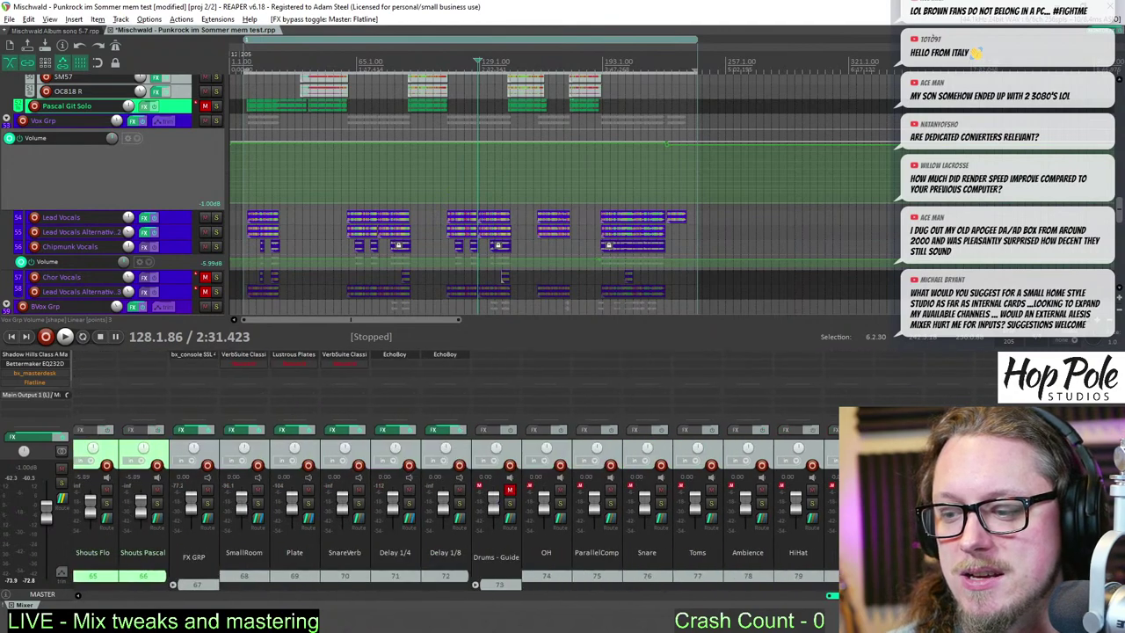
pyautogui.hscroll(-8, 754, 448)
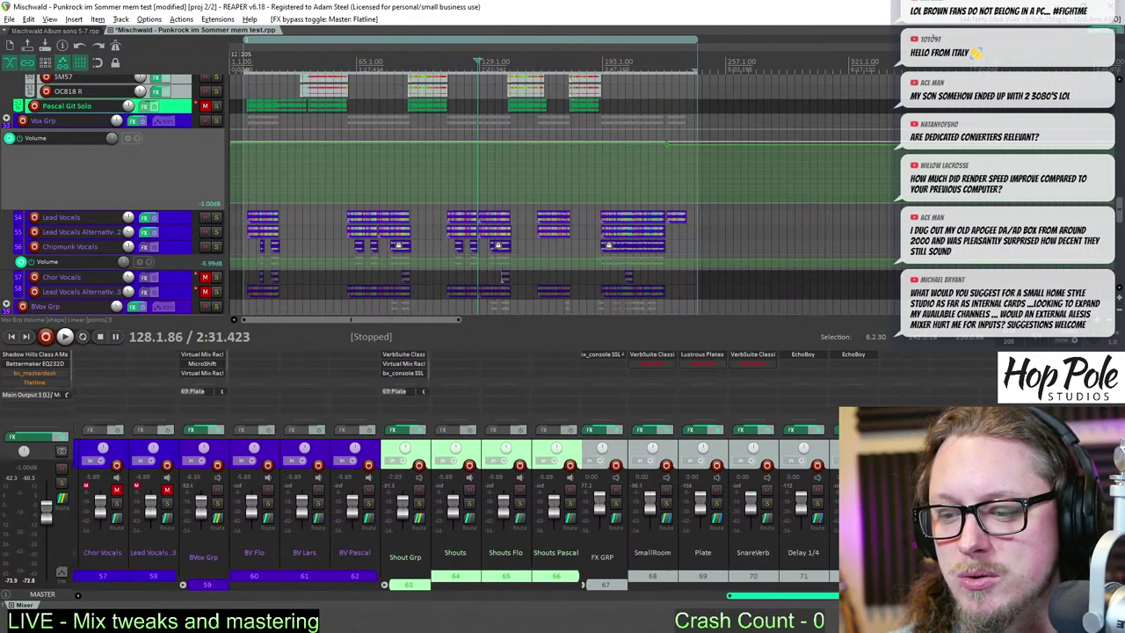
pyautogui.hscroll(4, 754, 448)
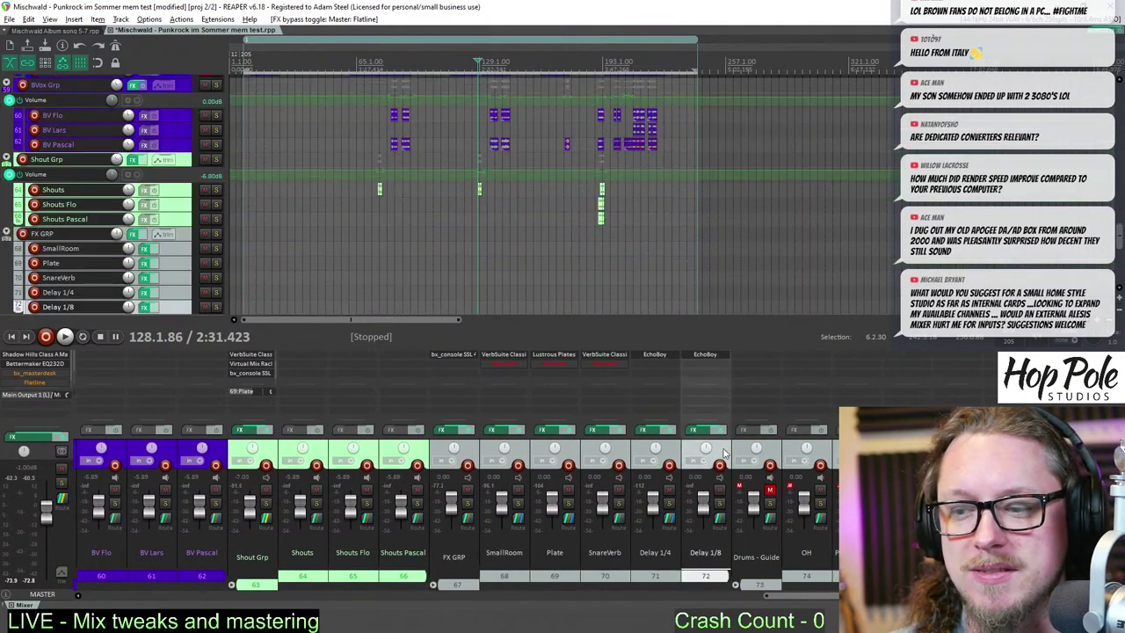
pyautogui.click(731, 457)
pyautogui.hscroll(-15, 676, 602)
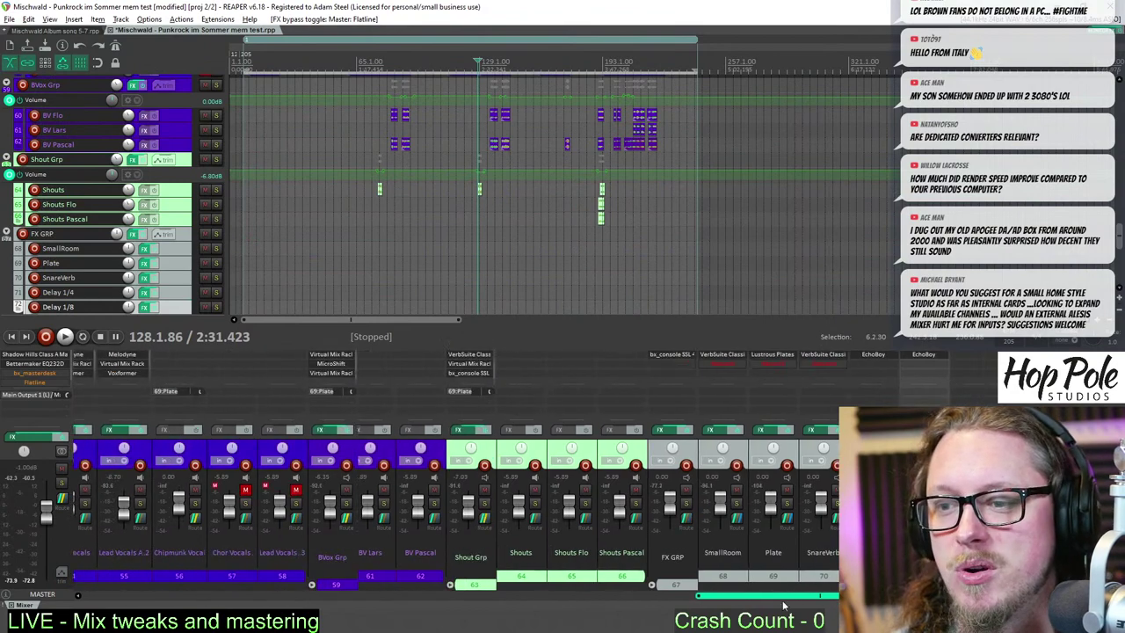
pyautogui.hscroll(-10, 676, 602)
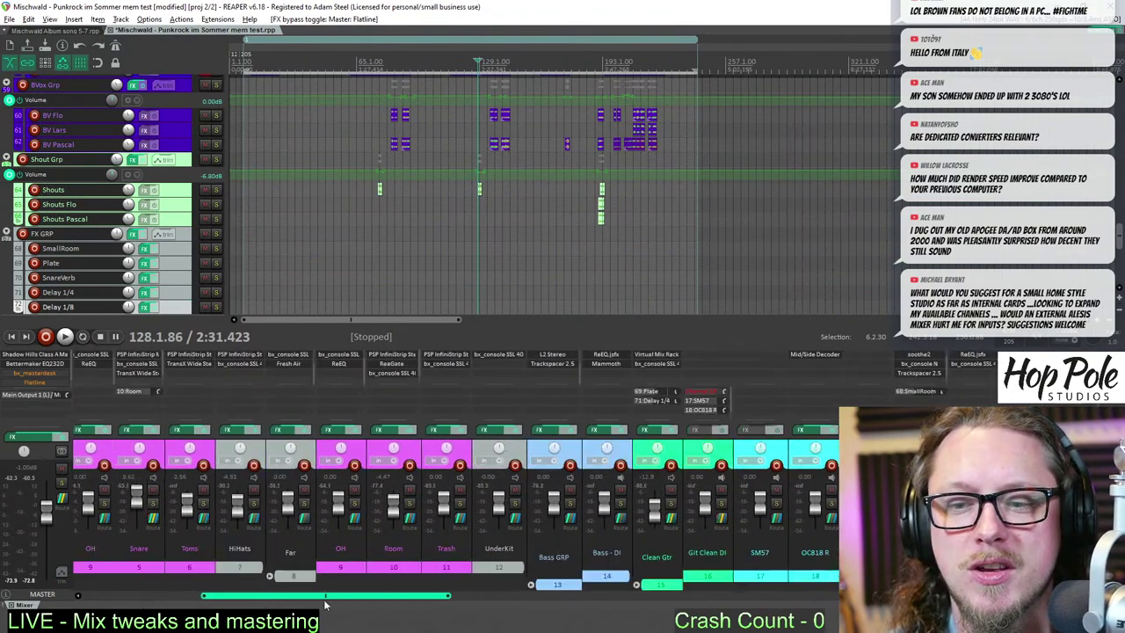
pyautogui.hscroll(-20, 572, 630)
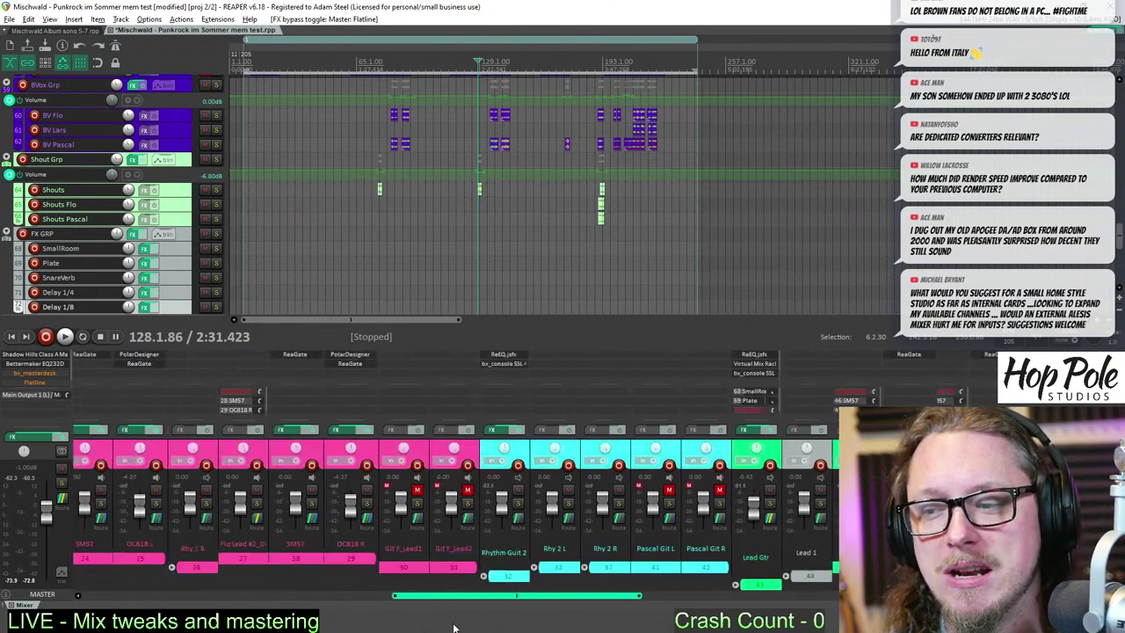
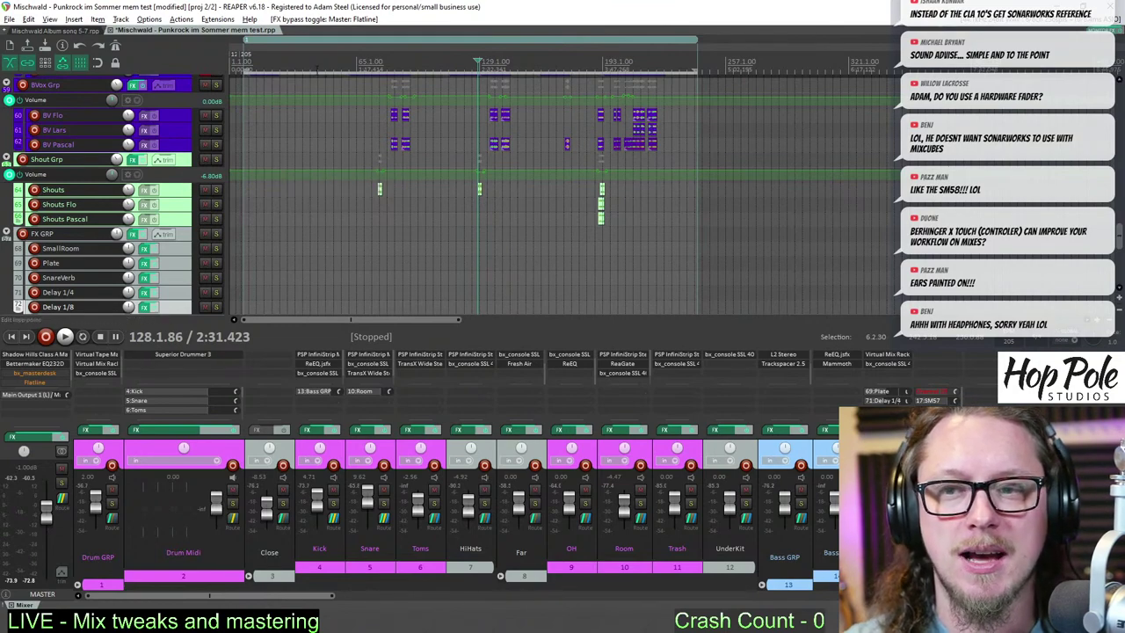
# - Enlarge the Shout Grp volume envelope lane and set the track's automation mode to Latch
pyautogui.click(315, 68)
pyautogui.moveTo(196, 182); pyautogui.dragTo(188, 232)
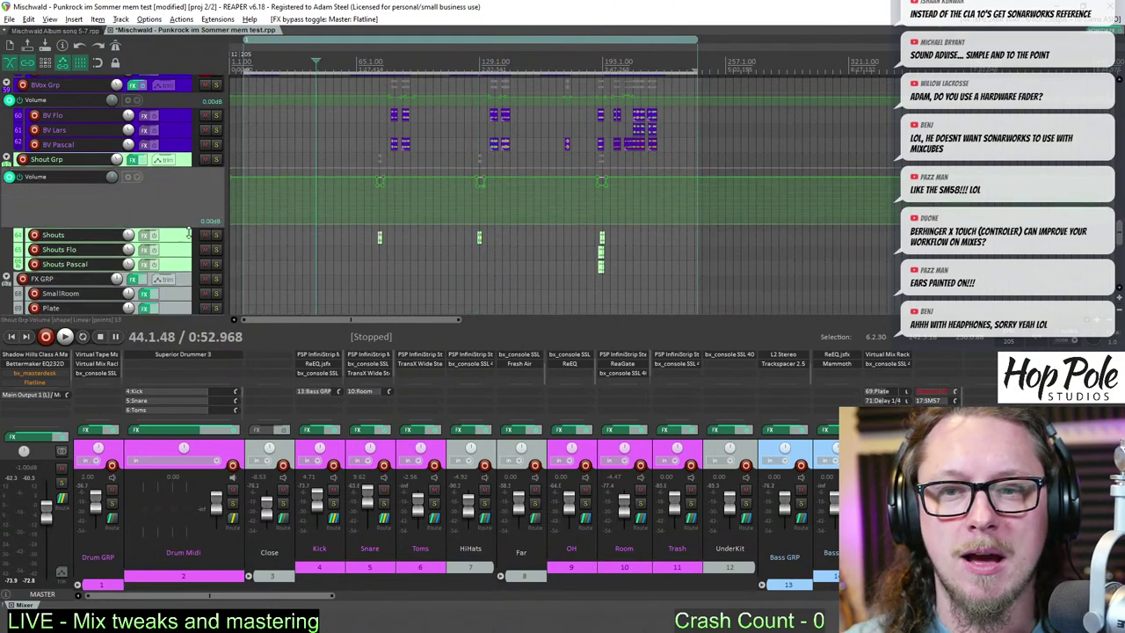
pyautogui.click(163, 160)
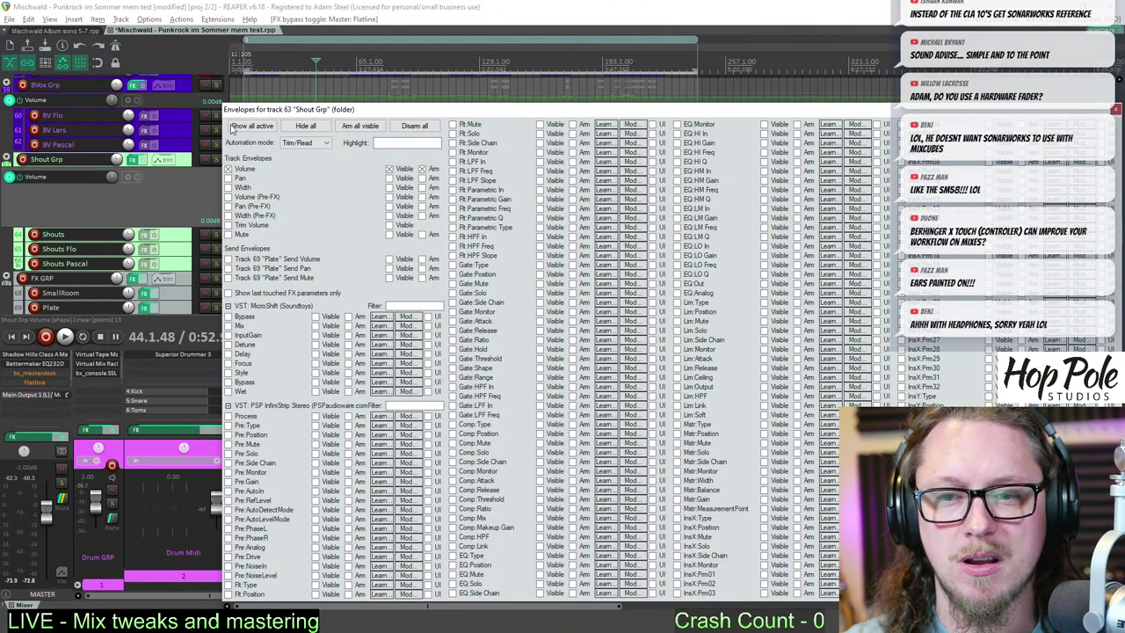
pyautogui.click(304, 143)
pyautogui.click(293, 177)
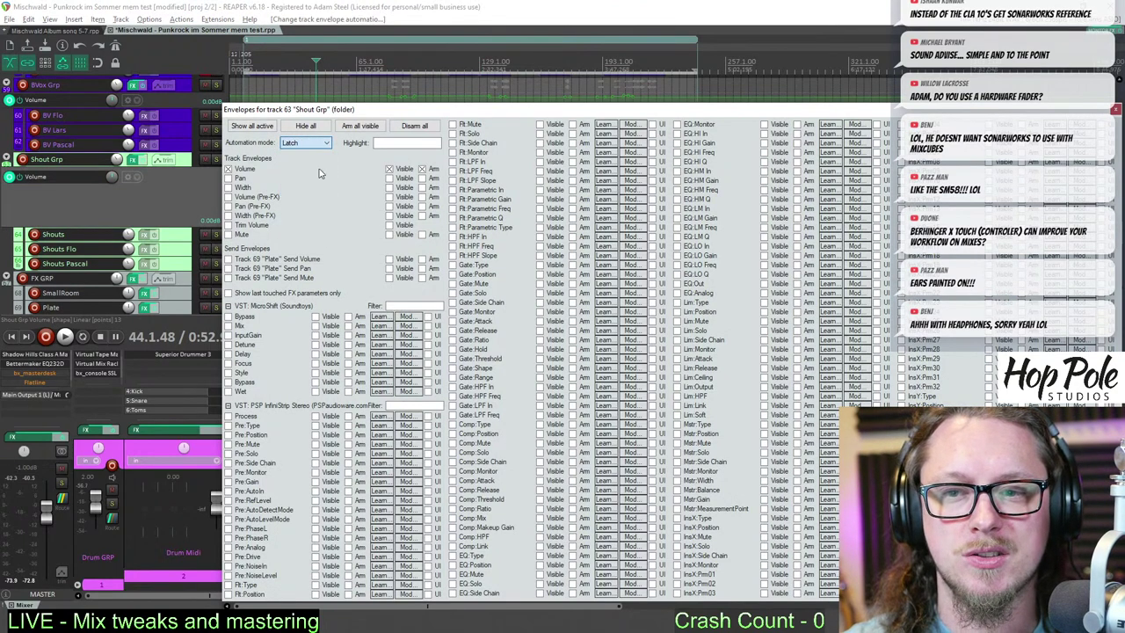
pyautogui.click(1115, 110)
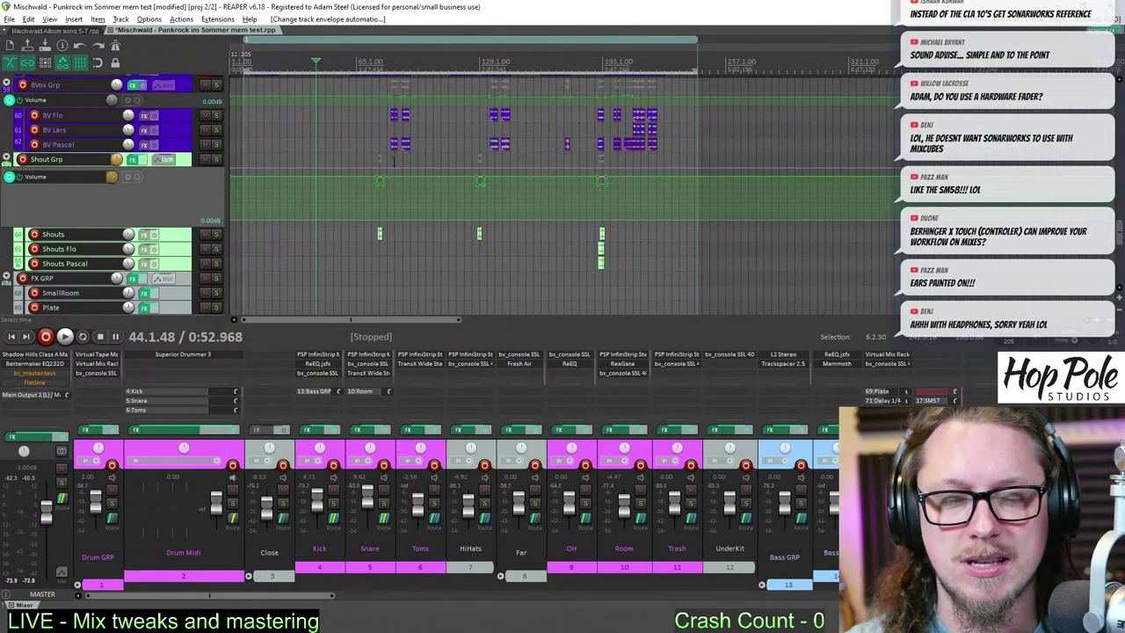
pyautogui.scroll(4, 419, 182)
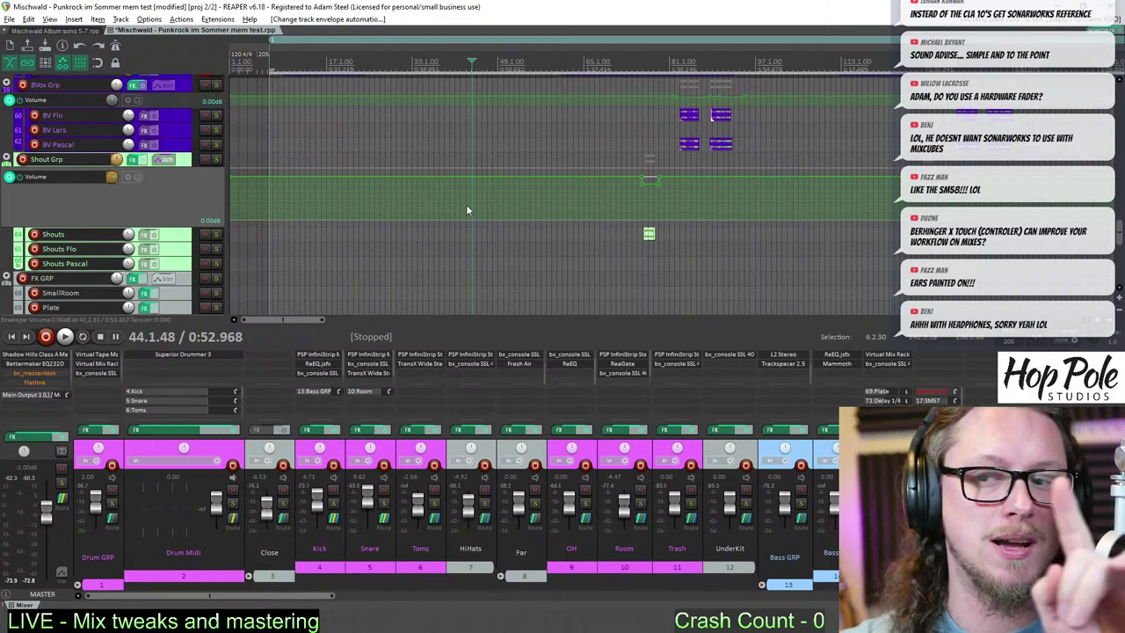
# - Set the Shout Grp automation mode back to Trim/Read and close its envelope settings
pyautogui.click(166, 159)
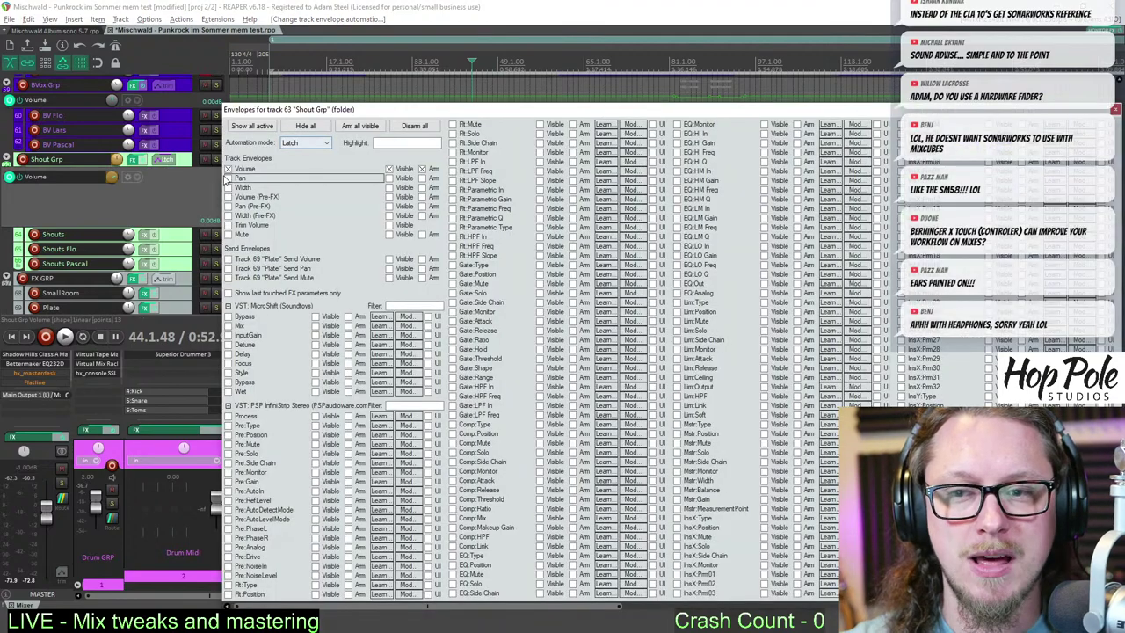
pyautogui.click(305, 143)
pyautogui.click(299, 154)
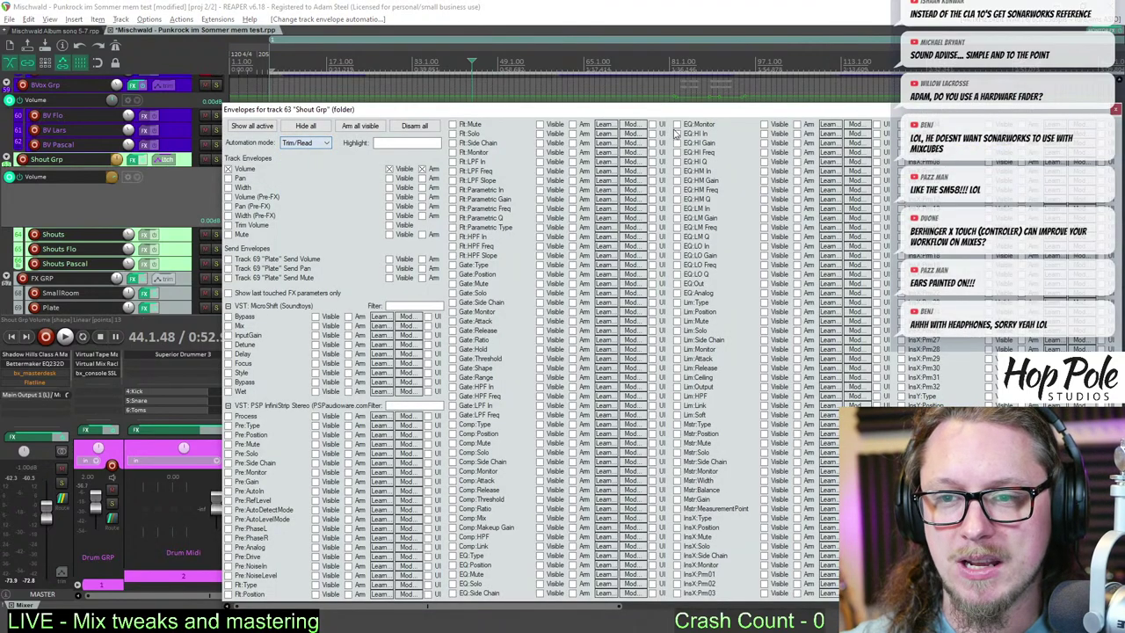
pyautogui.click(1115, 111)
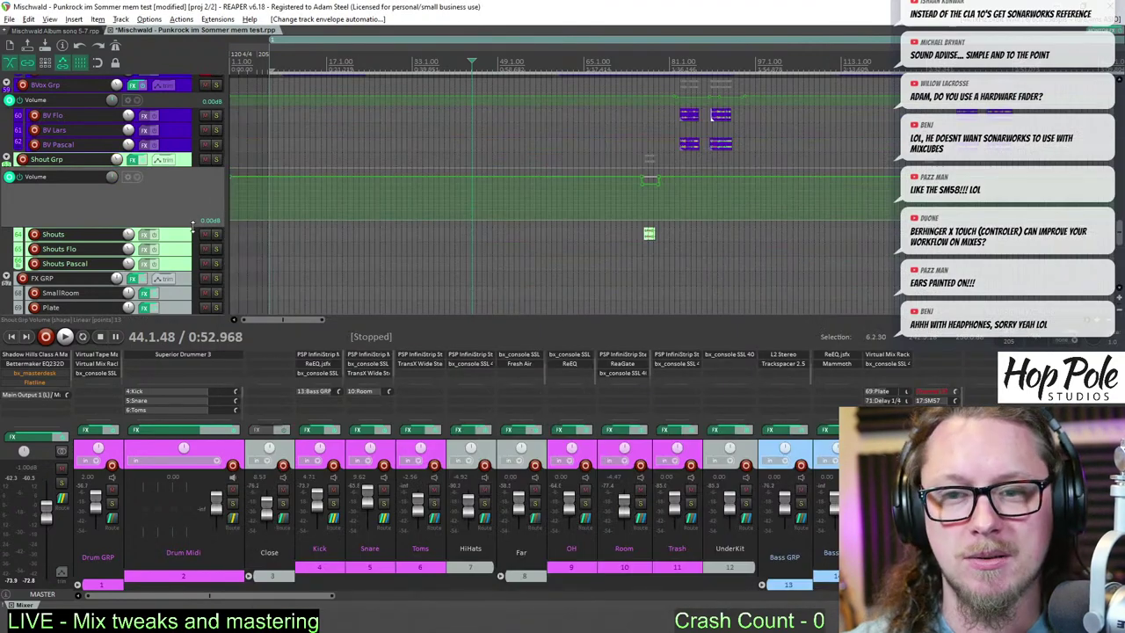
# - Enlarge the Shout Grp volume lane, add envelope points around bars 44 to 50 and raise the section between them to about +2 dB
pyautogui.moveTo(195, 226); pyautogui.dragTo(195, 303)
pyautogui.click(470, 189)
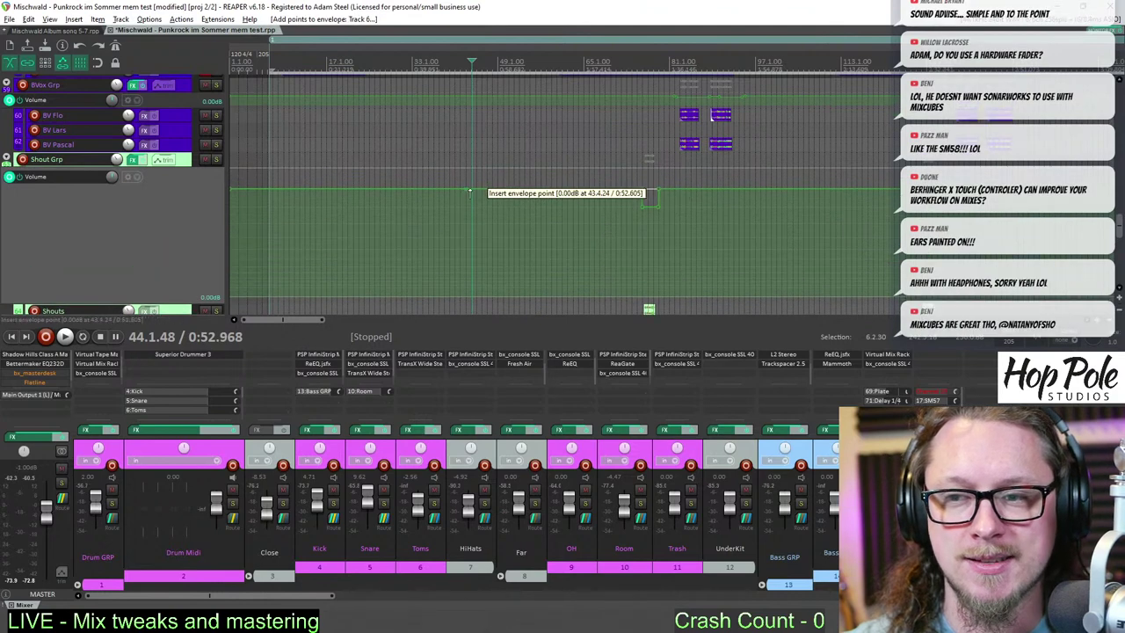
pyautogui.keyDown('shift'); pyautogui.click(507, 190); pyautogui.keyUp('shift')
pyautogui.keyDown('shift'); pyautogui.click(503, 189); pyautogui.keyUp('shift')
pyautogui.moveTo(492, 189); pyautogui.dragTo(491, 181)
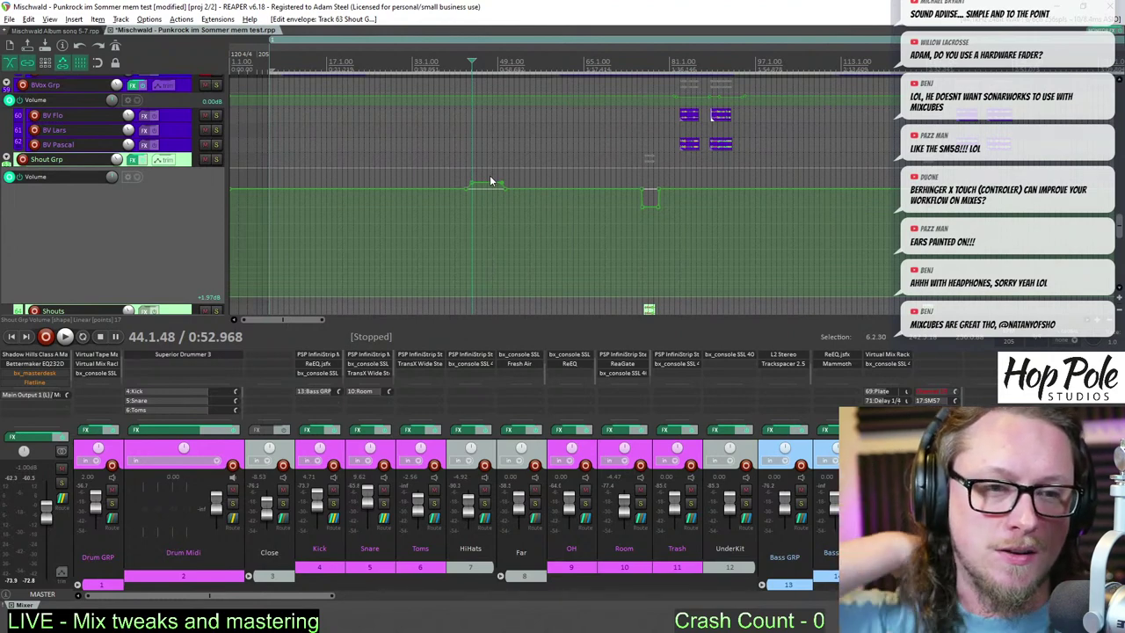
# - Undo the Shout Grp volume boost and the envelope points added for it
pyautogui.hotkey('ctrl', 'z')
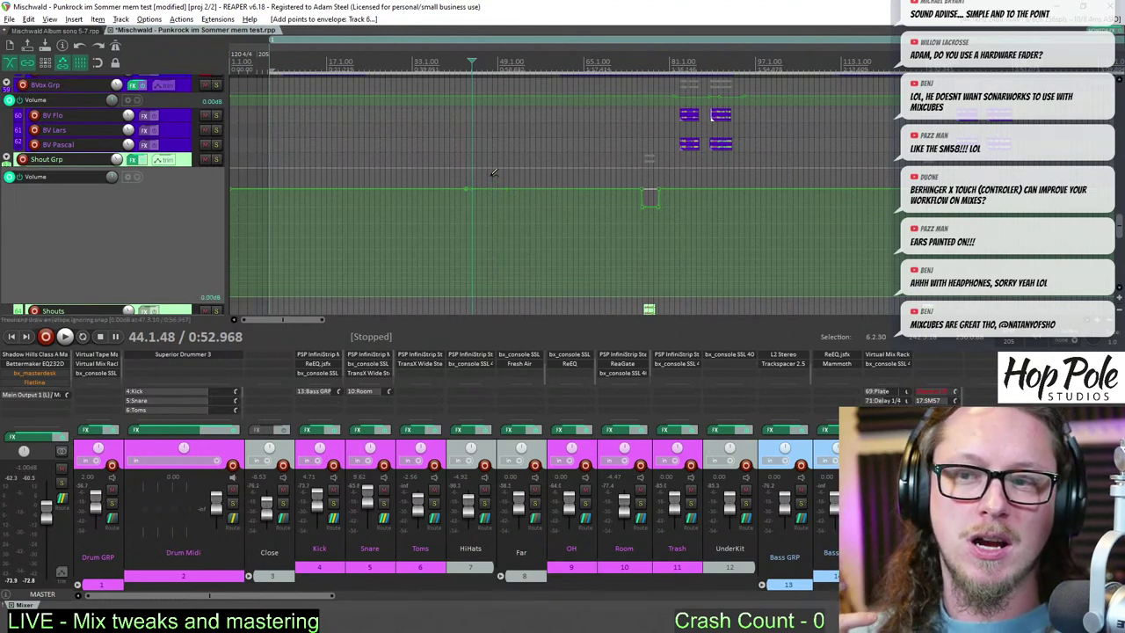
pyautogui.hotkey('ctrl', 'z')
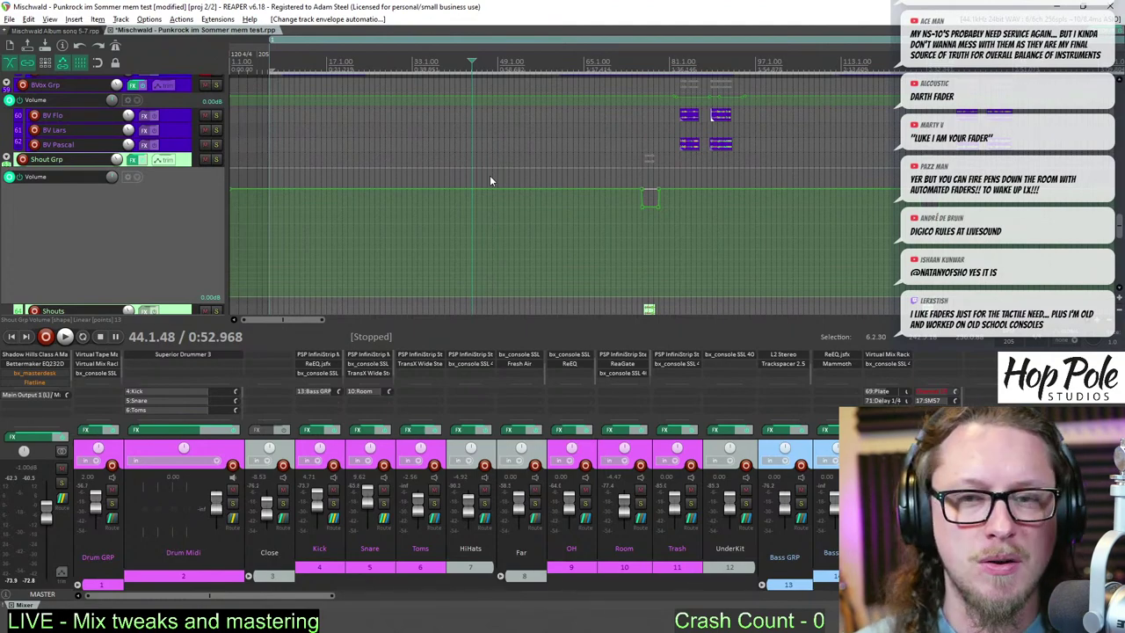
# - Show the volume envelope of the lead guitar DI on track 23 under Rhy 1 L and enlarge its lane
pyautogui.scroll(-4, 606, 160)
pyautogui.moveTo(594, 158); pyautogui.dragTo(605, 158)
pyautogui.scroll(-3, 604, 157)
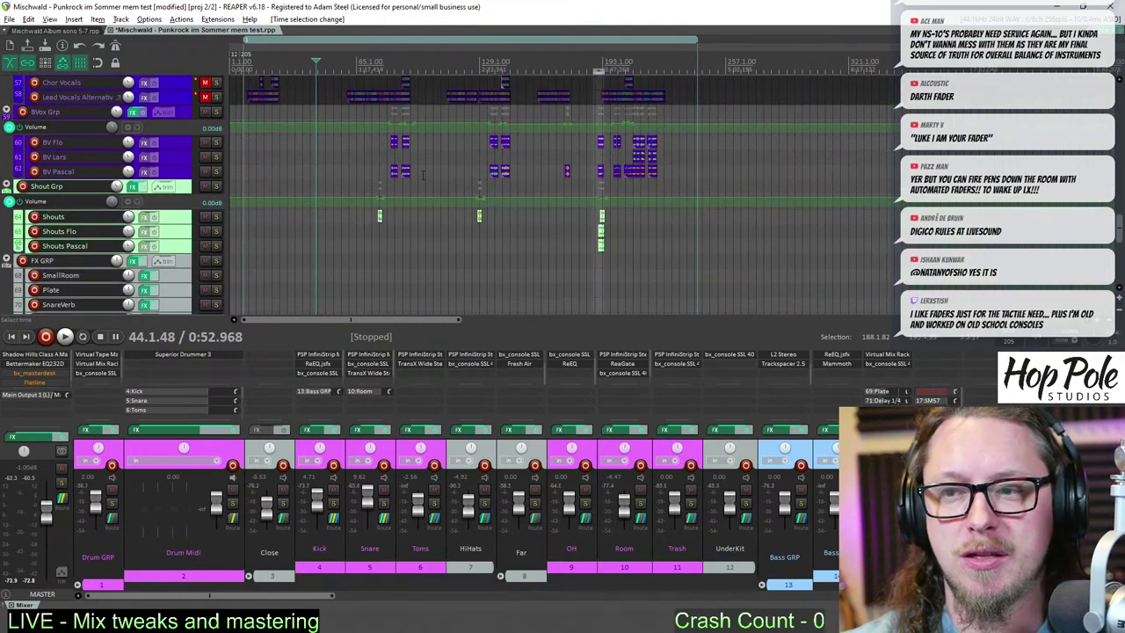
pyautogui.scroll(15, 457, 193)
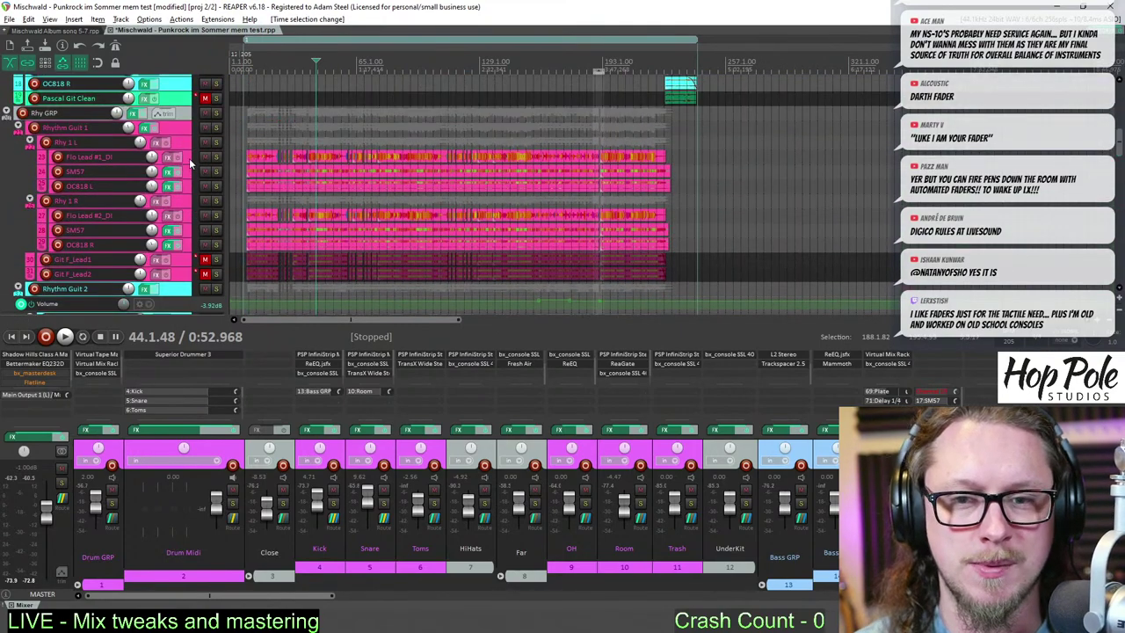
pyautogui.click(190, 163)
pyautogui.press('v')
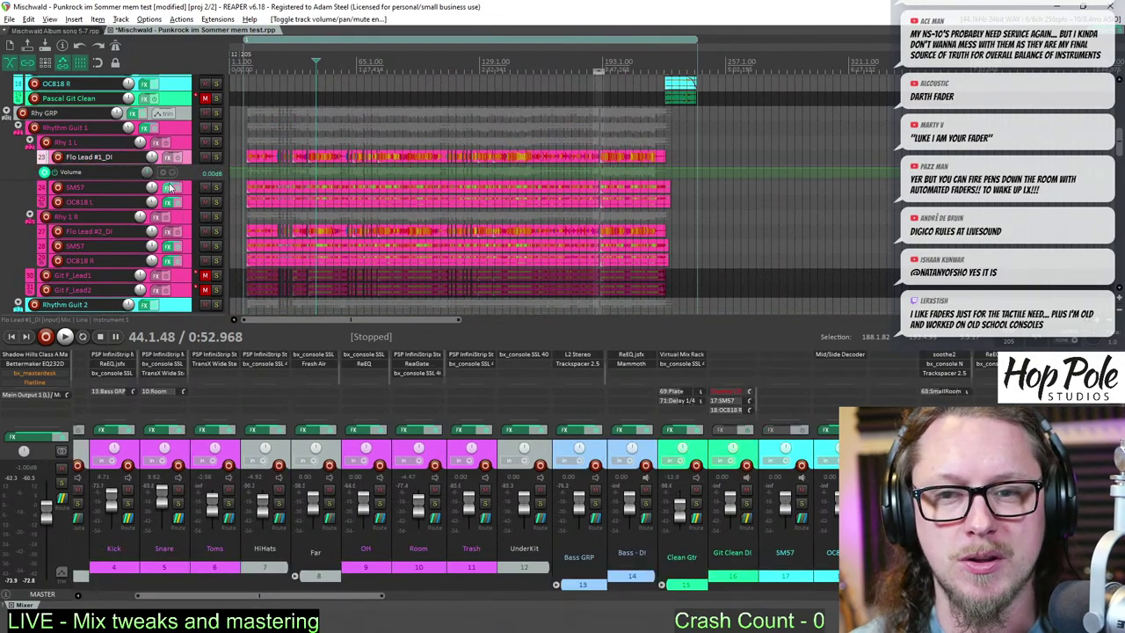
pyautogui.moveTo(176, 180); pyautogui.dragTo(179, 295)
pyautogui.scroll(12, 515, 190)
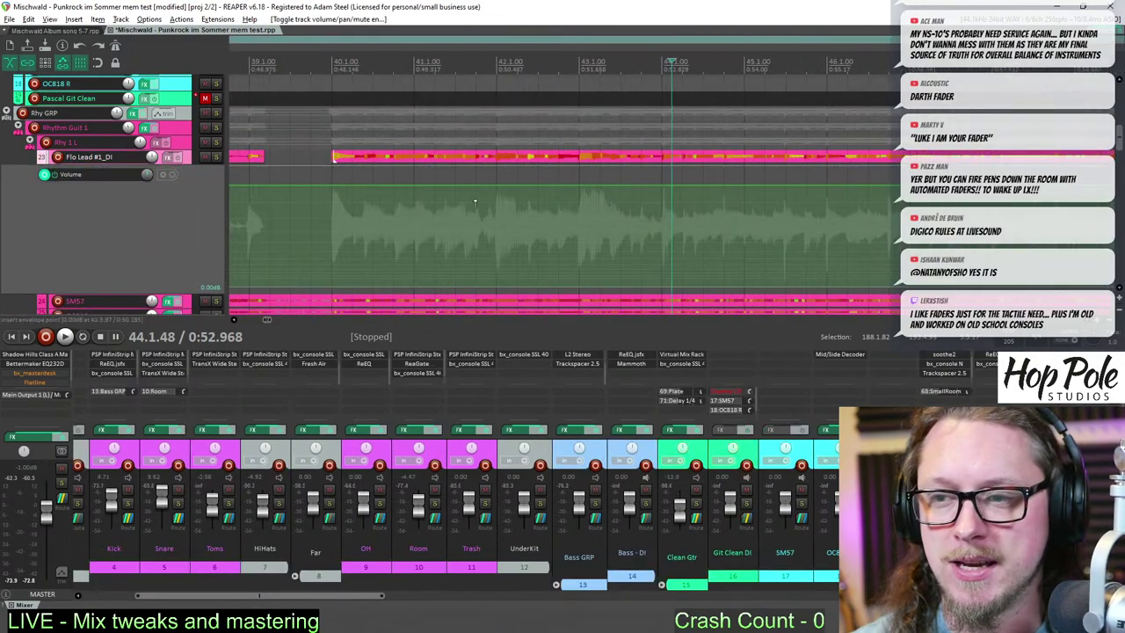
# - Add volume envelope points on track 23 around bar 40, raising the guitar's entry and dipping the short section that follows
pyautogui.keyDown('shift'); pyautogui.click(311, 192); pyautogui.keyUp('shift')
pyautogui.keyDown('shift'); pyautogui.click(326, 190); pyautogui.keyUp('shift')
pyautogui.keyDown('shift'); pyautogui.click(355, 191); pyautogui.keyUp('shift')
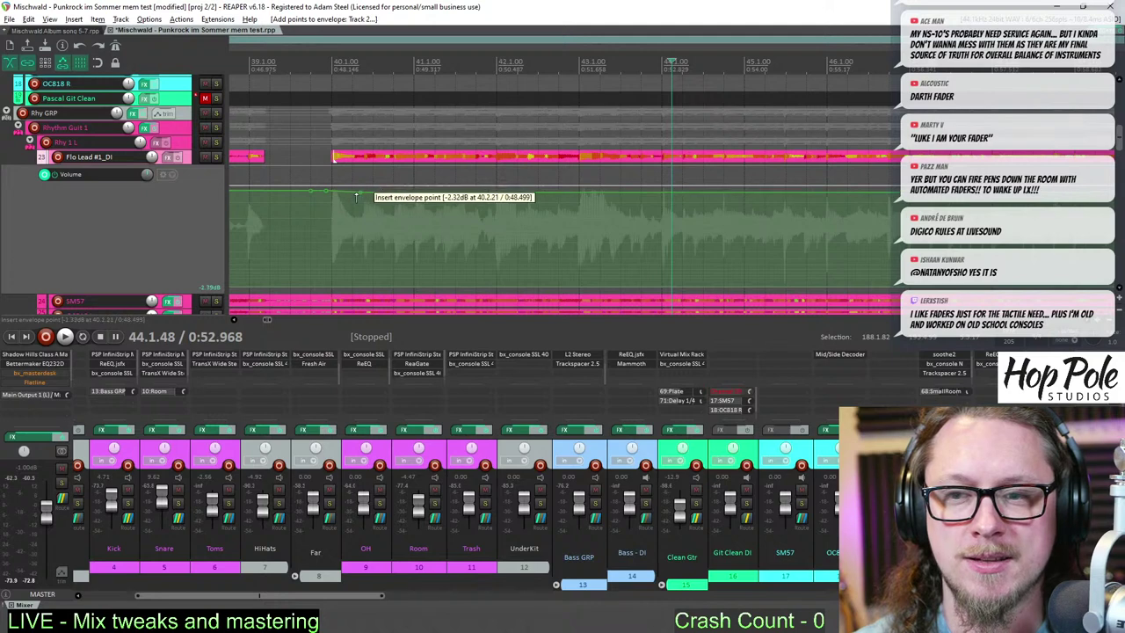
pyautogui.moveTo(354, 188)
pyautogui.mouseDown()
pyautogui.moveTo(350, 179)
pyautogui.moveTo(386, 215)
pyautogui.mouseUp()
pyautogui.keyDown('shift'); pyautogui.click(408, 193); pyautogui.keyUp('shift')
pyautogui.keyDown('shift'); pyautogui.click(396, 192); pyautogui.keyUp('shift')
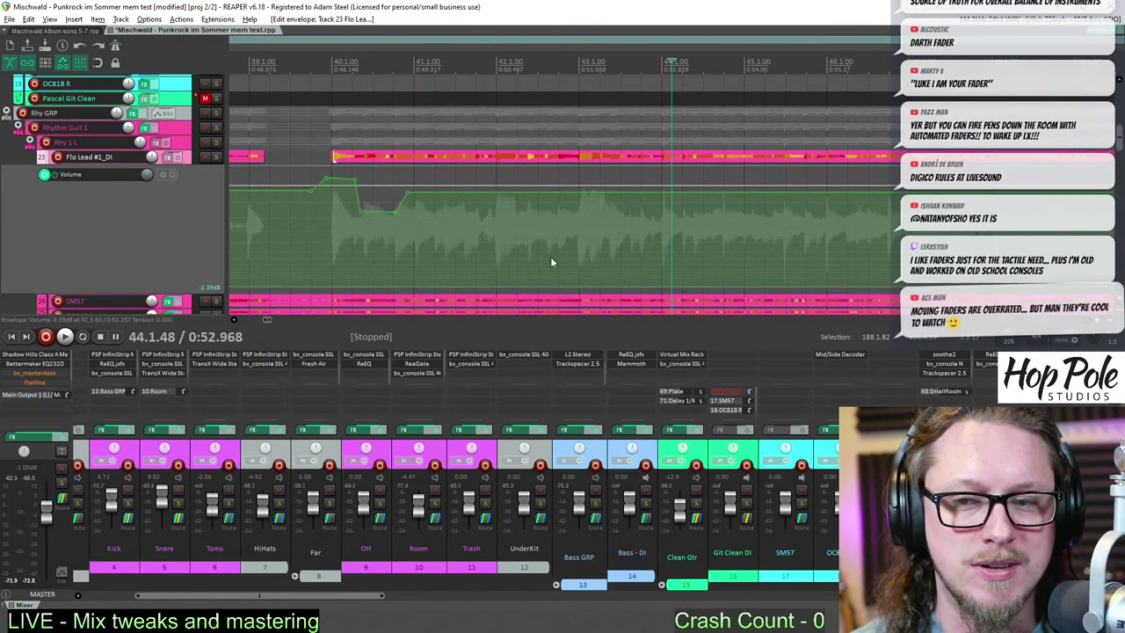
# - Undo the volume edits and added points on track 23, including the display of its volume envelope
pyautogui.hotkey('ctrl', 'z')
pyautogui.hotkey('ctrl', 'z')
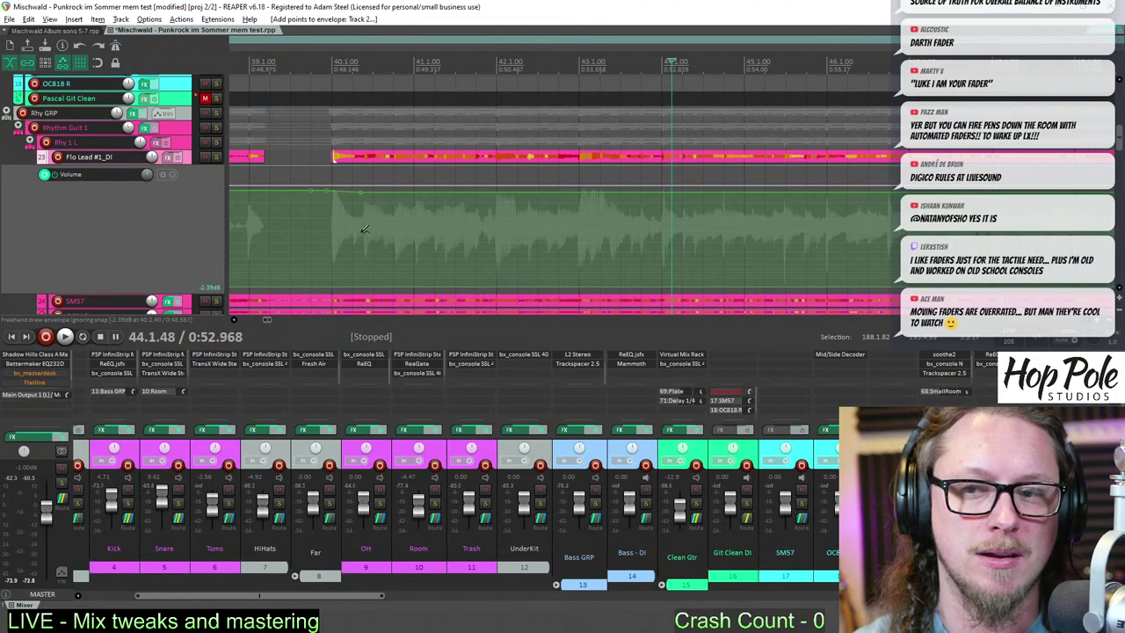
pyautogui.hotkey('ctrl', 'z')
pyautogui.hotkey('ctrl', 'z')
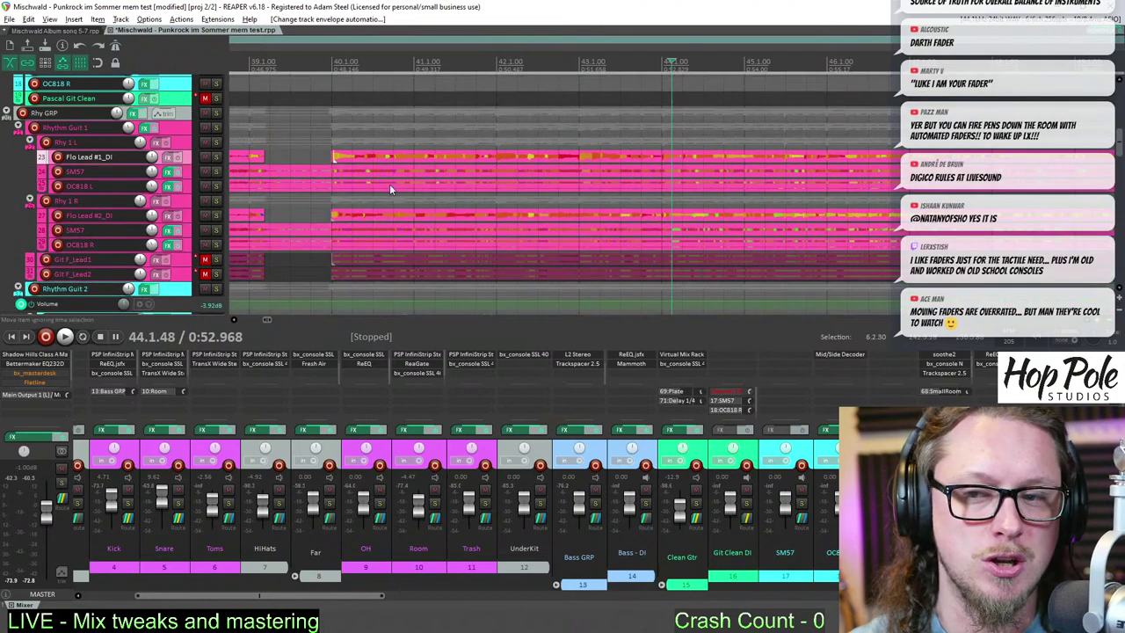
pyautogui.scroll(-4, 393, 182)
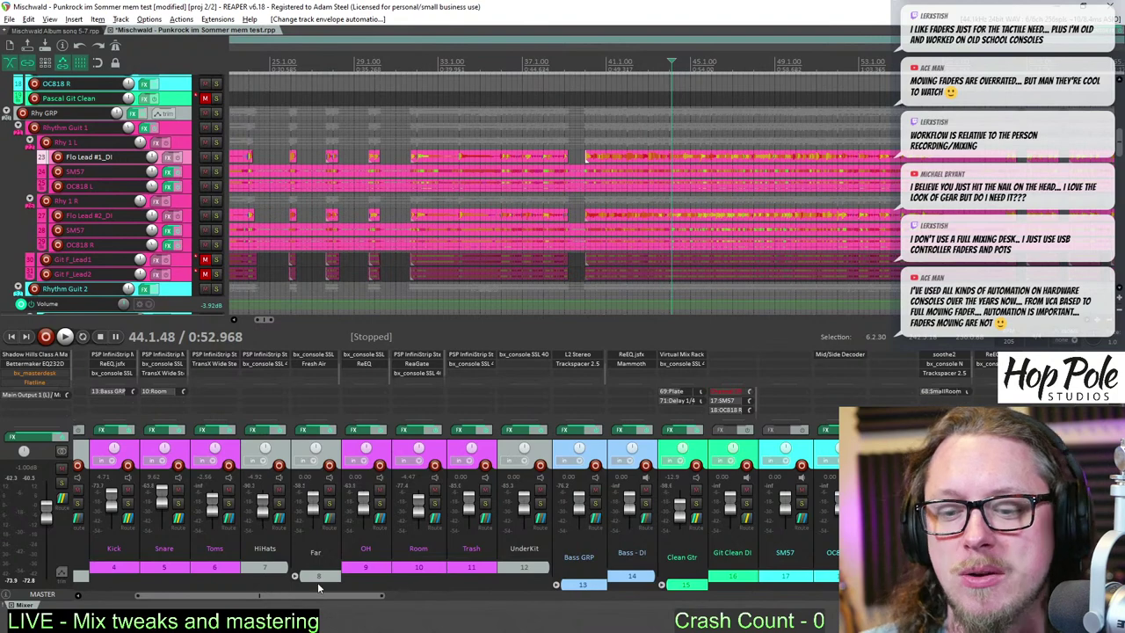
pyautogui.moveTo(309, 597); pyautogui.dragTo(322, 600)
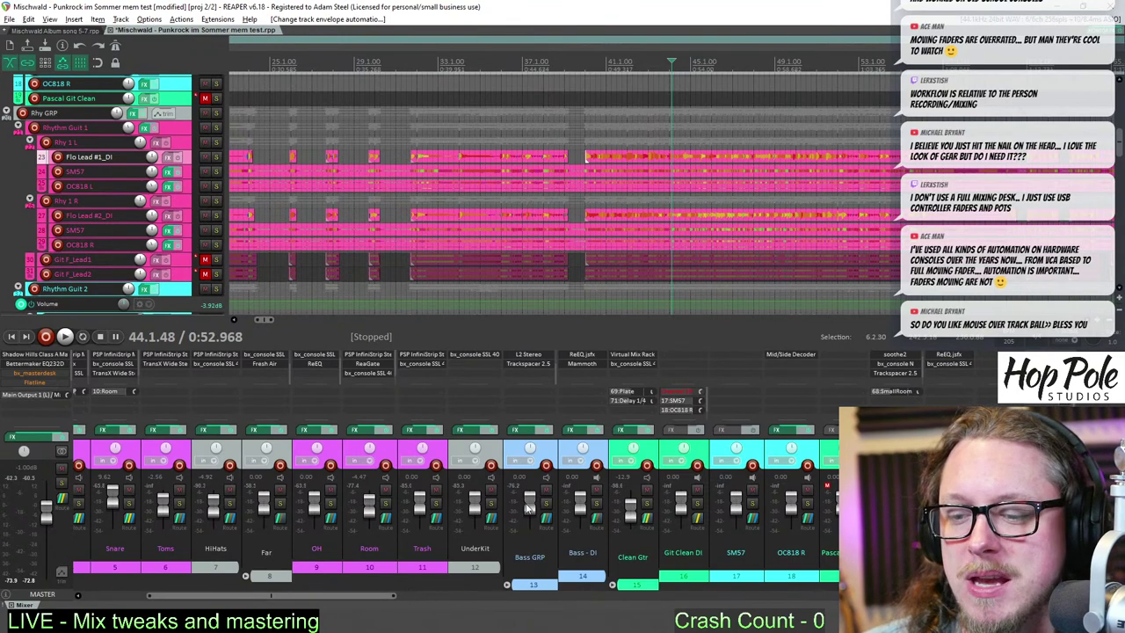
# - Raise the Bass GRP track's volume to +5.18 dB, and undo the change
pyautogui.moveTo(530, 508)
pyautogui.scroll(5, 530, 508)
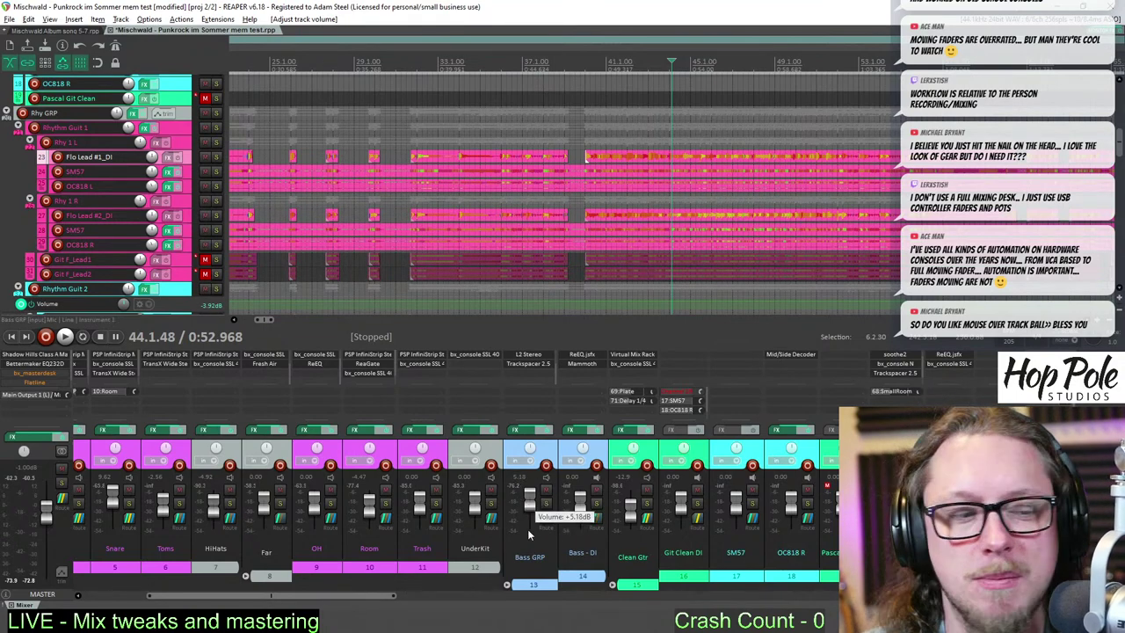
pyautogui.hotkey('ctrl', 'z')
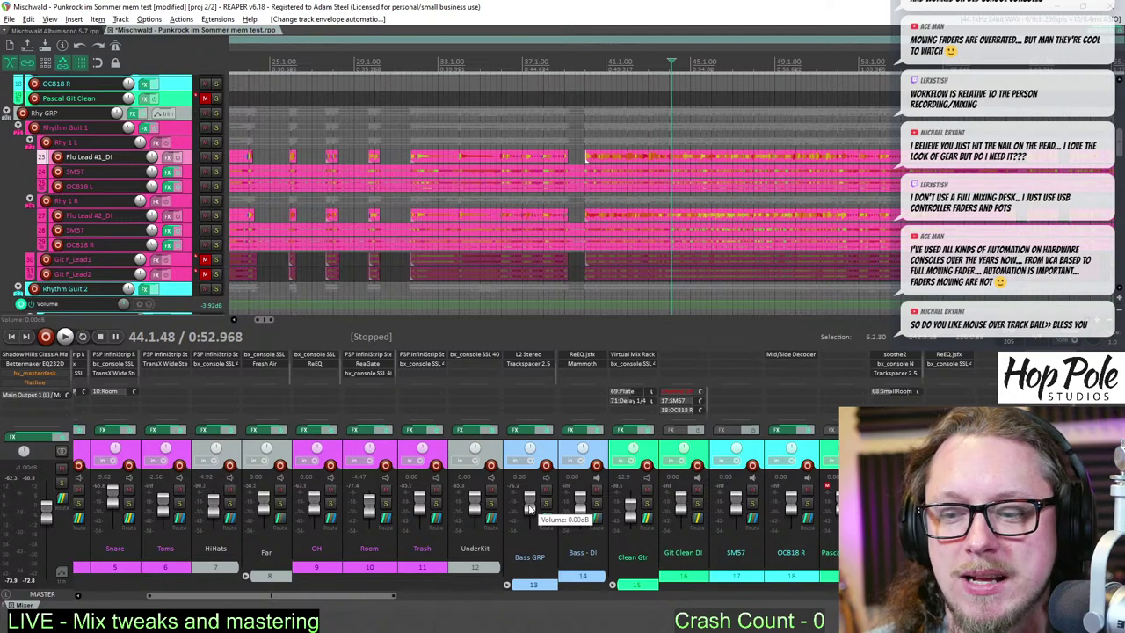
# - Set the Bass GRP track's volume to -15.4 dB by value in its routing settings, and close the settings
pyautogui.rightClick(530, 510)
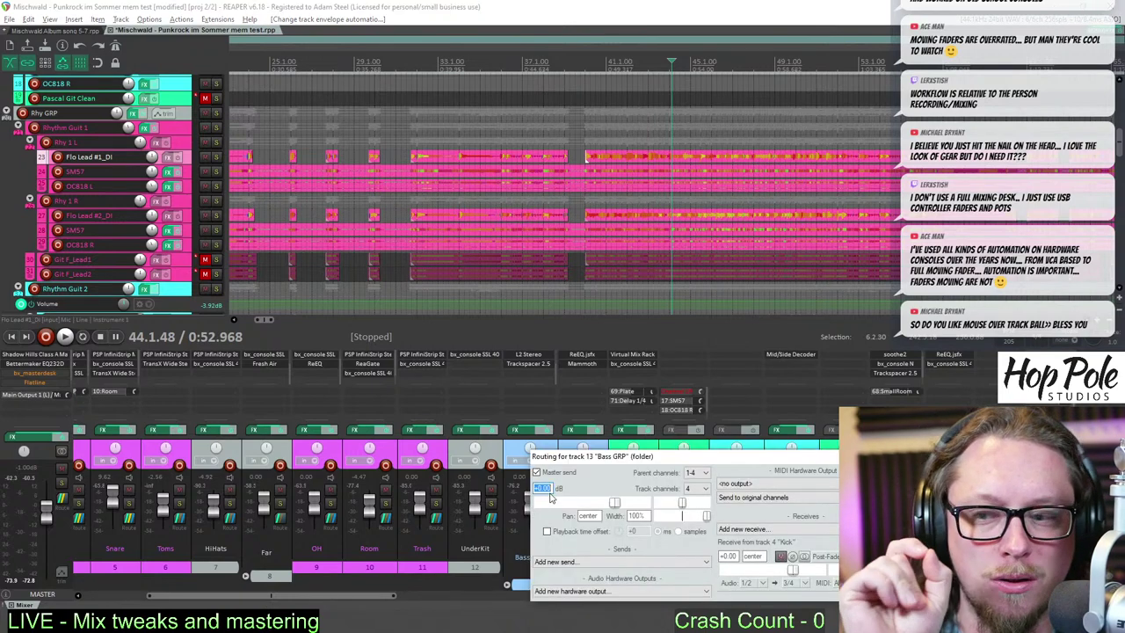
pyautogui.write('-15.4')
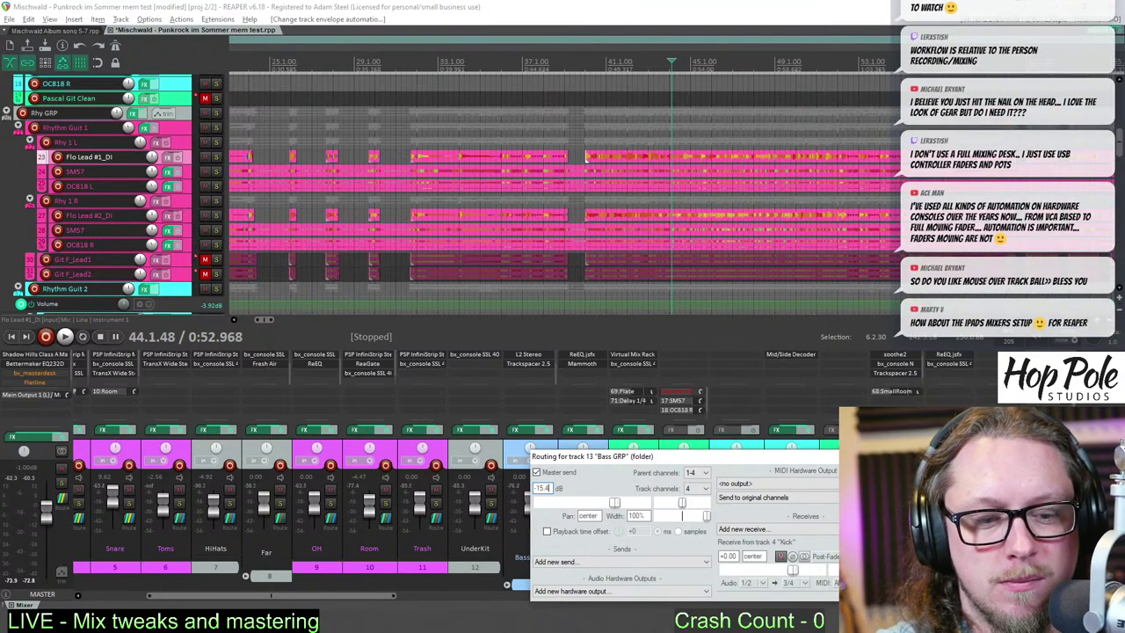
pyautogui.press('Return')
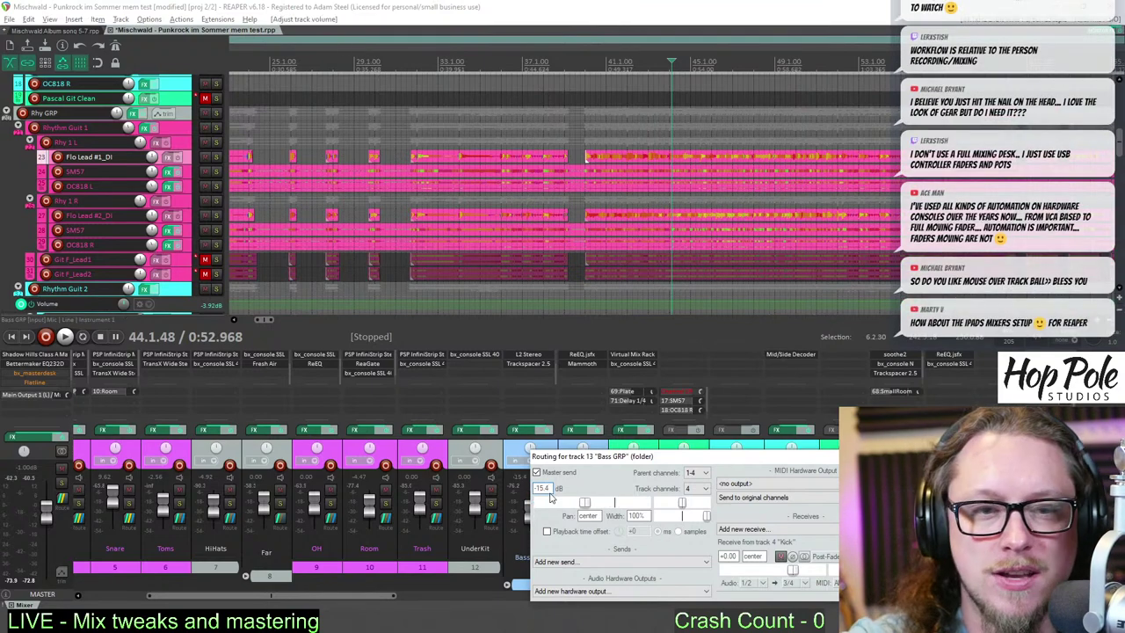
pyautogui.hotkey('ctrl', 'z')
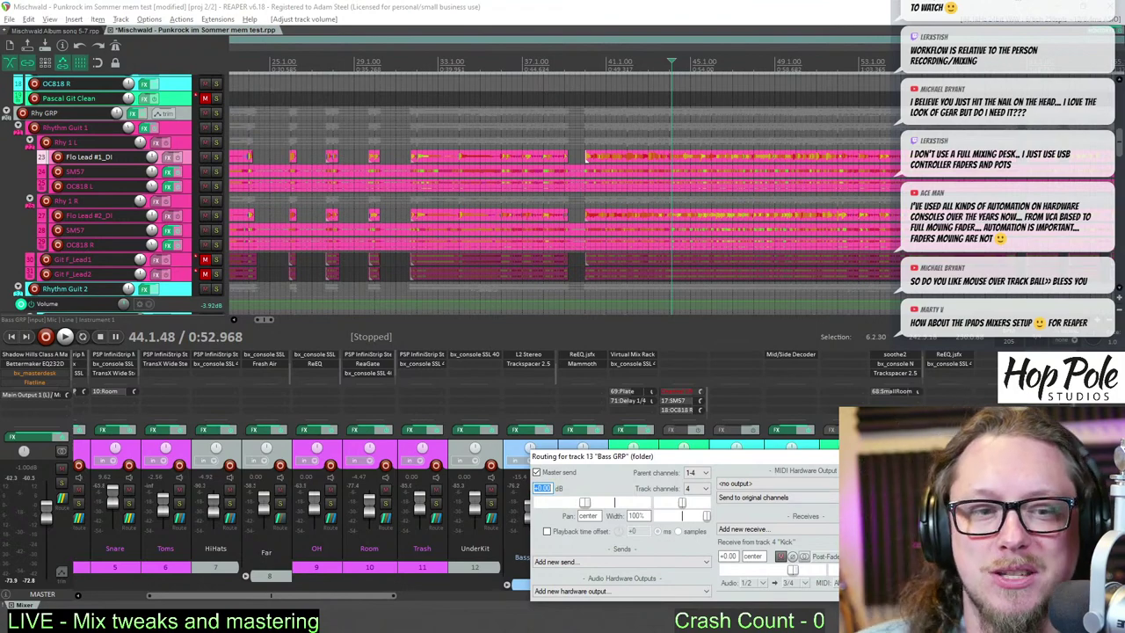
pyautogui.click(890, 457)
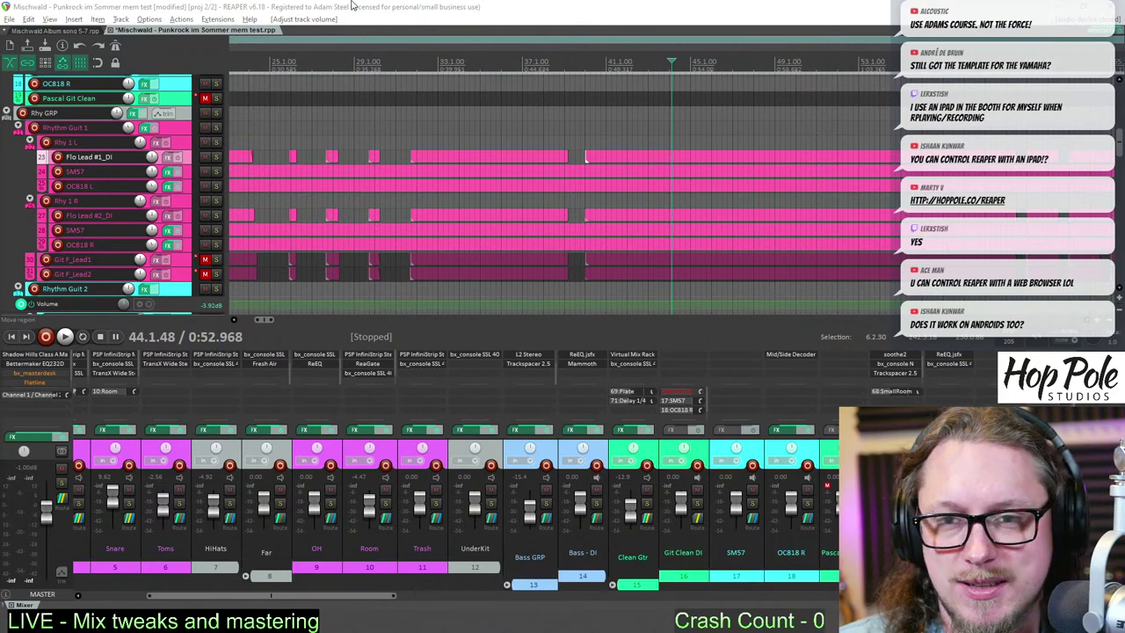
# - Close the "Mischwald - Punkrock im Sommer mem test" project and the "Mischwald Album song 5-7" project
pyautogui.click(111, 31)
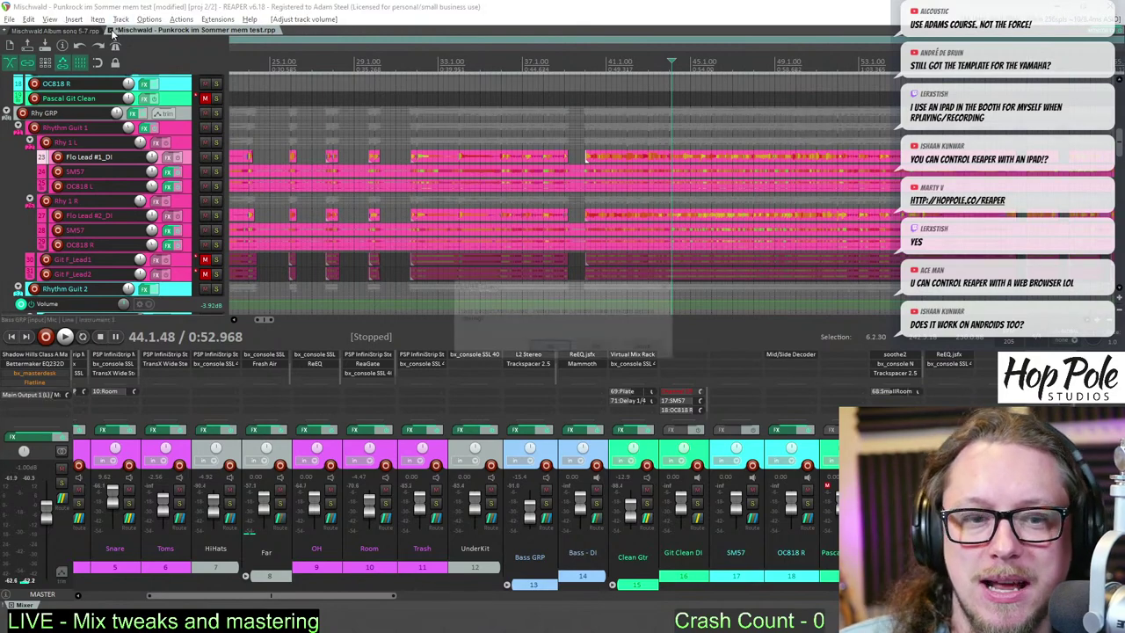
pyautogui.click(552, 348)
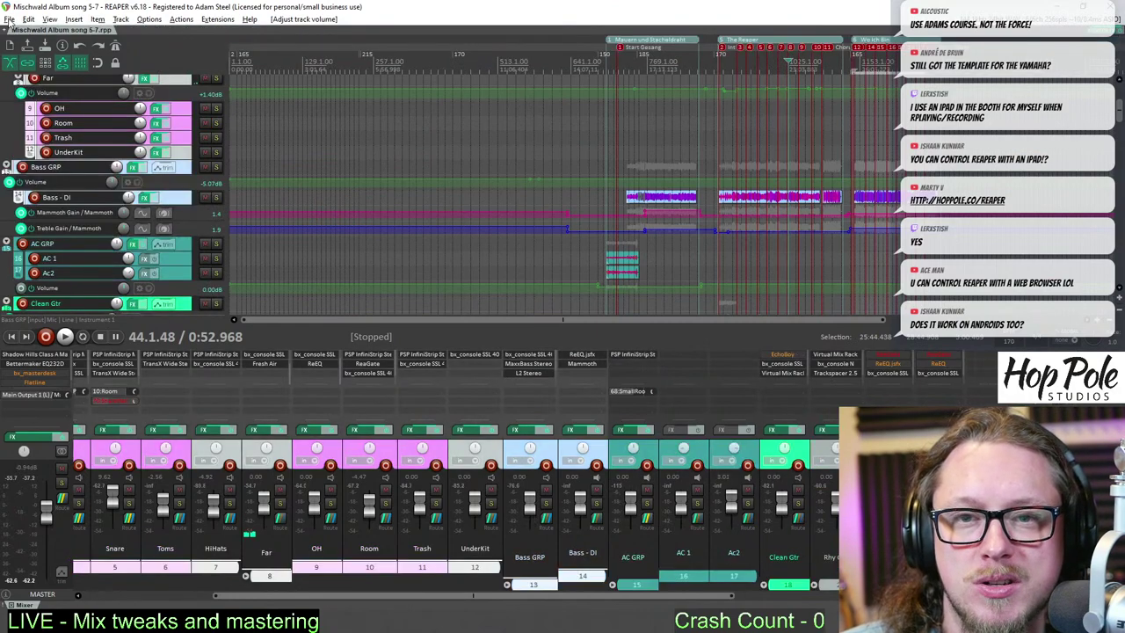
pyautogui.click(9, 19)
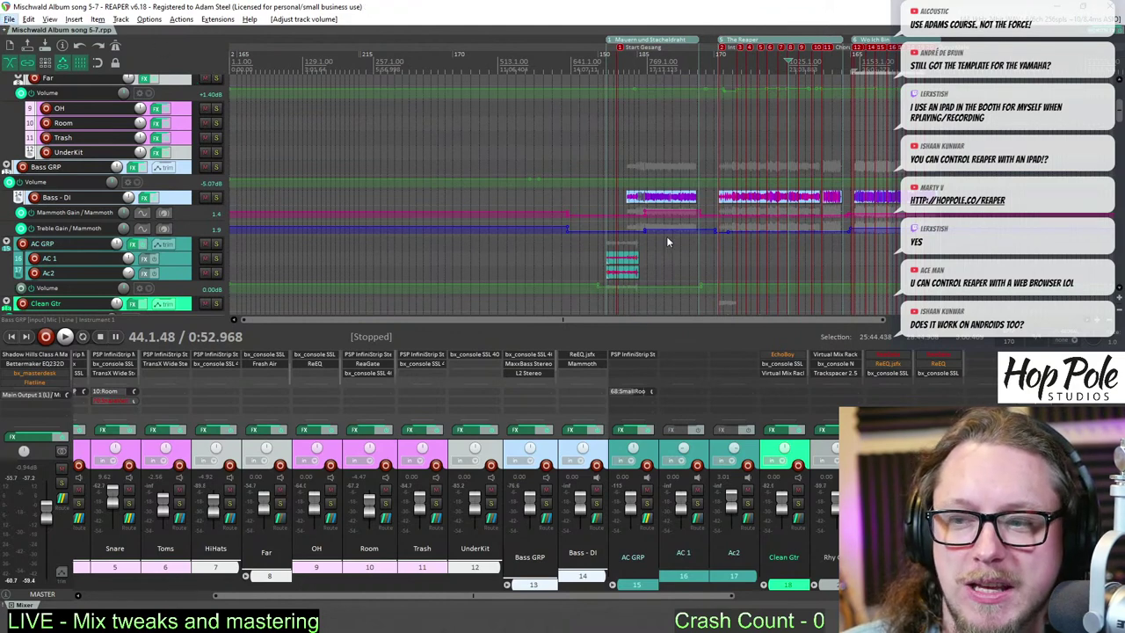
pyautogui.click(10, 19)
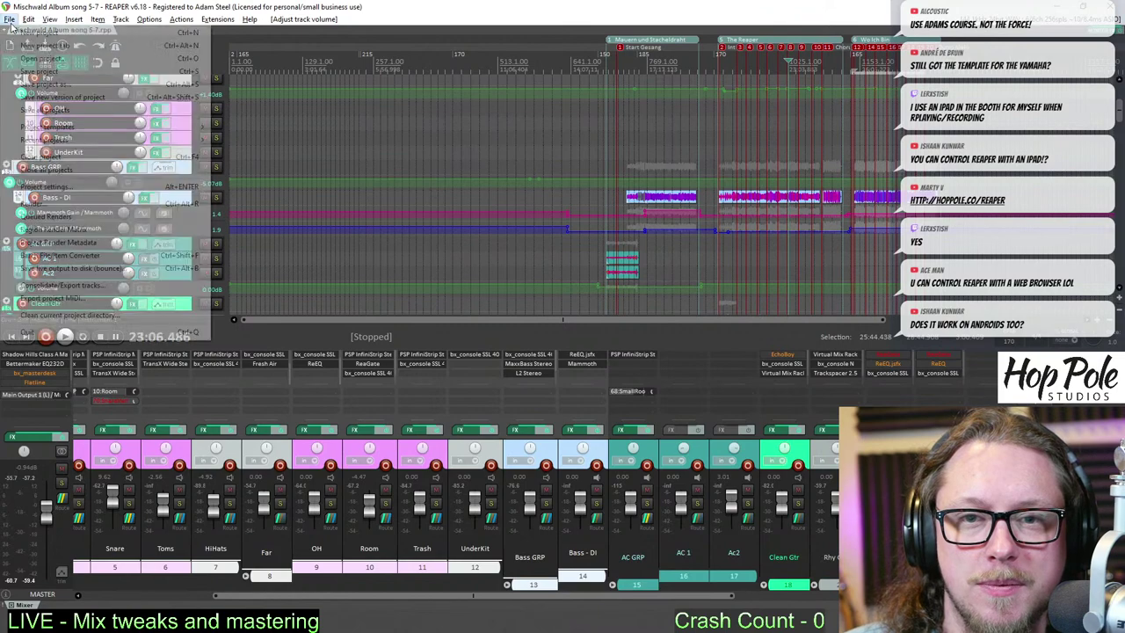
pyautogui.click(41, 157)
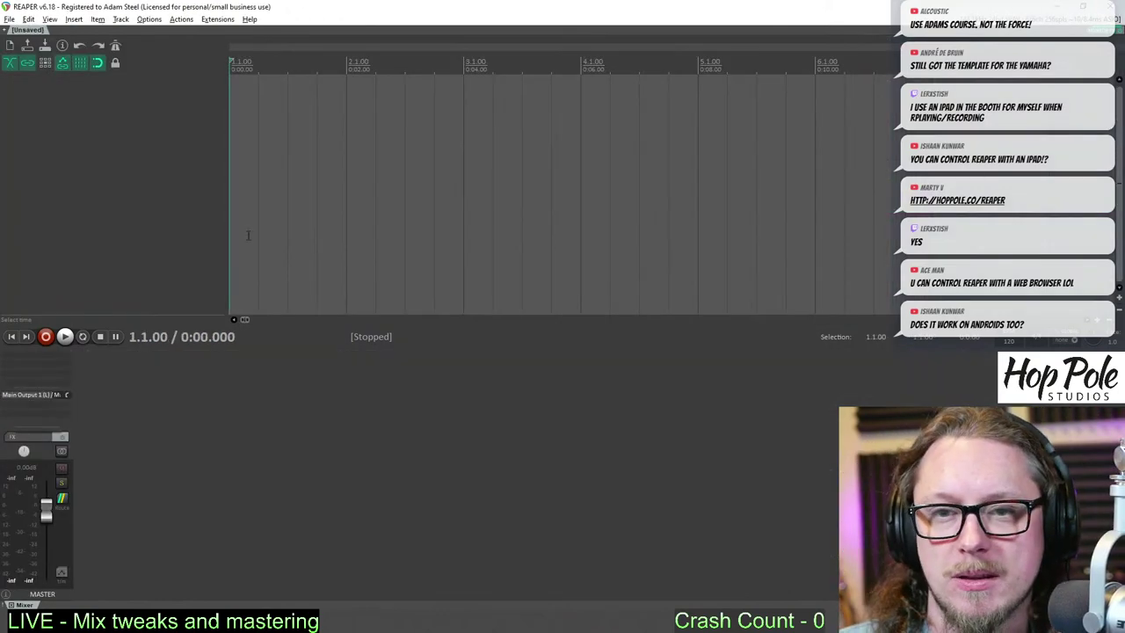
# - Add a new track to the empty project and increase its height in the arrangement
pyautogui.doubleClick(145, 186)
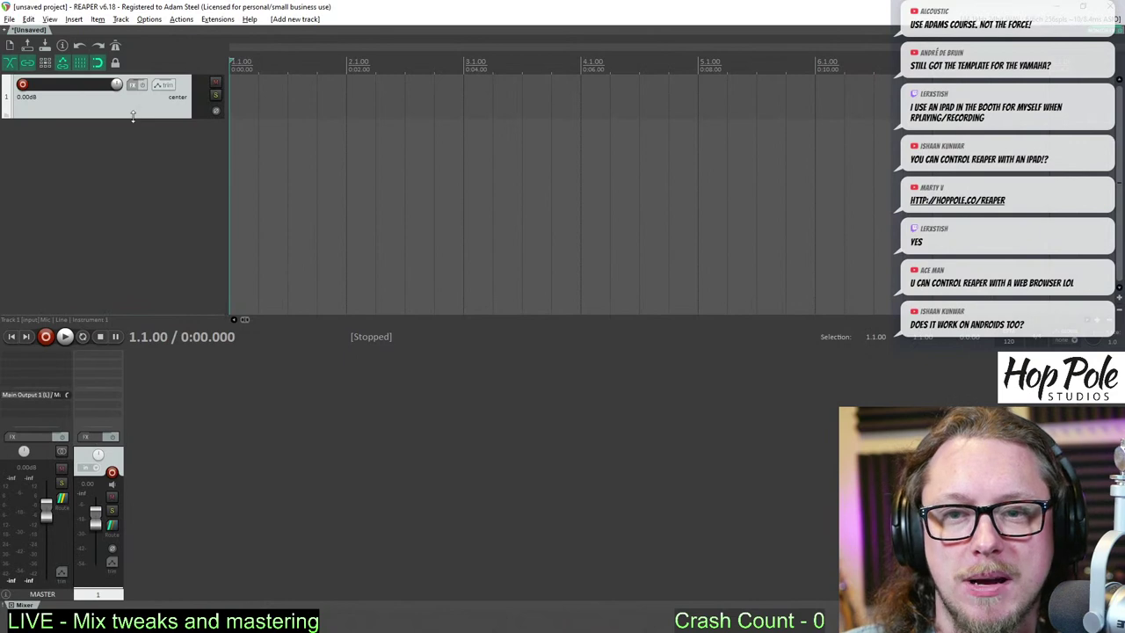
pyautogui.moveTo(133, 119); pyautogui.dragTo(134, 233)
pyautogui.scroll(-5, 326, 150)
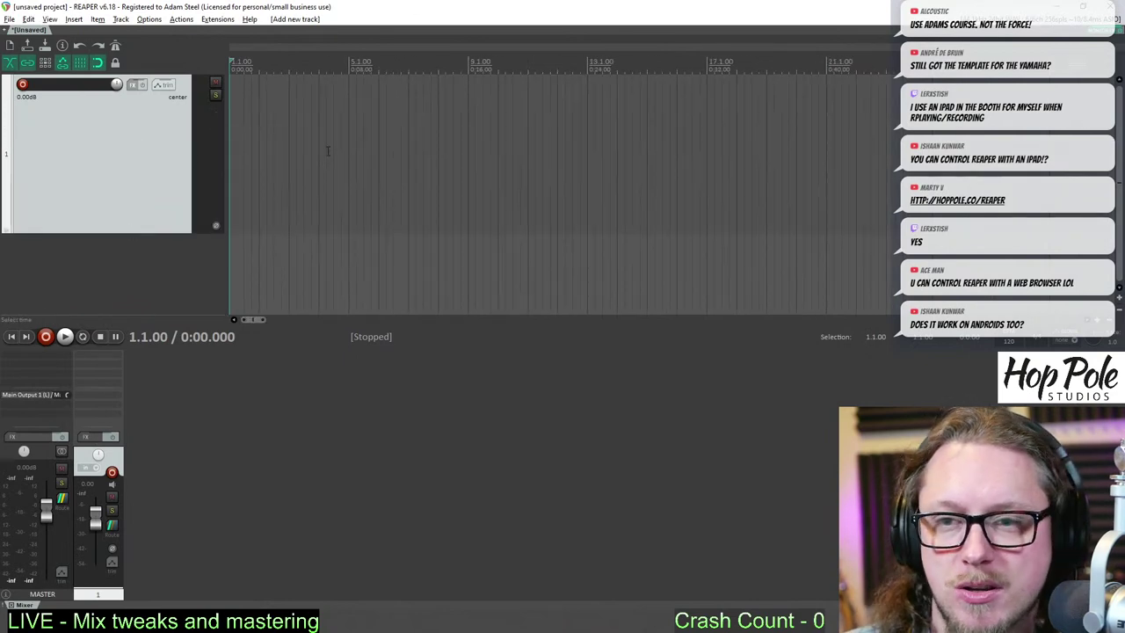
pyautogui.scroll(2, 338, 145)
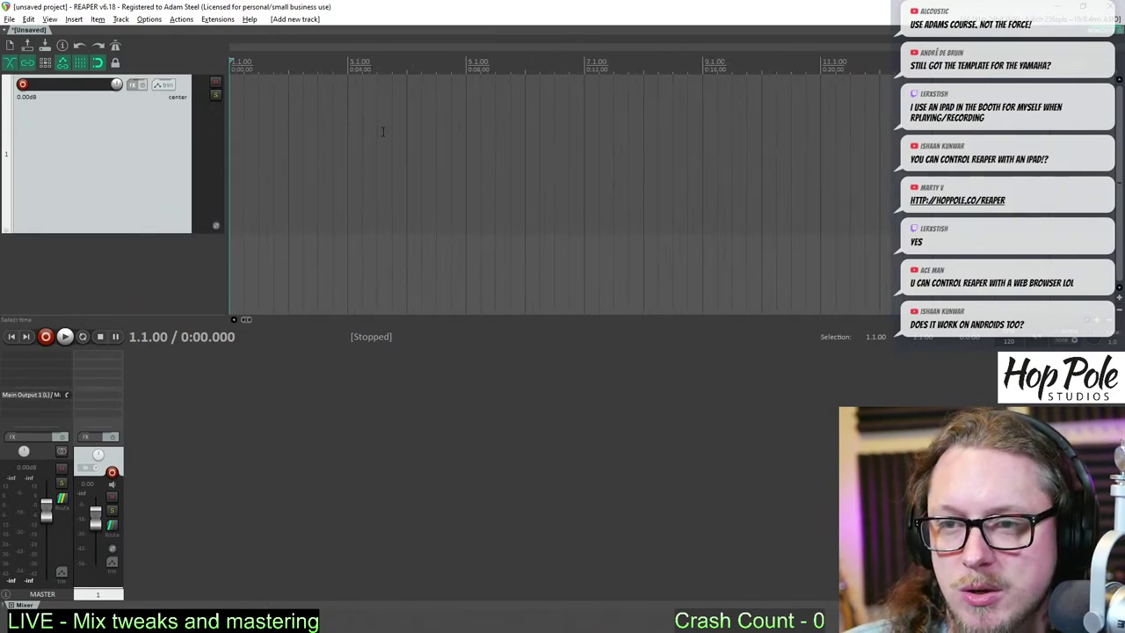
# - Place the edit cursor on the timeline at measure 3.1.00
pyautogui.click(334, 66)
pyautogui.click(347, 67)
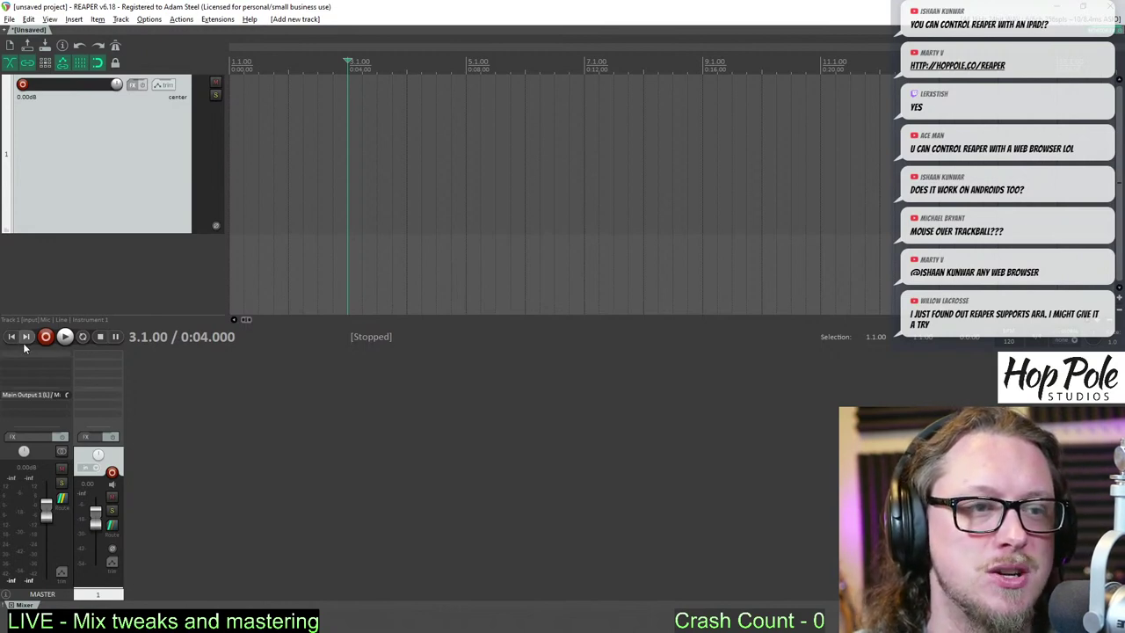
pyautogui.scroll(-4, 443, 213)
pyautogui.scroll(4, 442, 214)
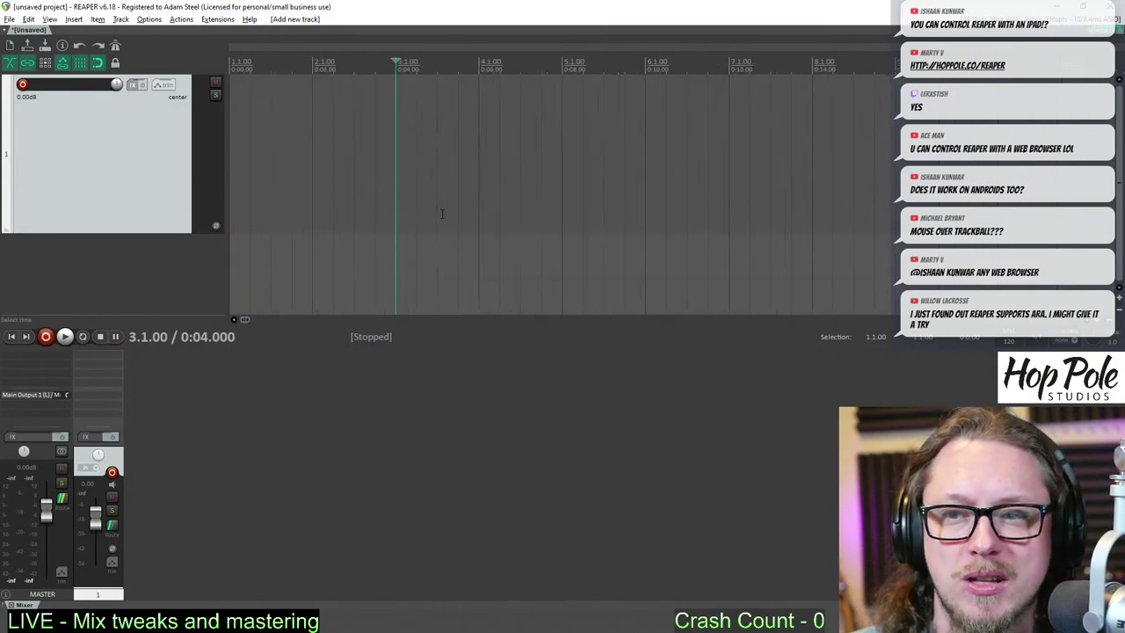
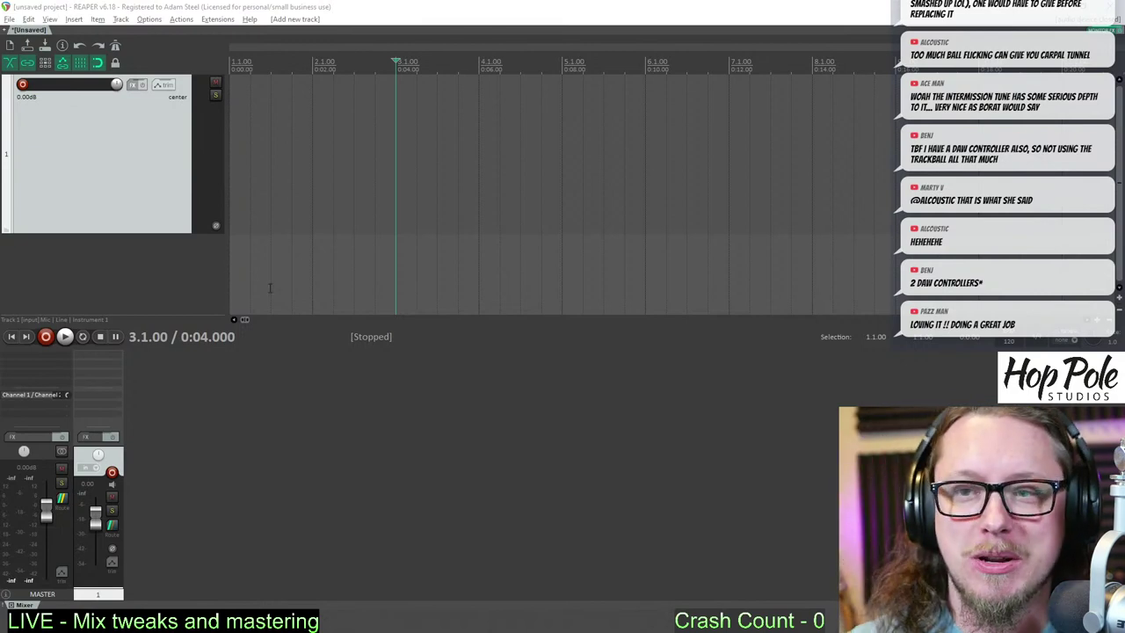
# - Import "Mischwald - Punkrock im Sommer mix 13.wav" onto the track near the beginning of the timeline
pyautogui.click(415, 3)
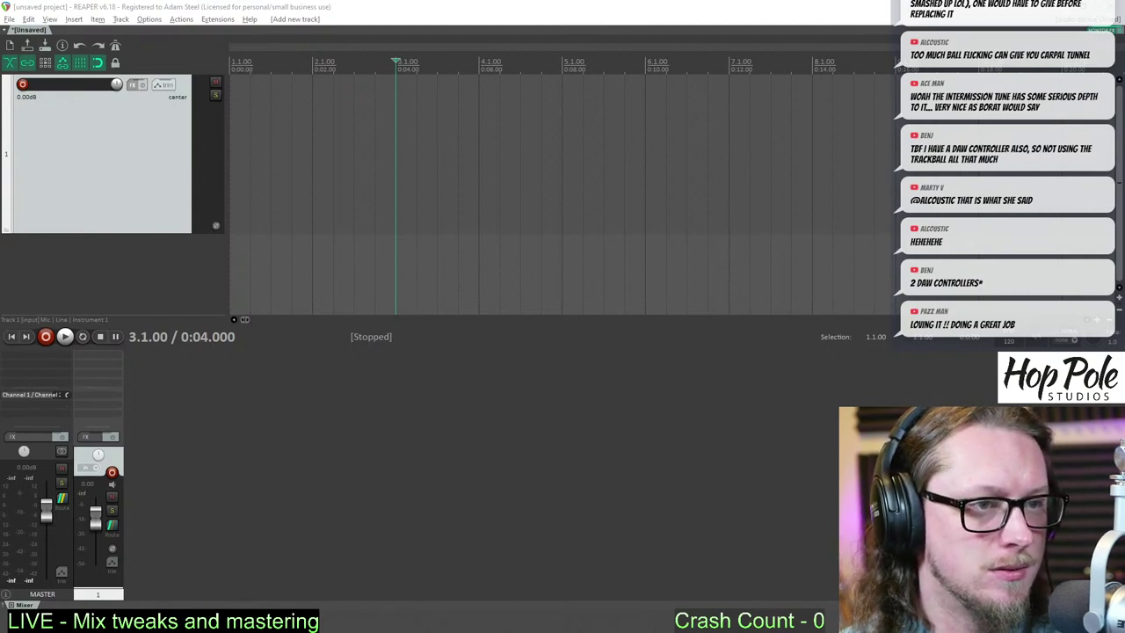
pyautogui.moveTo(1124, 352); pyautogui.dragTo(310, 167)
pyautogui.scroll(-10, 349, 146)
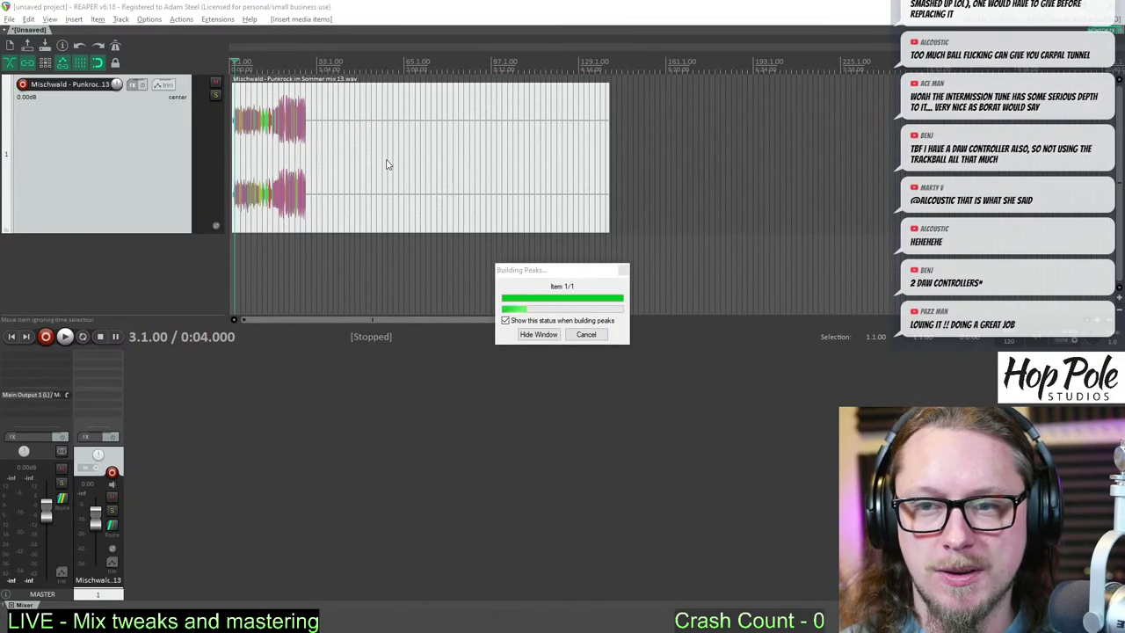
pyautogui.scroll(3, 376, 160)
pyautogui.scroll(-2, 376, 160)
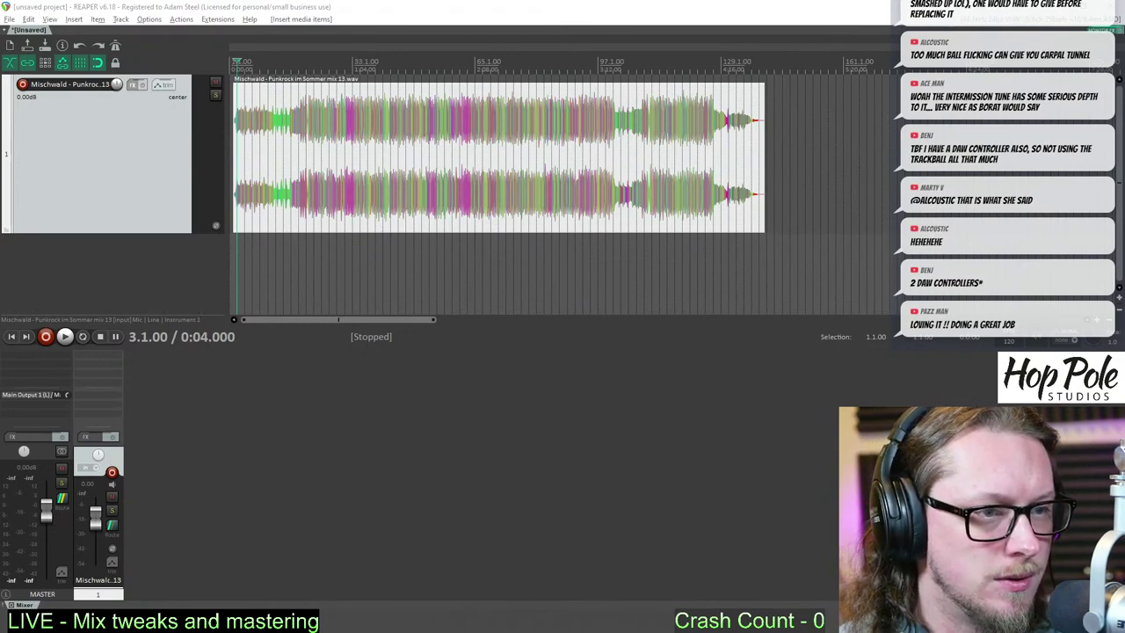
# - Import the six other Mischwald mixes, from Gut gemeint through Mauern, end to end after the first song
pyautogui.moveTo(1124, 527); pyautogui.dragTo(781, 159)
pyautogui.scroll(-3, 780, 163)
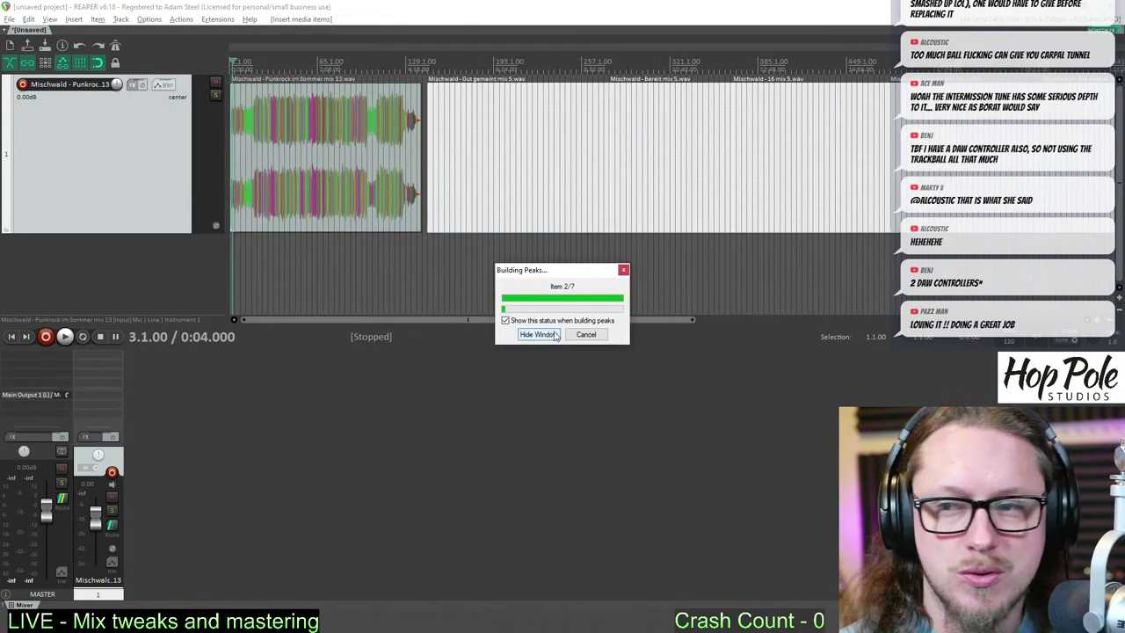
pyautogui.scroll(-3, 579, 174)
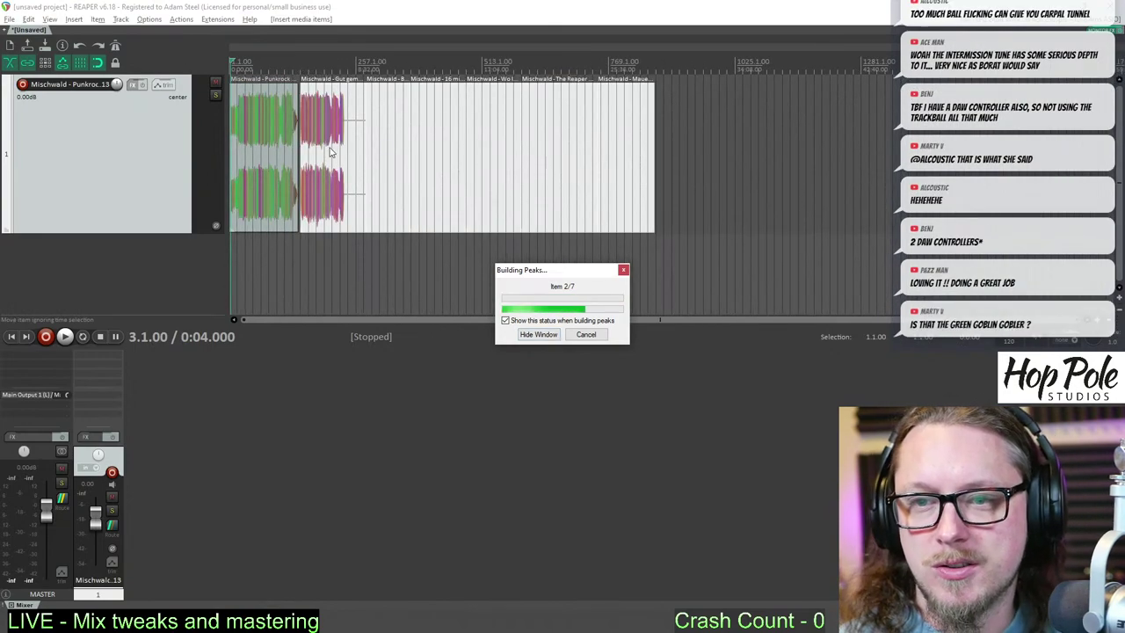
# - Move the imported songs after Punkrock im Sommer to the right so that gaps separate all the items
pyautogui.click(332, 150)
pyautogui.scroll(3, 389, 150)
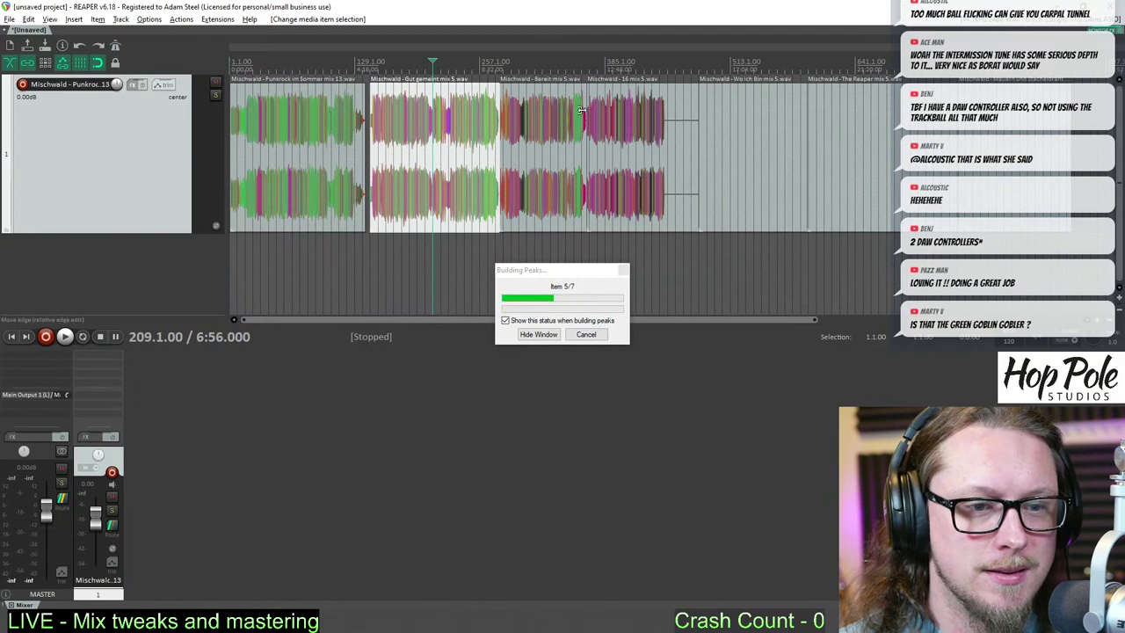
pyautogui.scroll(-3, 605, 110)
pyautogui.moveTo(624, 161); pyautogui.dragTo(668, 167)
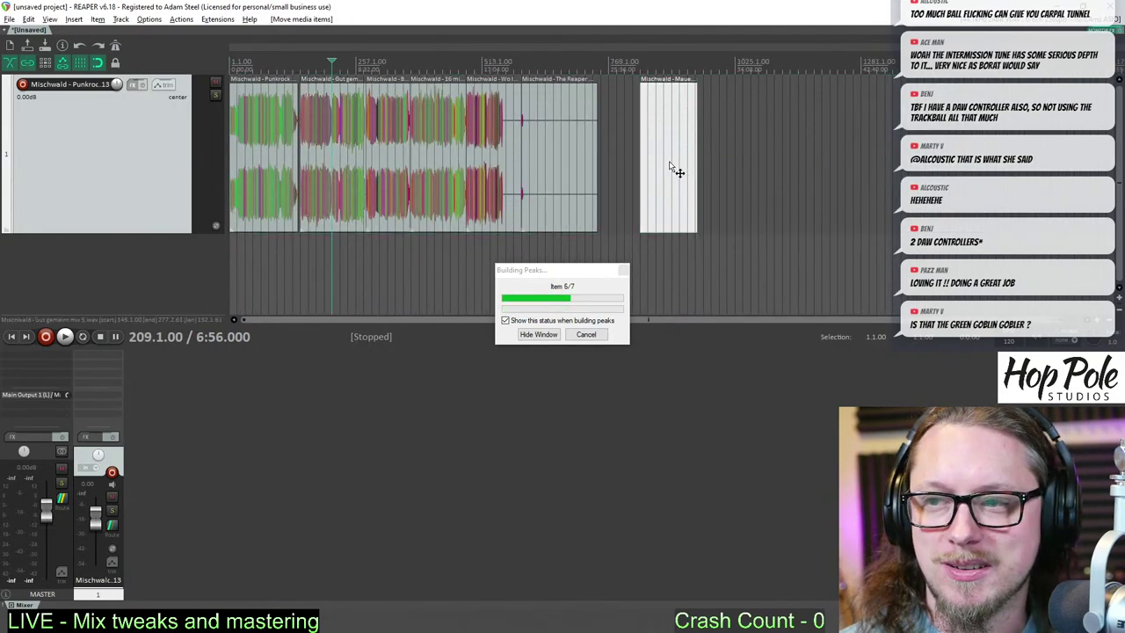
pyautogui.moveTo(567, 175); pyautogui.dragTo(601, 184)
pyautogui.moveTo(485, 167); pyautogui.dragTo(514, 170)
pyautogui.moveTo(440, 143); pyautogui.dragTo(459, 143)
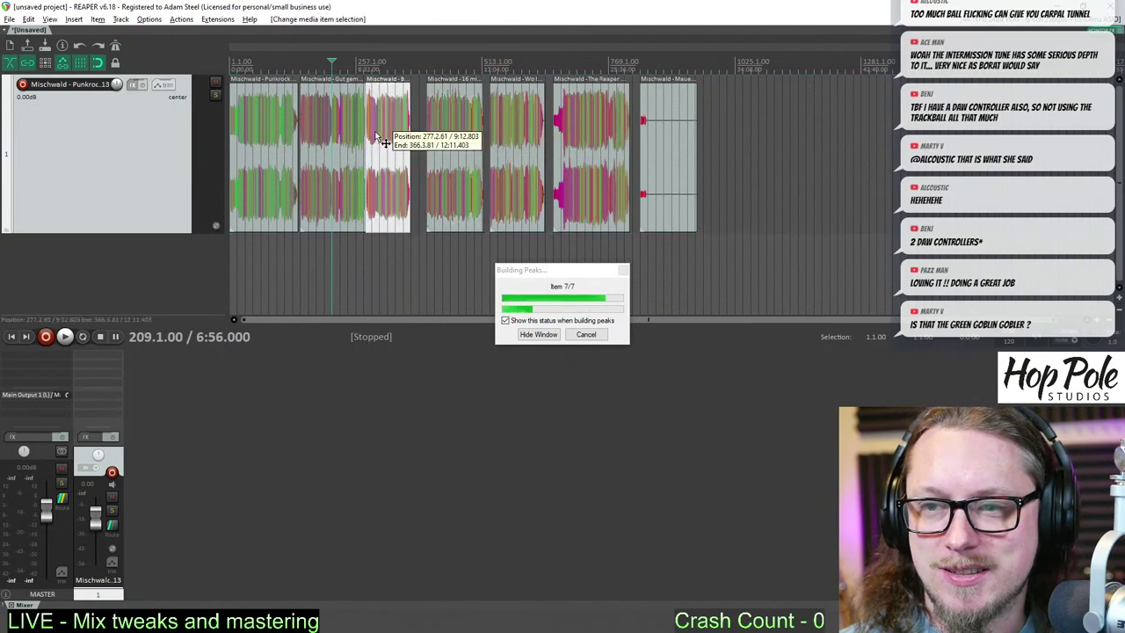
pyautogui.moveTo(381, 131); pyautogui.dragTo(363, 118)
# - Examine the ending of Punkrock im Sommer and the beginning of The Reaper, along with the gaps around them
pyautogui.scroll(5, 330, 49)
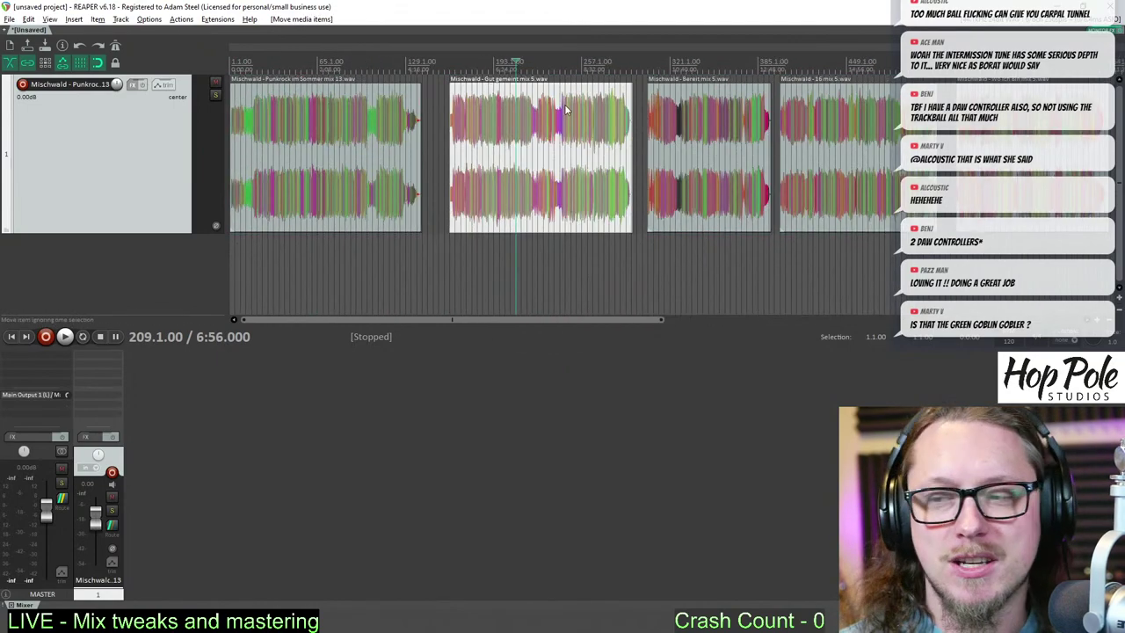
pyautogui.click(372, 56)
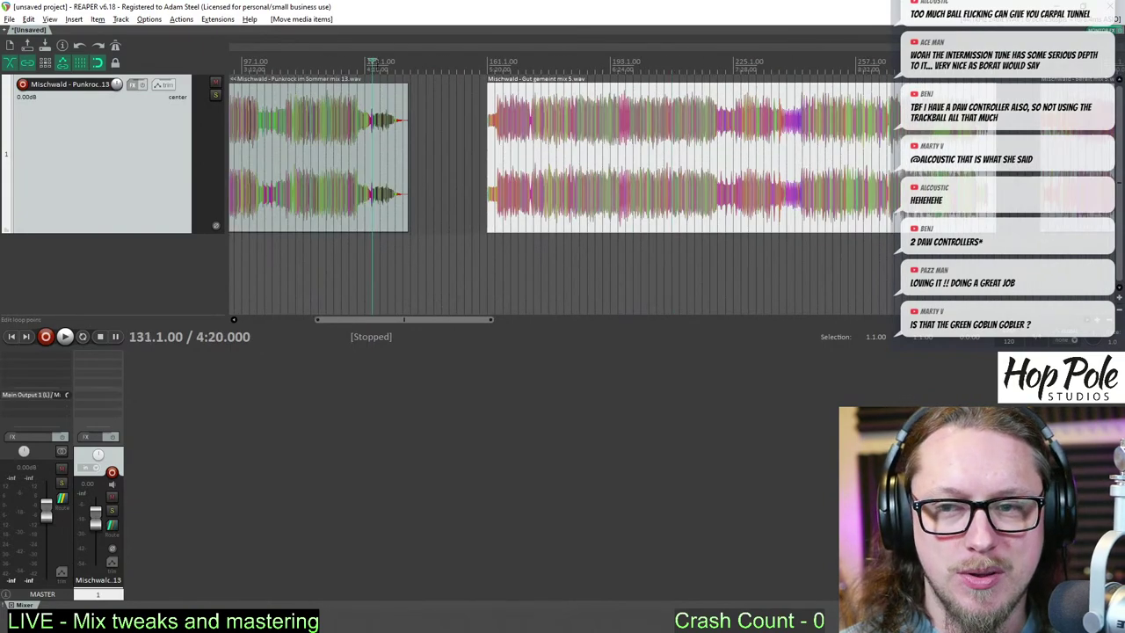
pyautogui.scroll(-6, 465, 104)
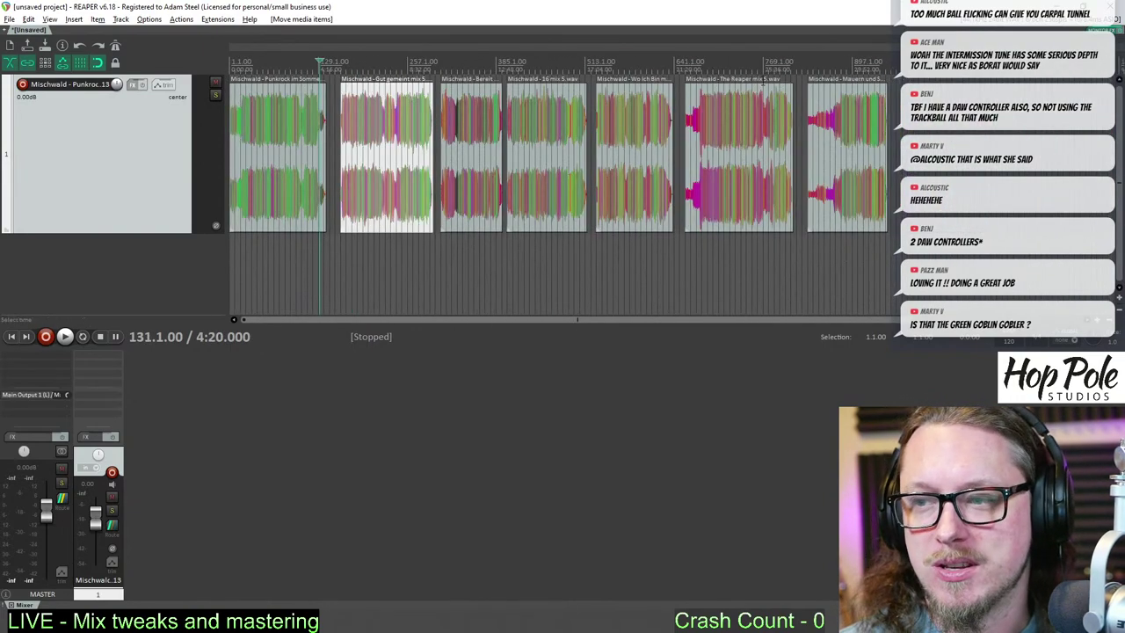
pyautogui.click(721, 88)
pyautogui.scroll(7, 714, 105)
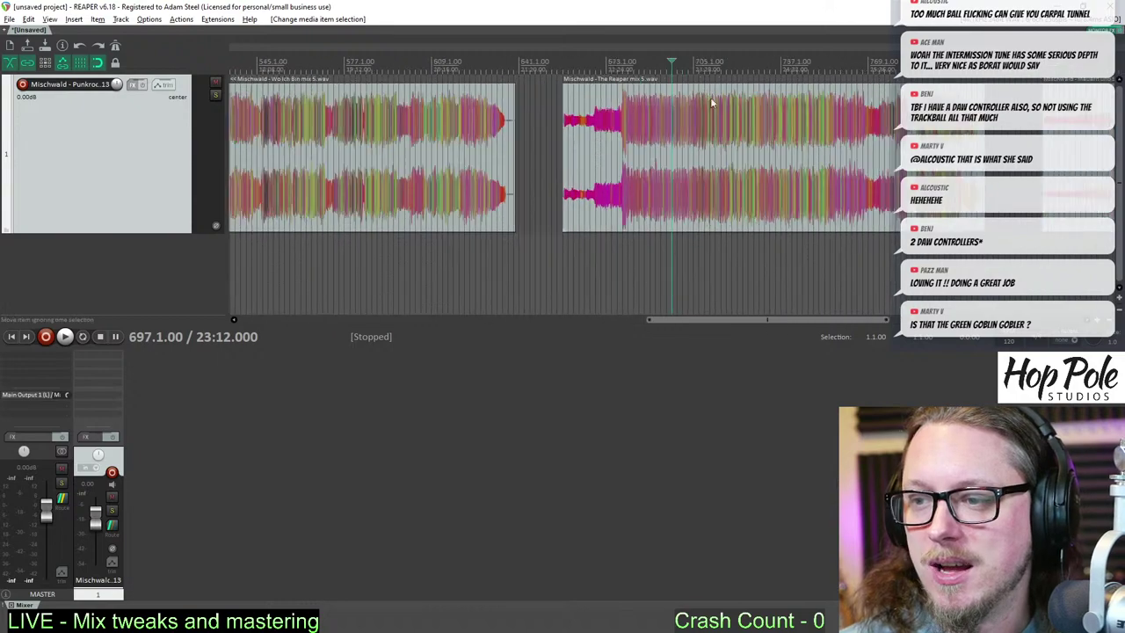
pyautogui.scroll(-8, 527, 102)
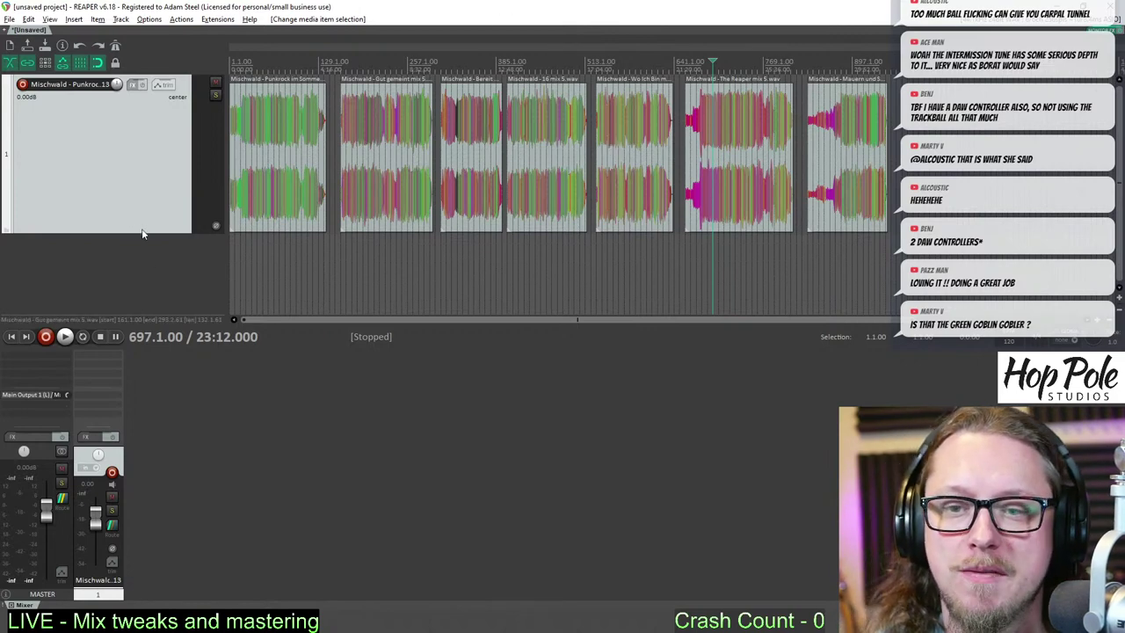
# - Increase the track's height further to enlarge the song waveforms, and compare them along the timeline
pyautogui.moveTo(143, 233); pyautogui.dragTo(144, 277)
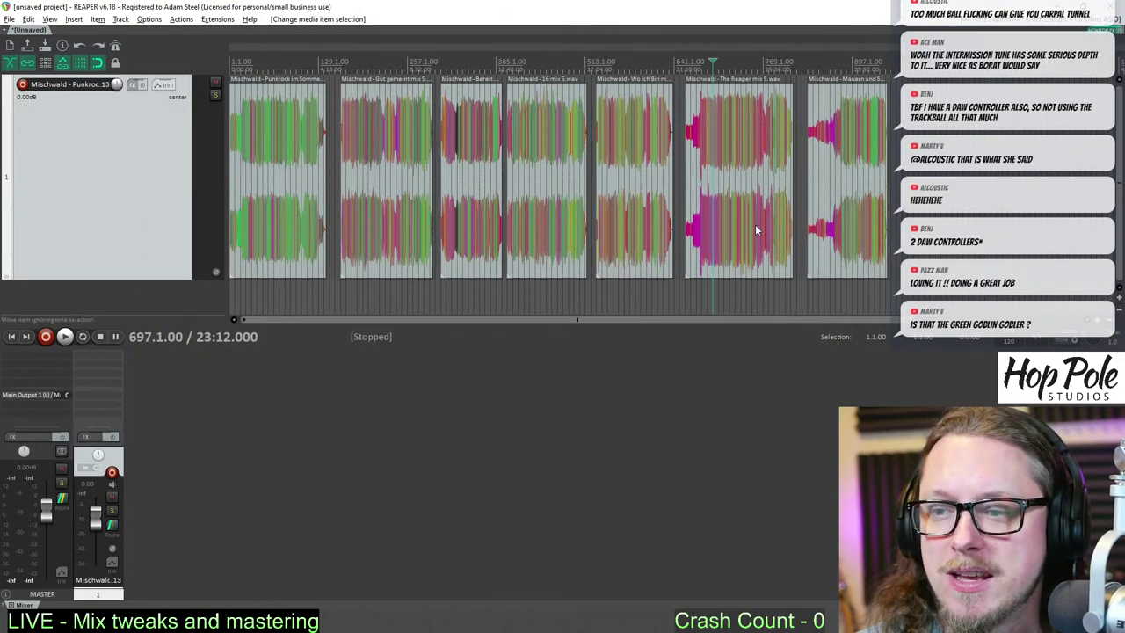
pyautogui.scroll(4, 756, 224)
pyautogui.scroll(-2, 755, 225)
pyautogui.scroll(2, 627, 170)
pyautogui.scroll(-4, 734, 198)
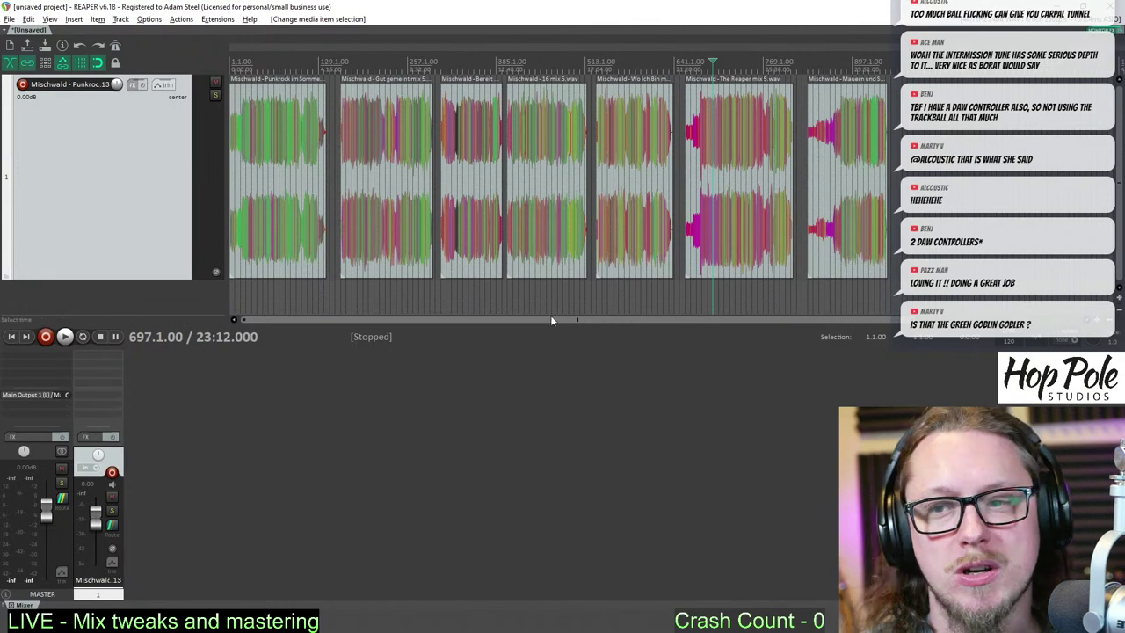
# - Select all the songs on the track together and adjust their item volume
pyautogui.click(283, 122)
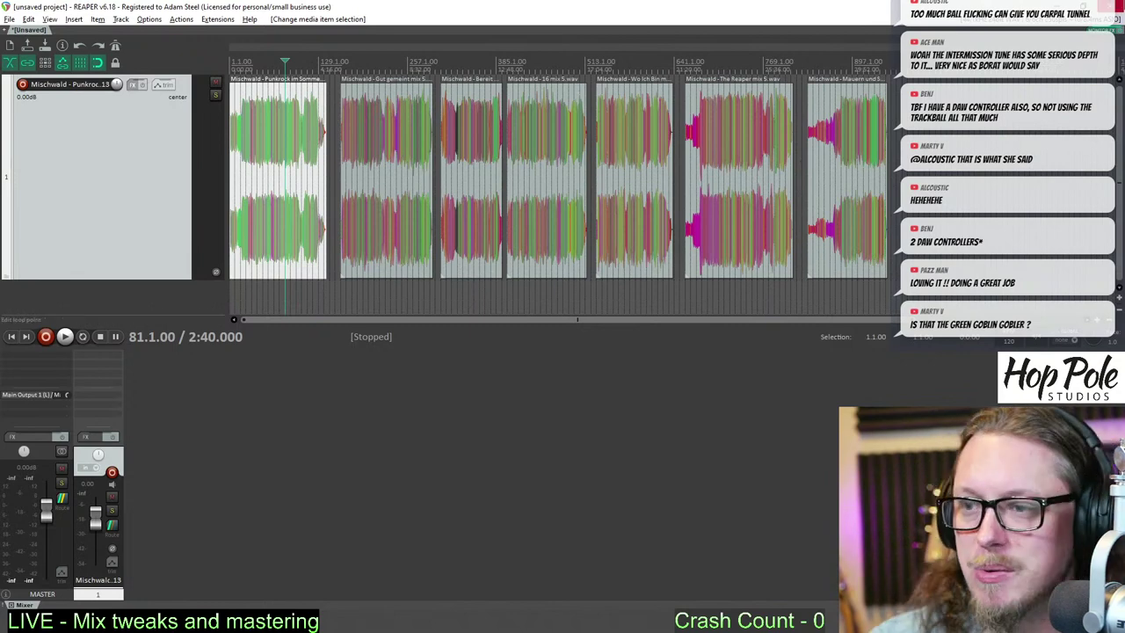
pyautogui.moveTo(735, 122); pyautogui.dragTo(180, 155)
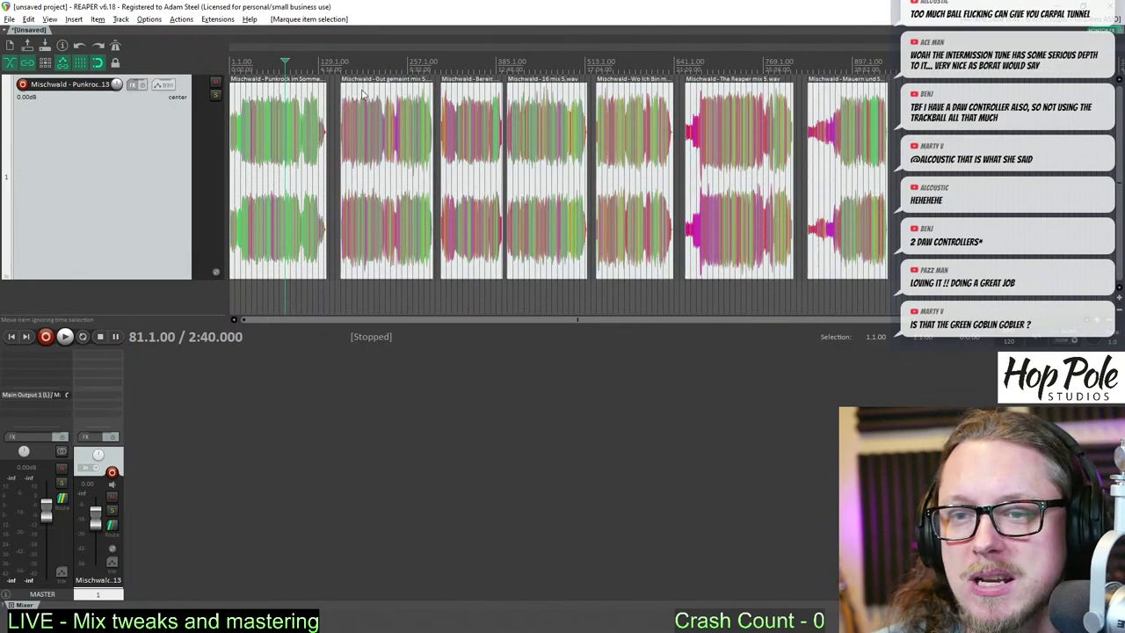
pyautogui.click(397, 86)
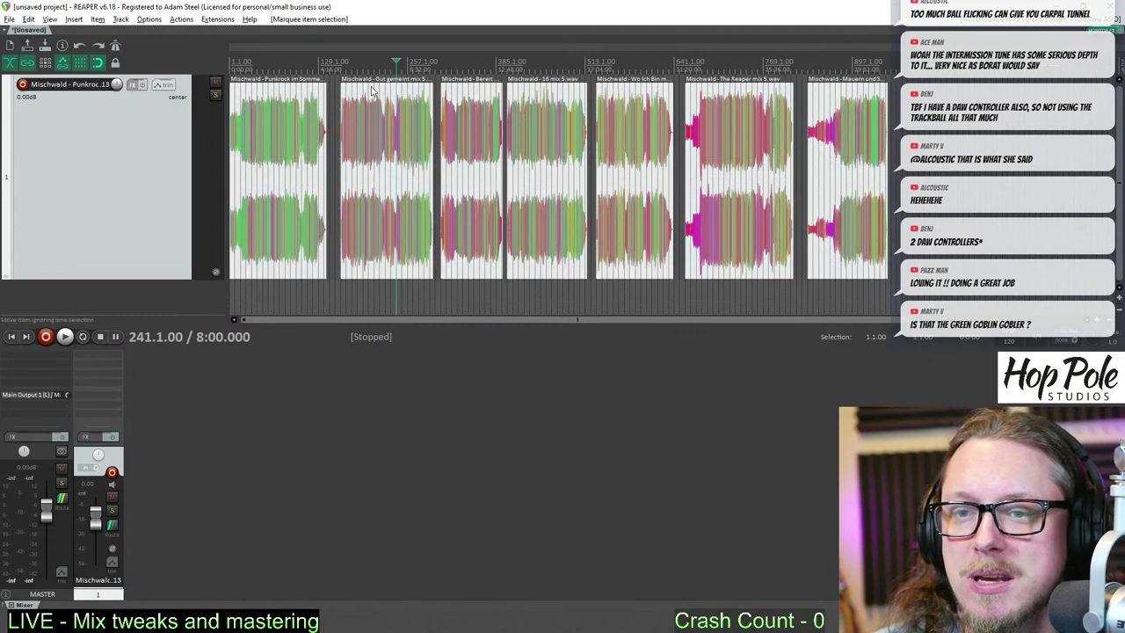
pyautogui.moveTo(373, 85); pyautogui.dragTo(432, 5)
pyautogui.scroll(5, 531, 71)
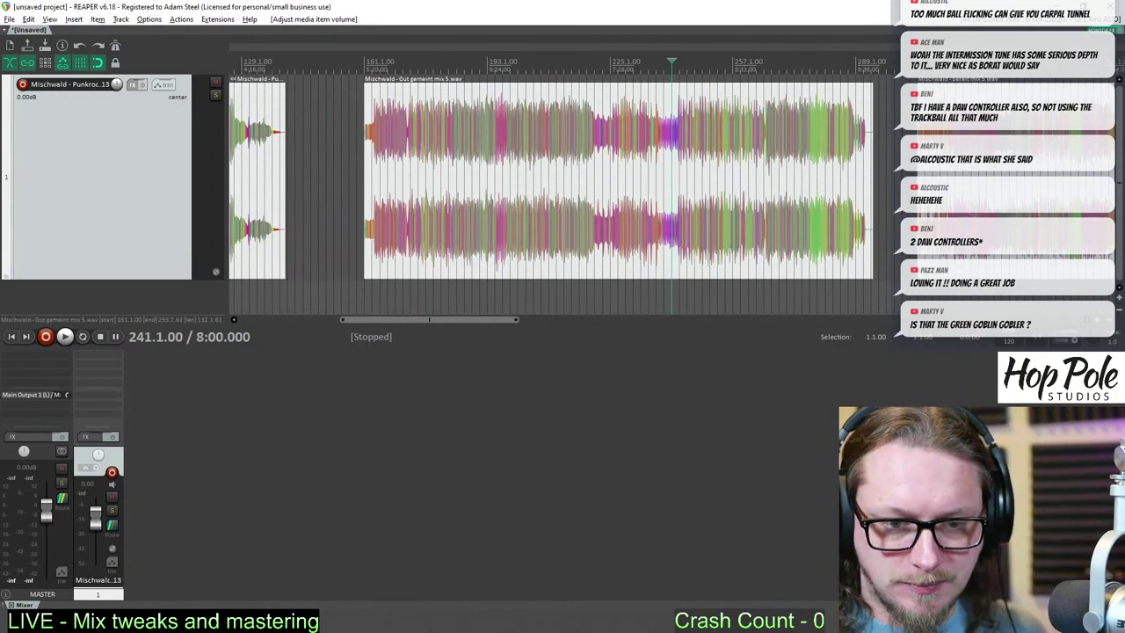
pyautogui.hotkey('alt', 'Tab')
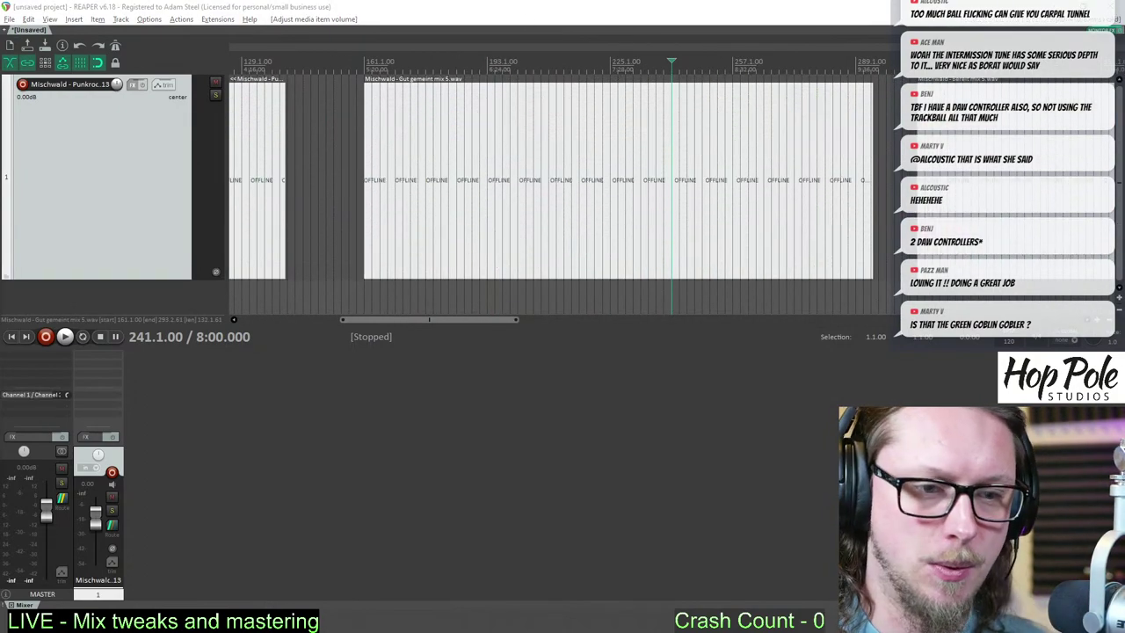
pyautogui.click(305, 374)
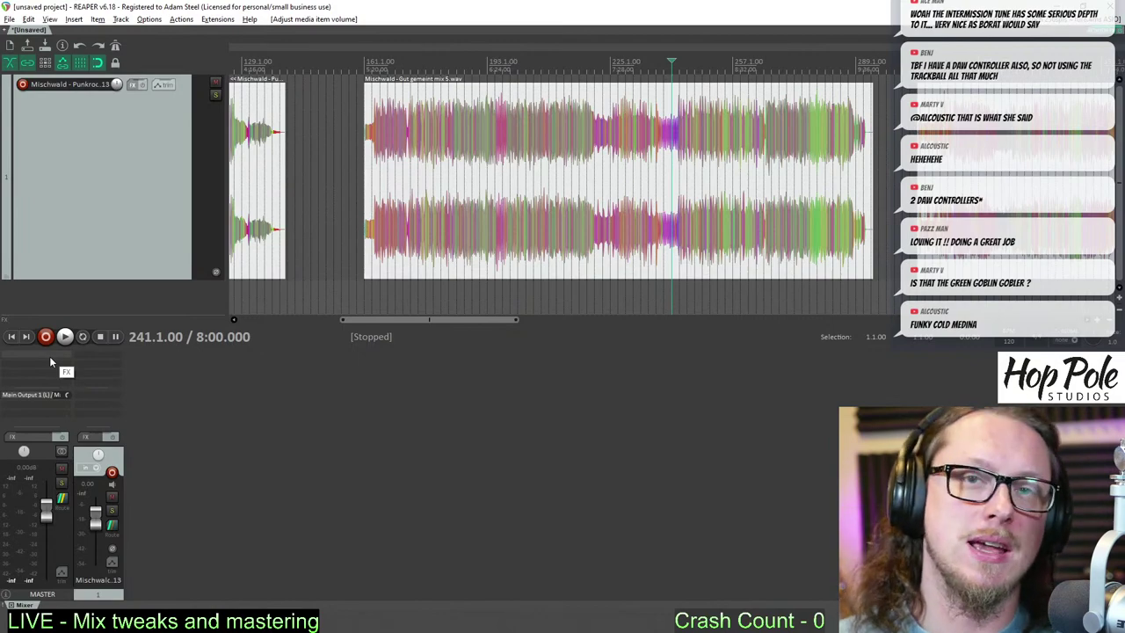
pyautogui.scroll(-8, 631, 122)
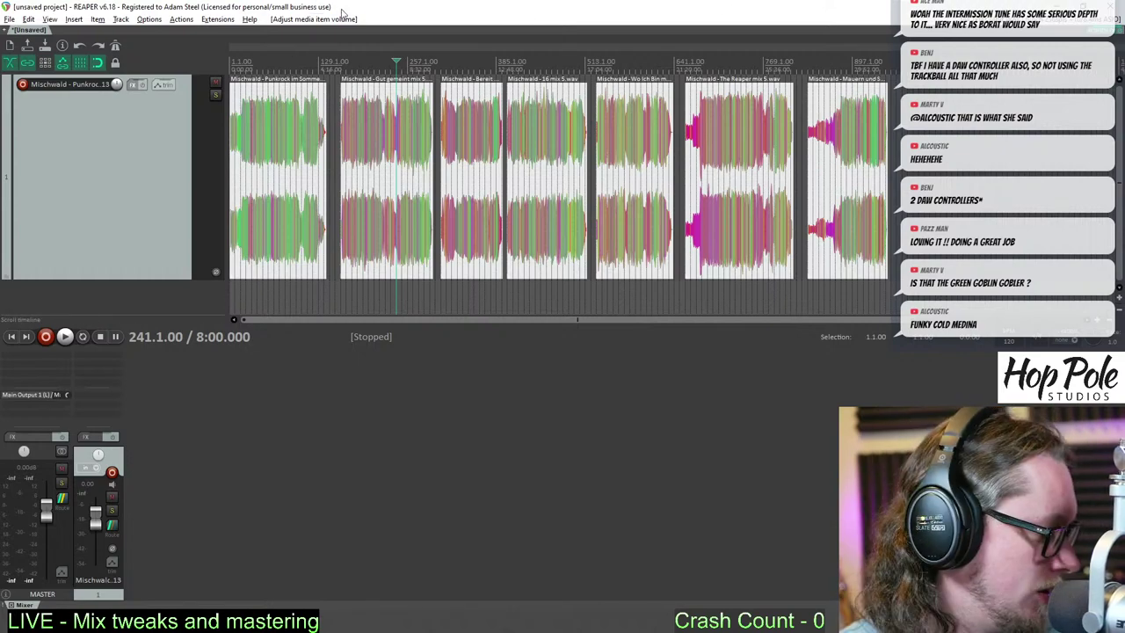
# - Start saving the project in the Studio folder, with all media copied into the project directory rather than moved
pyautogui.hotkey('ctrl', 's')
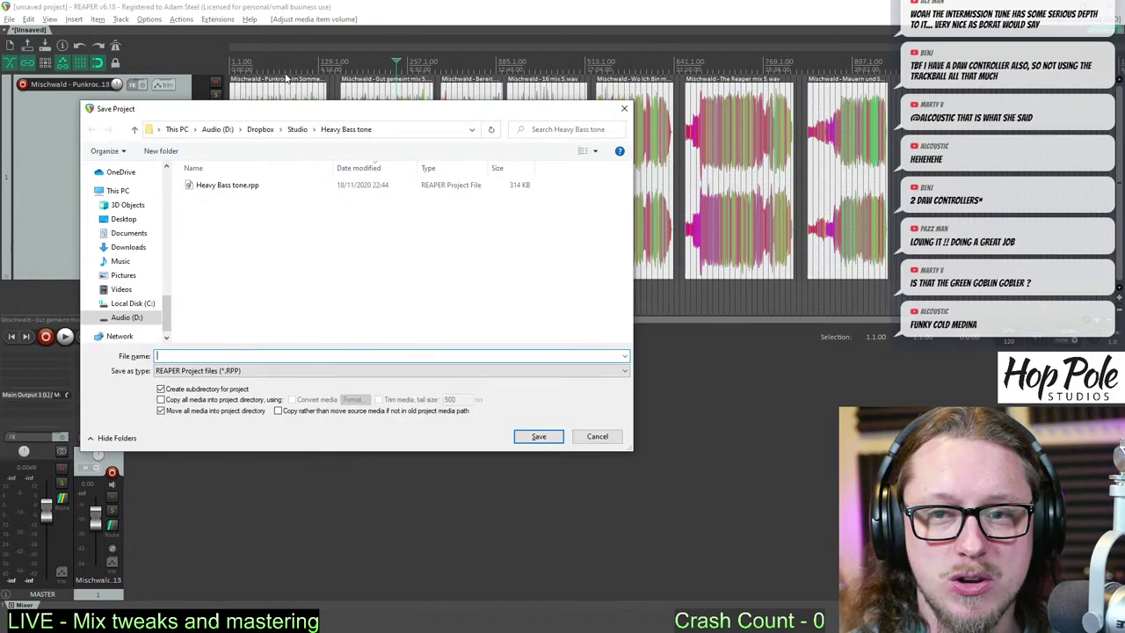
pyautogui.click(297, 130)
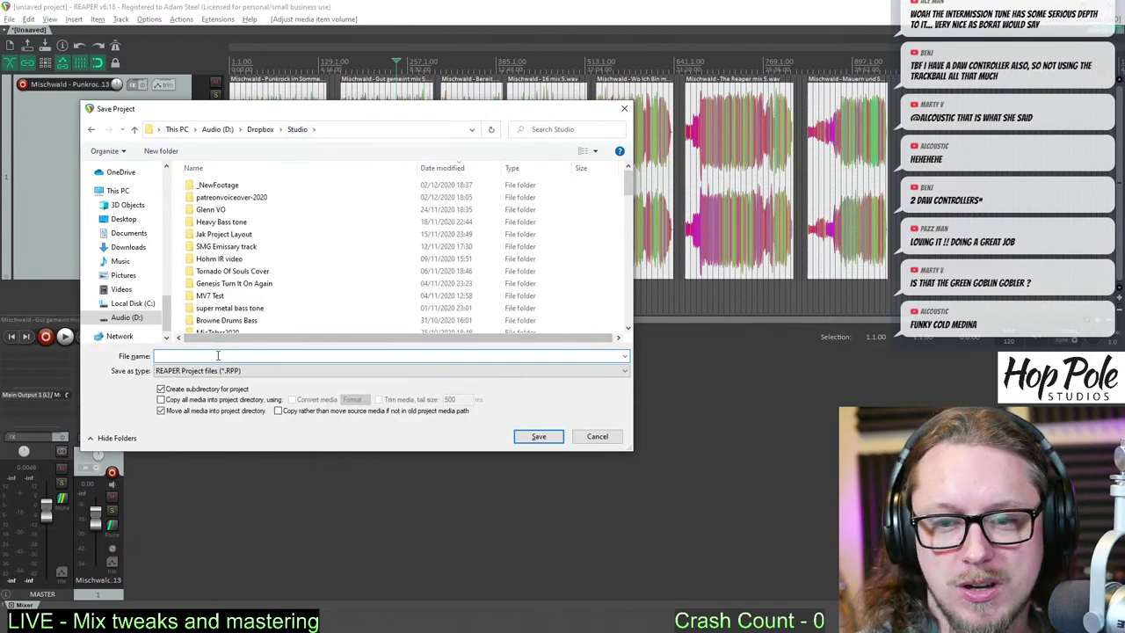
pyautogui.click(205, 412)
pyautogui.click(199, 399)
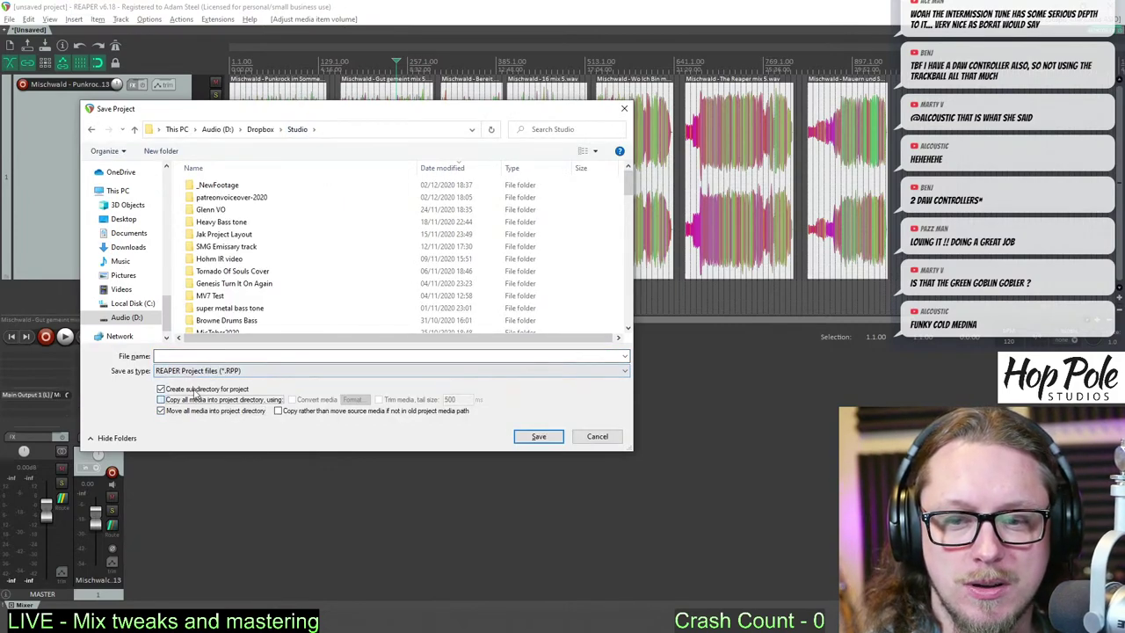
pyautogui.click(195, 400)
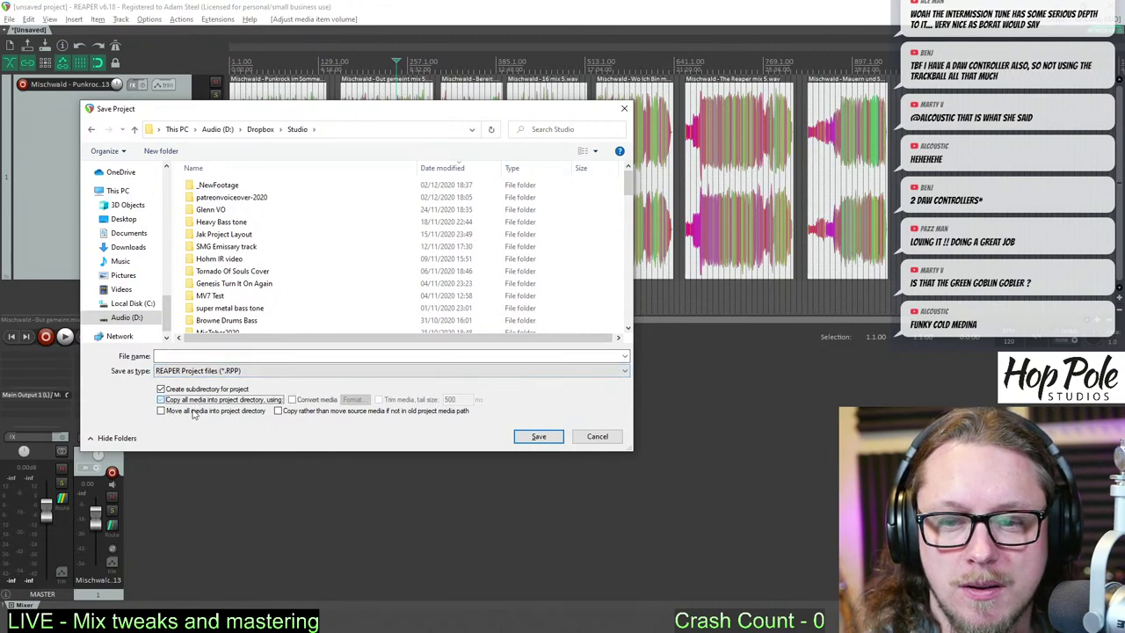
# - Name the project Mischwald Mastering and save it in its own subdirectory
pyautogui.click(195, 356)
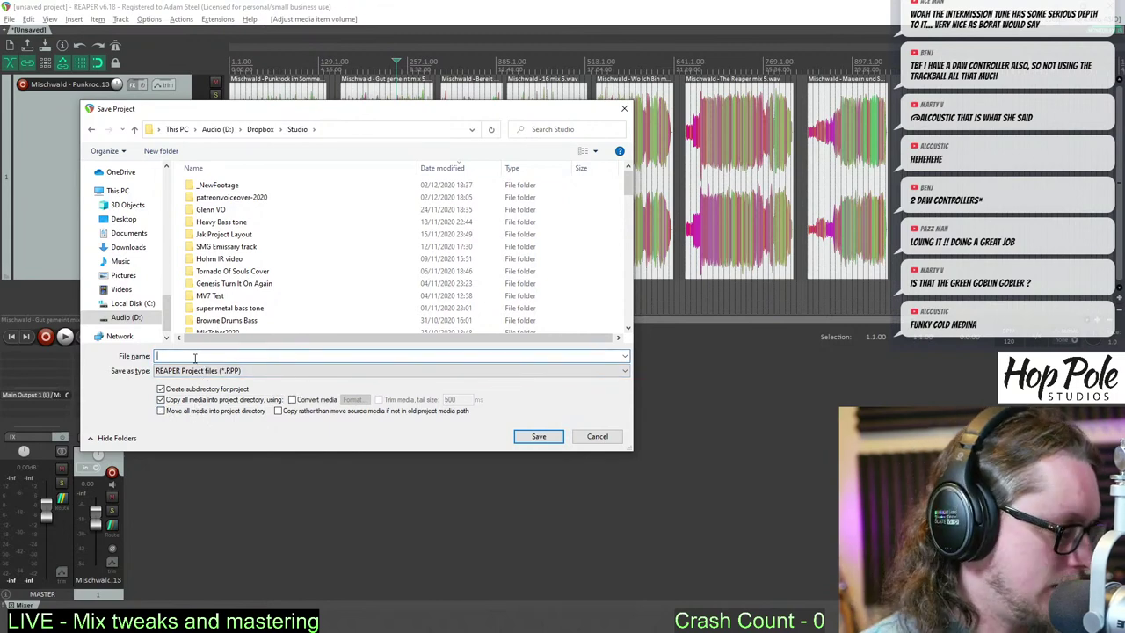
pyautogui.write('Mischwa')
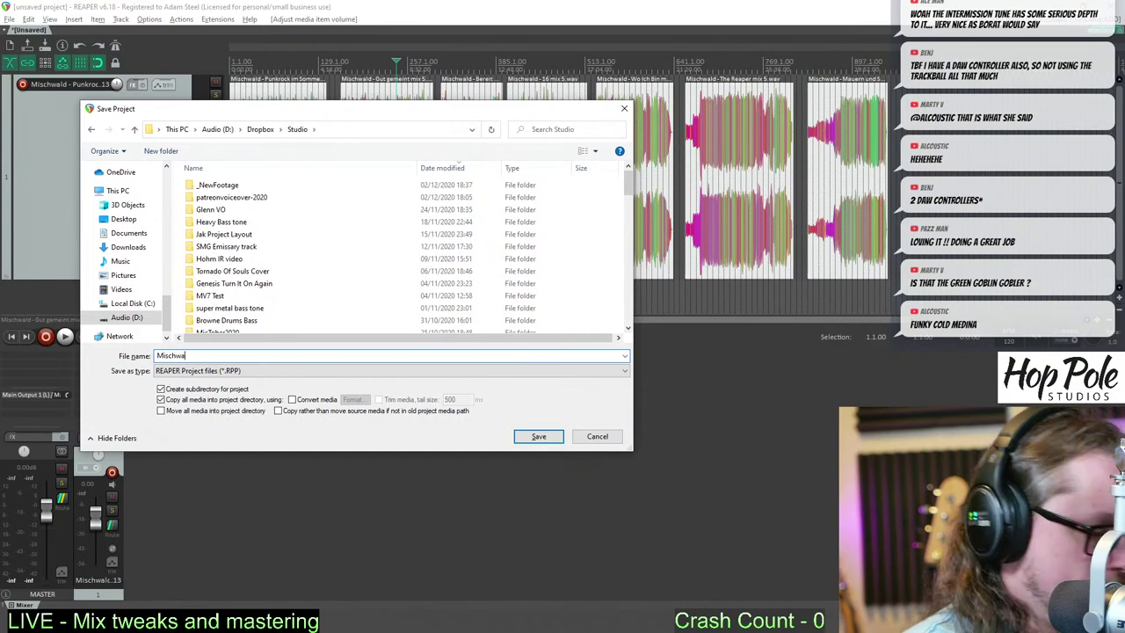
pyautogui.write('ld ')
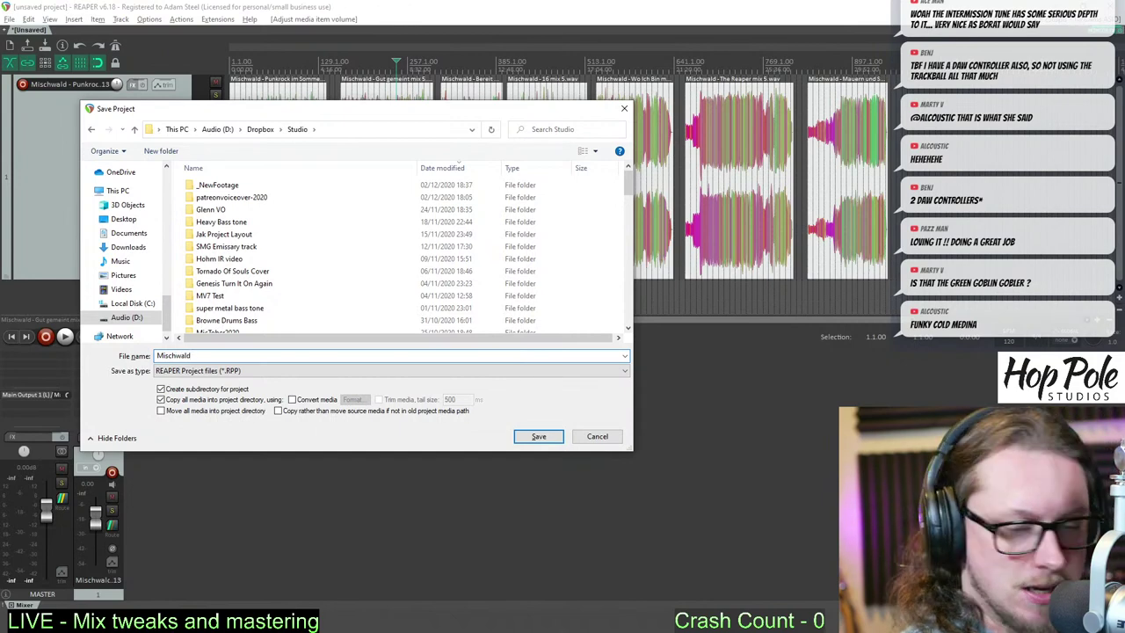
pyautogui.write('Mastering')
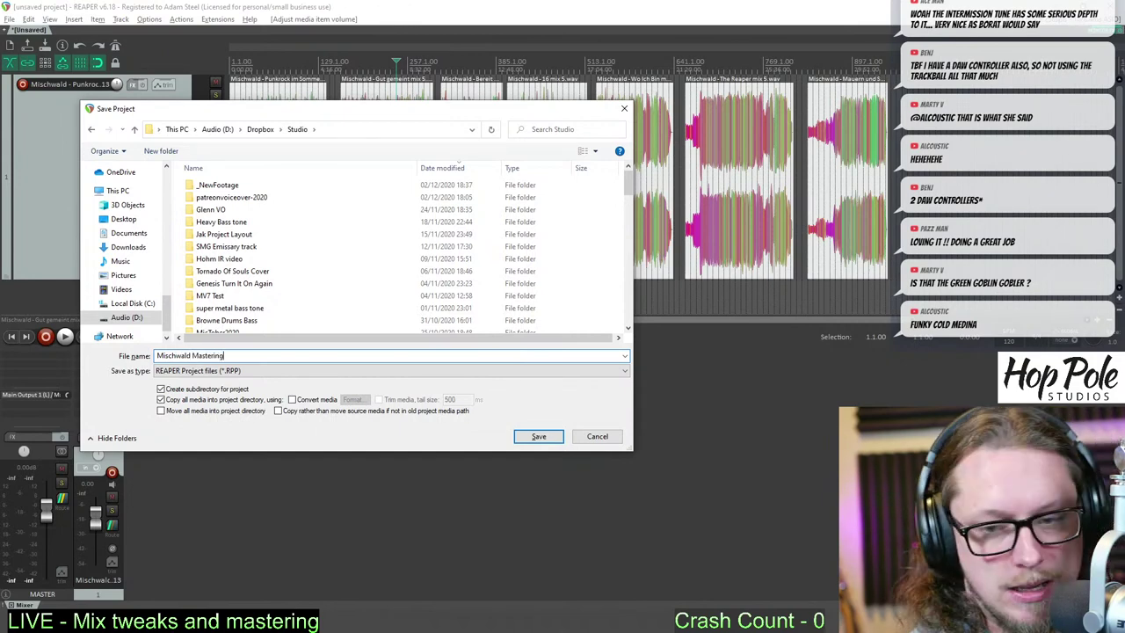
pyautogui.press('Return')
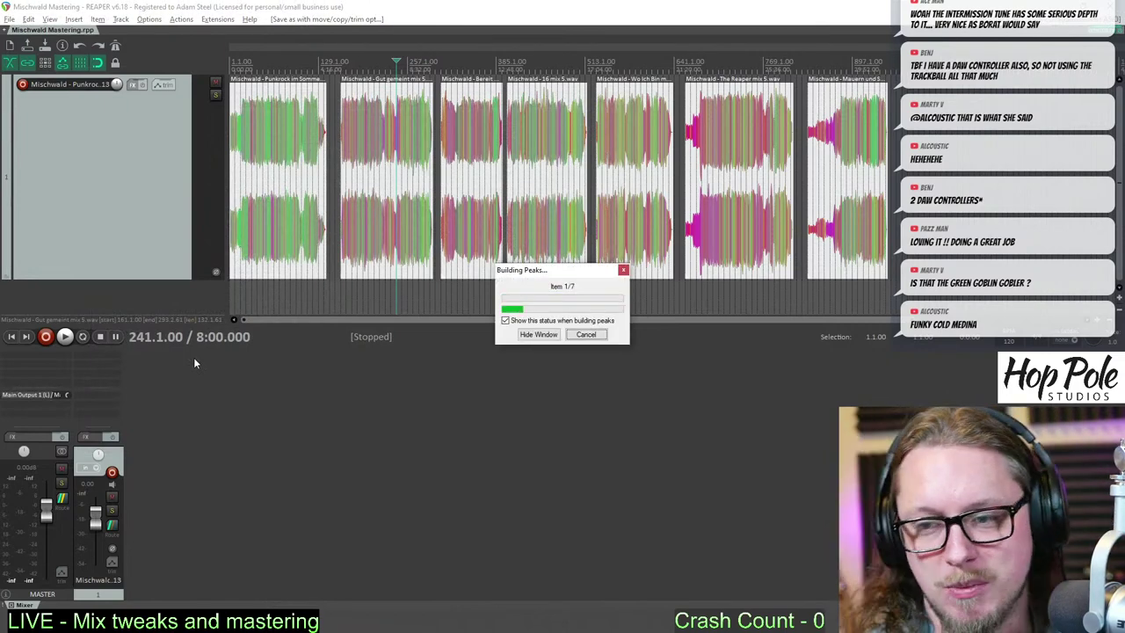
# - Examine the waveforms of all the songs along the timeline, including The Reaper and its neighbours
pyautogui.scroll(2, 493, 229)
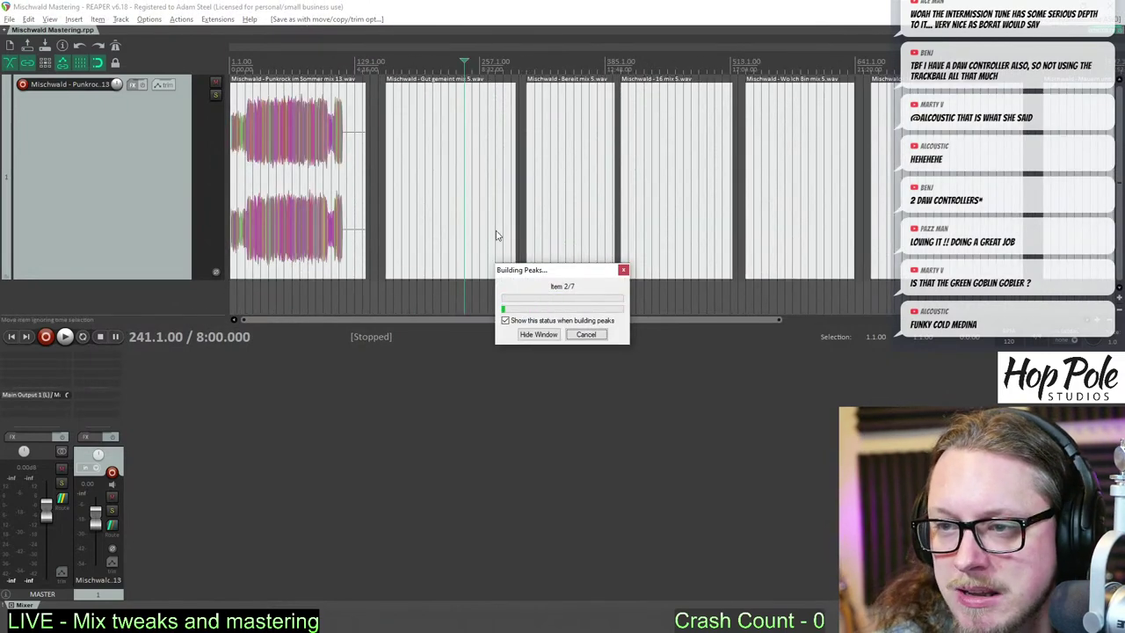
pyautogui.scroll(-2, 559, 145)
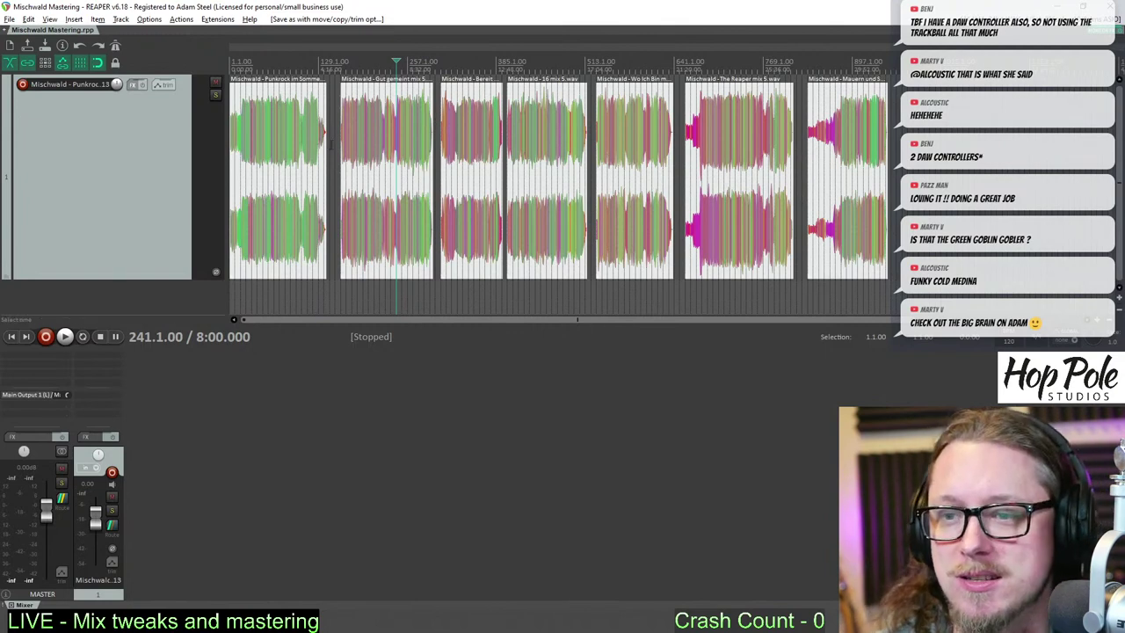
pyautogui.click(361, 60)
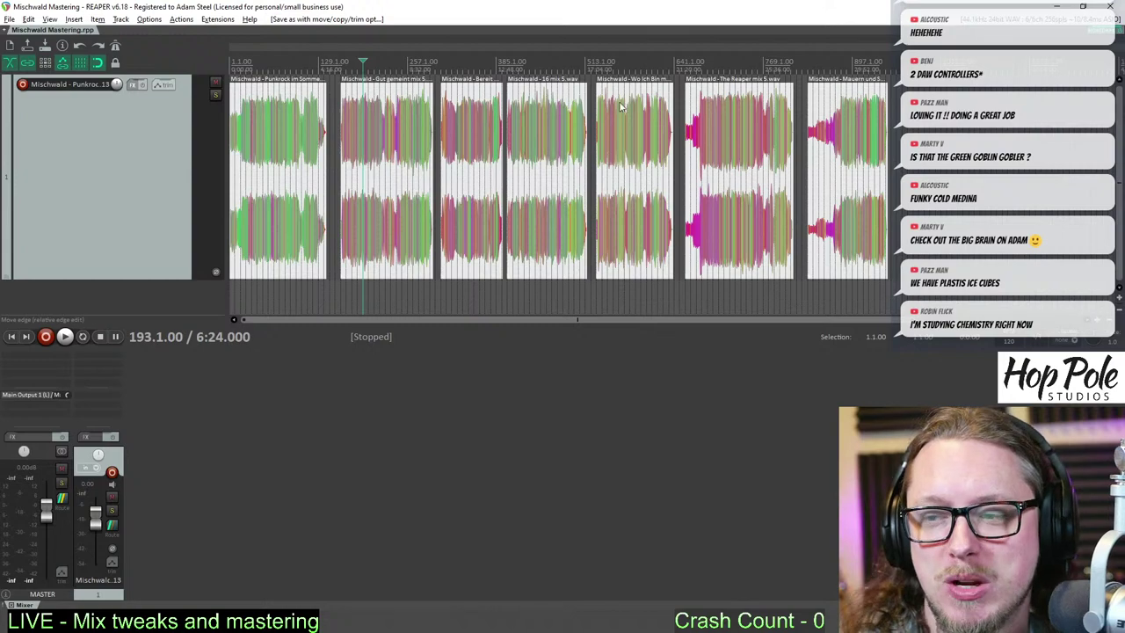
pyautogui.click(714, 70)
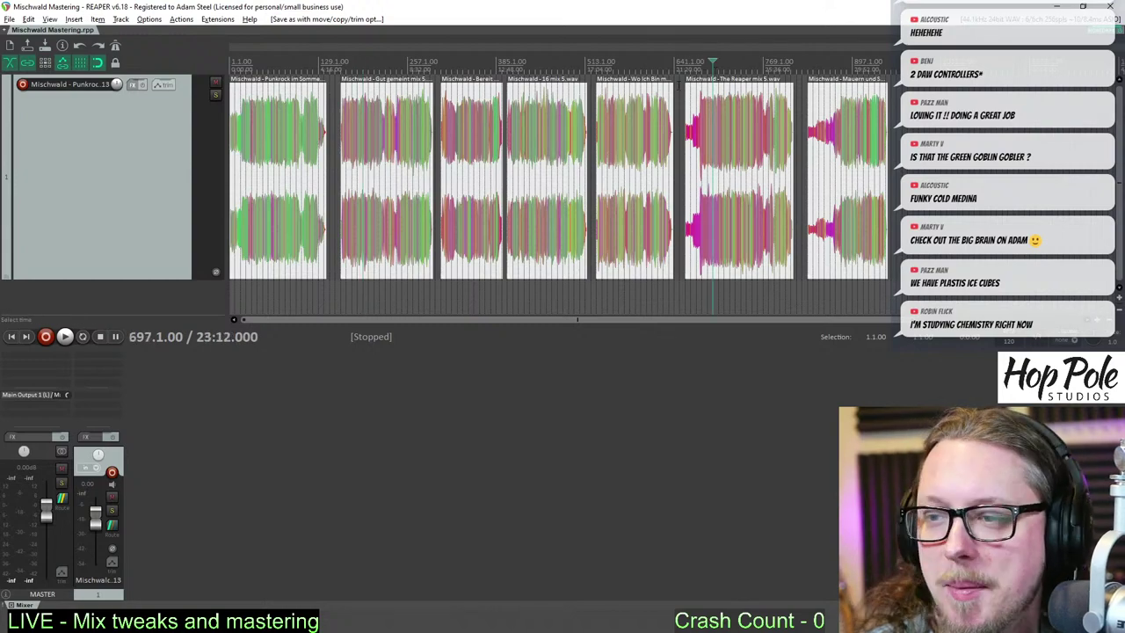
pyautogui.scroll(2, 507, 133)
pyautogui.moveTo(613, 317); pyautogui.dragTo(293, 328)
pyautogui.scroll(-1, 370, 190)
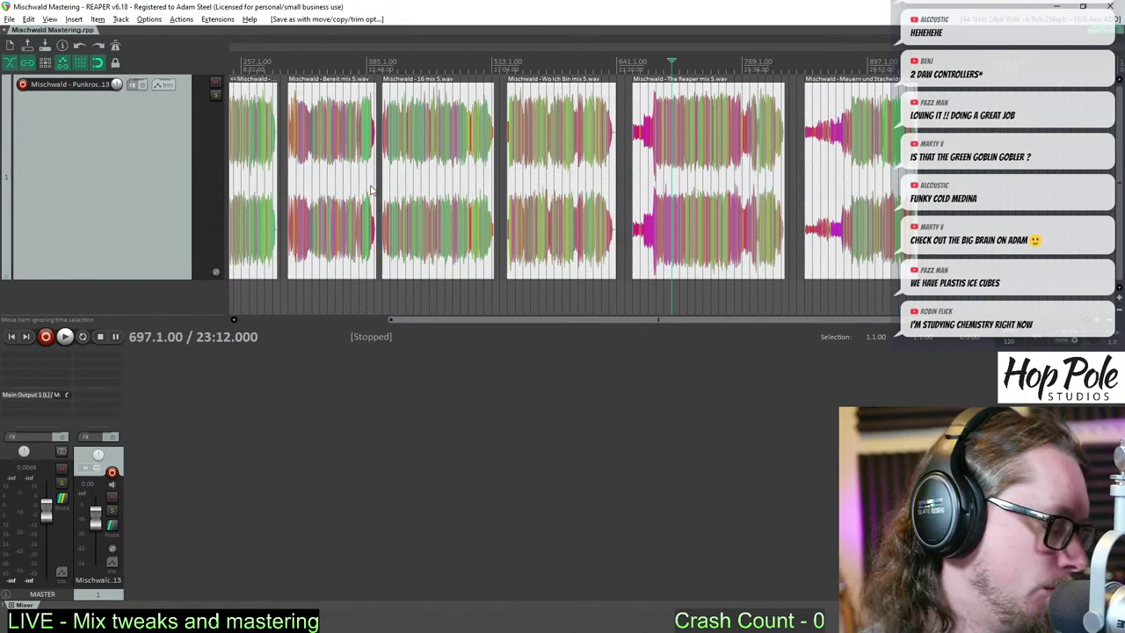
pyautogui.scroll(1, 324, 40)
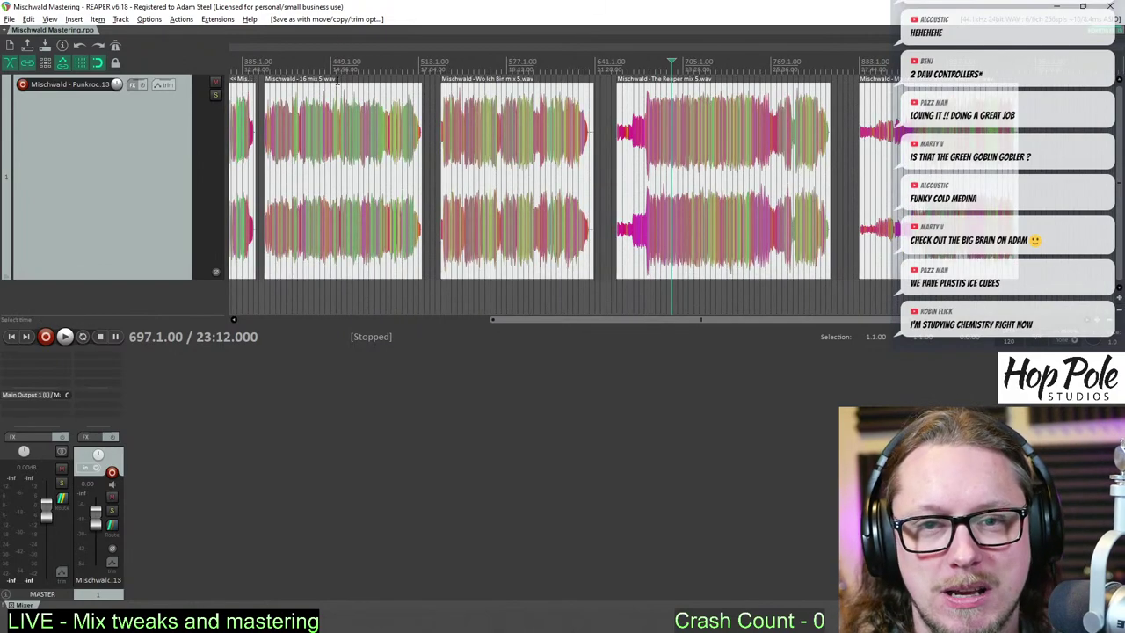
pyautogui.scroll(-2, 328, 61)
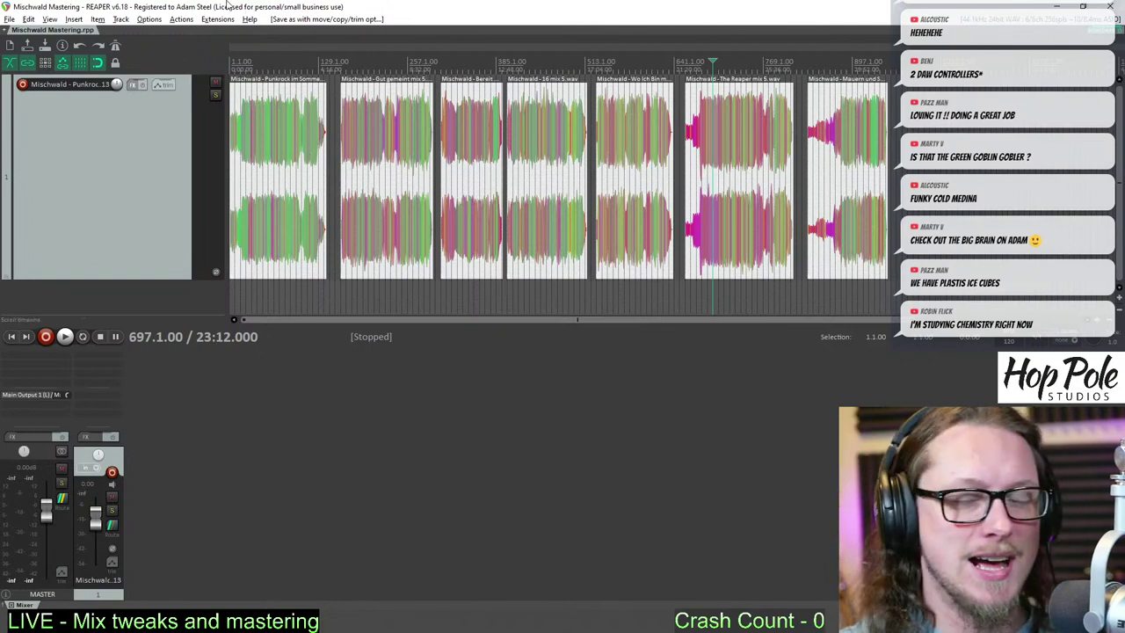
pyautogui.scroll(-2, 313, 132)
pyautogui.scroll(2, 314, 133)
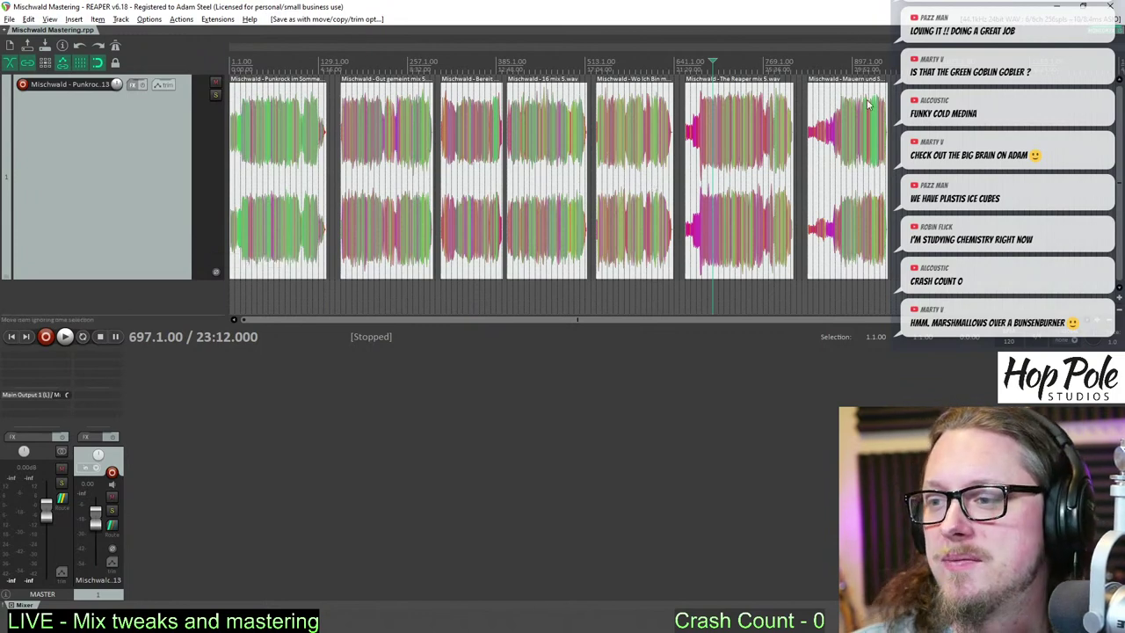
# - Move Punkrock im Sommer to the right to start at bar 13, and create a region spanning it
pyautogui.click(284, 145)
pyautogui.scroll(6, 290, 145)
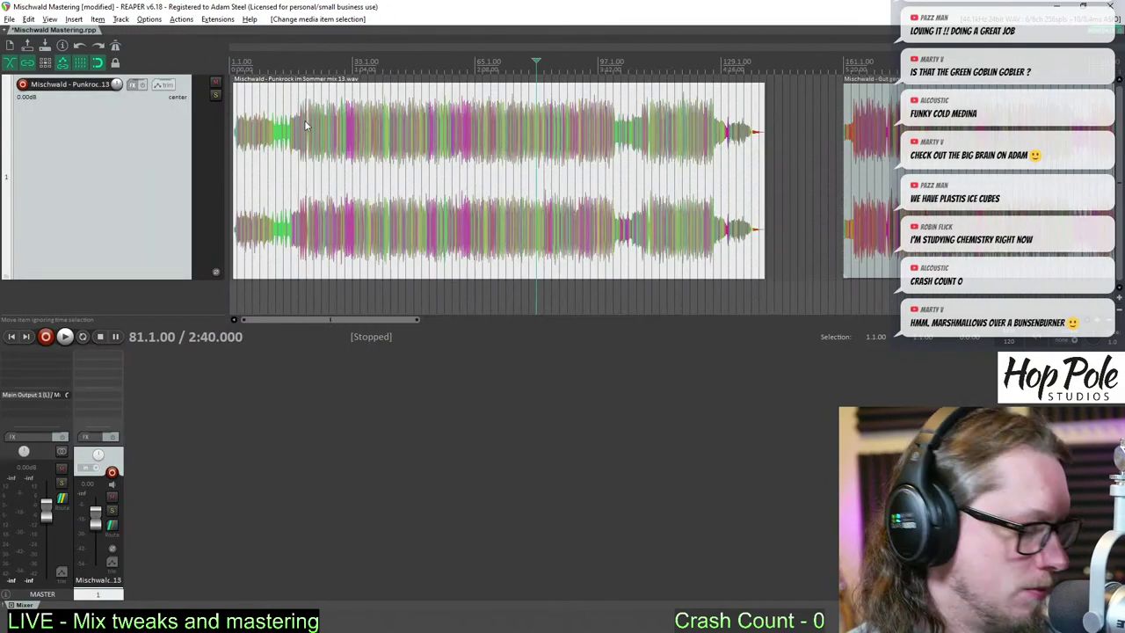
pyautogui.moveTo(349, 158); pyautogui.dragTo(378, 163)
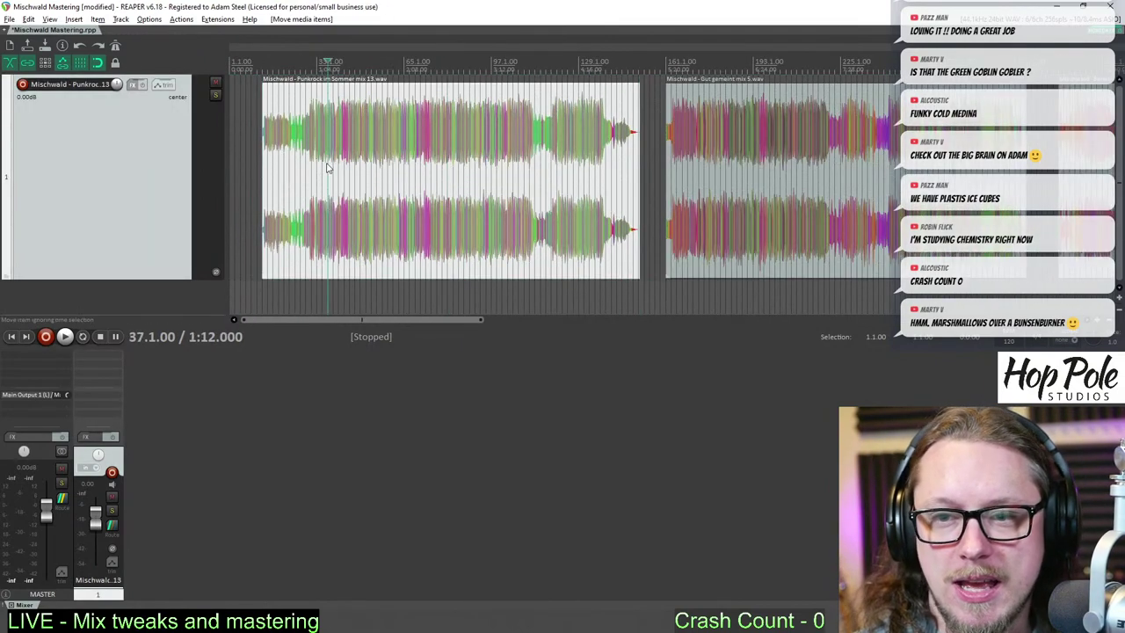
pyautogui.scroll(-6, 681, 136)
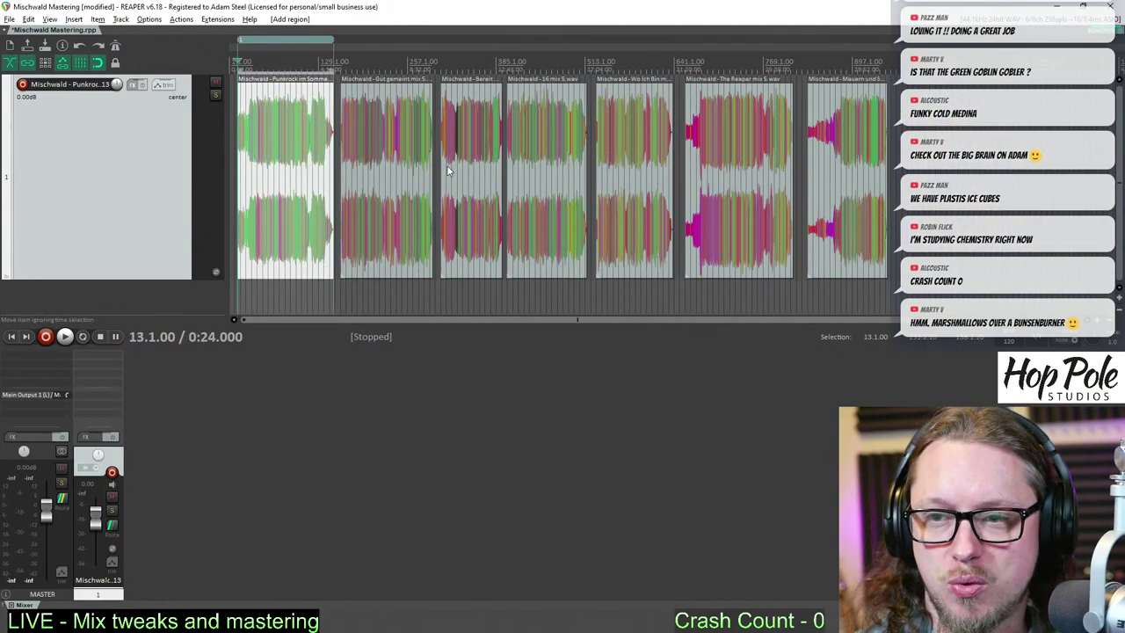
# - Create a separate region over each of the songs Gut gemeint, Bereit, 16 and Wo Ich Bin
pyautogui.click(425, 163)
pyautogui.click(471, 164)
pyautogui.hotkey('shift', 'r')
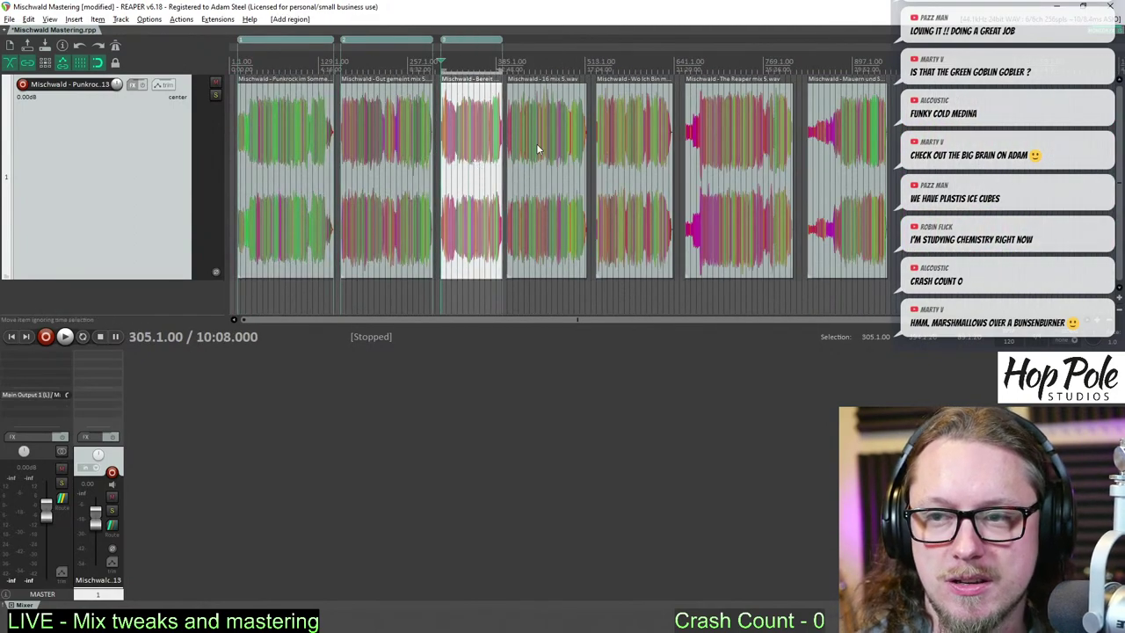
pyautogui.click(536, 143)
pyautogui.hotkey('shift', 'r')
pyautogui.click(643, 139)
pyautogui.hotkey('shift', 'r')
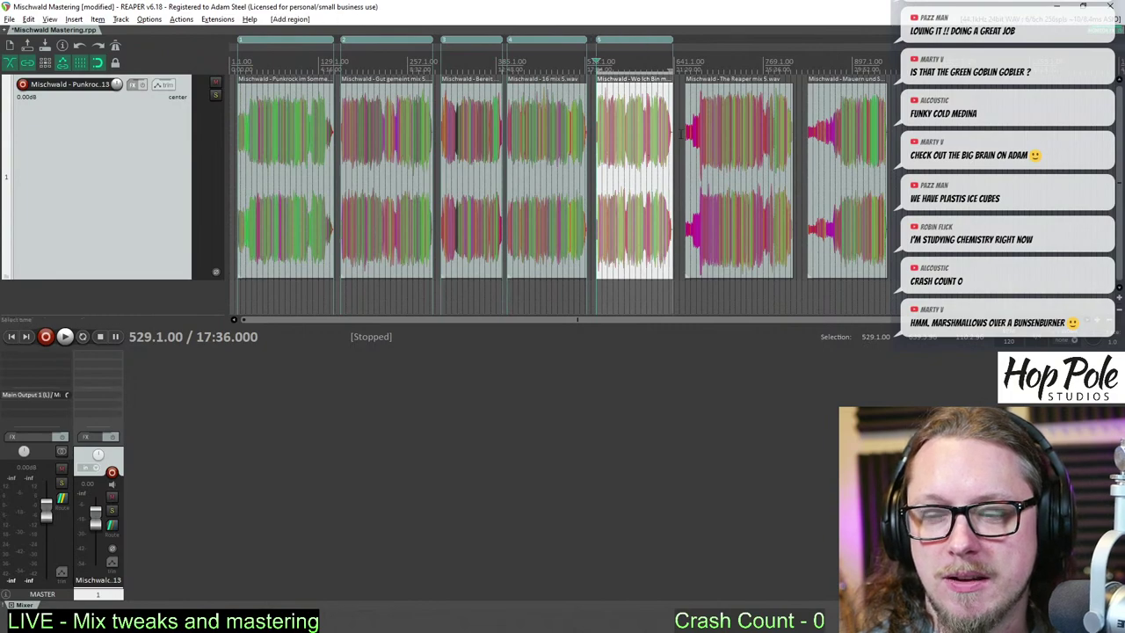
# - Set the time selection to The Reaper and create a region spanning that song
pyautogui.click(734, 131)
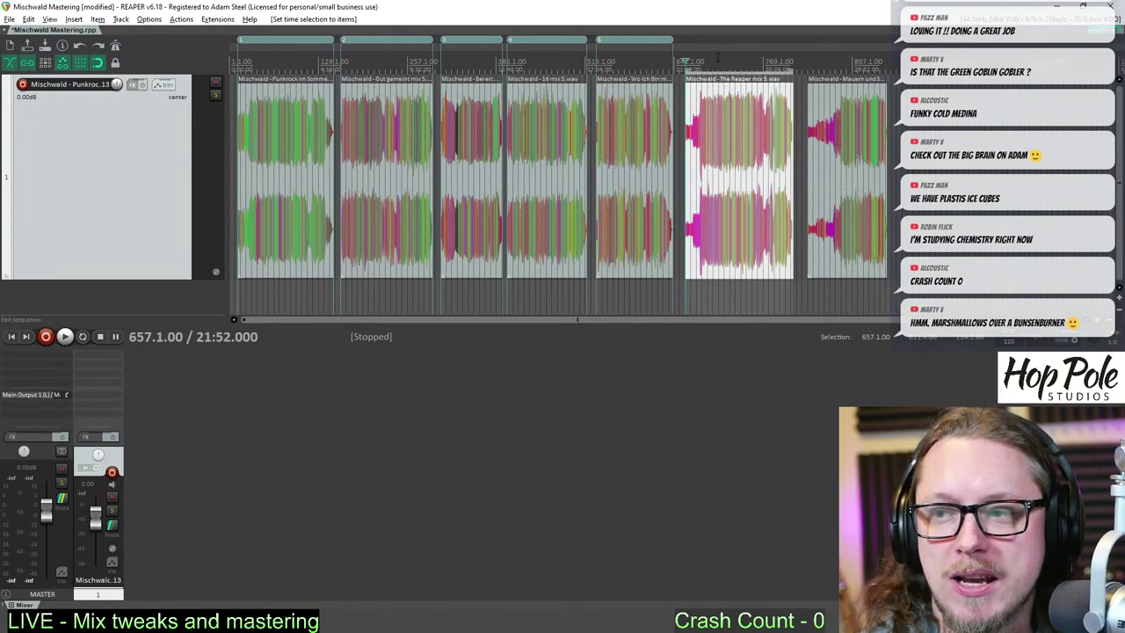
pyautogui.scroll(-2, 710, 103)
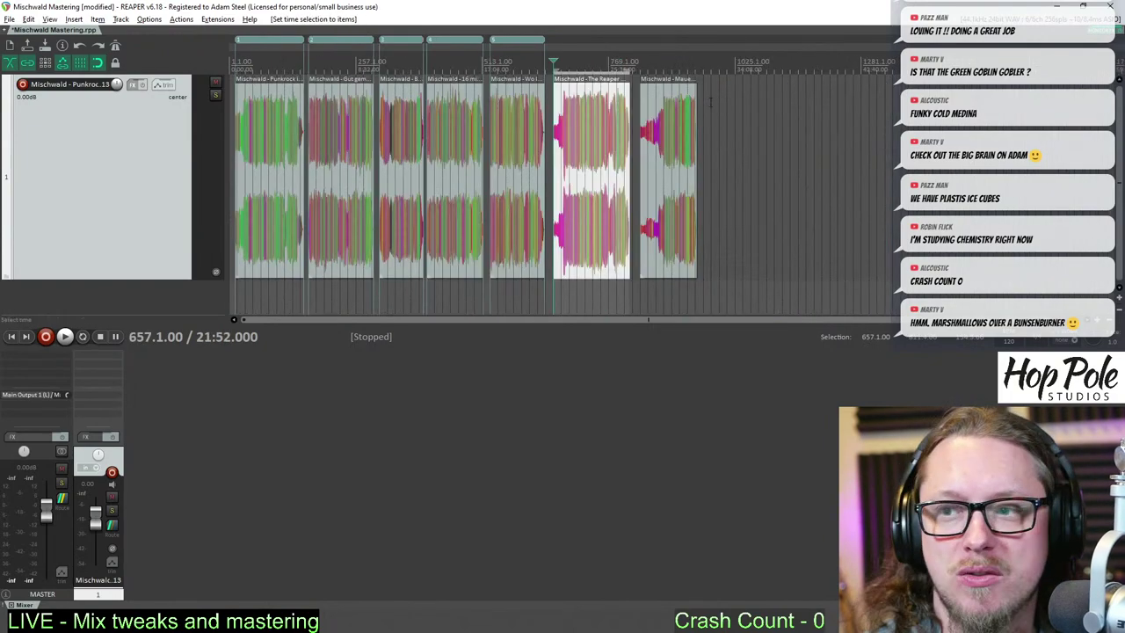
pyautogui.rightClick(584, 59)
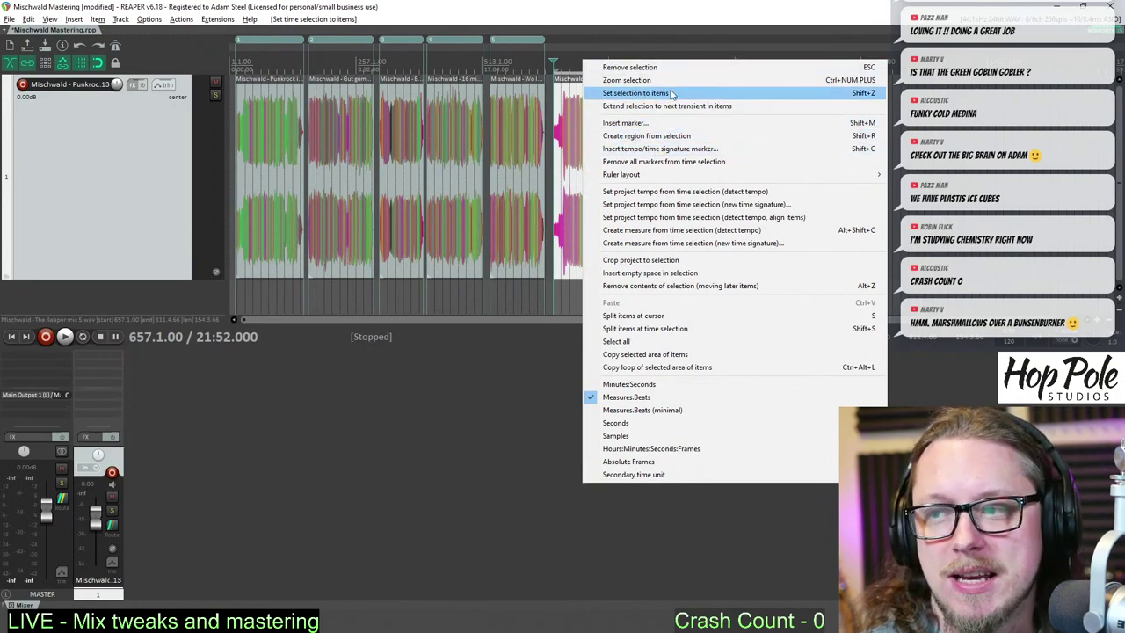
pyautogui.click(564, 114)
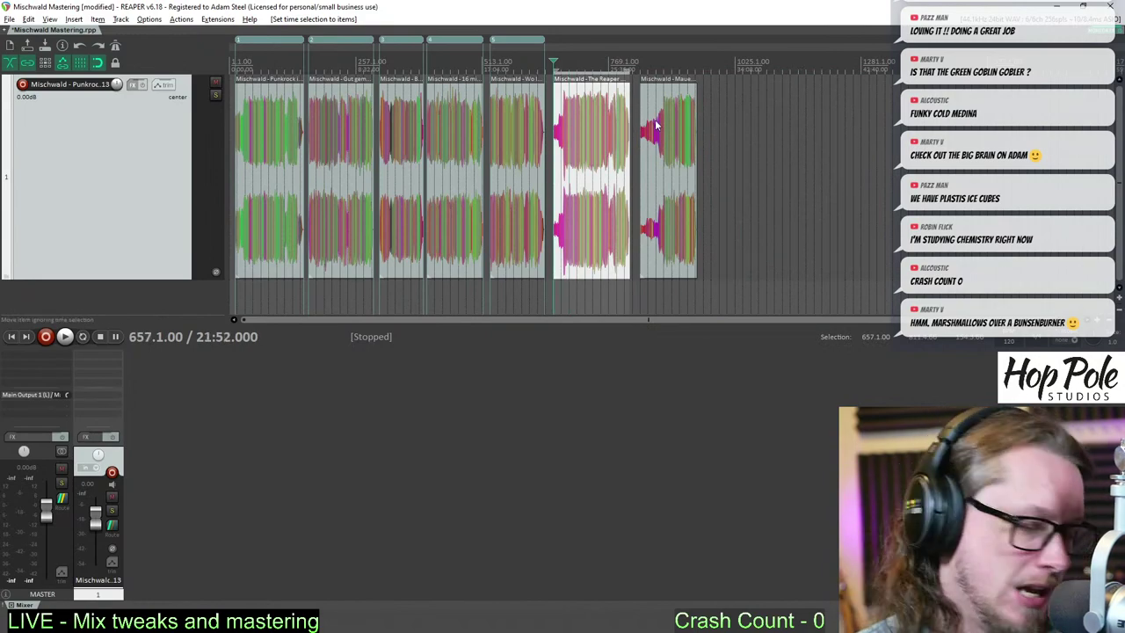
pyautogui.scroll(3, 624, 133)
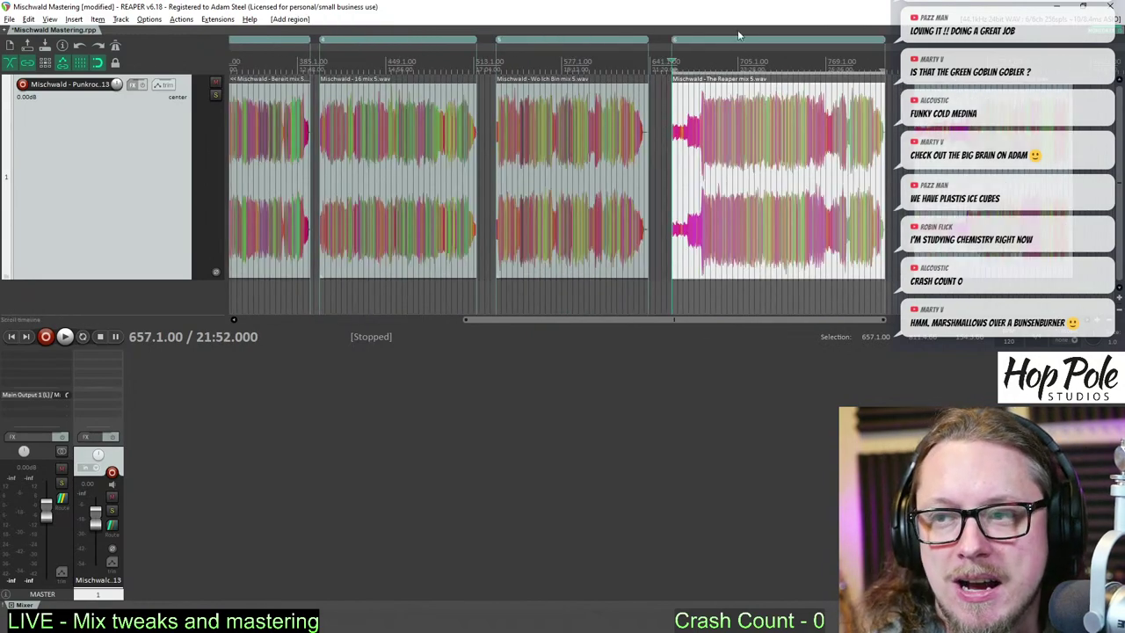
pyautogui.scroll(-4, 738, 35)
pyautogui.click(843, 128)
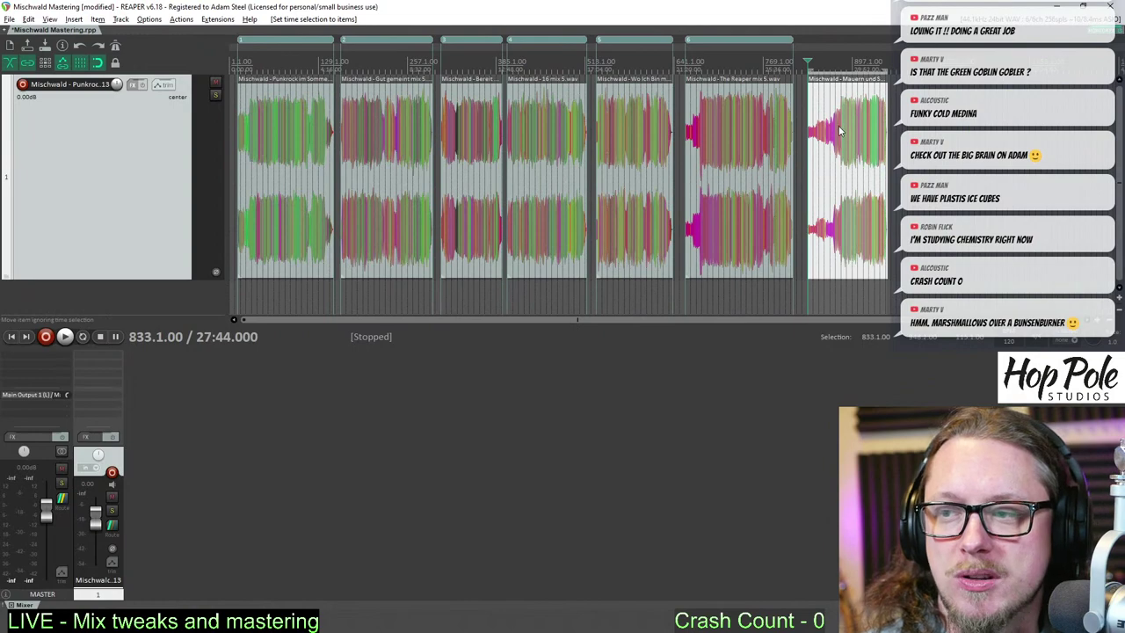
pyautogui.scroll(-3, 839, 130)
pyautogui.scroll(6, 633, 114)
# - Undo the regions made over The Reaper, Wo Ich Bin, 16, Bereit and Gut gemeint, keeping the Punkrock im Sommer region
pyautogui.hotkey('ctrl', 'z')
pyautogui.hotkey('ctrl', 'z')
pyautogui.hotkey('ctrl', 'z')
pyautogui.hotkey('ctrl', 'z')
pyautogui.scroll(-2, 585, 113)
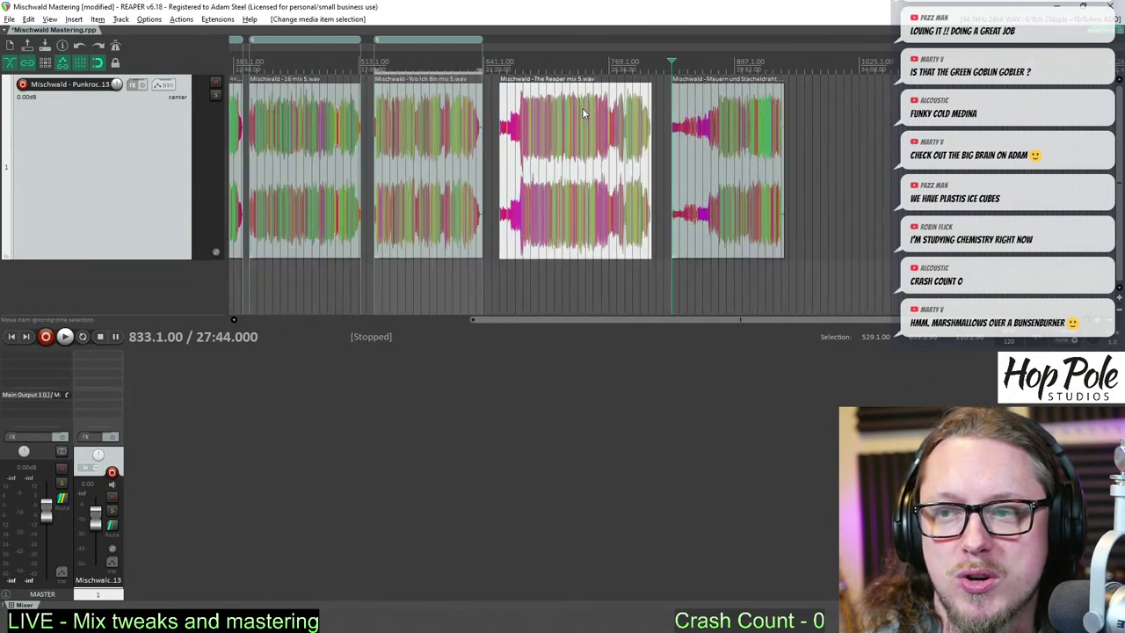
pyautogui.scroll(-4, 584, 113)
pyautogui.hotkey('ctrl', 'z')
pyautogui.hotkey('ctrl', 'z')
pyautogui.hotkey('ctrl', 'z')
pyautogui.hotkey('ctrl', 'z')
pyautogui.hotkey('ctrl', 'z')
pyautogui.hotkey('ctrl', 'z')
pyautogui.hotkey('ctrl', 'z')
pyautogui.hotkey('ctrl', 'z')
pyautogui.hotkey('ctrl', 'z')
pyautogui.hotkey('ctrl', 'z')
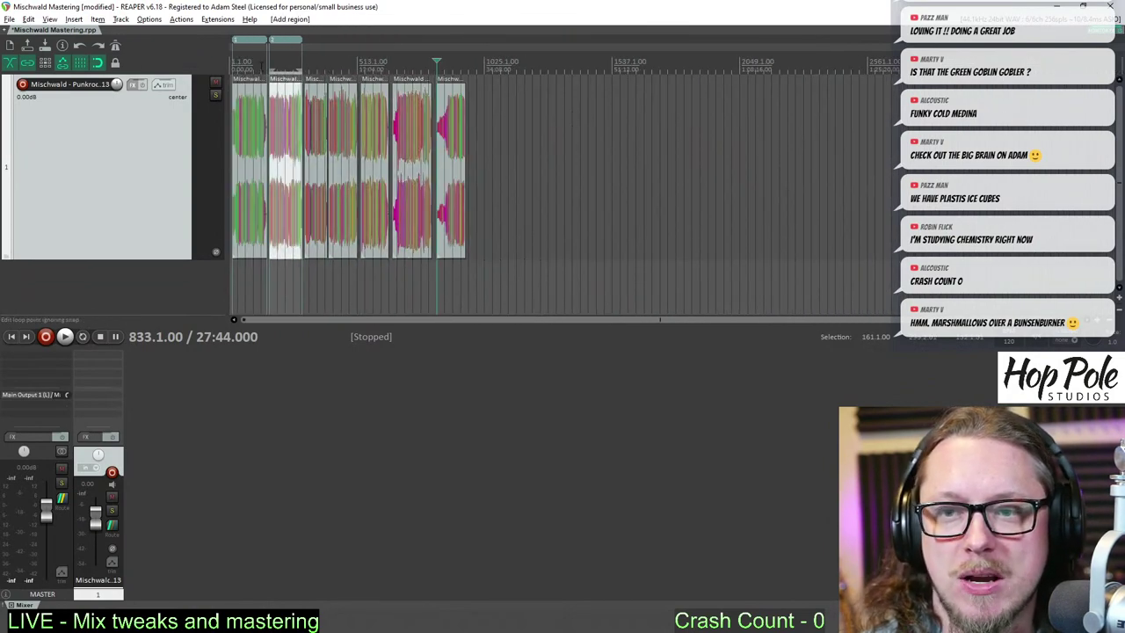
pyautogui.hotkey('ctrl', 'z')
pyautogui.hotkey('ctrl', 'z')
# - Trim the silence at the start of Punkrock im Sommer to 13.2.00 and play back the song's opening
pyautogui.click(257, 66)
pyautogui.scroll(5, 262, 175)
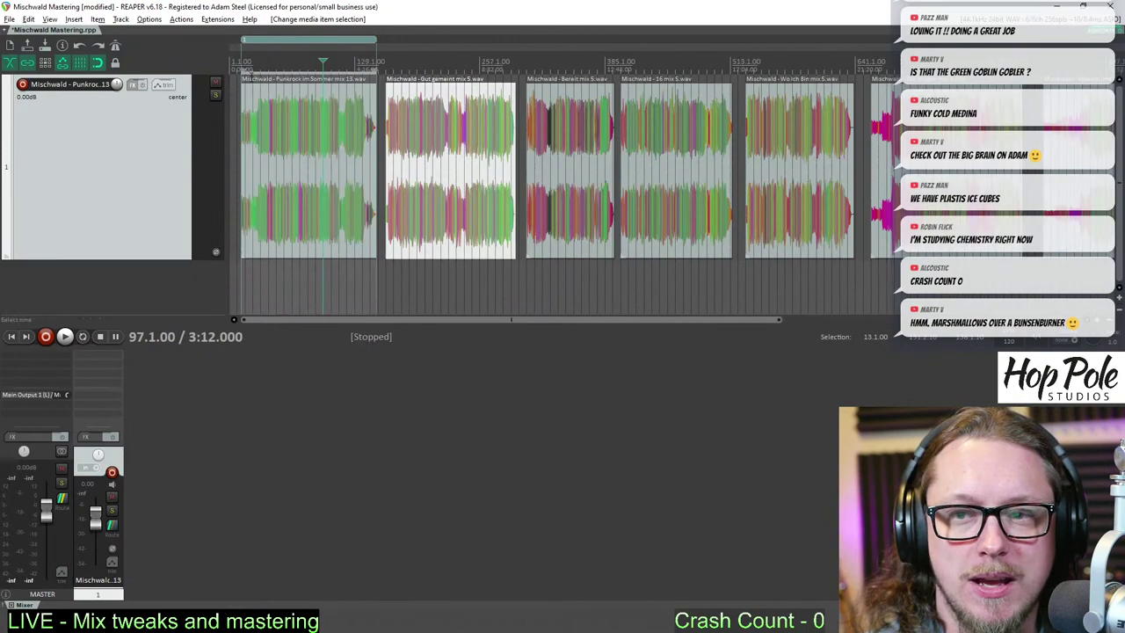
pyautogui.scroll(5, 249, 176)
pyautogui.scroll(-3, 249, 176)
pyautogui.click(249, 175)
pyautogui.scroll(8, 250, 176)
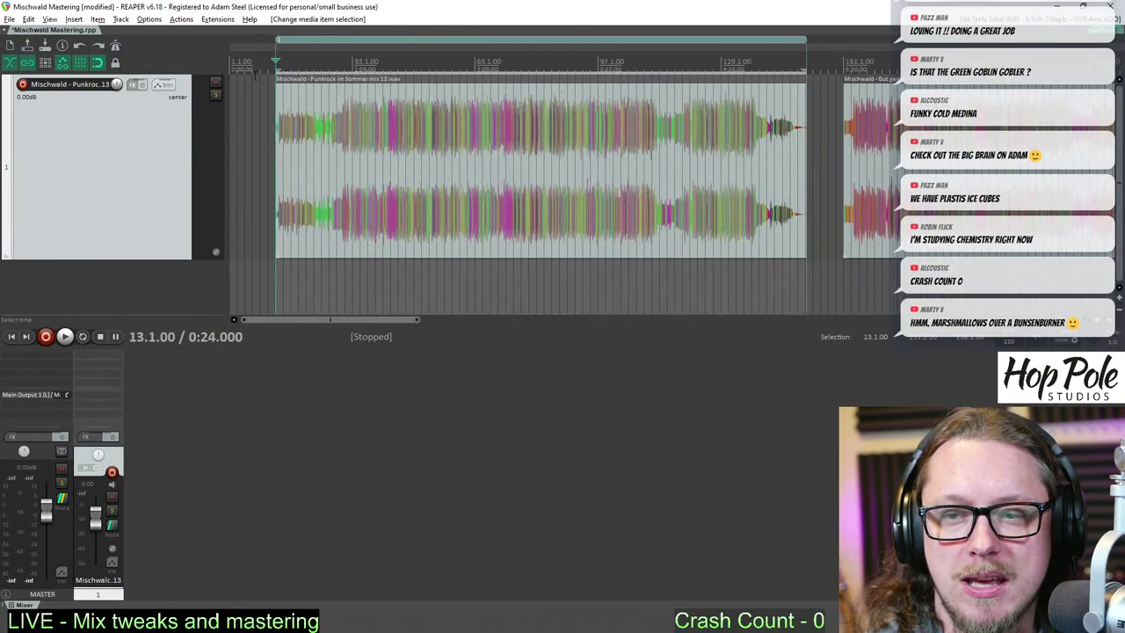
pyautogui.moveTo(680, 125); pyautogui.dragTo(731, 105)
pyautogui.press('space')
pyautogui.scroll(-3, 729, 97)
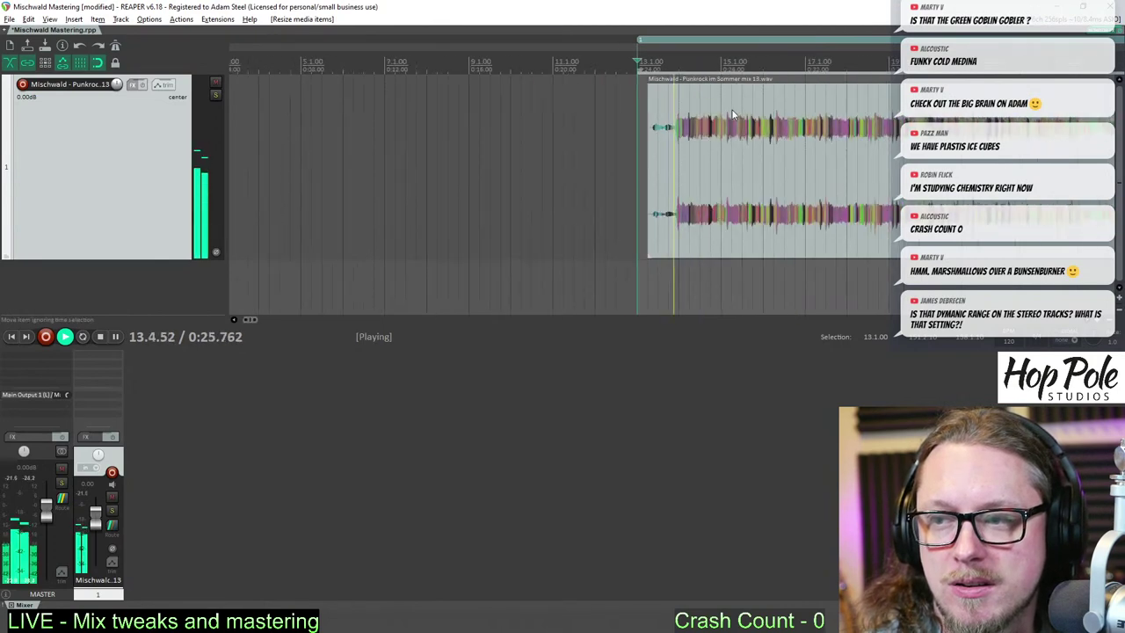
pyautogui.press('space')
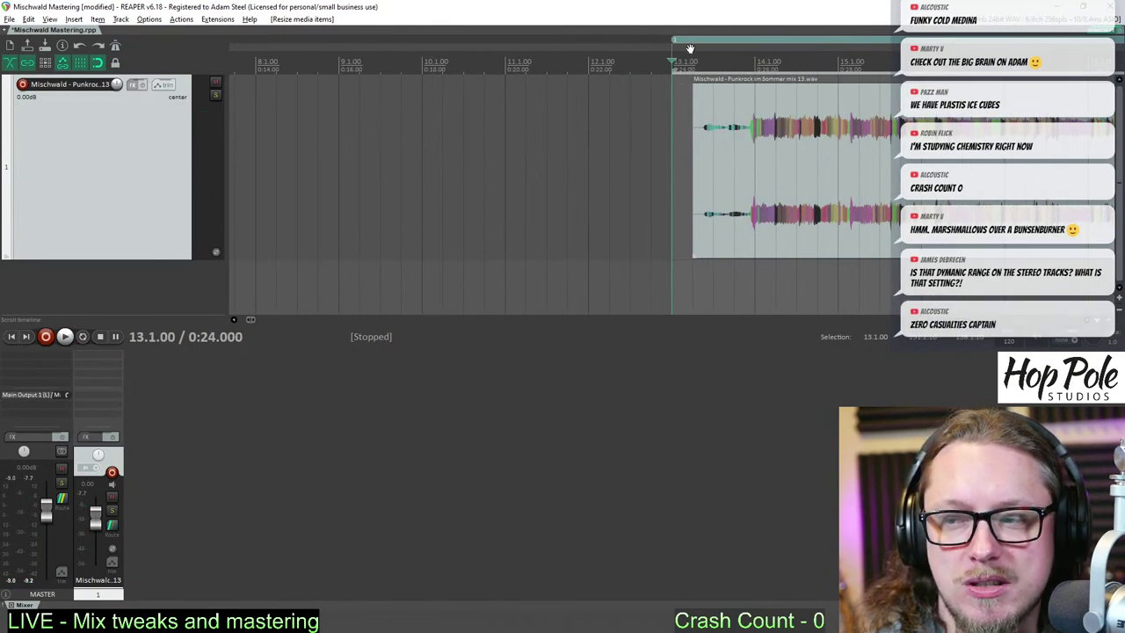
# - Play back the ending of Punkrock im Sommer and add a fade-out from about bar 149 to the song's end
pyautogui.scroll(-9, 650, 143)
pyautogui.click(792, 115)
pyautogui.scroll(5, 792, 116)
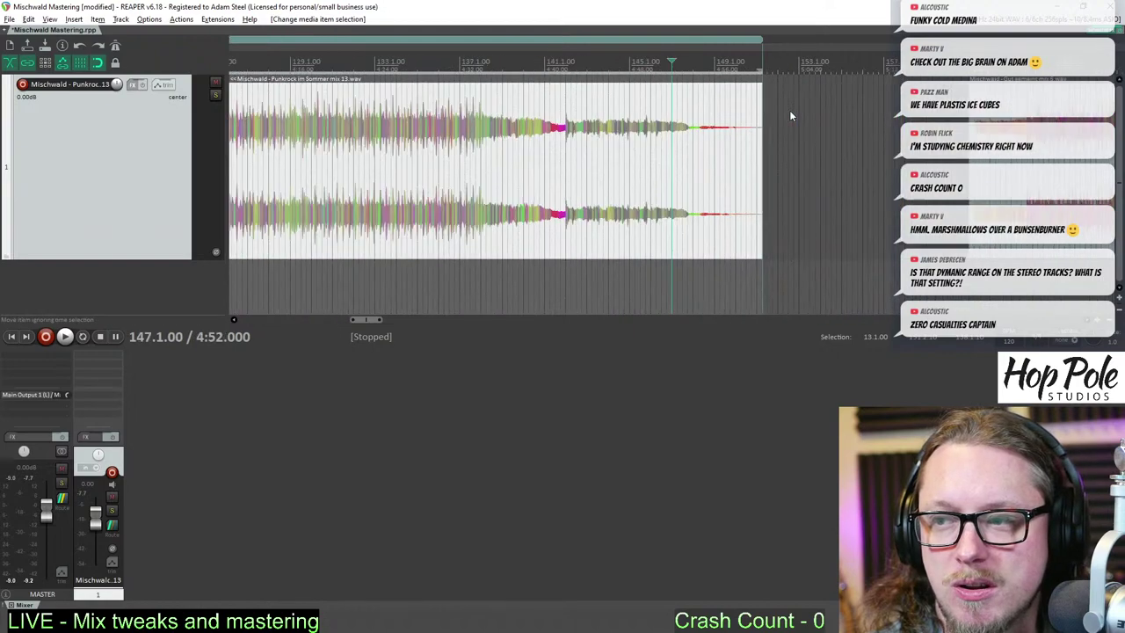
pyautogui.scroll(3, 790, 115)
pyautogui.click(818, 56)
pyautogui.press('space')
pyautogui.click(716, 70)
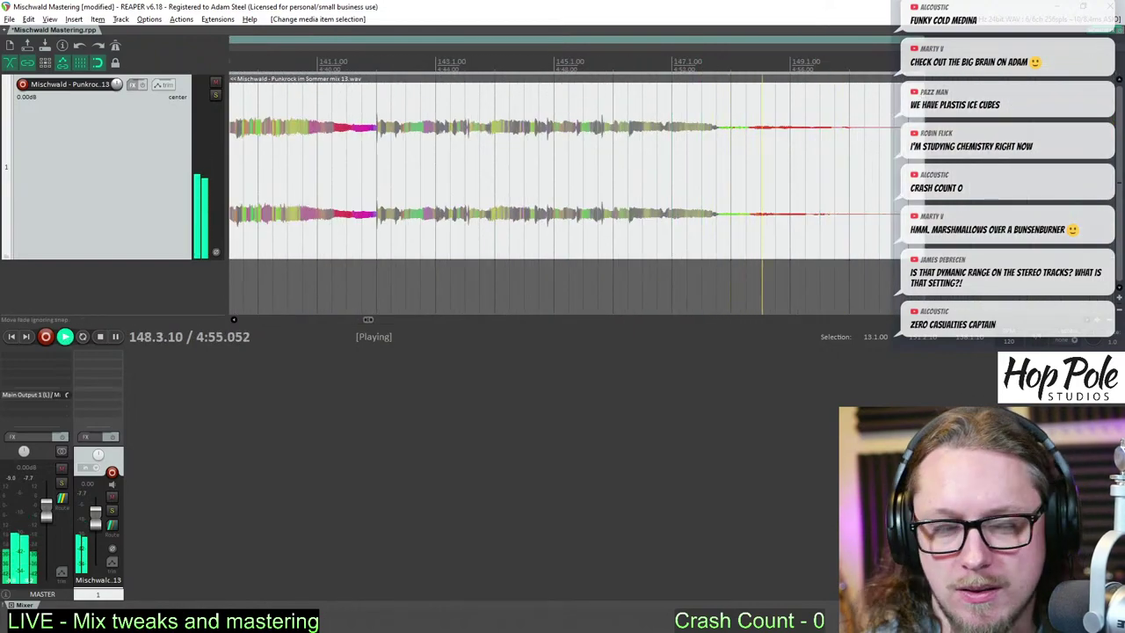
pyautogui.moveTo(894, 84); pyautogui.dragTo(785, 97)
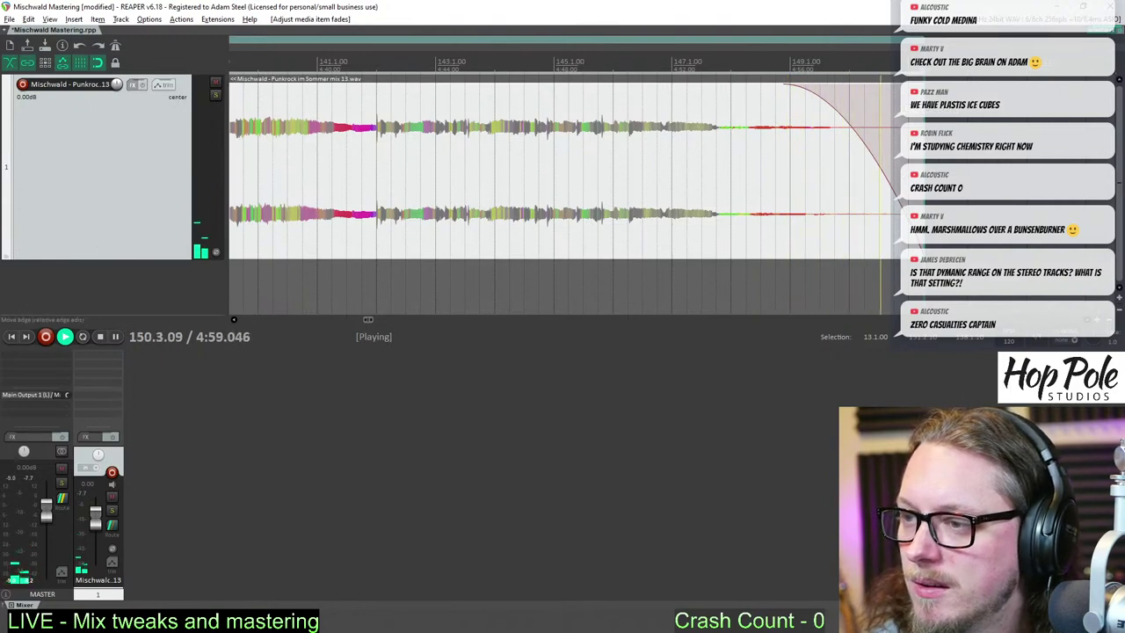
# - Examine the opening of Gut gemeint and stop playback
pyautogui.scroll(-5, 736, 152)
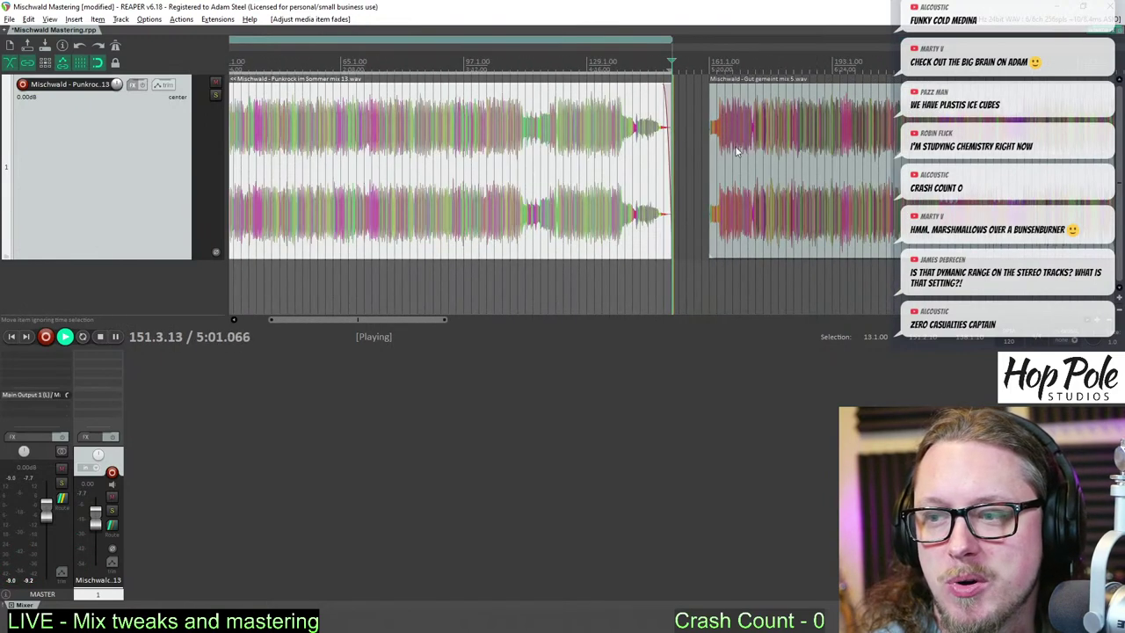
pyautogui.click(705, 149)
pyautogui.click(732, 149)
pyautogui.scroll(6, 731, 149)
pyautogui.press('space')
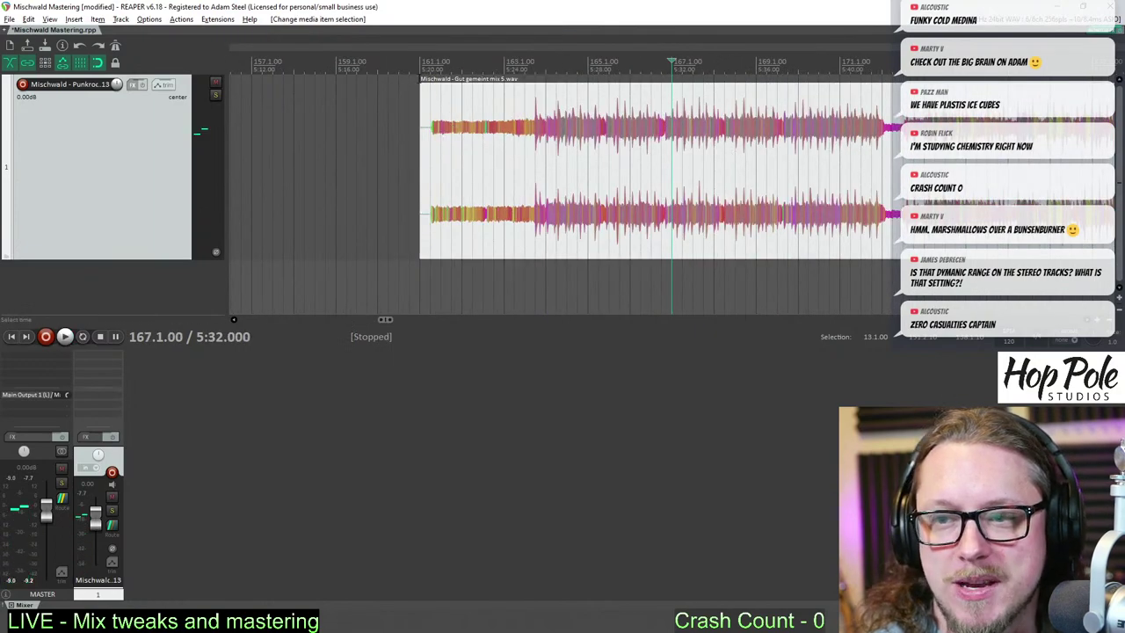
pyautogui.scroll(-5, 715, 159)
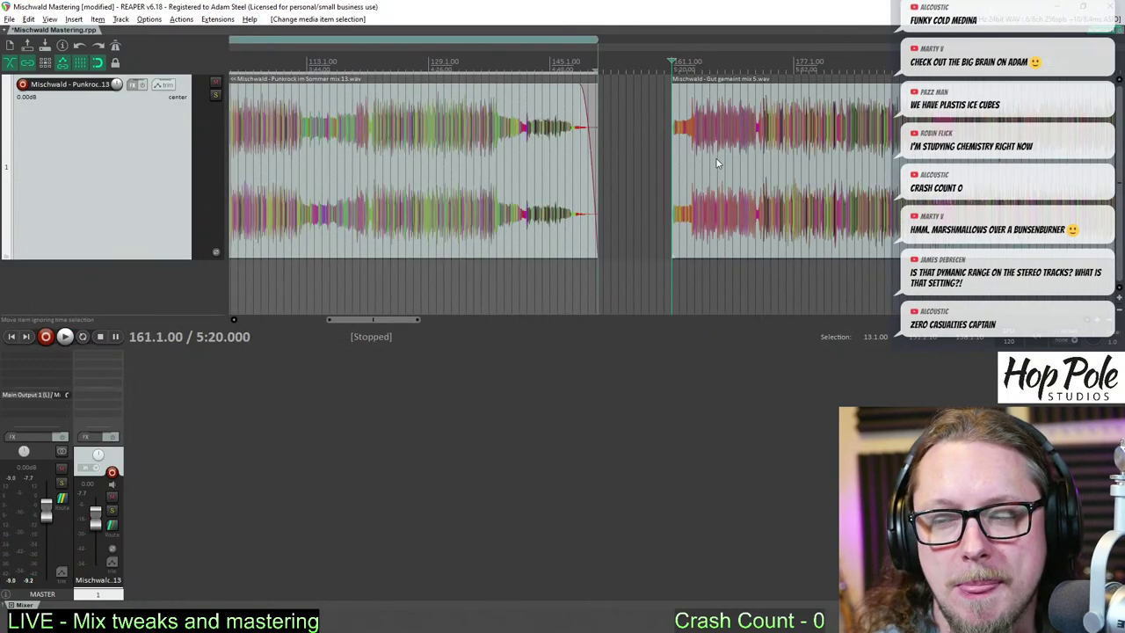
pyautogui.scroll(-3, 721, 157)
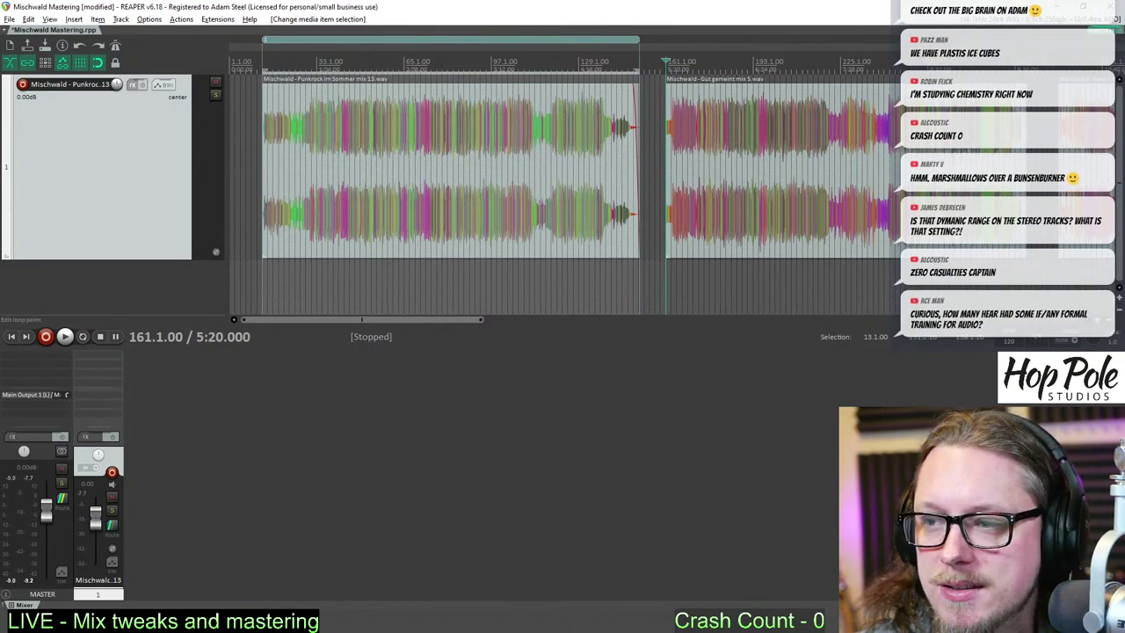
# - Play back the ending of Gut gemeint, trim its end to 292.4.00 and add a fade-out over the quiet tail
pyautogui.click(1021, 66)
pyautogui.scroll(6, 1021, 67)
pyautogui.click(689, 79)
pyautogui.click(707, 80)
pyautogui.press('space')
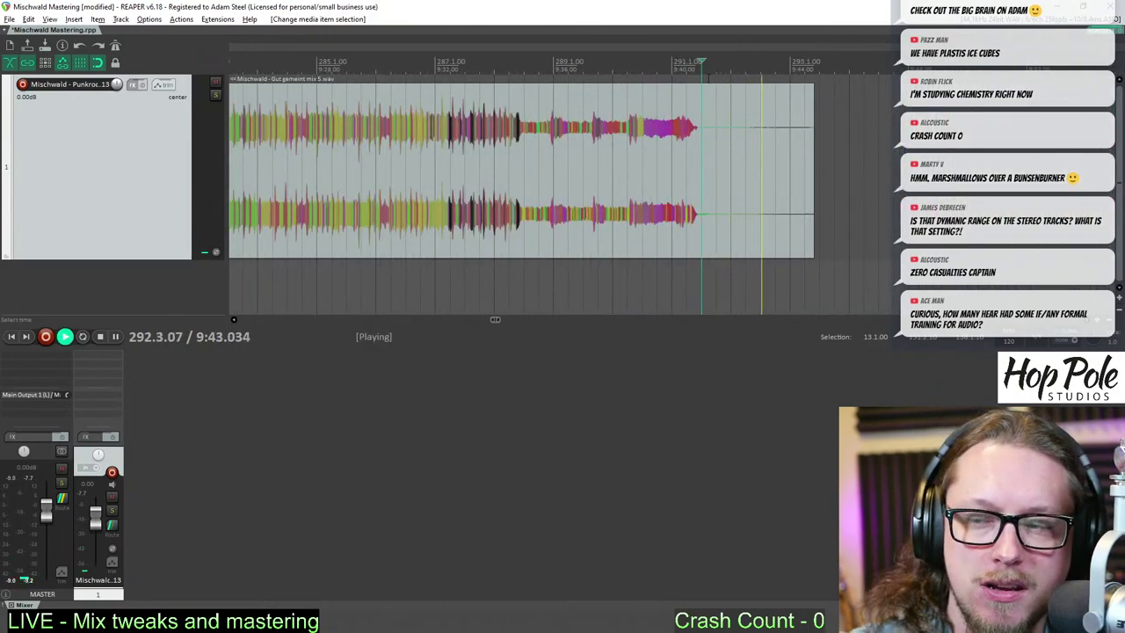
pyautogui.press('space')
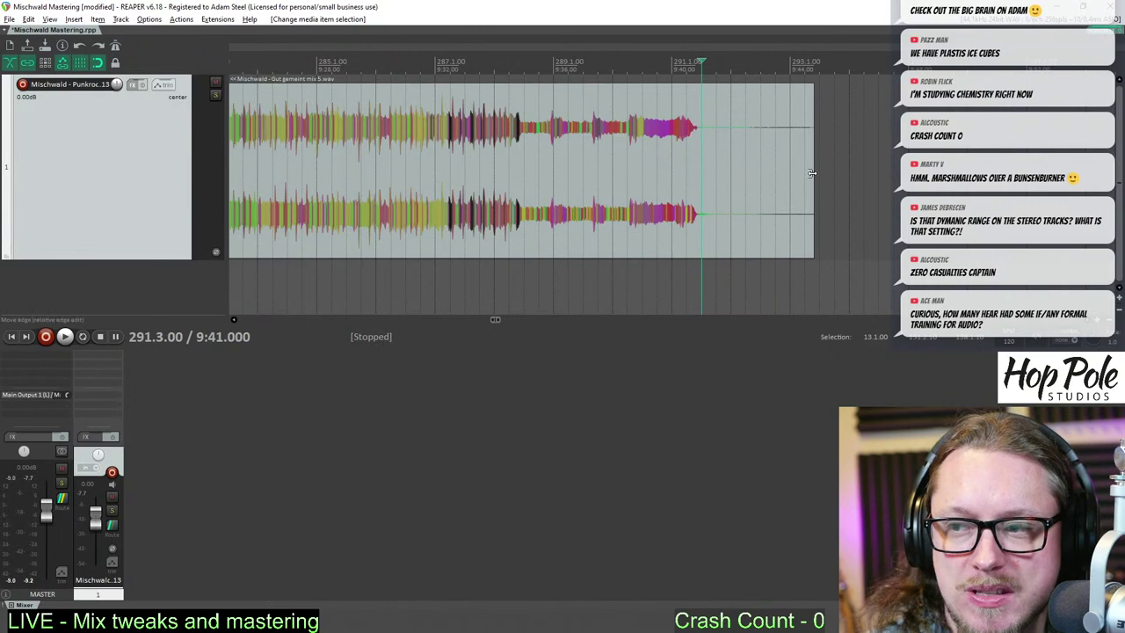
pyautogui.moveTo(813, 180); pyautogui.dragTo(775, 180)
pyautogui.click(772, 97)
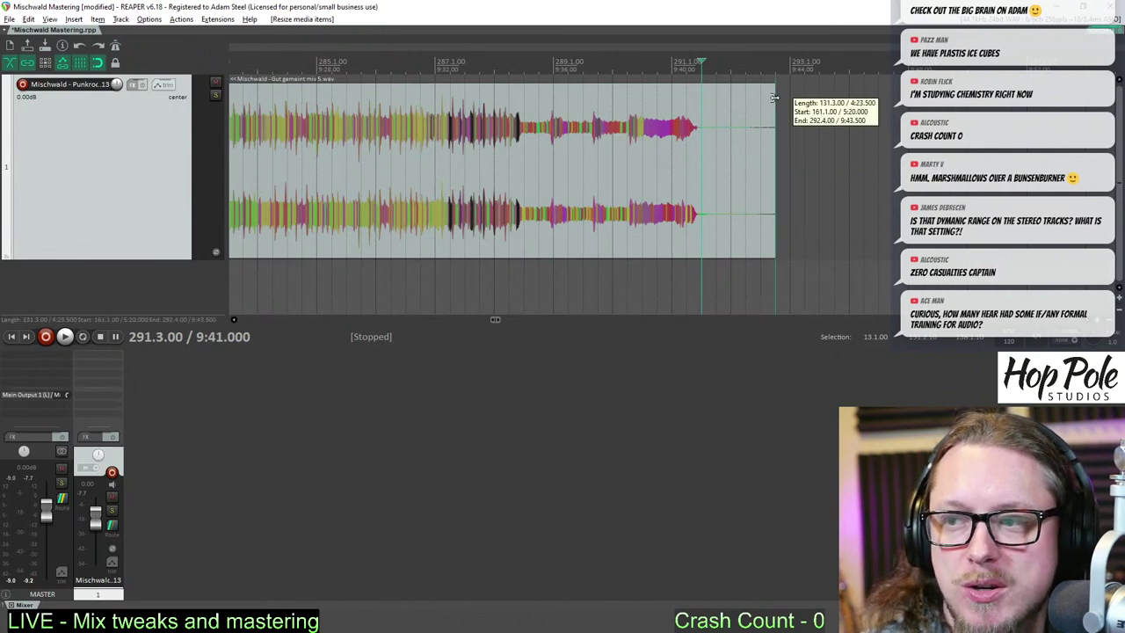
pyautogui.moveTo(772, 95); pyautogui.dragTo(714, 95)
# - Add a short fade-in at the start of Gut gemeint, reaching full level at the first sound
pyautogui.scroll(-5, 649, 123)
pyautogui.scroll(-3, 519, 158)
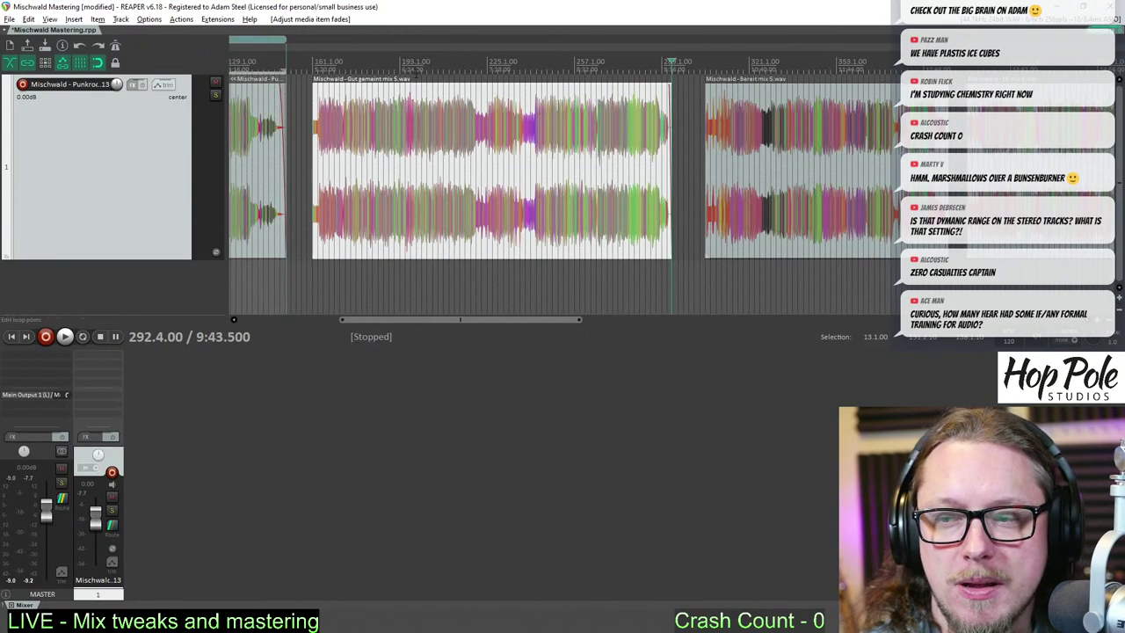
pyautogui.click(317, 63)
pyautogui.scroll(9, 405, 86)
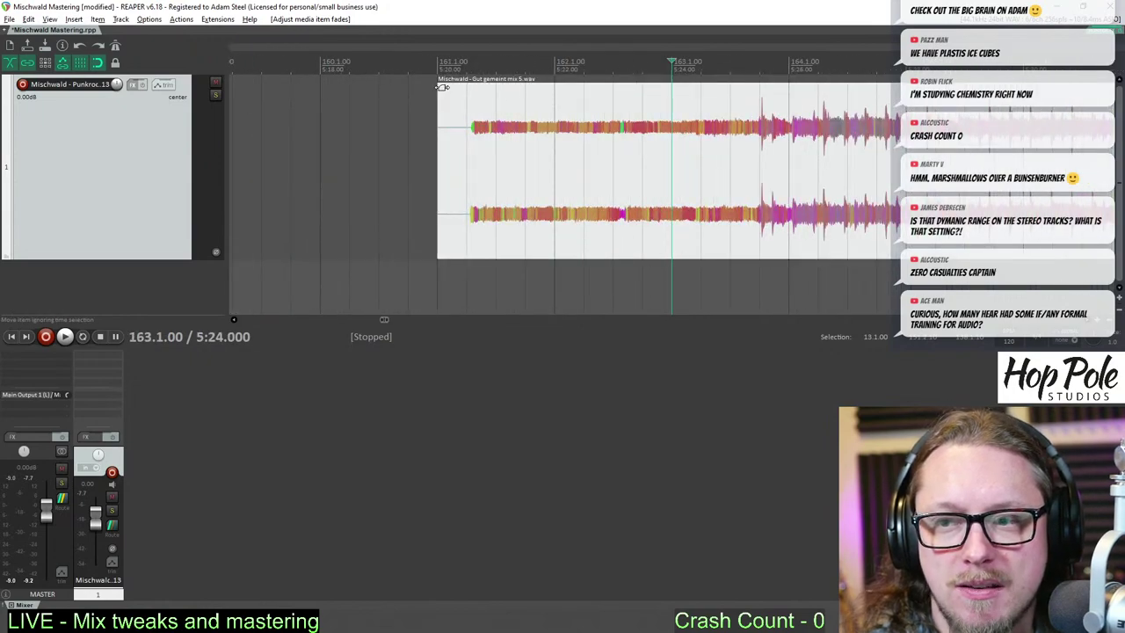
pyautogui.moveTo(442, 87); pyautogui.dragTo(472, 94)
pyautogui.scroll(-10, 474, 96)
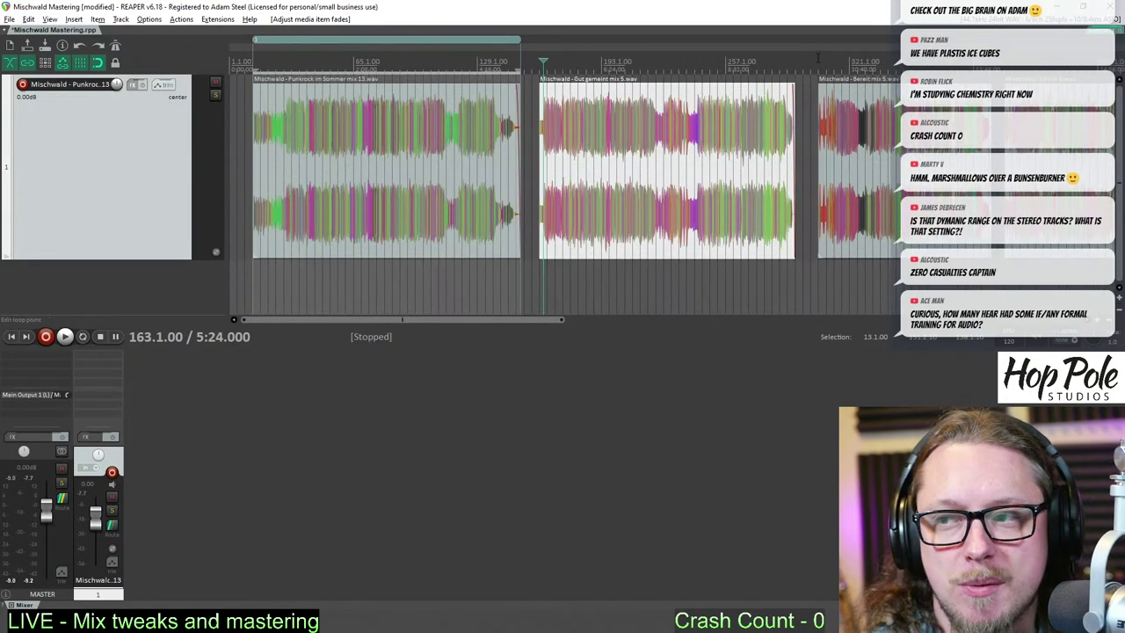
# - Play the opening of Bereit, trim its start to 305.2.00 and add a short fade-in before the first sound
pyautogui.click(817, 58)
pyautogui.scroll(6, 817, 58)
pyautogui.press('space')
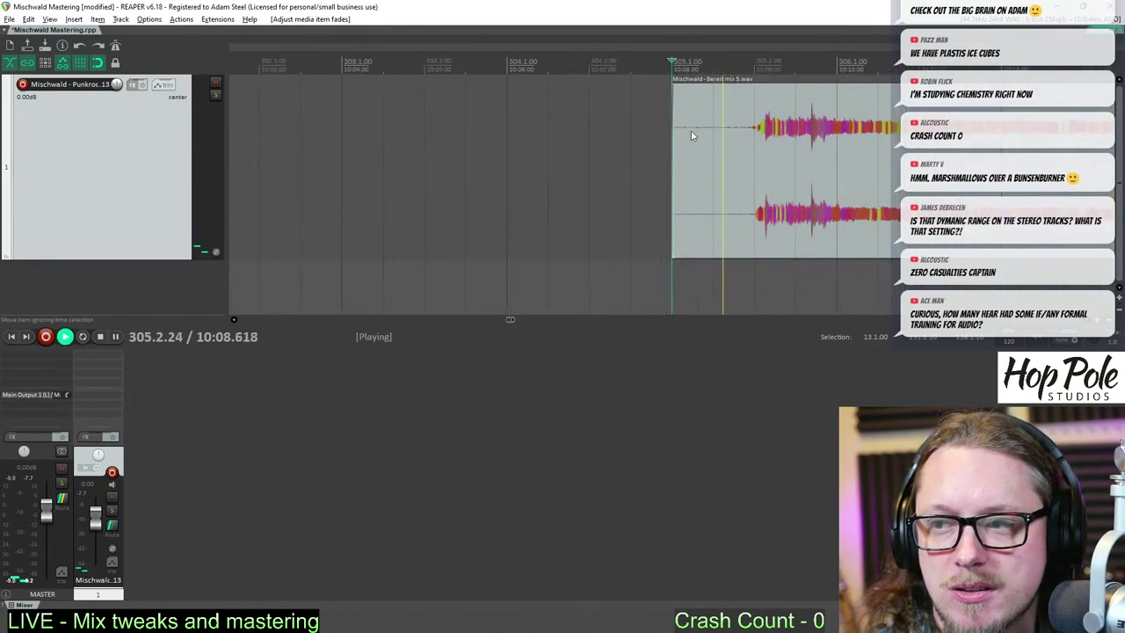
pyautogui.press('space')
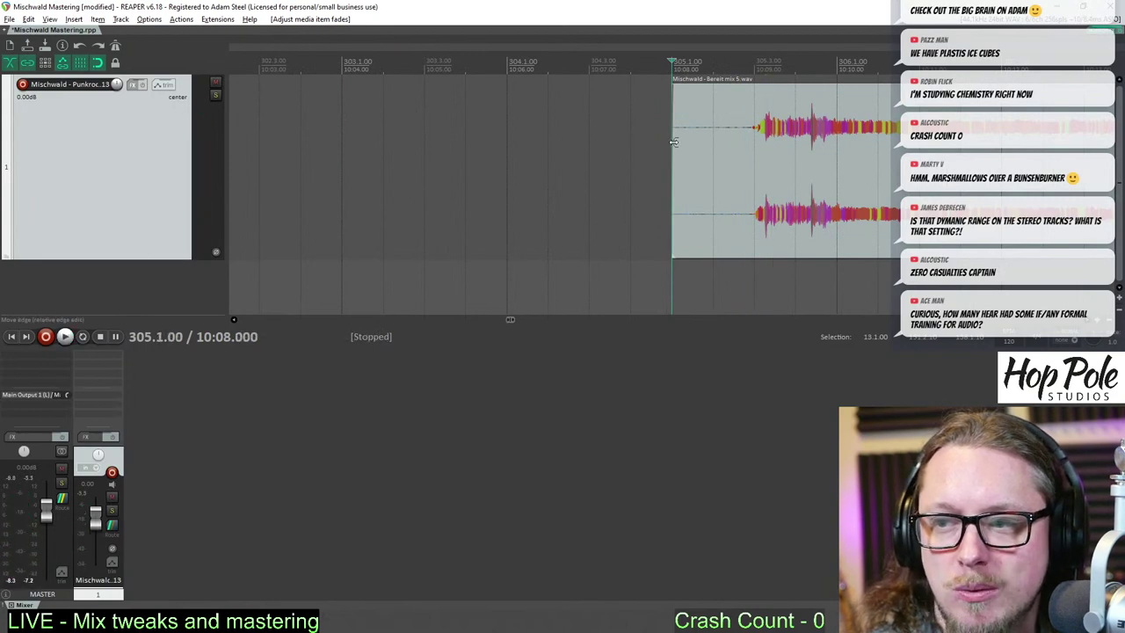
pyautogui.moveTo(673, 143); pyautogui.dragTo(714, 146)
pyautogui.moveTo(712, 90); pyautogui.dragTo(748, 97)
pyautogui.scroll(-7, 793, 122)
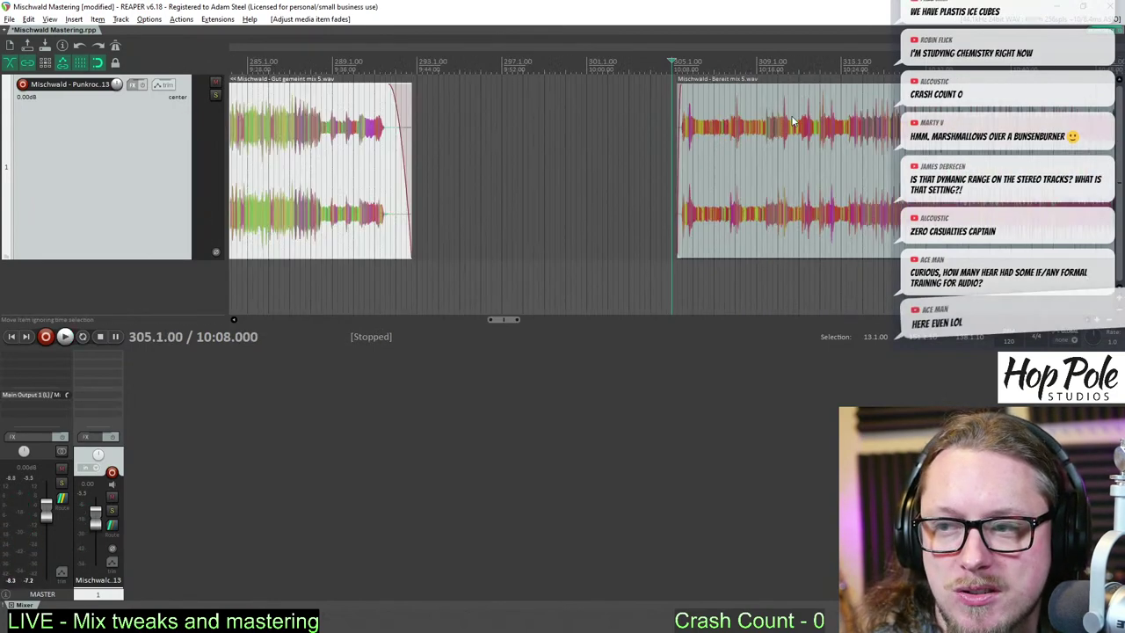
# - Play the ending of Bereit, trim its end to 393.1.00 and add a short fade-out over the silent tail
pyautogui.scroll(-6, 792, 123)
pyautogui.click(1003, 74)
pyautogui.scroll(8, 1003, 74)
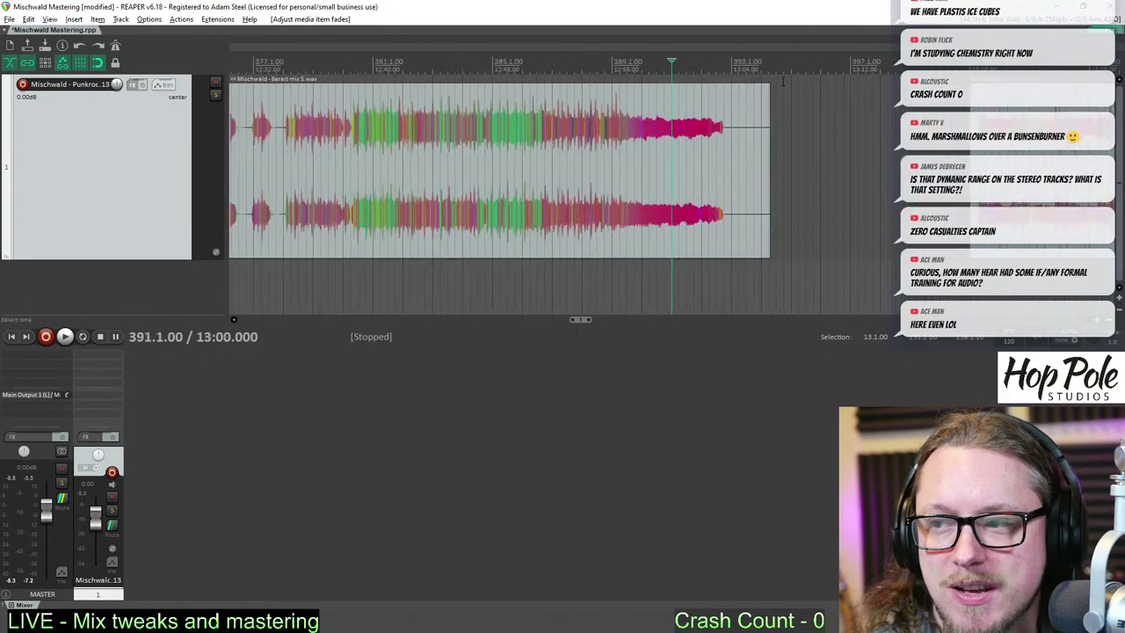
pyautogui.click(760, 75)
pyautogui.scroll(3, 758, 75)
pyautogui.press('space')
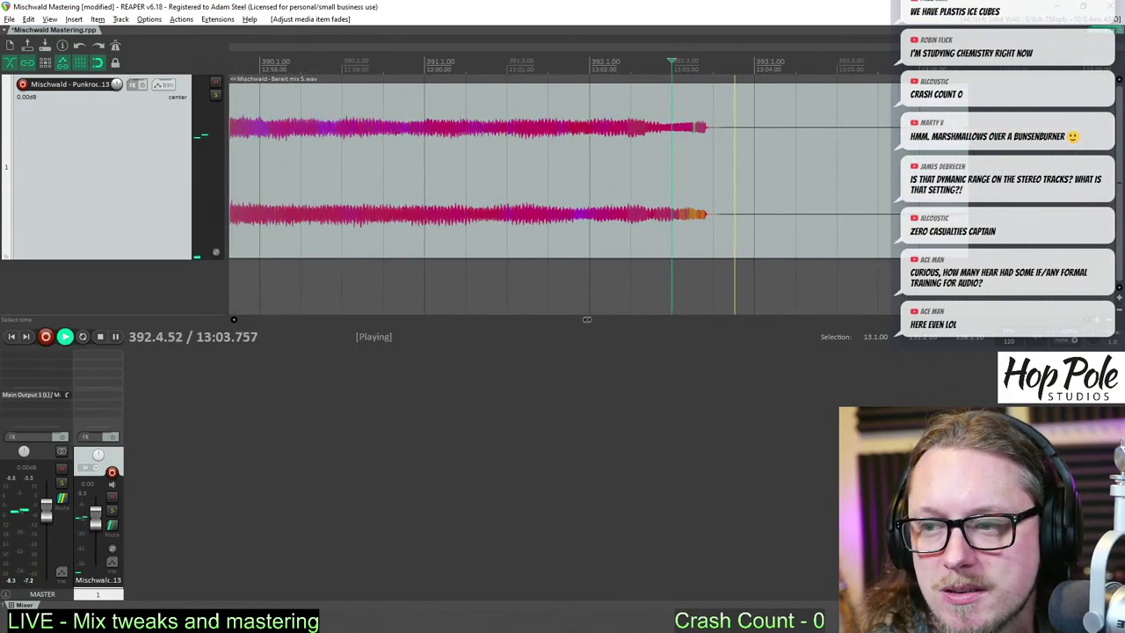
pyautogui.moveTo(967, 167); pyautogui.dragTo(763, 151)
pyautogui.press('space')
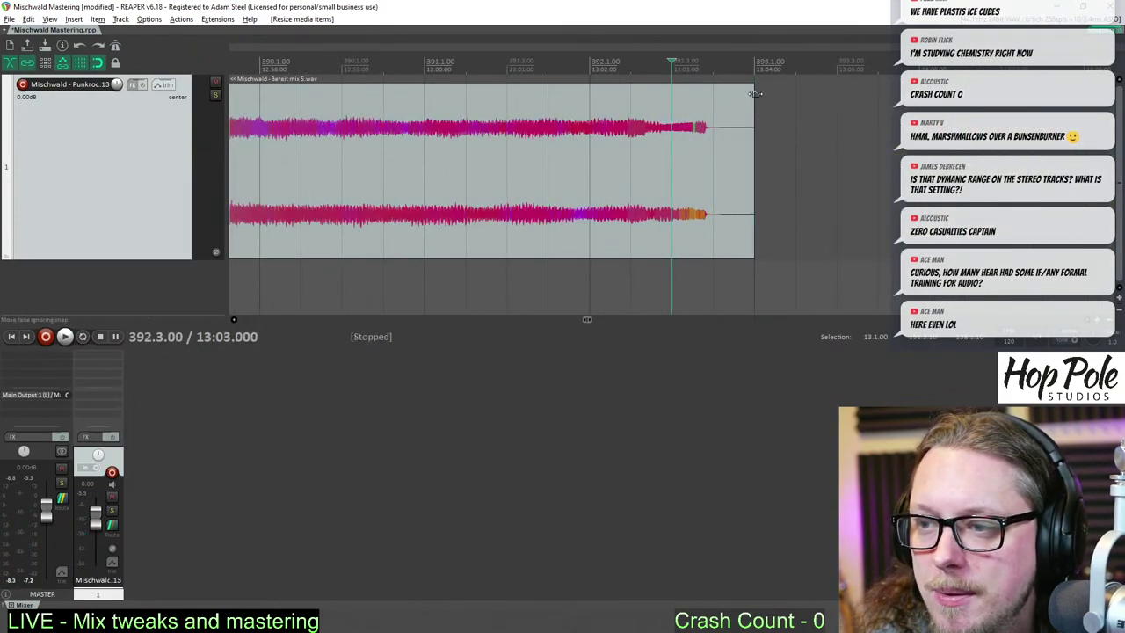
pyautogui.moveTo(755, 94); pyautogui.dragTo(736, 95)
# - Play the opening of 16 and add a short fade-out at the song's end
pyautogui.scroll(-6, 888, 132)
pyautogui.click(806, 70)
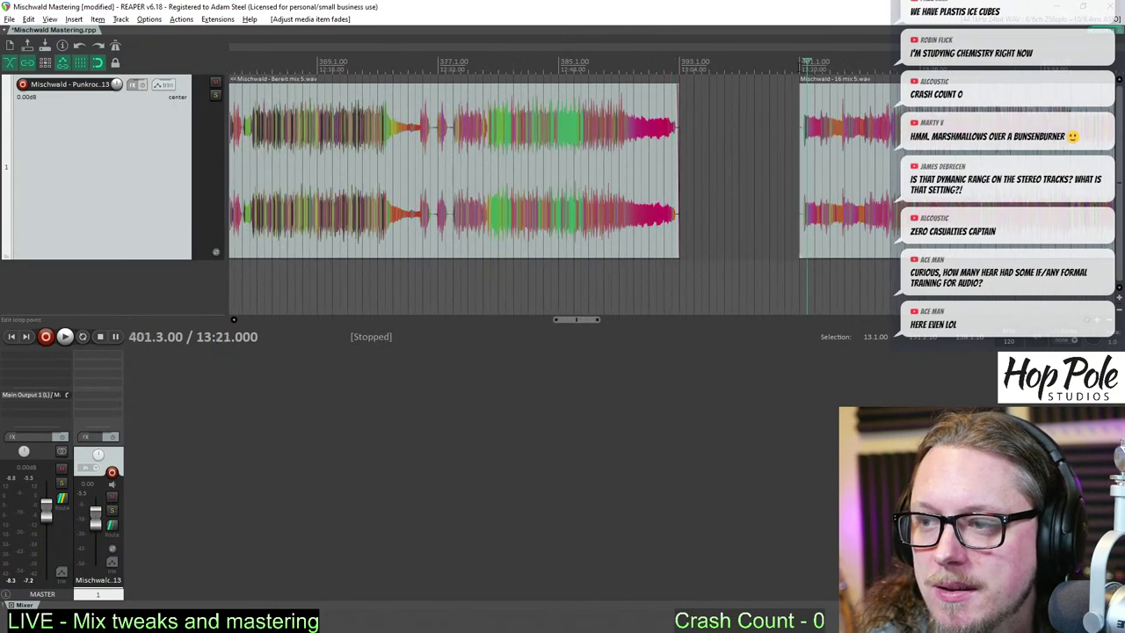
pyautogui.click(800, 72)
pyautogui.press('space')
pyautogui.scroll(6, 791, 87)
pyautogui.press('space')
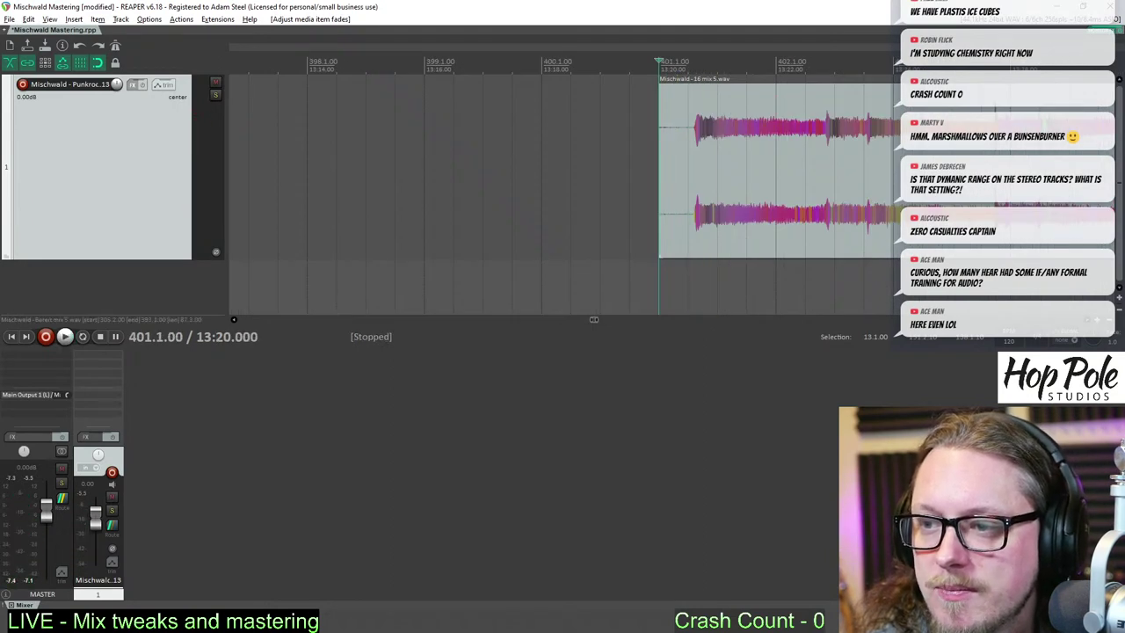
pyautogui.moveTo(653, 135); pyautogui.dragTo(618, 94)
pyautogui.scroll(-12, 736, 109)
pyautogui.scroll(10, 674, 132)
pyautogui.scroll(-10, 621, 95)
# - Play the opening of Wo Ich Bin and add a fade-in from 529.1.00 to just before the first sound
pyautogui.click(910, 115)
pyautogui.scroll(10, 911, 114)
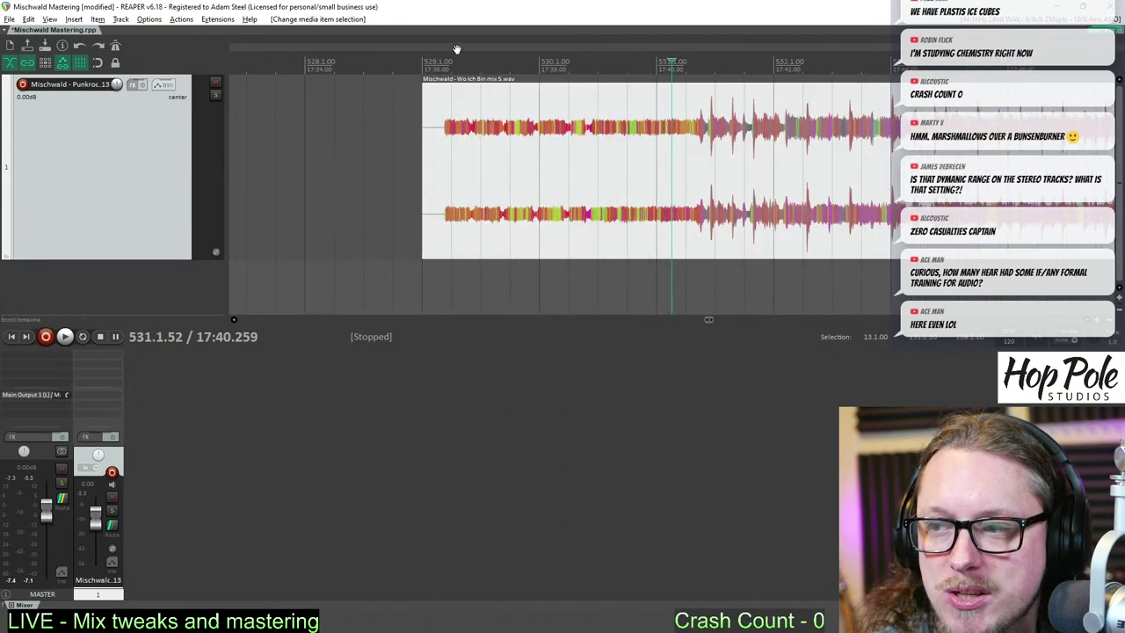
pyautogui.click(402, 65)
pyautogui.scroll(2, 414, 81)
pyautogui.press('space')
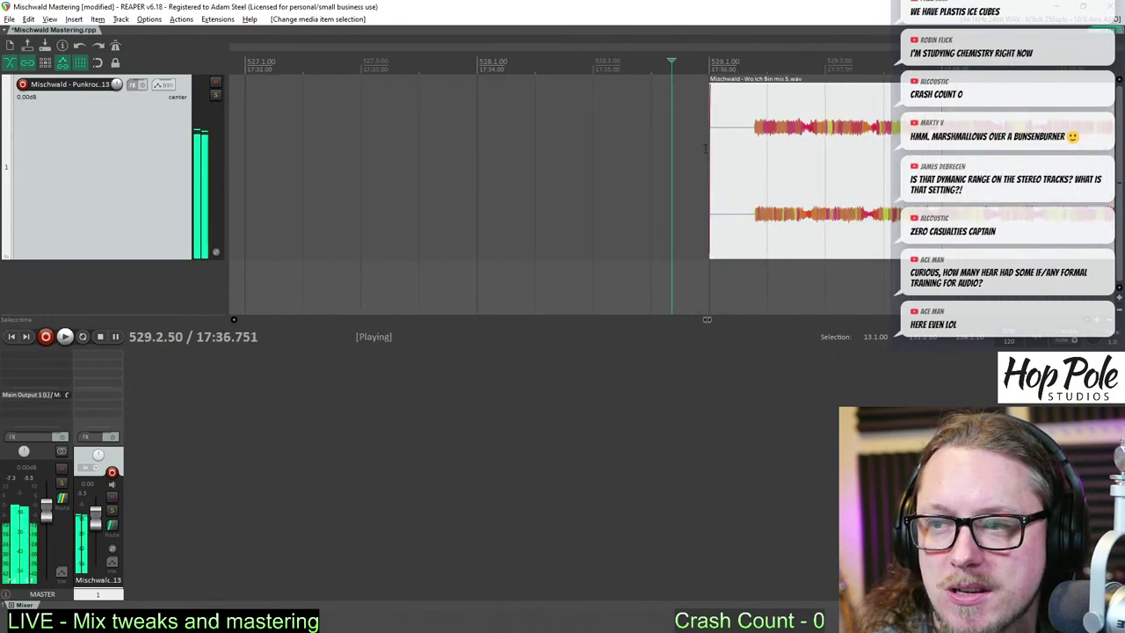
pyautogui.press('space')
pyautogui.moveTo(708, 98)
pyautogui.mouseDown()
pyautogui.moveTo(698, 99)
pyautogui.moveTo(709, 103)
pyautogui.mouseUp()
pyautogui.moveTo(713, 93); pyautogui.dragTo(752, 98)
# - Inspect the first sound of Wo Ich Bin closely against its fade-in, and place the edit cursor just before the song starts
pyautogui.click(752, 135)
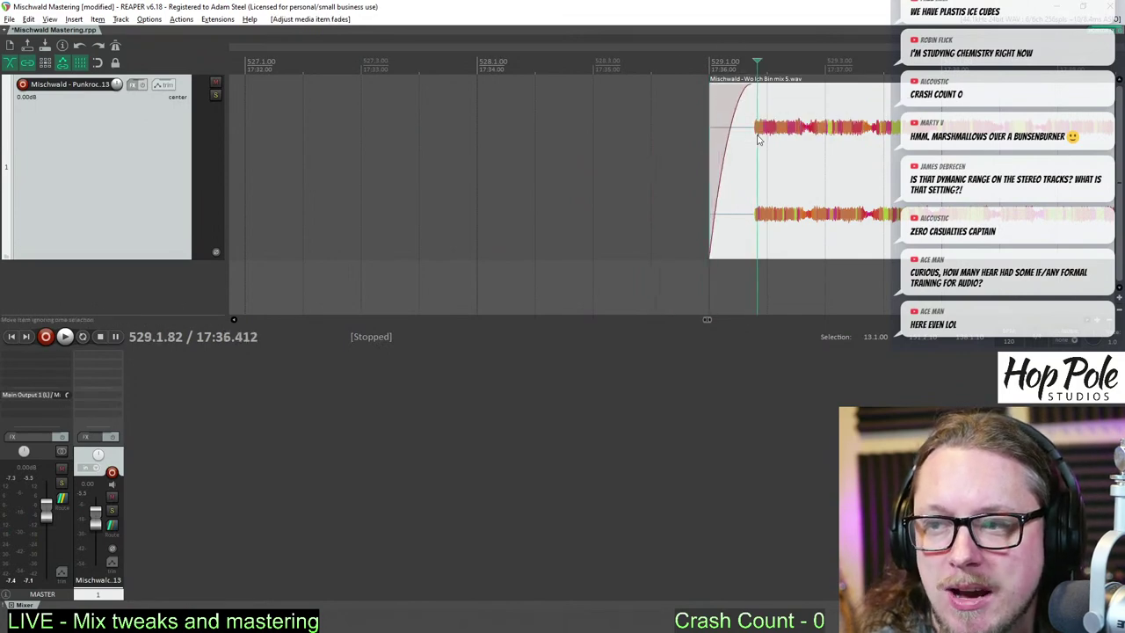
pyautogui.scroll(5, 628, 123)
pyautogui.click(659, 129)
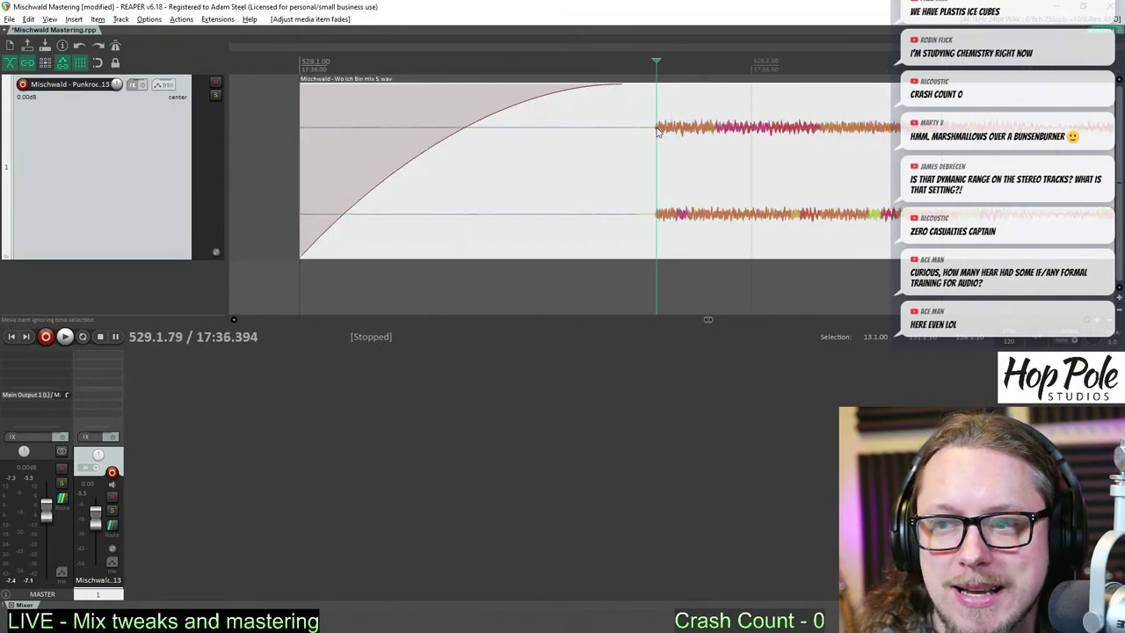
pyautogui.scroll(4, 657, 134)
pyautogui.scroll(-5, 656, 141)
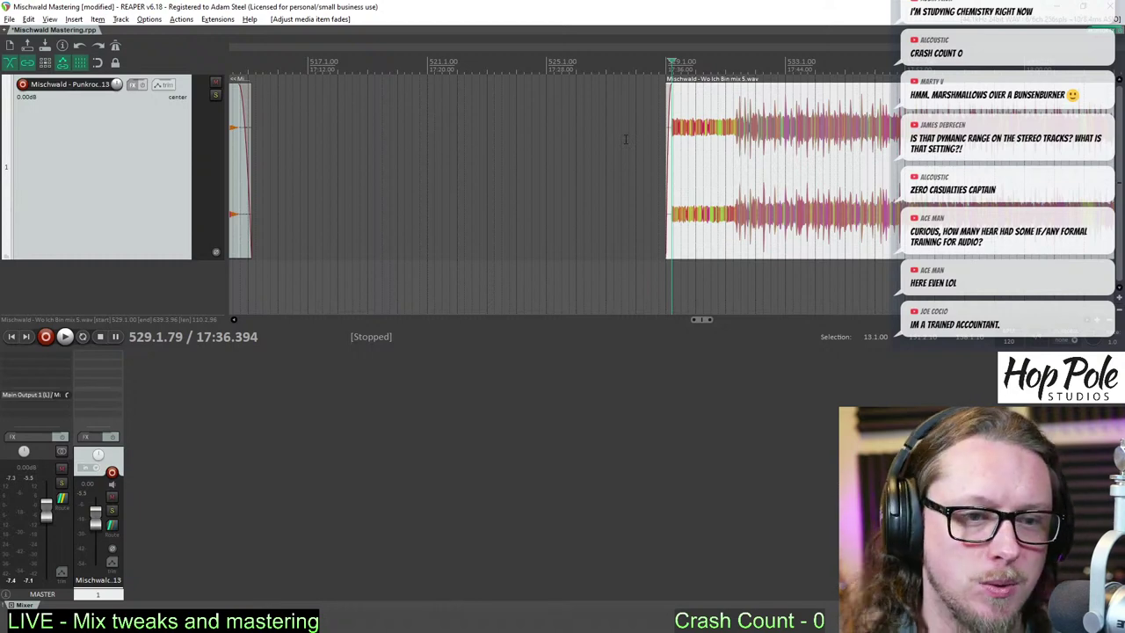
pyautogui.scroll(5, 625, 139)
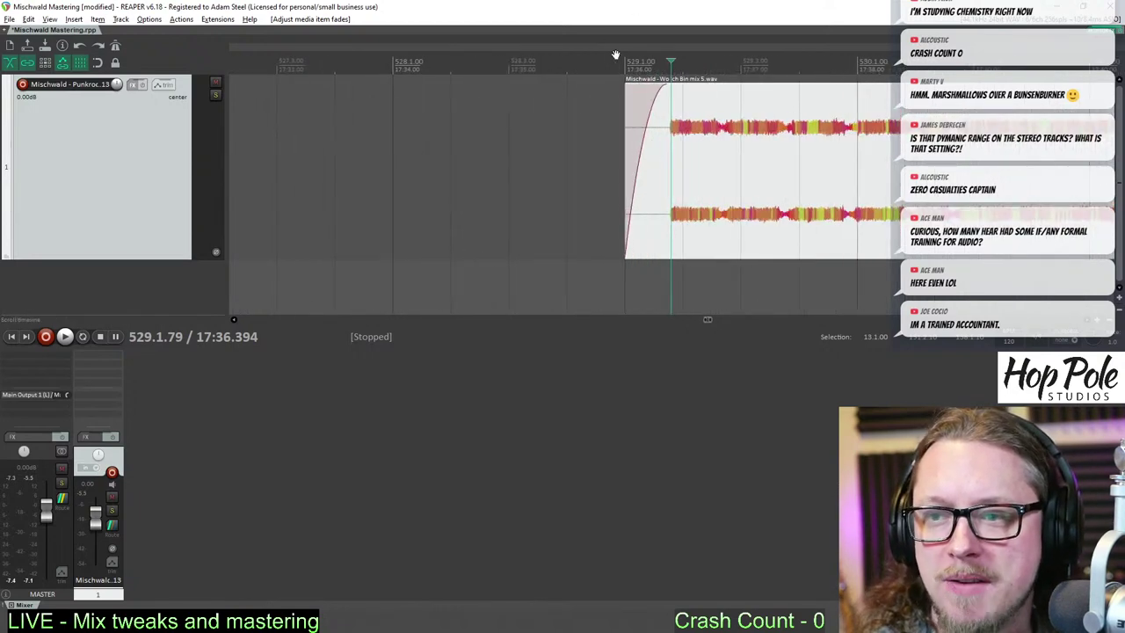
pyautogui.click(607, 60)
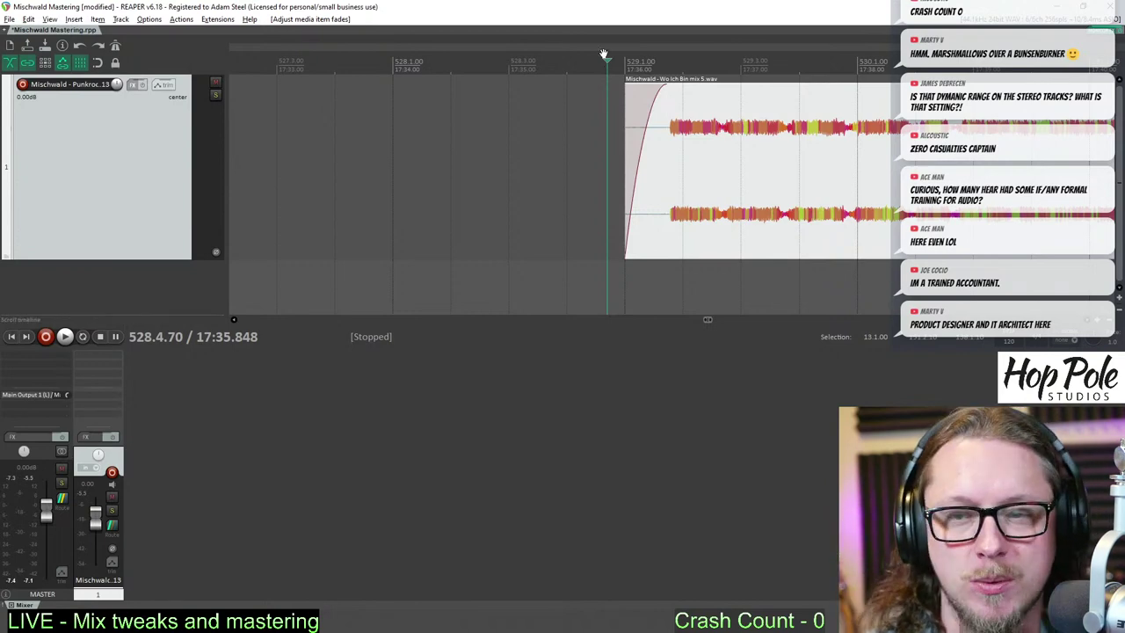
# - Trim the silent end of Wo Ich Bin to just past 637.1.00 and add a fade-out over its tail
pyautogui.scroll(-12, 607, 56)
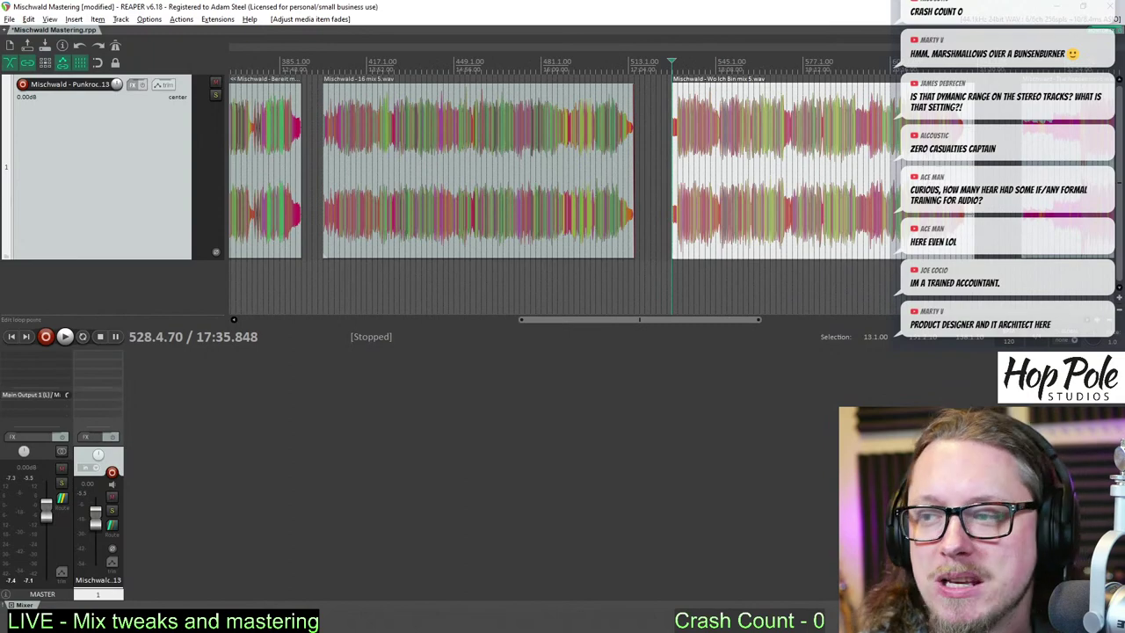
pyautogui.click(956, 64)
pyautogui.scroll(8, 956, 64)
pyautogui.moveTo(848, 133); pyautogui.dragTo(775, 136)
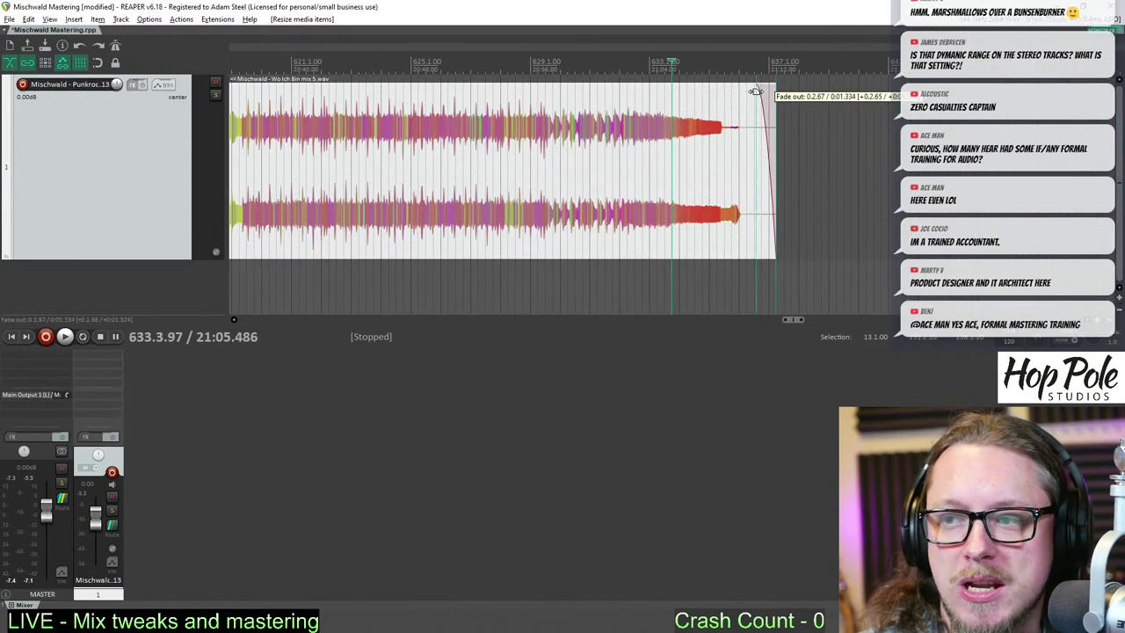
pyautogui.moveTo(756, 91); pyautogui.dragTo(753, 101)
# - Play the ending of Wo Ich Bin from 635.2.72 and shorten its end to about 636.4.53, with the fade-out starting at 636.1.00
pyautogui.scroll(4, 753, 101)
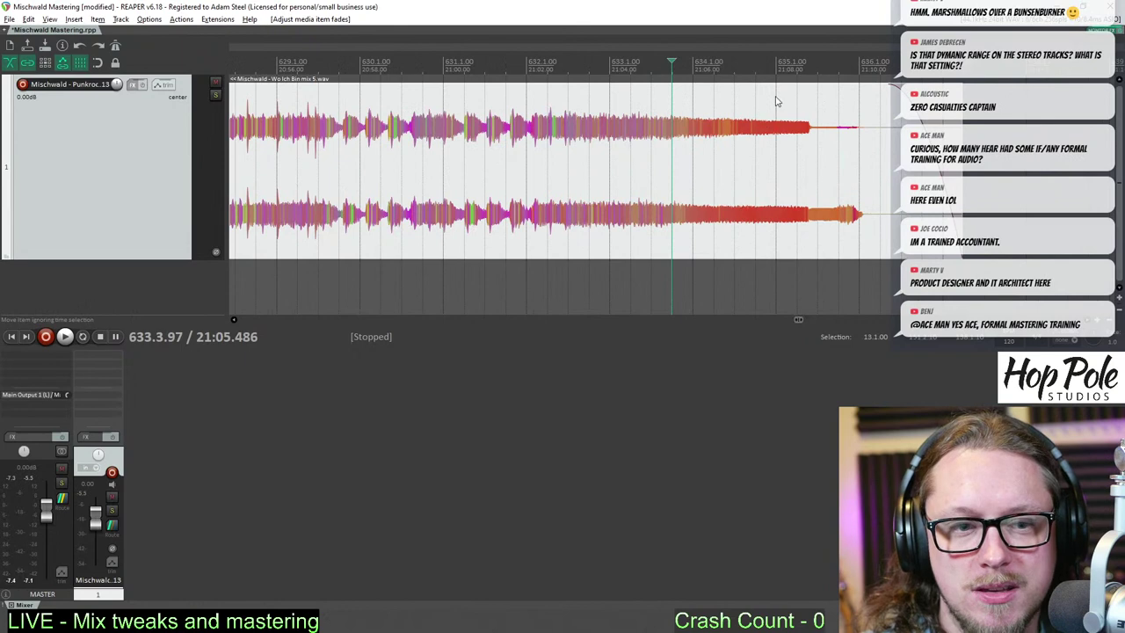
pyautogui.click(810, 62)
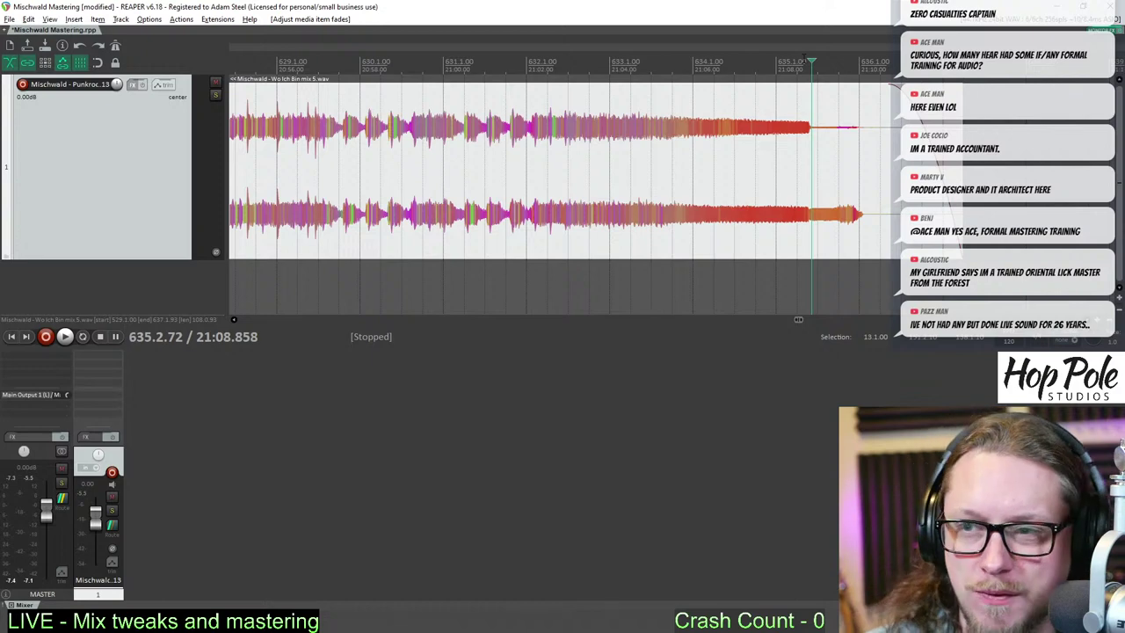
pyautogui.press('space')
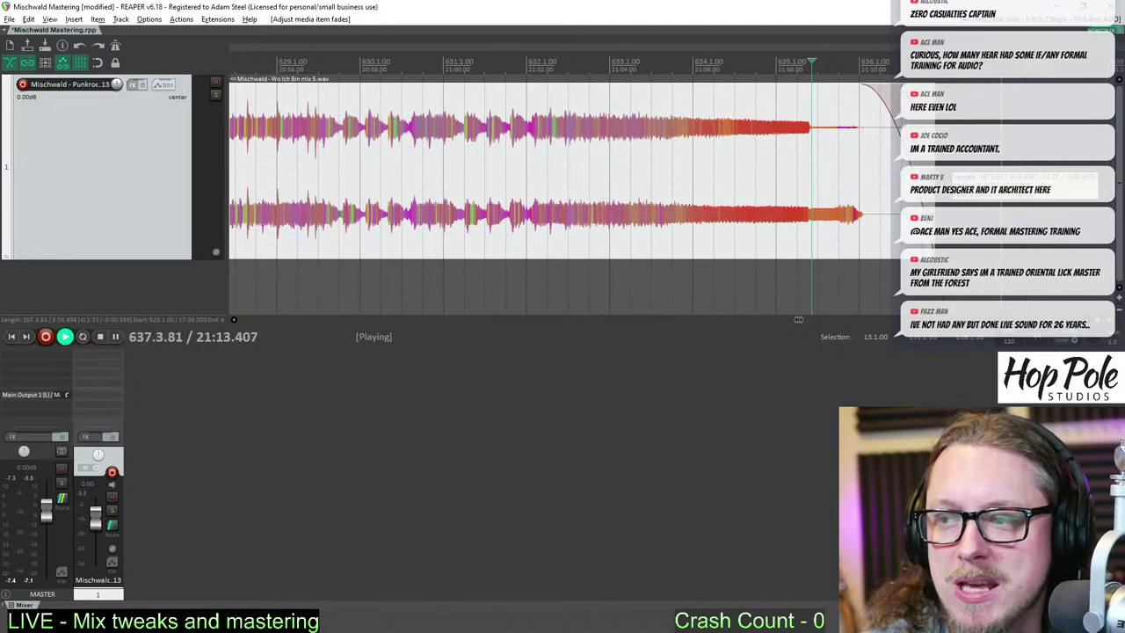
pyautogui.press('space')
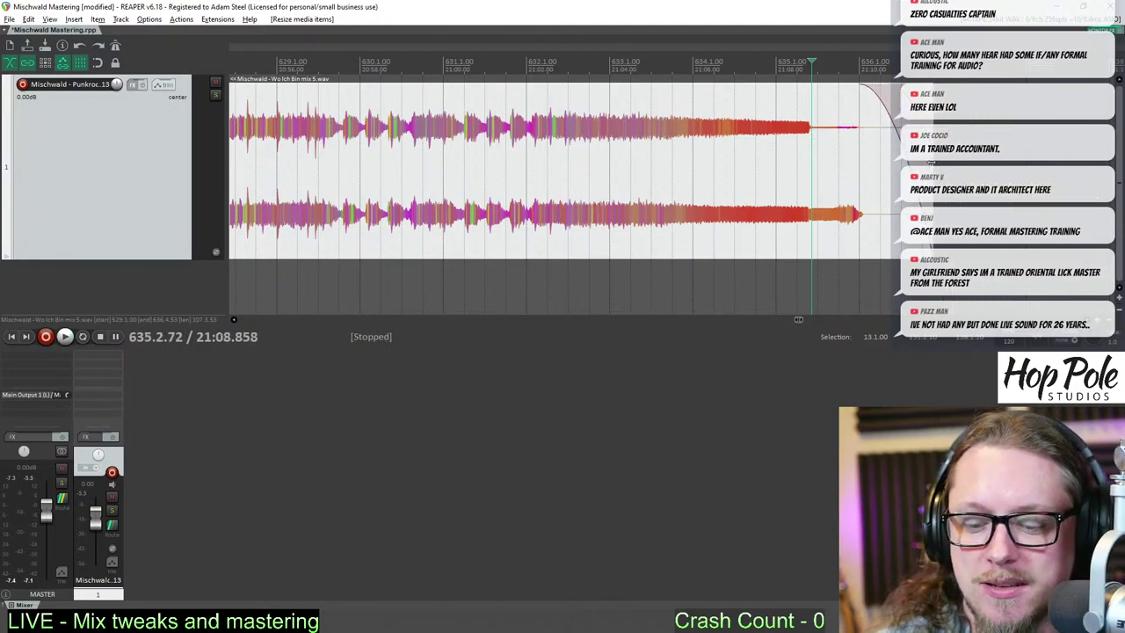
# - Play the opening of The Reaper from just before 657.1.00 and examine the silence ahead of its first sound
pyautogui.scroll(-8, 812, 35)
pyautogui.click(747, 65)
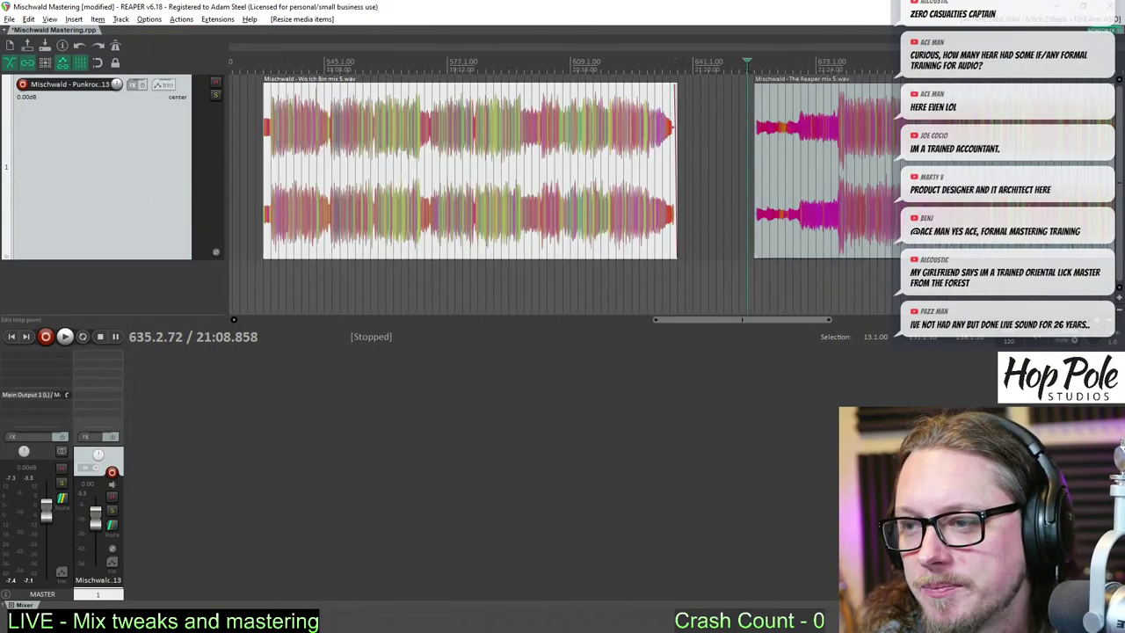
pyautogui.scroll(6, 747, 67)
pyautogui.click(739, 67)
pyautogui.scroll(5, 741, 71)
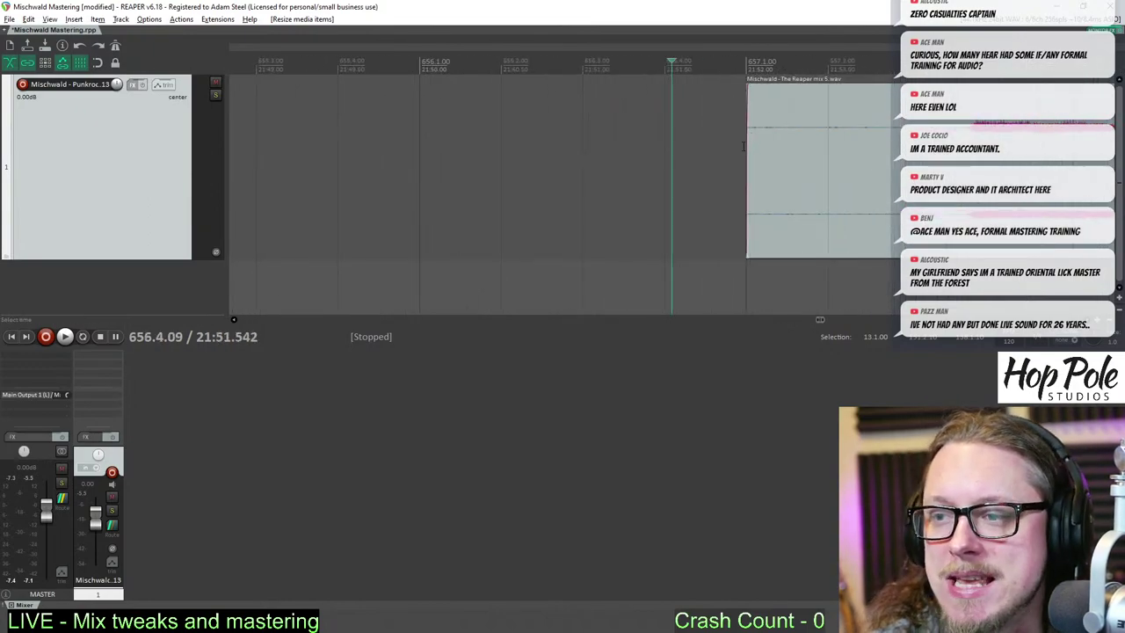
pyautogui.press('space')
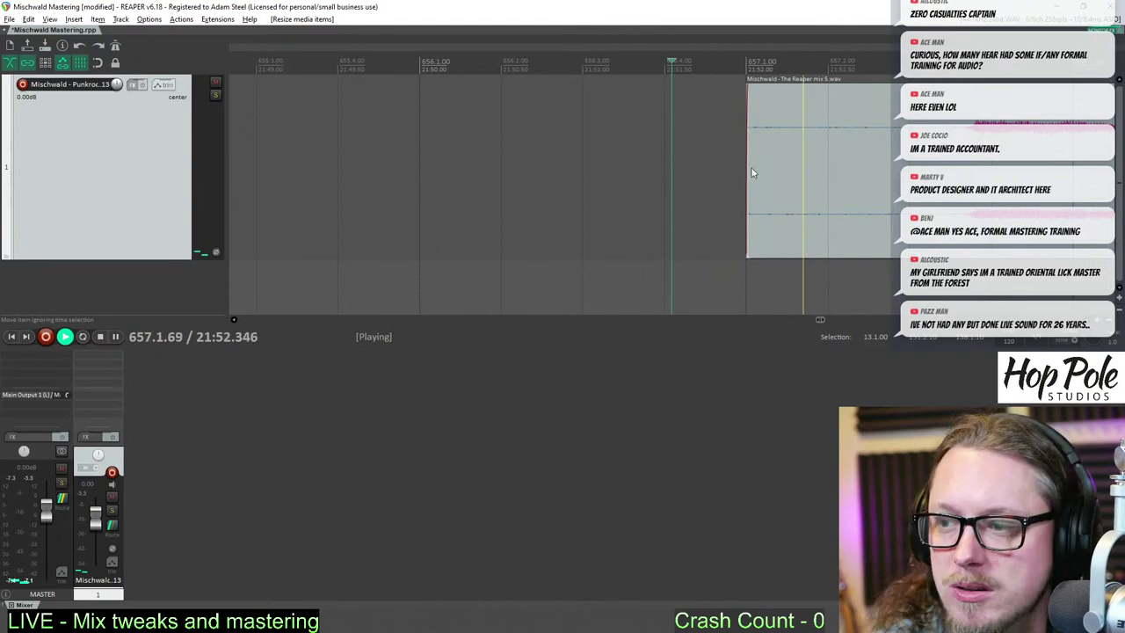
pyautogui.scroll(-3, 847, 154)
pyautogui.scroll(2, 847, 154)
pyautogui.press('space')
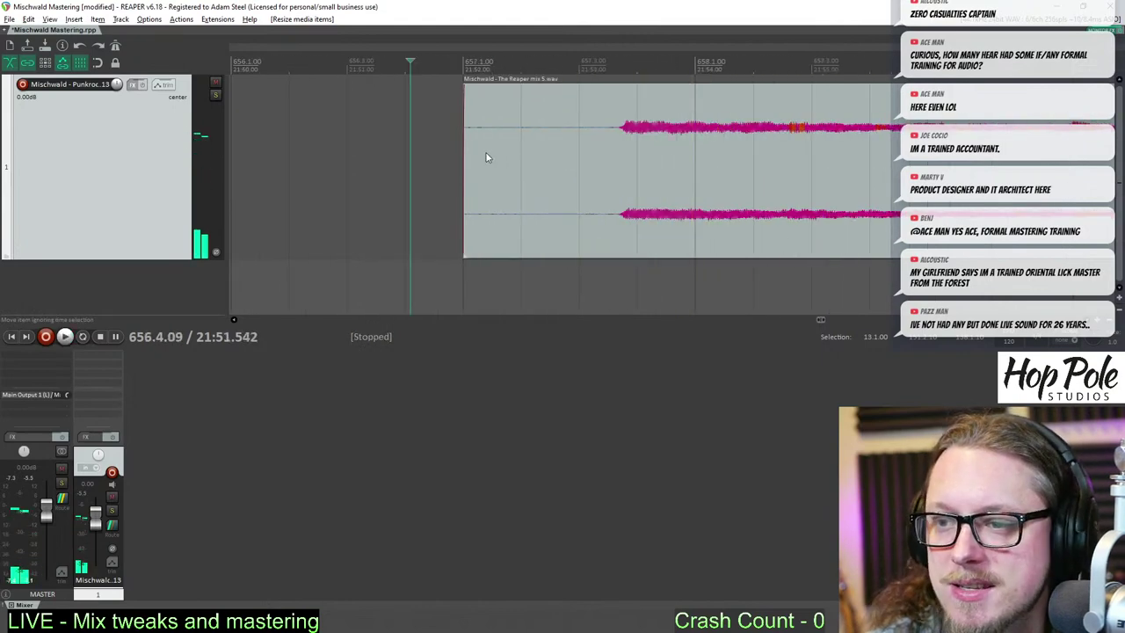
# - Trim the start of The Reaper to about 657.3.00 and add a fade-in ending just before the first sound
pyautogui.moveTo(465, 160); pyautogui.dragTo(466, 196)
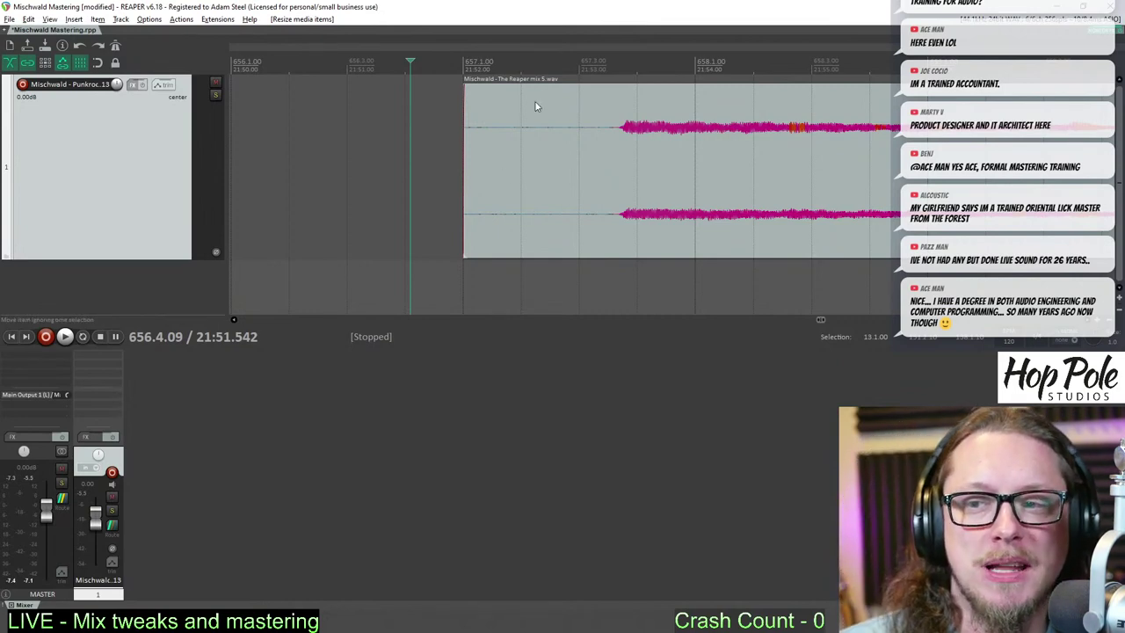
pyautogui.moveTo(472, 159); pyautogui.dragTo(586, 161)
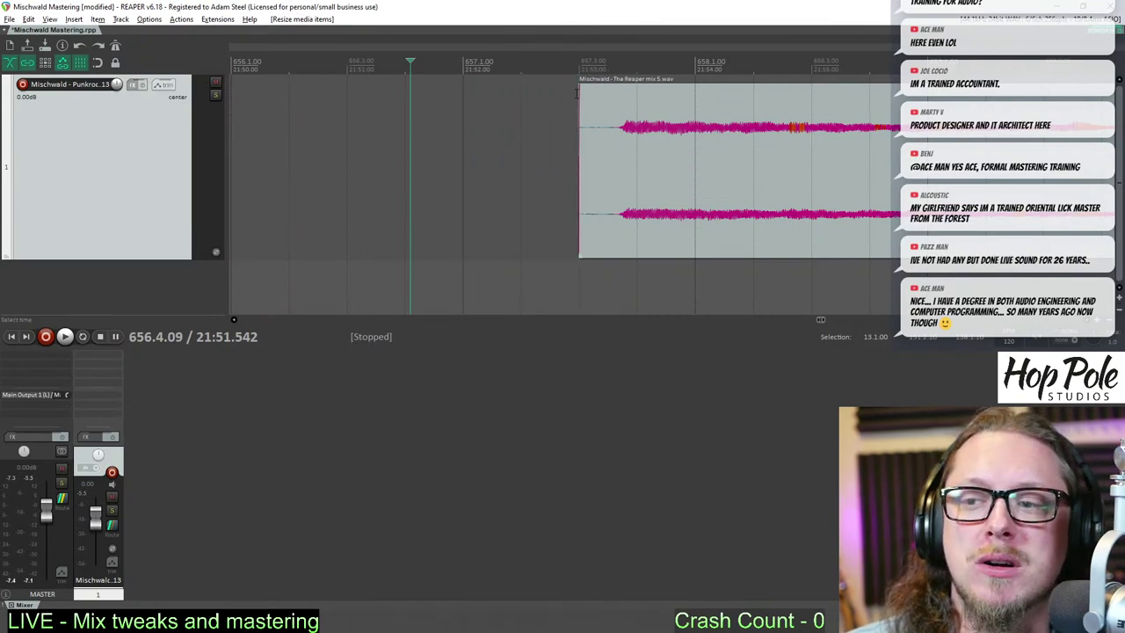
pyautogui.moveTo(581, 92); pyautogui.dragTo(614, 103)
# - Play the ending of The Reaper, trim its end to shortly before 811.1.00 and add a short fade-out over the silent tail
pyautogui.scroll(-6, 729, 83)
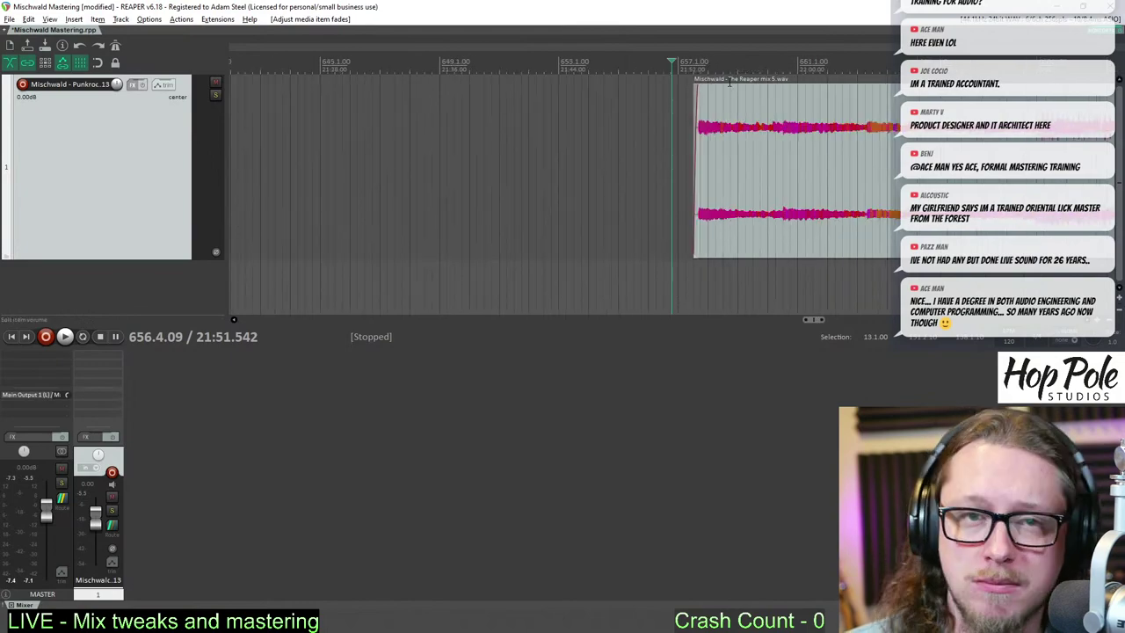
pyautogui.scroll(-8, 860, 127)
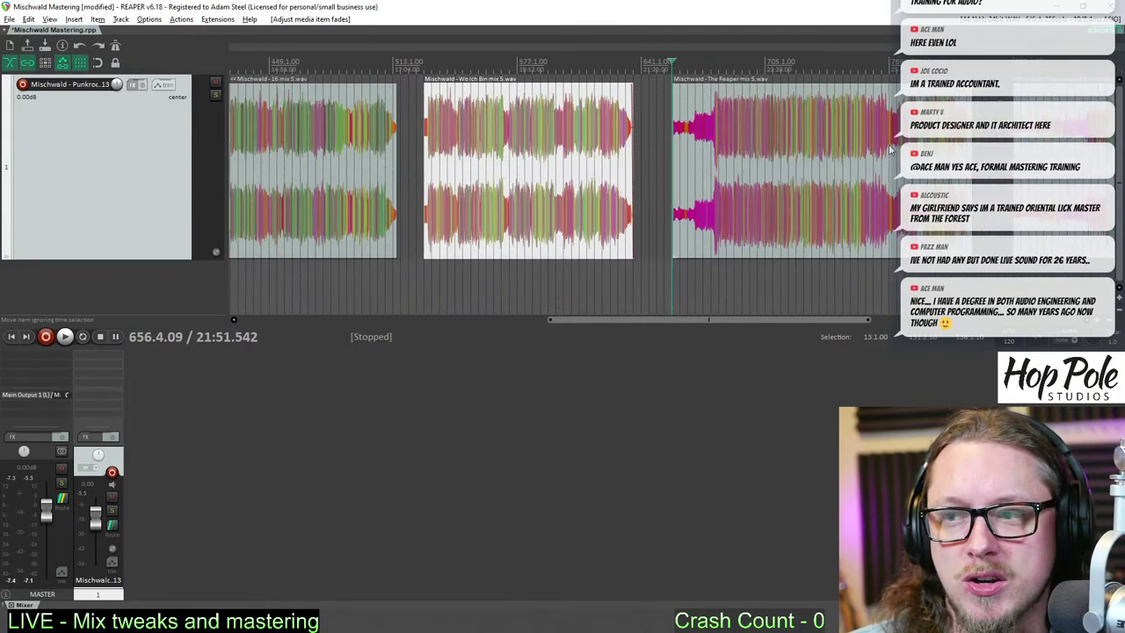
pyautogui.click(975, 145)
pyautogui.click(963, 144)
pyautogui.scroll(8, 958, 142)
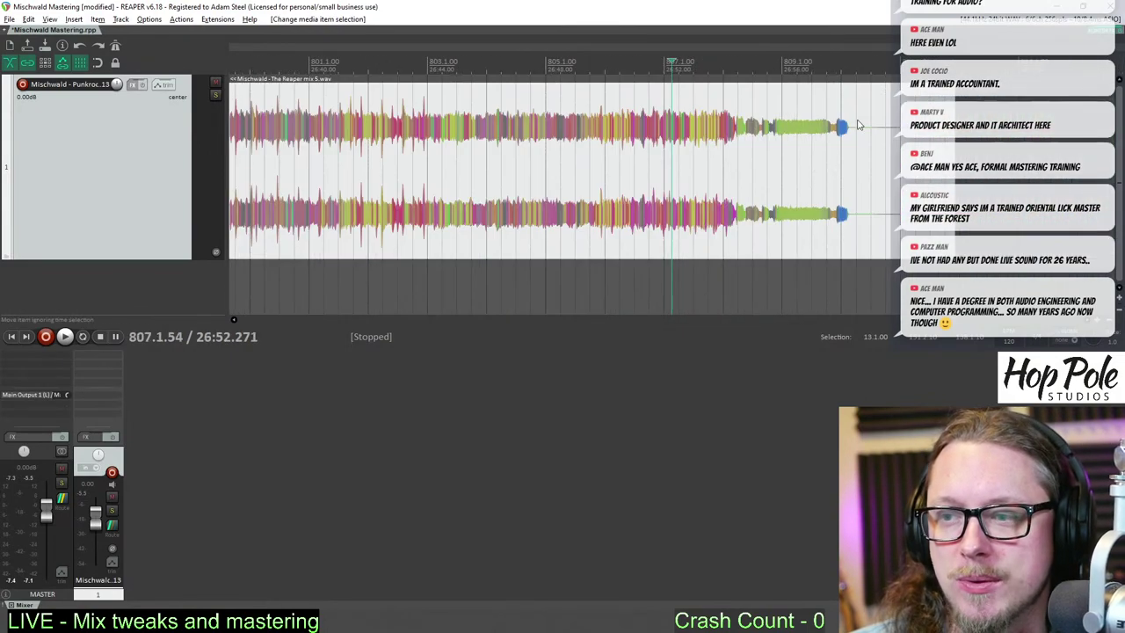
pyautogui.click(809, 88)
pyautogui.scroll(4, 809, 88)
pyautogui.press('space')
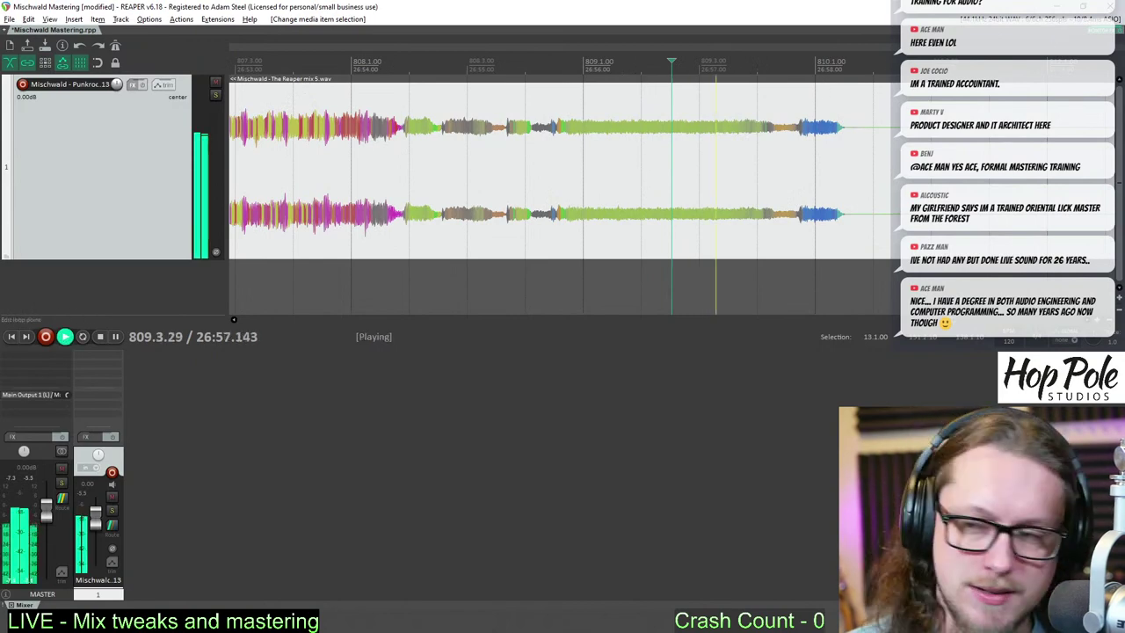
pyautogui.scroll(-2, 698, 53)
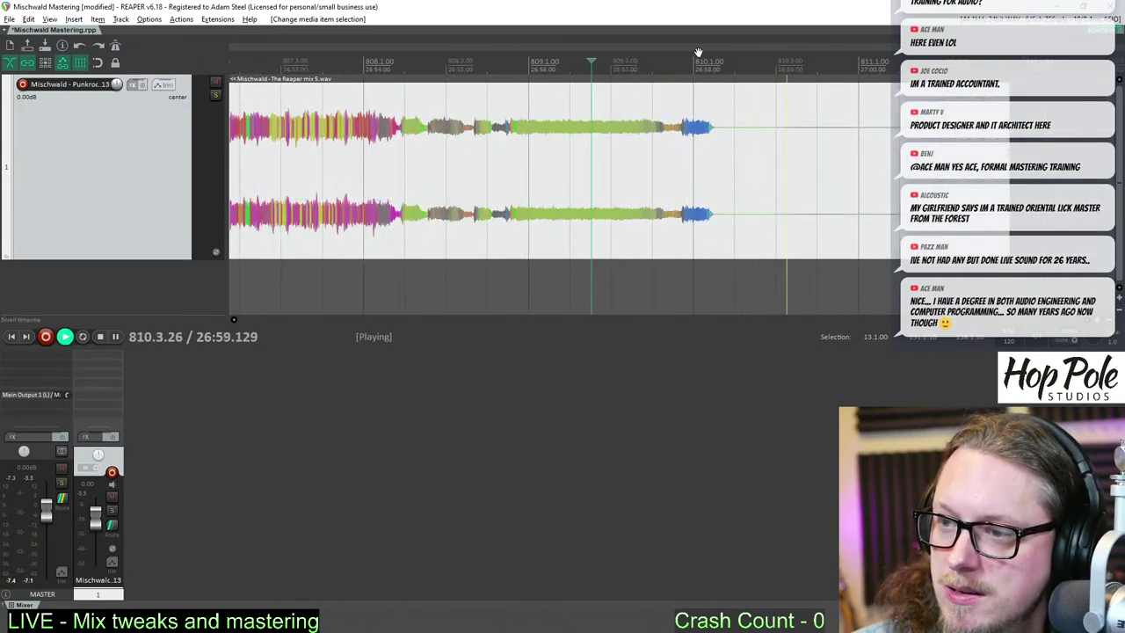
pyautogui.press('space')
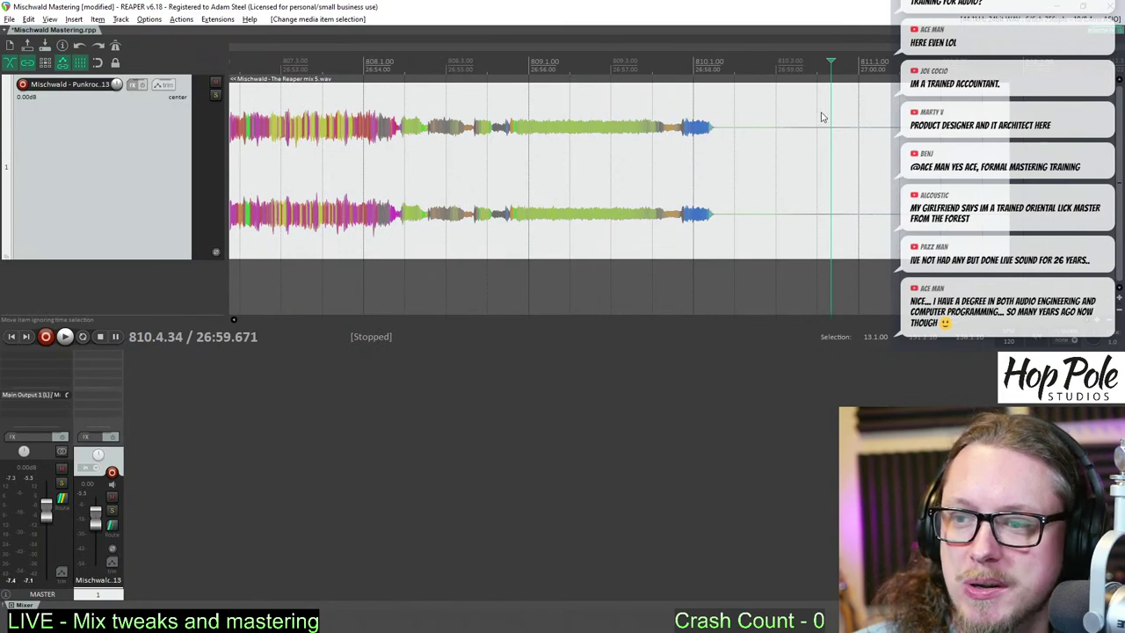
pyautogui.moveTo(1008, 120); pyautogui.dragTo(820, 88)
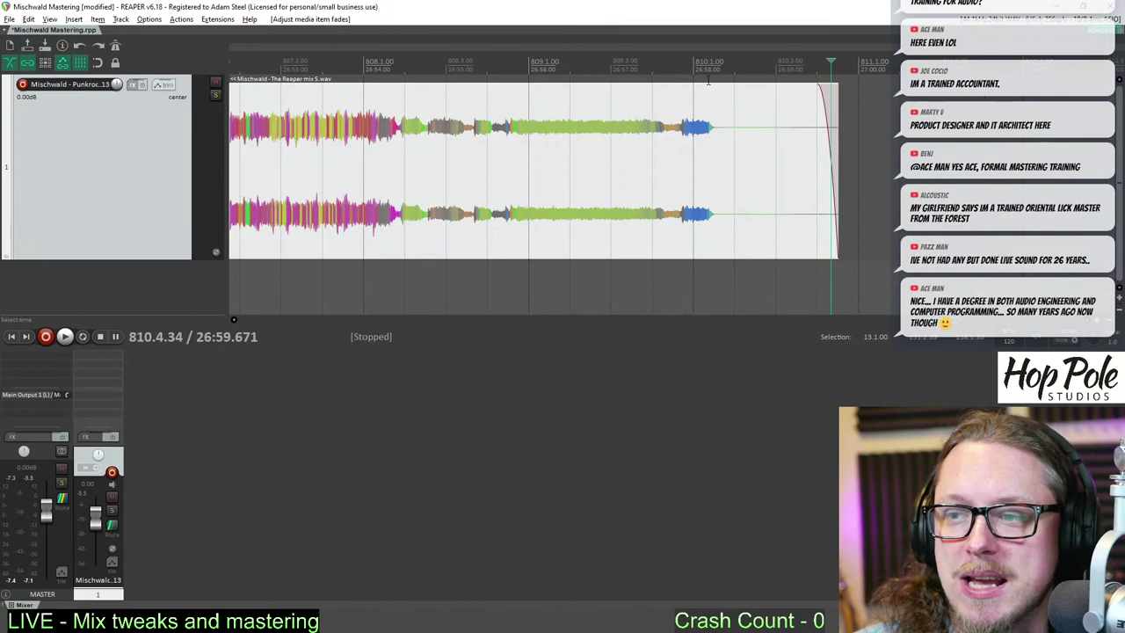
# - Play the opening of Mauern und Stacheldraht, trim its start to just before 833.3.00 and fade in up to the first sound
pyautogui.scroll(-5, 768, 126)
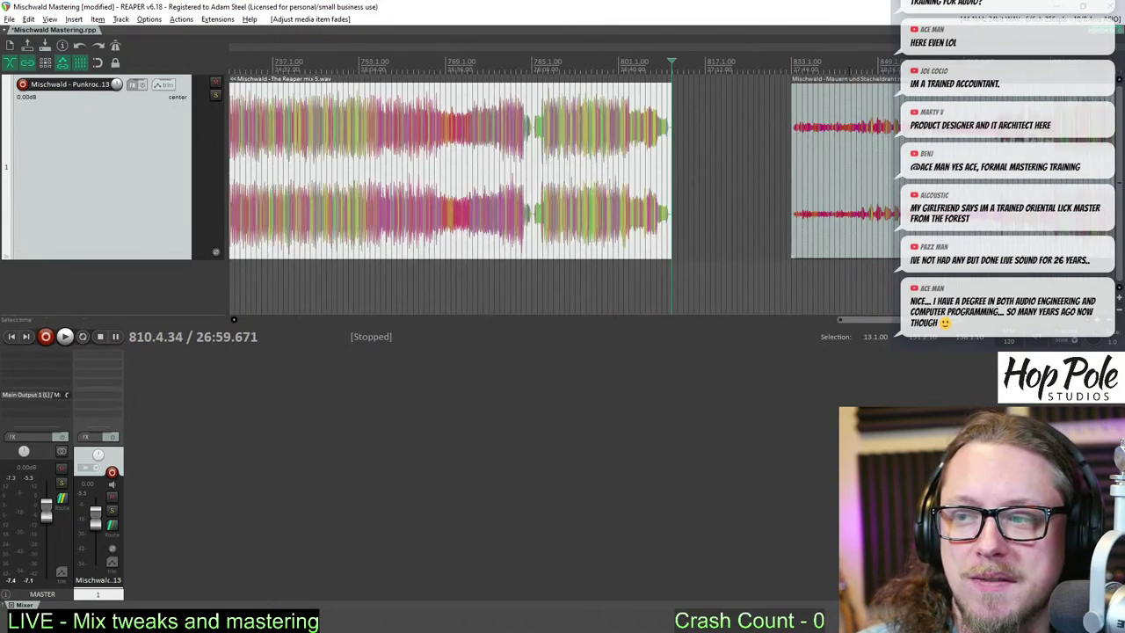
pyautogui.click(791, 65)
pyautogui.scroll(6, 814, 124)
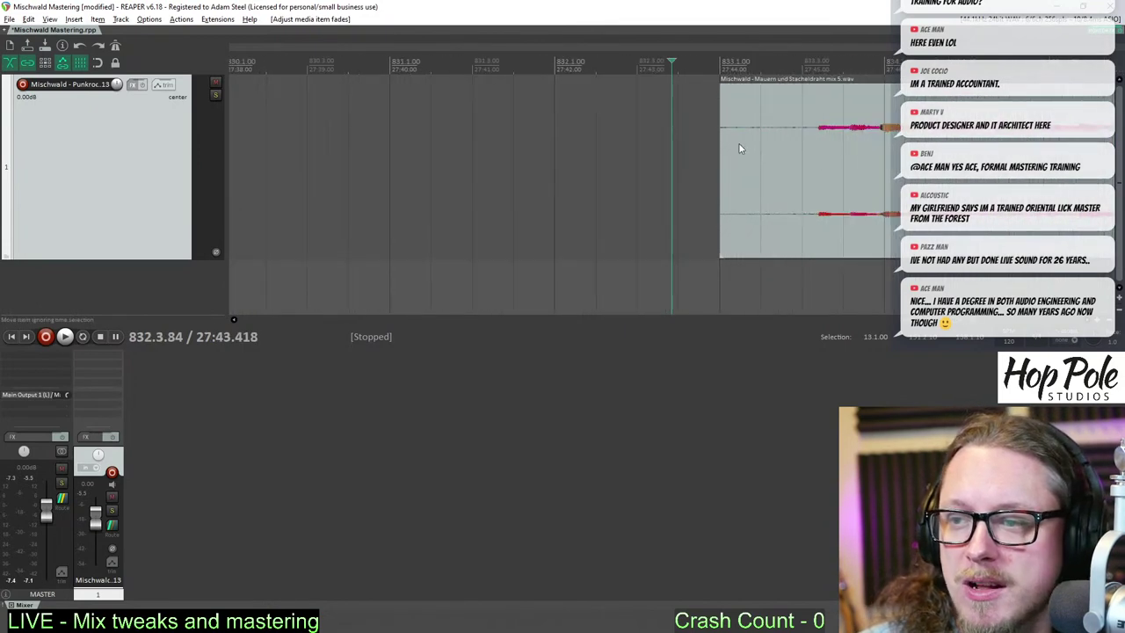
pyautogui.press('space')
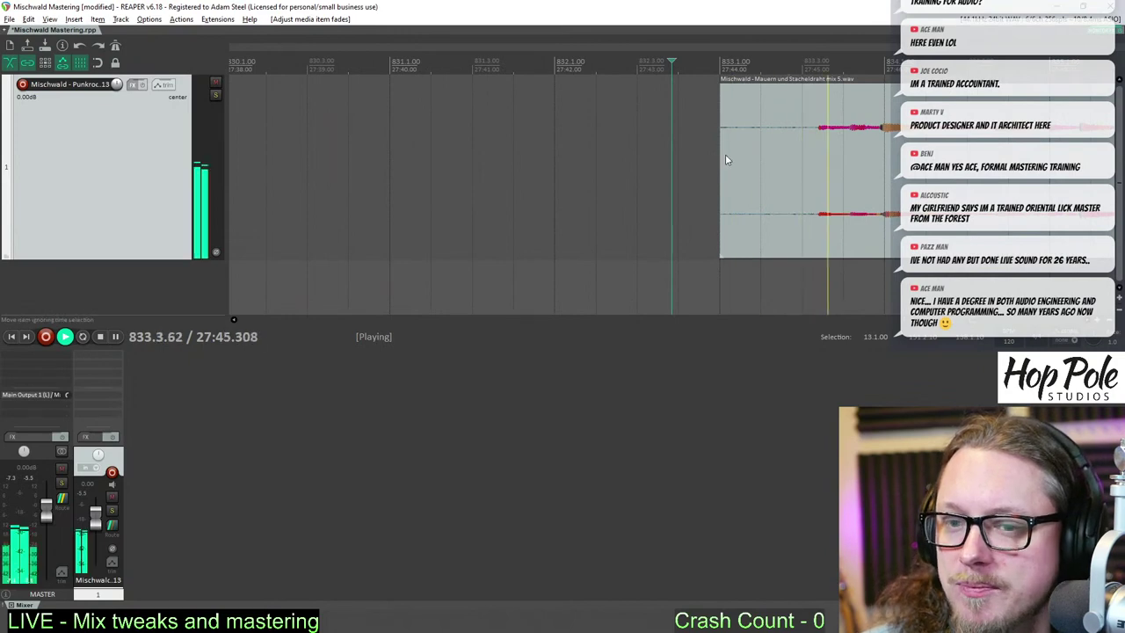
pyautogui.press('space')
pyautogui.moveTo(721, 159); pyautogui.dragTo(791, 159)
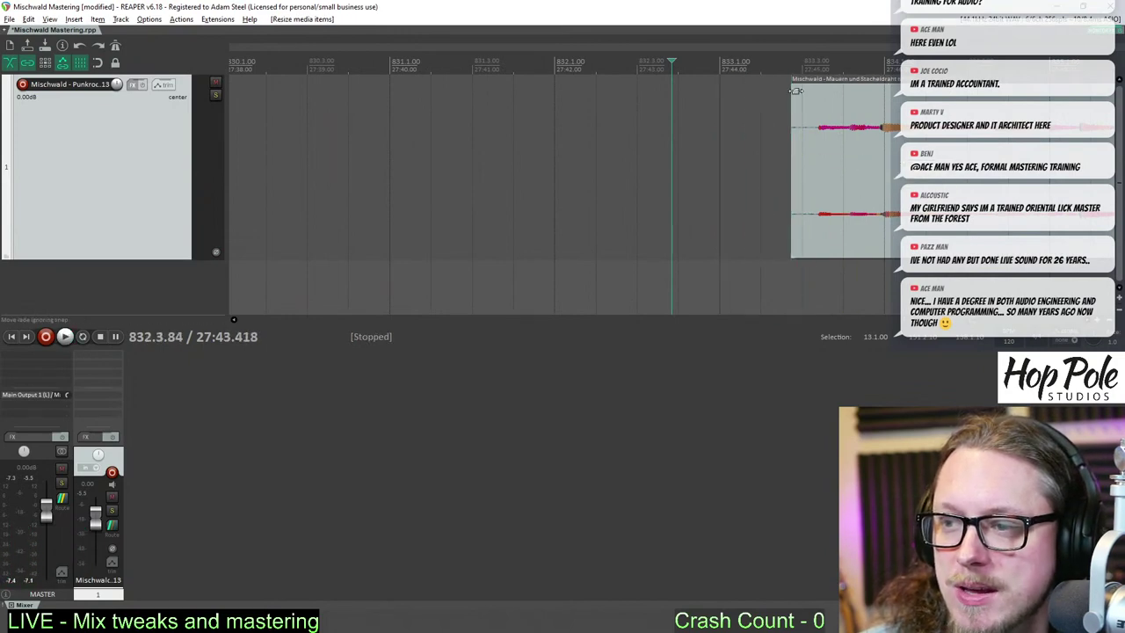
pyautogui.moveTo(797, 92); pyautogui.dragTo(819, 95)
pyautogui.press('space')
pyautogui.click(812, 65)
# - Play the ending of Mauern und Stacheldraht, trim its end to just after 946.3.36 and add a fade-out over the silent tail
pyautogui.scroll(-6, 851, 95)
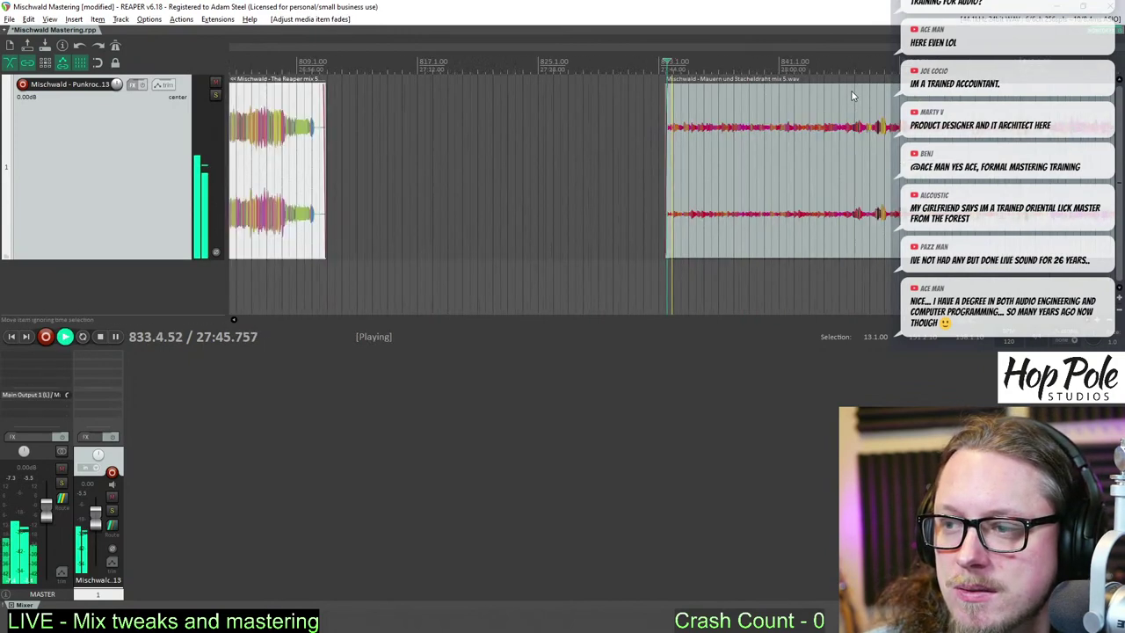
pyautogui.scroll(-5, 853, 96)
pyautogui.click(879, 66)
pyautogui.scroll(8, 840, 104)
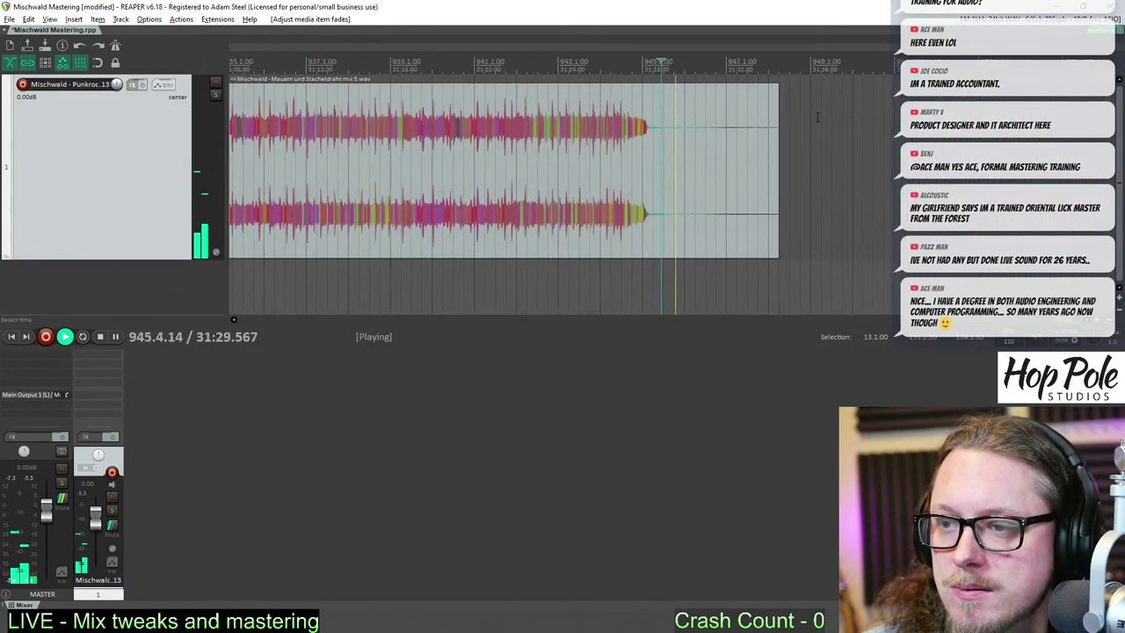
pyautogui.scroll(3, 816, 120)
pyautogui.press('space')
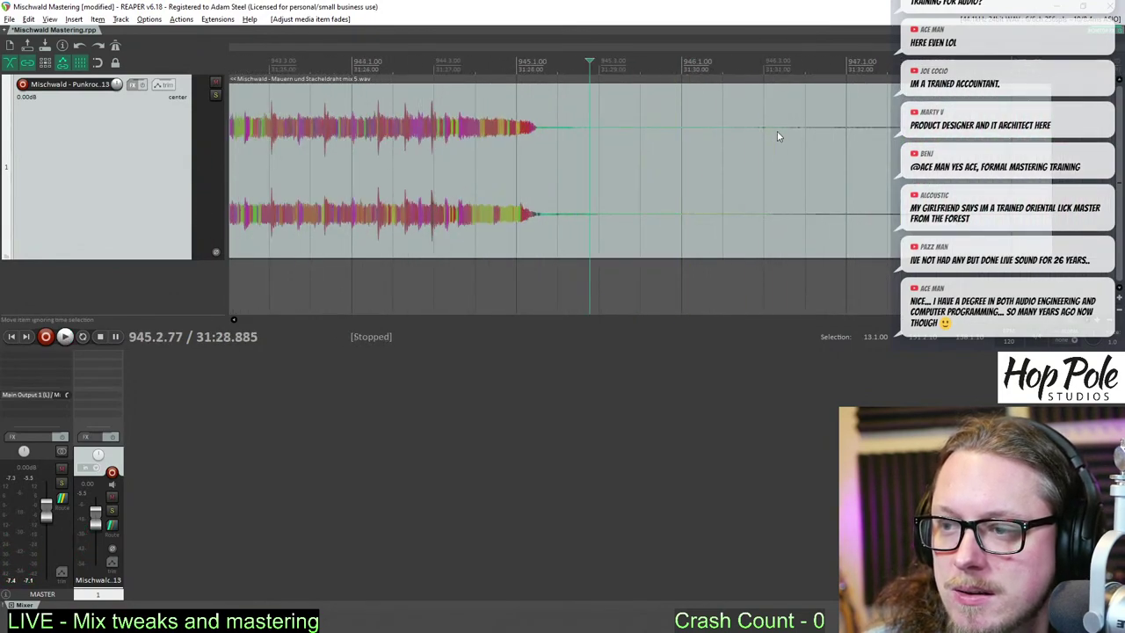
pyautogui.click(777, 137)
pyautogui.moveTo(888, 159); pyautogui.dragTo(790, 131)
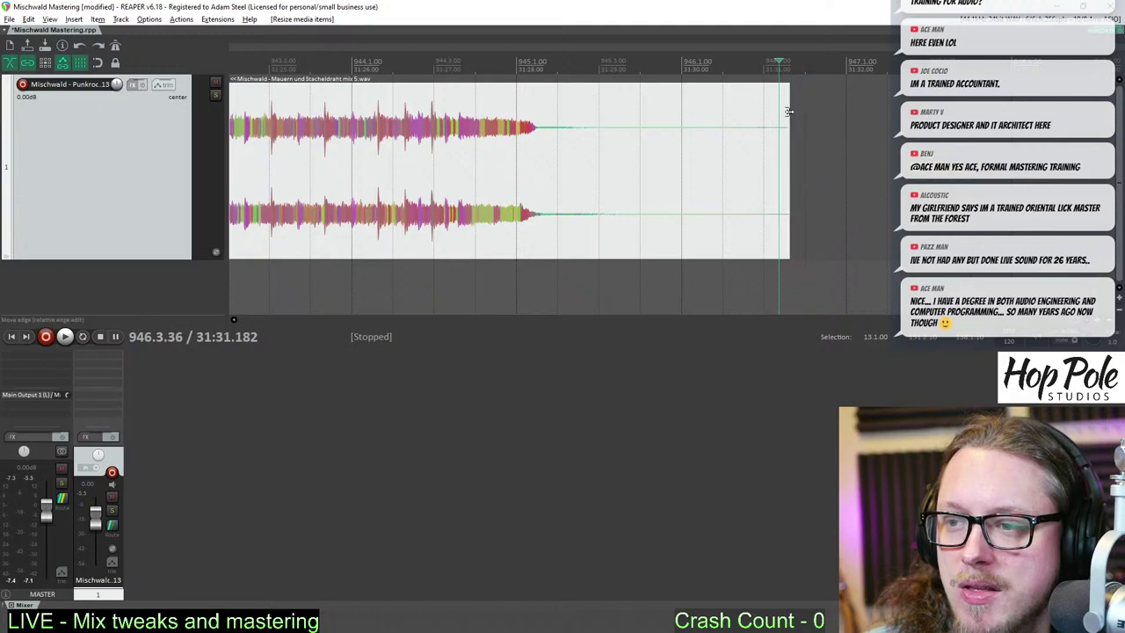
pyautogui.moveTo(789, 88); pyautogui.dragTo(711, 93)
# - Remove the existing region above Punkrock im Sommer
pyautogui.scroll(-15, 710, 132)
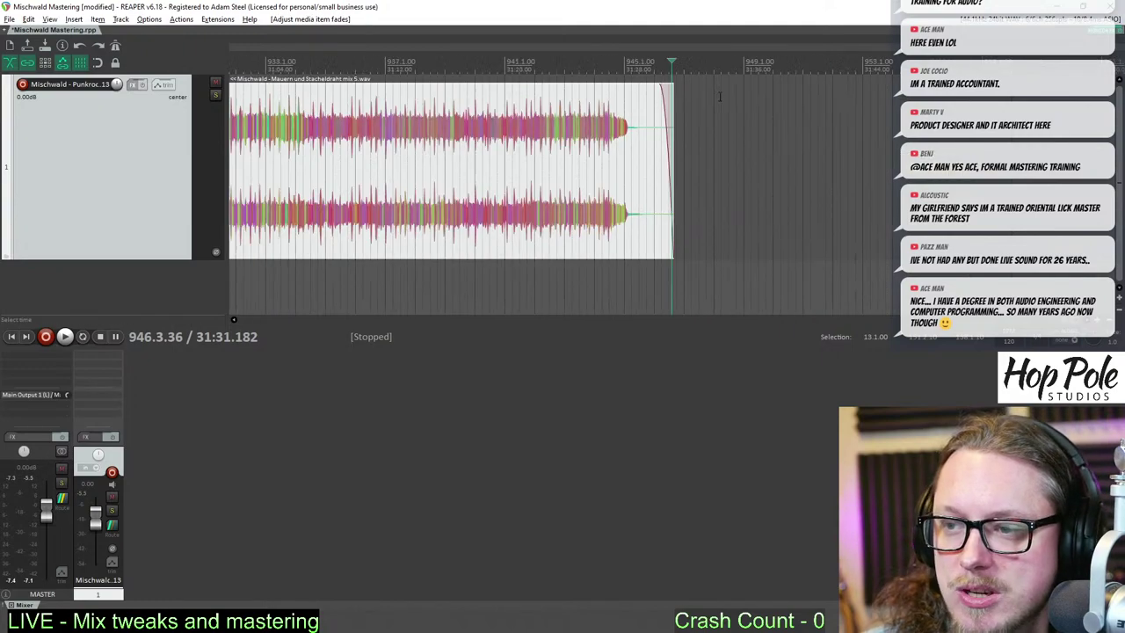
pyautogui.click(326, 153)
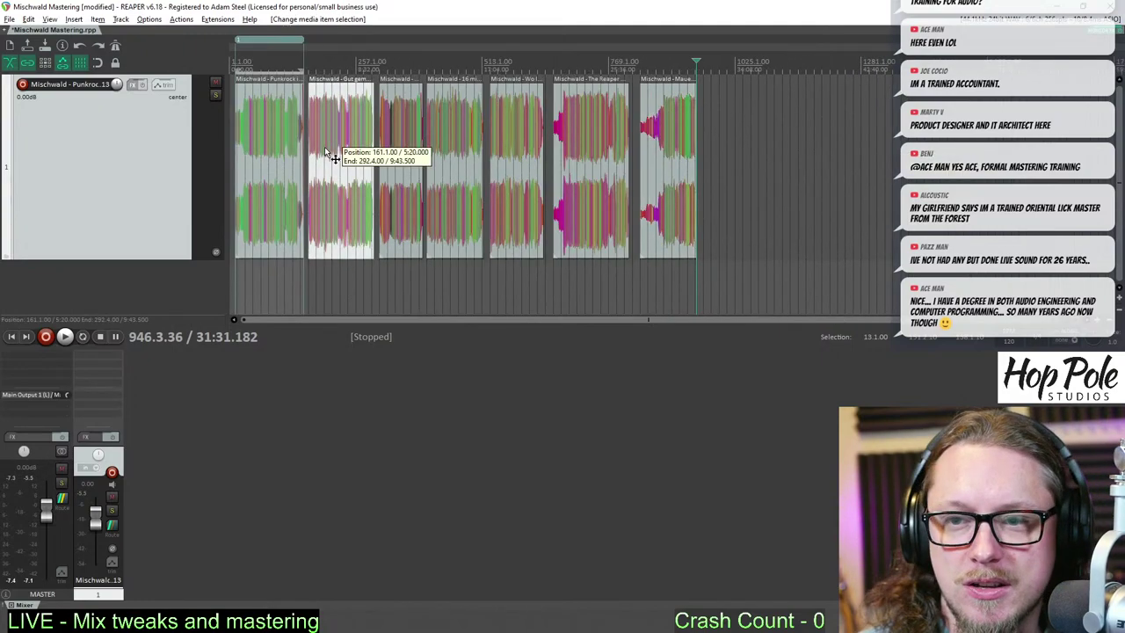
pyautogui.click(260, 161)
pyautogui.scroll(10, 568, 45)
pyautogui.scroll(-4, 565, 64)
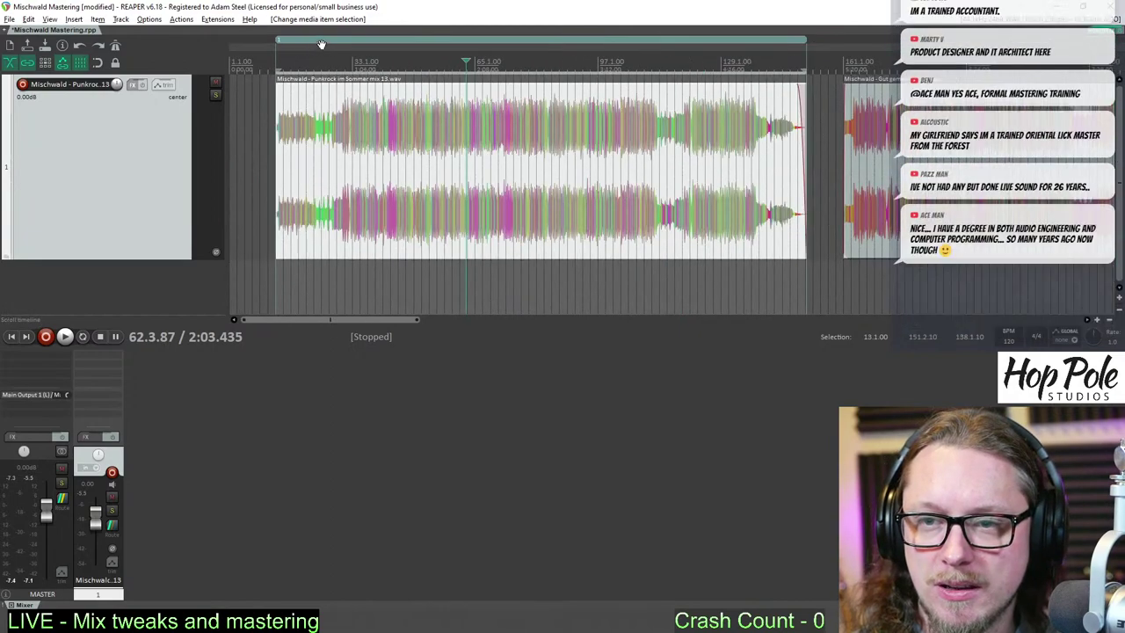
pyautogui.keyDown('alt'); pyautogui.click(326, 39); pyautogui.keyUp('alt')
# - Create a region spanning Punkrock im Sommer and another spanning Gut gemeint, each matching its item's length
pyautogui.click(343, 132)
pyautogui.scroll(-8, 427, 132)
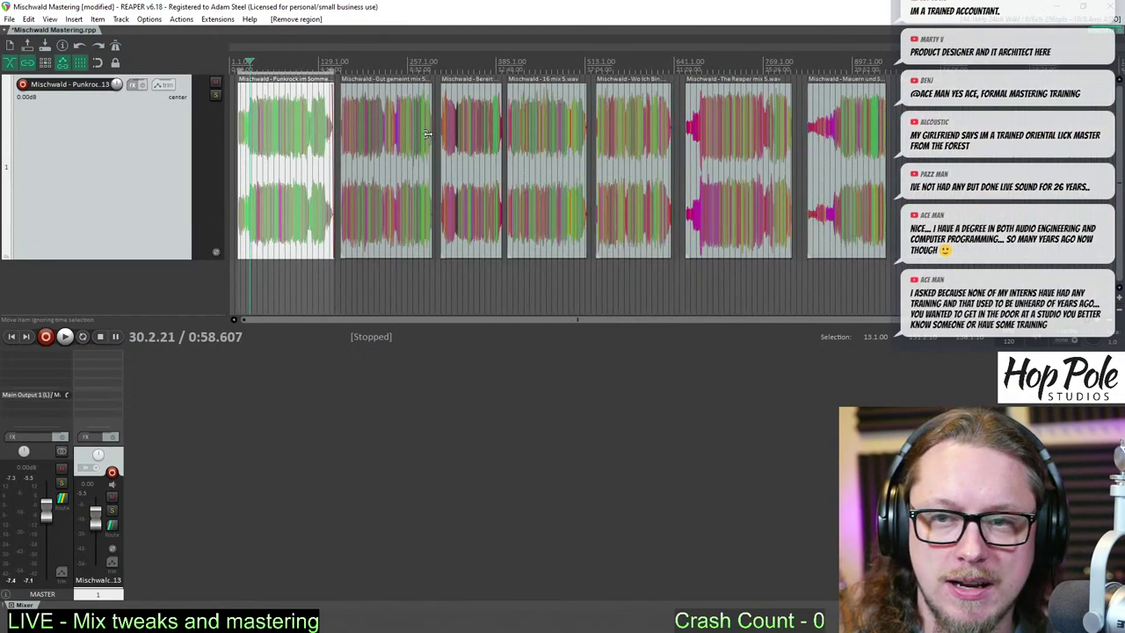
pyautogui.press('t')
pyautogui.hotkey('shift', 'r')
pyautogui.click(416, 146)
pyautogui.hotkey('shift', 'r')
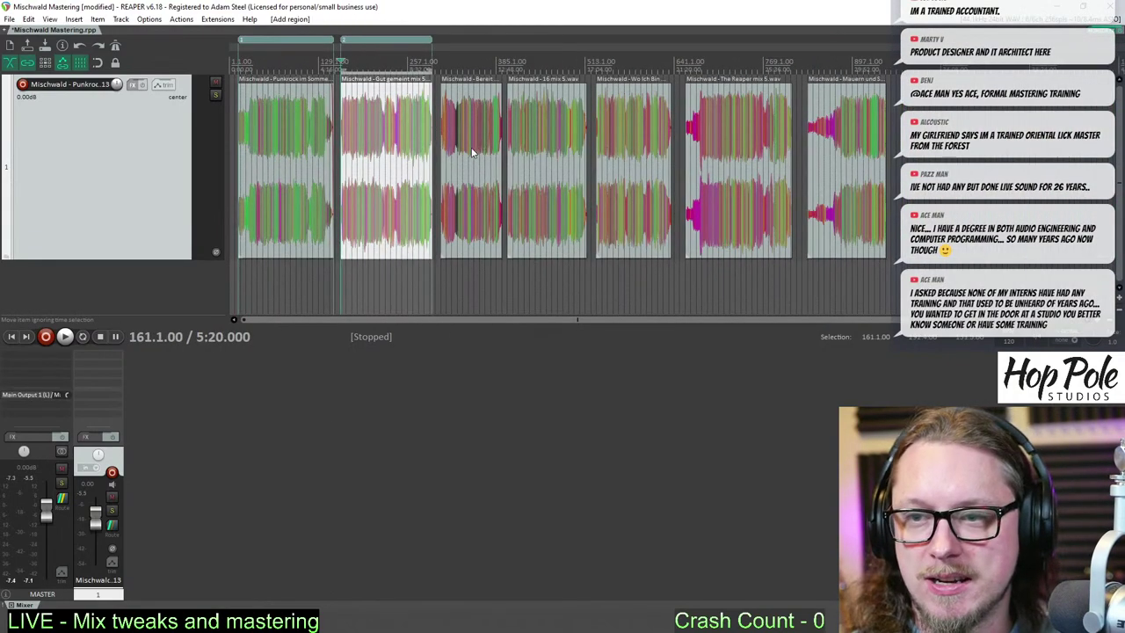
# - Create a separate region around each of the songs Bereit, 16, Wo Ich Bin and The Reaper
pyautogui.click(465, 150)
pyautogui.hotkey('shift', 'r')
pyautogui.click(536, 158)
pyautogui.hotkey('shift', 'r')
pyautogui.click(631, 143)
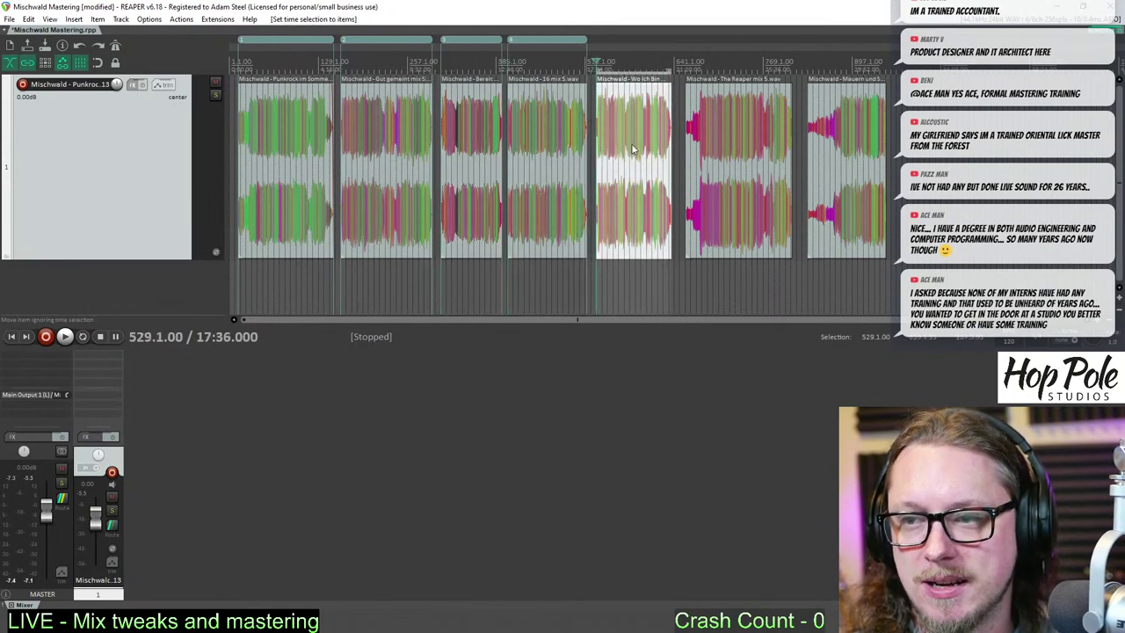
pyautogui.hotkey('shift', 'r')
pyautogui.click(763, 147)
pyautogui.hotkey('shift', 'r')
pyautogui.click(829, 158)
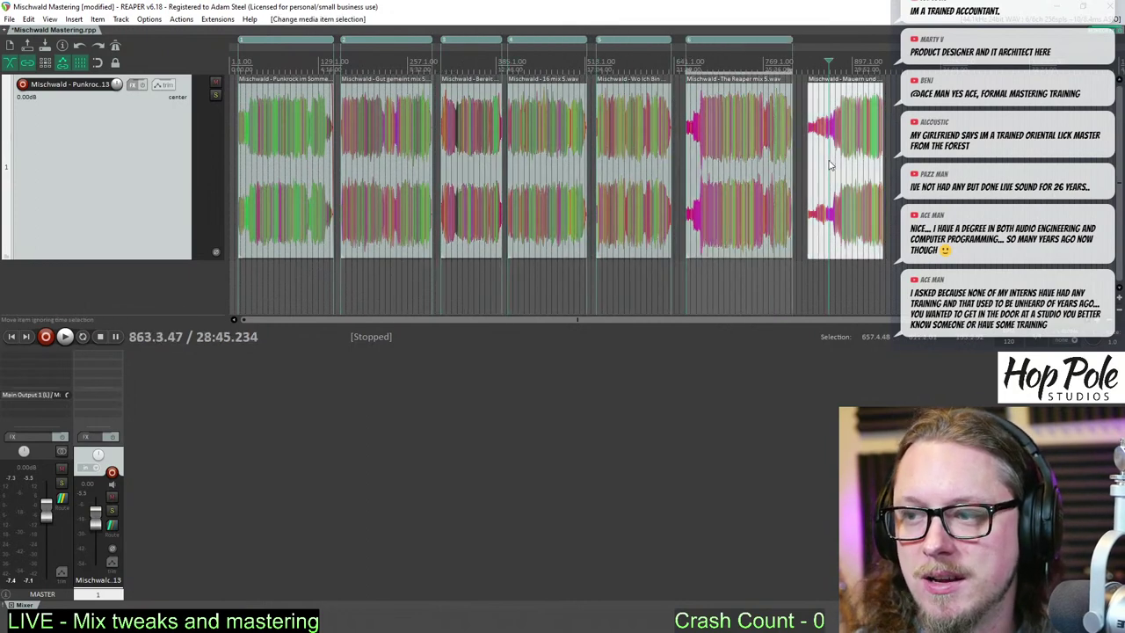
pyautogui.hotkey('ctrl', 'z')
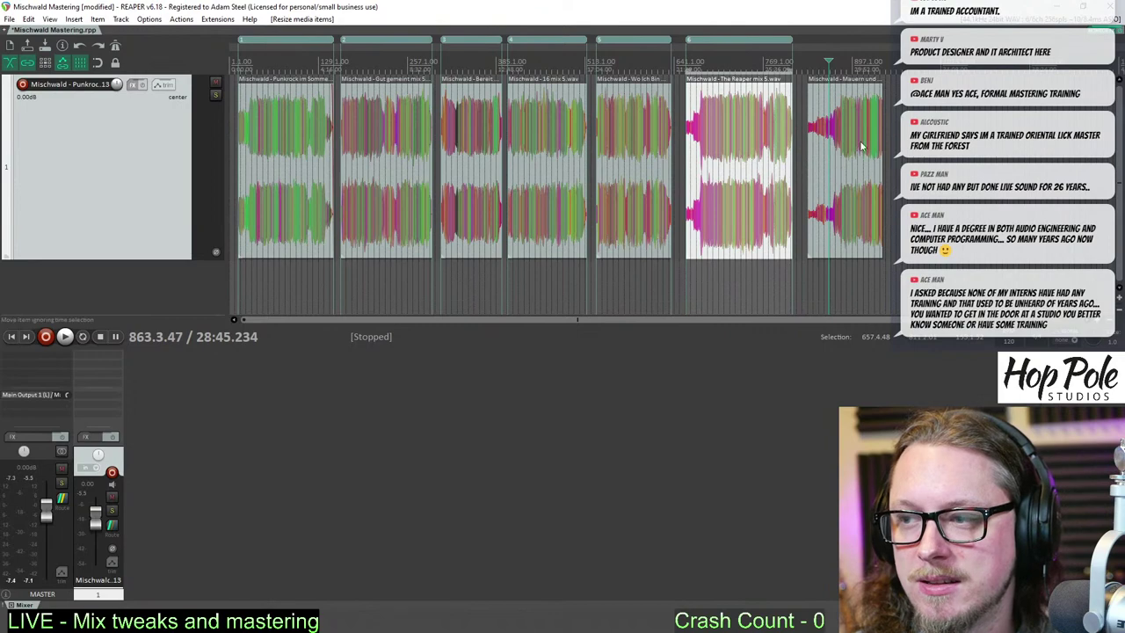
# - Fit the time selection to Mauern und Stacheldraht and play its ending from 939.3.15 to check the fade-out
pyautogui.click(861, 146)
pyautogui.scroll(4, 858, 141)
pyautogui.press('t')
pyautogui.scroll(2, 653, 133)
pyautogui.scroll(-1, 967, 133)
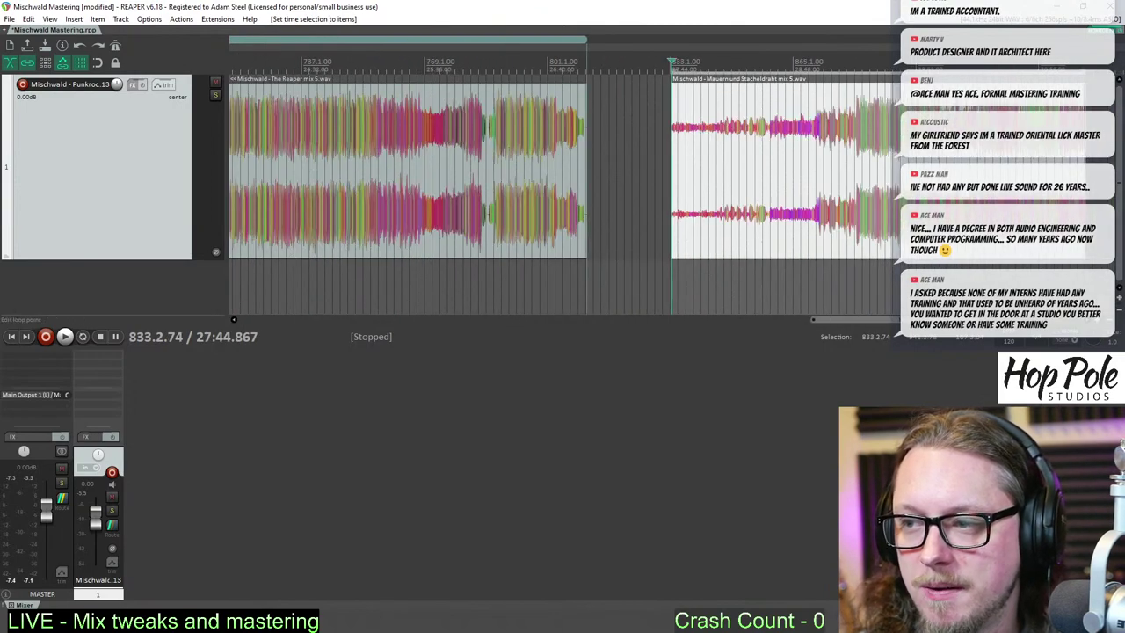
pyautogui.click(1079, 66)
pyautogui.scroll(10, 1079, 66)
pyautogui.press('space')
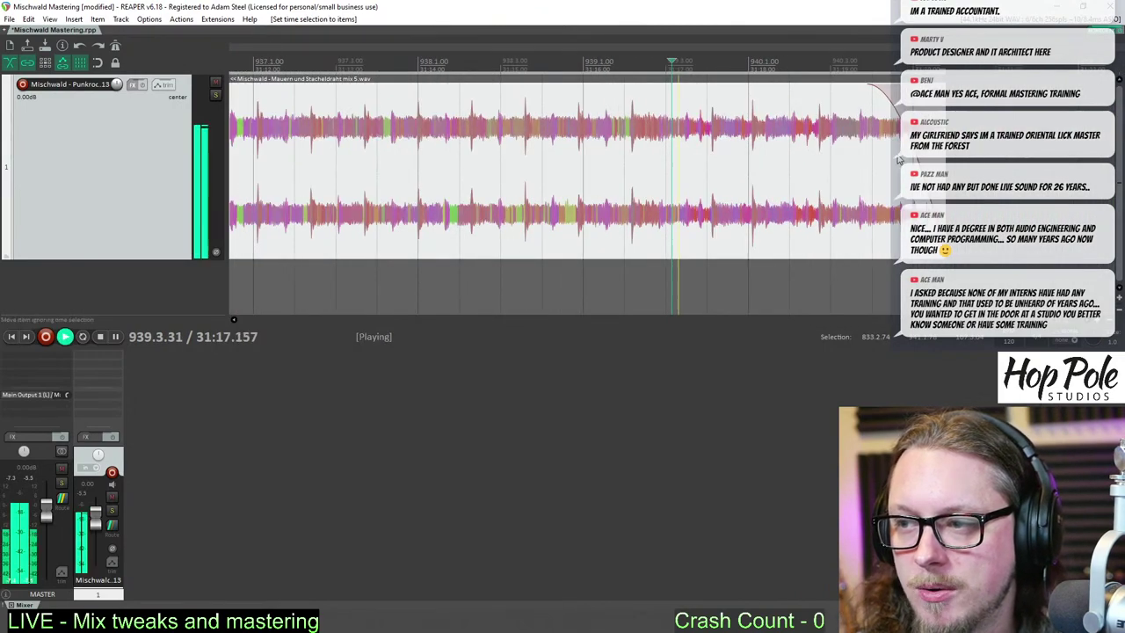
# - Stop playback and undo the recent time selection and item resize on Mauern und Stacheldraht
pyautogui.hotkey('ctrl', 'z')
pyautogui.press('space')
pyautogui.hotkey('ctrl', 'z')
pyautogui.scroll(-5, 865, 158)
pyautogui.hotkey('ctrl', 'z')
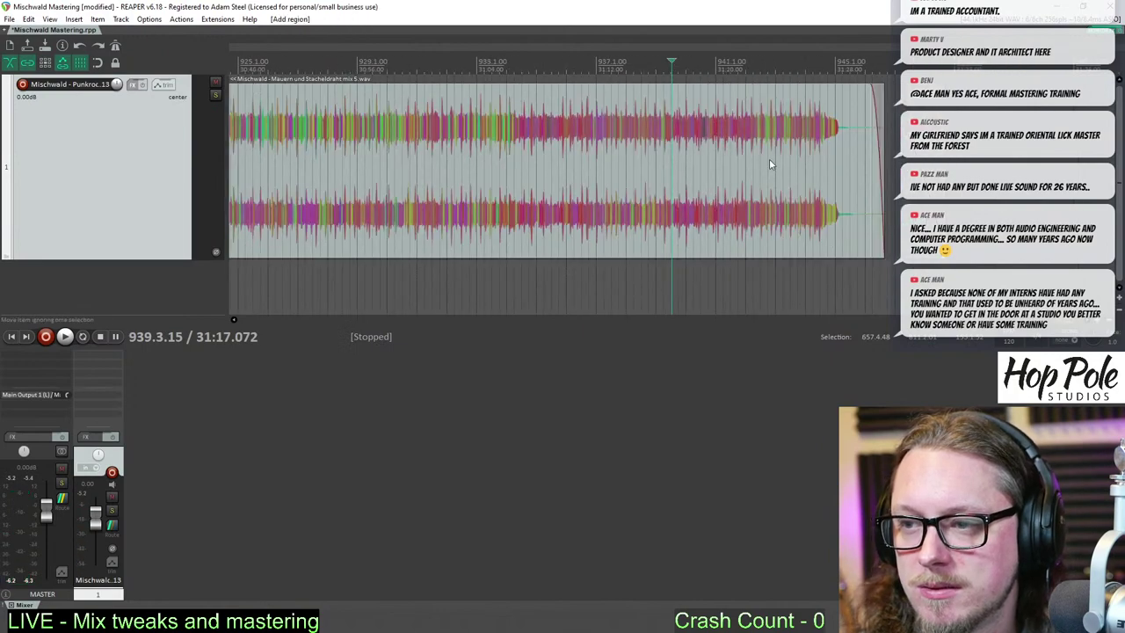
# - Create a region spanning the full length of Mauern und Stacheldraht and save the project
pyautogui.doubleClick(769, 159)
pyautogui.hotkey('shift', 'r')
pyautogui.scroll(-10, 617, 115)
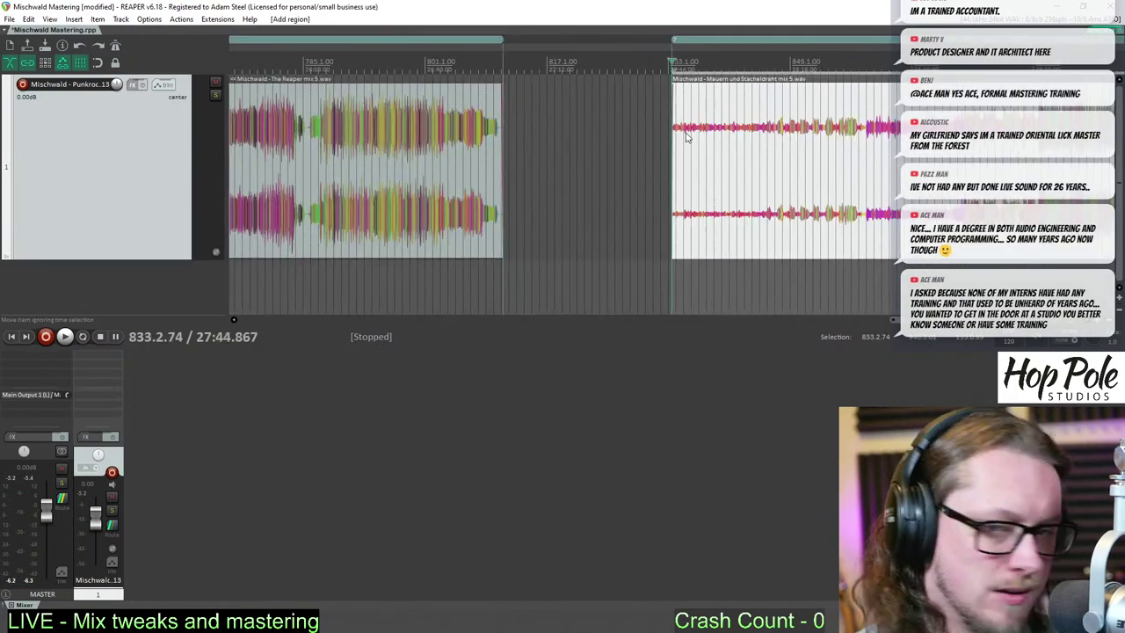
pyautogui.hotkey('ctrl', 's')
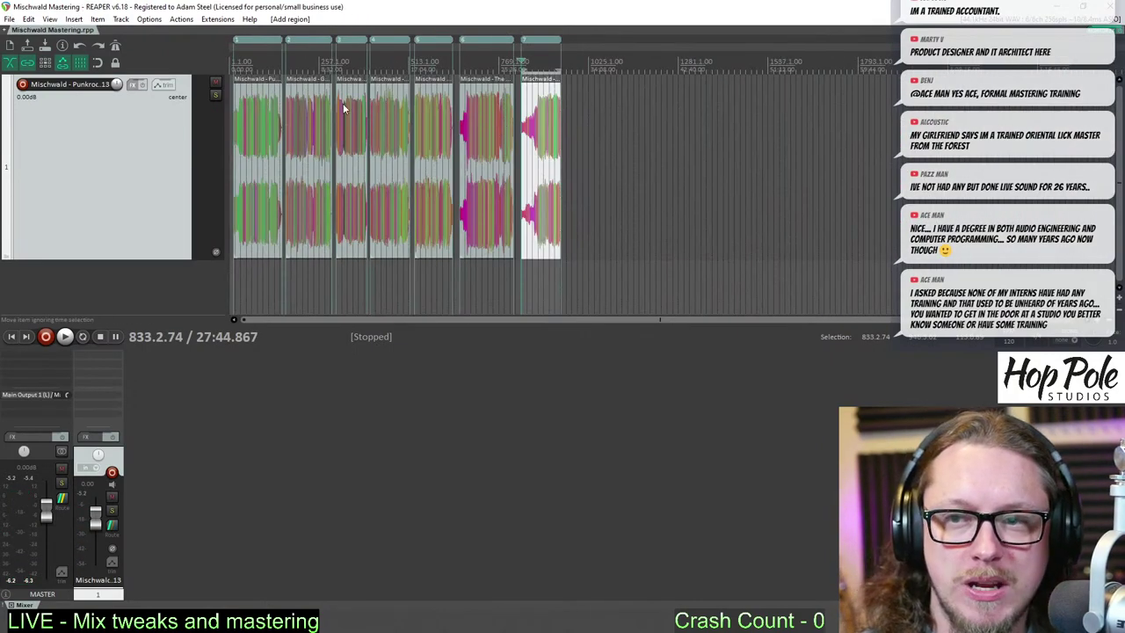
pyautogui.scroll(4, 272, 119)
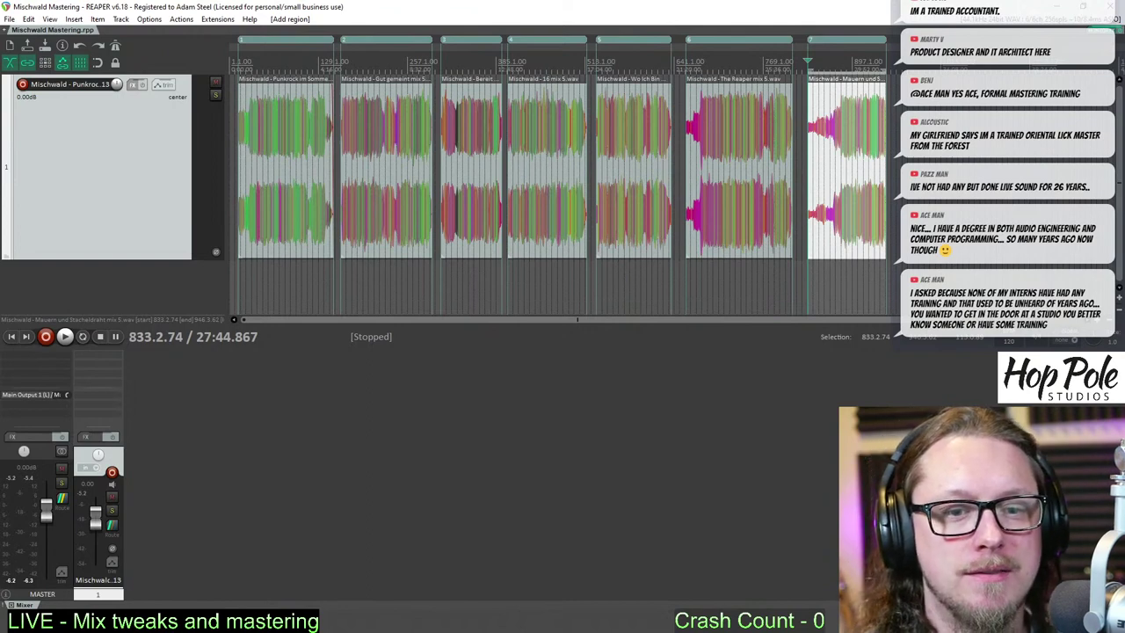
# - Play a short passage of Punkrock im Sommer from 52.4.10
pyautogui.hotkey('alt', 'Tab')
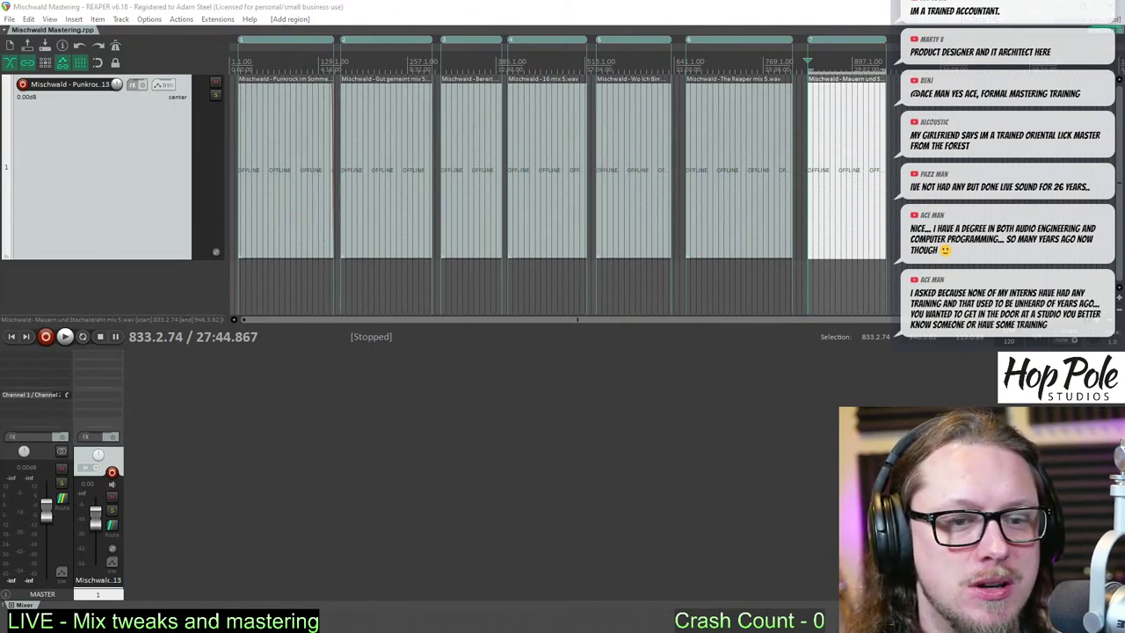
pyautogui.click(431, 4)
pyautogui.click(265, 67)
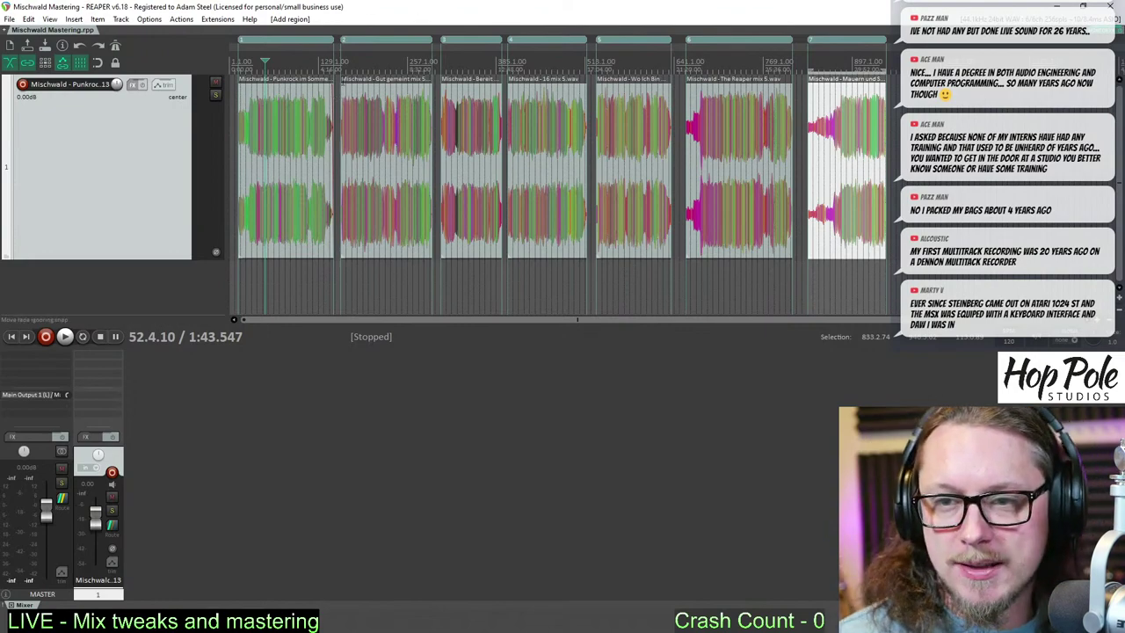
pyautogui.press('space')
pyautogui.scroll(5, 478, 216)
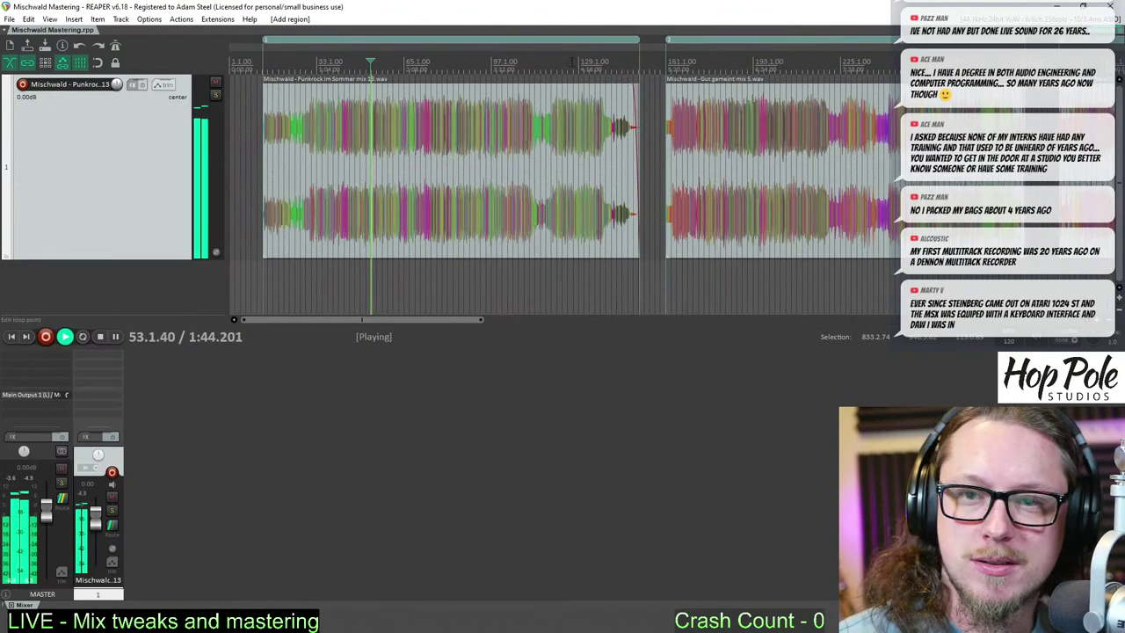
pyautogui.scroll(-3, 478, 216)
pyautogui.scroll(-4, 478, 216)
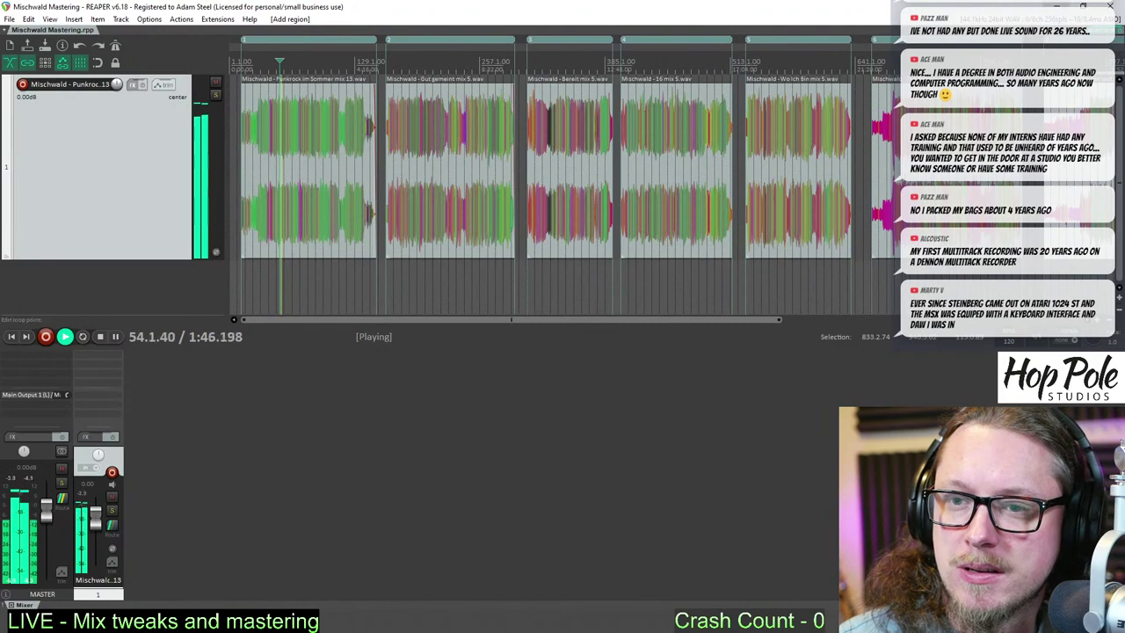
pyautogui.scroll(-1, 635, 195)
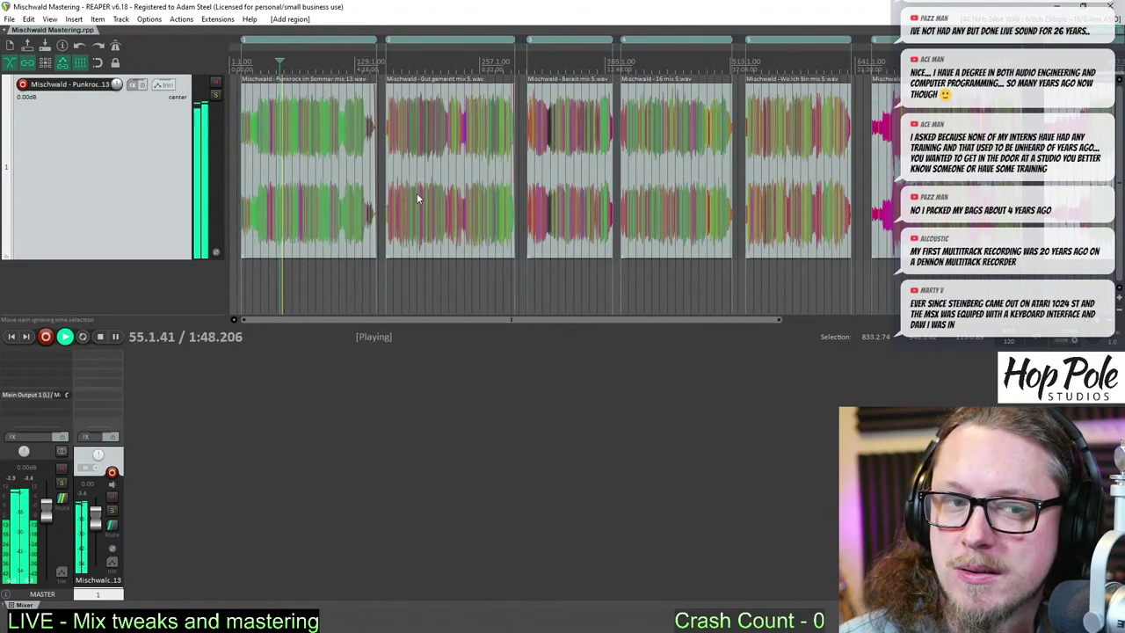
pyautogui.press('space')
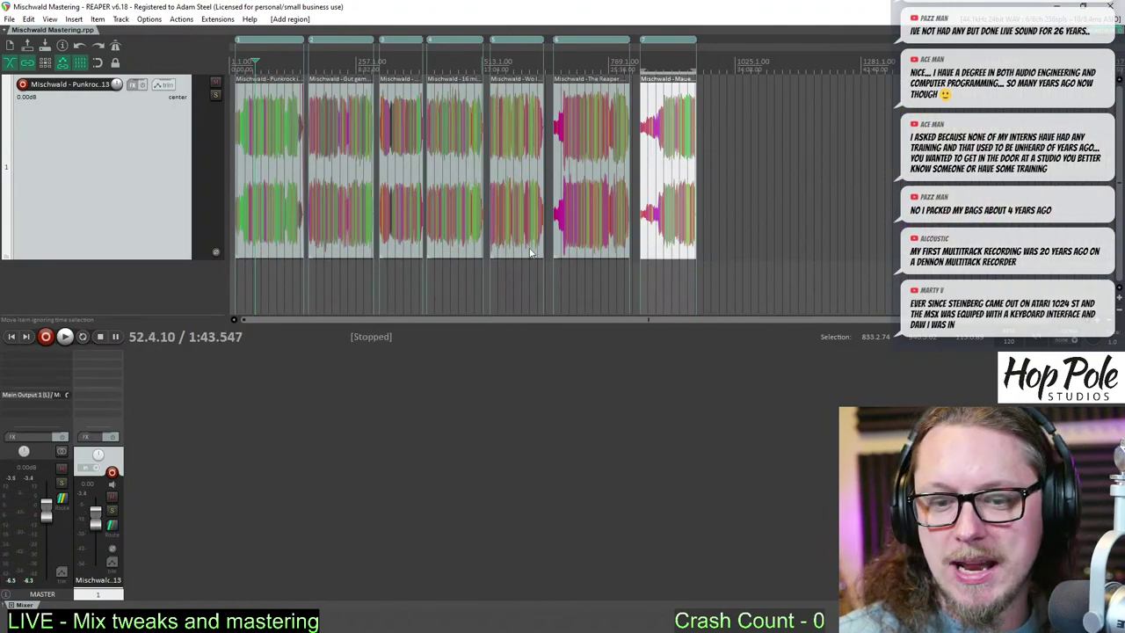
# - Add a second empty track below the songs and reduce the track heights so both fit in the arrangement
pyautogui.doubleClick(188, 564)
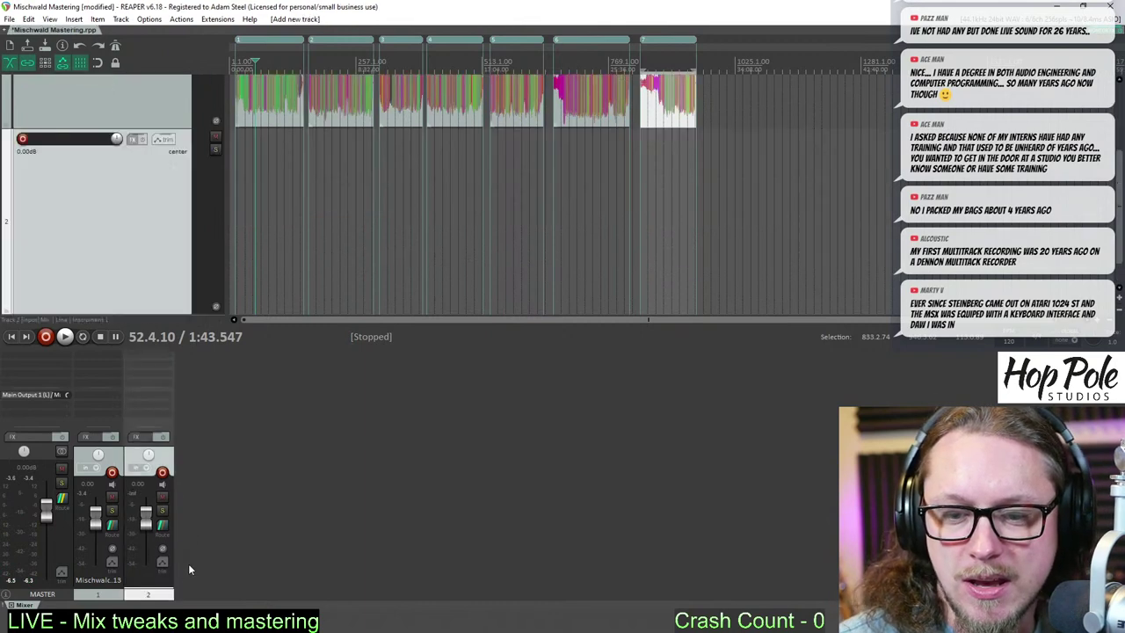
pyautogui.scroll(-2, 398, 99)
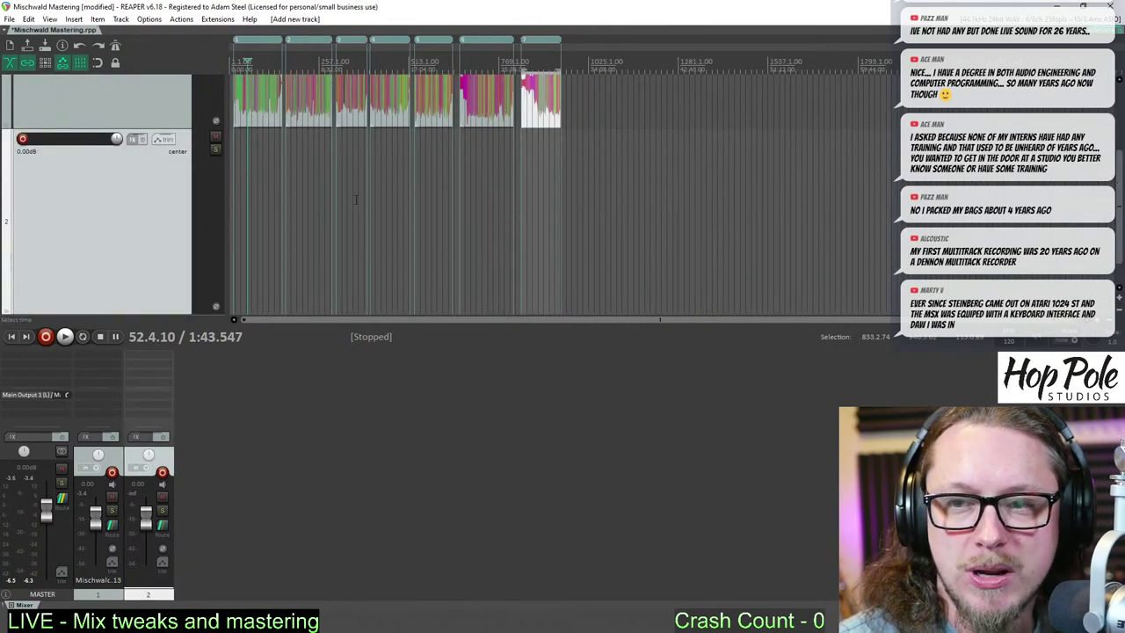
pyautogui.scroll(-4, 358, 214)
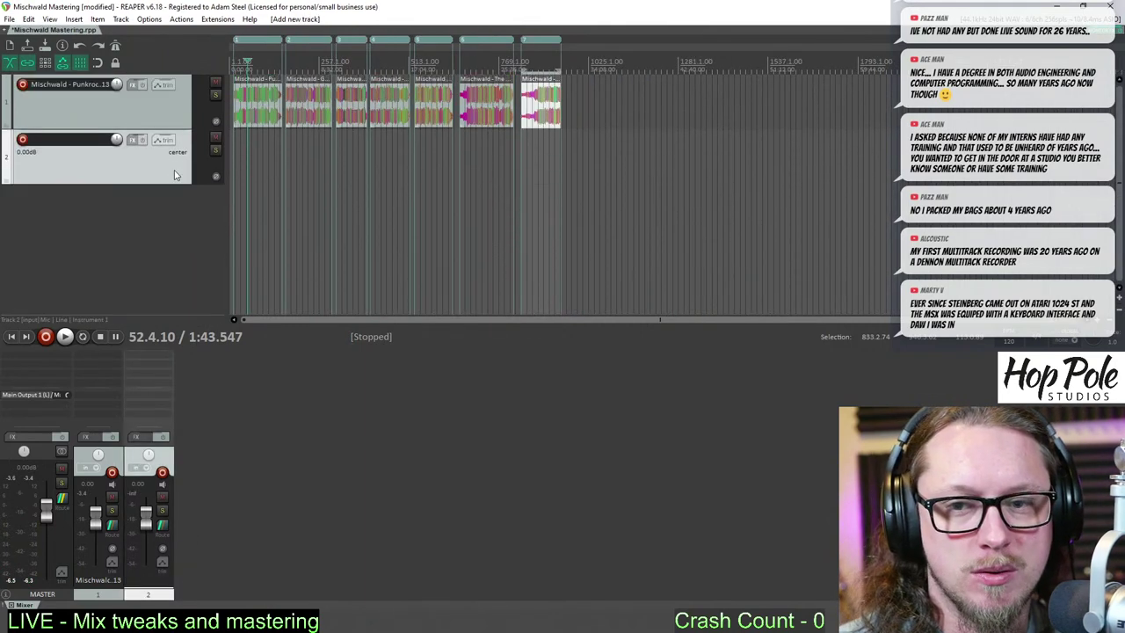
pyautogui.scroll(1, 194, 170)
pyautogui.scroll(2, 194, 173)
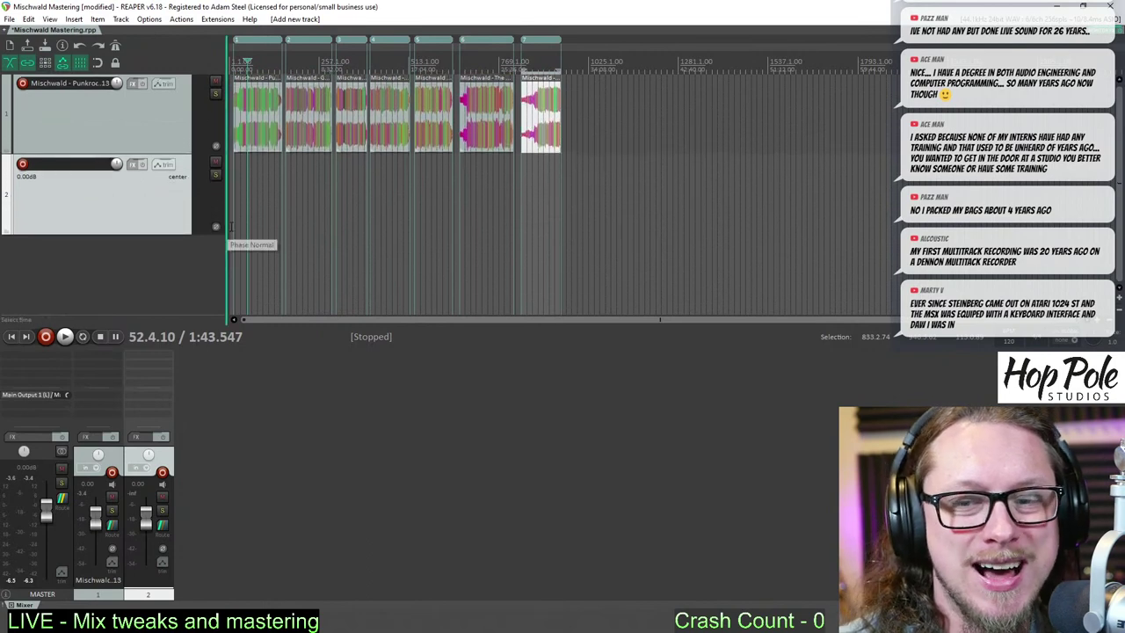
pyautogui.scroll(-2, 318, 211)
pyautogui.scroll(4, 319, 211)
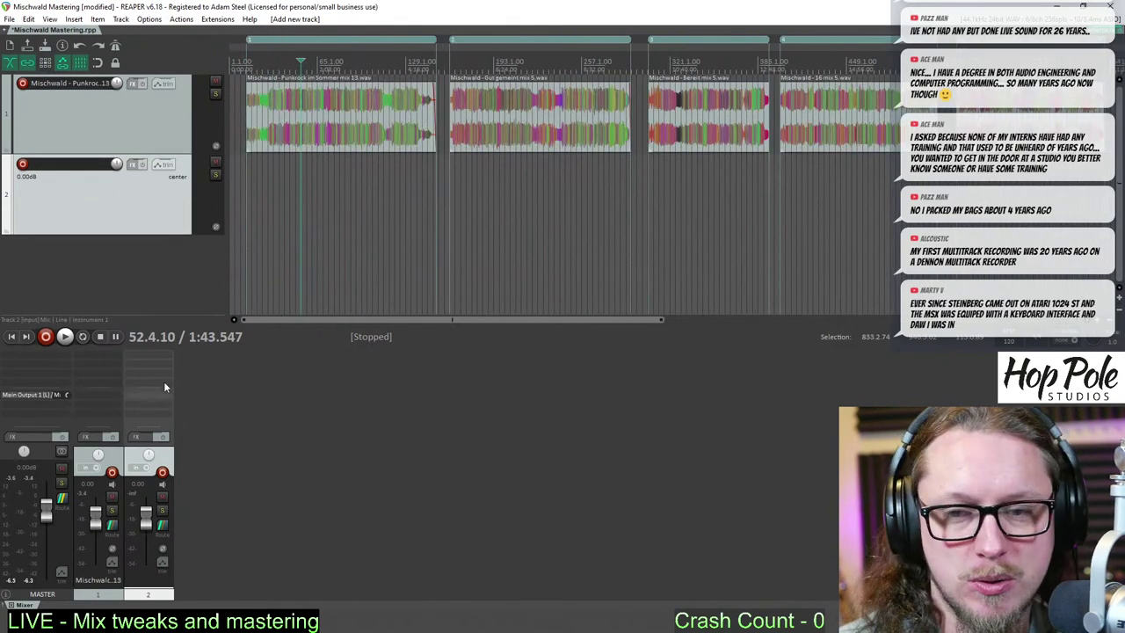
# - Dismiss the effect browser without adding anything and mute the new second track
pyautogui.click(152, 362)
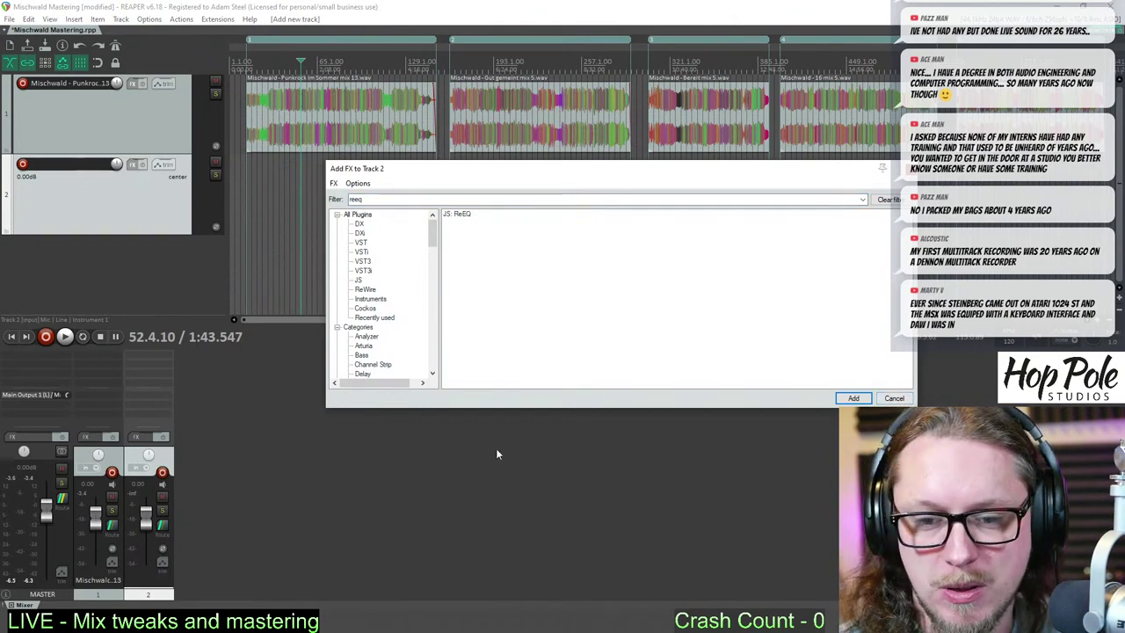
pyautogui.press('Escape')
pyautogui.click(162, 497)
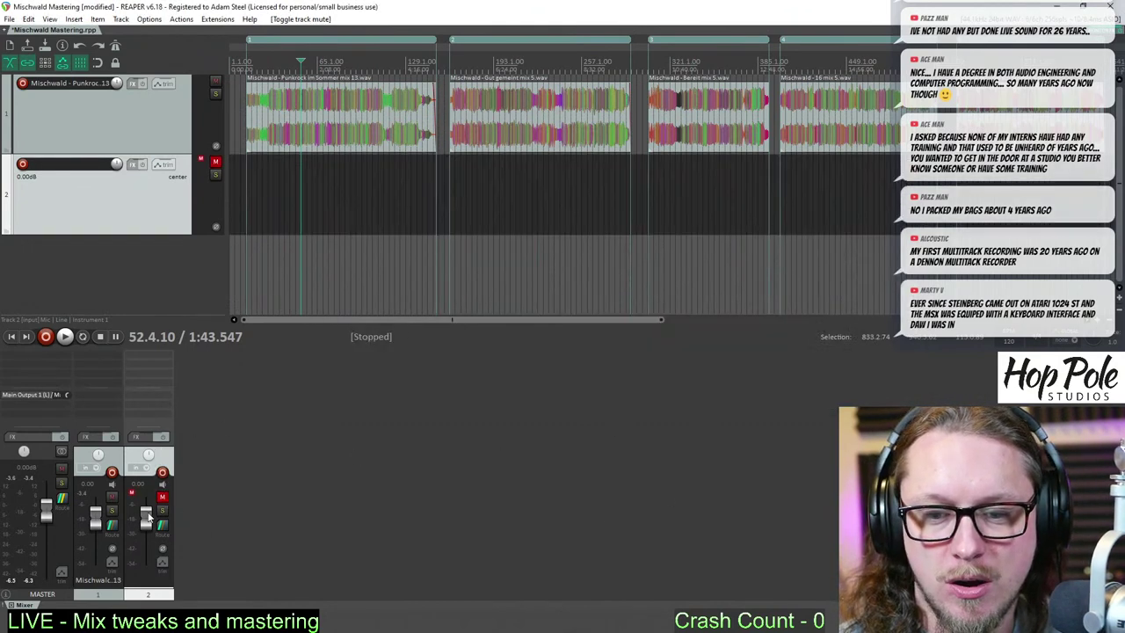
# - Rename the first track, which holds the songs, as Track
pyautogui.click(110, 588)
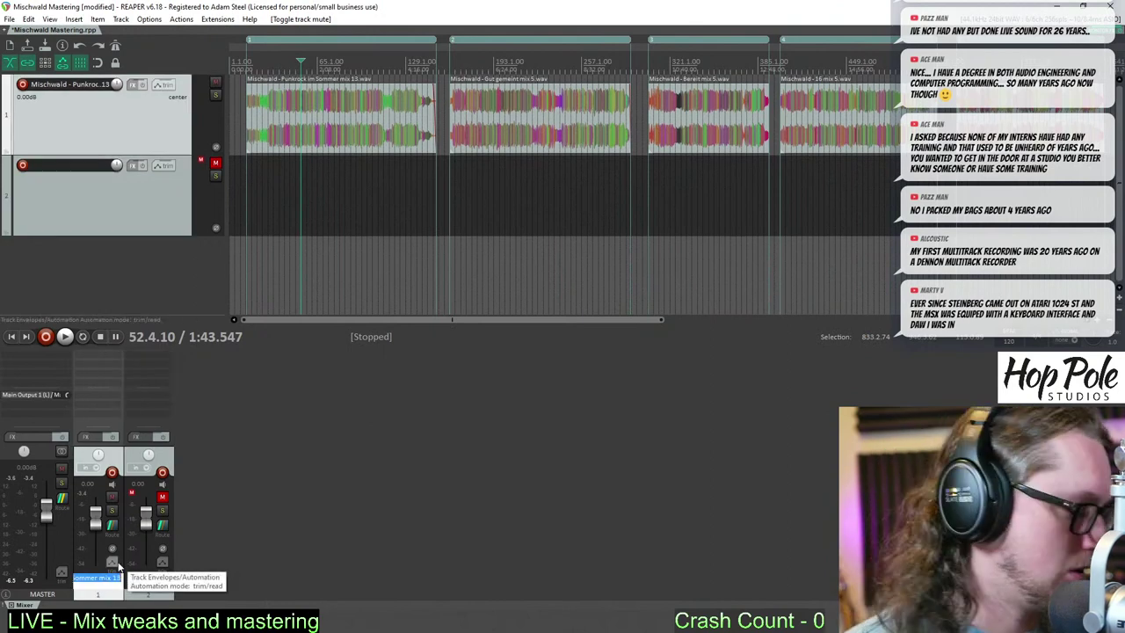
pyautogui.write('Track')
pyautogui.press('Return')
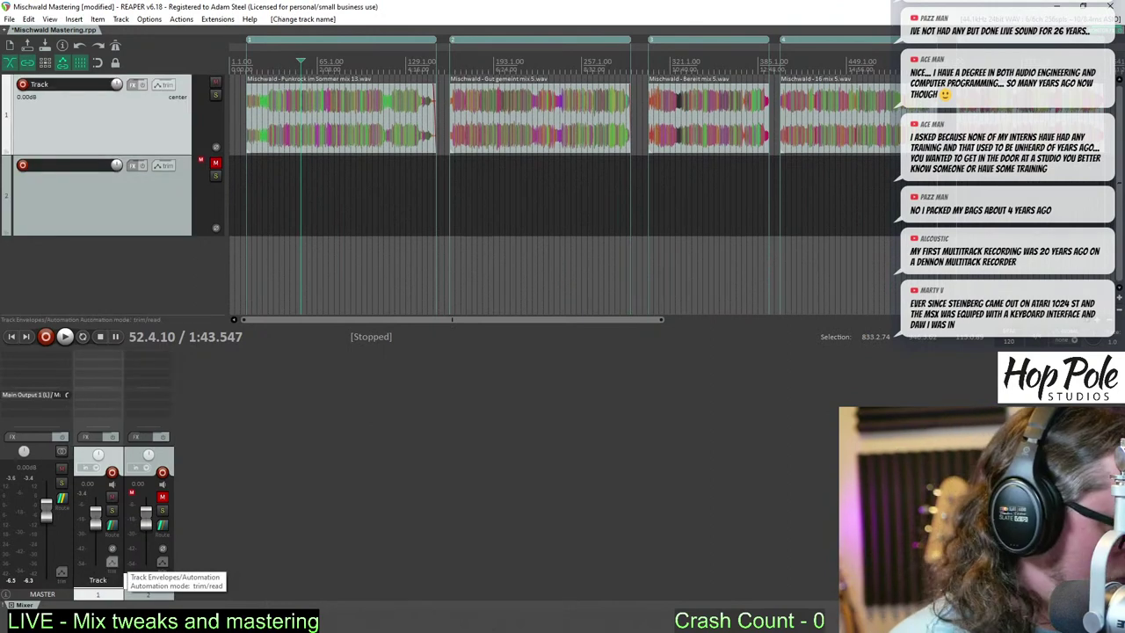
# - Name the muted second track Reference
pyautogui.doubleClick(148, 580)
pyautogui.write('Referen')
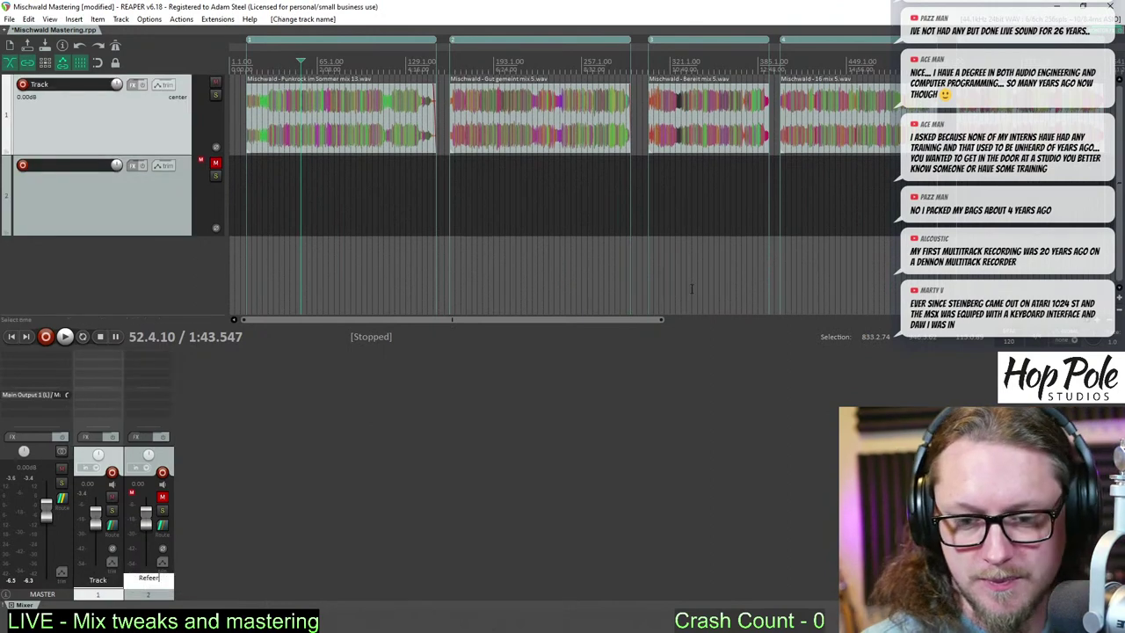
pyautogui.press('BackSpace')
pyautogui.press('BackSpace')
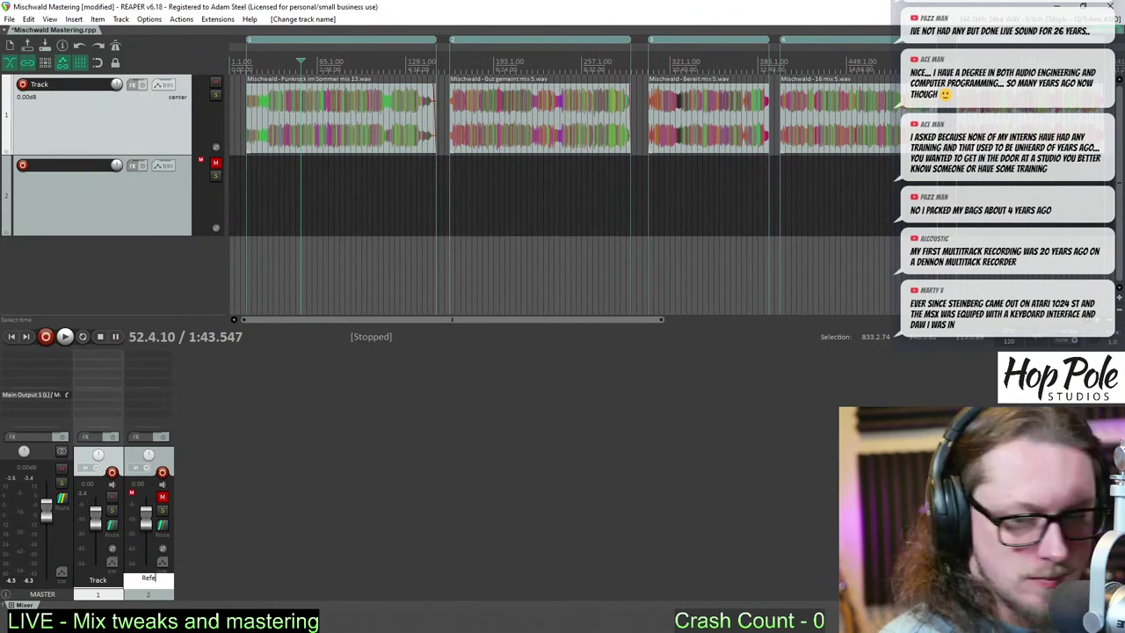
pyautogui.write('re,m')
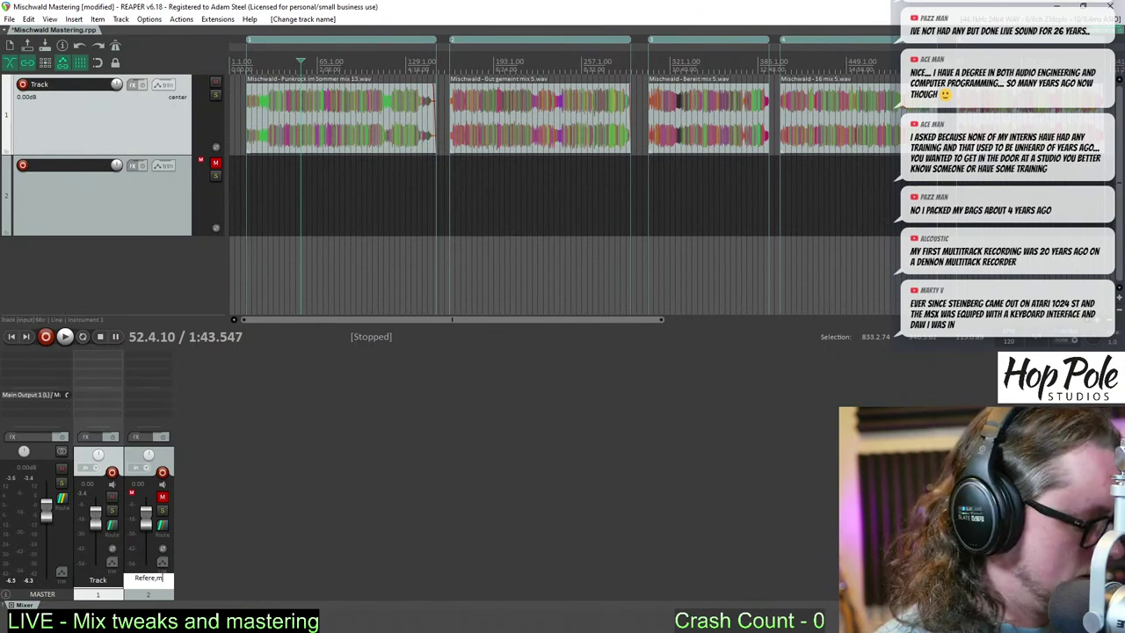
pyautogui.write('nc')
pyautogui.write('e')
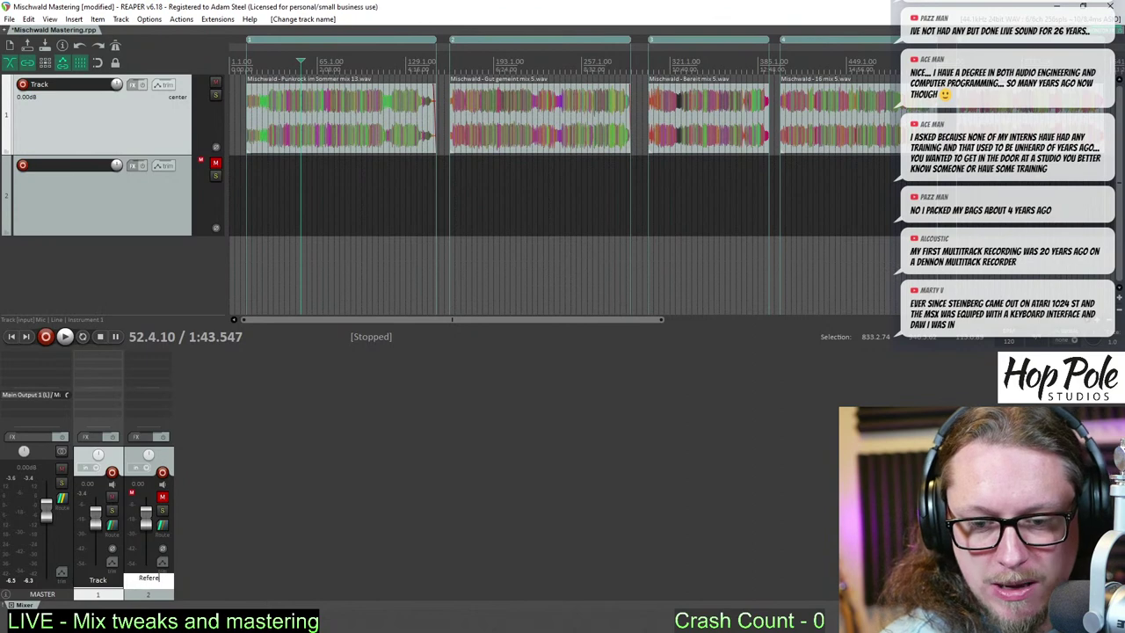
pyautogui.press('Return')
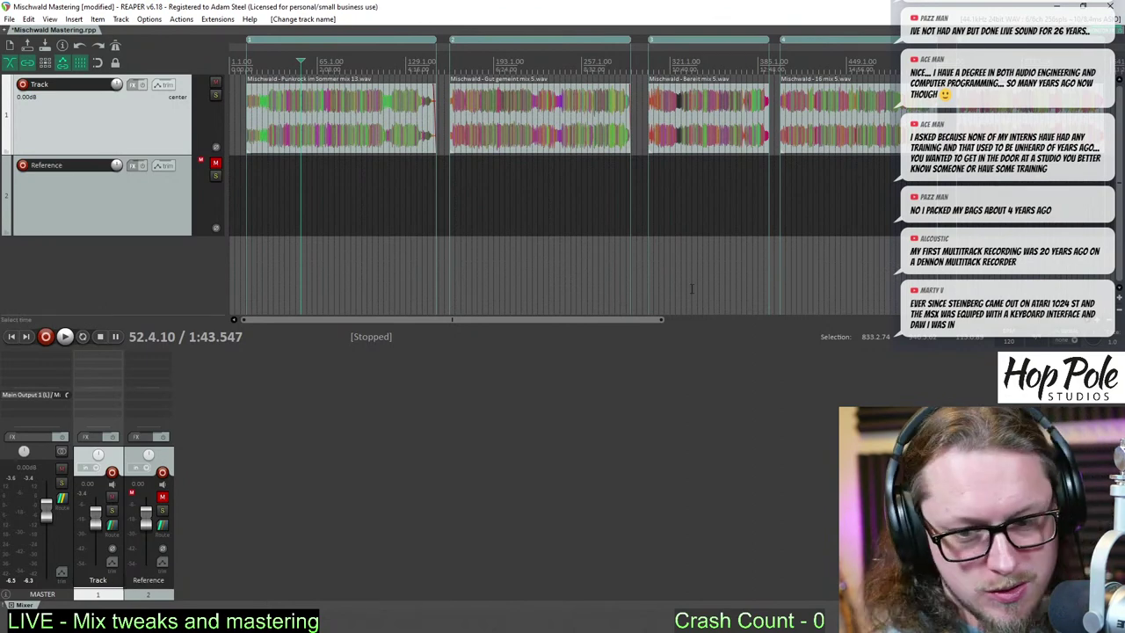
# - Start playback in the first song and audition passages of the second, third and fourth songs to compare them
pyautogui.scroll(-3, 340, 114)
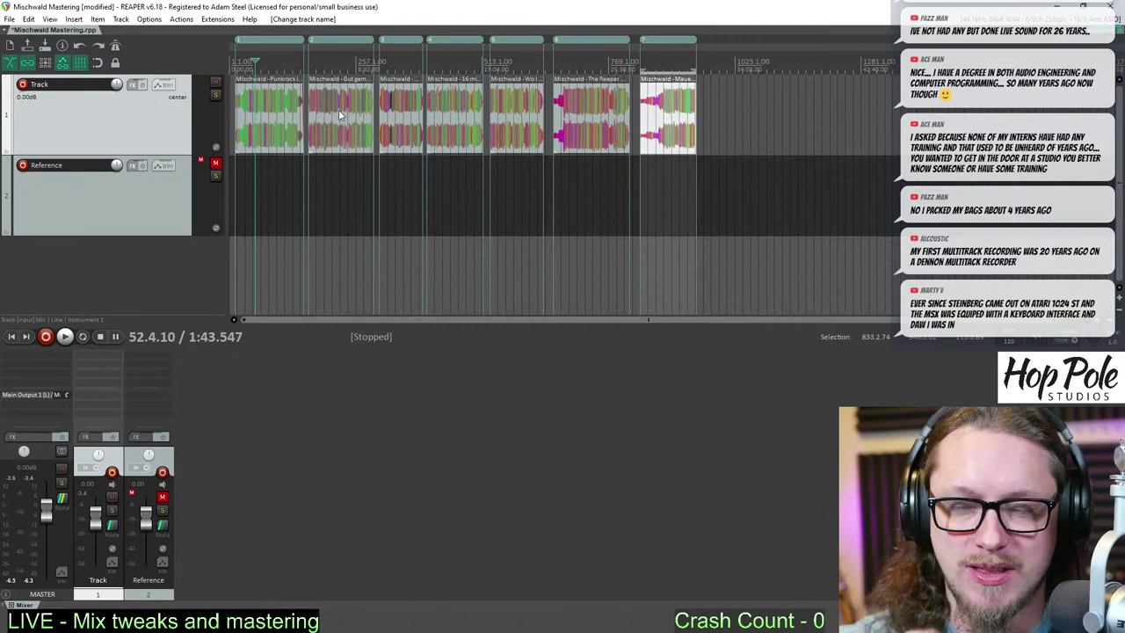
pyautogui.scroll(4, 340, 114)
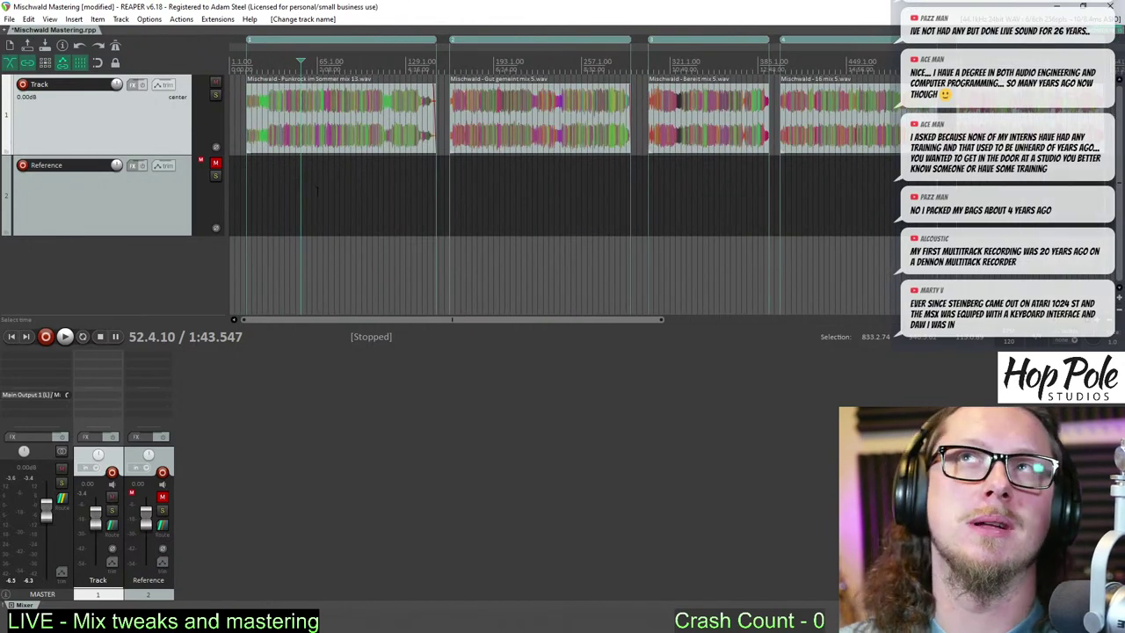
pyautogui.scroll(-4, 312, 209)
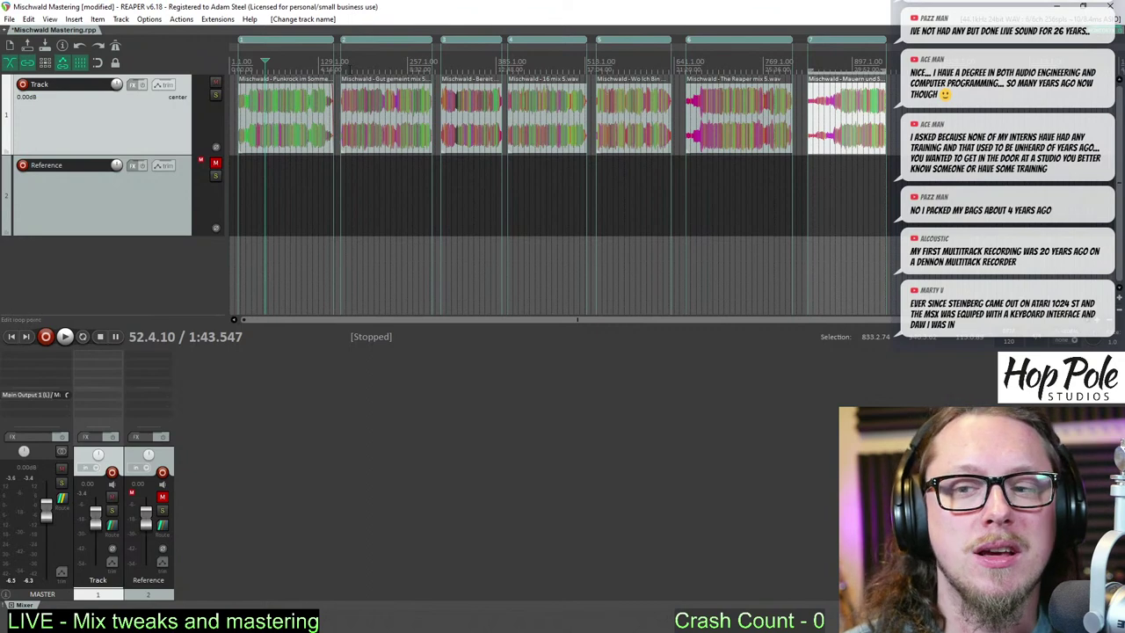
pyautogui.press('space')
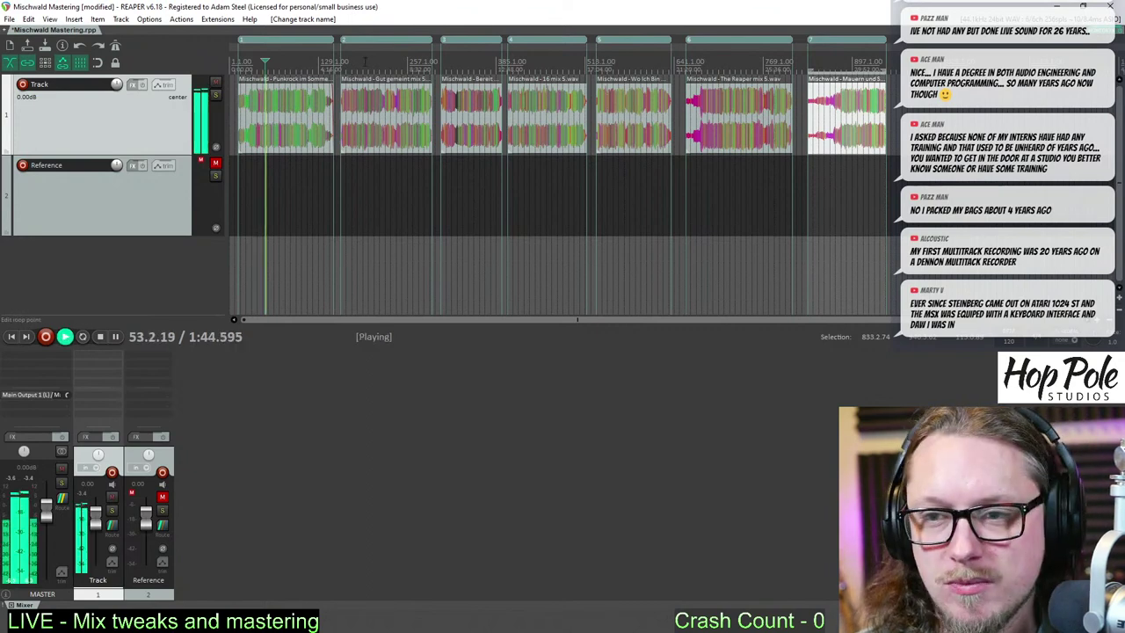
pyautogui.click(364, 61)
pyautogui.click(470, 62)
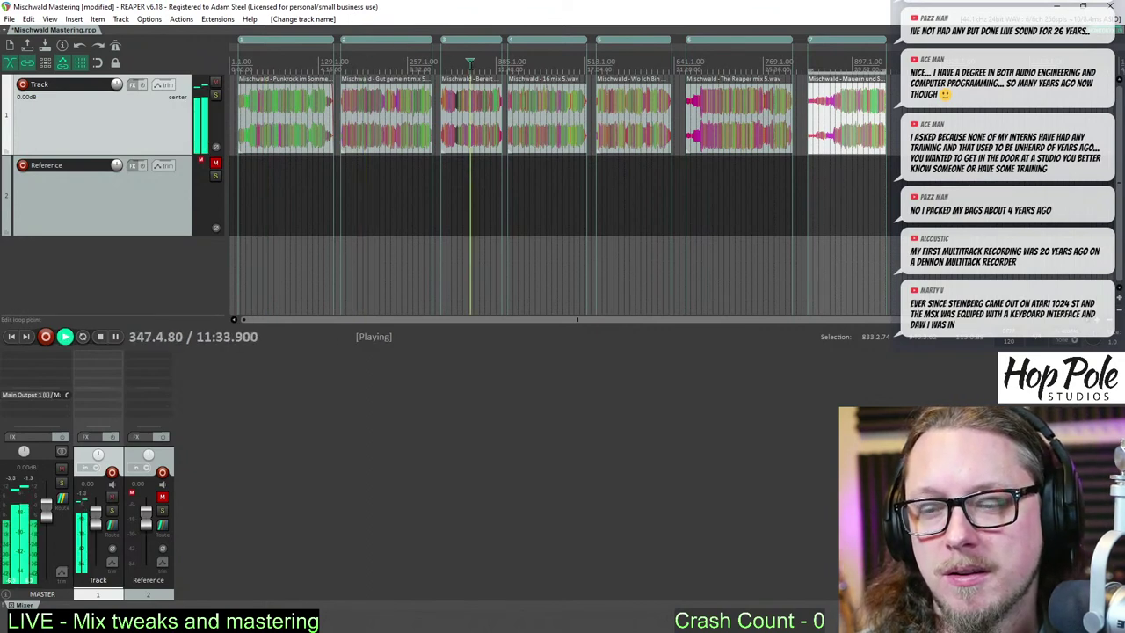
pyautogui.click(530, 62)
# - Compare several passages of the first song, Punkrock im Sommer, with passages of the second song, Gut gemeint, during playback
pyautogui.click(270, 61)
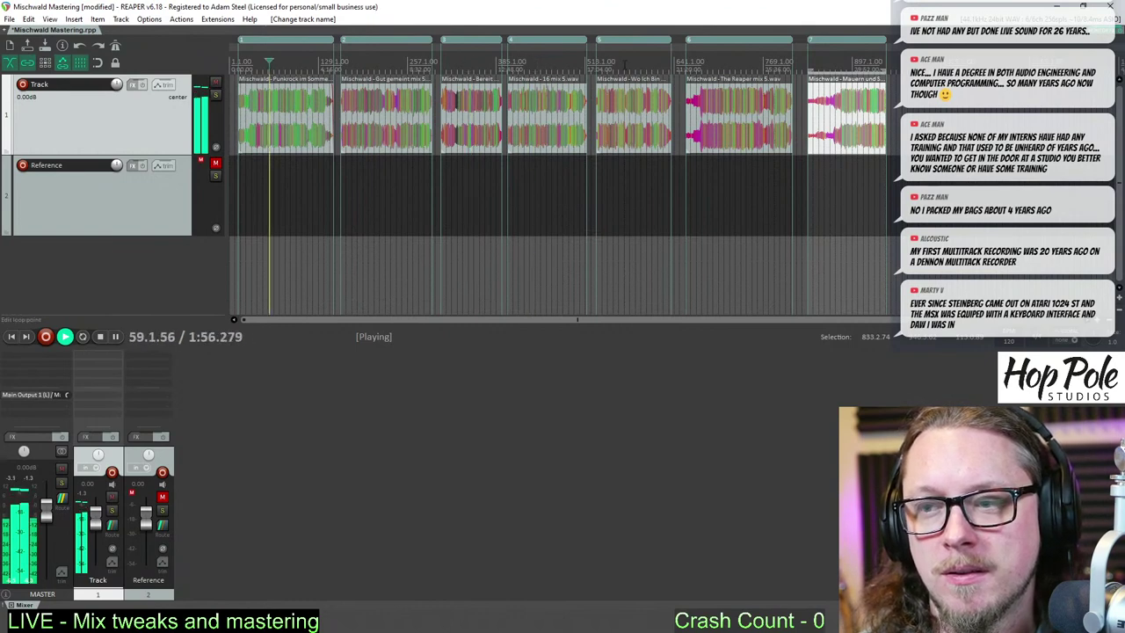
pyautogui.click(366, 62)
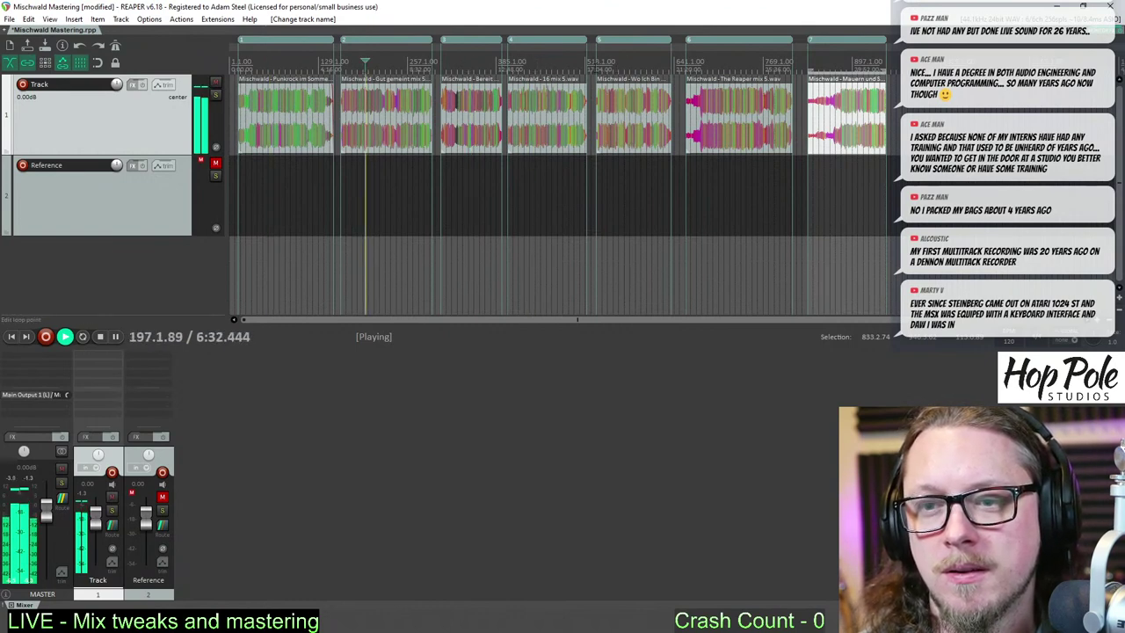
pyautogui.click(415, 61)
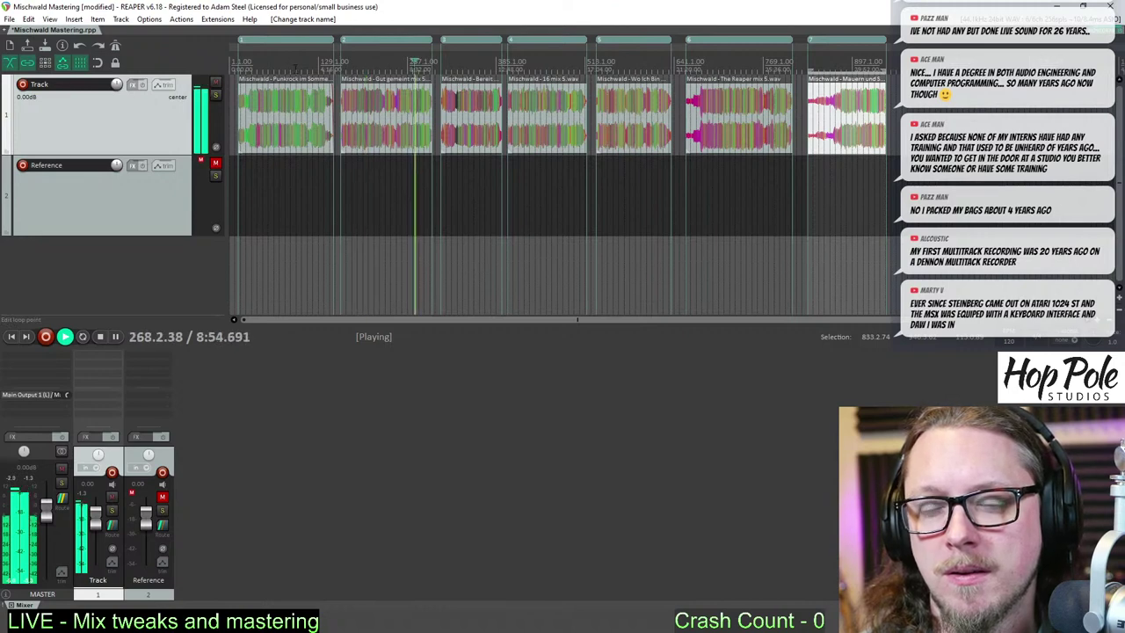
pyautogui.click(290, 61)
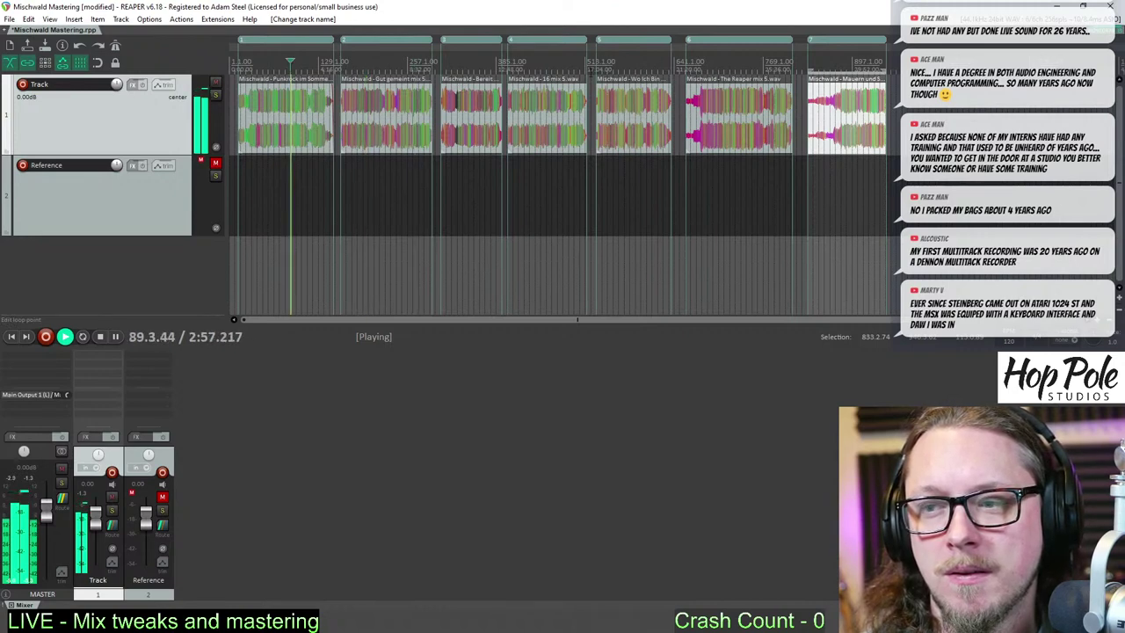
pyautogui.click(298, 64)
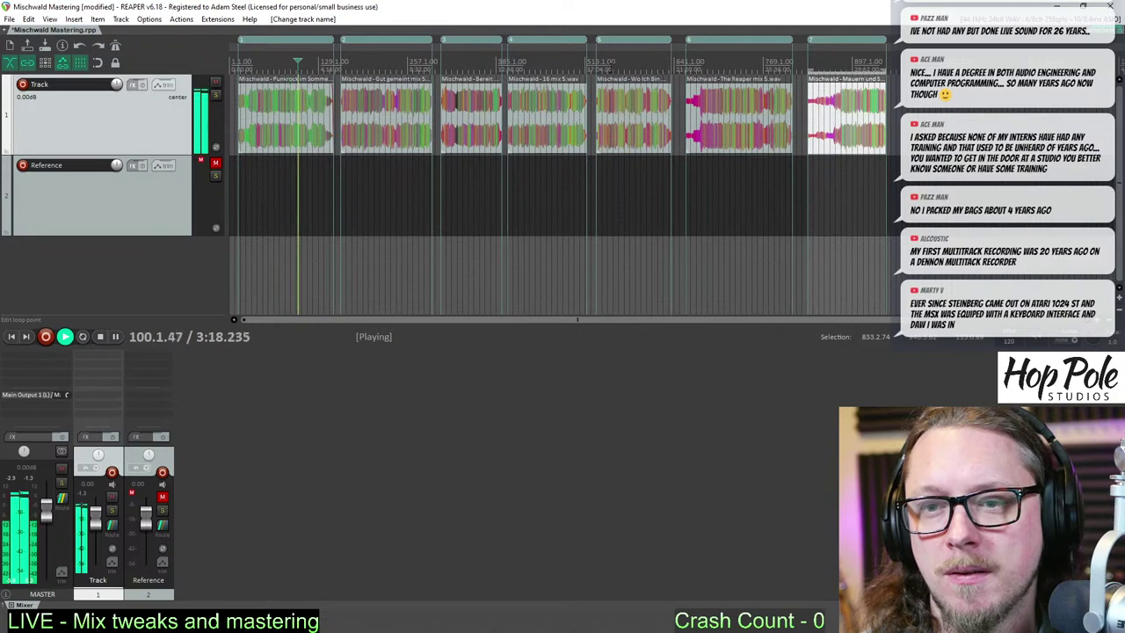
# - Audition passages of the fifth, sixth and seventh songs during playback
pyautogui.click(612, 61)
pyautogui.click(639, 63)
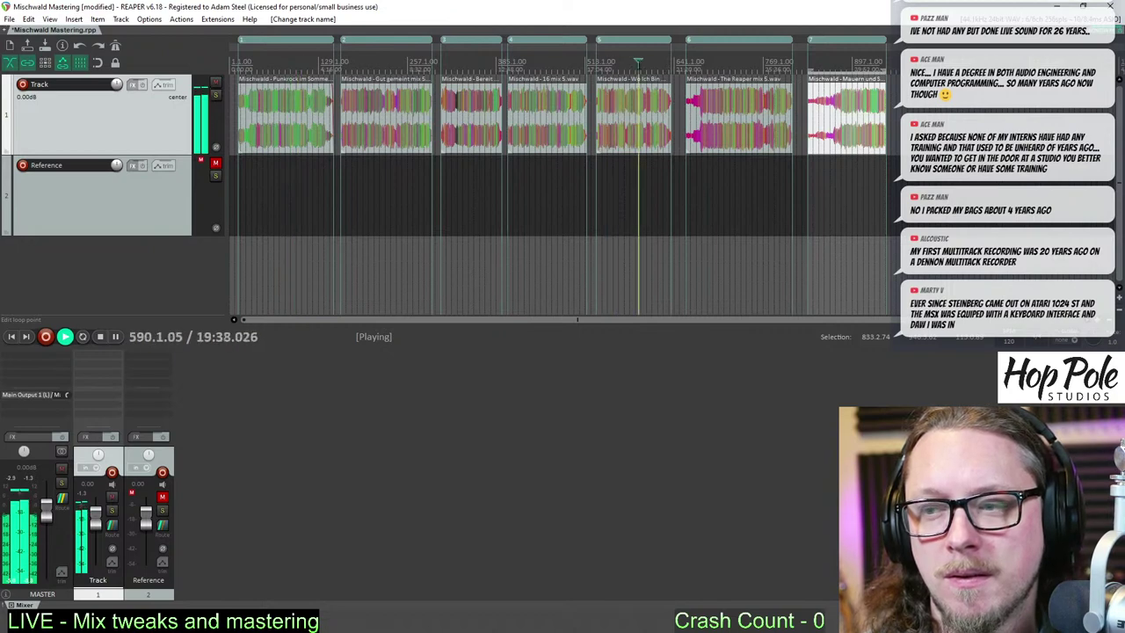
pyautogui.moveTo(725, 61); pyautogui.dragTo(719, 59)
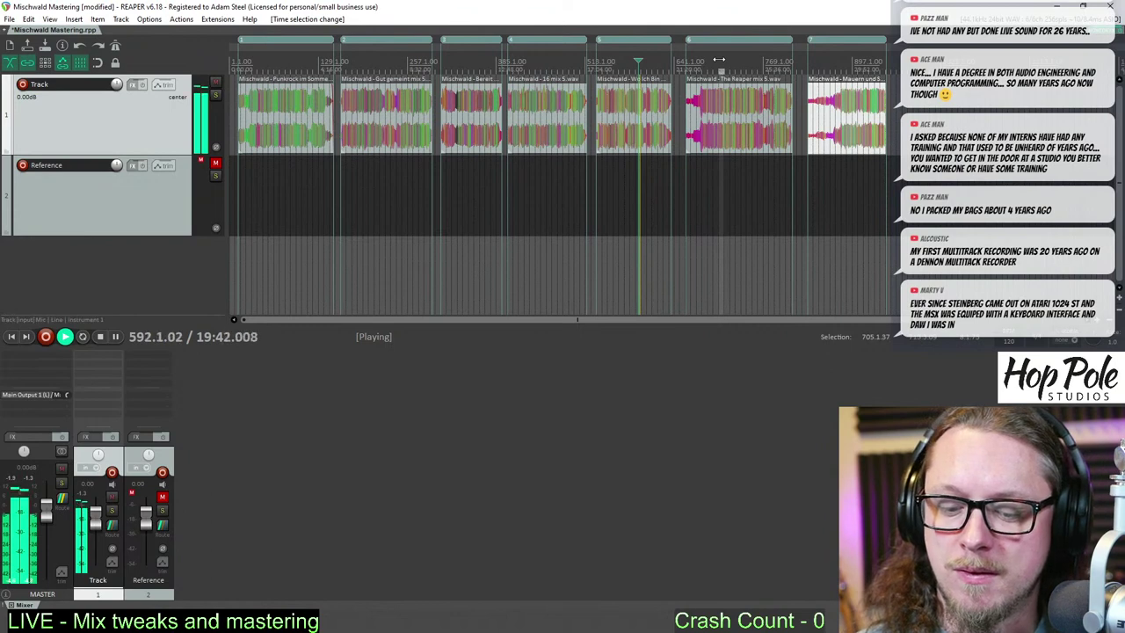
pyautogui.click(743, 58)
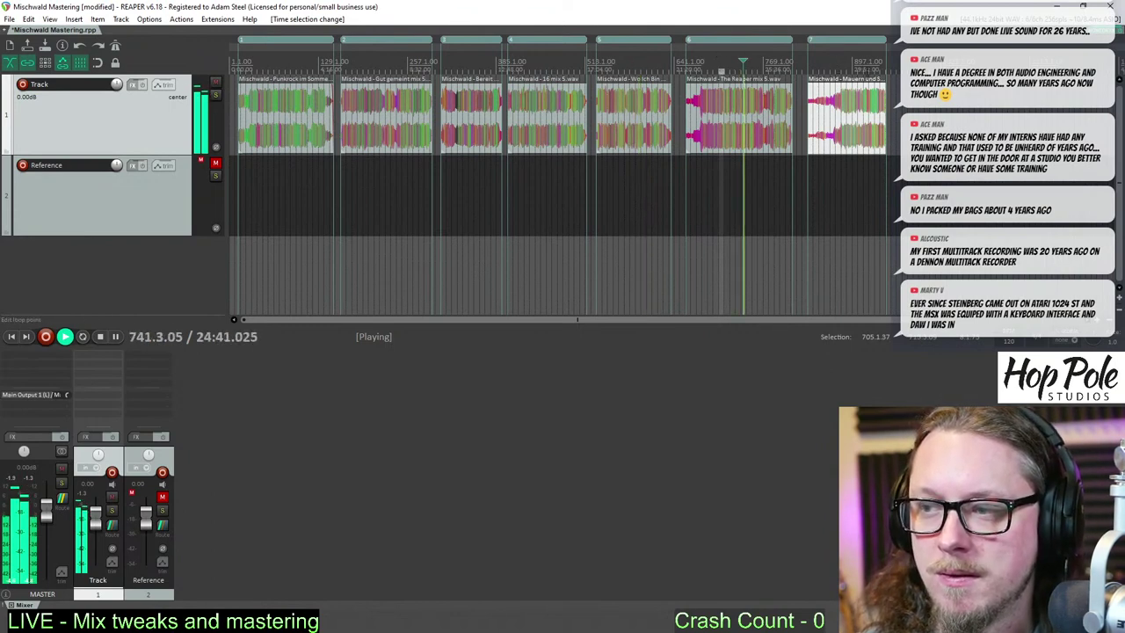
pyautogui.click(868, 59)
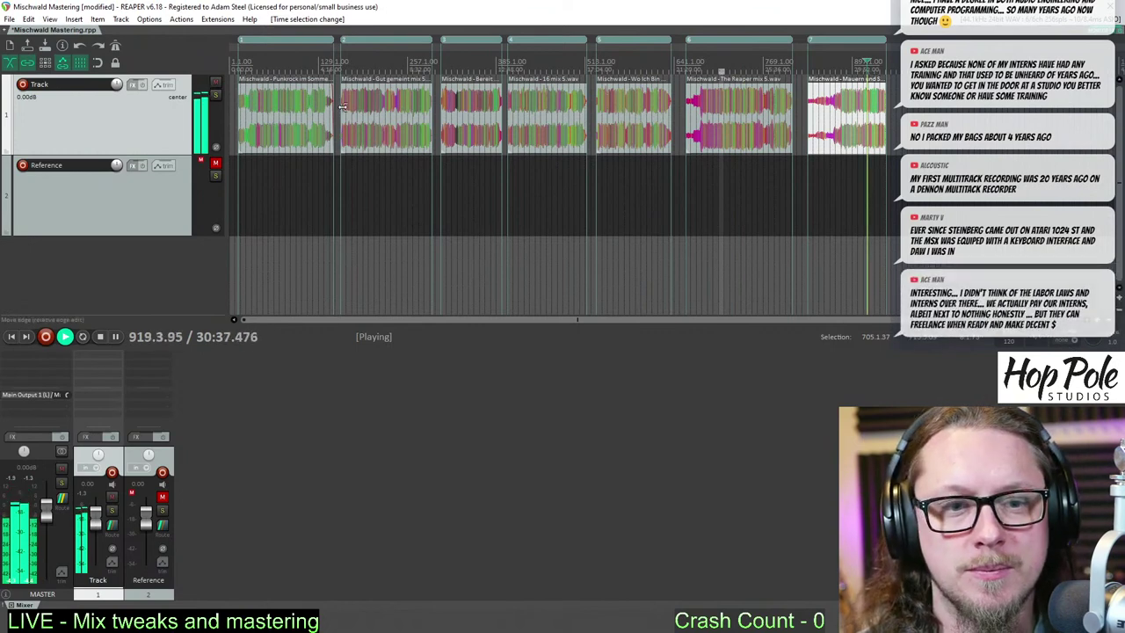
# - Compare passages of the first song with the third song, Bereit, then return to the first song and stop playback
pyautogui.click(280, 60)
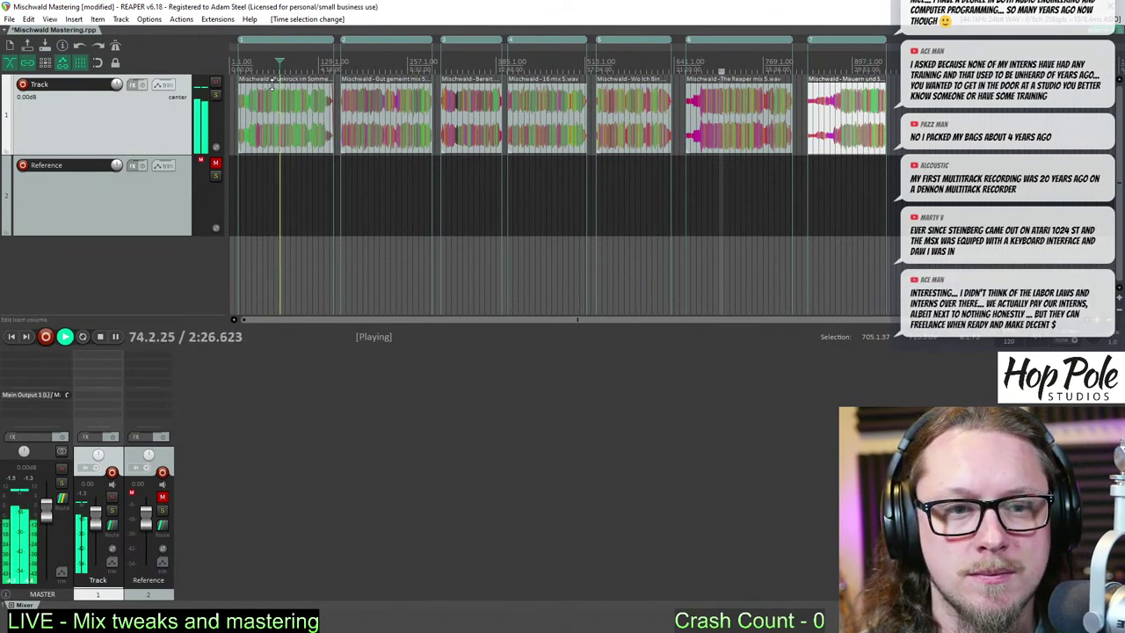
pyautogui.scroll(2, 273, 81)
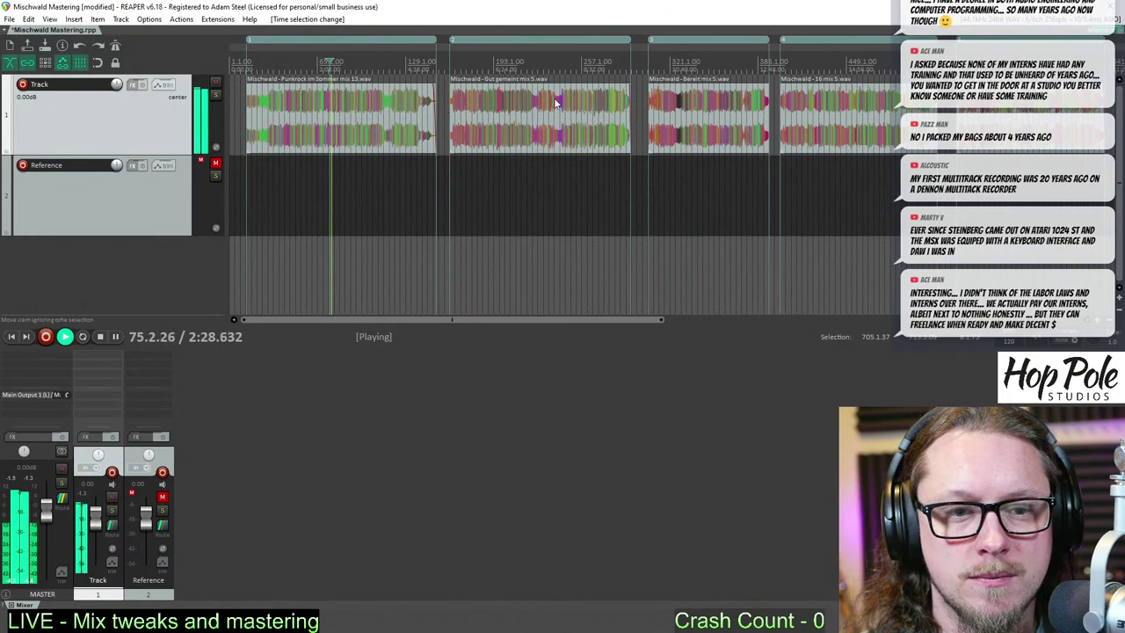
pyautogui.click(368, 66)
pyautogui.scroll(4, 373, 69)
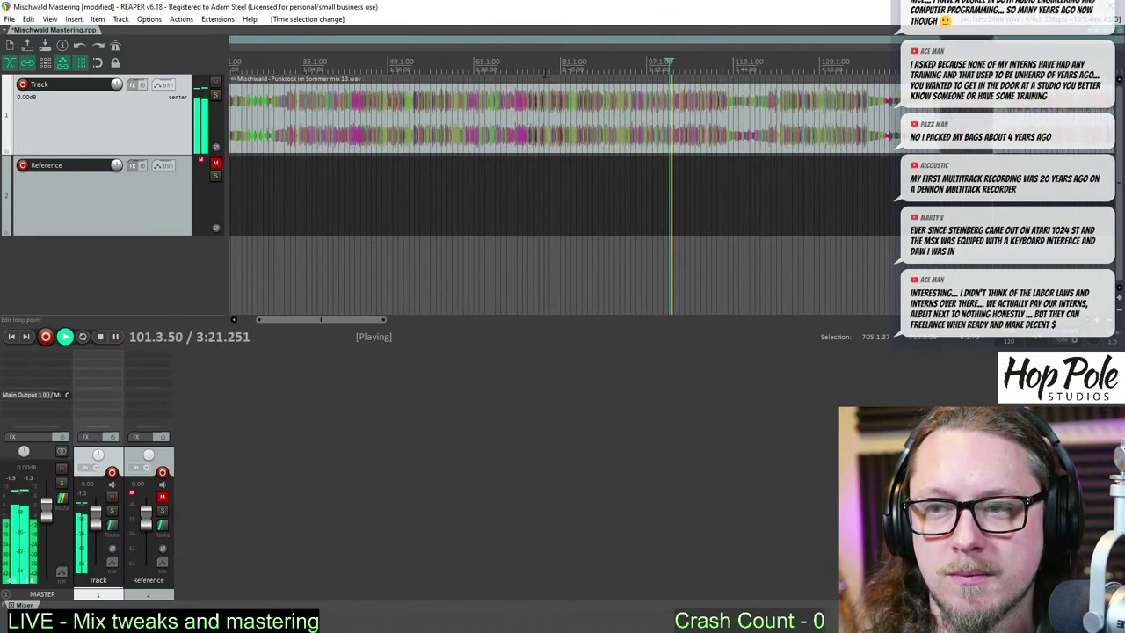
pyautogui.scroll(-4, 545, 73)
pyautogui.click(687, 60)
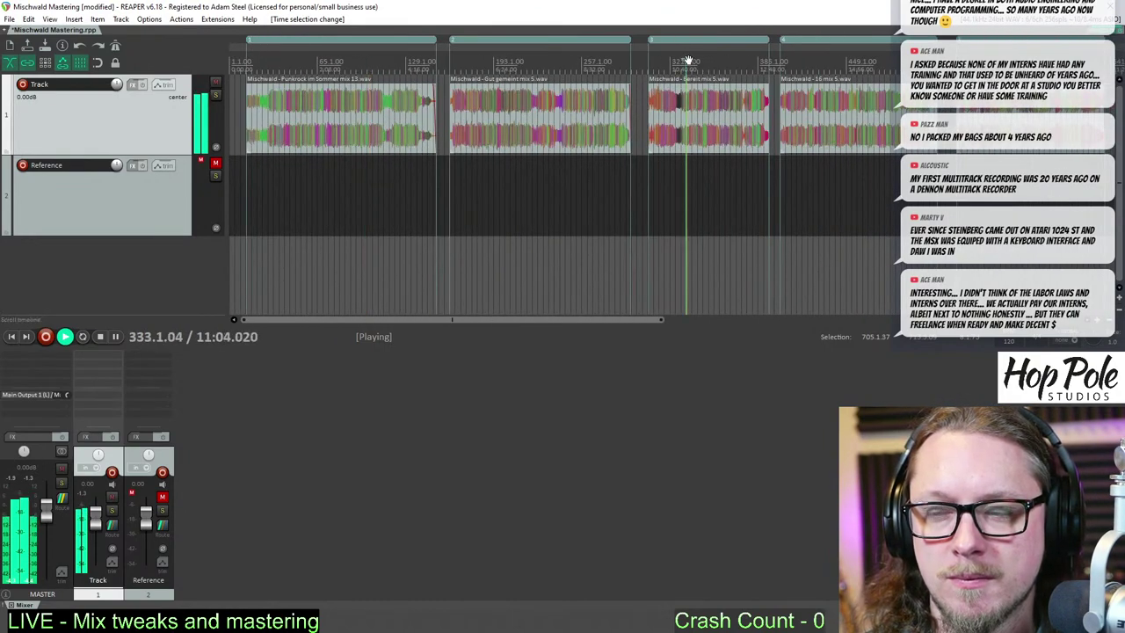
pyautogui.scroll(2, 685, 66)
pyautogui.scroll(-2, 668, 79)
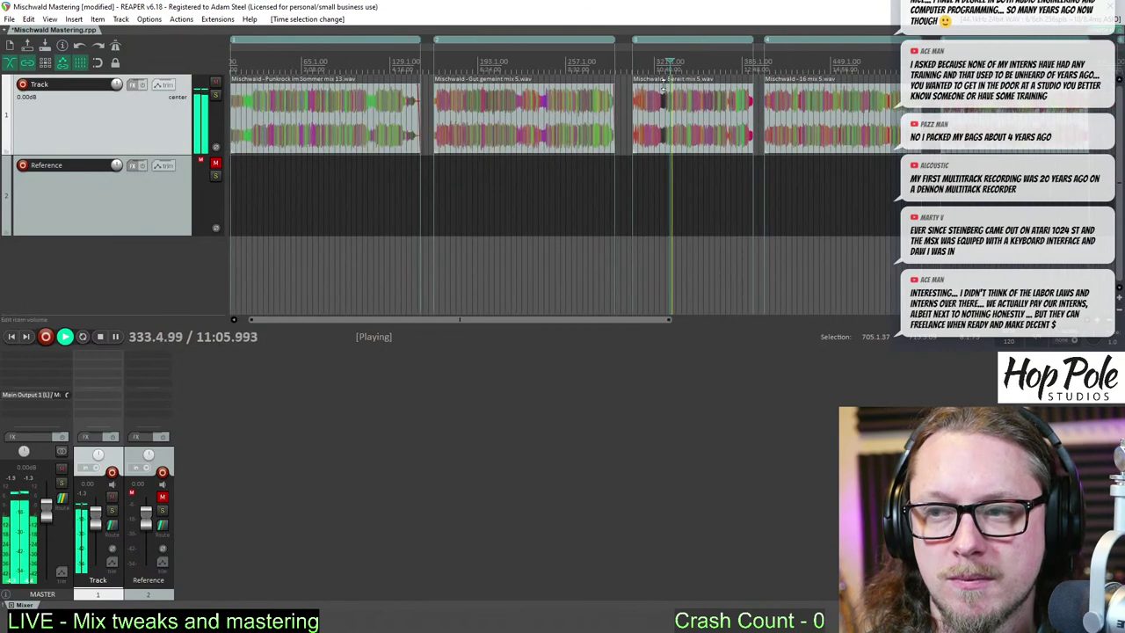
pyautogui.click(354, 58)
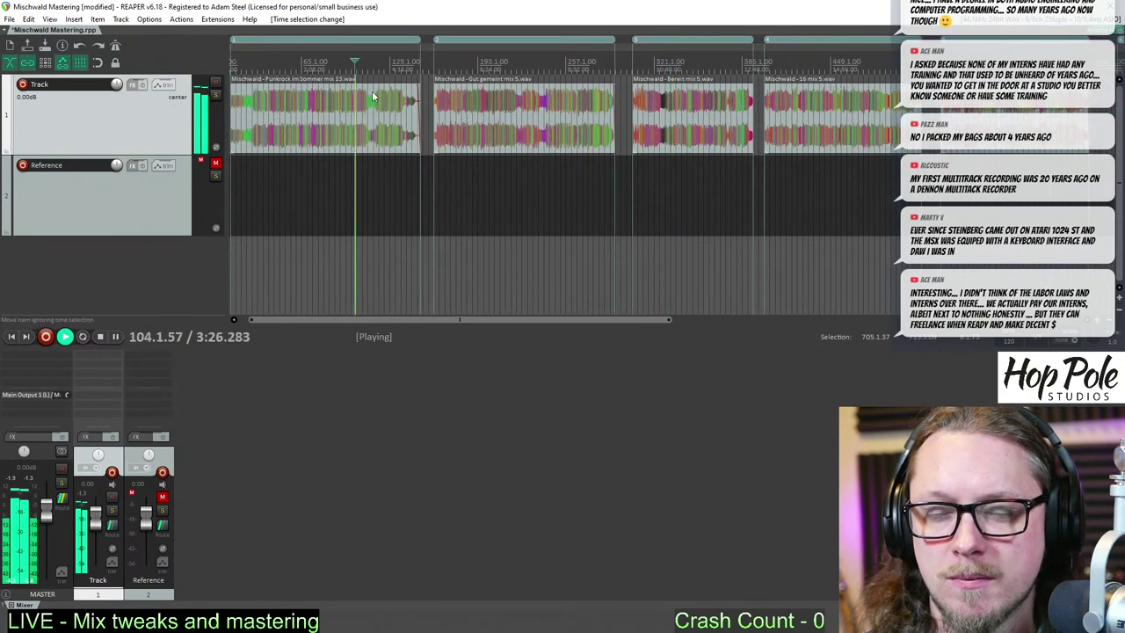
pyautogui.press('space')
pyautogui.scroll(-2, 425, 159)
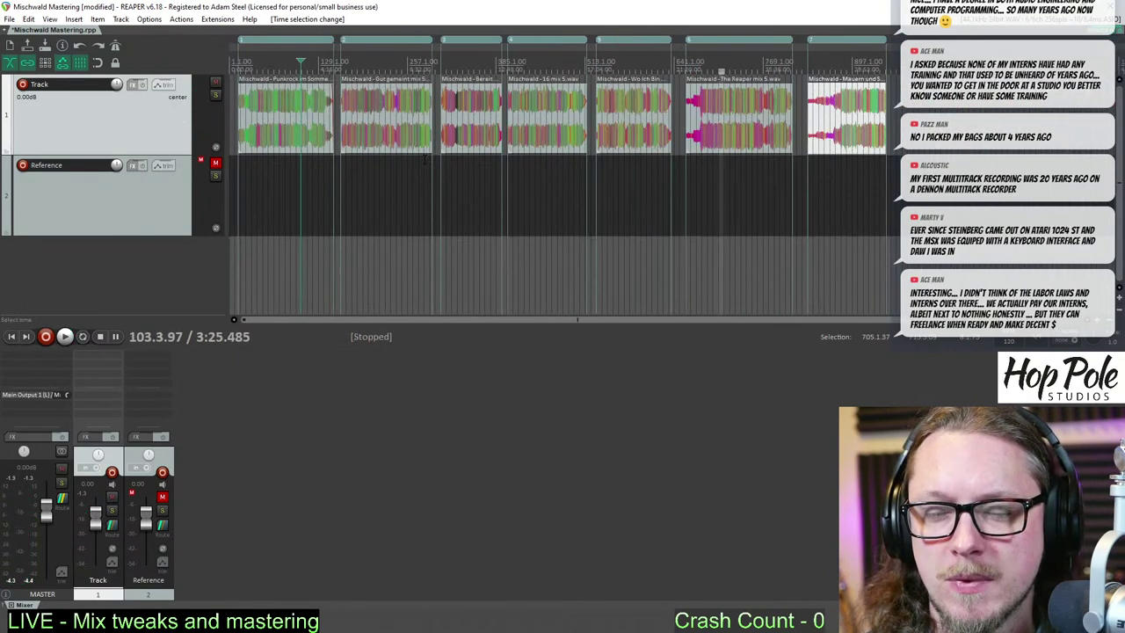
# - Add the JS: ReEQ effect to the Punkrock im Sommer mix 13 item and move its effect window below the songs
pyautogui.scroll(-2, 339, 173)
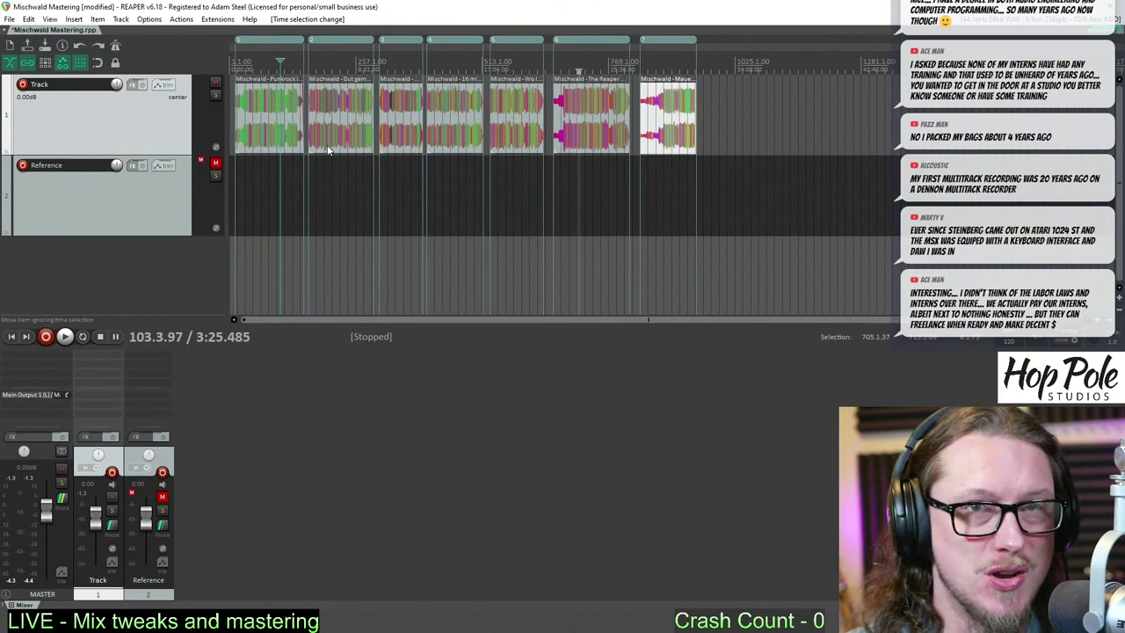
pyautogui.click(282, 114)
pyautogui.scroll(3, 282, 114)
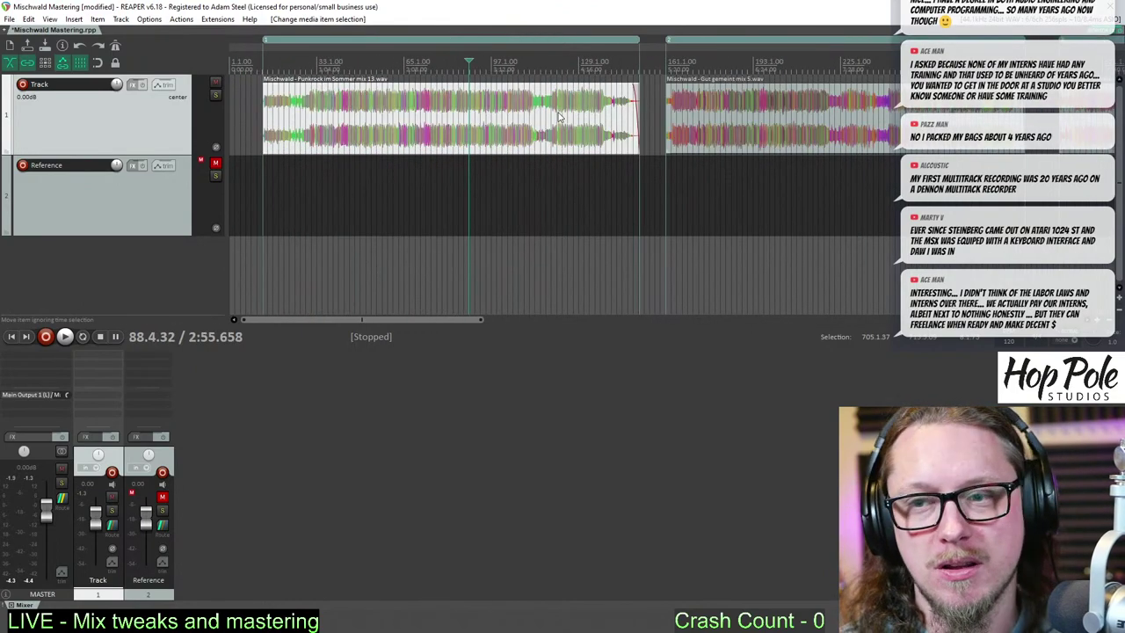
pyautogui.scroll(-3, 494, 155)
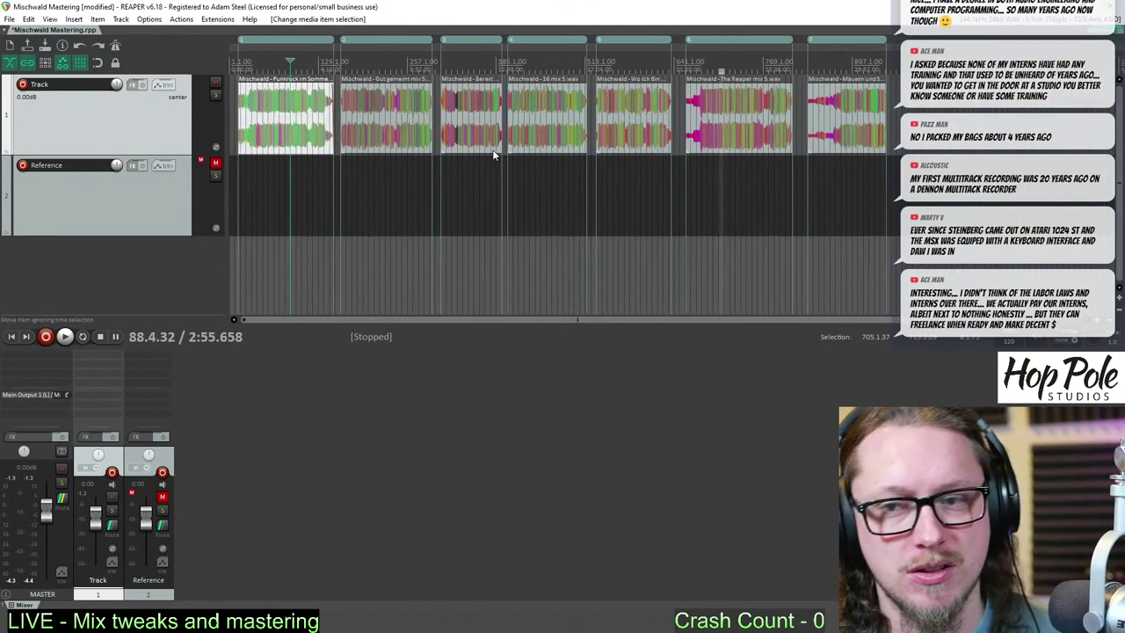
pyautogui.scroll(4, 413, 114)
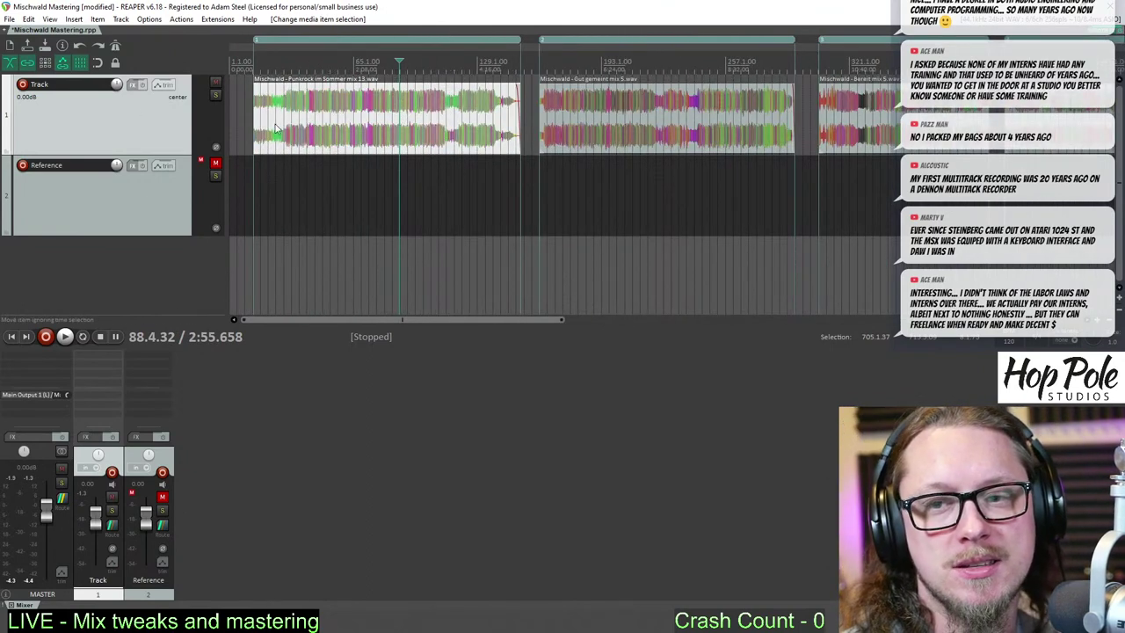
pyautogui.click(367, 130)
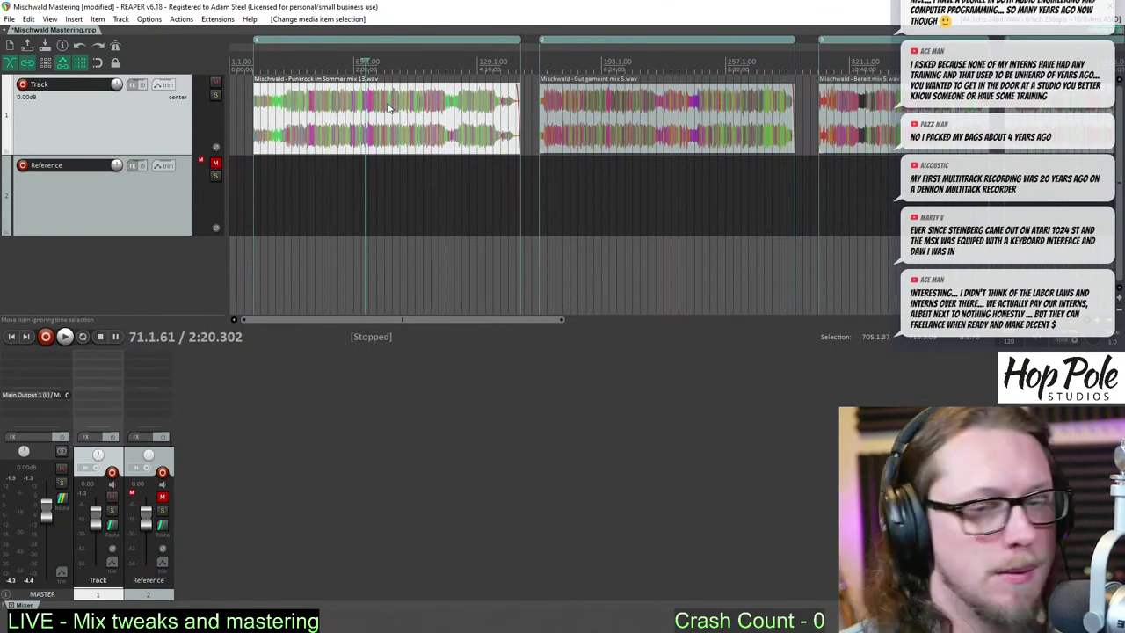
pyautogui.scroll(-2, 390, 108)
pyautogui.scroll(3, 391, 108)
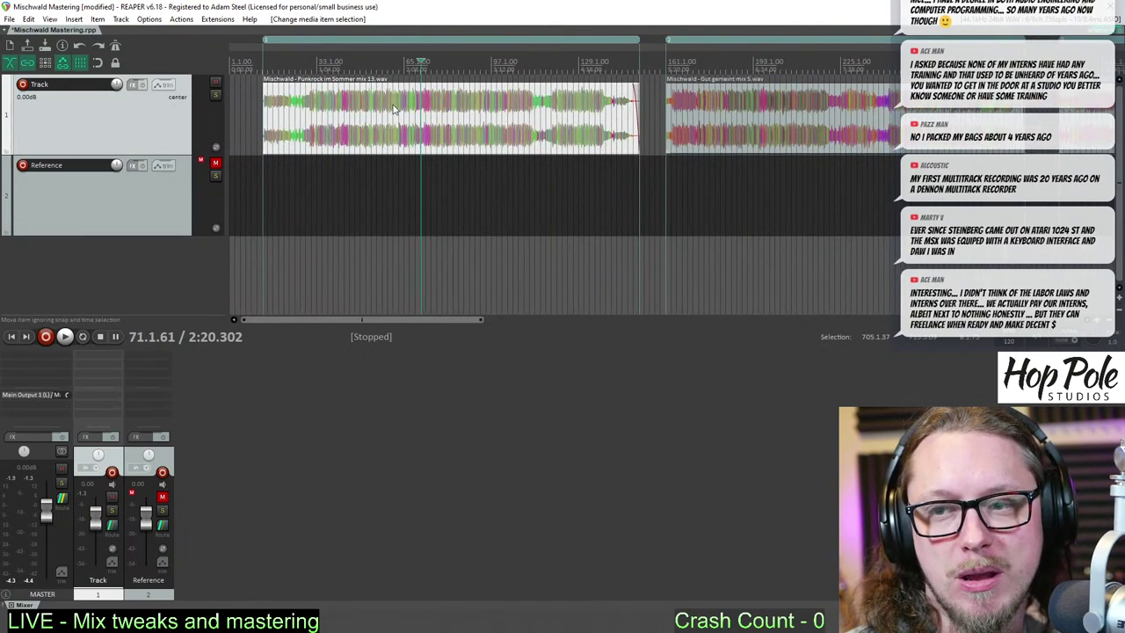
pyautogui.hotkey('shift', 'e')
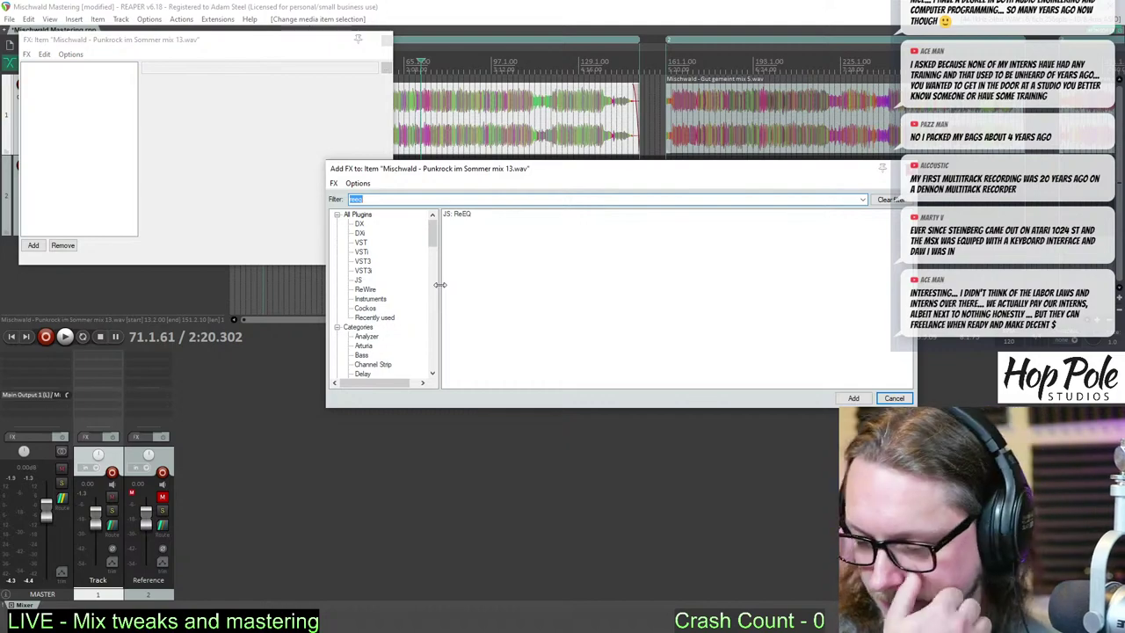
pyautogui.doubleClick(460, 213)
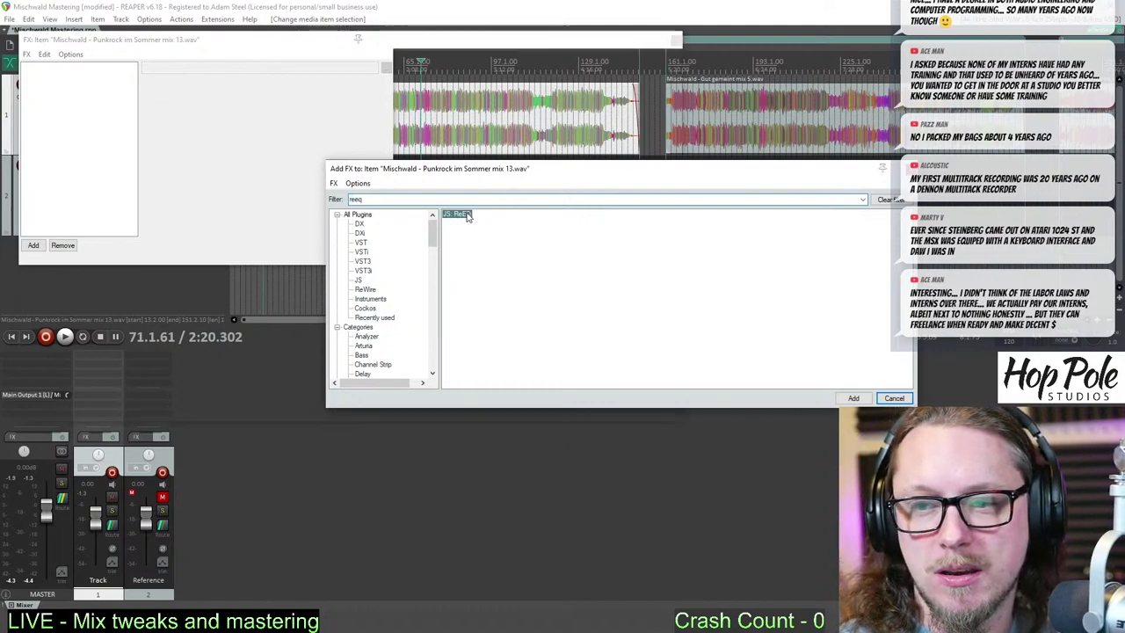
pyautogui.moveTo(317, 42); pyautogui.dragTo(518, 221)
# - Move the ReEQ window up to expose its lower controls and choose Mid / Side as the channel mode
pyautogui.scroll(-2, 460, 138)
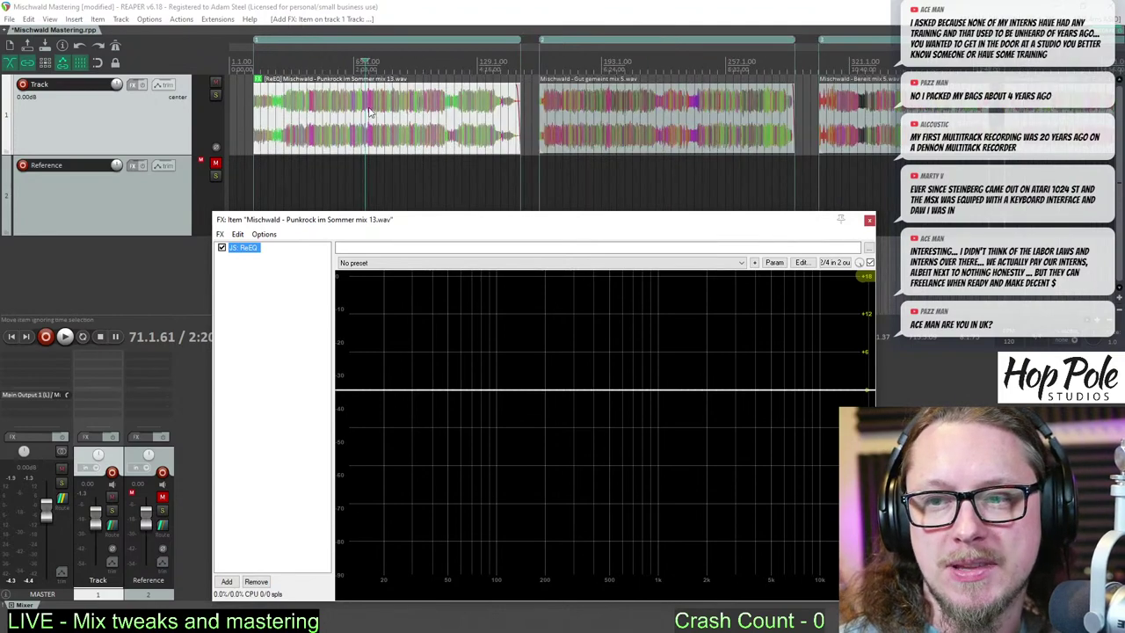
pyautogui.scroll(-2, 250, 84)
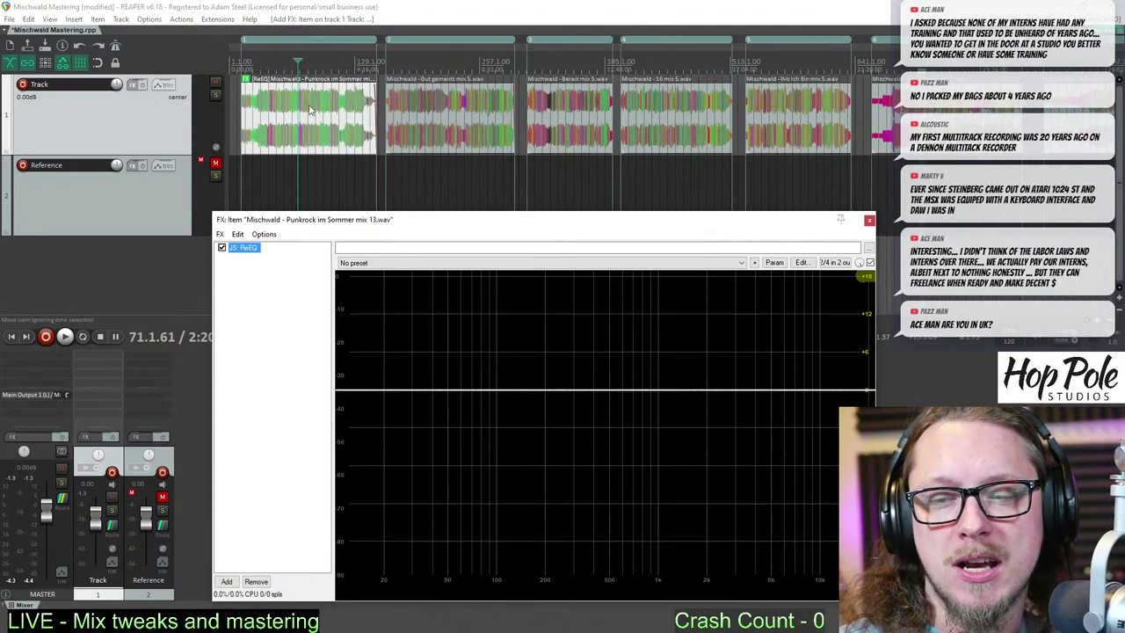
pyautogui.scroll(-1, 281, 105)
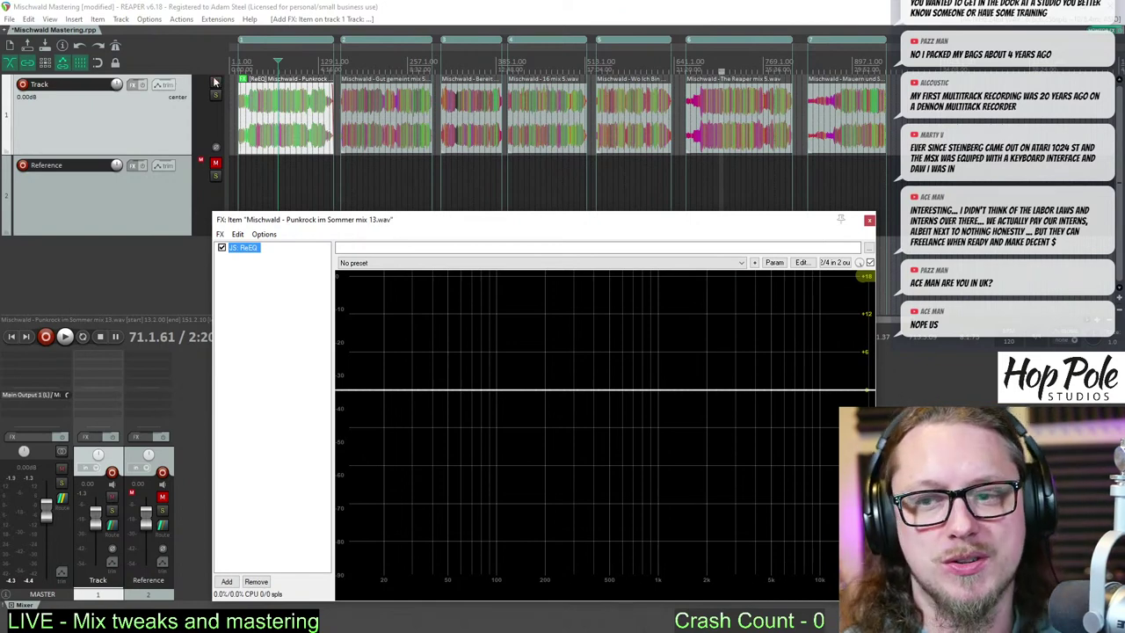
pyautogui.moveTo(340, 222); pyautogui.dragTo(314, 184)
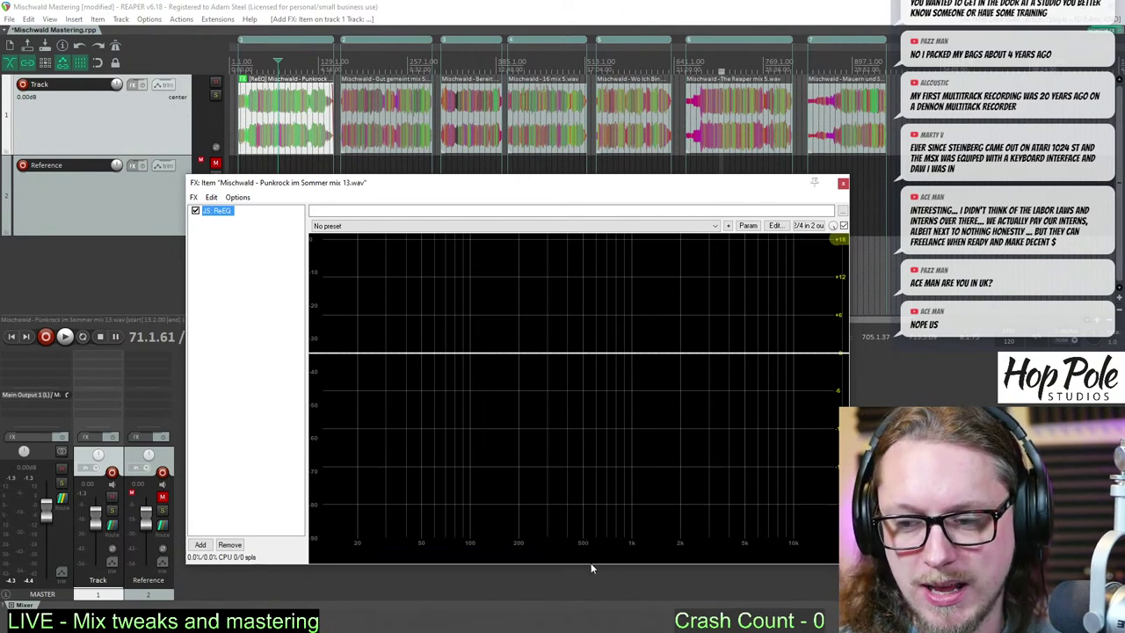
pyautogui.click(436, 554)
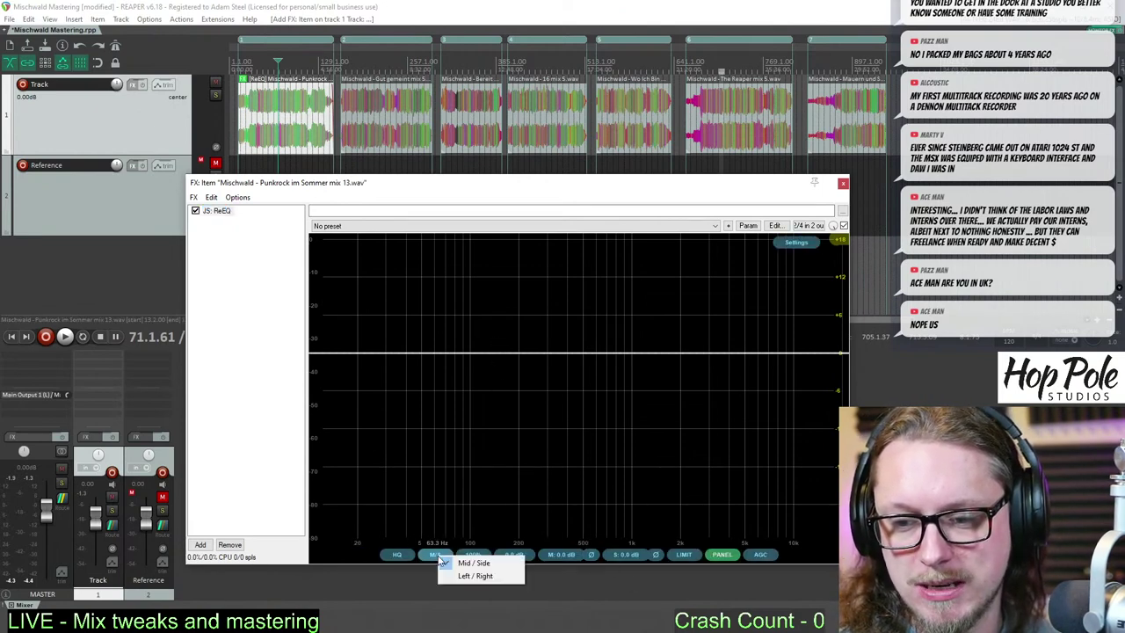
pyautogui.click(452, 563)
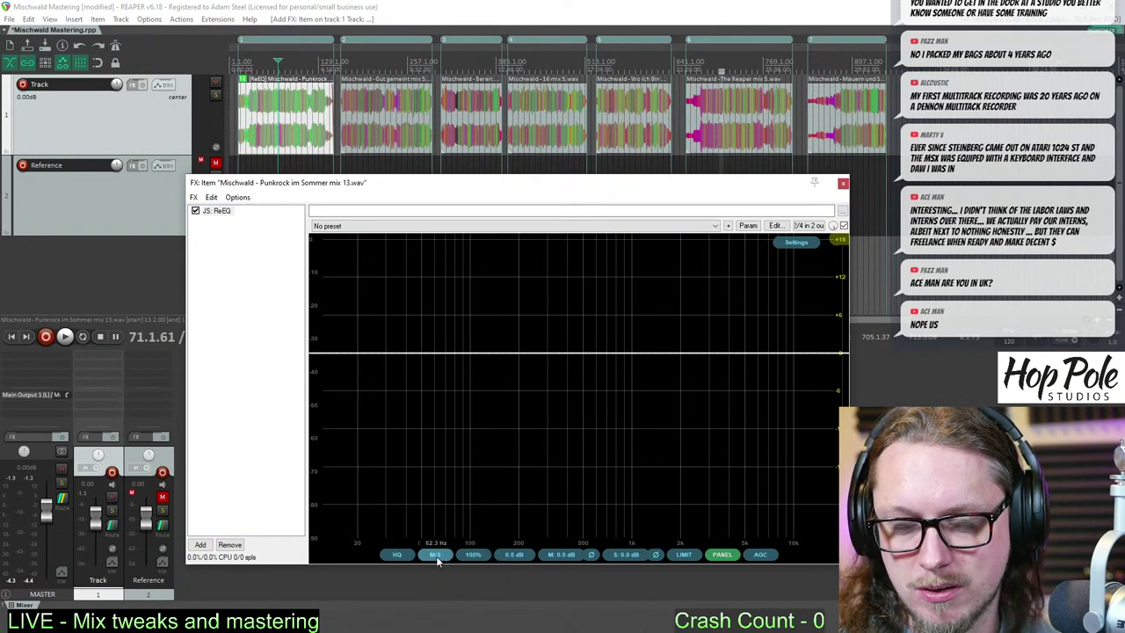
# - Keep ReEQ's channel mode at M/S and add a peak band near 90 Hz with its stereo placement set to Side
pyautogui.click(438, 561)
pyautogui.click(452, 567)
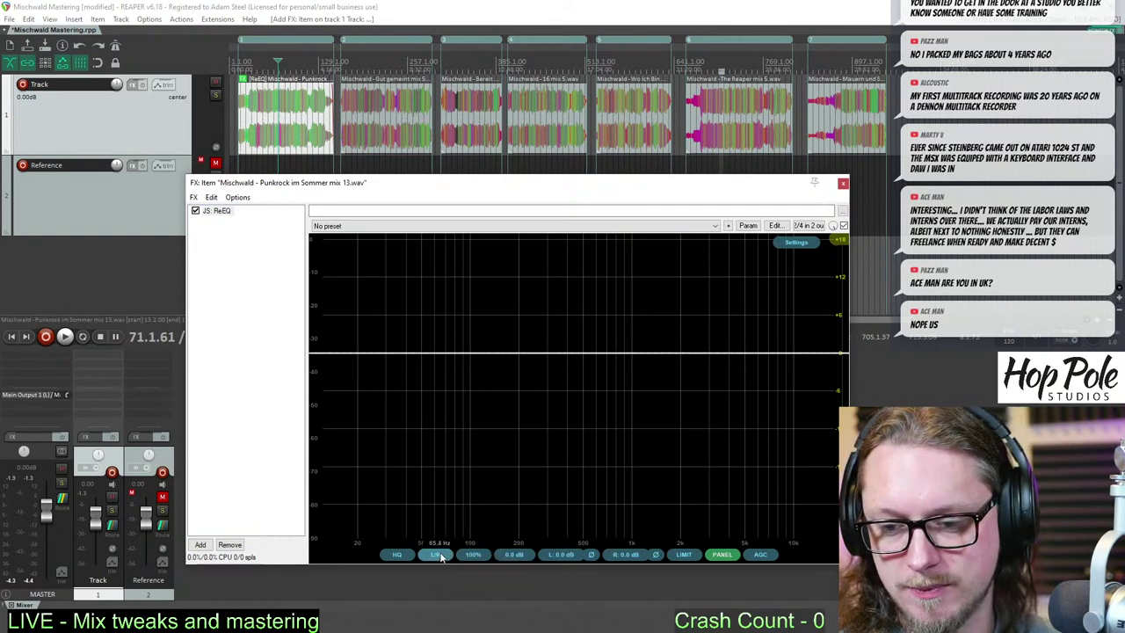
pyautogui.doubleClick(462, 356)
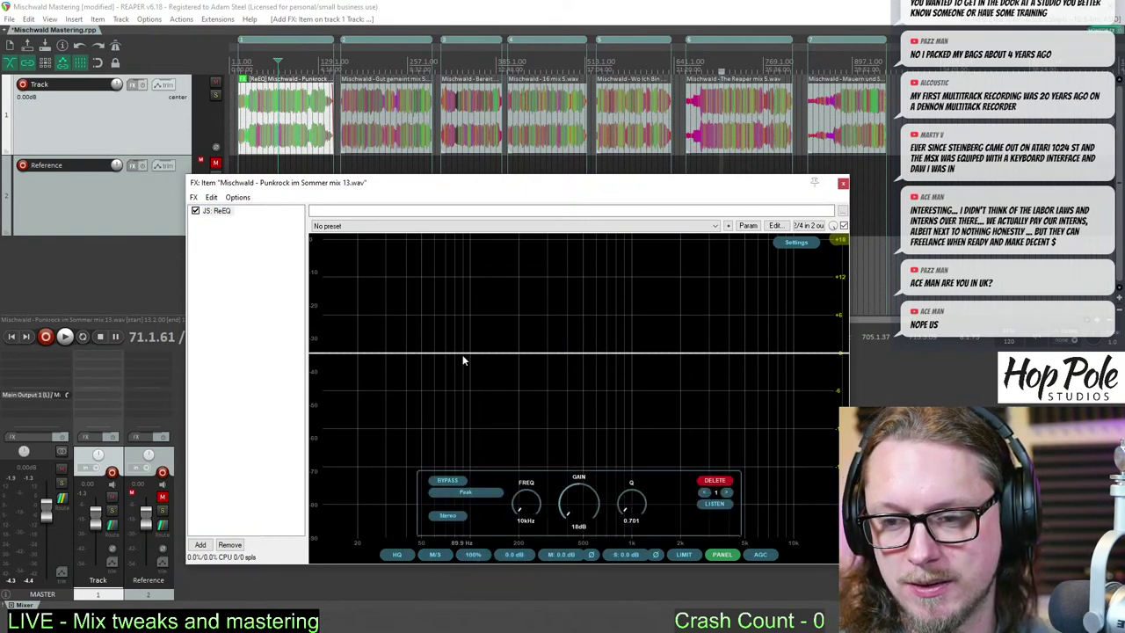
pyautogui.rightClick(464, 357)
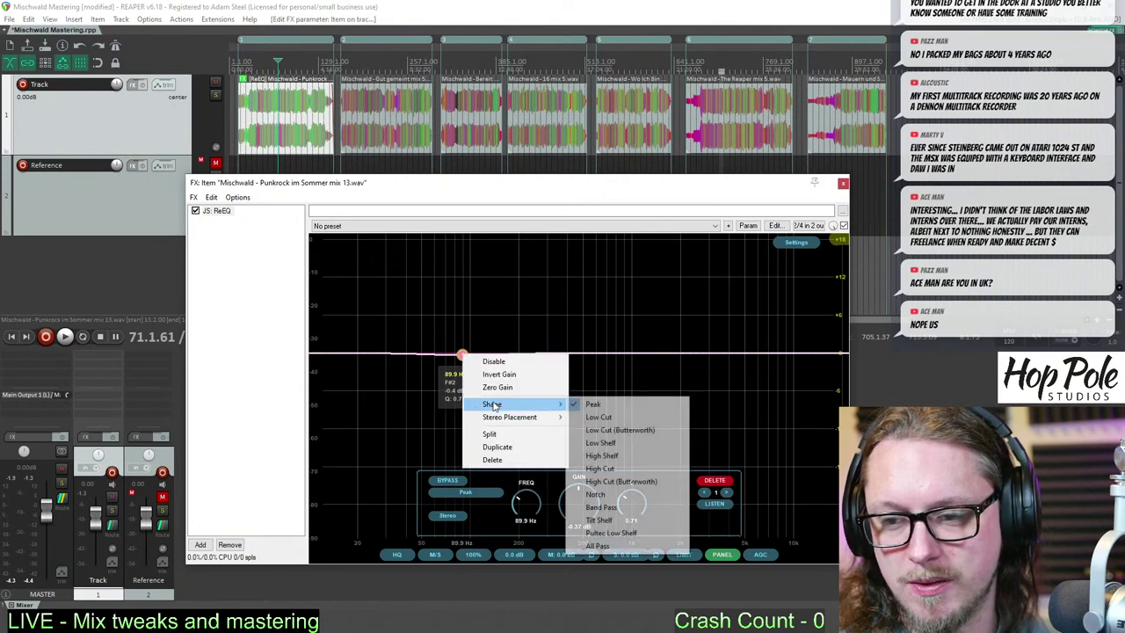
pyautogui.moveTo(515, 425)
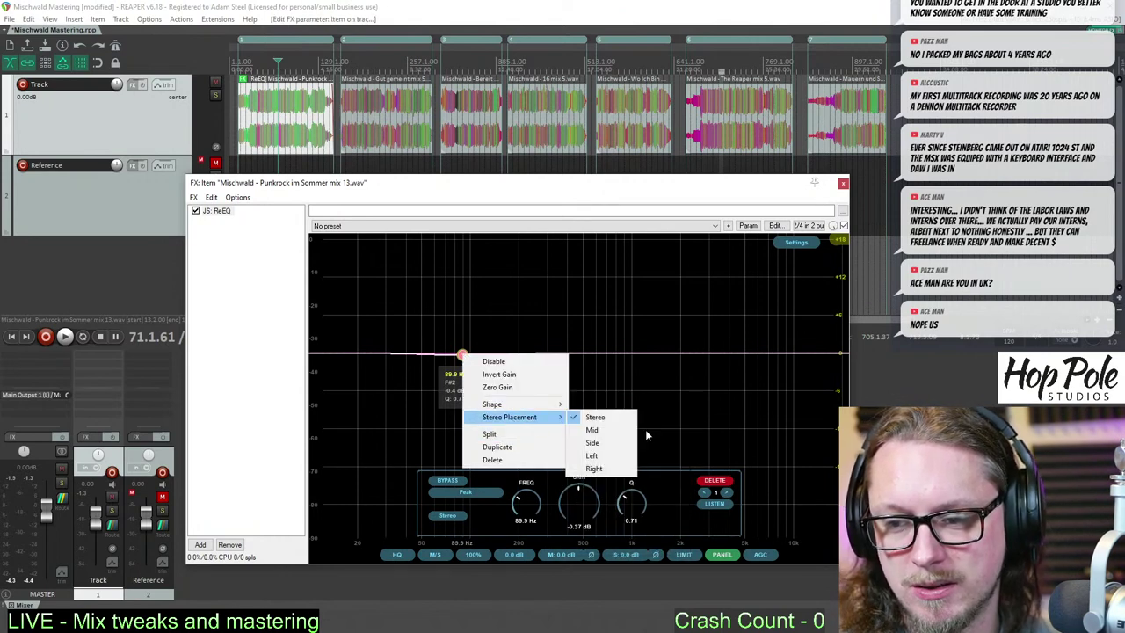
pyautogui.click(592, 443)
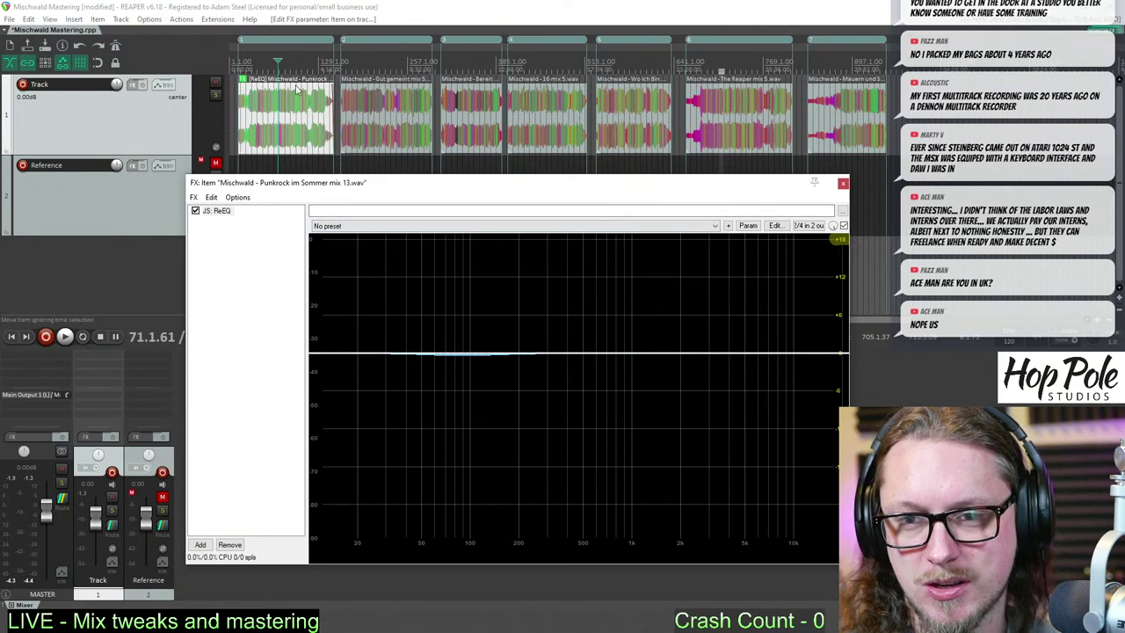
pyautogui.moveTo(455, 430)
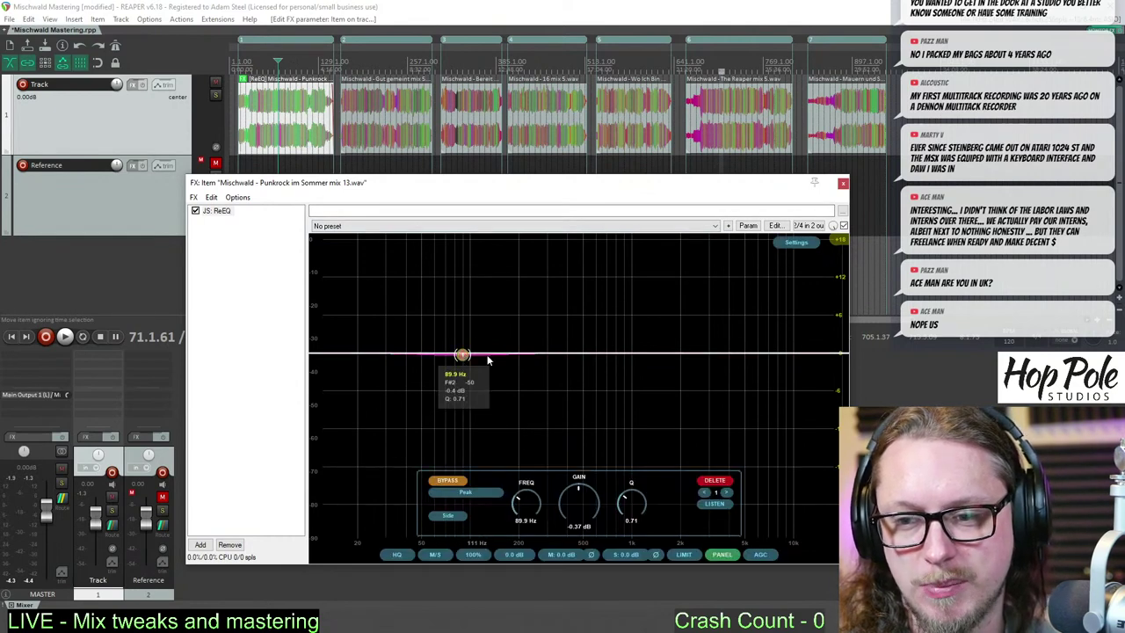
# - Compare late passages of Punkrock im Sommer with passages of the second song, then return to the first song and stop playback
pyautogui.click(404, 70)
pyautogui.press('space')
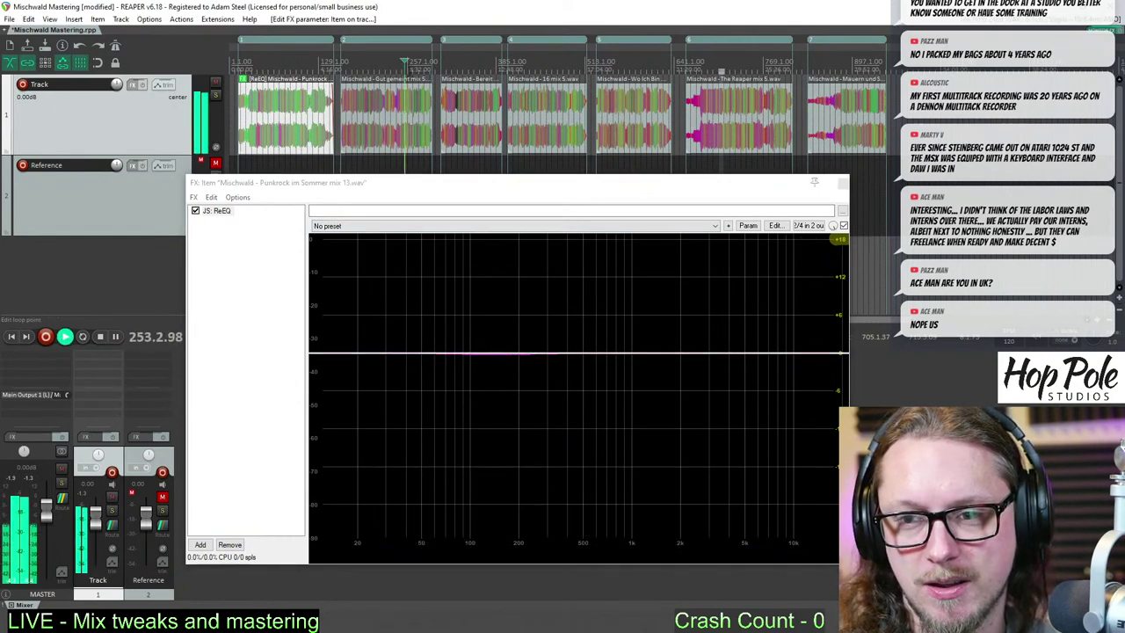
pyautogui.scroll(3, 368, 85)
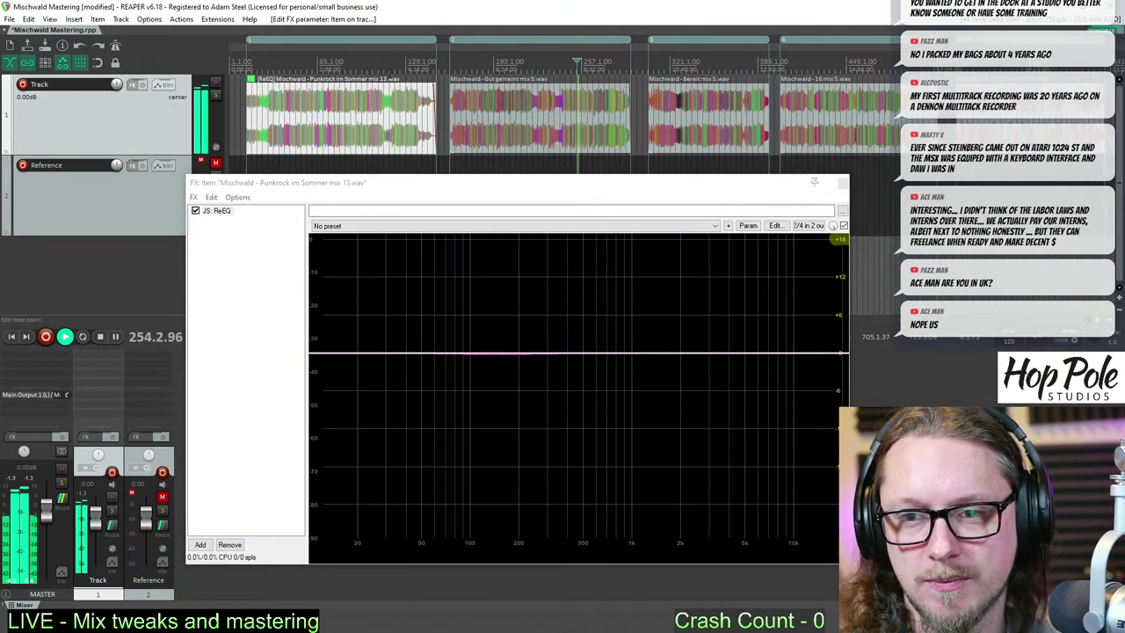
pyautogui.click(399, 65)
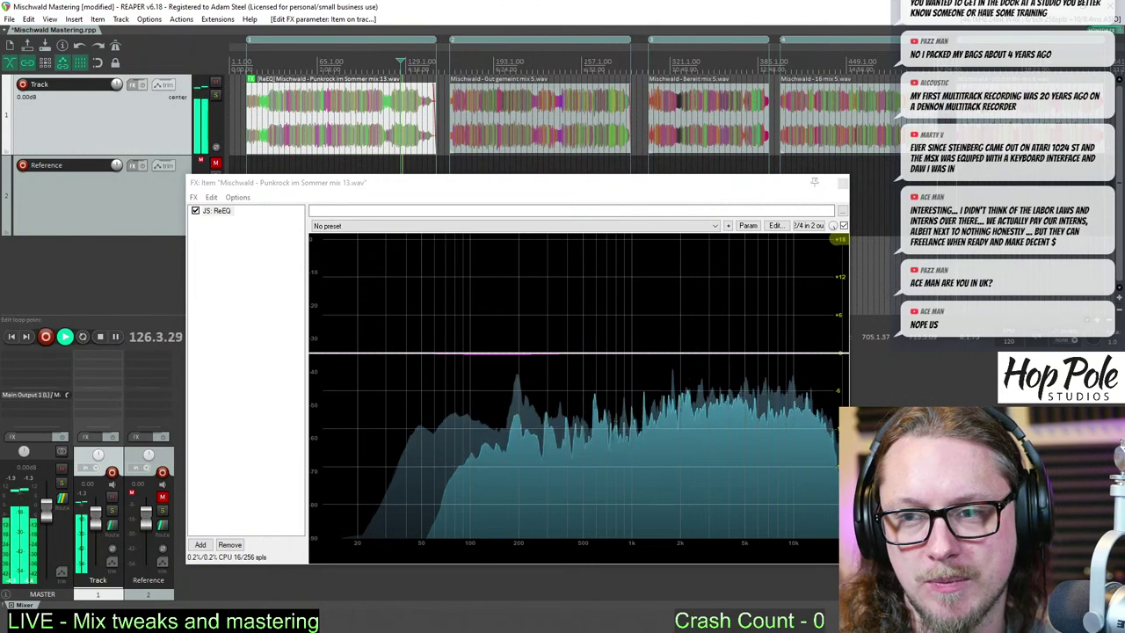
pyautogui.click(580, 61)
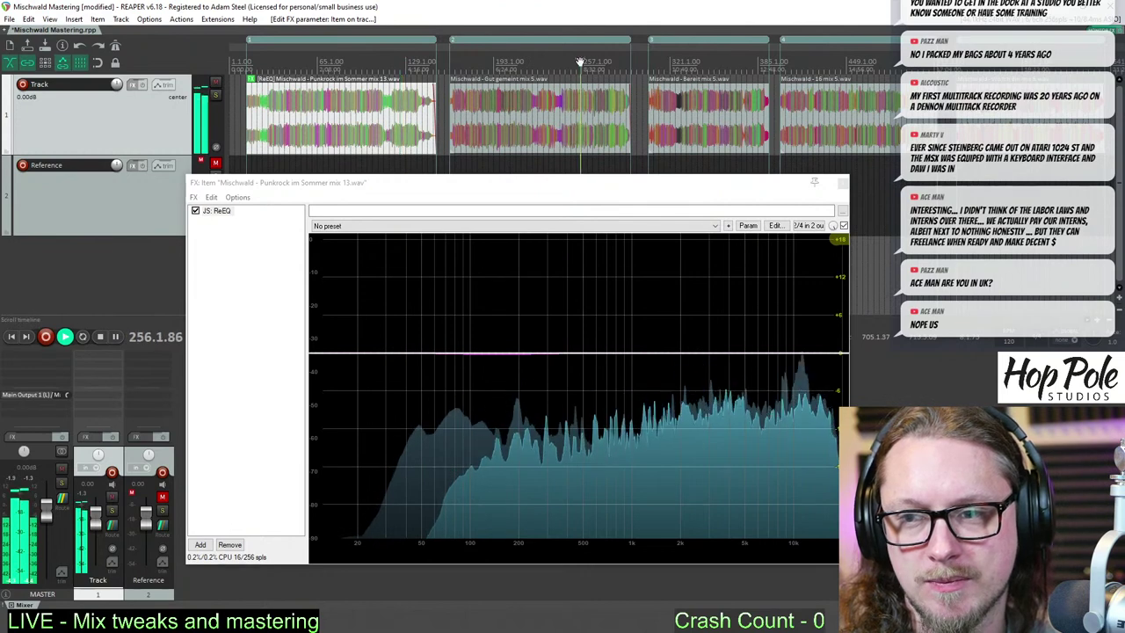
pyautogui.click(396, 61)
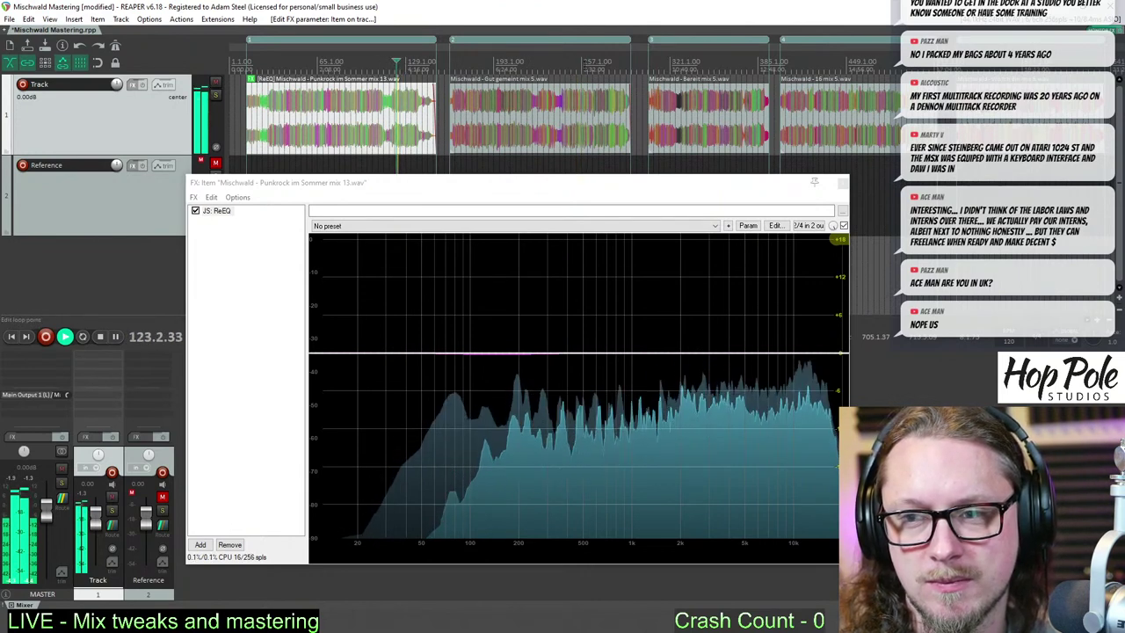
pyautogui.click(582, 61)
pyautogui.click(406, 61)
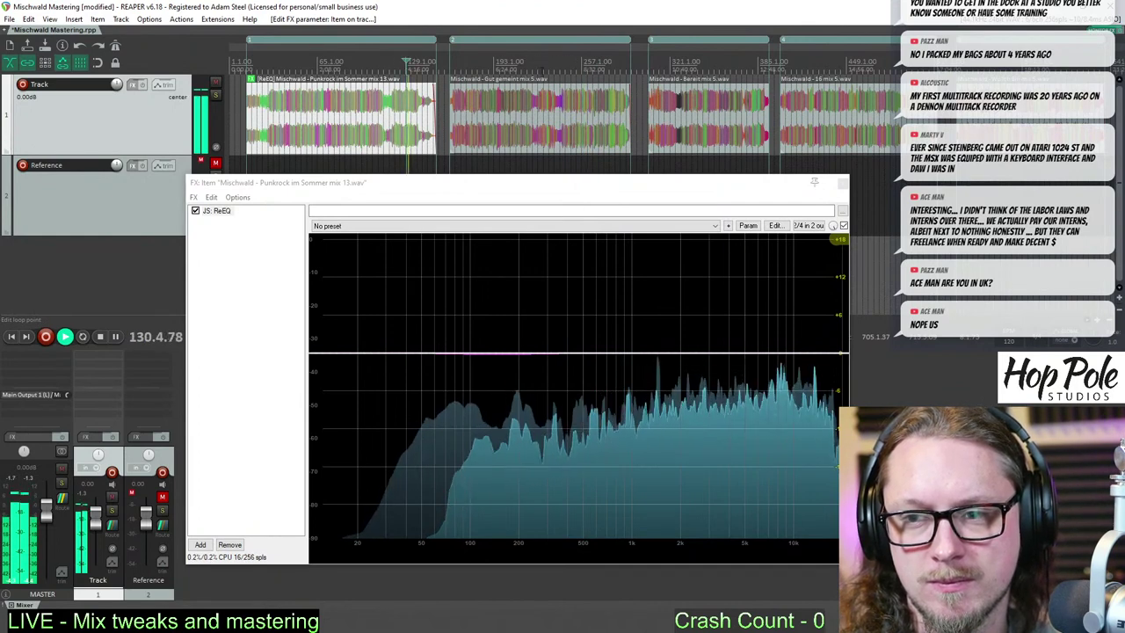
pyautogui.click(506, 61)
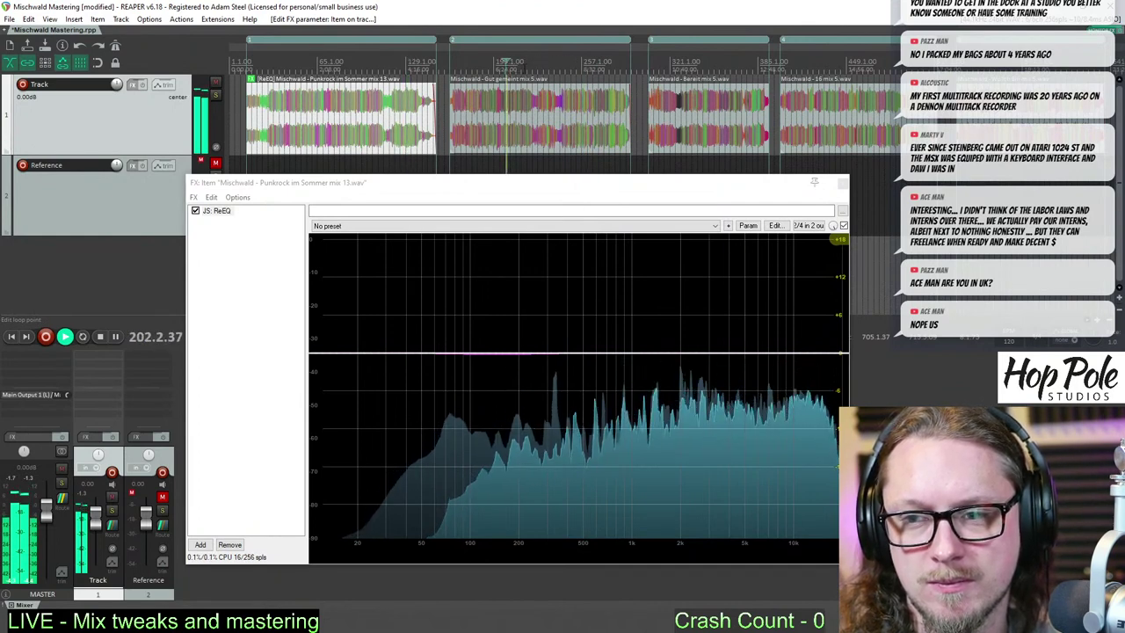
pyautogui.click(523, 62)
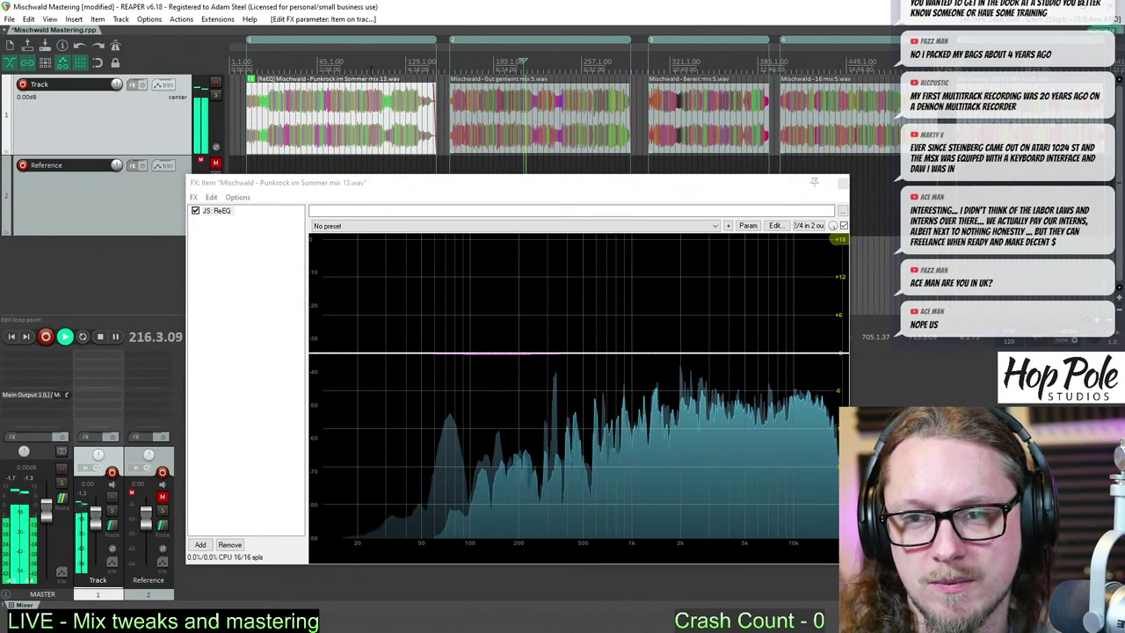
pyautogui.click(370, 62)
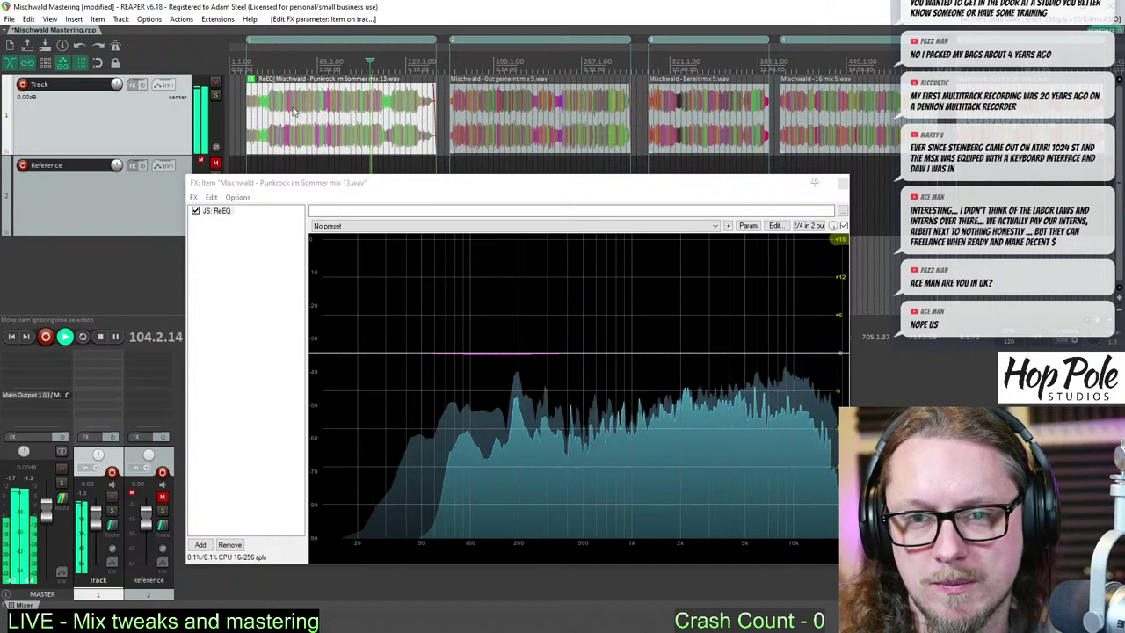
pyautogui.press('space')
# - Shift ReEQ's side band up to just above 500 Hz and lower it into a gentle cut
pyautogui.click(219, 213)
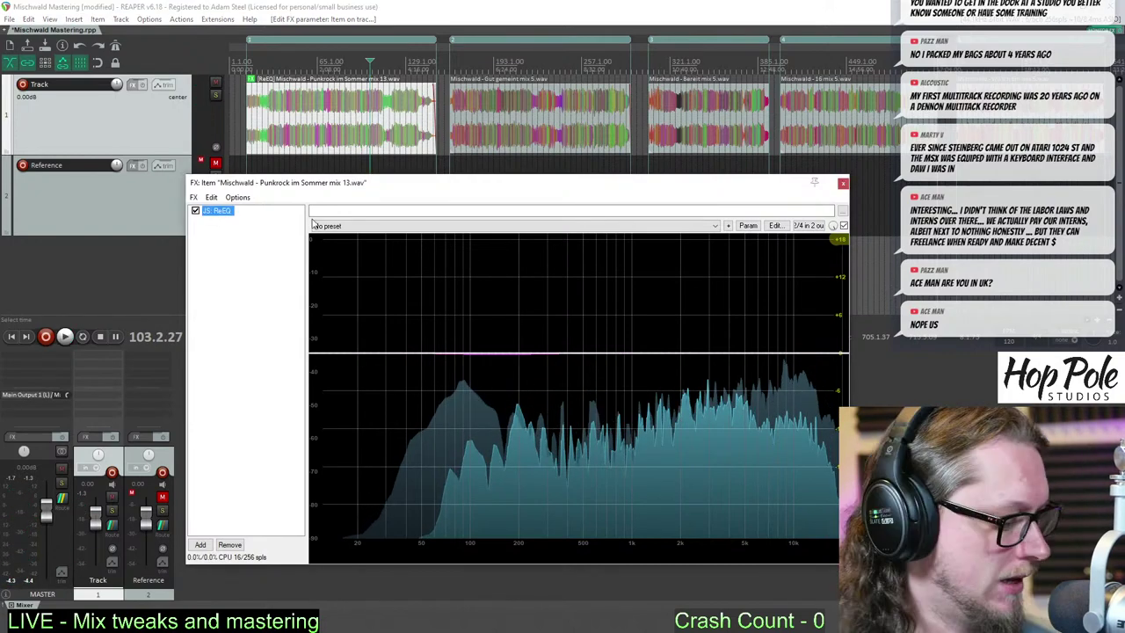
pyautogui.doubleClick(497, 353)
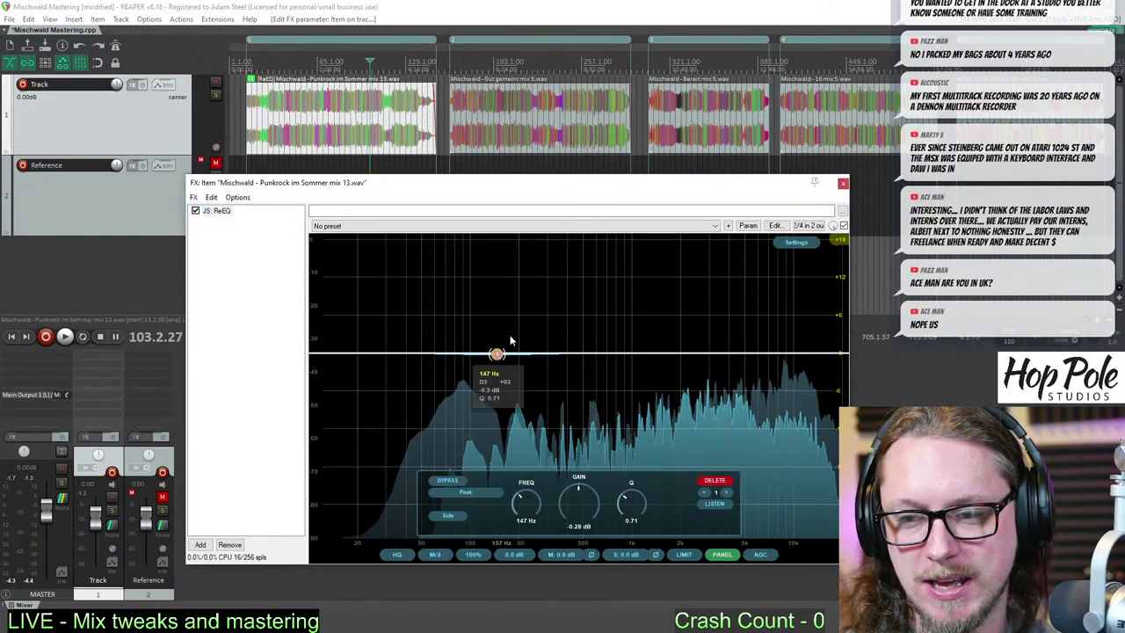
pyautogui.moveTo(497, 354); pyautogui.dragTo(598, 364)
# - Audition the first song with the side cut against the second song, then stop playback in the first song
pyautogui.press('space')
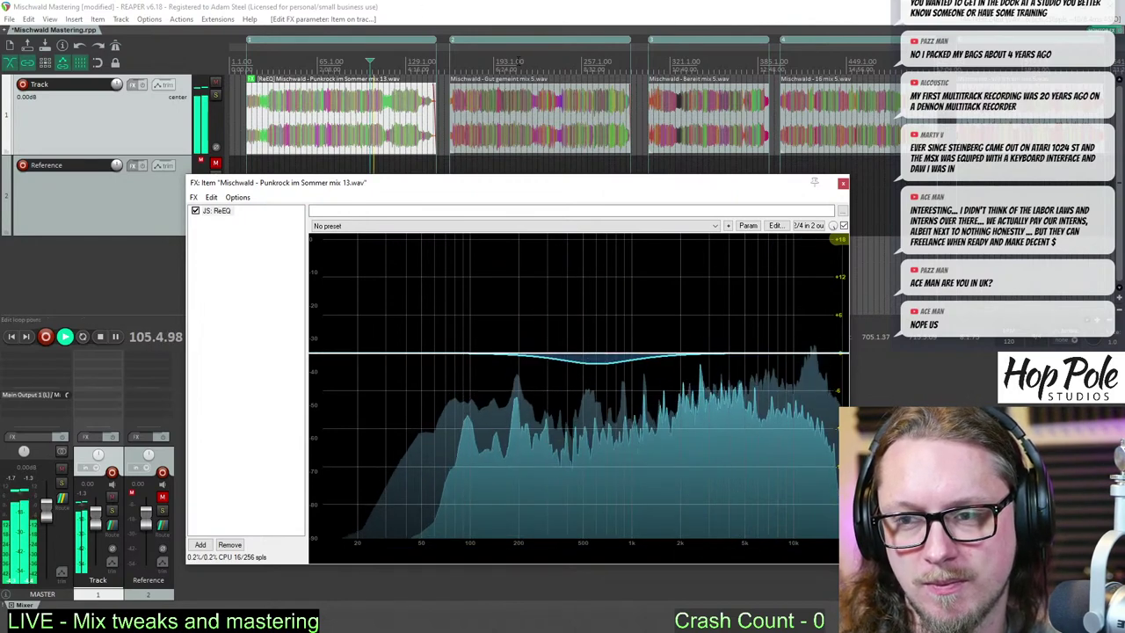
pyautogui.click(516, 62)
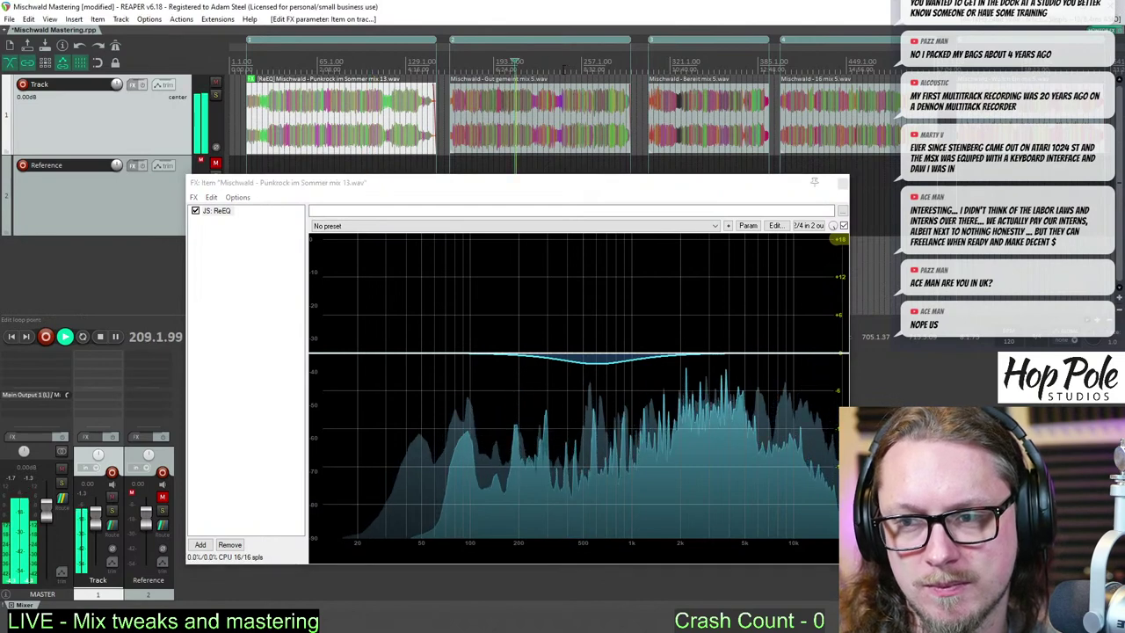
pyautogui.click(359, 61)
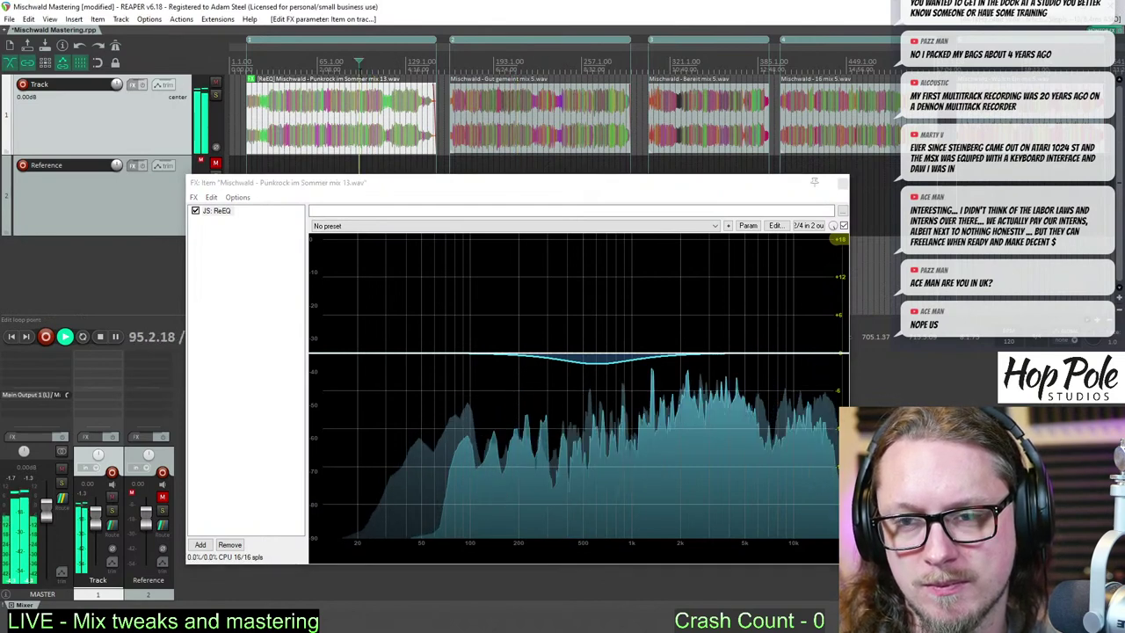
pyautogui.click(370, 61)
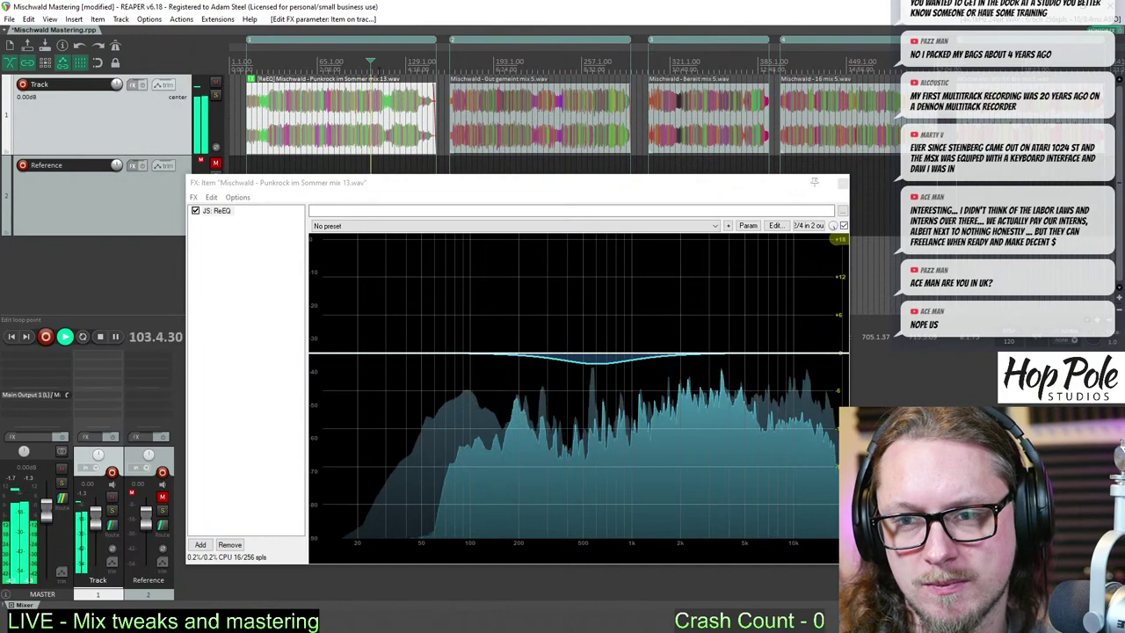
pyautogui.press('space')
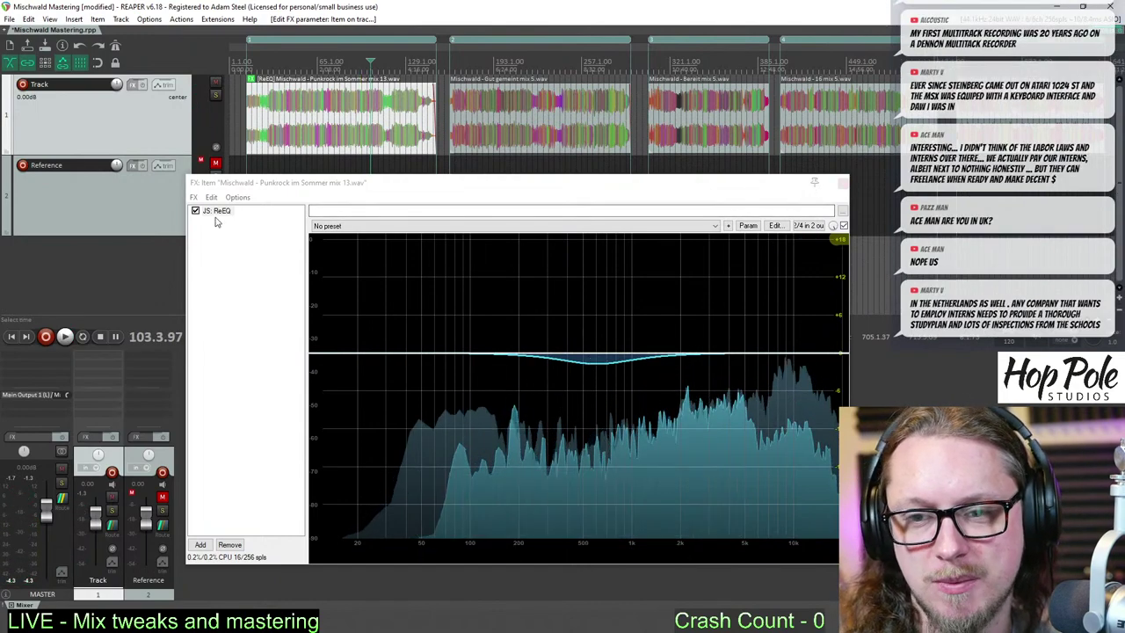
# - Remove ReEQ from the Punkrock im Sommer item, save the mastering project and close the item's effects window
pyautogui.click(228, 199)
pyautogui.click(218, 211)
pyautogui.press('Delete')
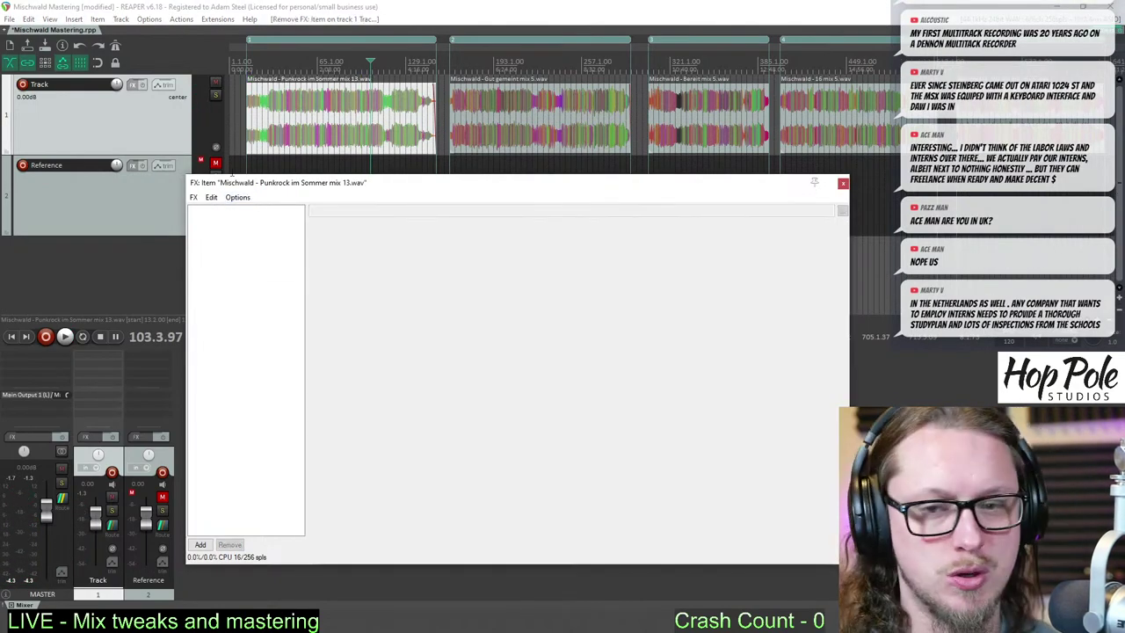
pyautogui.hotkey('ctrl', 's')
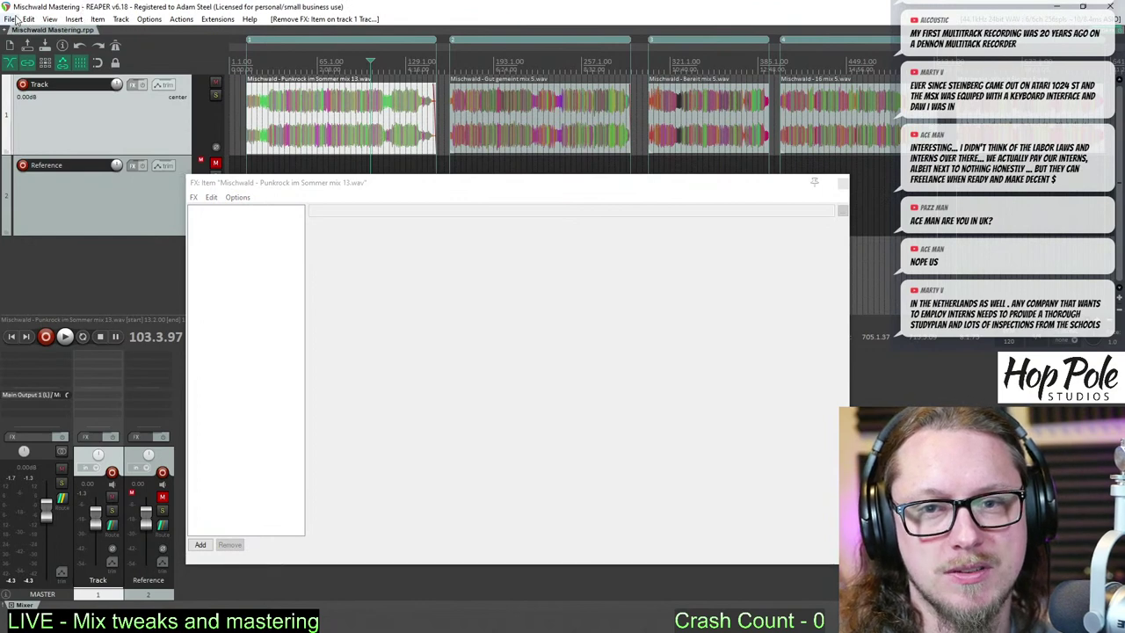
pyautogui.click(842, 183)
# - Open the recent project "Mischwald - Punkrock im Sommer mem test.rpp" in a new project tab
pyautogui.click(11, 18)
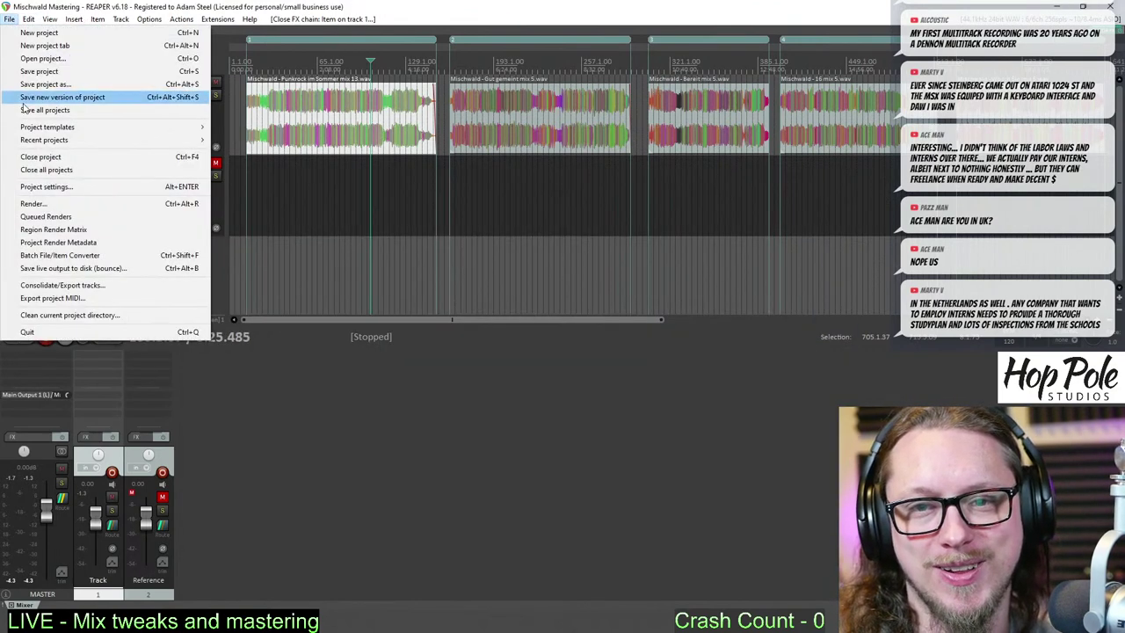
pyautogui.click(44, 45)
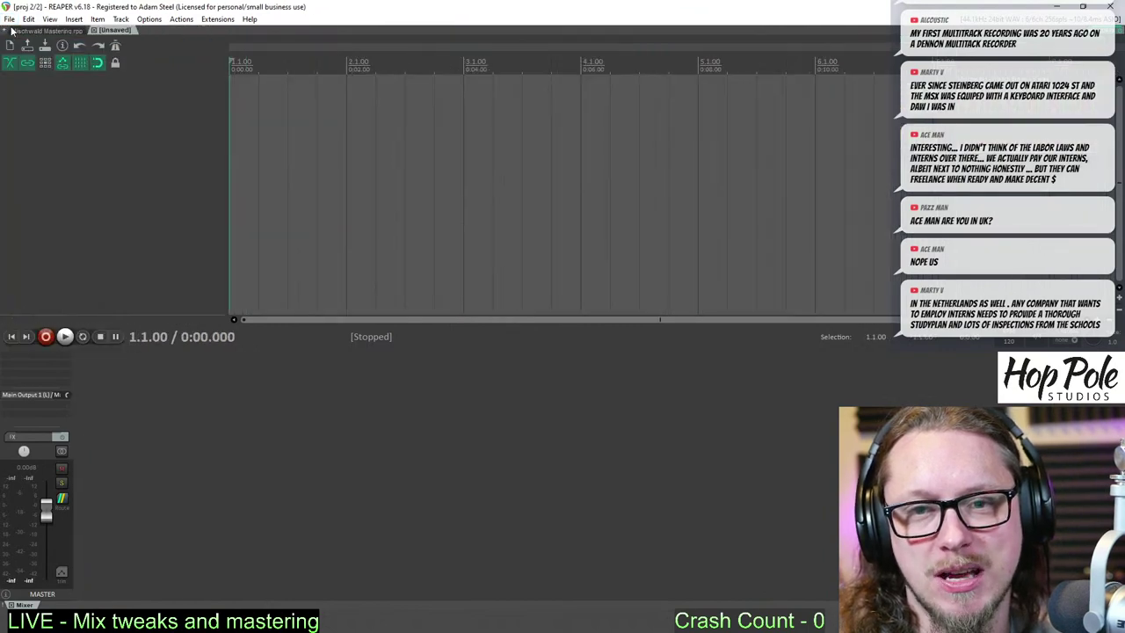
pyautogui.click(10, 19)
pyautogui.moveTo(109, 140)
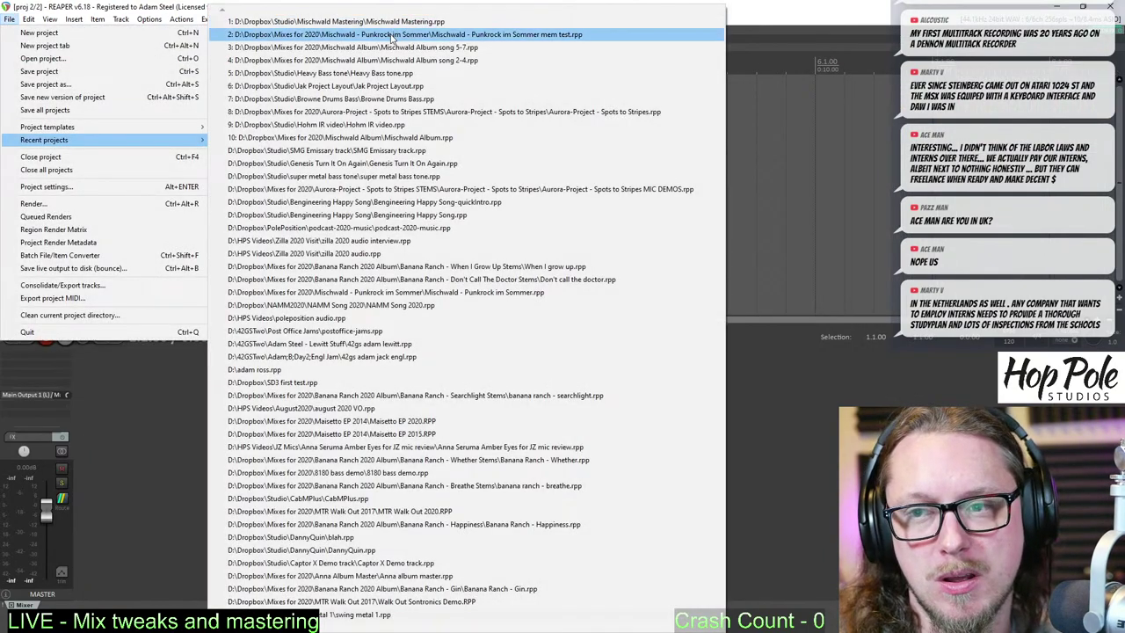
pyautogui.click(385, 34)
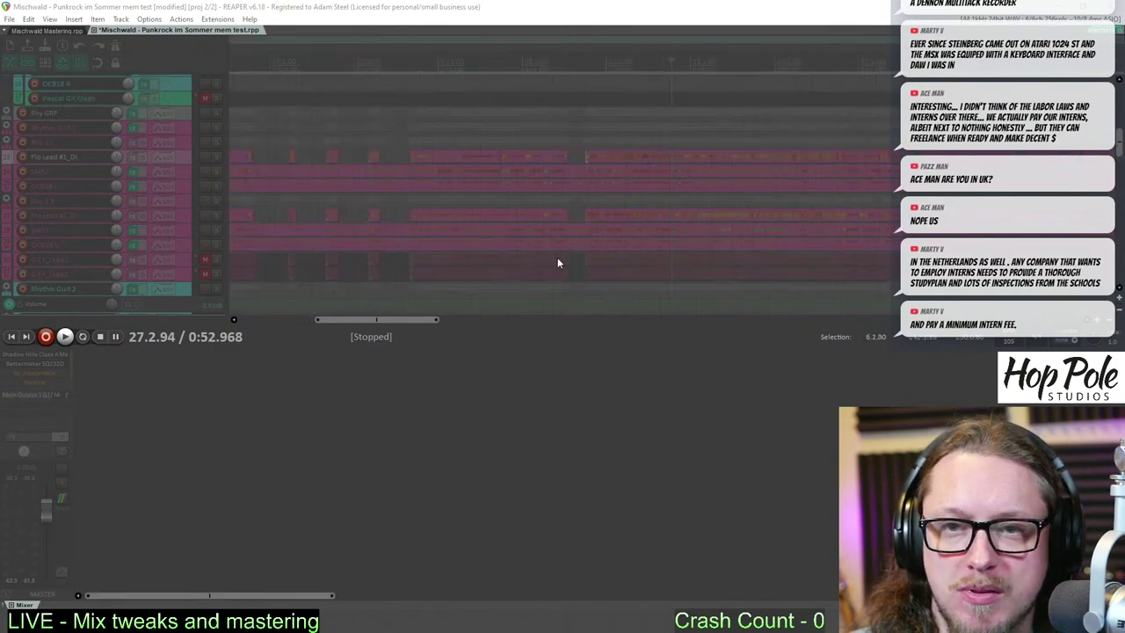
# - Bypass the soothe2 effect on the Rhy GRP track and skip its offered 1.1.2 update
pyautogui.scroll(-8, 82, 111)
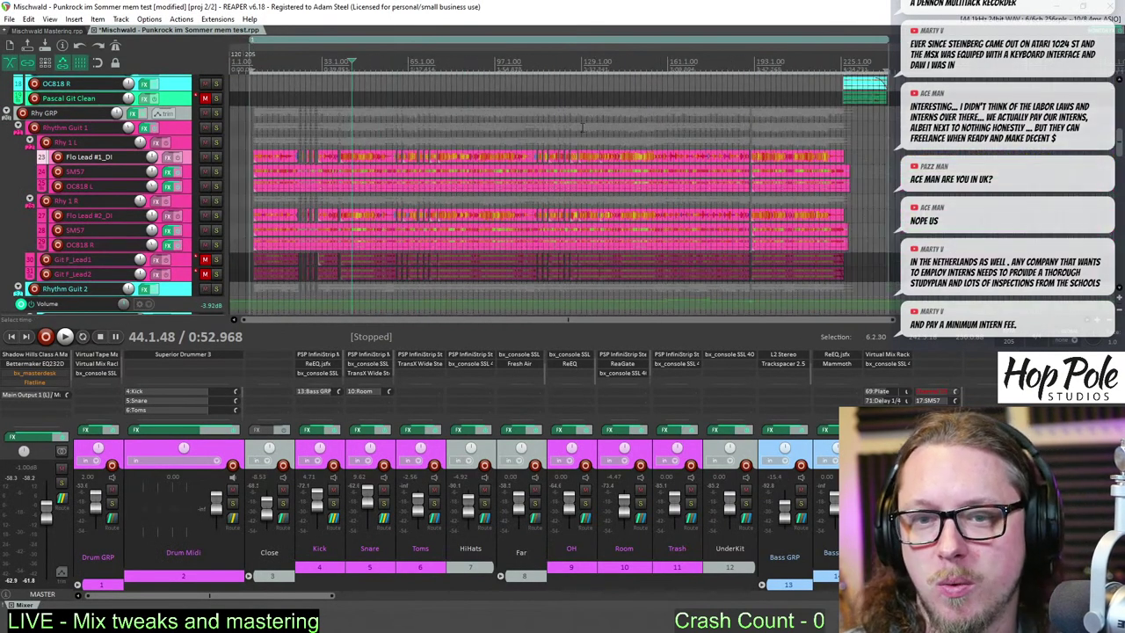
pyautogui.moveTo(135, 117)
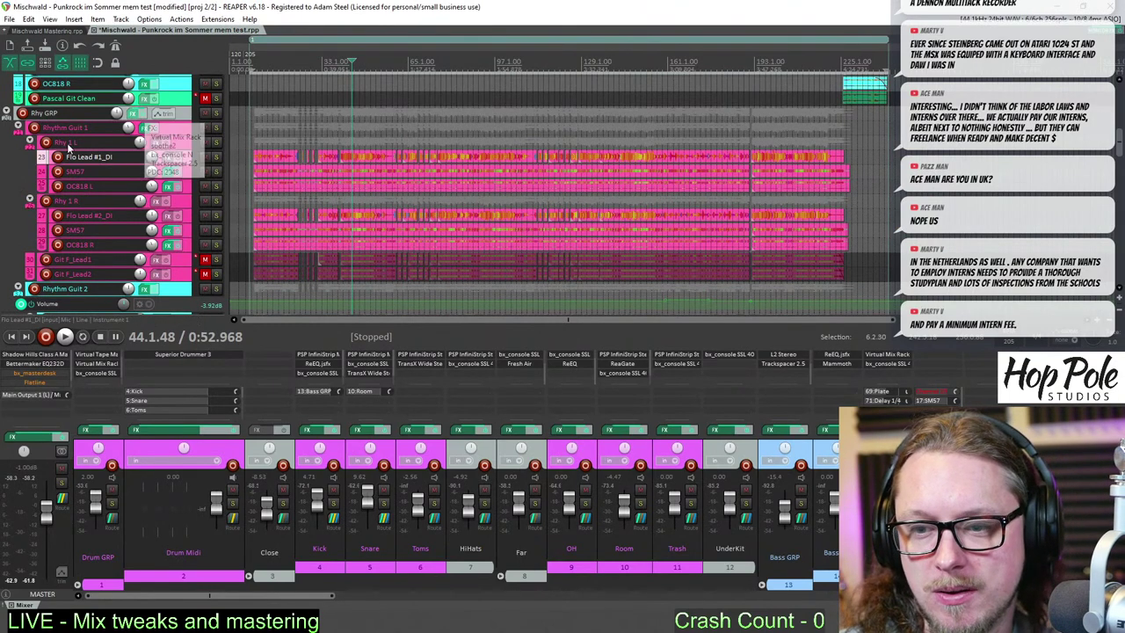
pyautogui.click(134, 113)
pyautogui.click(64, 78)
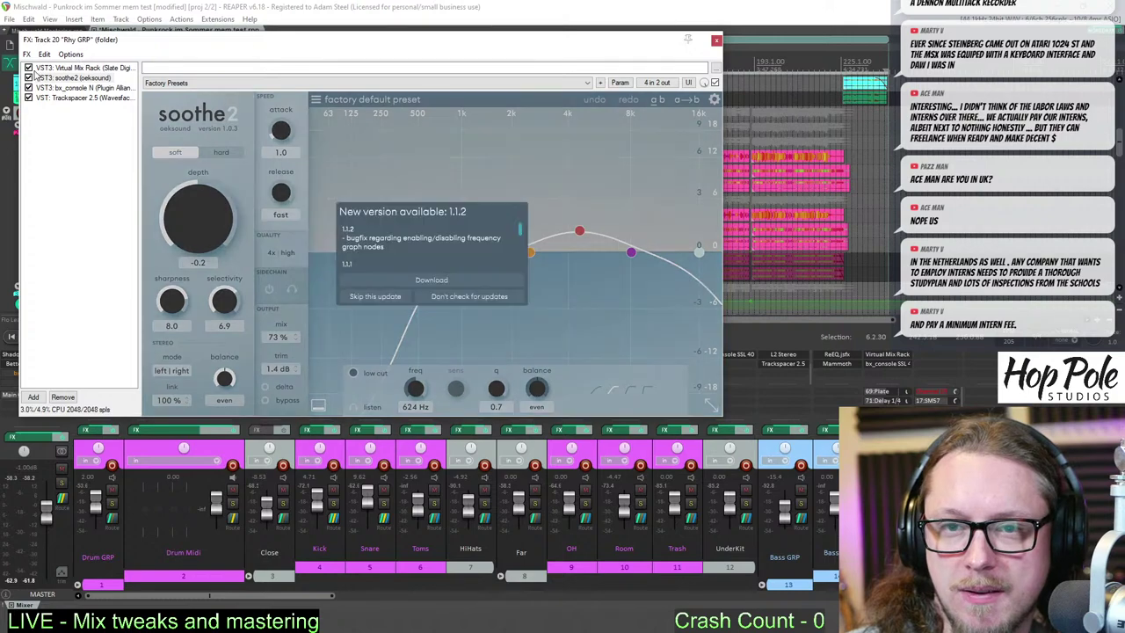
pyautogui.click(28, 77)
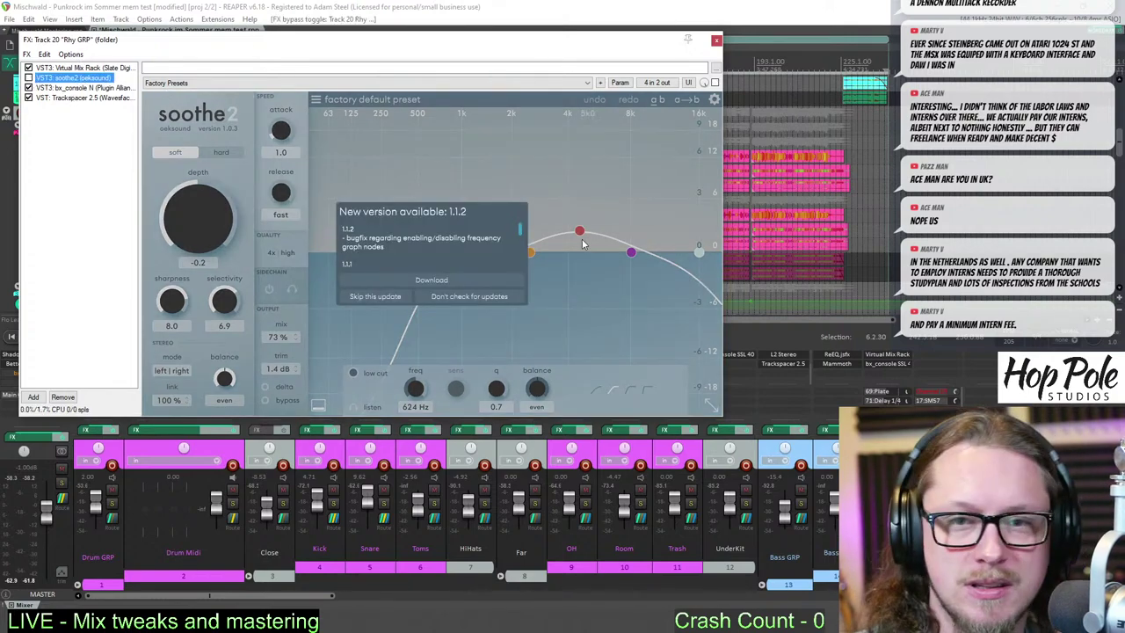
pyautogui.click(378, 297)
# - Audition the Bass GRP track in solo during playback and close the Rhy GRP effects window
pyautogui.click(418, 6)
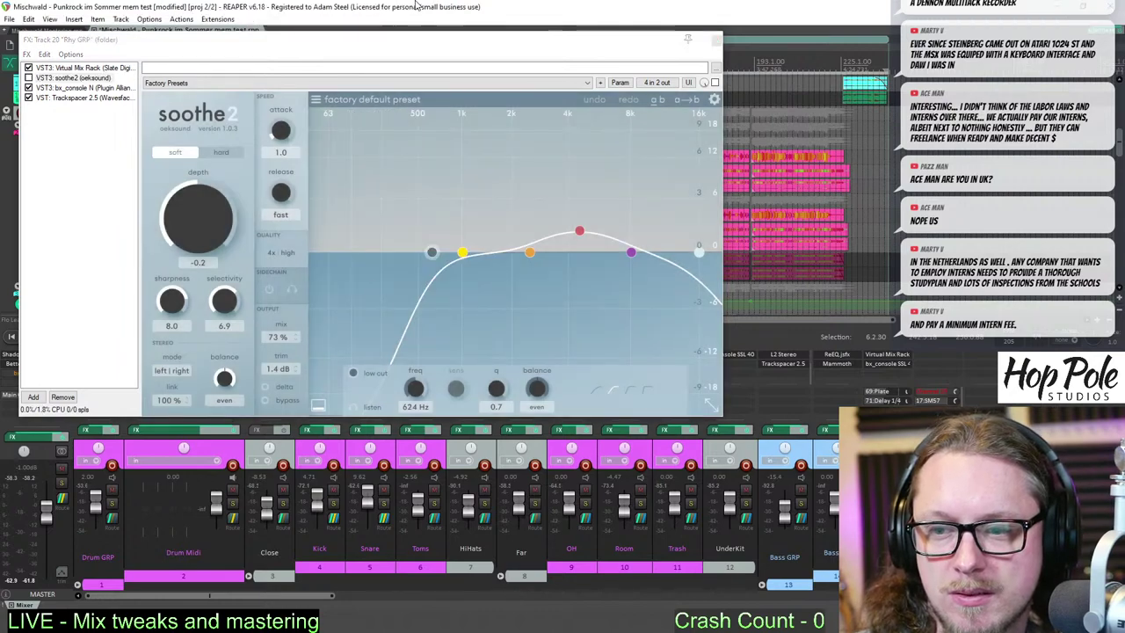
pyautogui.moveTo(376, 40); pyautogui.dragTo(471, 146)
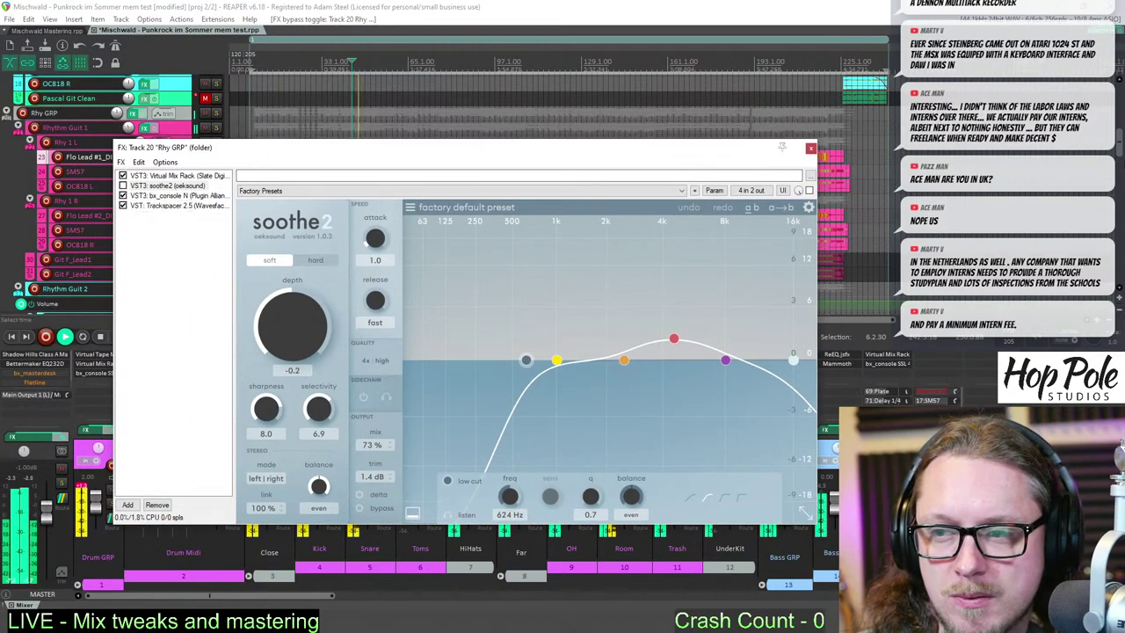
pyautogui.scroll(5, 71, 194)
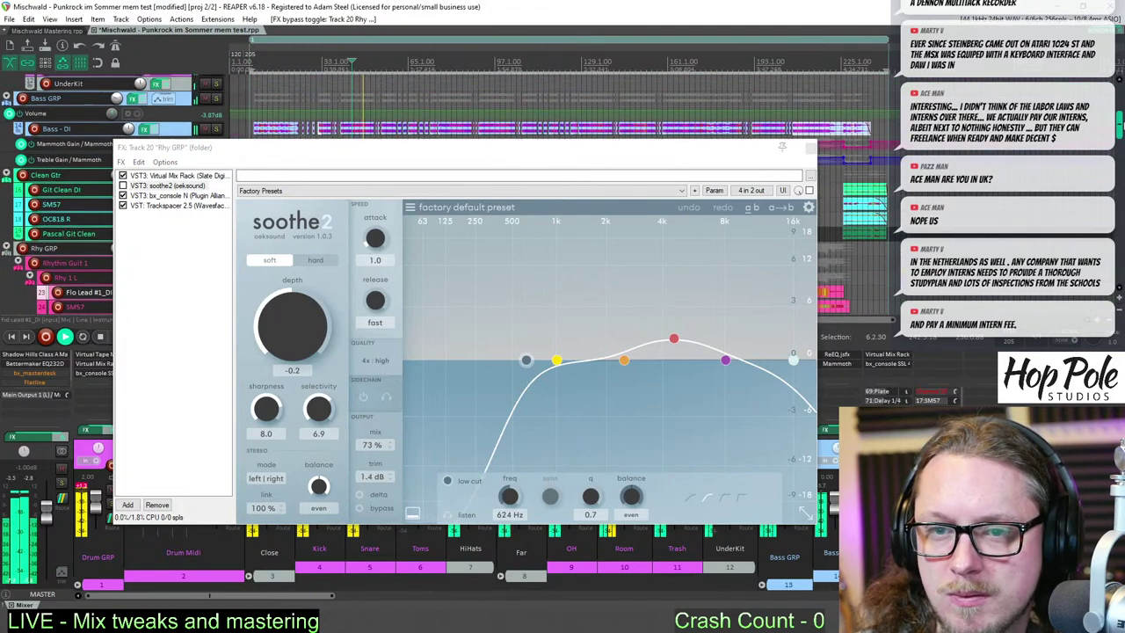
pyautogui.scroll(-2, 70, 193)
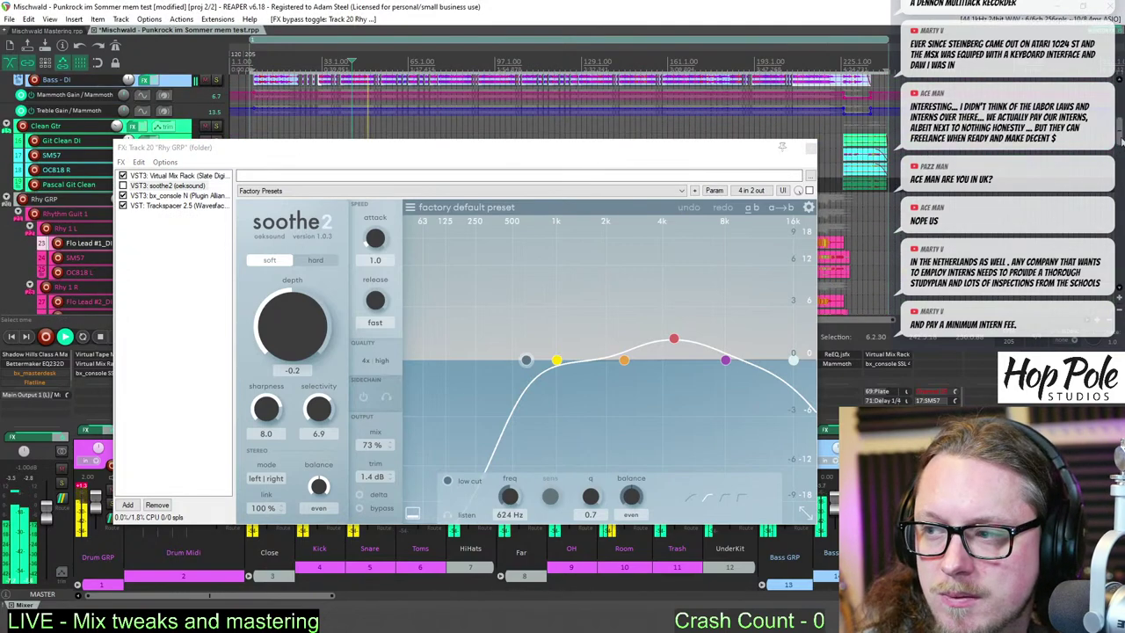
pyautogui.scroll(3, 221, 124)
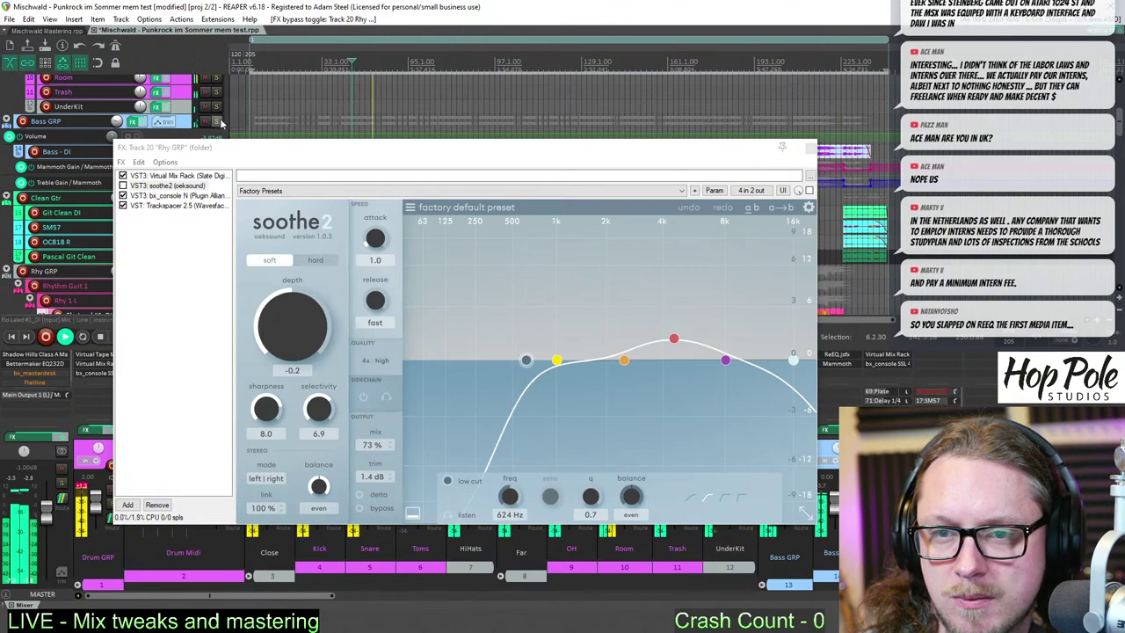
pyautogui.click(217, 122)
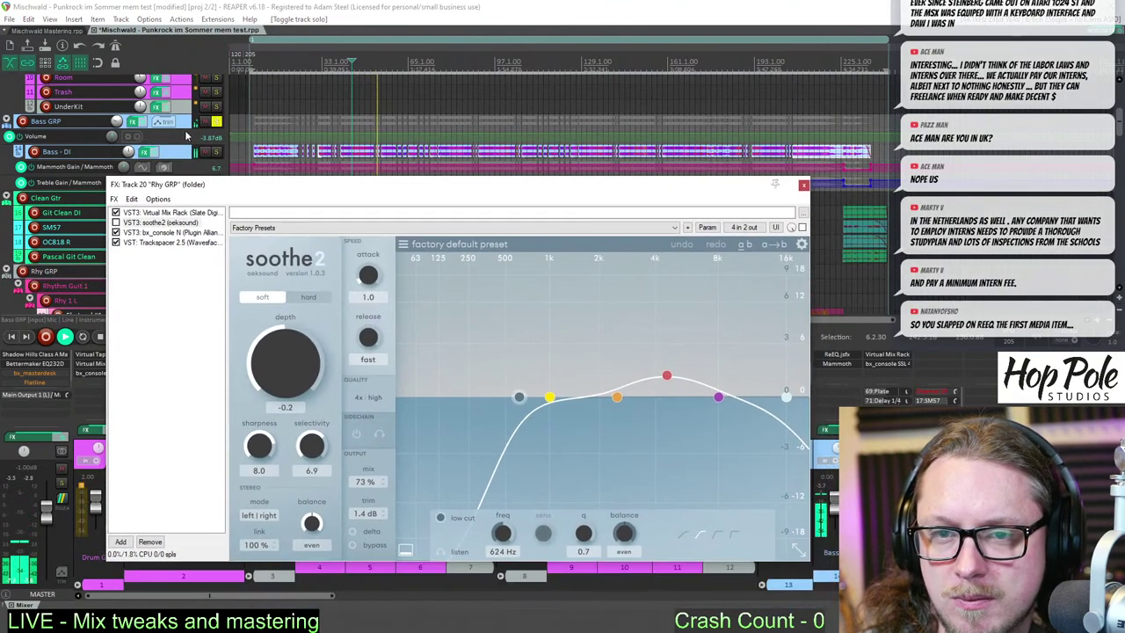
pyautogui.click(134, 122)
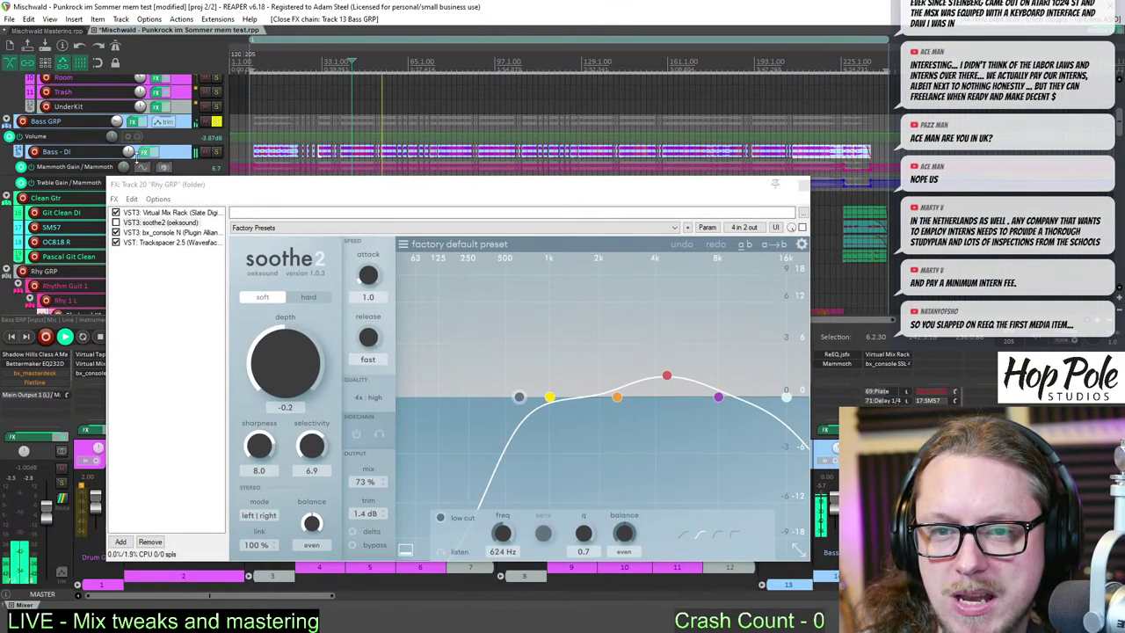
pyautogui.click(802, 185)
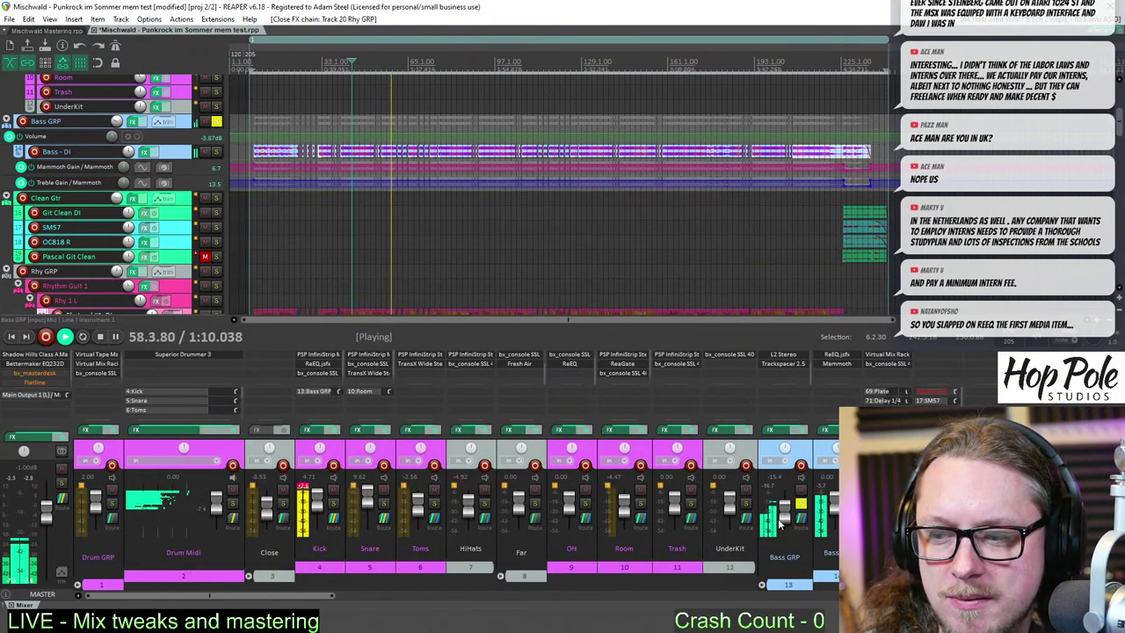
# - Try resetting the Bass GRP track's volume, stop playback and undo the recent changes
pyautogui.doubleClick(779, 522)
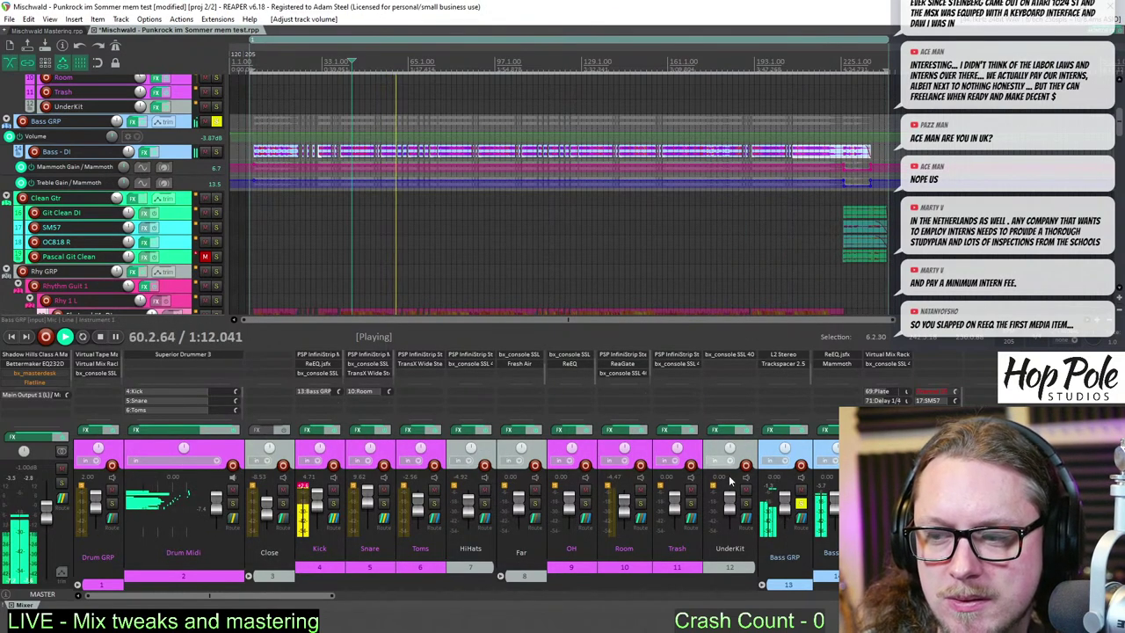
pyautogui.press('space')
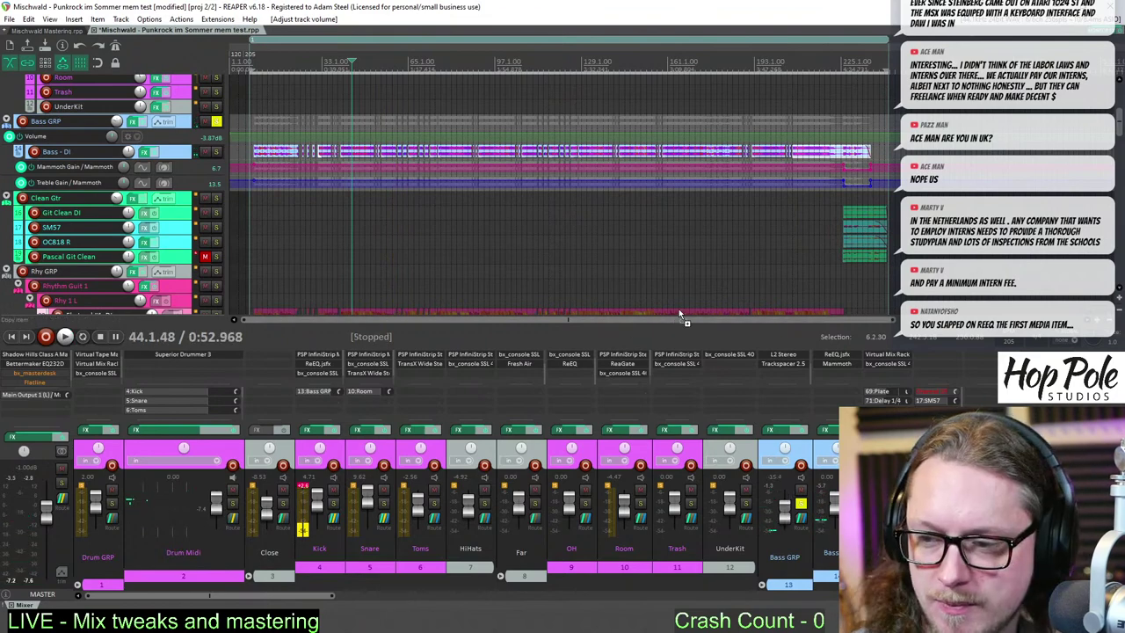
pyautogui.hotkey('ctrl', 'z')
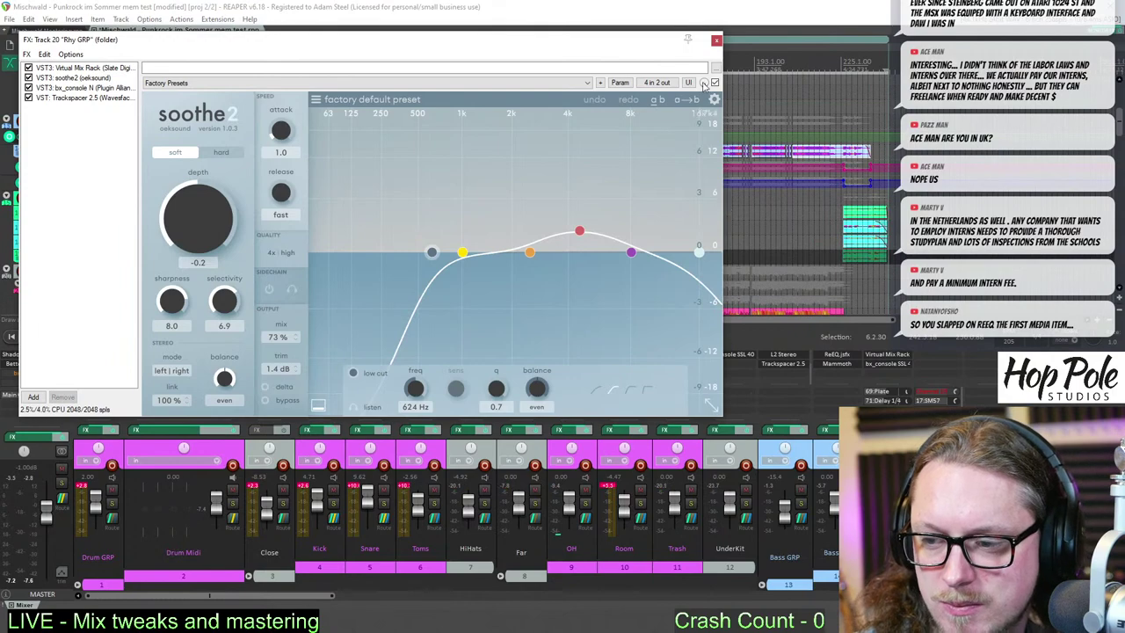
# - Close the Rhy GRP effects window, reset the Bass GRP track's volume to its default and restart playback
pyautogui.click(716, 39)
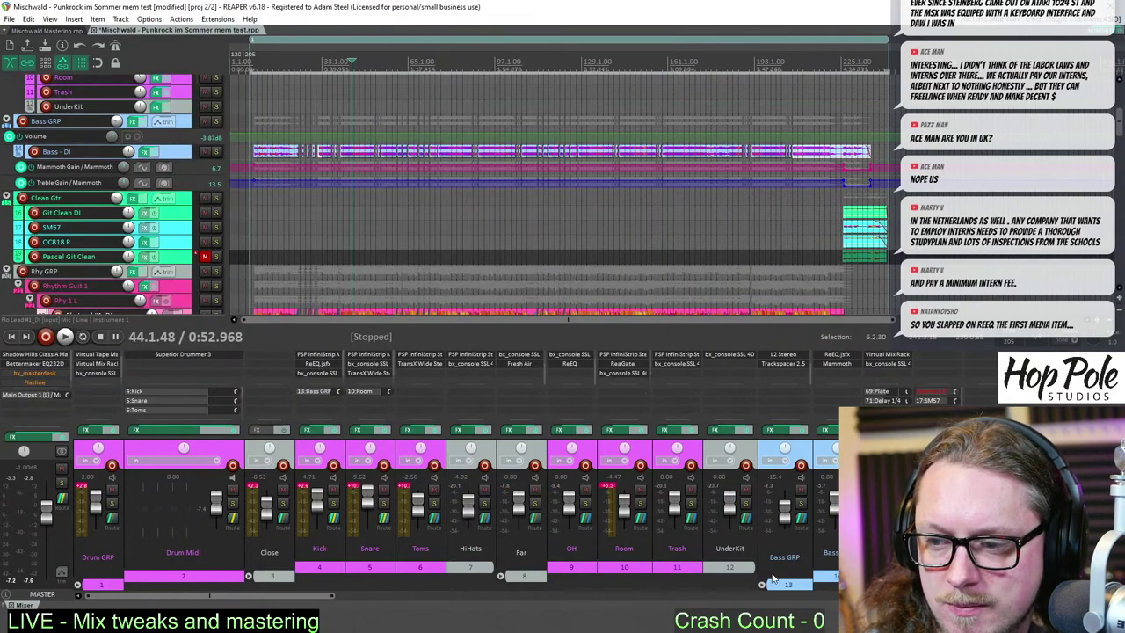
pyautogui.doubleClick(785, 508)
pyautogui.press('space')
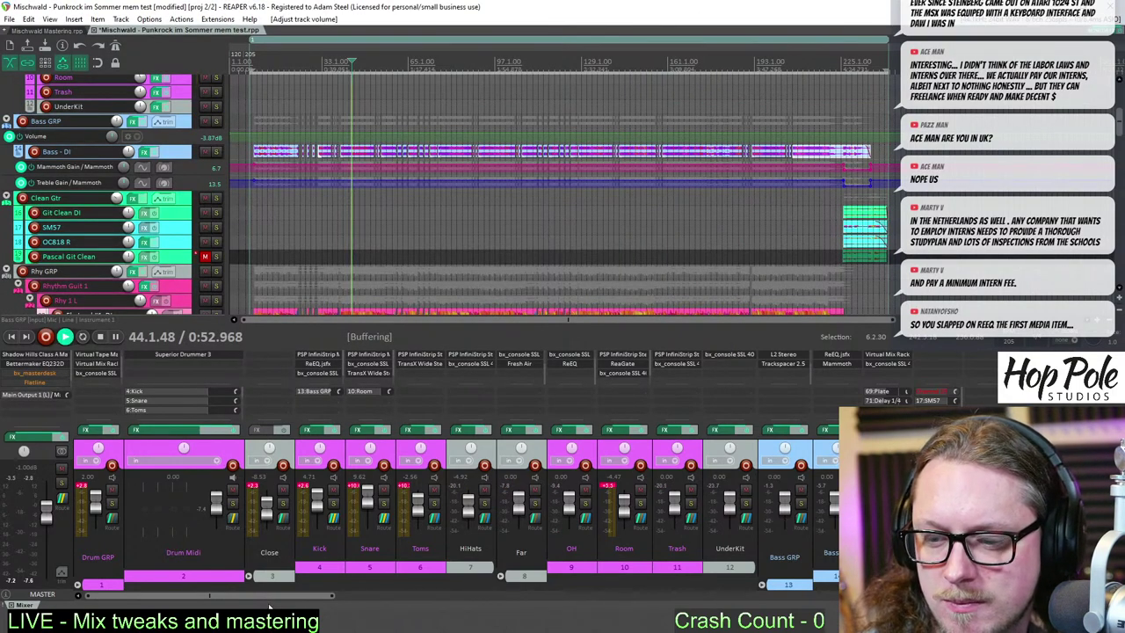
# - Compare the Rhy GRP track in solo with the full mix during playback
pyautogui.moveTo(269, 597); pyautogui.dragTo(454, 611)
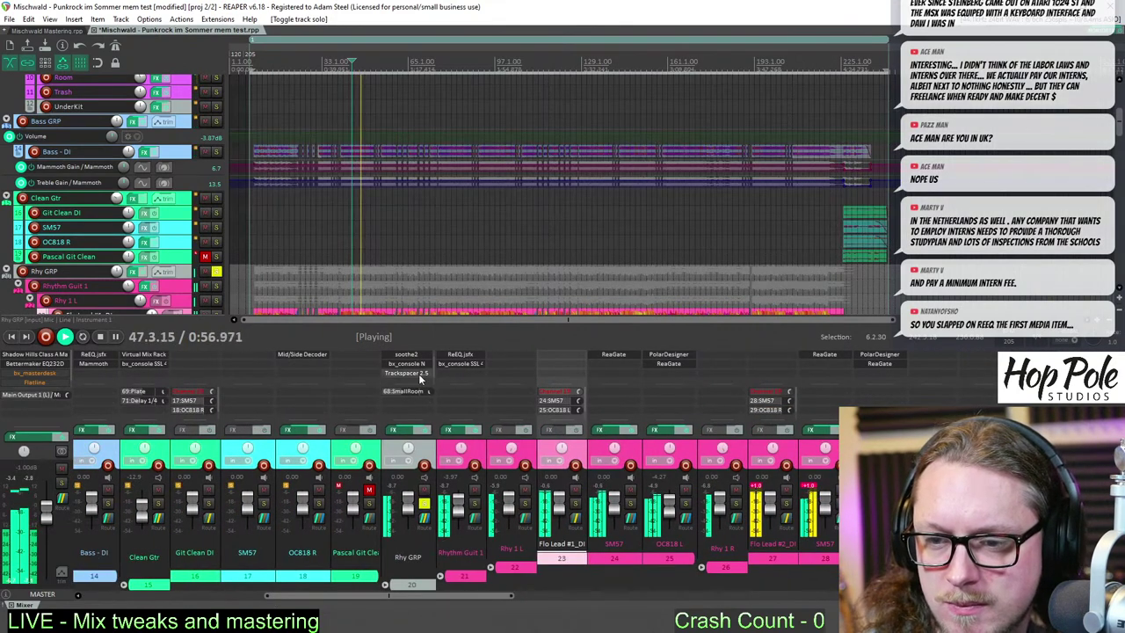
pyautogui.click(423, 504)
pyautogui.click(424, 505)
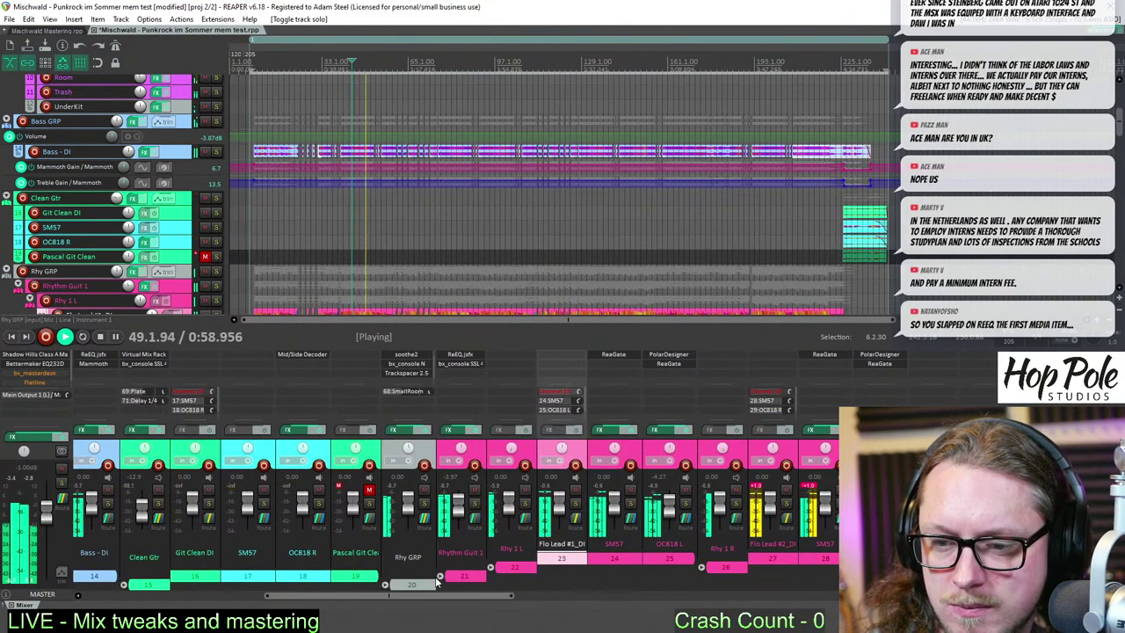
pyautogui.moveTo(442, 598); pyautogui.dragTo(463, 601)
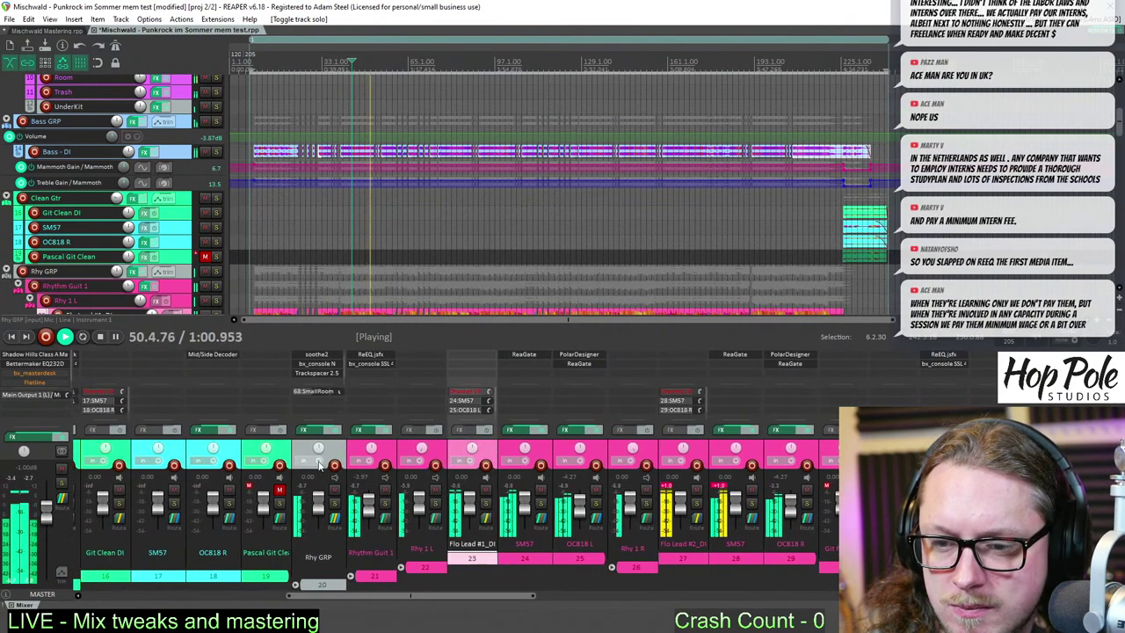
# - With Rhy GRP soloed, lower the bx_console N high-mid gain to +0.4 dB, reduce its high gain, raise its output fader slightly and unsolo
pyautogui.click(333, 503)
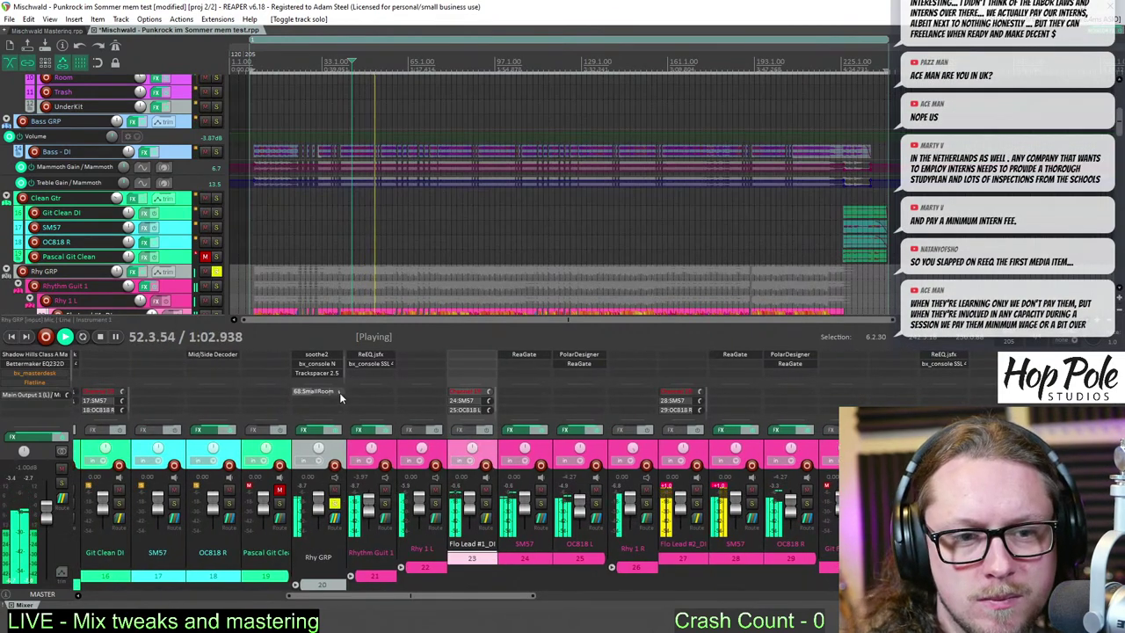
pyautogui.scroll(1, 310, 376)
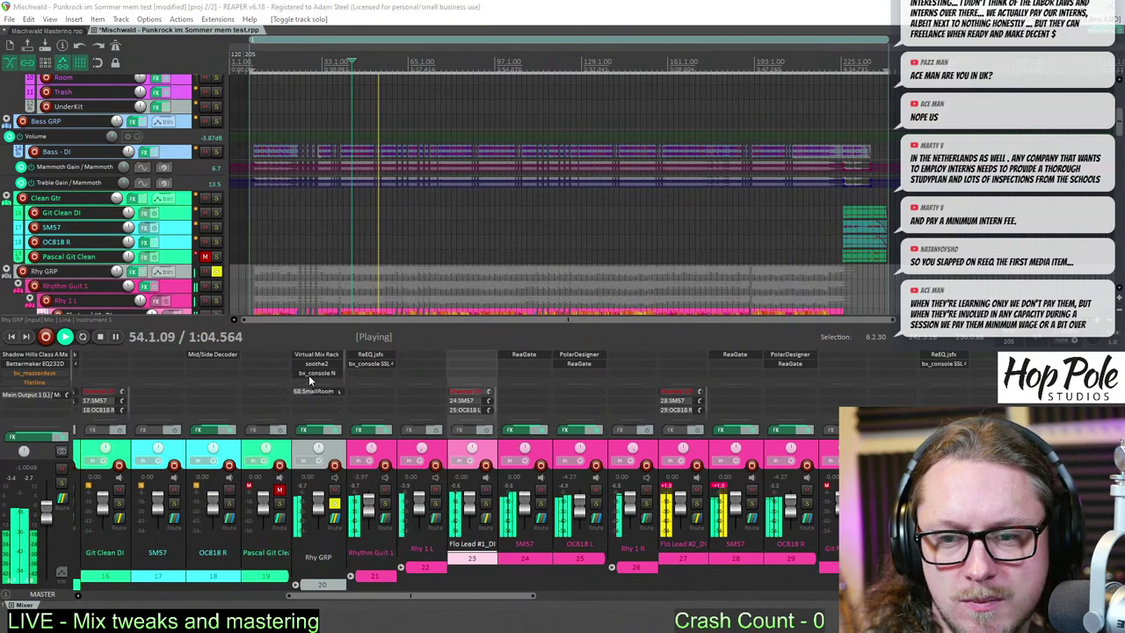
pyautogui.click(310, 374)
pyautogui.moveTo(612, 33); pyautogui.dragTo(563, 64)
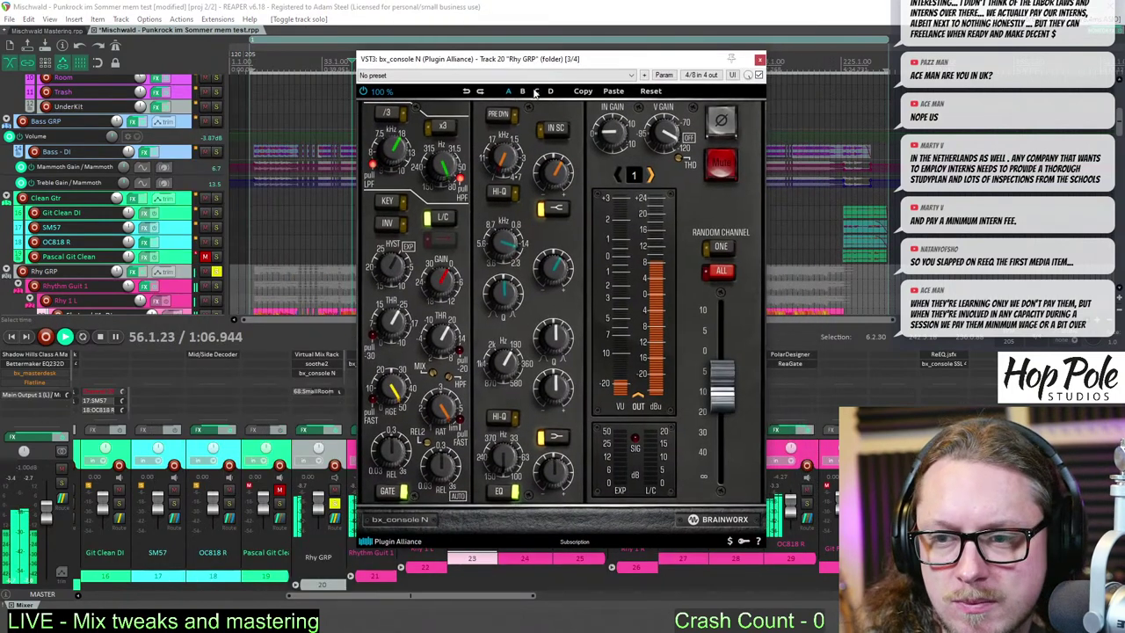
pyautogui.scroll(-4, 554, 277)
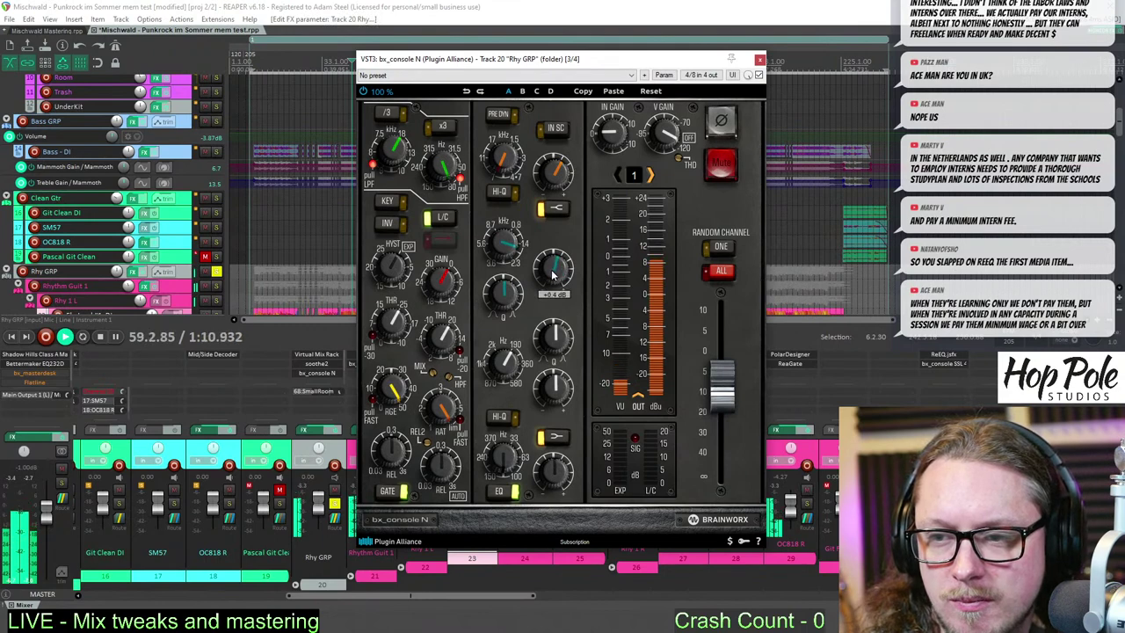
pyautogui.scroll(3, 728, 382)
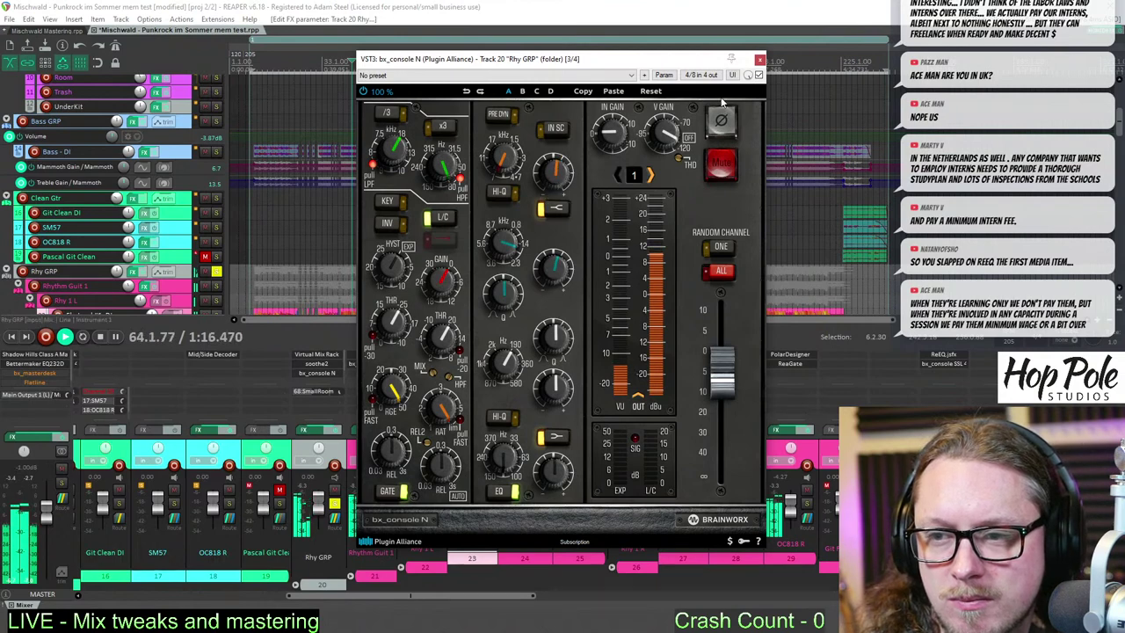
pyautogui.click(760, 60)
pyautogui.click(336, 506)
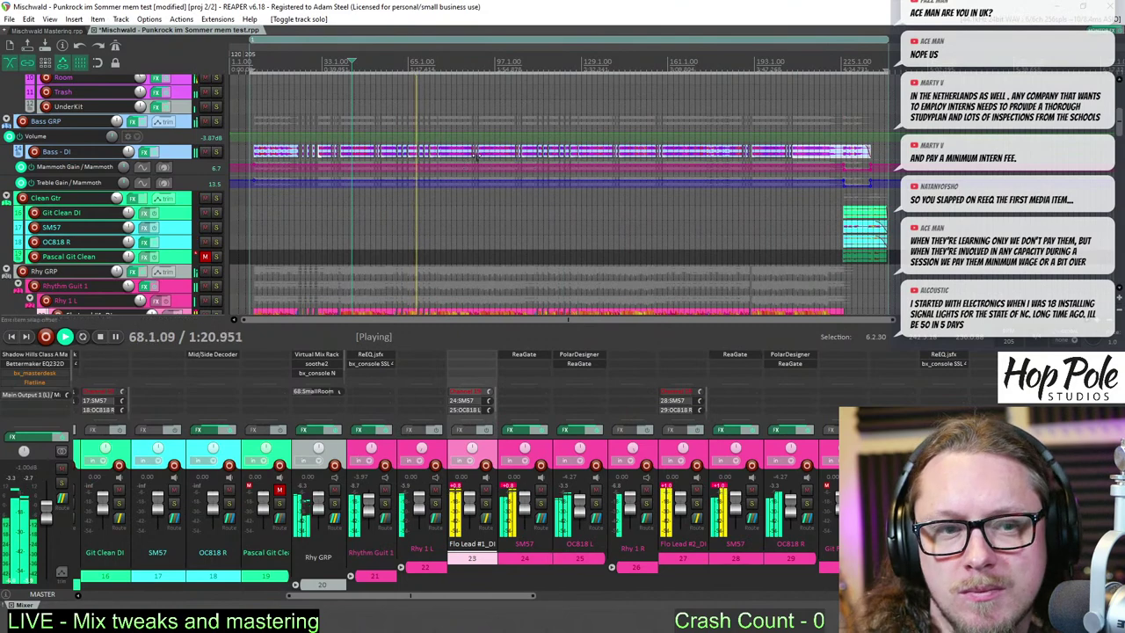
# - Lower the high-mid gain in the Rhy GRP track's bx_console N slightly further, close the plug-in and stop playback
pyautogui.click(318, 373)
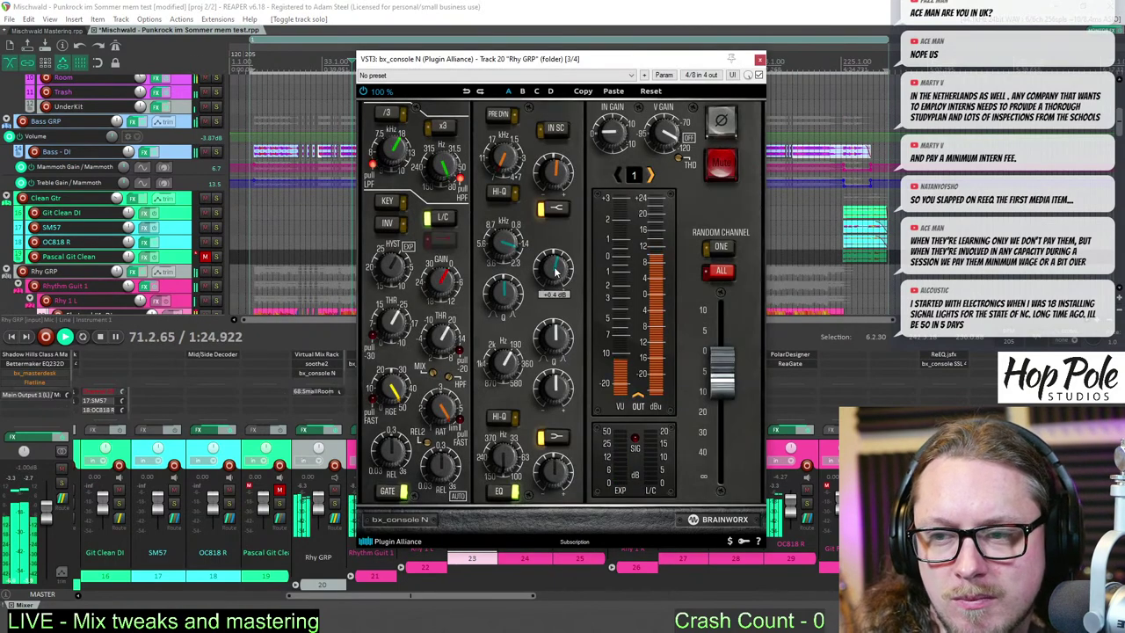
pyautogui.moveTo(555, 267); pyautogui.dragTo(554, 272)
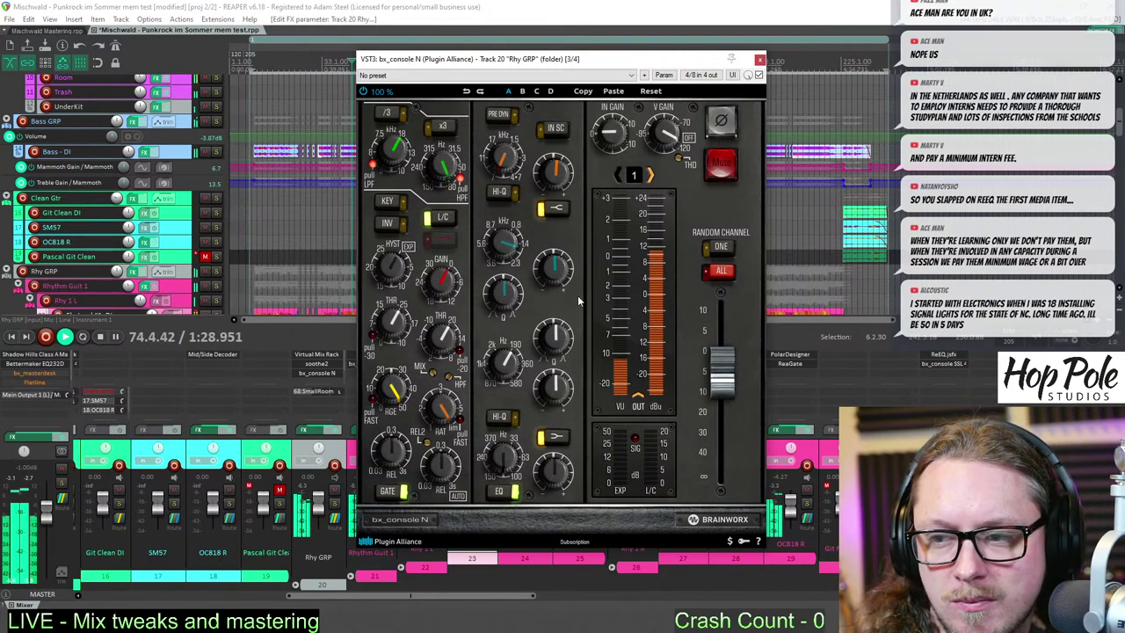
pyautogui.click(757, 59)
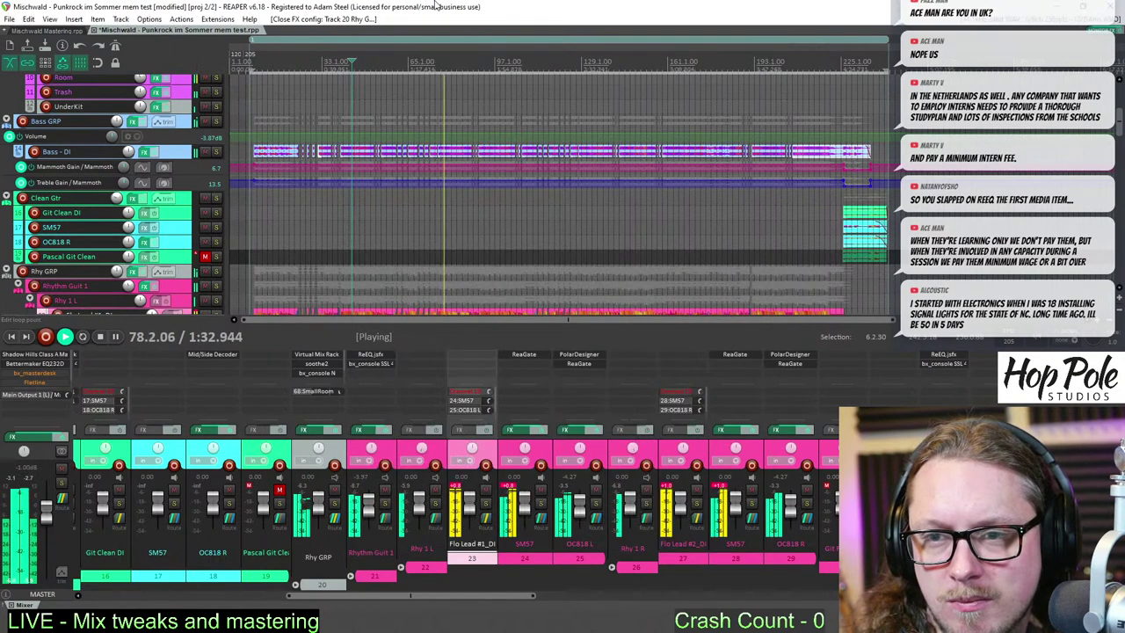
pyautogui.press('space')
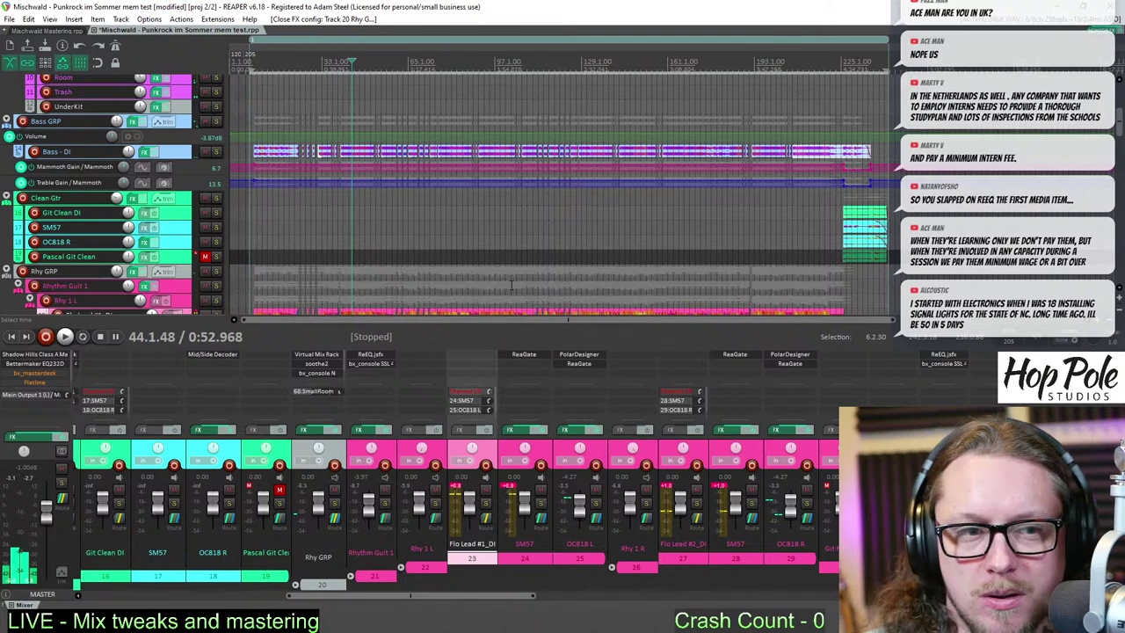
# - Save the project and render the master mix to WAV as "Mischwald - Punkrock im Sommer mix 14"
pyautogui.hotkey('ctrl', 's')
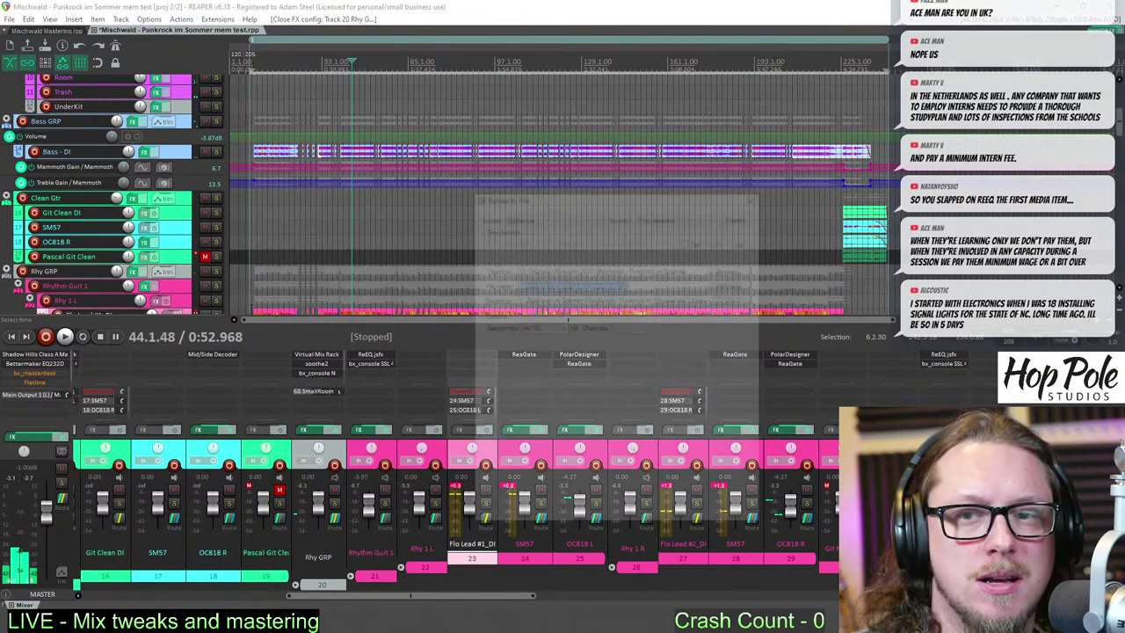
pyautogui.hotkey('ctrl', 'alt', 'r')
pyautogui.click(645, 284)
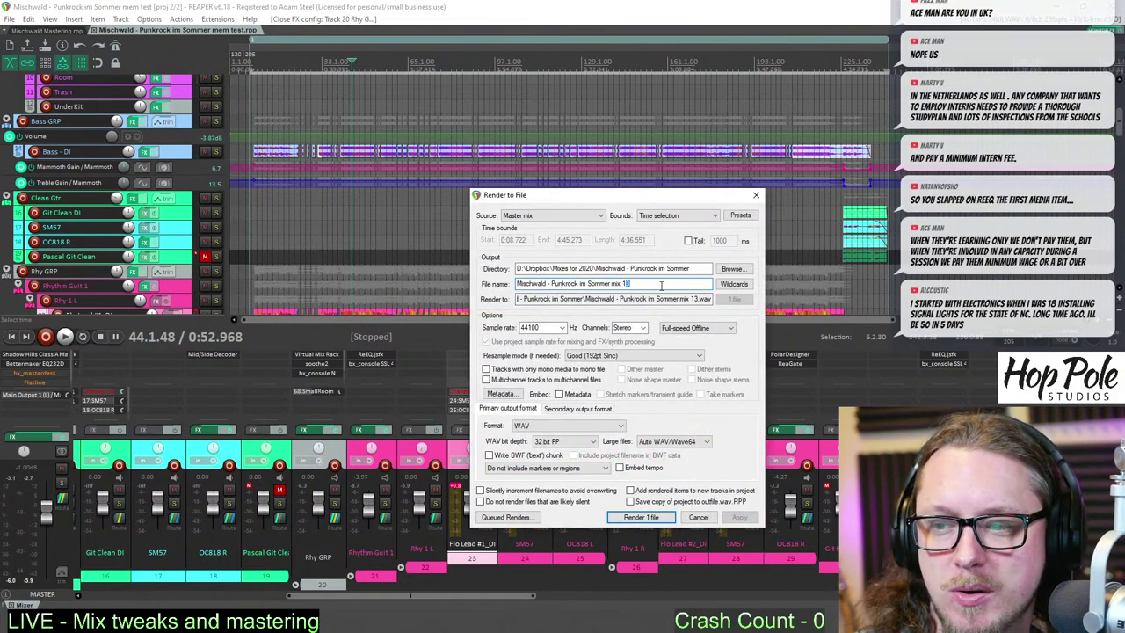
pyautogui.write('4')
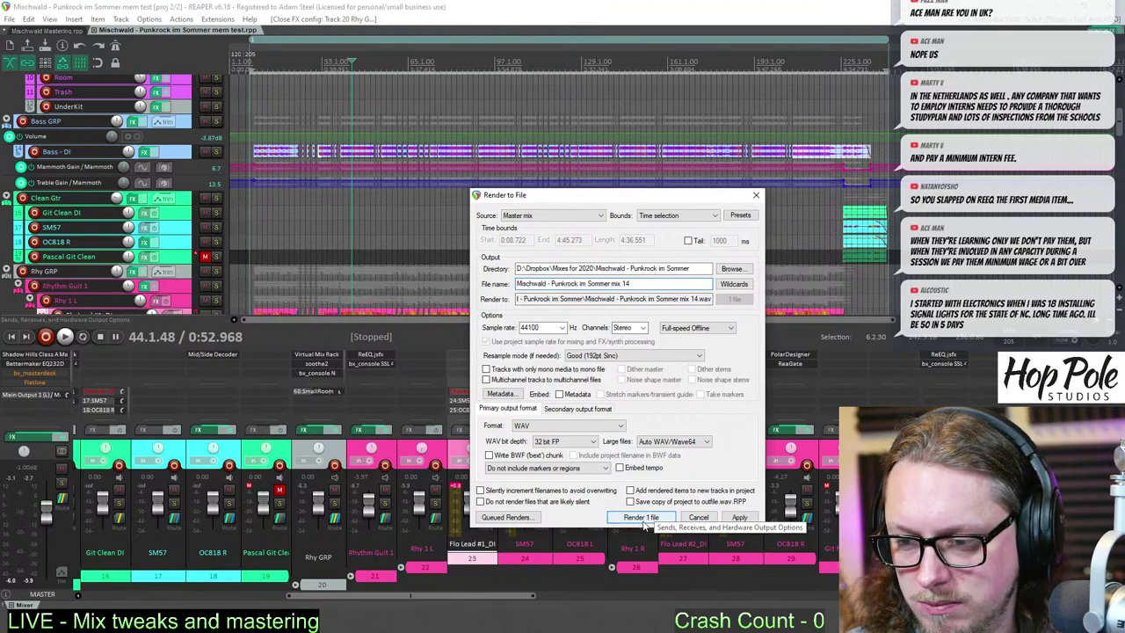
pyautogui.click(642, 518)
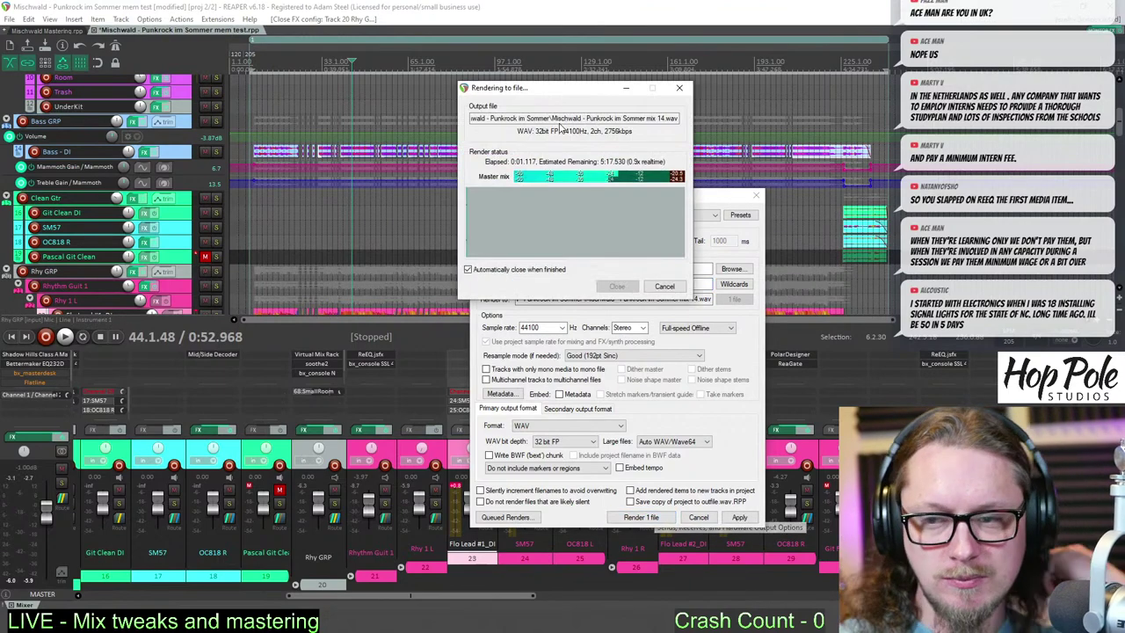
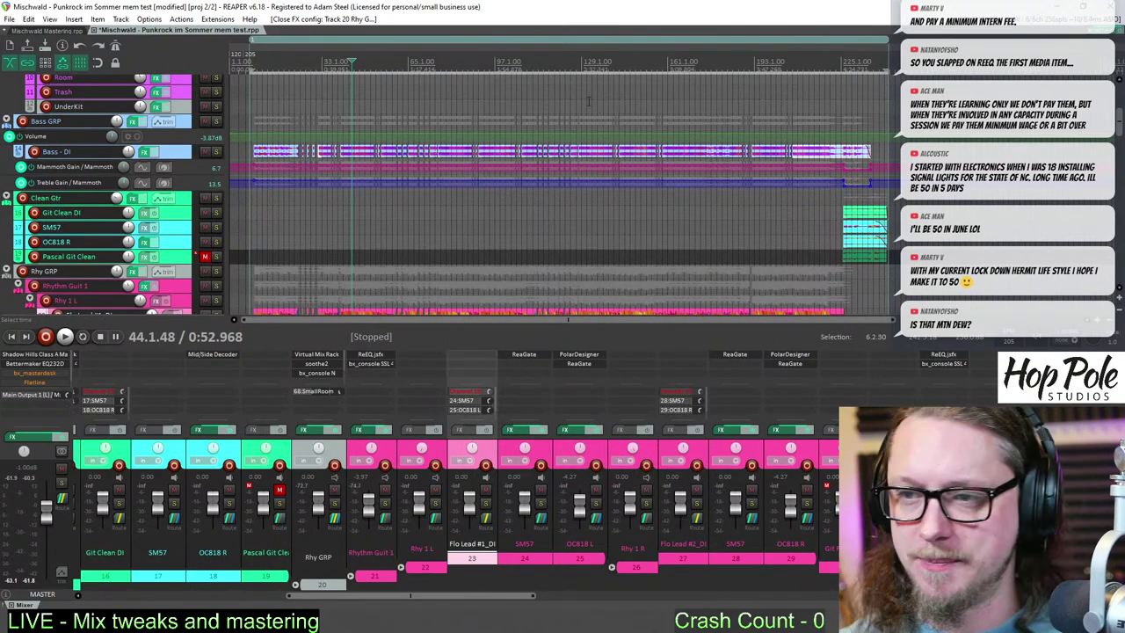
# - Save the Punkrock im Sommer project again with the render completed
pyautogui.scroll(-1, 615, 125)
pyautogui.scroll(2, 617, 125)
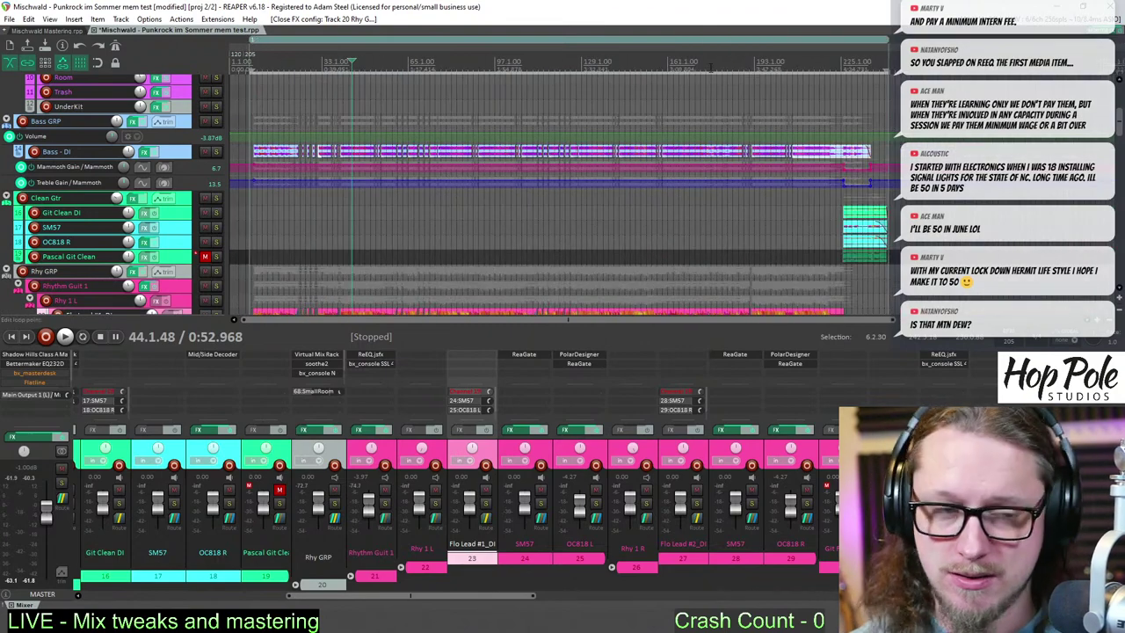
pyautogui.scroll(-2, 684, 132)
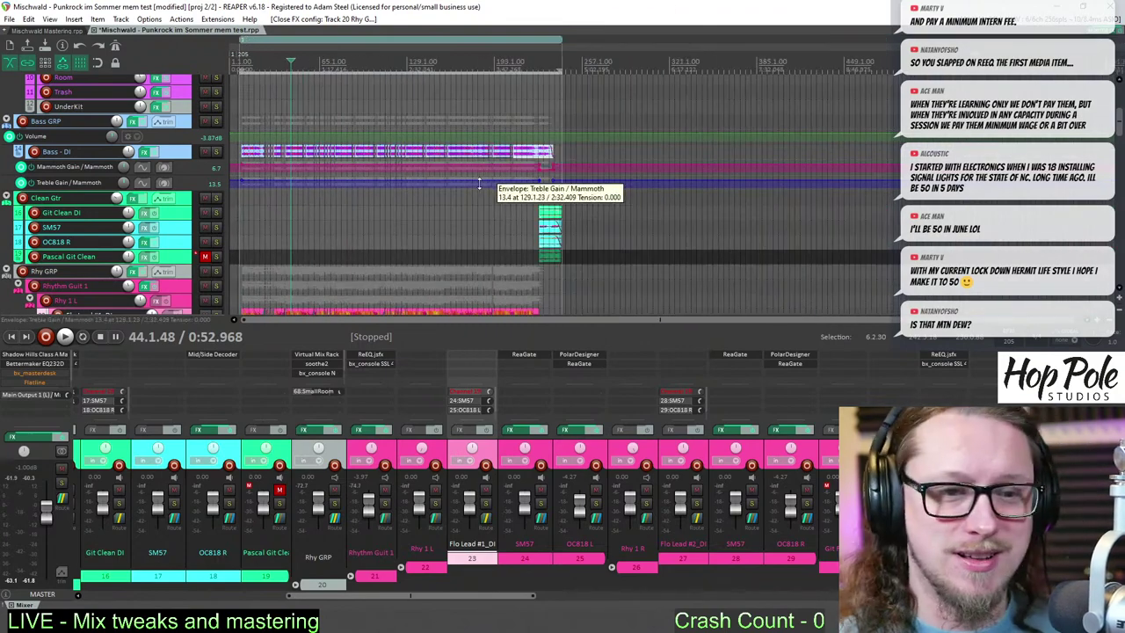
pyautogui.scroll(2, 479, 183)
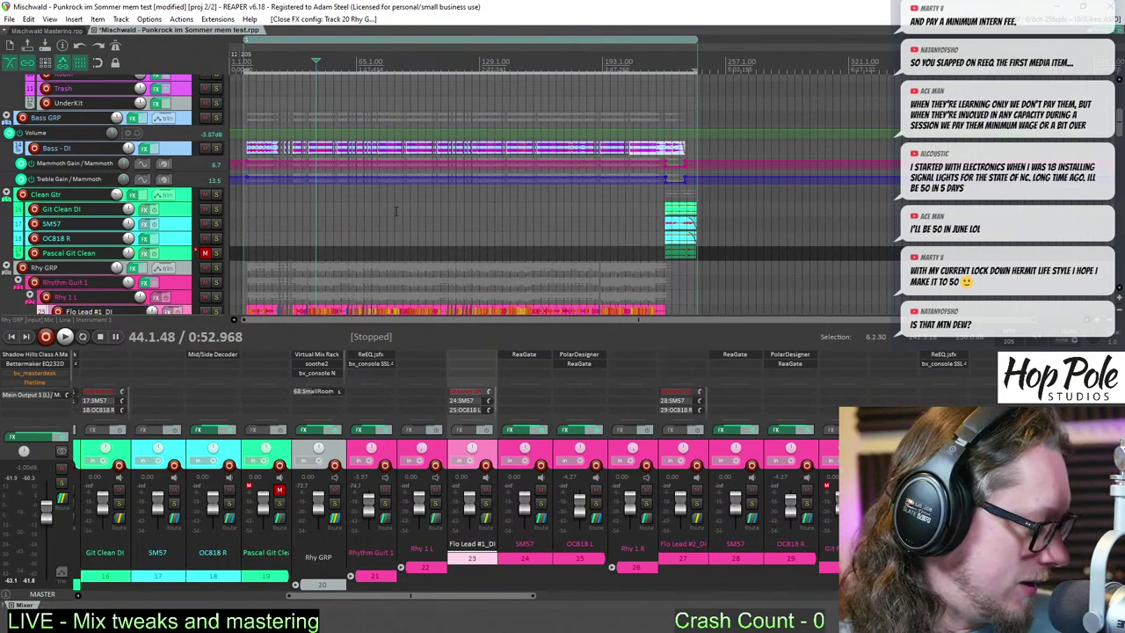
pyautogui.hotkey('ctrl', 's')
pyautogui.scroll(-4, 397, 211)
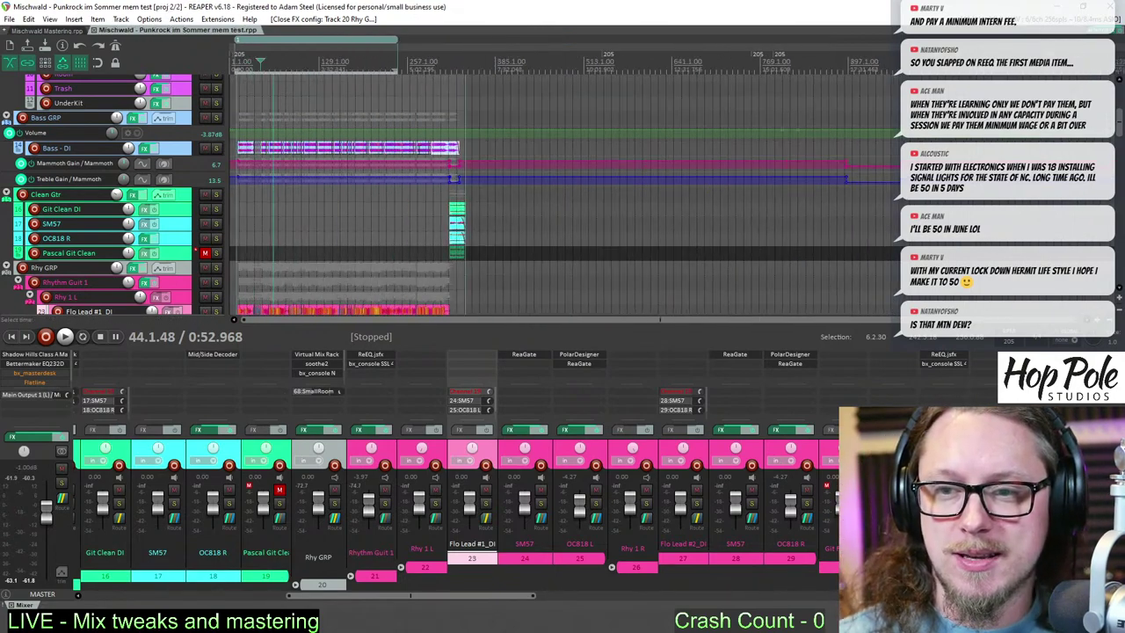
pyautogui.scroll(5, 563, 202)
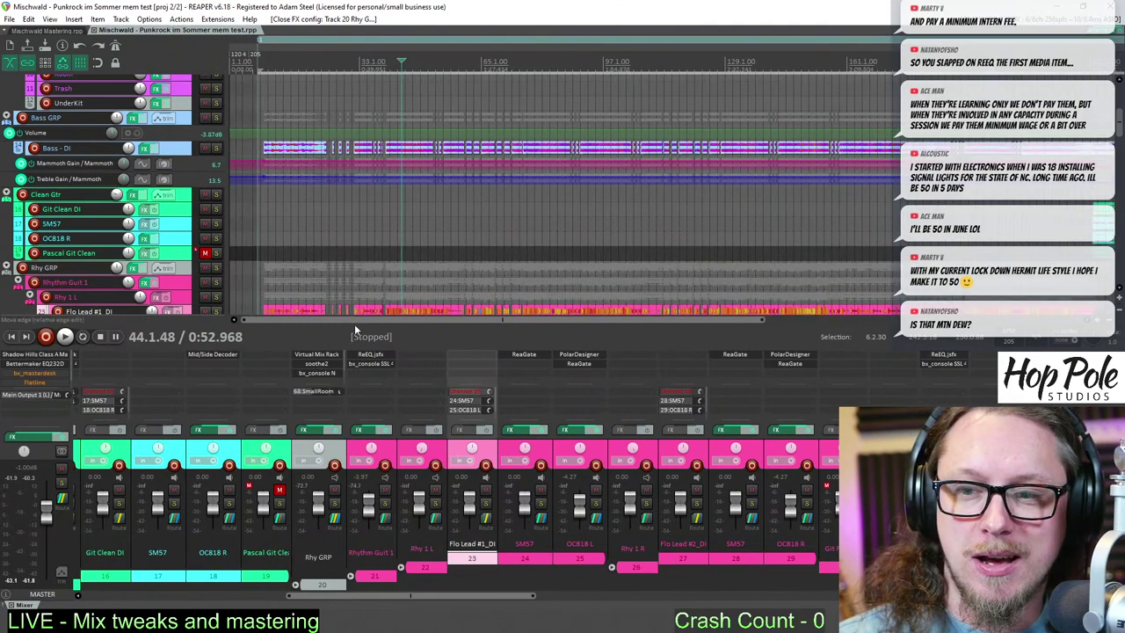
pyautogui.moveTo(356, 323); pyautogui.dragTo(371, 326)
pyautogui.scroll(-2, 615, 125)
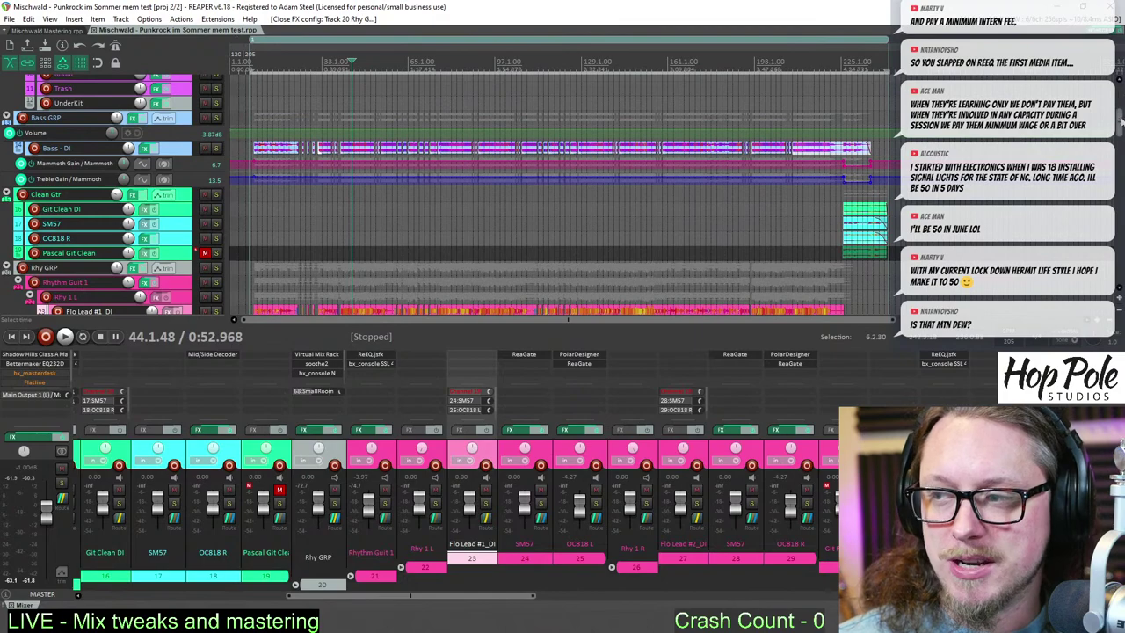
pyautogui.moveTo(1121, 123); pyautogui.dragTo(1103, 166)
pyautogui.scroll(-3, 459, 293)
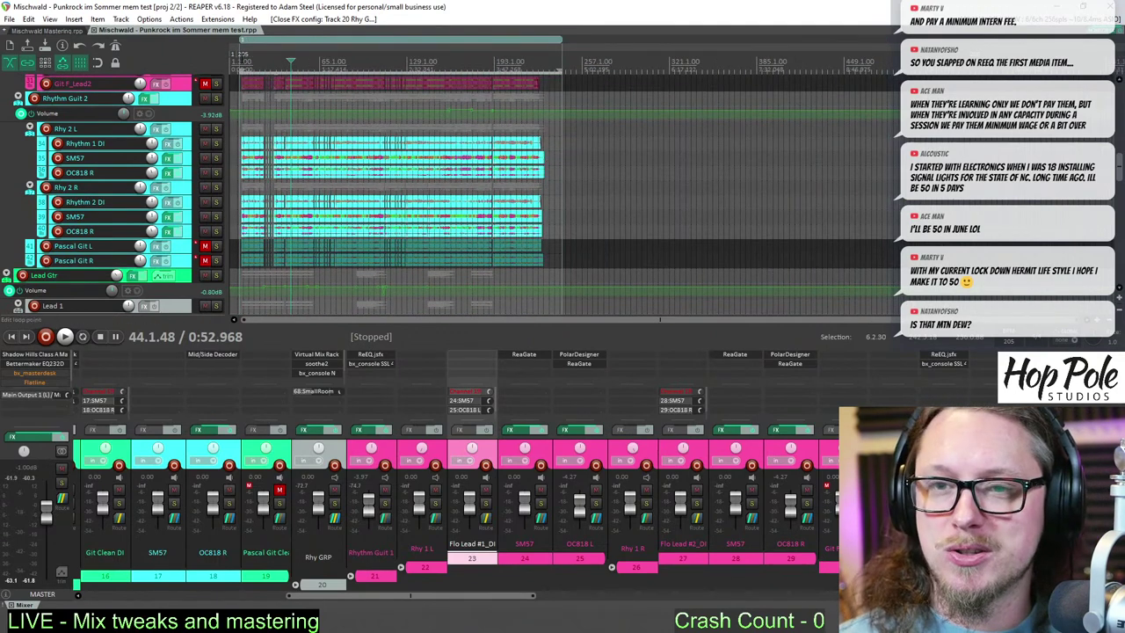
# - Return to the Mischwald Mastering project and open the item properties of the Punkrock im Sommer mix 13 item
pyautogui.click(88, 30)
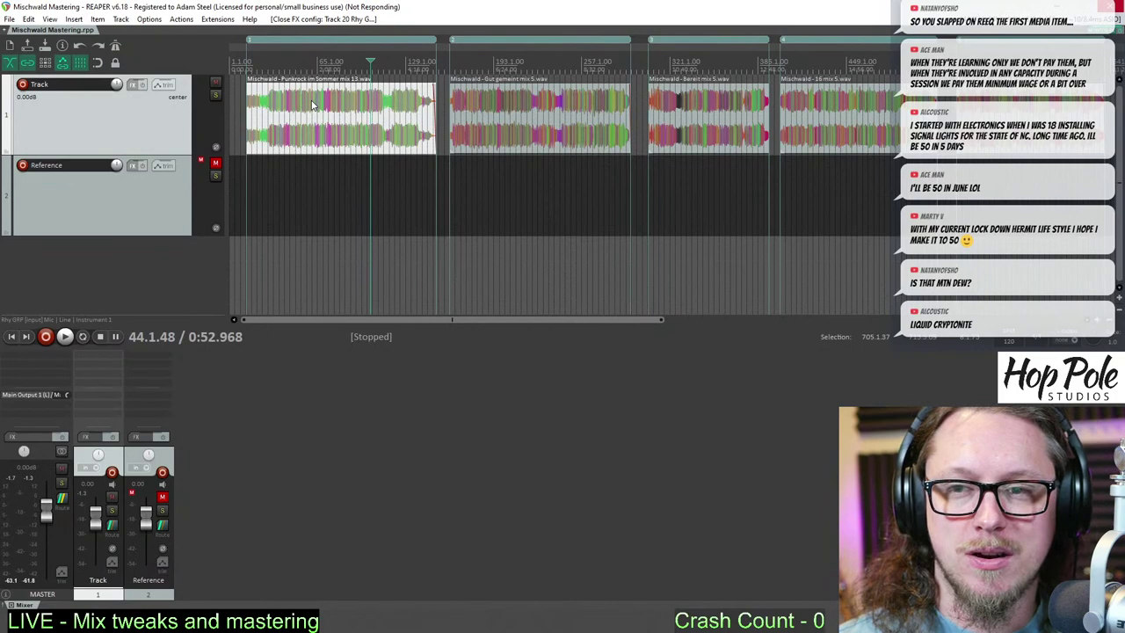
pyautogui.scroll(-2, 318, 101)
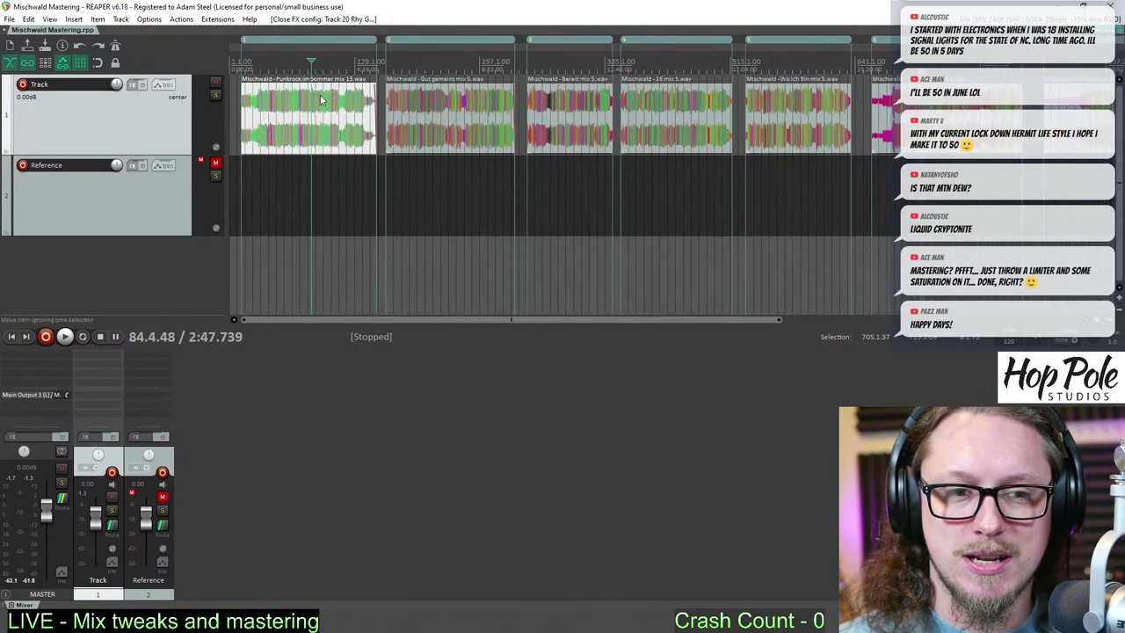
pyautogui.rightClick(321, 100)
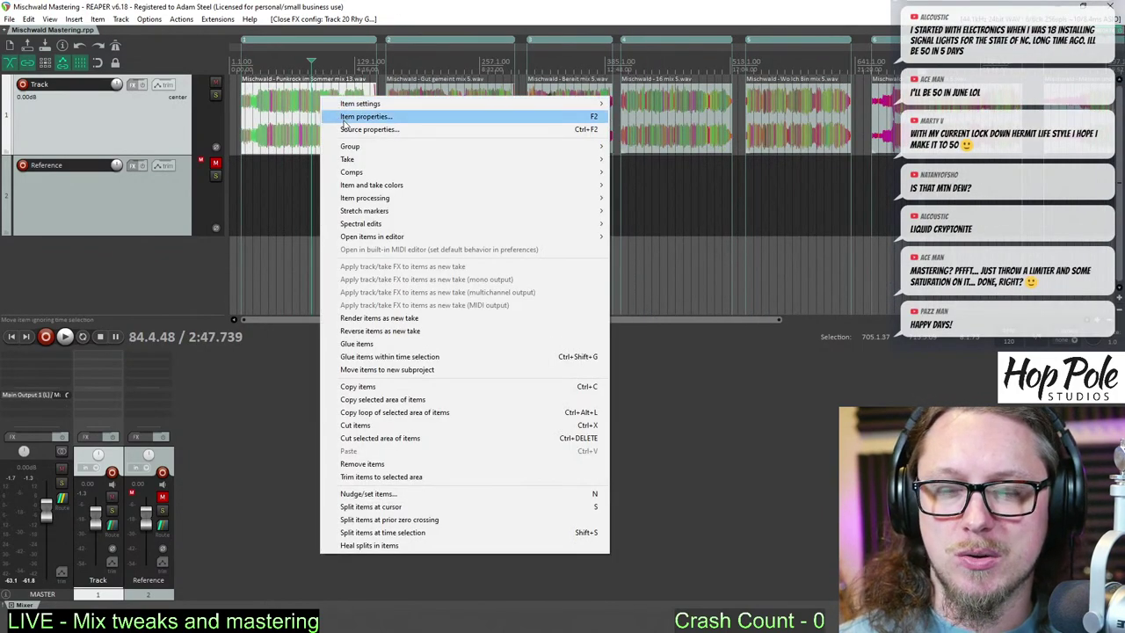
pyautogui.click(344, 121)
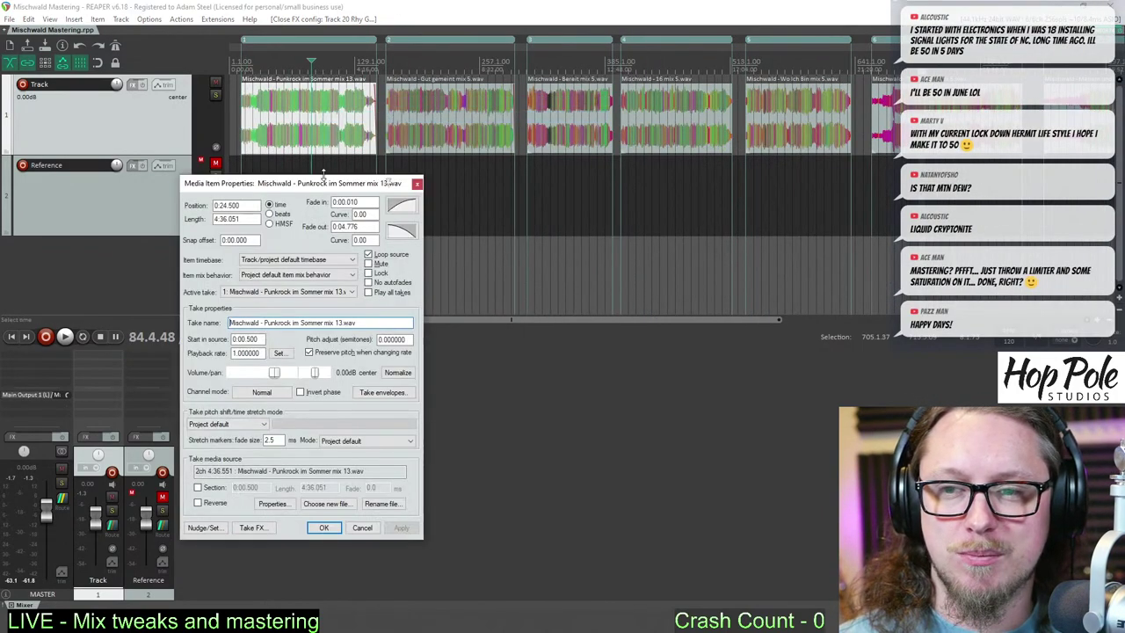
pyautogui.click(337, 507)
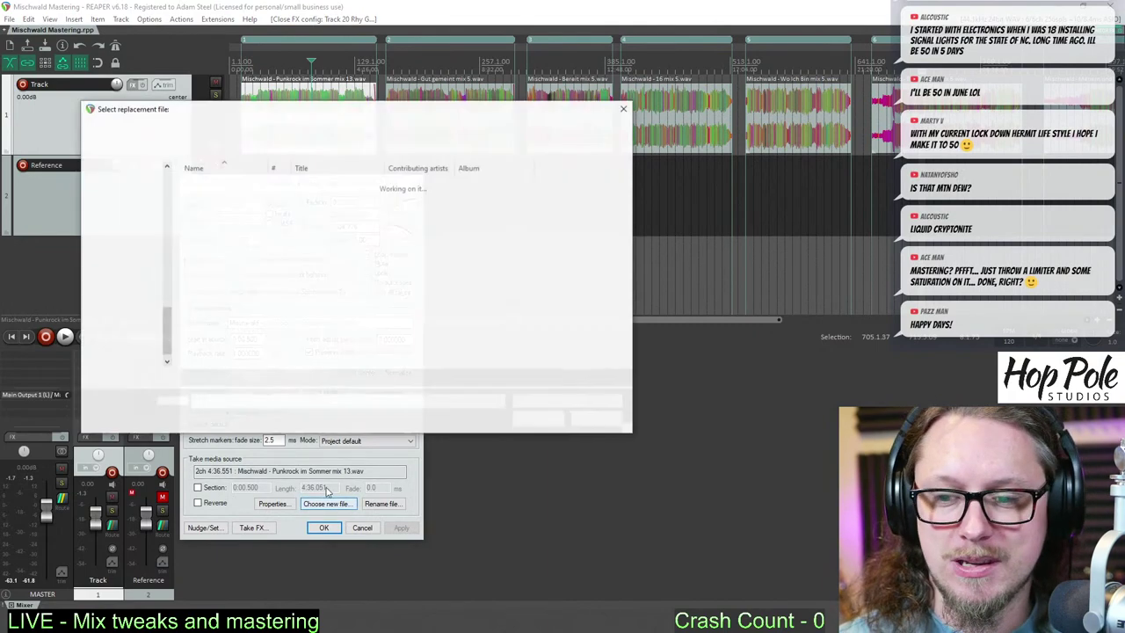
pyautogui.moveTo(270, 169); pyautogui.dragTo(340, 172)
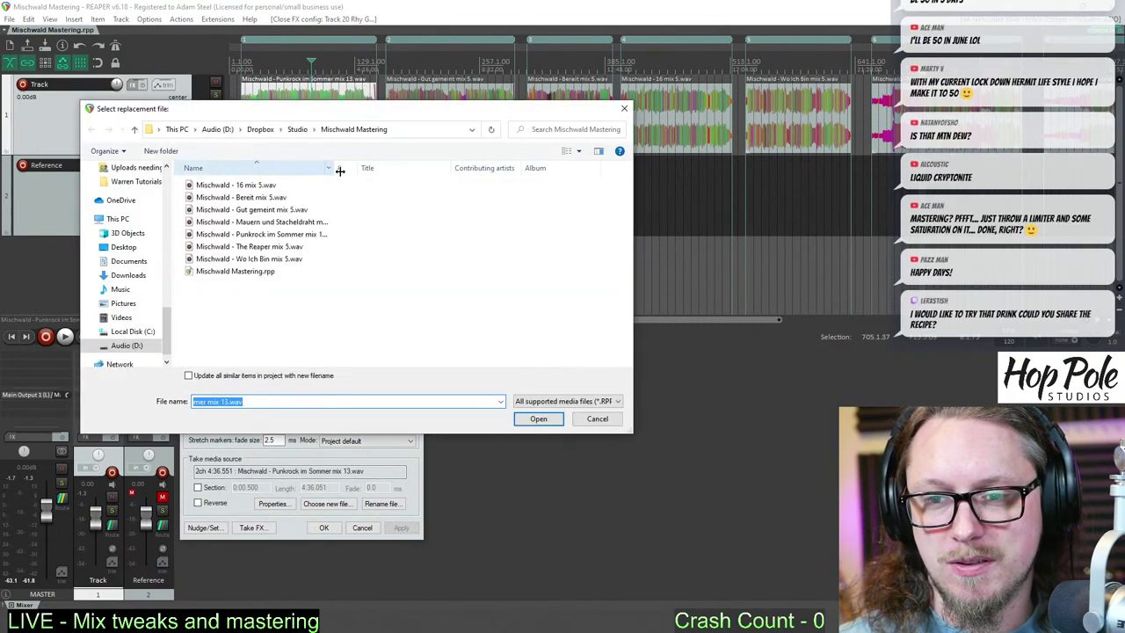
pyautogui.click(298, 129)
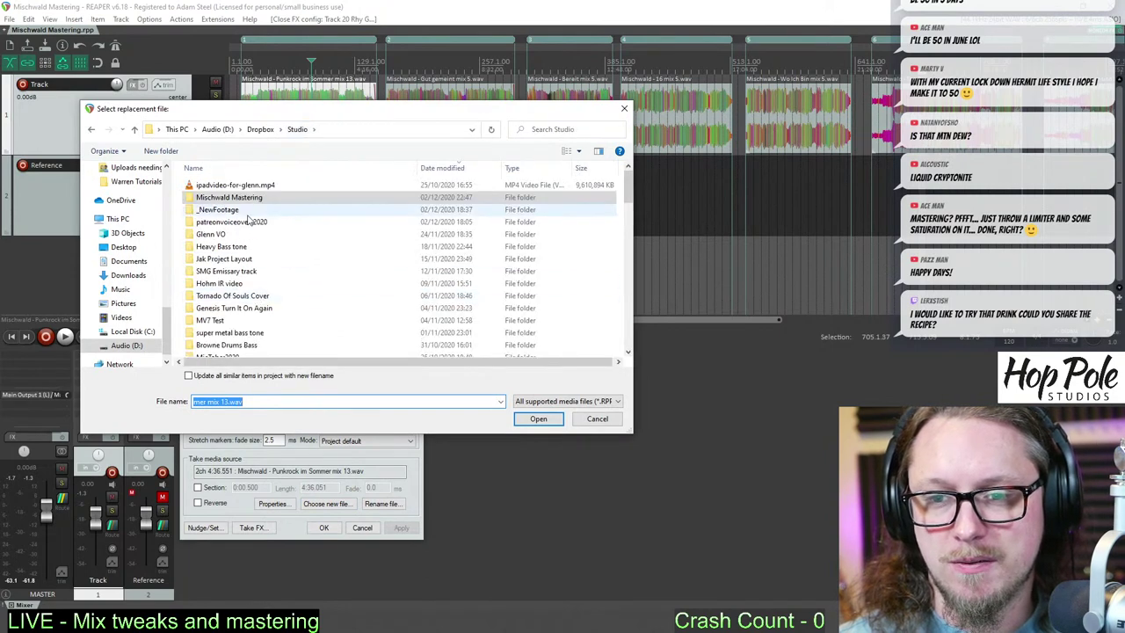
pyautogui.press('Escape')
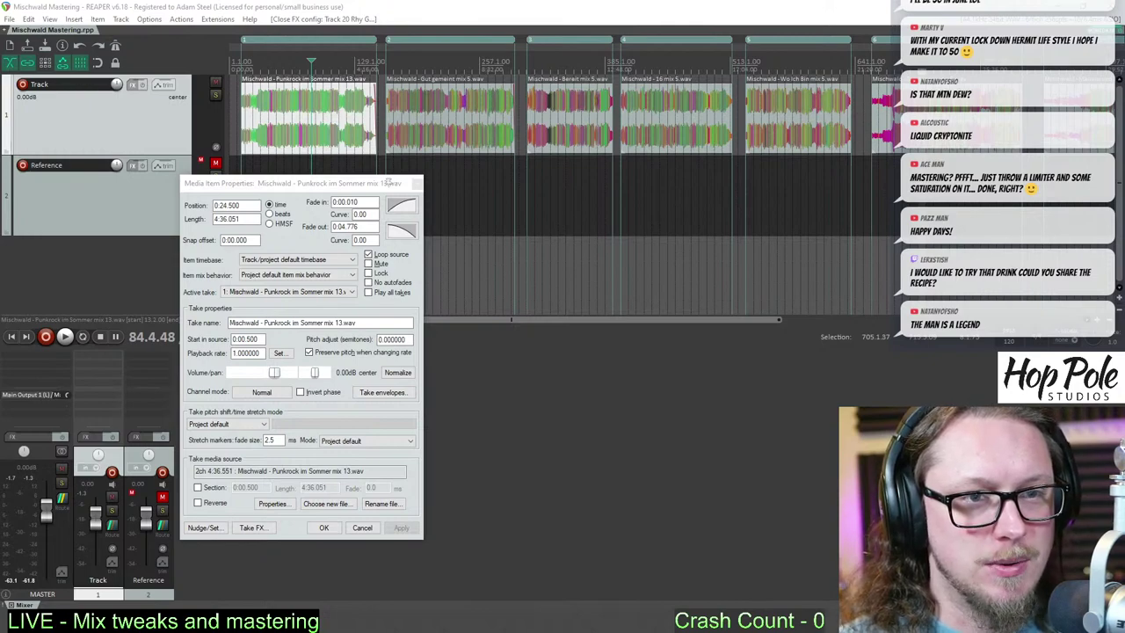
# - Replace the item's source media with "Mischwald - Punkrock im Sommer mix 14.wav" from the Mischwald - Punkrock im Sommer folder and accept the item properties
pyautogui.scroll(-10, 518, 371)
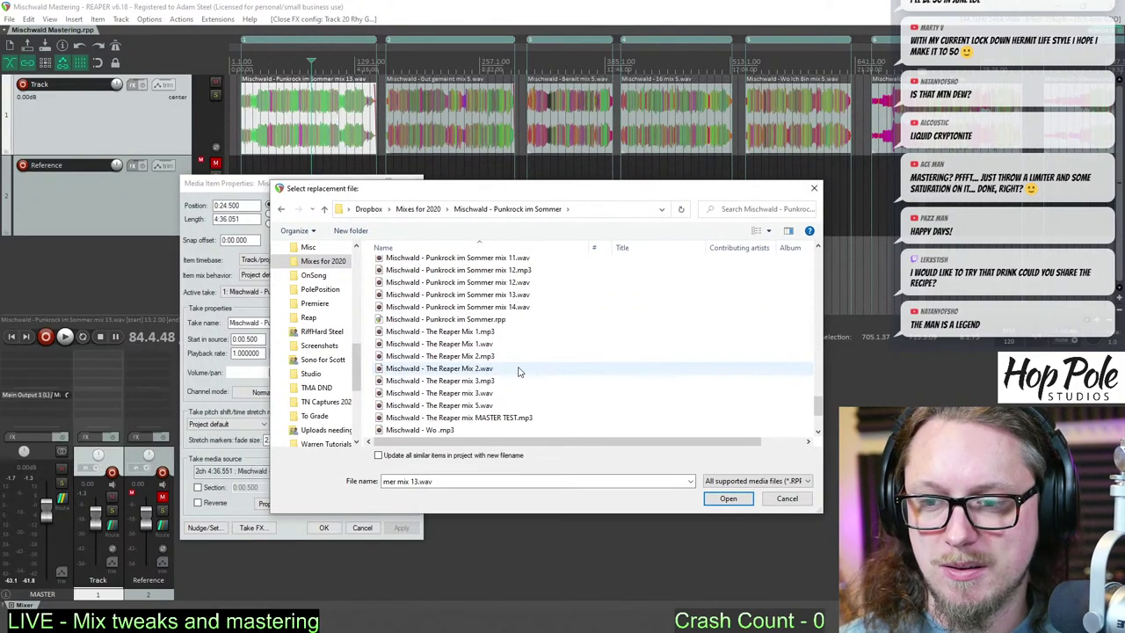
pyautogui.scroll(2, 519, 372)
pyautogui.scroll(-1, 488, 344)
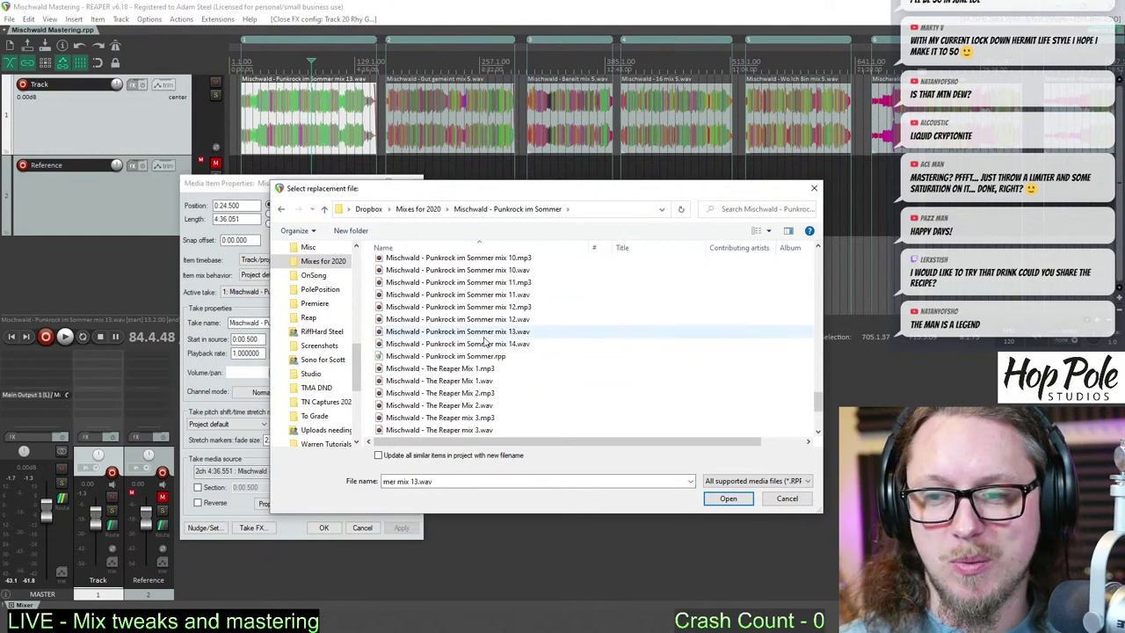
pyautogui.click(464, 345)
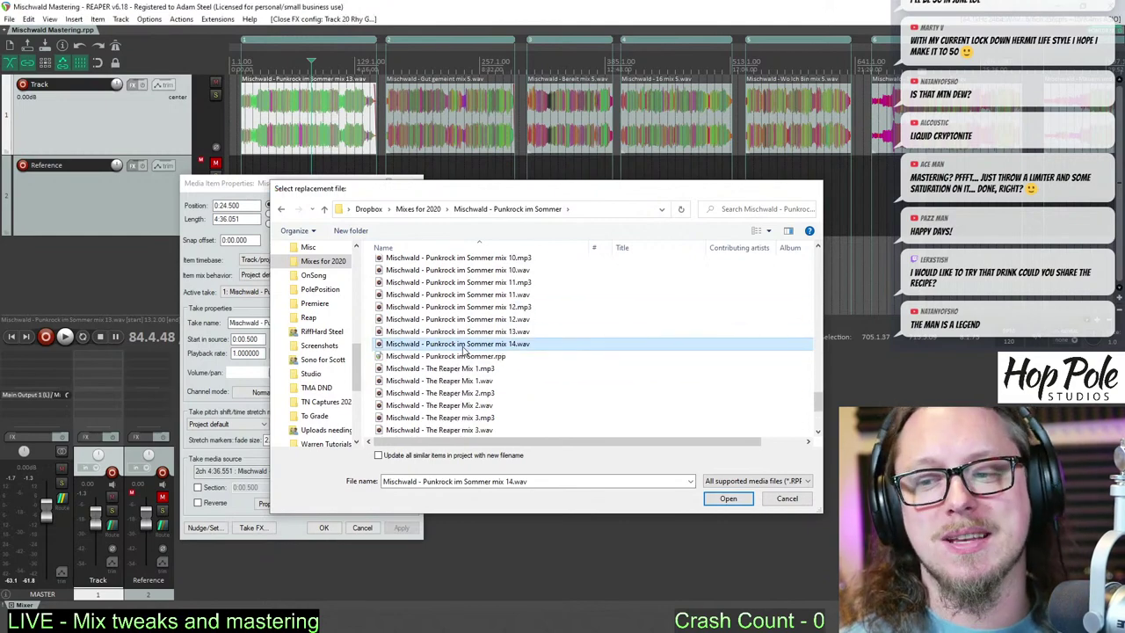
pyautogui.doubleClick(464, 345)
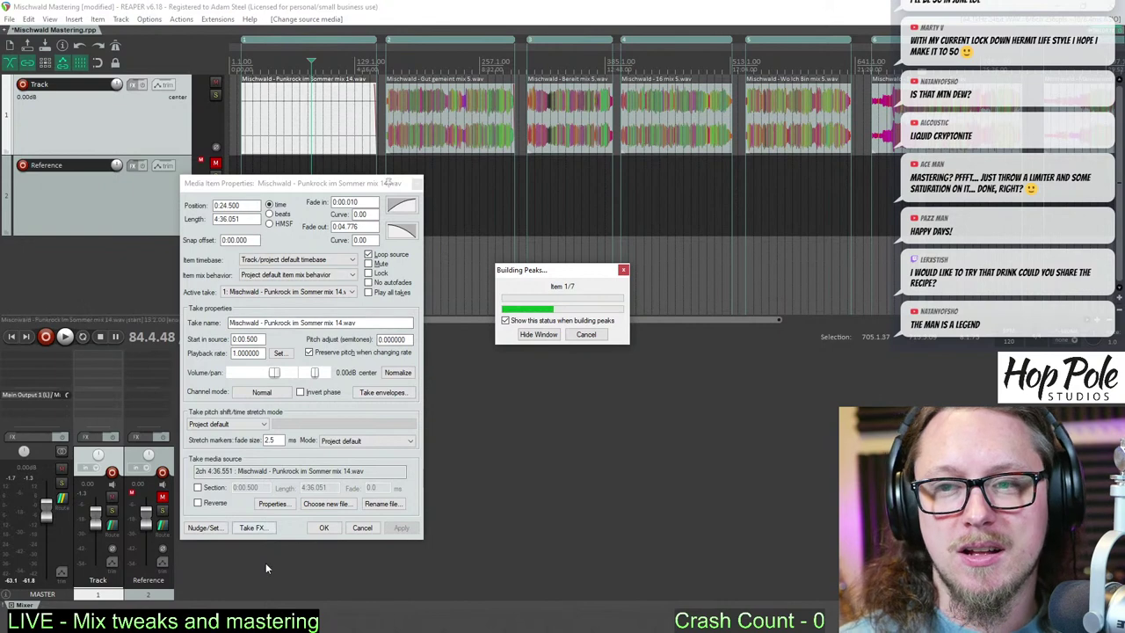
pyautogui.click(331, 532)
# - Play alternating passages of Punkrock im Sommer mix 14 and Gut gemeint mix 5 to compare their sound, and stop playback
pyautogui.click(426, 65)
pyautogui.press('space')
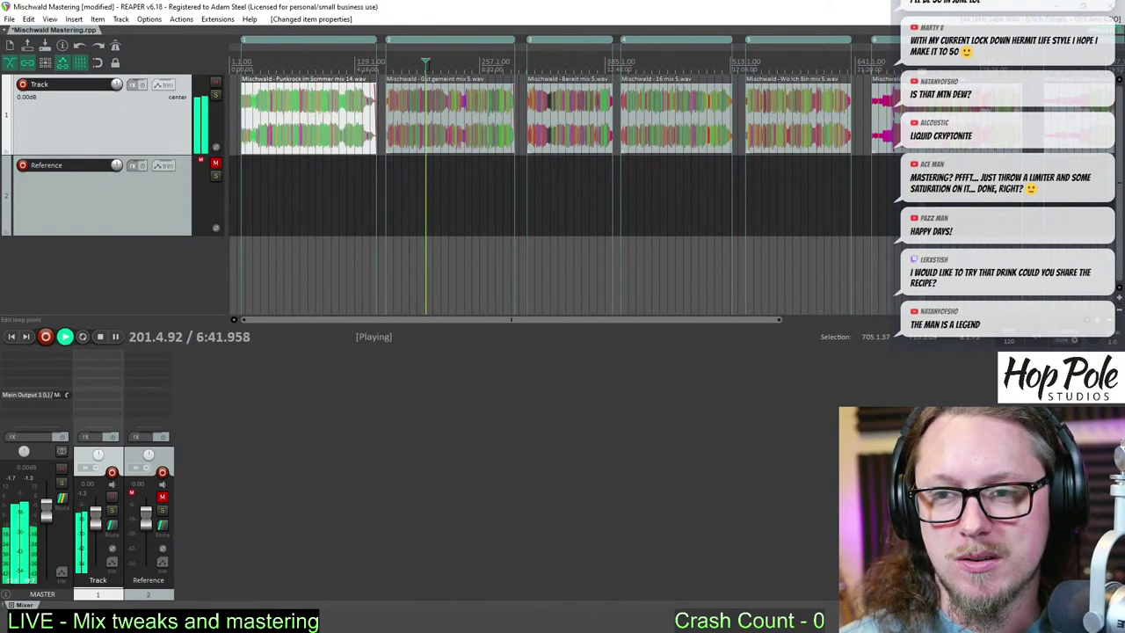
pyautogui.scroll(3, 427, 66)
pyautogui.click(409, 65)
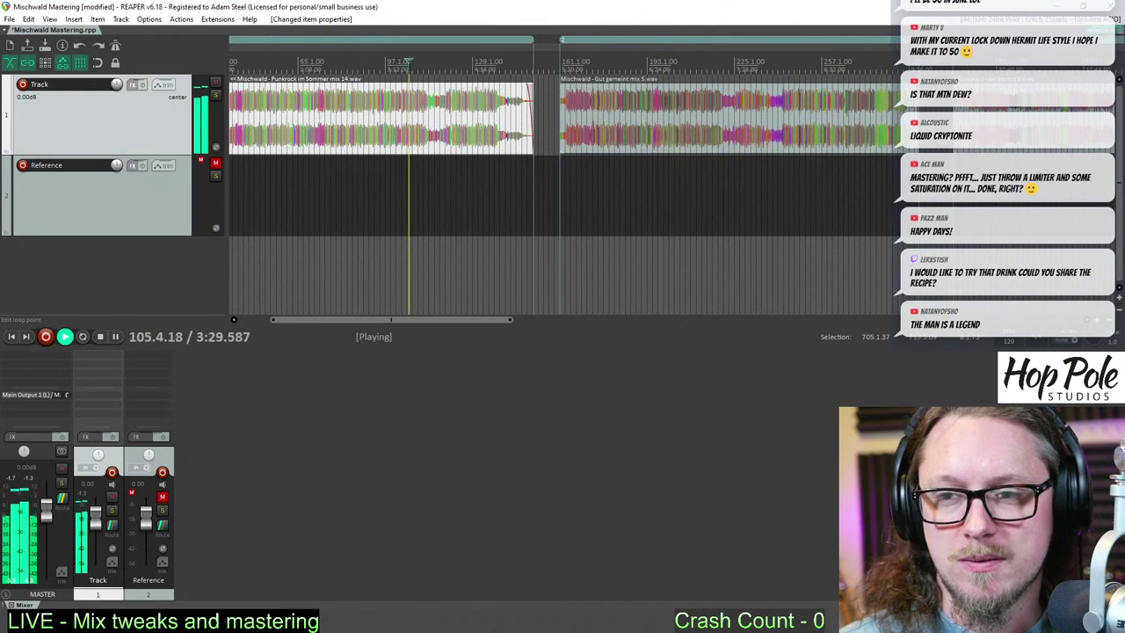
pyautogui.click(713, 63)
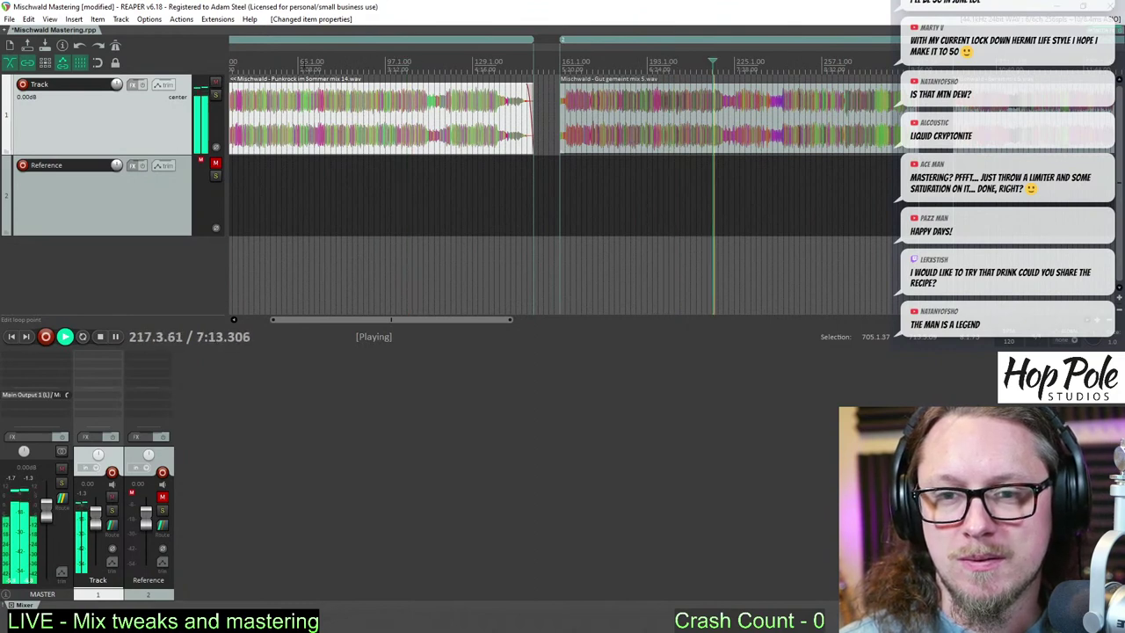
pyautogui.click(304, 64)
pyautogui.click(635, 64)
pyautogui.press('space')
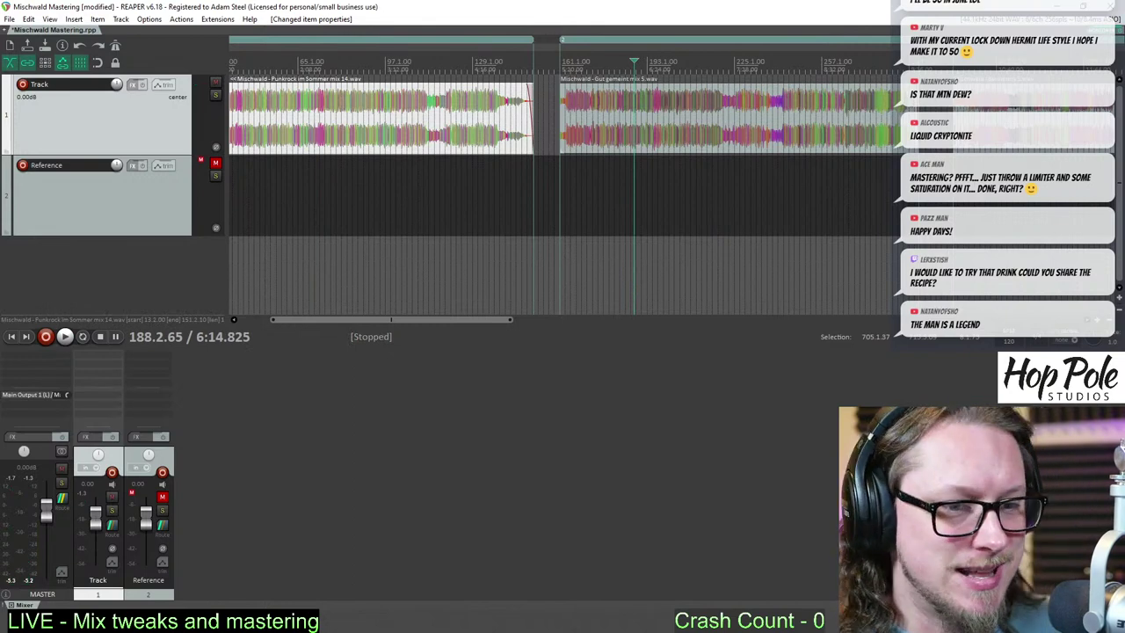
pyautogui.hotkey('alt', 'Tab')
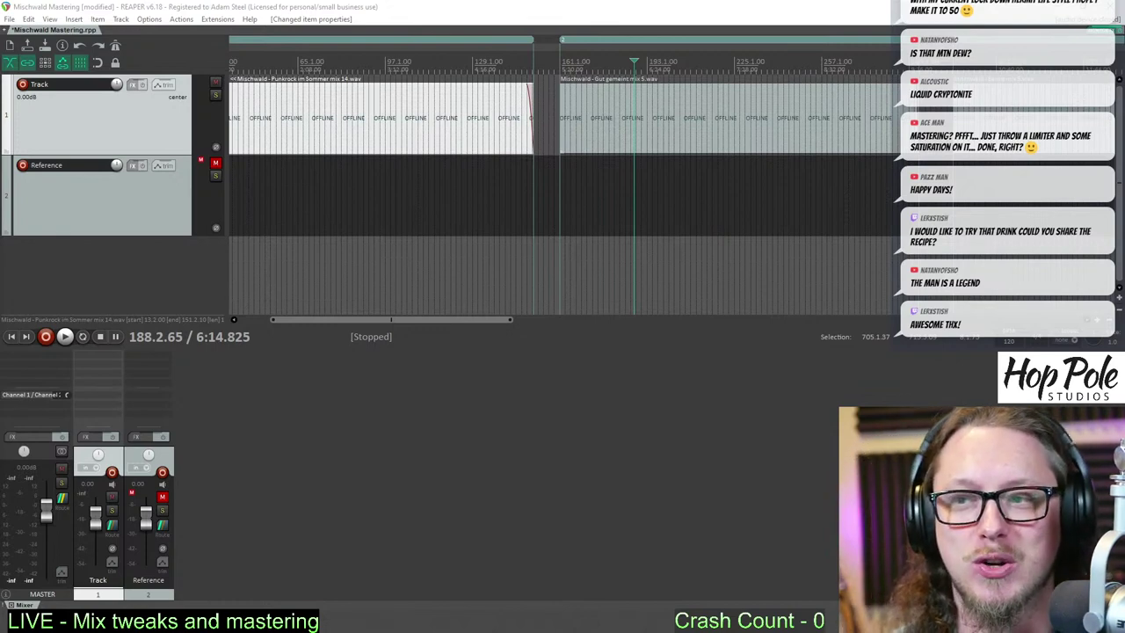
pyautogui.click(601, 62)
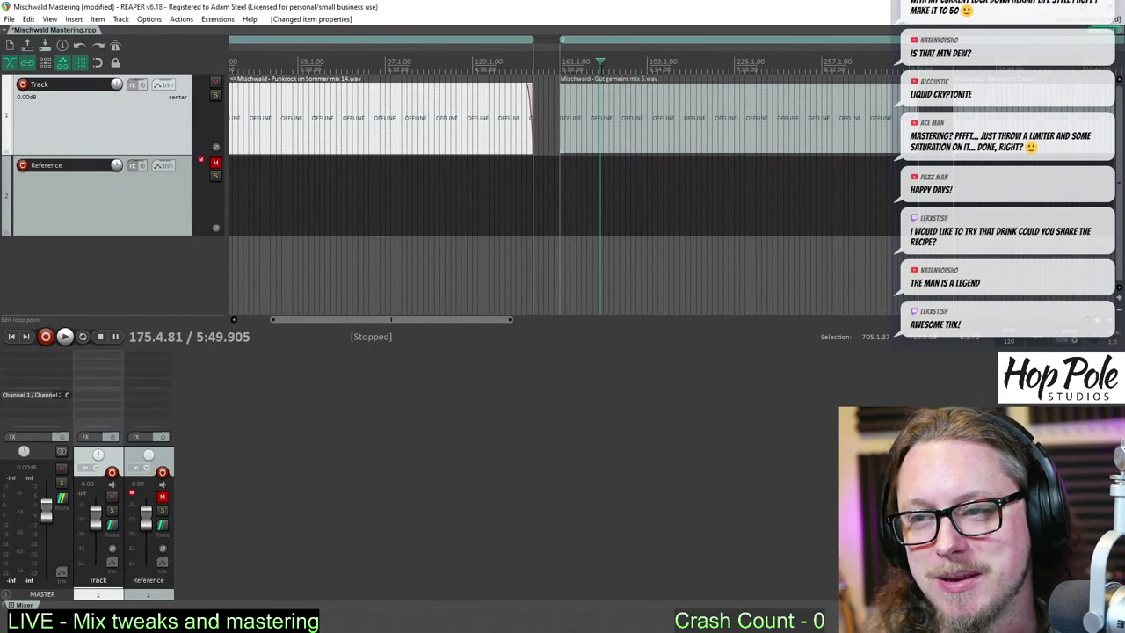
pyautogui.scroll(-2, 601, 107)
pyautogui.scroll(-1, 580, 112)
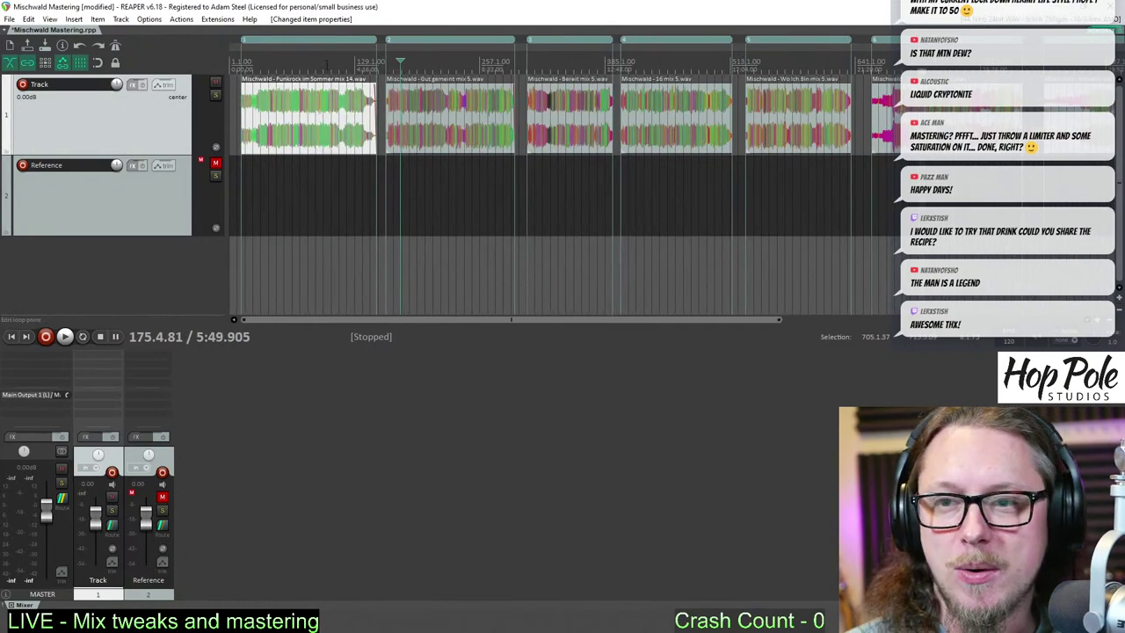
pyautogui.click(326, 63)
pyautogui.scroll(-2, 327, 105)
pyautogui.scroll(3, 326, 105)
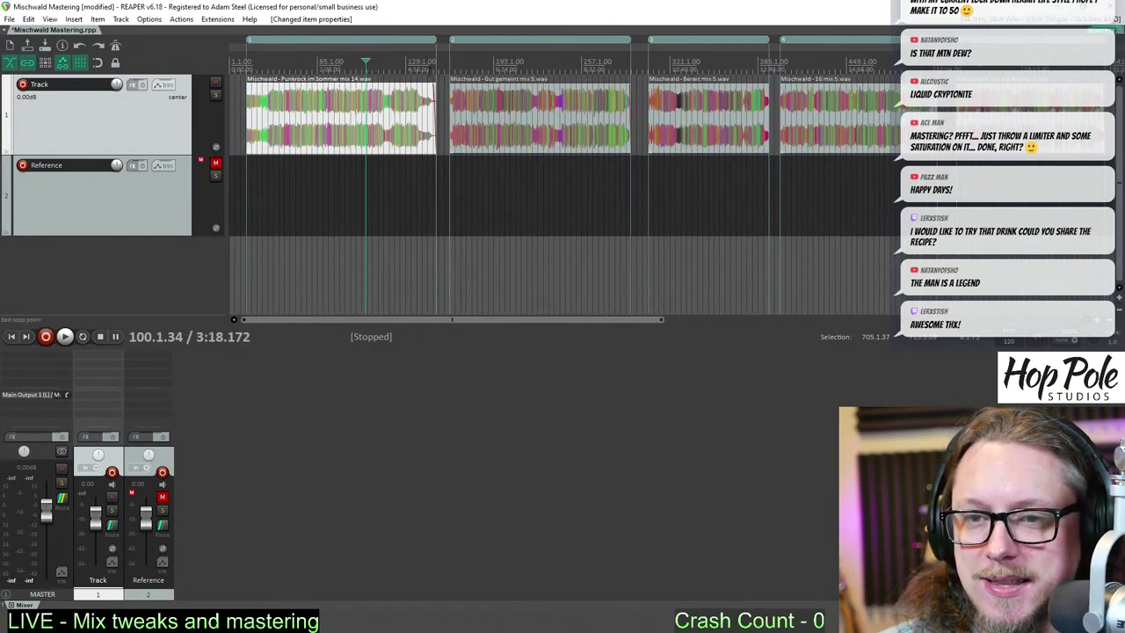
# - Play short passages across the album's songs, ending in Punkrock im Sommer, to compare their level and tone, and stop playback
pyautogui.click(368, 63)
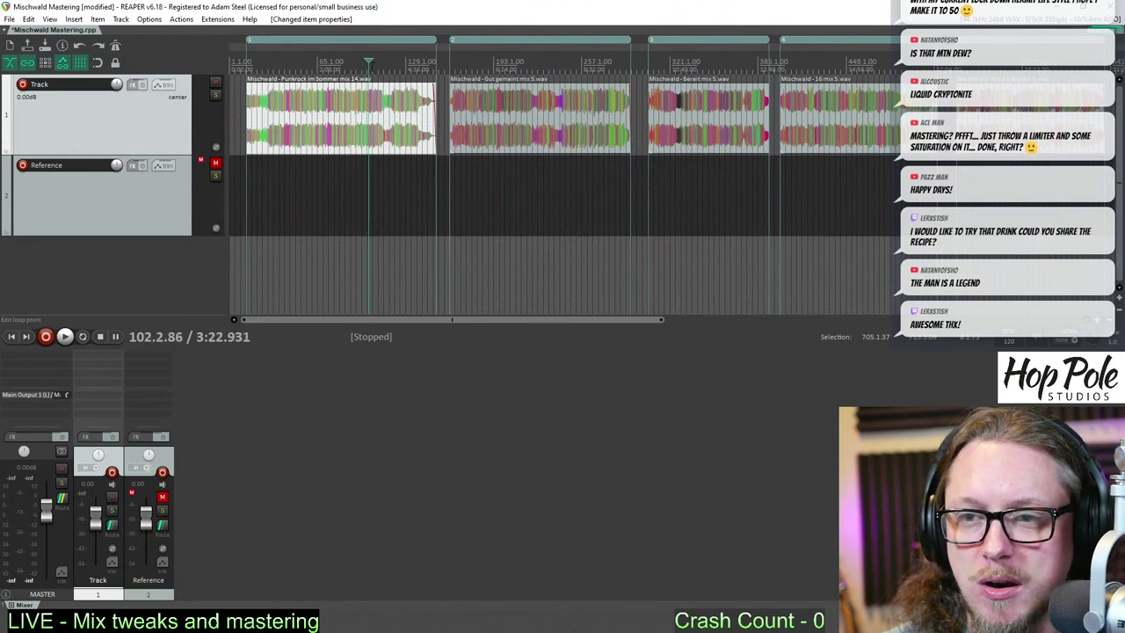
pyautogui.scroll(-2, 424, 44)
pyautogui.scroll(2, 433, 46)
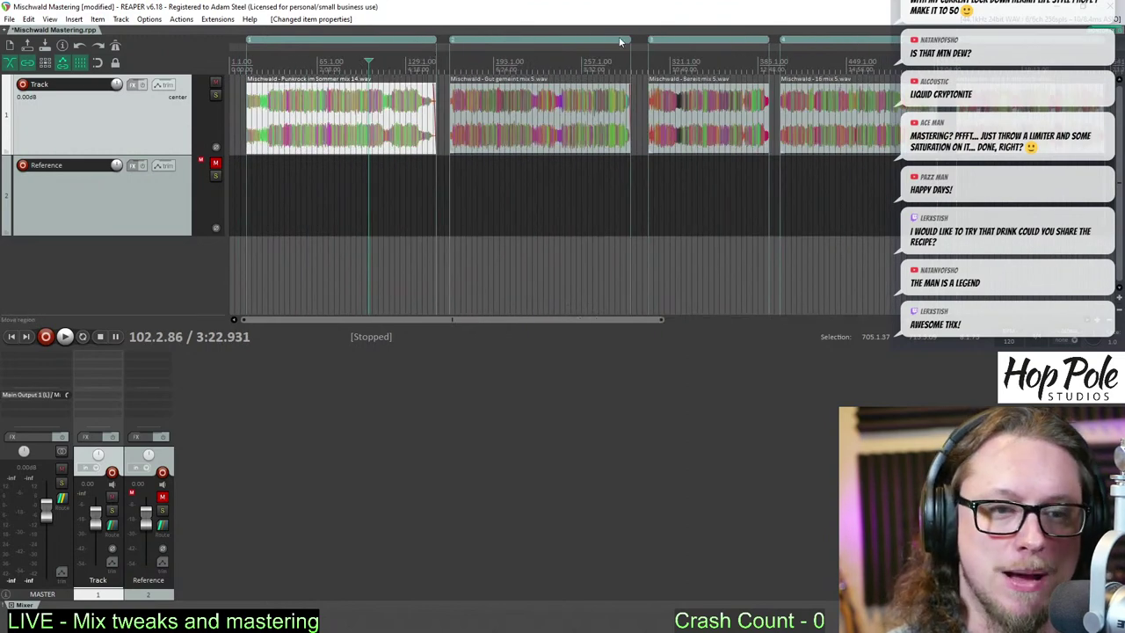
pyautogui.press('space')
pyautogui.click(702, 63)
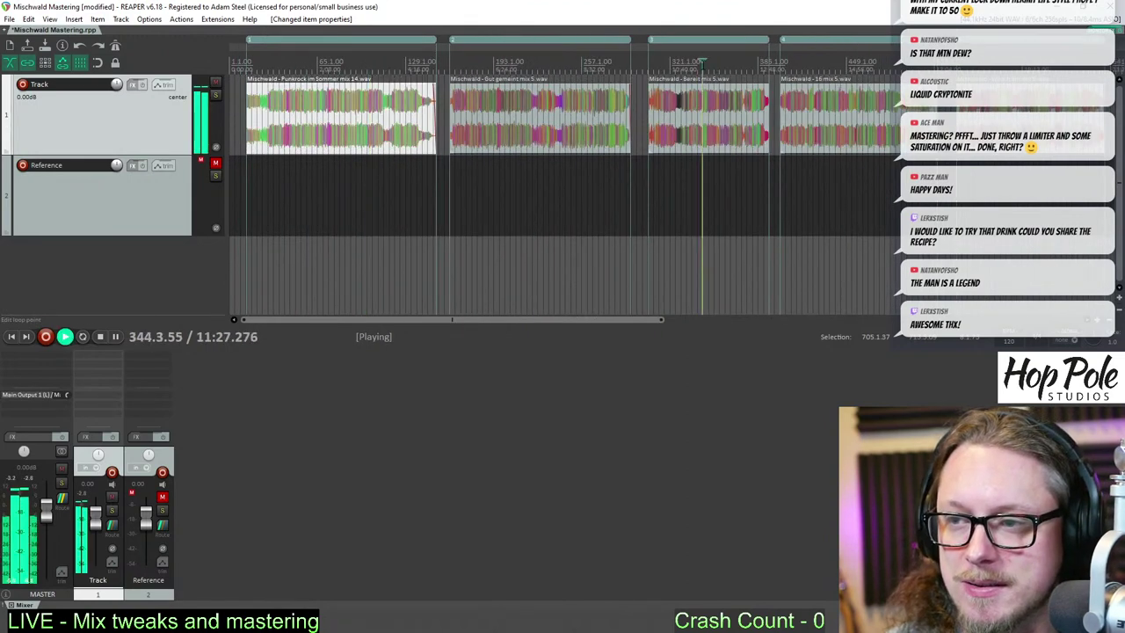
pyautogui.click(852, 64)
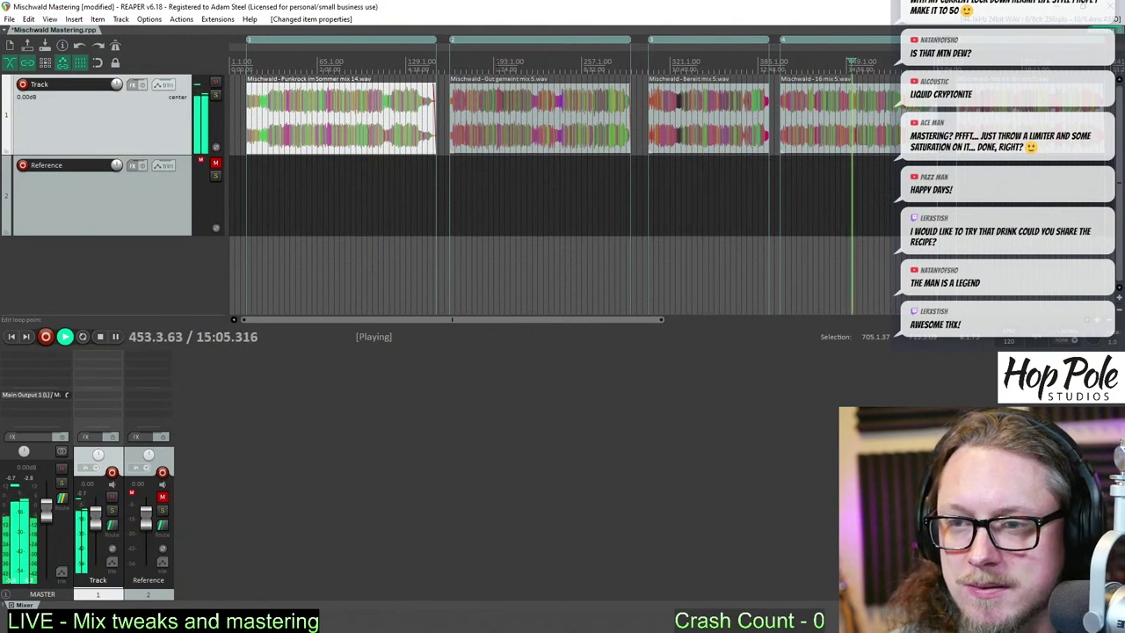
pyautogui.click(498, 64)
pyautogui.scroll(-2, 498, 62)
pyautogui.click(726, 64)
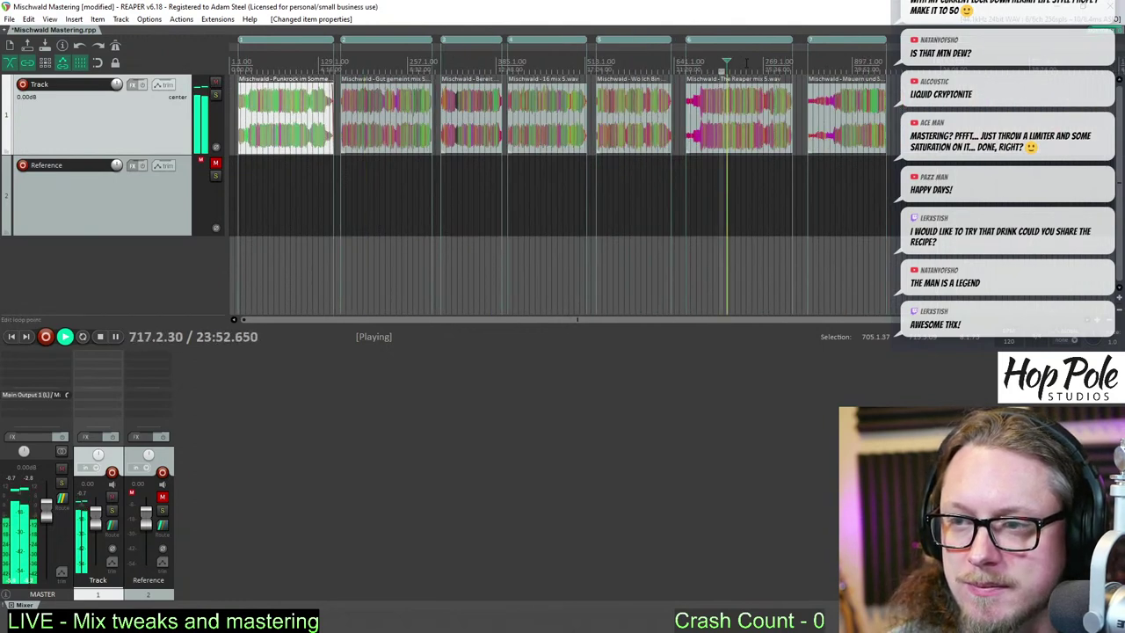
pyautogui.click(847, 62)
pyautogui.click(877, 184)
pyautogui.click(581, 62)
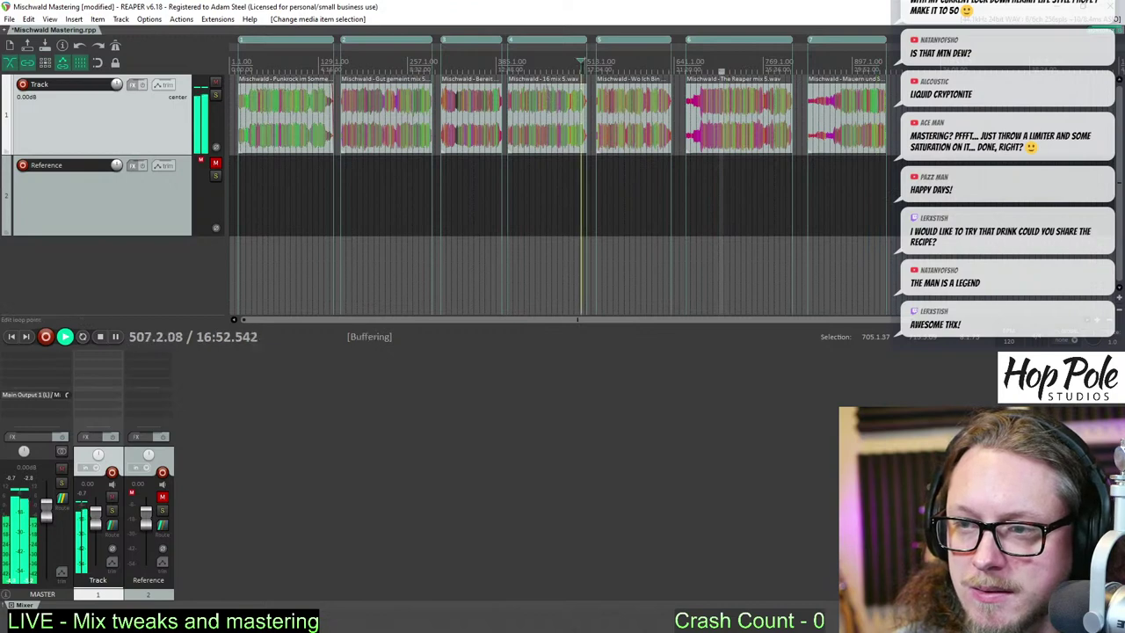
pyautogui.click(441, 62)
pyautogui.click(476, 62)
pyautogui.click(382, 62)
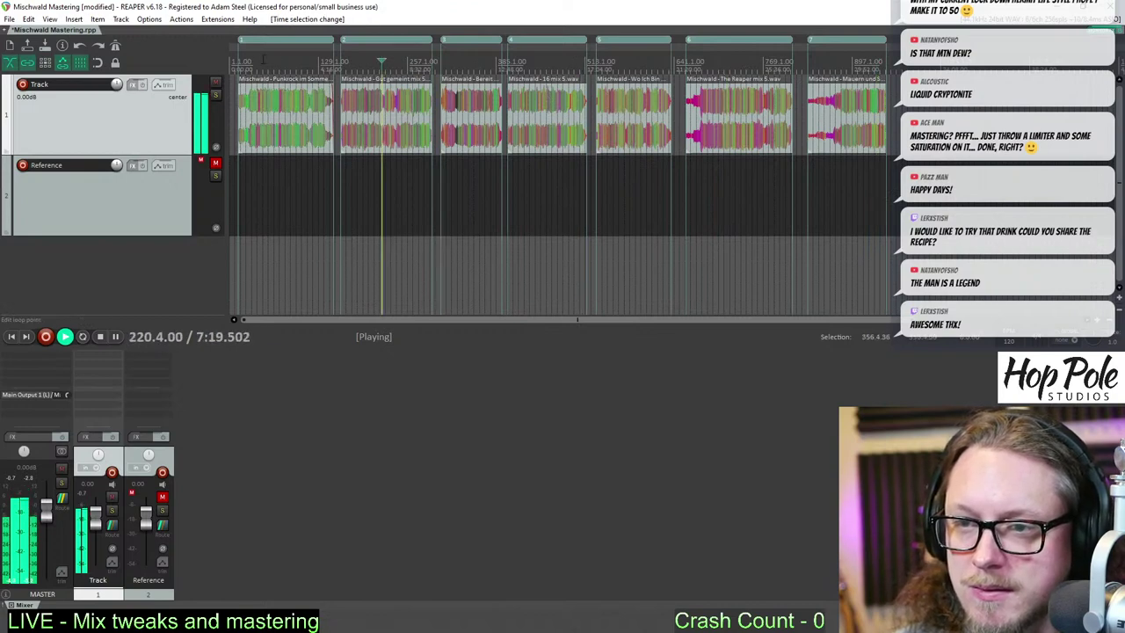
pyautogui.click(293, 62)
pyautogui.press('space')
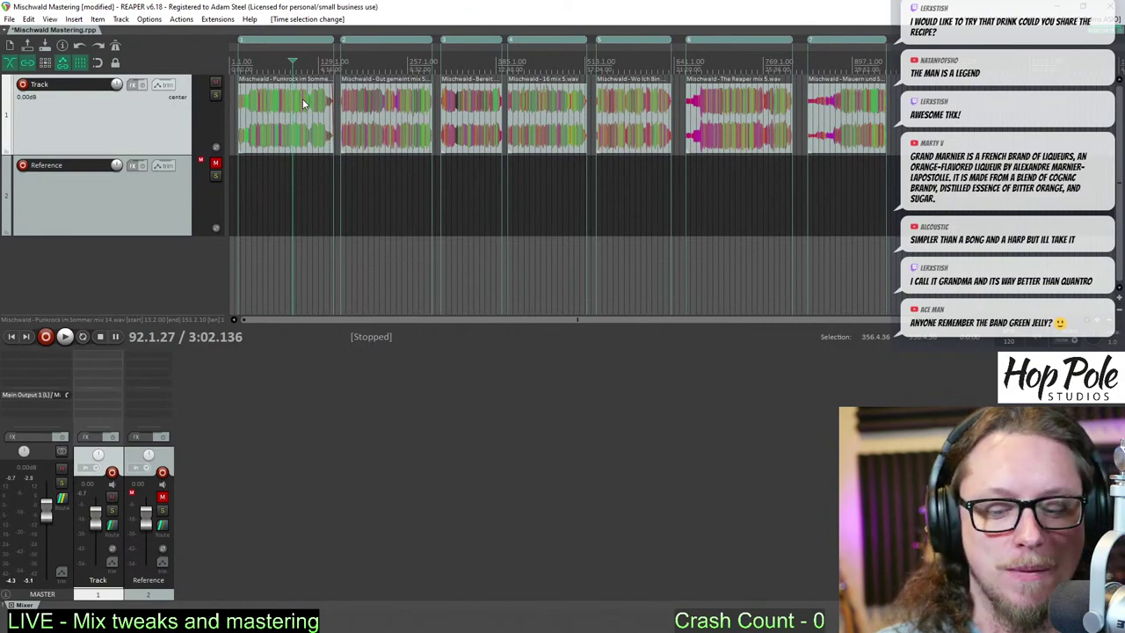
# - Insert the VST3 Flatline plug-in by SubMission Audio on track 1, which holds the songs, and adjust its Shape control
pyautogui.scroll(5, 303, 104)
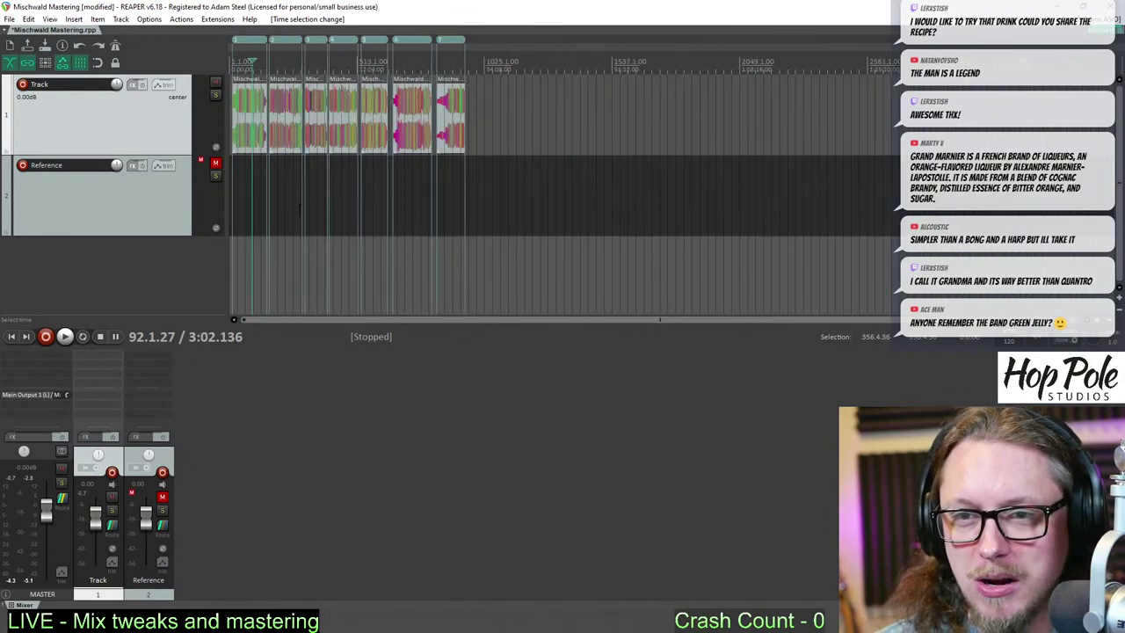
pyautogui.click(99, 355)
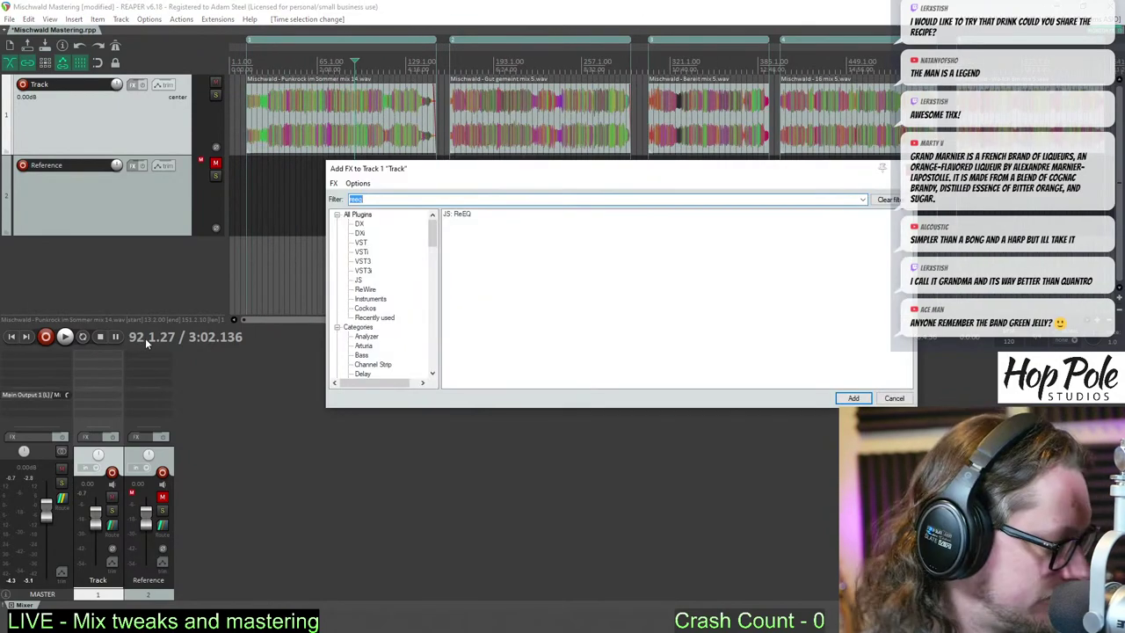
pyautogui.write('fa')
pyautogui.press('BackSpace')
pyautogui.write('la')
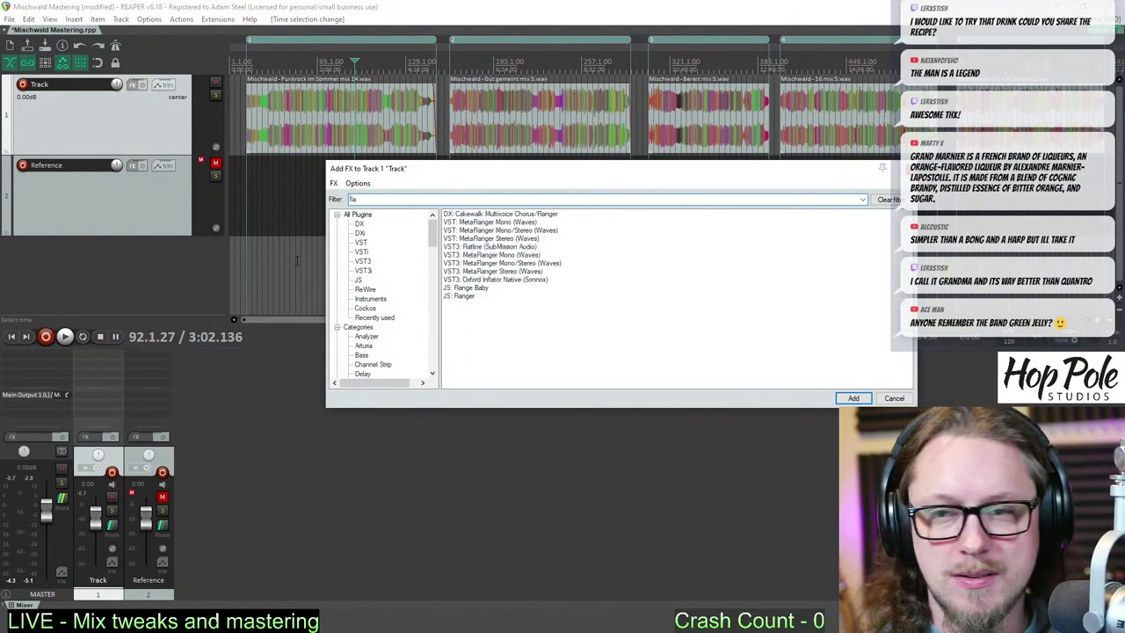
pyautogui.doubleClick(482, 247)
pyautogui.moveTo(211, 39); pyautogui.dragTo(504, 169)
pyautogui.moveTo(469, 449); pyautogui.dragTo(460, 466)
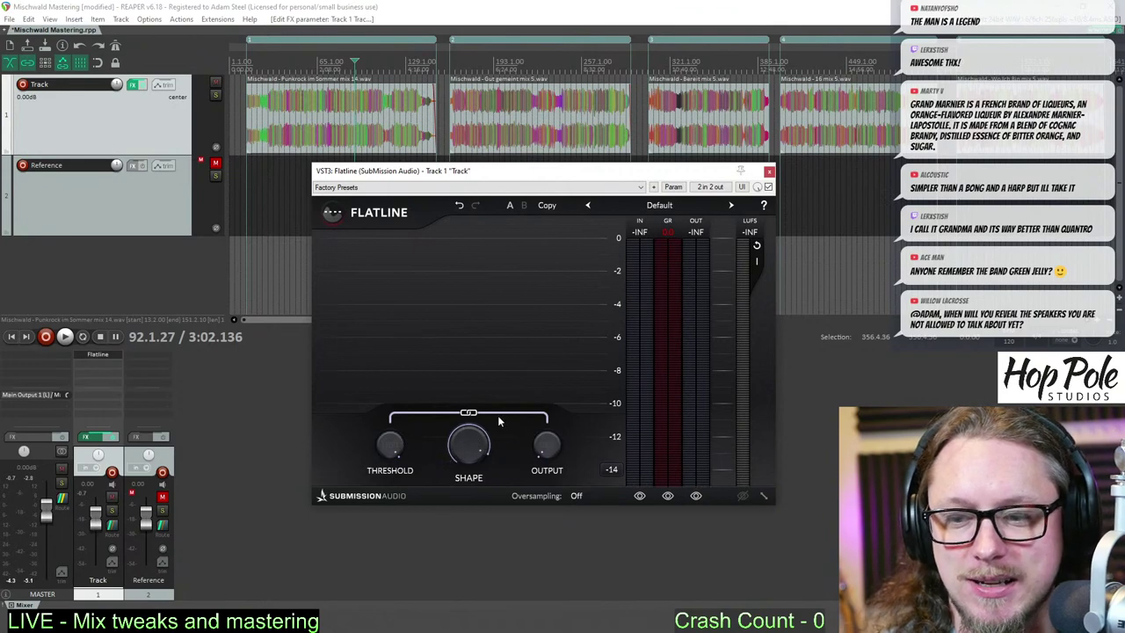
# - Set the send level of track 1, which holds the songs, to the master at -1 dB and close its routing
pyautogui.click(112, 526)
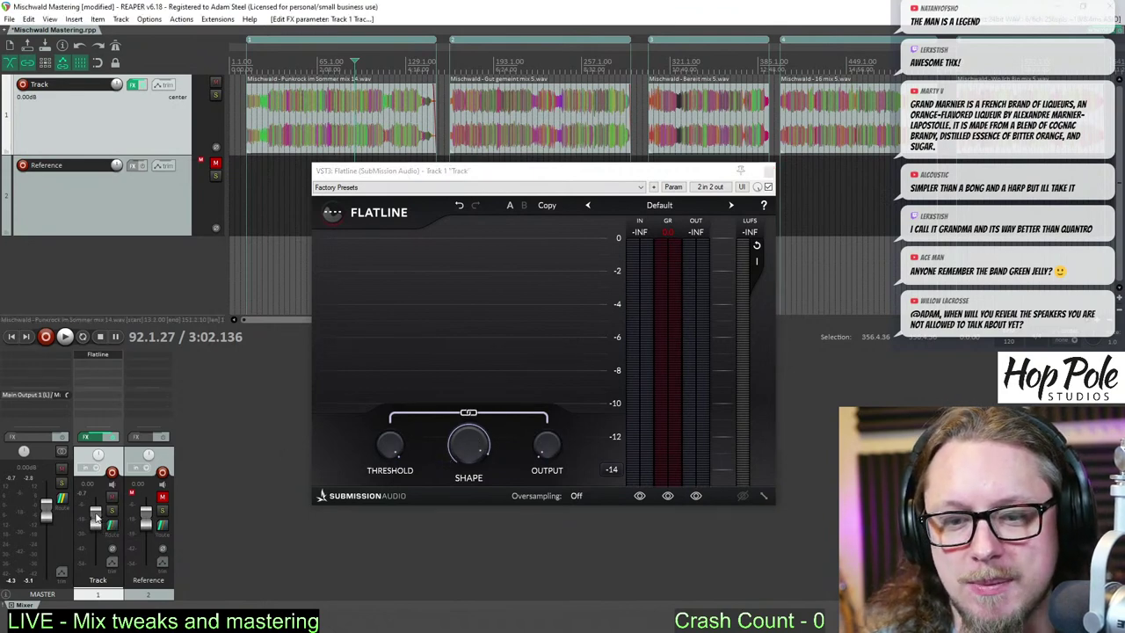
pyautogui.moveTo(140, 457); pyautogui.dragTo(157, 355)
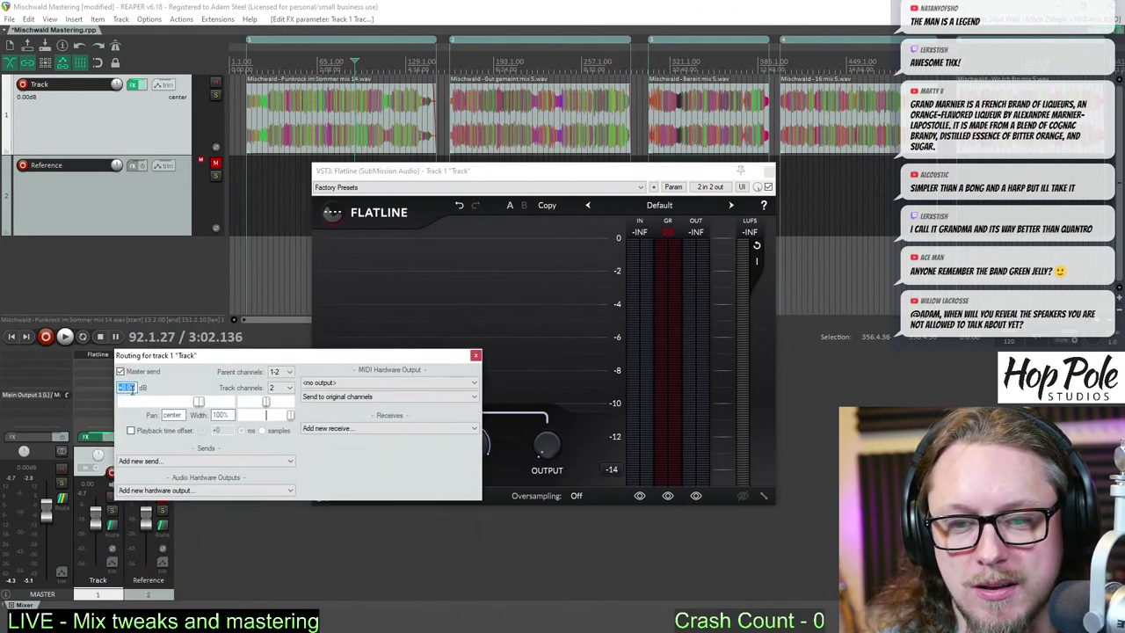
pyautogui.write('-1')
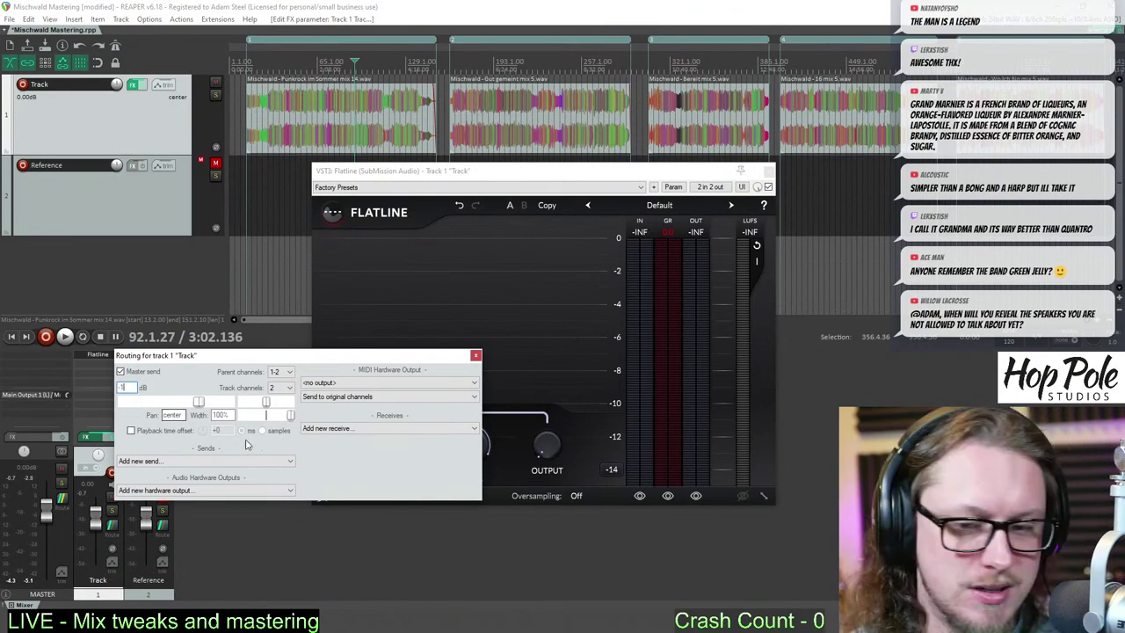
pyautogui.click(475, 355)
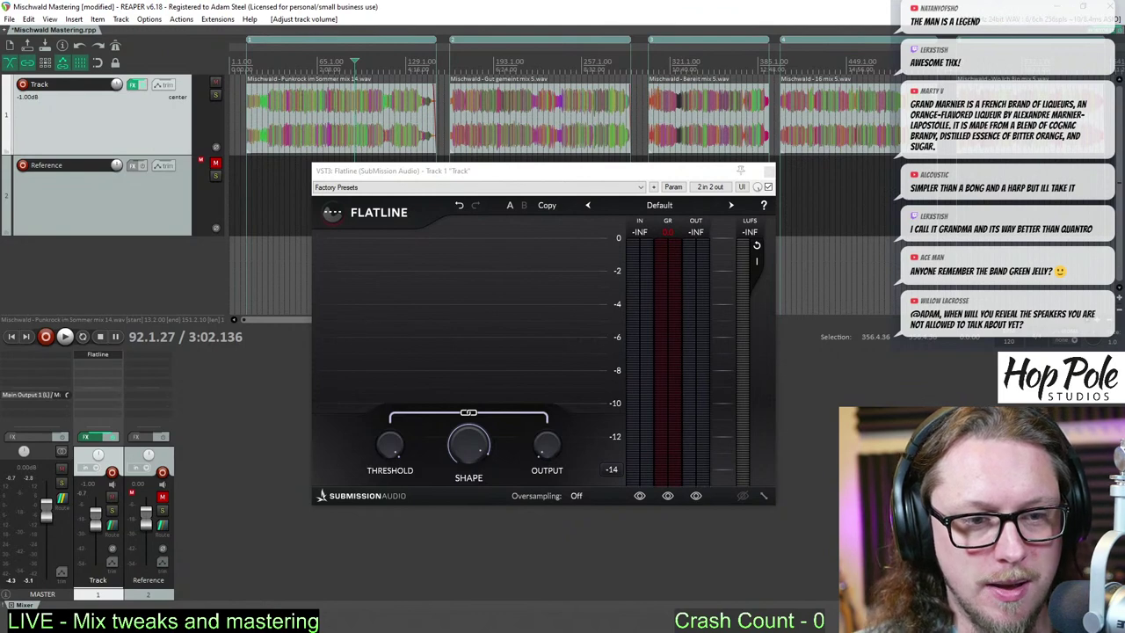
pyautogui.hotkey('alt', 'Tab')
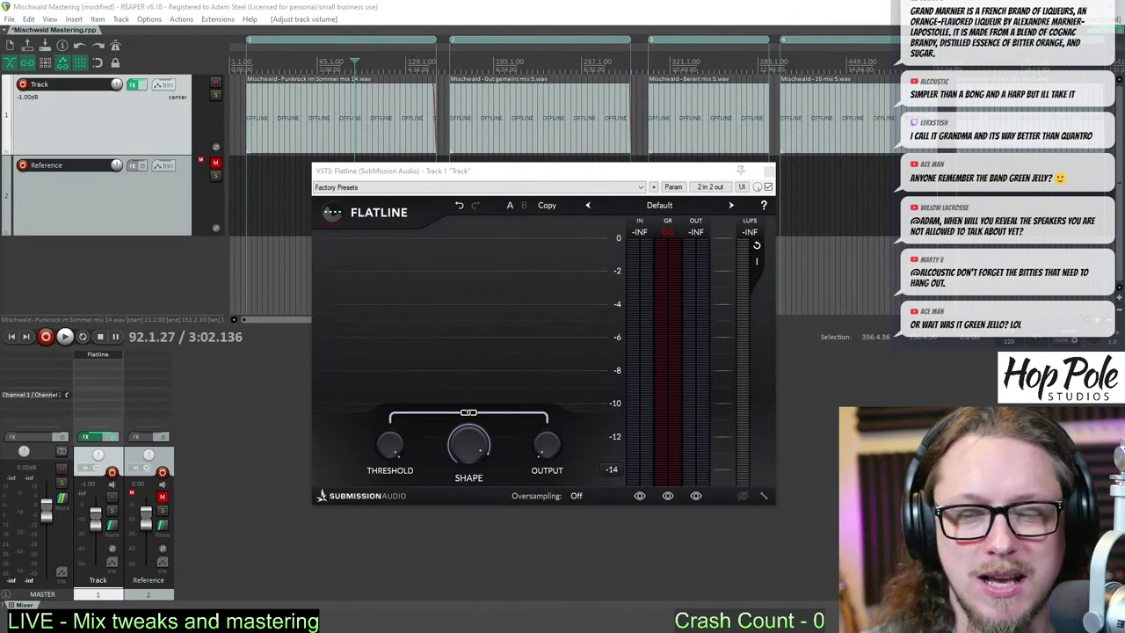
# - Lower Flatline's threshold to about -6 dB with the output linked, and move the plug-in window clear of the songs
pyautogui.click(394, 473)
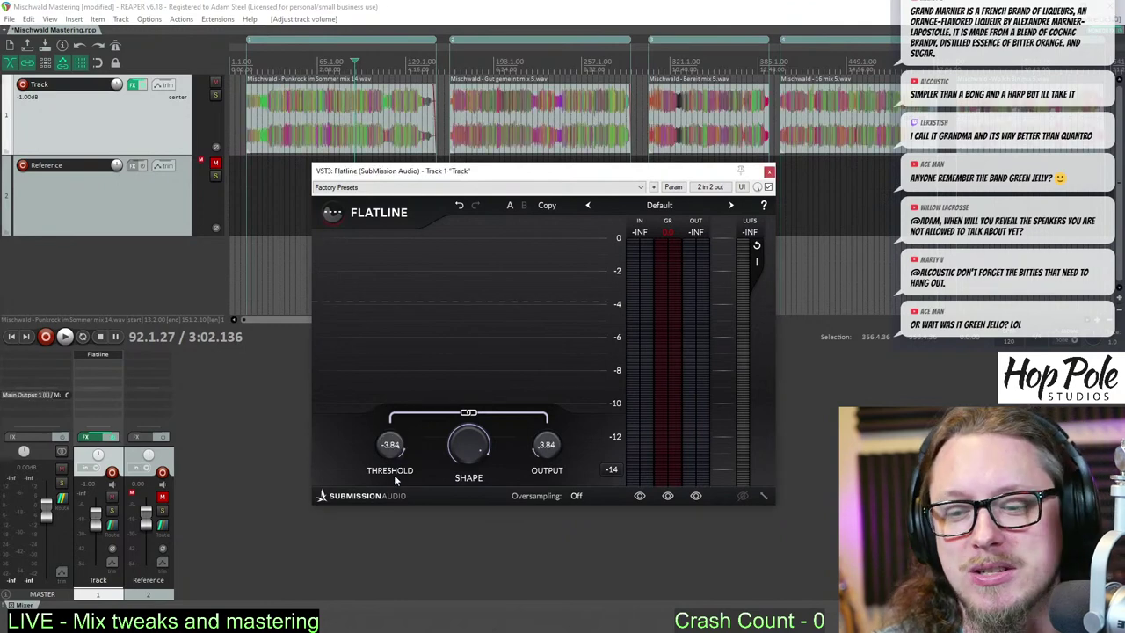
pyautogui.scroll(-5, 394, 474)
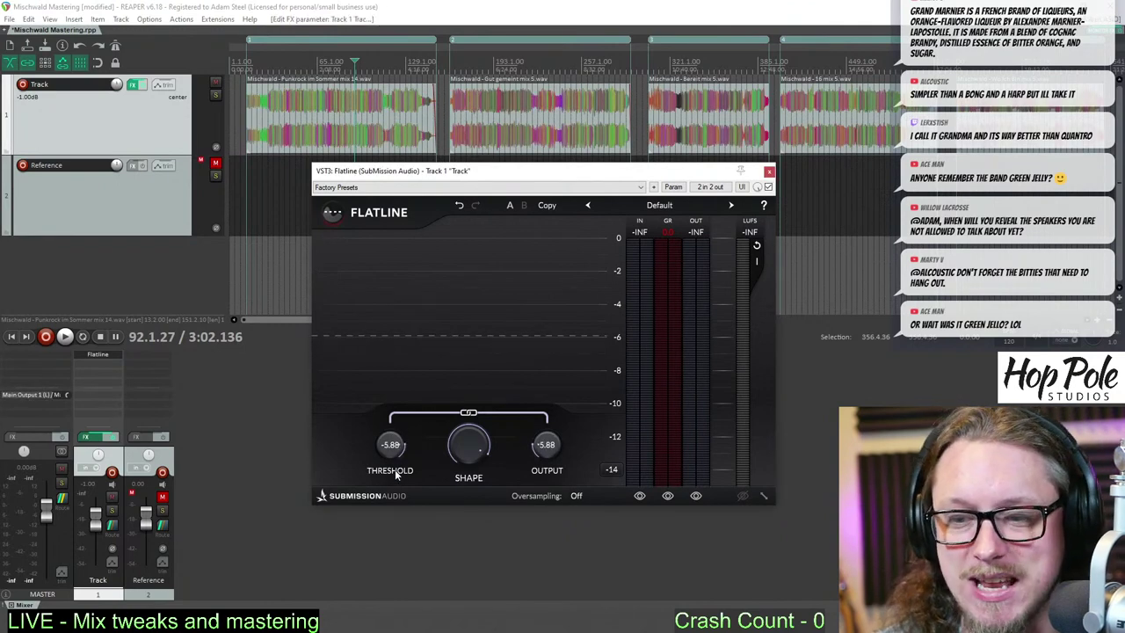
pyautogui.scroll(-1, 394, 474)
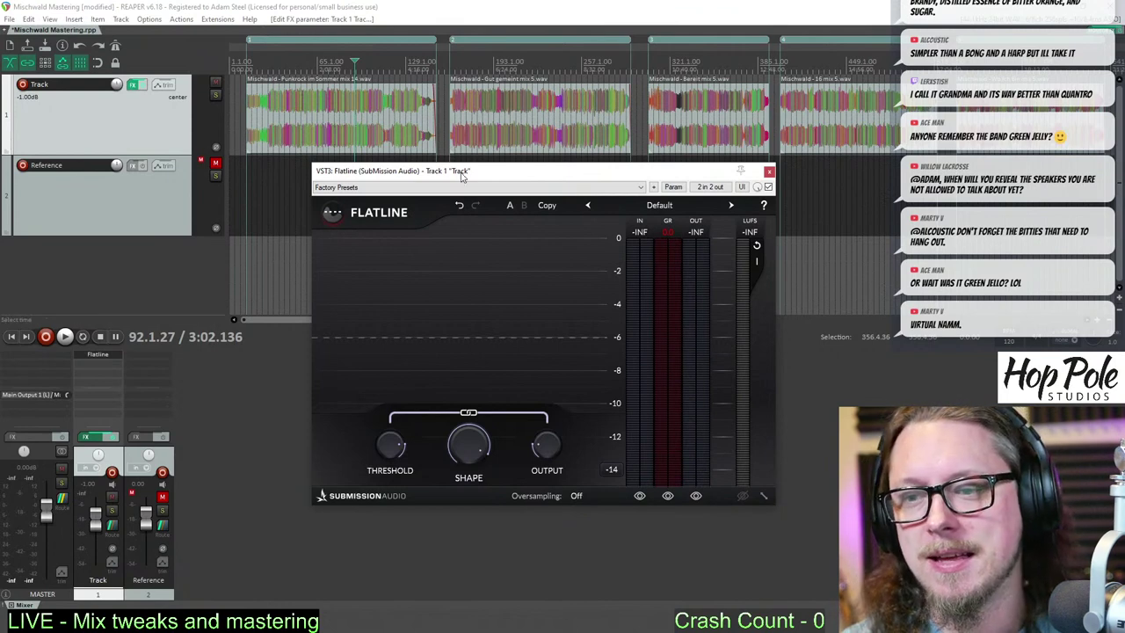
pyautogui.moveTo(463, 175); pyautogui.dragTo(429, 209)
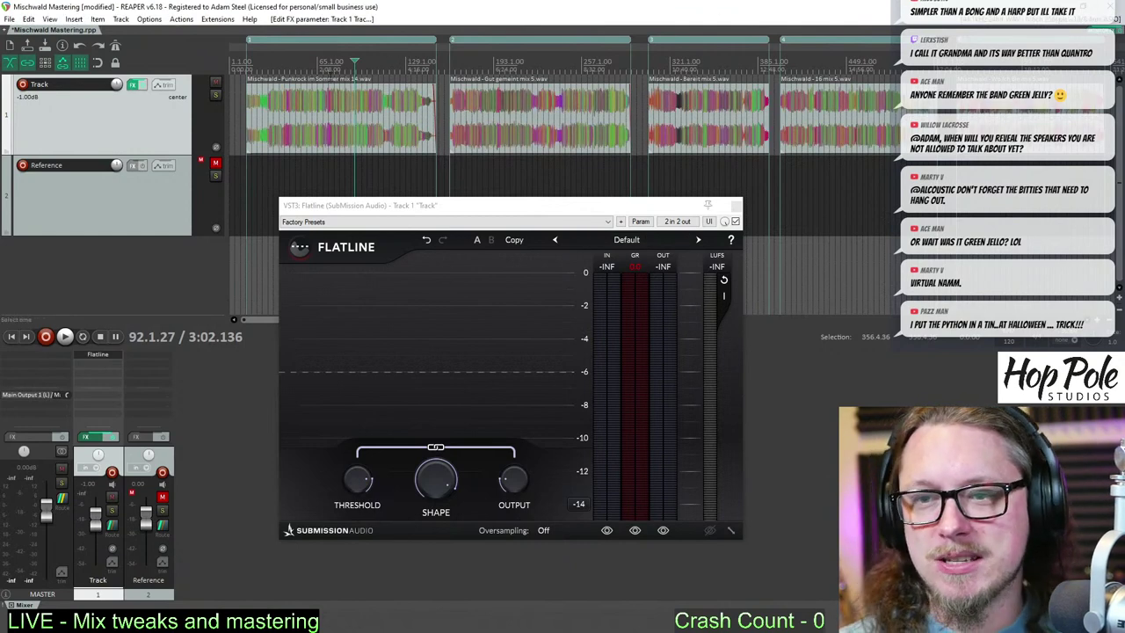
# - Place the edit cursor at 70.2.50 in Punkrock im Sommer and set Flatline's oversampling to 4x
pyautogui.click(325, 67)
pyautogui.moveTo(356, 483)
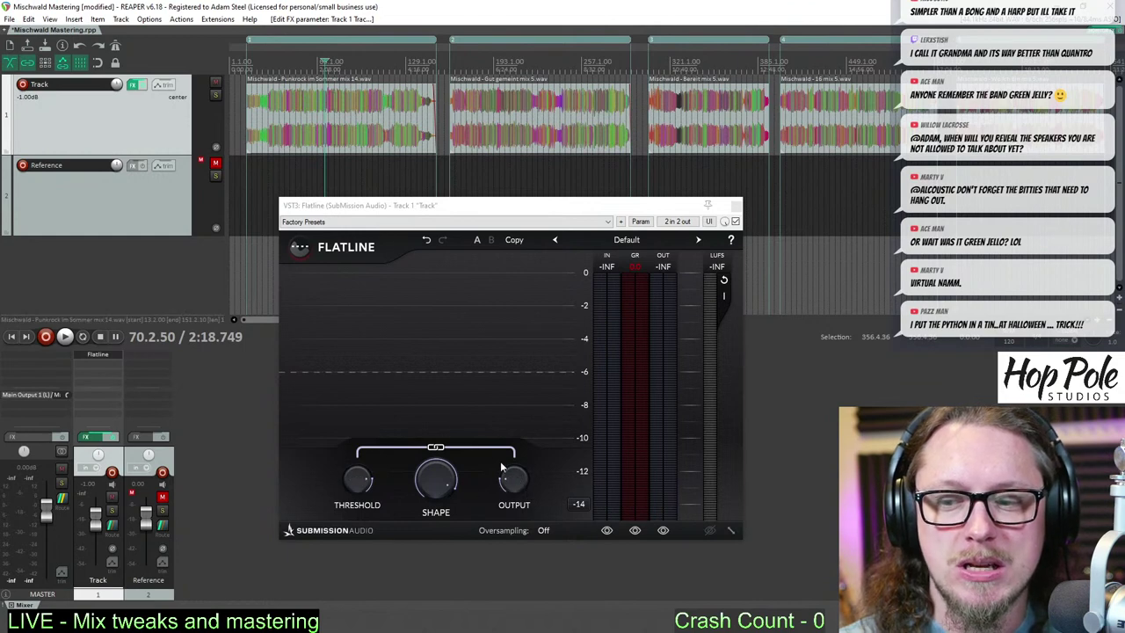
pyautogui.click(543, 530)
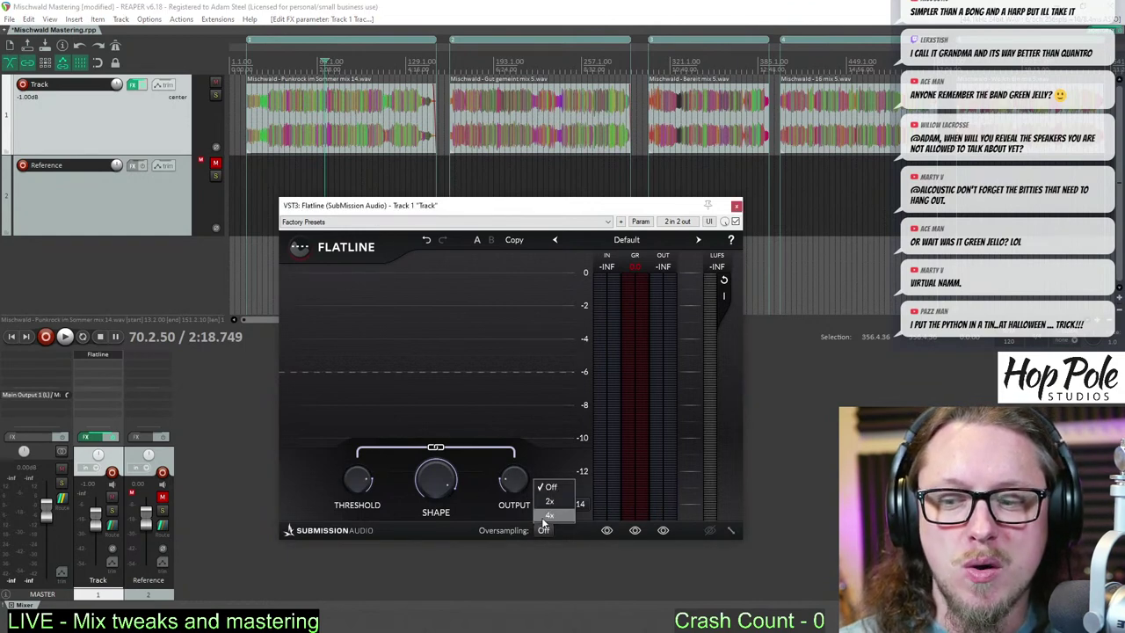
pyautogui.click(548, 515)
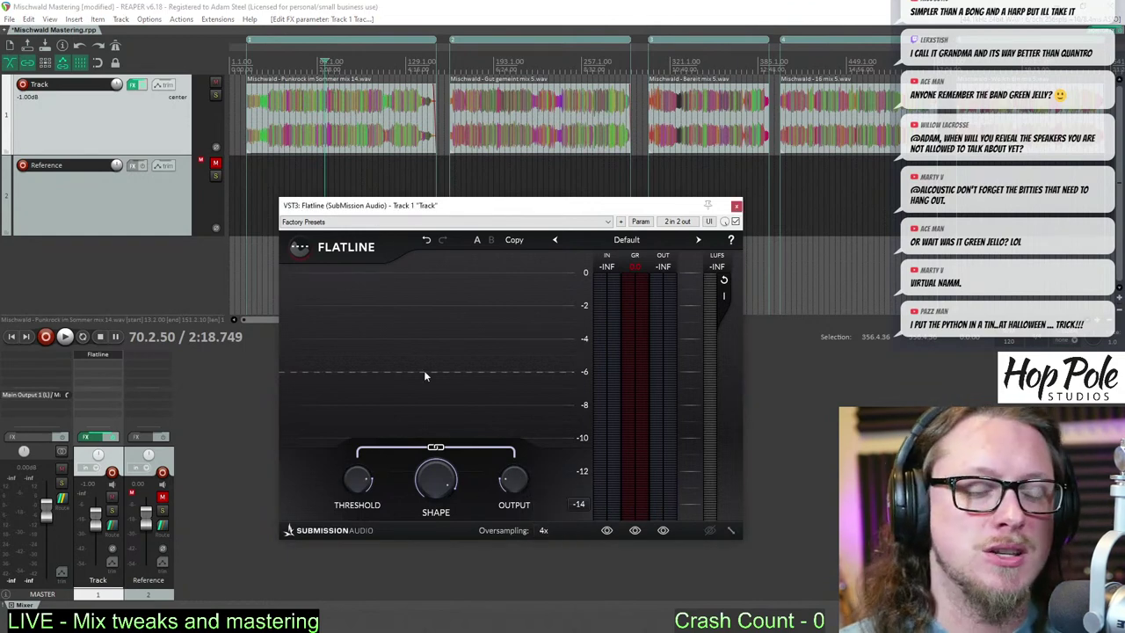
pyautogui.click(394, 4)
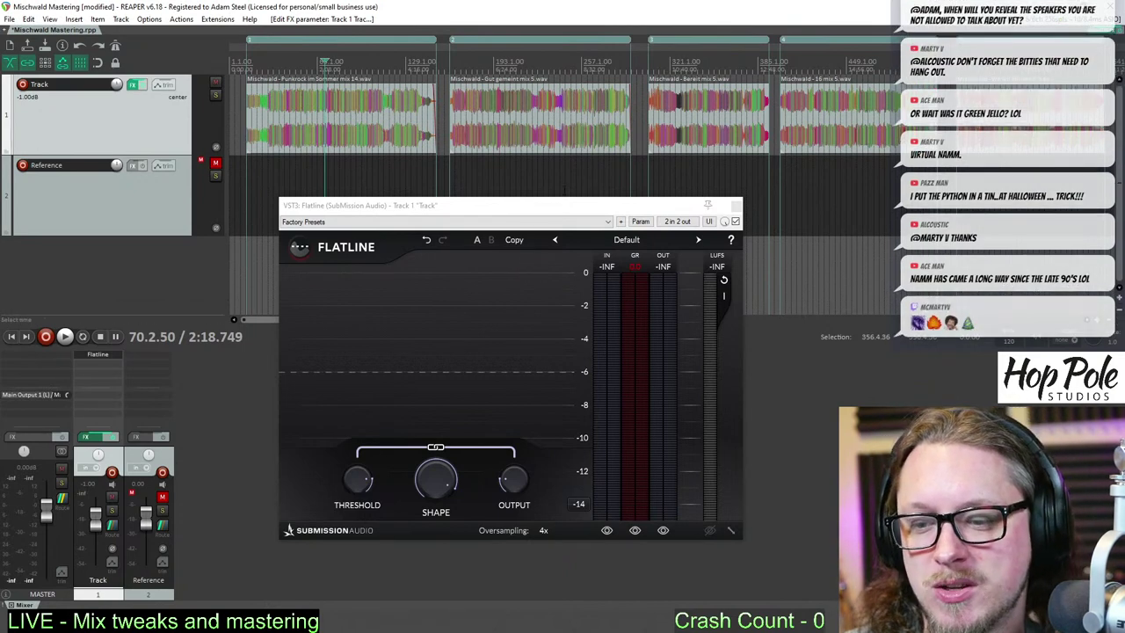
# - Play a short passage of Punkrock im Sommer from 70.2.50 through Flatline to check its limiting, and stop playback
pyautogui.moveTo(512, 478)
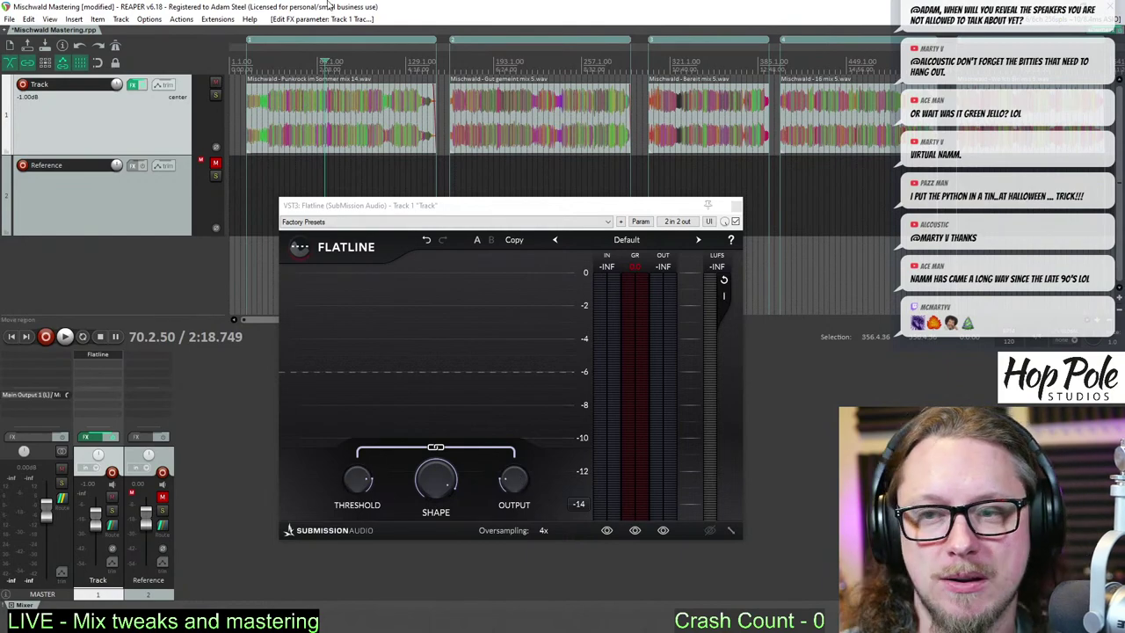
pyautogui.scroll(-2, 552, 132)
pyautogui.press('space')
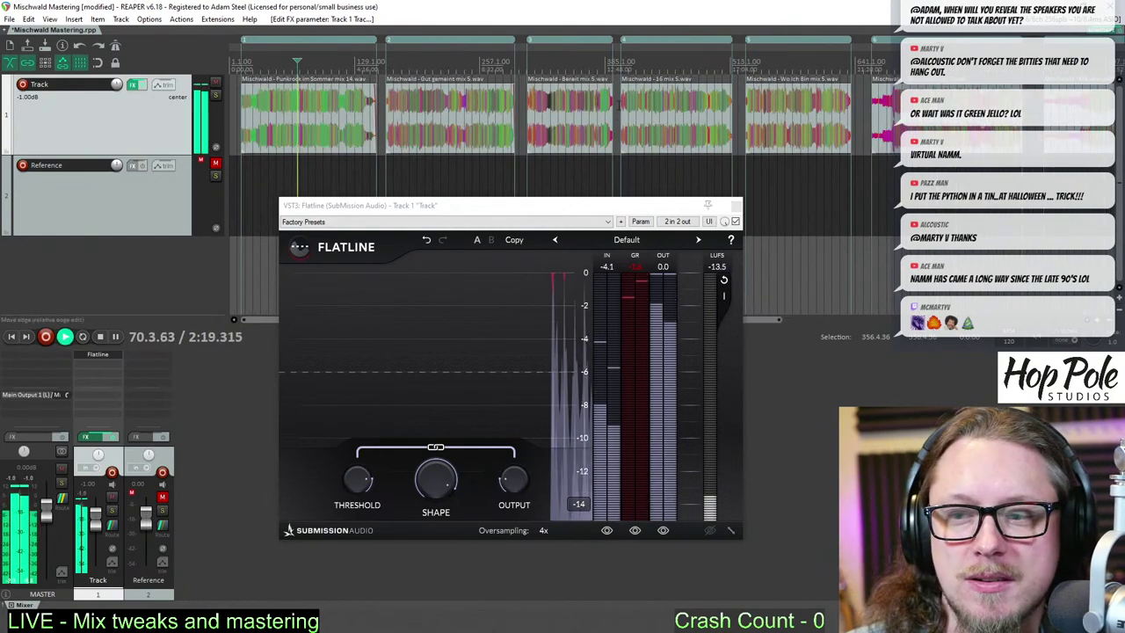
pyautogui.moveTo(510, 213); pyautogui.dragTo(483, 252)
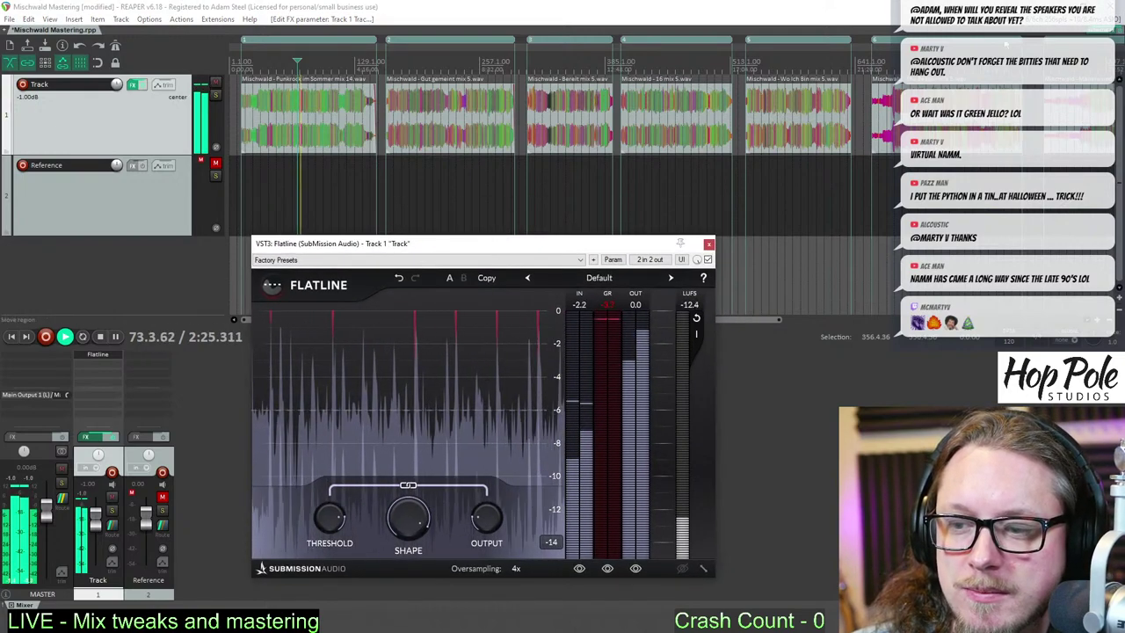
pyautogui.press('space')
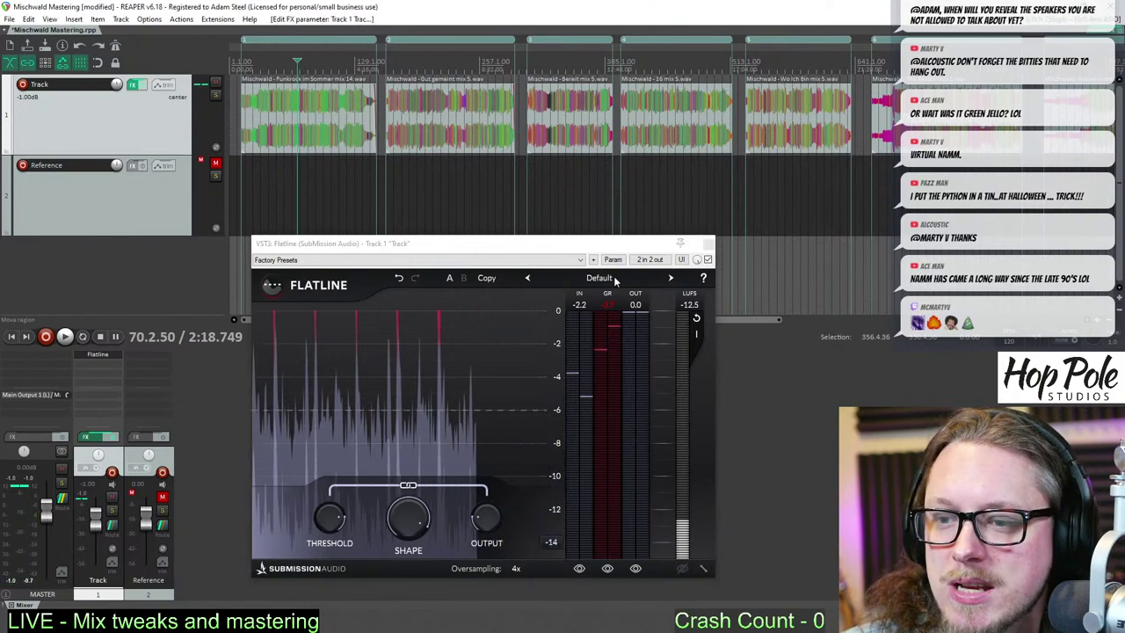
# - Try the saved favourite rooms 3 to 5 in the VSX monitoring plug-in, ending on the SUV: Flat room
pyautogui.hotkey('ctrl', 'shift', 'm')
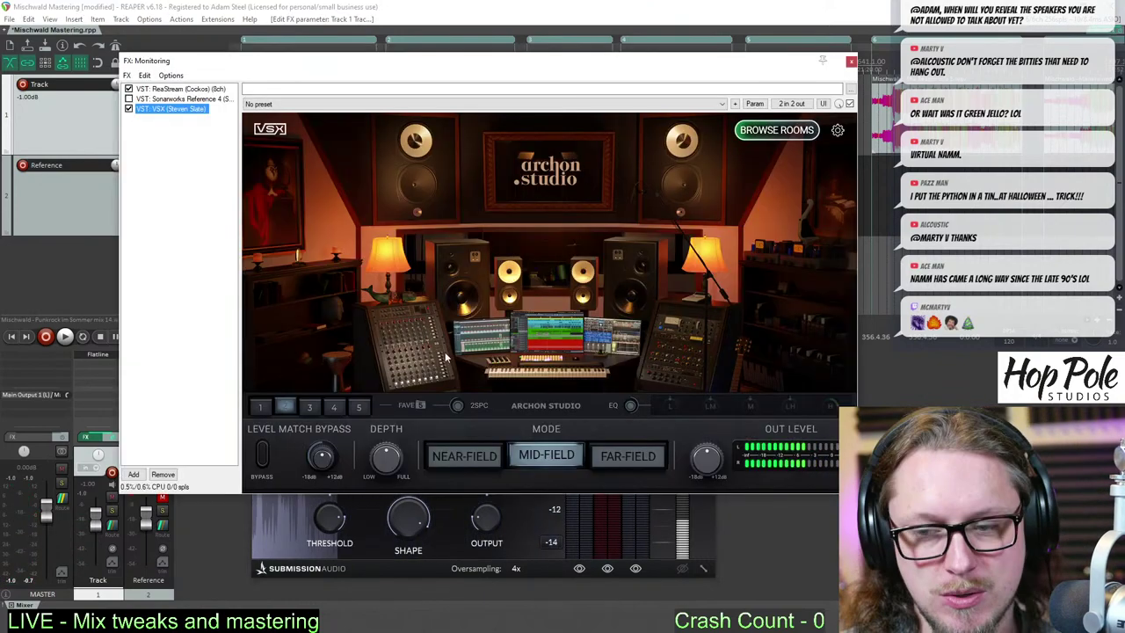
pyautogui.click(311, 408)
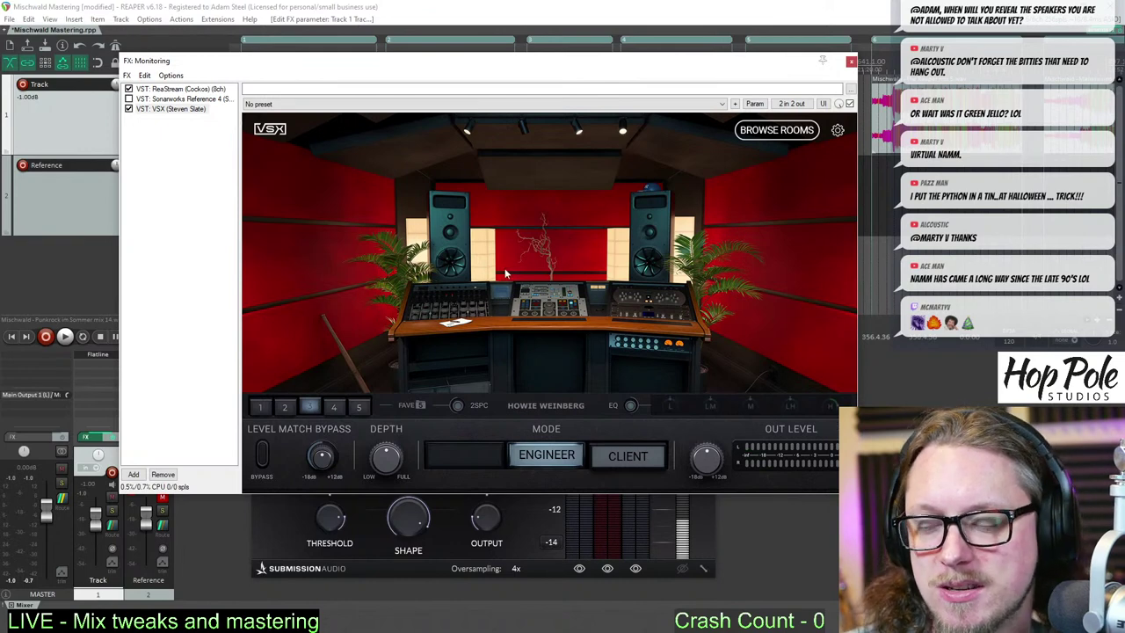
pyautogui.click(338, 406)
pyautogui.click(358, 409)
pyautogui.click(336, 407)
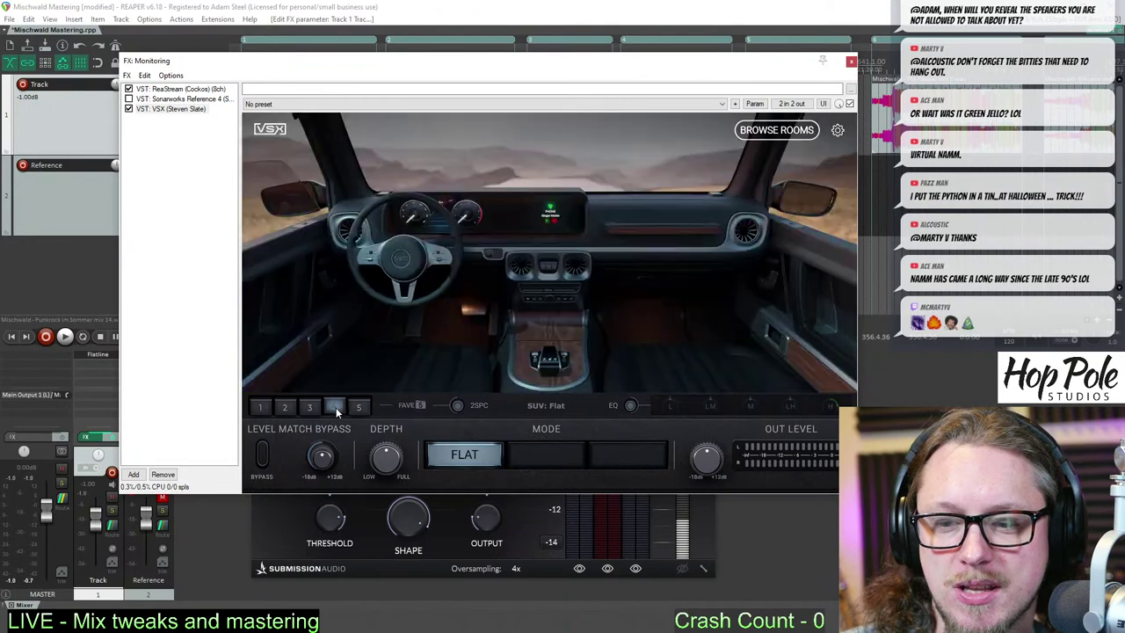
pyautogui.click(851, 62)
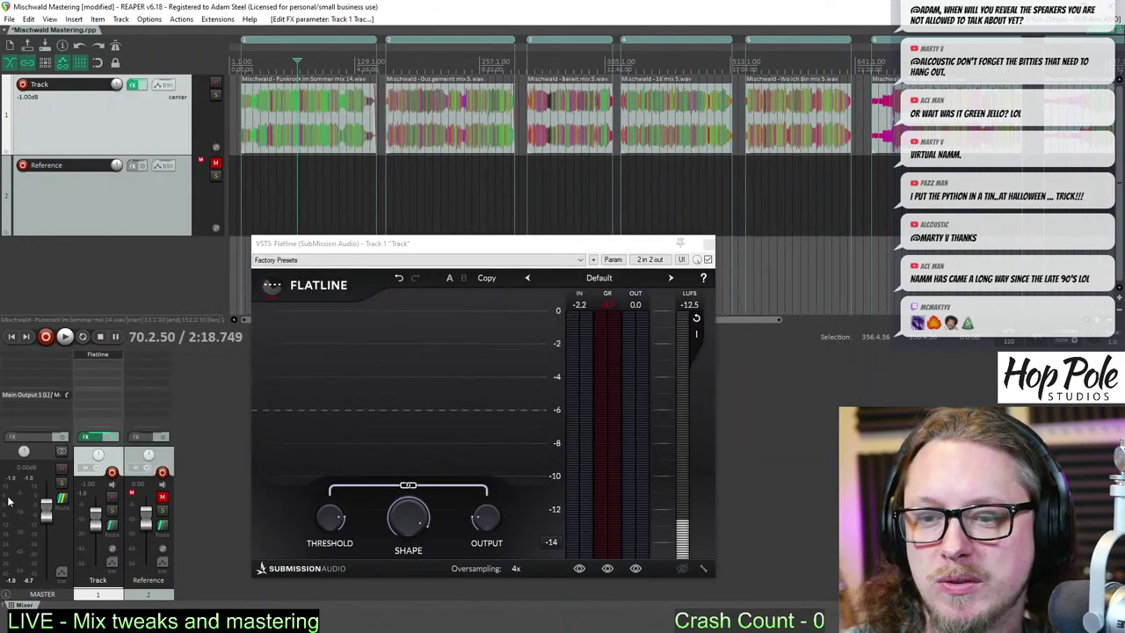
# - Switch the VSX monitoring to the Archon Studio room in far-field mode and close the monitoring effects
pyautogui.doubleClick(102, 369)
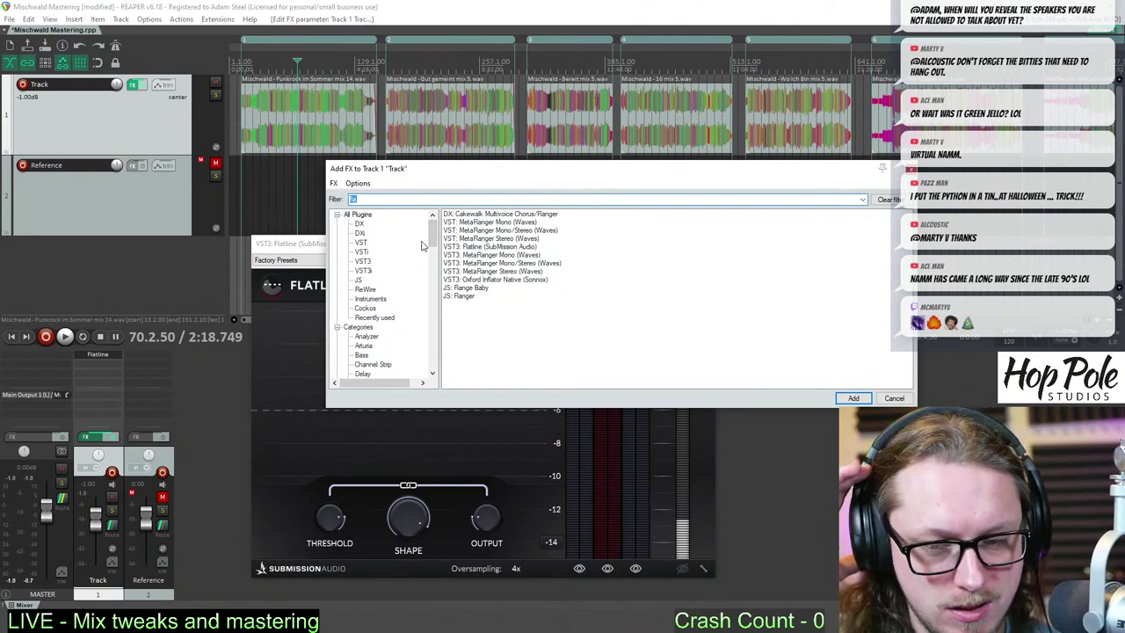
pyautogui.click(1104, 32)
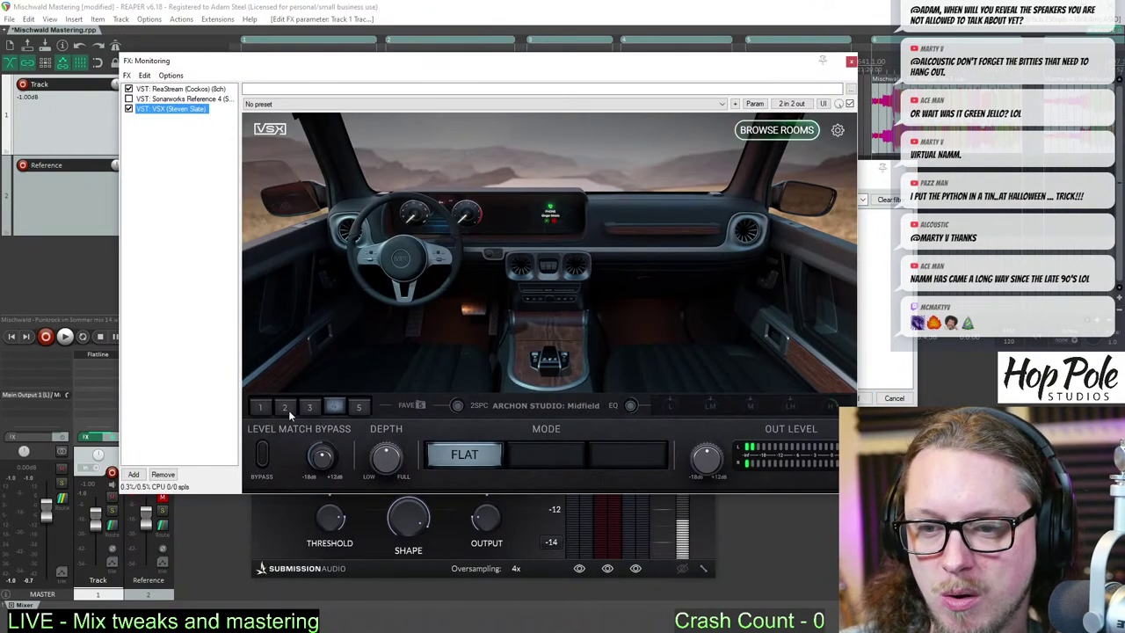
pyautogui.click(287, 407)
pyautogui.click(624, 456)
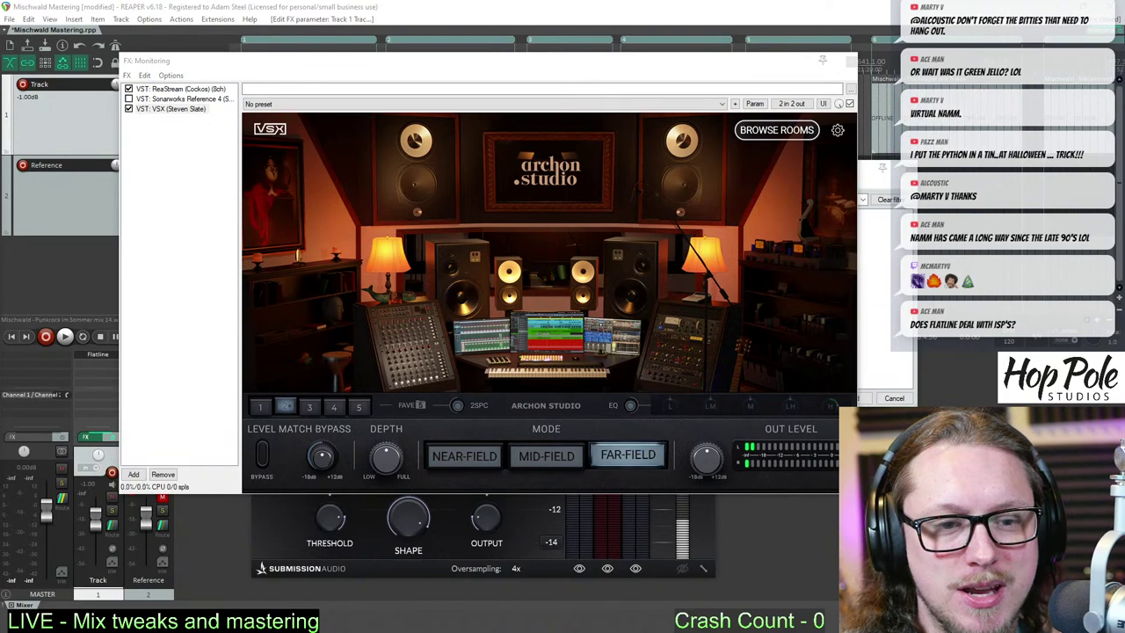
pyautogui.click(850, 61)
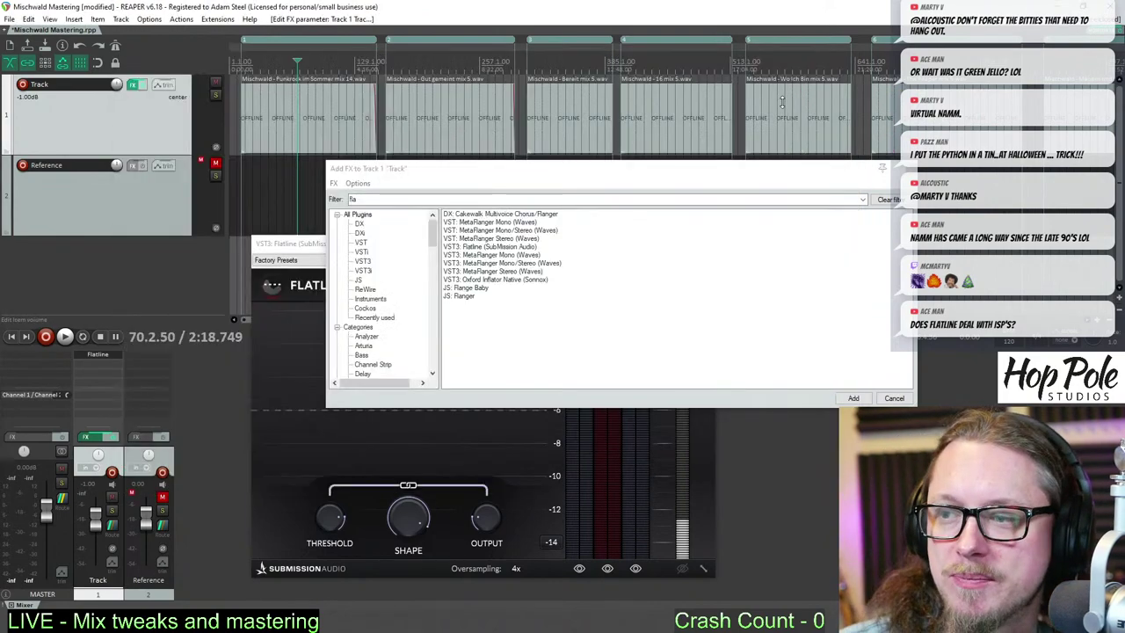
# - Switch the VSX monitoring to the Howie Weinberg room, compare the Client and Engineer modes during playback, and settle on Engineer
pyautogui.moveTo(307, 248); pyautogui.dragTo(286, 252)
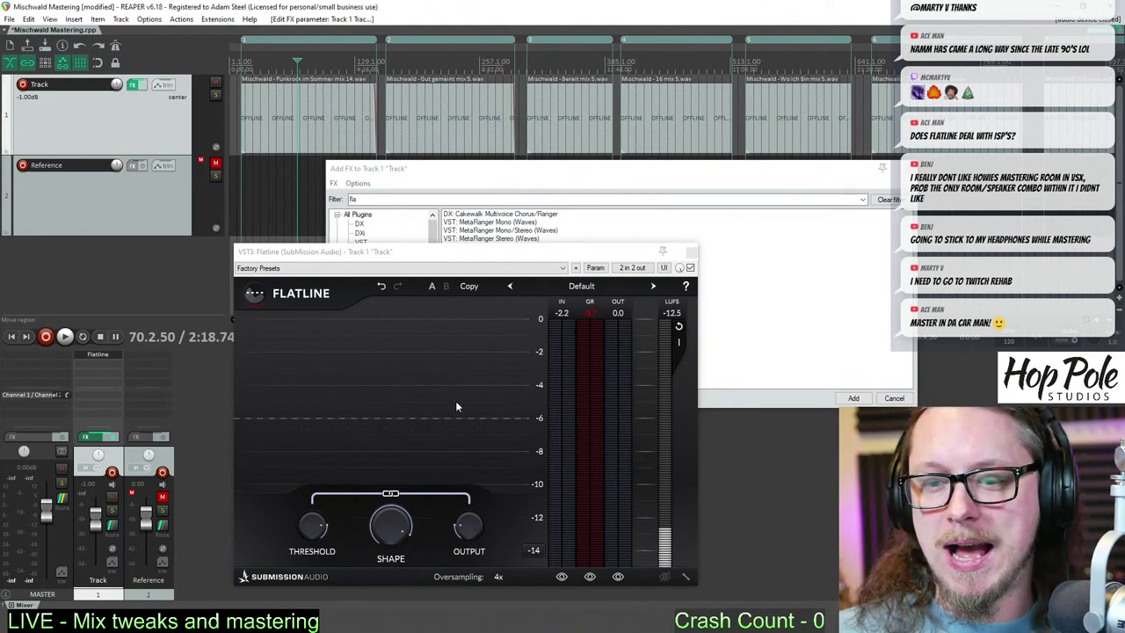
pyautogui.hotkey('alt', 'Tab')
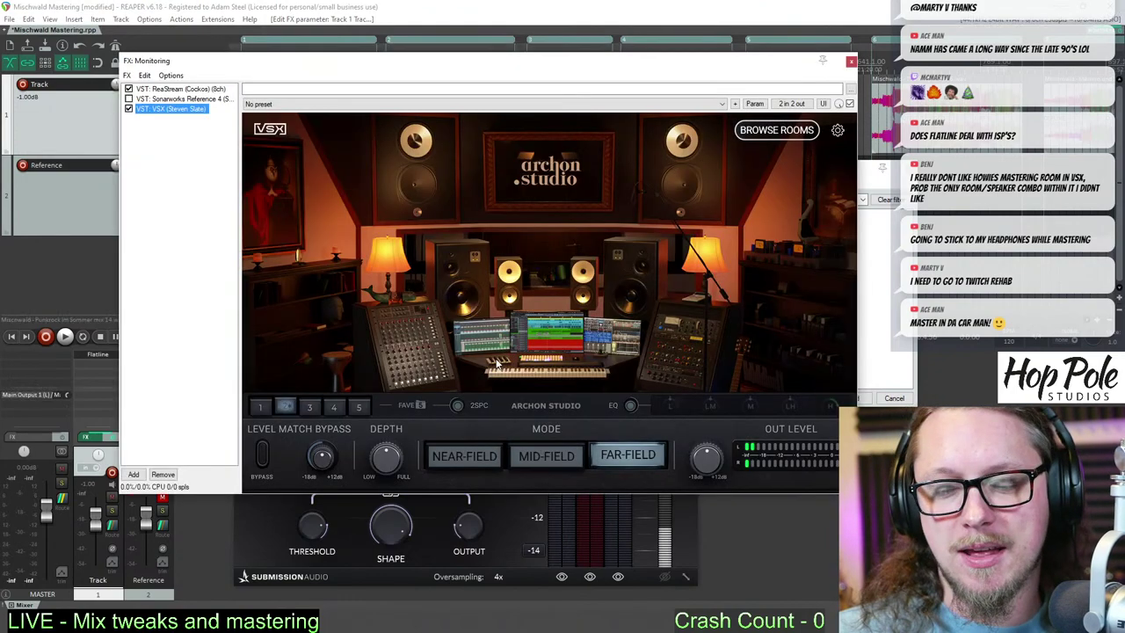
pyautogui.click(316, 408)
pyautogui.click(626, 459)
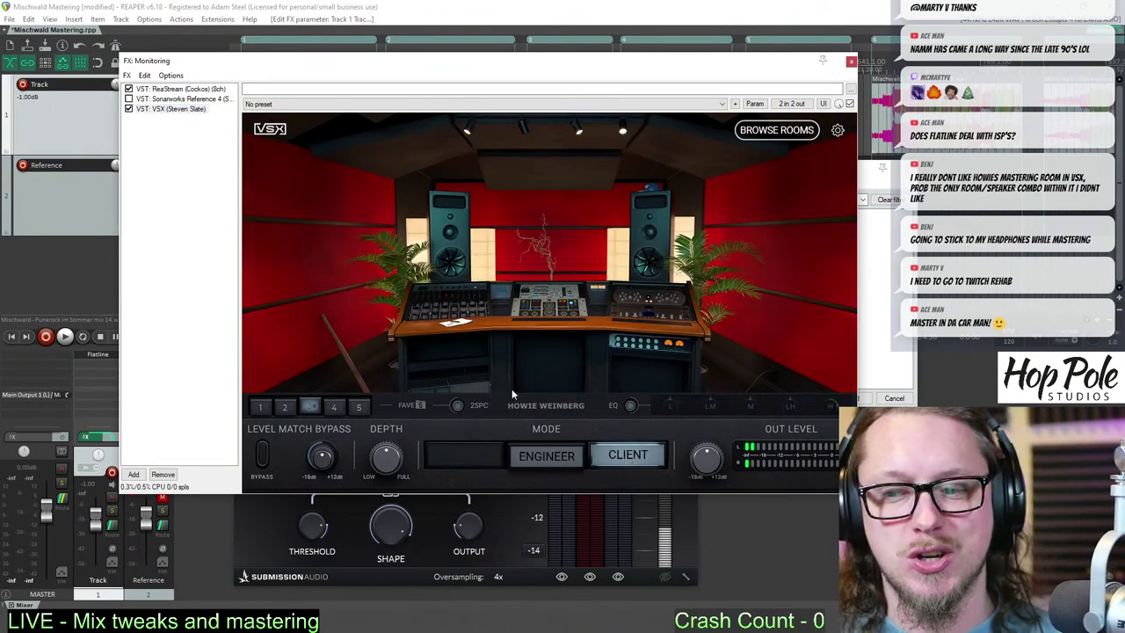
pyautogui.click(549, 455)
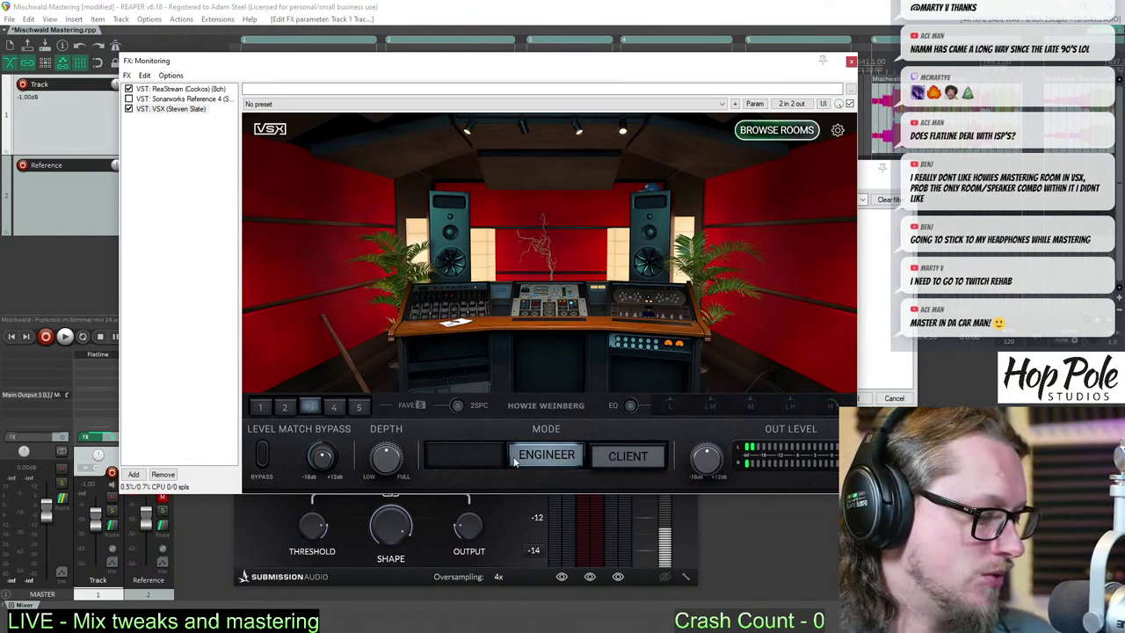
pyautogui.press('space')
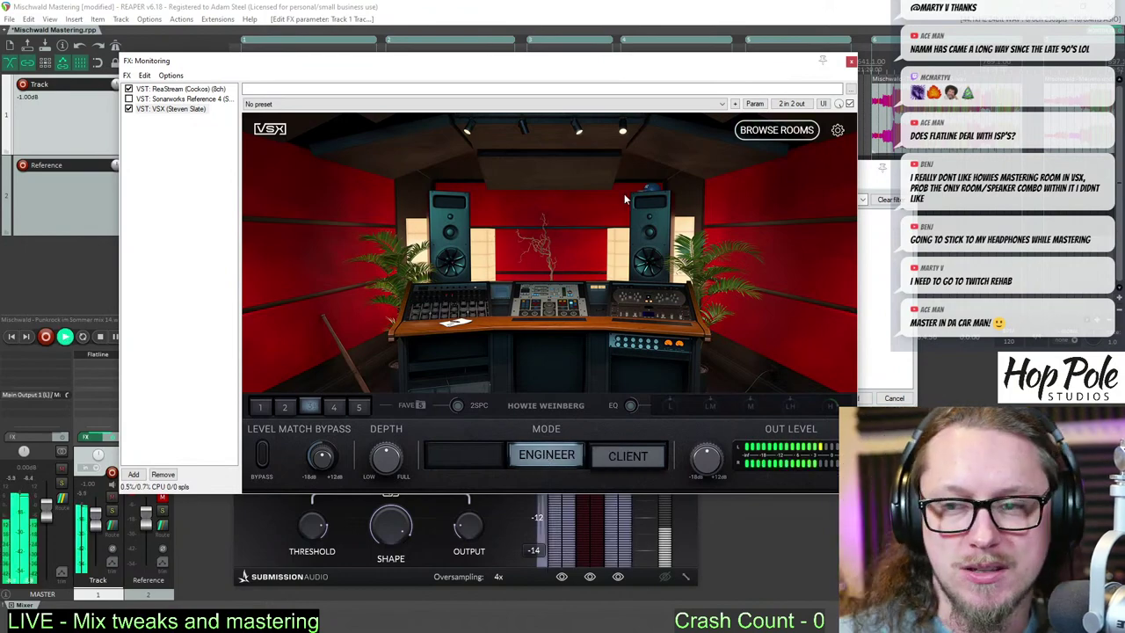
pyautogui.click(606, 464)
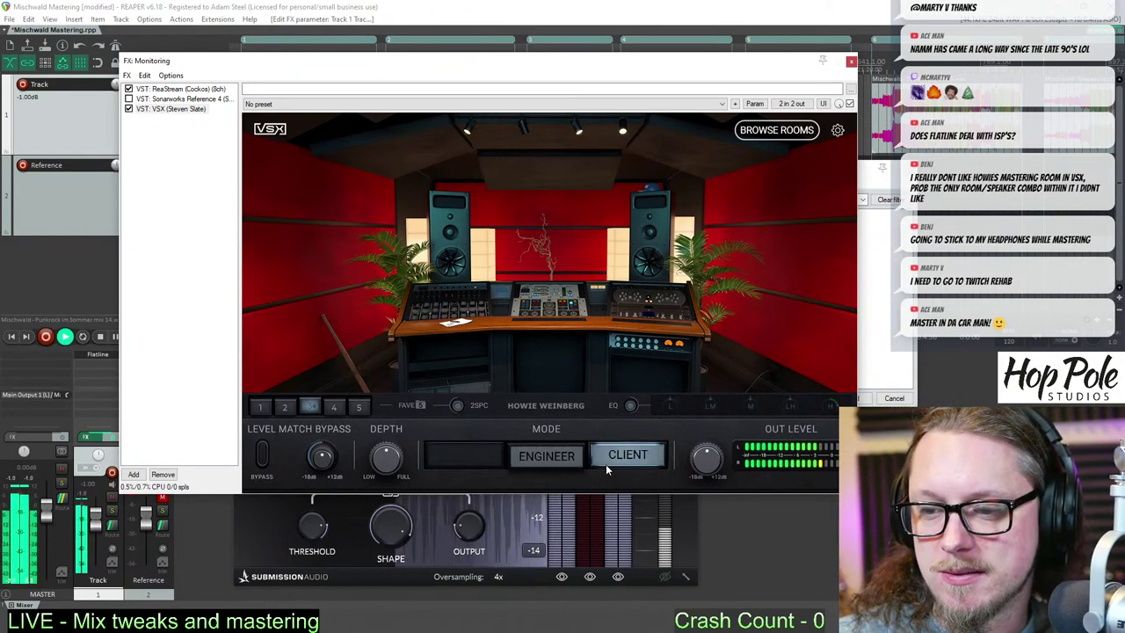
pyautogui.click(549, 454)
pyautogui.click(851, 62)
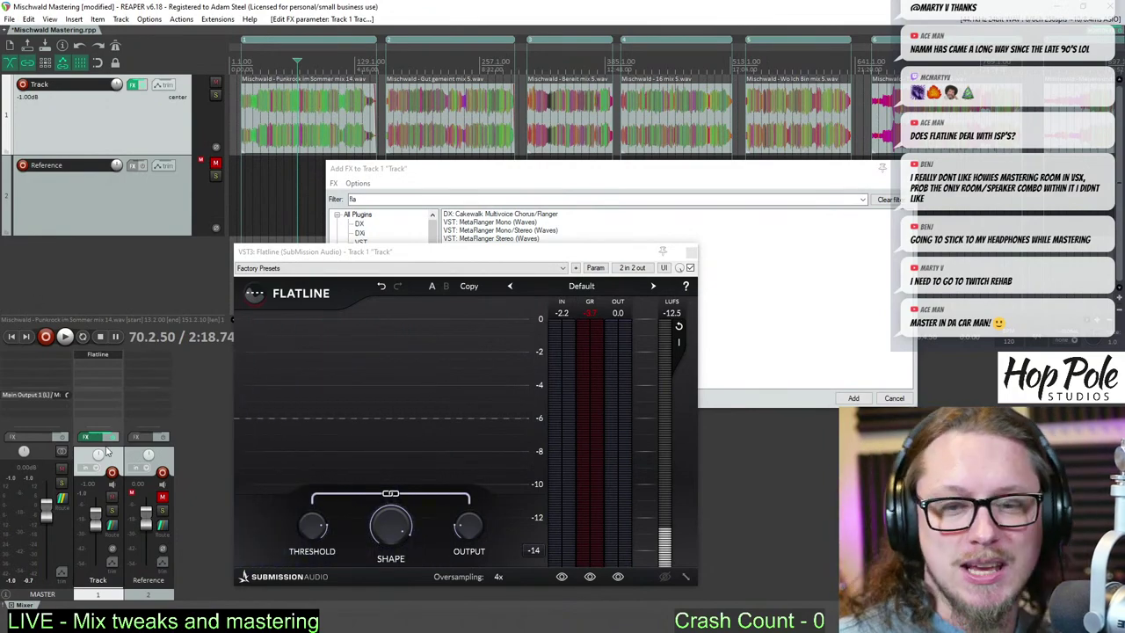
# - Insert the VST3 Virtual Tape Machines plug-in by Slate Digital on track 1 and place it before Flatline
pyautogui.click(97, 374)
pyautogui.write('ta')
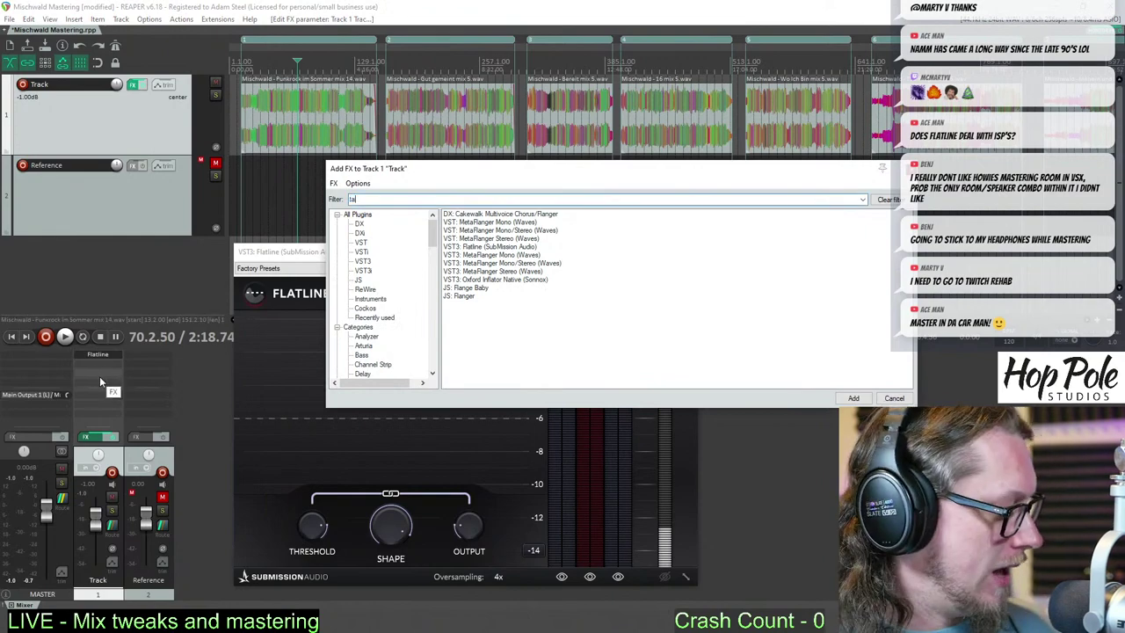
pyautogui.write('p')
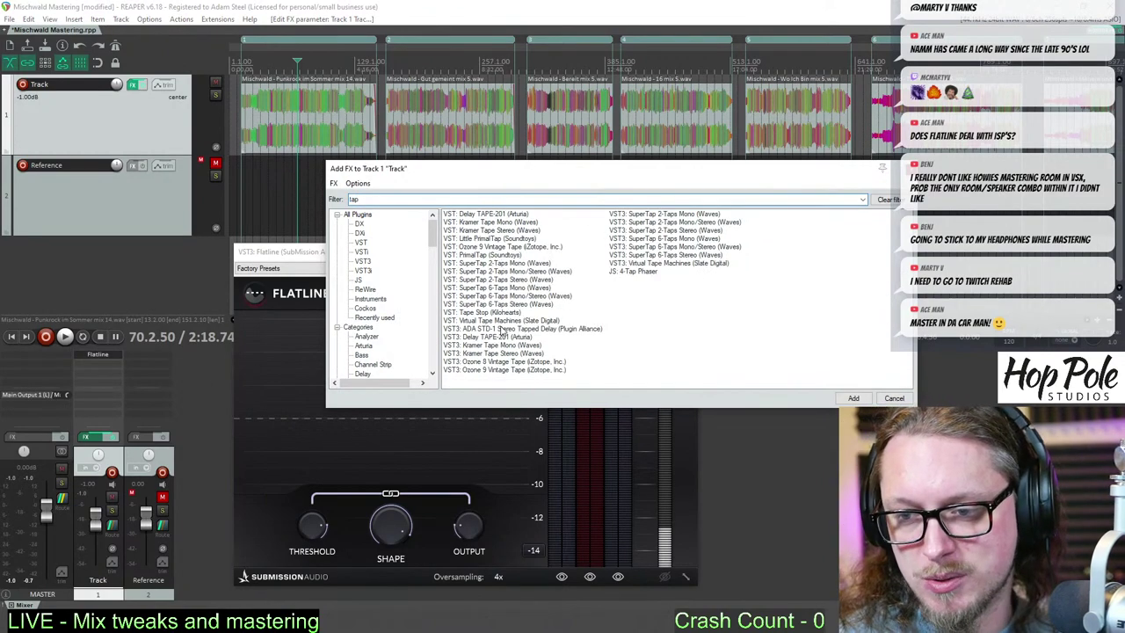
pyautogui.doubleClick(624, 264)
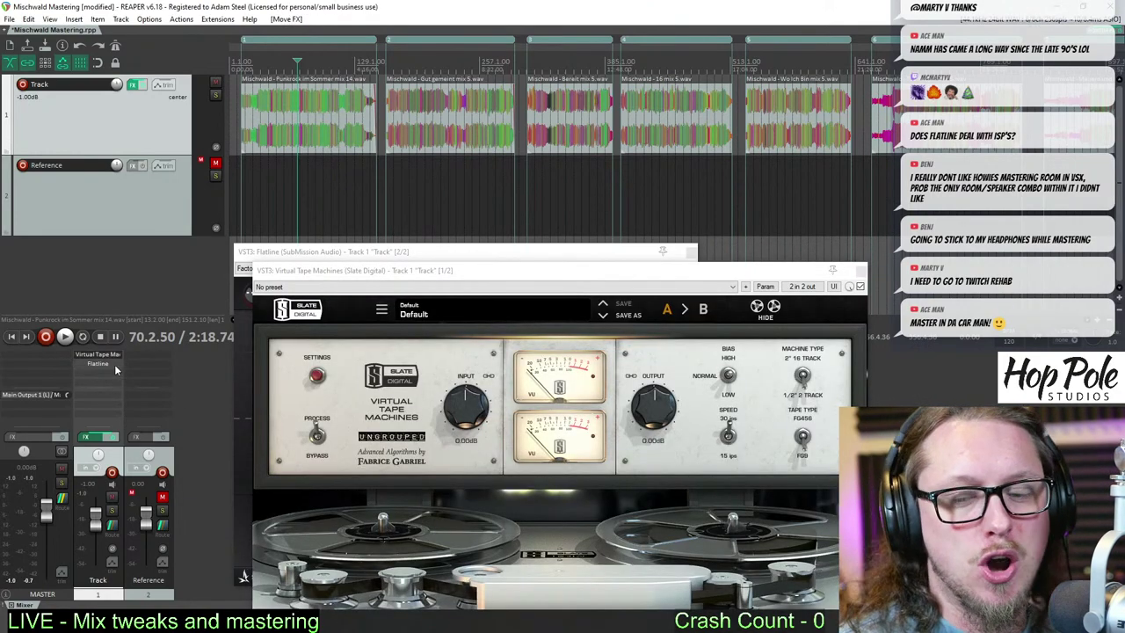
# - Play the second song, Gut gemeint mix 5, from about its middle third and compare Virtual Tape Machines bypassed and active
pyautogui.moveTo(374, 279); pyautogui.dragTo(315, 176)
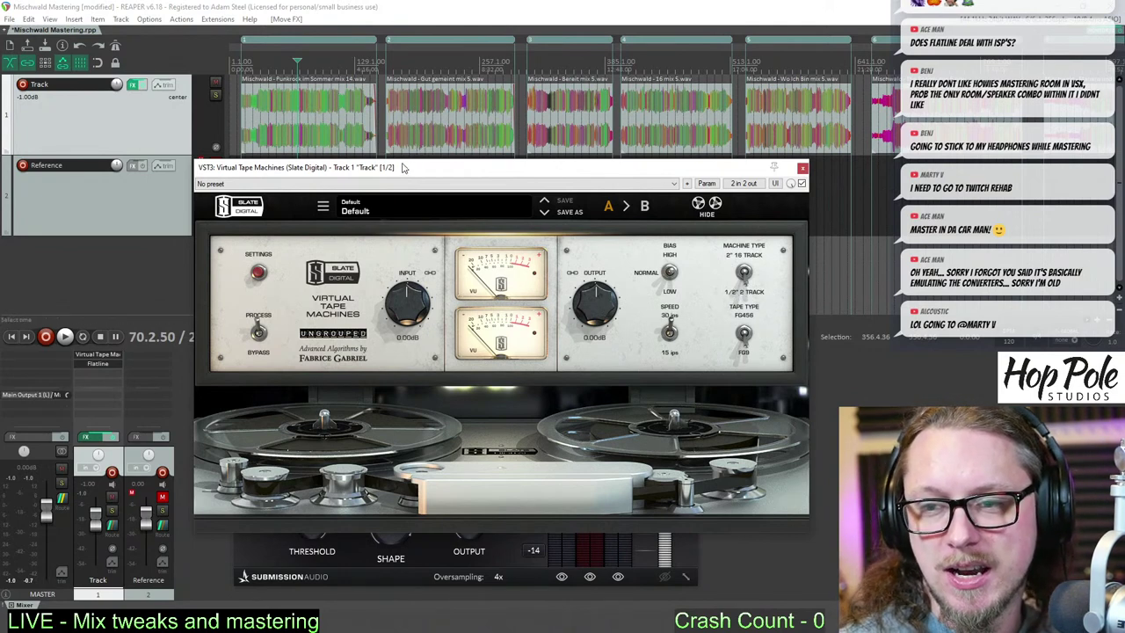
pyautogui.click(427, 64)
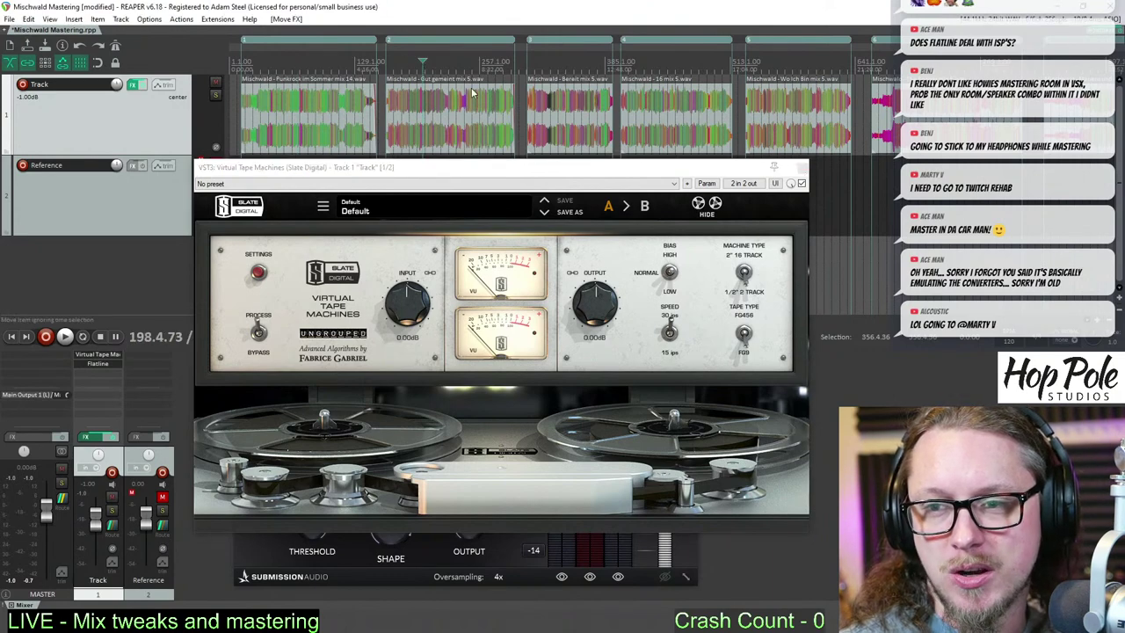
pyautogui.scroll(3, 545, 98)
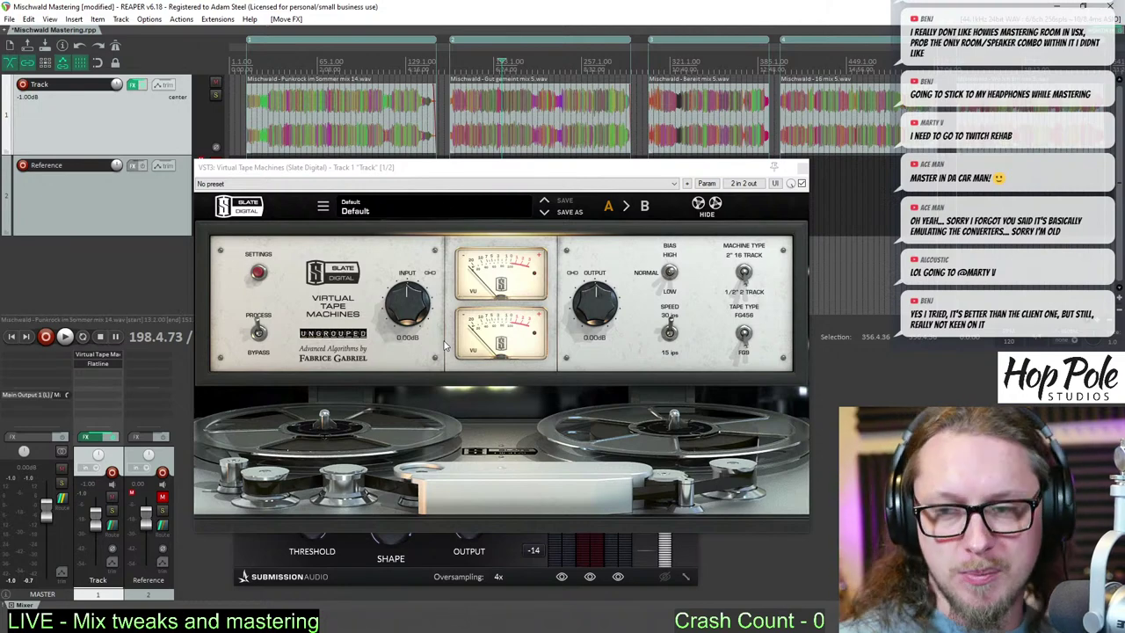
pyautogui.press('space')
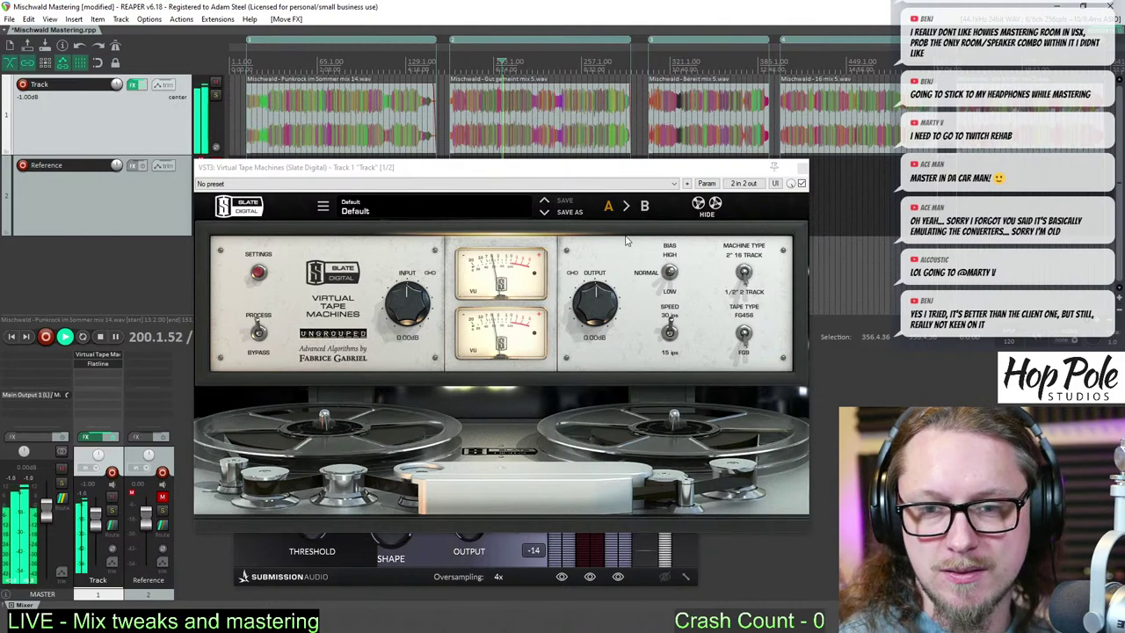
pyautogui.click(801, 183)
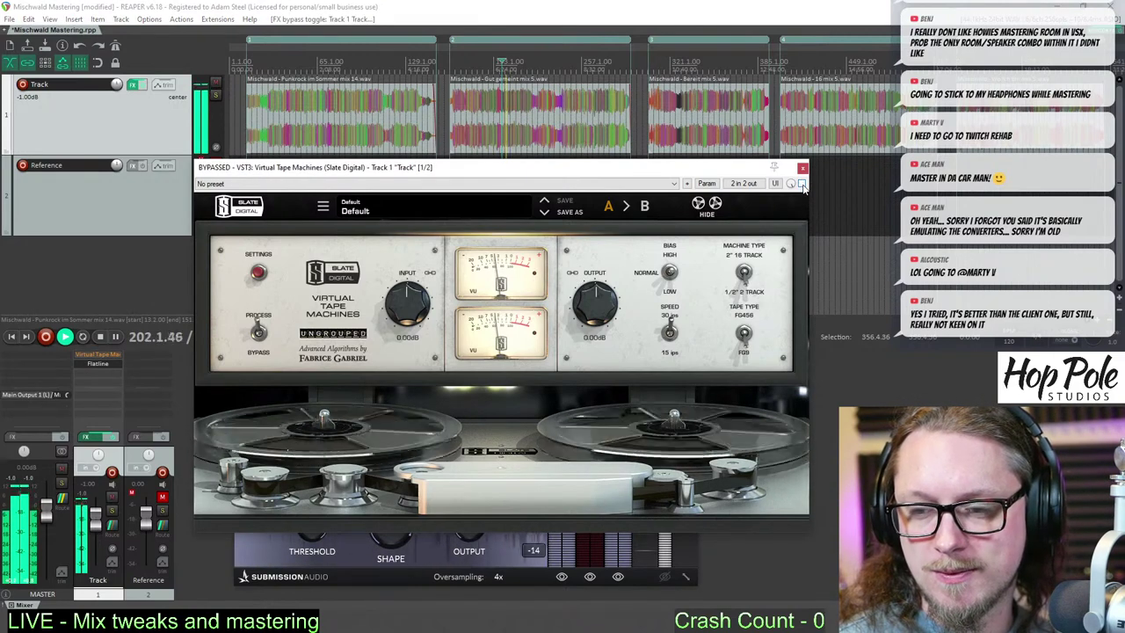
pyautogui.click(802, 183)
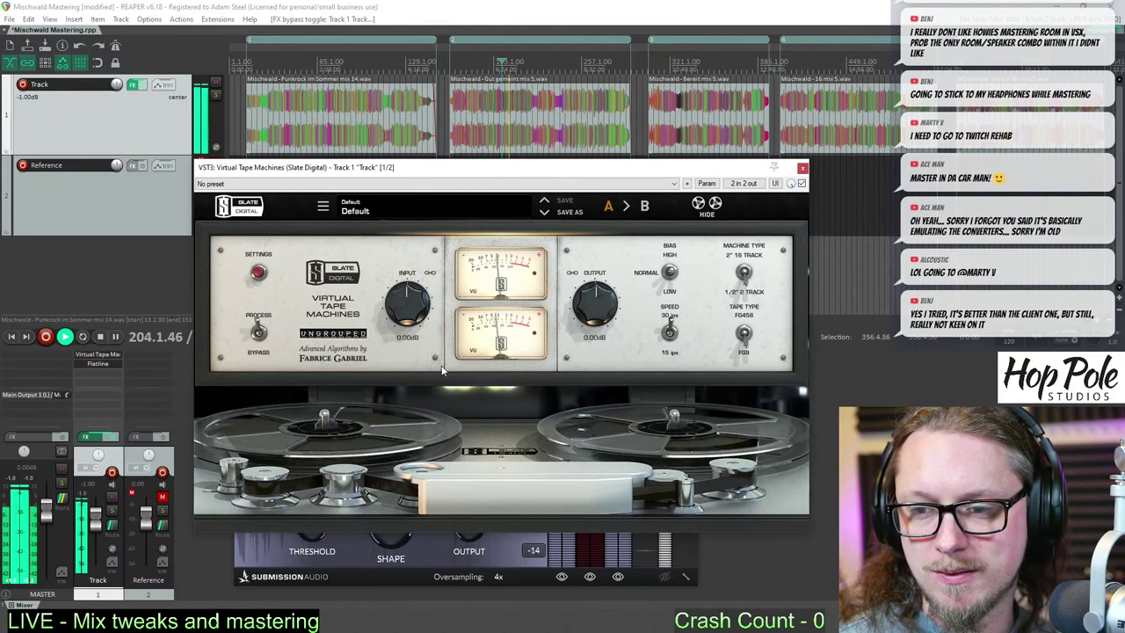
# - Jump playback to the middle of the third song, Bereit mix 5, and compare Virtual Tape Machines bypassed and active there
pyautogui.click(702, 94)
pyautogui.scroll(2, 701, 95)
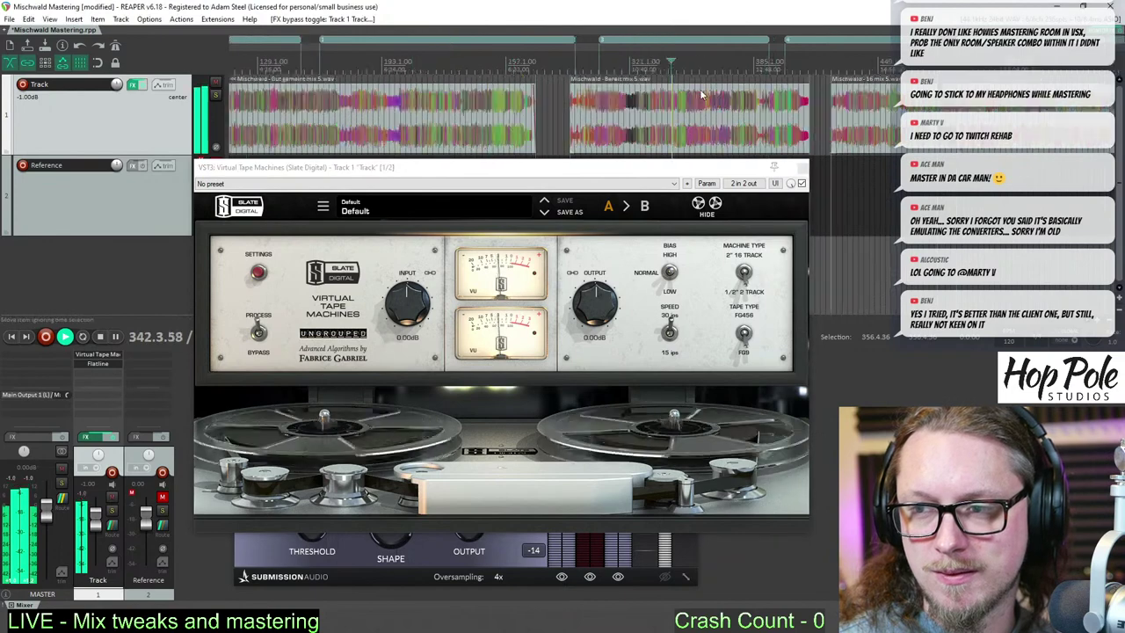
pyautogui.scroll(2, 702, 95)
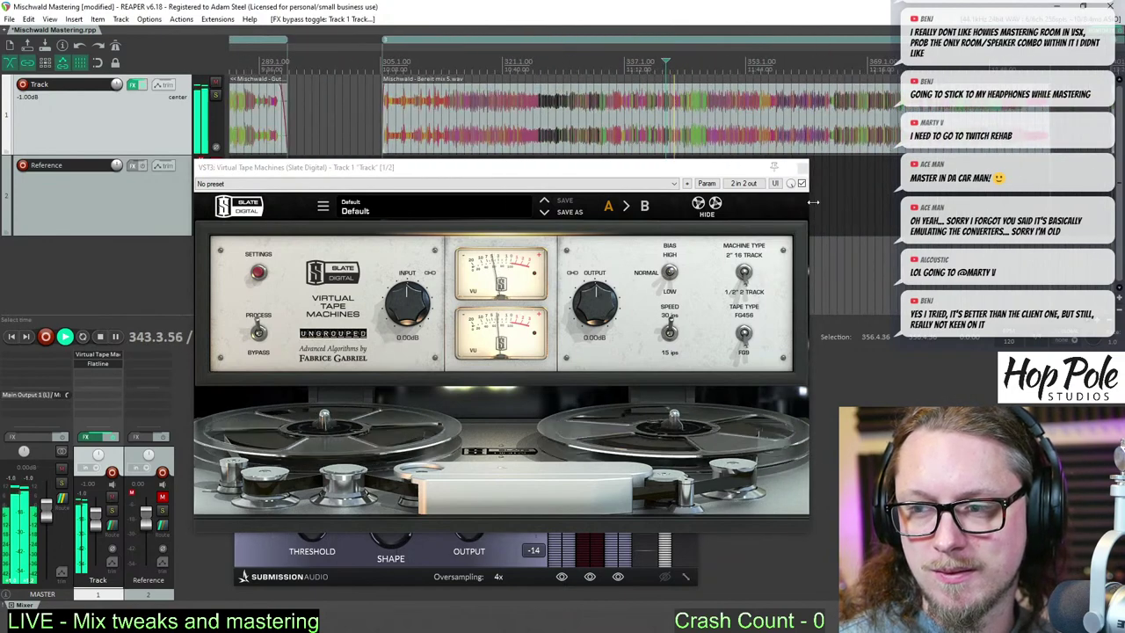
pyautogui.click(801, 183)
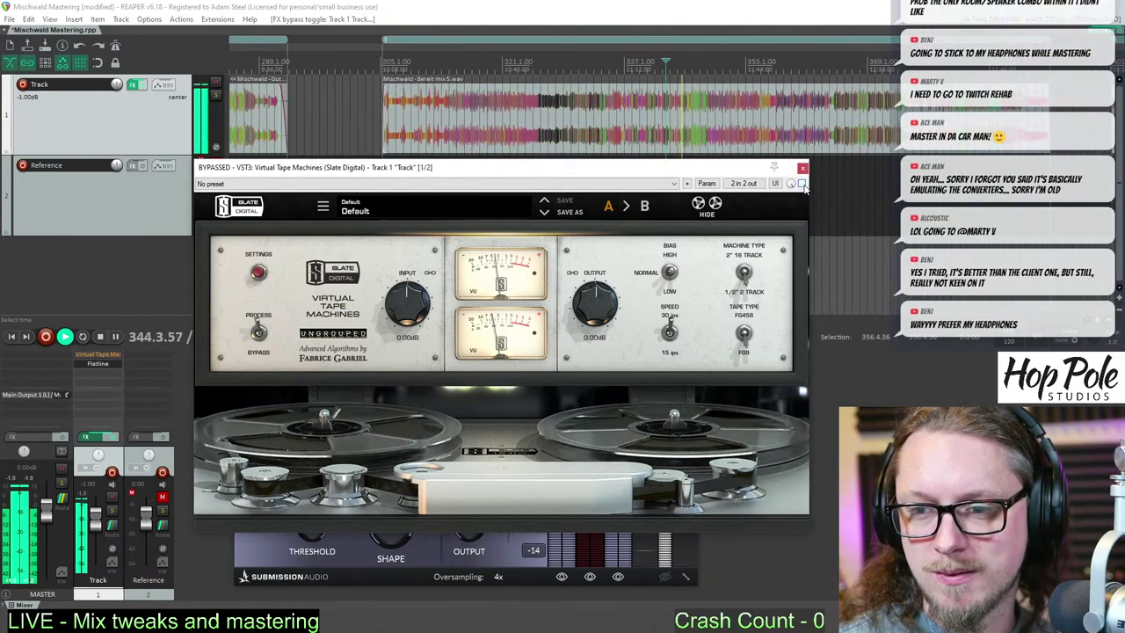
pyautogui.click(801, 183)
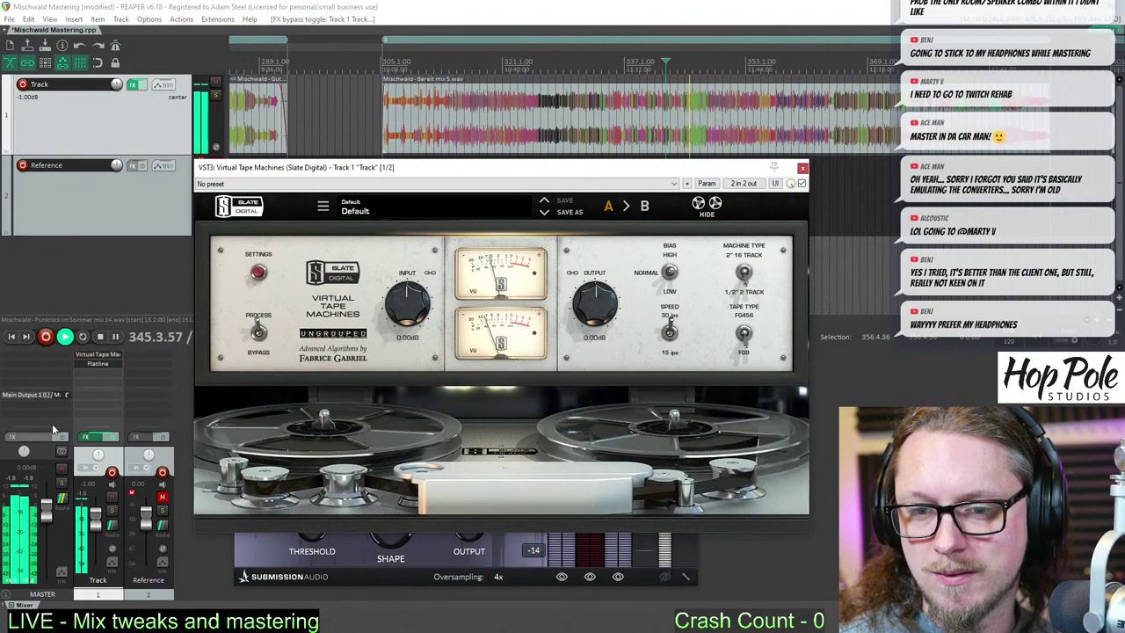
# - Switch the VSX monitoring to favourite room 2, Archon Studio, in far-field mode and close the monitoring effects
pyautogui.click(1098, 34)
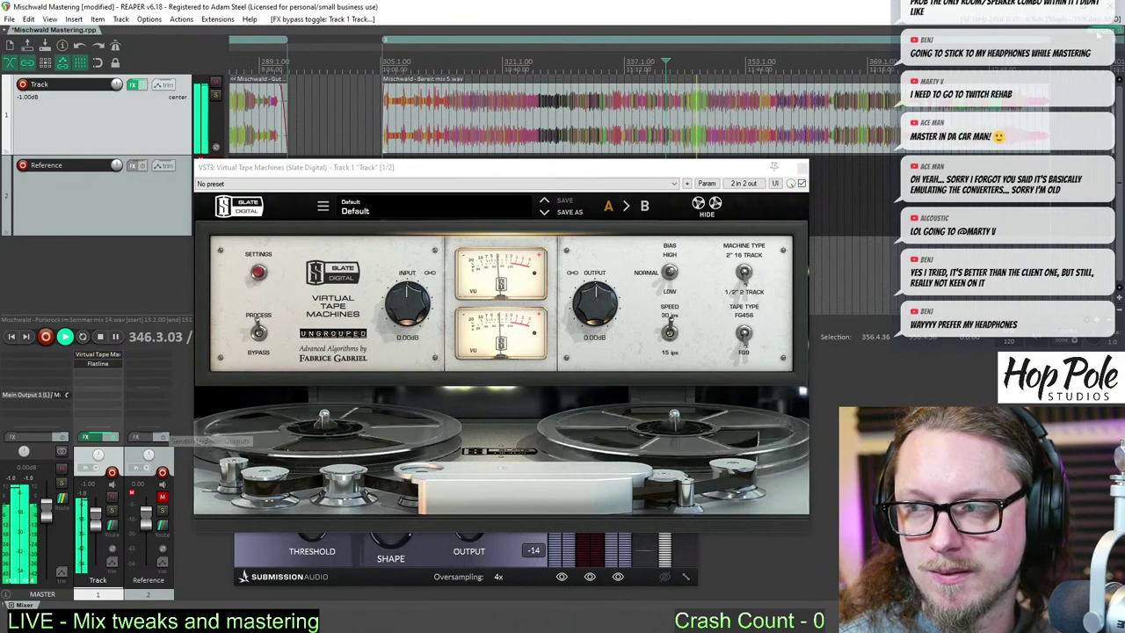
pyautogui.click(173, 462)
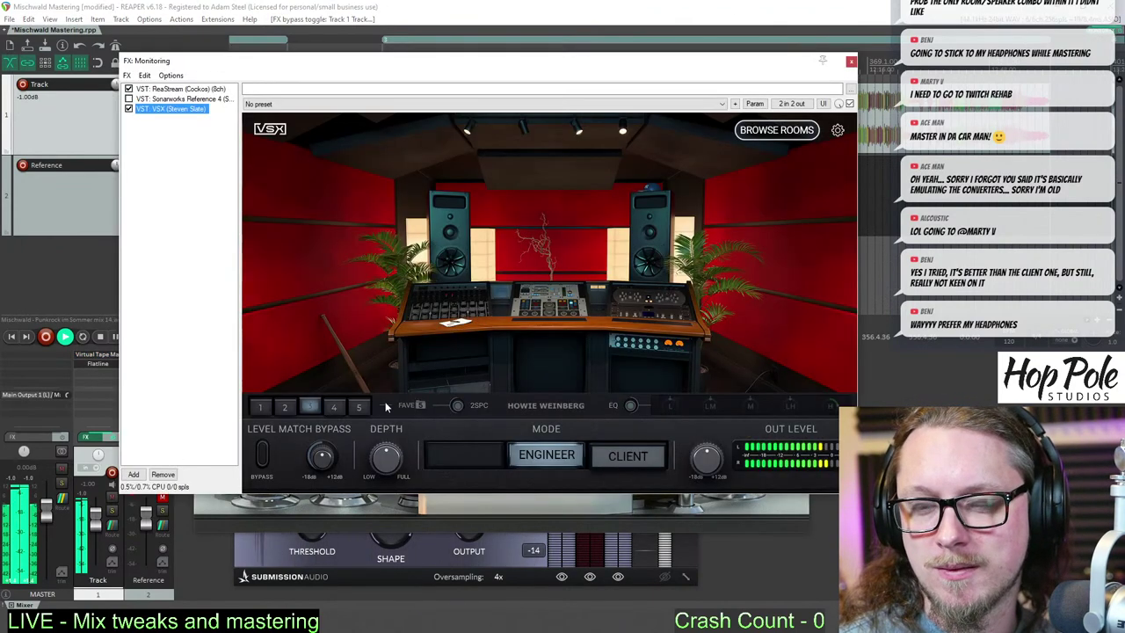
pyautogui.click(284, 408)
pyautogui.click(634, 458)
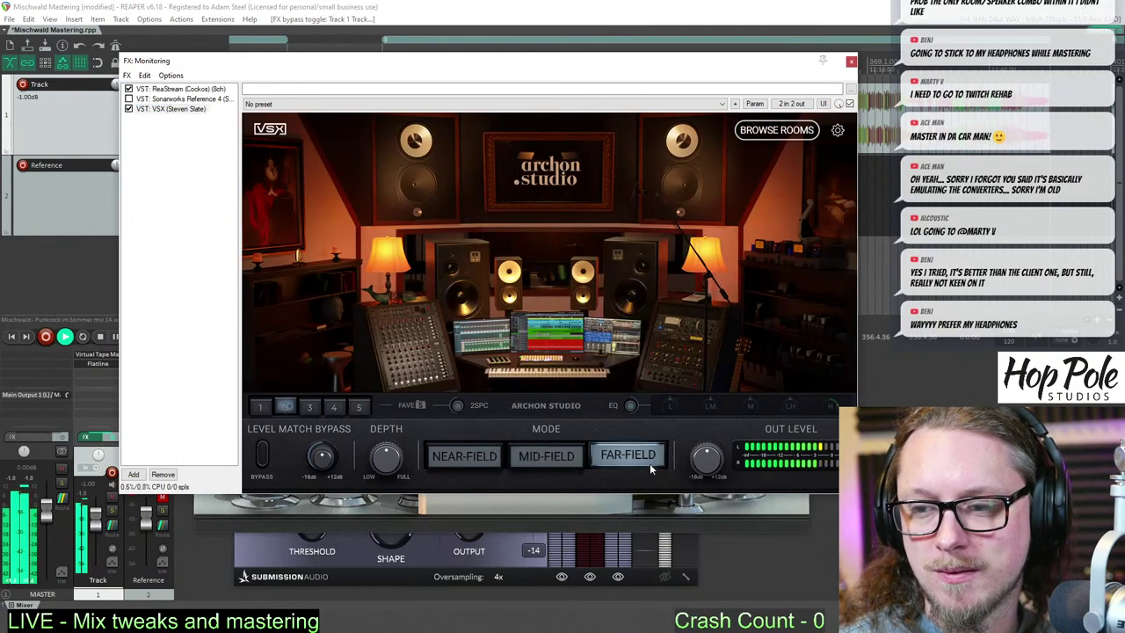
pyautogui.click(851, 62)
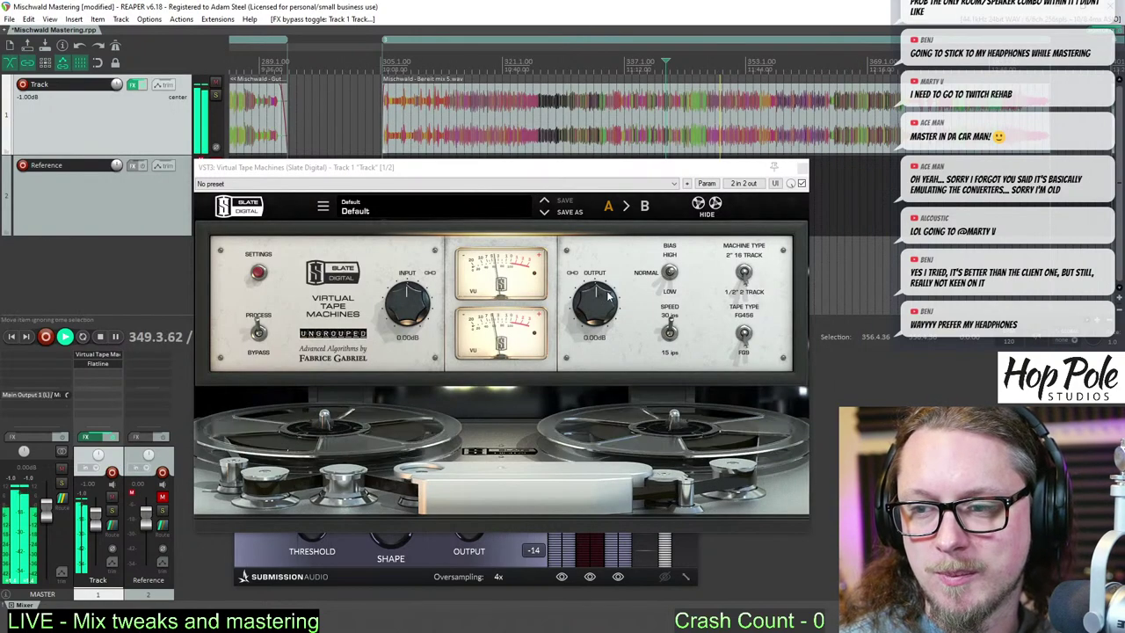
# - Compare bypassed and active Virtual Tape Machines through the Archon Studio room, close the plug-in's window to reveal Flatline, and stop playback
pyautogui.click(802, 183)
pyautogui.click(802, 183)
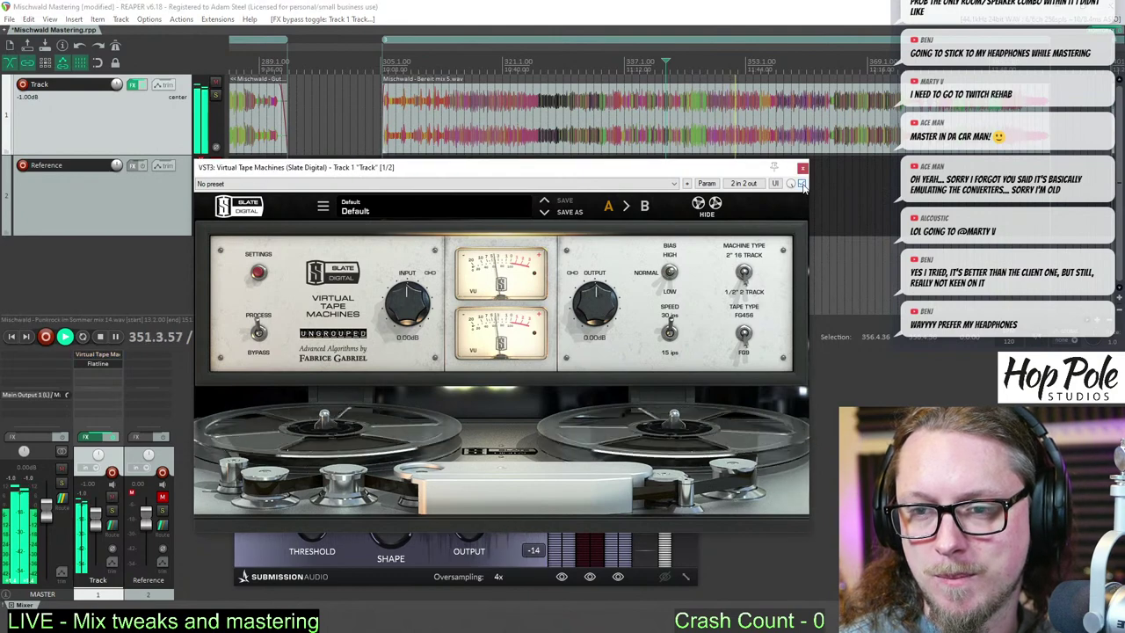
pyautogui.moveTo(691, 172); pyautogui.dragTo(695, 148)
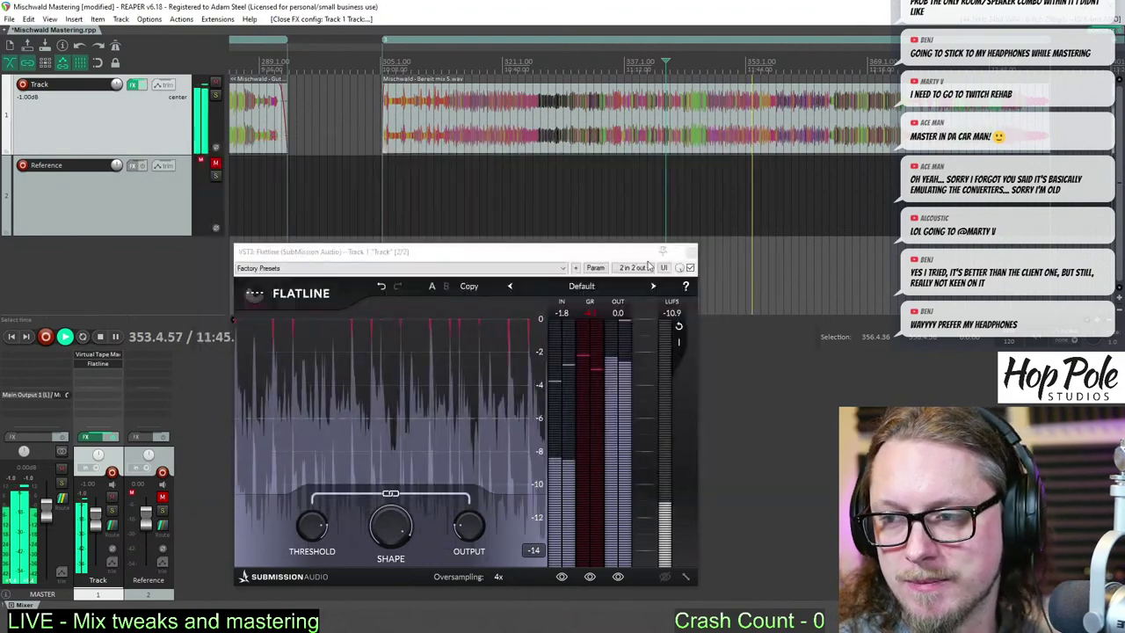
pyautogui.click(806, 145)
pyautogui.moveTo(477, 251); pyautogui.dragTo(542, 239)
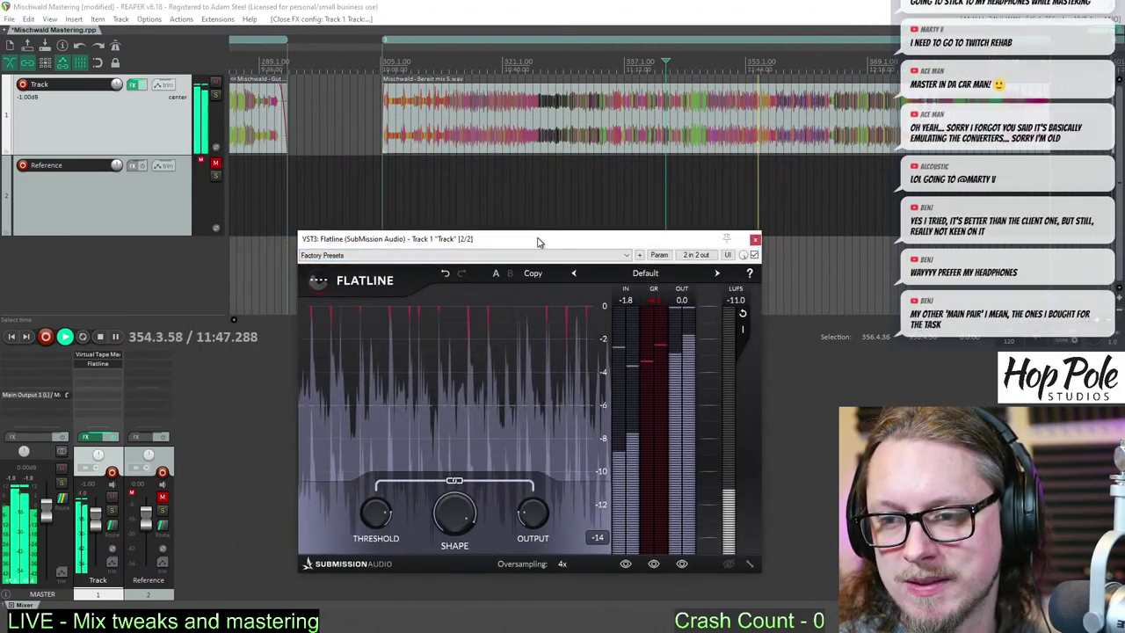
pyautogui.press('space')
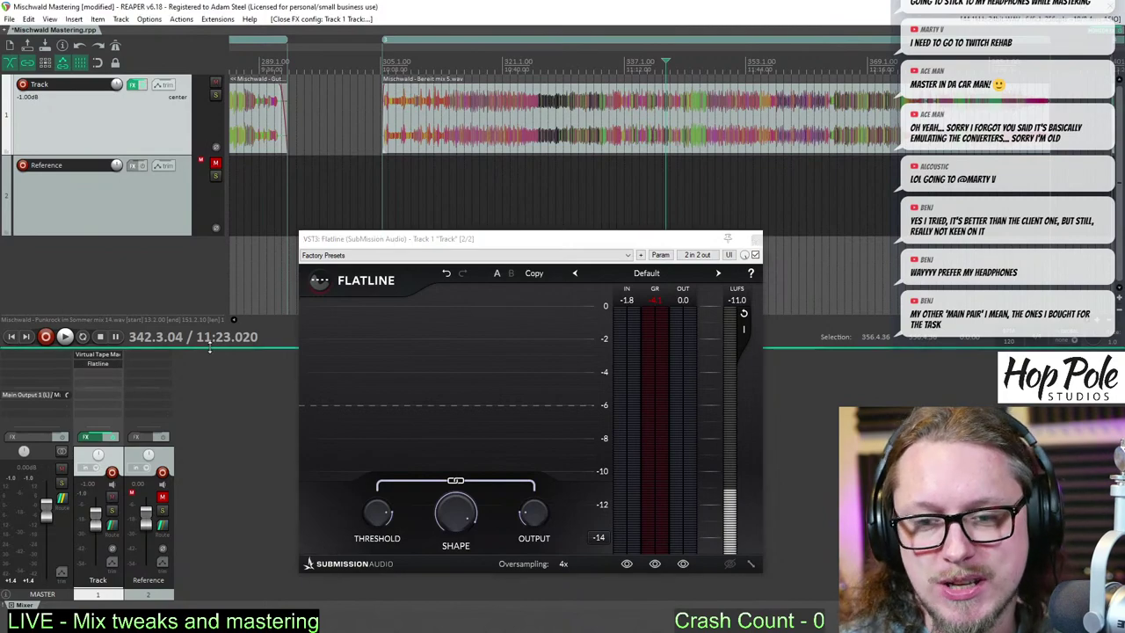
# - Add the JS: ReEQ equalizer to Track 1 and place it ahead of Flatline in the effects chain
pyautogui.doubleClick(107, 380)
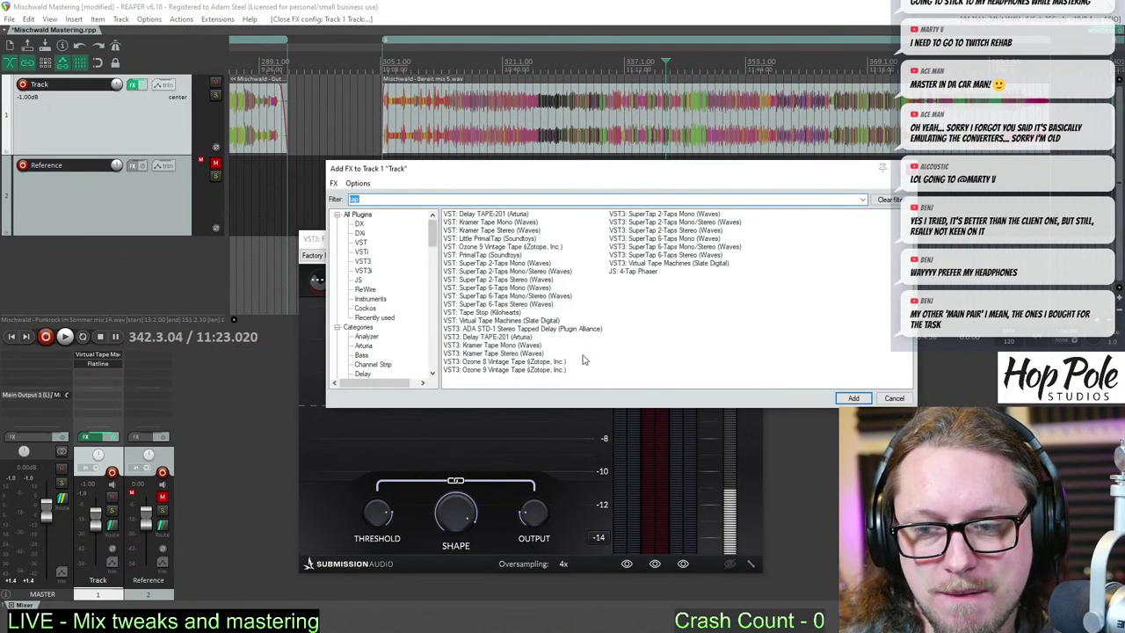
pyautogui.moveTo(457, 173); pyautogui.dragTo(359, 227)
pyautogui.scroll(-5, 560, 135)
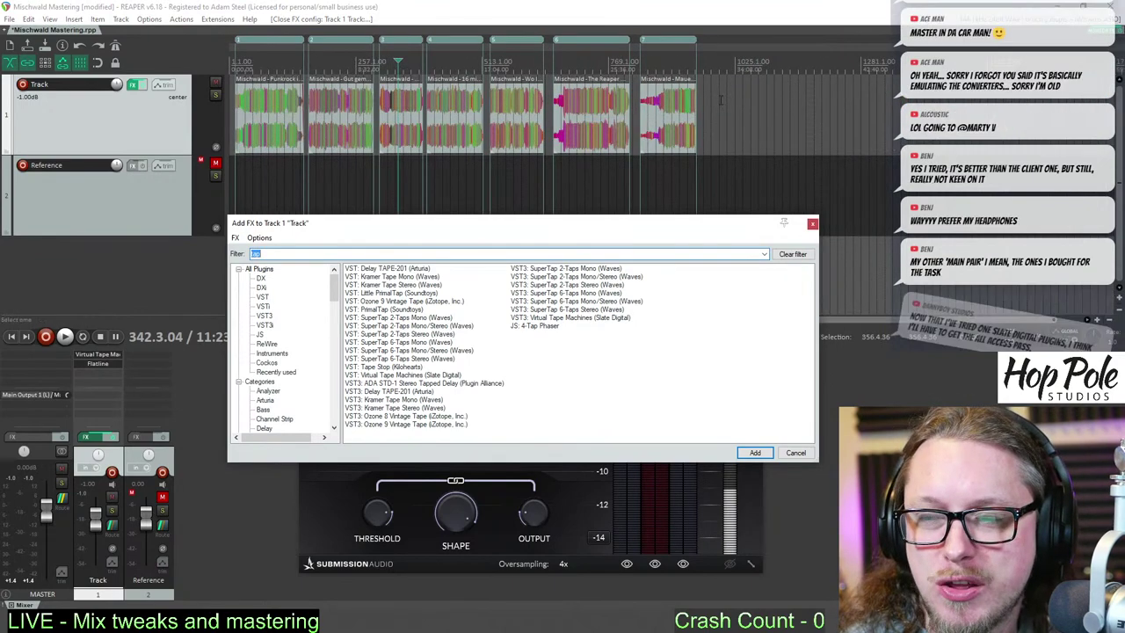
pyautogui.scroll(3, 668, 114)
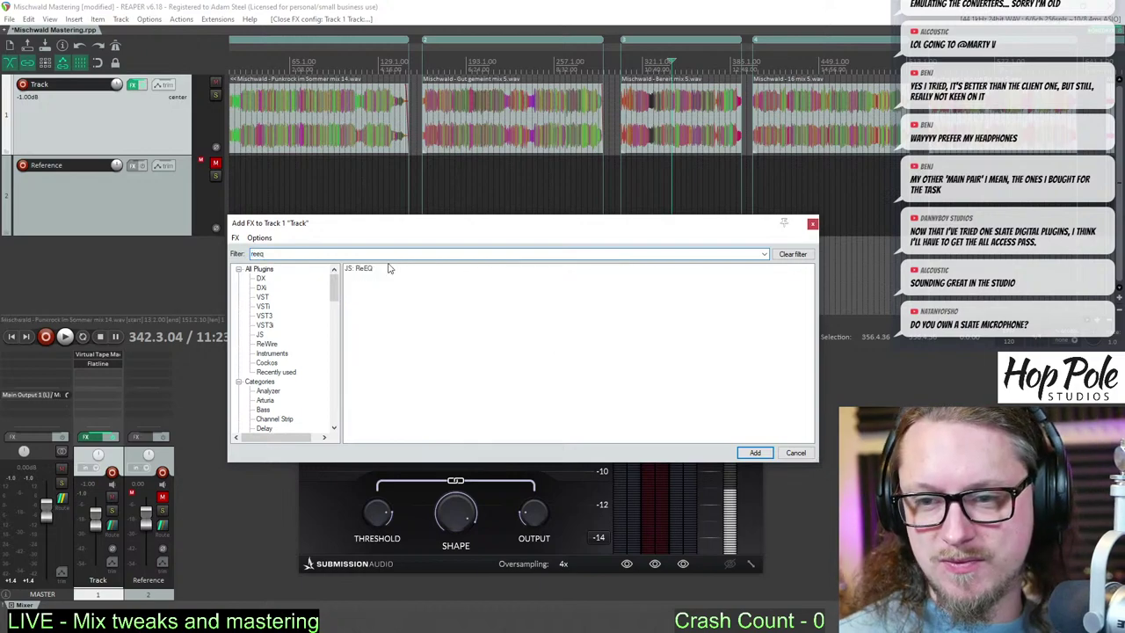
pyautogui.doubleClick(364, 269)
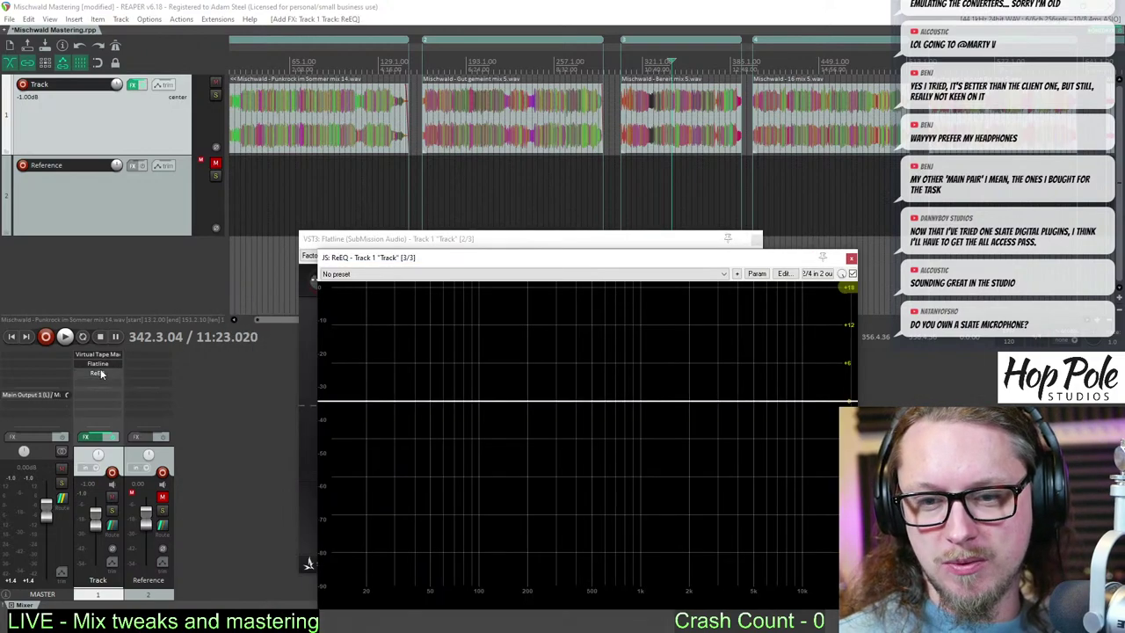
pyautogui.click(98, 373)
pyautogui.moveTo(475, 263); pyautogui.dragTo(359, 209)
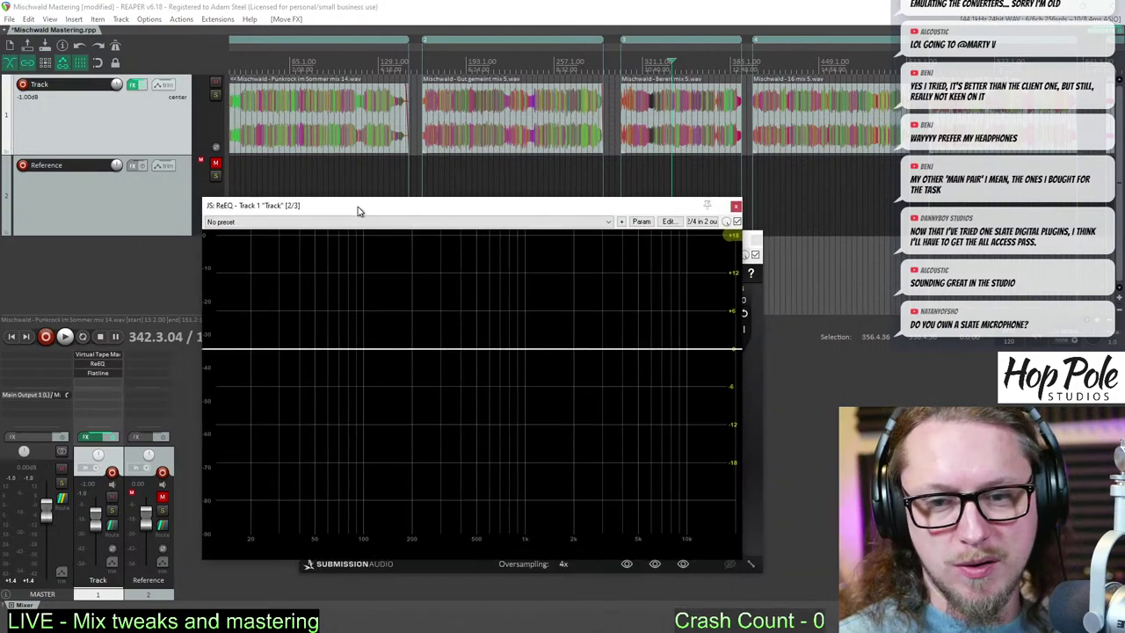
# - Create a peak band in ReEQ and sweep it during playback, boosted by about 15.8 dB, ending at 3.18 kHz
pyautogui.doubleClick(575, 350)
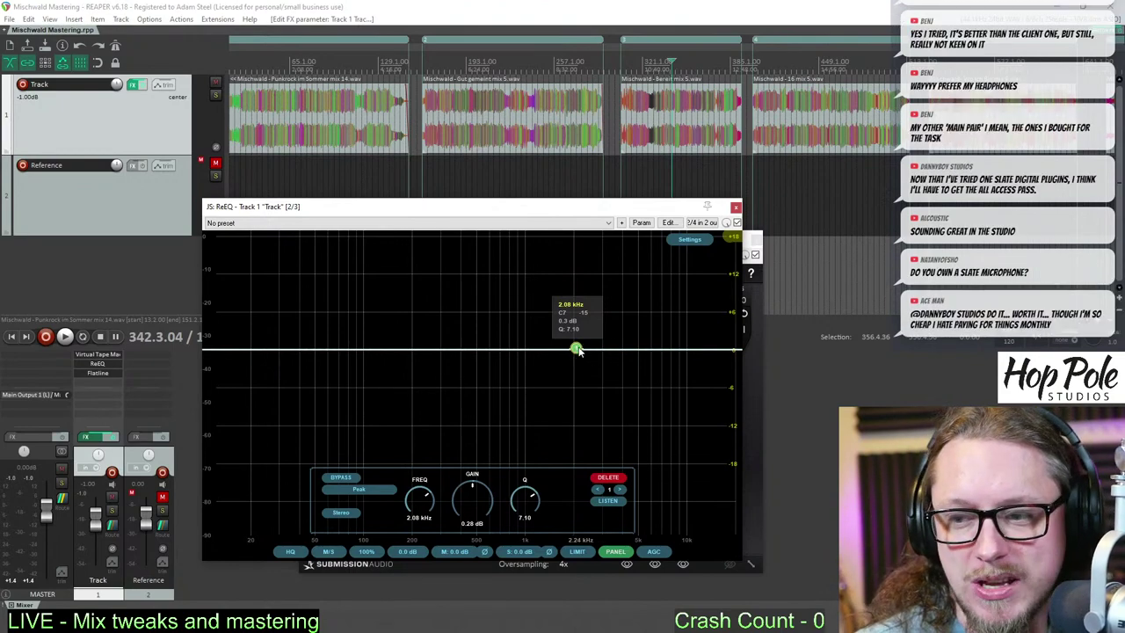
pyautogui.moveTo(576, 349); pyautogui.dragTo(597, 252)
pyautogui.press('space')
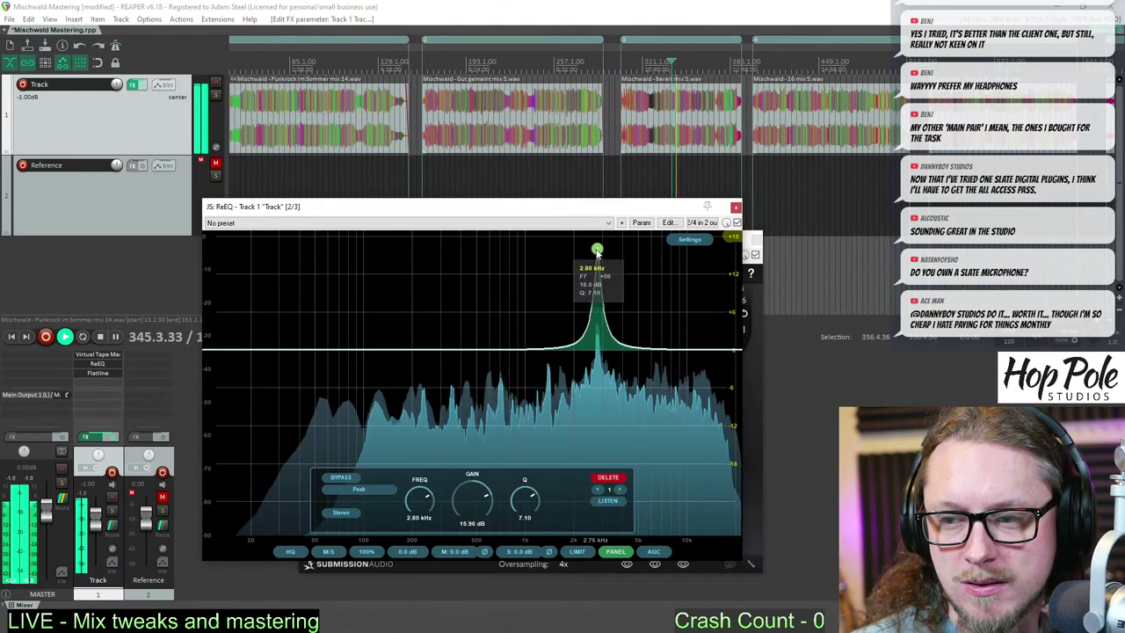
pyautogui.moveTo(598, 252); pyautogui.dragTo(606, 254)
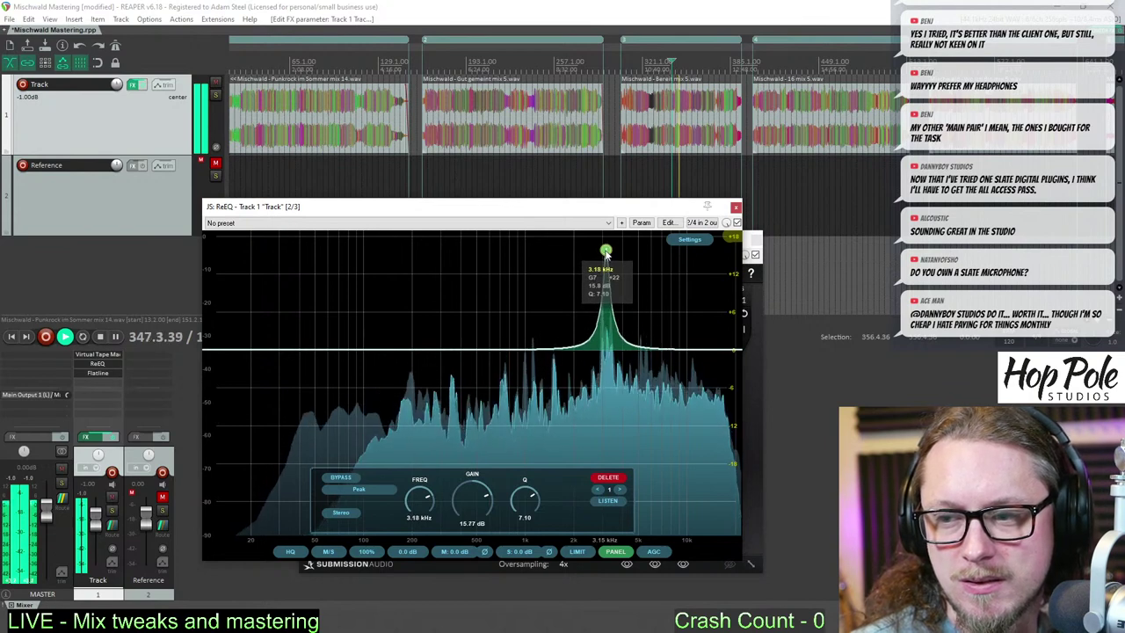
pyautogui.press('space')
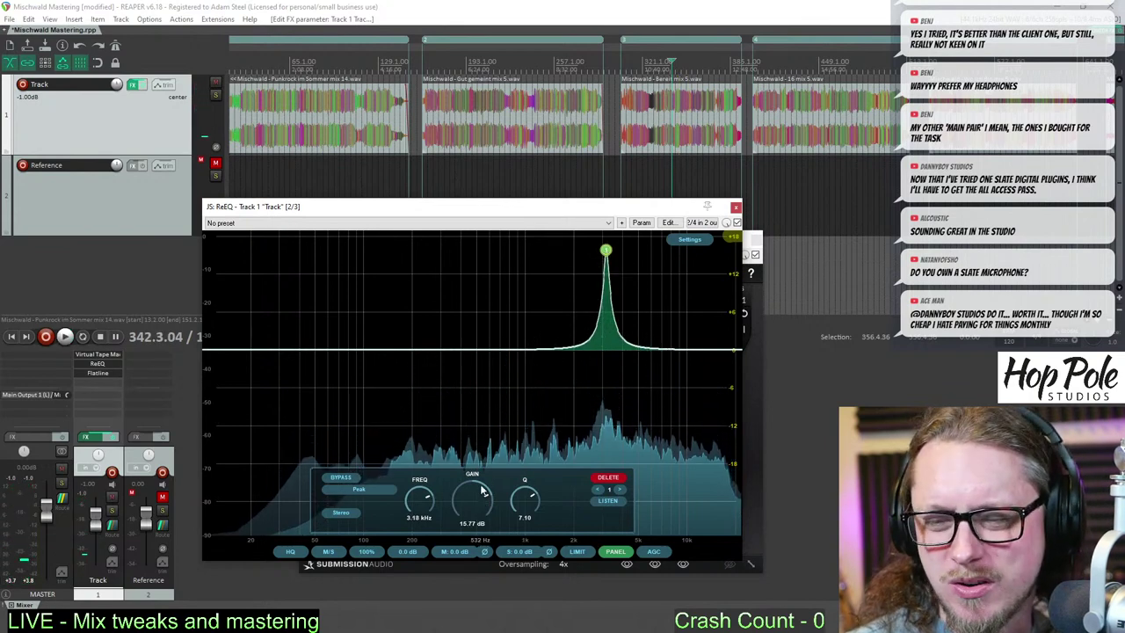
# - Turn the 3.18 kHz band into a narrow cut of -2.53 dB with a Q of 16.43
pyautogui.moveTo(481, 490); pyautogui.dragTo(472, 551)
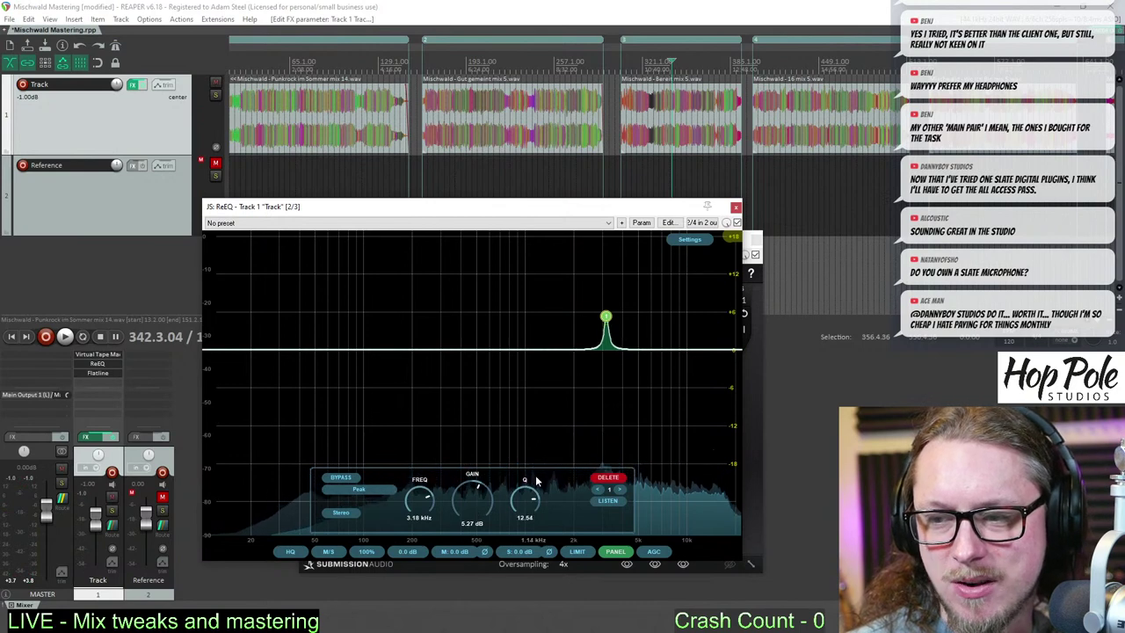
pyautogui.moveTo(536, 480); pyautogui.dragTo(537, 466)
pyautogui.press('space')
pyautogui.moveTo(472, 492)
pyautogui.mouseDown()
pyautogui.moveTo(472, 536)
pyautogui.moveTo(472, 502)
pyautogui.mouseUp()
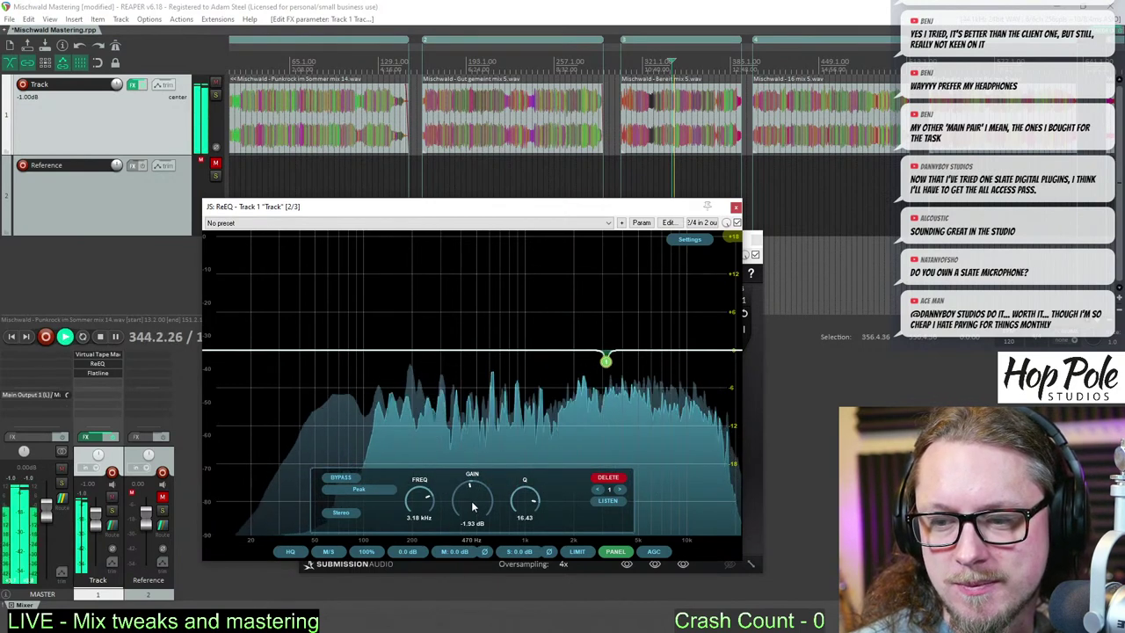
pyautogui.scroll(-2, 471, 501)
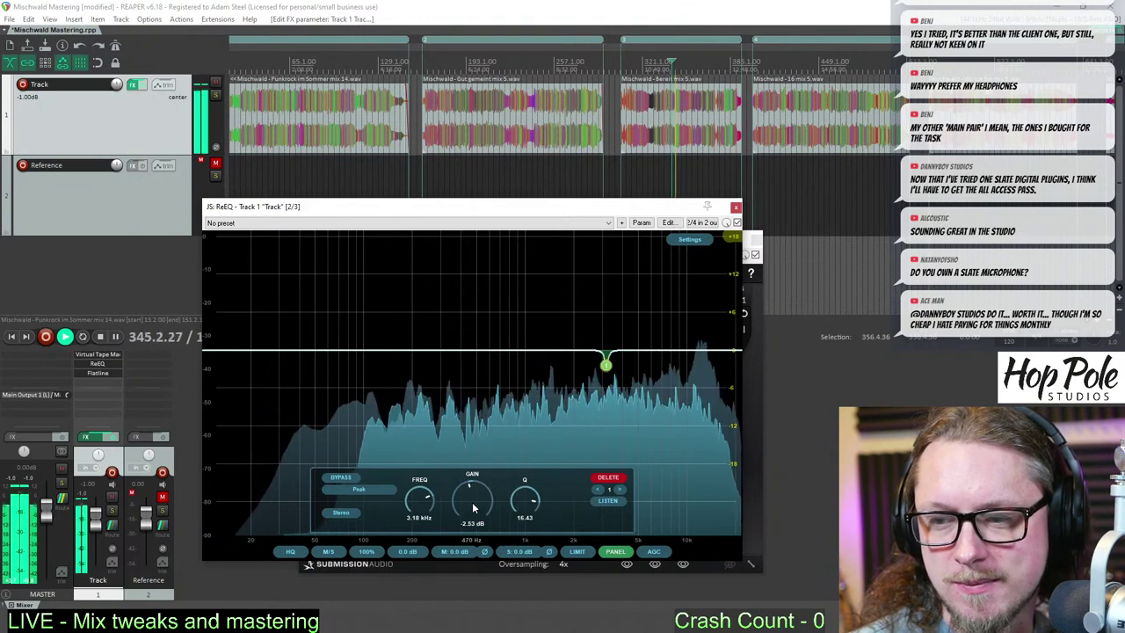
# - Add a second peak band, sweep it boosted in the low mids, and settle it at 161 Hz, -3.45 dB and Q 4.40
pyautogui.moveTo(616, 337)
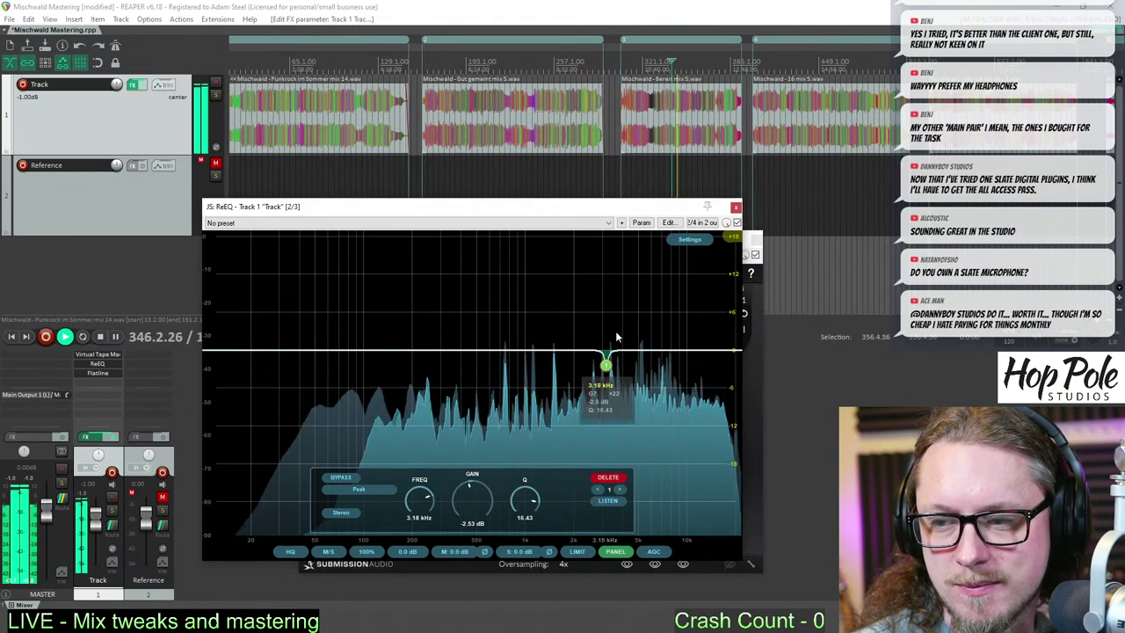
pyautogui.click(555, 352)
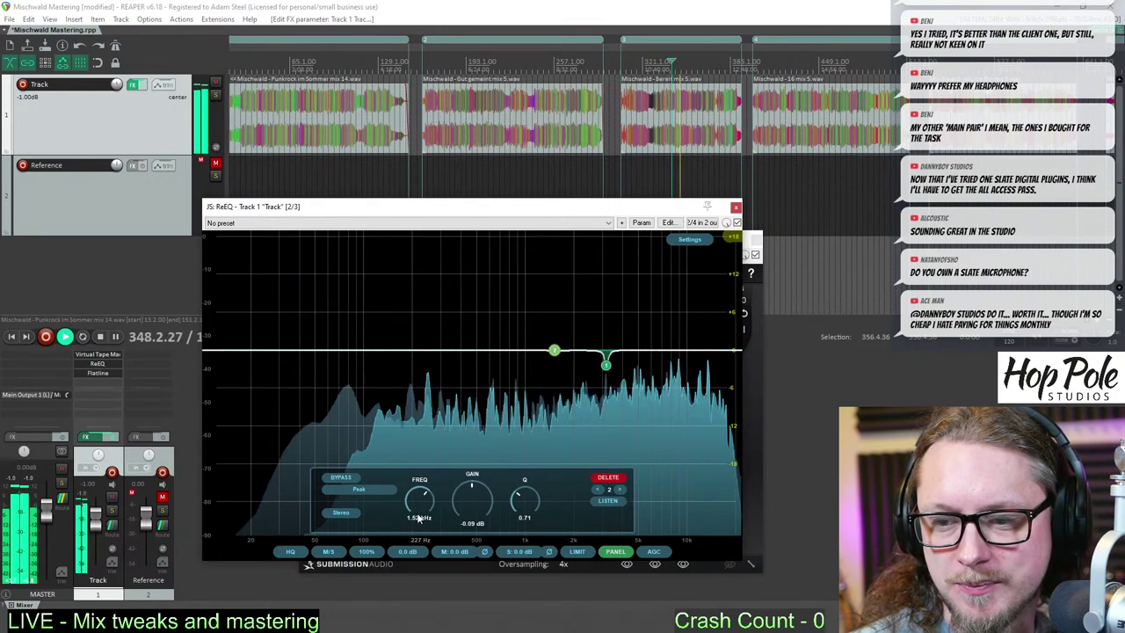
pyautogui.moveTo(418, 518); pyautogui.dragTo(410, 553)
pyautogui.moveTo(480, 520); pyautogui.dragTo(495, 456)
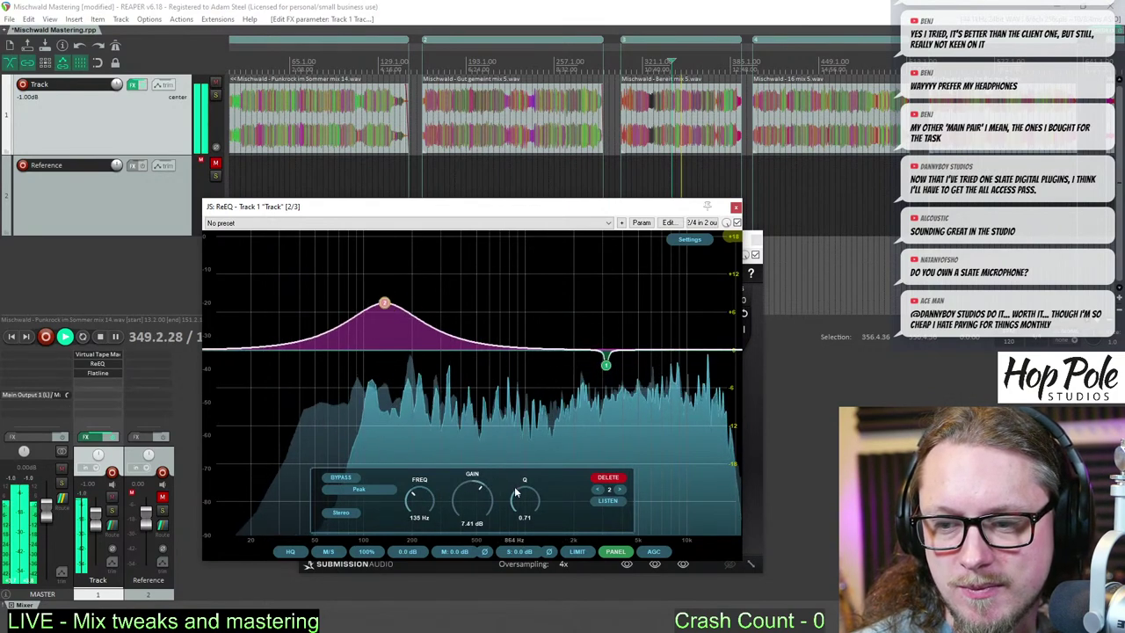
pyautogui.moveTo(517, 494); pyautogui.dragTo(515, 448)
pyautogui.moveTo(385, 295)
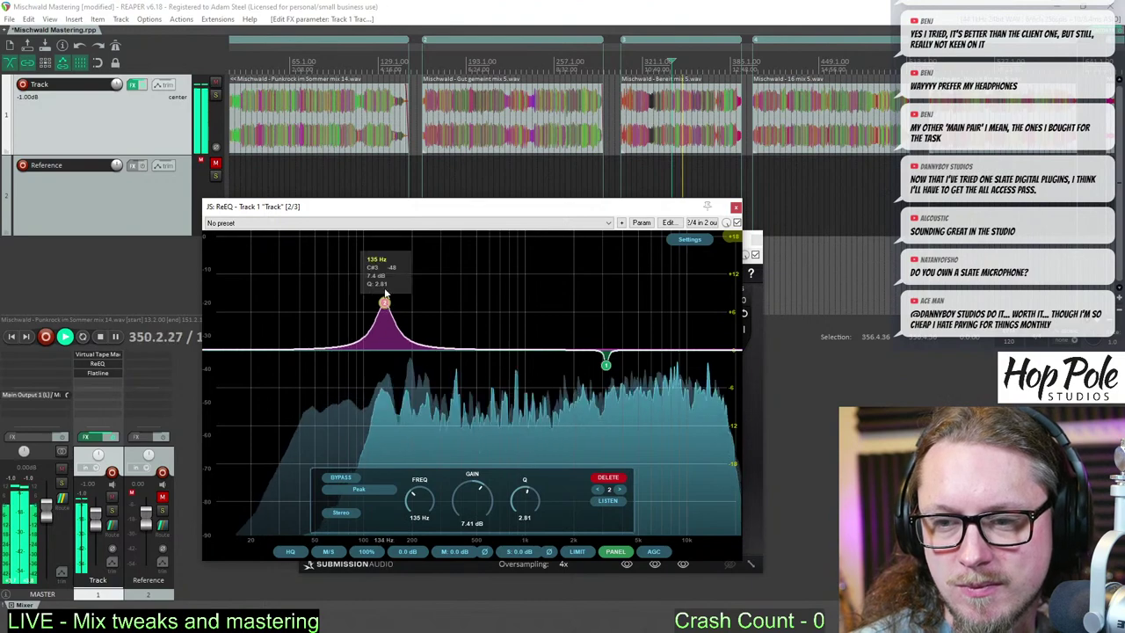
pyautogui.moveTo(385, 295); pyautogui.dragTo(396, 266)
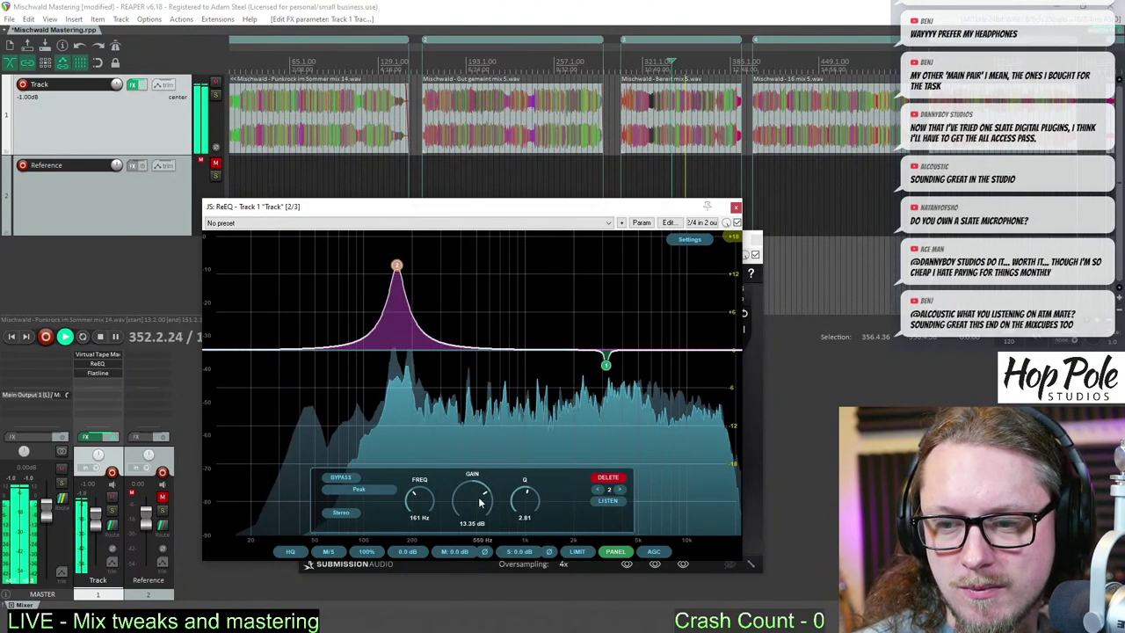
pyautogui.moveTo(480, 502)
pyautogui.mouseDown()
pyautogui.moveTo(473, 517)
pyautogui.moveTo(524, 484)
pyautogui.moveTo(471, 506)
pyautogui.mouseUp()
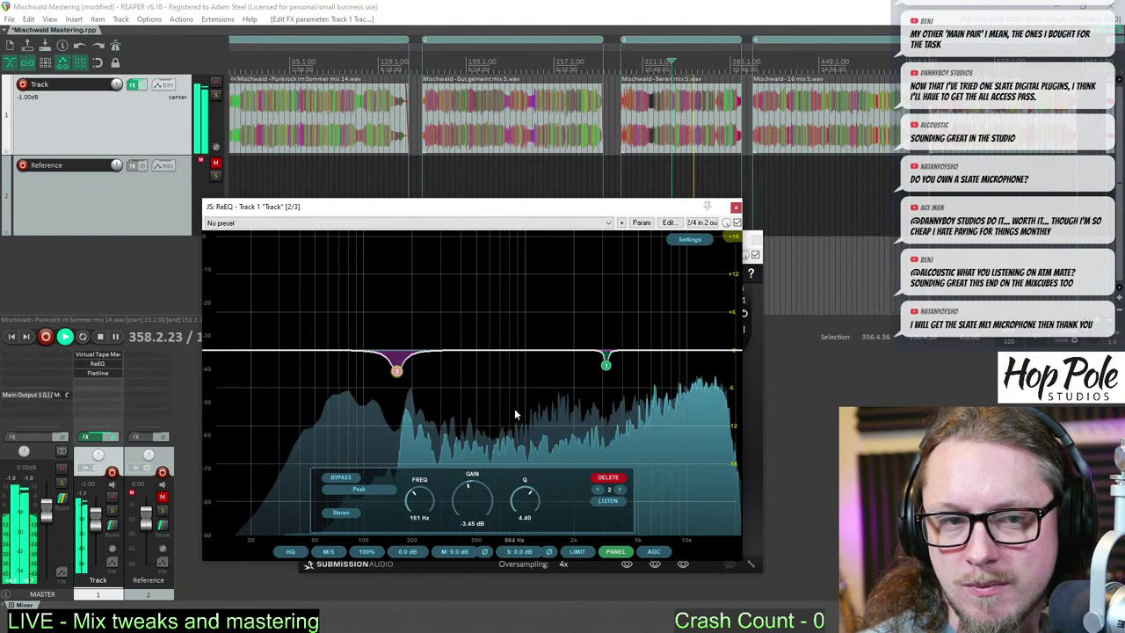
pyautogui.press('space')
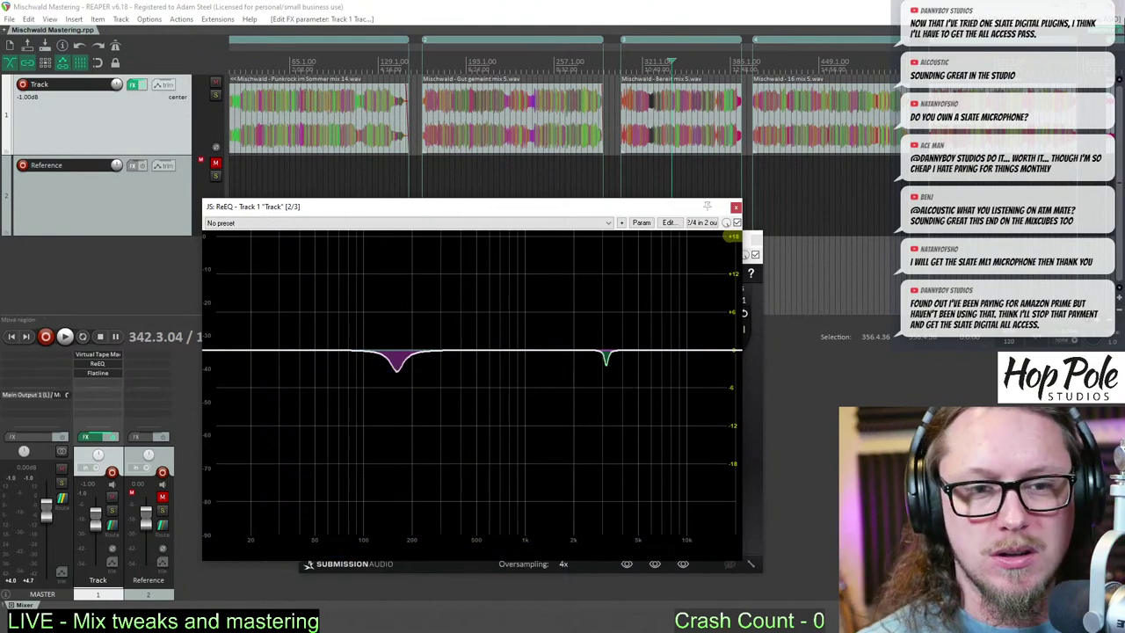
# - Switch the VSX plug-in in the monitoring effects to the HD-Linear flat model, audition the track briefly, and close the monitoring effects
pyautogui.click(1092, 32)
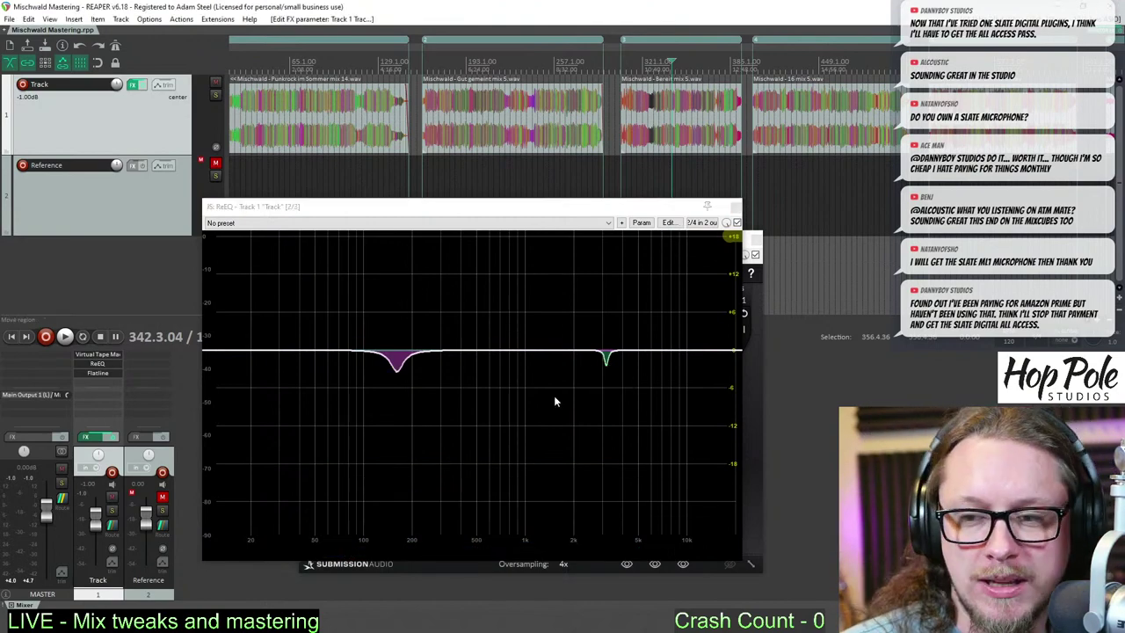
pyautogui.hotkey('ctrl', 'alt', 'm')
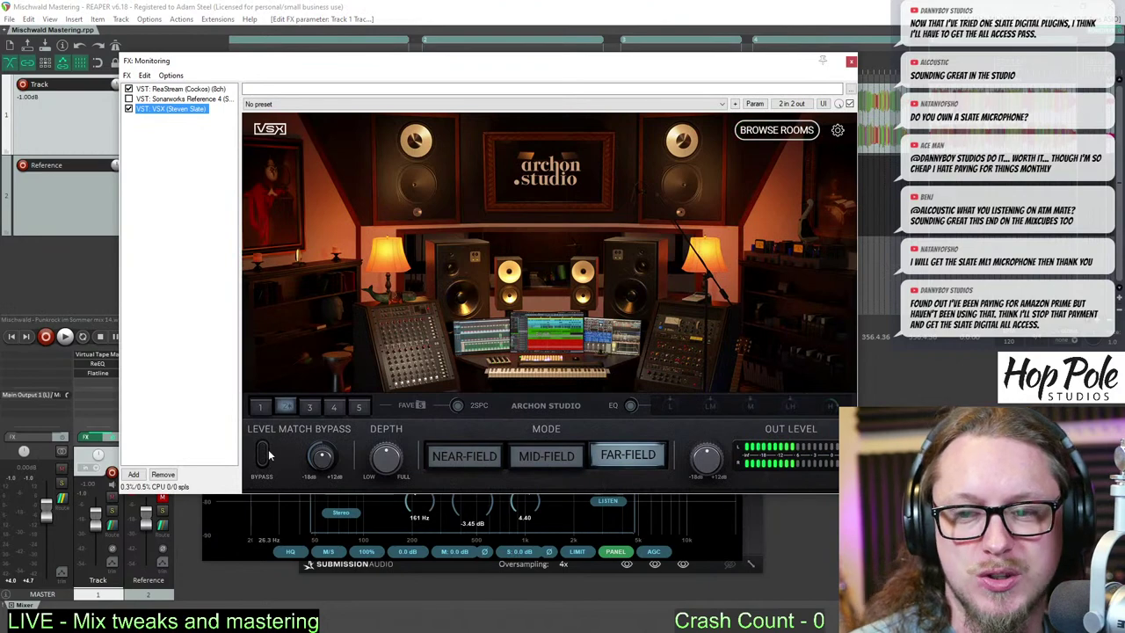
pyautogui.click(260, 409)
pyautogui.click(311, 411)
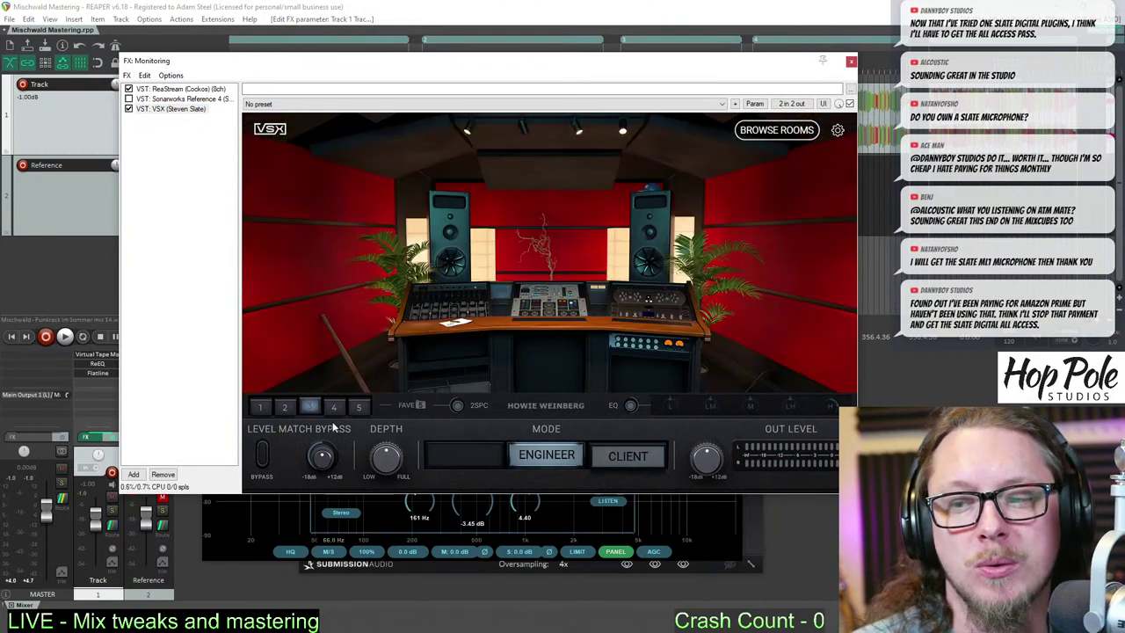
pyautogui.click(334, 407)
pyautogui.click(359, 406)
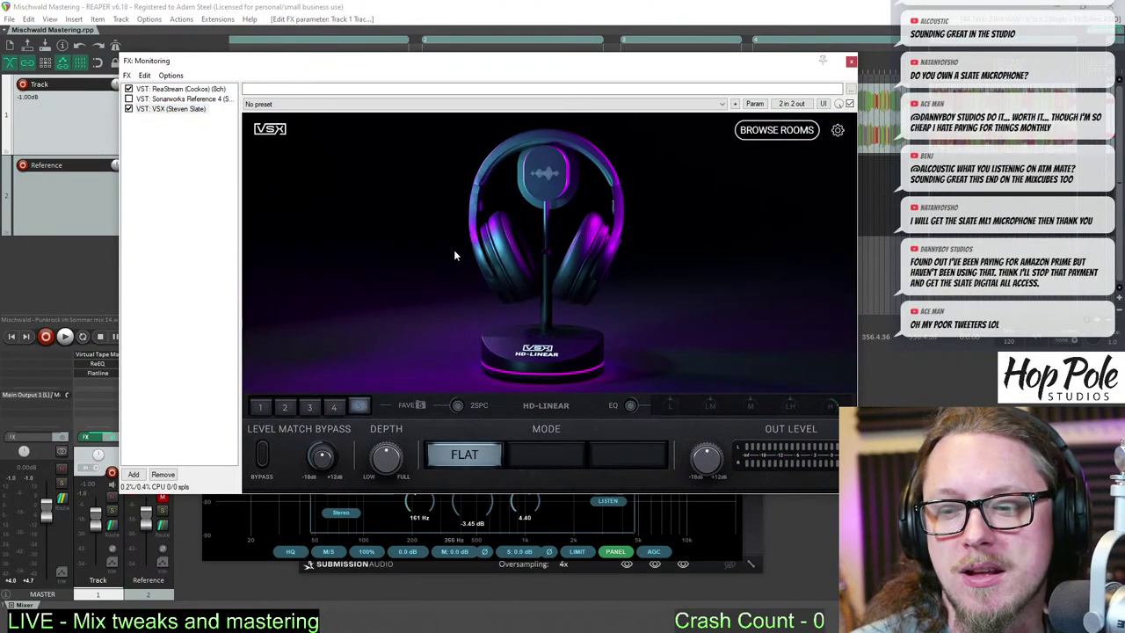
pyautogui.press('space')
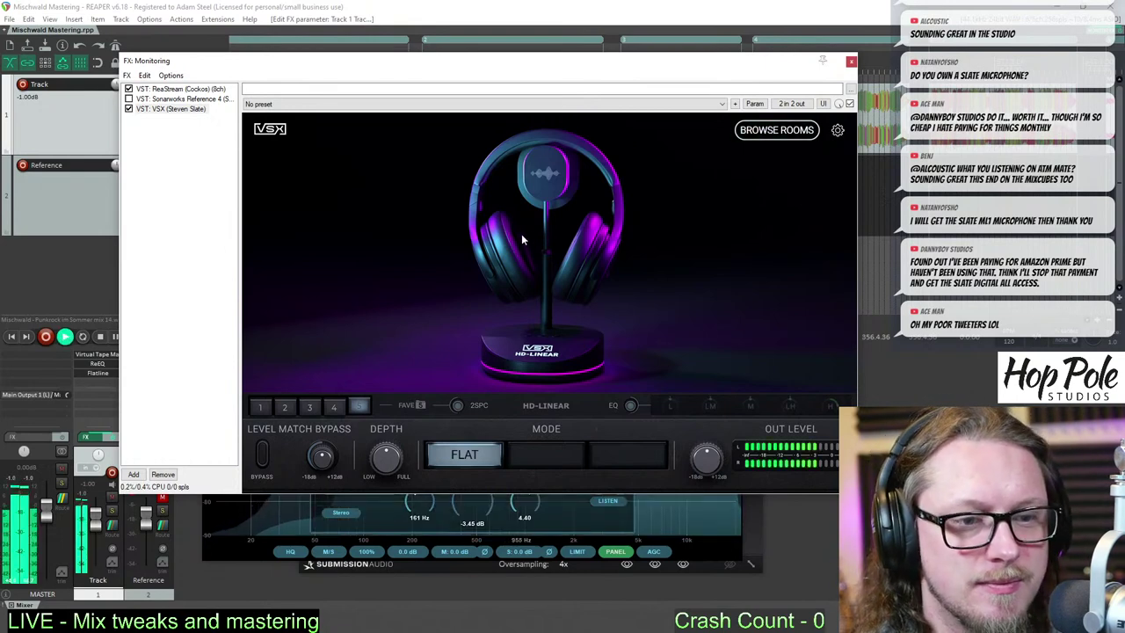
pyautogui.press('space')
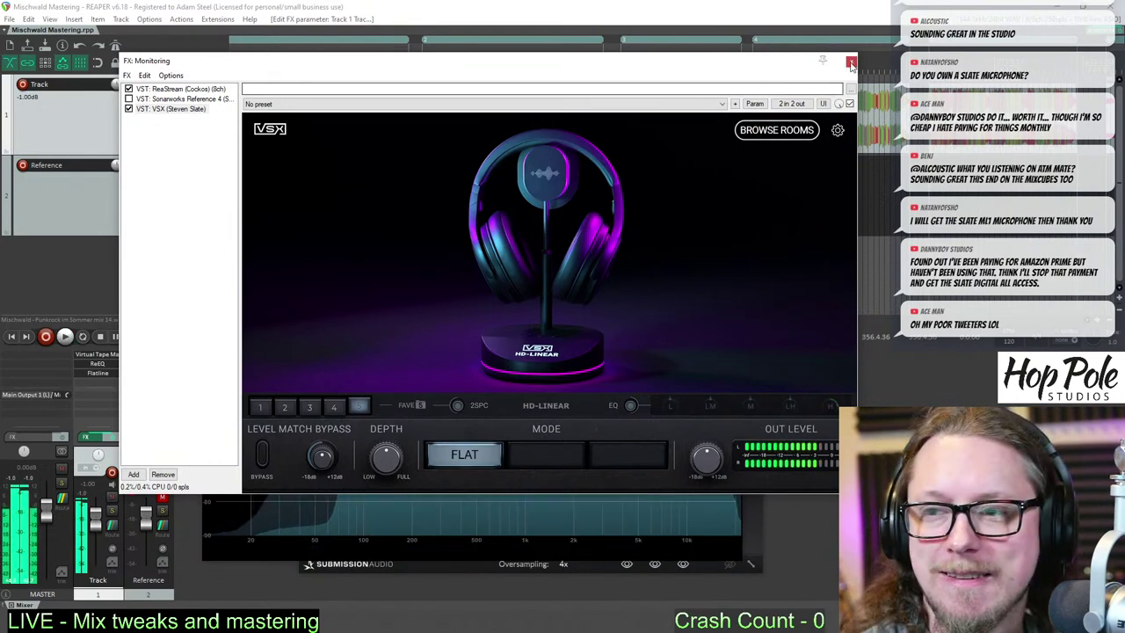
pyautogui.click(850, 62)
# - Add a third peak band and sweep it boosted through the highs during playback, ending at 8.03 kHz, 14.38 dB and Q 8.76
pyautogui.moveTo(607, 370)
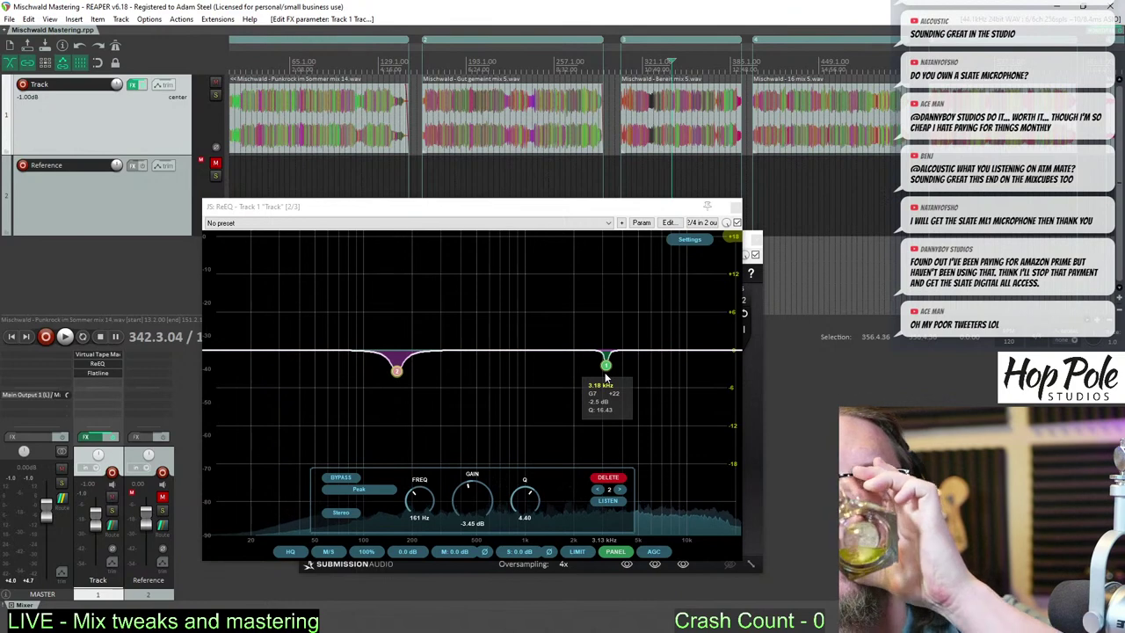
pyautogui.click(638, 349)
pyautogui.moveTo(523, 518); pyautogui.dragTo(541, 467)
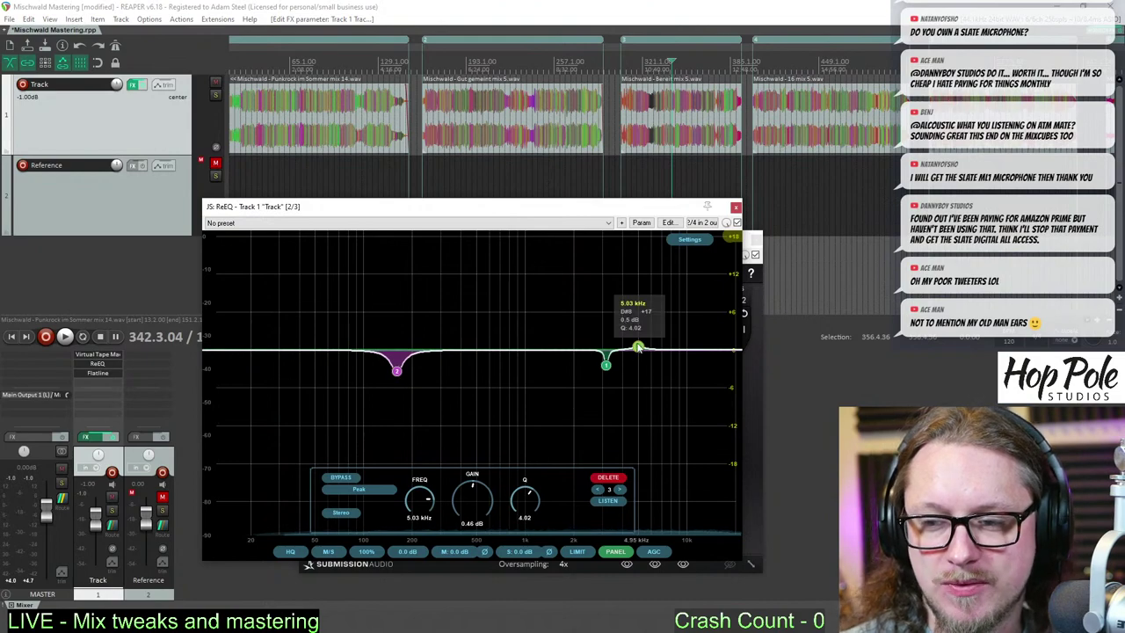
pyautogui.press('space')
pyautogui.moveTo(638, 349); pyautogui.dragTo(712, 287)
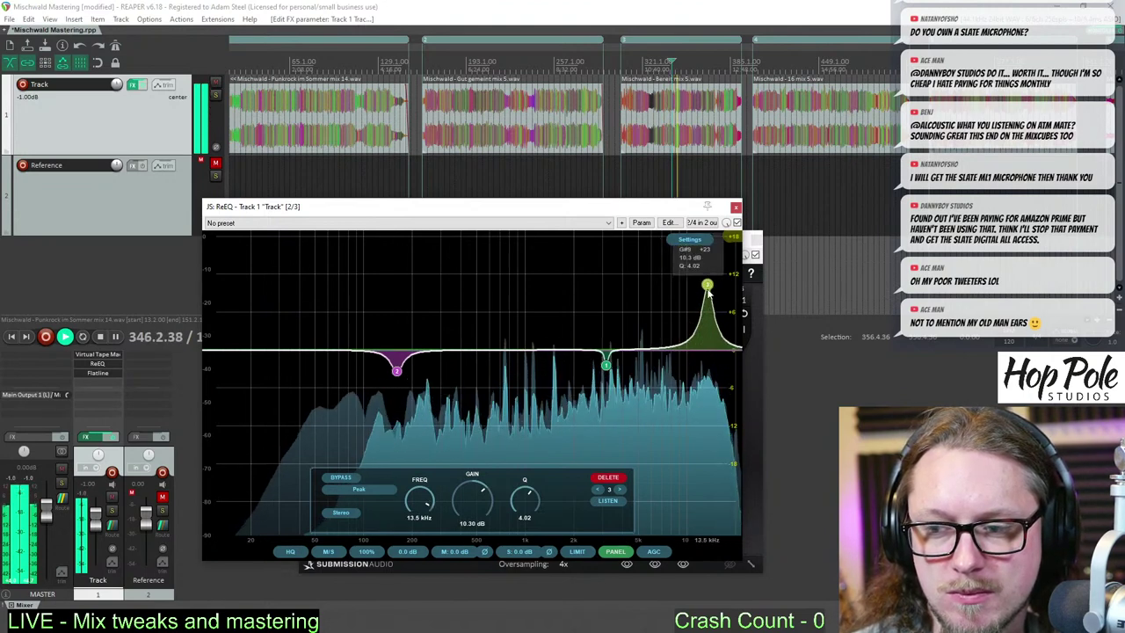
pyautogui.moveTo(709, 304); pyautogui.dragTo(708, 333)
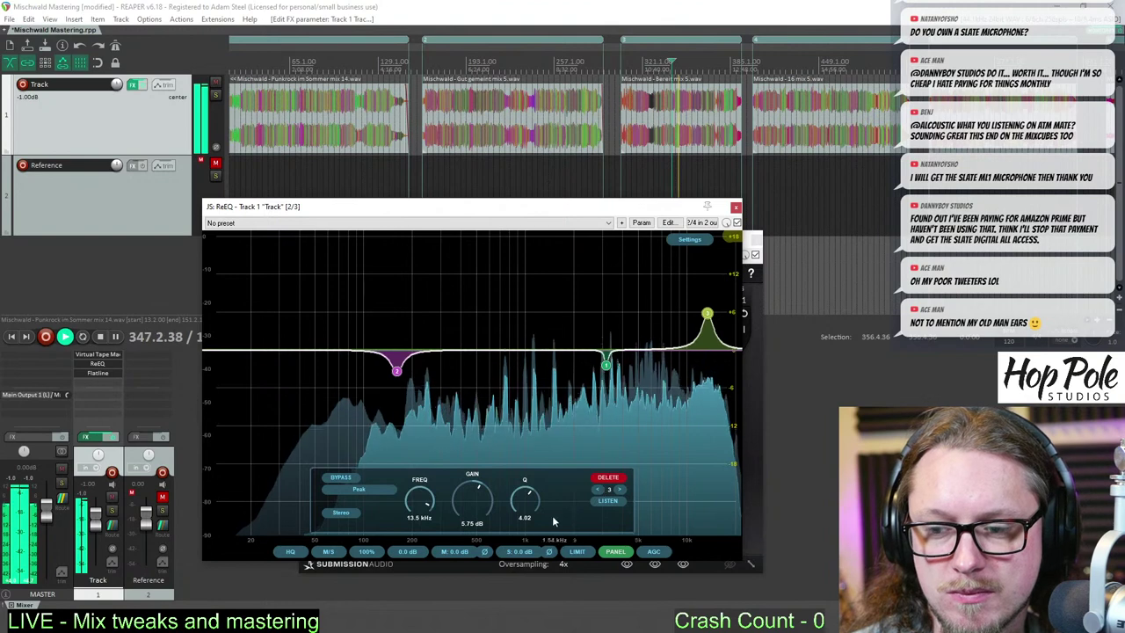
pyautogui.moveTo(532, 509); pyautogui.dragTo(546, 502)
pyautogui.moveTo(707, 313); pyautogui.dragTo(673, 259)
pyautogui.press('space')
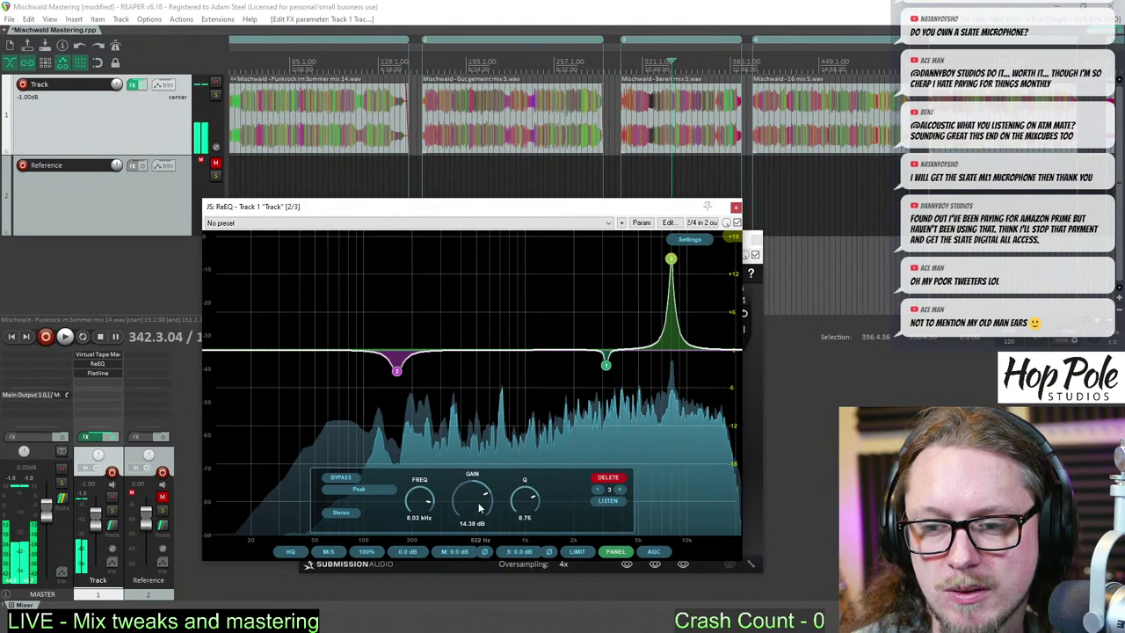
# - Turn the 8.03 kHz band into a cut of about 2 dB and fine-tune its shape
pyautogui.moveTo(478, 505); pyautogui.dragTo(468, 535)
pyautogui.scroll(-3, 467, 535)
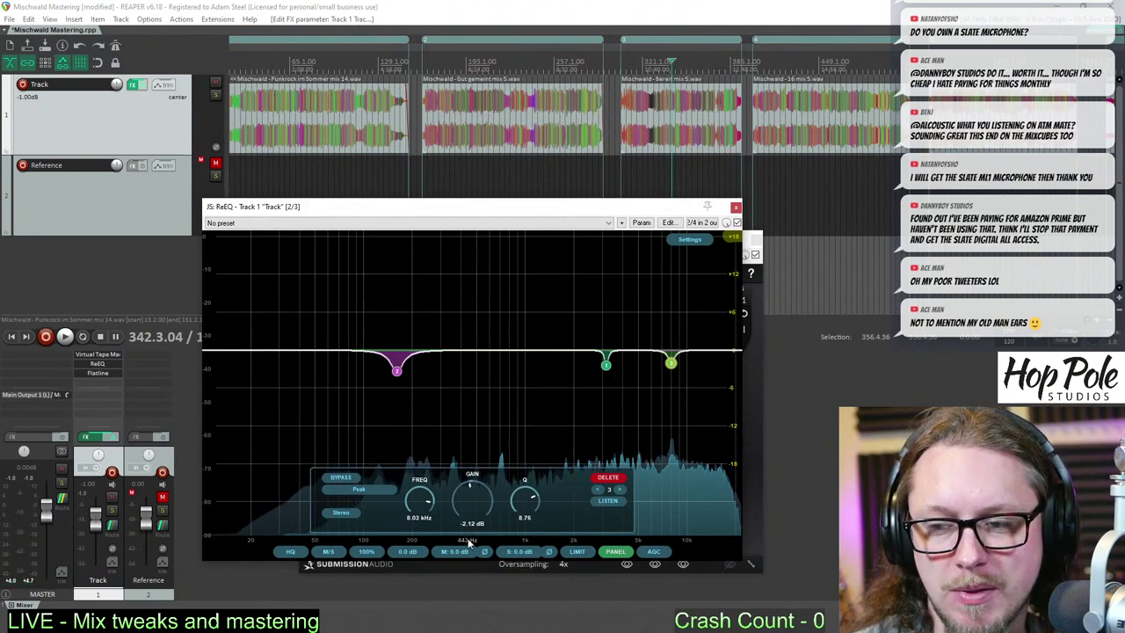
pyautogui.scroll(4, 529, 499)
pyautogui.scroll(1, 528, 500)
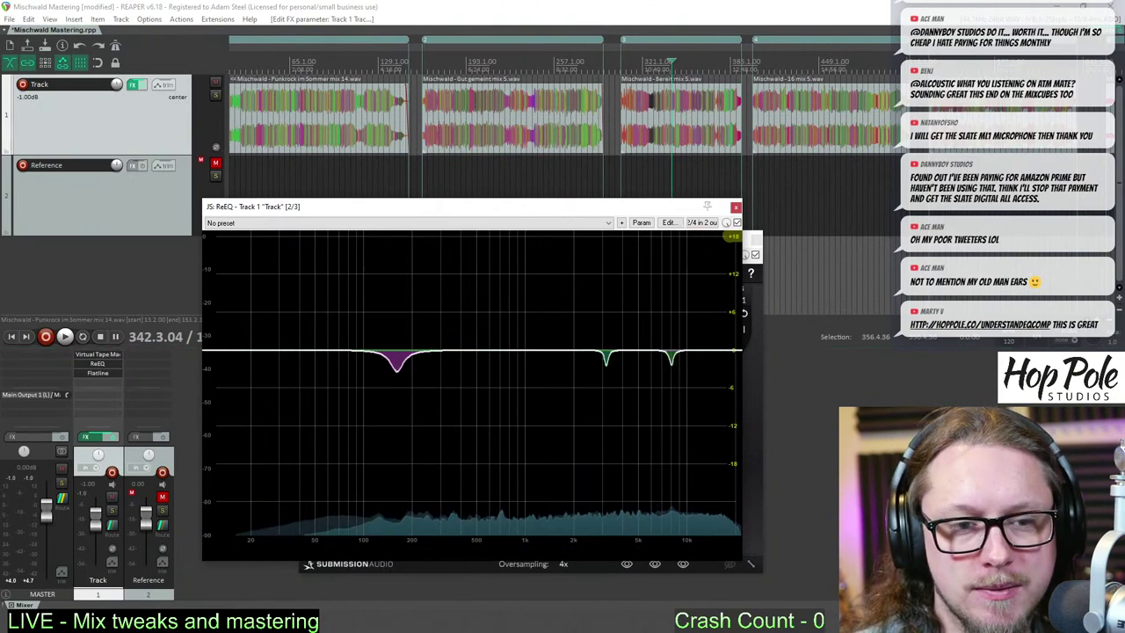
# - Close the equalizer and play the track to check the Flatline limiter's input, gain reduction and output meters
pyautogui.click(736, 210)
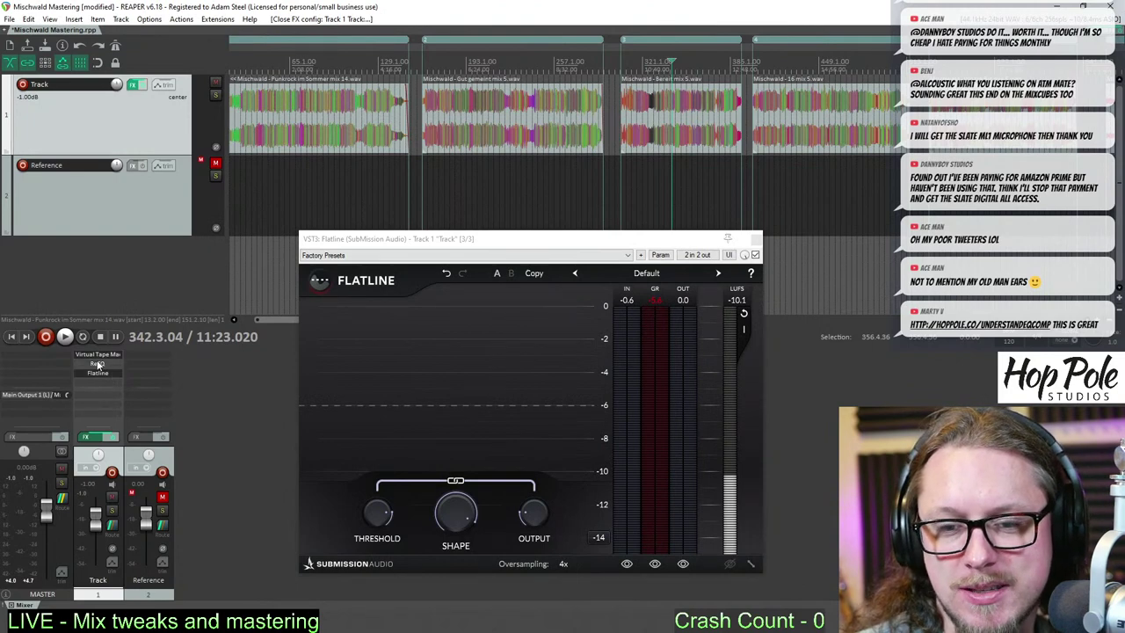
pyautogui.moveTo(470, 251); pyautogui.dragTo(506, 243)
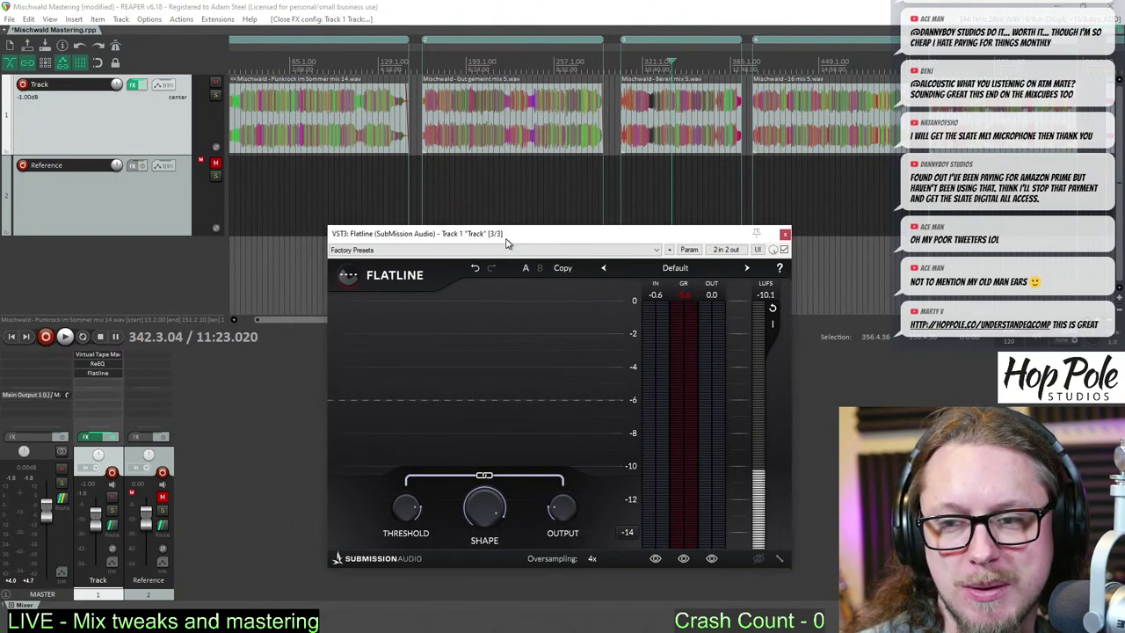
pyautogui.press('space')
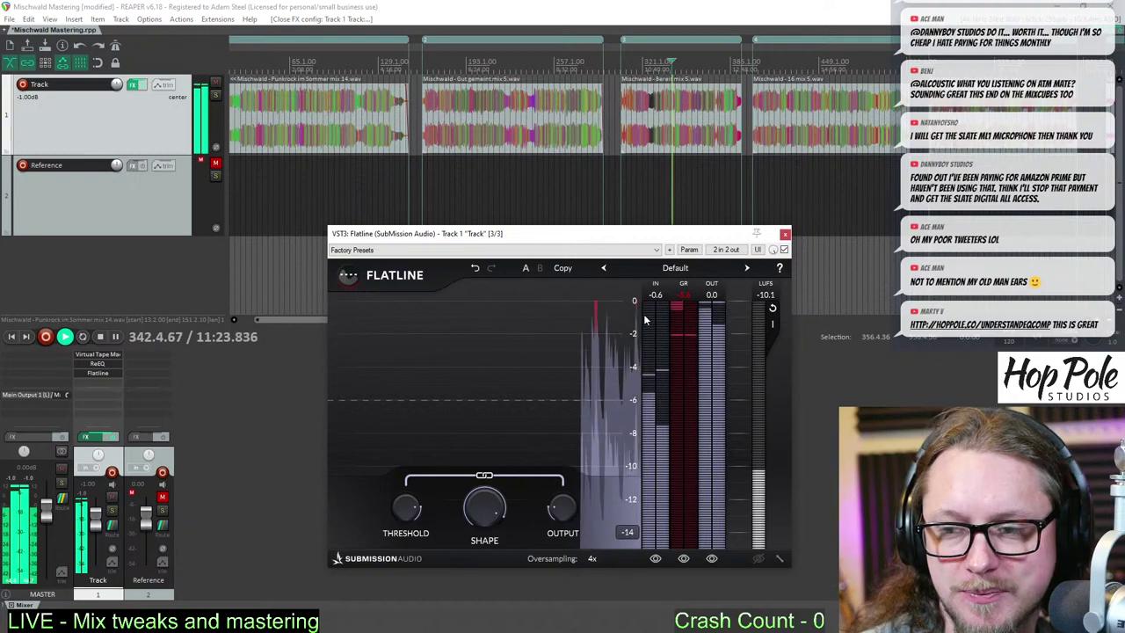
# - Stop playback and switch the VSX monitoring model to Archon Studio in far-field mode, closing the monitoring effects when done
pyautogui.press('space')
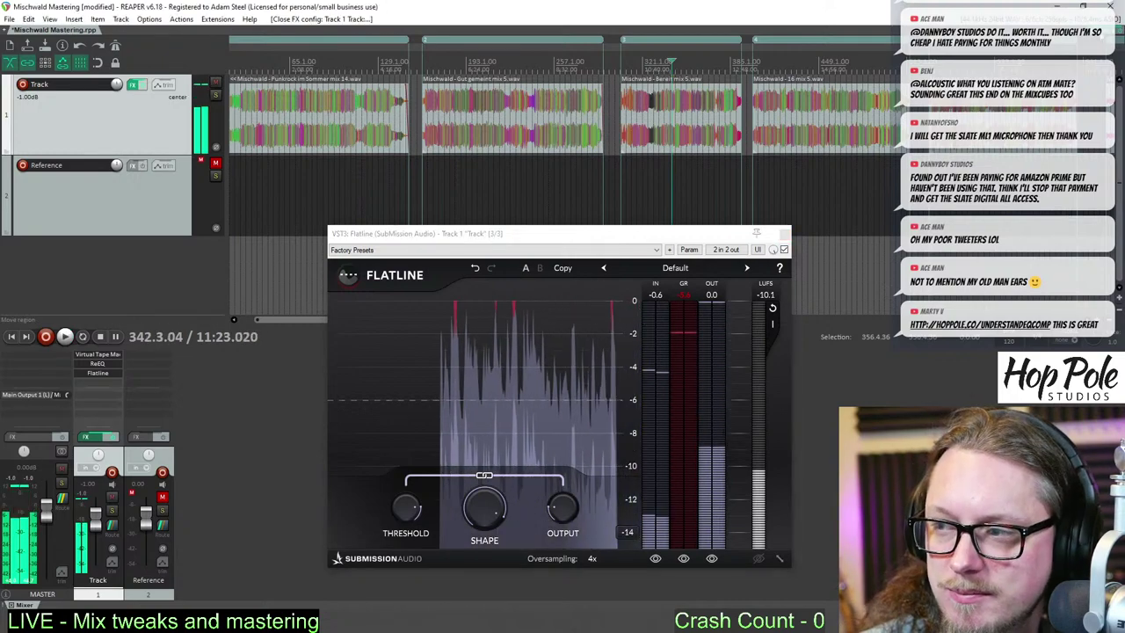
pyautogui.click(1119, 31)
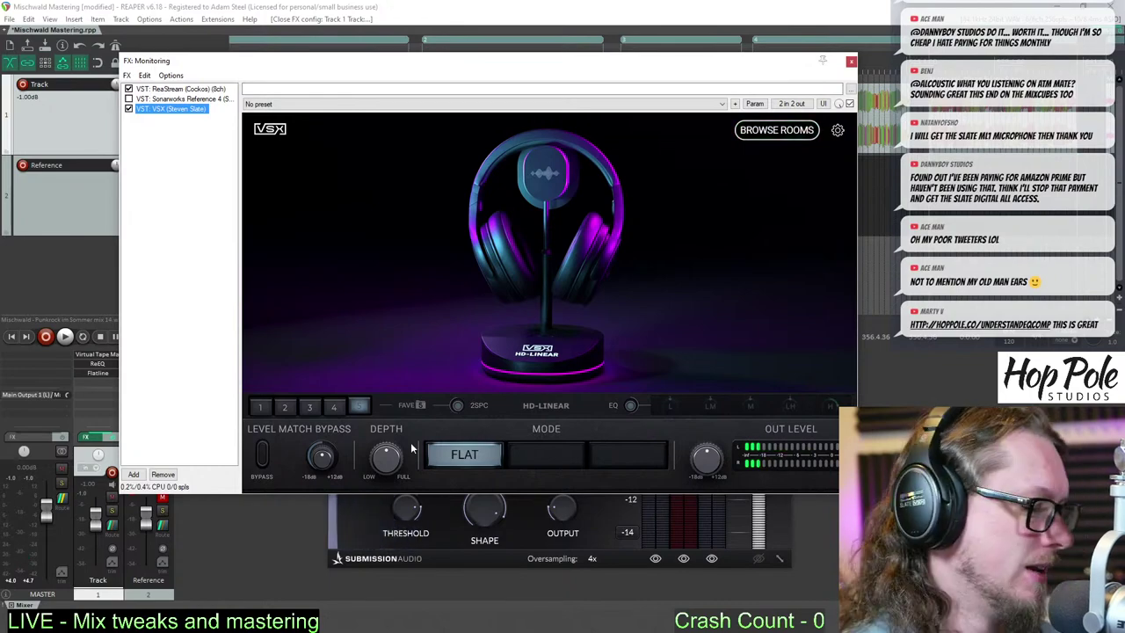
pyautogui.click(290, 408)
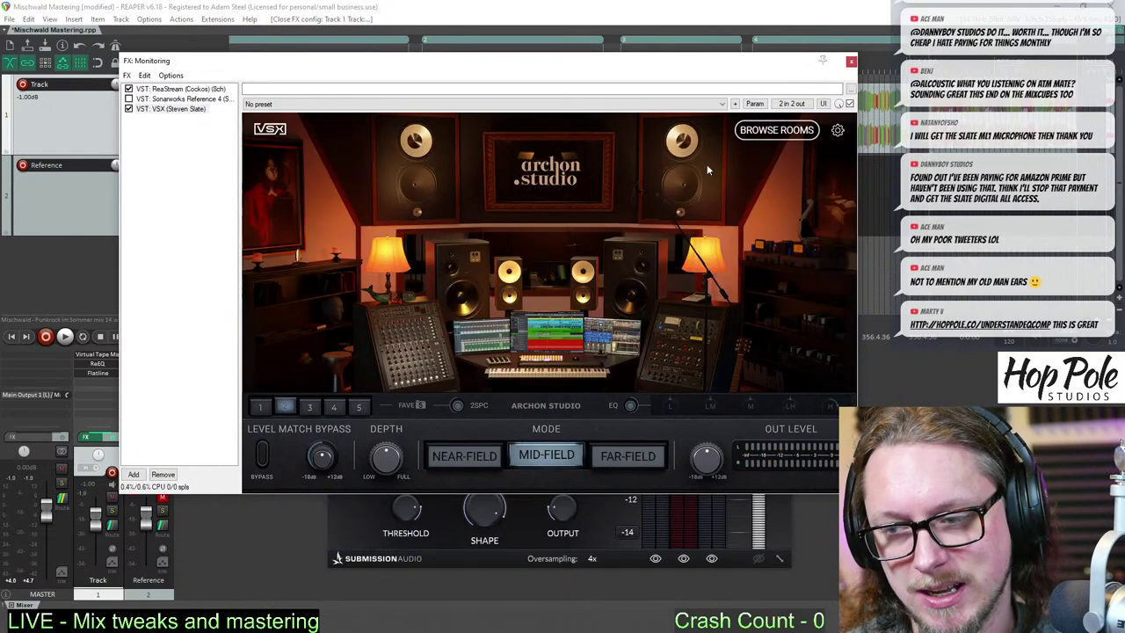
pyautogui.click(626, 457)
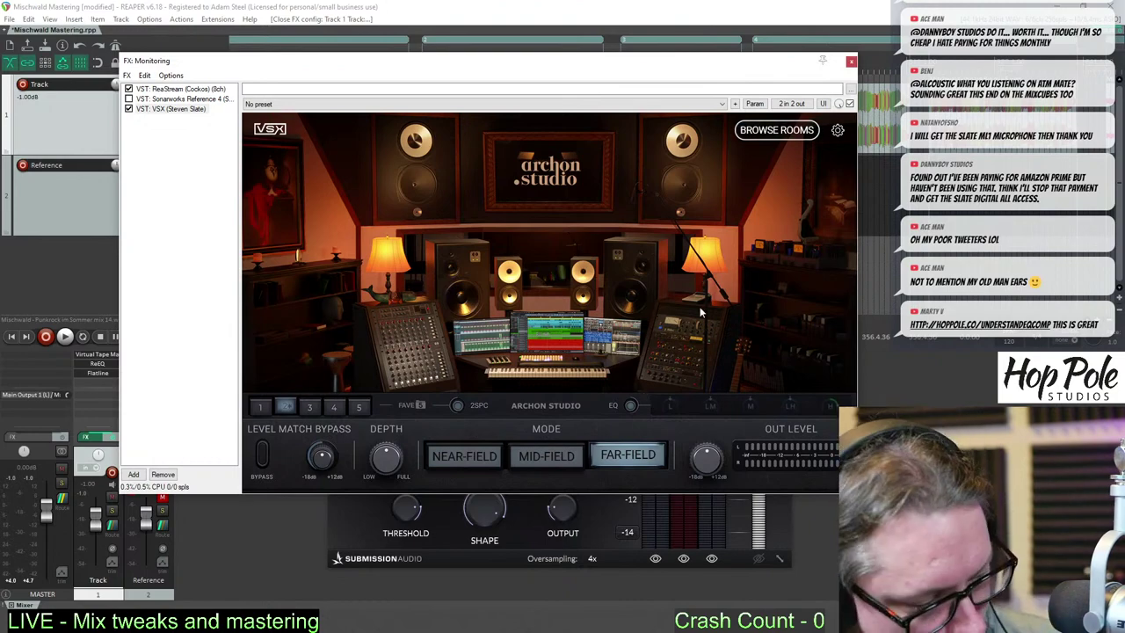
pyautogui.click(852, 61)
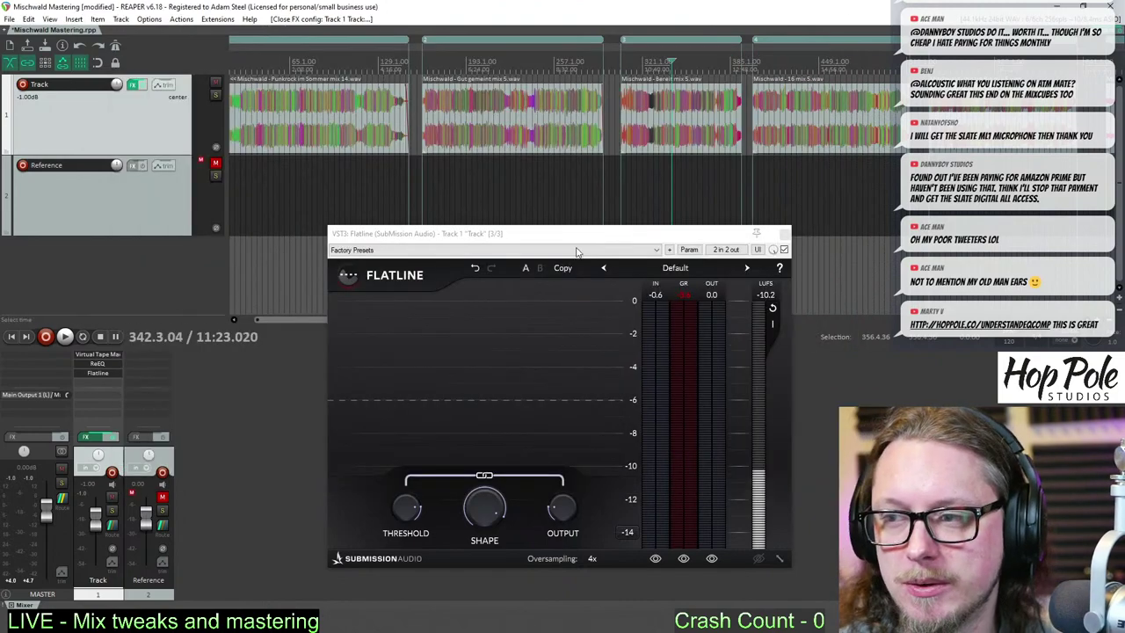
# - Add the AMEK EQ 200 to the Track channel, place it before Flatline, and move its window clear of the limiter
pyautogui.doubleClick(92, 381)
pyautogui.write('am')
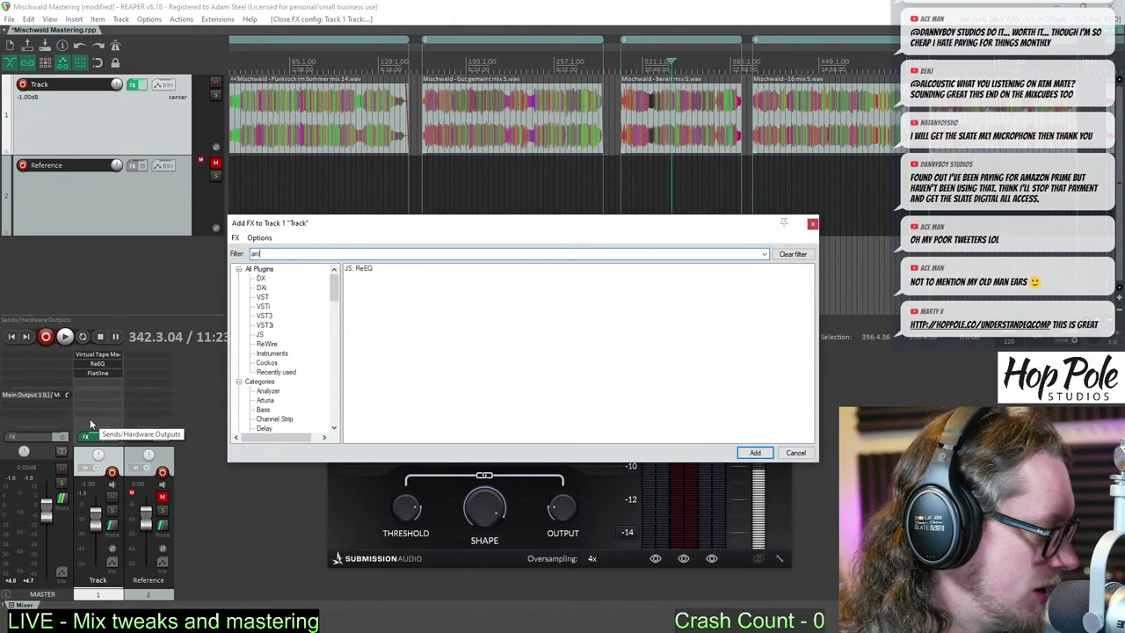
pyautogui.write('ek')
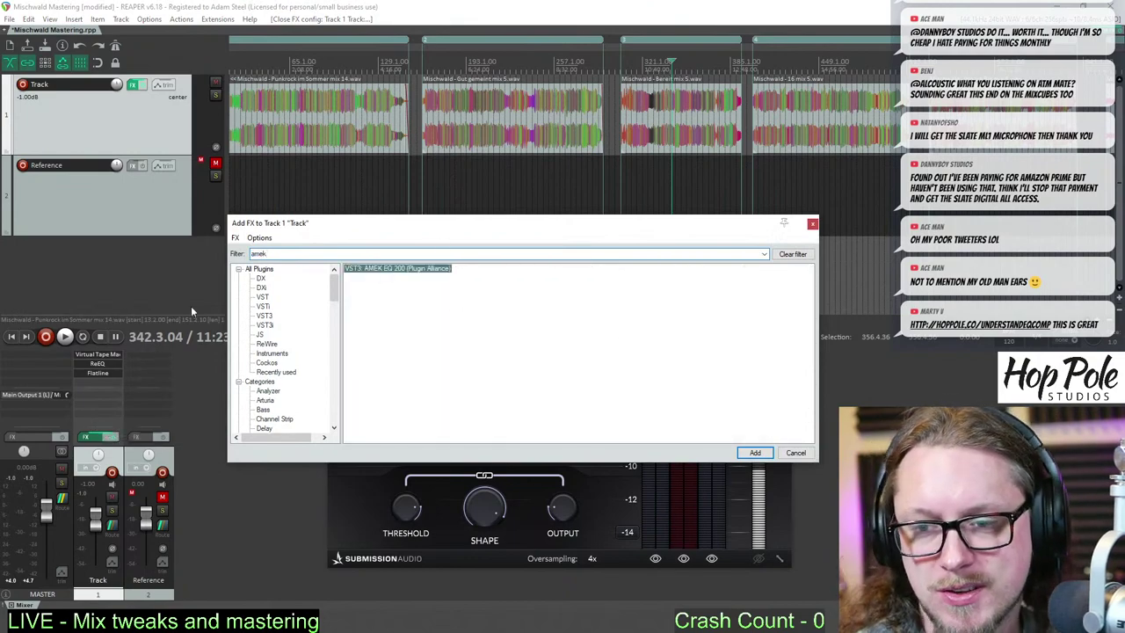
pyautogui.press('Return')
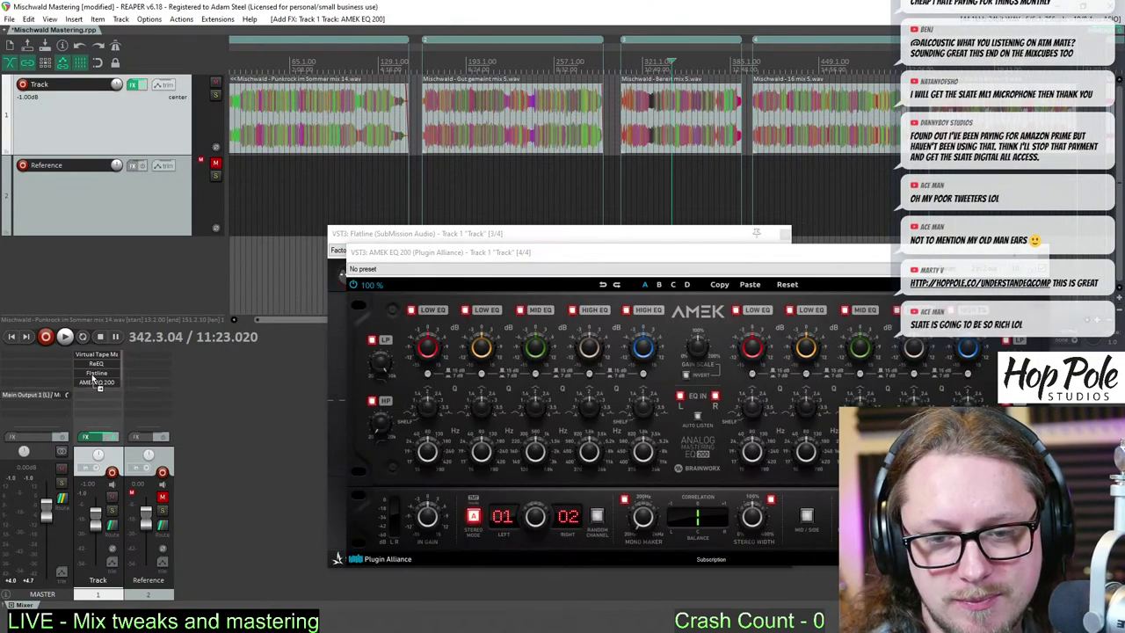
pyautogui.moveTo(476, 255); pyautogui.dragTo(222, 130)
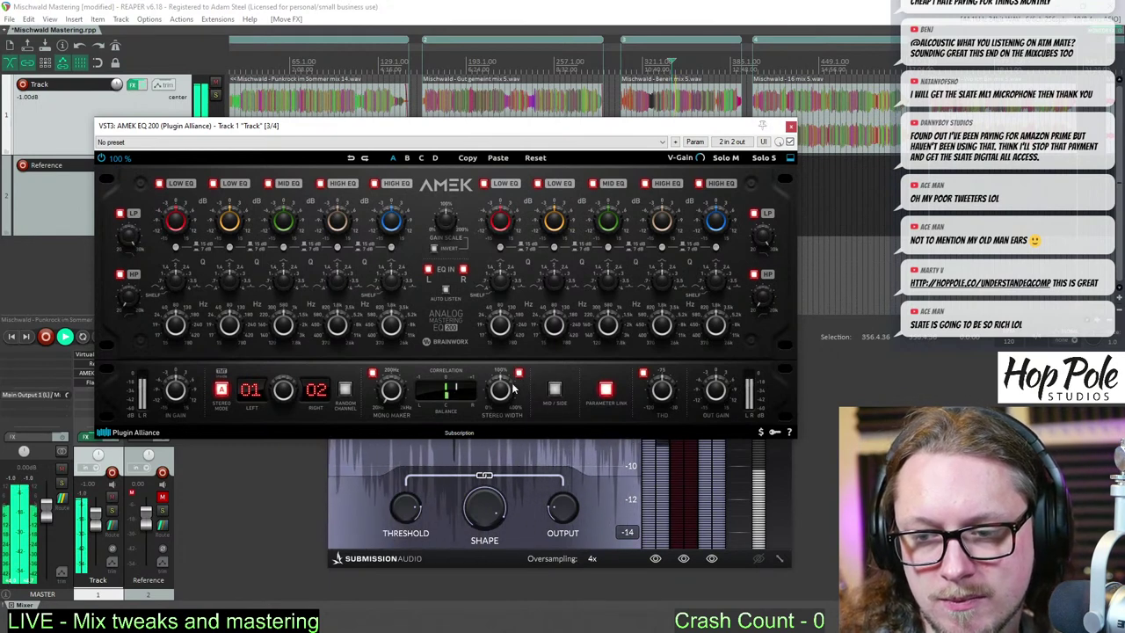
# - Adjust the AMEK EQ 200's stereo width and mono maker while the track plays
pyautogui.moveTo(501, 390)
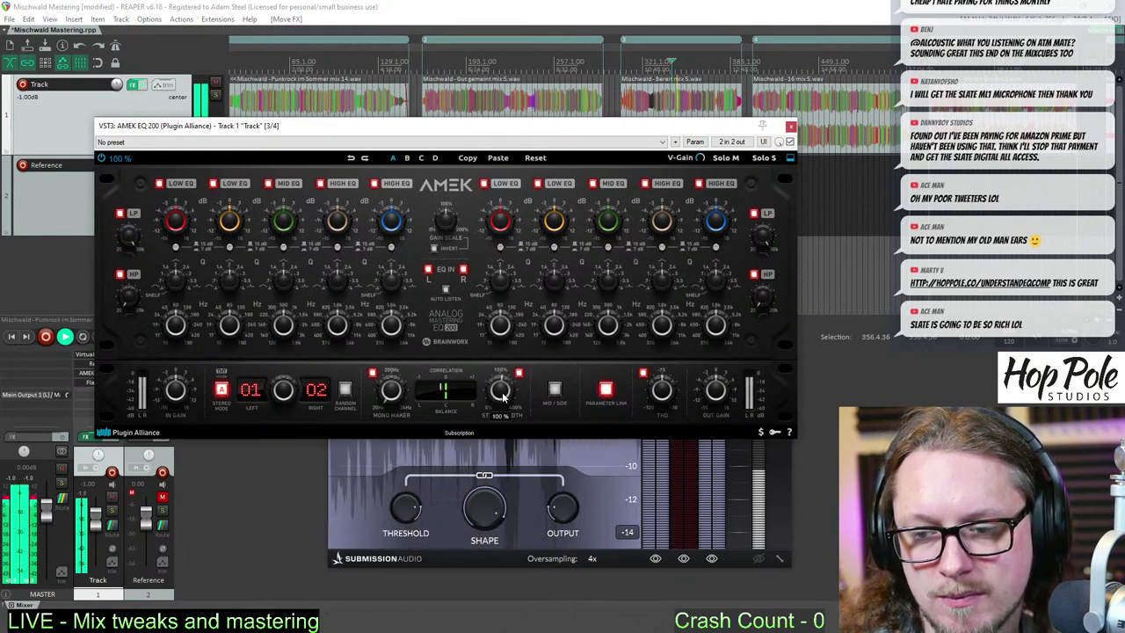
pyautogui.moveTo(501, 390); pyautogui.dragTo(500, 389)
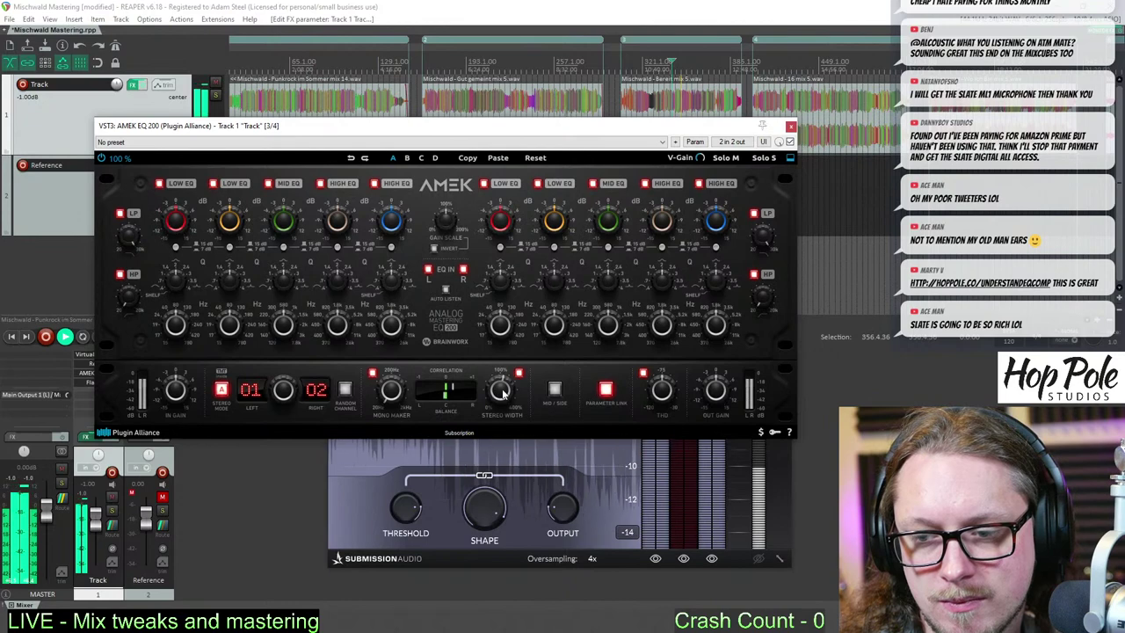
pyautogui.moveTo(501, 395); pyautogui.dragTo(502, 392)
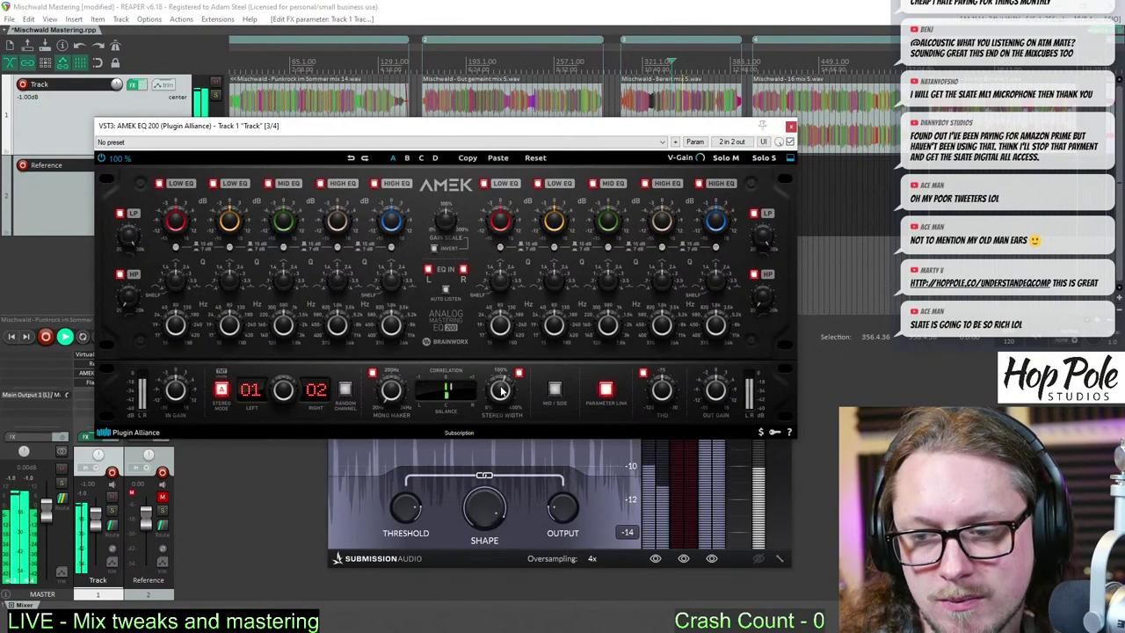
pyautogui.moveTo(375, 125); pyautogui.dragTo(433, 158)
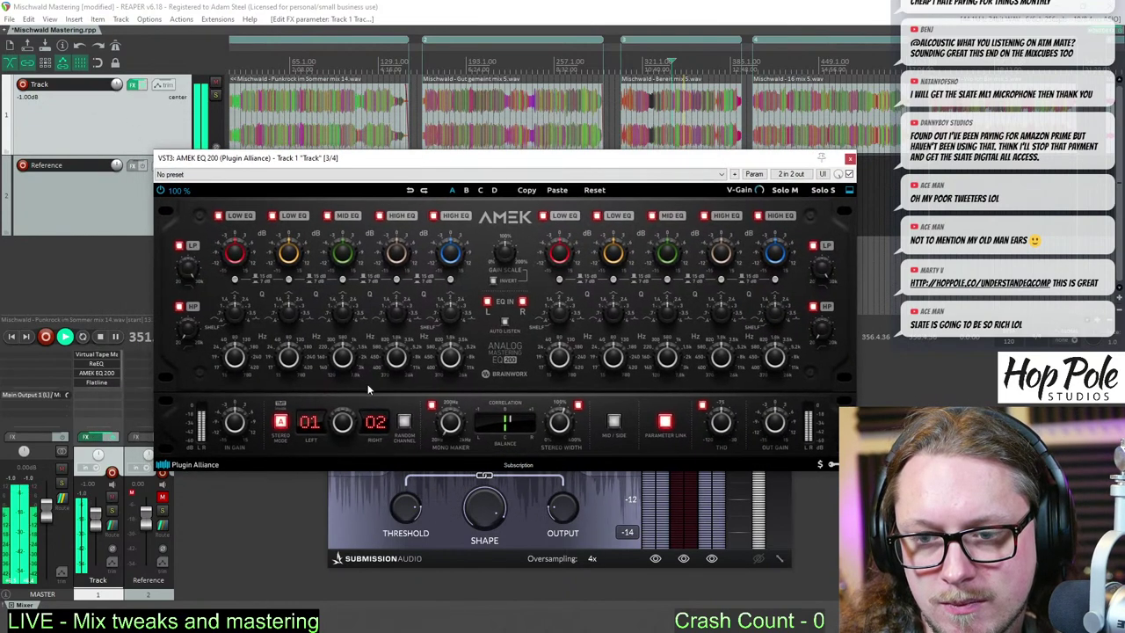
pyautogui.moveTo(449, 426); pyautogui.dragTo(449, 406)
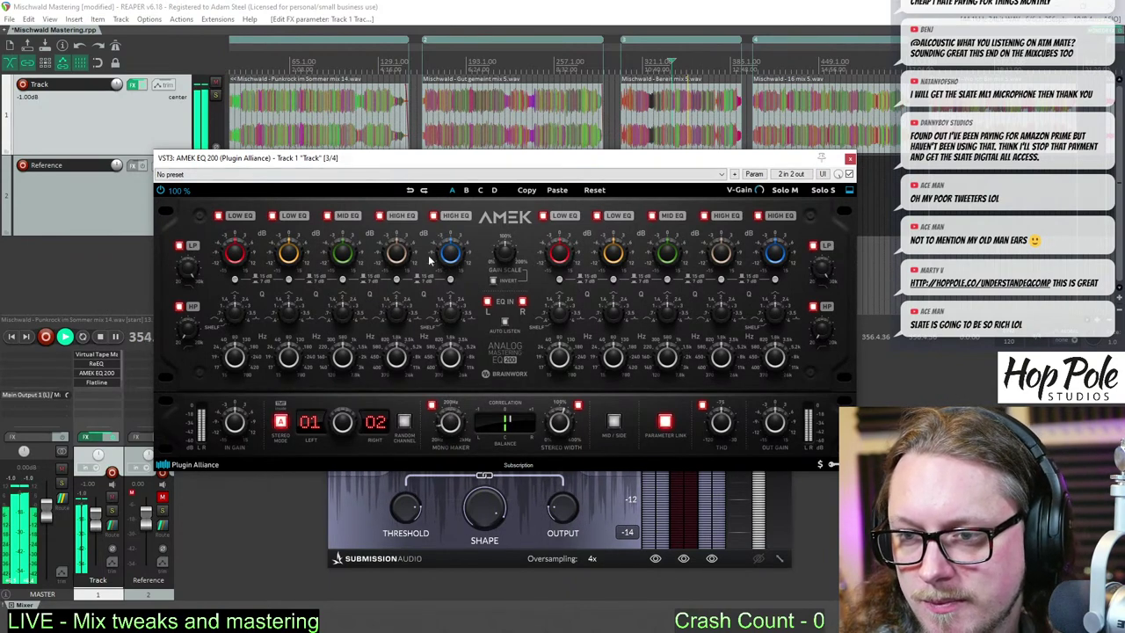
# - Audition the blue high band at +15 dB, then settle on a boost of about 1 dB, using Auto Listen briefly
pyautogui.moveTo(445, 258); pyautogui.dragTo(446, 239)
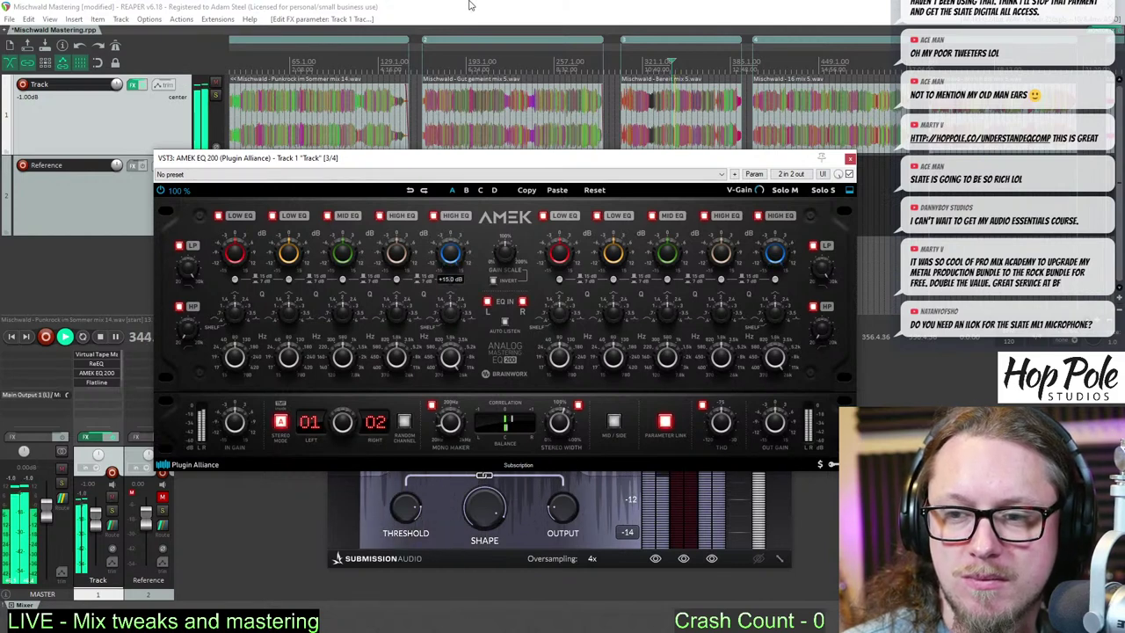
pyautogui.press('space')
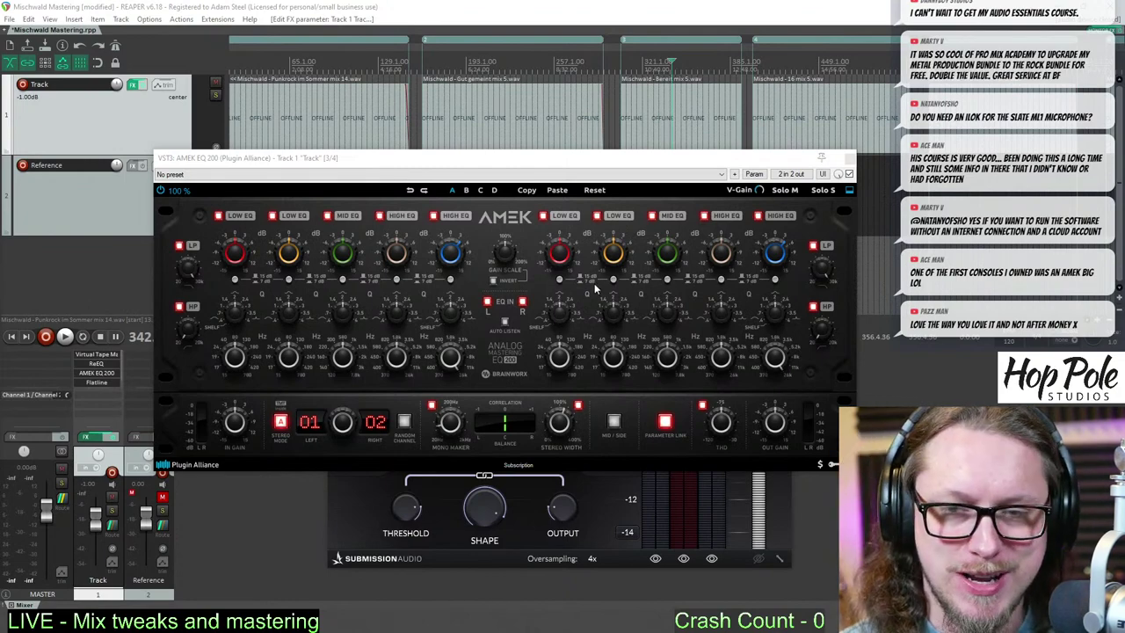
pyautogui.click(446, 254)
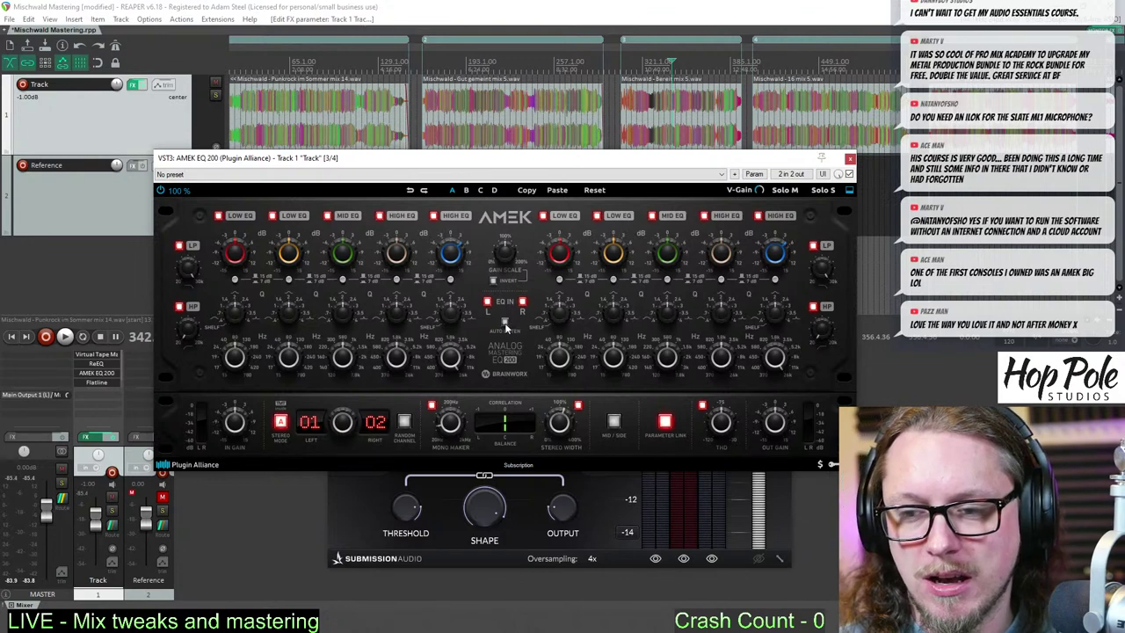
pyautogui.press('space')
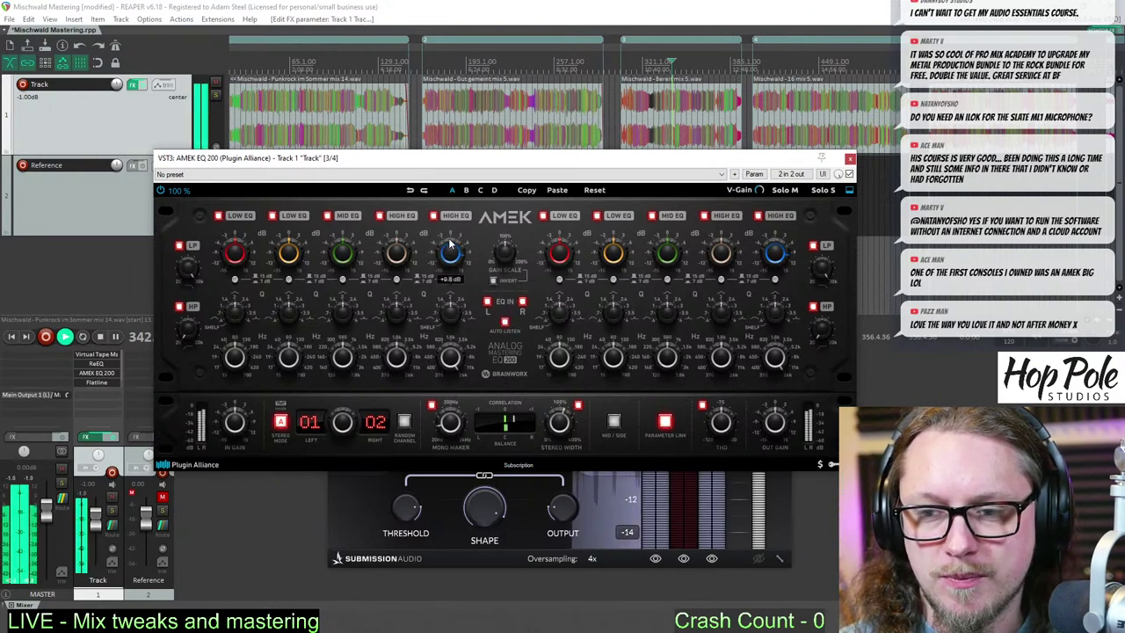
pyautogui.moveTo(452, 257); pyautogui.dragTo(452, 243)
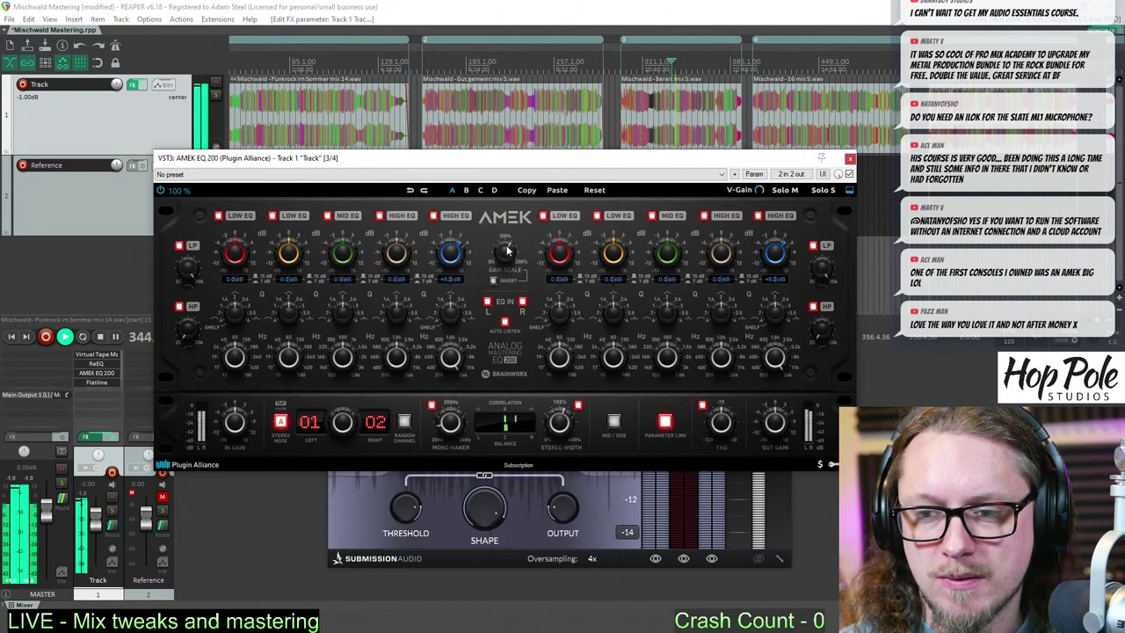
pyautogui.click(505, 324)
pyautogui.press('space')
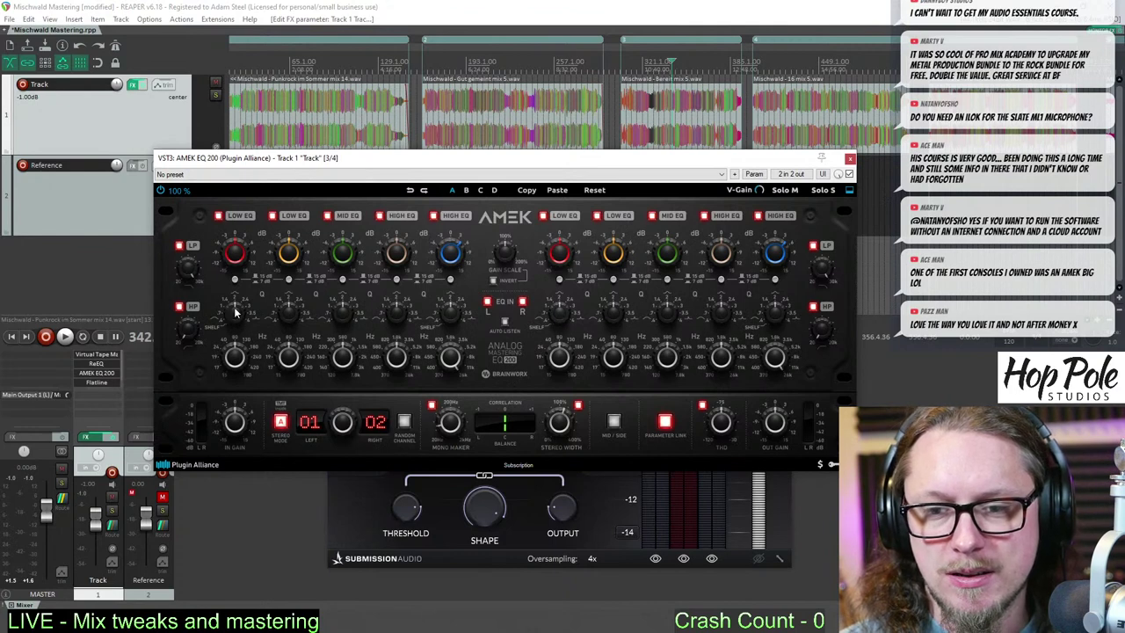
# - Lower the red low band's frequency, push its gain to +14.8 dB during playback, and ease the boost back
pyautogui.moveTo(236, 359); pyautogui.dragTo(232, 393)
pyautogui.moveTo(234, 359)
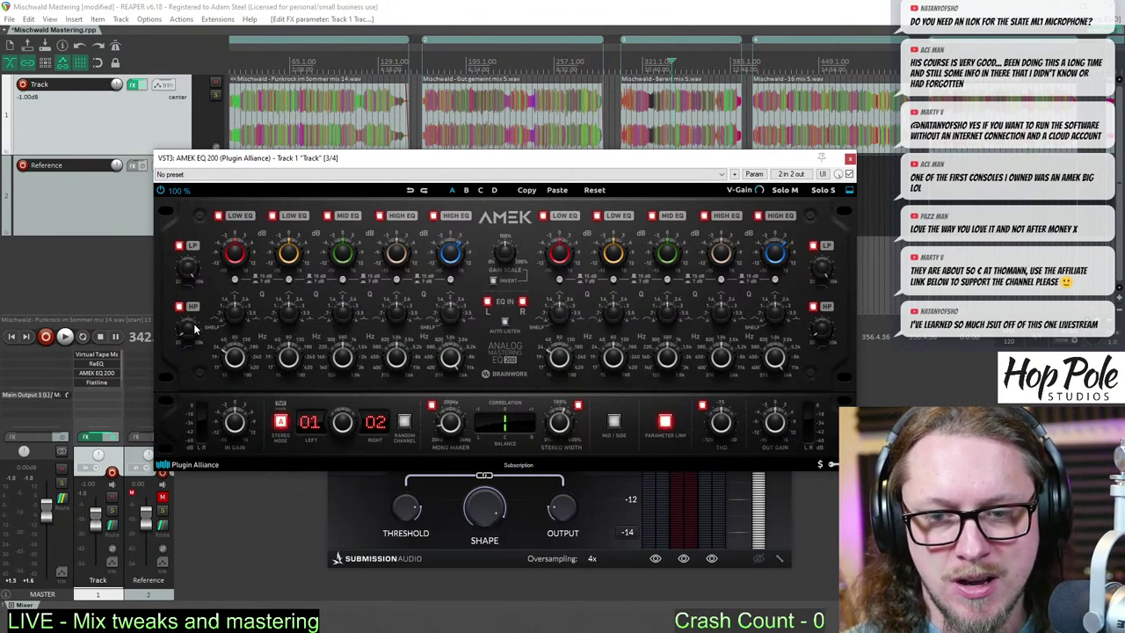
pyautogui.press('space')
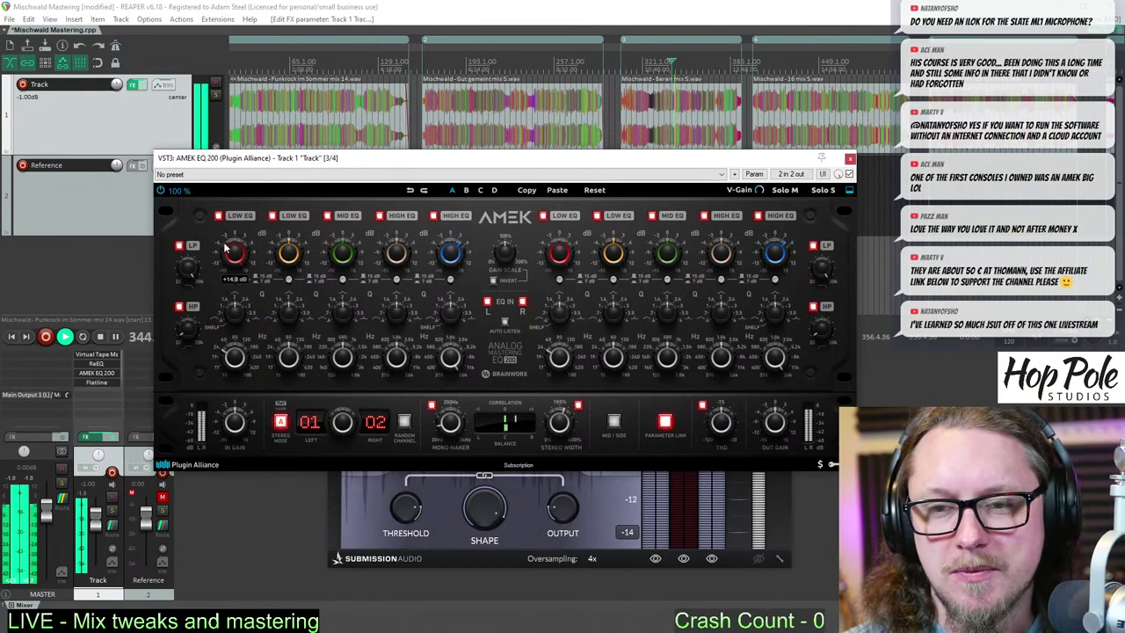
pyautogui.moveTo(226, 283); pyautogui.dragTo(226, 288)
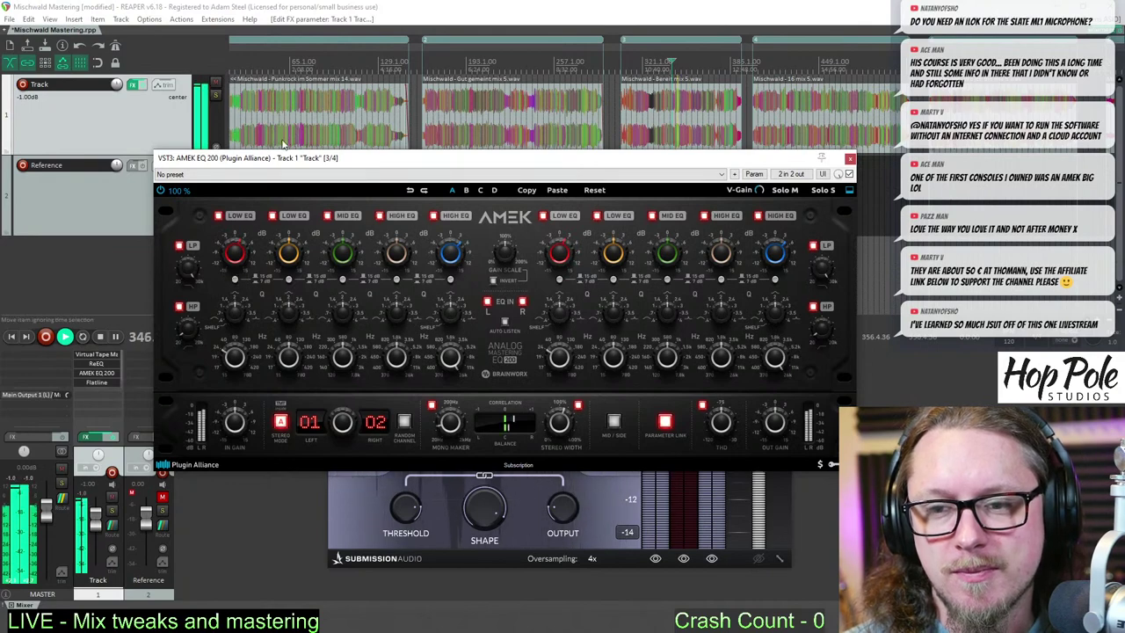
# - Randomize the AMEK's modelled channels to 19 and 20, and compare the track with the equalizer bypassed and active
pyautogui.moveTo(275, 163); pyautogui.dragTo(293, 216)
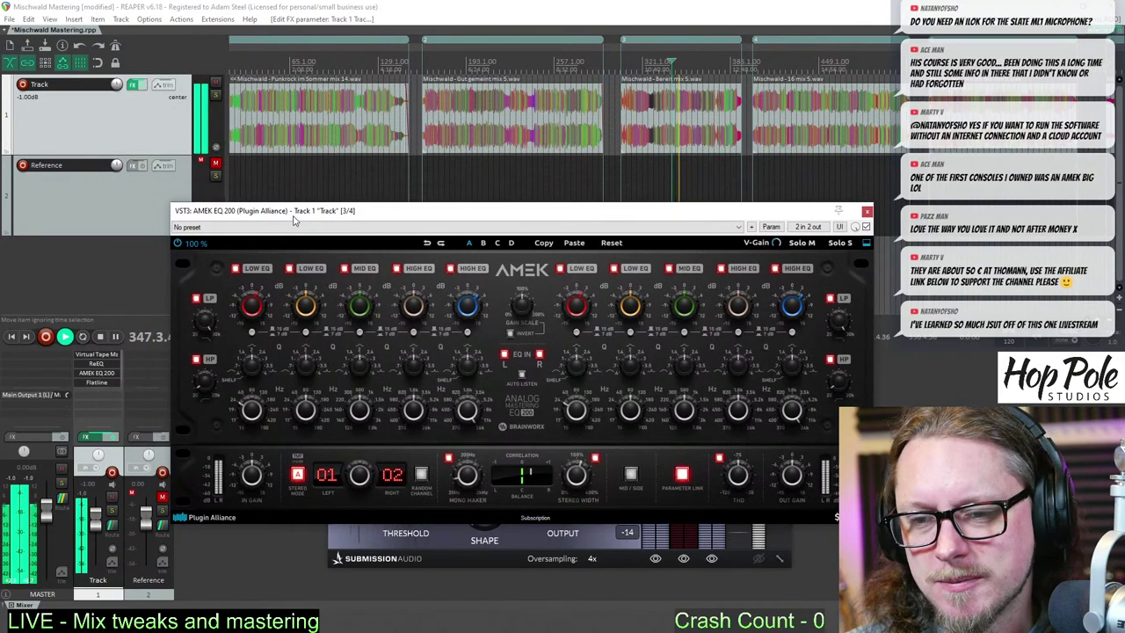
pyautogui.click(421, 475)
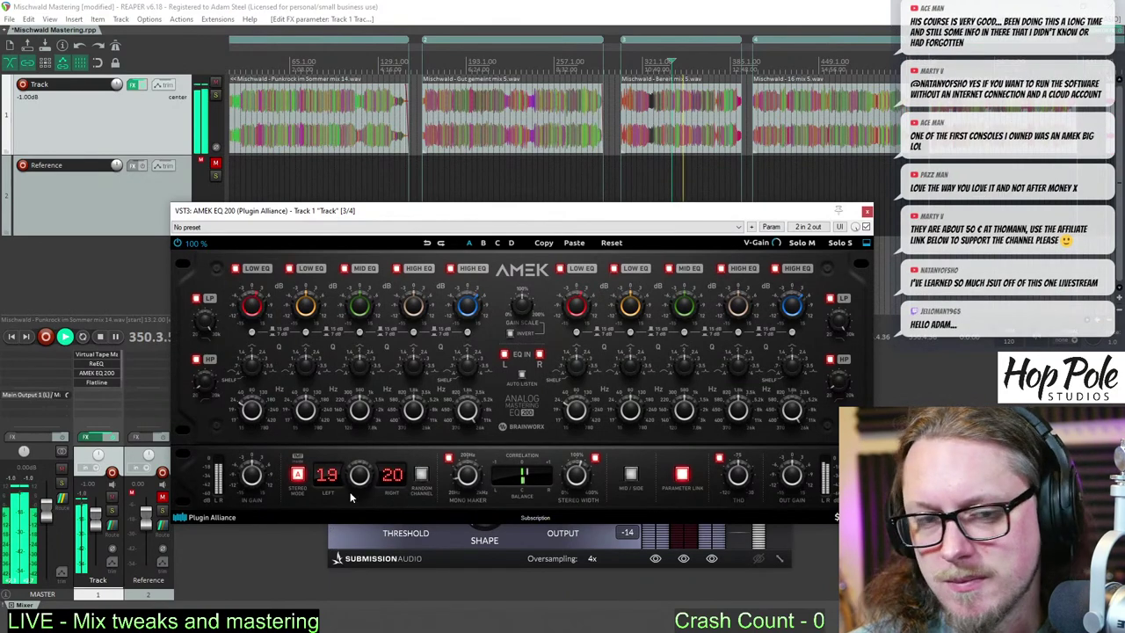
pyautogui.press('space')
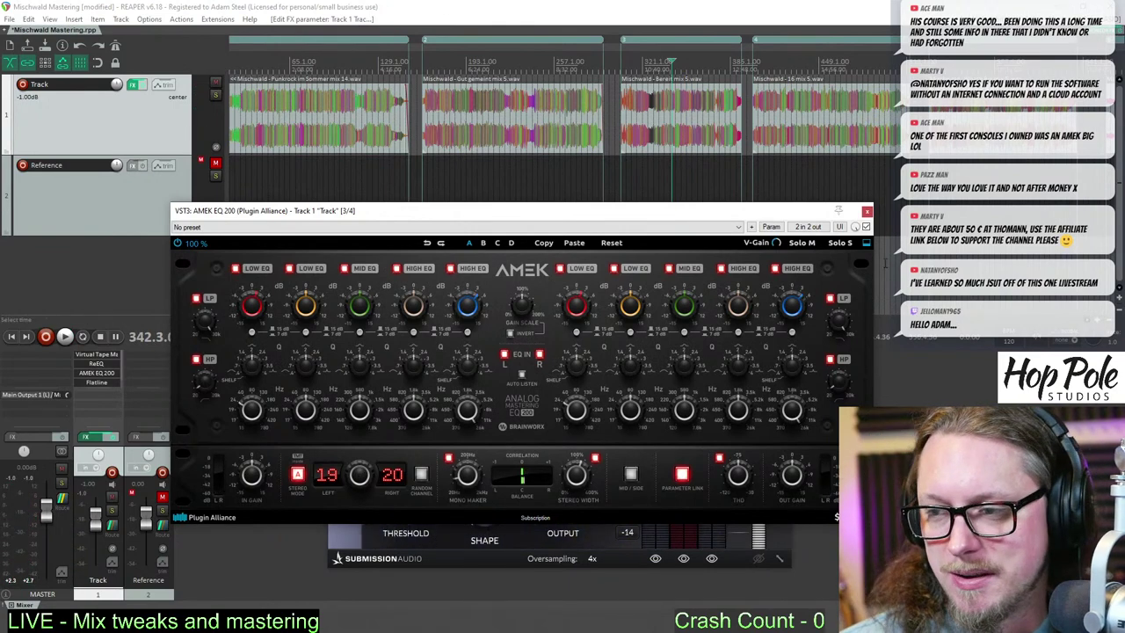
pyautogui.press('space')
pyautogui.click(866, 227)
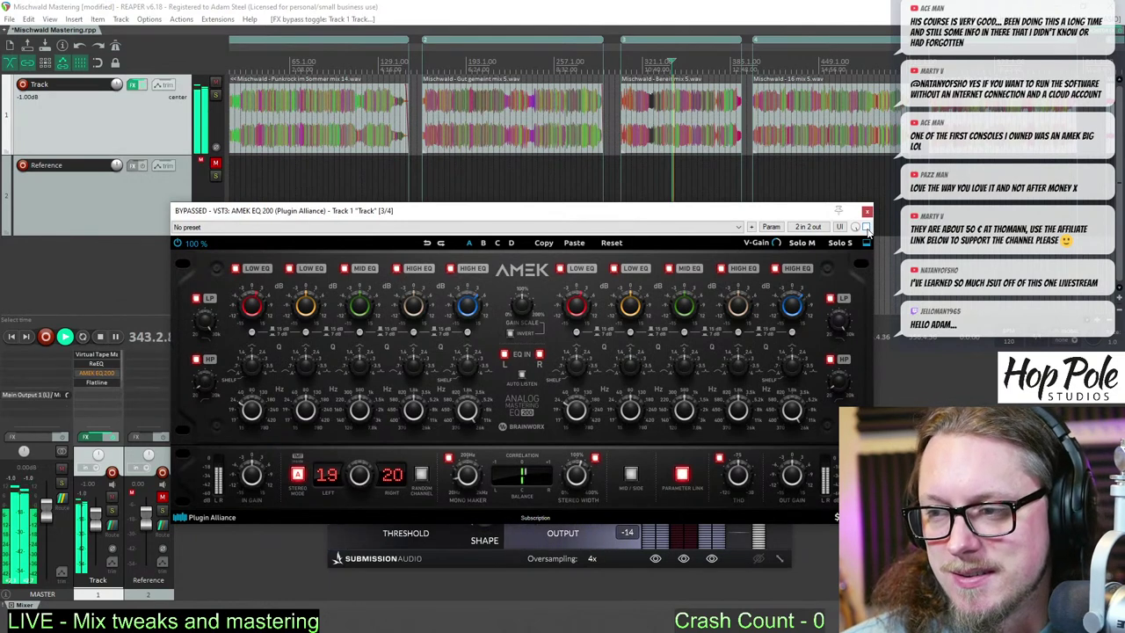
pyautogui.click(867, 227)
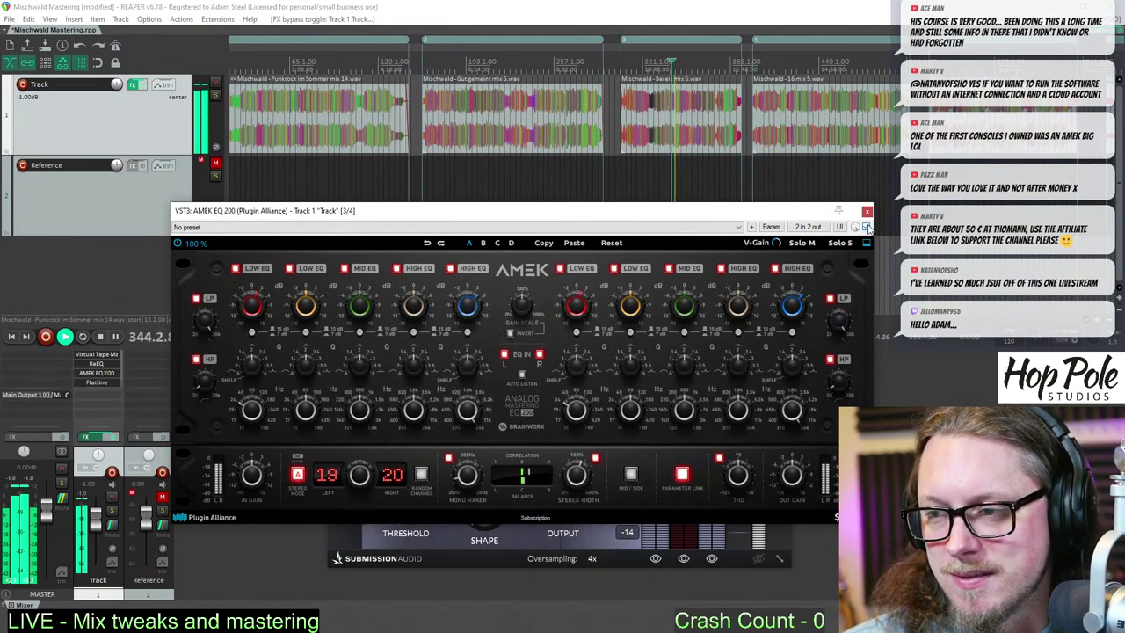
# - Set the red low band's gain to +1.3 dB and rearrange the plug-in windows to check the Flatline meters during playback
pyautogui.click(262, 299)
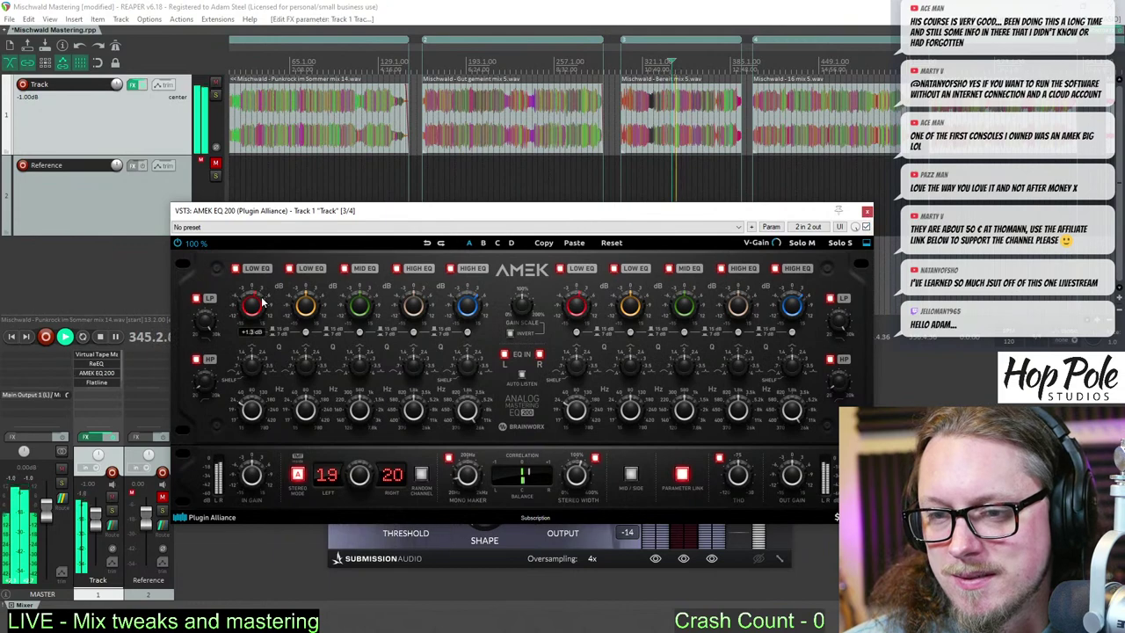
pyautogui.moveTo(304, 211); pyautogui.dragTo(523, 216)
pyautogui.click(350, 237)
pyautogui.moveTo(350, 237); pyautogui.dragTo(269, 234)
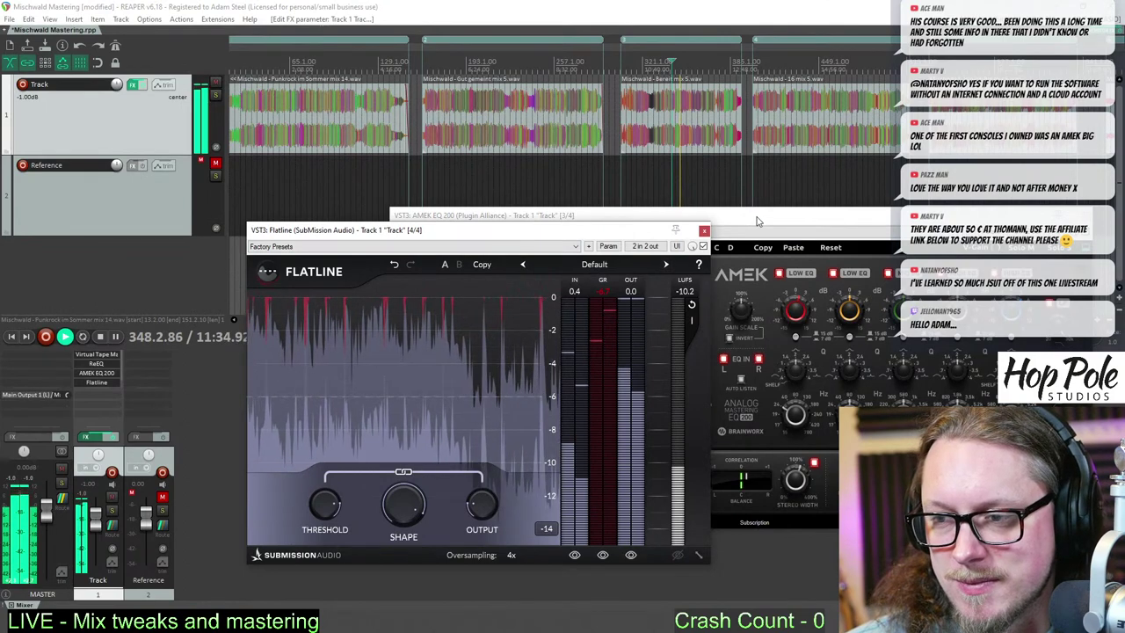
pyautogui.moveTo(756, 221); pyautogui.dragTo(571, 218)
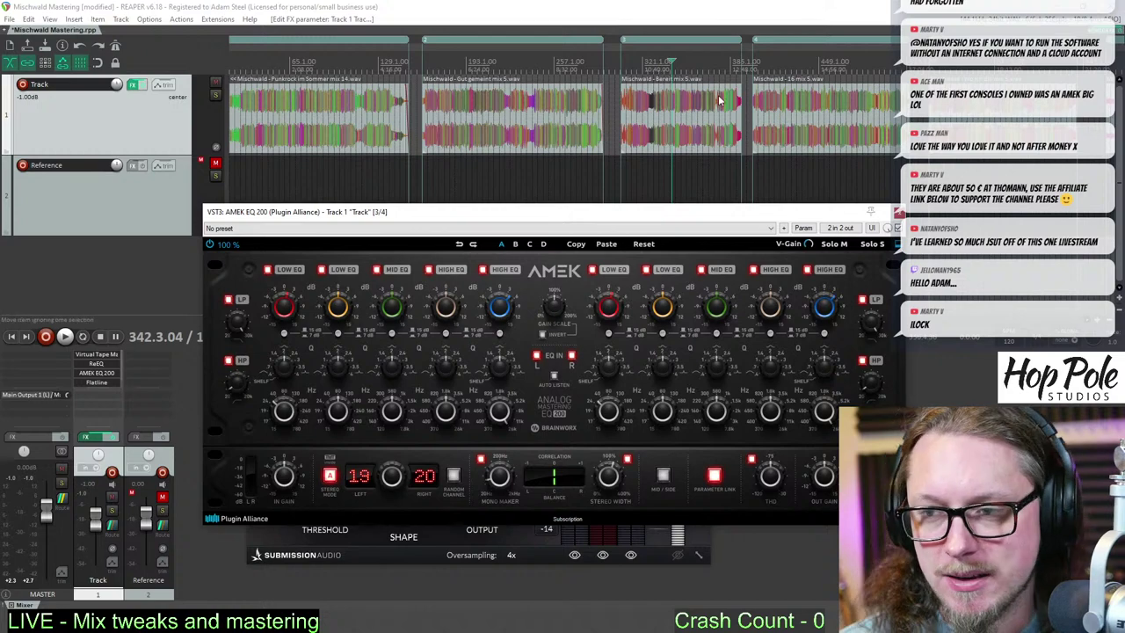
# - Boost the yellow low band to +7.9 dB during playback, then reduce its gain to +1.5 dB
pyautogui.press('space')
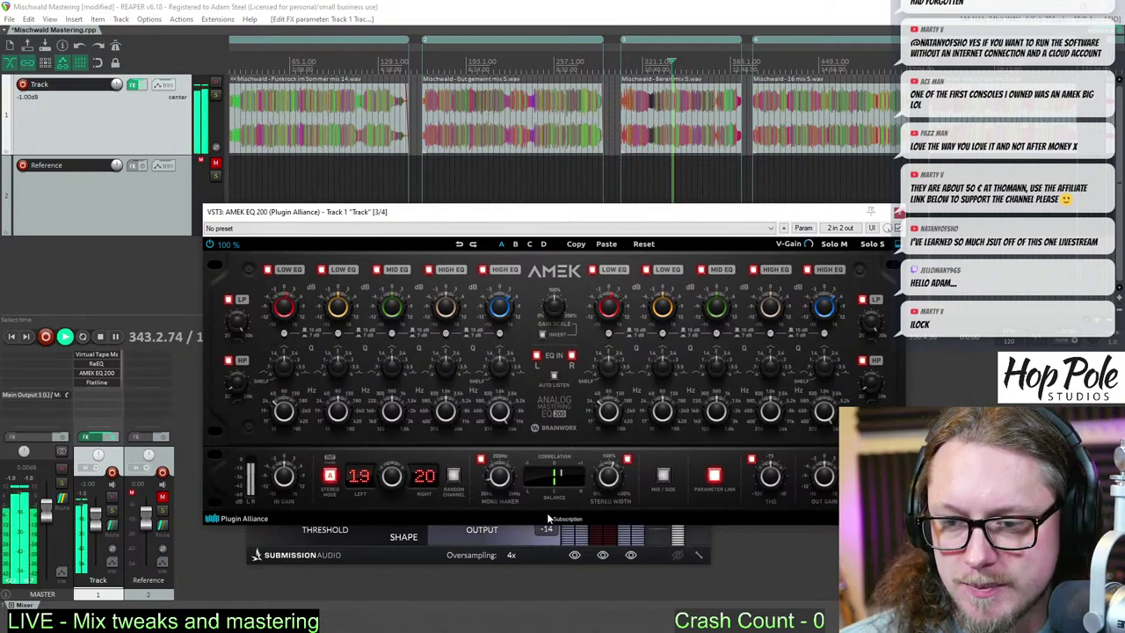
pyautogui.press('space')
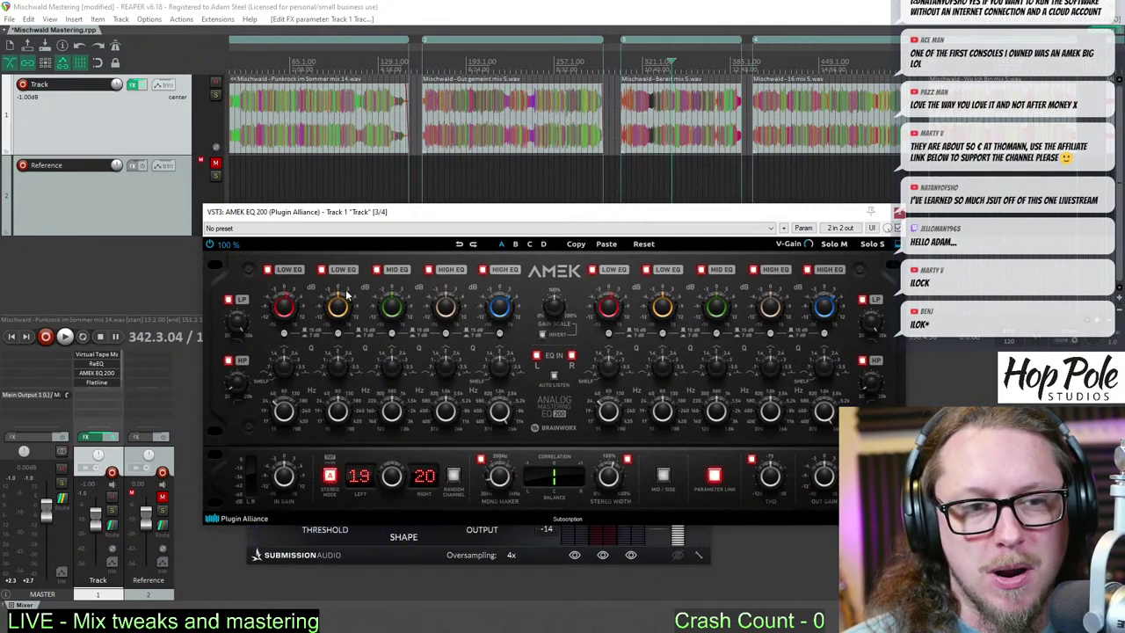
pyautogui.press('space')
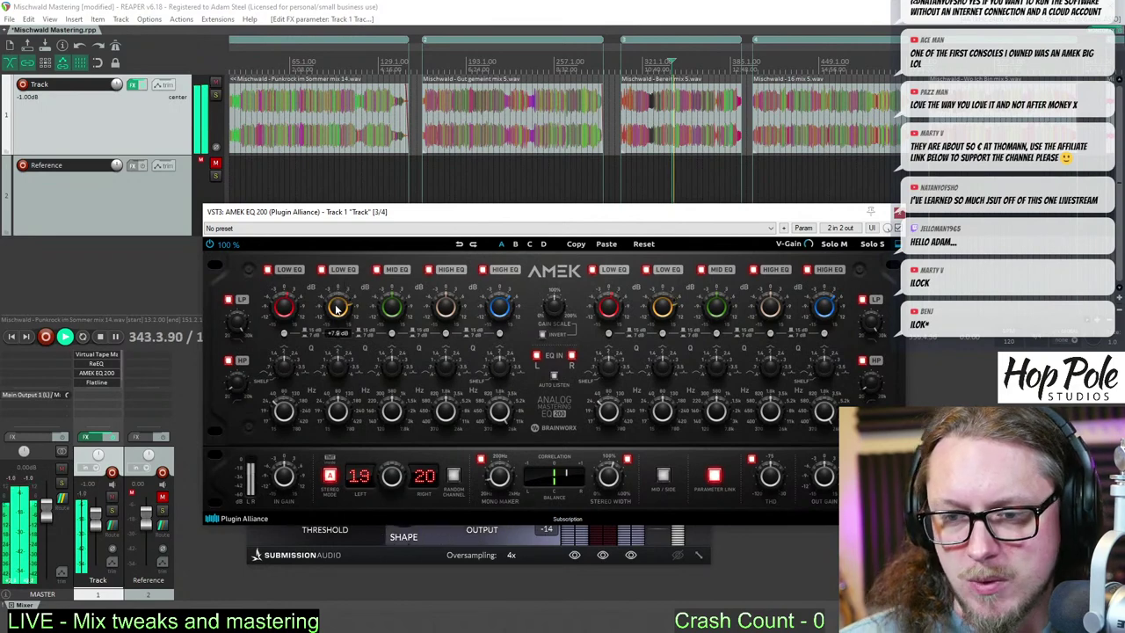
pyautogui.press('space')
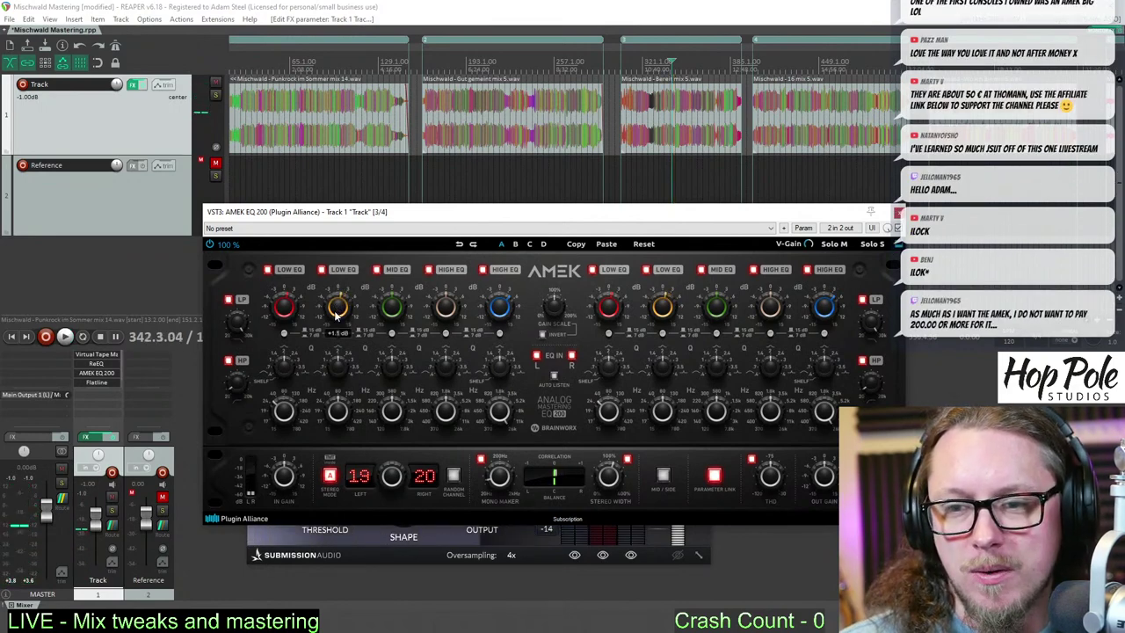
# - Raise the yellow low band's gain to about +2.8 dB while the track plays
pyautogui.press('space')
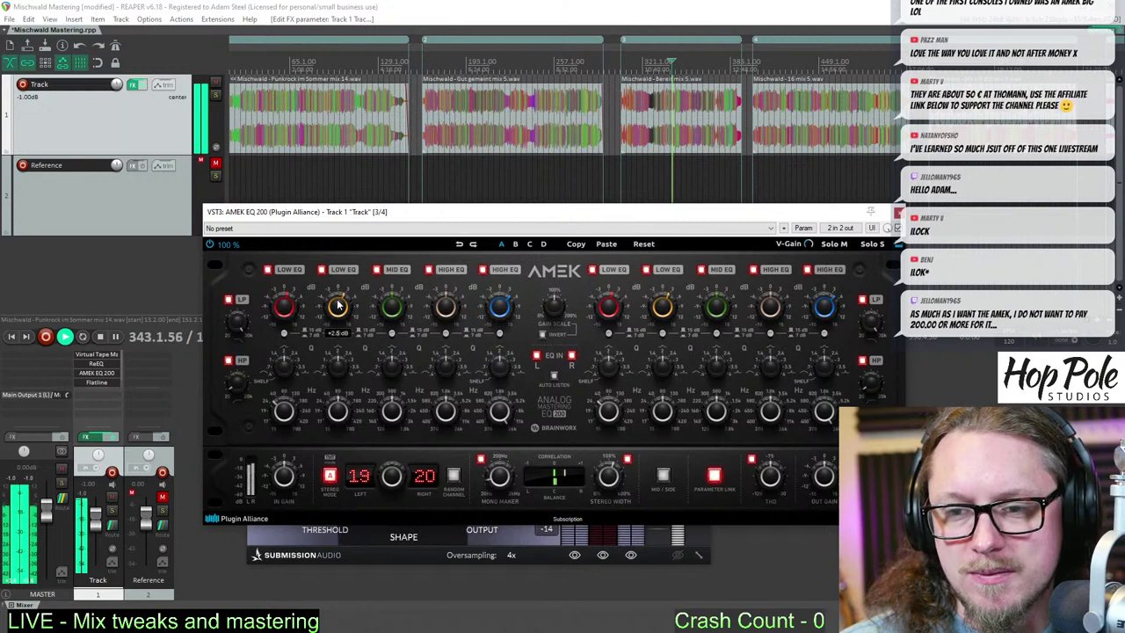
pyautogui.moveTo(338, 312); pyautogui.dragTo(334, 308)
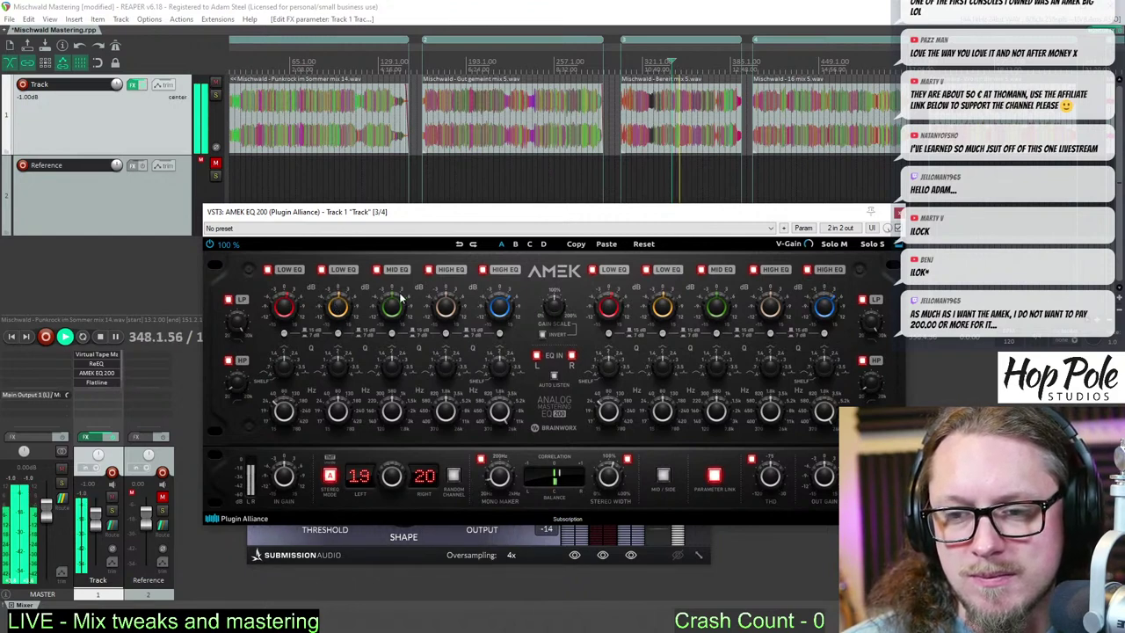
# - Set the AMEK's modelled channels to 01 and 02 and audition the Bereit song from about bar 346
pyautogui.scroll(8, 794, 82)
pyautogui.click(631, 70)
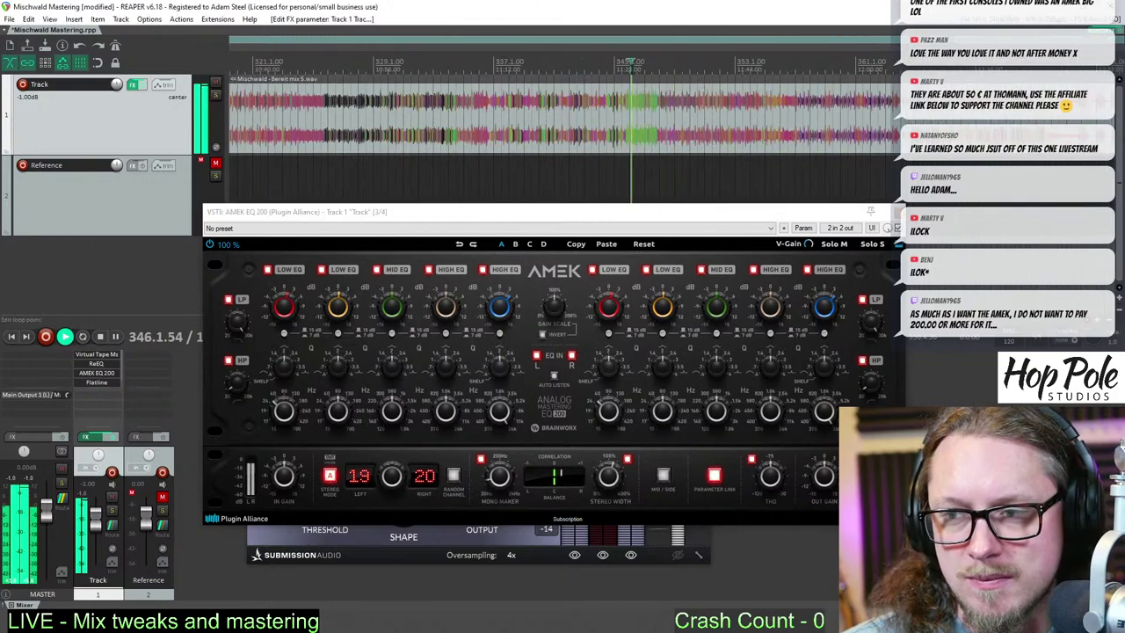
pyautogui.scroll(-1, 561, 230)
pyautogui.scroll(4, 636, 150)
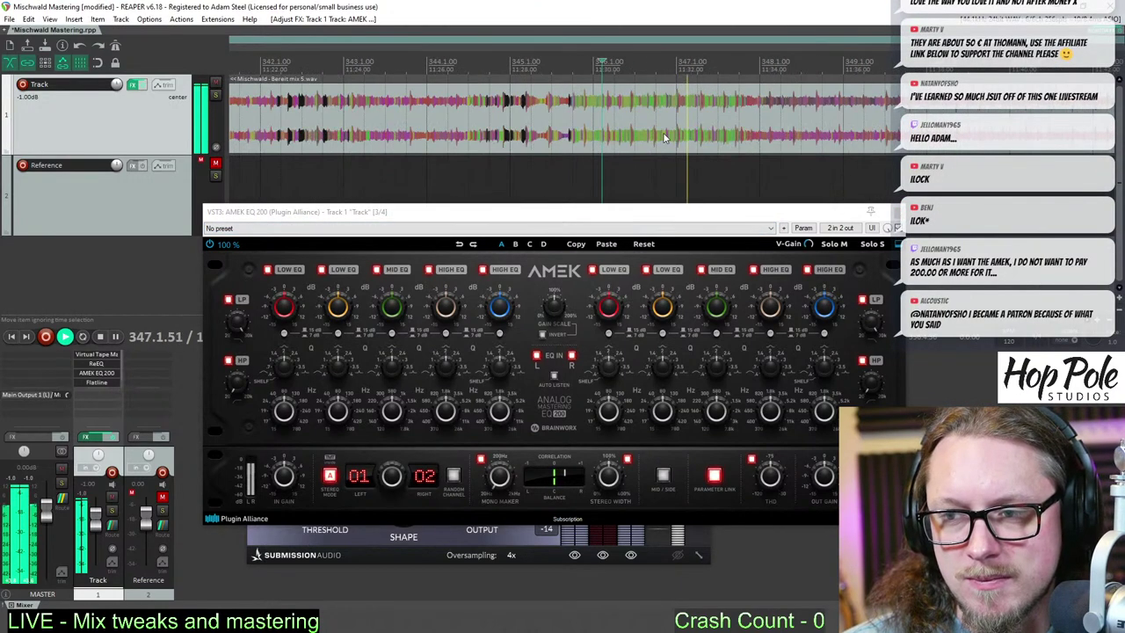
pyautogui.scroll(-5, 664, 142)
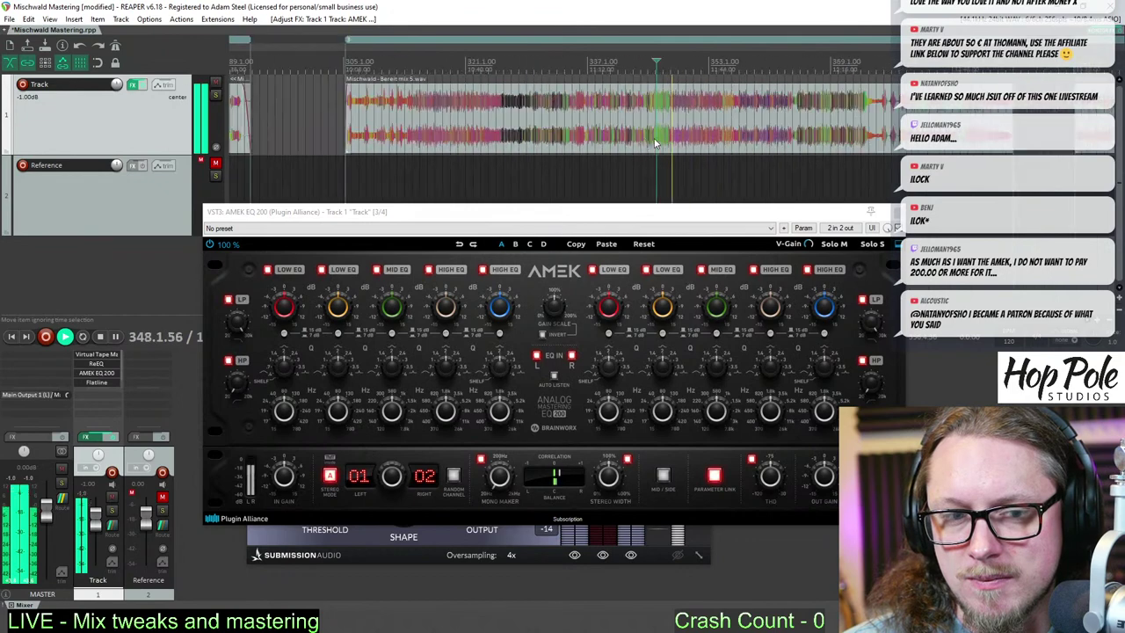
pyautogui.press('space')
# - Play an earlier section of the Bereit song and boost the AMEK's green mid band during playback
pyautogui.scroll(-3, 574, 124)
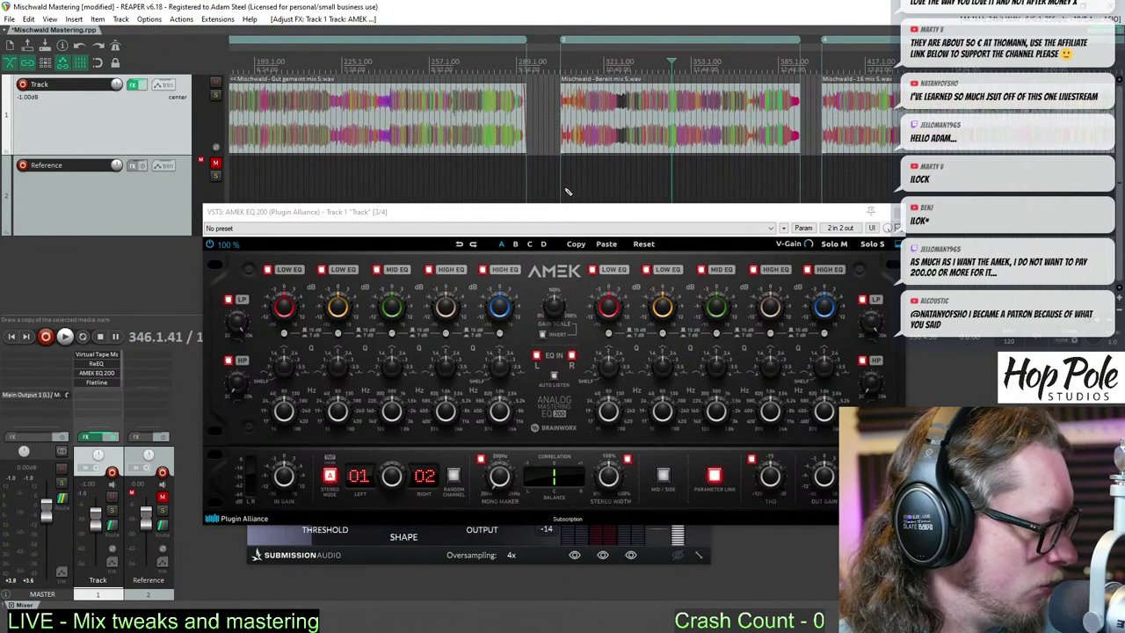
pyautogui.click(662, 60)
pyautogui.scroll(5, 662, 61)
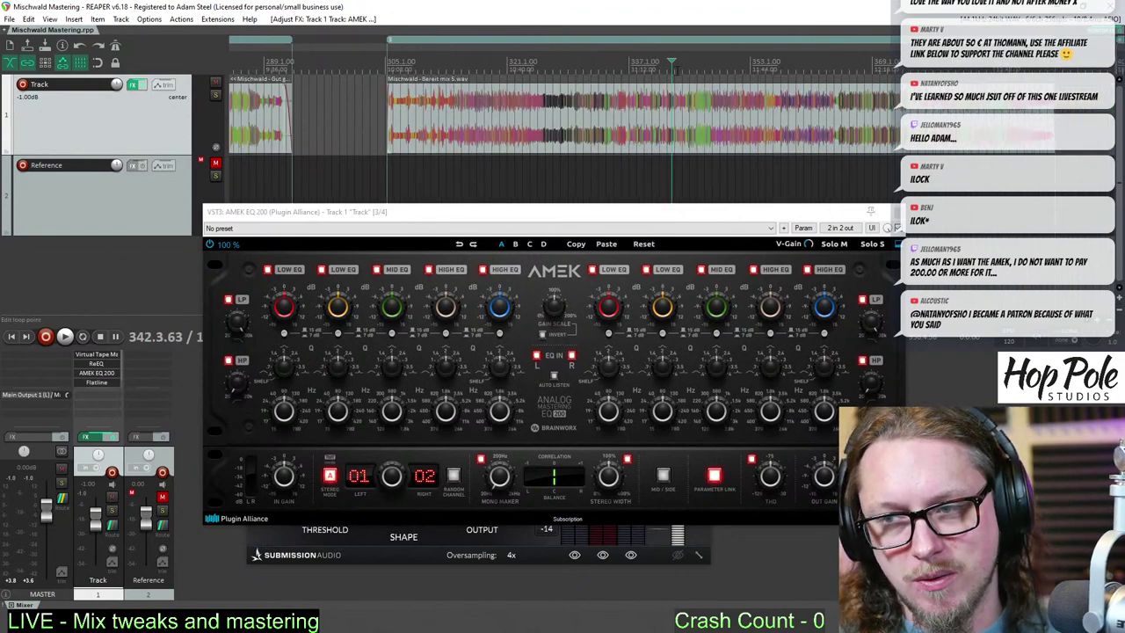
pyautogui.click(469, 59)
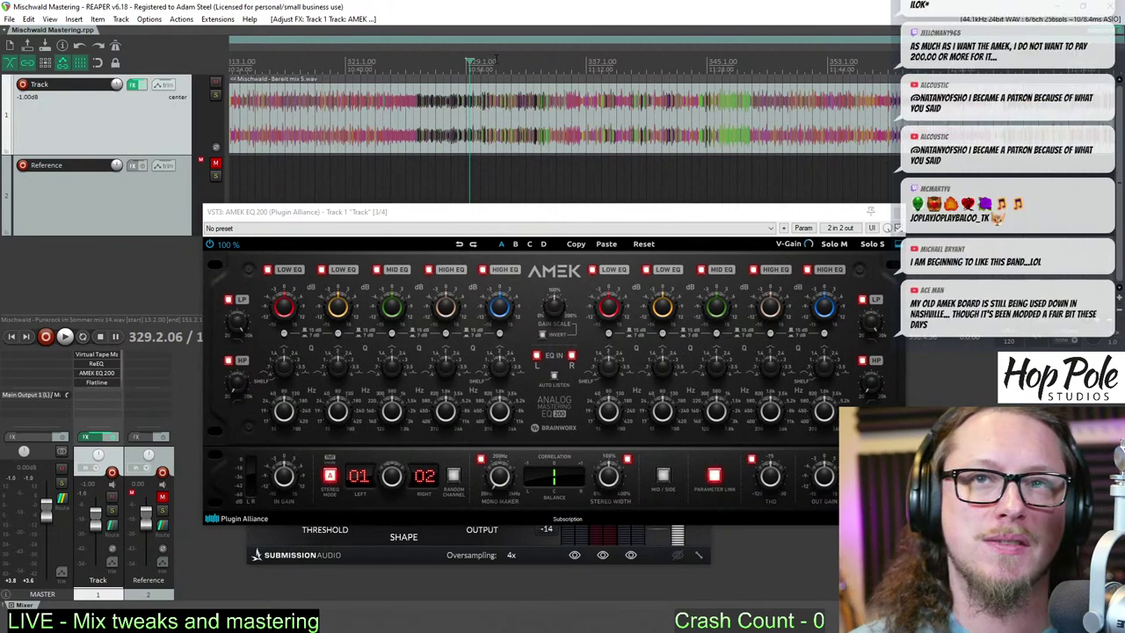
pyautogui.press('space')
pyautogui.click(390, 307)
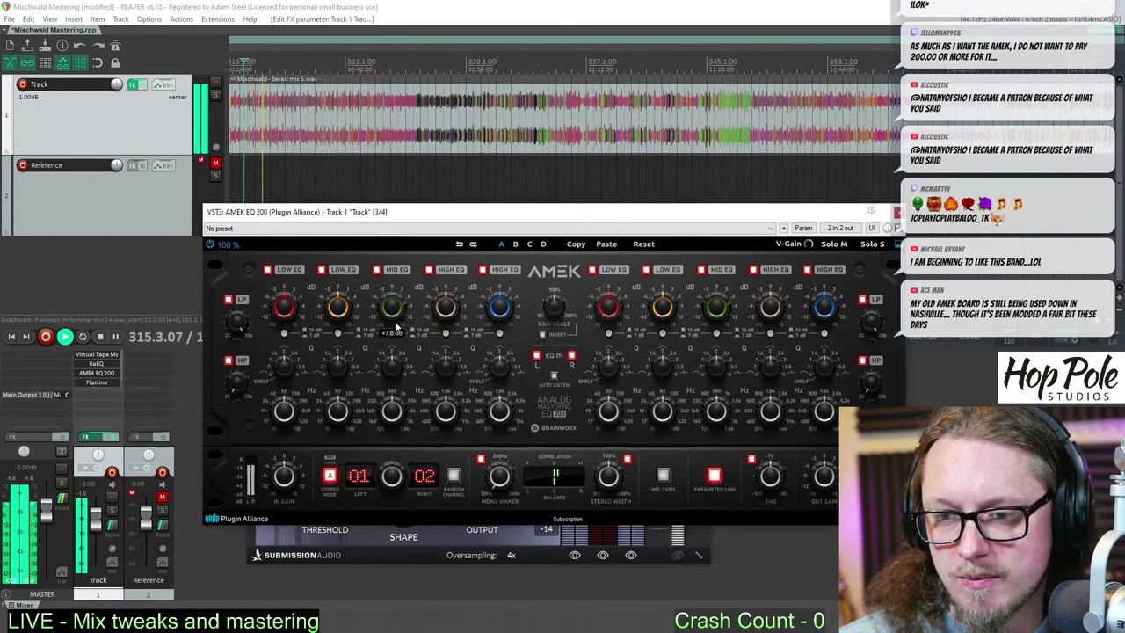
# - Adjust the green mid band's frequency and Q, and set its gain to -1.3 dB
pyautogui.moveTo(392, 411)
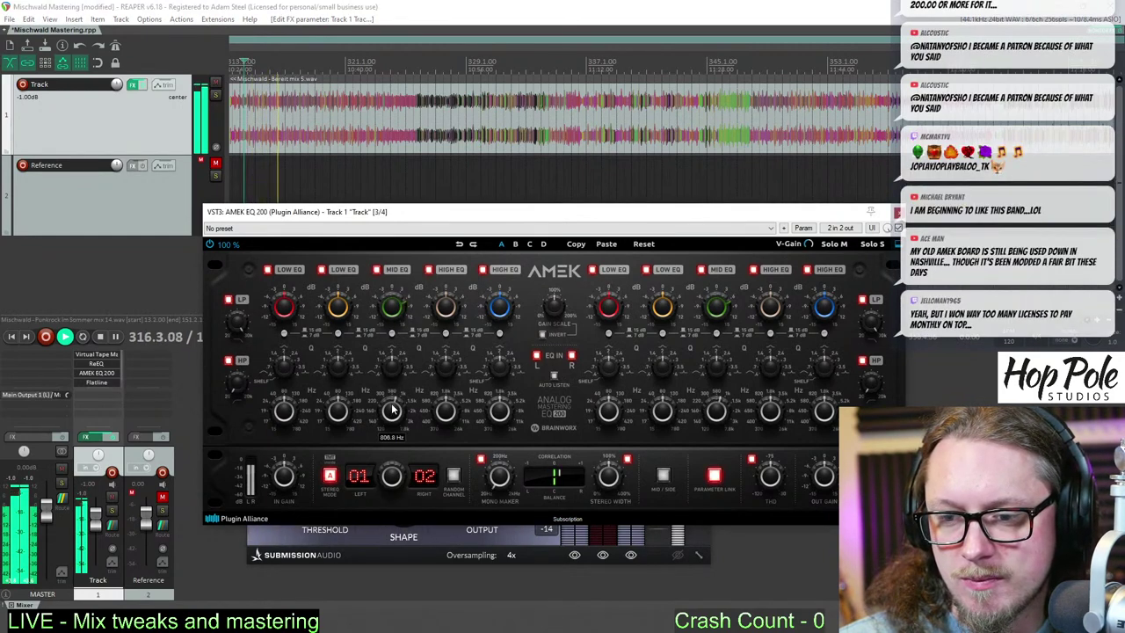
pyautogui.moveTo(389, 420); pyautogui.dragTo(388, 409)
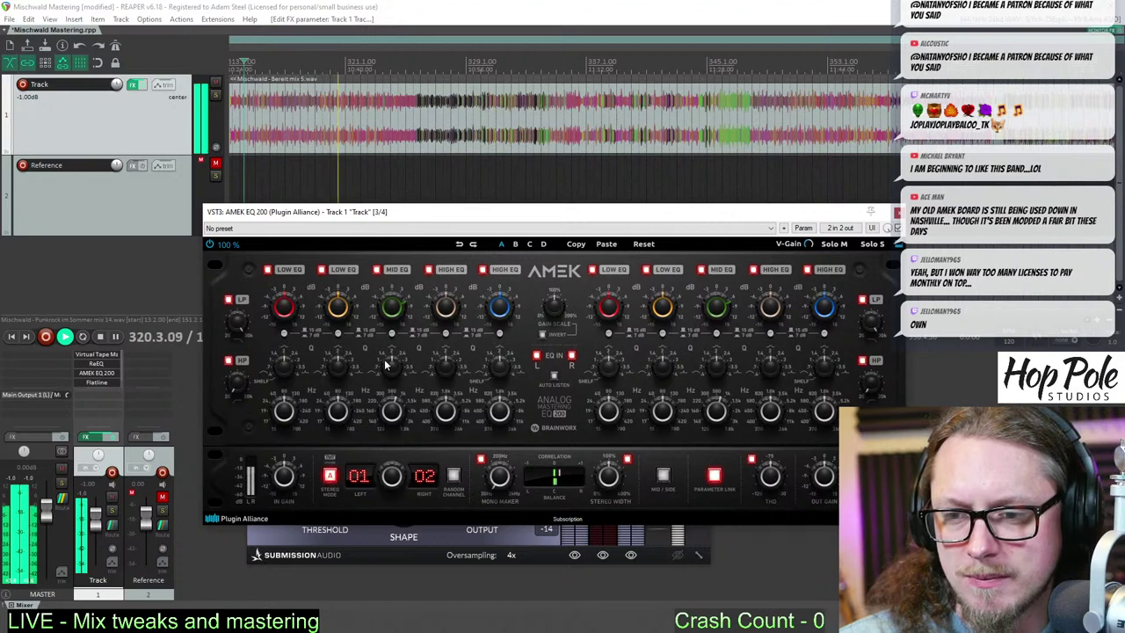
pyautogui.moveTo(384, 359); pyautogui.dragTo(397, 339)
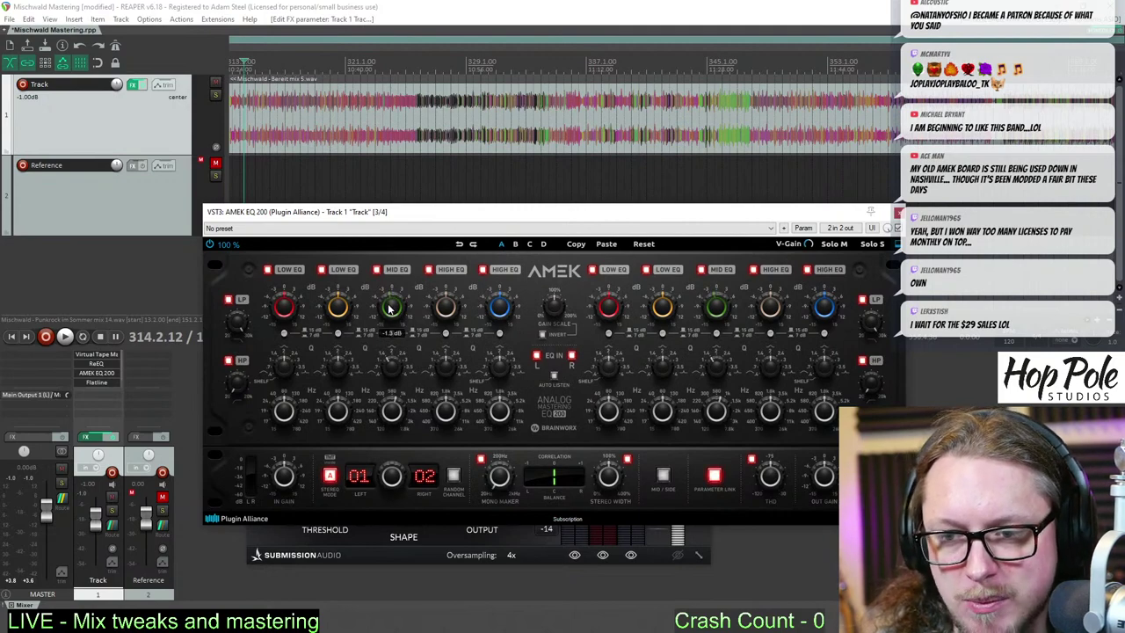
# - Listen to the Bereit song with the mid cut, and audition the 16 mix song from about bar 424
pyautogui.press('space')
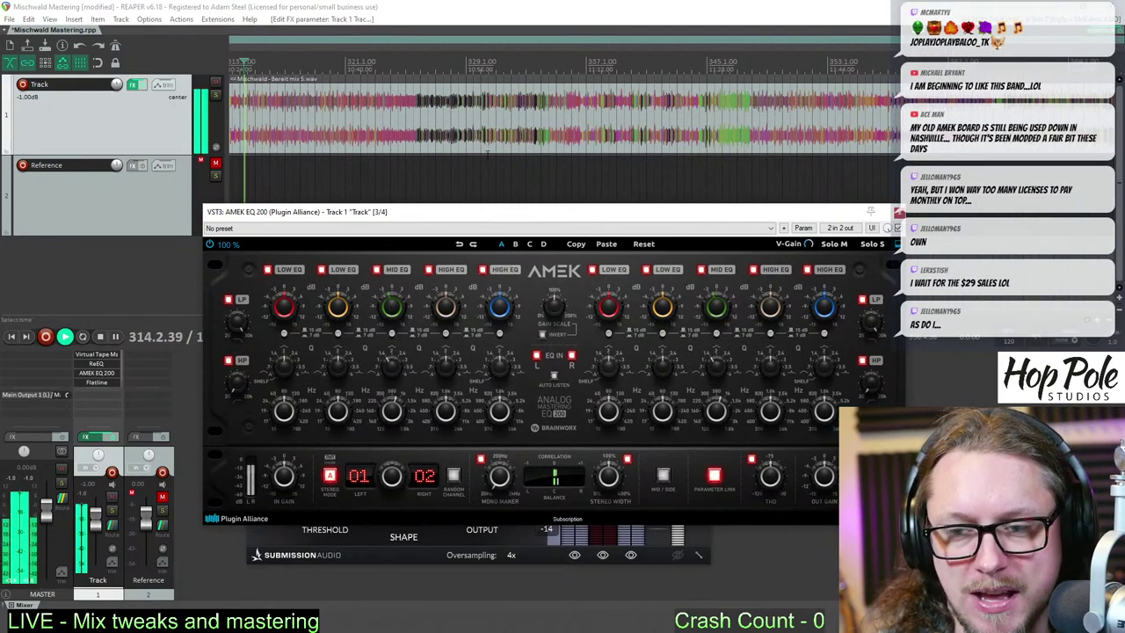
pyautogui.scroll(-3, 633, 128)
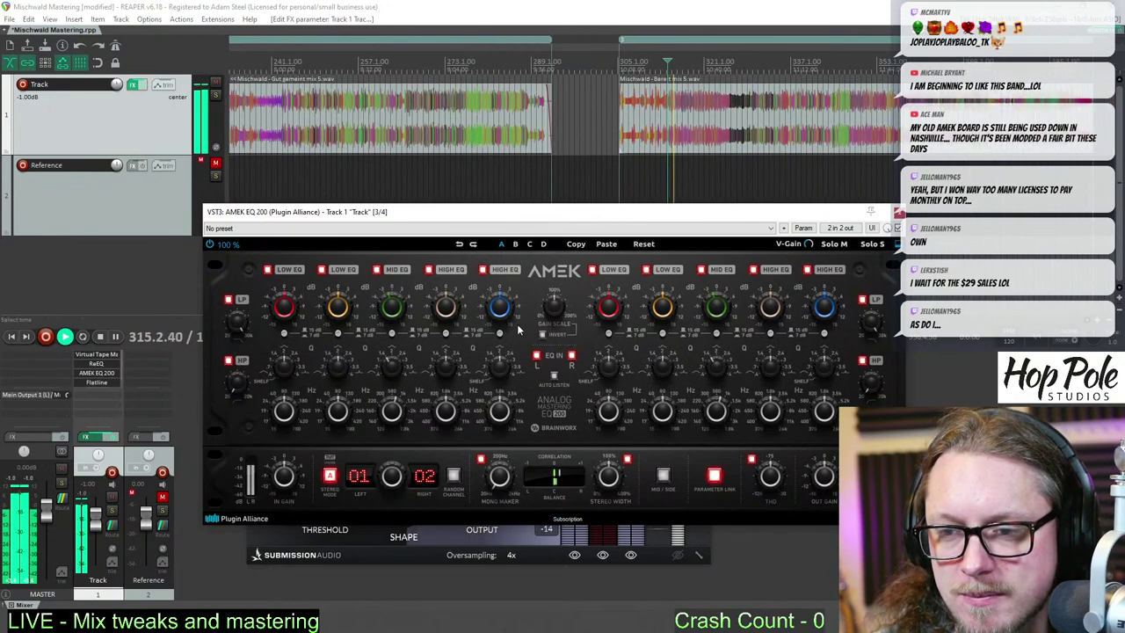
pyautogui.scroll(10, 741, 121)
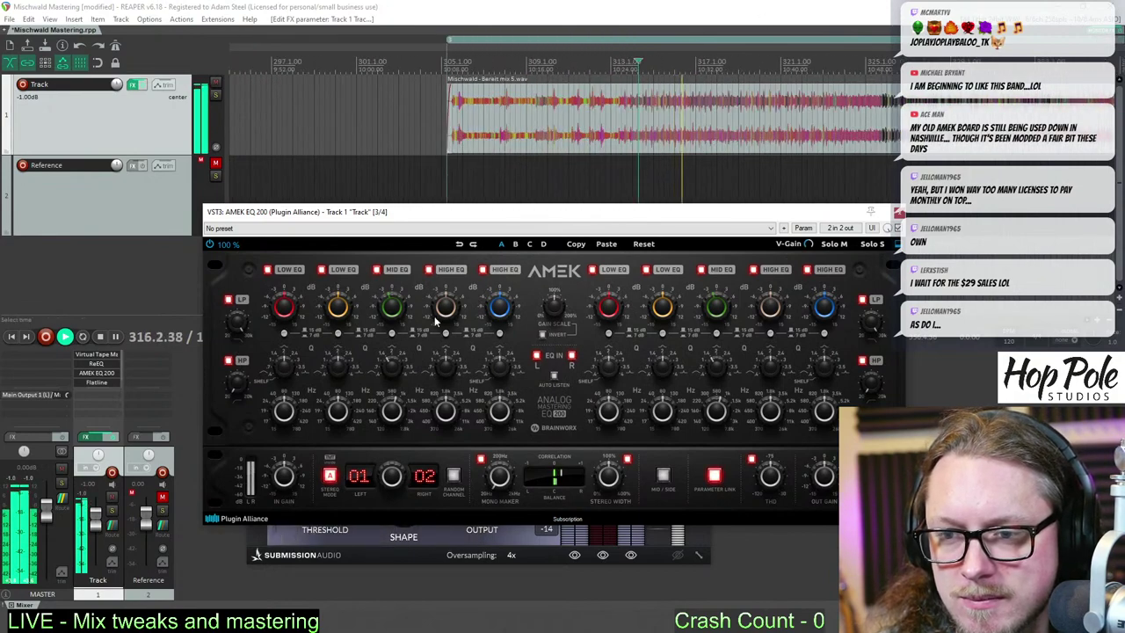
pyautogui.scroll(-7, 620, 153)
pyautogui.scroll(-8, 662, 128)
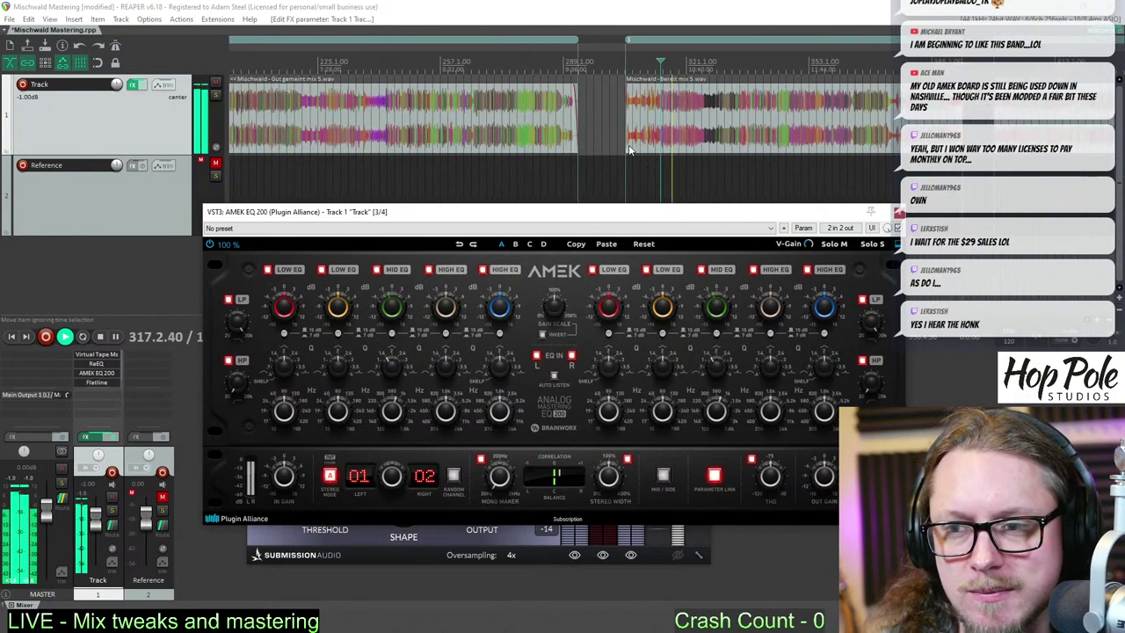
pyautogui.click(878, 47)
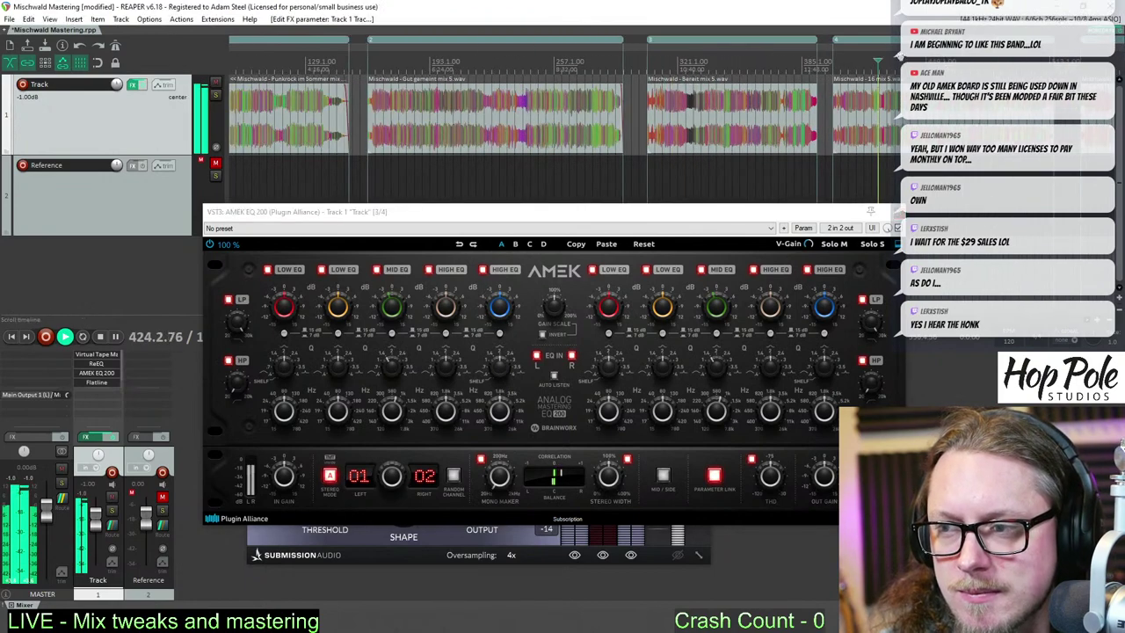
pyautogui.scroll(6, 708, 78)
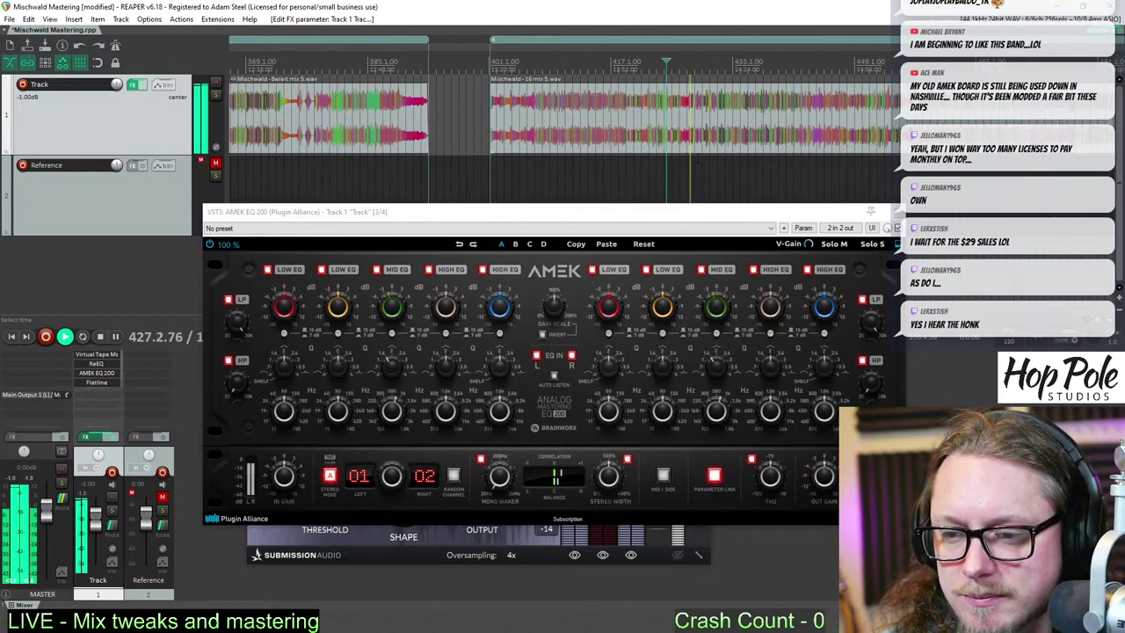
# - Move the AMEK EQ 200 ahead of ReEQ in the track's effects chain and review ReEQ's cuts
pyautogui.moveTo(489, 214); pyautogui.dragTo(540, 206)
pyautogui.press('space')
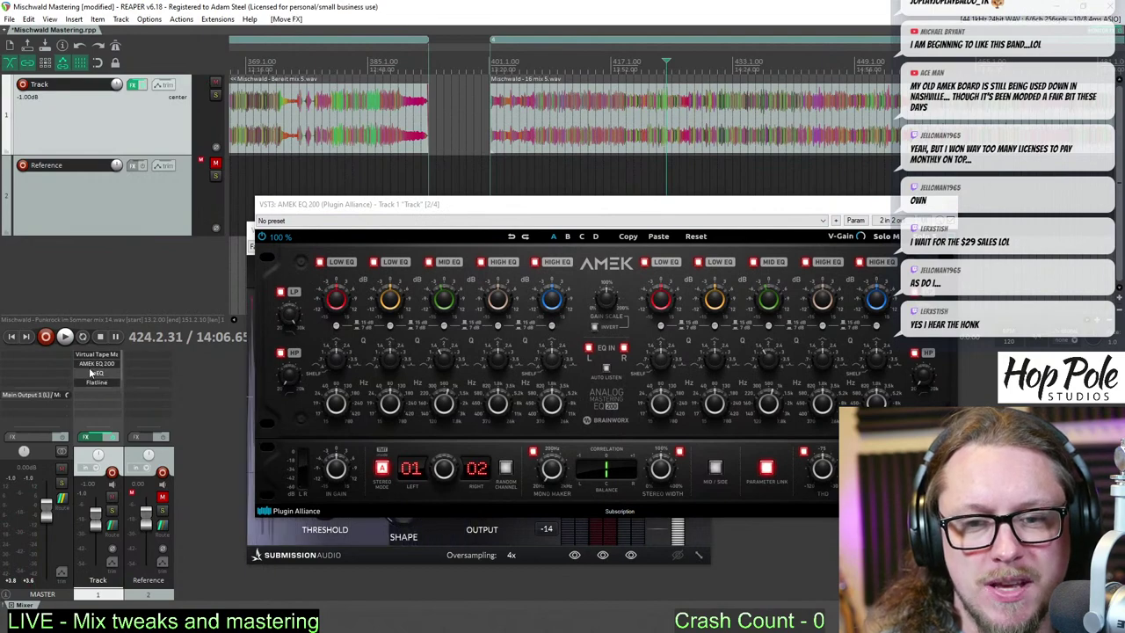
pyautogui.moveTo(98, 365); pyautogui.dragTo(90, 378)
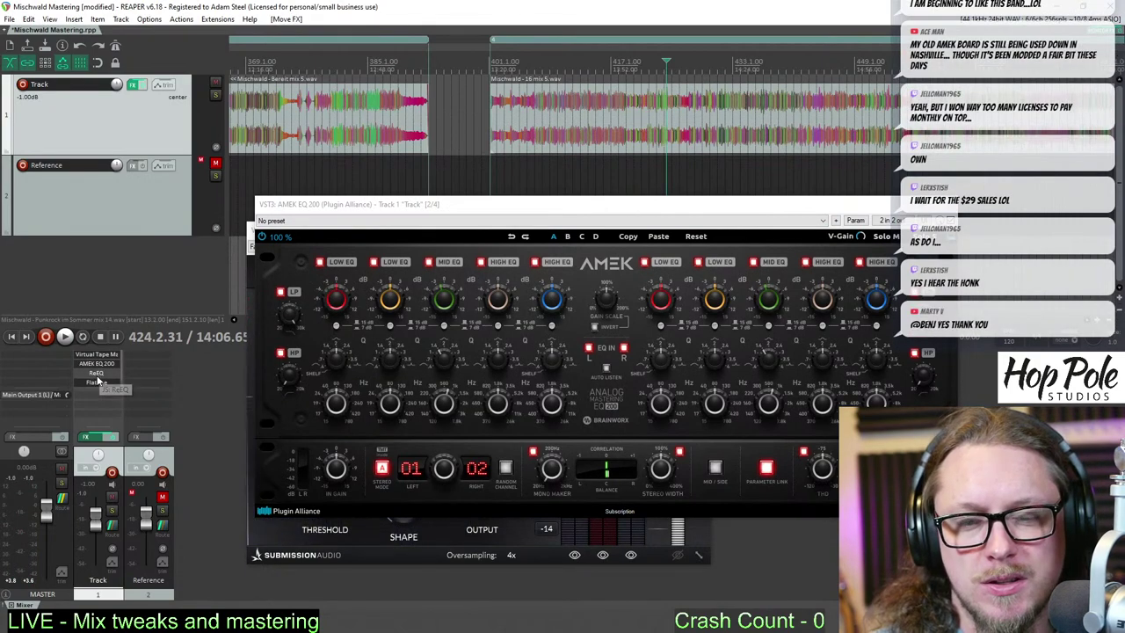
pyautogui.click(95, 373)
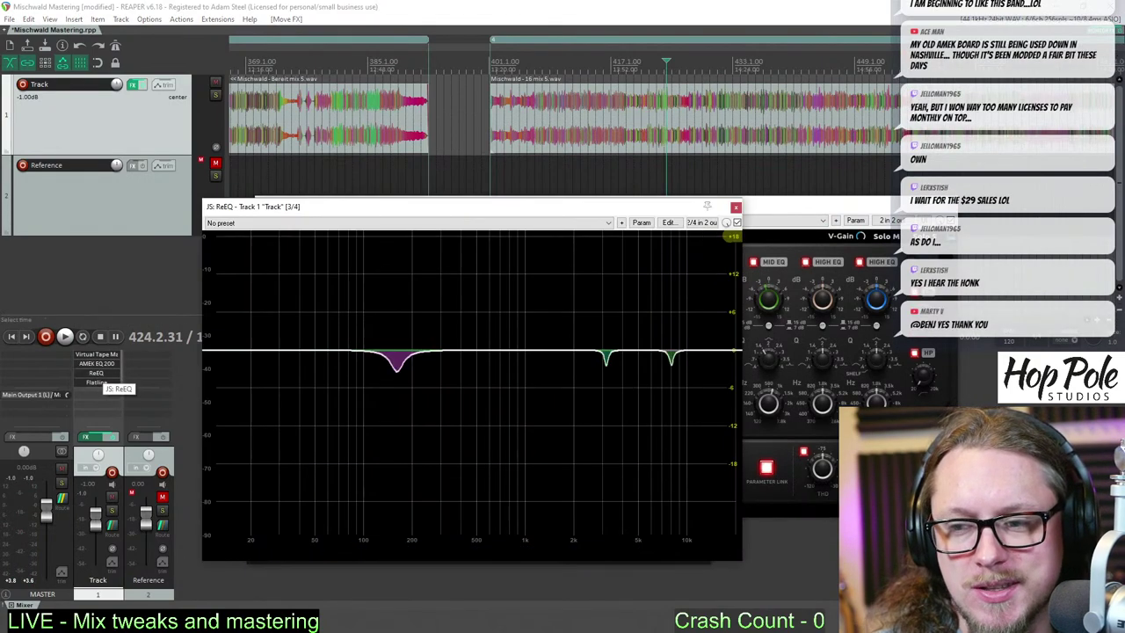
pyautogui.click(735, 208)
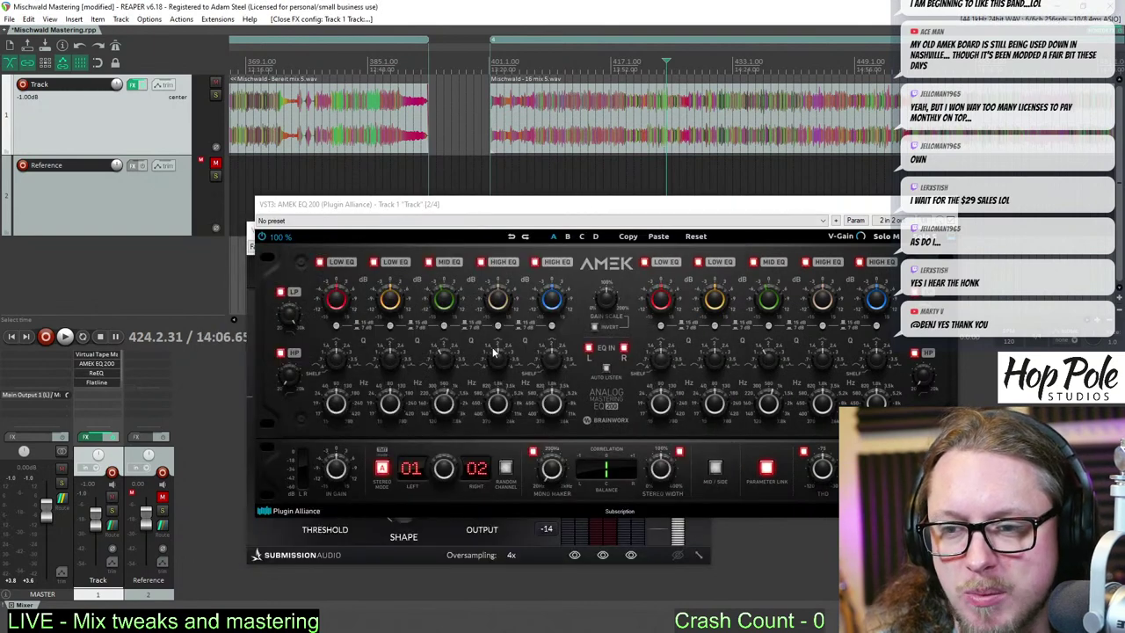
# - Adjust the frequency, gain and Q of the AMEK's white high band while the 16 mix song plays
pyautogui.moveTo(495, 402); pyautogui.dragTo(497, 393)
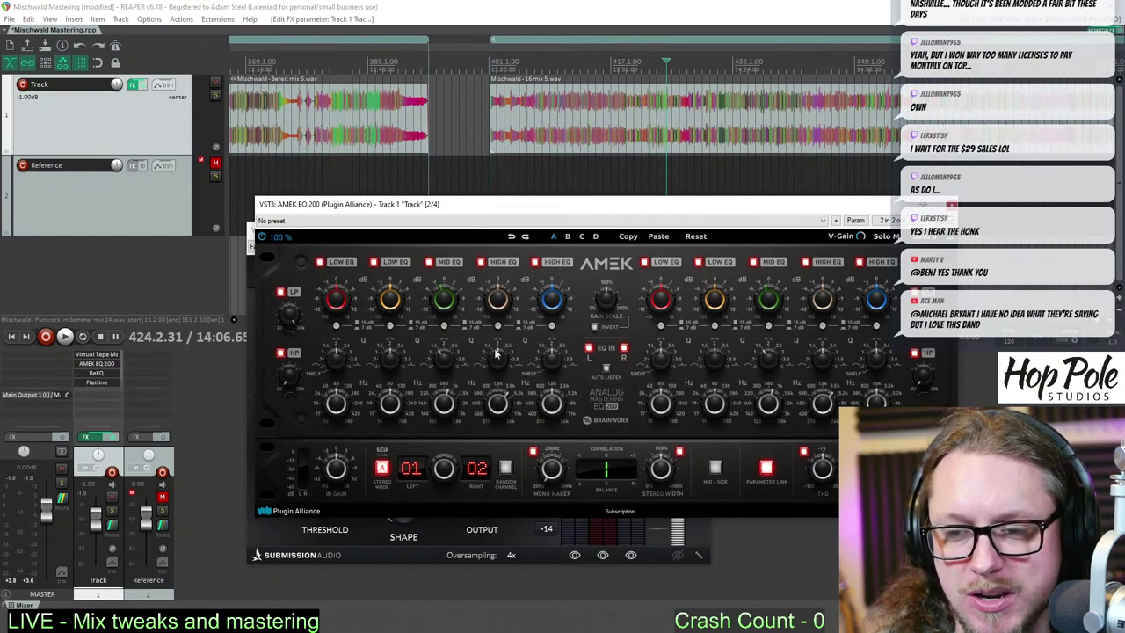
pyautogui.press('space')
pyautogui.moveTo(504, 287)
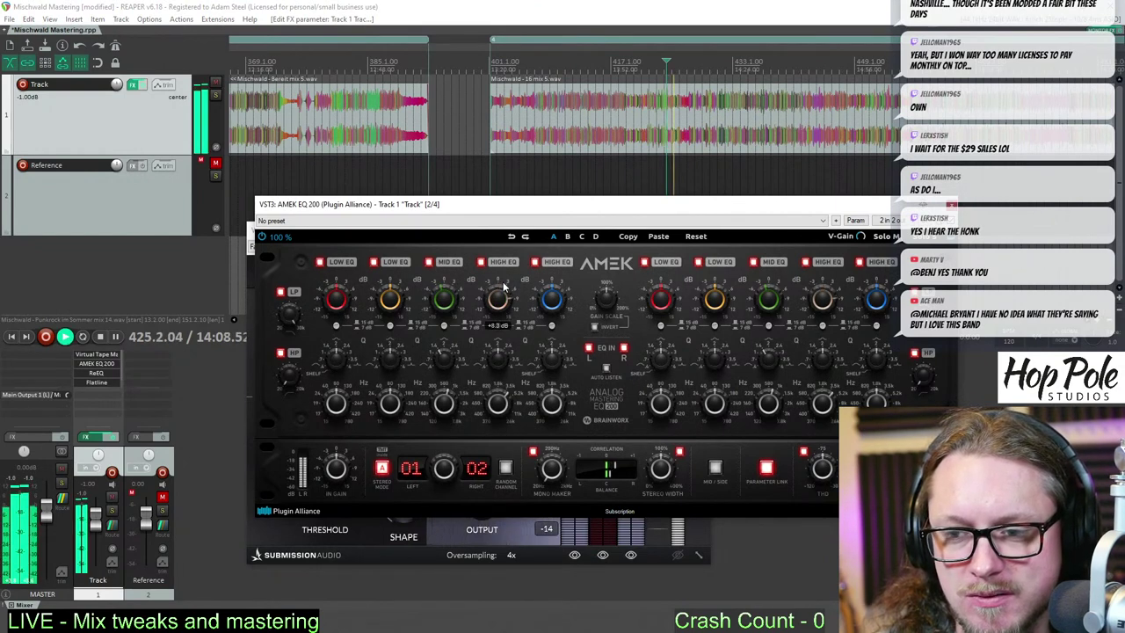
pyautogui.moveTo(496, 352)
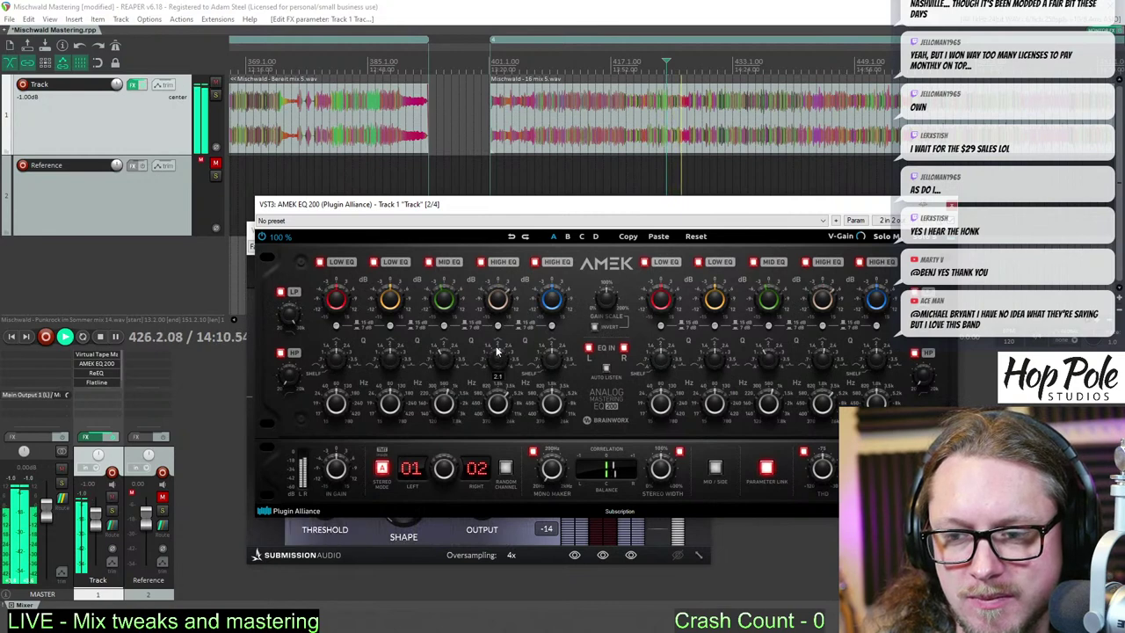
pyautogui.moveTo(497, 352); pyautogui.dragTo(489, 378)
pyautogui.moveTo(499, 319)
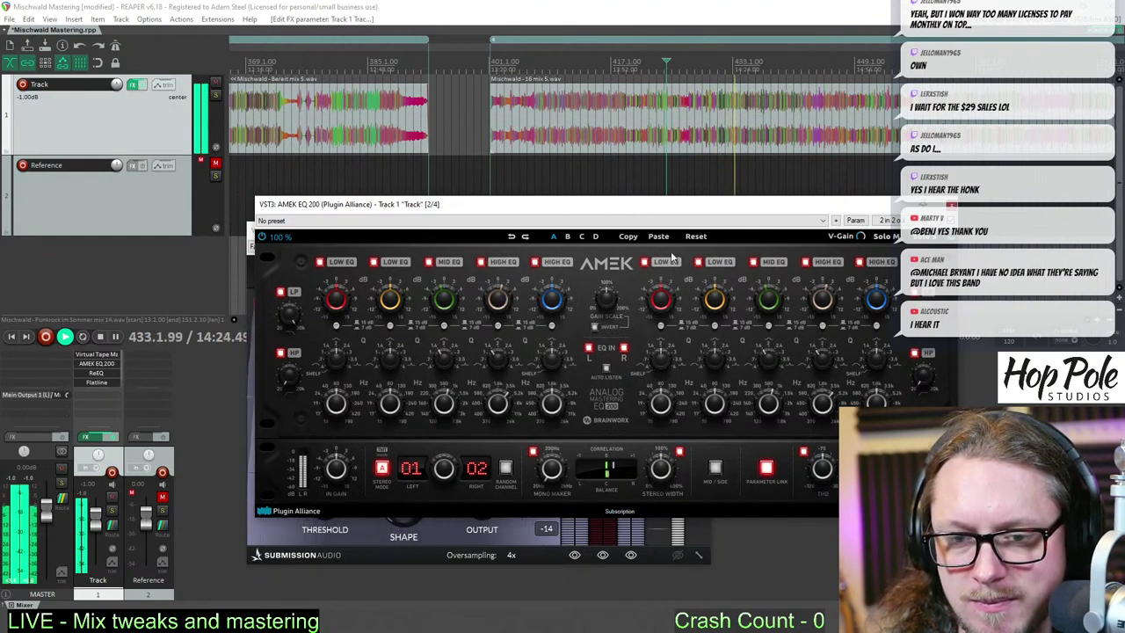
# - Close the AMEK window and check the Flatline meters during playback
pyautogui.click(952, 206)
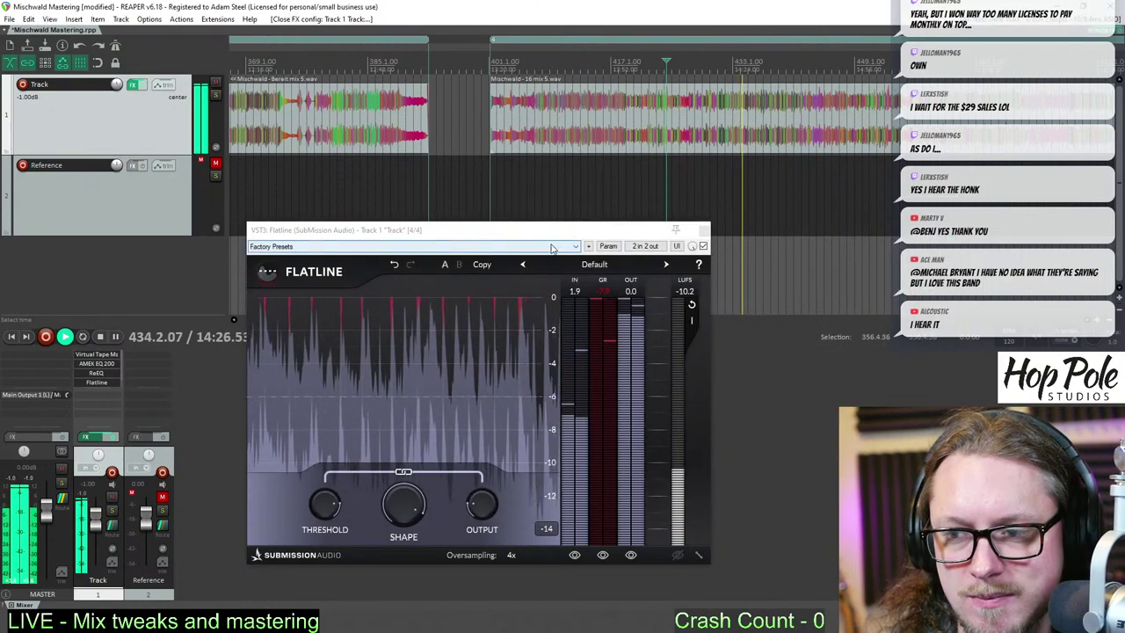
pyautogui.moveTo(508, 235); pyautogui.dragTo(537, 232)
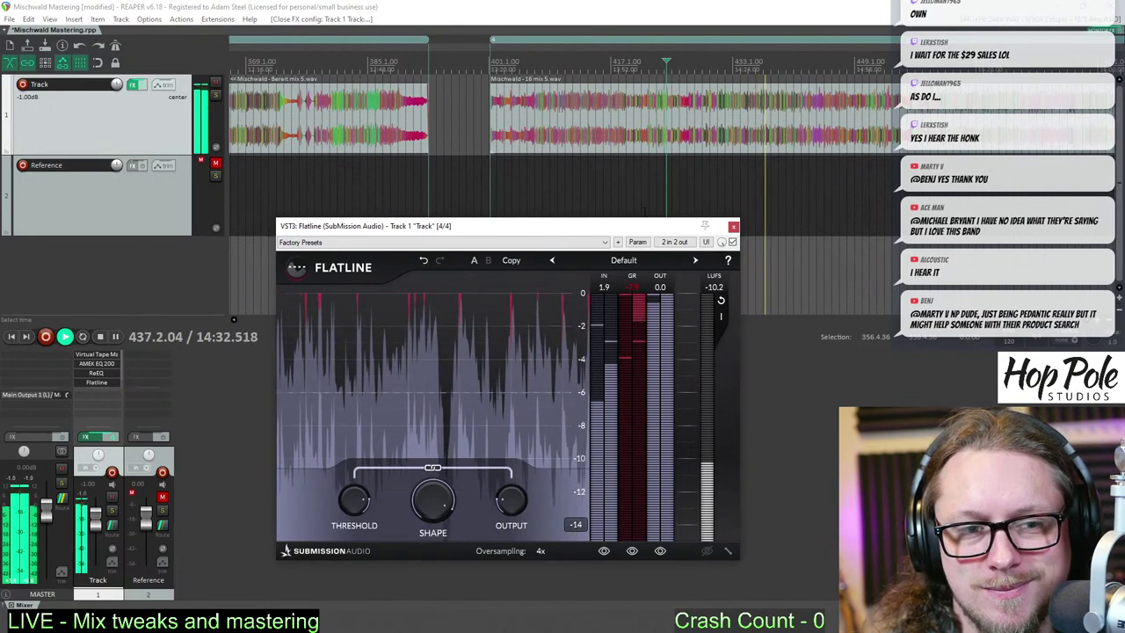
pyautogui.scroll(-3, 645, 211)
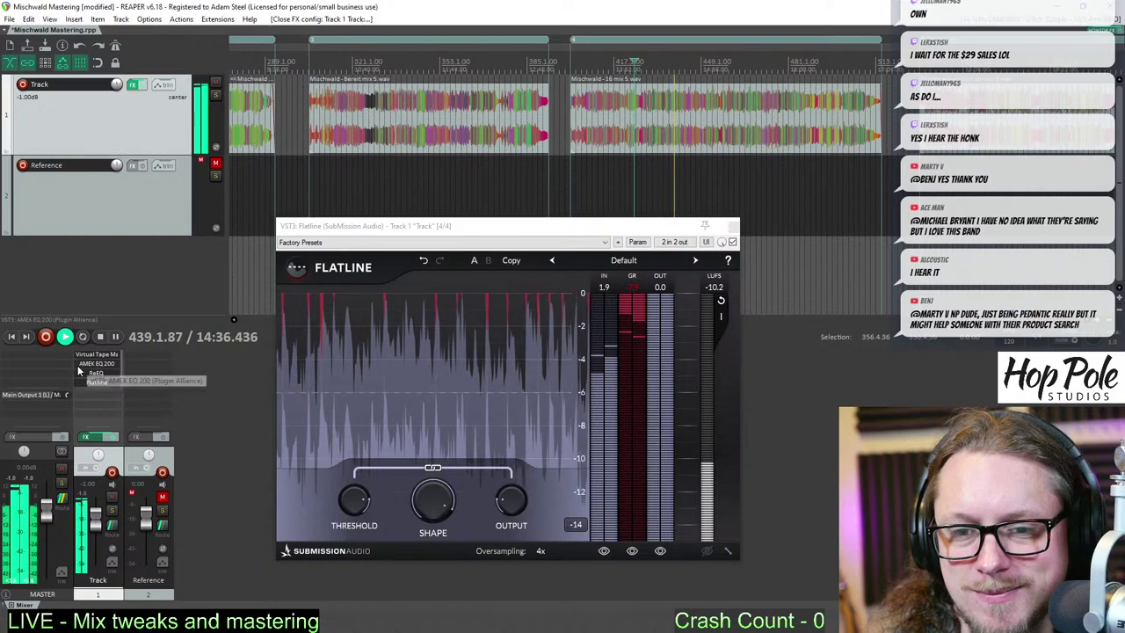
# - Reopen the AMEK equalizer, adjust the red low band's gain, and replay the 16 mix song from about bar 424
pyautogui.click(97, 363)
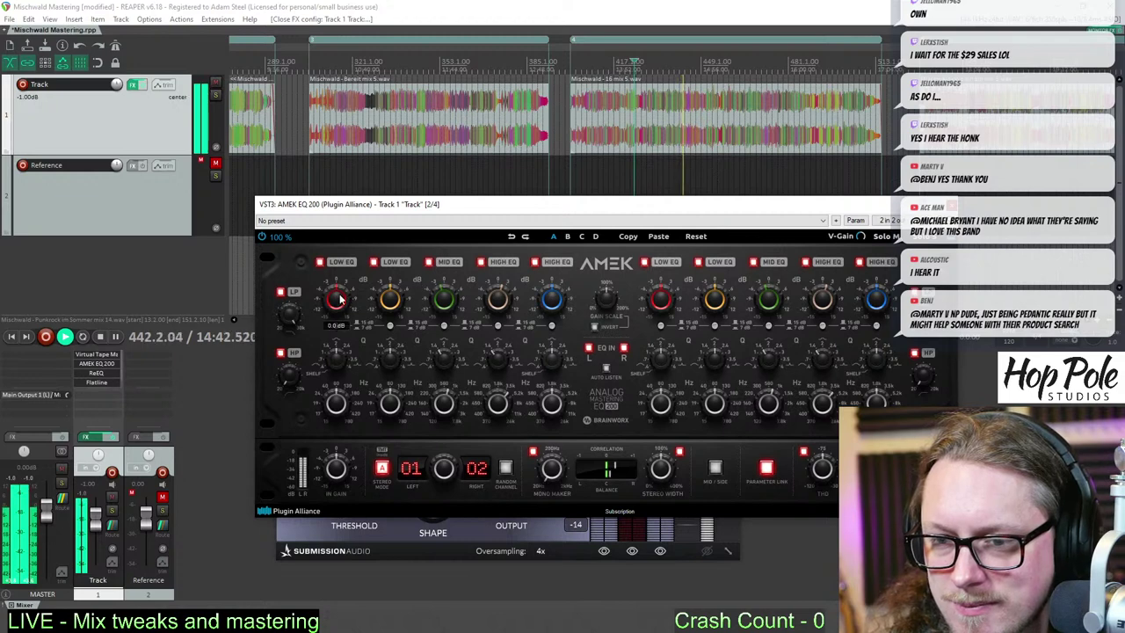
pyautogui.click(340, 299)
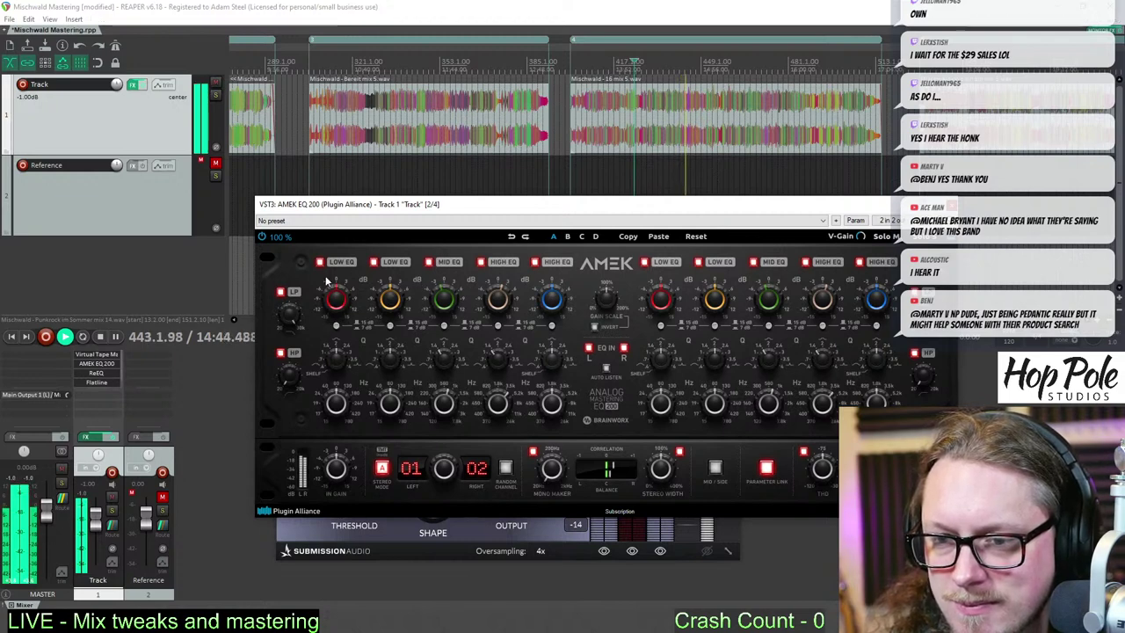
pyautogui.moveTo(285, 379)
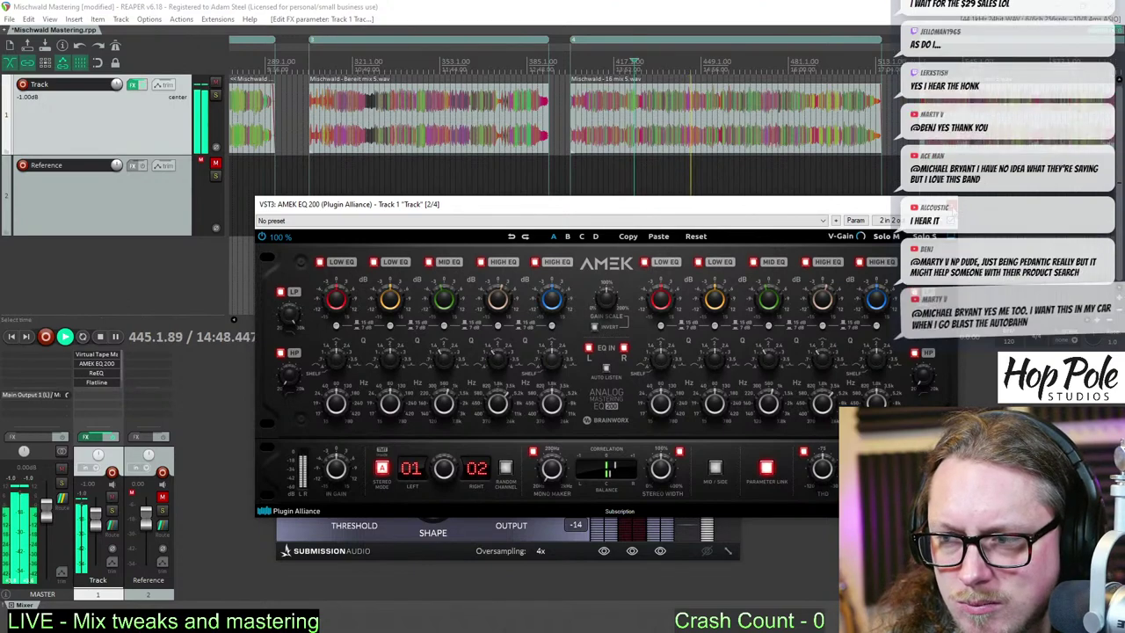
pyautogui.click(955, 206)
pyautogui.click(110, 365)
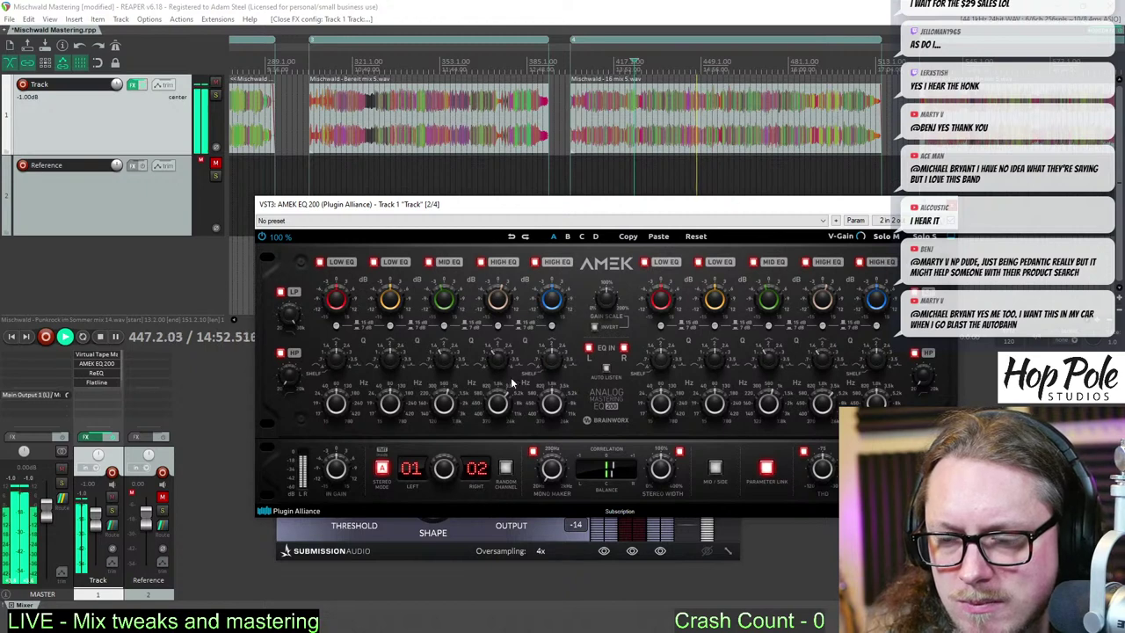
pyautogui.press('space')
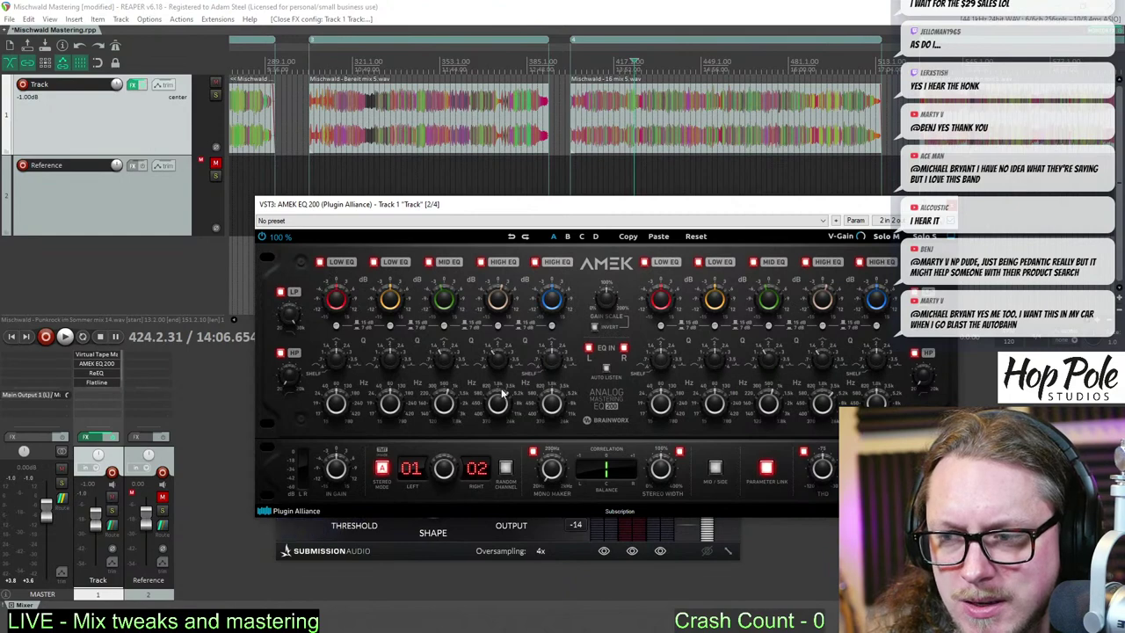
pyautogui.press('space')
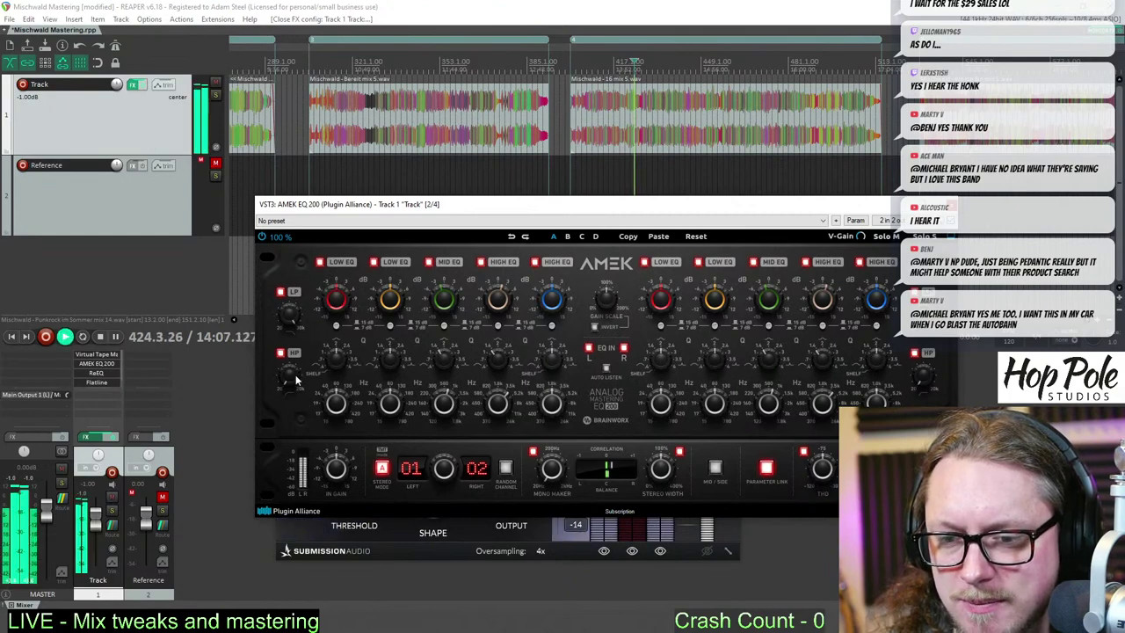
# - Adjust the AMEK EQ 200's high-pass filter to about 37 Hz and fine-tune its blue high and red low bands during playback
pyautogui.moveTo(294, 375); pyautogui.dragTo(293, 371)
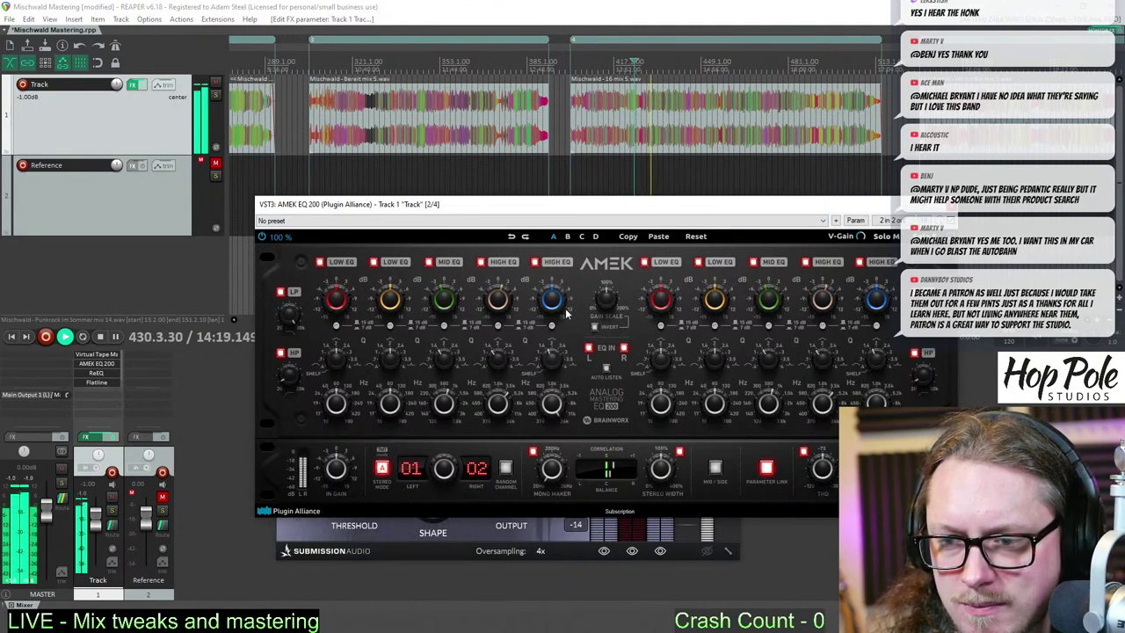
pyautogui.moveTo(557, 301); pyautogui.dragTo(548, 361)
pyautogui.moveTo(559, 256); pyautogui.dragTo(550, 296)
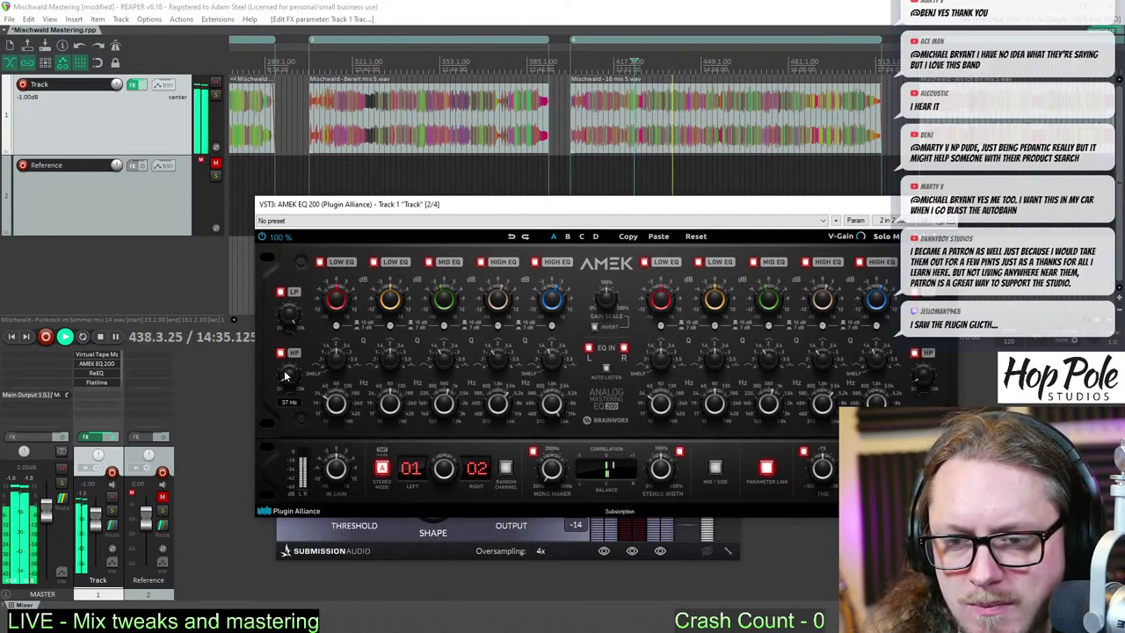
pyautogui.moveTo(336, 293); pyautogui.dragTo(337, 353)
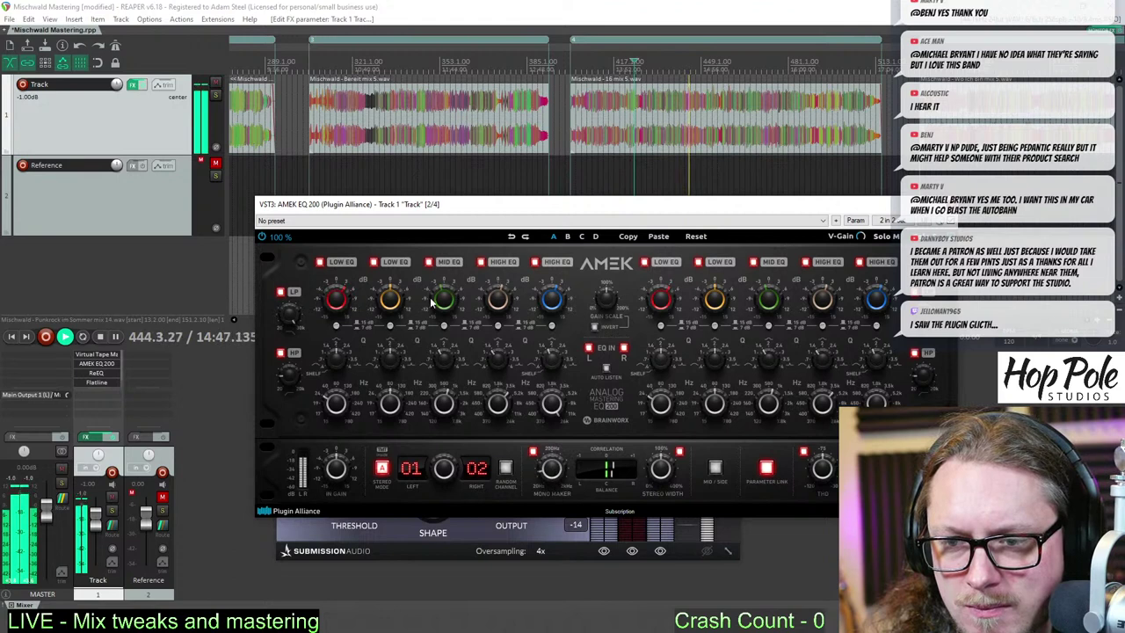
pyautogui.press('space')
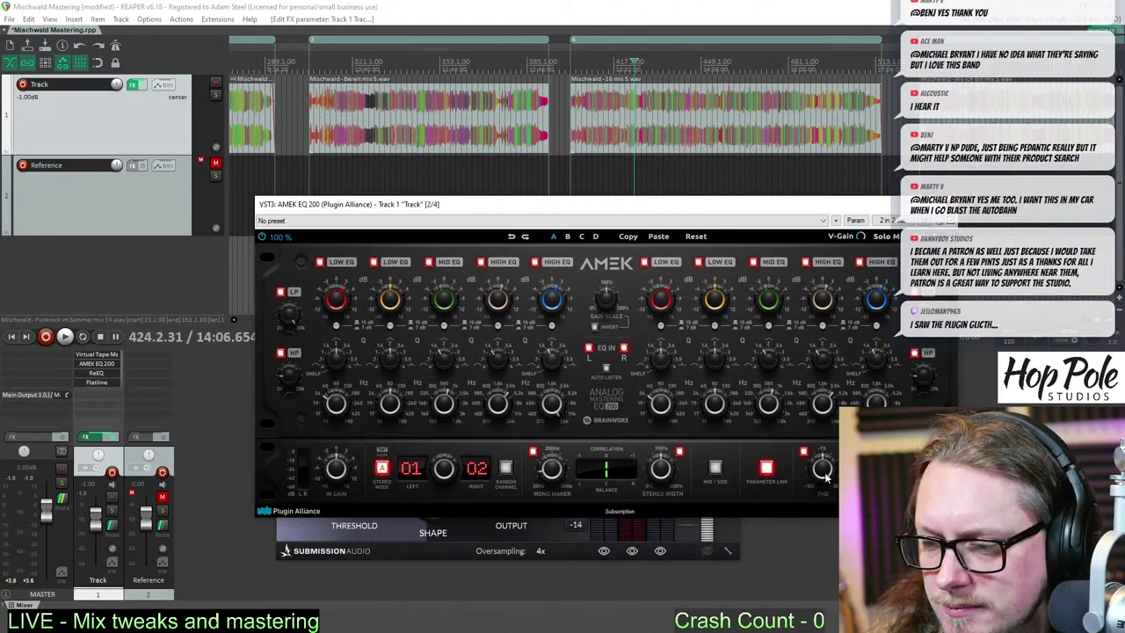
# - Switch the AMEK EQ 200 to mid/side mode and reposition its window so the whole interface is in view
pyautogui.click(717, 471)
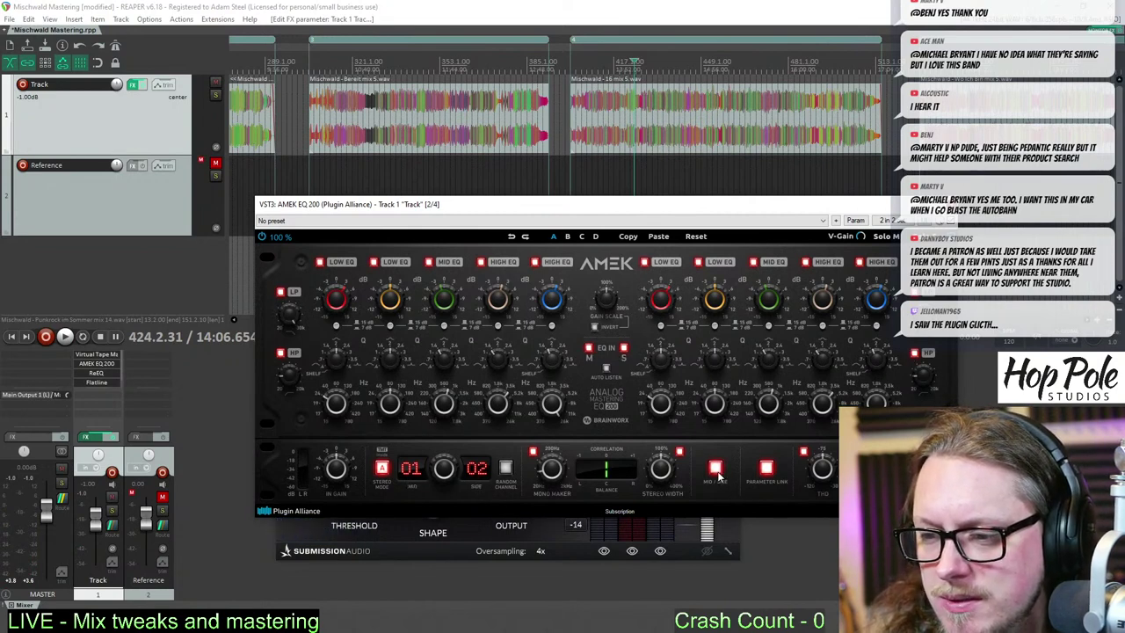
pyautogui.click(719, 476)
pyautogui.click(718, 474)
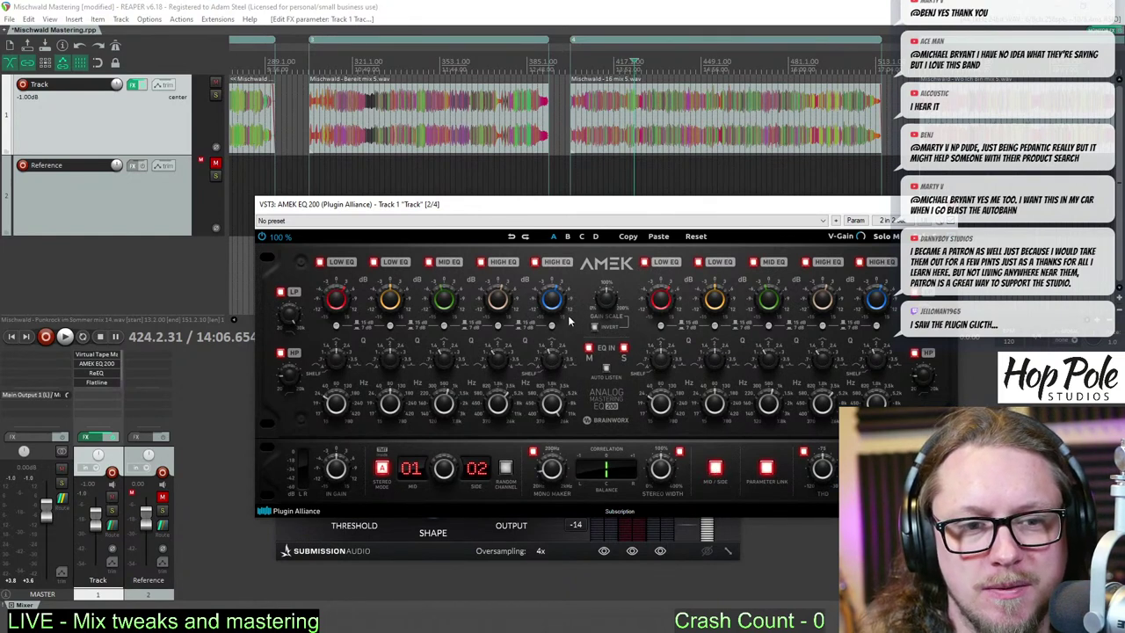
pyautogui.moveTo(547, 204); pyautogui.dragTo(398, 199)
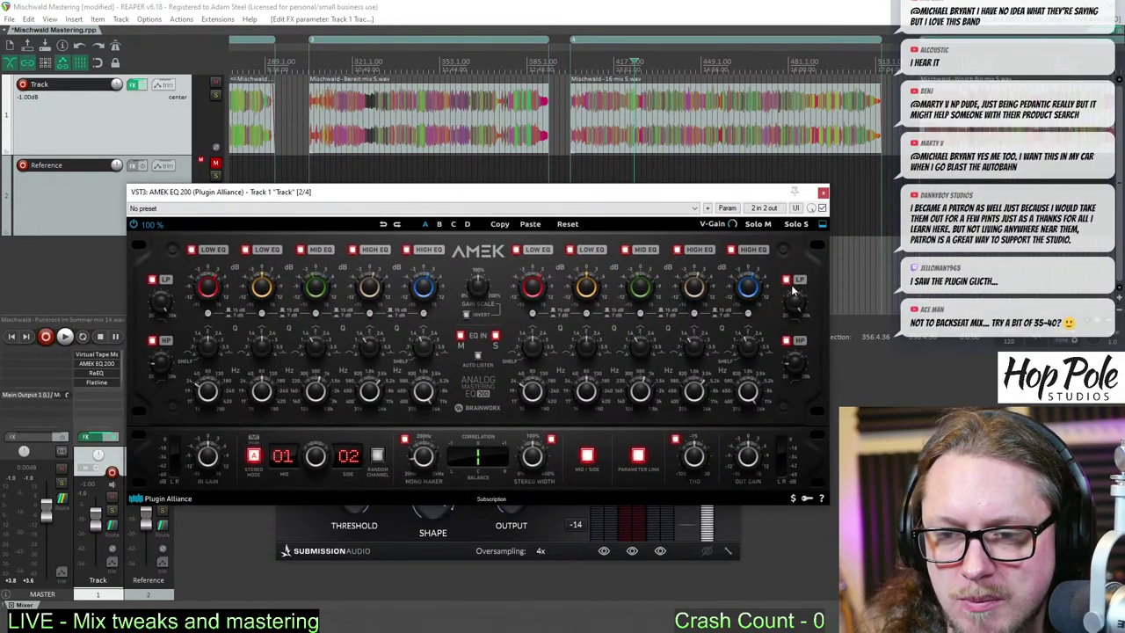
# - Adjust the linked green mid band's gain on the AMEK while the 16 mix song plays from about bar 424
pyautogui.press('space')
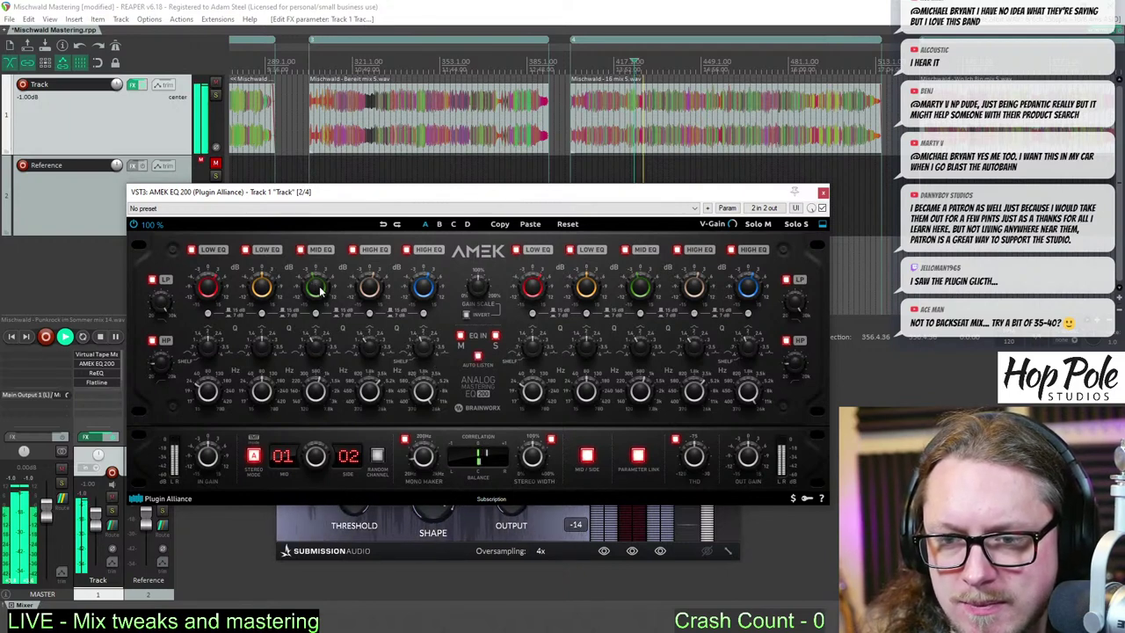
pyautogui.moveTo(314, 286)
pyautogui.mouseDown()
pyautogui.moveTo(325, 267)
pyautogui.moveTo(316, 292)
pyautogui.mouseUp()
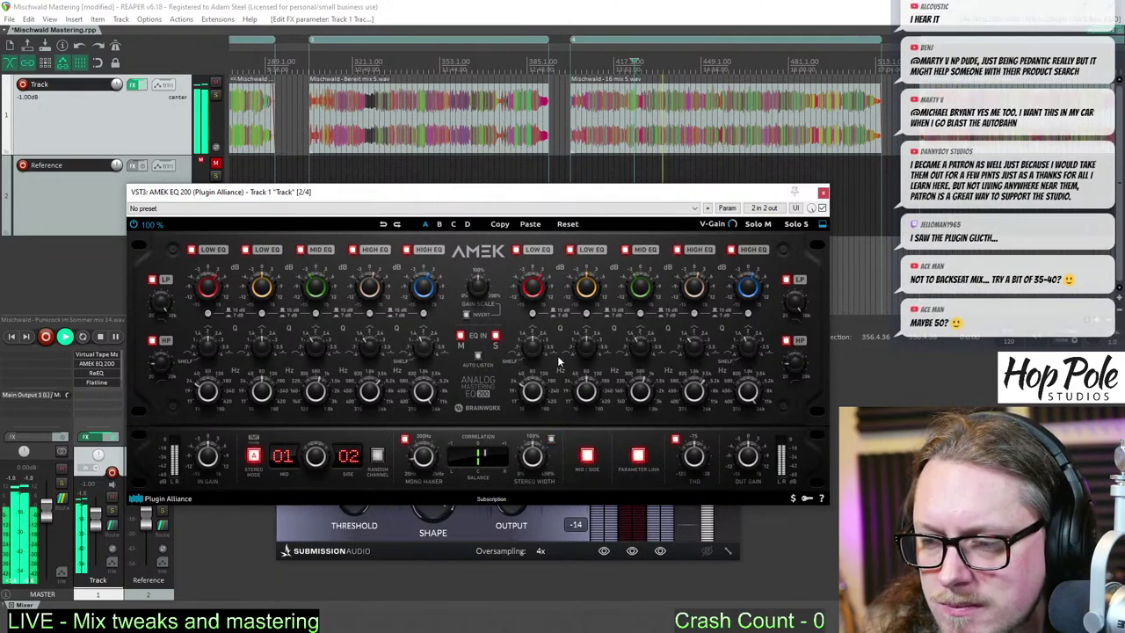
pyautogui.press('space')
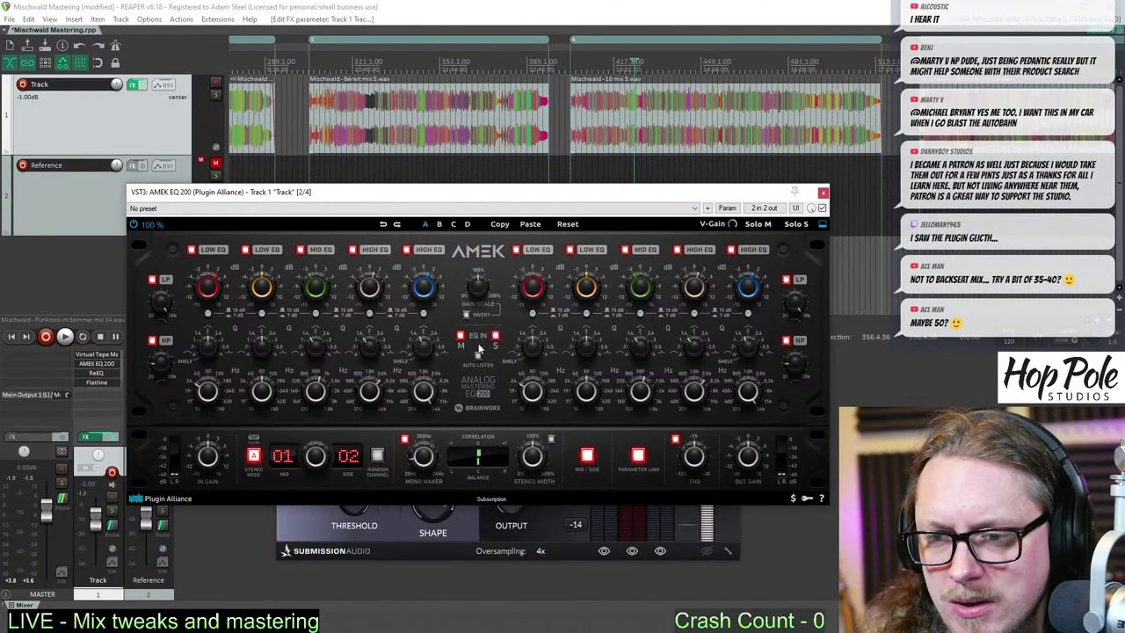
# - Unlink the AMEK's mid and side parameters and adjust only the mid channel's green band gain during playback
pyautogui.click(495, 338)
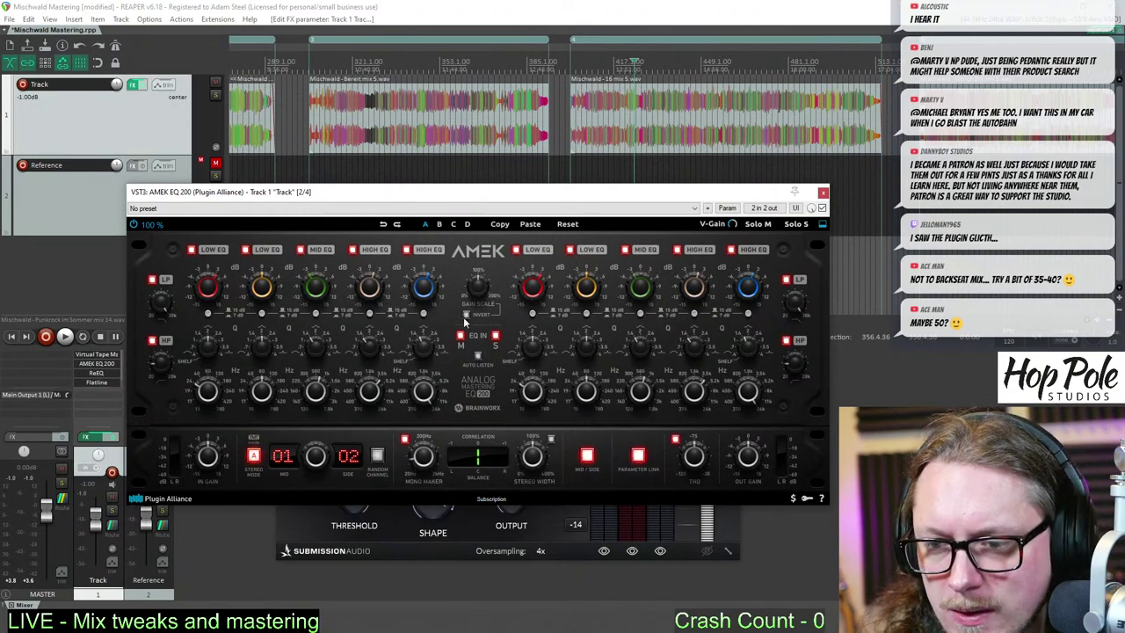
pyautogui.moveTo(464, 198); pyautogui.dragTo(426, 196)
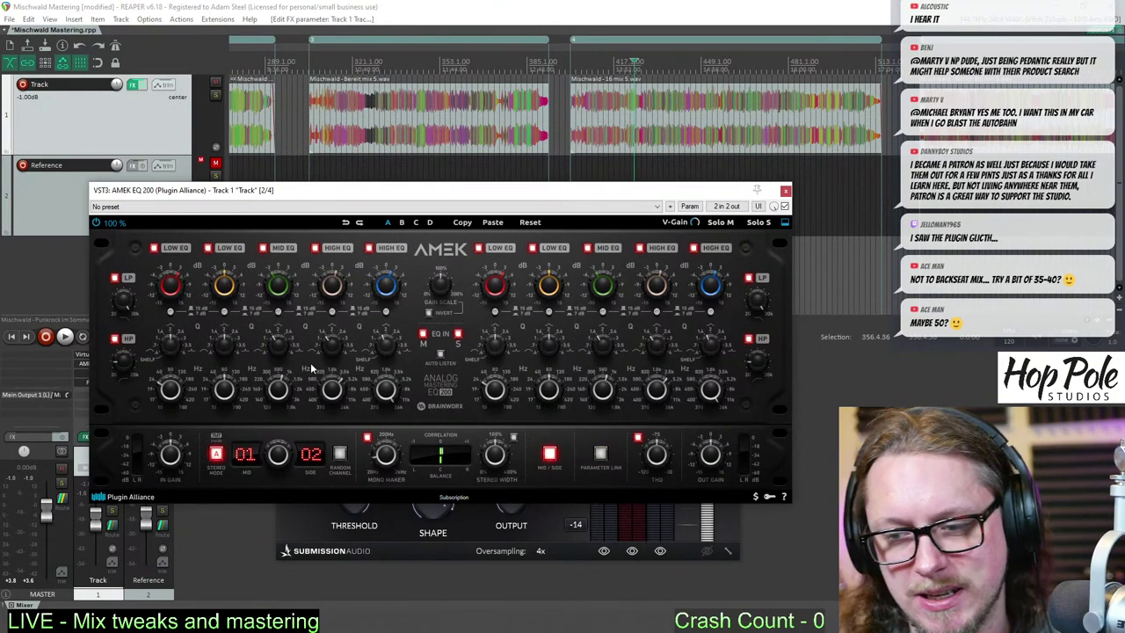
pyautogui.press('space')
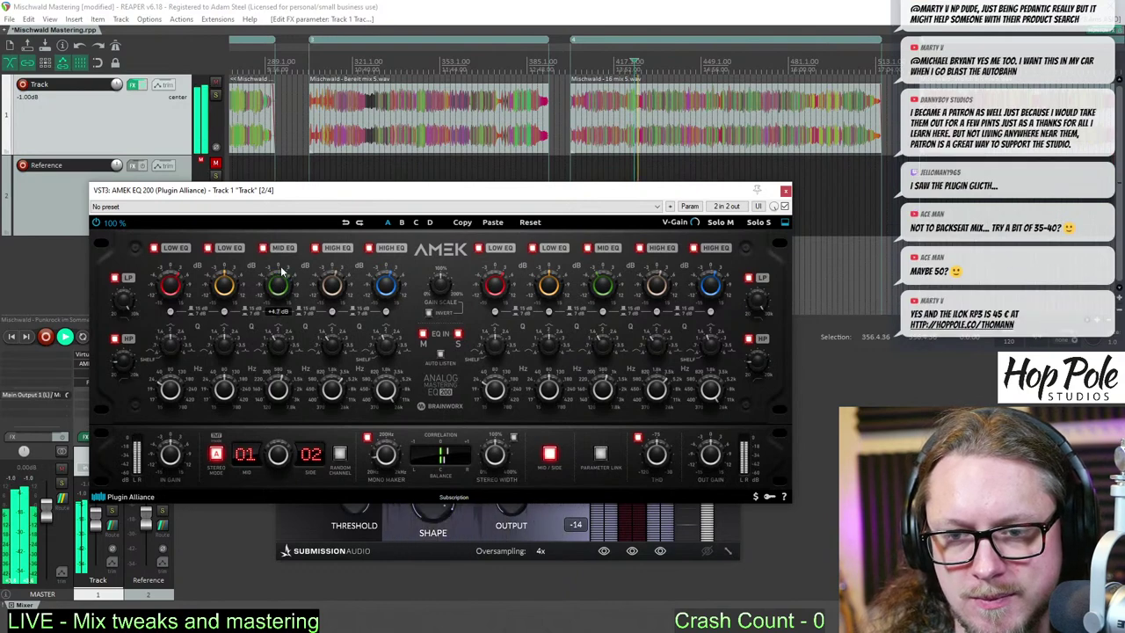
pyautogui.scroll(4, 278, 286)
pyautogui.scroll(2, 278, 286)
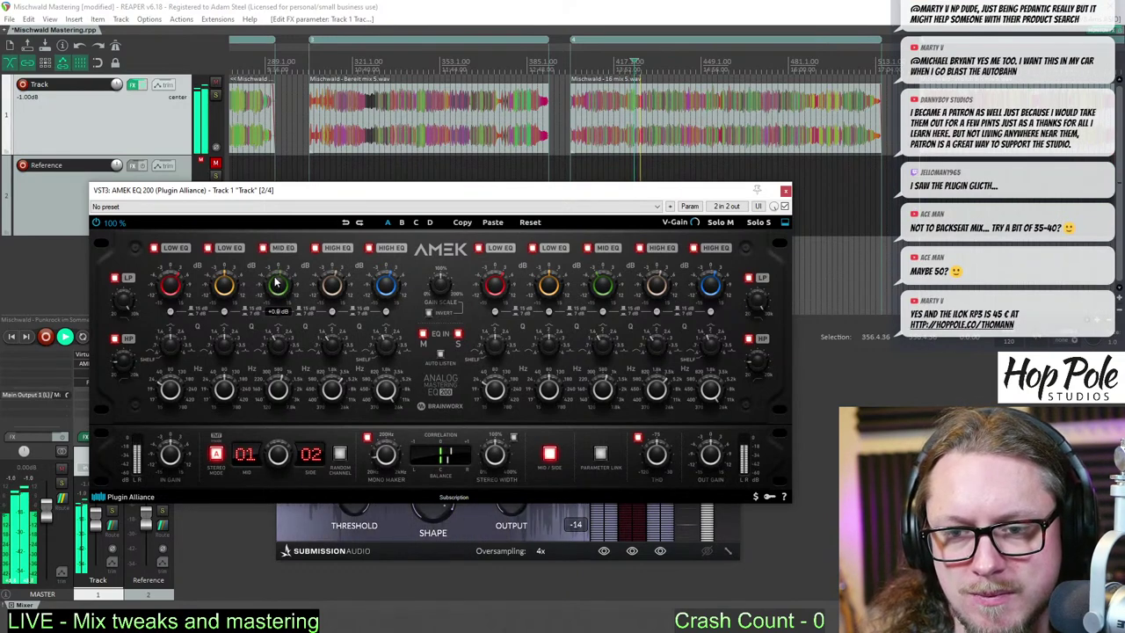
pyautogui.scroll(-1, 276, 284)
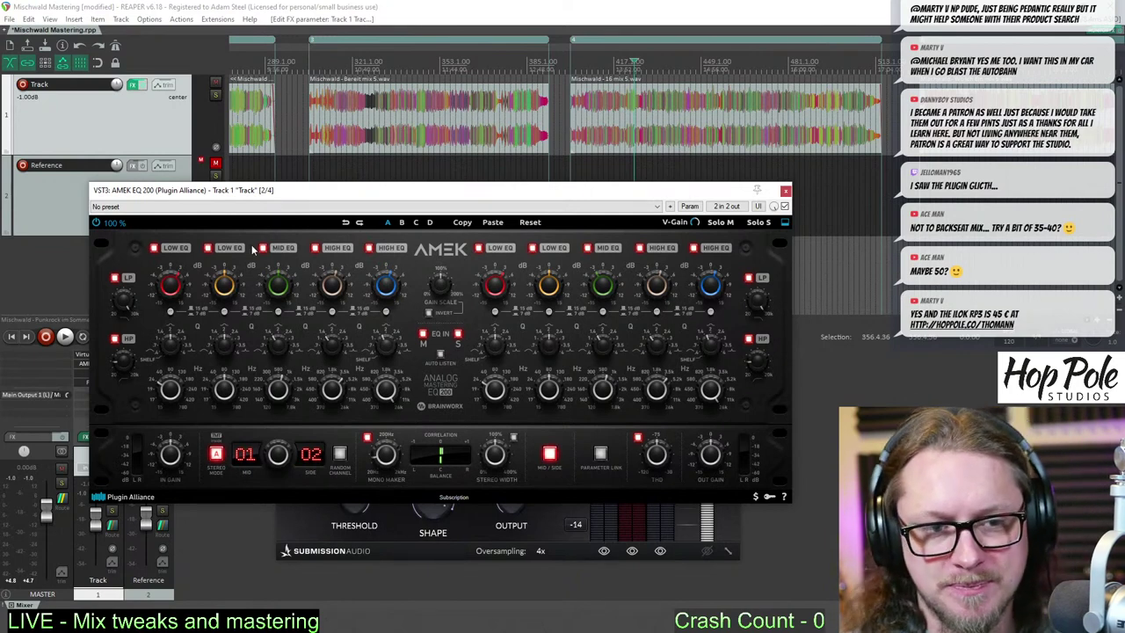
# - Shape the side channel's red low and blue high bands and the mid channel's yellow low band while replaying the song
pyautogui.press('space')
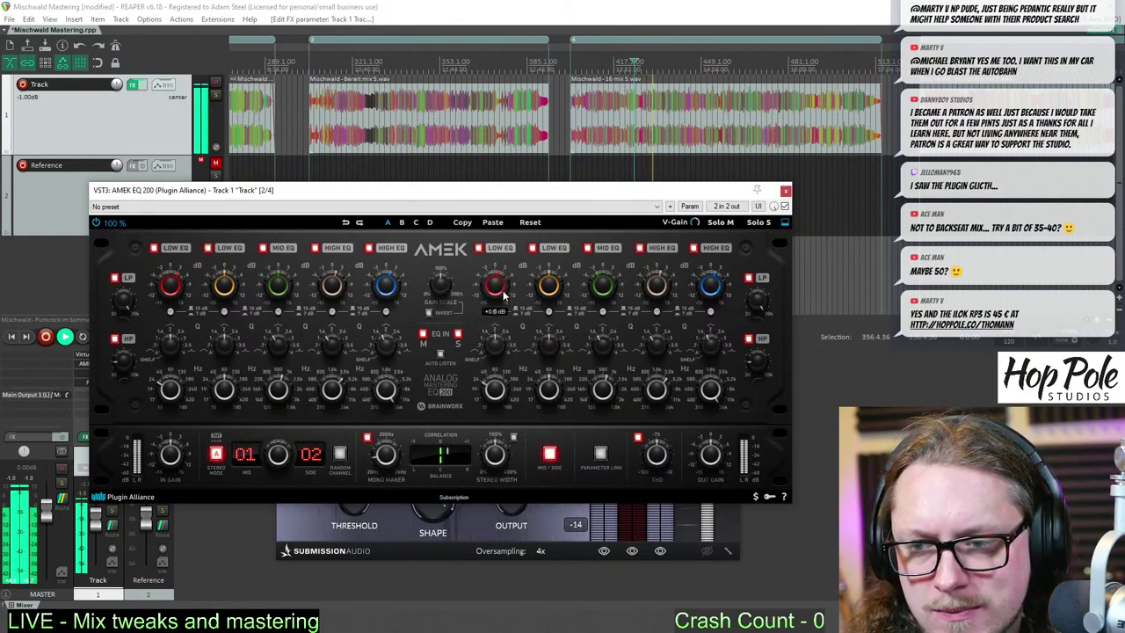
pyautogui.press('space')
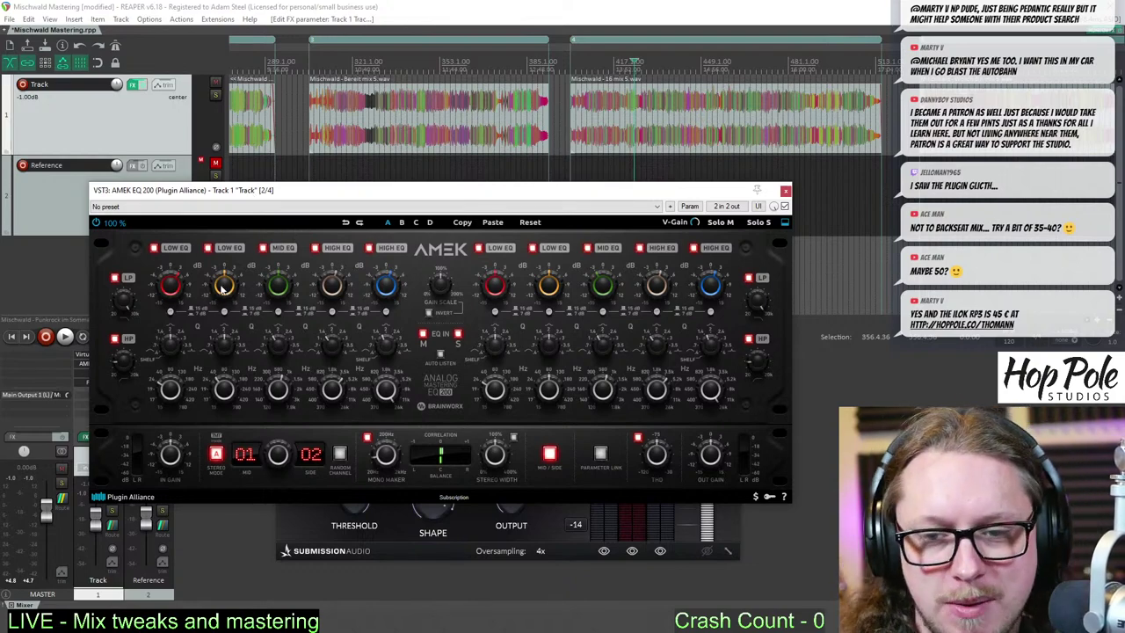
pyautogui.press('space')
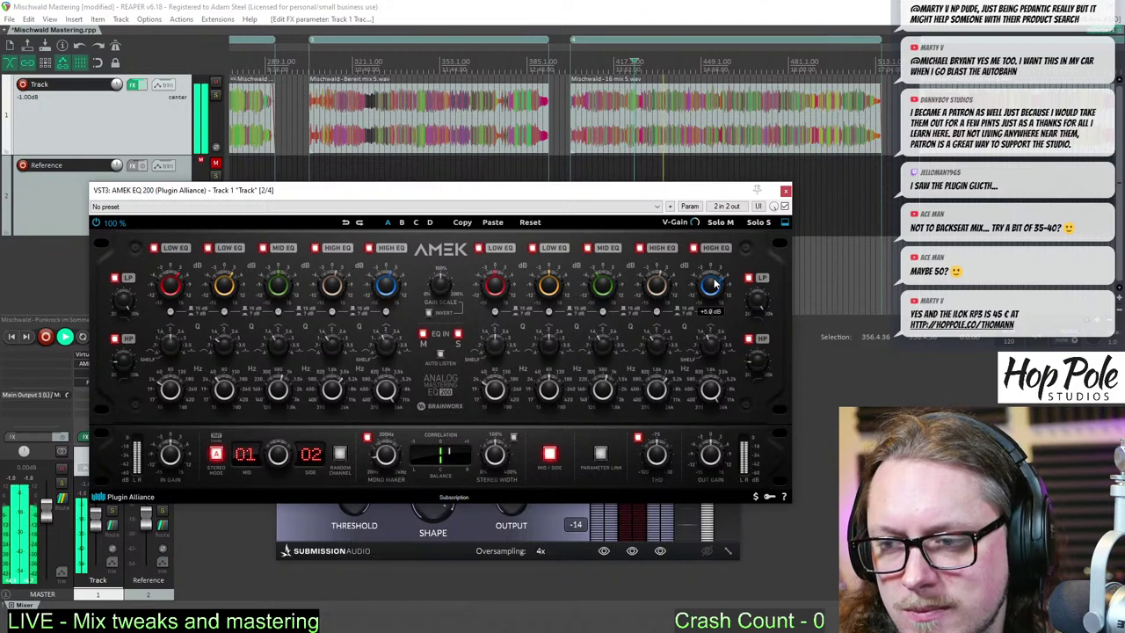
# - Compare the playing mix with the AMEK EQ 200 bypassed and re-enabled
pyautogui.moveTo(395, 284)
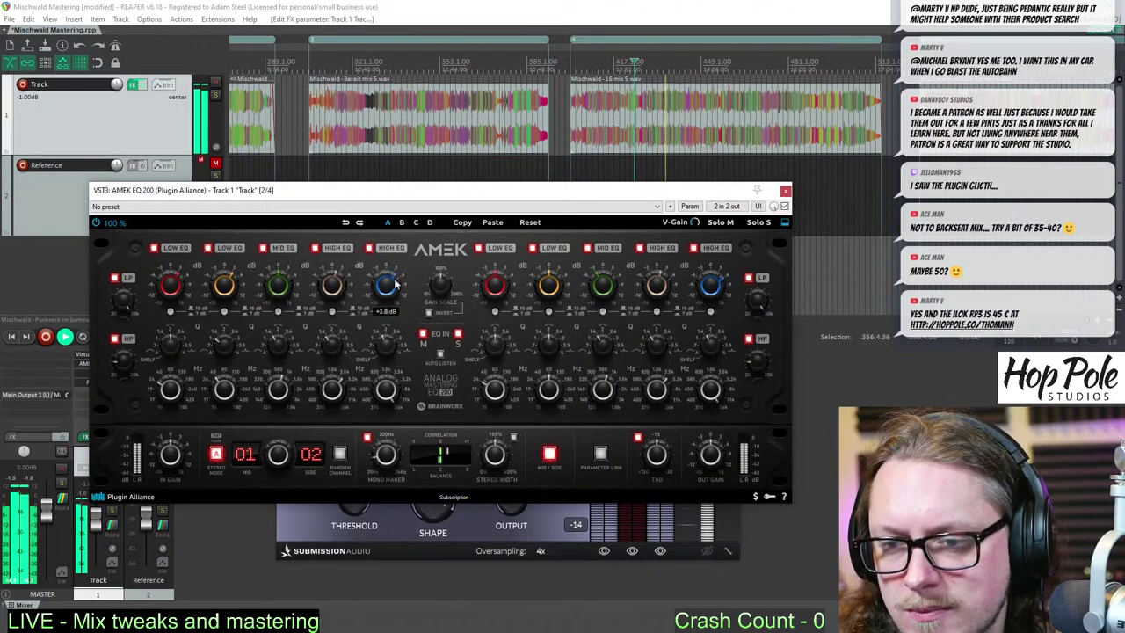
pyautogui.click(785, 205)
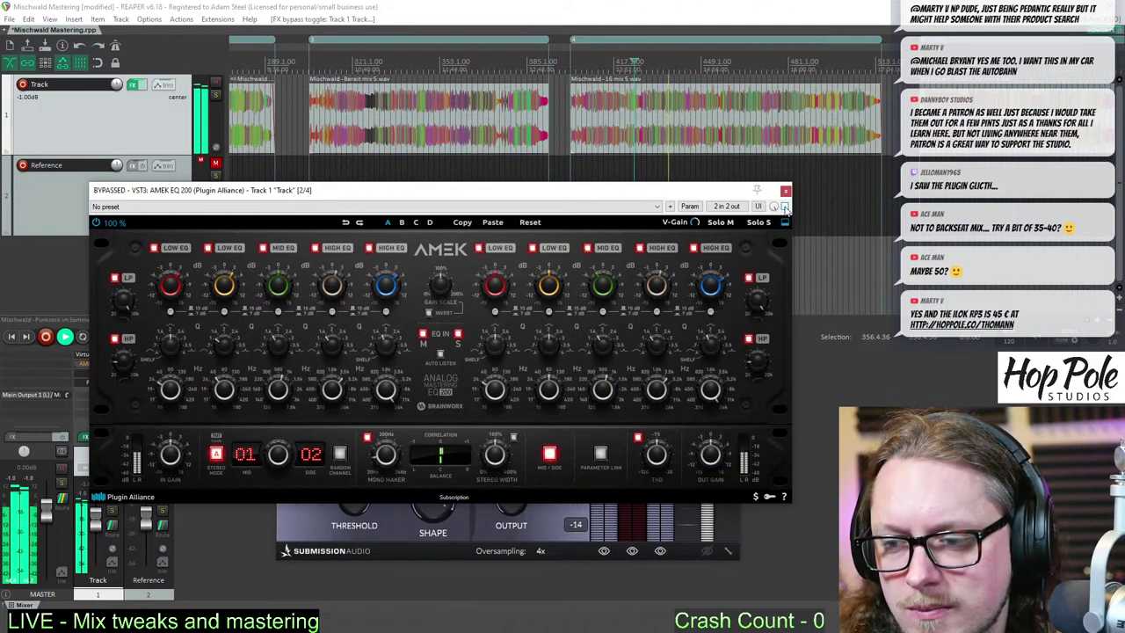
pyautogui.click(785, 206)
# - Audition the mix through VSX's Archon mid-field, Howie Weinberg and SUV rooms in the monitoring effects, leaving SUV selected
pyautogui.click(1109, 32)
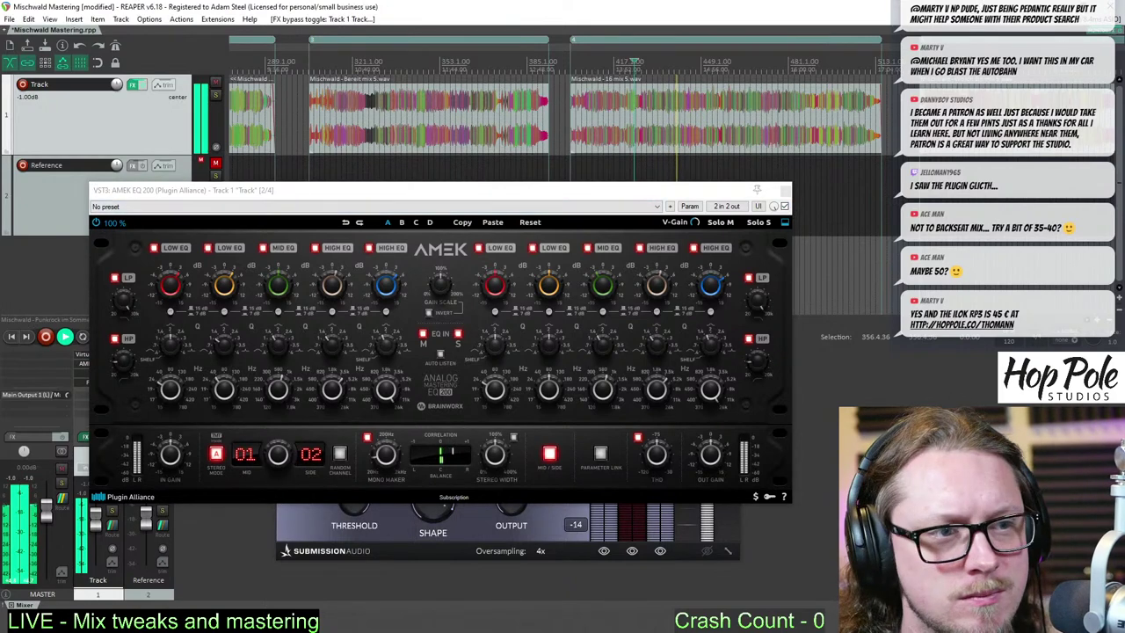
pyautogui.click(1104, 33)
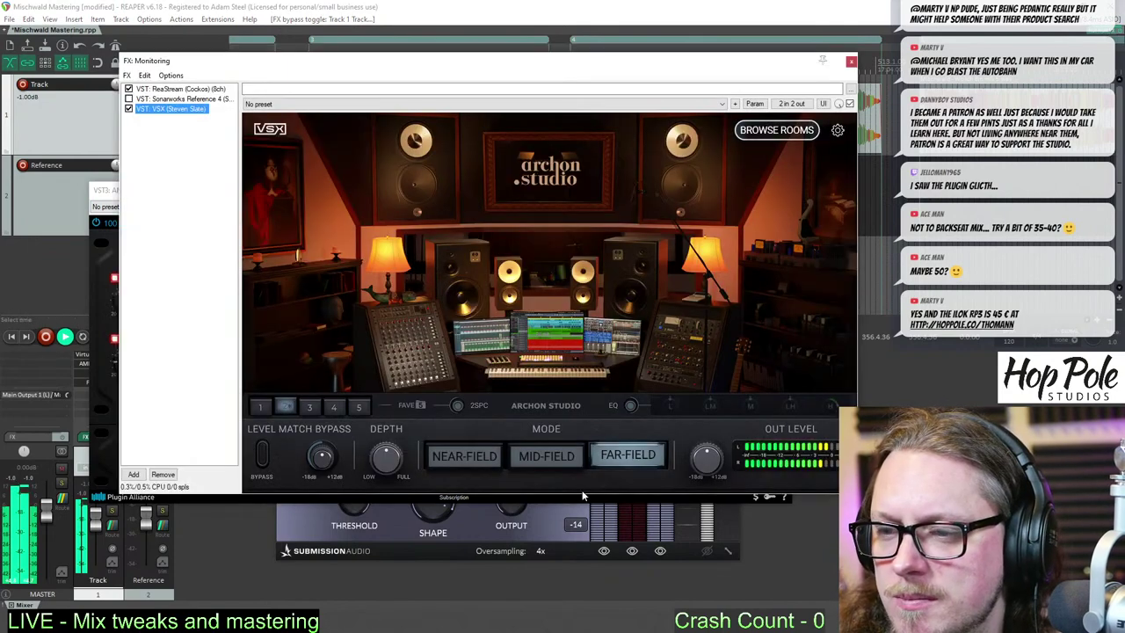
pyautogui.click(548, 457)
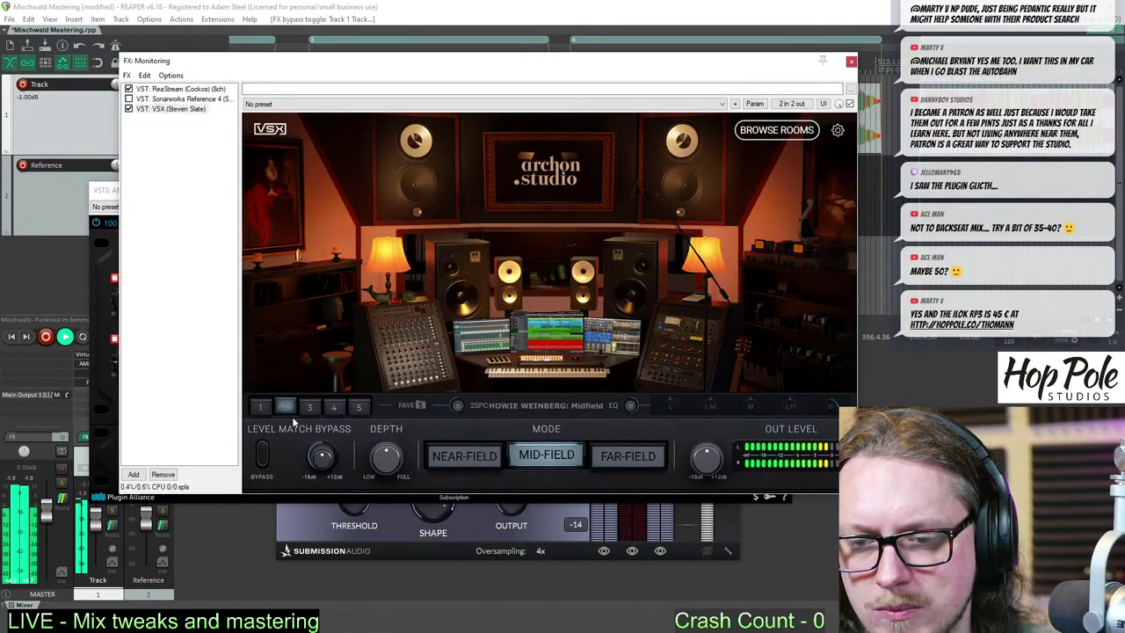
pyautogui.click(308, 406)
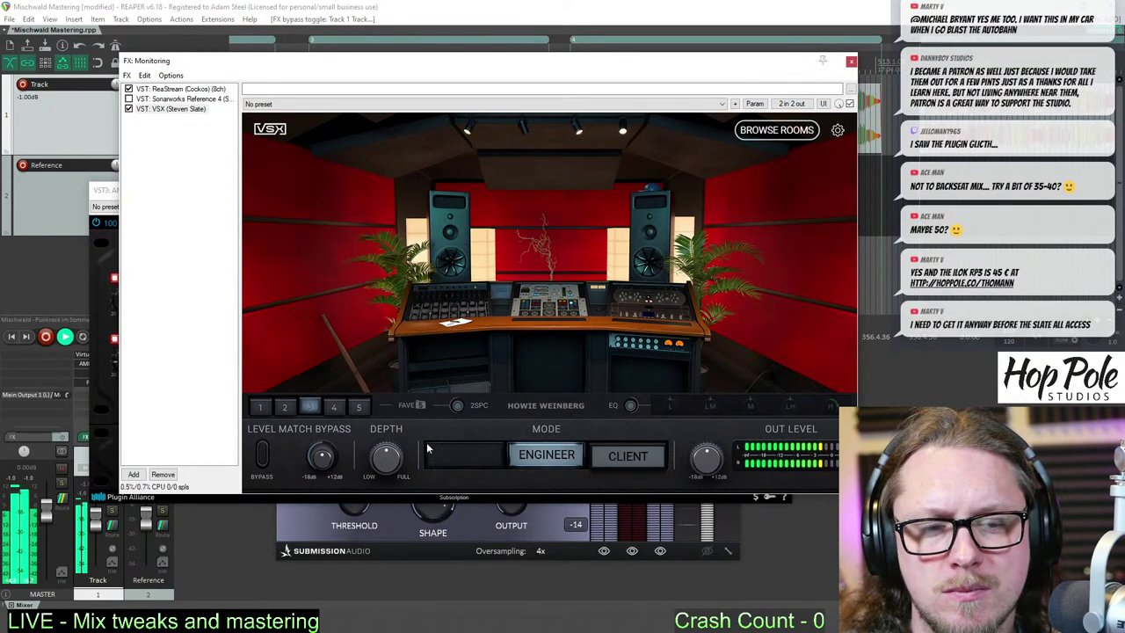
pyautogui.click(334, 407)
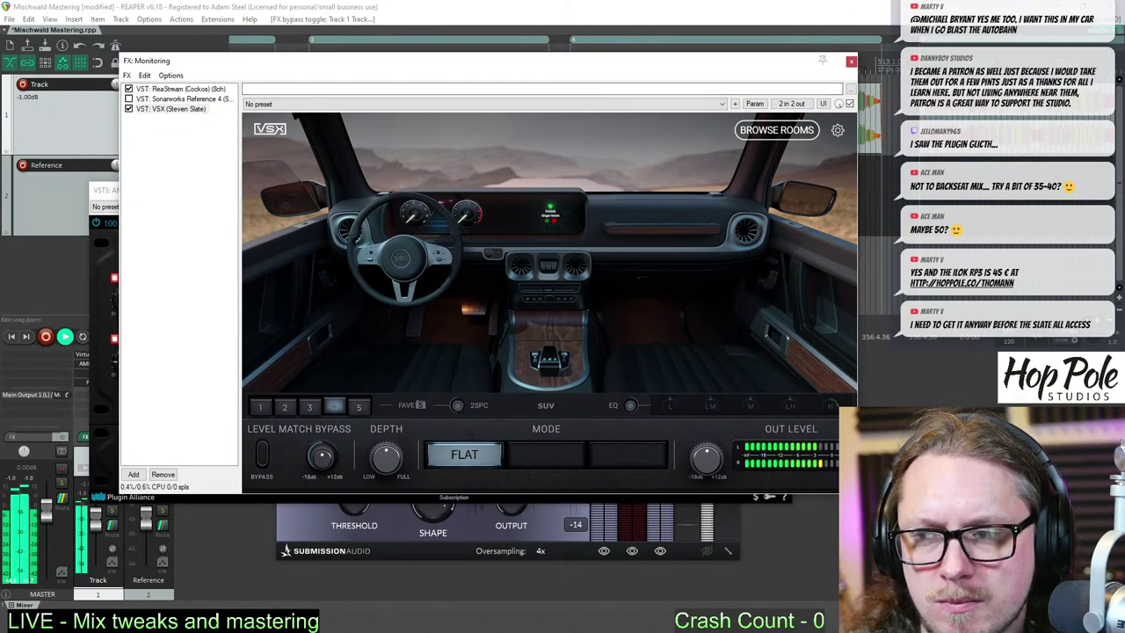
pyautogui.click(851, 61)
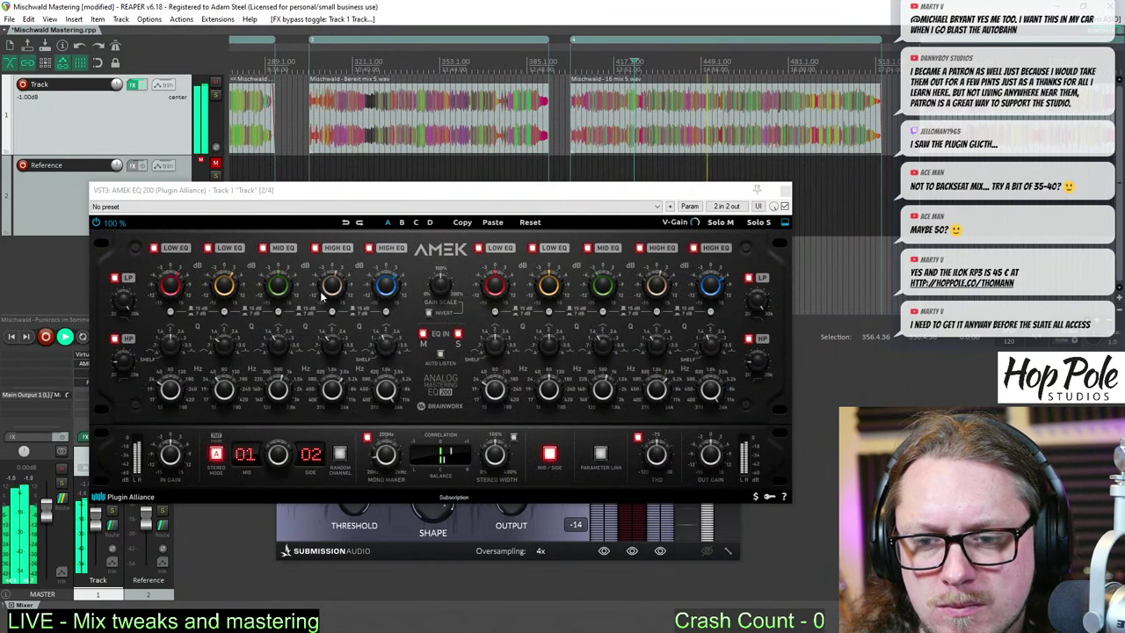
# - Sweep the mid channel's green band with boosted gain to about 287 Hz, then cut its gain
pyautogui.click(276, 390)
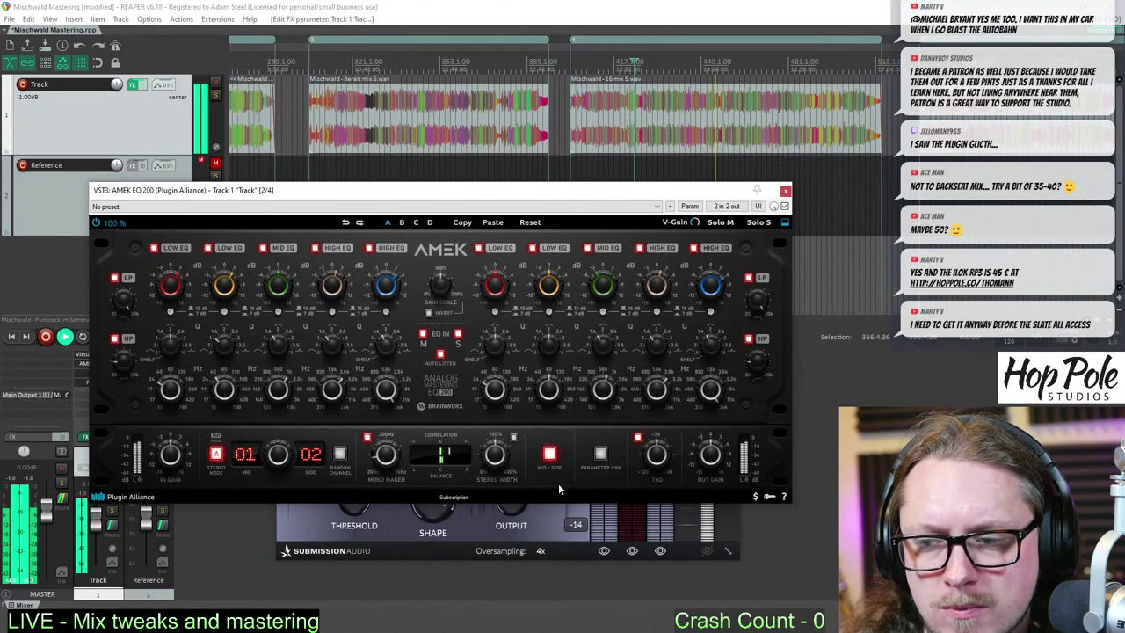
pyautogui.moveTo(281, 297); pyautogui.dragTo(270, 343)
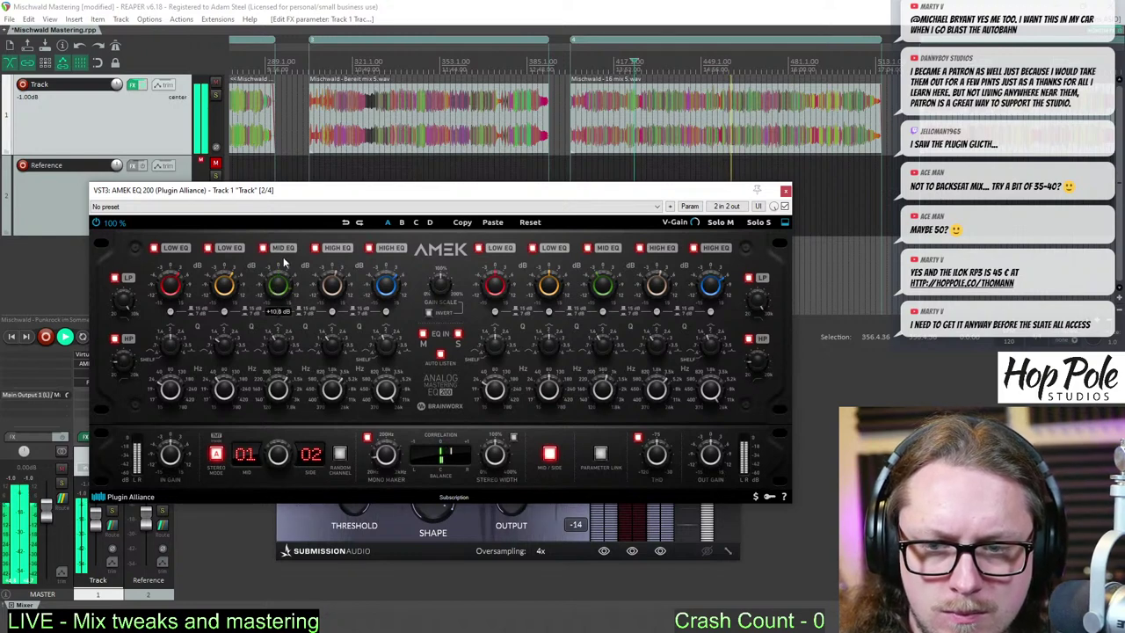
pyautogui.moveTo(283, 389); pyautogui.dragTo(280, 431)
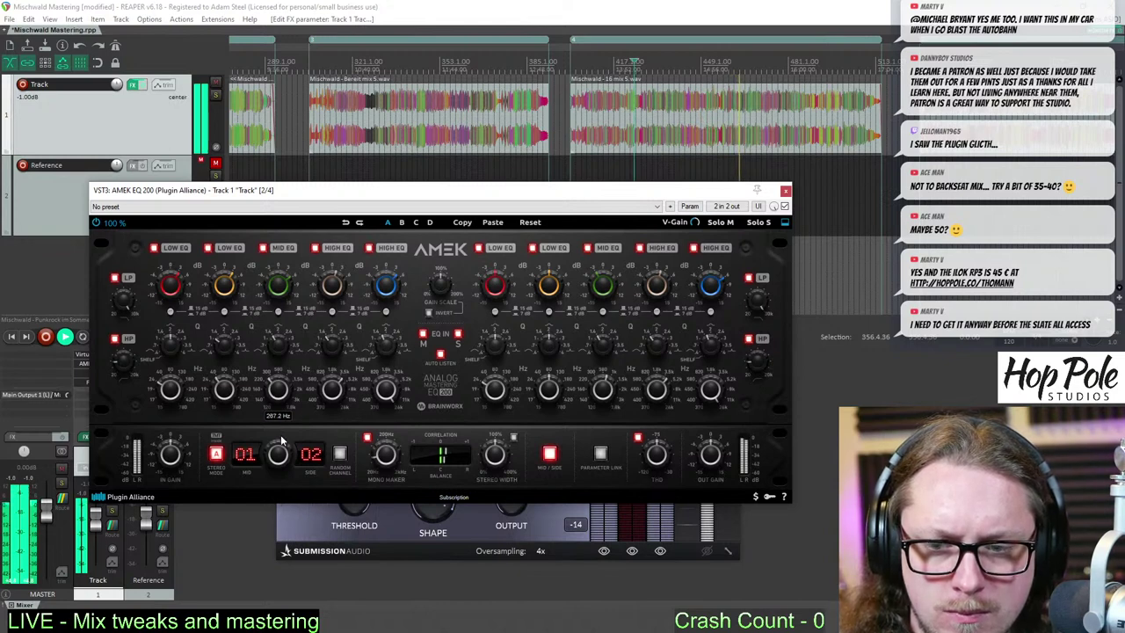
pyautogui.press('space')
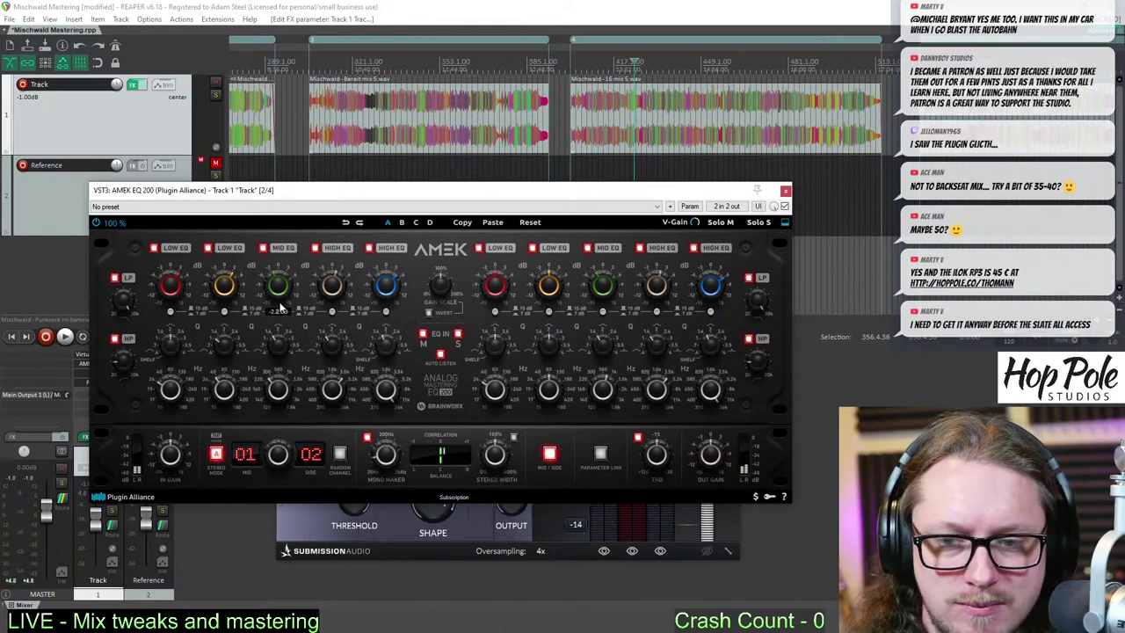
pyautogui.moveTo(281, 297); pyautogui.dragTo(279, 288)
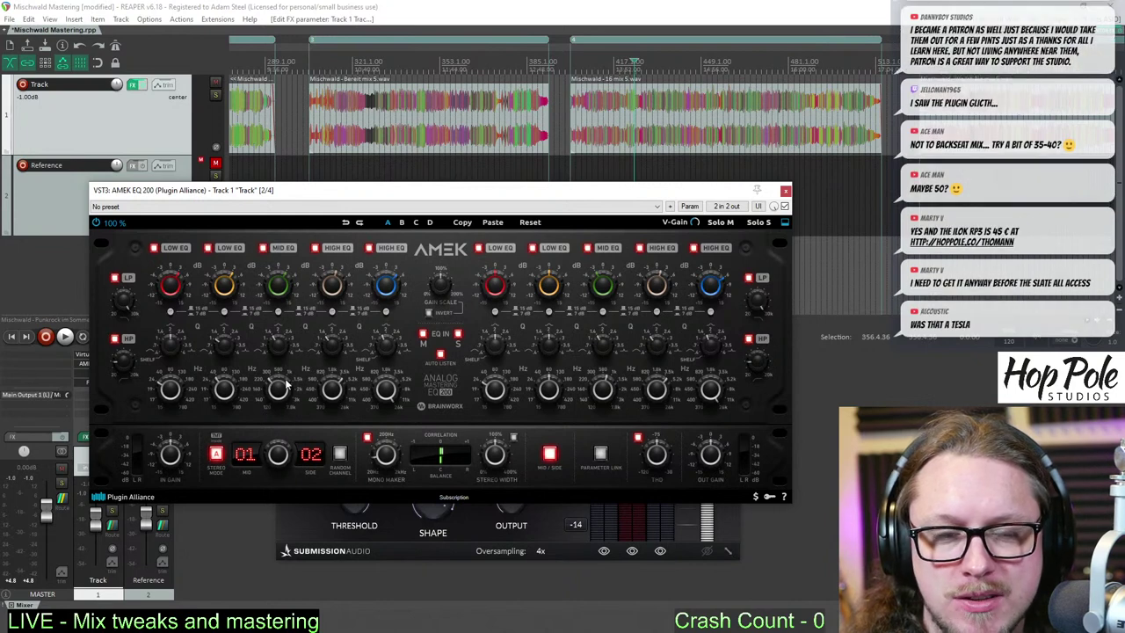
# - Replay the 16 mix song from about bar 410 and close the AMEK window to check the Flatline meters
pyautogui.press('space')
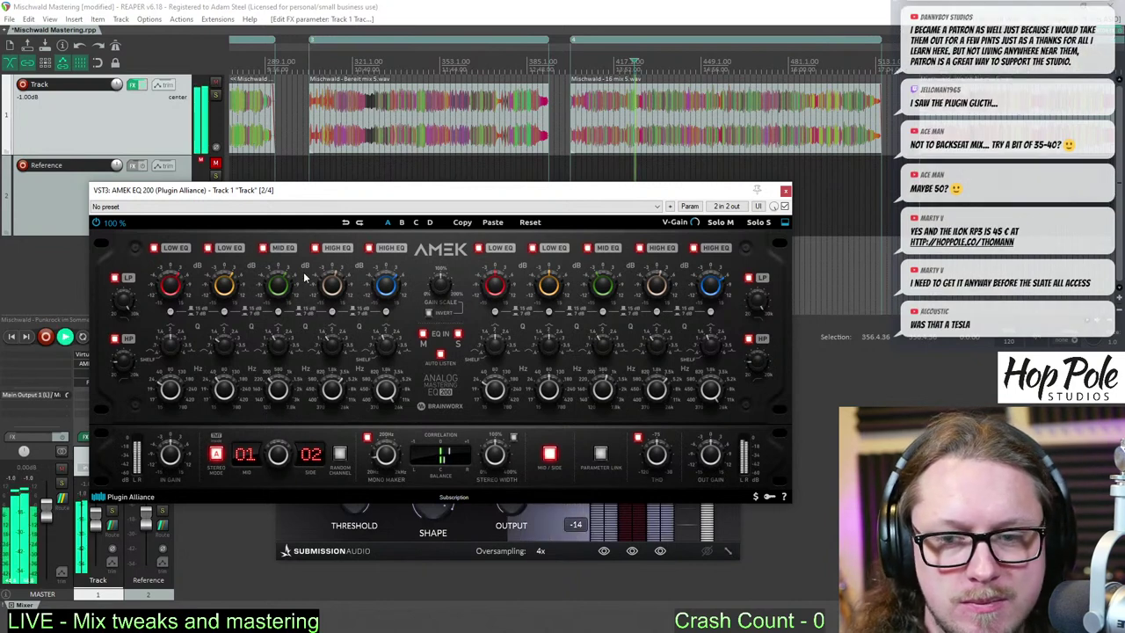
pyautogui.click(595, 58)
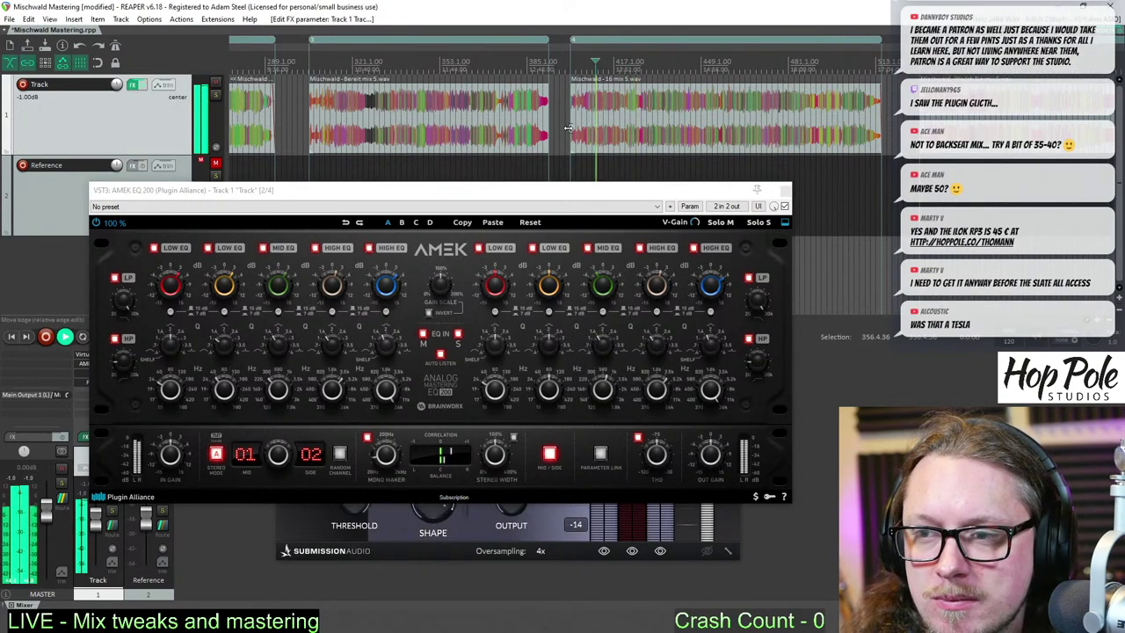
pyautogui.click(787, 193)
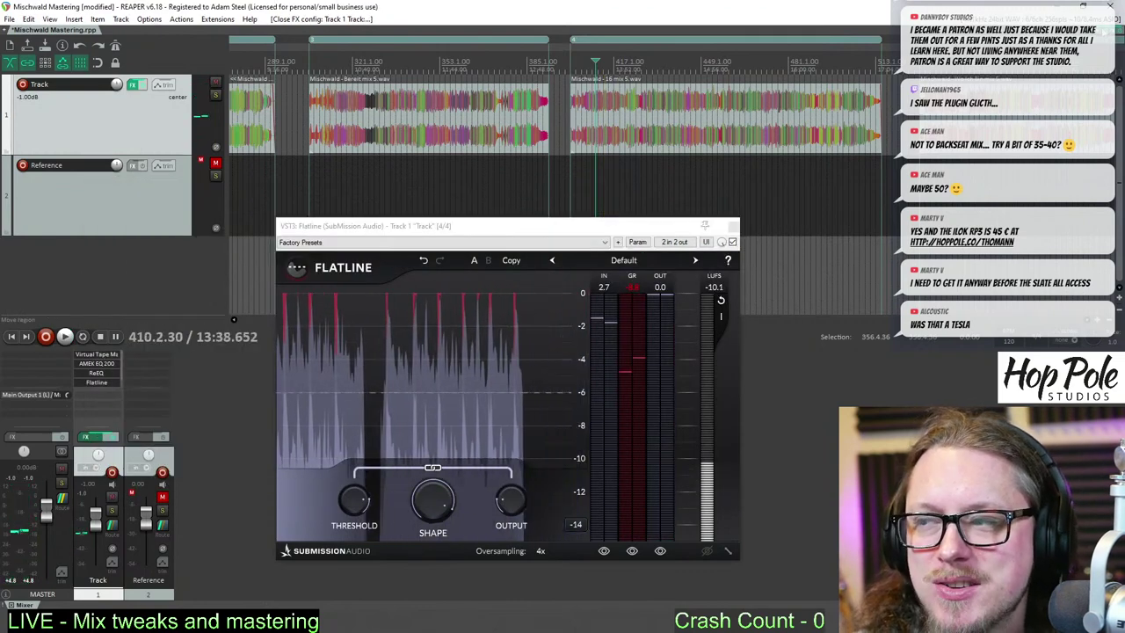
# - Switch the VSX monitoring room to Archon Studio with far-field speakers and start playback of the mix
pyautogui.hotkey('ctrl', 'shift', 'm')
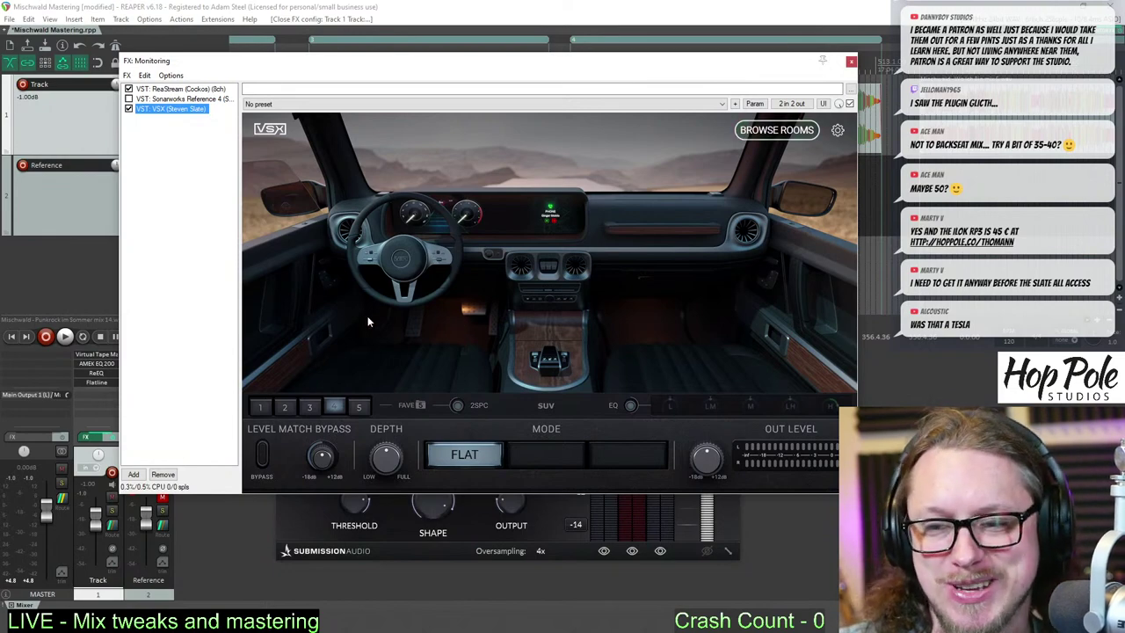
pyautogui.click(285, 406)
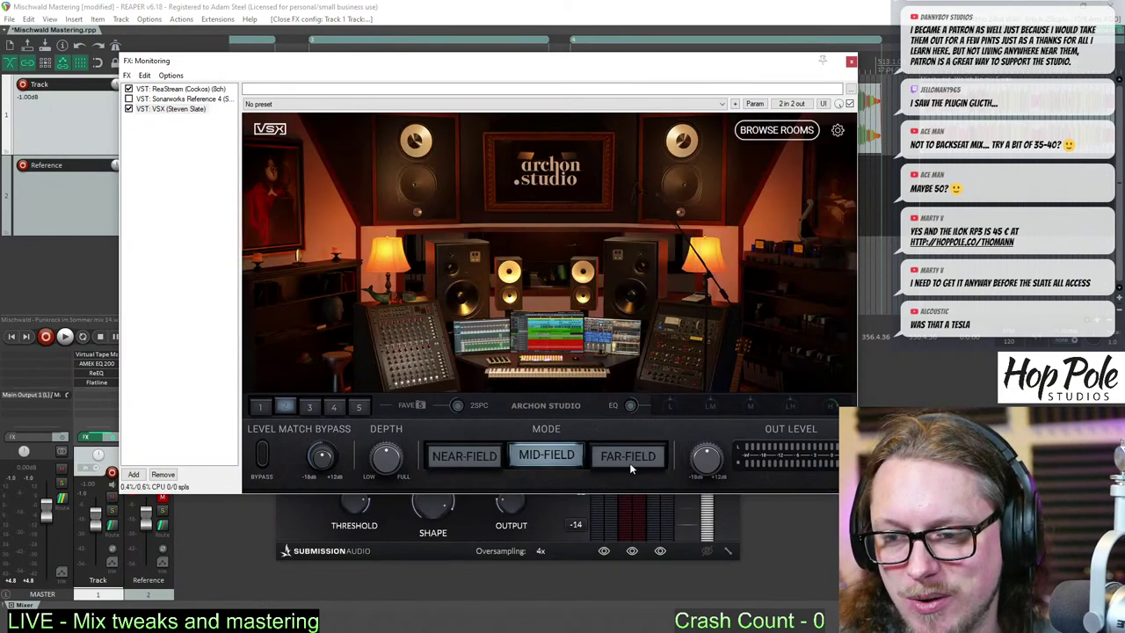
pyautogui.click(630, 462)
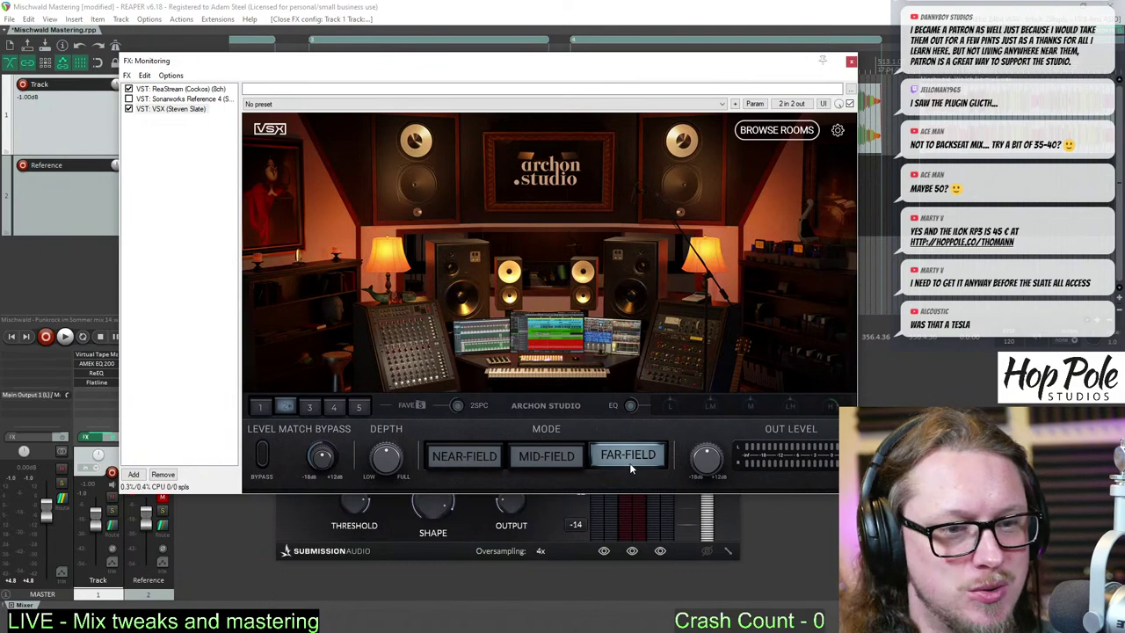
pyautogui.press('space')
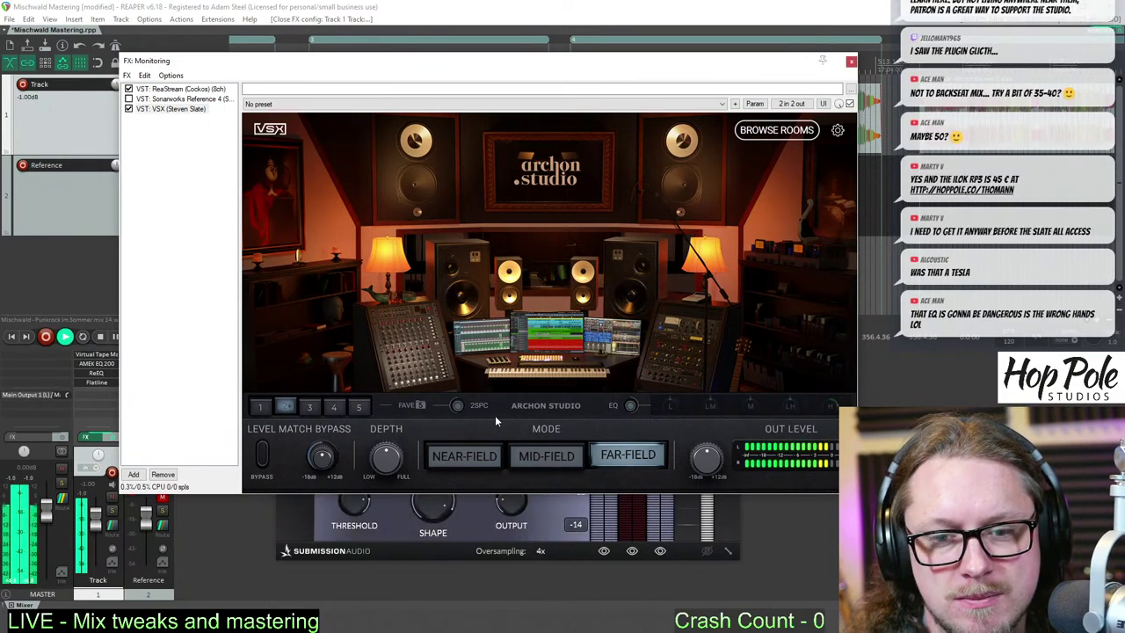
# - Fine-tune the gain of the mid channel's green band in the AMEK EQ 200 and replay the mix before closing the EQ
pyautogui.click(108, 364)
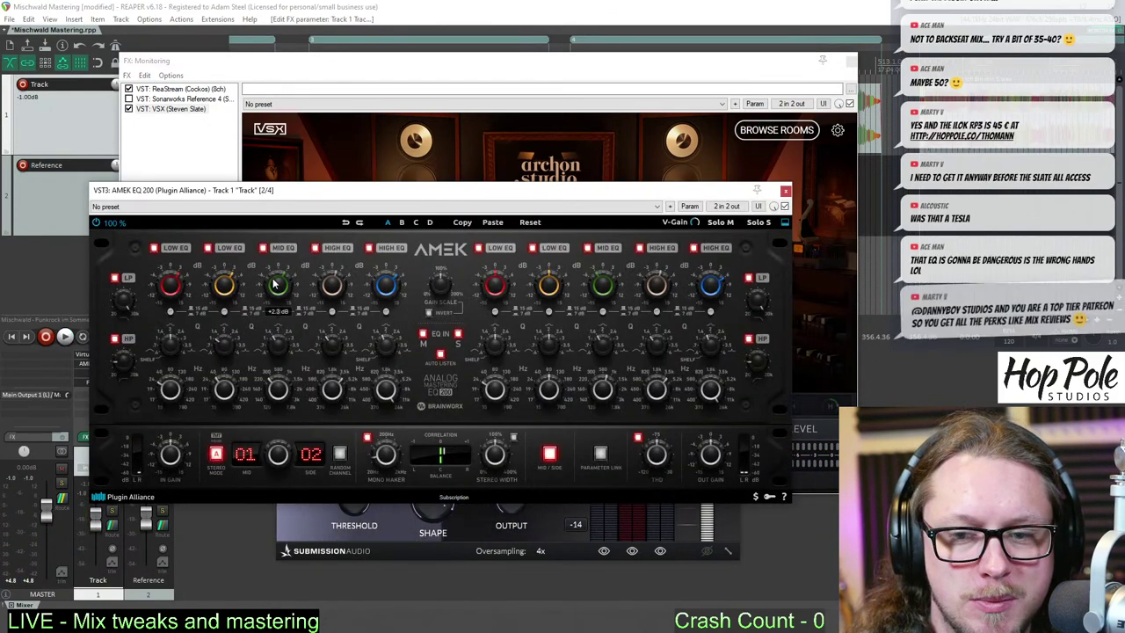
pyautogui.moveTo(274, 283); pyautogui.dragTo(276, 286)
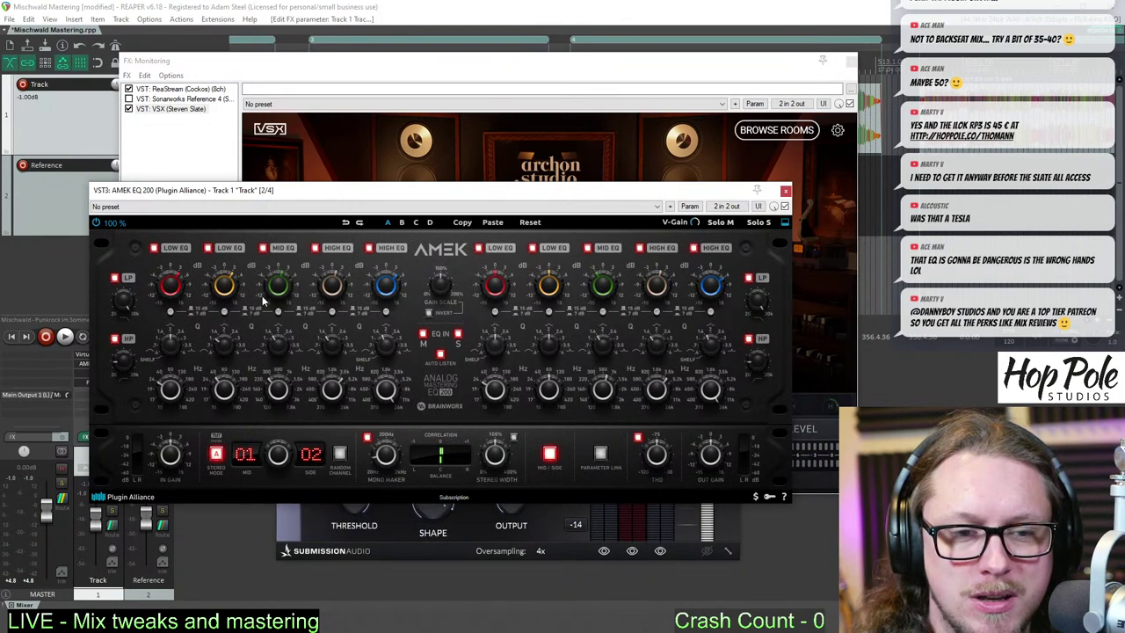
pyautogui.press('space')
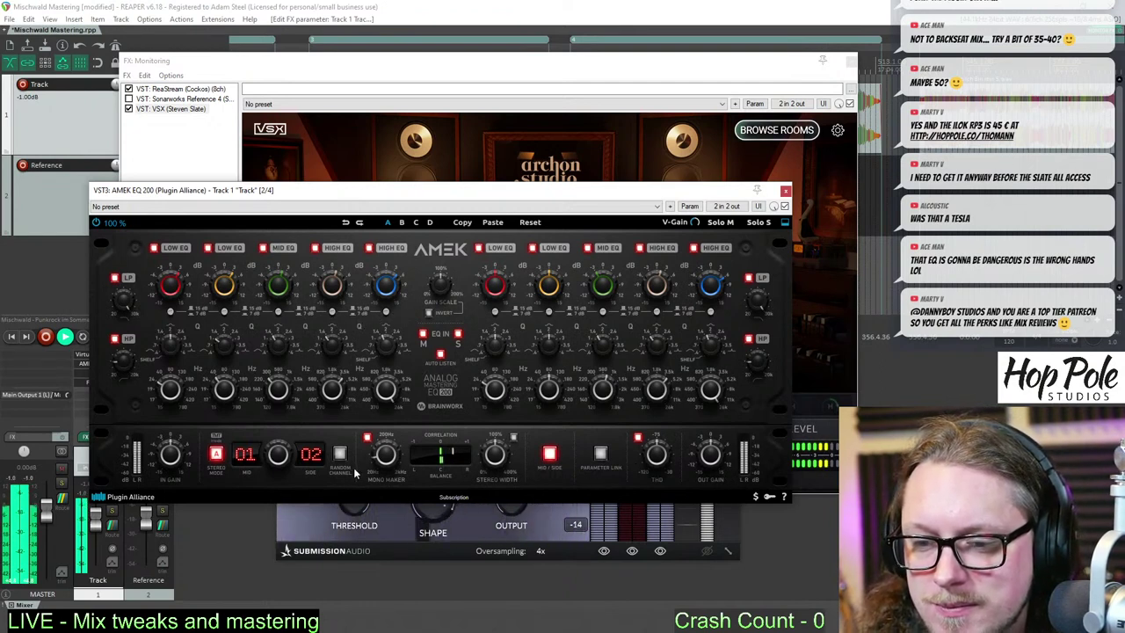
pyautogui.moveTo(392, 466)
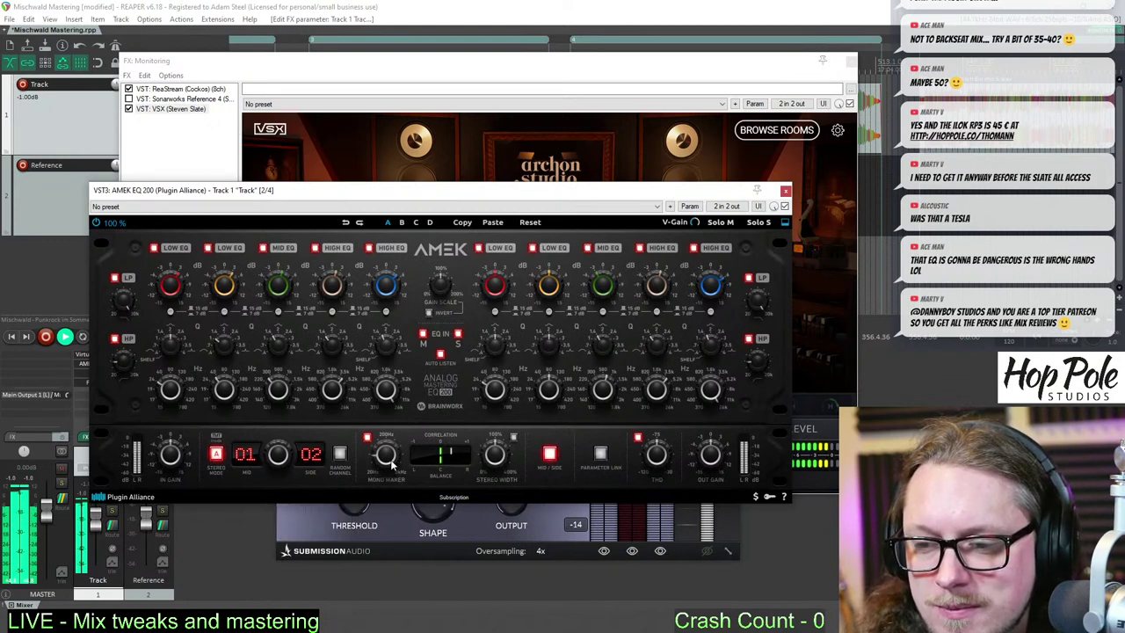
pyautogui.click(785, 192)
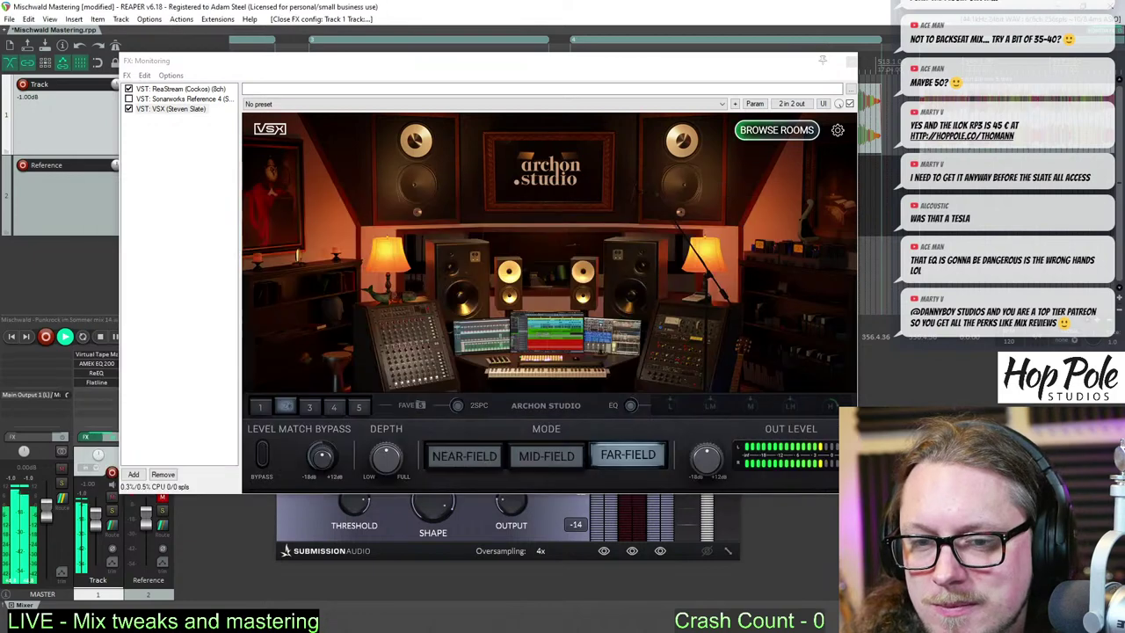
# - Compare the playing mix with all Track effects bypassed and re-enabled, then with only Flatline active, and close the monitoring effects
pyautogui.click(112, 439)
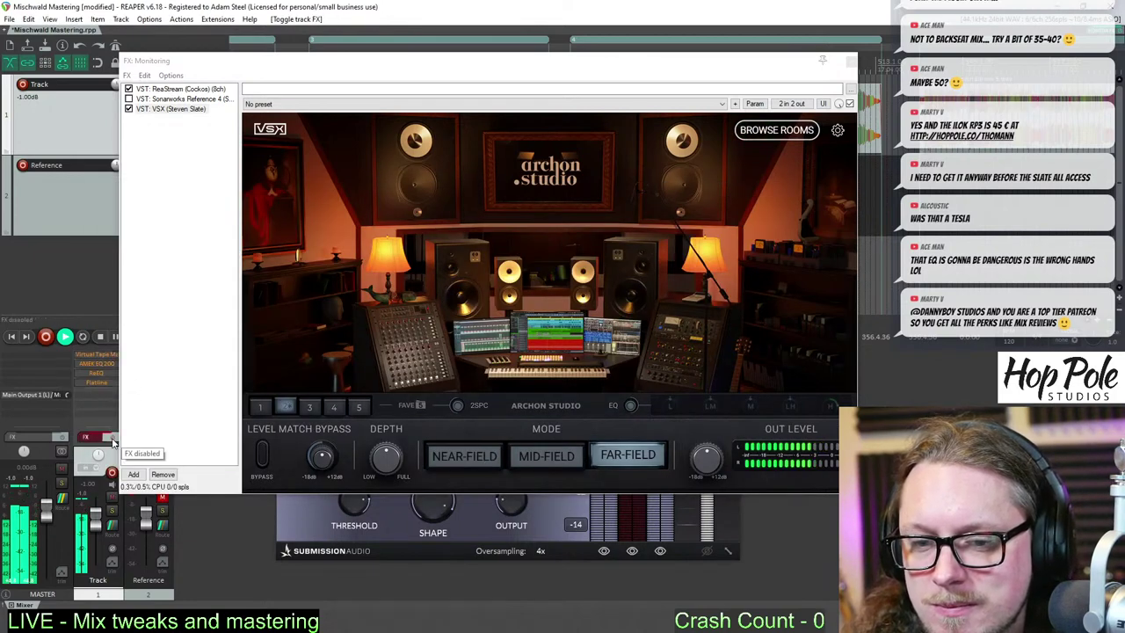
pyautogui.click(110, 438)
pyautogui.moveTo(92, 372)
pyautogui.mouseDown()
pyautogui.moveTo(97, 363)
pyautogui.moveTo(97, 378)
pyautogui.mouseUp()
pyautogui.keyDown('shift'); pyautogui.click(98, 355); pyautogui.keyUp('shift')
pyautogui.keyDown('shift'); pyautogui.click(98, 363); pyautogui.keyUp('shift')
pyautogui.keyDown('shift'); pyautogui.click(98, 374); pyautogui.keyUp('shift')
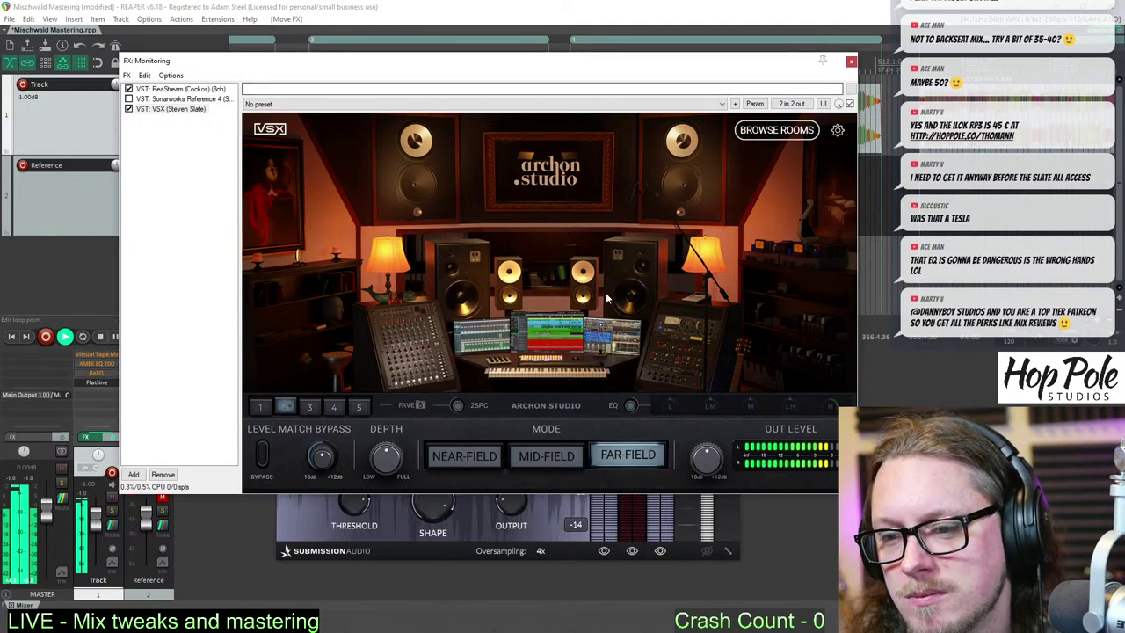
pyautogui.click(851, 63)
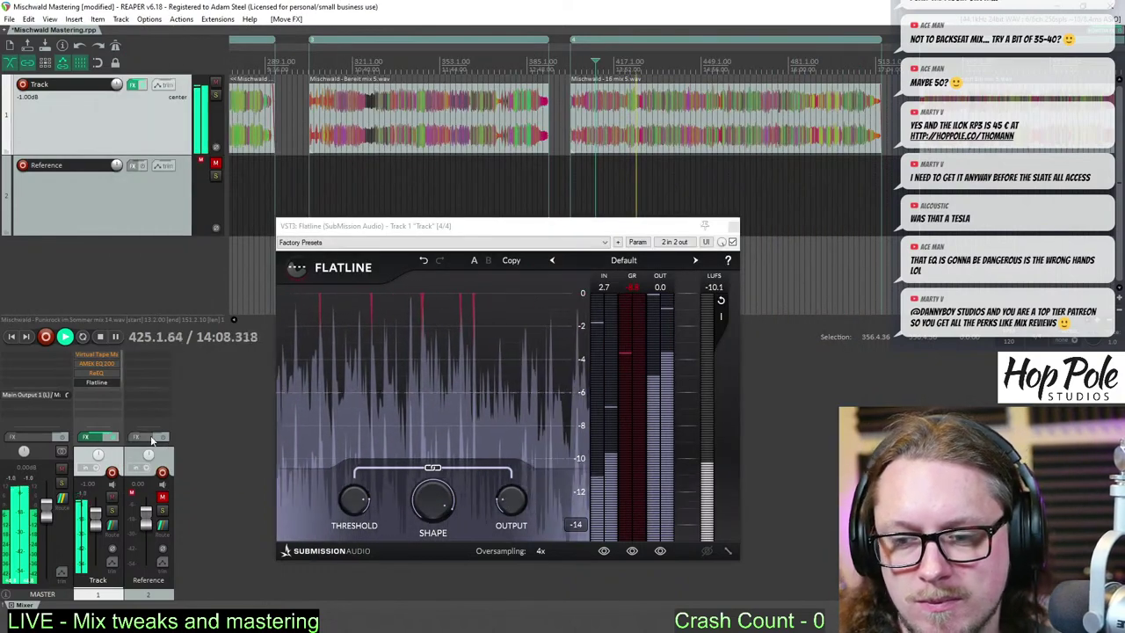
# - Replay the 16 mix song from about bar 410, re-enabling the bypassed Track effects with the AMEK EQ 200 open
pyautogui.press('space')
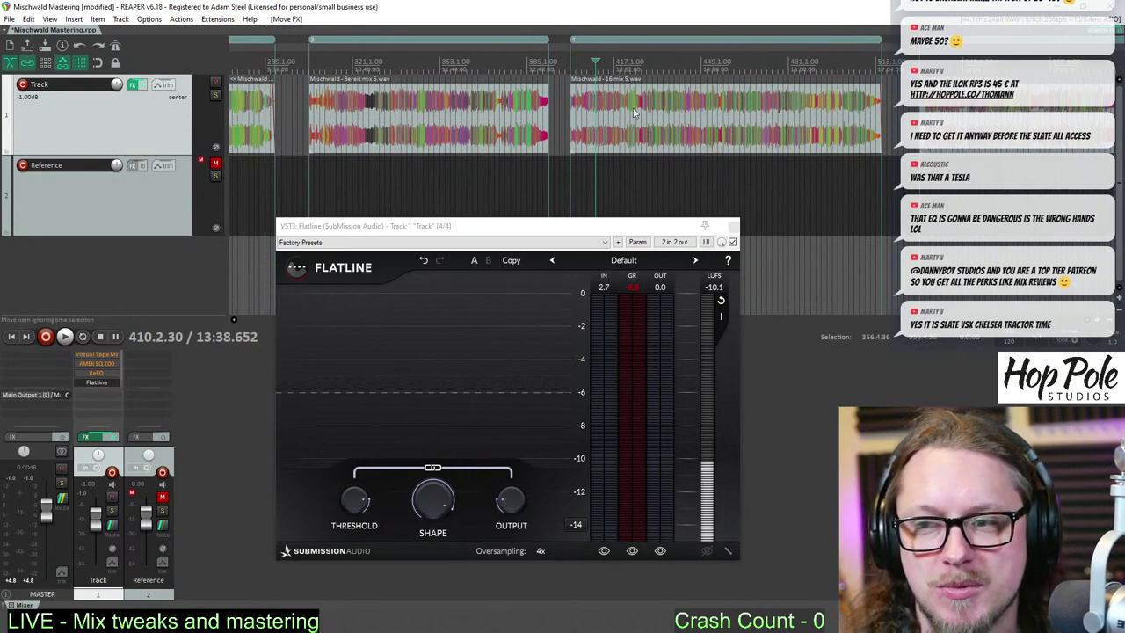
pyautogui.press('space')
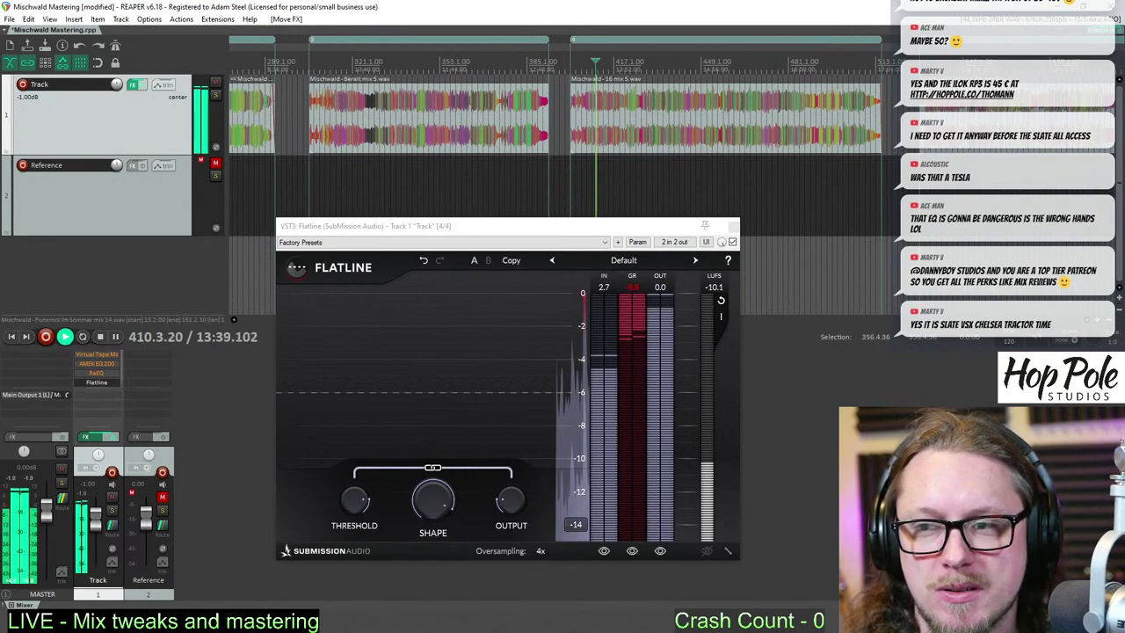
pyautogui.click(96, 363)
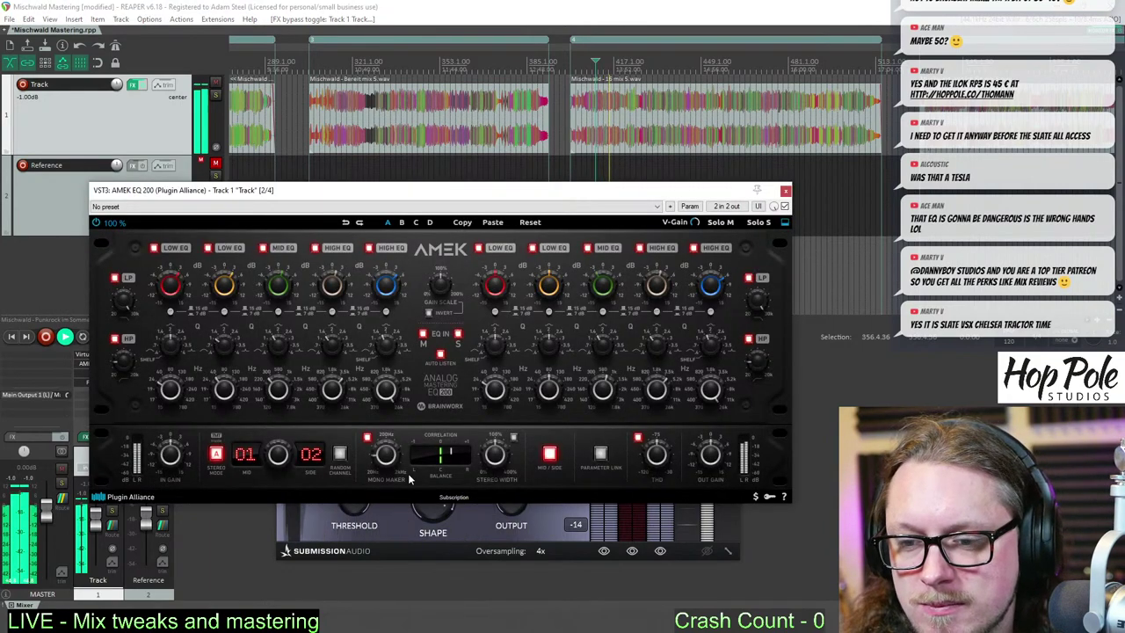
# - Enable the AMEK EQ 200's Stereo Width control and readjust the gain of the mid channel's green band
pyautogui.click(514, 438)
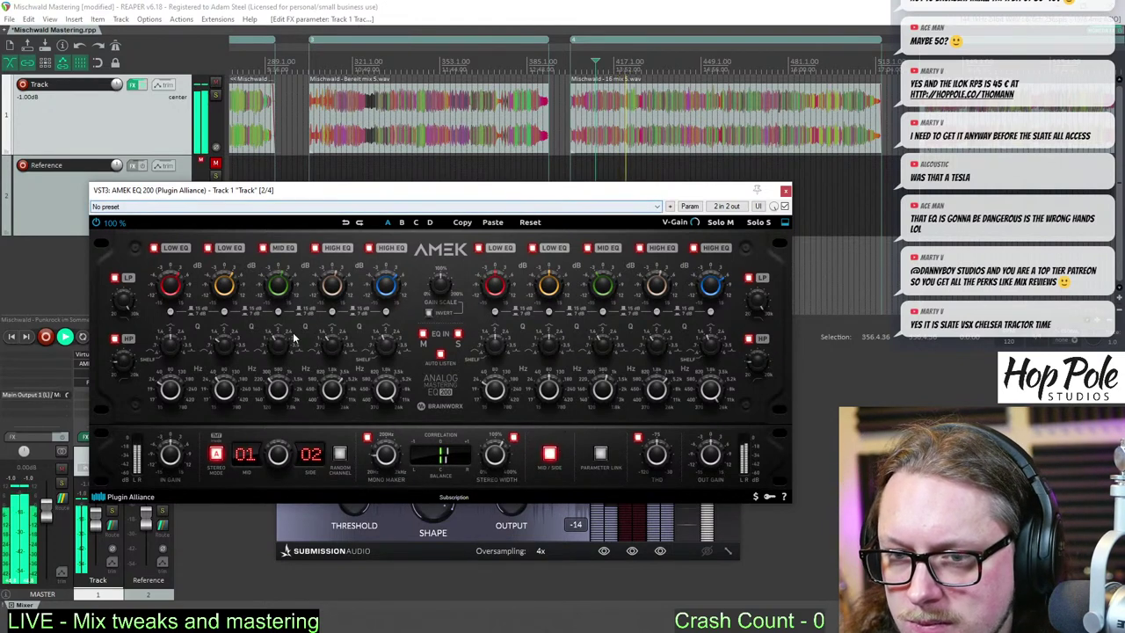
pyautogui.moveTo(275, 295)
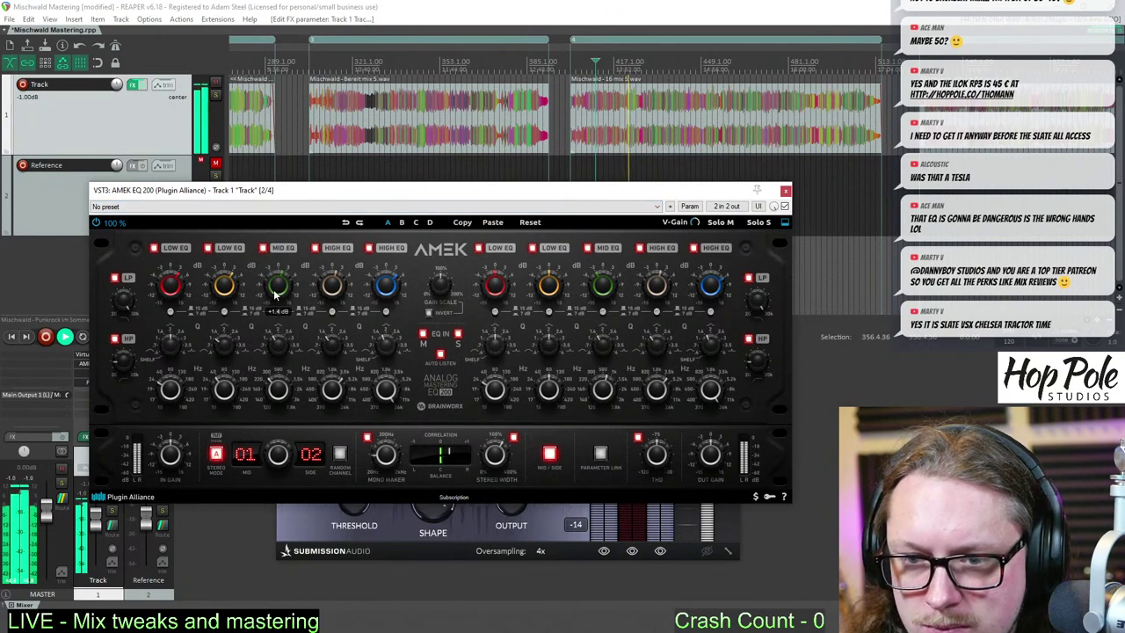
pyautogui.scroll(2, 275, 297)
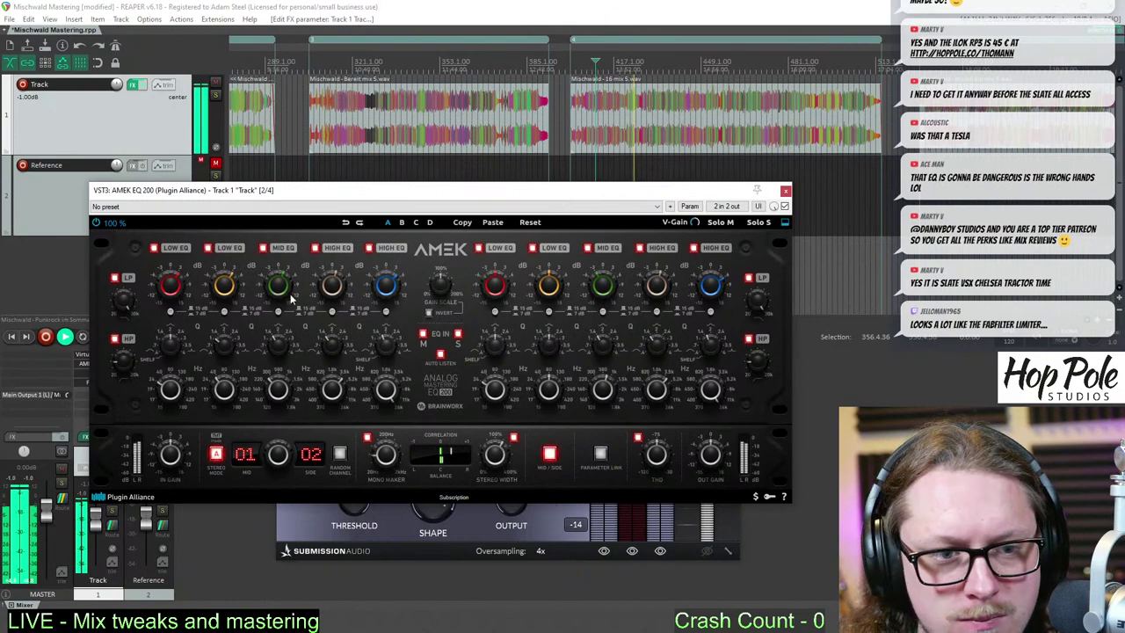
# - Check Flatline's meters during playback, then stop the song and close the plugin and monitoring windows
pyautogui.moveTo(290, 212); pyautogui.dragTo(518, 155)
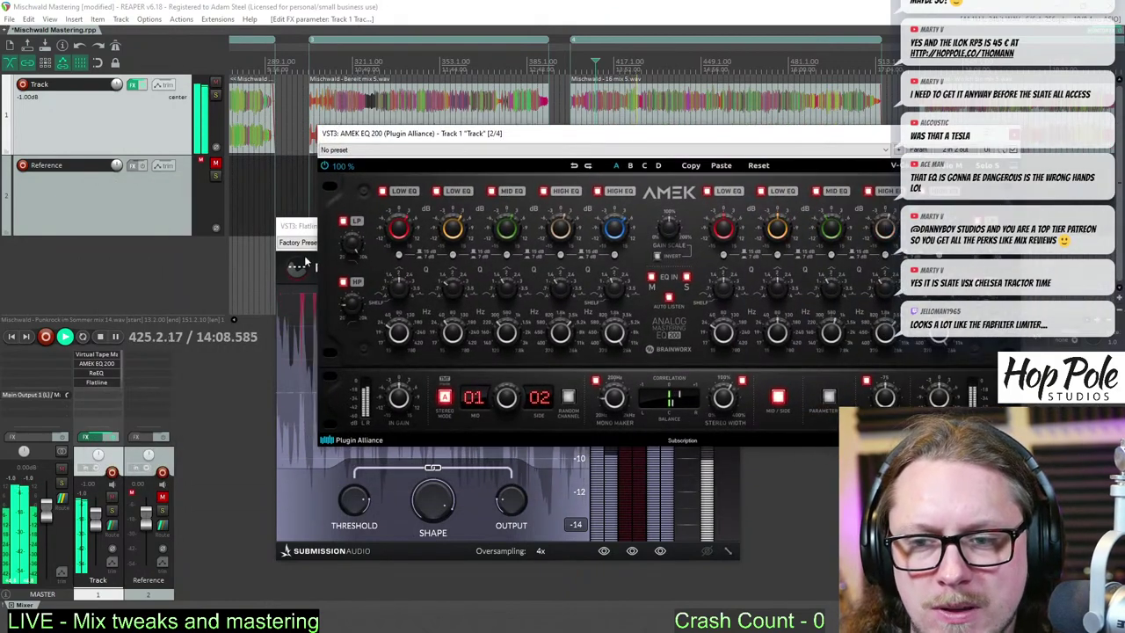
pyautogui.click(305, 234)
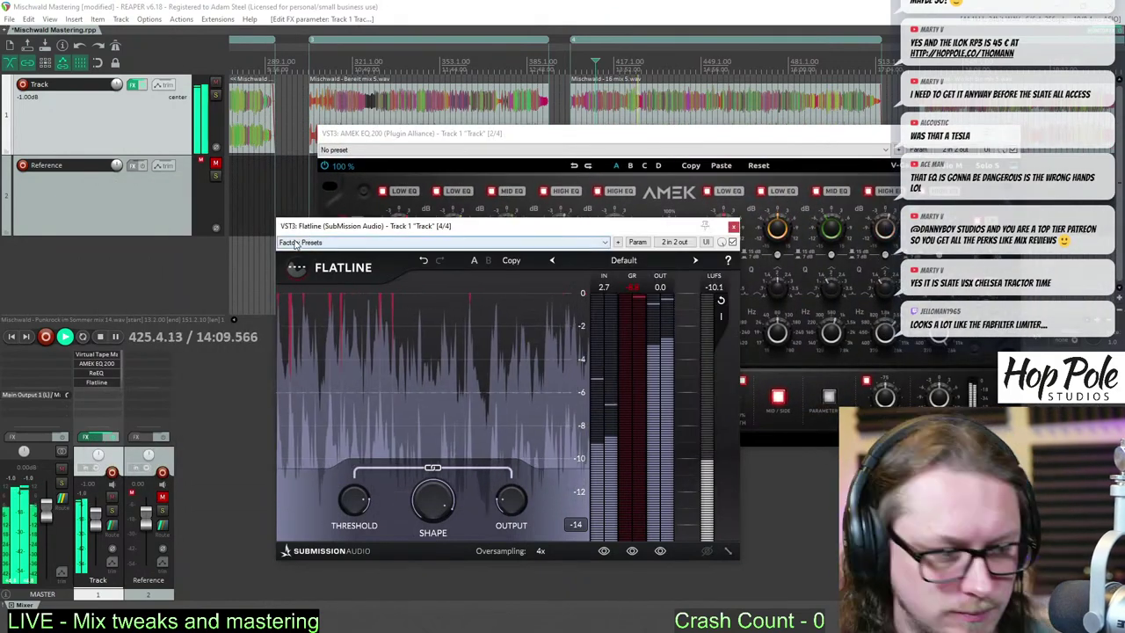
pyautogui.press('space')
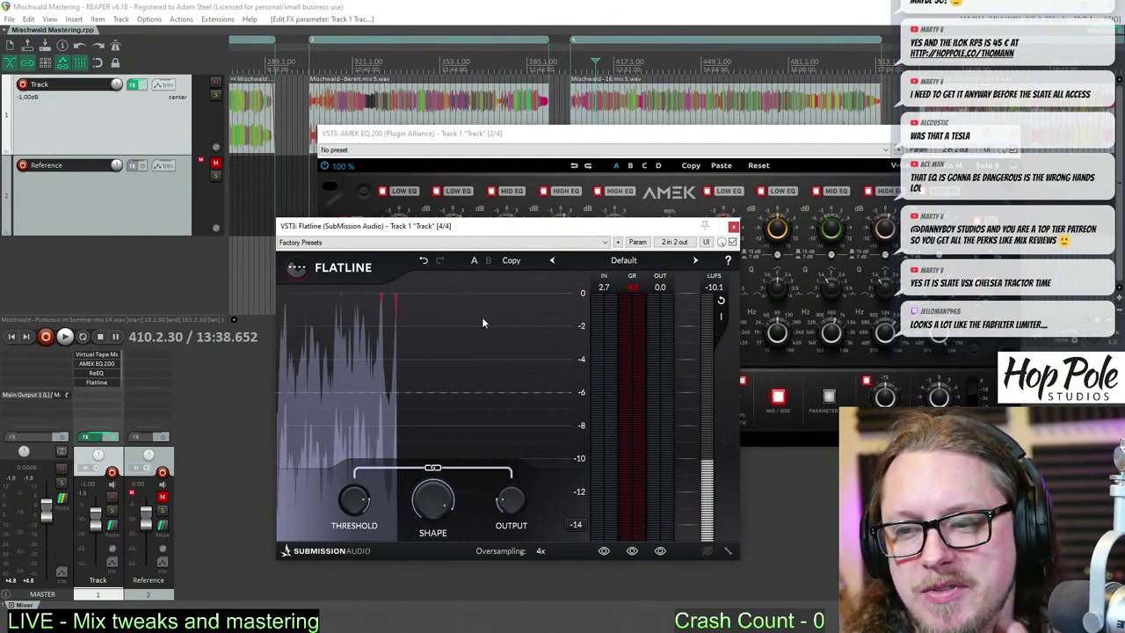
pyautogui.moveTo(493, 230); pyautogui.dragTo(422, 244)
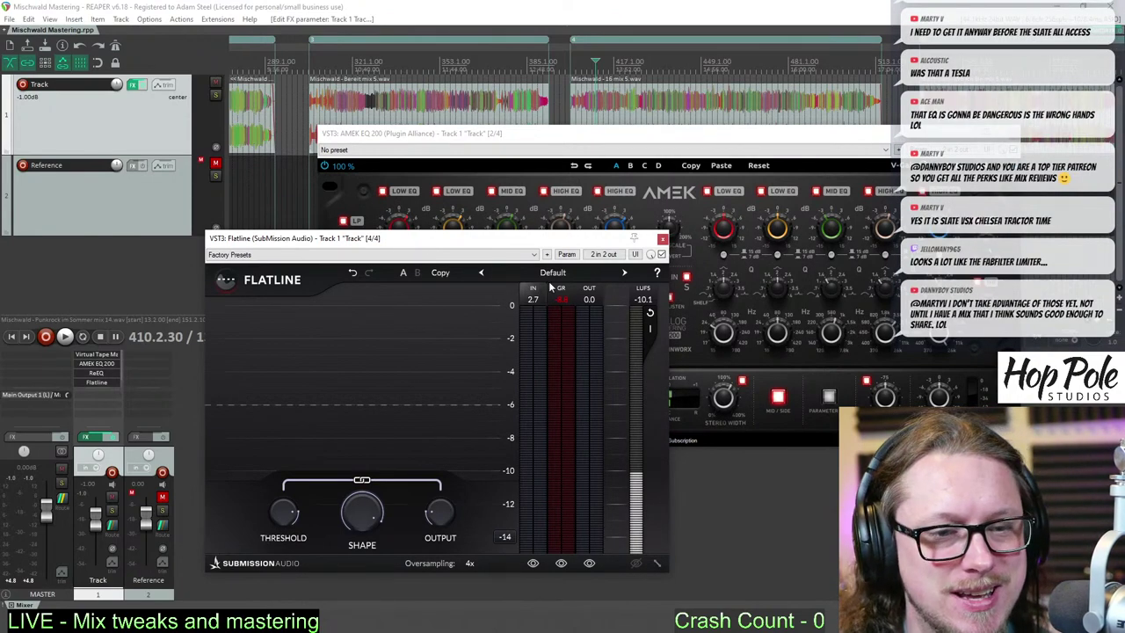
pyautogui.click(1017, 137)
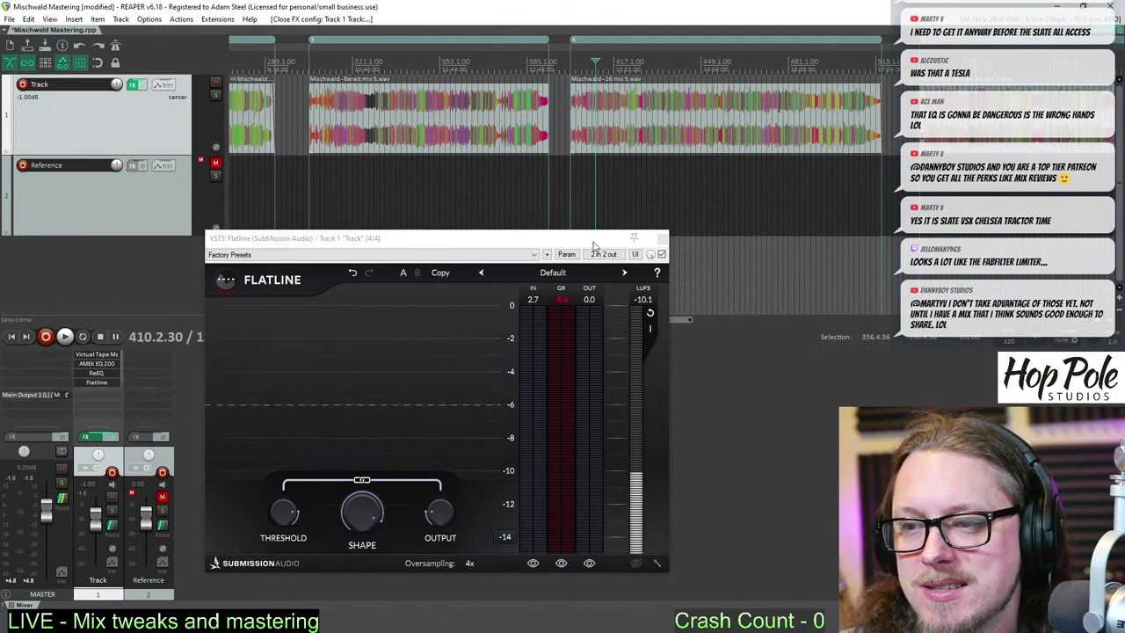
pyautogui.moveTo(590, 246); pyautogui.dragTo(626, 241)
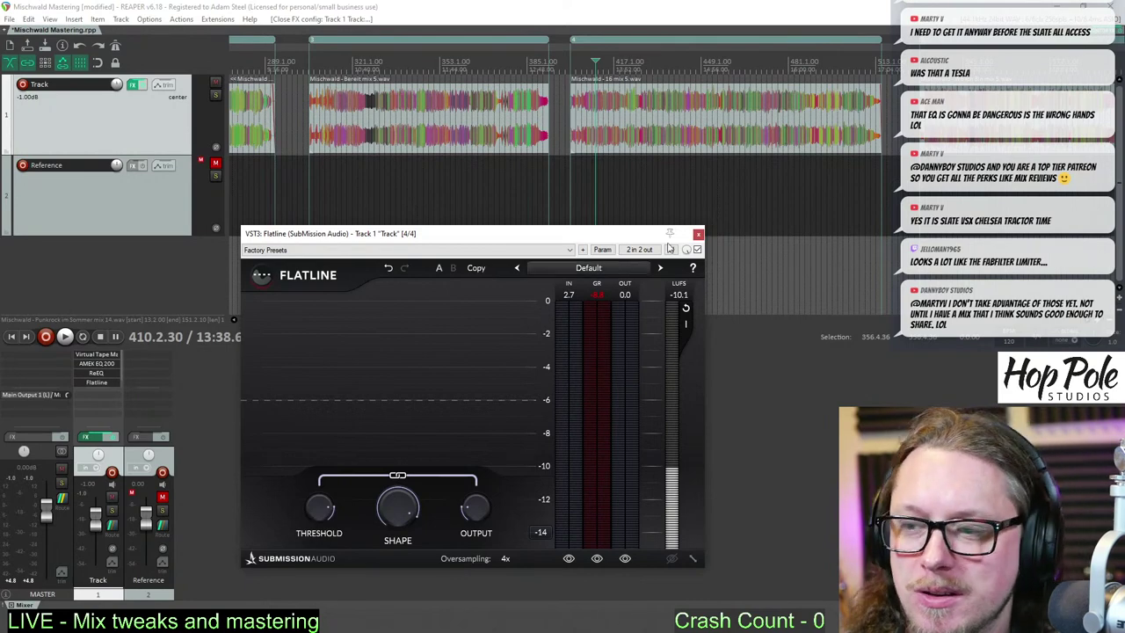
pyautogui.click(698, 233)
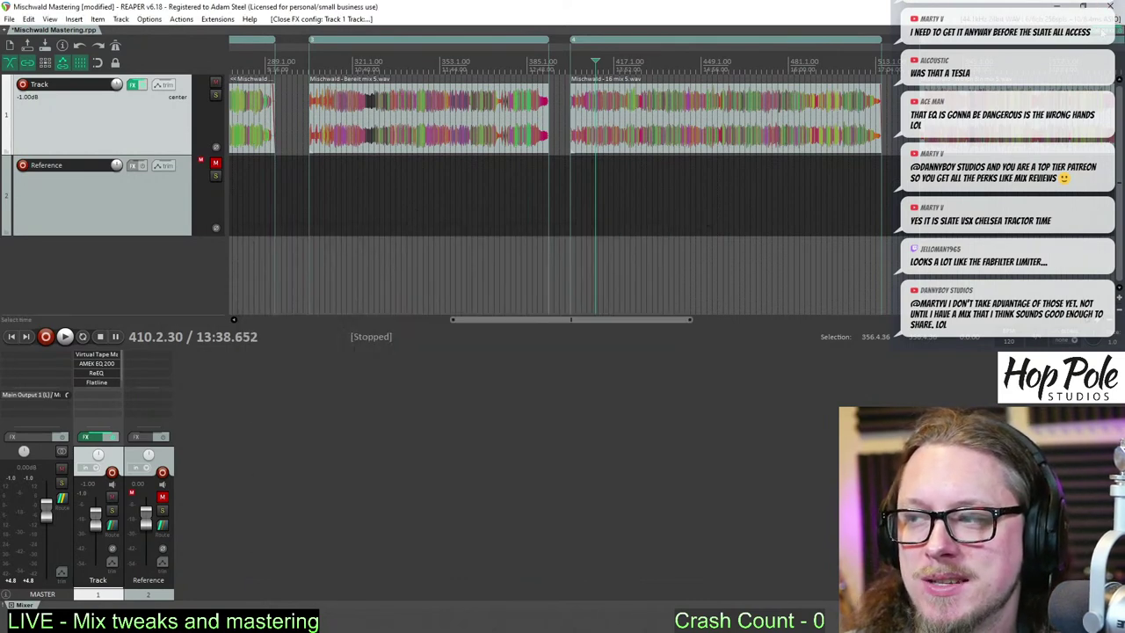
pyautogui.hotkey('shift', 'm')
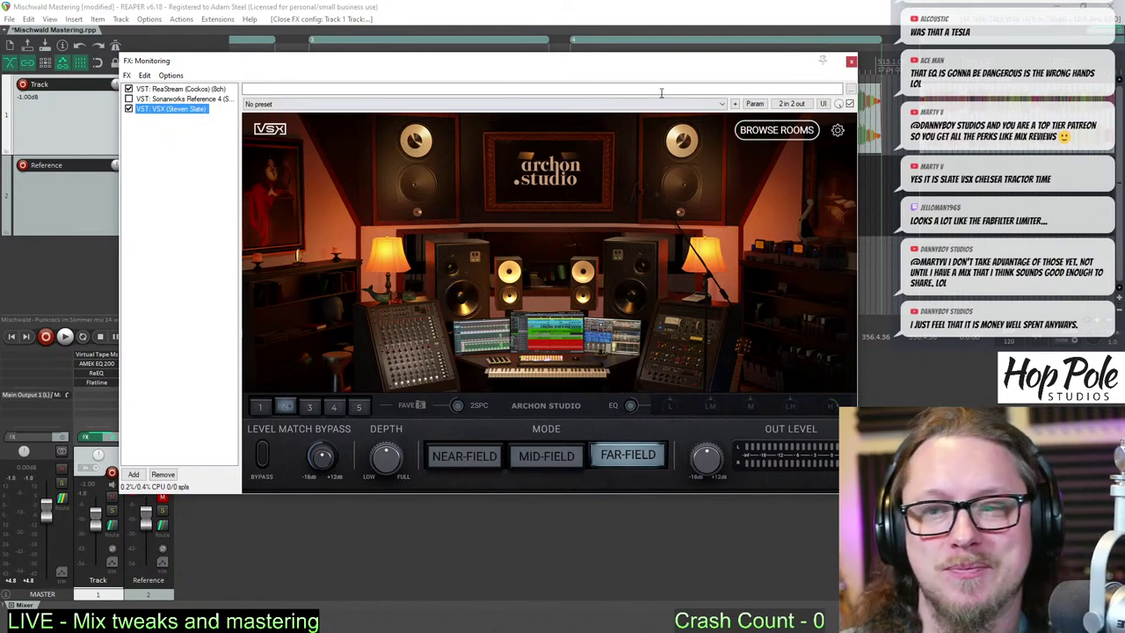
pyautogui.click(851, 61)
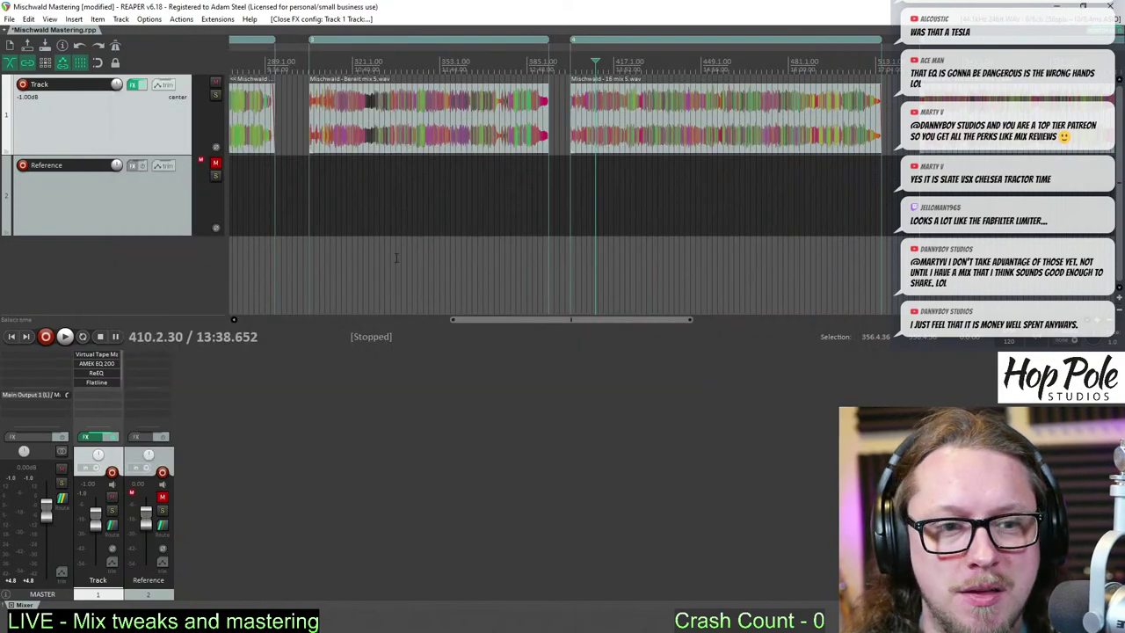
# - Show all songs in the arrangement and open the effect browser for an empty slot after Flatline on Track
pyautogui.scroll(-3, 688, 37)
pyautogui.scroll(-2, 688, 37)
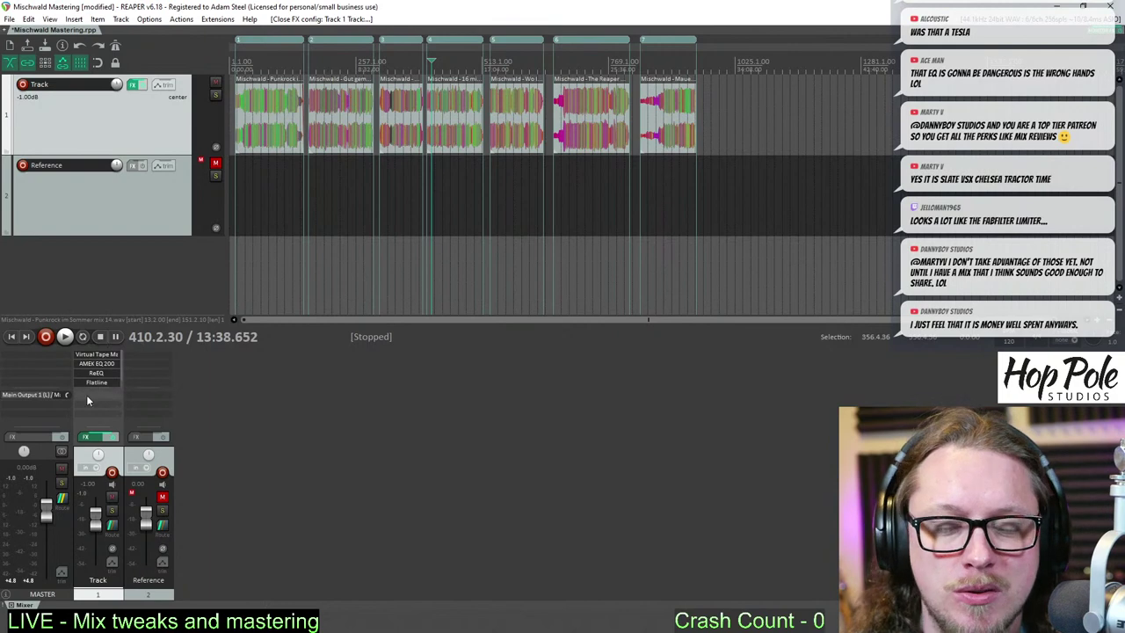
pyautogui.scroll(-1, 104, 373)
pyautogui.scroll(1, 108, 374)
pyautogui.scroll(-1, 106, 378)
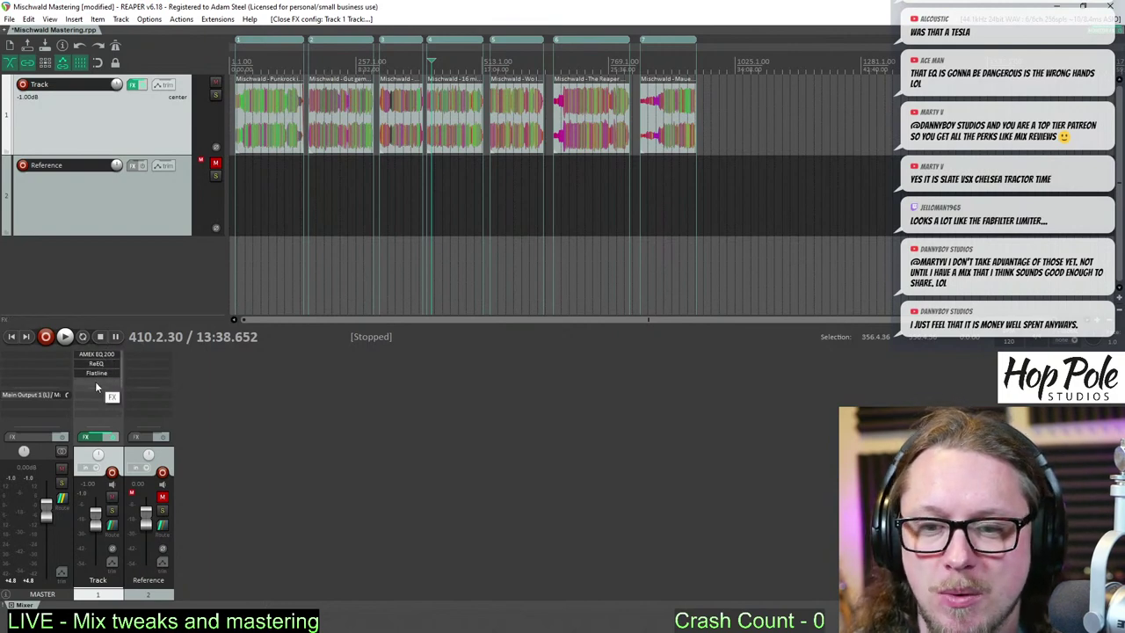
pyautogui.doubleClick(96, 388)
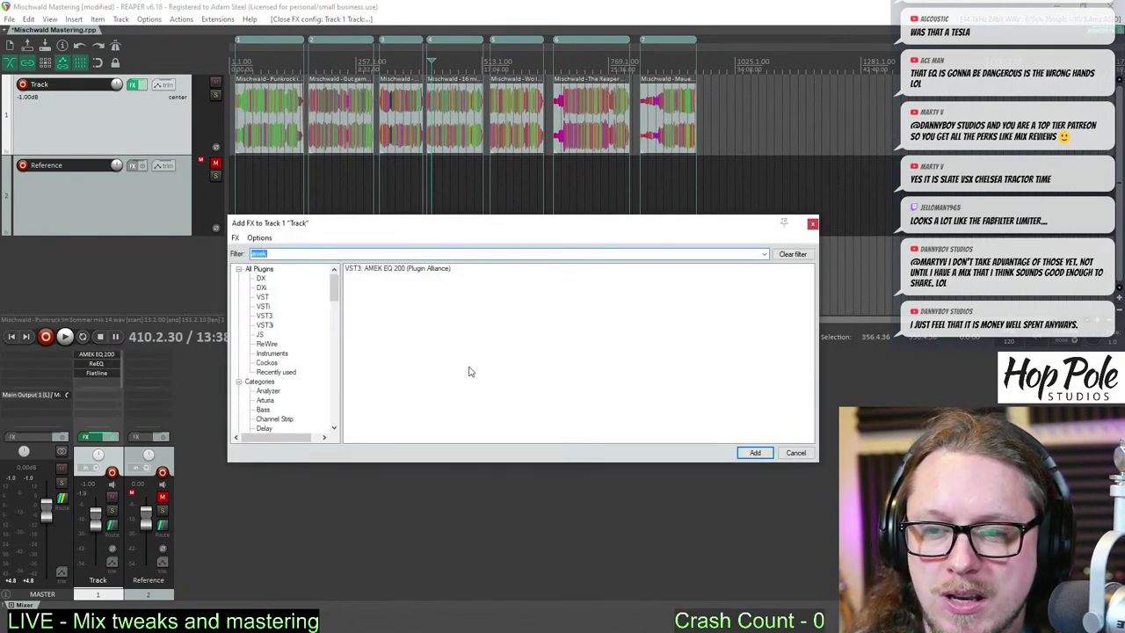
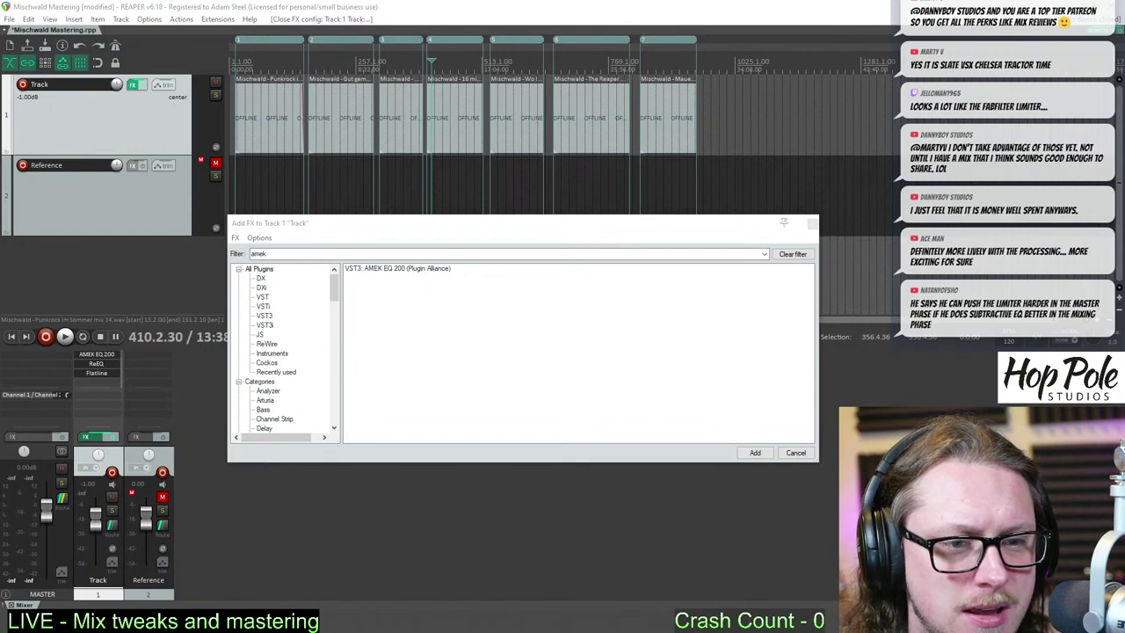
# - Clear the "amek" filter in the effect browser to list all available plugins
pyautogui.click(429, 353)
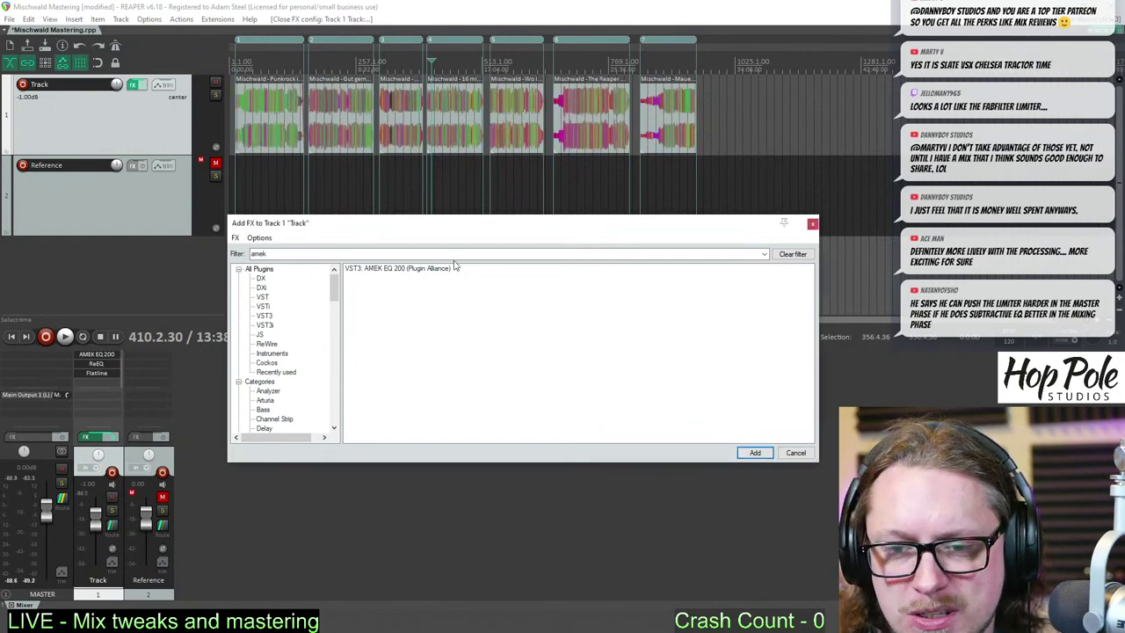
pyautogui.click(798, 255)
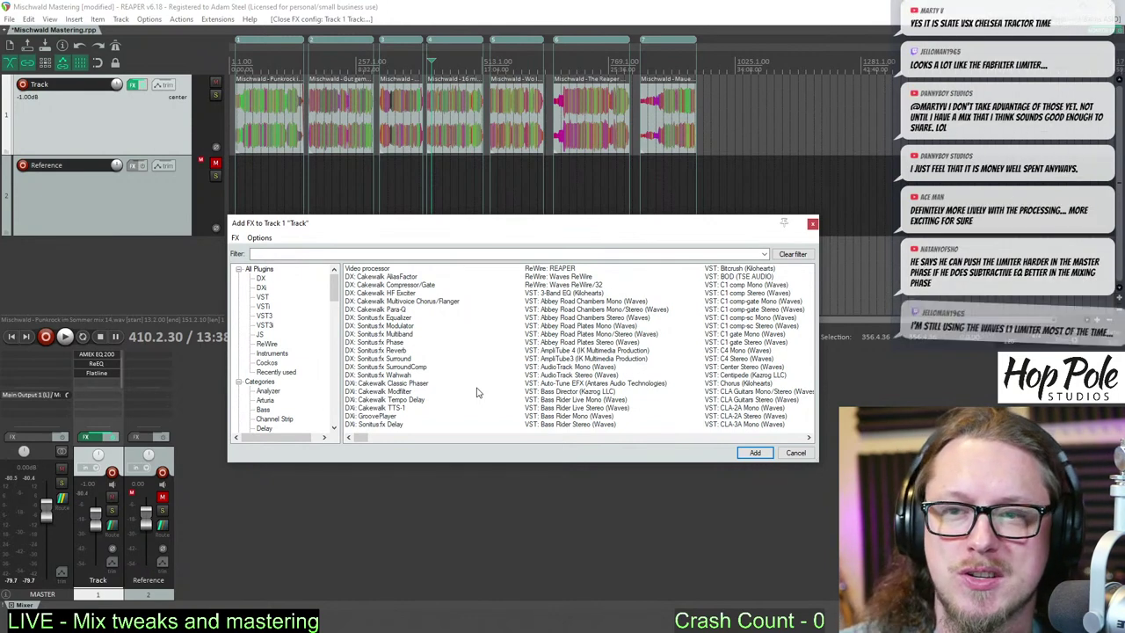
pyautogui.click(289, 6)
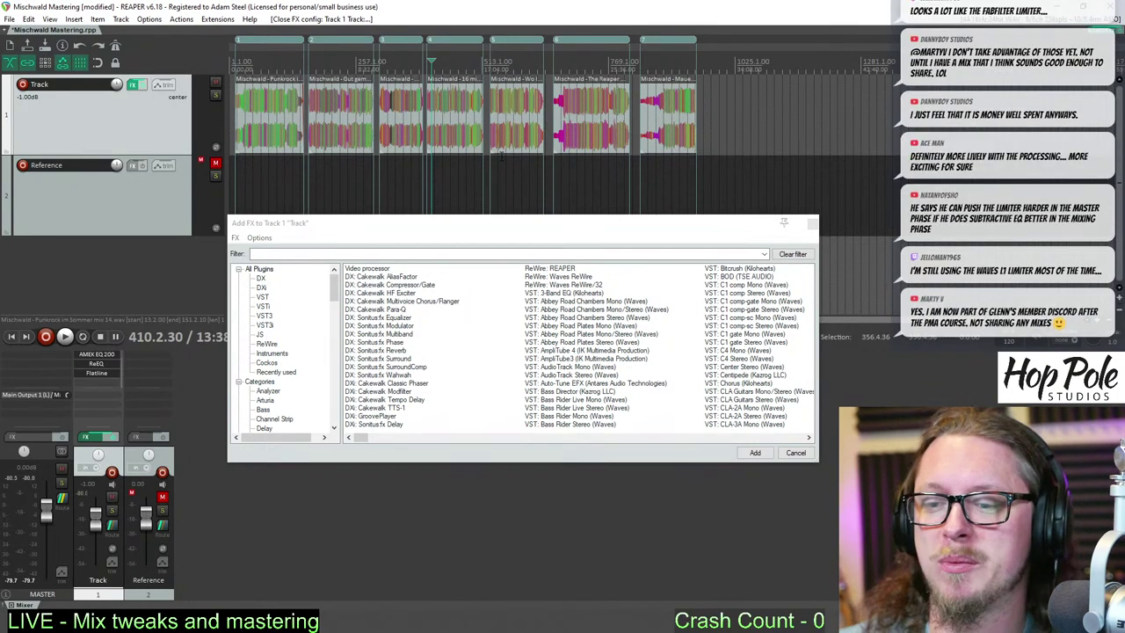
pyautogui.click(449, 384)
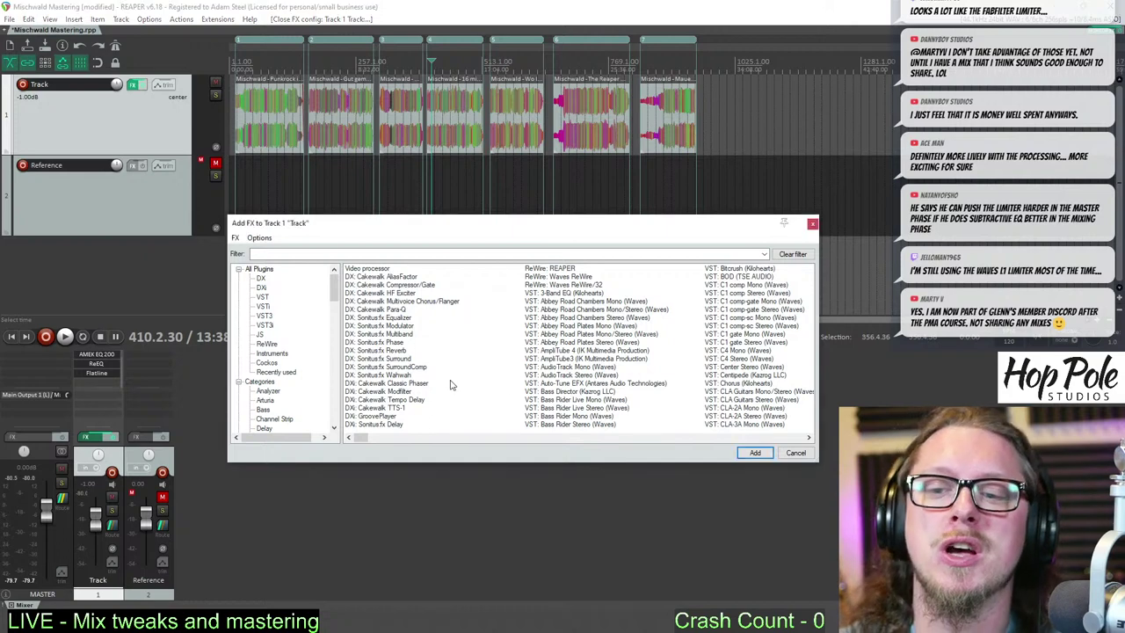
# - Find plugins matching "red", add the VBC FG-Red compressor to Track and move it ahead of Flatline
pyautogui.scroll(-3, 457, 384)
pyautogui.scroll(-2, 465, 381)
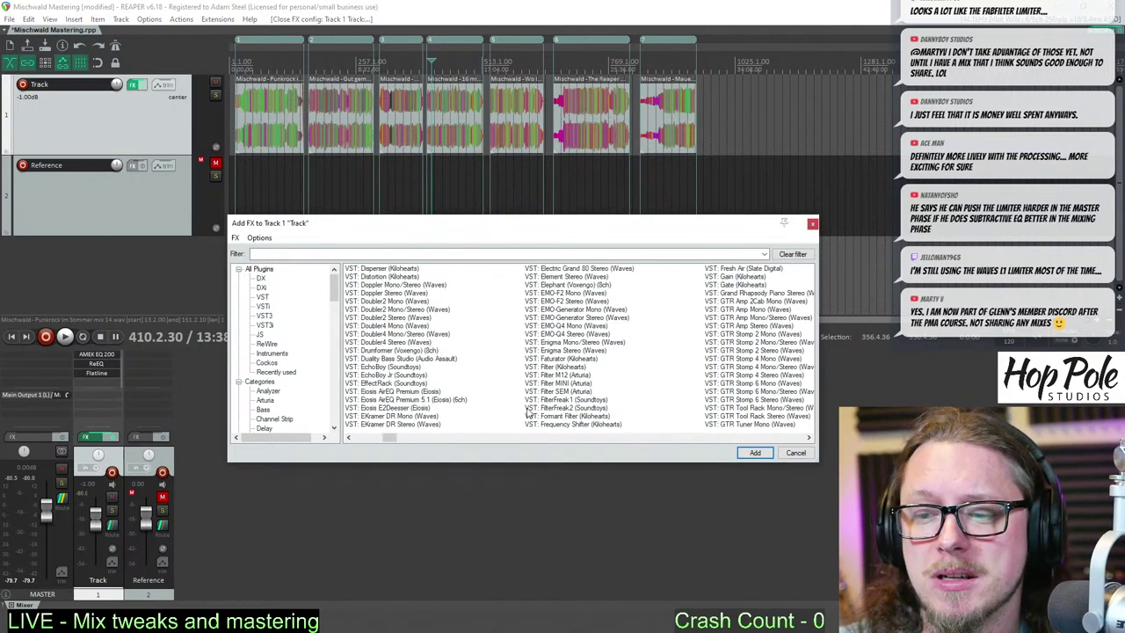
pyautogui.scroll(-1, 489, 344)
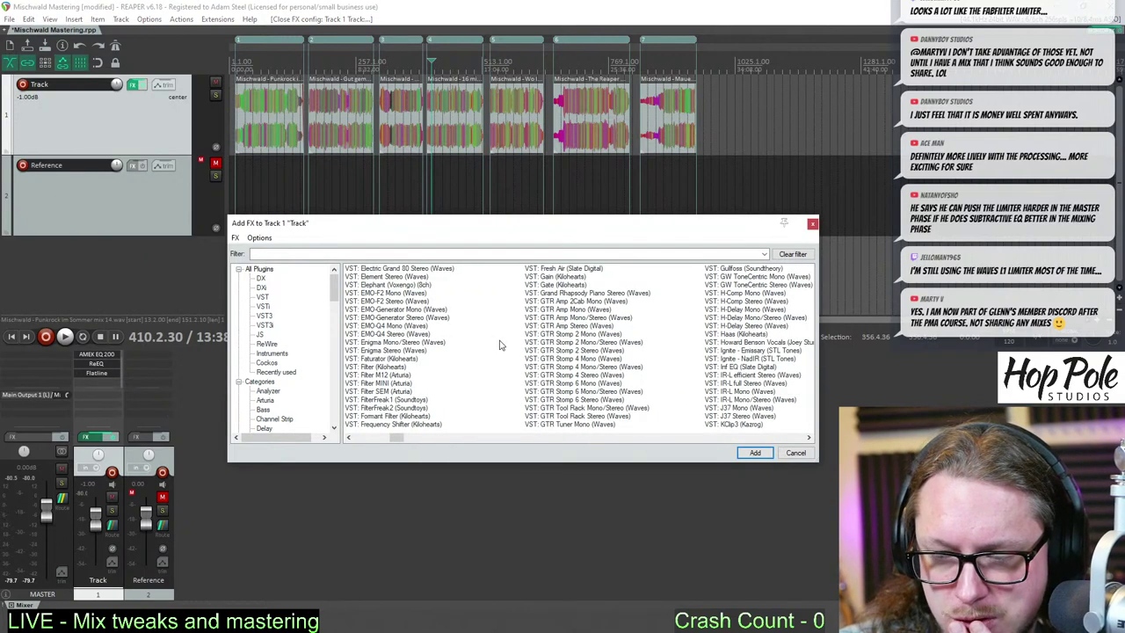
pyautogui.scroll(2, 494, 345)
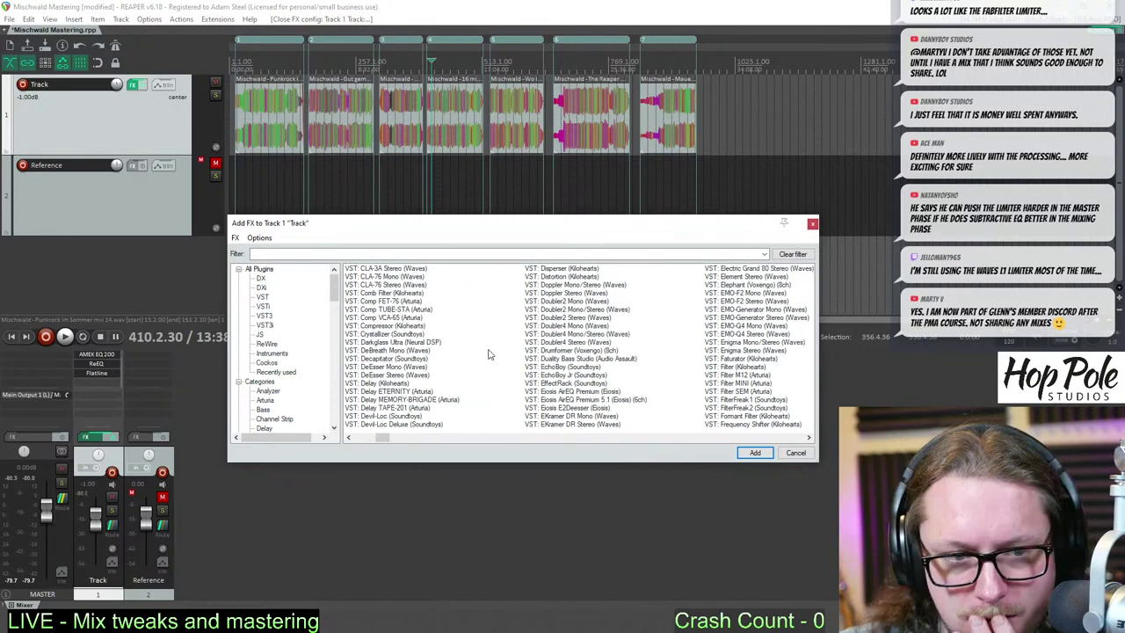
pyautogui.click(363, 253)
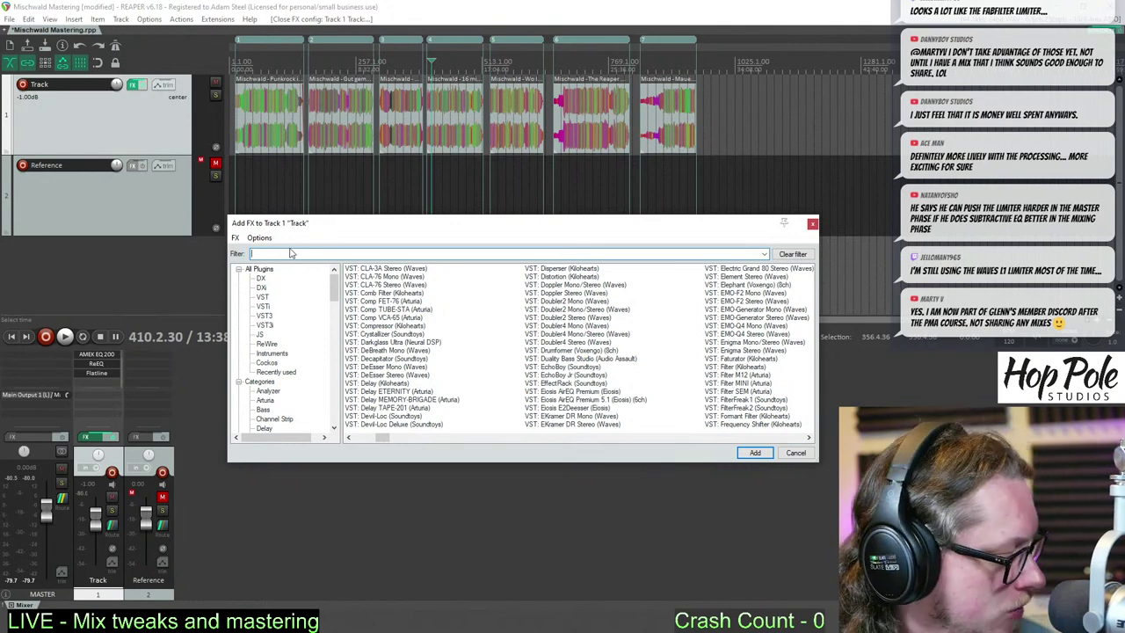
pyautogui.write('red')
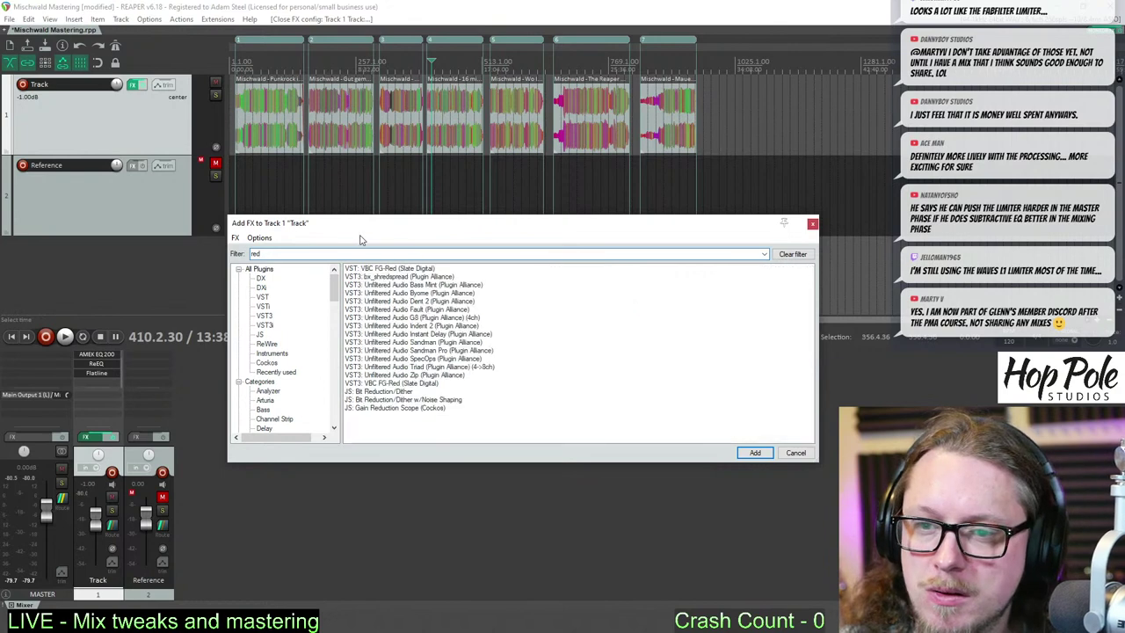
pyautogui.doubleClick(384, 268)
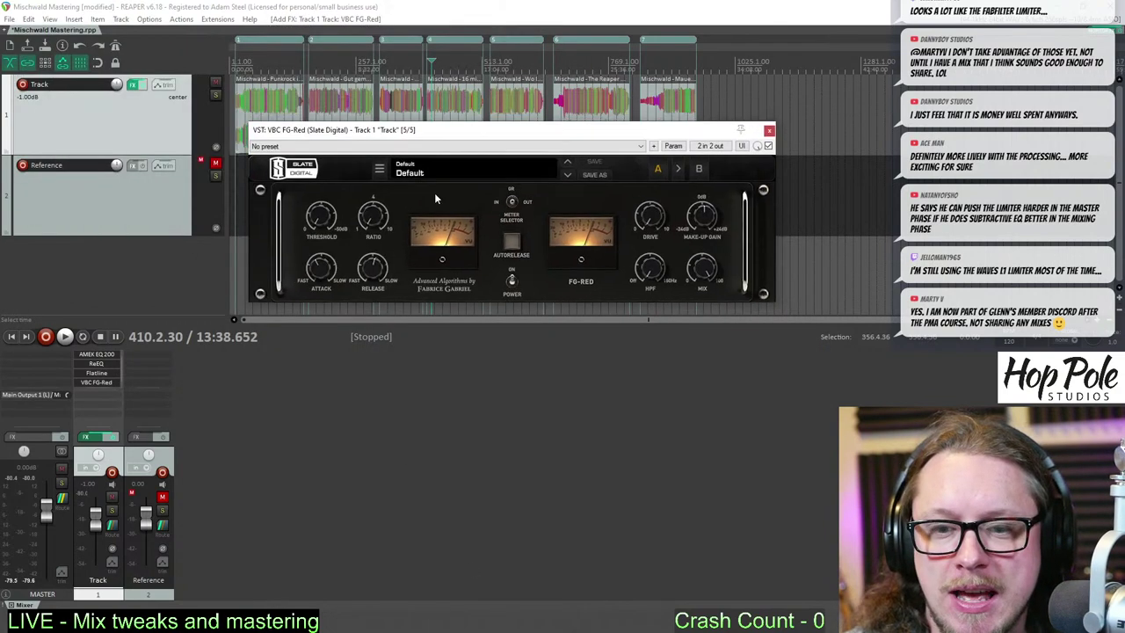
pyautogui.moveTo(93, 387); pyautogui.dragTo(98, 376)
# - Place the play cursor at about 191.2.50, inside the song "Gut gemeint mix 5"
pyautogui.moveTo(384, 138); pyautogui.dragTo(363, 210)
pyautogui.click(323, 66)
pyautogui.scroll(2, 472, 173)
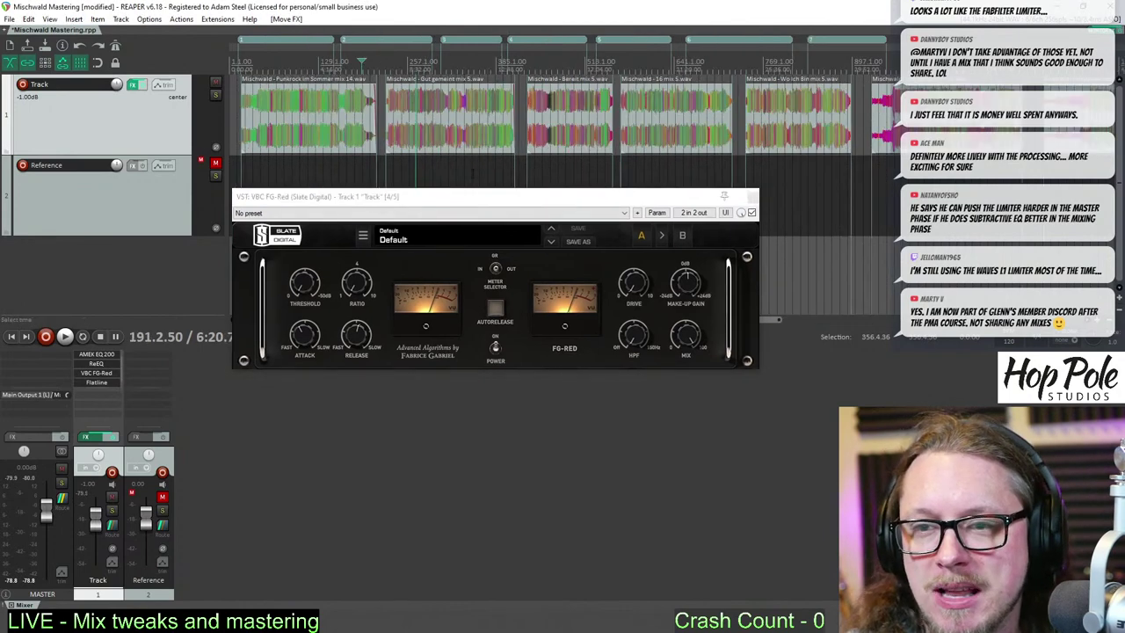
pyautogui.scroll(3, 473, 173)
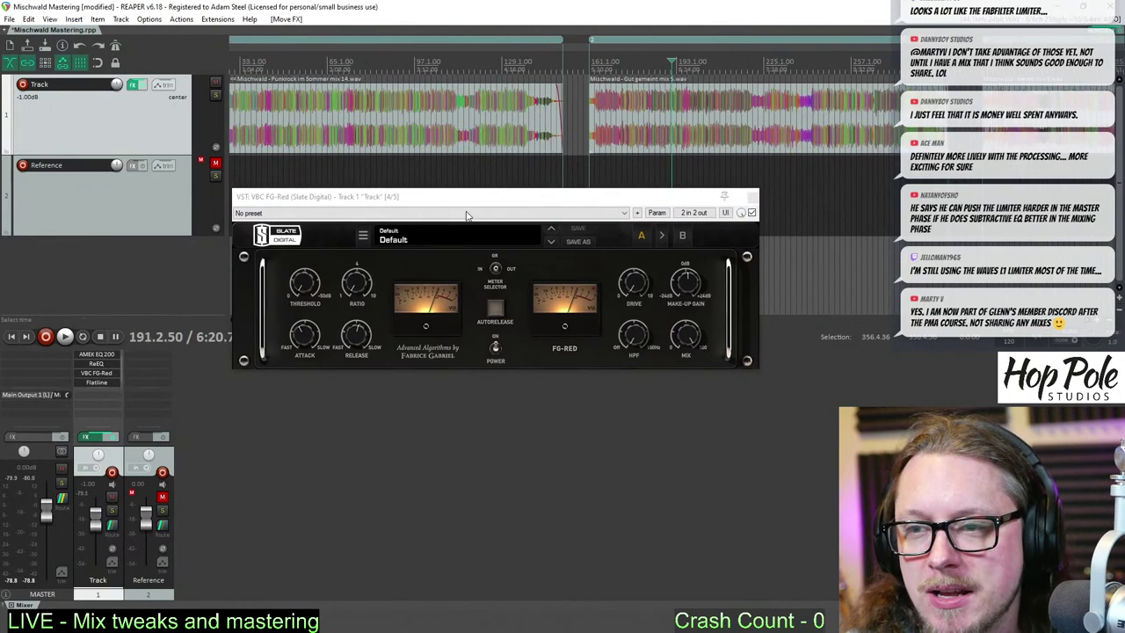
# - Enable Autorelease on the FG-Red and set its threshold to about -22.3 dB
pyautogui.click(356, 290)
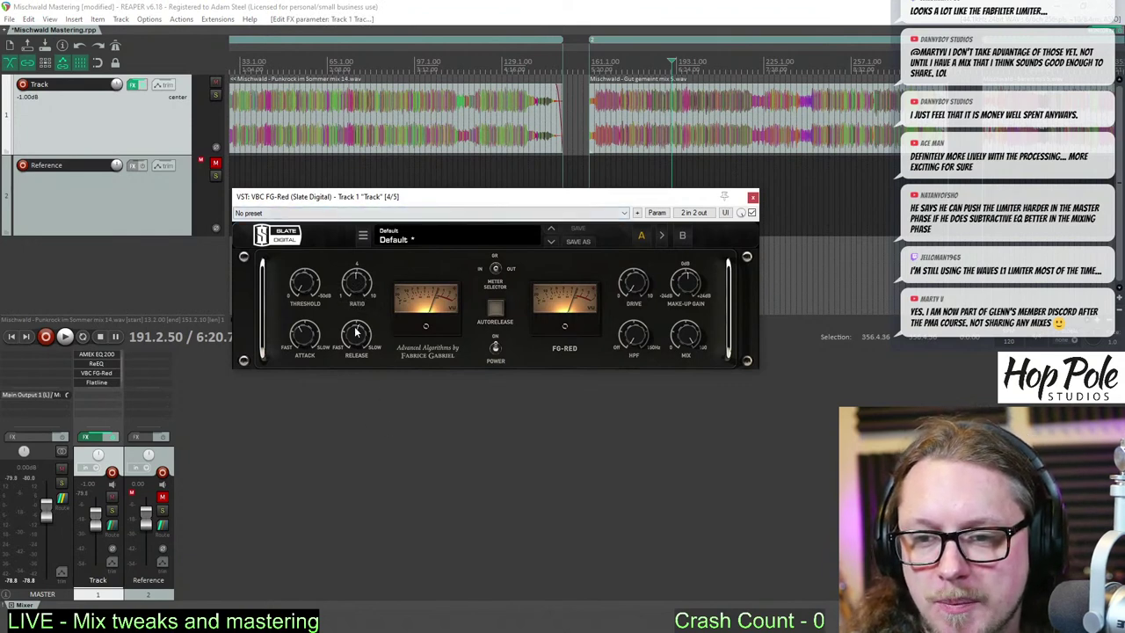
pyautogui.click(501, 310)
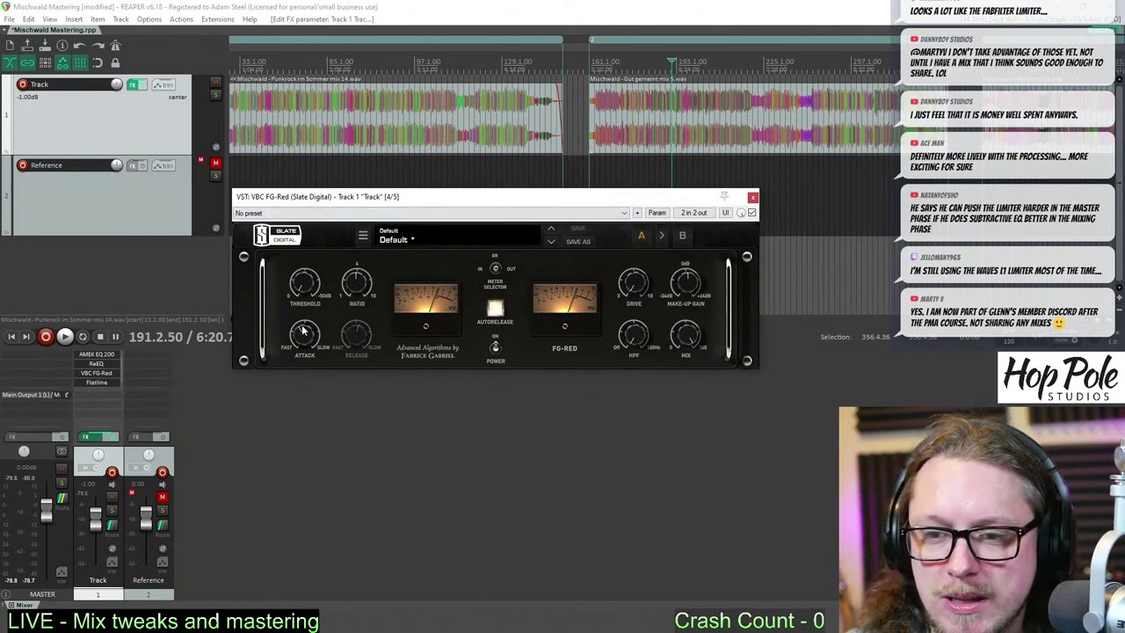
pyautogui.moveTo(308, 306); pyautogui.dragTo(306, 292)
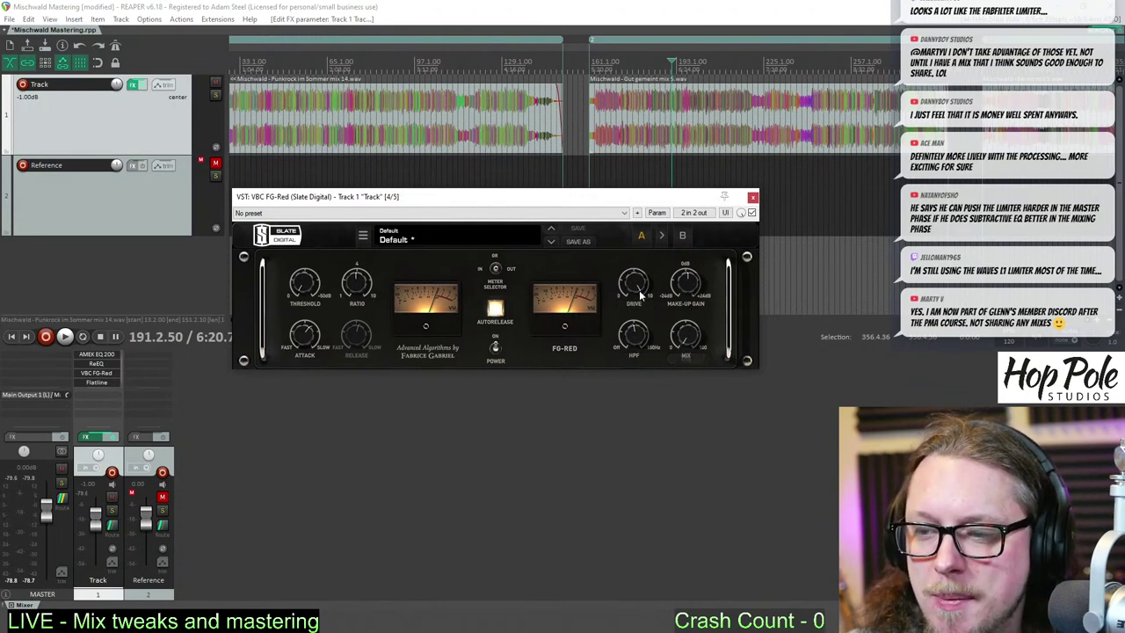
pyautogui.scroll(3, 754, 56)
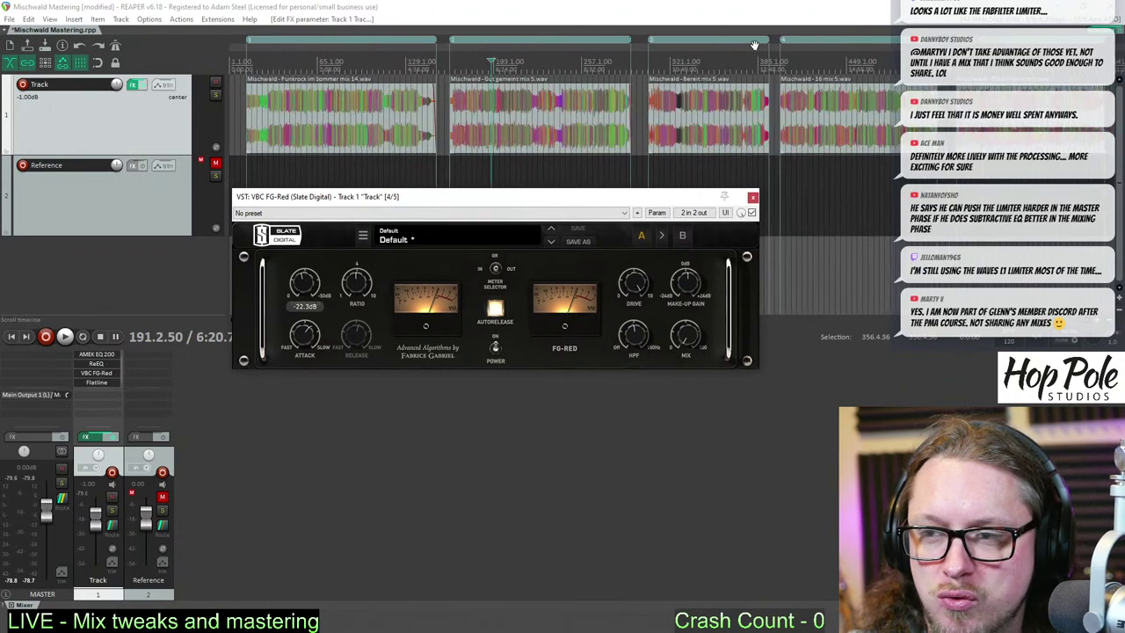
# - Play the song with Flatline open beside the FG-Red, and bypass and re-enable the FG-Red to compare
pyautogui.press('space')
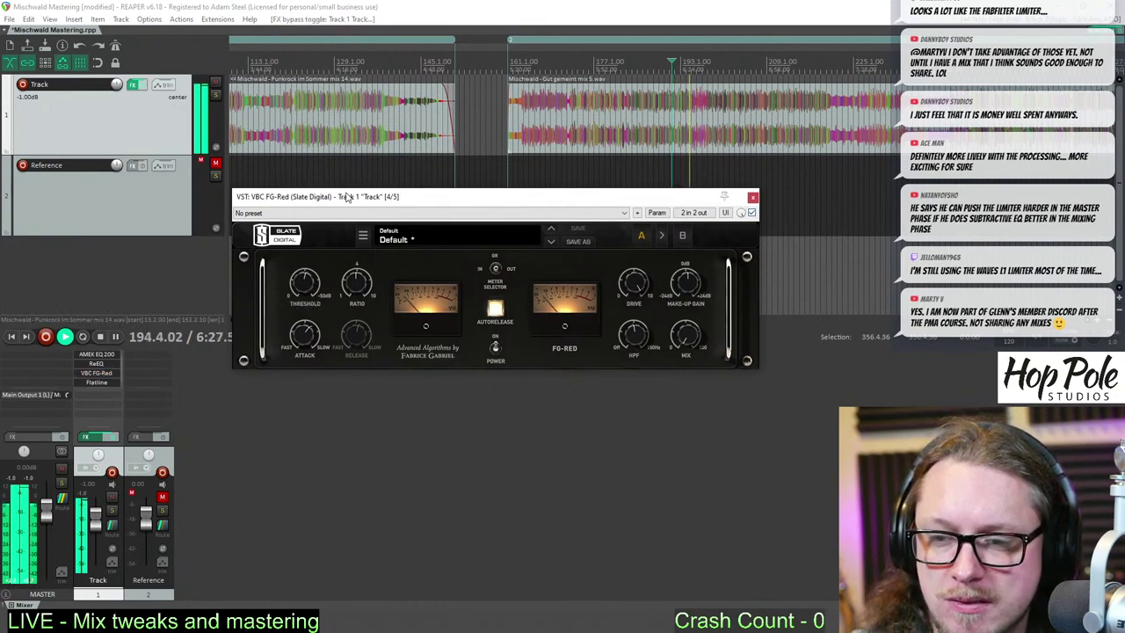
pyautogui.moveTo(352, 202); pyautogui.dragTo(333, 232)
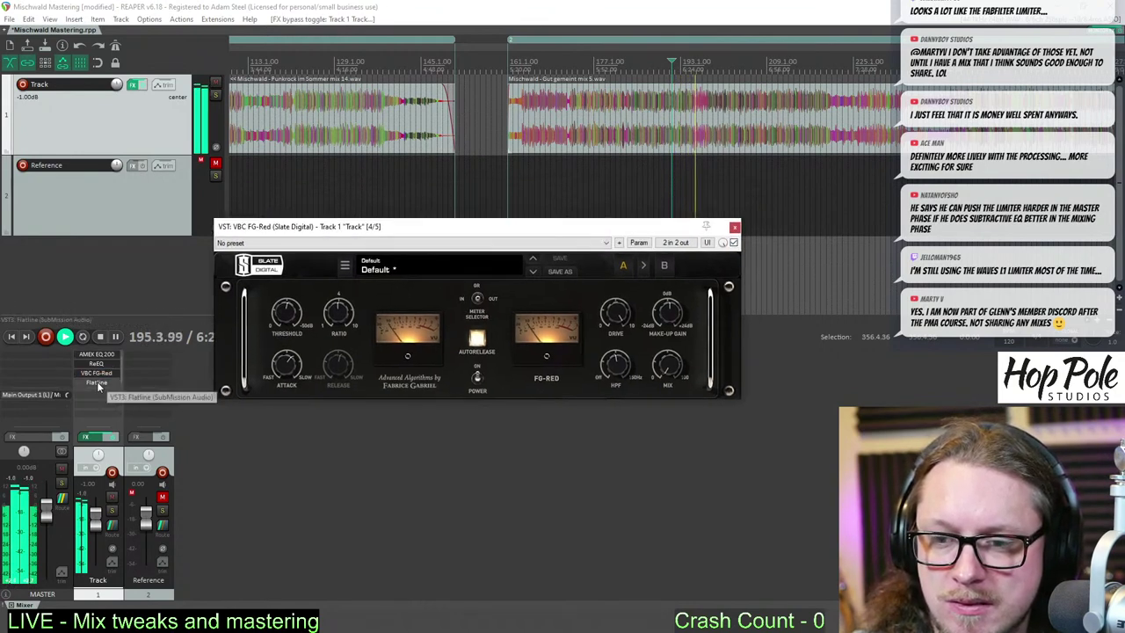
pyautogui.click(96, 383)
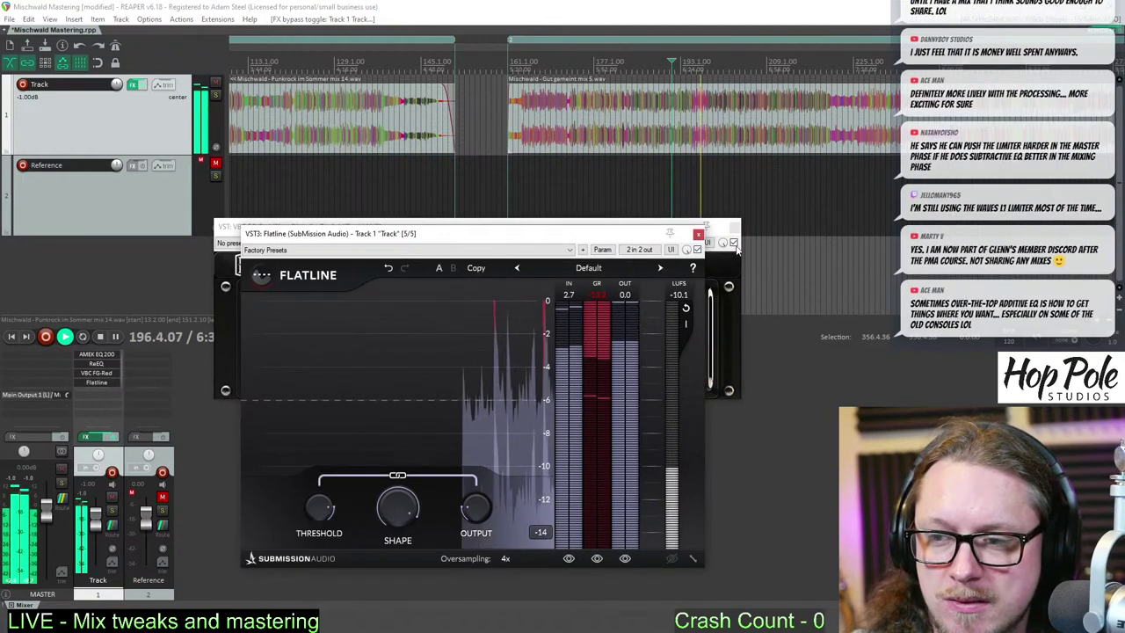
pyautogui.click(737, 249)
pyautogui.moveTo(638, 231); pyautogui.dragTo(617, 74)
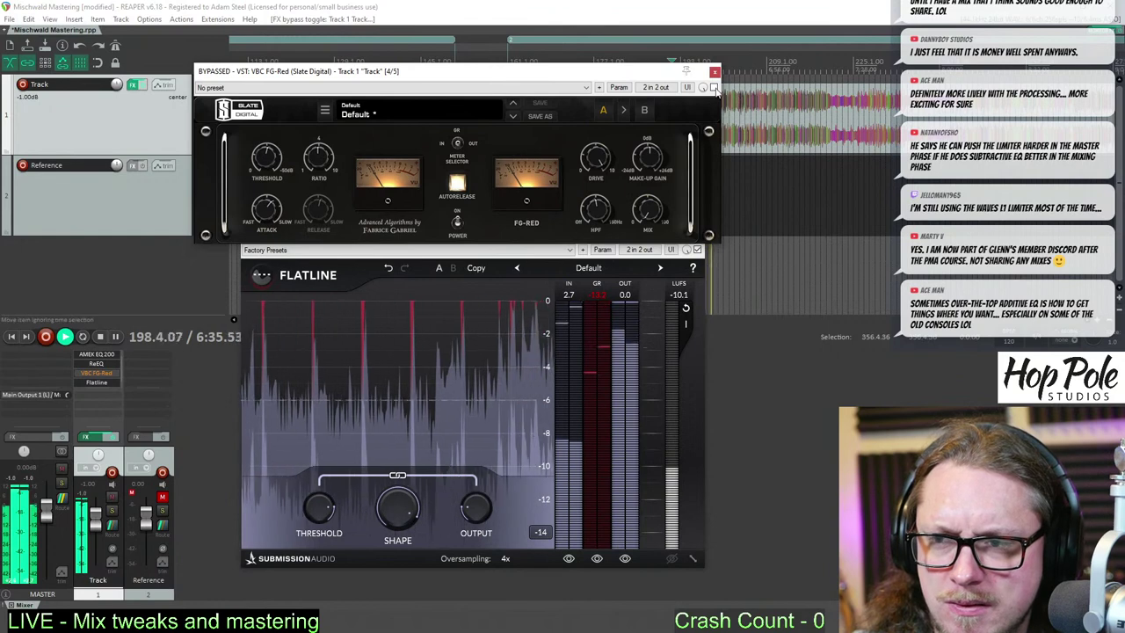
pyautogui.click(714, 87)
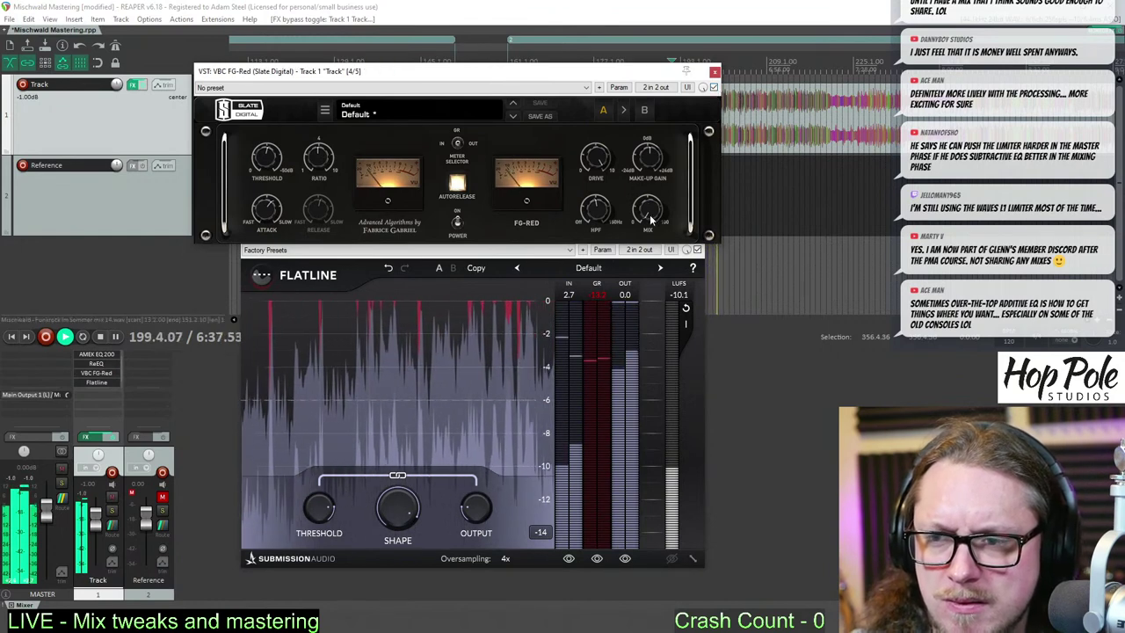
# - Set the FG-Red's mix to 100% and raise its make-up gain during playback, and stop the song
pyautogui.moveTo(651, 220); pyautogui.dragTo(643, 35)
pyautogui.press('space')
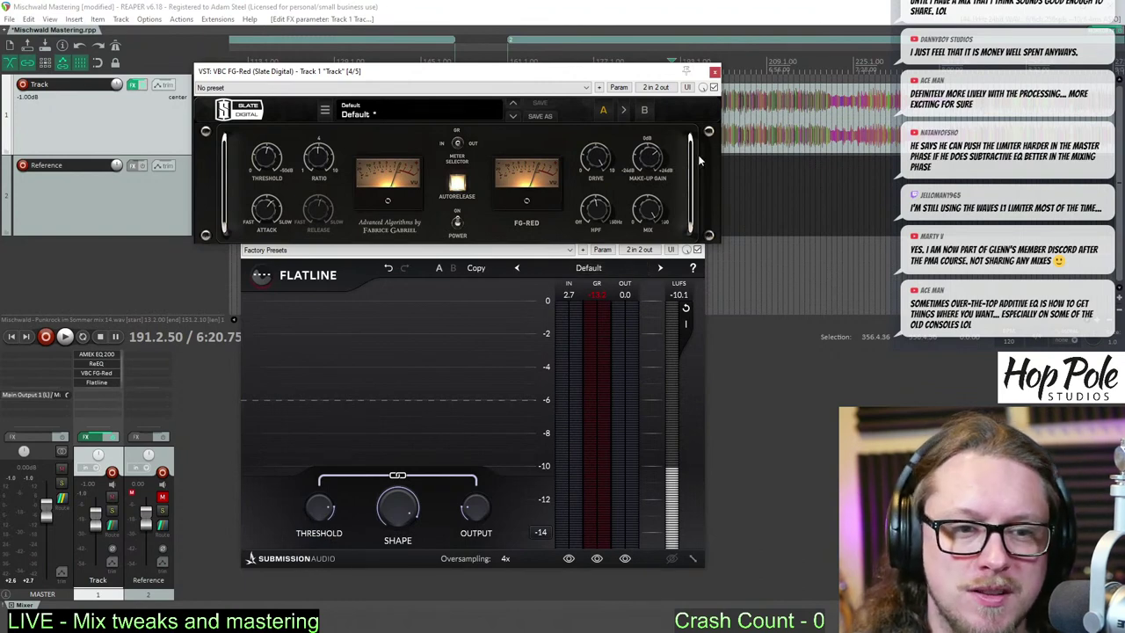
pyautogui.press('space')
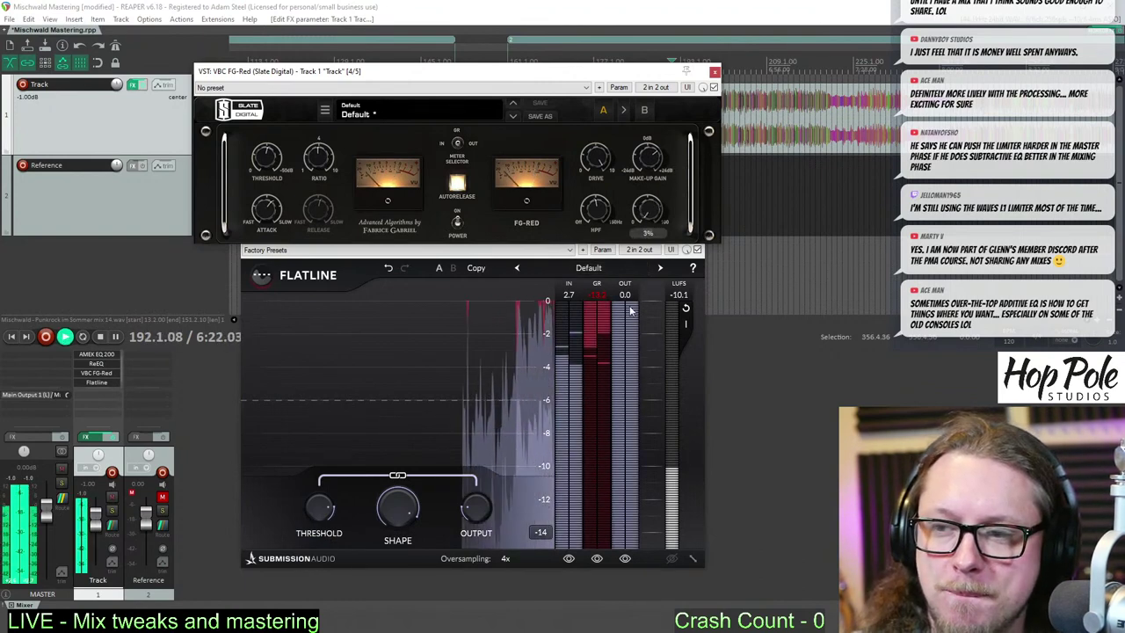
pyautogui.moveTo(646, 140)
pyautogui.mouseDown()
pyautogui.moveTo(646, 204)
pyautogui.moveTo(649, 162)
pyautogui.mouseUp()
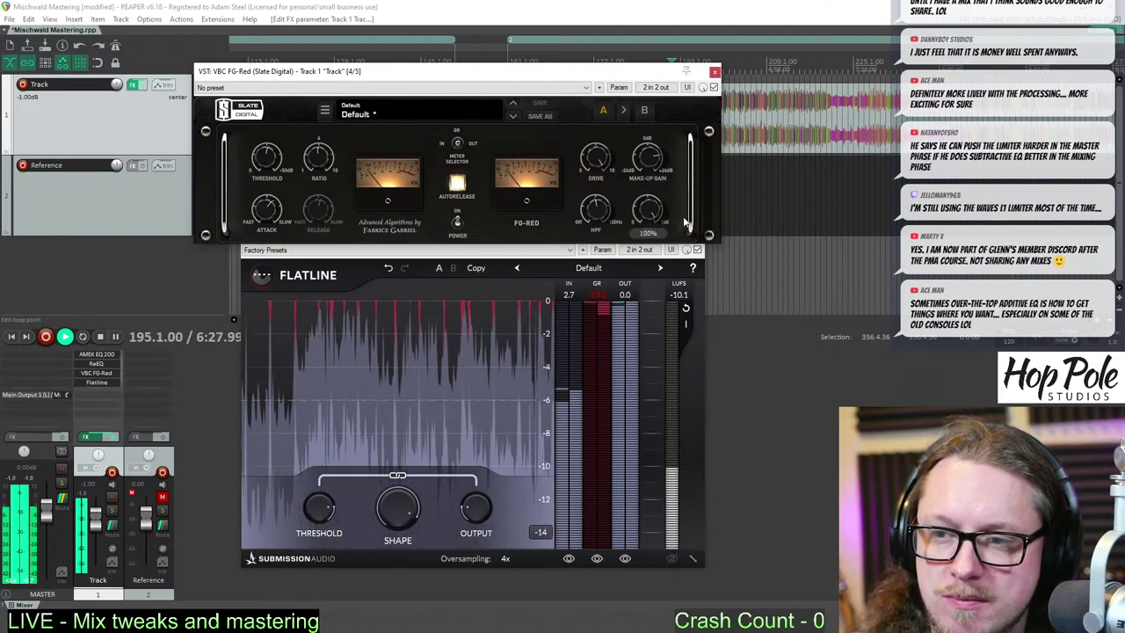
pyautogui.press('space')
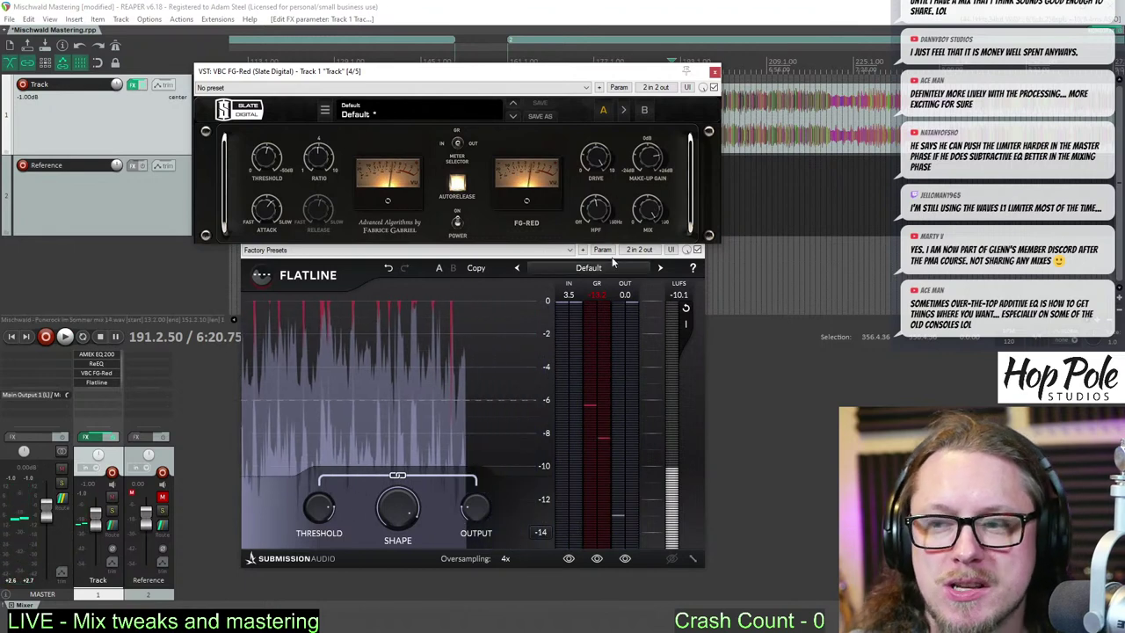
# - Separate the Flatline and FG-Red windows, replay the passage and set the FG-Red's mix to 30%
pyautogui.click(698, 347)
pyautogui.moveTo(588, 242); pyautogui.dragTo(613, 273)
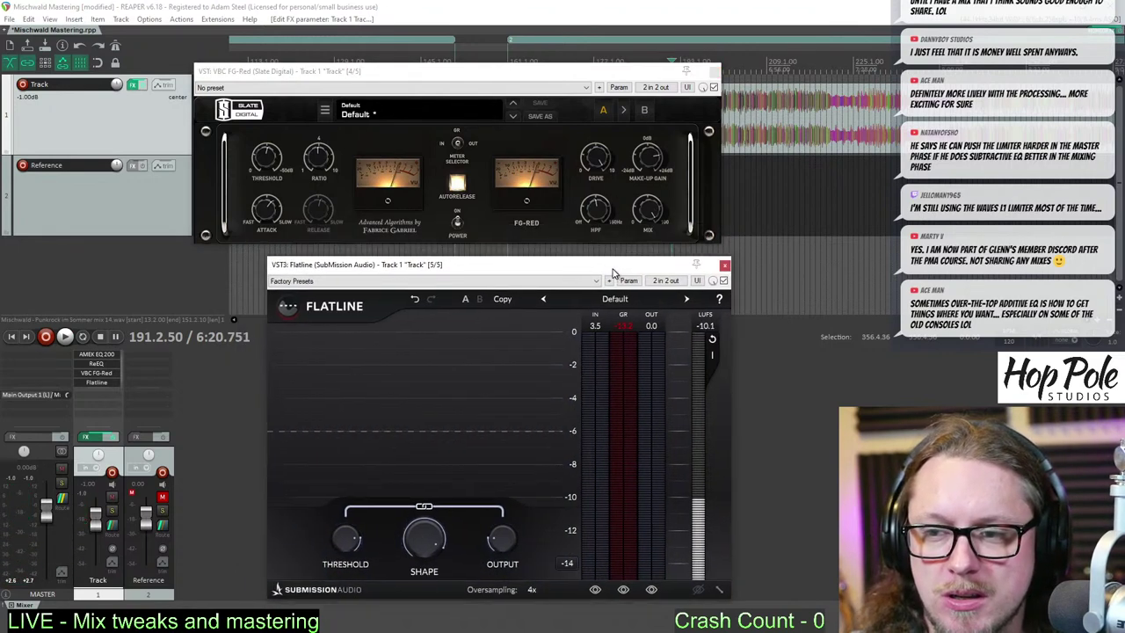
pyautogui.press('space')
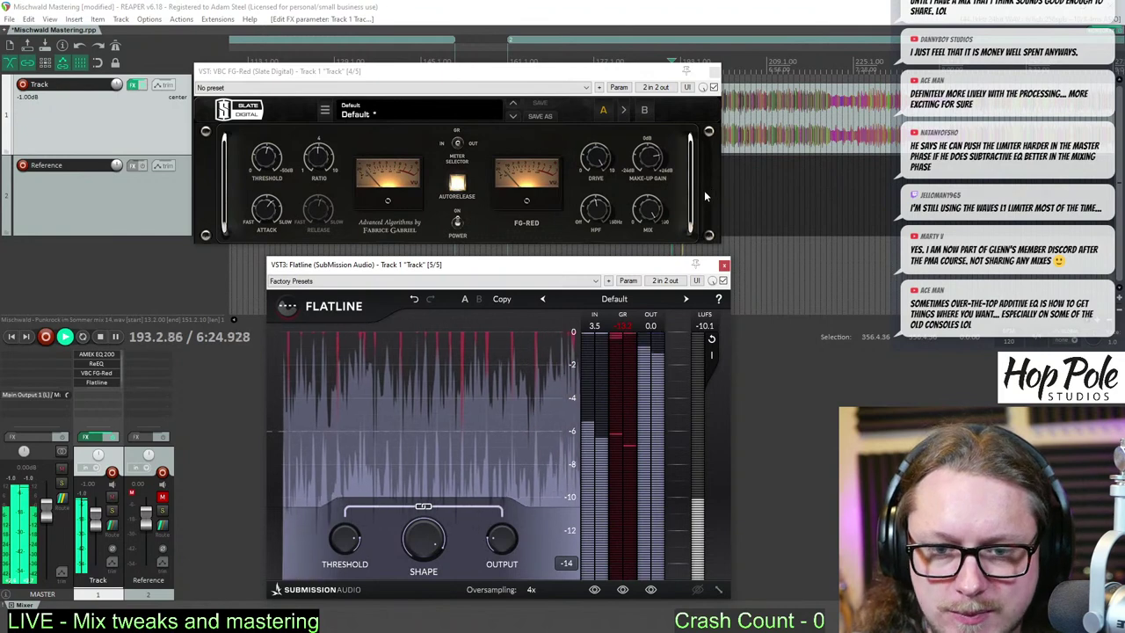
pyautogui.press('space')
pyautogui.moveTo(654, 211)
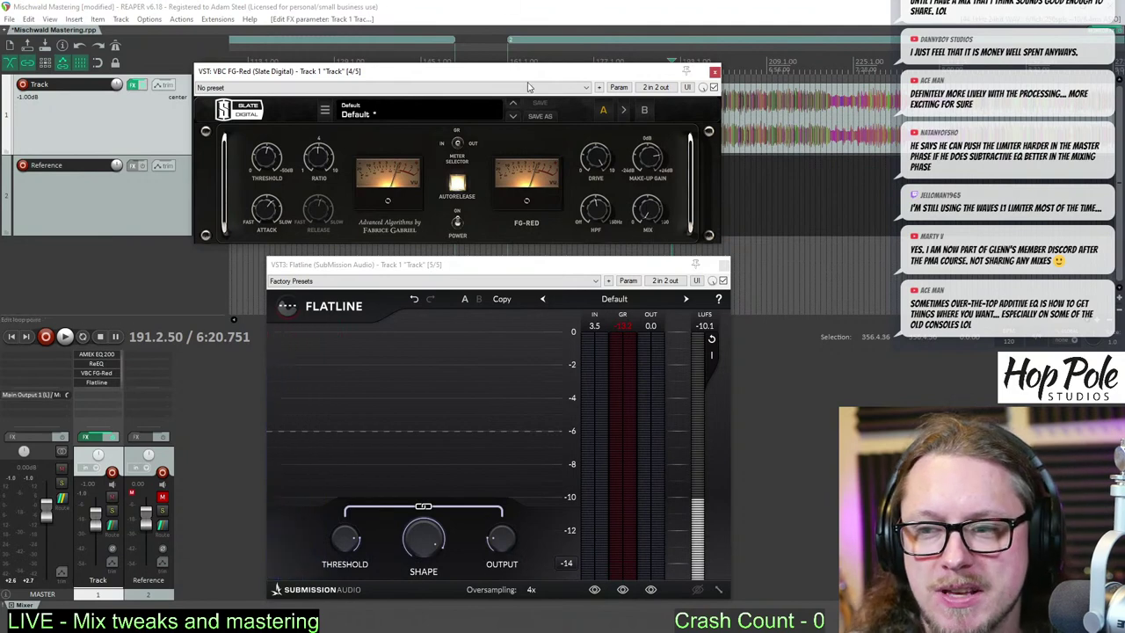
pyautogui.moveTo(529, 76); pyautogui.dragTo(545, 157)
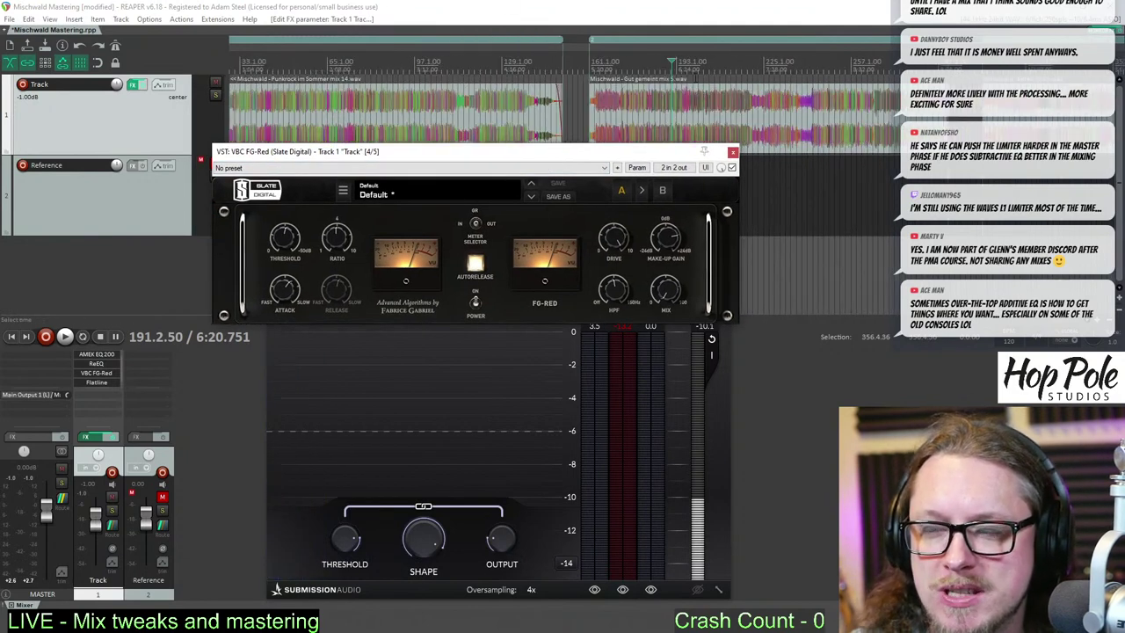
pyautogui.press('space')
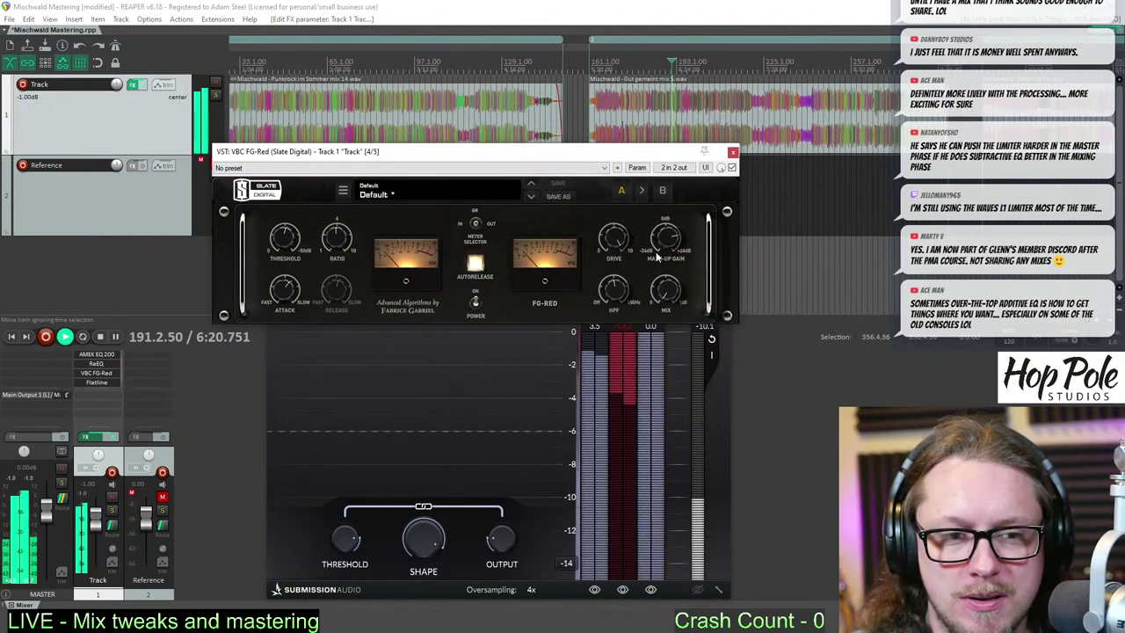
pyautogui.moveTo(671, 291); pyautogui.dragTo(677, 271)
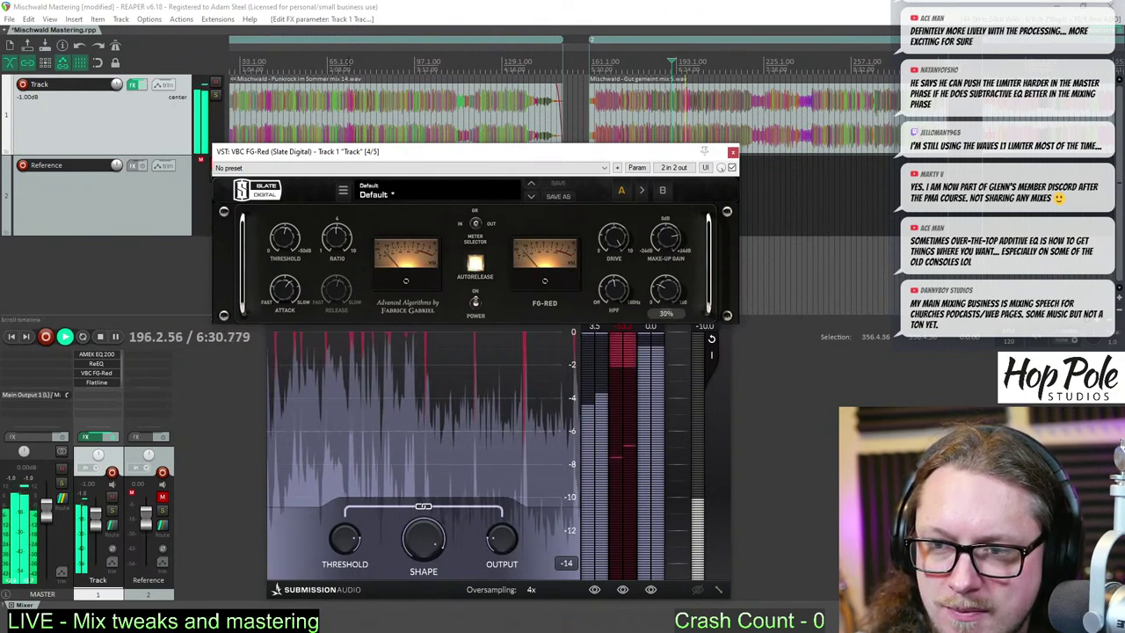
# - Play the first song from about 57.2.48 and reset Flatline's gain reduction peak readout
pyautogui.click(305, 63)
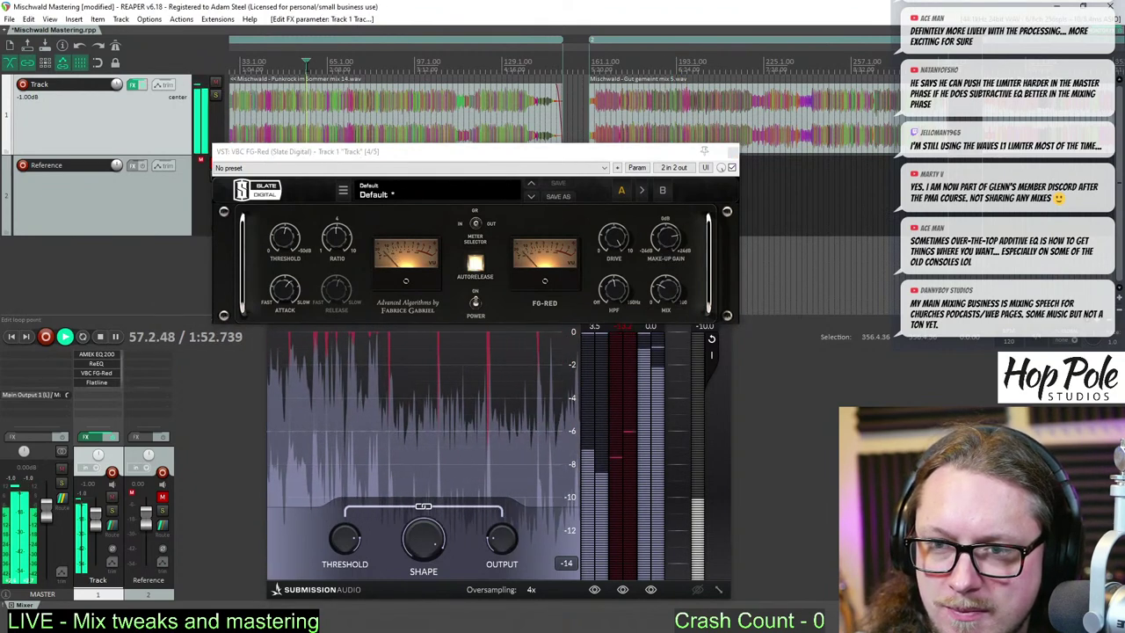
pyautogui.click(628, 326)
pyautogui.click(627, 326)
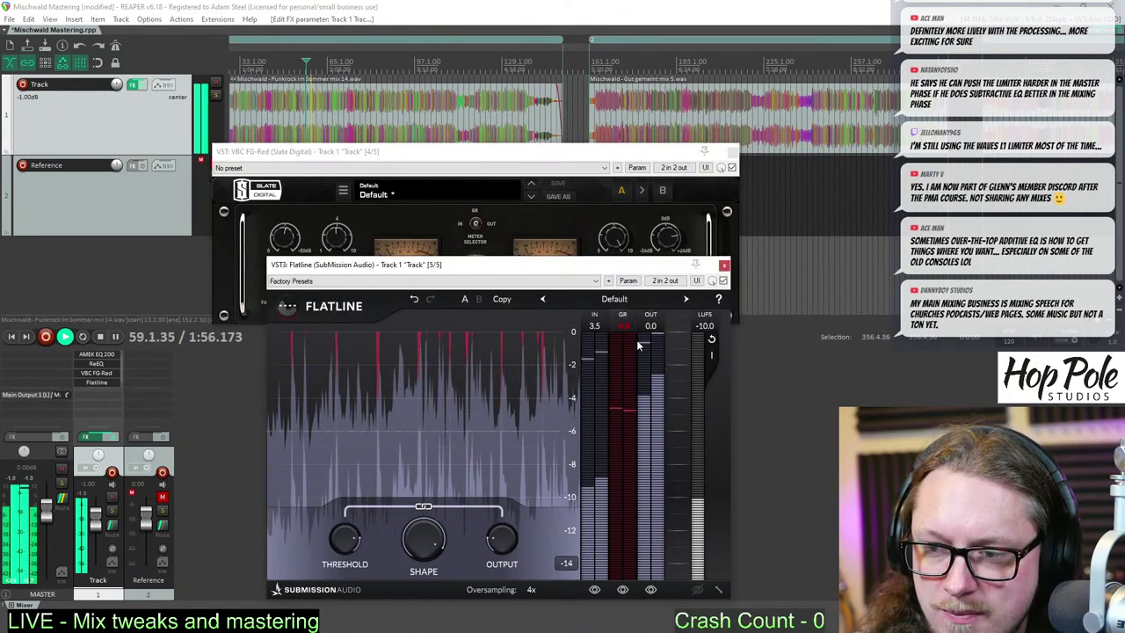
# - Arrange the FG-Red and Flatline windows to overlap less, and compare Flatline's gain reduction with the FG-Red bypassed and re-enabled
pyautogui.moveTo(516, 265); pyautogui.dragTo(603, 257)
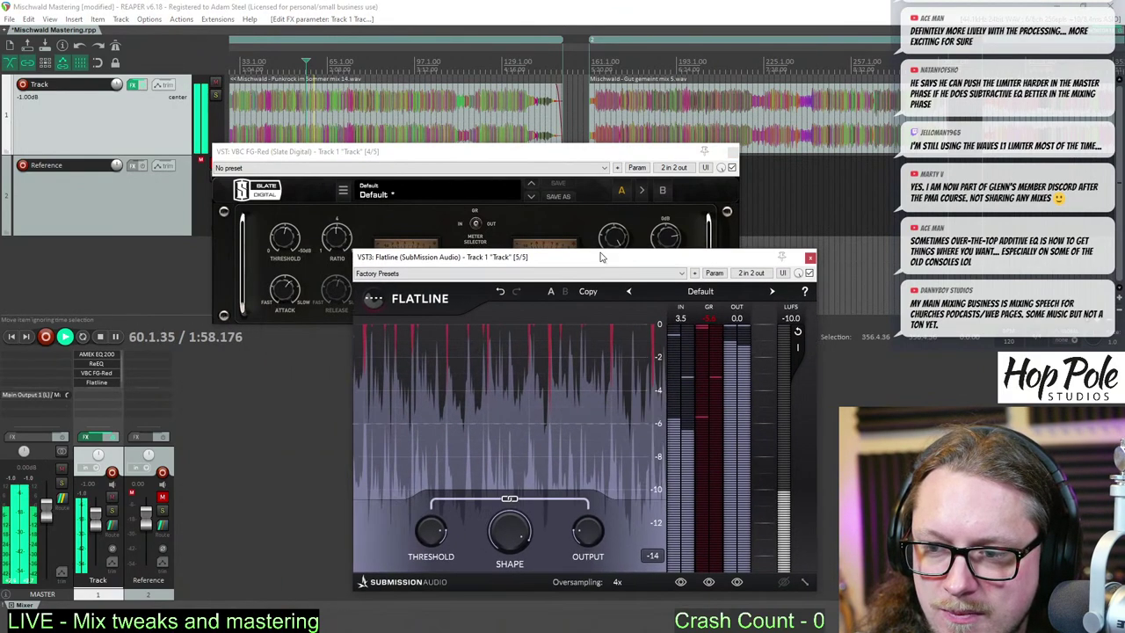
pyautogui.moveTo(531, 155)
pyautogui.mouseDown()
pyautogui.moveTo(527, 188)
pyautogui.moveTo(526, 166)
pyautogui.mouseUp()
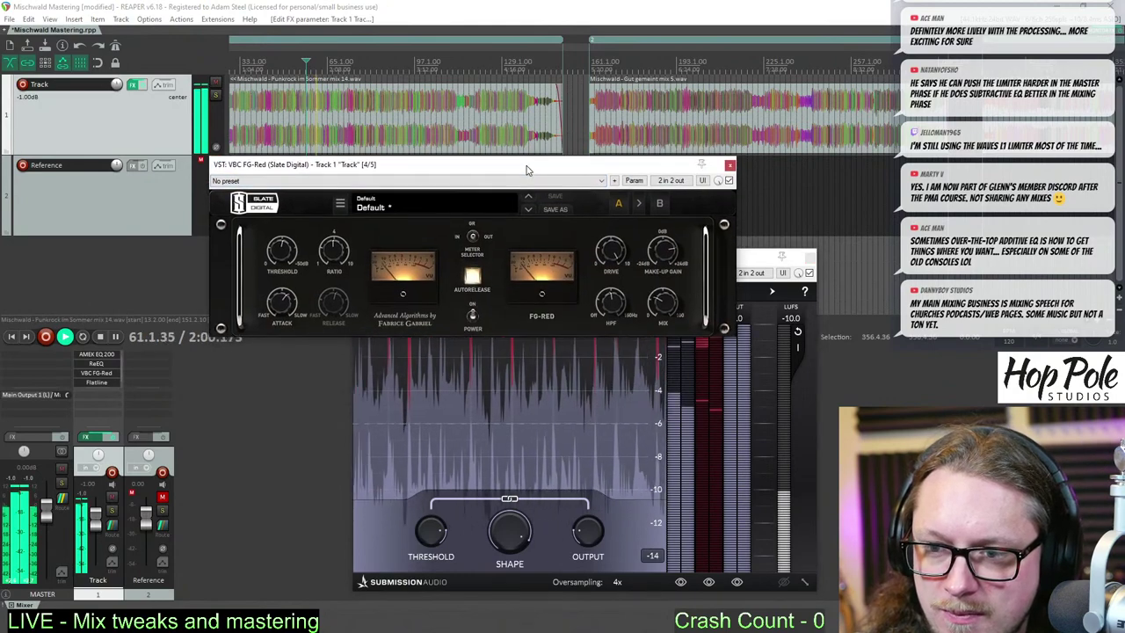
pyautogui.click(761, 260)
pyautogui.moveTo(761, 261); pyautogui.dragTo(777, 257)
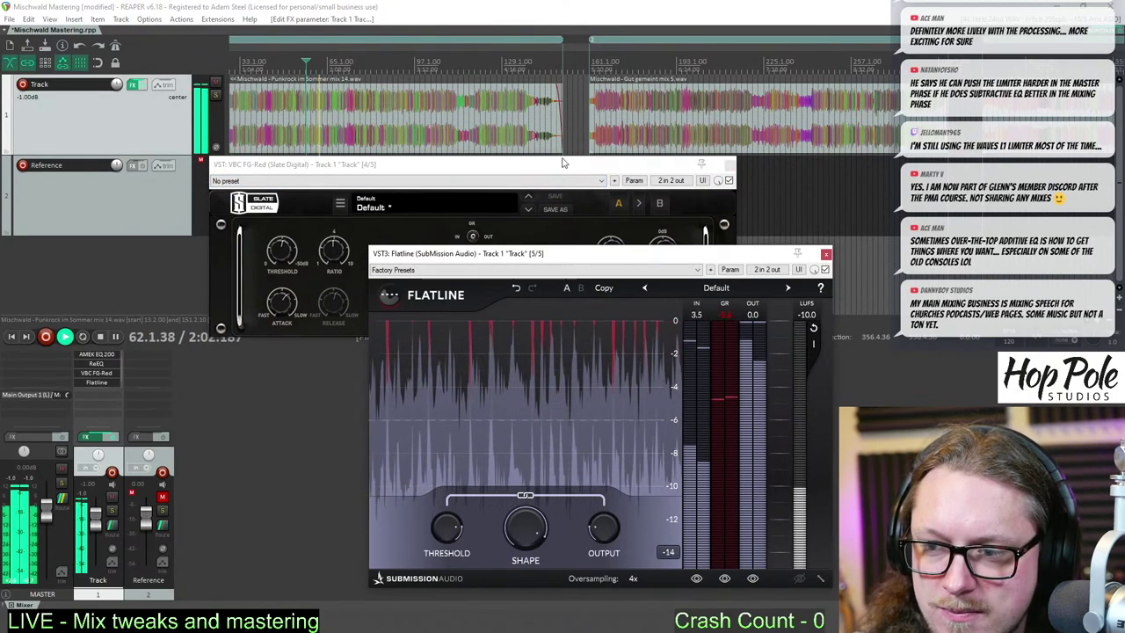
pyautogui.moveTo(555, 169); pyautogui.dragTo(535, 171)
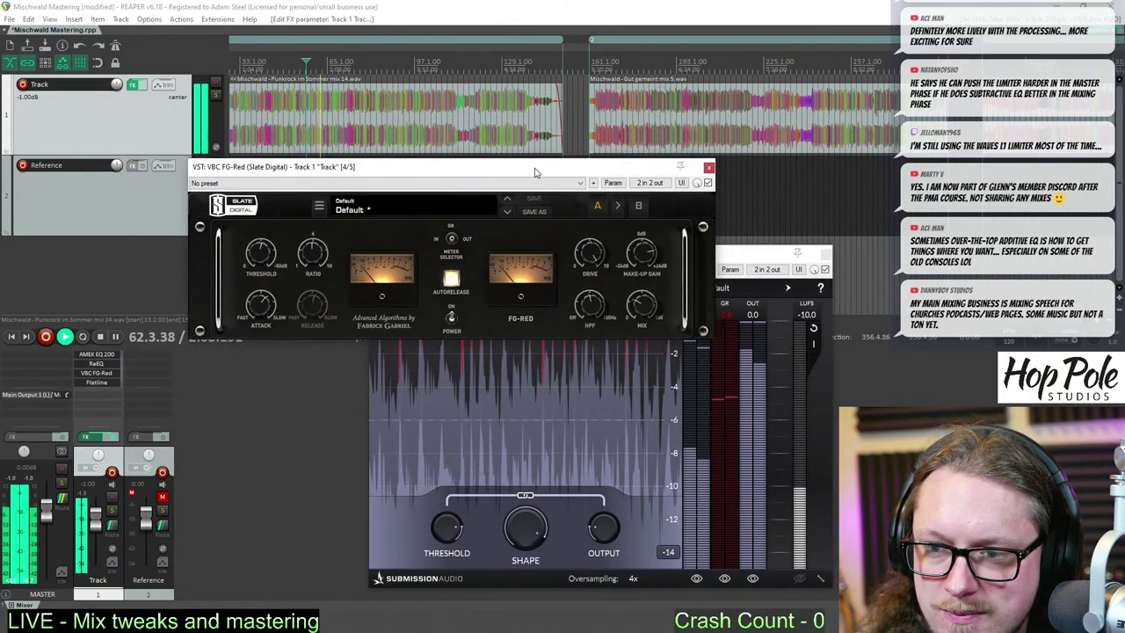
pyautogui.click(708, 183)
pyautogui.click(708, 183)
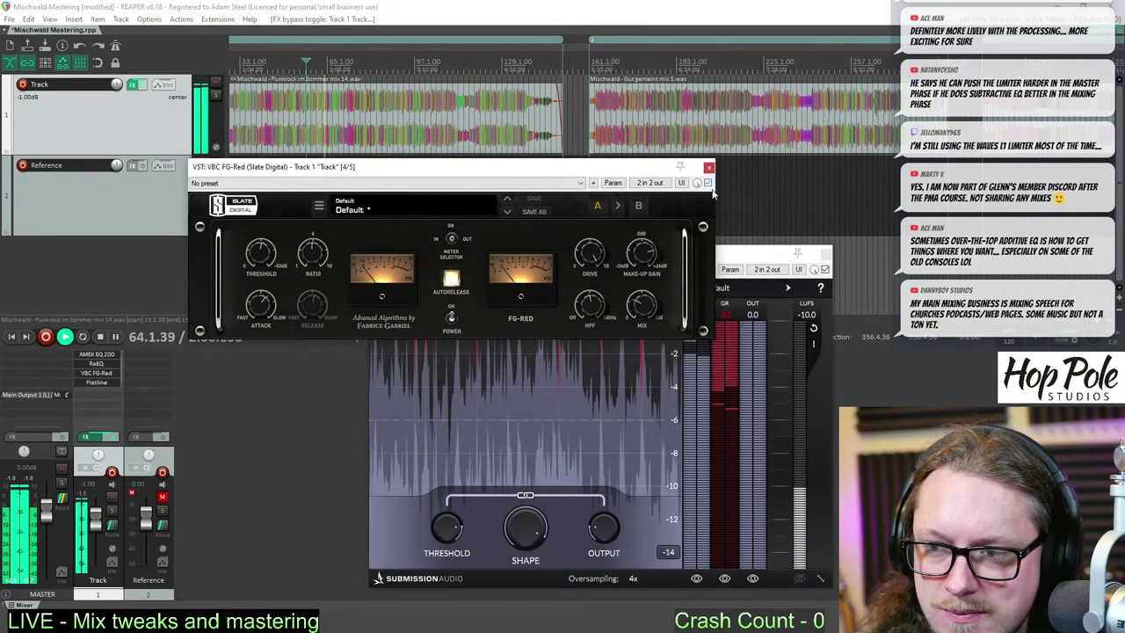
pyautogui.moveTo(732, 258); pyautogui.dragTo(723, 255)
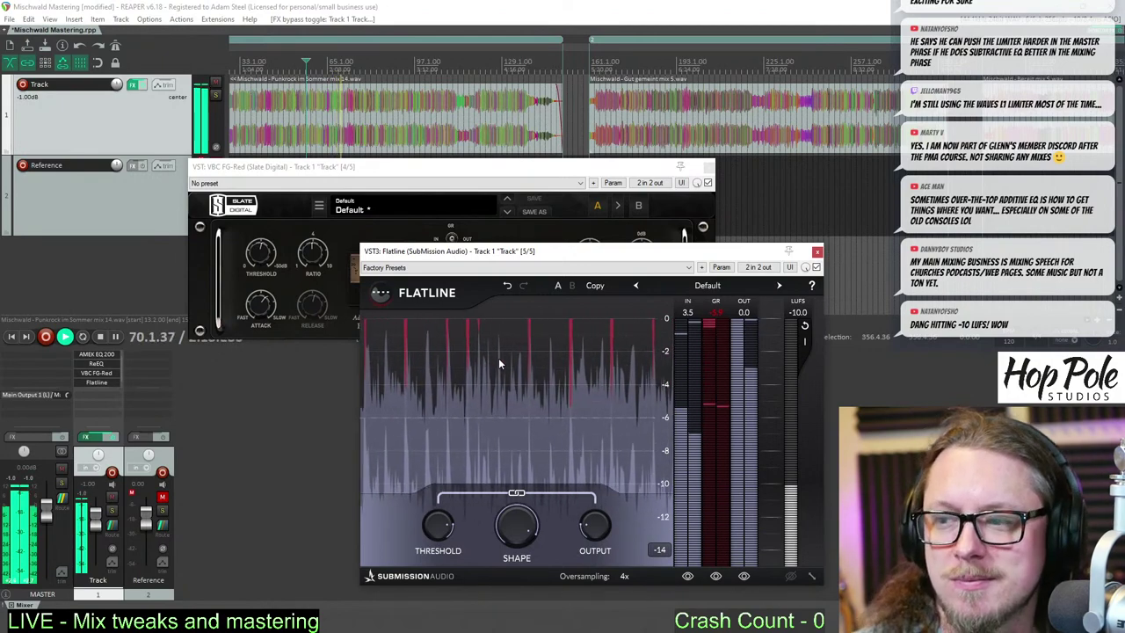
# - Stop playback, switch Flatline's LUFS meter to short-term (S) mode, and reposition the Flatline window
pyautogui.press('space')
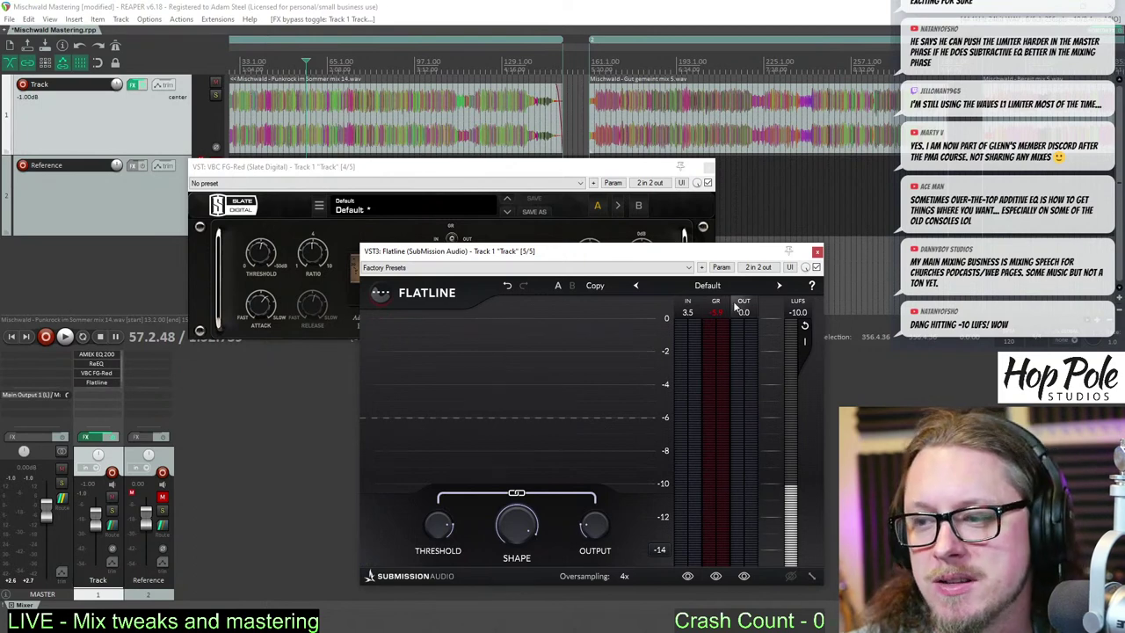
pyautogui.click(810, 339)
pyautogui.click(809, 372)
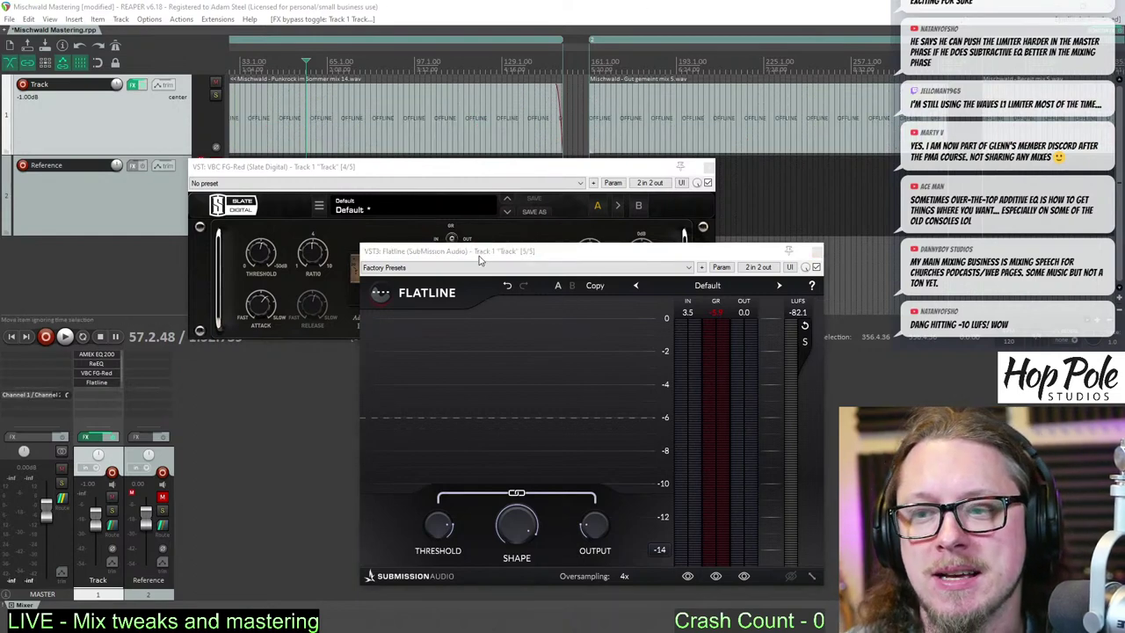
pyautogui.moveTo(480, 260); pyautogui.dragTo(463, 247)
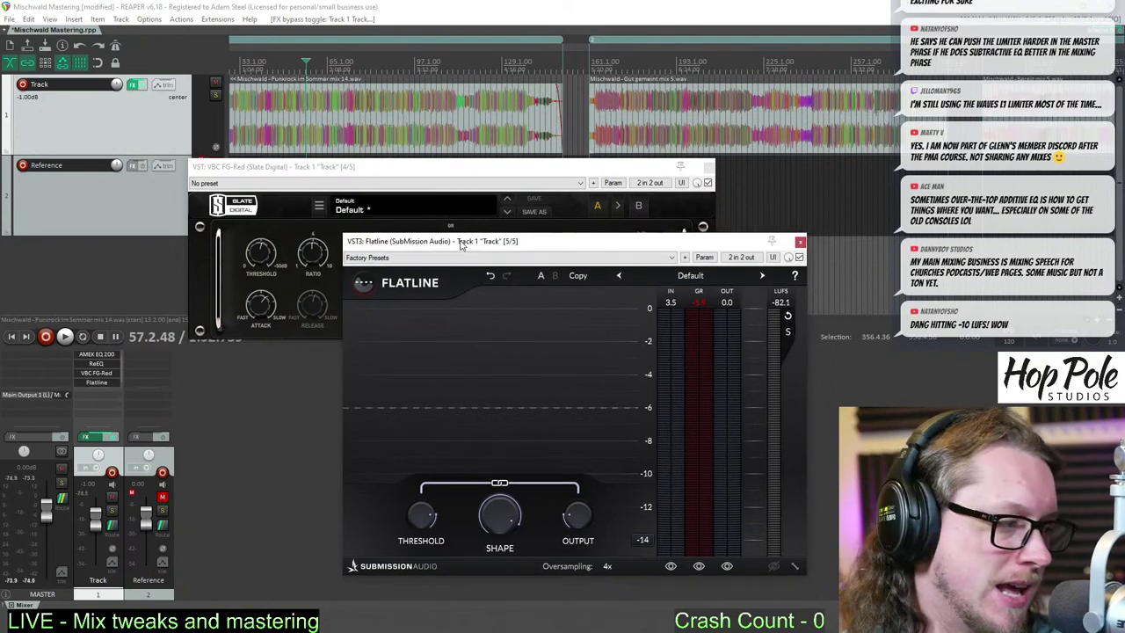
# - Replay the passage to read Flatline's short-term loudness, adjust the FG-Red and Flatline window positions, and stop playback
pyautogui.press('space')
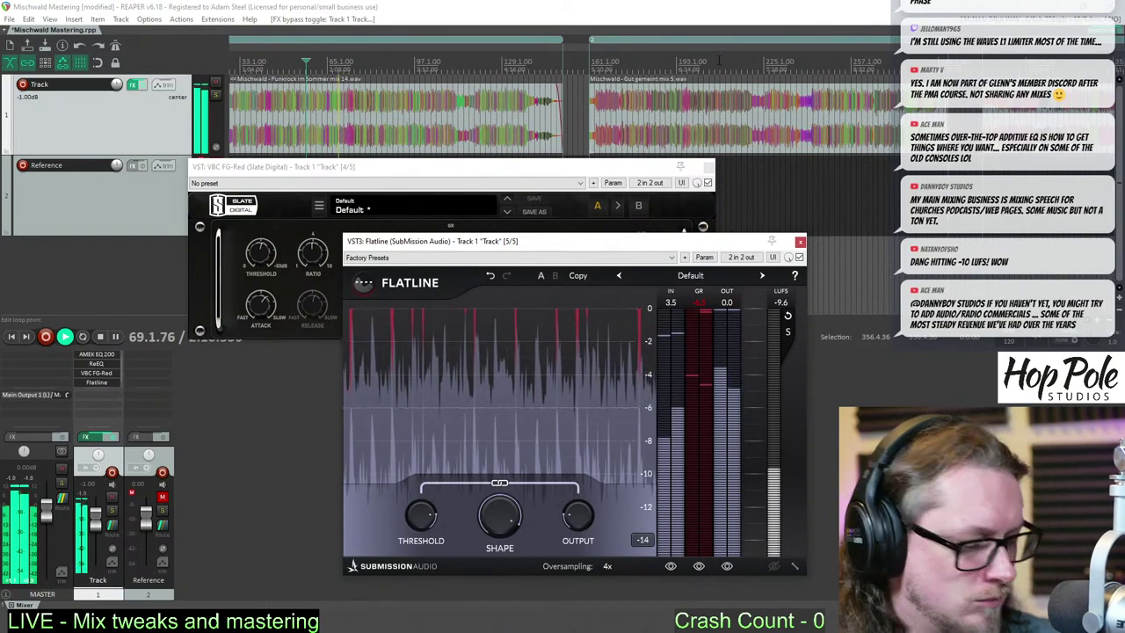
pyautogui.moveTo(398, 169); pyautogui.dragTo(404, 167)
pyautogui.moveTo(738, 249)
pyautogui.mouseDown()
pyautogui.moveTo(739, 263)
pyautogui.moveTo(727, 254)
pyautogui.mouseUp()
pyautogui.press('space')
pyautogui.scroll(-3, 607, 65)
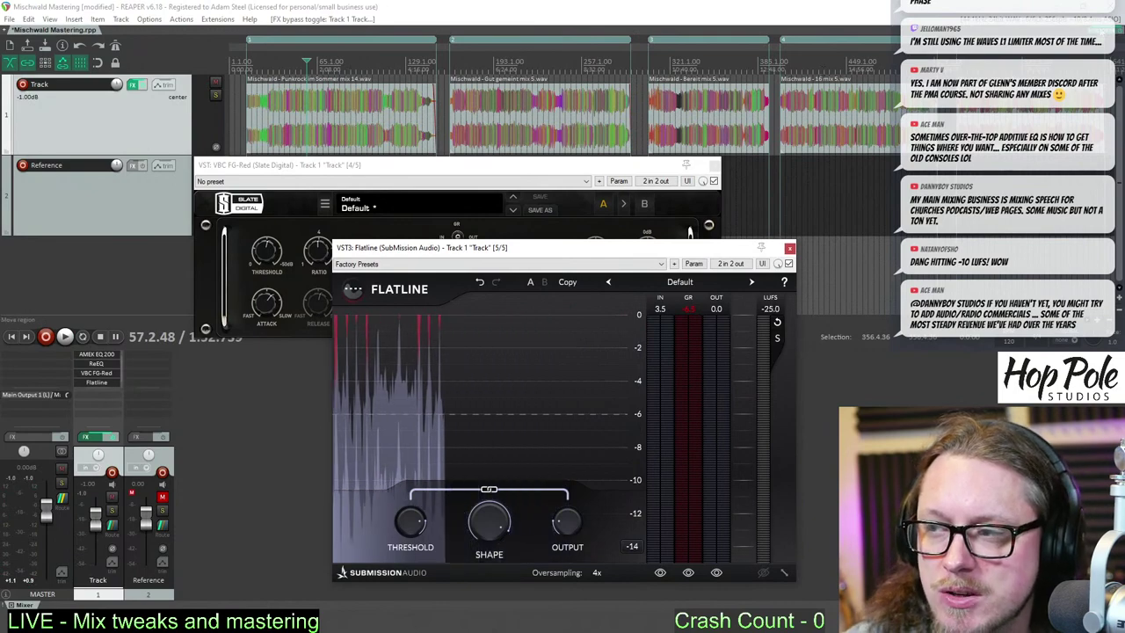
# - Switch the VSX monitoring to the Howie Weinberg room, replay the song, and arrange the monitoring and Flatline windows for viewing
pyautogui.click(1101, 32)
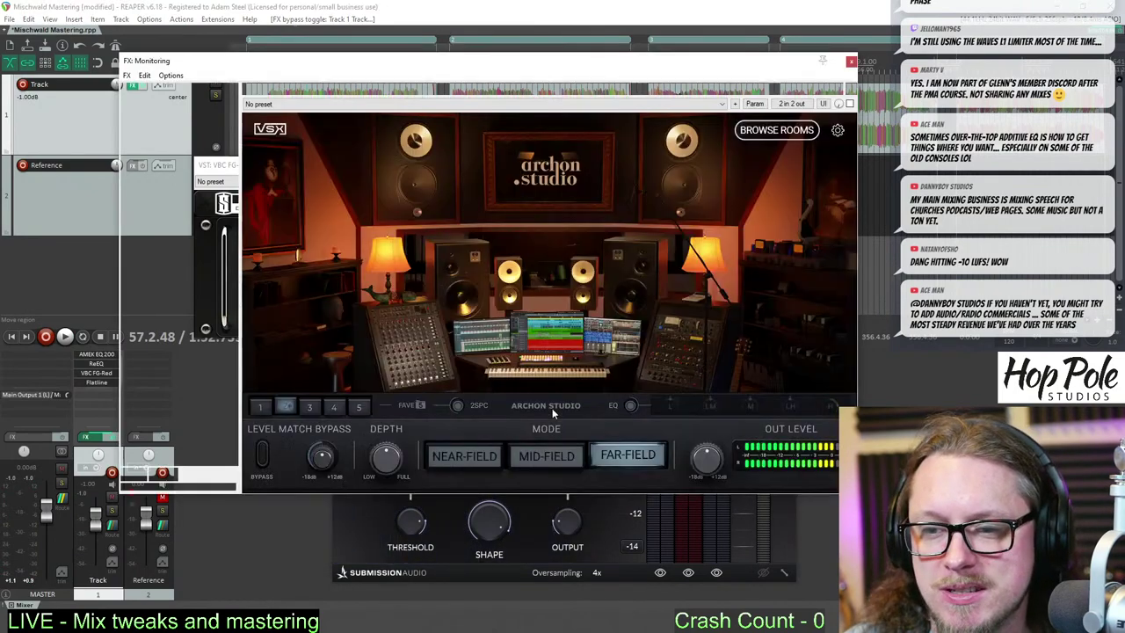
pyautogui.click(311, 406)
pyautogui.press('space')
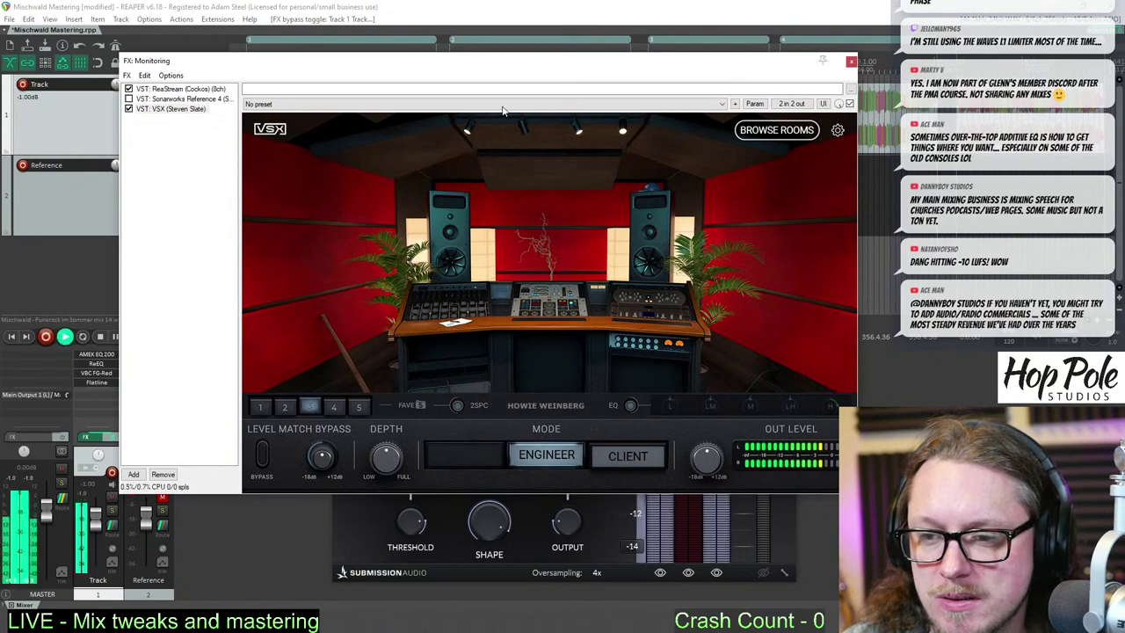
pyautogui.moveTo(503, 61); pyautogui.dragTo(726, 18)
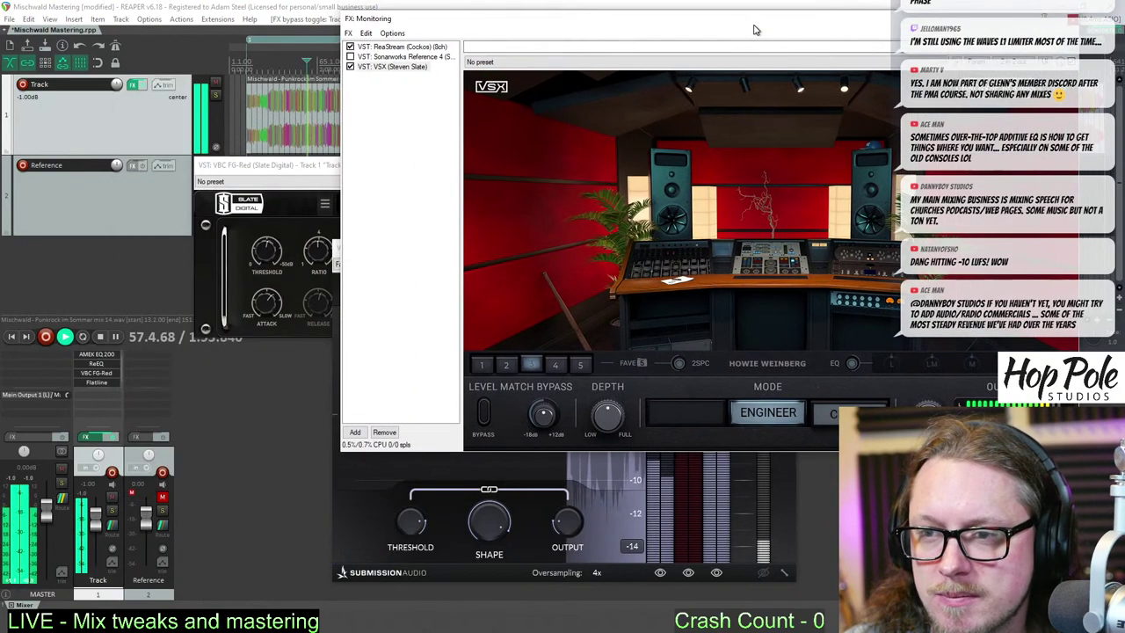
pyautogui.click(355, 486)
pyautogui.moveTo(442, 252); pyautogui.dragTo(343, 256)
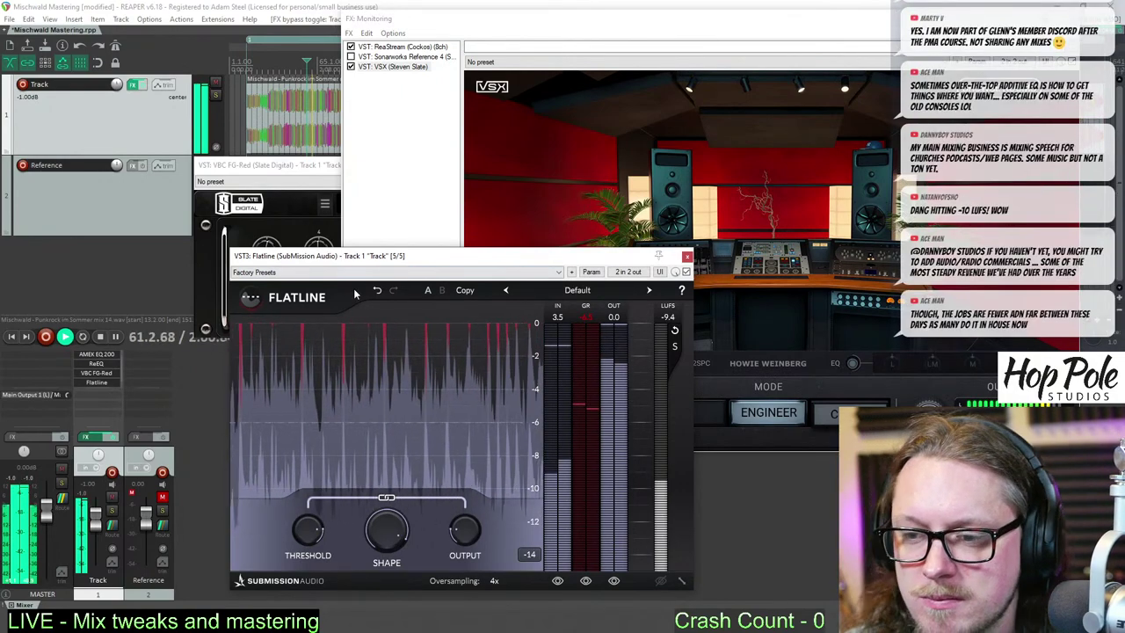
# - Open AMEK EQ 200 and raise the frequency of the mid channel's second low band during playback
pyautogui.click(105, 354)
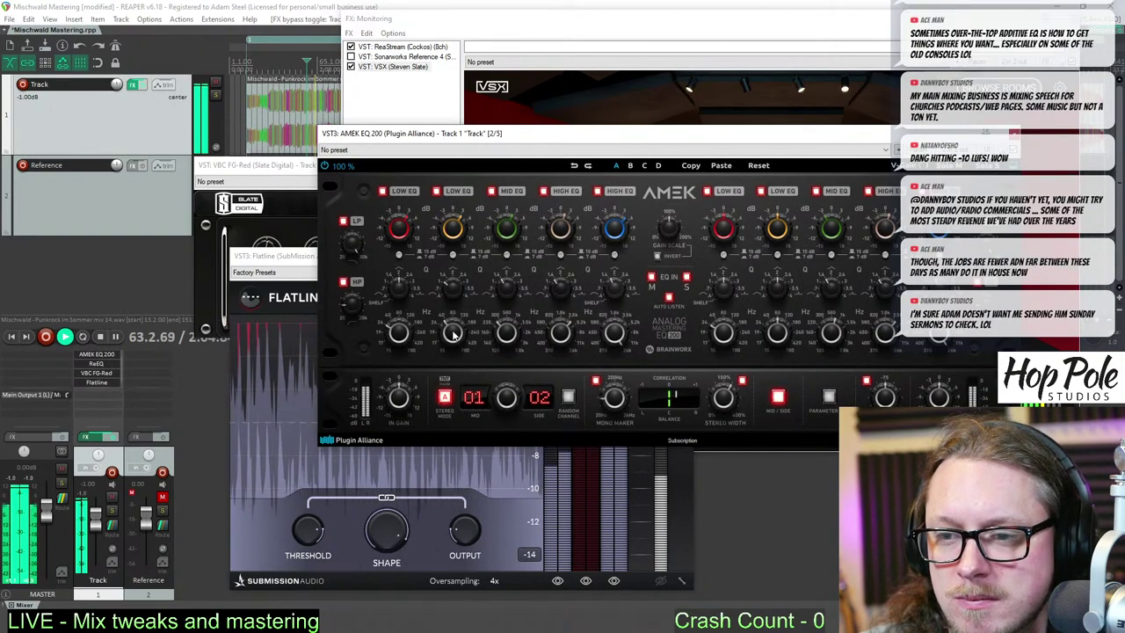
pyautogui.moveTo(453, 335); pyautogui.dragTo(453, 324)
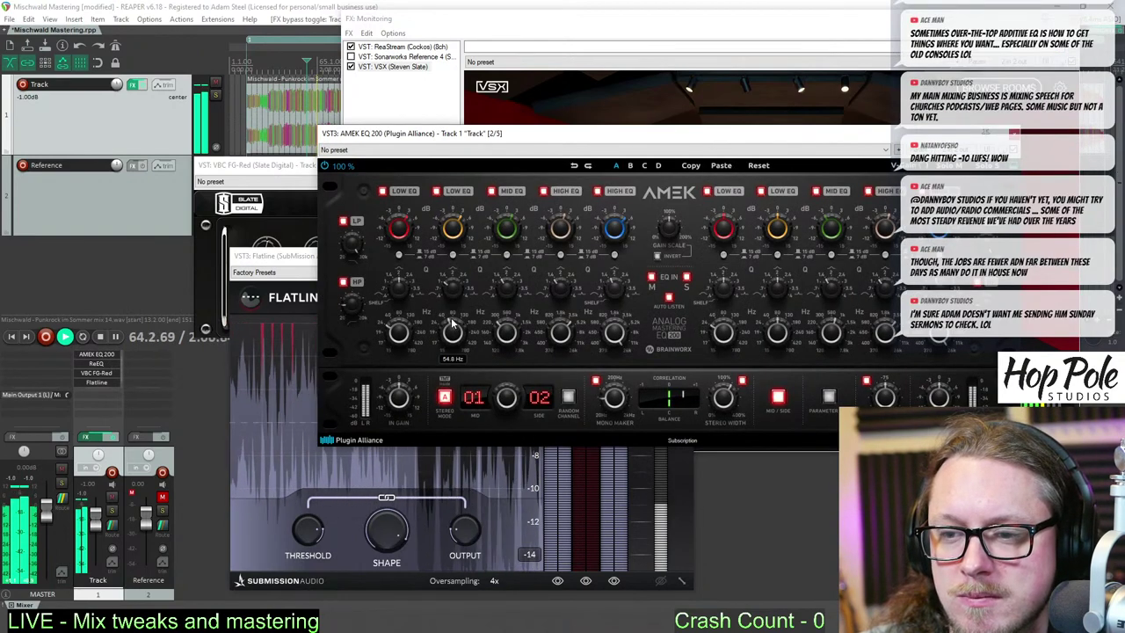
pyautogui.scroll(2, 453, 325)
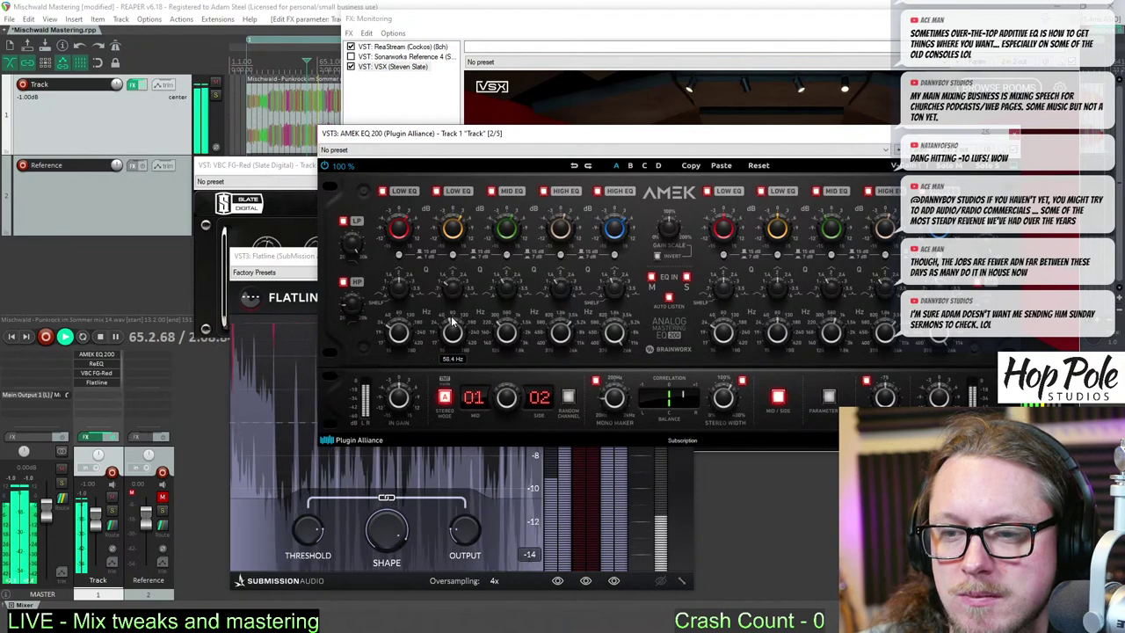
pyautogui.scroll(3, 452, 325)
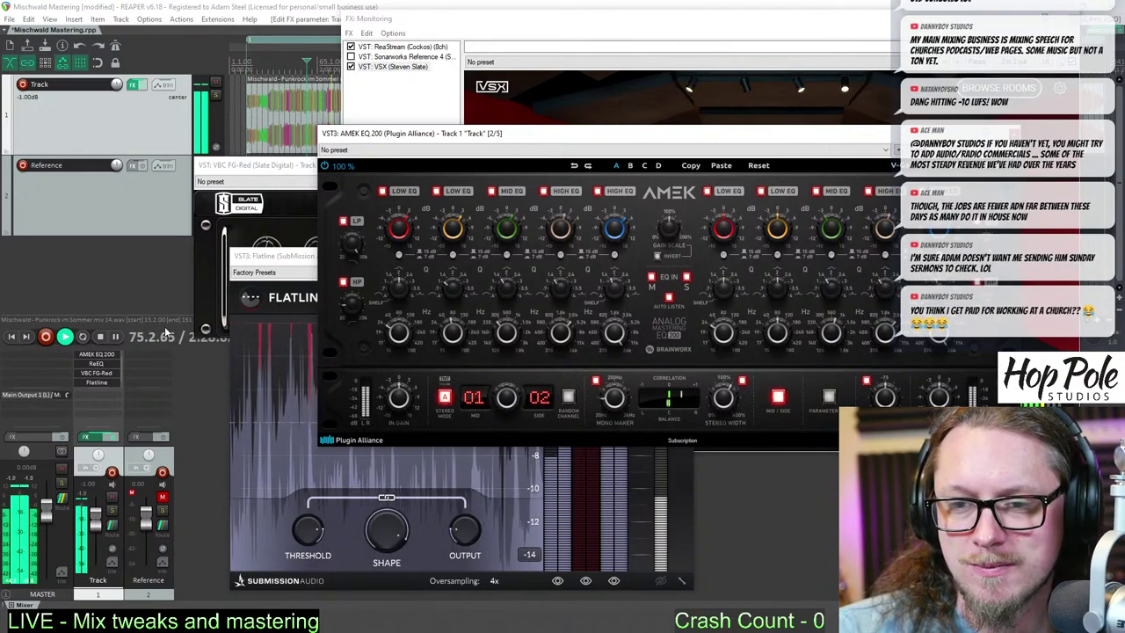
# - Audition the song in VSX's Archon Studio, and in NRG Studio with the far-field and mid-field speakers
pyautogui.click(555, 19)
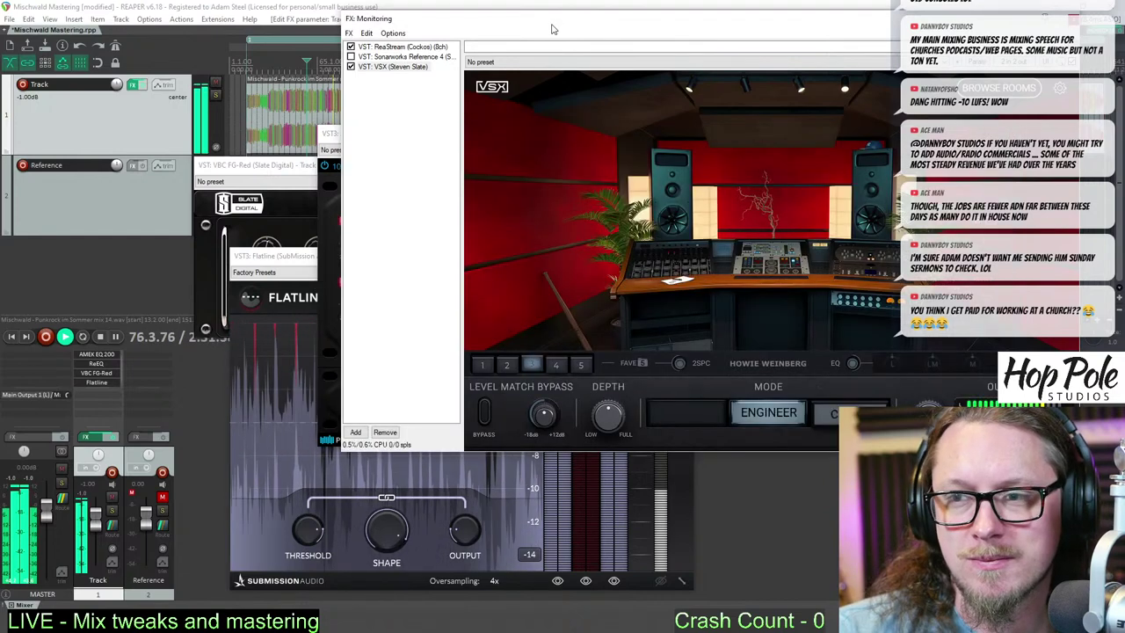
pyautogui.click(338, 132)
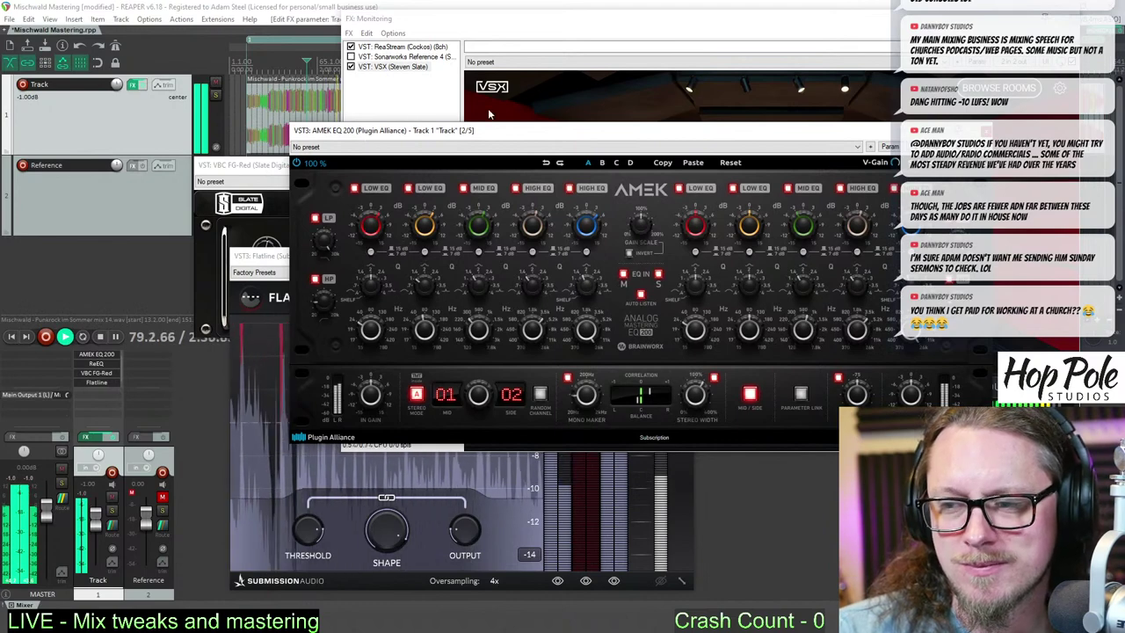
pyautogui.click(265, 257)
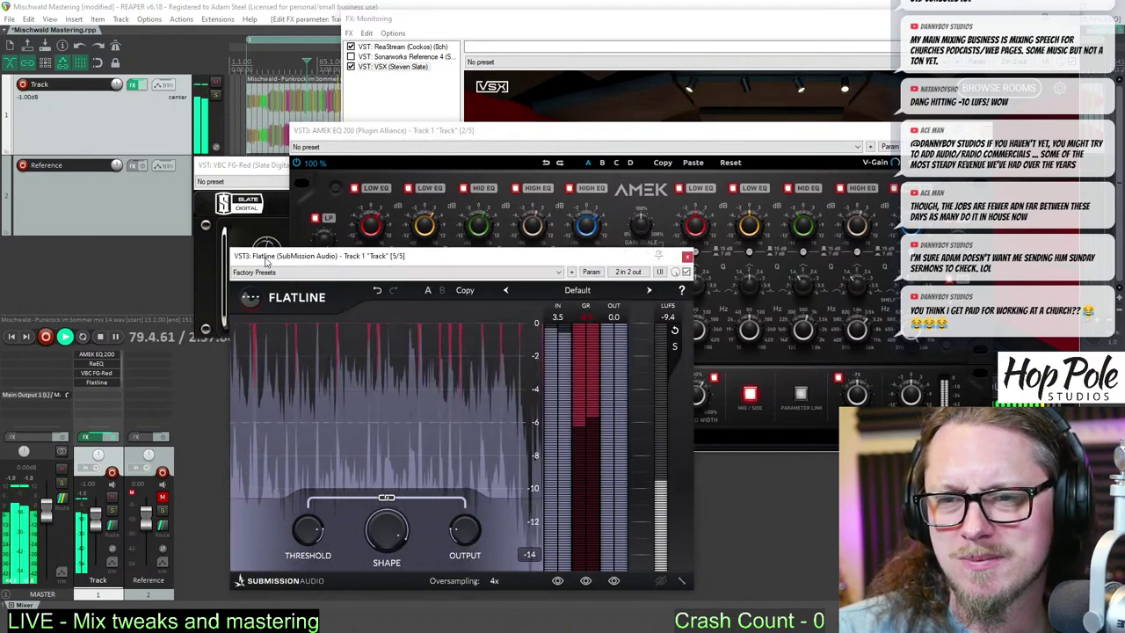
pyautogui.click(784, 16)
pyautogui.click(506, 364)
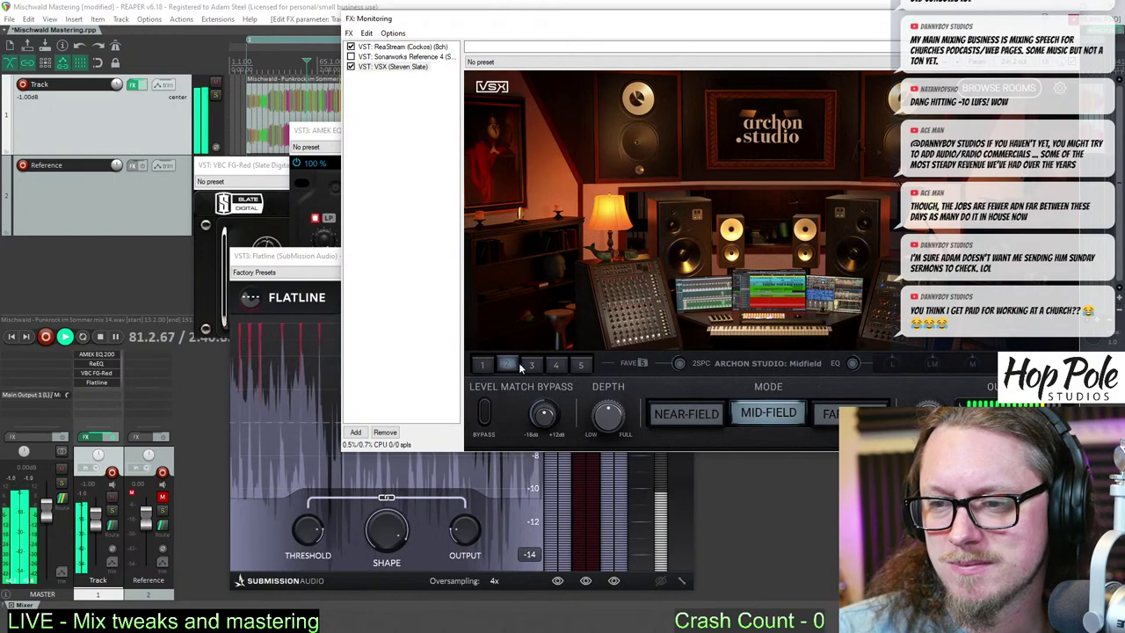
pyautogui.click(483, 365)
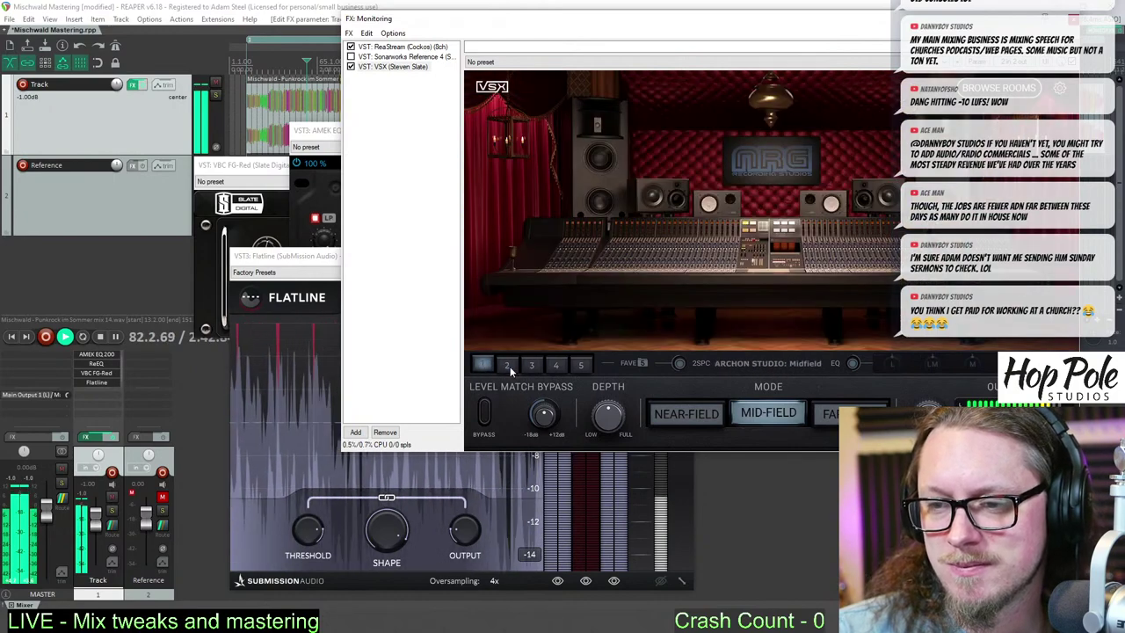
pyautogui.click(849, 413)
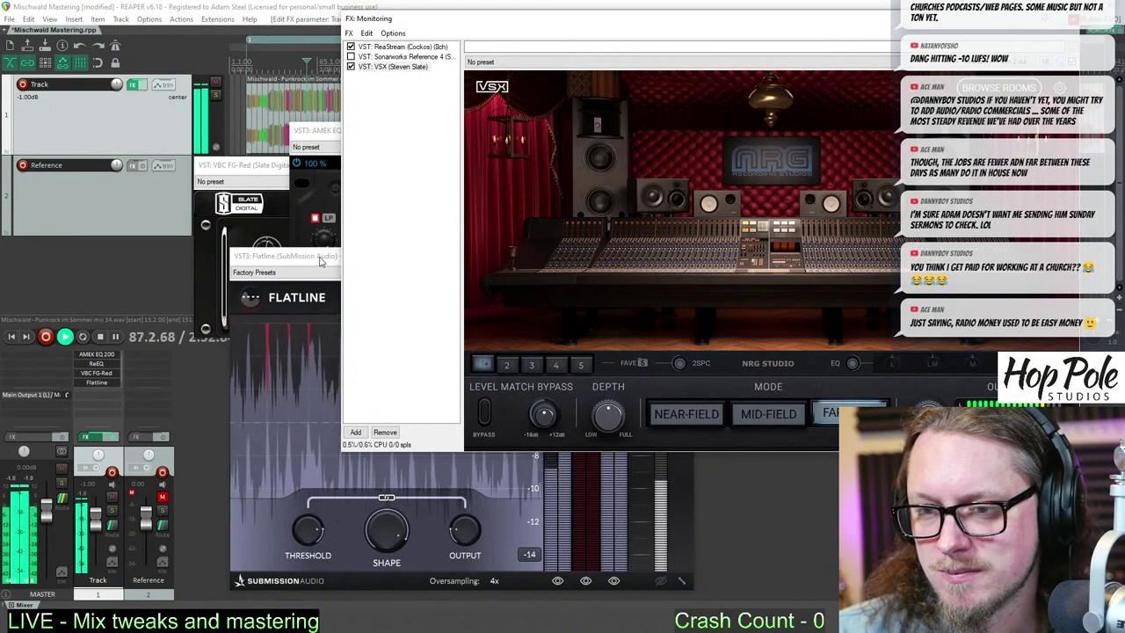
pyautogui.click(778, 415)
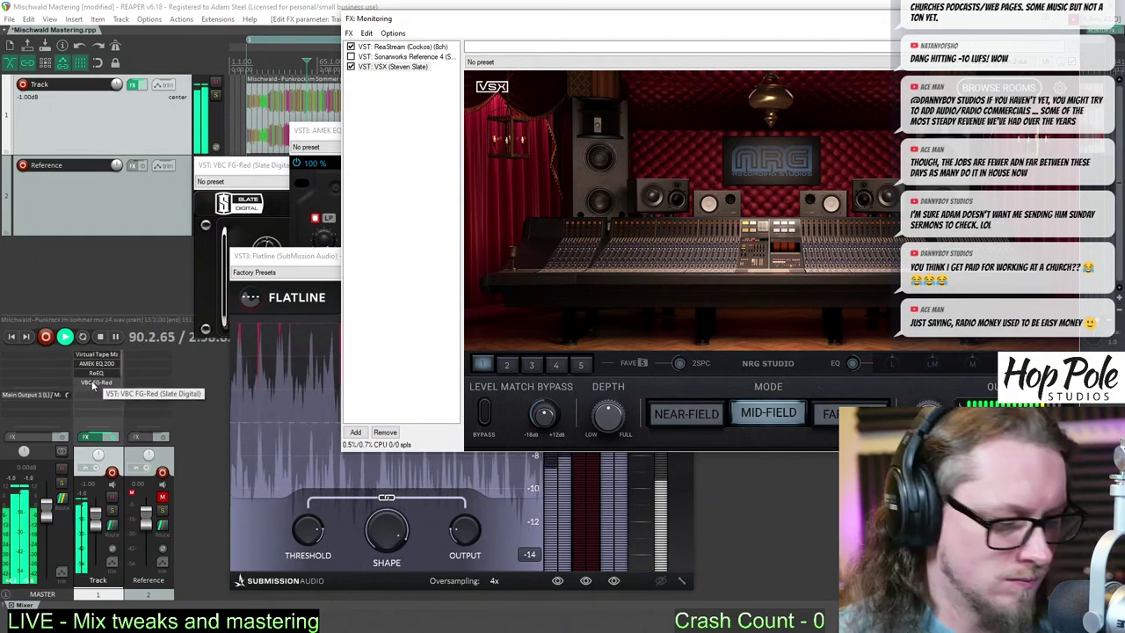
# - Bring AMEK EQ 200 and Flatline forward in turn to check the EQ settings and gain reduction during playback
pyautogui.keyDown('shift'); pyautogui.click(93, 385); pyautogui.keyUp('shift')
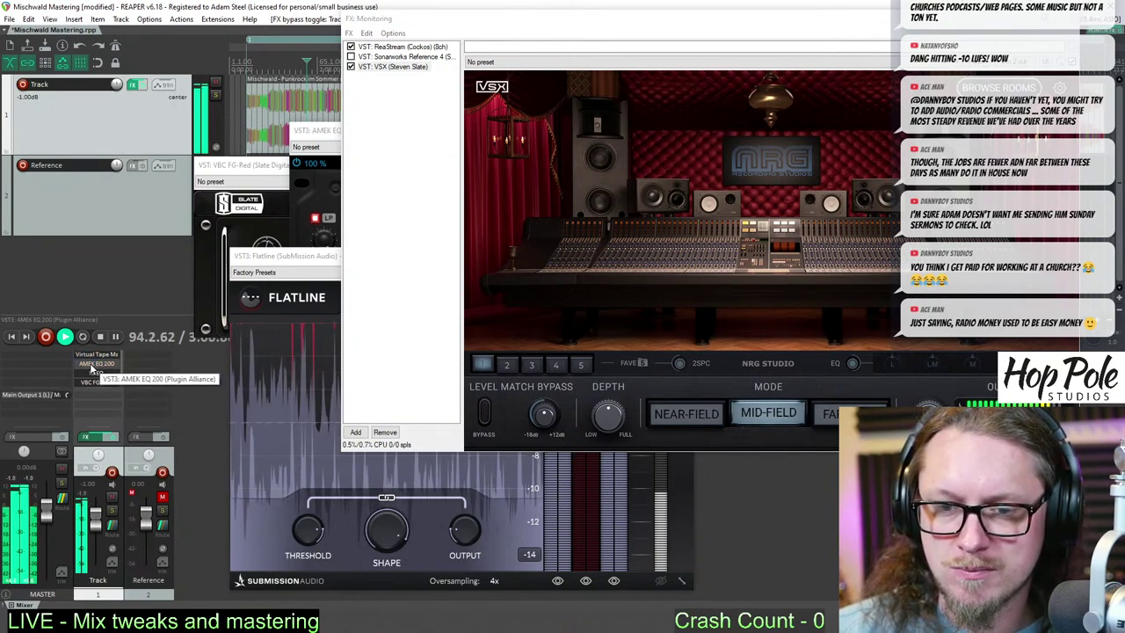
pyautogui.moveTo(329, 135); pyautogui.dragTo(286, 165)
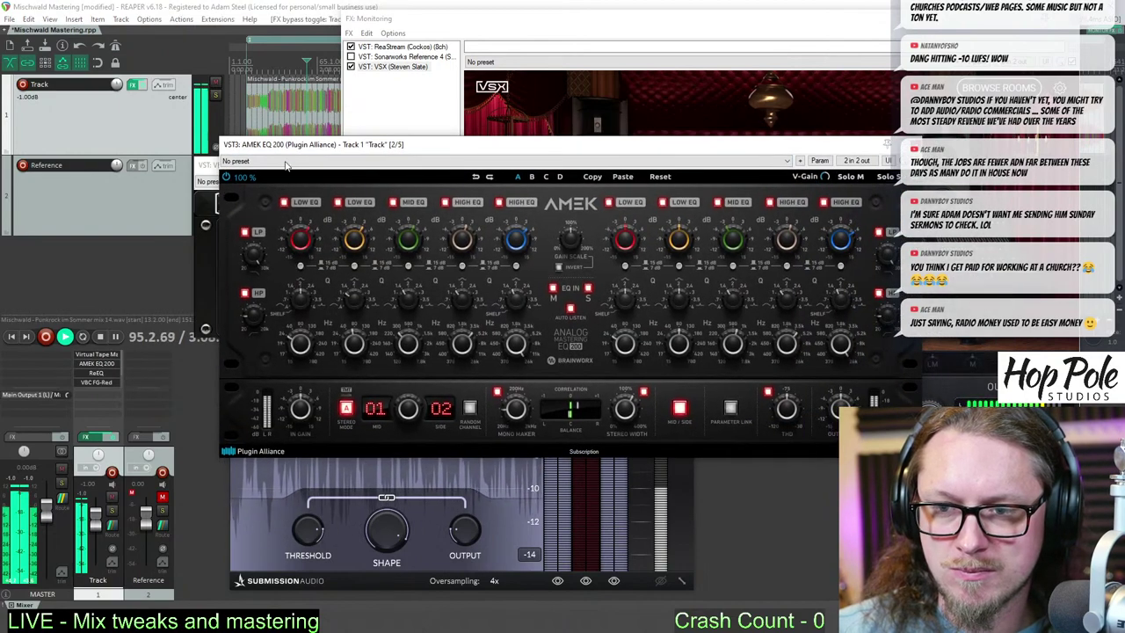
pyautogui.moveTo(411, 348)
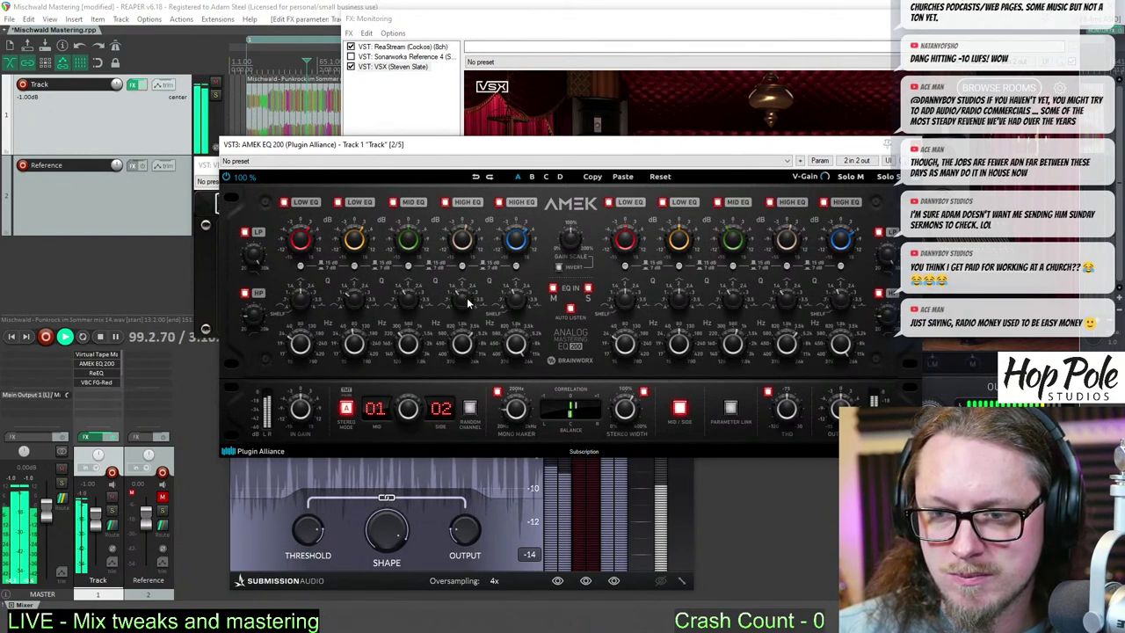
pyautogui.click(685, 562)
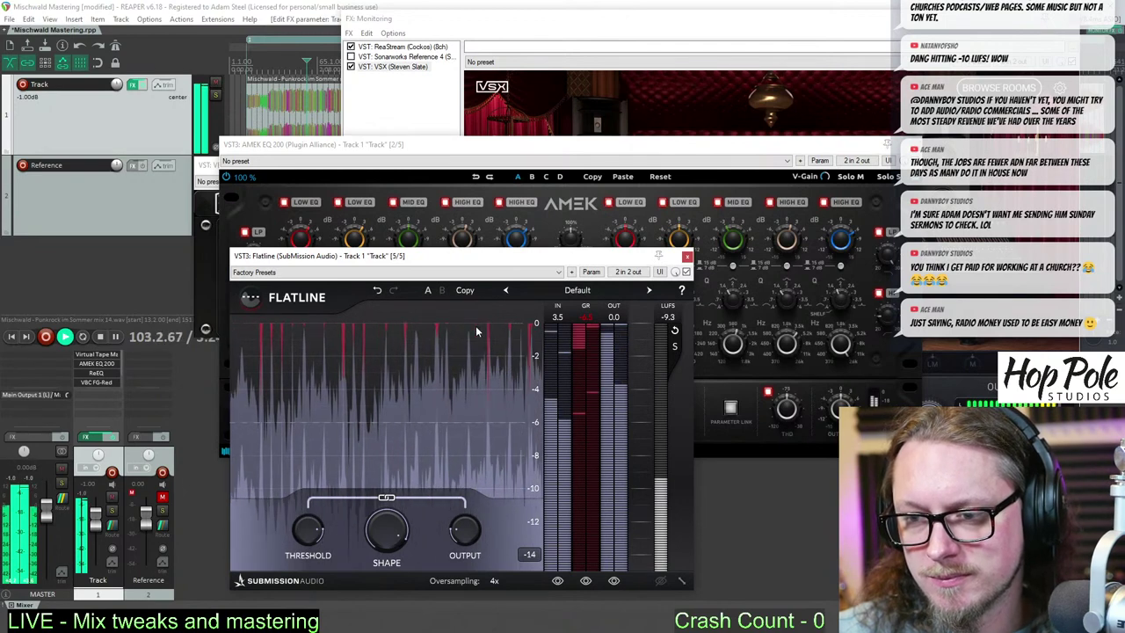
# - Stop playback and lower Flatline's threshold to -7.92, with the linked output gain at +7.92
pyautogui.moveTo(316, 534)
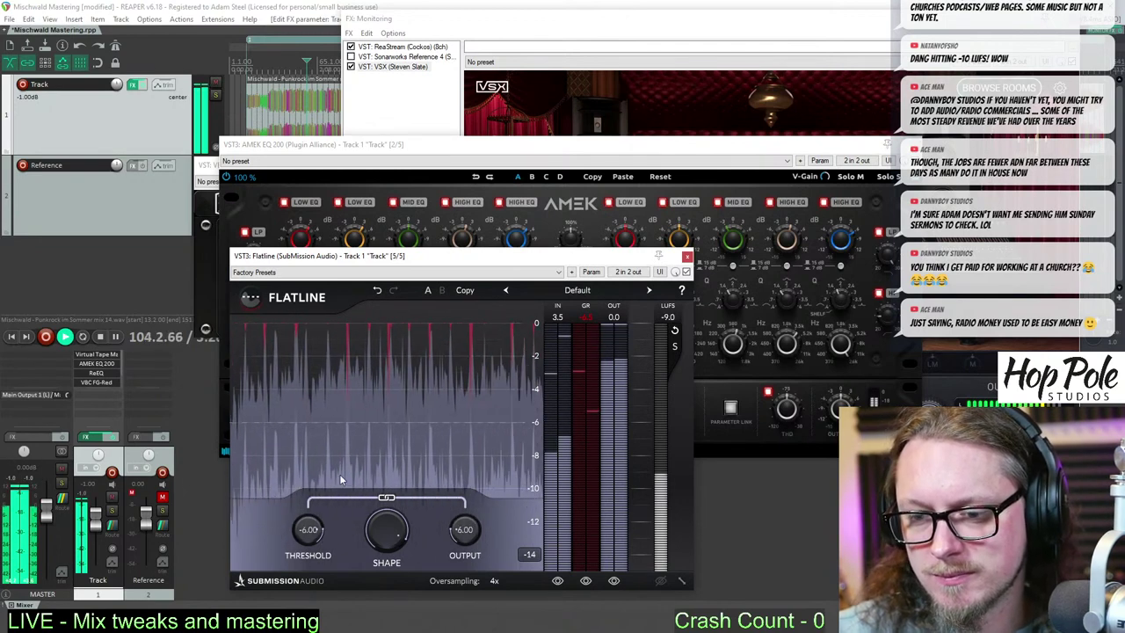
pyautogui.click(538, 4)
pyautogui.press('space')
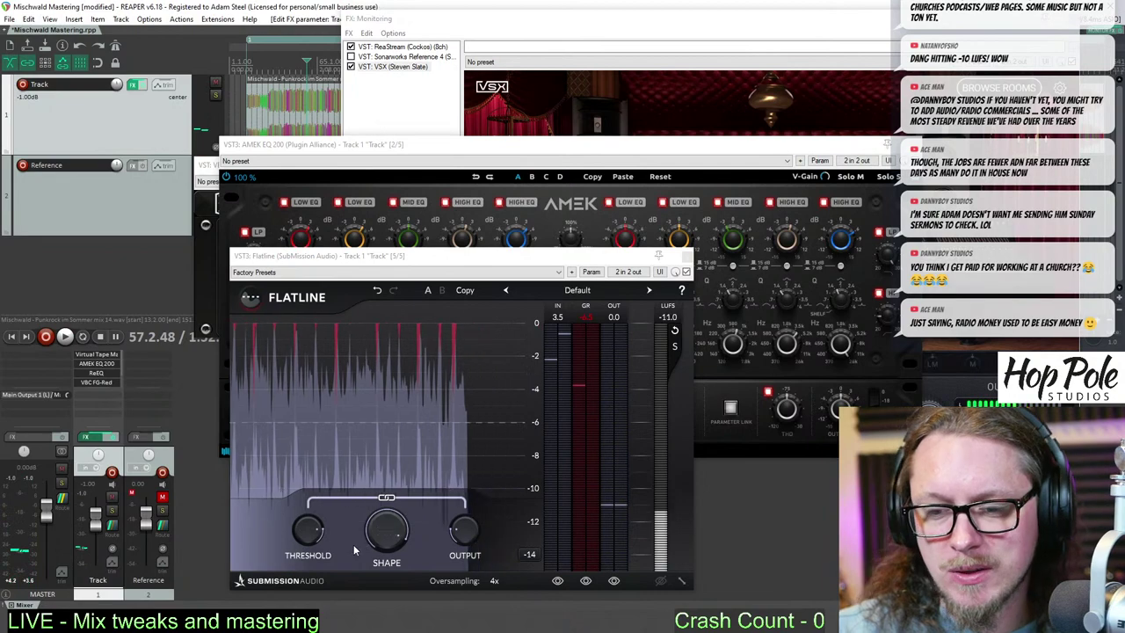
pyautogui.moveTo(297, 531)
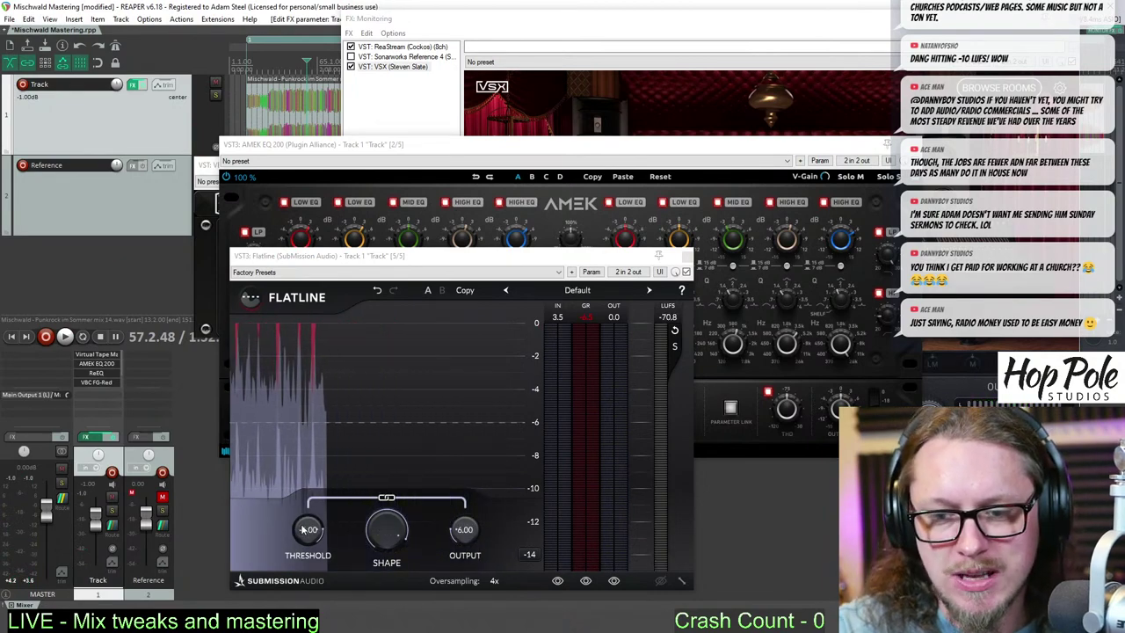
pyautogui.moveTo(294, 528); pyautogui.dragTo(297, 534)
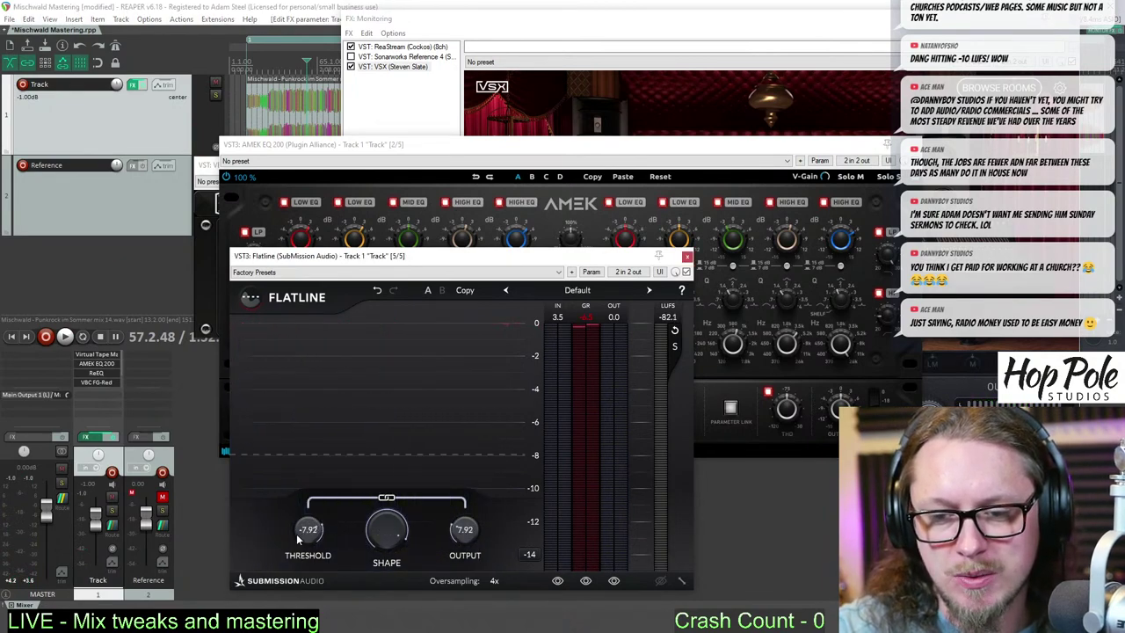
pyautogui.scroll(-2, 294, 540)
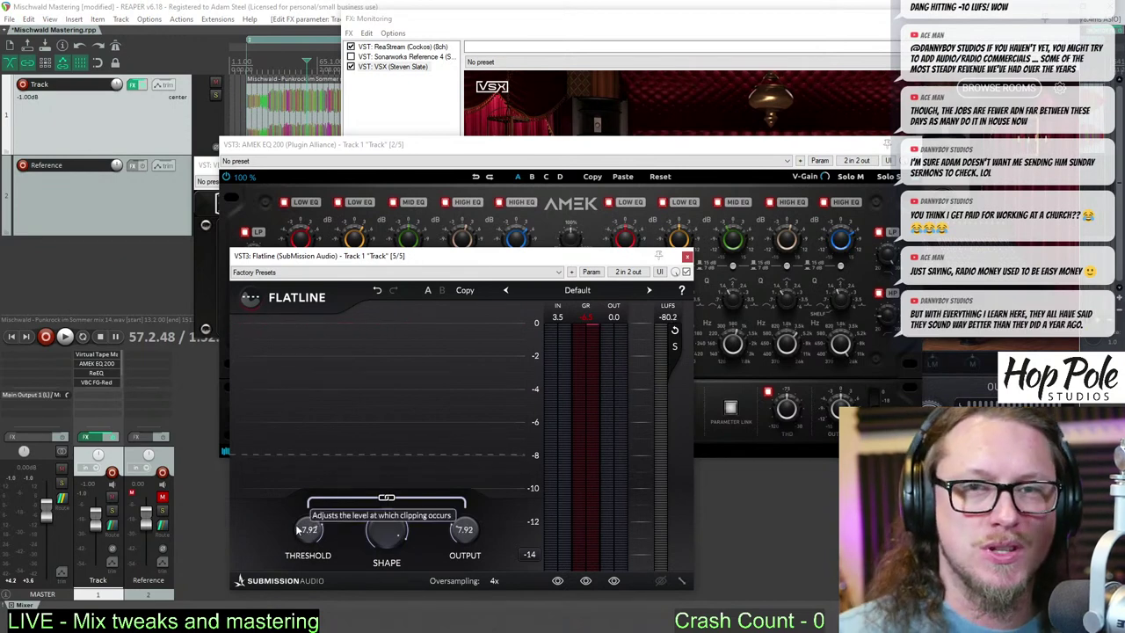
# - Replay the passage with the lower Flatline threshold and switch the VSX monitoring to Archon Studio mid-field
pyautogui.press('space')
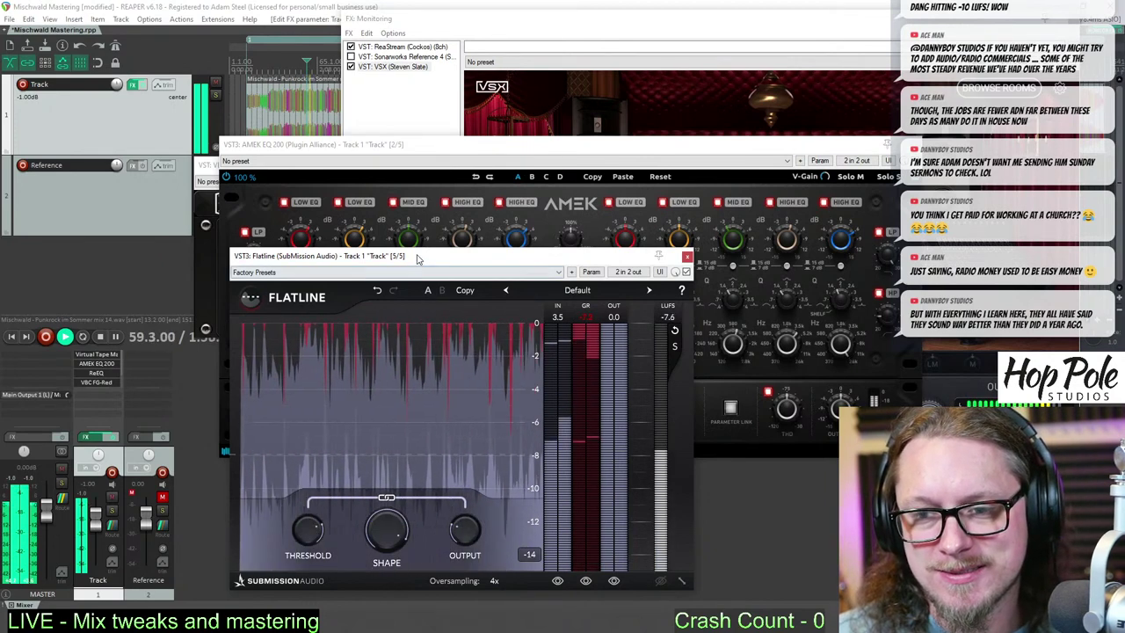
pyautogui.moveTo(414, 258); pyautogui.dragTo(421, 253)
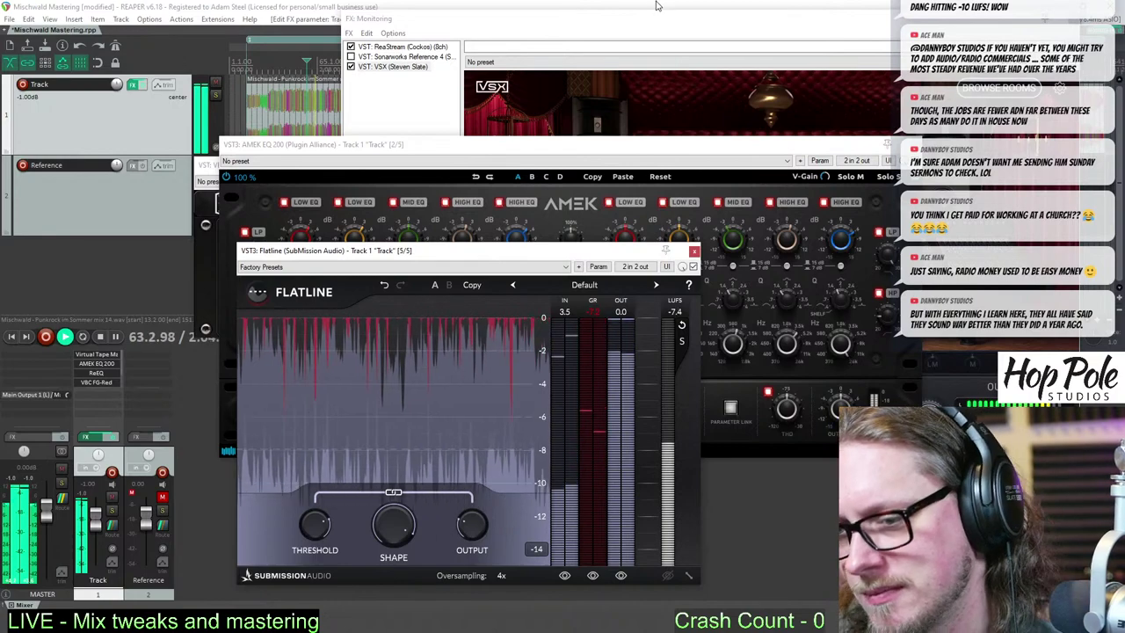
pyautogui.click(627, 18)
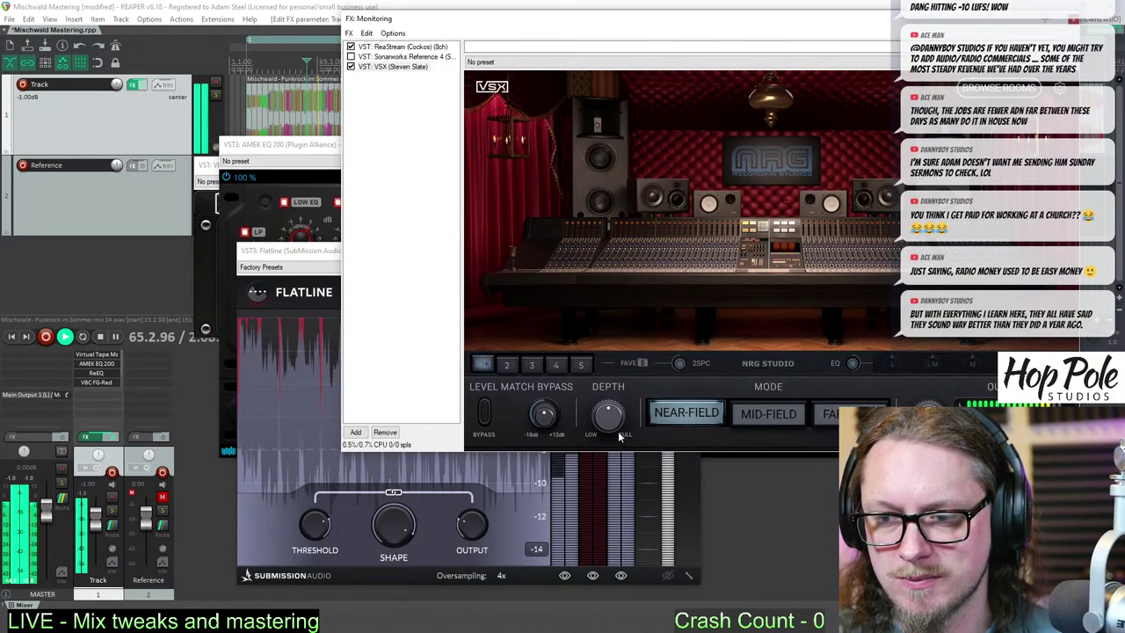
pyautogui.click(506, 365)
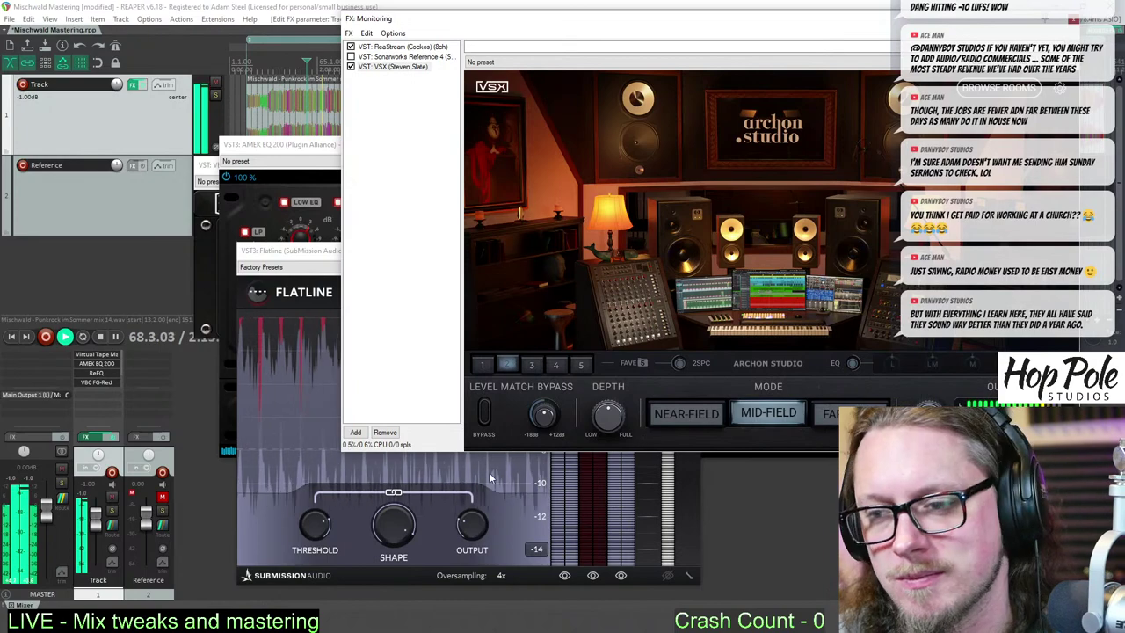
# - Toggle the bypass of AMEK EQ 200 and the Virtual Tape plugin during playback to compare the sound, and bring up the AMEK EQ 200 settings
pyautogui.keyDown('ctrl'); pyautogui.click(98, 363); pyautogui.keyUp('ctrl')
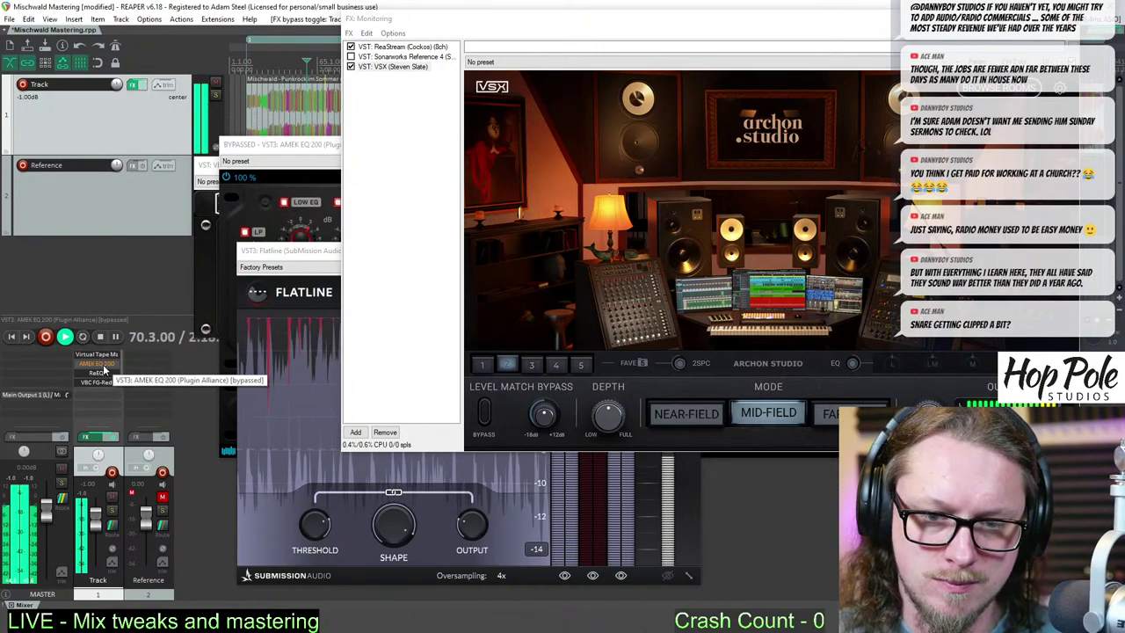
pyautogui.keyDown('ctrl'); pyautogui.click(106, 364); pyautogui.keyUp('ctrl')
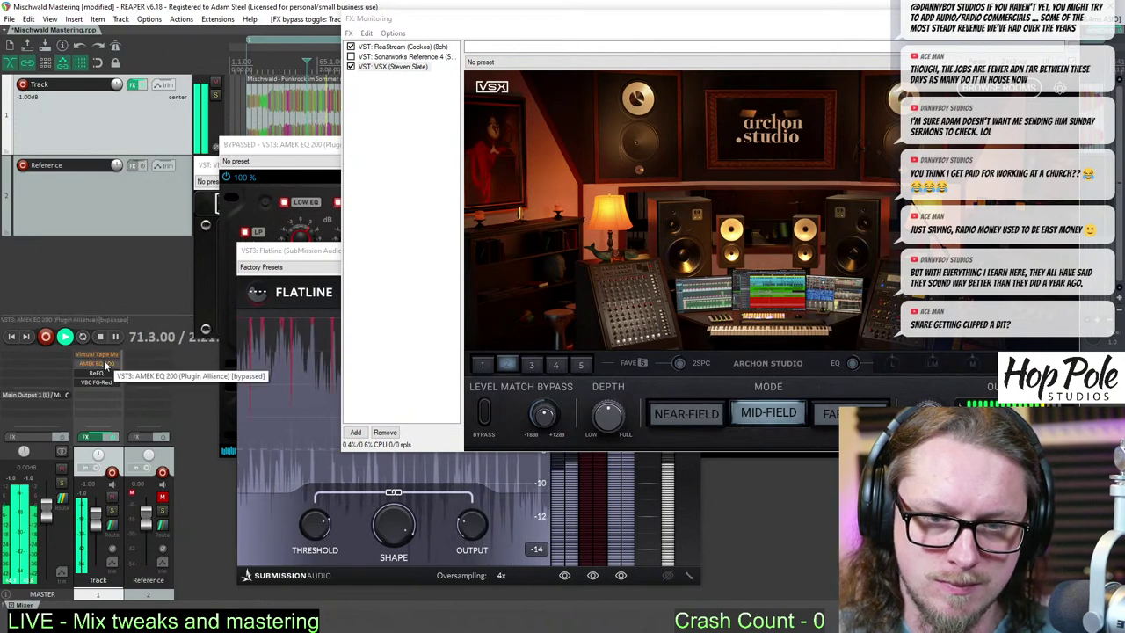
pyautogui.keyDown('ctrl'); pyautogui.click(103, 368); pyautogui.keyUp('ctrl')
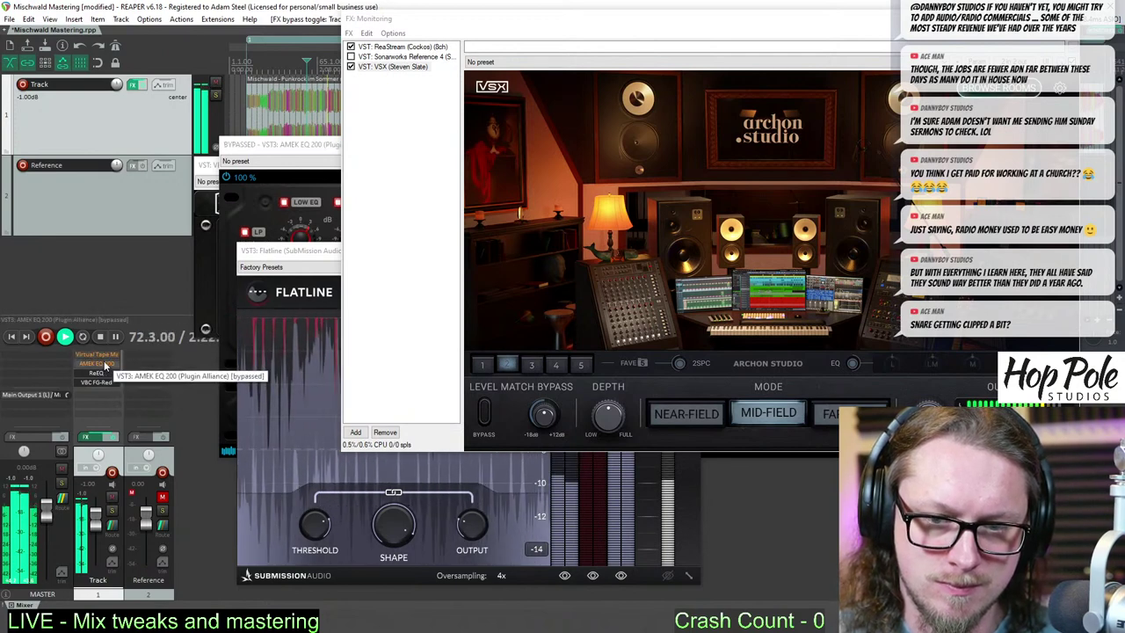
pyautogui.keyDown('ctrl'); pyautogui.click(106, 361); pyautogui.keyUp('ctrl')
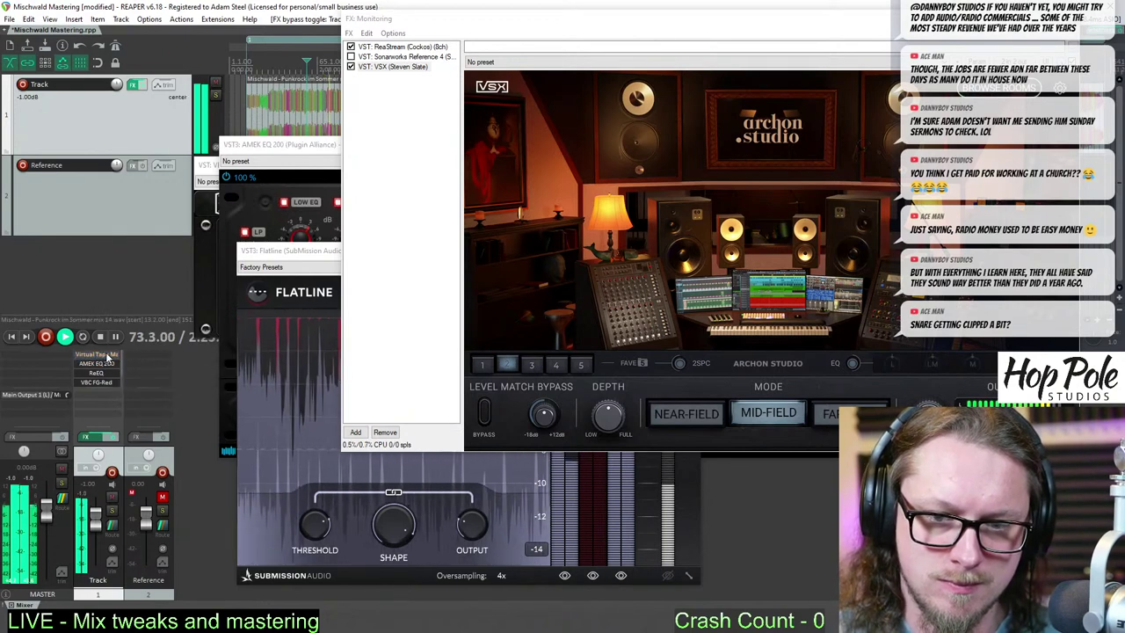
pyautogui.moveTo(293, 248); pyautogui.dragTo(261, 251)
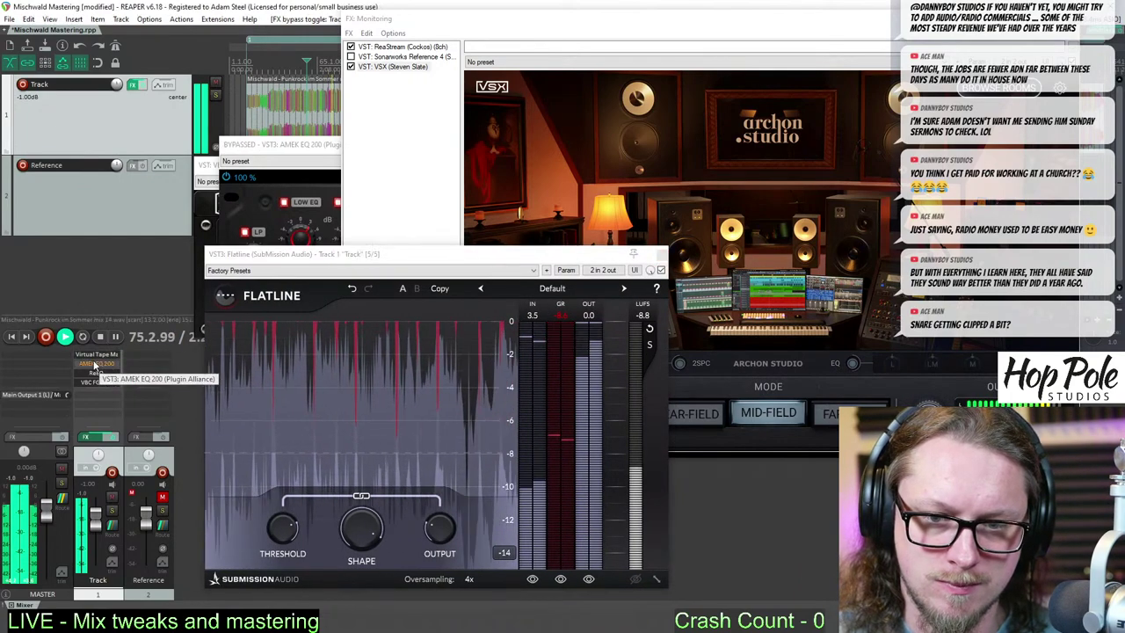
pyautogui.click(100, 364)
pyautogui.click(107, 365)
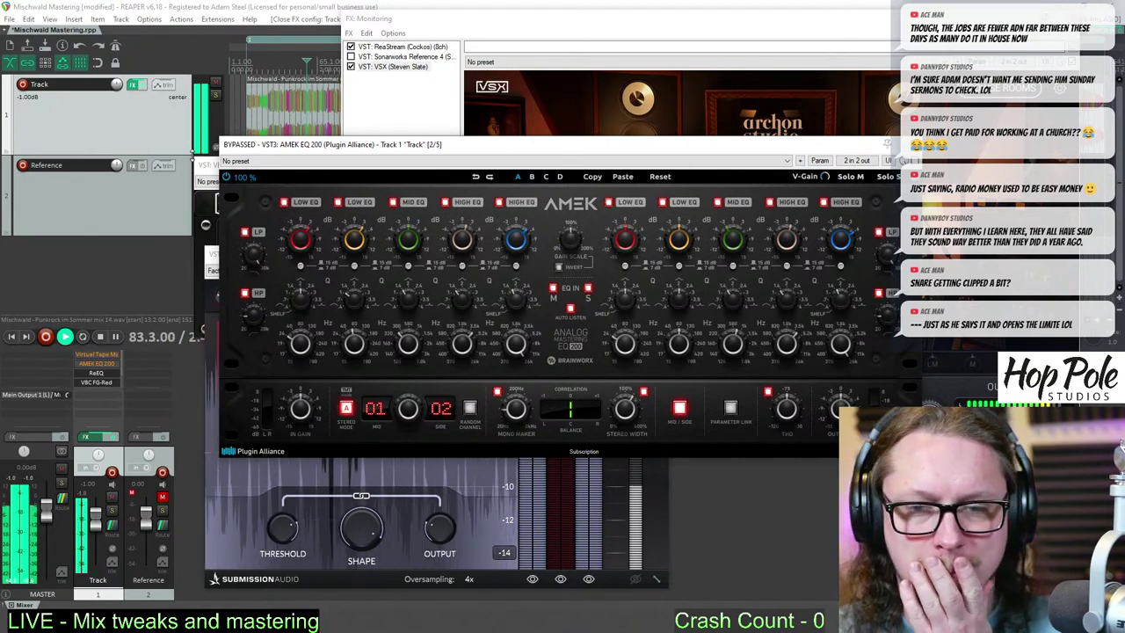
# - Bring FG-Red and Flatline forward, and close the FG-Red and AMEK EQ 200 windows with playback stopped
pyautogui.click(202, 164)
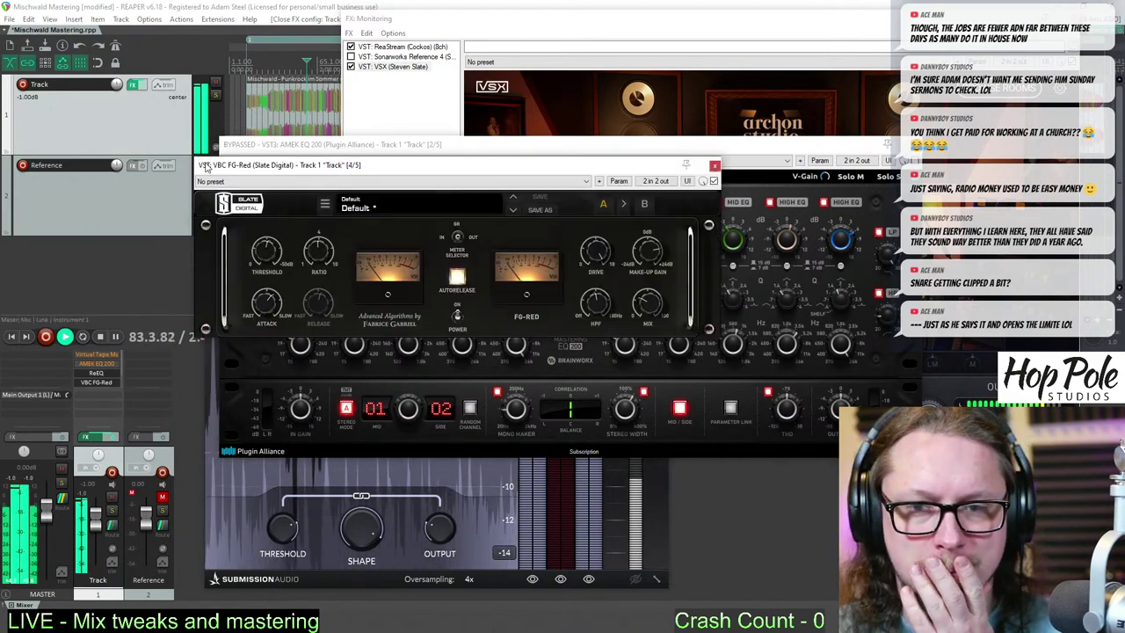
pyautogui.click(655, 470)
pyautogui.moveTo(569, 268); pyautogui.dragTo(615, 266)
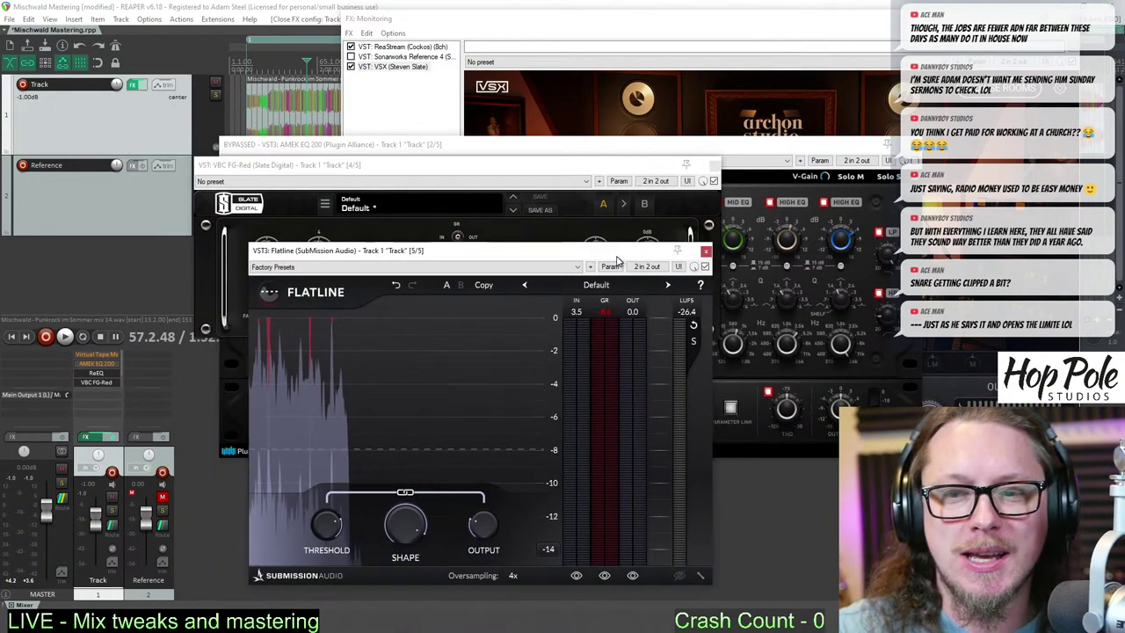
pyautogui.click(714, 165)
pyautogui.click(886, 145)
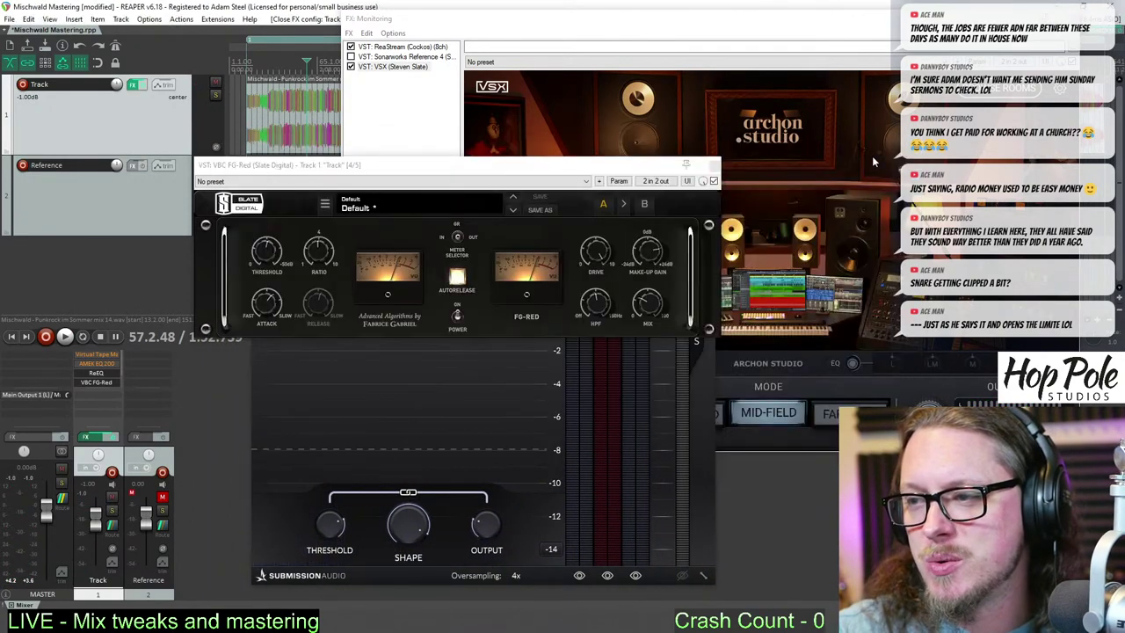
pyautogui.click(715, 167)
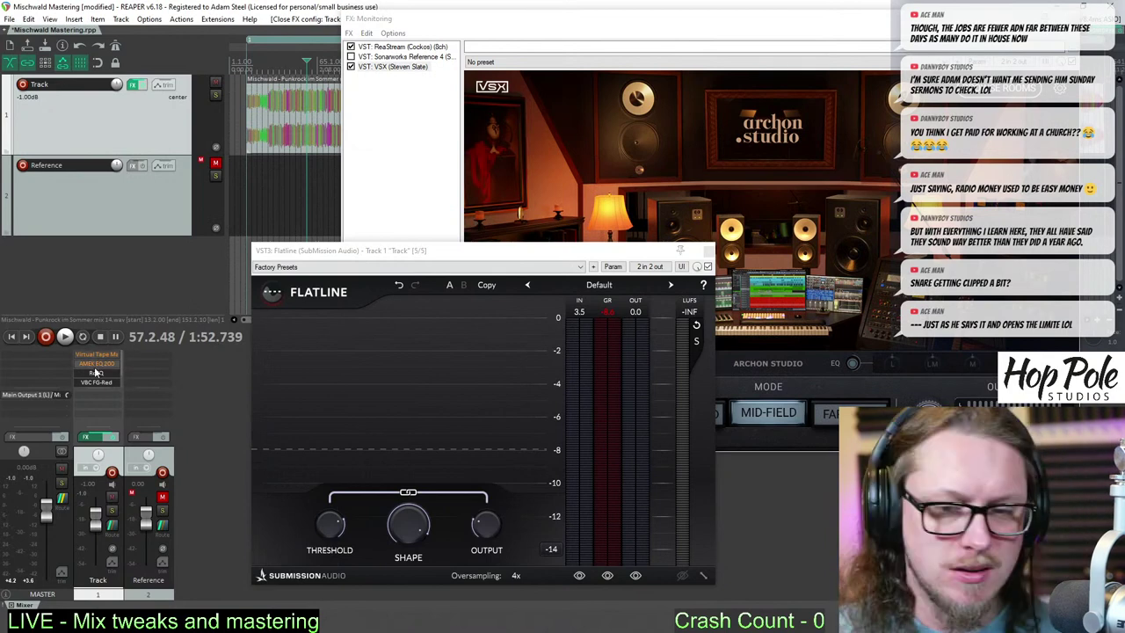
# - Re-enable the bypassed Virtual Tape and AMEK EQ 200 plugins on the song track, and check the FG-Red settings
pyautogui.keyDown('shift'); pyautogui.click(97, 364); pyautogui.keyUp('shift')
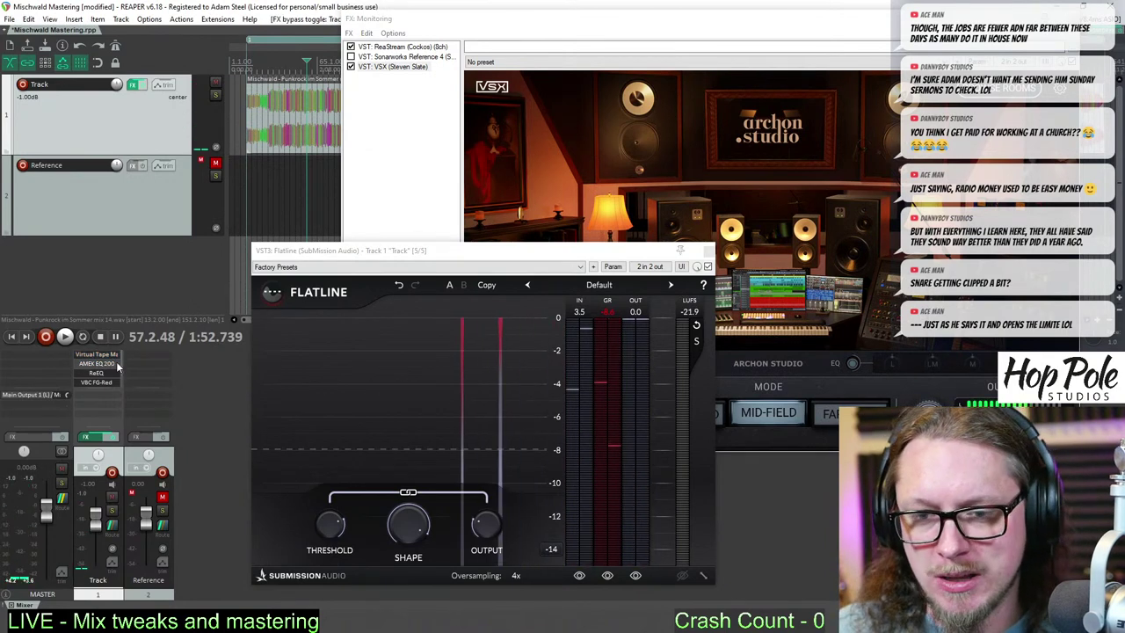
pyautogui.scroll(-1, 99, 374)
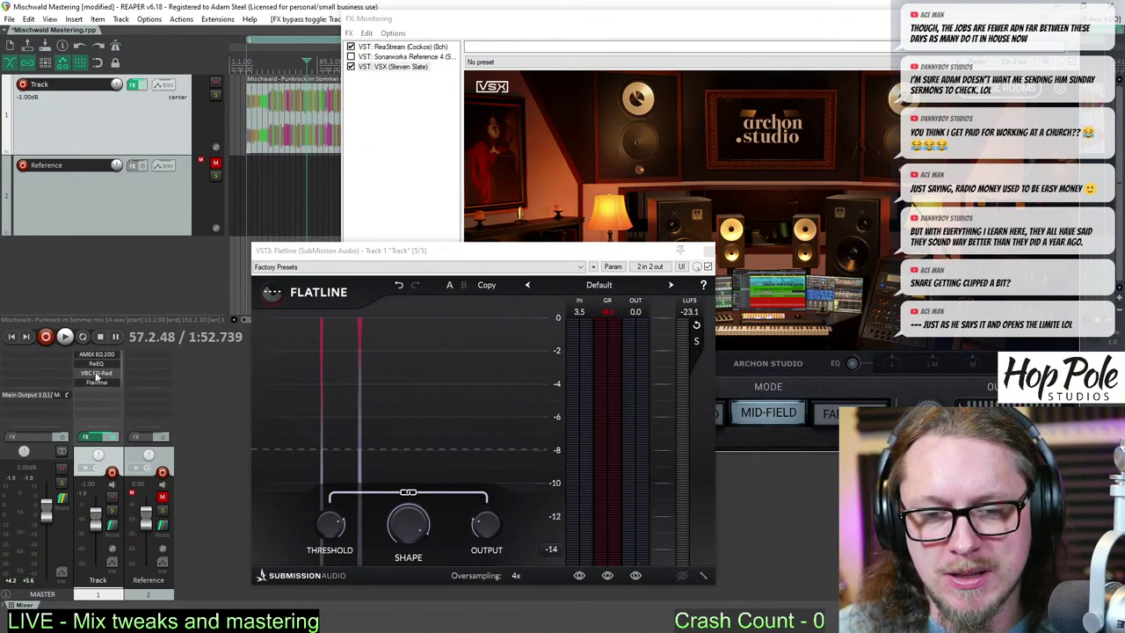
pyautogui.click(97, 373)
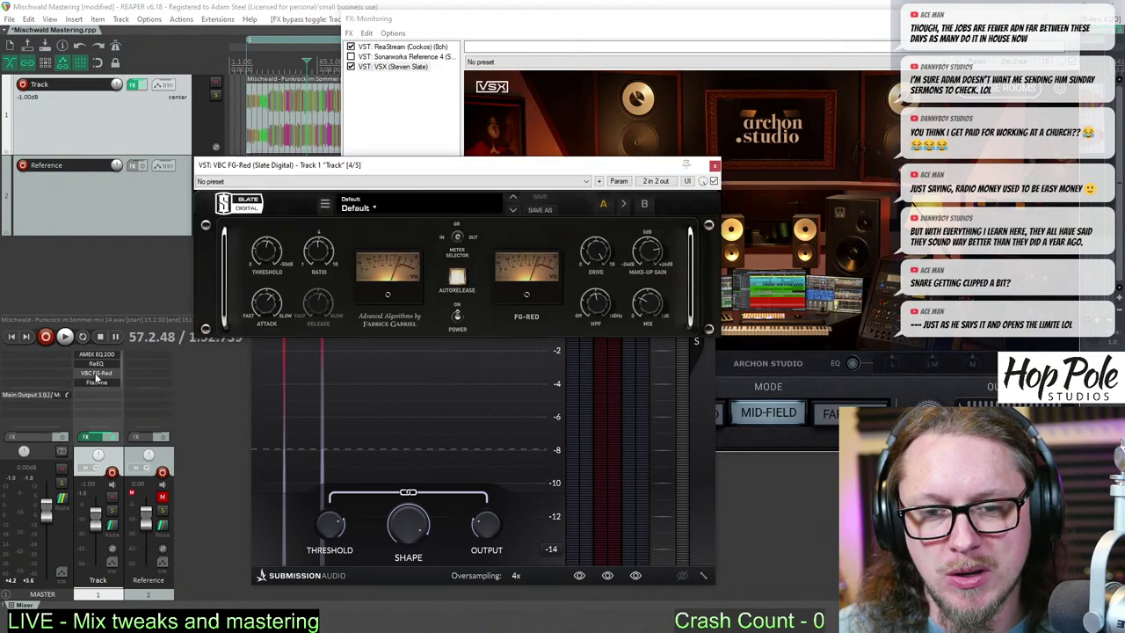
pyautogui.click(714, 167)
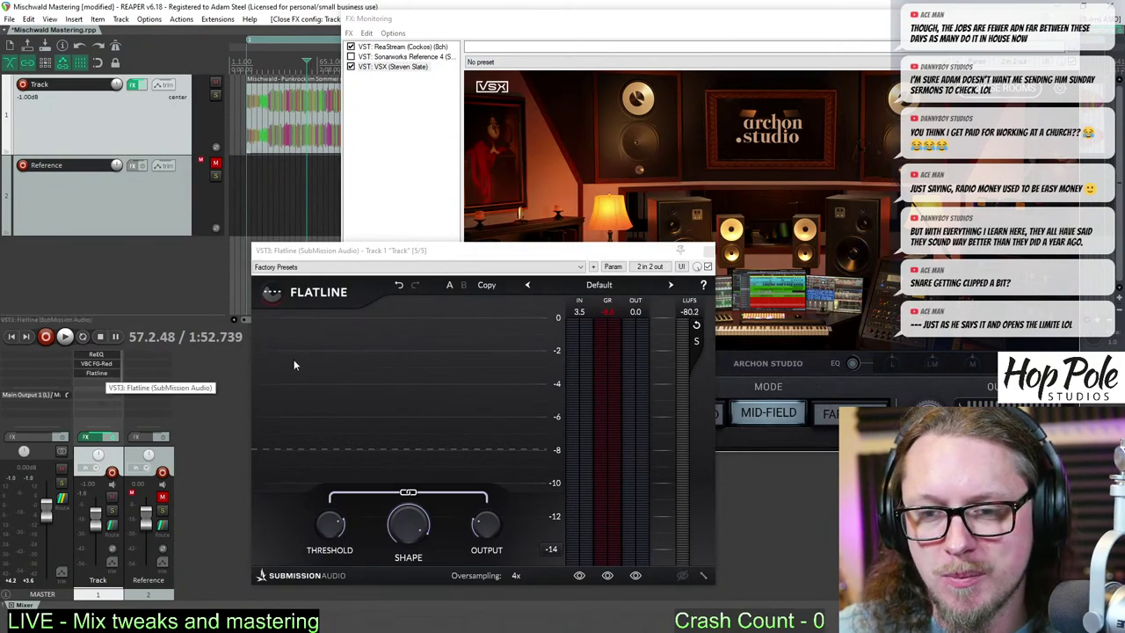
# - Ease Flatline's threshold slightly and replay the passage with VSX switched to HD-Linear
pyautogui.moveTo(402, 254); pyautogui.dragTo(354, 257)
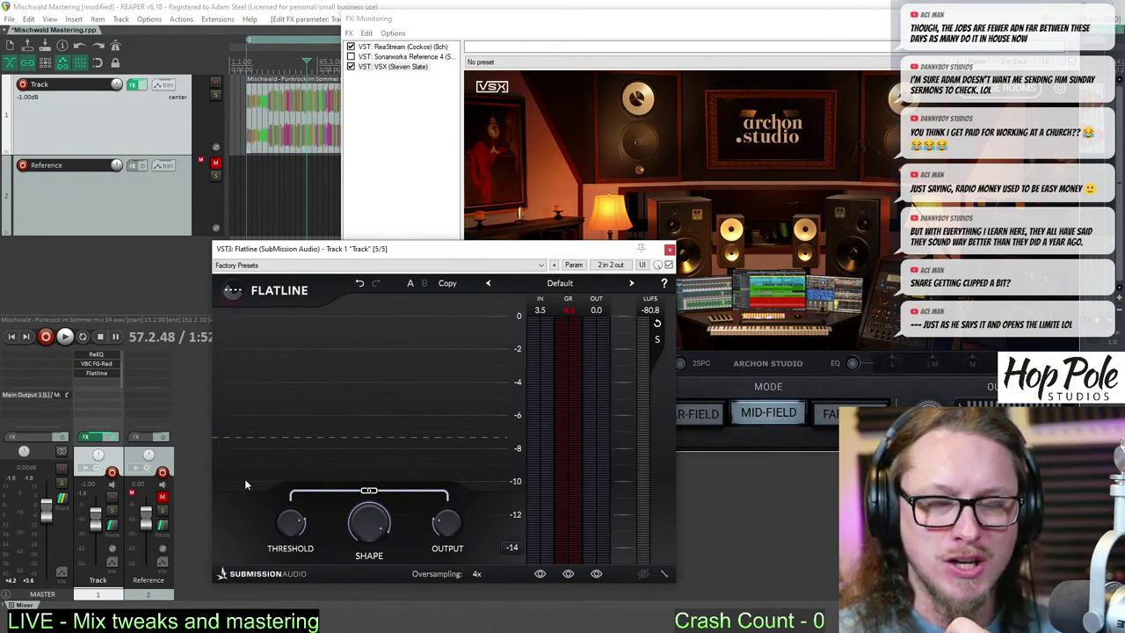
pyautogui.click(732, 372)
pyautogui.click(580, 364)
pyautogui.press('space')
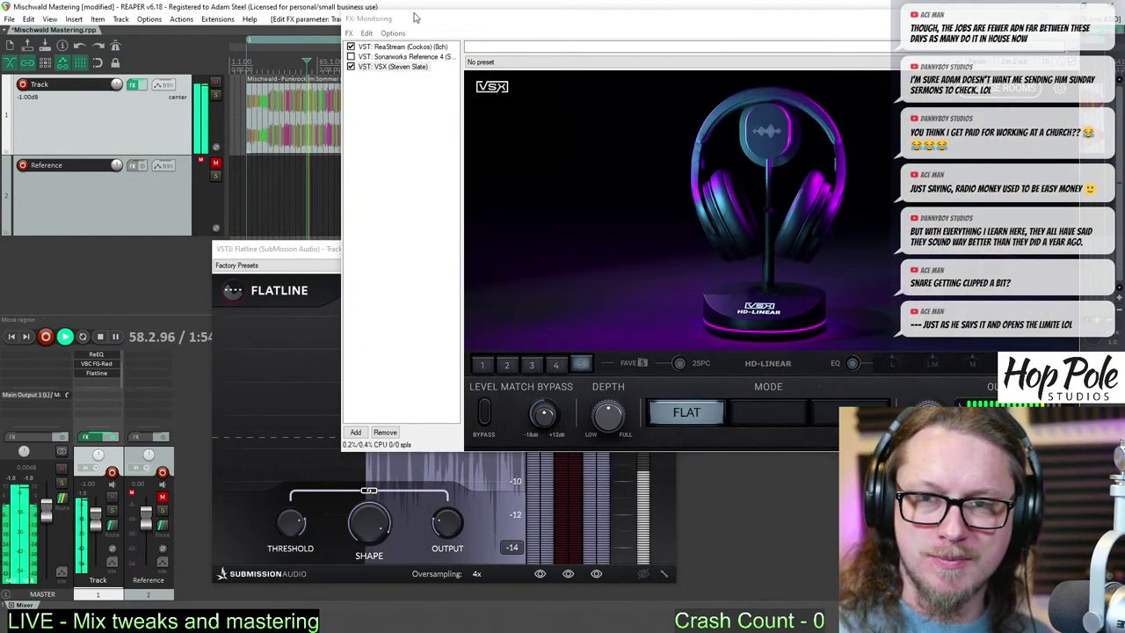
pyautogui.moveTo(369, 18); pyautogui.dragTo(343, 177)
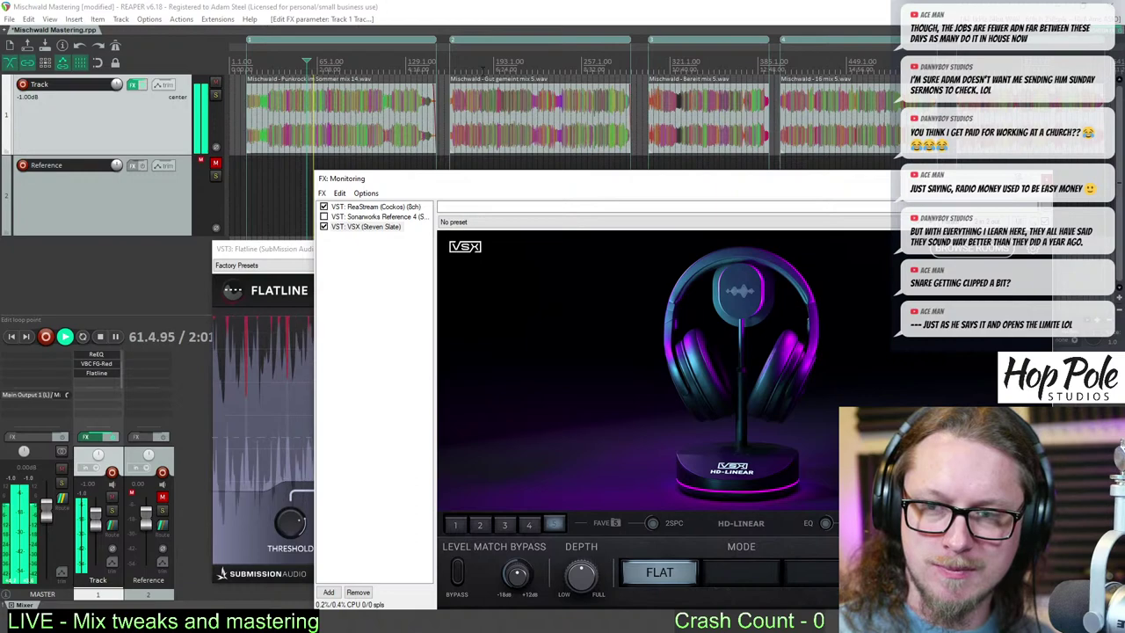
# - Set the frequency of the second Low EQ band in AMEK EQ 200's mid channel to 117.5 Hz during playback
pyautogui.scroll(2, 93, 370)
pyautogui.click(93, 364)
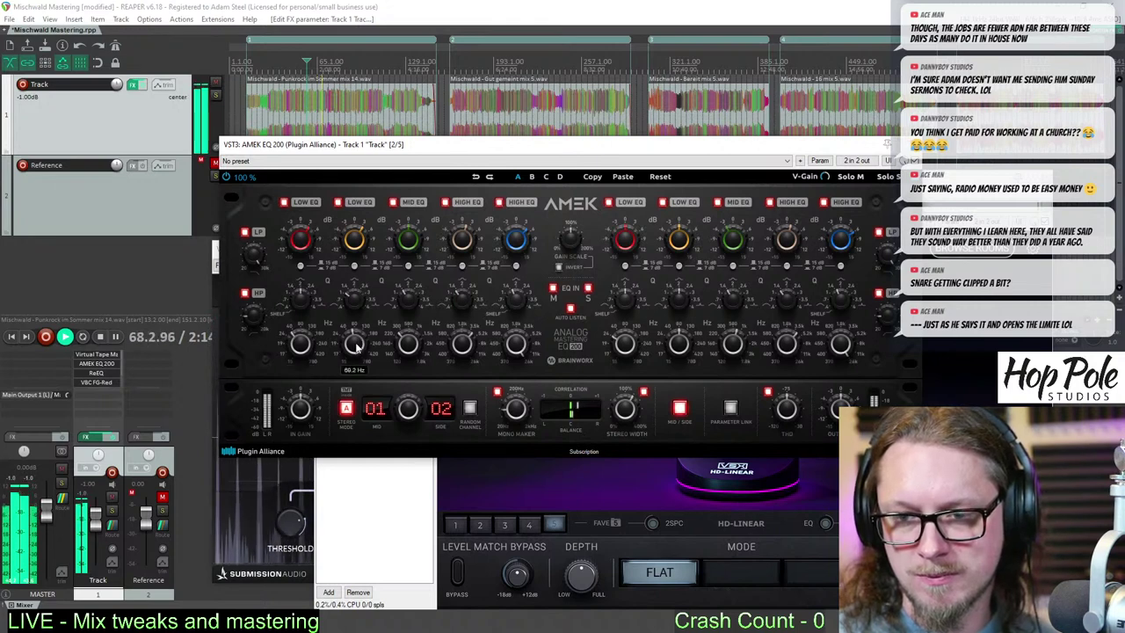
pyautogui.moveTo(357, 344); pyautogui.dragTo(364, 332)
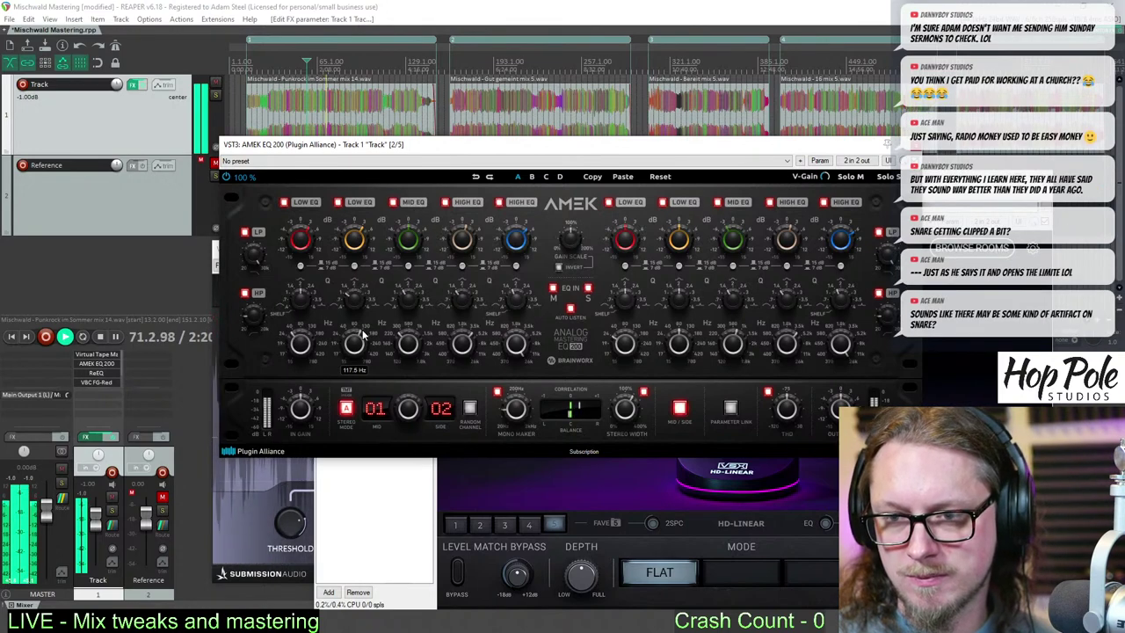
pyautogui.moveTo(347, 248)
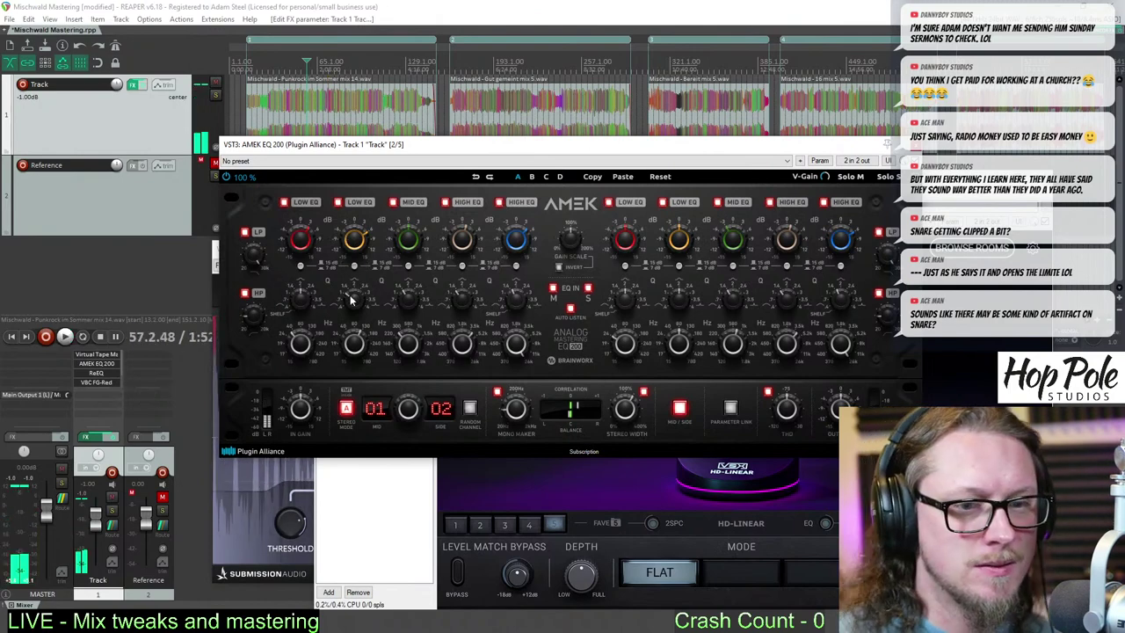
# - Replay the passage with the adjusted low band, checking Flatline's gain reduction and the AMEK EQ 200 settings, and stop playback
pyautogui.press('space')
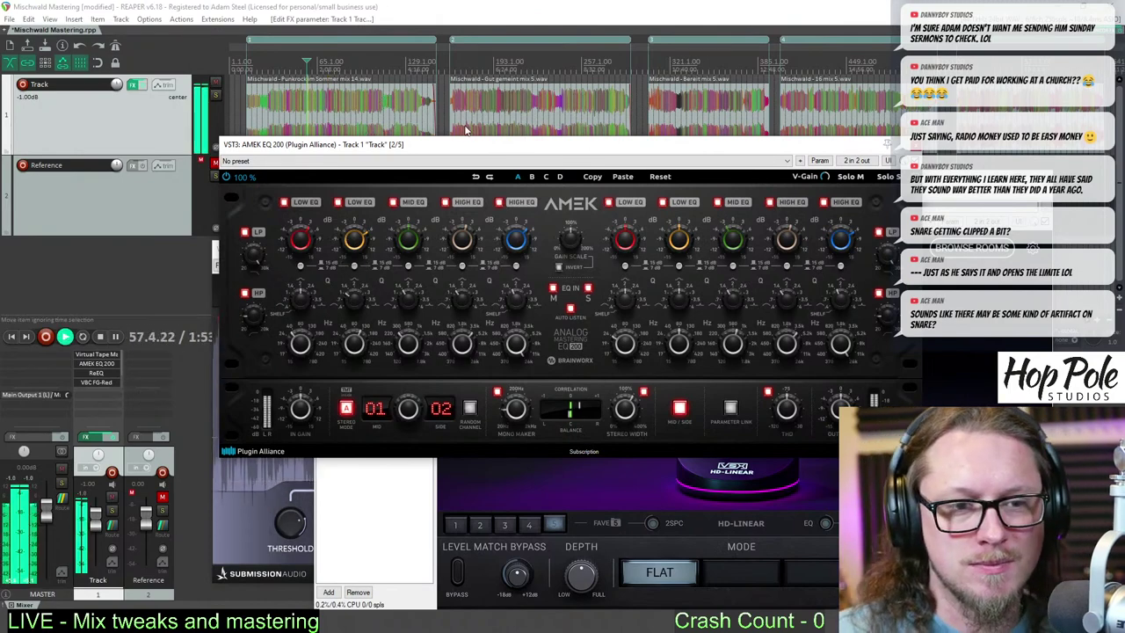
pyautogui.click(237, 509)
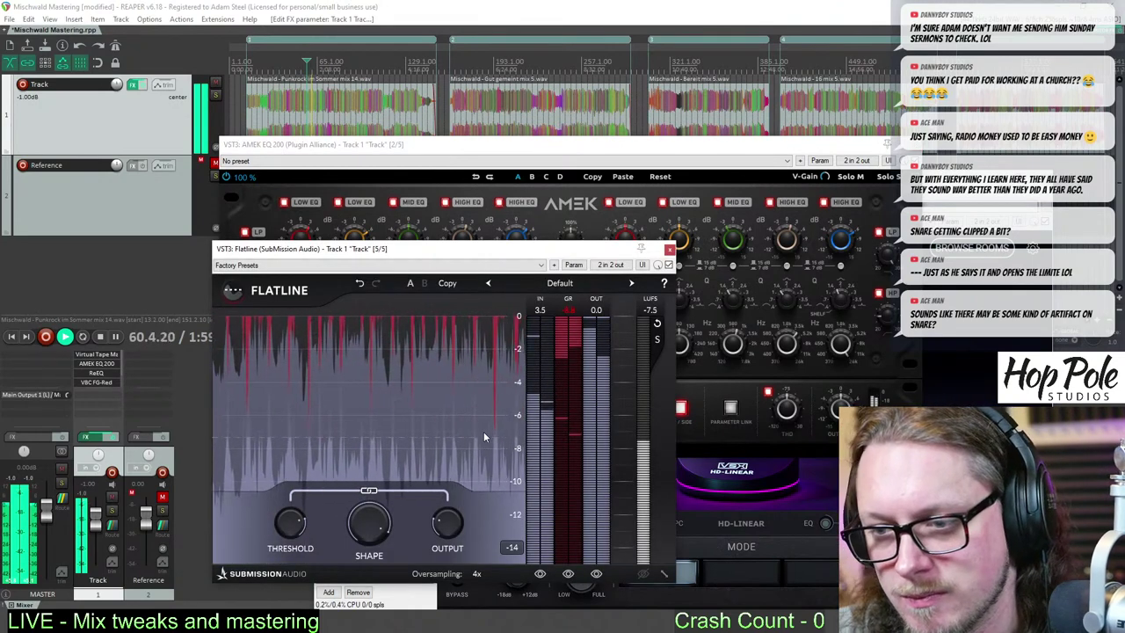
pyautogui.click(380, 146)
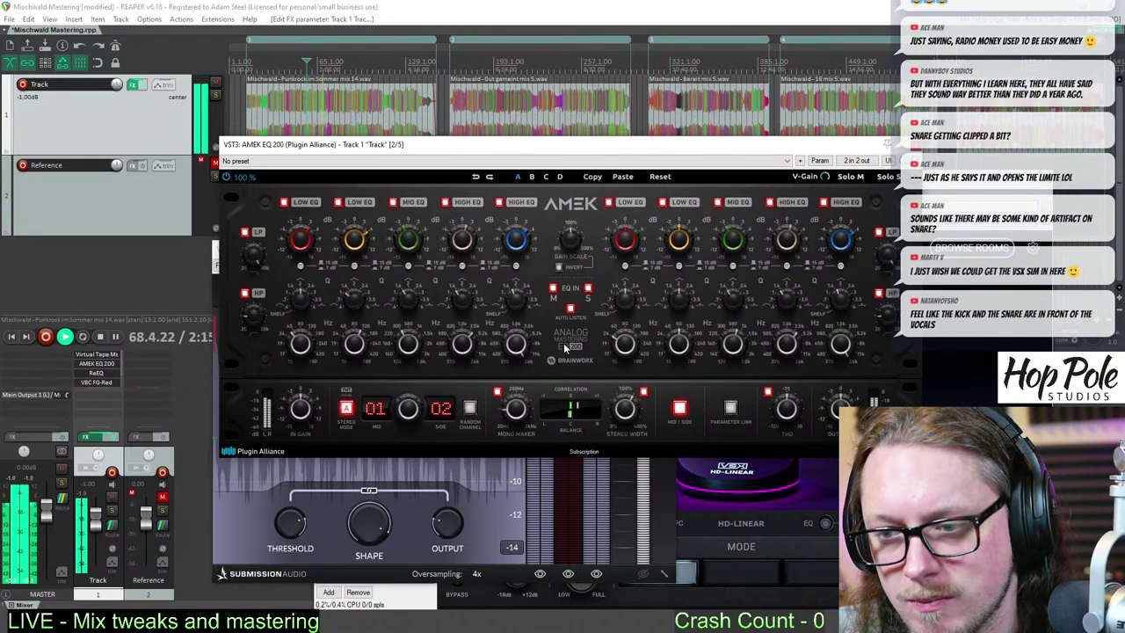
pyautogui.click(480, 6)
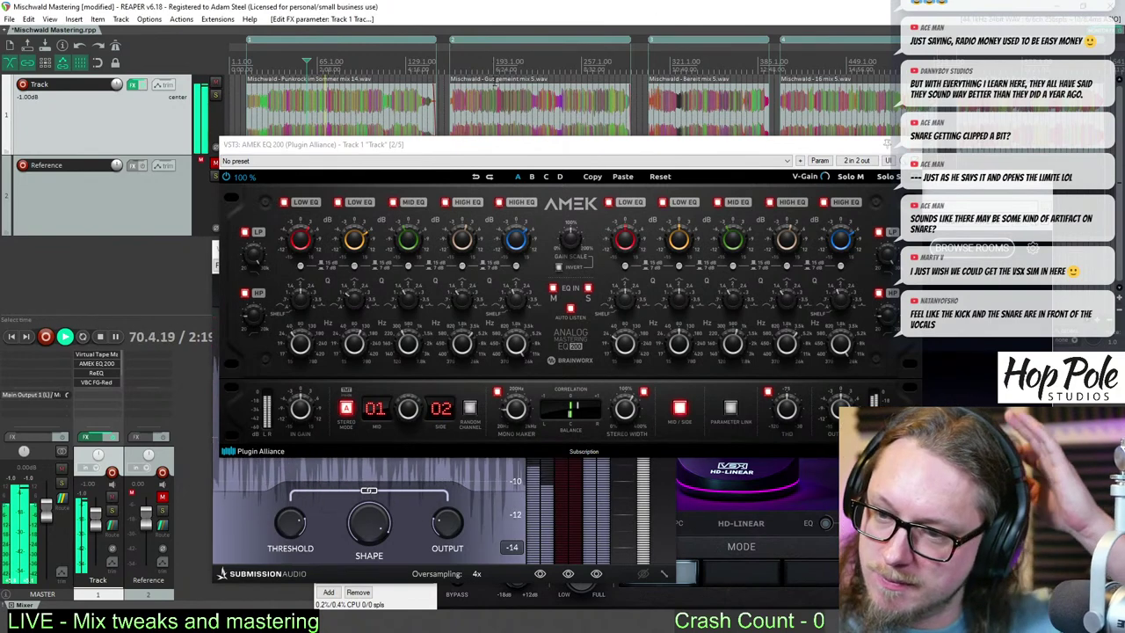
pyautogui.press('space')
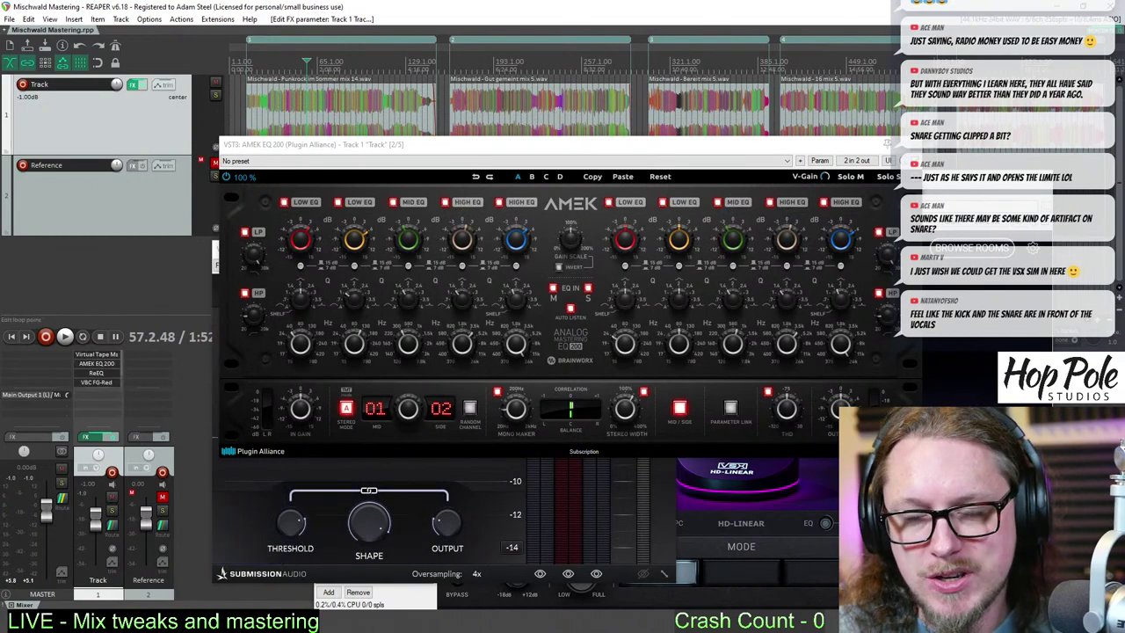
# - Close the AMEK EQ 200, monitoring and Flatline windows and save the Mischwald Mastering project
pyautogui.click(914, 144)
pyautogui.press('Escape')
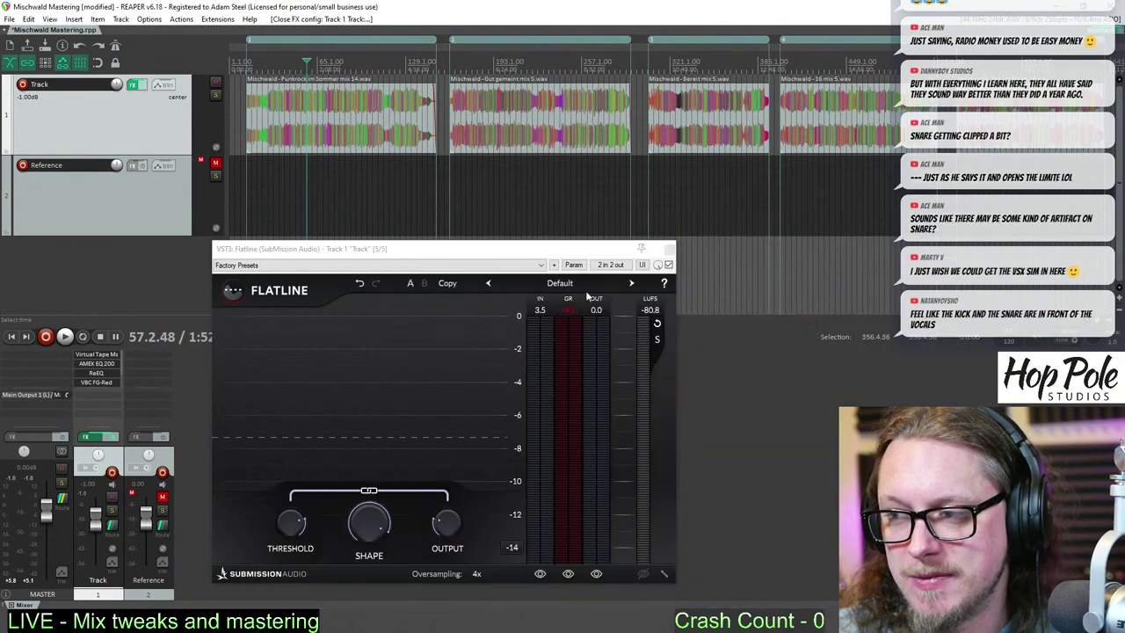
pyautogui.click(670, 250)
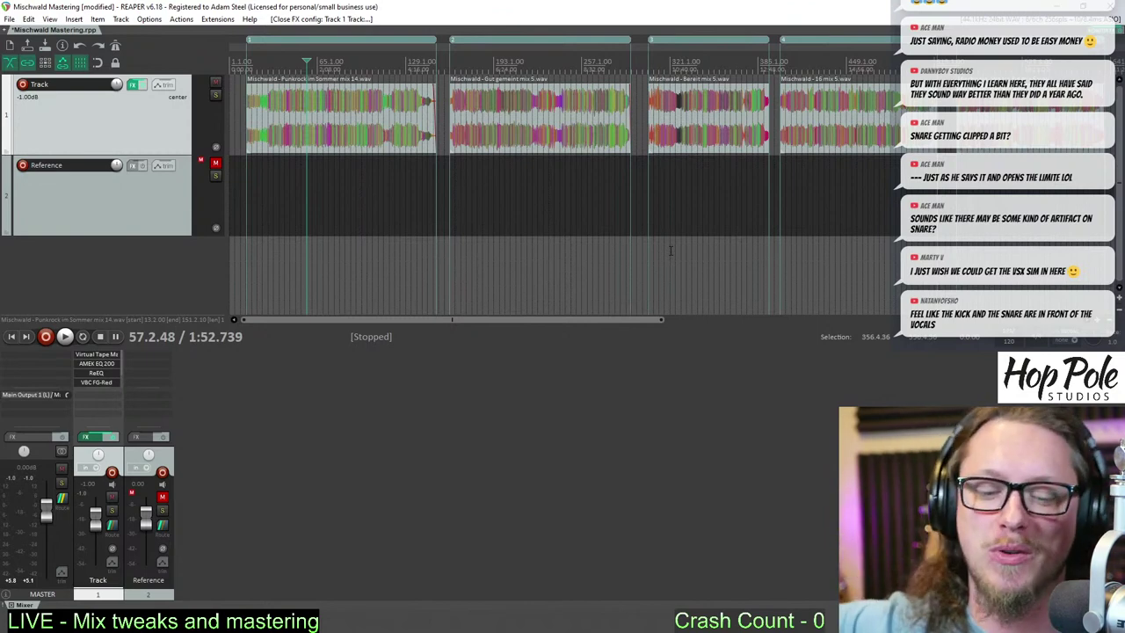
pyautogui.click(11, 20)
pyautogui.click(27, 70)
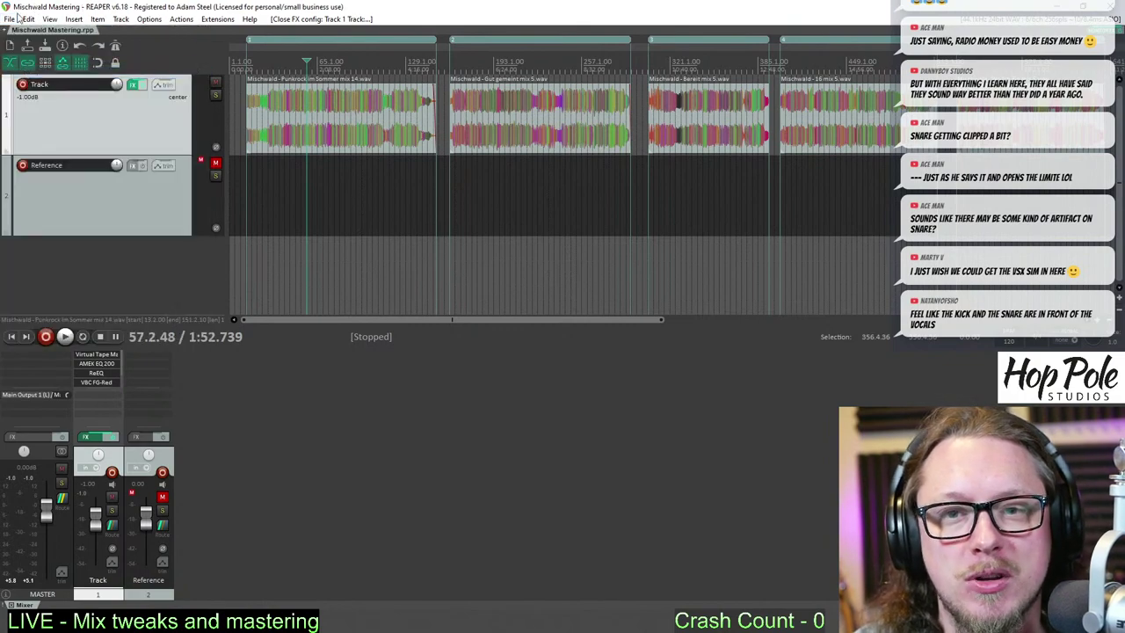
# - Open the recent project "Mischwald - Punkrock im Sommer mem test.rpp" in a new project tab
pyautogui.click(11, 19)
pyautogui.click(31, 42)
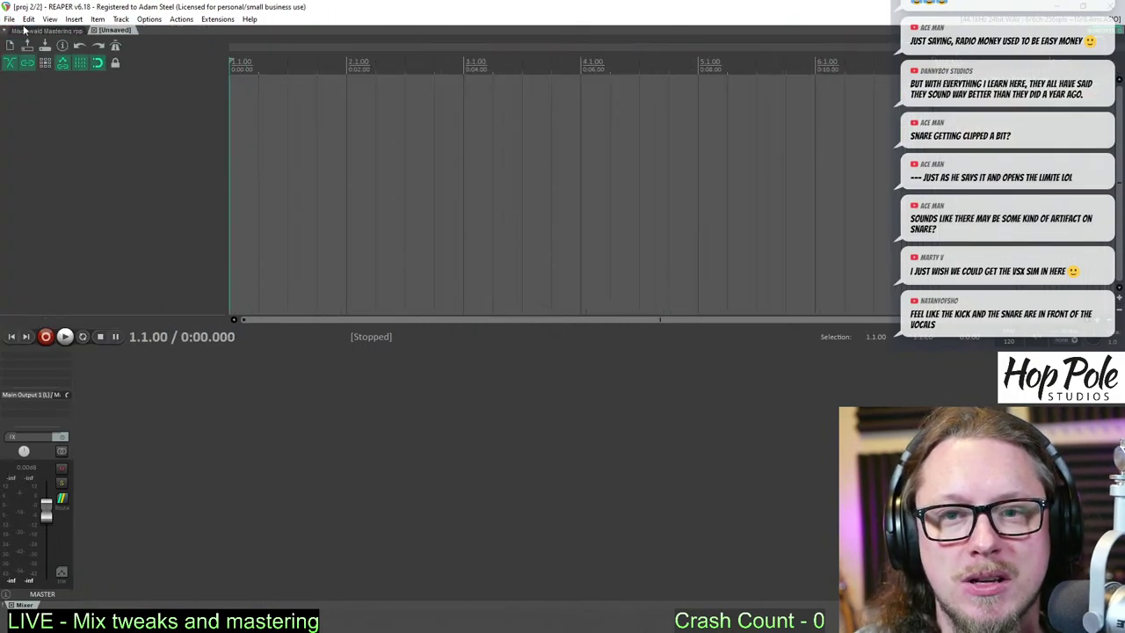
pyautogui.click(11, 19)
pyautogui.moveTo(118, 140)
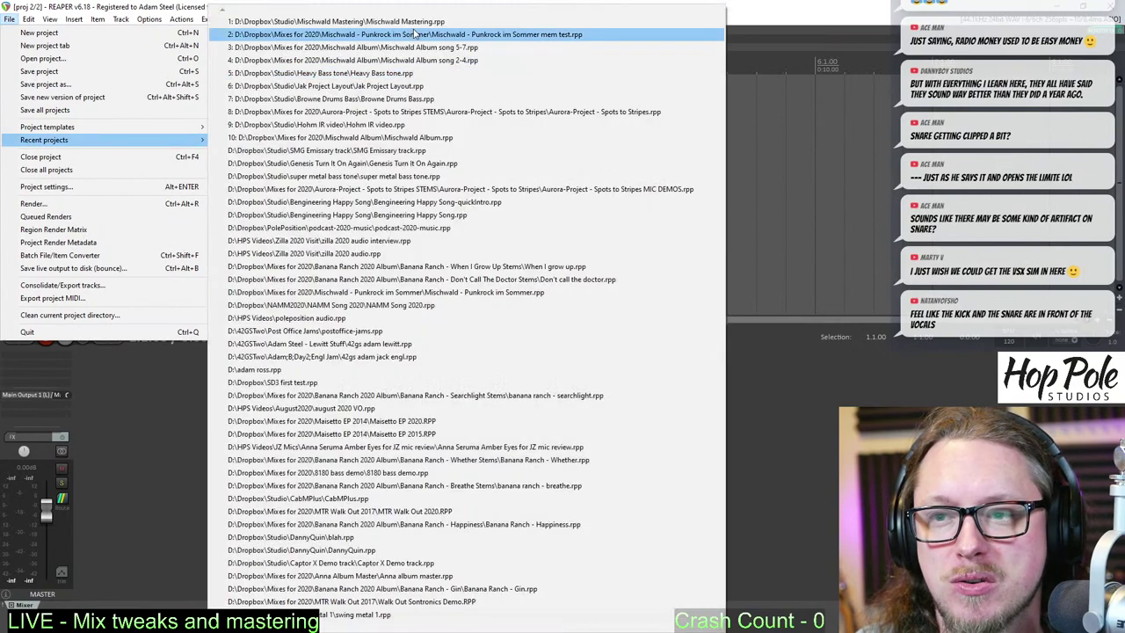
pyautogui.click(415, 34)
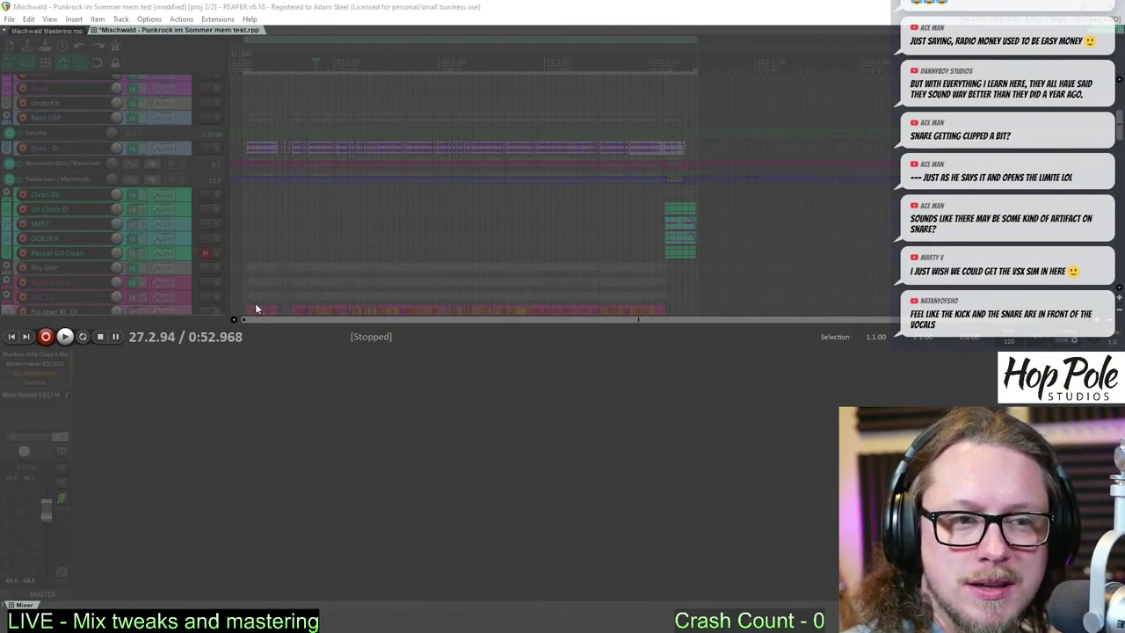
# - Play the Punkrock im Sommer mix from bar 44 and enable Flatline on the master track
pyautogui.scroll(-3, 272, 73)
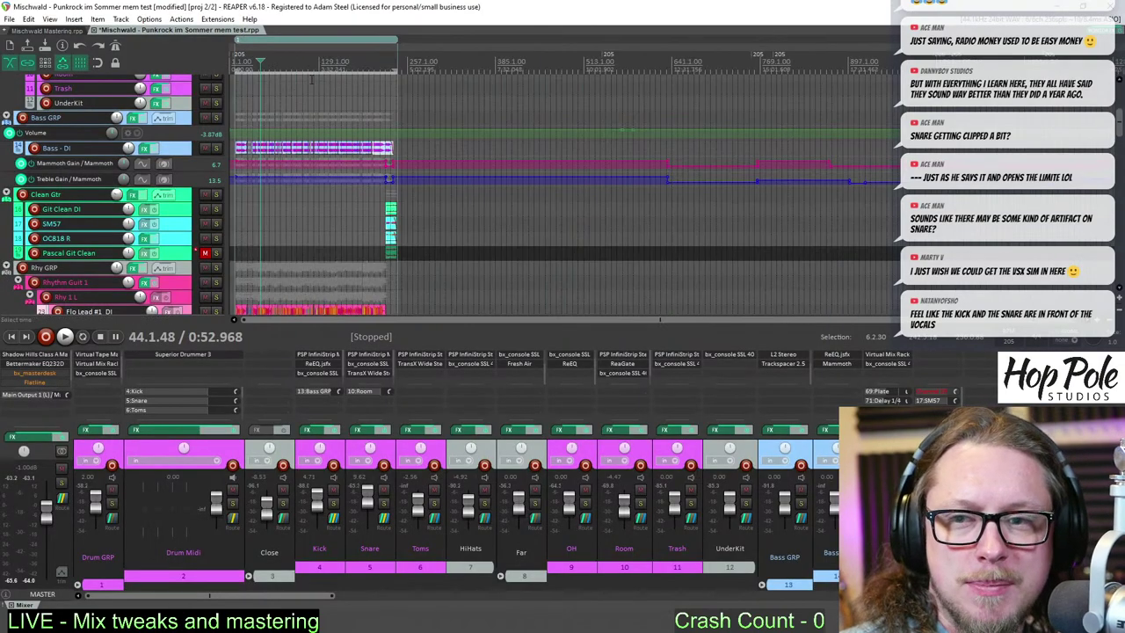
pyautogui.scroll(4, 351, 71)
pyautogui.press('space')
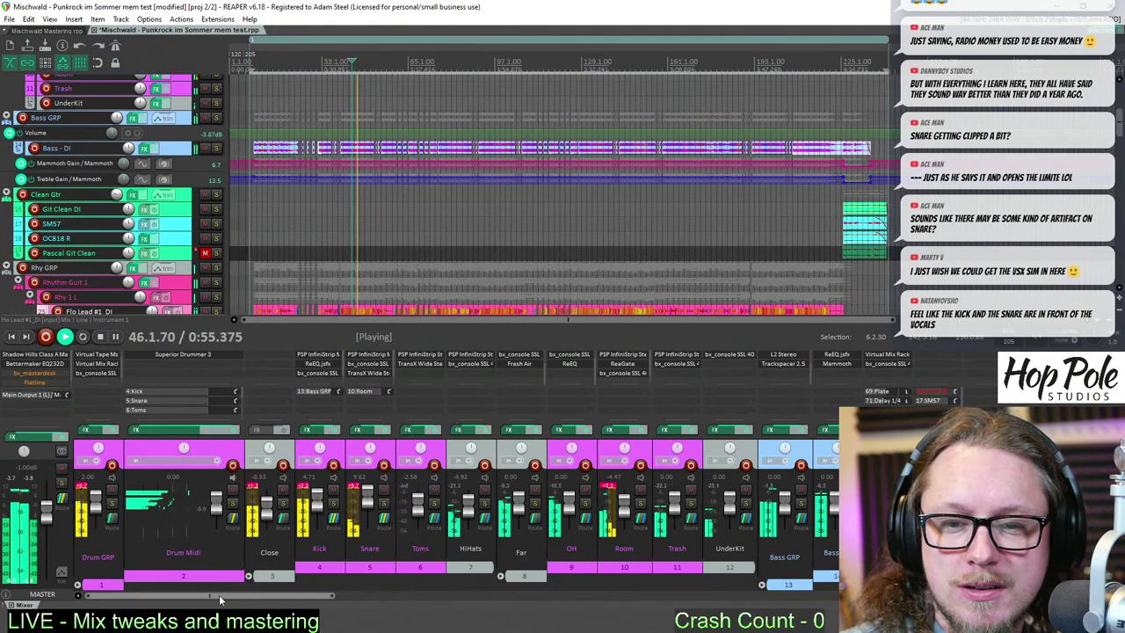
pyautogui.keyDown('shift'); pyautogui.click(35, 382); pyautogui.keyUp('shift')
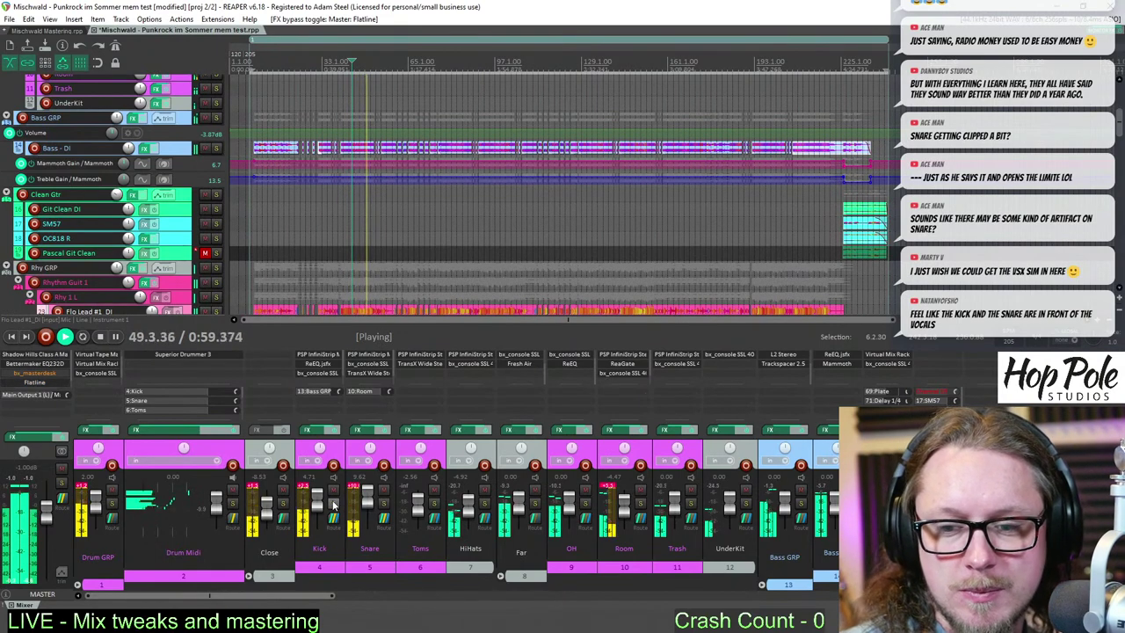
# - Solo the Kick and Snare tracks in turn during playback to check them for clipping, and clear the solo
pyautogui.click(334, 503)
pyautogui.keyDown('ctrl'); pyautogui.click(386, 507); pyautogui.keyUp('ctrl')
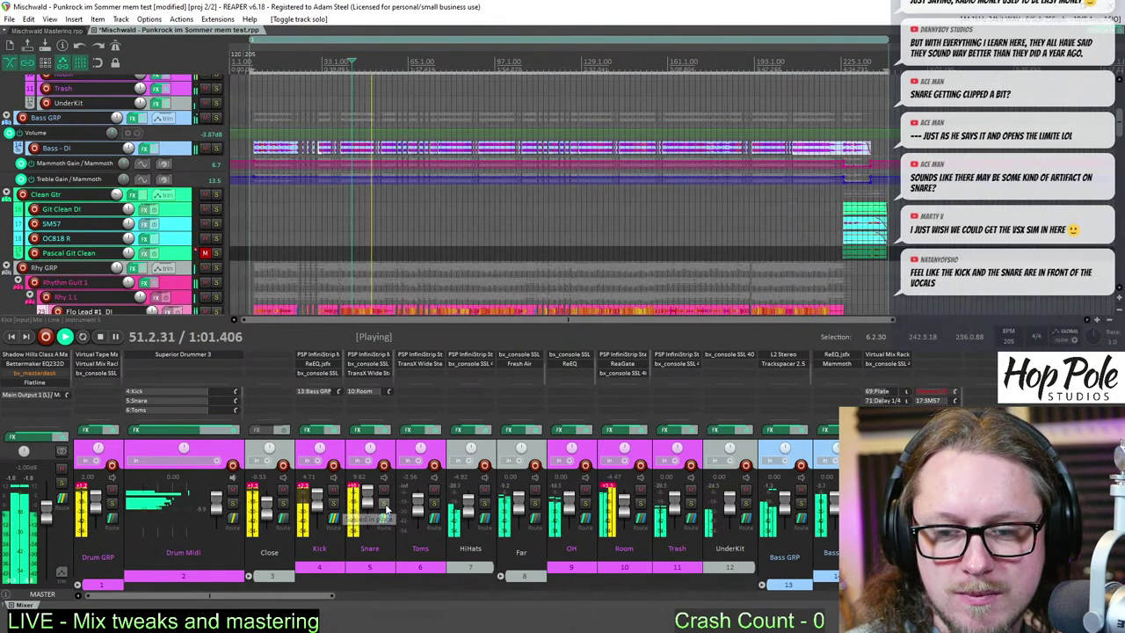
pyautogui.click(385, 507)
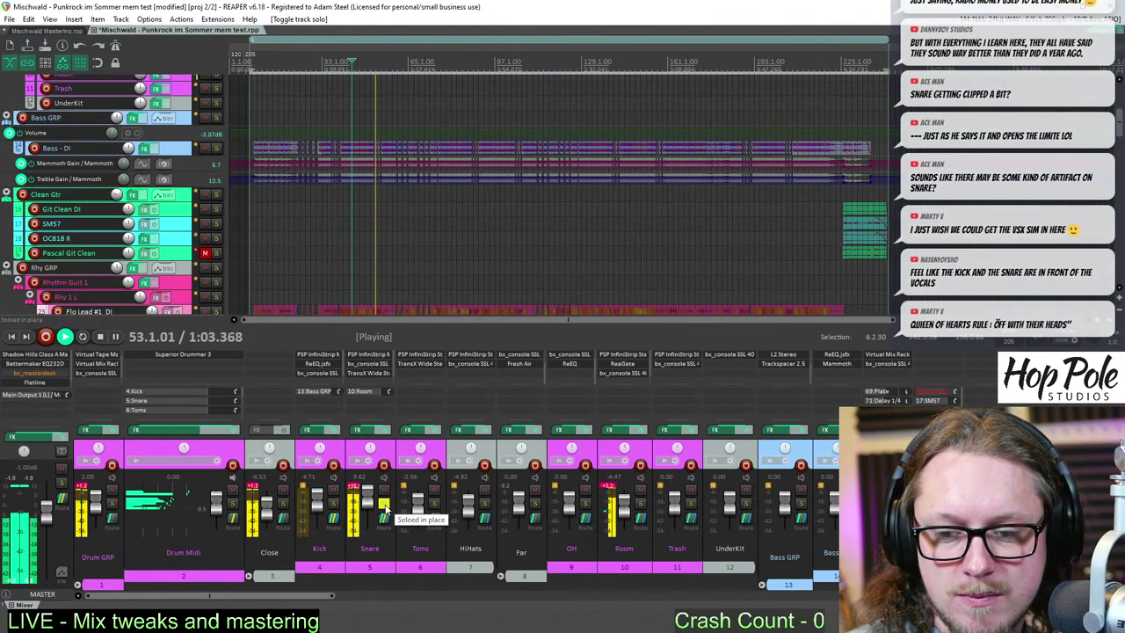
pyautogui.click(384, 503)
# - Mute the Snare and Kick tracks to hear the mix without them, and unmute both
pyautogui.click(384, 492)
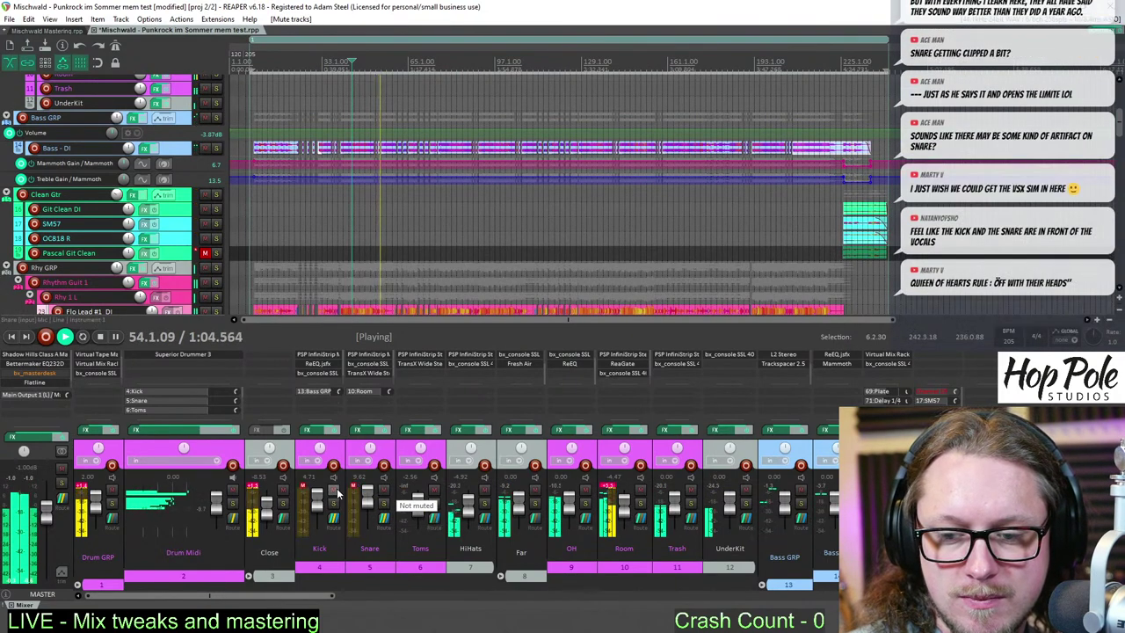
pyautogui.click(333, 492)
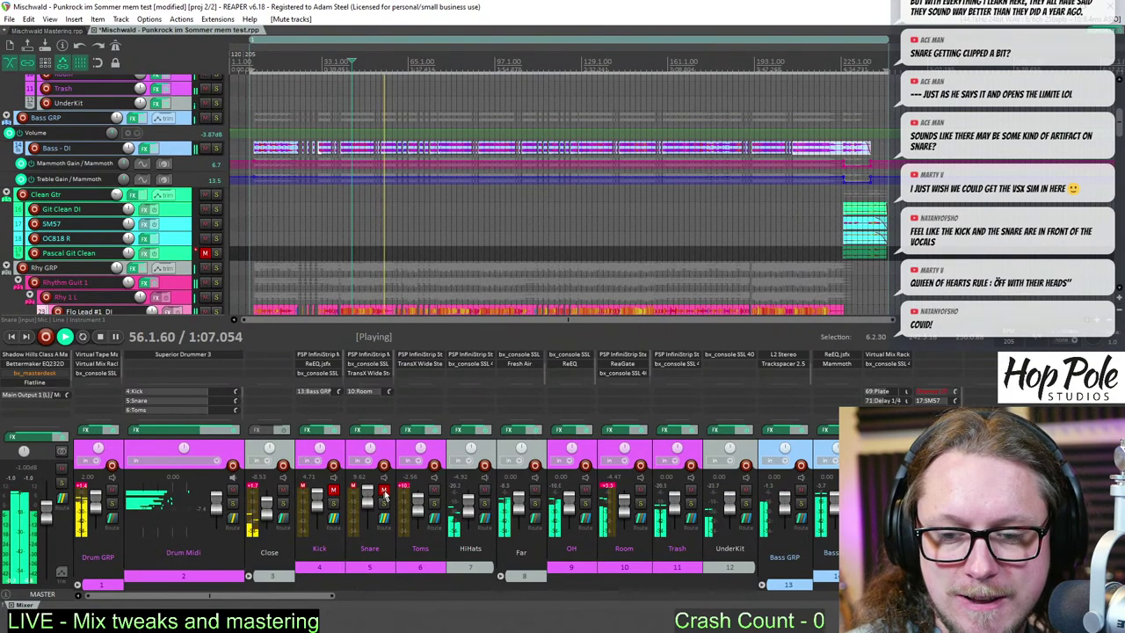
pyautogui.keyDown('ctrl'); pyautogui.click(384, 493); pyautogui.keyUp('ctrl')
# - With the Kick and Snare tracks selected together, lower the Kick track's volume to 2.5 dB
pyautogui.click(389, 448)
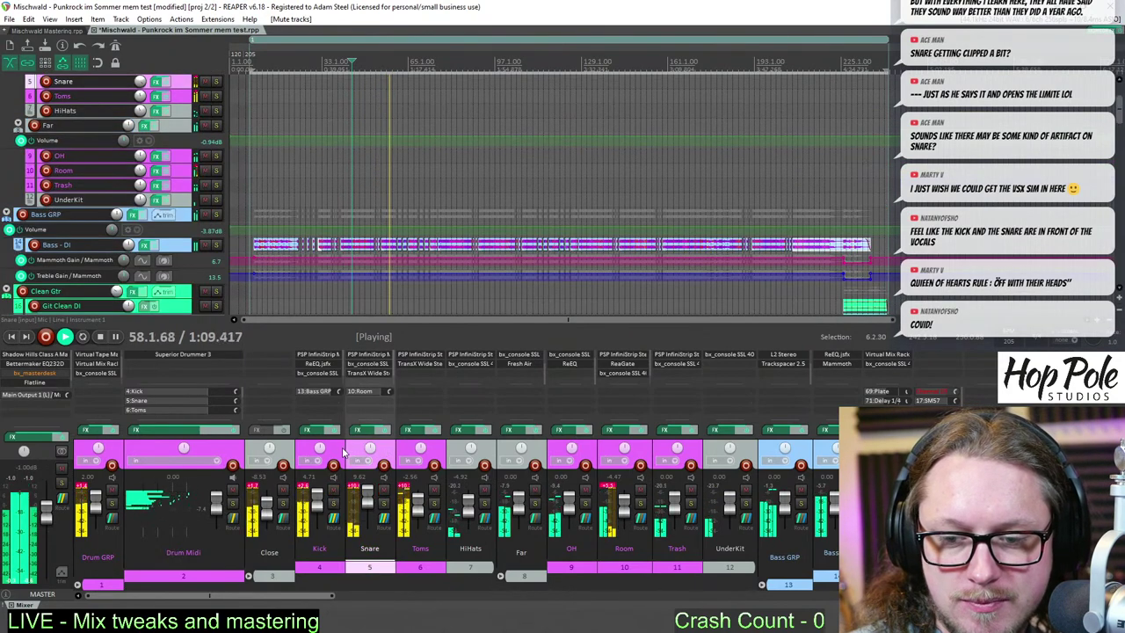
pyautogui.click(334, 464)
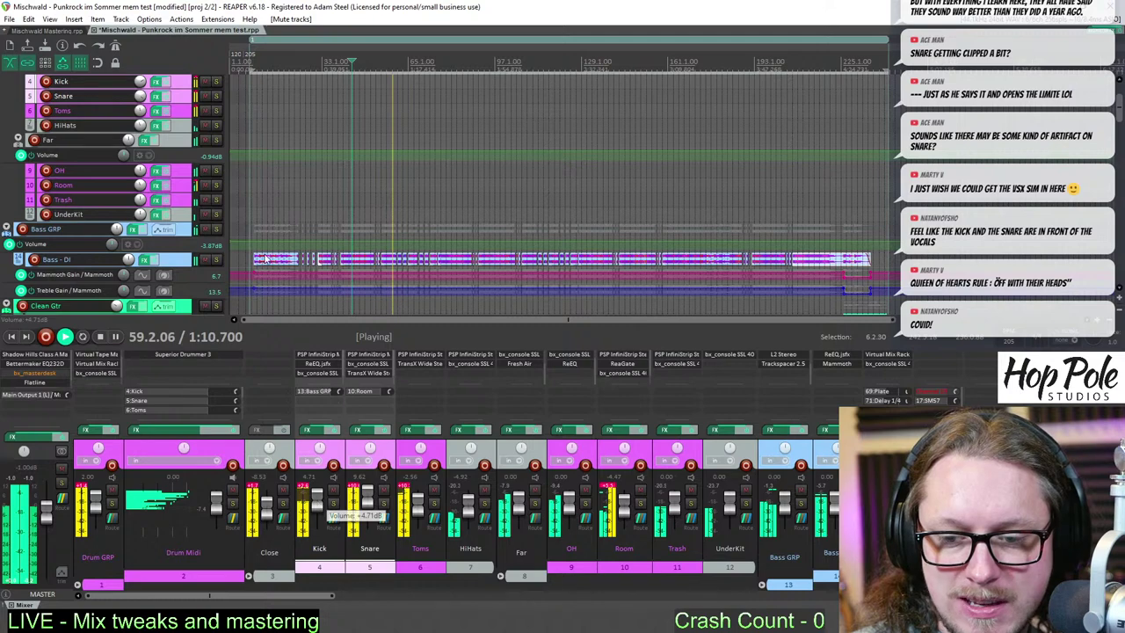
pyautogui.click(333, 521)
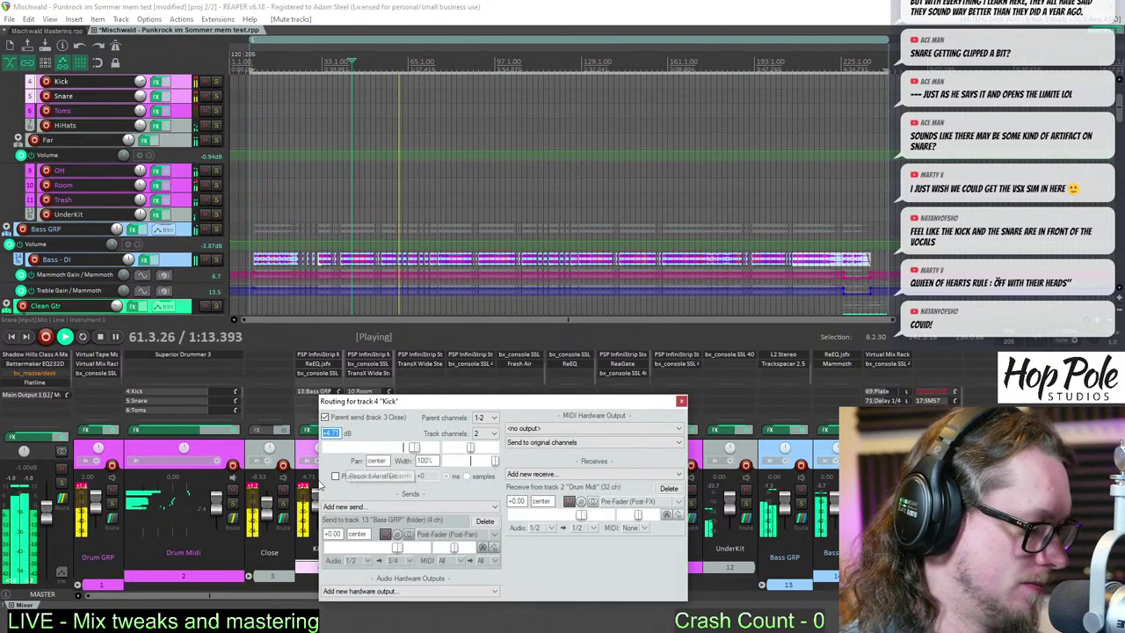
pyautogui.moveTo(418, 448); pyautogui.dragTo(412, 450)
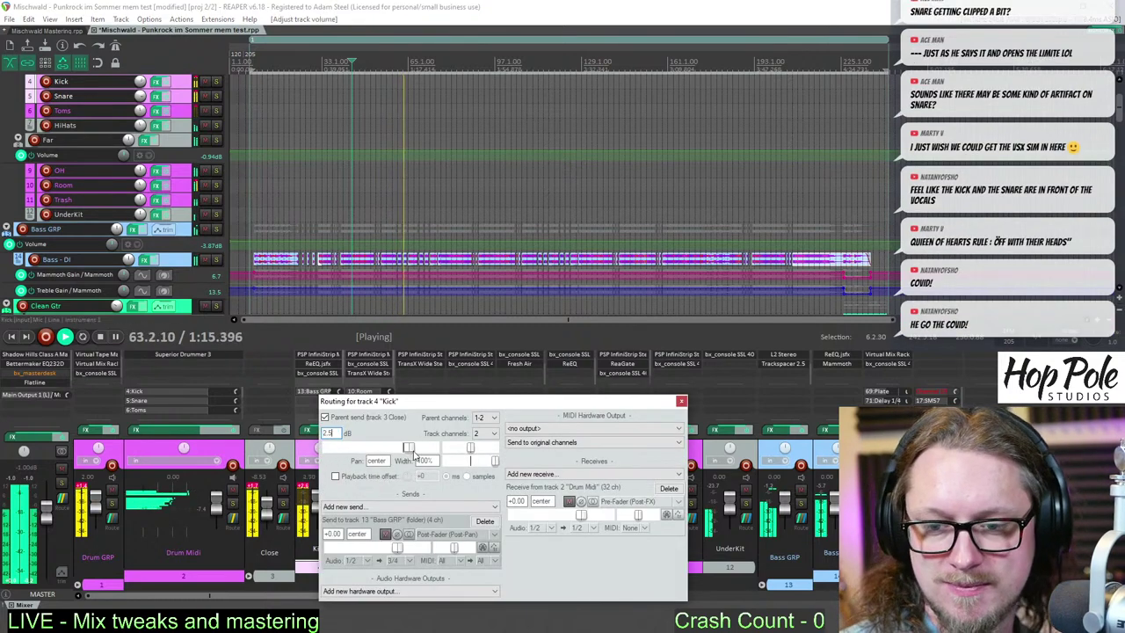
pyautogui.click(680, 401)
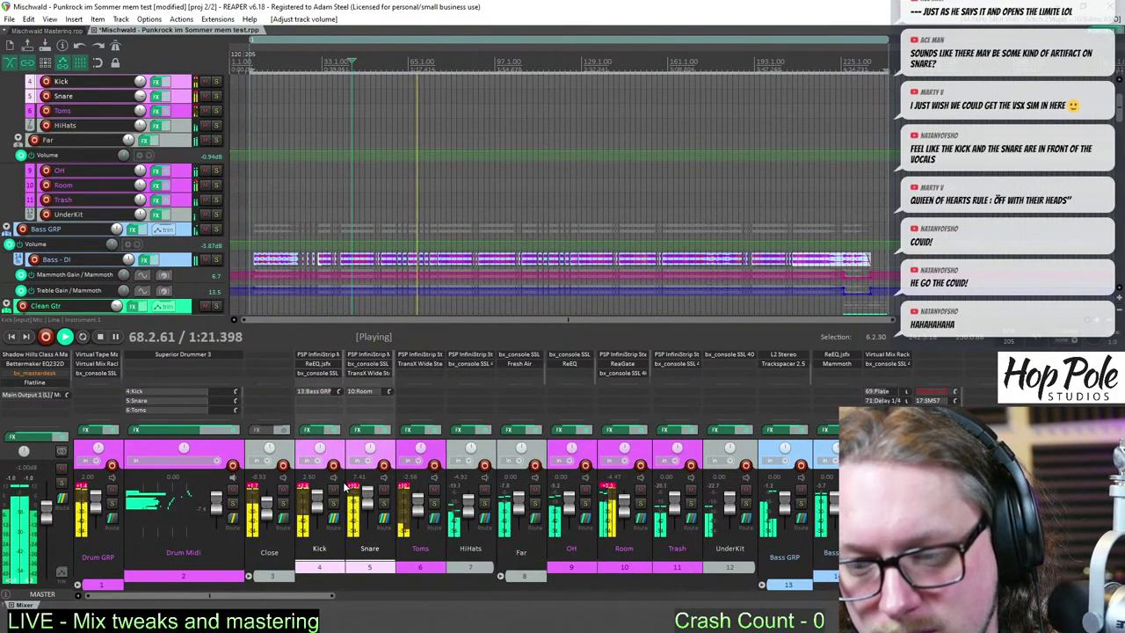
# - Select only the Snare track and set its volume to 6 dB
pyautogui.click(369, 496)
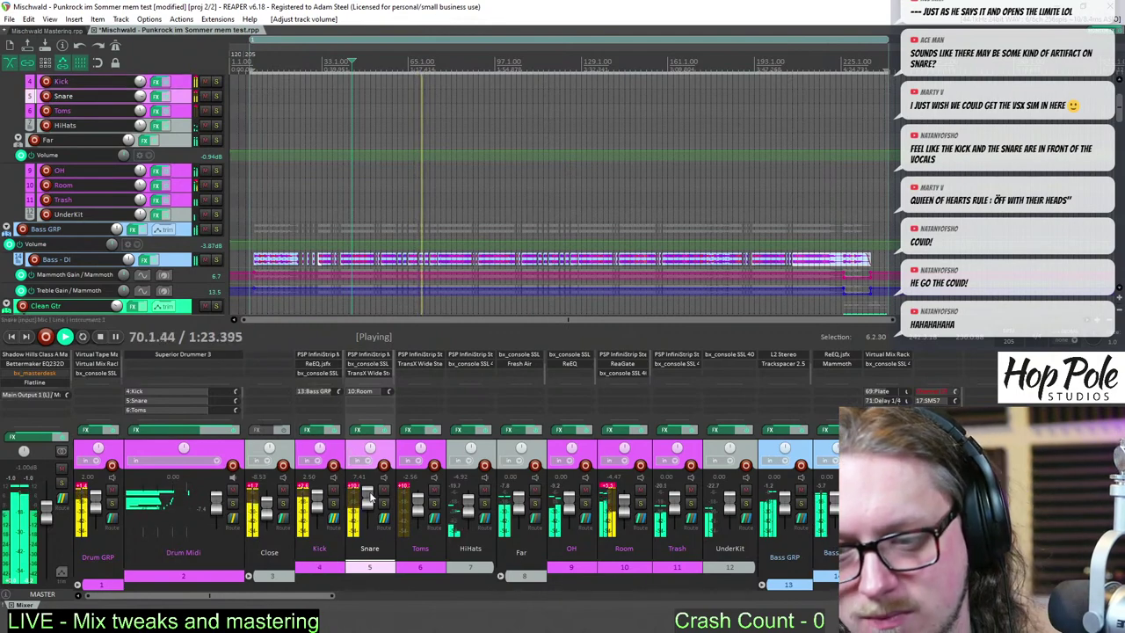
pyautogui.rightClick(370, 498)
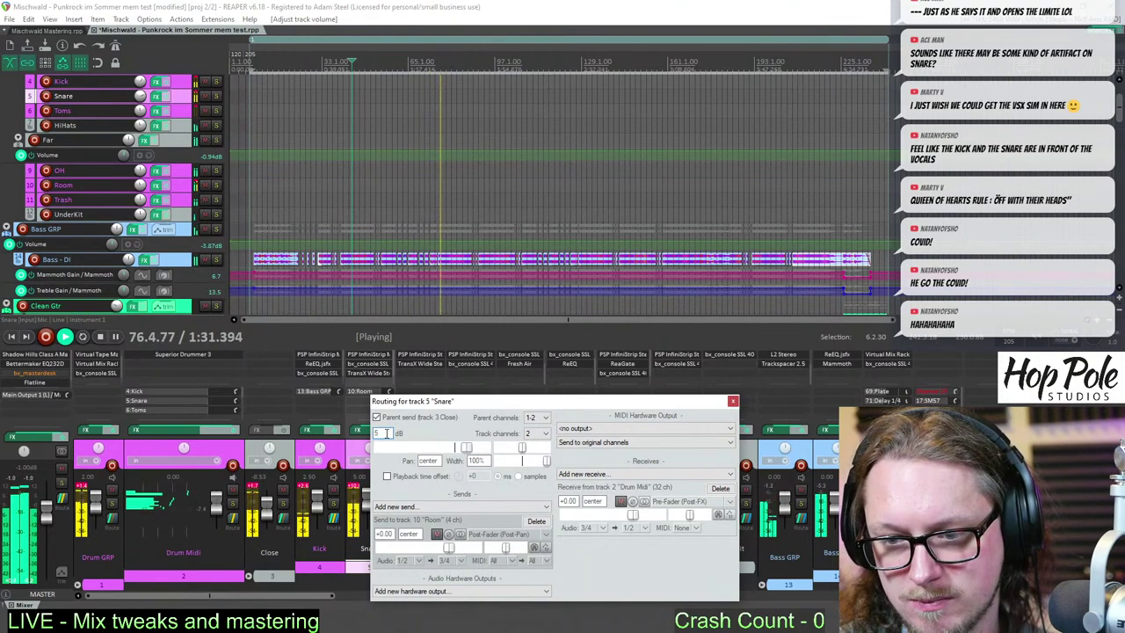
pyautogui.moveTo(386, 434); pyautogui.dragTo(341, 435)
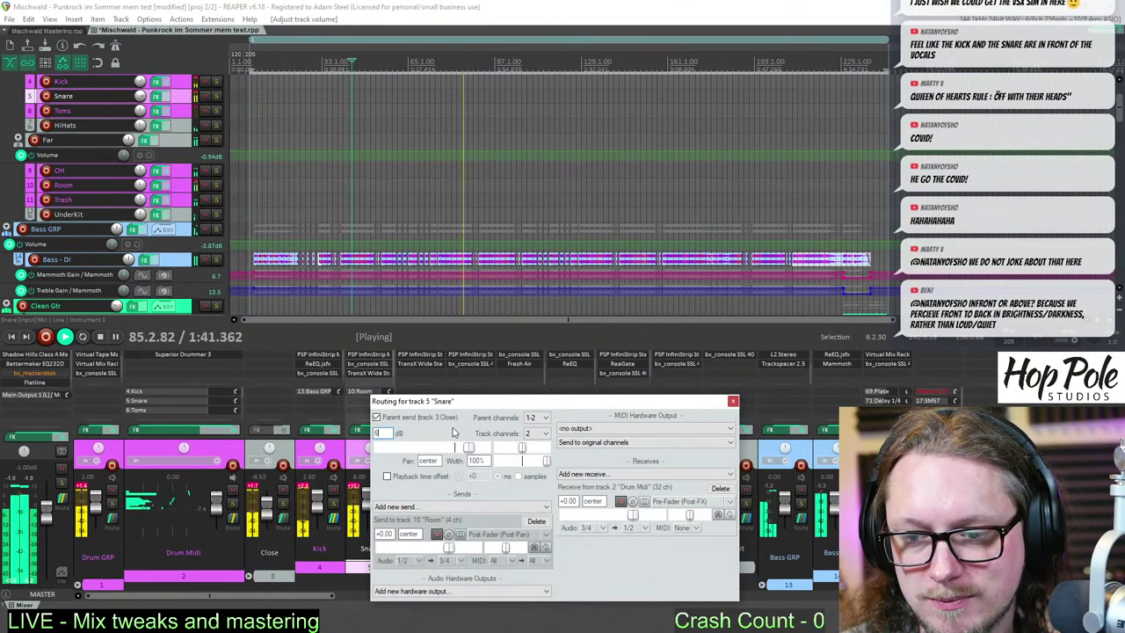
pyautogui.click(734, 402)
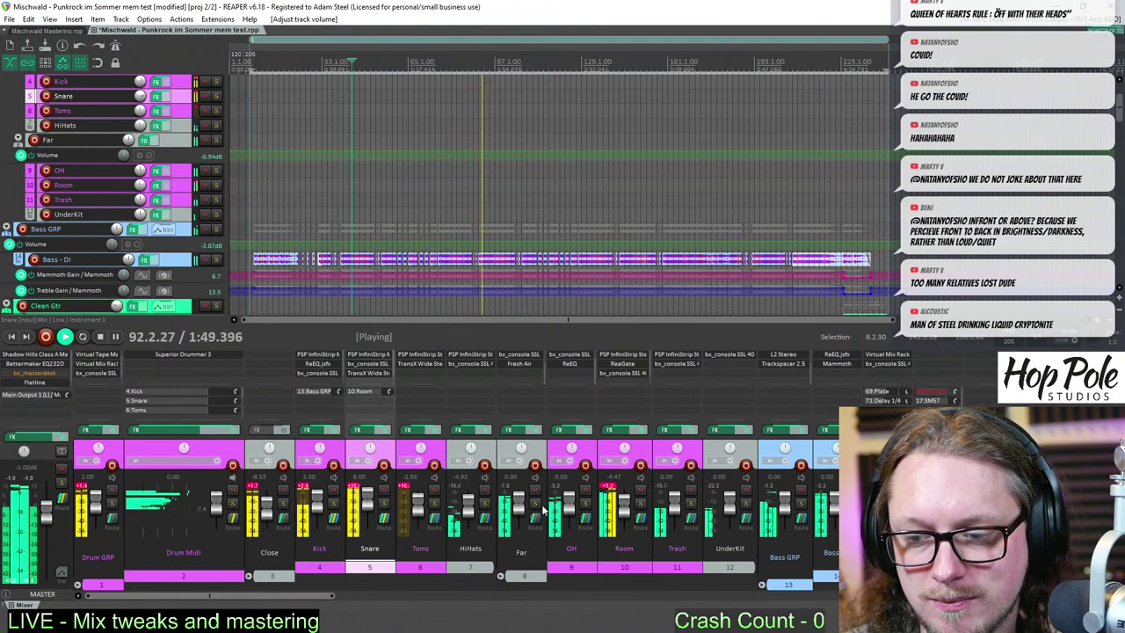
# - Check the Far drum group in solo, unsolo it, bypass Flatline on the master track and stop playback
pyautogui.click(535, 505)
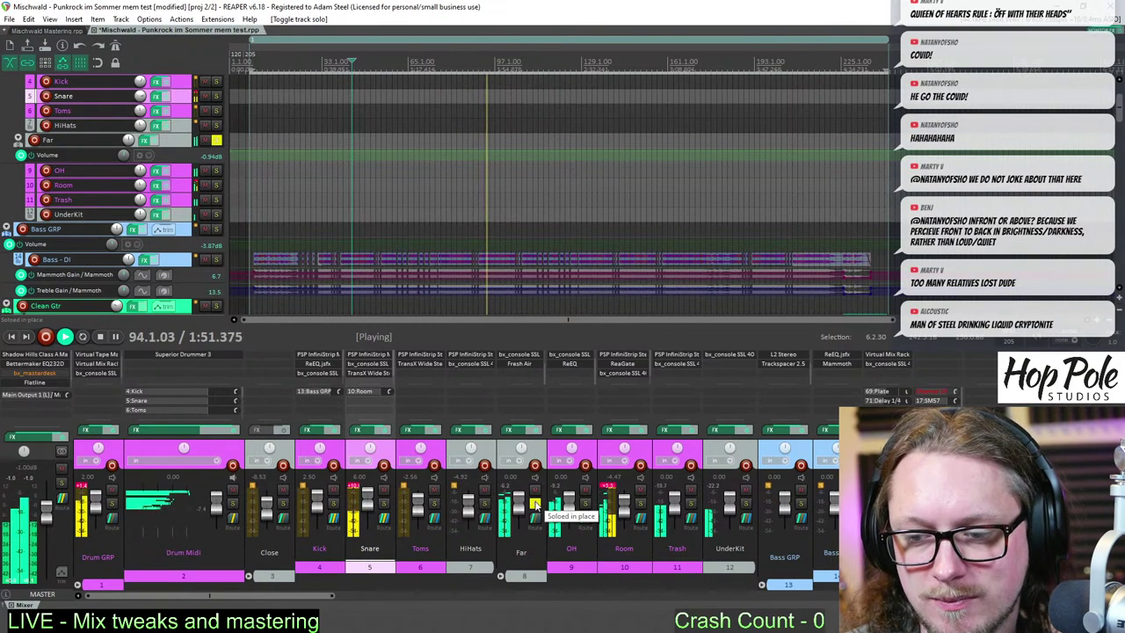
pyautogui.click(534, 505)
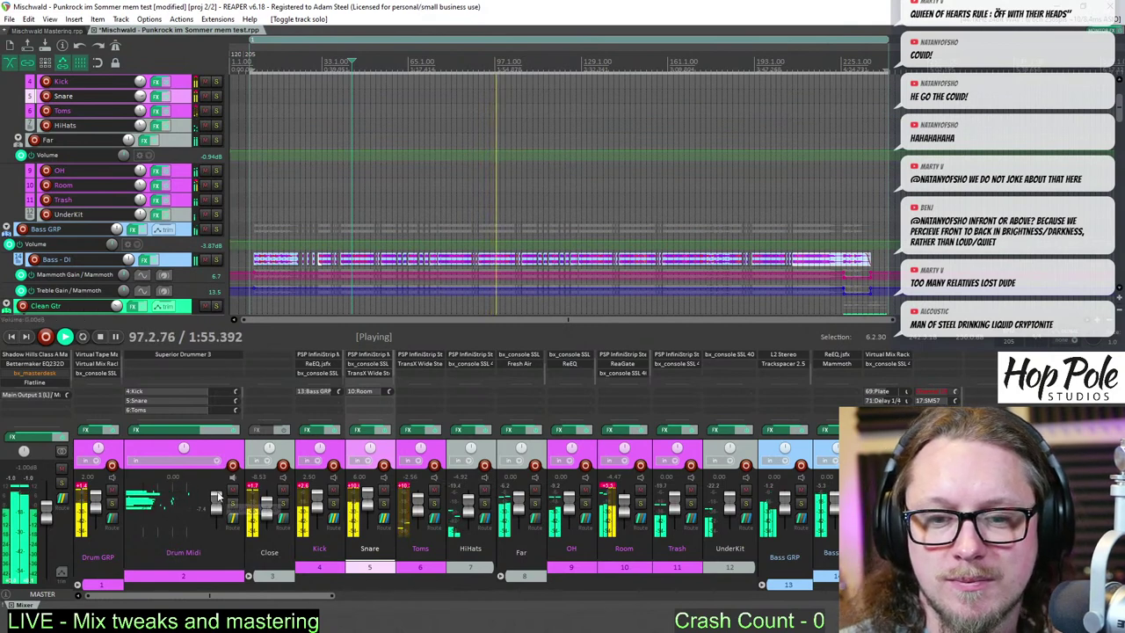
pyautogui.keyDown('shift'); pyautogui.click(38, 383); pyautogui.keyUp('shift')
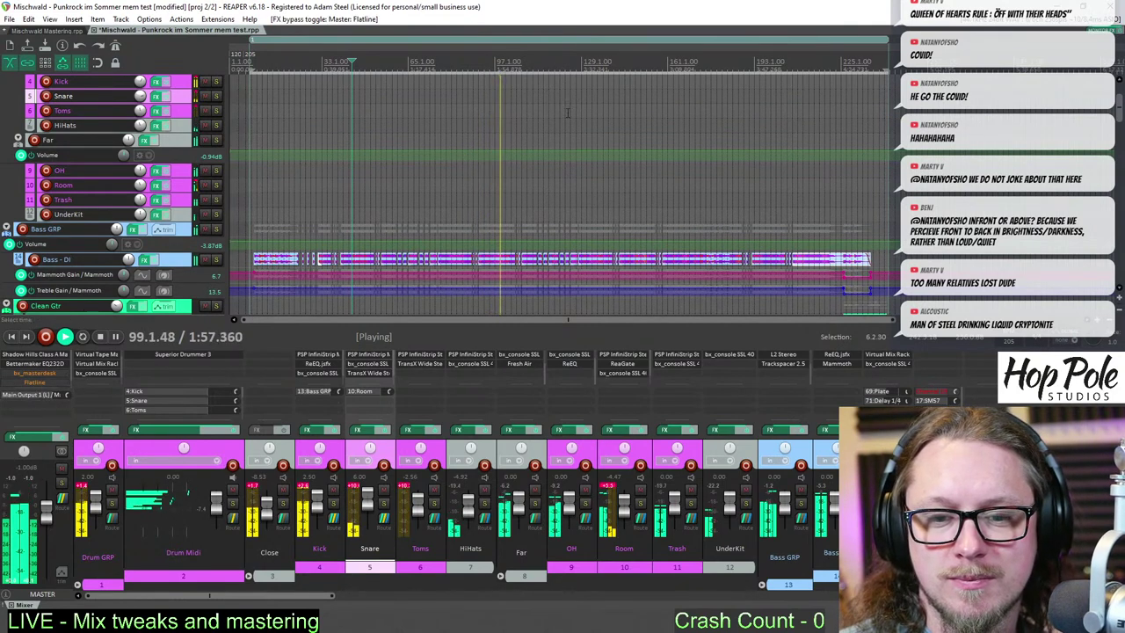
pyautogui.press('space')
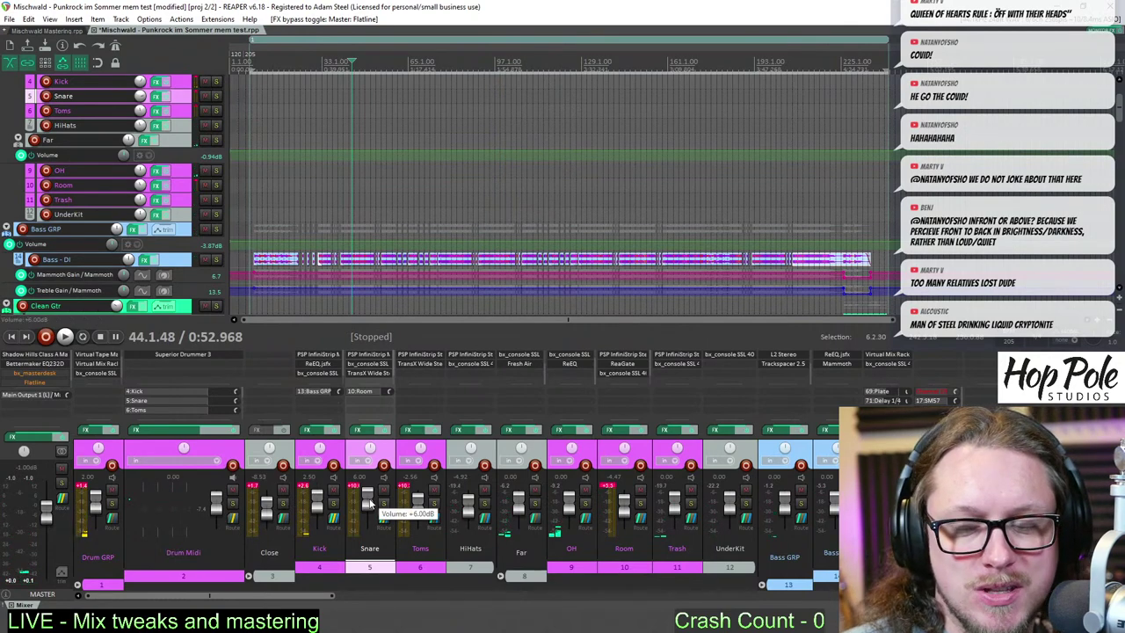
# - Render the master mix over the time selection as the WAV file "Mischwald - Punkrock im Sommer mix 15"
pyautogui.hotkey('ctrl', 'alt', 'r')
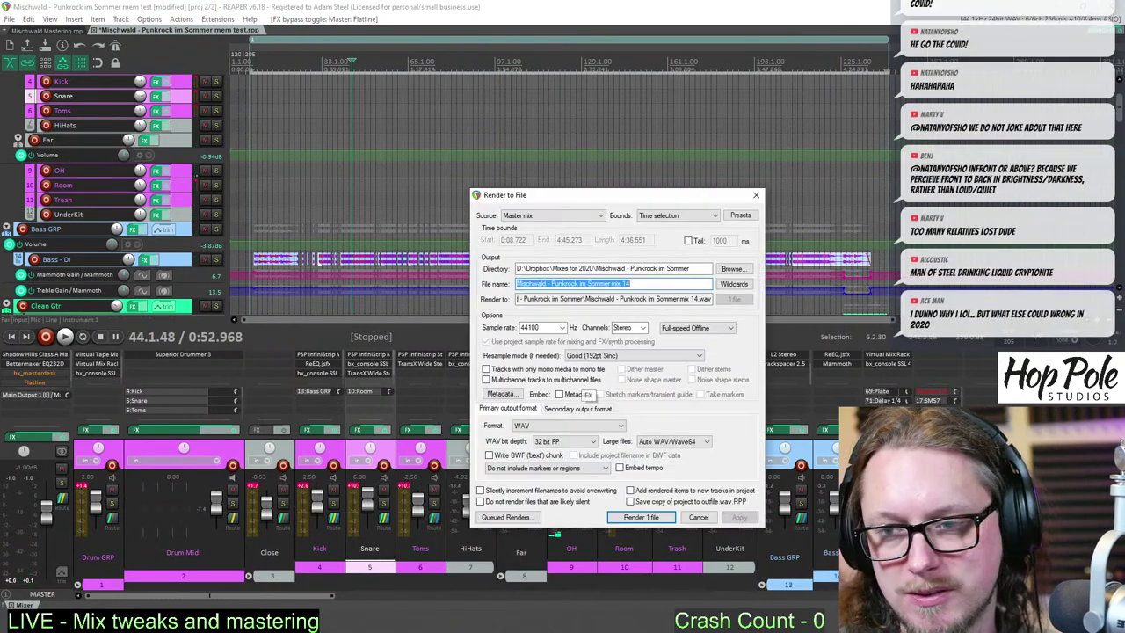
pyautogui.click(646, 286)
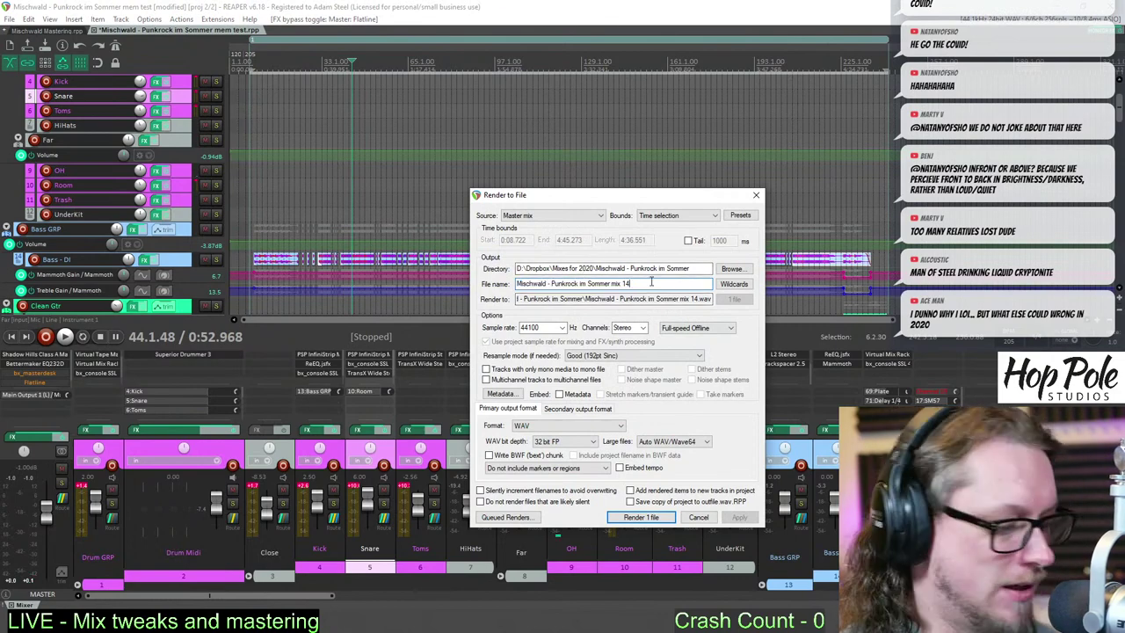
pyautogui.press('BackSpace')
pyautogui.write('5')
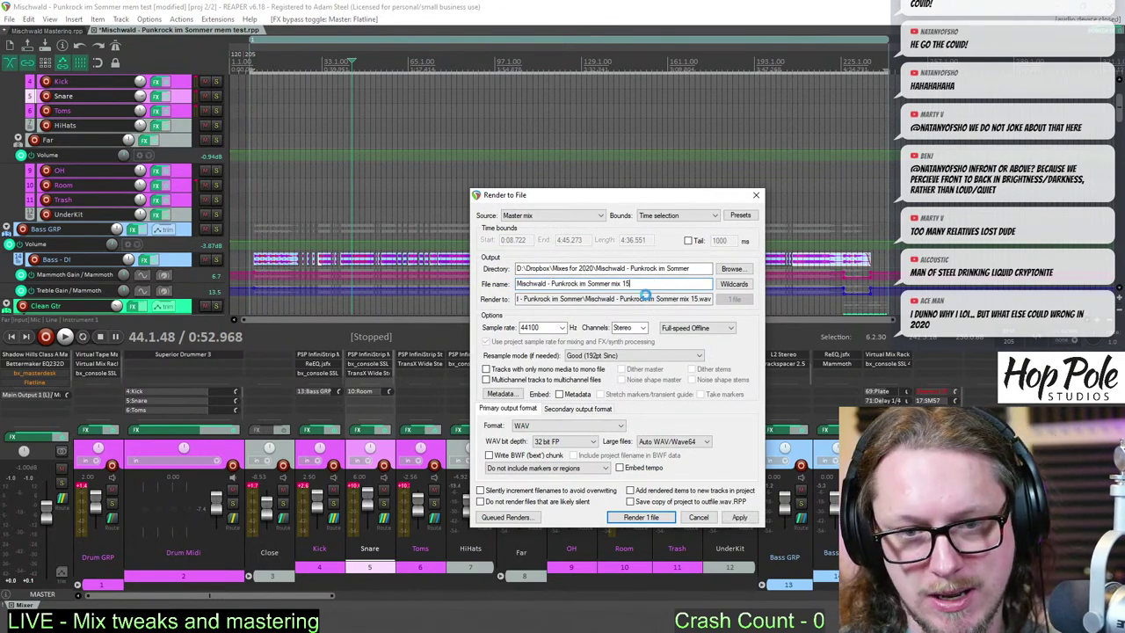
pyautogui.press('Return')
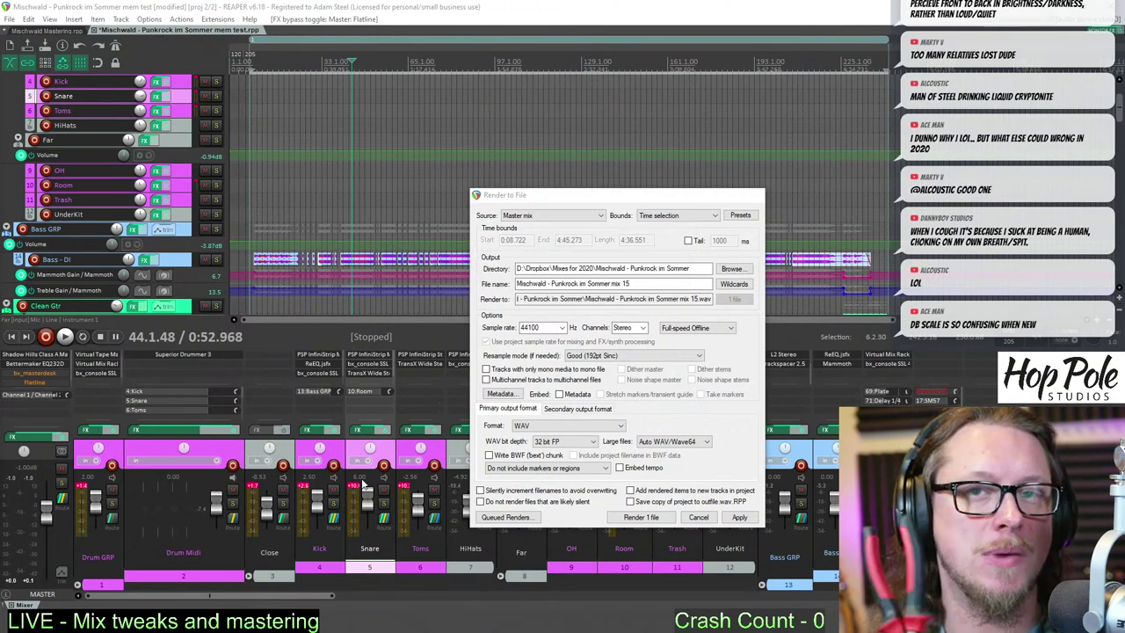
pyautogui.press('Escape')
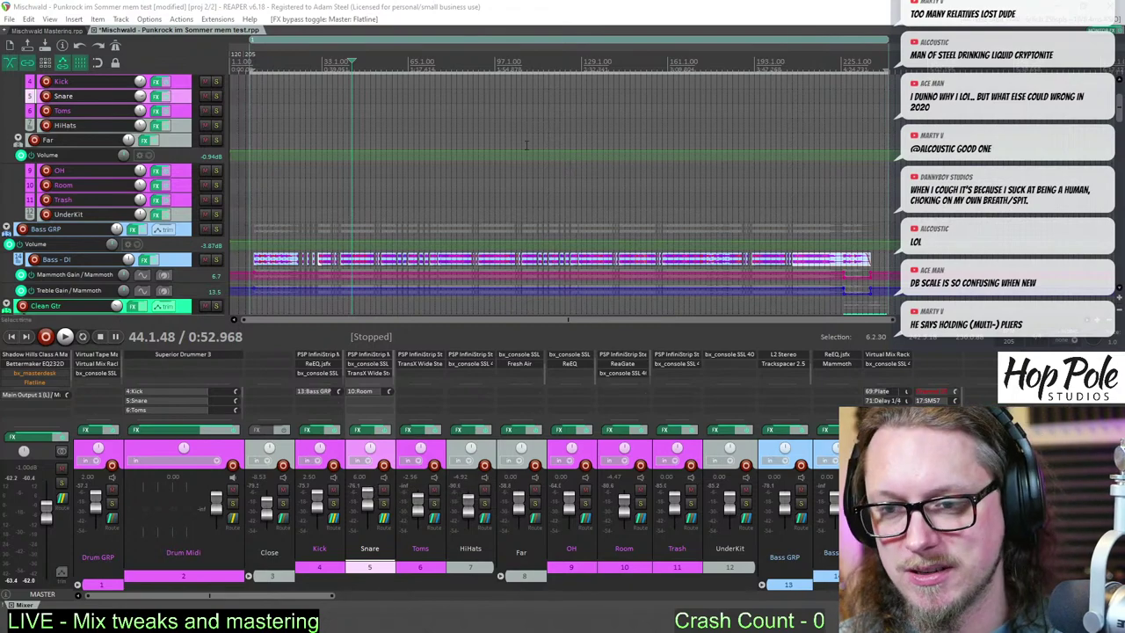
# - In the Mischwald Mastering project, open the Punkrock im Sommer item's properties and browse for a replacement source file
pyautogui.click(58, 30)
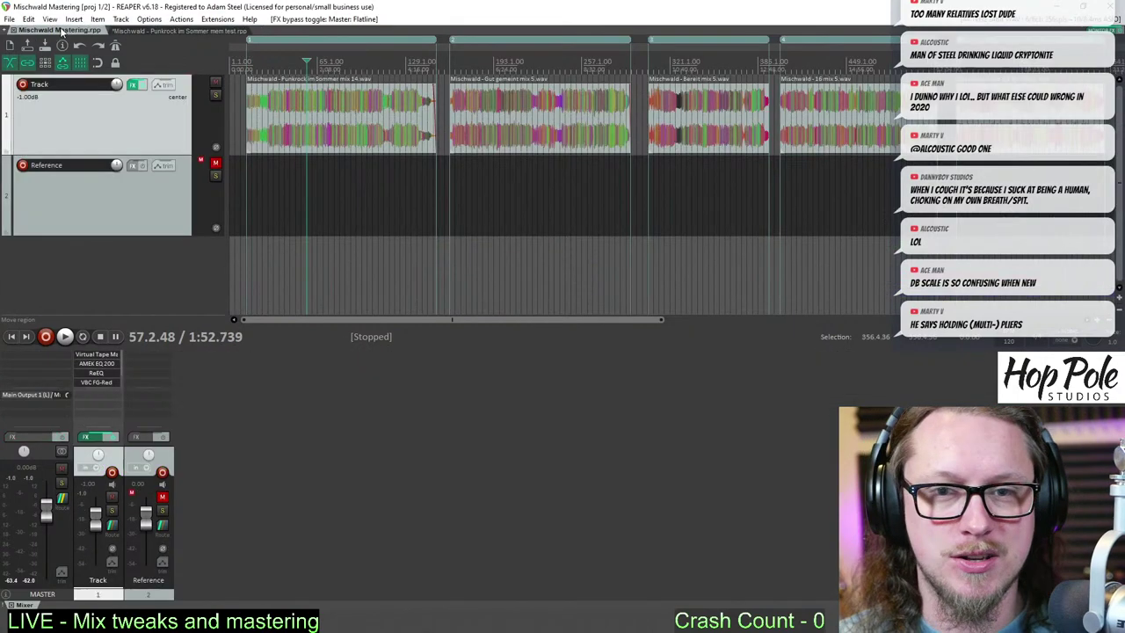
pyautogui.rightClick(323, 90)
pyautogui.click(351, 112)
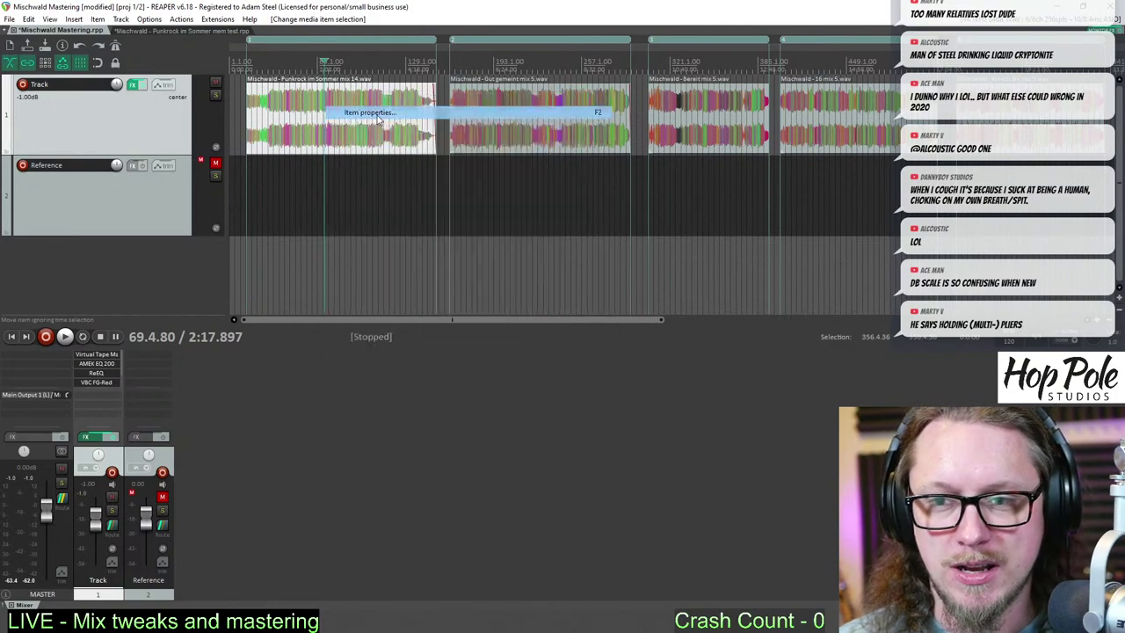
pyautogui.click(310, 502)
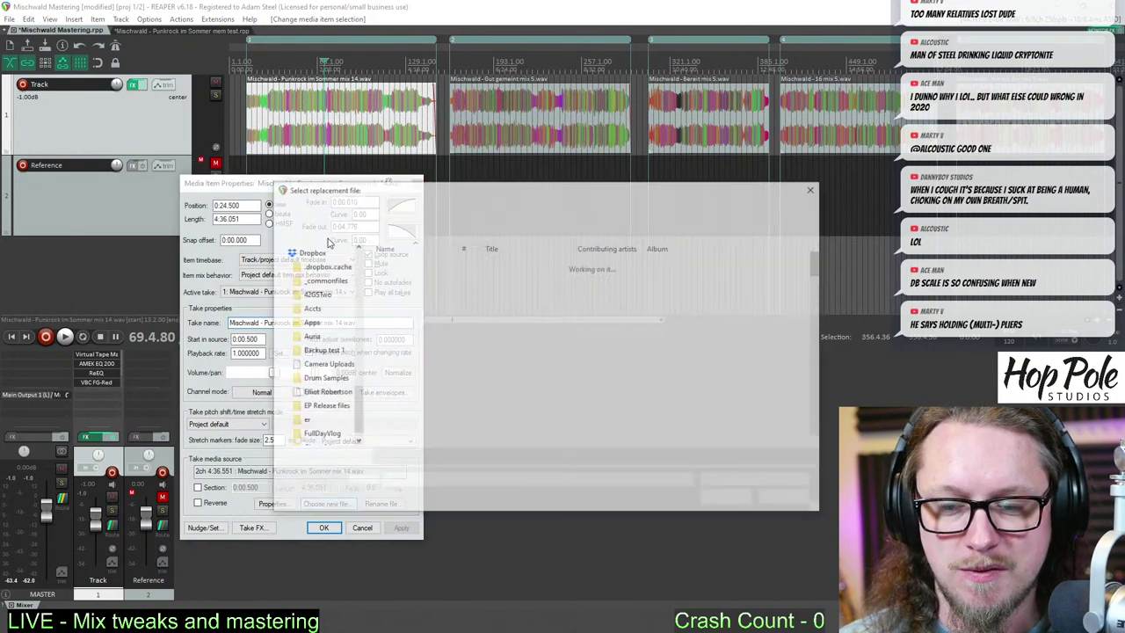
# - Replace the item's source with "Mischwald - Punkrock im Sommer mix 15.wav" and apply the item properties
pyautogui.scroll(-3, 480, 330)
pyautogui.scroll(3, 478, 290)
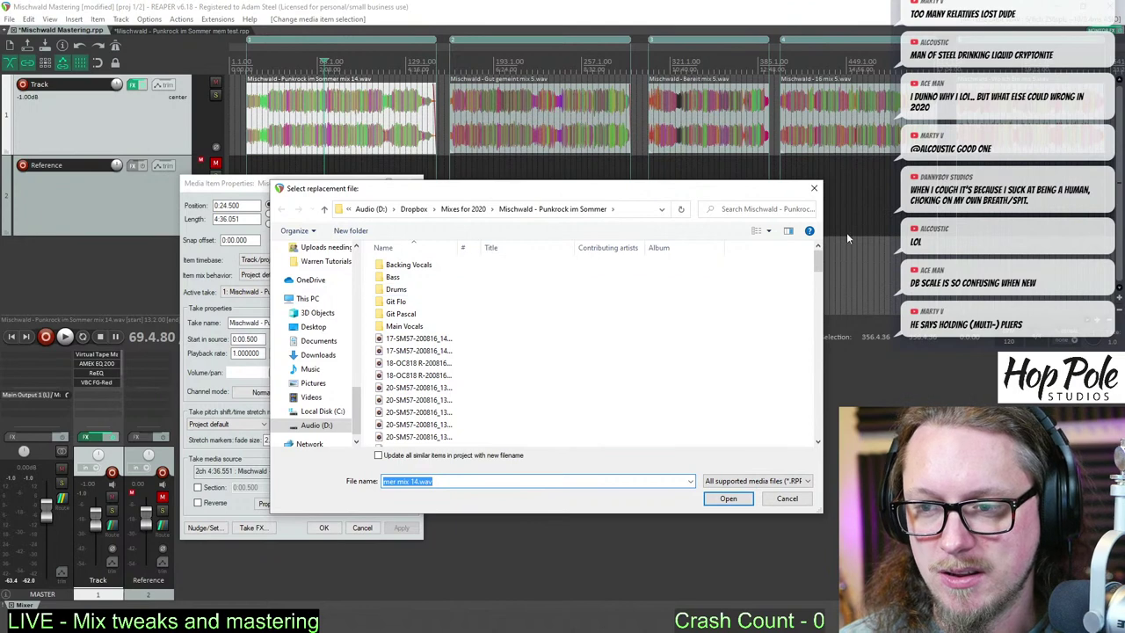
pyautogui.moveTo(822, 264); pyautogui.dragTo(821, 436)
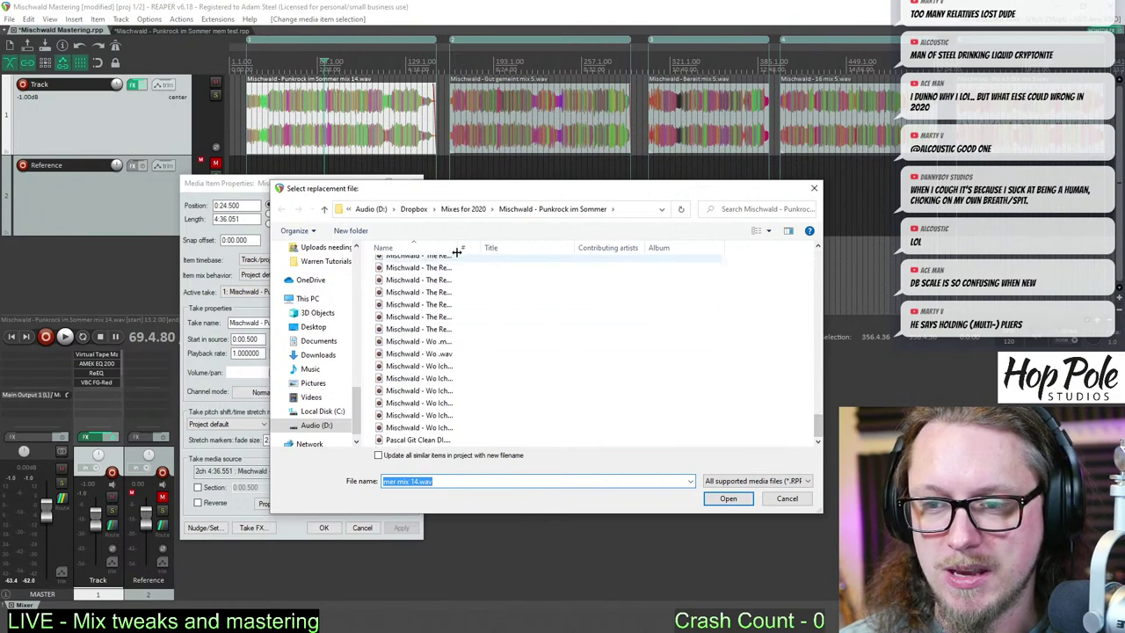
pyautogui.moveTo(455, 247); pyautogui.dragTo(522, 250)
pyautogui.scroll(5, 472, 405)
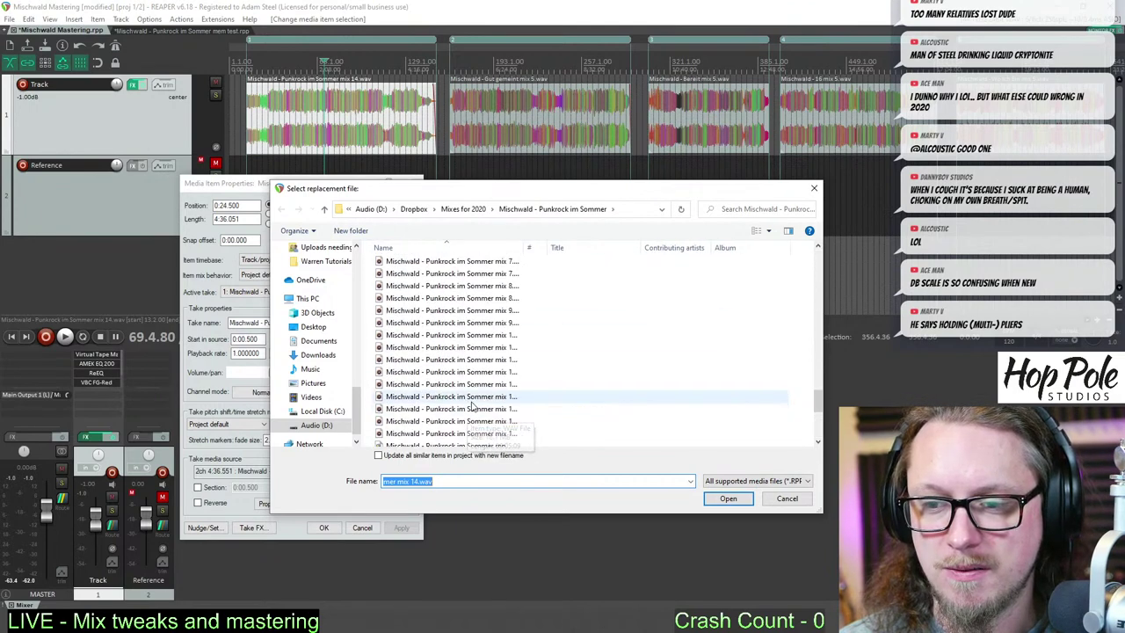
pyautogui.scroll(5, 474, 408)
pyautogui.scroll(3, 479, 409)
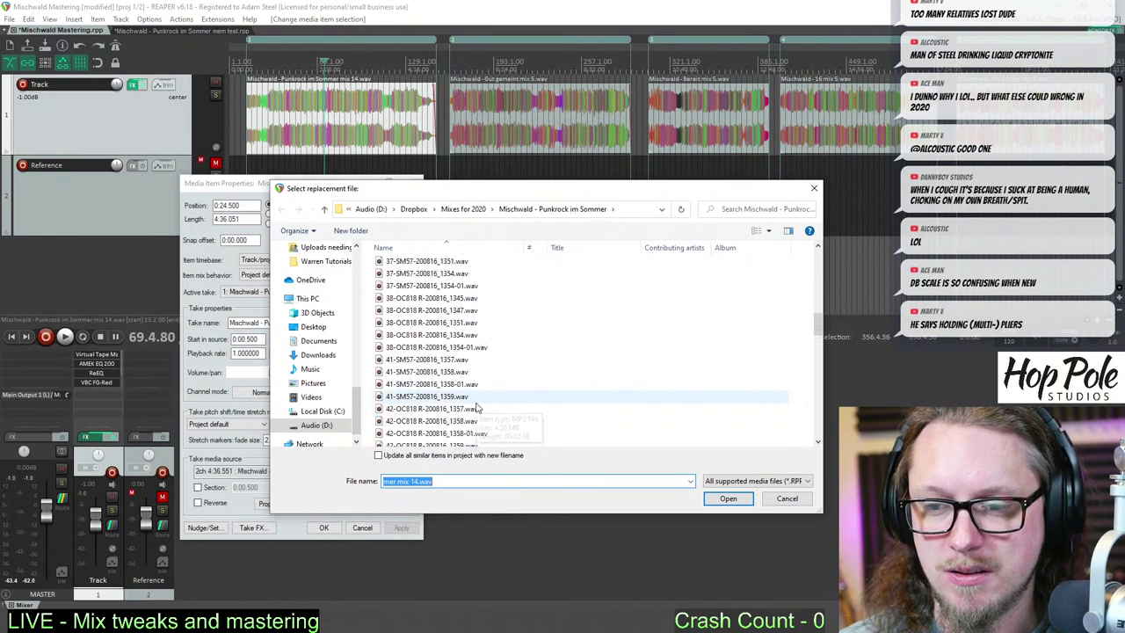
pyautogui.scroll(-3, 479, 409)
pyautogui.scroll(-5, 501, 396)
pyautogui.scroll(-5, 508, 385)
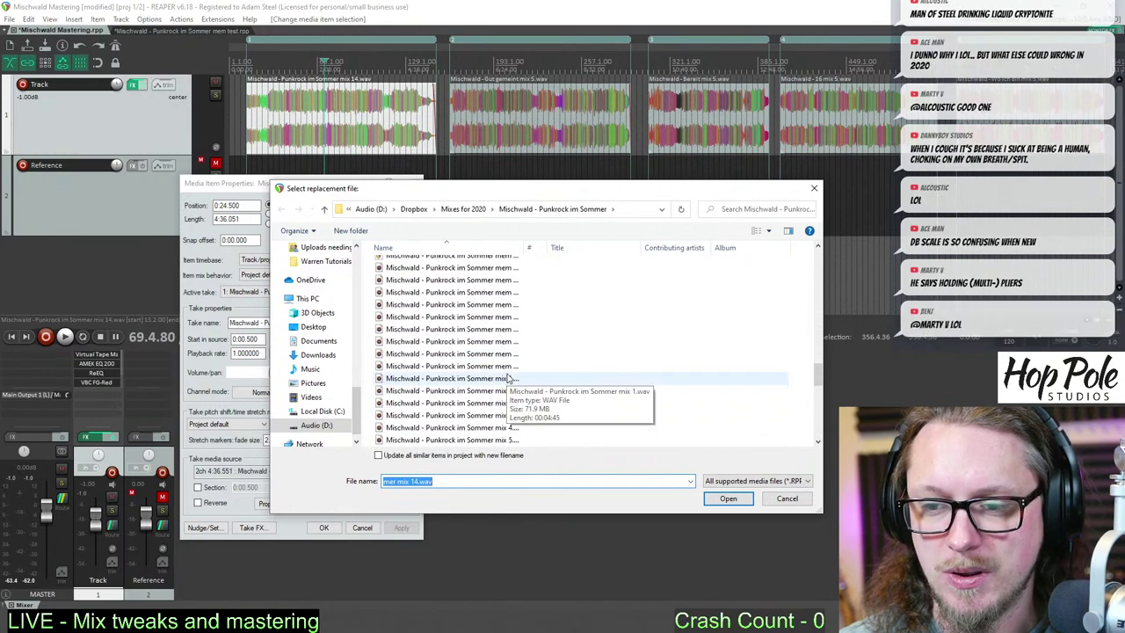
pyautogui.moveTo(525, 249); pyautogui.dragTo(595, 250)
pyautogui.scroll(-5, 576, 284)
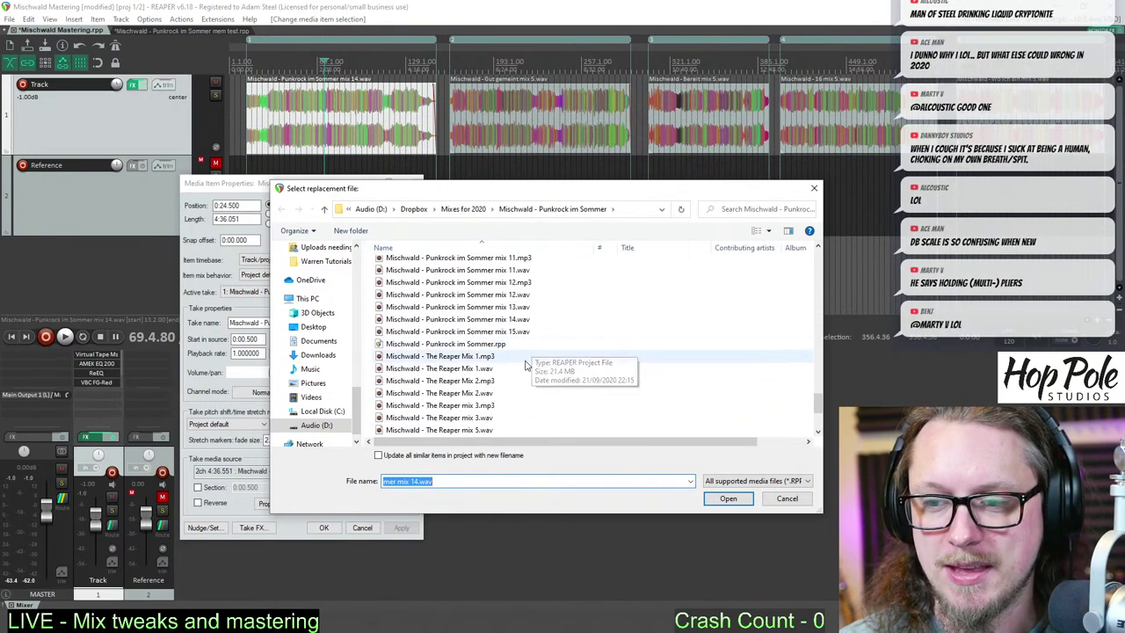
pyautogui.doubleClick(526, 332)
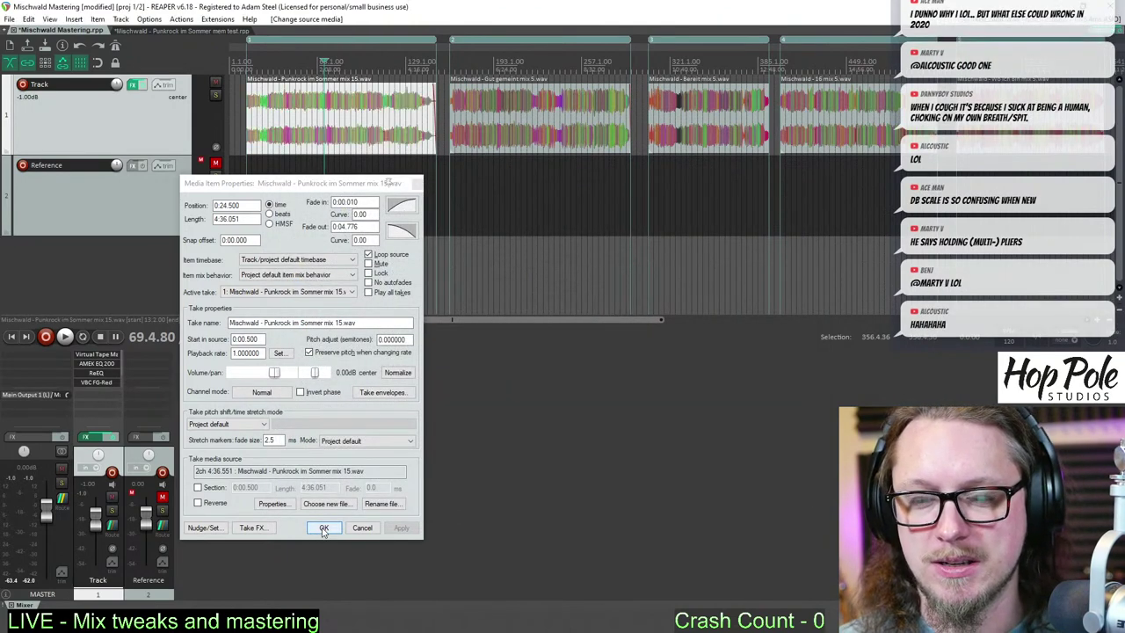
pyautogui.click(323, 530)
# - Play the replaced Punkrock im Sommer mix and open the track's AMEK EQ 200
pyautogui.scroll(5, 369, 106)
pyautogui.press('space')
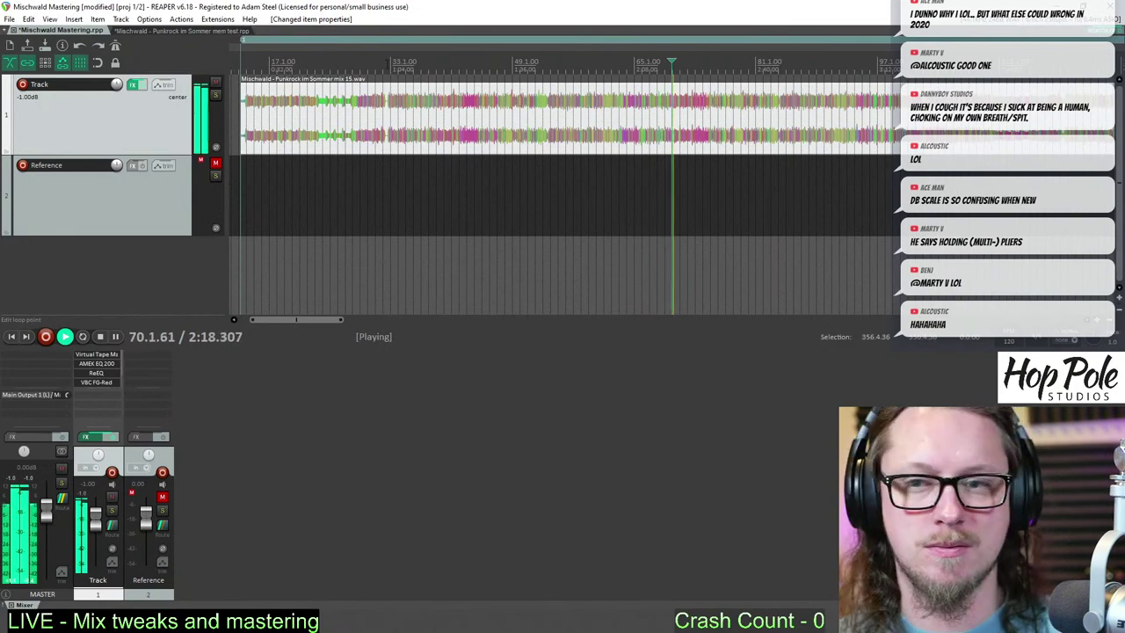
pyautogui.scroll(-3, 648, 247)
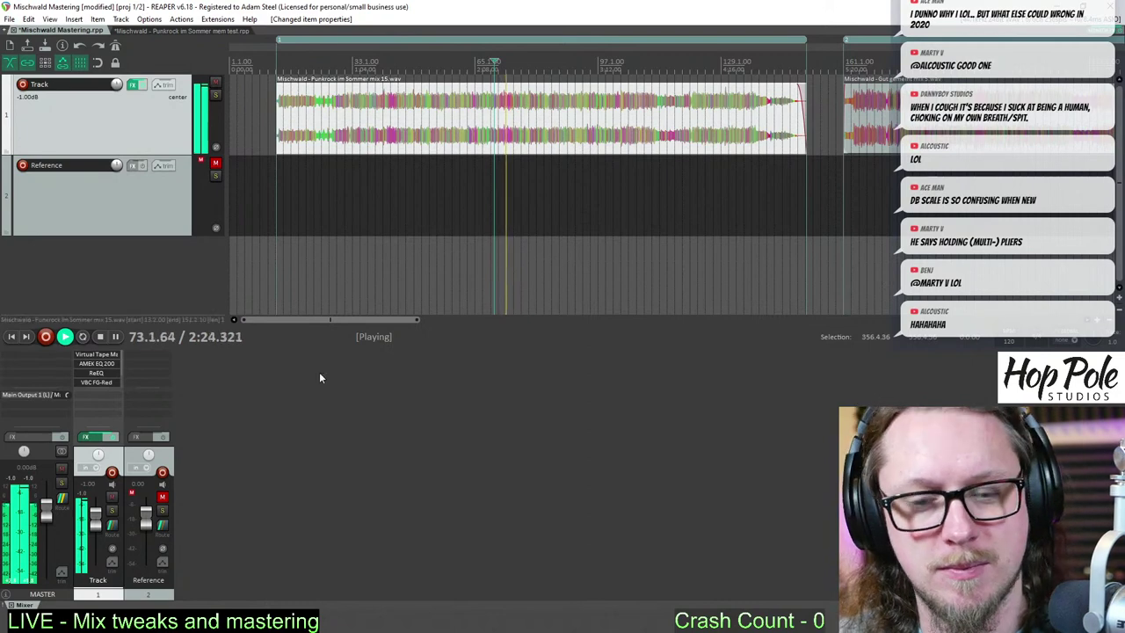
pyautogui.click(96, 363)
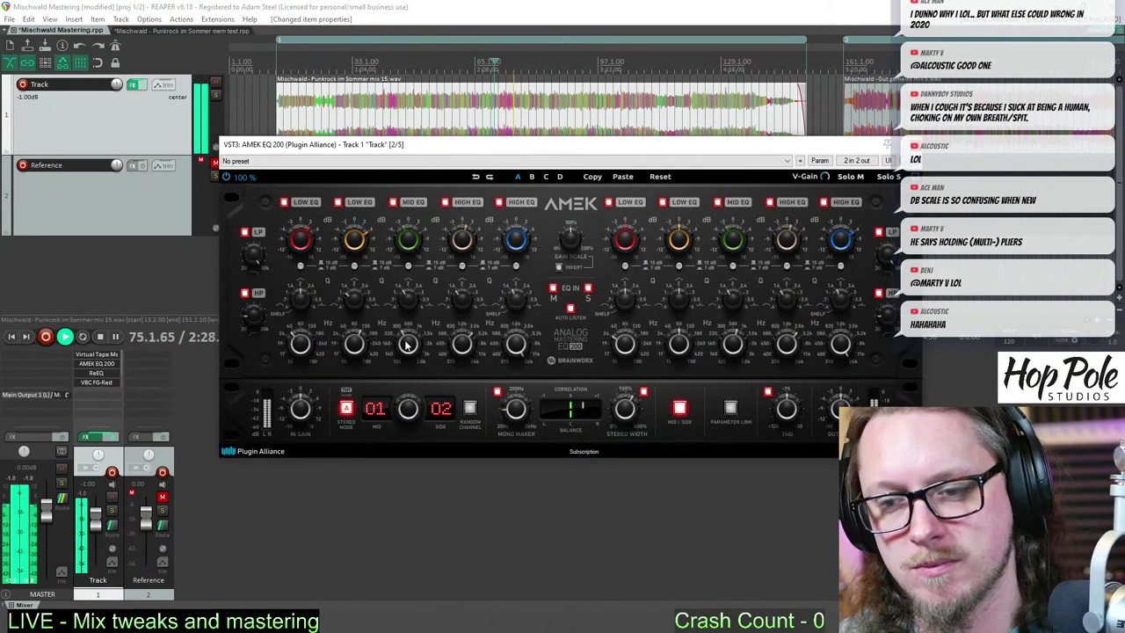
# - Fine-tune the mid channel's MID EQ band on the AMEK EQ 200, setting its frequency to 282.6 Hz and adjusting its gain
pyautogui.click(405, 344)
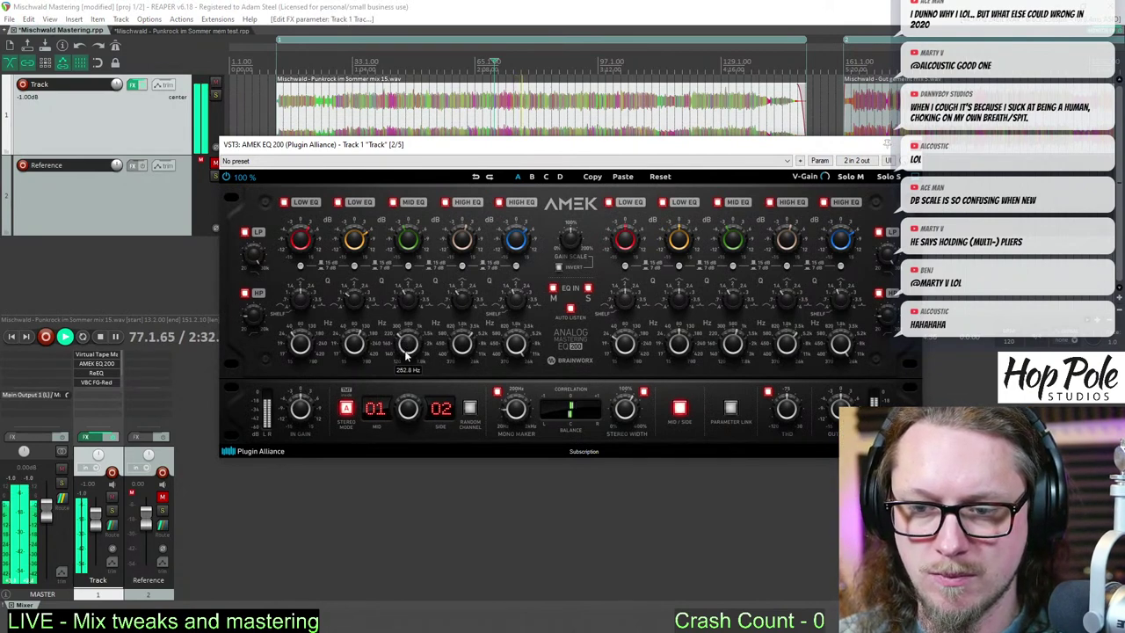
pyautogui.moveTo(408, 247); pyautogui.dragTo(408, 242)
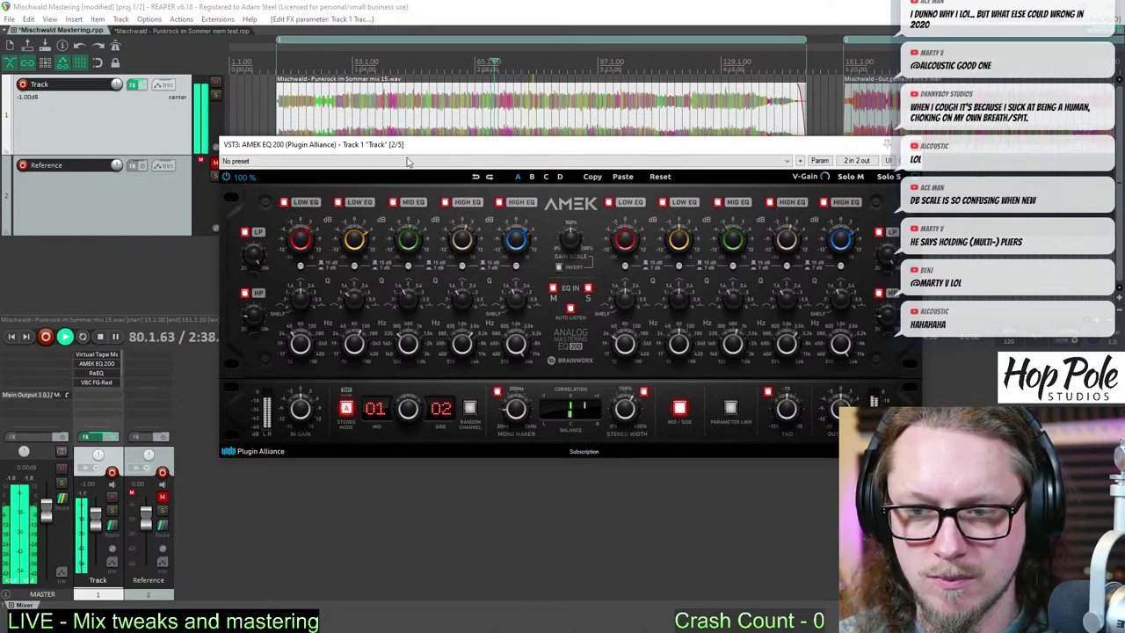
pyautogui.moveTo(409, 145); pyautogui.dragTo(403, 241)
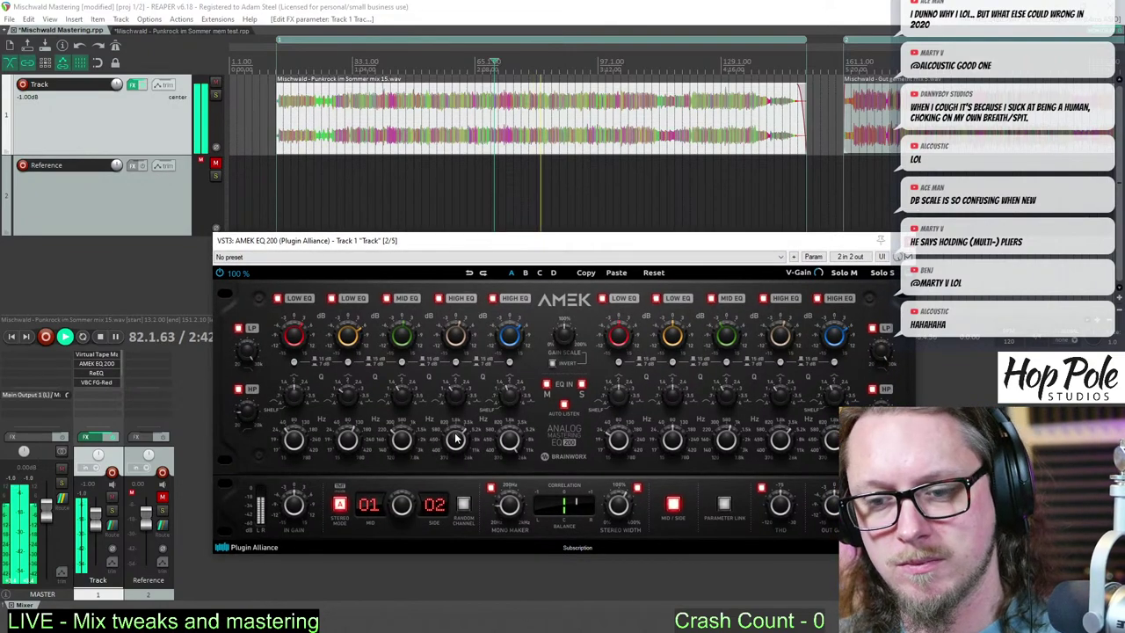
# - Compare the master with and without VBC FG-Red by bypassing and re-enabling it repeatedly during playback
pyautogui.scroll(-2, 97, 368)
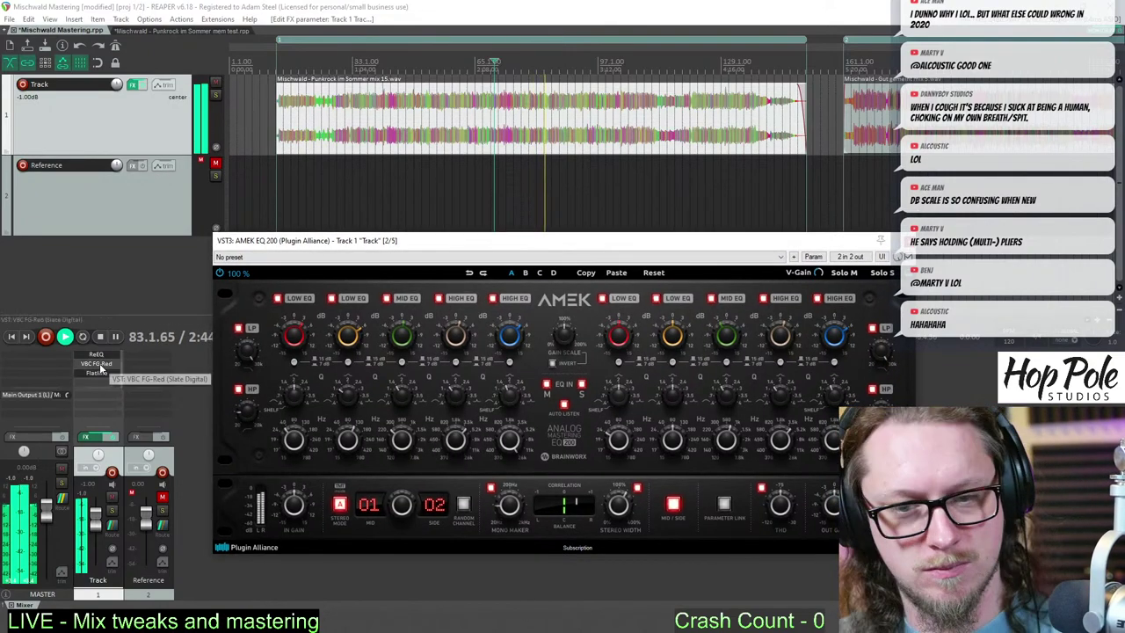
pyautogui.keyDown('shift'); pyautogui.click(99, 367); pyautogui.keyUp('shift')
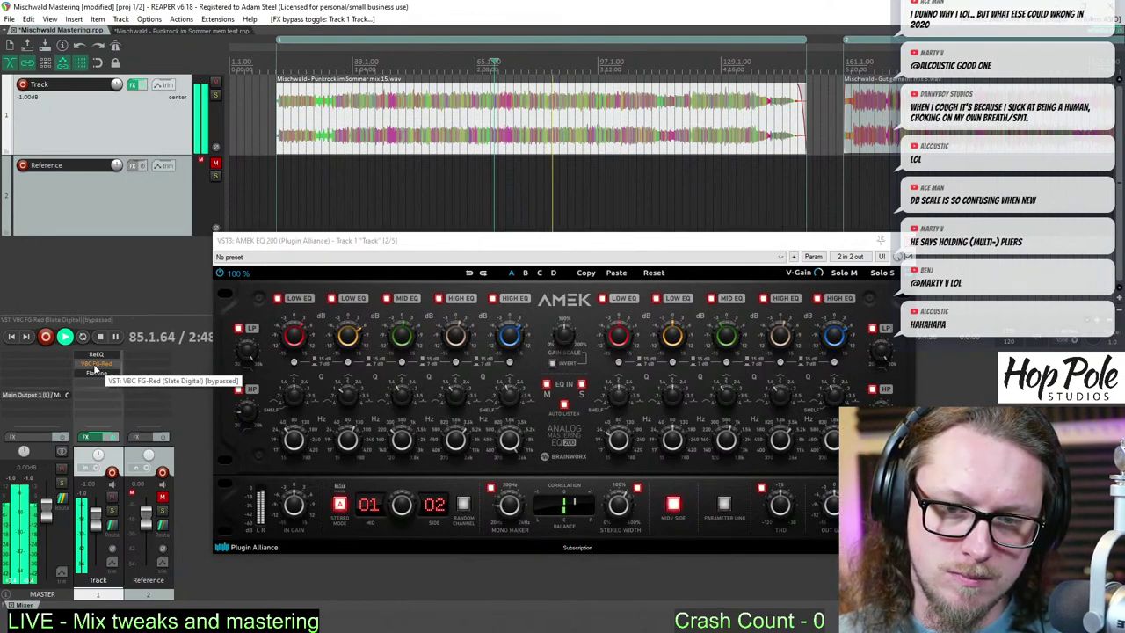
pyautogui.keyDown('shift'); pyautogui.click(95, 369); pyautogui.keyUp('shift')
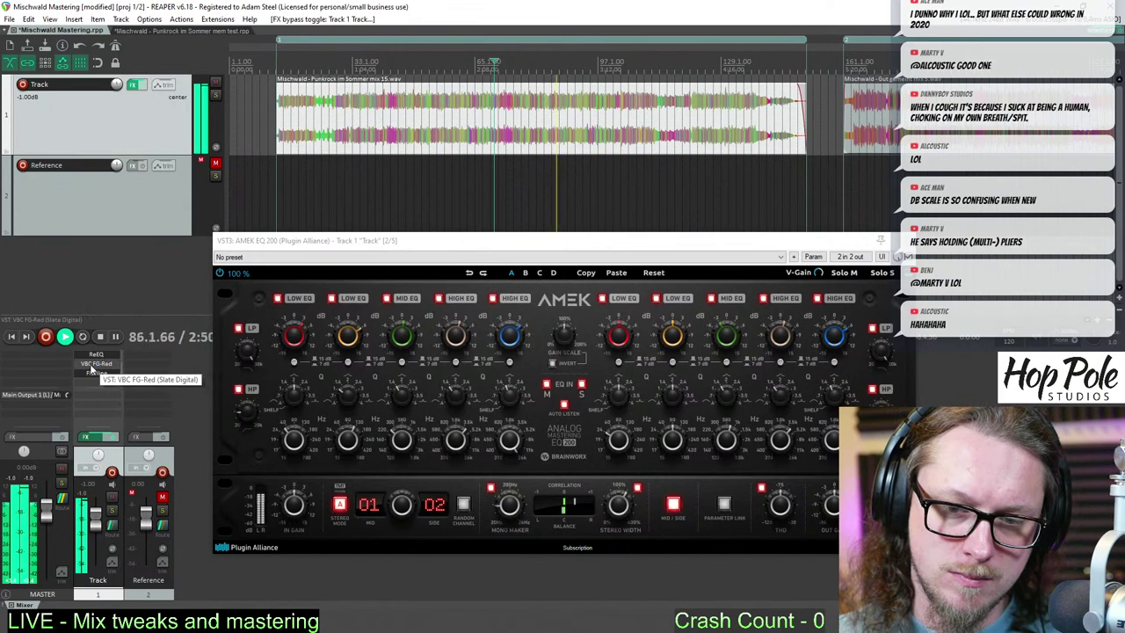
pyautogui.keyDown('shift'); pyautogui.click(90, 369); pyautogui.keyUp('shift')
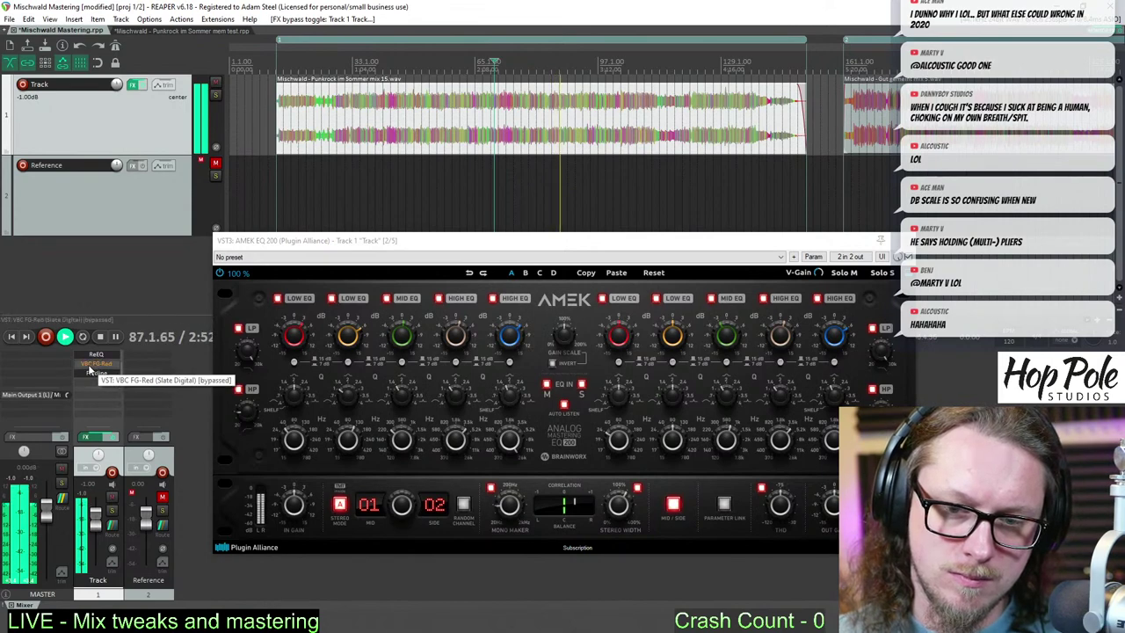
pyautogui.keyDown('shift'); pyautogui.click(82, 368); pyautogui.keyUp('shift')
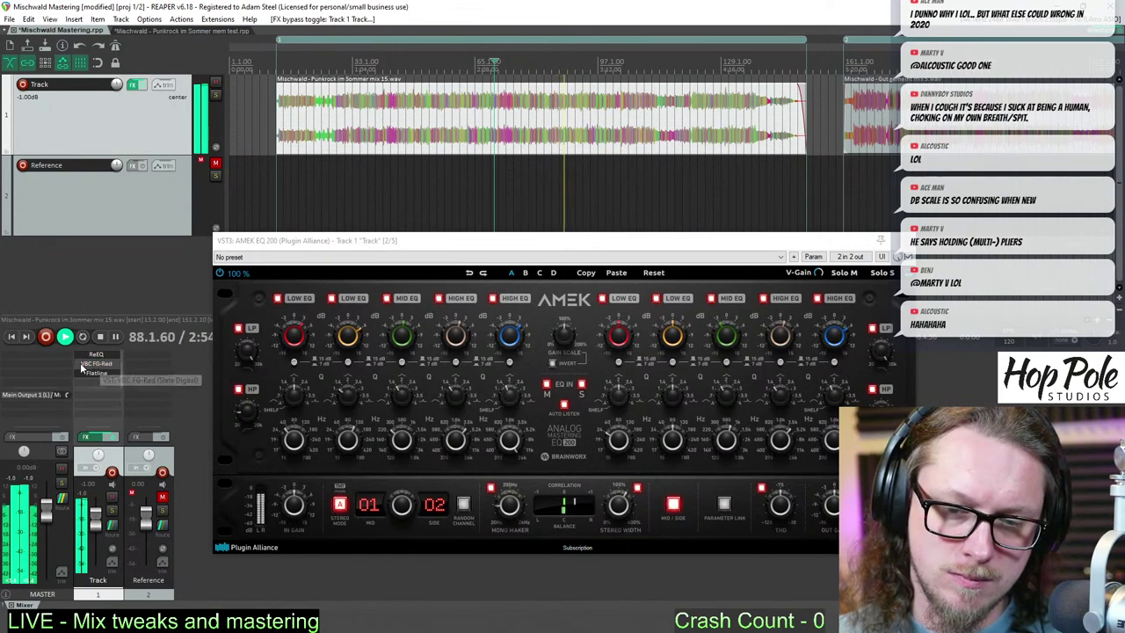
# - Open VBC FG-Red, vary its mix between 100% and 13% while listening with the HPF at 74 Hz, and close it
pyautogui.click(81, 369)
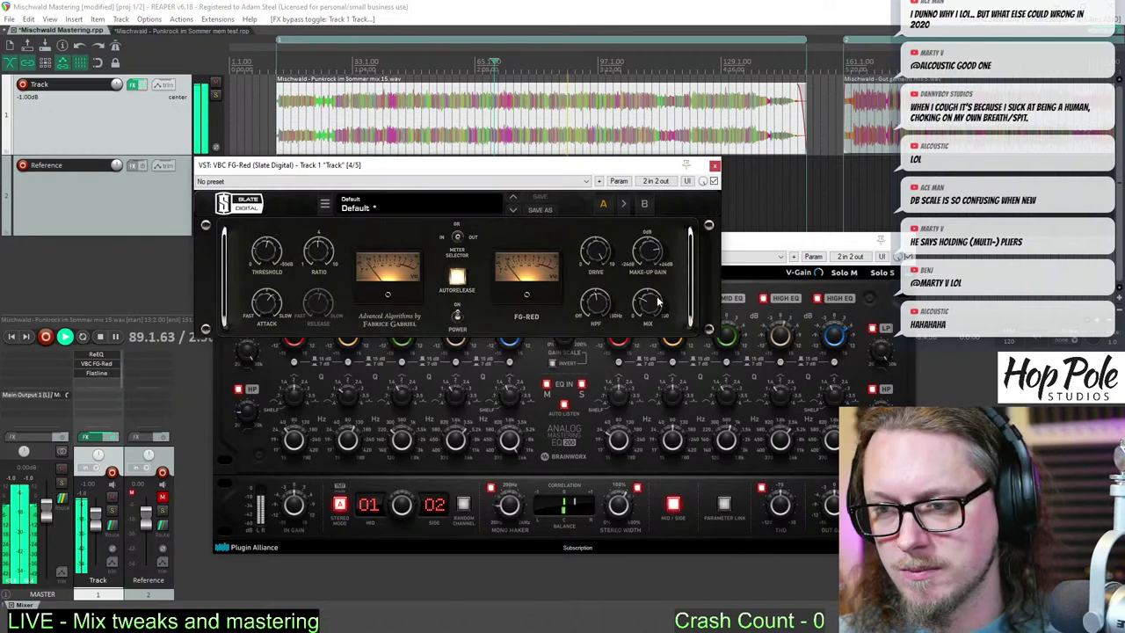
pyautogui.moveTo(658, 302); pyautogui.dragTo(666, 262)
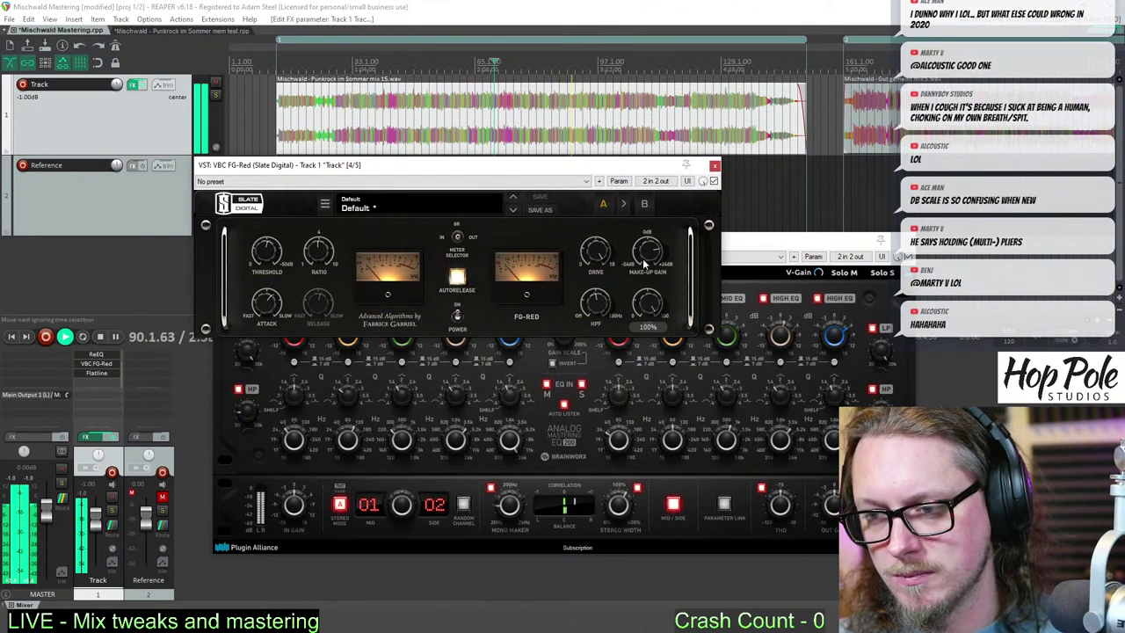
pyautogui.moveTo(654, 316); pyautogui.dragTo(654, 452)
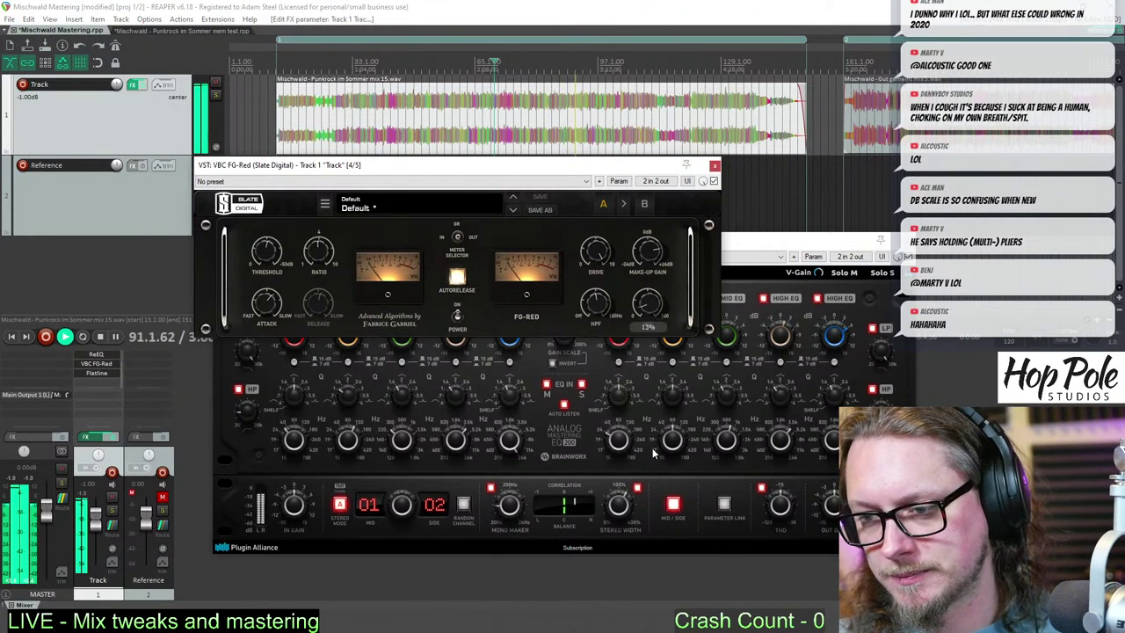
pyautogui.moveTo(604, 244); pyautogui.dragTo(662, 324)
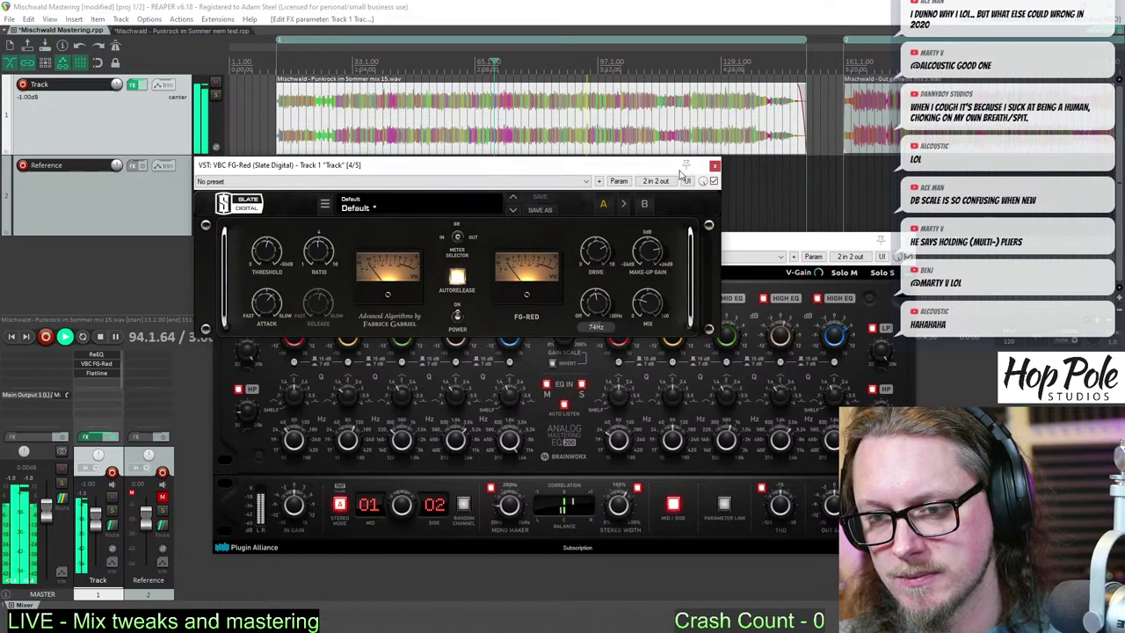
pyautogui.click(715, 167)
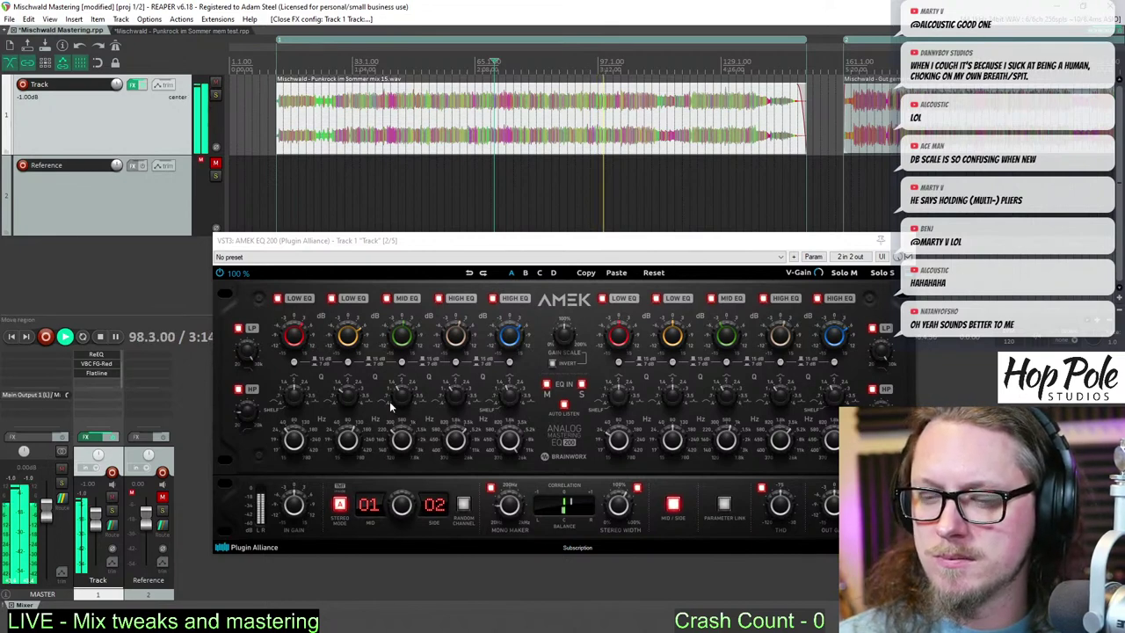
# - Open the monitoring FX chain and switch VSX to the Archon Studio mid-field room
pyautogui.hotkey('shift', 'm')
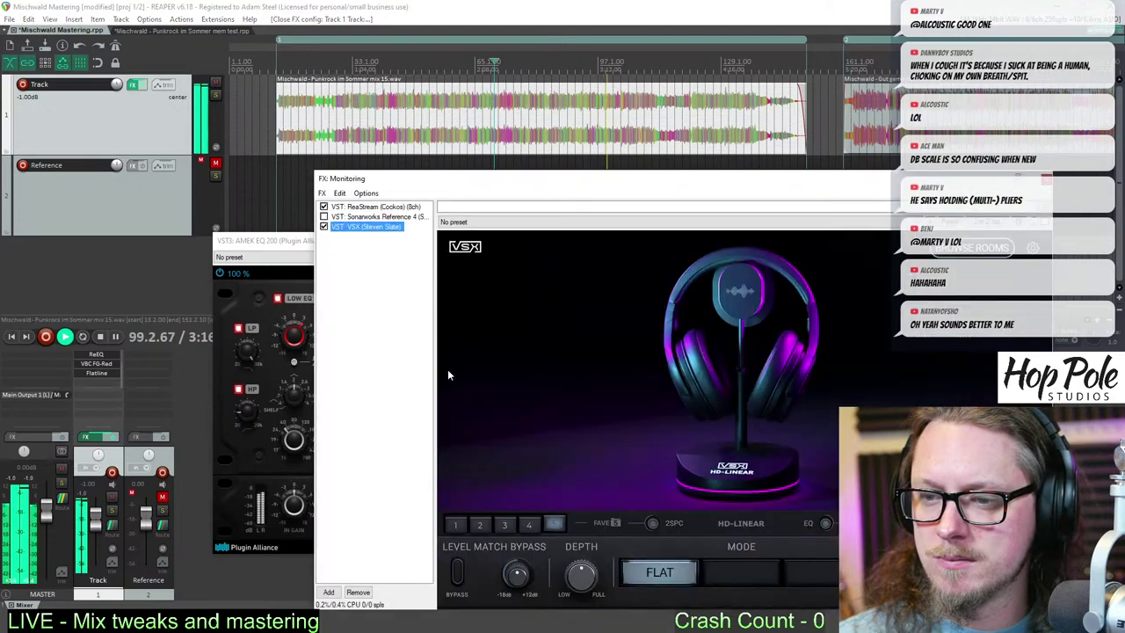
pyautogui.click(490, 524)
pyautogui.moveTo(508, 184); pyautogui.dragTo(476, 179)
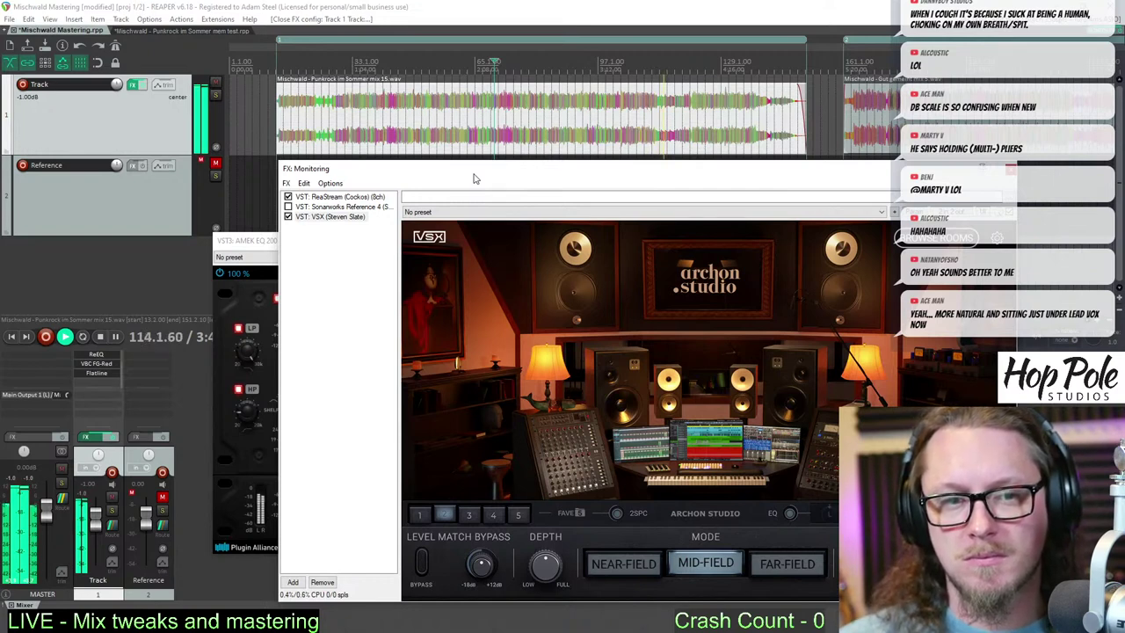
# - Open Flatline, reset its loudness meter and raise the linked threshold to about -6 dB
pyautogui.click(98, 374)
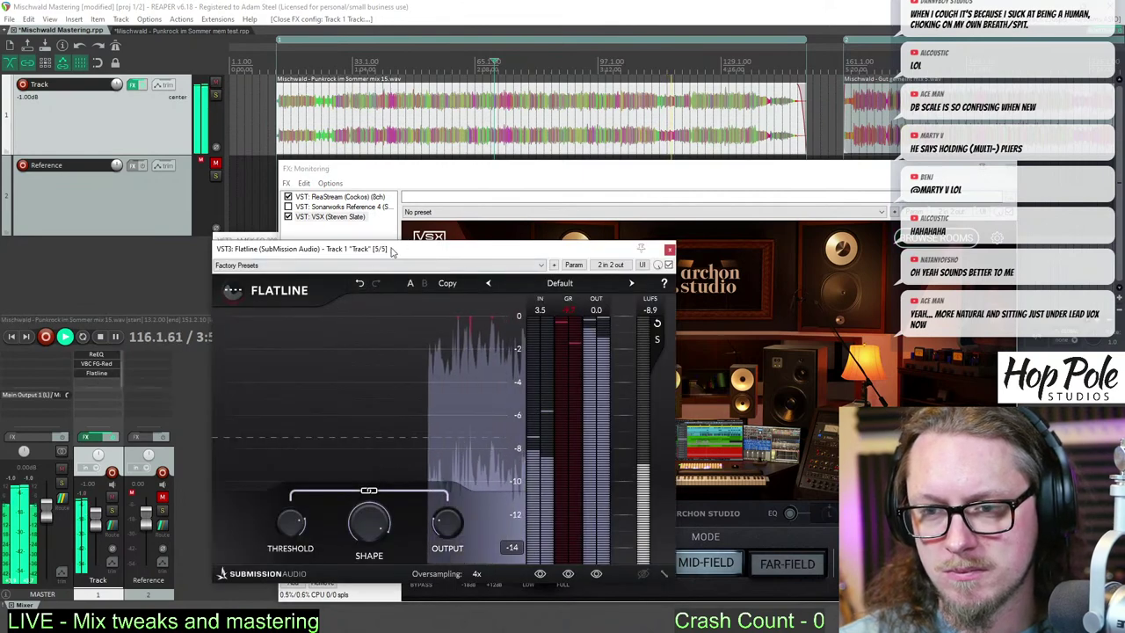
pyautogui.moveTo(392, 253); pyautogui.dragTo(365, 239)
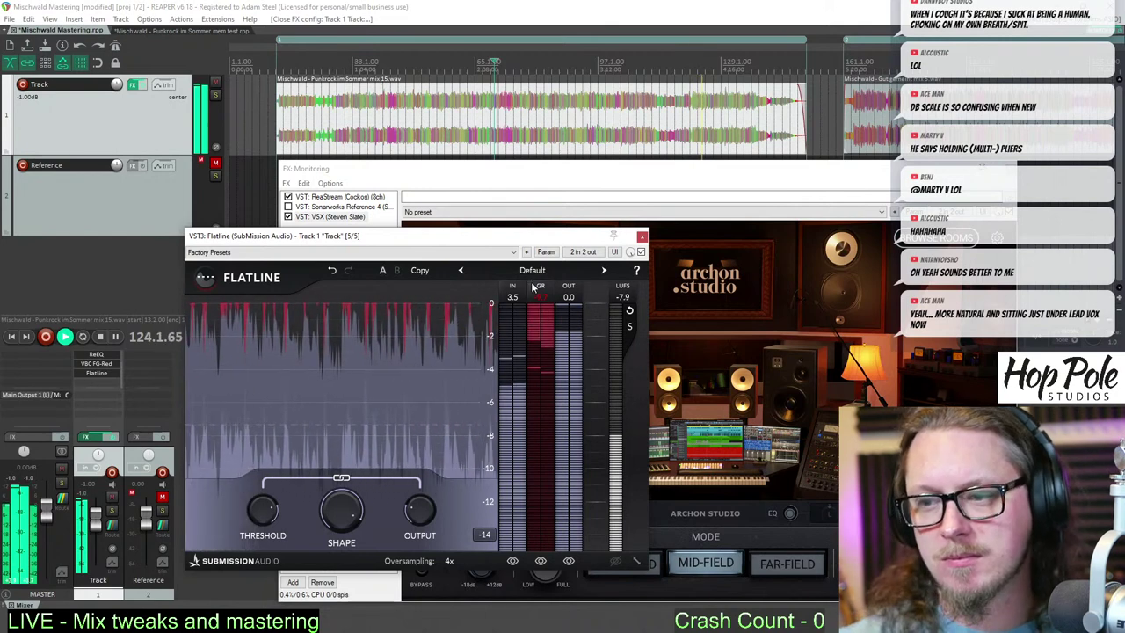
pyautogui.click(630, 327)
pyautogui.click(647, 323)
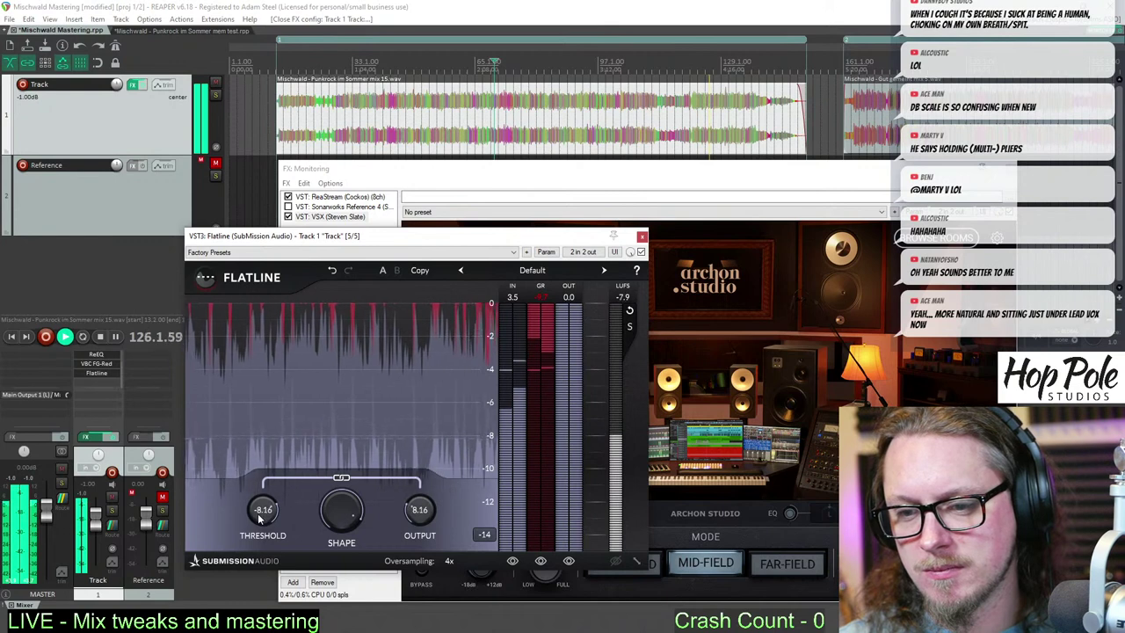
pyautogui.moveTo(264, 510); pyautogui.dragTo(262, 518)
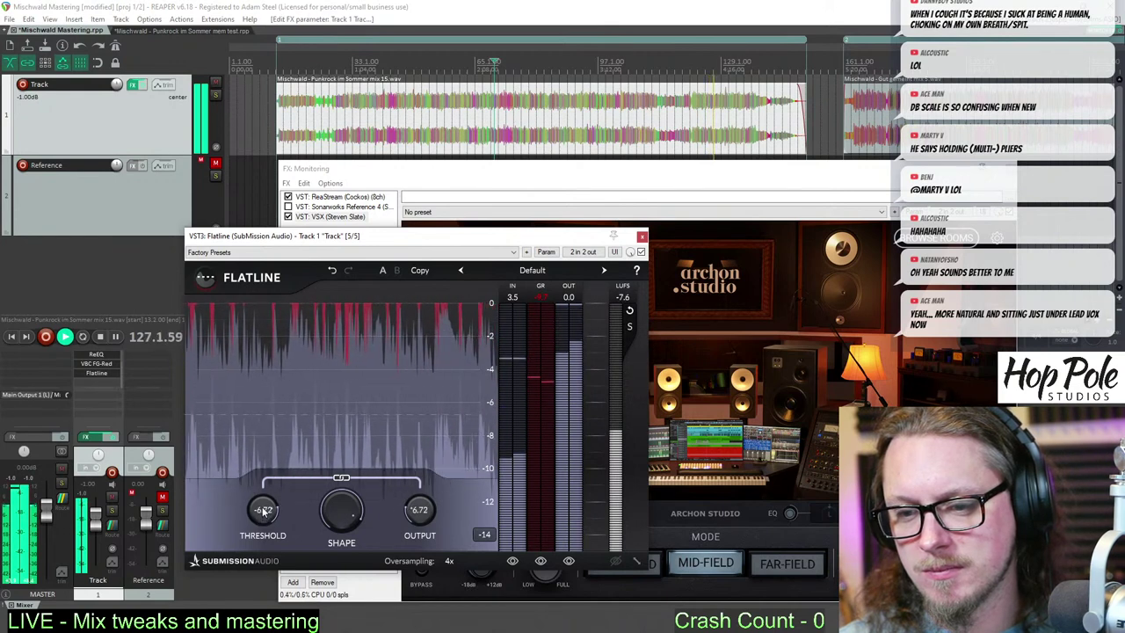
pyautogui.click(630, 310)
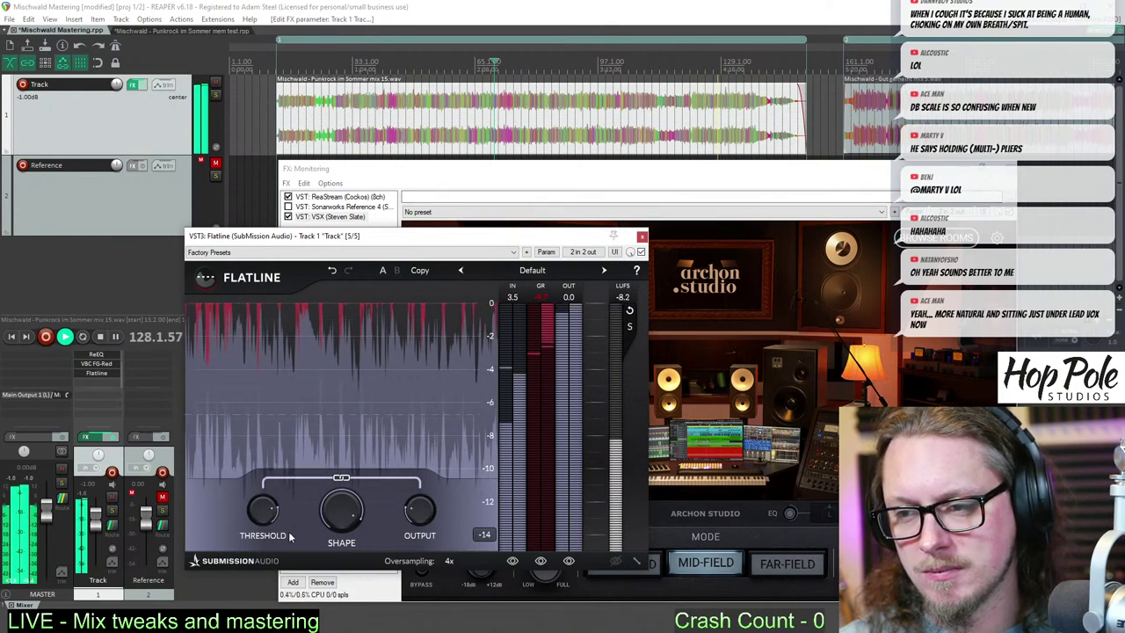
pyautogui.moveTo(254, 513); pyautogui.dragTo(256, 514)
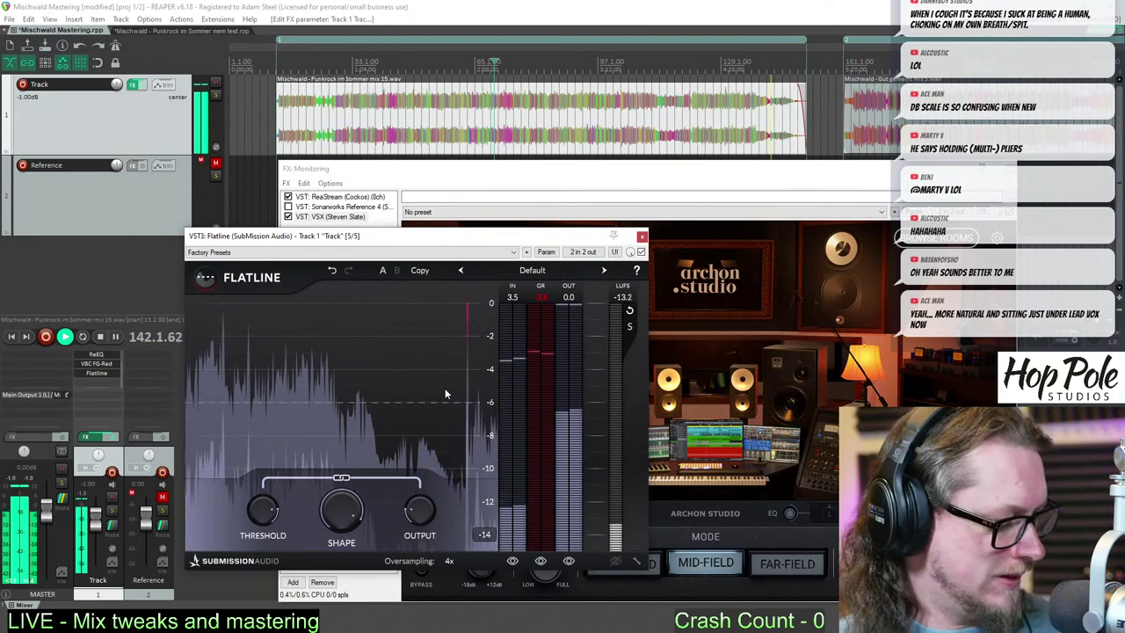
# - Stop playback, place the edit cursor at 121.2.59 just before the song's quiet break, and save the mastering project
pyautogui.press('space')
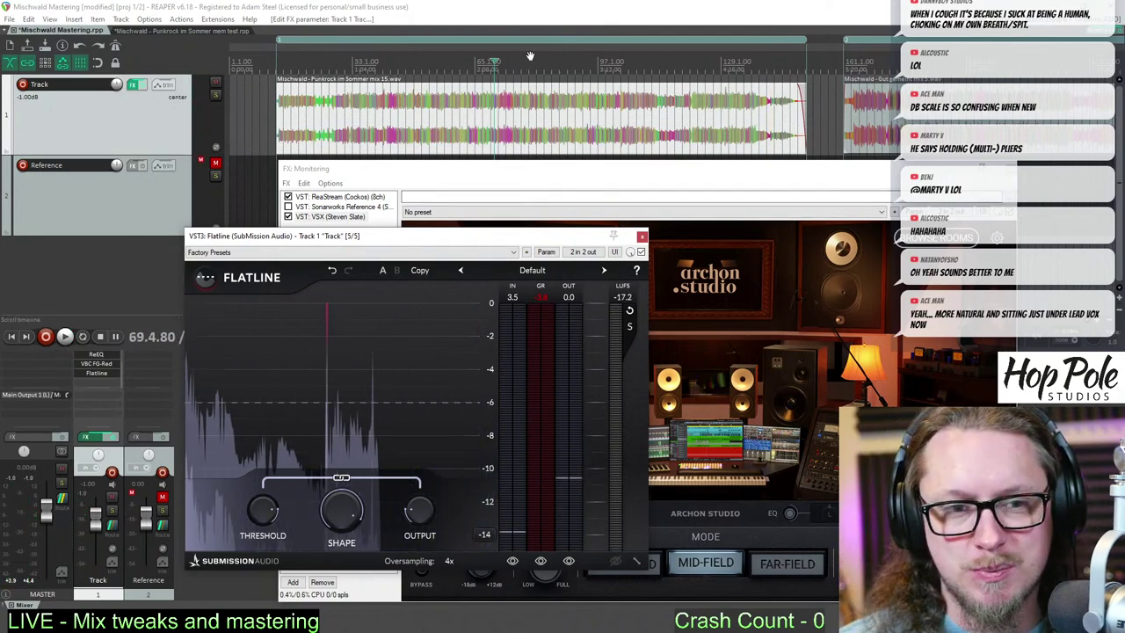
pyautogui.scroll(-2, 631, 78)
pyautogui.scroll(1, 634, 81)
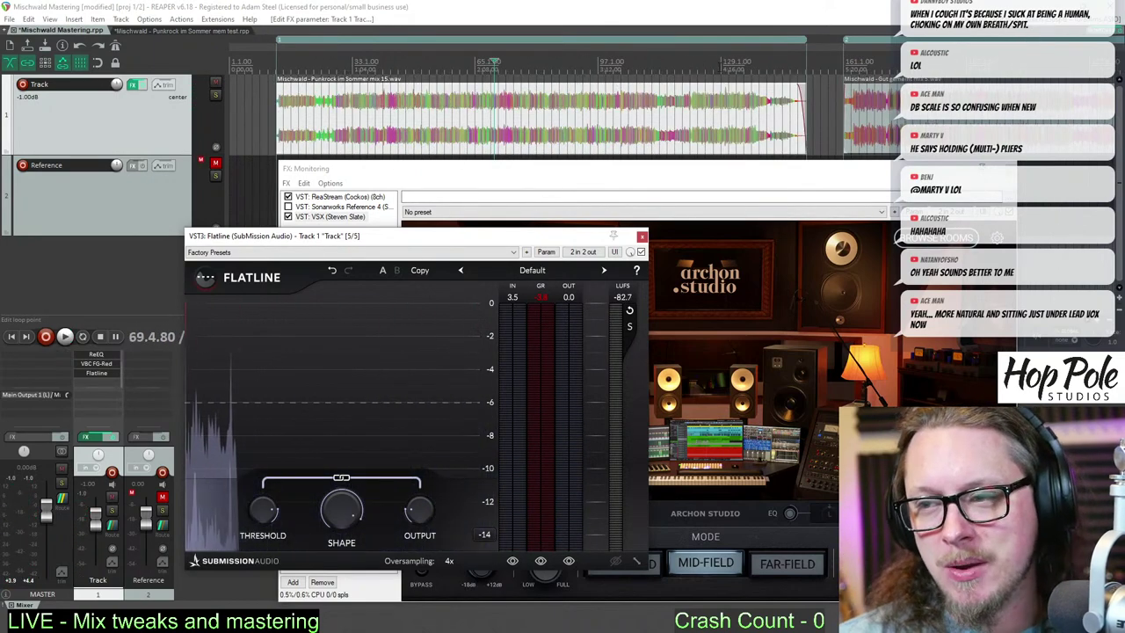
pyautogui.click(720, 67)
pyautogui.scroll(2, 720, 68)
pyautogui.scroll(2, 720, 66)
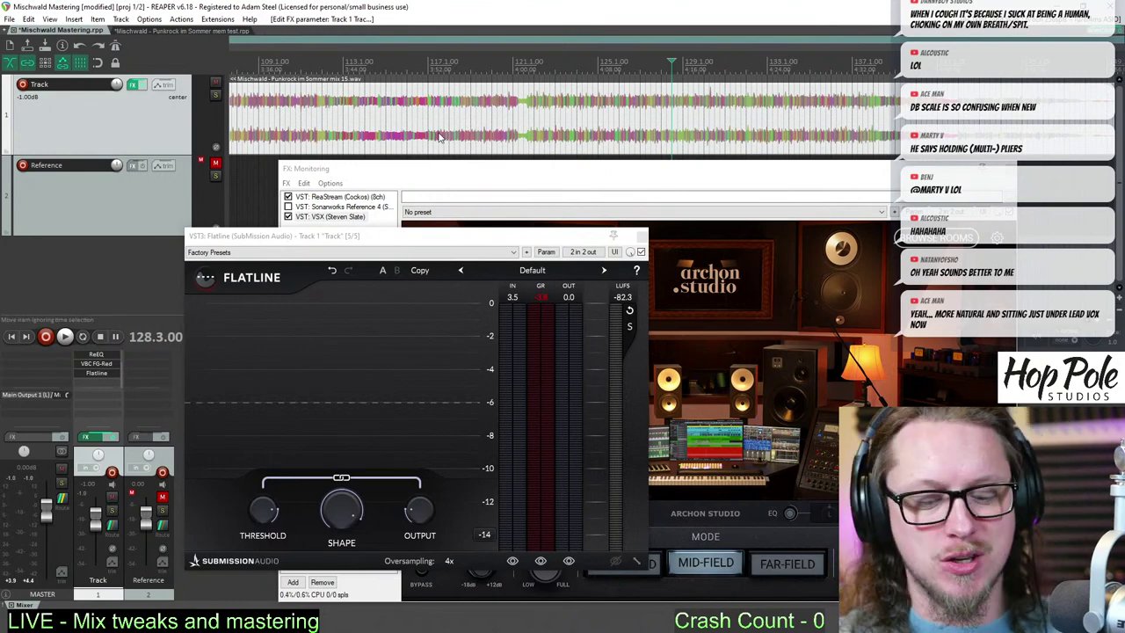
pyautogui.scroll(-2, 439, 137)
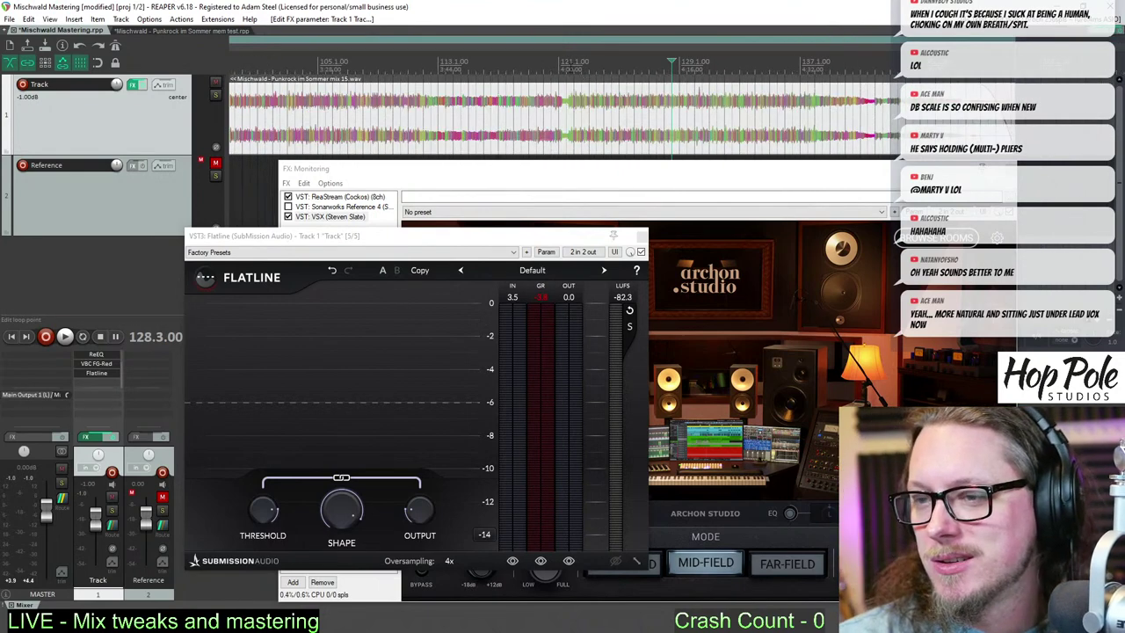
pyautogui.click(565, 66)
pyautogui.scroll(5, 754, 108)
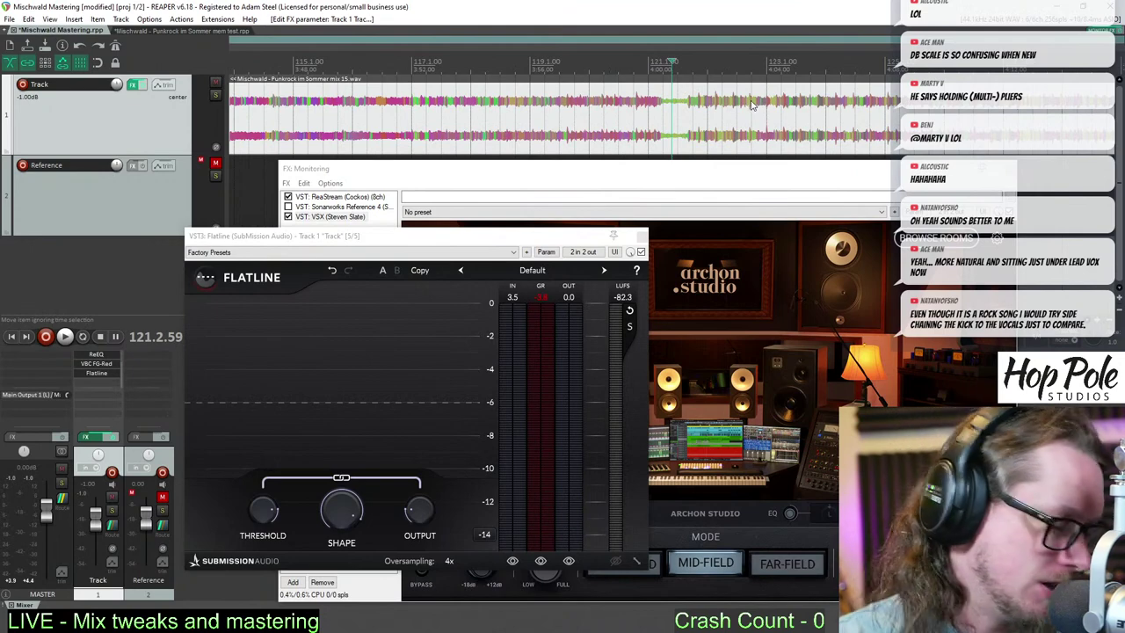
pyautogui.hotkey('ctrl', 's')
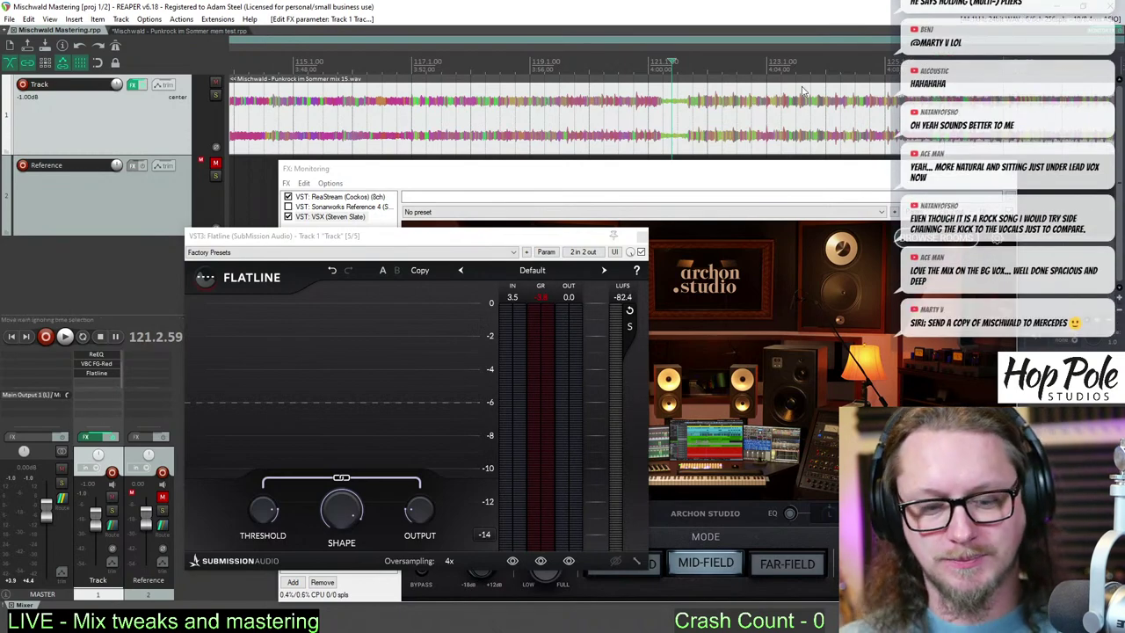
# - Play the master from the quiet break near bar 121 to check the limiting, and stop
pyautogui.scroll(-10, 739, 98)
pyautogui.press('space')
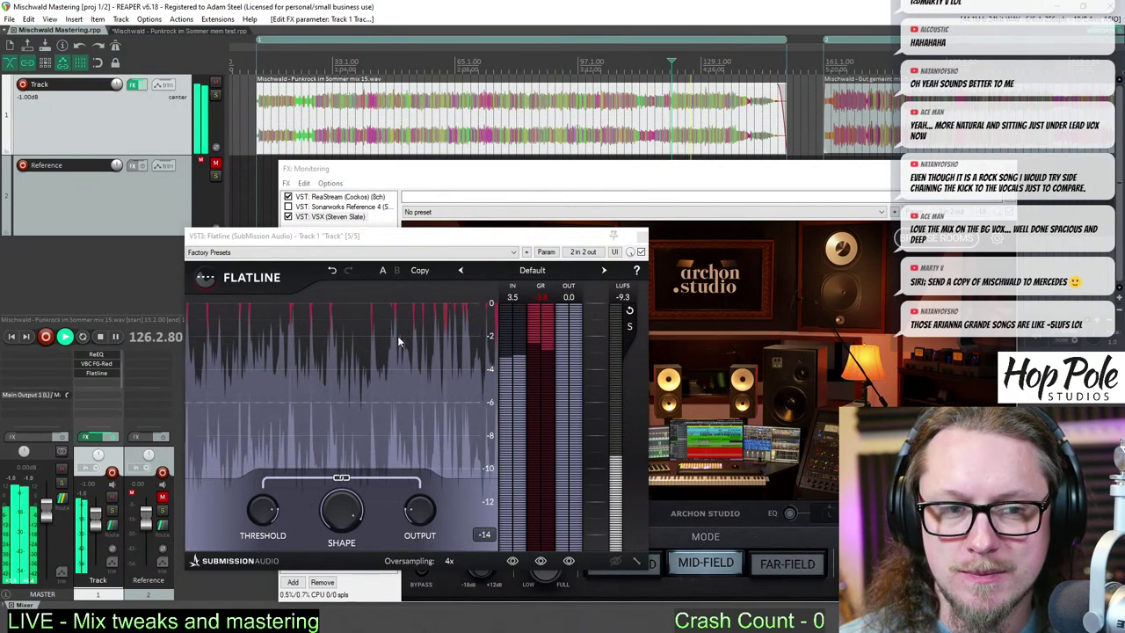
pyautogui.press('space')
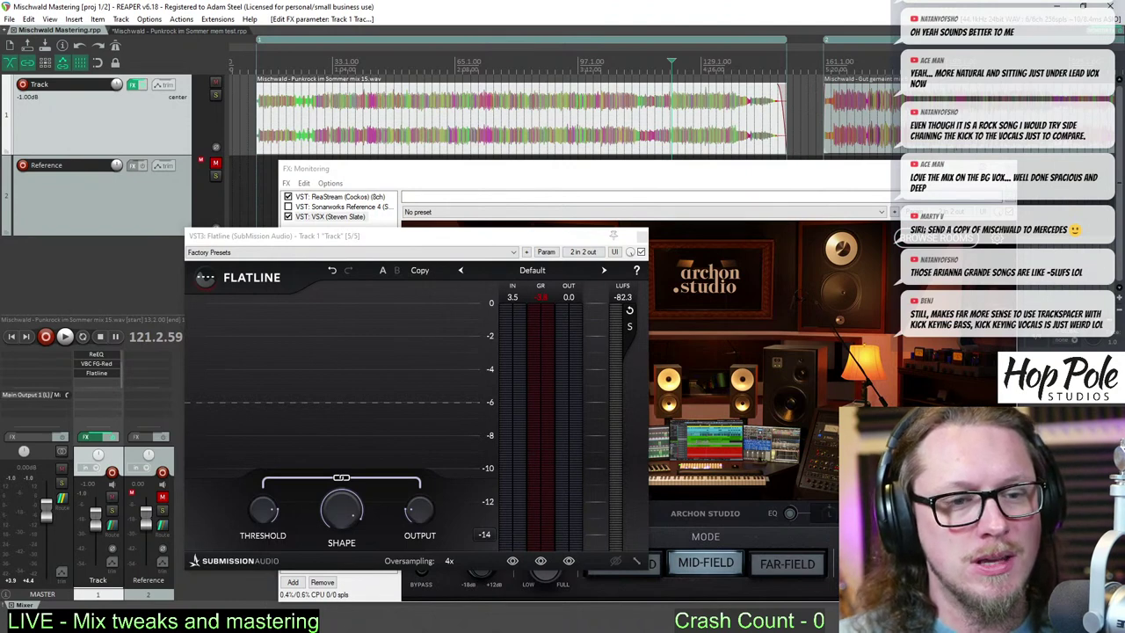
pyautogui.click(646, 6)
pyautogui.scroll(-2, 652, 95)
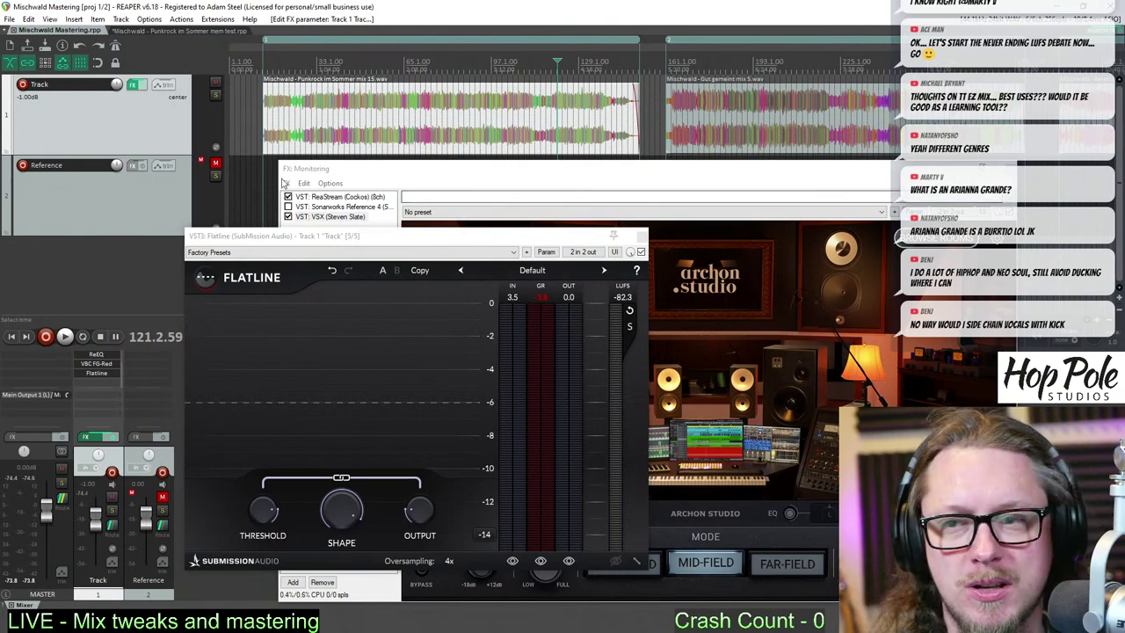
pyautogui.scroll(-2, 362, 134)
pyautogui.scroll(-3, 362, 134)
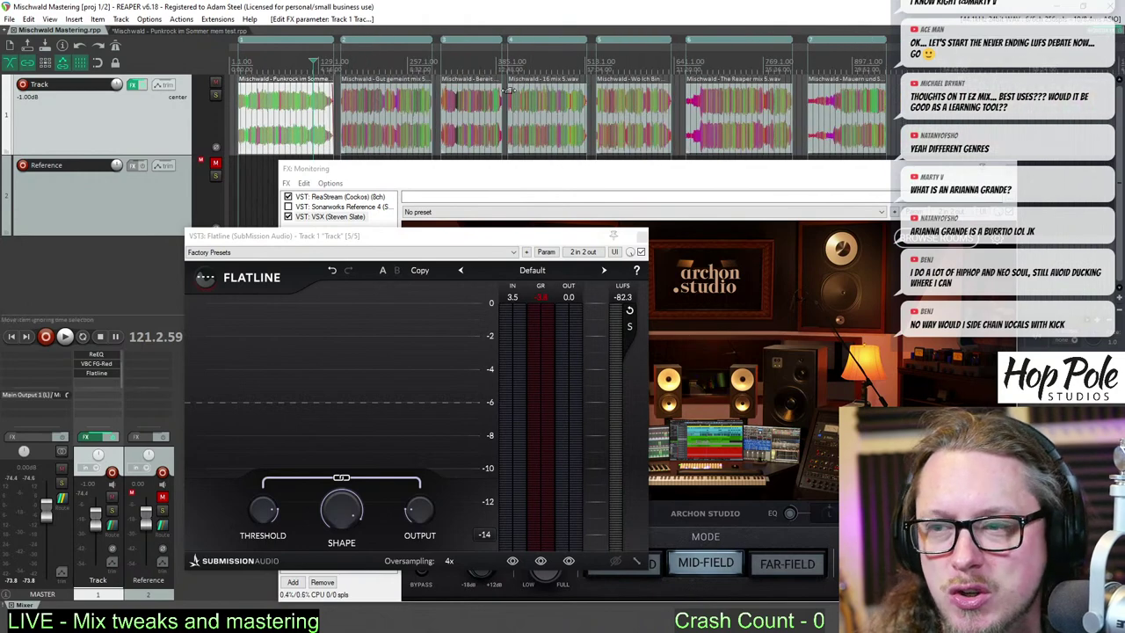
pyautogui.scroll(4, 418, 110)
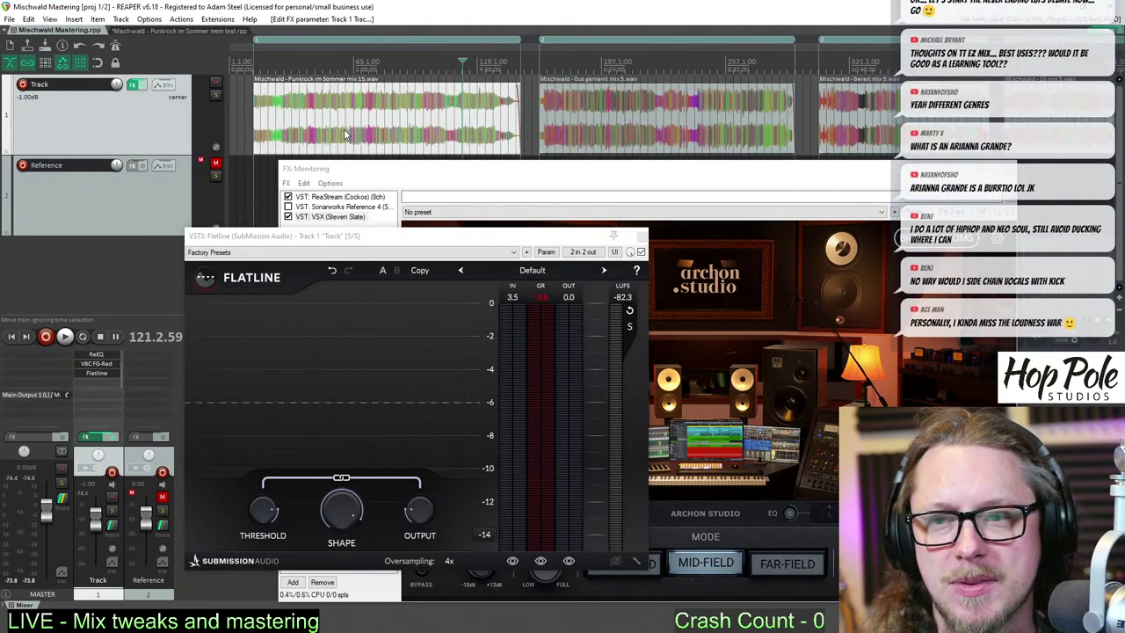
pyautogui.scroll(-3, 493, 99)
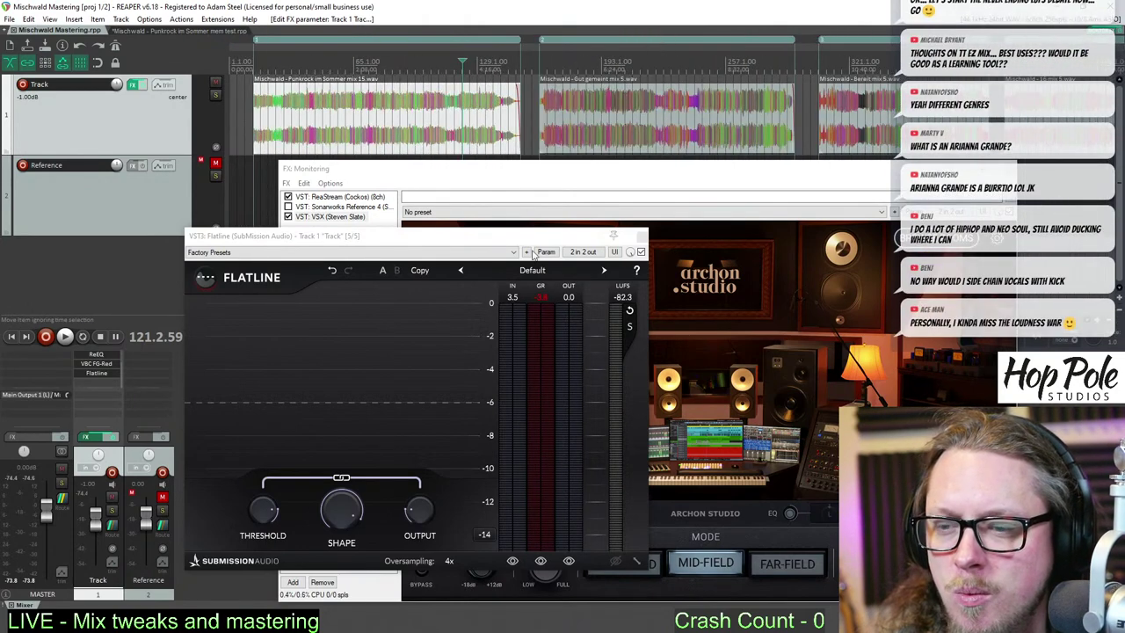
# - Close the Flatline and monitoring FX windows and reposition the AMEK EQ 200 window to show it fully
pyautogui.click(641, 237)
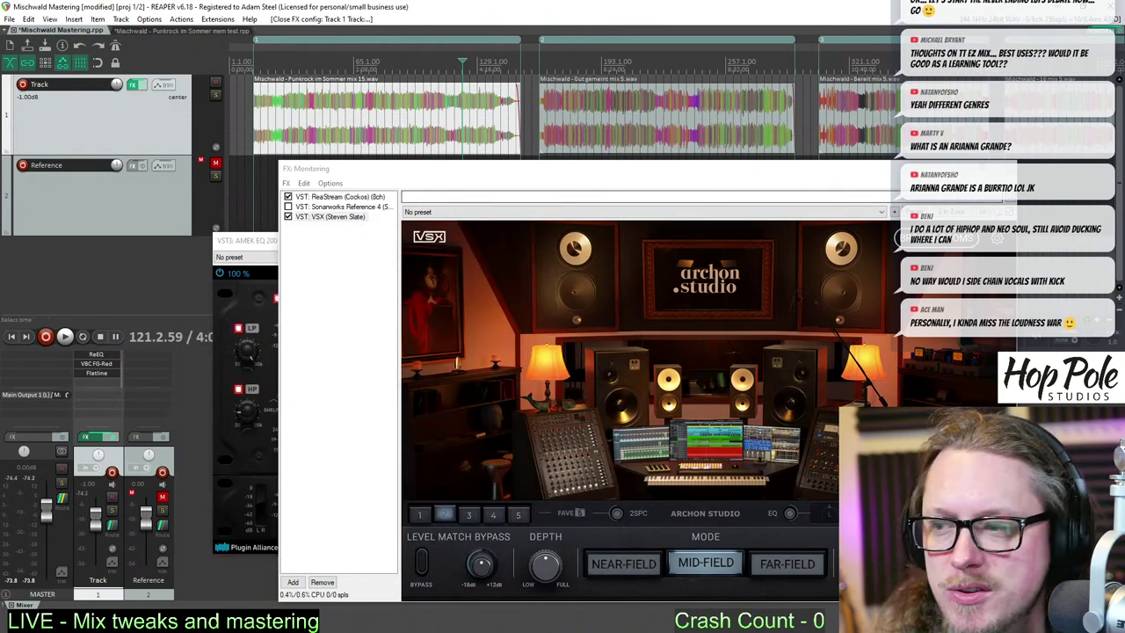
pyautogui.click(1010, 168)
pyautogui.moveTo(732, 241); pyautogui.dragTo(676, 233)
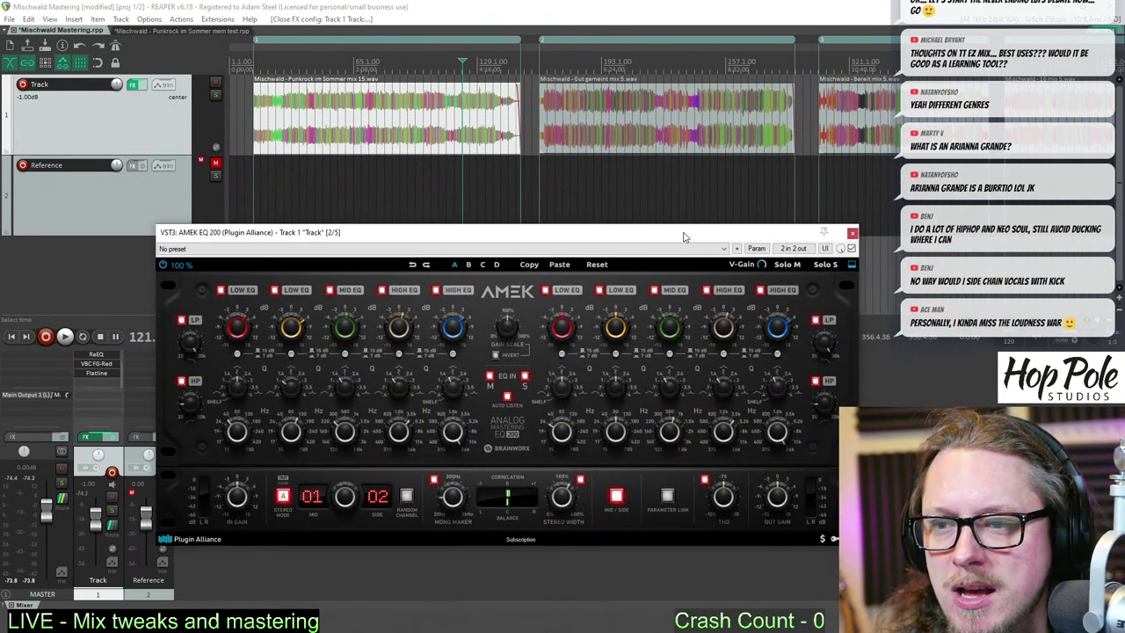
# - Replace the AMEK EQ 200 window with Flatline and play Punkrock im Sommer mix 15 from 121.2.59 through the limiter
pyautogui.click(853, 233)
pyautogui.scroll(-3, 411, 97)
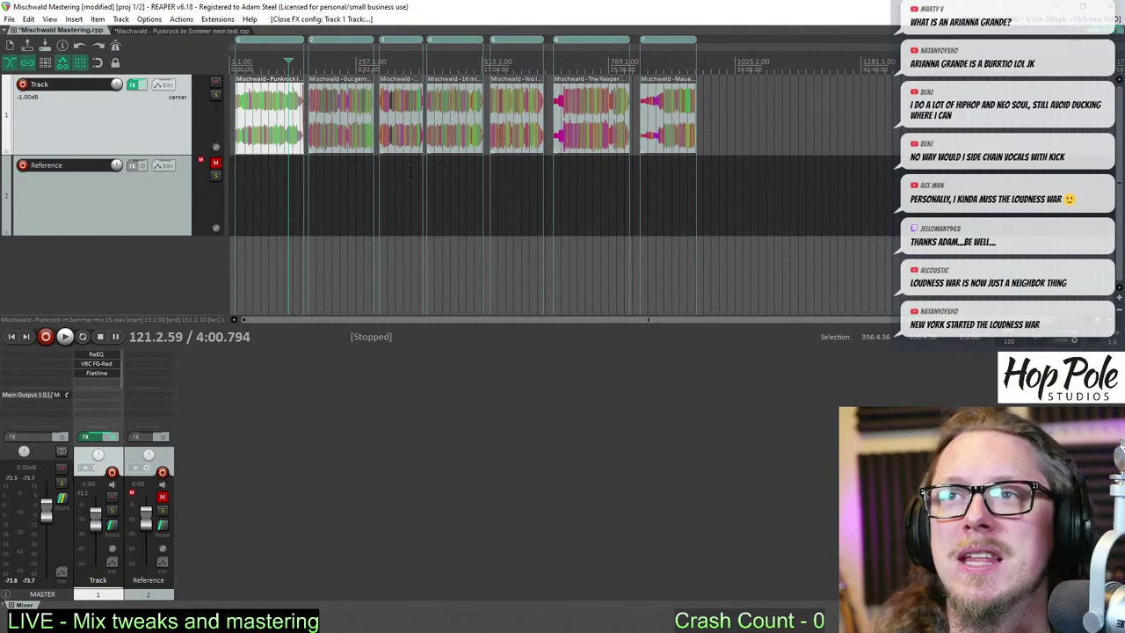
pyautogui.click(96, 374)
pyautogui.scroll(3, 441, 60)
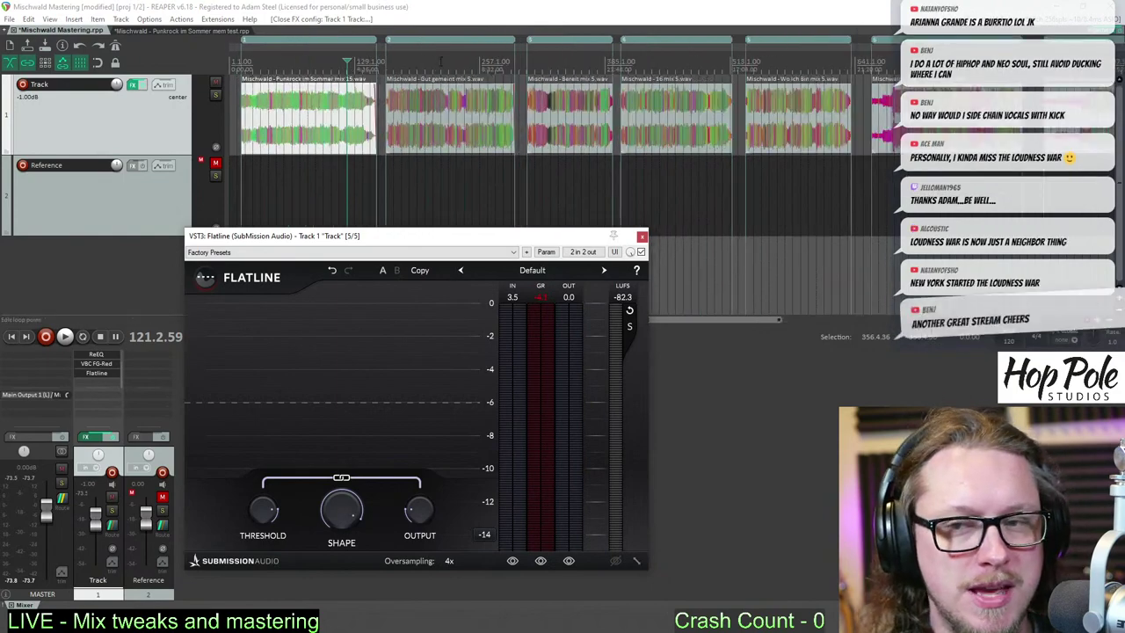
pyautogui.scroll(3, 441, 60)
pyautogui.press('space')
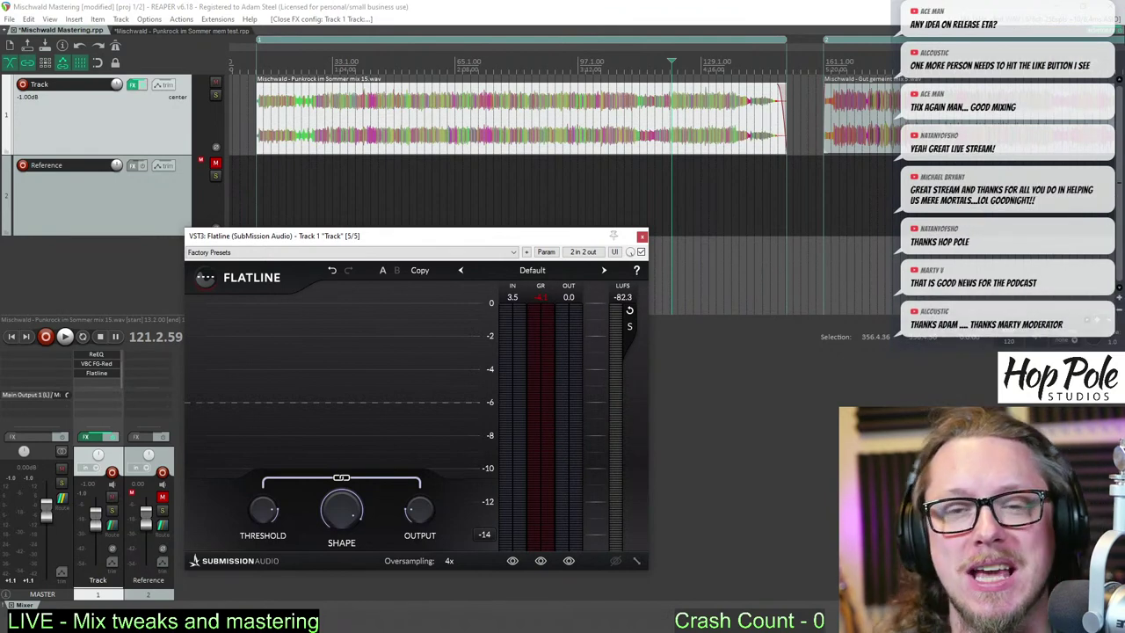
# - Close the Flatline window and save the mastering project with the edit cursor at 81.3.58
pyautogui.moveTo(597, 236); pyautogui.dragTo(633, 240)
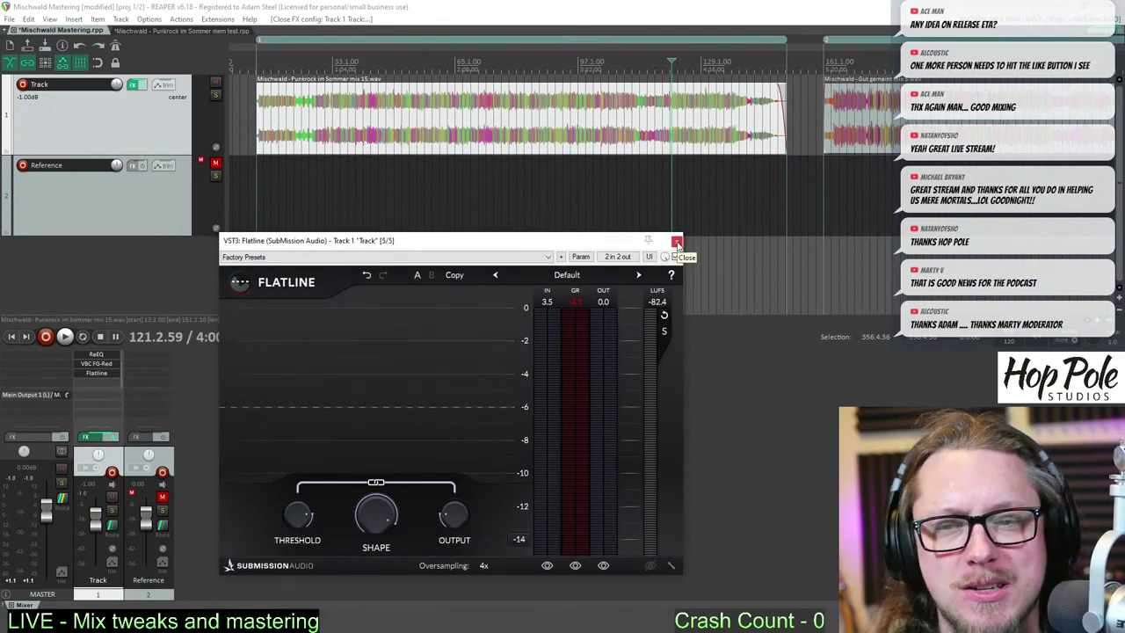
pyautogui.click(677, 241)
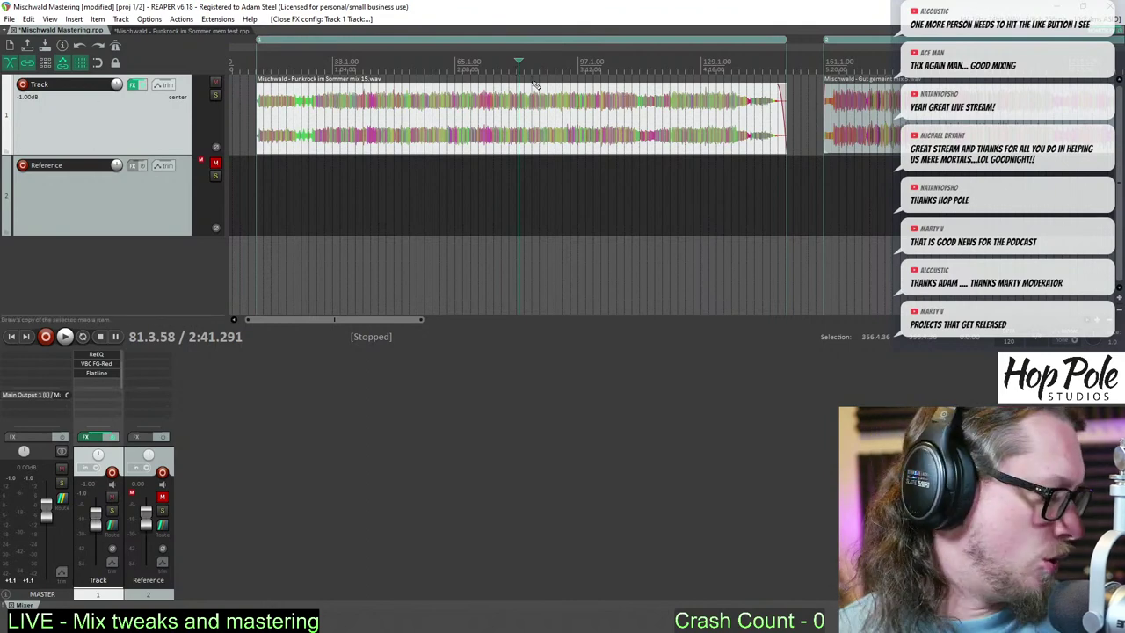
pyautogui.hotkey('ctrl', 's')
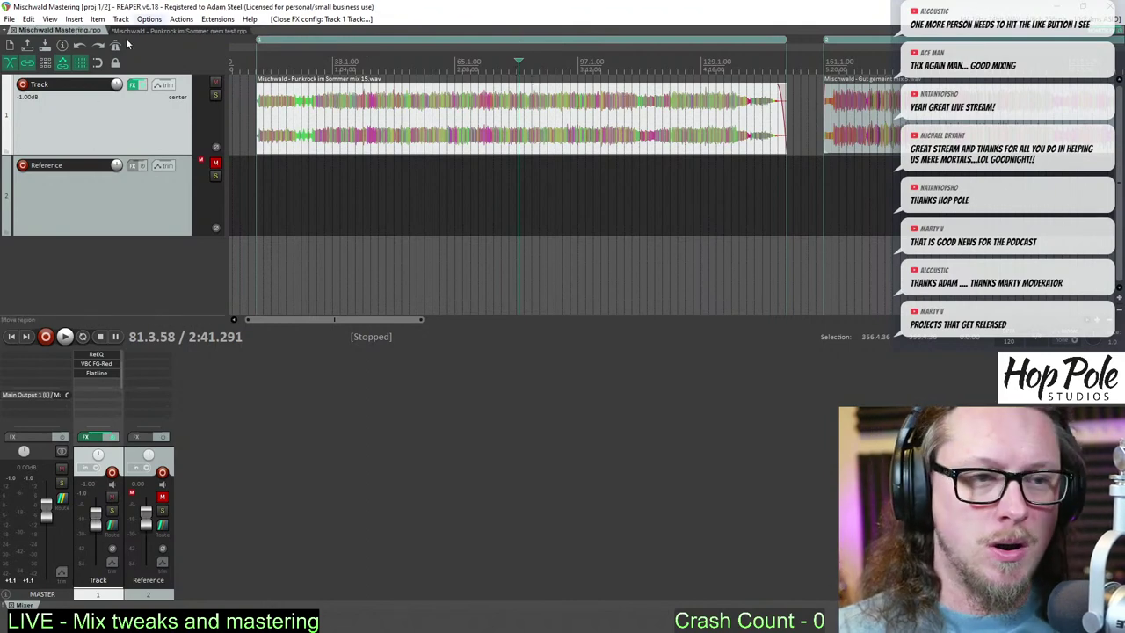